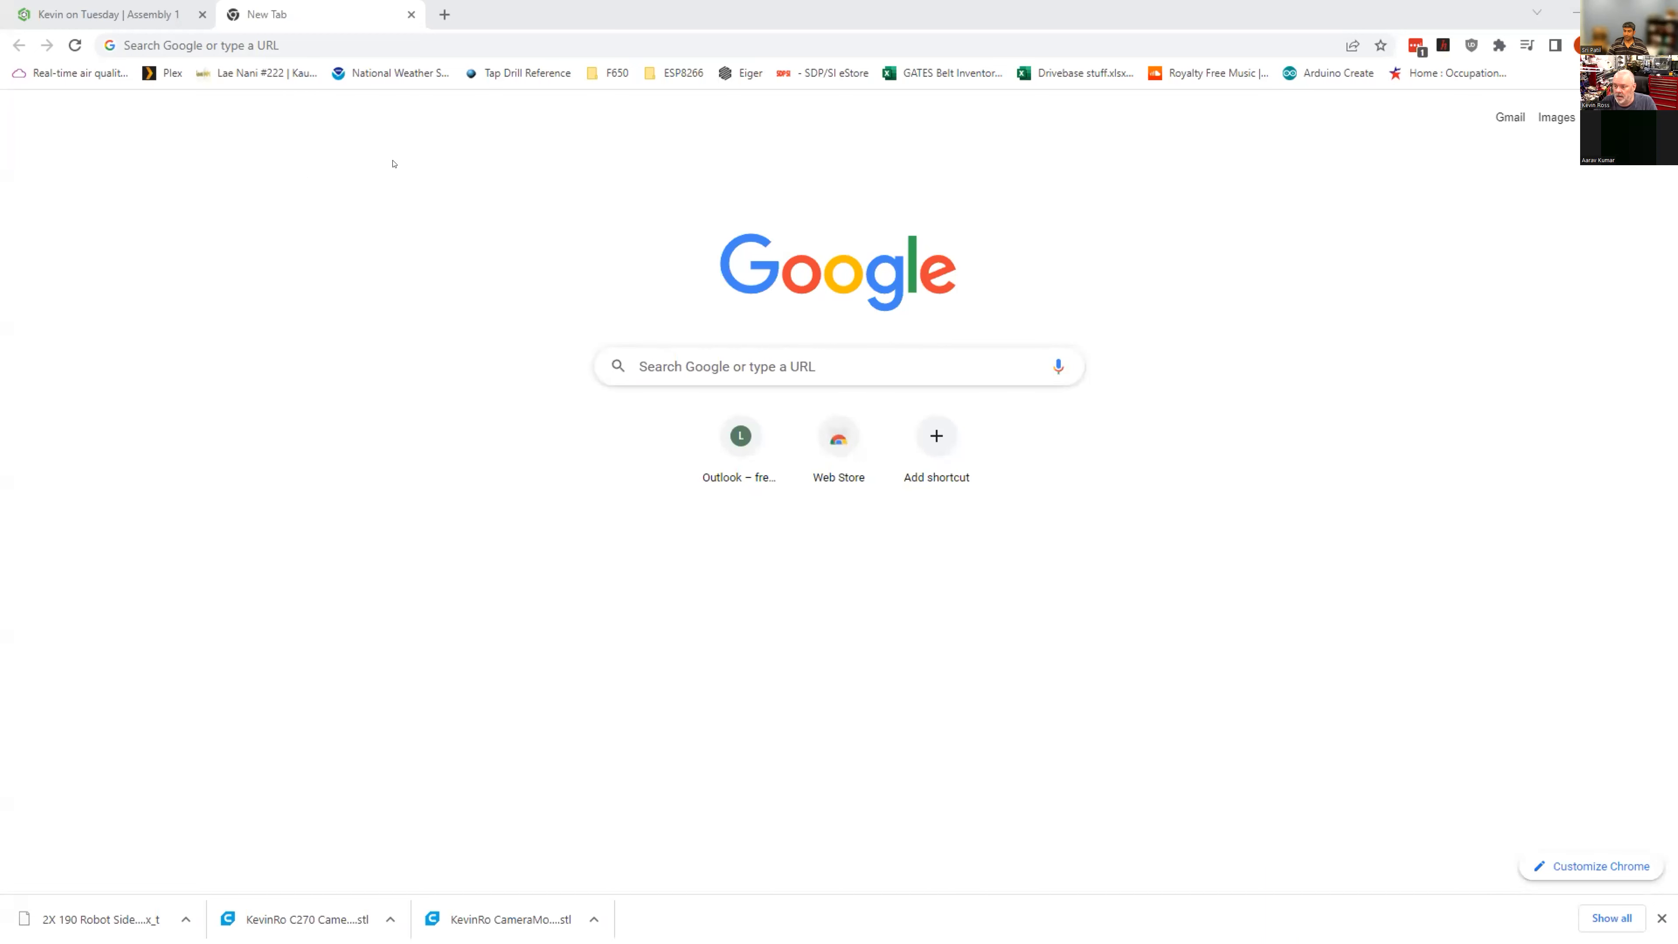
Step: Delete all instances from Assembly 1 in the Kevin on Tuesday Onshape document
click(132, 14)
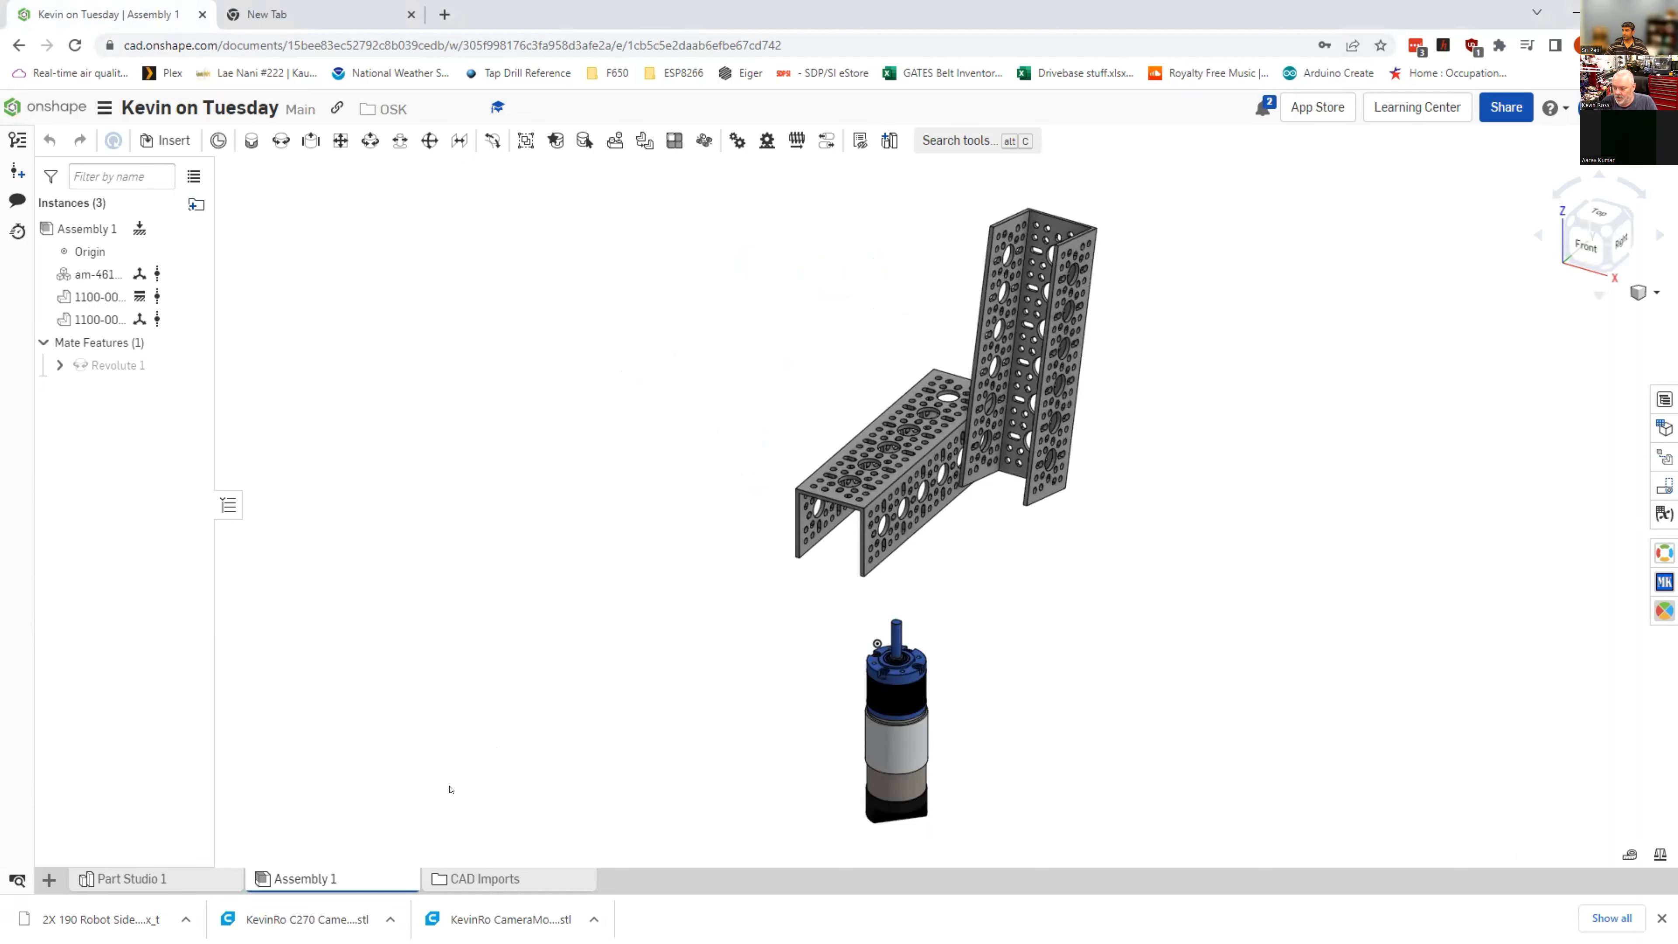
drag(524, 202, 1271, 868)
key(Delete)
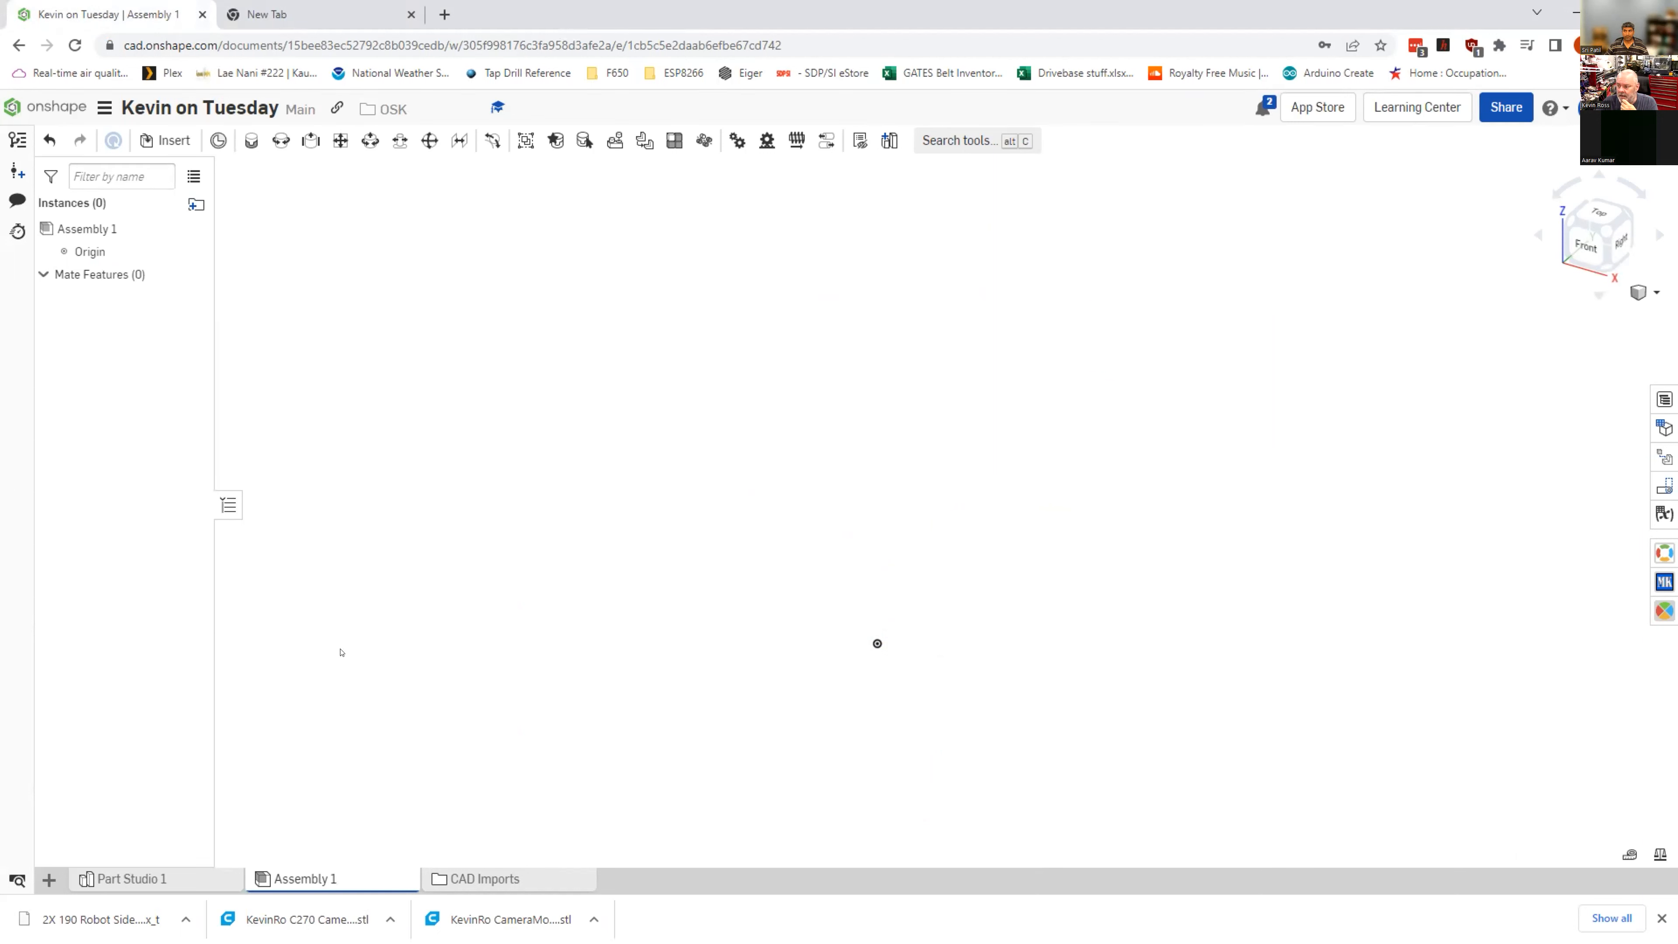
Step: Switch to the empty browser page and open the gobilda.com website
key(ctrl+Tab)
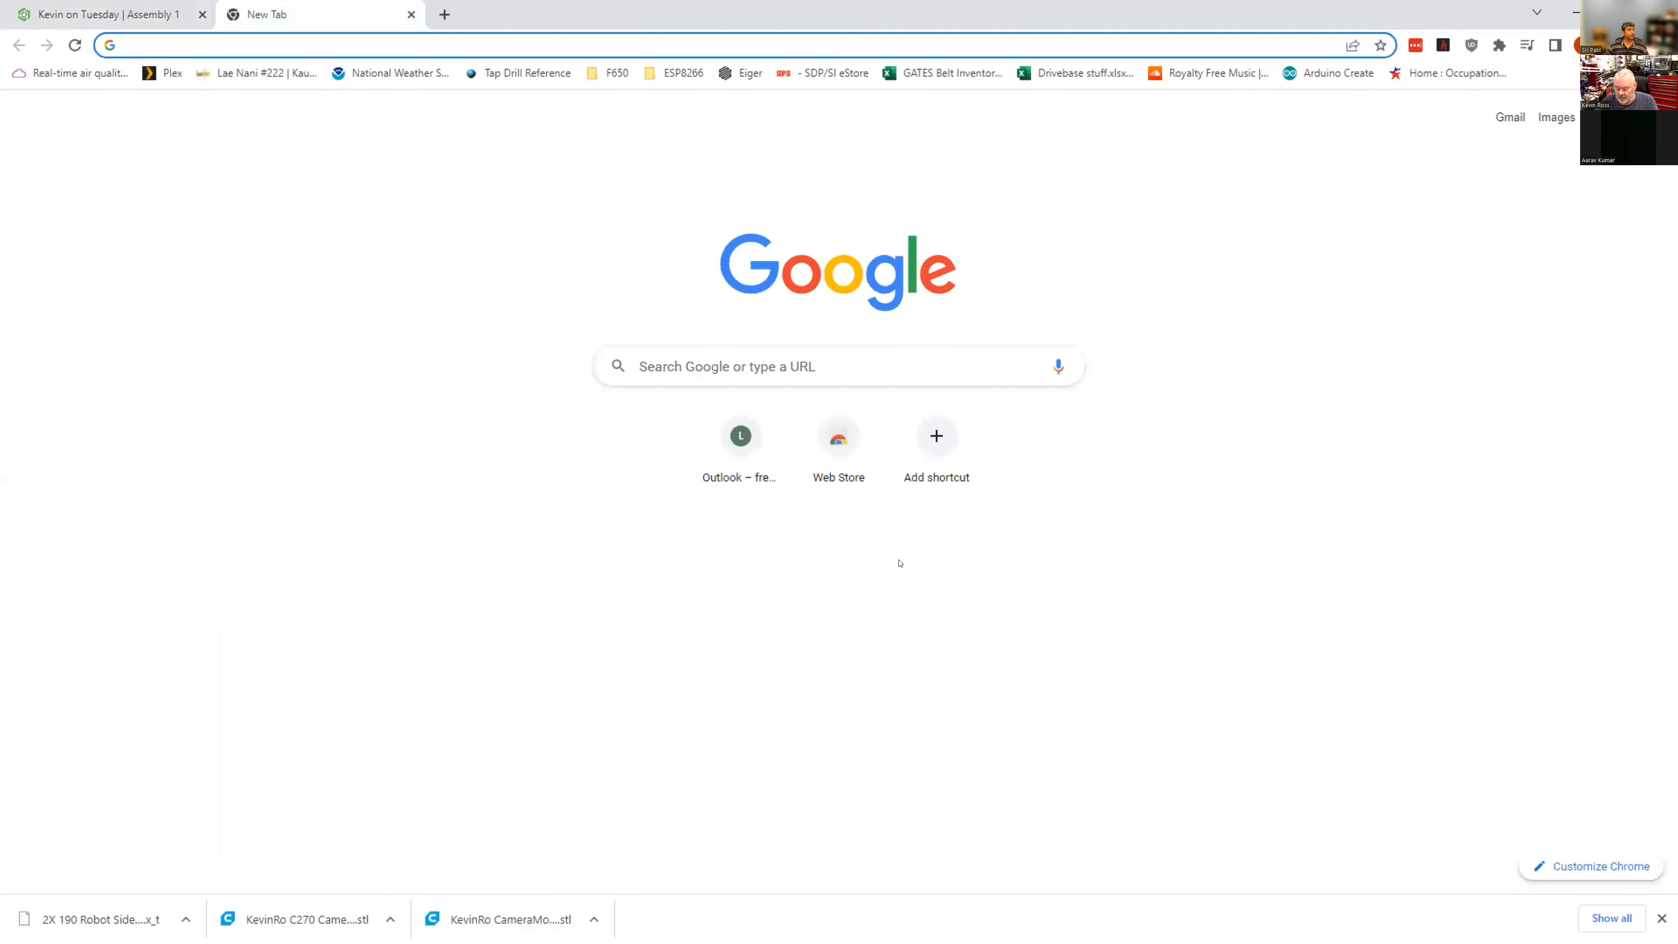
text(gobuilda)
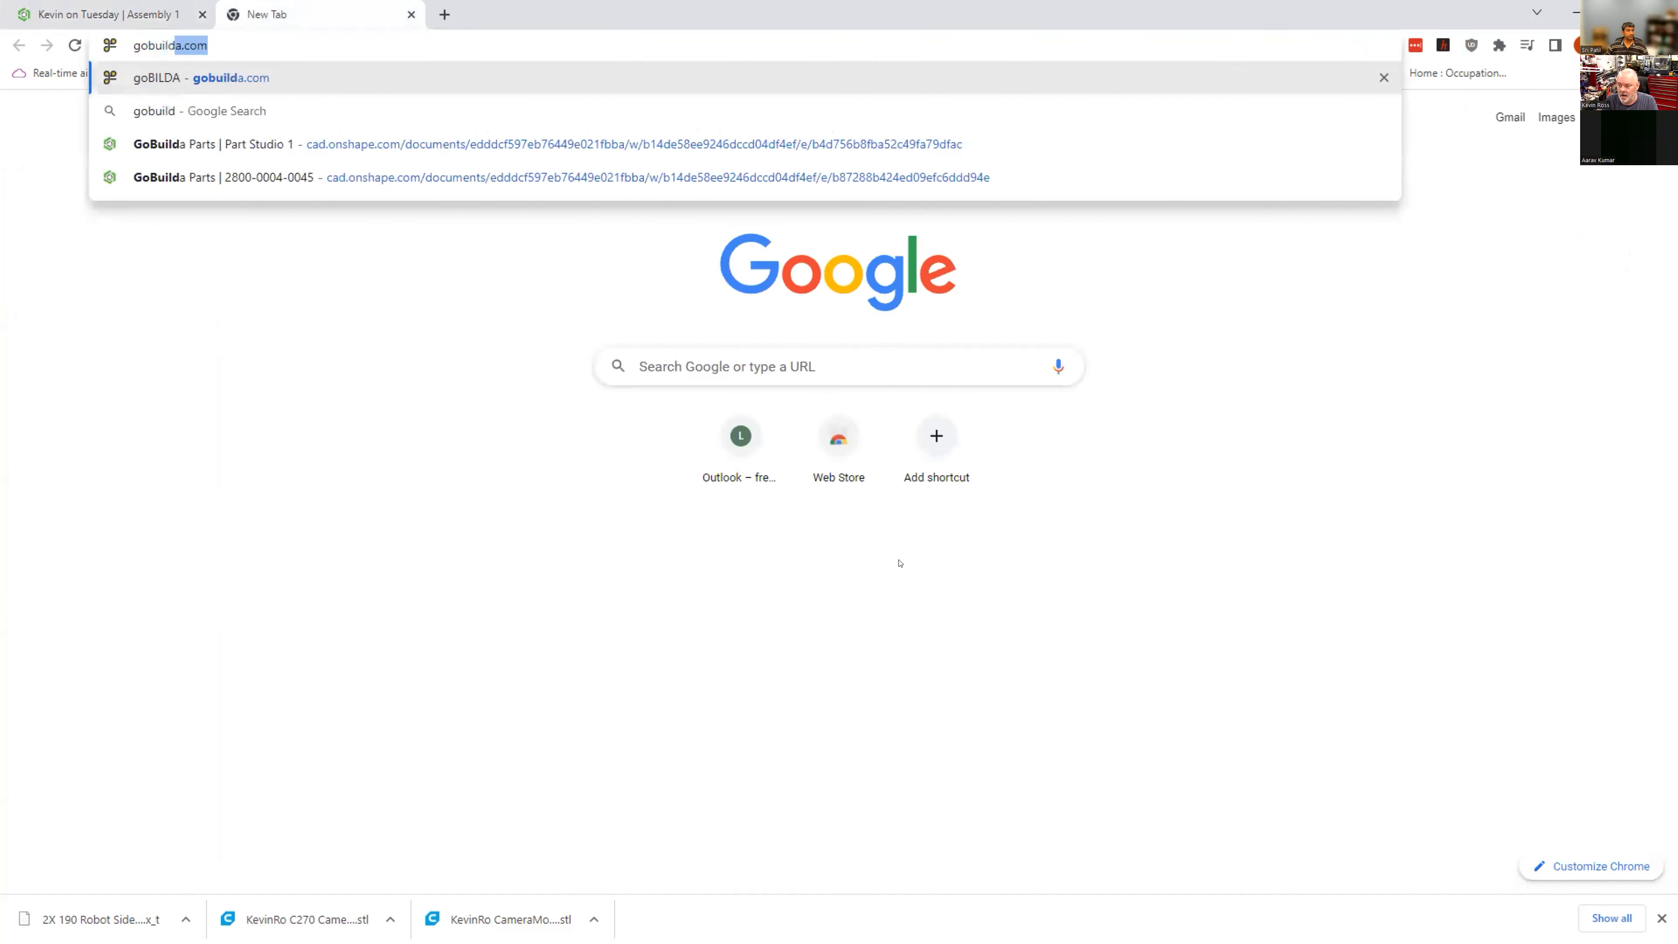
text(.com)
key(Return)
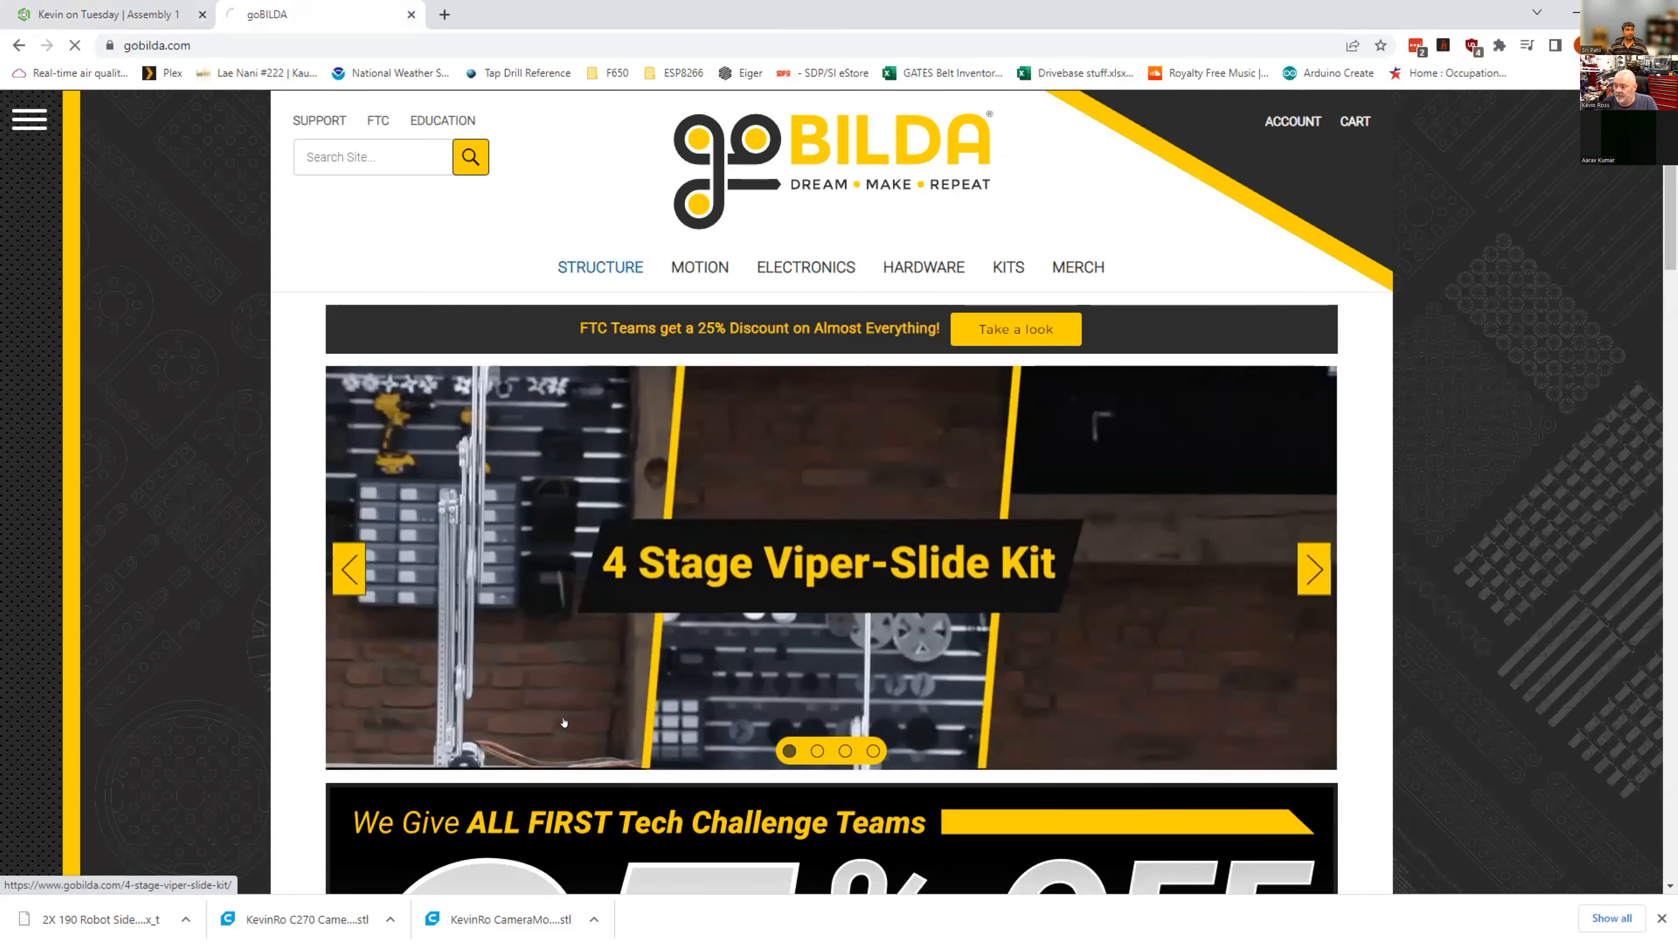
Step: Go through the Structure category's Channel section to the 1120 Series U-Channels and open the 9 Hole, 240mm Length product
click(600, 267)
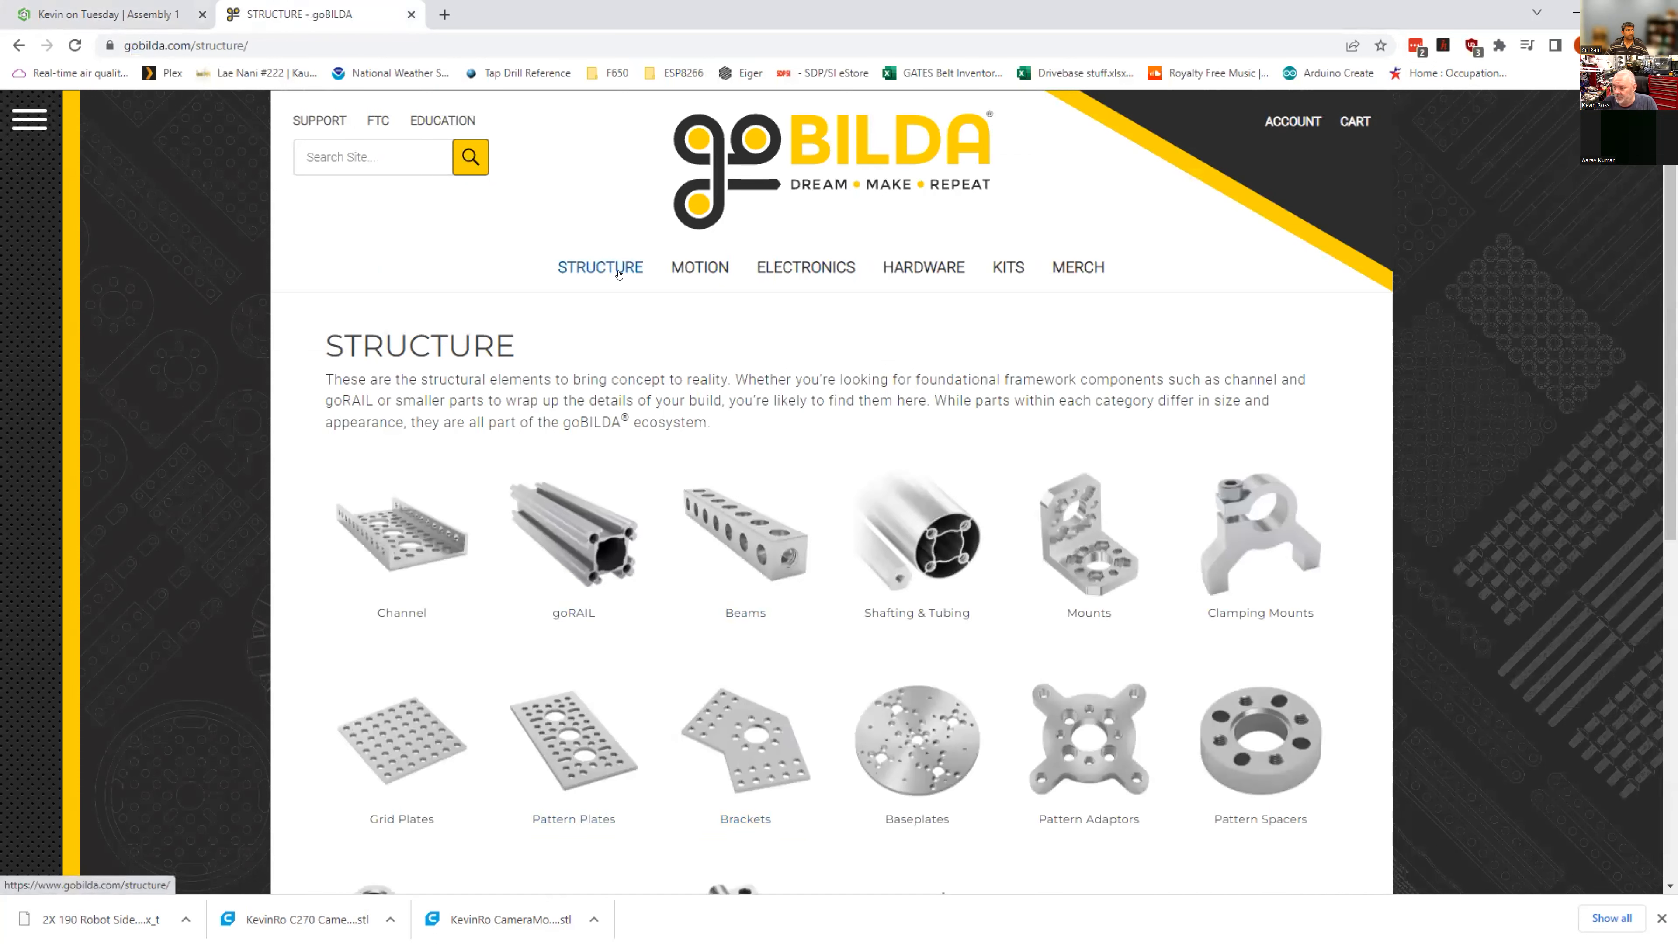
click(396, 620)
click(13, 45)
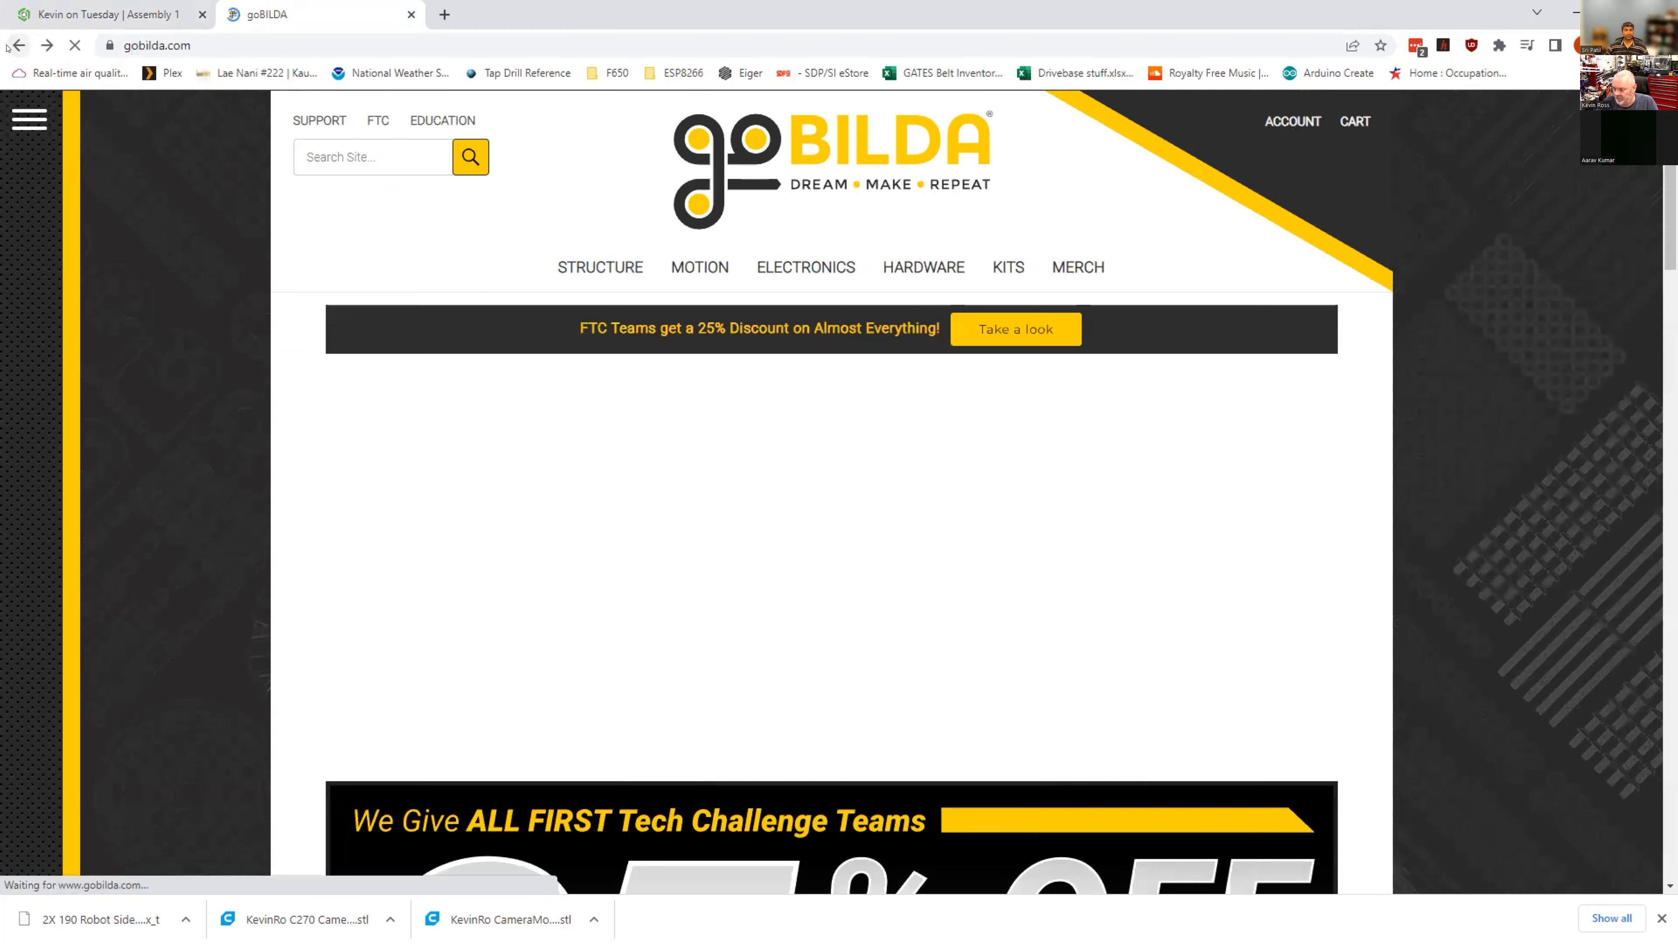
scroll(513, 666, down, 10)
scroll(512, 666, down, 3)
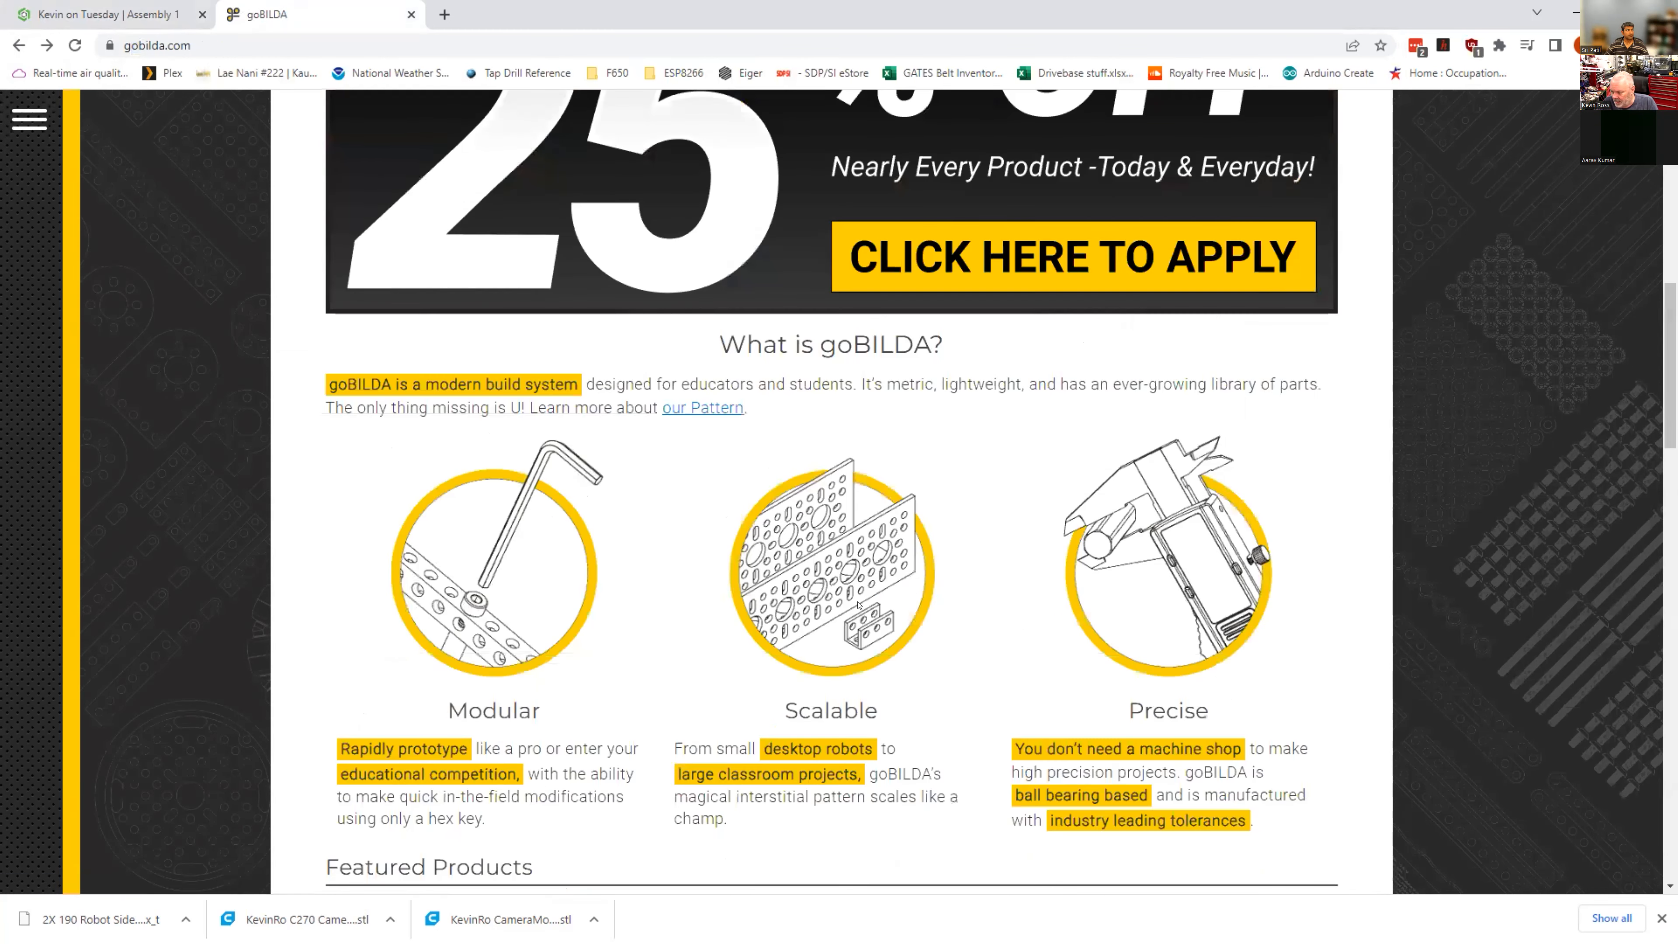
scroll(651, 410, up, 13)
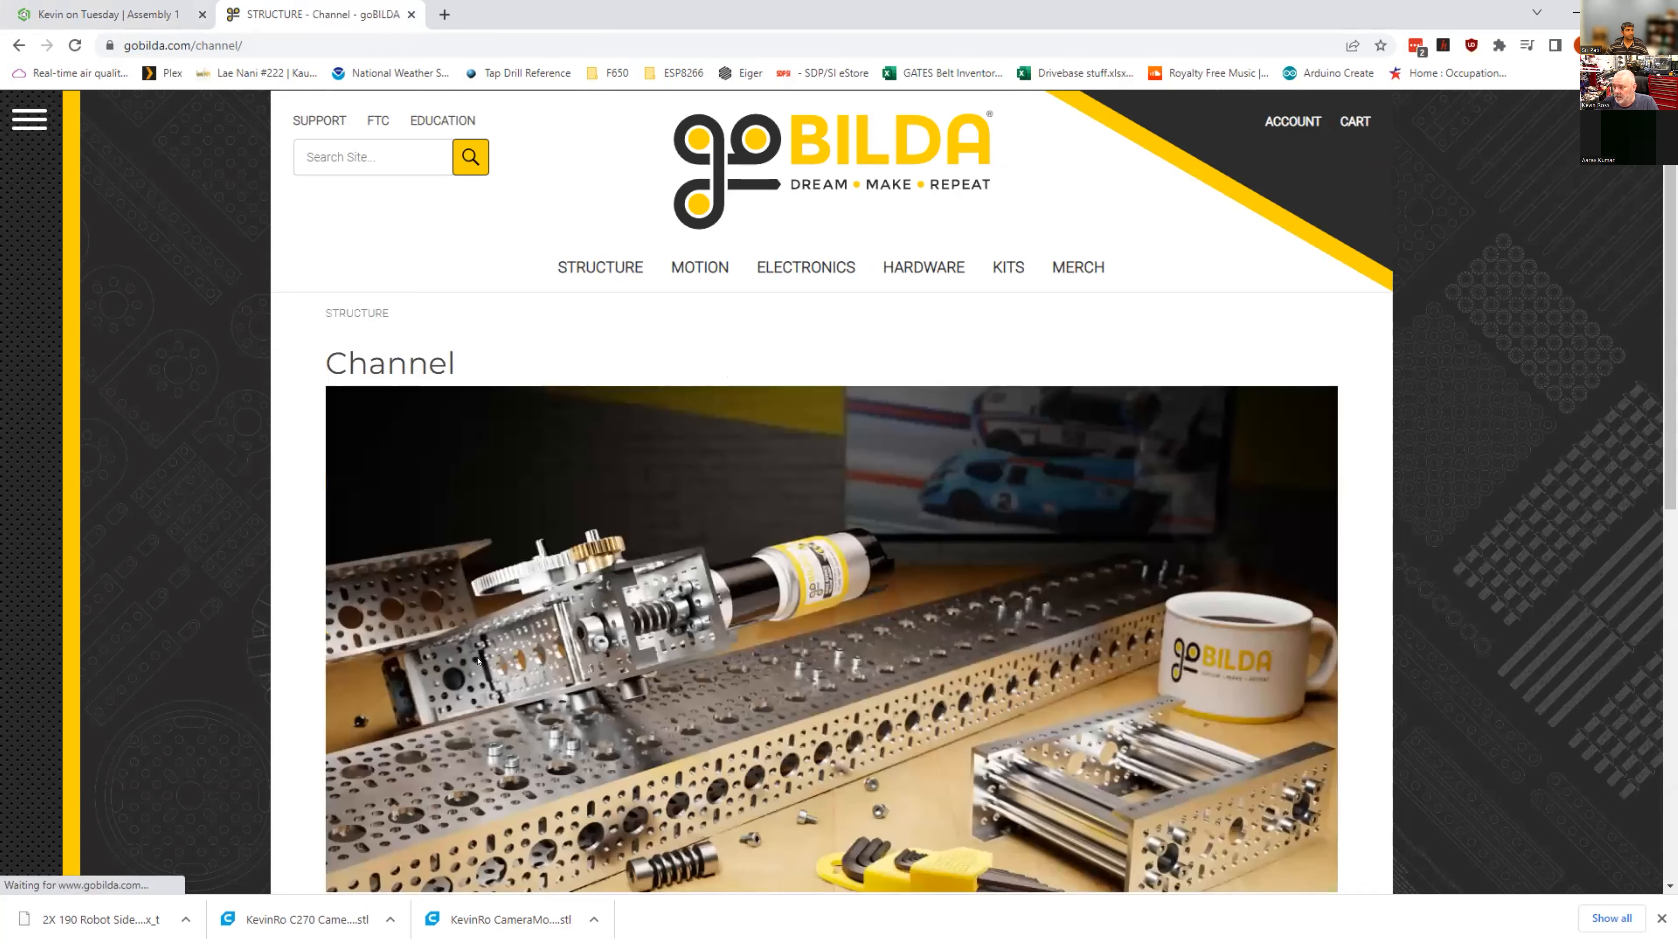
scroll(574, 619, down, 10)
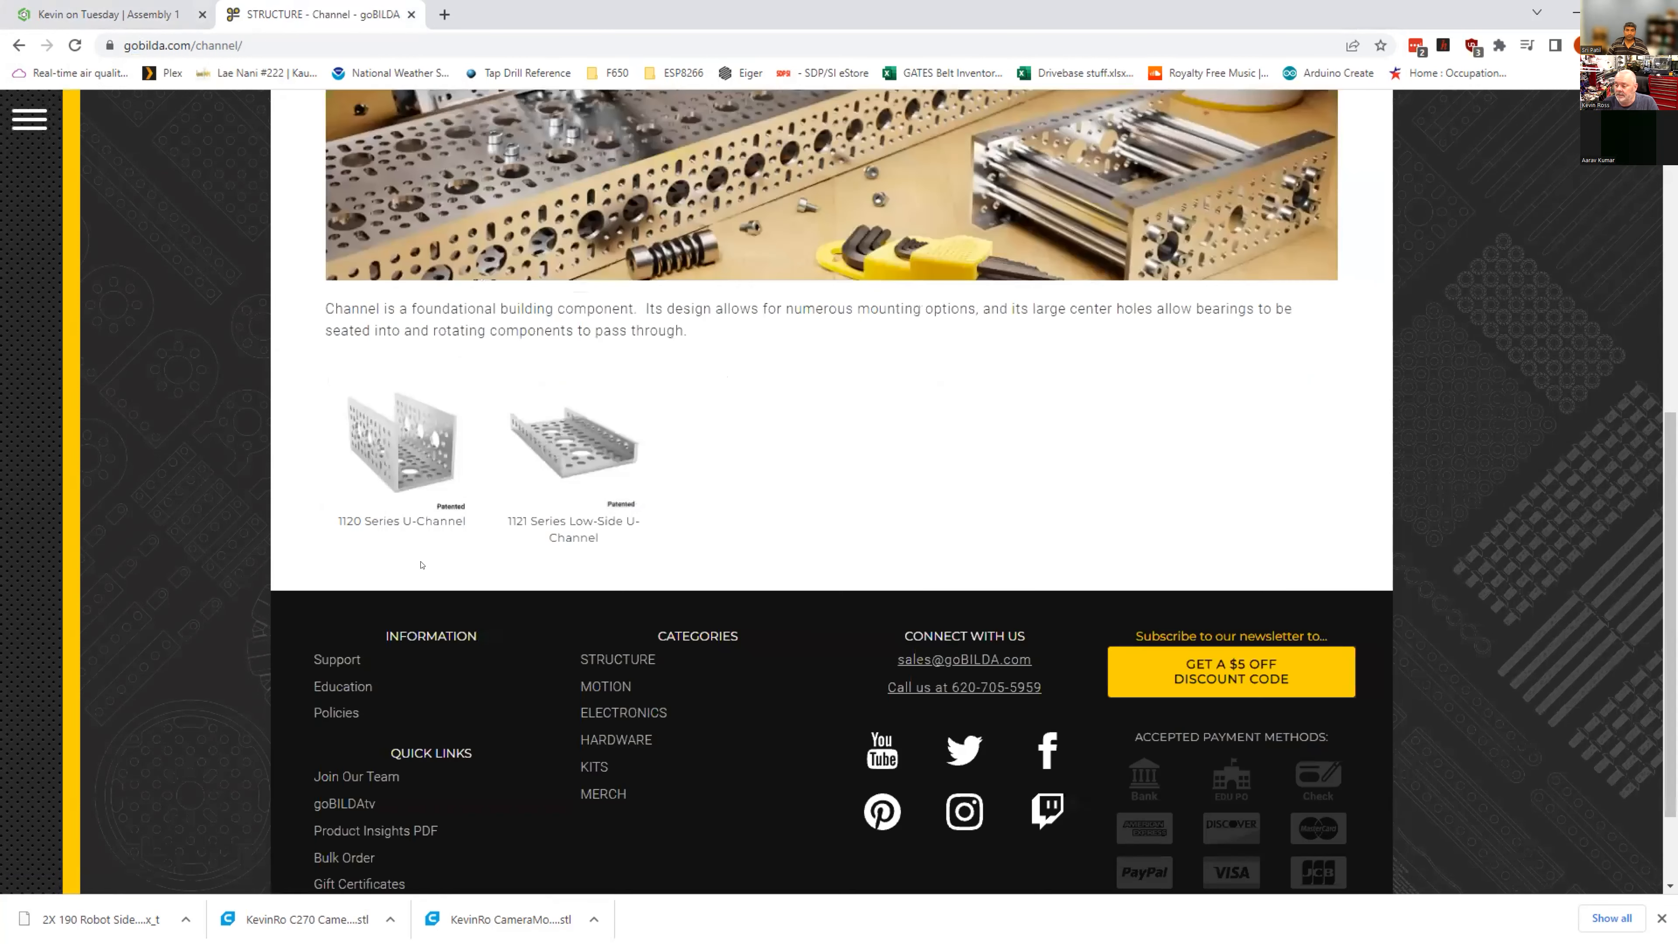
click(409, 526)
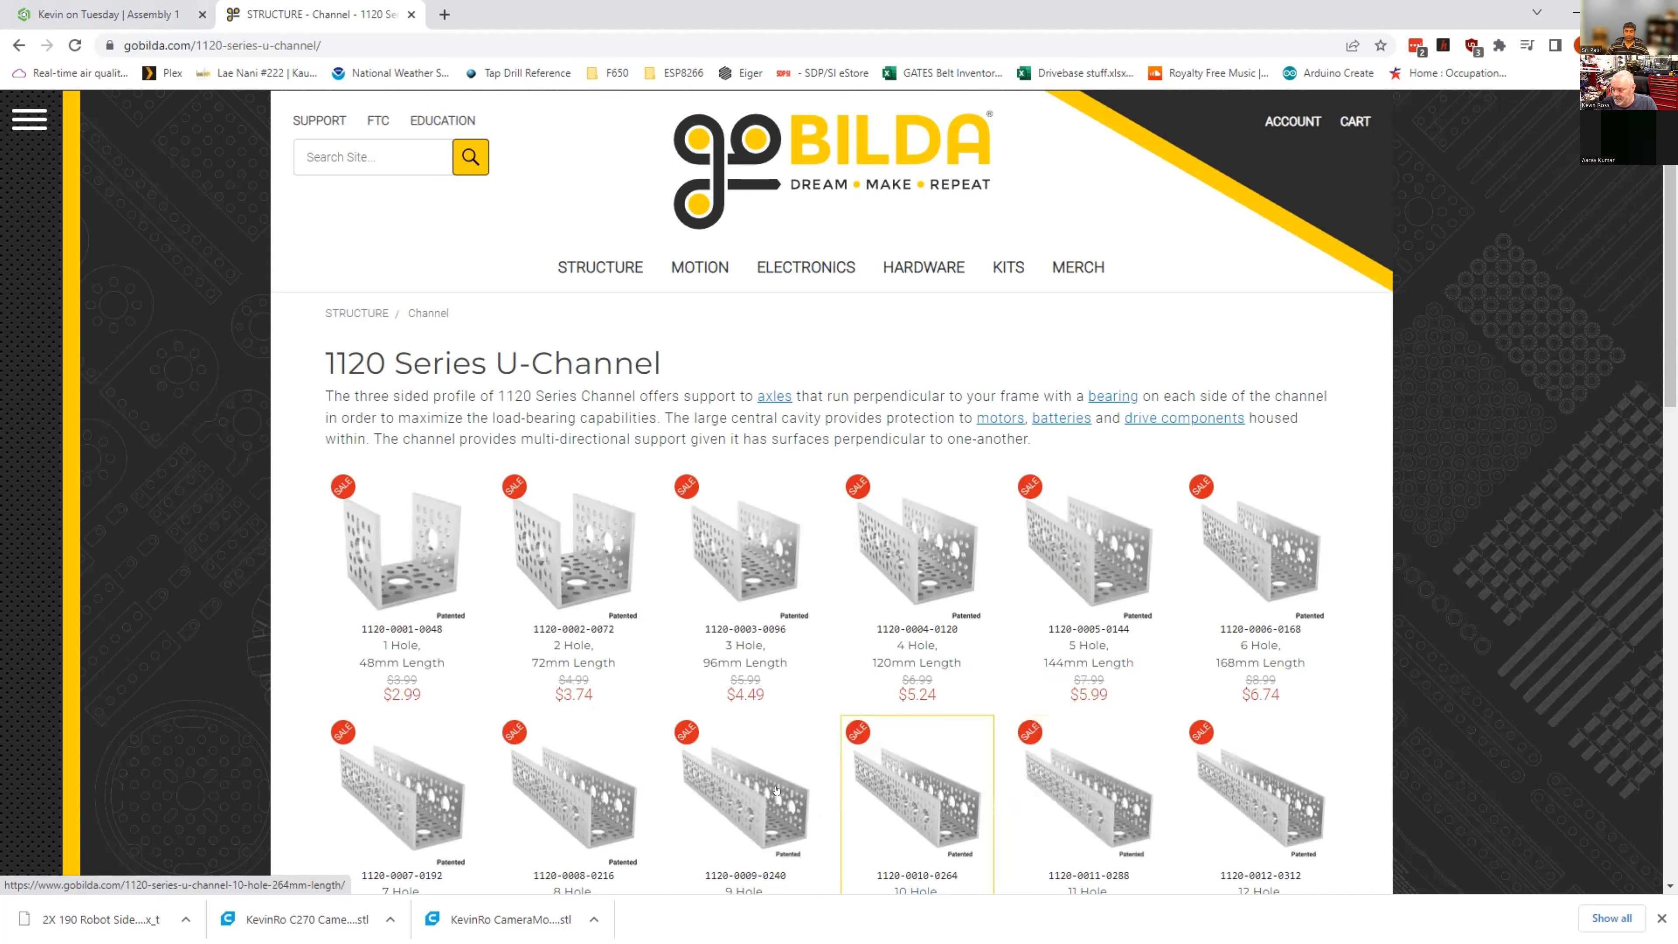
scroll(762, 776, down, 4)
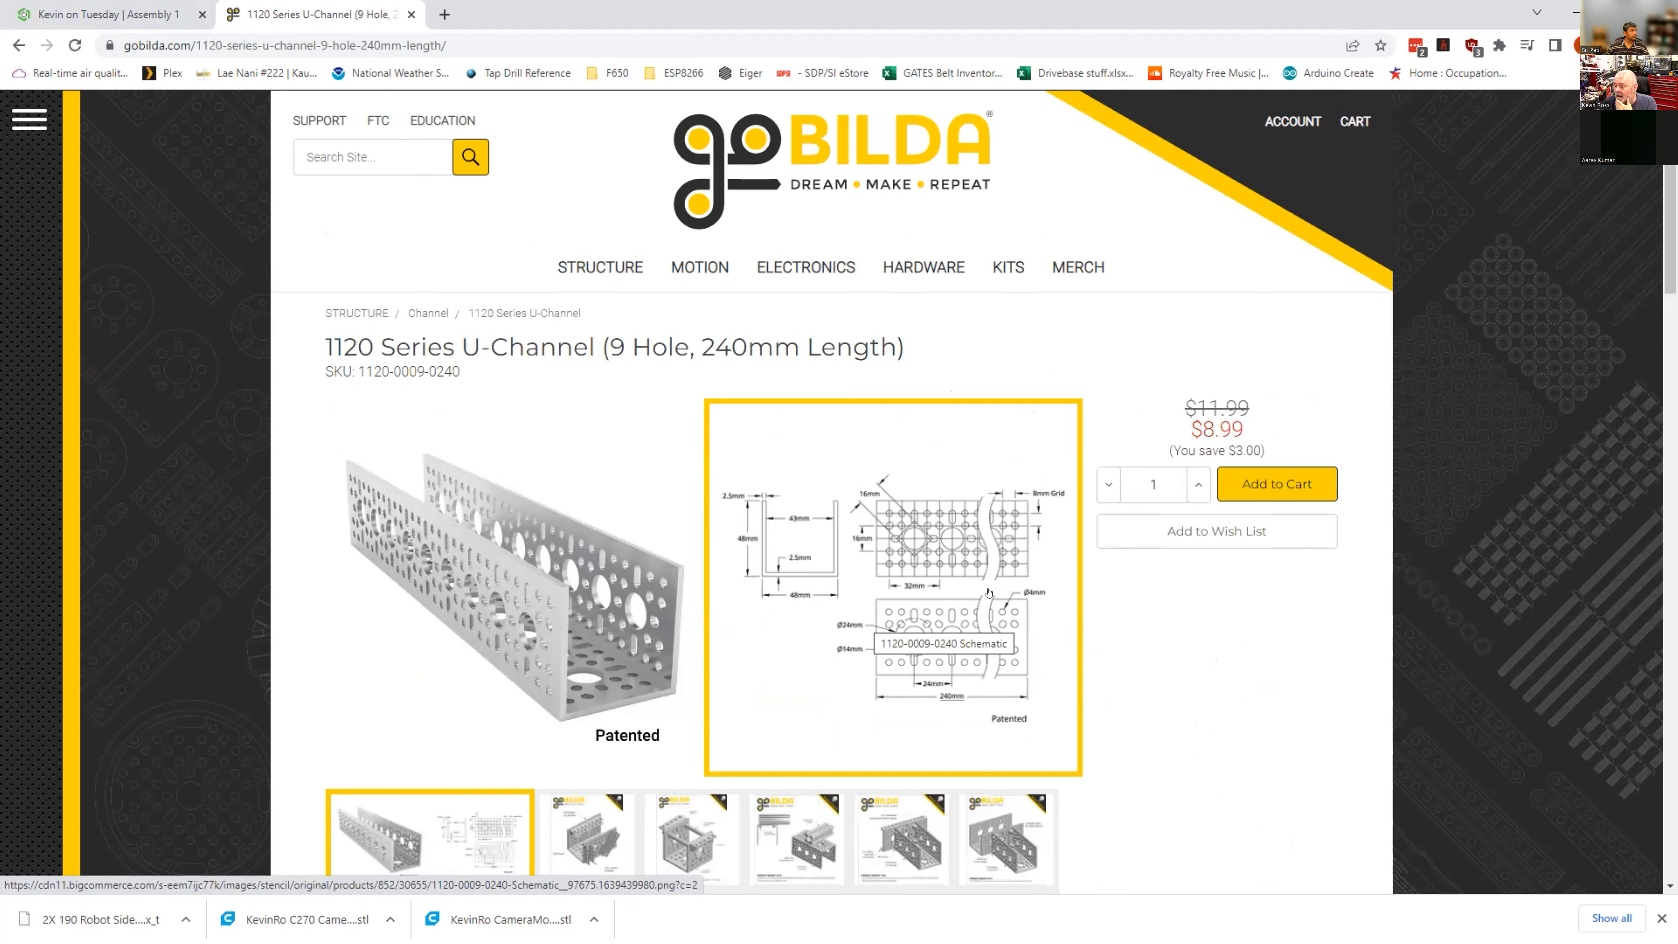
Step: Examine the product insight images showing how the 1120 Series U-Channel combines with beams, goRAIL, pattern mounts and gears
scroll(992, 594, down, 2)
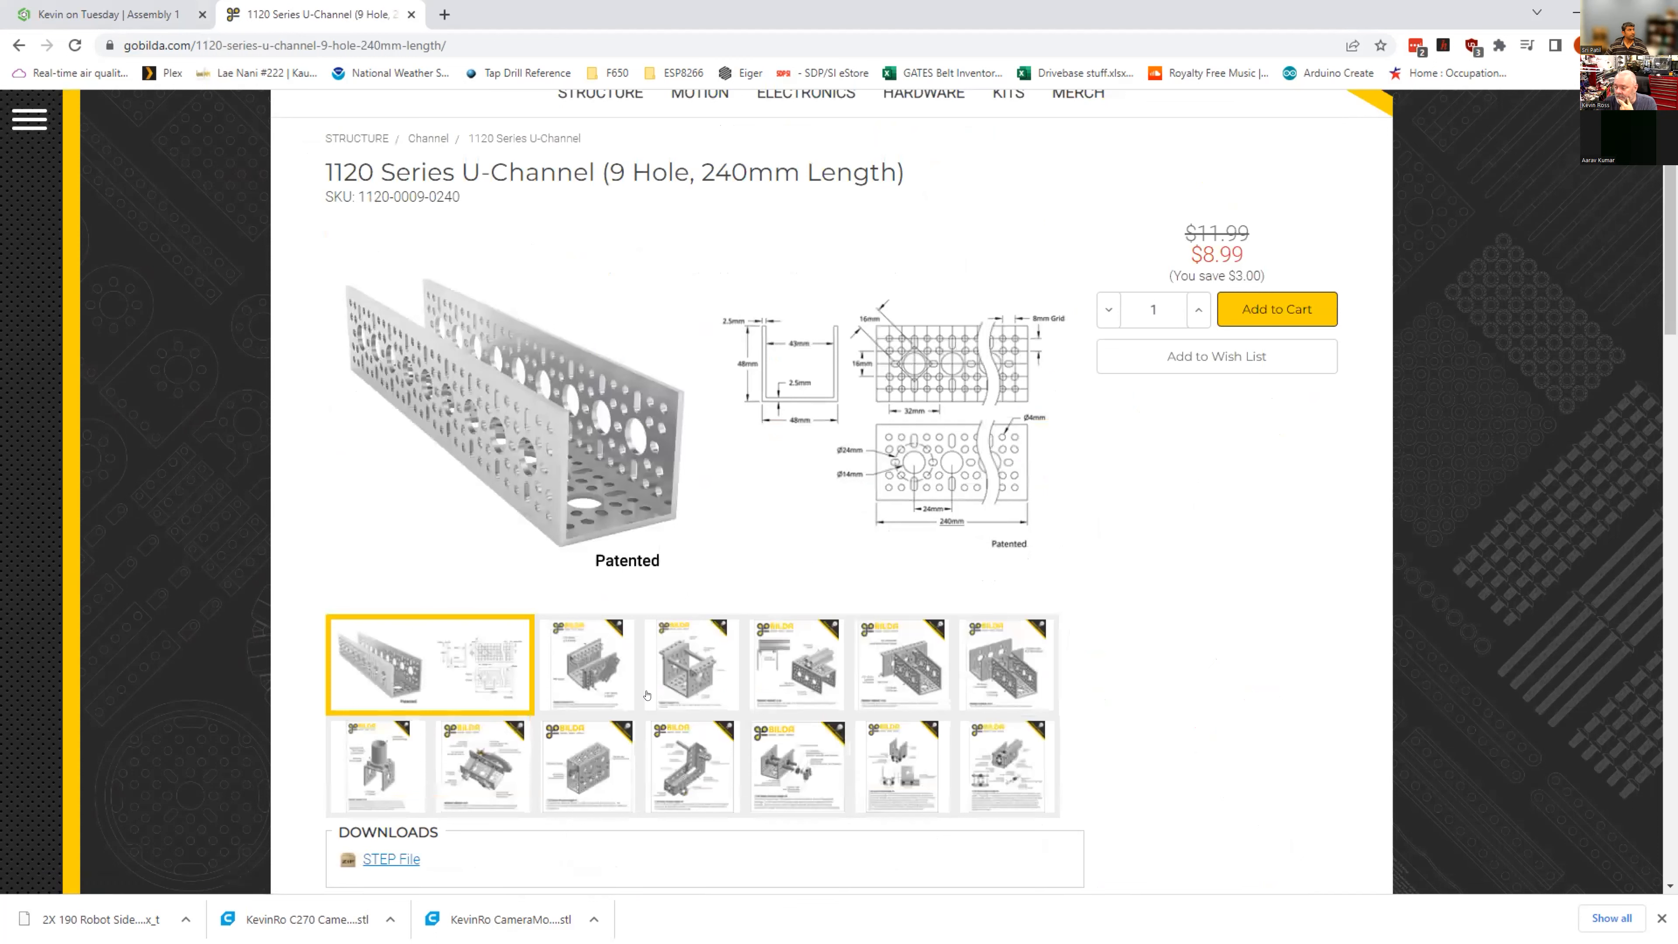
click(605, 675)
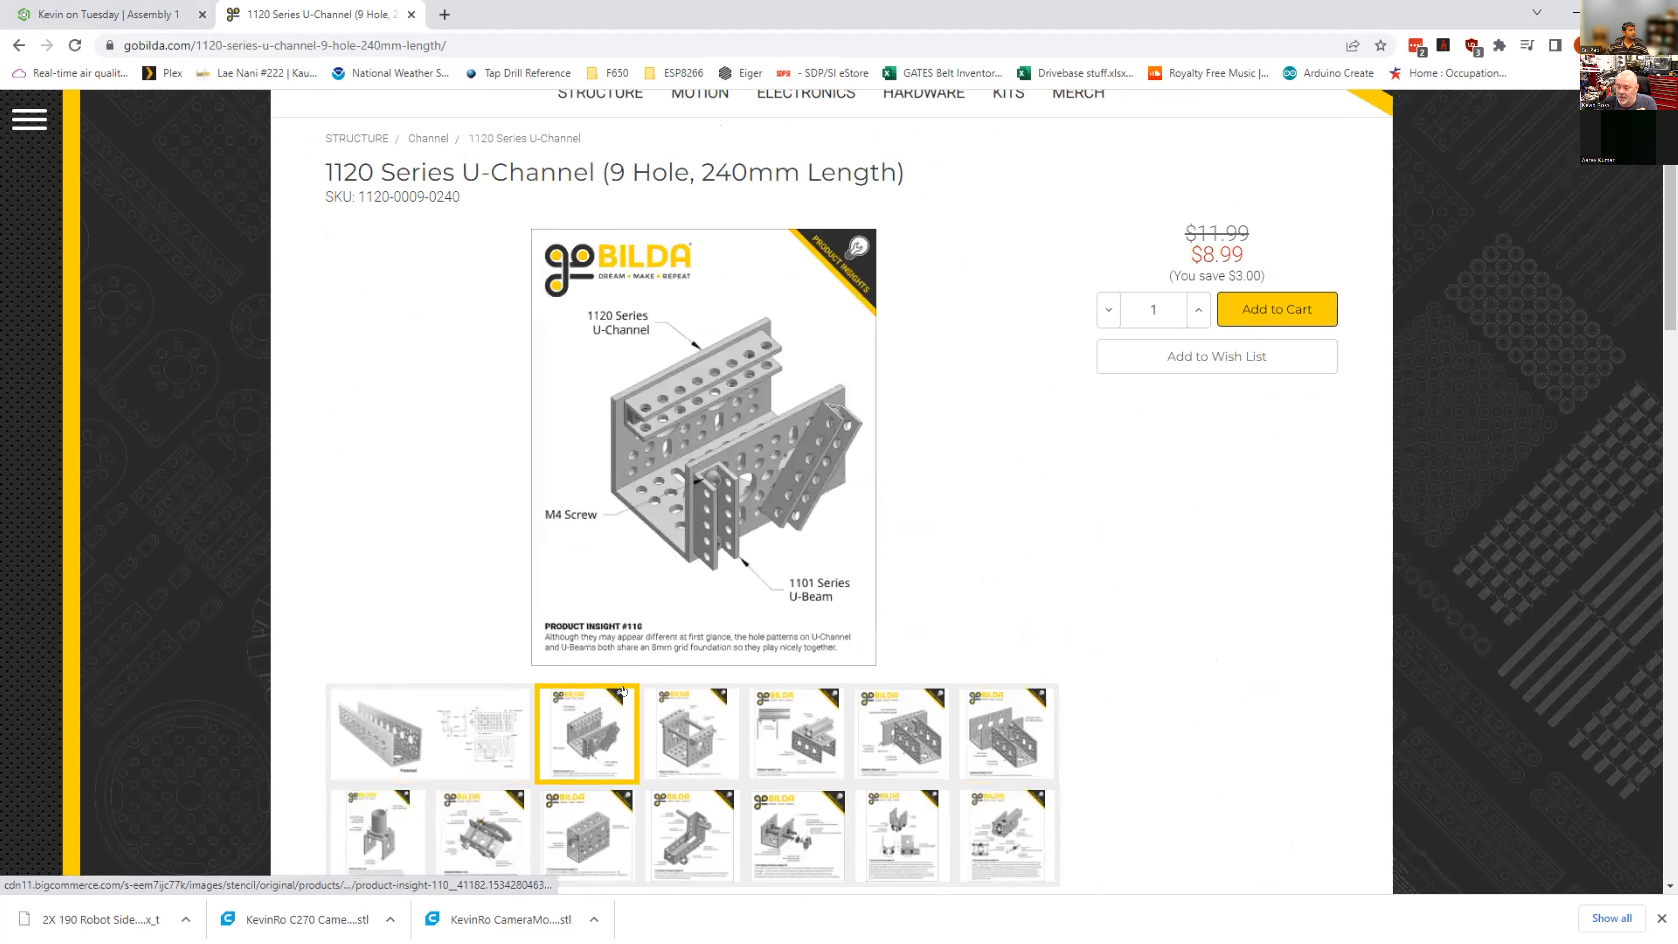
click(691, 731)
click(796, 732)
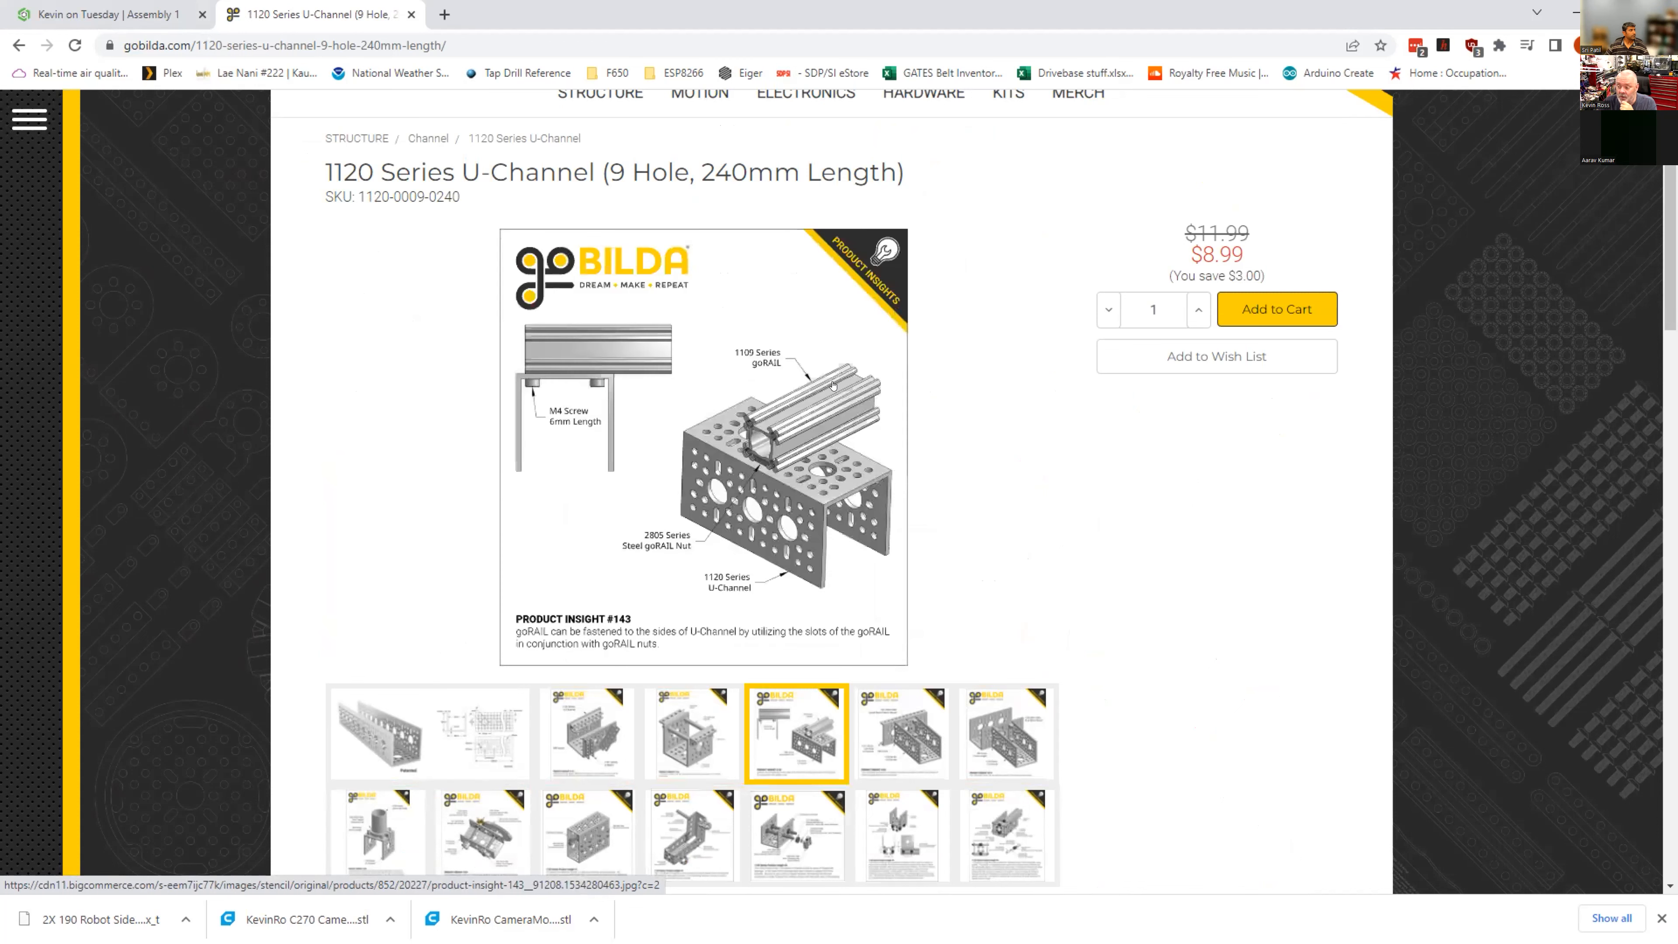
click(888, 762)
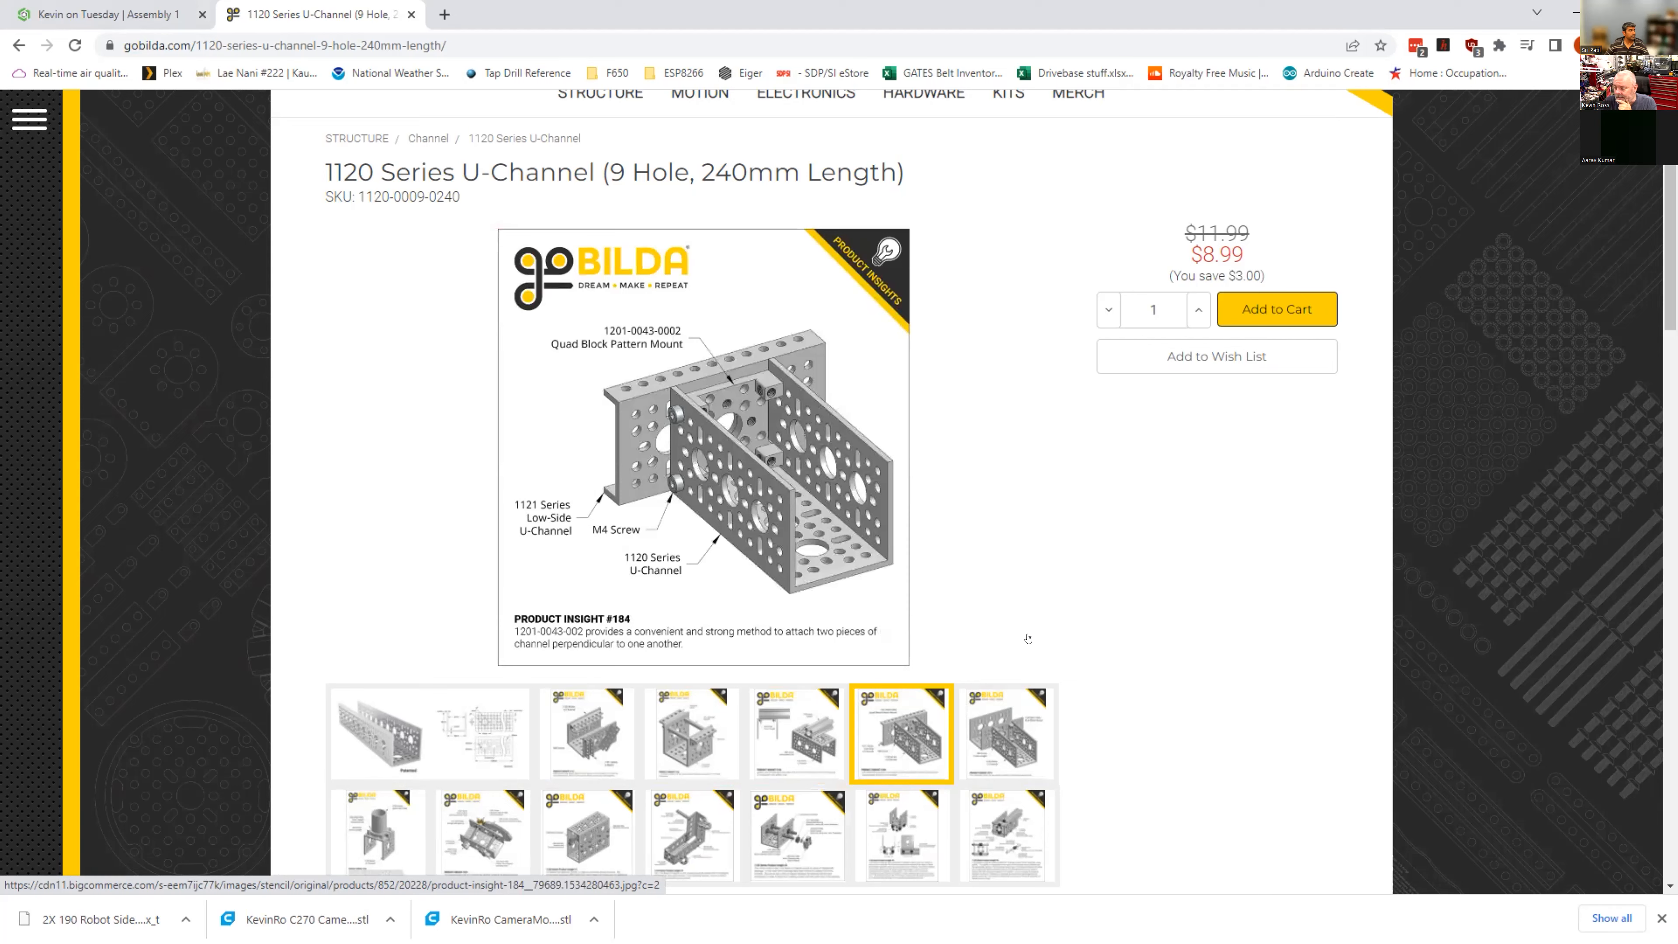
scroll(1029, 639, down, 2)
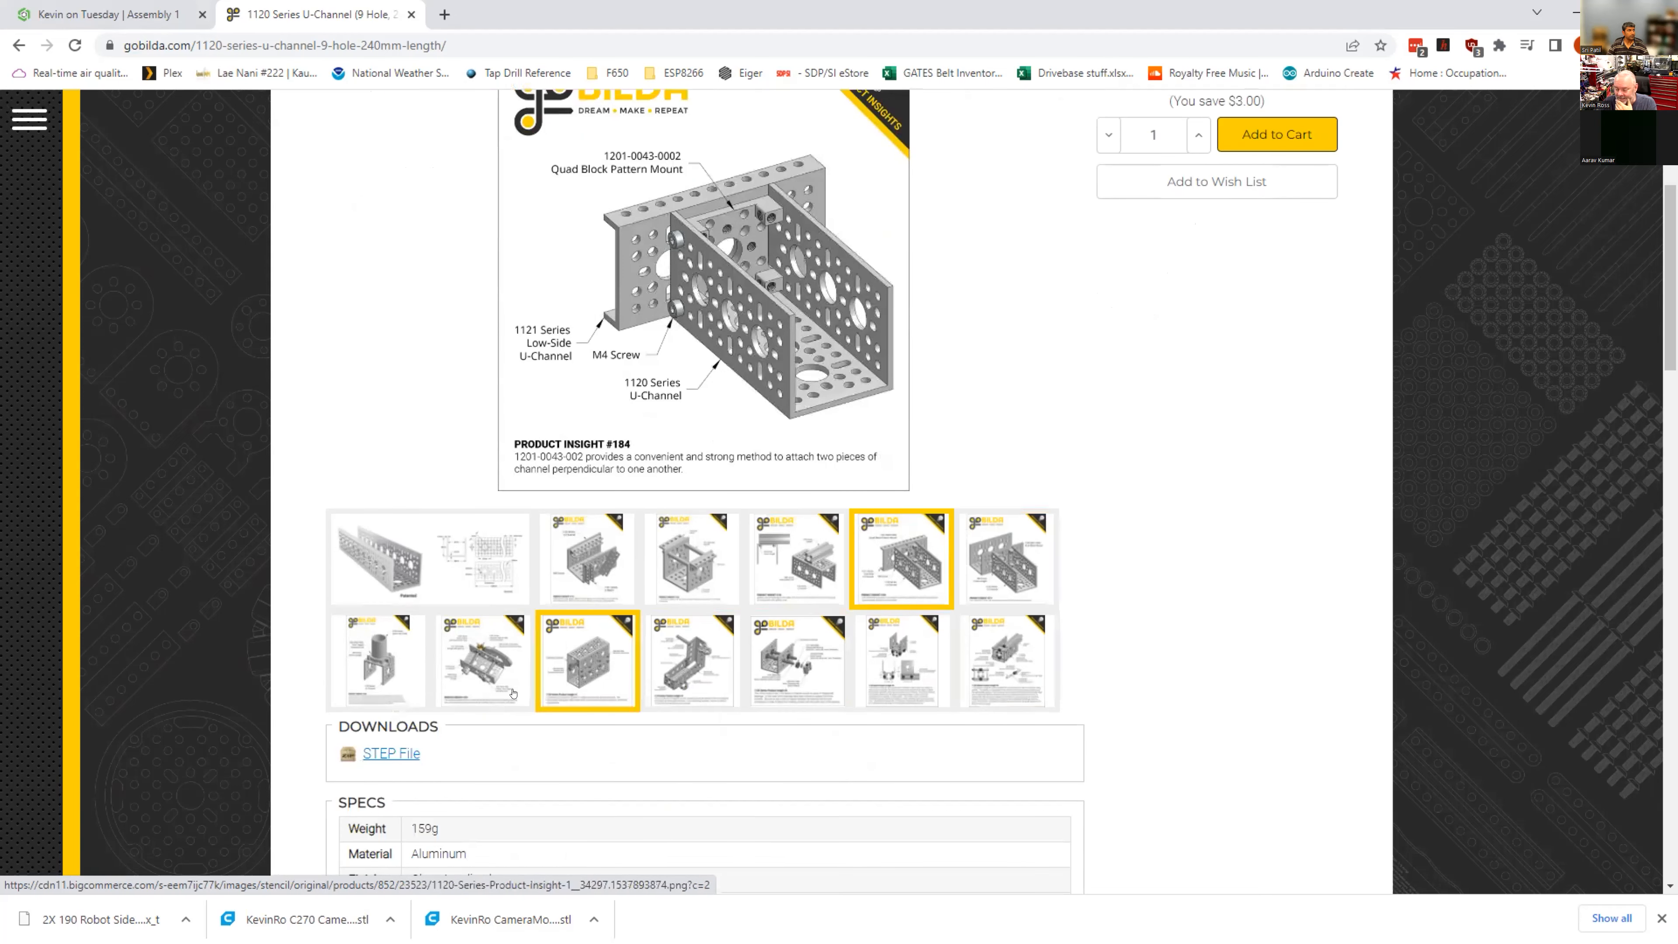
click(483, 661)
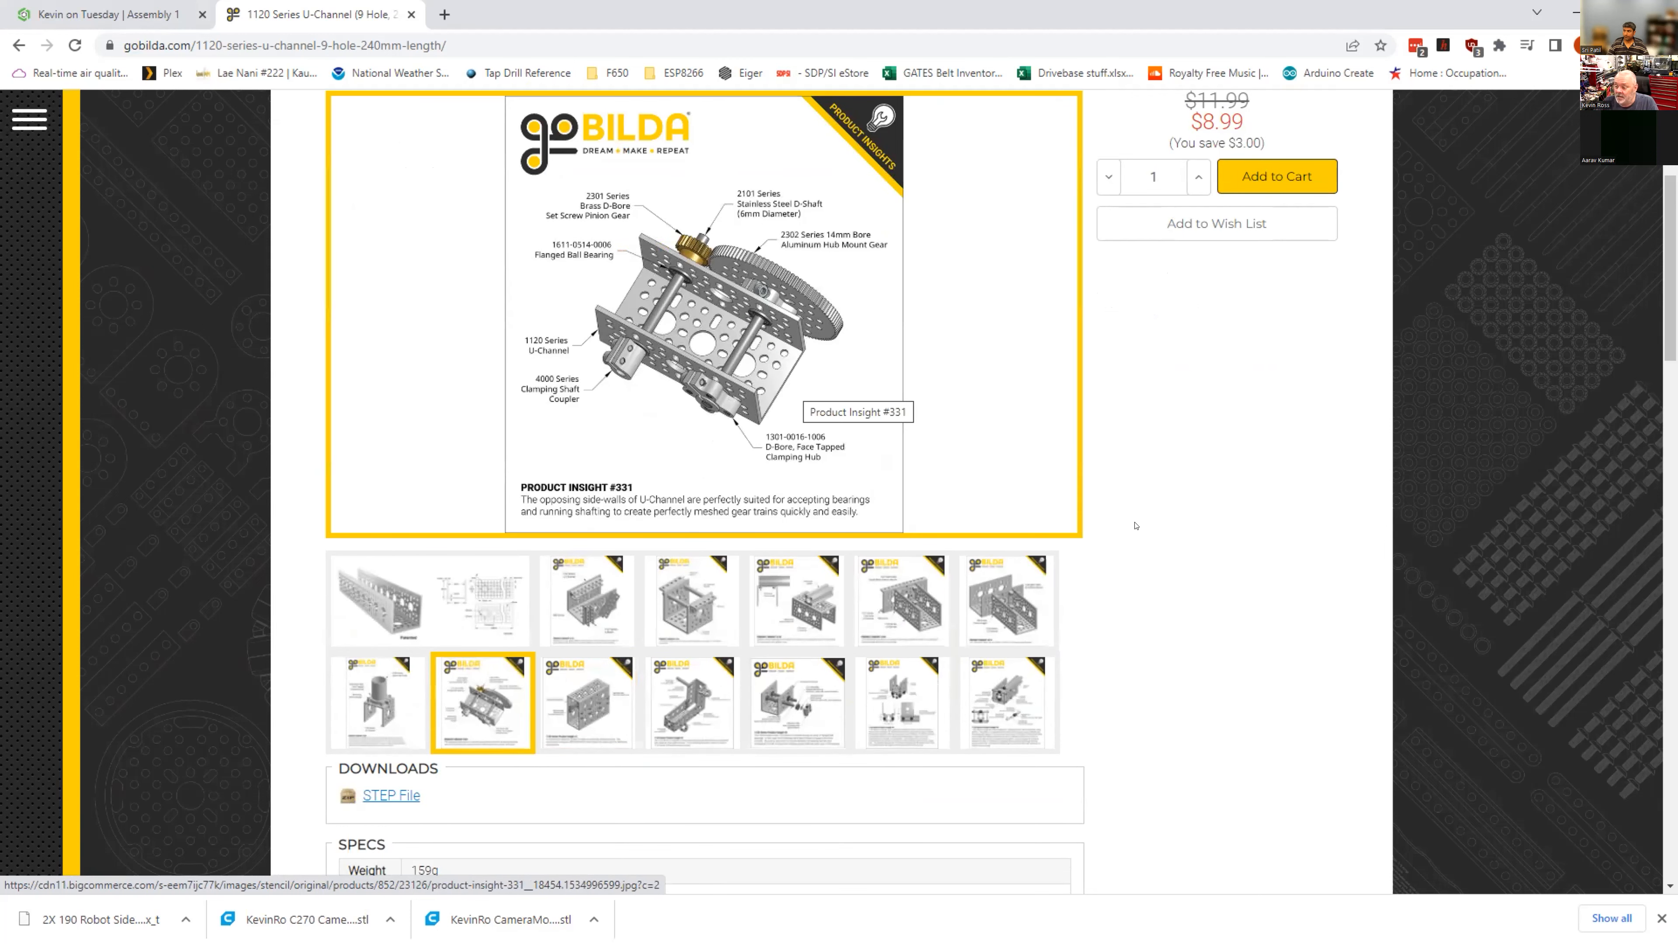
scroll(507, 242, up, 3)
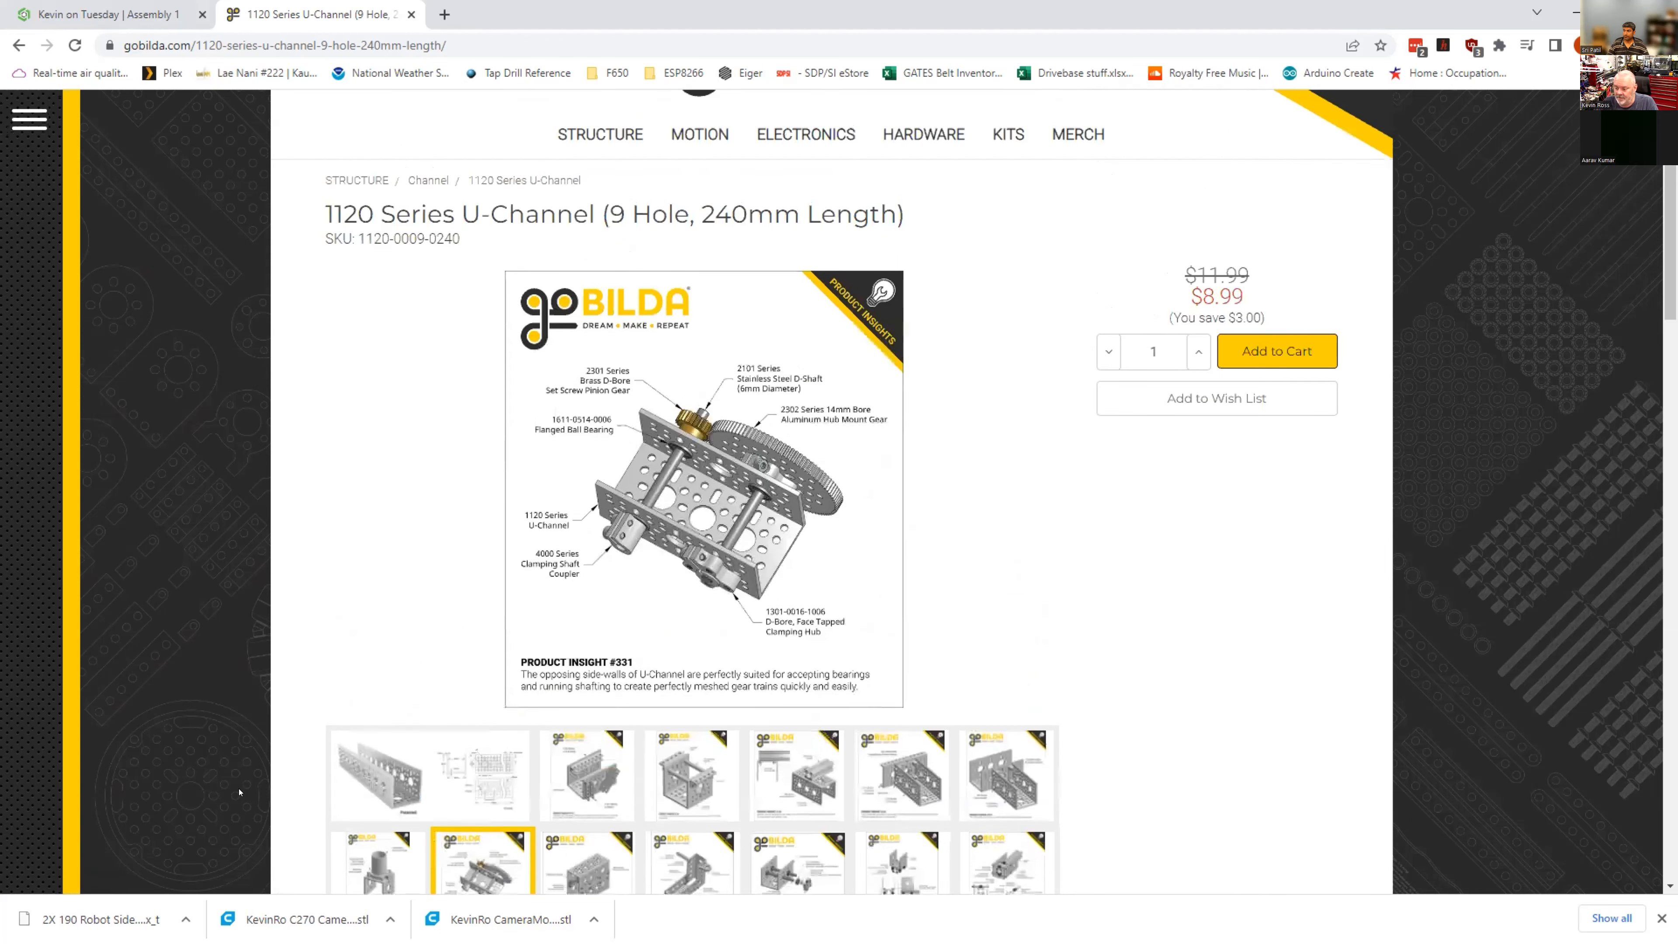
Step: Download the STEP file archive 1120-0009-0240.zip for the U-Channel and open it
scroll(428, 690, down, 1)
scroll(720, 689, down, 4)
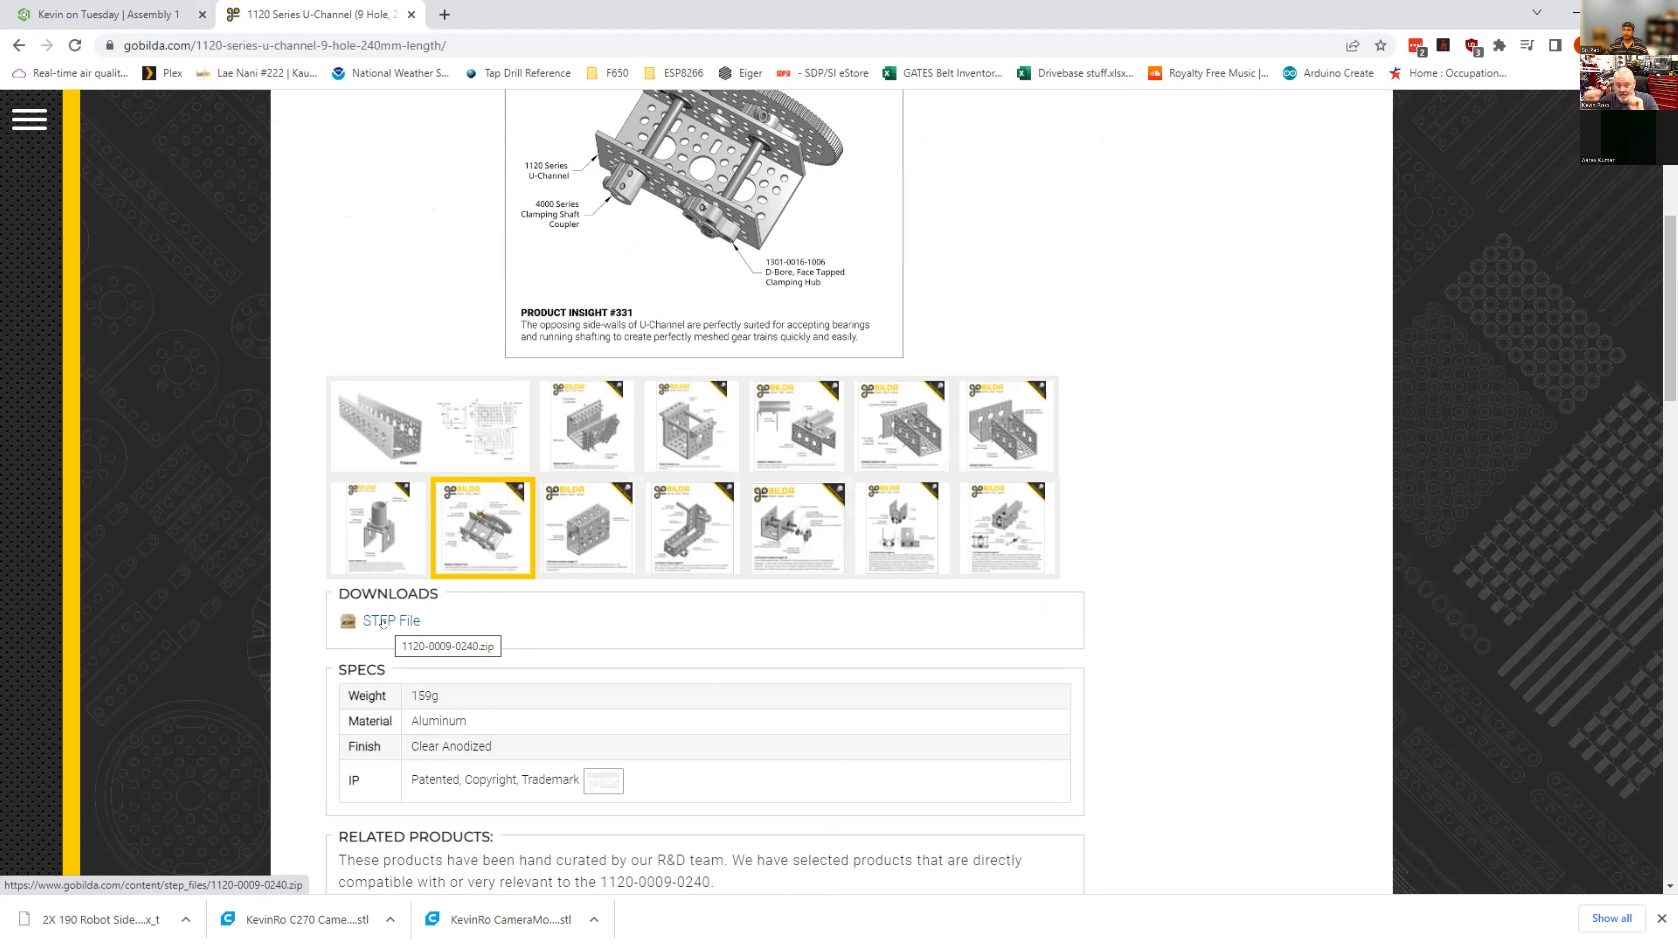
click(383, 622)
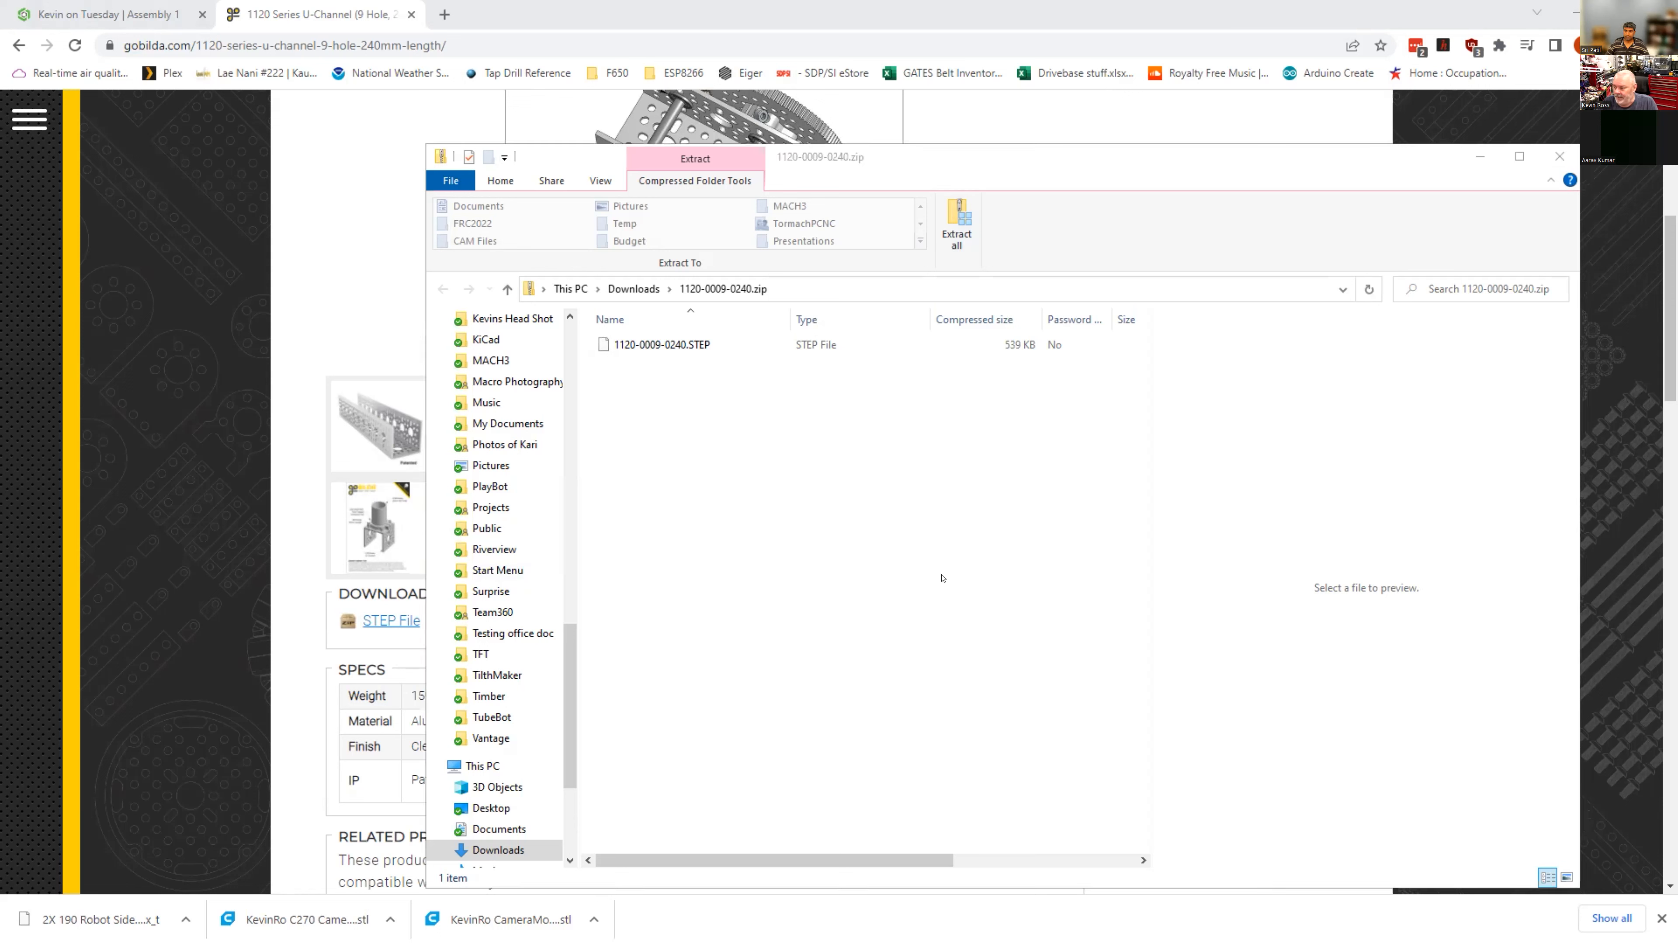
Step: Extract 1120-0009-0240.zip into its own folder in Downloads, close the archive window and return to the Onshape document
click(957, 217)
click(522, 328)
click(834, 203)
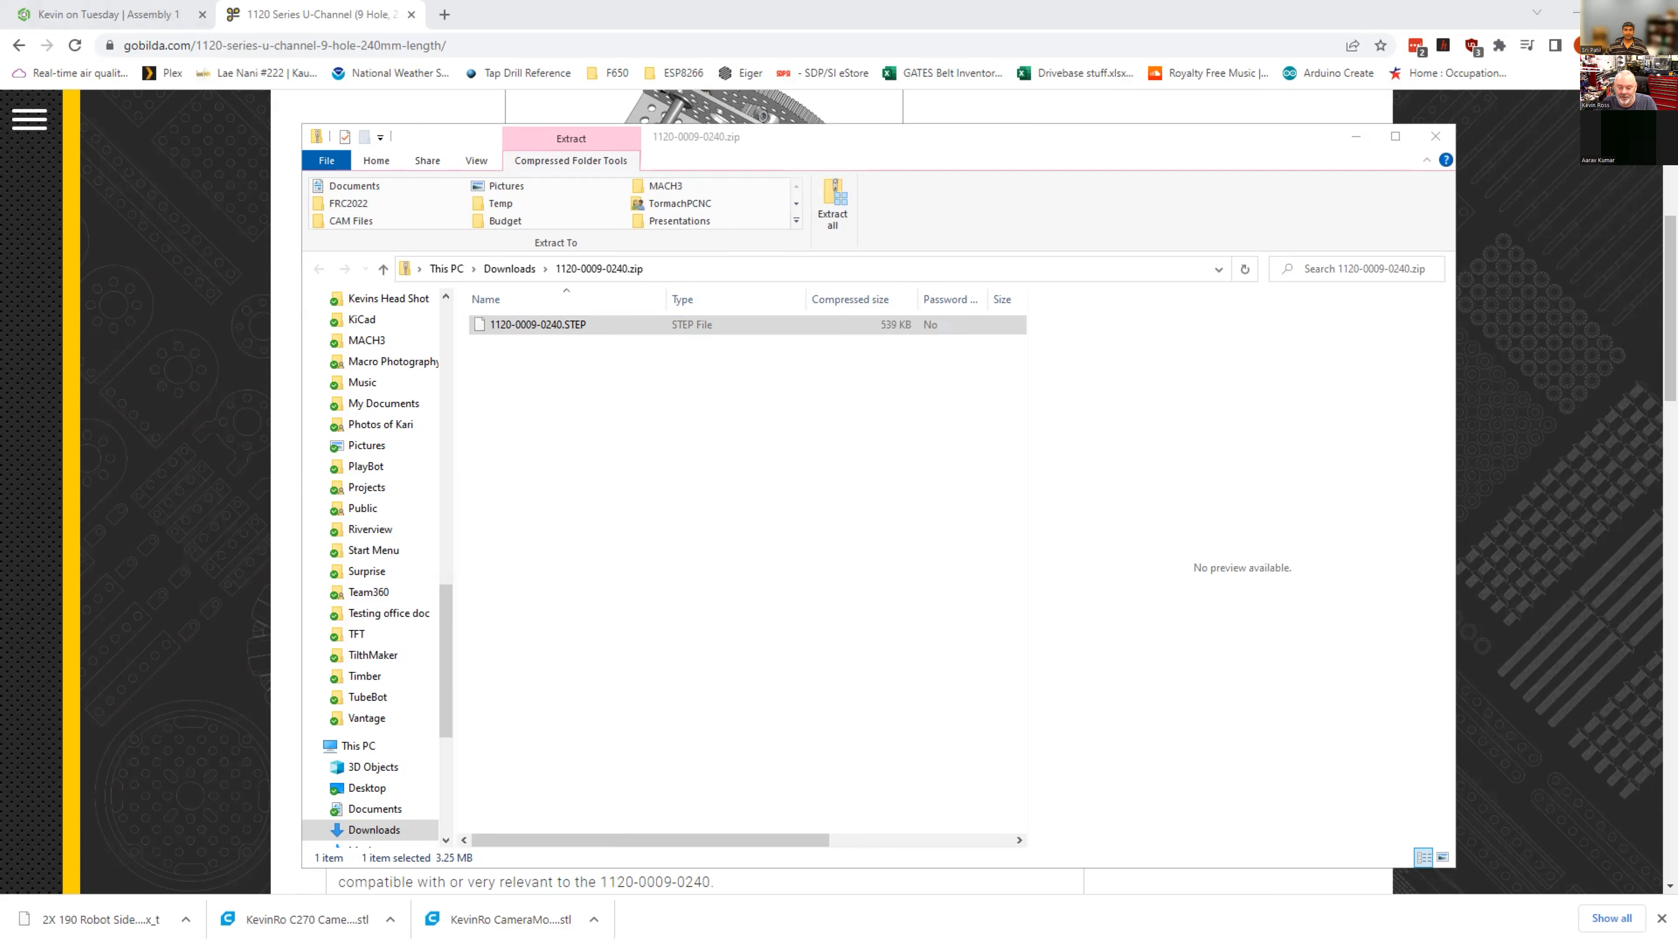
key(super+e)
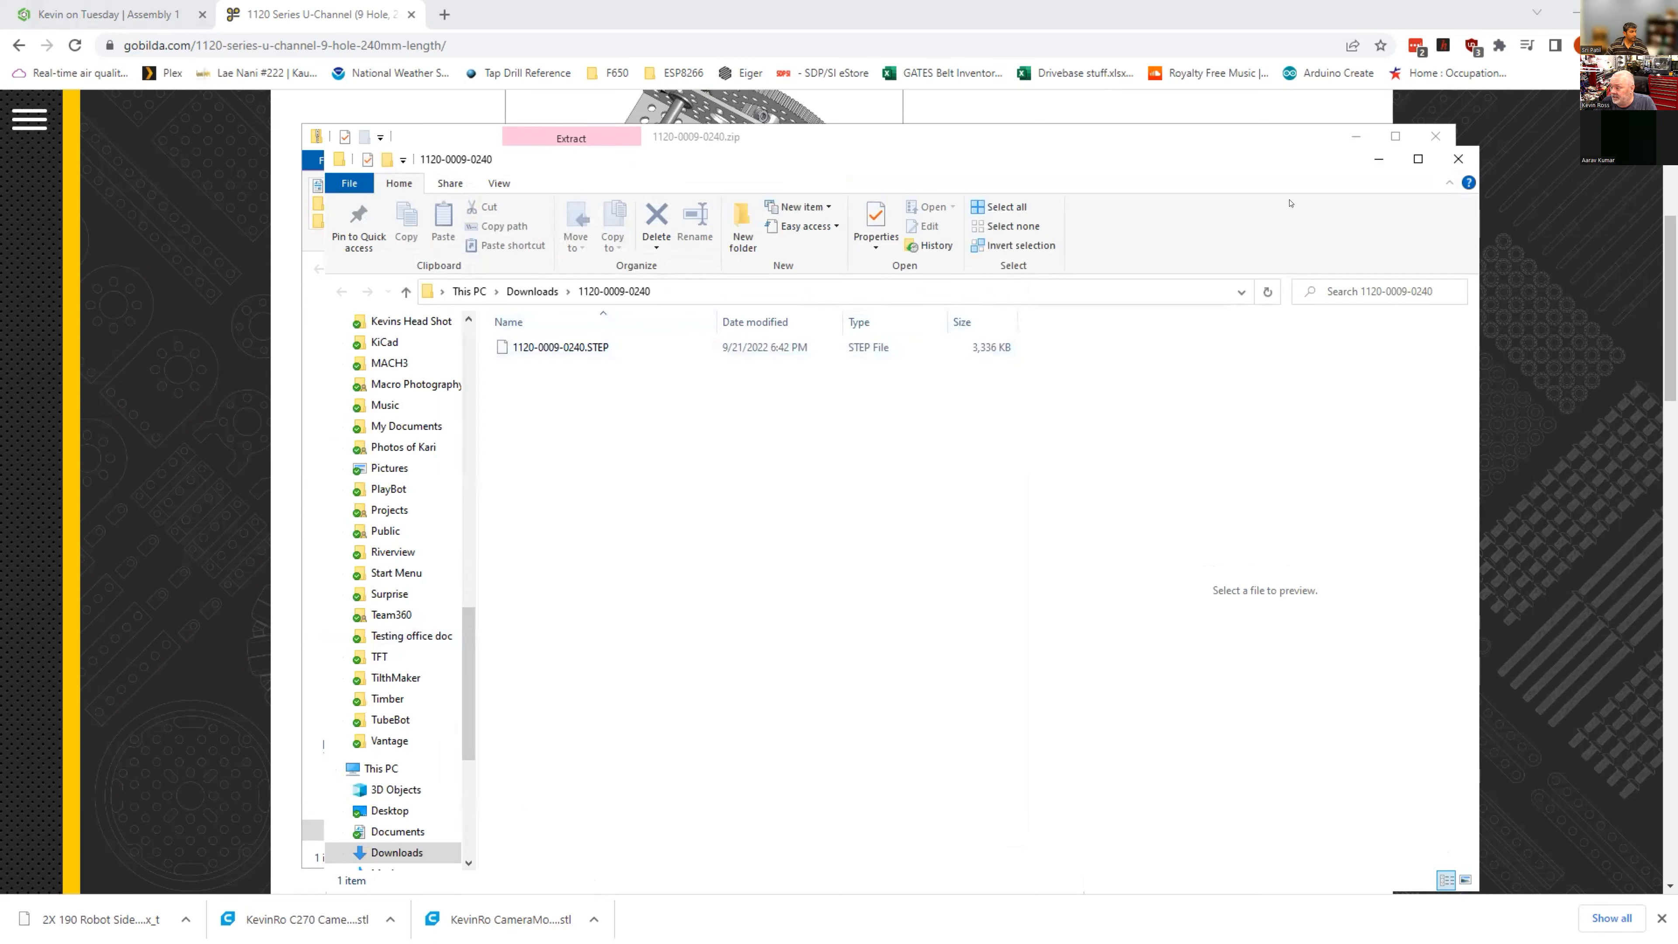
click(809, 139)
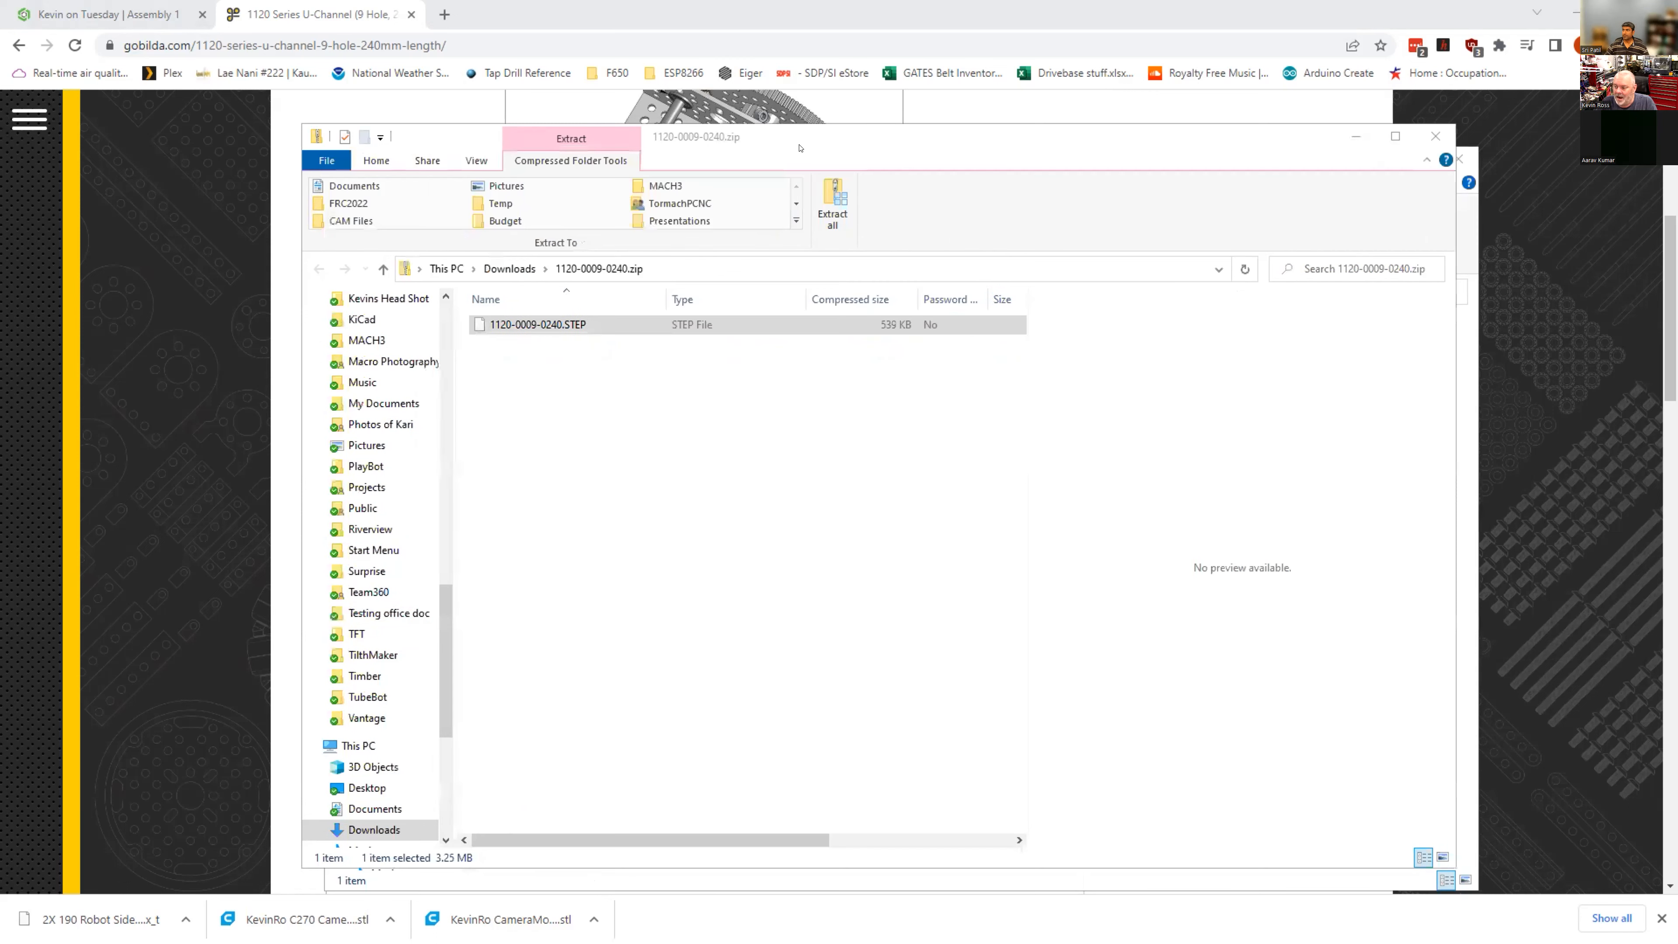
drag(810, 139, 577, 180)
click(1205, 177)
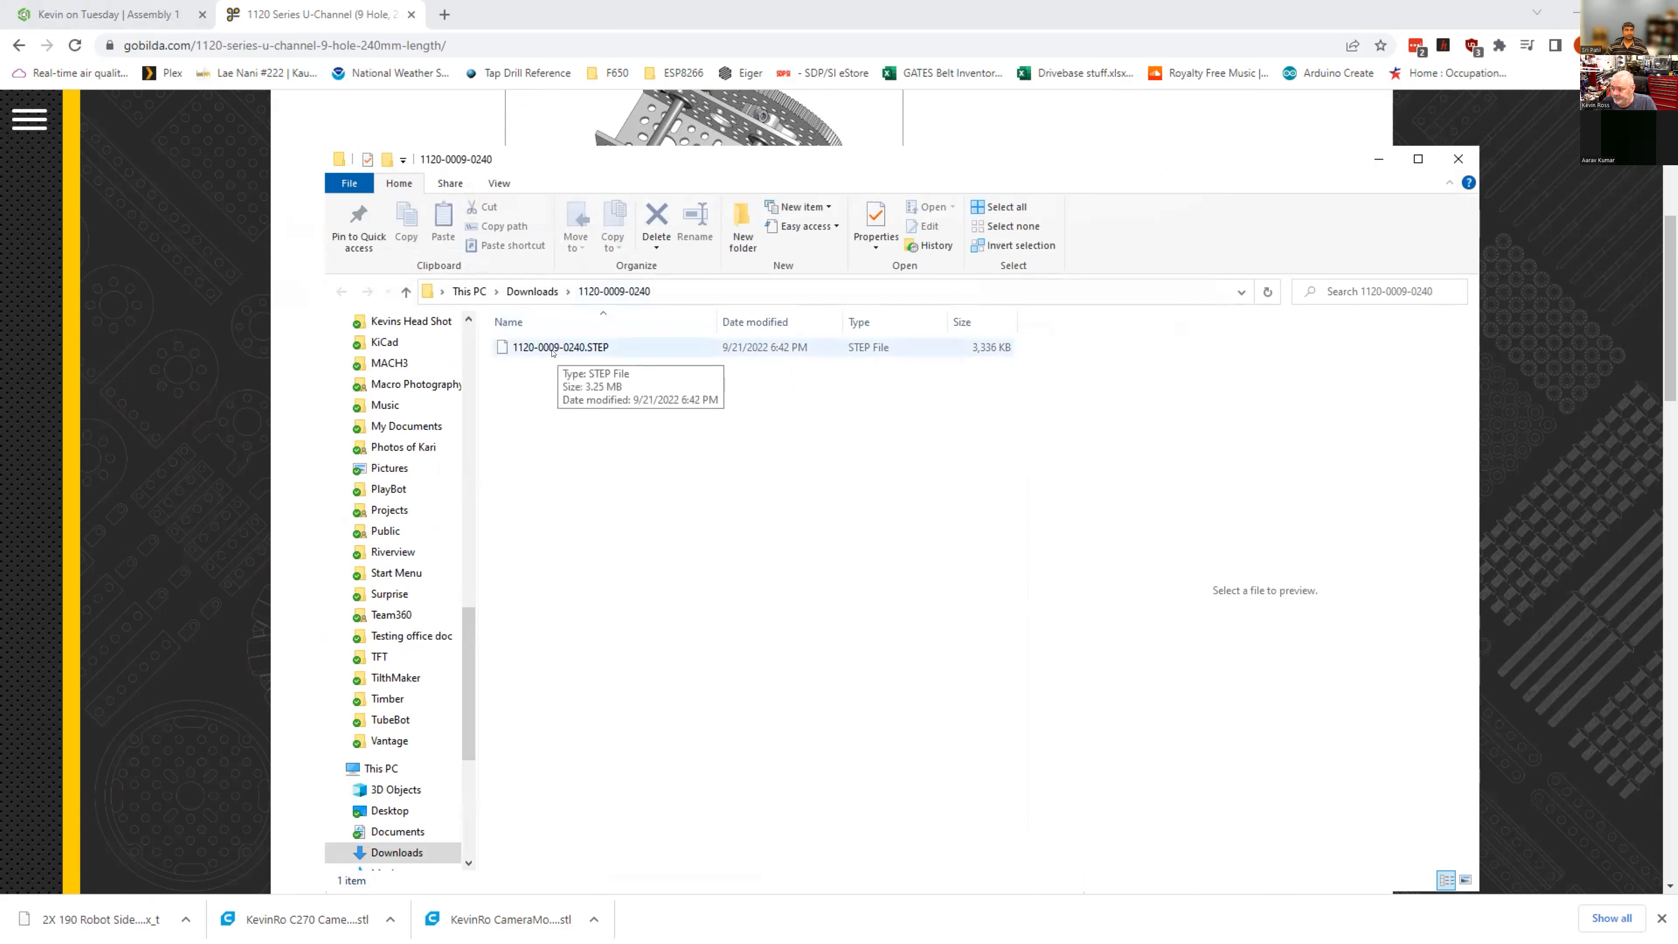
click(106, 14)
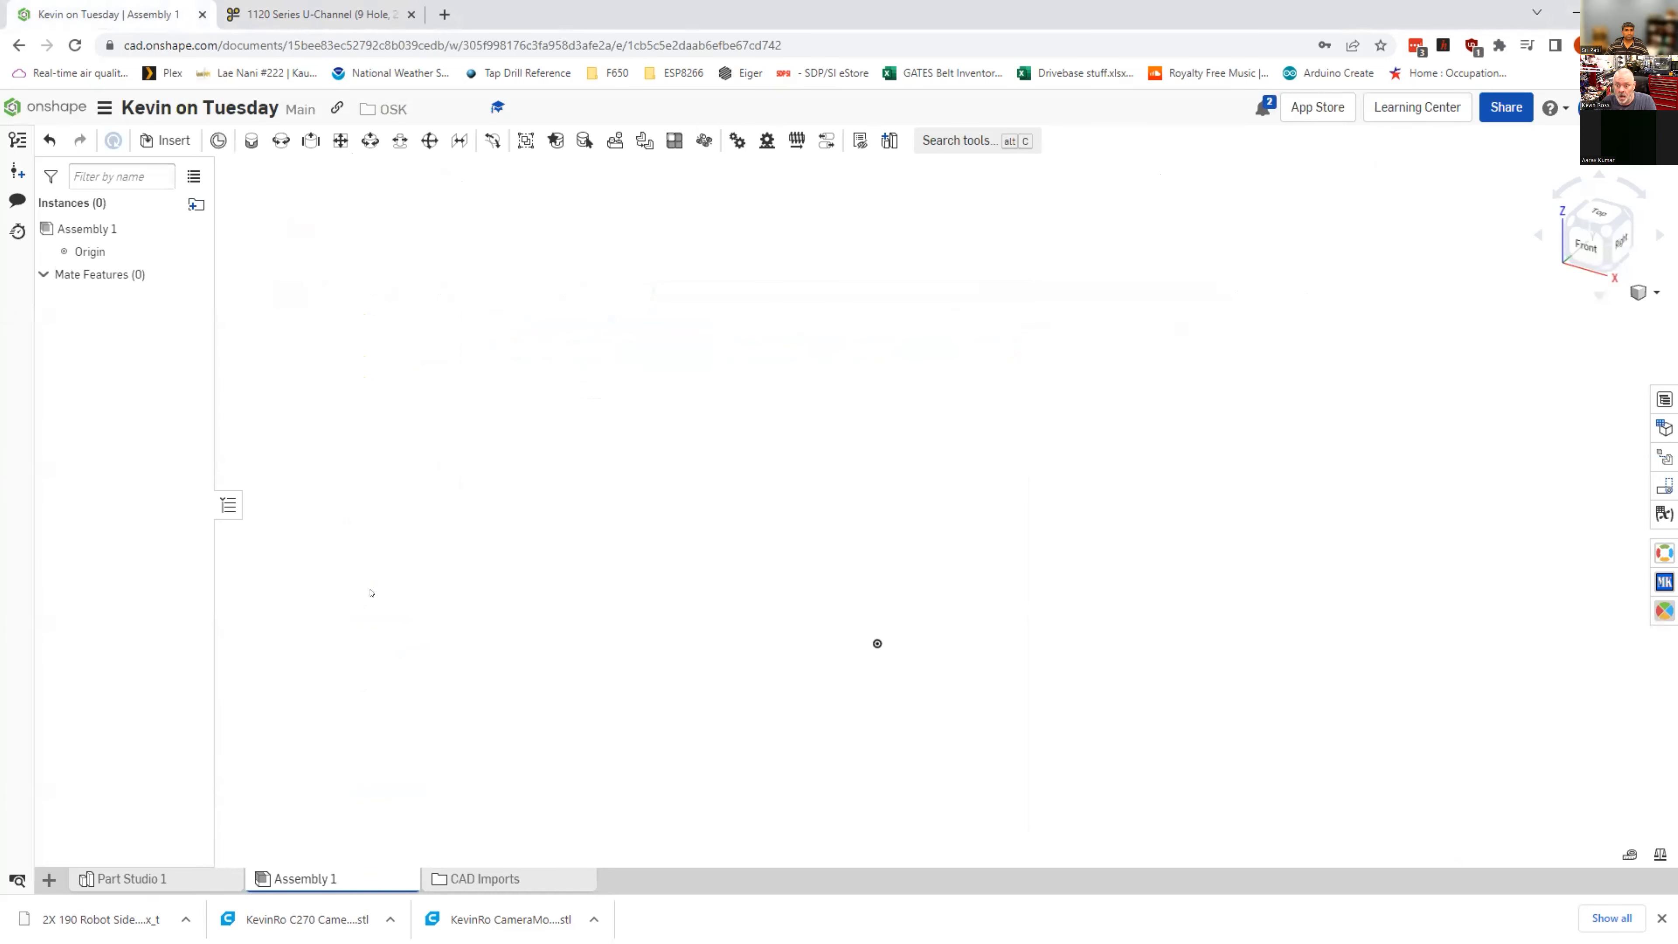
click(48, 878)
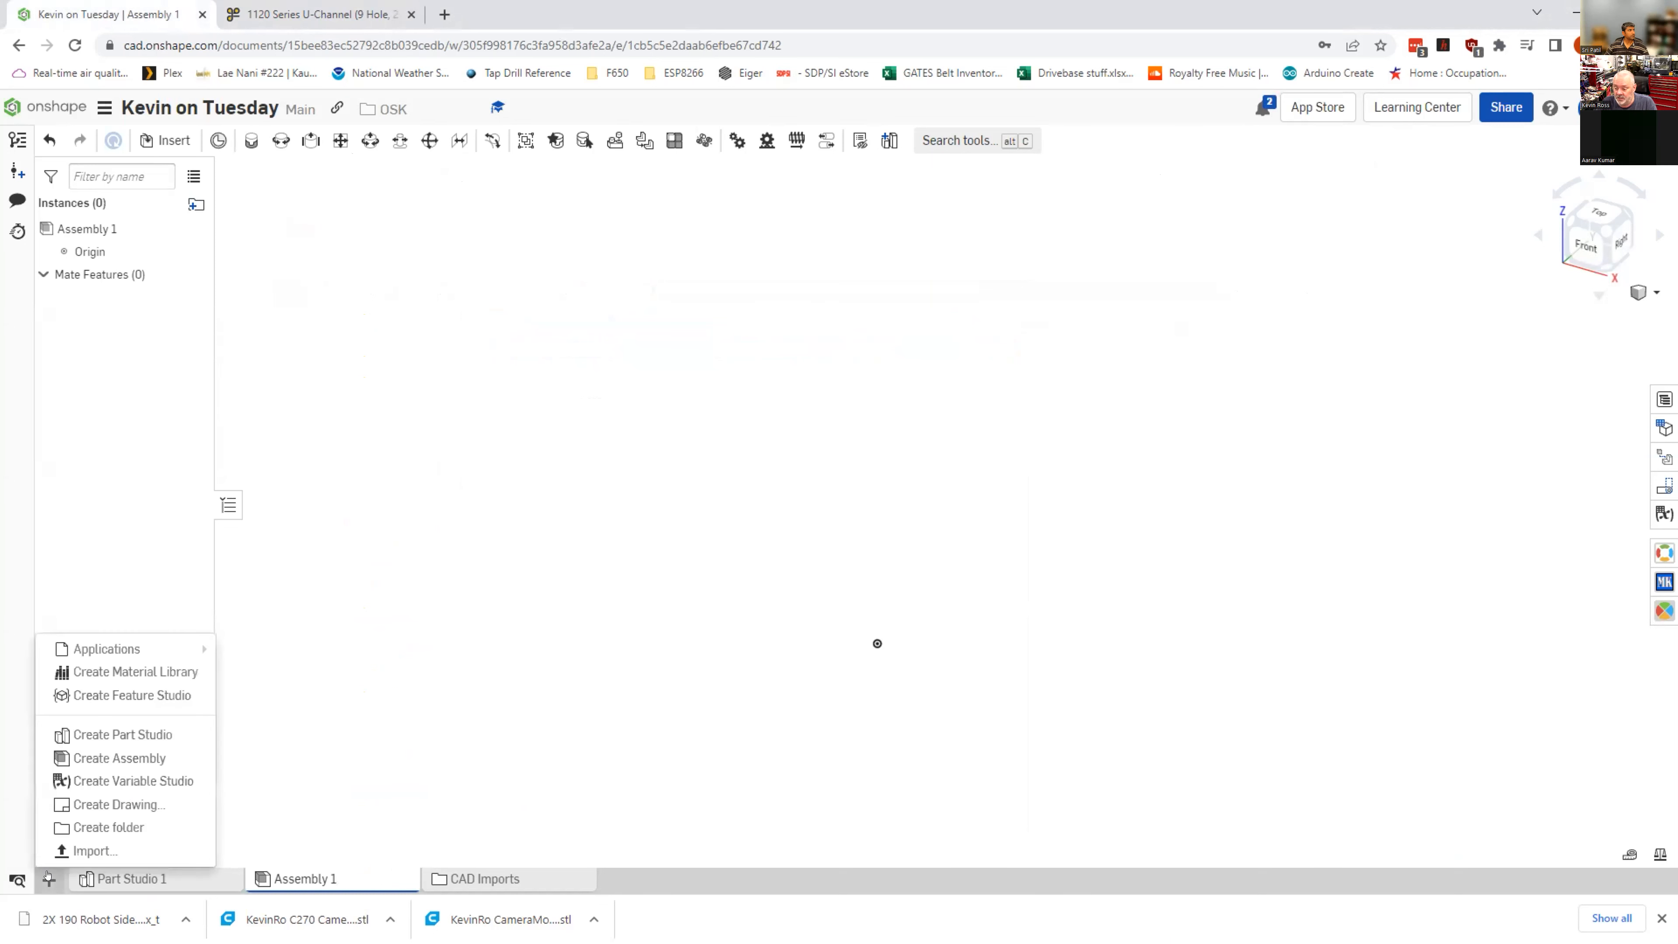
click(96, 851)
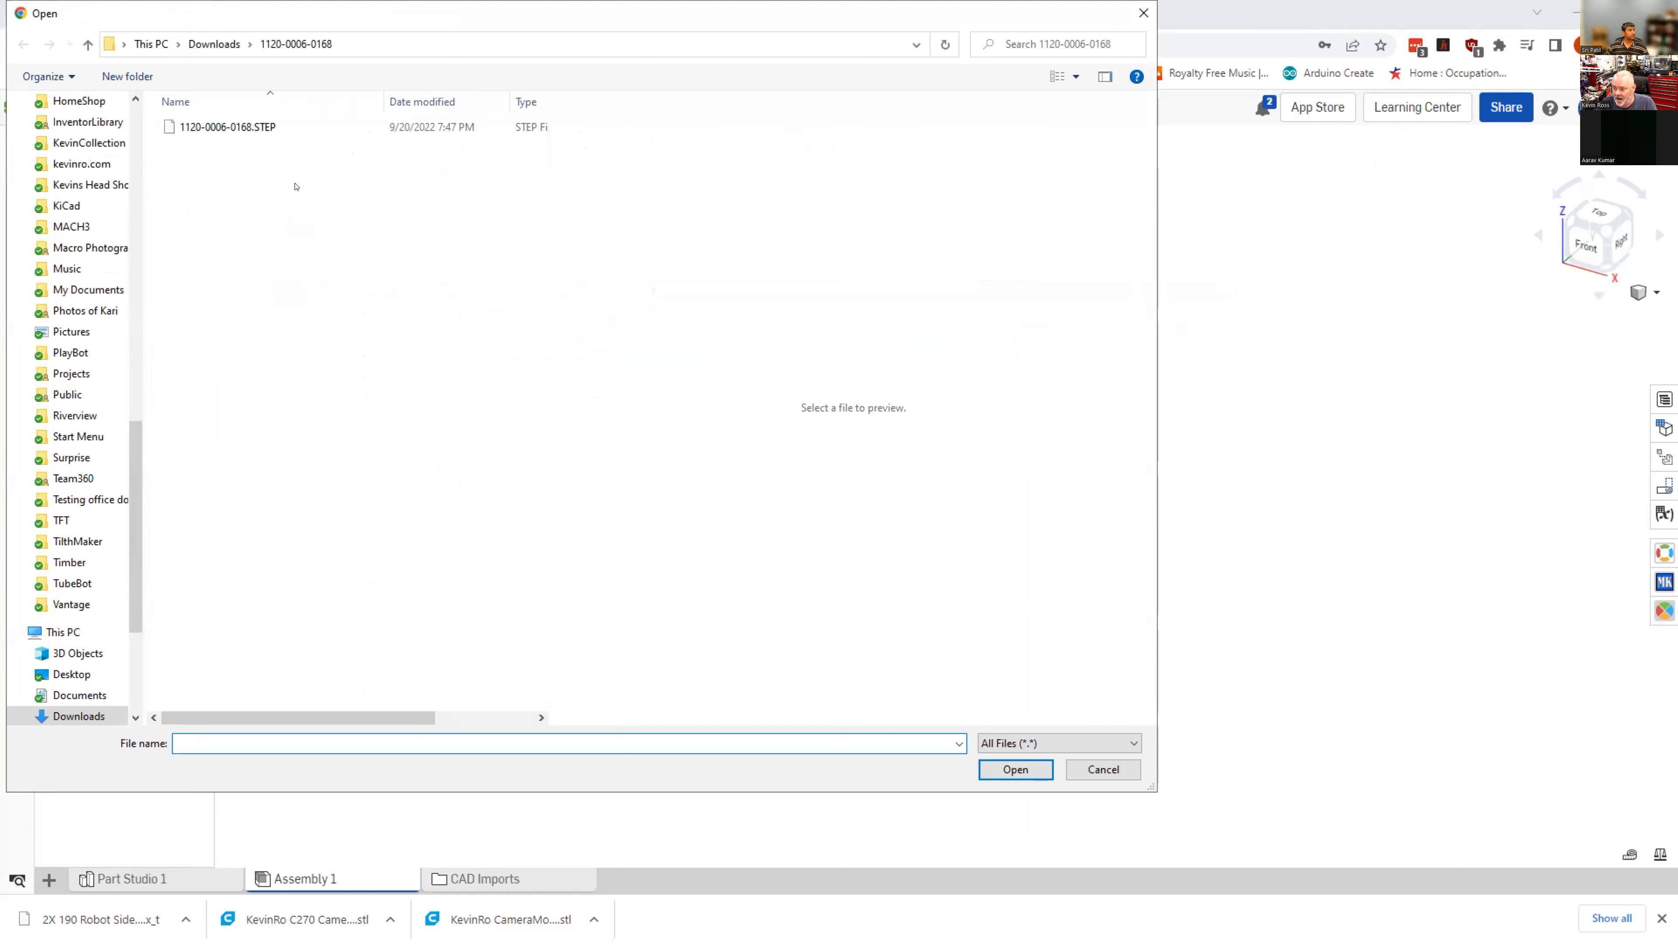
click(213, 44)
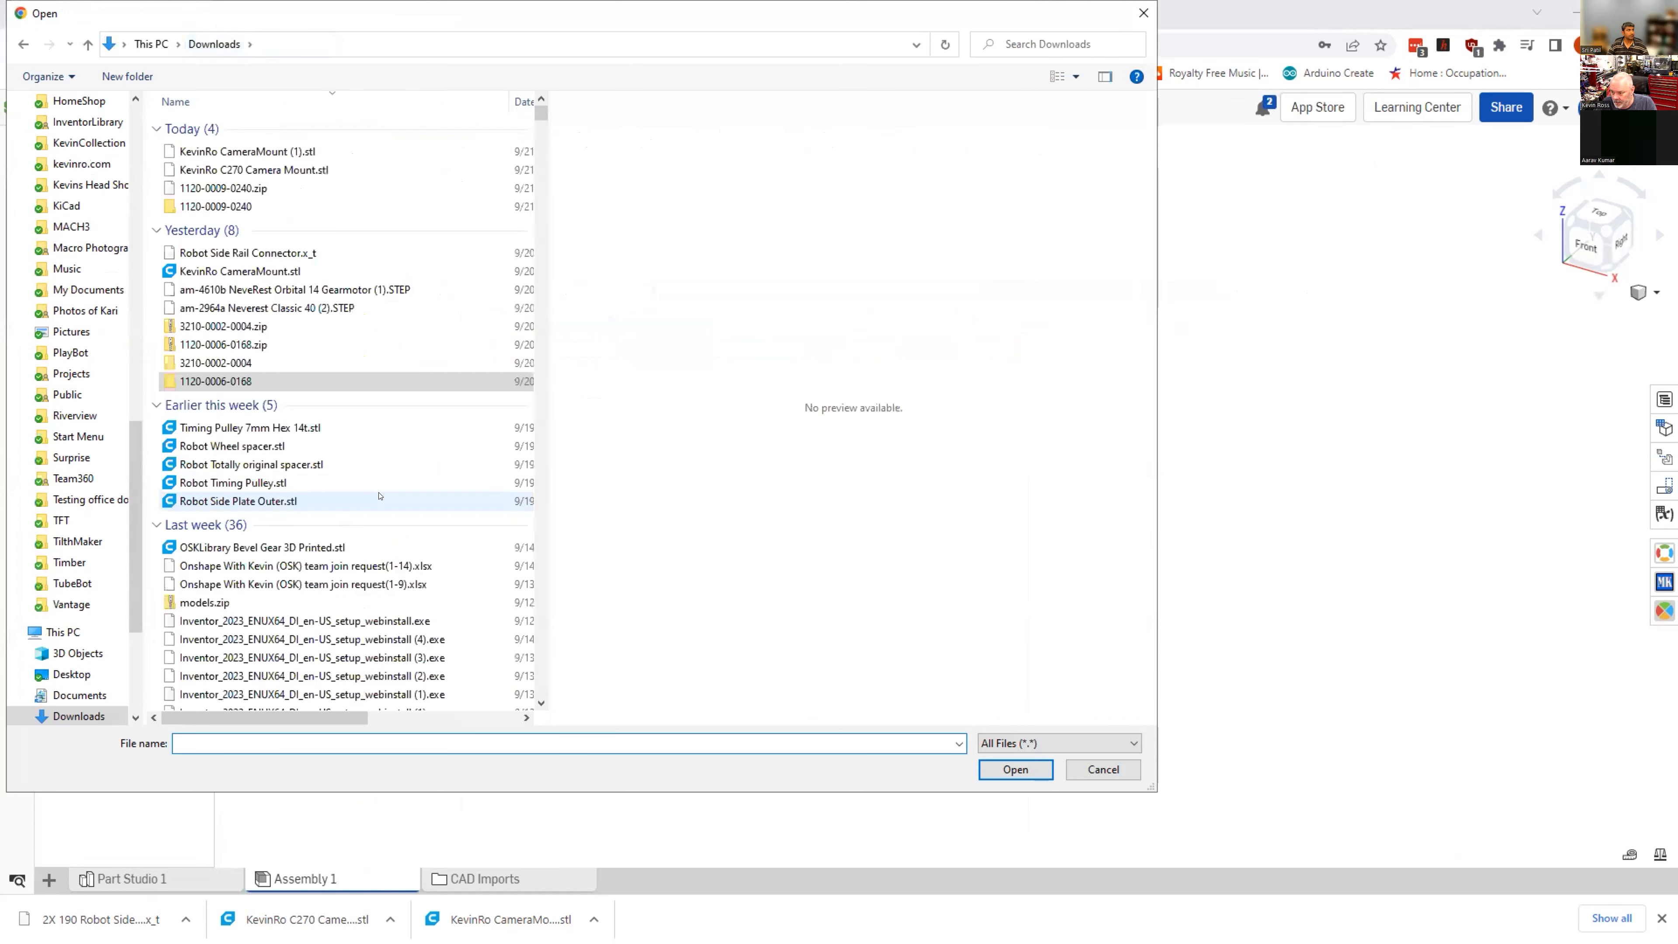
click(216, 205)
double_click(216, 206)
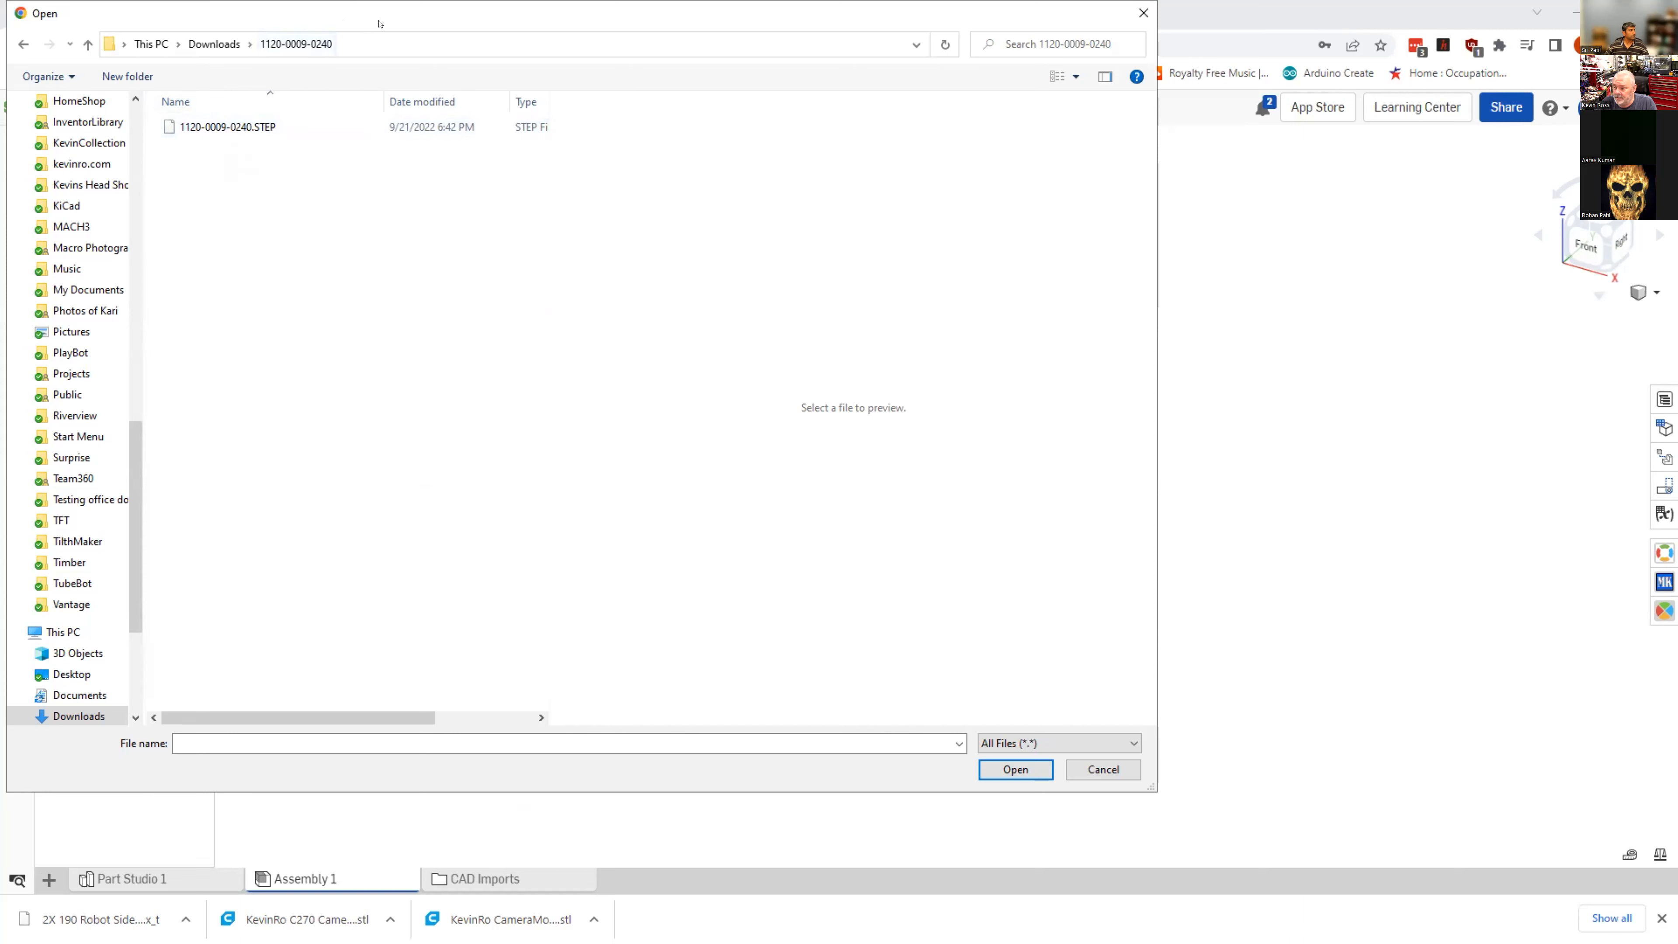
drag(378, 21, 591, 81)
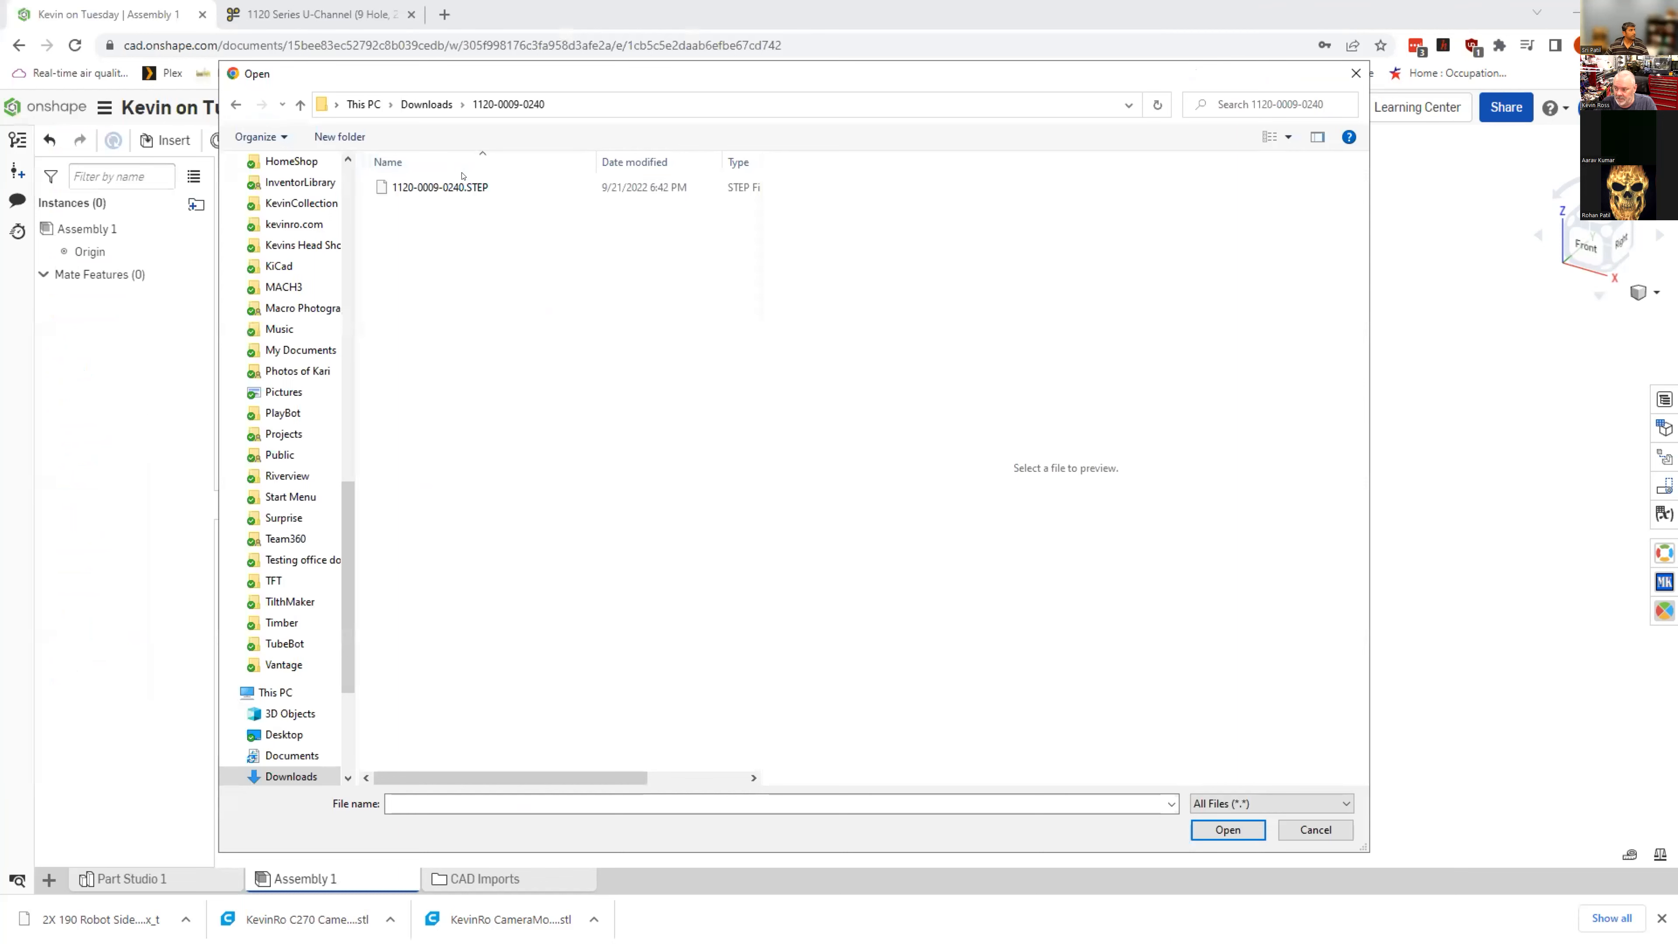
click(430, 188)
click(1226, 831)
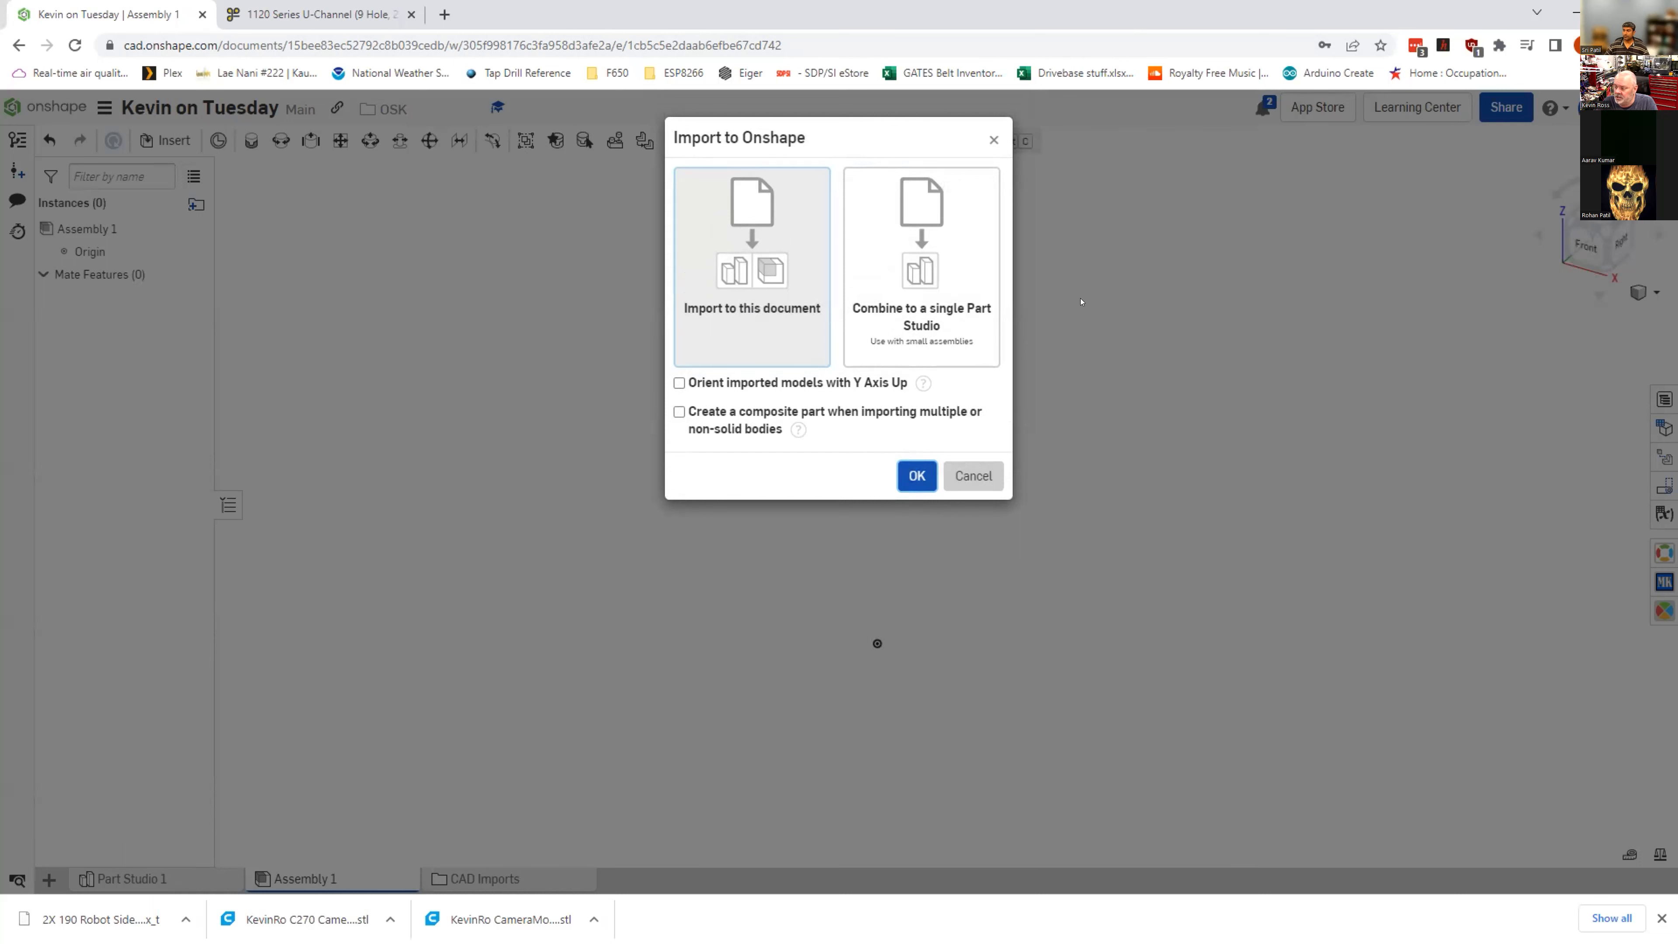
click(918, 311)
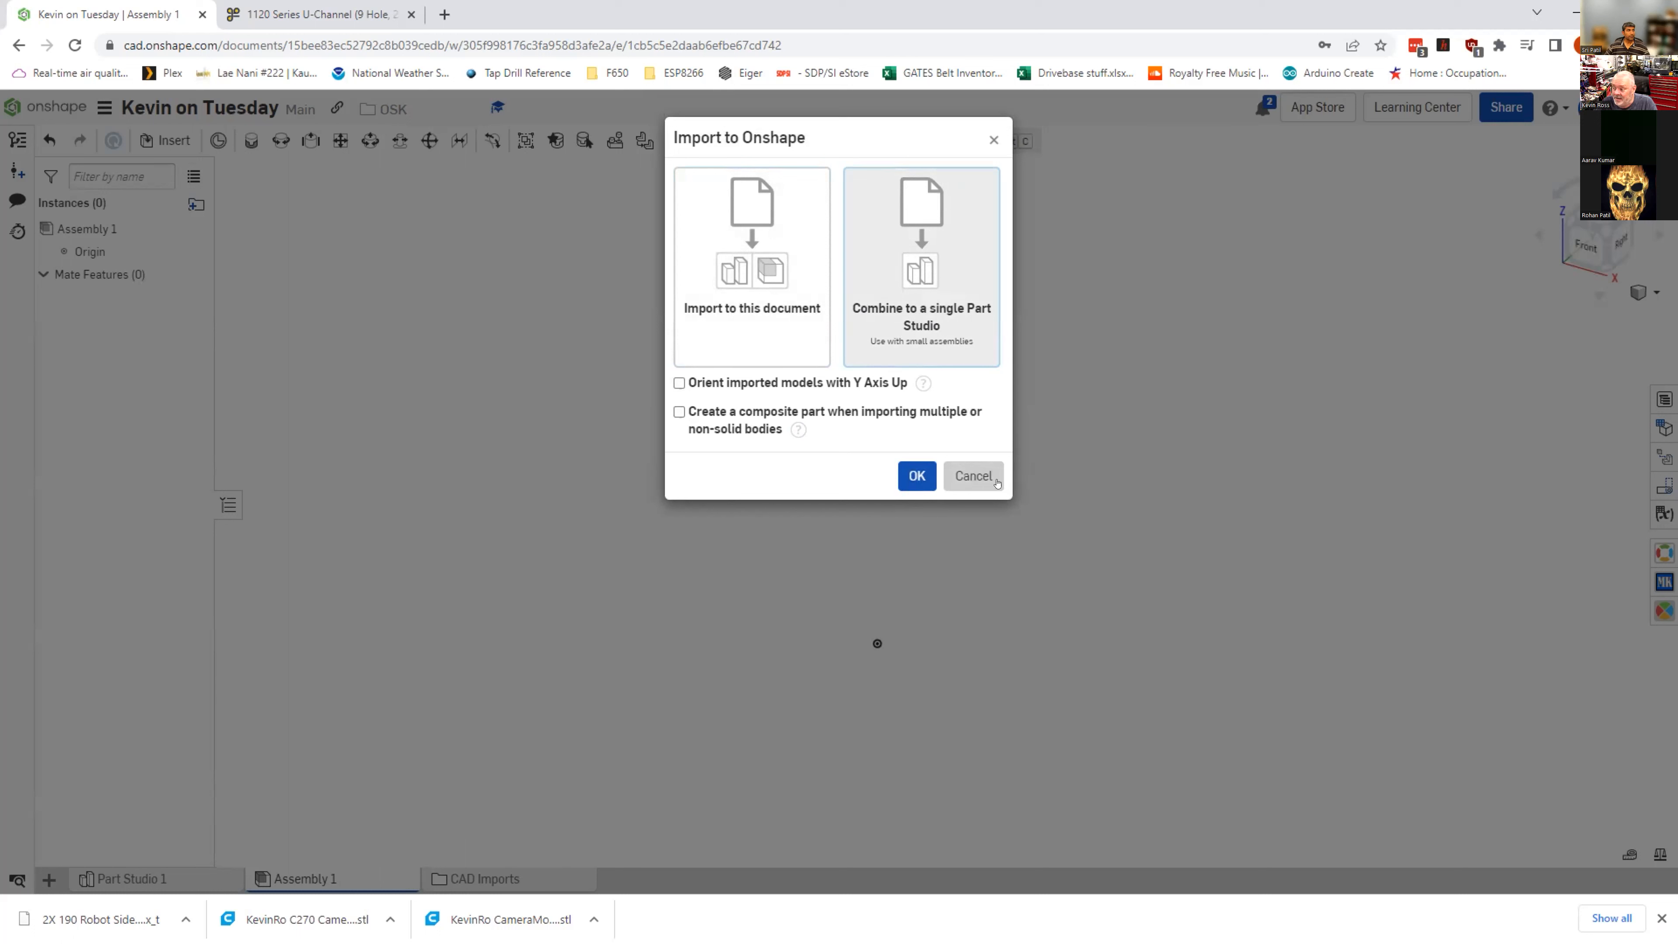
click(973, 476)
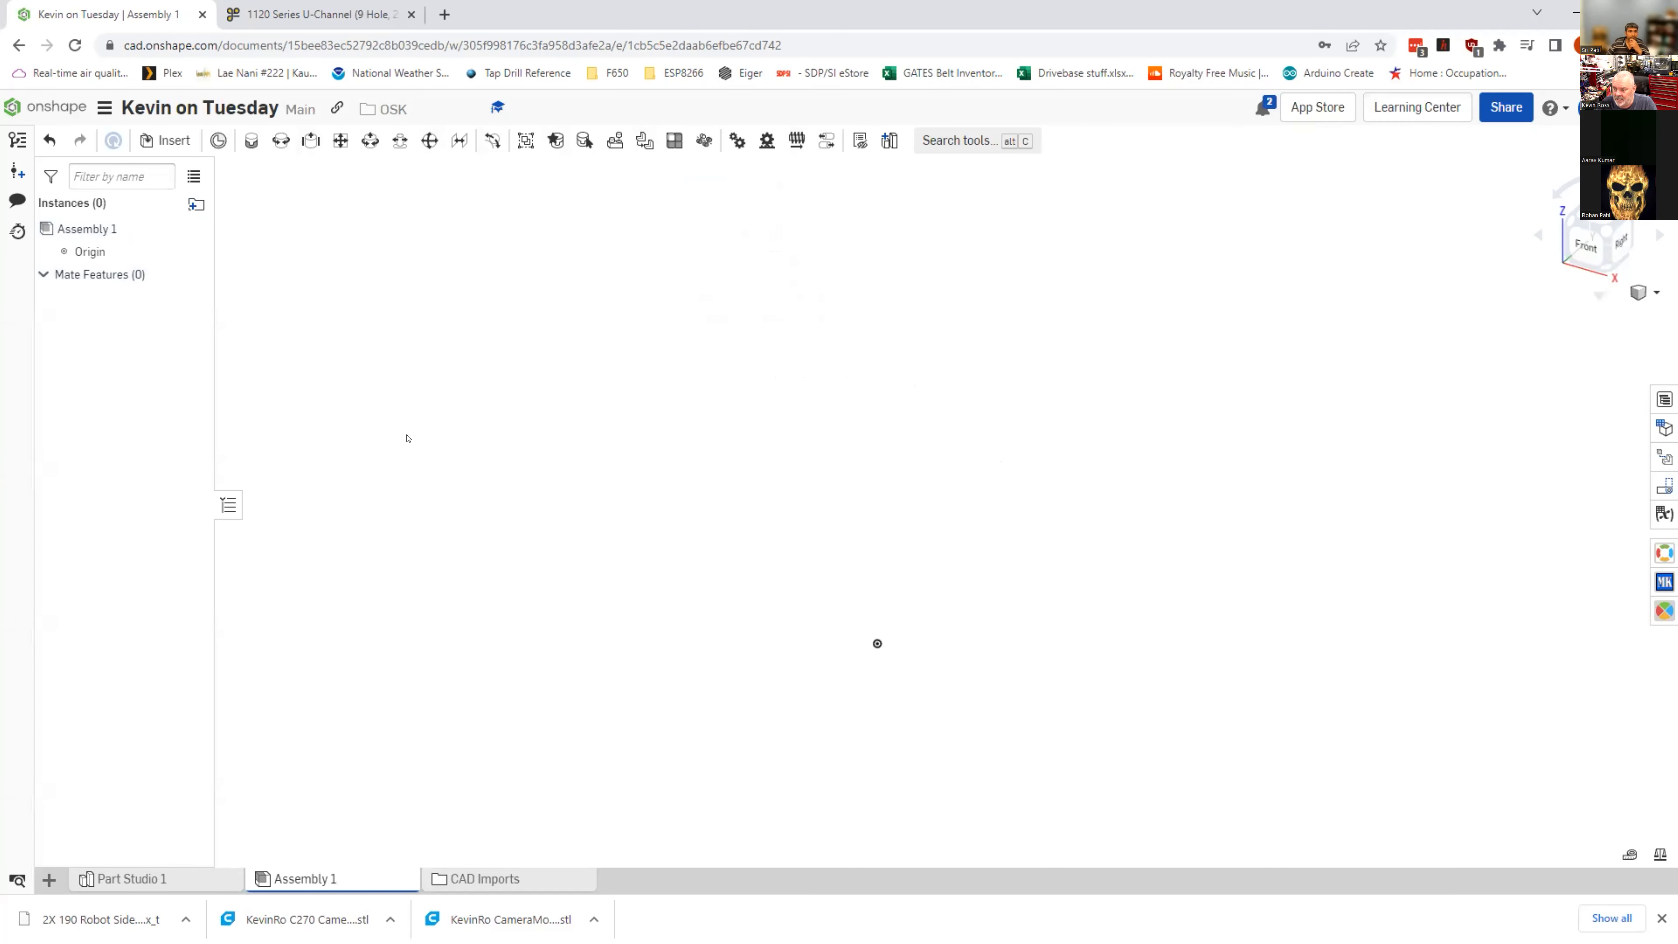
click(38, 883)
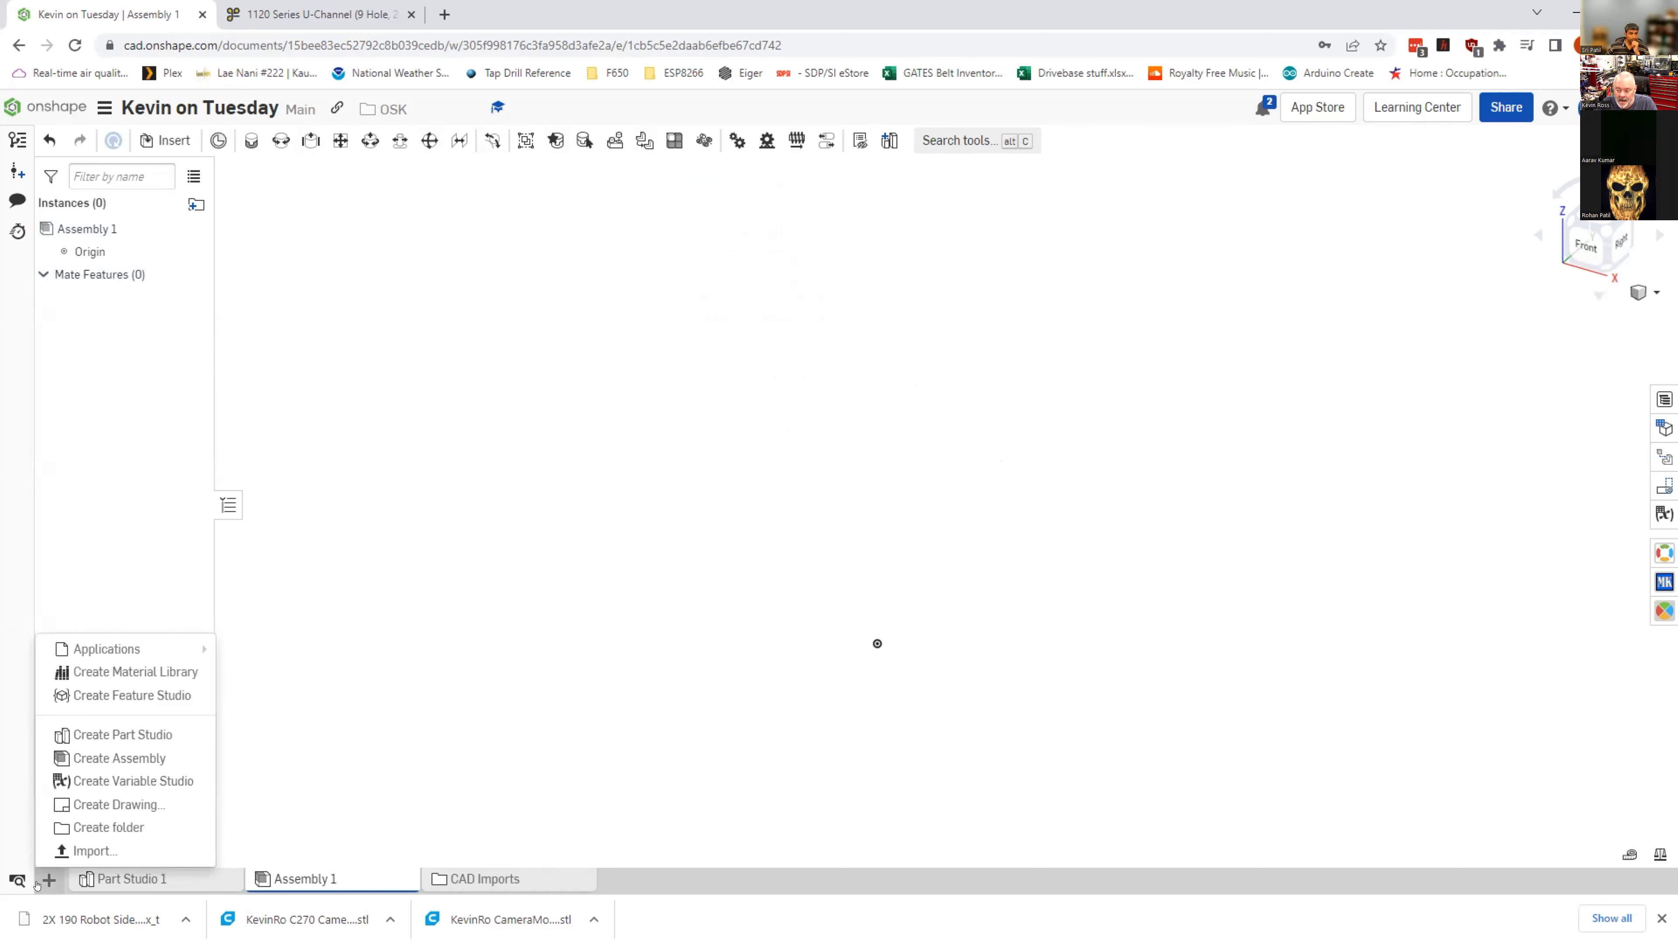
click(90, 851)
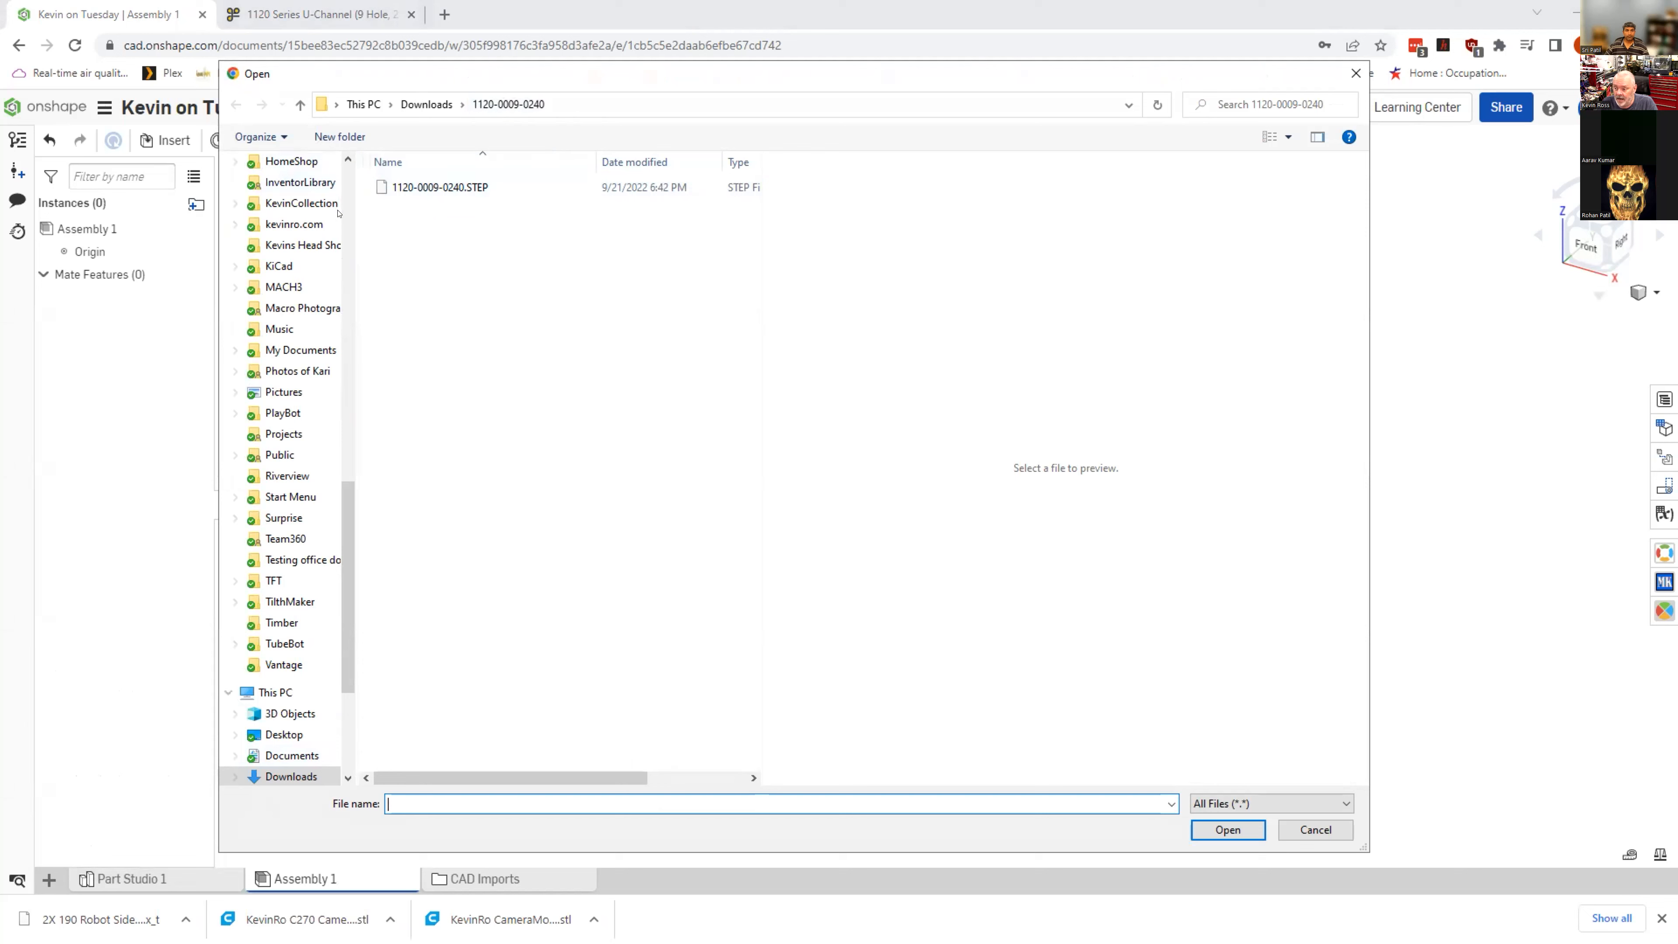
drag(351, 563, 351, 245)
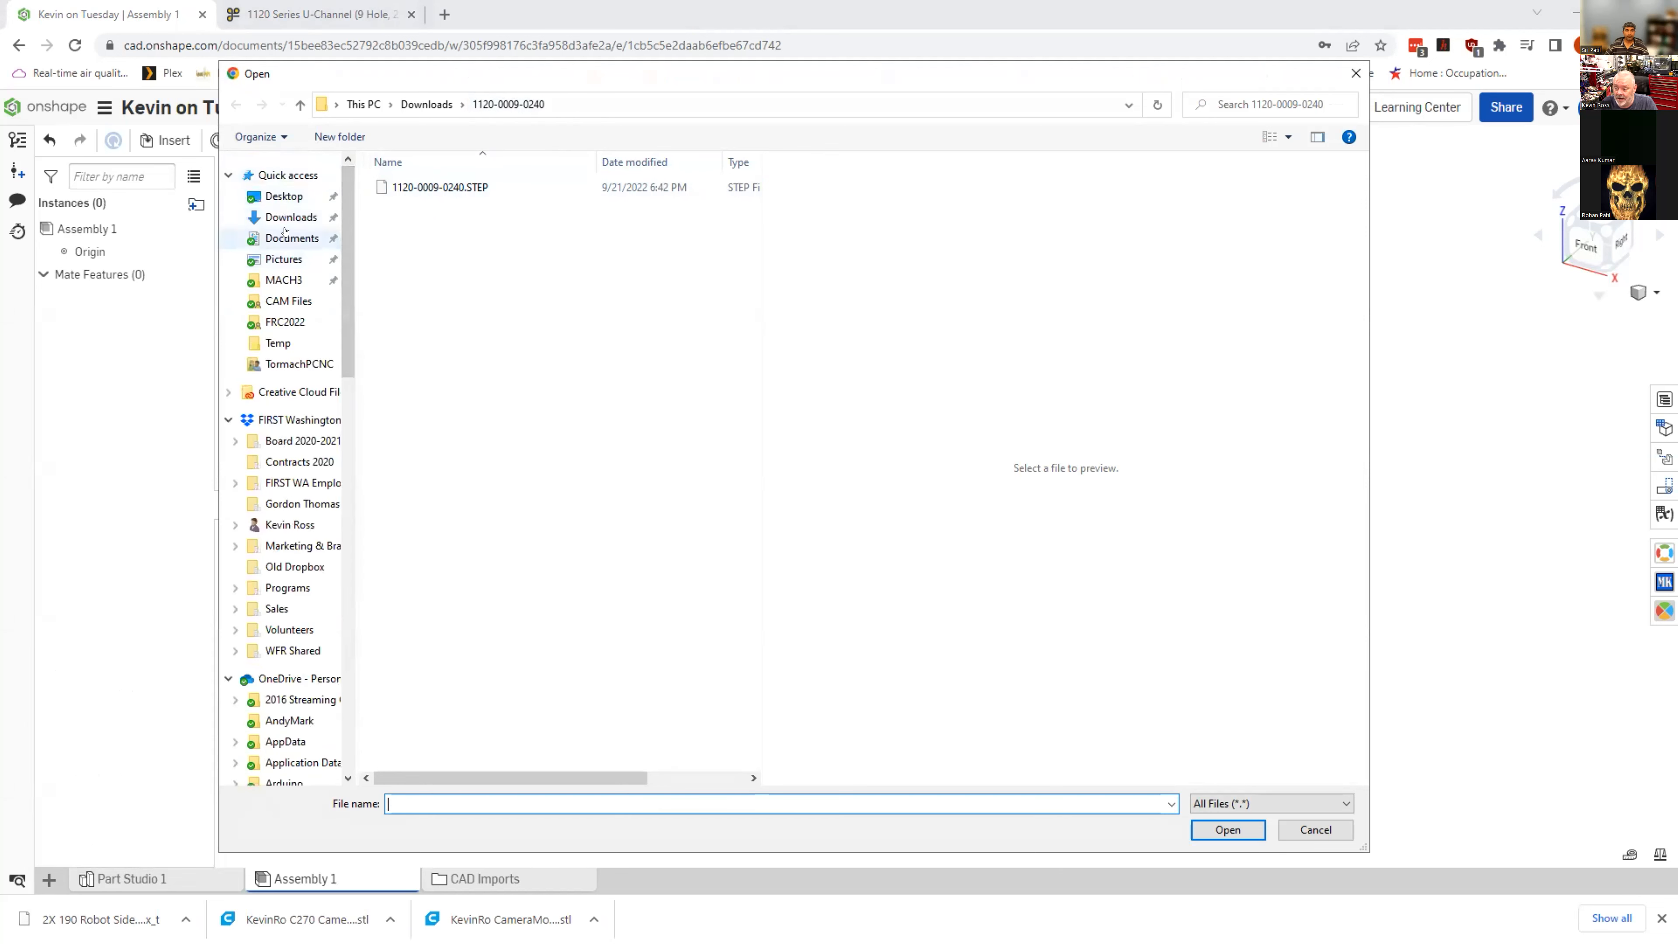
click(439, 188)
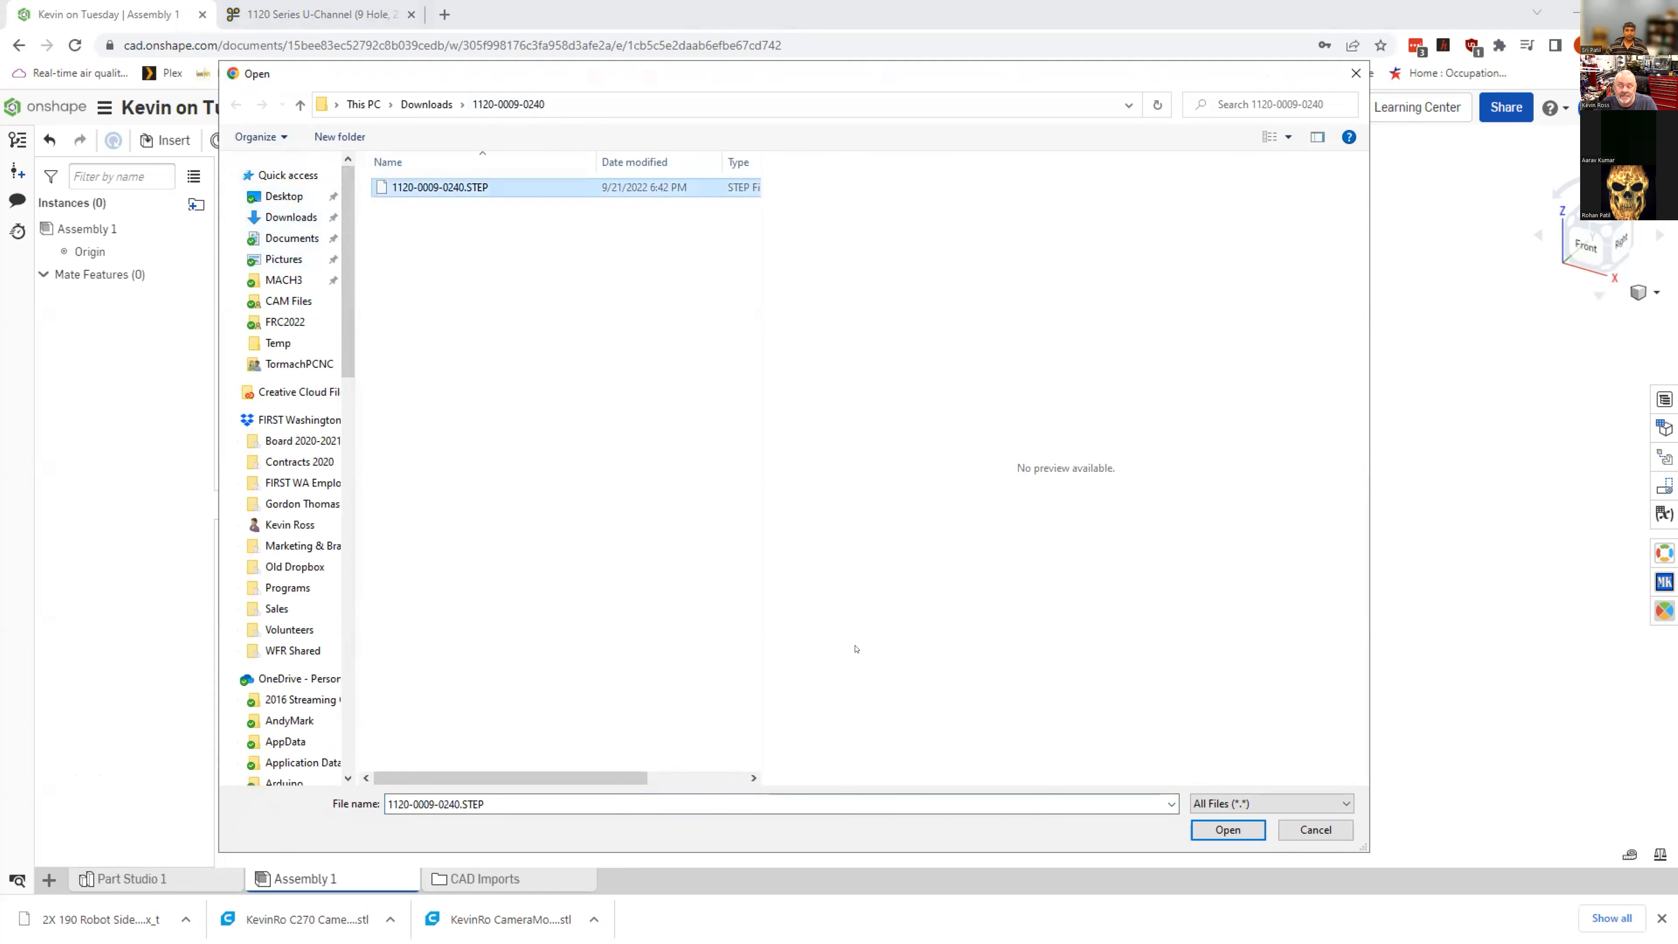
click(1234, 837)
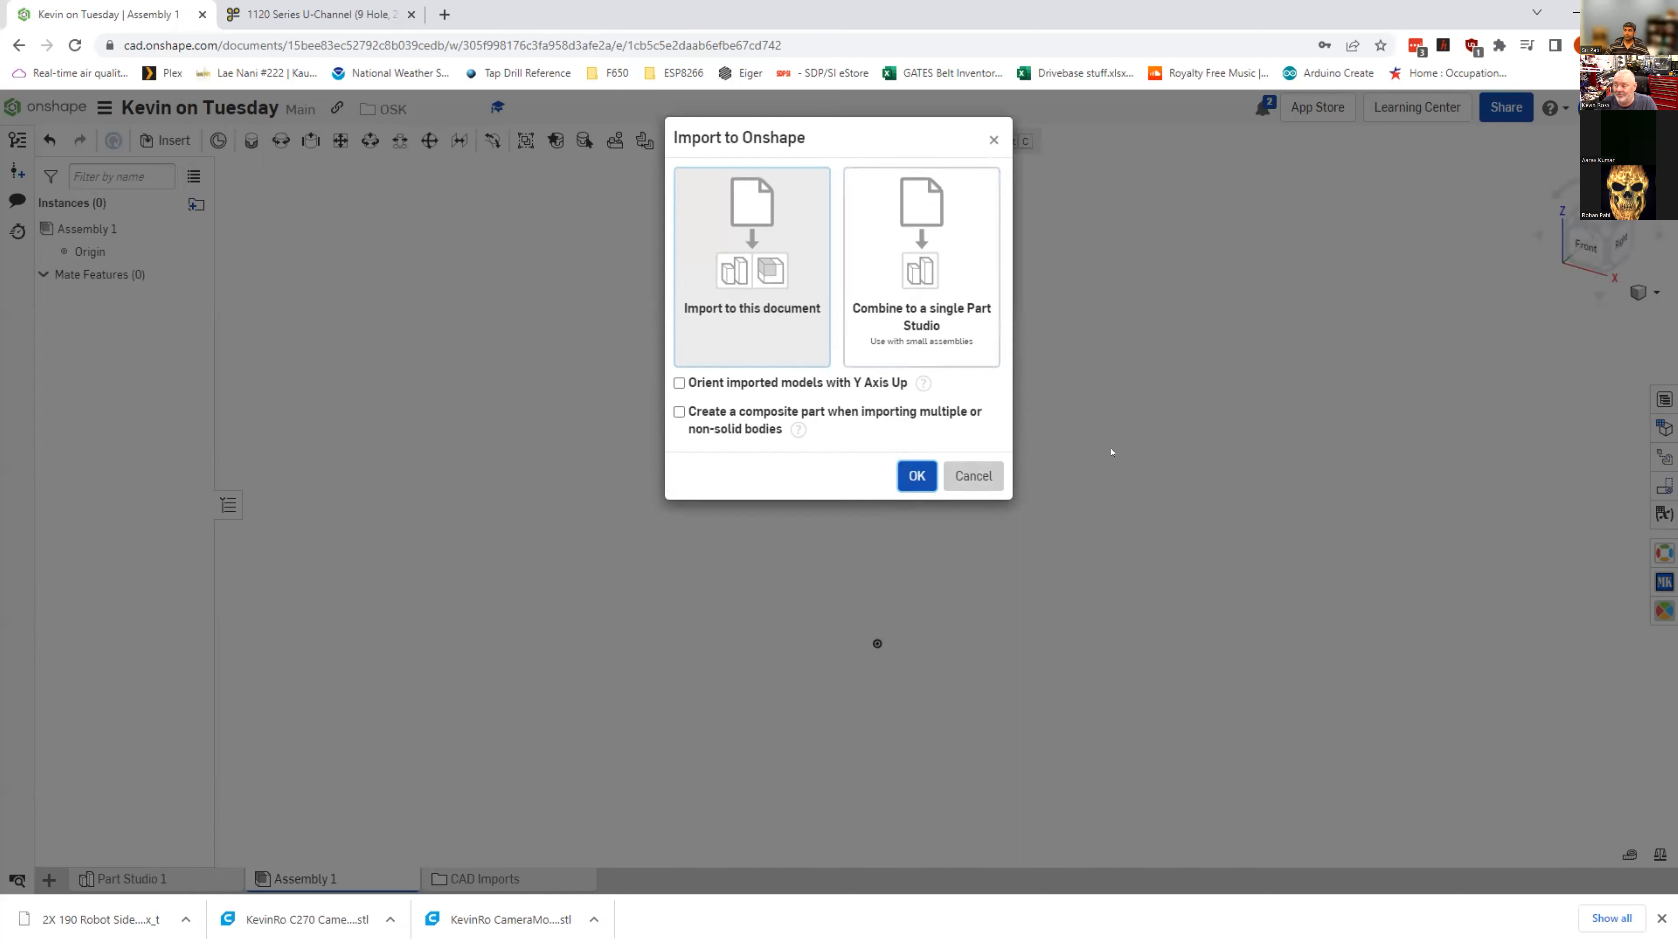
click(952, 256)
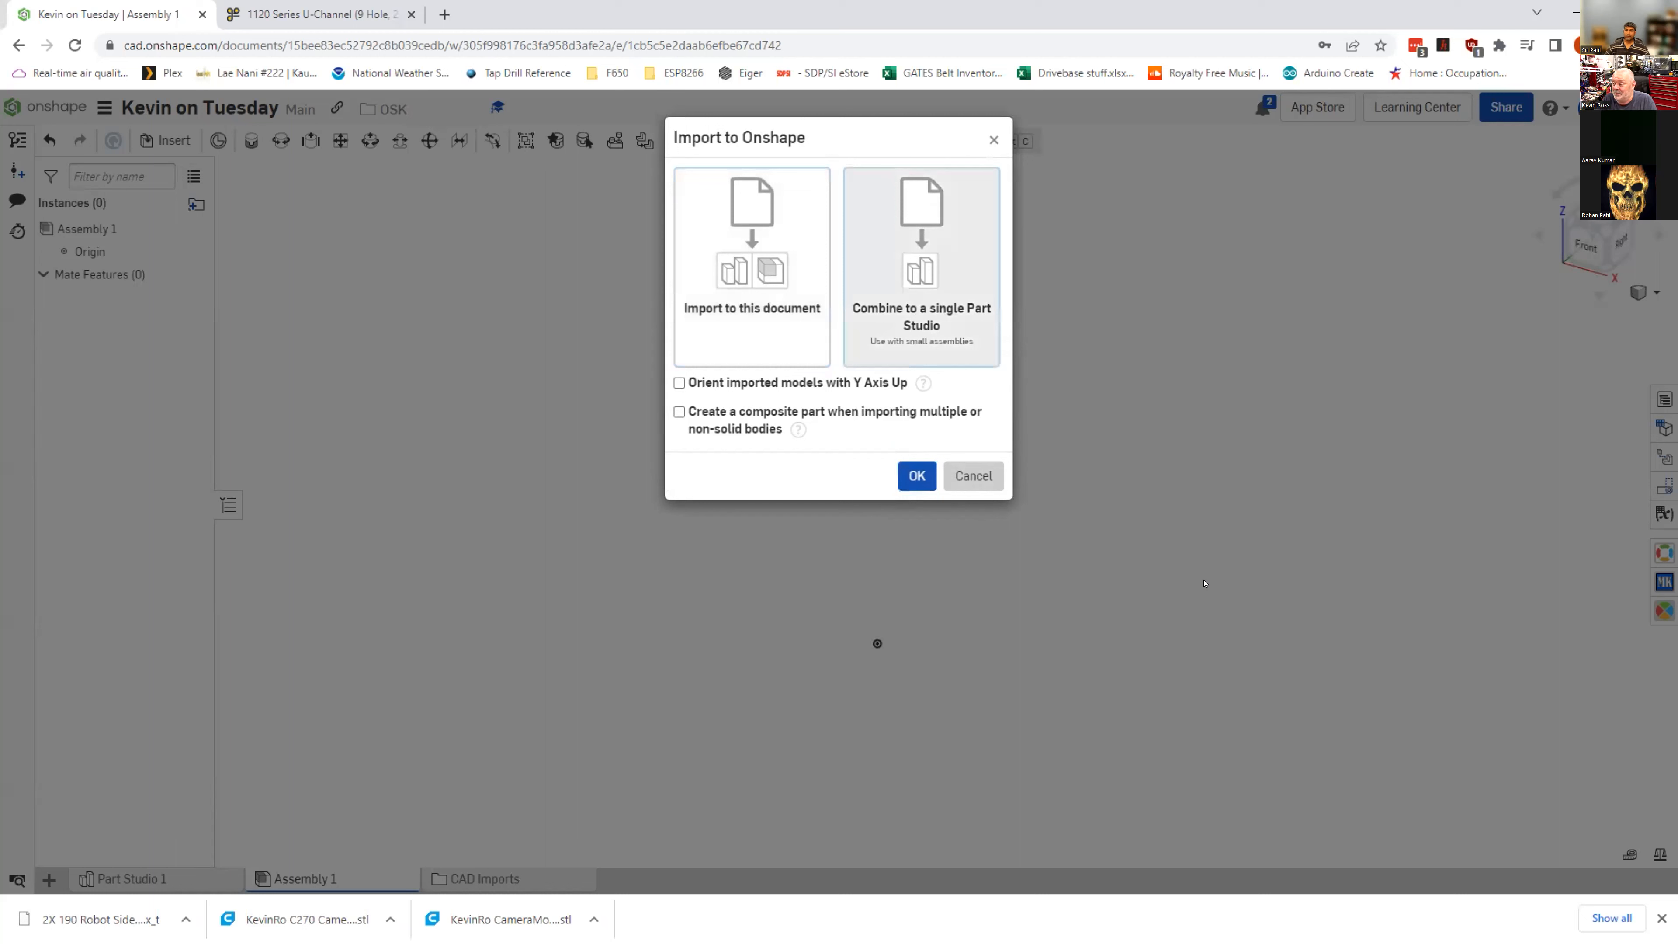
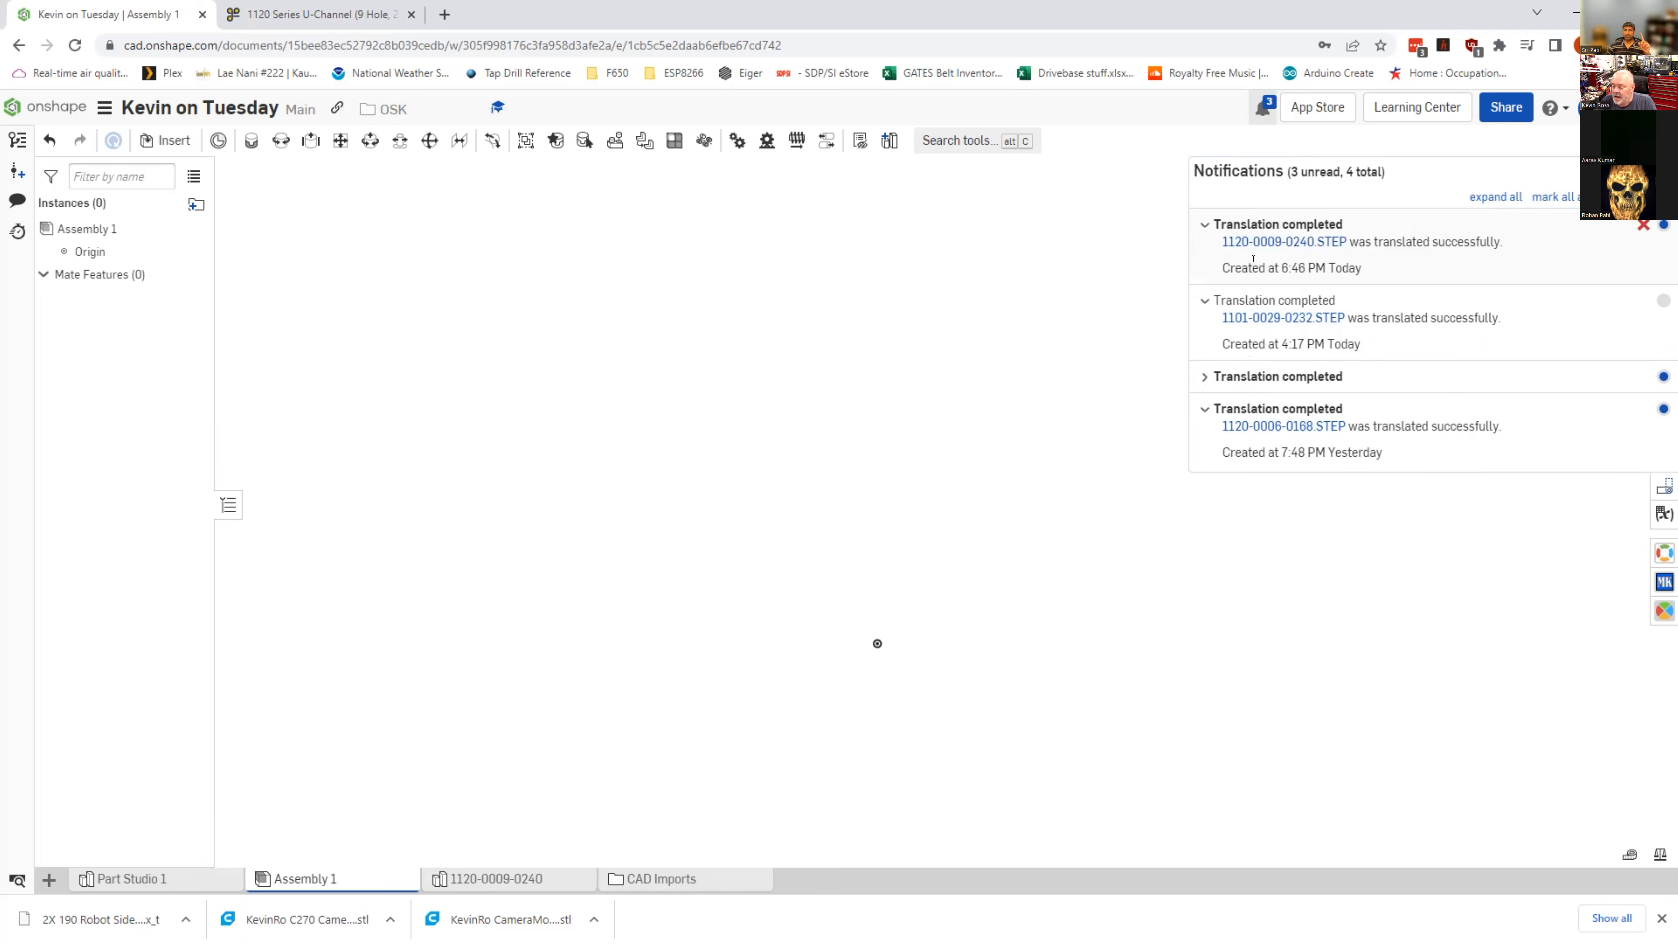
mouse_move(494, 876)
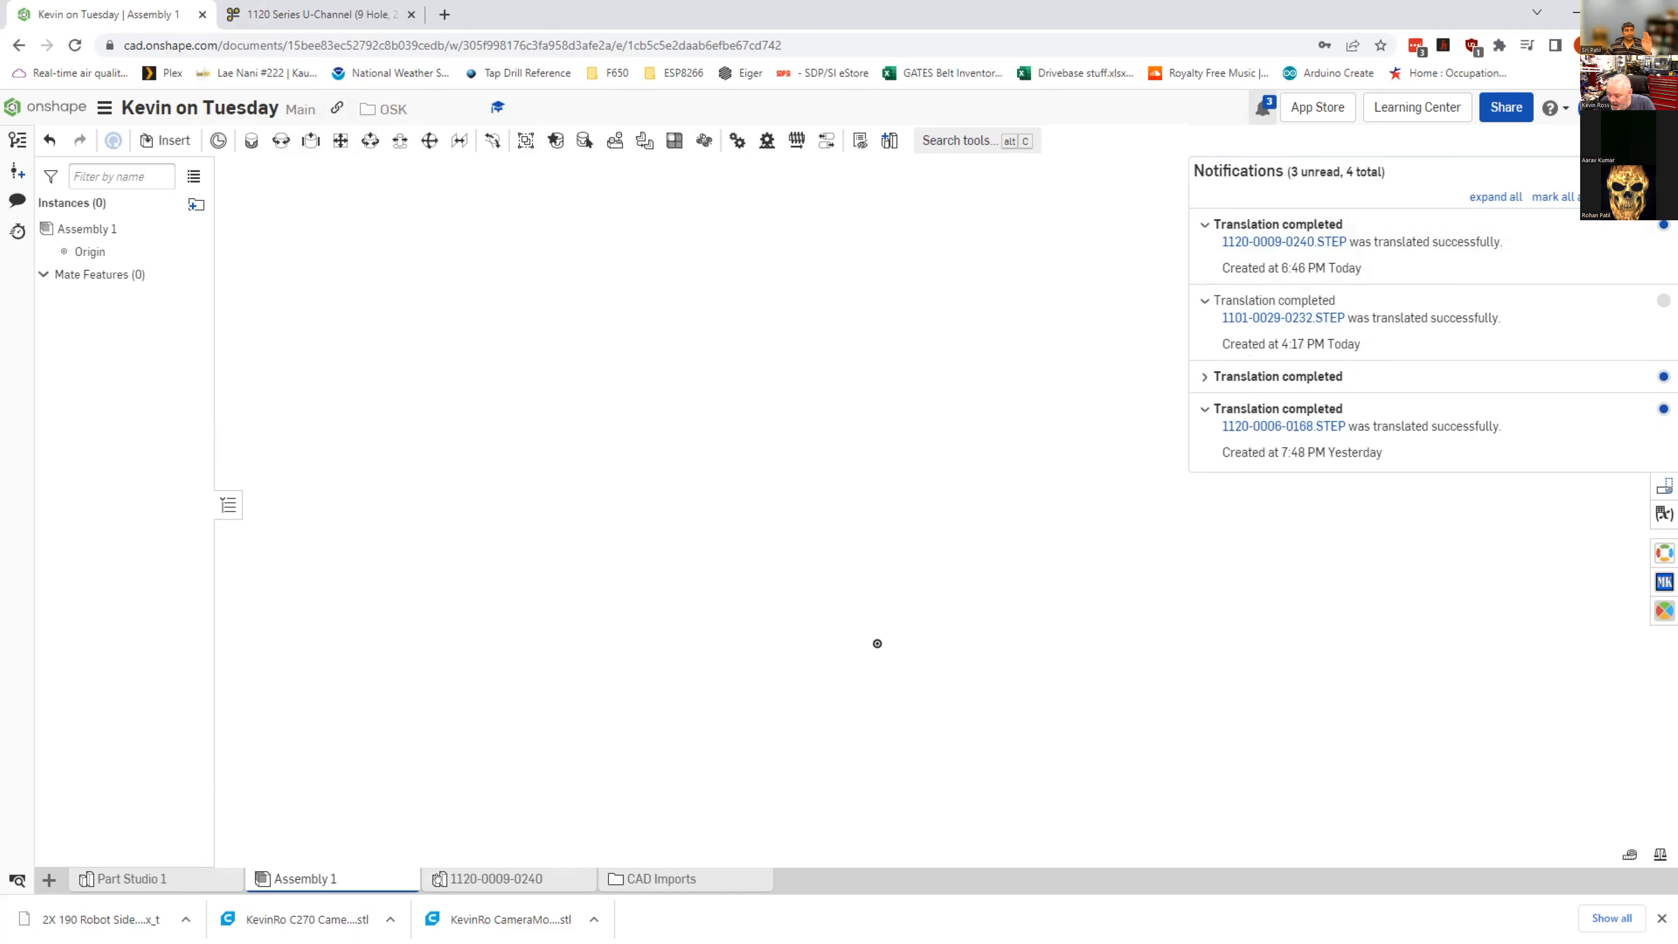
mouse_move(436, 877)
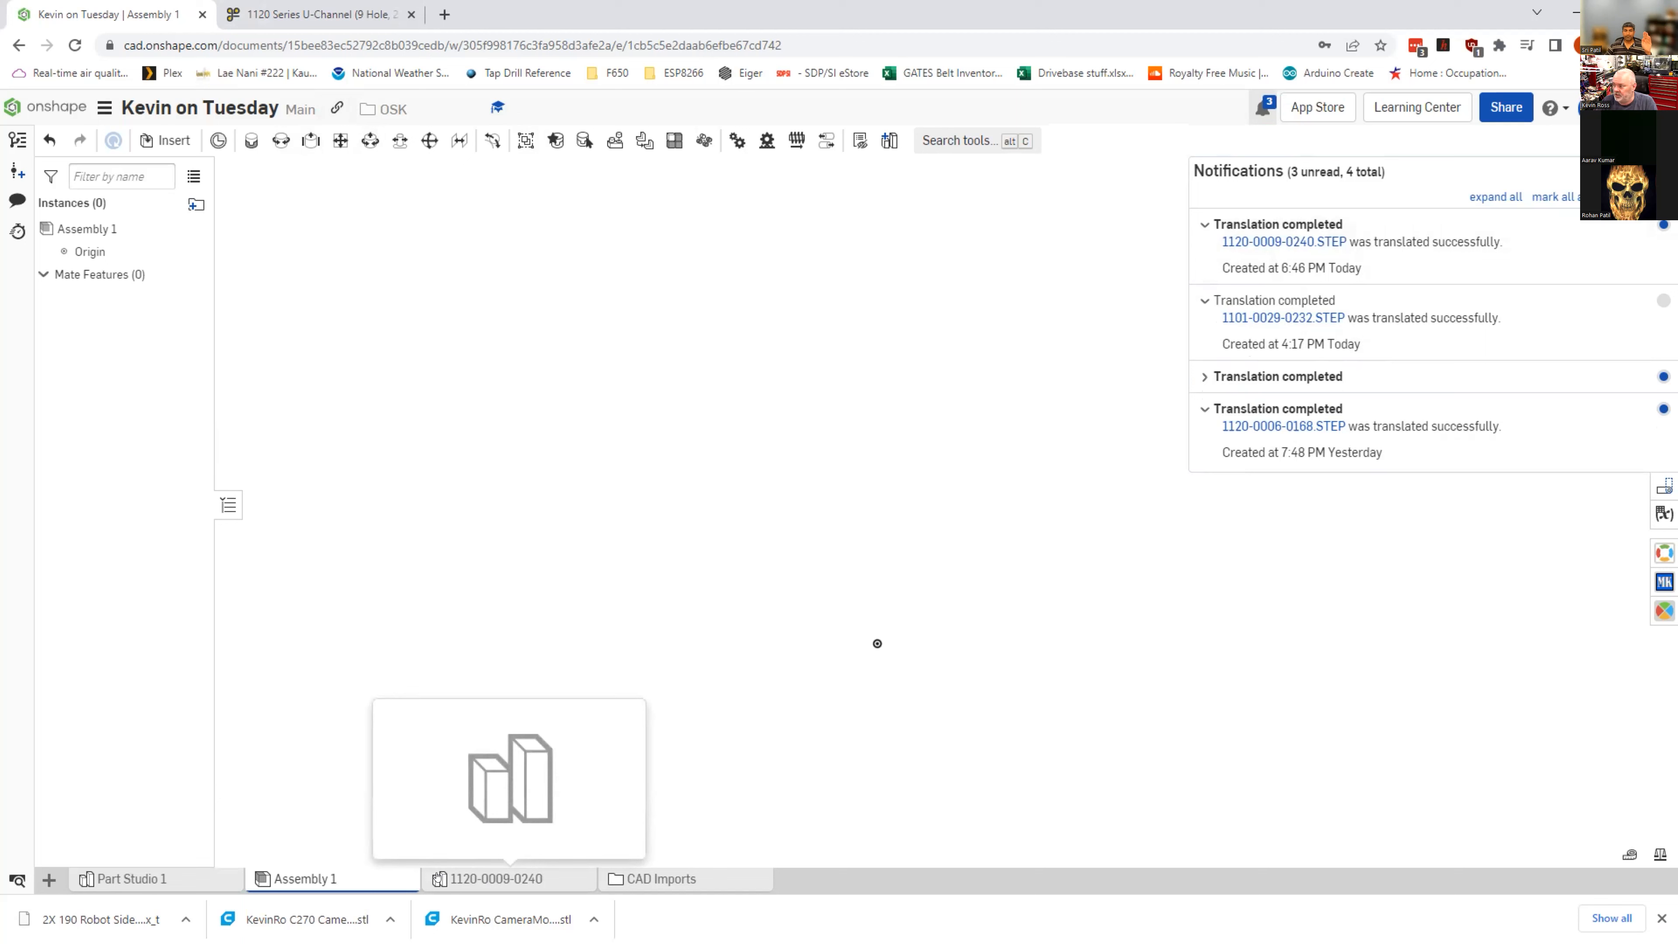
click(438, 878)
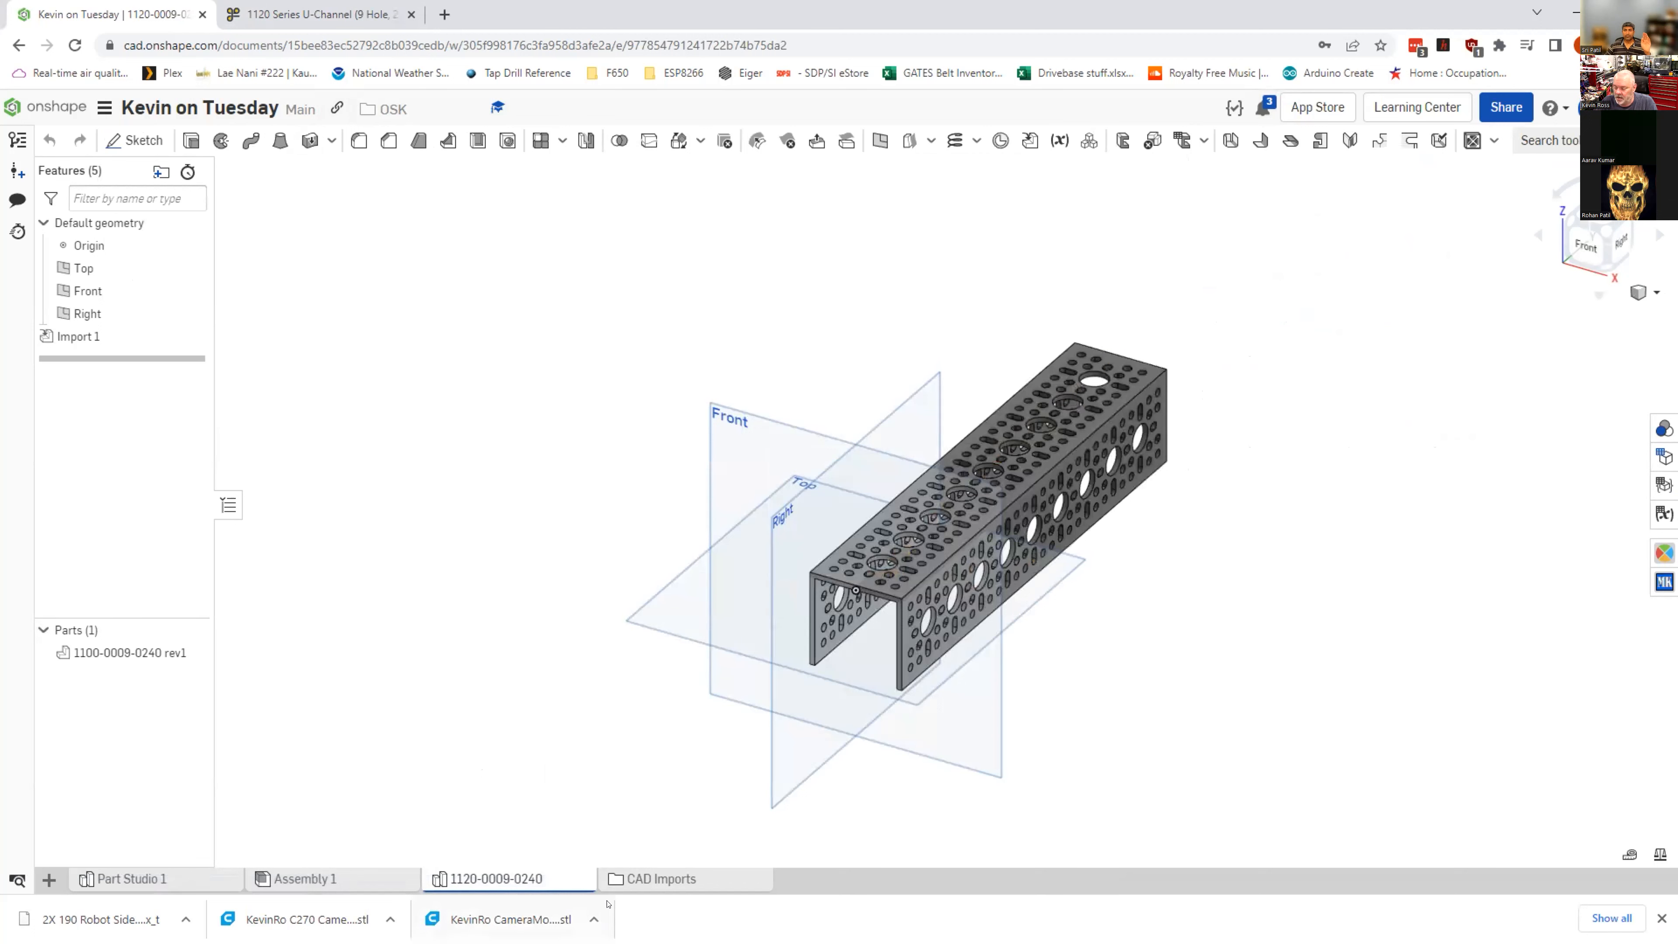
right_drag(1163, 751, 1041, 720)
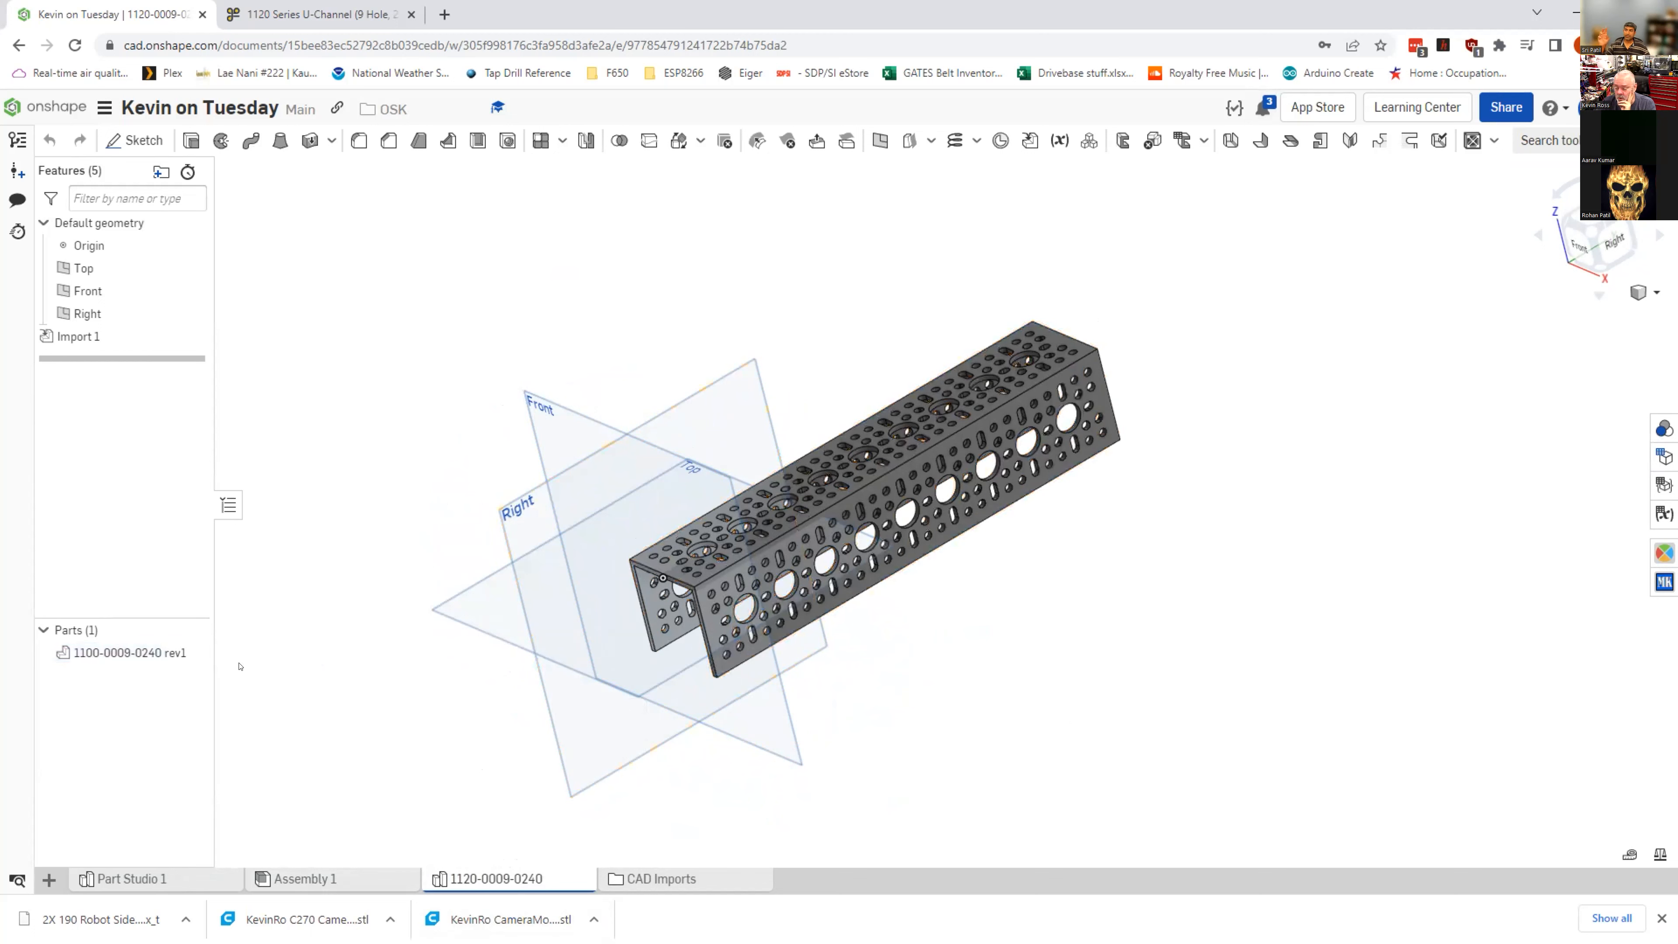
click(115, 653)
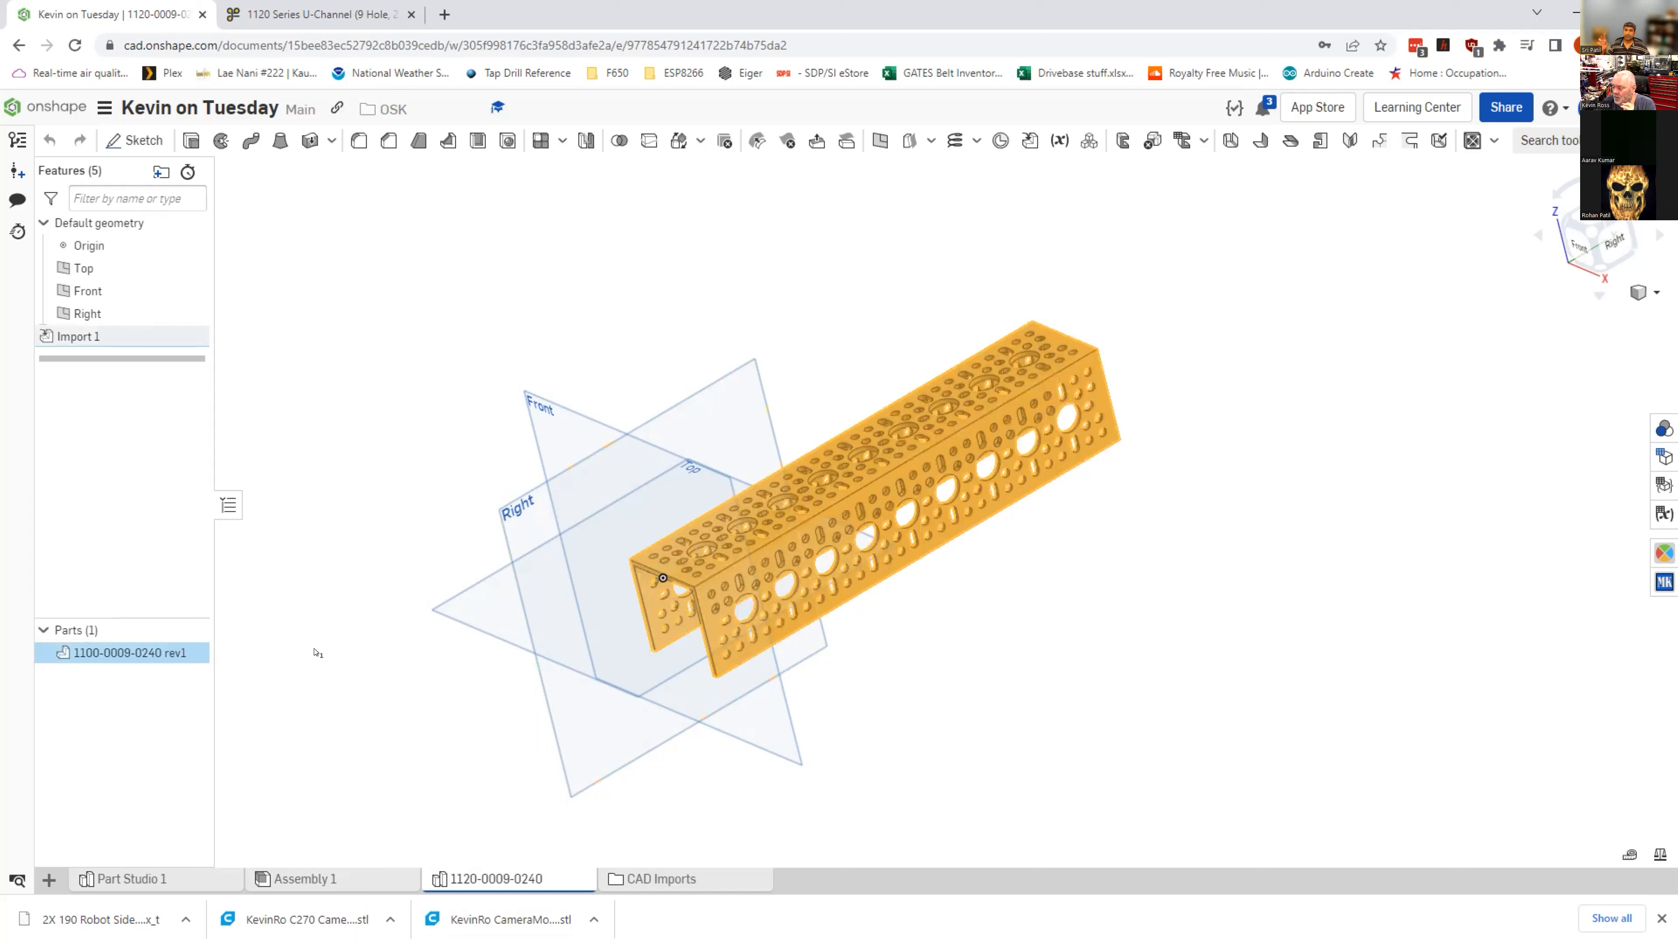
right_click(88, 652)
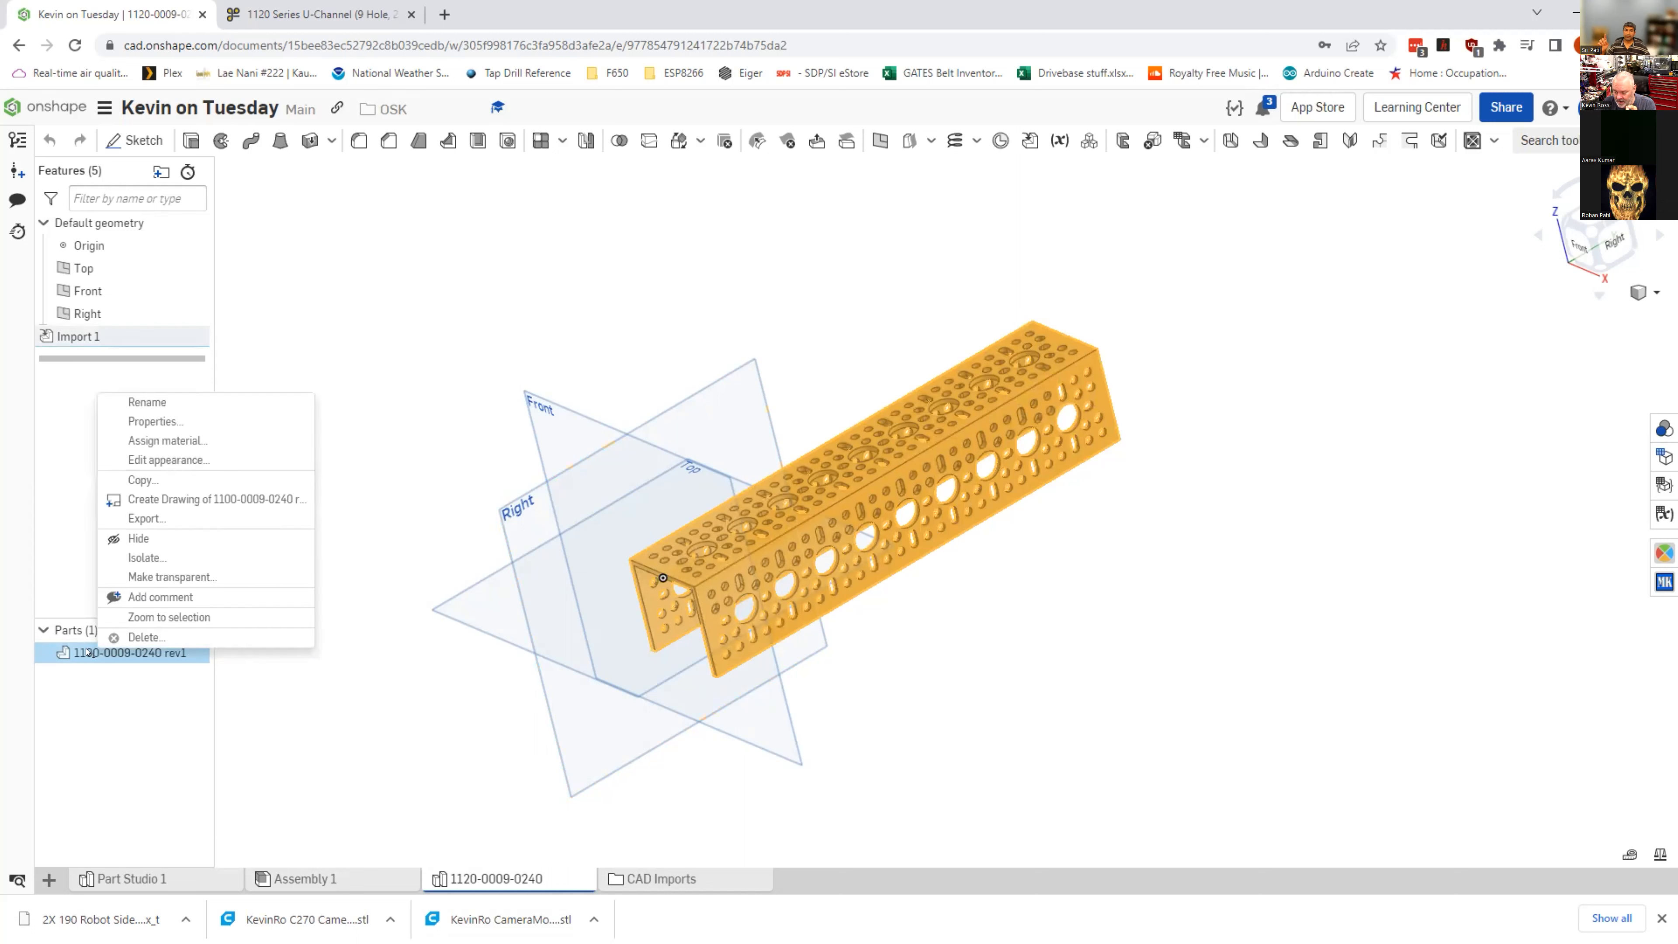
click(173, 441)
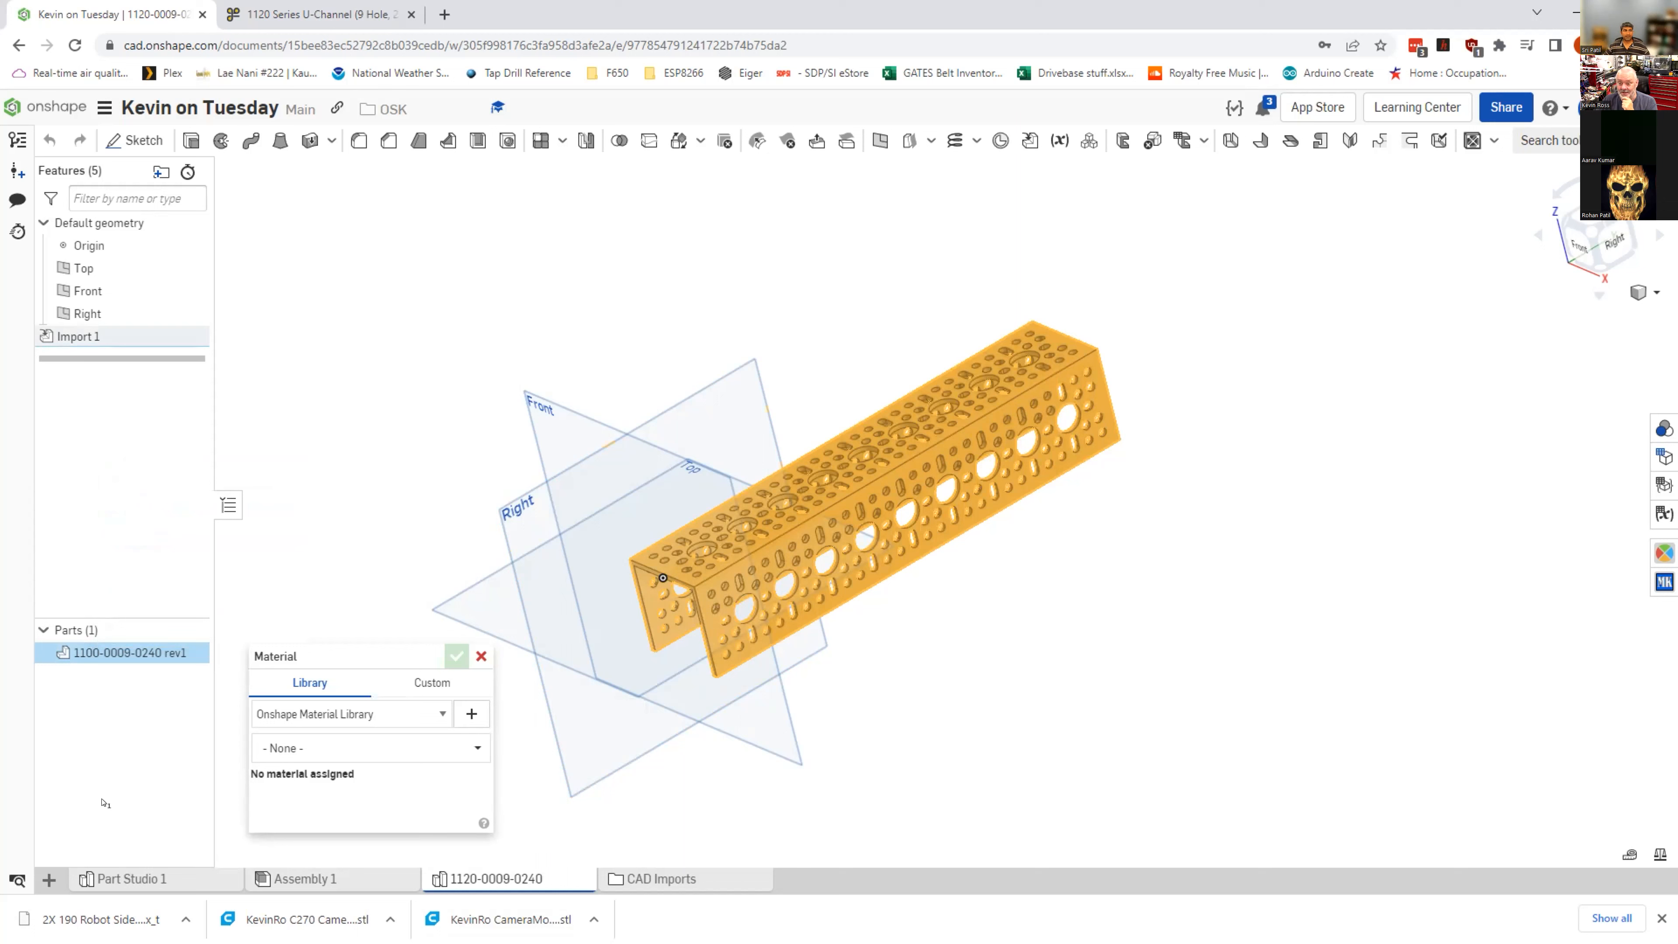
click(481, 655)
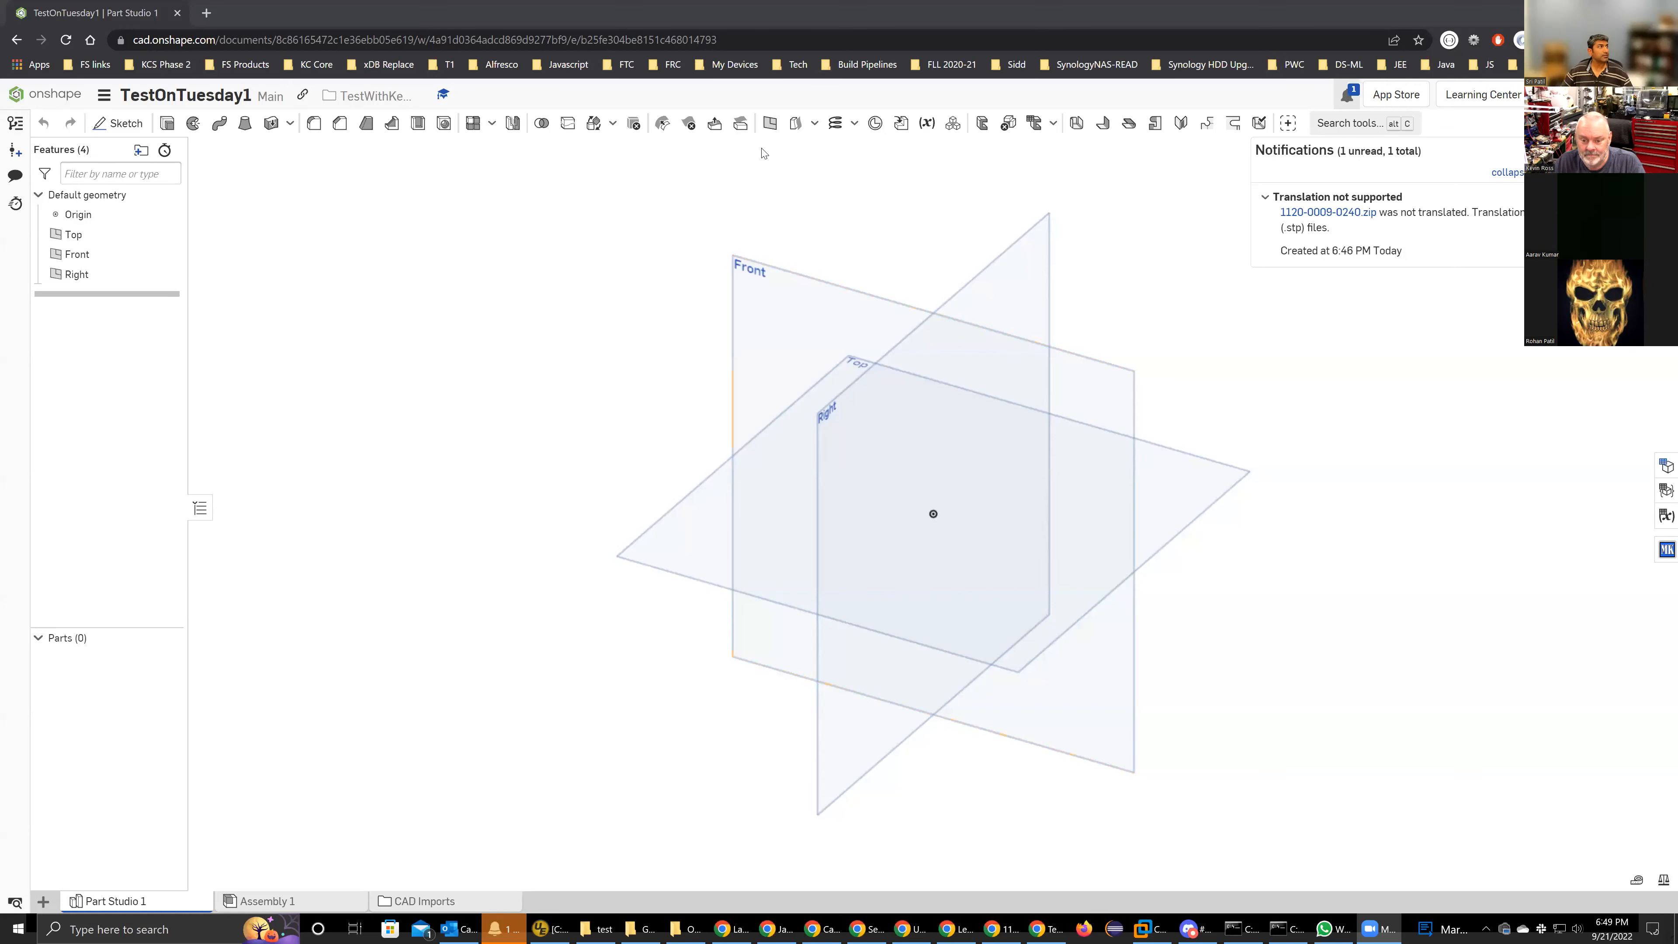
click(735, 166)
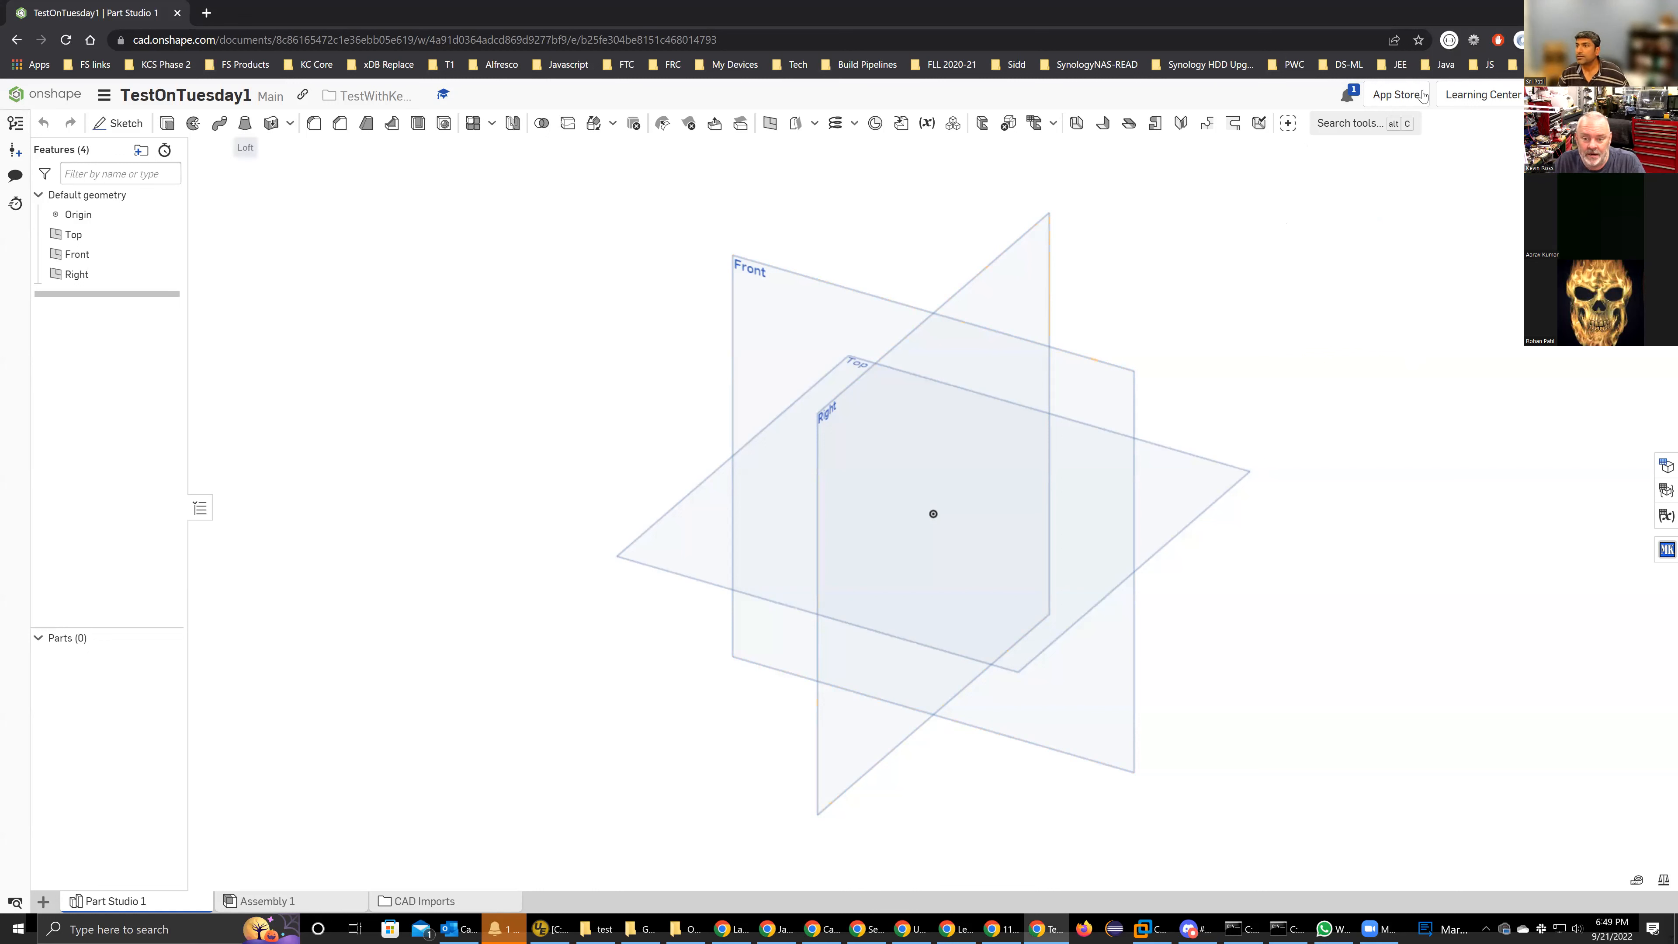
click(1349, 96)
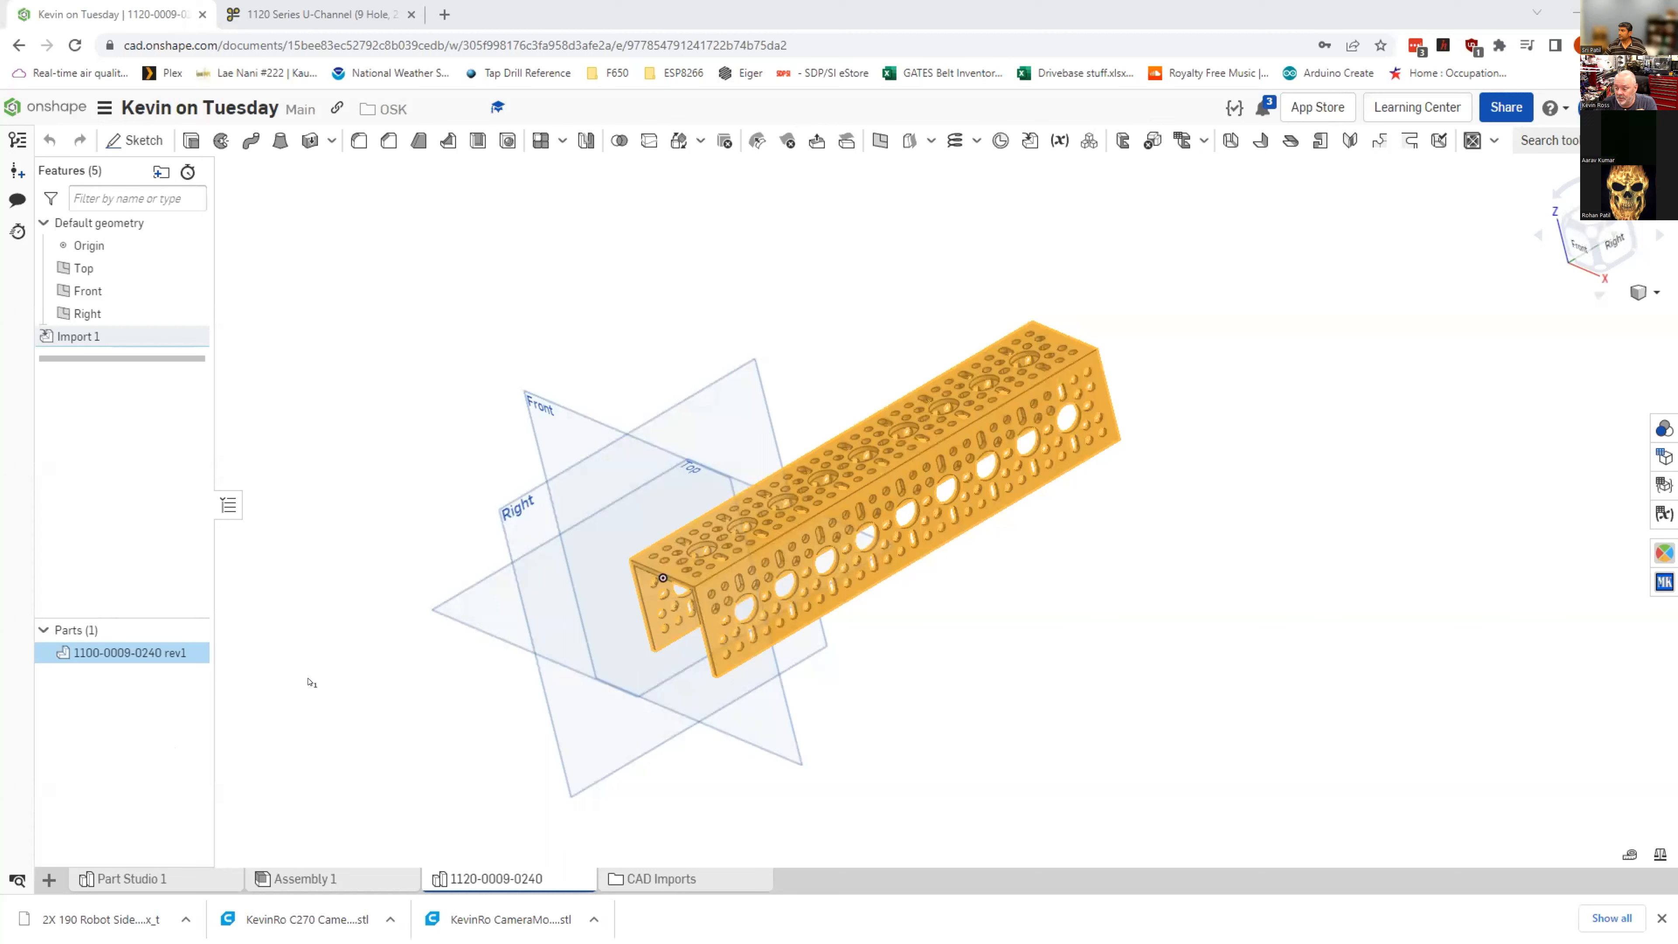
right_click(115, 653)
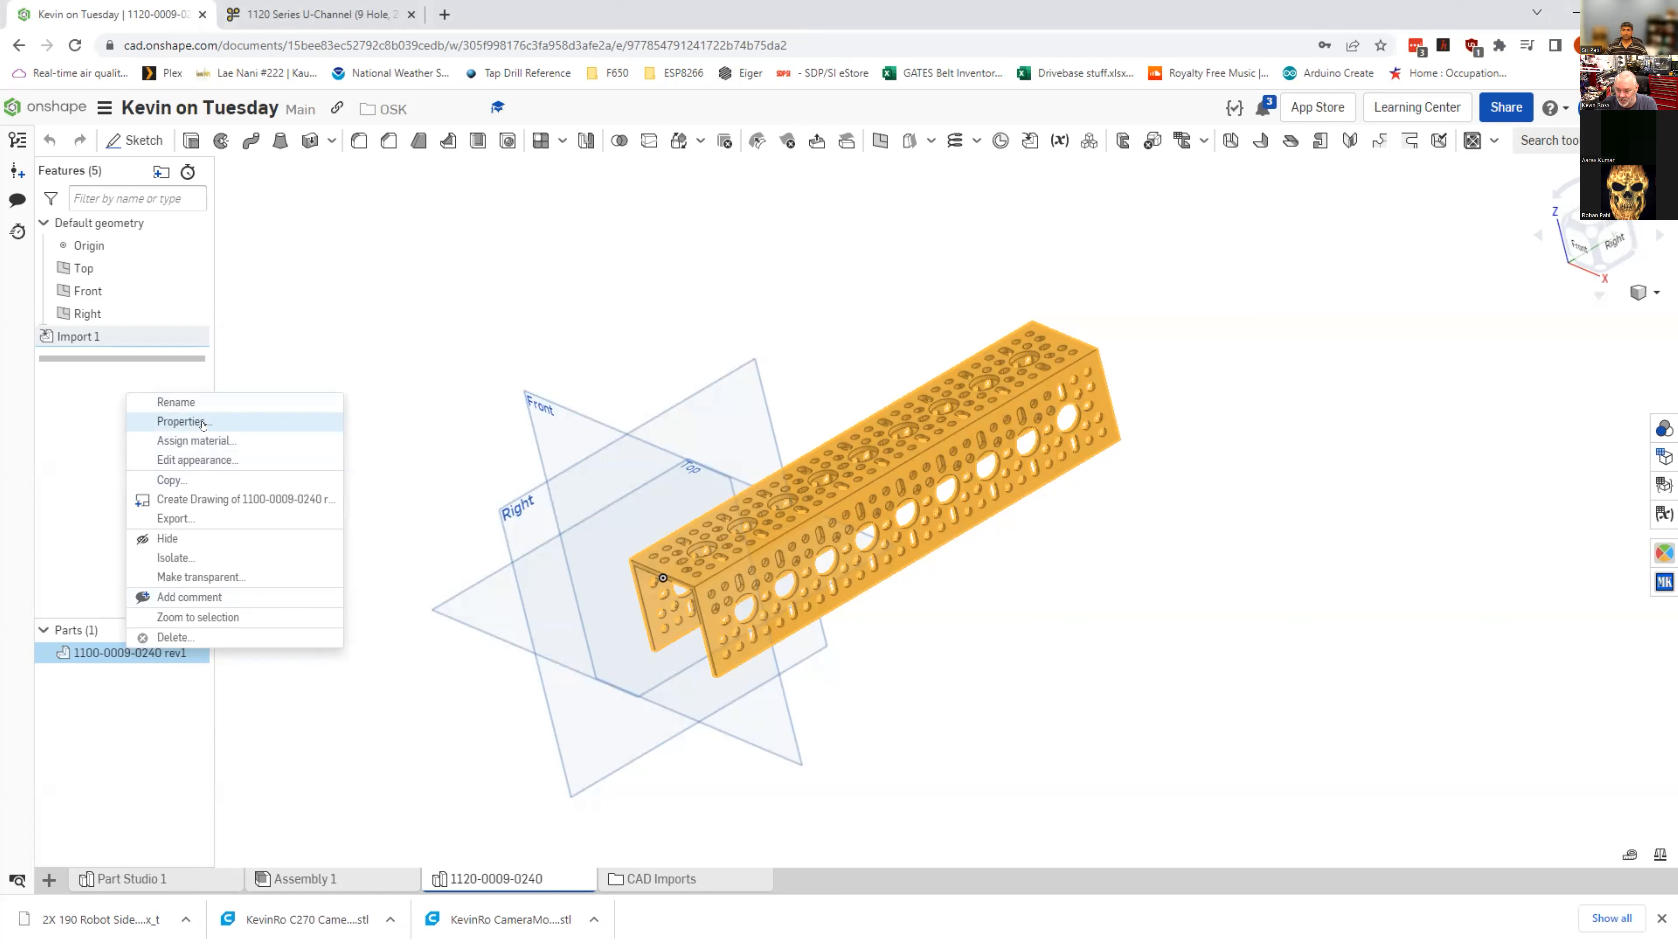
click(205, 440)
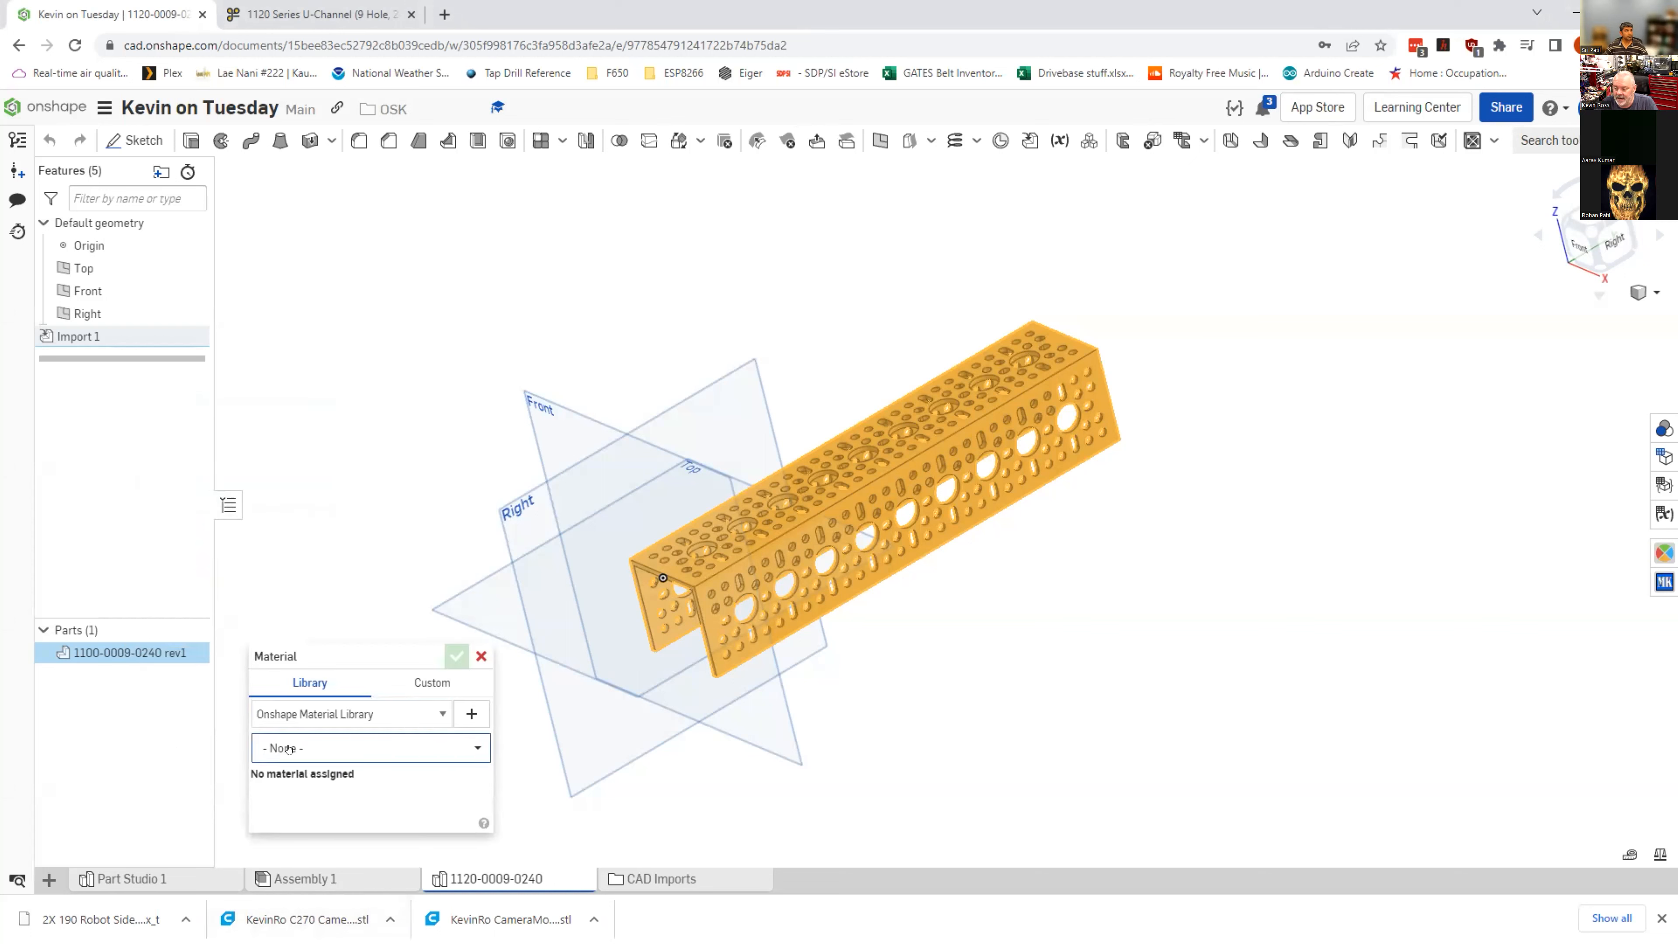
click(275, 748)
scroll(367, 686, down, 5)
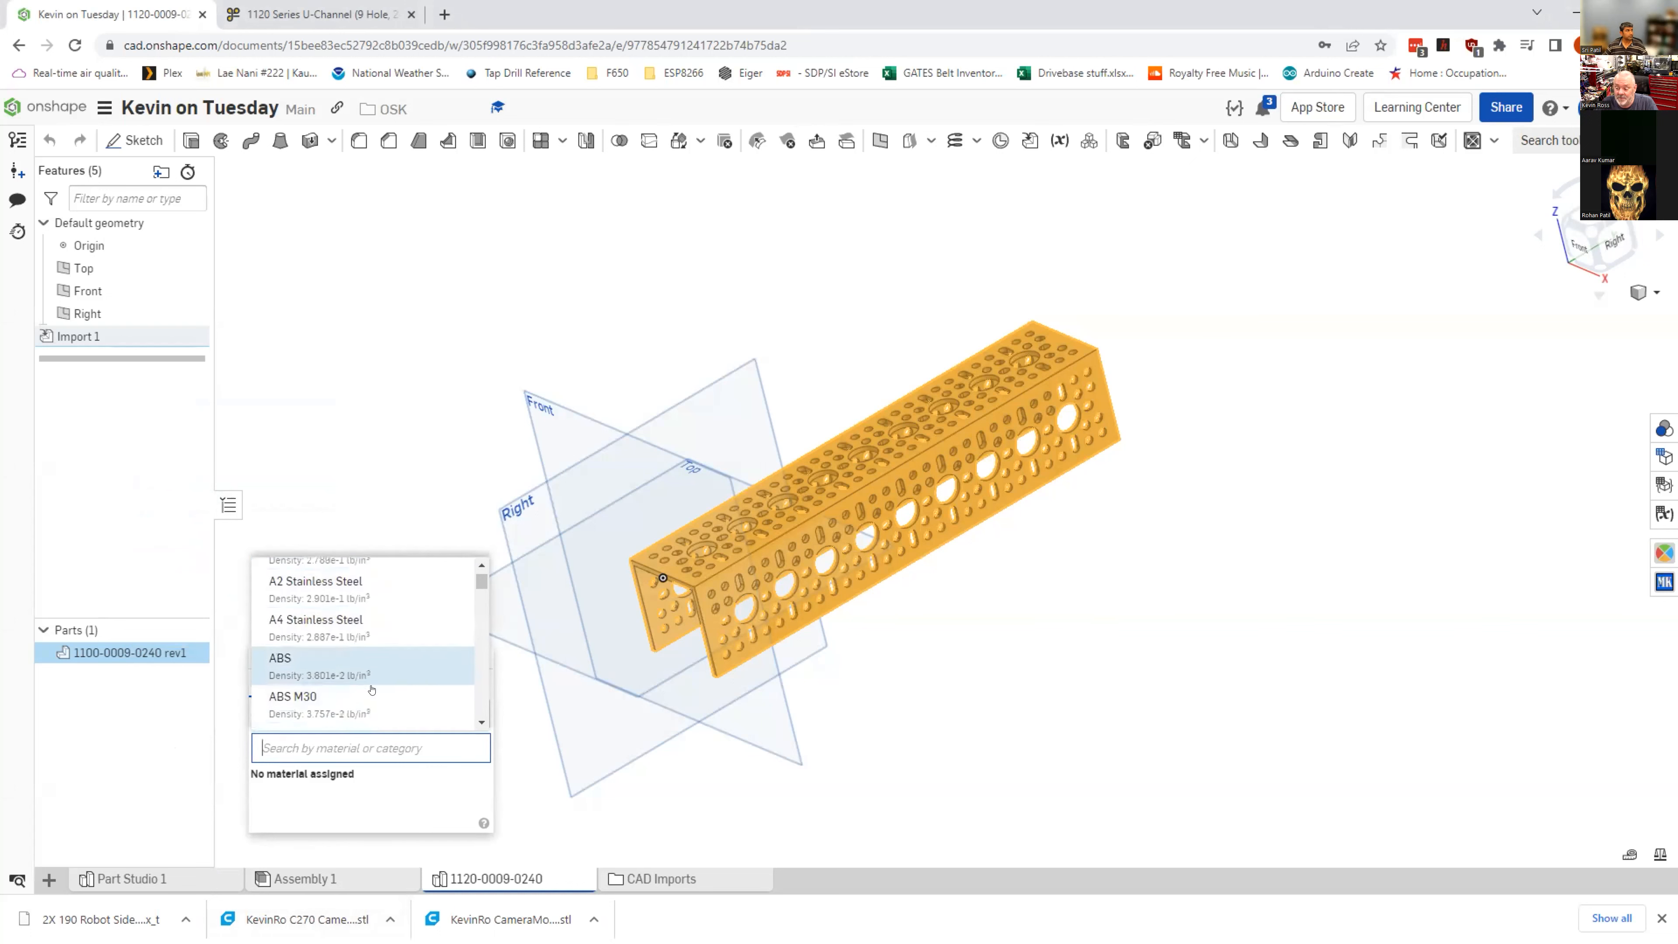
scroll(372, 689, down, 5)
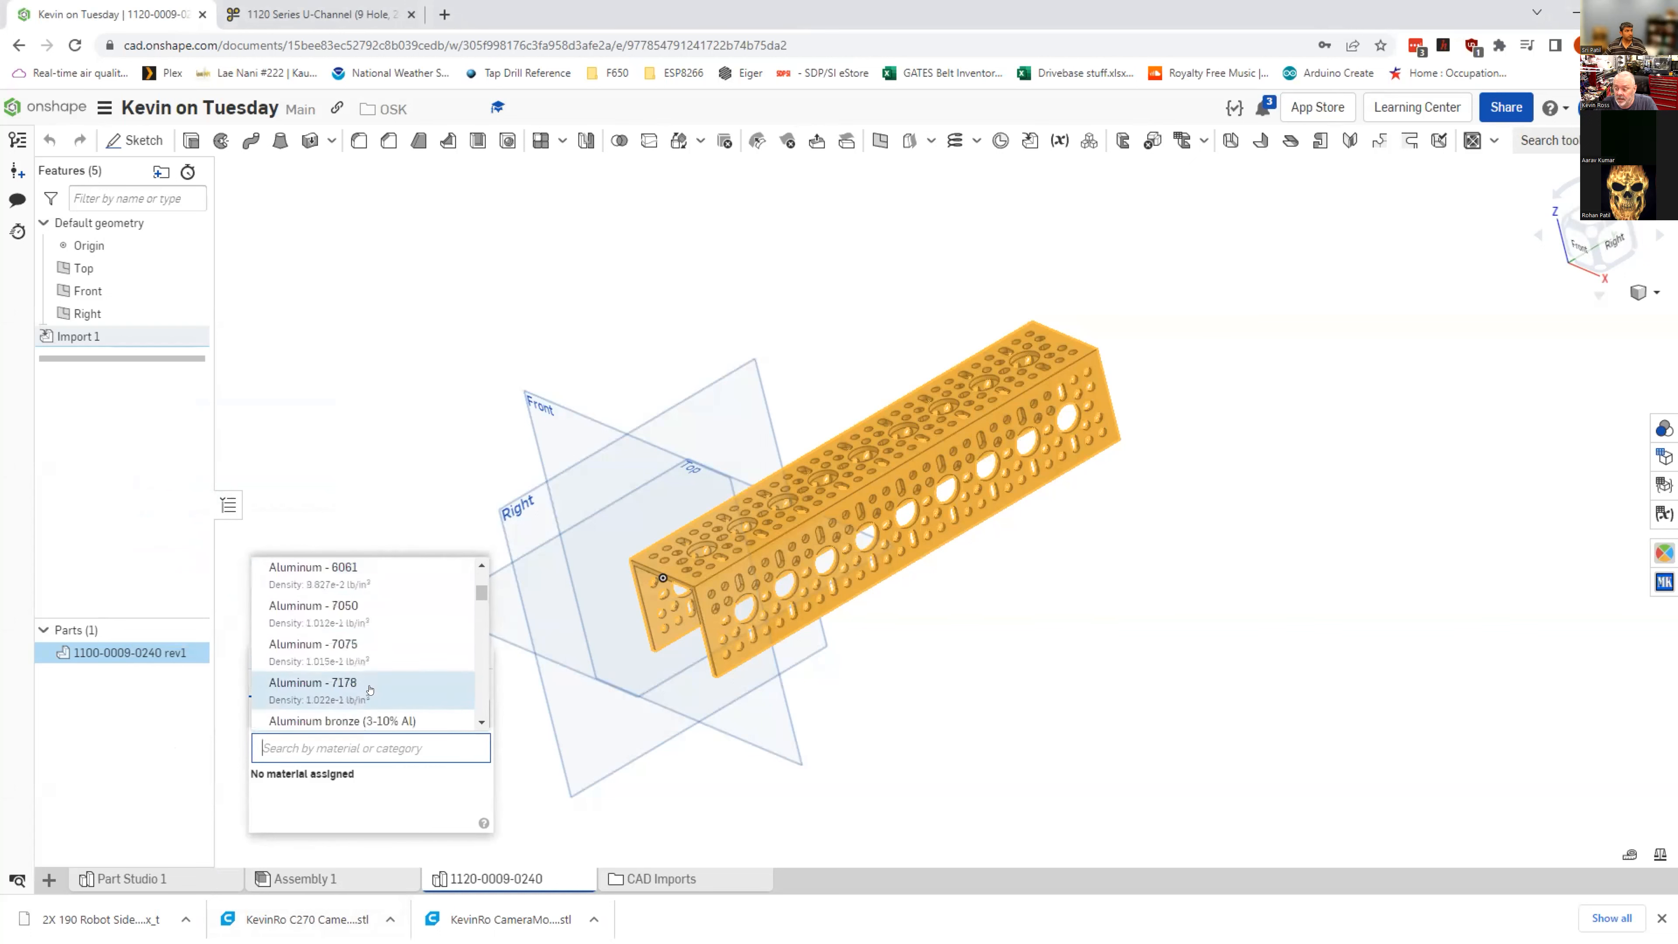
click(344, 579)
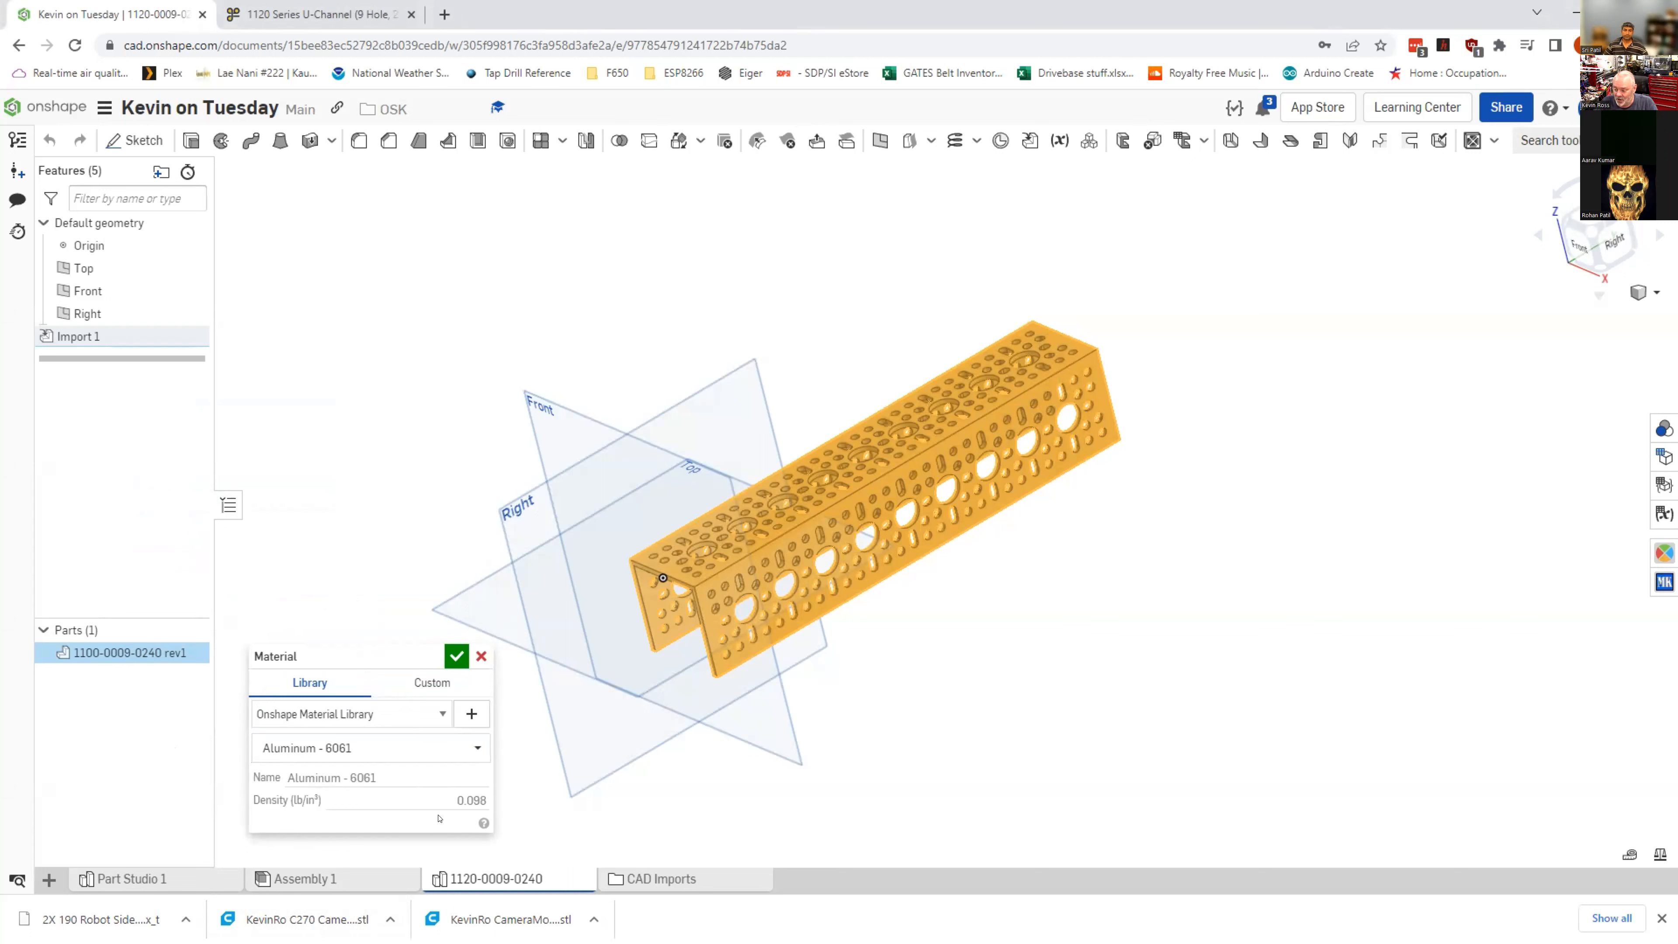
click(456, 657)
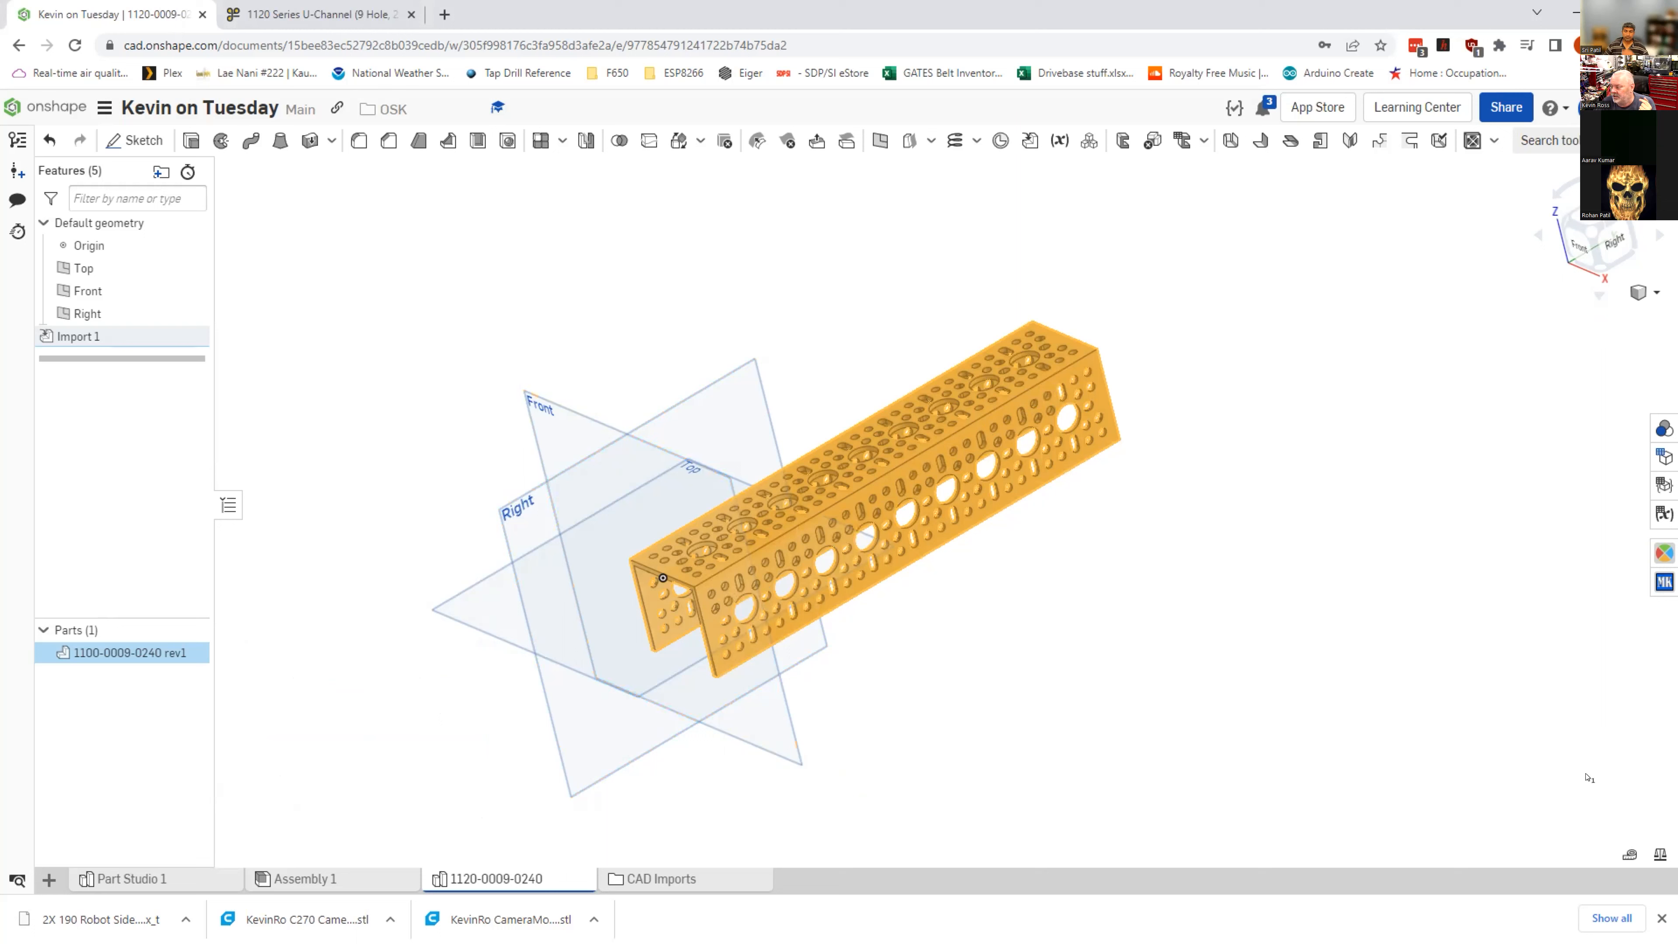
Step: Examine the U-Channel part's mass properties, including its mass and centre of mass from several viewing angles, and close the read-out
click(1659, 854)
drag(588, 252, 1368, 300)
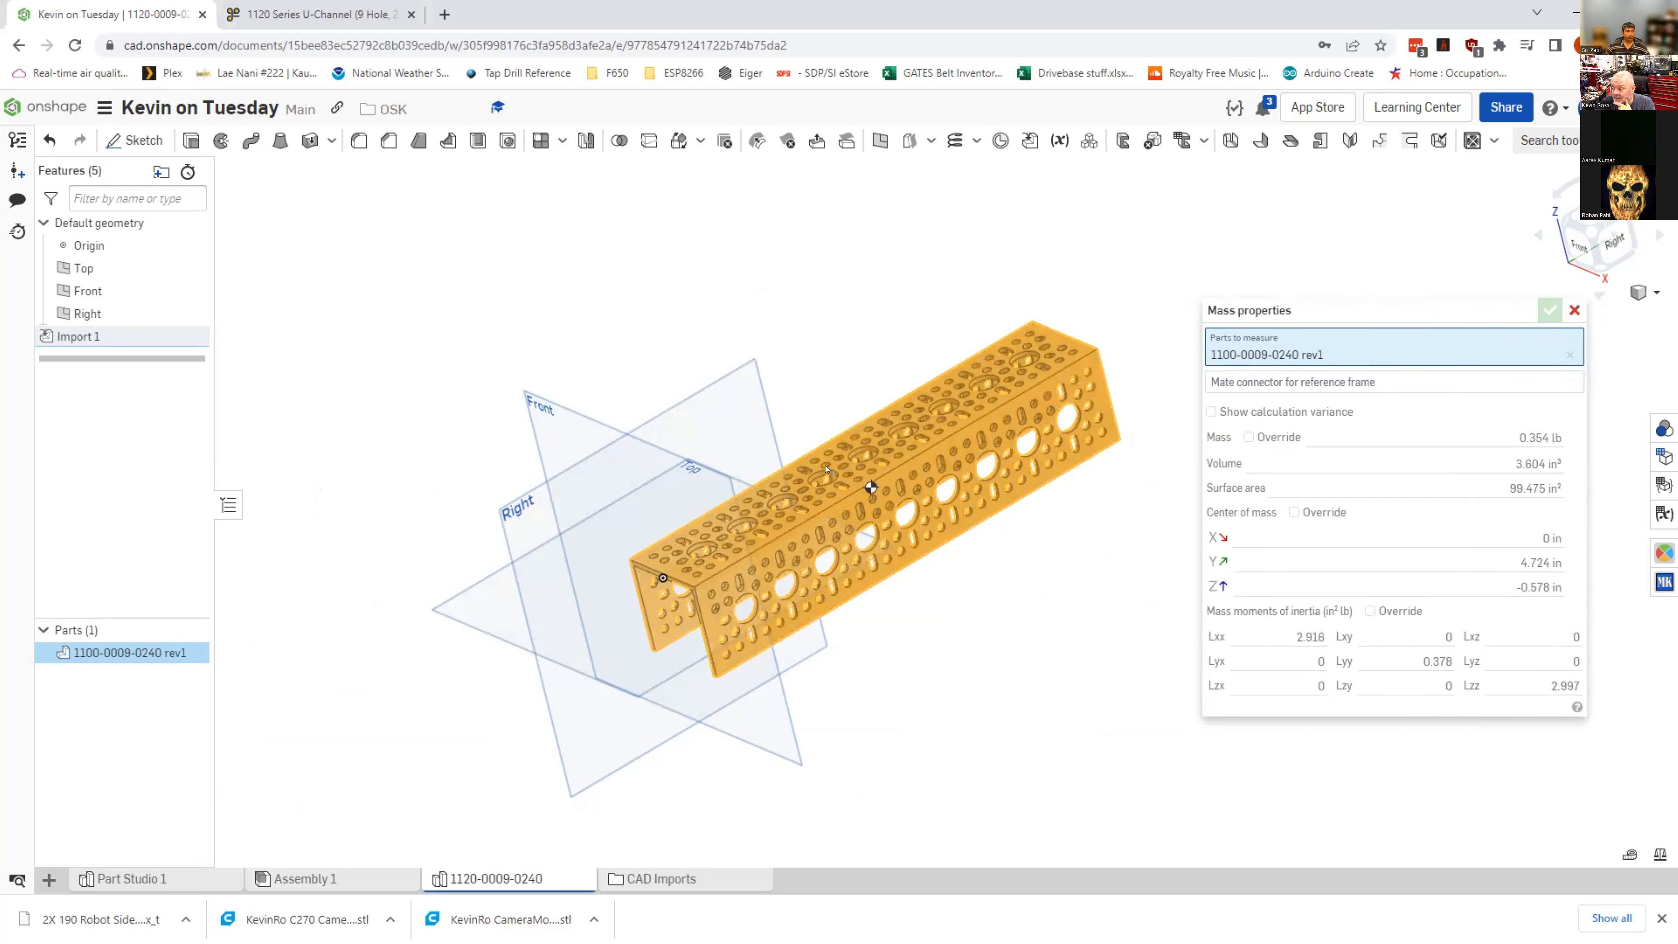
click(1571, 355)
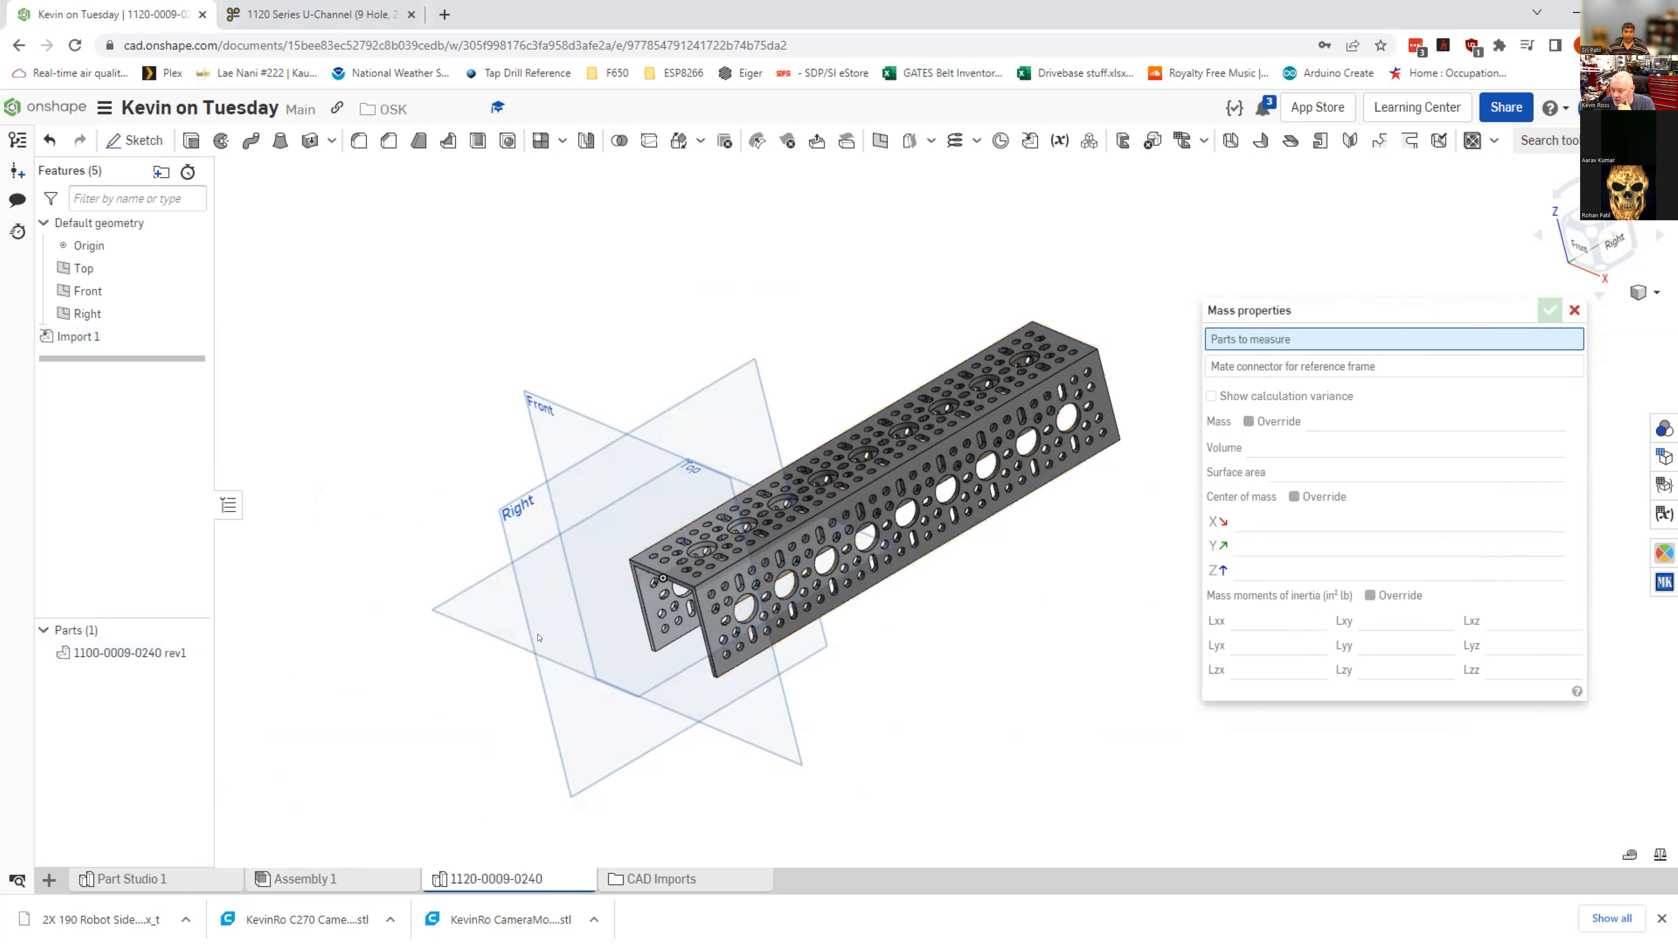
click(130, 652)
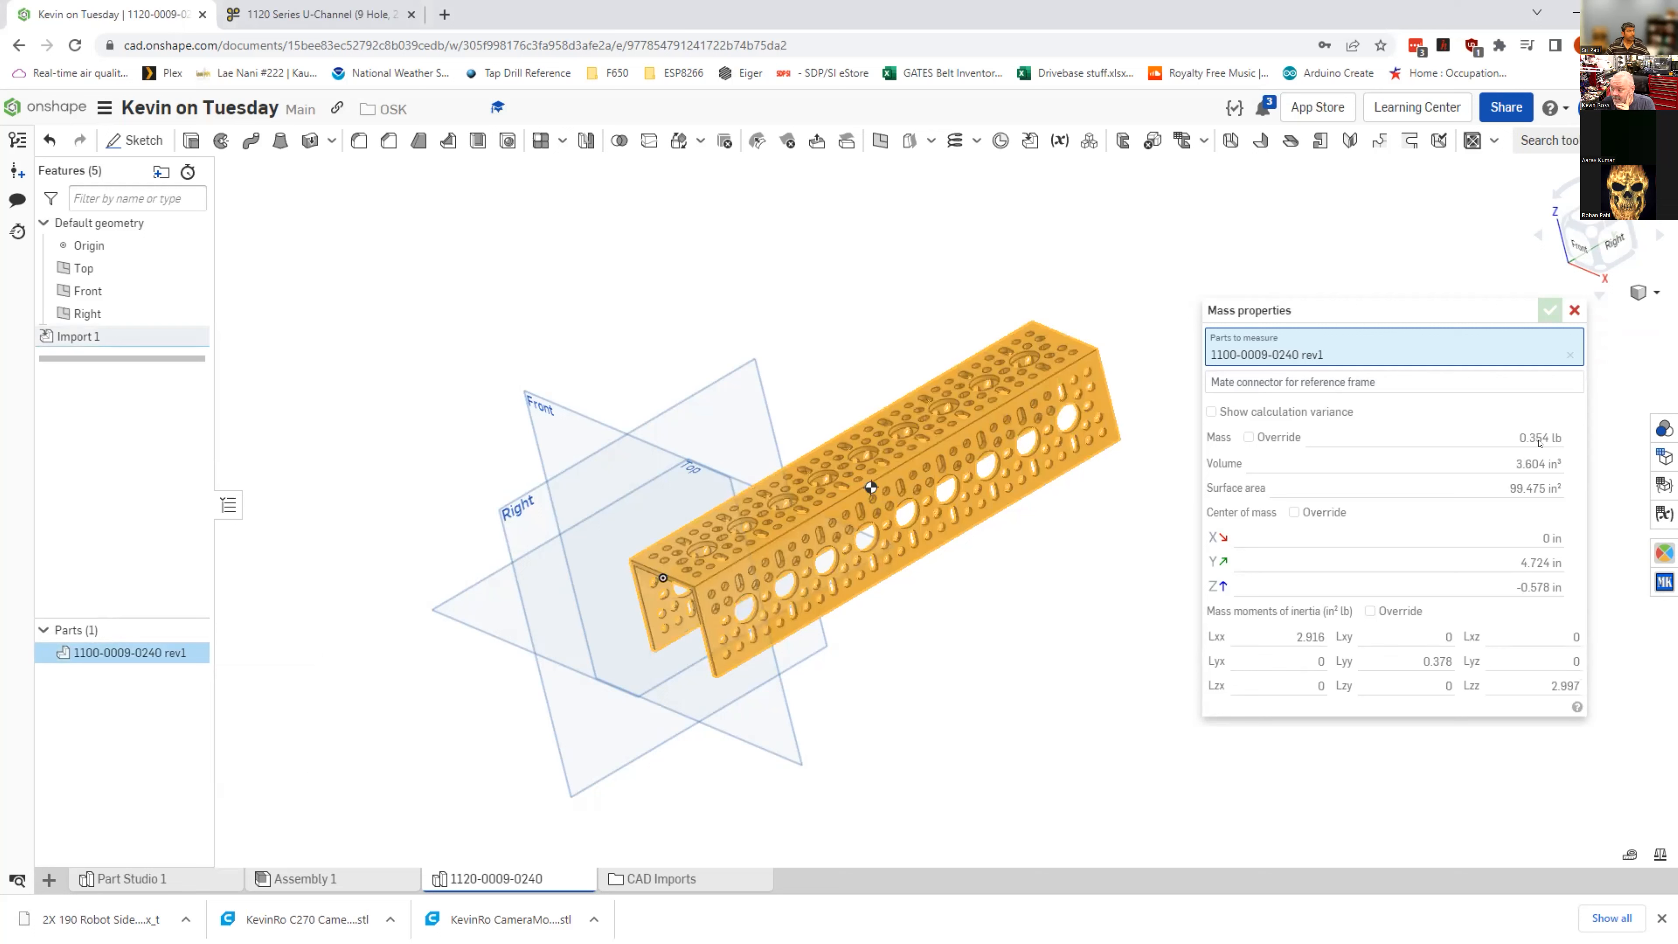
mouse_move(1539, 440)
mouse_move(1512, 566)
right_drag(969, 667, 897, 527)
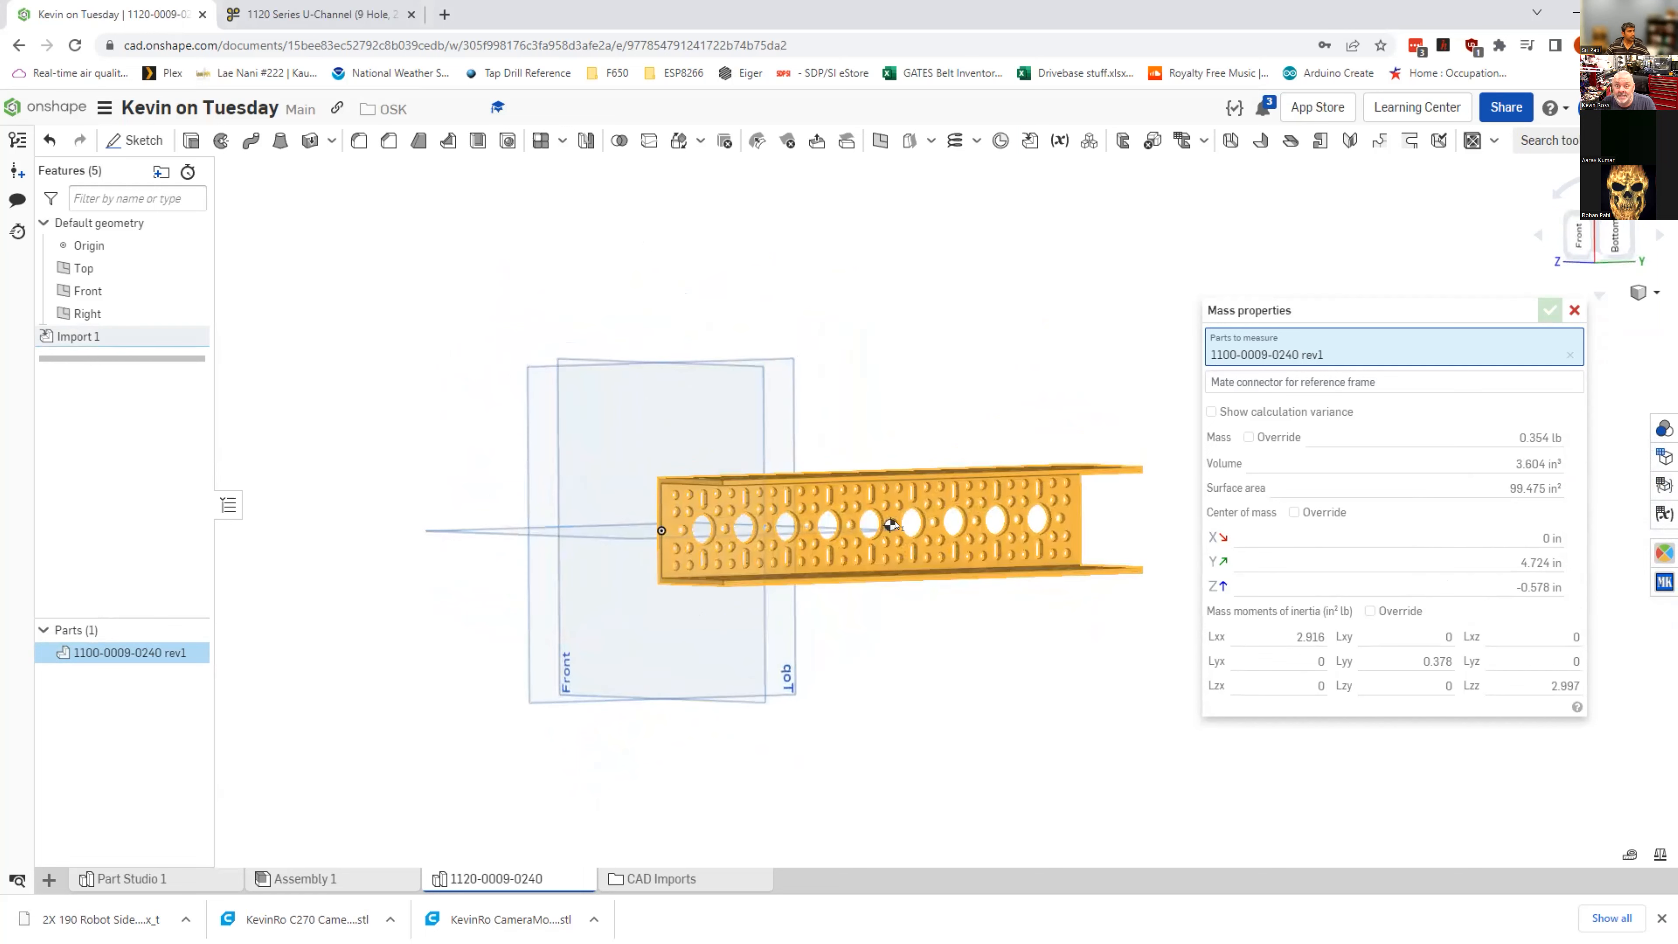
right_drag(898, 527, 856, 563)
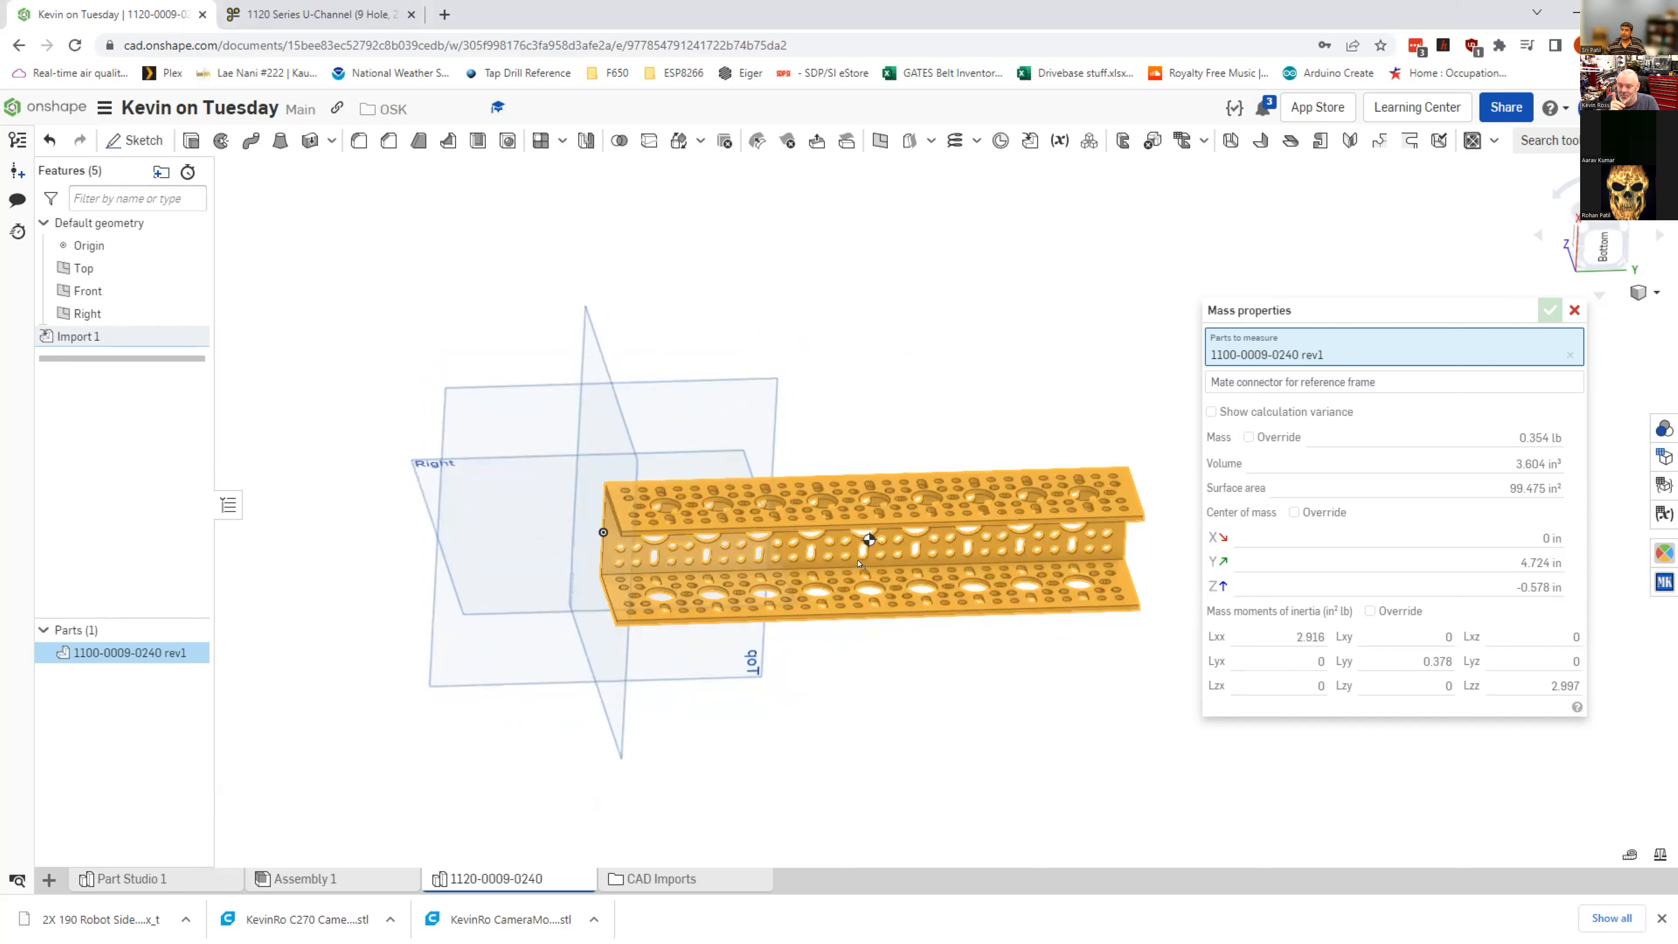
right_drag(904, 582, 932, 691)
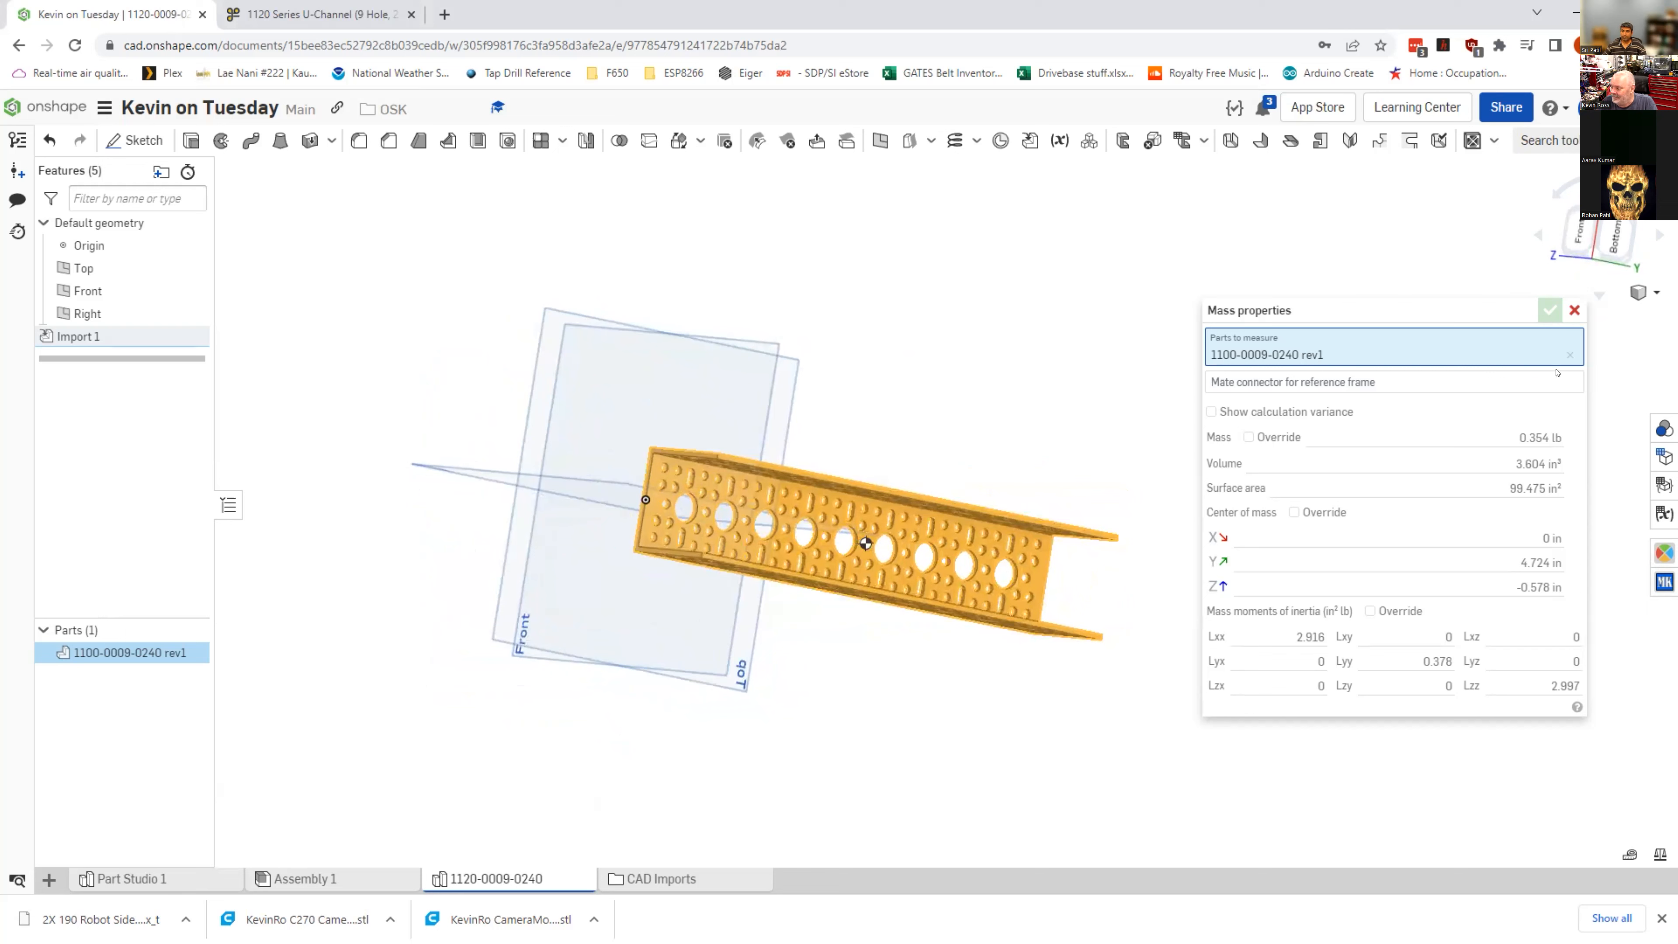
click(1574, 308)
click(1232, 697)
right_drag(1232, 697, 507, 721)
click(130, 652)
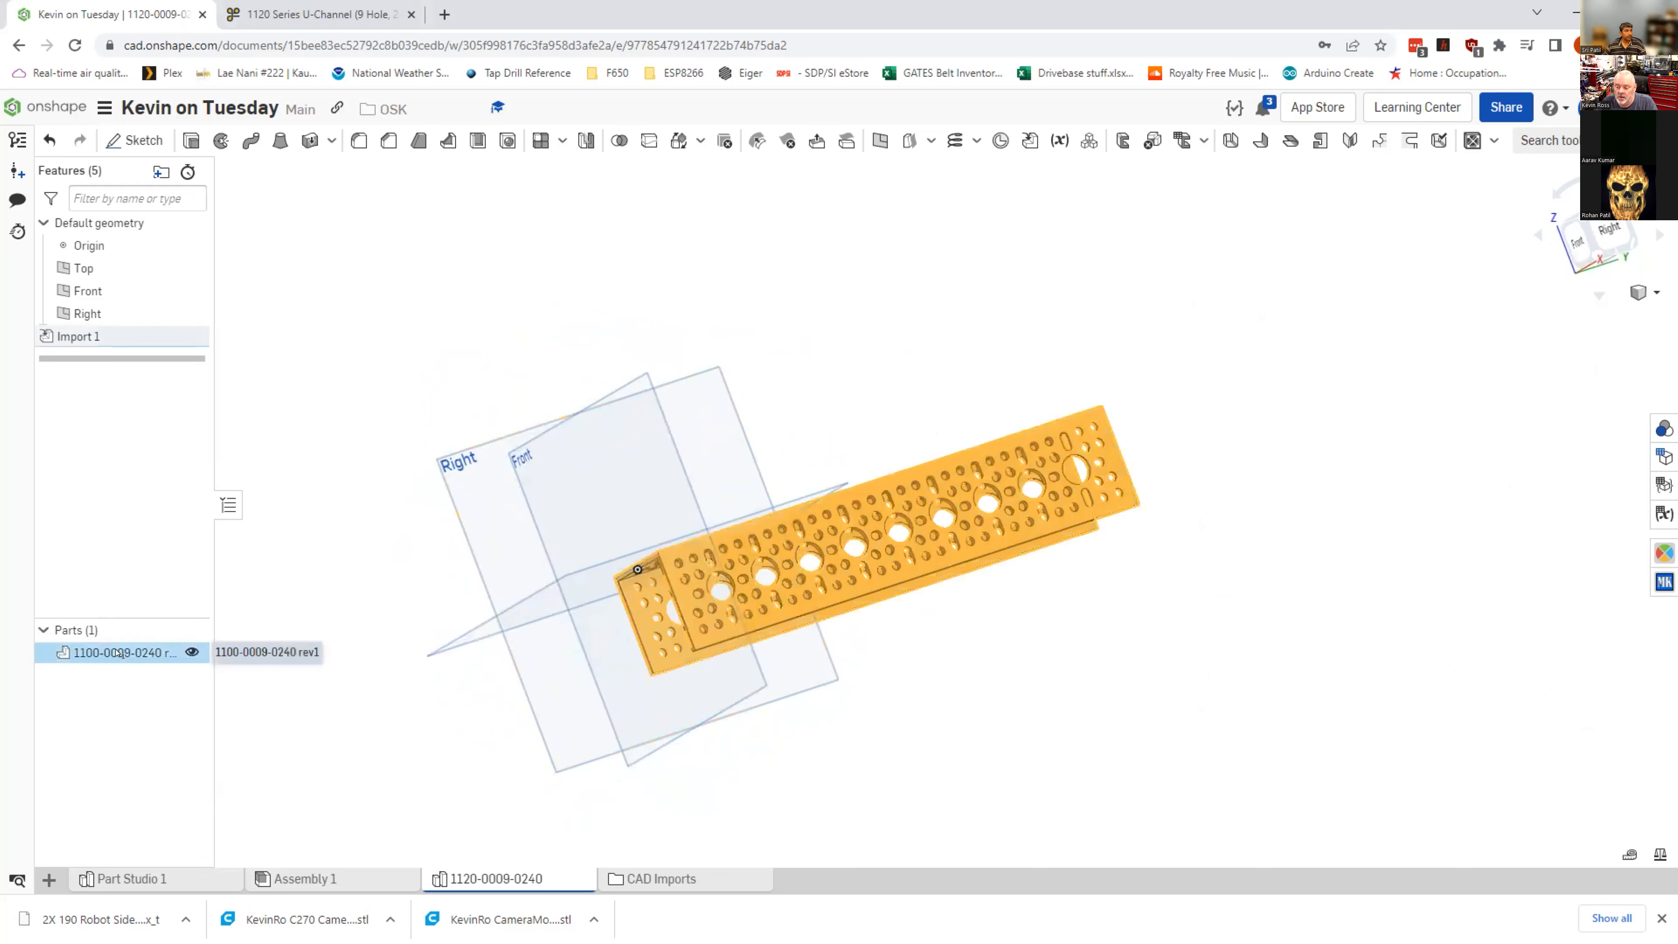
right_click(130, 652)
click(218, 462)
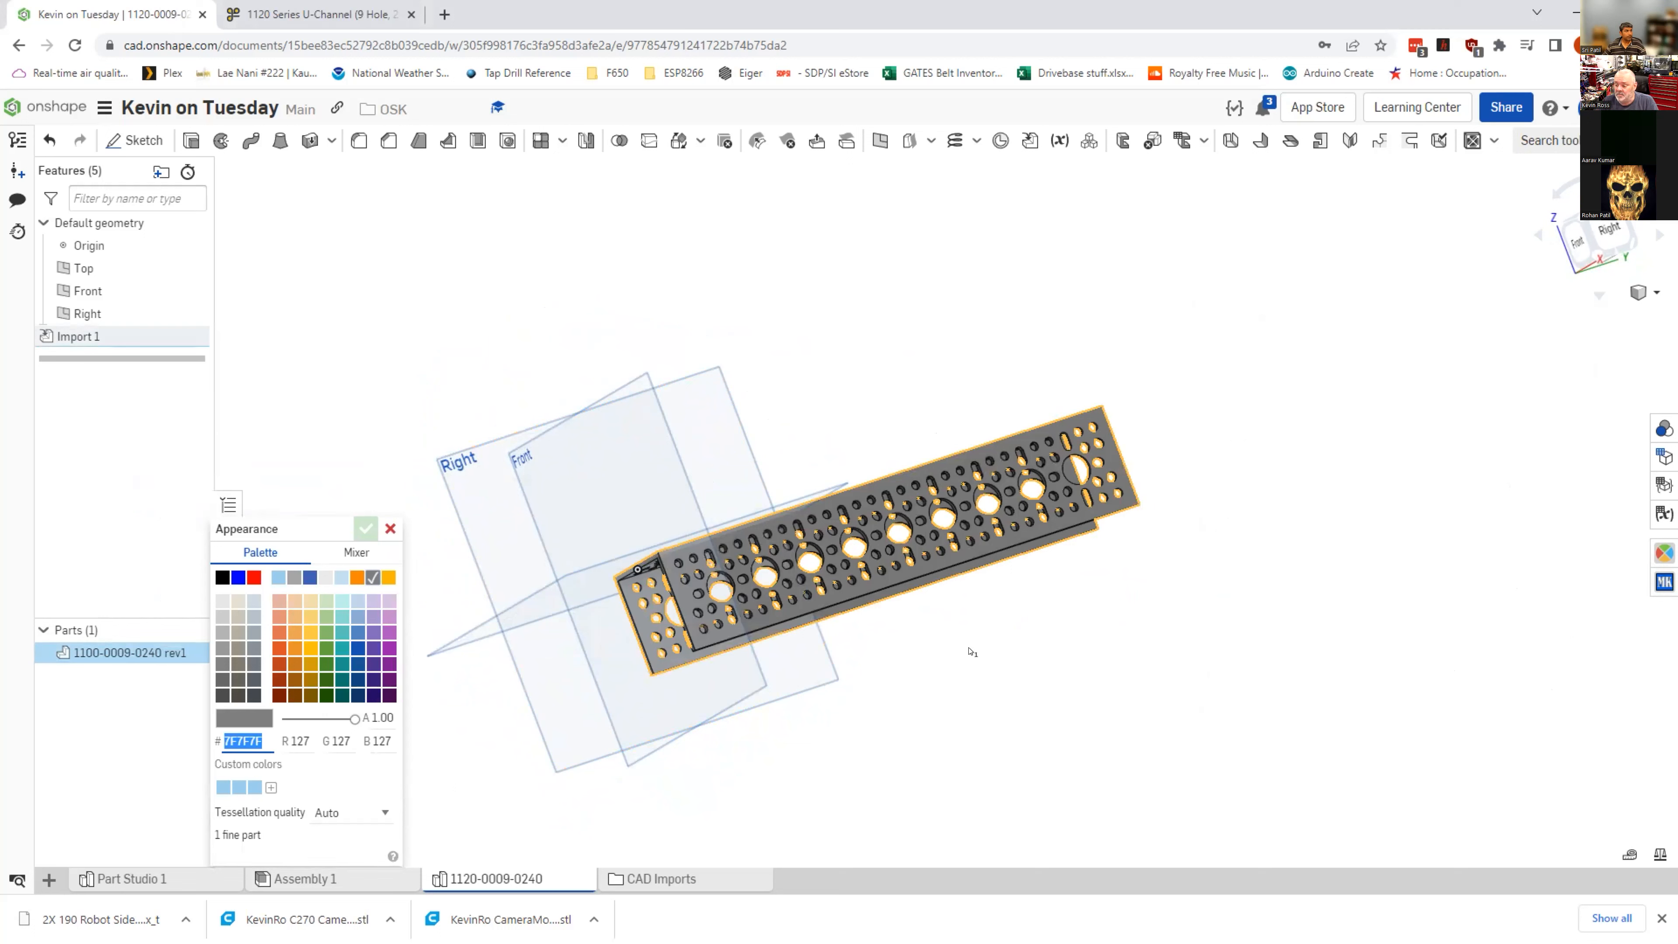
click(295, 577)
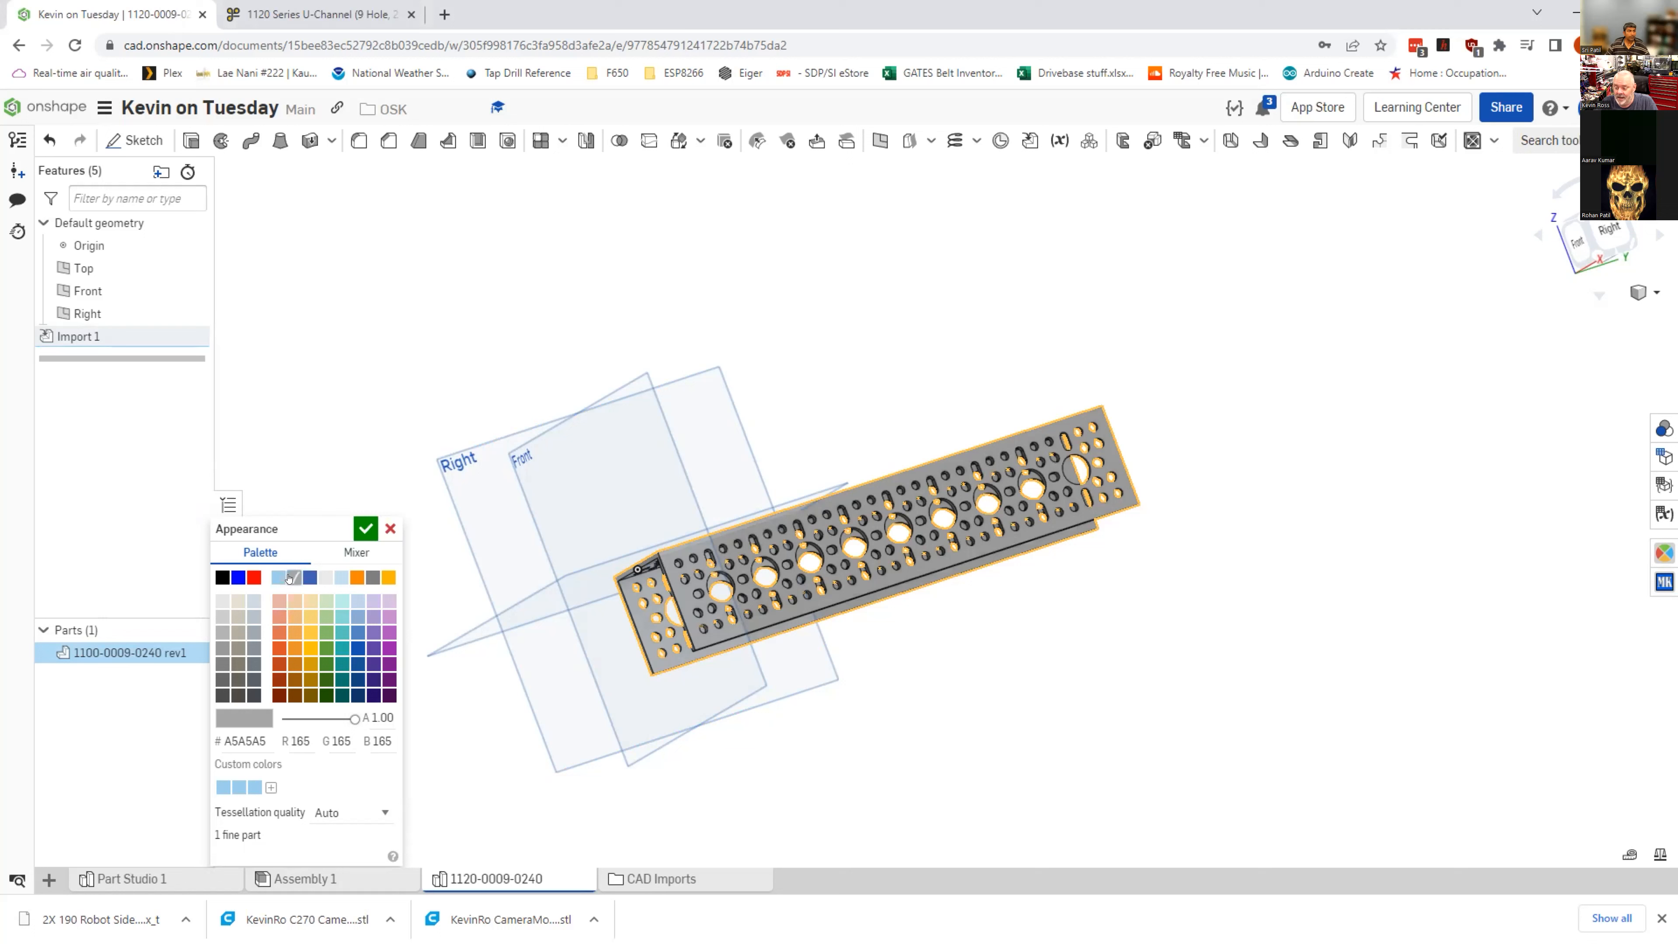
click(218, 738)
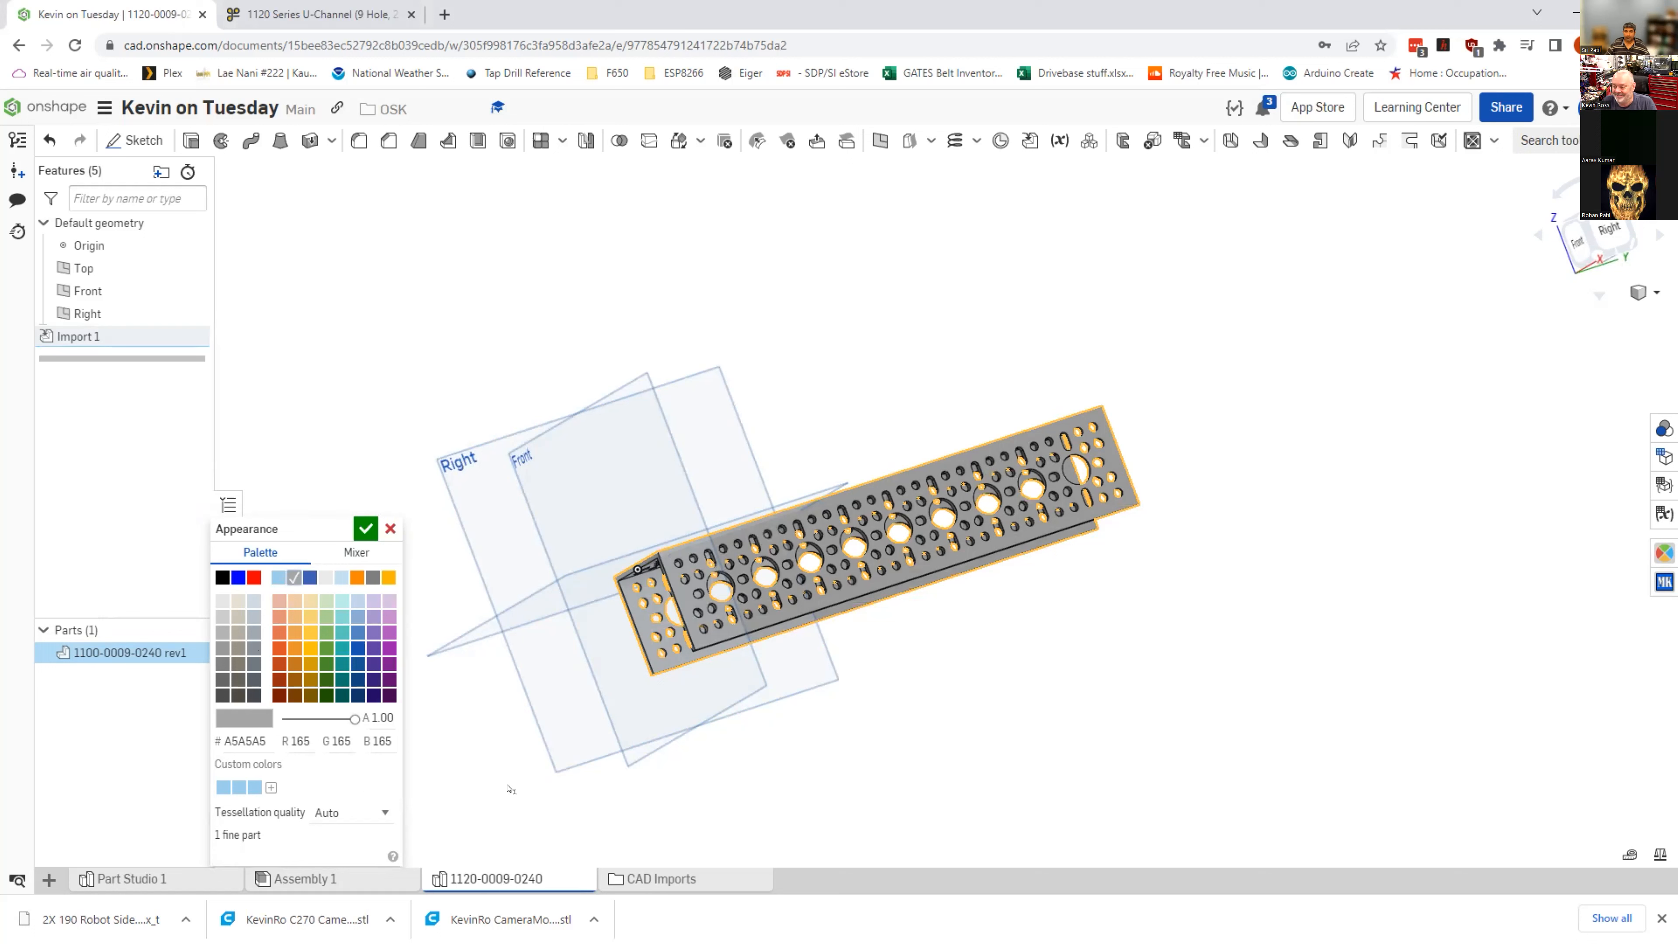
click(363, 528)
right_drag(369, 648, 337, 556)
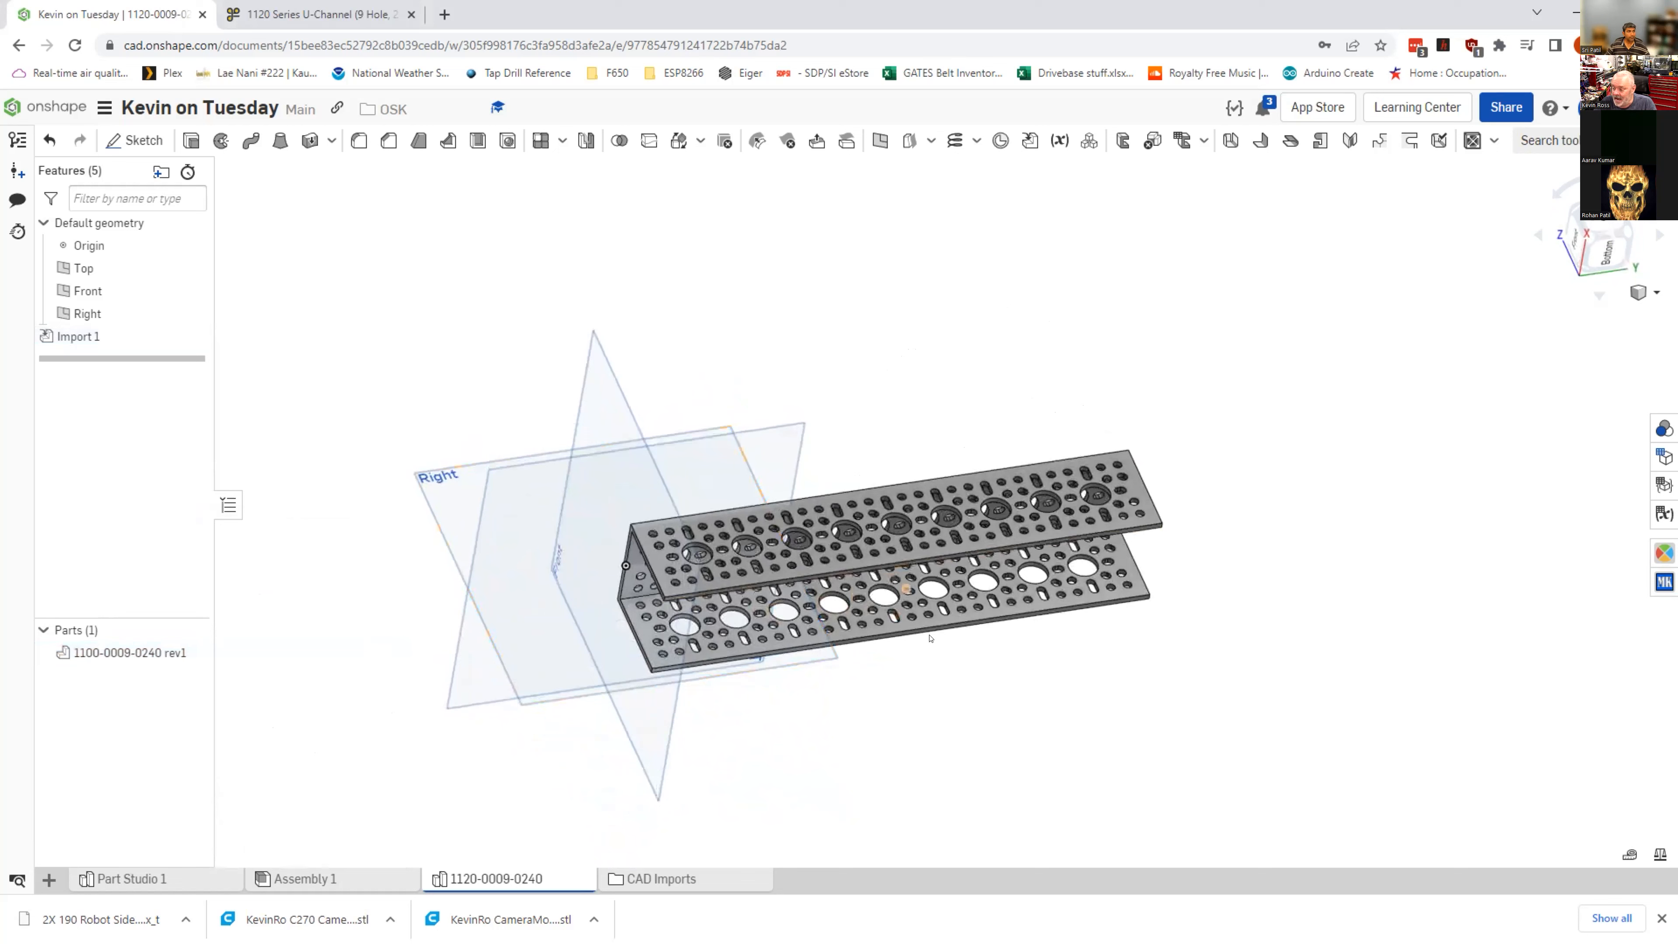
right_drag(940, 722, 943, 775)
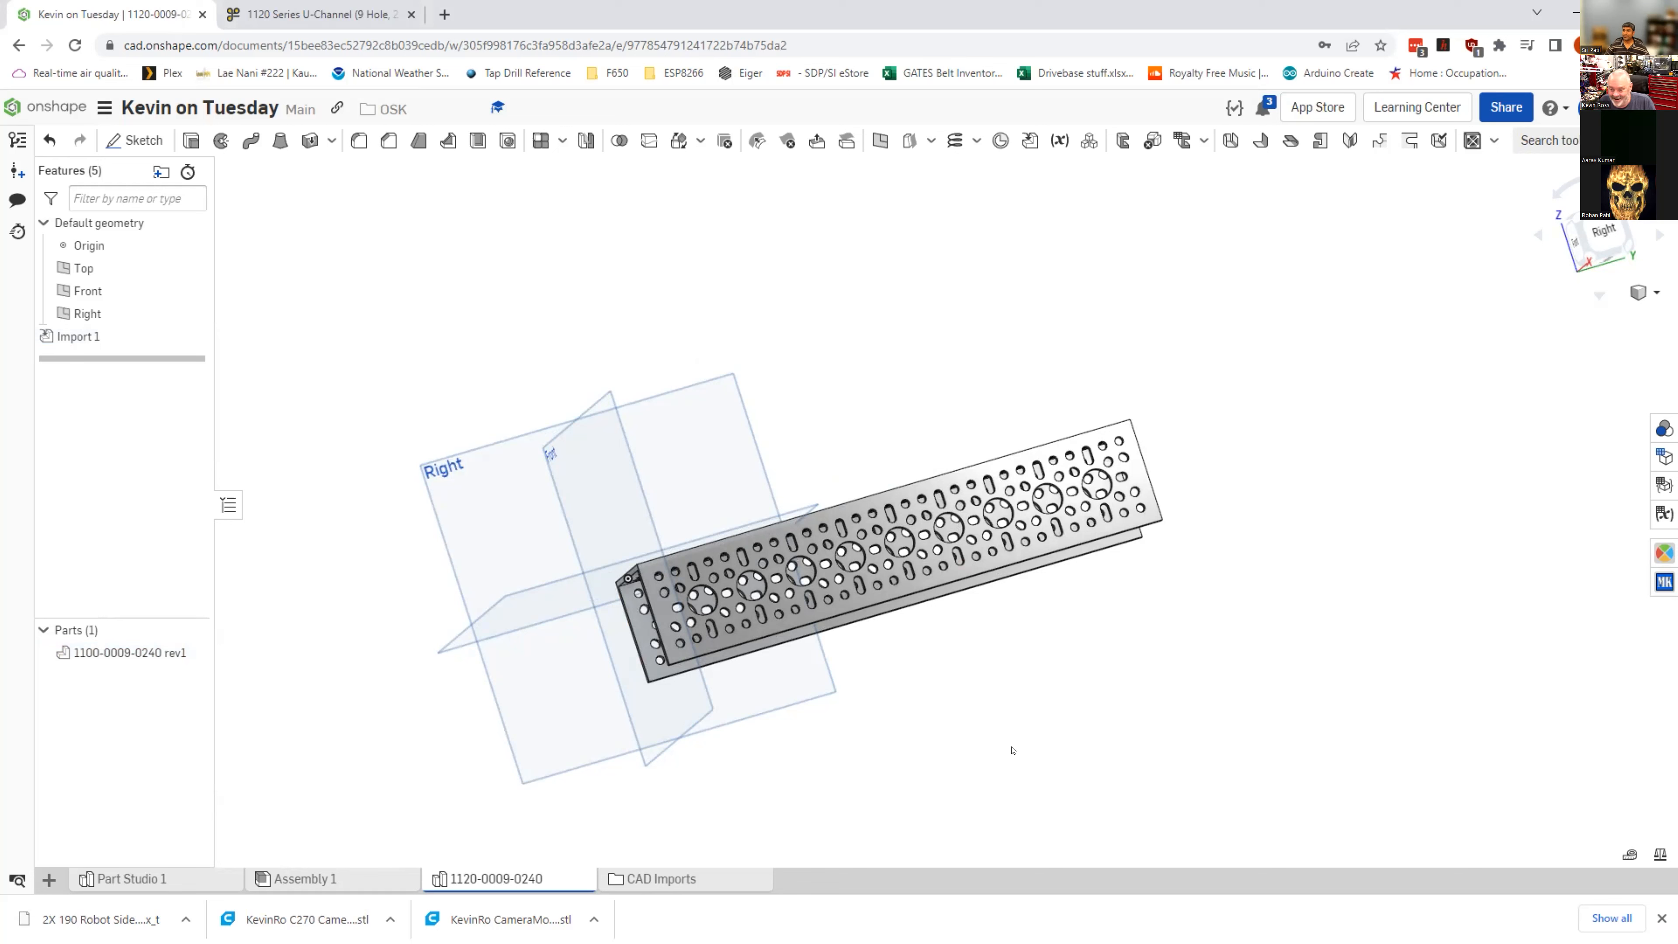
right_drag(983, 748, 846, 686)
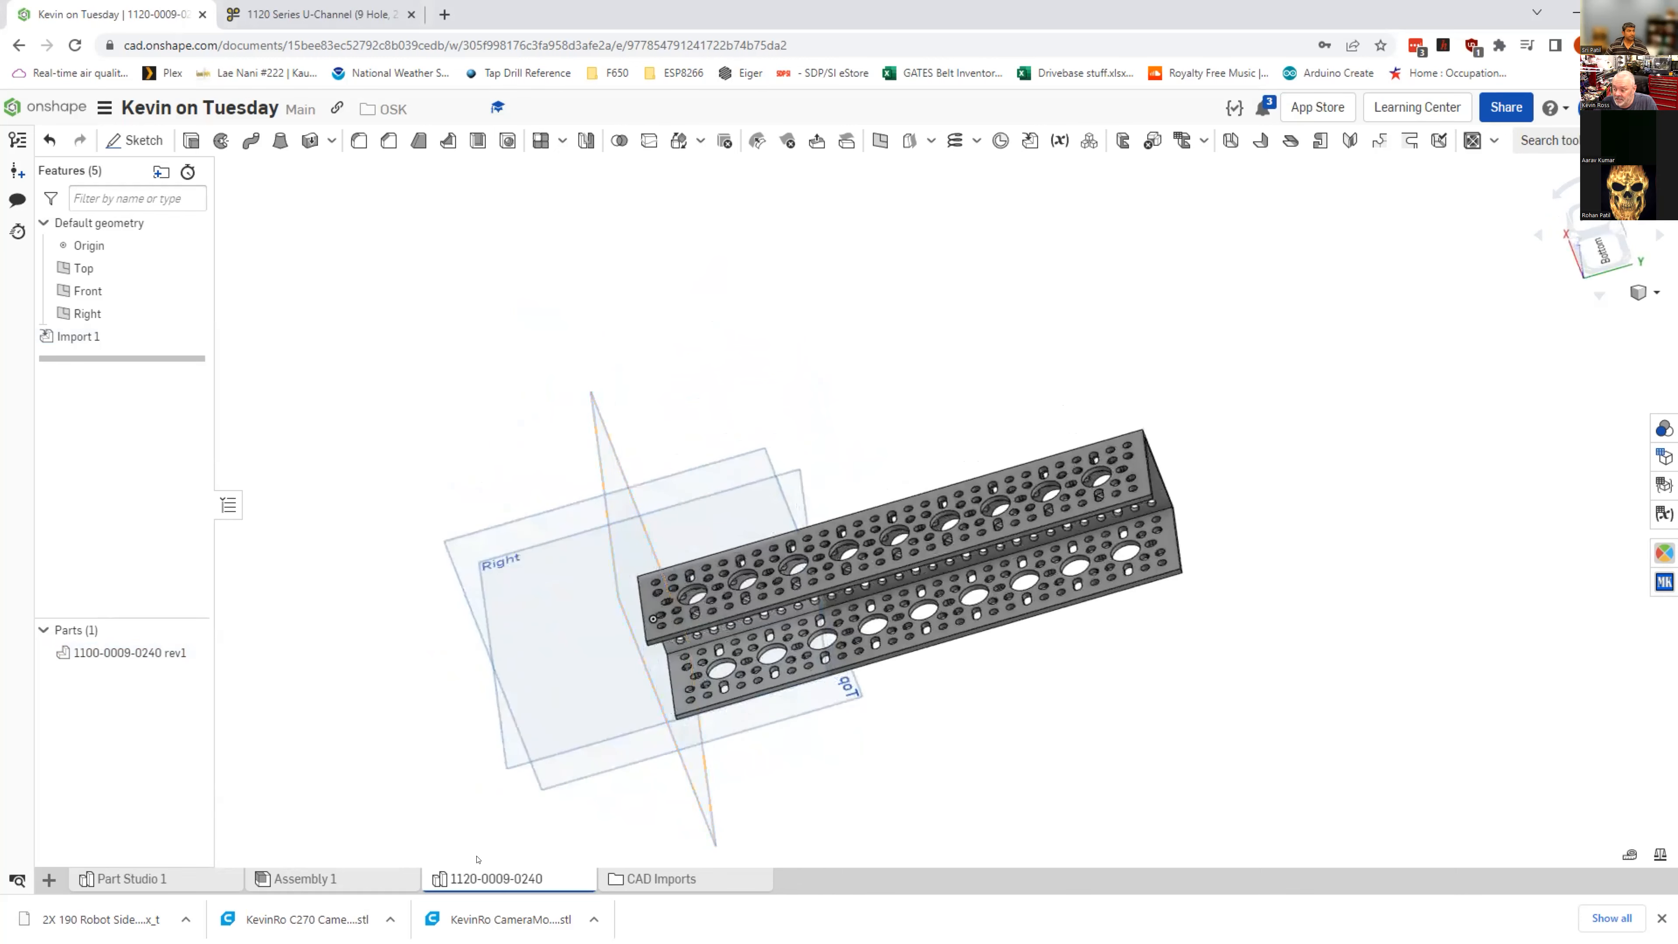
mouse_move(437, 882)
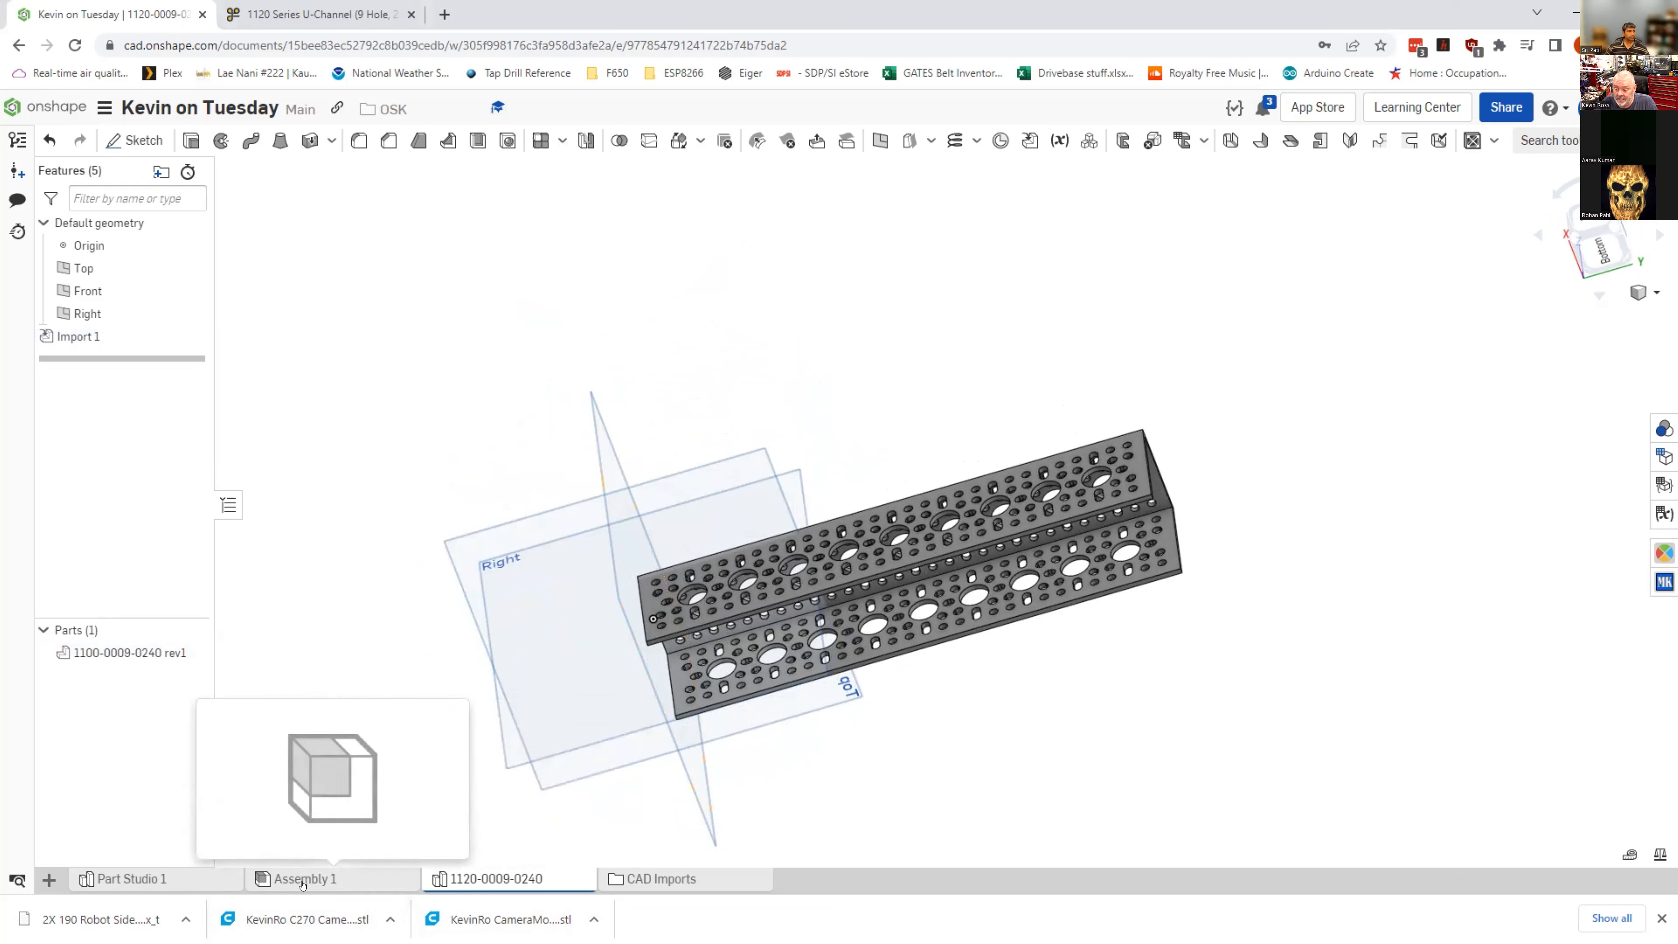
mouse_move(518, 878)
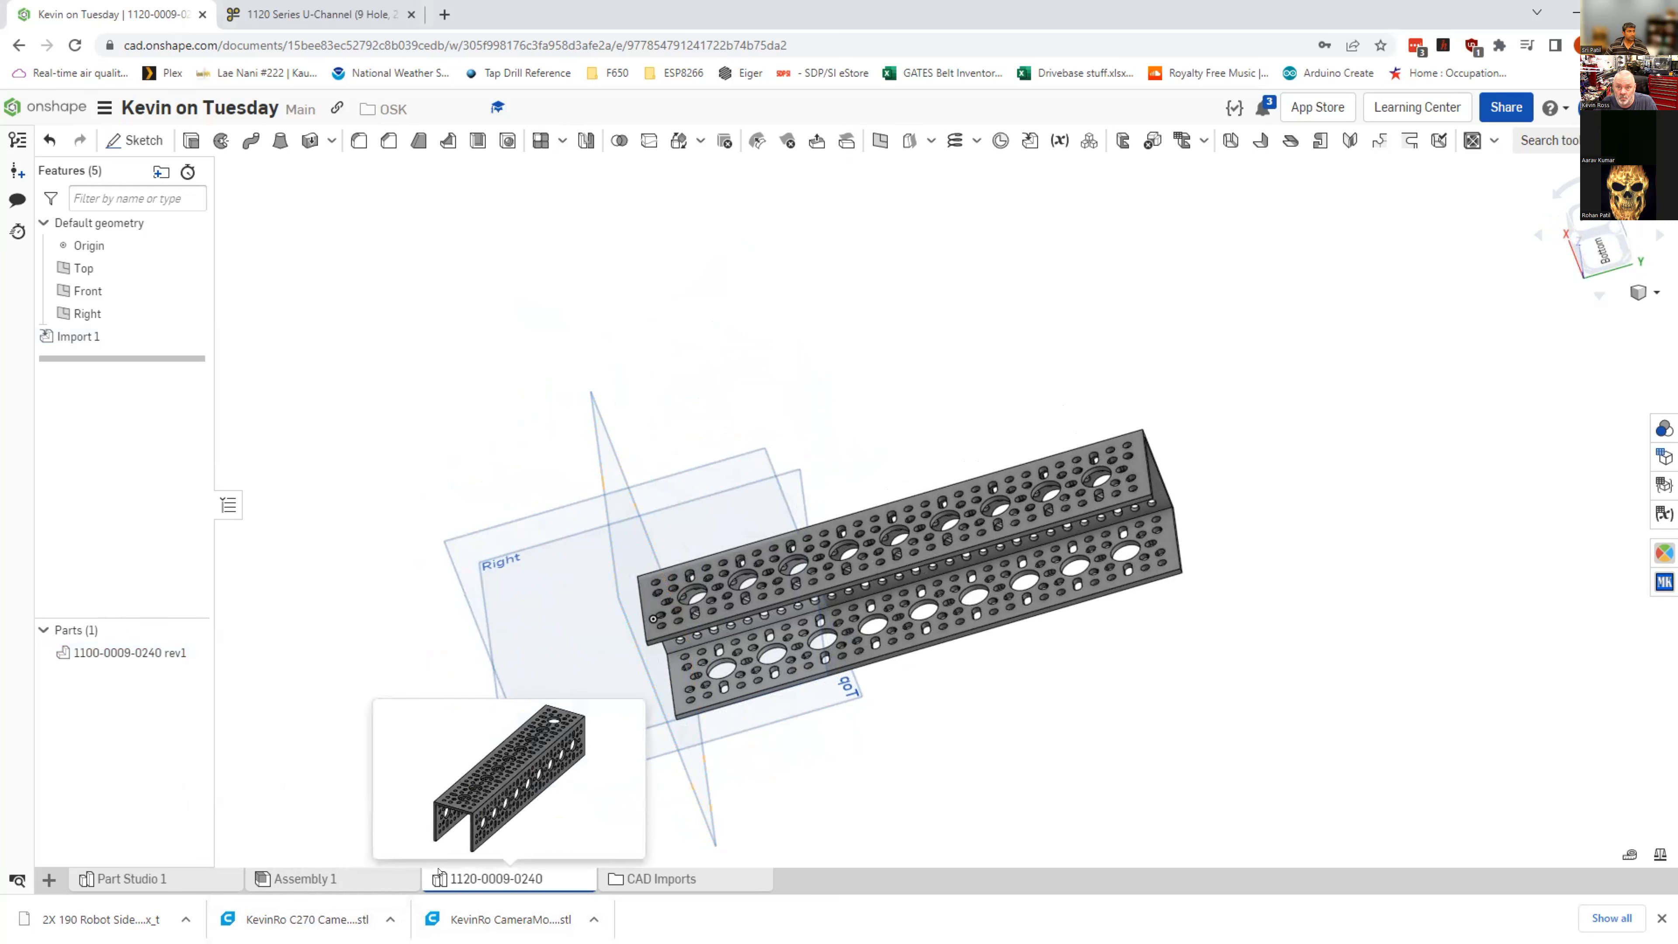
click(315, 878)
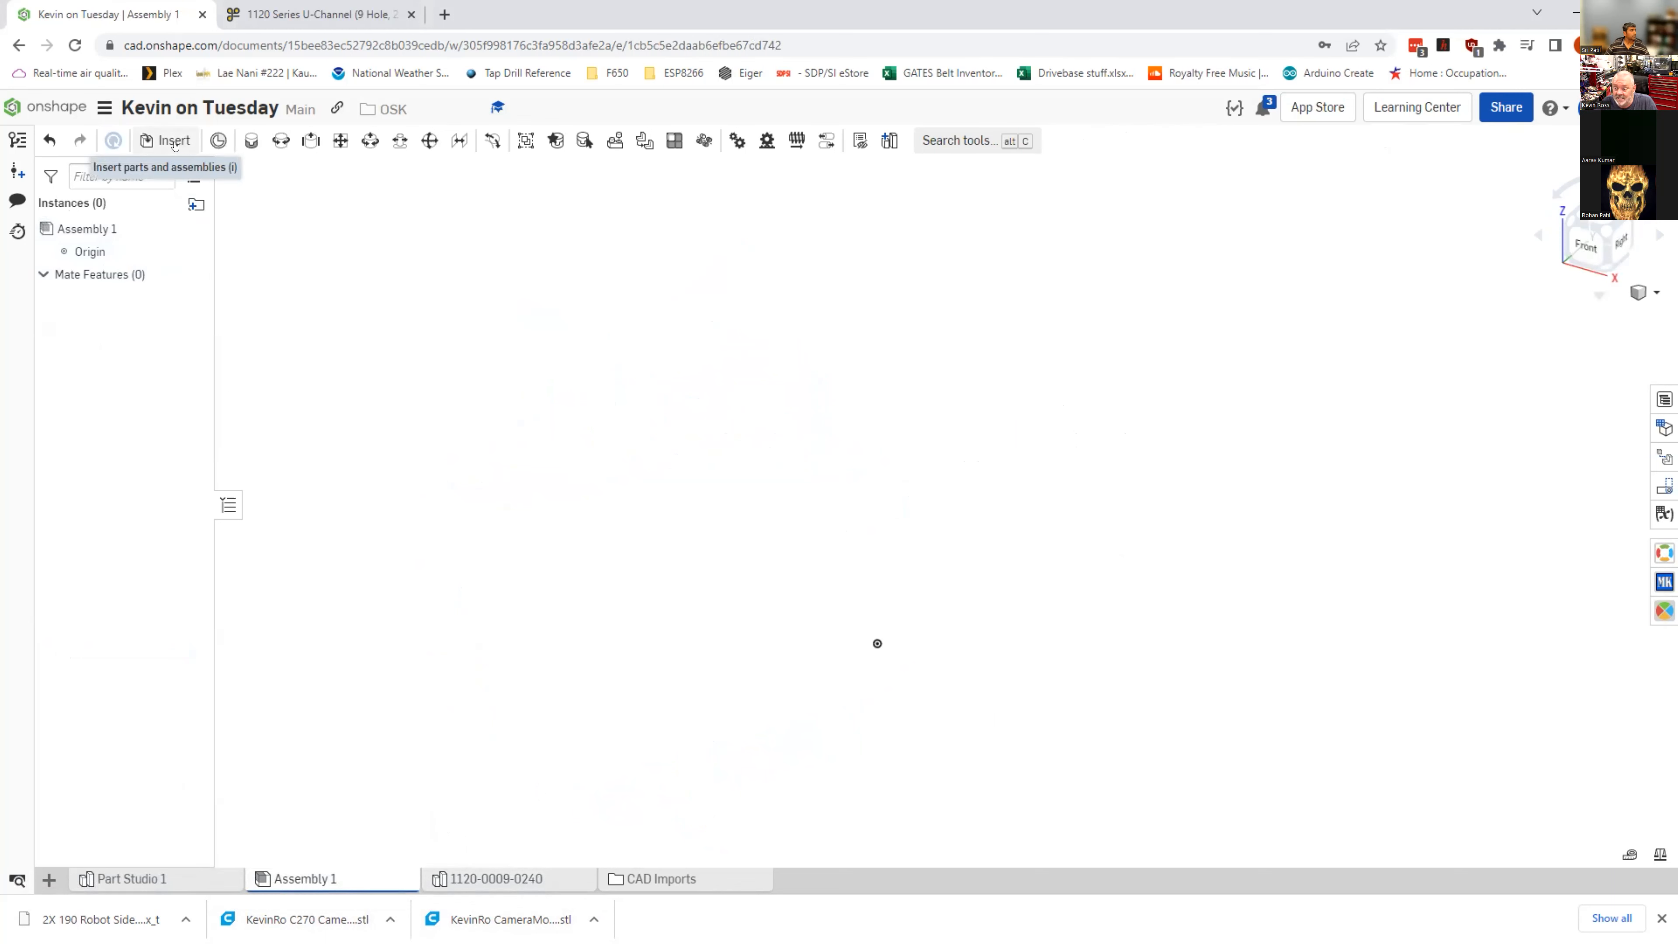
click(148, 142)
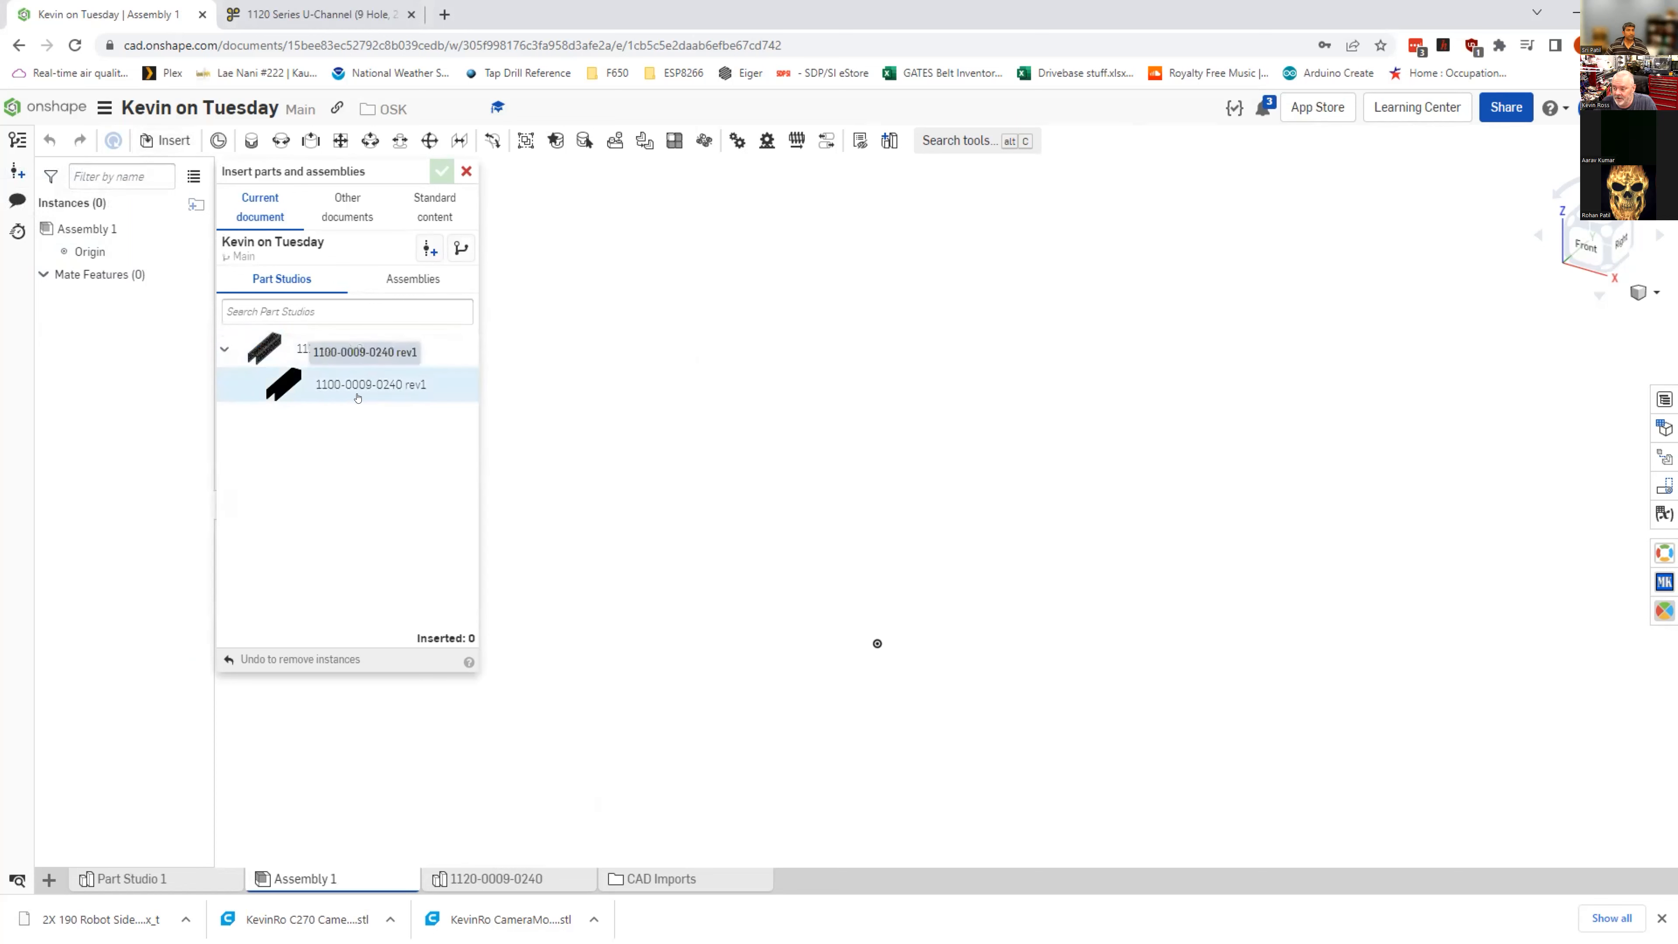
click(878, 644)
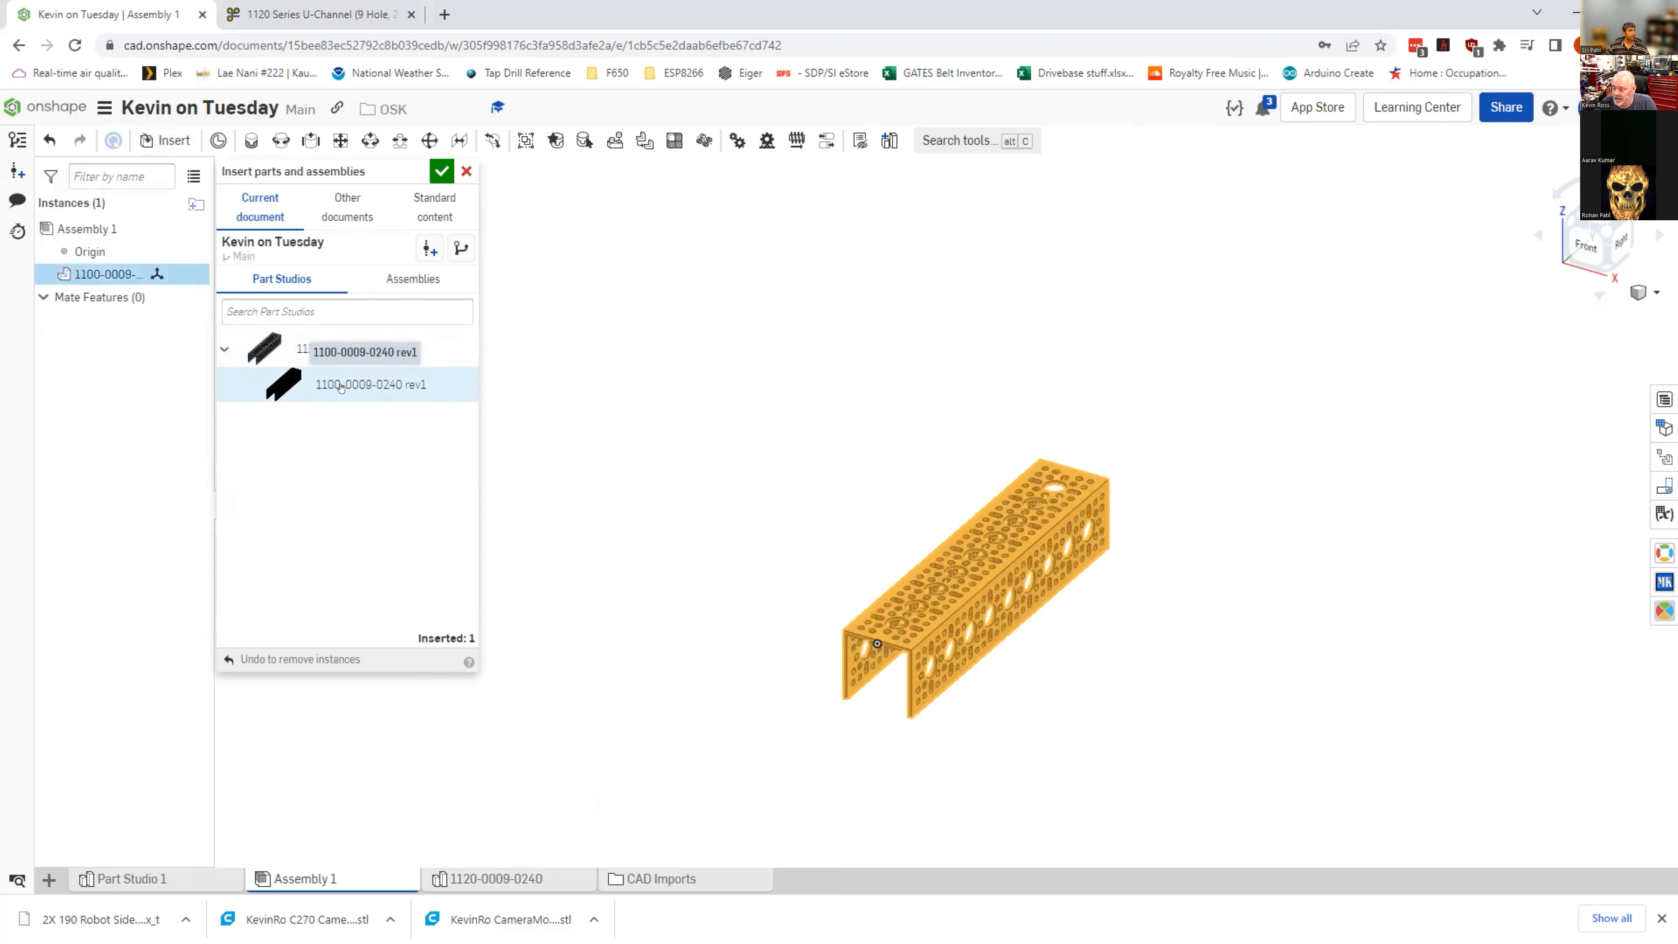
click(341, 387)
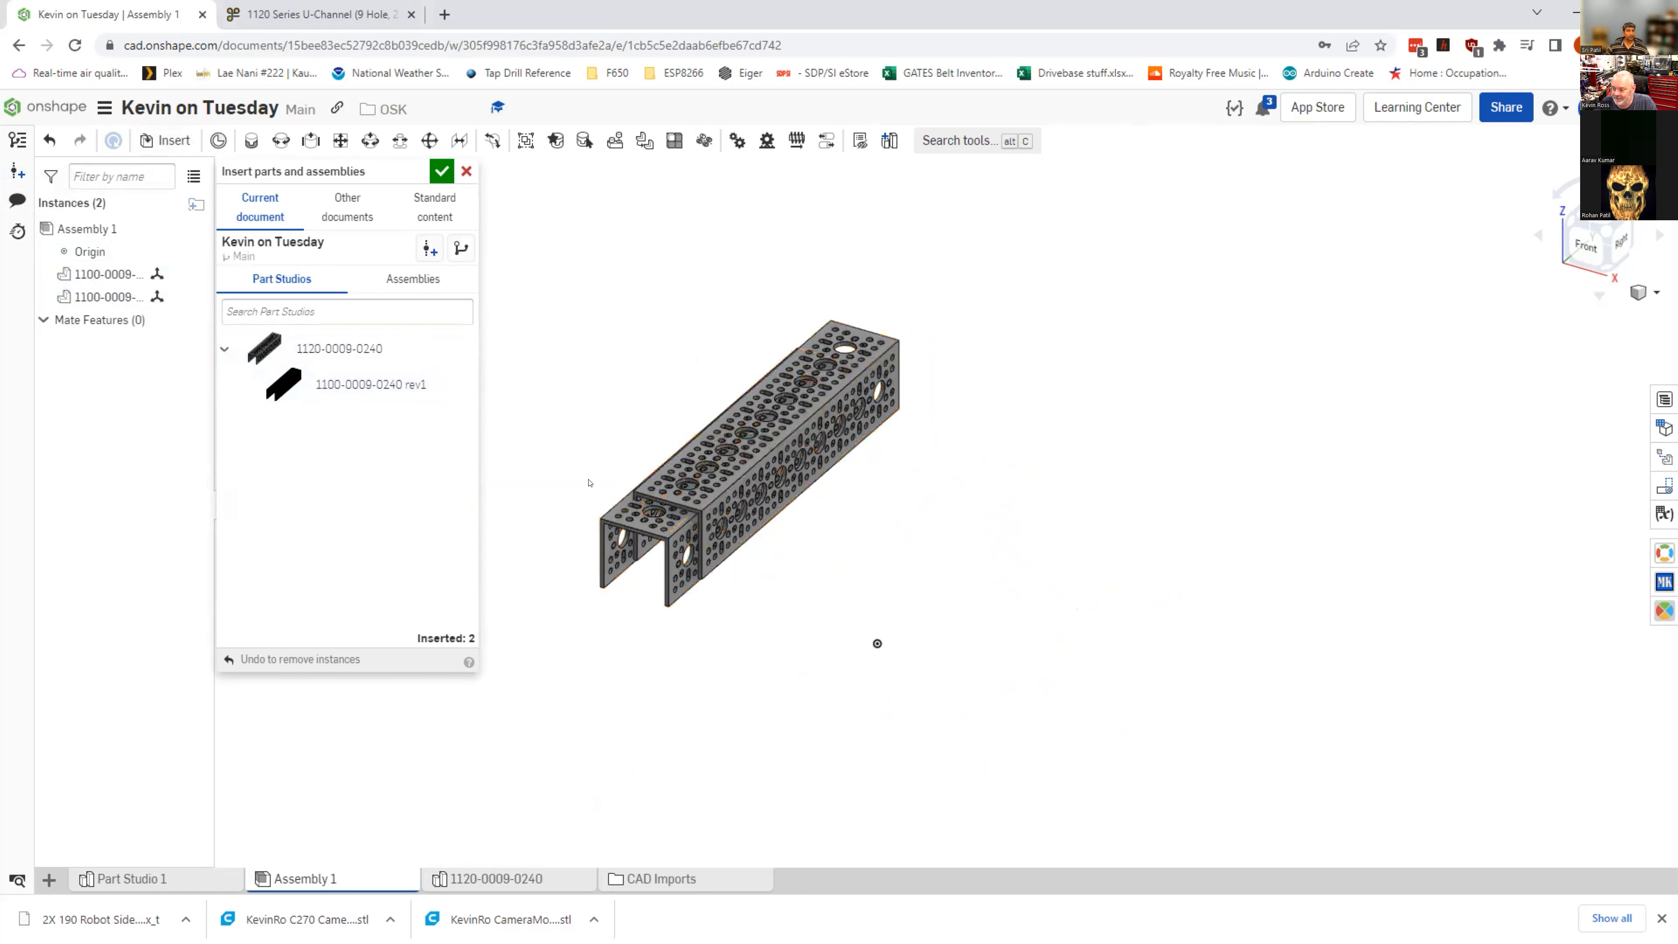
click(442, 171)
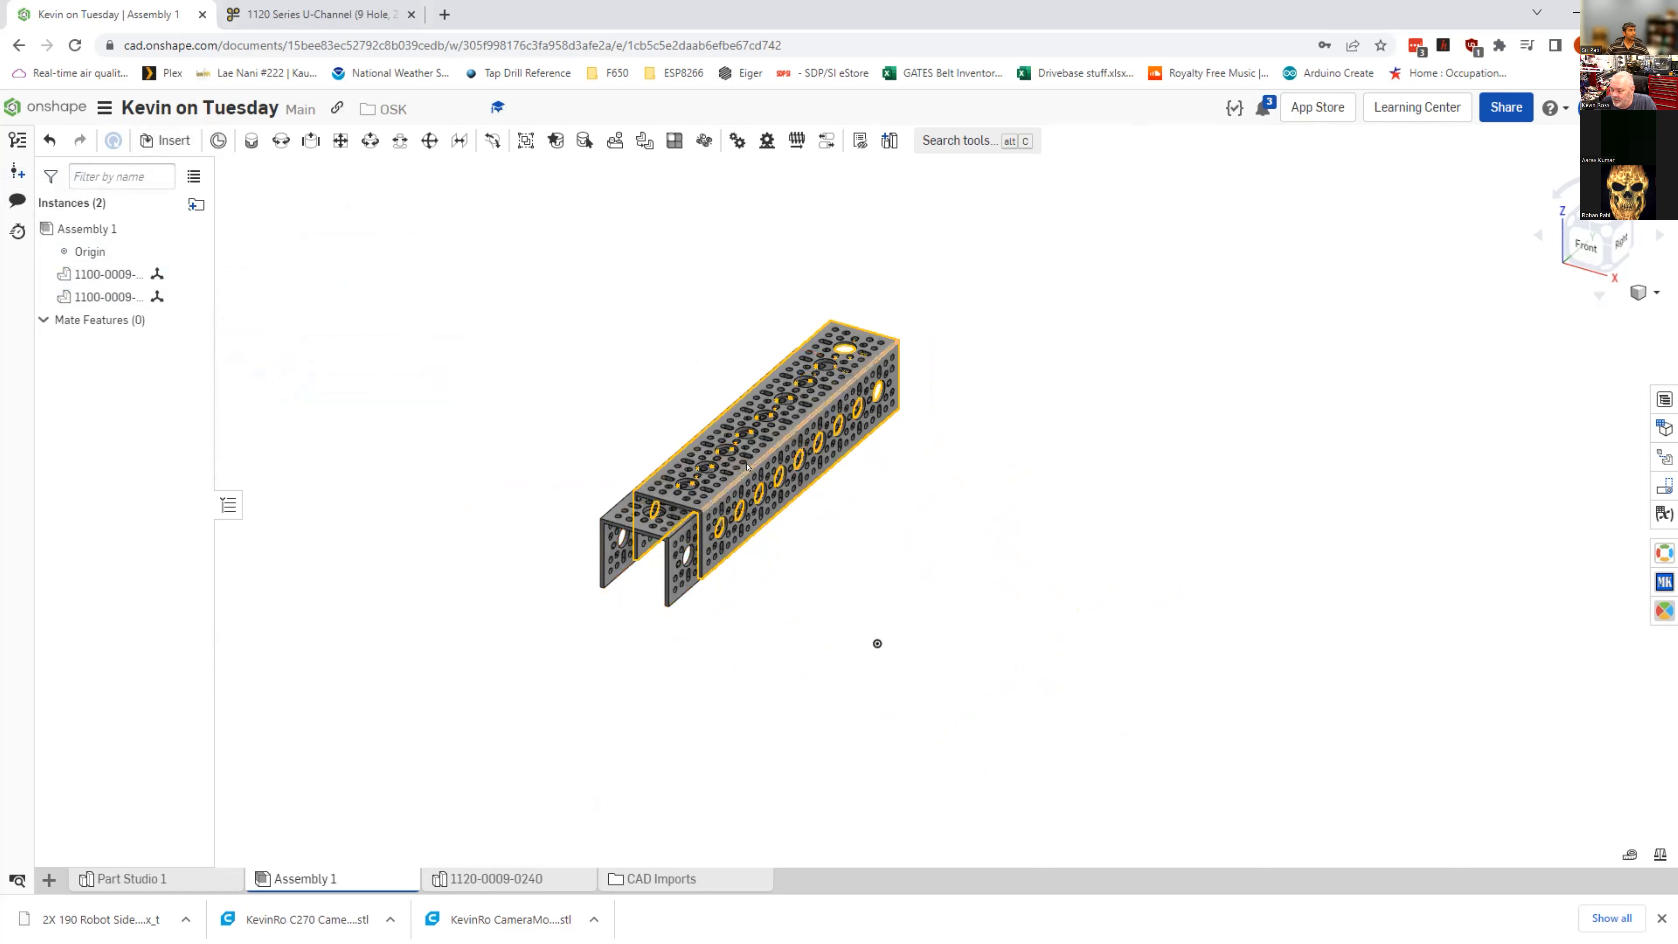
Step: Move the overlapping U-Channel instances apart so they lie side by side with a clear gap between them
drag(843, 498, 1039, 562)
drag(943, 526, 983, 592)
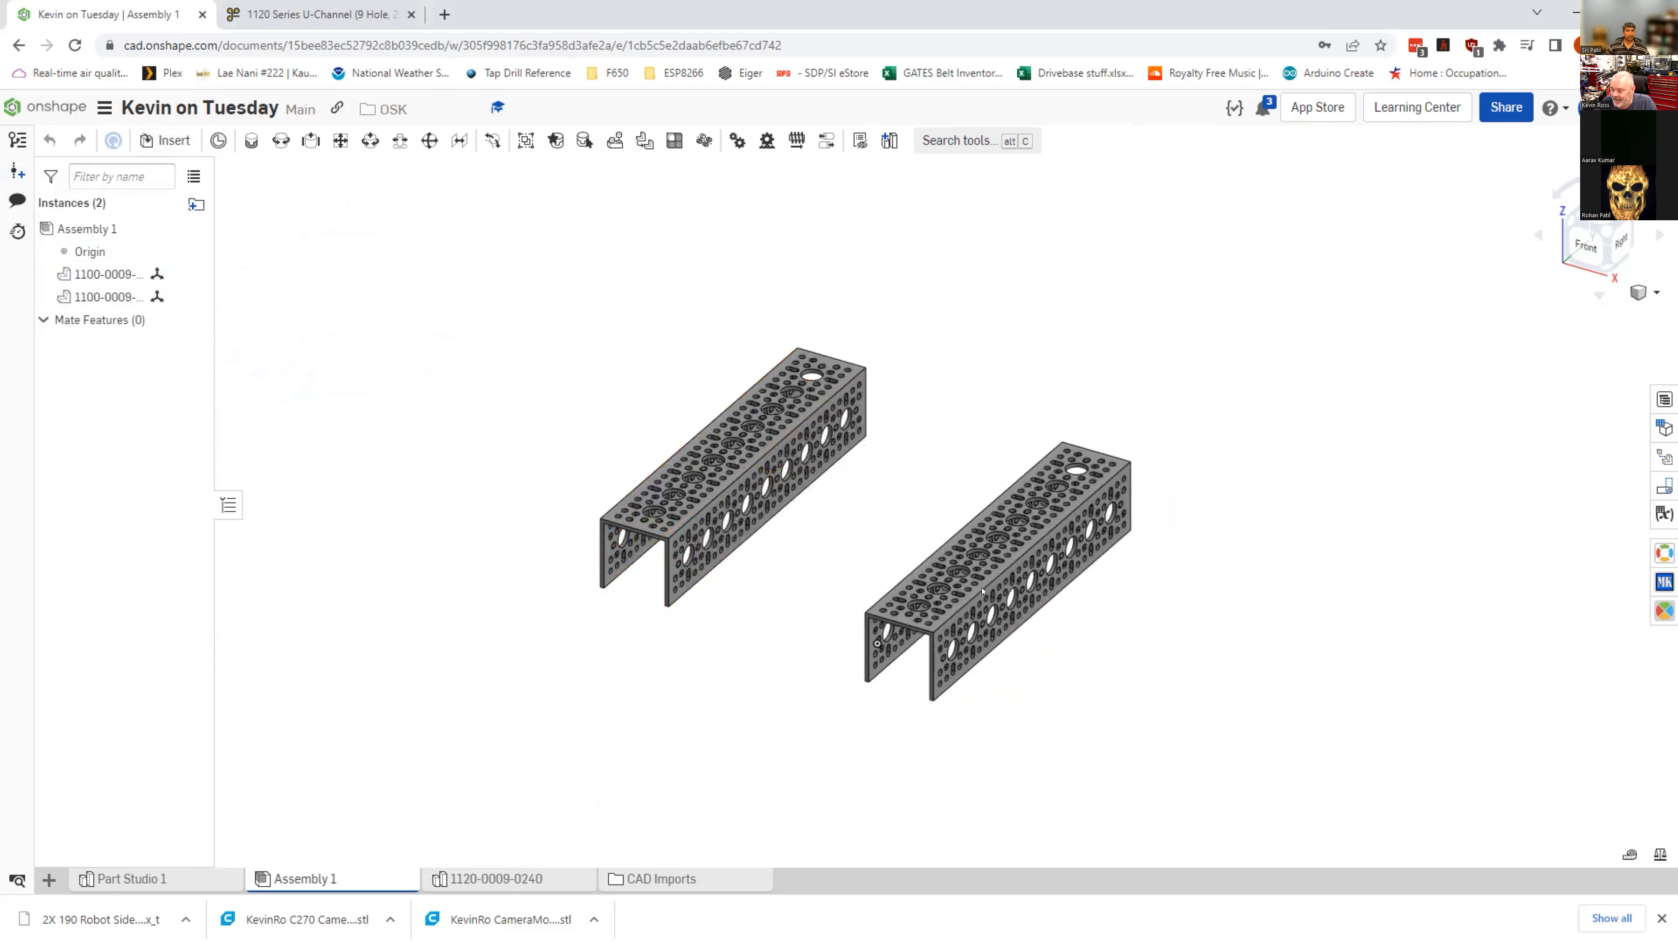
right_drag(982, 591, 1107, 567)
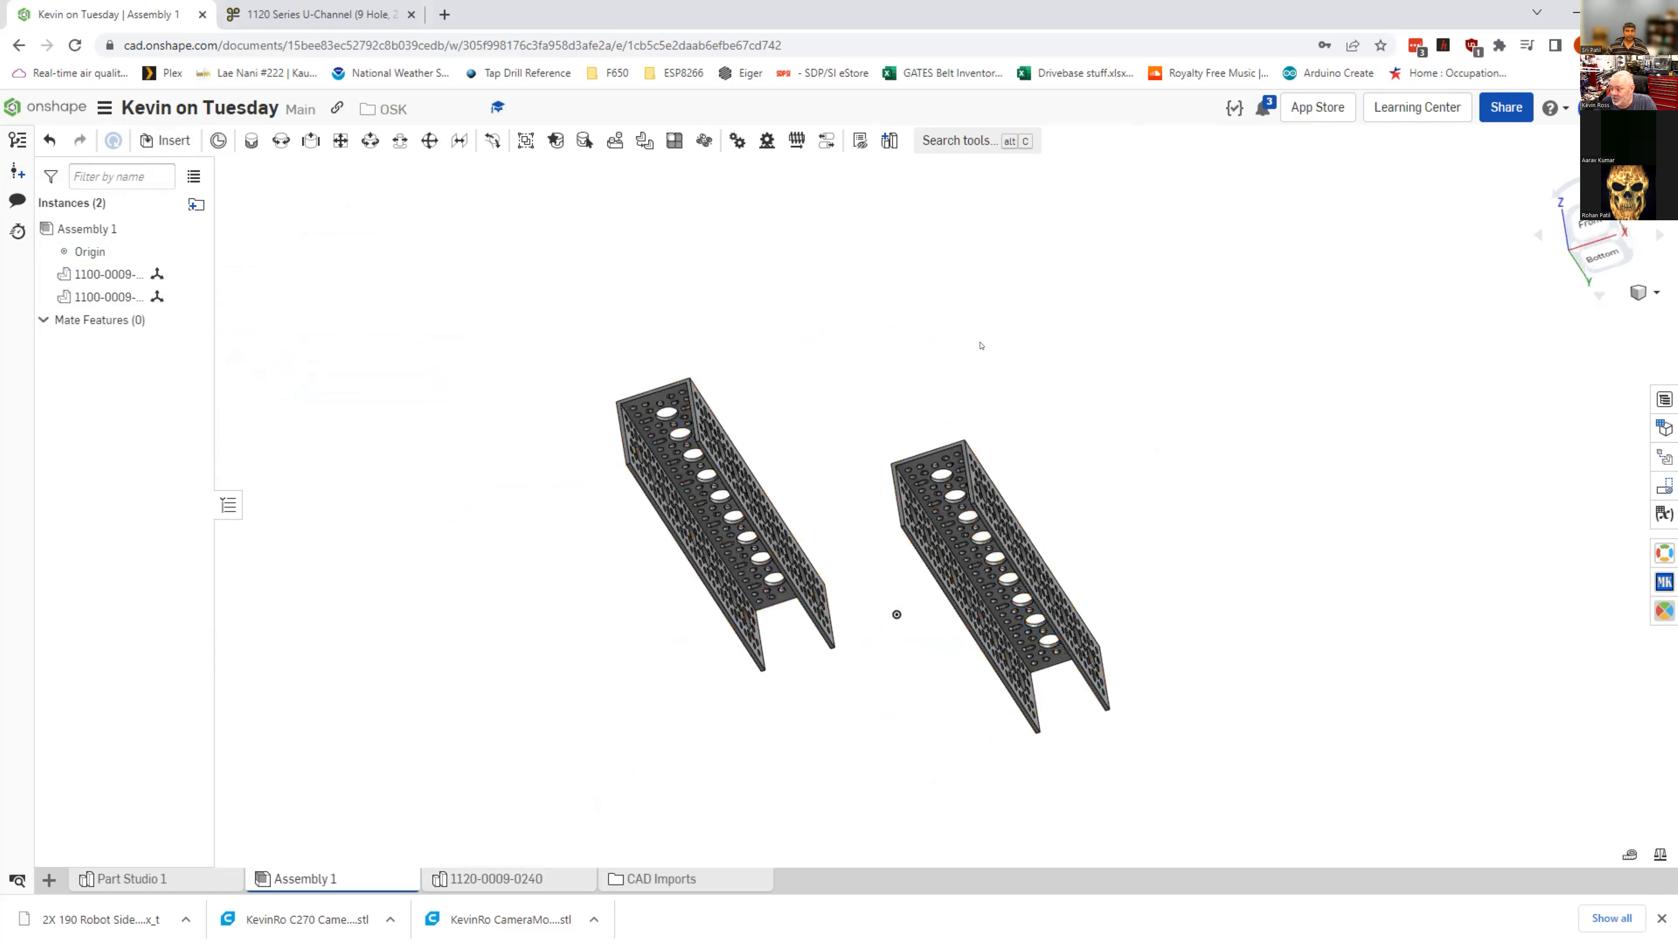
Step: Examine the mass properties of the whole Assembly 1, including the centre of mass from several viewing angles, and close the read-out
click(1658, 855)
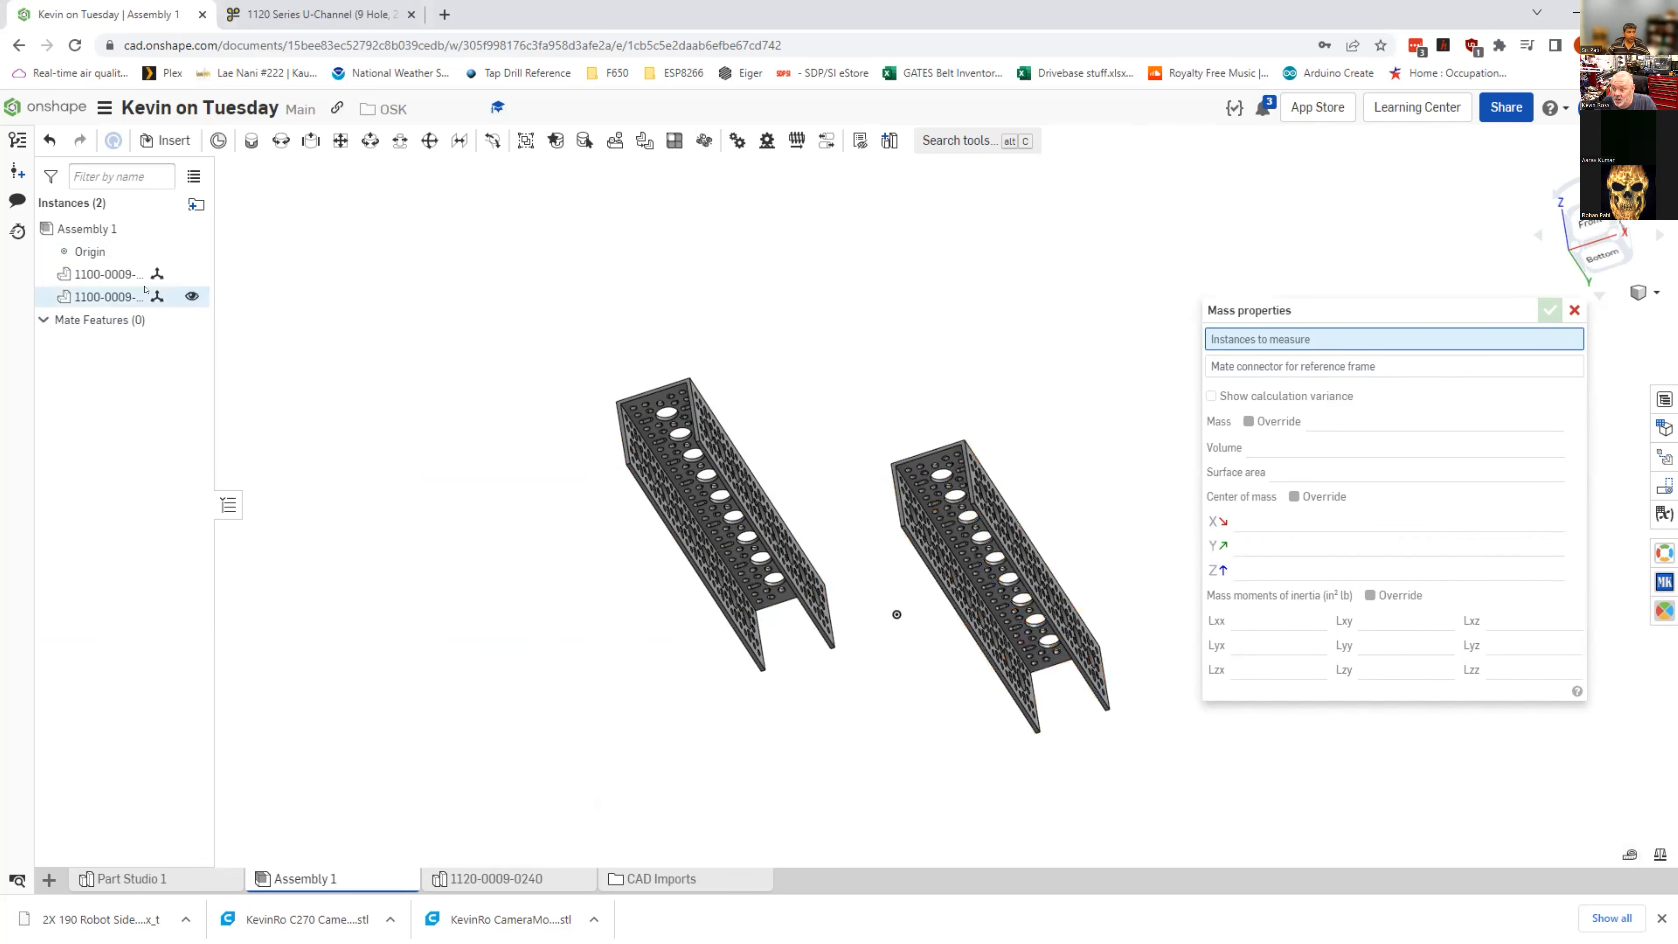
click(79, 228)
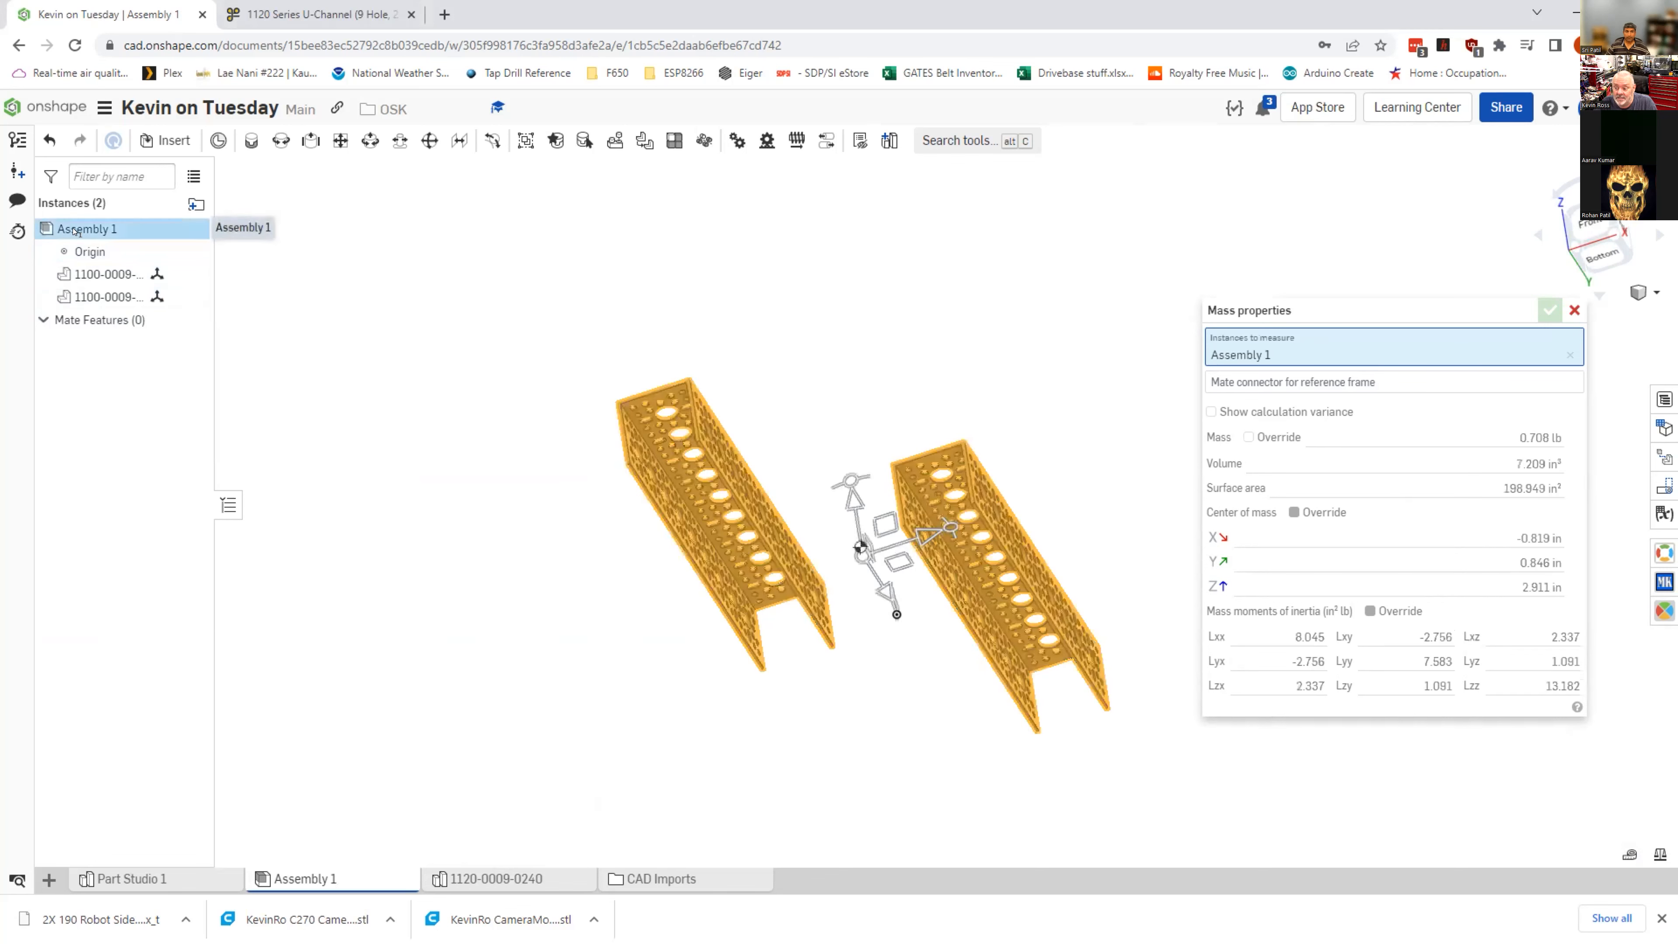
right_drag(437, 610, 429, 665)
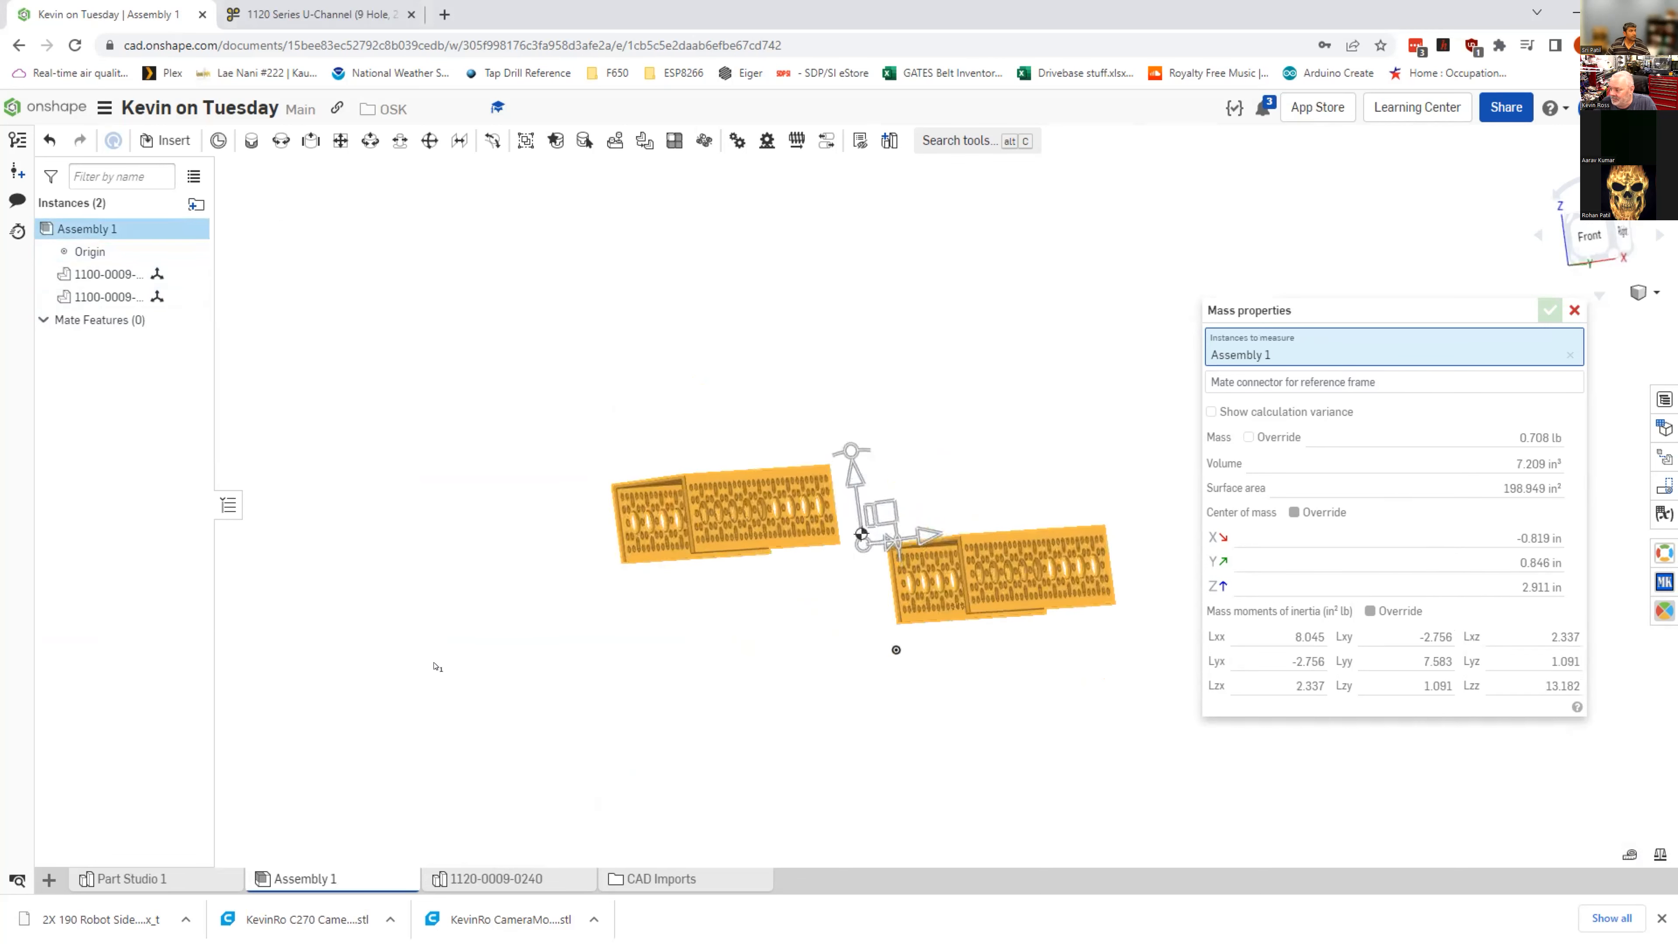
mouse_move(1529, 441)
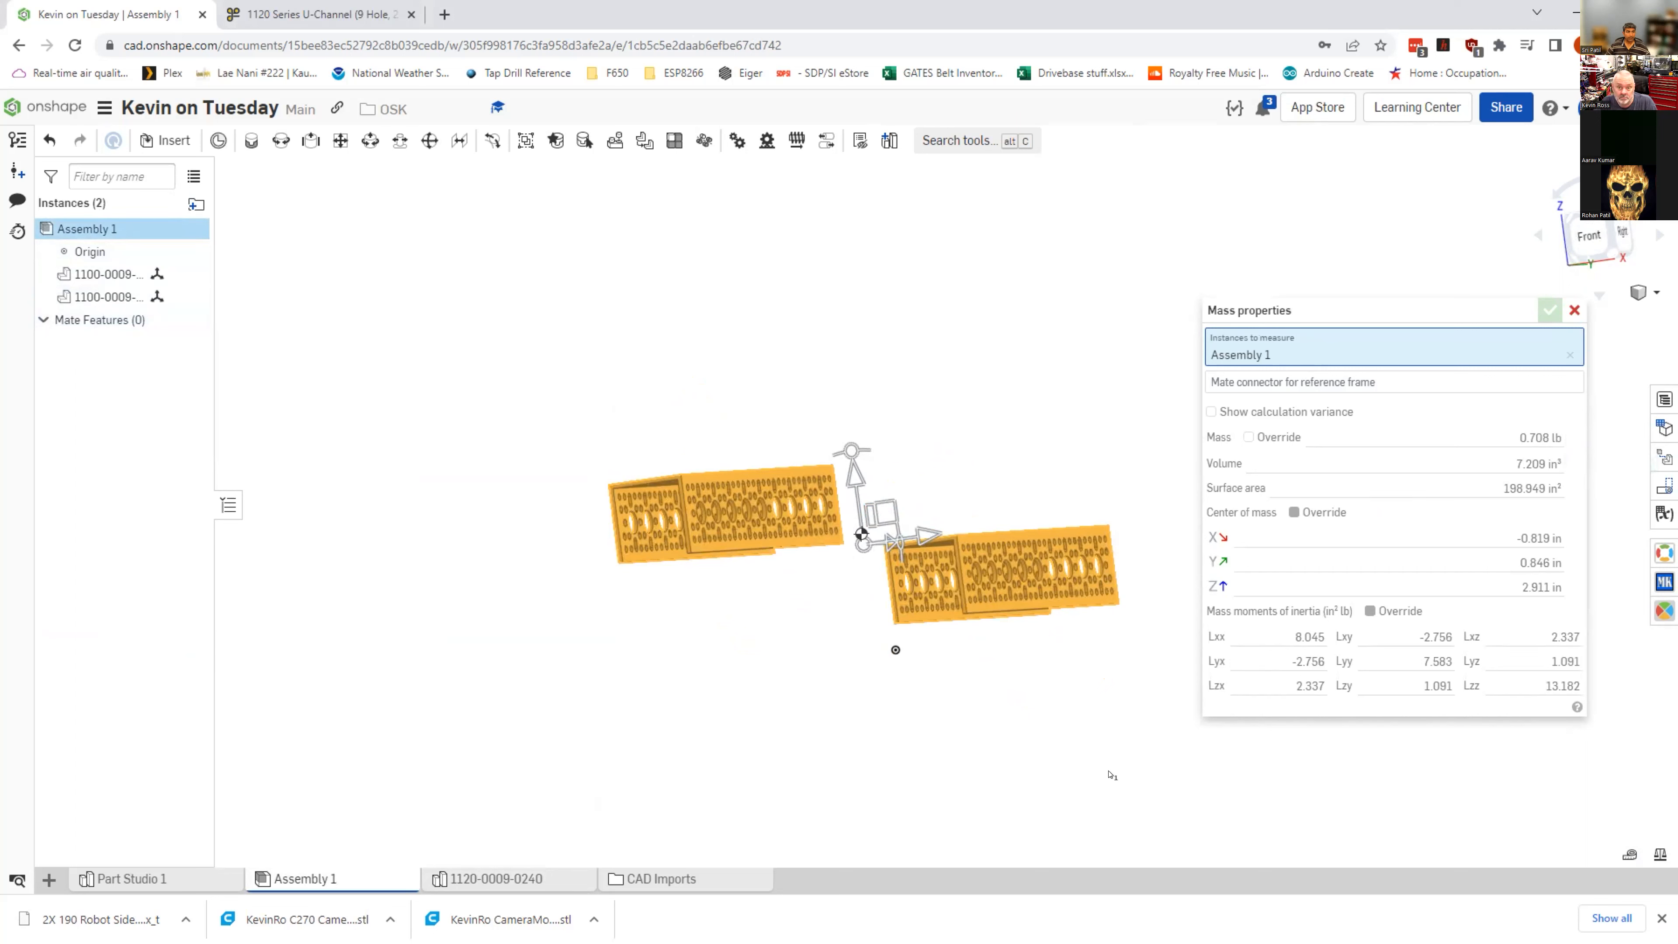
right_drag(997, 778, 998, 677)
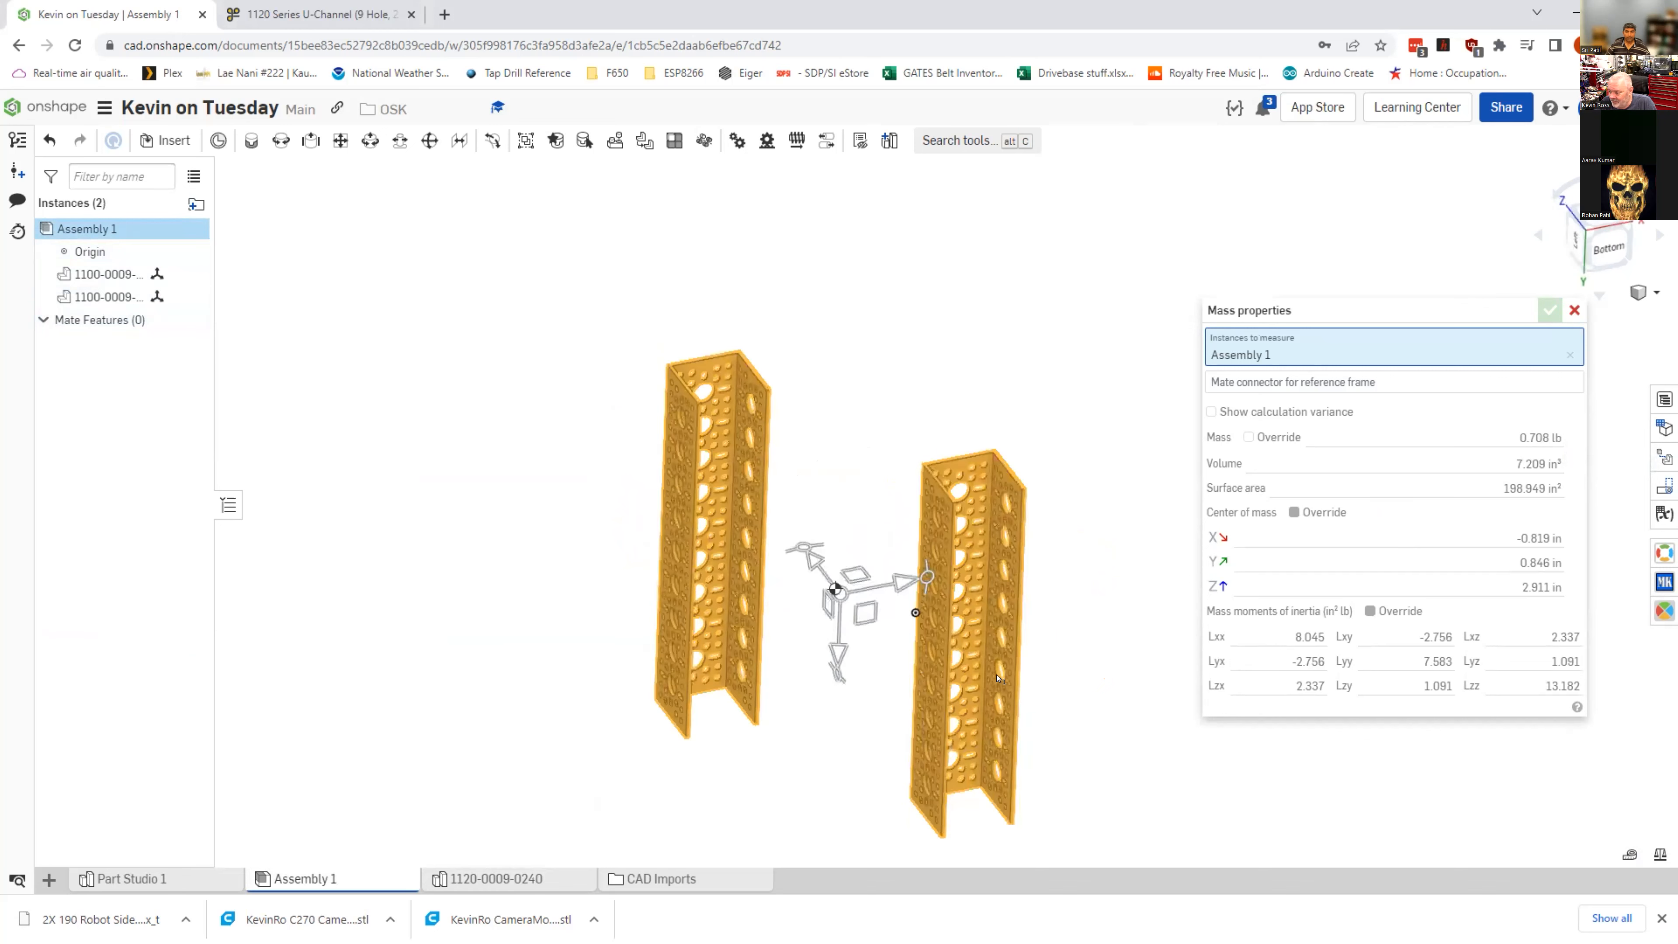
right_click(834, 586)
right_drag(973, 410, 843, 575)
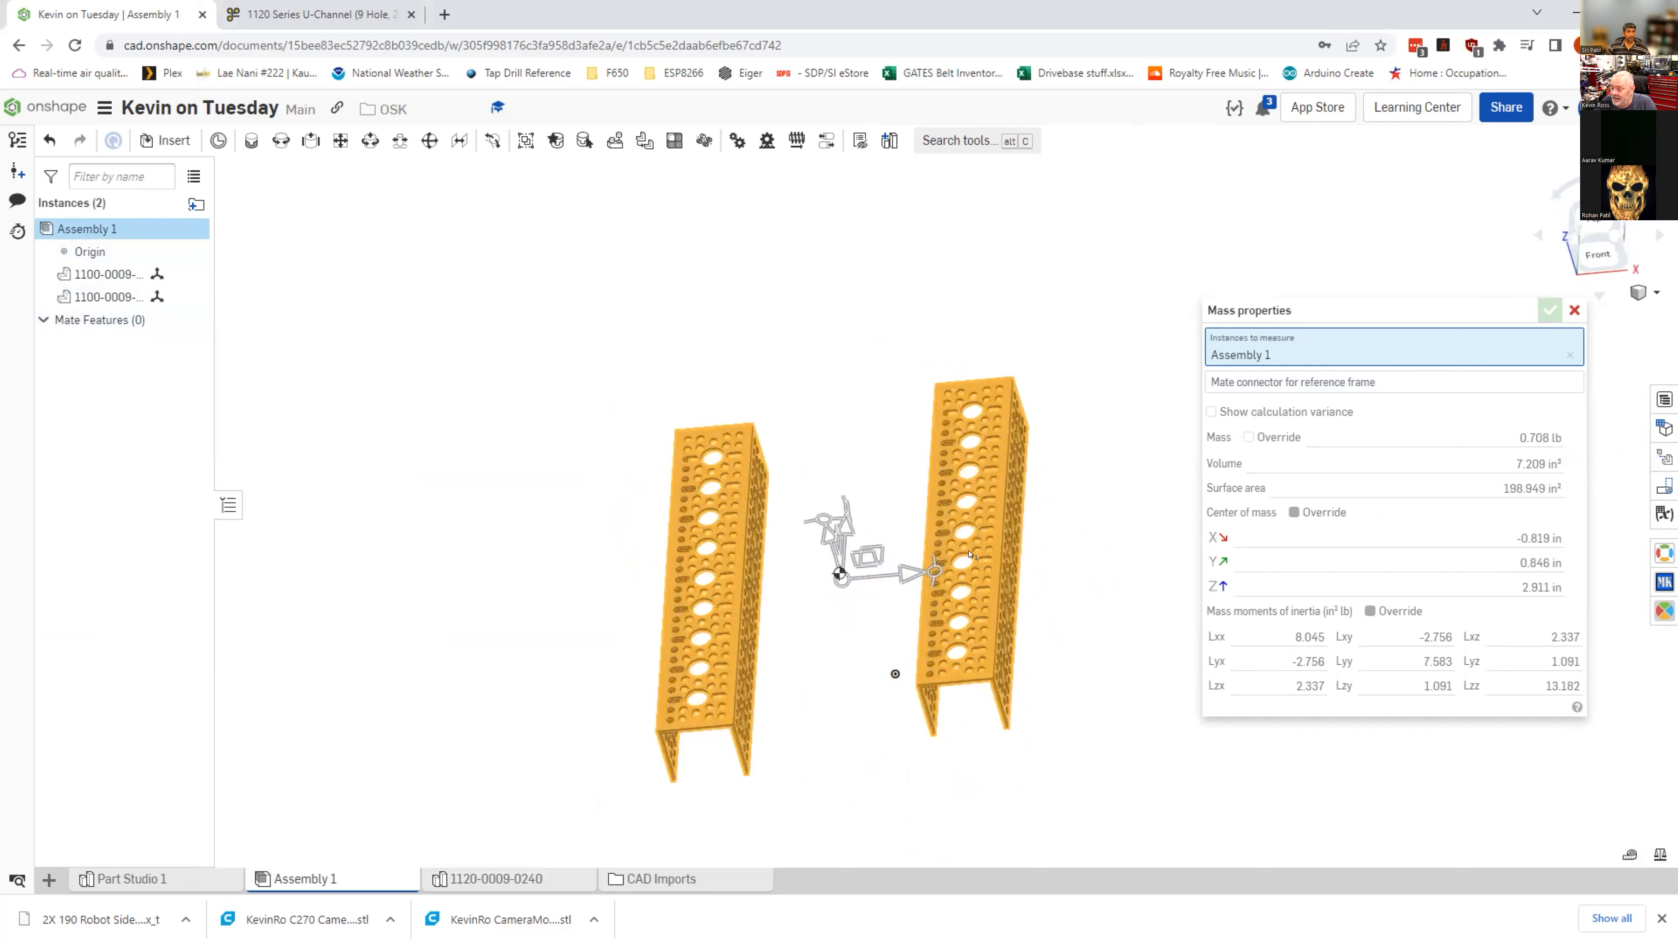
right_click(841, 575)
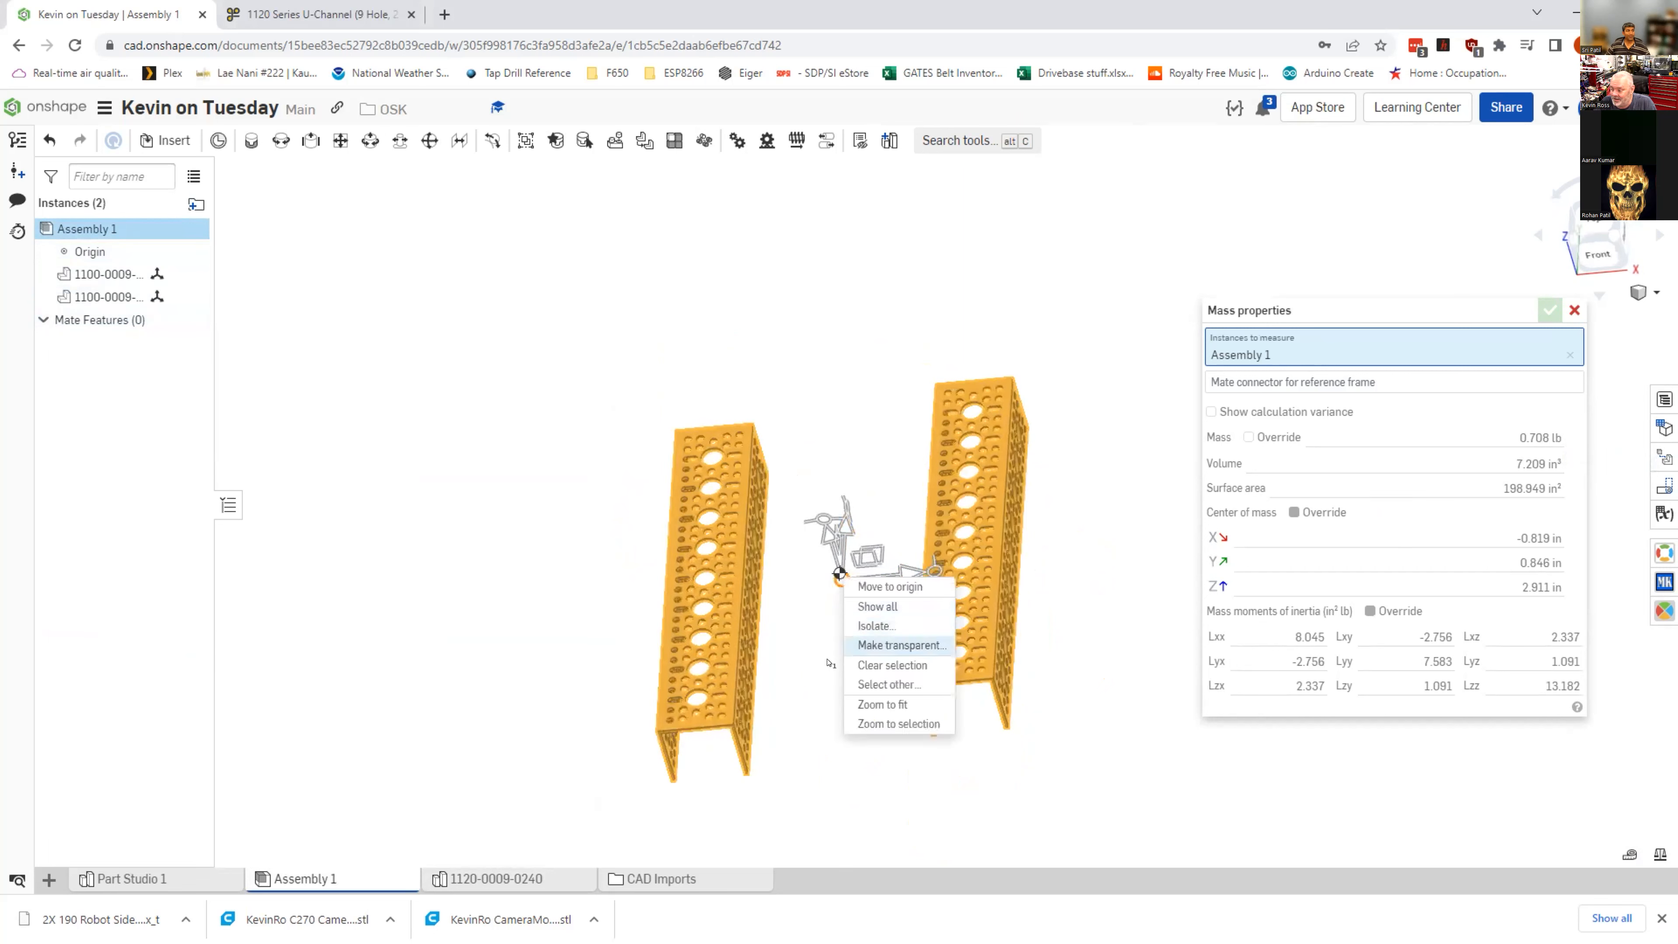
mouse_move(830, 665)
right_down()
mouse_move(846, 636)
mouse_move(812, 649)
right_up()
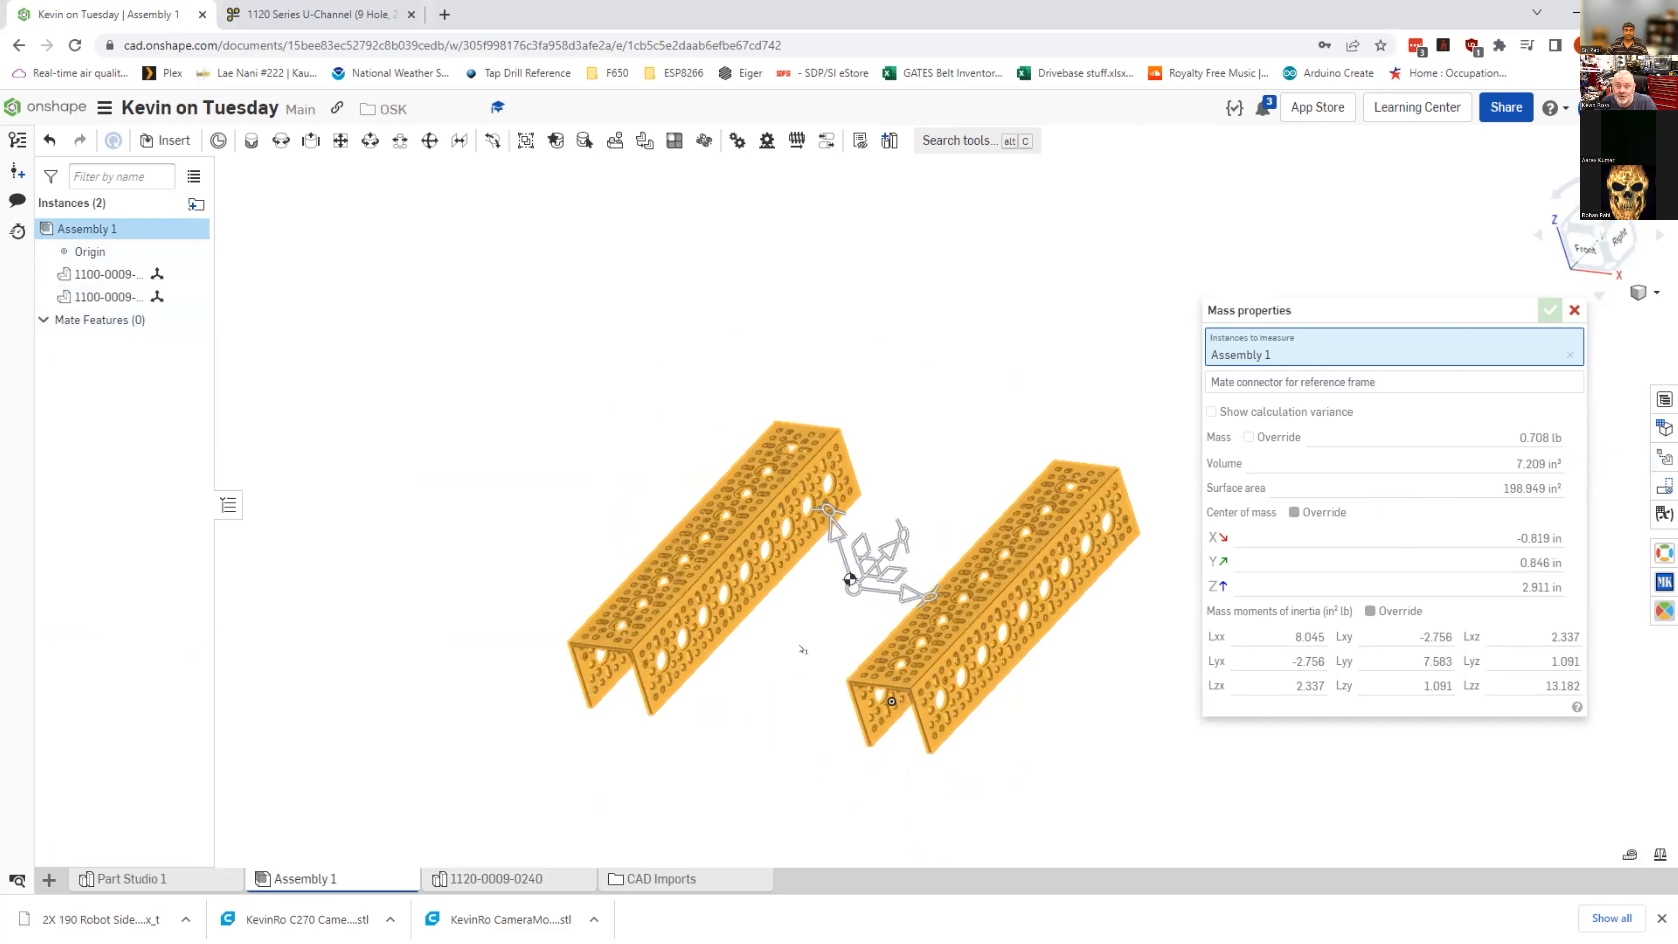
click(1574, 308)
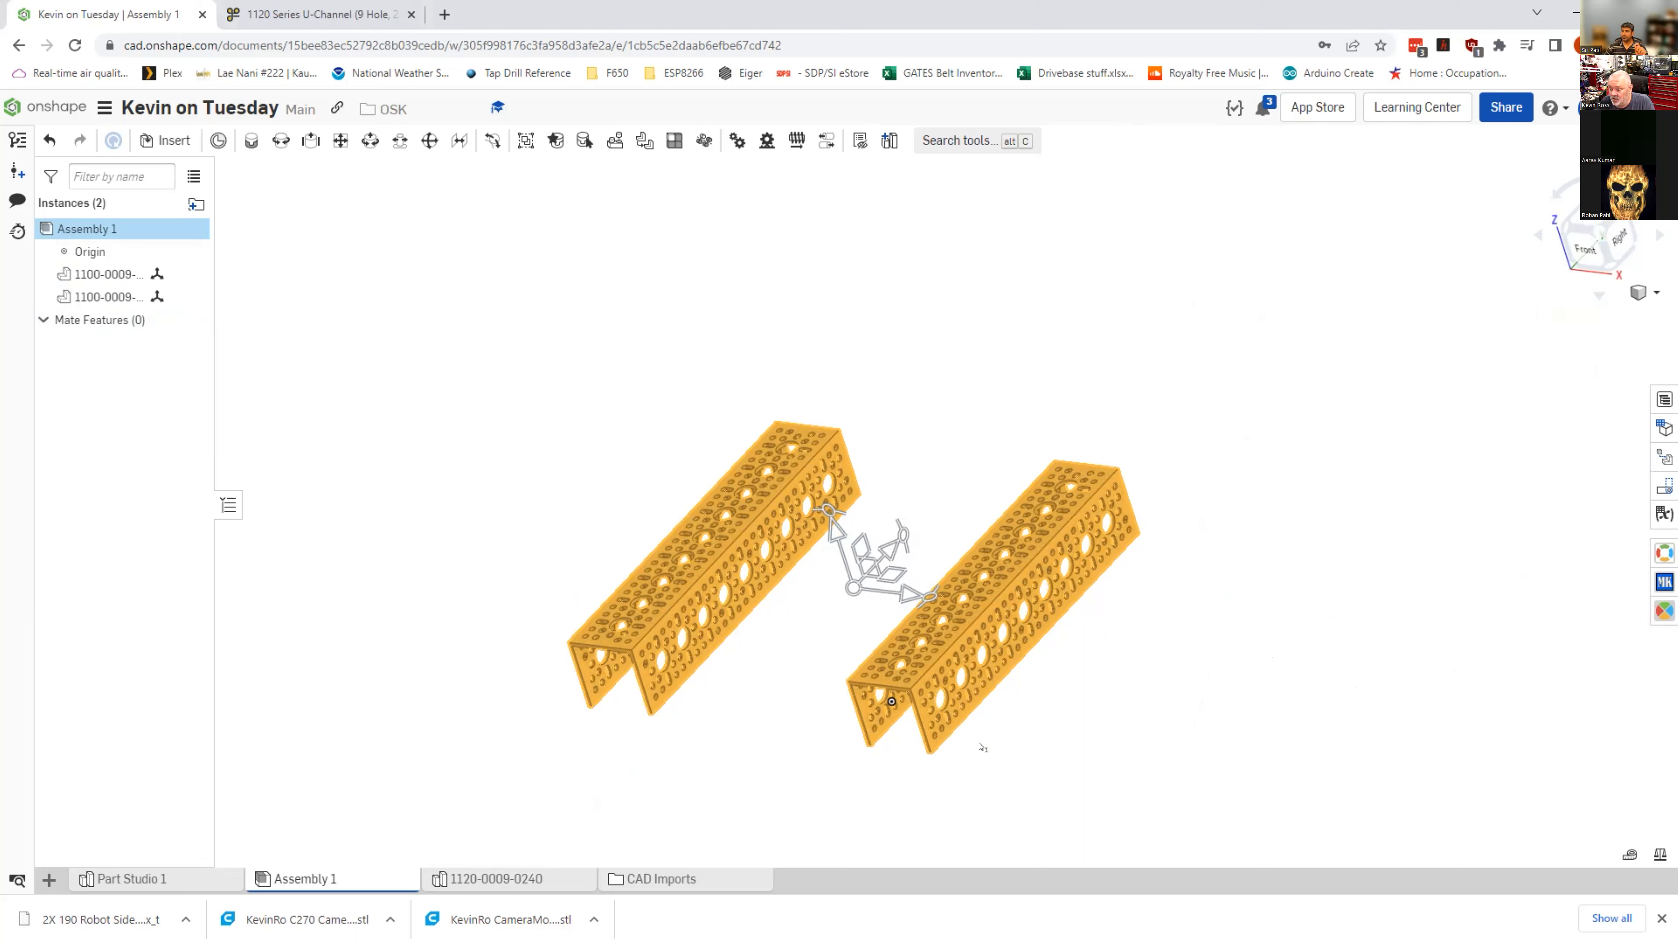
click(507, 881)
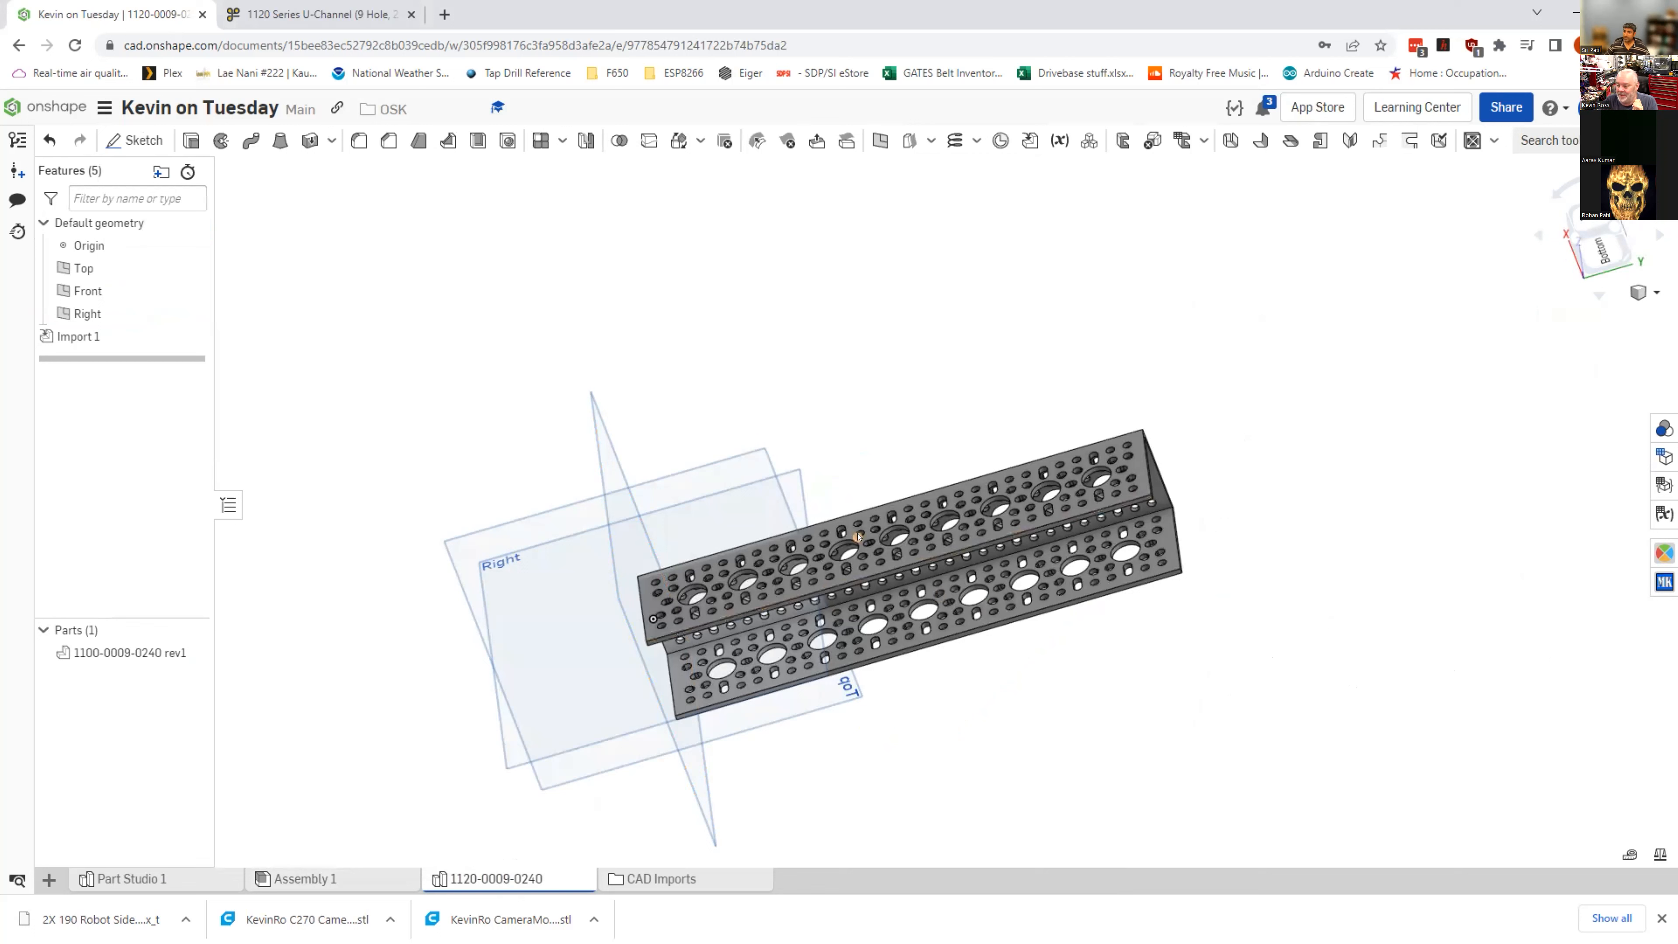
click(849, 680)
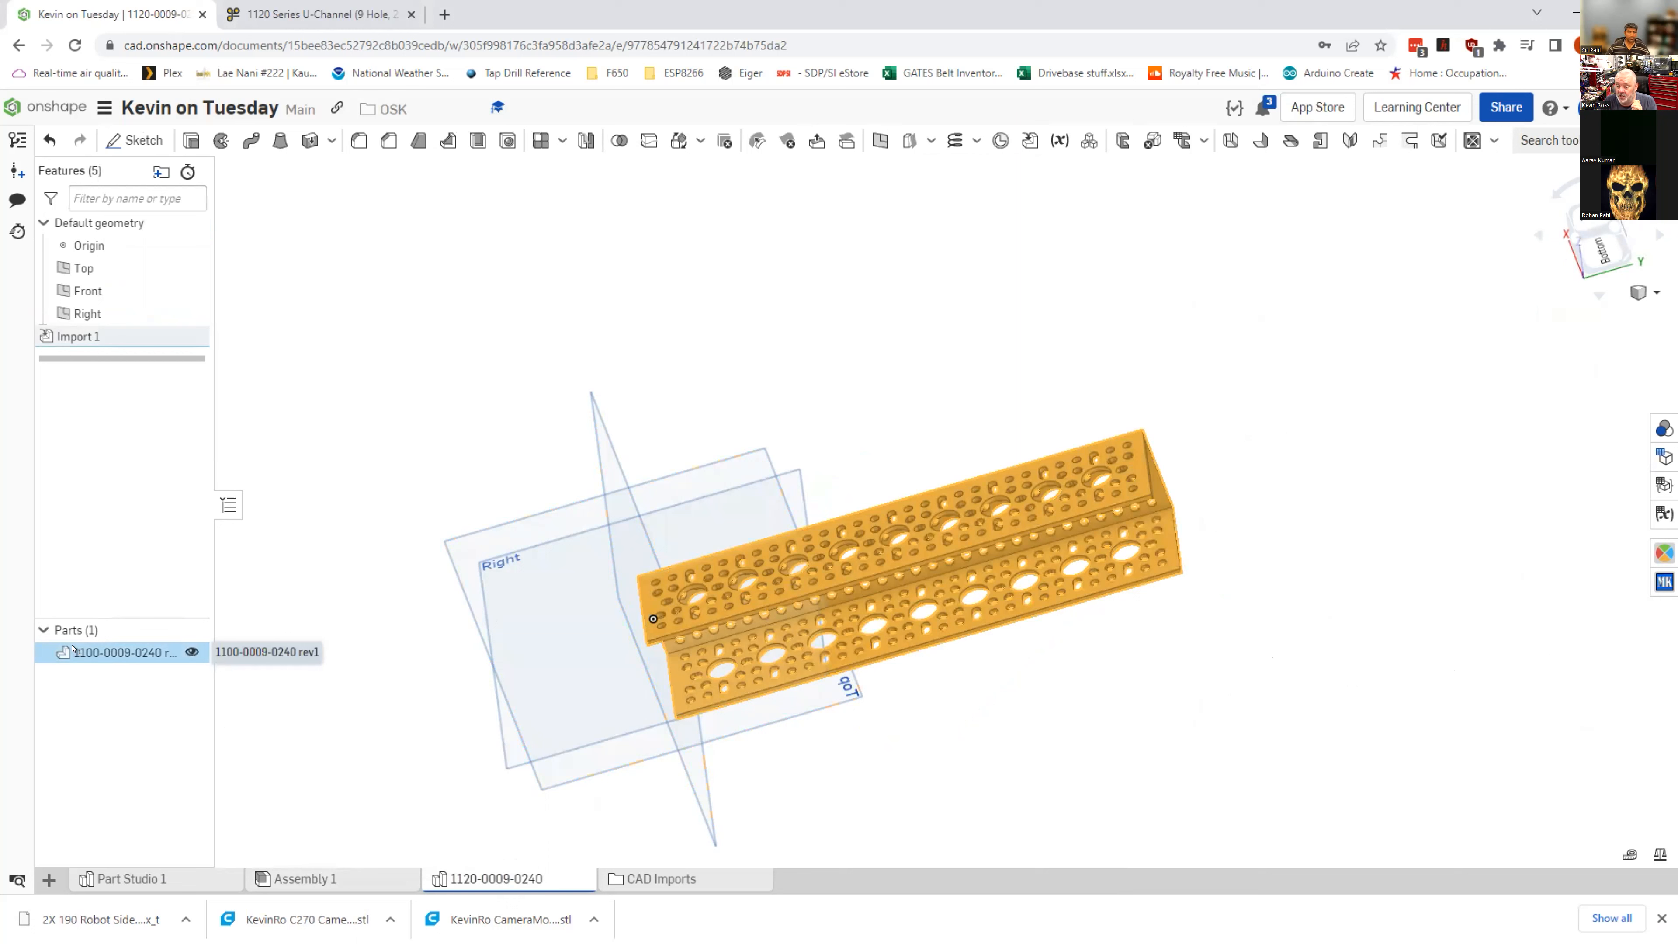
right_click(91, 652)
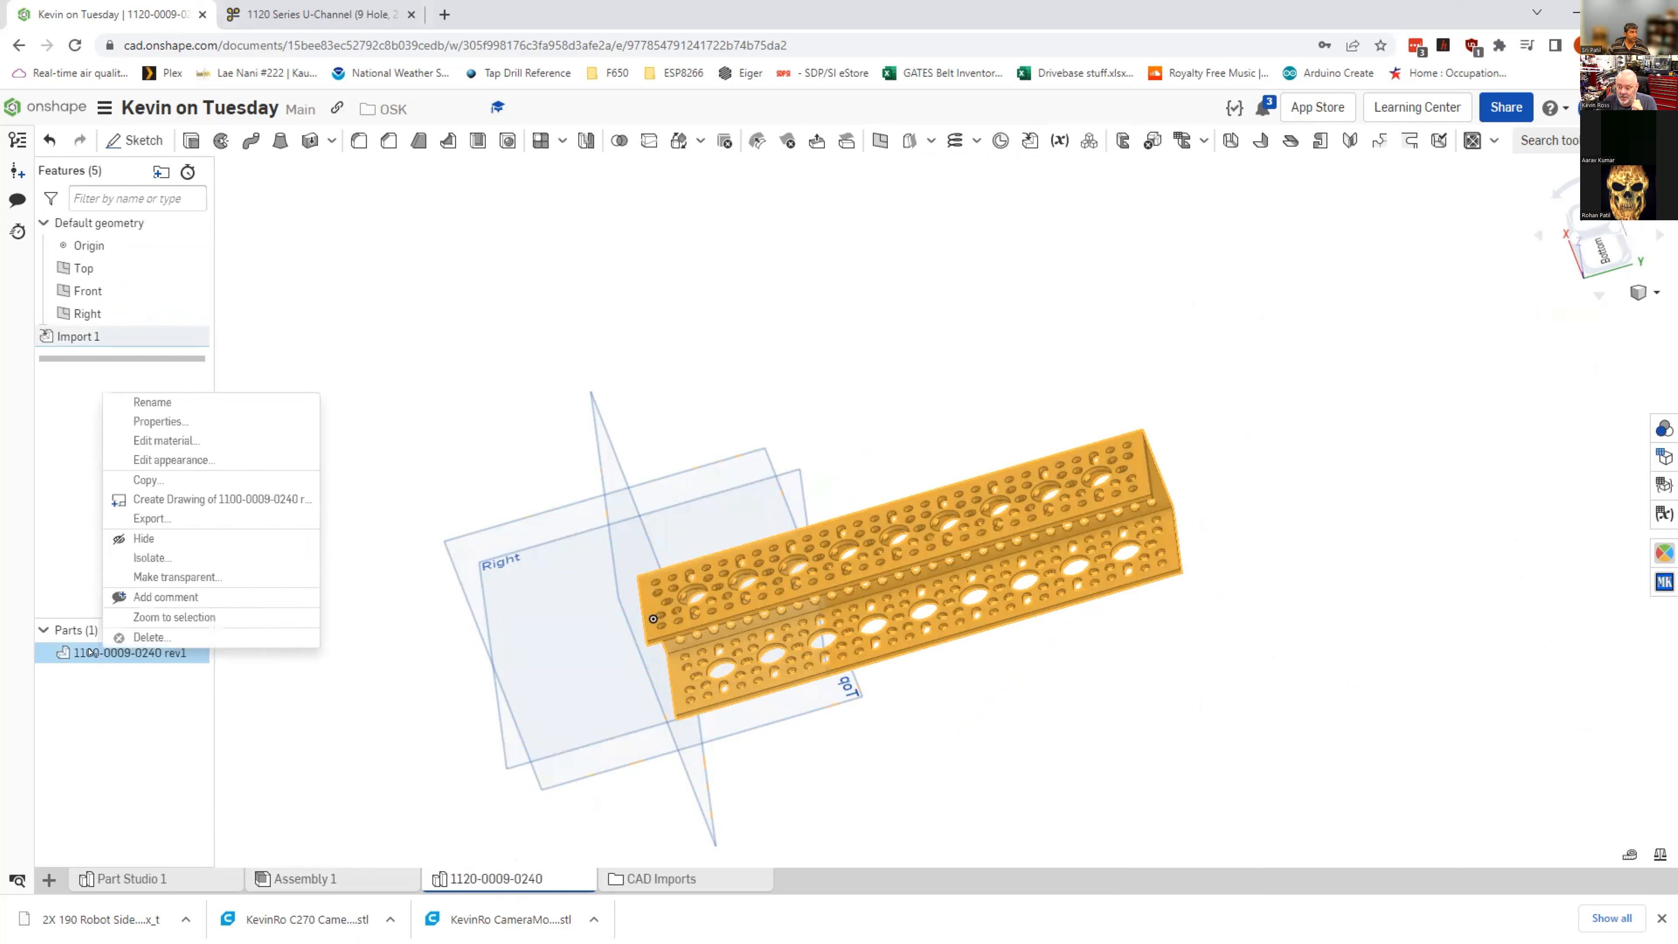
click(165, 440)
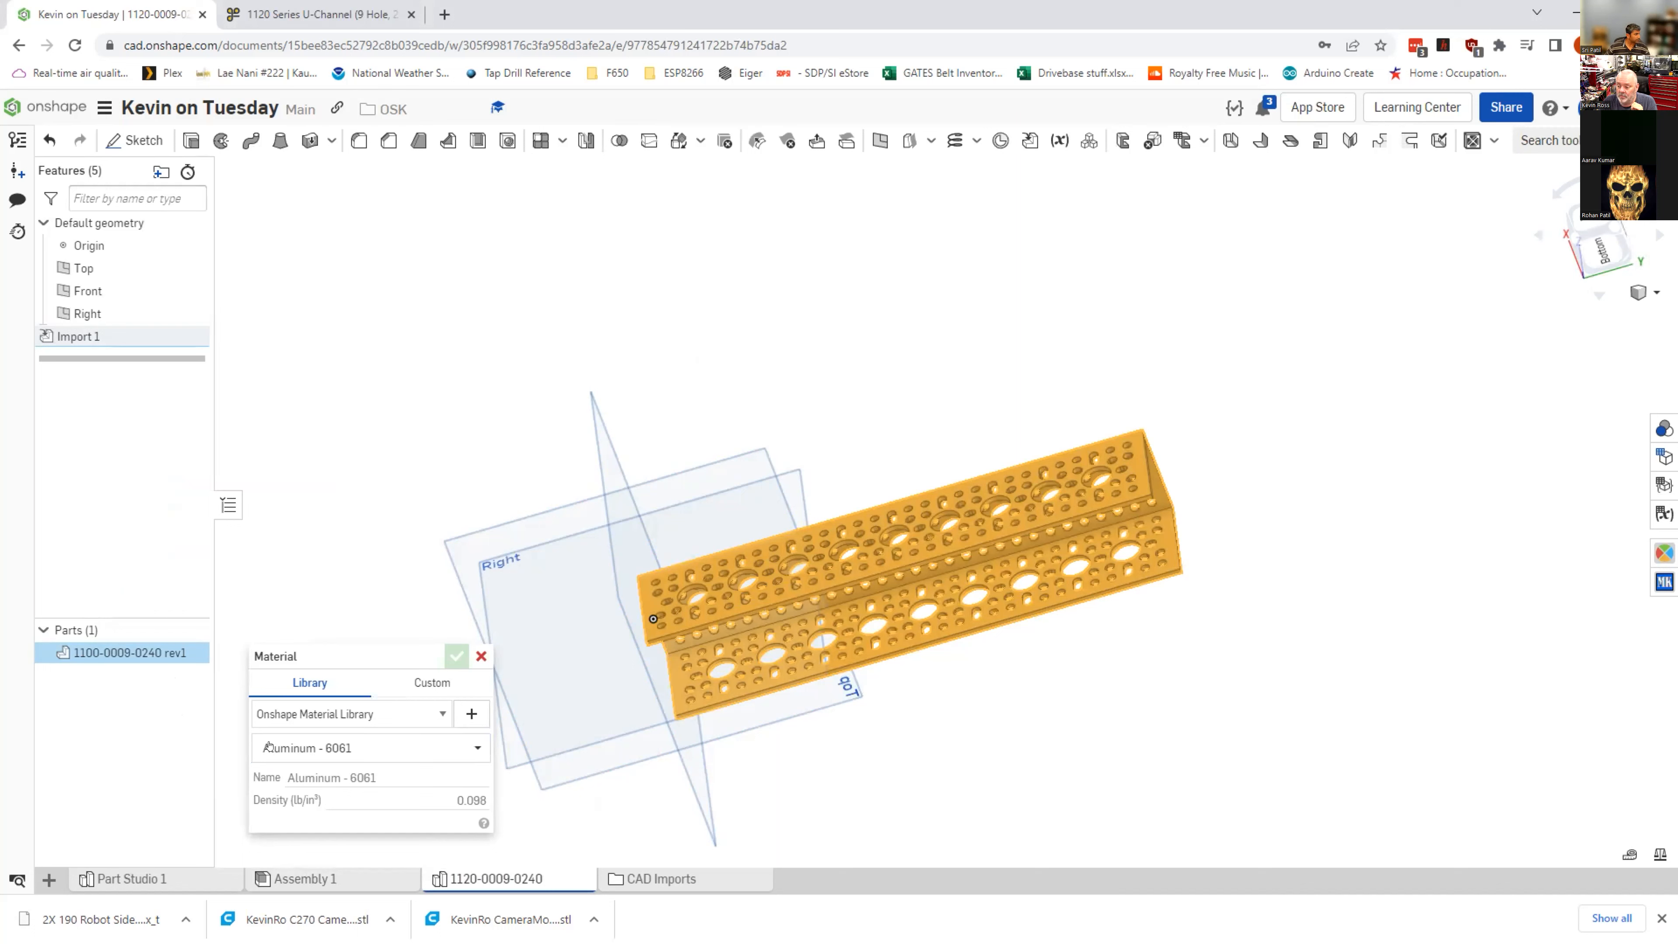
click(481, 656)
right_click(131, 653)
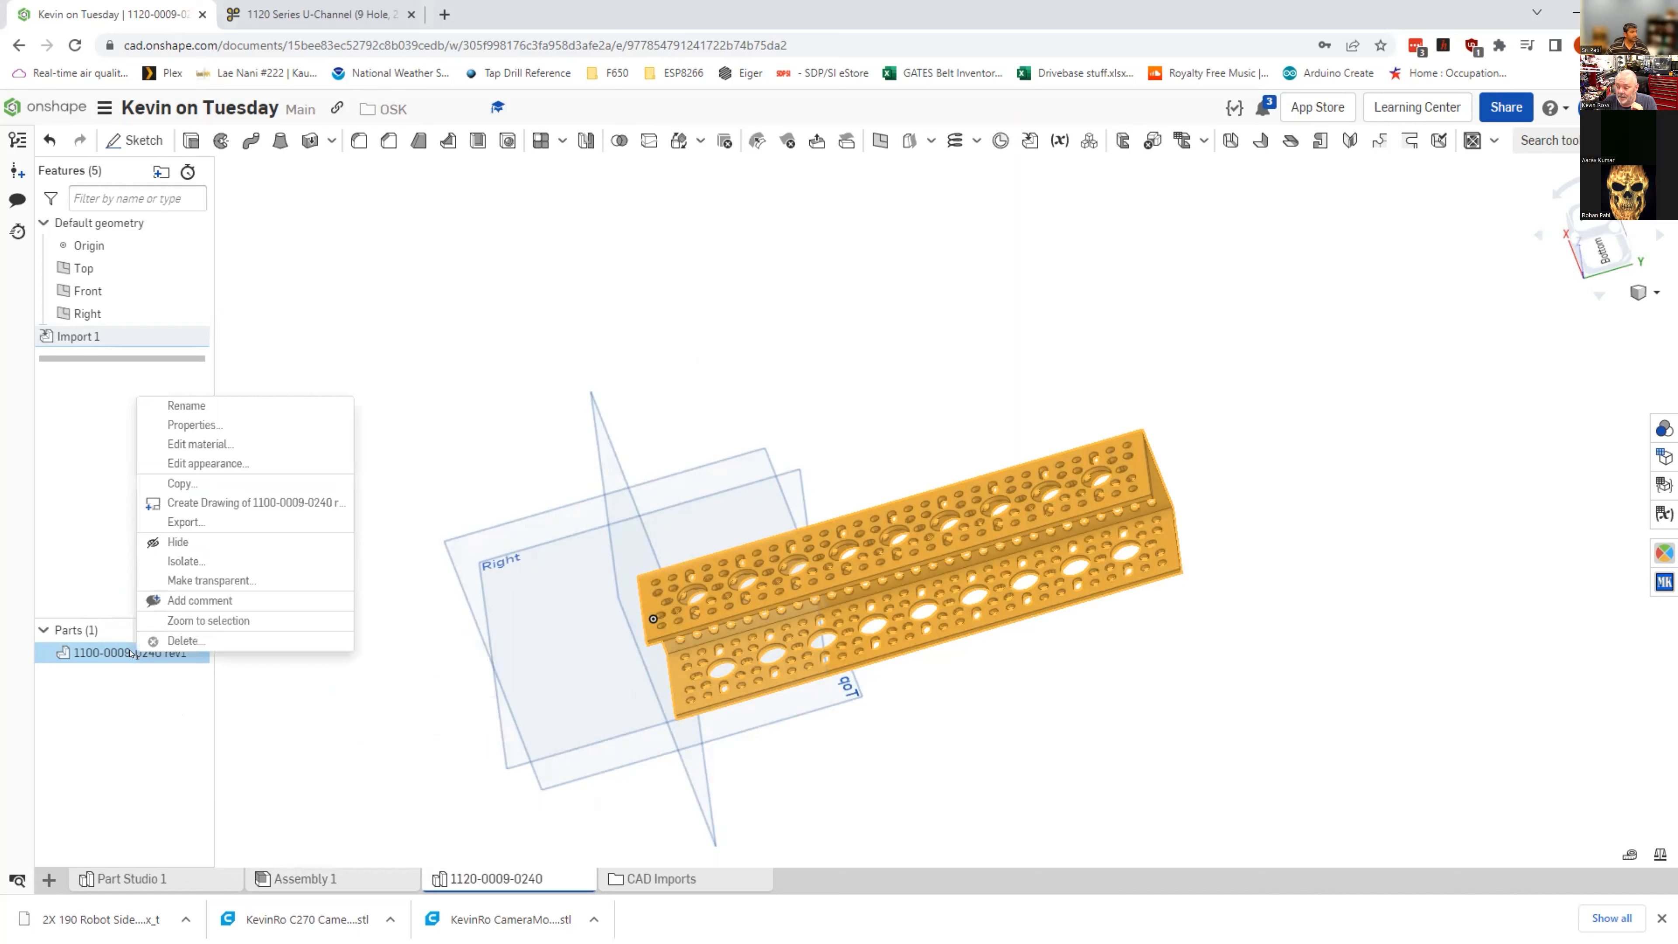
click(106, 736)
right_click(145, 653)
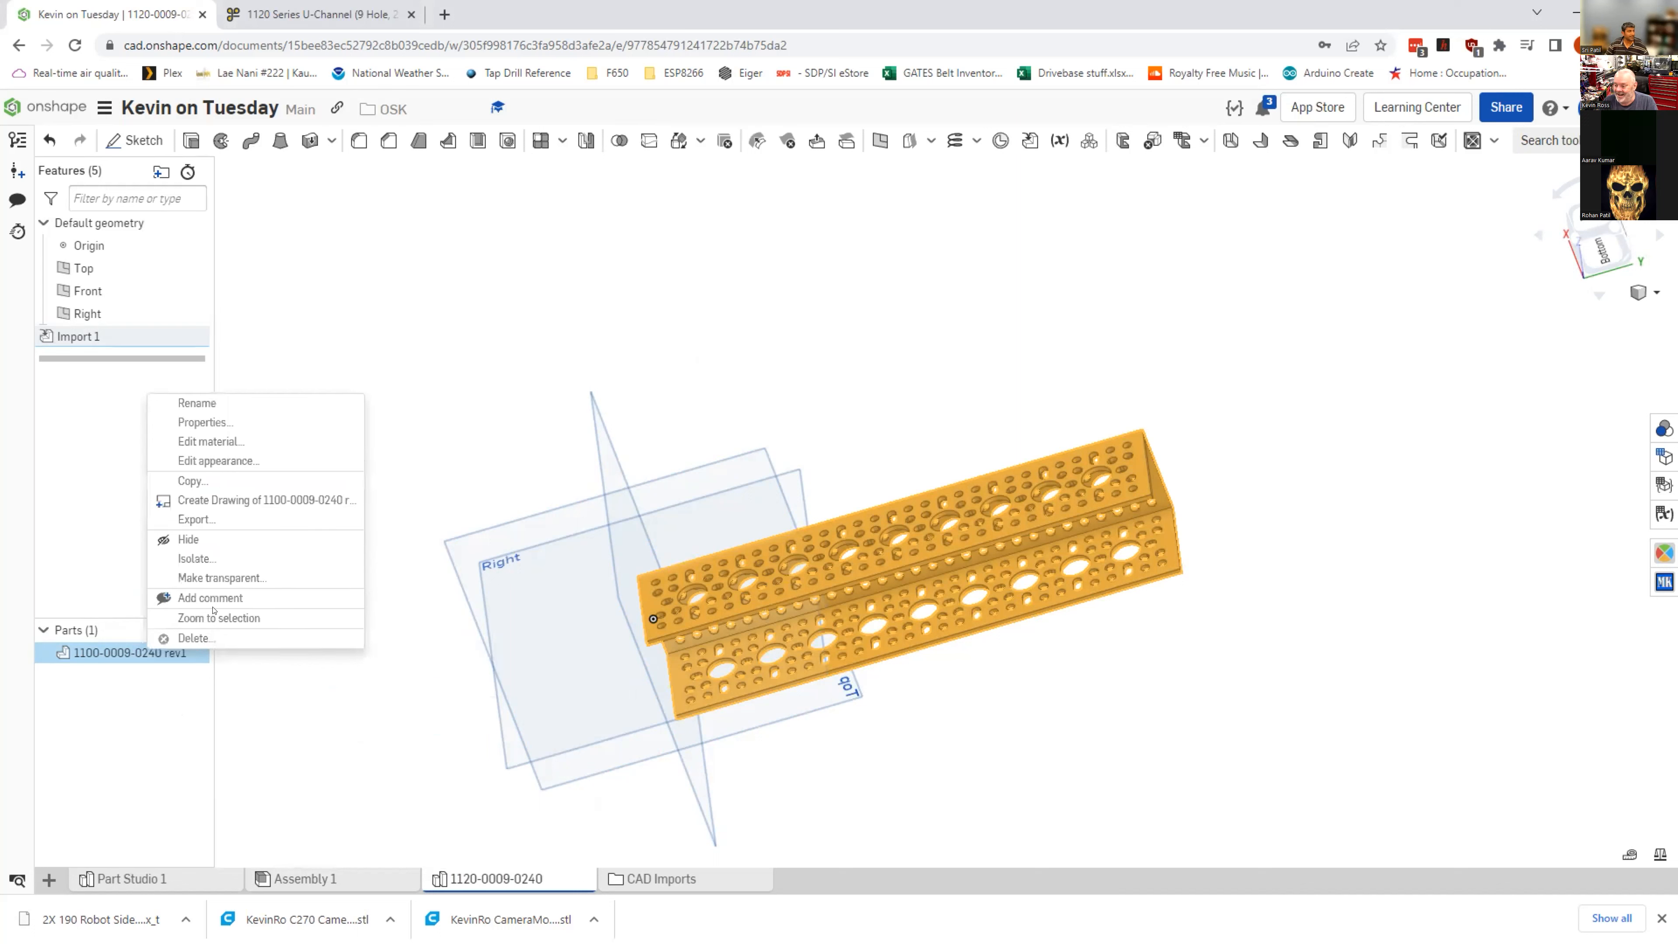
click(211, 441)
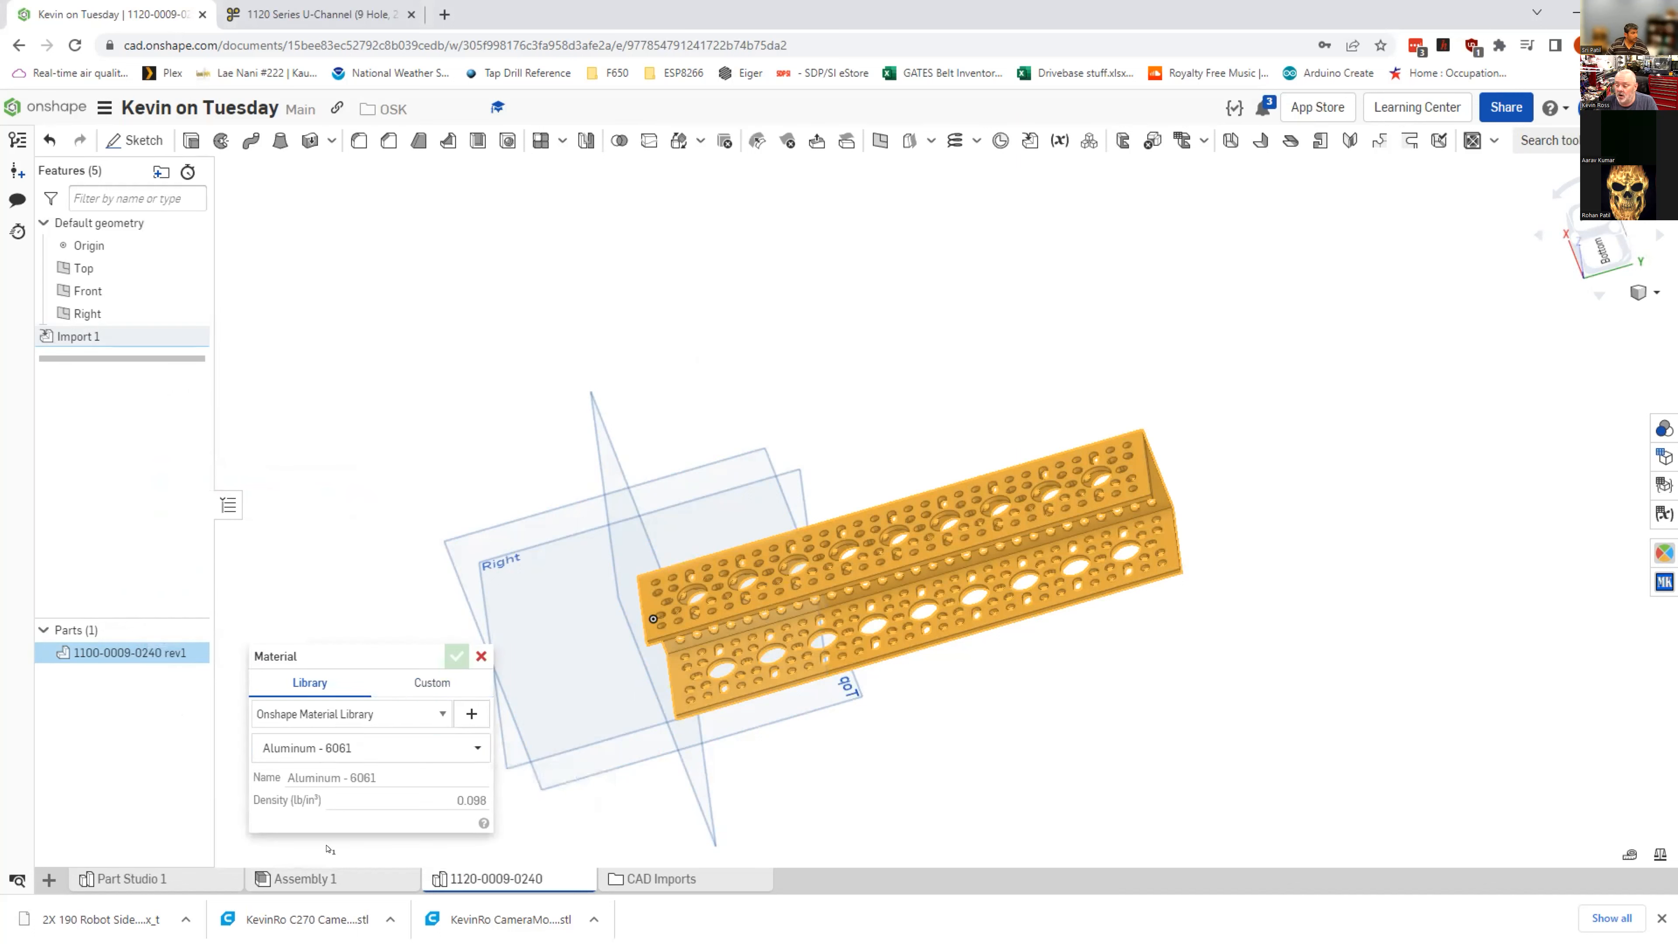
click(356, 758)
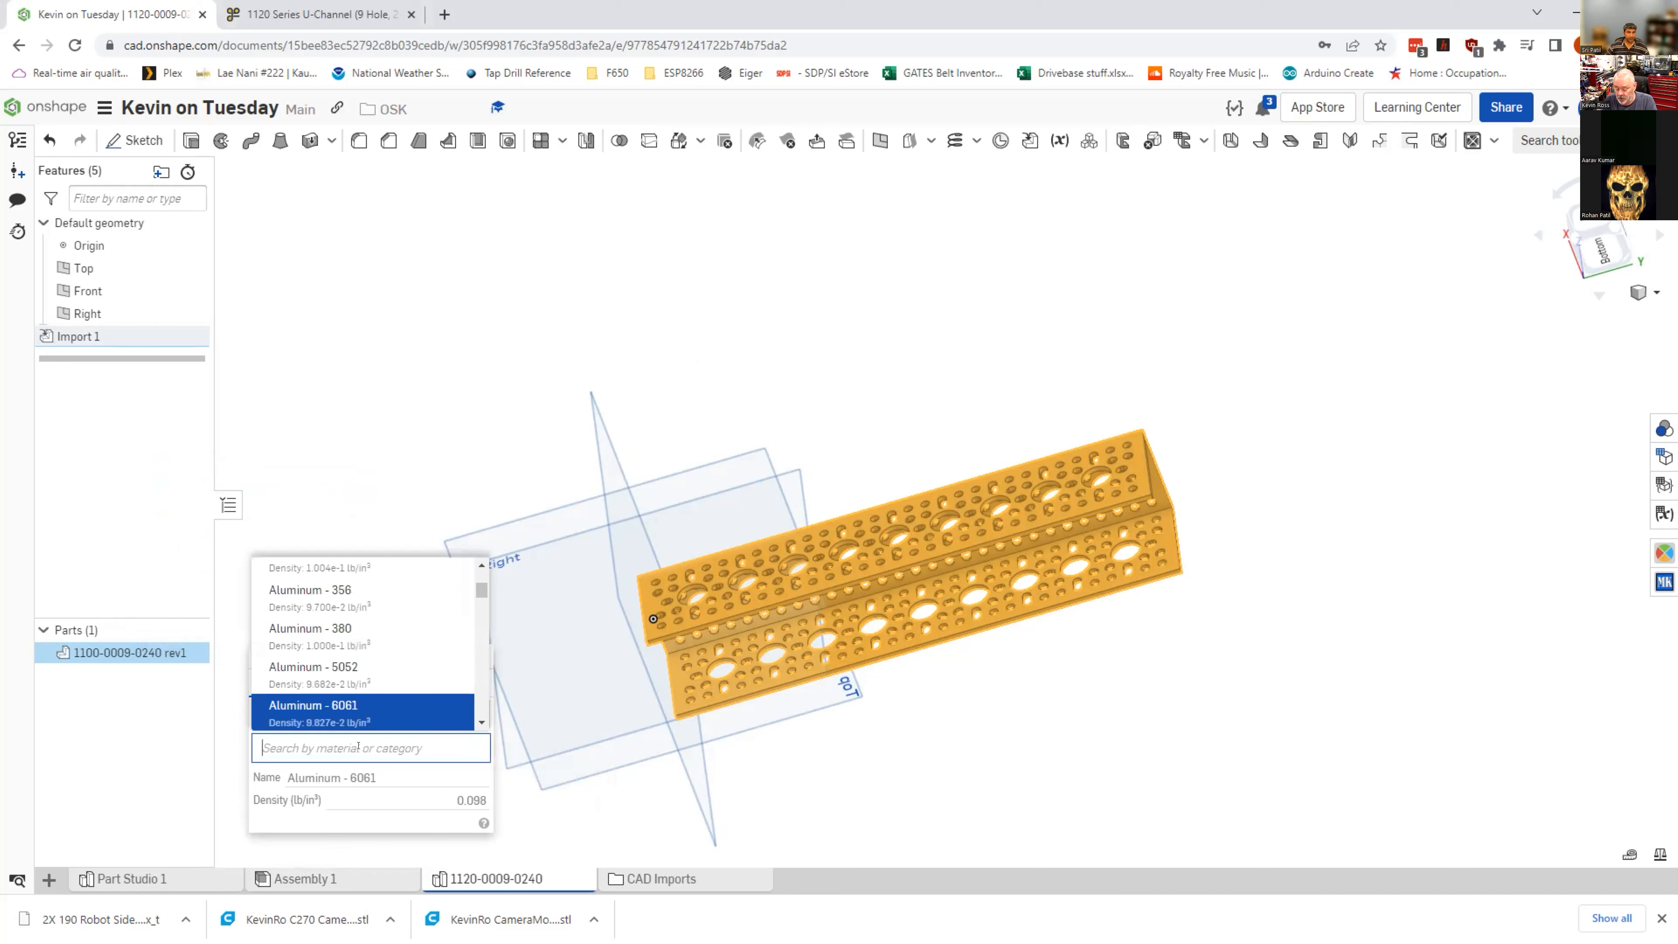
text(6061)
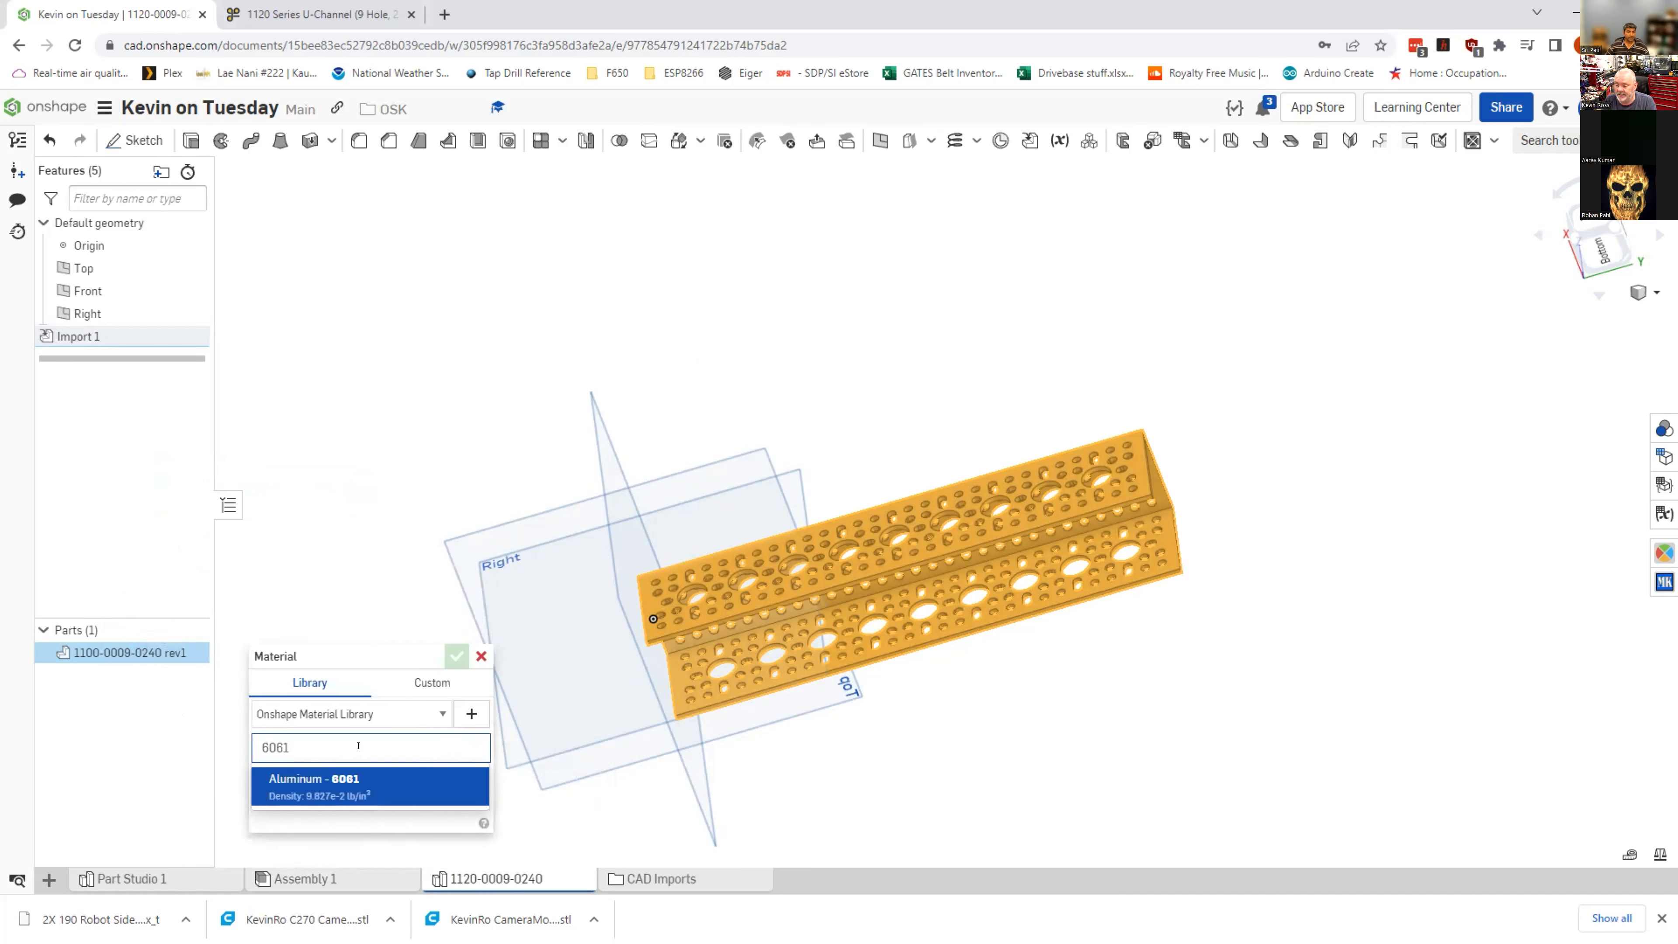
Step: Replace the material search term to look for nylon in the Onshape Material Library
key(BackSpace)
key(BackSpace)
key(BackSpace)
key(BackSpace)
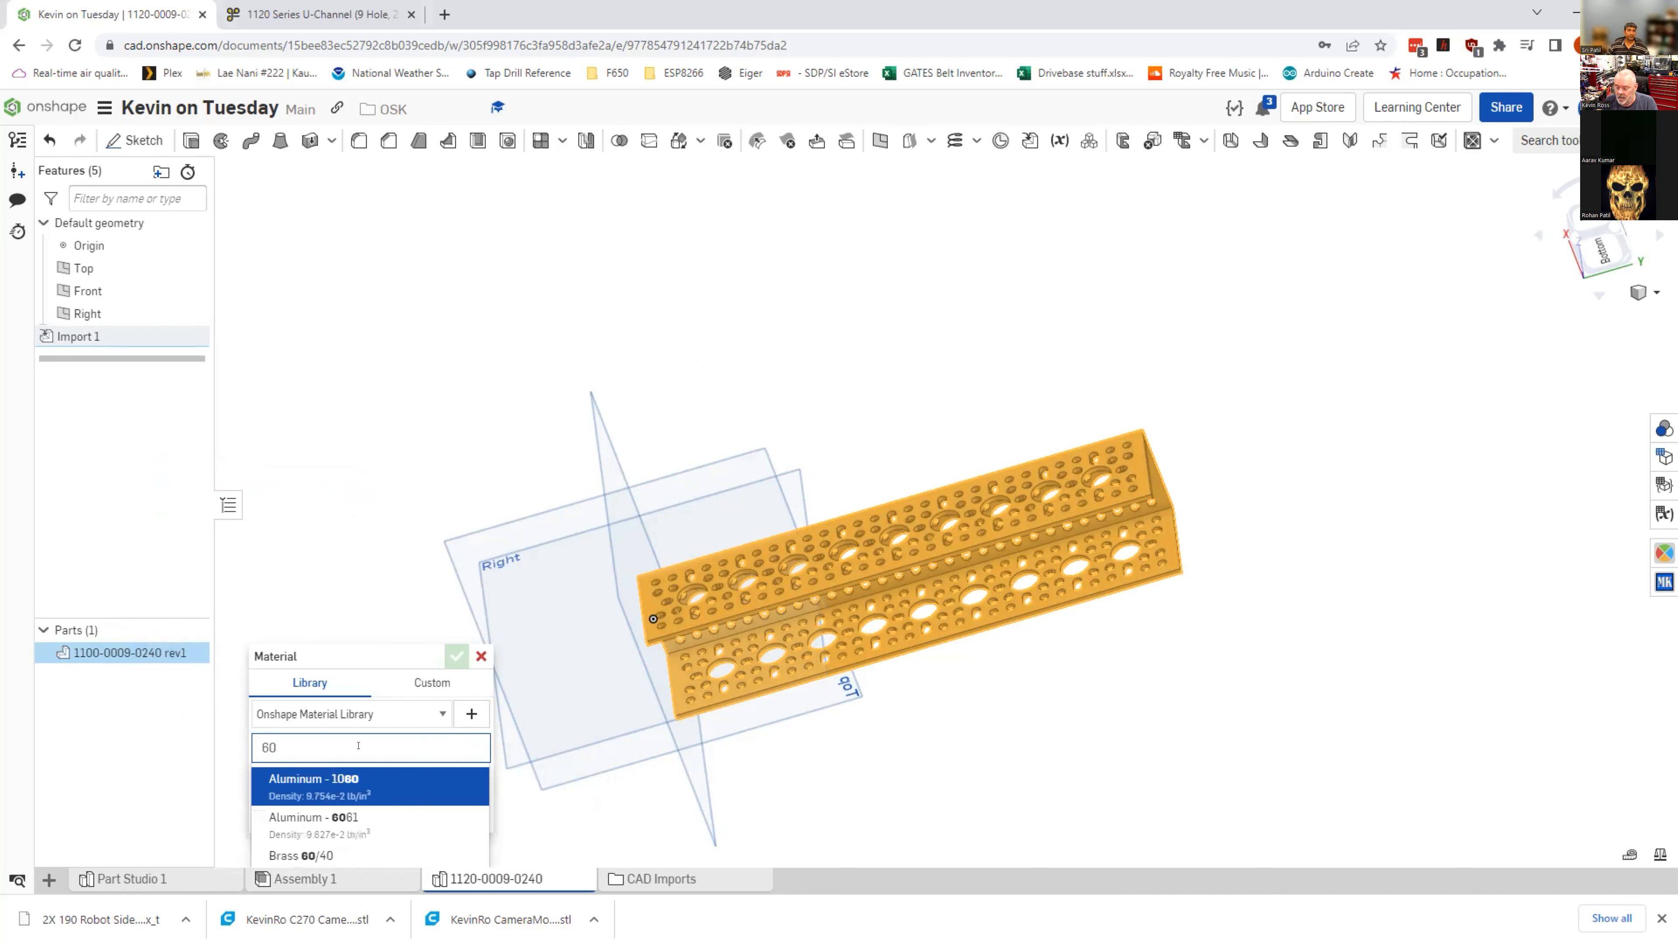
text(nylong)
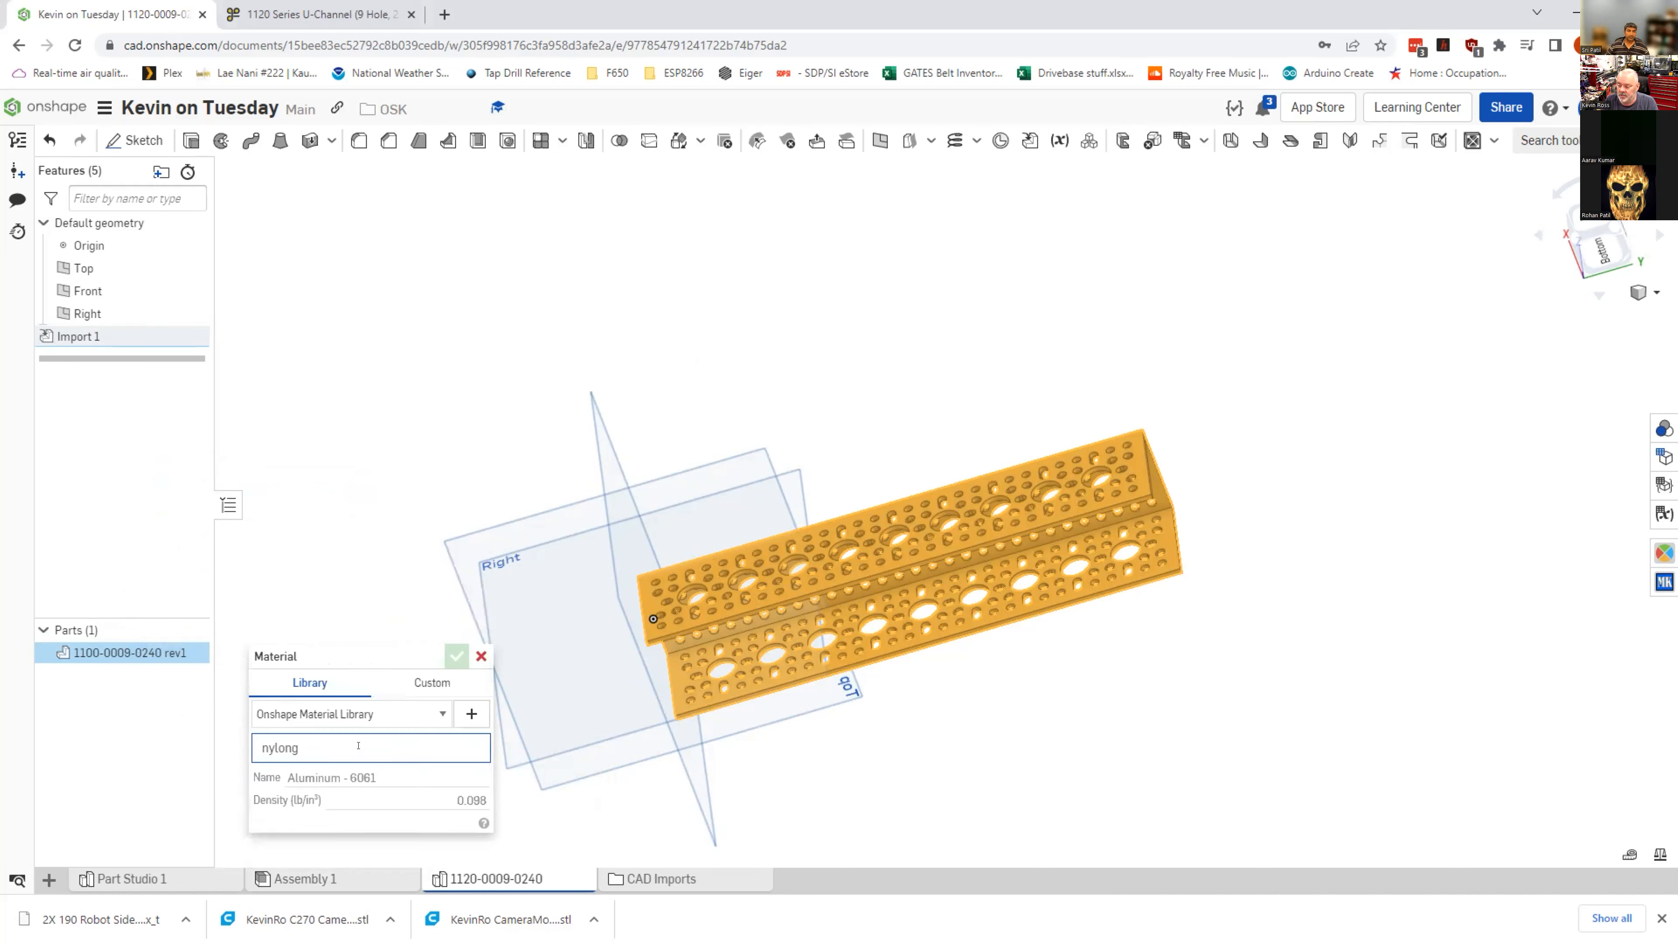
key(BackSpace)
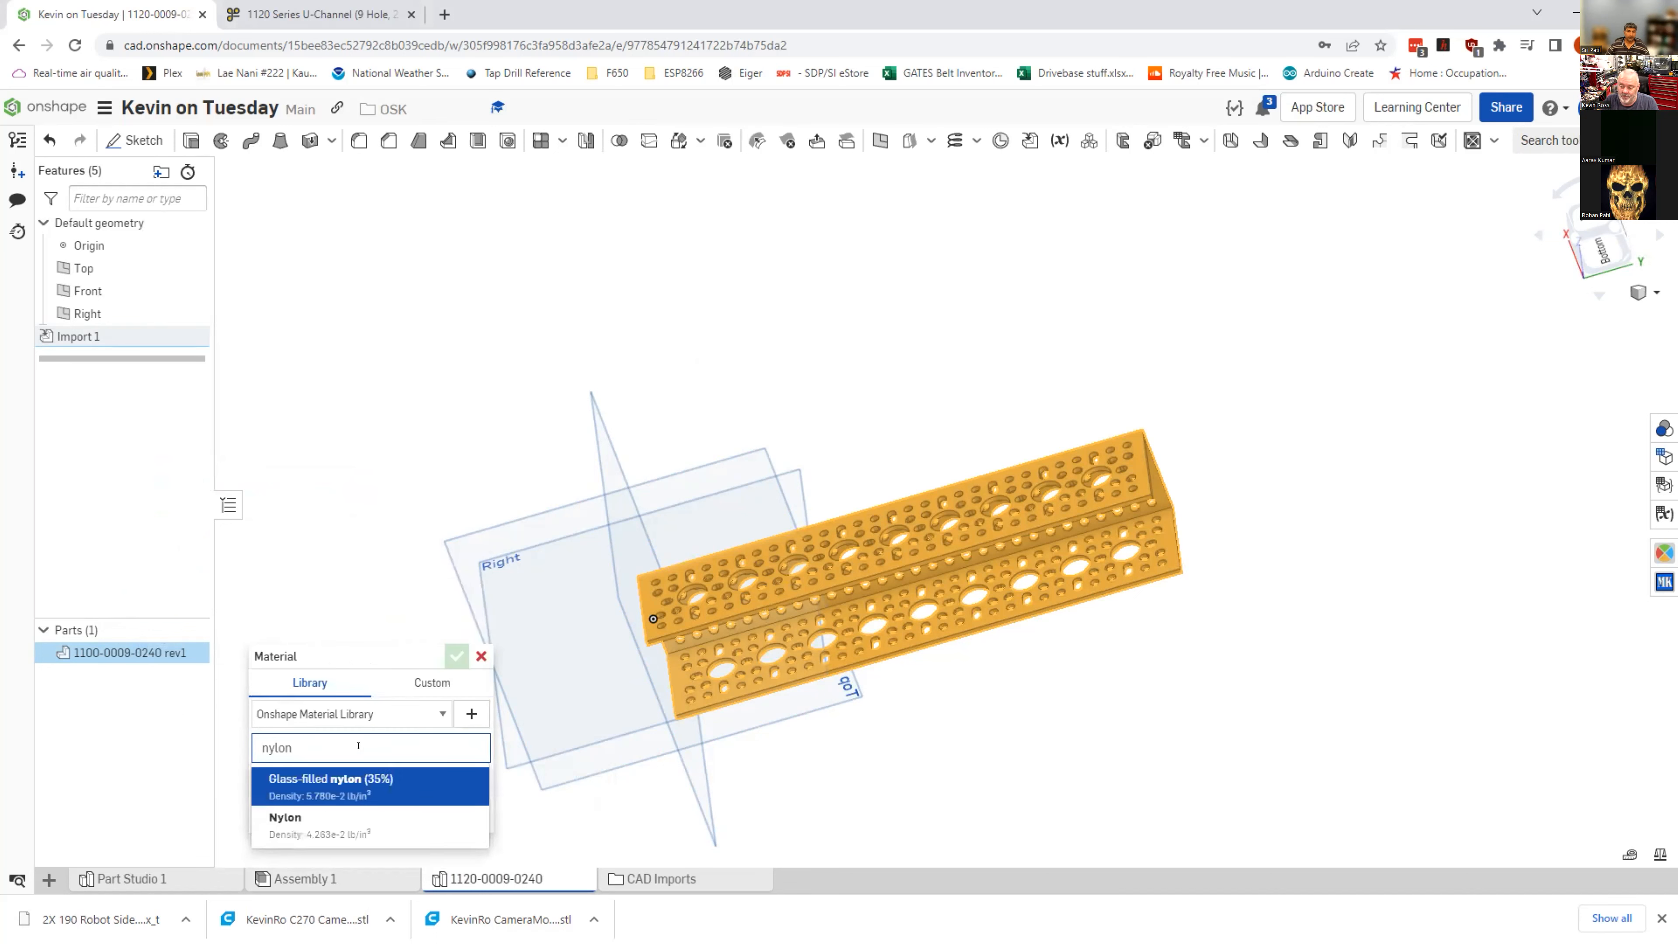
Step: Search the Onshape Material Library for steel and look through the available grades
drag(358, 746, 203, 749)
text(sell)
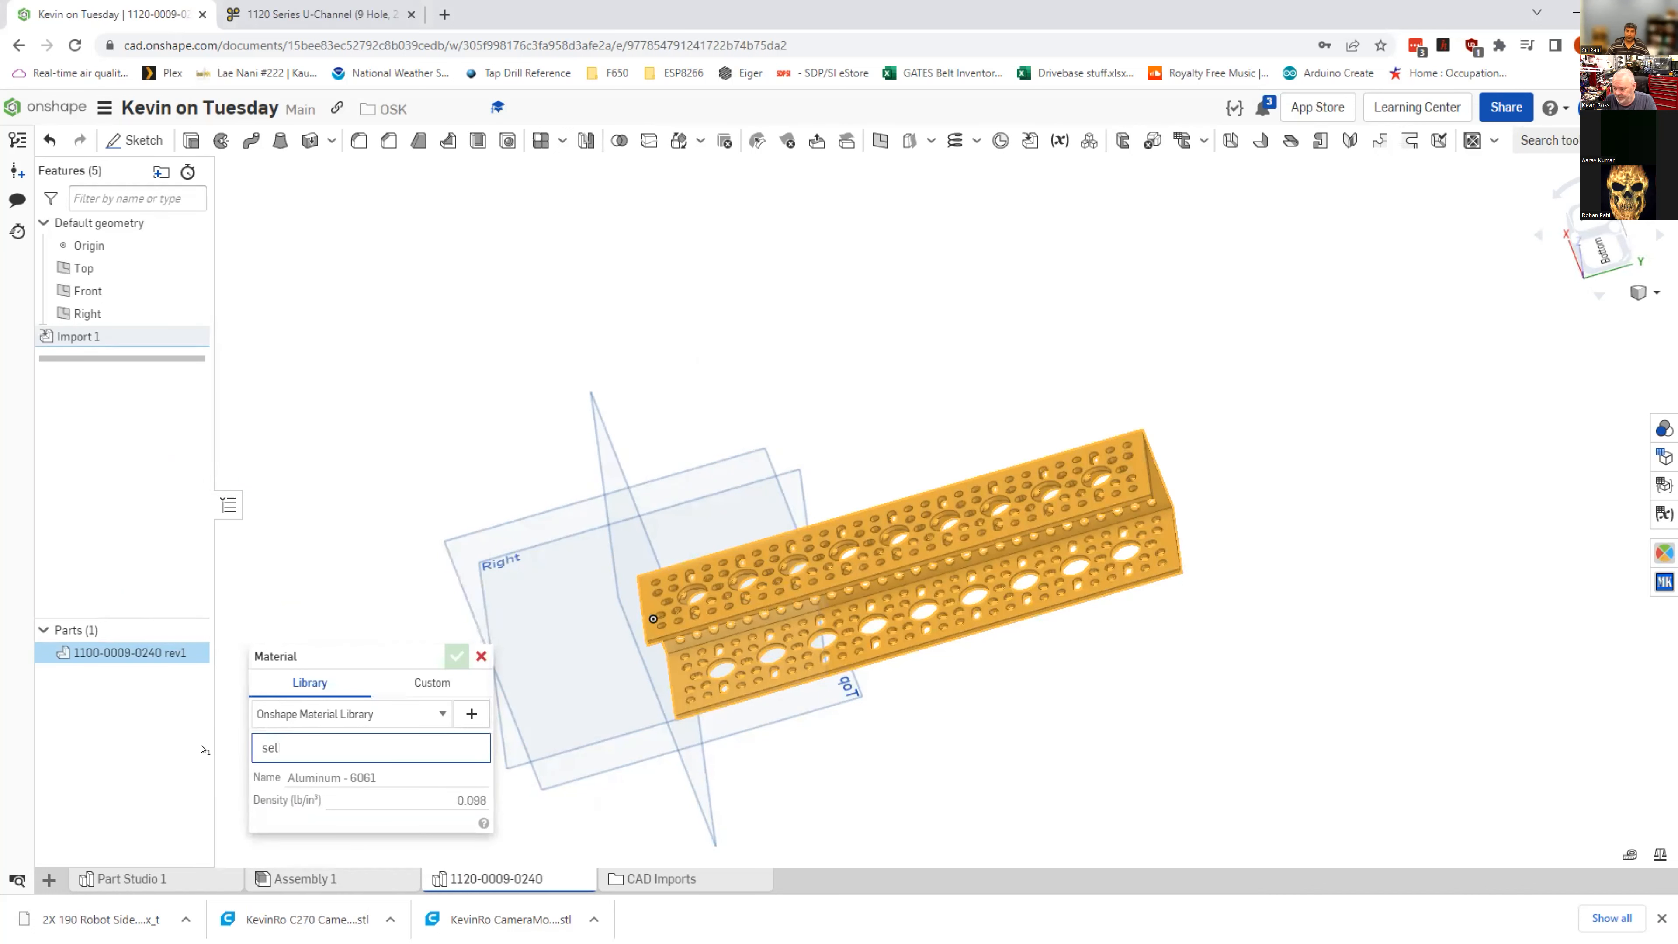
key(BackSpace)
key(BackSpace)
text(teel)
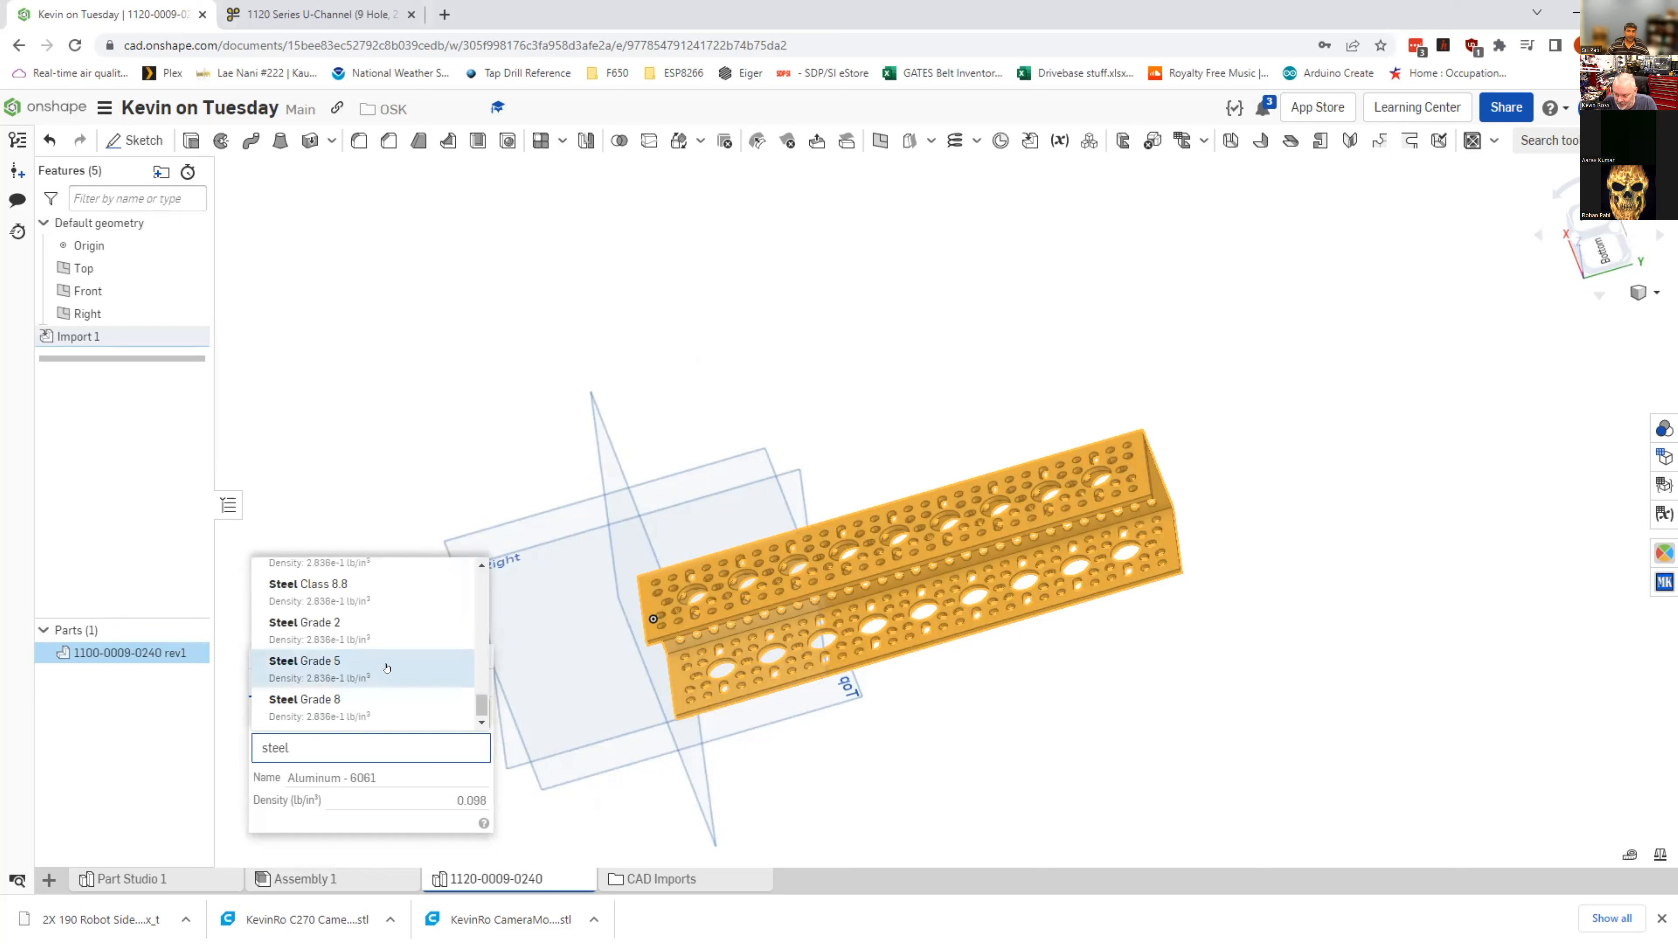
Step: Search the Onshape Material Library for stainless, look through the grades, and close the material settings without applying a change
key(ctrl+a)
key(BackSpace)
text(stainless)
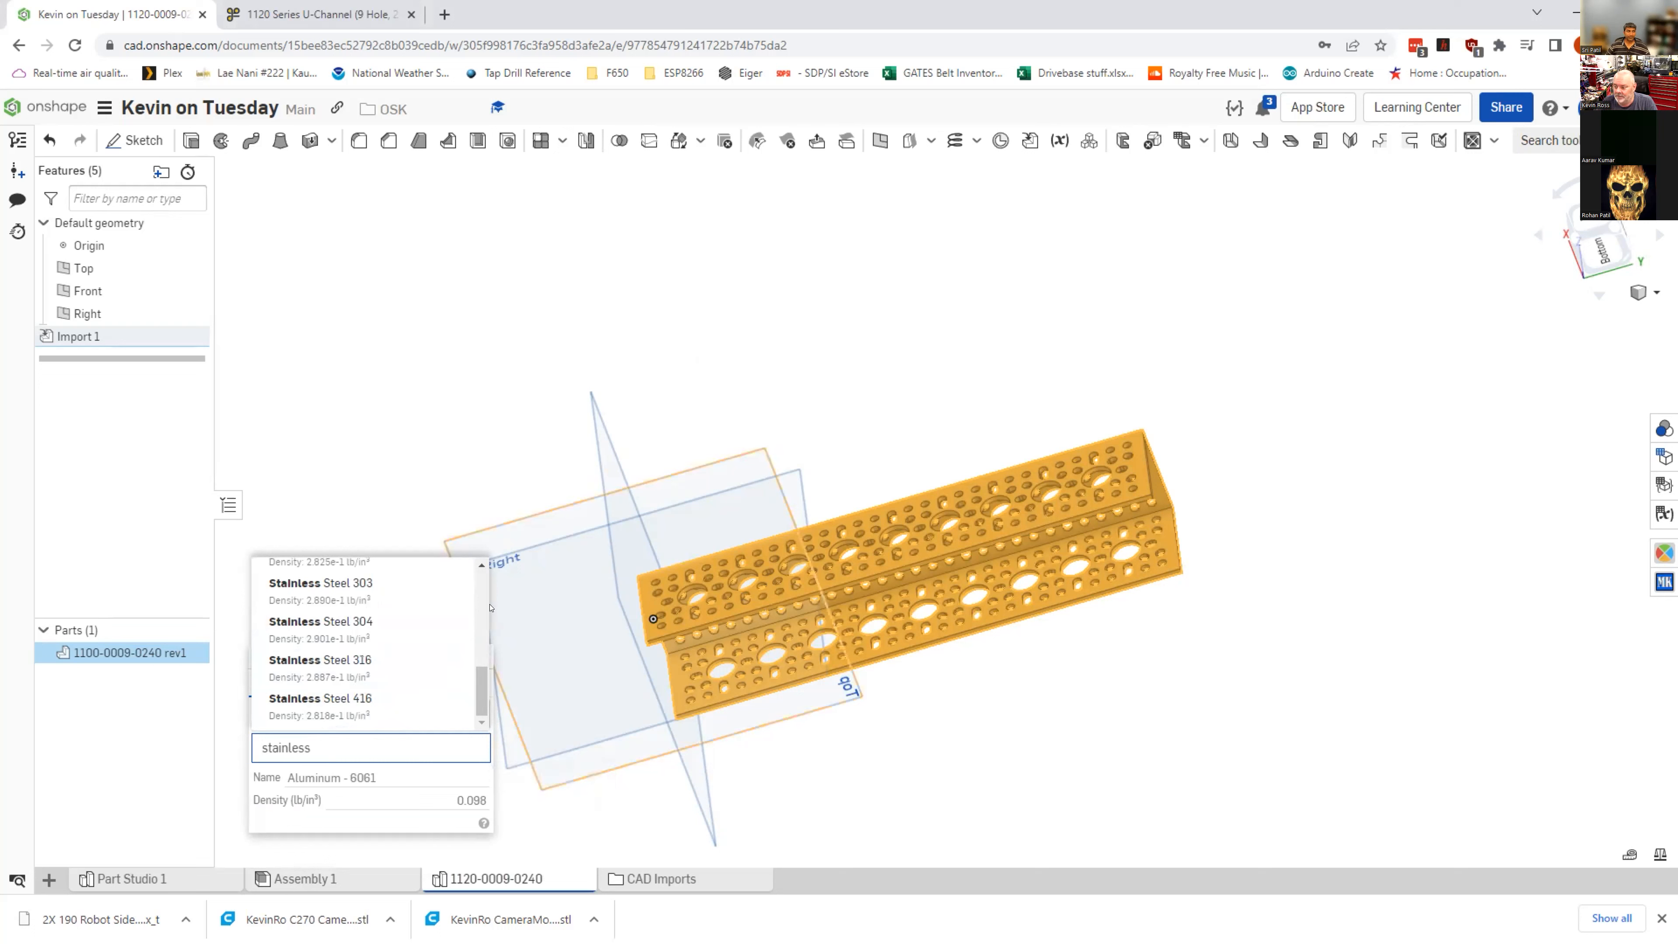
click(562, 821)
click(482, 656)
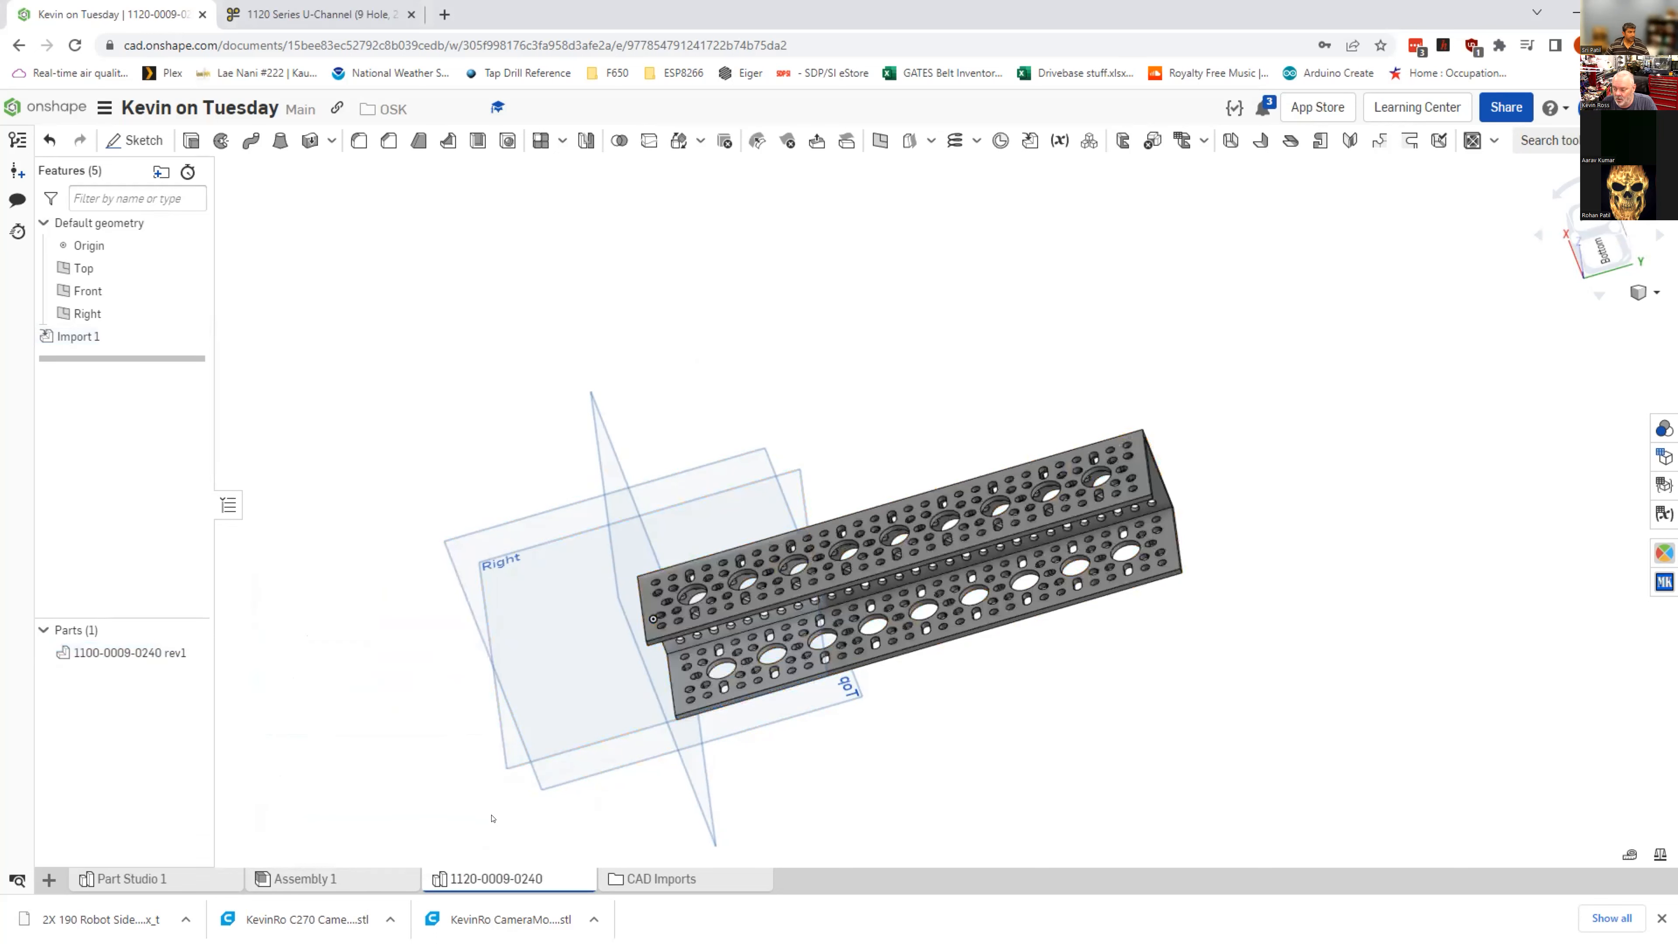
Step: Switch to the goBILDA site and open the 96mm Mecanum Wheel Set product page from the Motion category's Wheels & Tires section
click(270, 16)
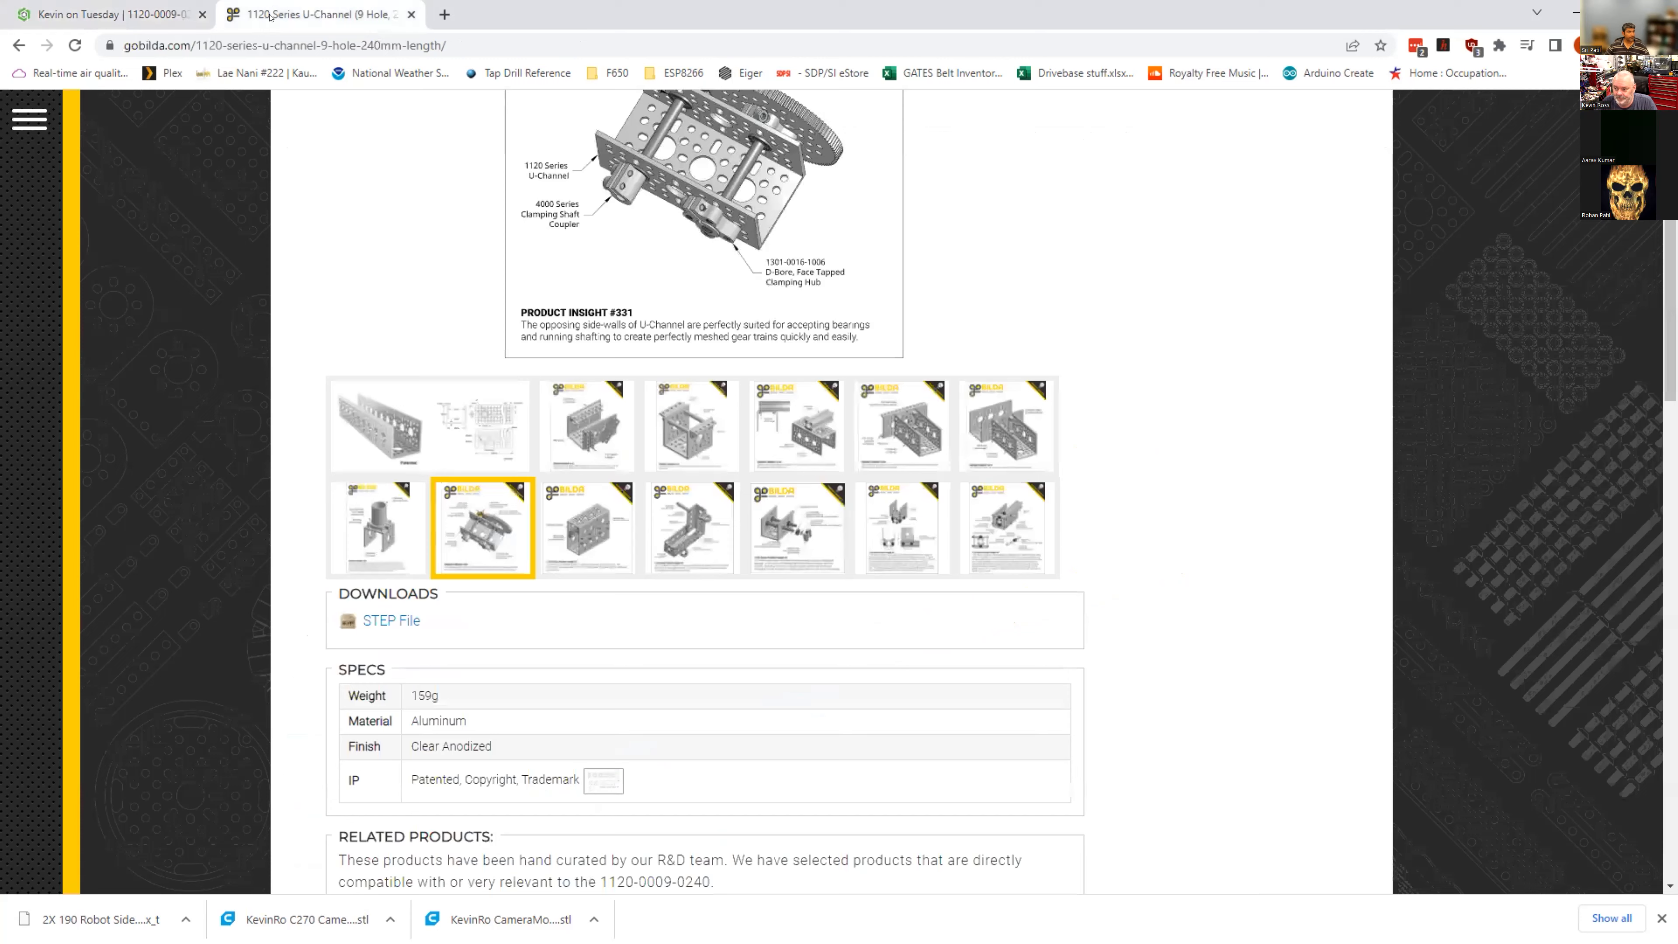
scroll(537, 681, up, 7)
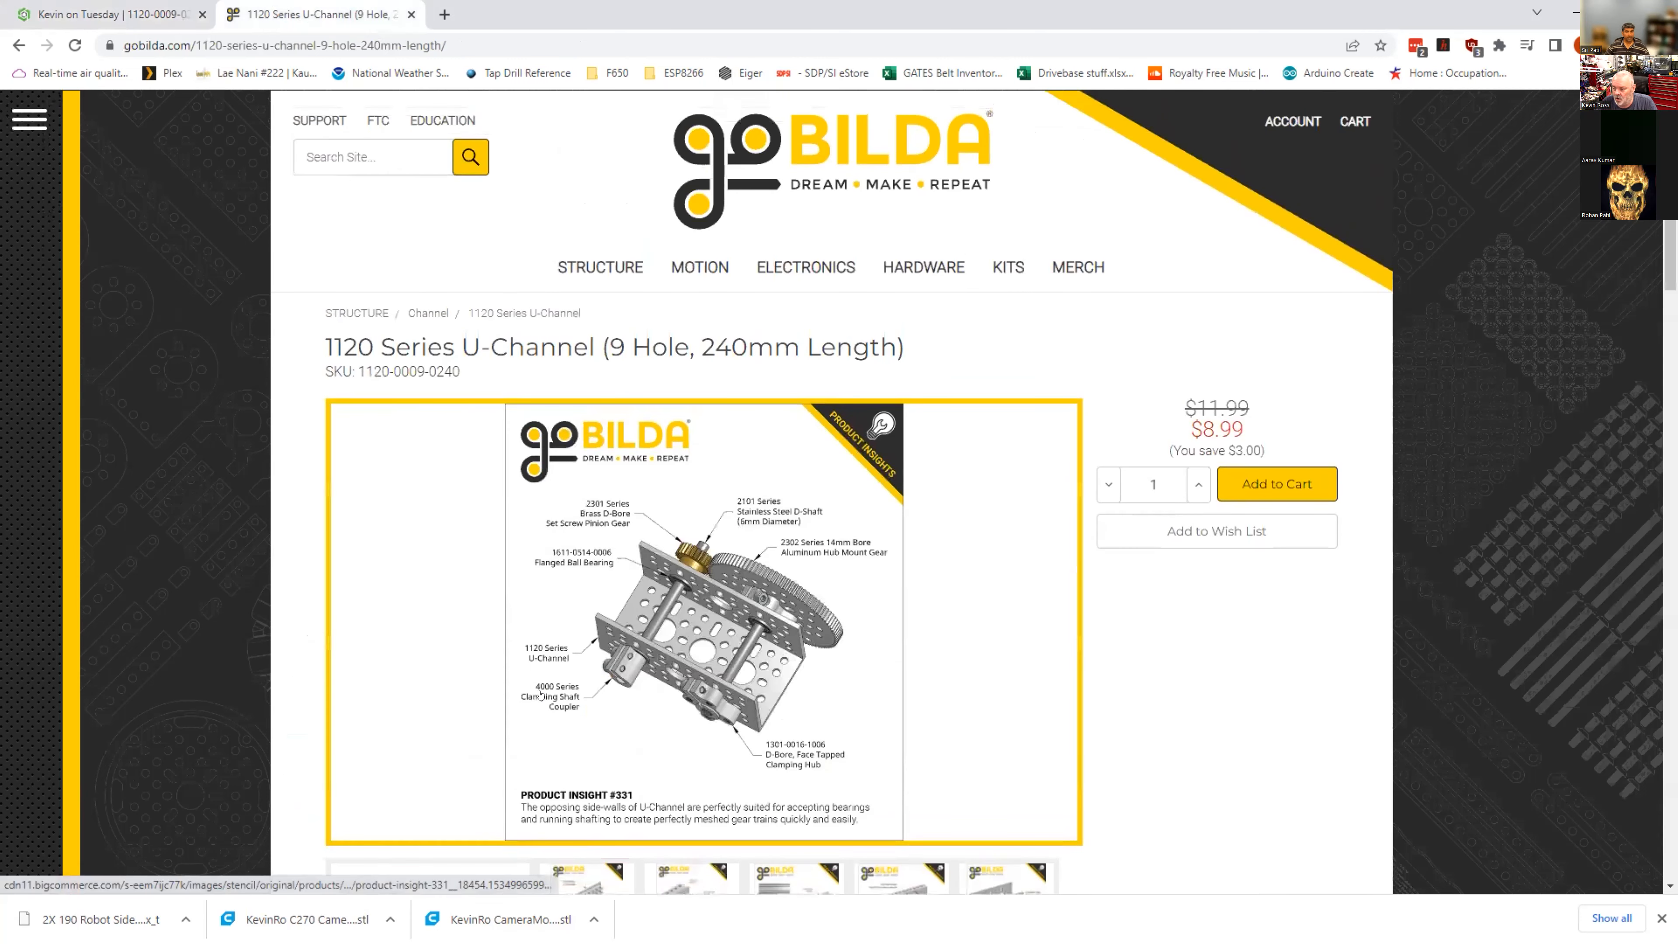
click(856, 131)
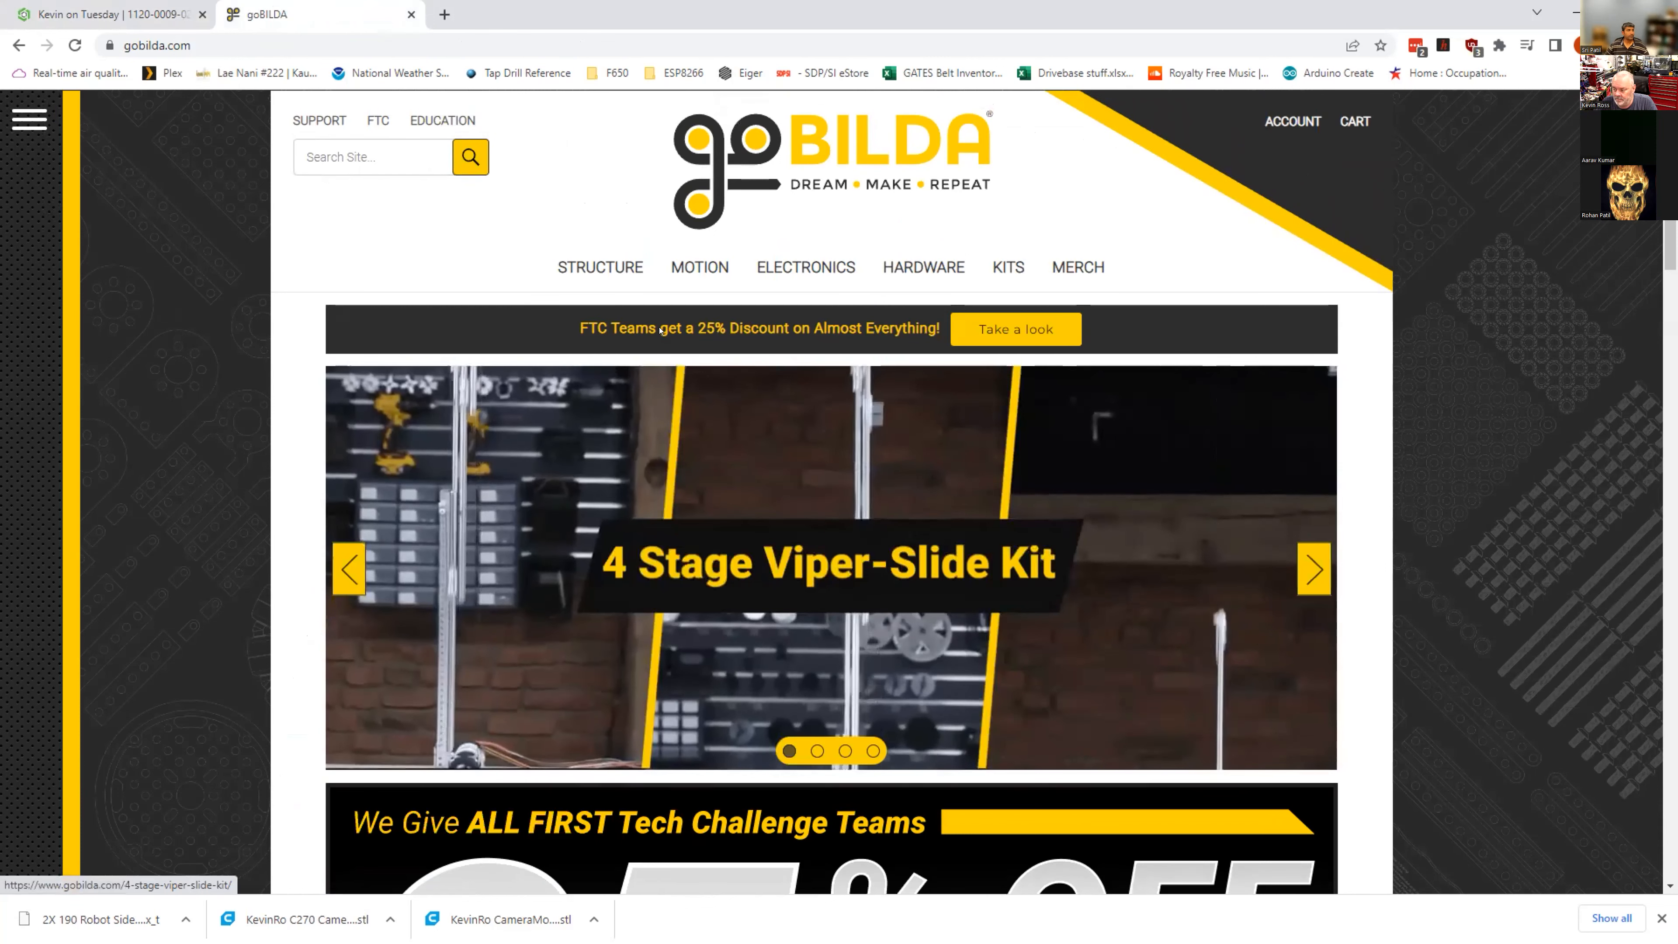
click(692, 260)
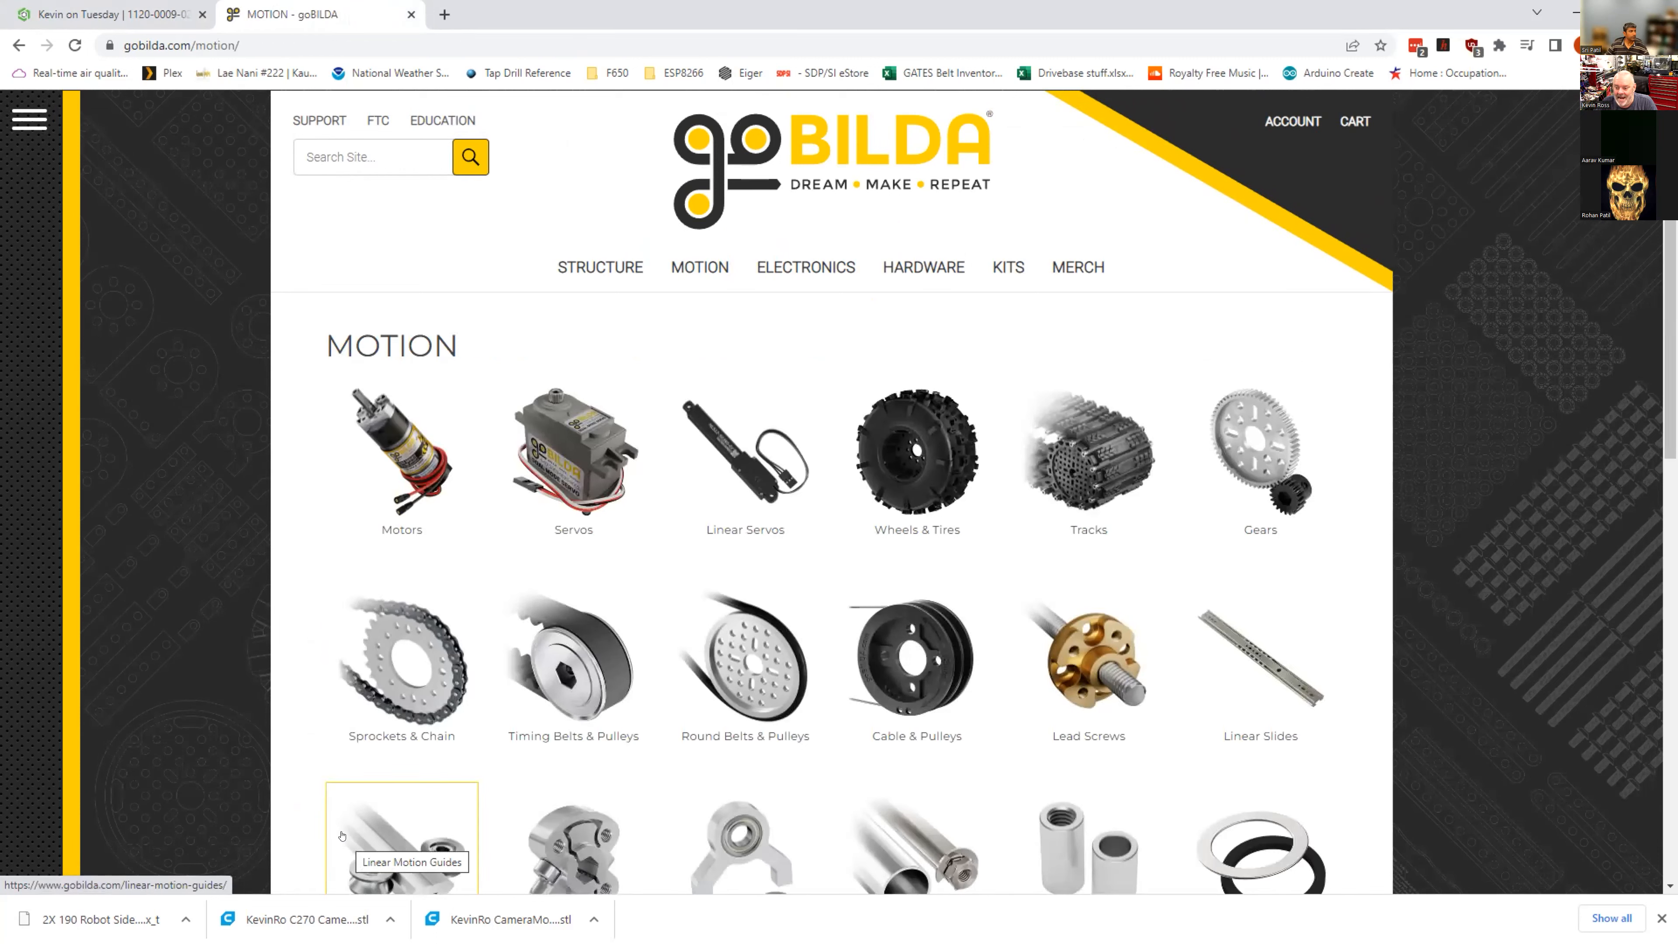
click(916, 536)
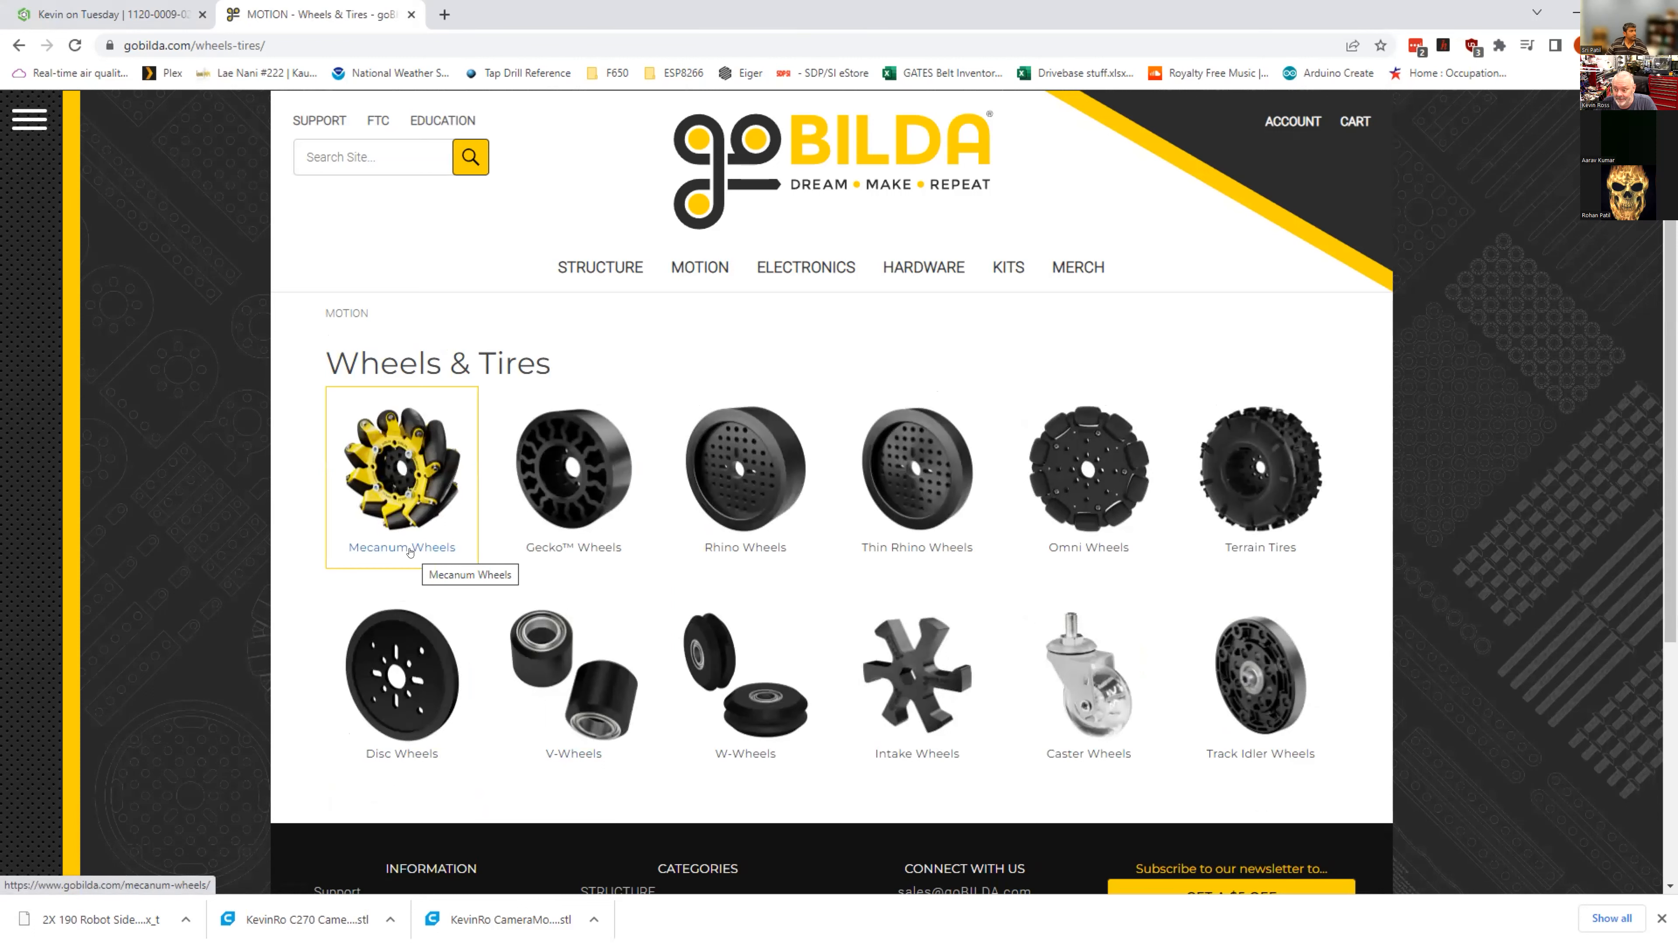
click(401, 547)
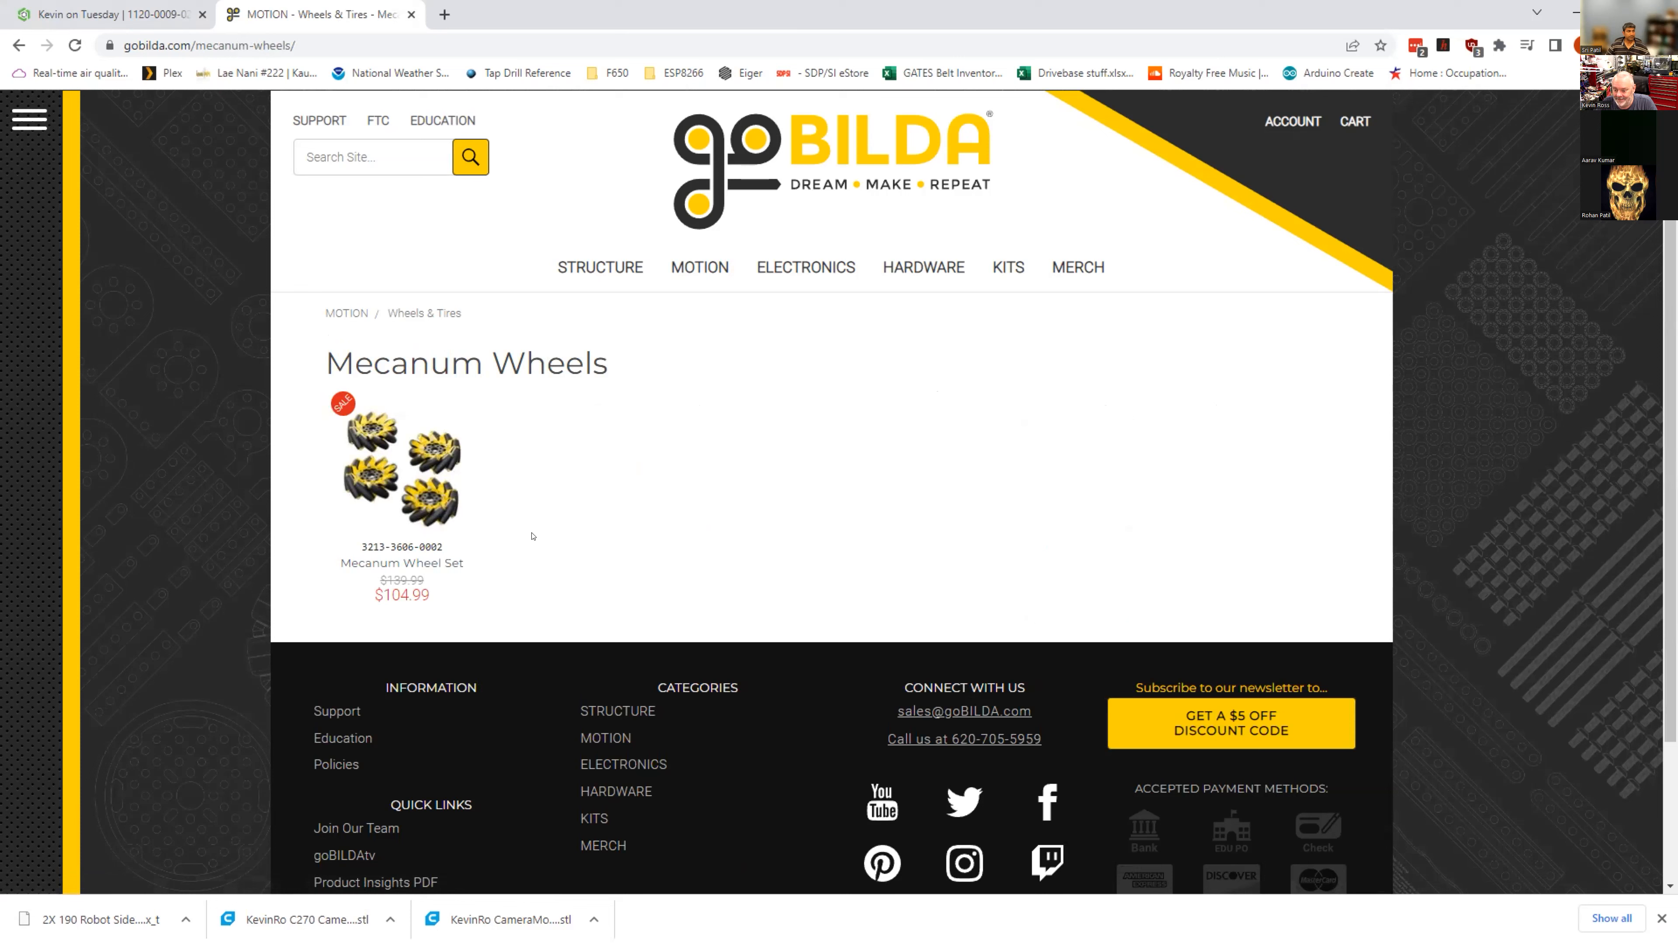
click(456, 541)
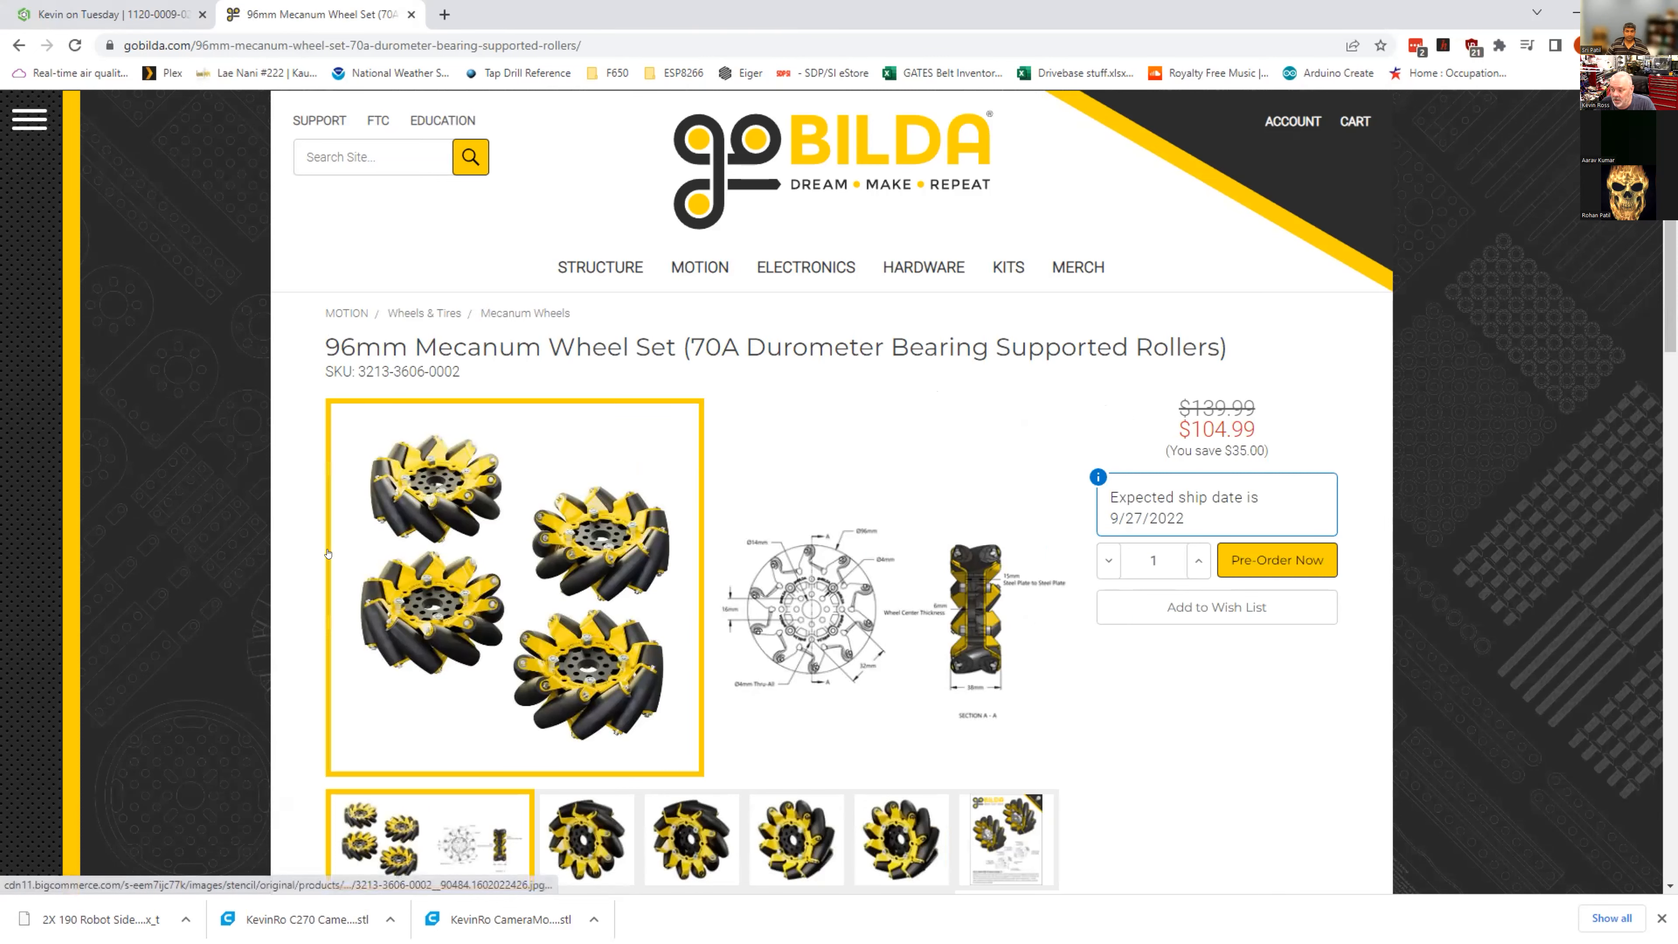
scroll(328, 555, down, 10)
scroll(308, 554, down, 3)
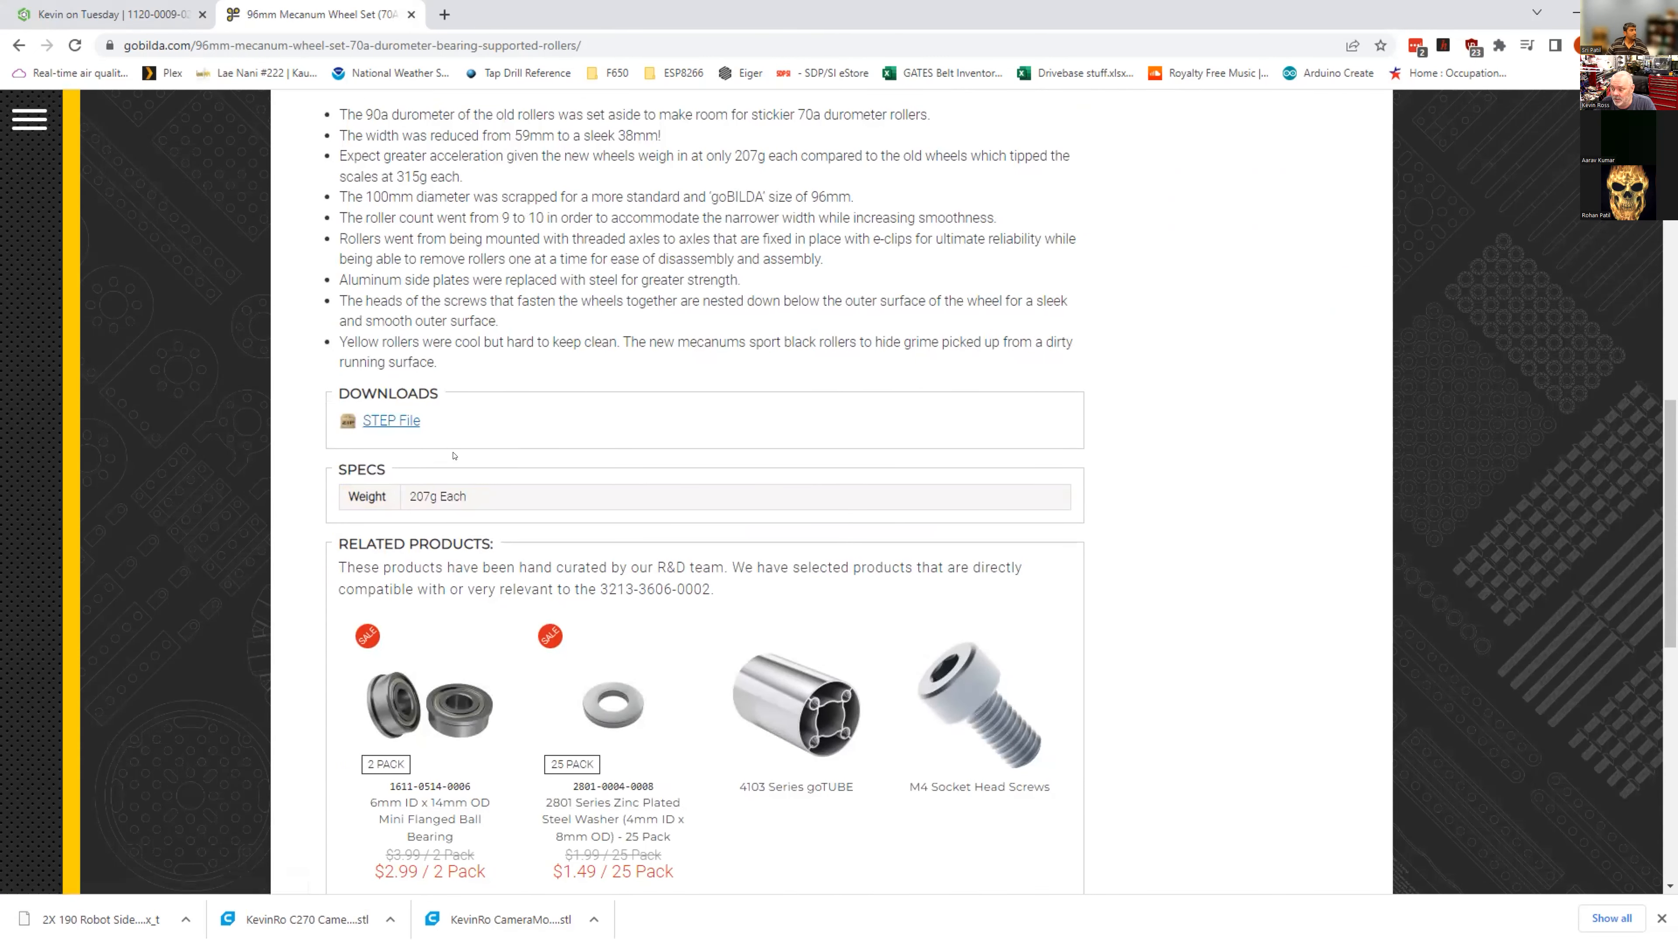
click(385, 423)
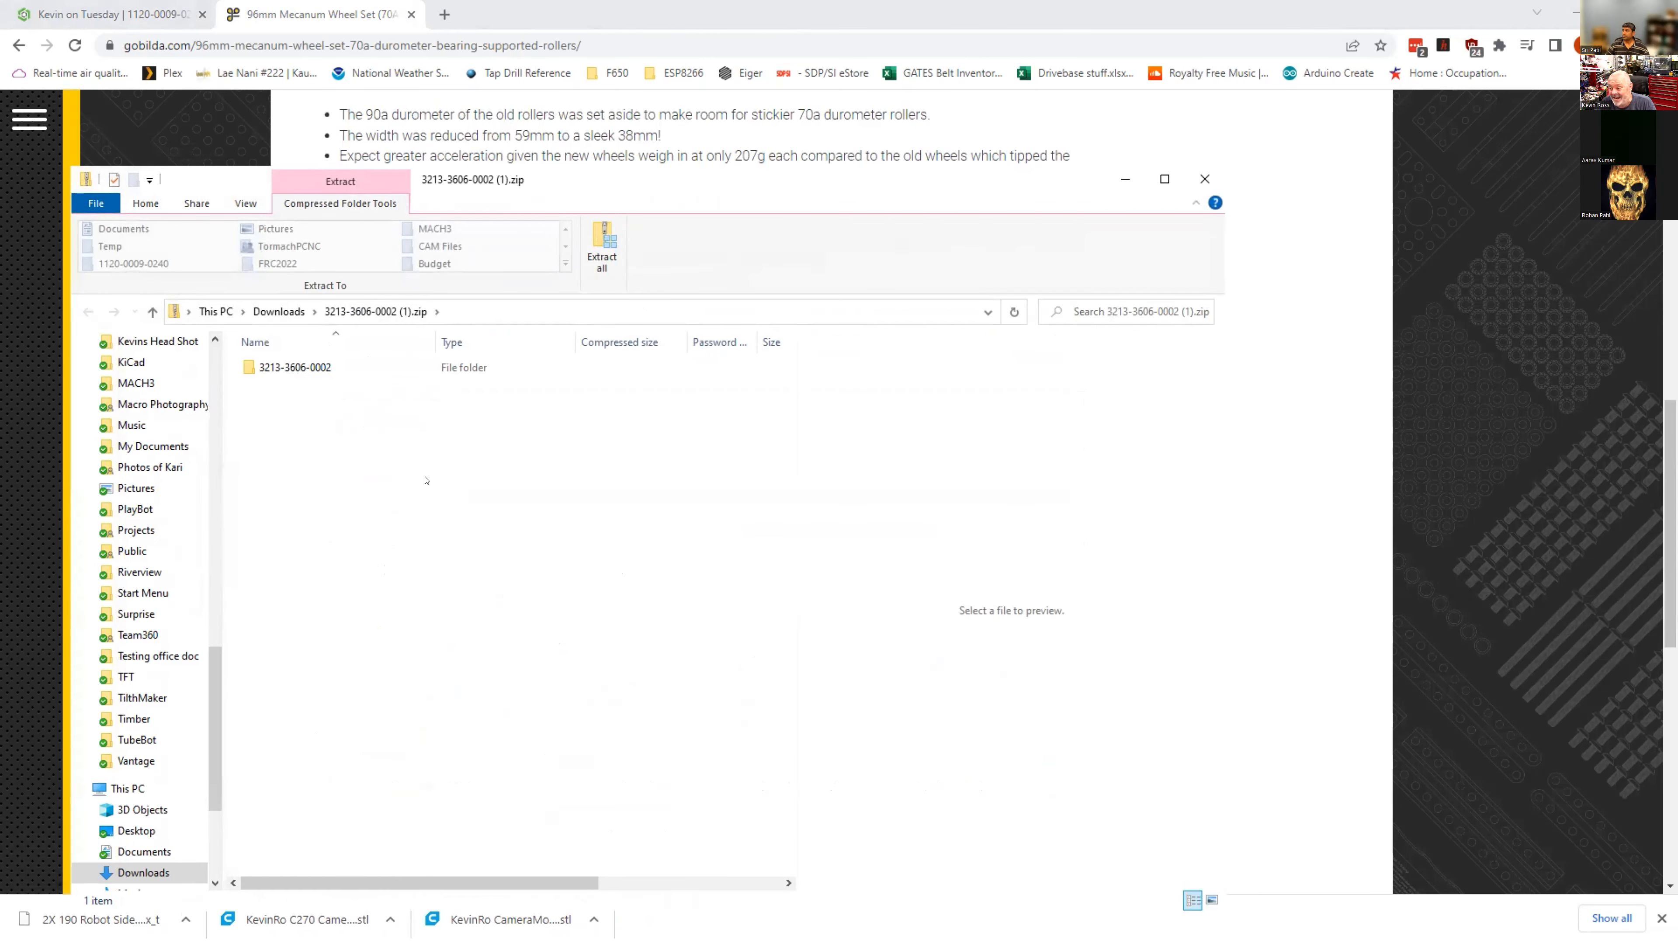
click(593, 246)
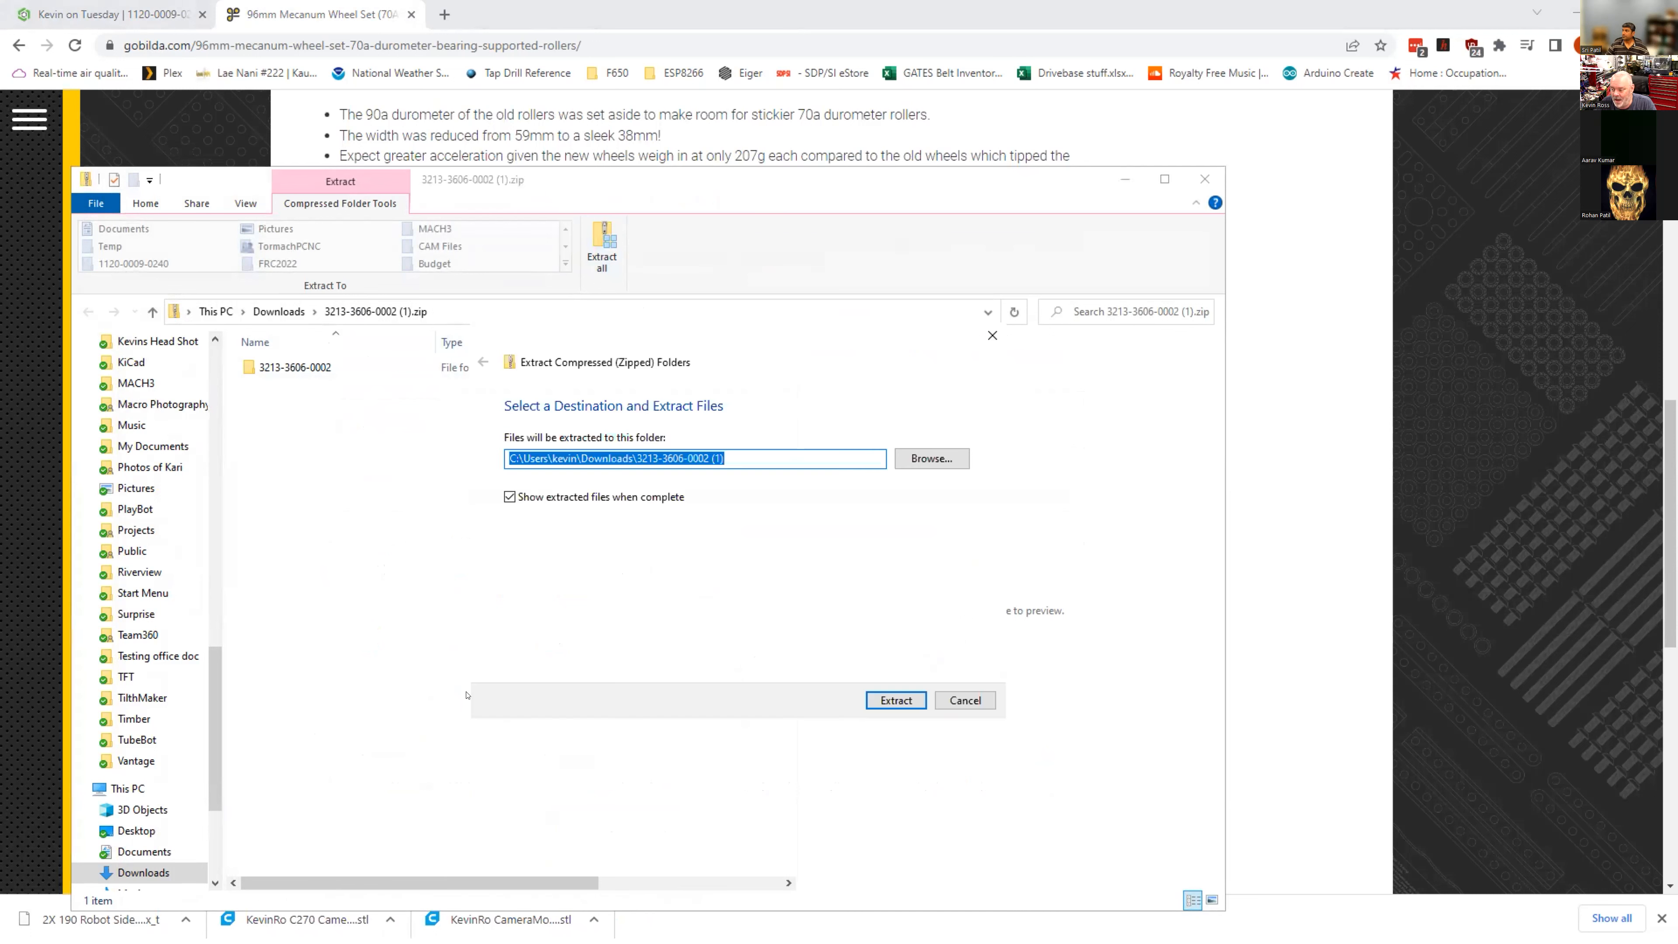
click(889, 697)
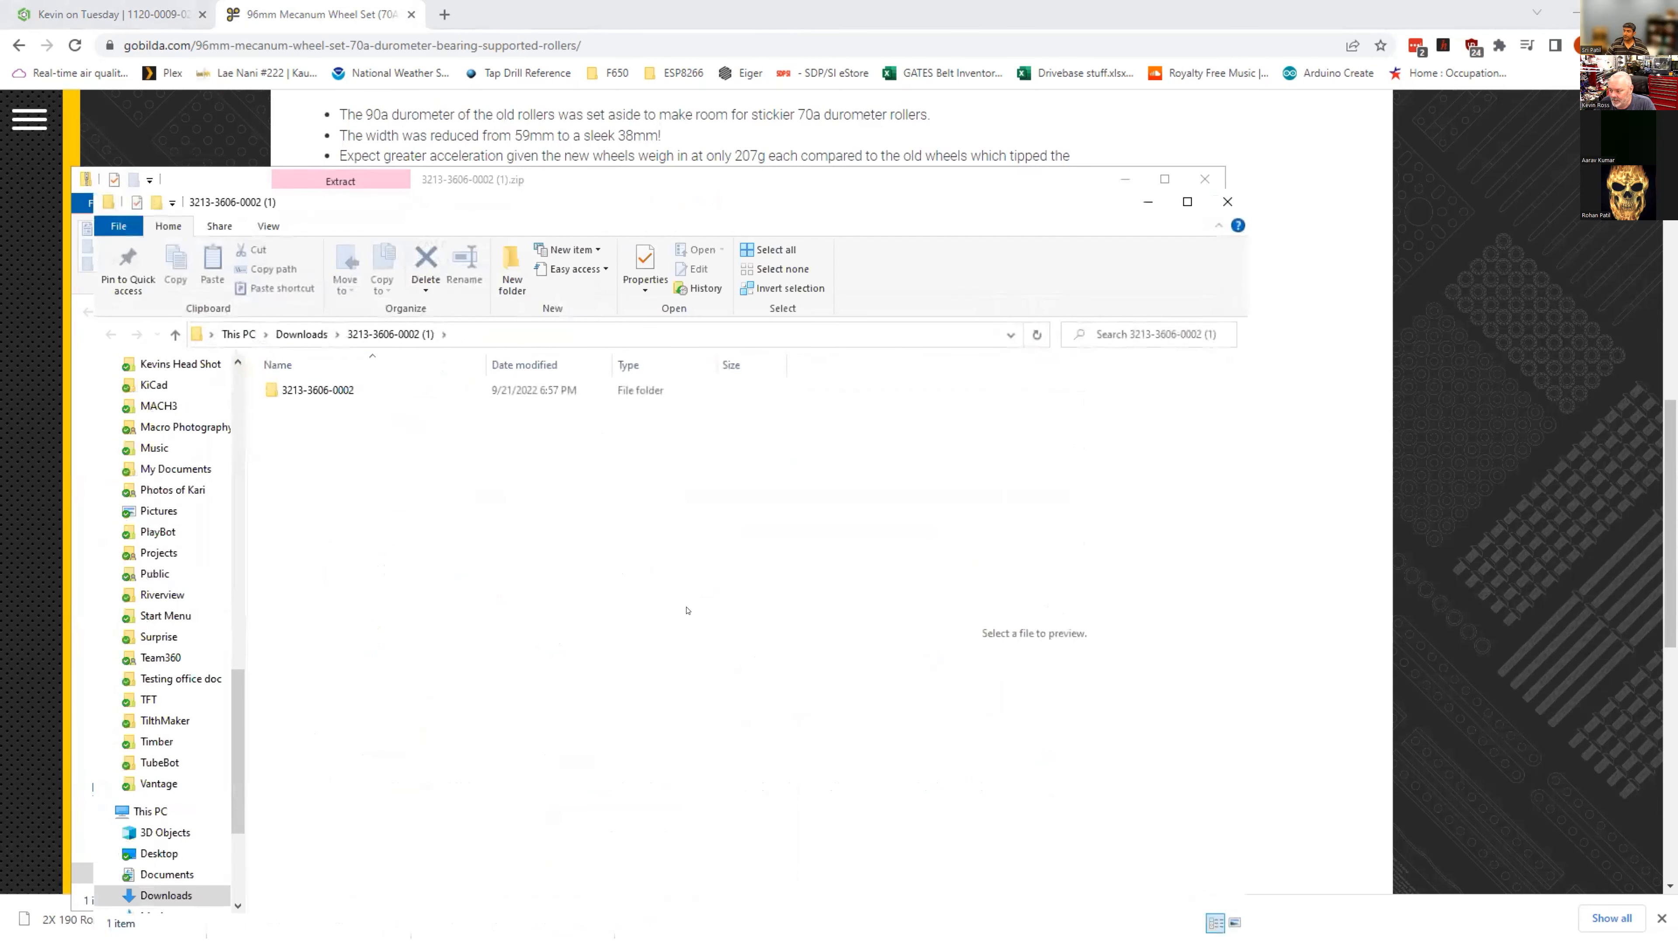
drag(787, 365, 857, 369)
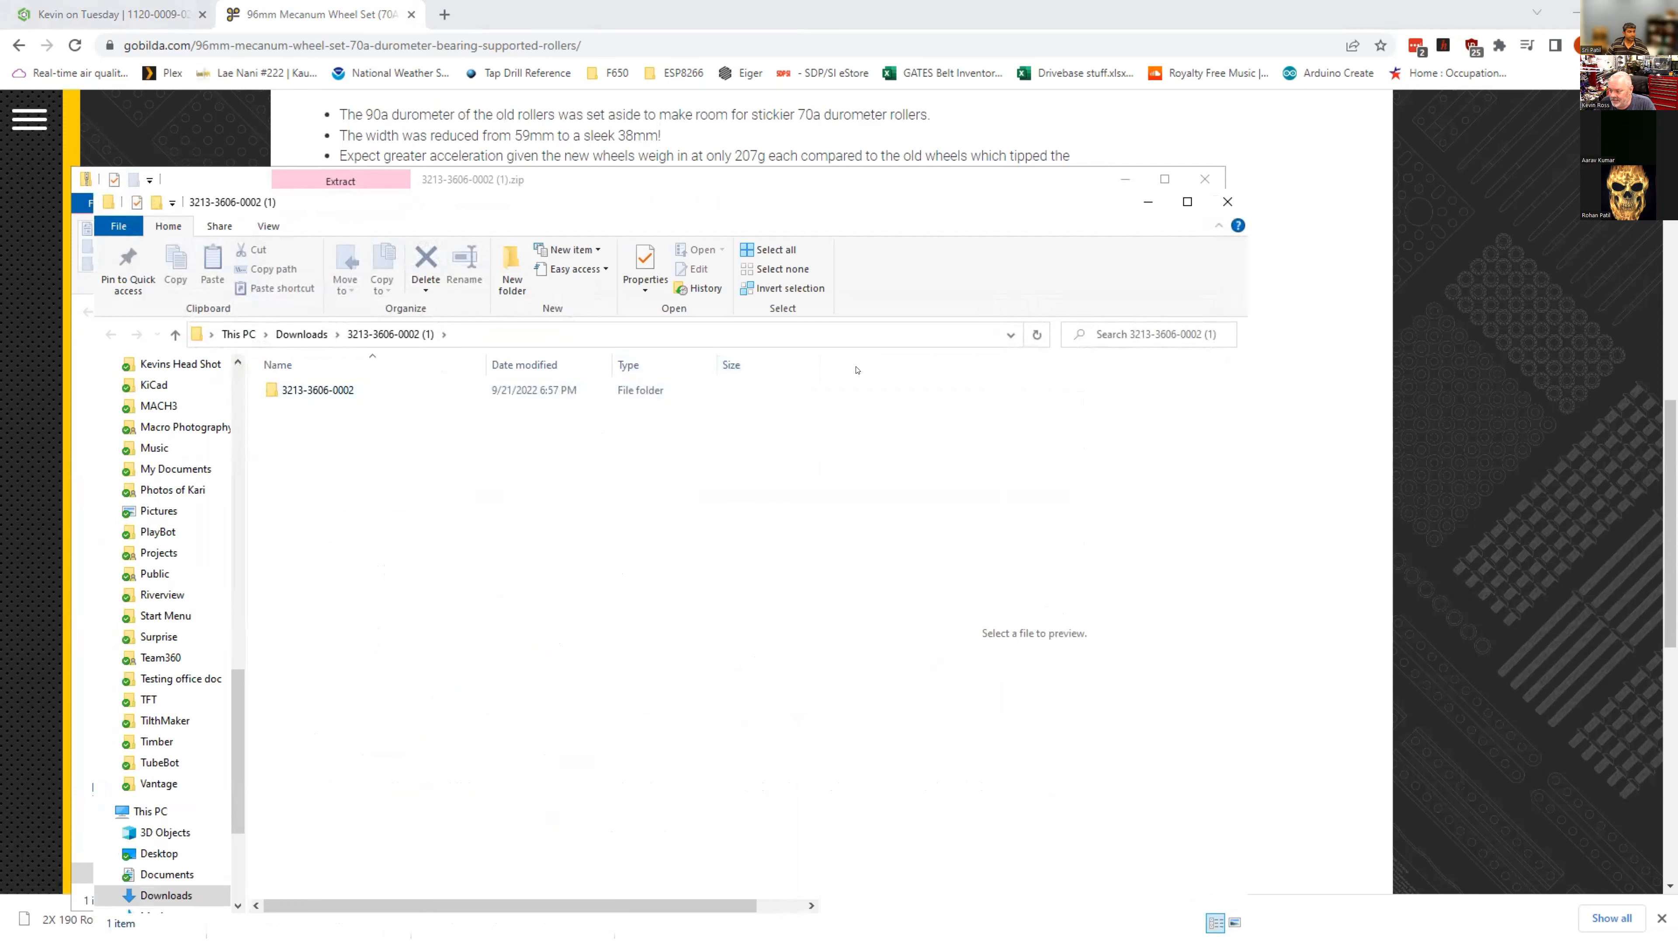
click(1205, 179)
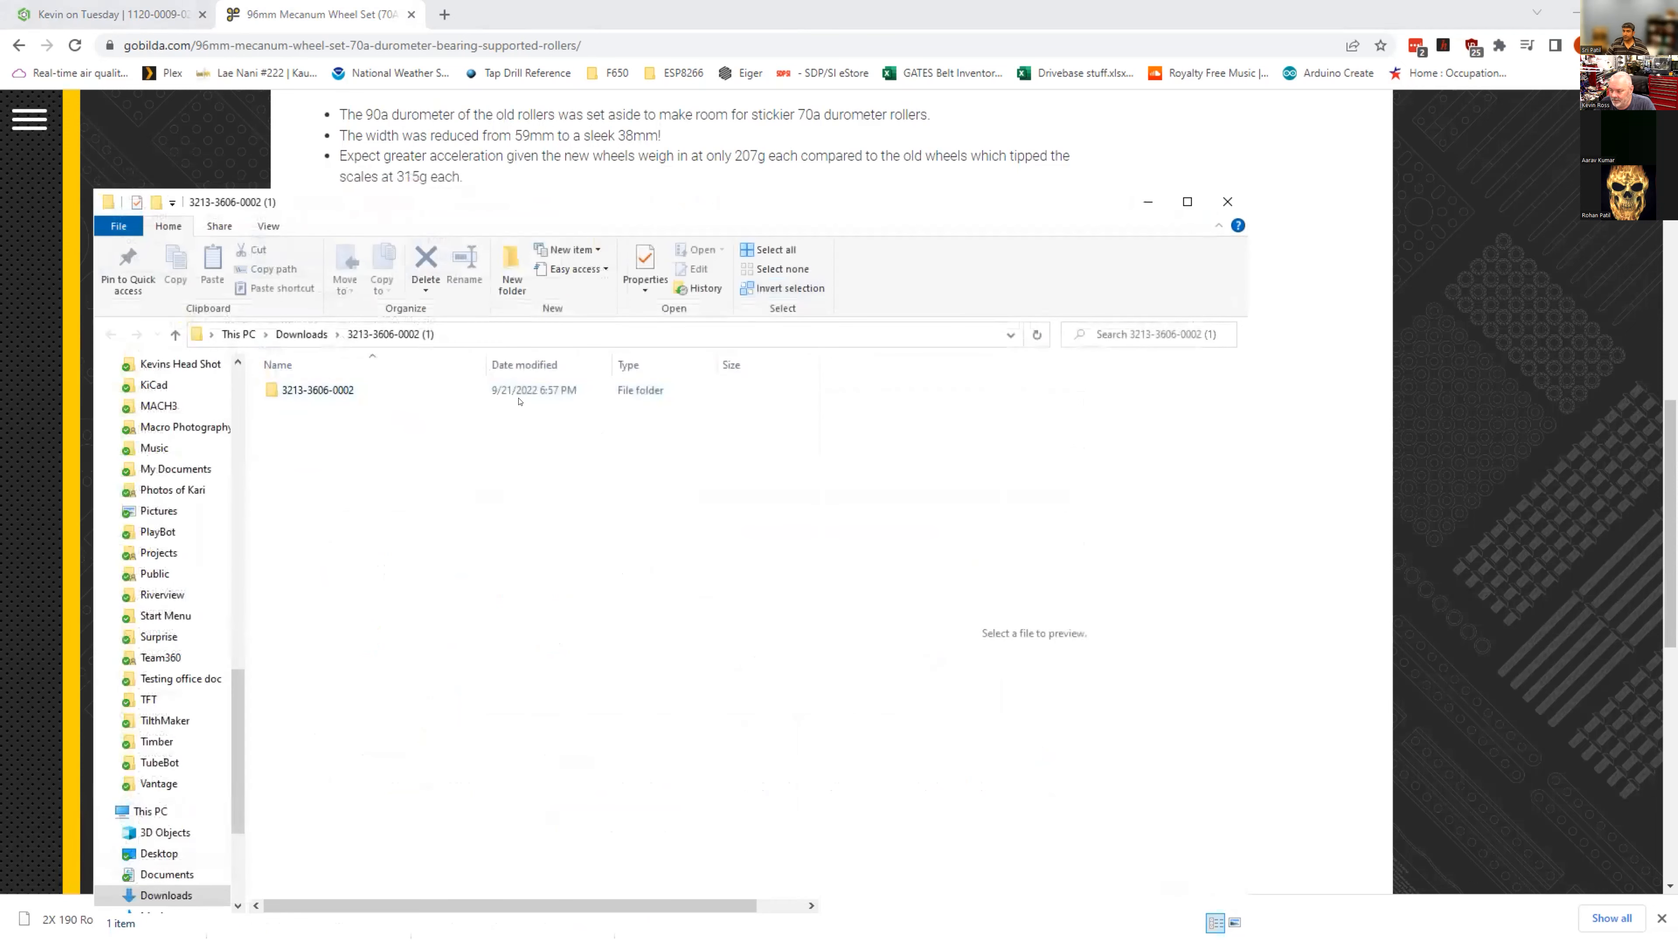
double_click(324, 390)
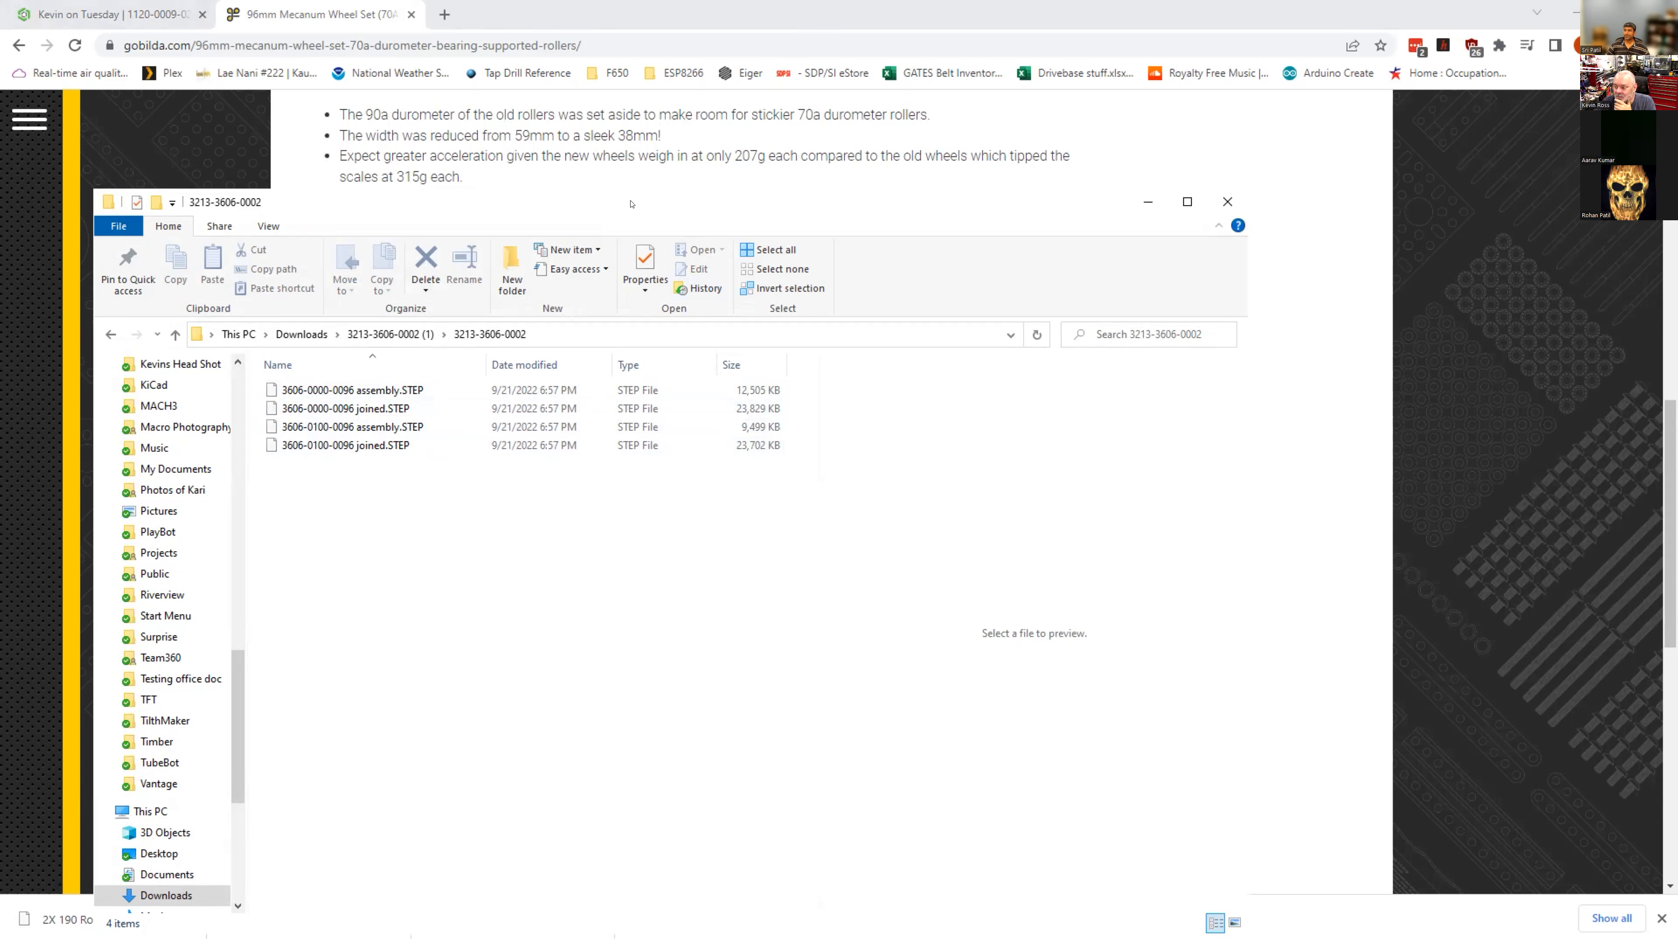
drag(633, 203, 777, 88)
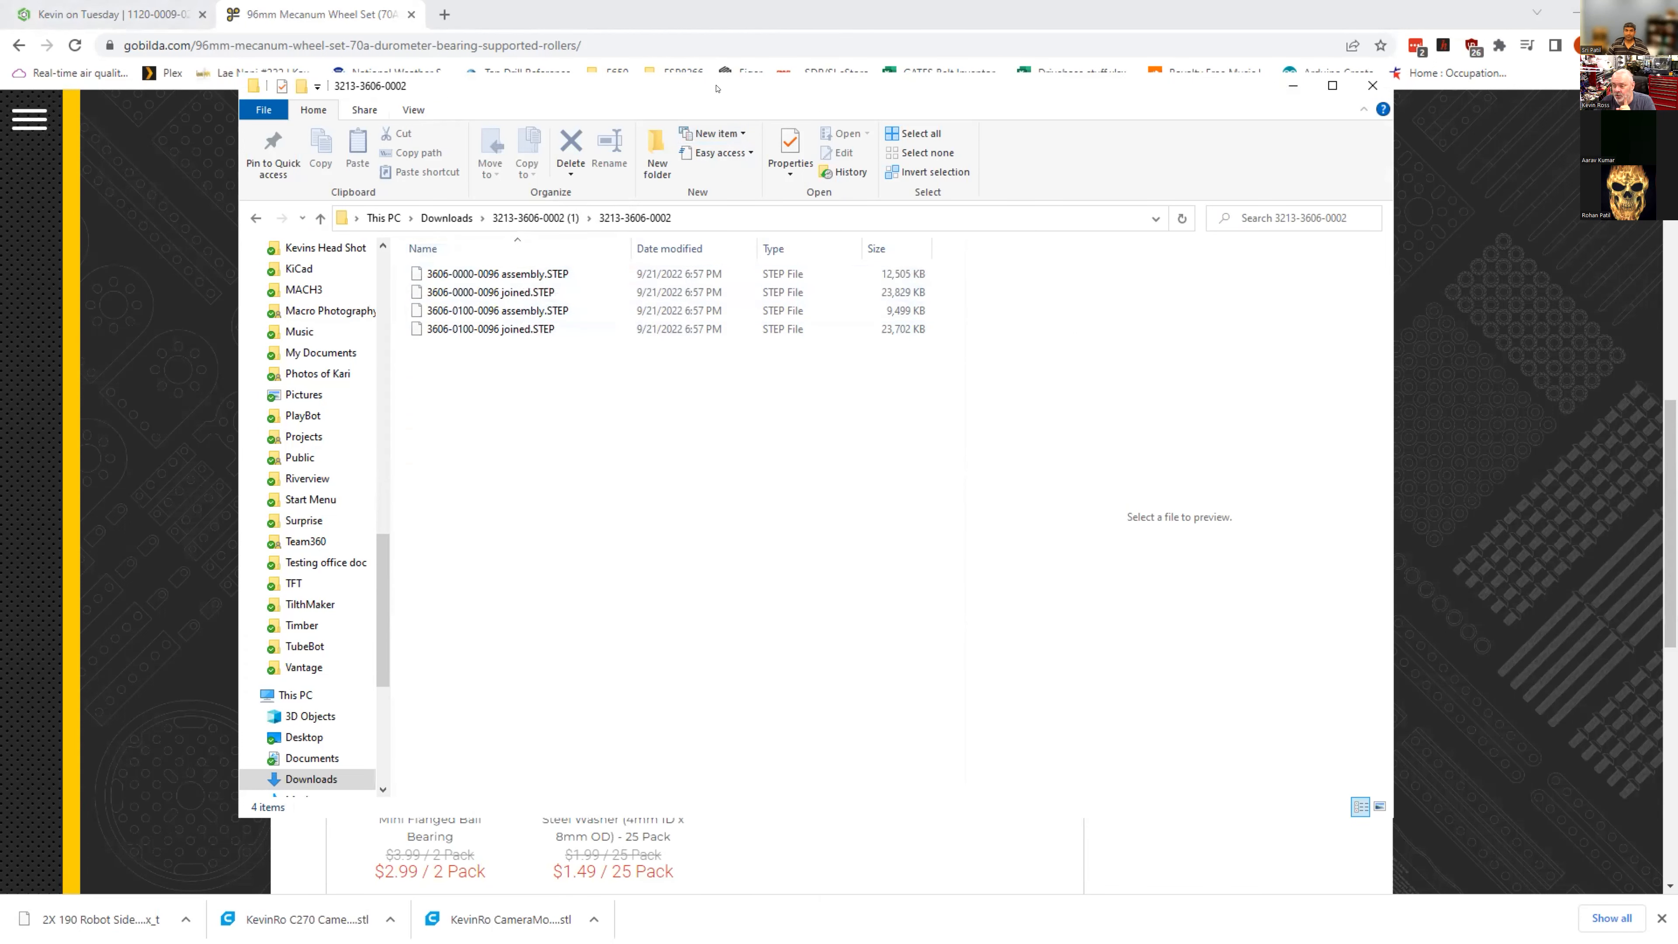
drag(984, 88, 0, 88)
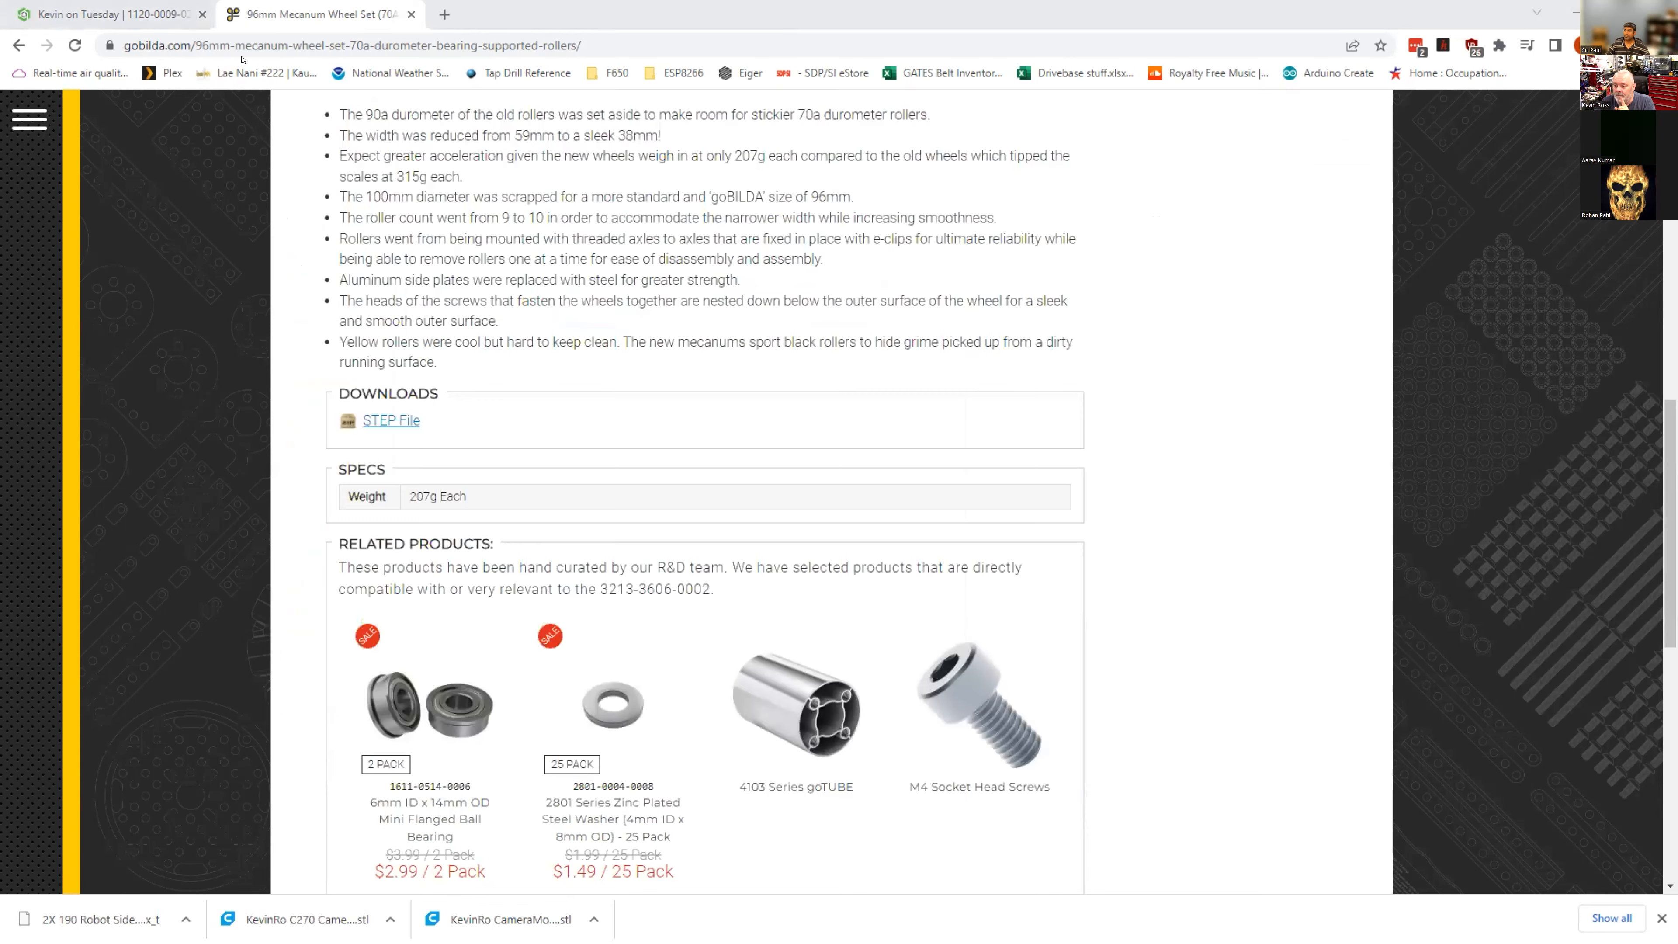
click(106, 15)
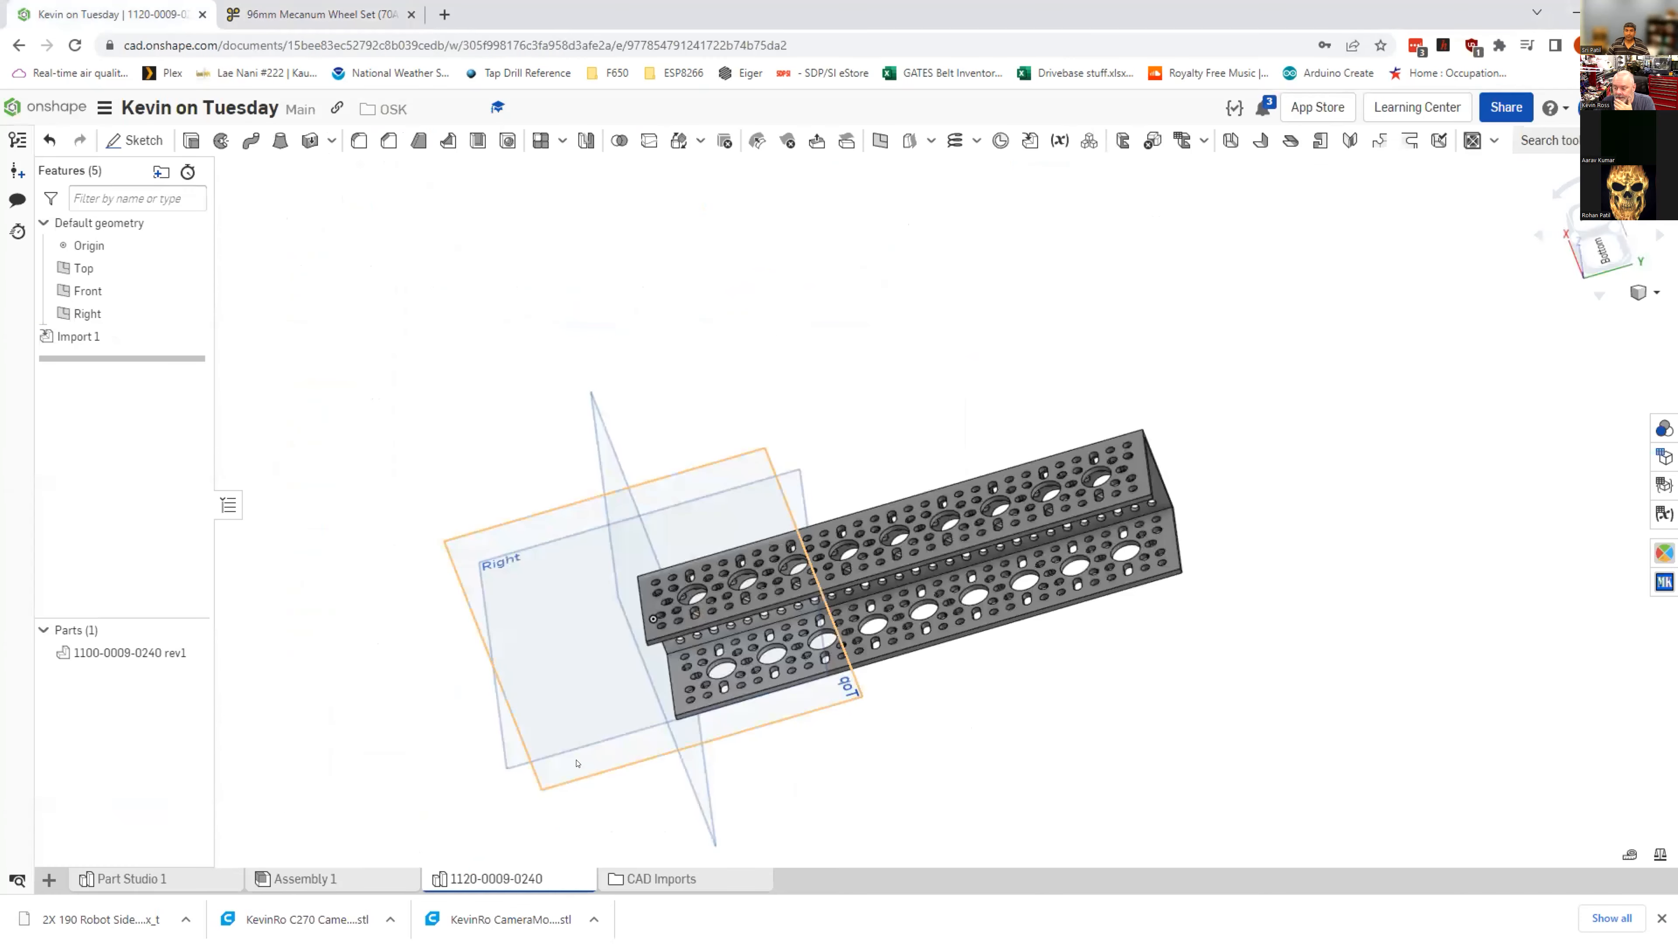
click(49, 879)
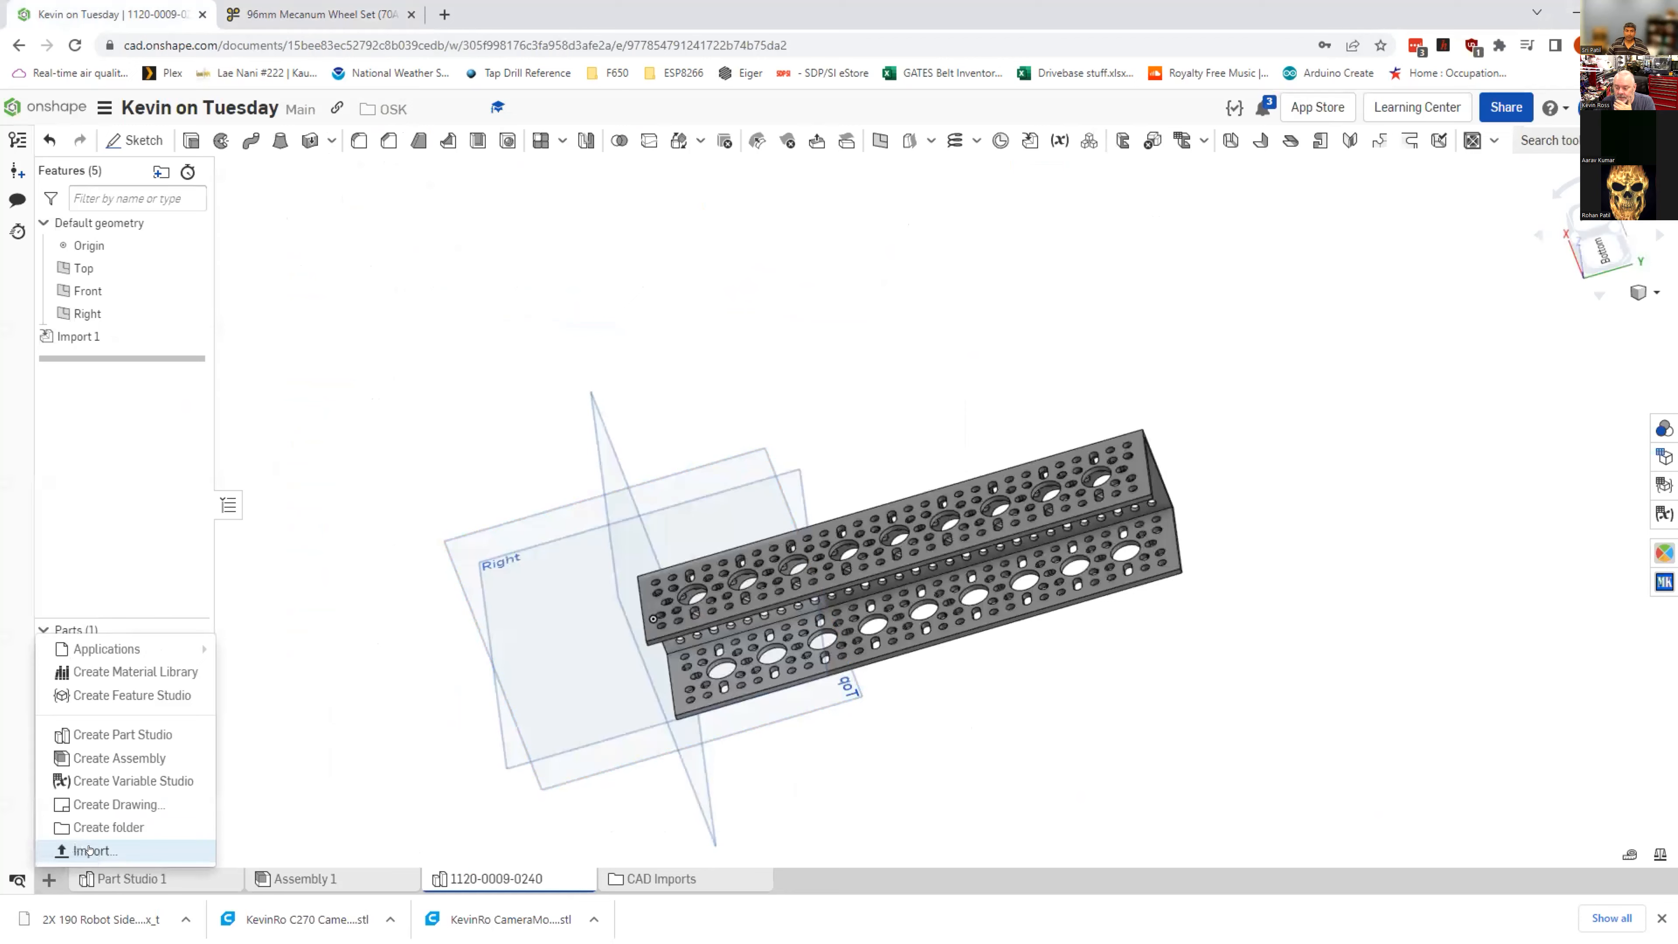
click(89, 849)
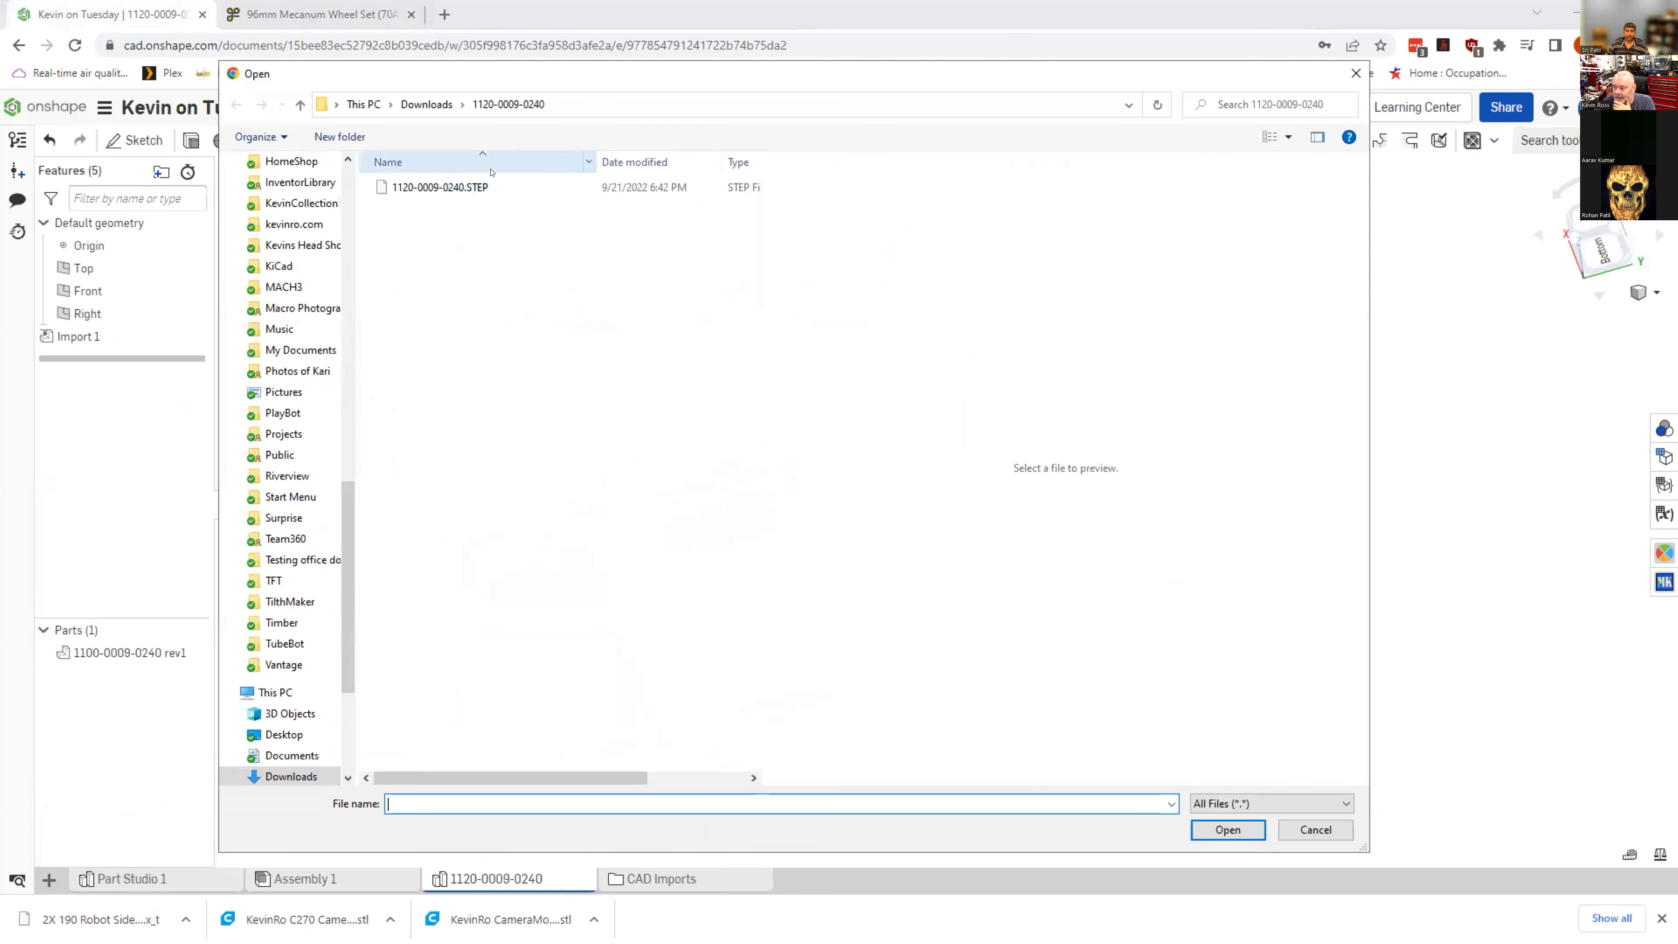
click(426, 104)
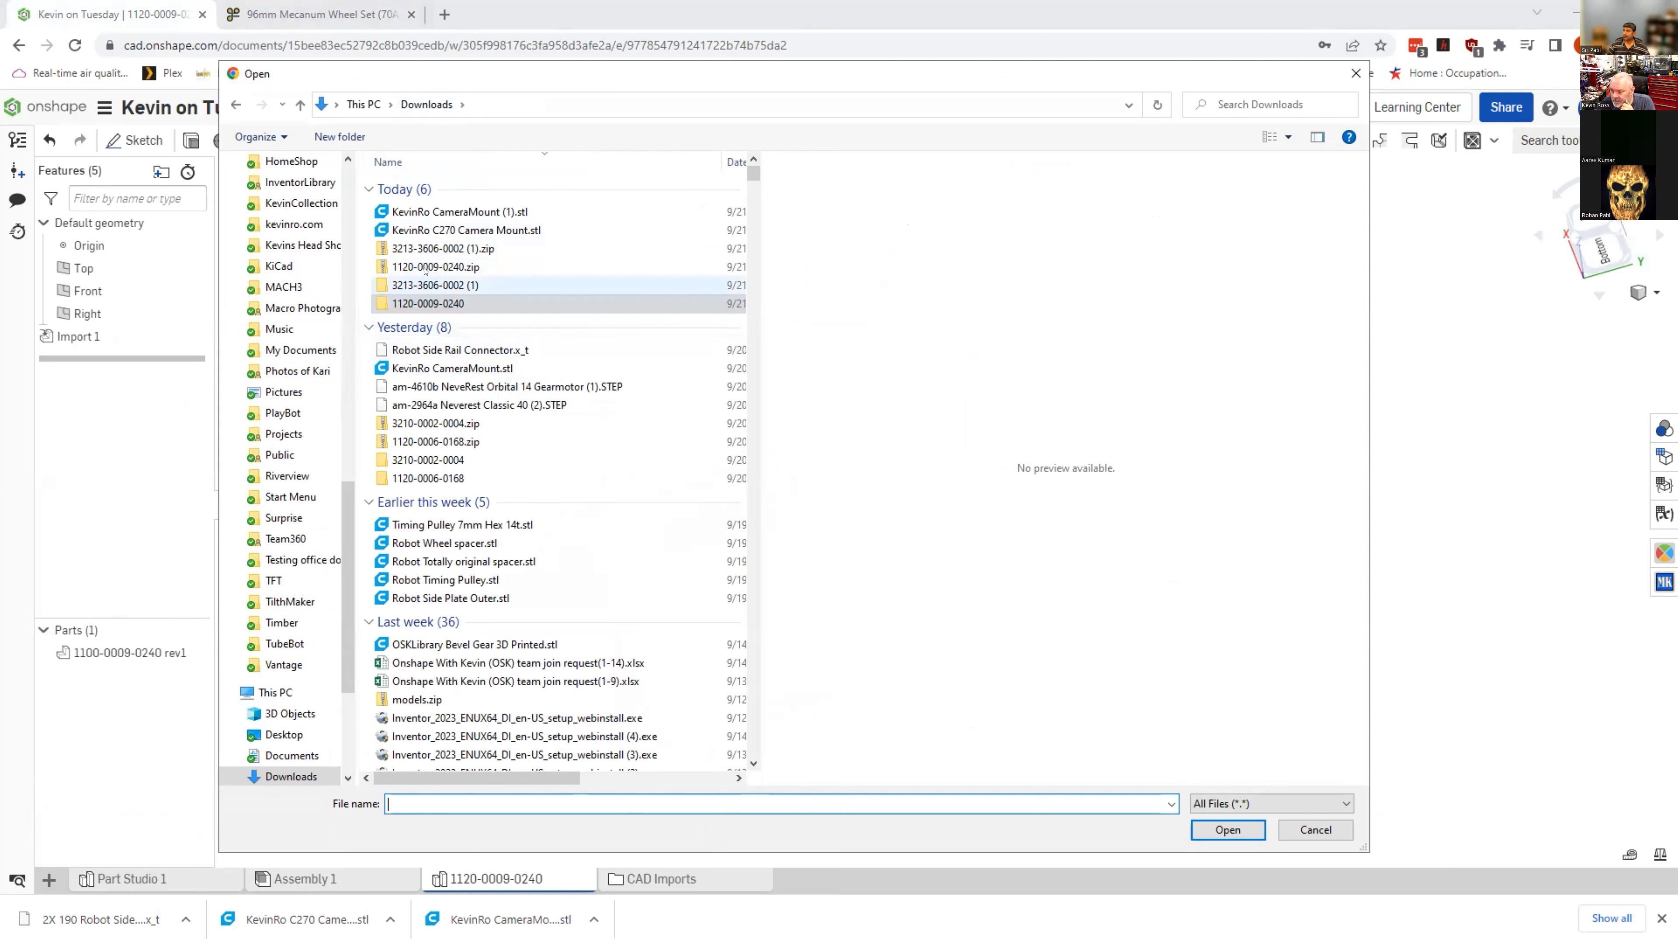
double_click(423, 249)
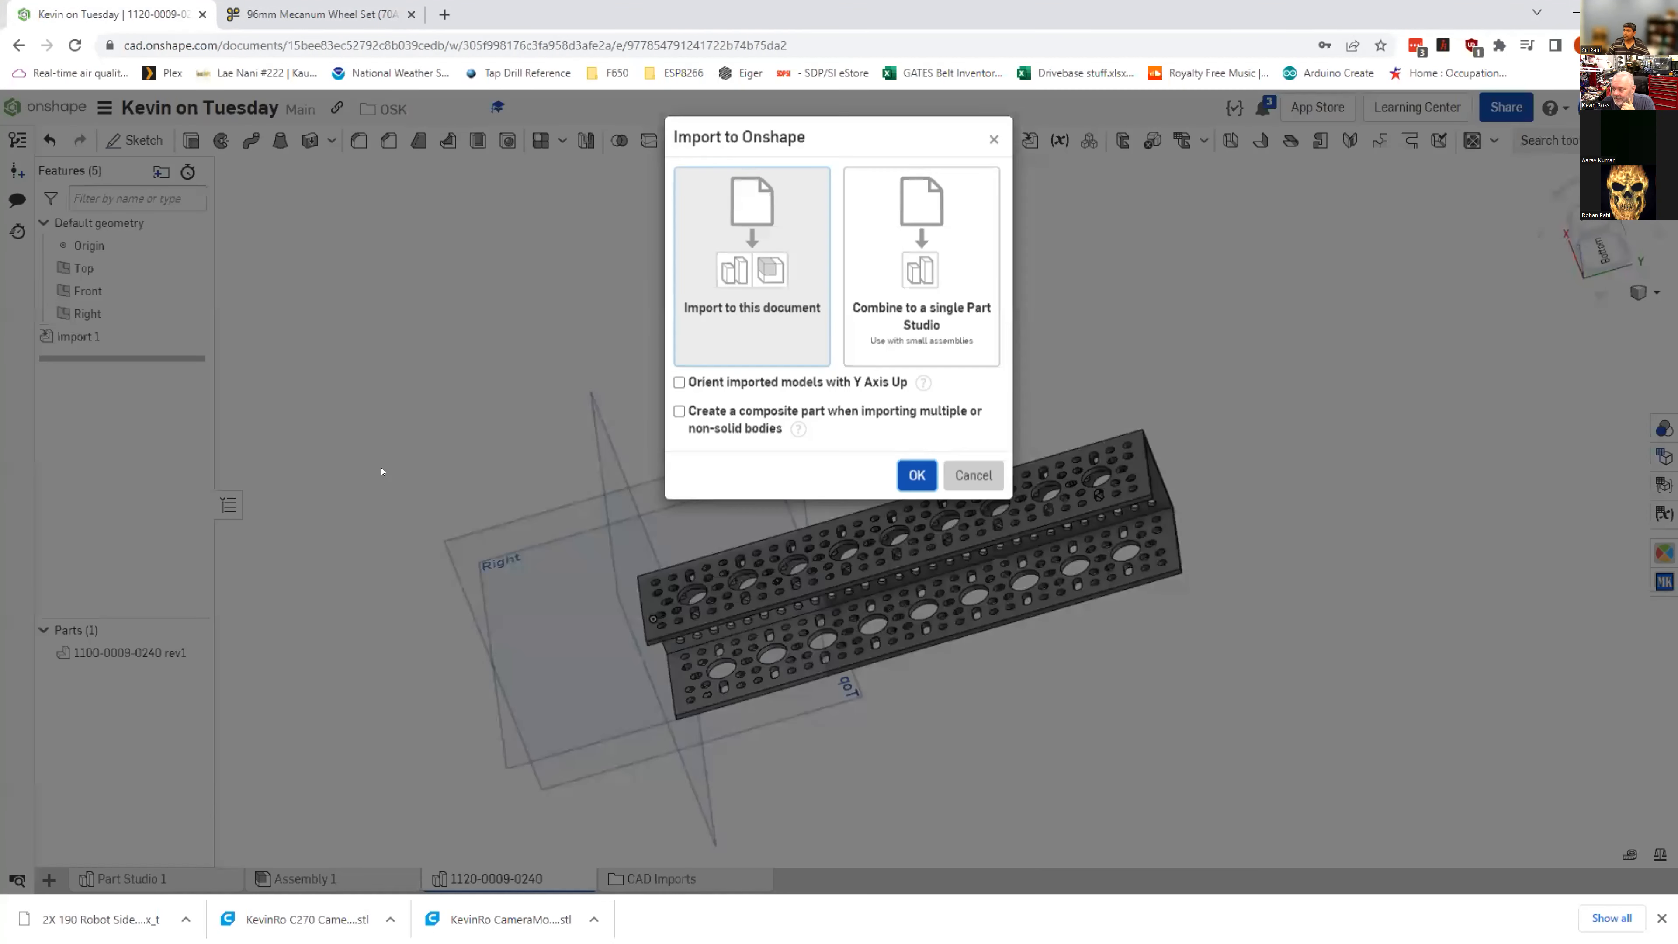
click(971, 475)
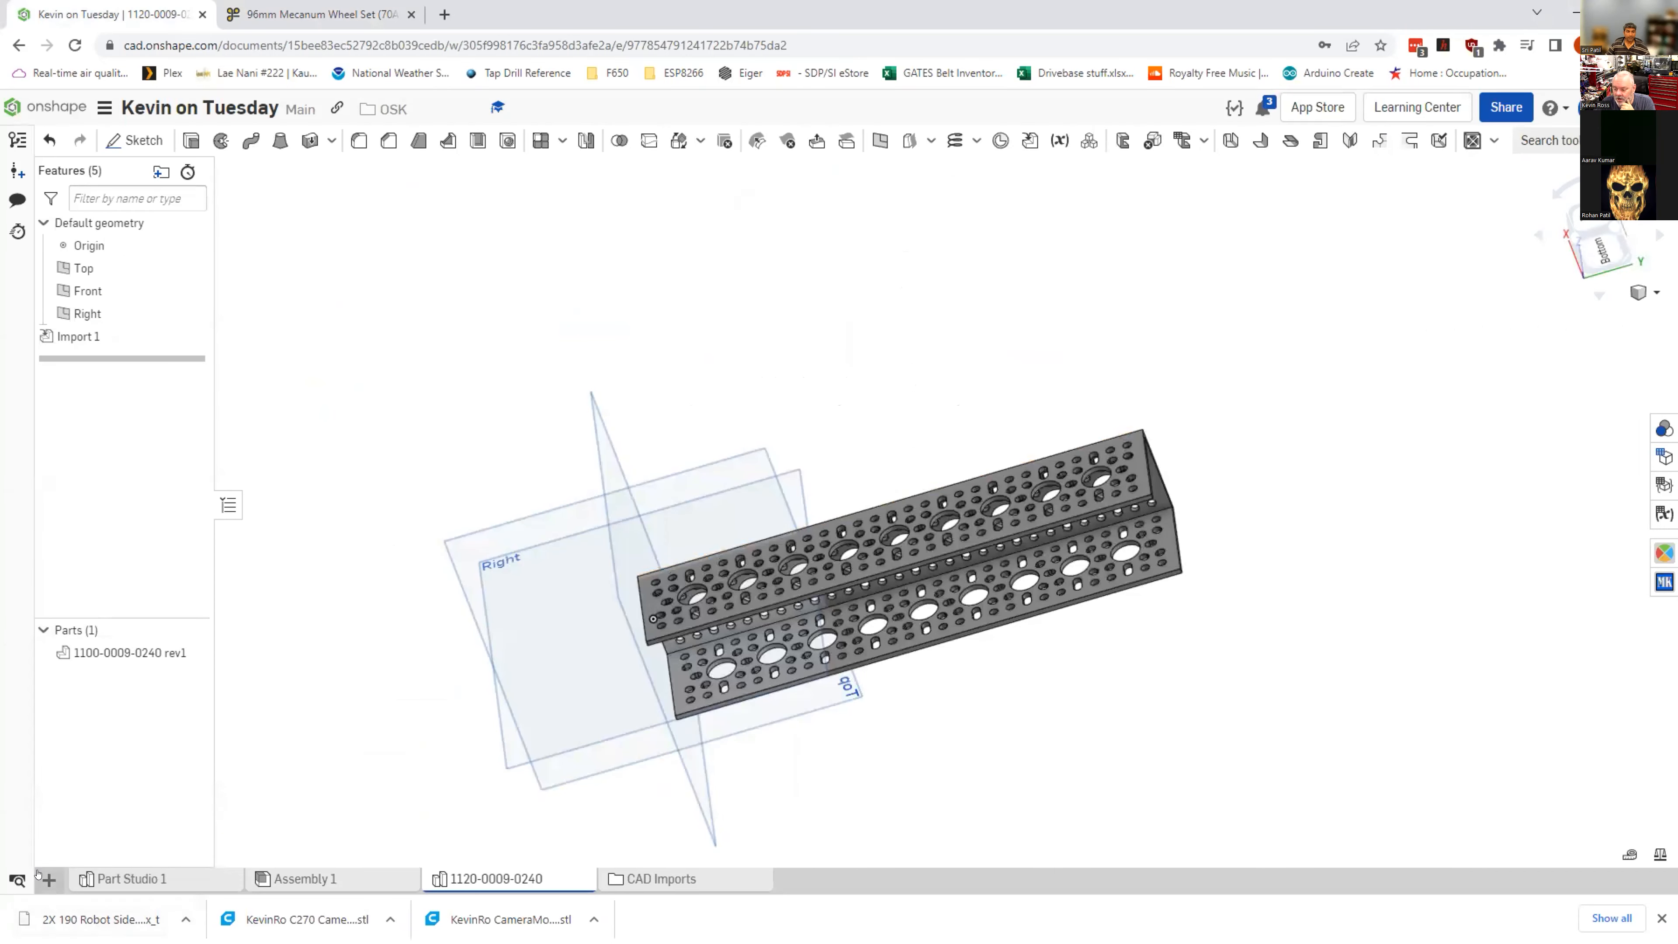
click(49, 878)
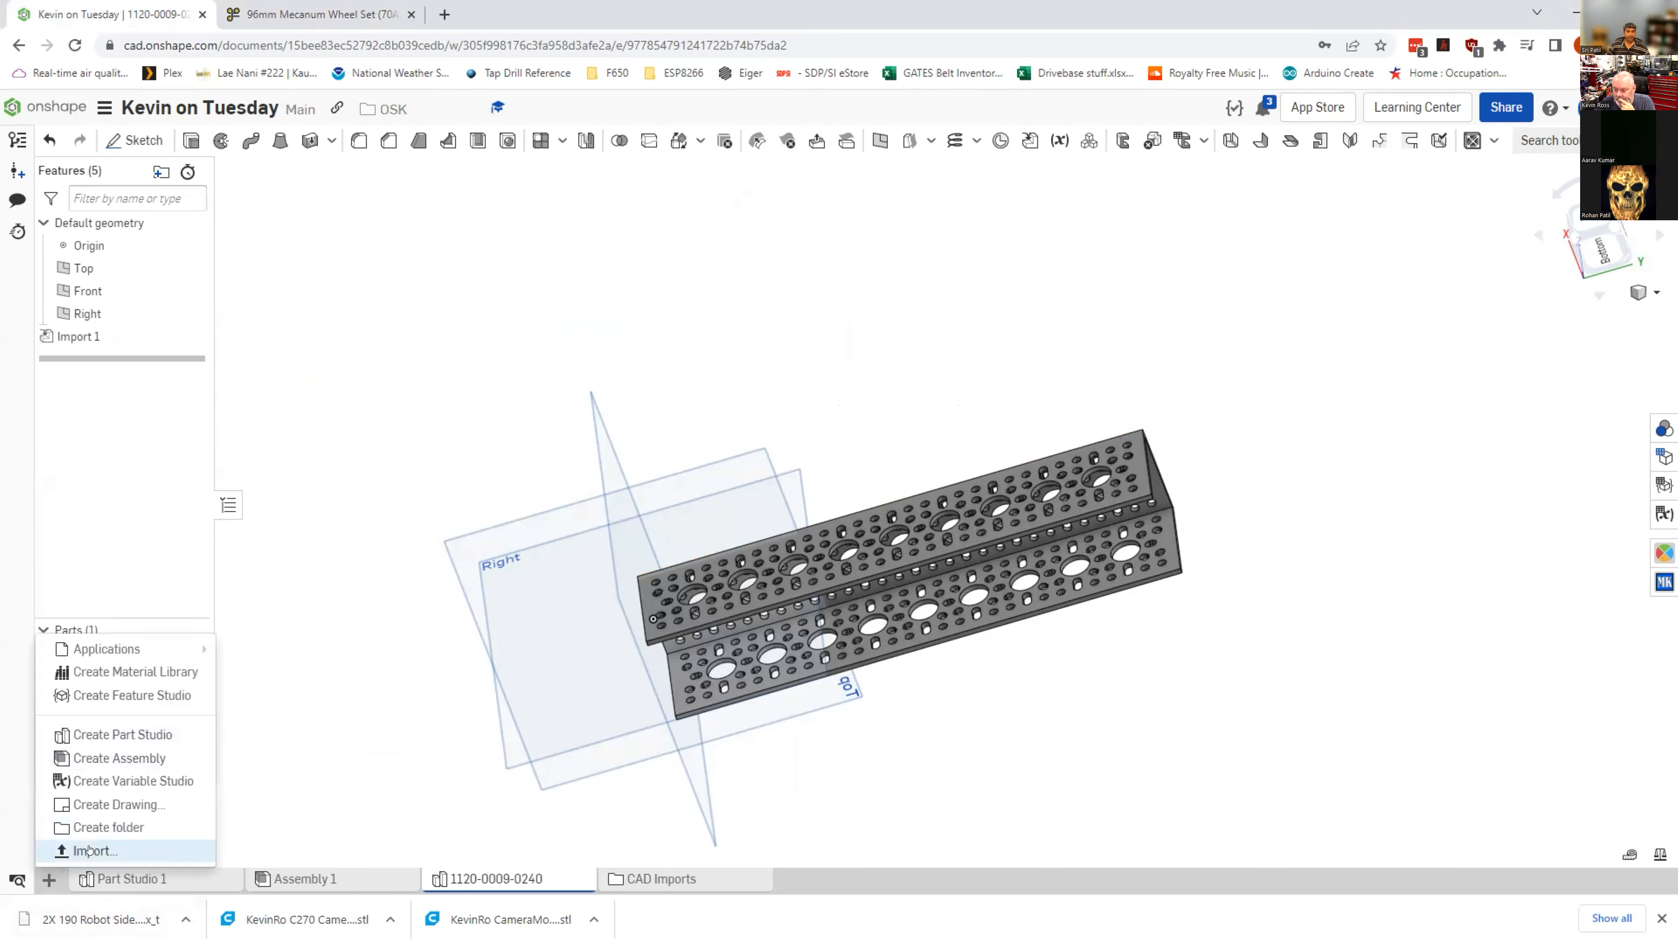
click(114, 849)
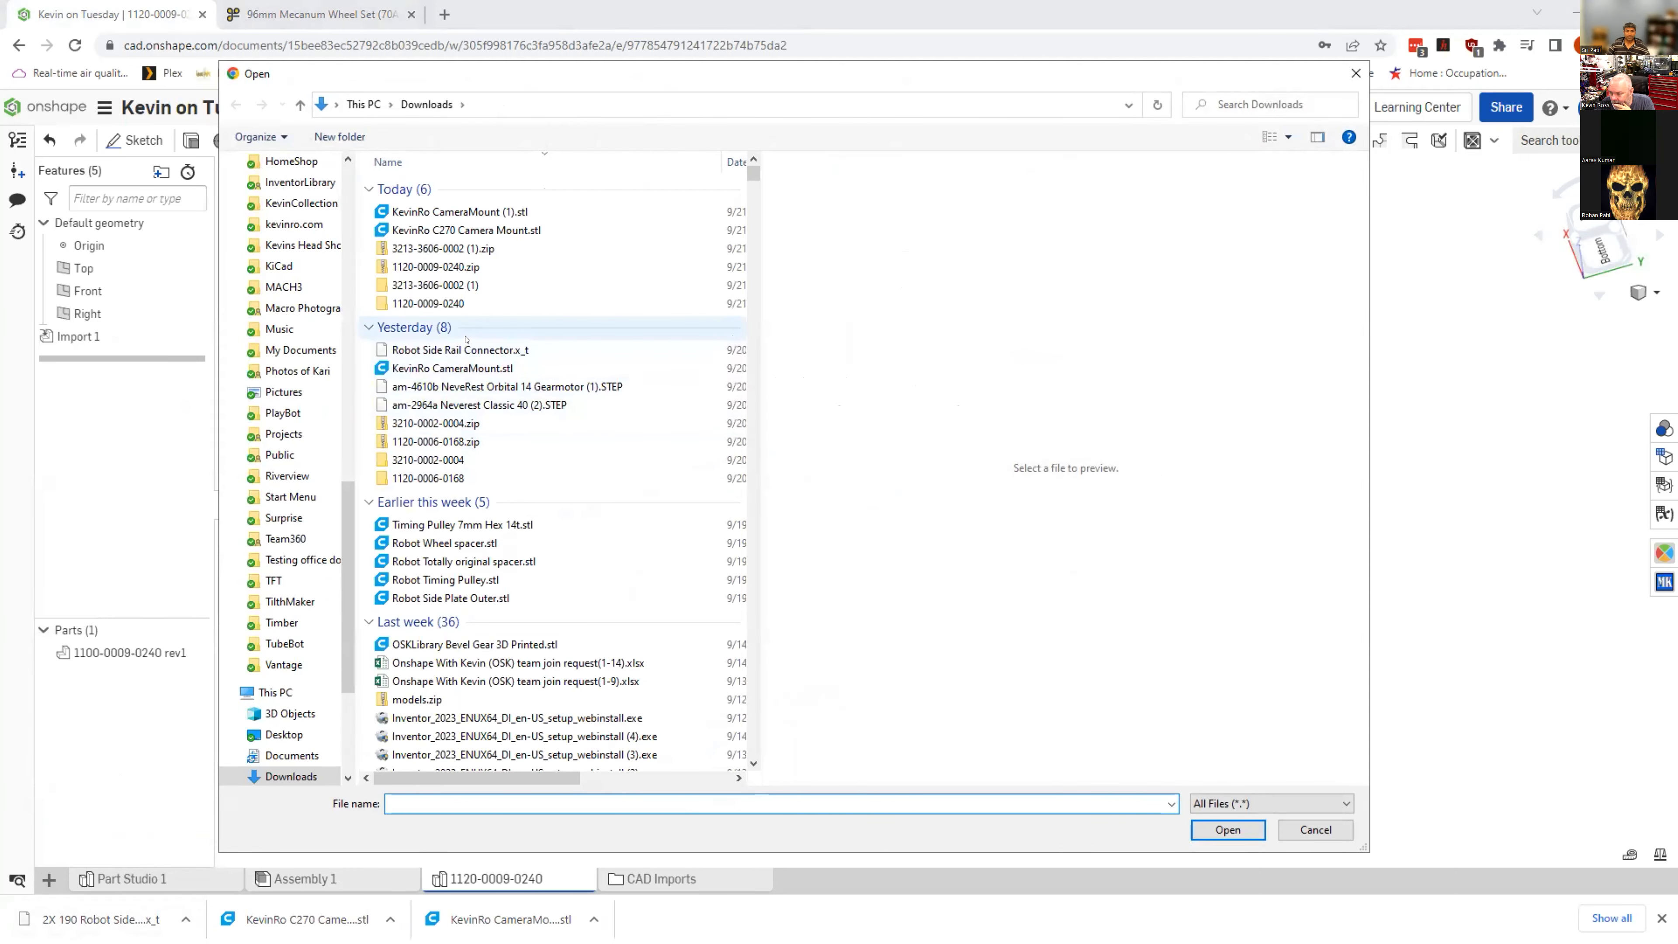
double_click(385, 285)
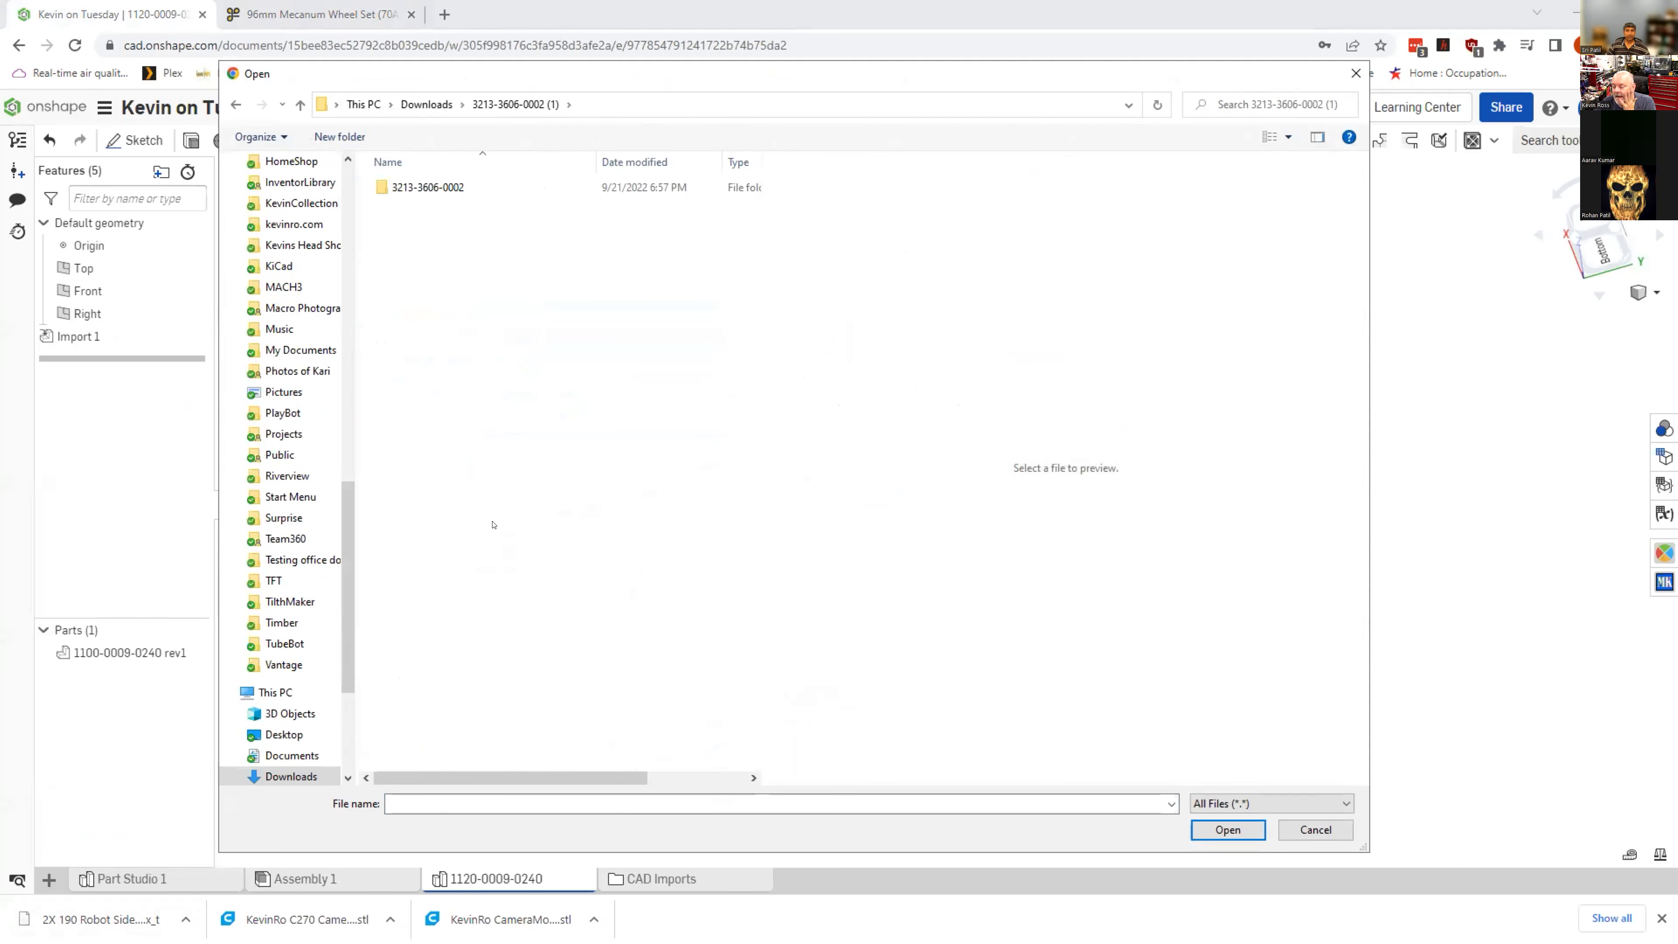
double_click(409, 188)
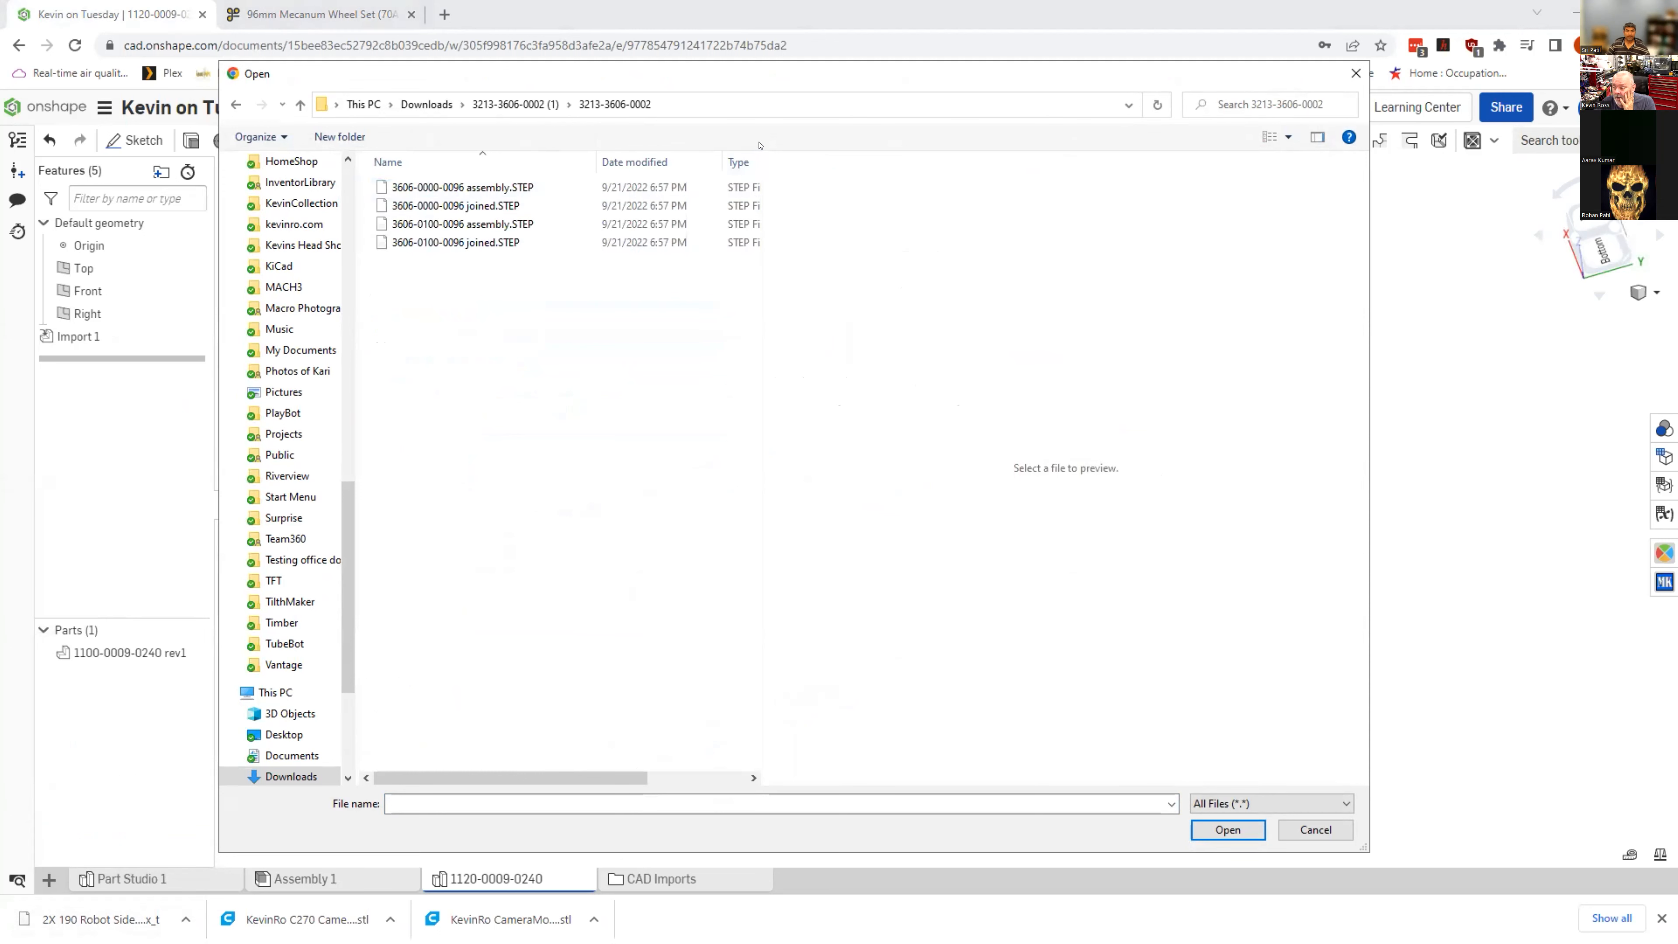
drag(761, 158, 839, 159)
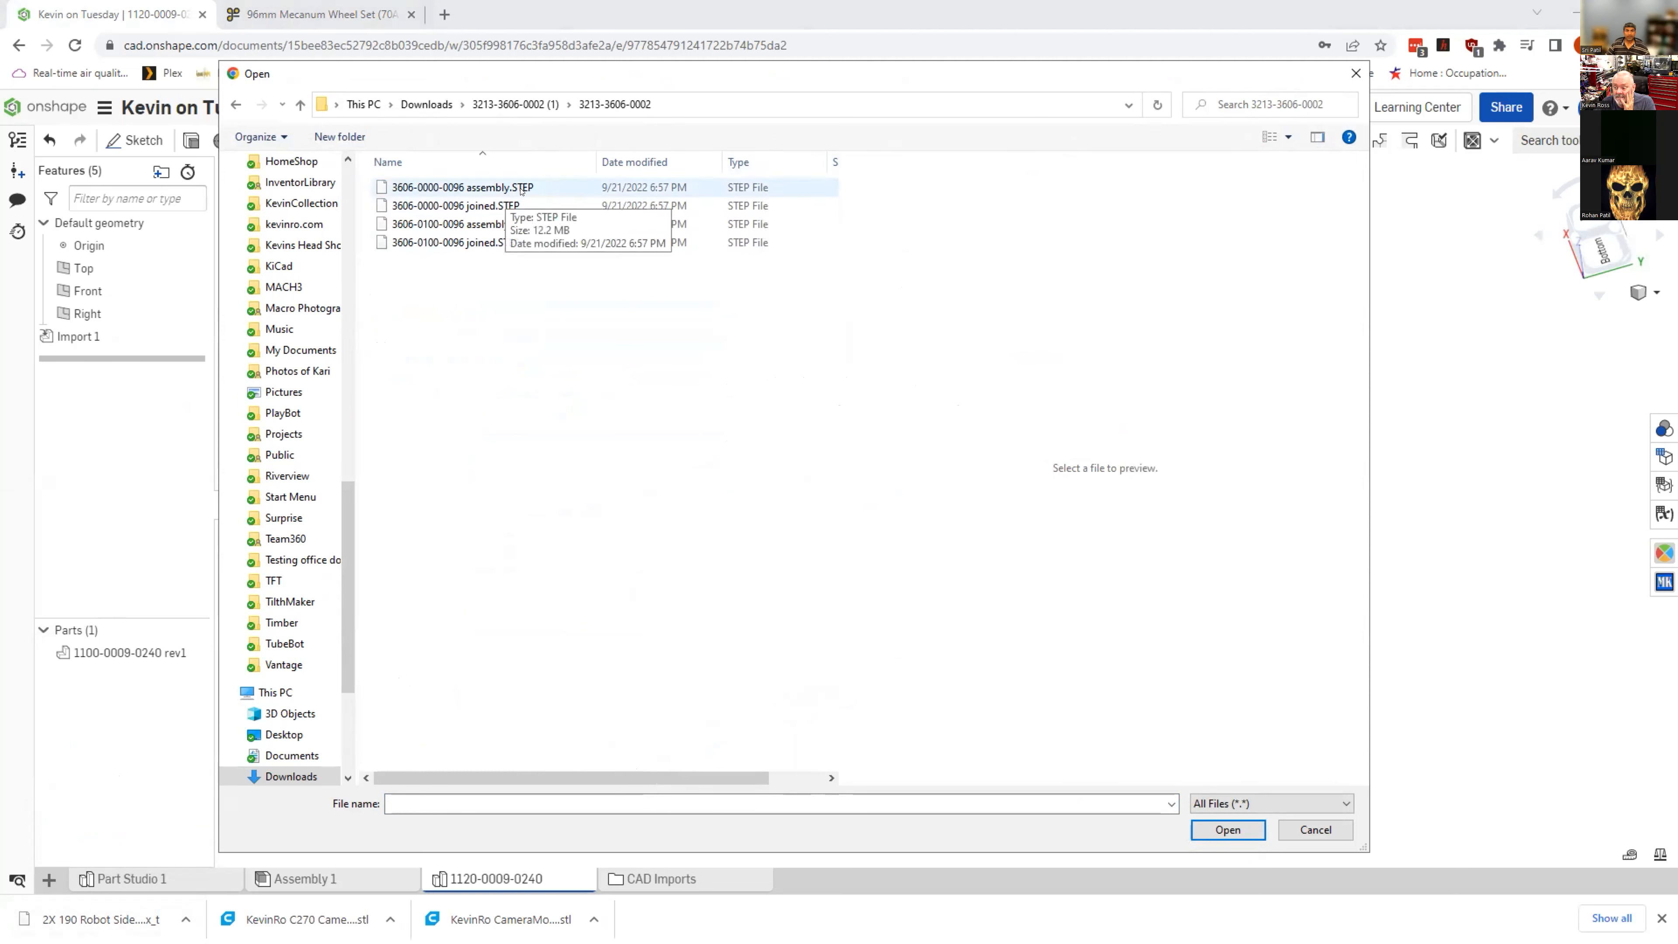
click(422, 188)
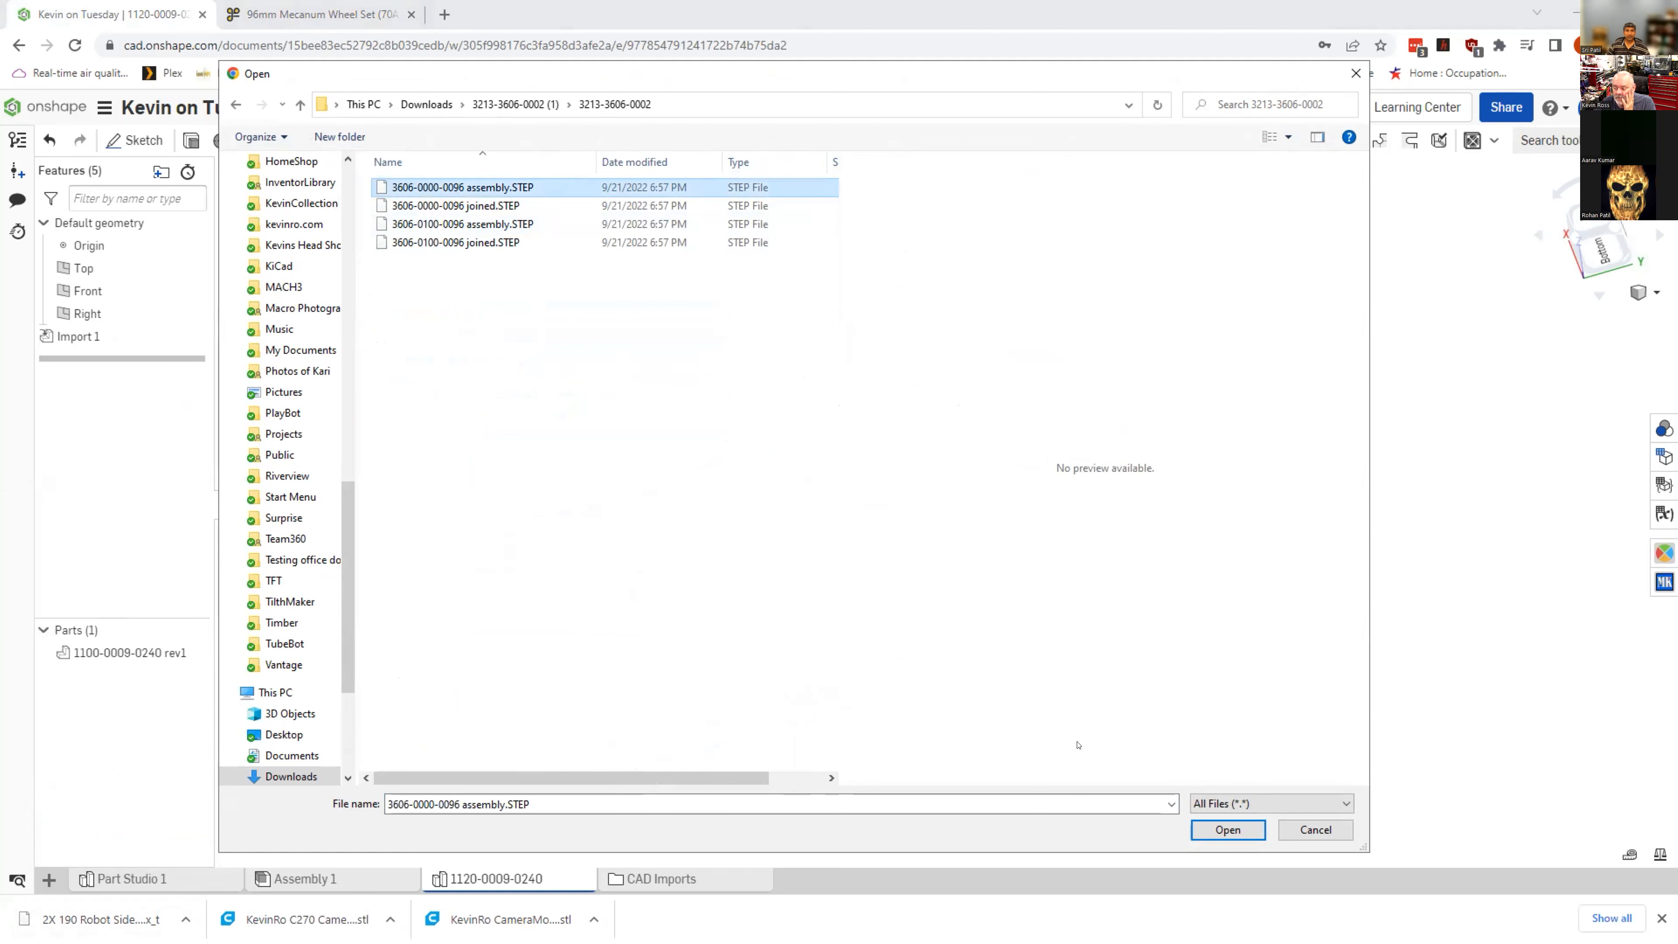
click(1215, 831)
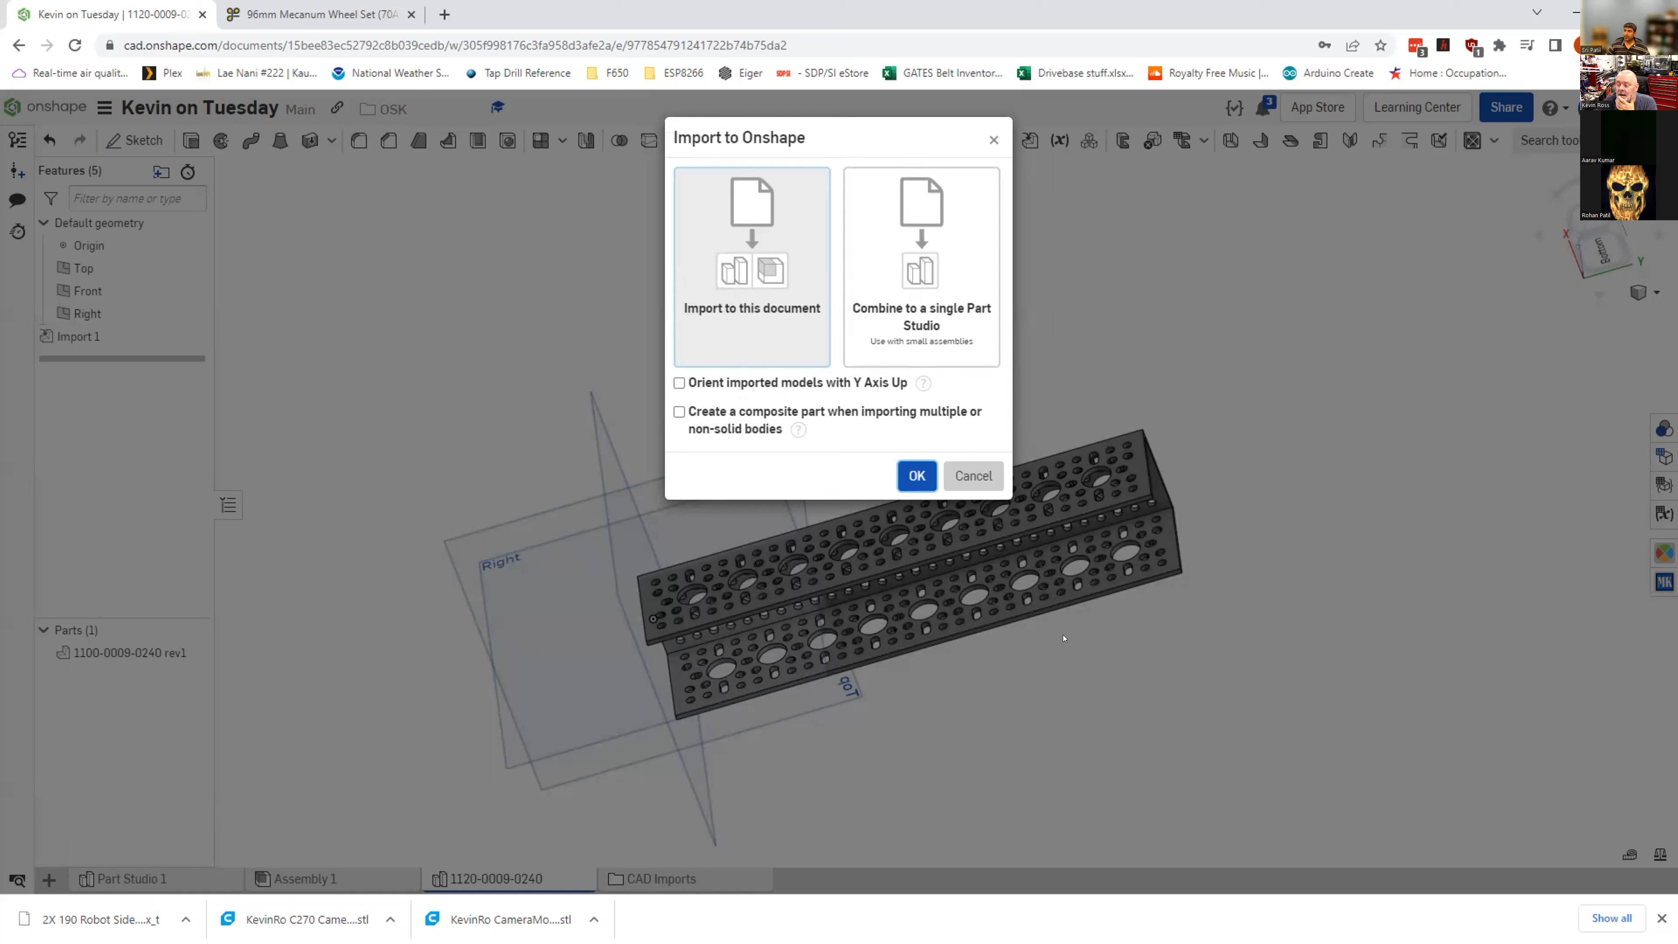
Step: Import the wheel assembly combined to a single Part Studio and mark all notifications as read
click(932, 273)
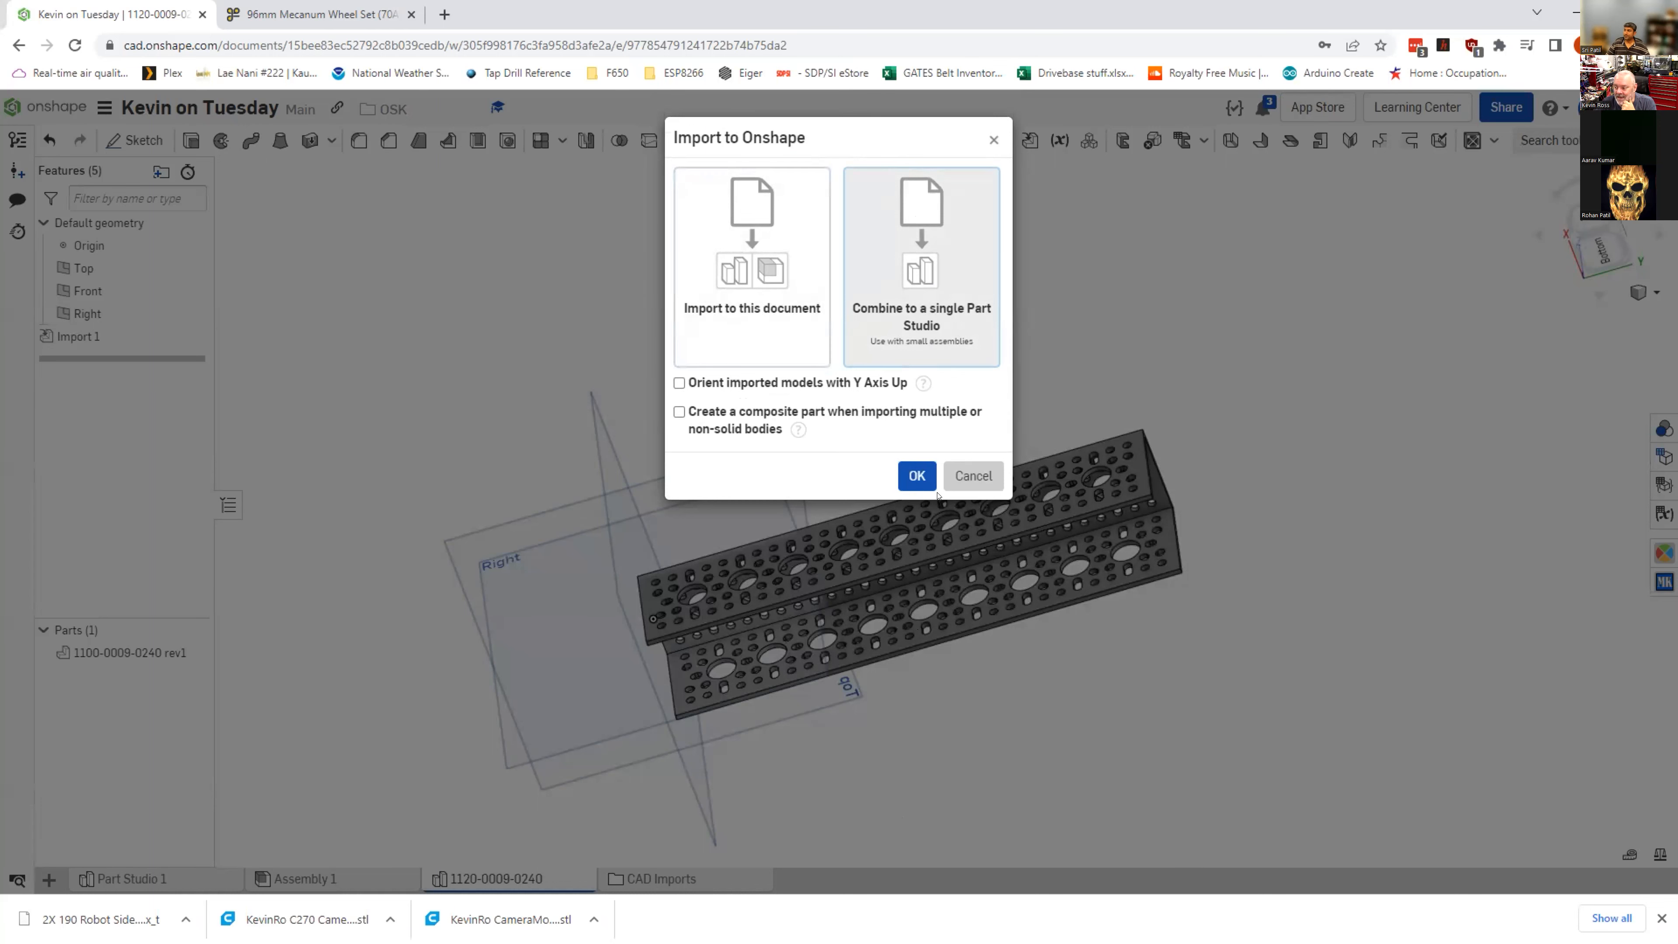
click(926, 482)
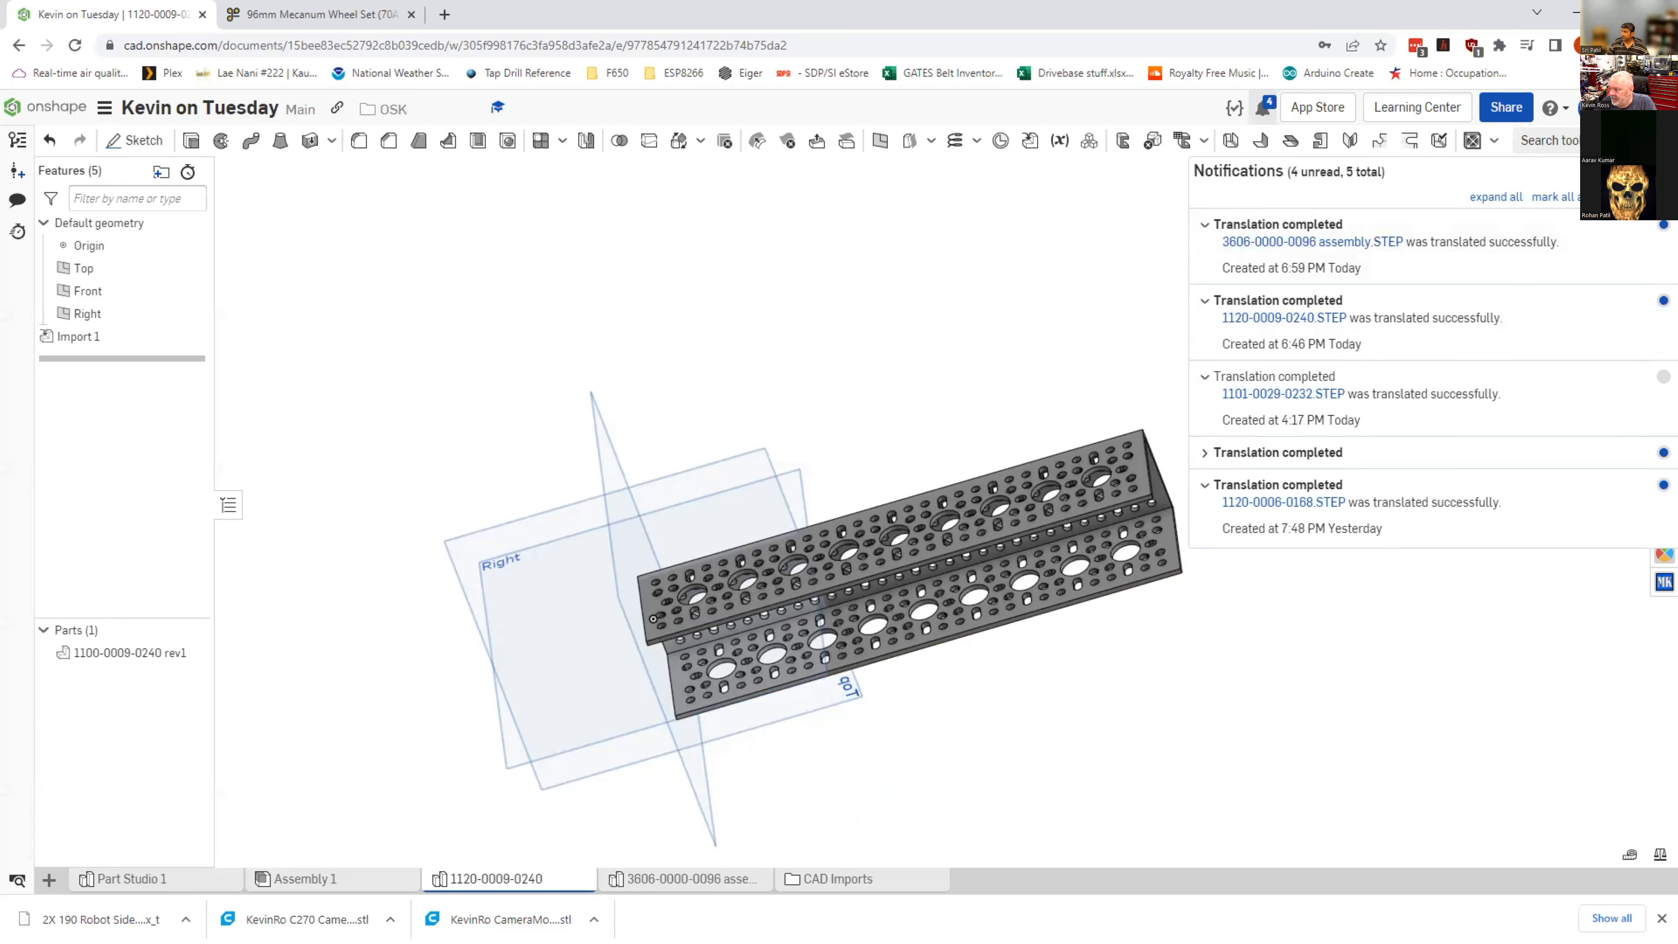
click(1642, 196)
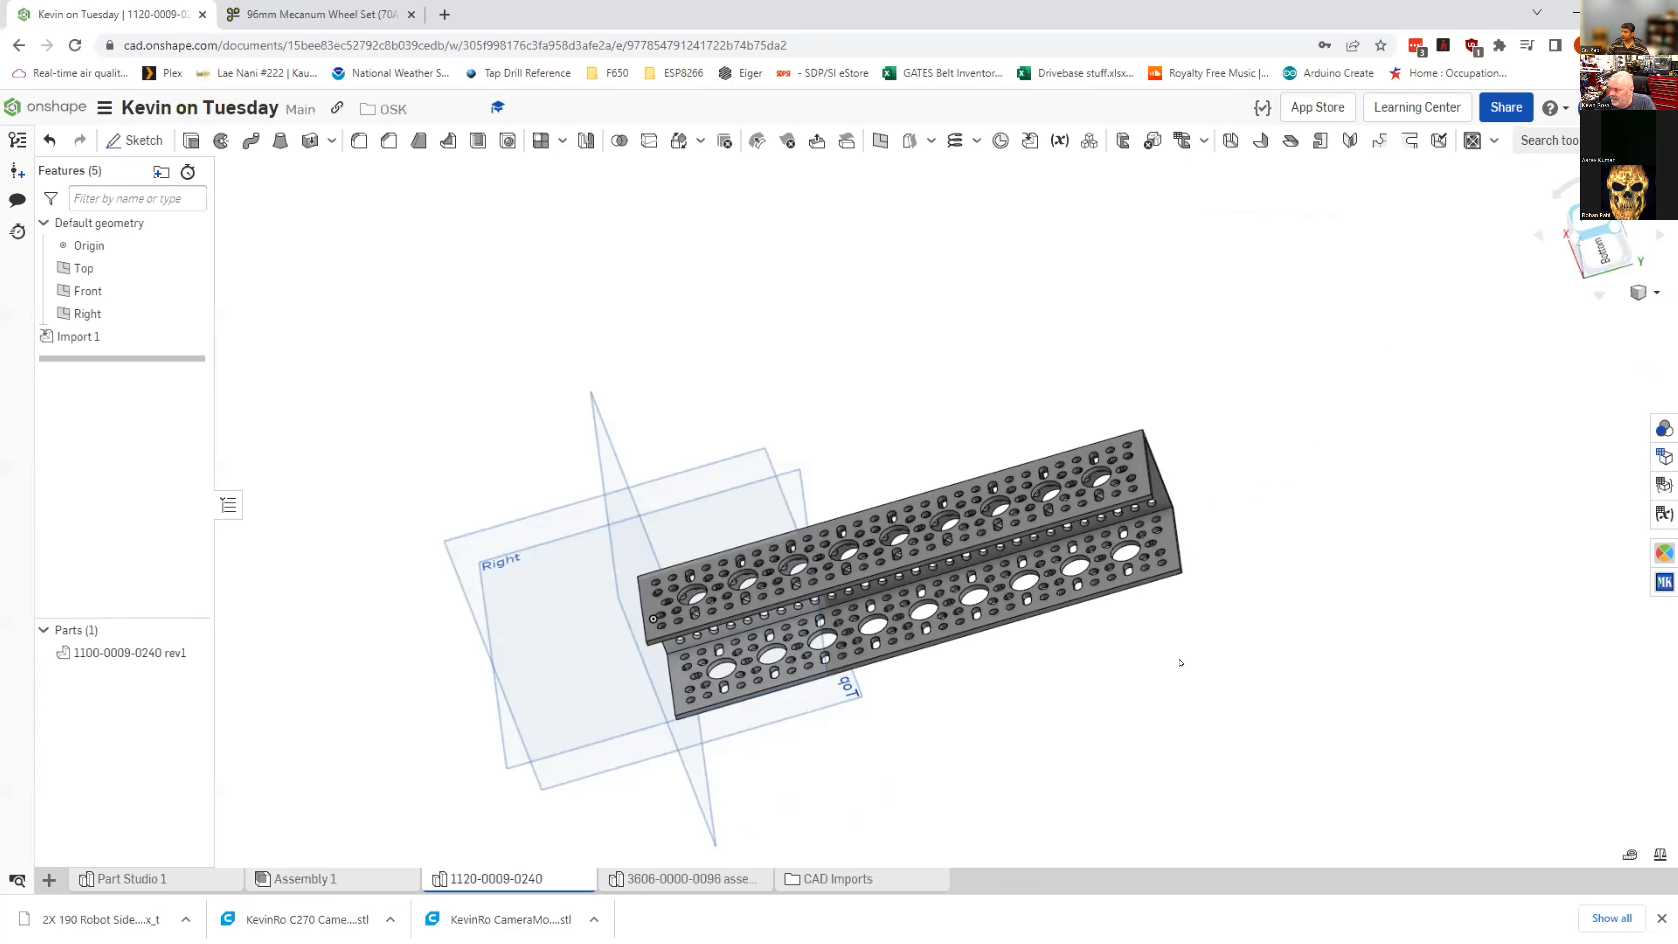
click(649, 875)
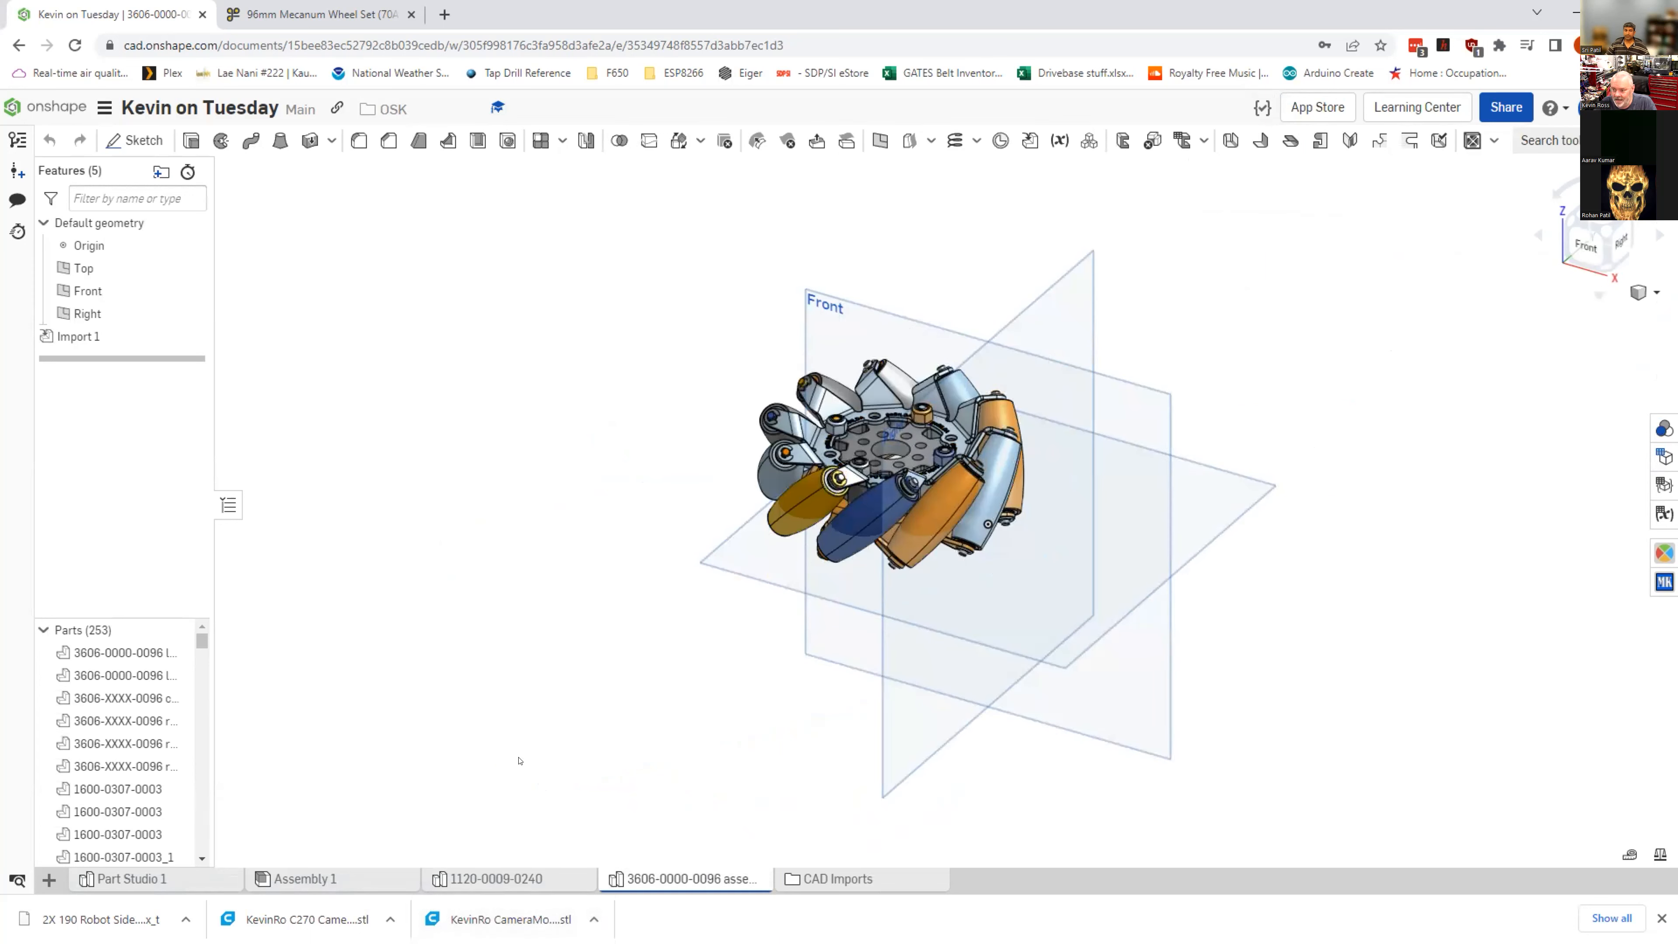
right_drag(492, 721, 1090, 777)
drag(201, 645, 132, 635)
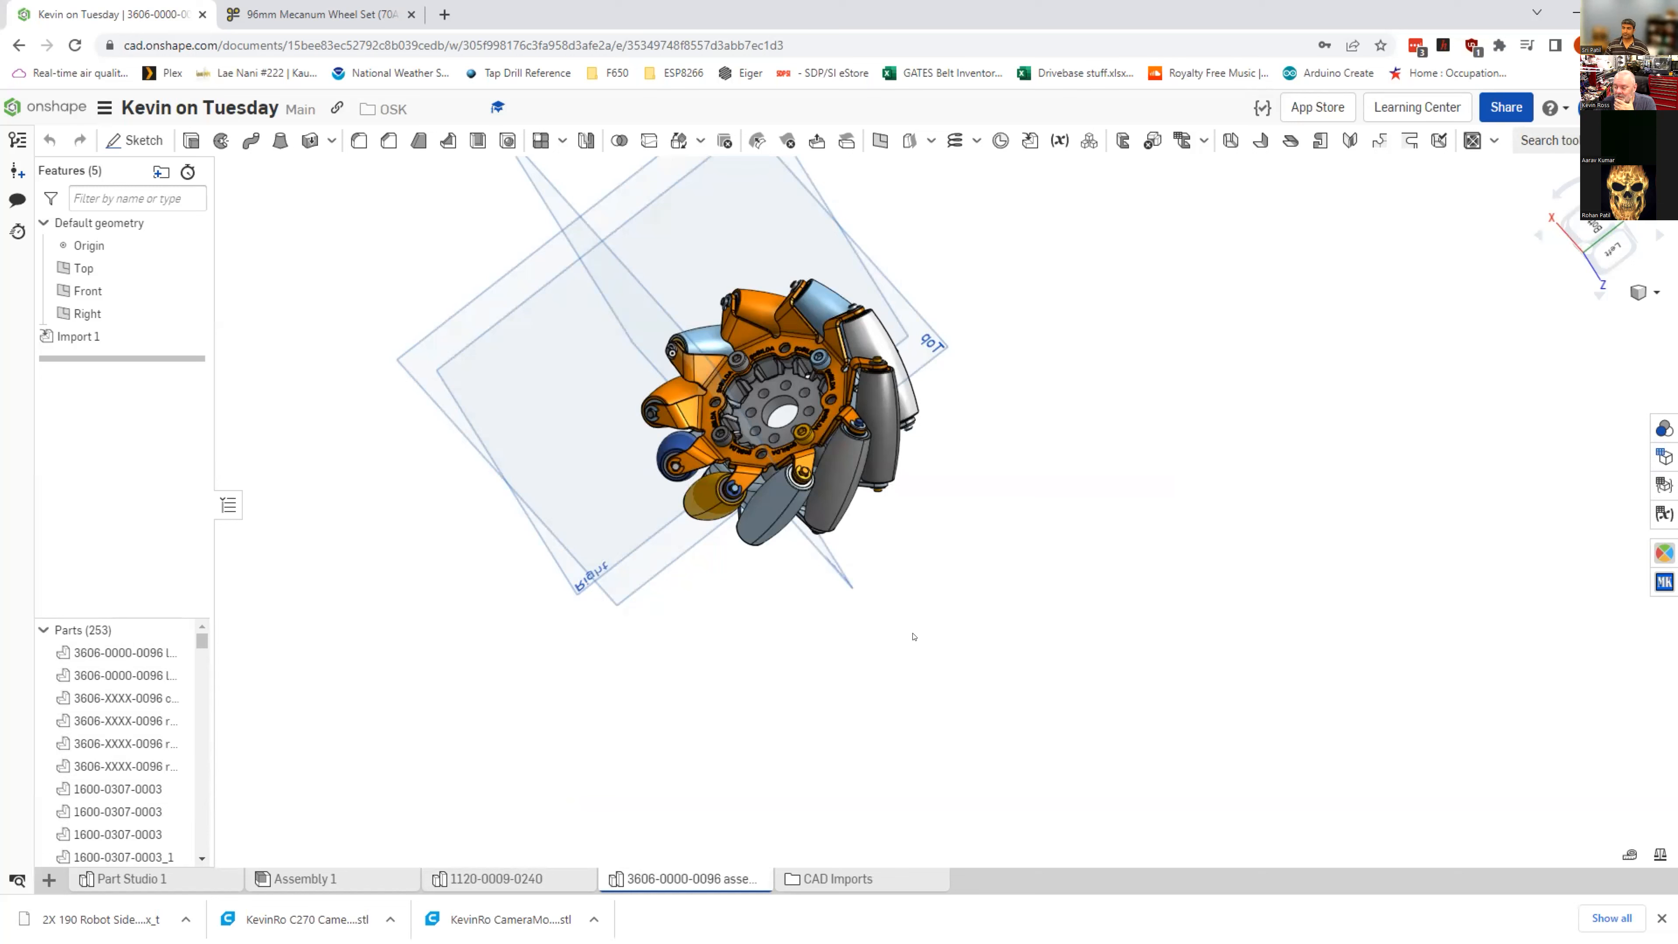
right_drag(952, 690, 732, 678)
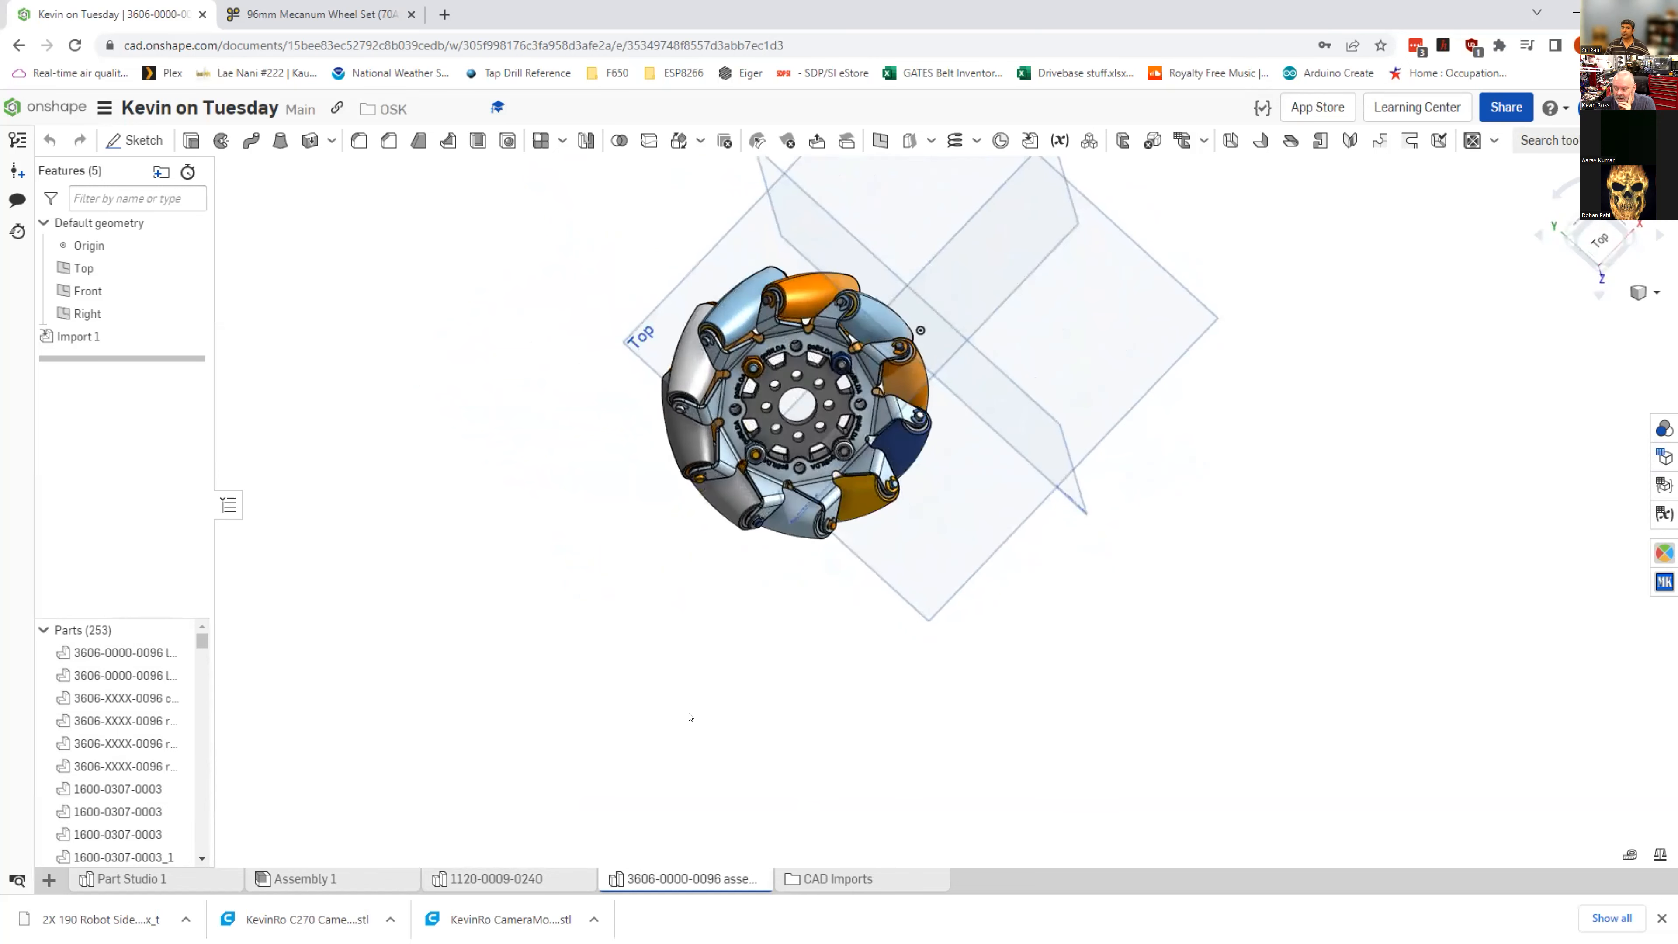
click(313, 878)
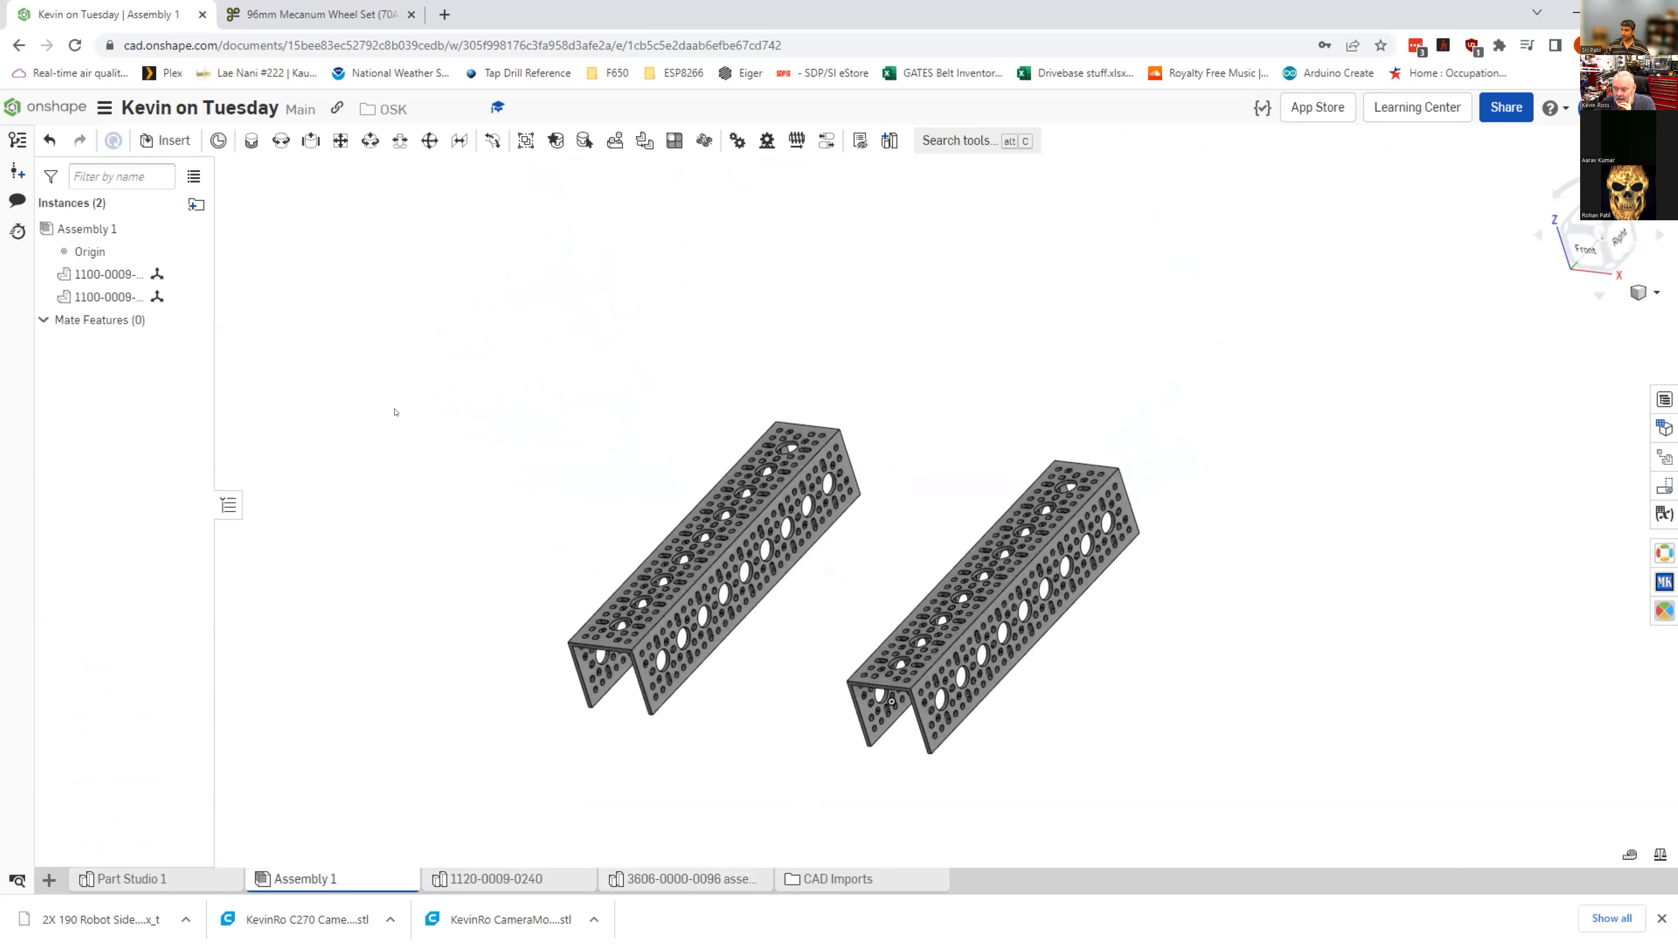
click(165, 140)
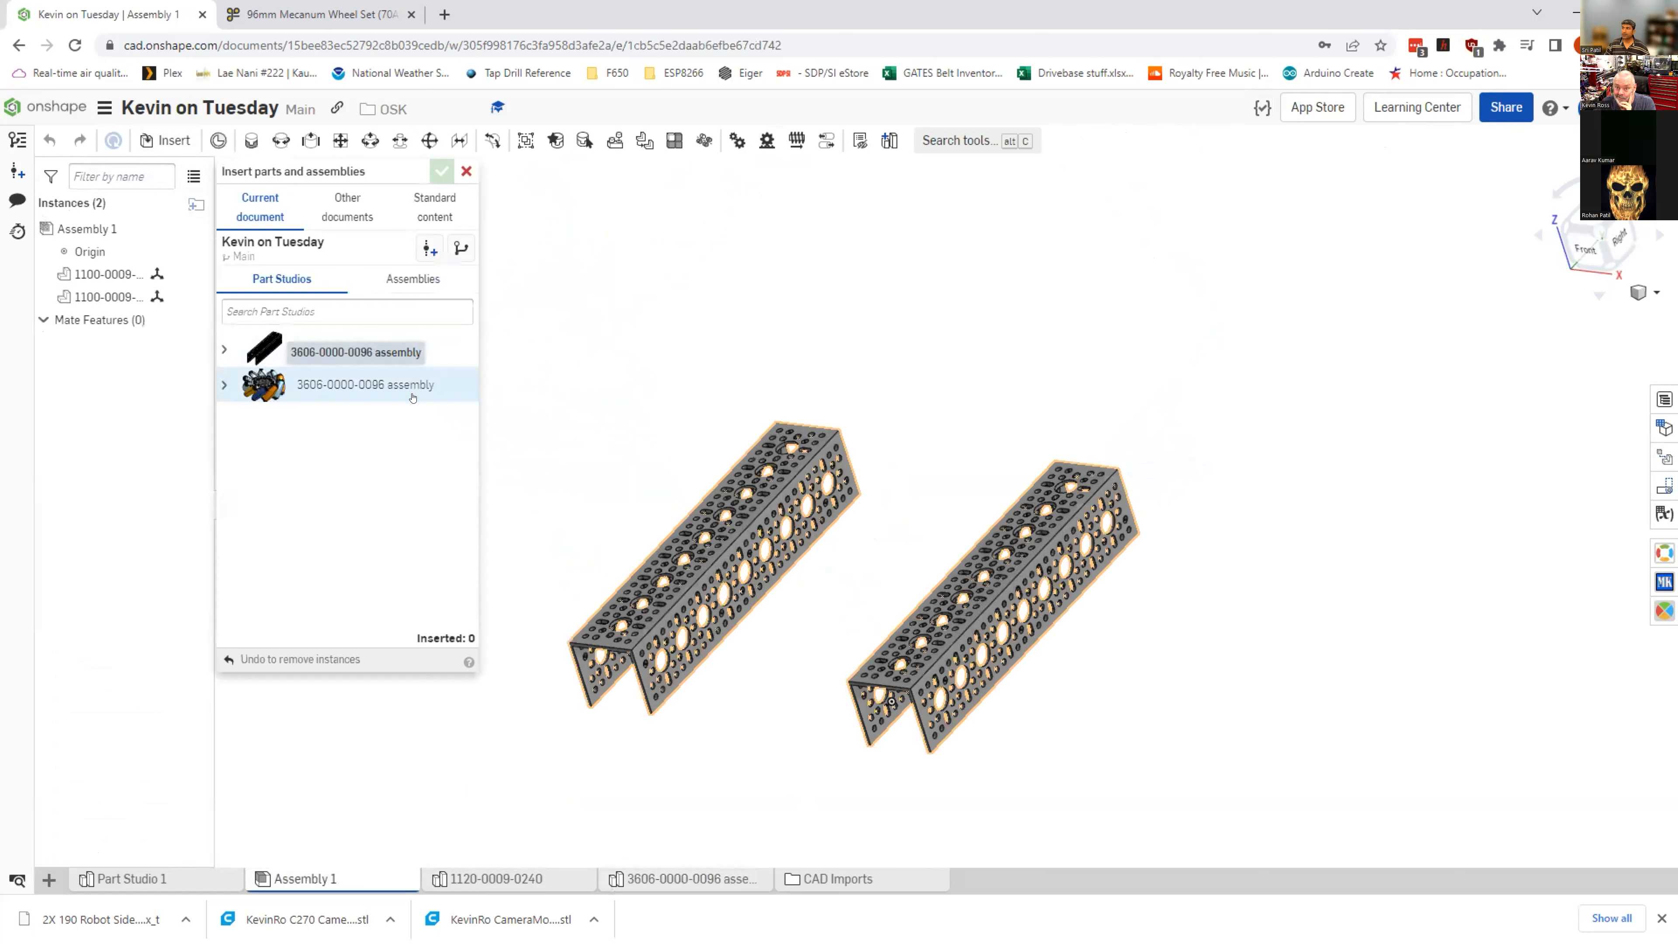
click(221, 384)
scroll(466, 409, down, 3)
scroll(466, 409, down, 10)
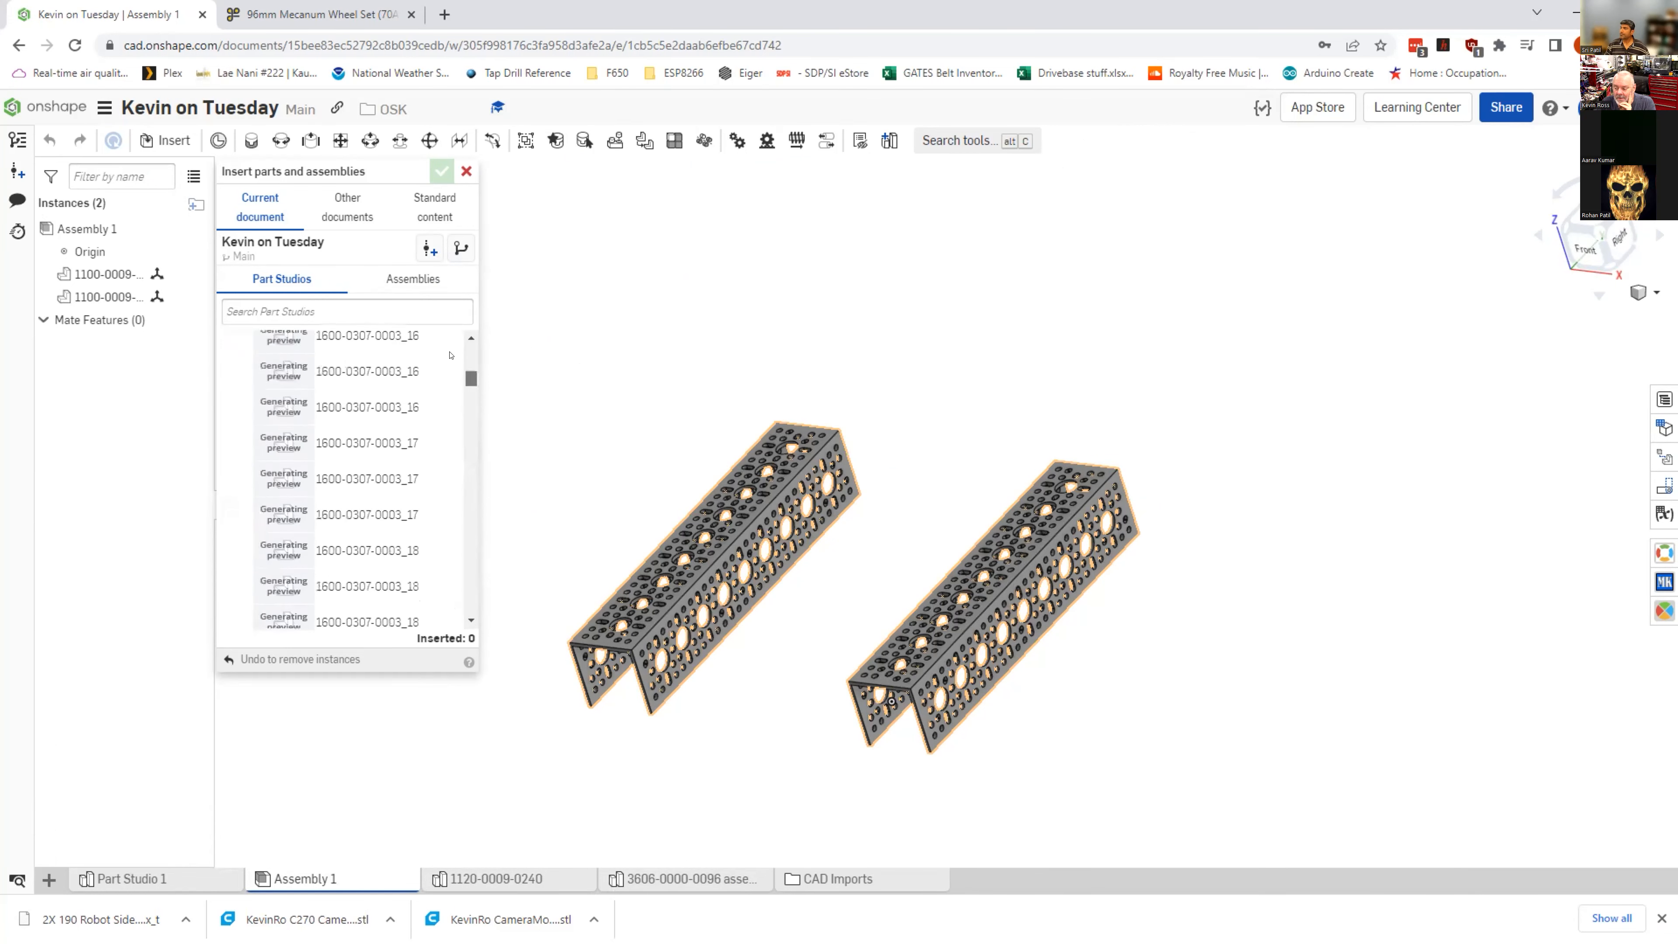
scroll(449, 355, up, 13)
click(224, 385)
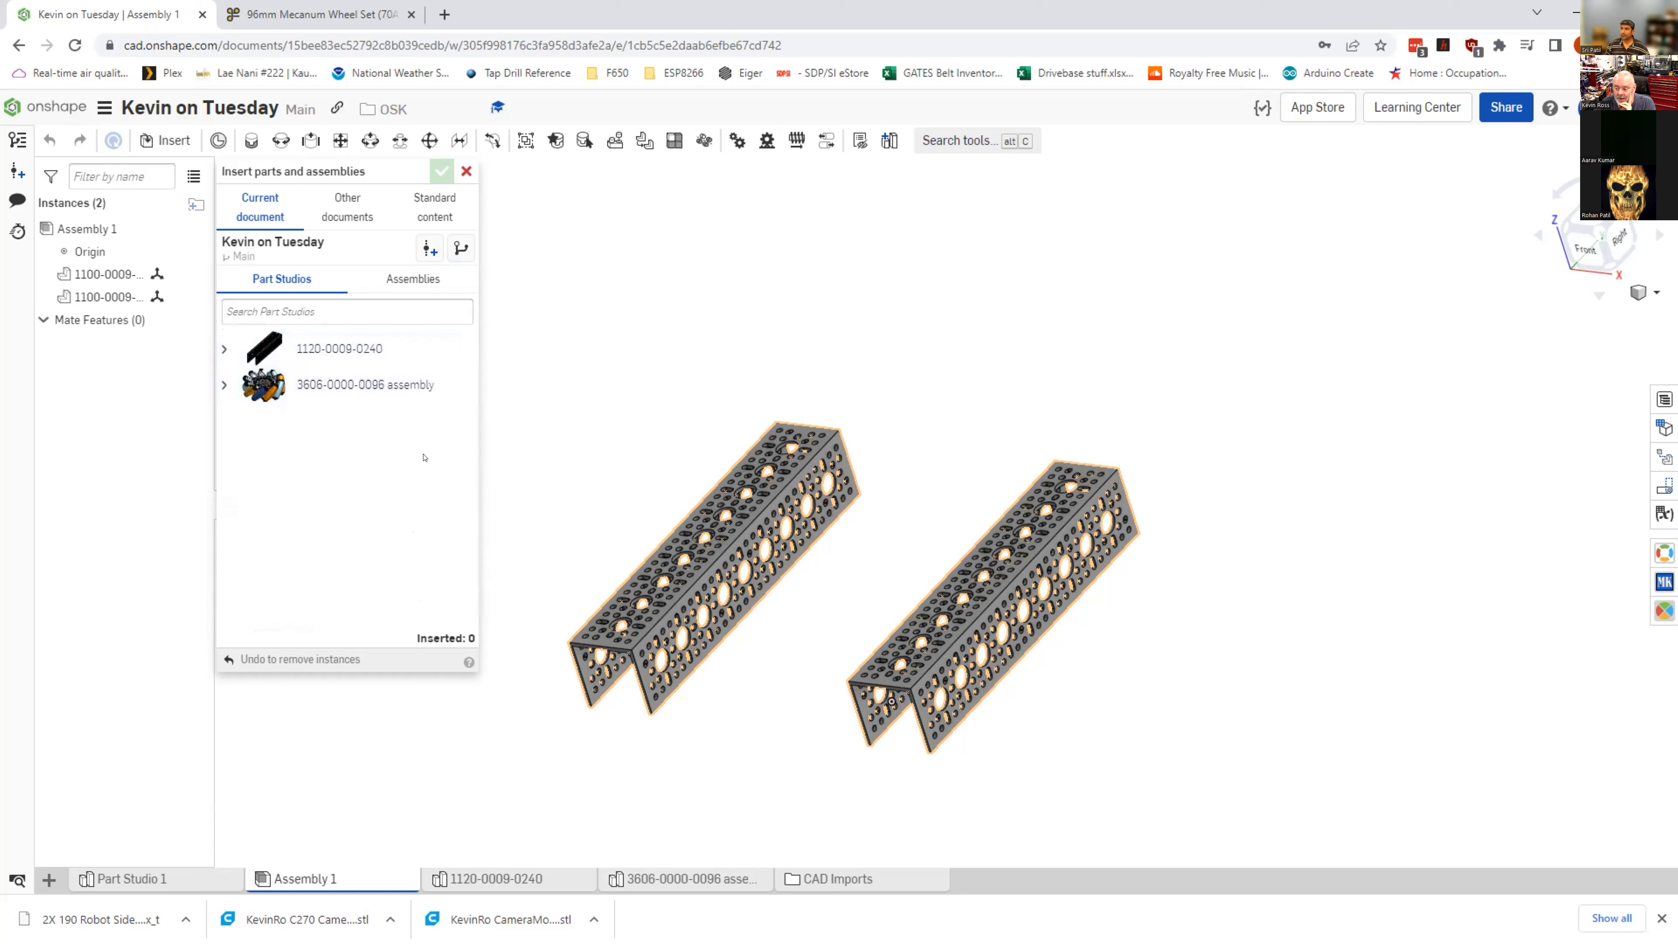
click(364, 384)
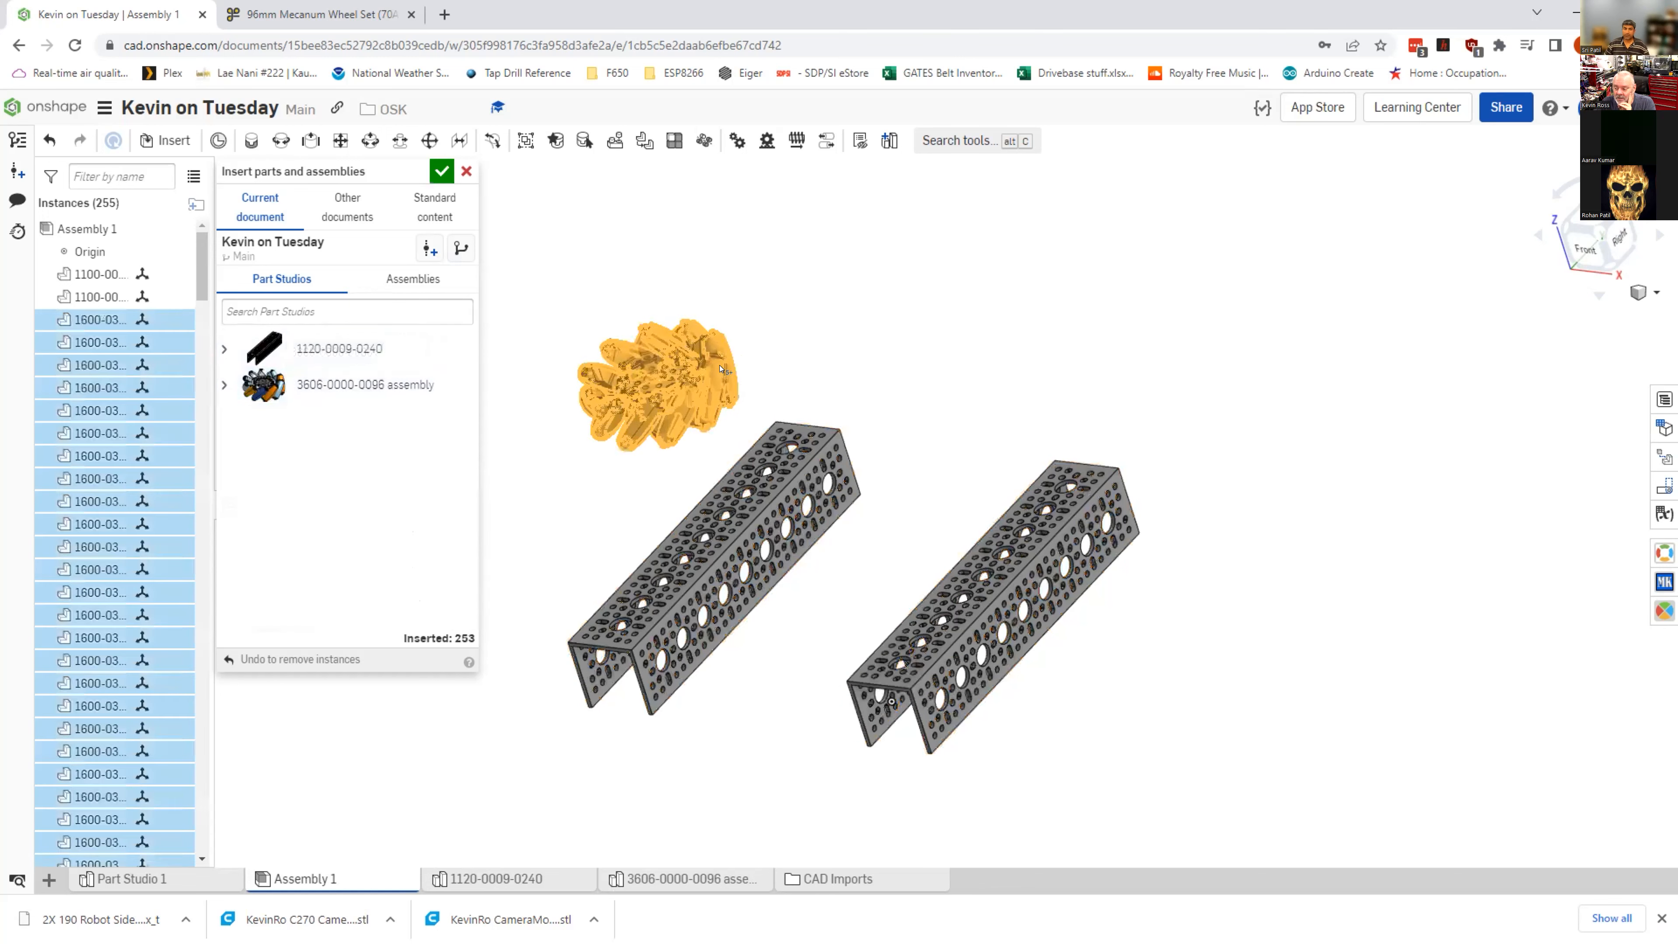
click(1195, 316)
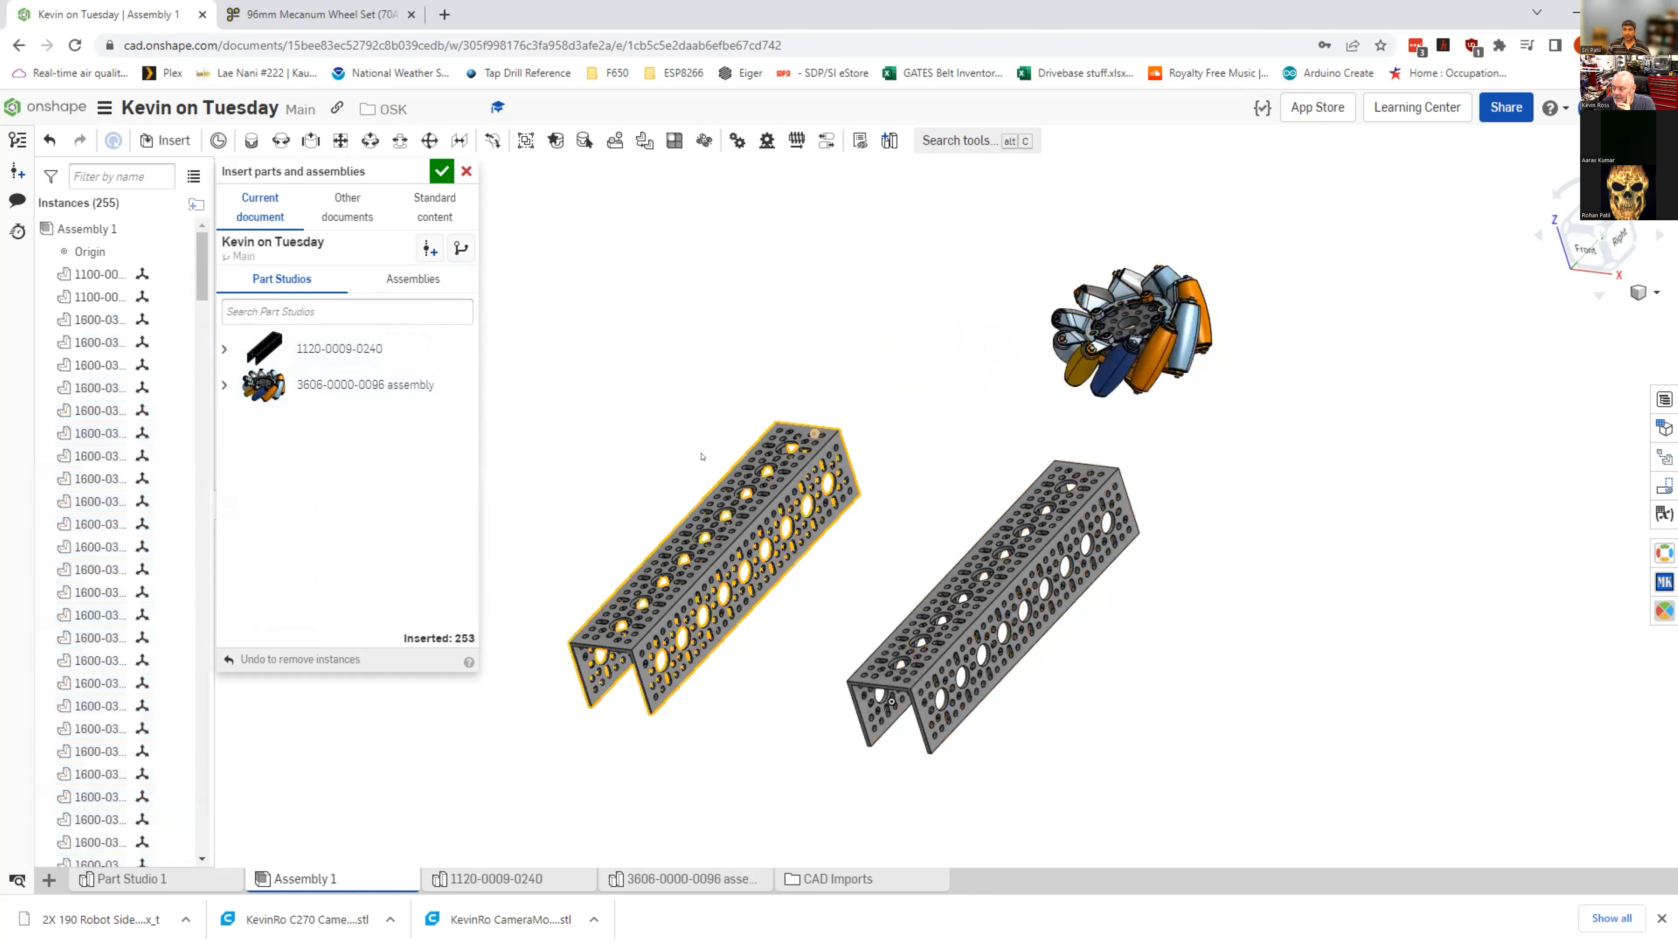
click(441, 171)
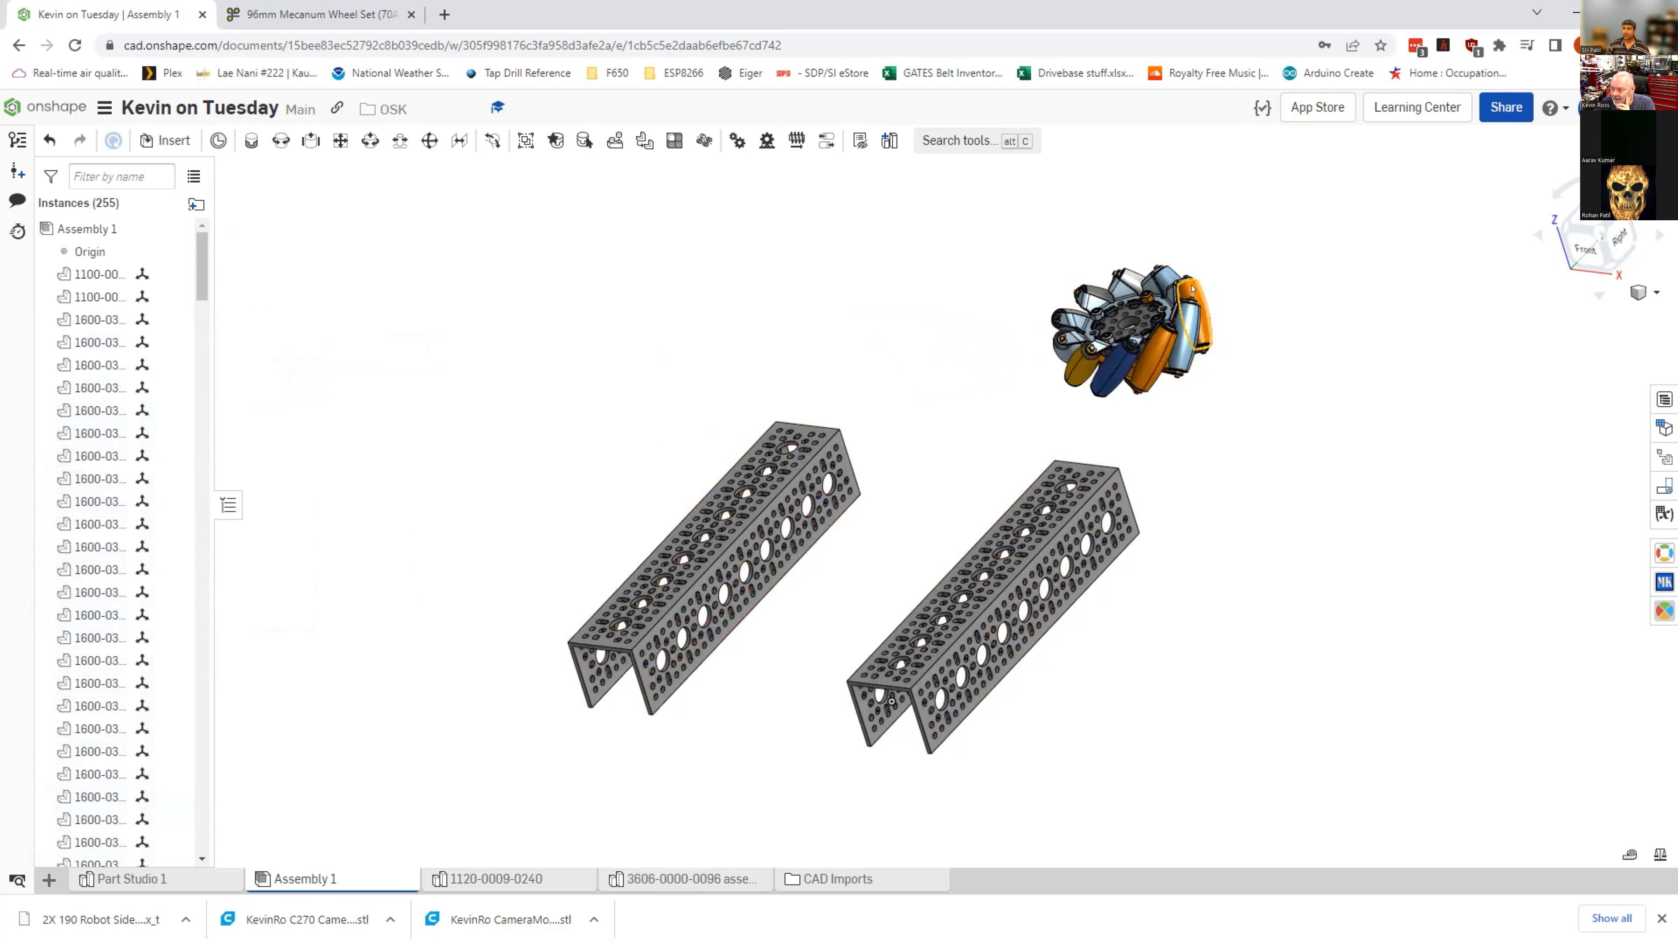
Step: Pull three rollers off the mecanum wheel one at a time and undo the moves
drag(1197, 291, 1261, 436)
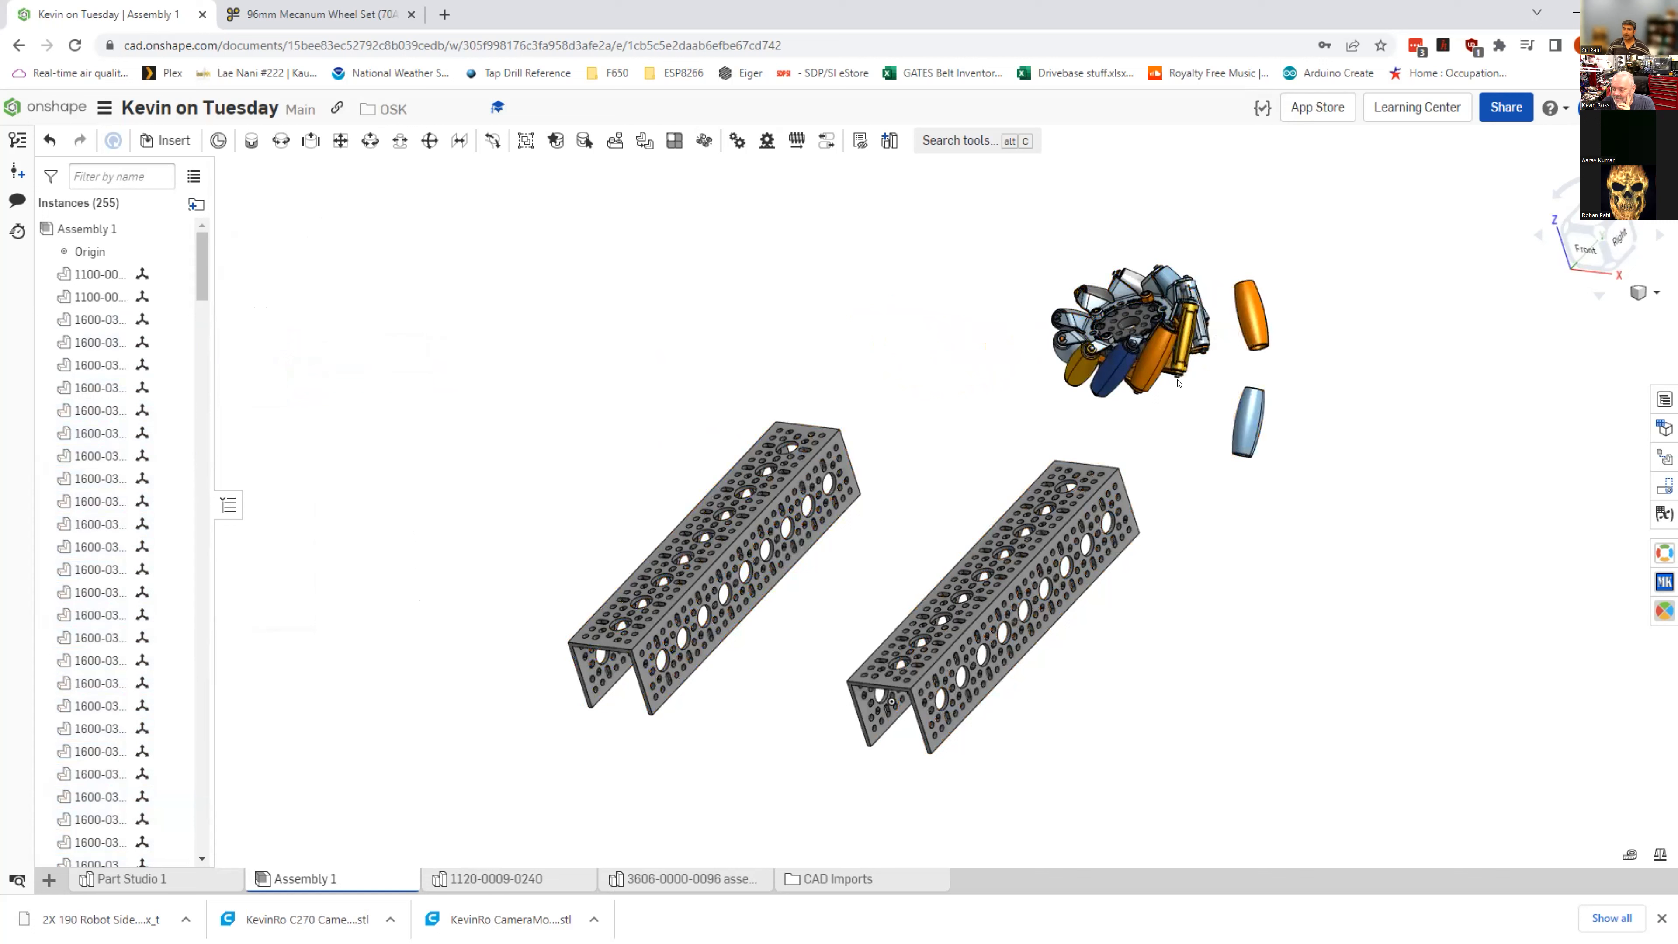
drag(1178, 382, 1204, 468)
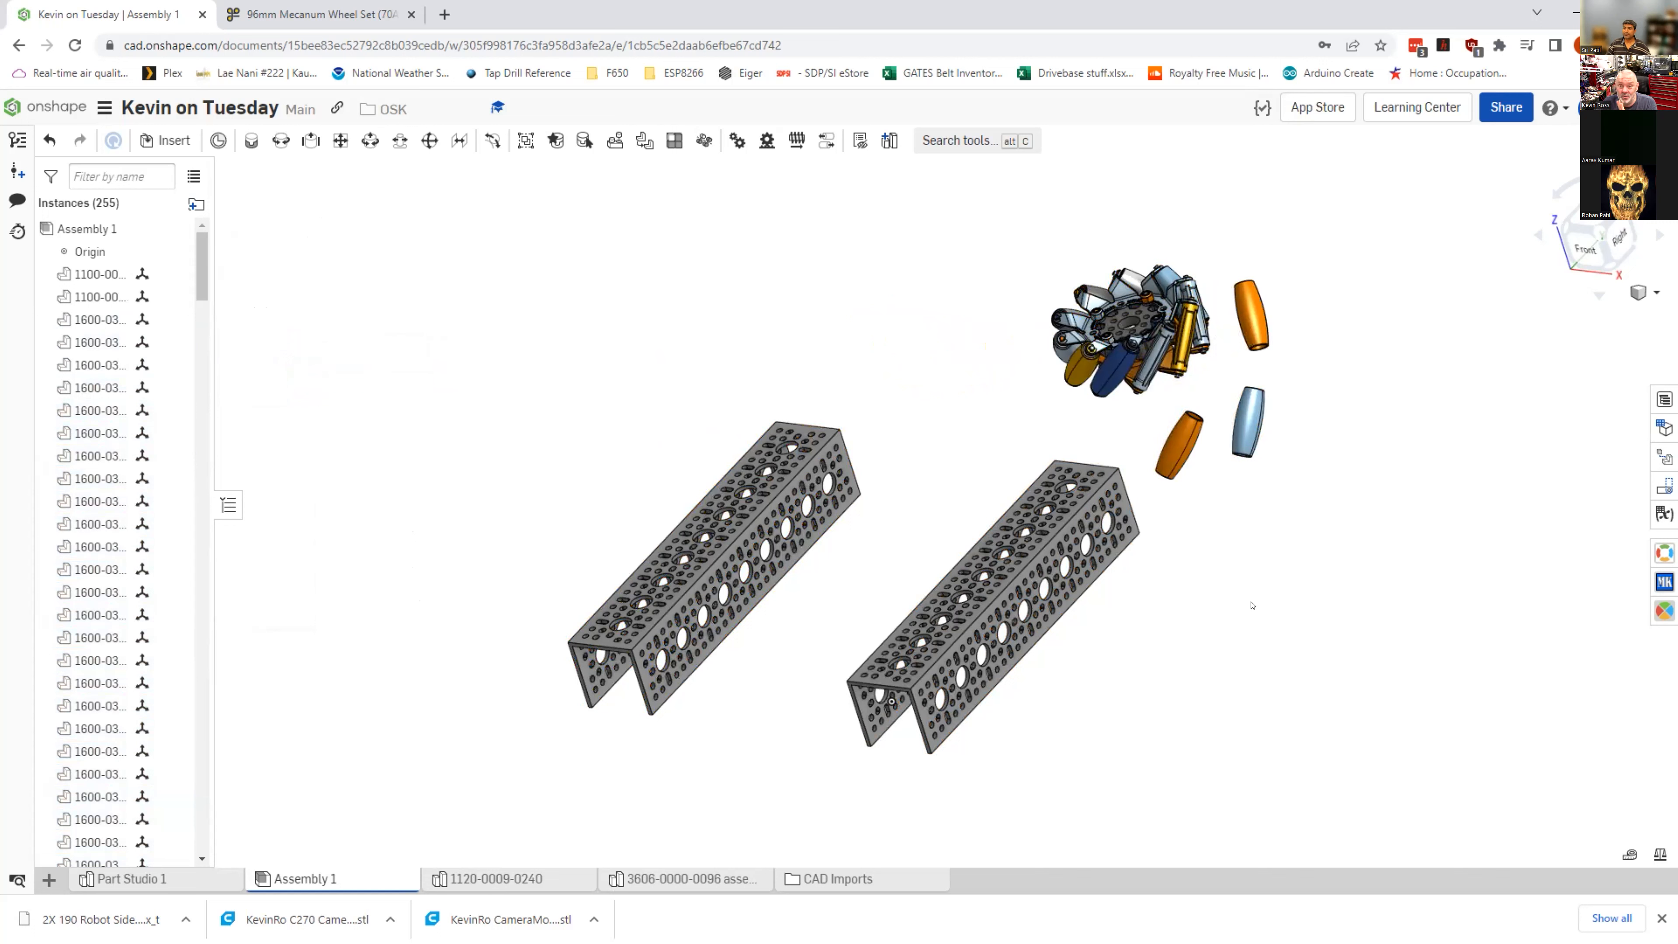
key(ctrl+z)
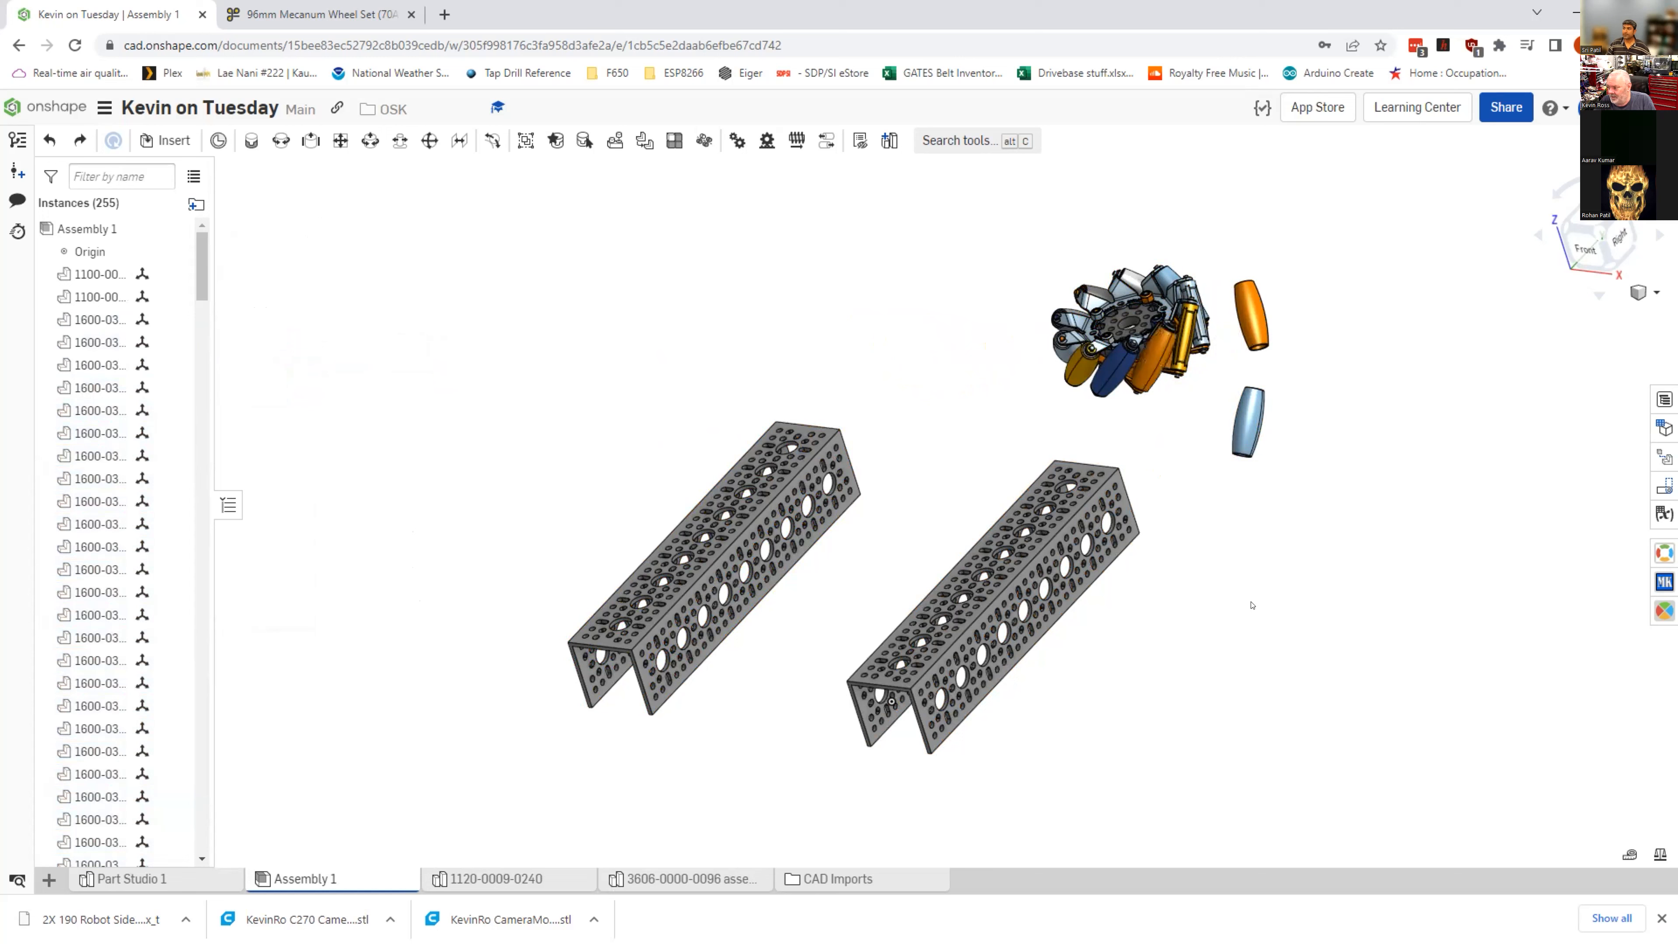
key(ctrl+z)
key(ctrl+z)
Step: Select all the mecanum wheel's parts without the two channels and group them together
right_drag(1303, 424, 1388, 497)
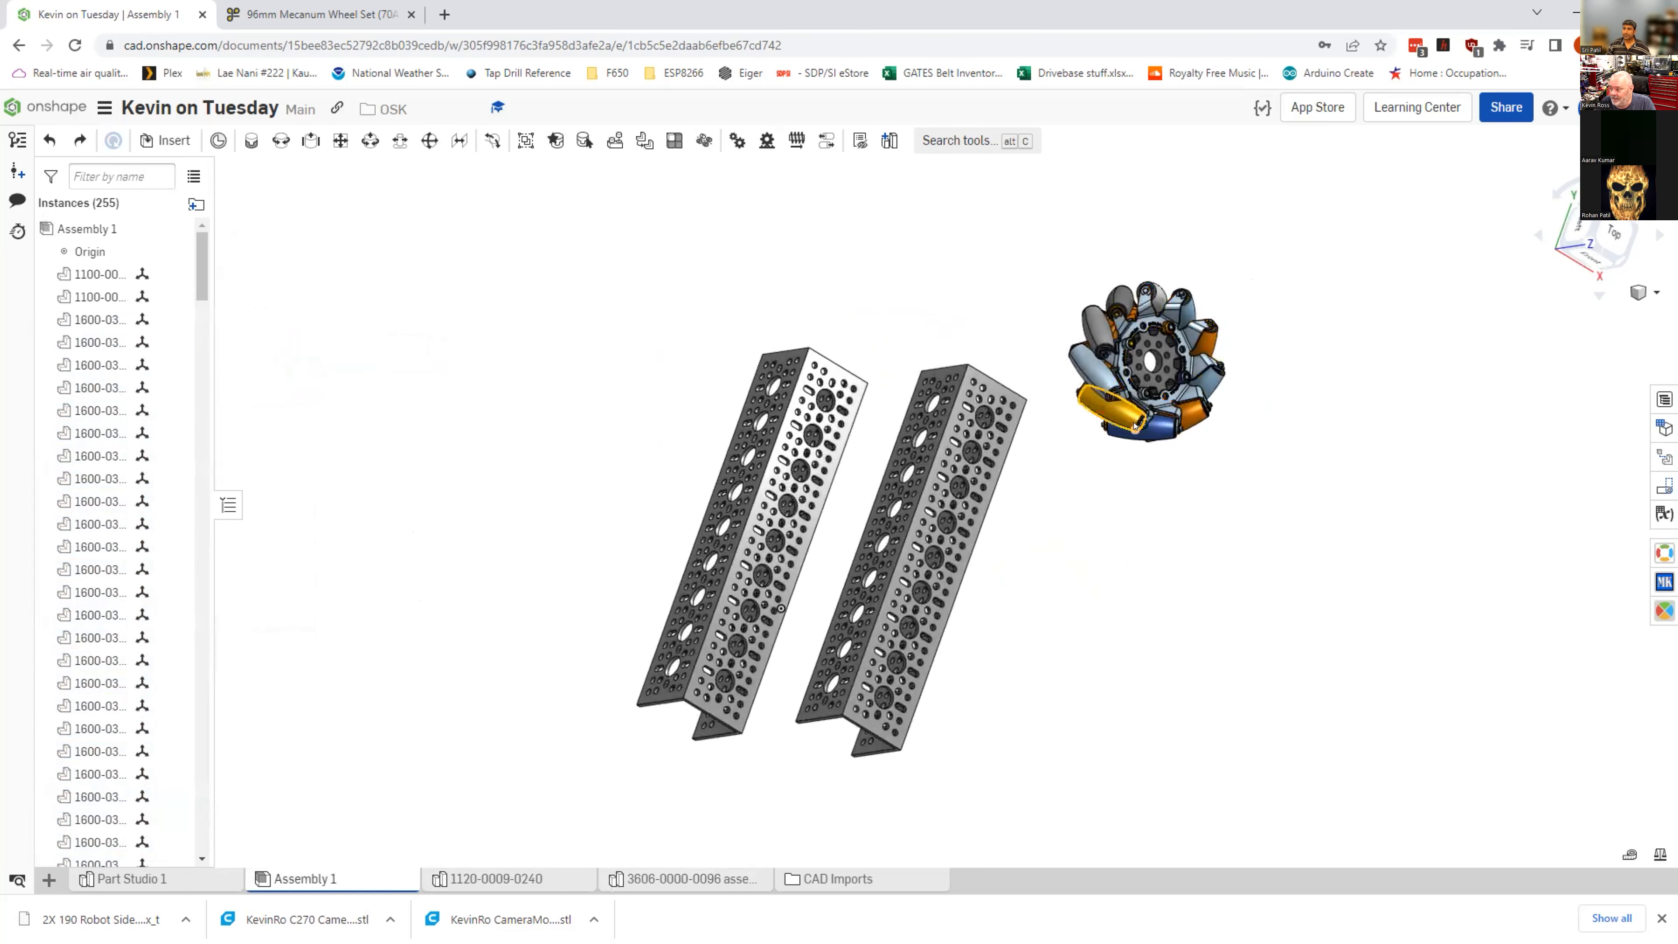
drag(1029, 244, 1249, 457)
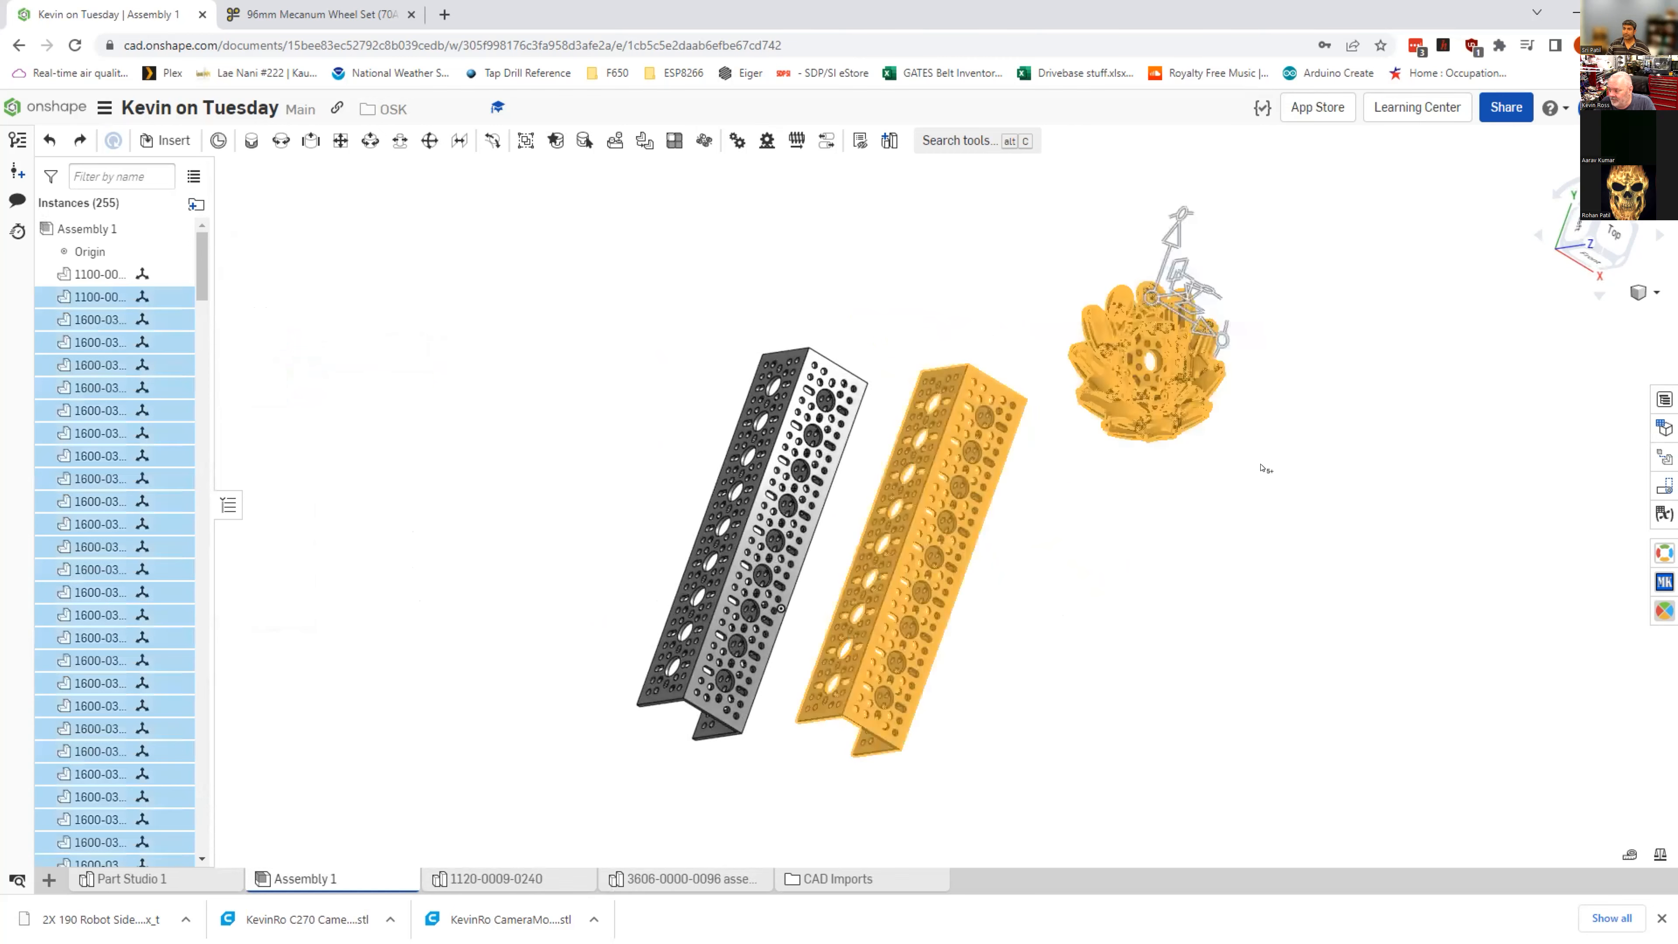
click(1264, 569)
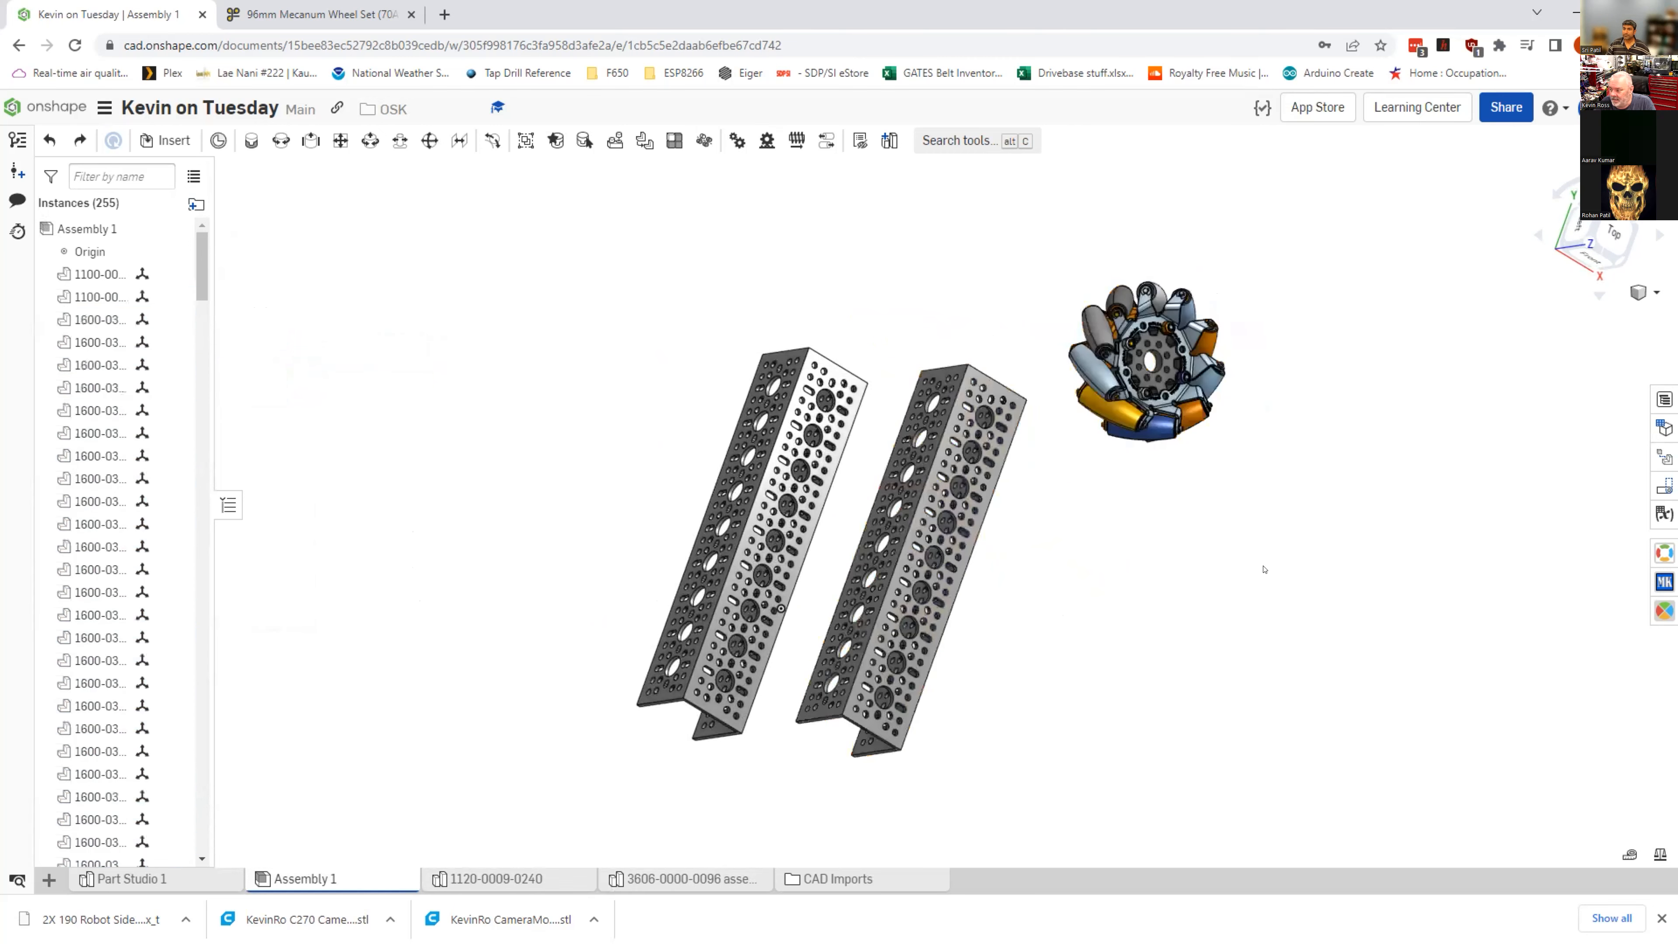
right_drag(1332, 493, 1358, 499)
drag(991, 208, 1182, 466)
drag(1178, 527, 1180, 527)
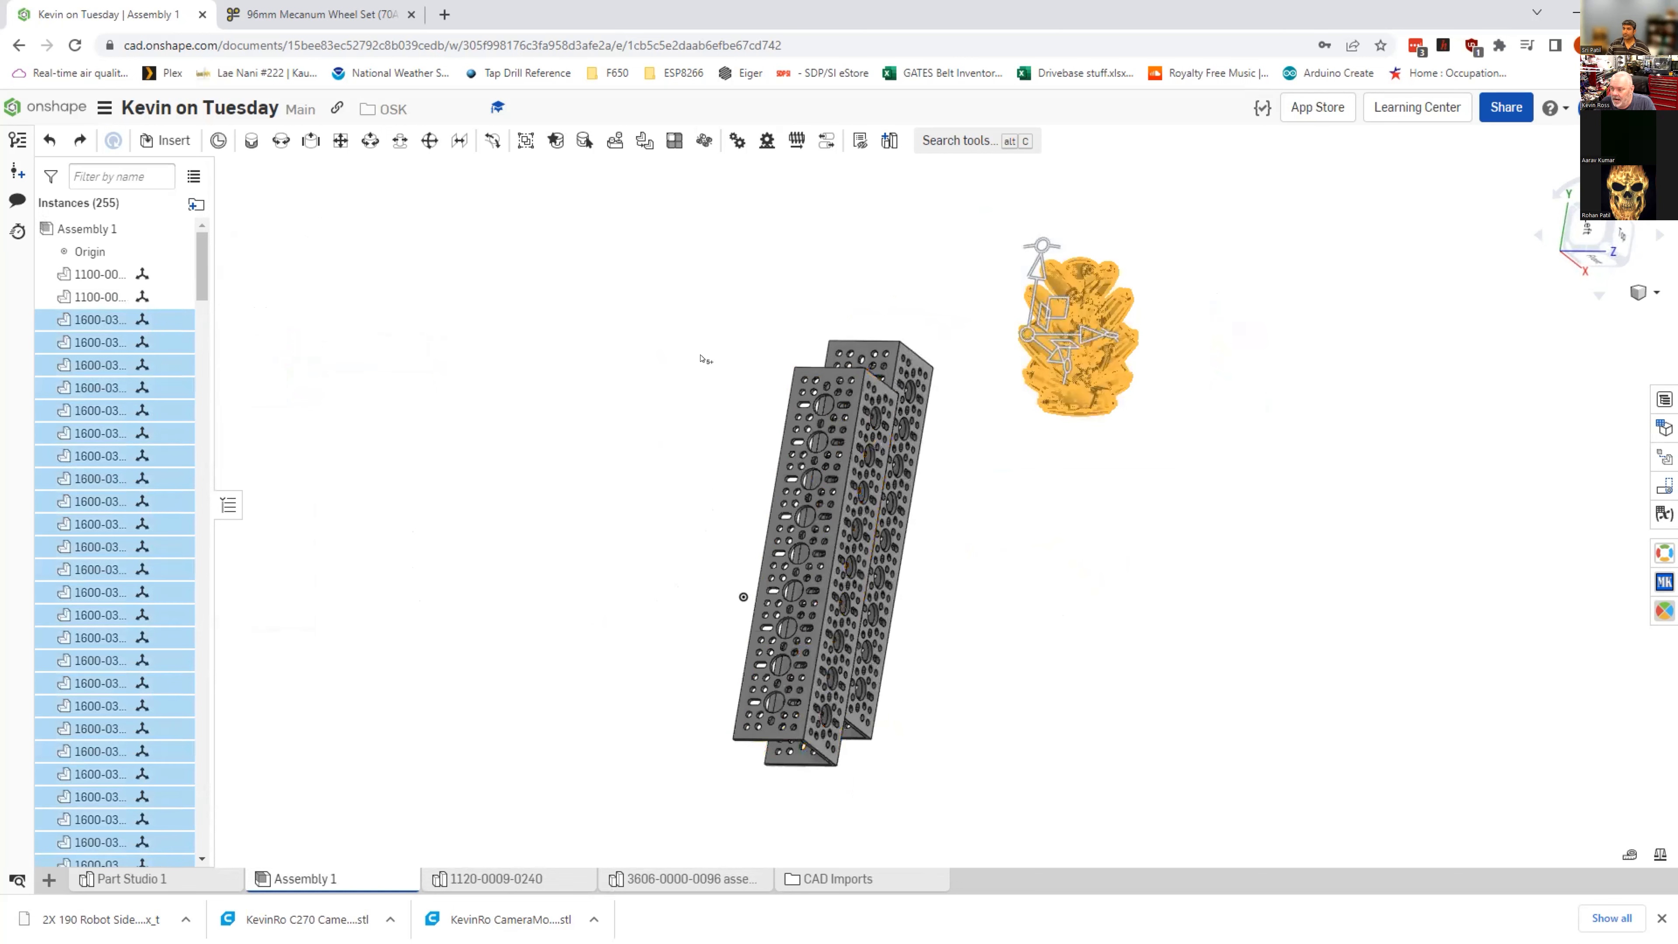
click(525, 142)
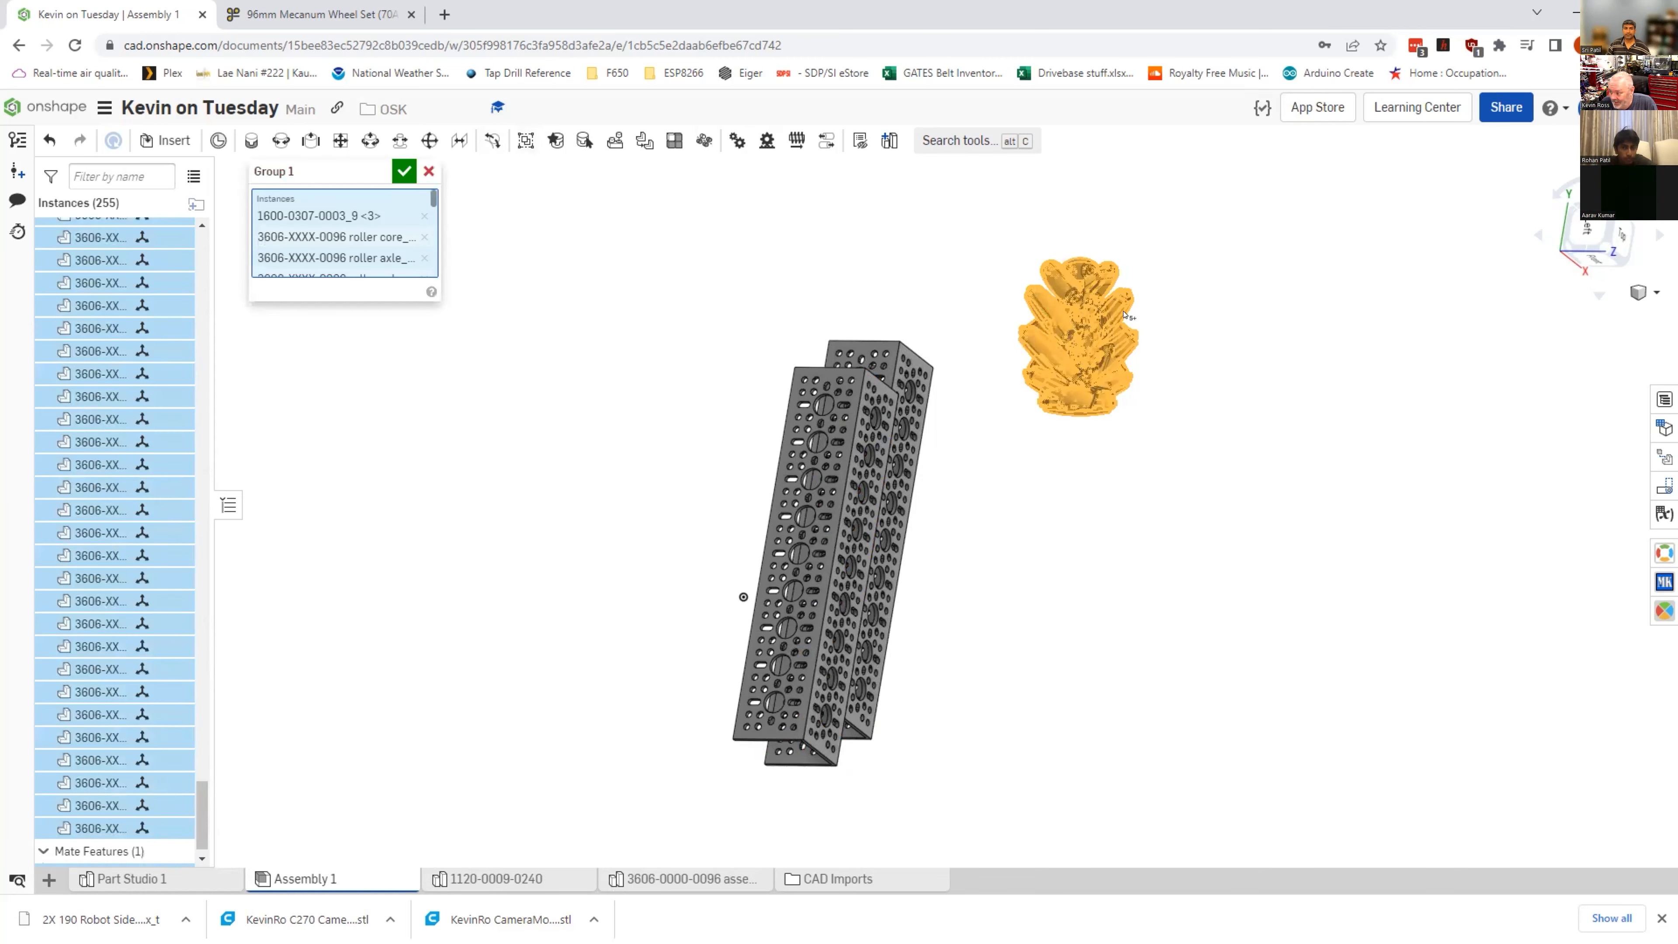
click(404, 171)
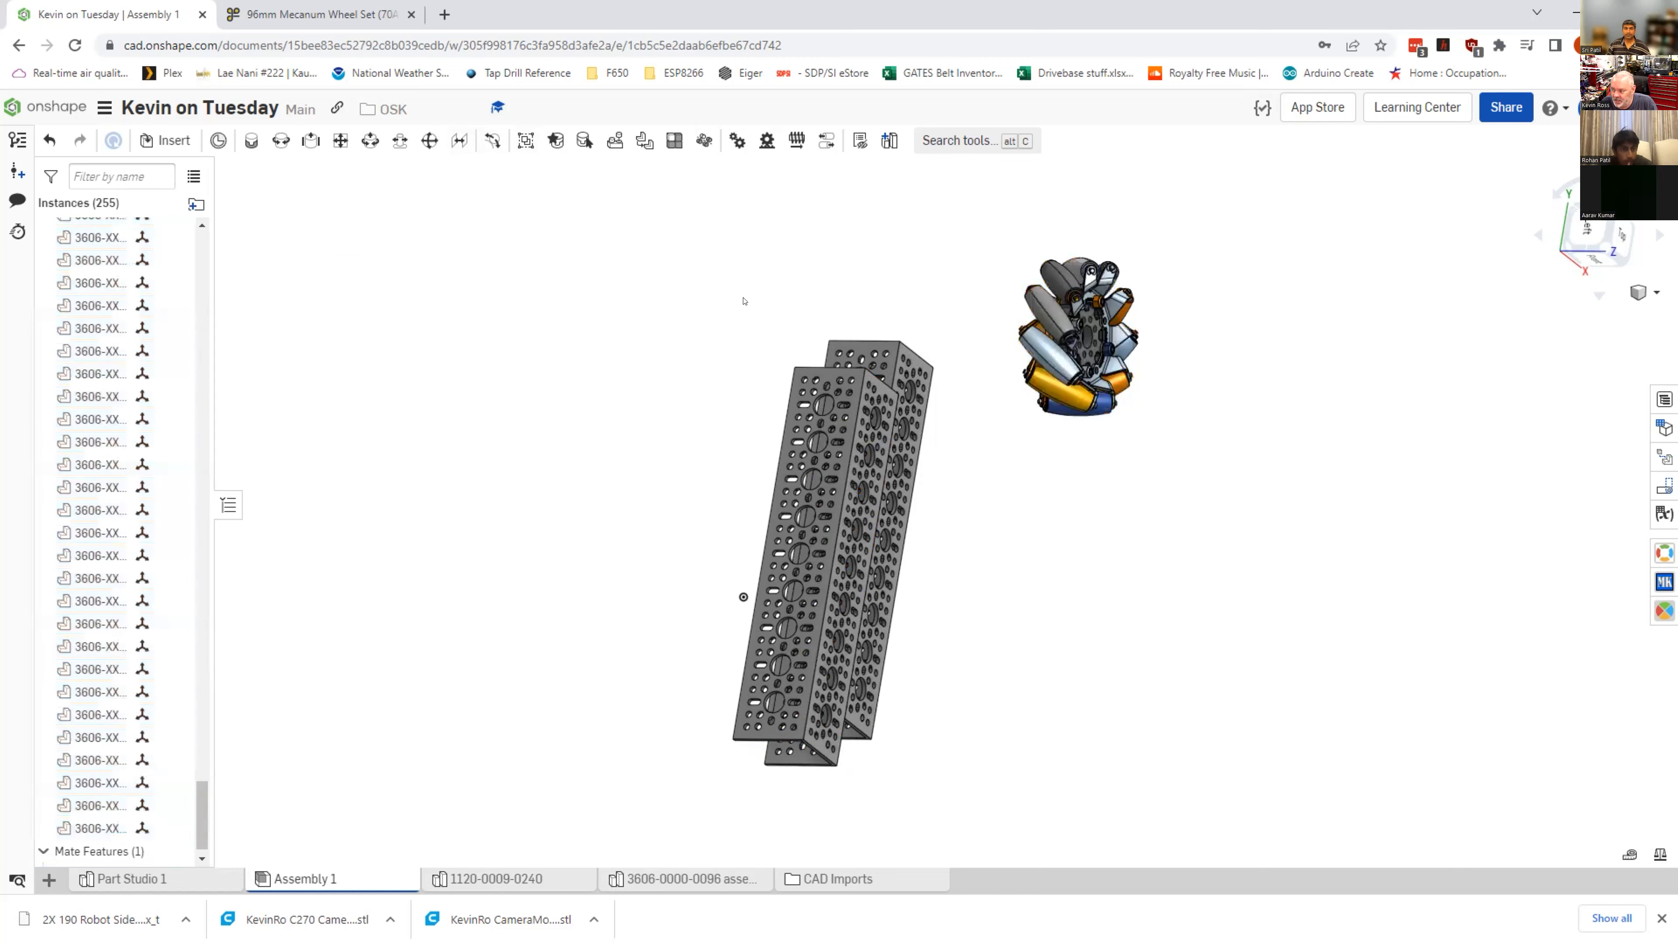
Step: Move the grouped wheel across the assembly and undo everything back to the two U-channels alone
drag(1137, 328, 639, 361)
mouse_move(604, 471)
right_down()
mouse_move(565, 523)
mouse_move(506, 509)
mouse_move(532, 510)
right_up()
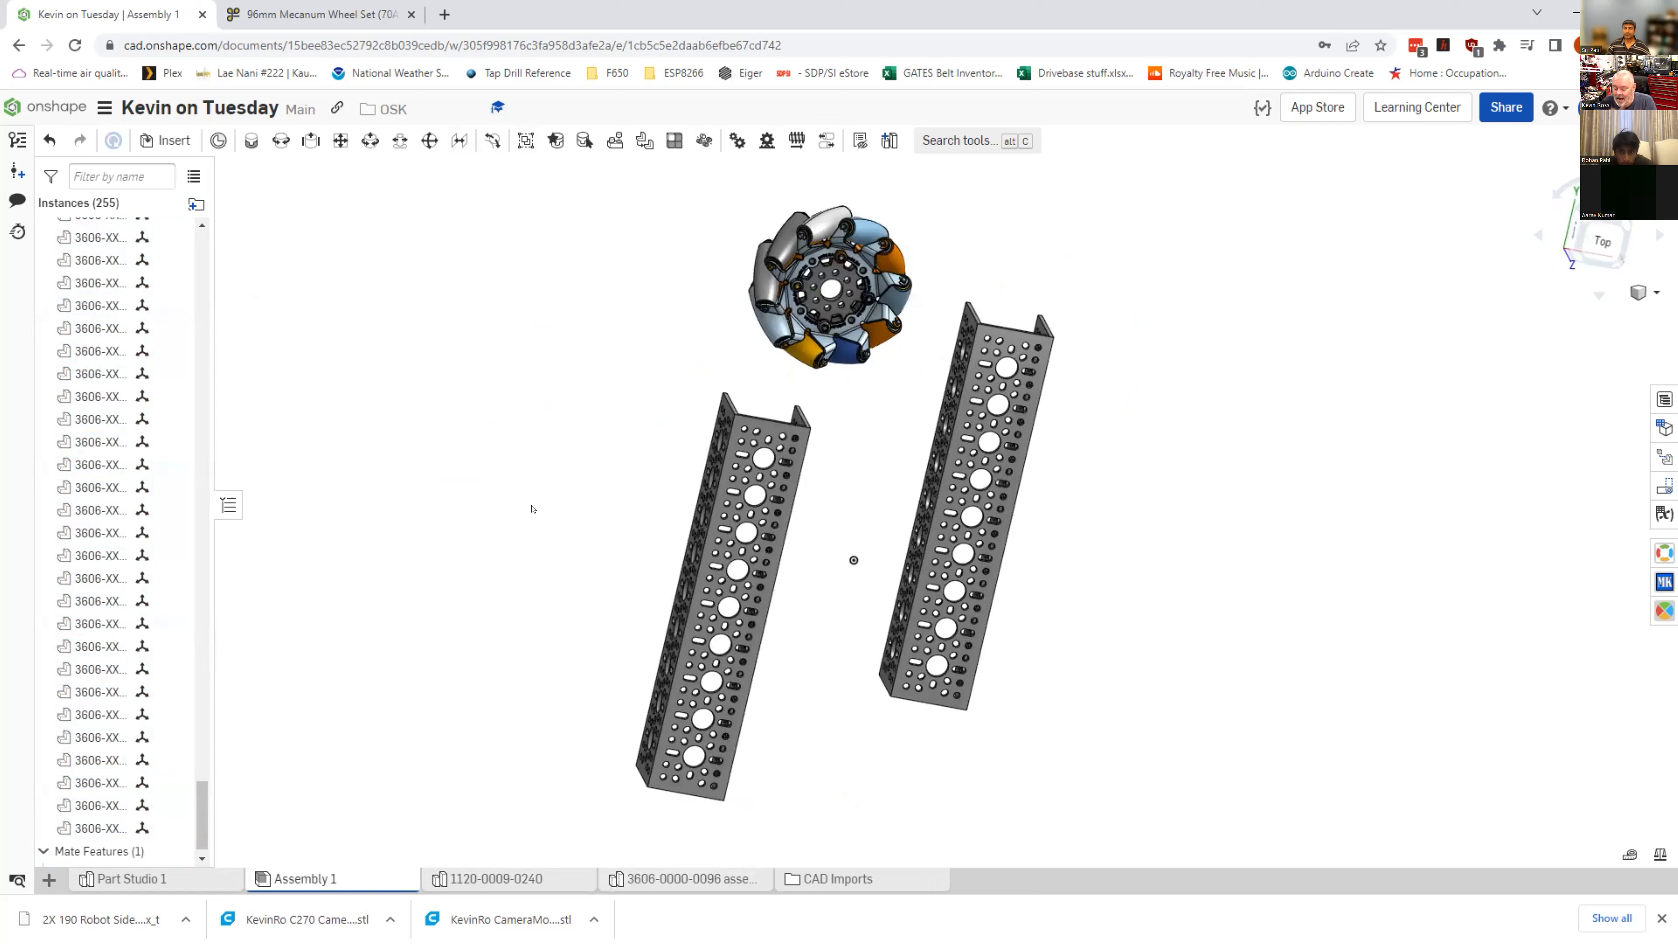
key(ctrl+z)
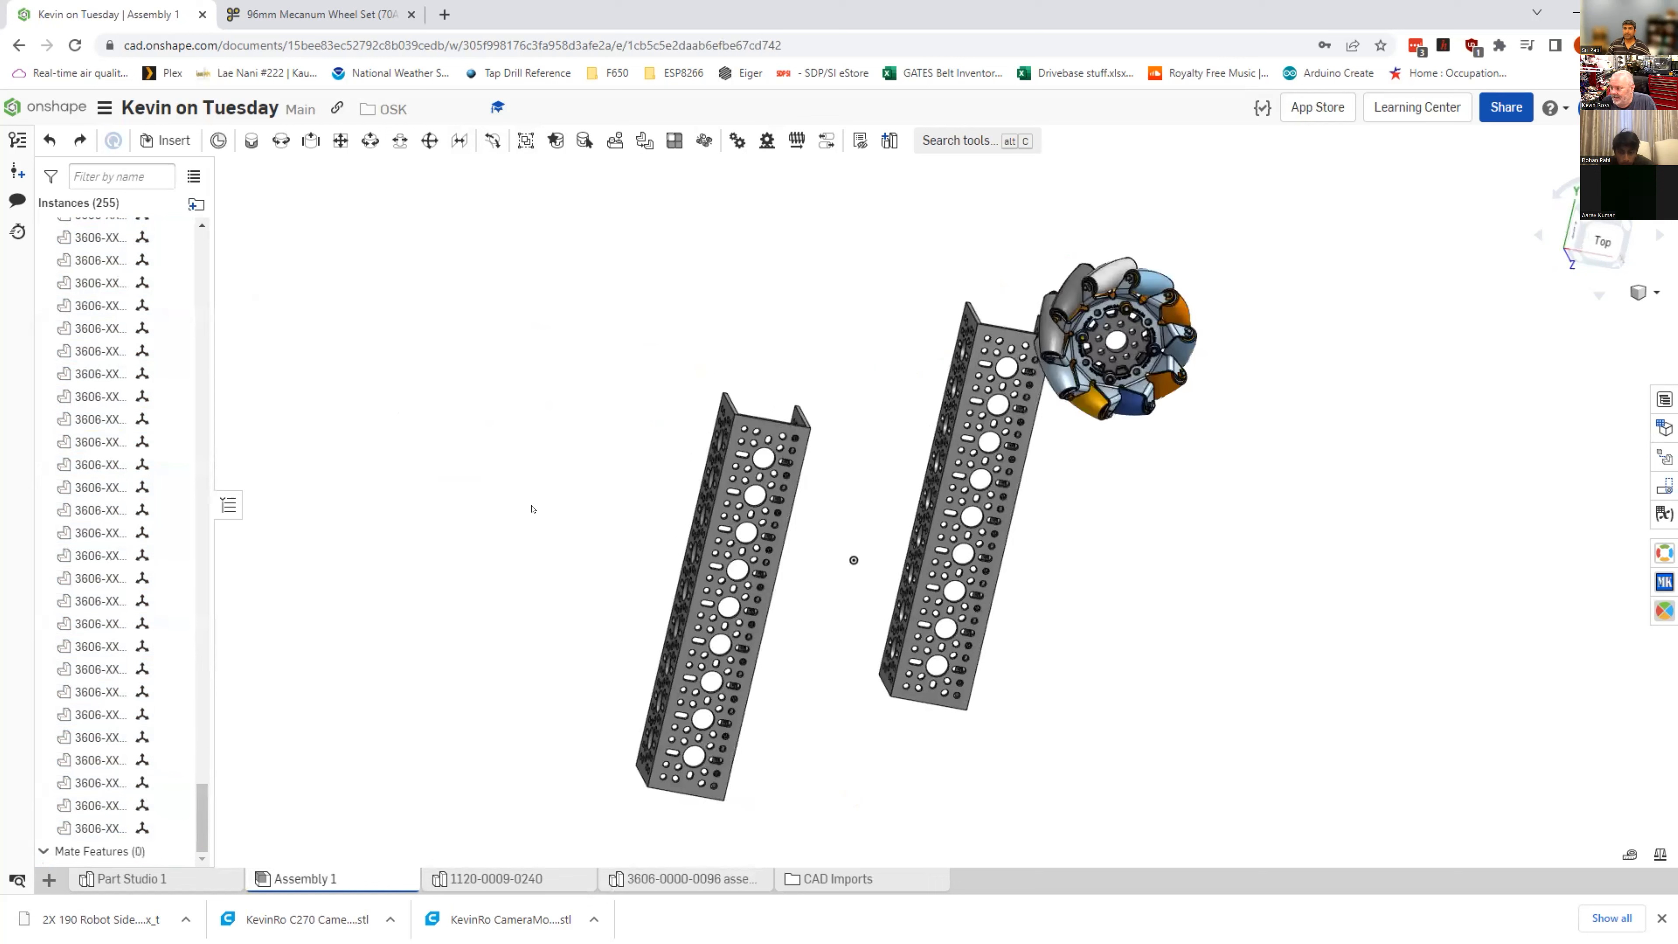
right_drag(547, 466, 623, 473)
key(ctrl+z)
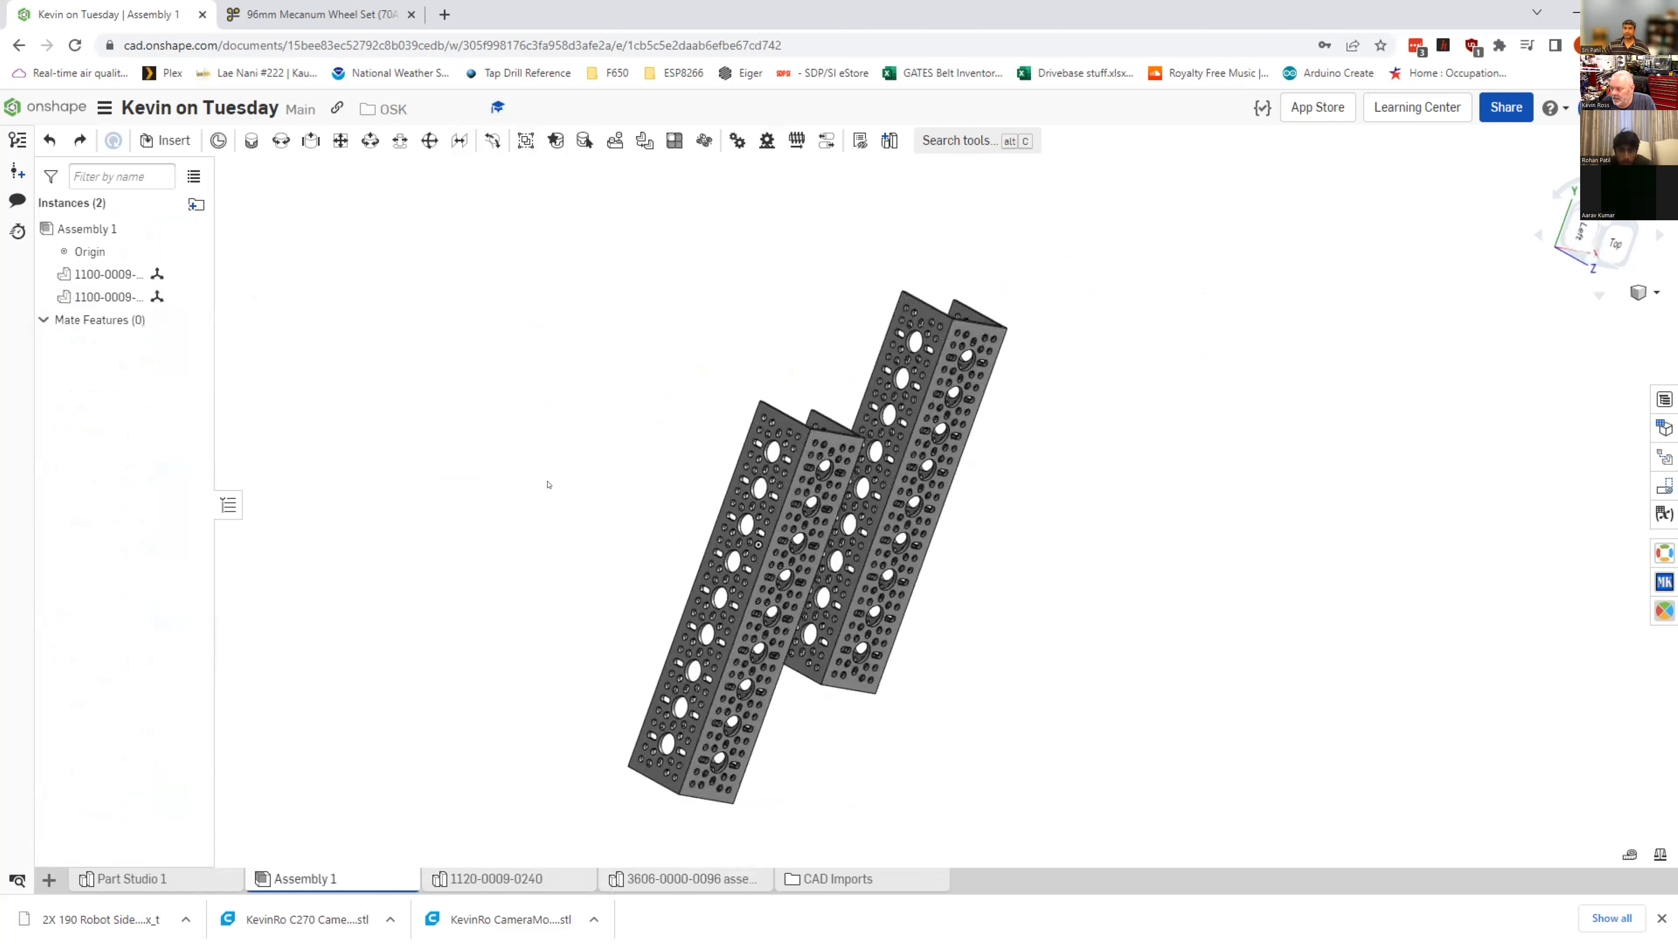
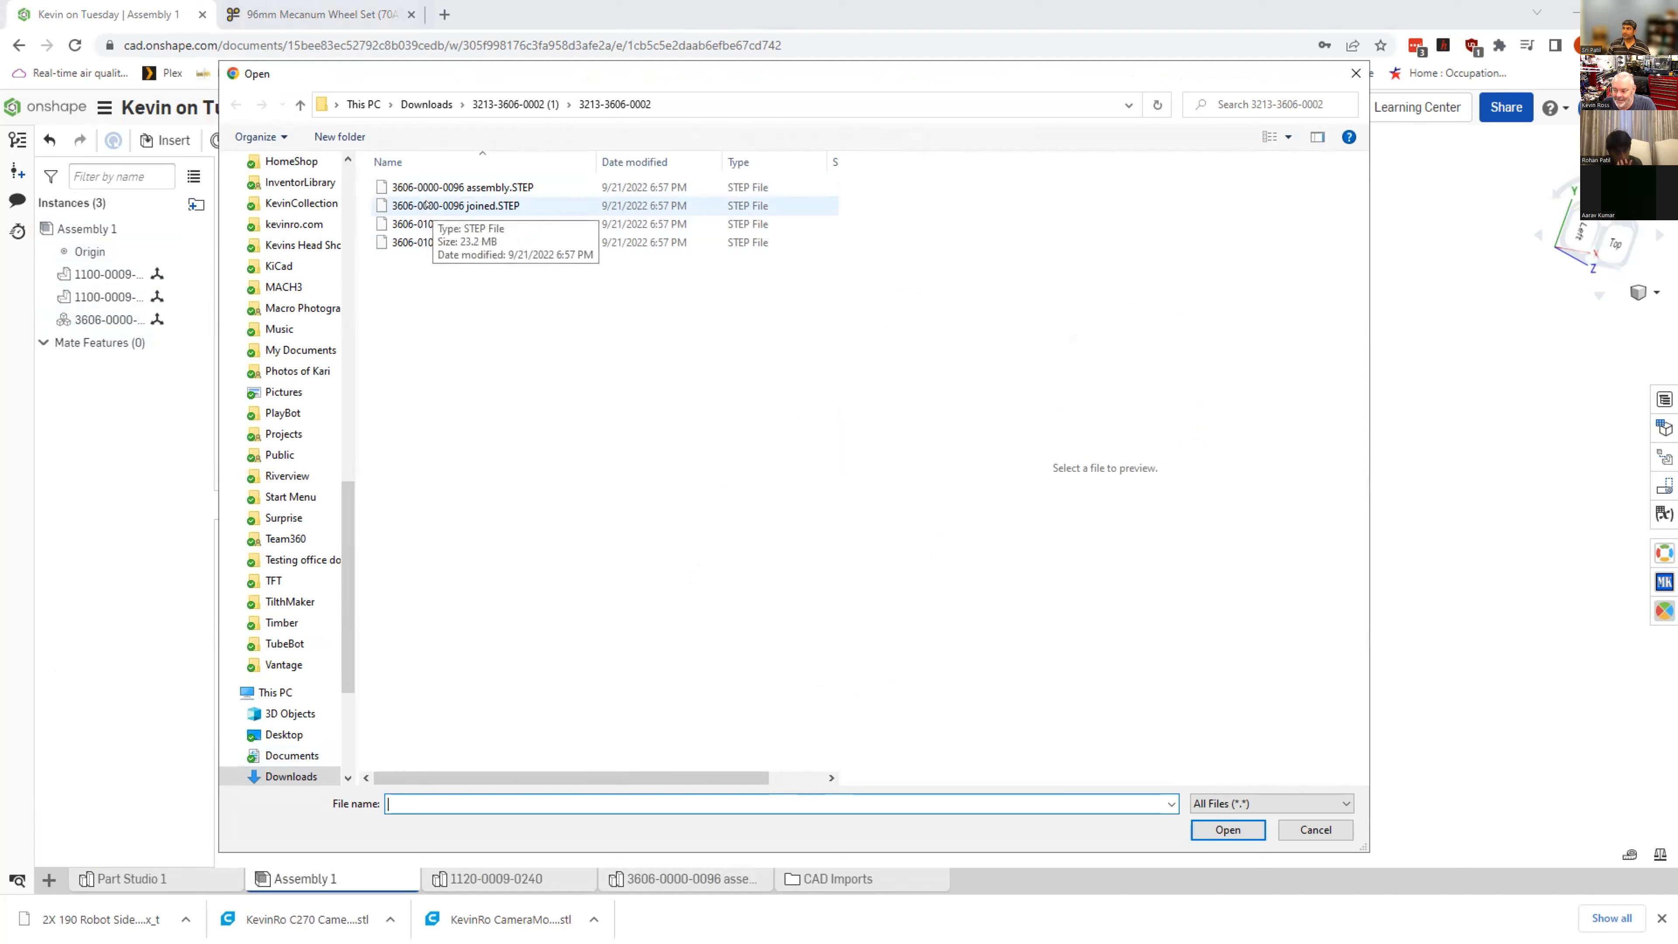
click(426, 229)
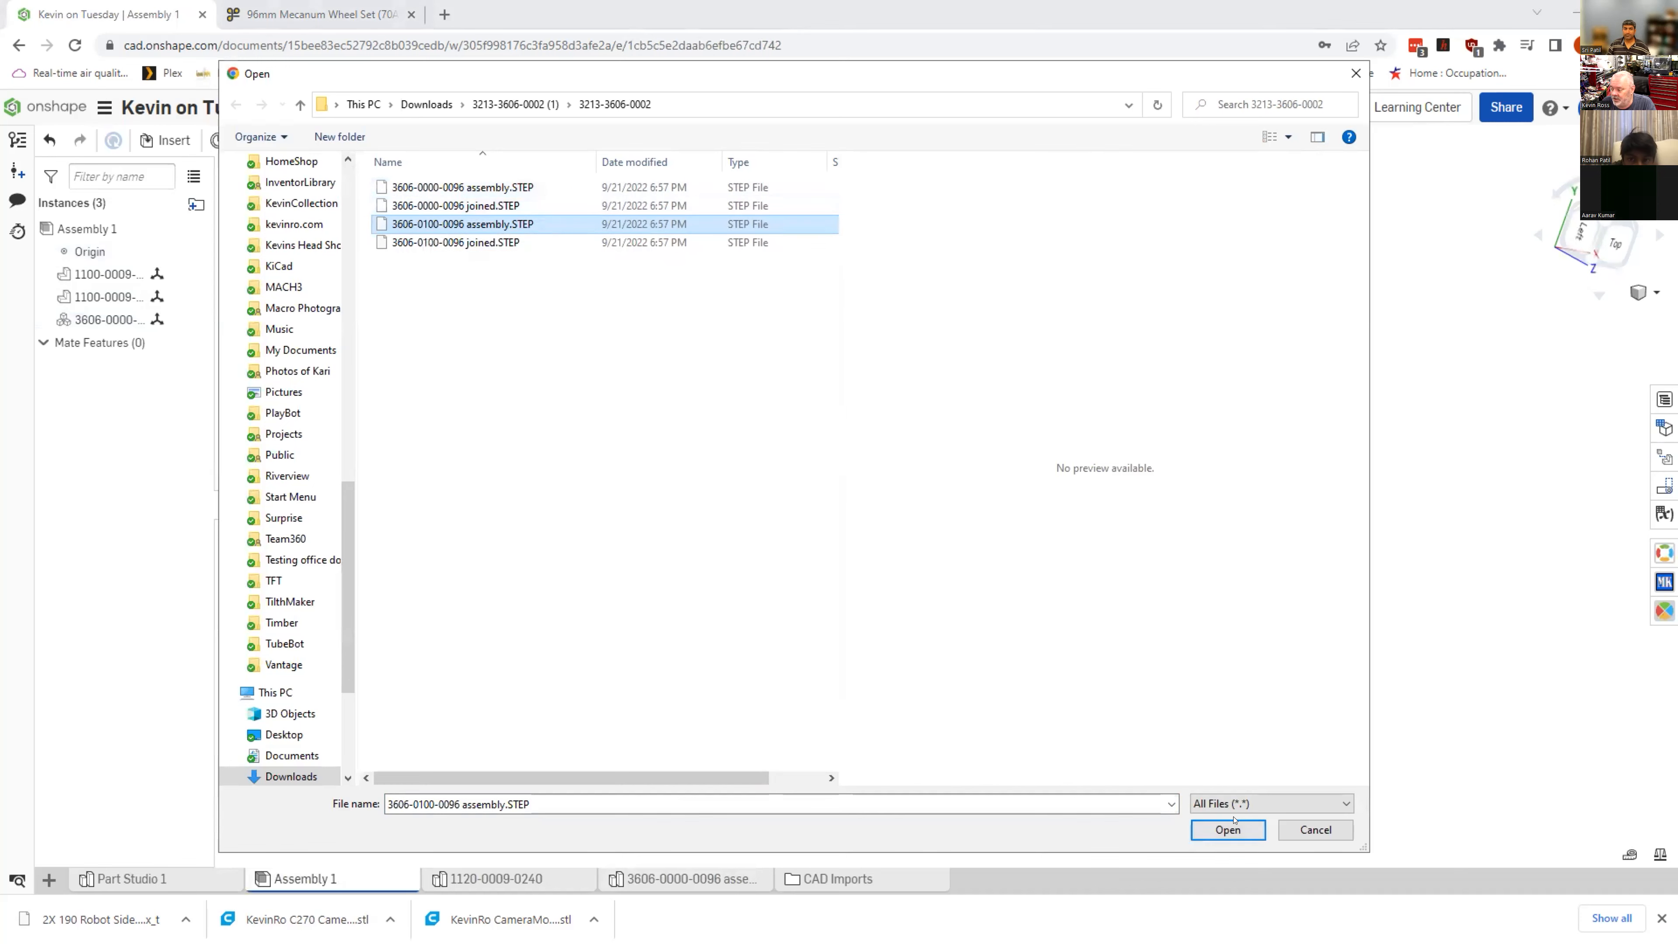
click(1228, 829)
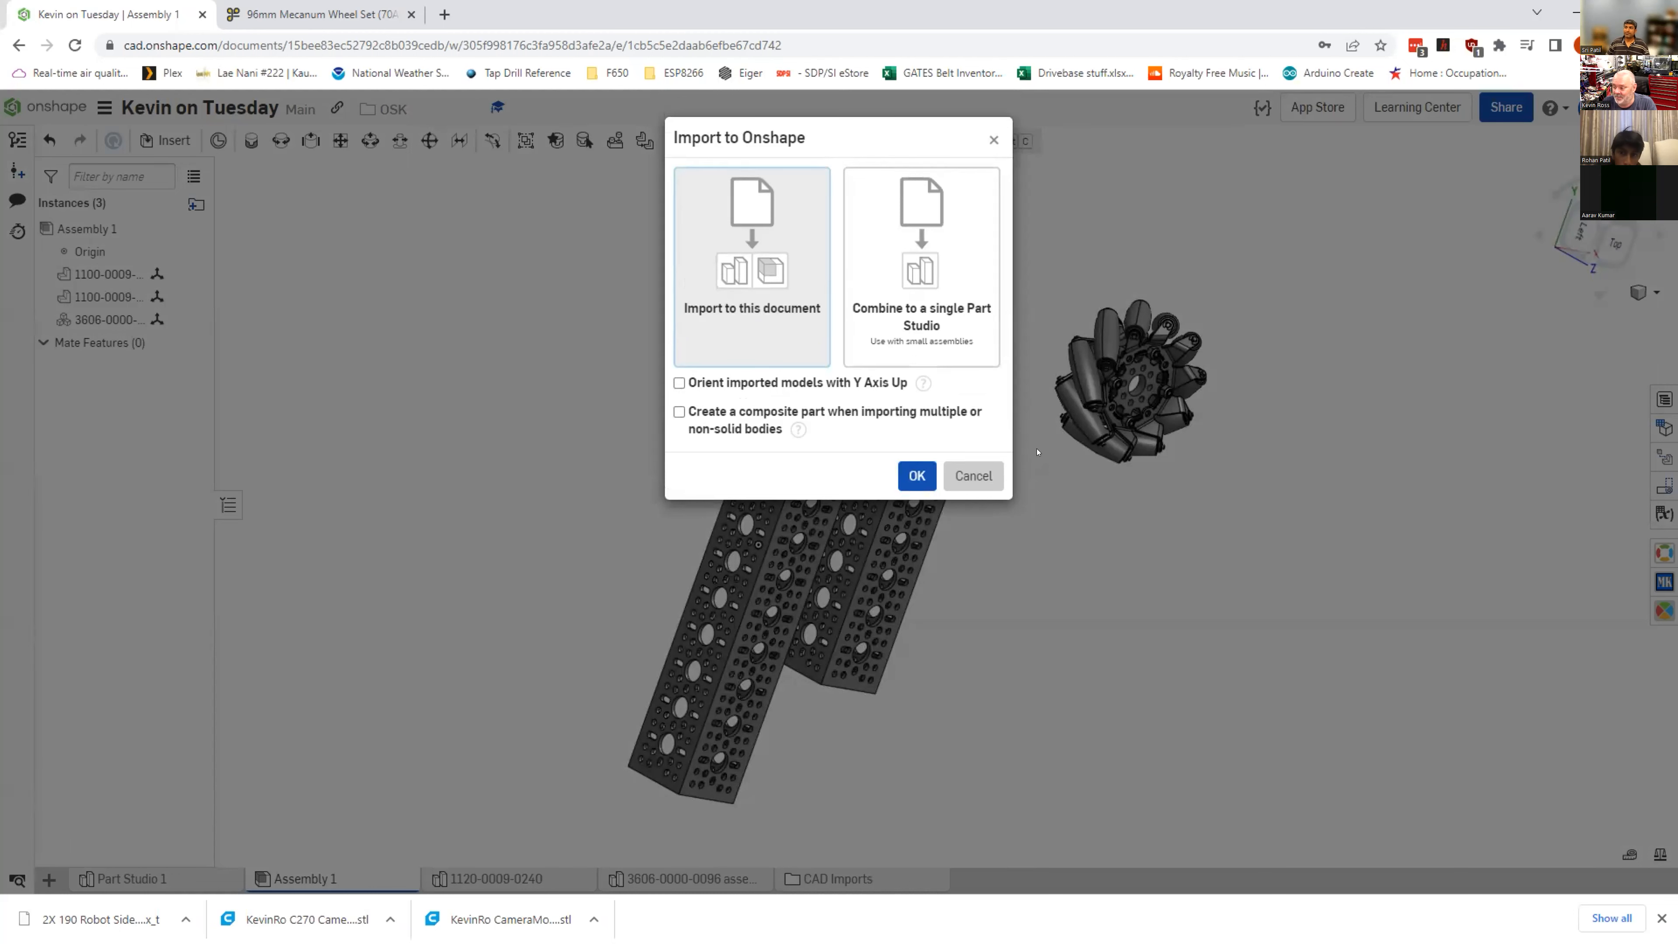
click(917, 475)
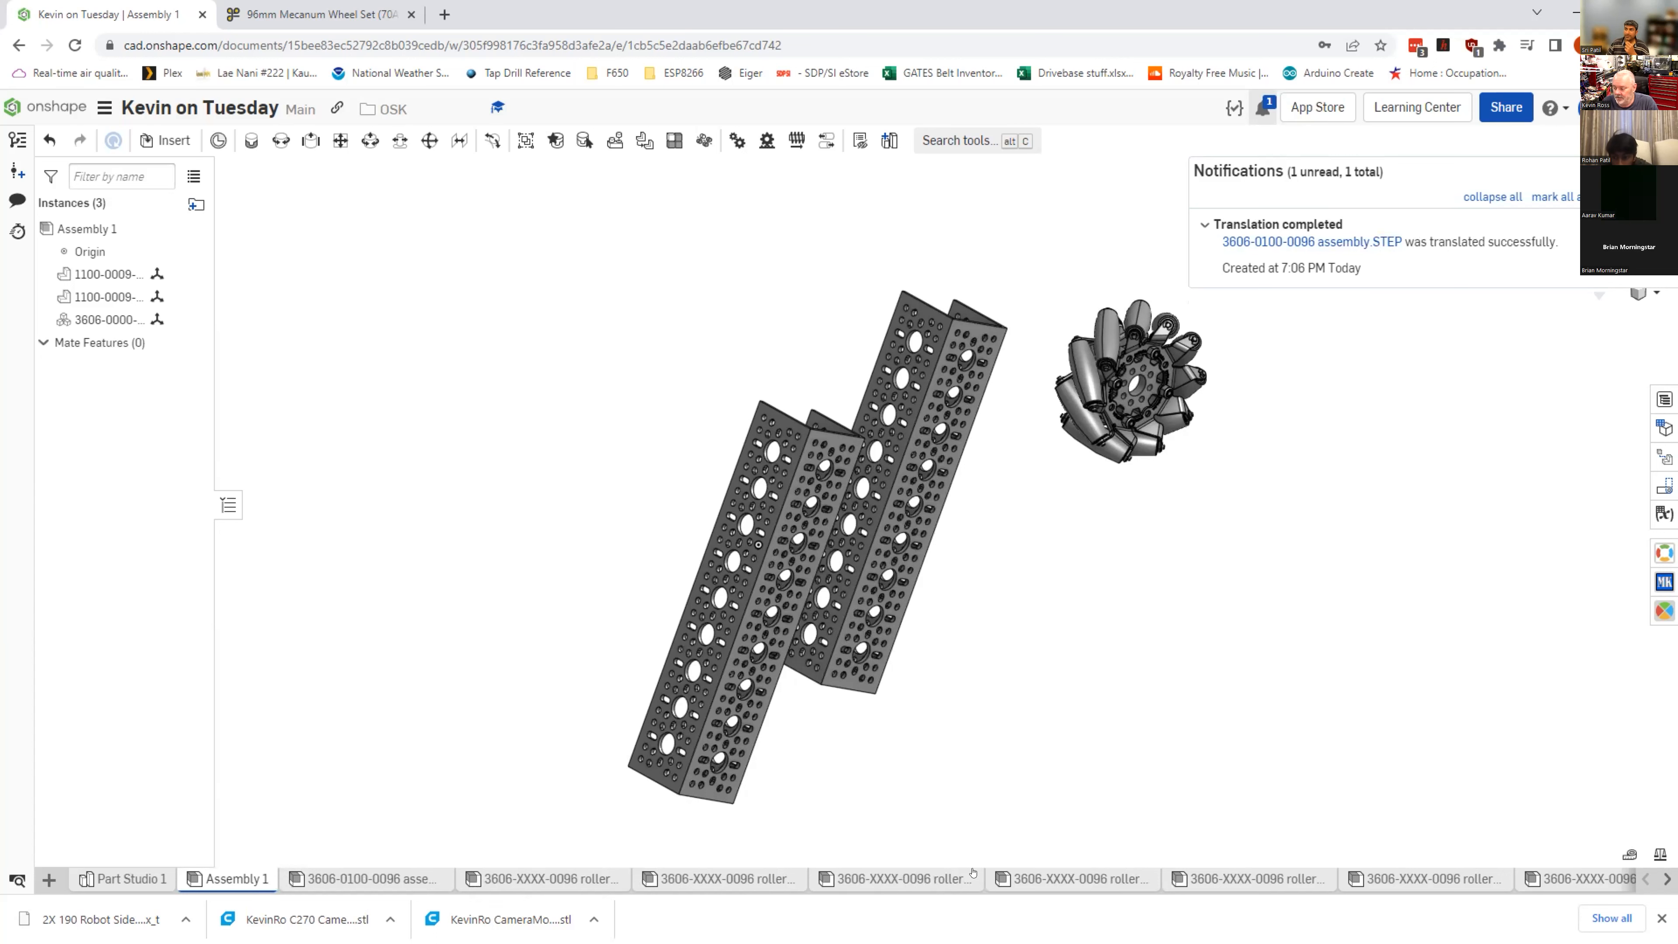
Step: Open one of the imported 3606-XXXX-0096 roller assemblies, examine the roller up close and look through the document's tabs
click(908, 879)
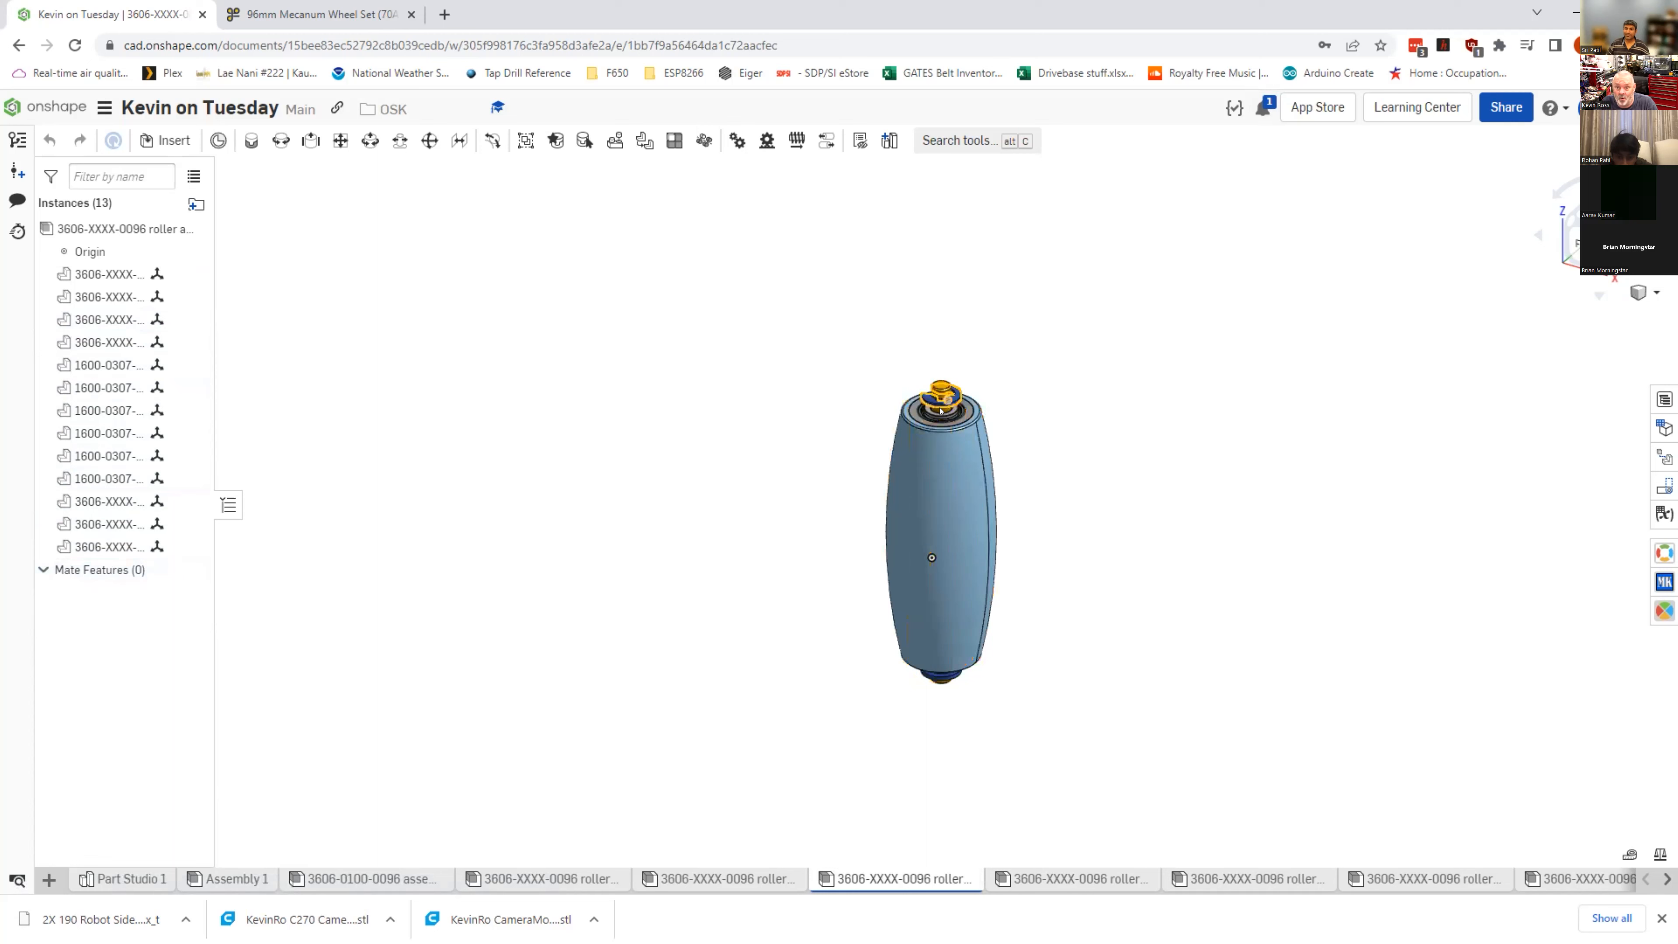
scroll(929, 325, up, 5)
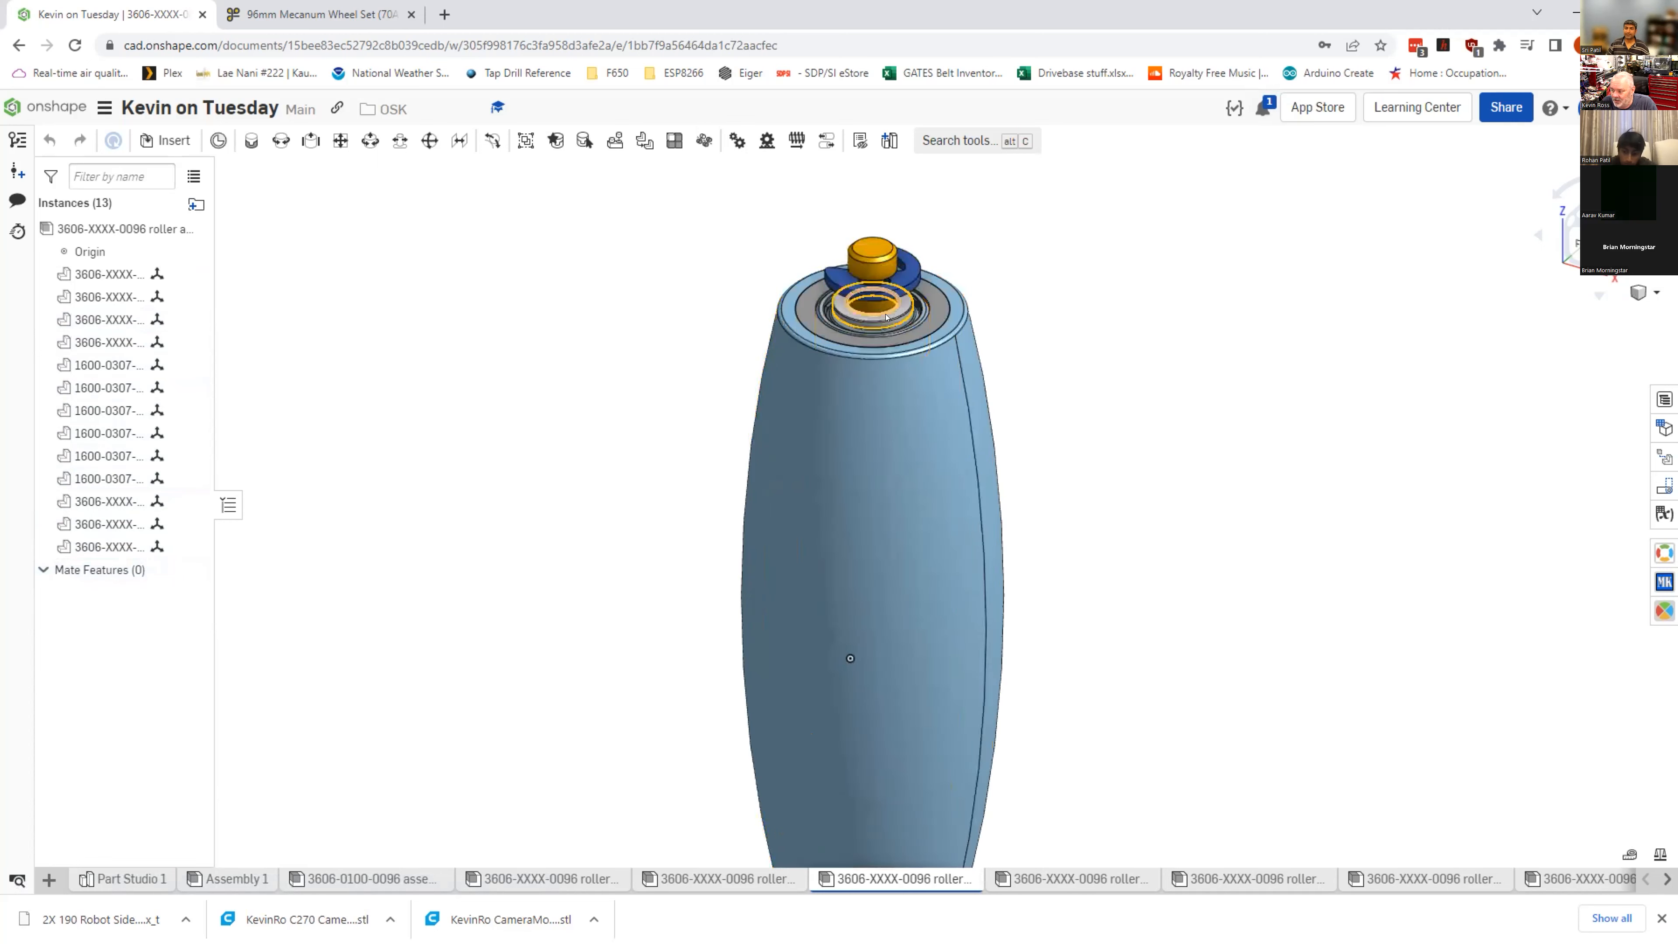
scroll(901, 409, down, 3)
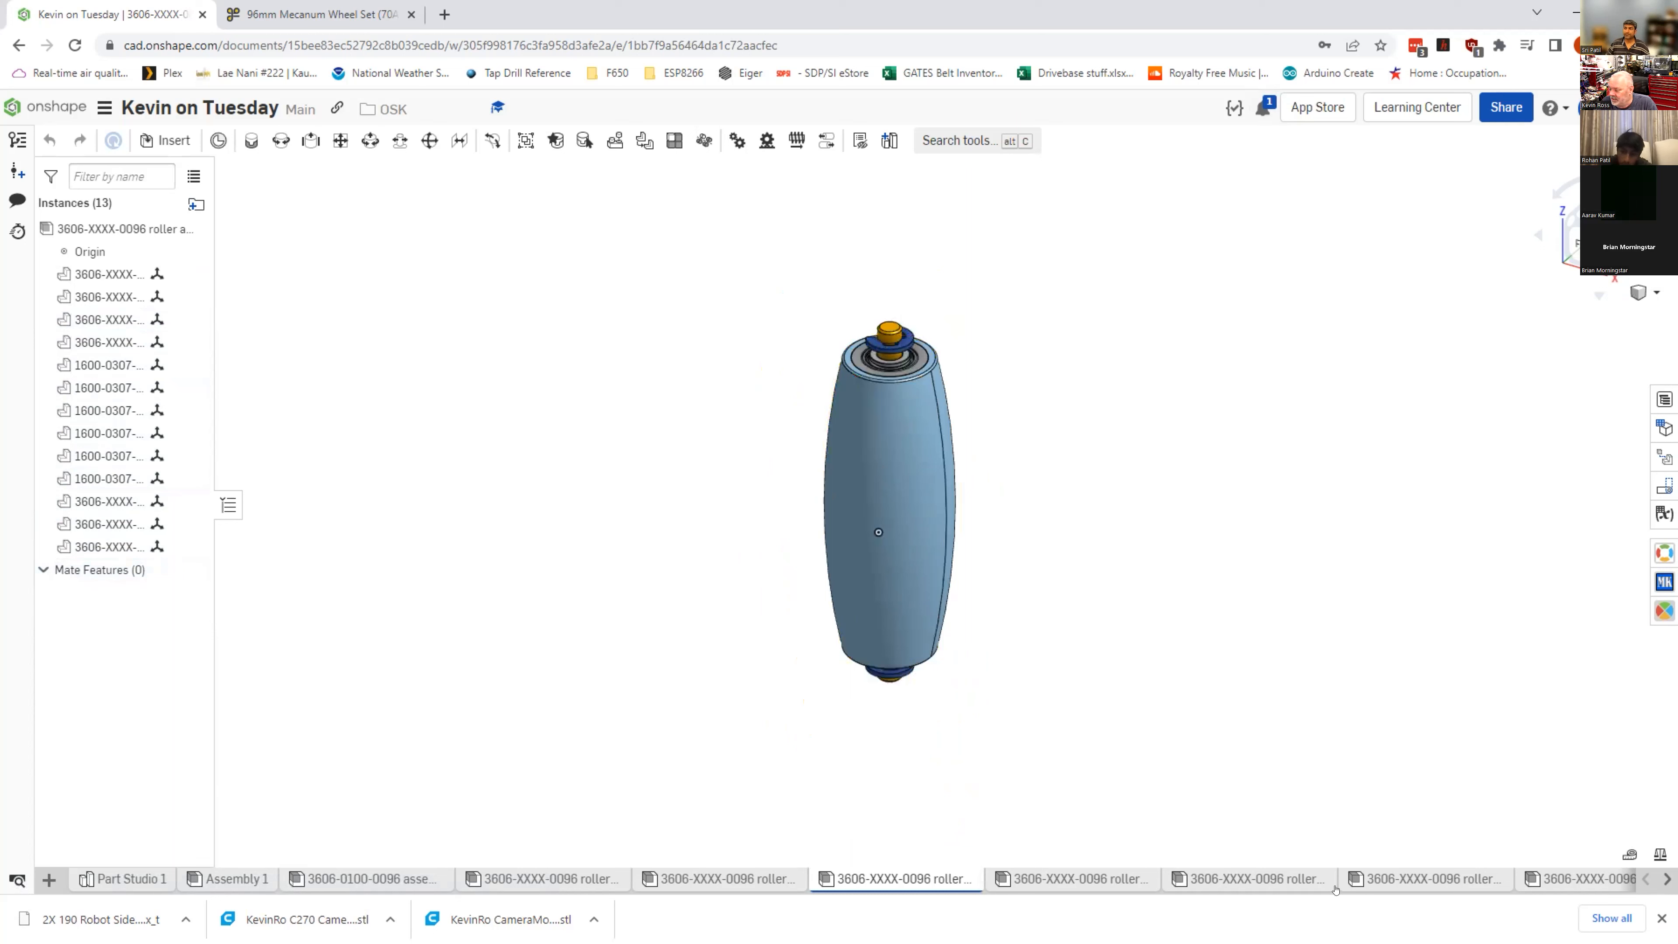
click(1668, 879)
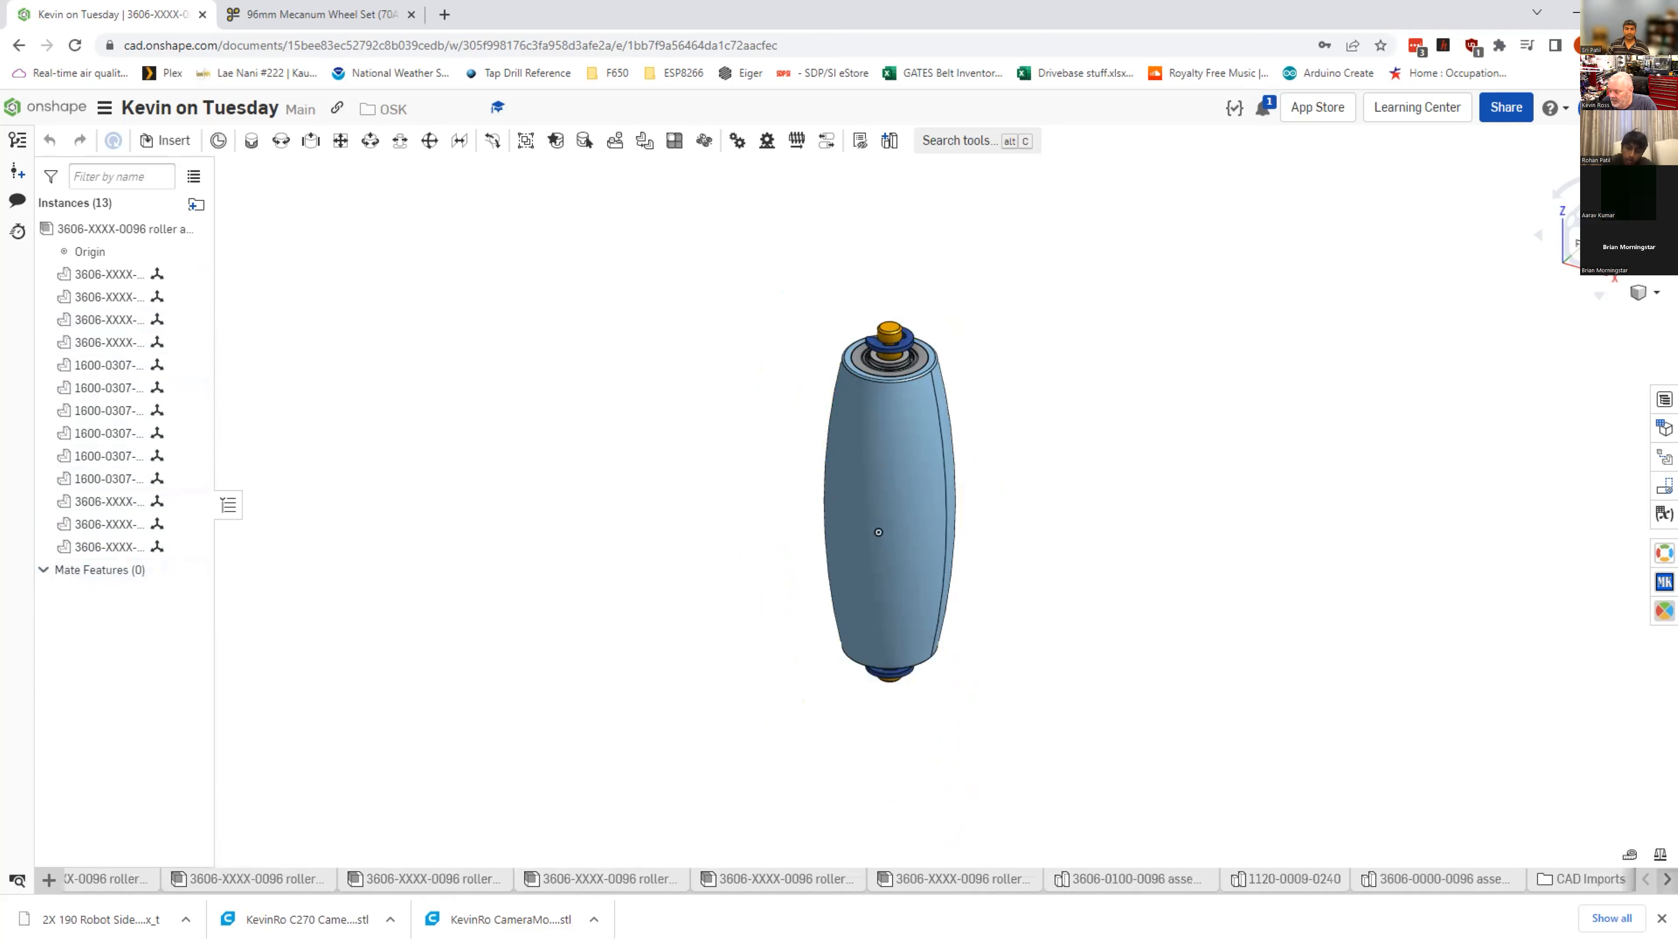
click(1645, 878)
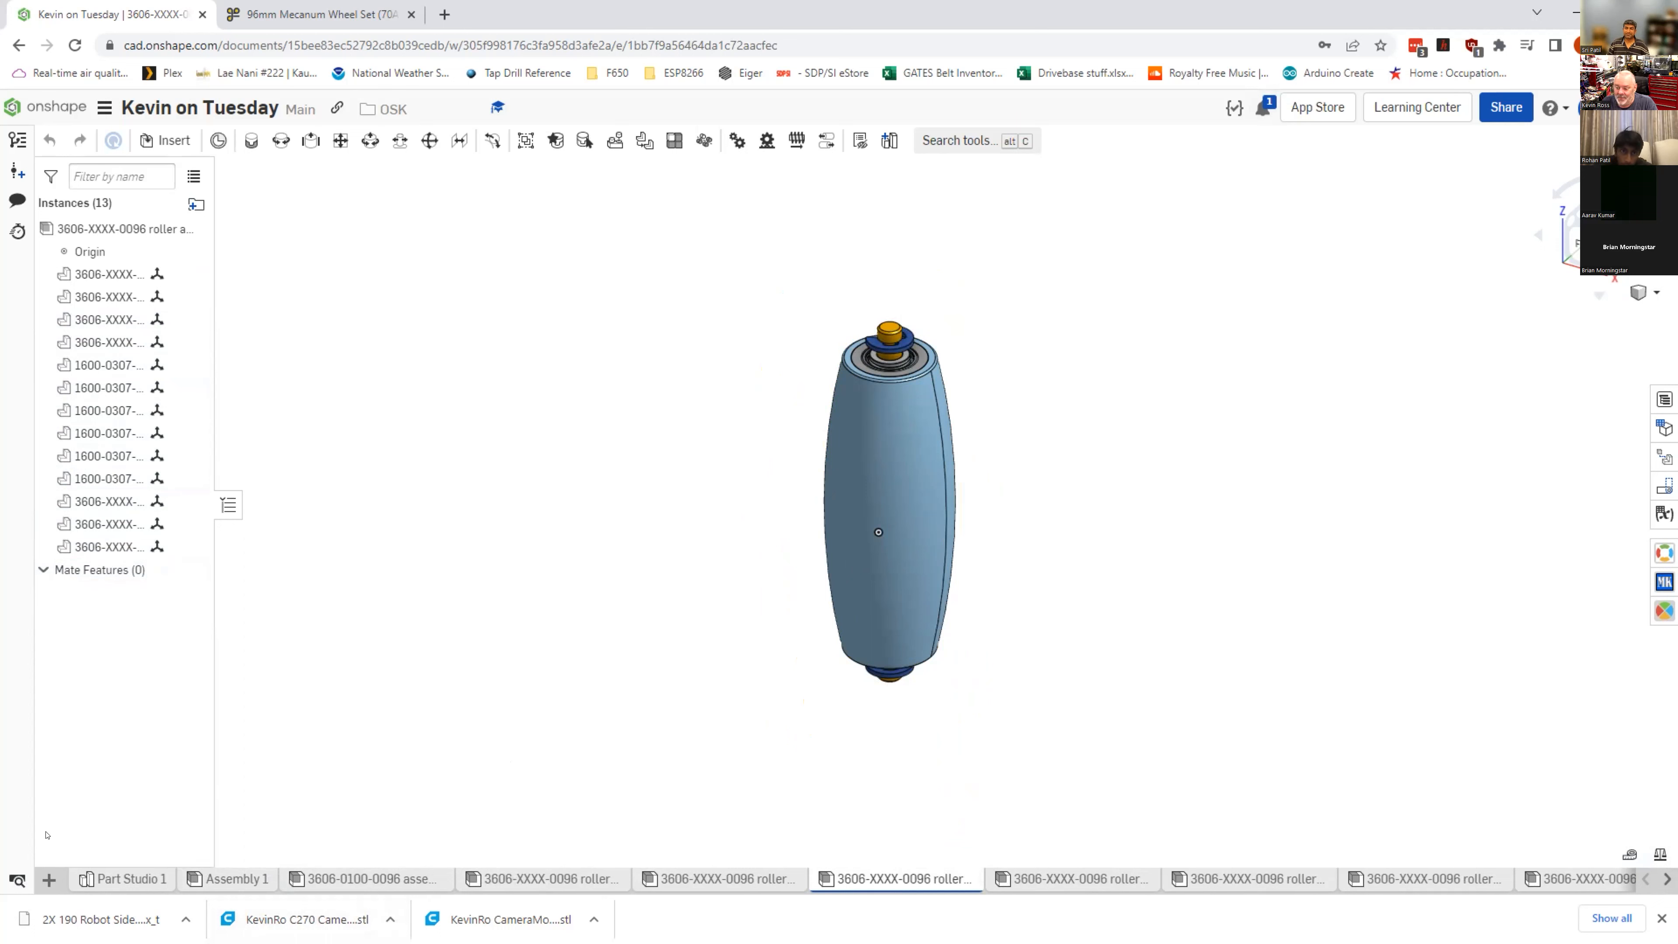
click(10, 882)
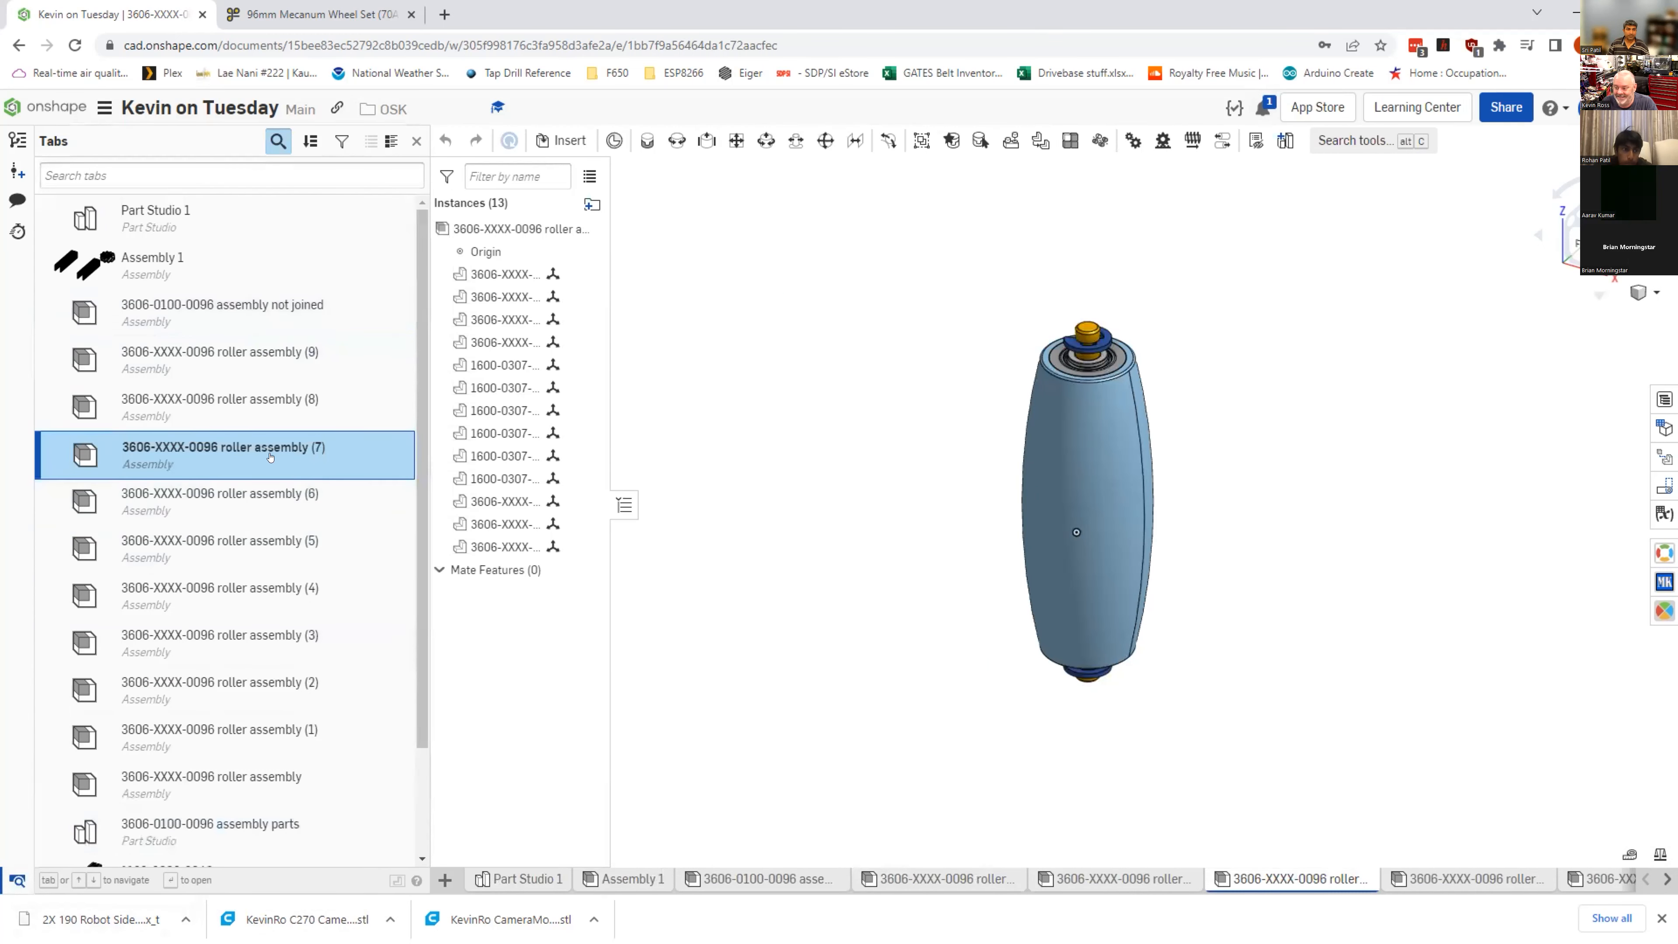
scroll(264, 526, down, 2)
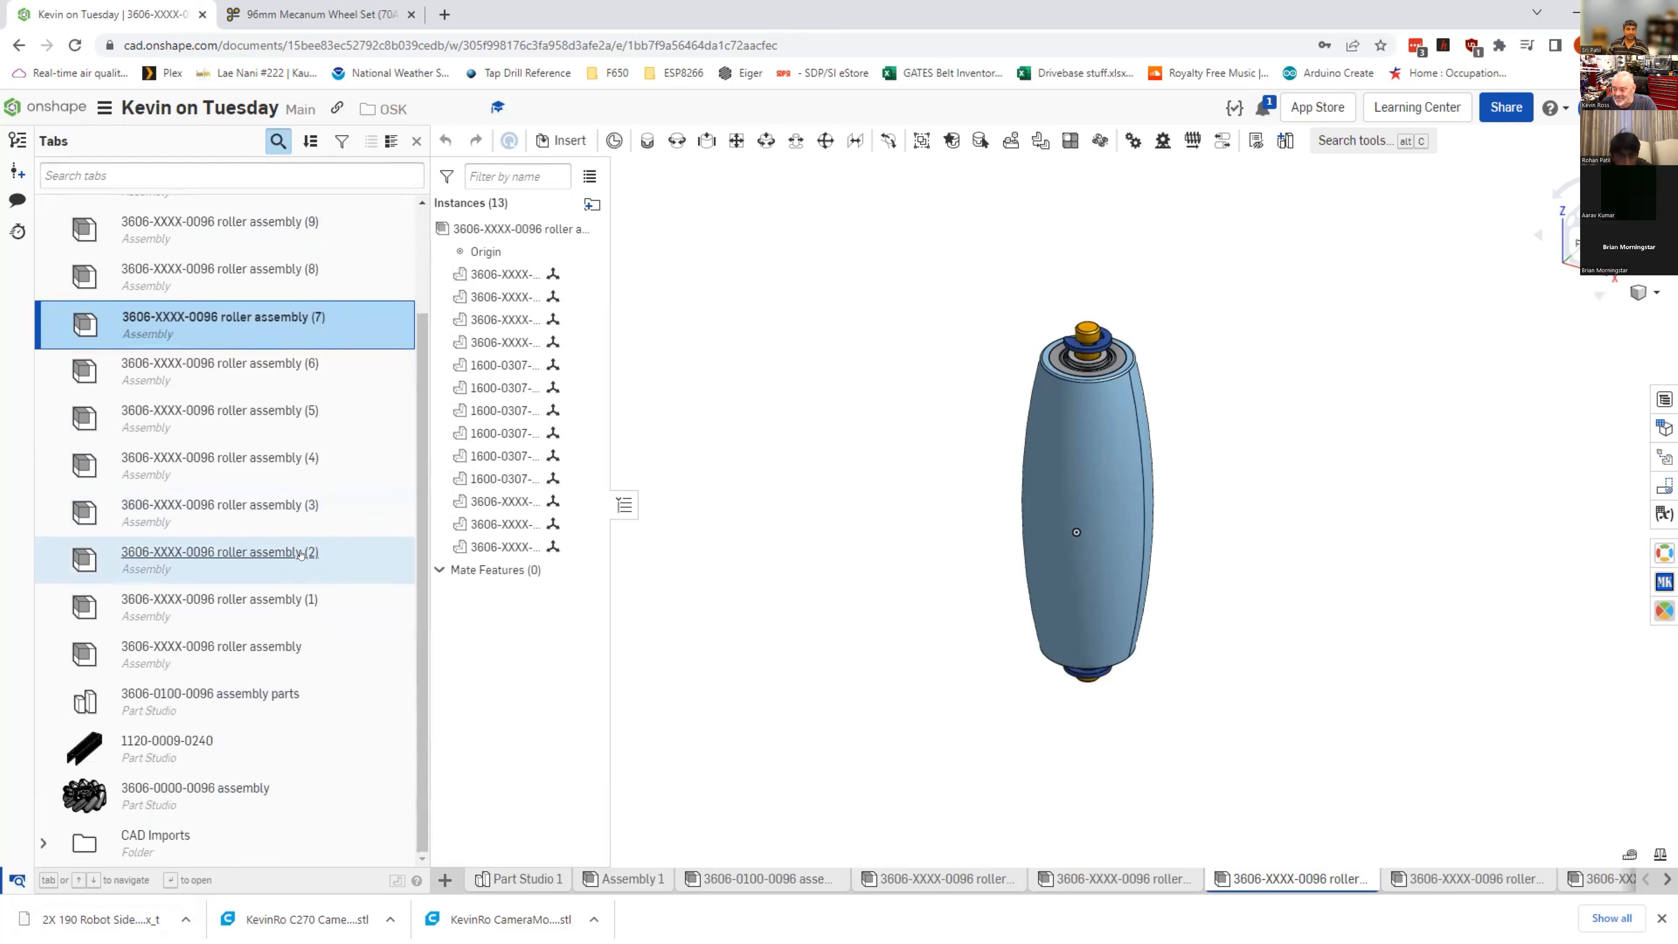
scroll(285, 565, up, 2)
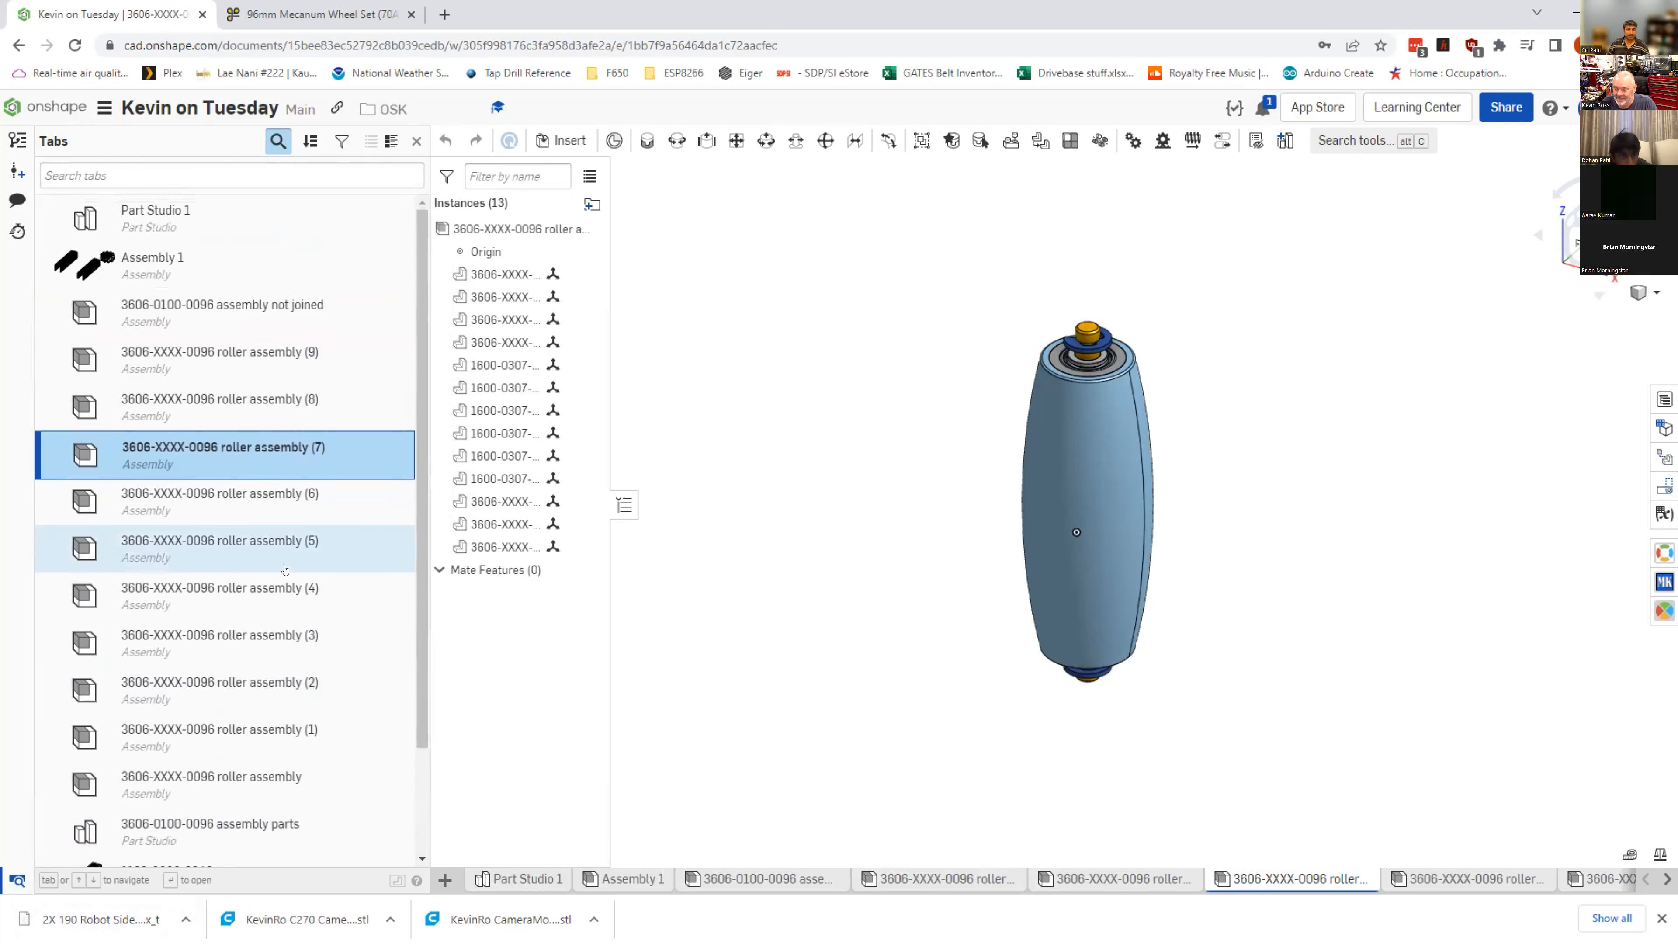
scroll(285, 570, down, 1)
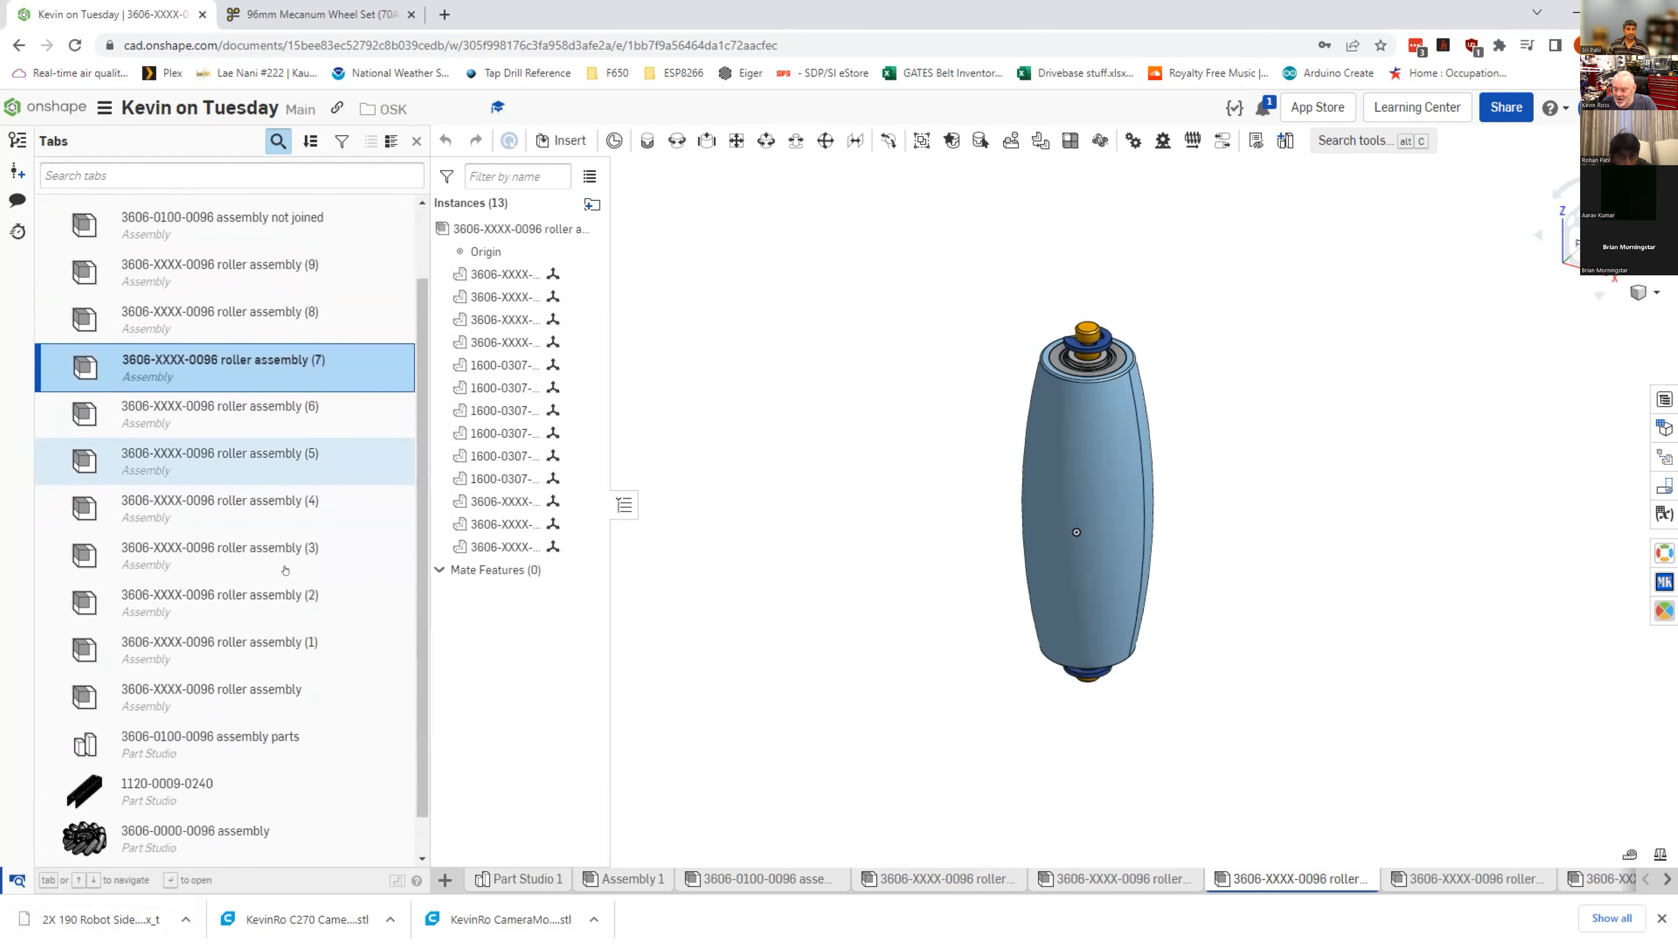
scroll(285, 570, up, 1)
click(264, 312)
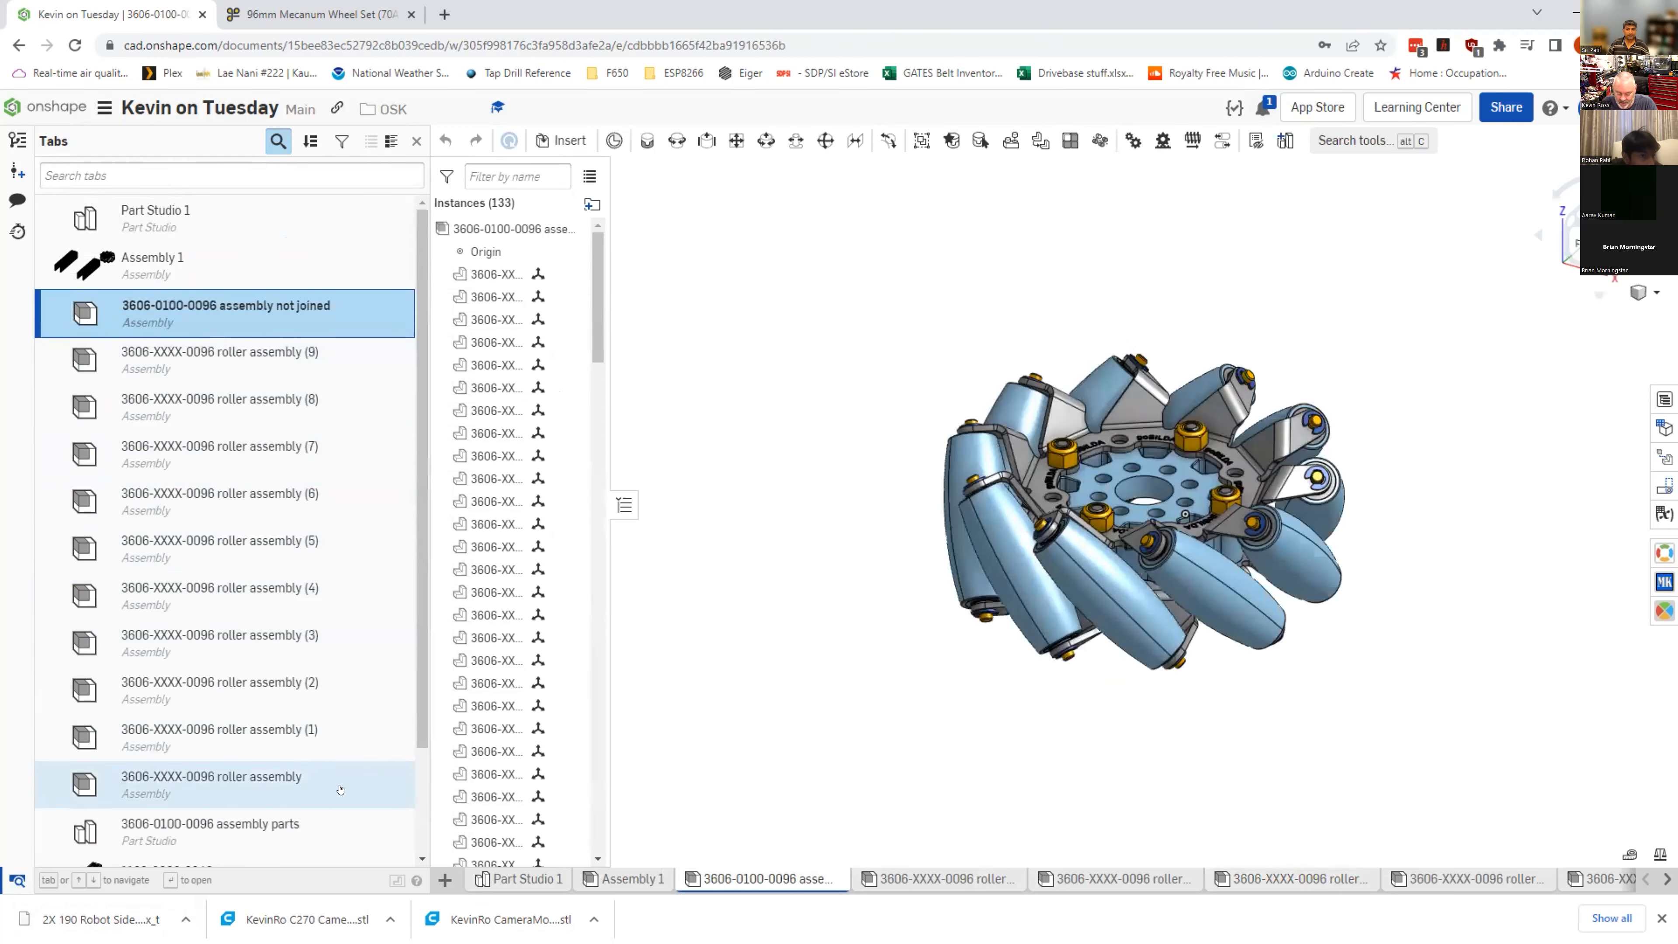
shift+click(205, 783)
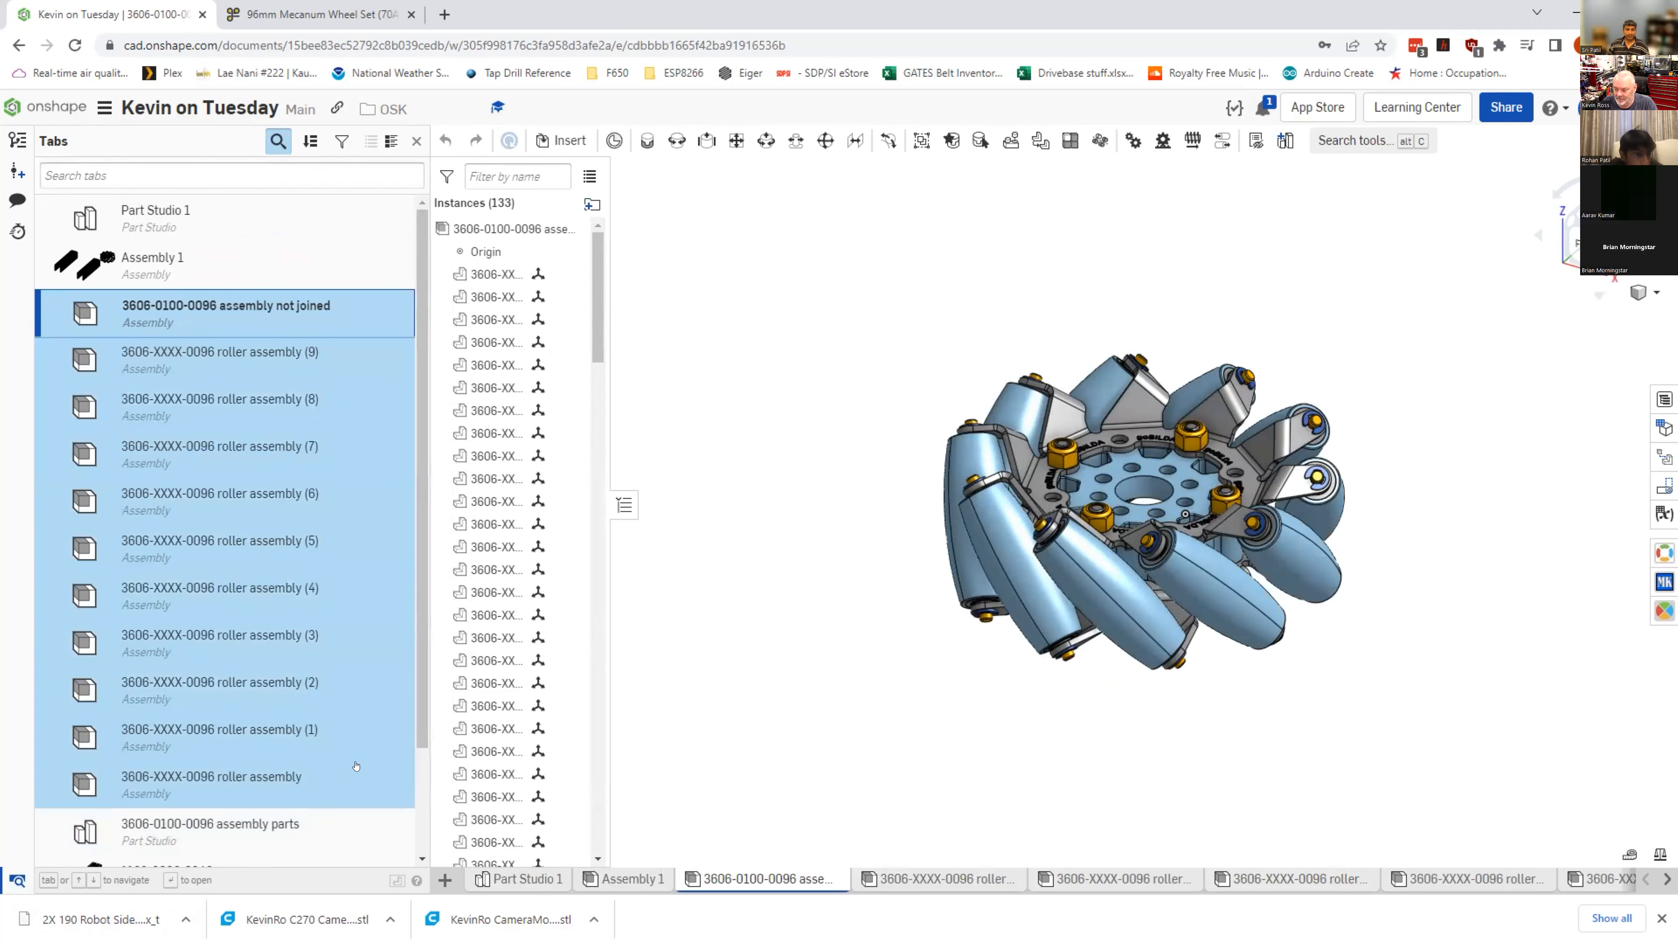
right_click(366, 772)
click(410, 780)
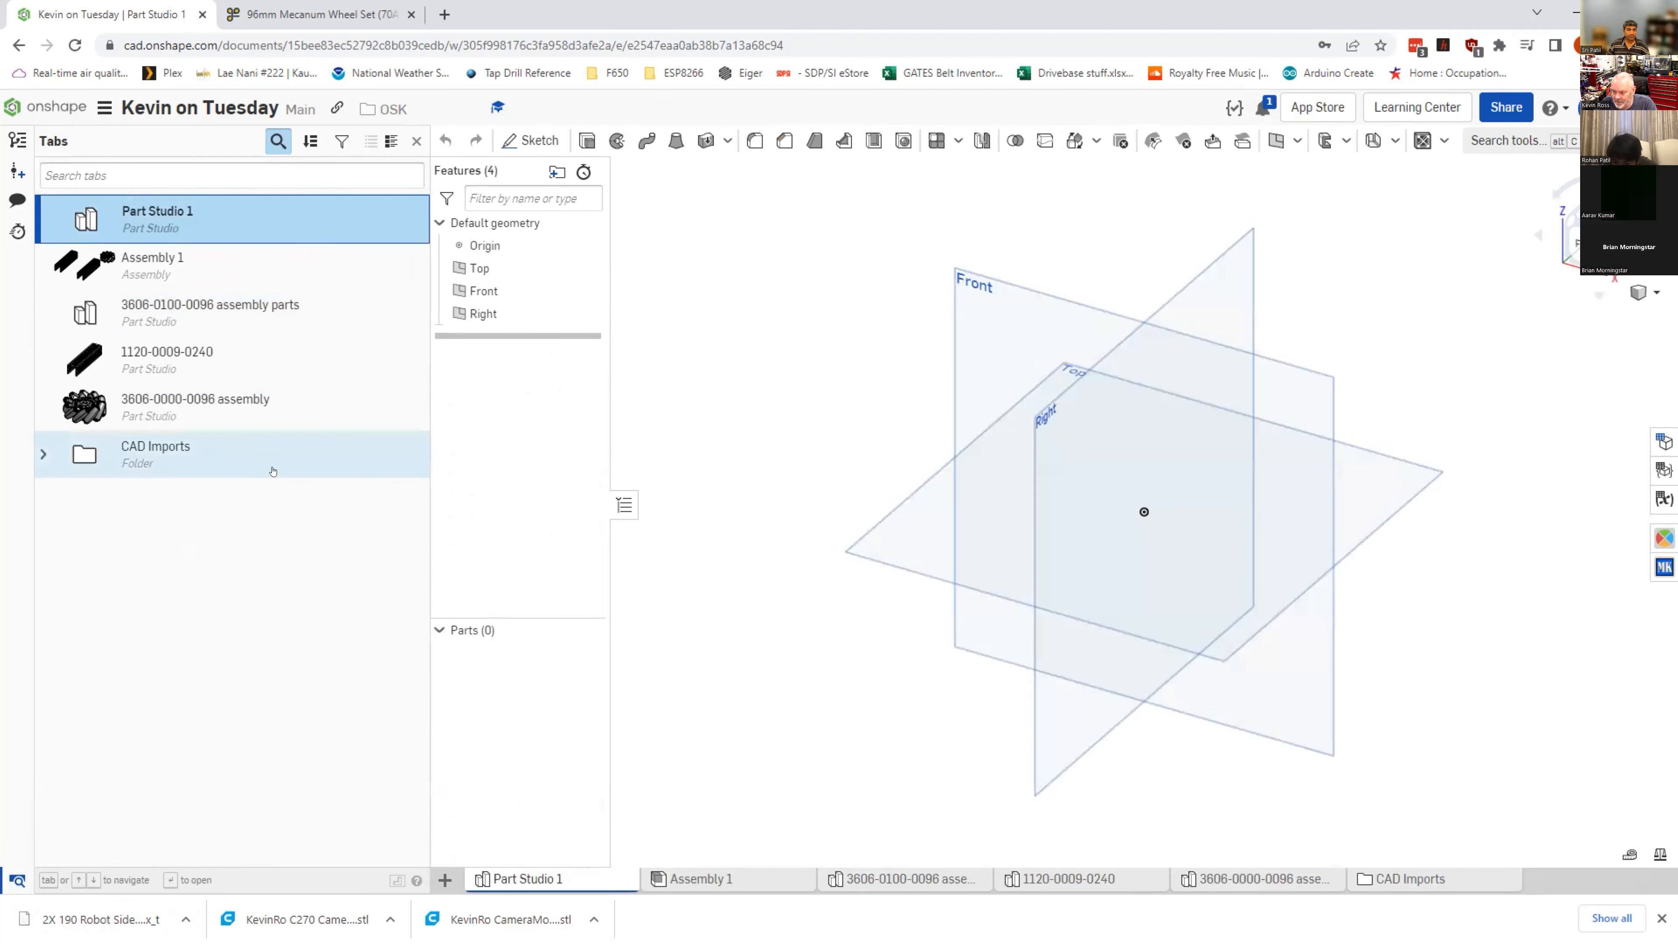
right_click(196, 315)
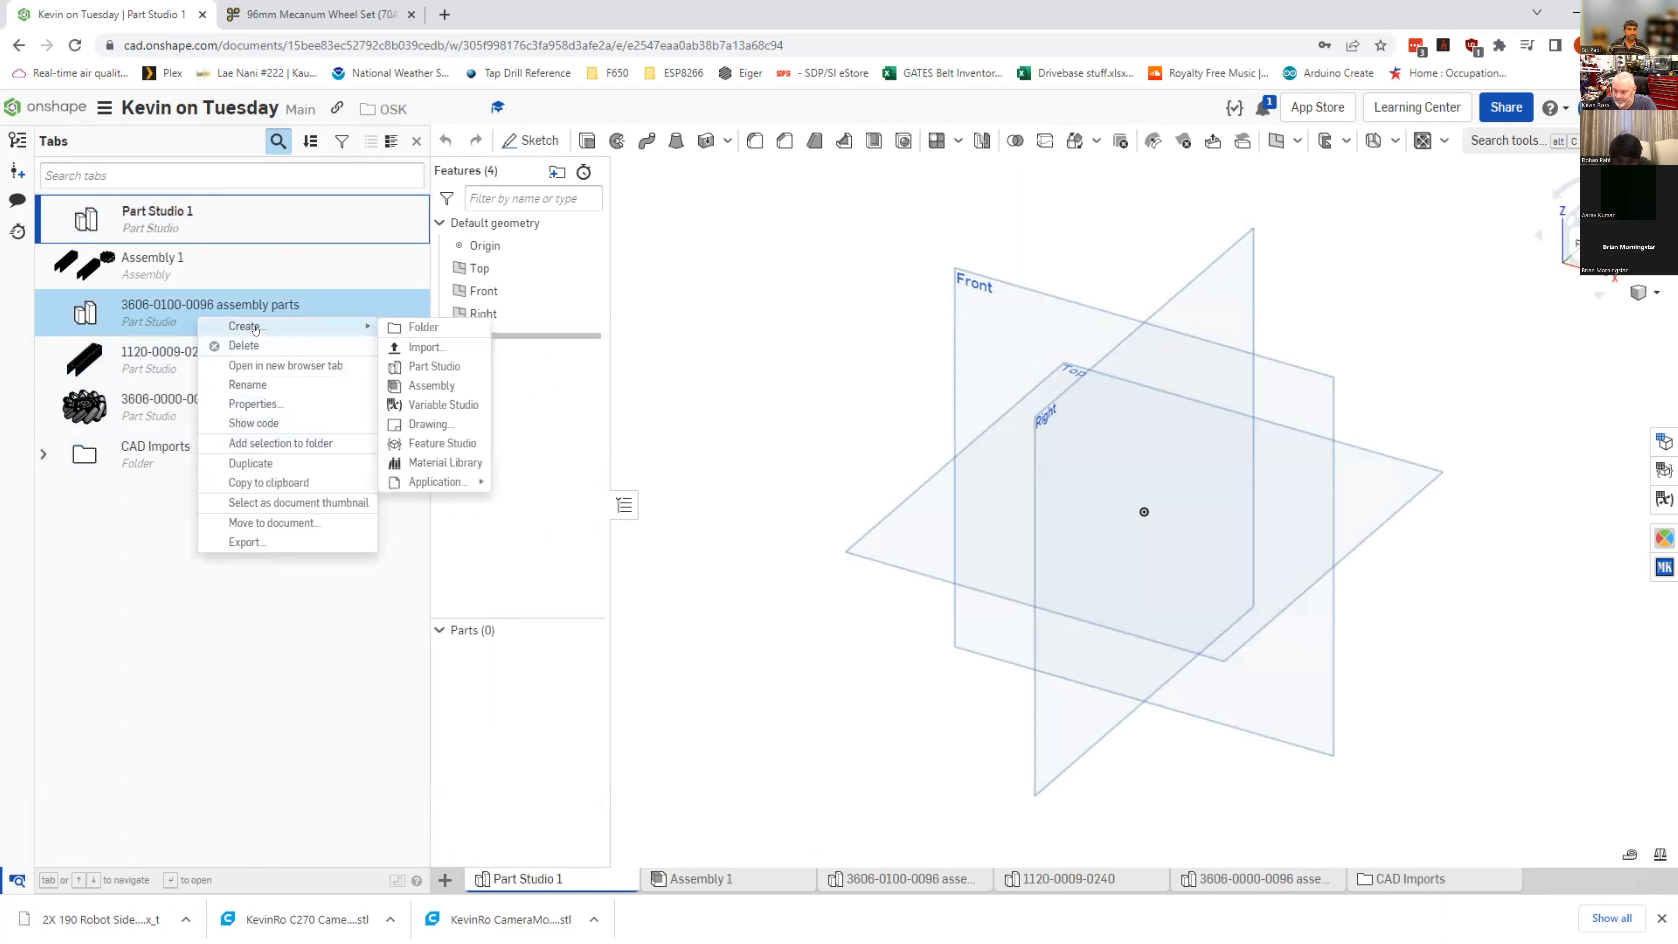
click(255, 353)
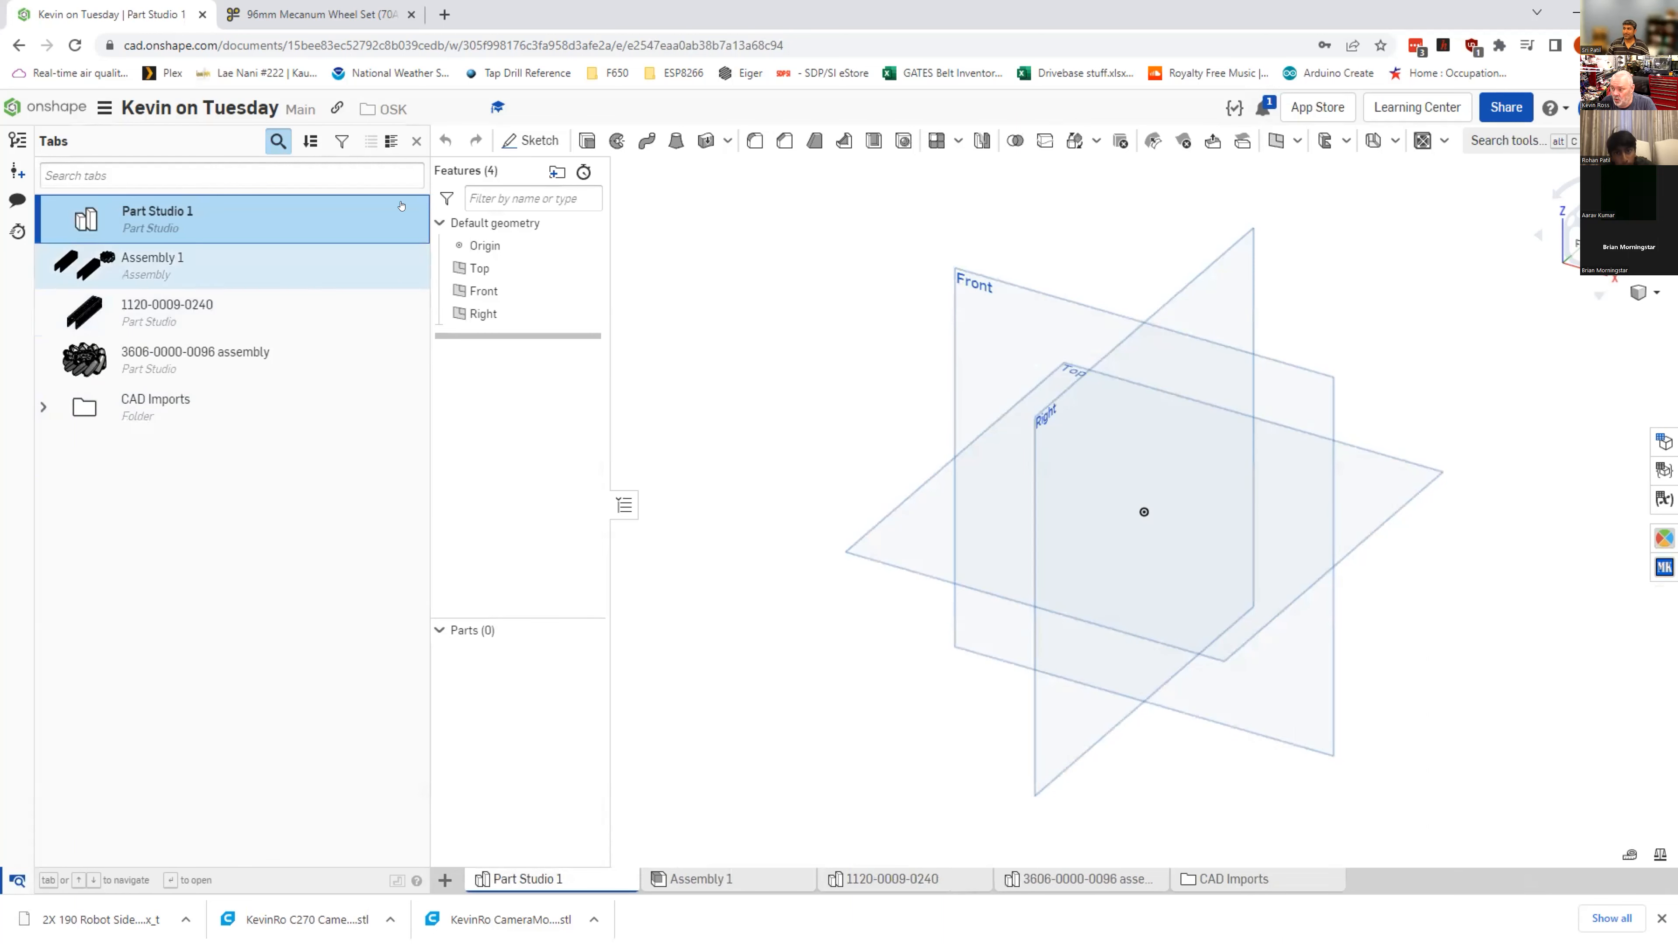
click(416, 141)
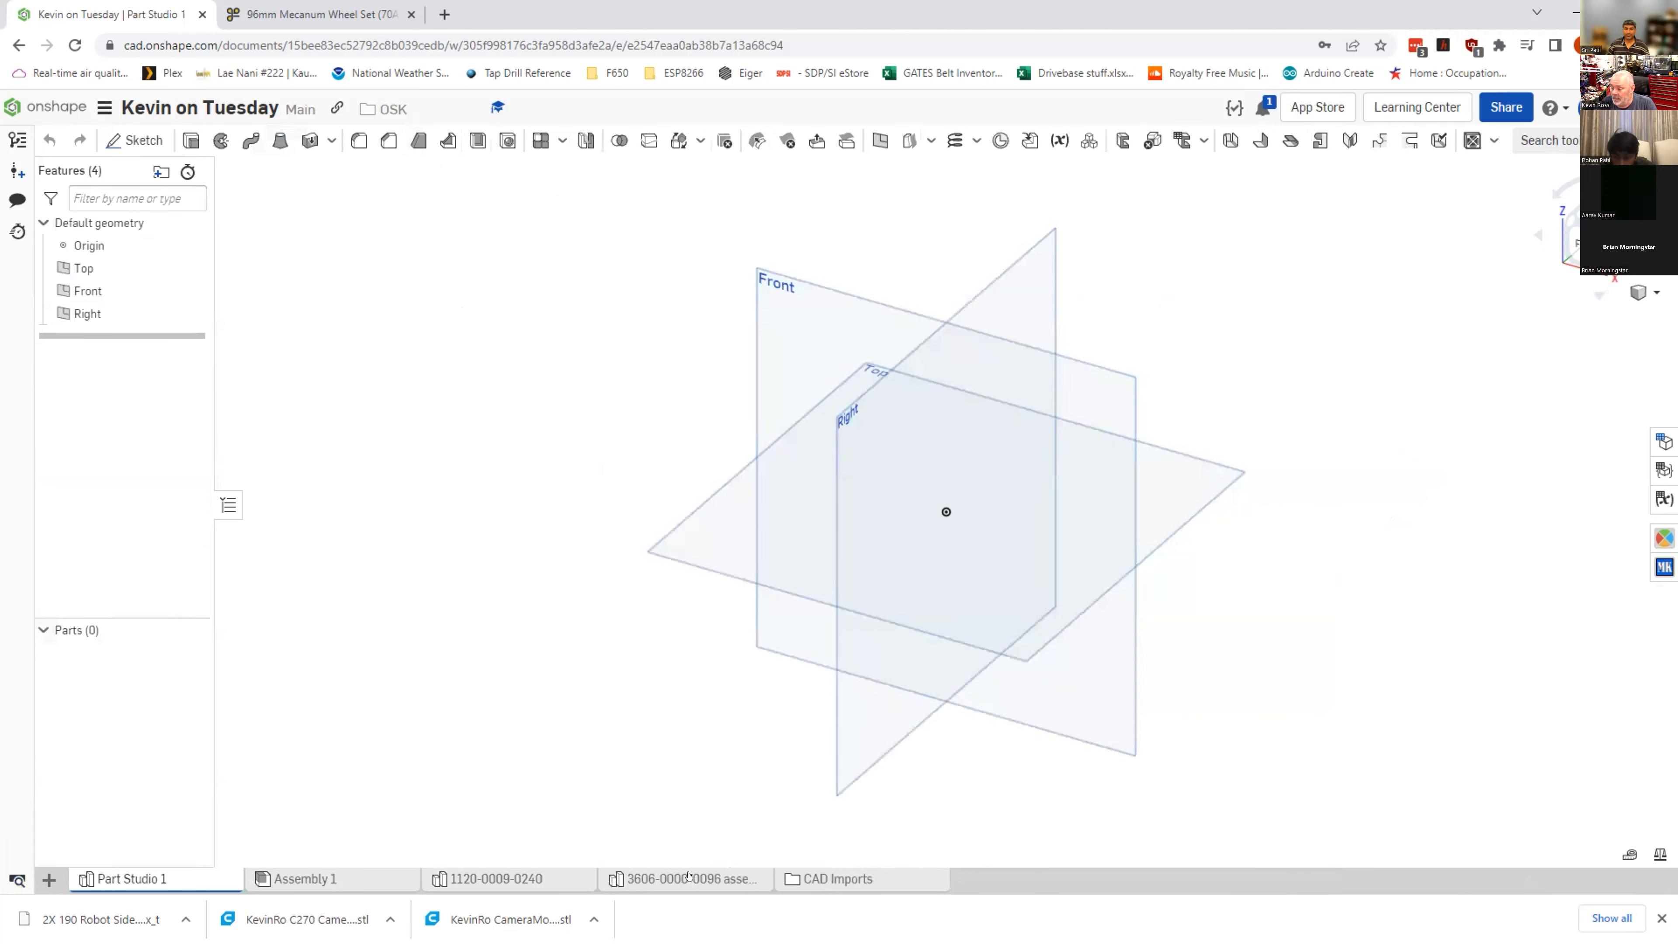
mouse_move(684, 878)
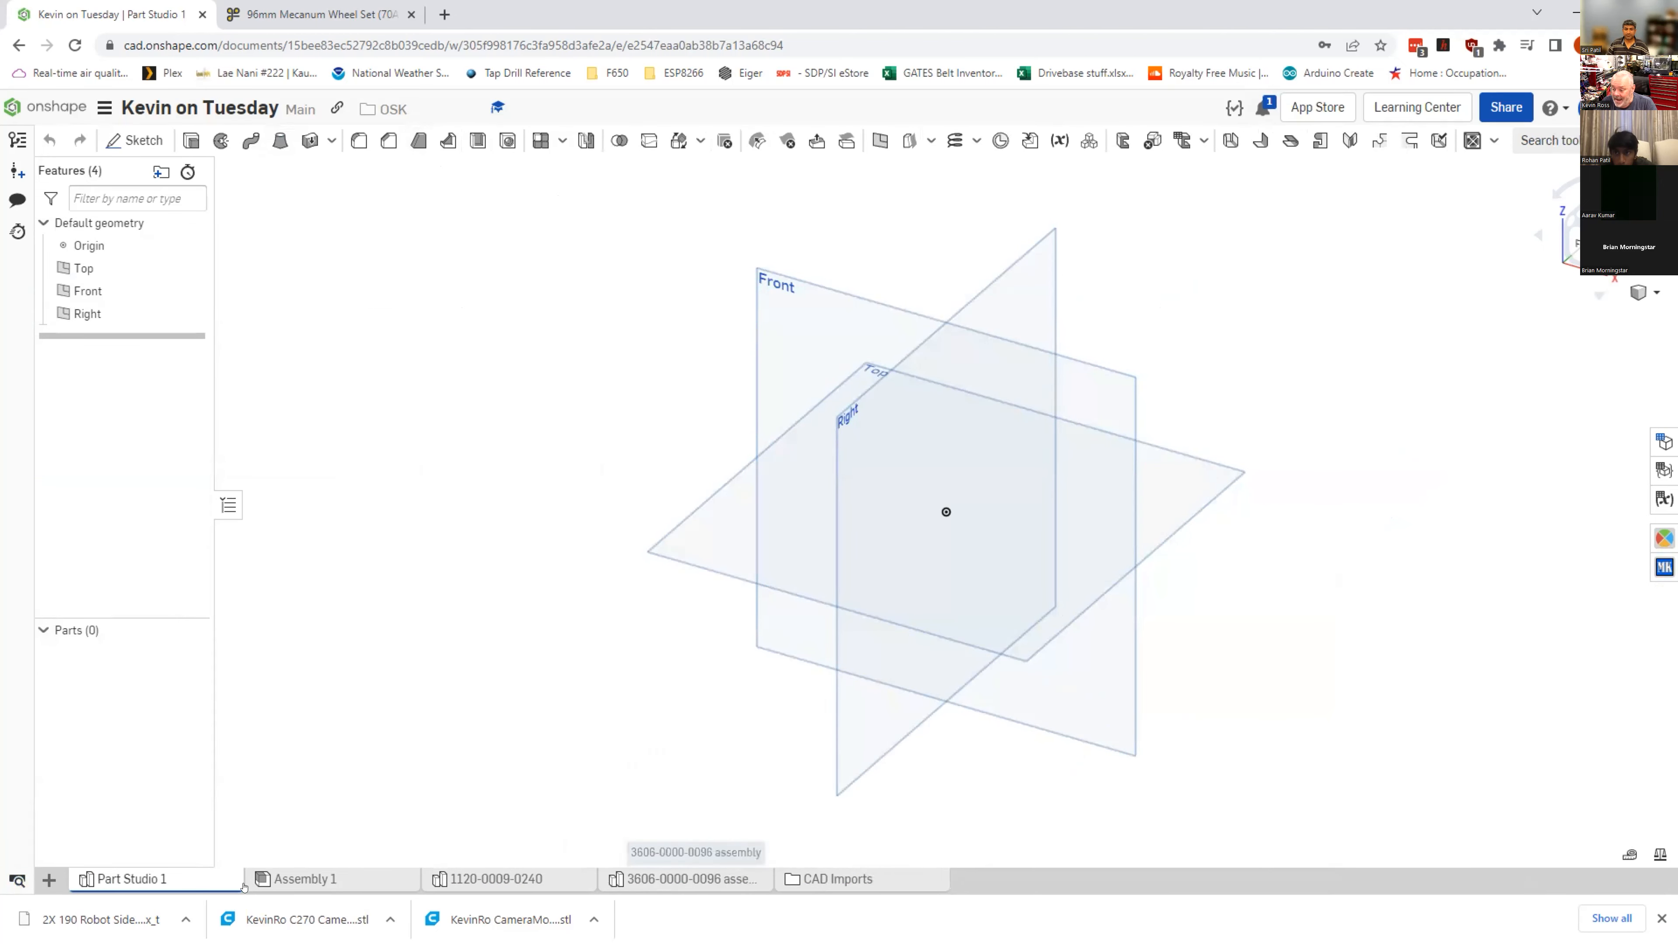
click(49, 879)
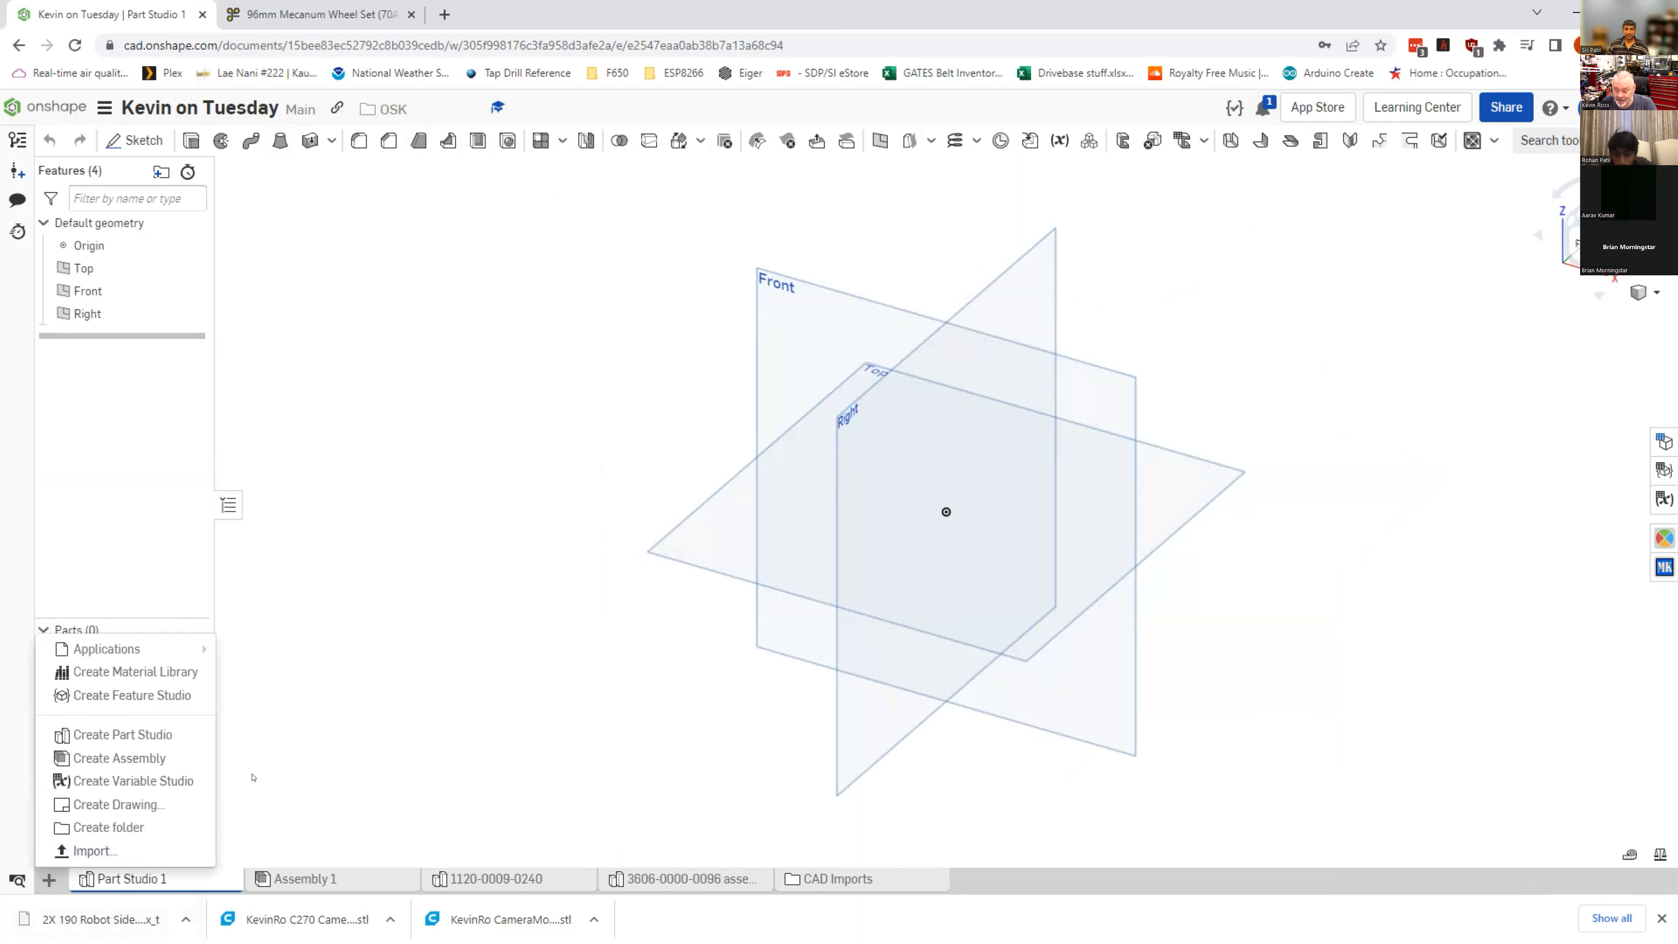
click(95, 851)
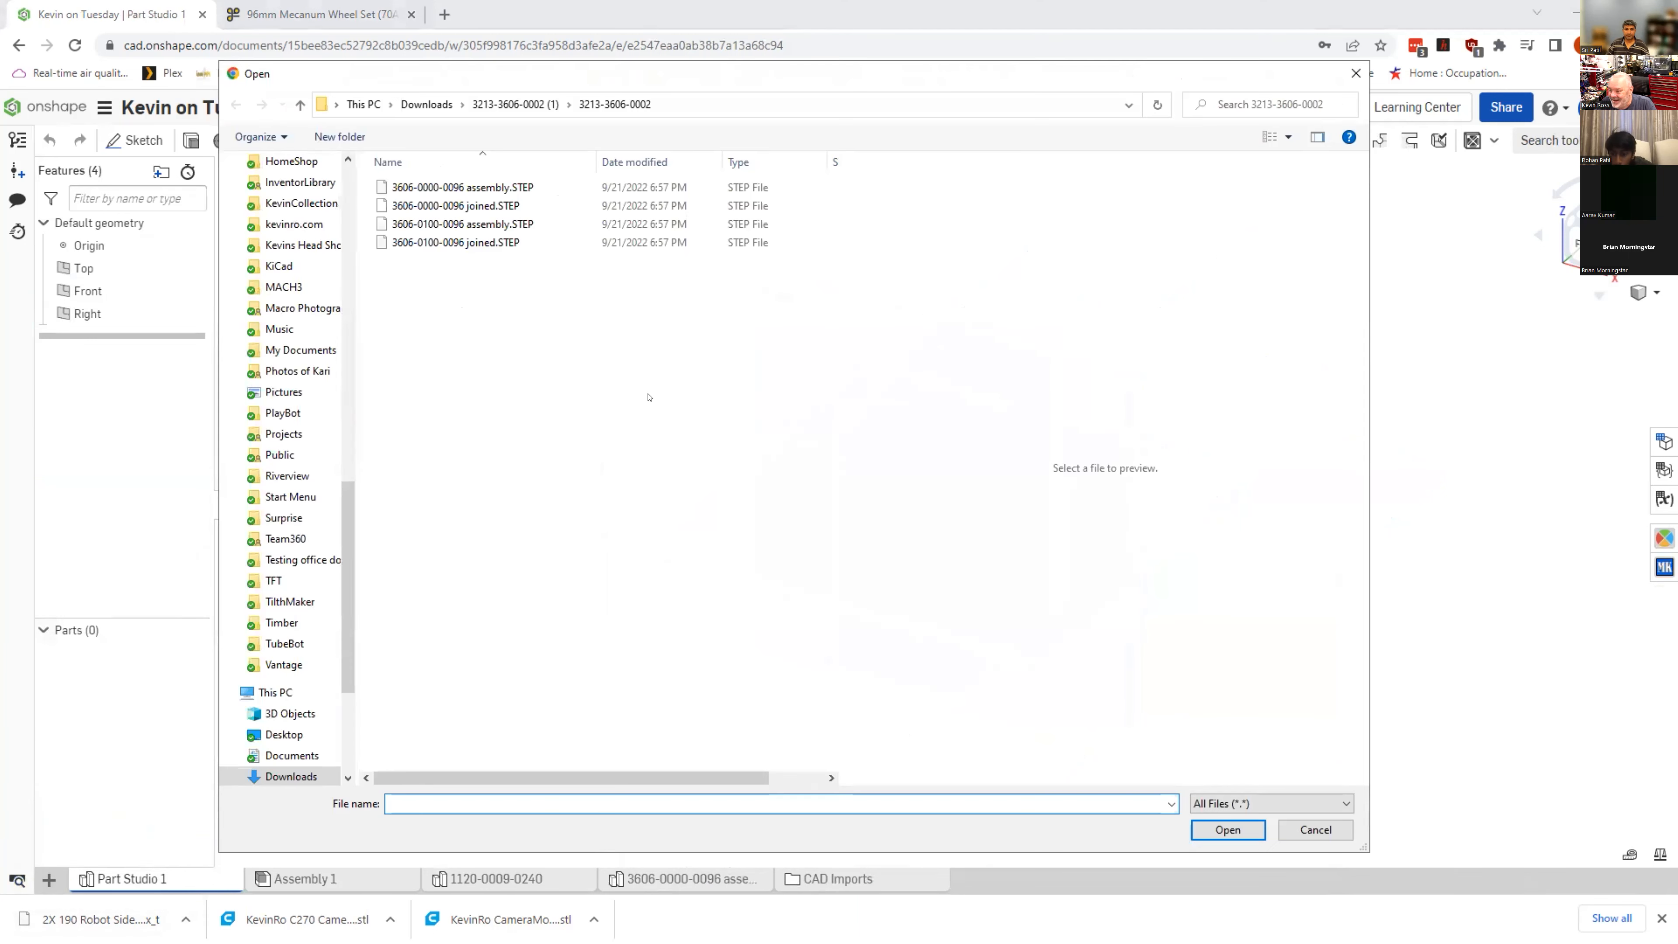
click(502, 243)
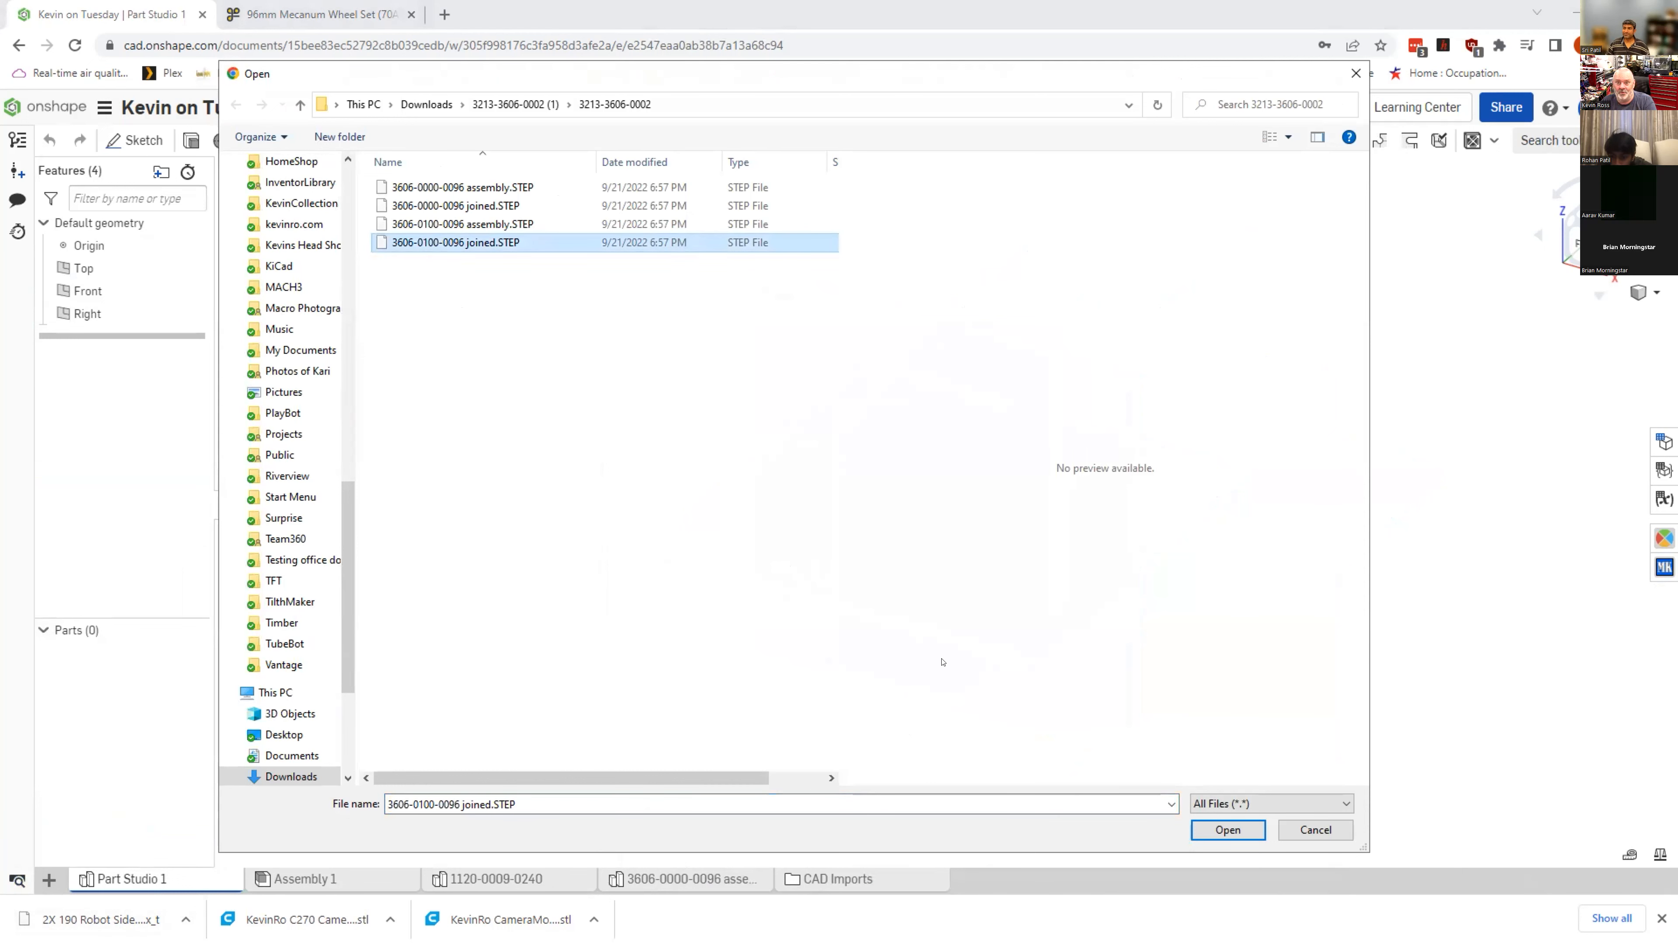
click(1221, 830)
click(1230, 830)
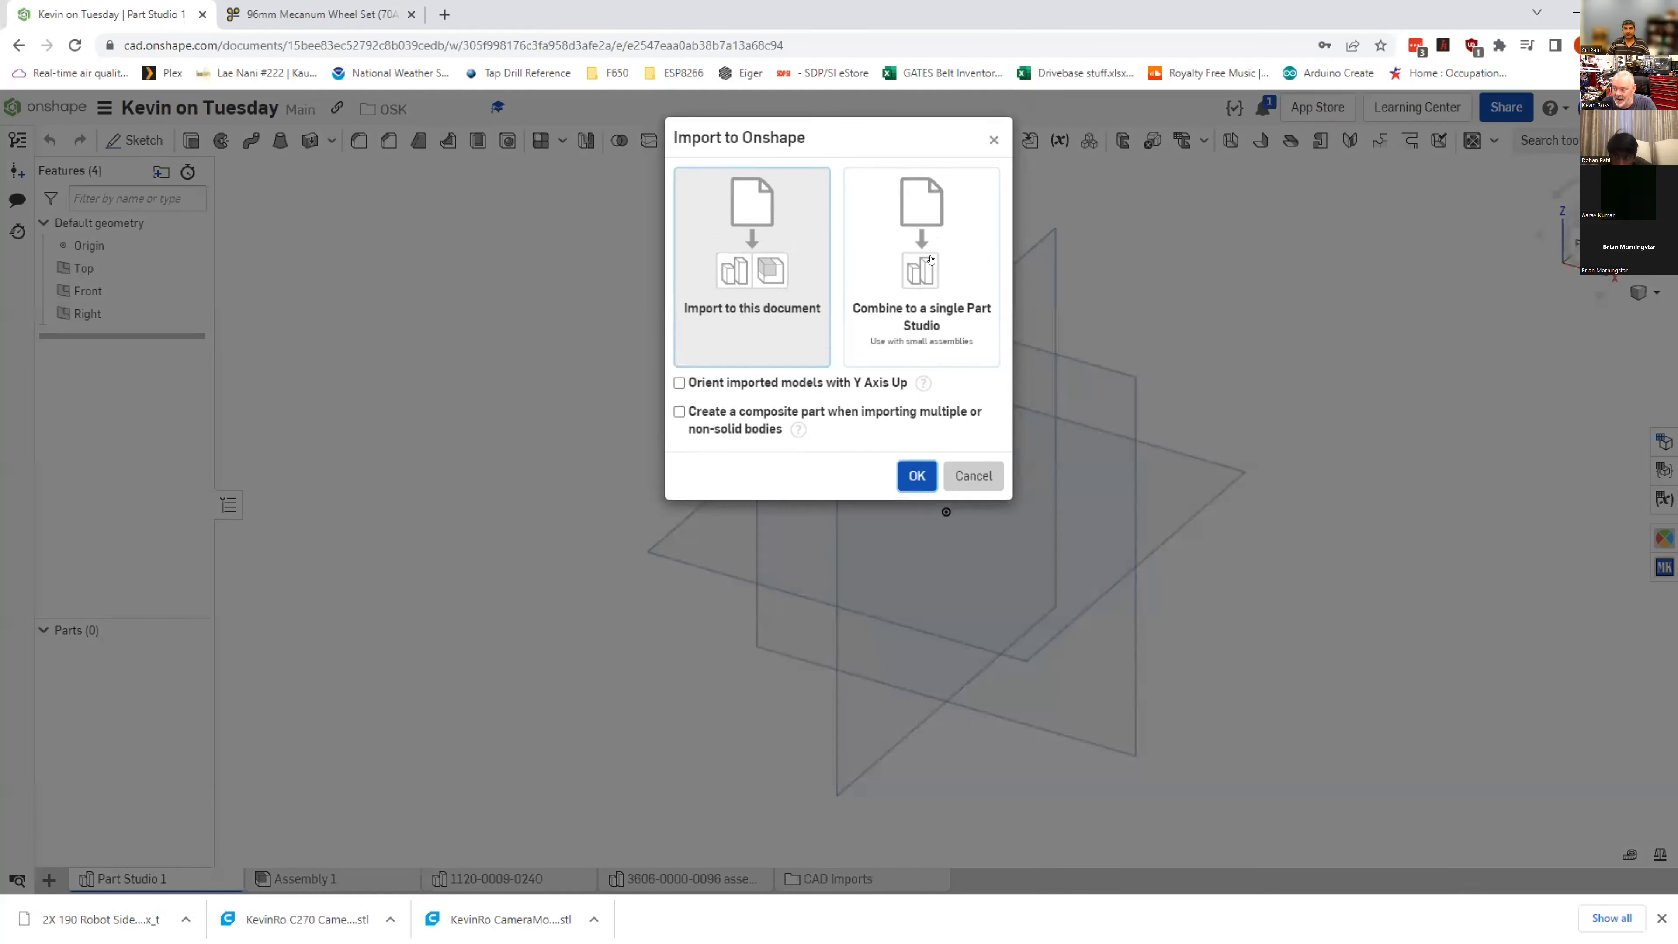
click(994, 356)
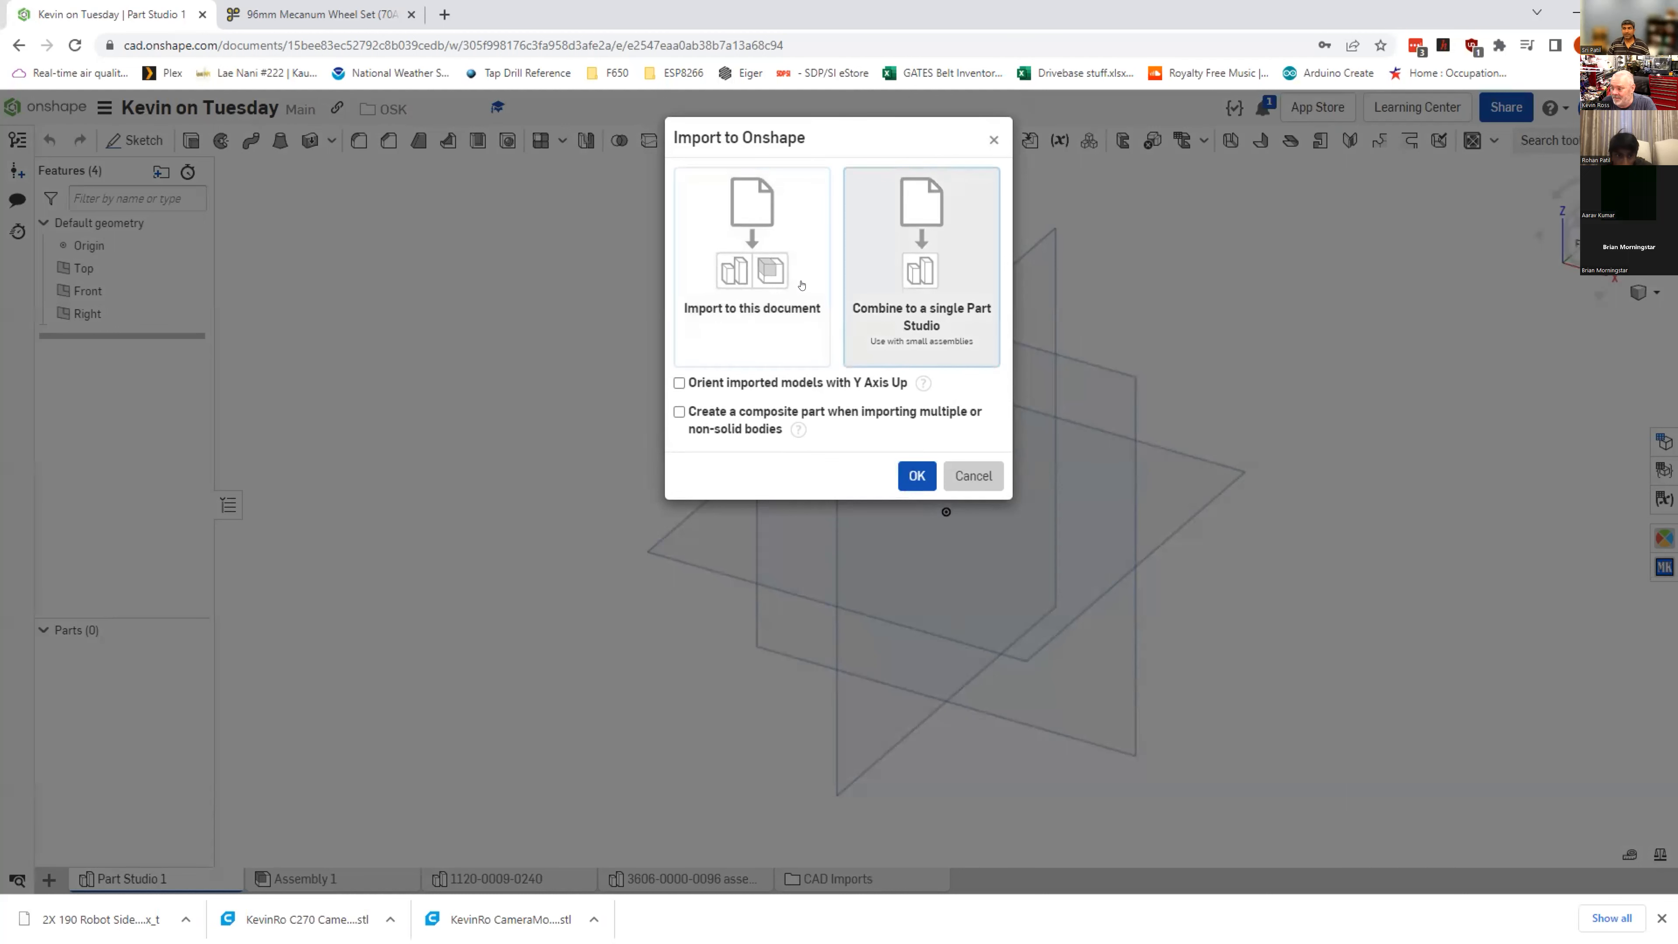
click(915, 474)
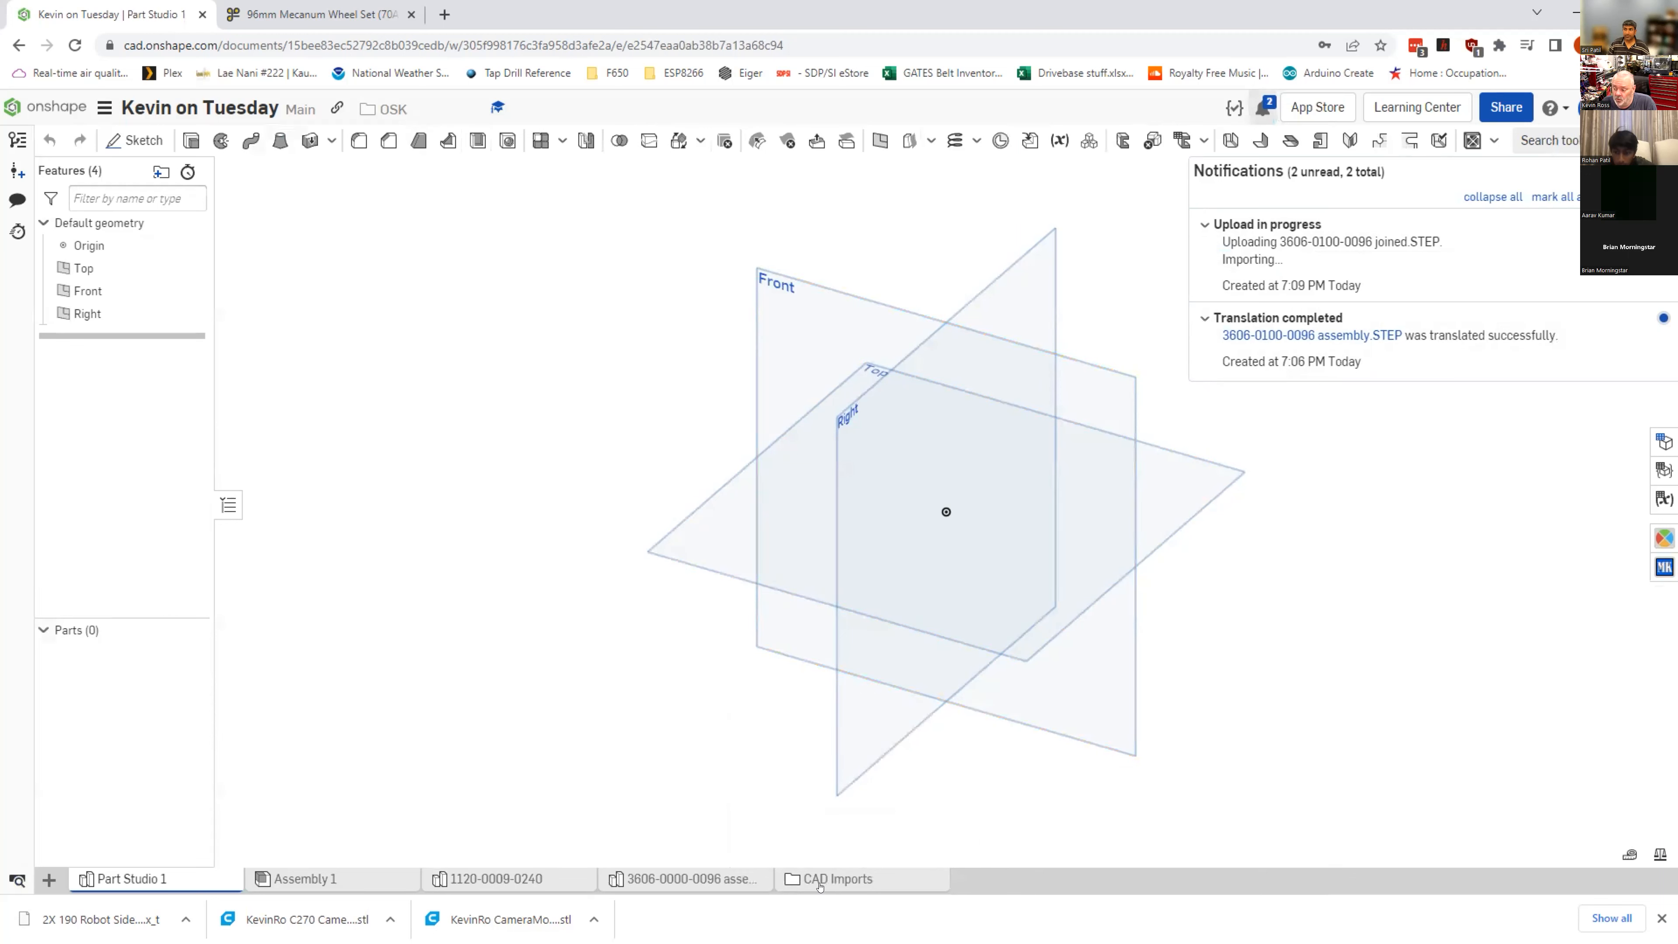
click(843, 878)
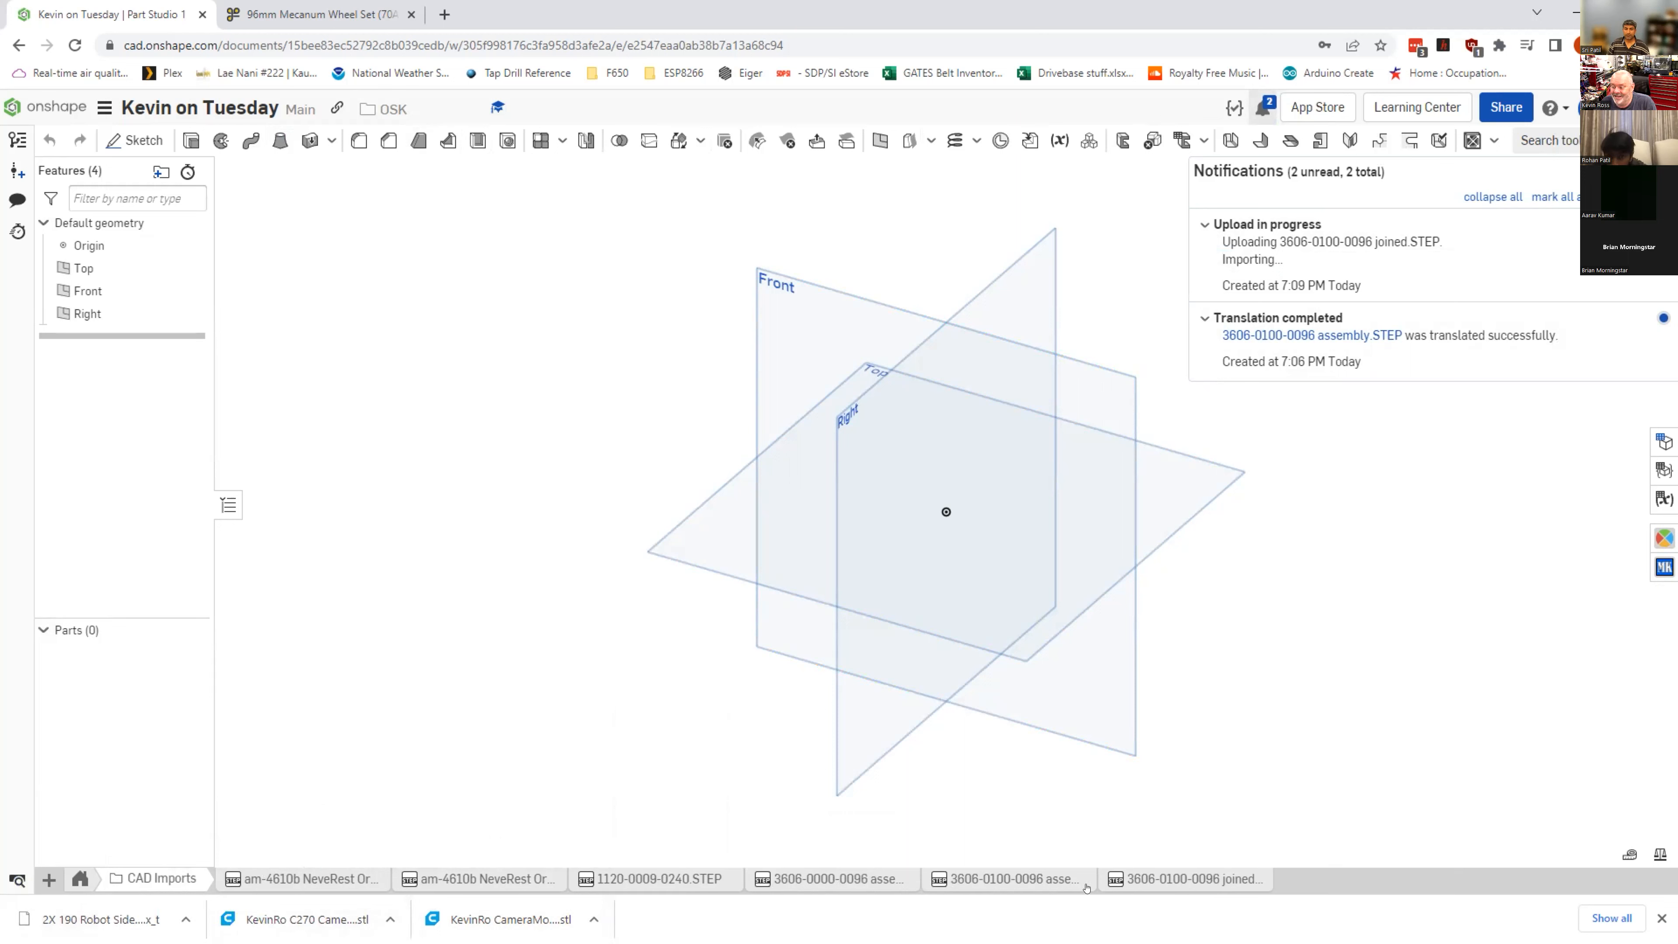
click(80, 879)
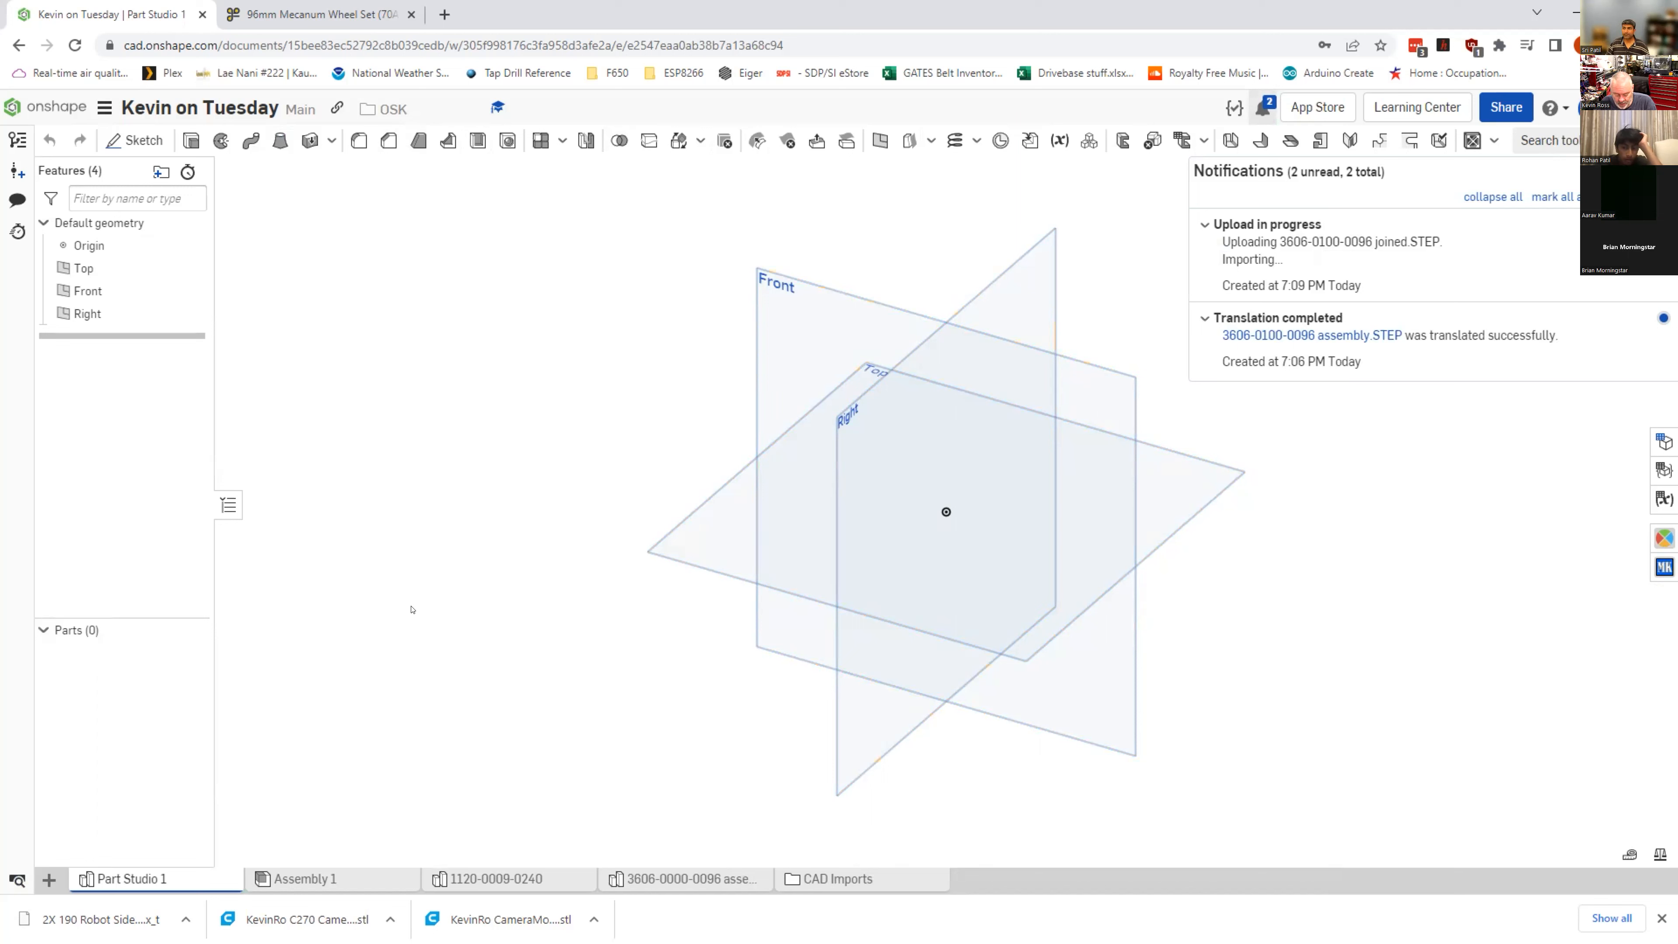
Step: Open the Onshape documents page in a separate browser tab and view the OSK team's folders and documents
click(45, 107)
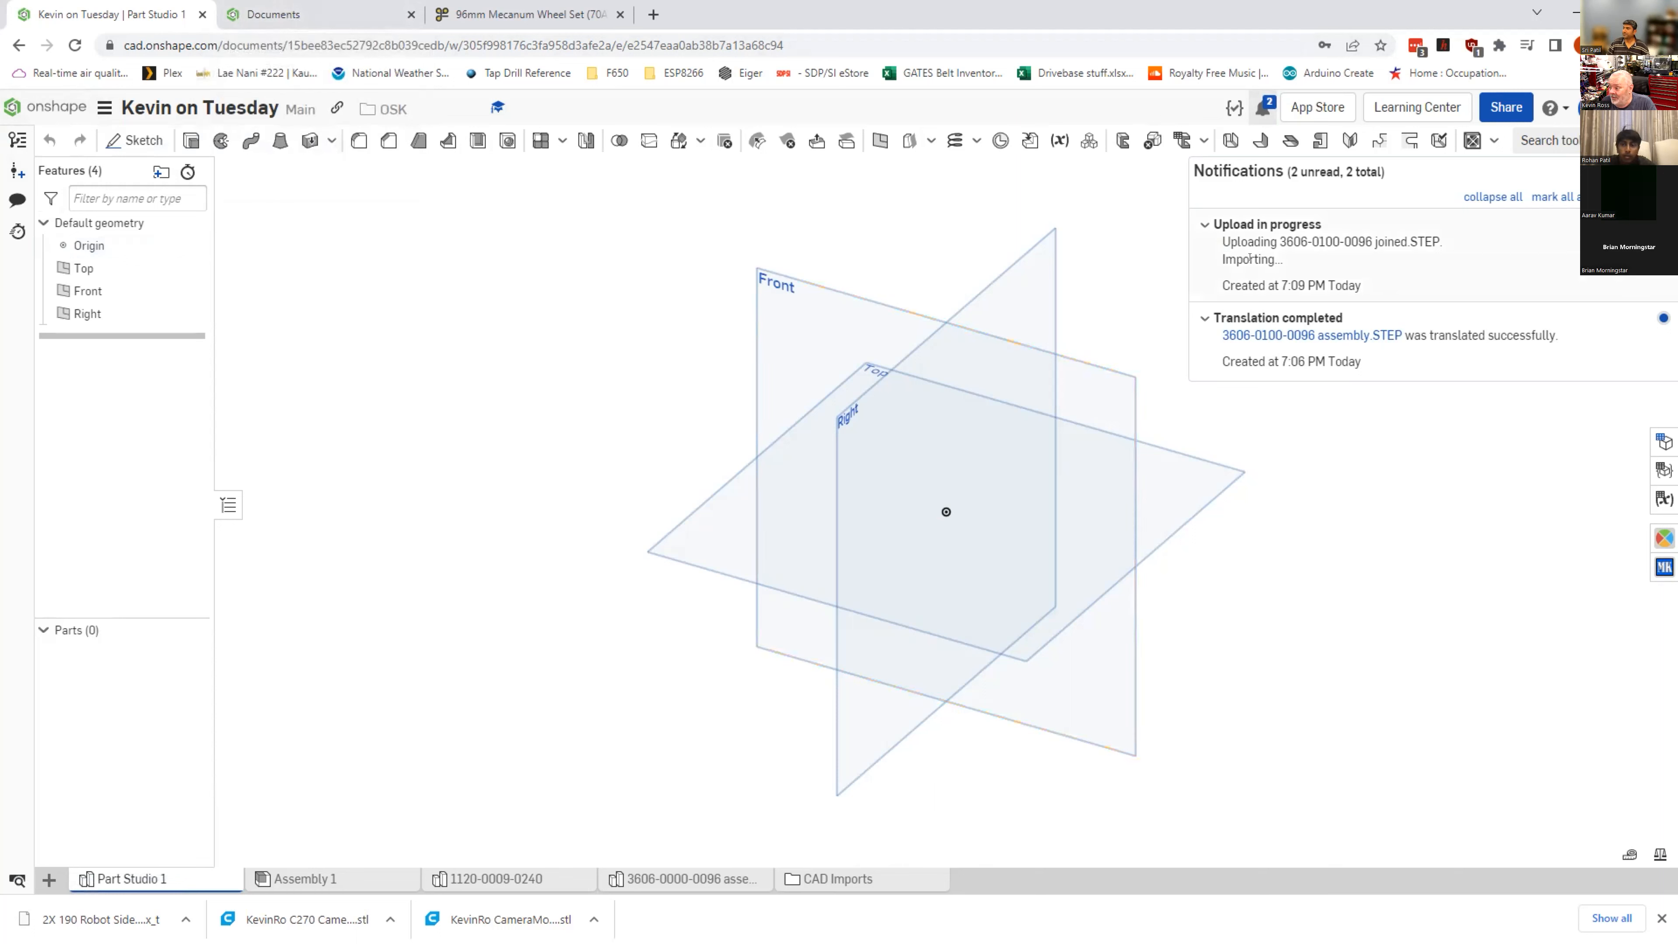
click(331, 15)
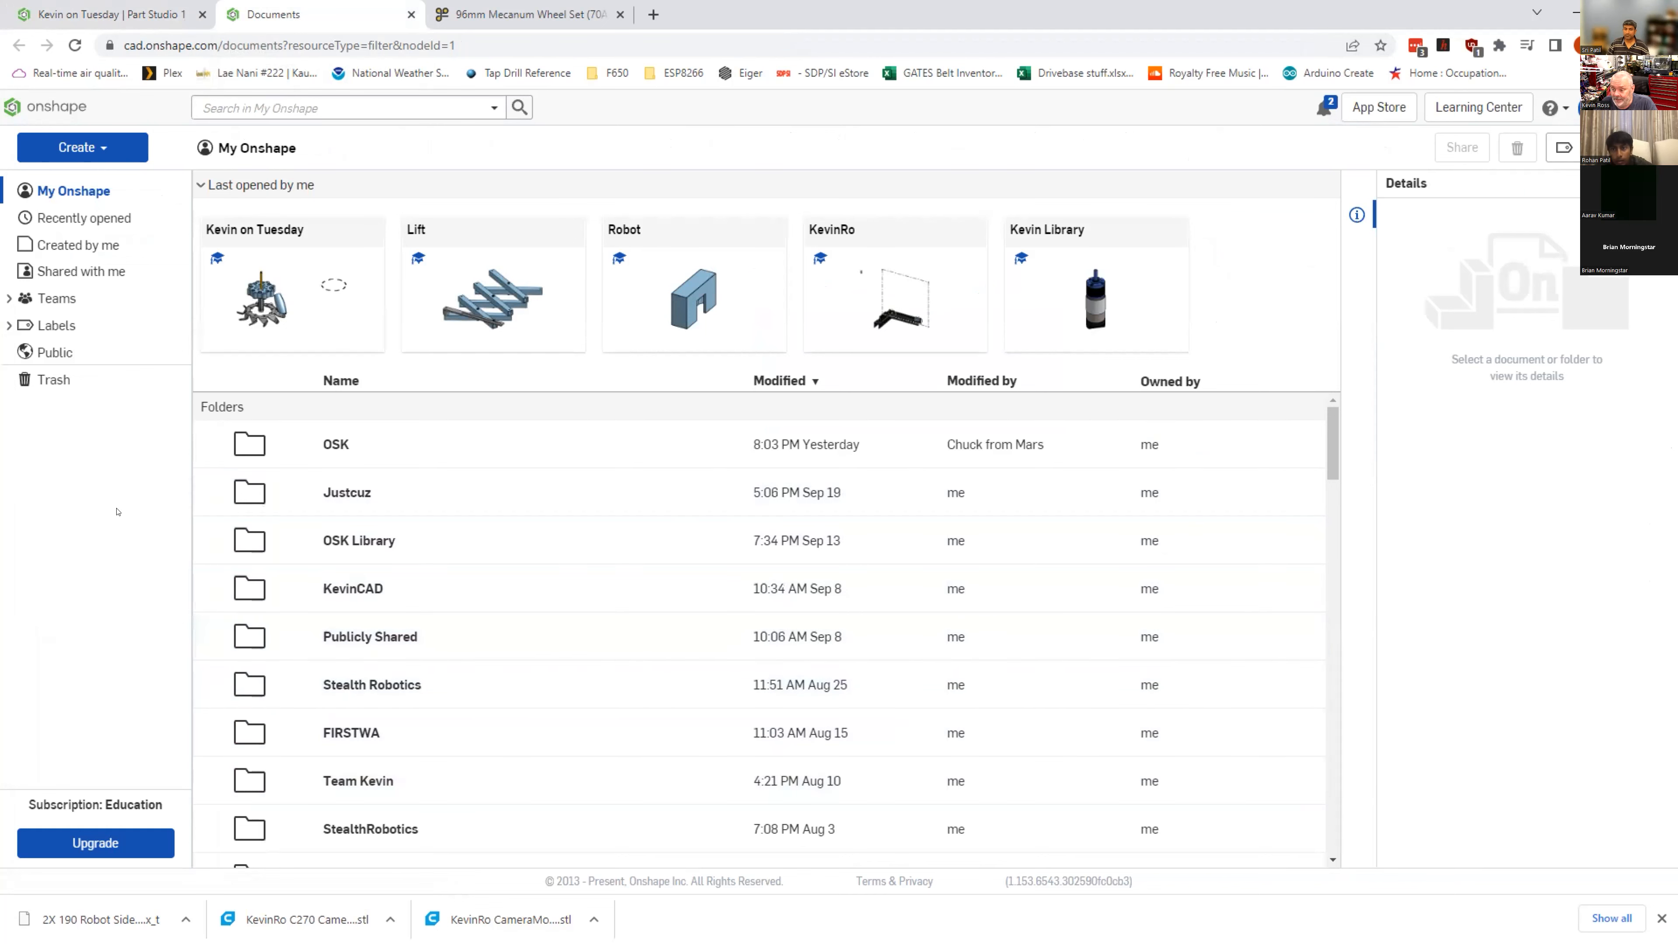
click(8, 298)
click(63, 379)
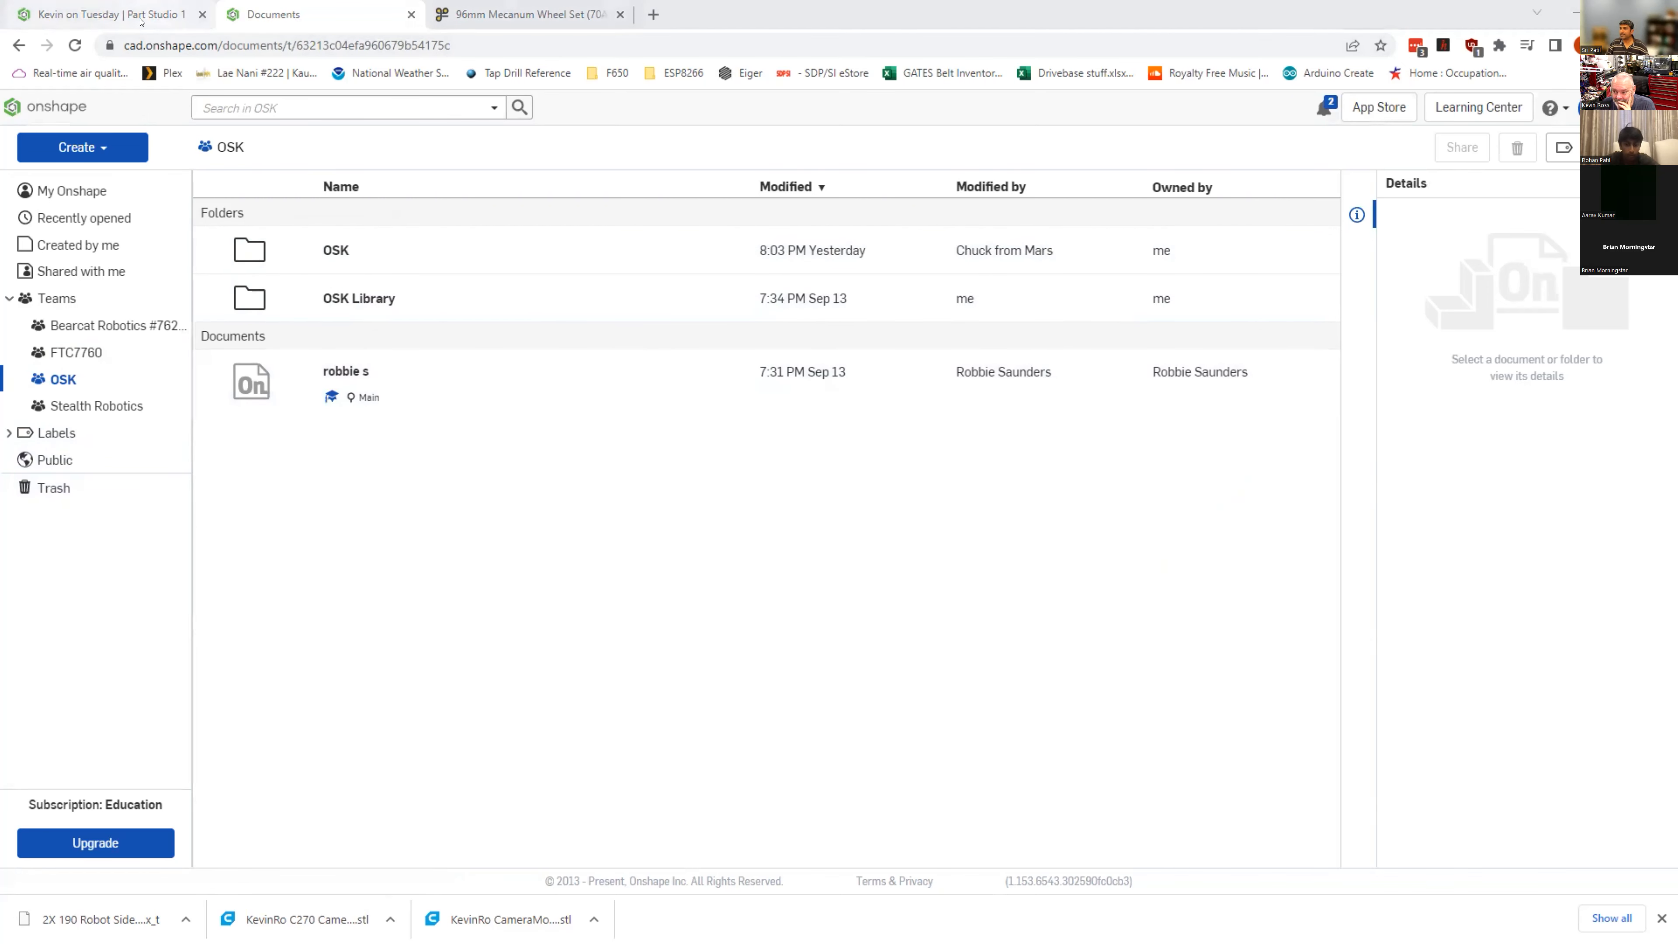
mouse_move(132, 20)
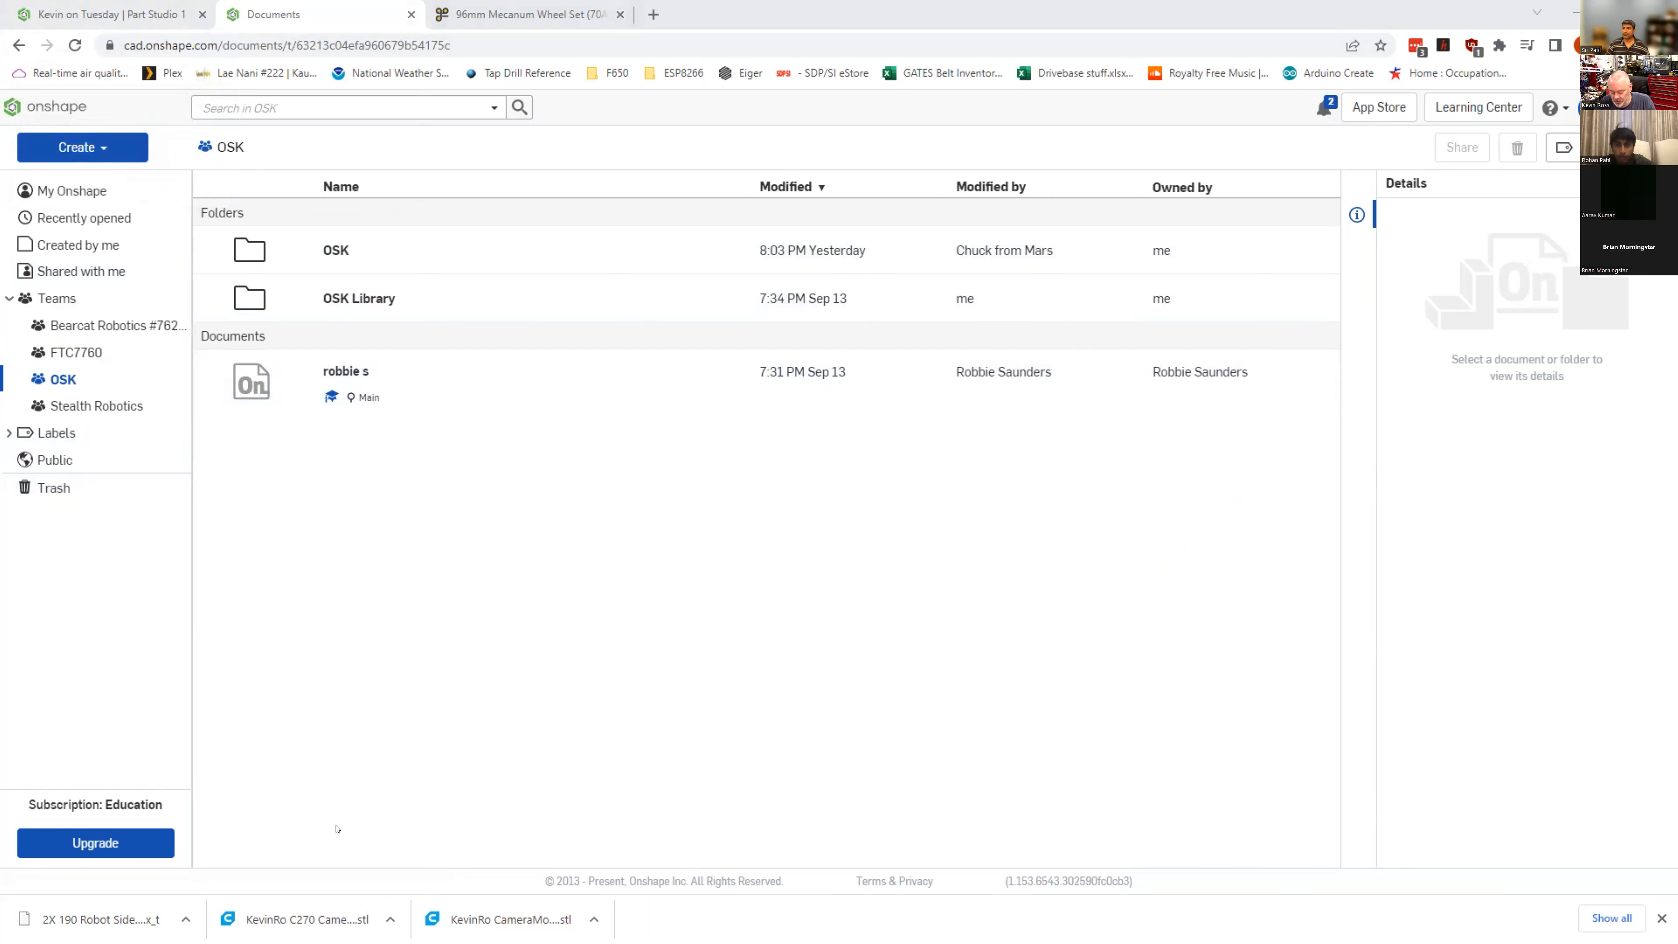
Step: Add a person to the OSK team as Member in the account's team settings, using their e-mail address
click(1585, 107)
click(1556, 139)
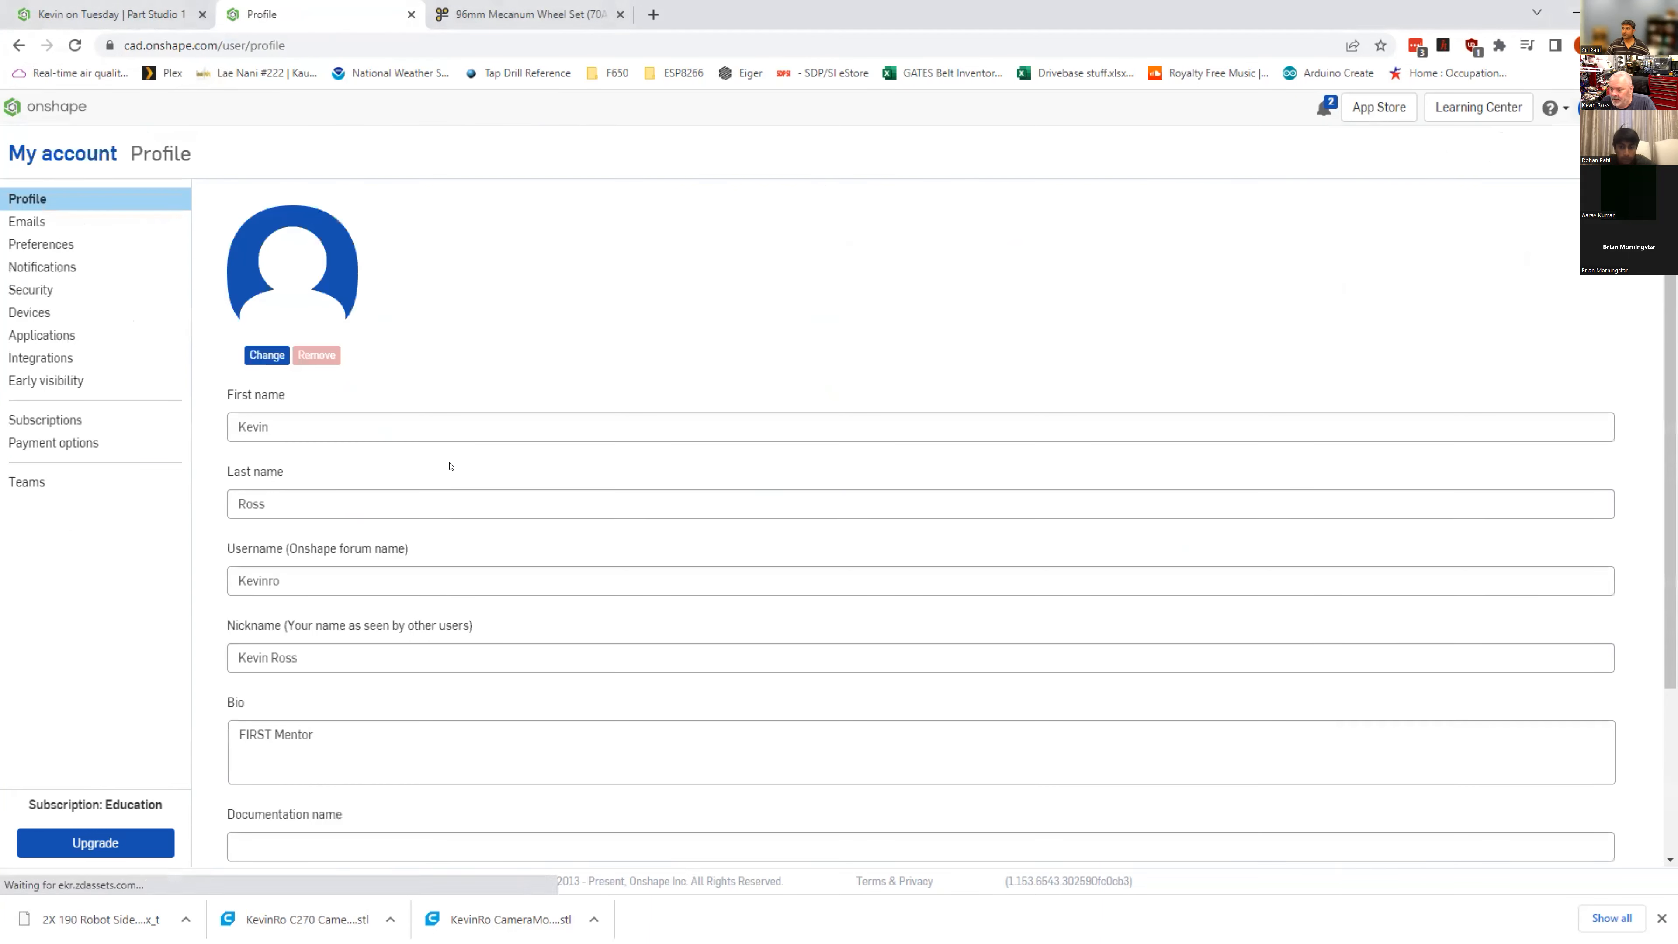
click(59, 486)
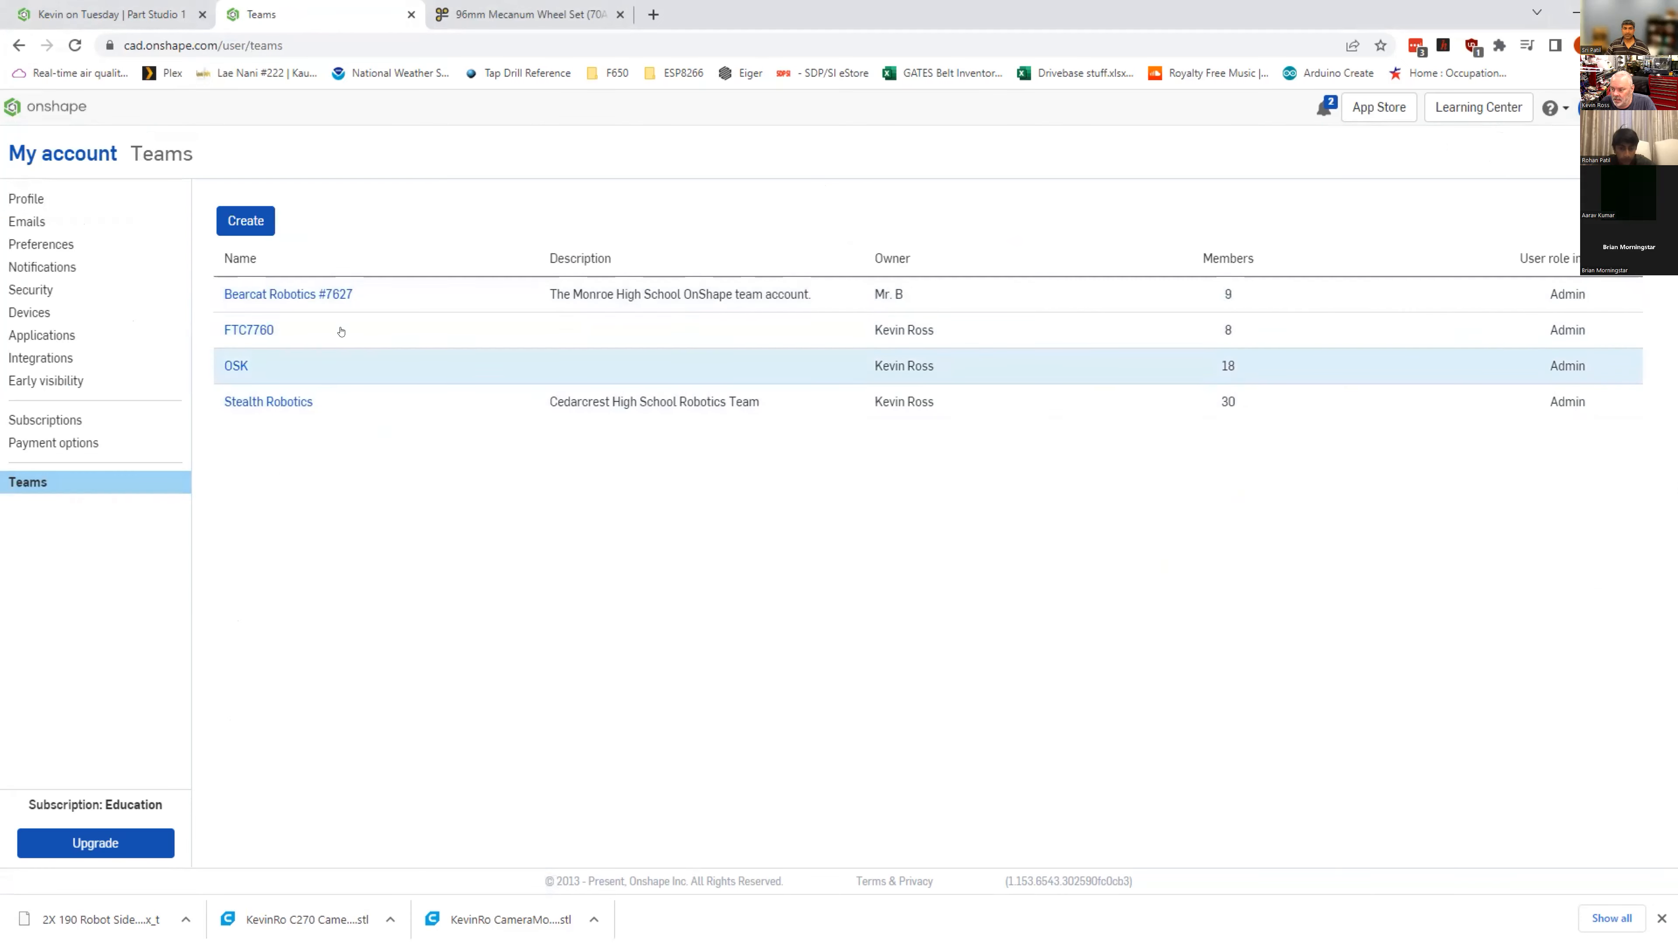
click(256, 364)
click(330, 470)
key(ctrl+v)
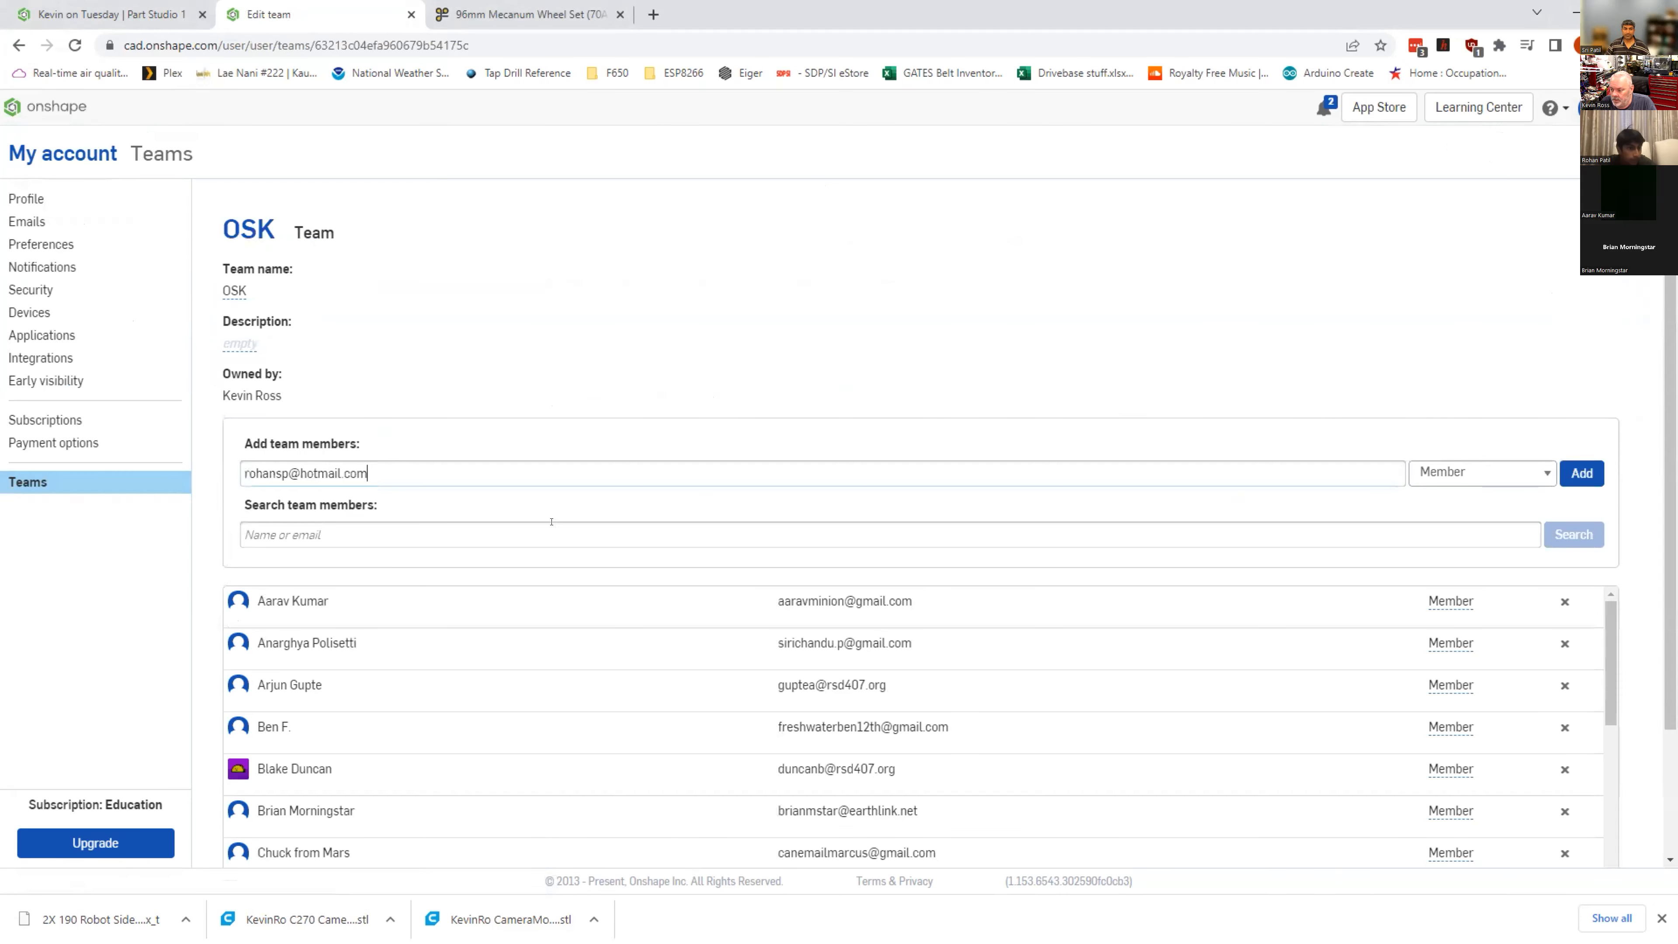
click(1572, 467)
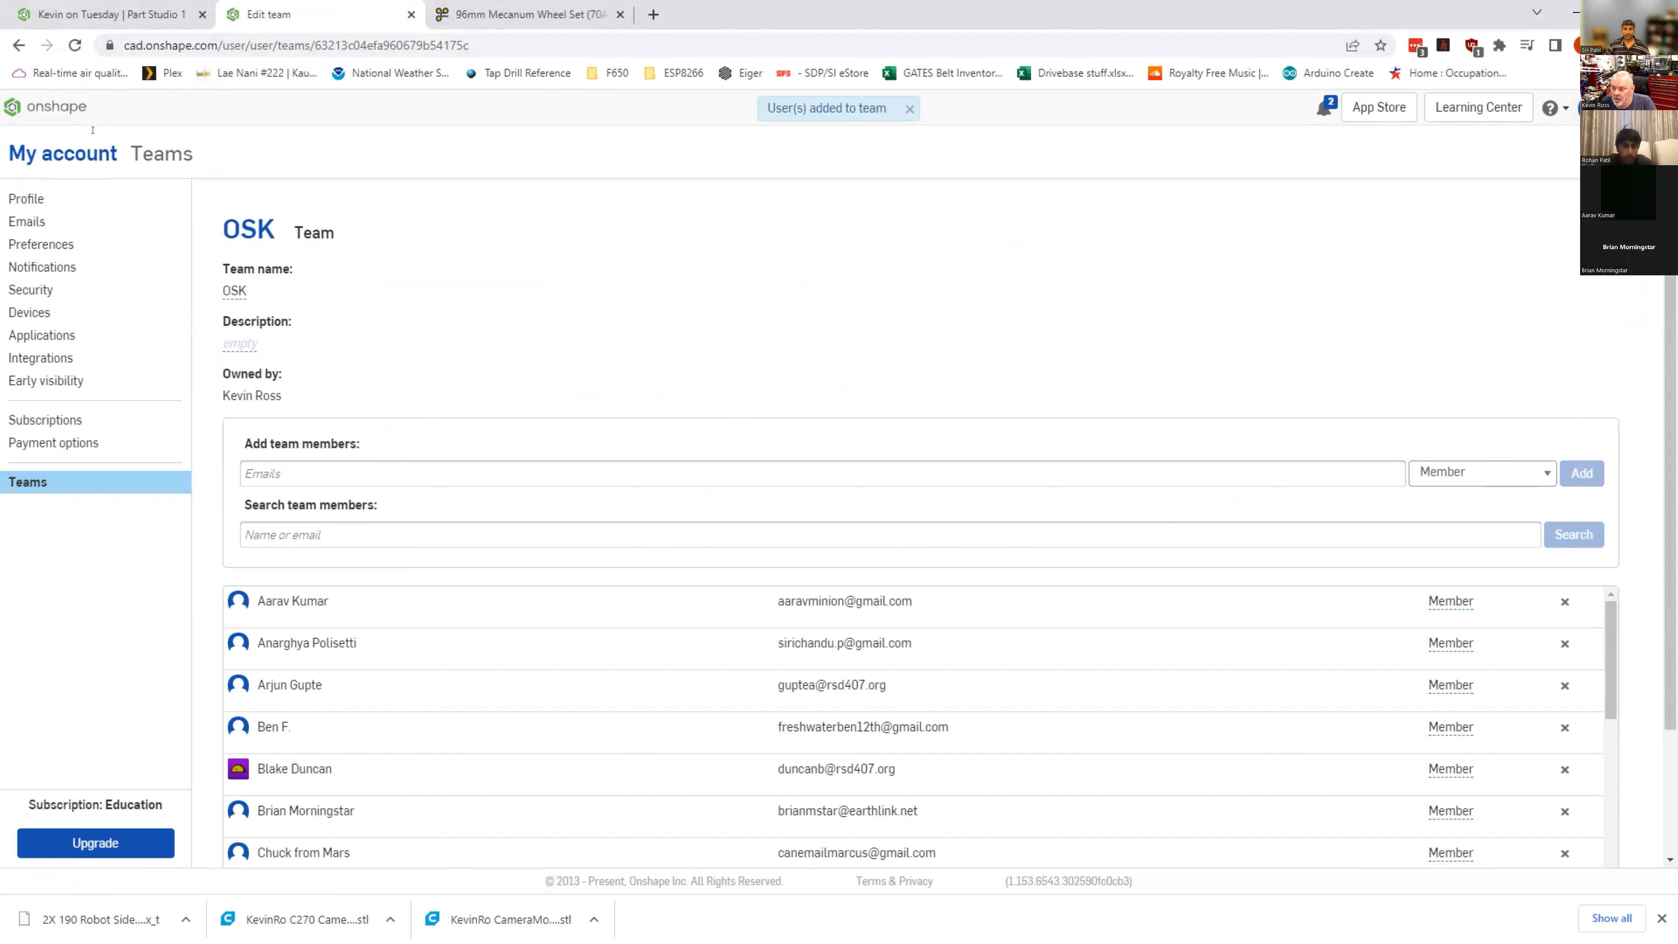
Step: Return to the documents page and check the list of teams there
click(58, 107)
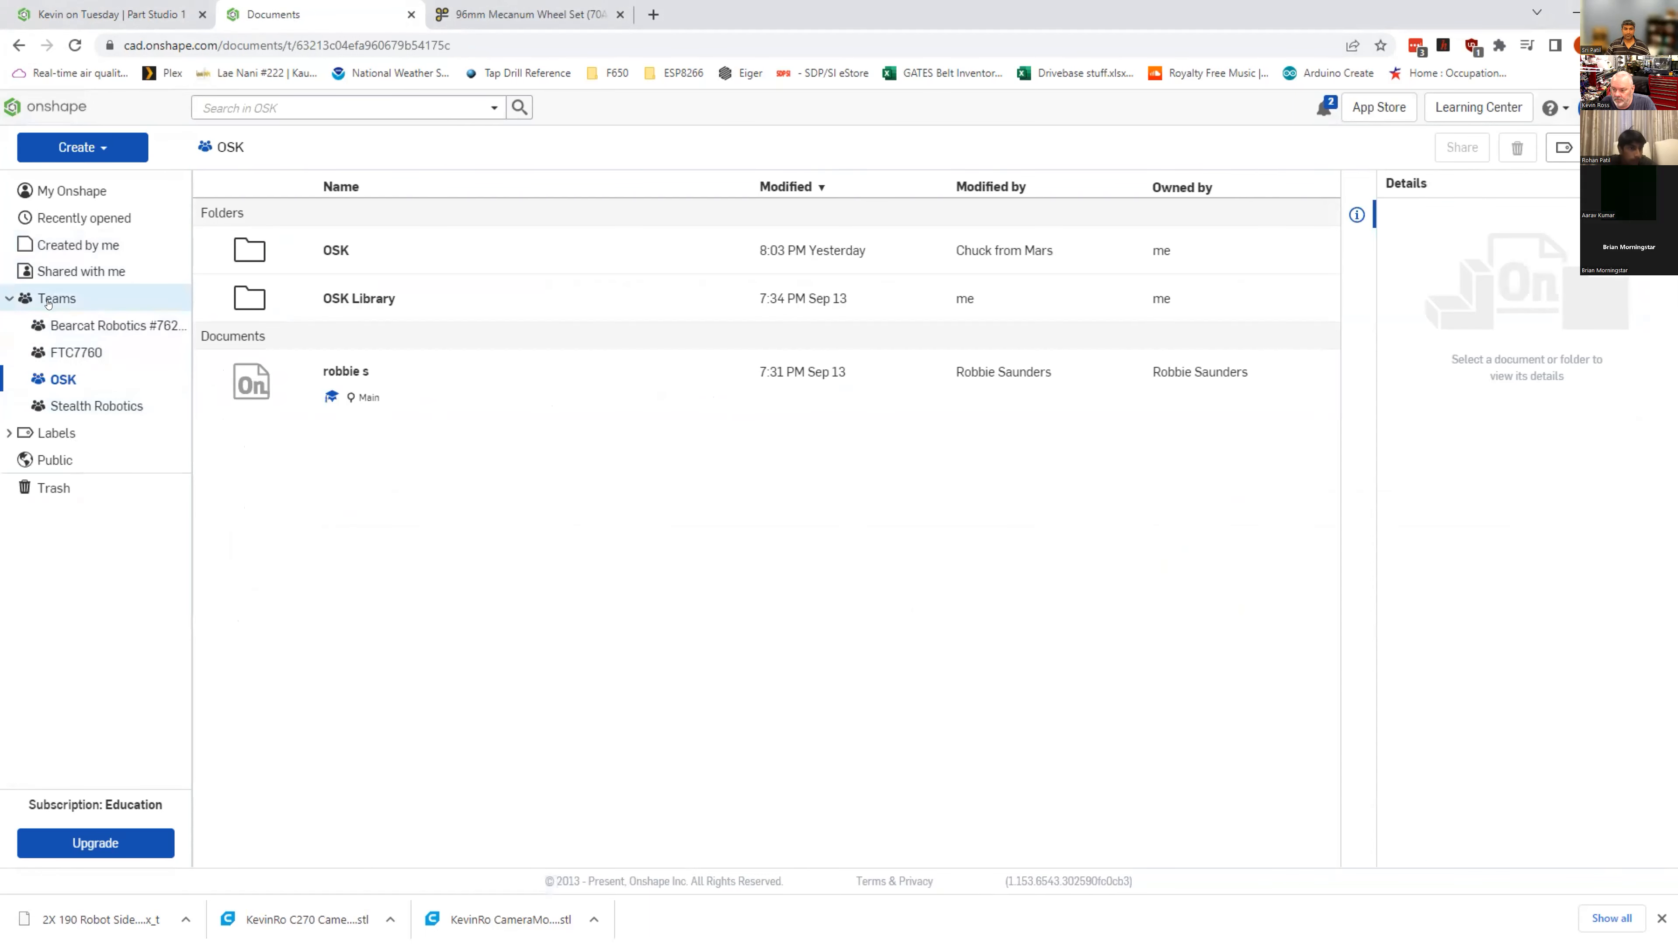
click(8, 299)
click(7, 299)
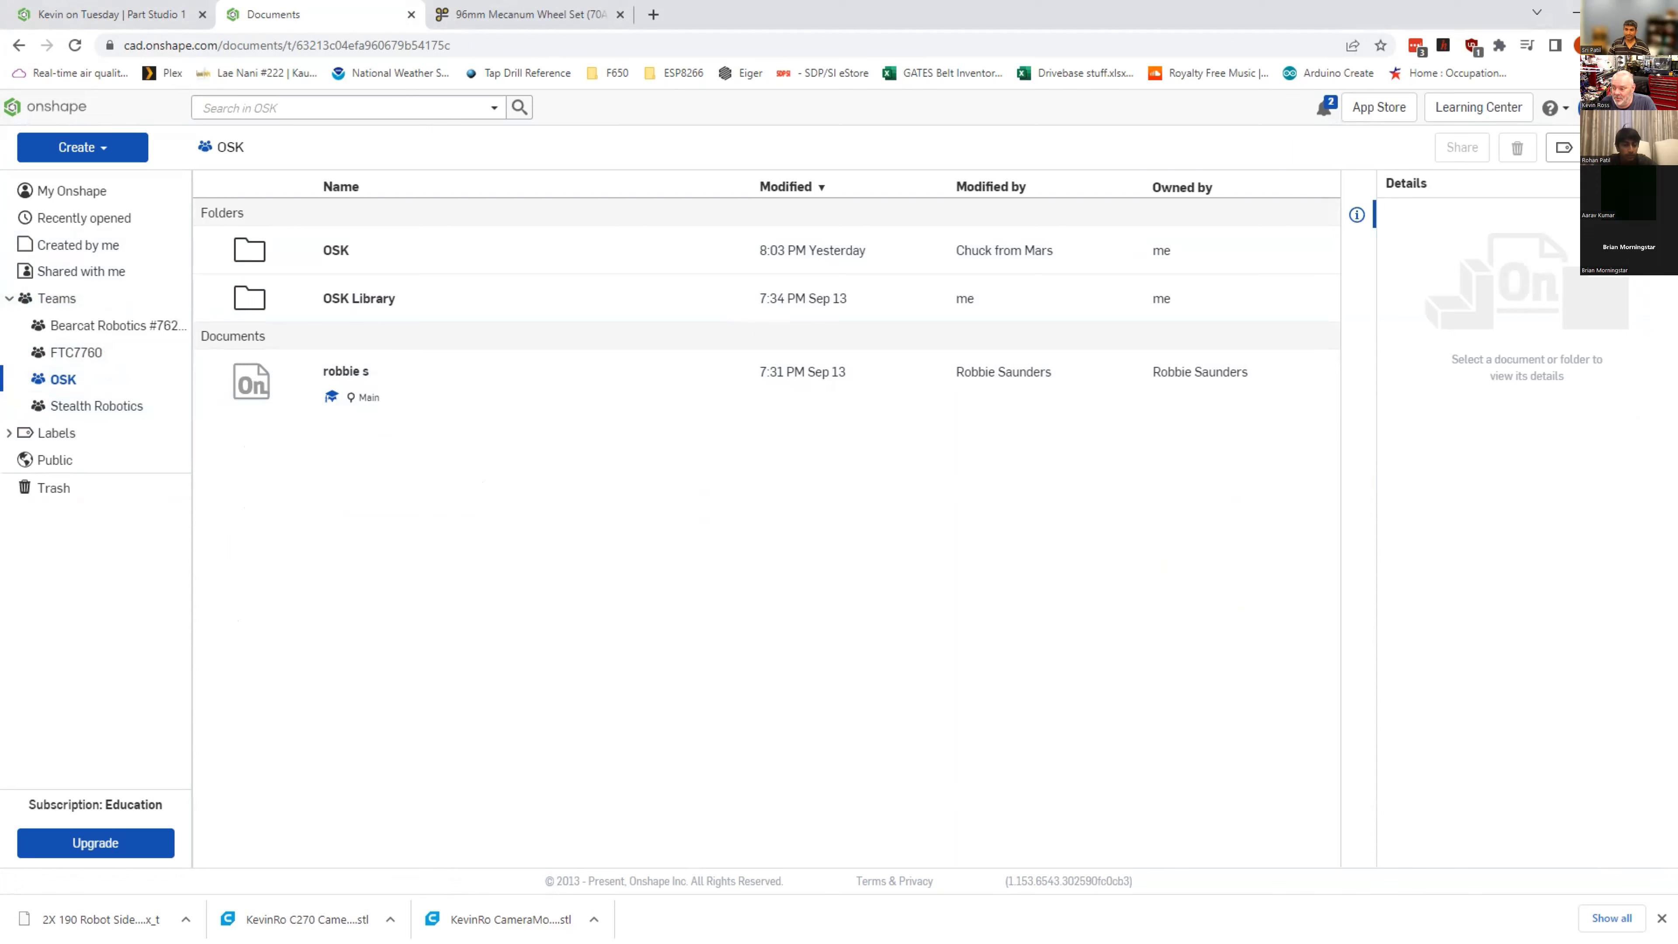
Step: Reopen the OSK team's settings, review its member list and add another Member by e-mail address
click(1580, 107)
click(1553, 141)
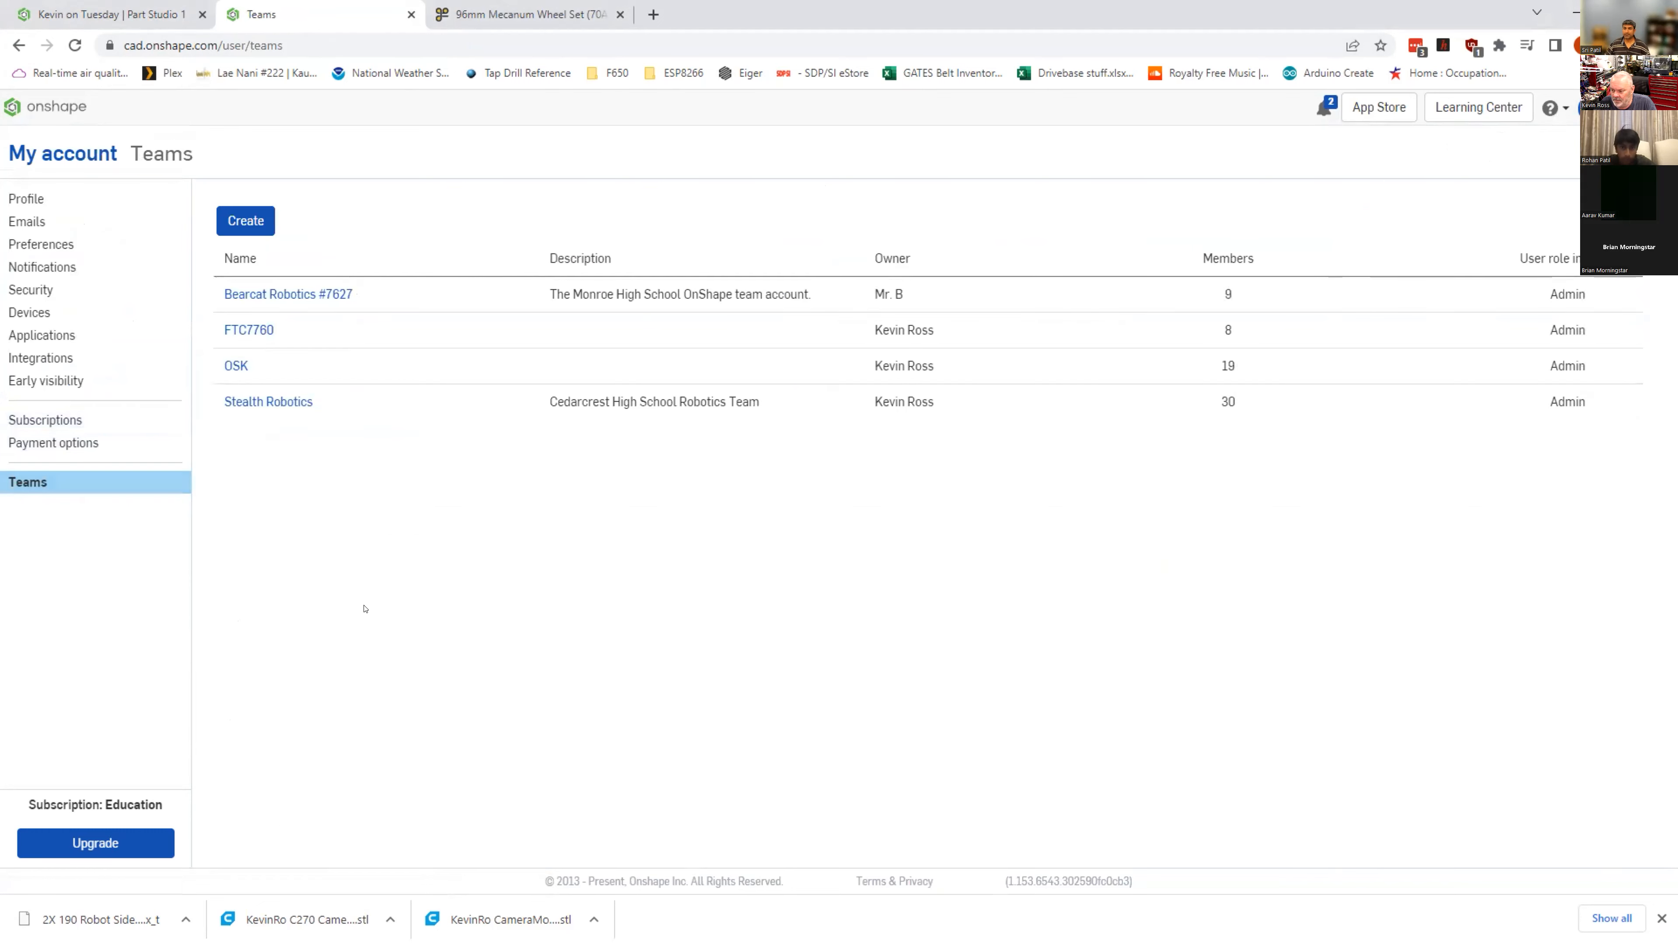
click(311, 365)
scroll(469, 703, down, 2)
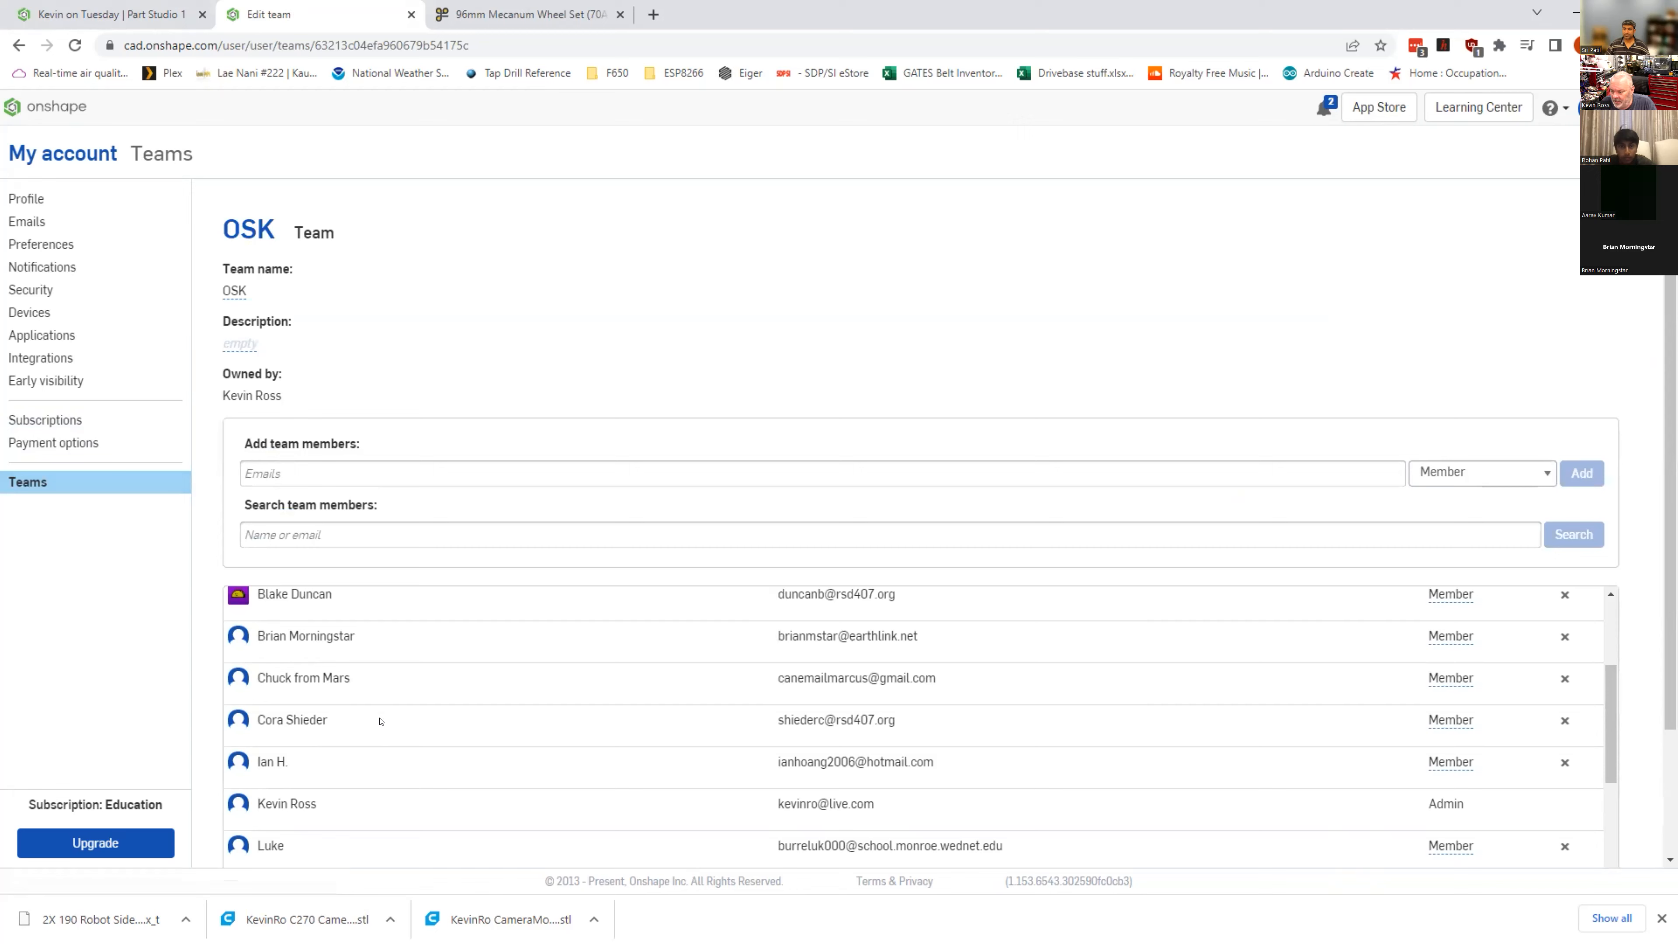
scroll(379, 721, up, 3)
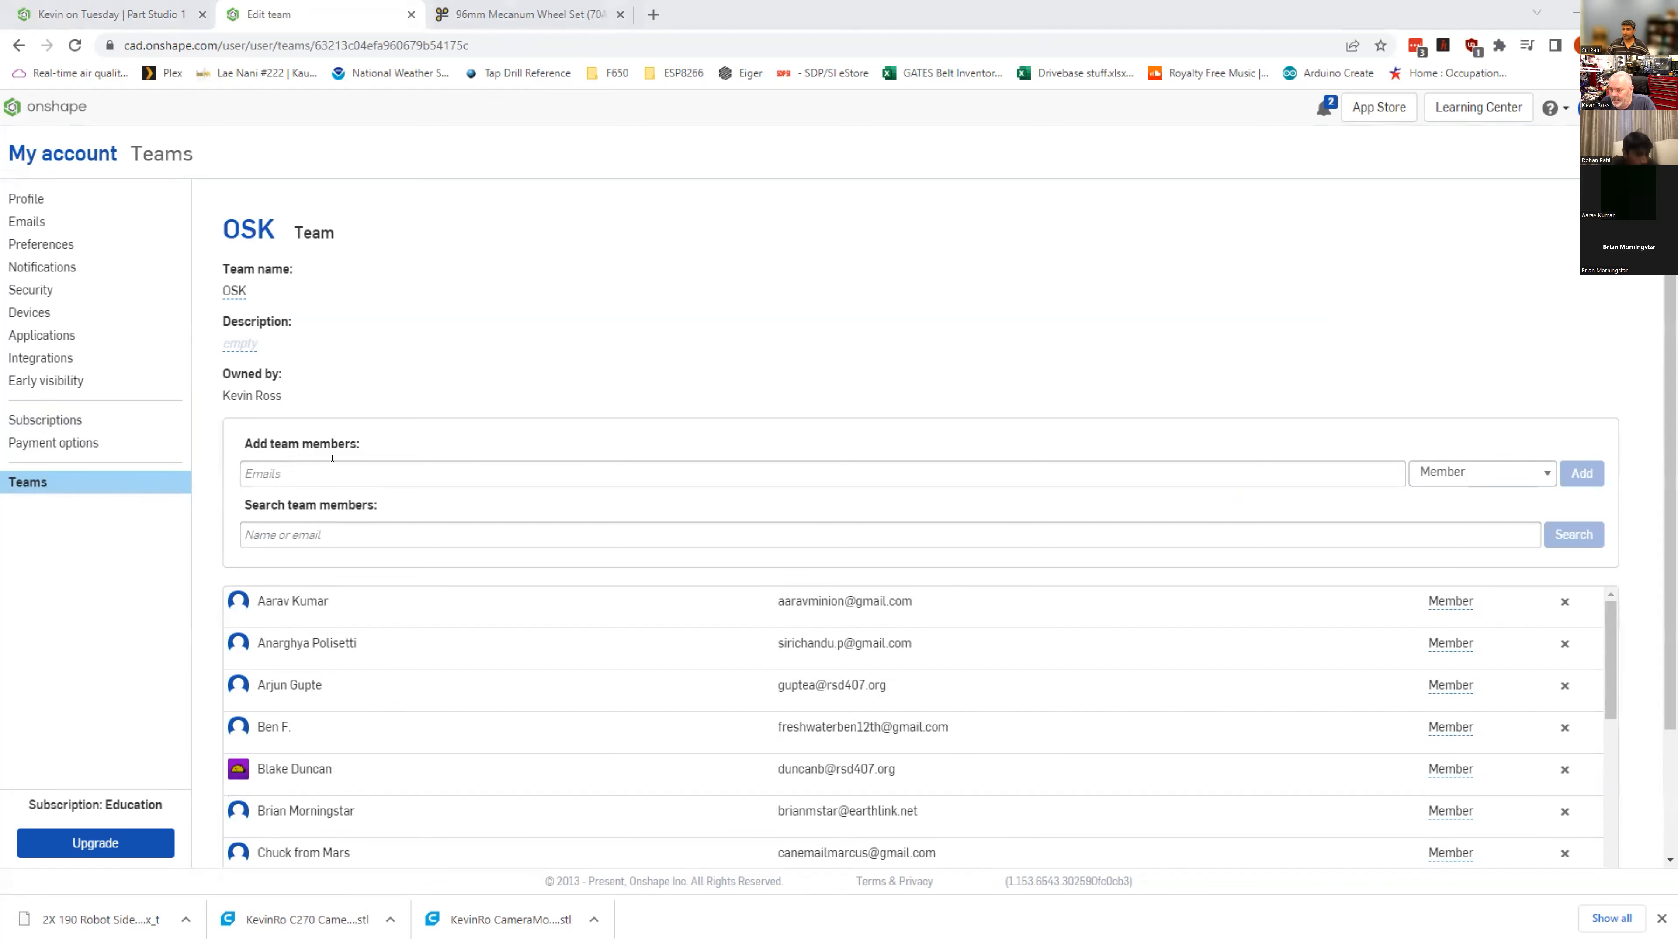
click(312, 472)
key(ctrl+v)
click(1584, 475)
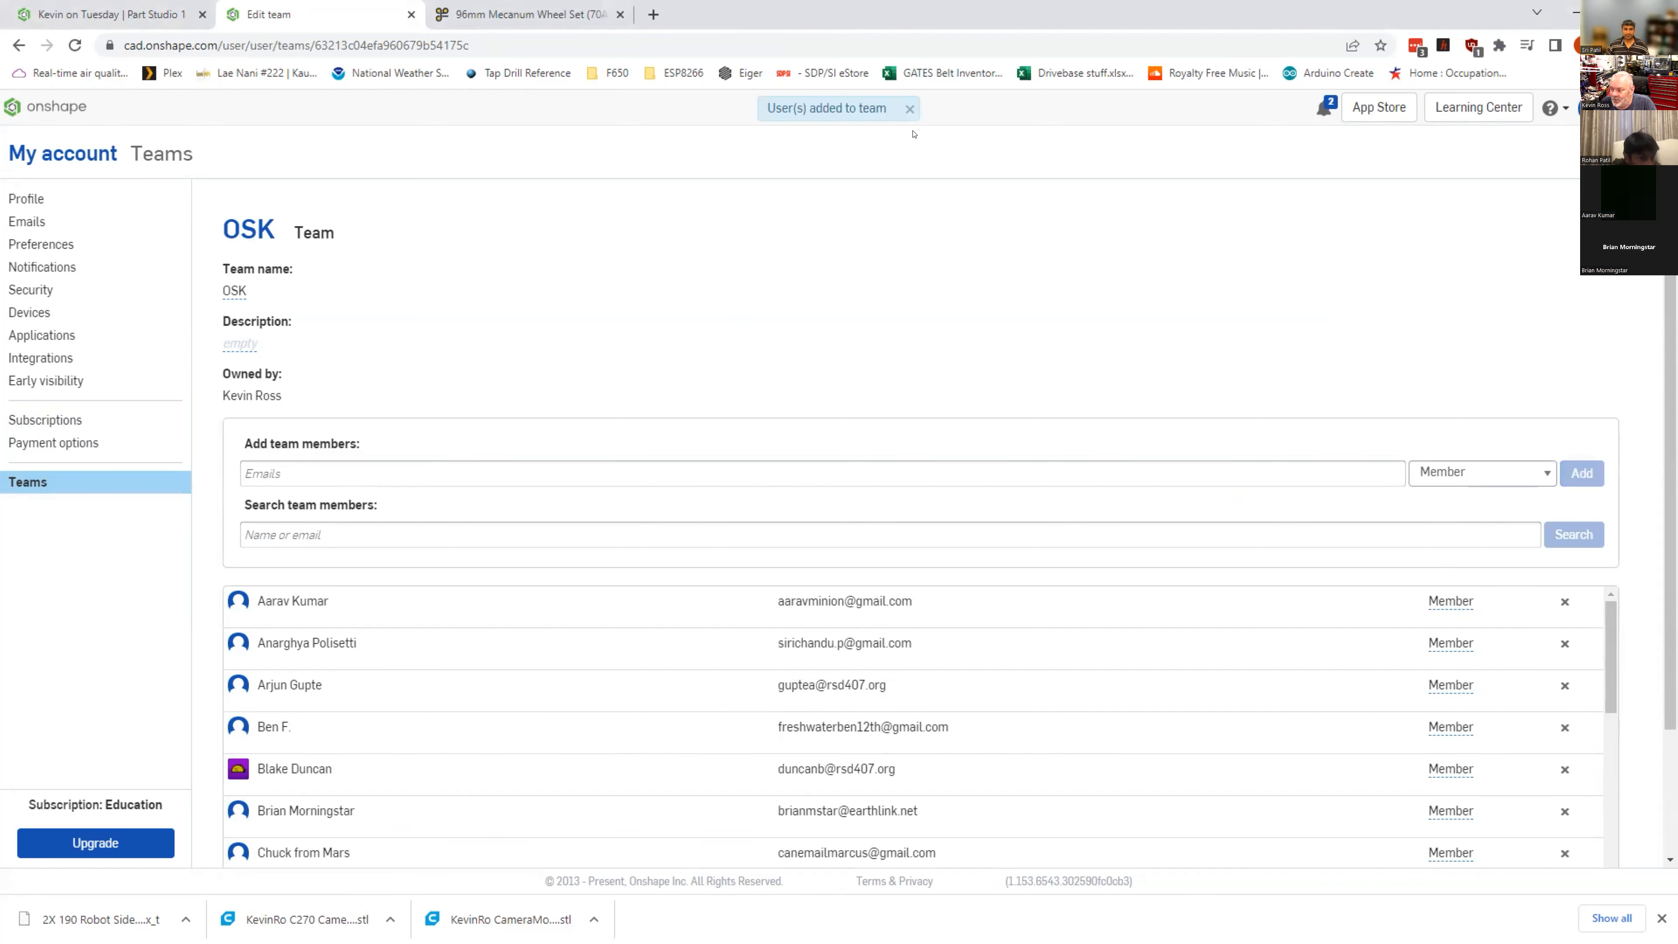
Step: Create a new document in the OSK folder, named with the owner's first name followed by "Lib"
click(34, 117)
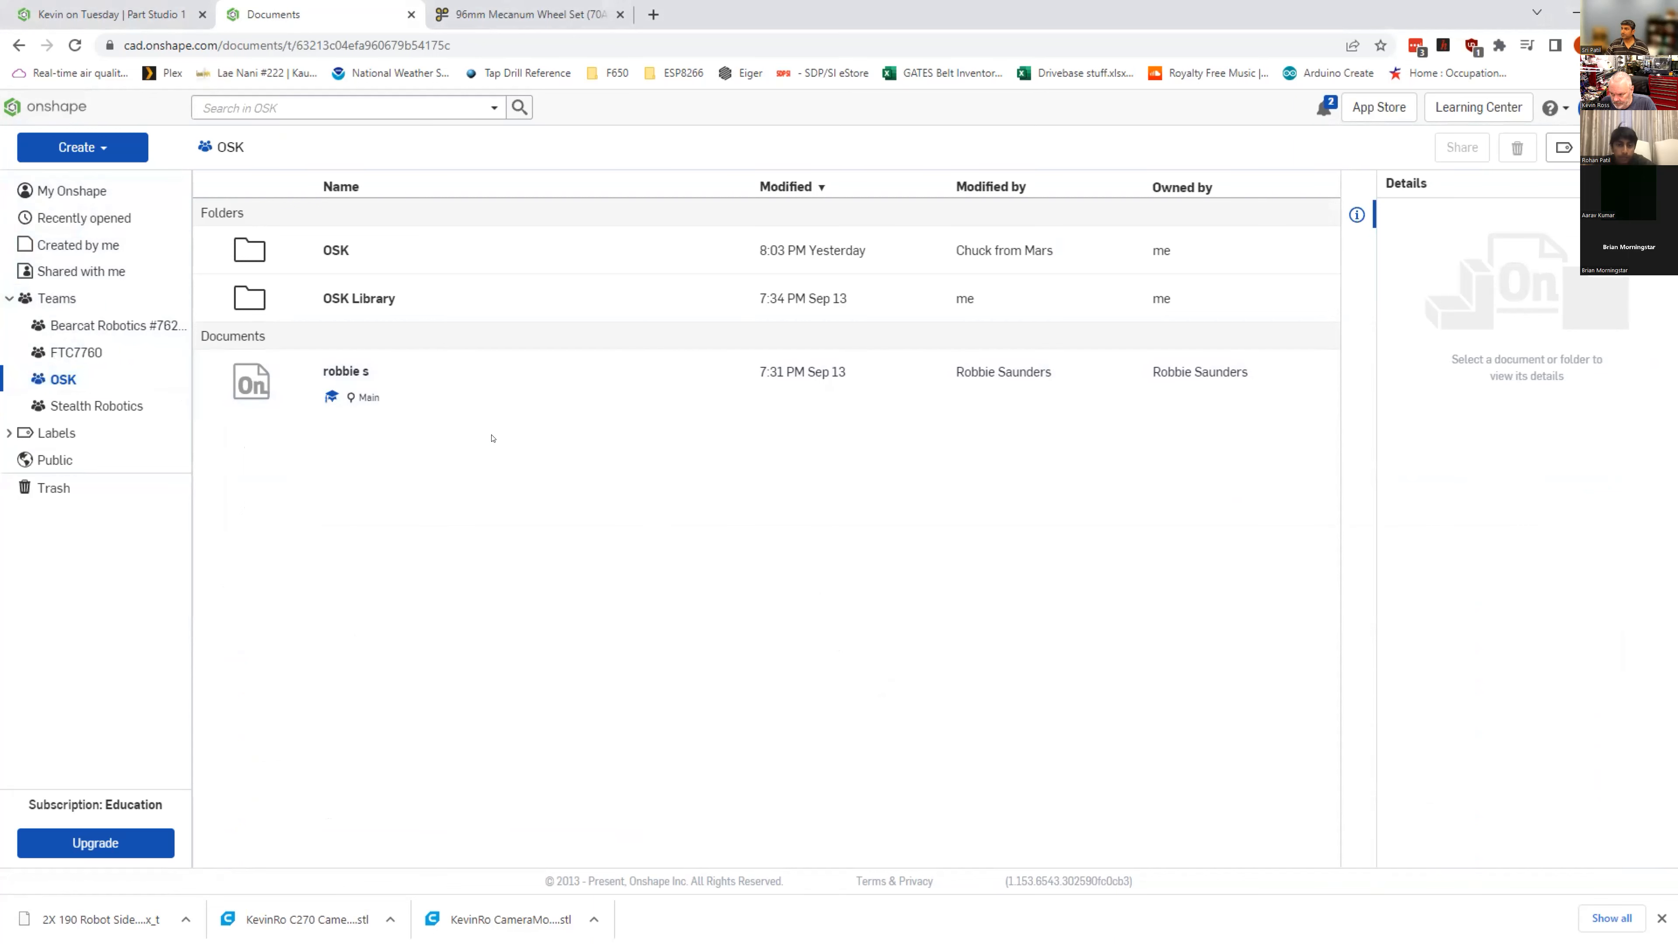
click(333, 250)
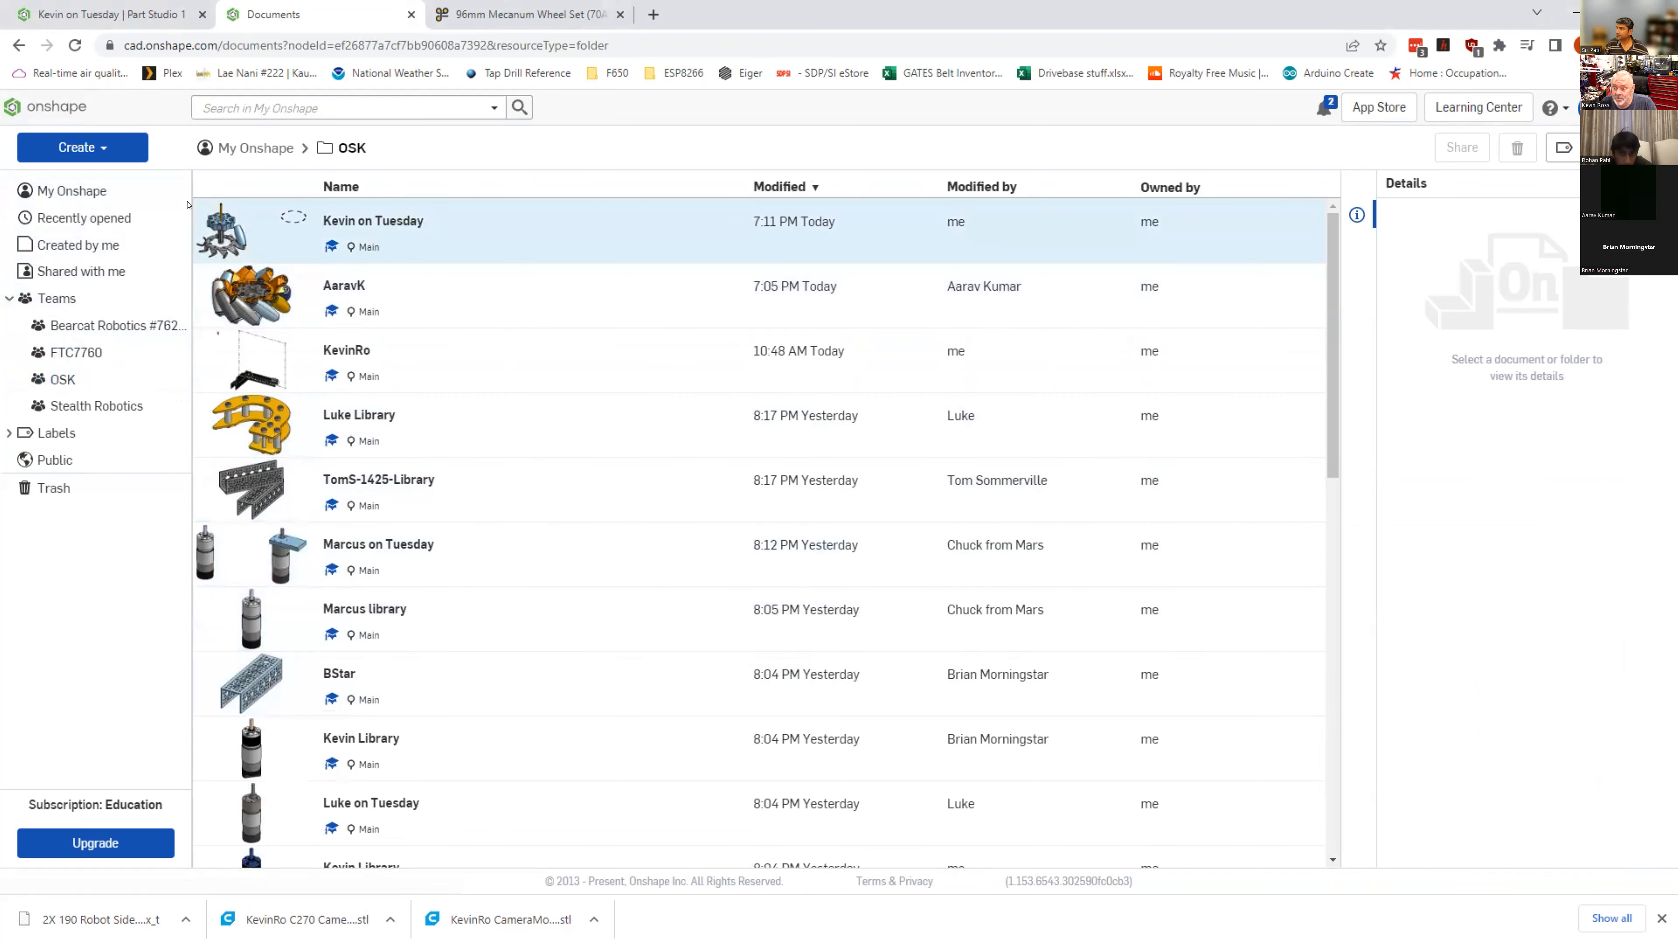
click(82, 146)
click(76, 179)
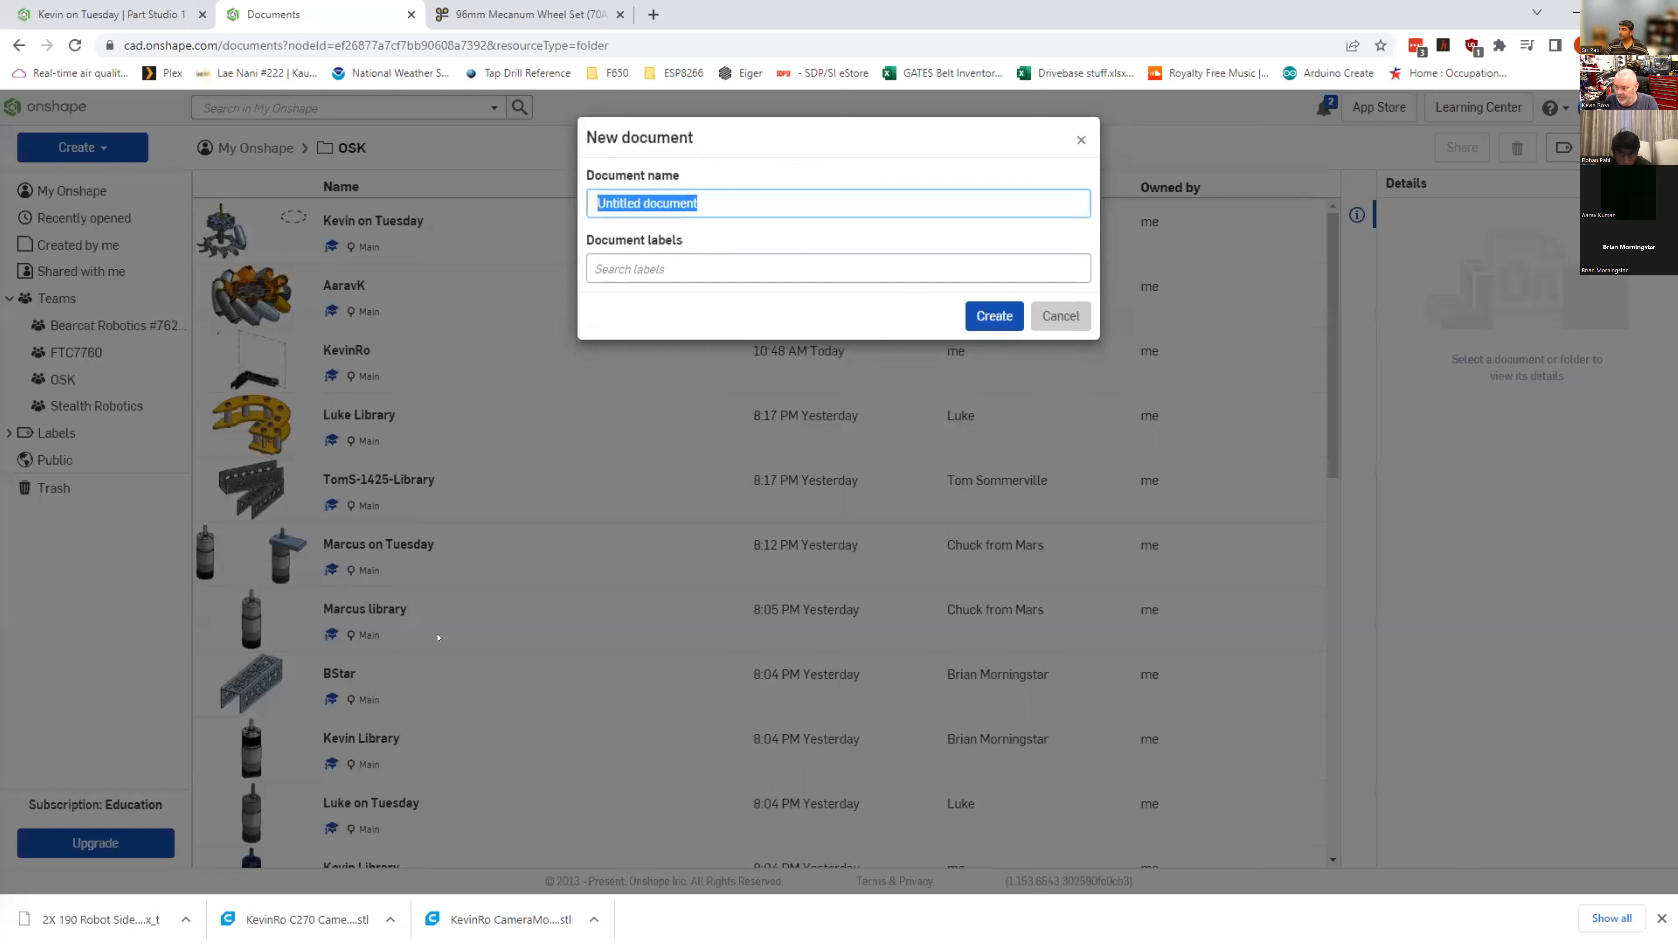
text(Kevin )
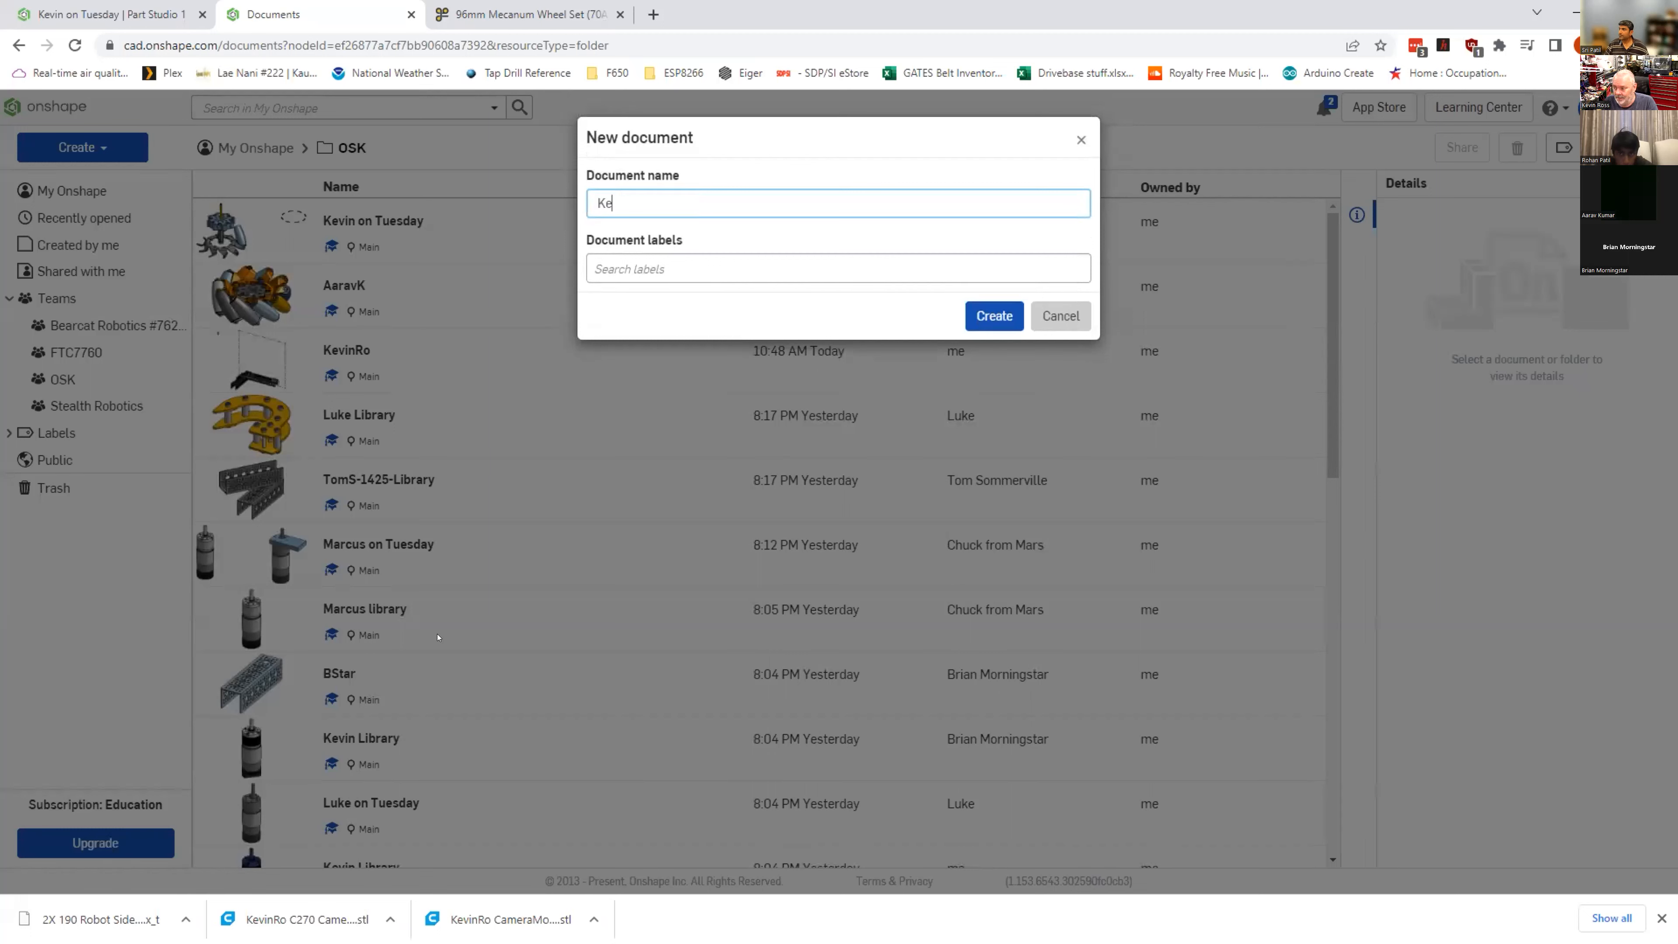
text(Lib)
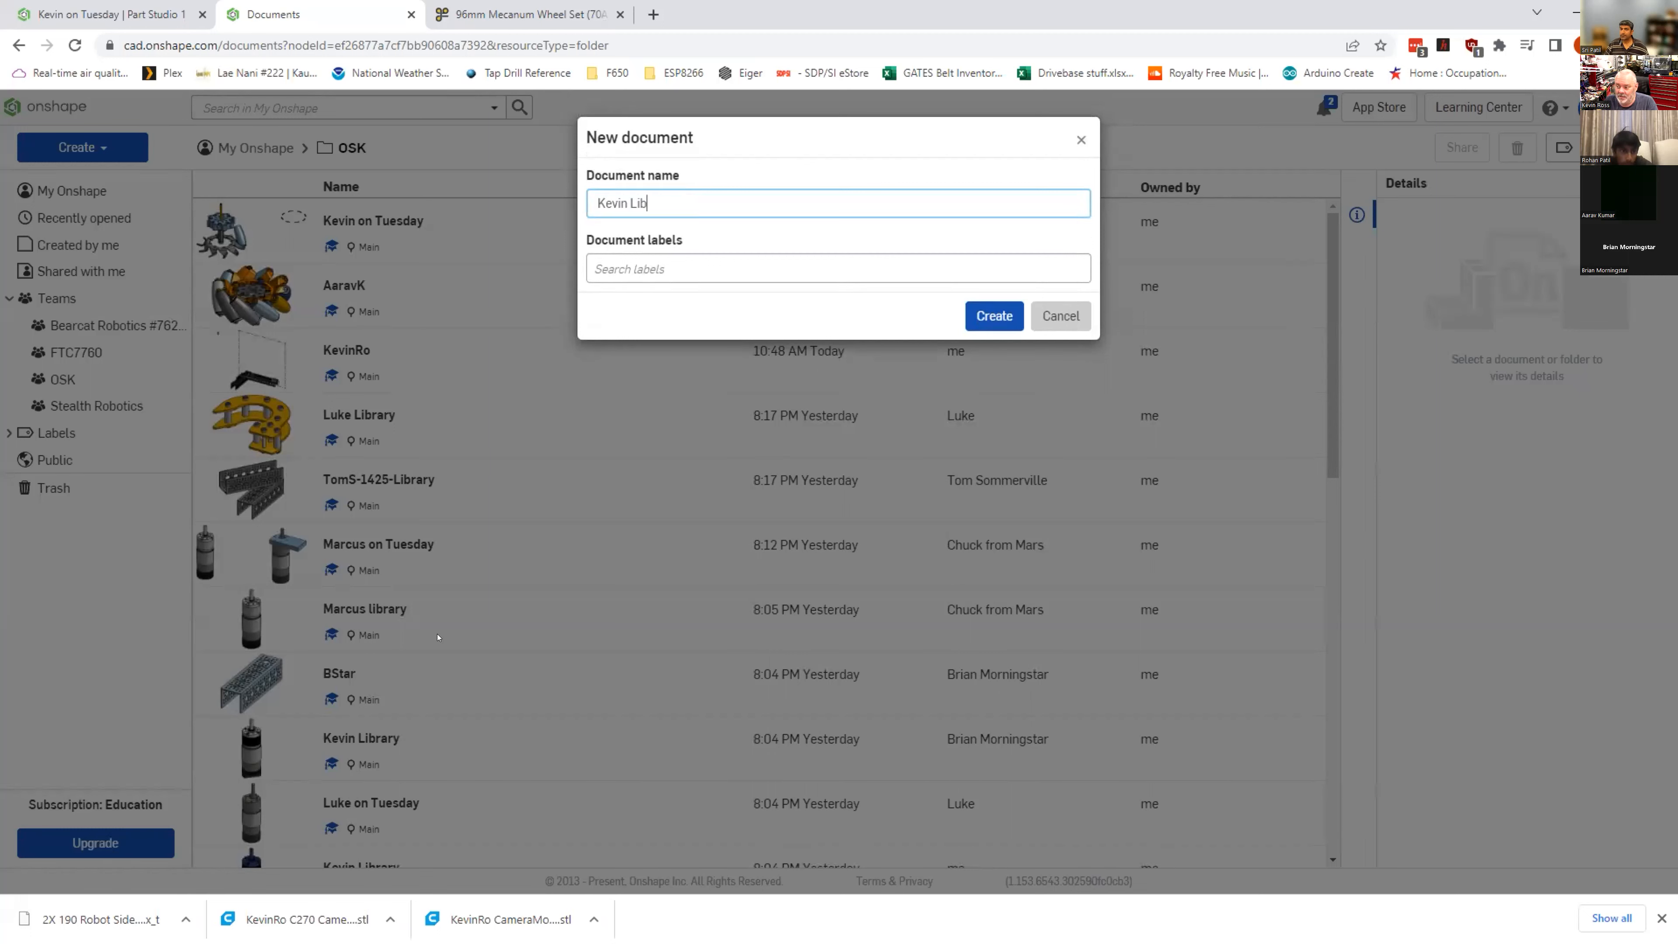
click(986, 317)
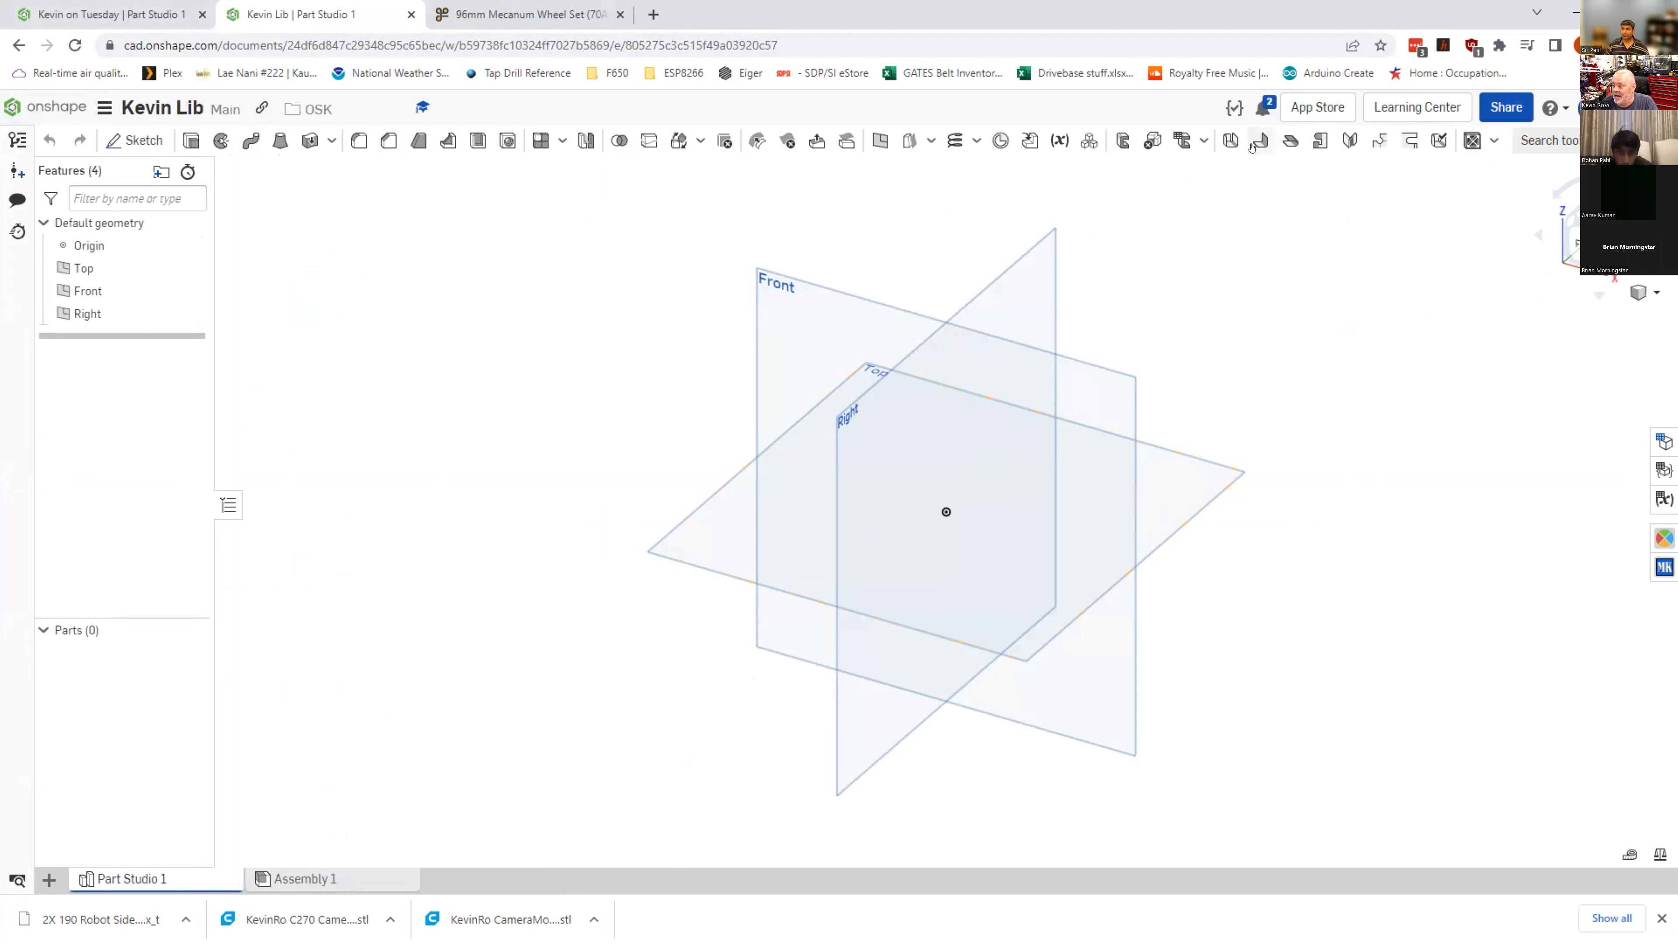
click(75, 14)
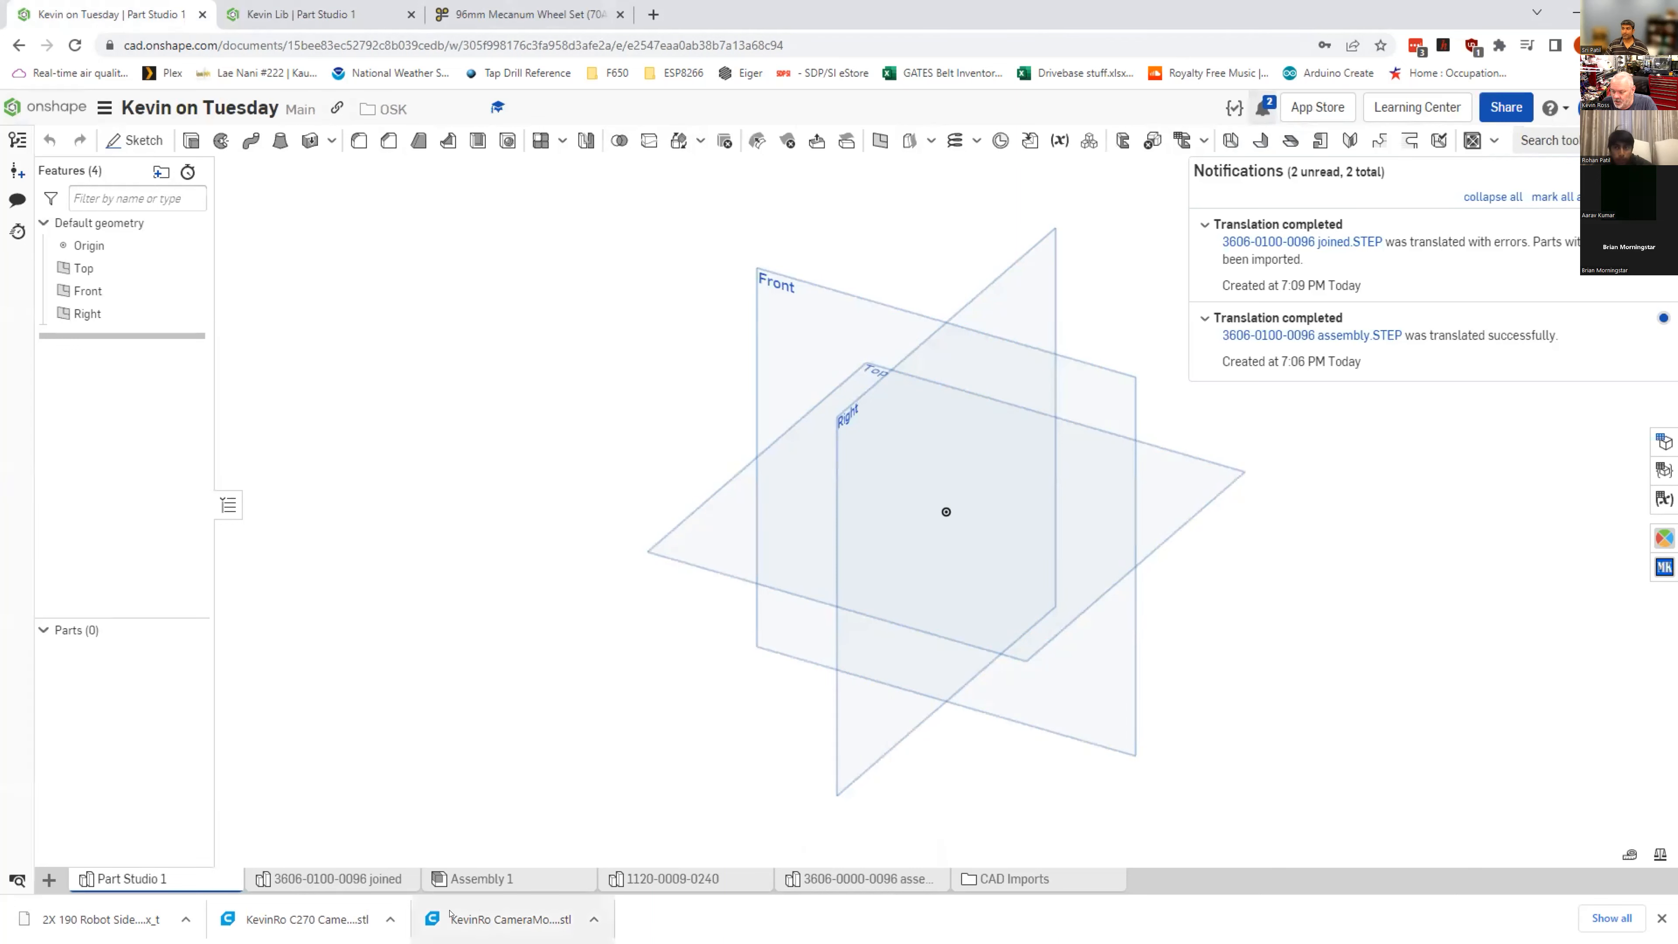
click(354, 881)
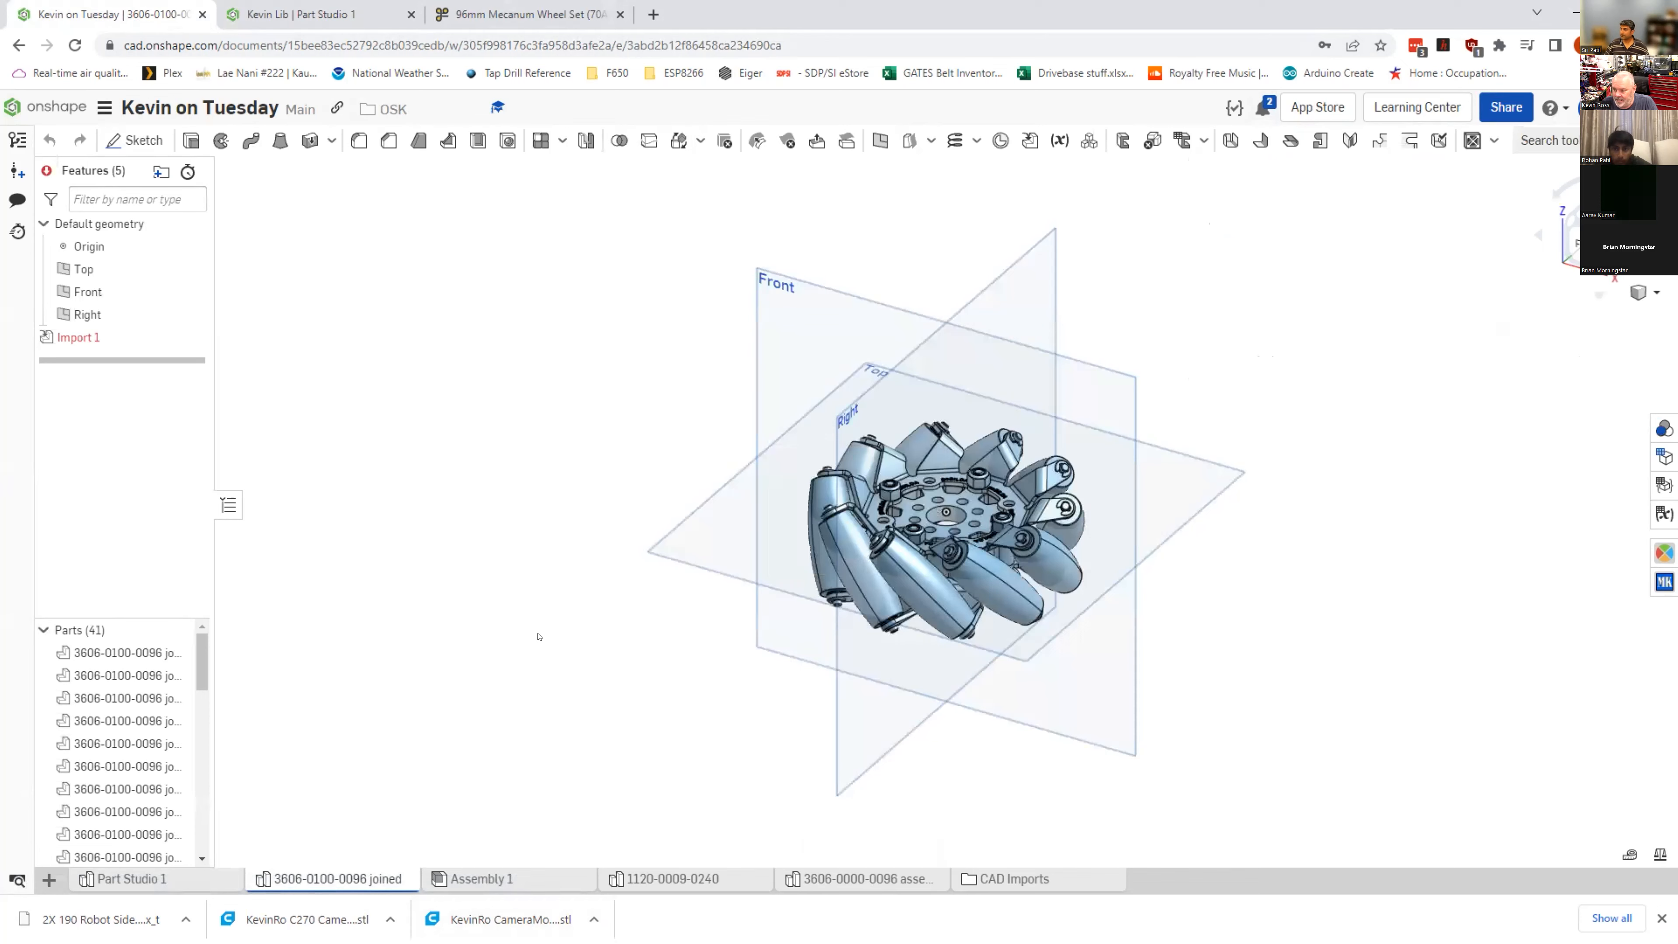
right_drag(538, 637, 672, 537)
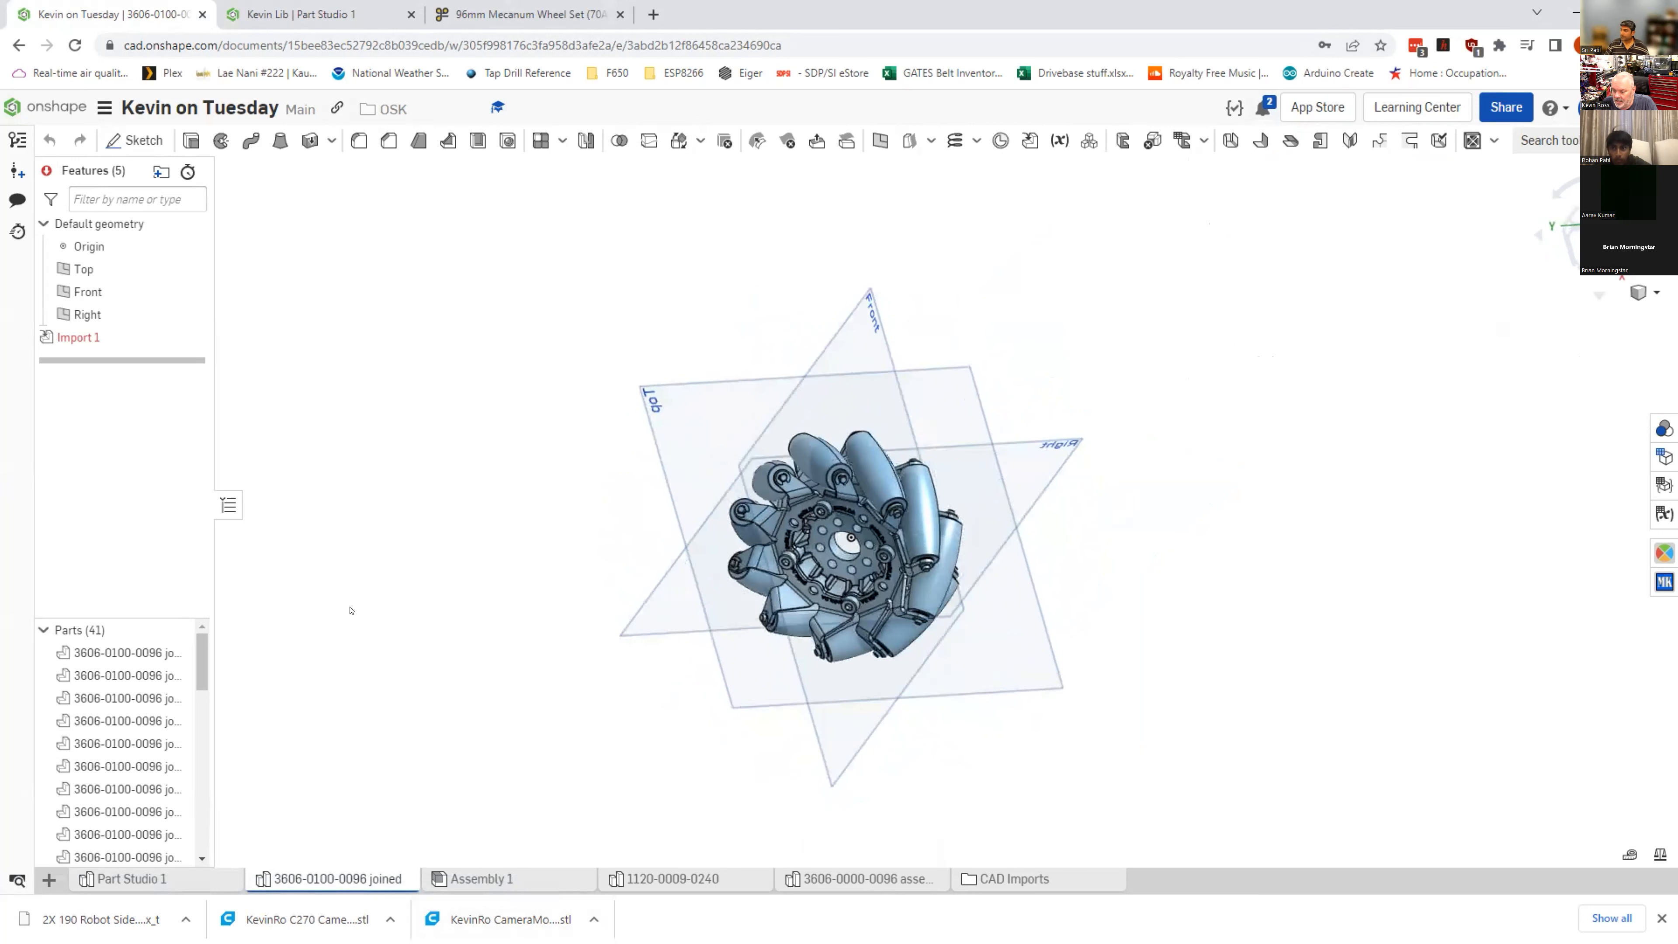
drag(201, 662, 197, 833)
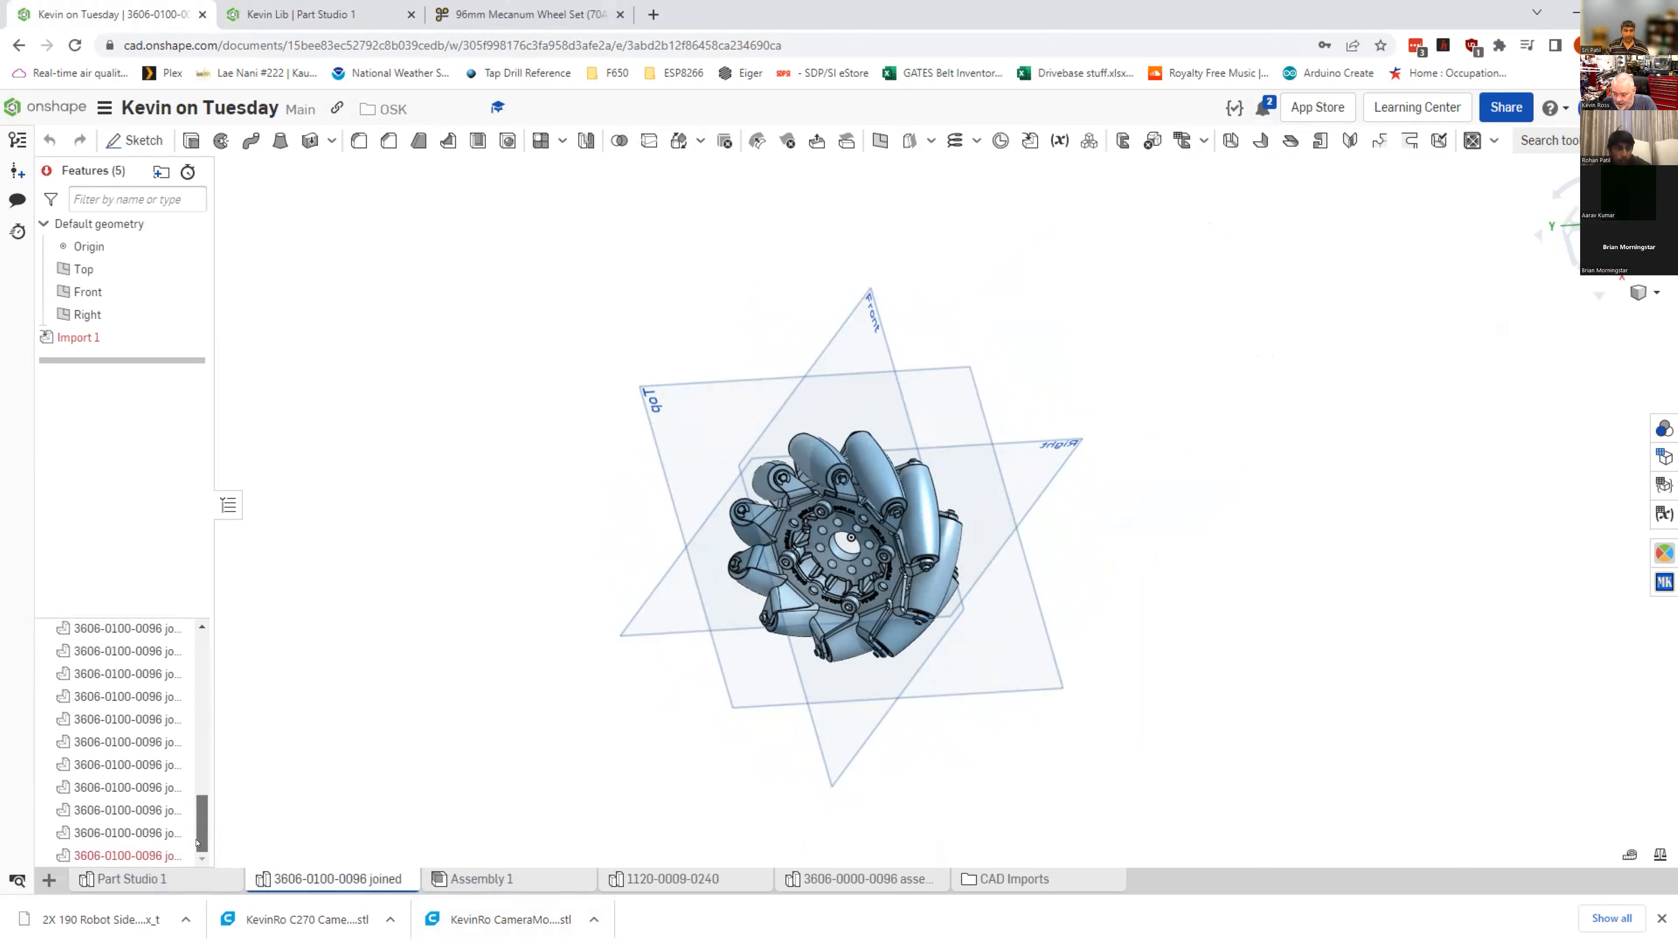
click(178, 855)
right_drag(435, 776, 428, 779)
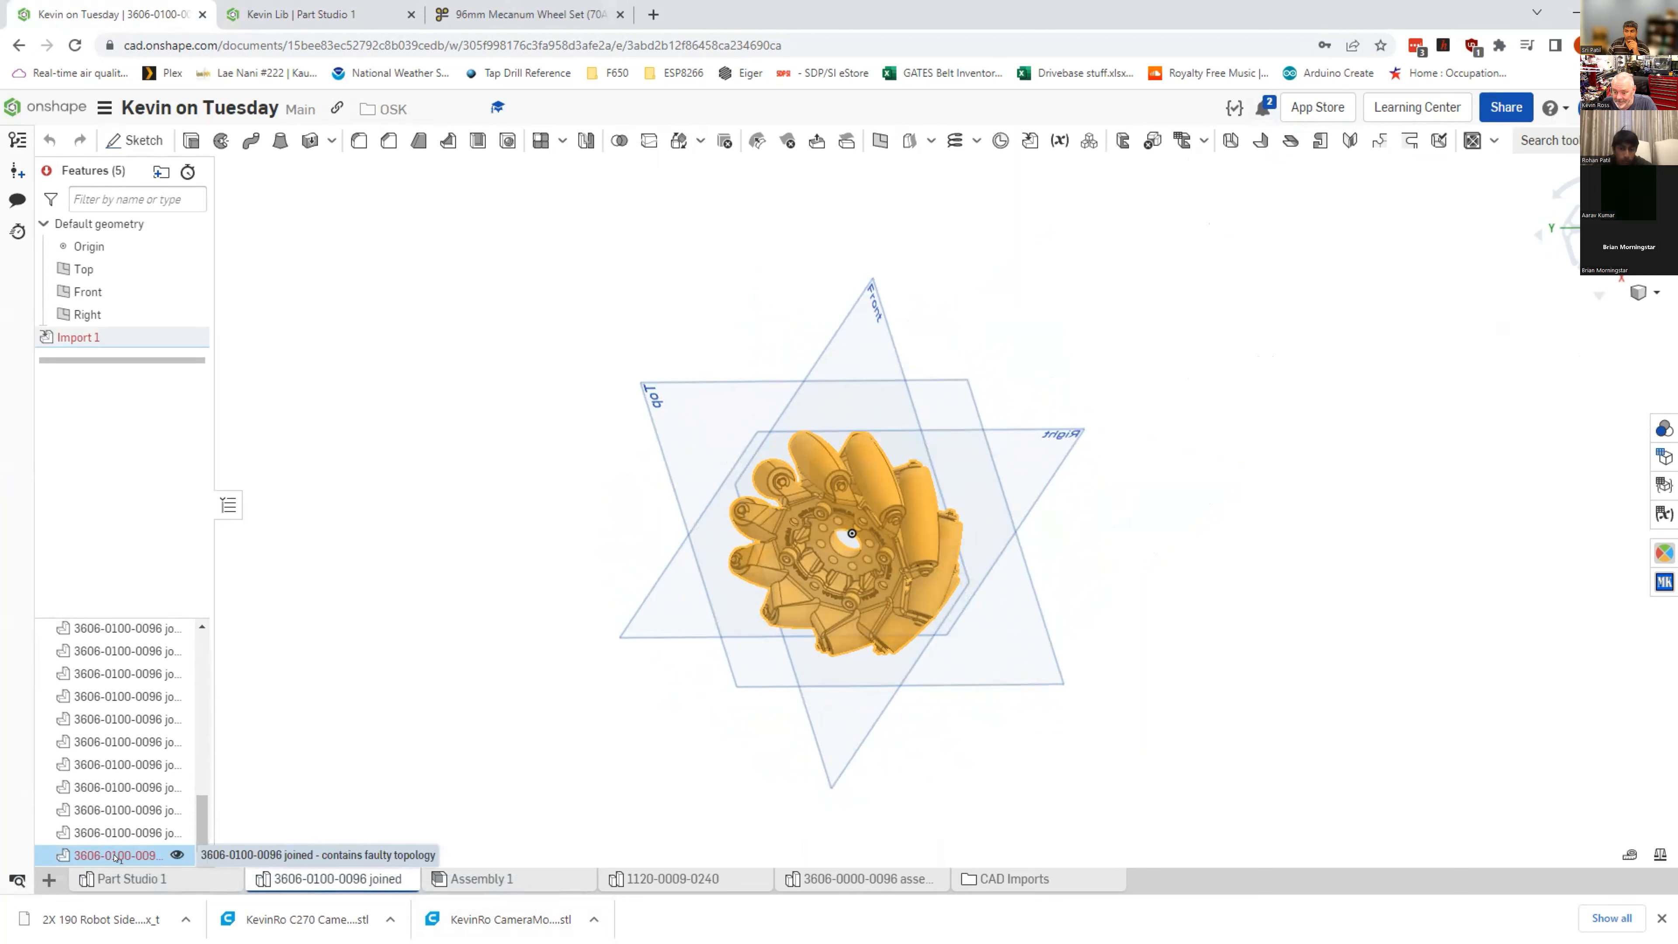
click(437, 485)
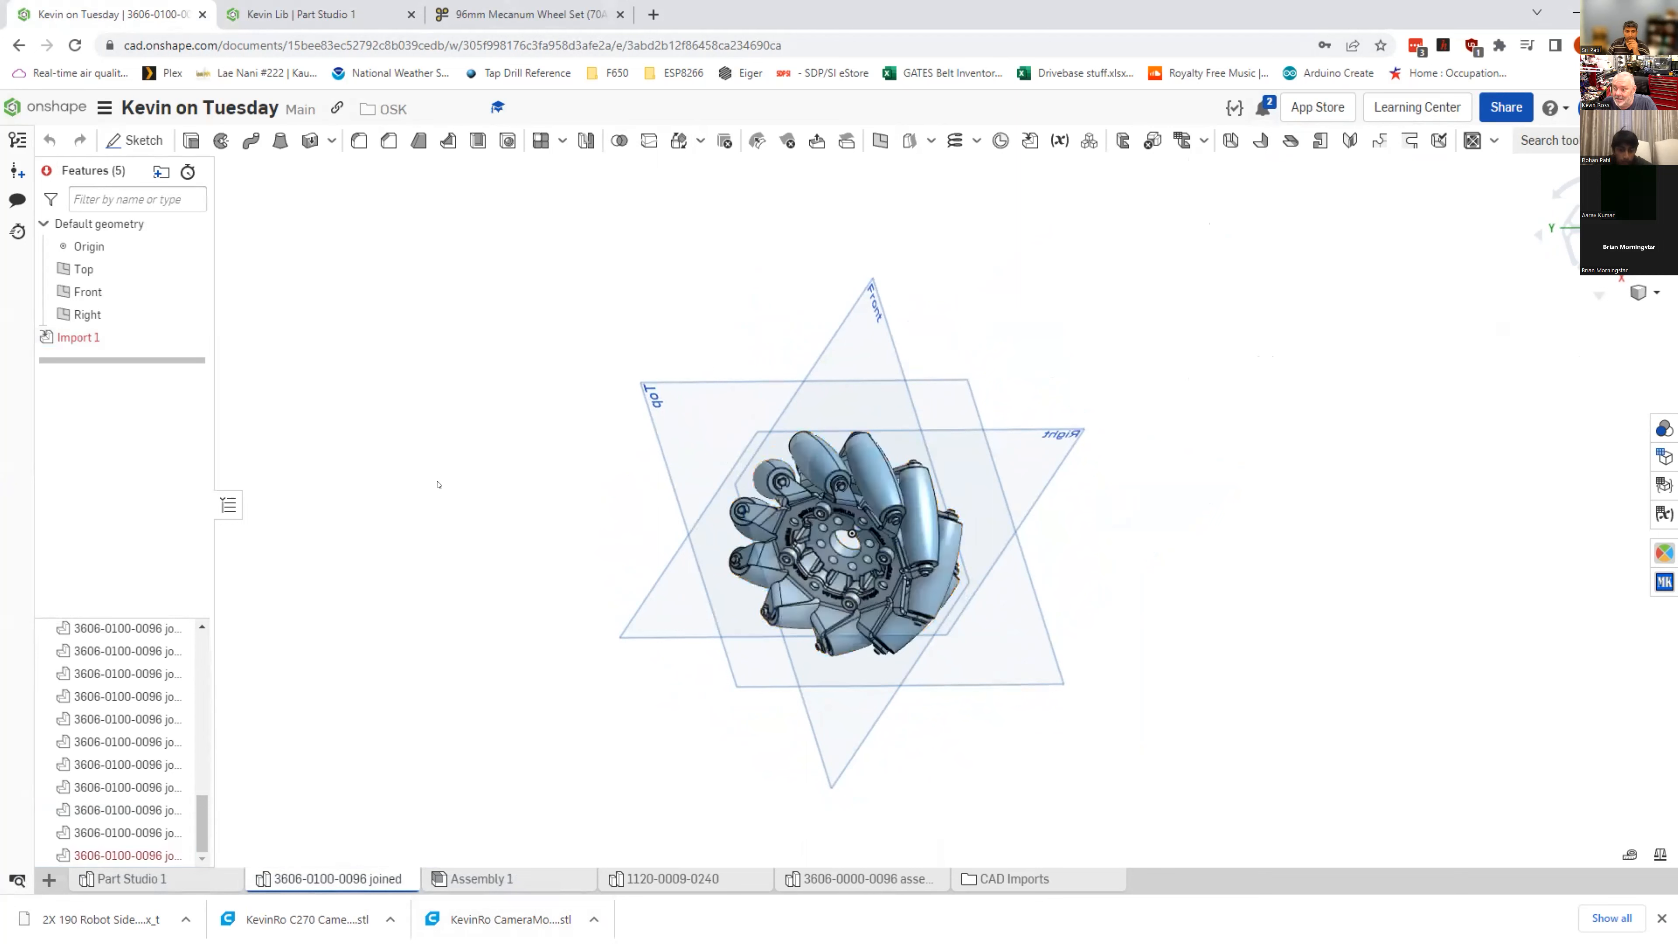
mouse_move(143, 331)
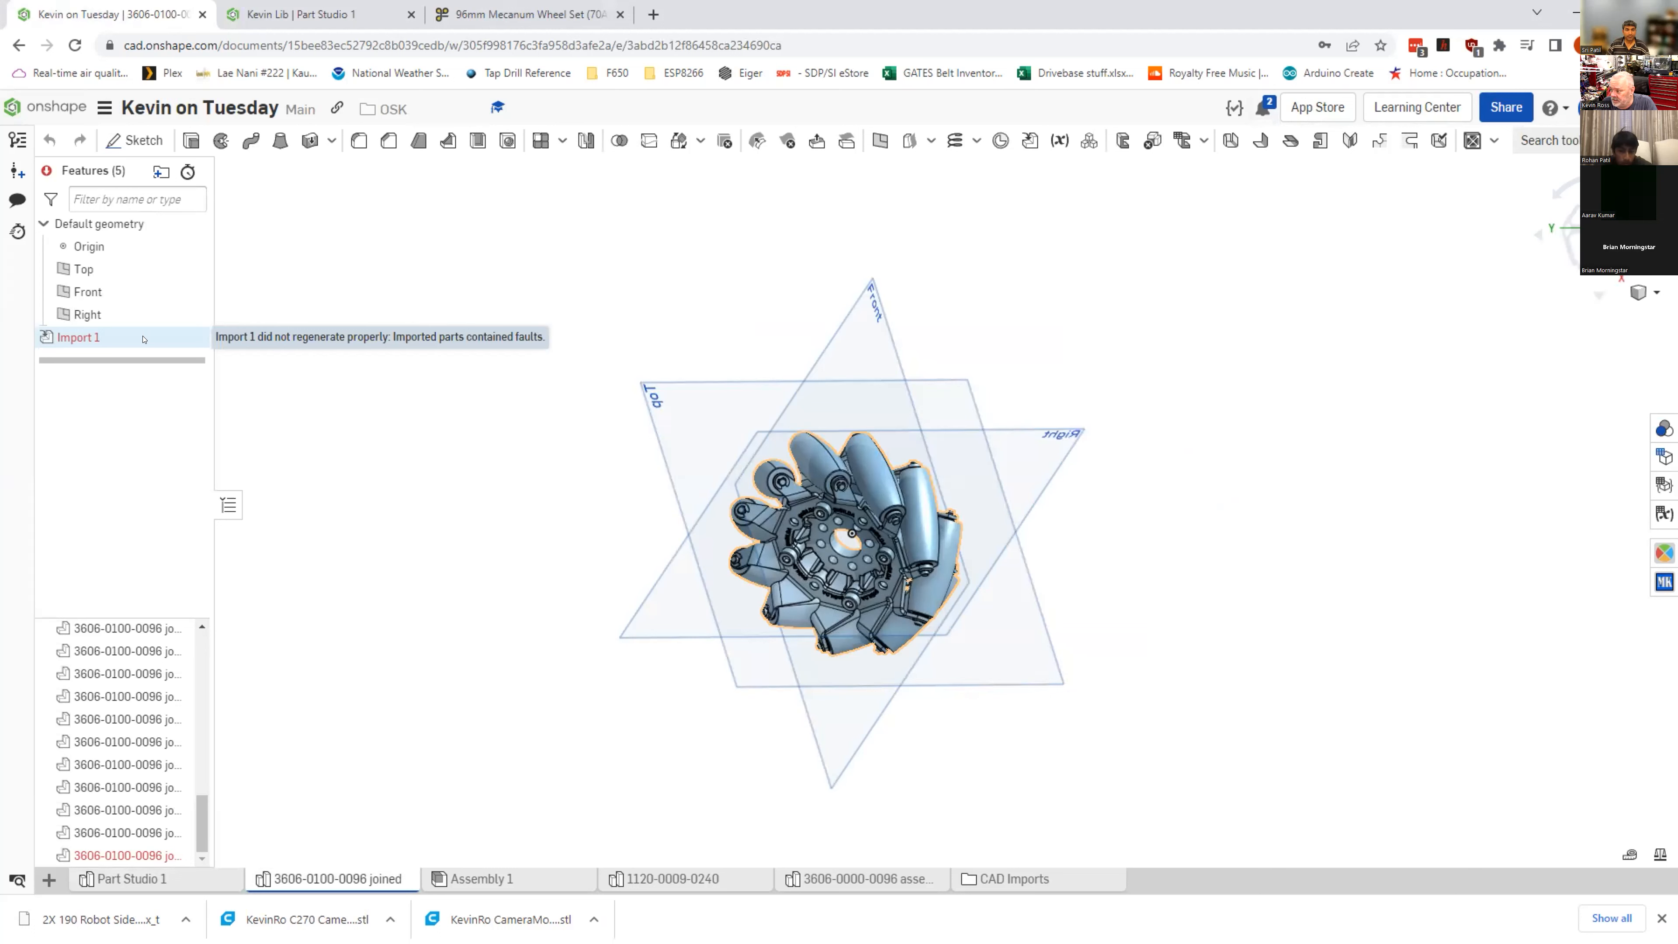
Step: Review the translation notifications, then enlarge the parts list and highlight the faulty part at its end again
click(1264, 107)
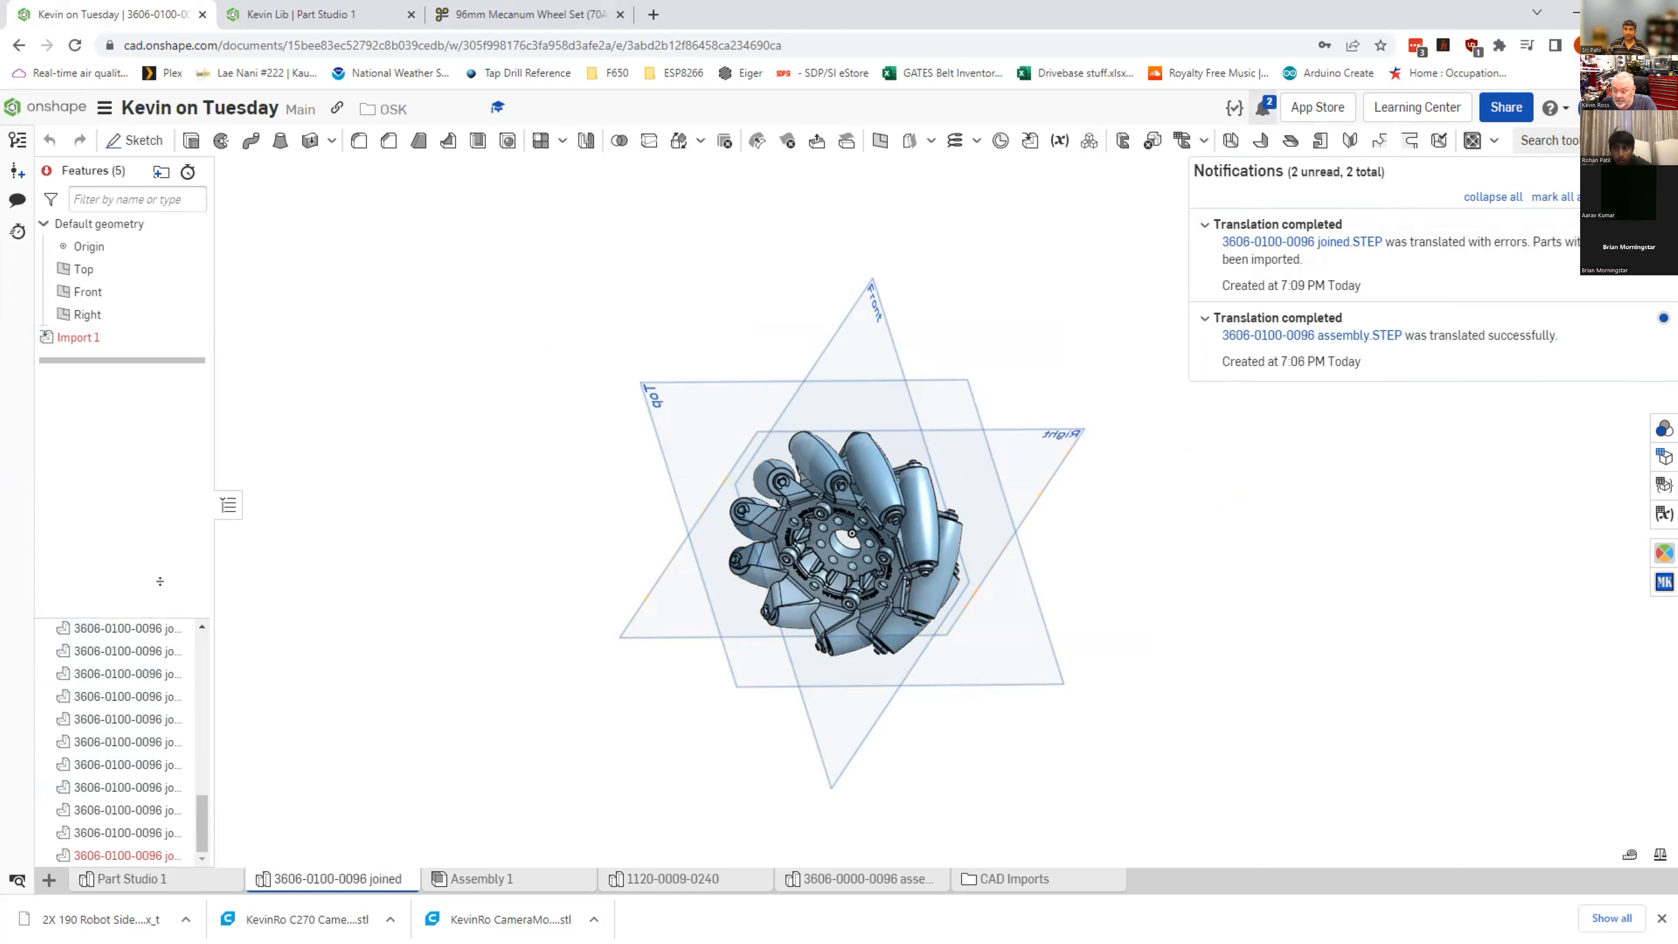
drag(150, 610, 149, 450)
drag(201, 720, 176, 469)
scroll(197, 512, down, 8)
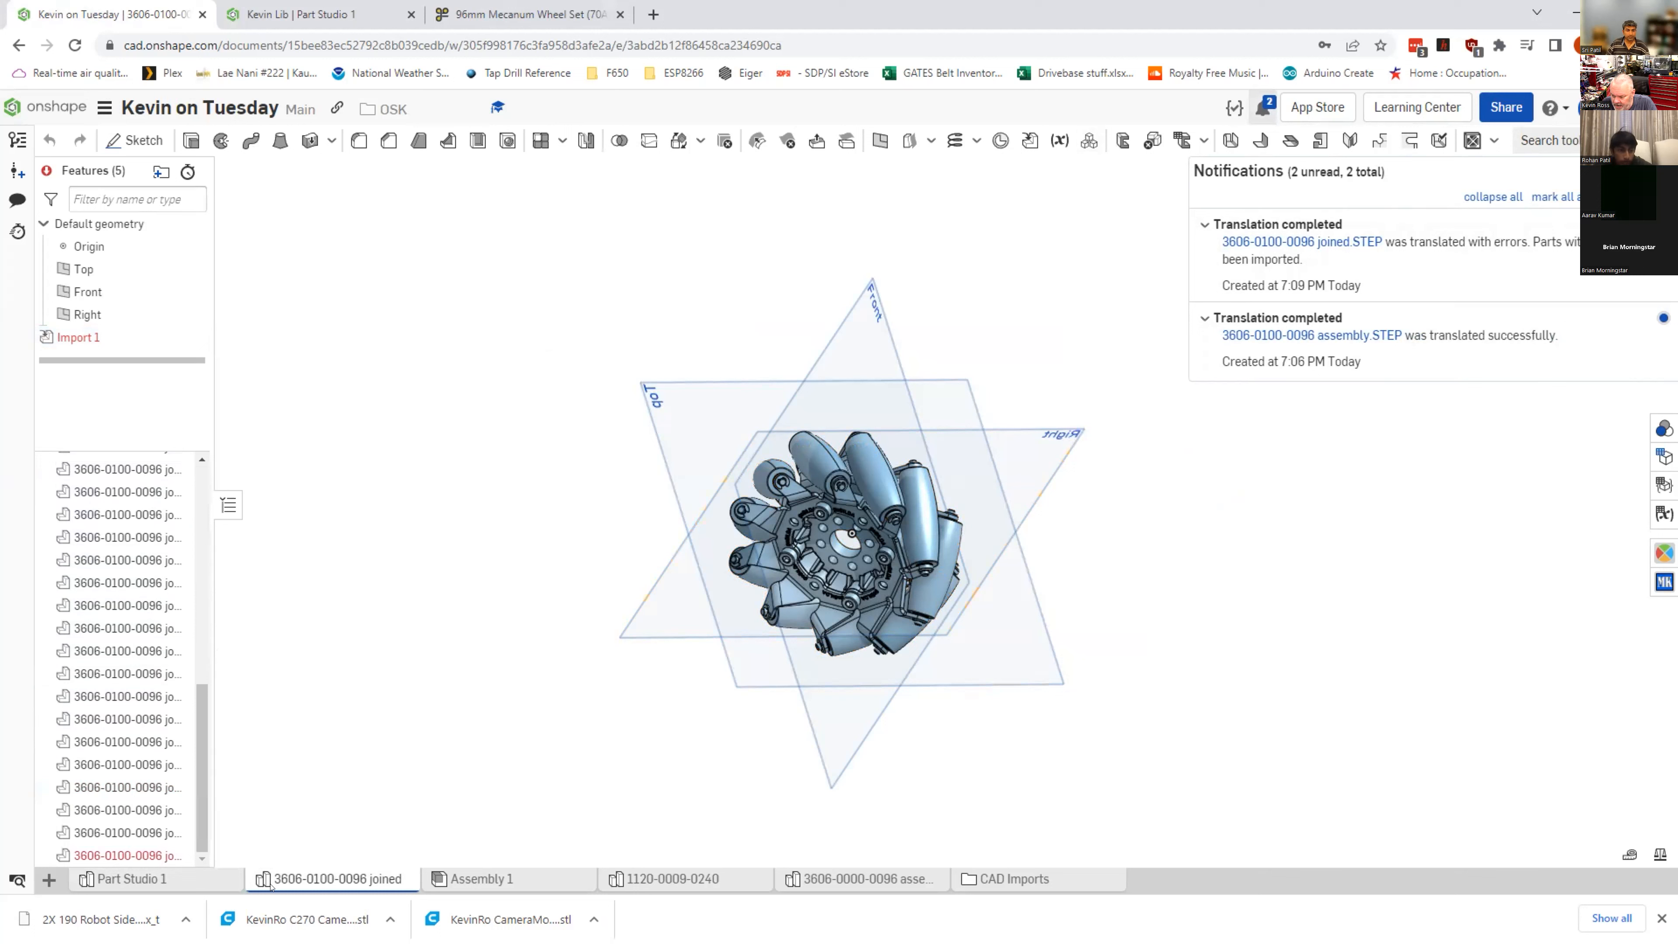
click(103, 855)
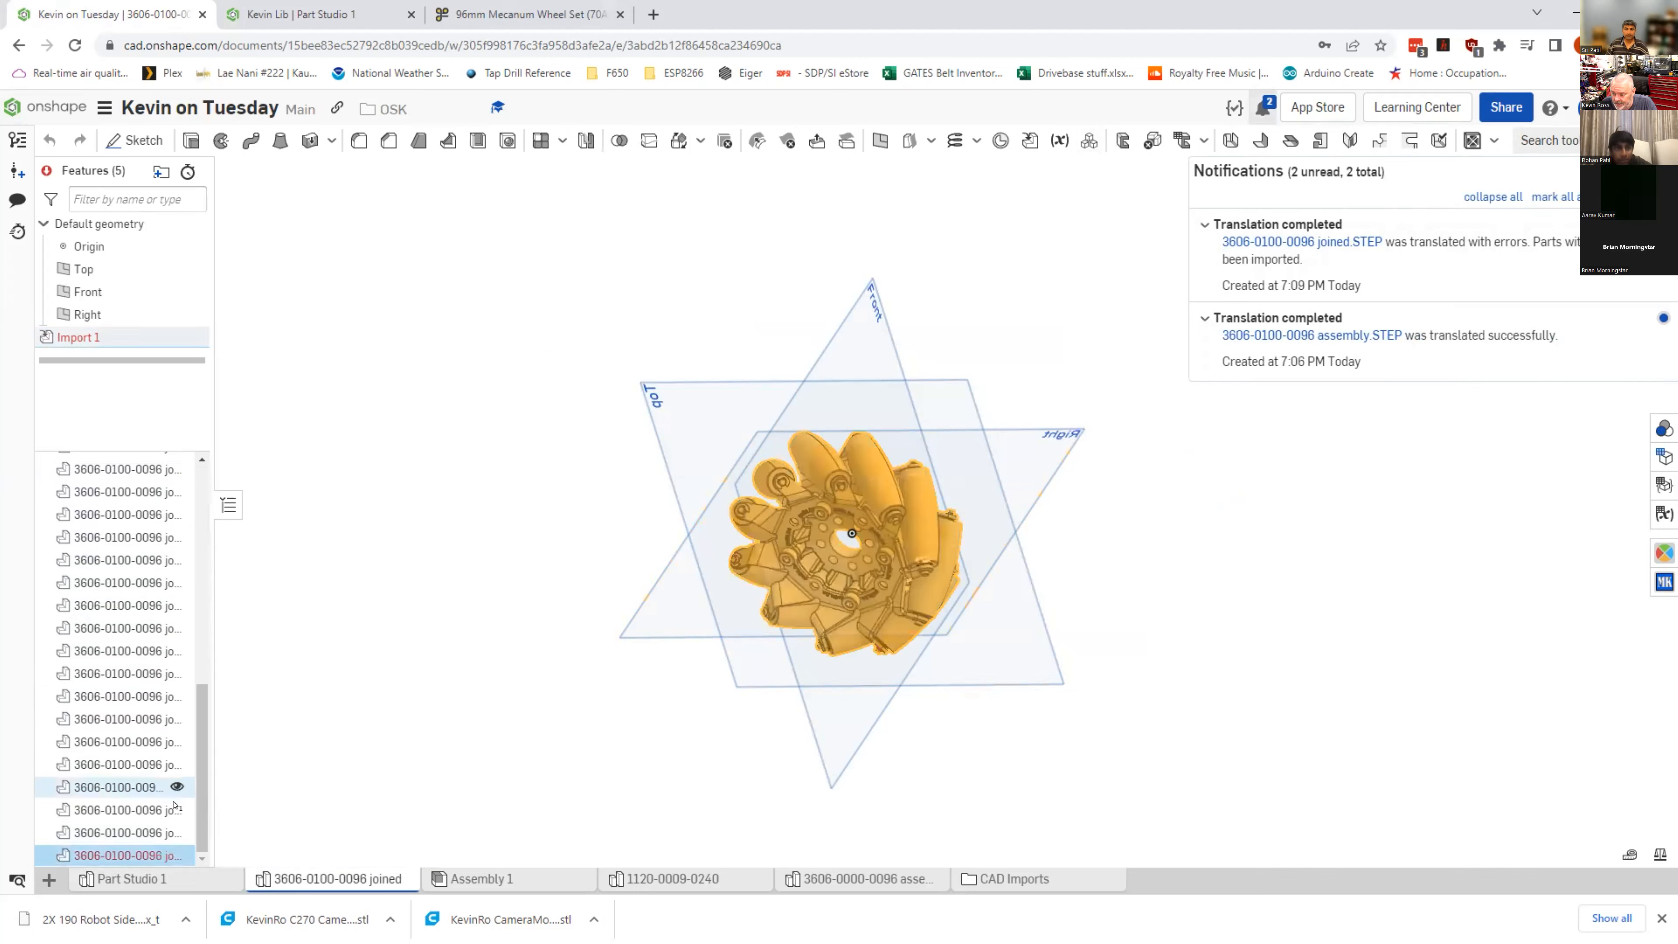
click(355, 487)
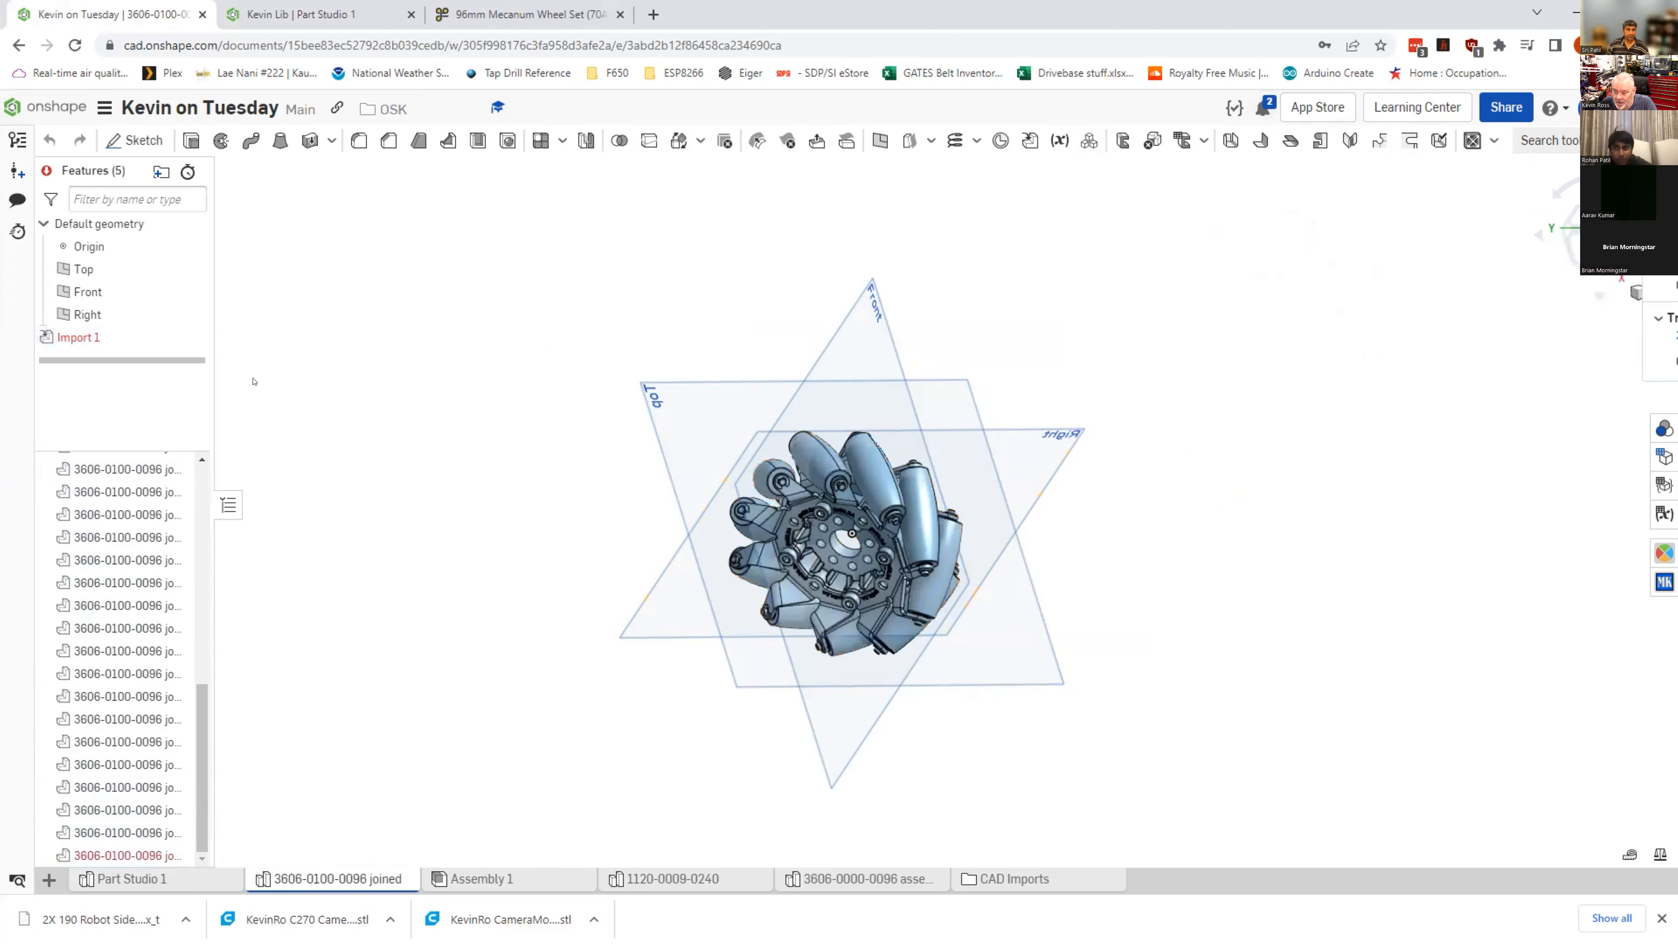
Step: Open the Import 1 feature for editing to review its import options, and leave it without changes
click(90, 334)
right_click(91, 334)
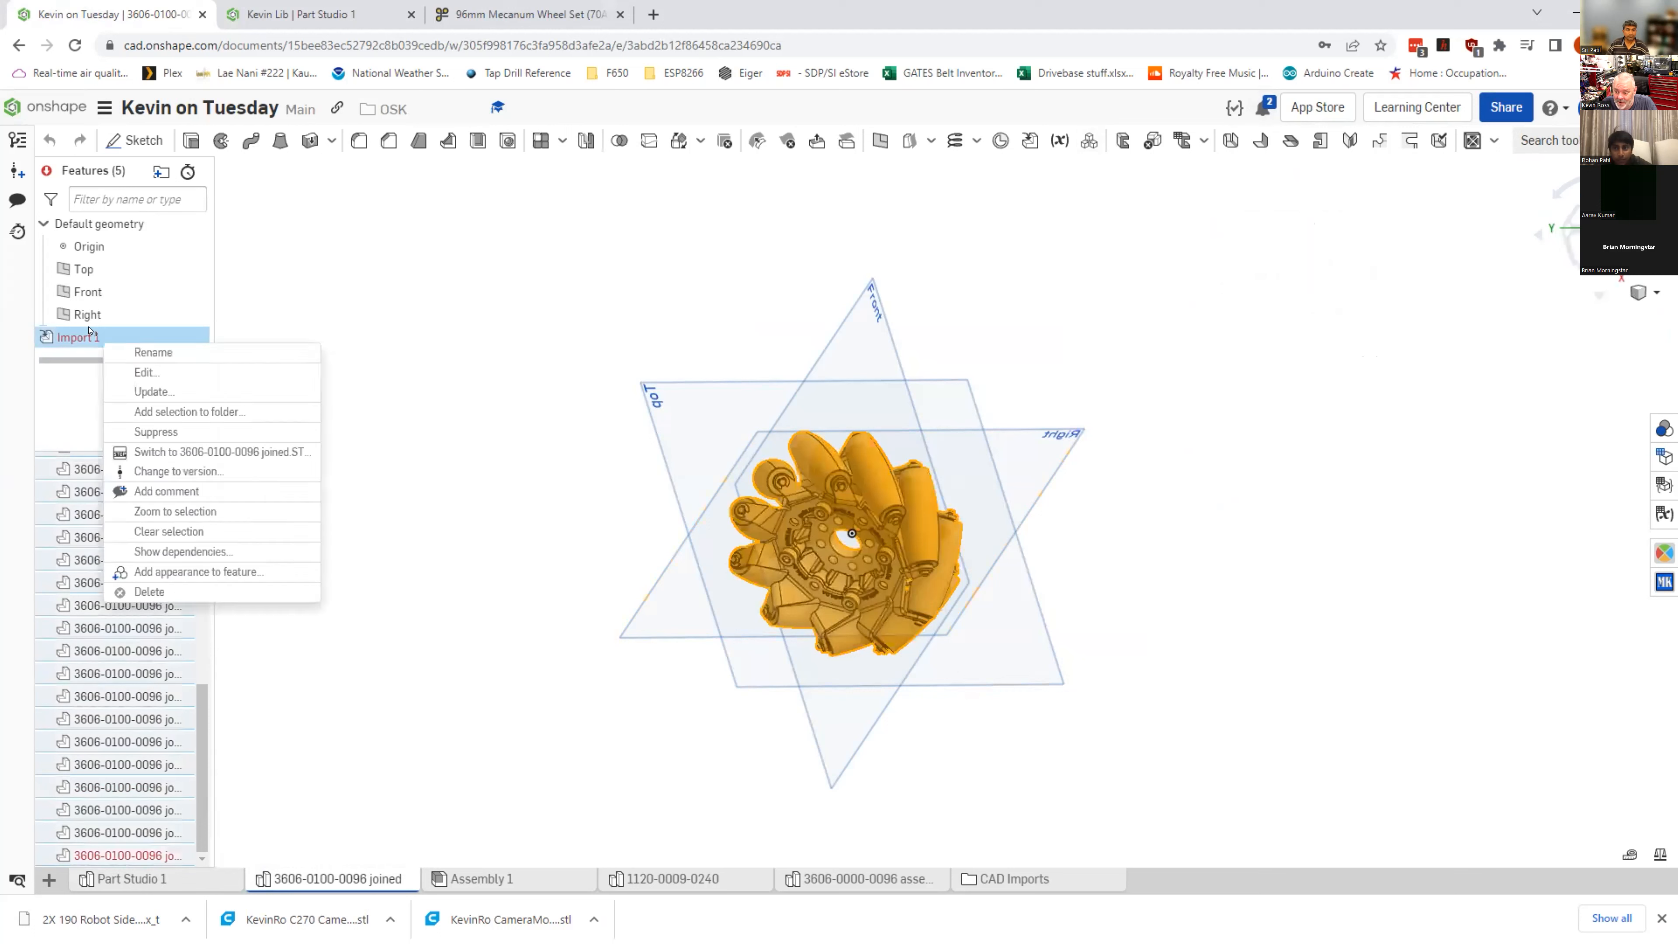
click(144, 378)
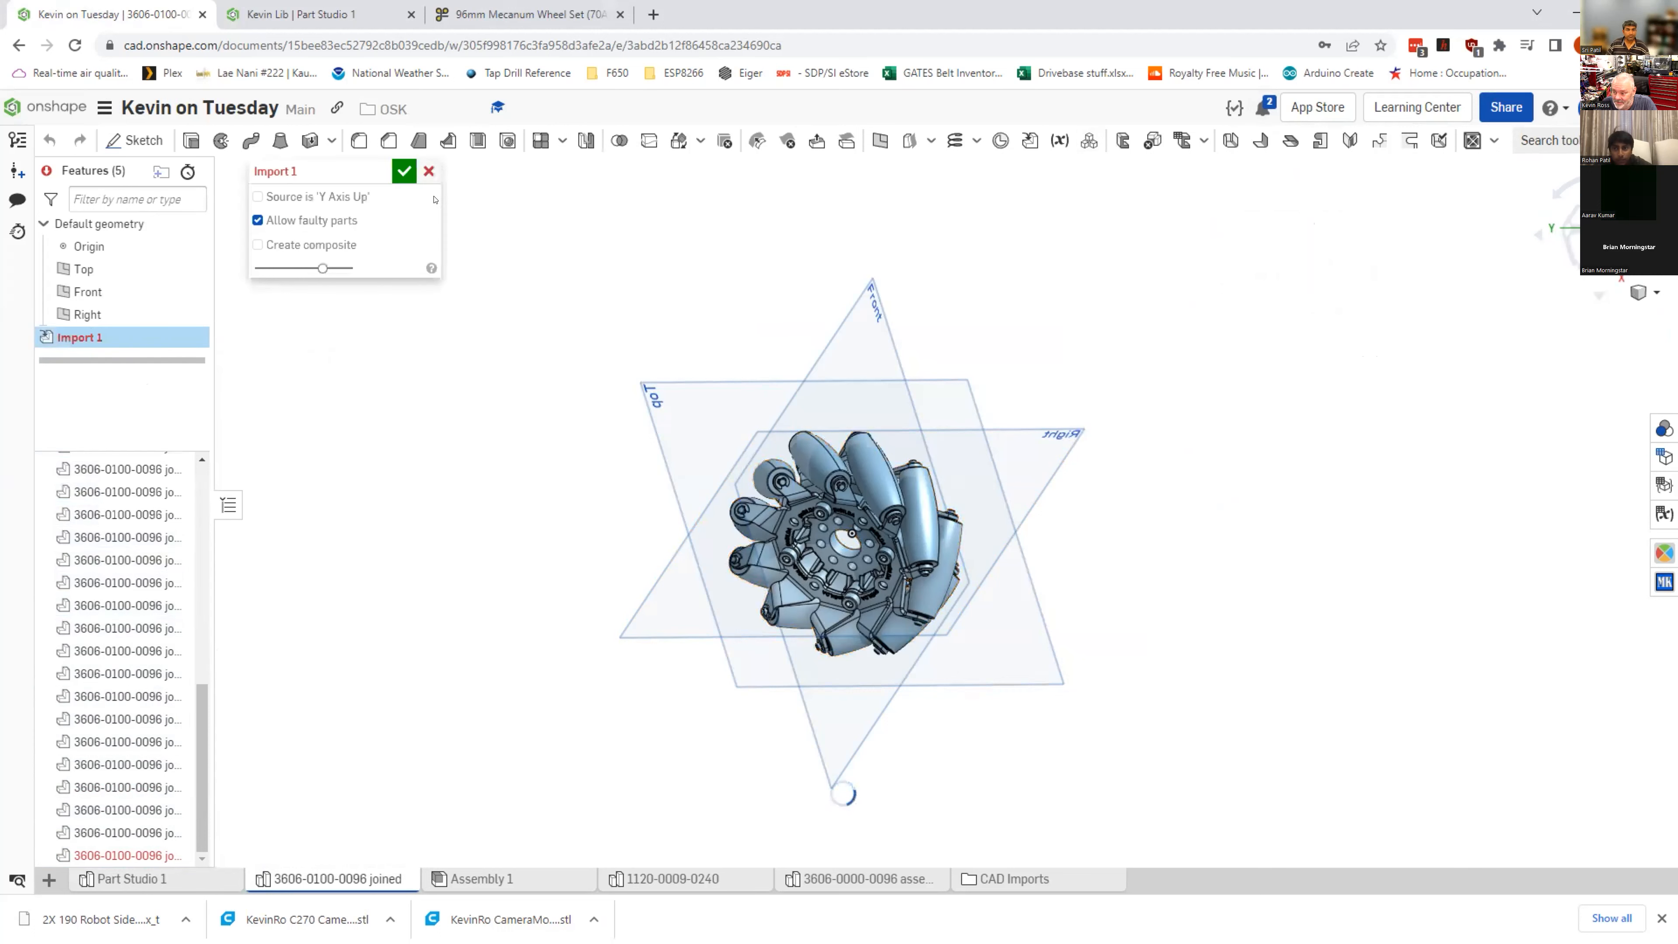
click(428, 171)
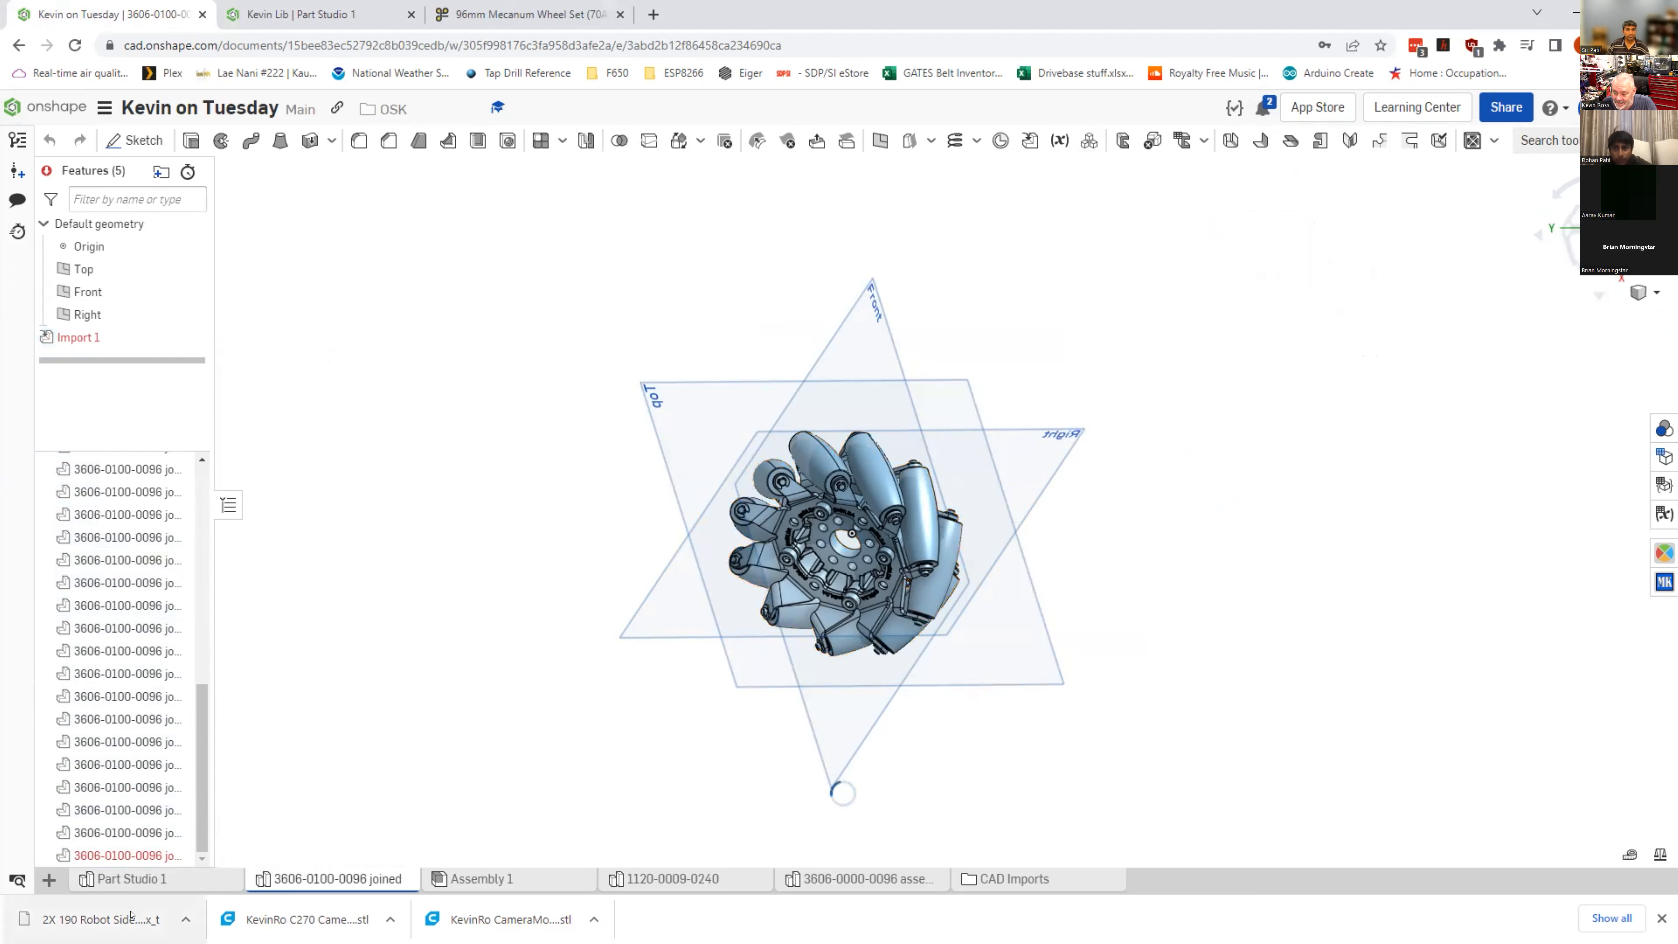
click(118, 857)
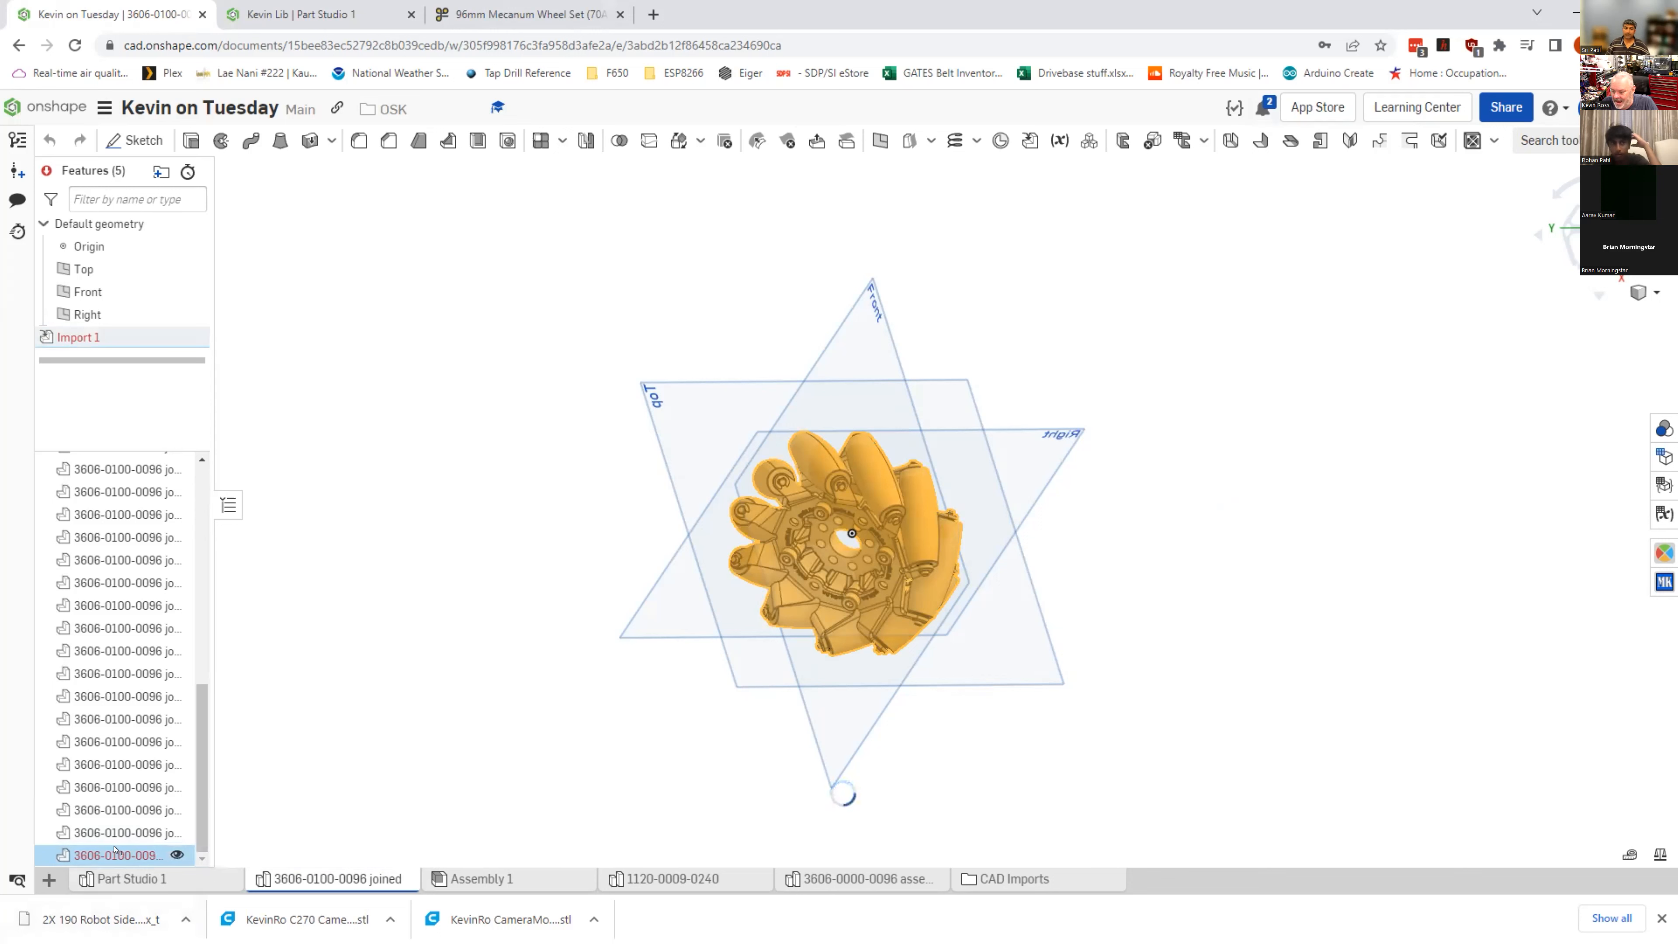
right_drag(764, 790, 1098, 678)
click(732, 763)
mouse_move(733, 764)
right_down()
mouse_move(675, 763)
mouse_move(745, 763)
right_up()
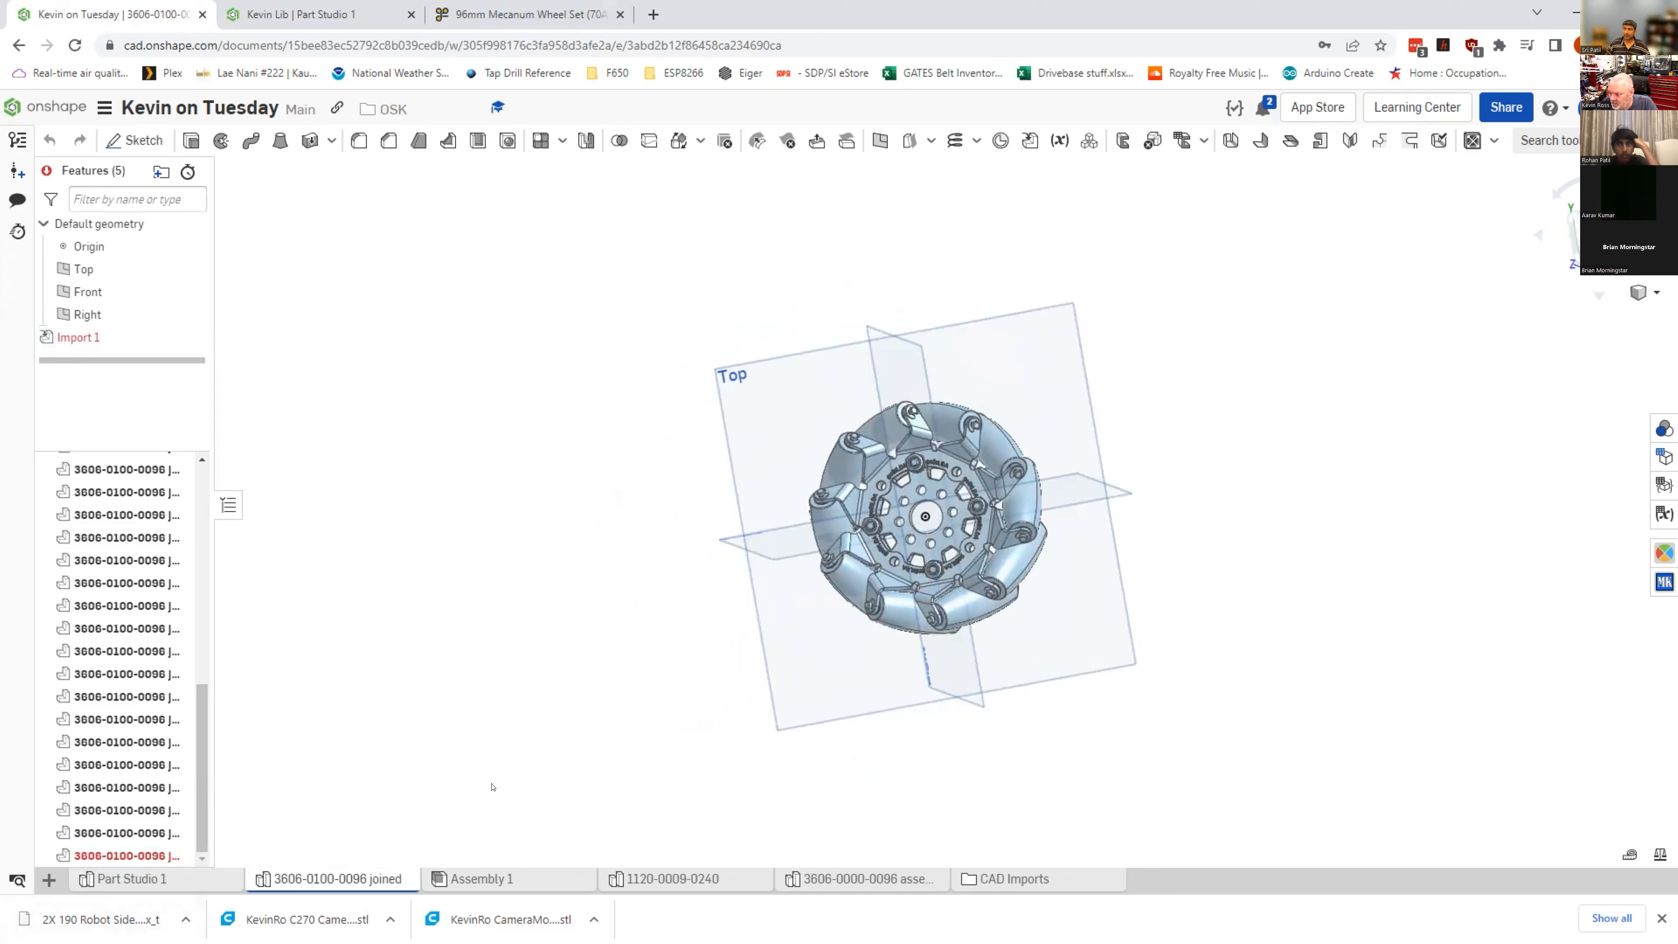
click(161, 855)
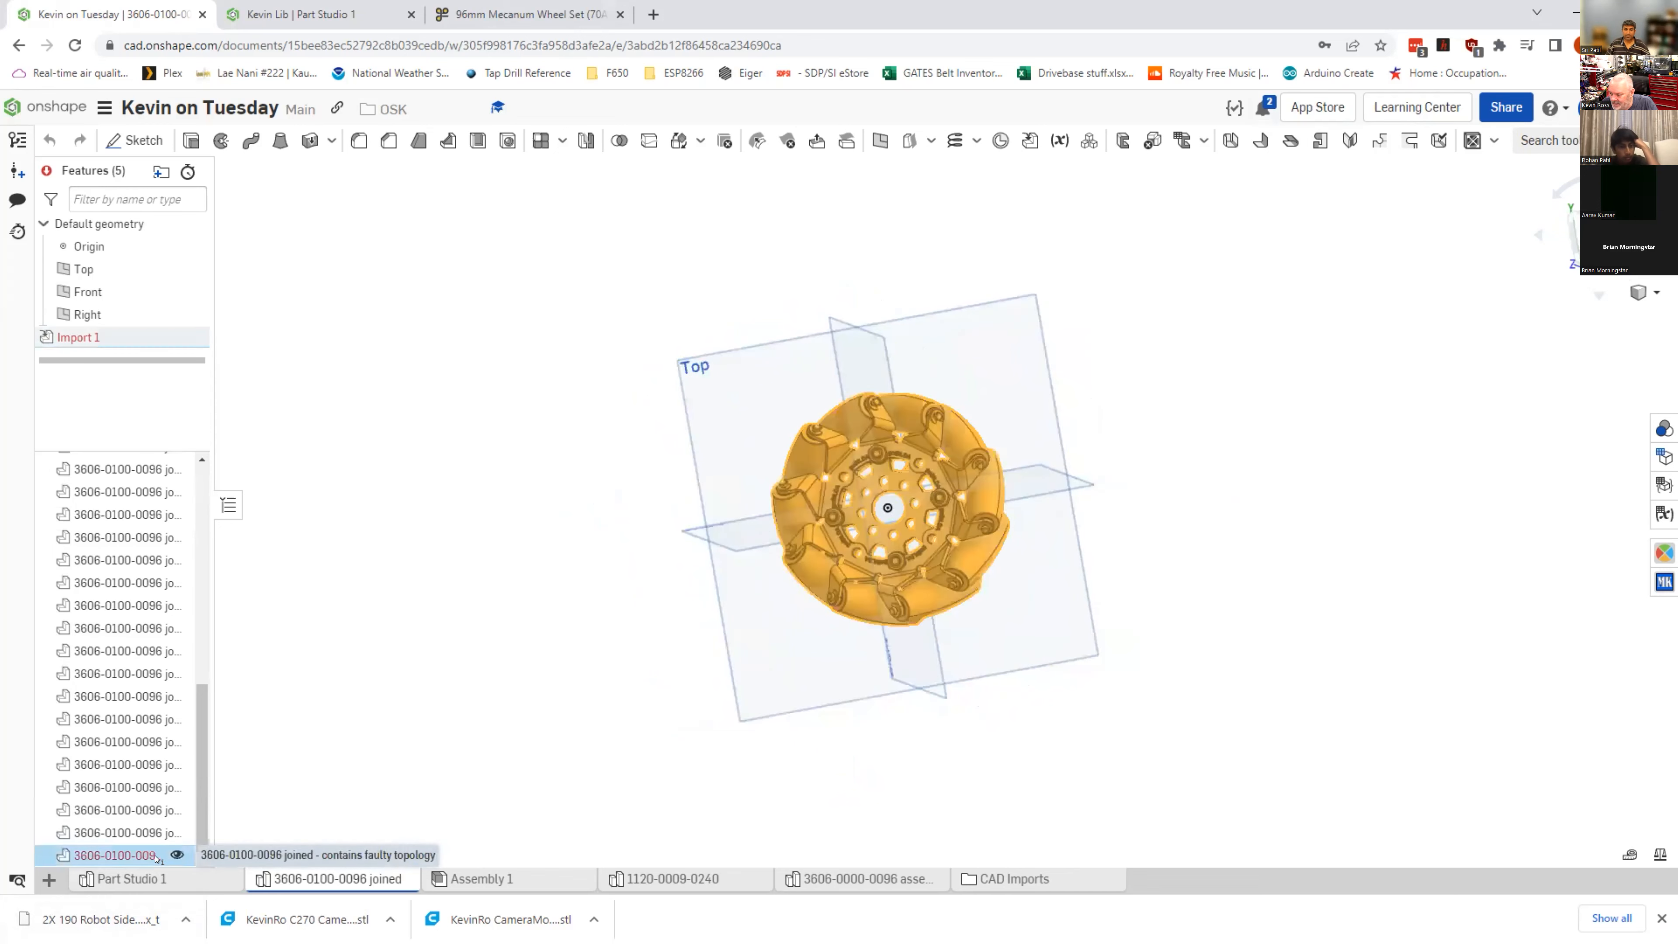
right_drag(419, 840, 441, 792)
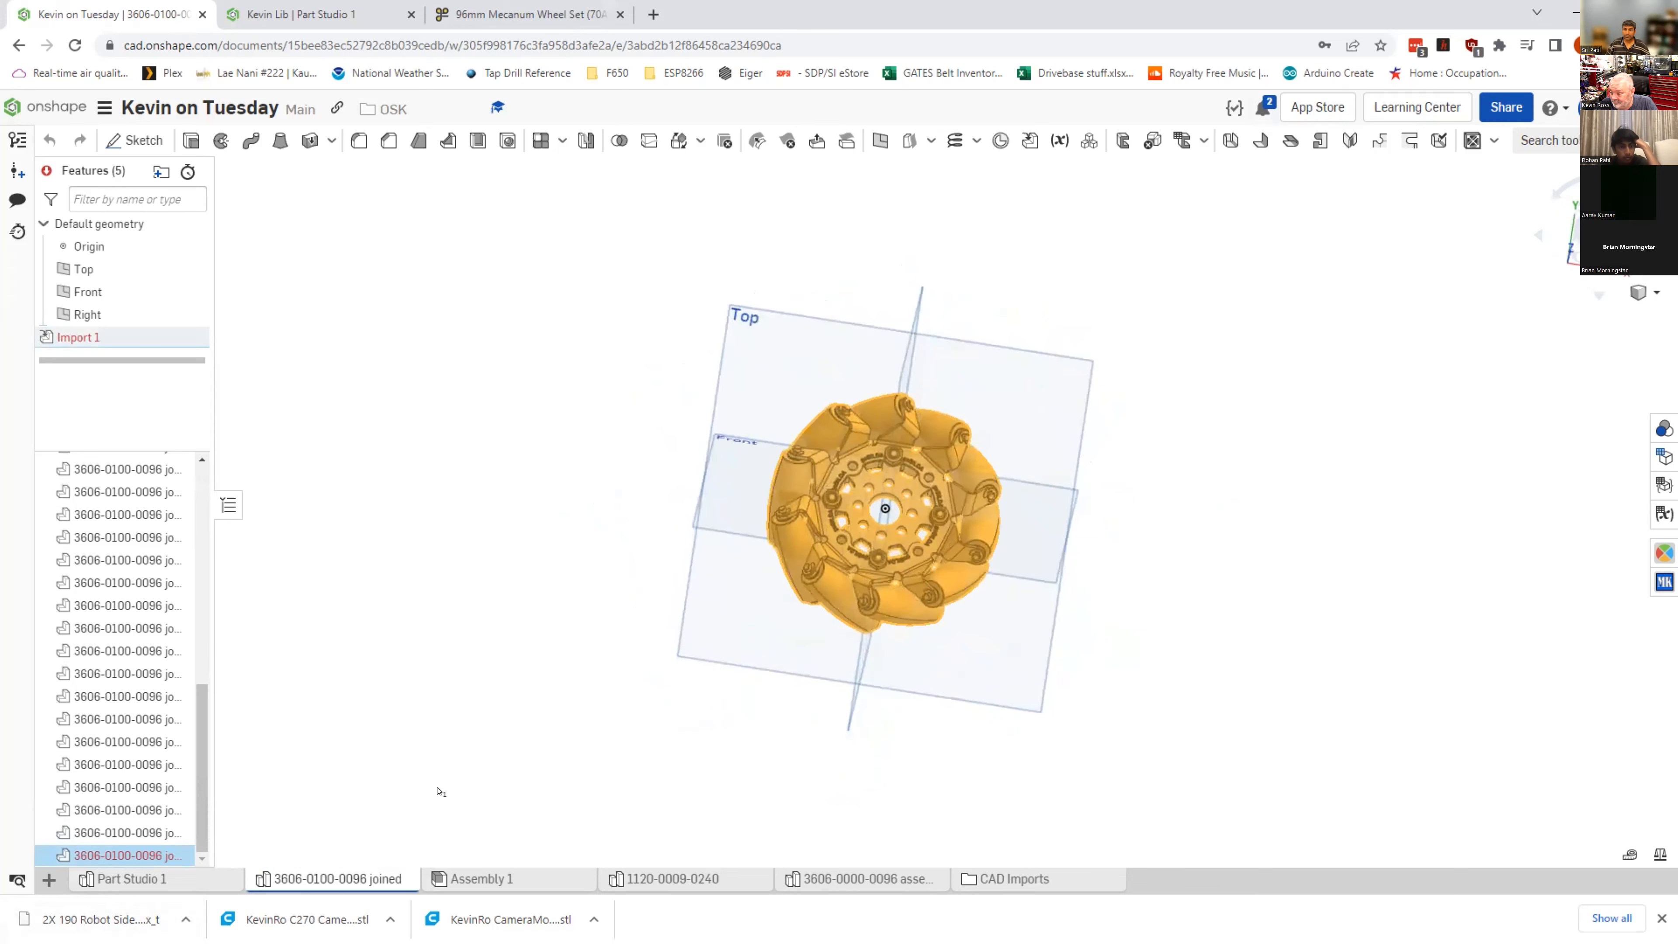
right_click(143, 857)
click(202, 844)
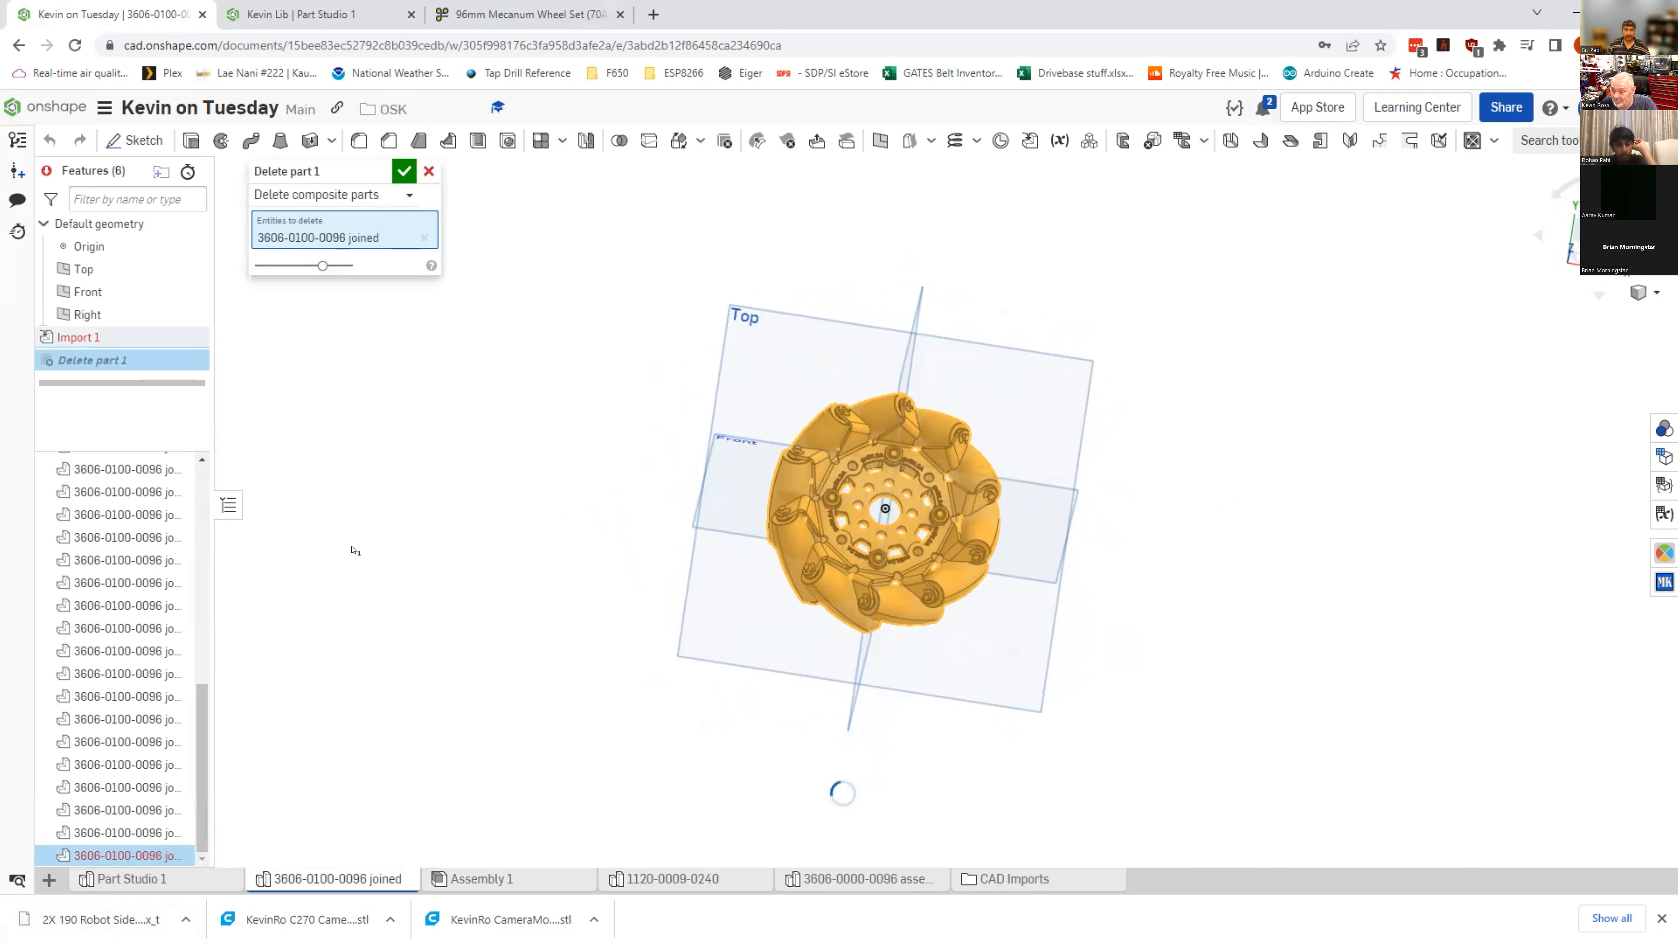
click(403, 173)
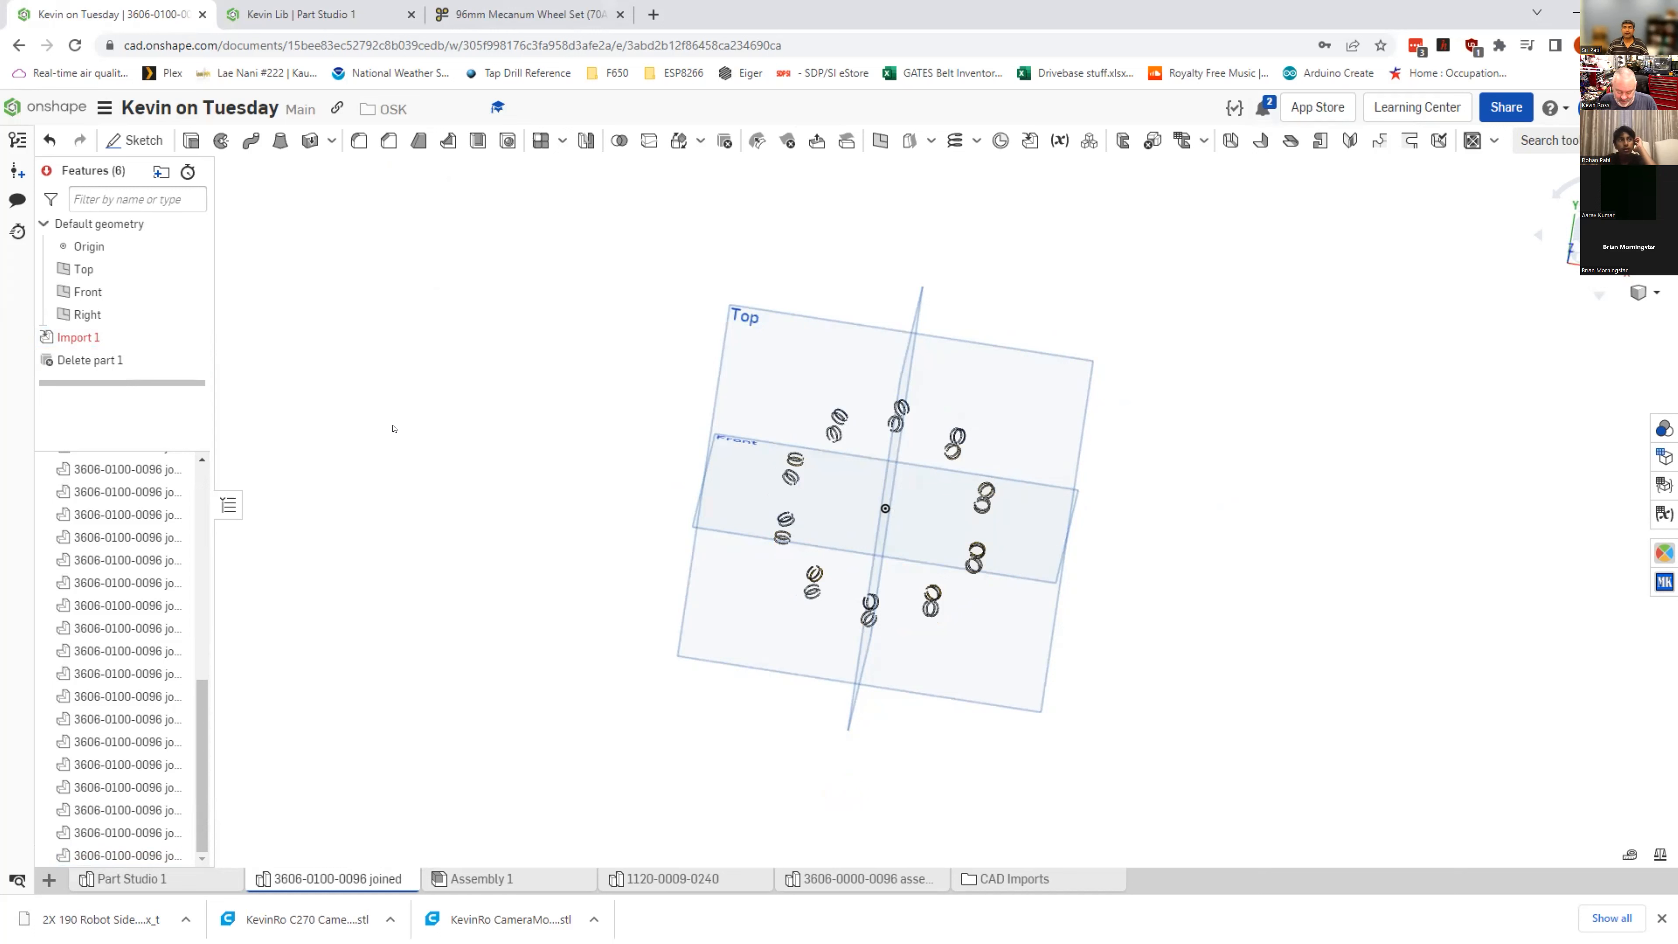
key(ctrl+z)
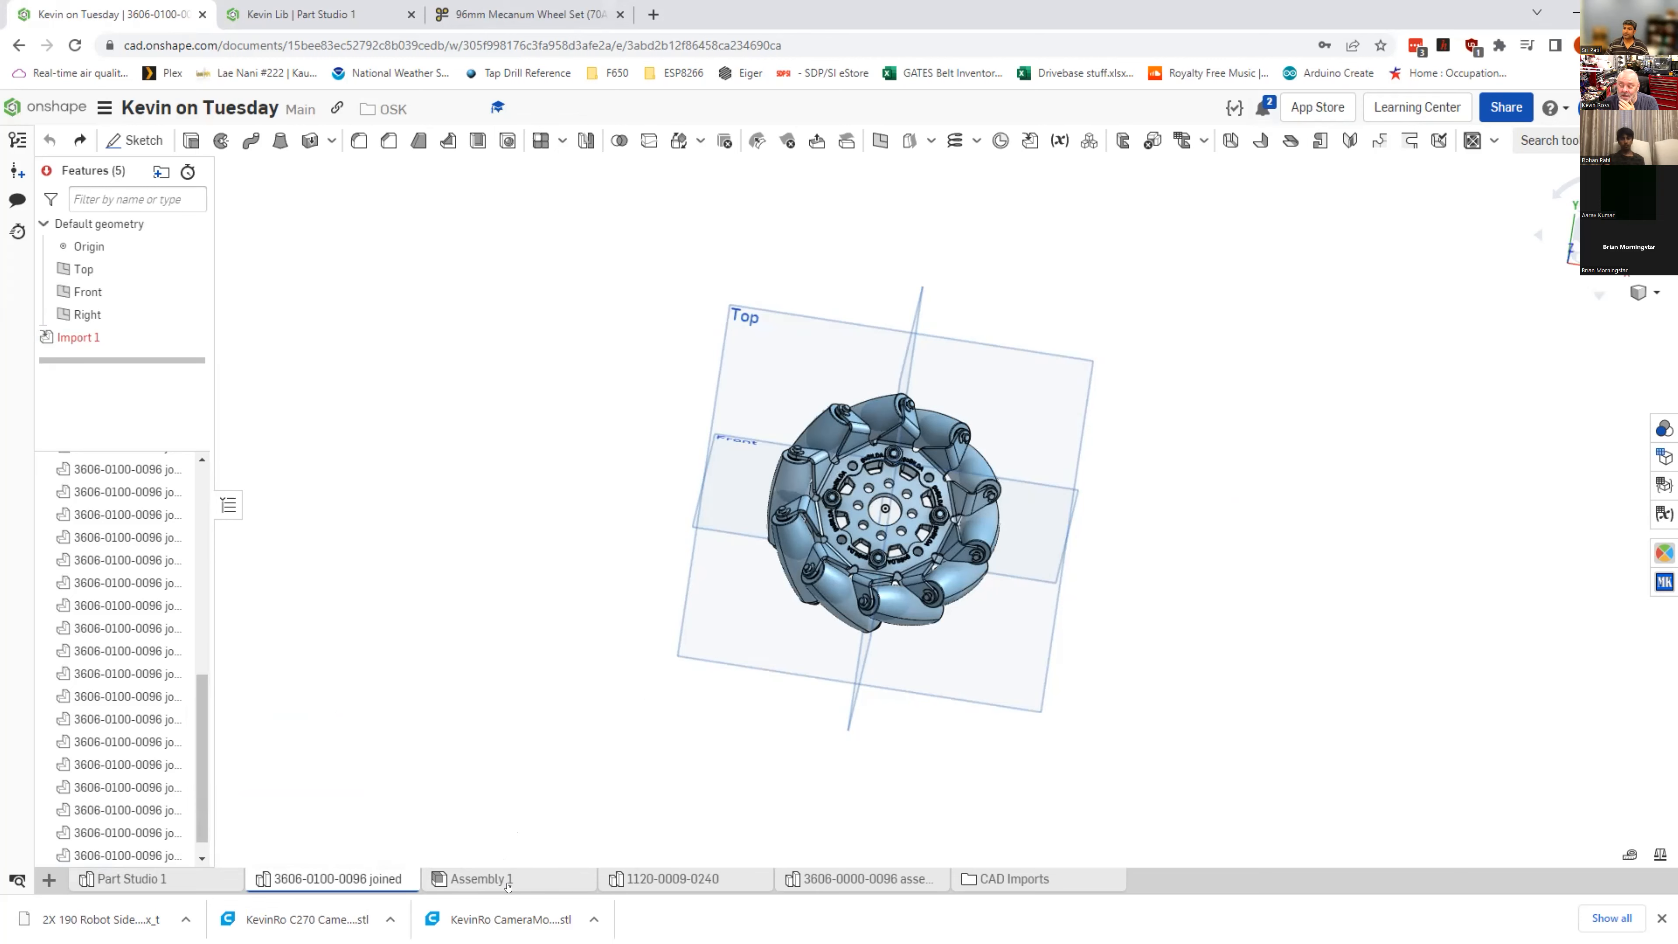
Step: Open Assembly 1 and examine the two U-channels and the mecanum wheel from several angles
click(480, 878)
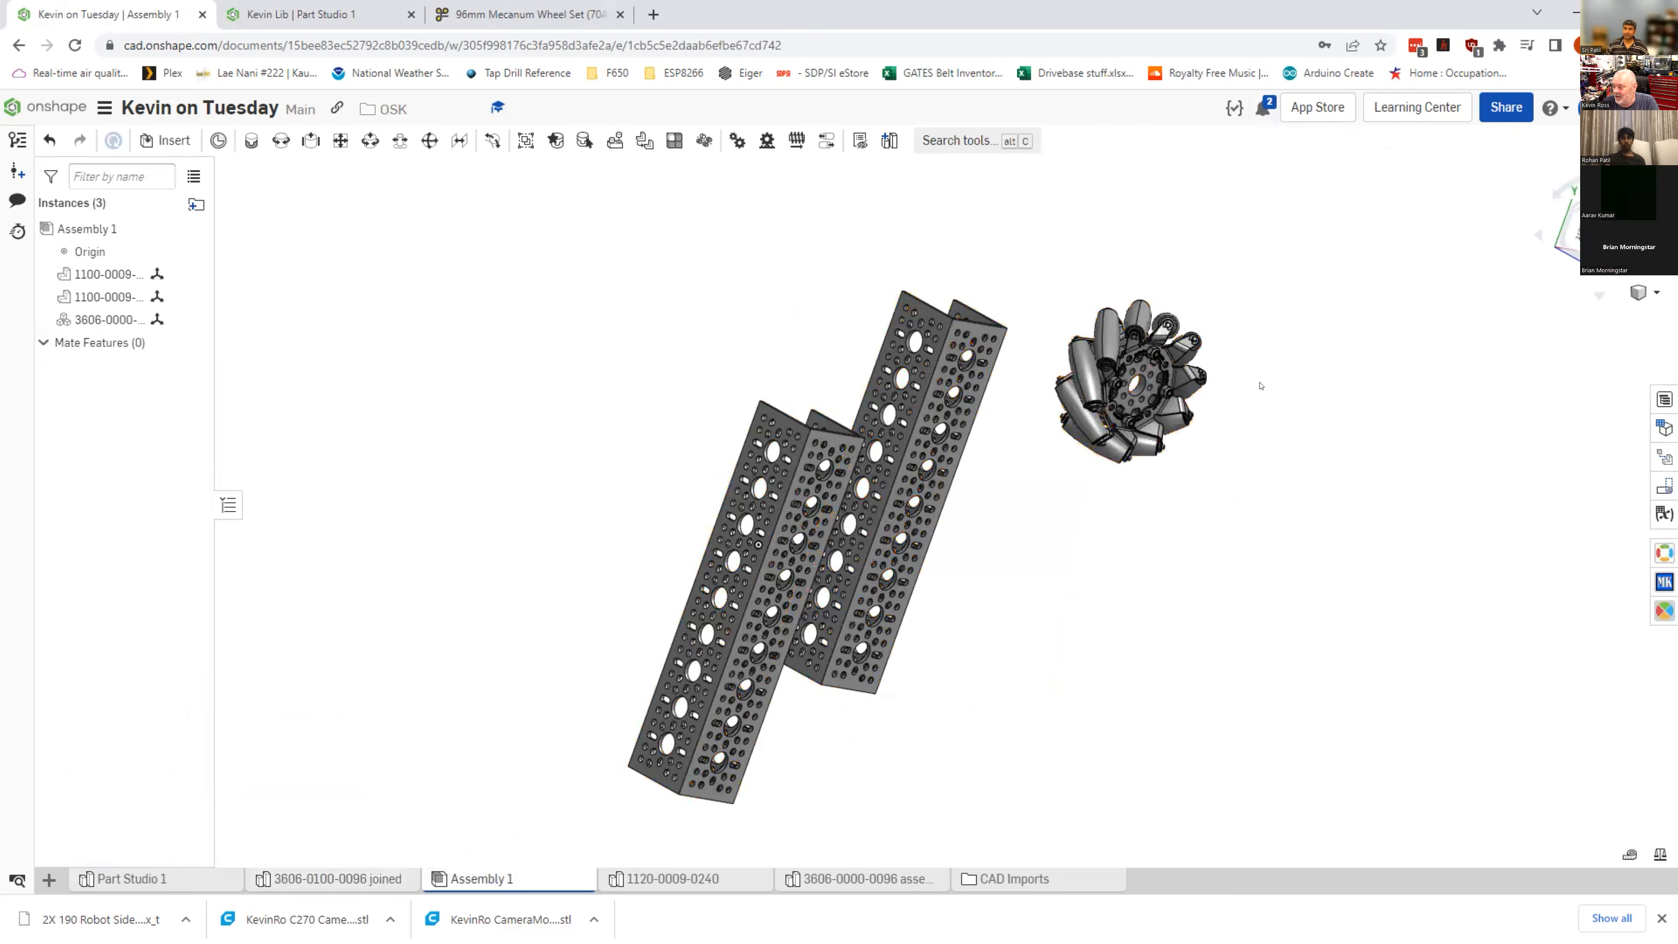
right_drag(1037, 705, 898, 527)
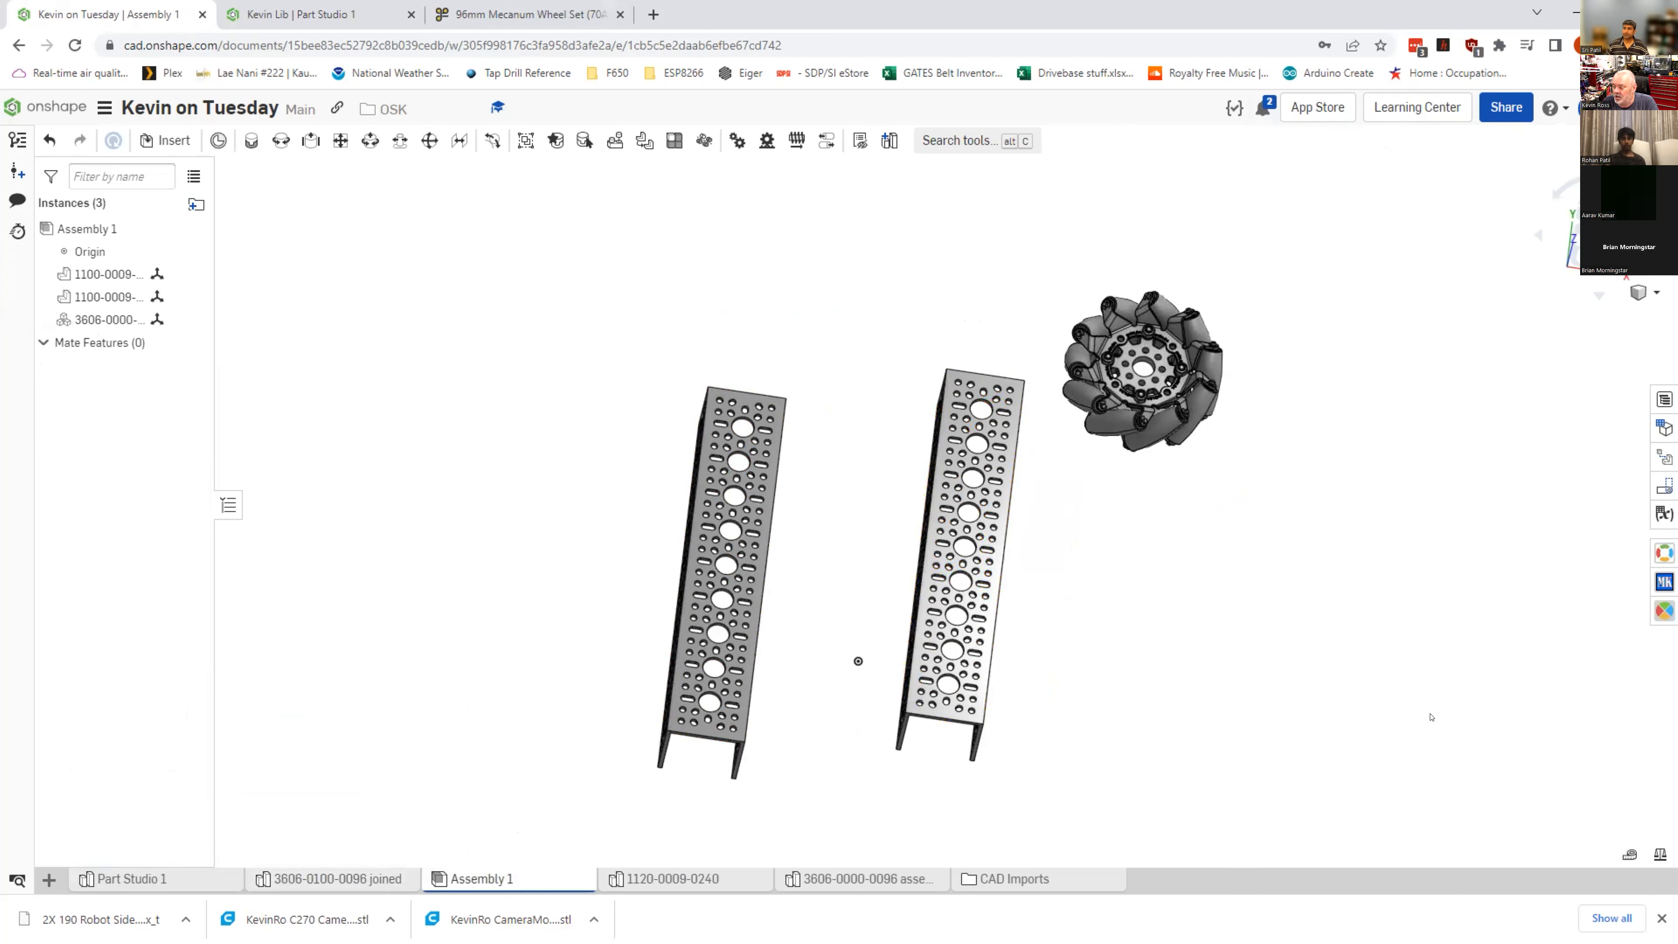
mouse_move(1345, 719)
right_down()
mouse_move(1259, 716)
mouse_move(1277, 712)
mouse_move(1349, 786)
mouse_move(1330, 760)
right_up()
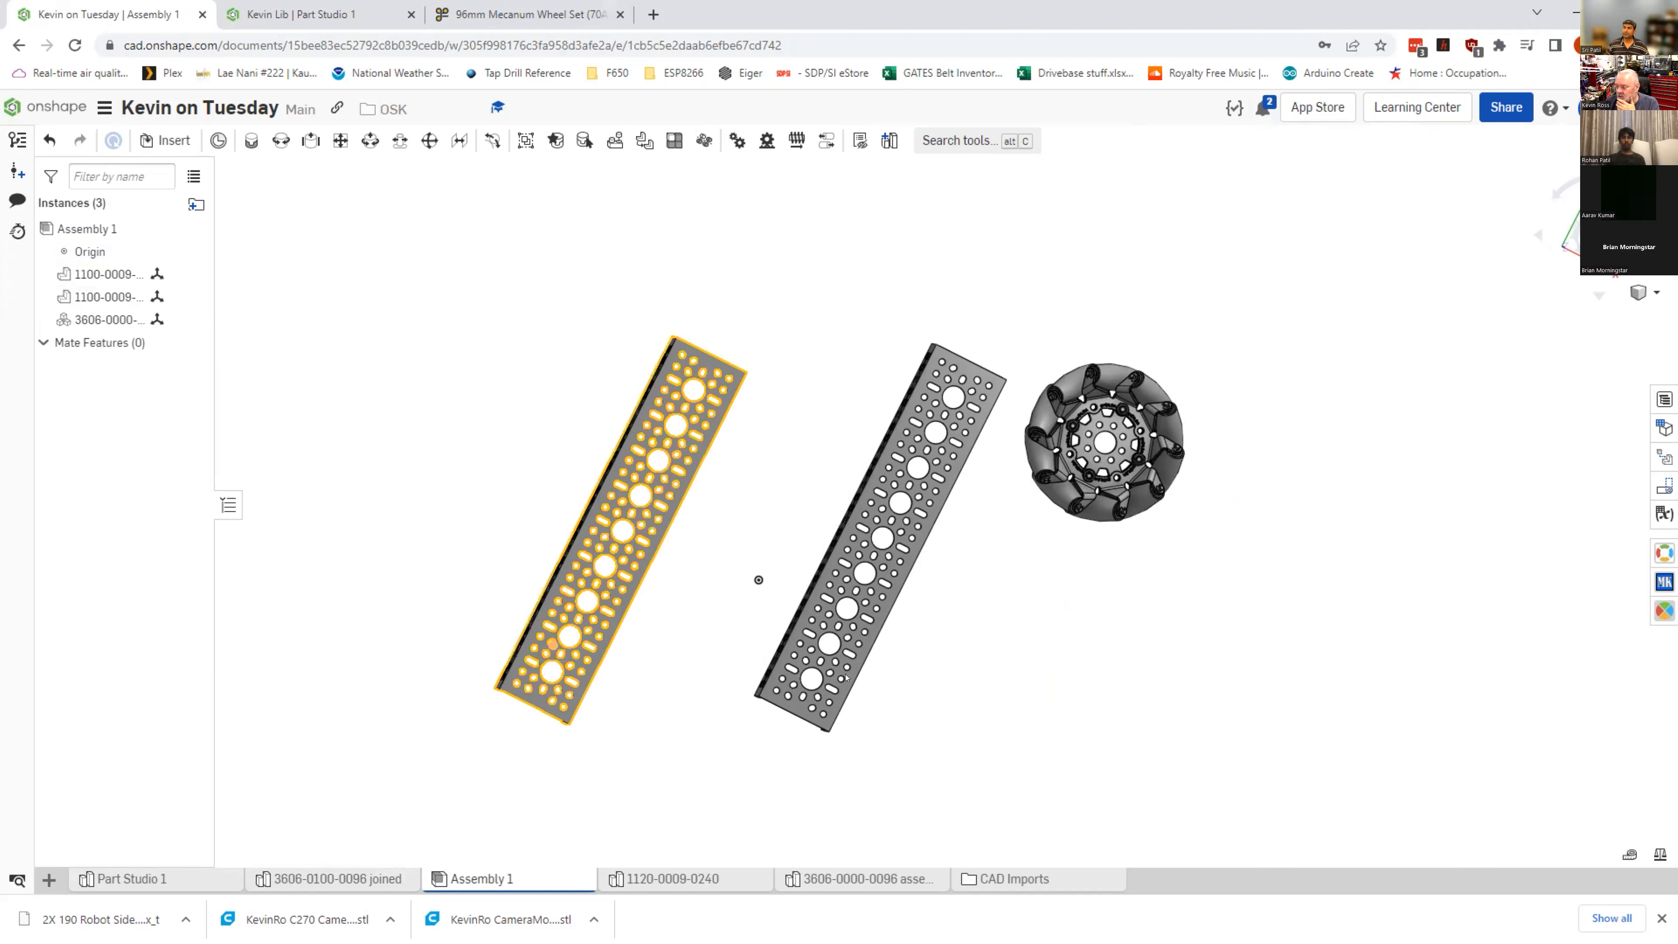
middle_drag(1037, 705, 1038, 702)
right_drag(1135, 734, 1111, 653)
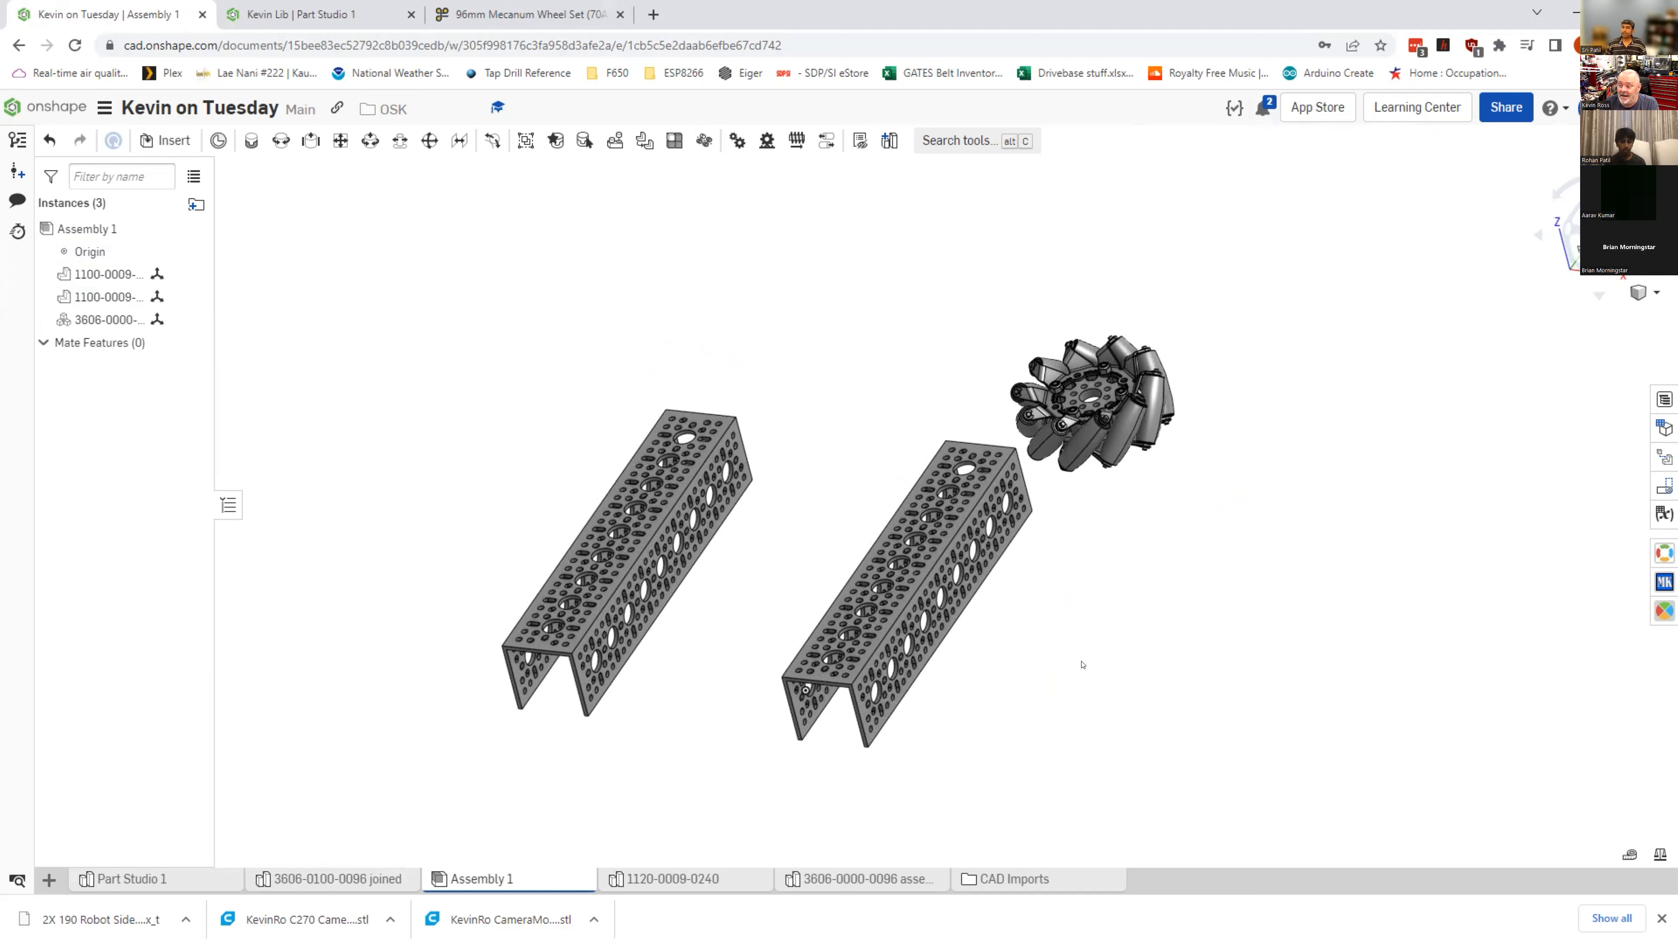
Step: Look at the new library document's Part Studio 1 and return to Assembly 1 in the original document
click(395, 20)
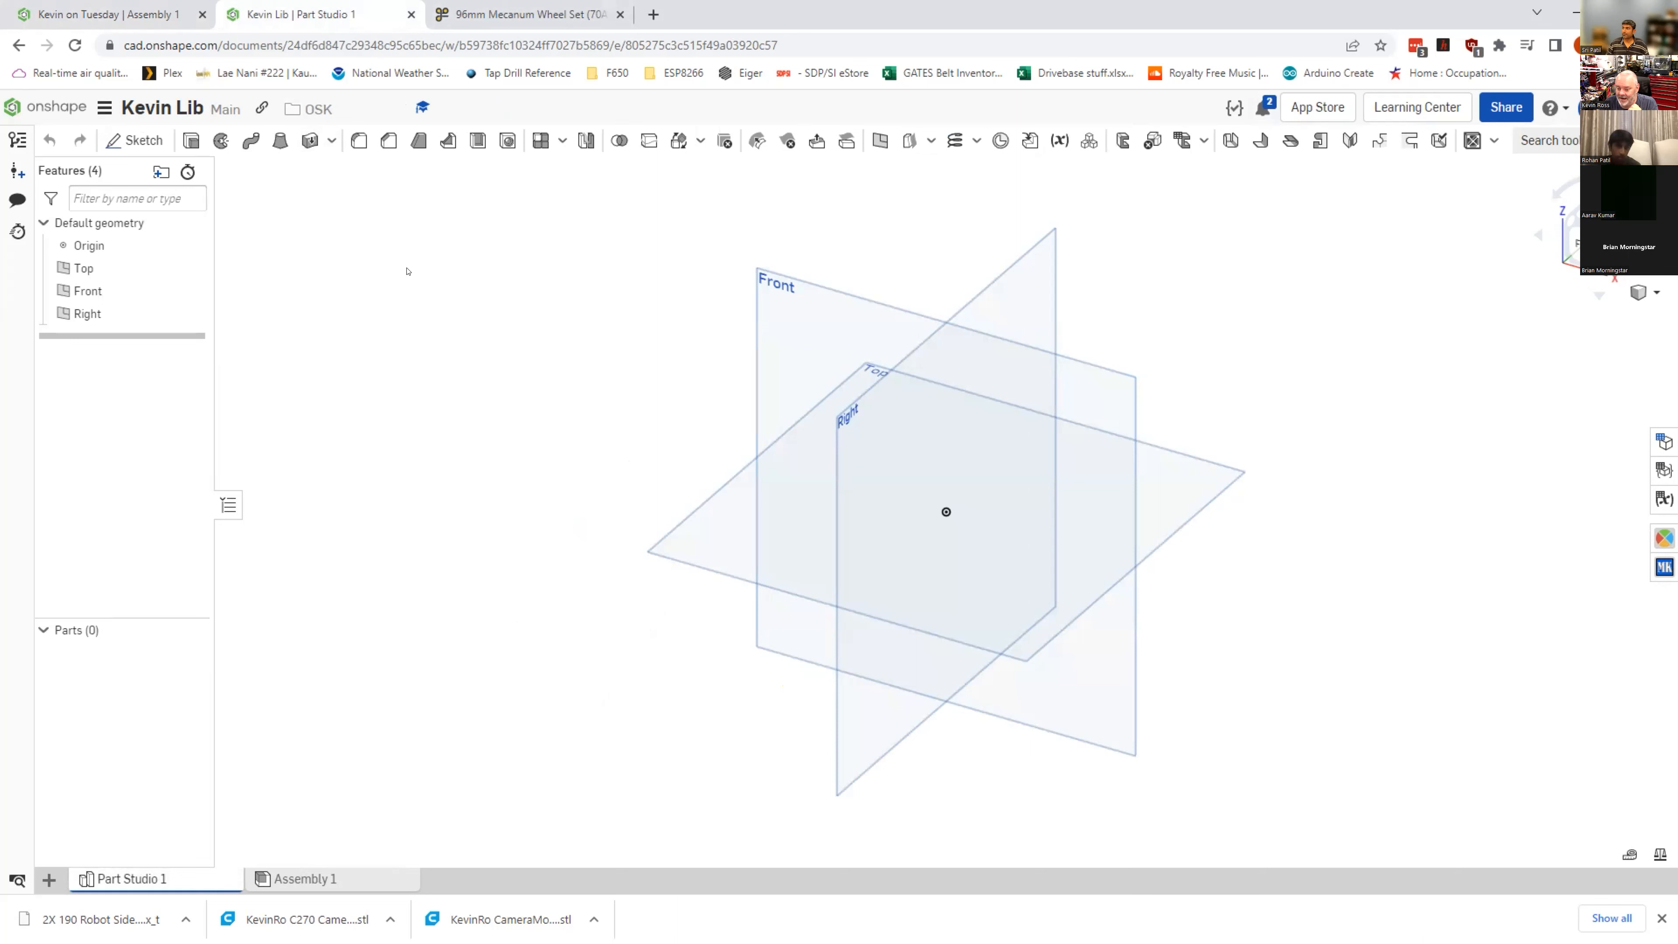
click(770, 442)
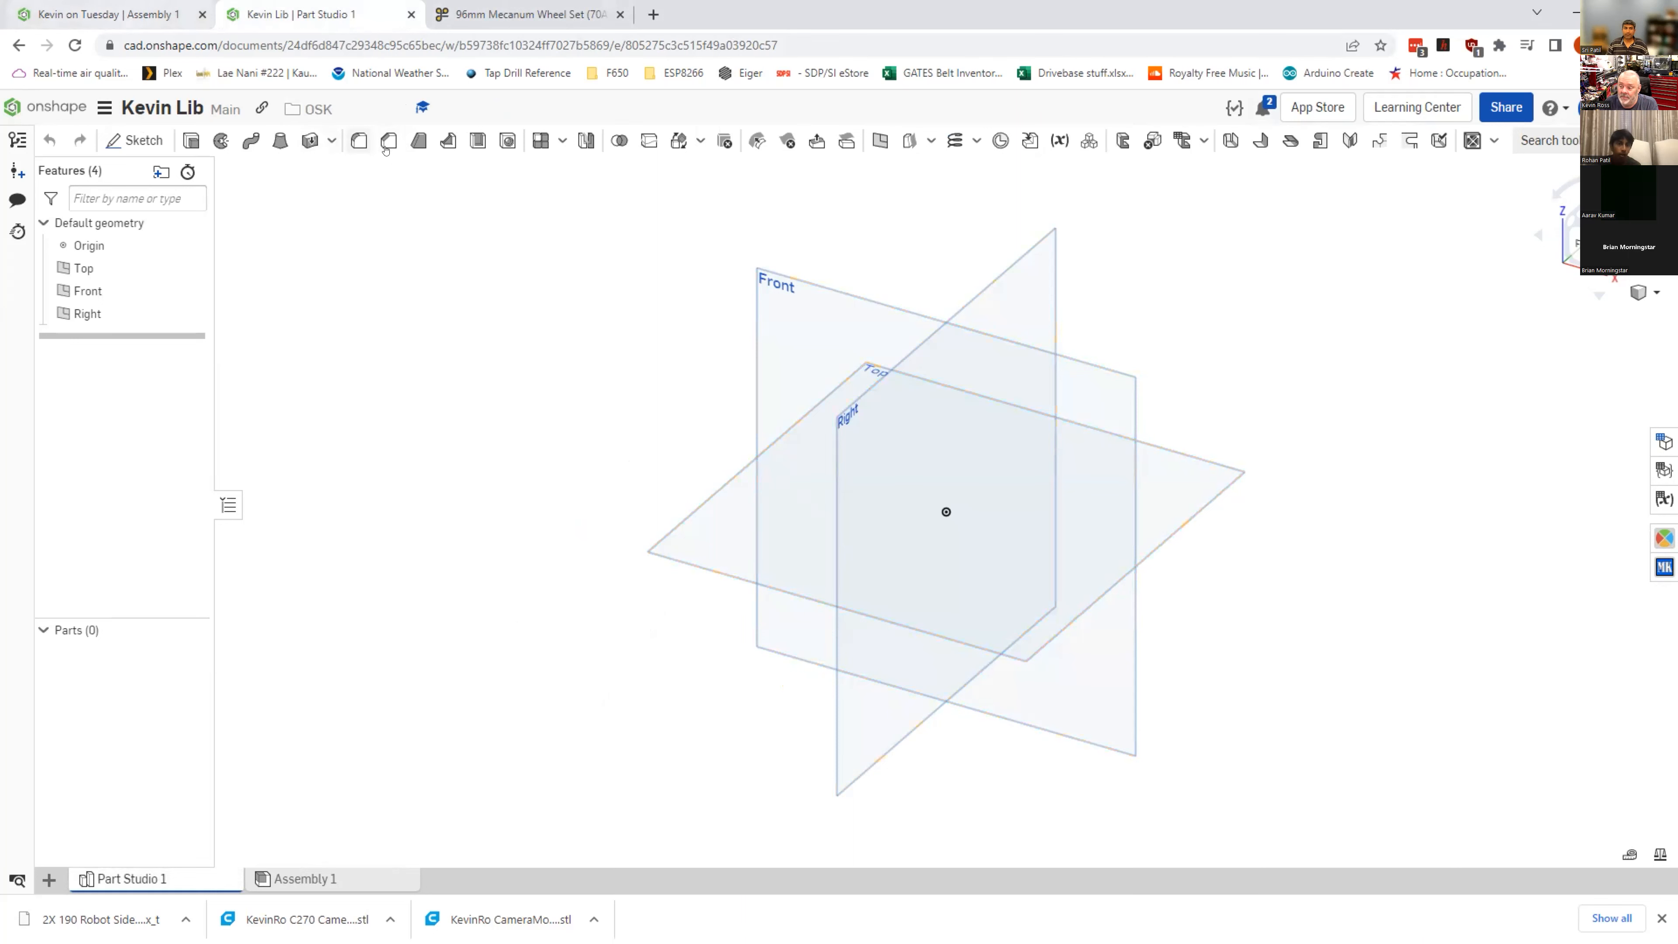
click(142, 9)
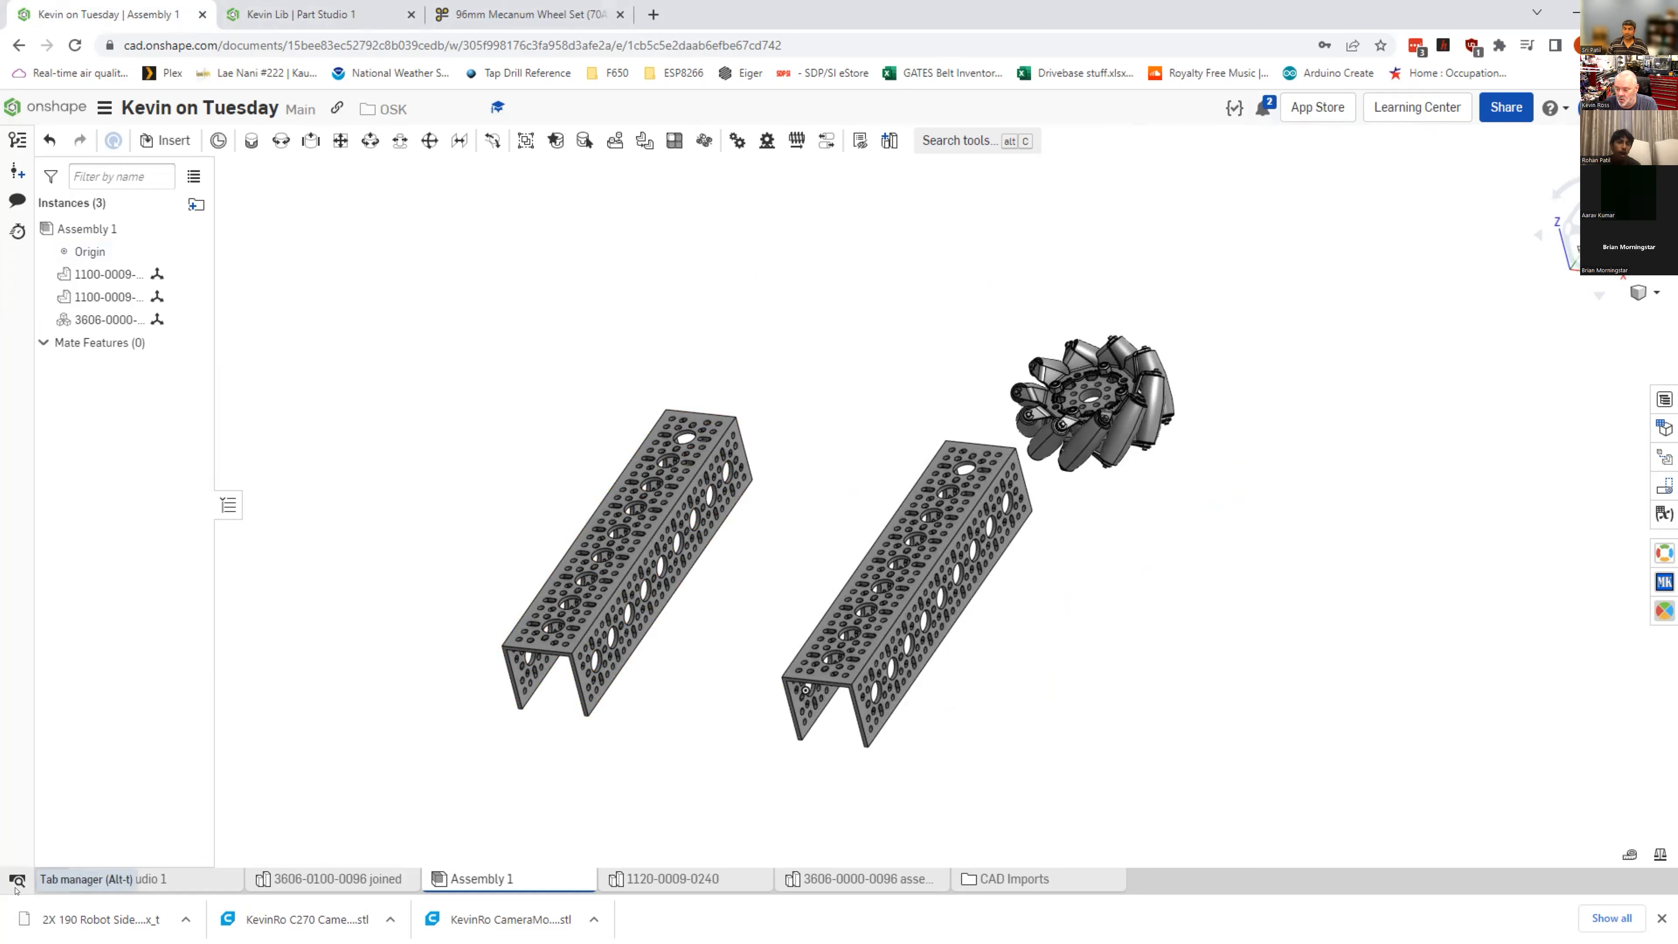
click(1662, 918)
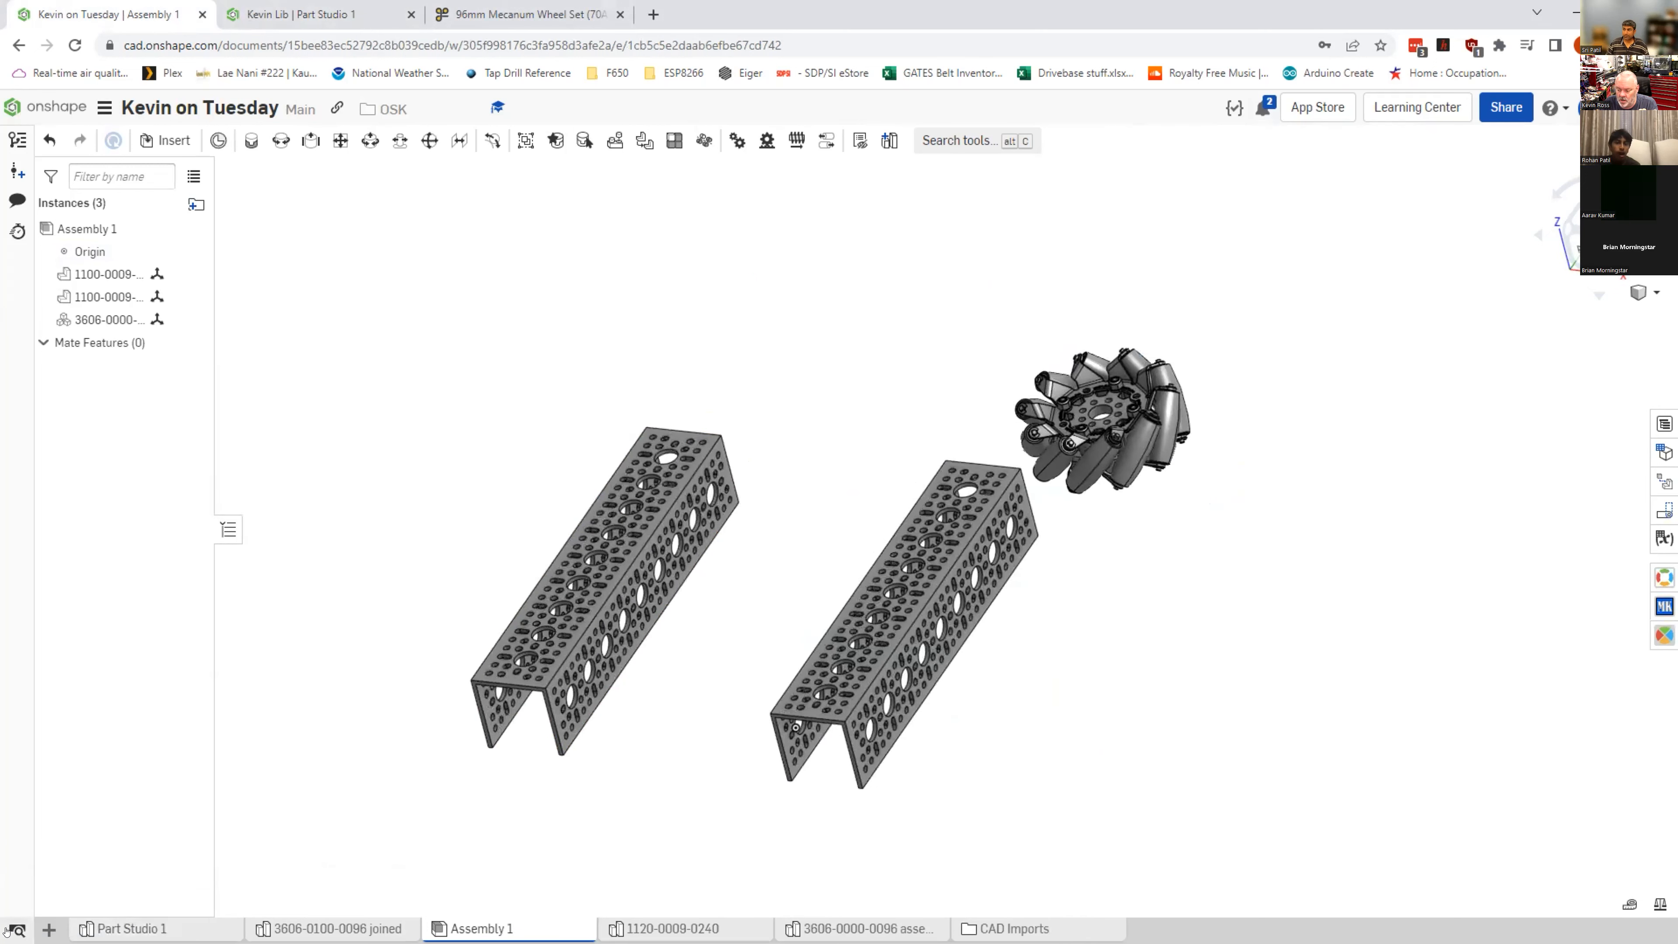
click(17, 929)
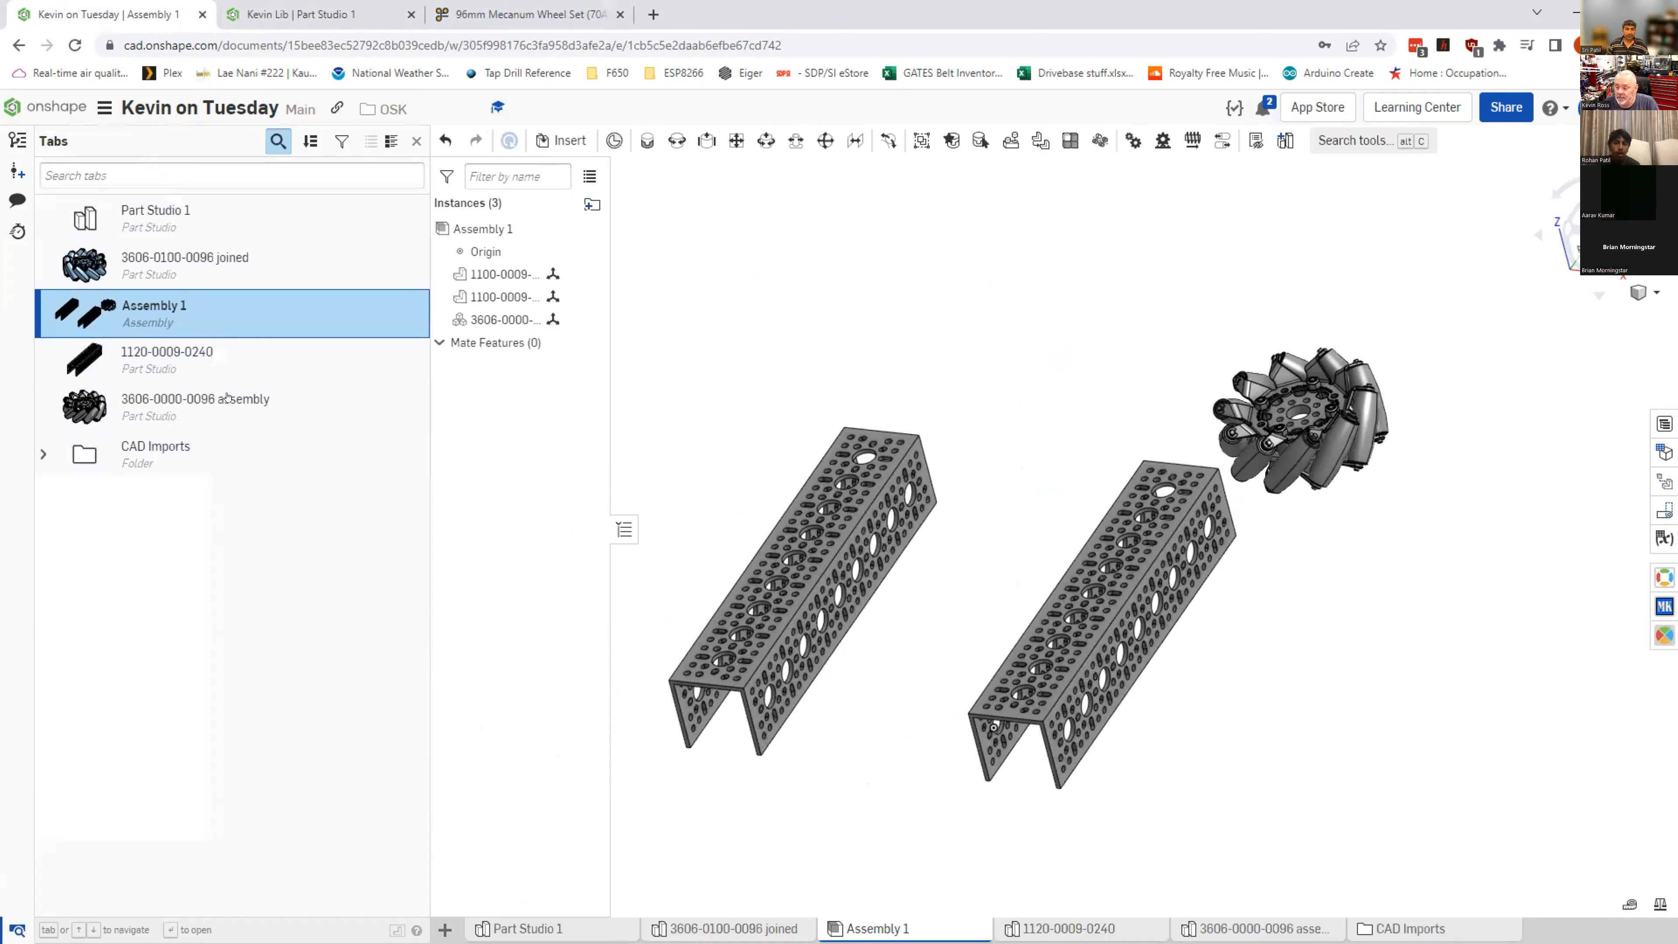
key(Down)
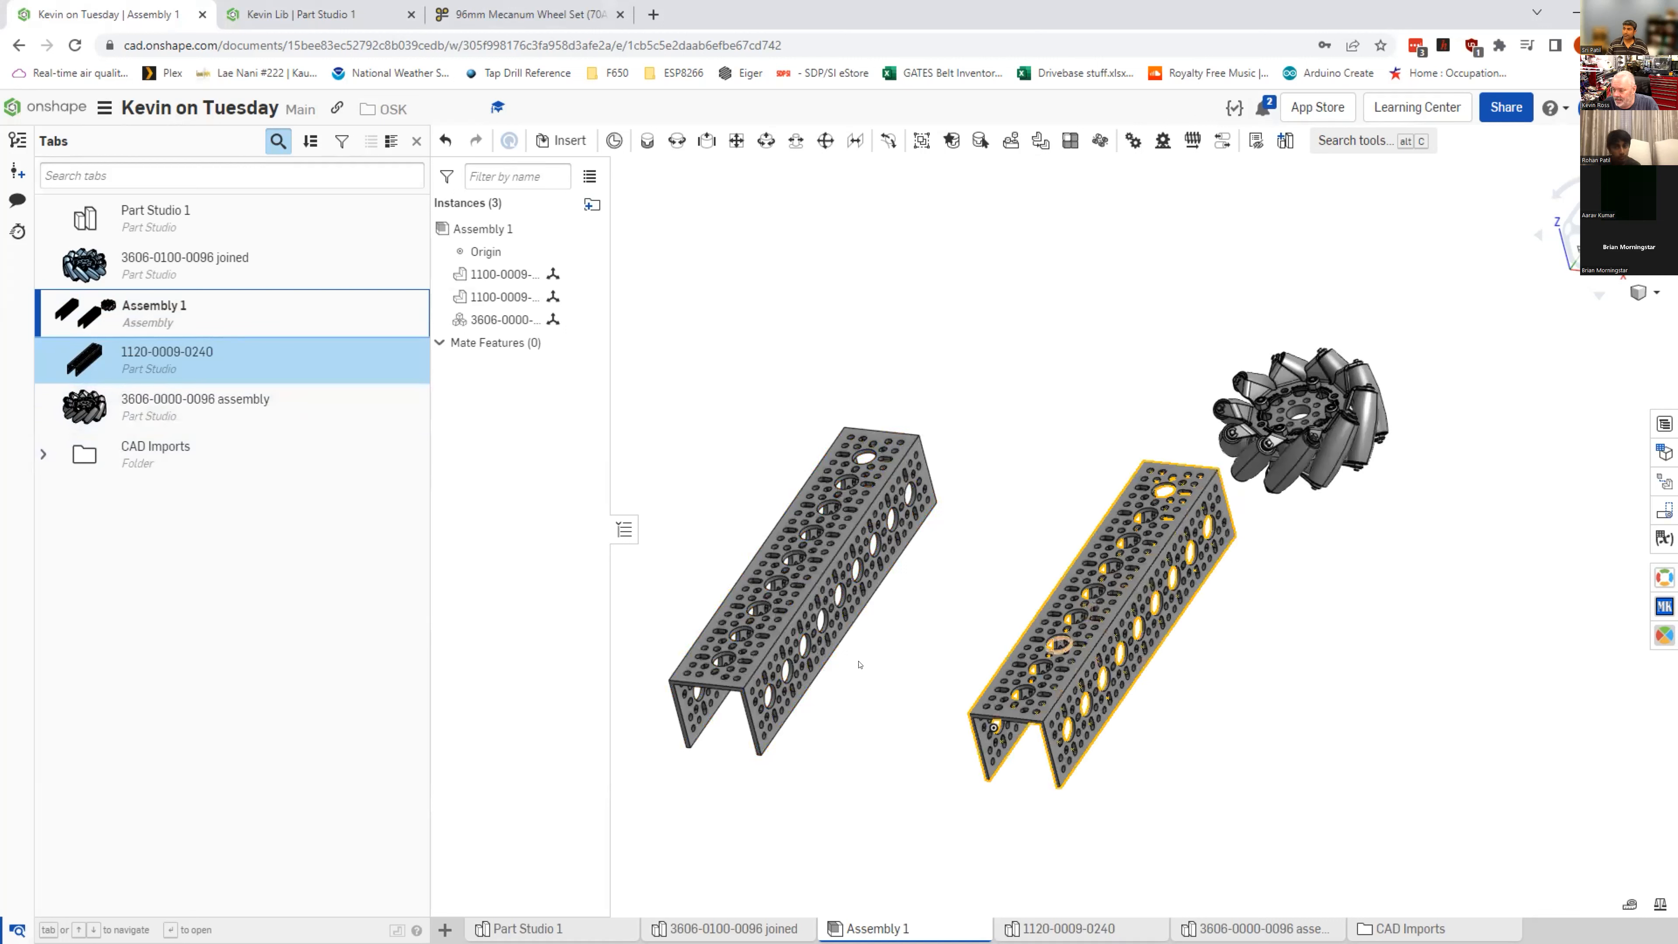
shift+click(273, 415)
ctrl+click(284, 264)
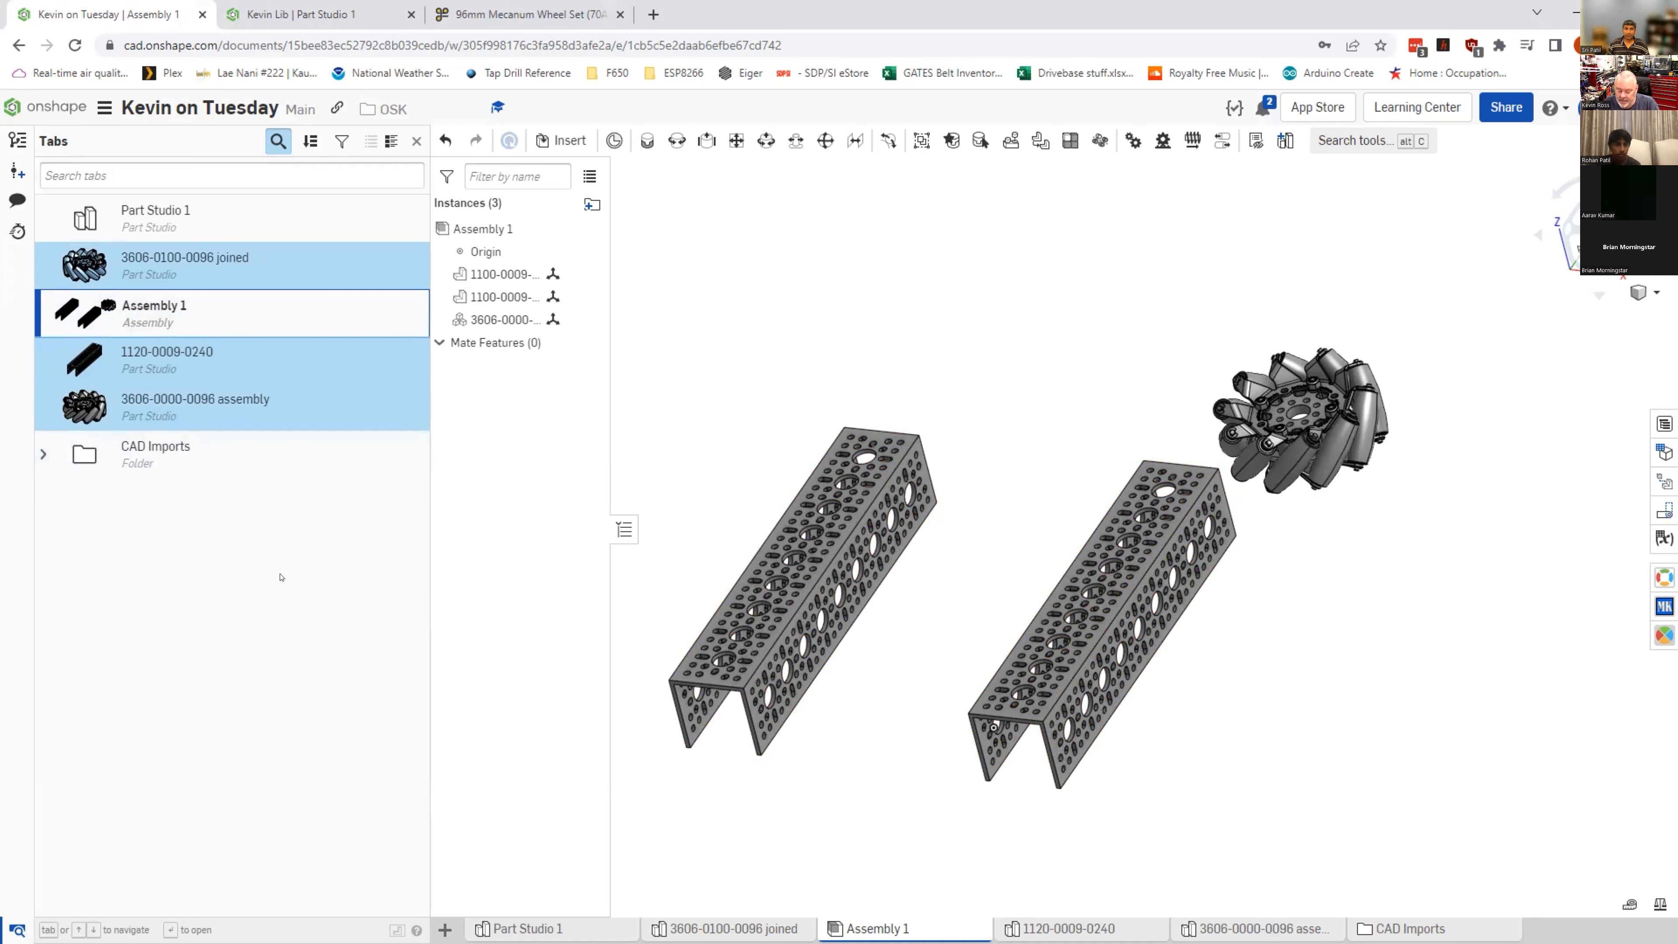
click(285, 257)
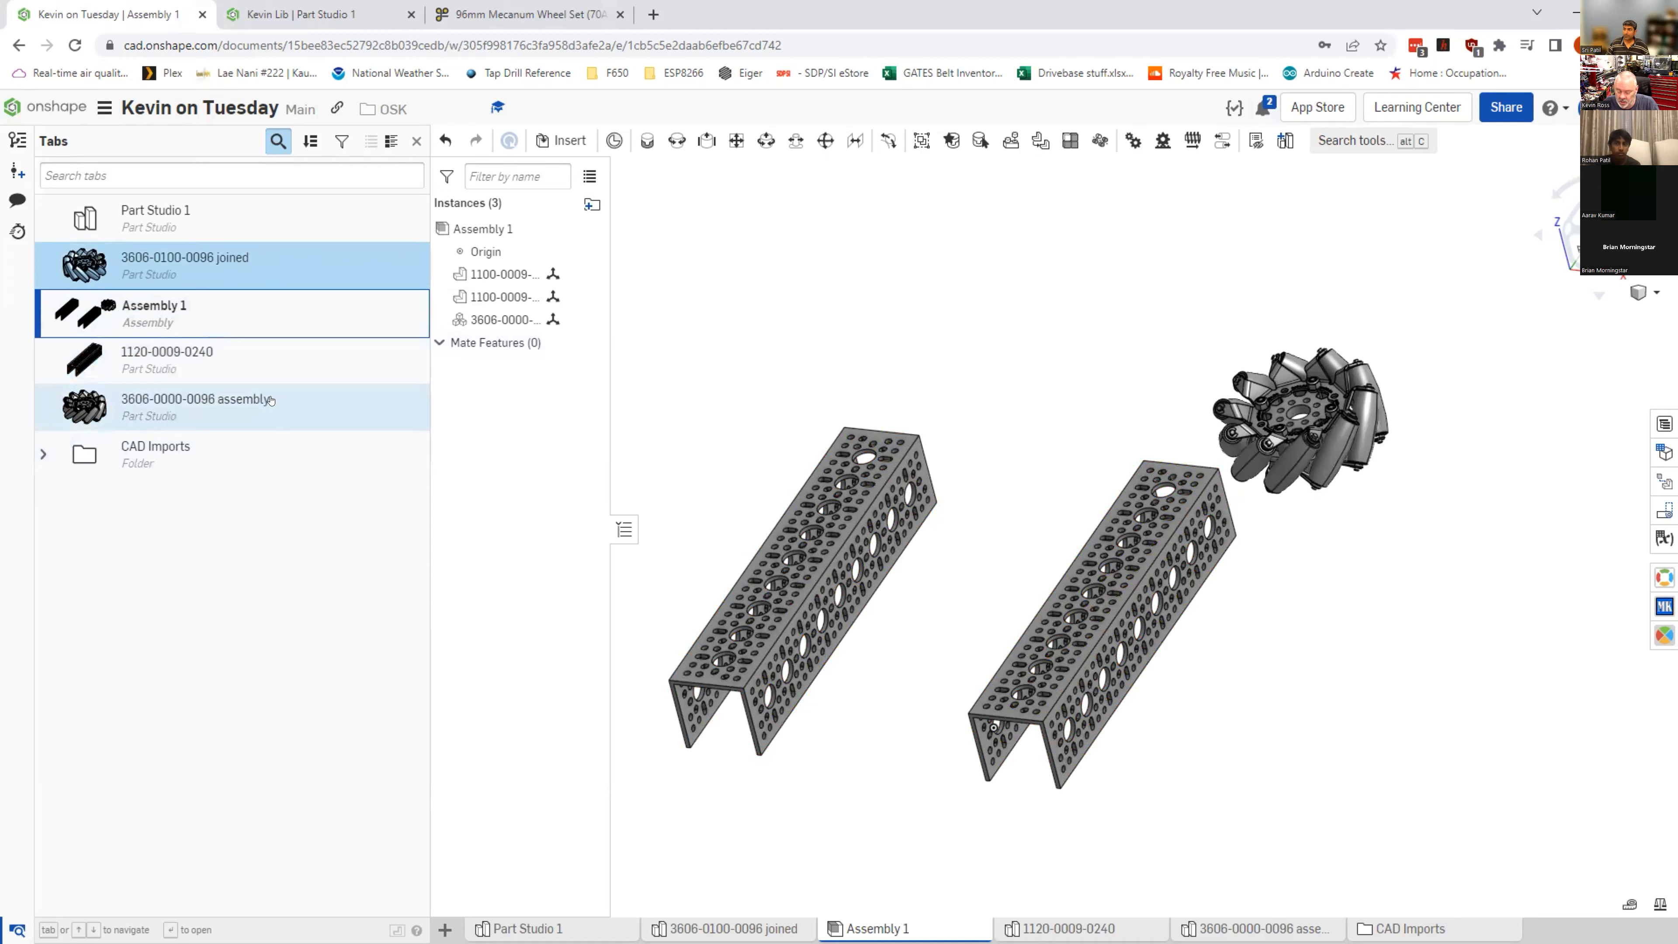
ctrl+click(300, 366)
ctrl+click(294, 413)
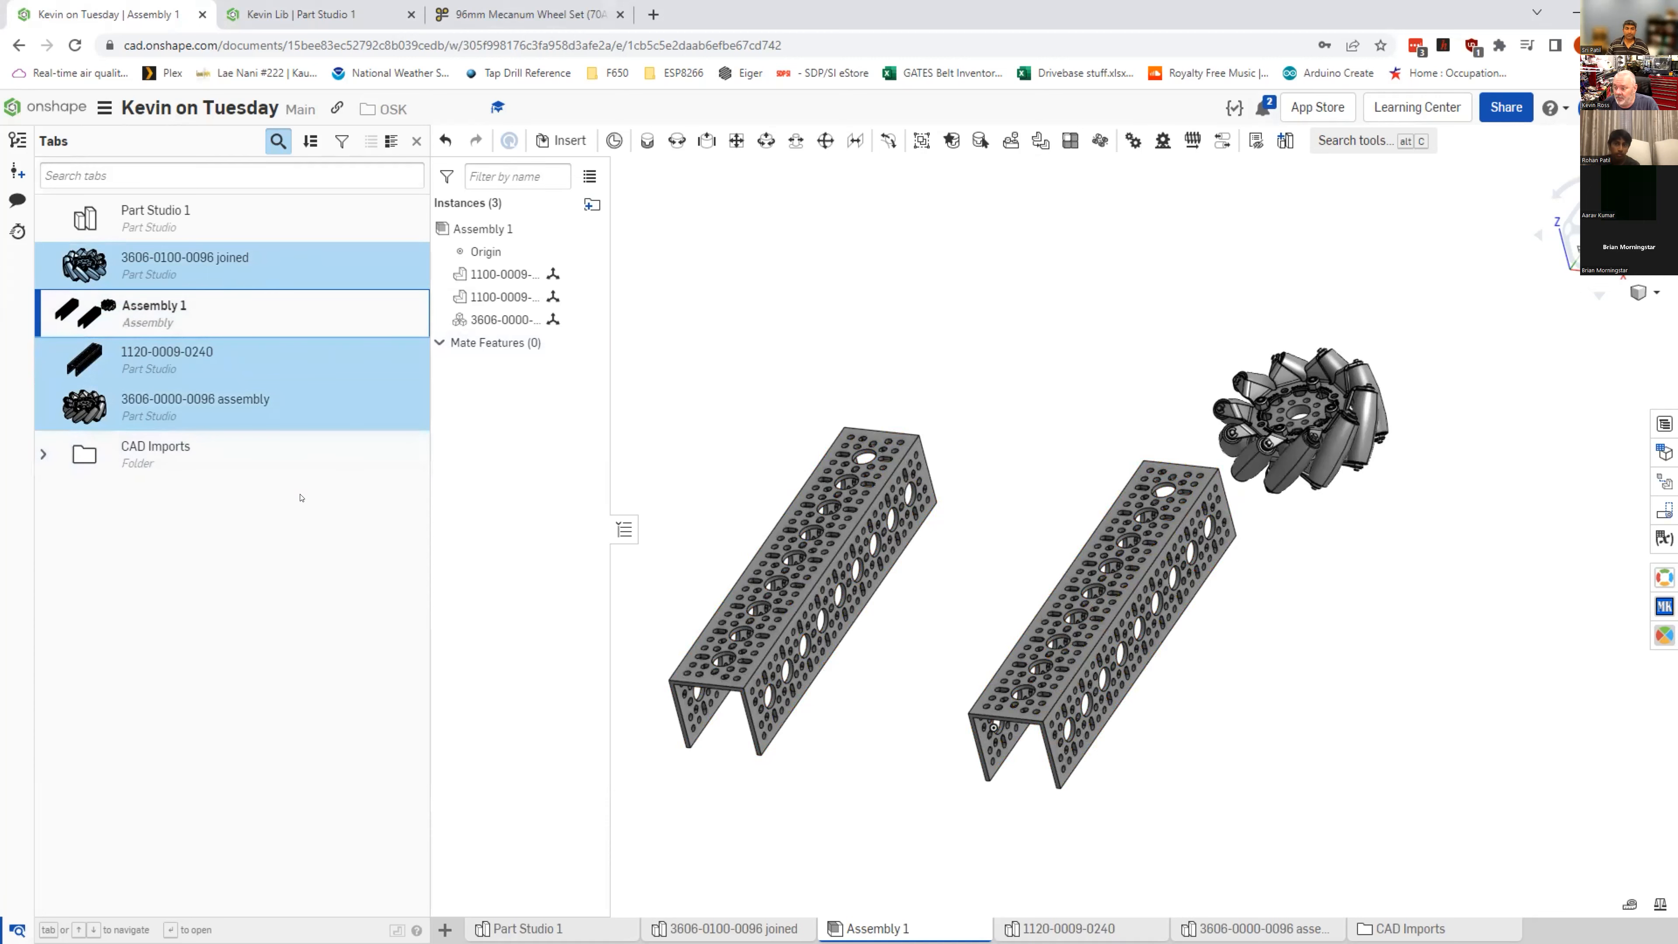
Step: Move the three selected Part Studios and their referenced STEP files into the recently opened library document, with target version name V1
right_click(301, 257)
click(410, 340)
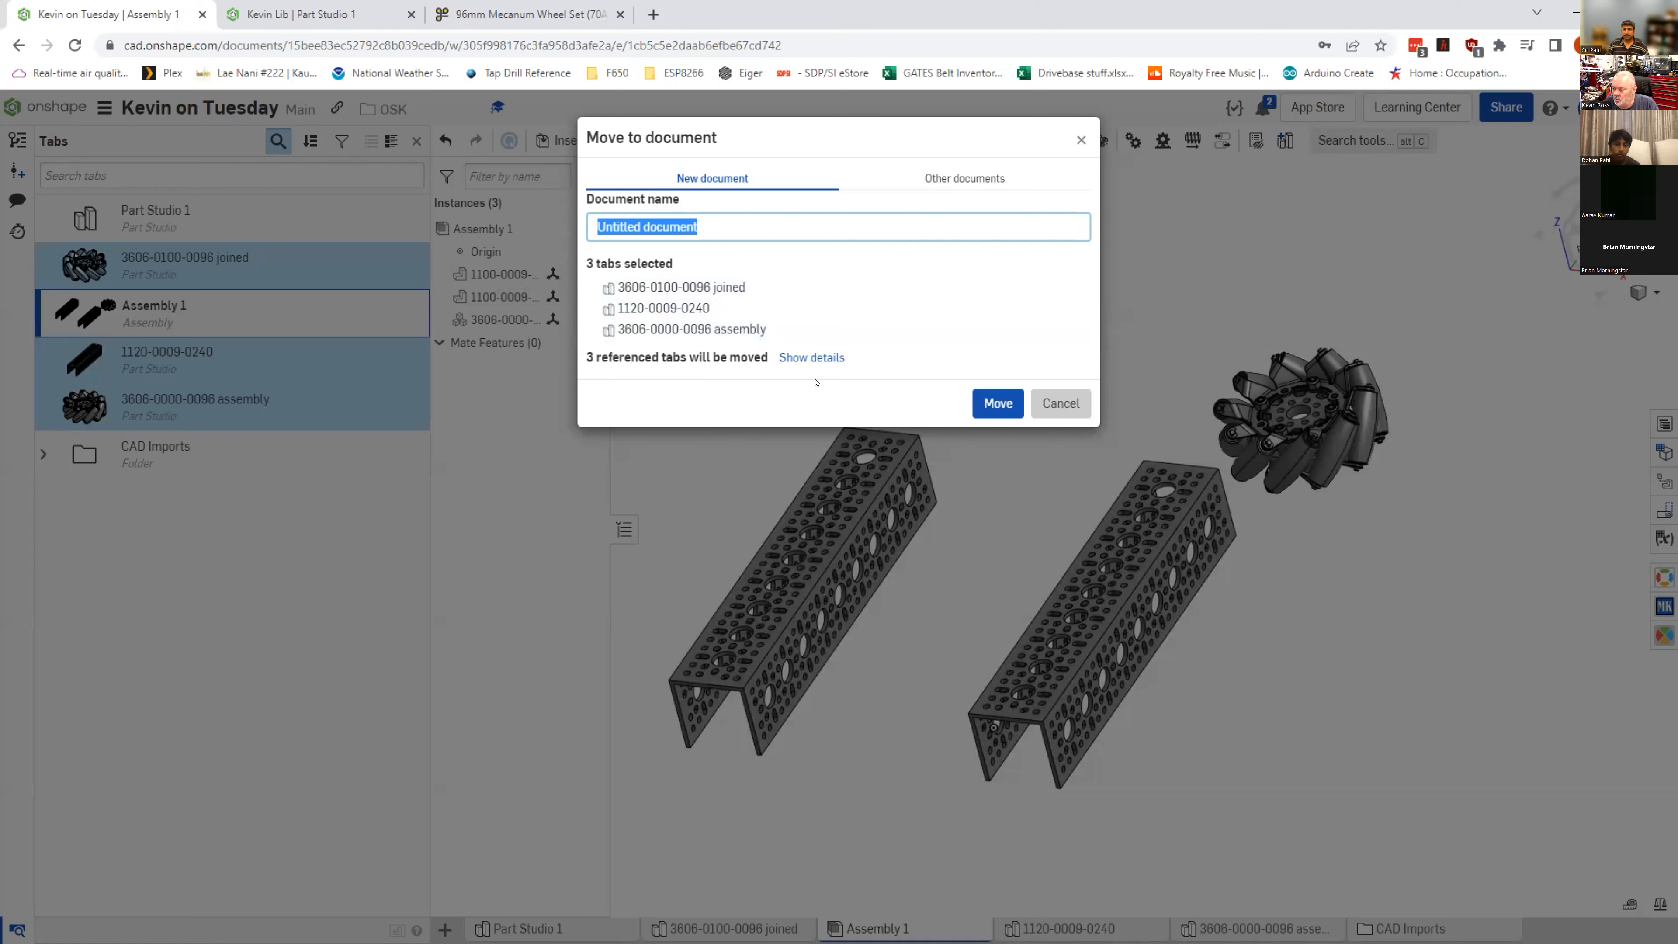
click(811, 357)
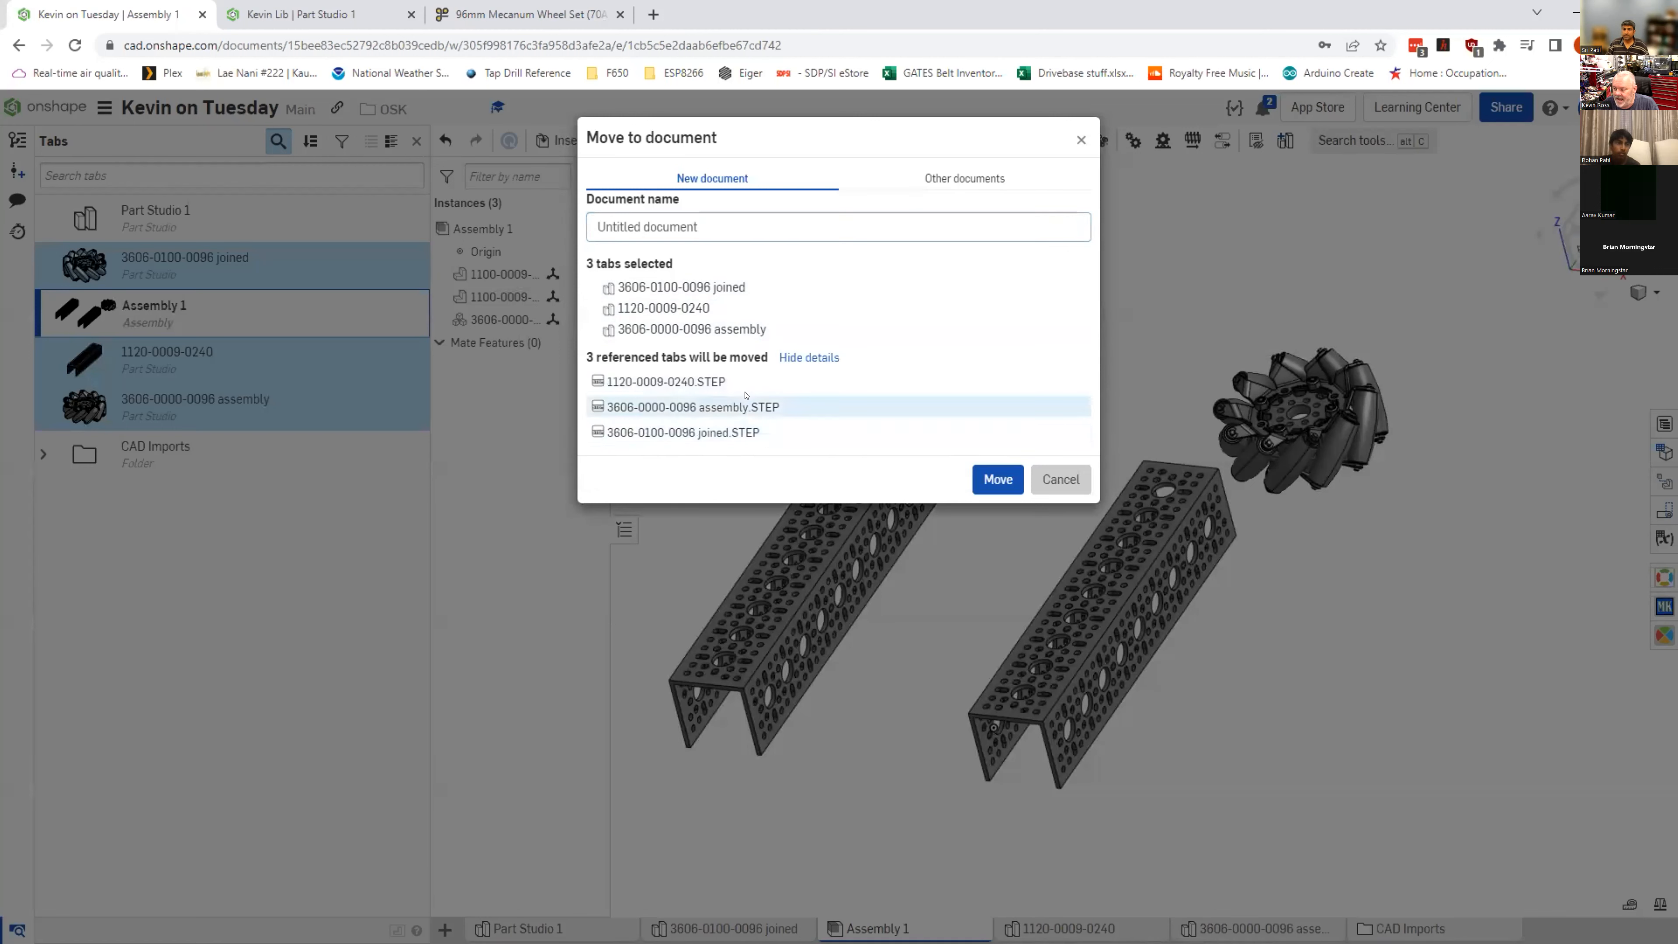
click(809, 357)
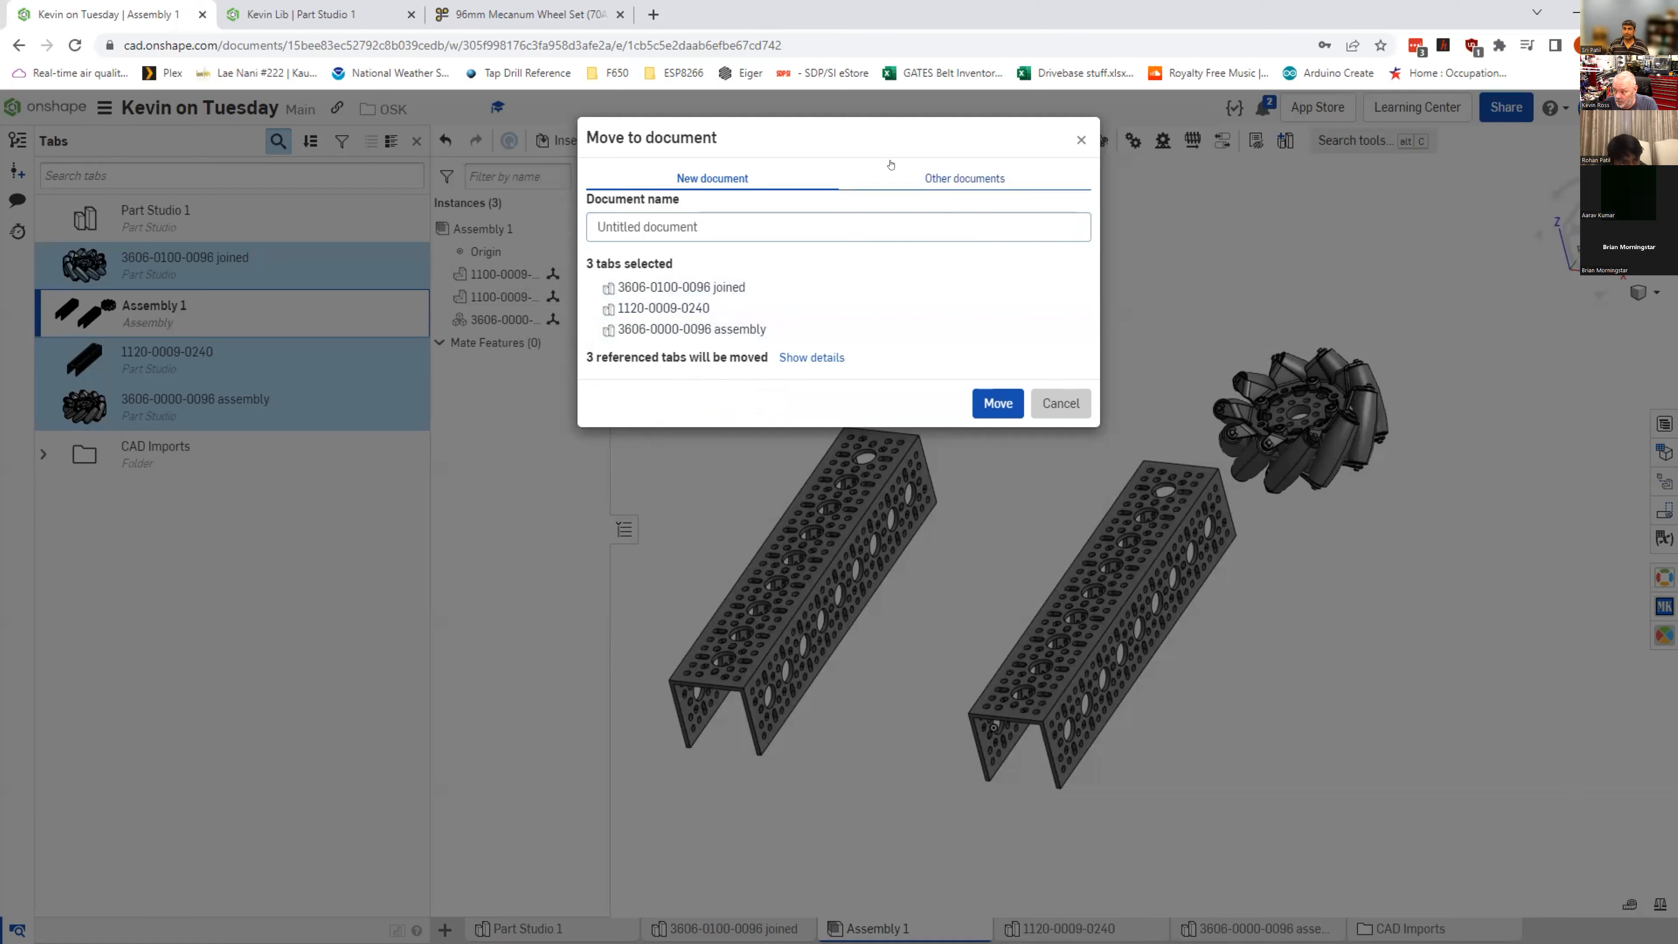
click(955, 185)
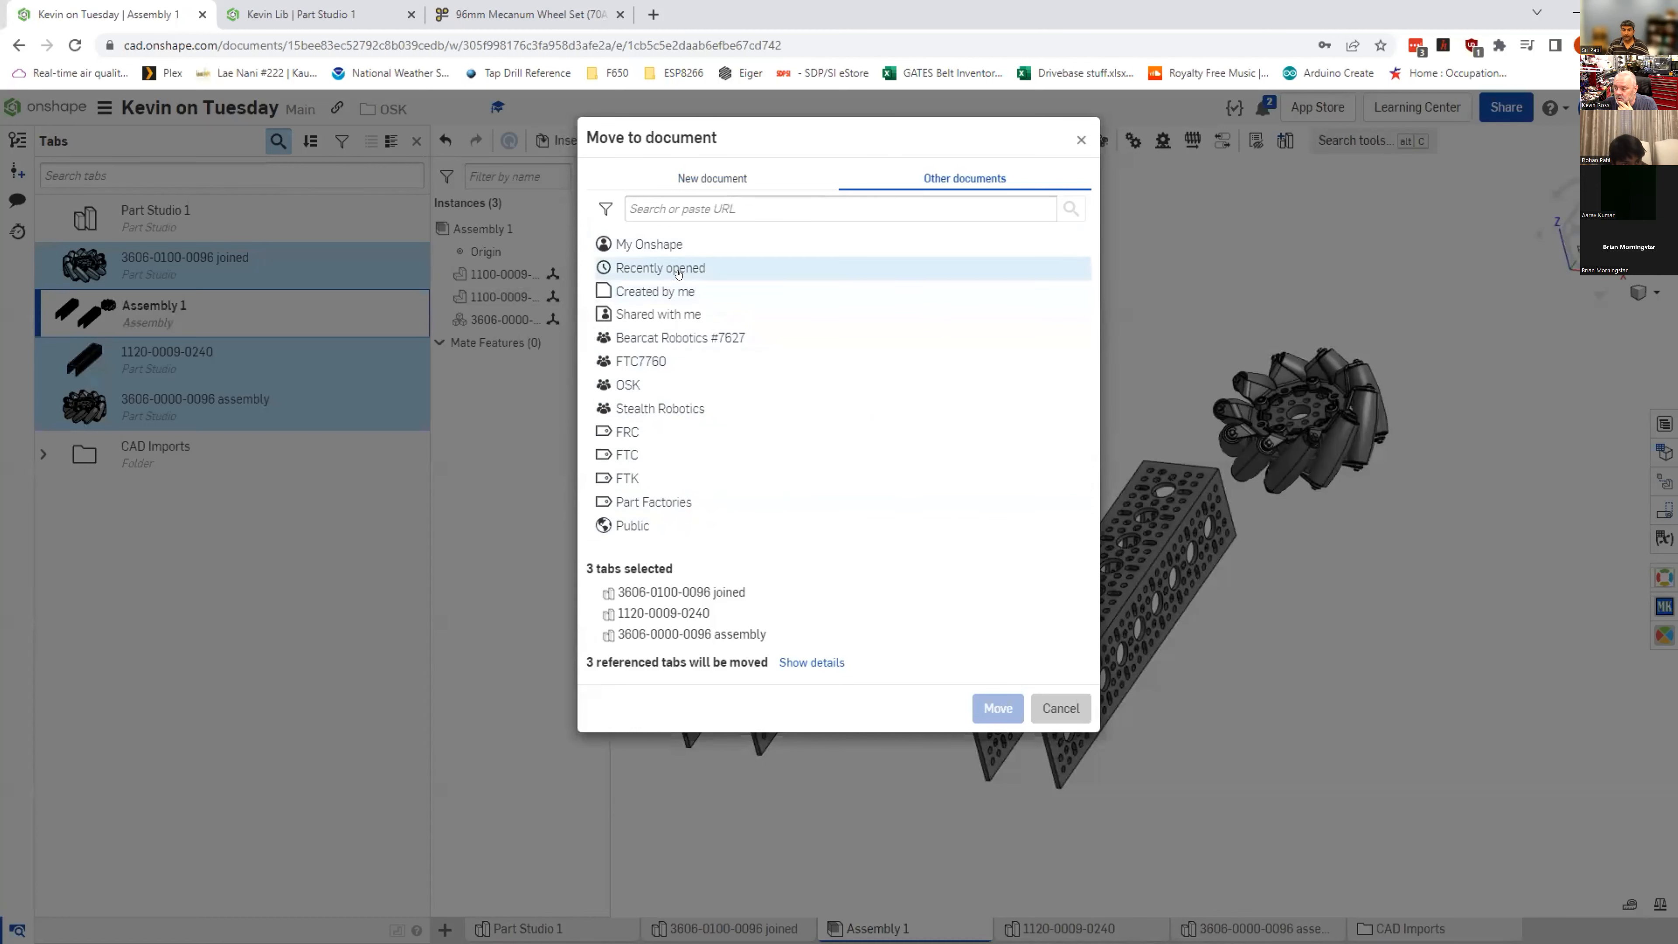
click(714, 268)
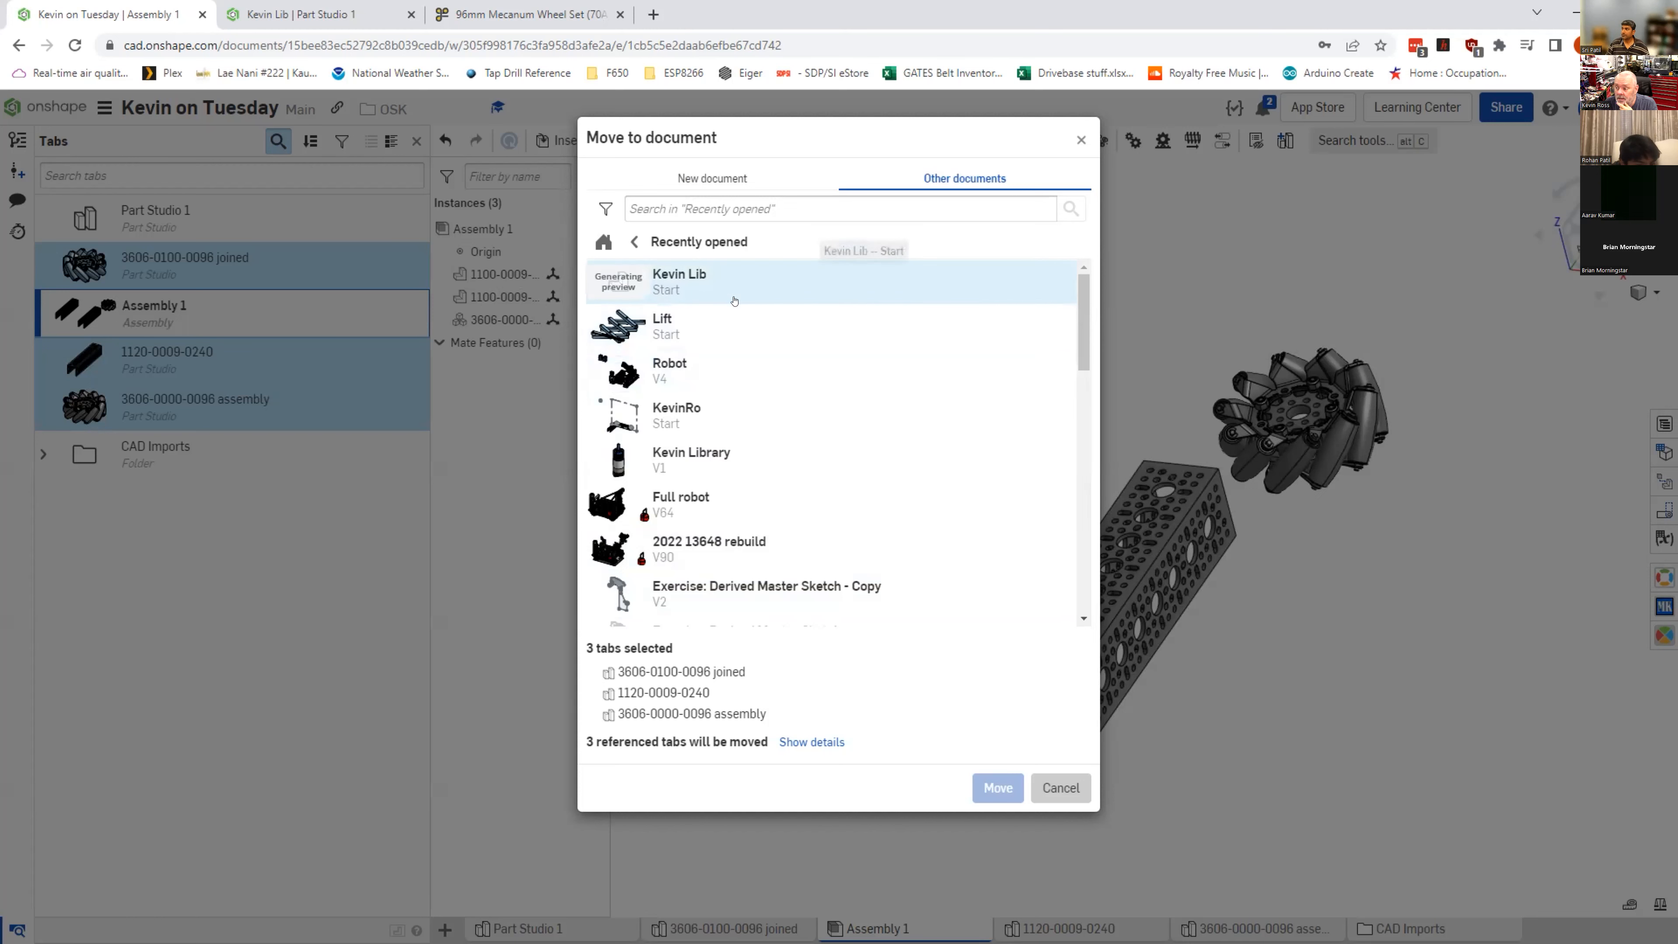
click(689, 275)
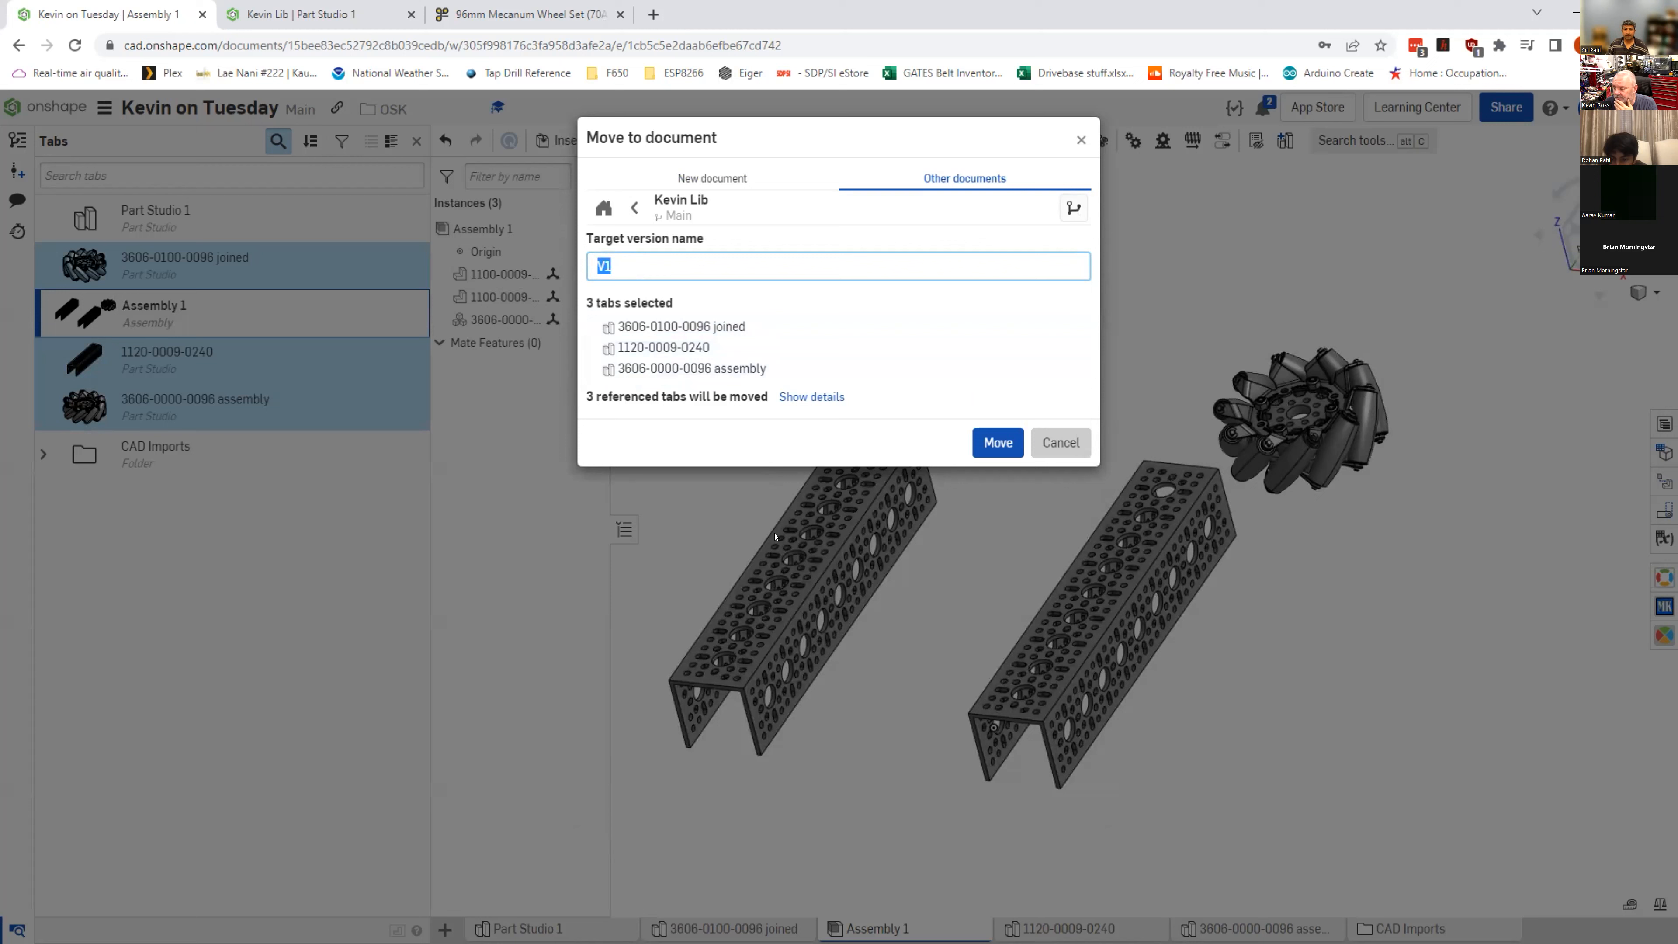
click(1001, 449)
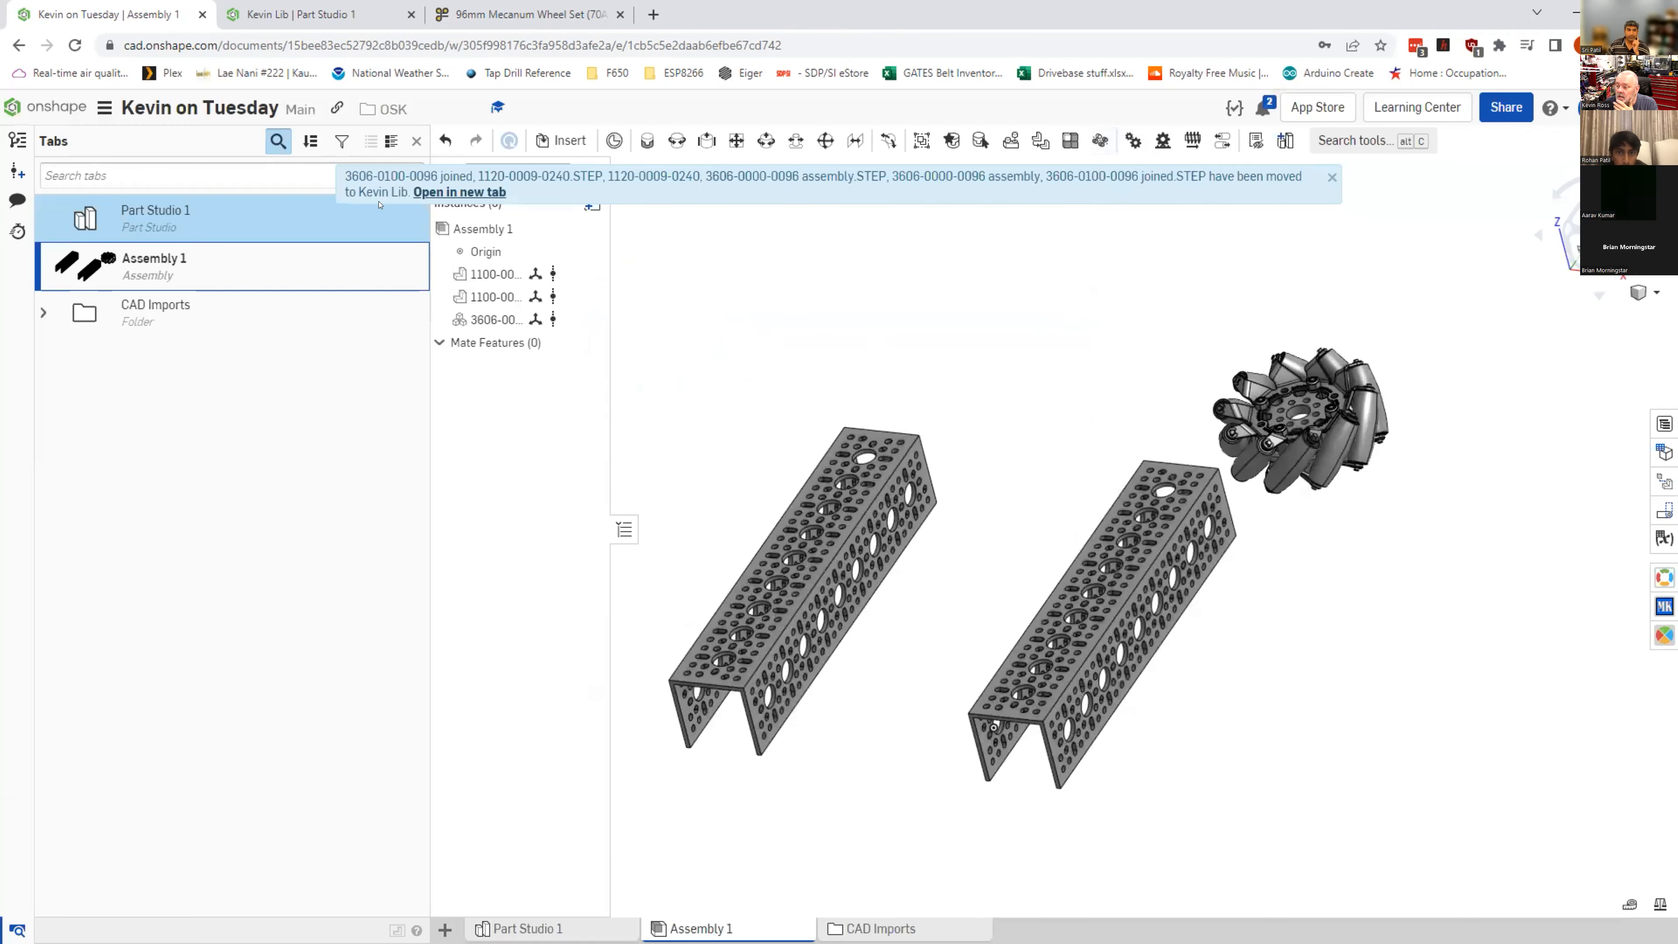
click(1332, 177)
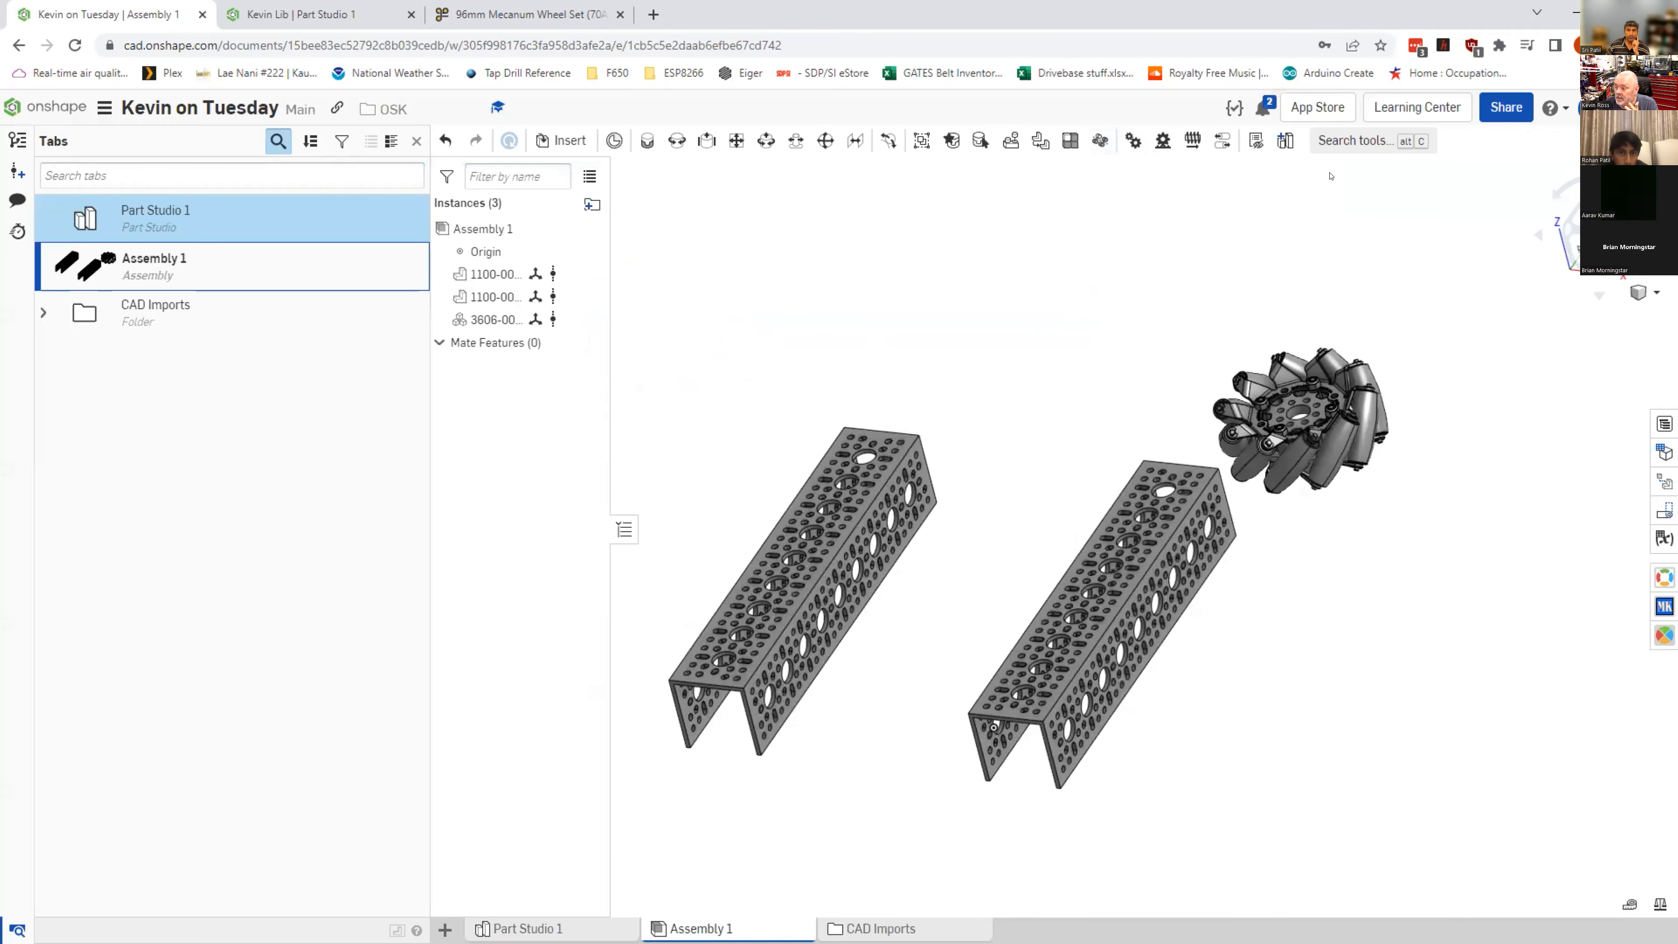
click(241, 271)
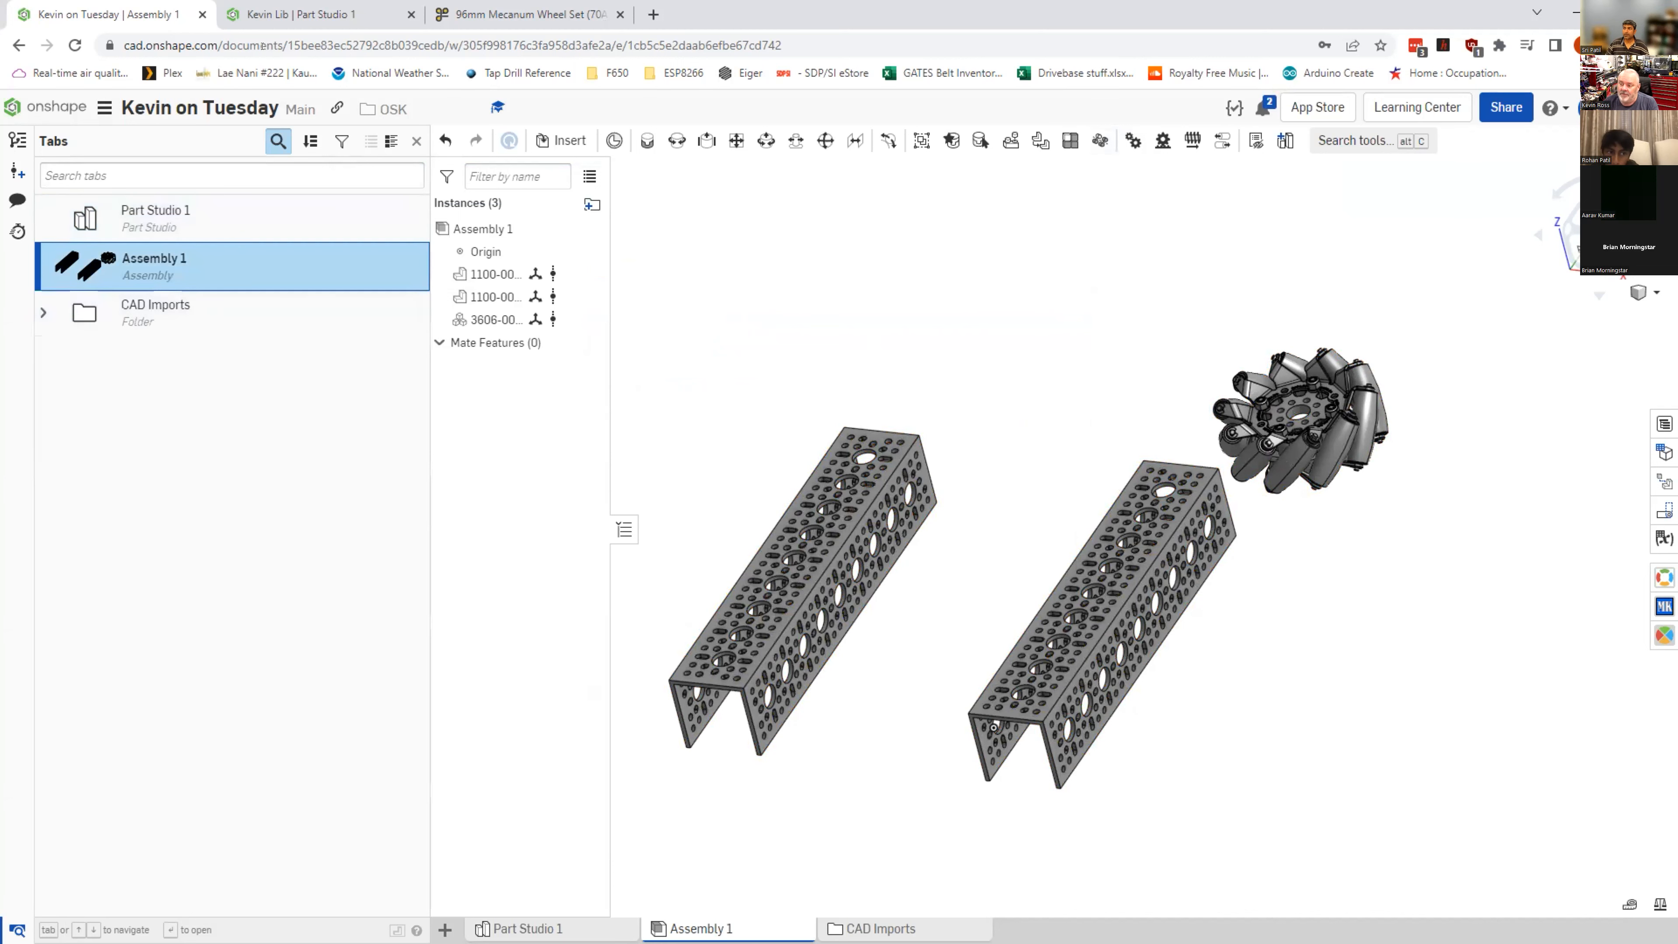
click(269, 14)
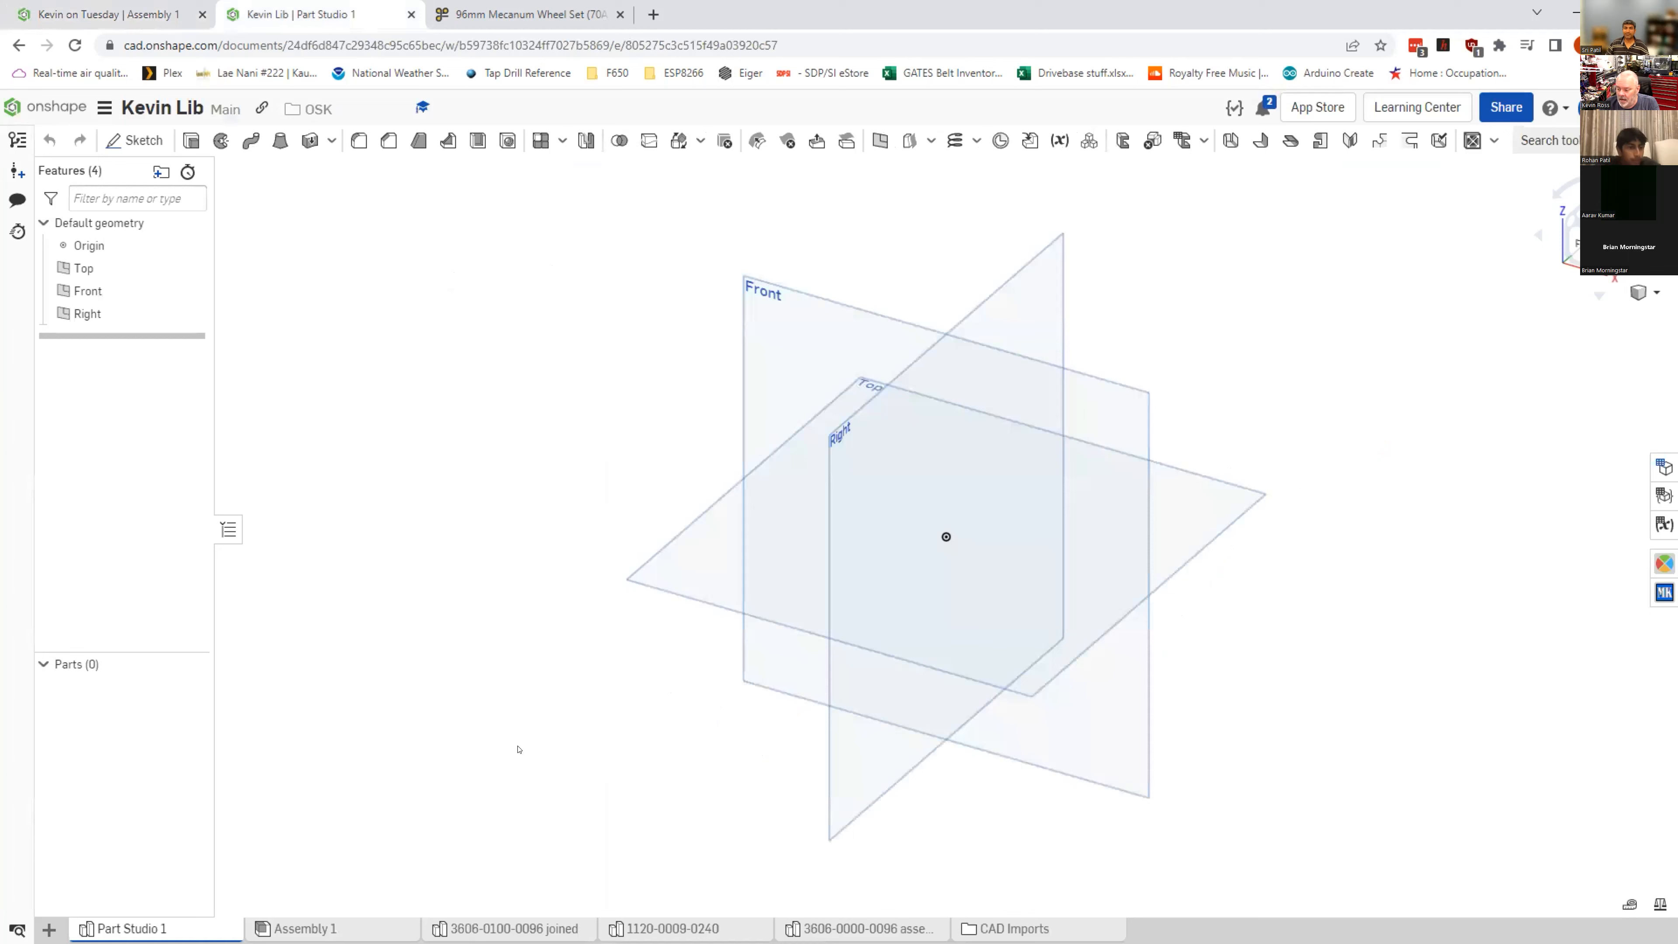
click(509, 929)
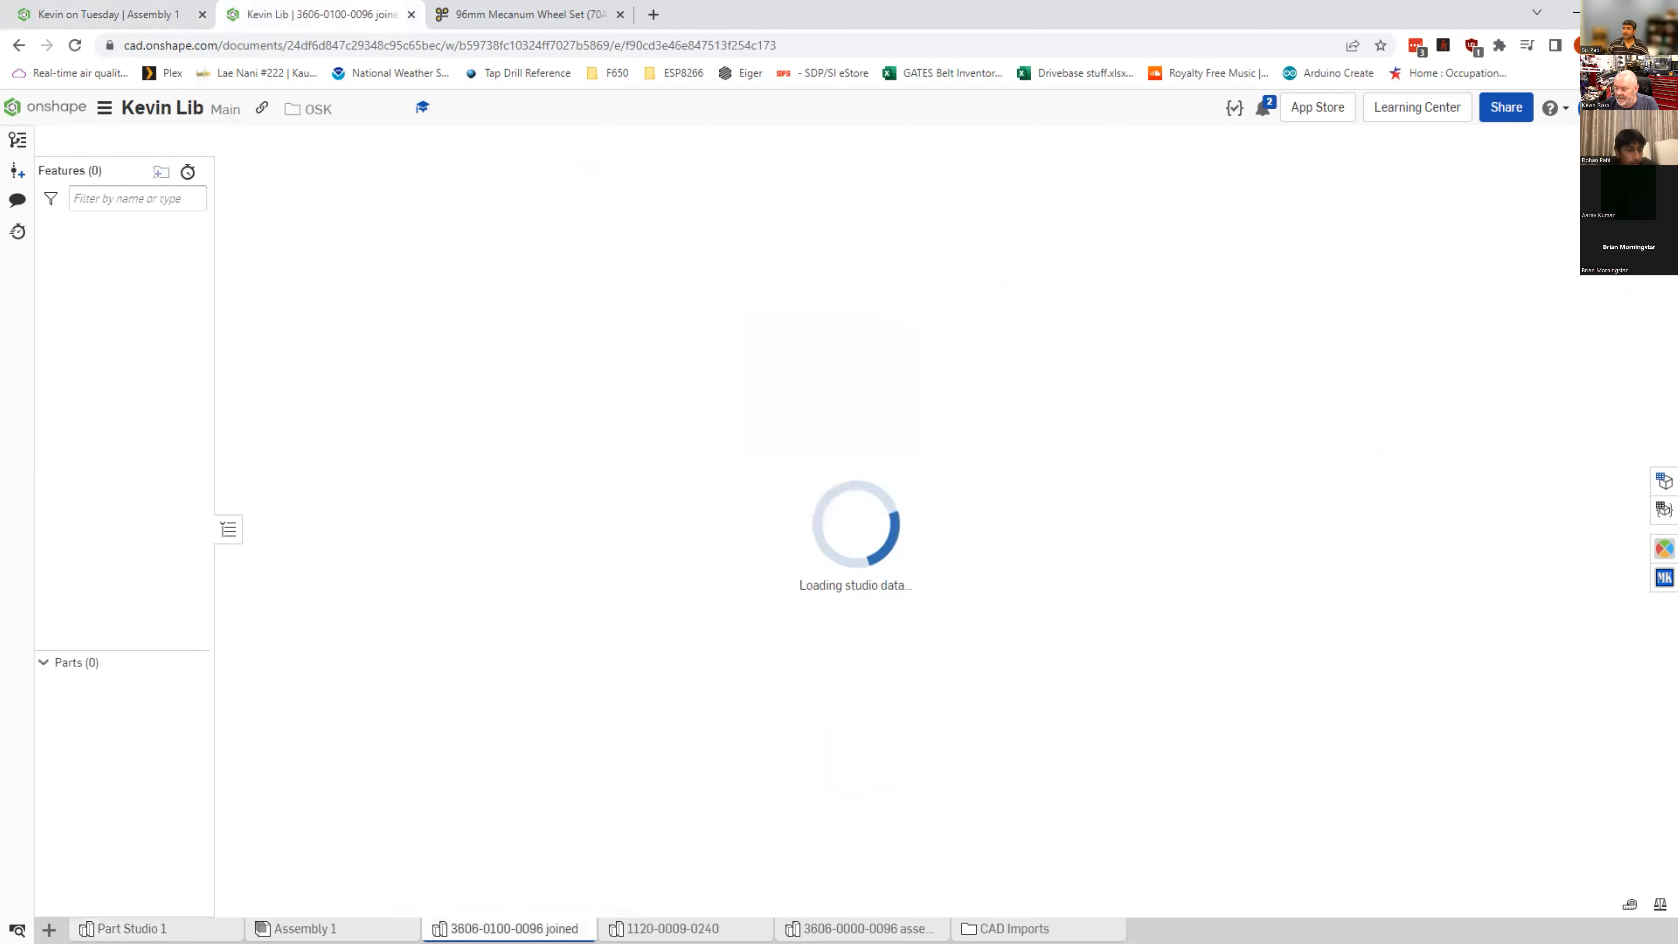
click(664, 929)
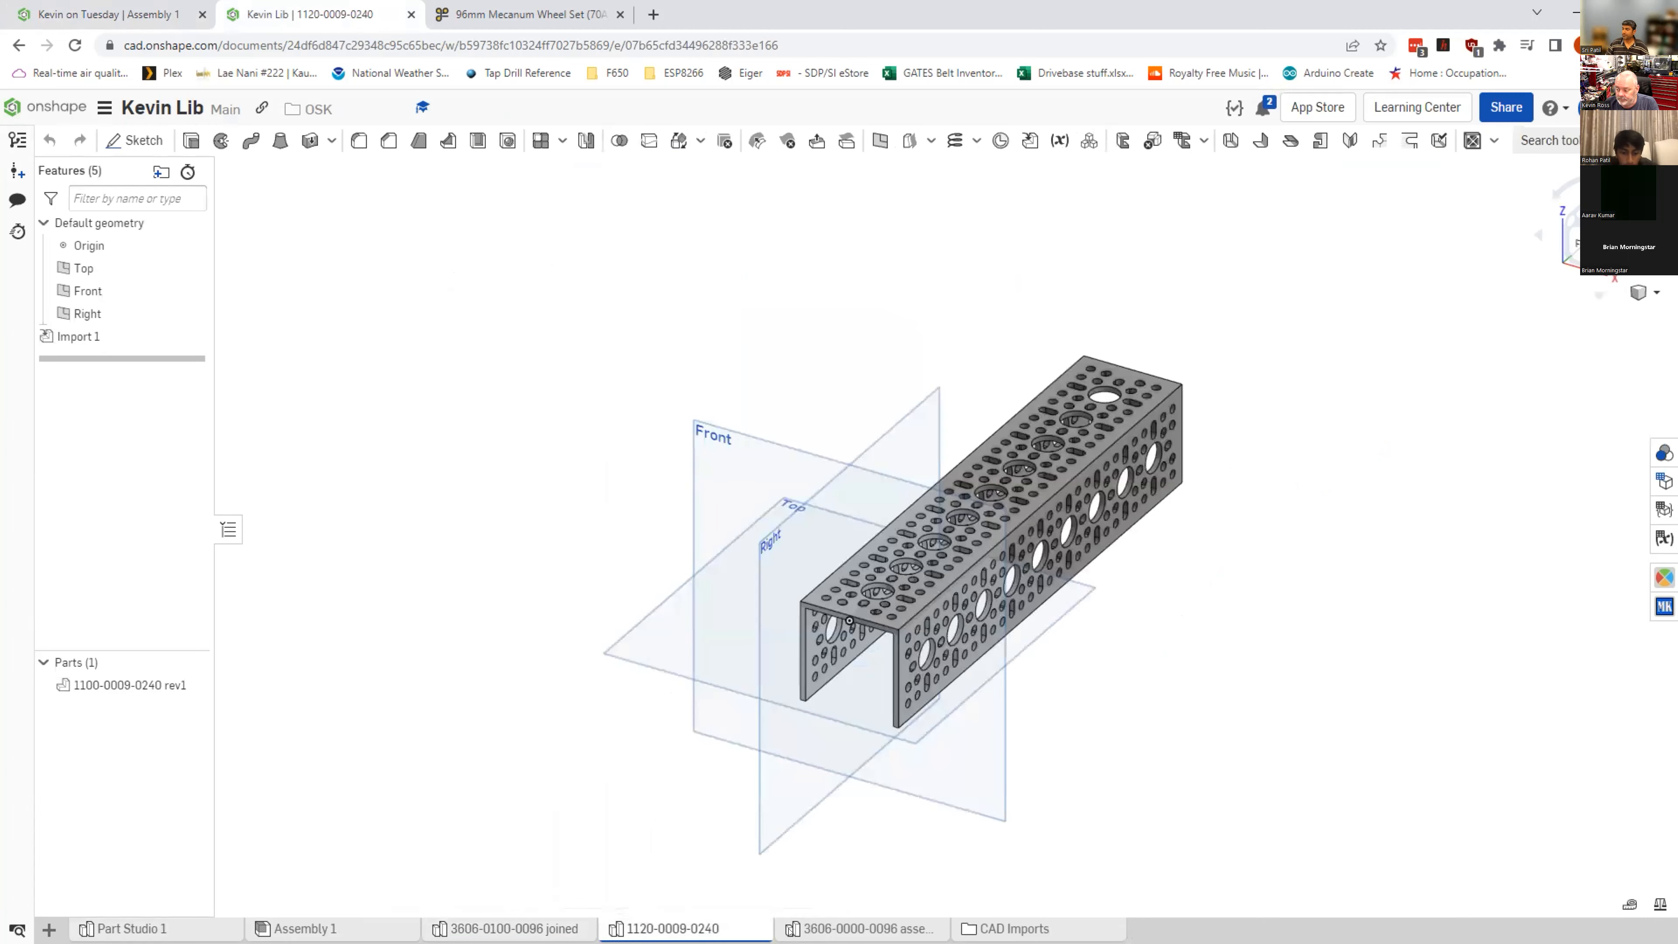
click(859, 929)
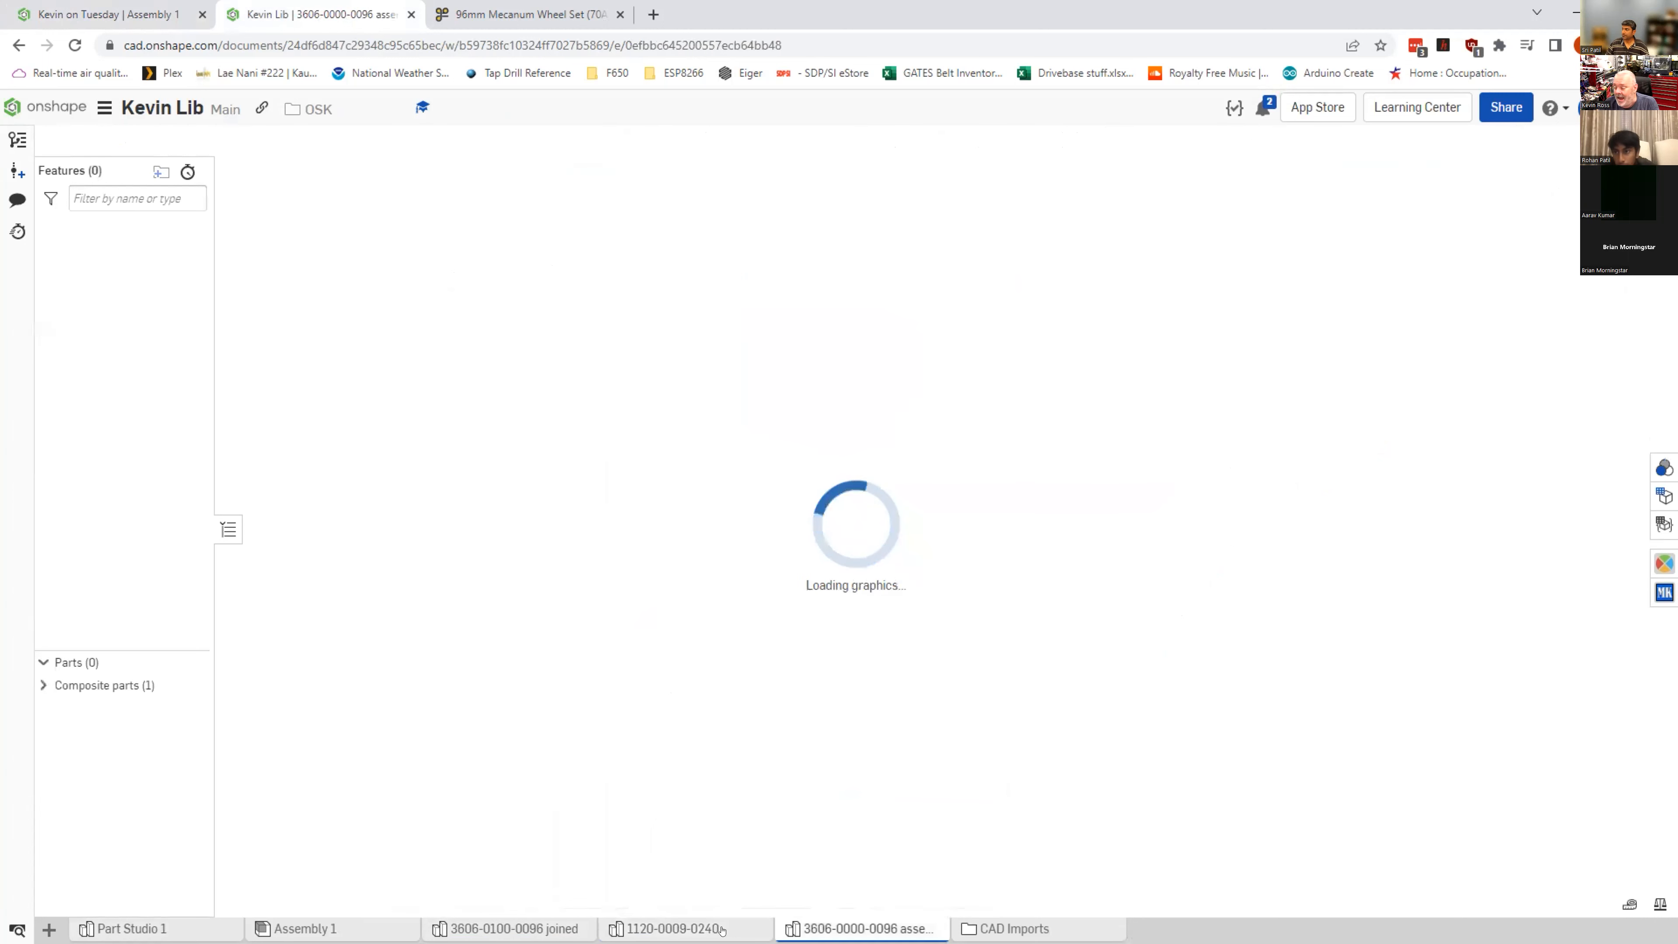
click(1040, 928)
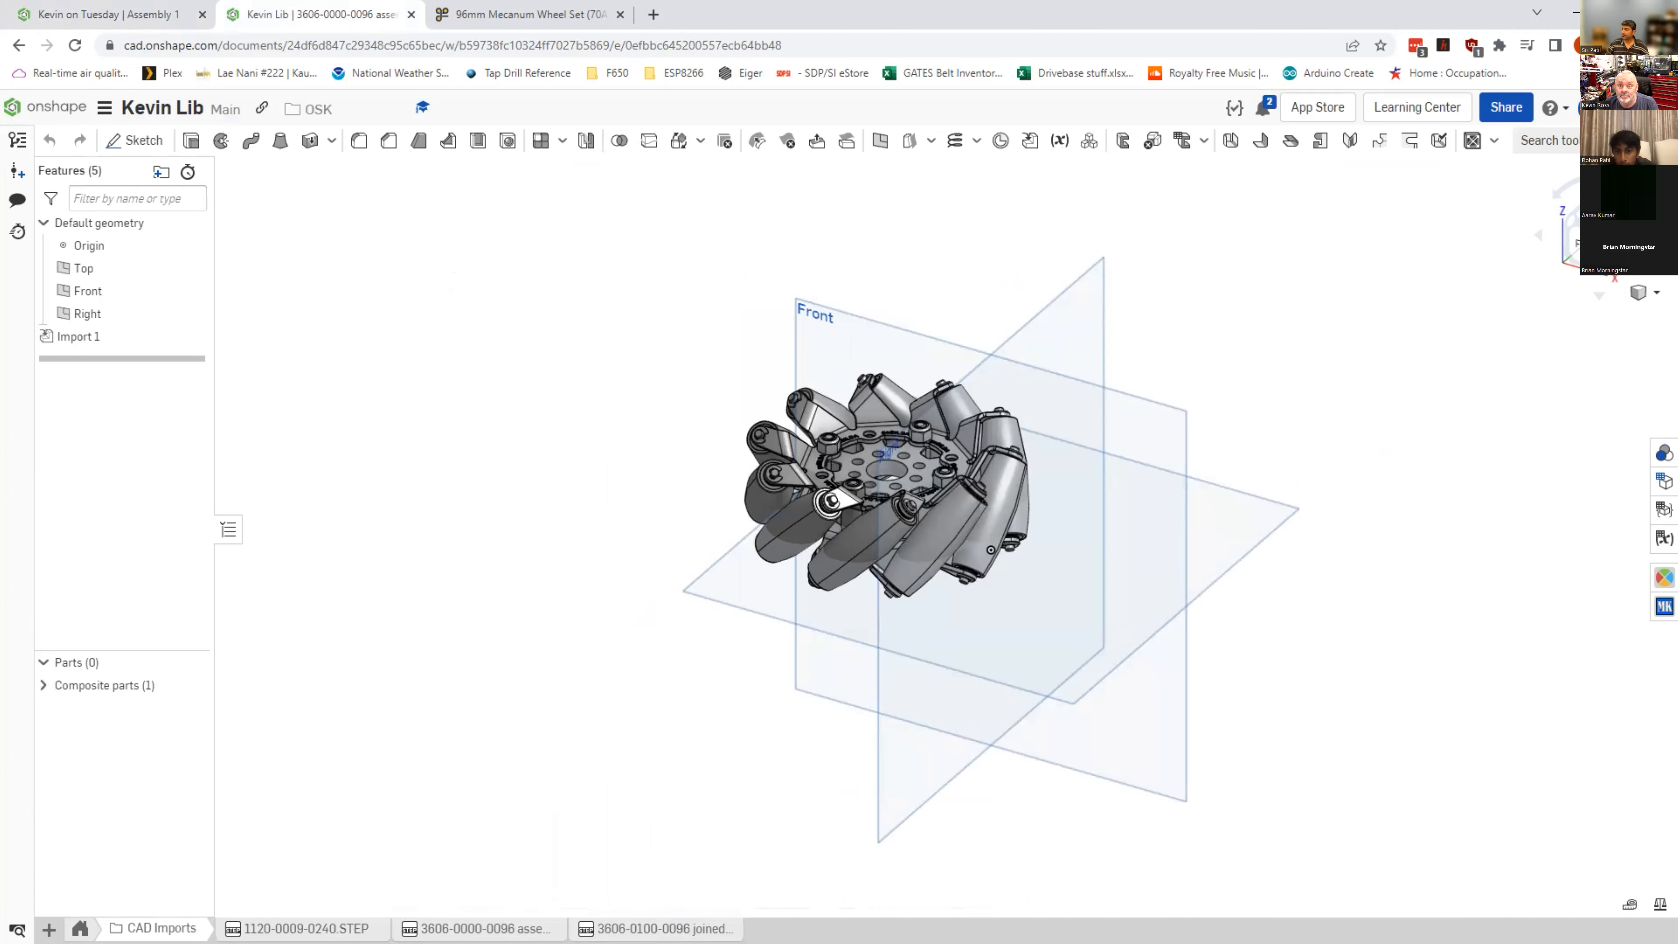
click(79, 928)
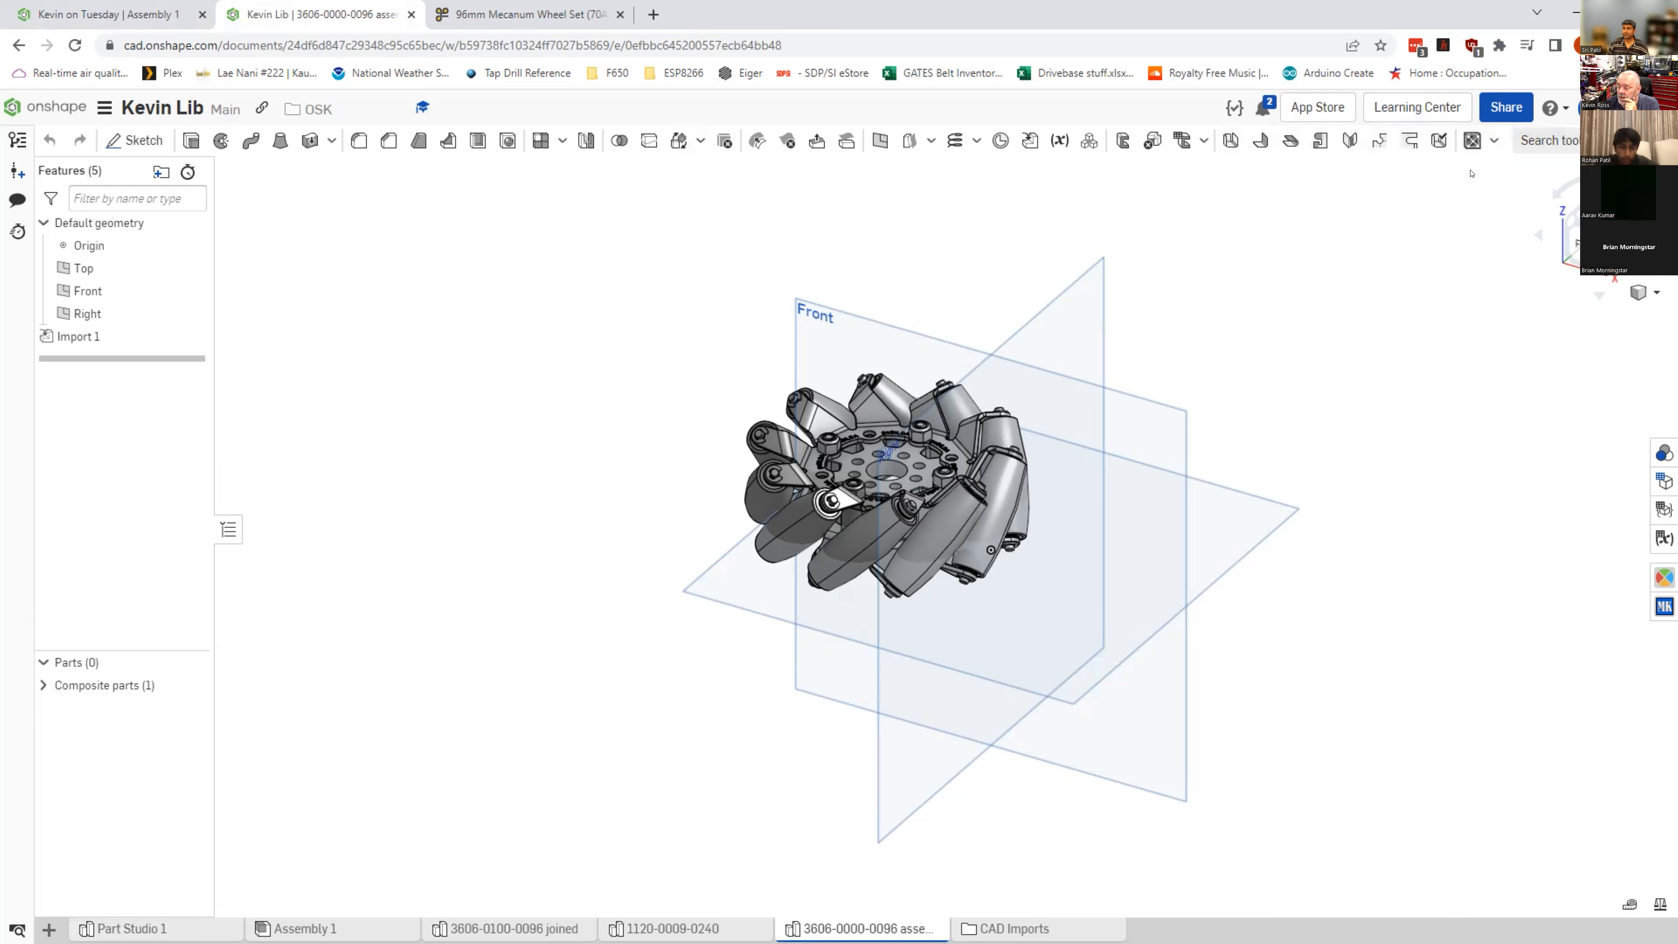
Step: Open the Onshape Learning Center's list of all self-paced courses and search the catalog for "Document"
click(1406, 107)
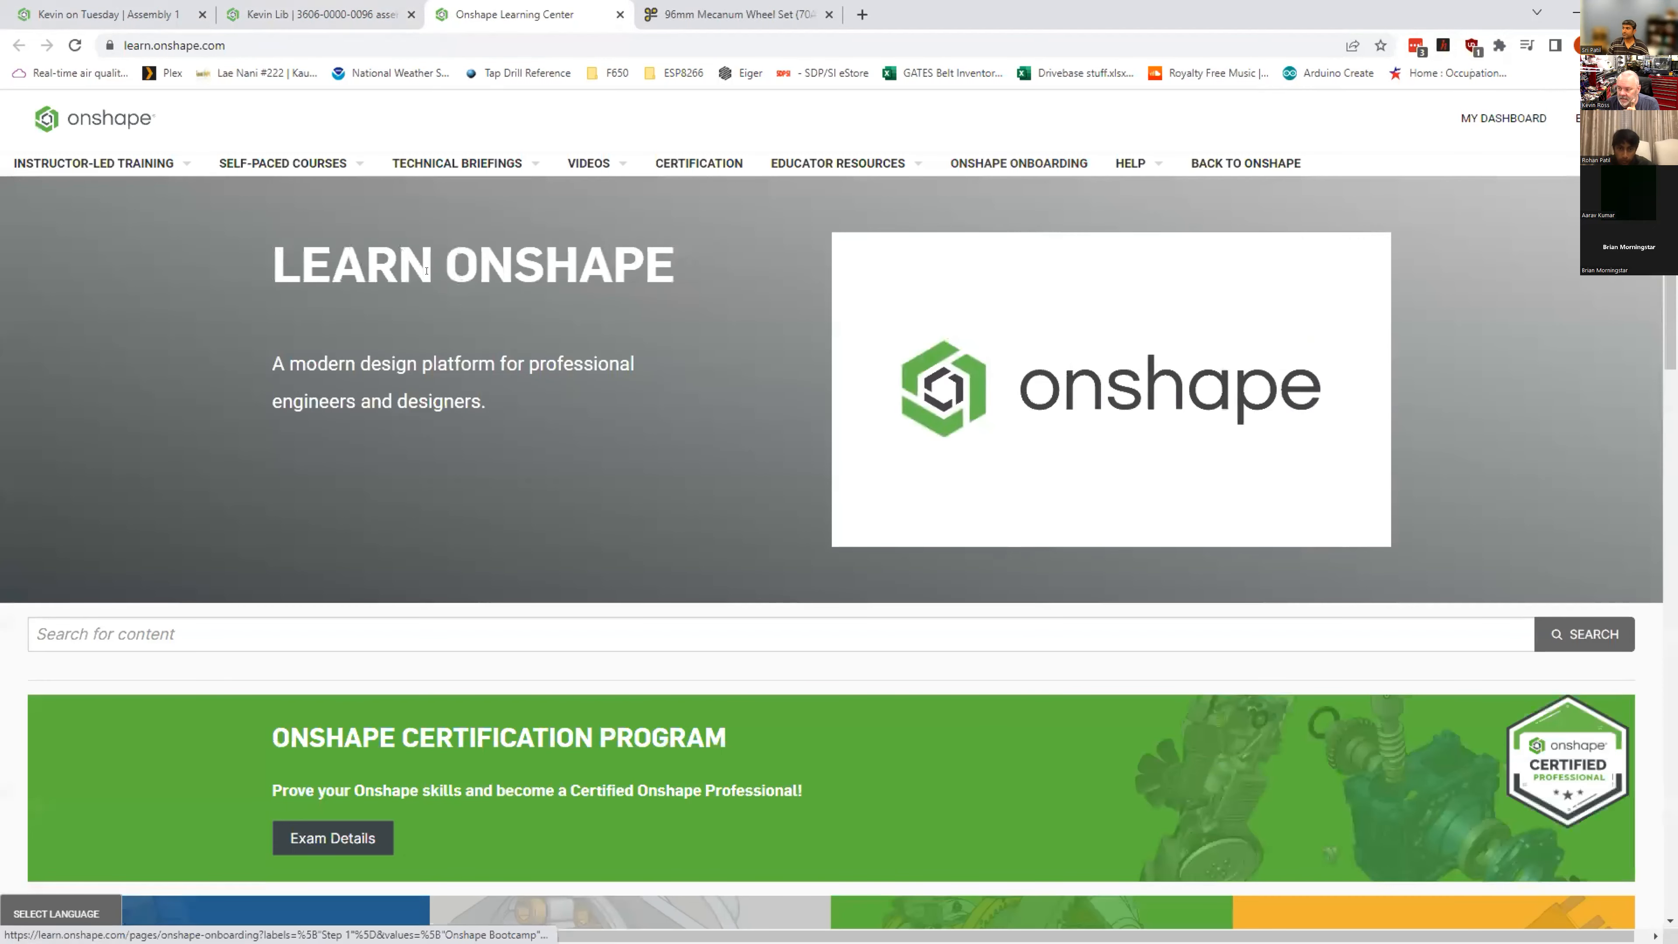
mouse_move(355, 162)
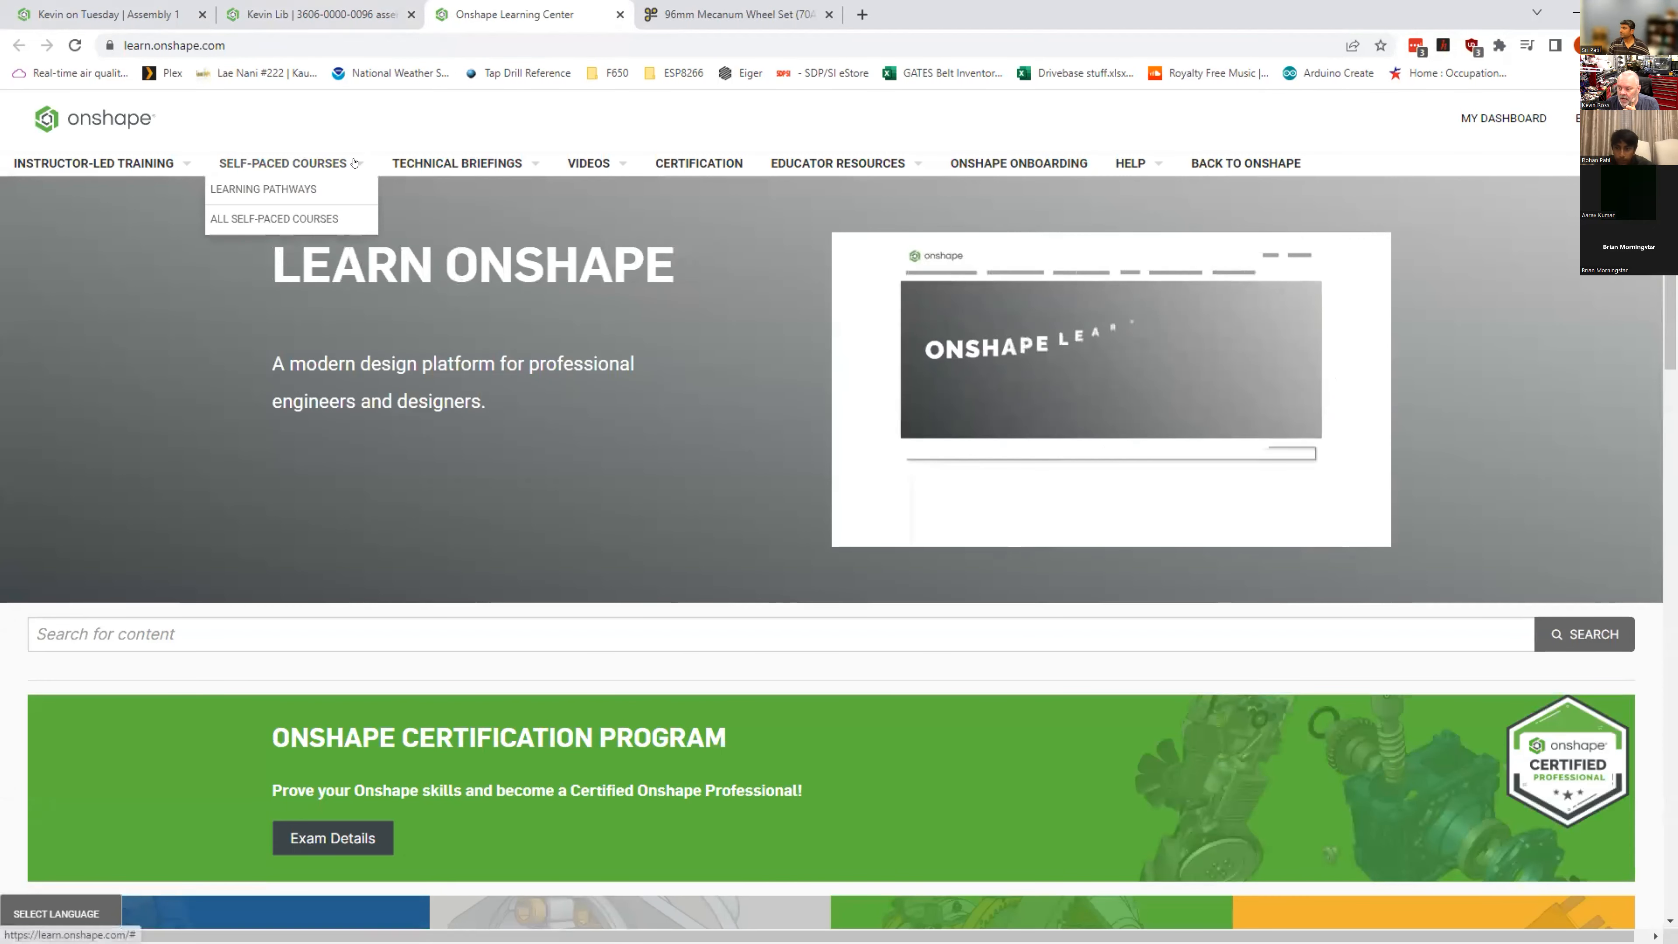
click(284, 218)
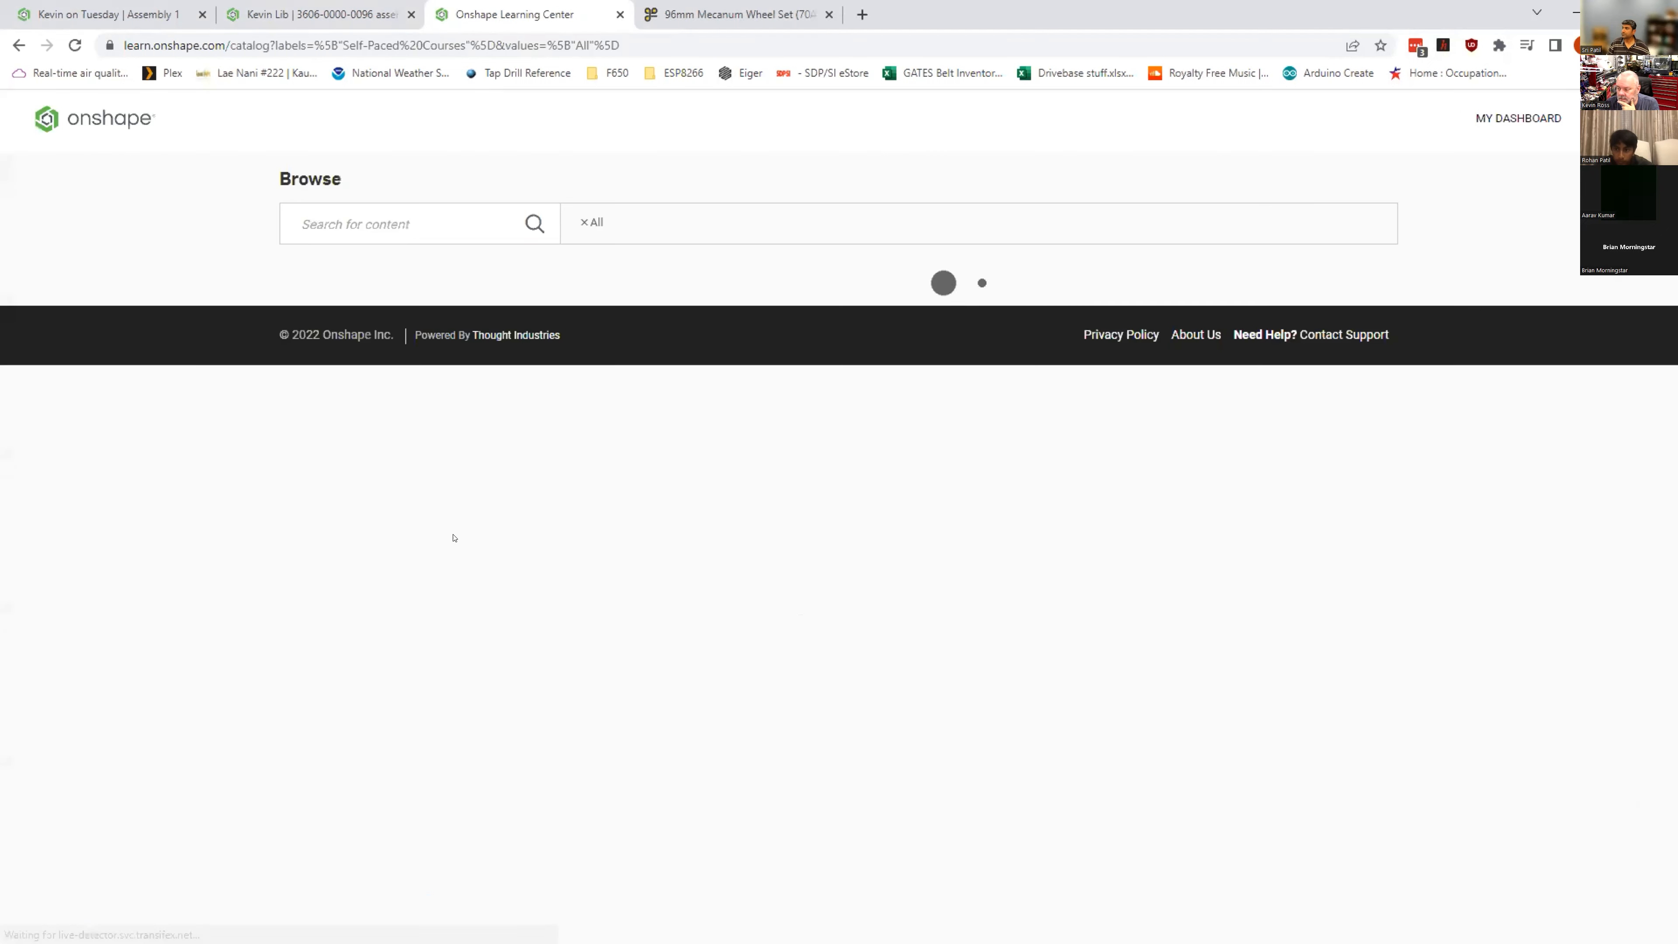
click(358, 222)
text(Document)
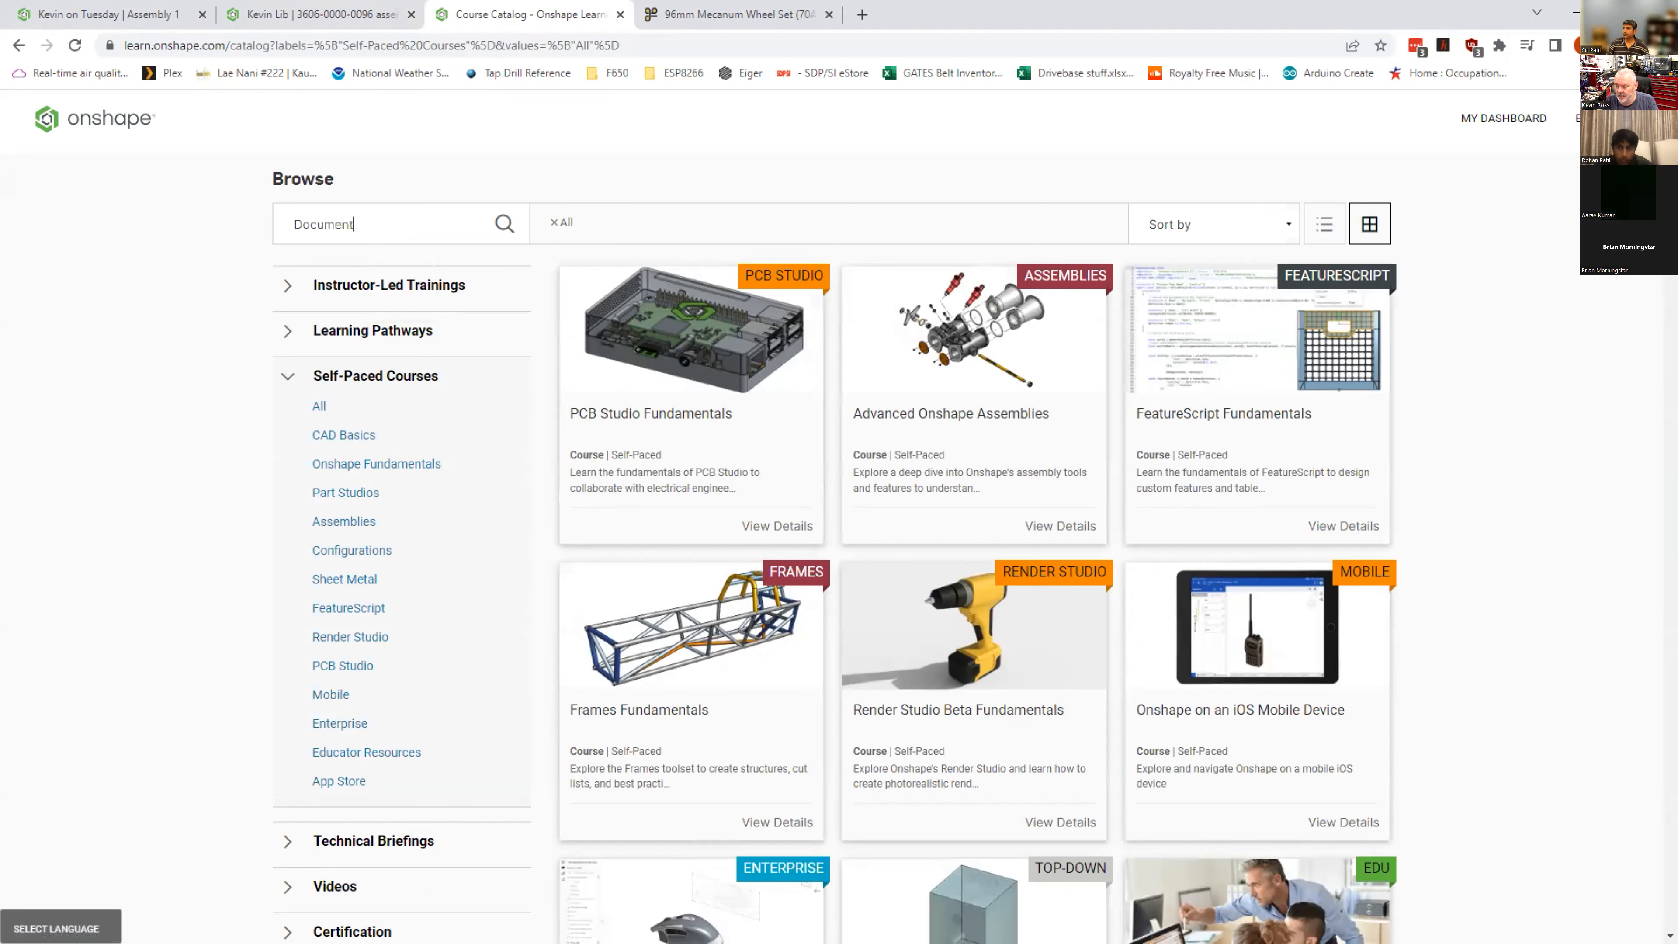
click(501, 226)
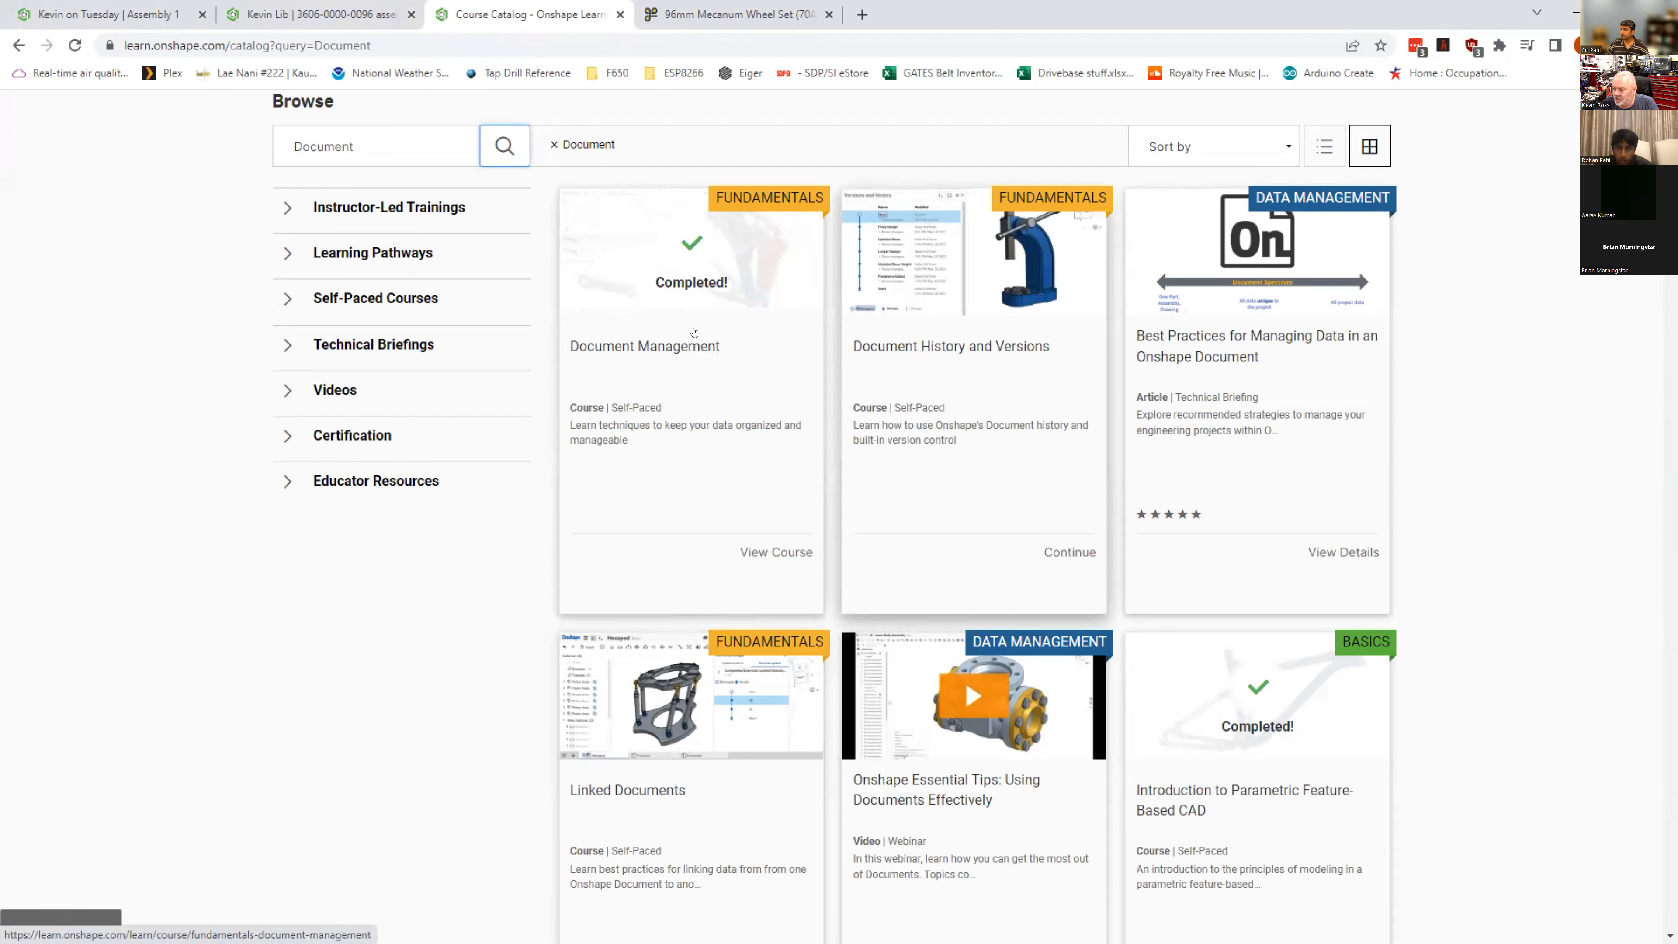
Step: Look through the catalog results for courses on document management, versions and linked documents, and close the Learning Center
scroll(749, 640, down, 3)
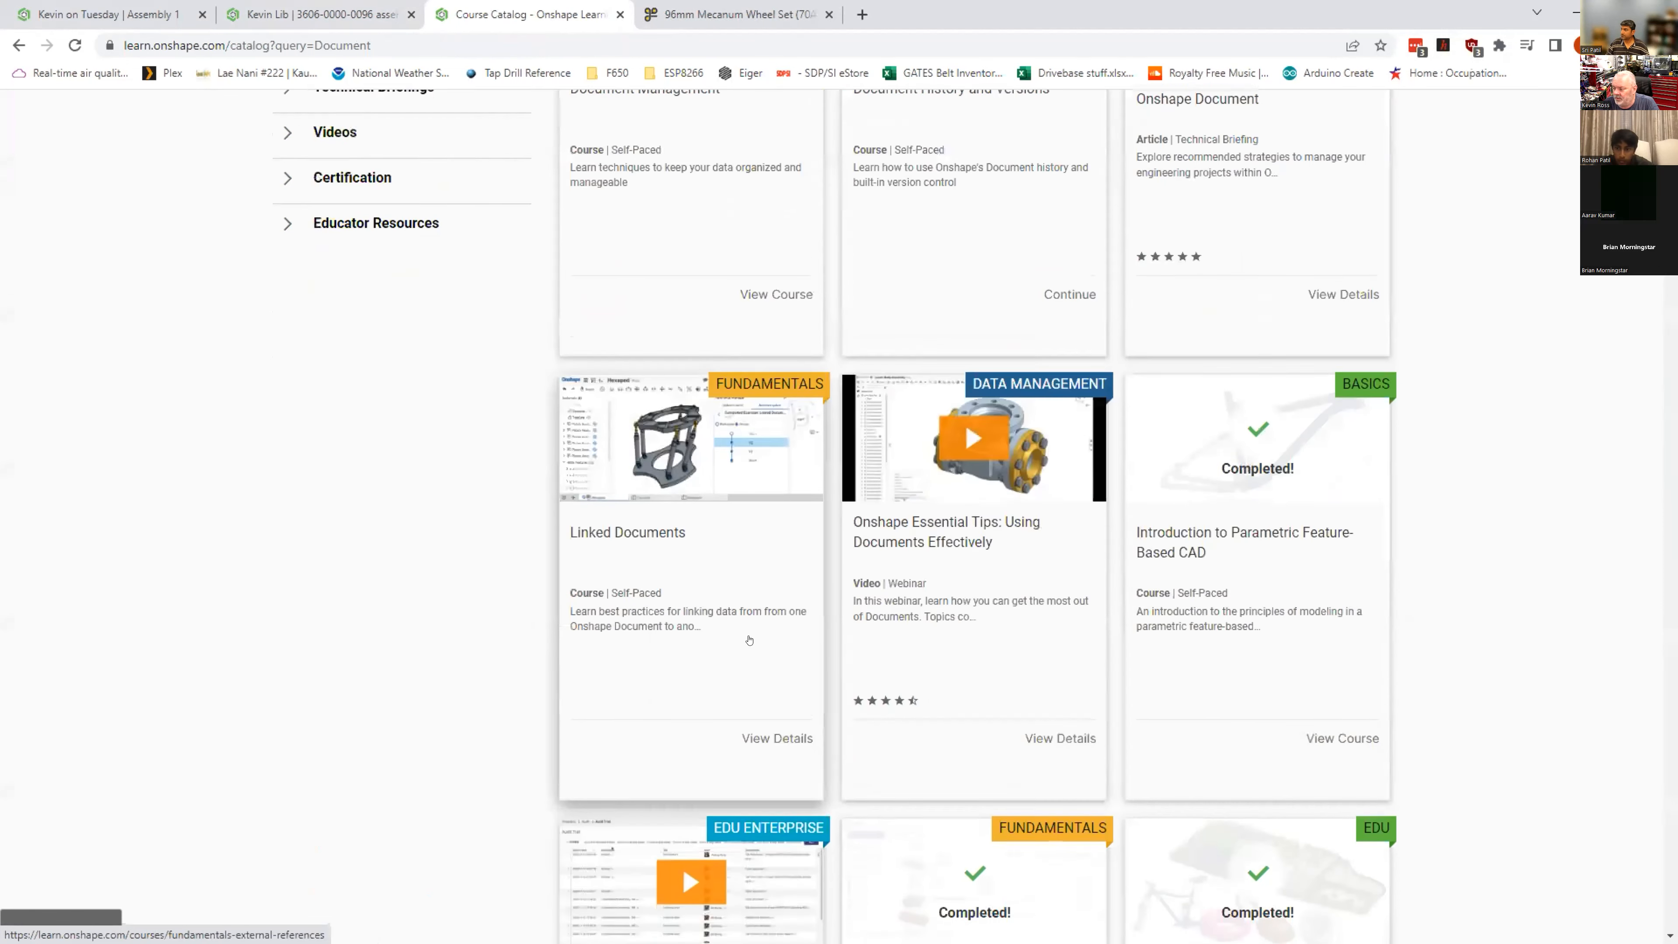
scroll(1253, 340, up, 3)
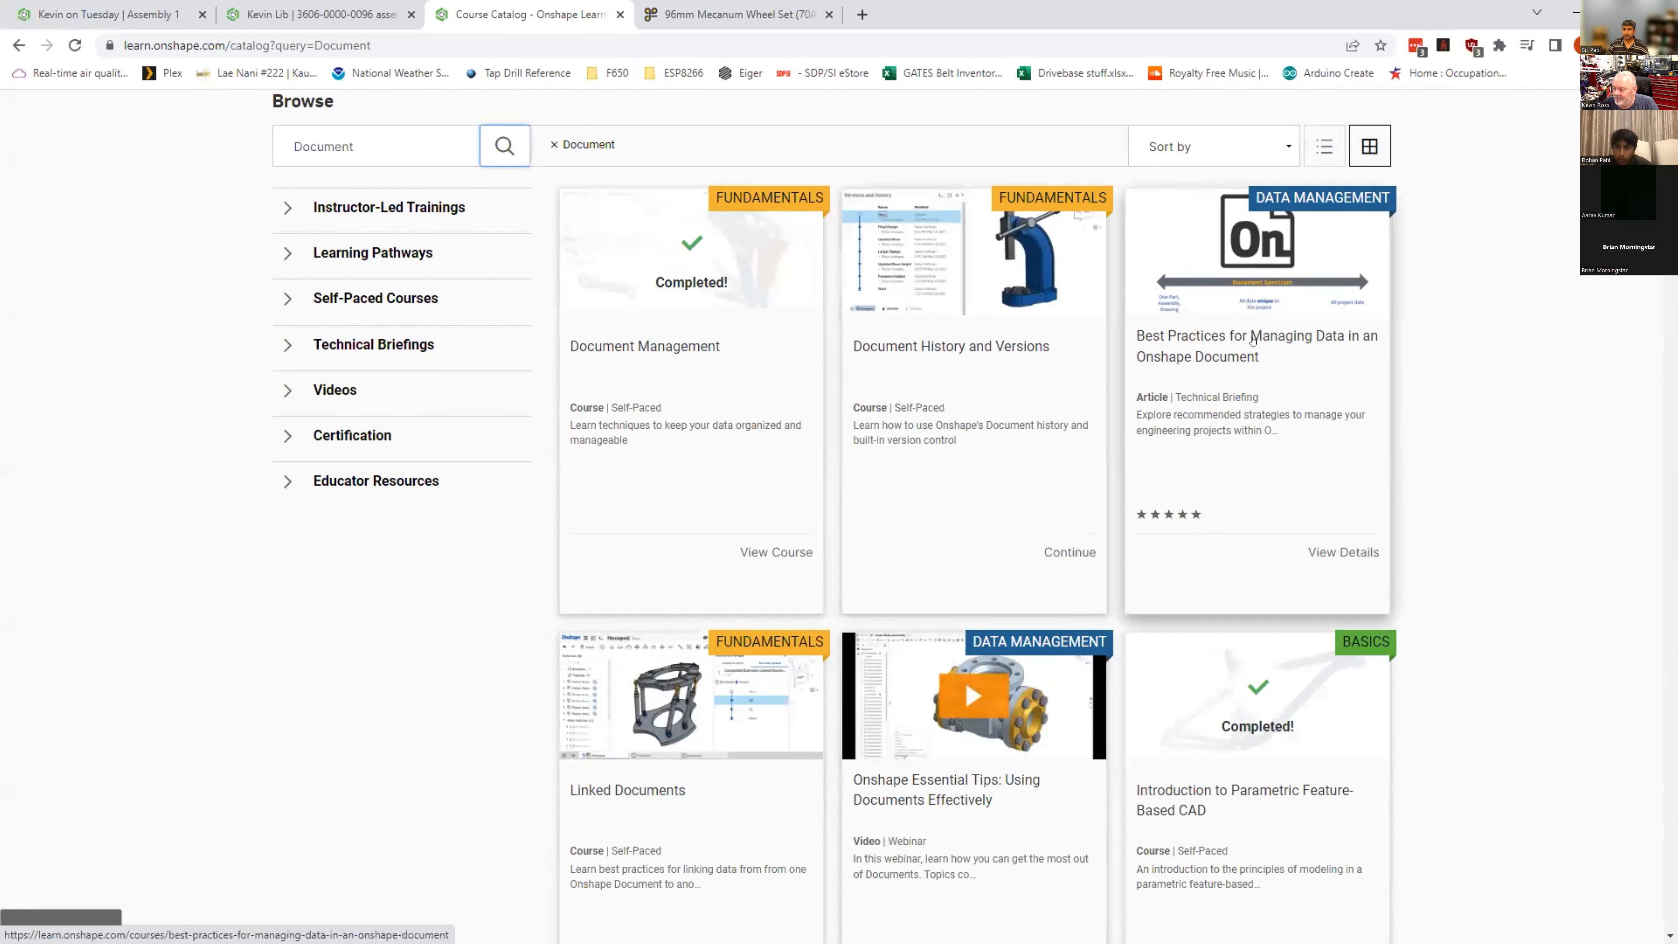
scroll(929, 765, down, 2)
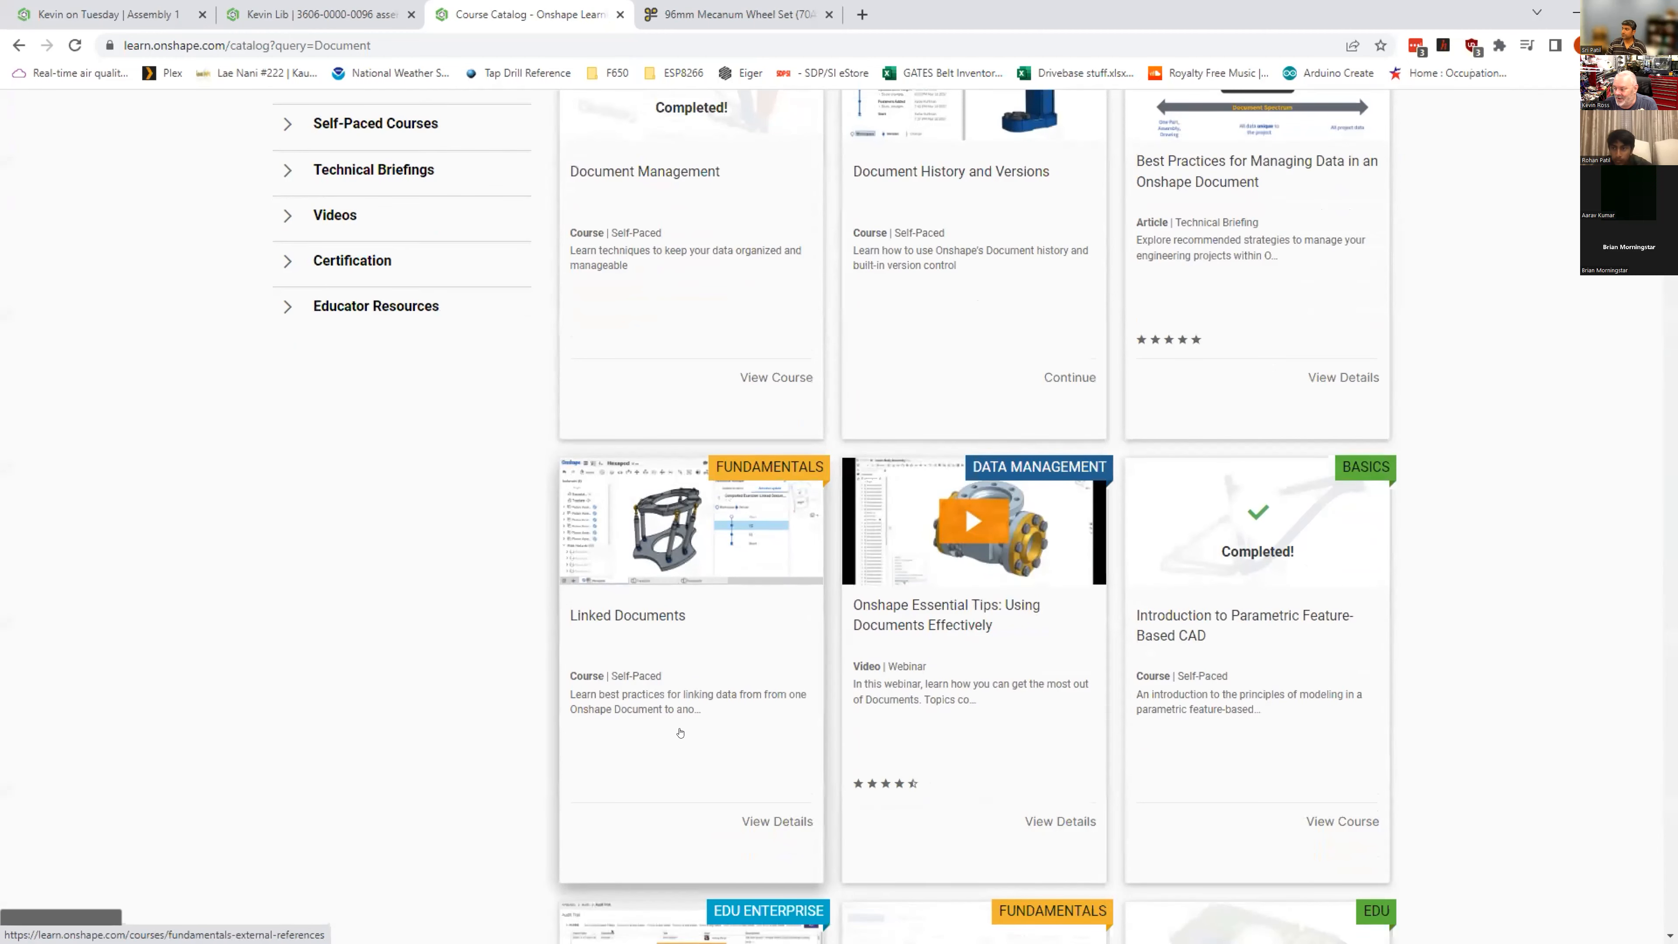
scroll(745, 732, down, 4)
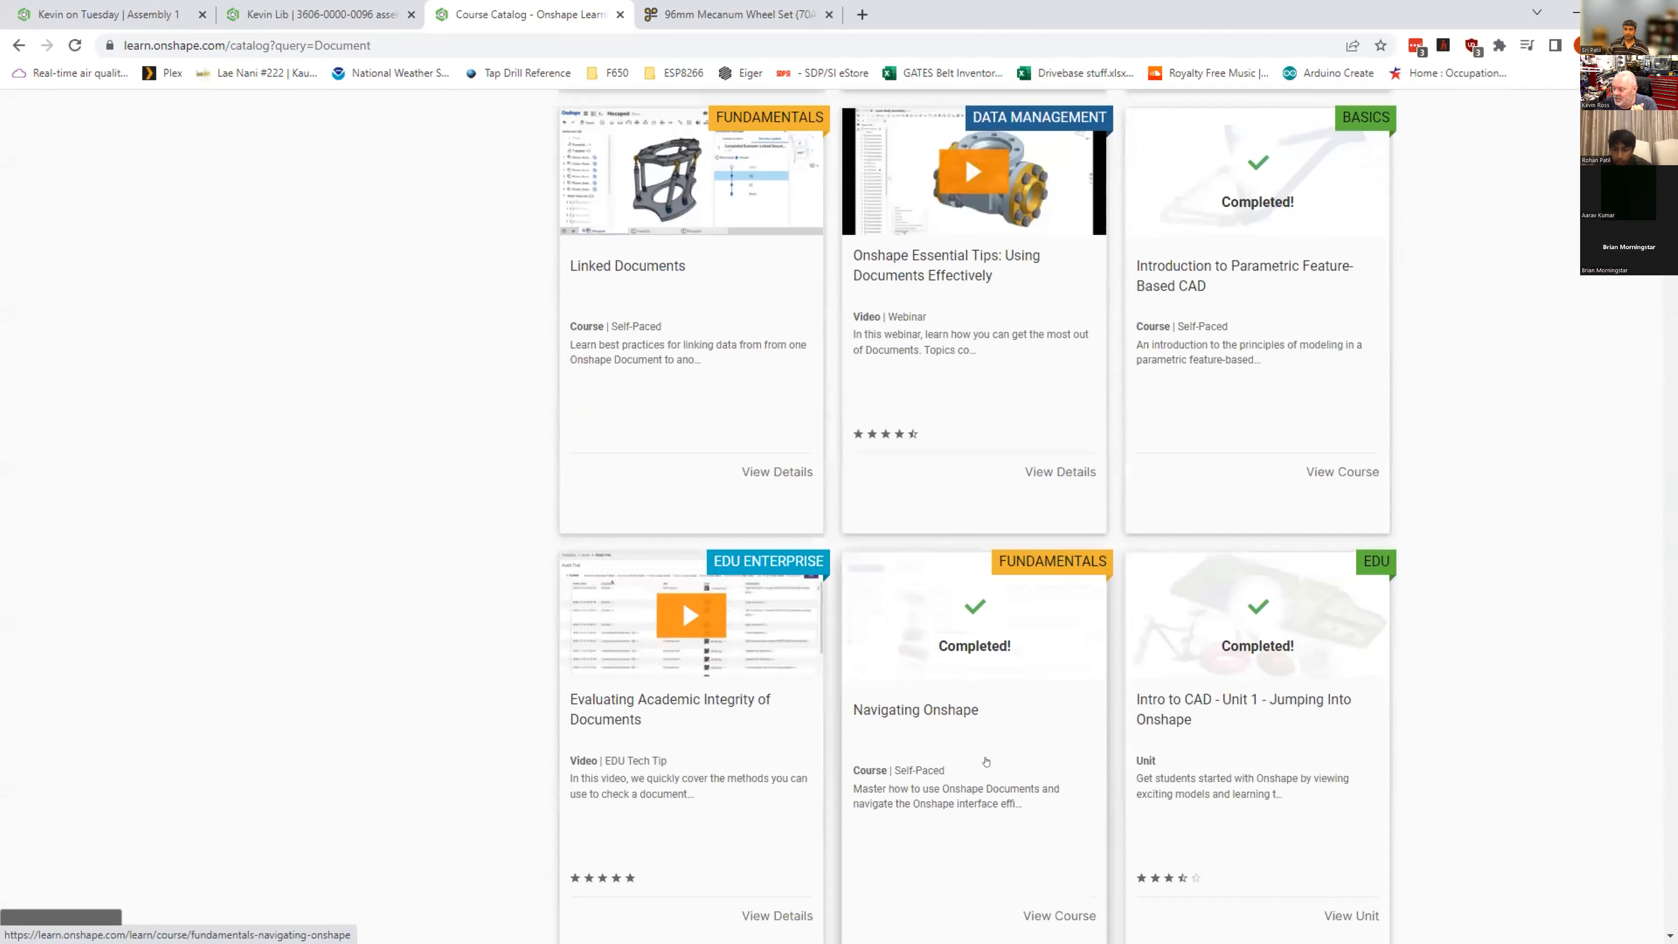
scroll(984, 759, down, 3)
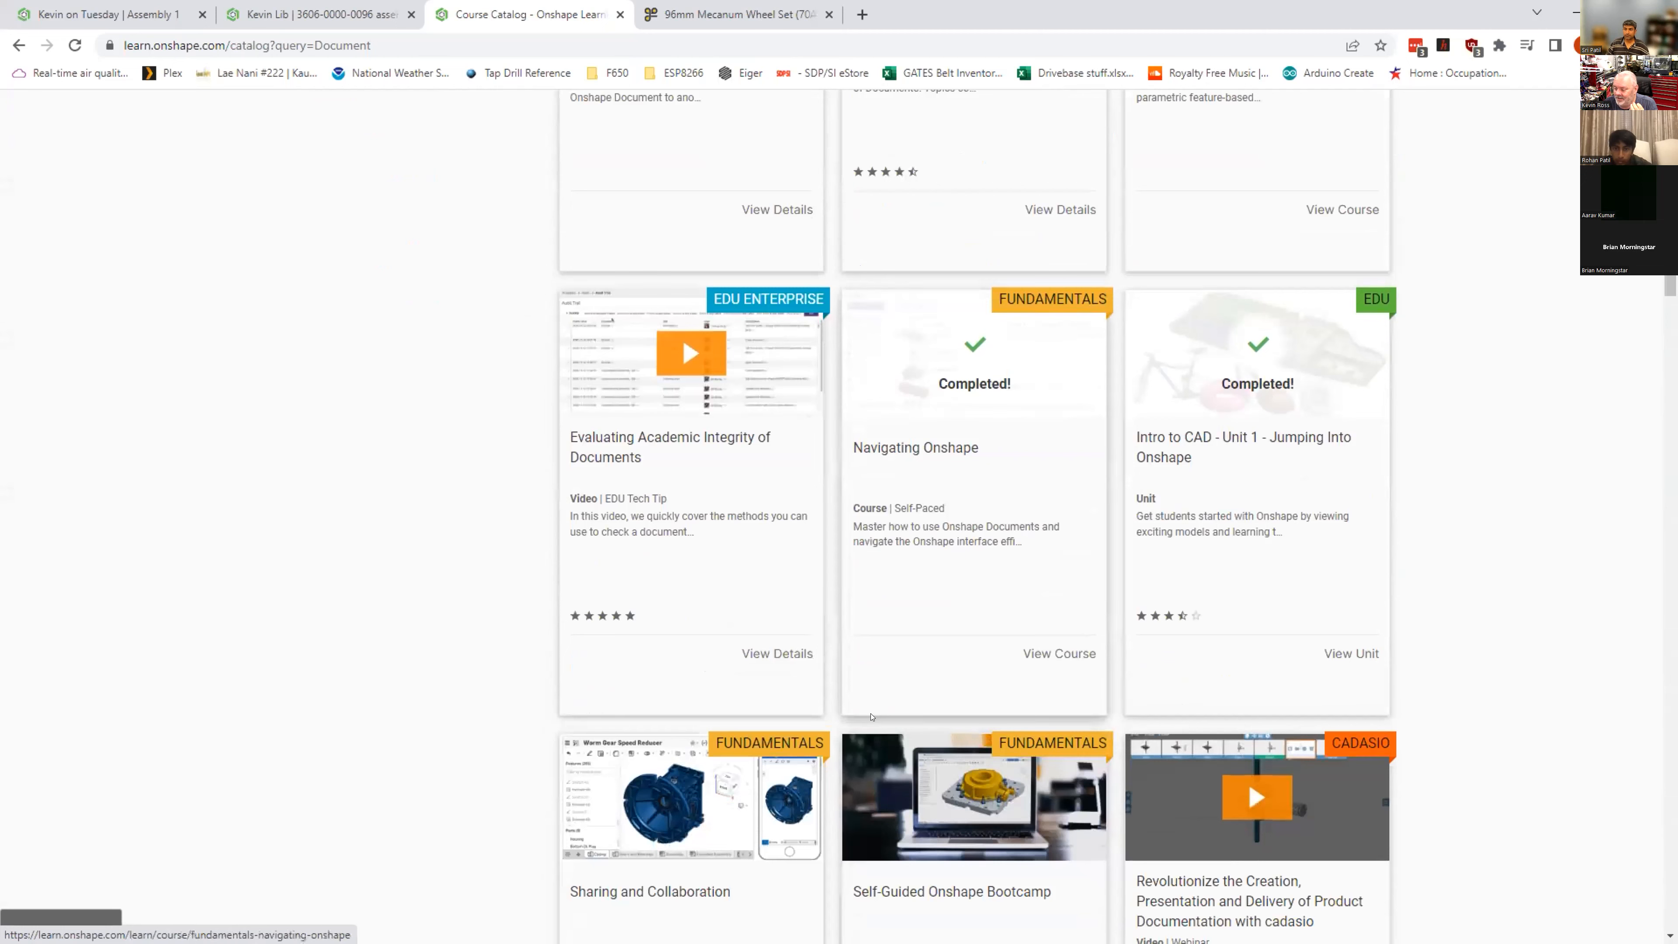
scroll(475, 662, up, 6)
scroll(476, 662, up, 4)
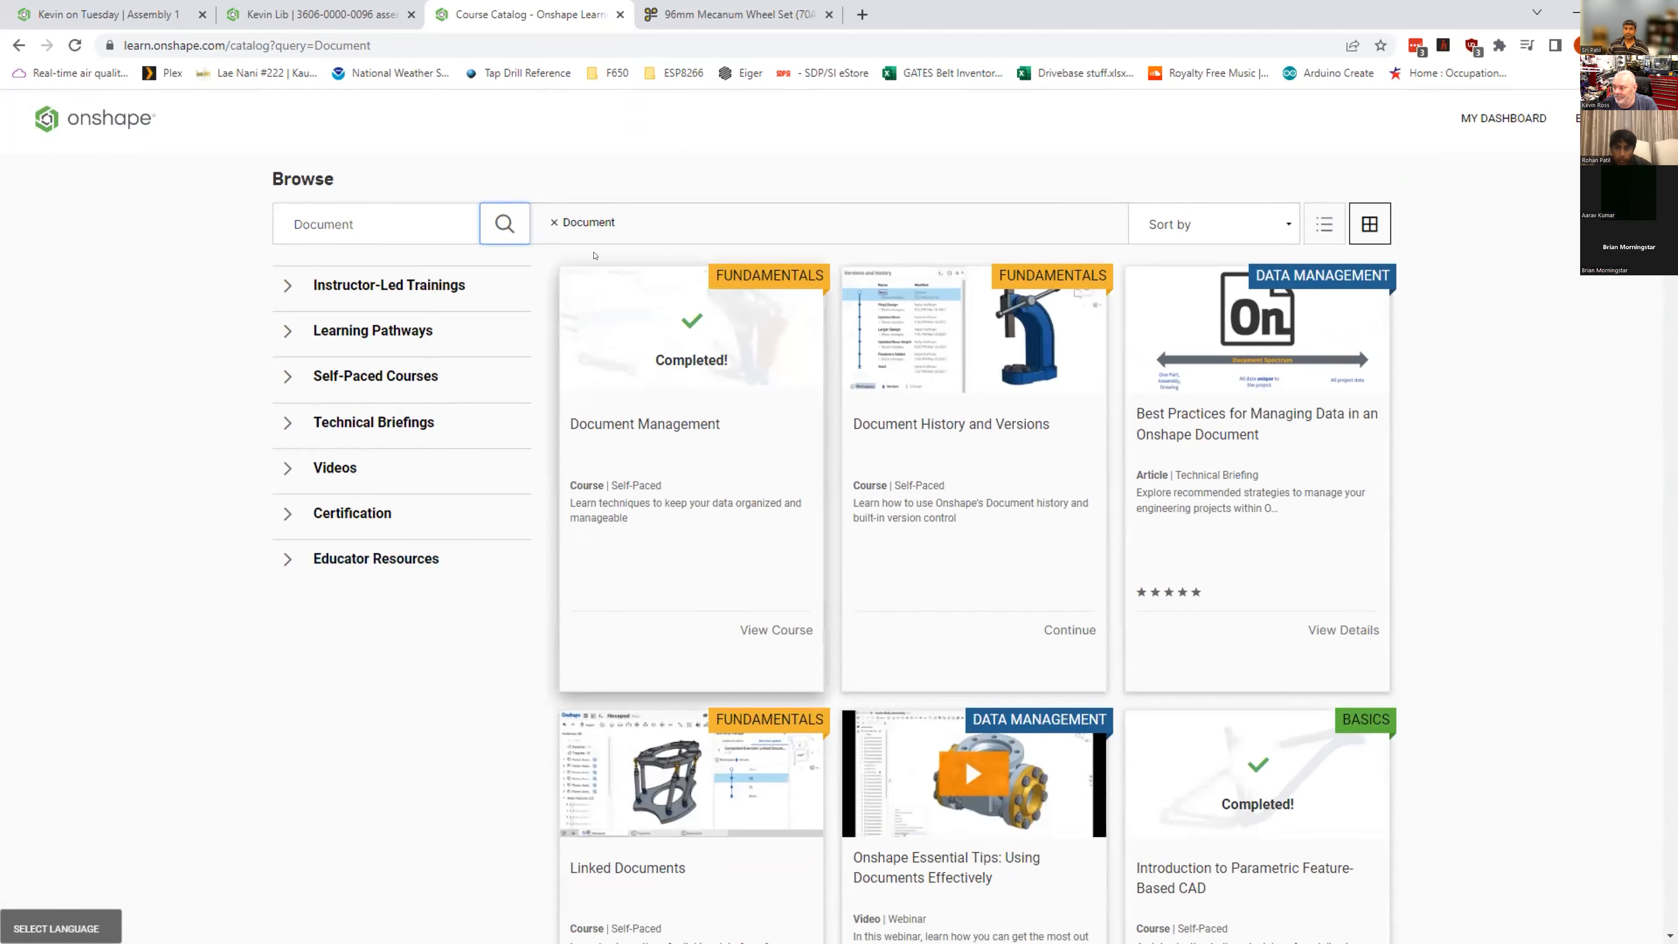
key(ctrl+w)
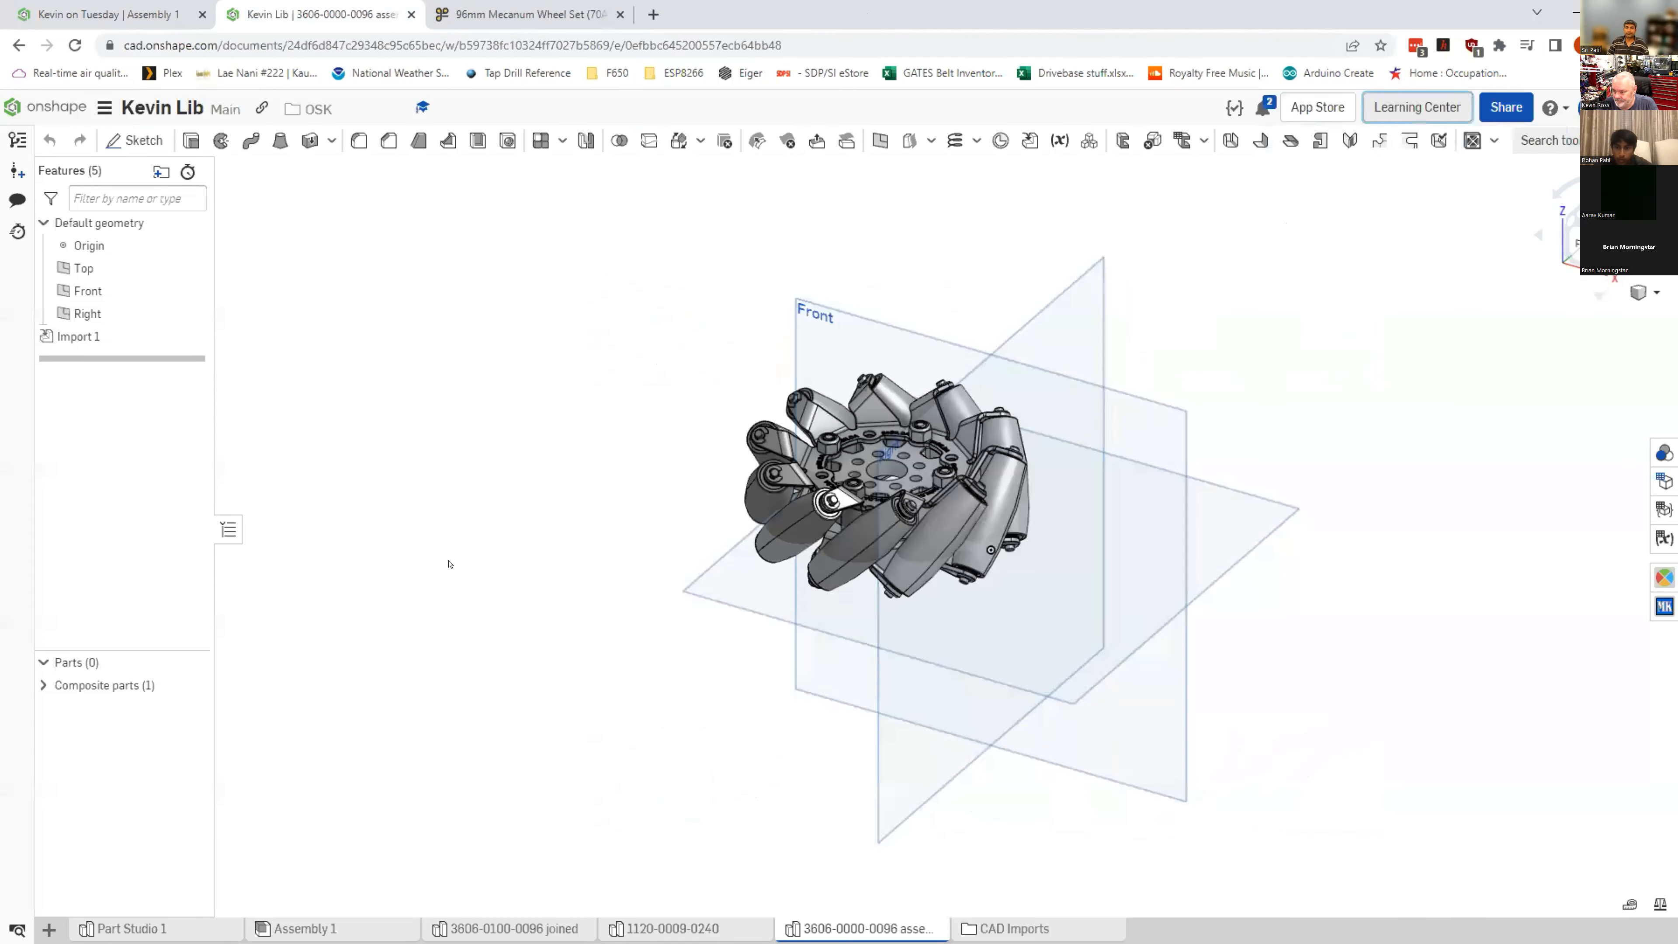
Step: Back in the original document, close the tab manager and create a new Part Studio
click(152, 14)
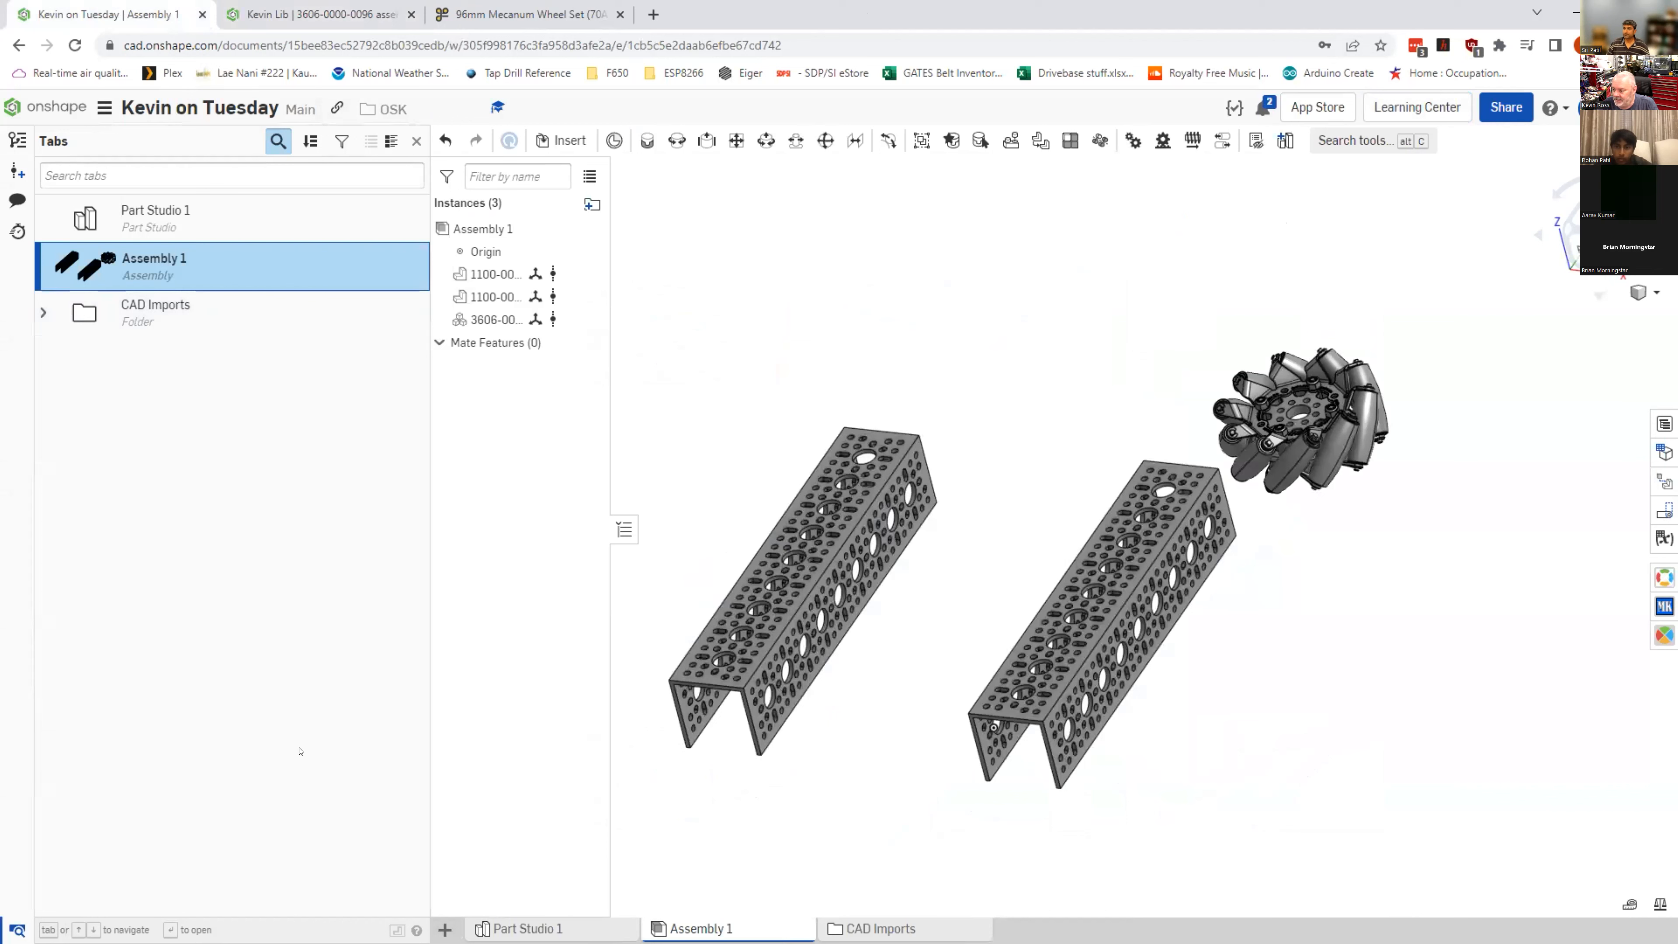
click(416, 141)
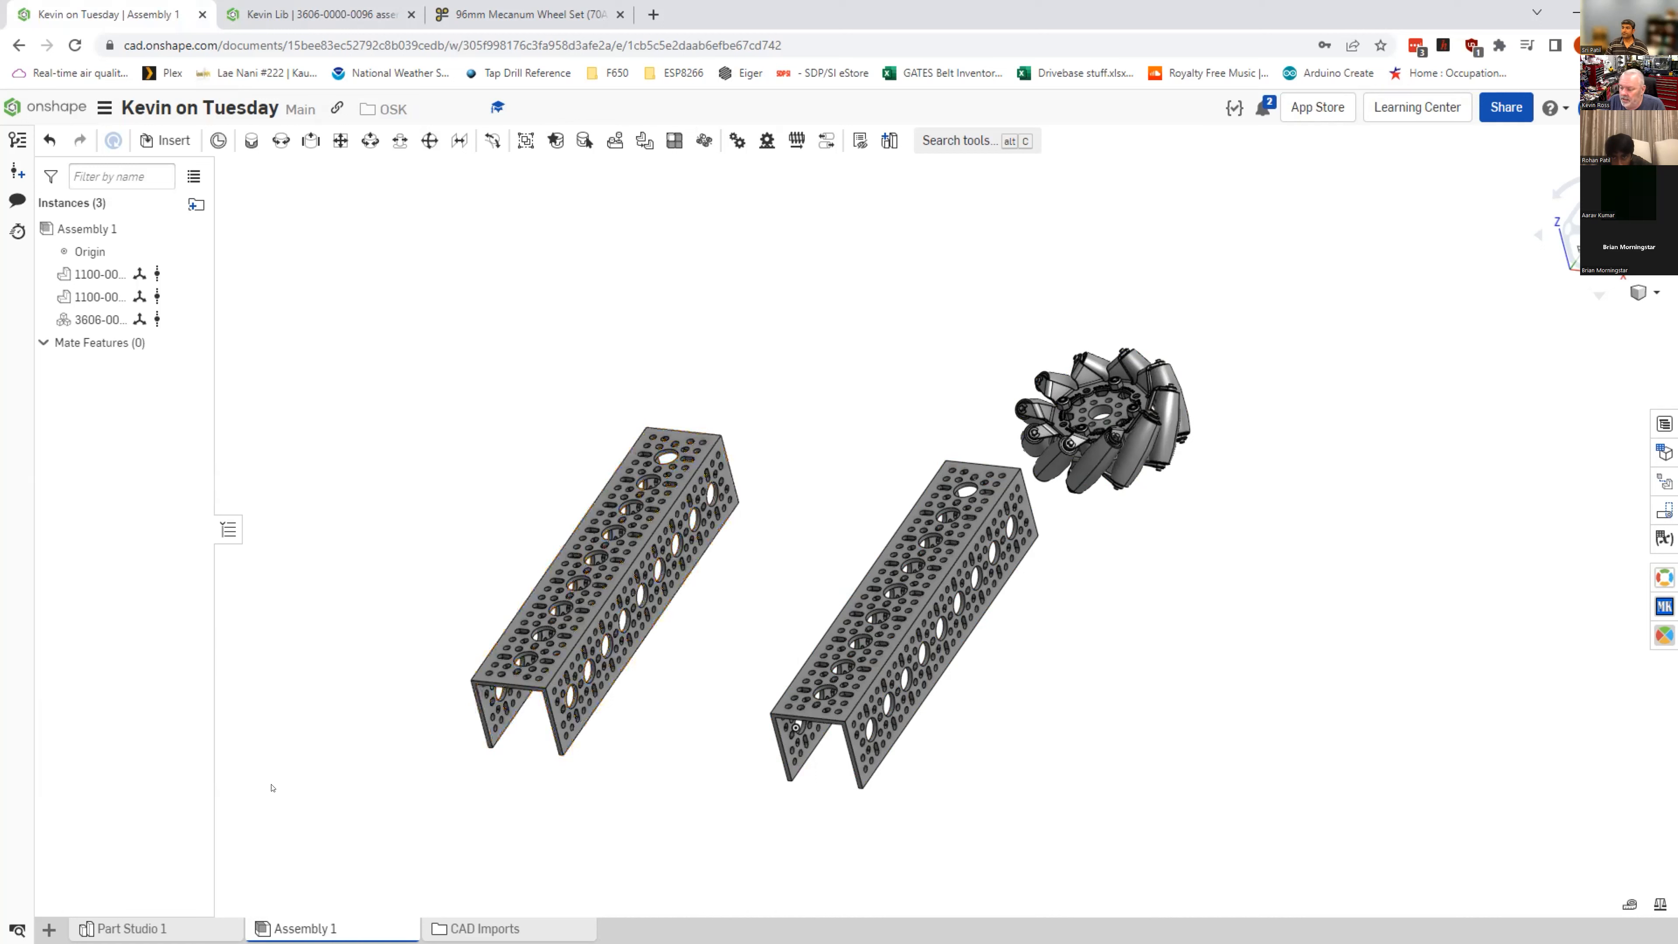
click(50, 928)
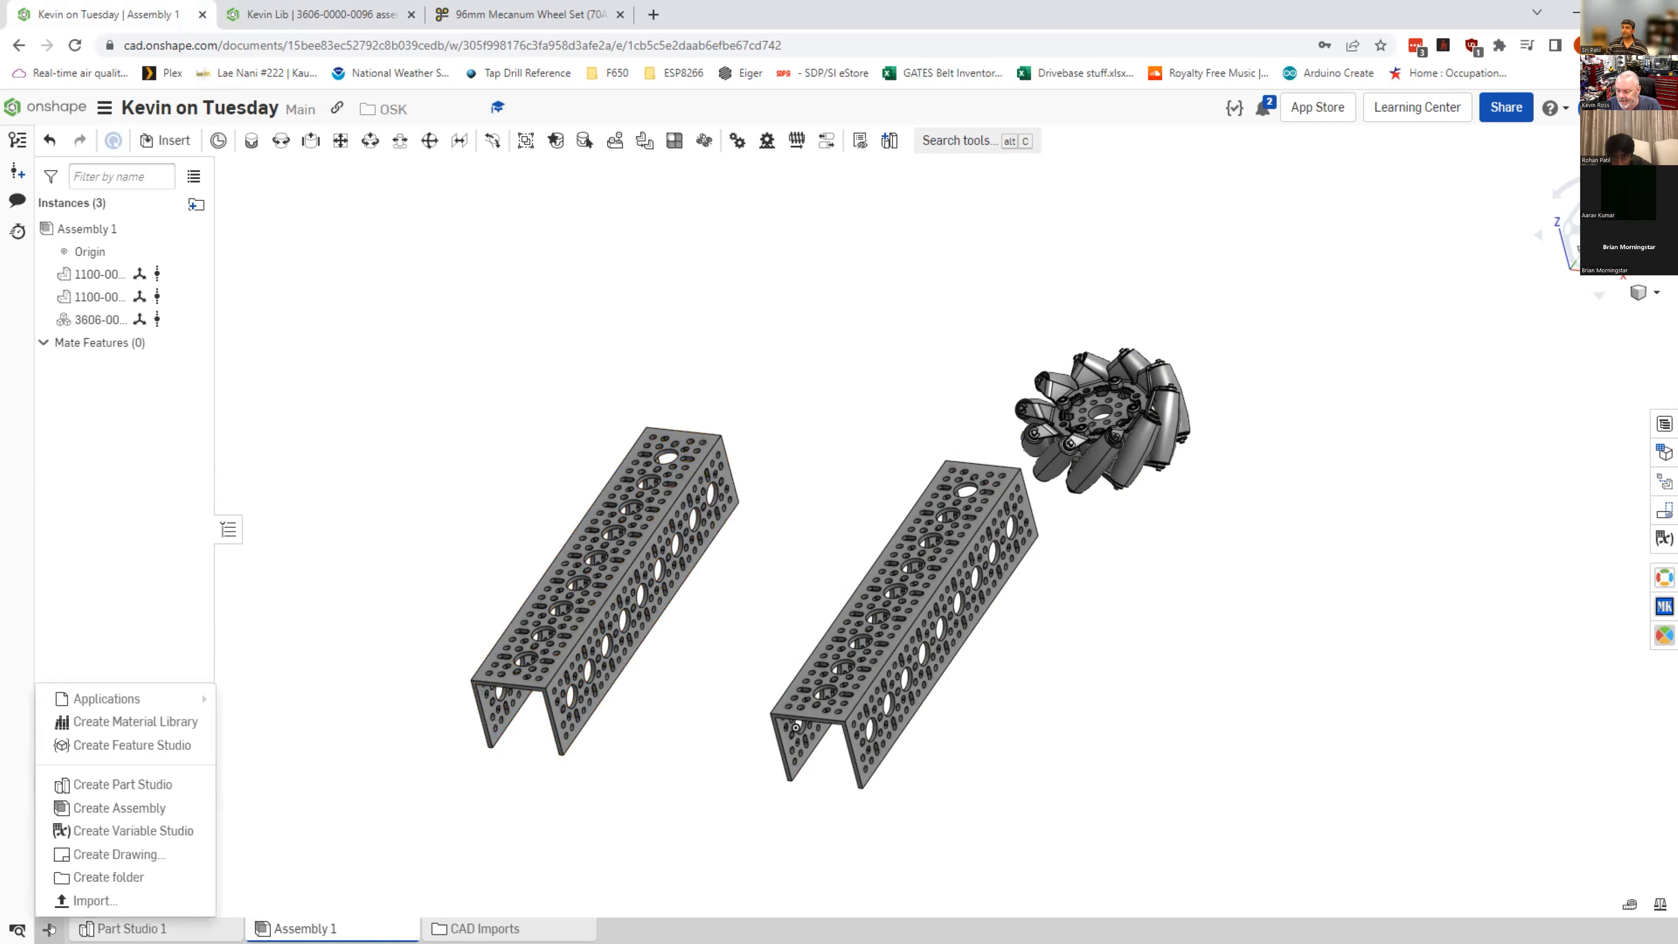
click(98, 783)
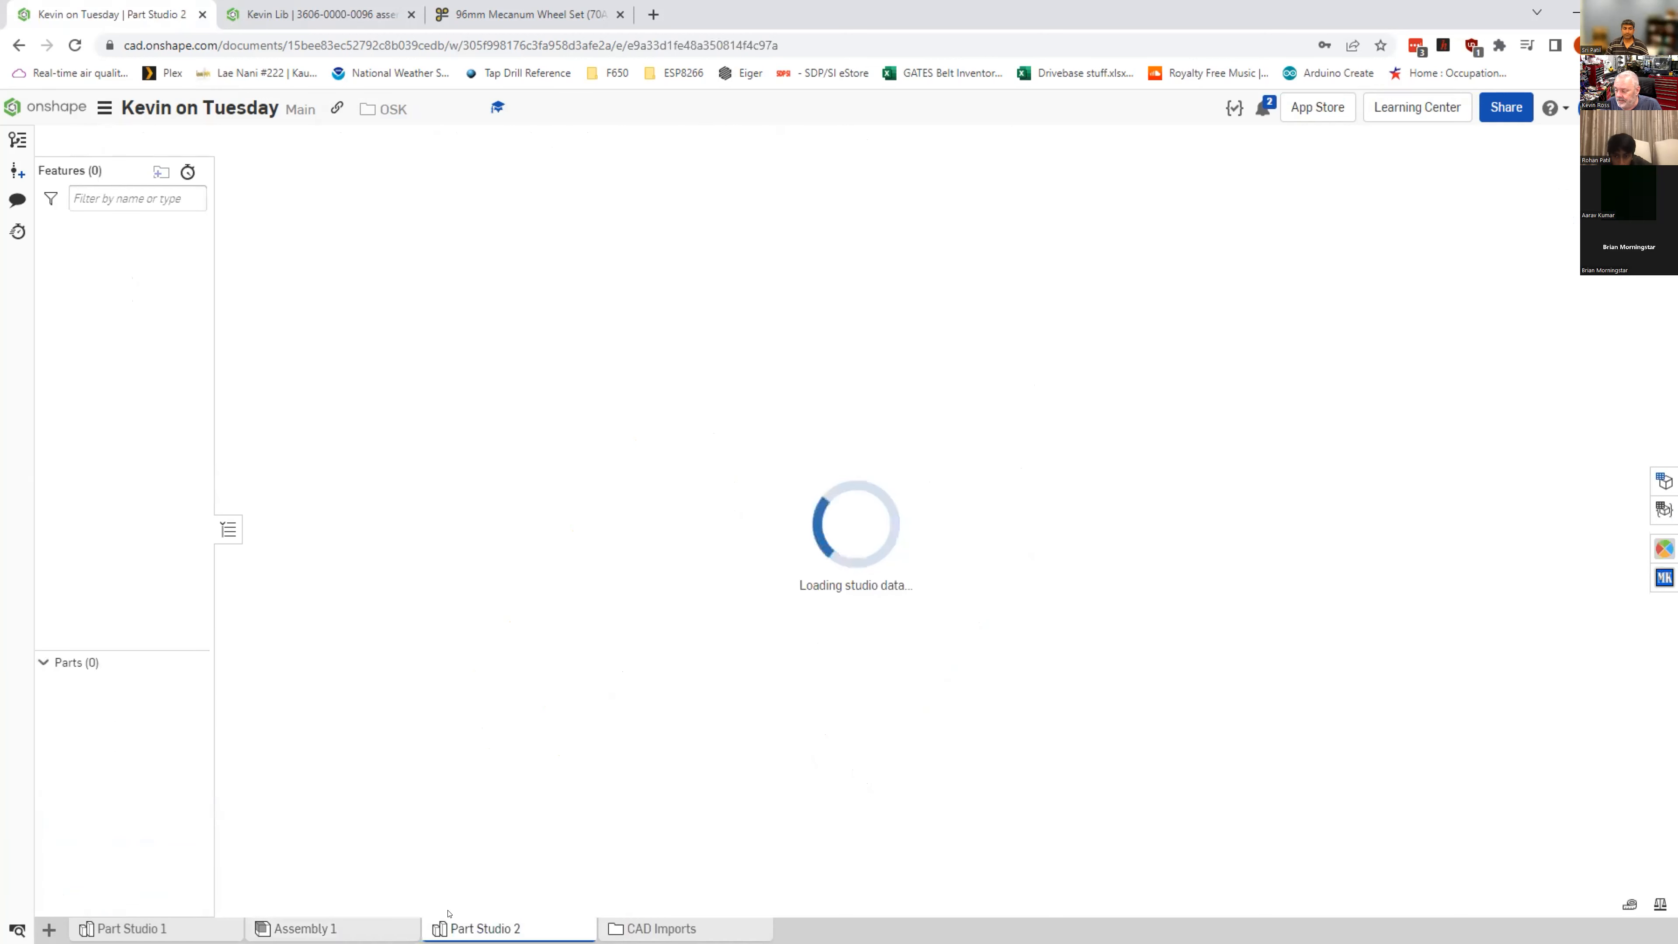
Step: Rename the Part Studio 2 tab as Camera Mount
right_click(483, 929)
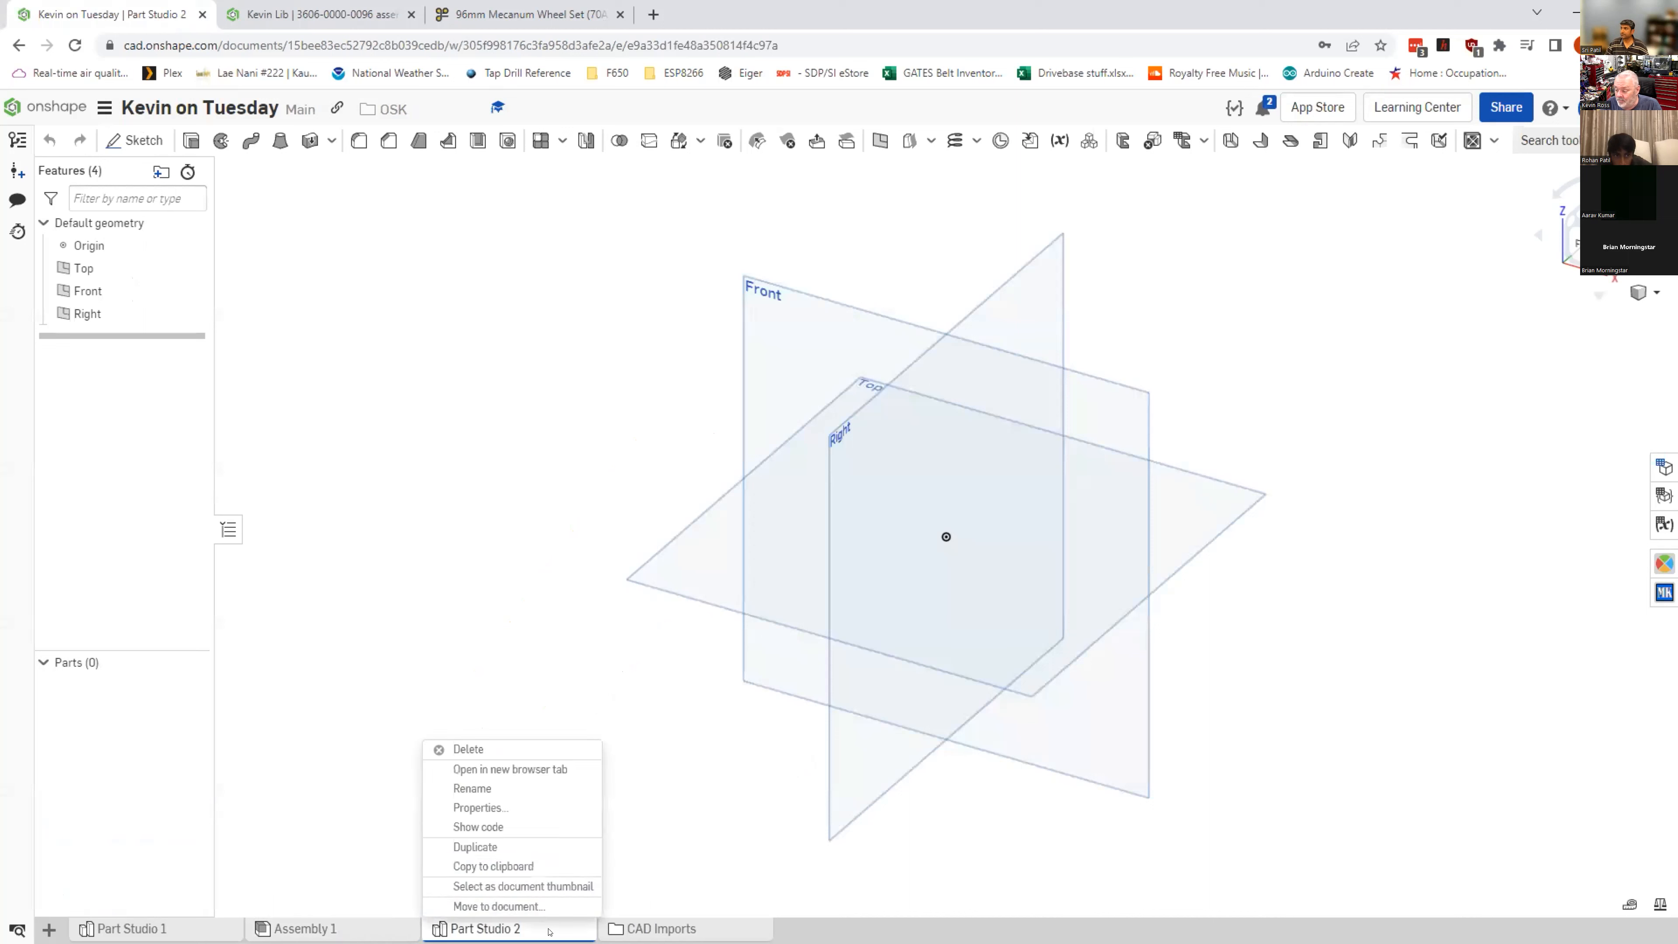
click(469, 788)
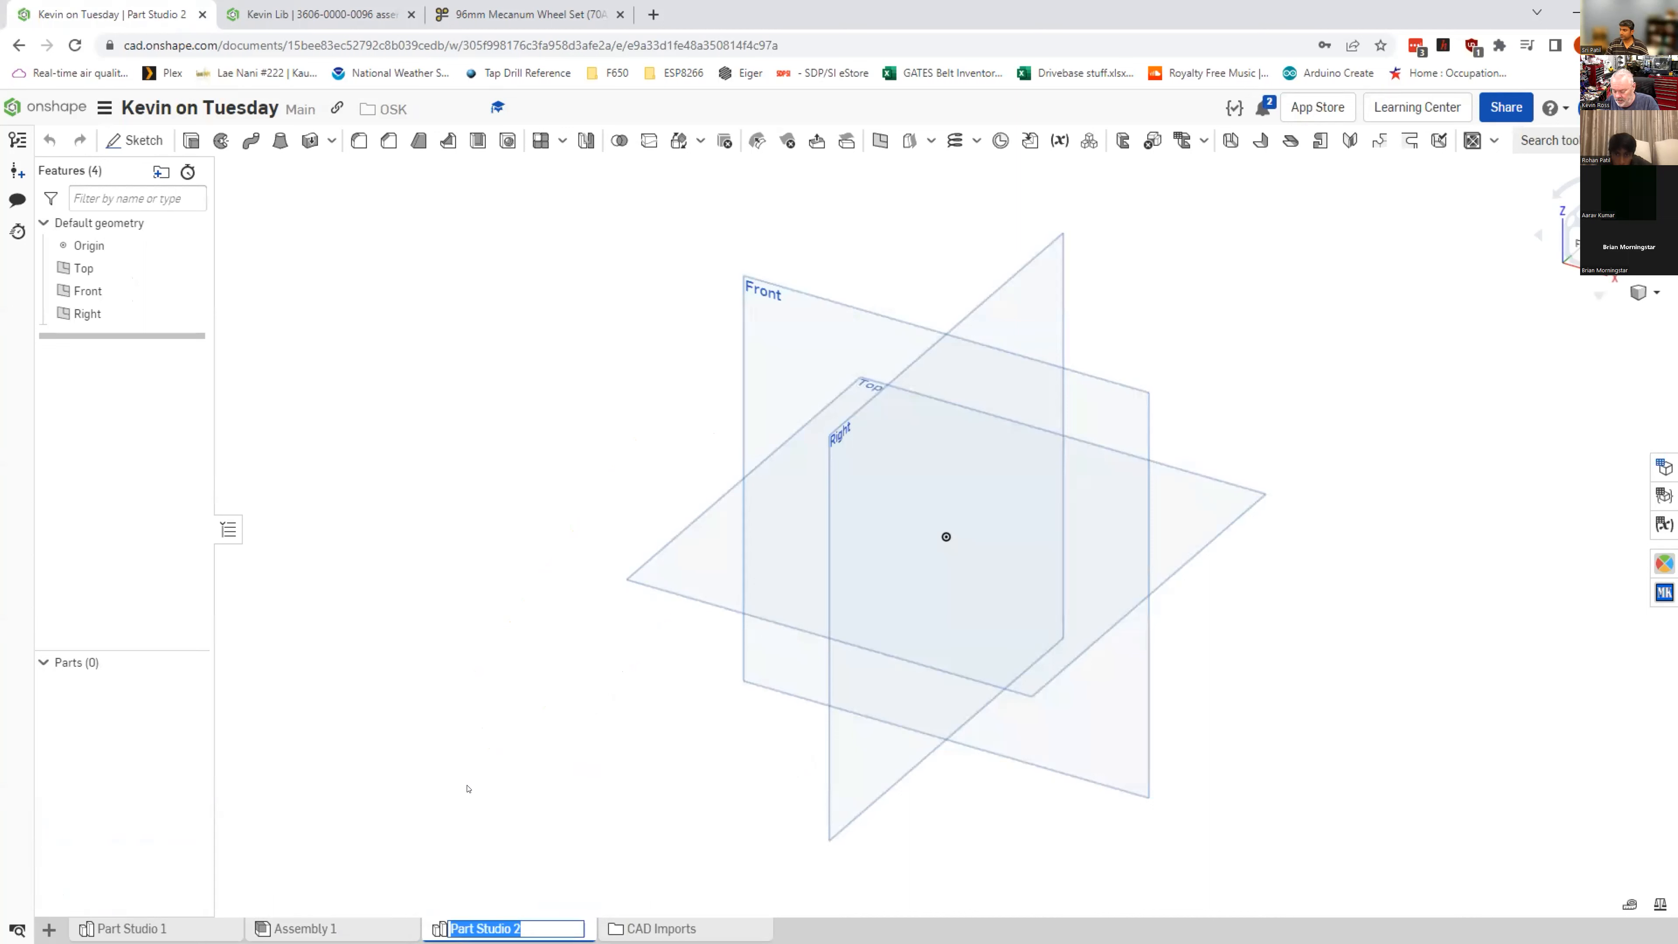
text(Camera Mount)
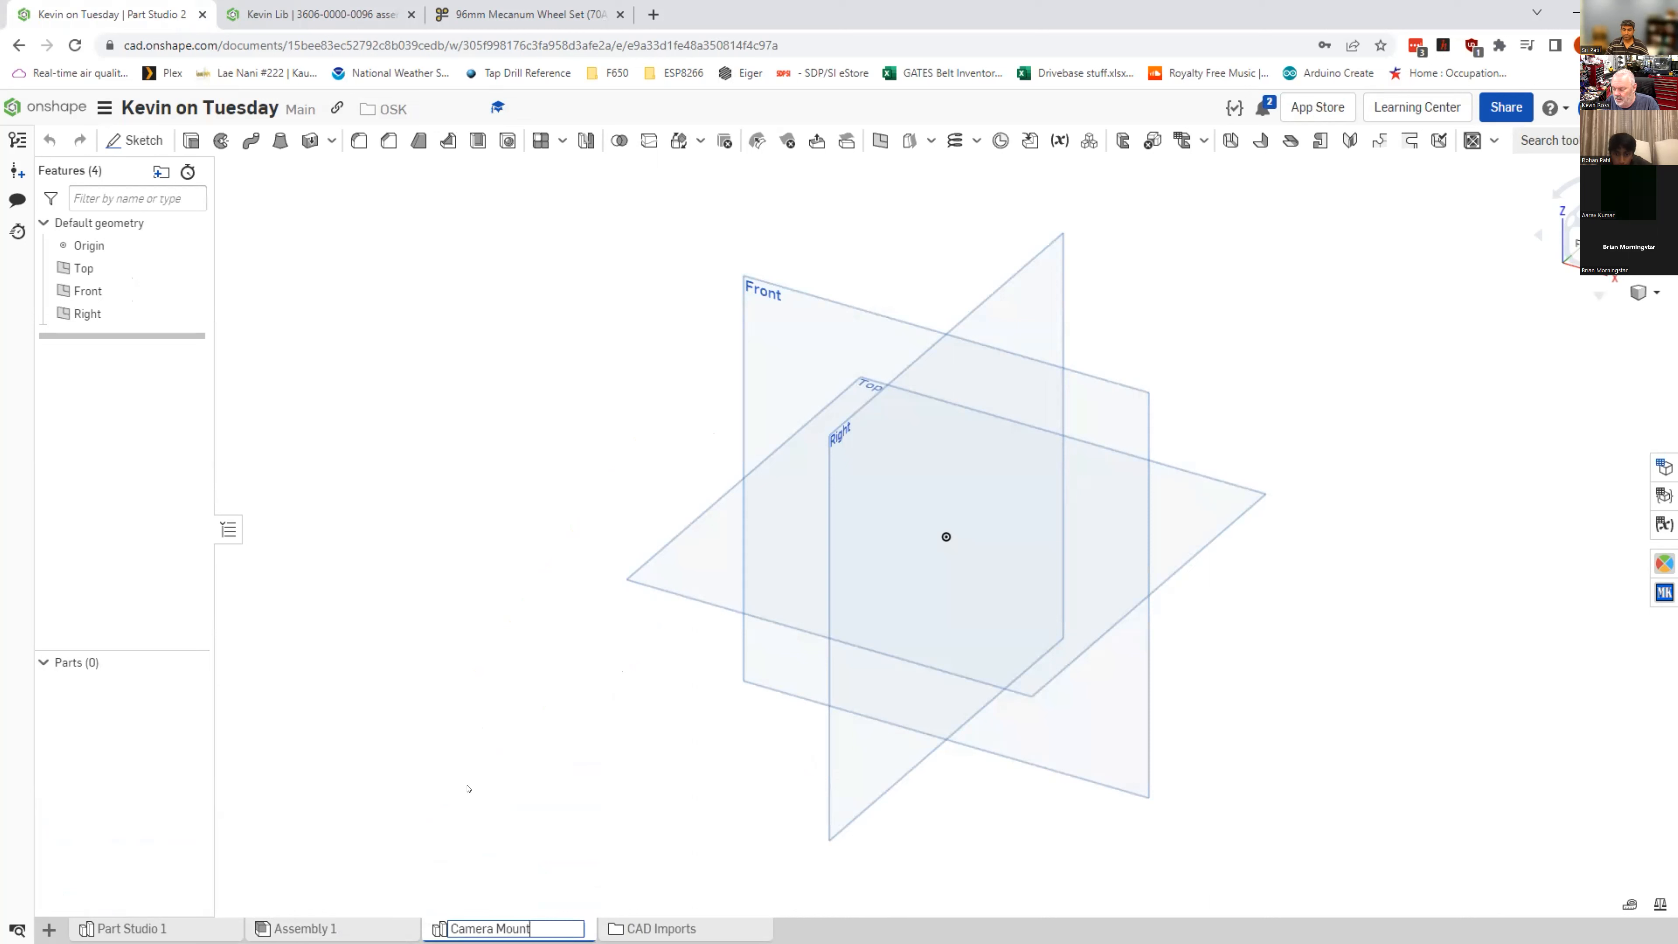
key(Return)
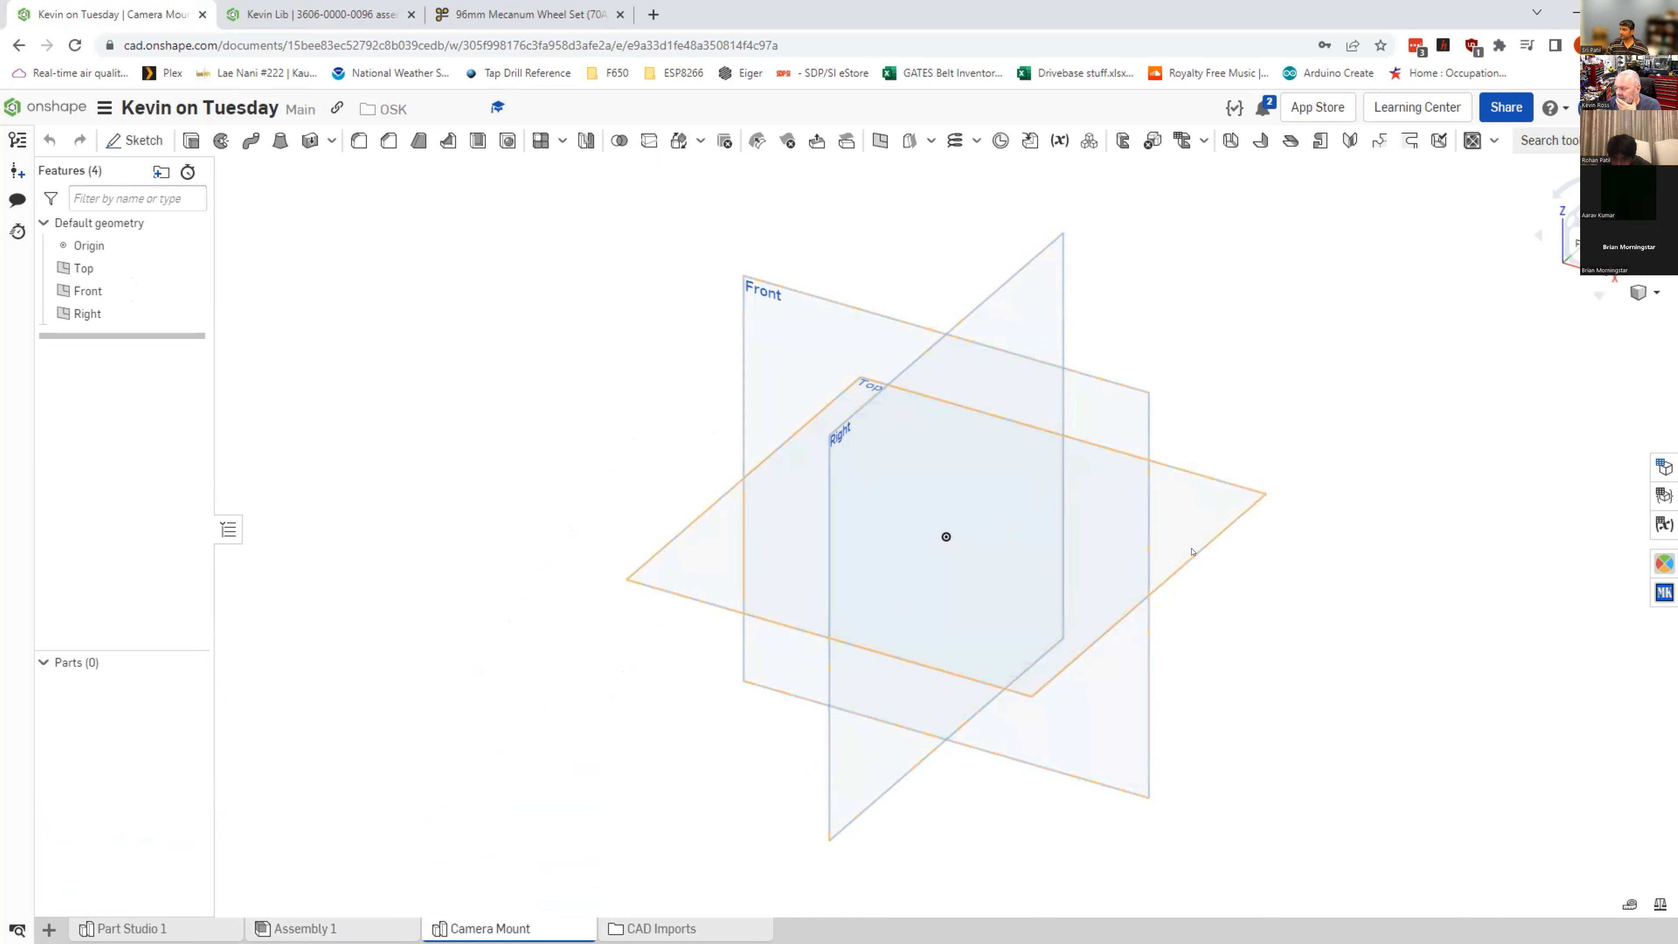
Step: Create a new part studio in the context of Assembly 1, using the assembly's origin as its origin
right_drag(1238, 592, 1274, 678)
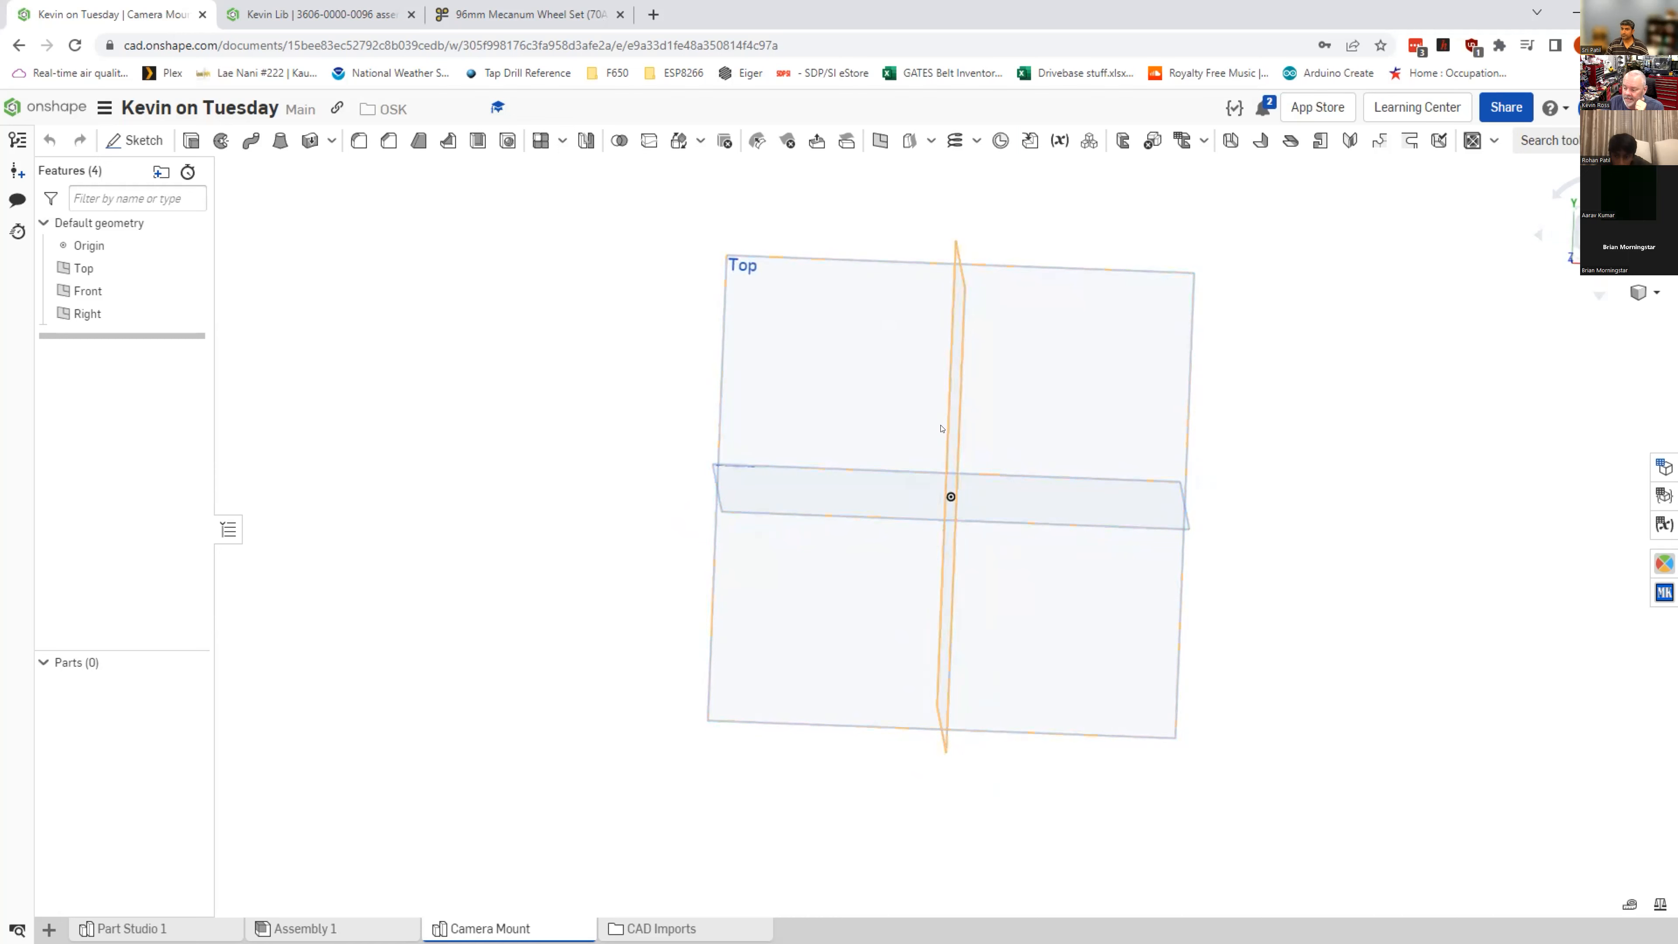
click(329, 930)
mouse_move(622, 759)
right_down()
mouse_move(603, 768)
mouse_move(593, 750)
right_up()
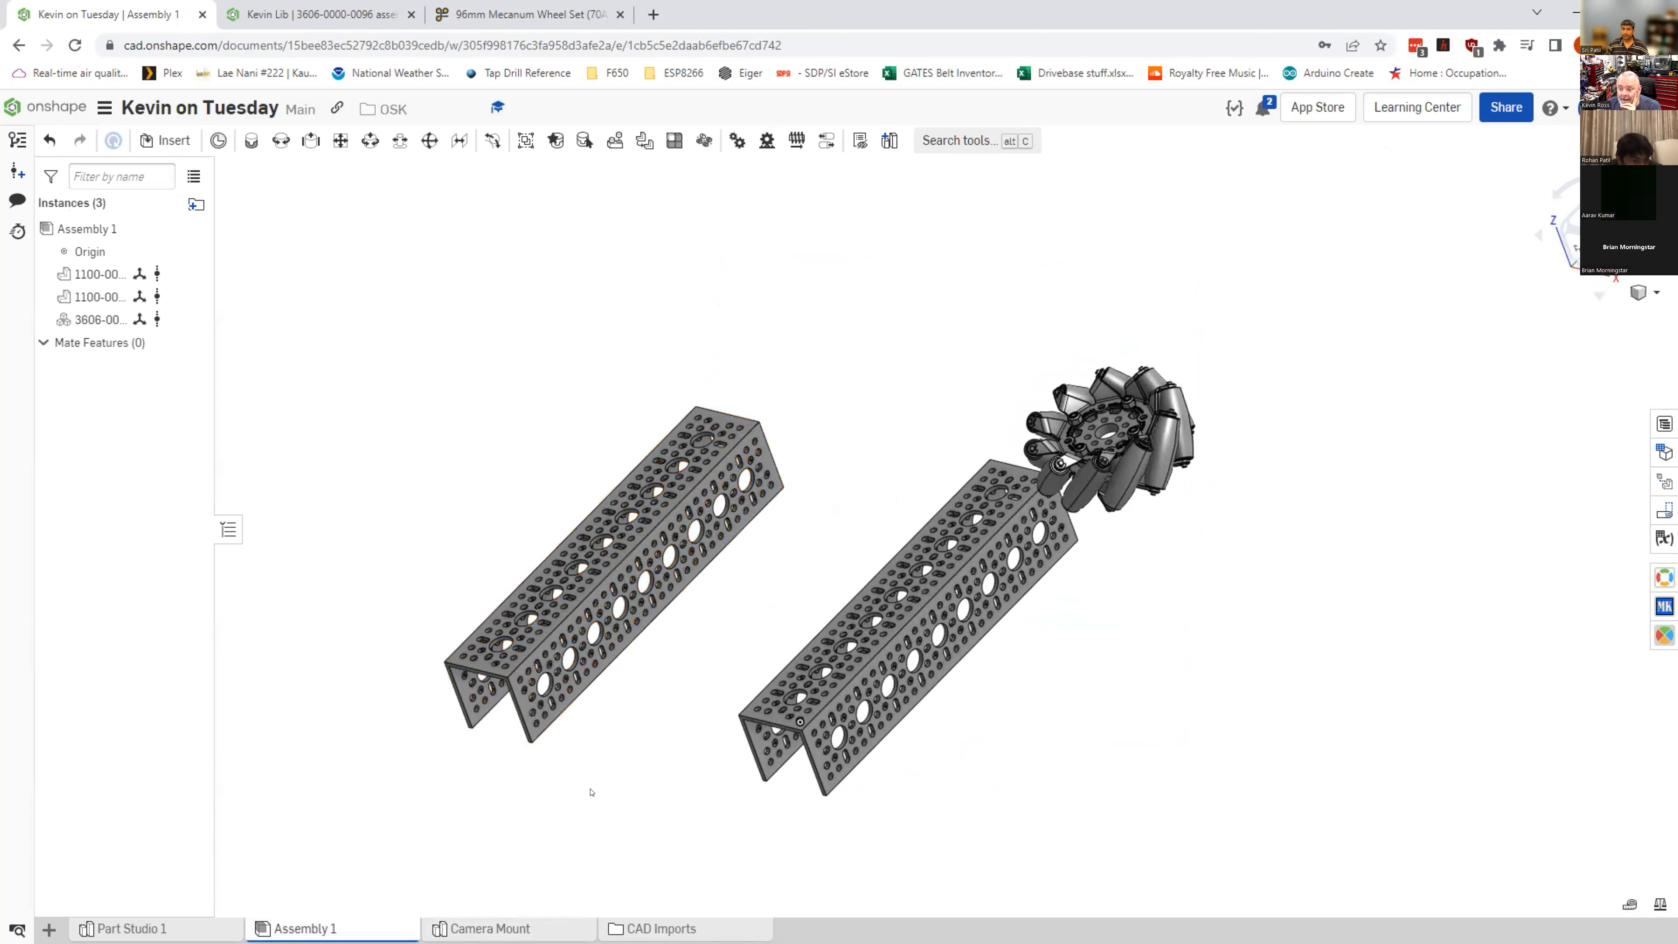
right_drag(589, 791, 589, 536)
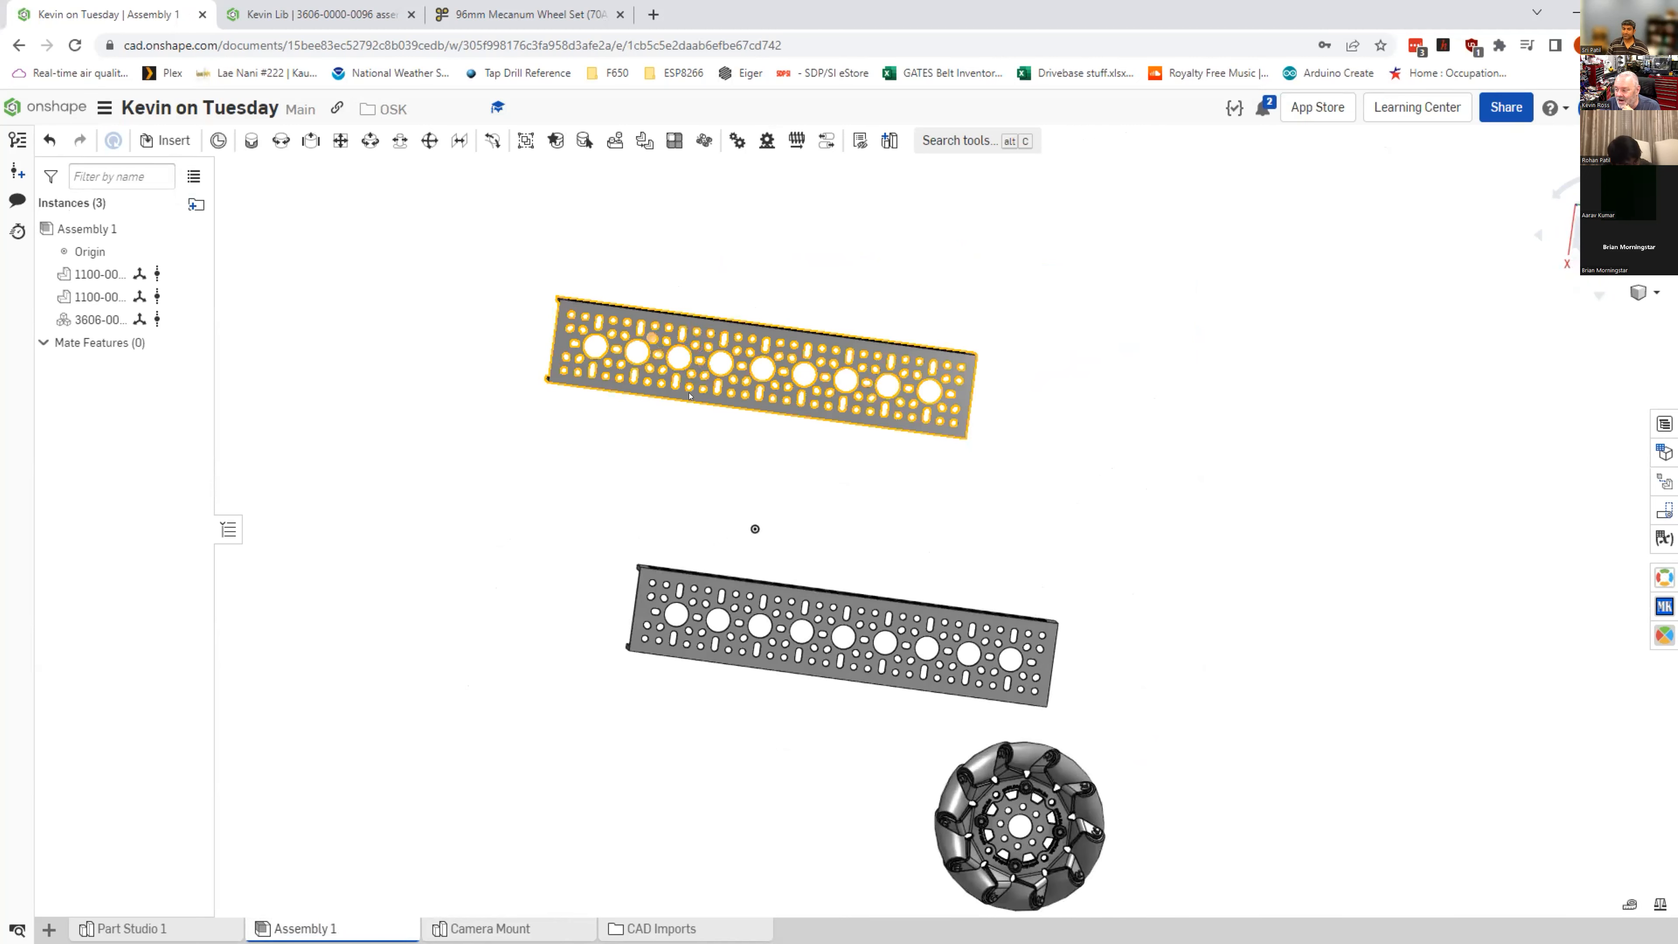
right_drag(676, 398, 468, 697)
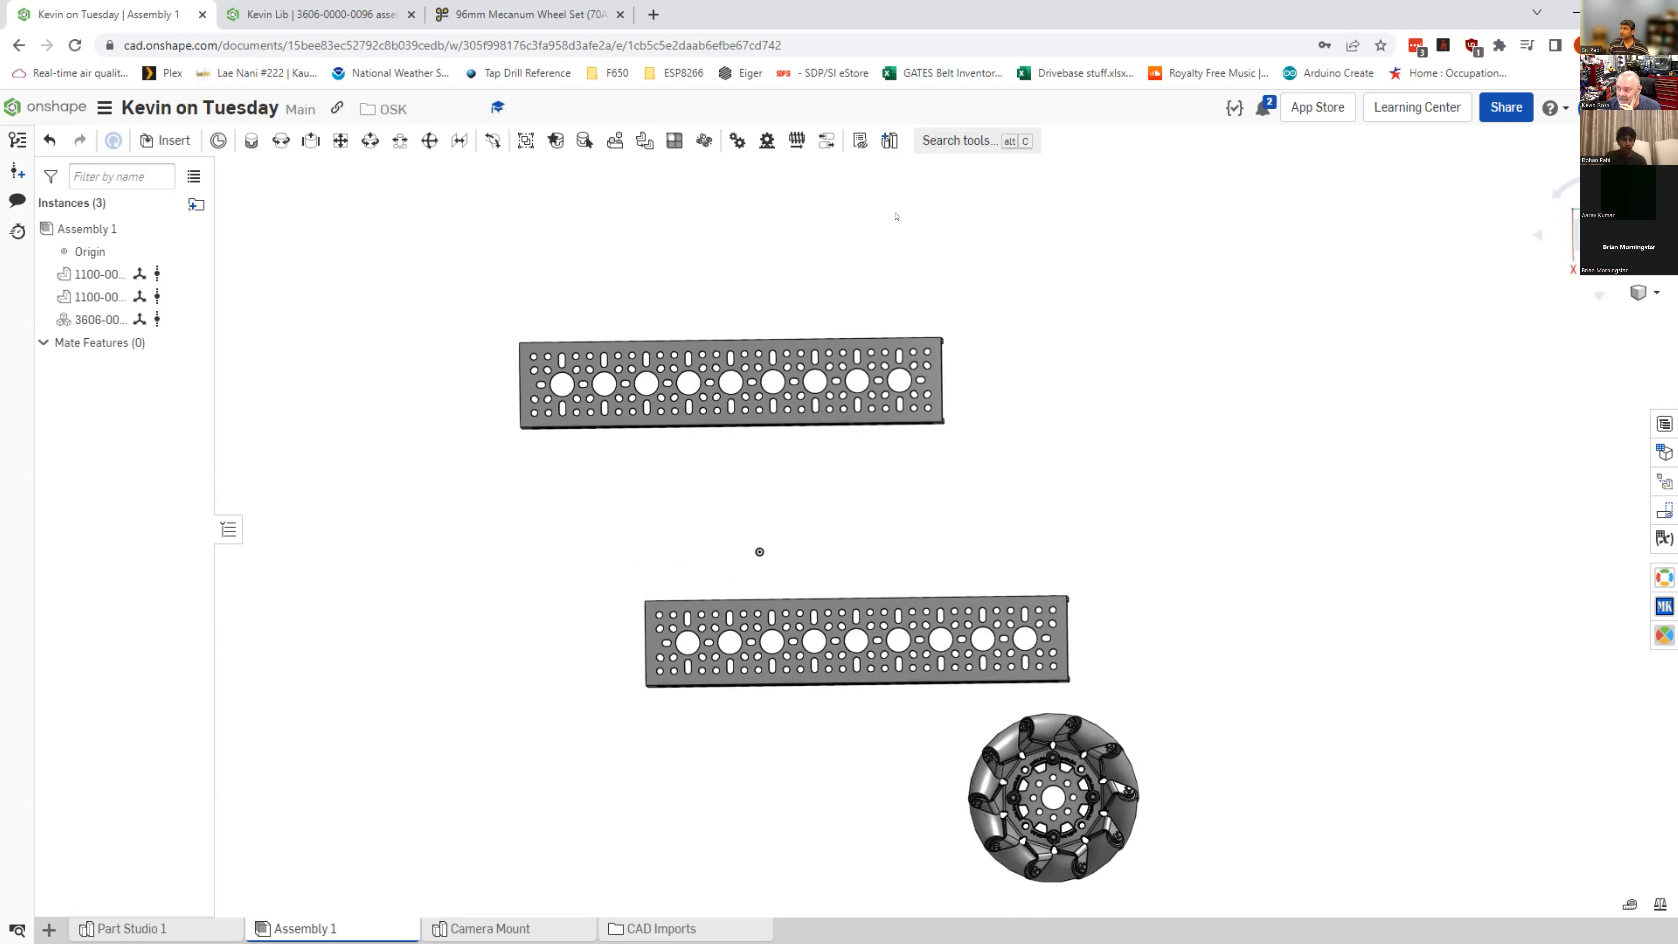
click(885, 143)
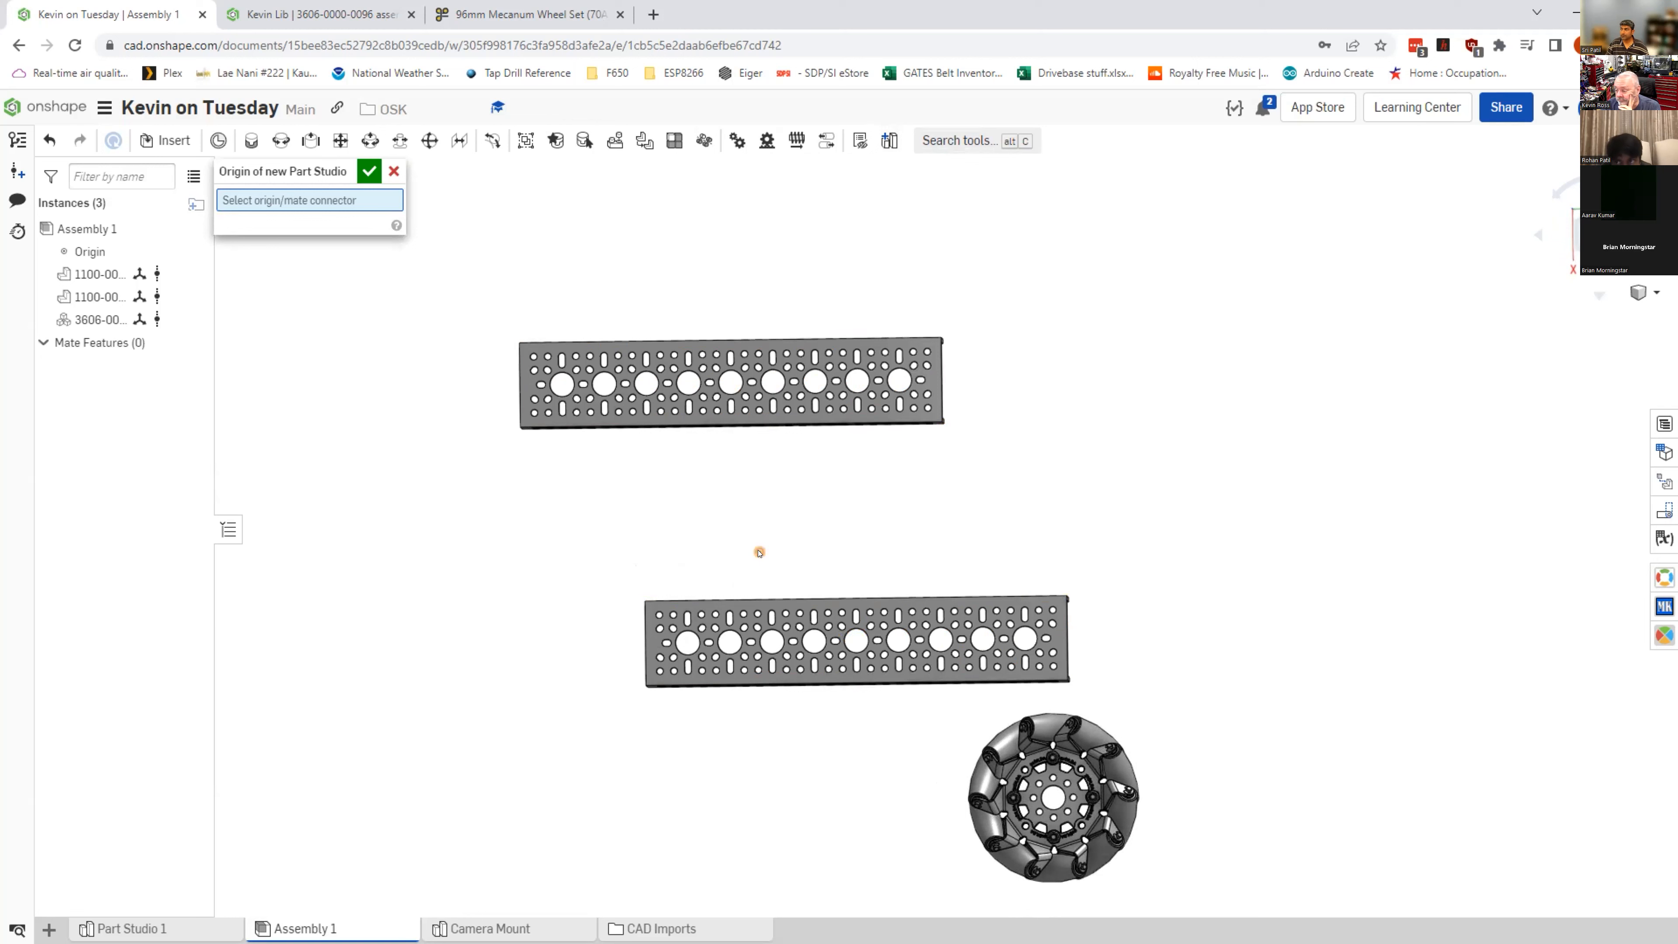
click(759, 552)
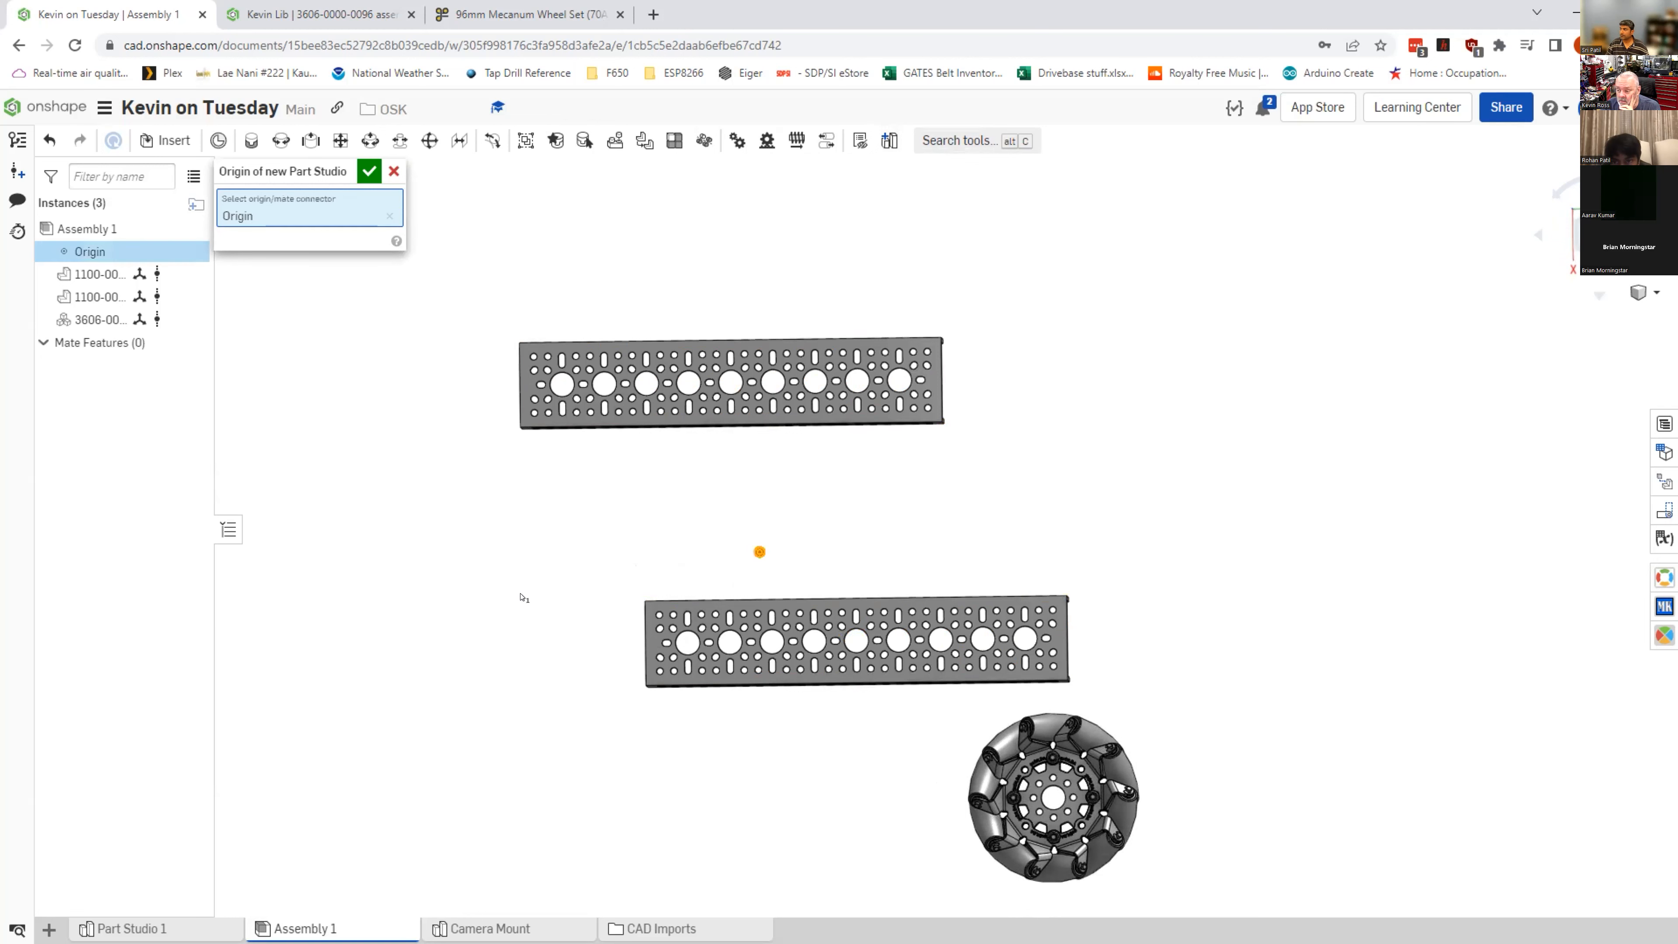
click(369, 171)
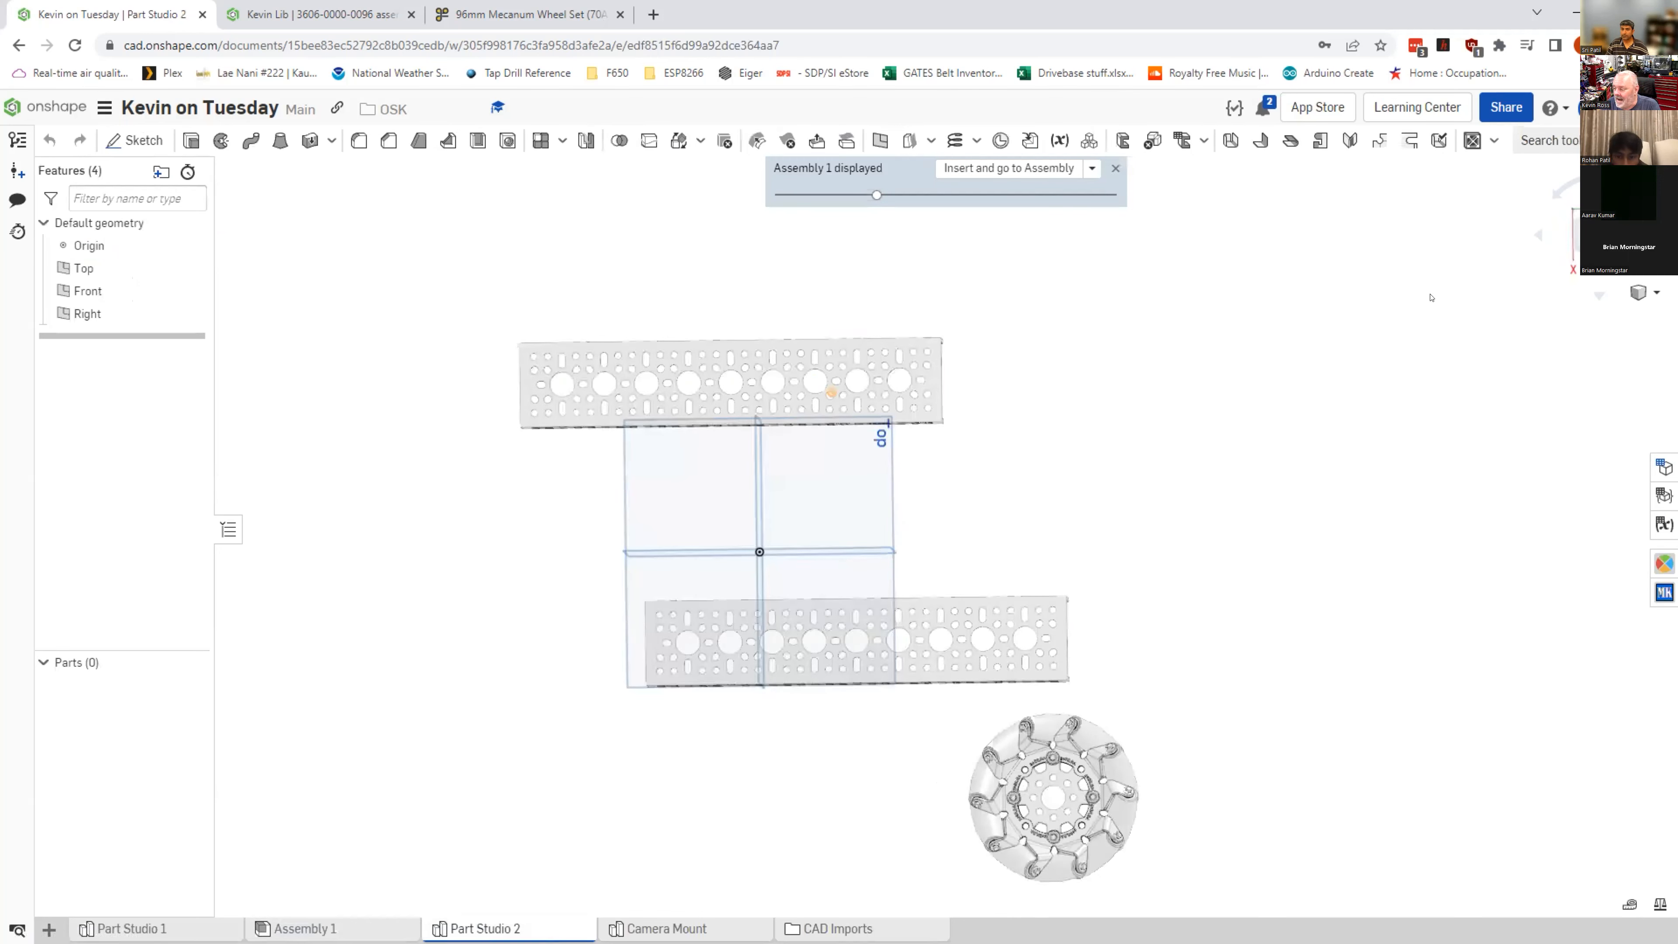
Step: Start a sketch on the top face of the U-channel farther from the mecanum wheel
click(1598, 235)
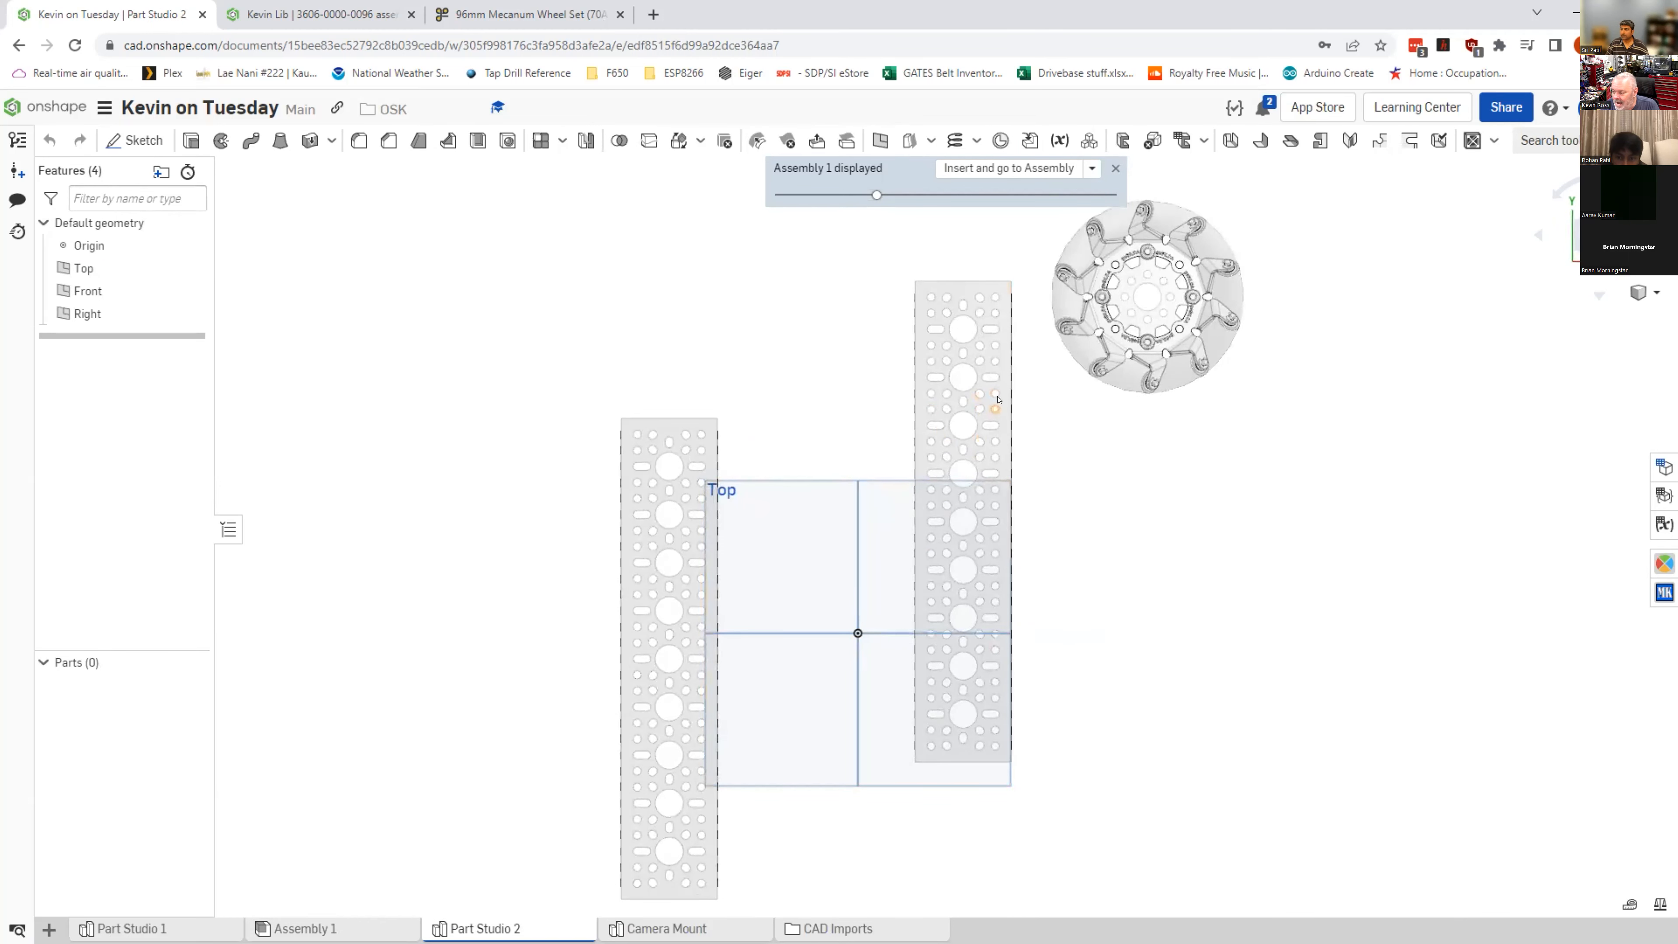
mouse_move(1065, 648)
right_down()
mouse_move(1026, 606)
mouse_move(1083, 637)
mouse_move(1162, 637)
mouse_move(1053, 610)
mouse_move(1052, 645)
right_up()
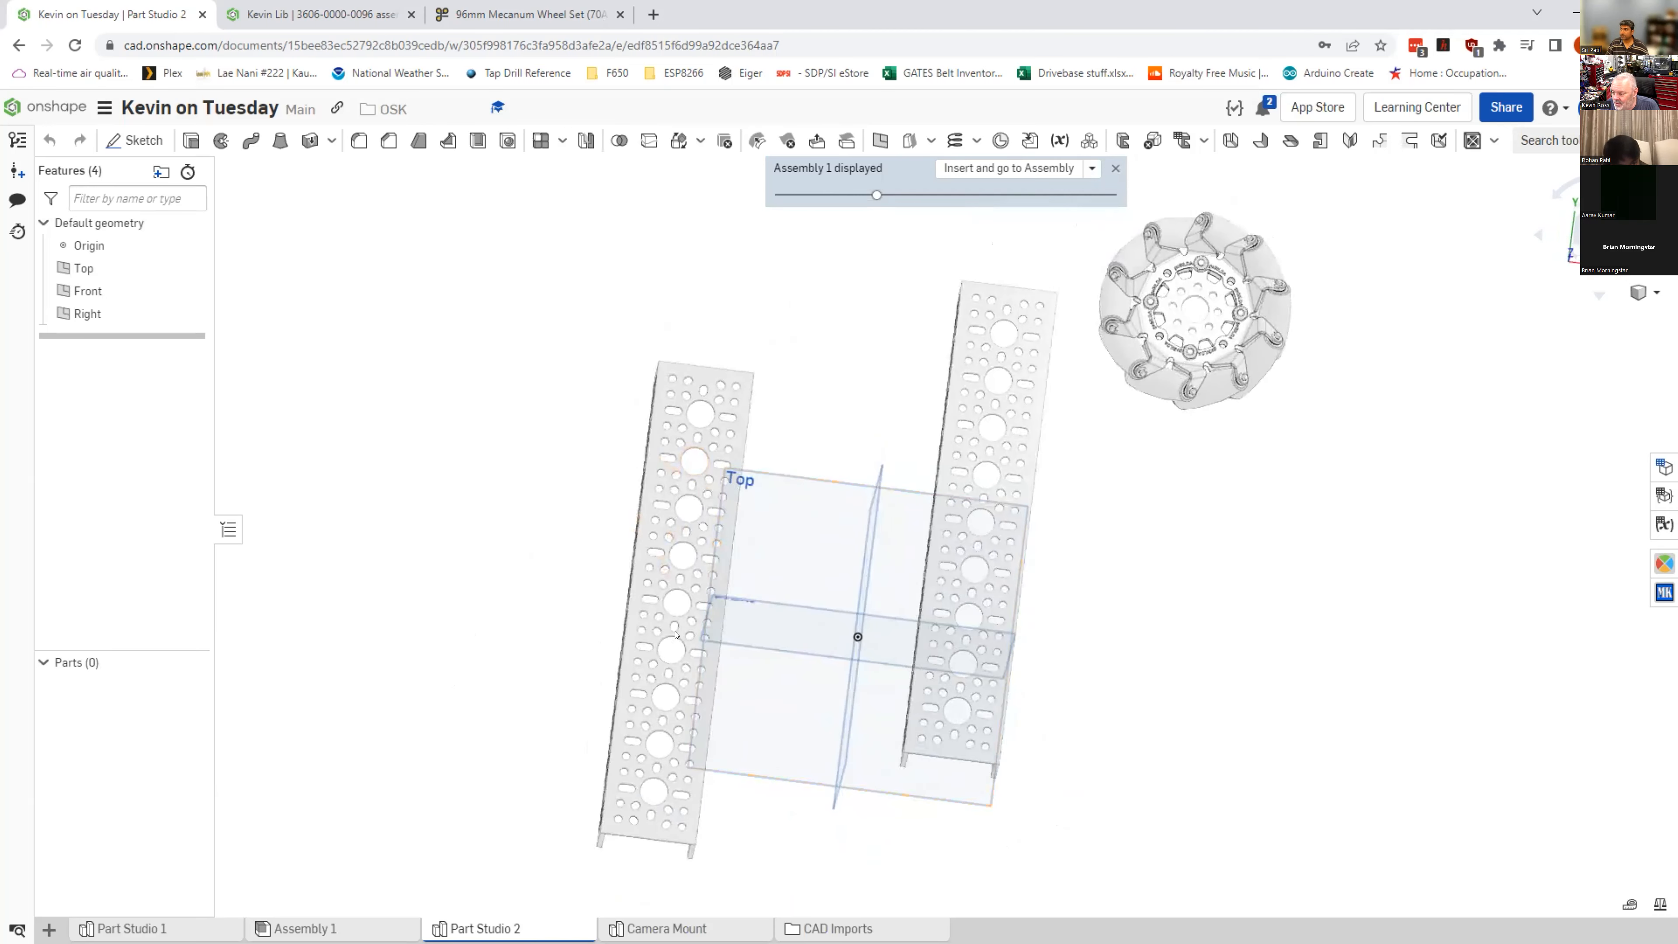
click(1589, 231)
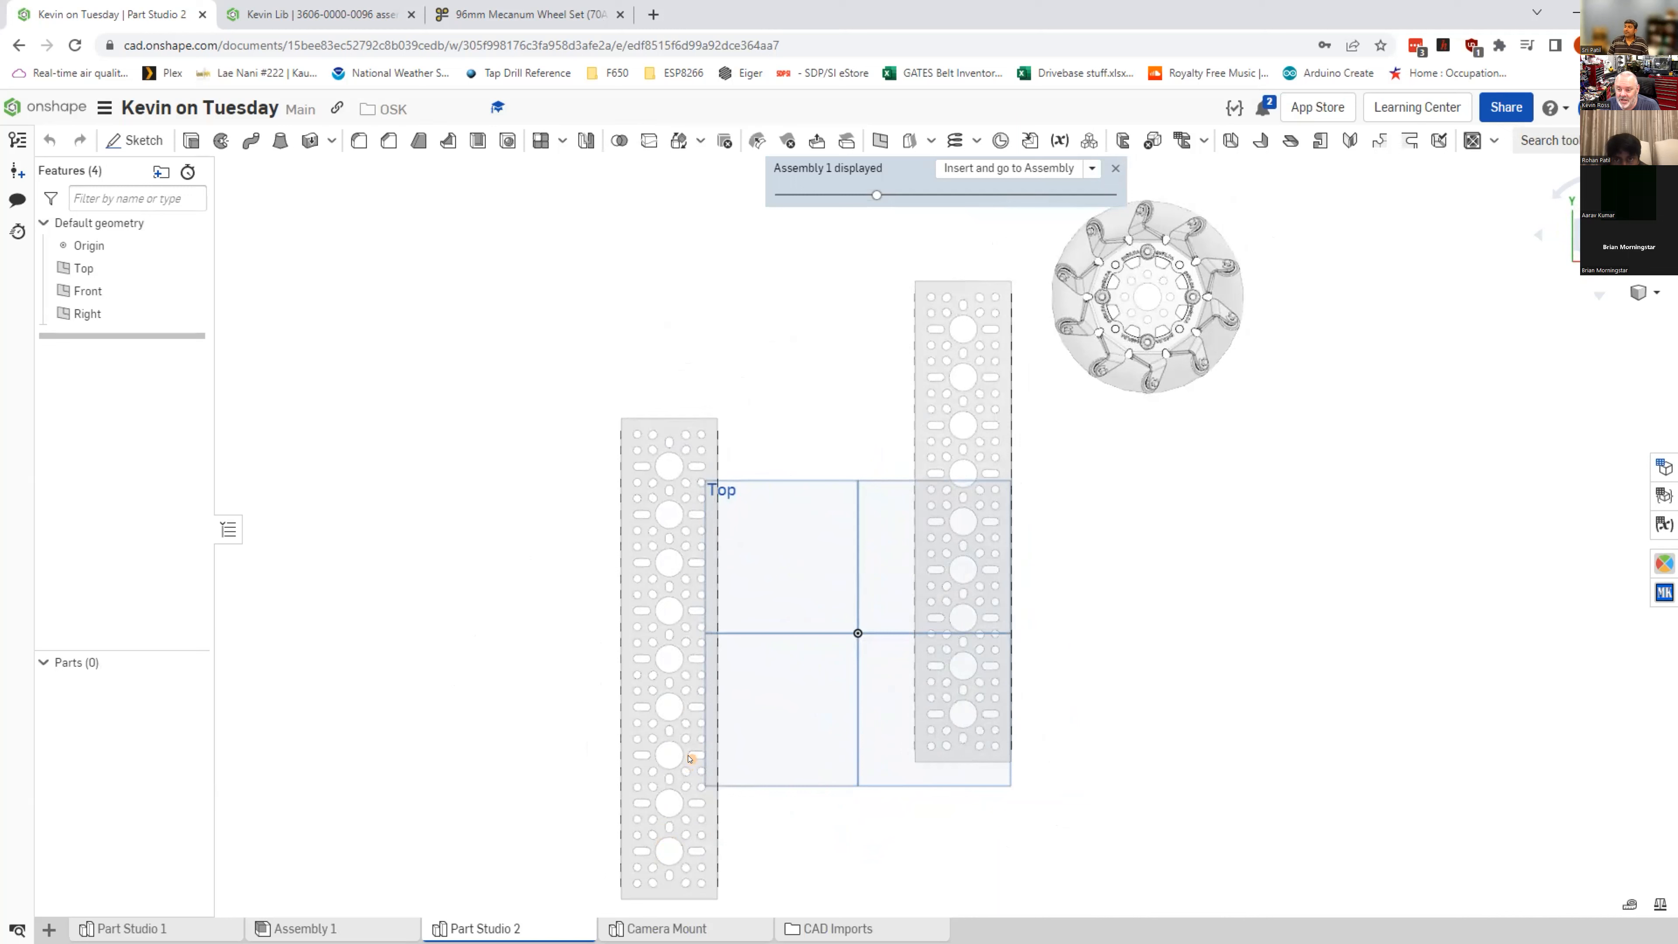
middle_drag(790, 833, 785, 737)
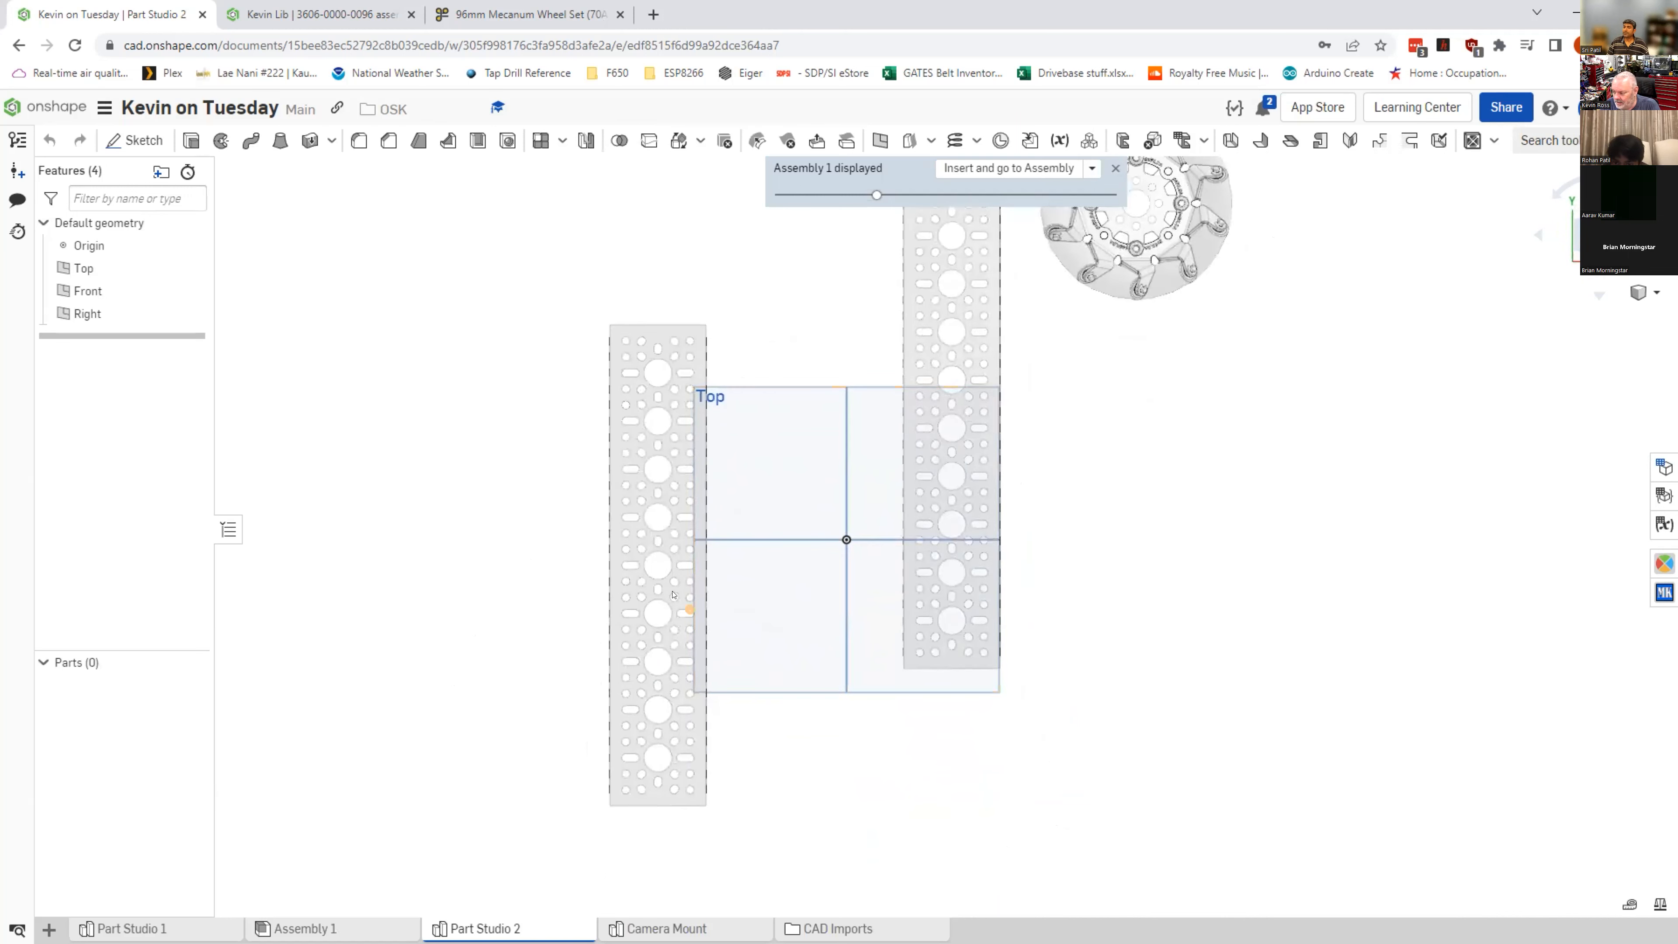
scroll(678, 595, up, 3)
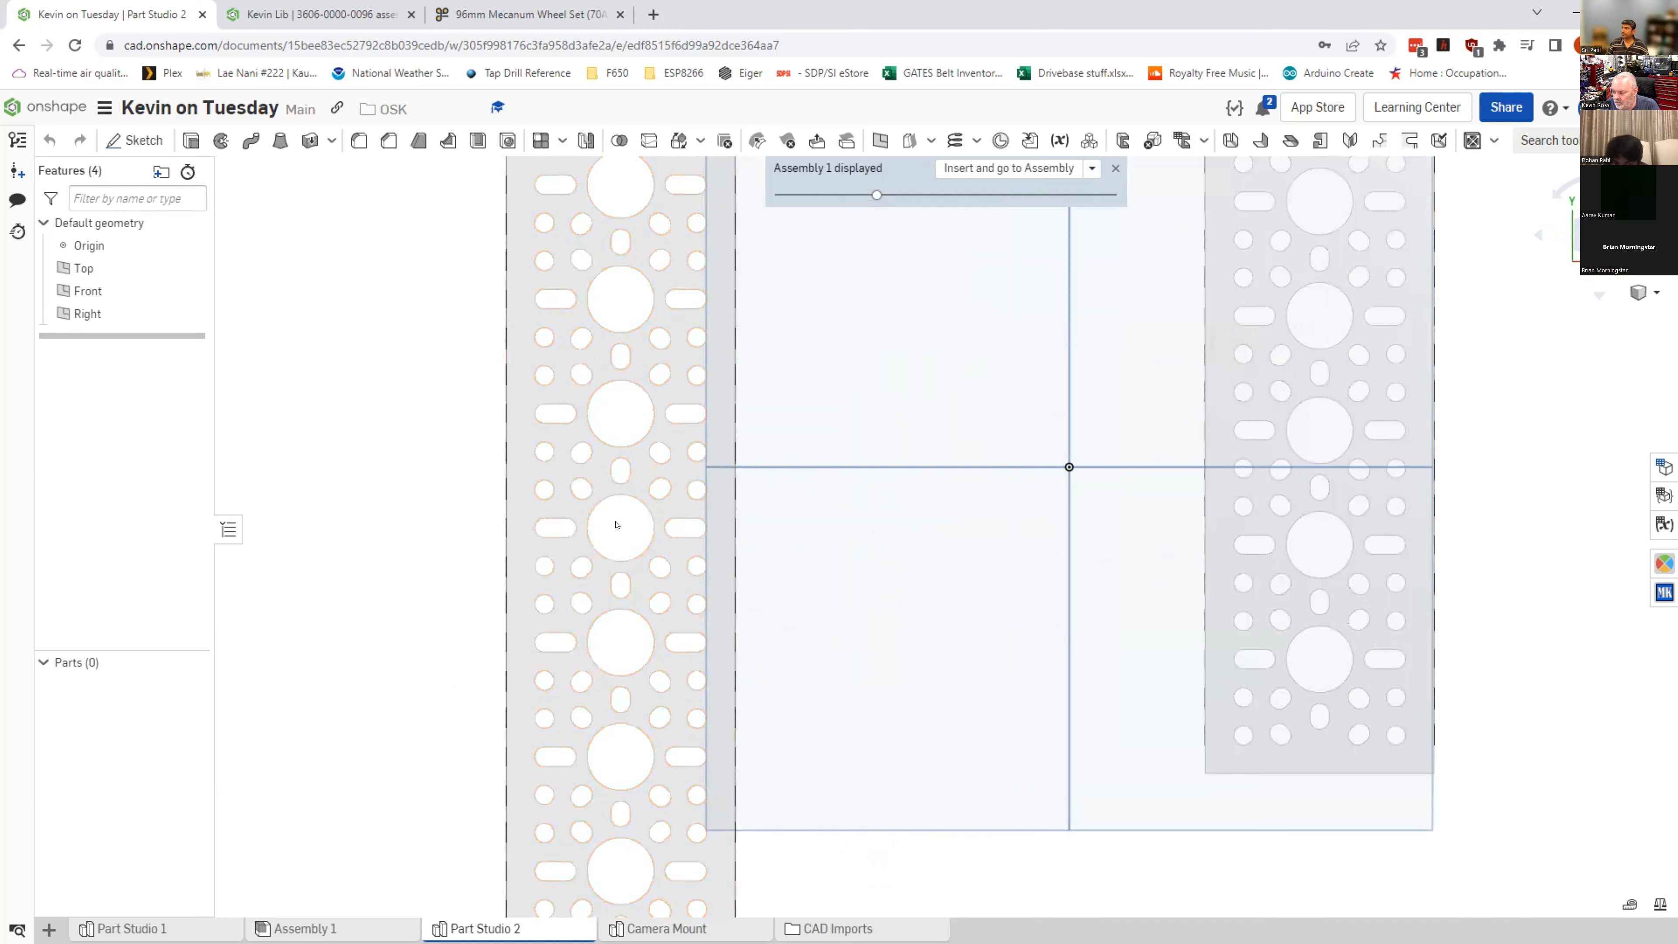
click(134, 142)
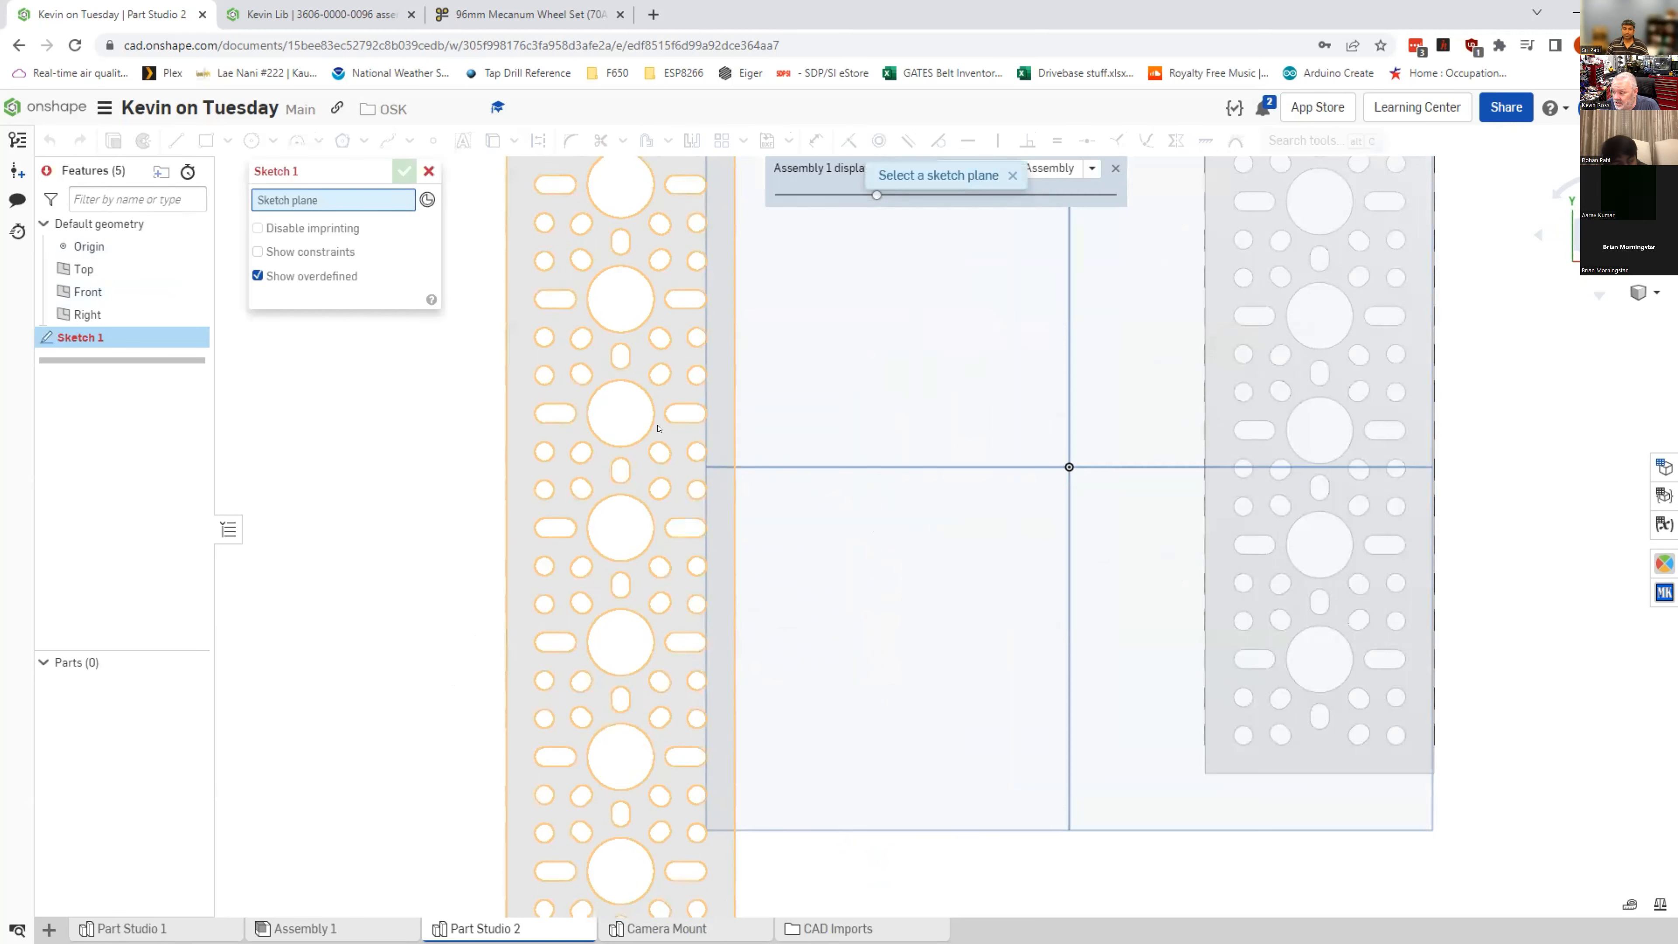
click(676, 437)
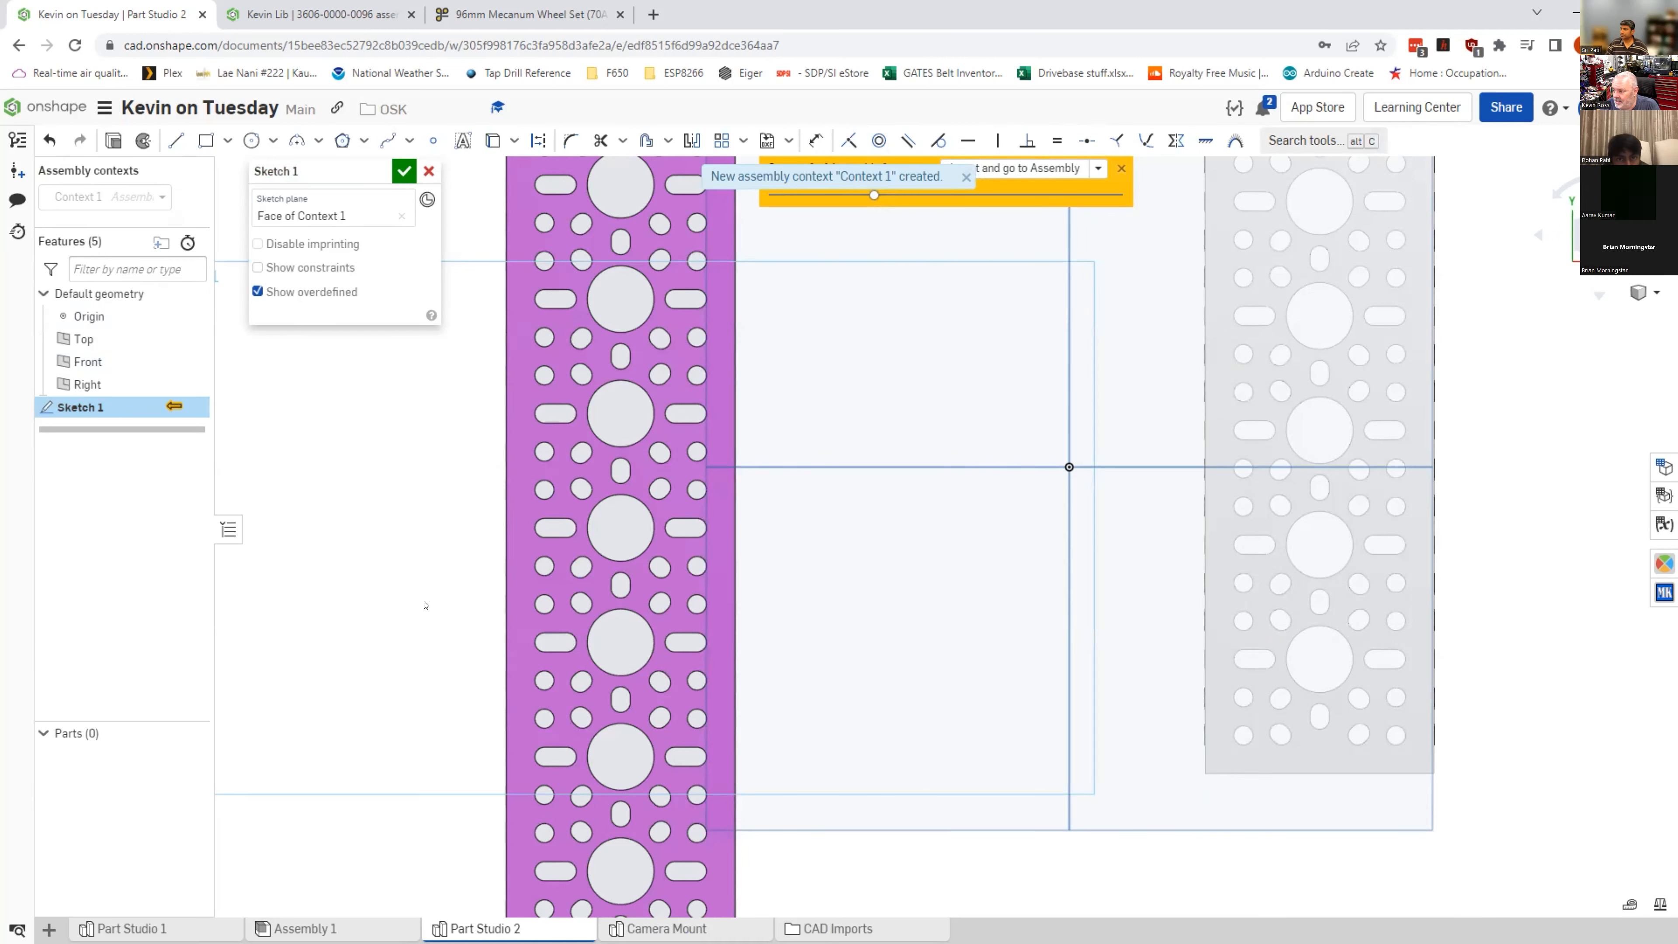
scroll(426, 605, down, 3)
scroll(430, 606, up, 3)
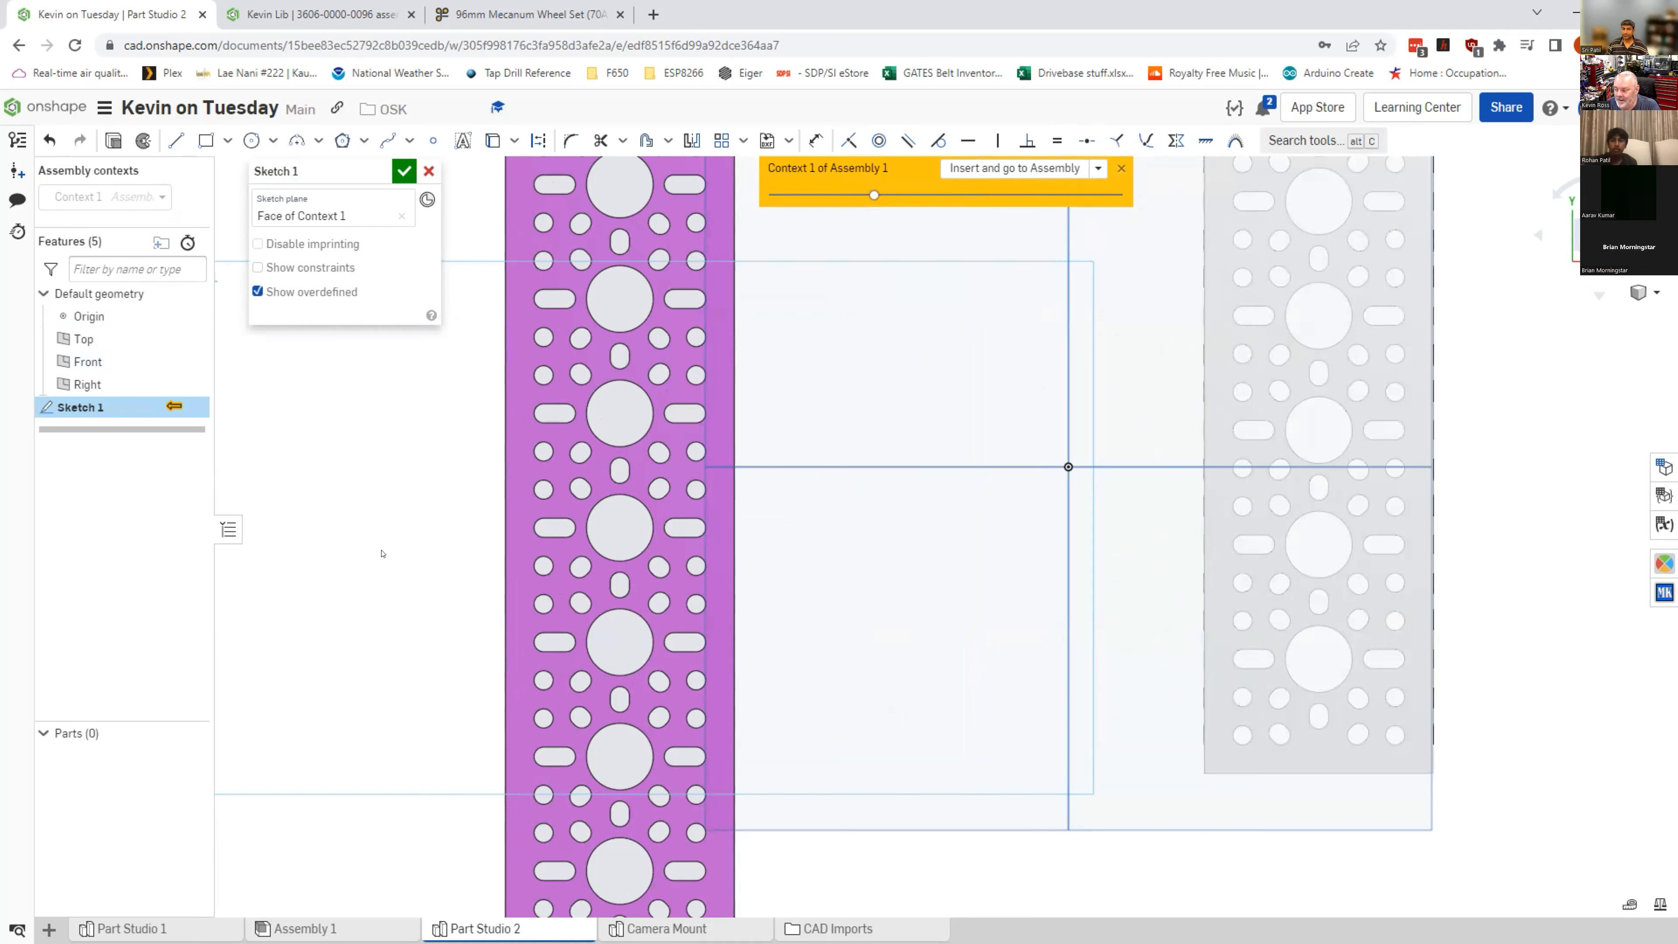
click(227, 141)
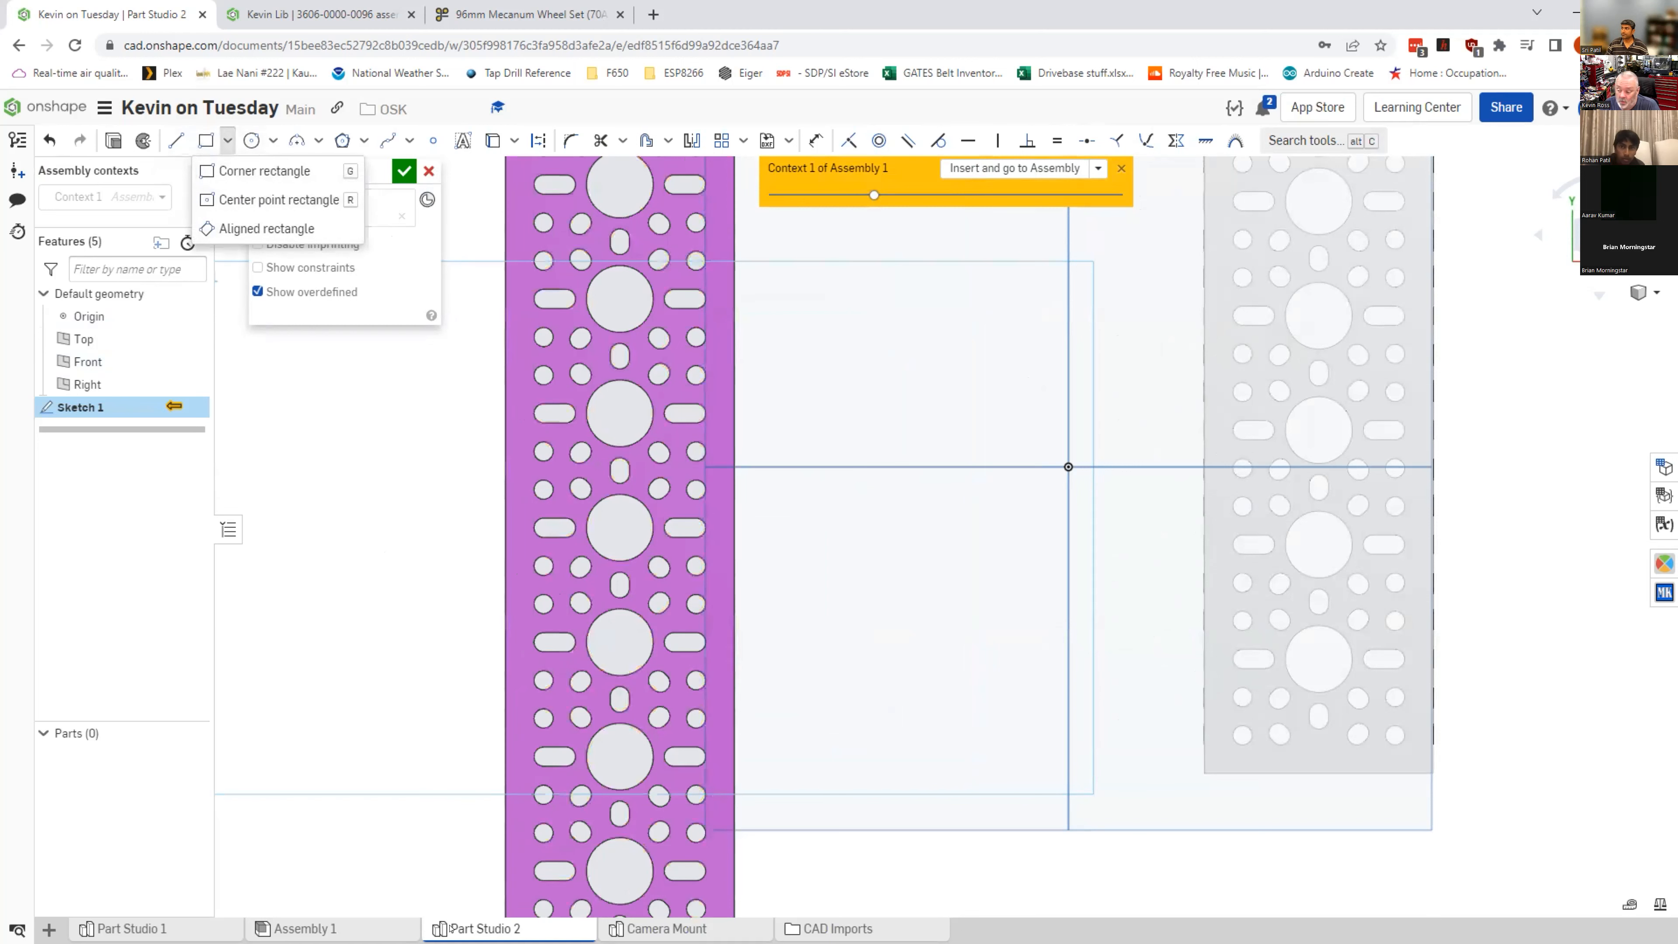
mouse_move(452, 929)
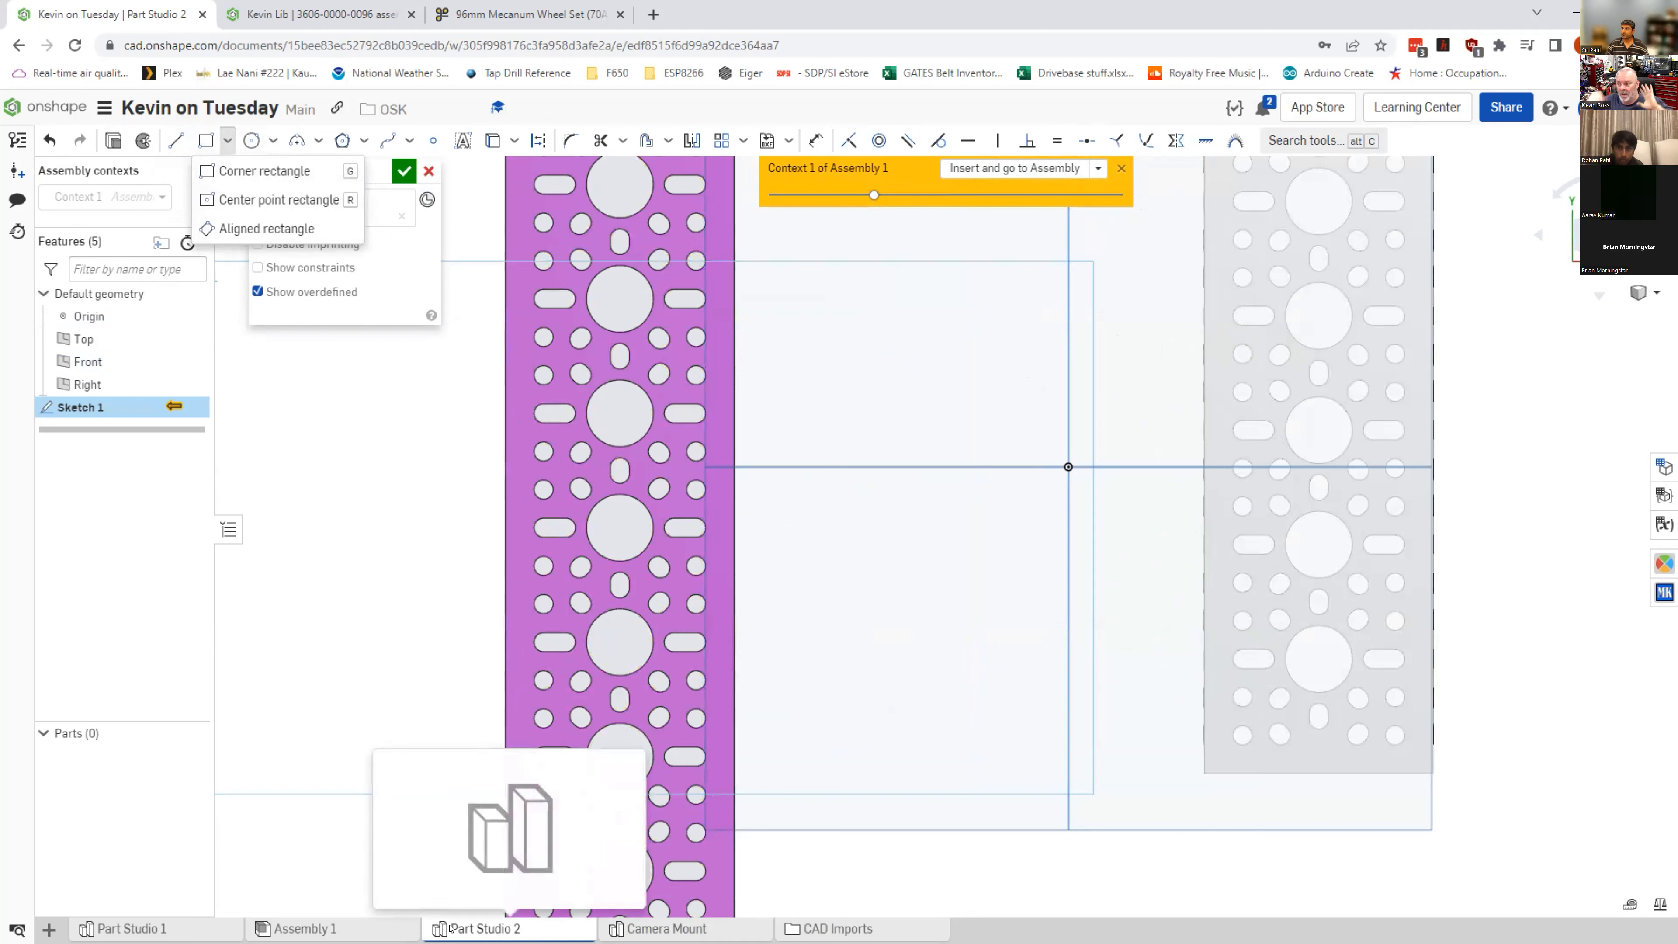
click(229, 567)
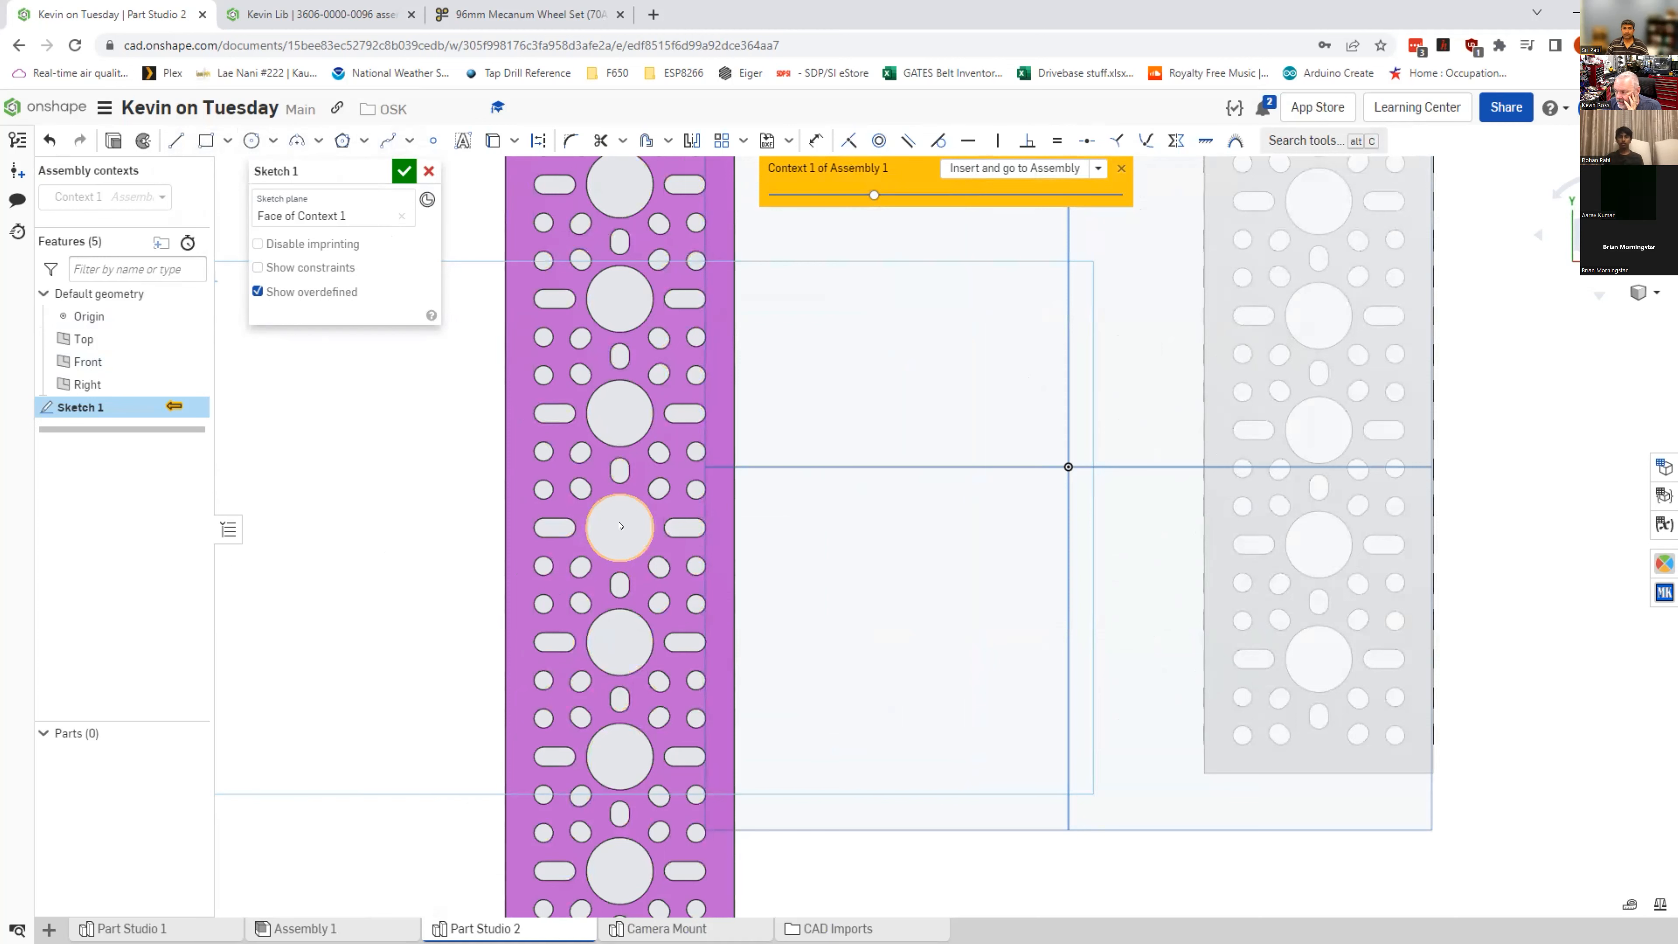
Step: Sketch a center point rectangle about 1.89 by 1.66 from a large channel hole's centre out to the channel's side edge
scroll(704, 650, down, 5)
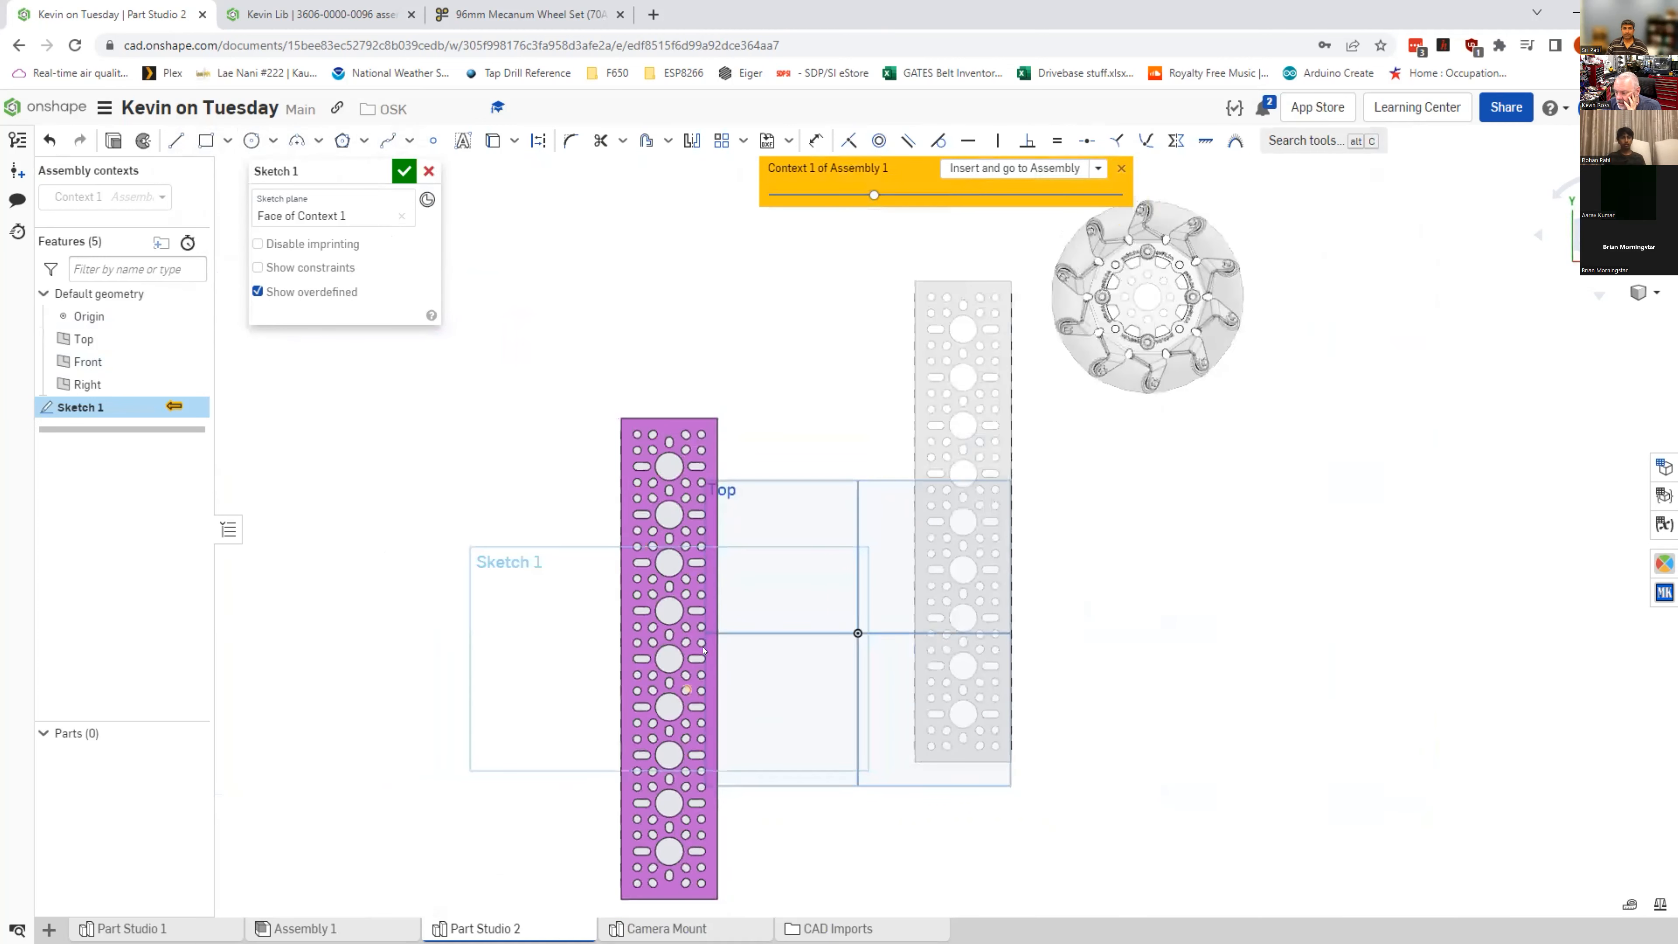
scroll(704, 650, up, 10)
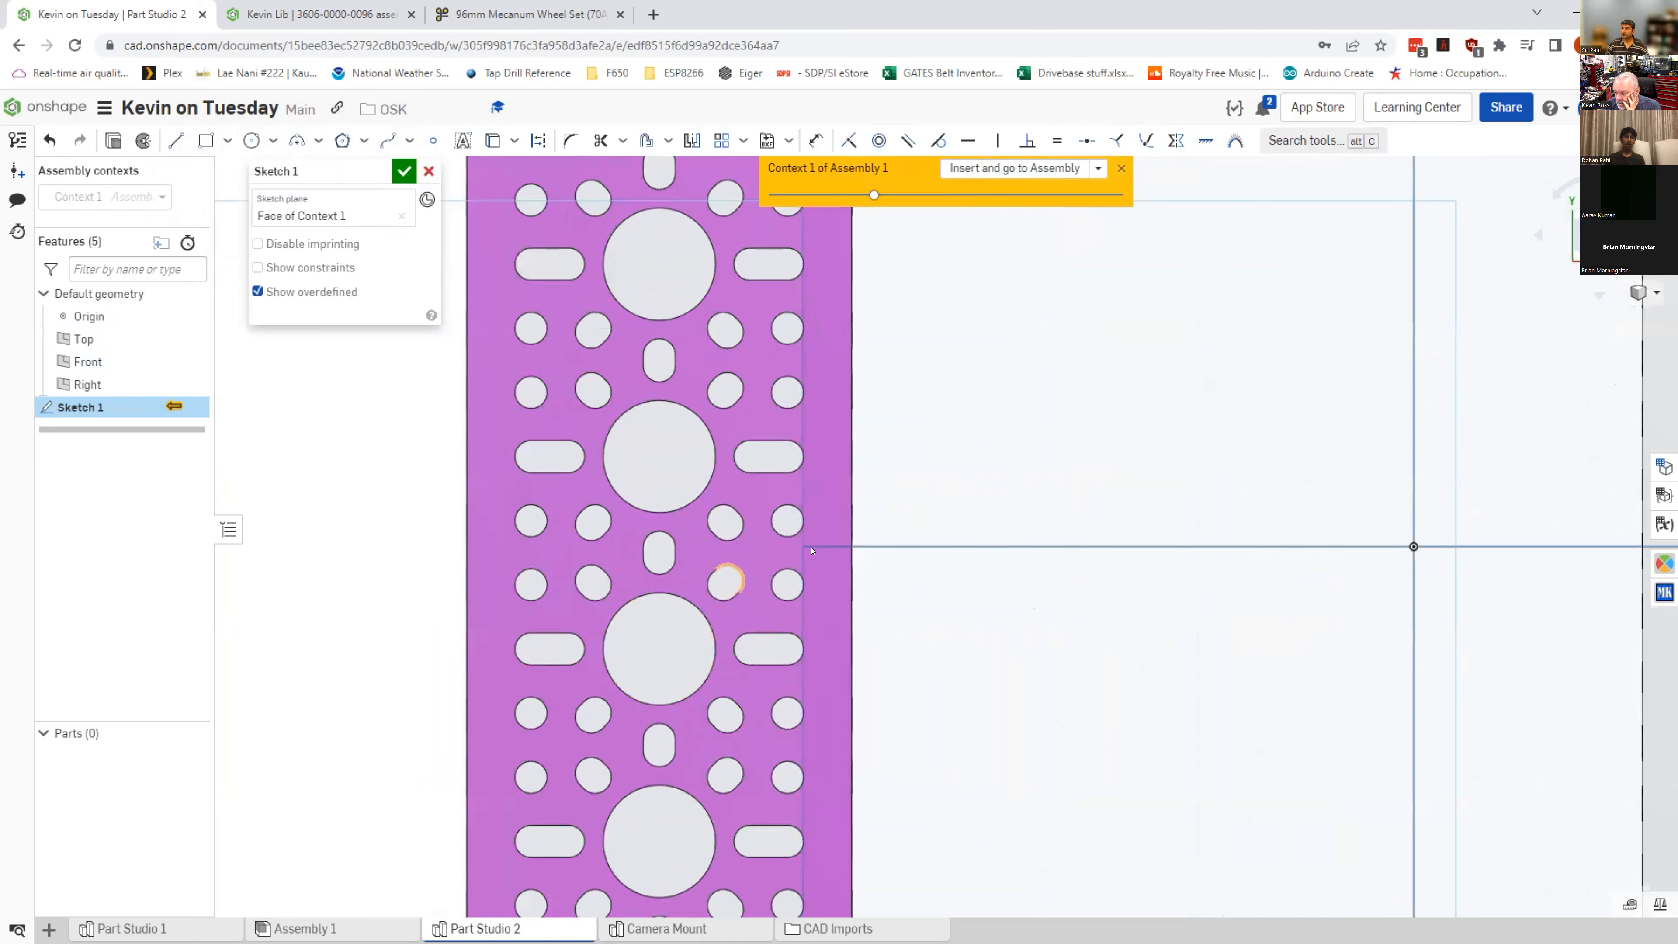
click(220, 145)
click(258, 199)
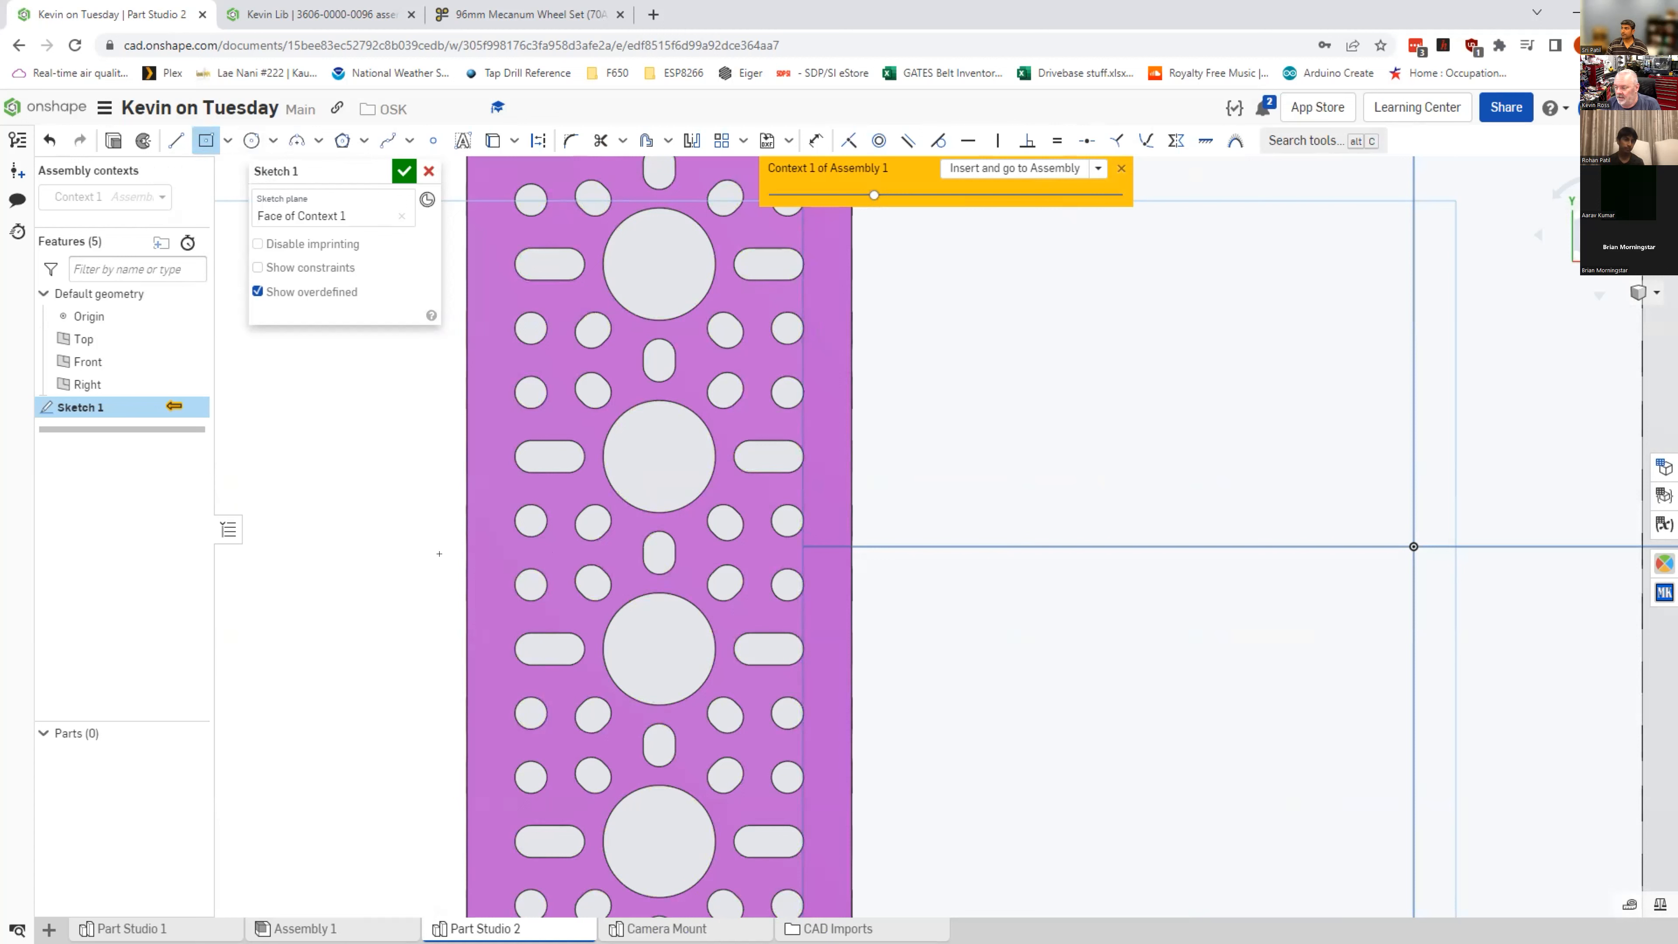
click(652, 647)
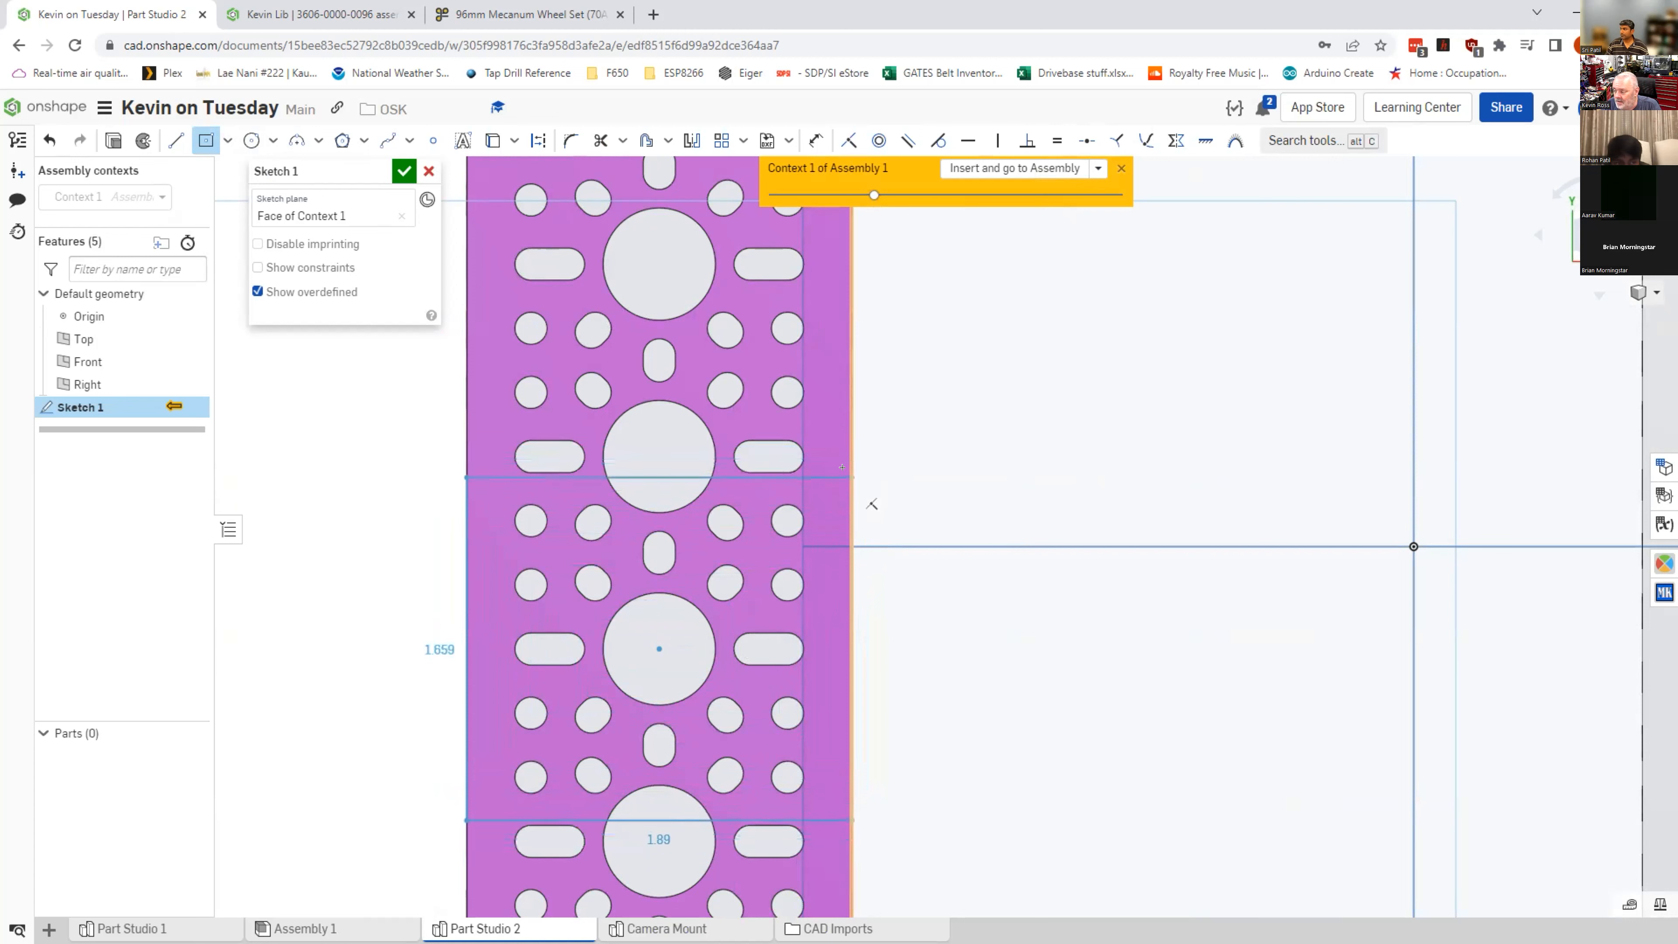
click(852, 480)
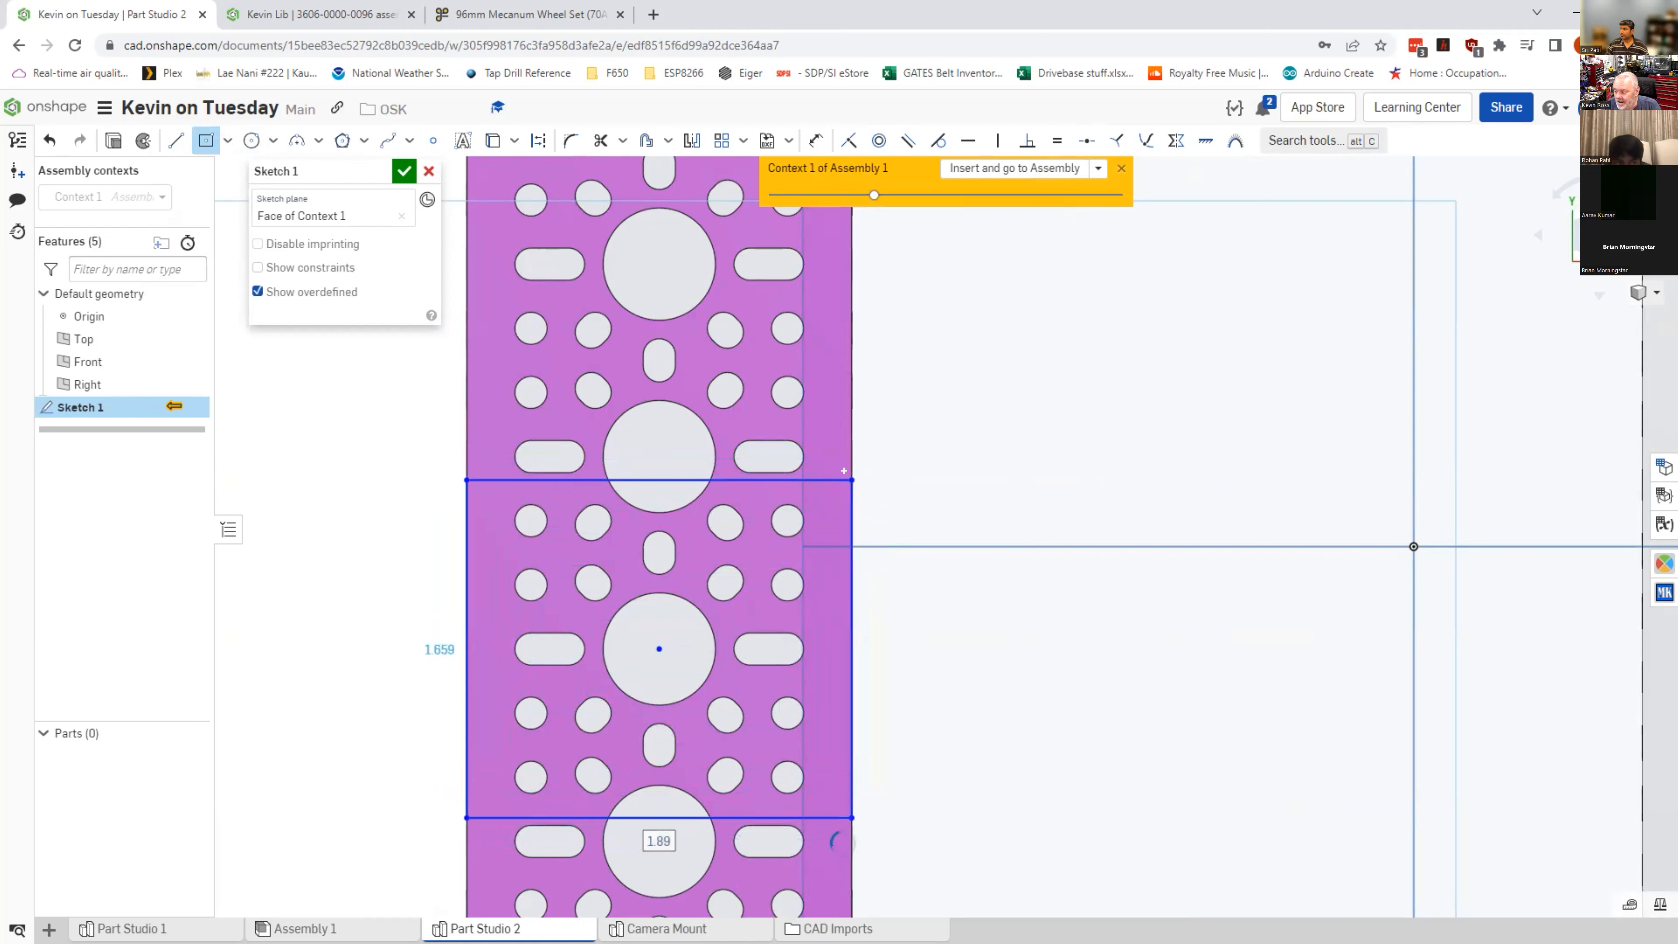
Step: Try to set the rectangle's width to 1.89, and undo both the dimension and the rectangle
text(1.89)
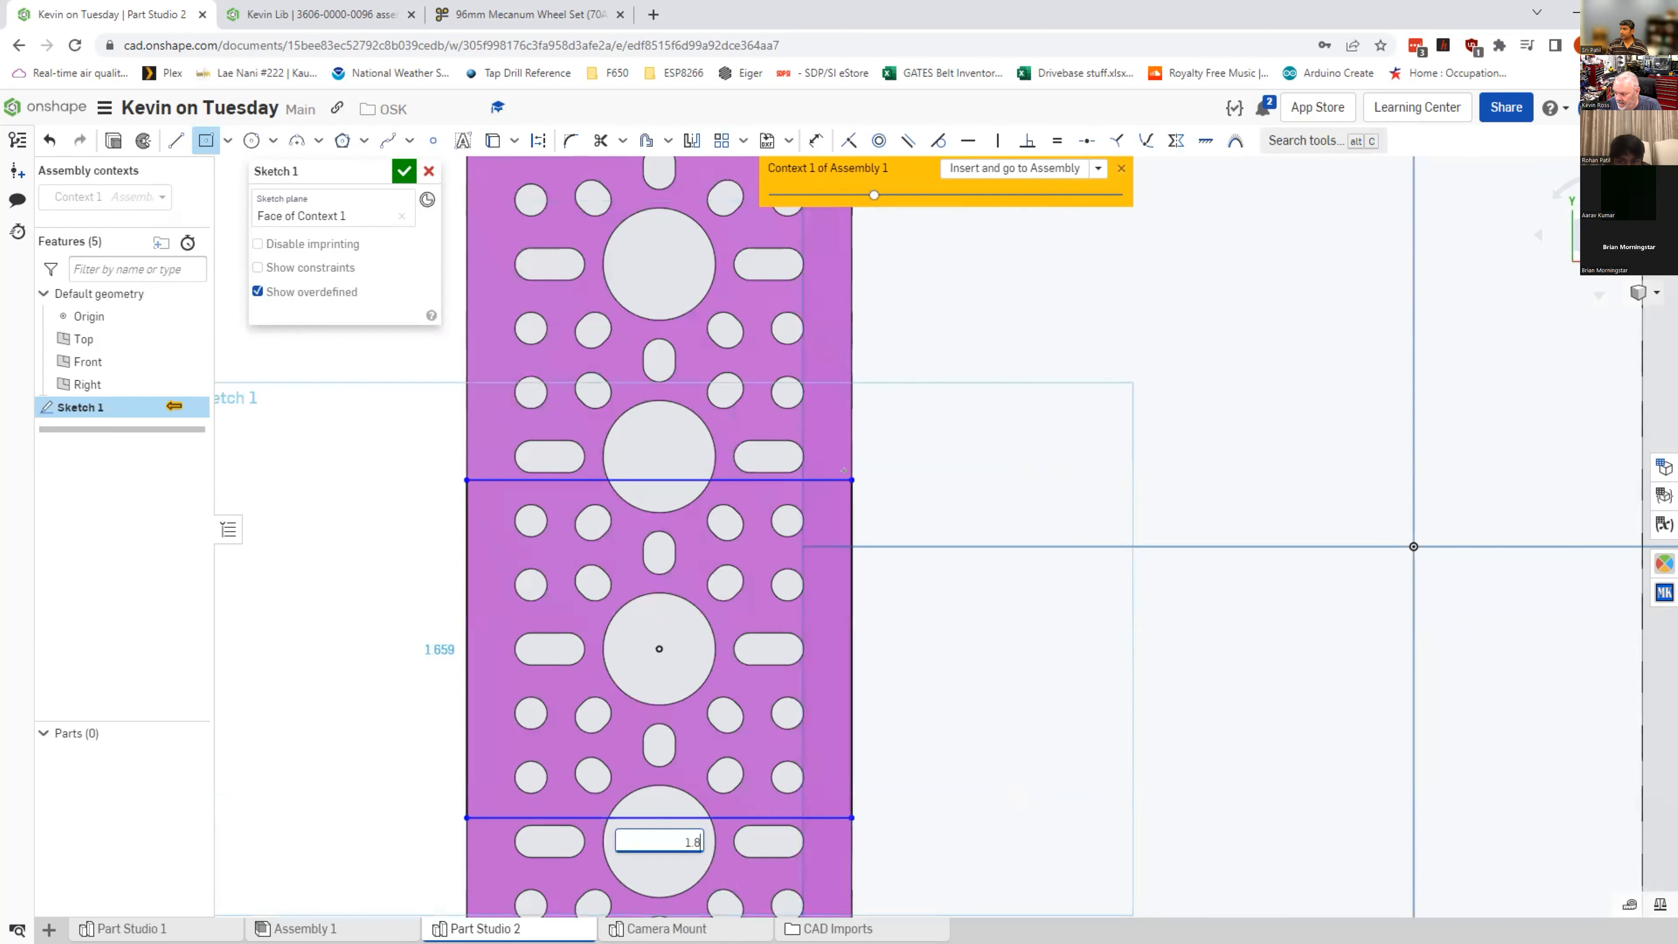
key(Return)
text(1.89)
key(Return)
key(ctrl+z)
key(ctrl+z)
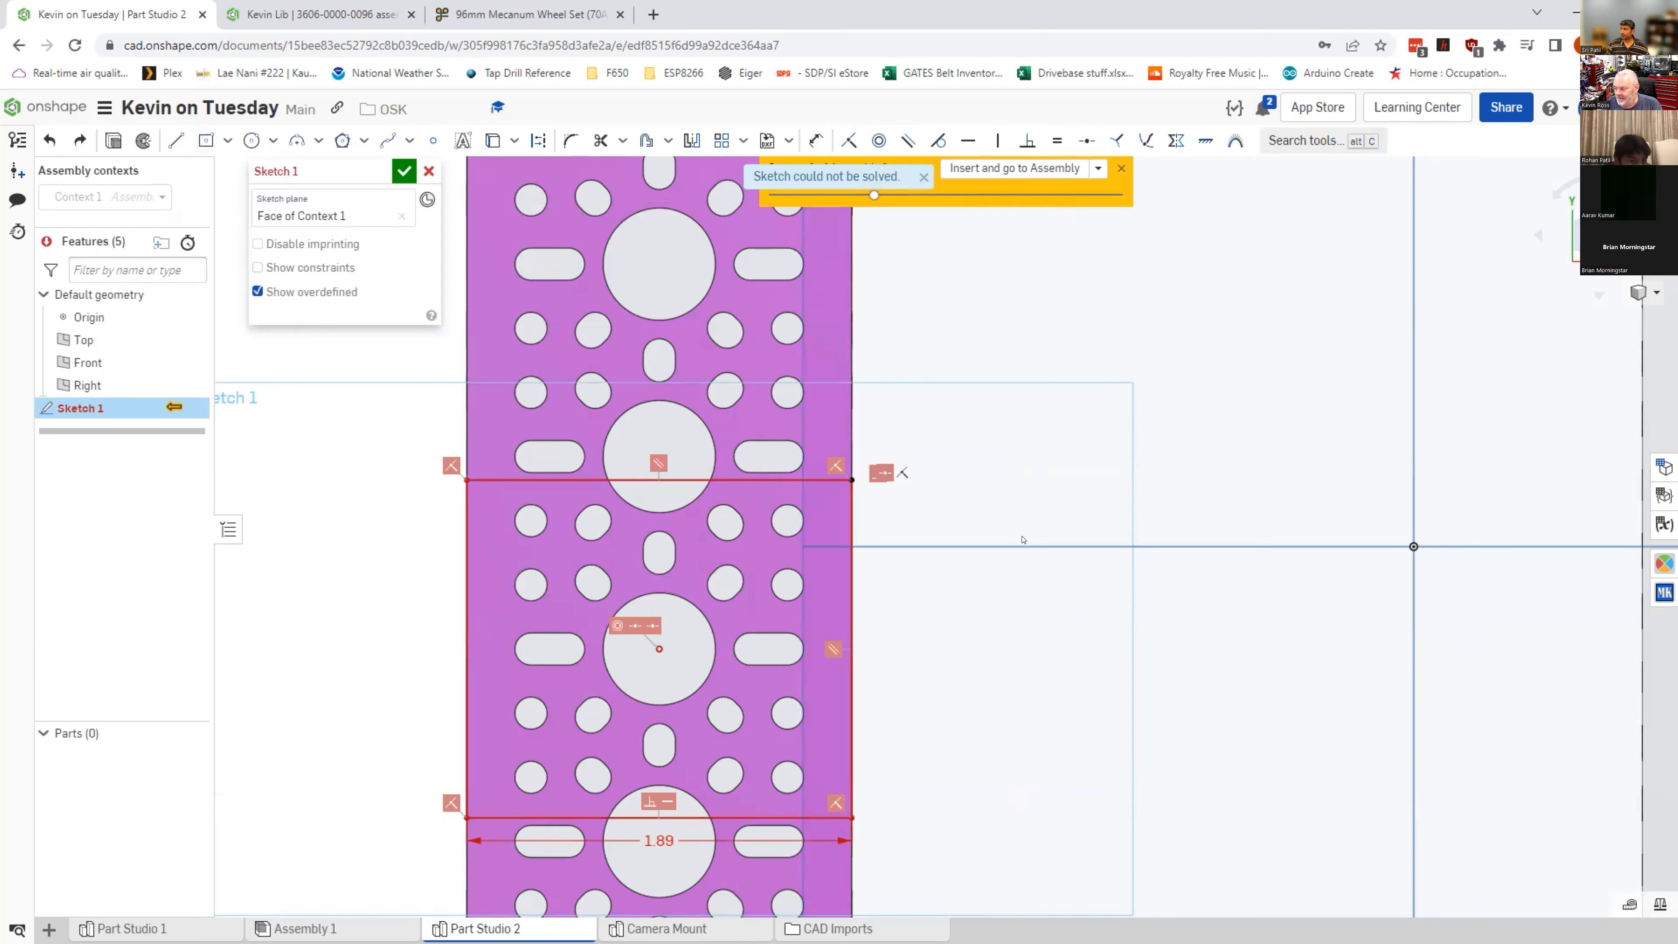
key(ctrl+z)
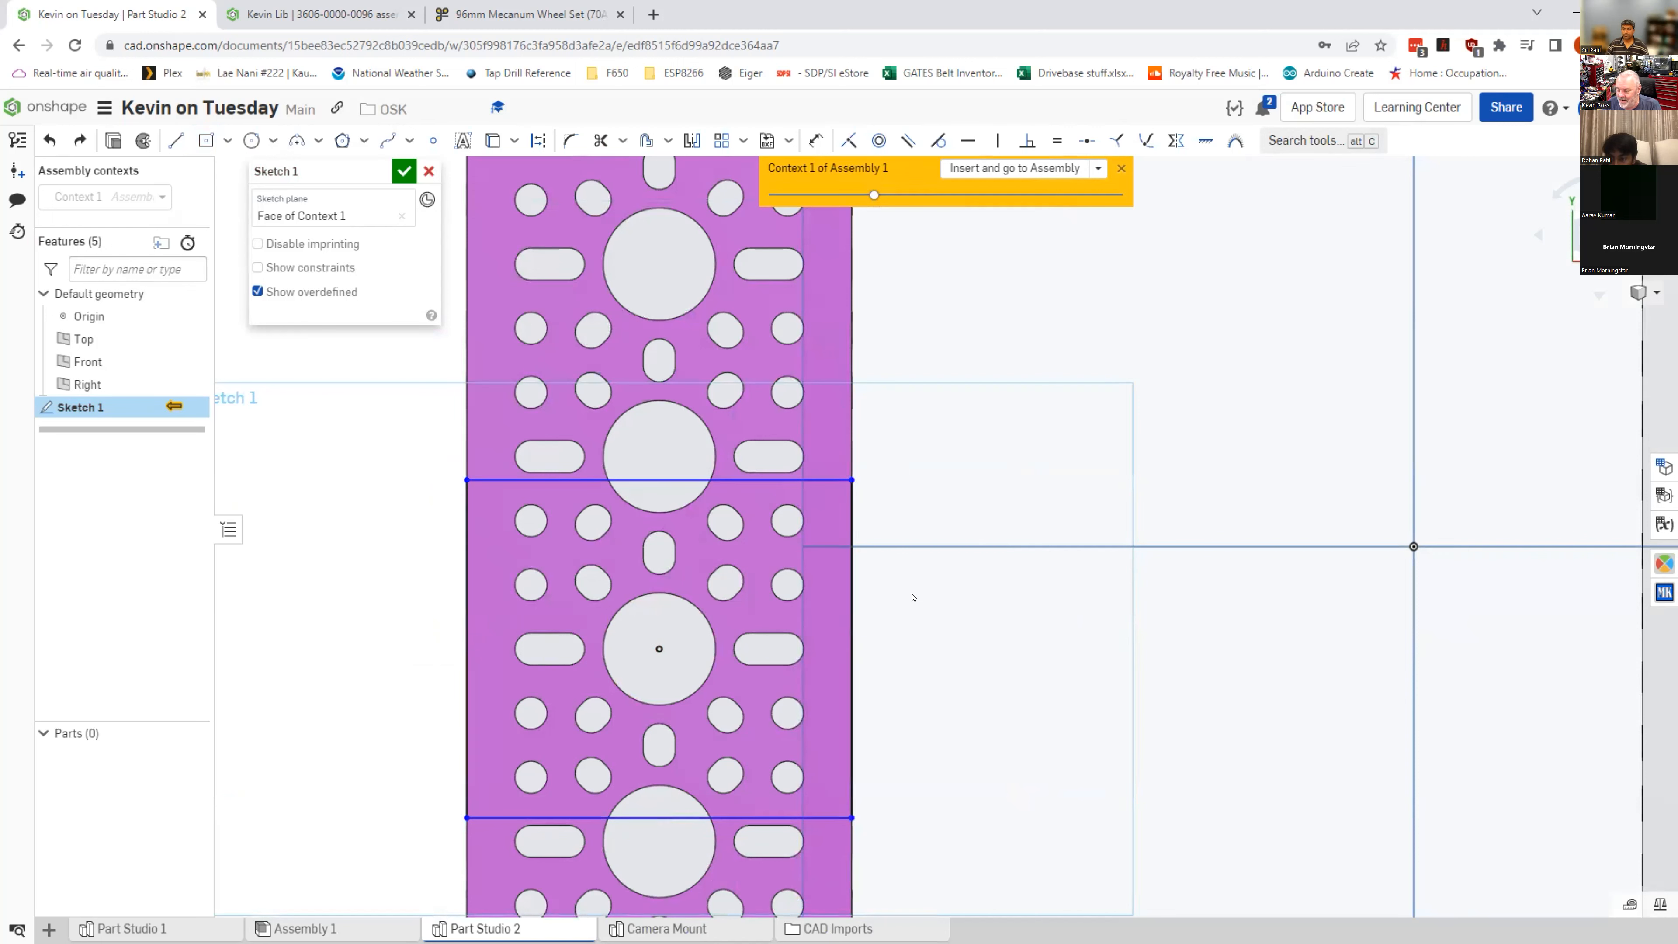
click(848, 481)
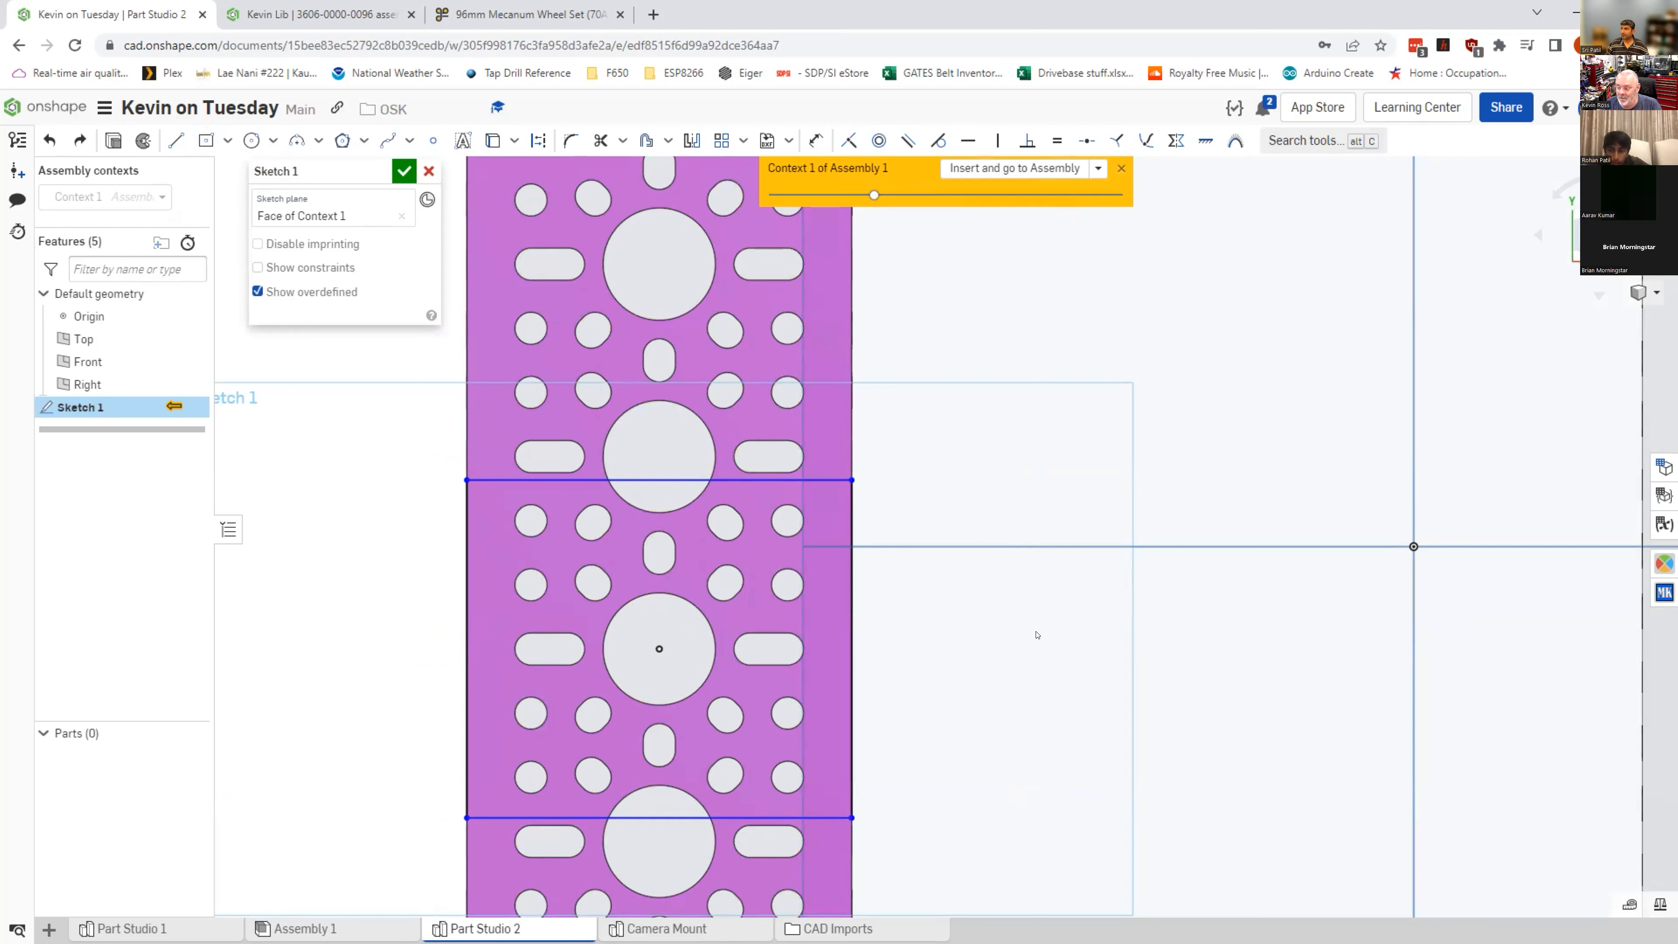
key(ctrl+z)
Step: Redraw the center point rectangle around the same large hole, about 1.89 by 1.42, reaching the channel's side edges, without dimensions
click(206, 140)
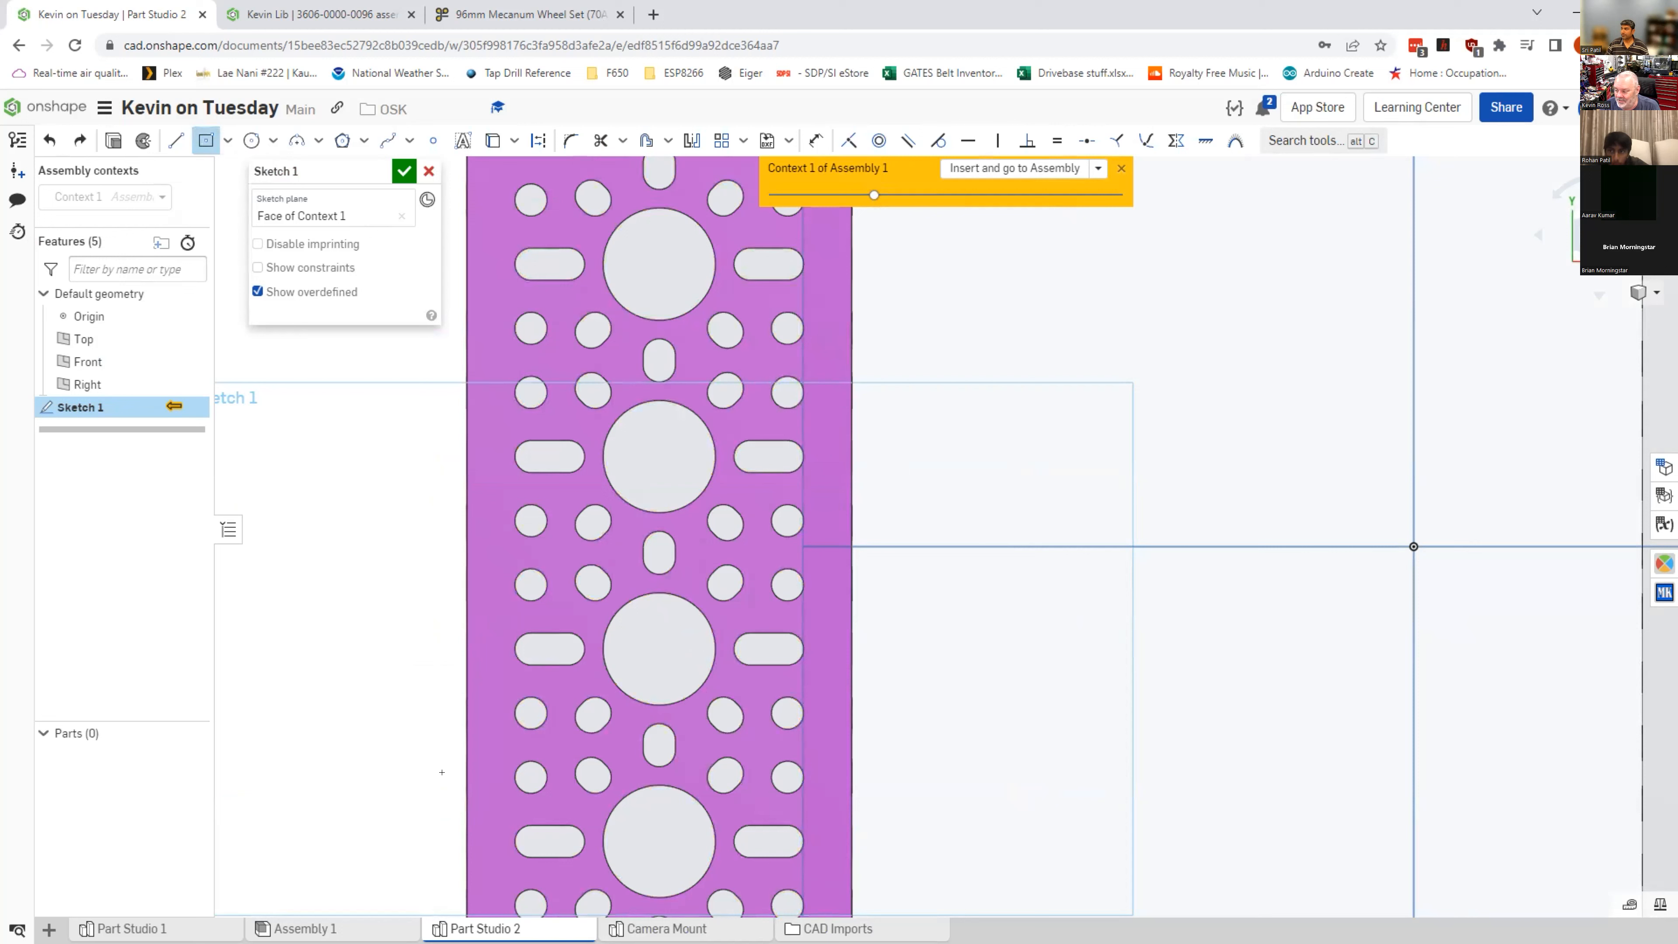
click(659, 649)
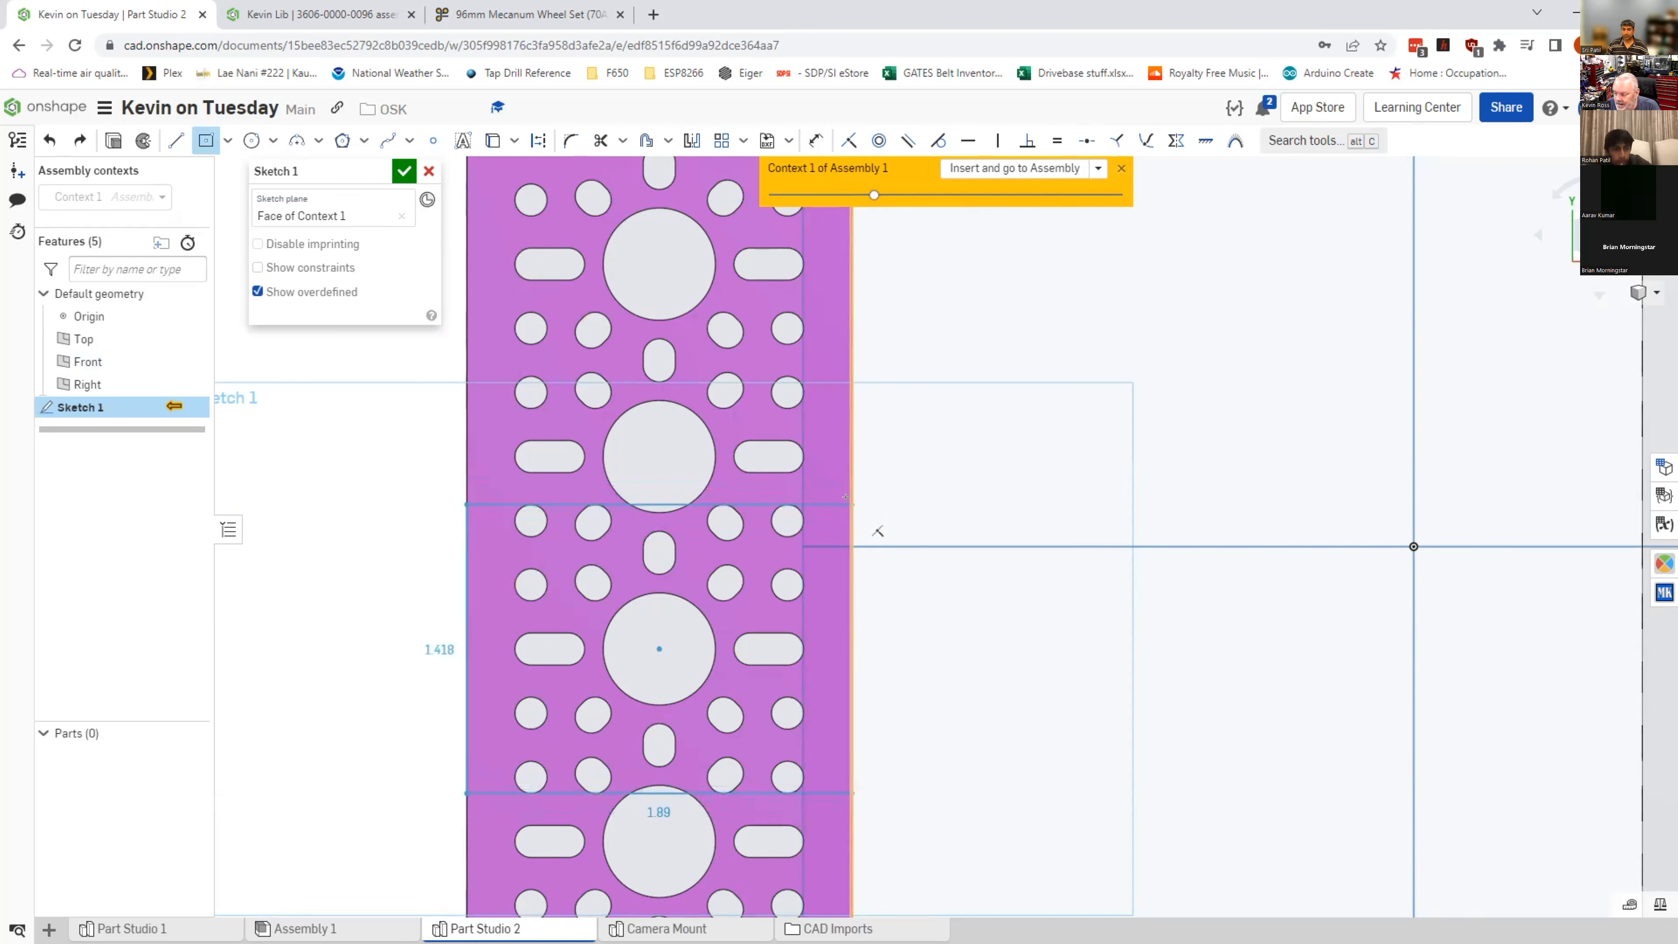
click(846, 497)
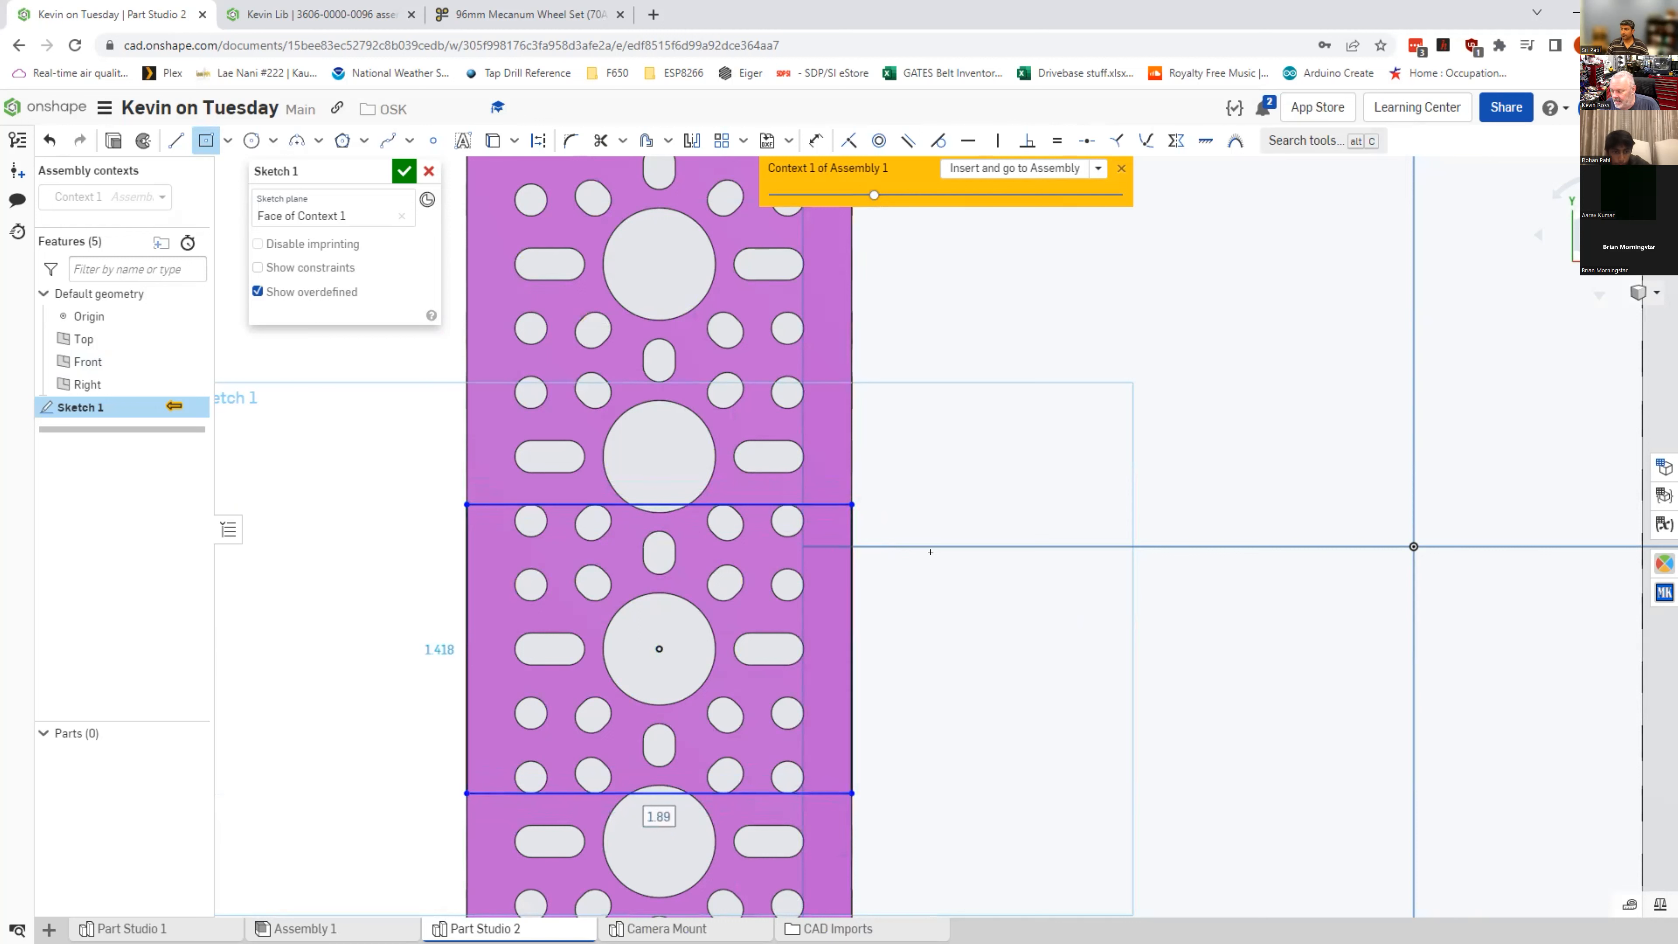
key(Escape)
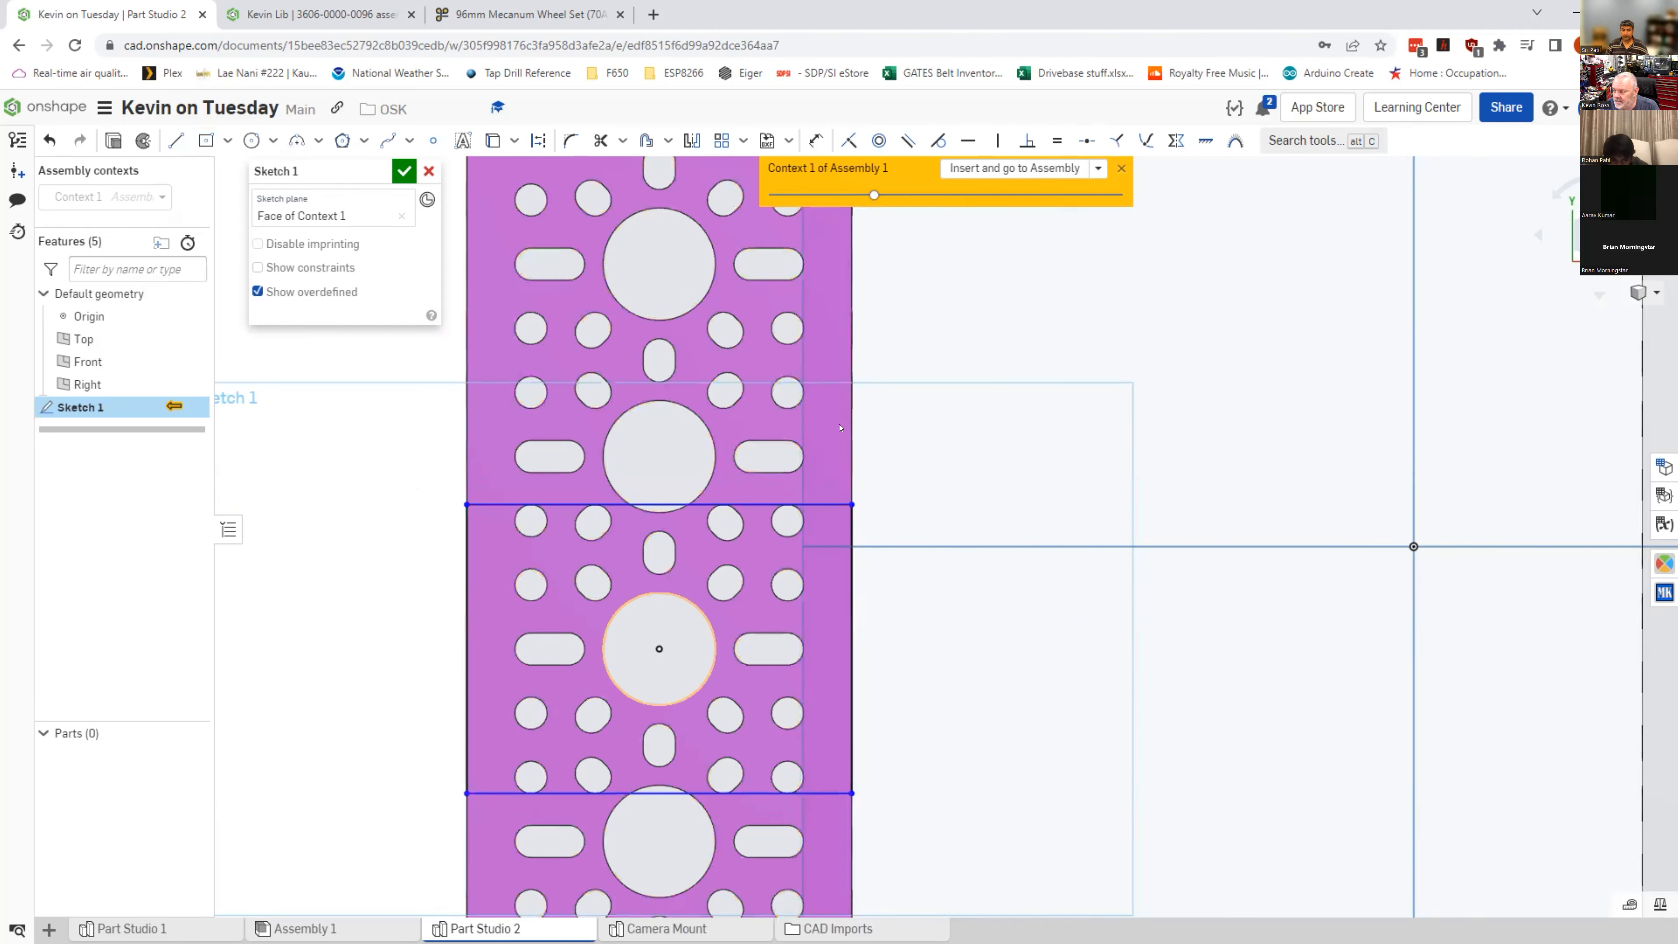
Step: Constrain the rectangle's adjacent sides equal to make it square, project its four outer corner channel holes into the sketch, and finish the sketch
click(1056, 141)
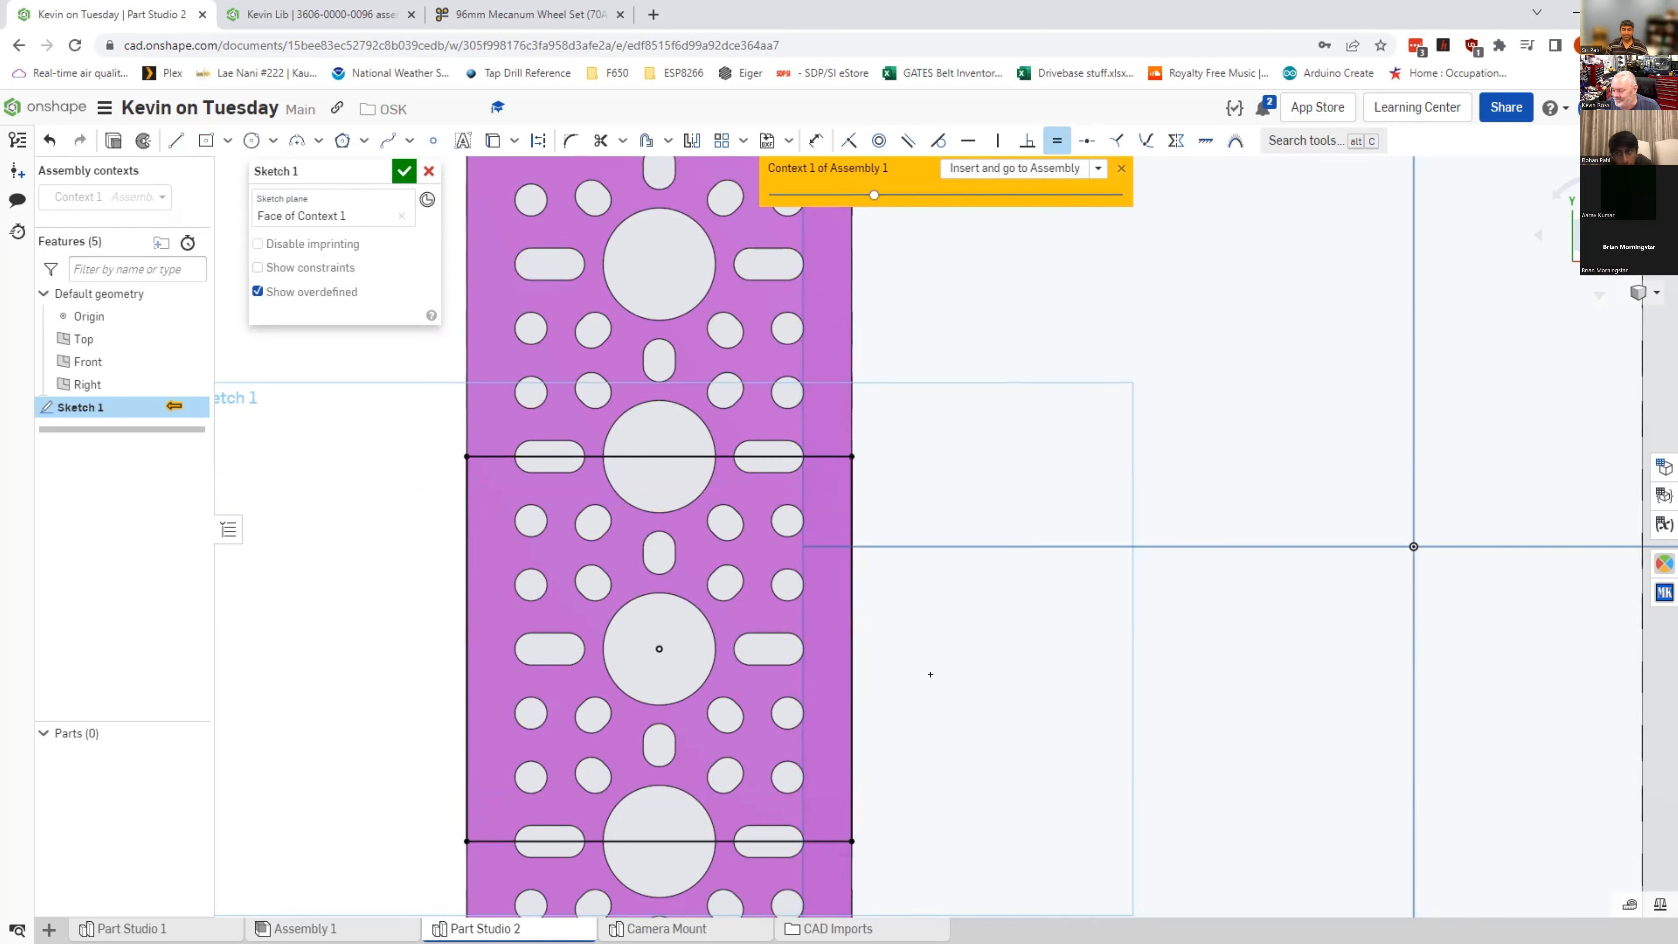
scroll(930, 674, up, 2)
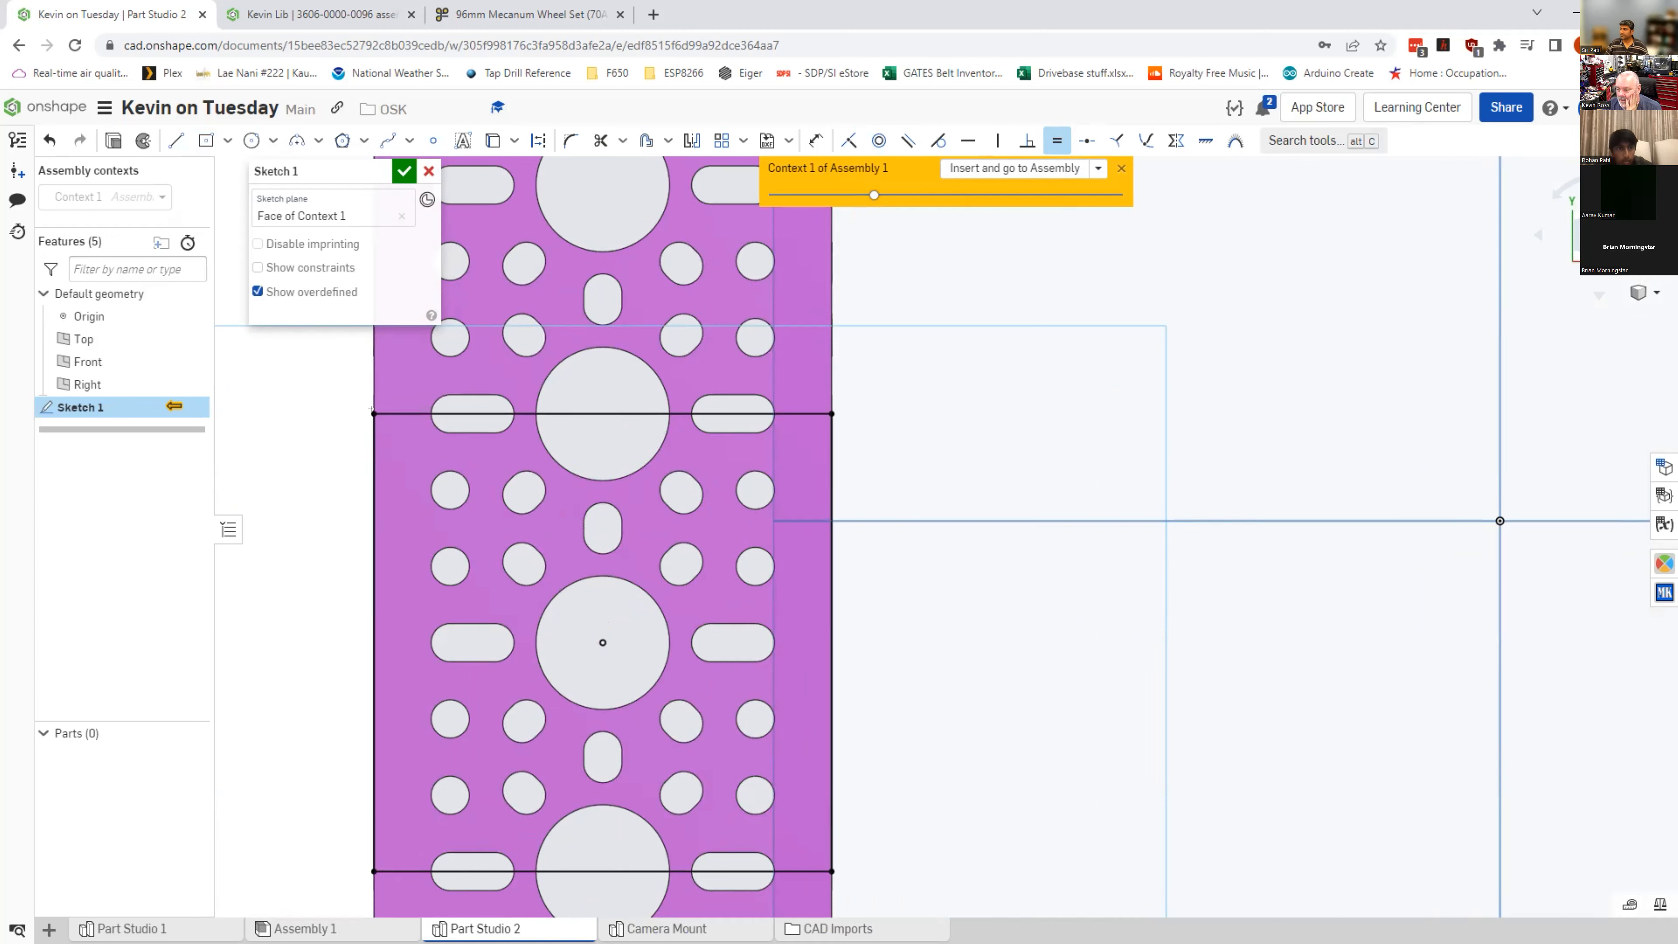
click(492, 141)
click(759, 511)
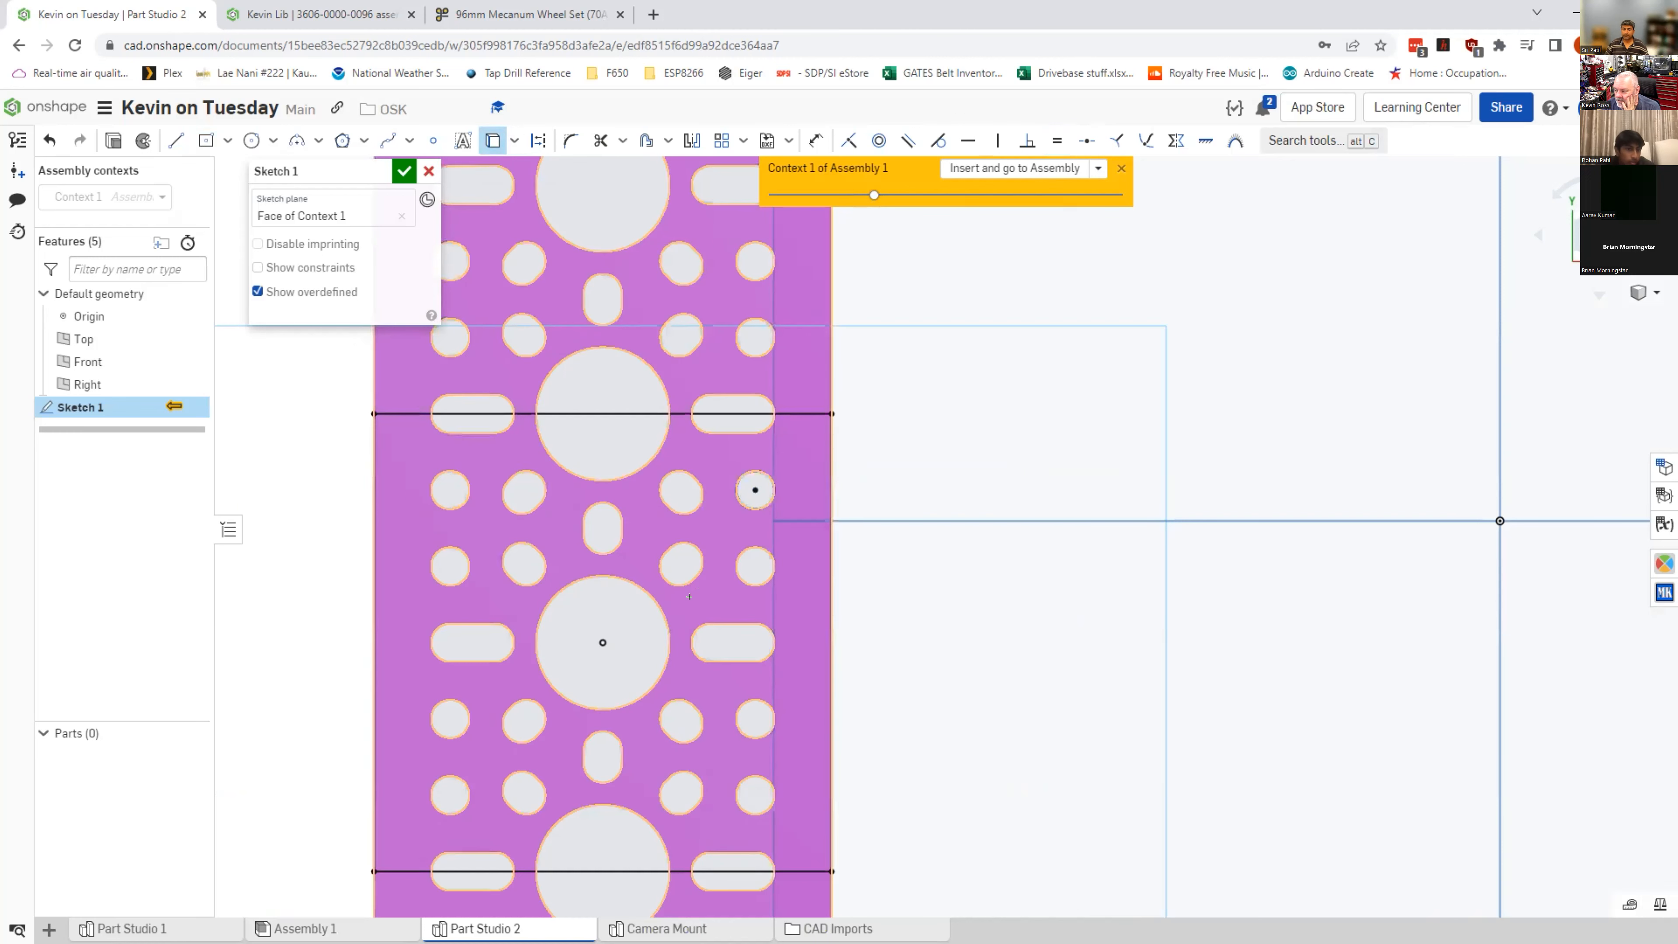
click(452, 509)
click(453, 509)
click(450, 794)
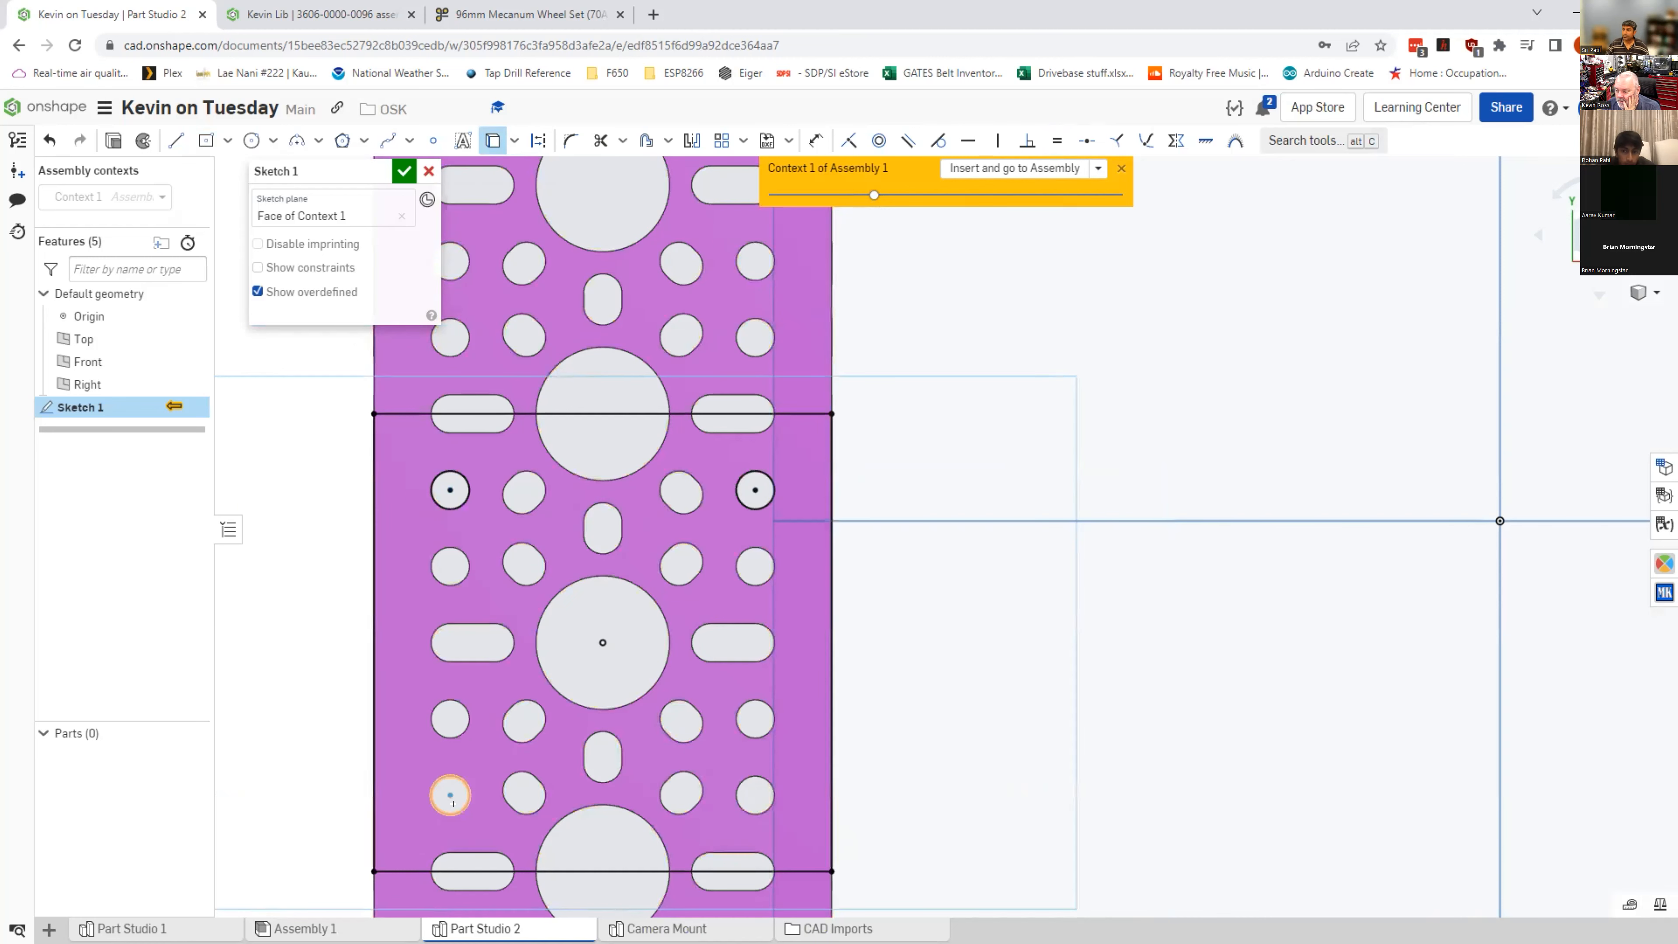
click(755, 794)
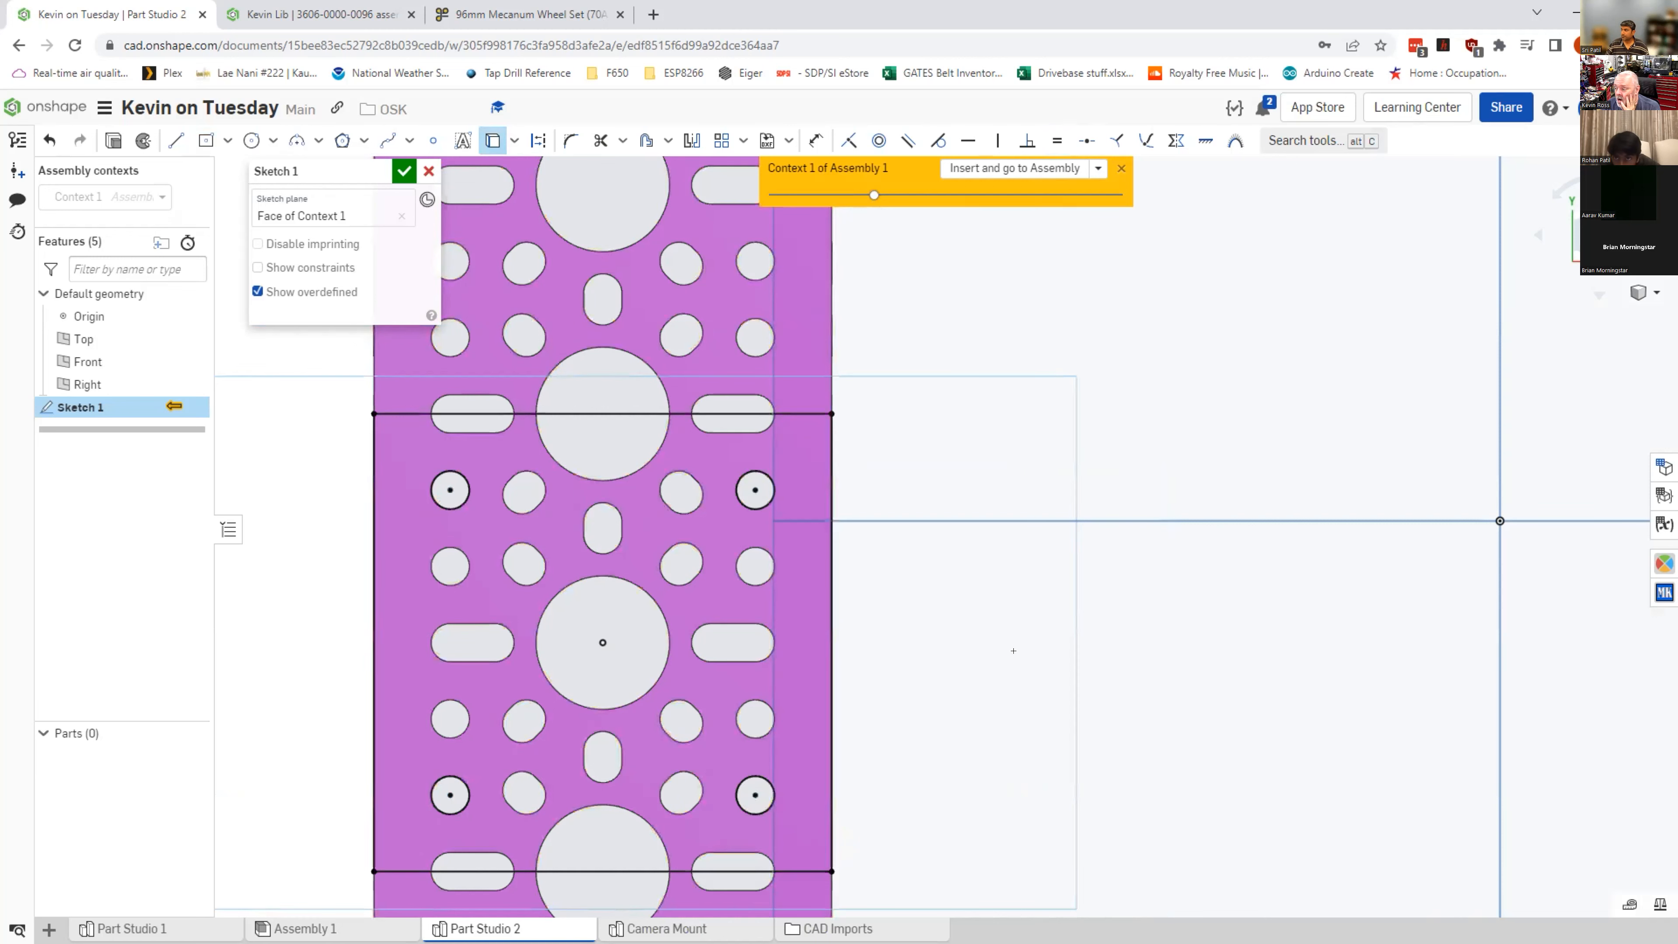
click(404, 171)
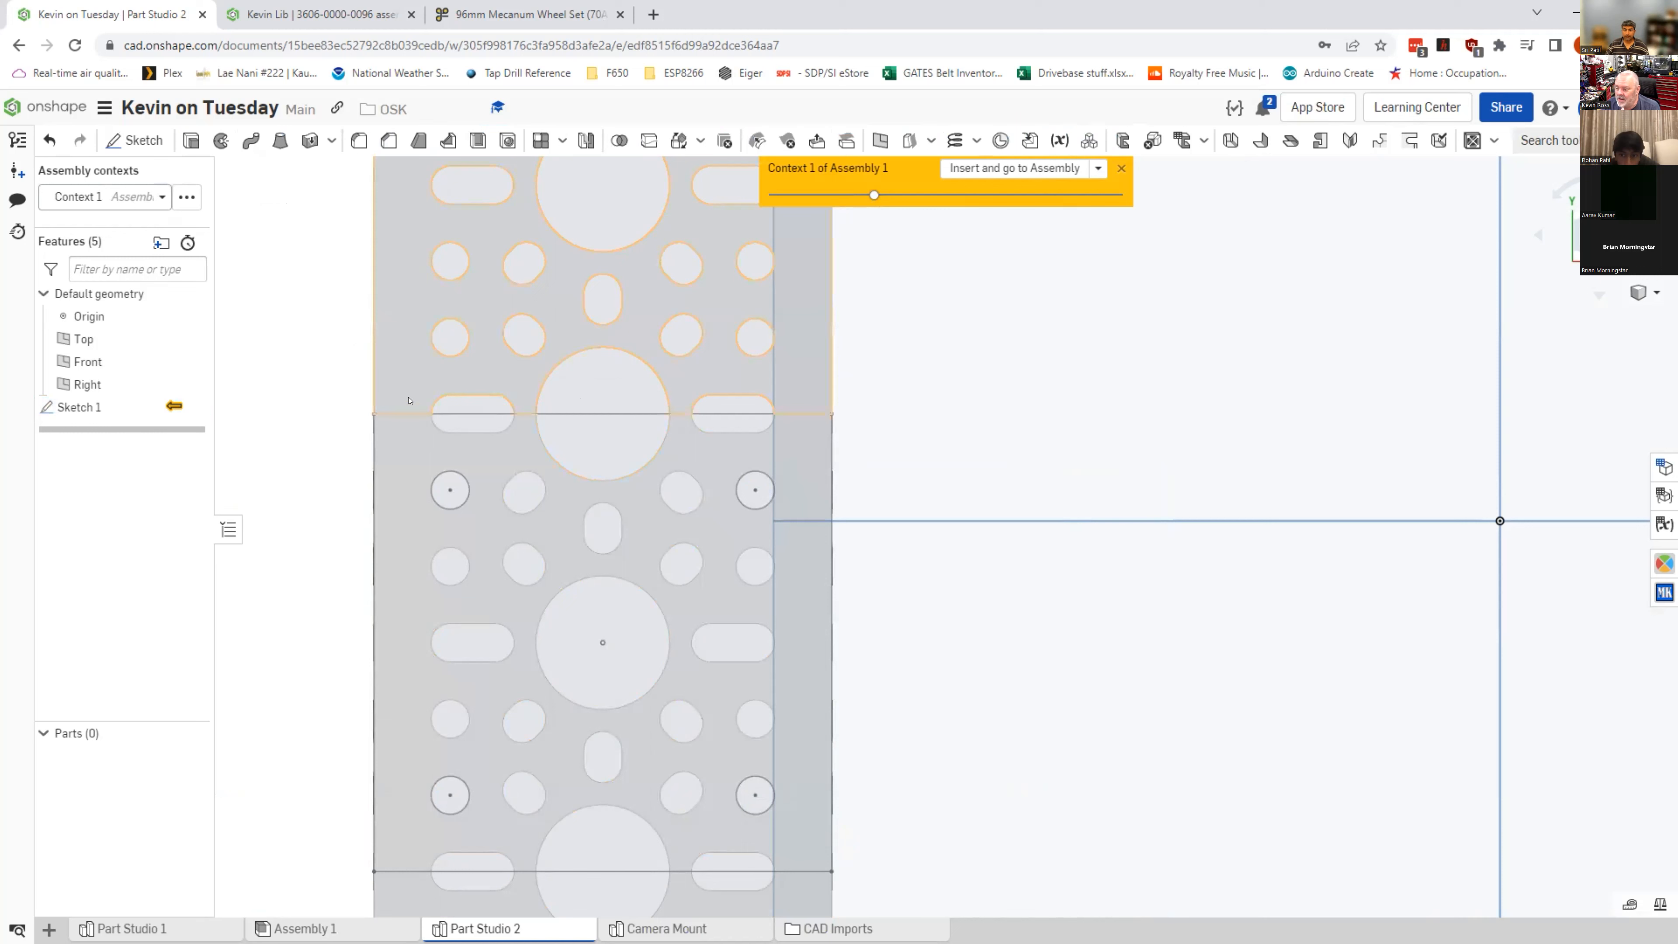
Step: Try extruding the square region with the channel's imprinted hole pattern 1 in as a new solid, and undo the extrusion
click(188, 141)
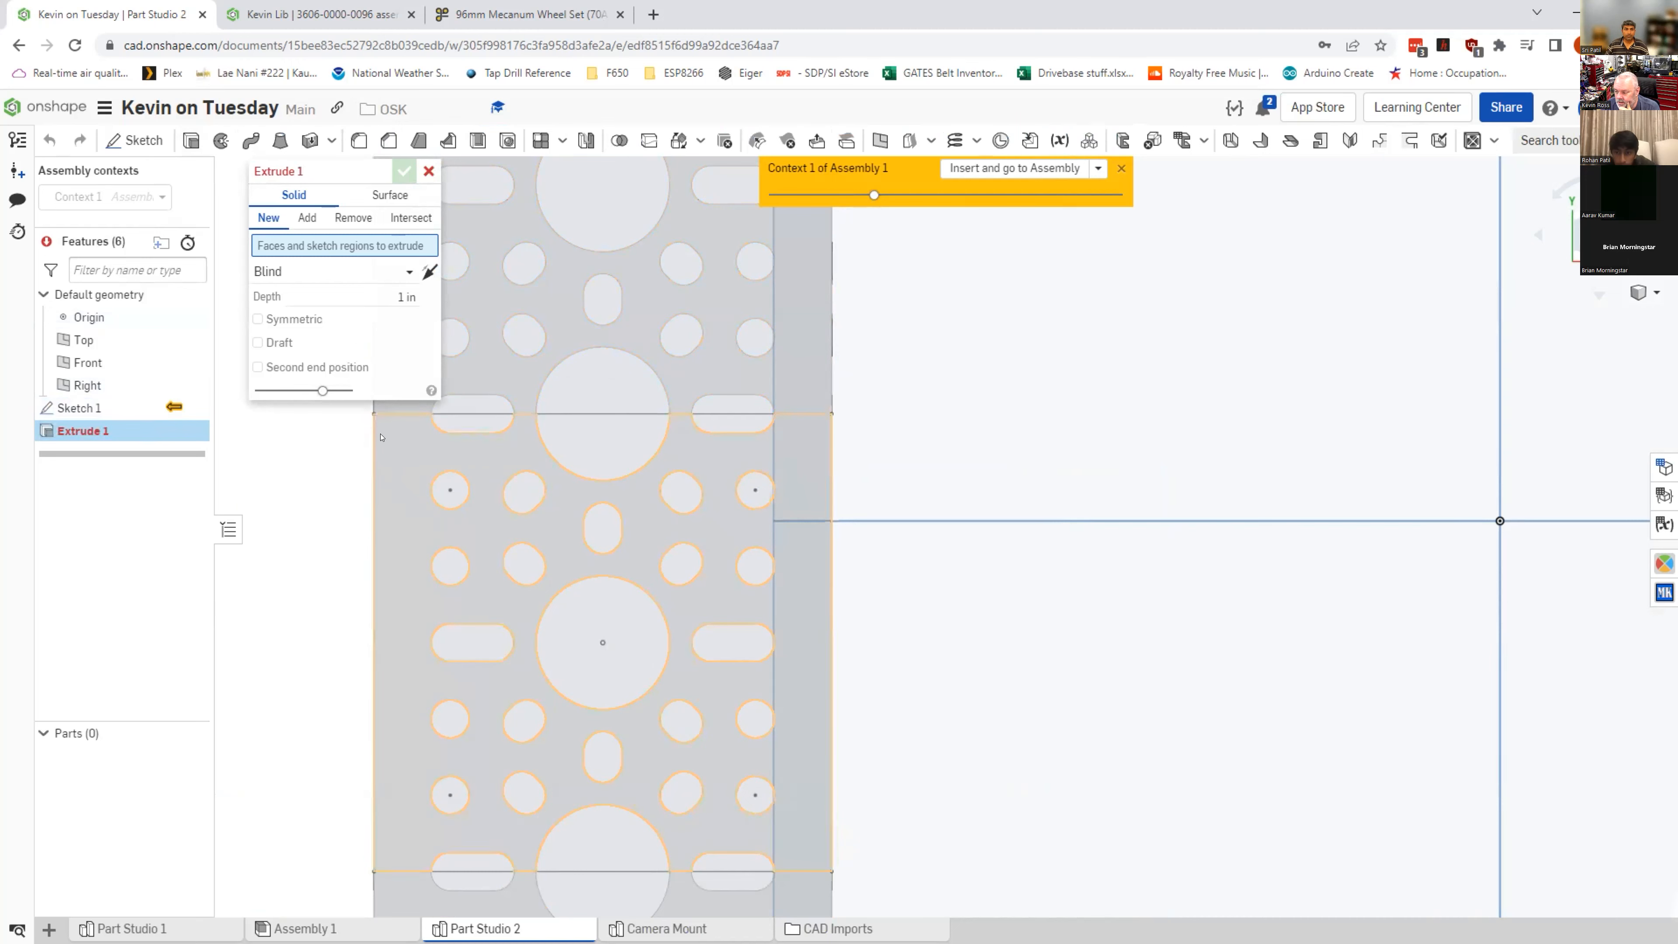
click(396, 431)
right_drag(342, 482, 467, 175)
click(404, 171)
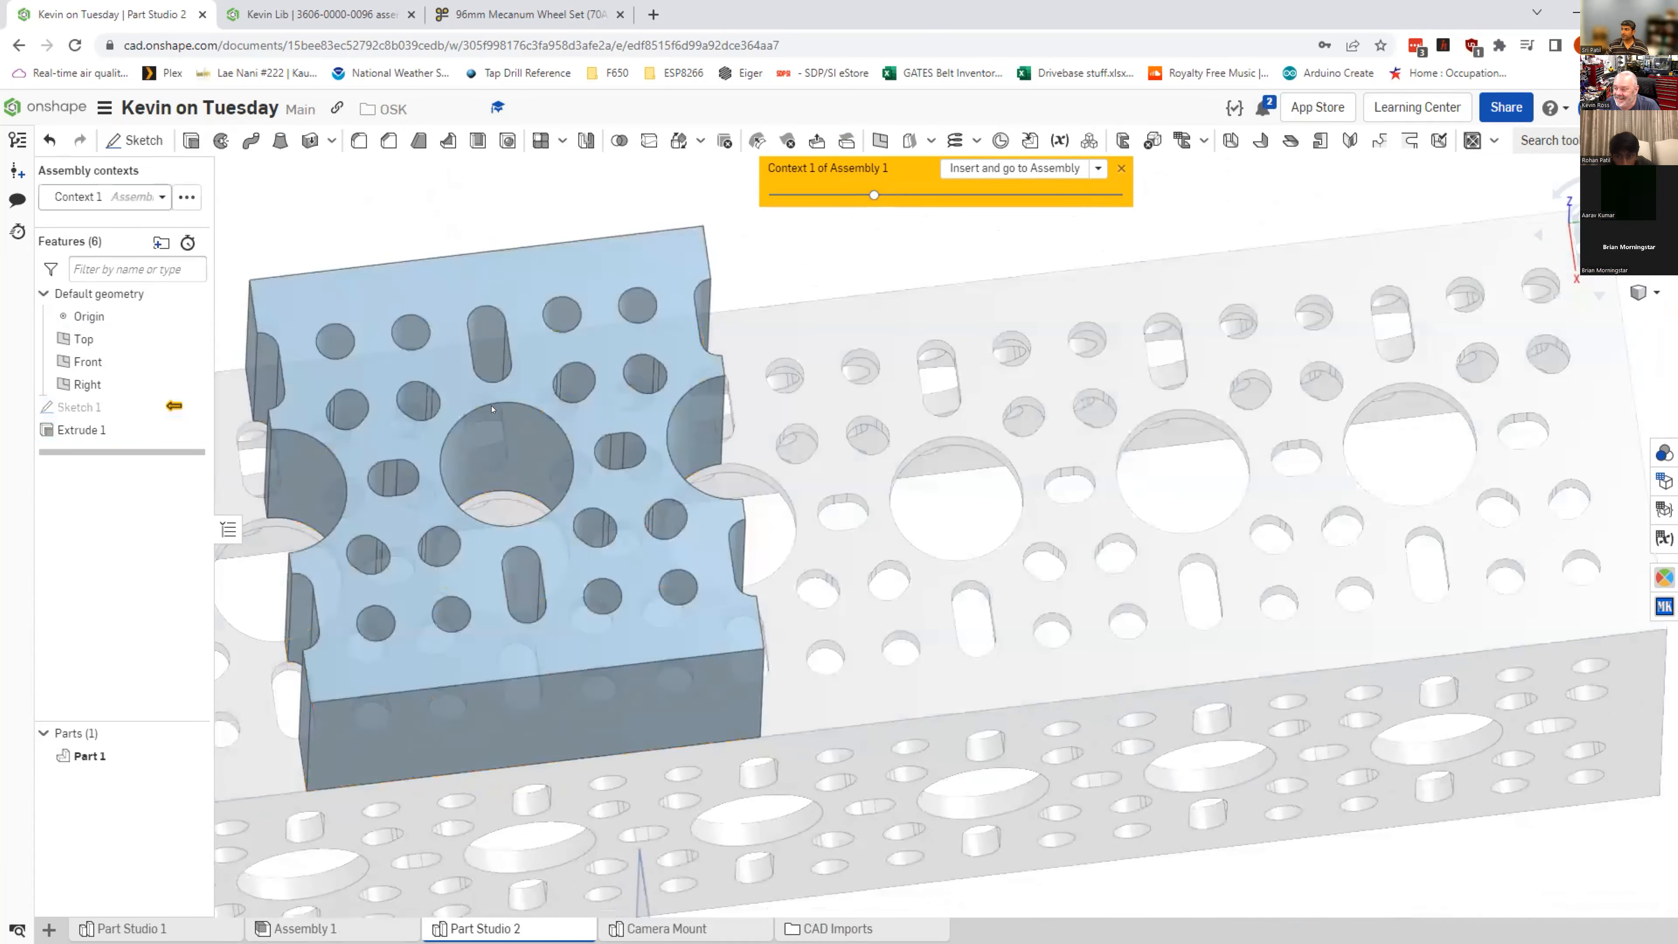
mouse_move(595, 502)
right_down()
mouse_move(633, 541)
mouse_move(704, 563)
mouse_move(601, 517)
right_up()
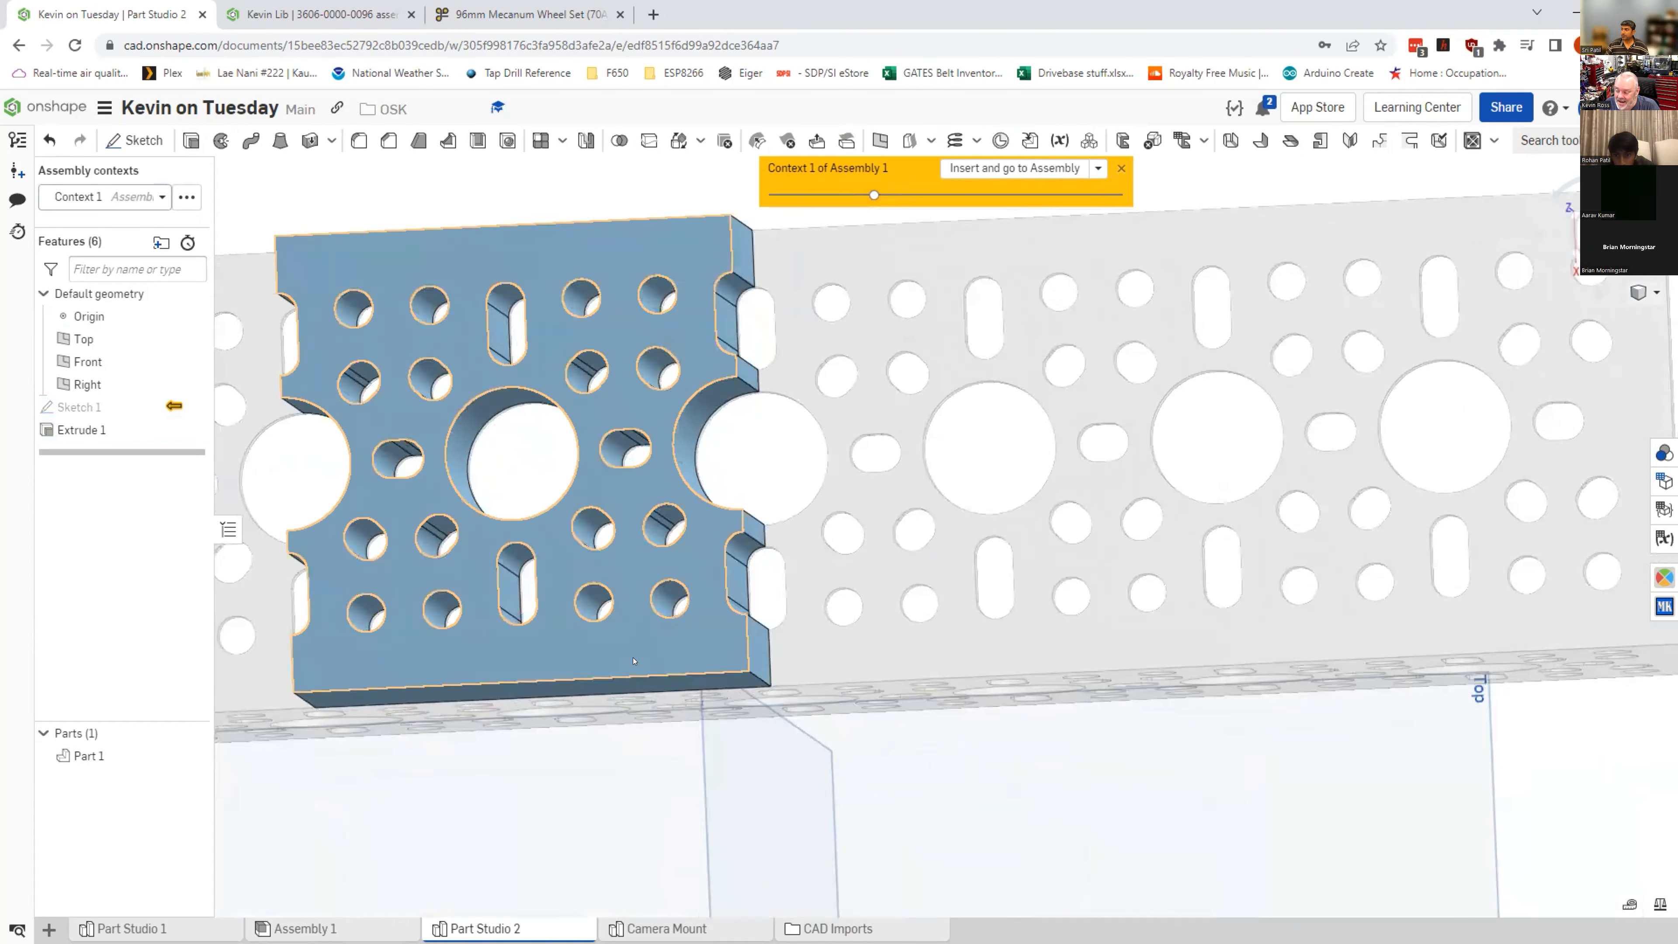
scroll(621, 653, down, 2)
scroll(543, 595, up, 2)
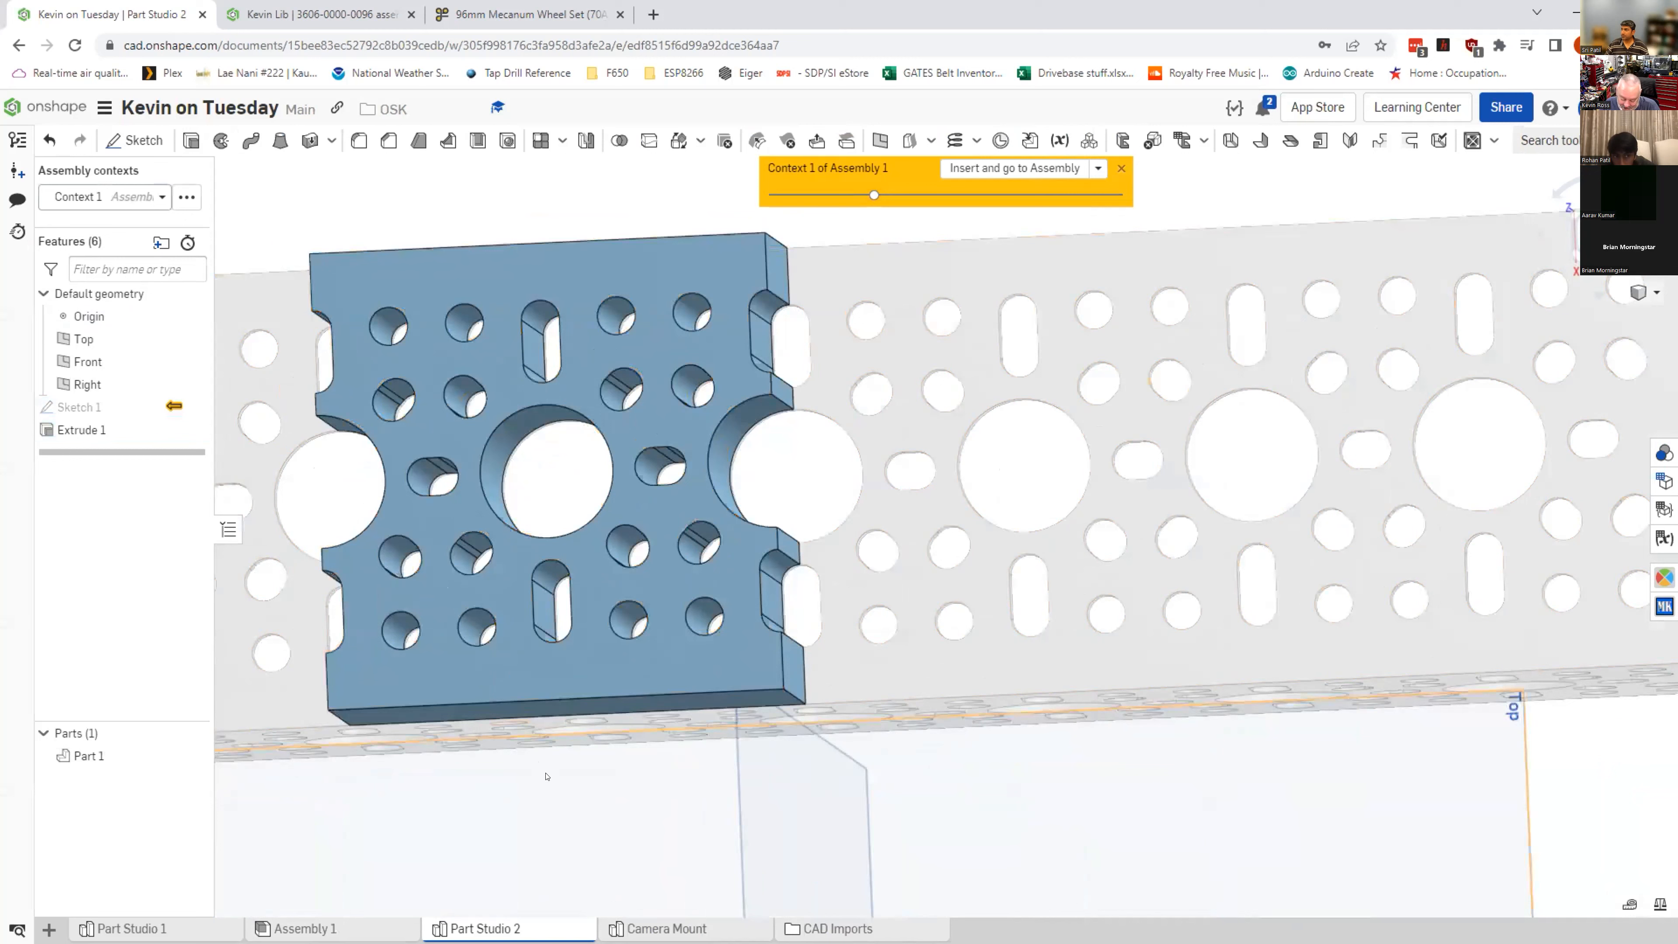
key(ctrl+z)
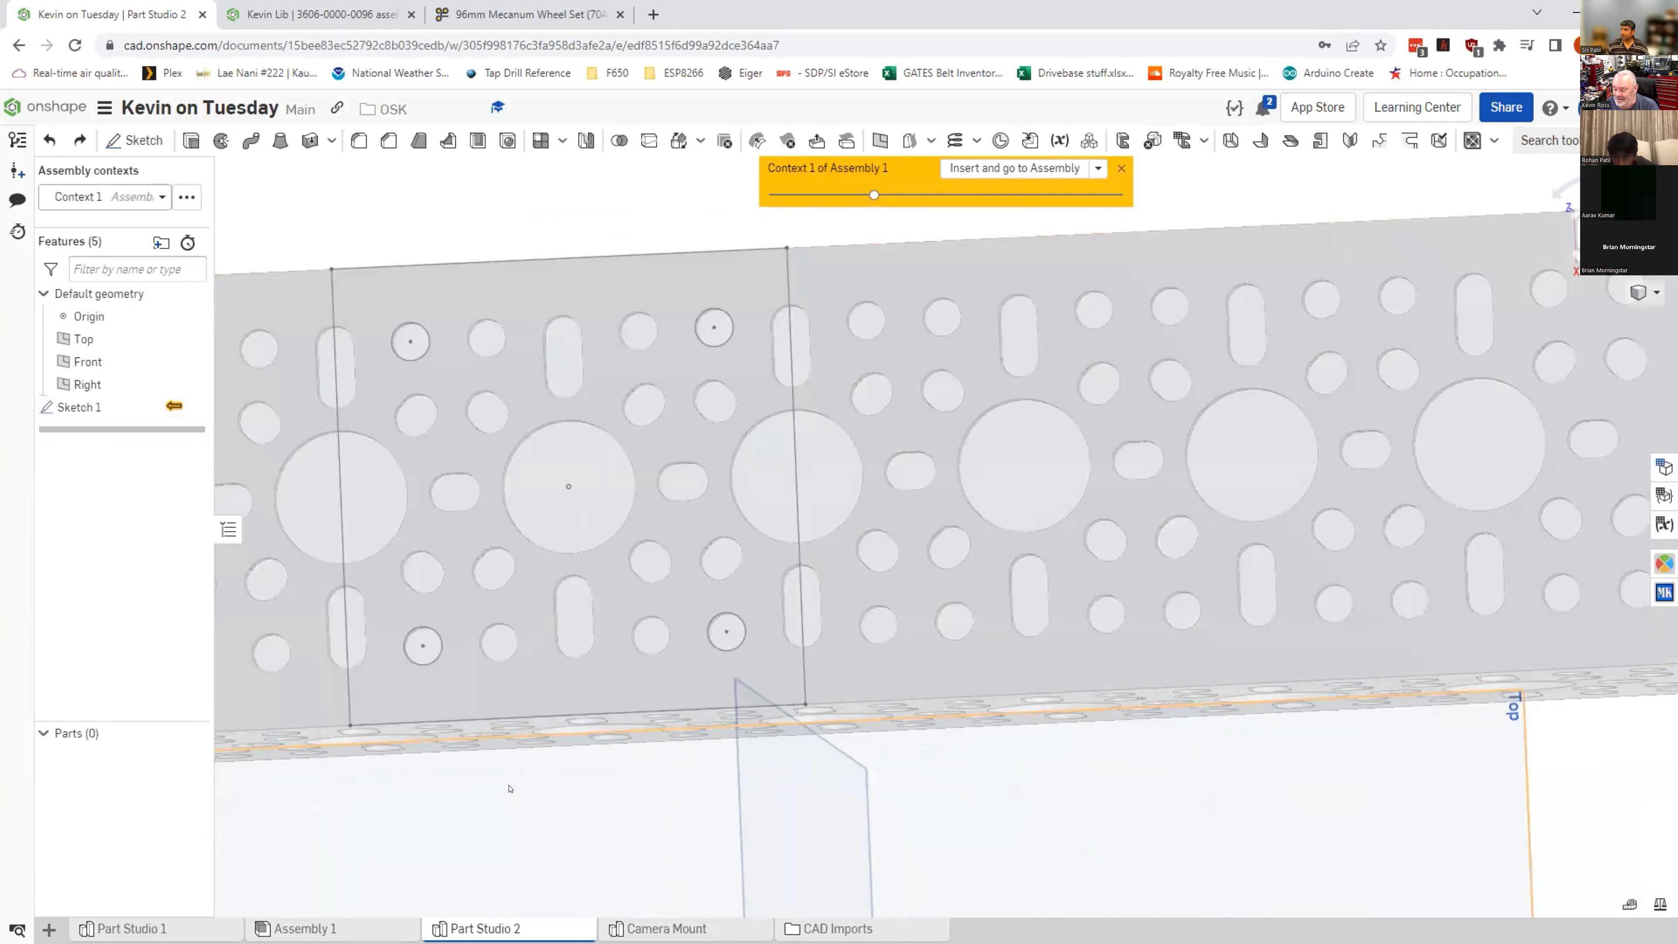
Step: Edit Sketch 1 to disable imprinting of the channel face, and accept the change
double_click(79, 406)
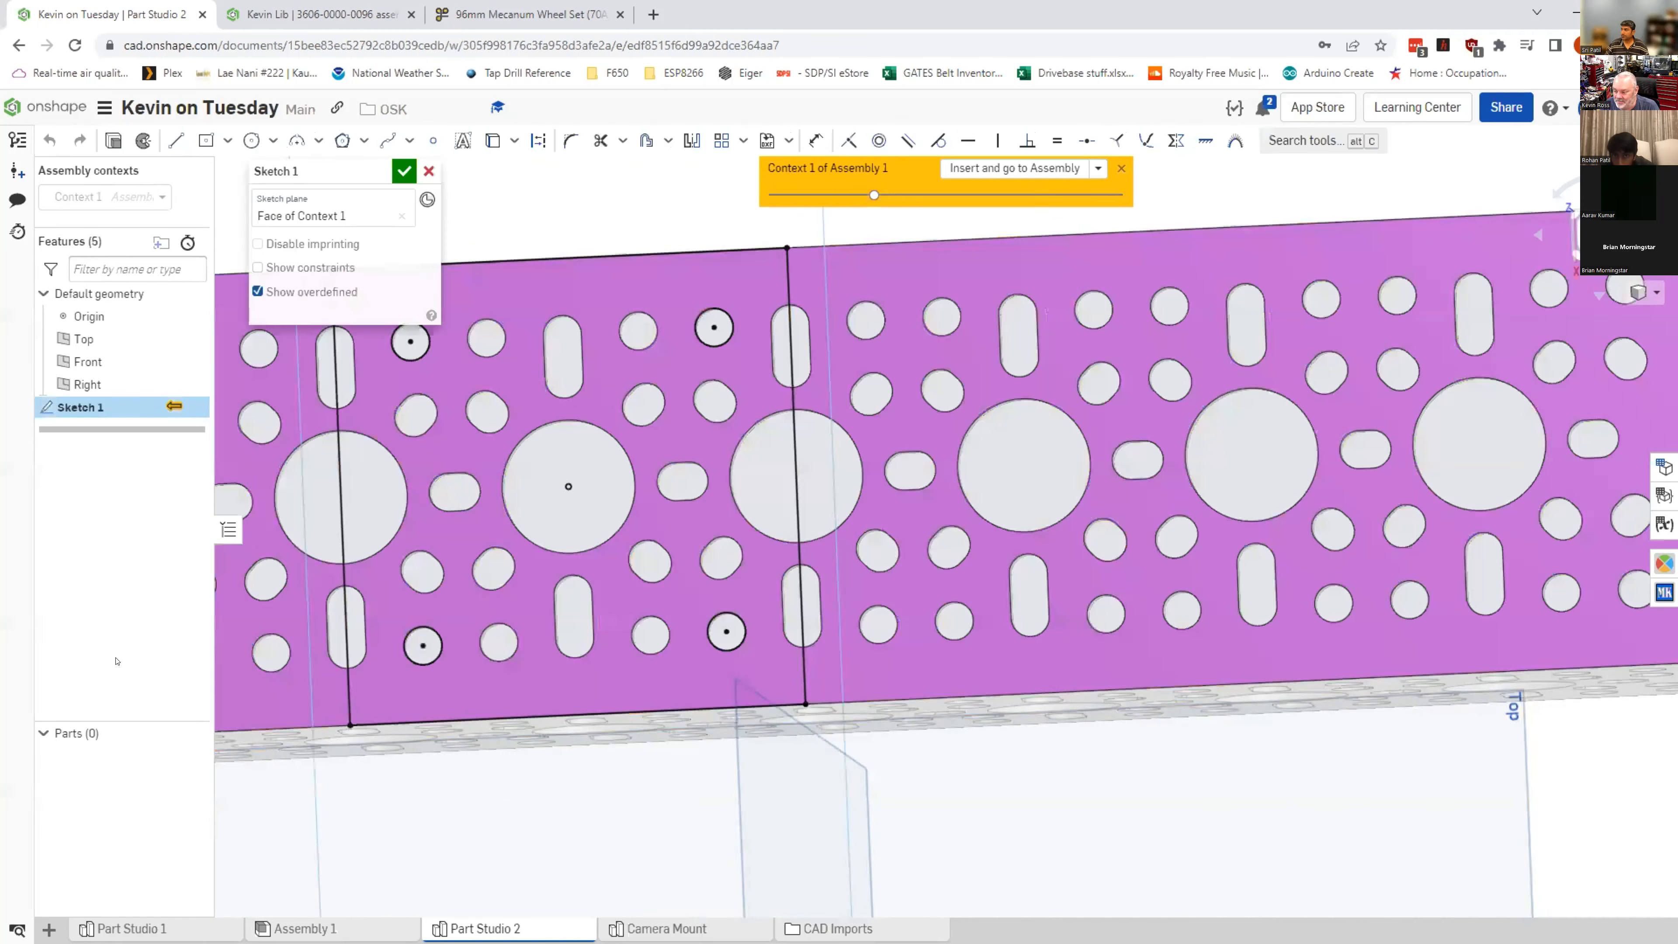
click(675, 690)
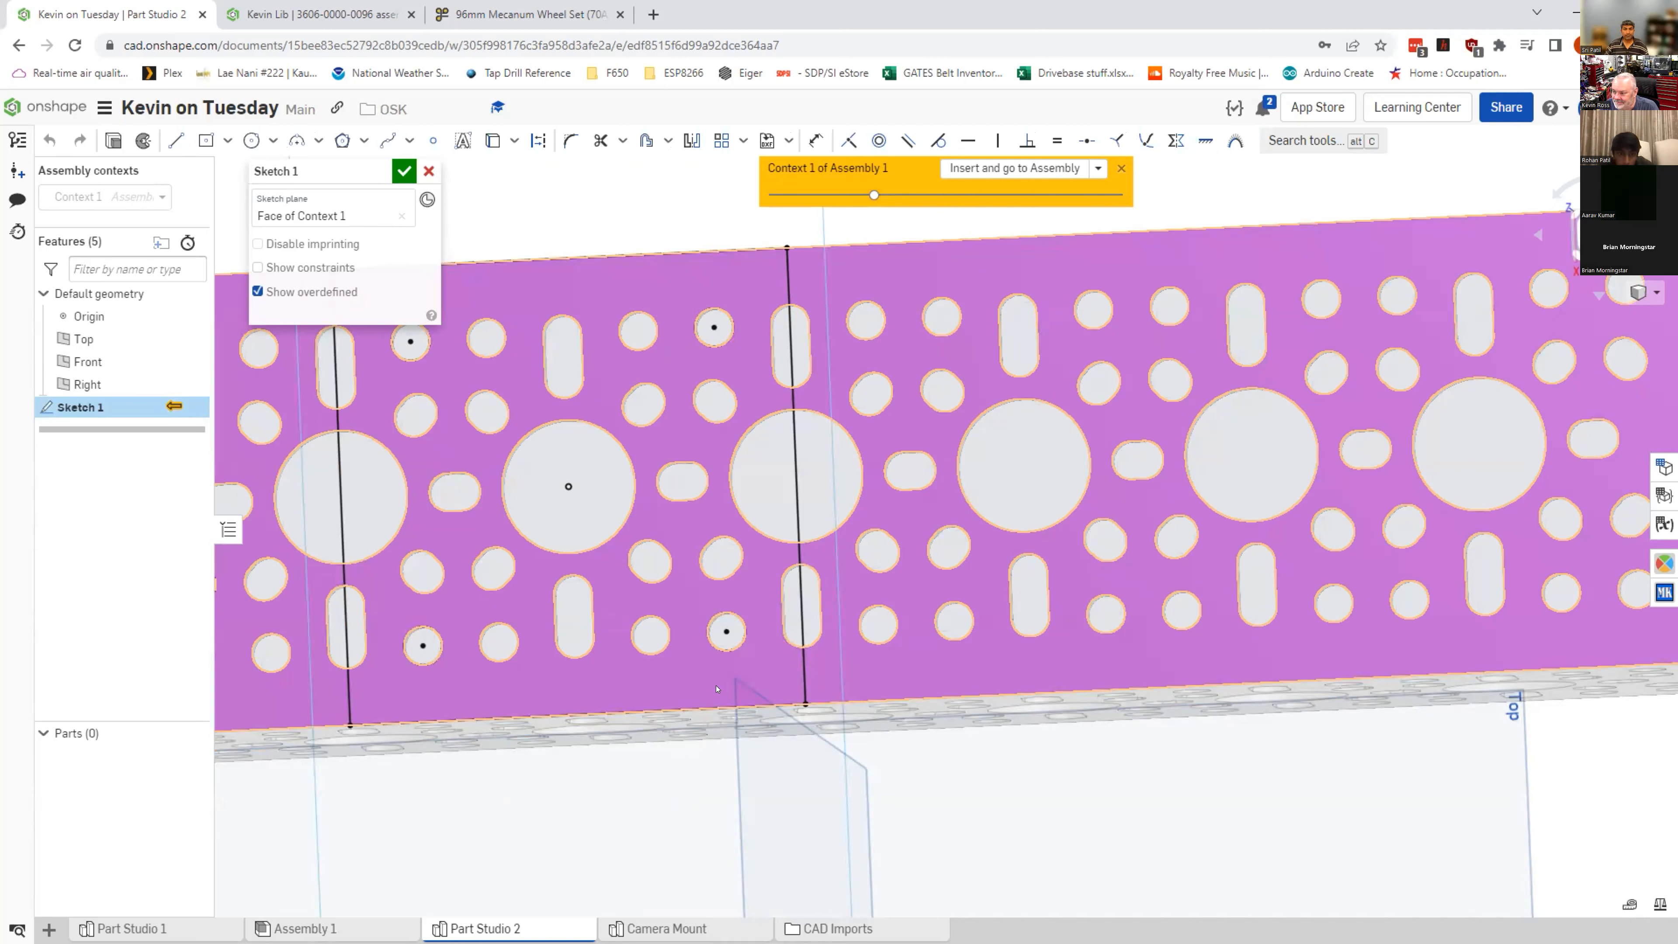
click(257, 243)
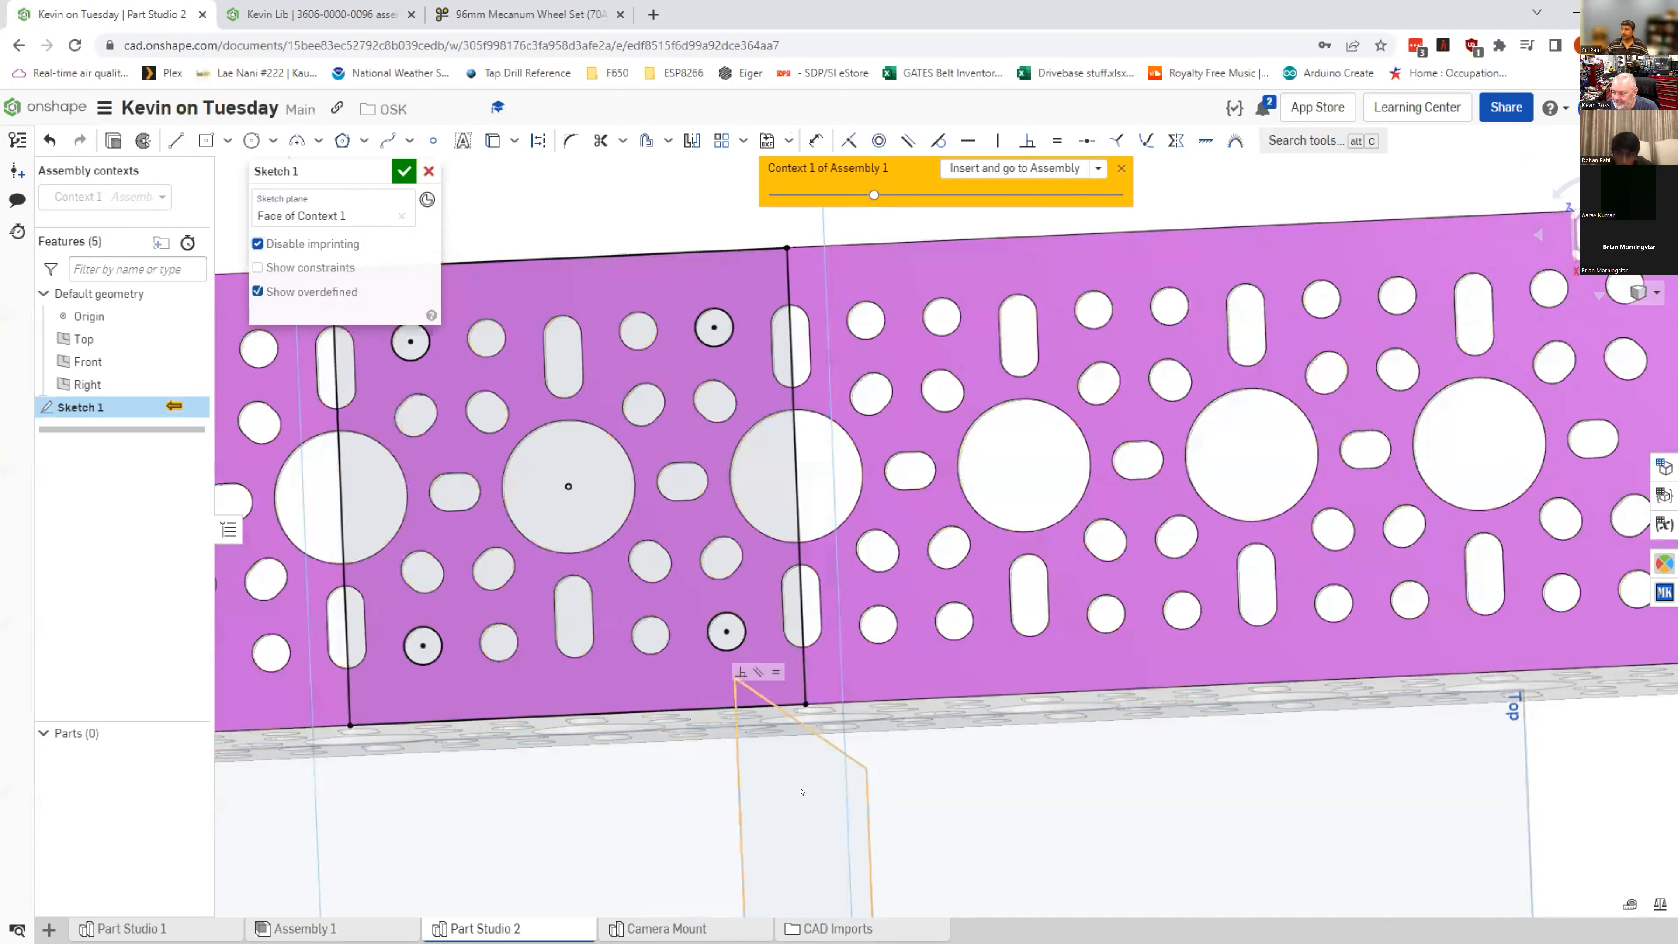
click(404, 171)
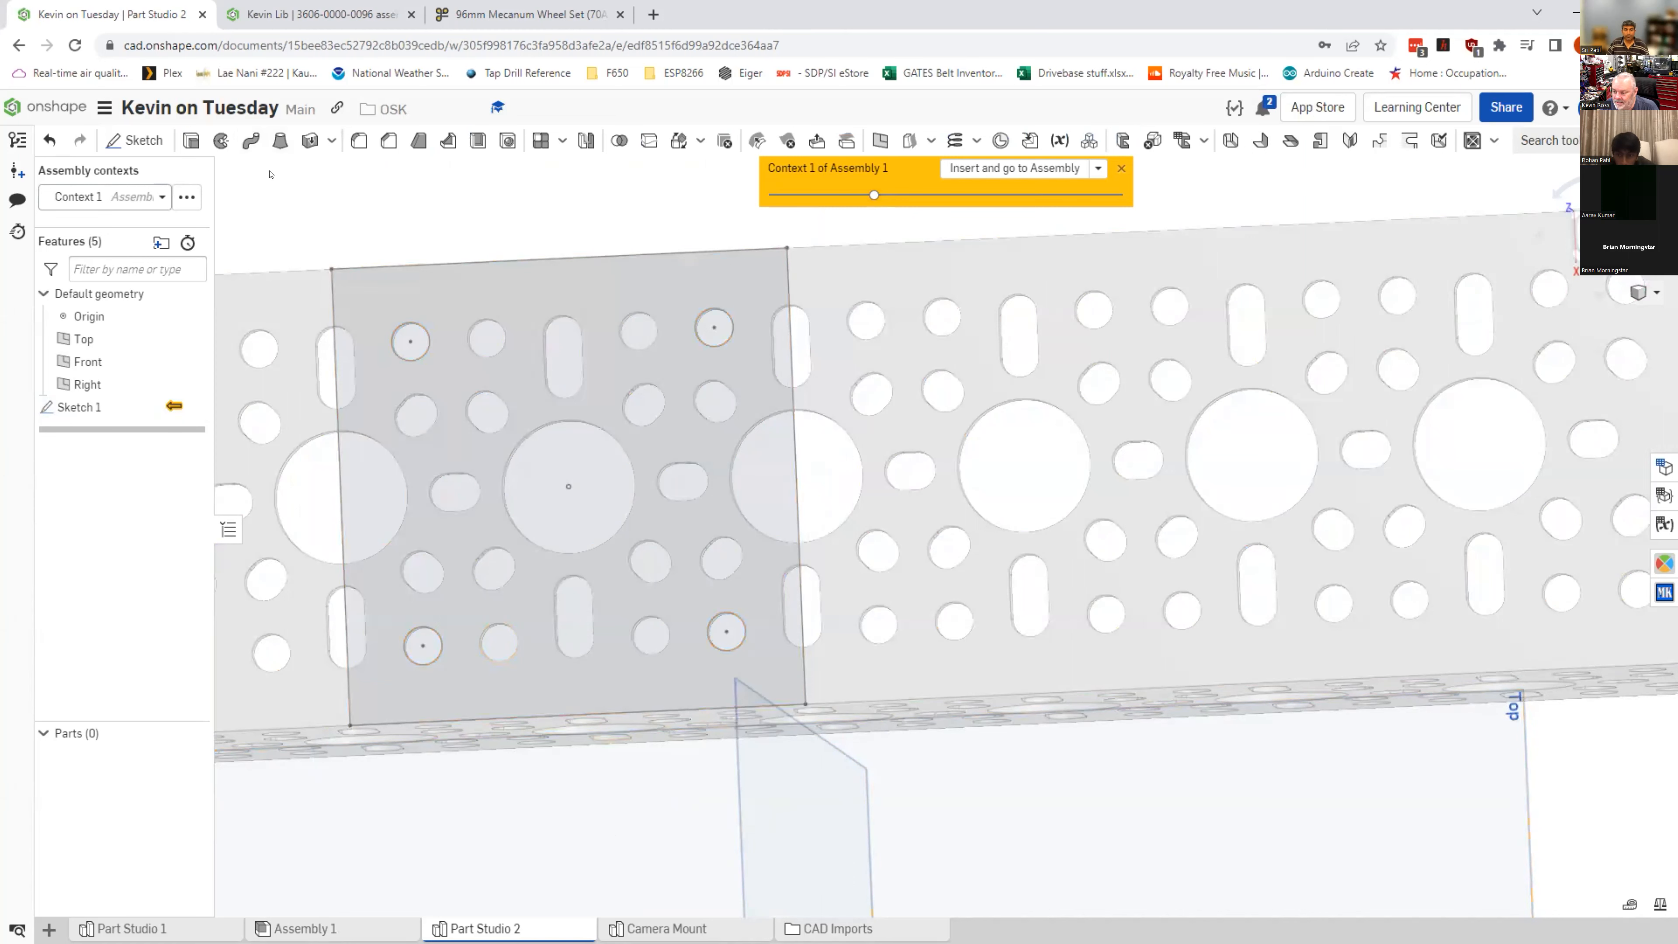
click(191, 140)
click(646, 274)
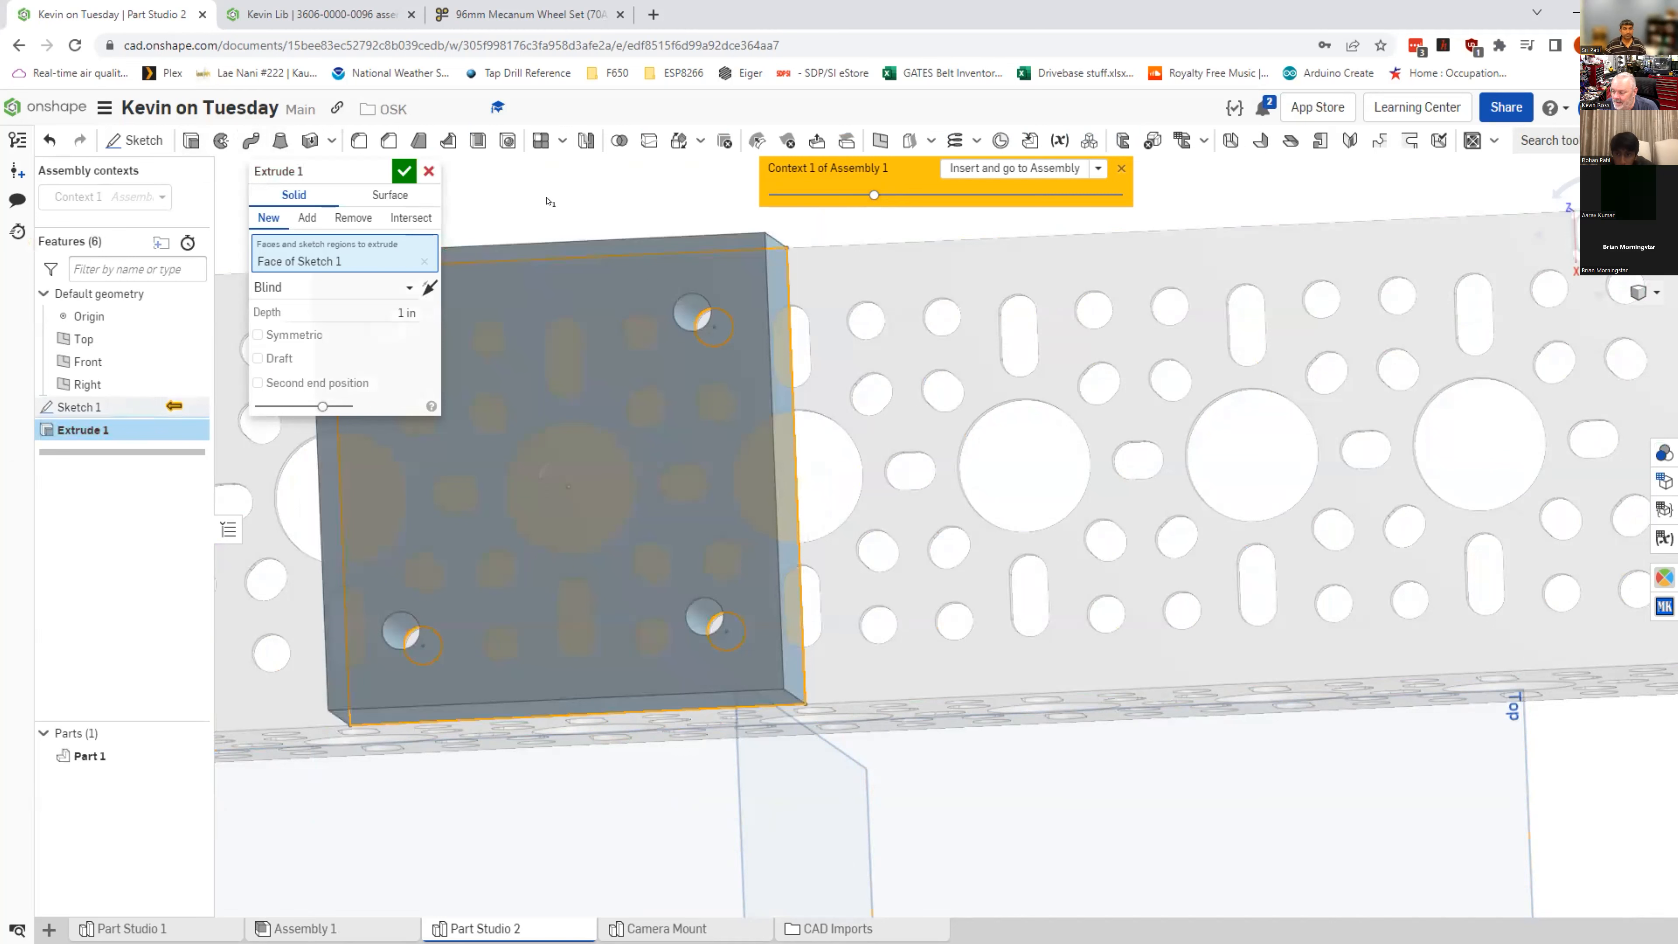
click(430, 171)
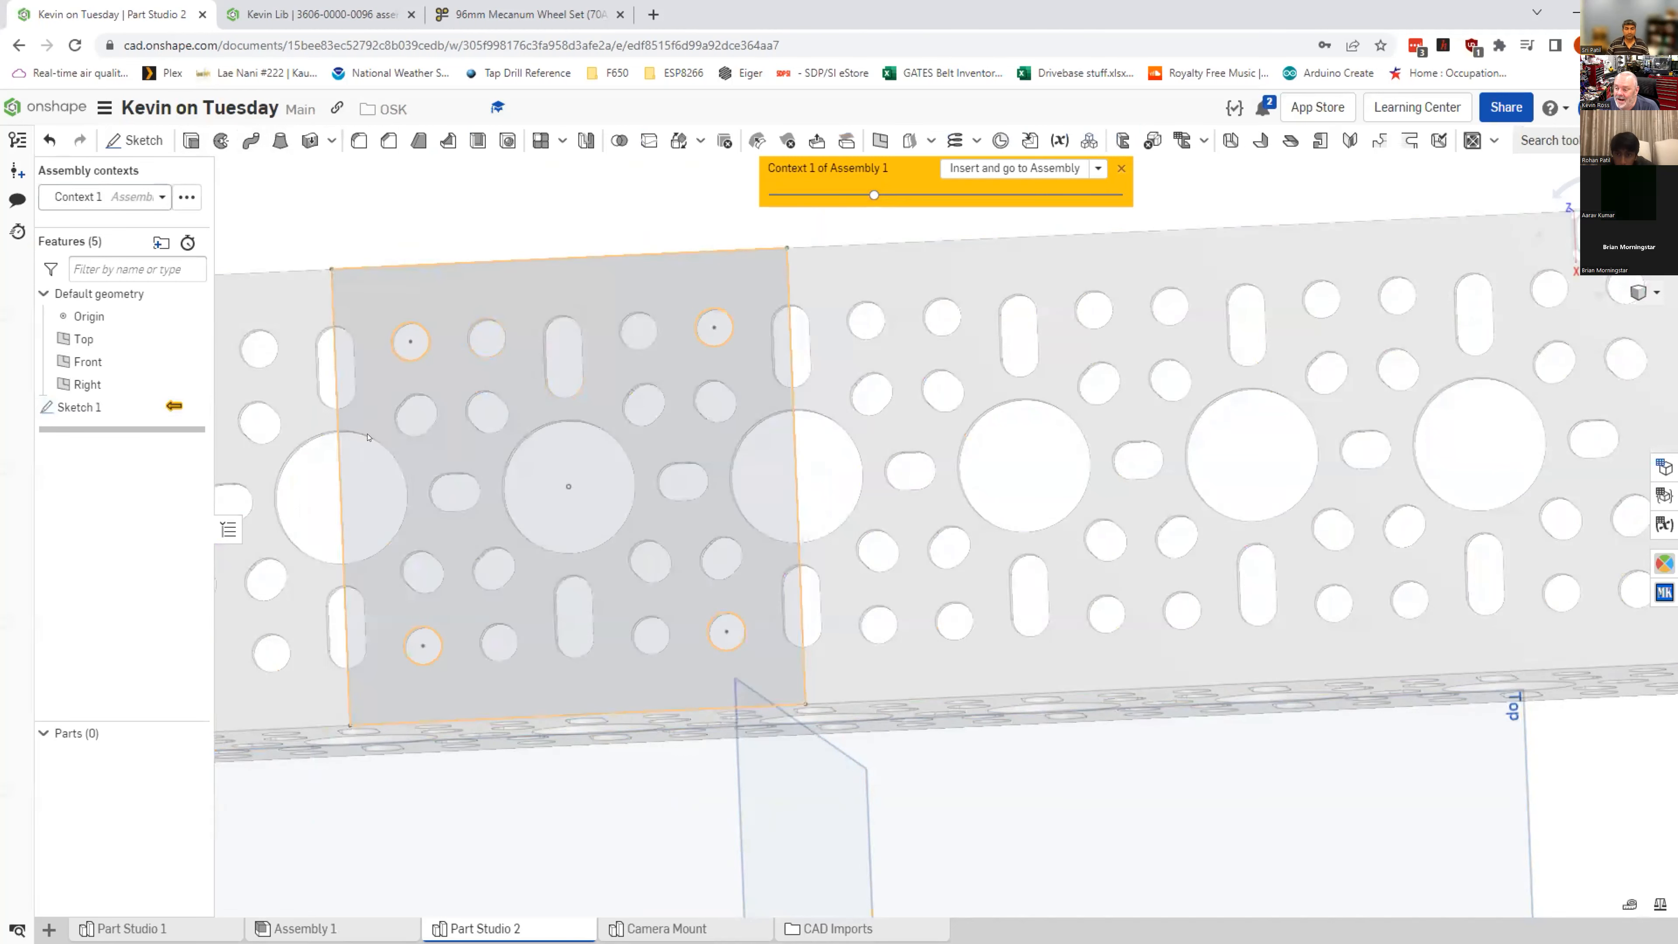
Step: Reopen Sketch 1 to examine its imprinting setting against the channel's holes, and close the sketch
double_click(106, 406)
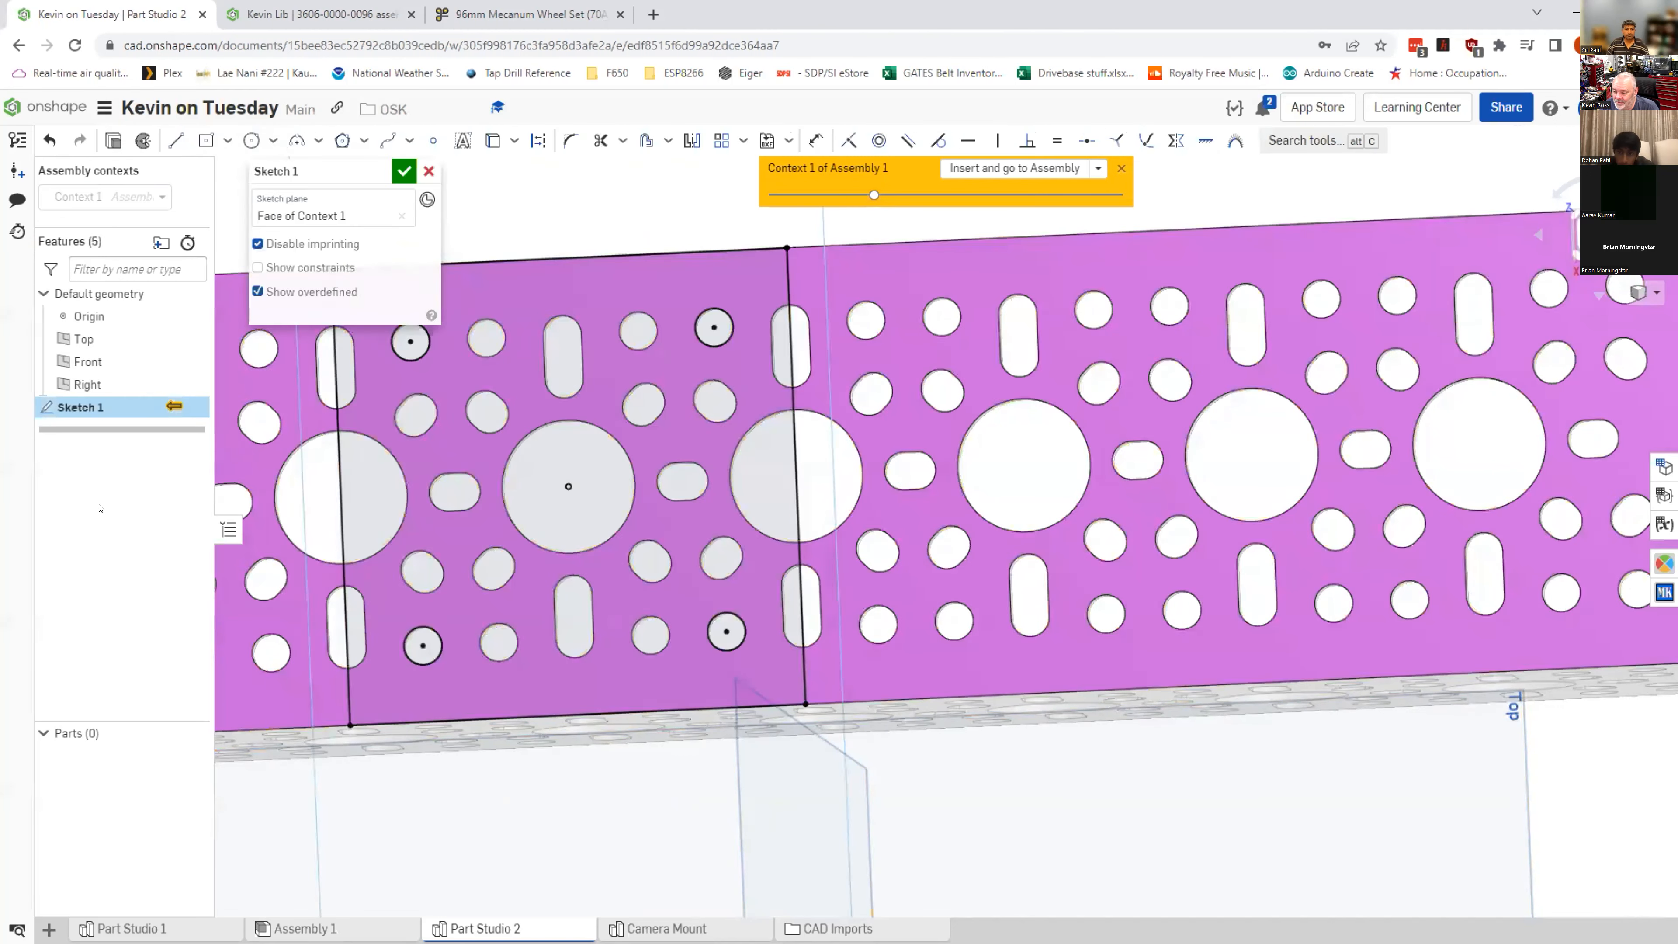
middle_drag(1045, 802, 1161, 820)
right_drag(814, 831, 828, 801)
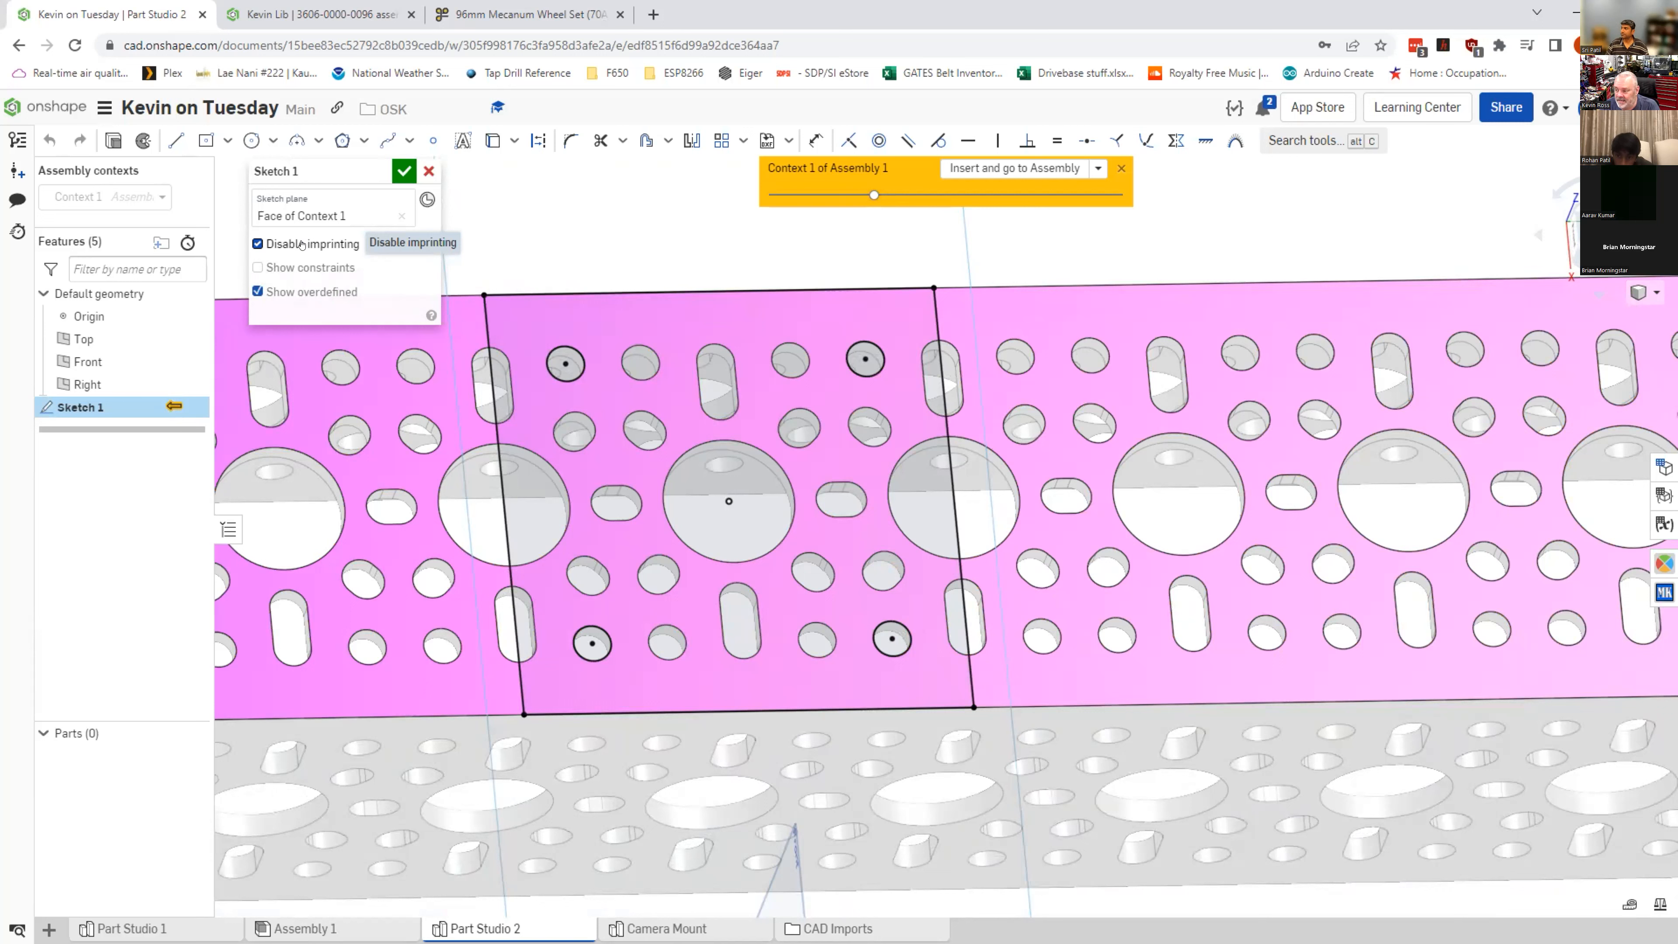
click(404, 171)
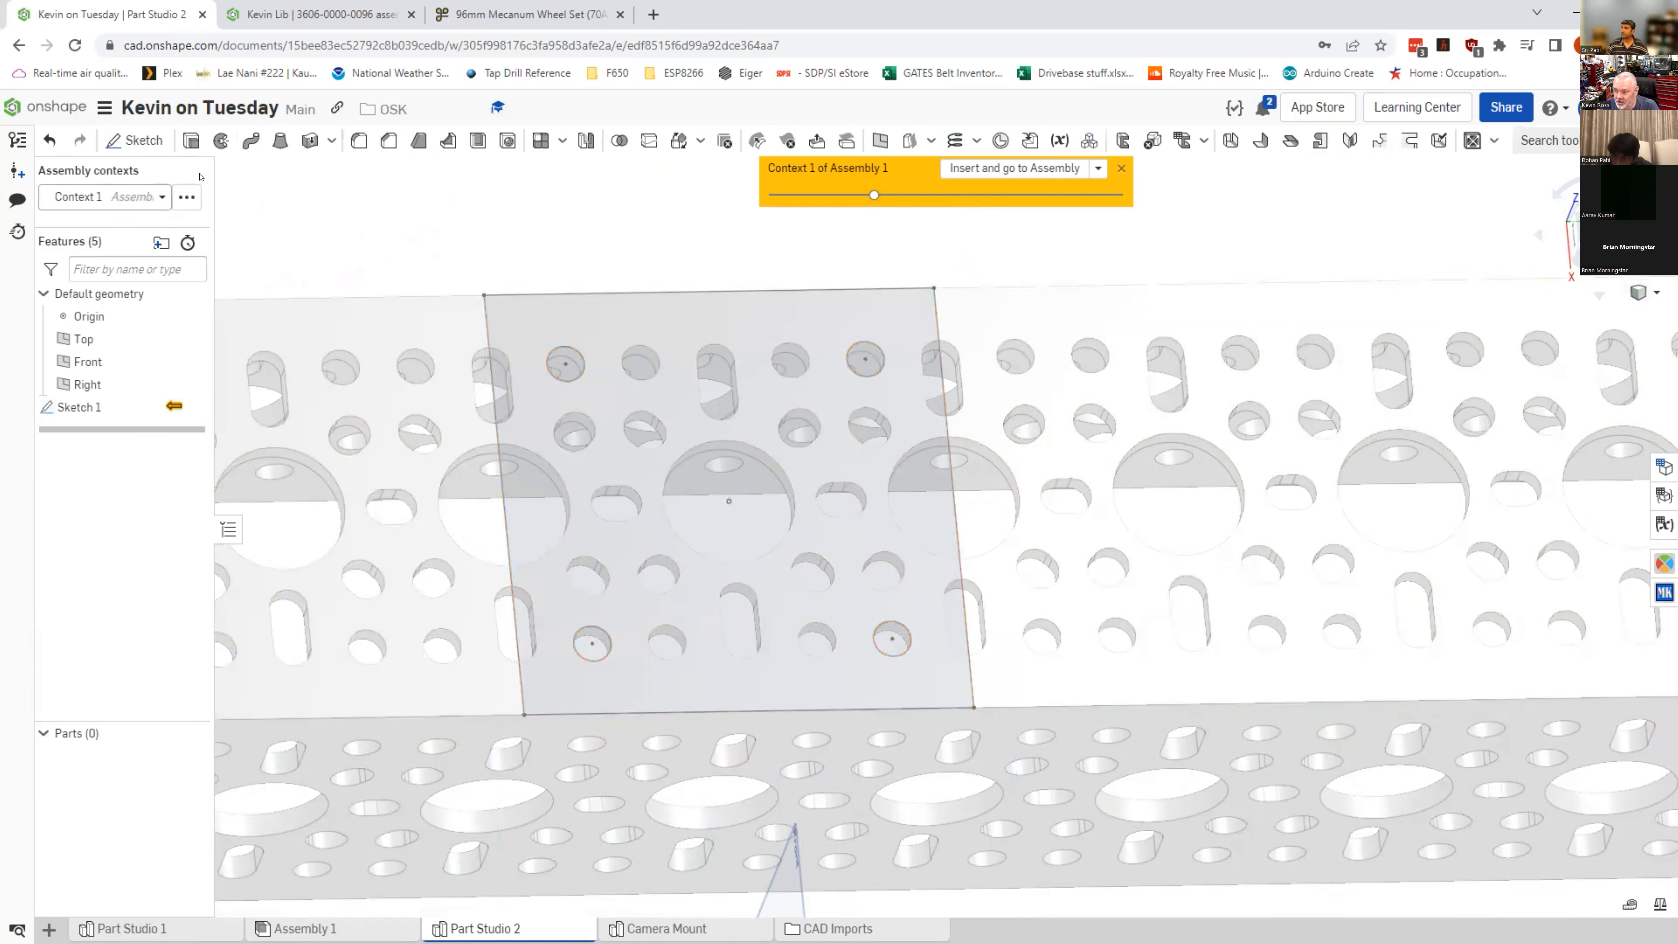
Step: Extrude the square sketch region with its four corner holes 2 mm as a new solid plate
click(191, 141)
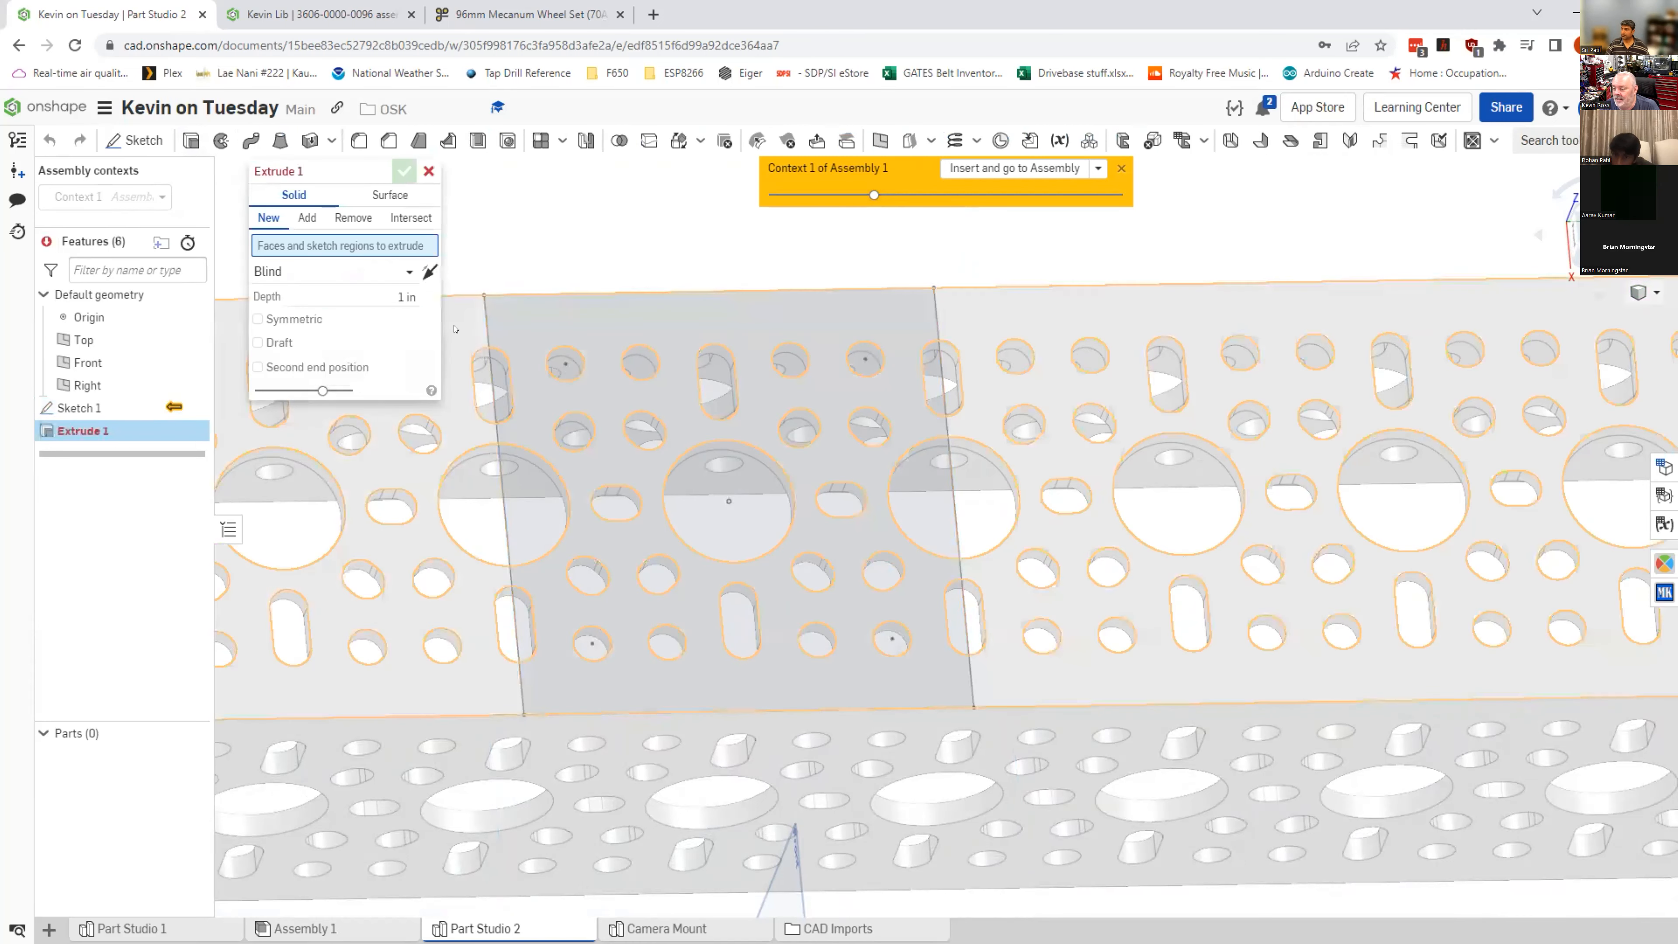
click(773, 392)
click(399, 313)
text(2mm)
key(Return)
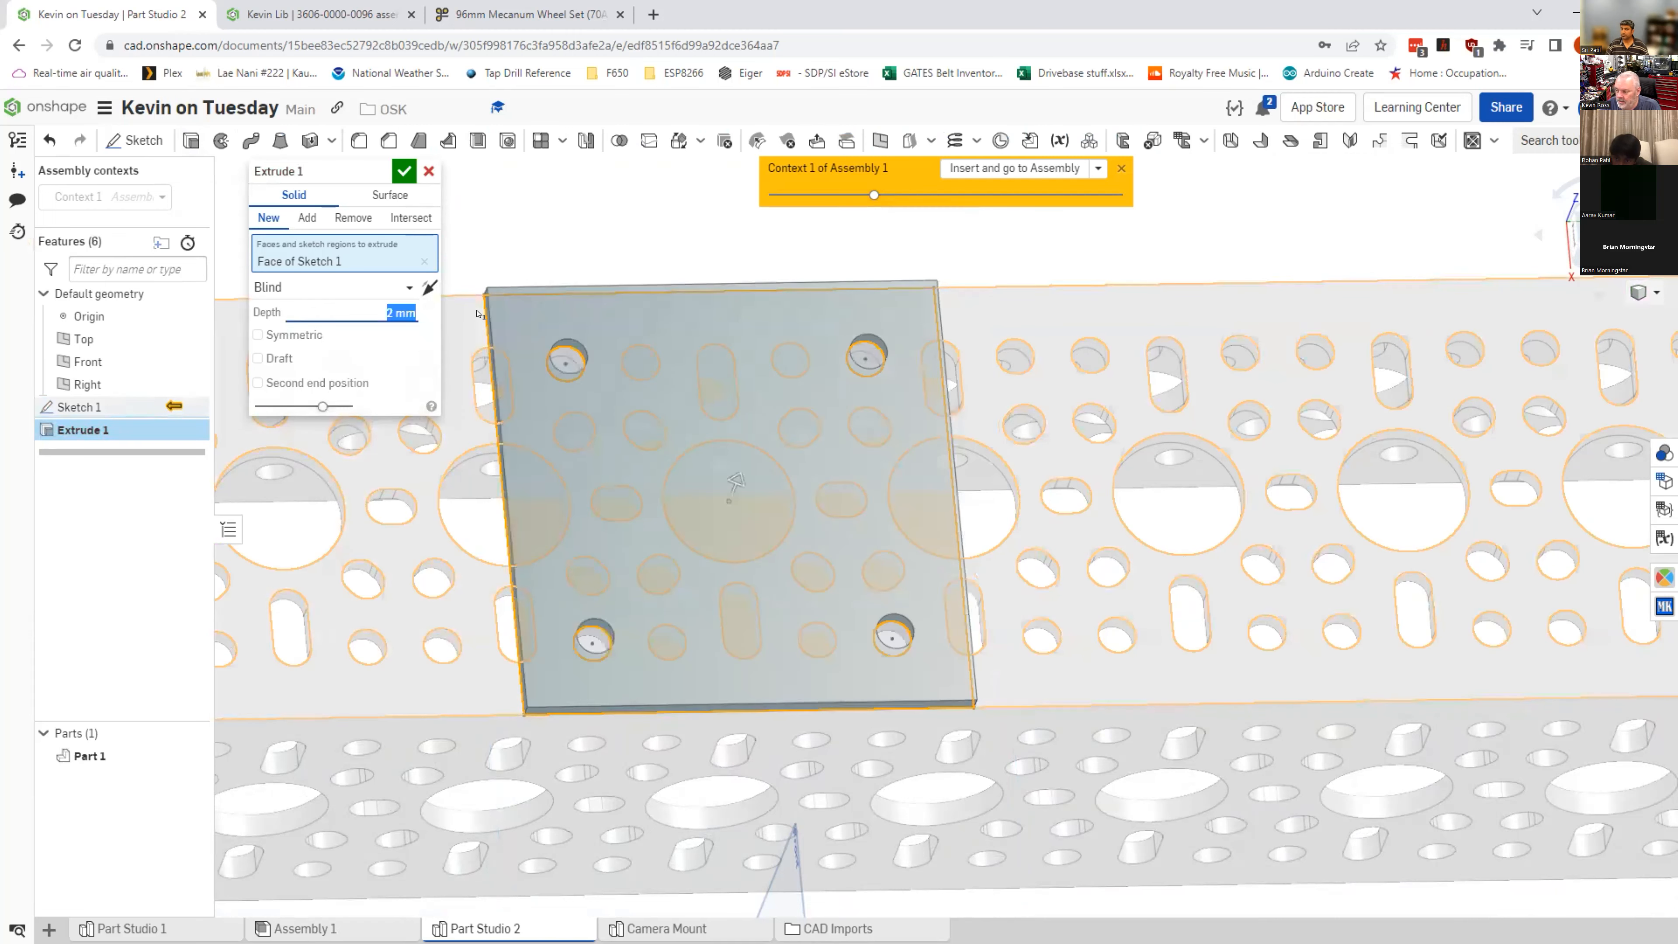
click(403, 172)
Step: Inspect the plate on the U-channel and exit the assembly context to show only the plate
mouse_move(536, 581)
right_down()
mouse_move(551, 508)
mouse_move(622, 607)
mouse_move(708, 570)
mouse_move(554, 524)
mouse_move(551, 606)
mouse_move(563, 596)
right_up()
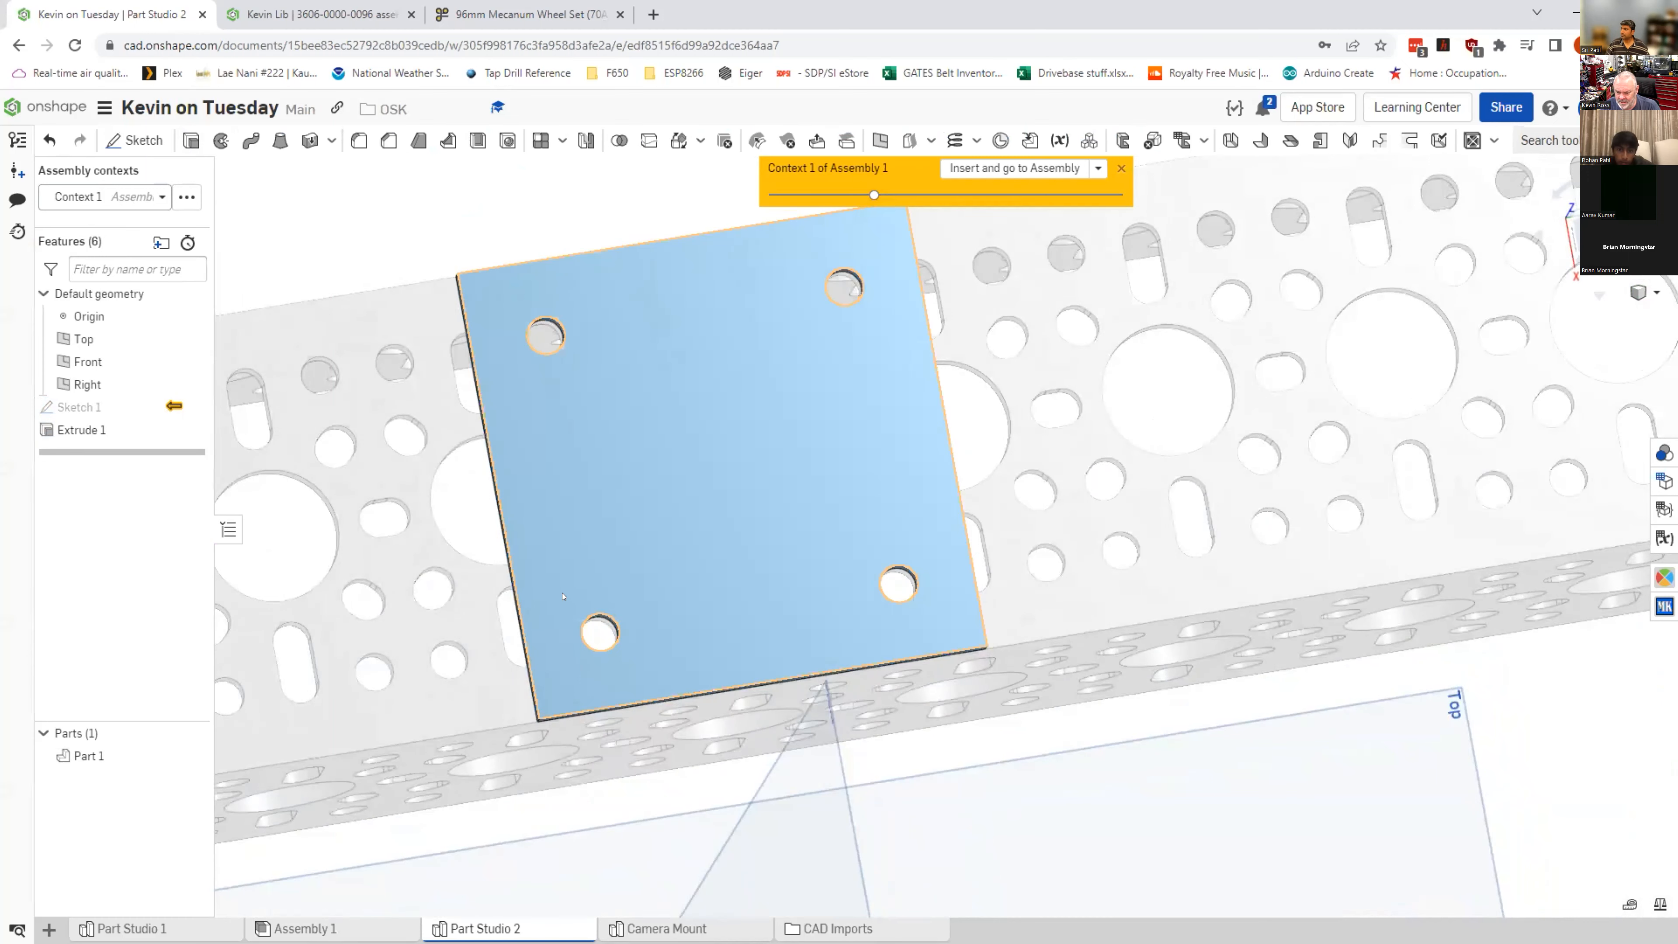
right_drag(658, 582, 645, 510)
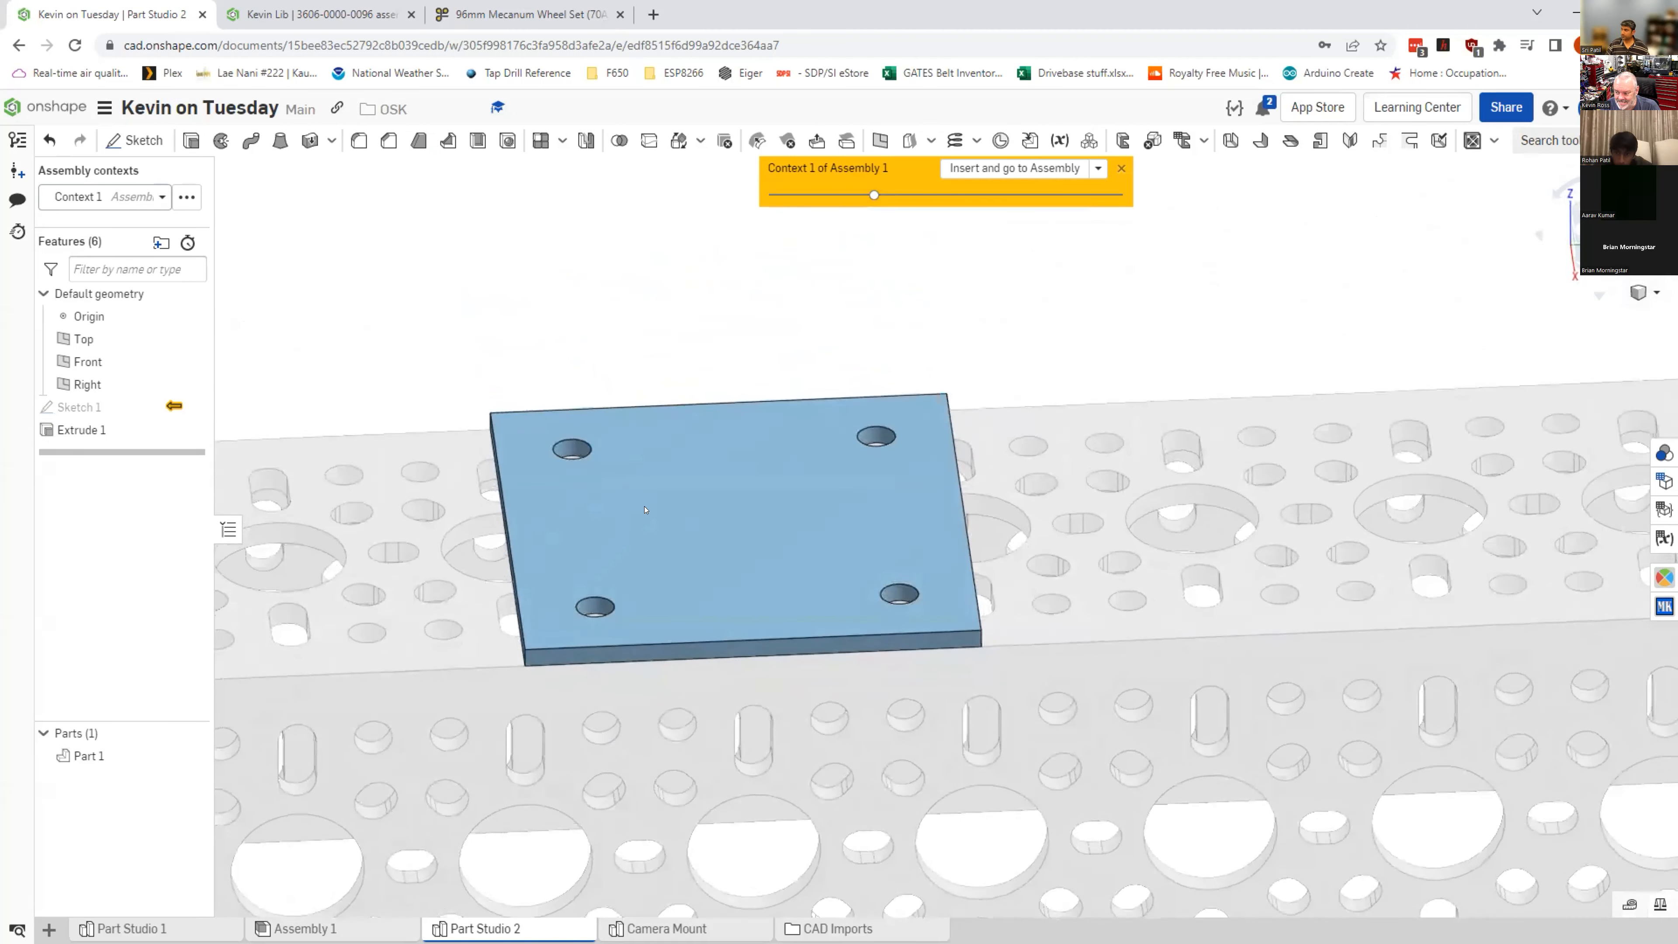
middle_drag(645, 509, 663, 610)
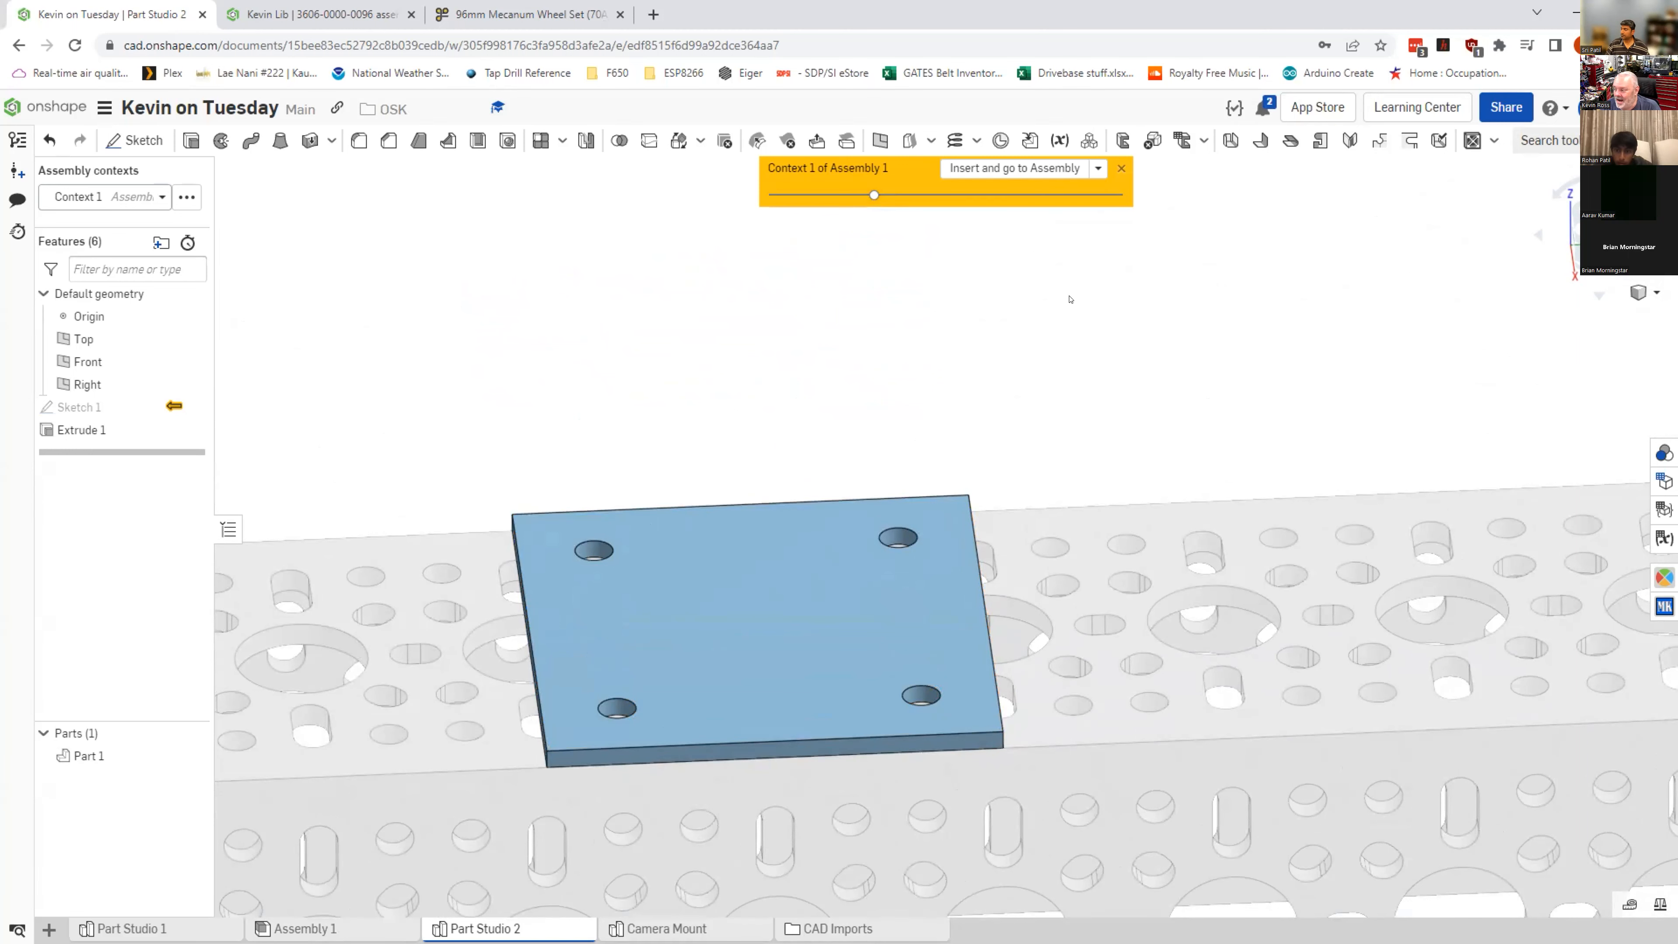
click(1121, 168)
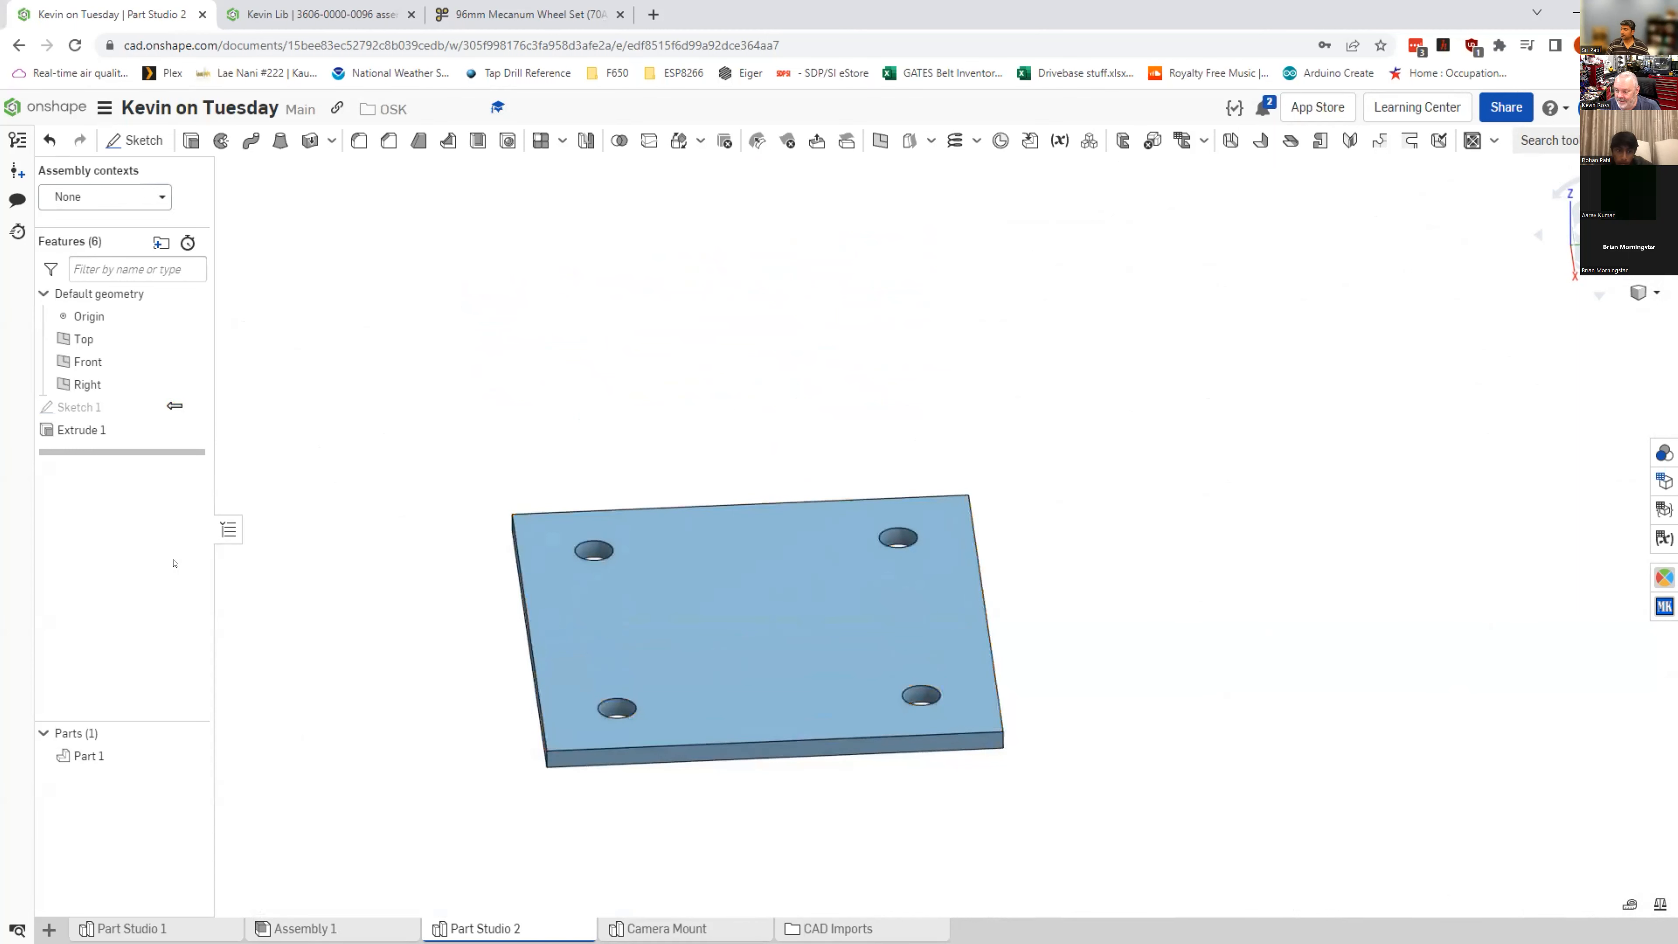
Step: Delete the plate from the parts list with a Delete part feature
click(96, 756)
right_click(107, 755)
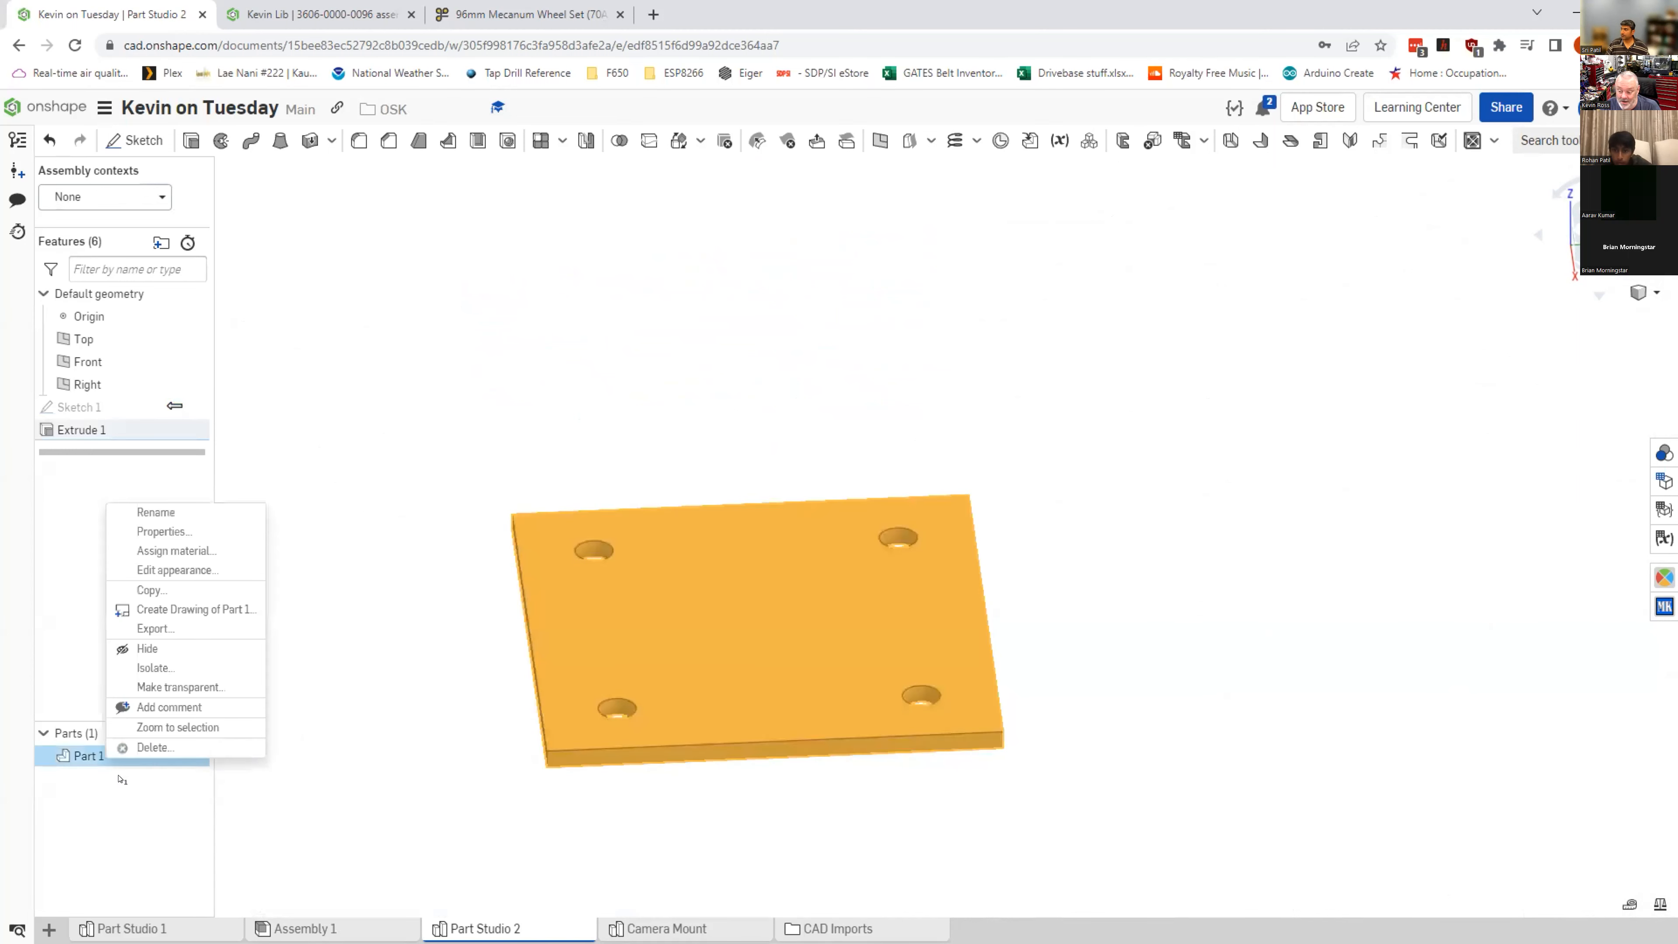
click(157, 748)
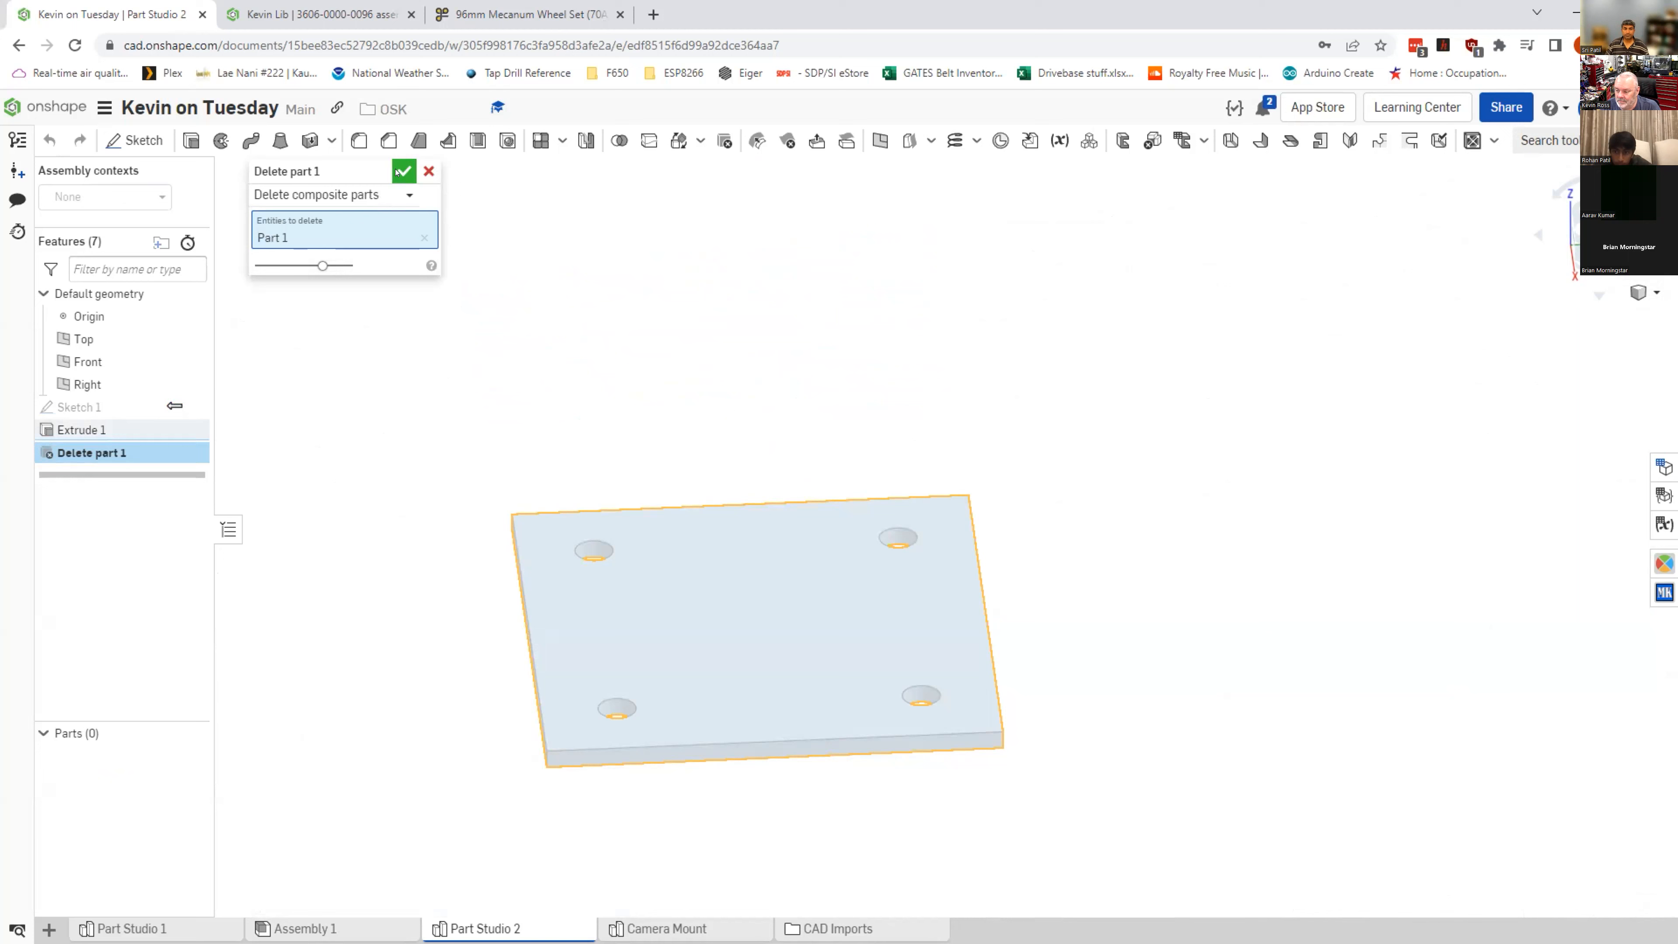
click(404, 172)
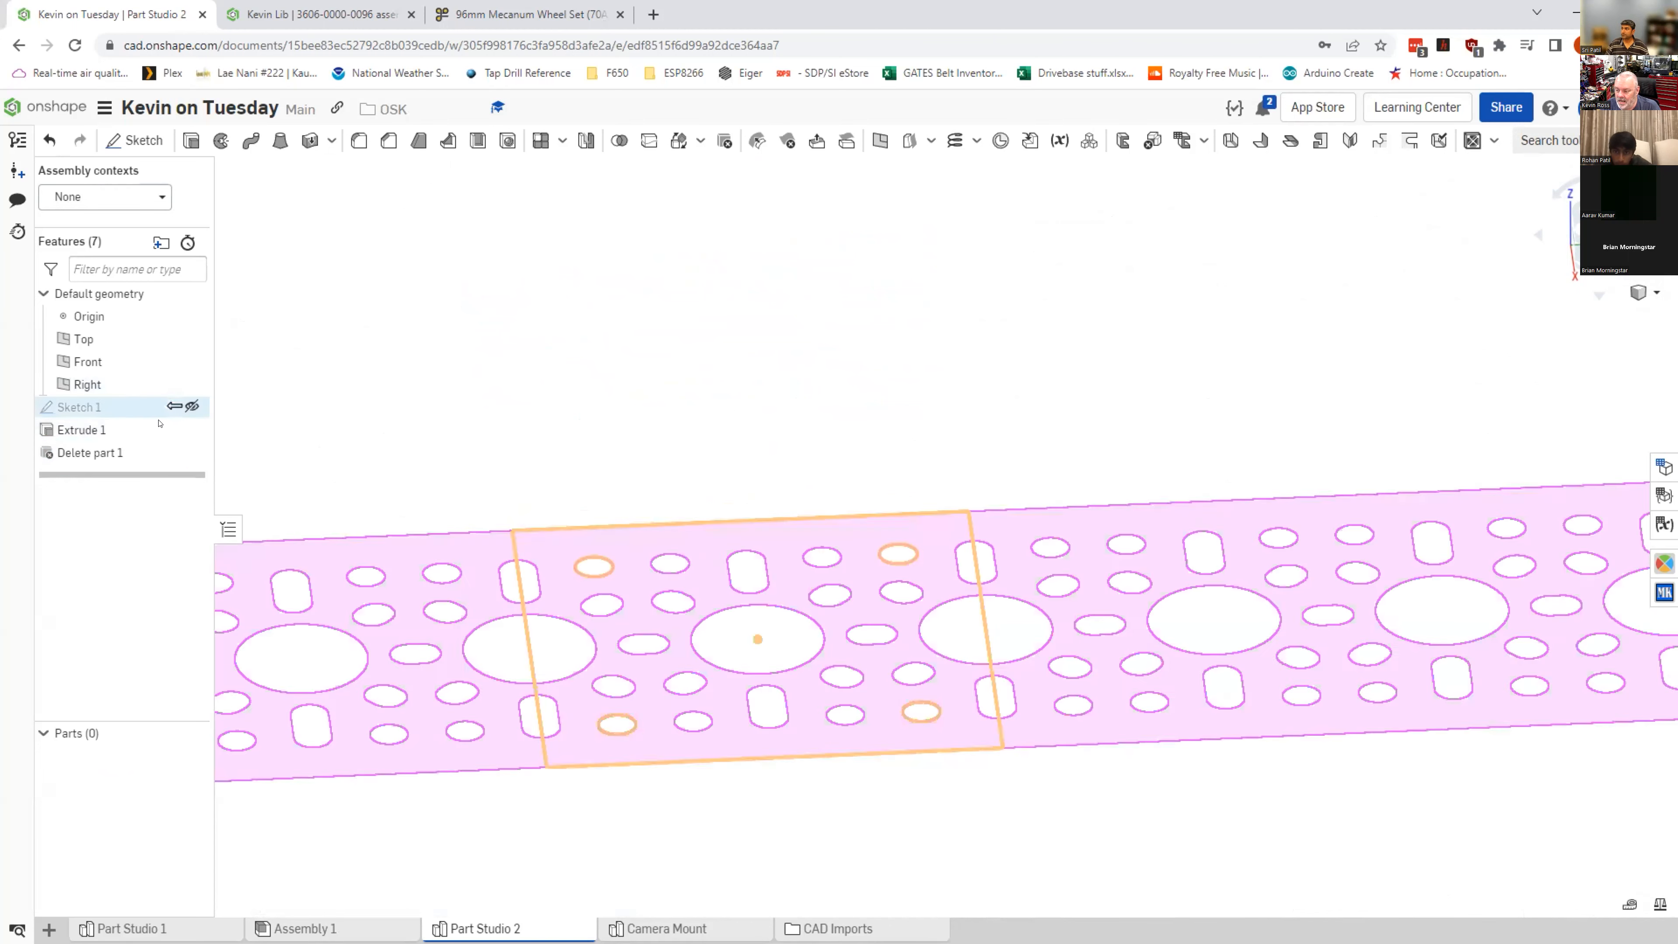
Step: Delete Sketch 1, Extrude 1 and Delete part 1 together from the feature list
click(93, 407)
shift+click(92, 451)
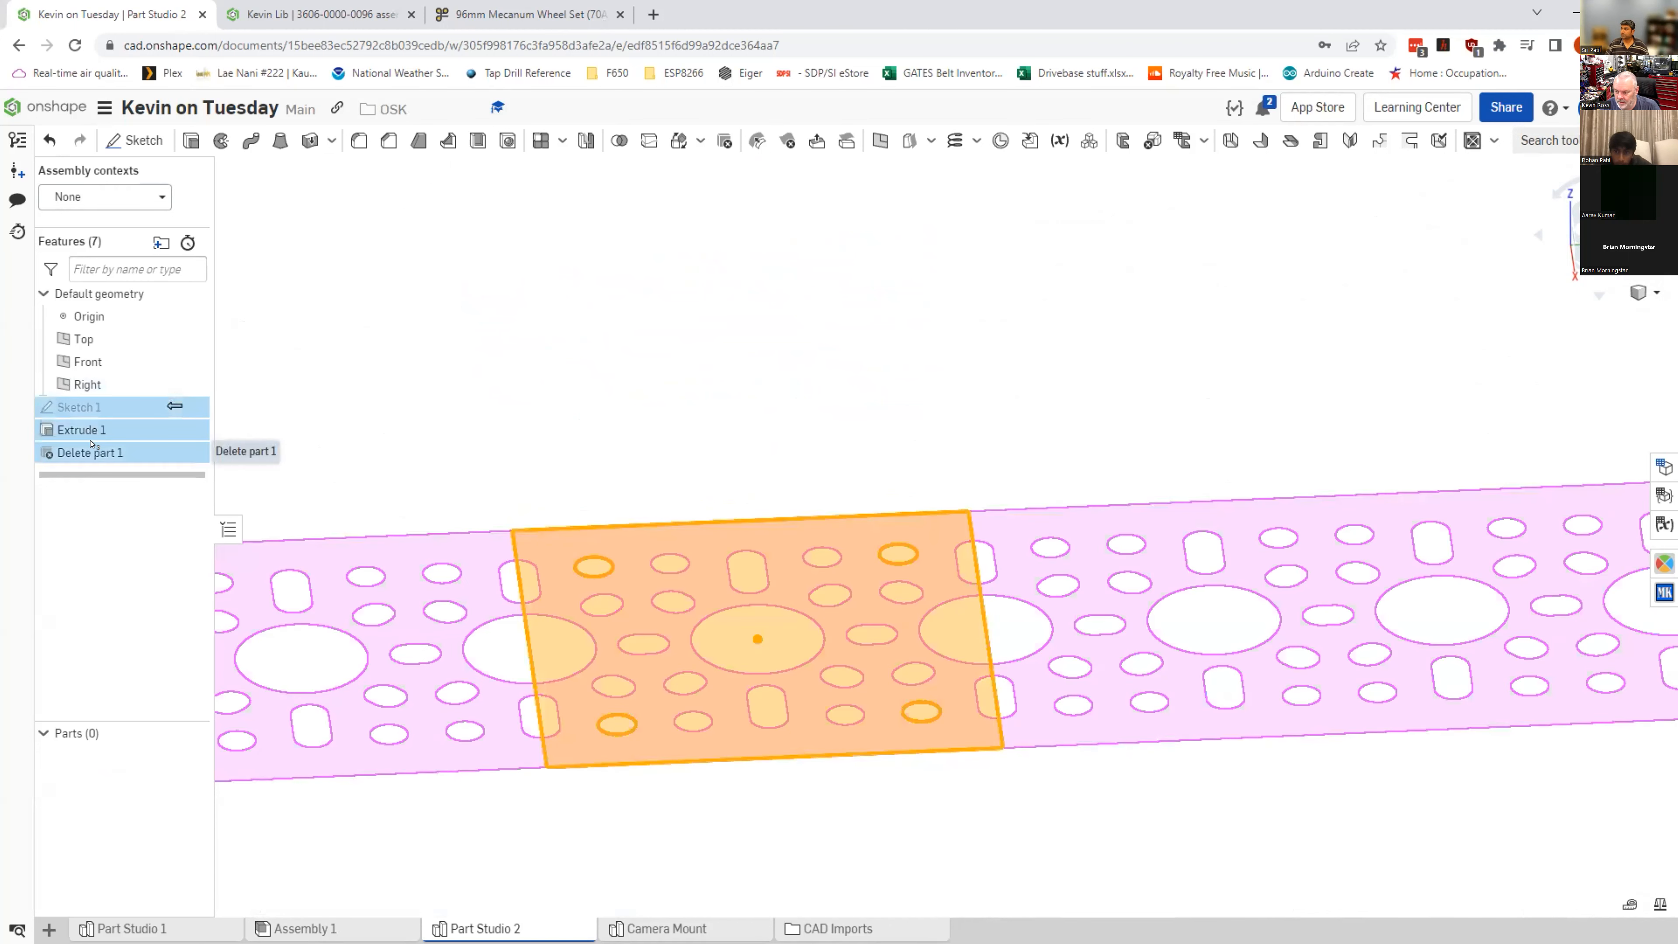
right_click(105, 454)
click(152, 548)
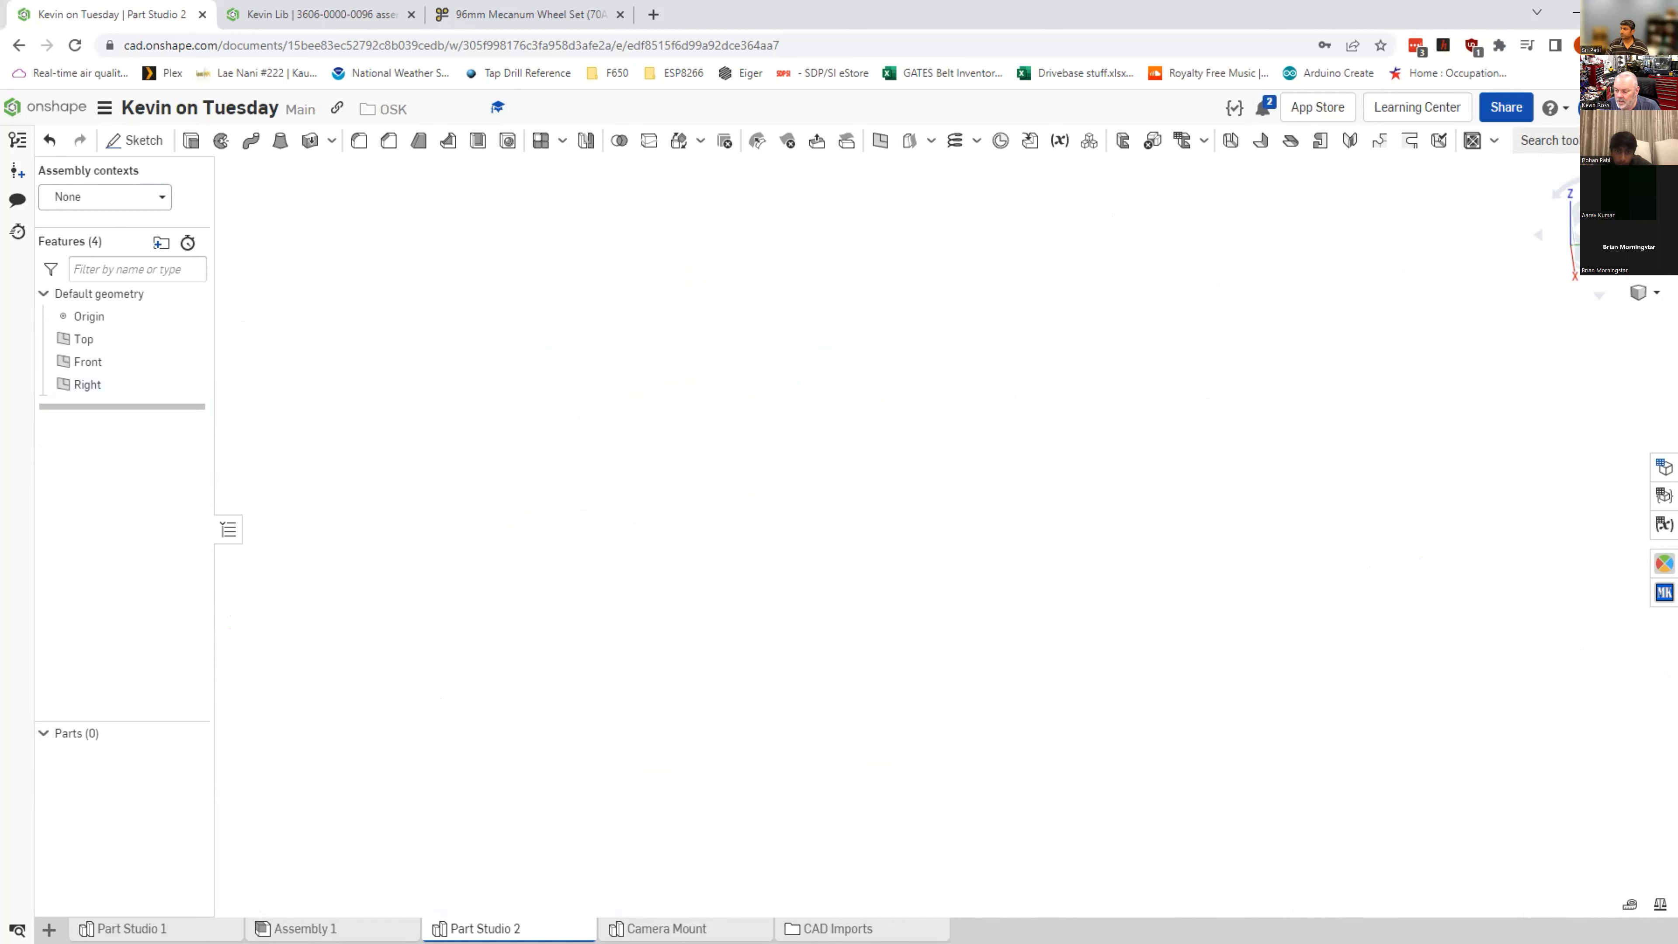
Step: Switch to Assembly 1, try creating a Part Studio in context, and cancel the origin selection
click(314, 930)
mouse_move(423, 651)
right_down()
mouse_move(427, 622)
mouse_move(435, 647)
right_up()
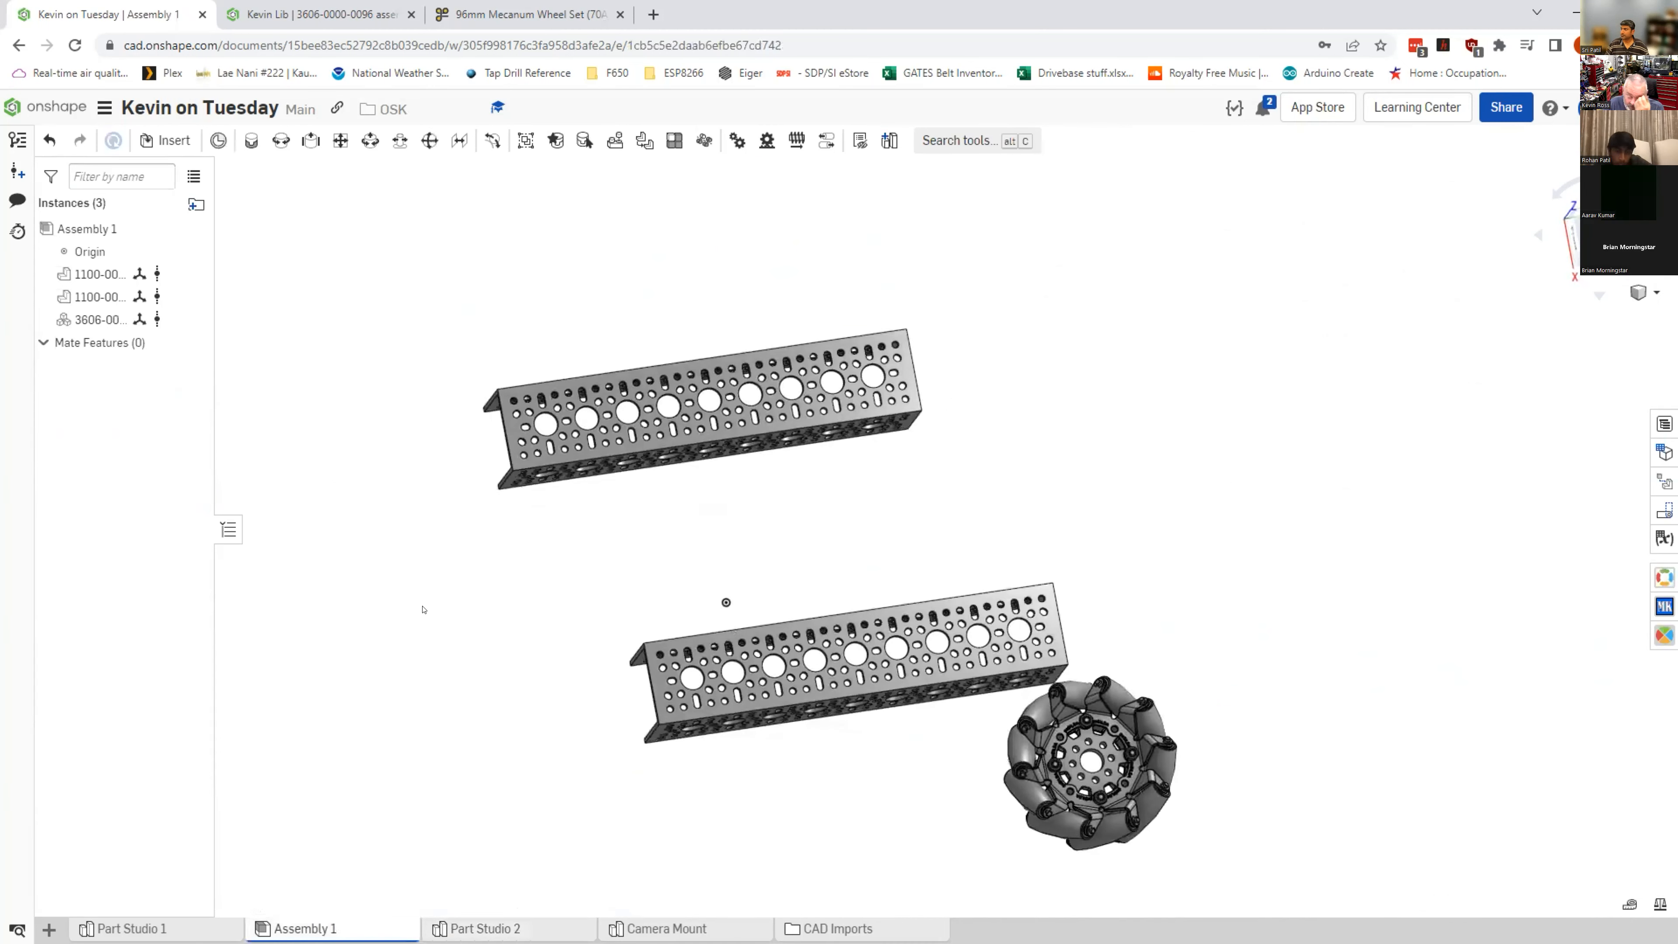
mouse_move(891, 522)
right_down()
mouse_move(869, 513)
mouse_move(874, 537)
right_up()
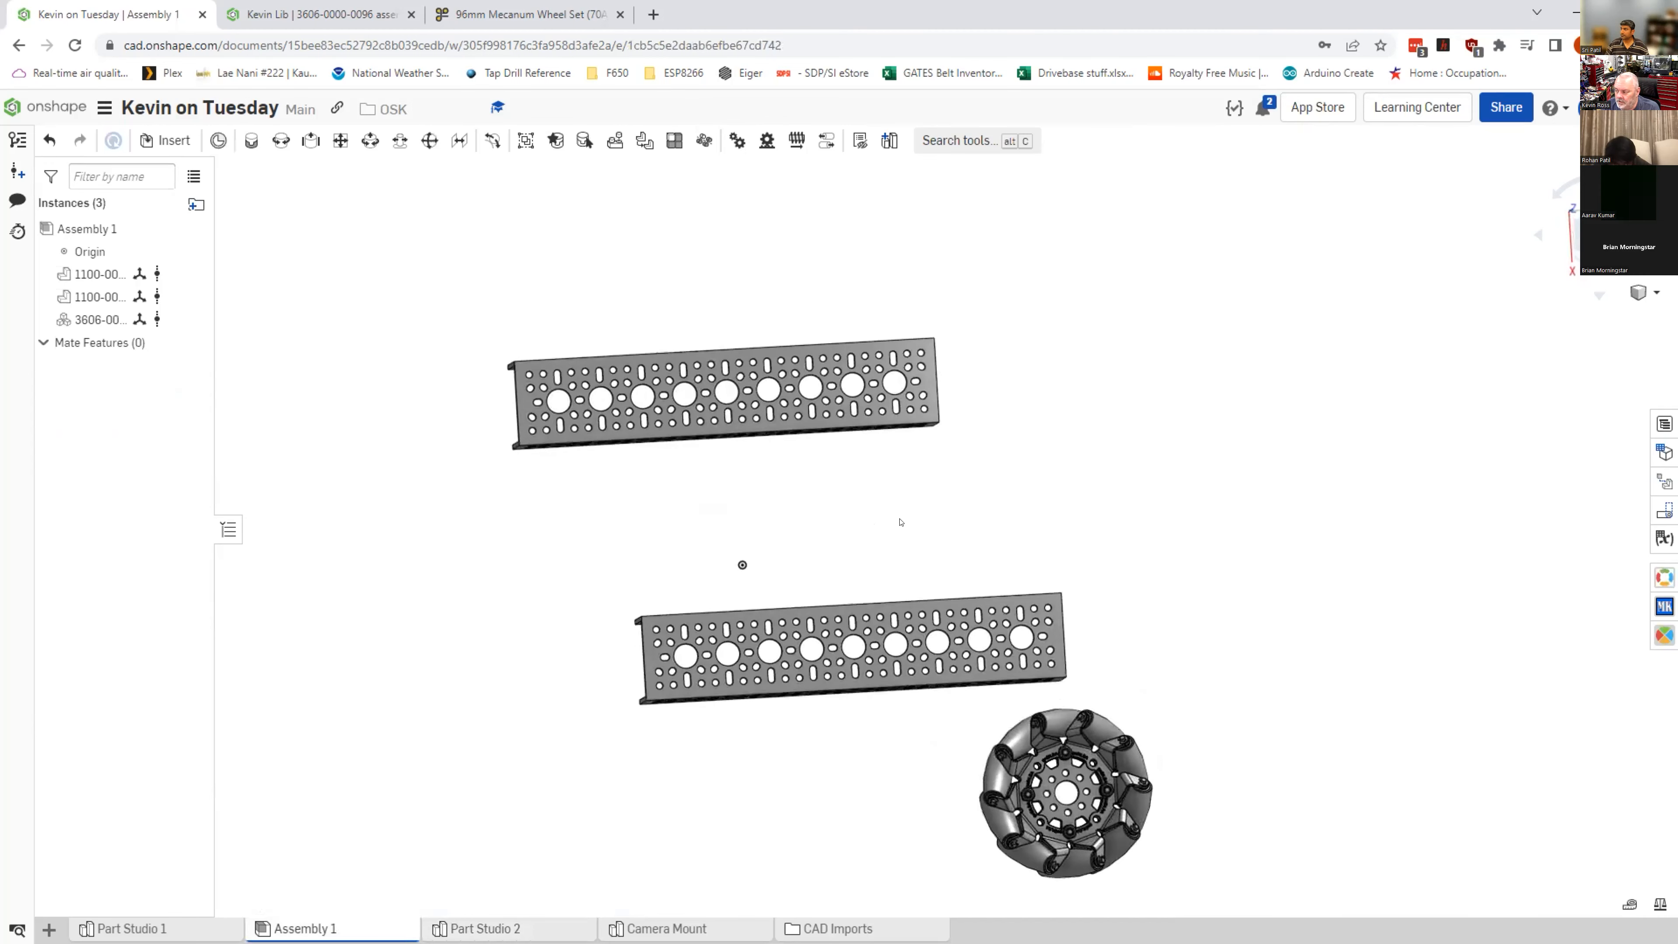
click(889, 141)
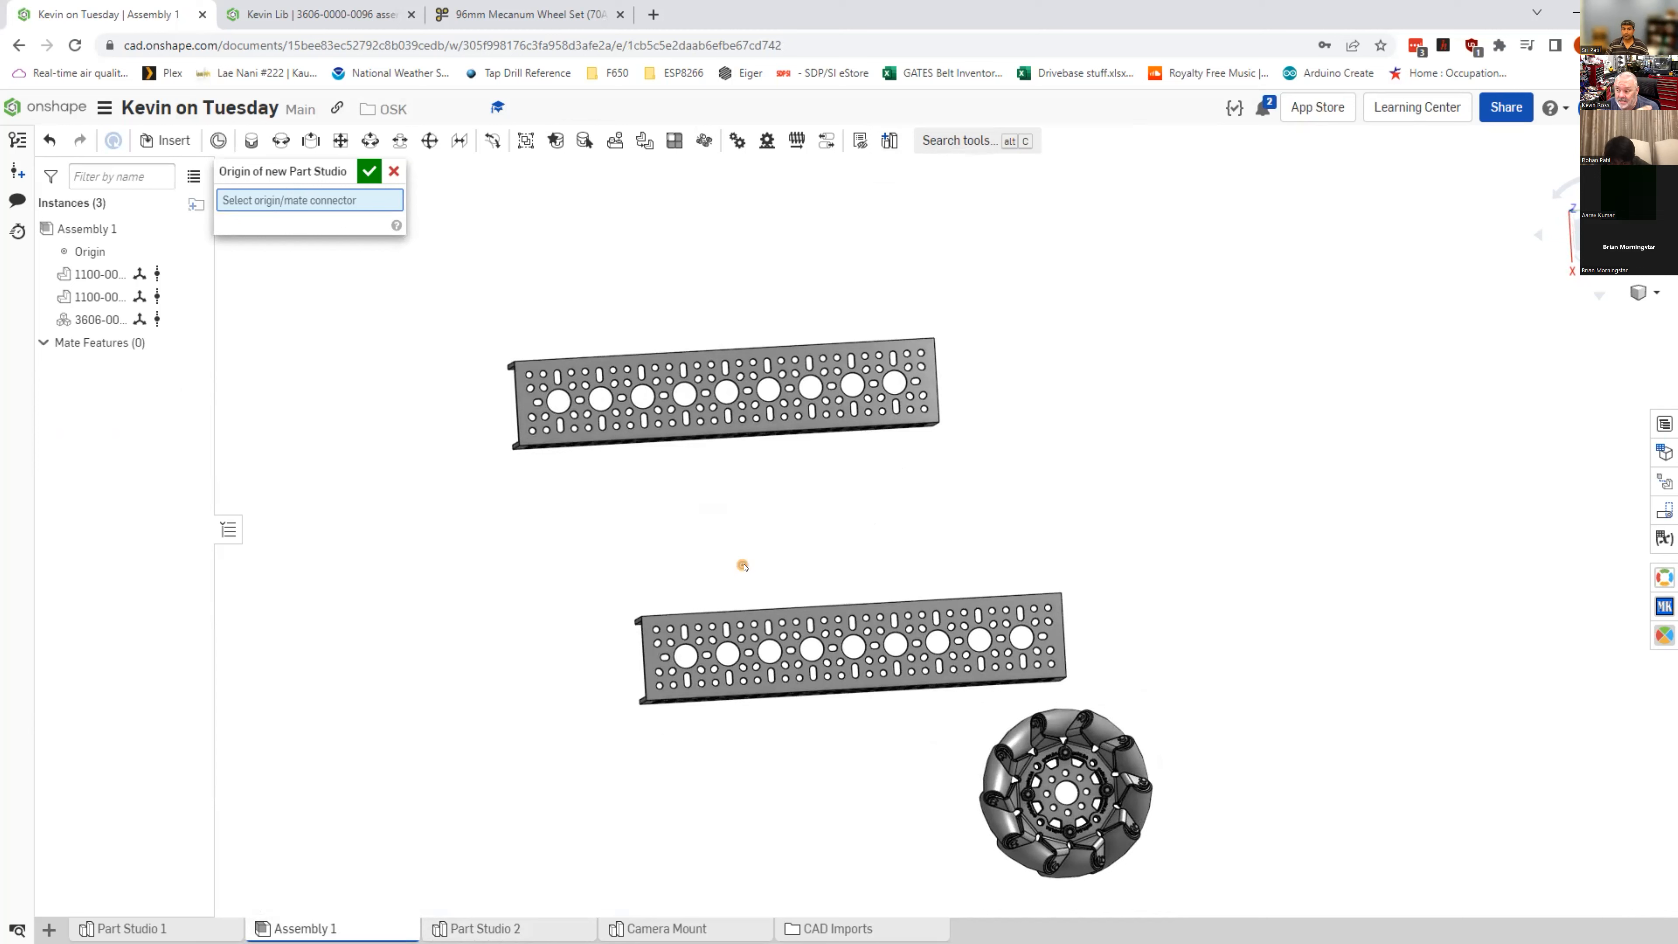
click(393, 171)
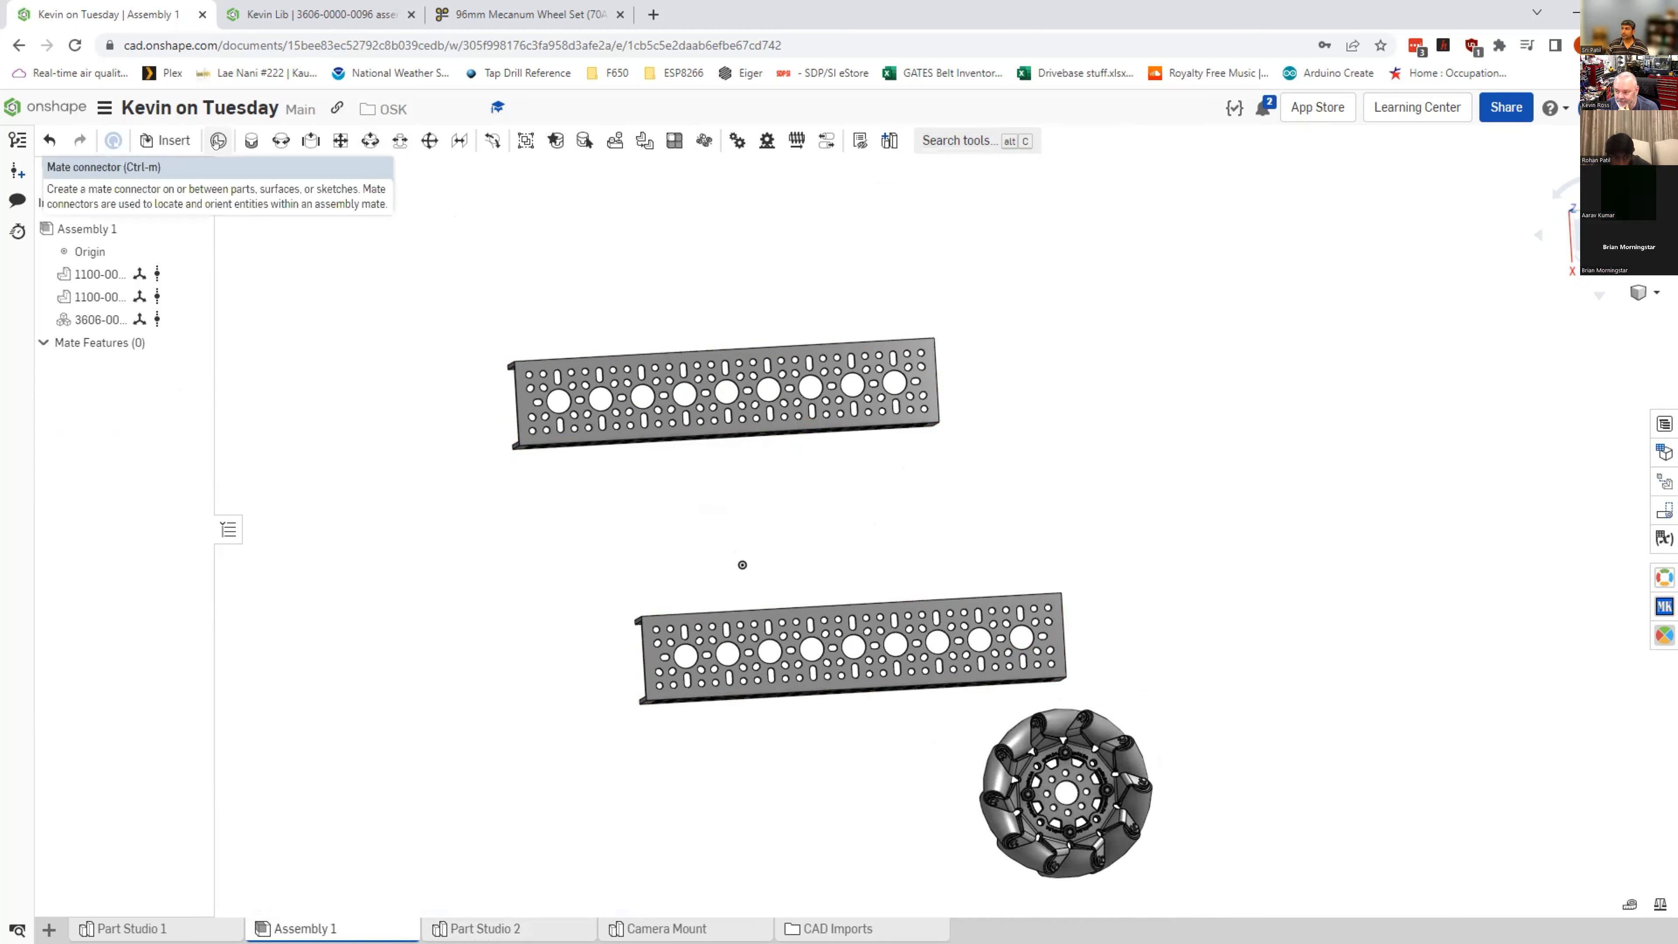
Step: Create a mate connector named Camera Mount Context centred on a large hole near the middle of the U-channel
click(218, 141)
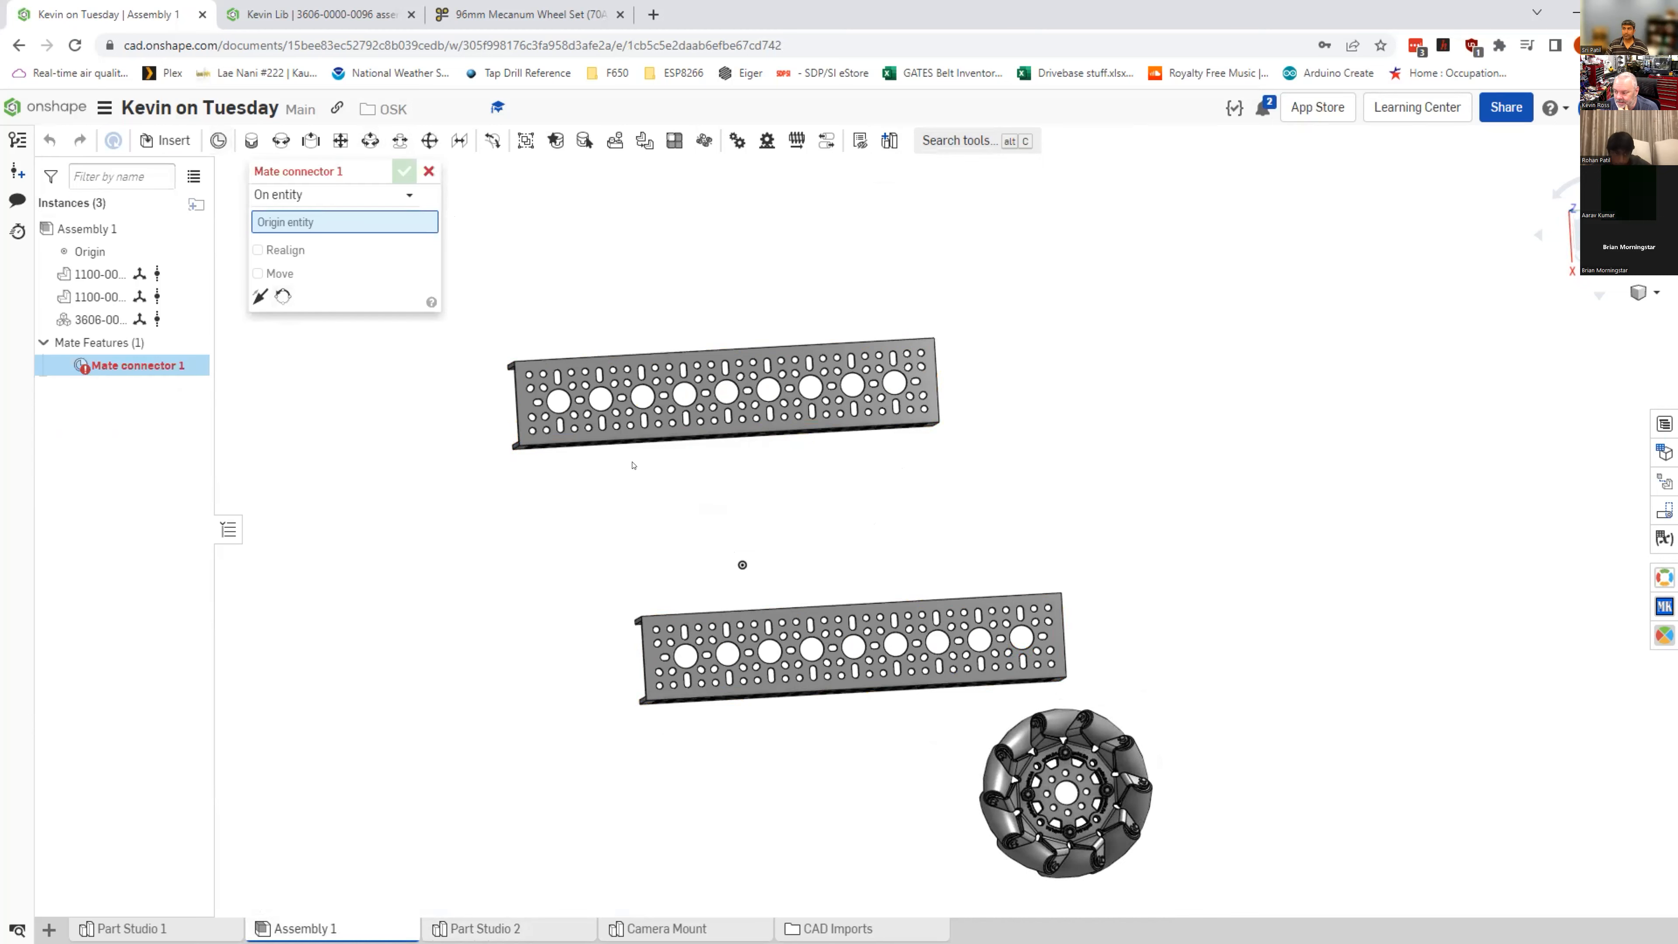
scroll(775, 553, up, 6)
right_drag(774, 553, 780, 518)
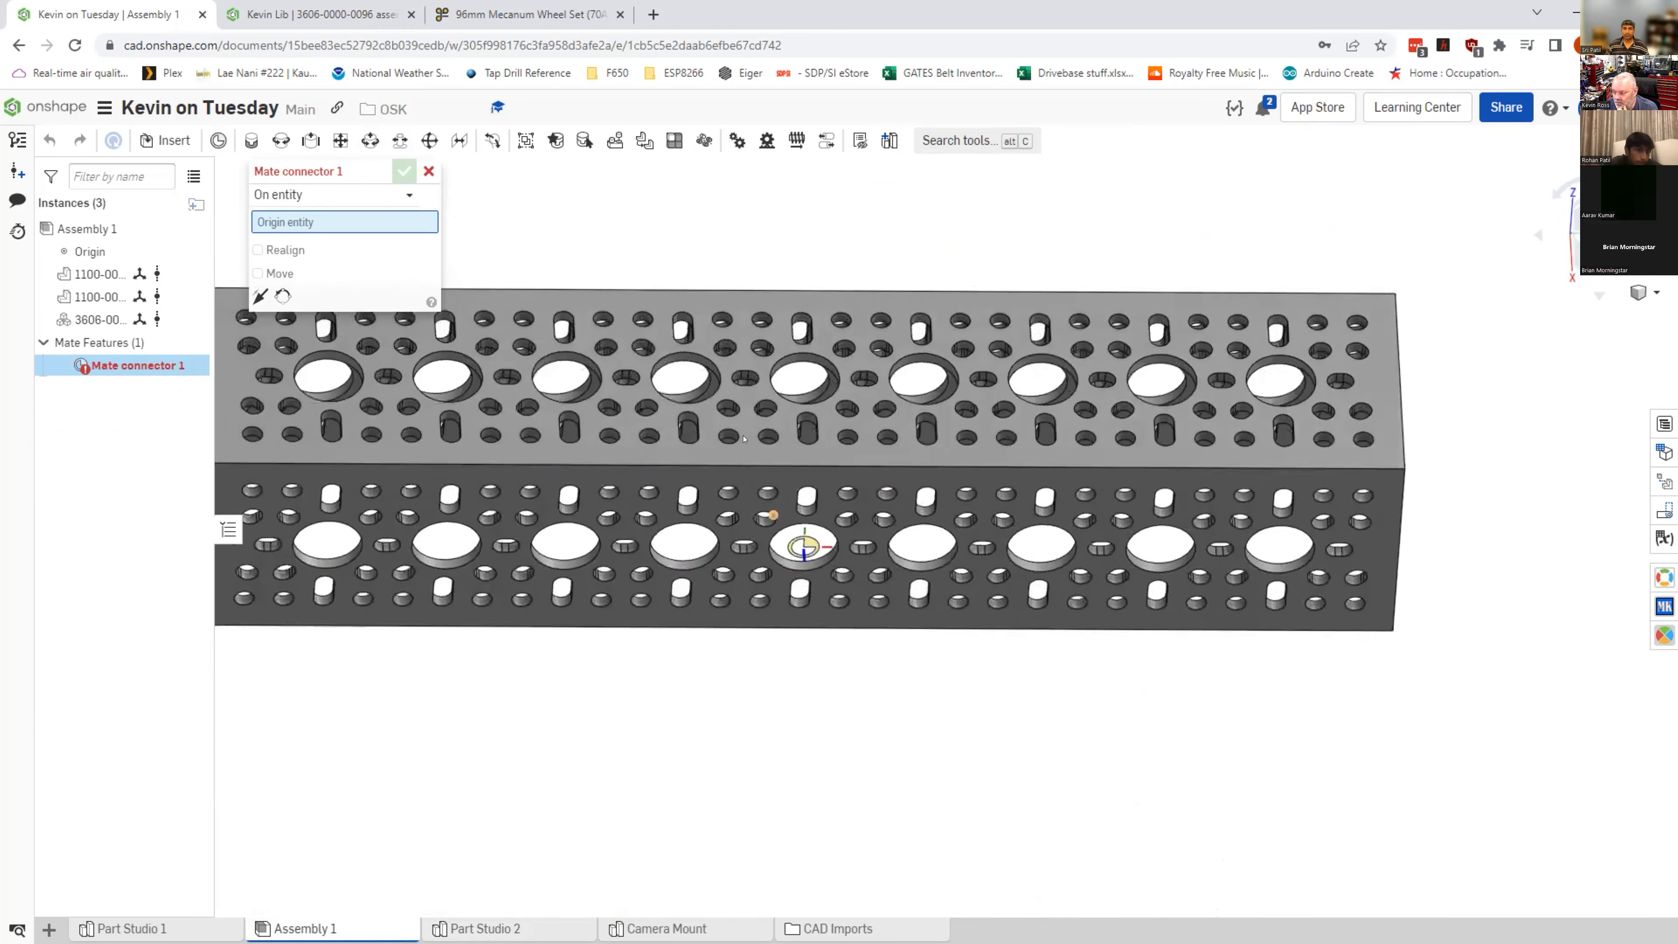
click(715, 383)
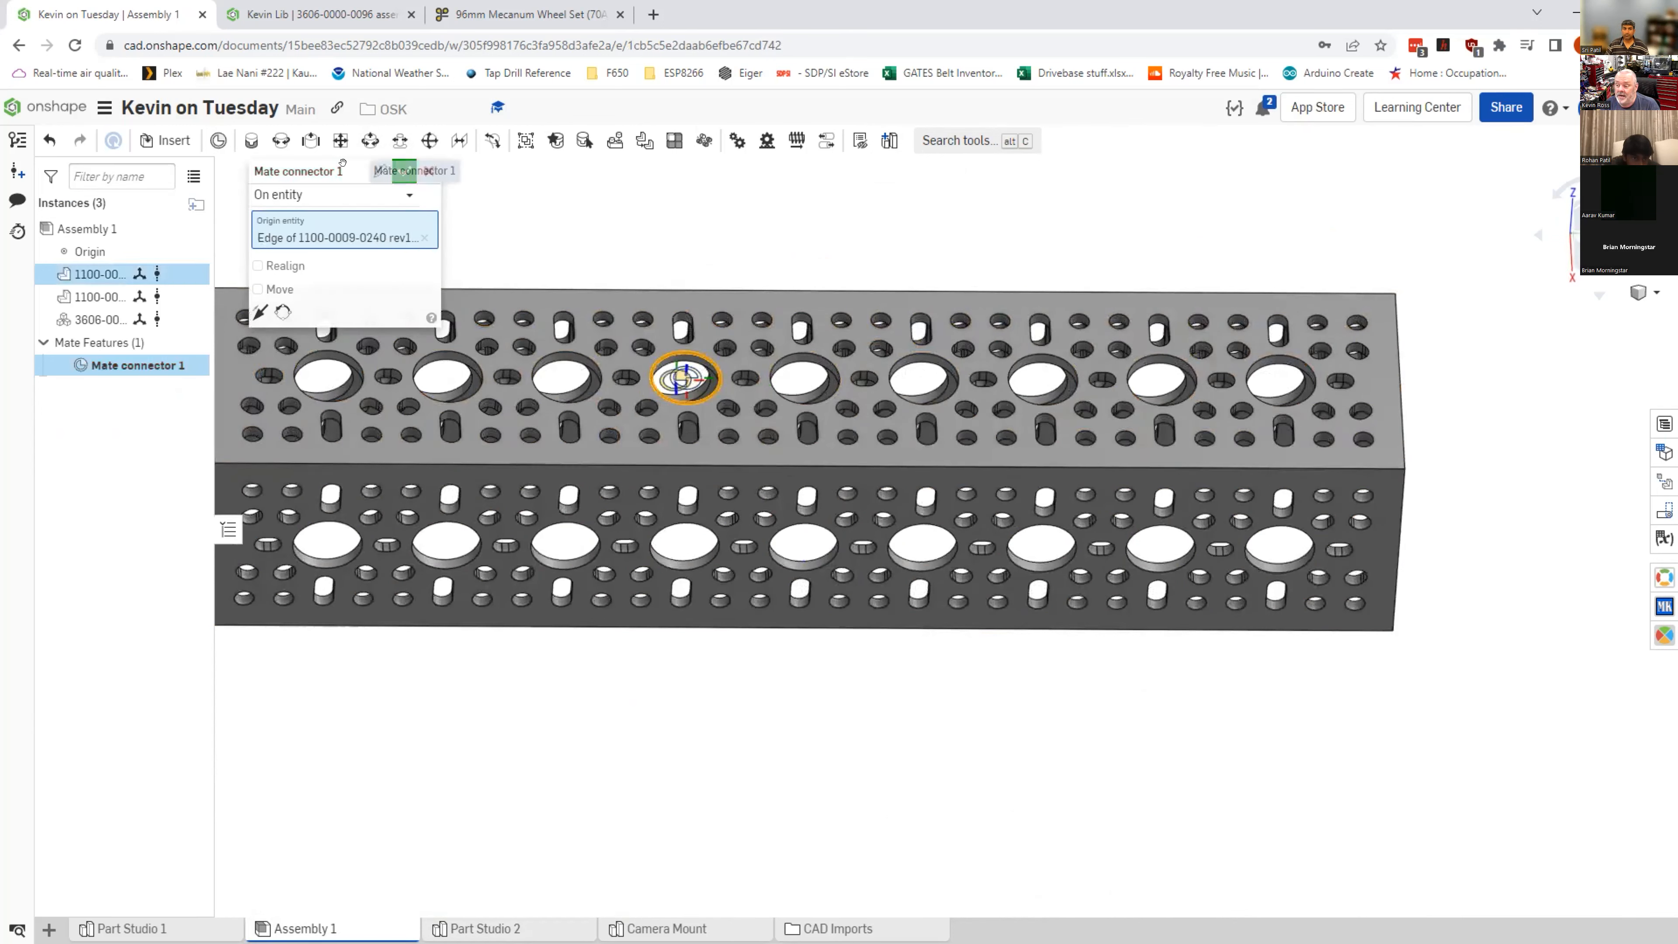
click(372, 165)
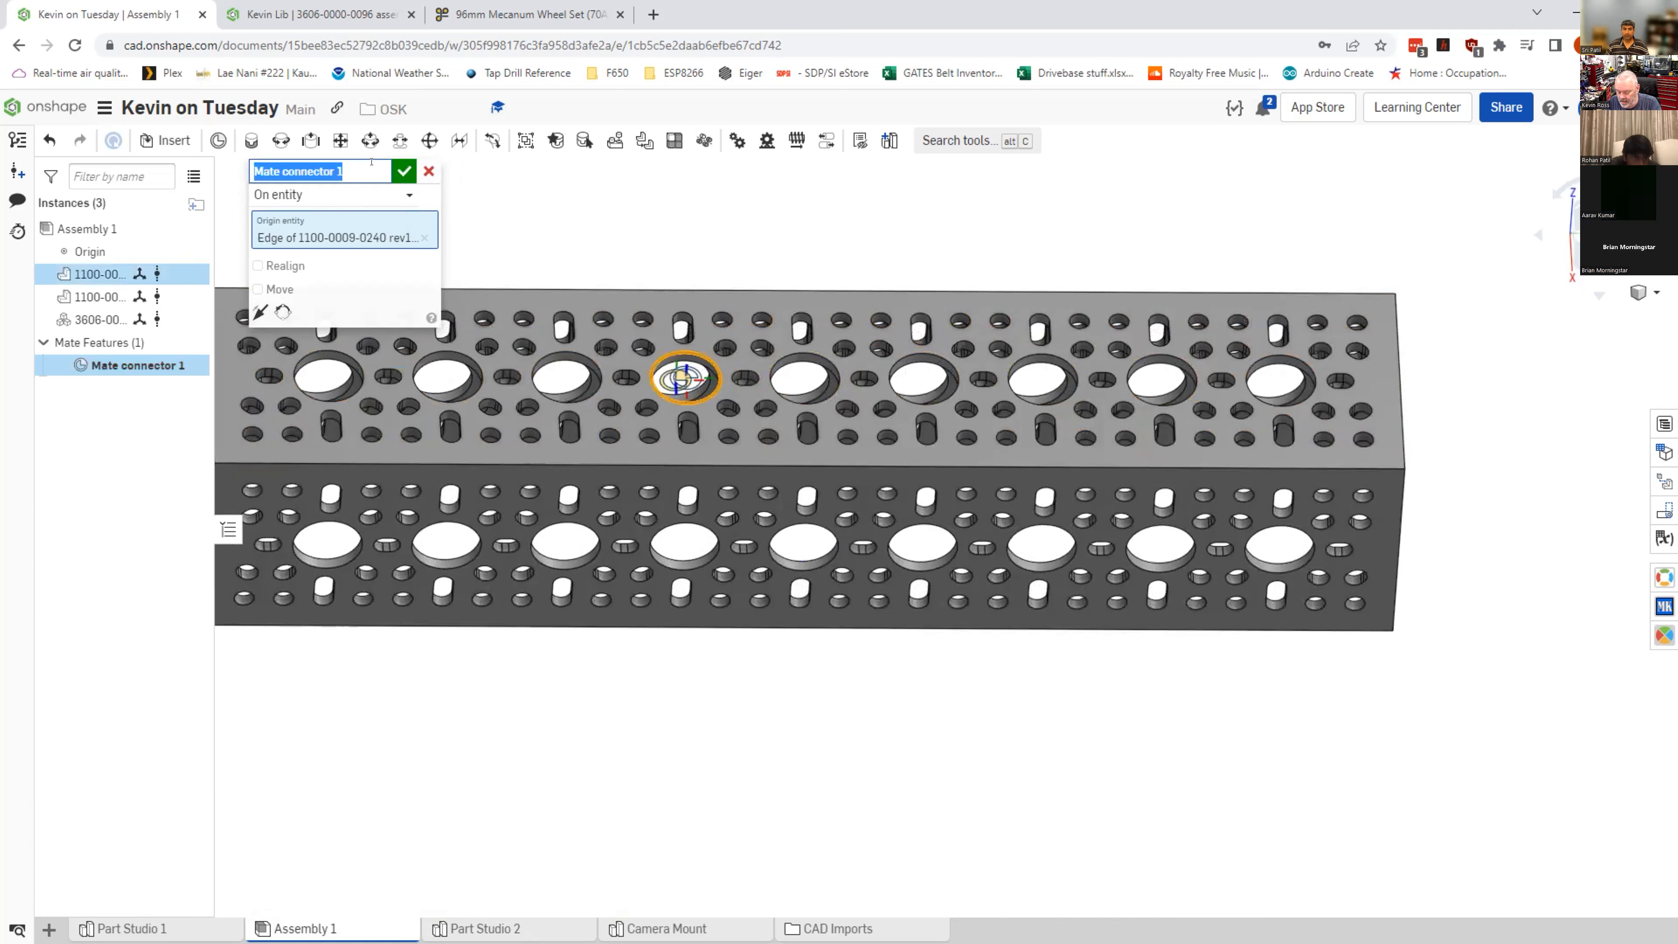
text(Camer)
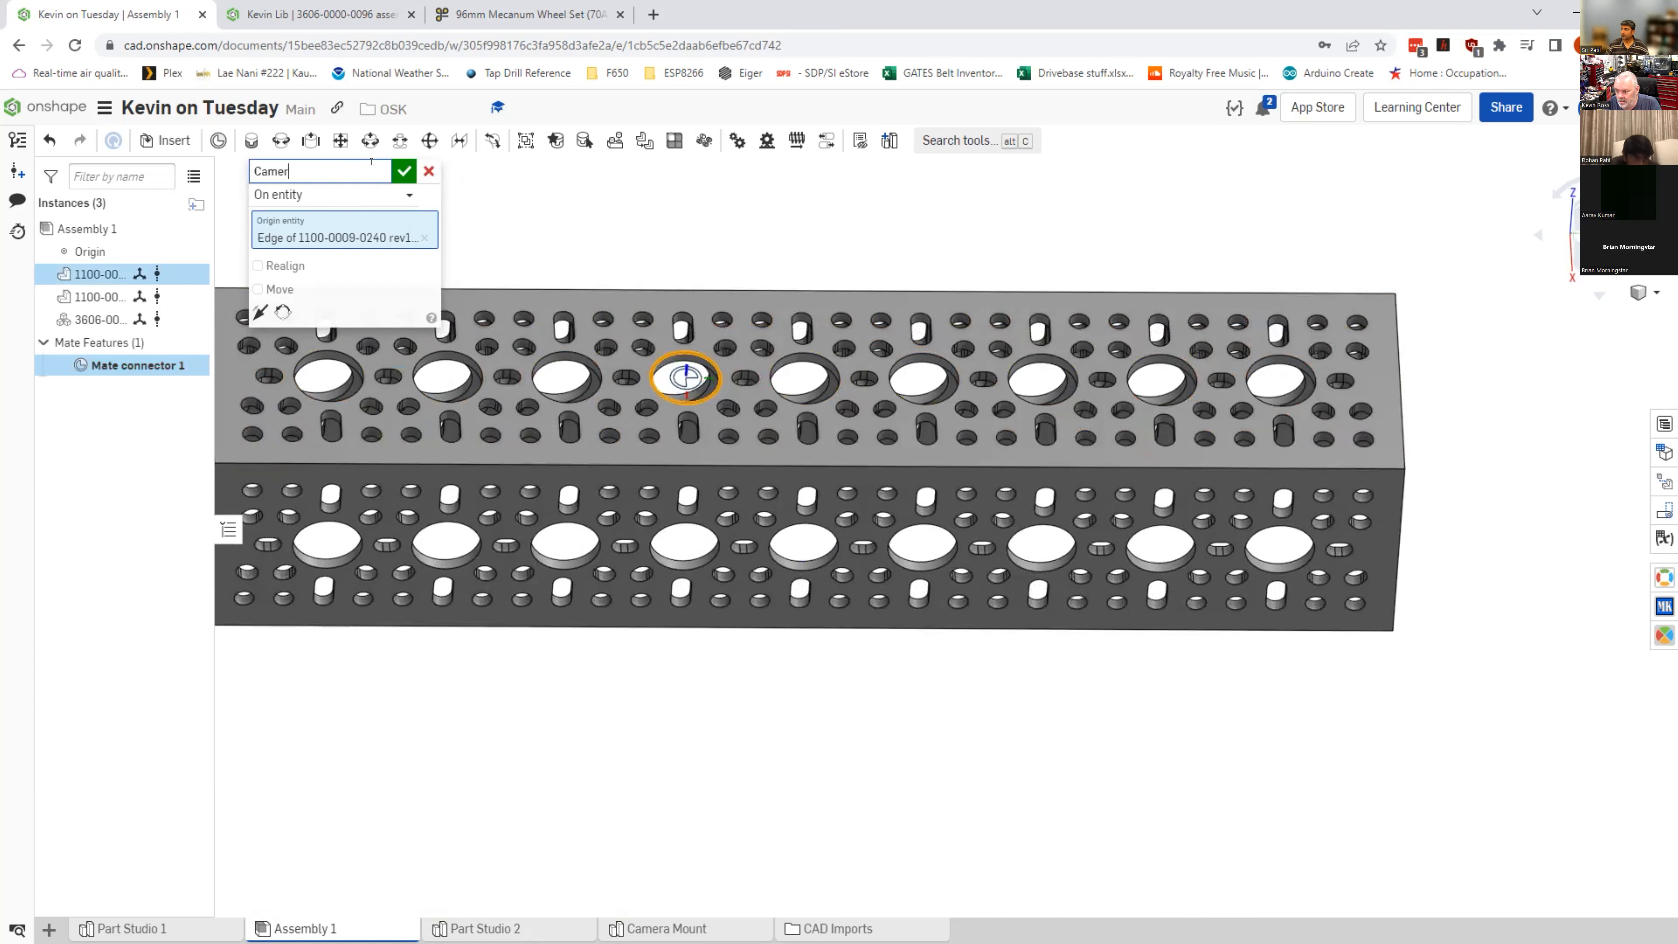
text(a Mount Context)
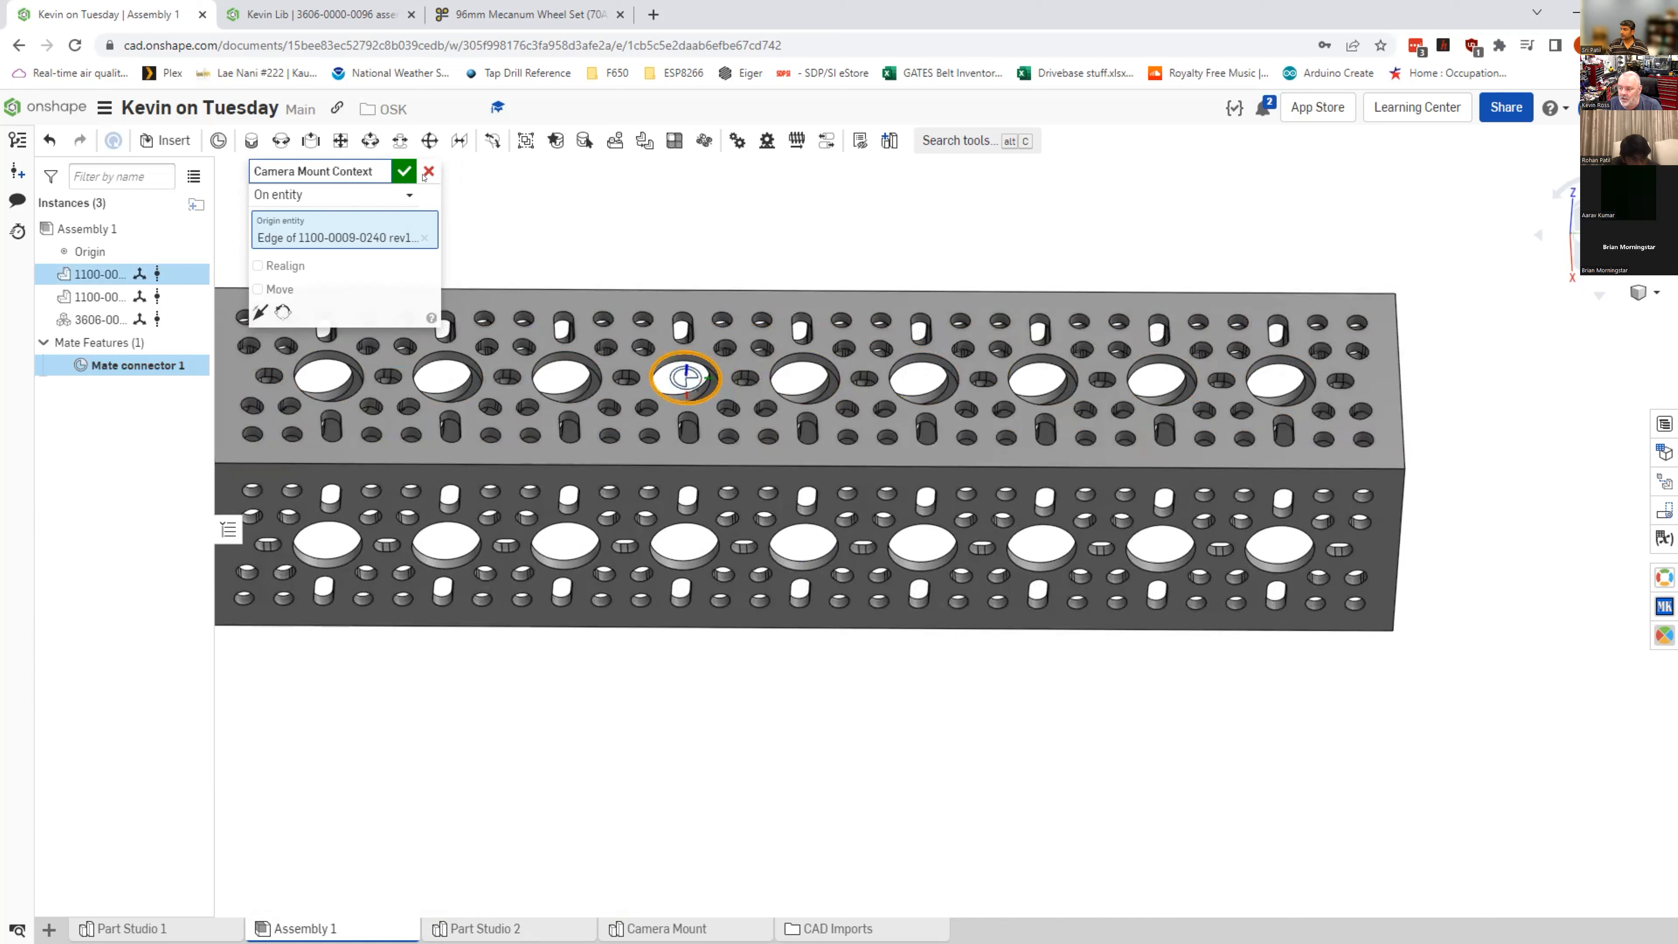
click(404, 171)
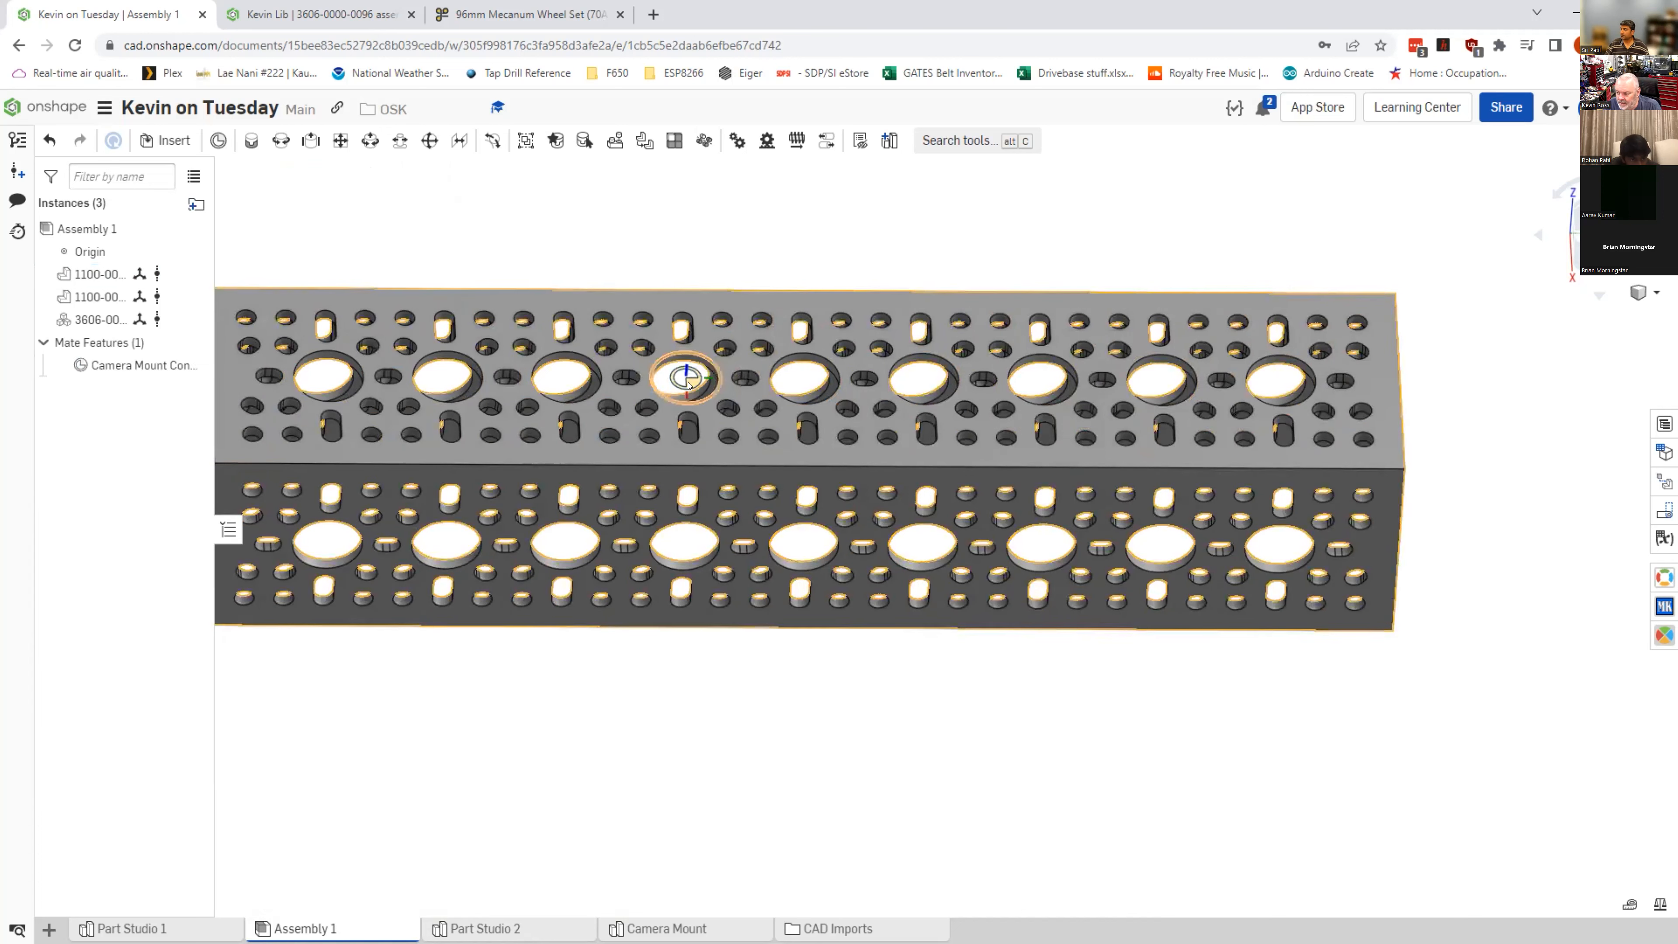
Step: Create a Part Studio in context with the Camera Mount Context mate connector as its origin
click(890, 141)
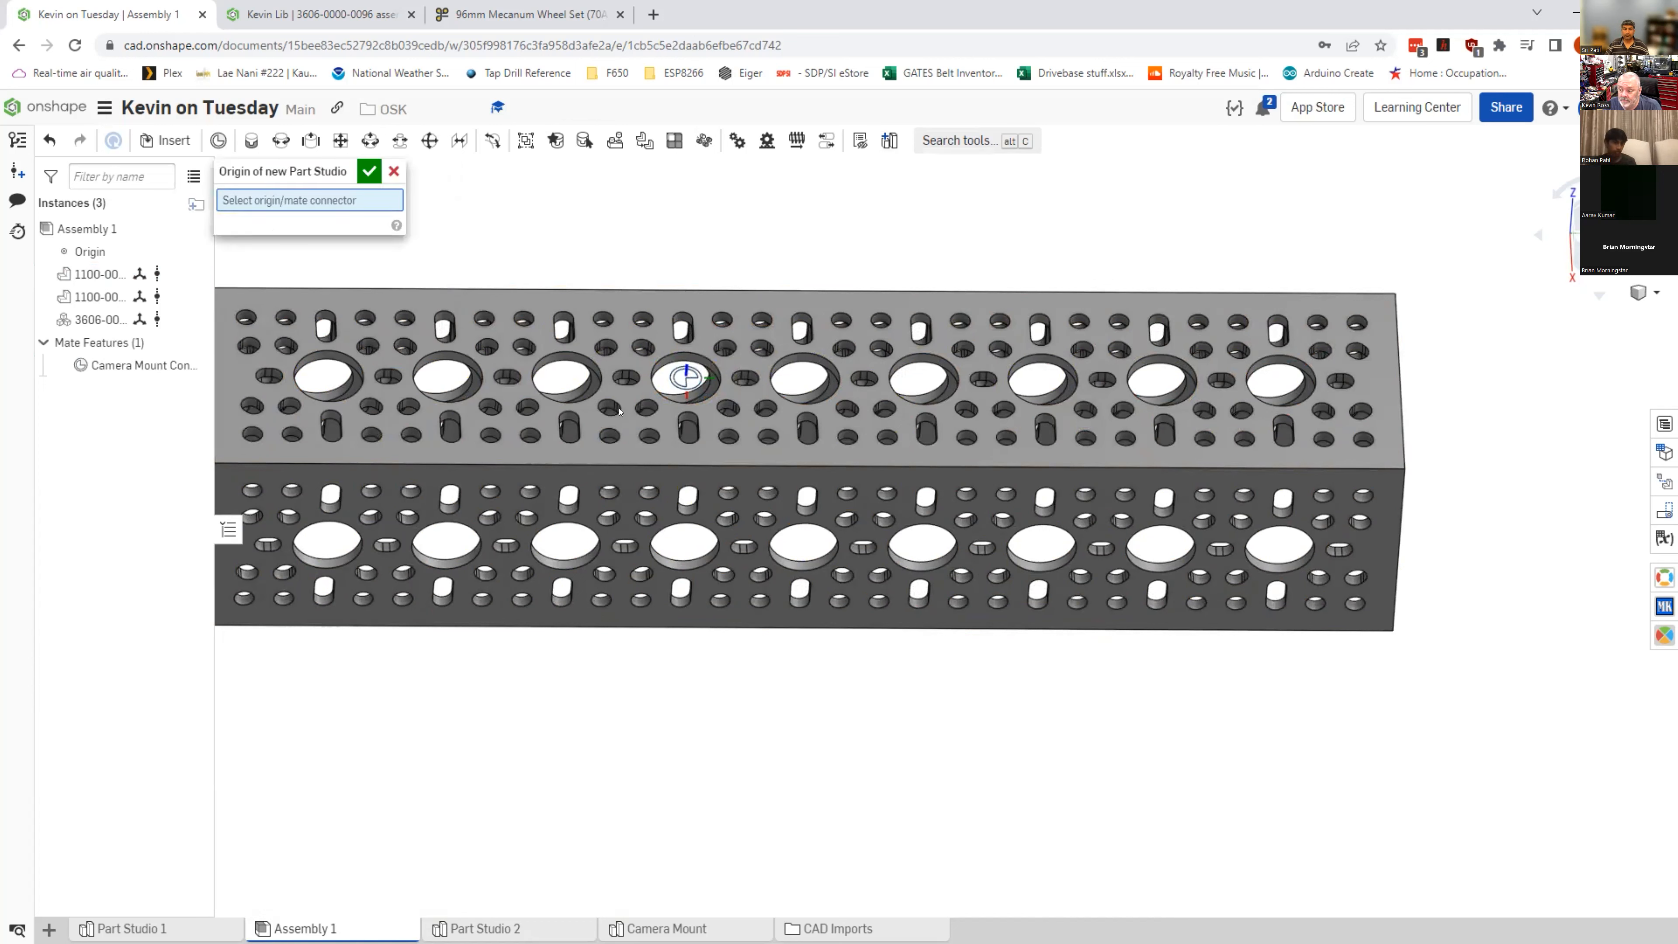
click(93, 364)
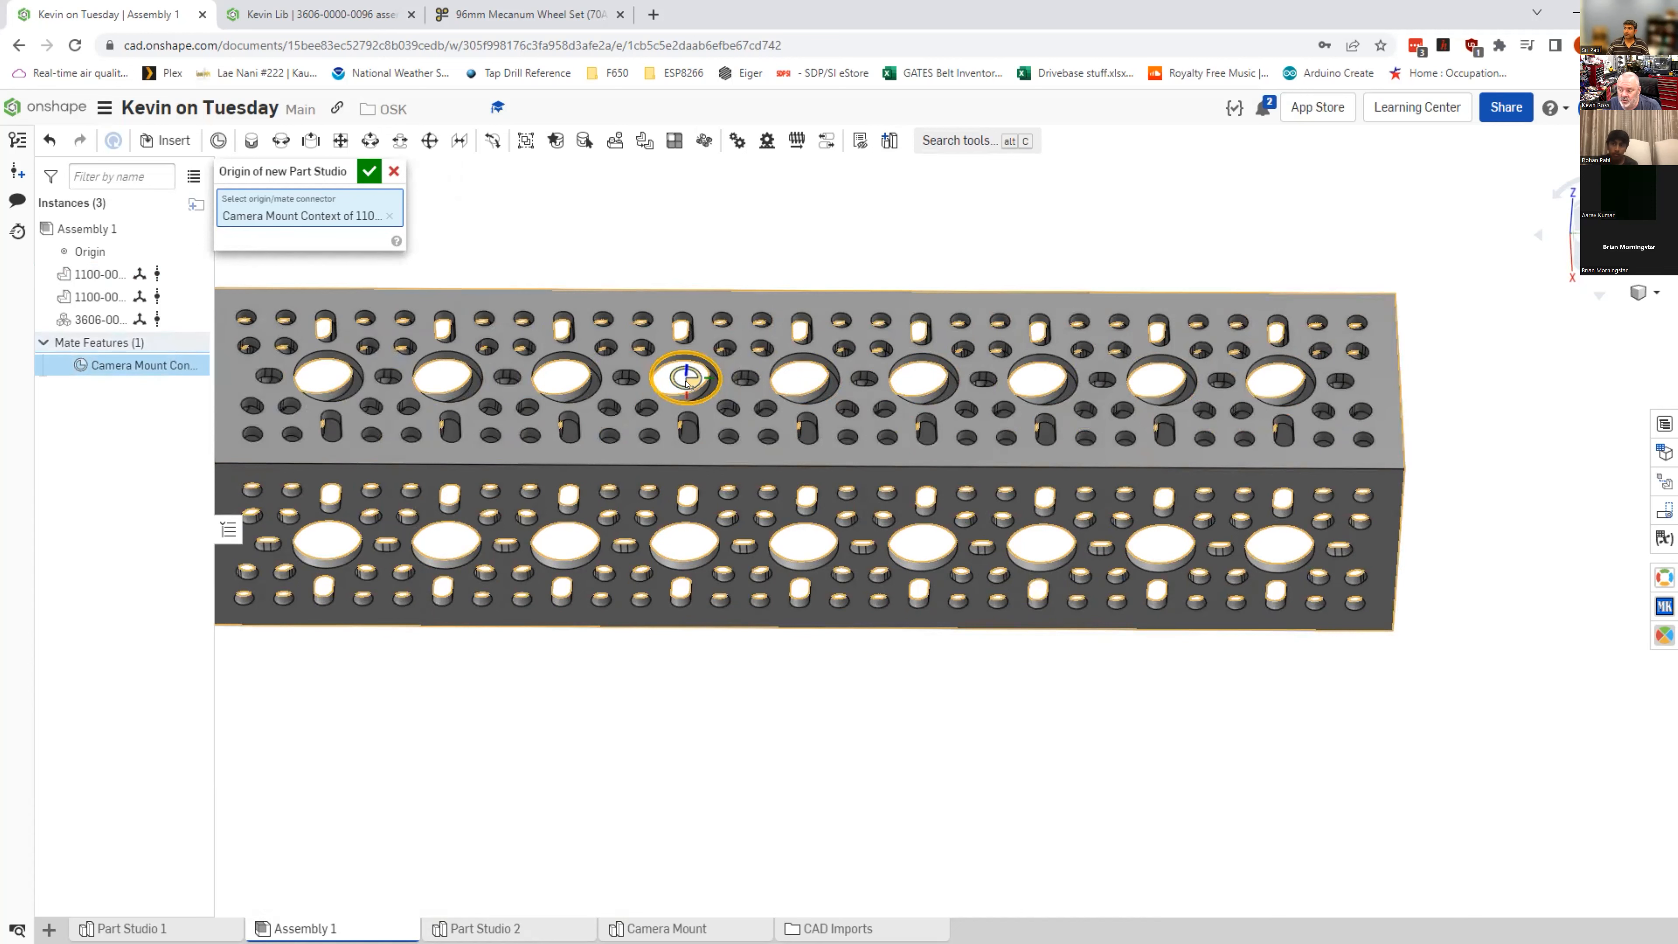
click(369, 172)
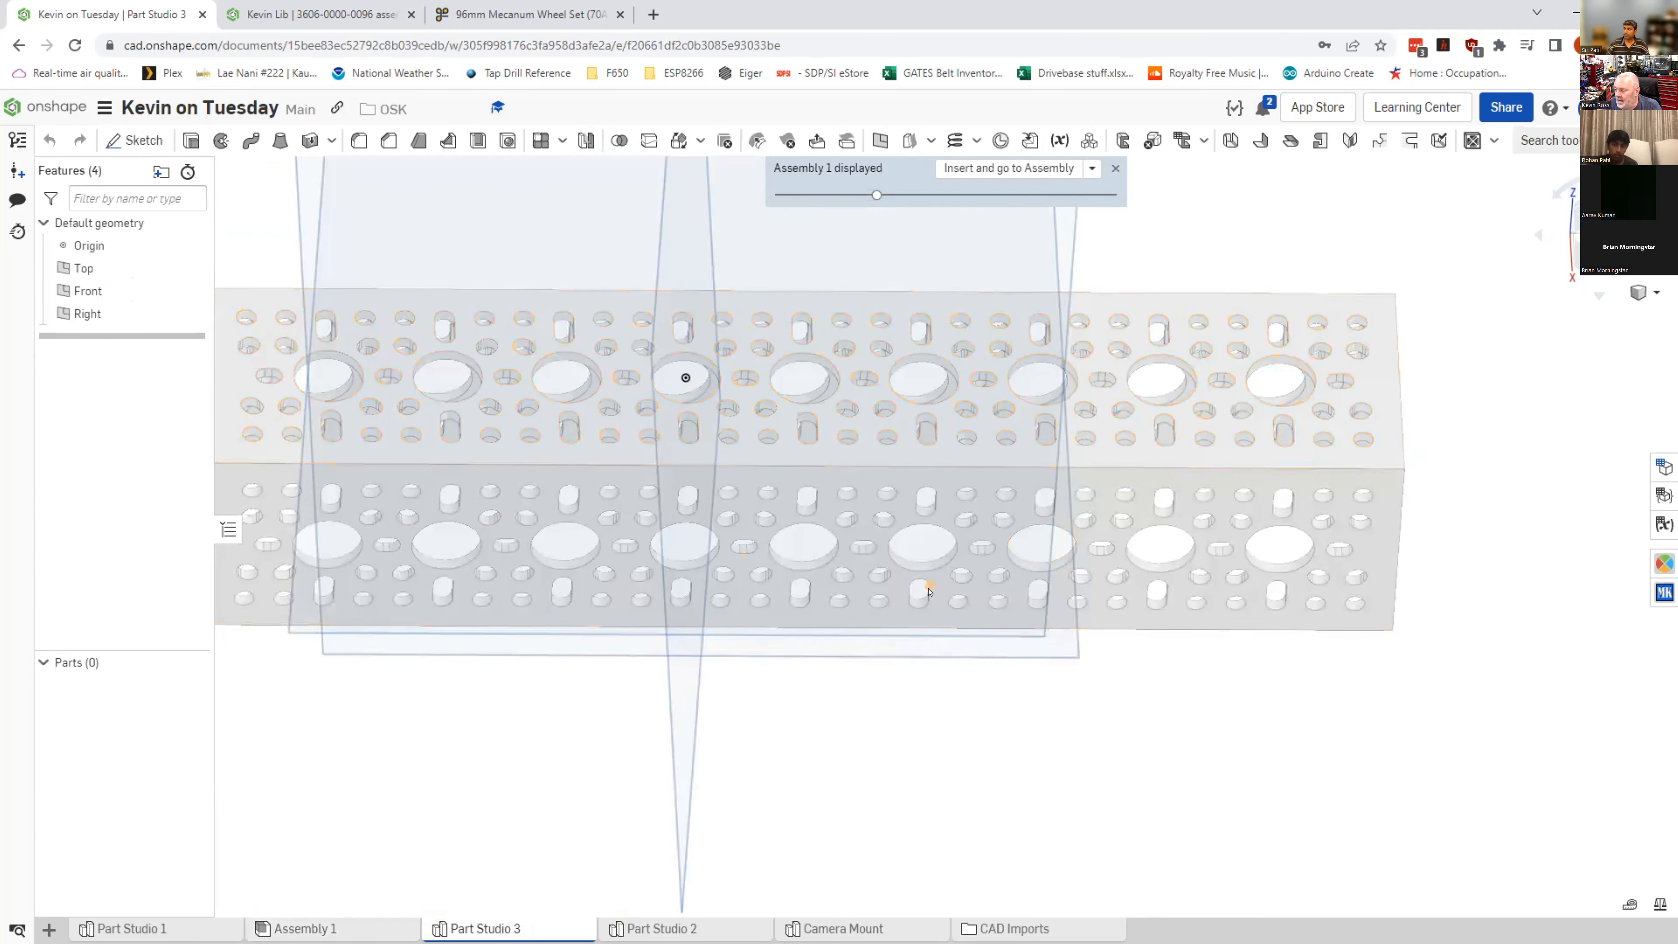
Step: Examine how the origin and default planes sit on the U-channel hole, from several angles and from the top view
scroll(926, 583, down, 3)
right_drag(988, 554, 1017, 661)
scroll(784, 410, up, 7)
scroll(785, 424, up, 3)
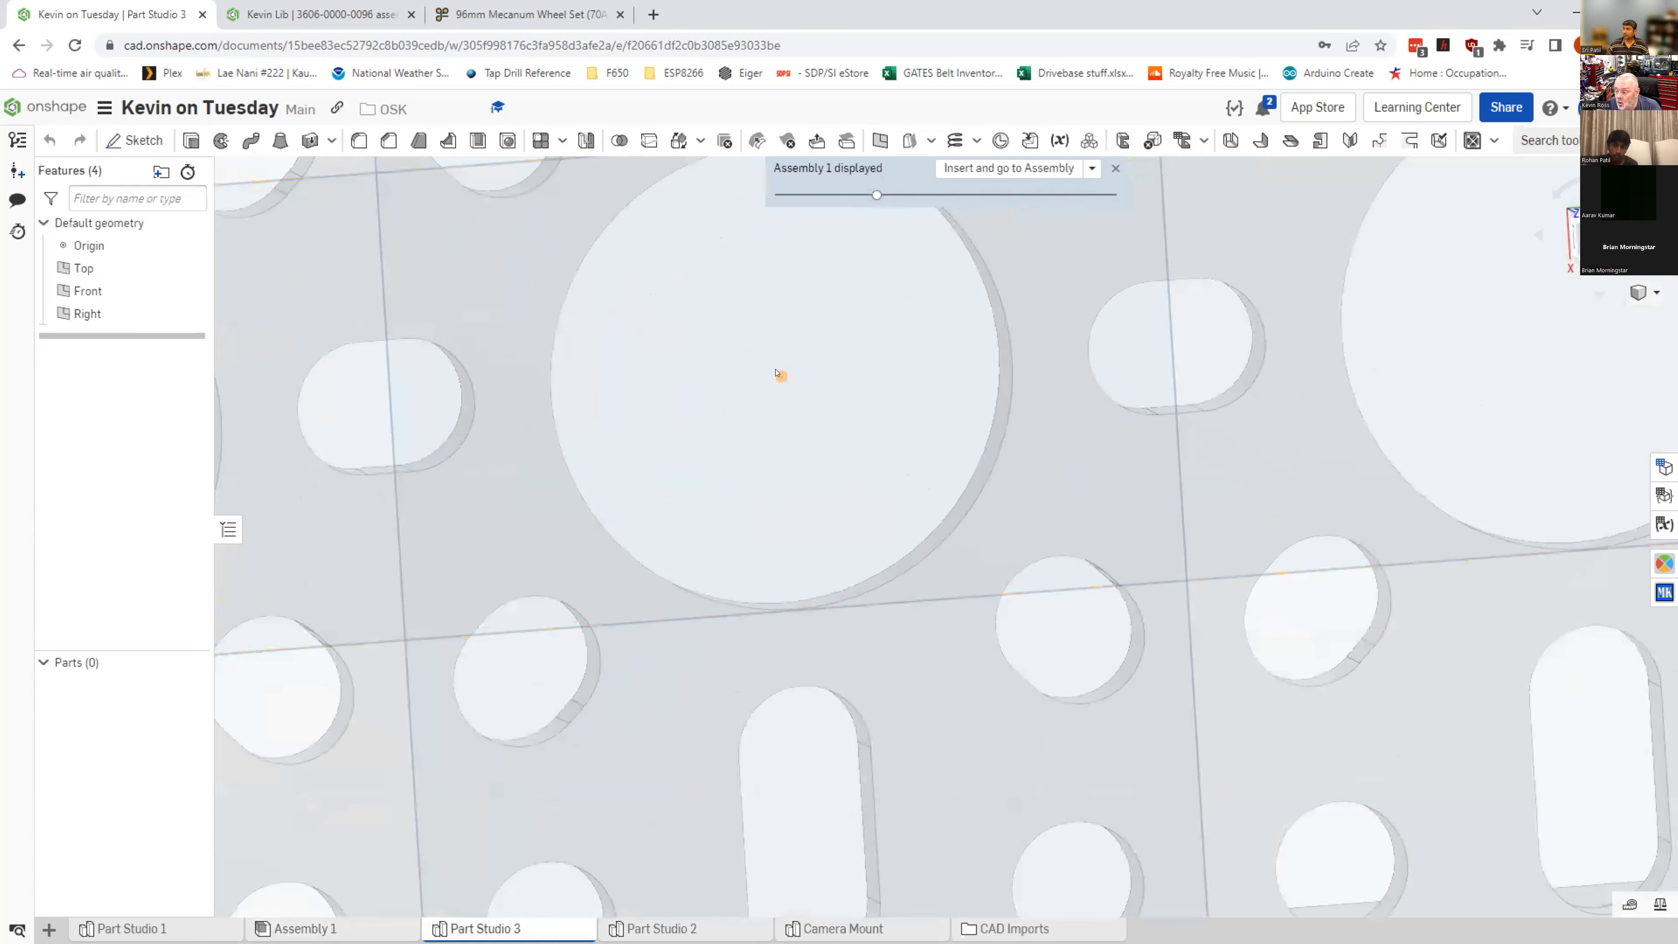
scroll(958, 499, down, 8)
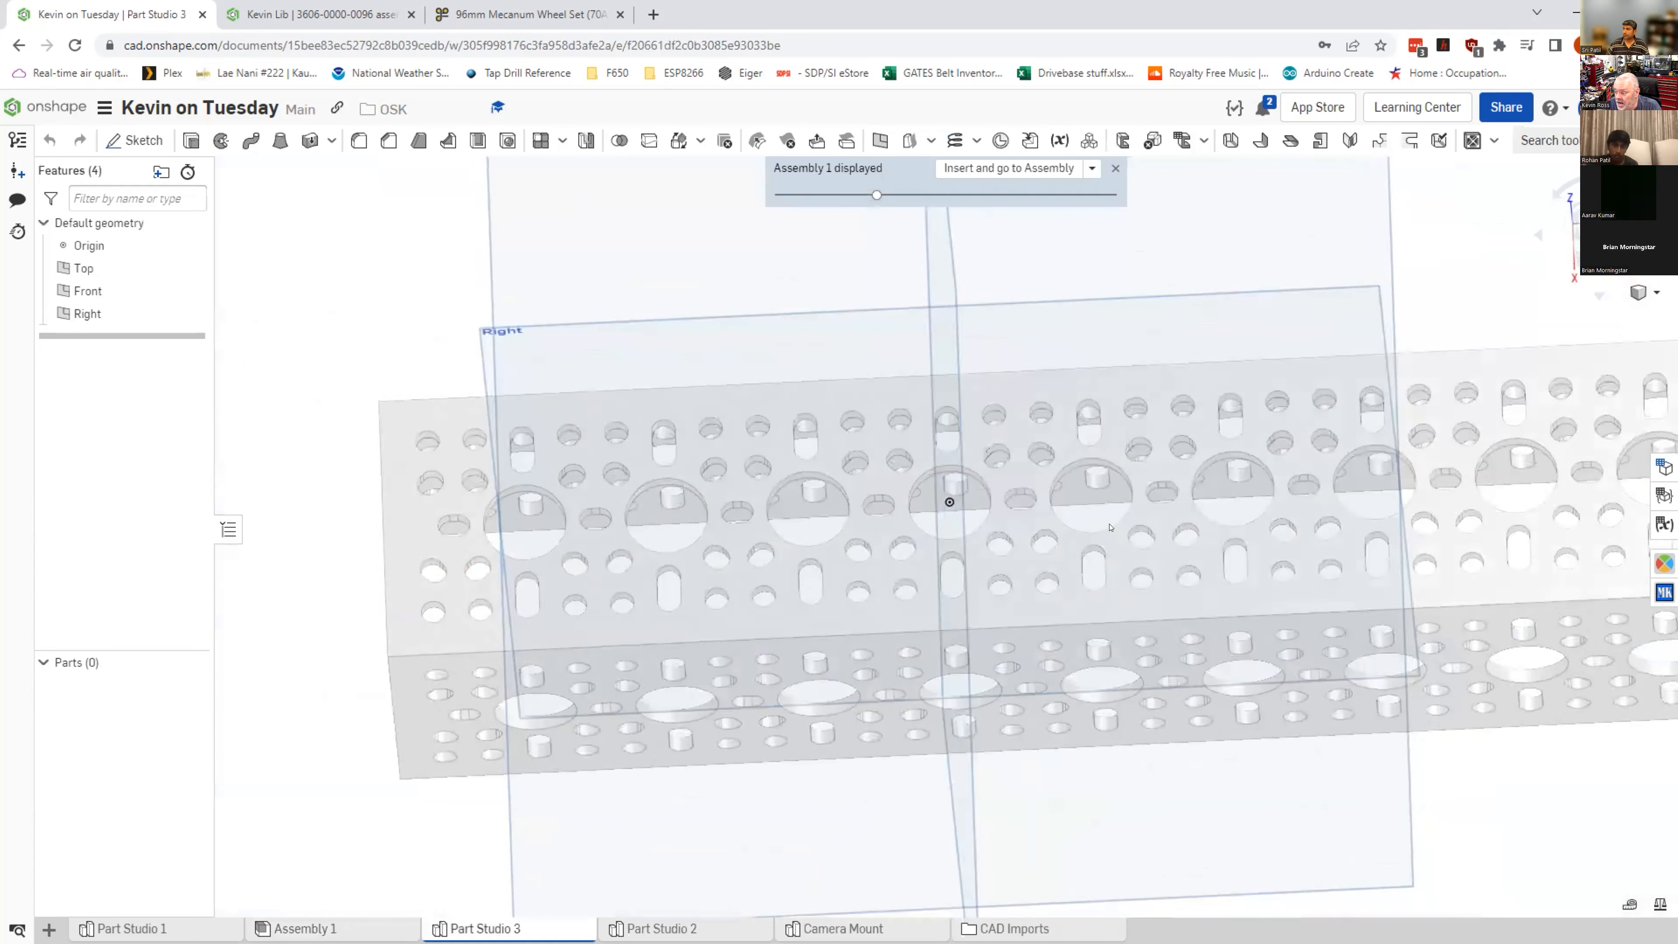
right_drag(1110, 527, 943, 548)
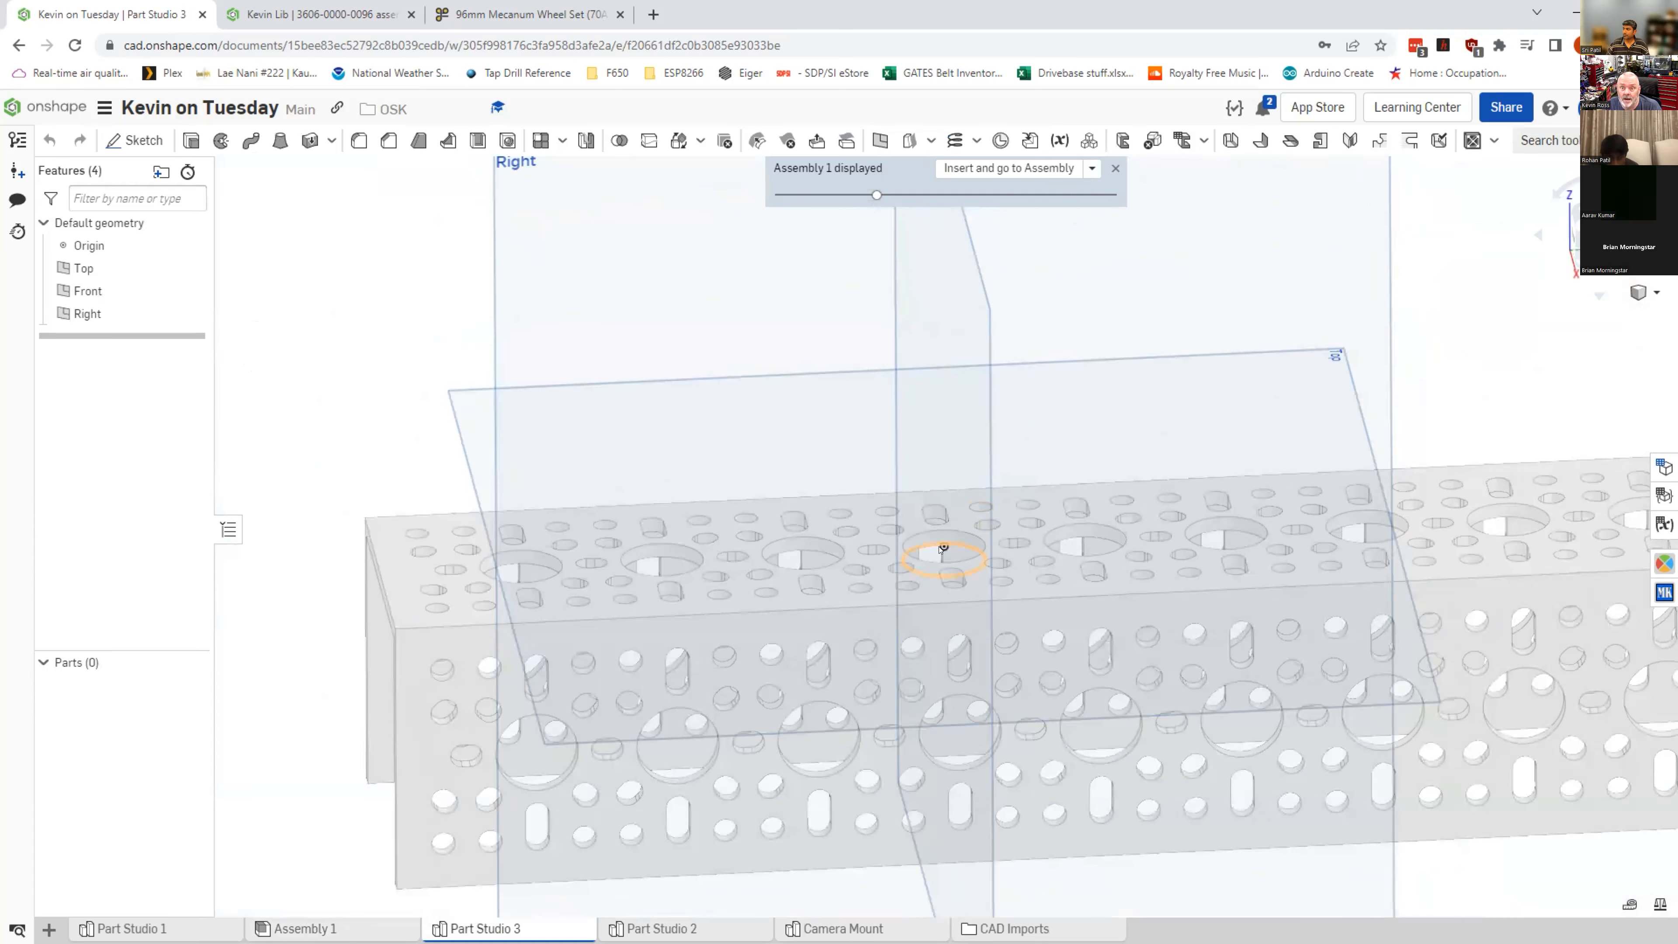
scroll(941, 548, down, 5)
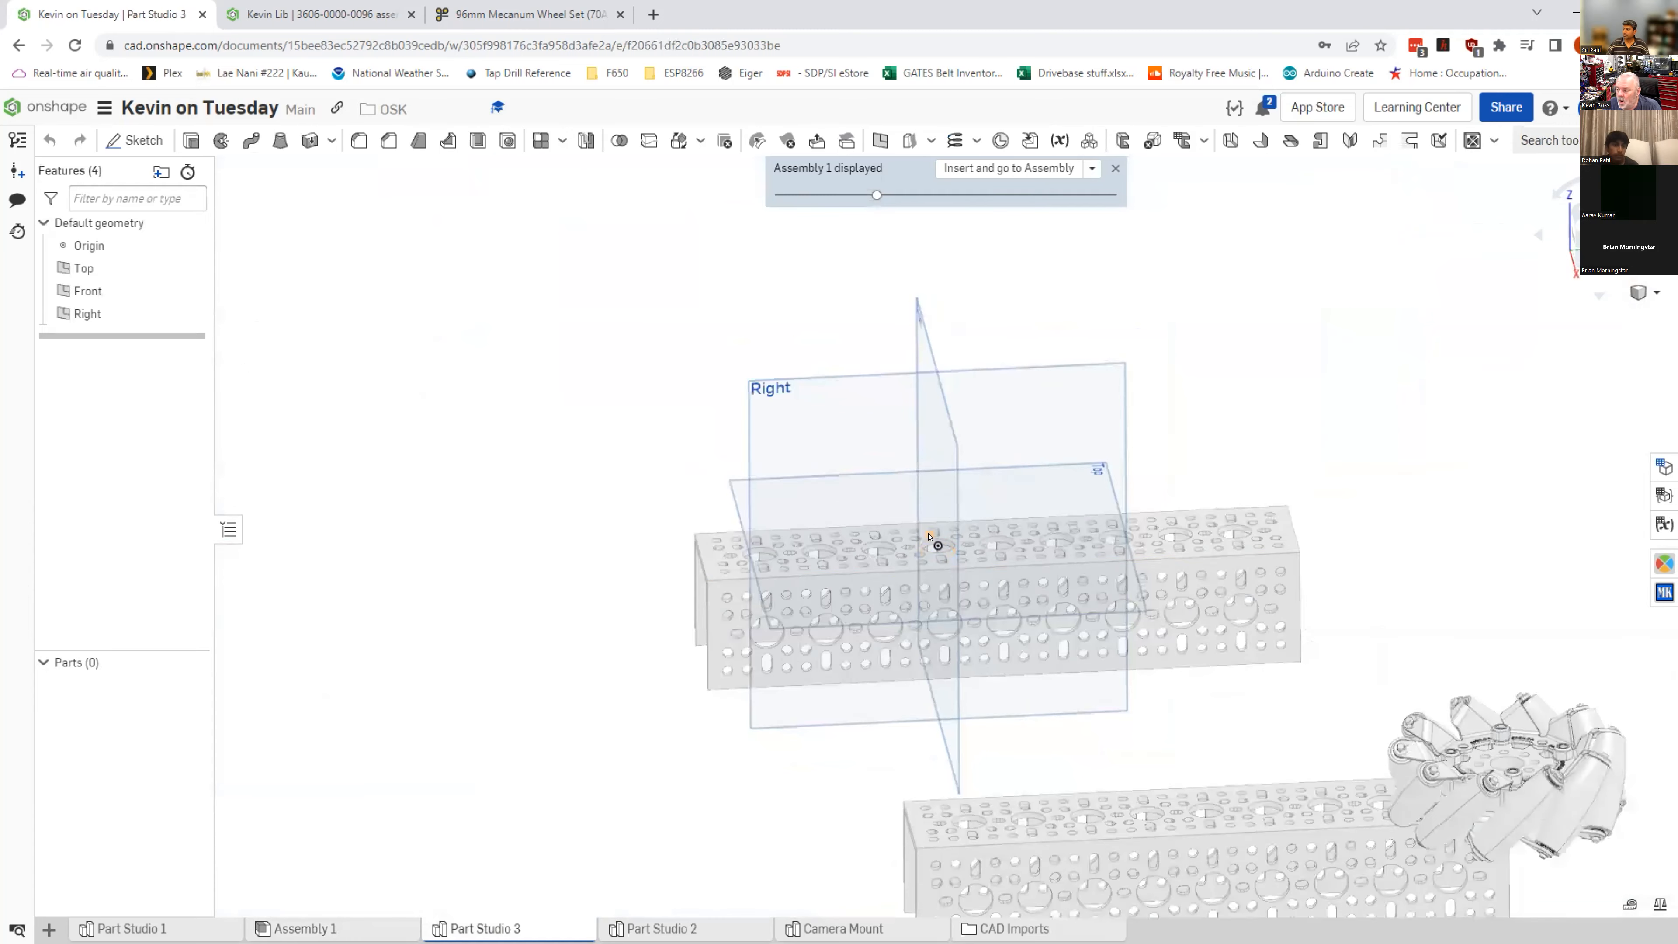
scroll(939, 547, up, 5)
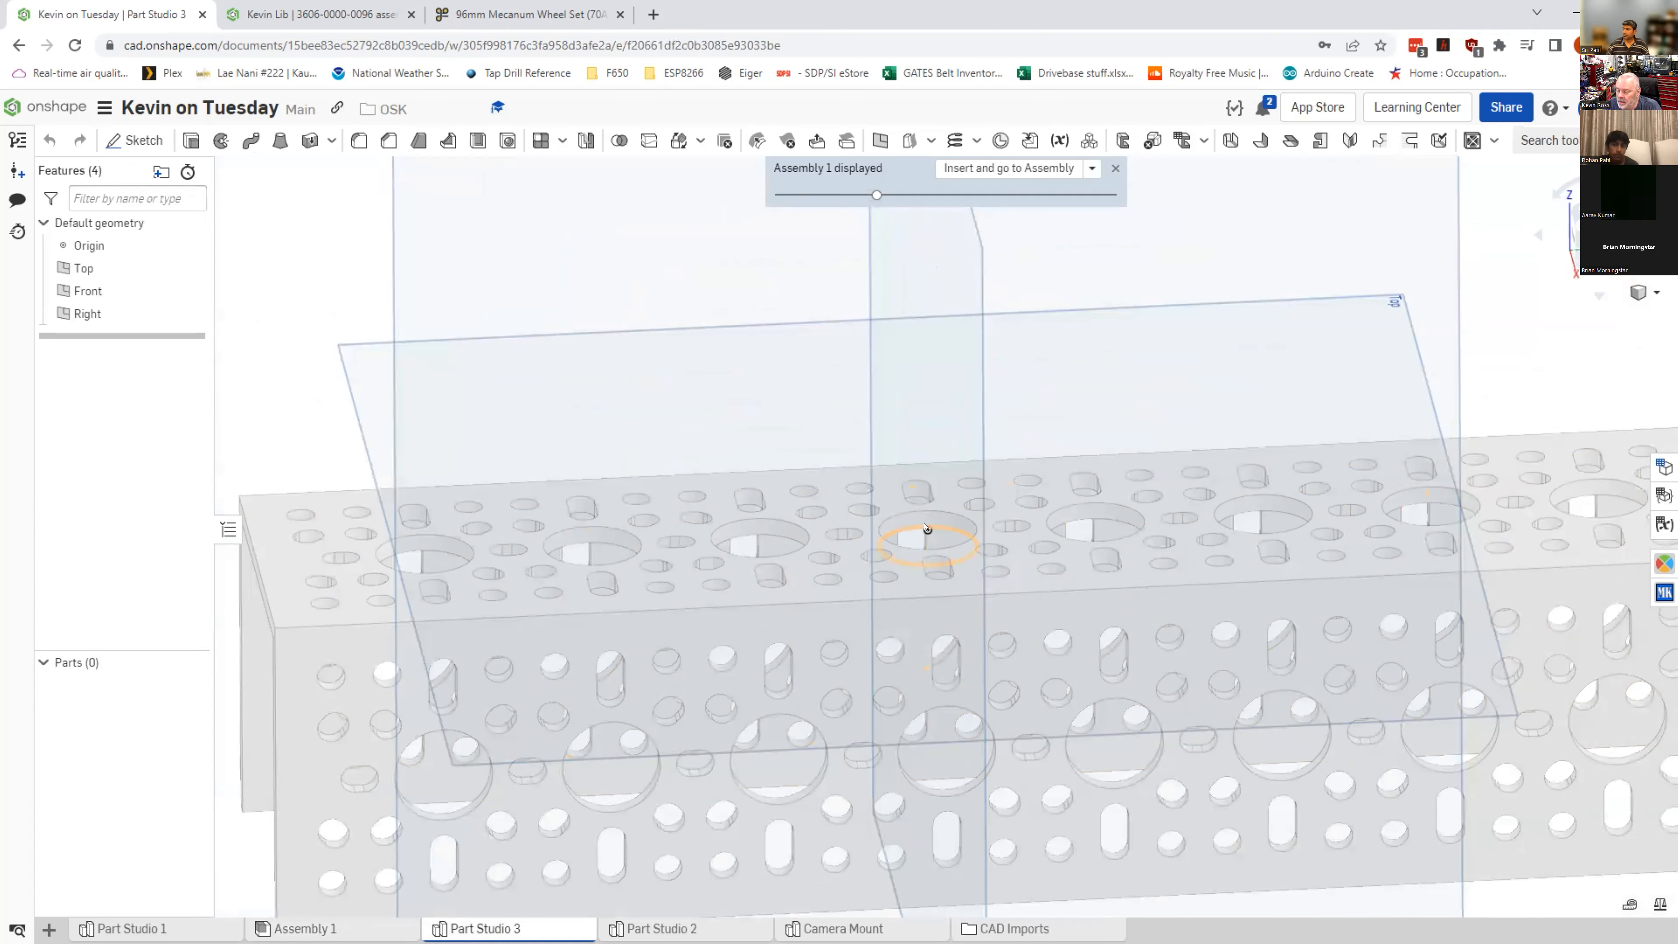
key(shift+5)
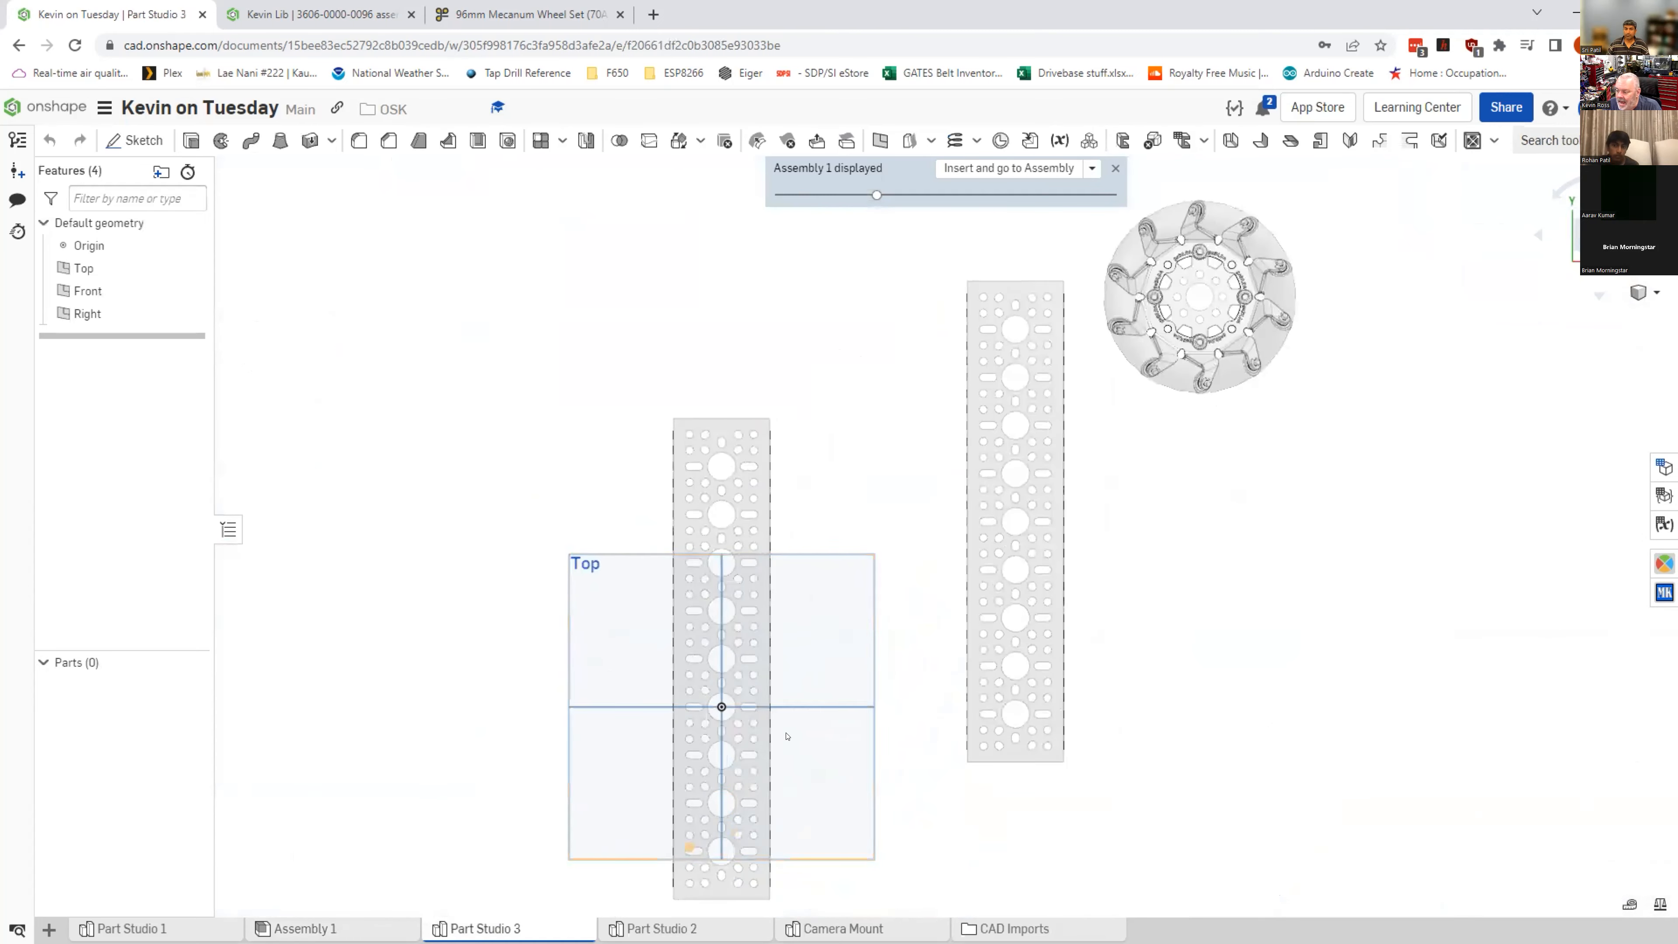
scroll(720, 707, up, 5)
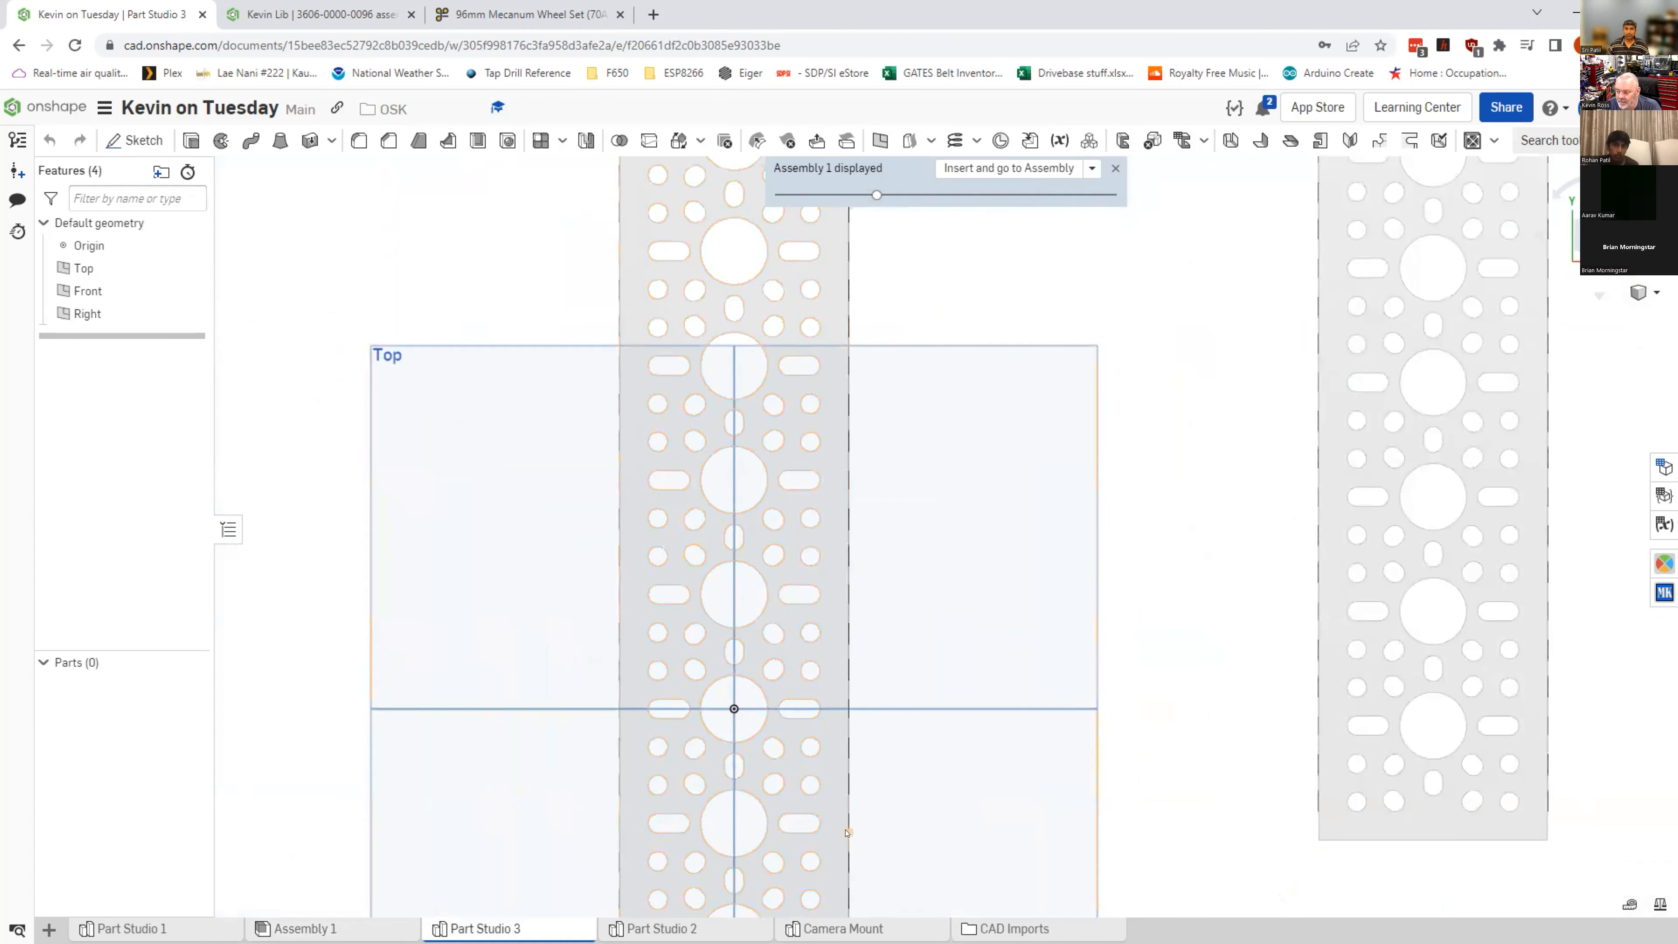
middle_drag(926, 818, 1013, 605)
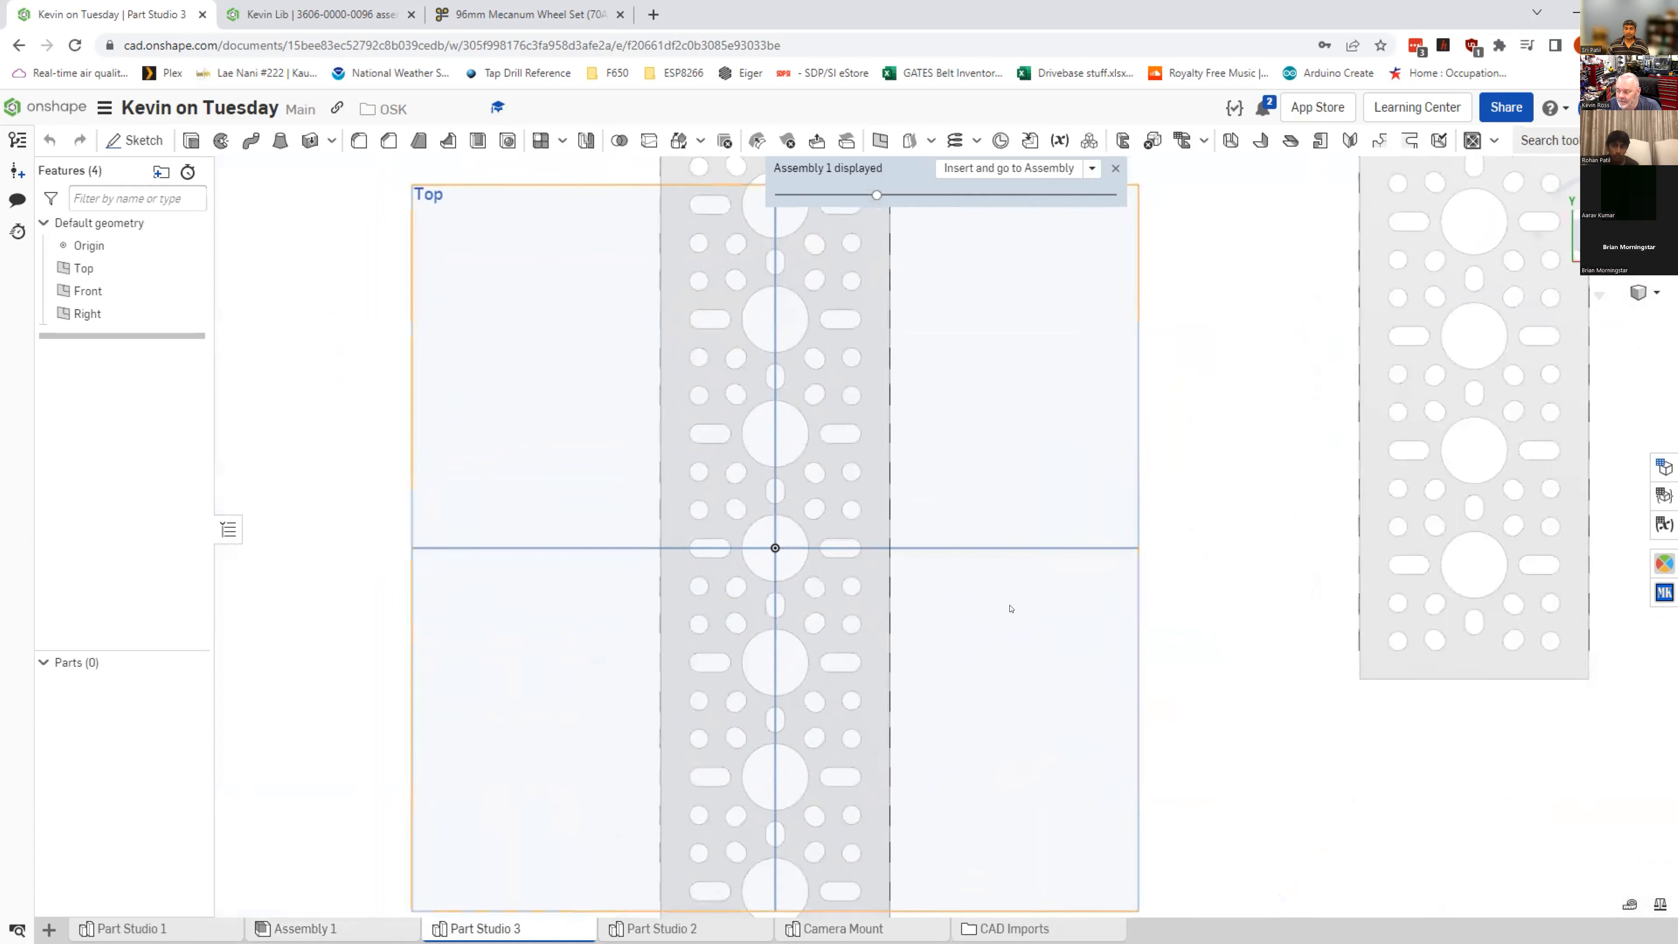
scroll(1012, 608, down, 1)
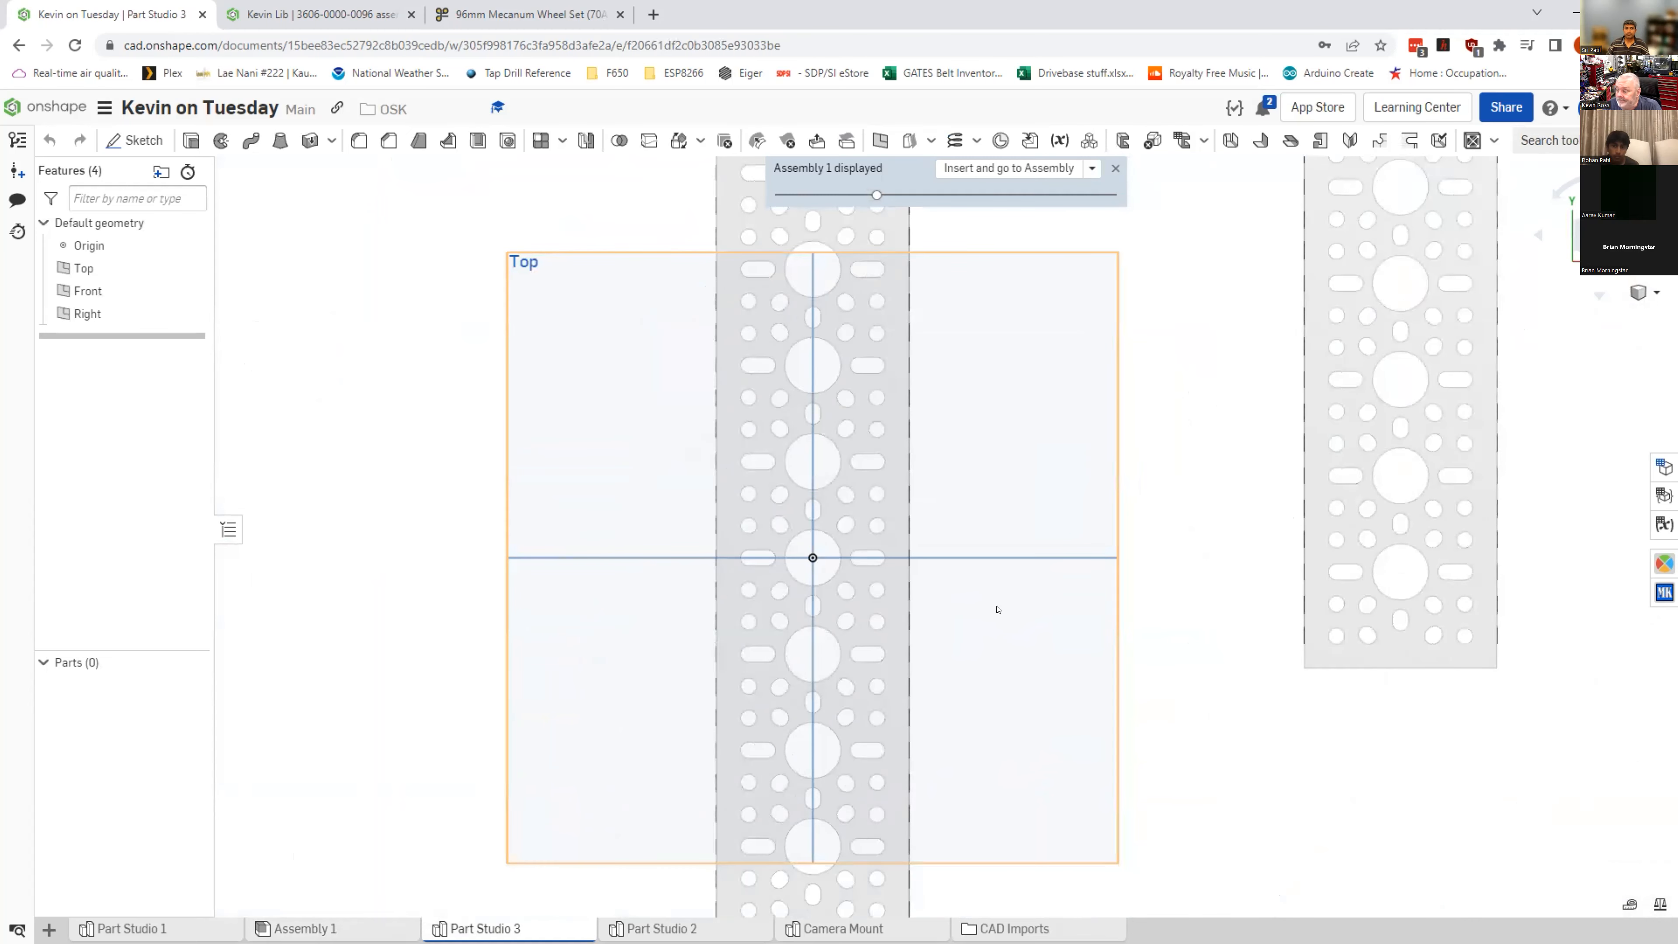
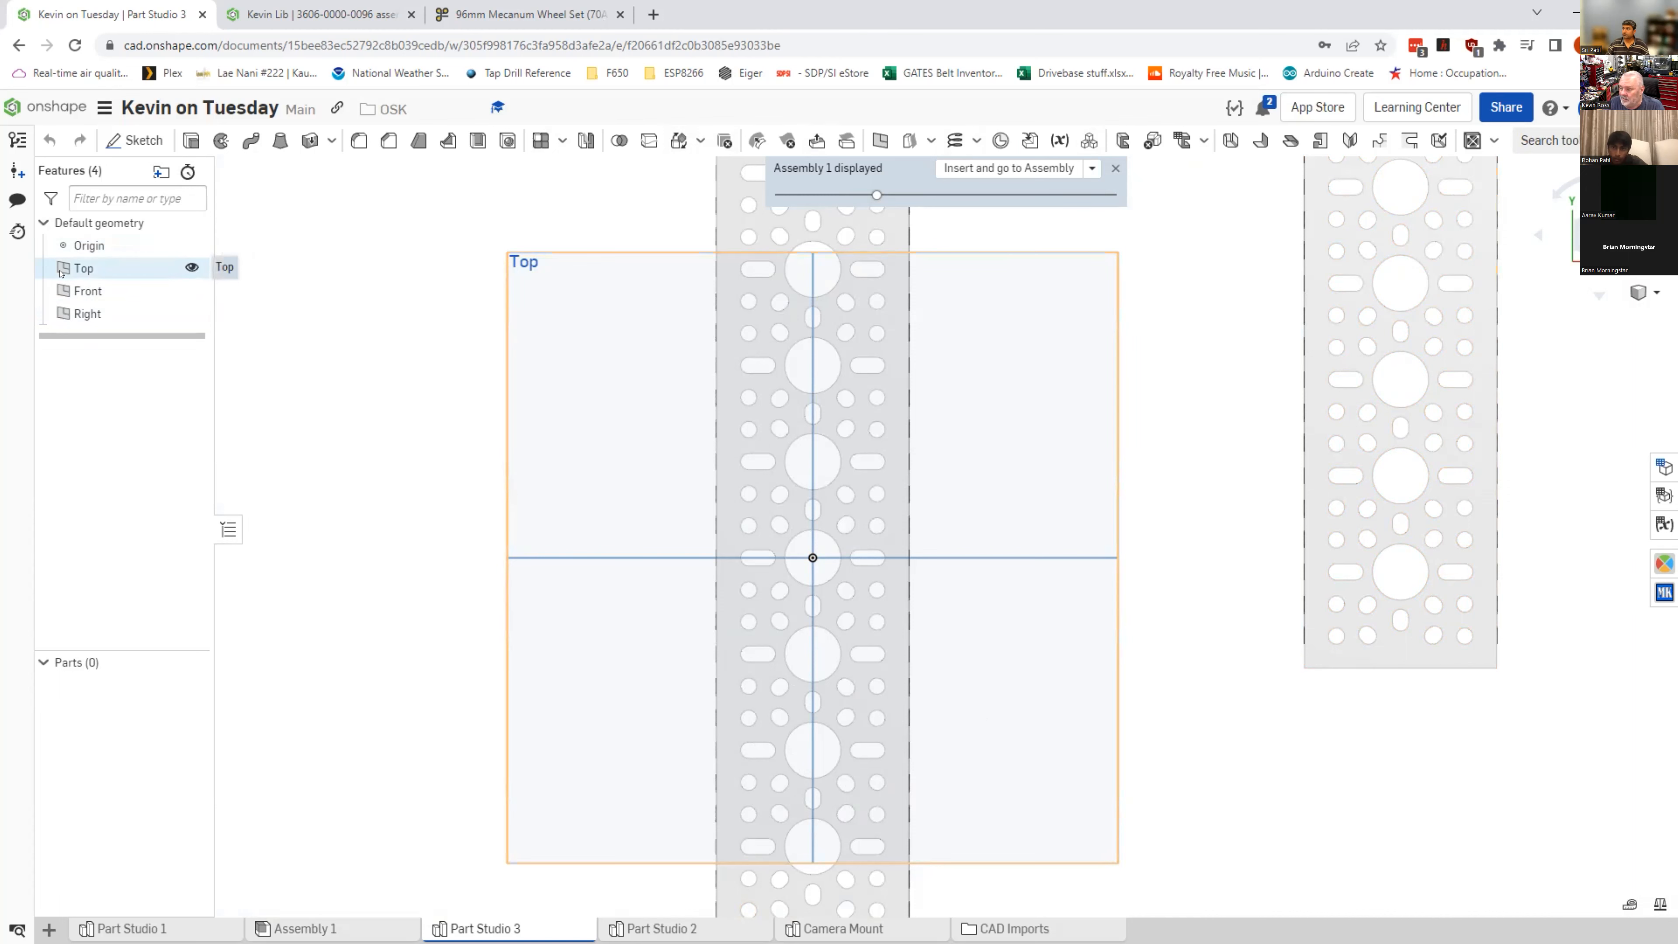
Step: Start a new sketch on the Top plane
right_drag(340, 506, 382, 550)
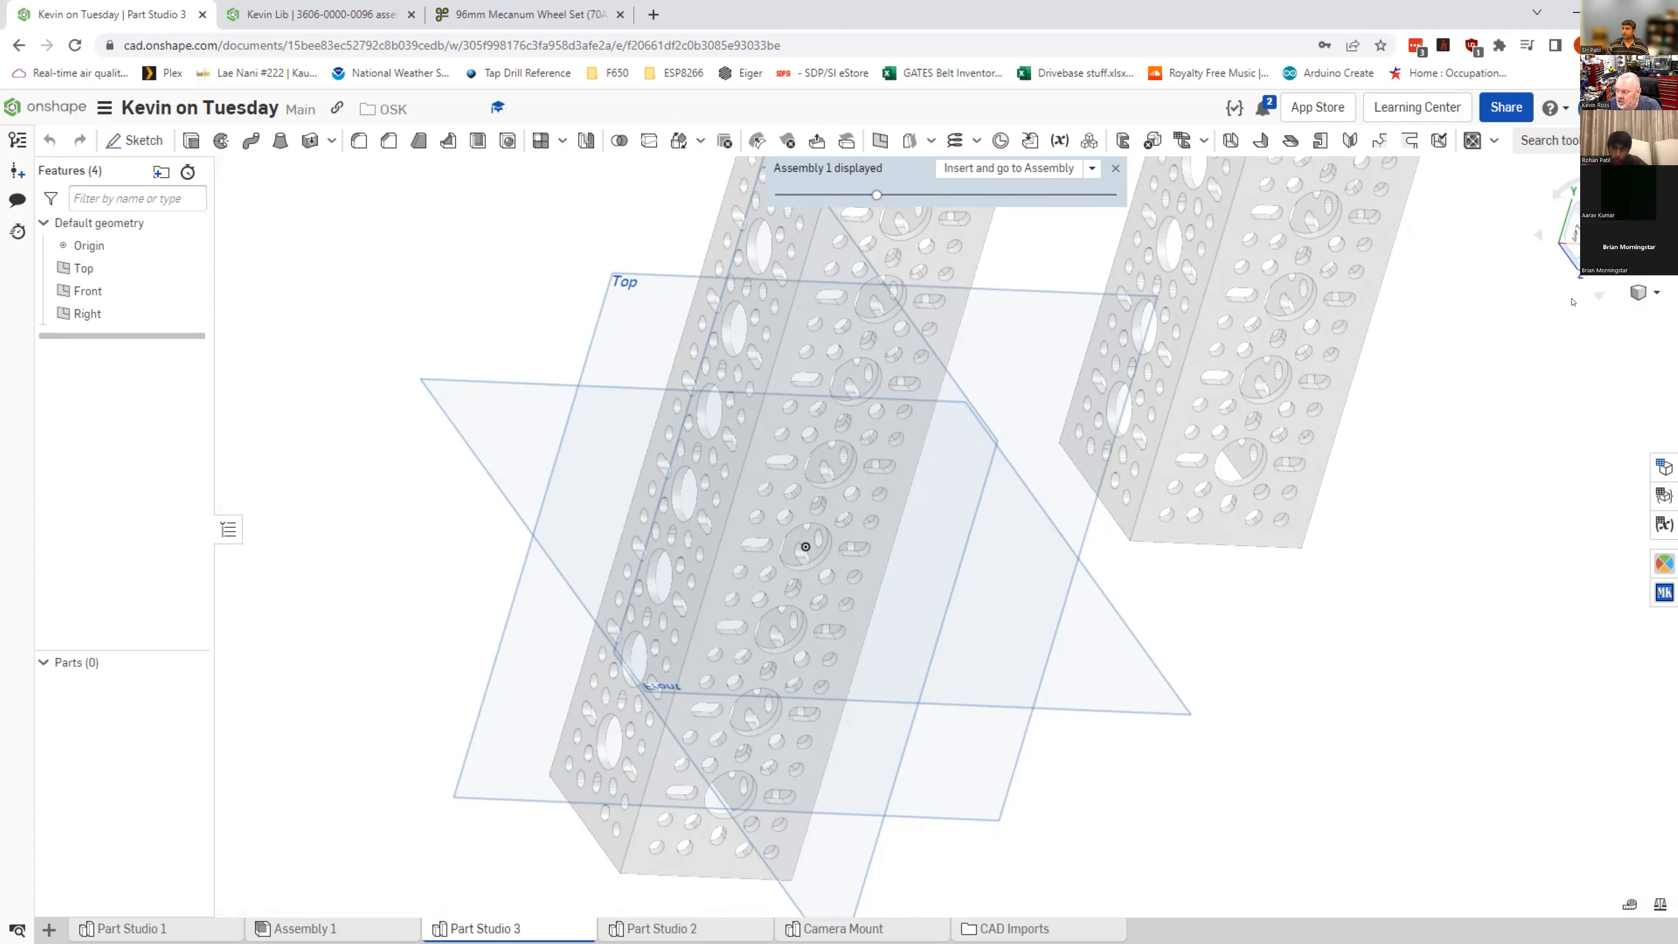
click(1573, 232)
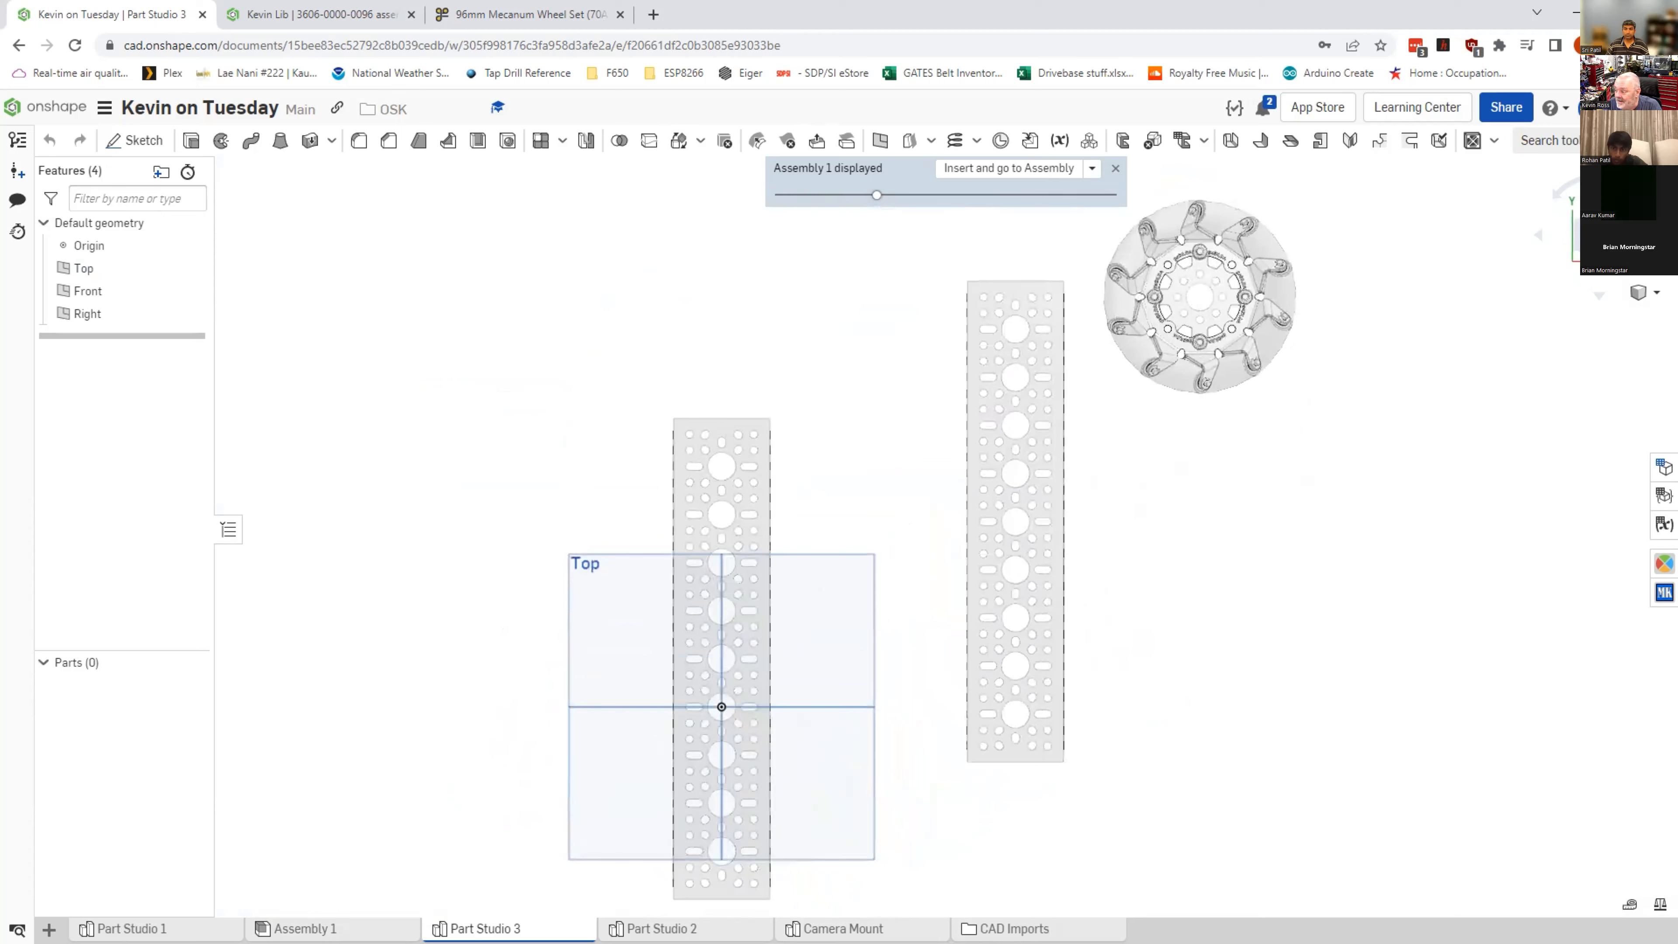
scroll(859, 761, down, 5)
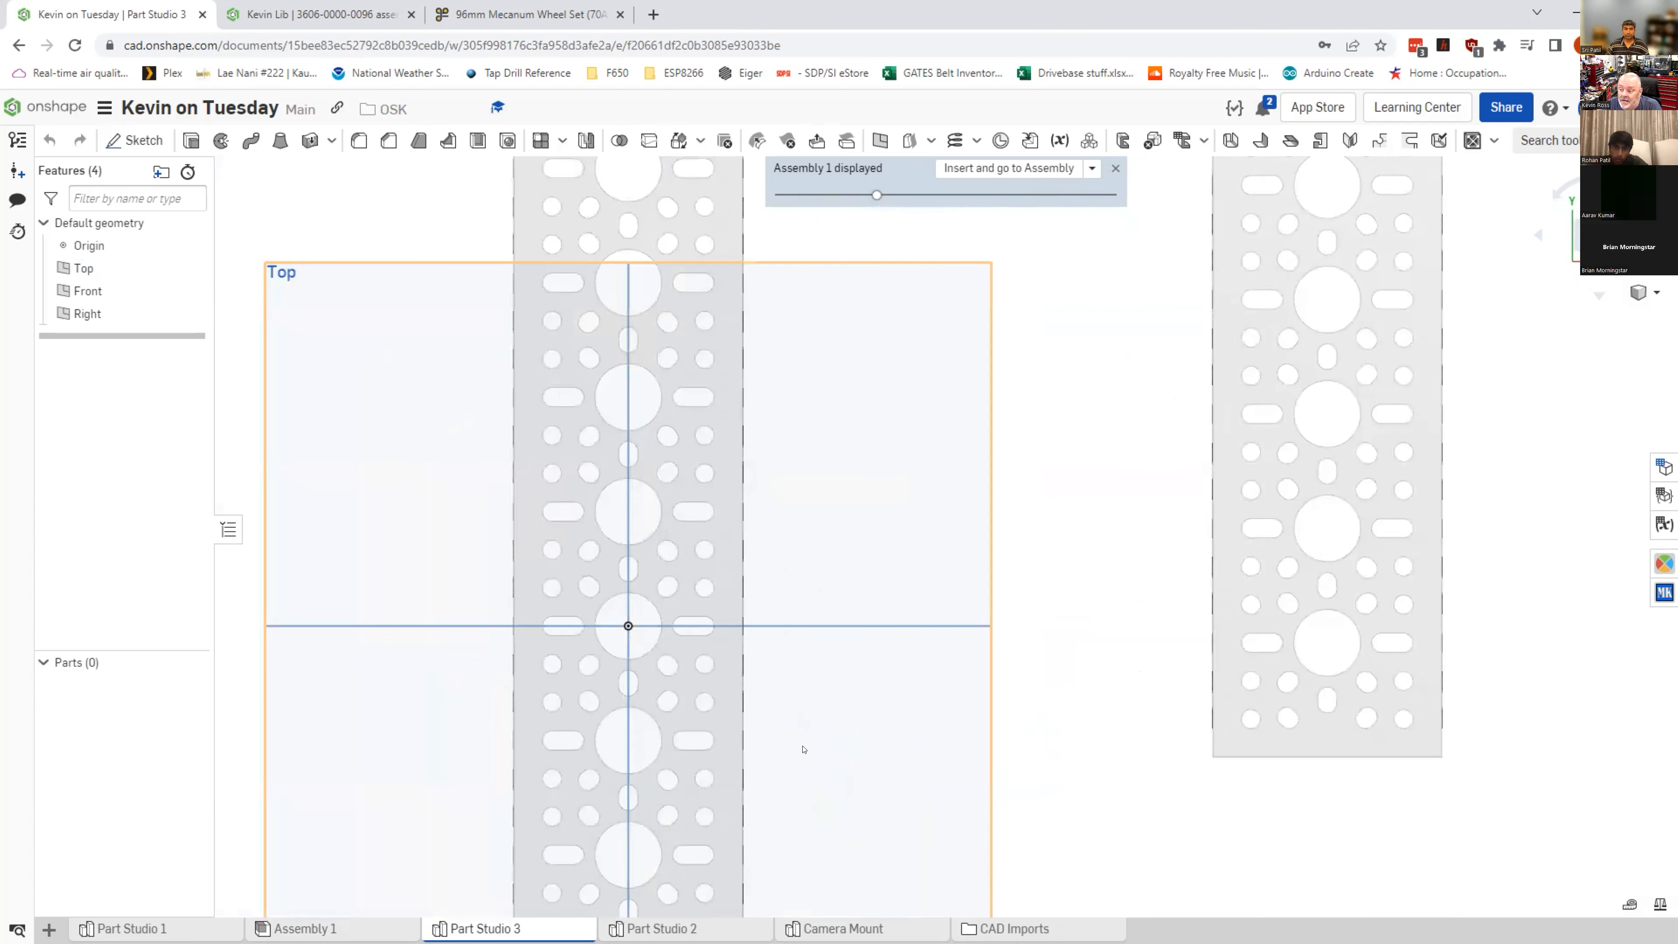
click(137, 140)
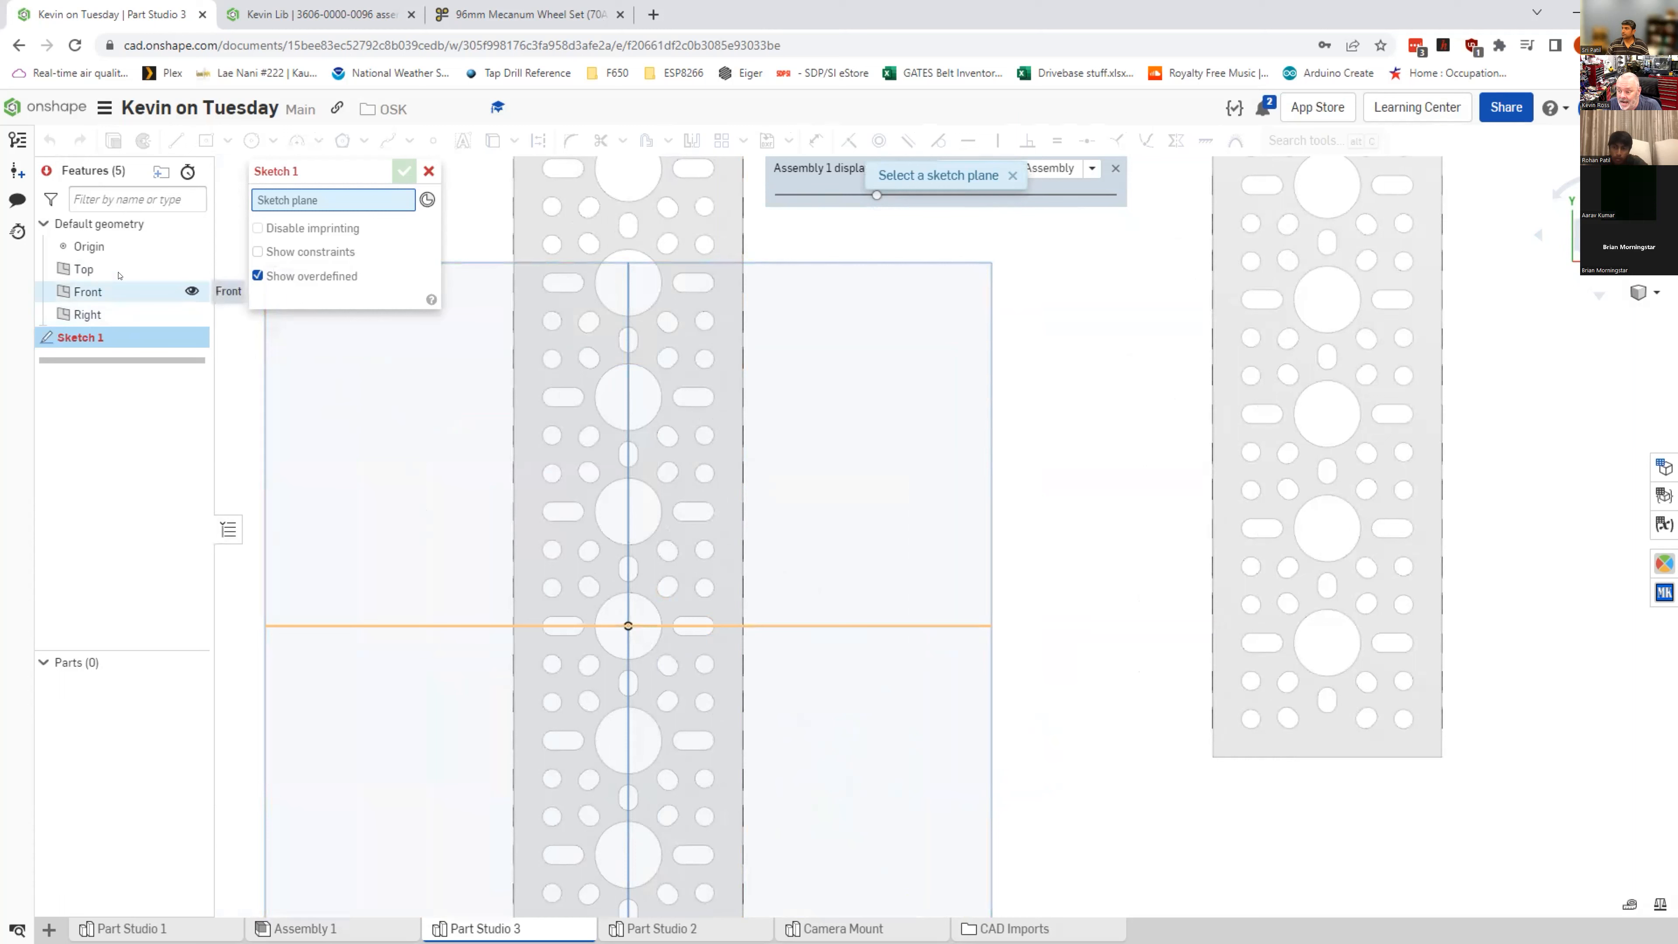
click(84, 269)
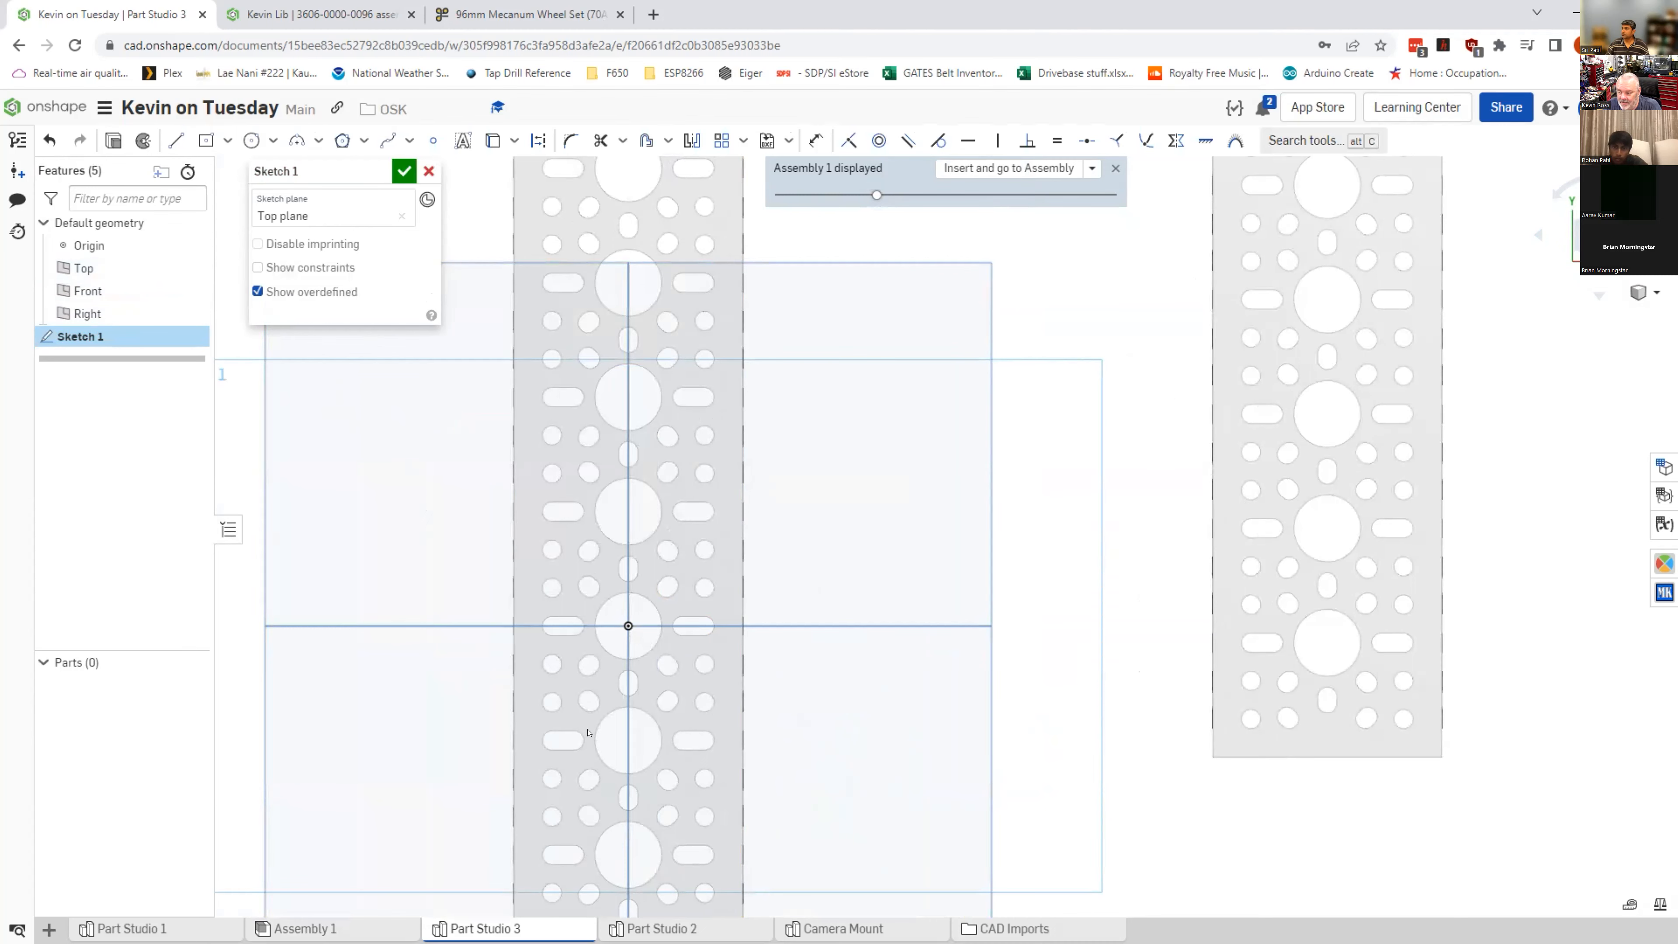
Step: Replace the sketch's Top plane with the U-channel face that contains the origin hole
scroll(852, 775, down, 3)
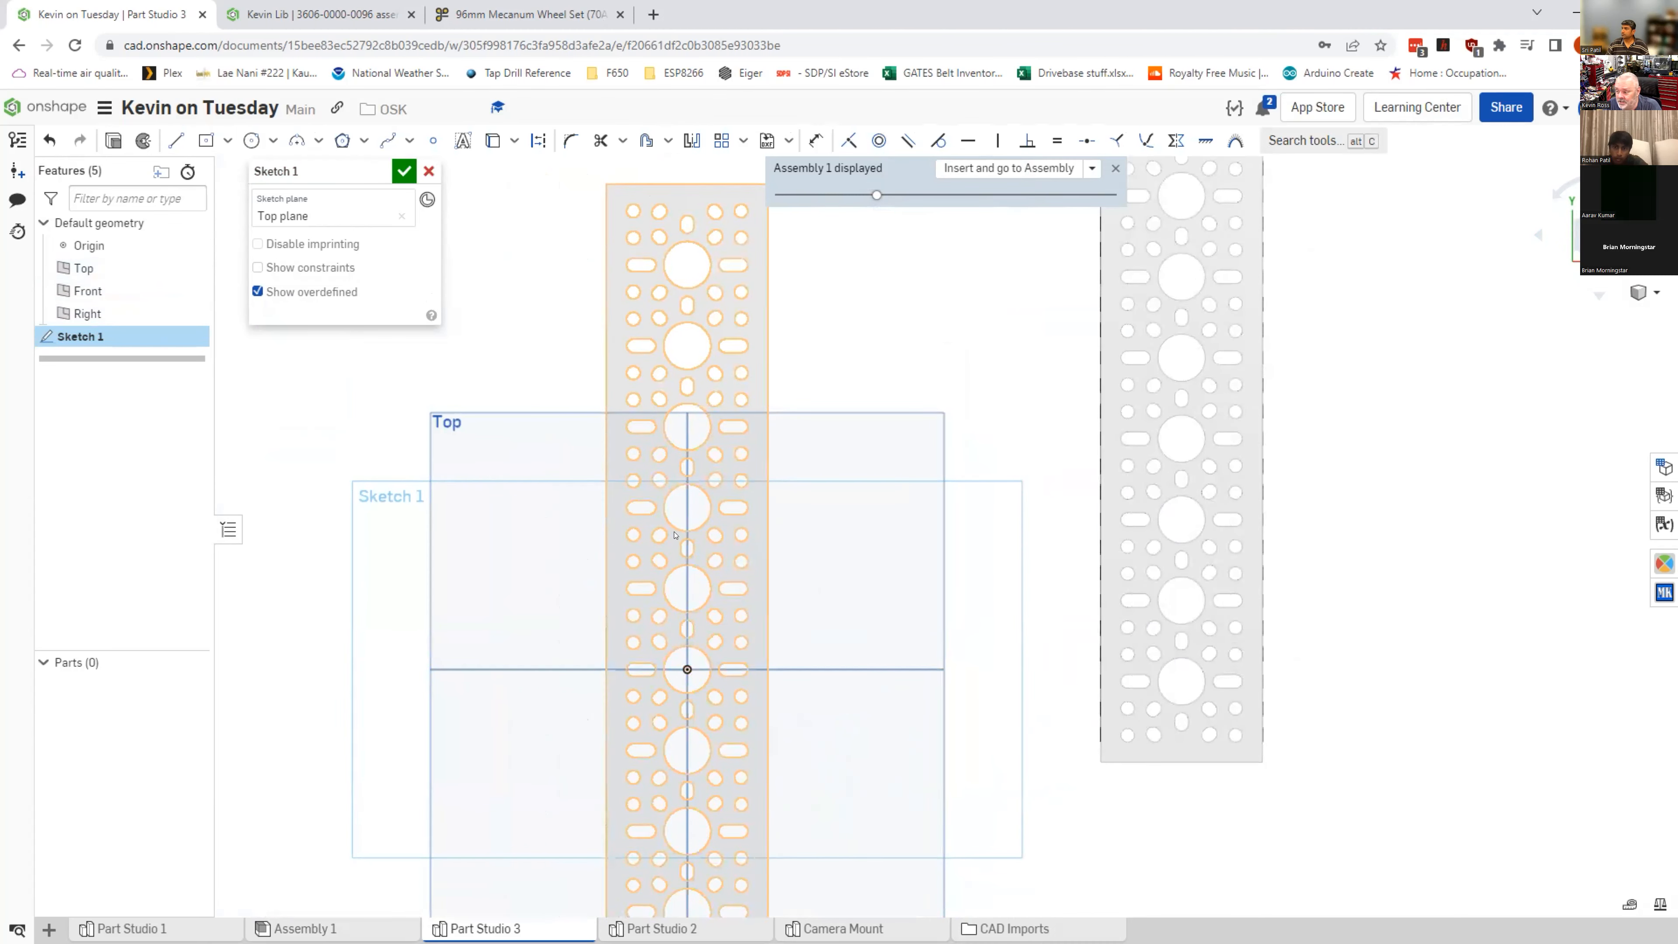
right_drag(857, 790, 830, 551)
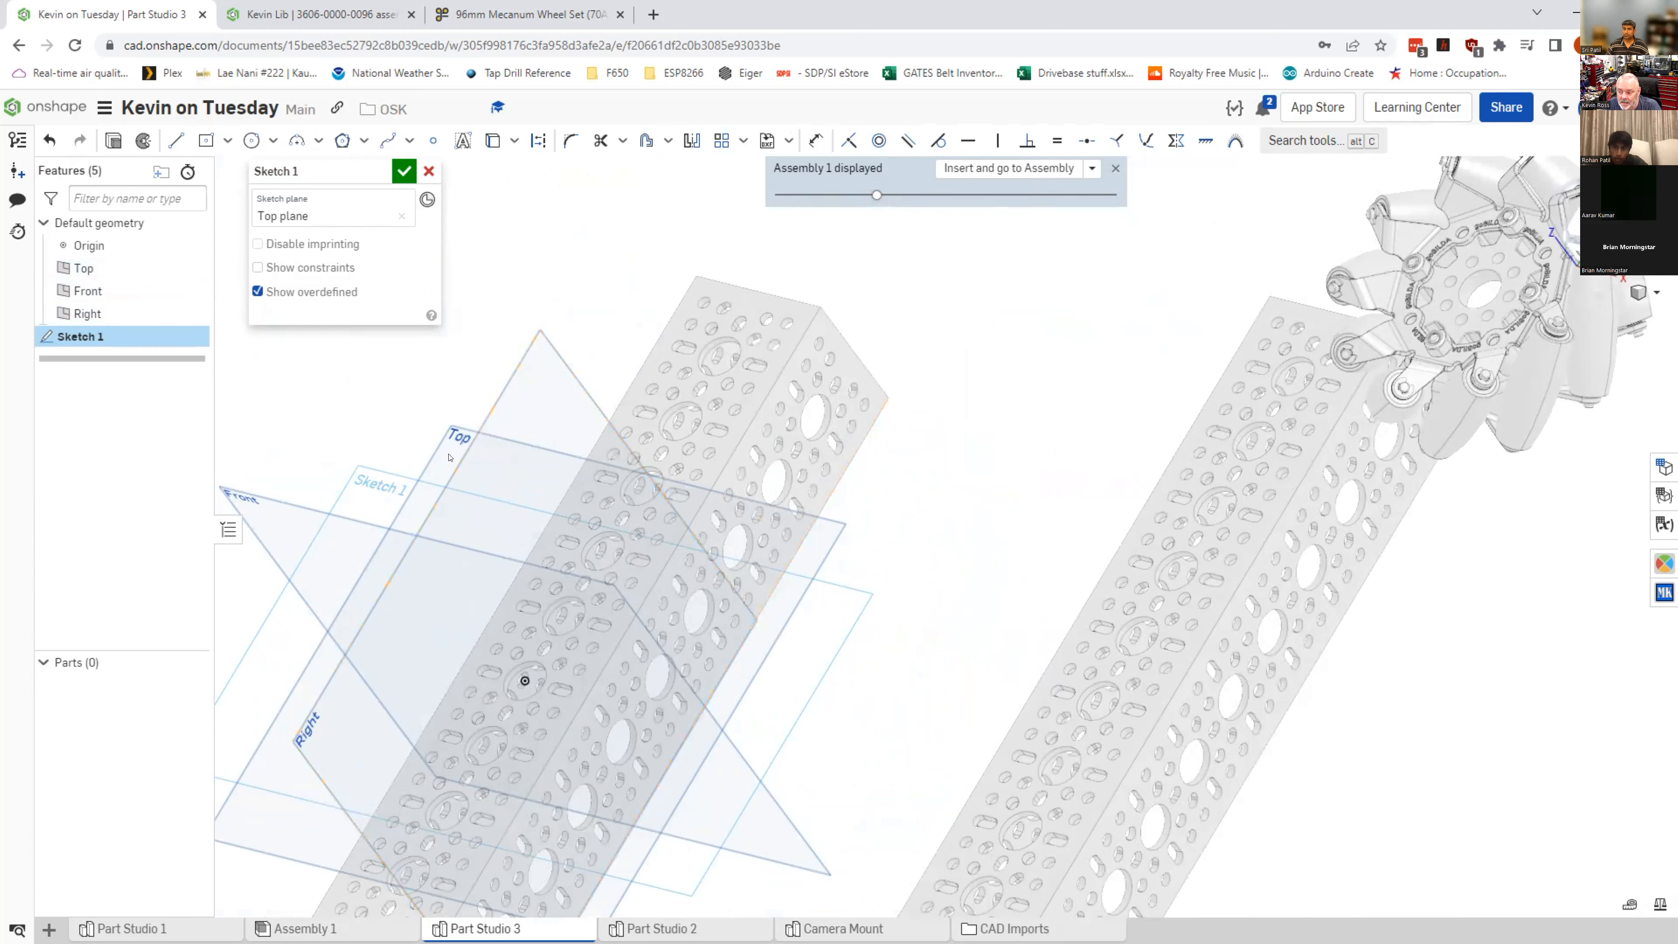
right_drag(439, 523, 1315, 760)
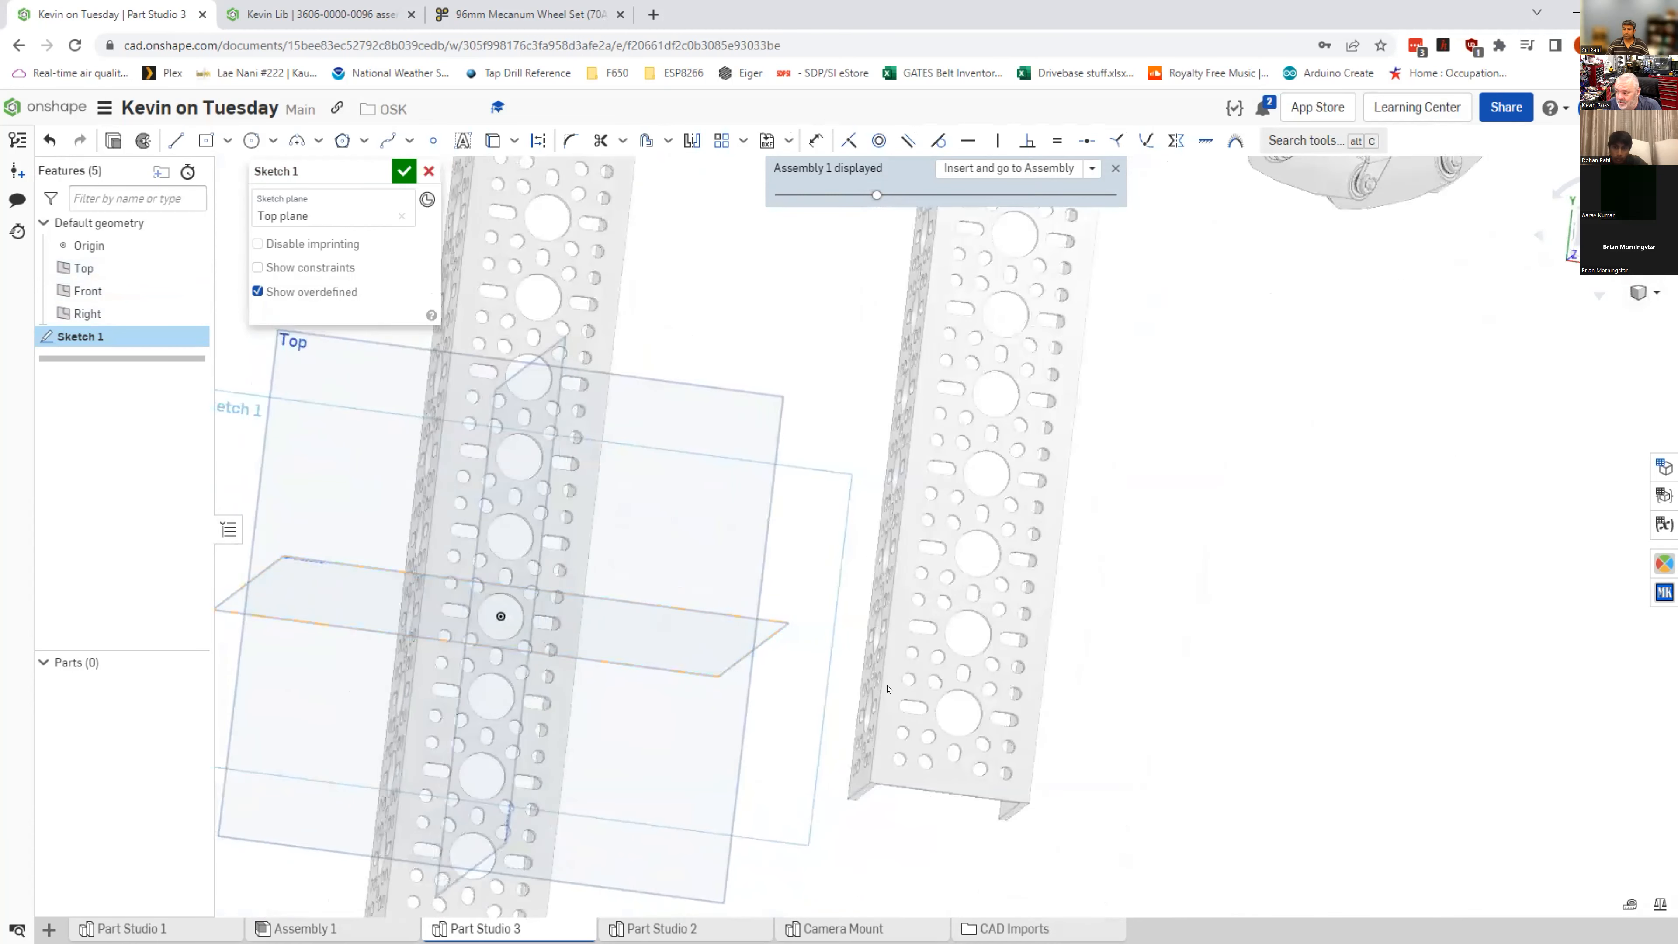
scroll(1318, 764, down, 1)
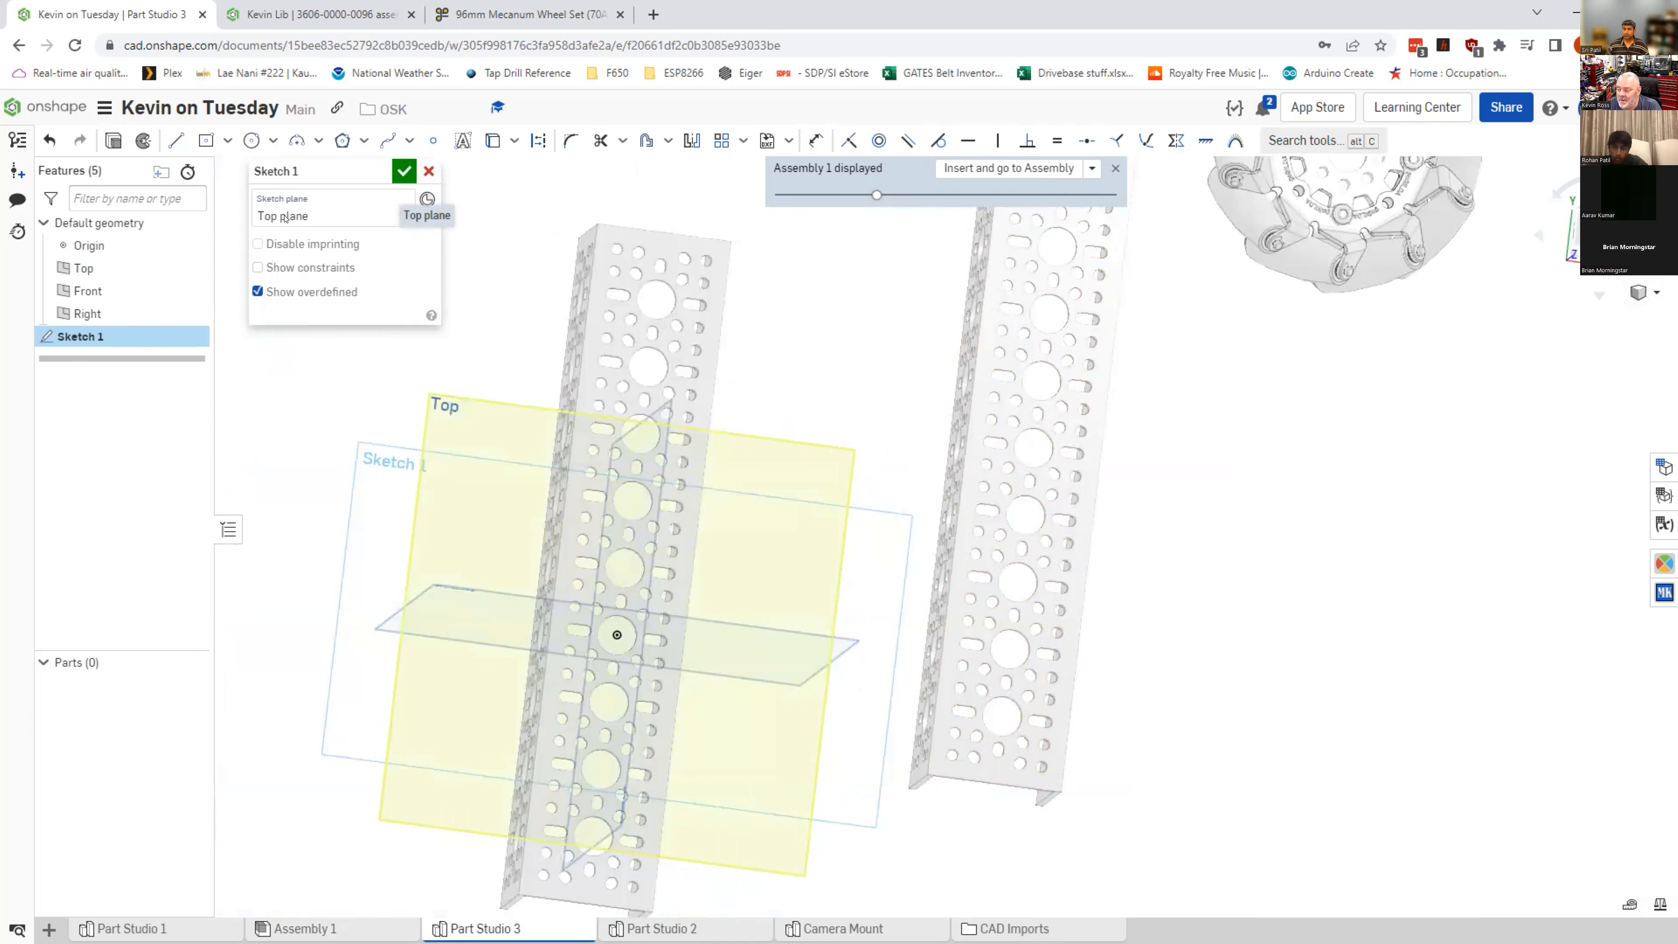
click(399, 216)
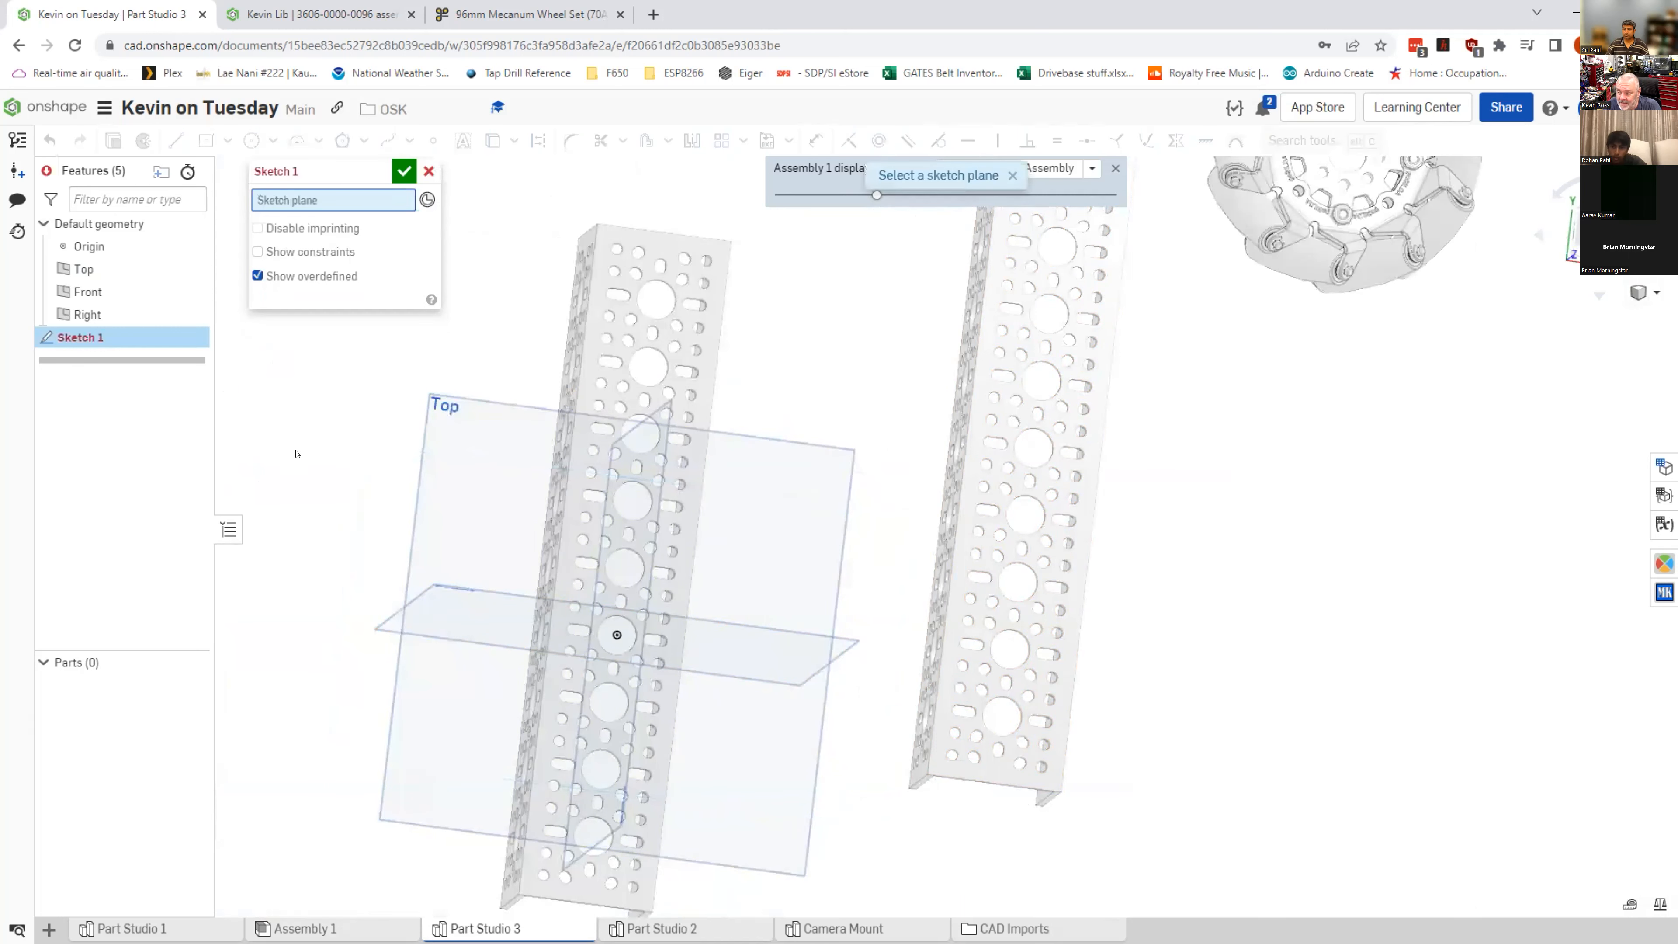
right_drag(295, 481, 299, 580)
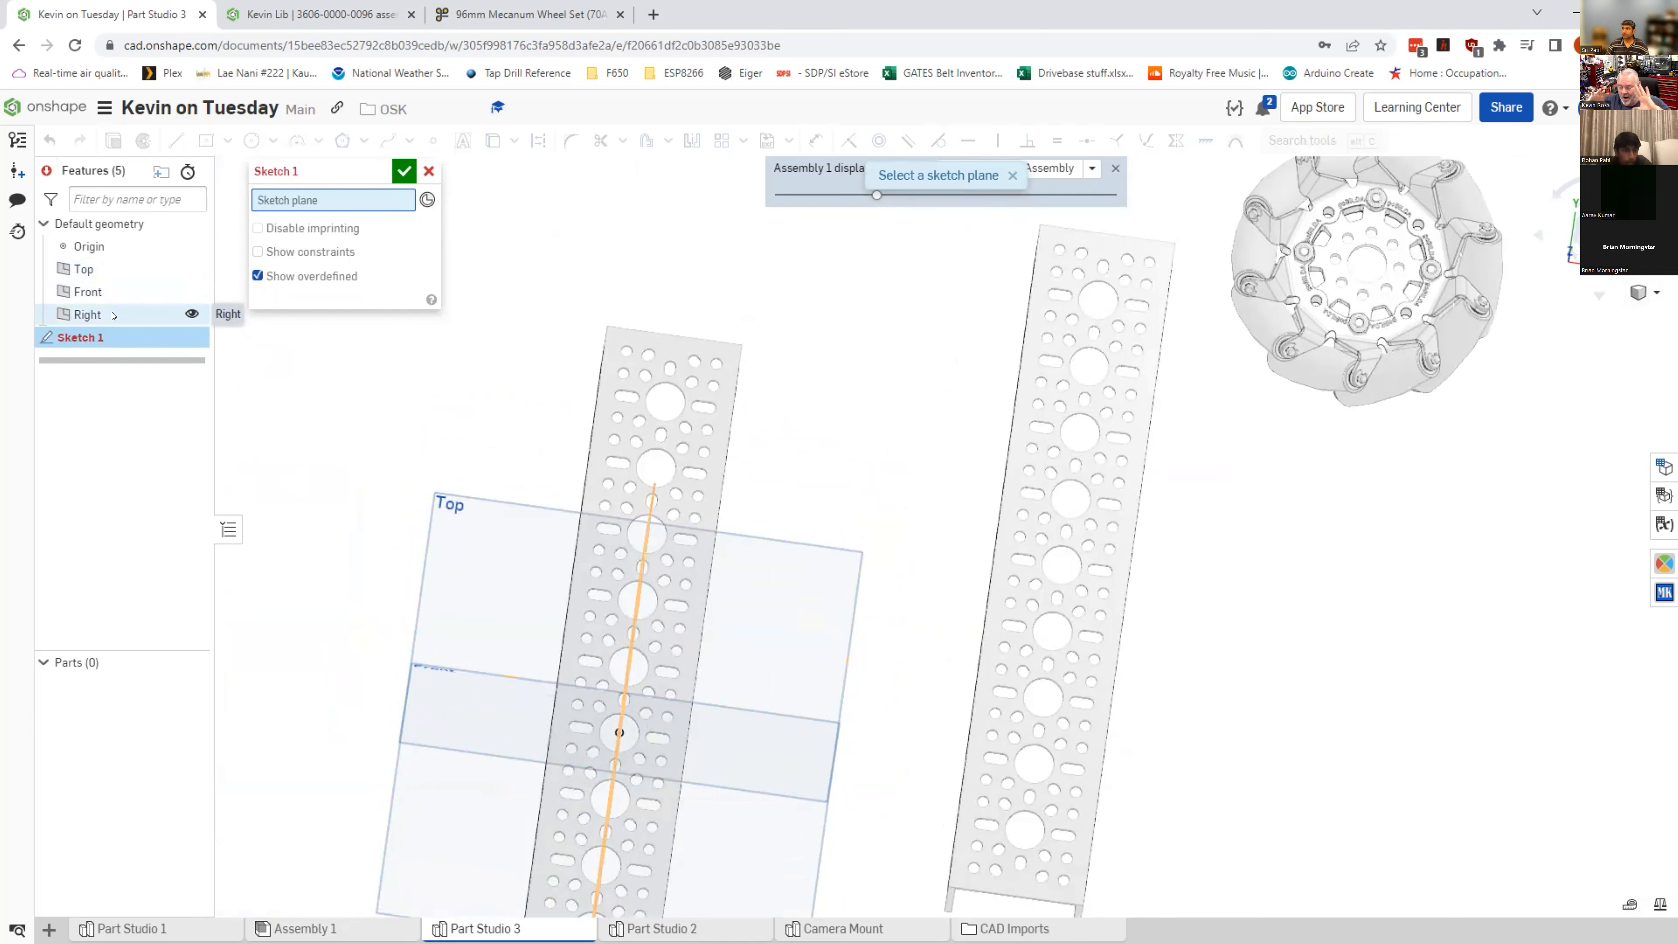
right_drag(817, 438, 756, 399)
scroll(757, 398, up, 10)
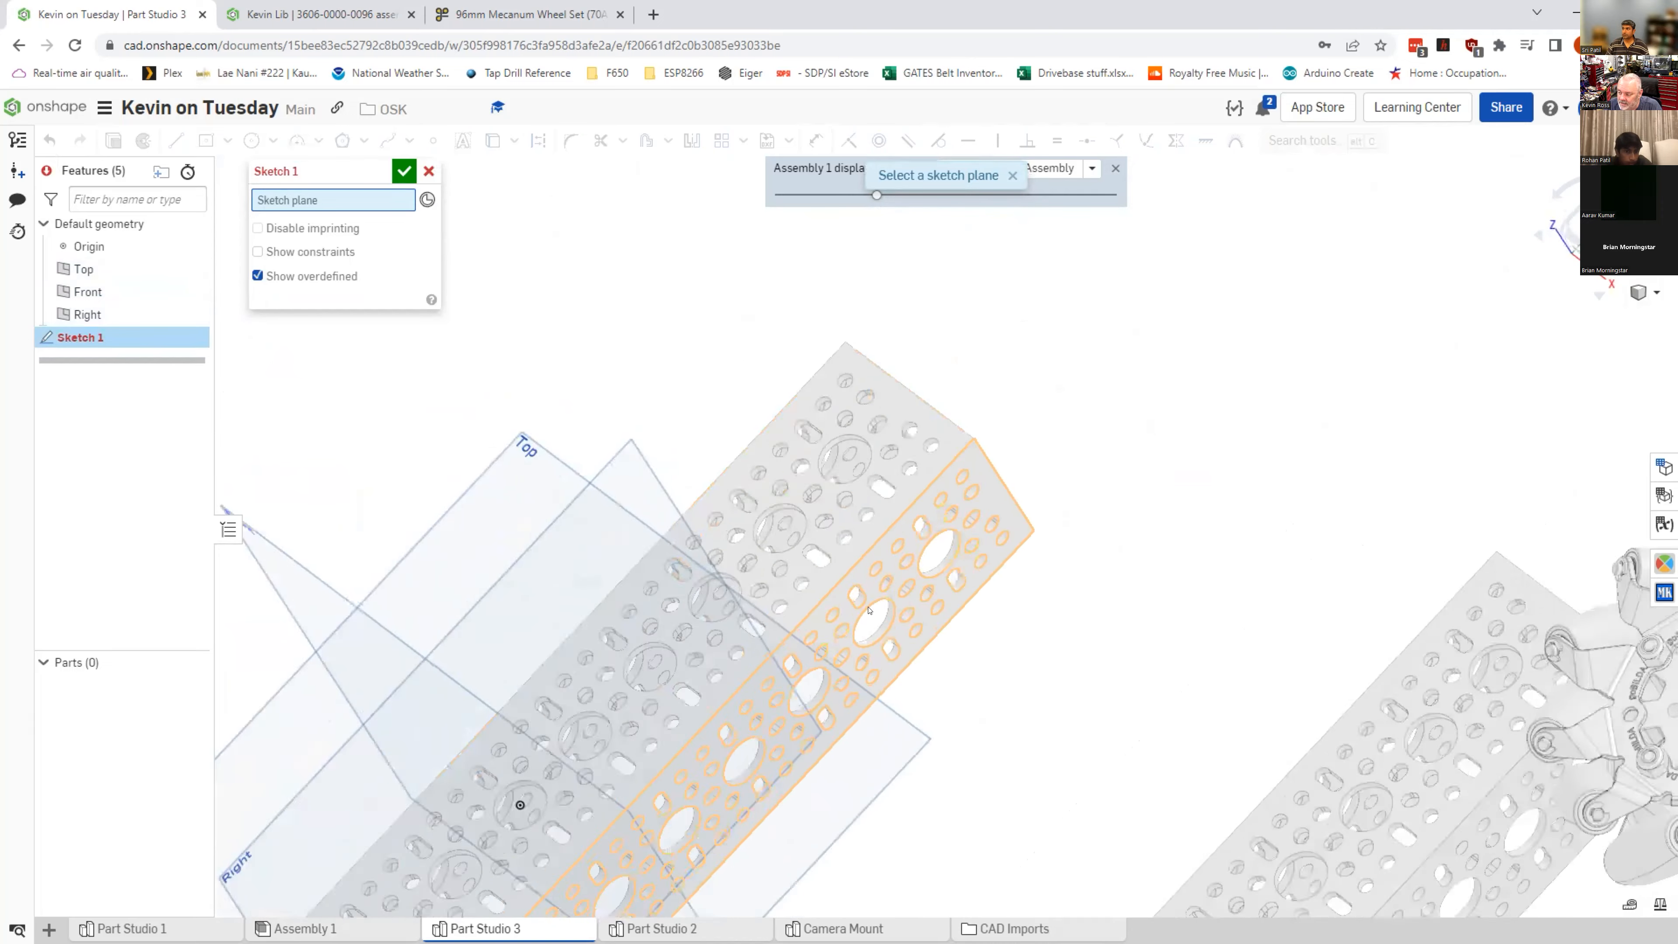
scroll(952, 704, down, 2)
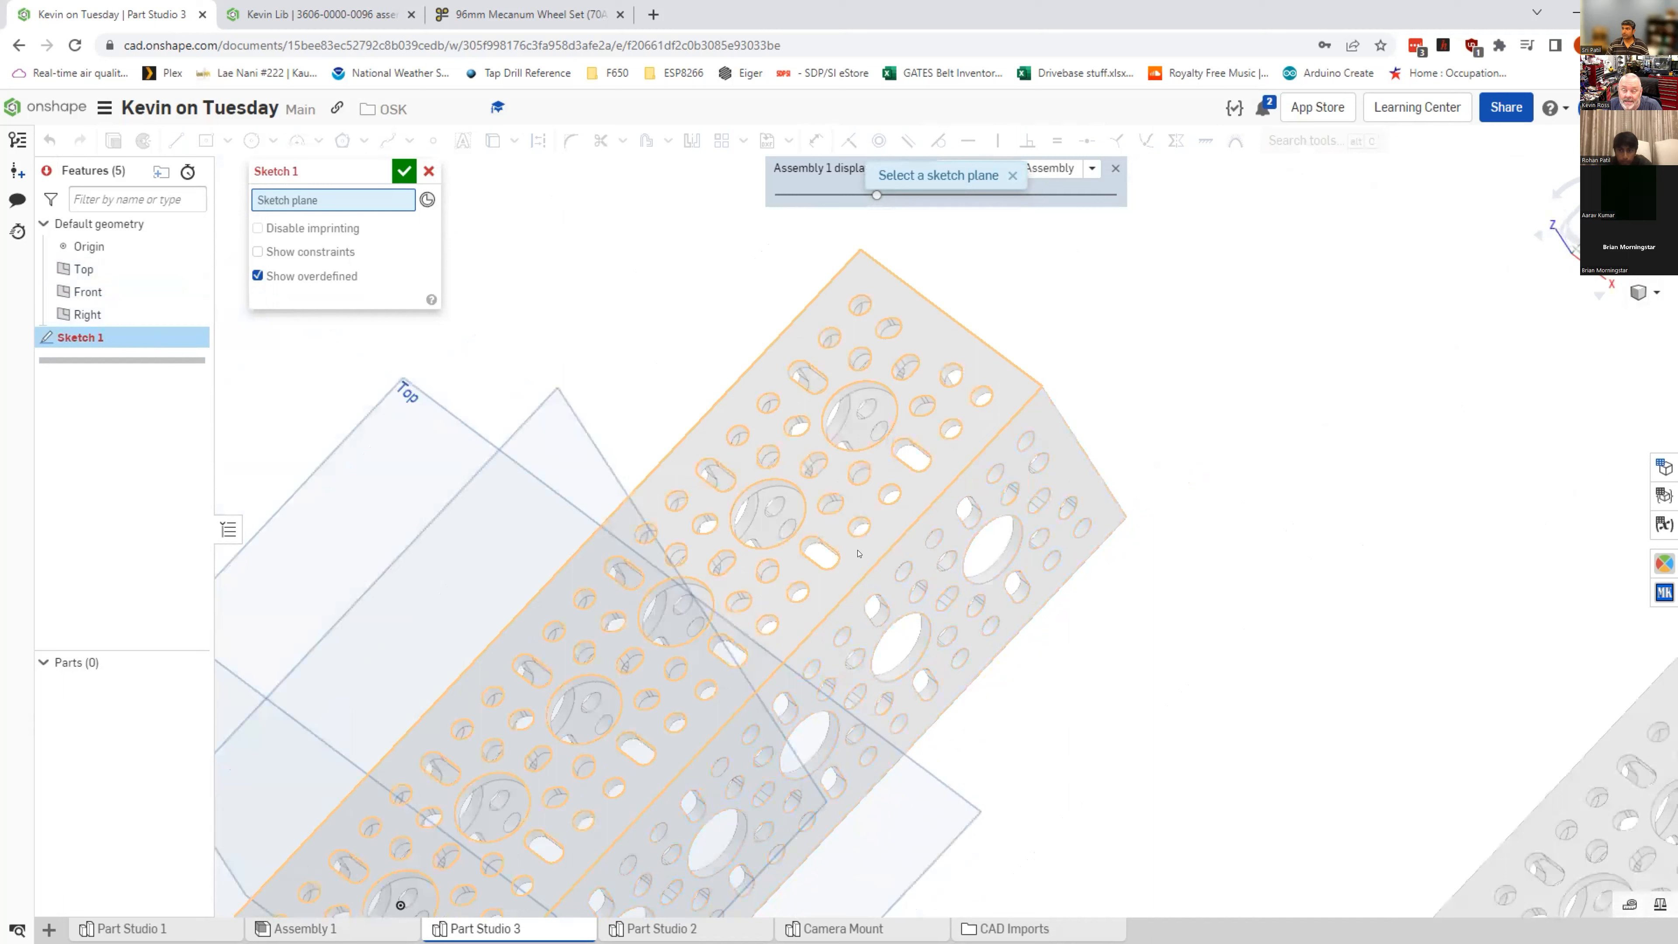
click(984, 427)
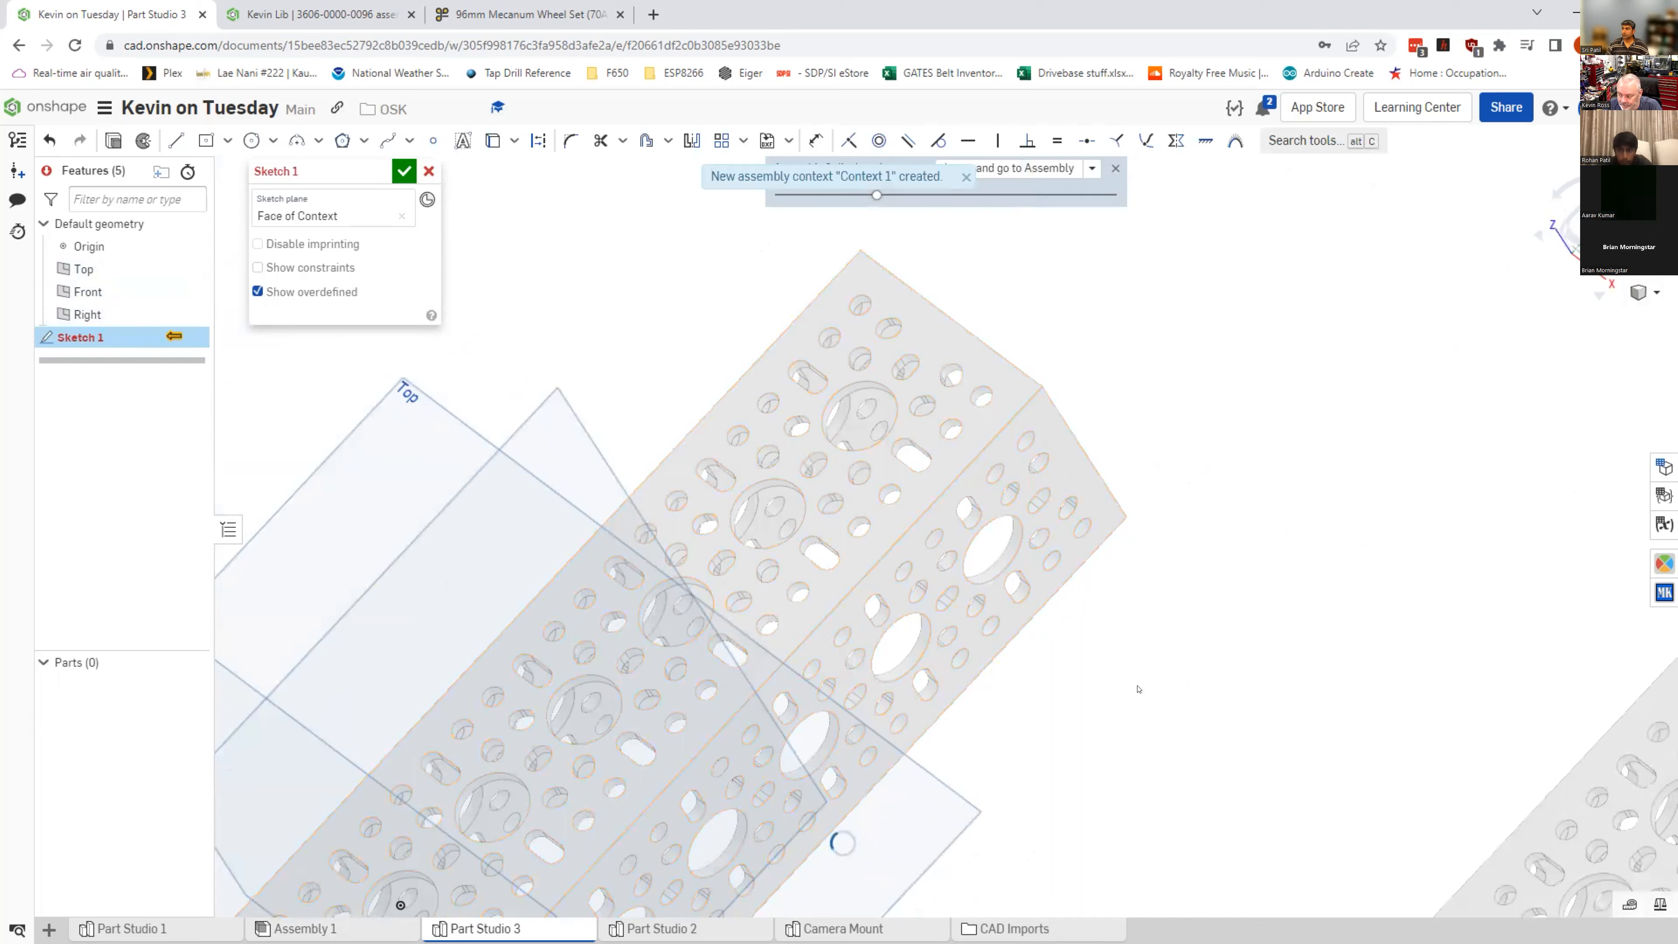
right_drag(1189, 706, 1610, 678)
middle_drag(1610, 677, 1646, 663)
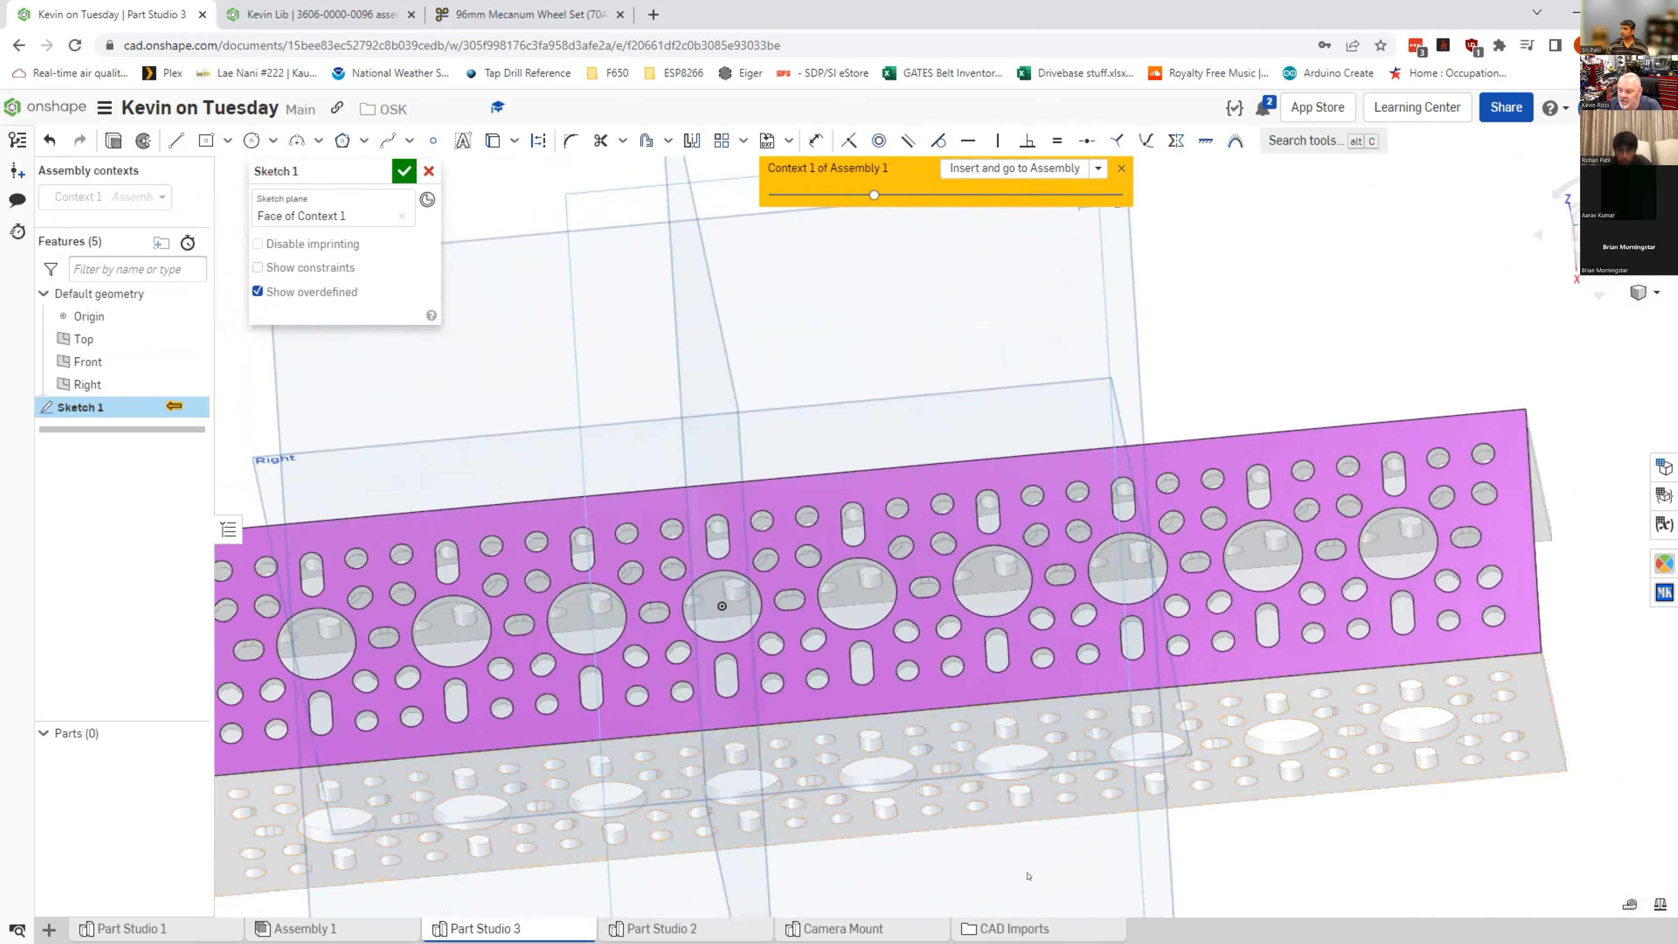
Step: Try disabling imprinting for the sketch on the U-channel face and turn imprinting back on
right_drag(982, 877, 1006, 654)
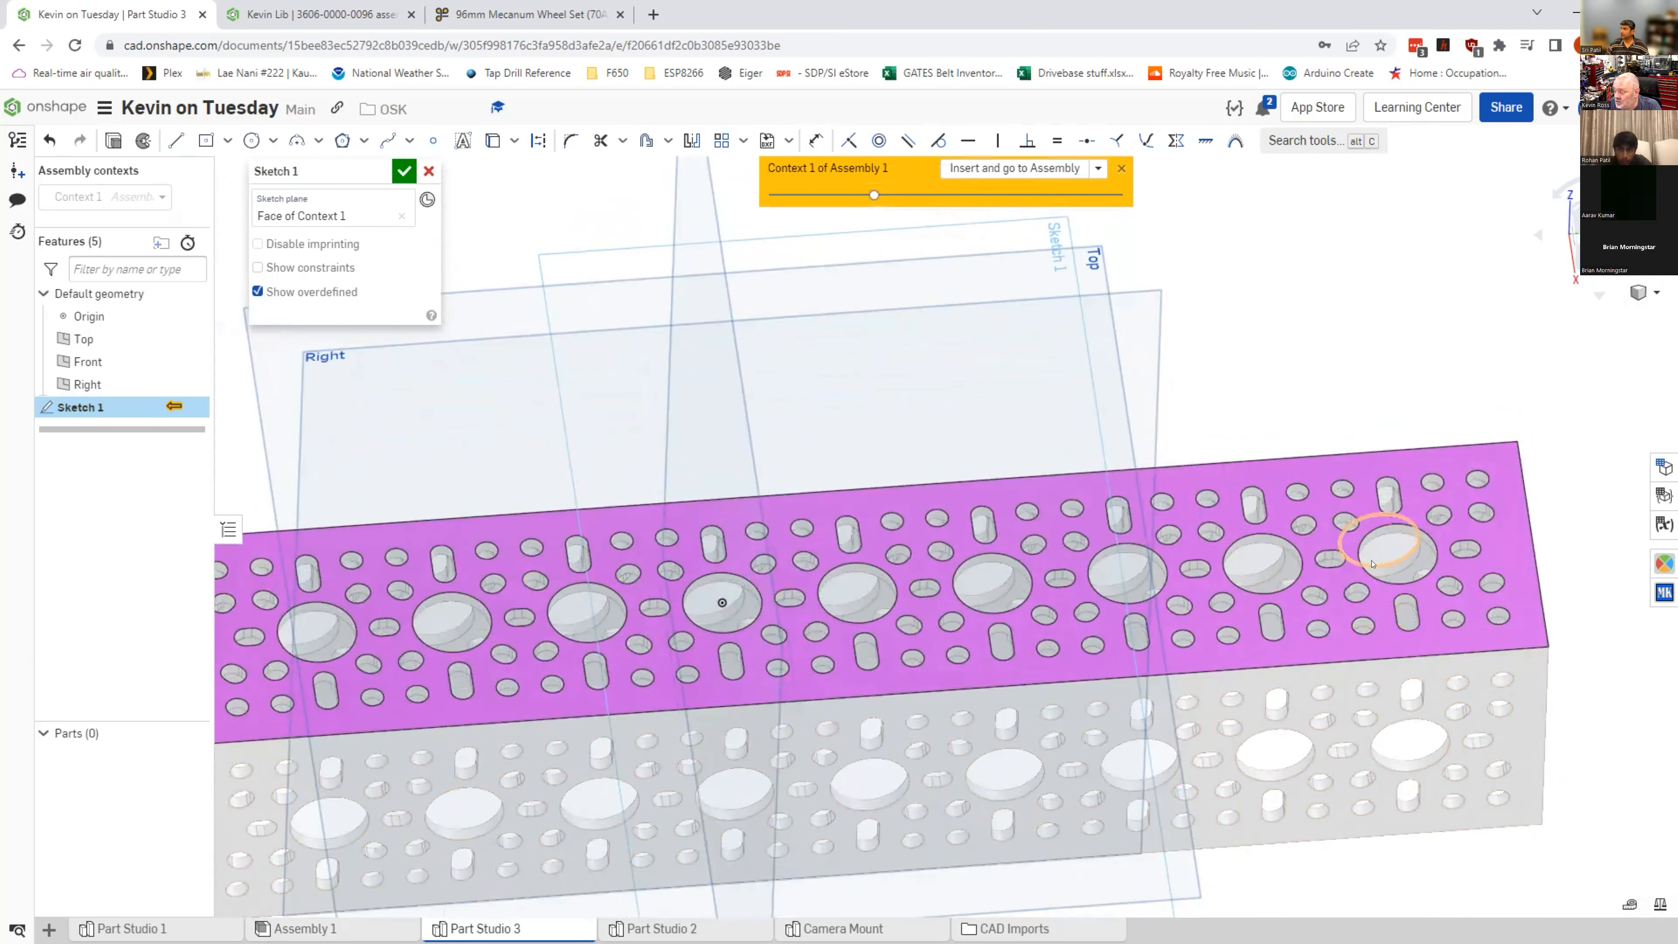
click(257, 243)
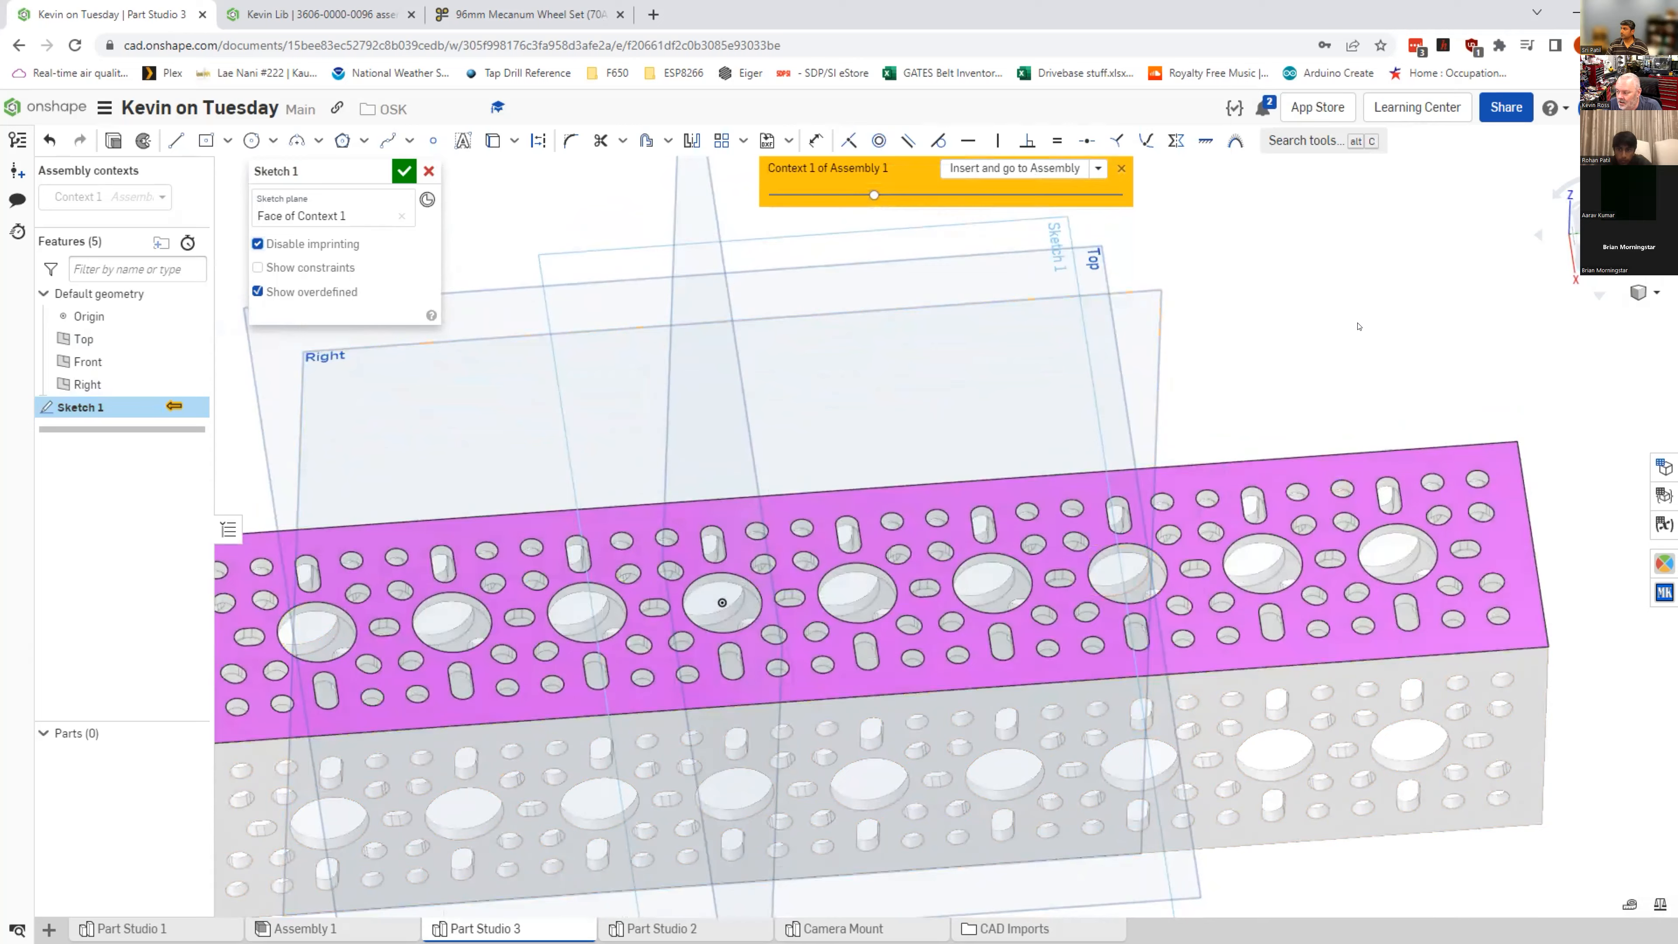
mouse_move(1305, 367)
right_down()
mouse_move(1312, 450)
mouse_move(1292, 476)
mouse_move(1278, 442)
mouse_move(1315, 341)
right_up()
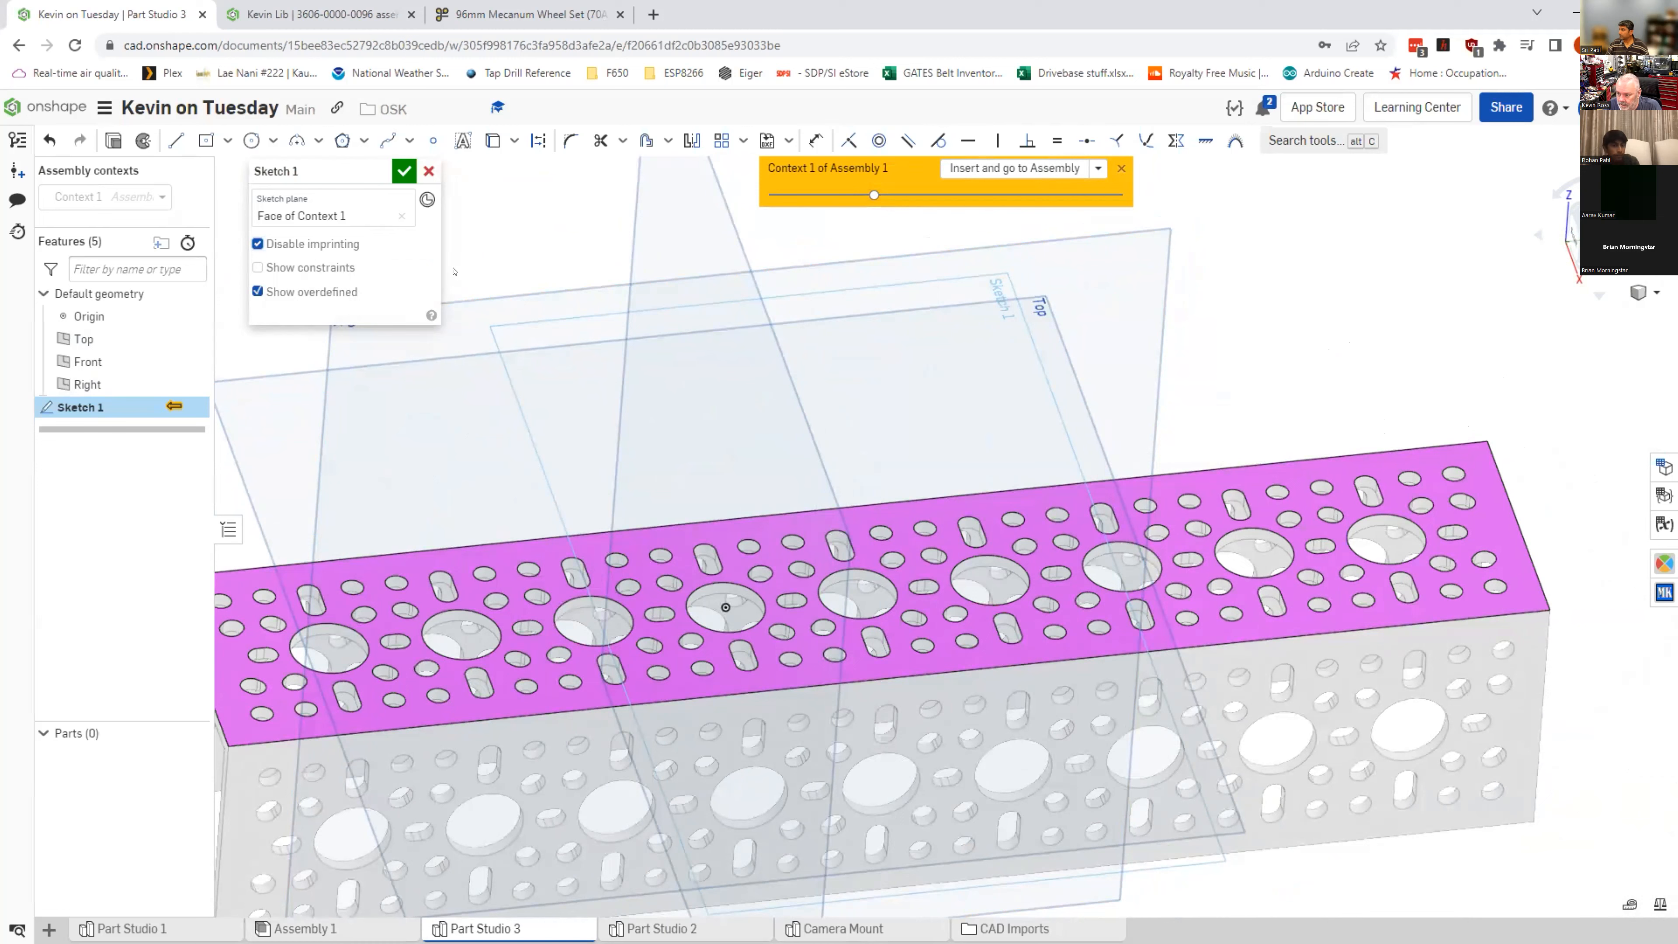
click(258, 243)
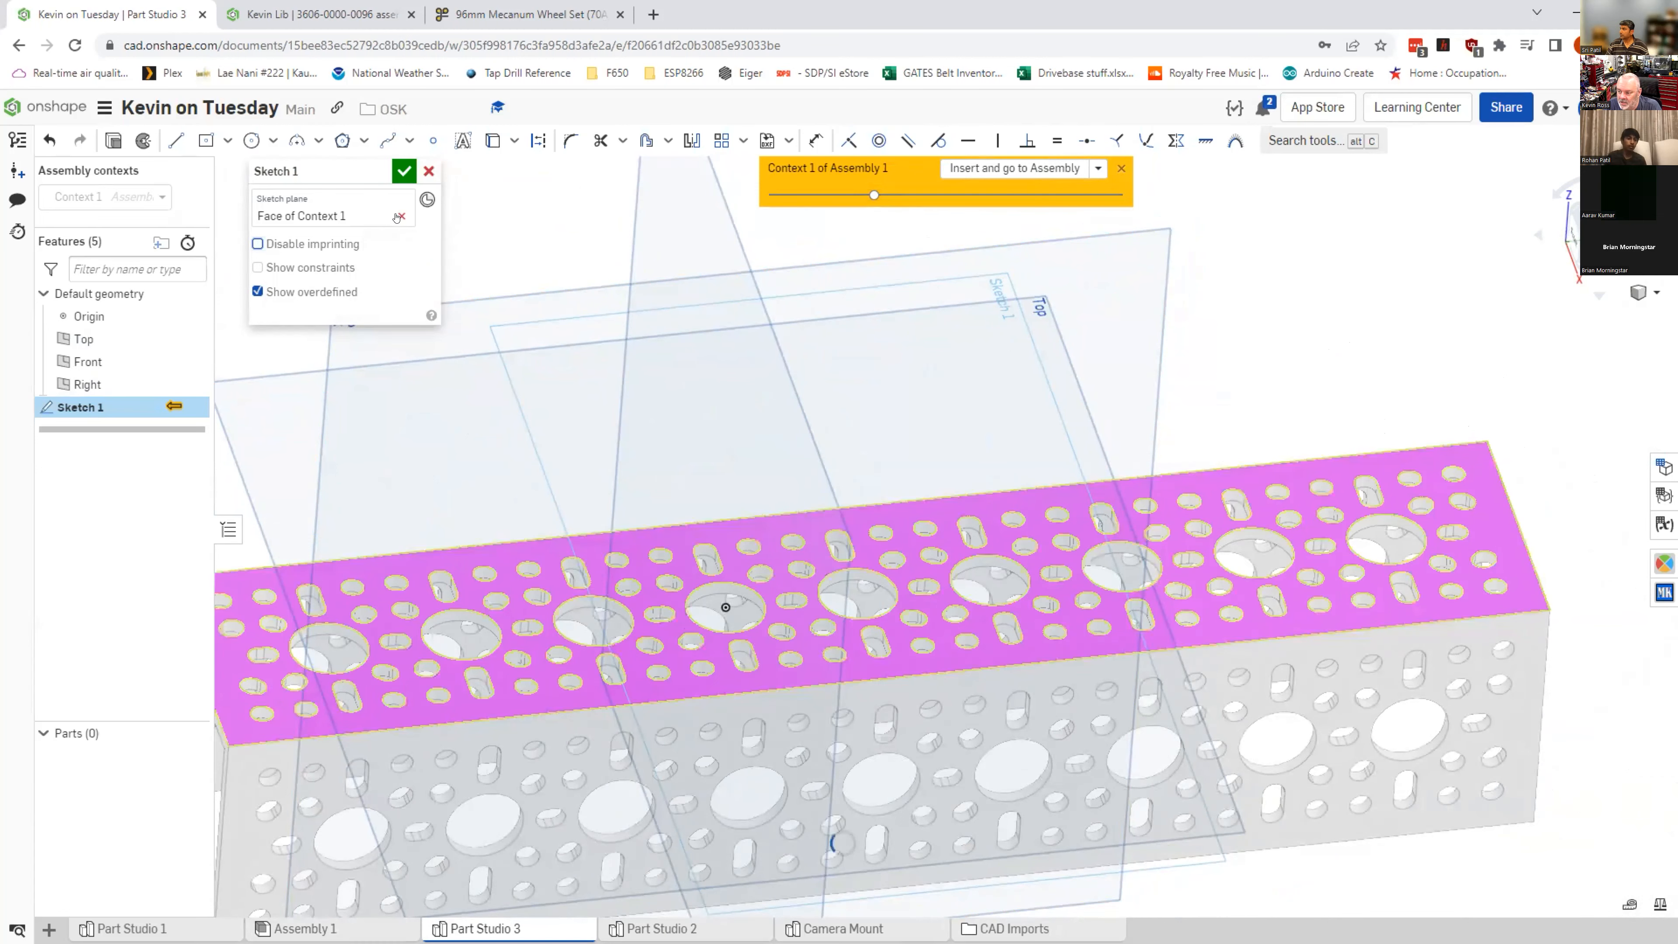
Step: Replace the sketch's U-channel face with the Top plane as sketch plane
click(398, 217)
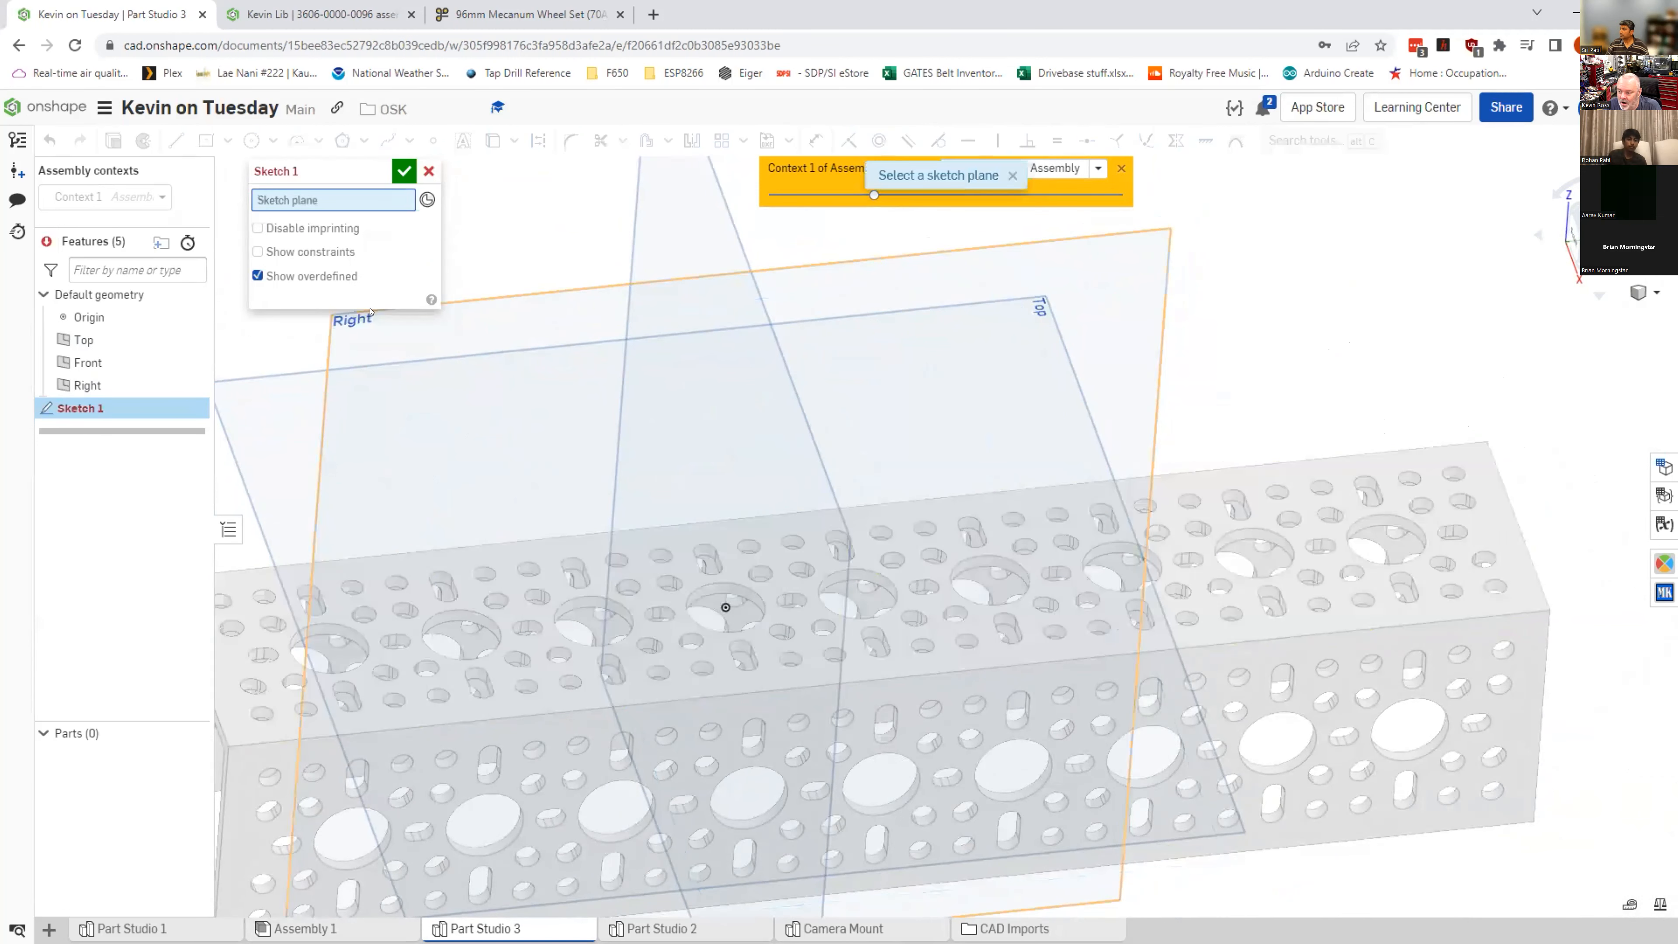
click(88, 340)
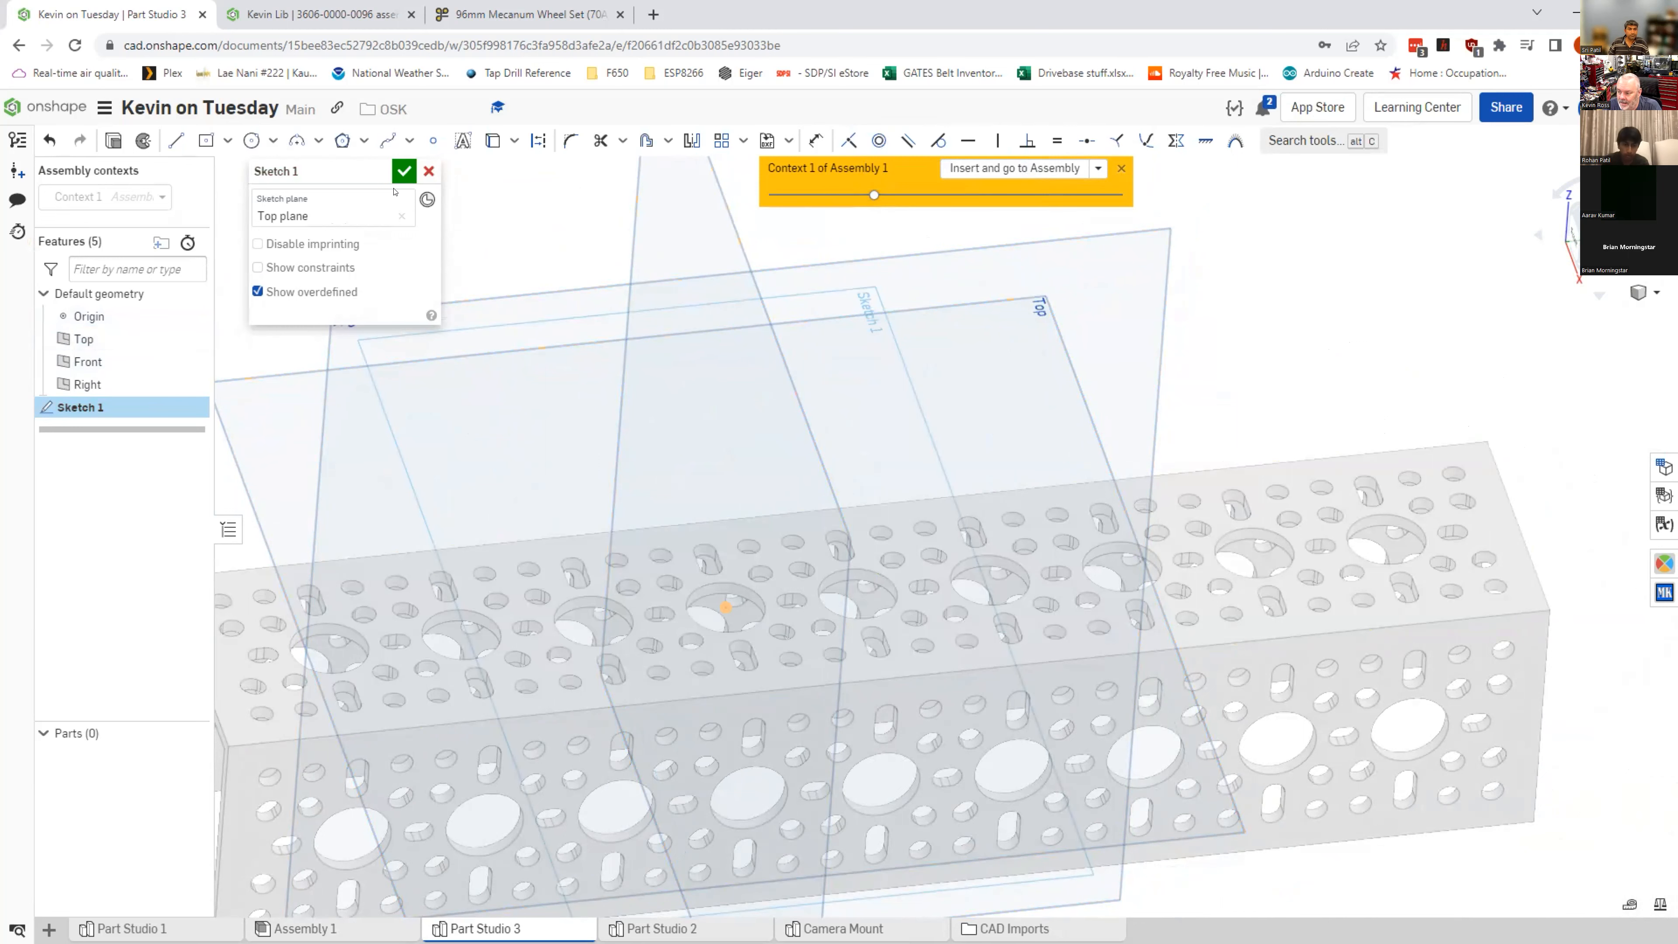
right_drag(723, 607, 815, 439)
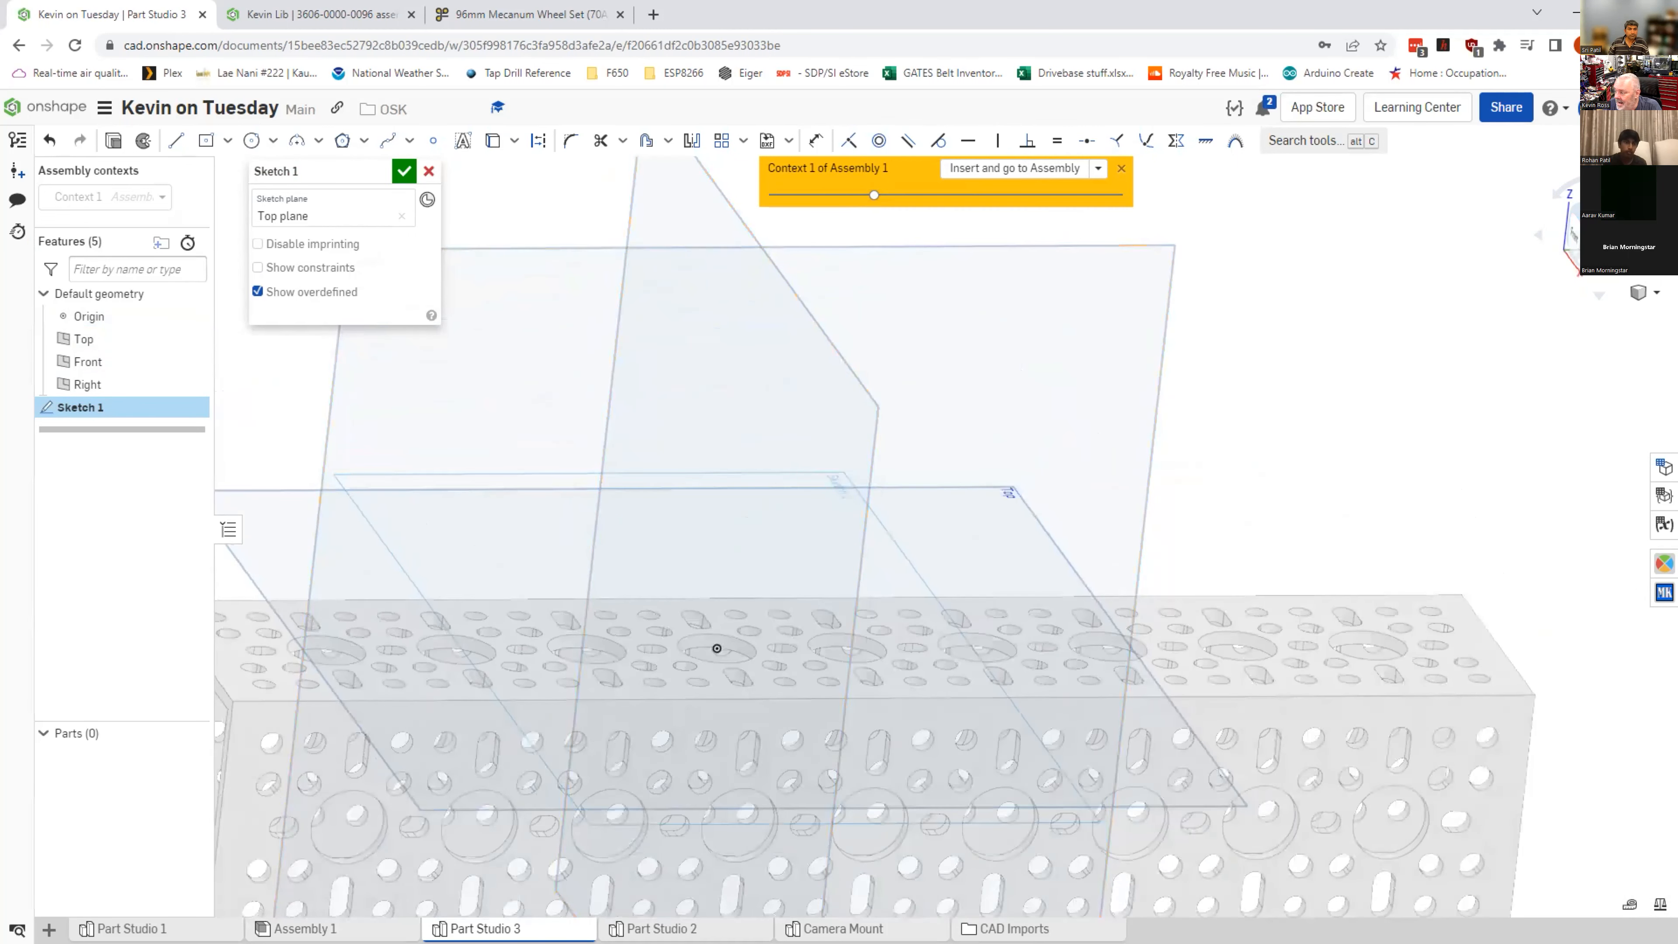
key(n)
scroll(720, 720, up, 8)
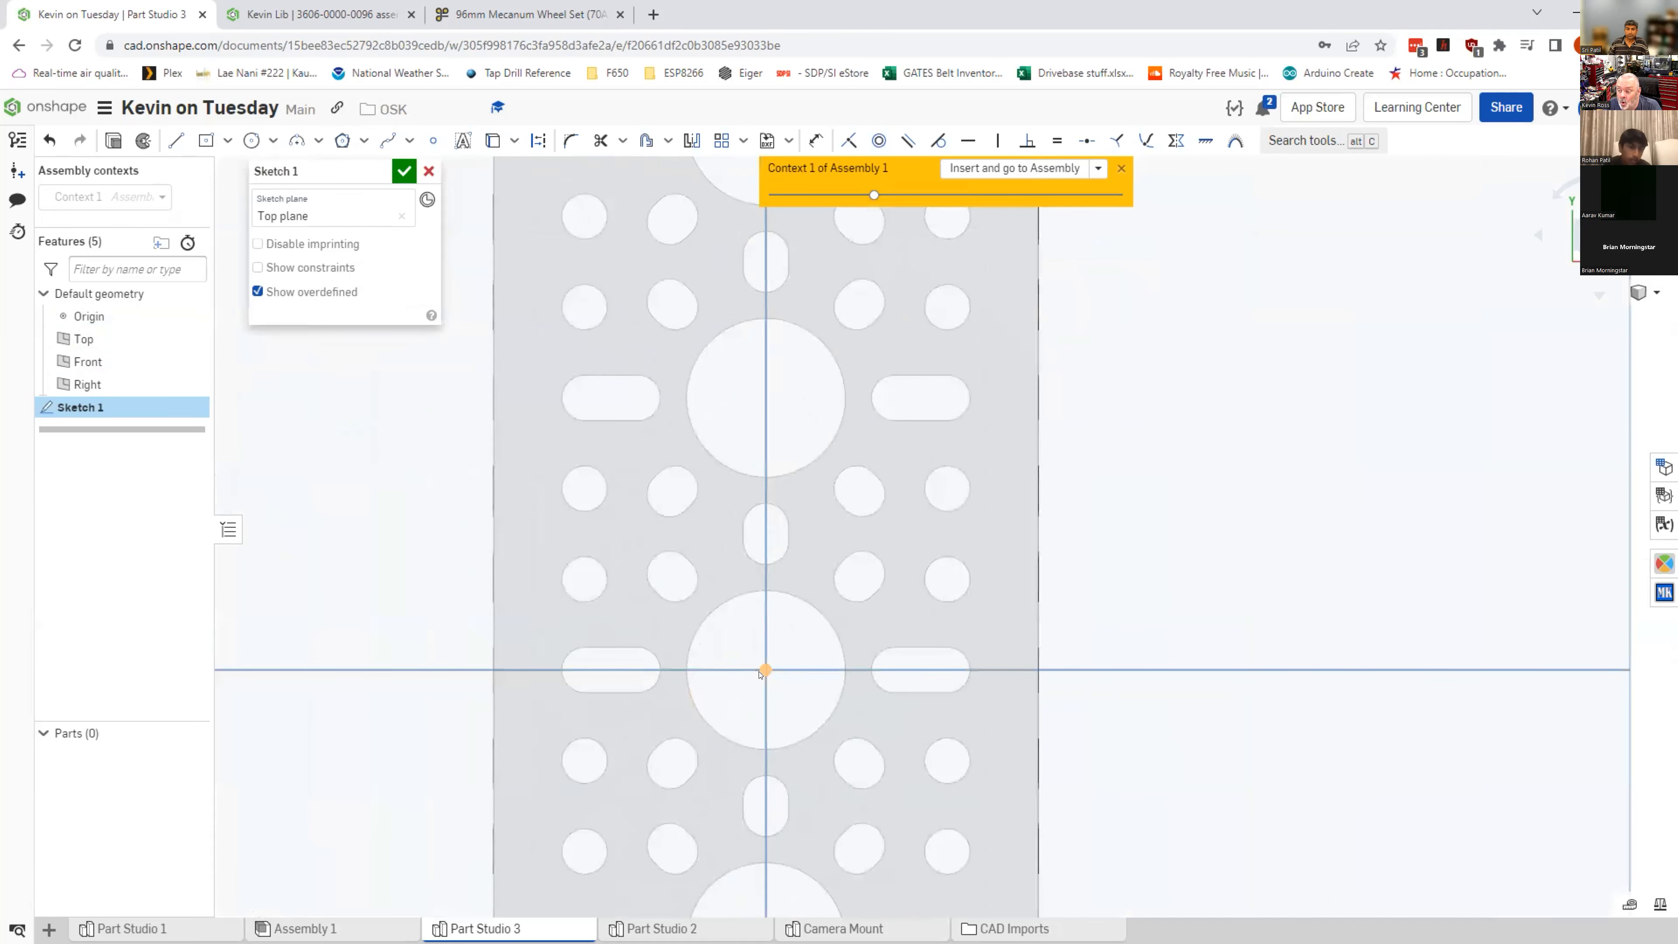
scroll(761, 672, down, 1)
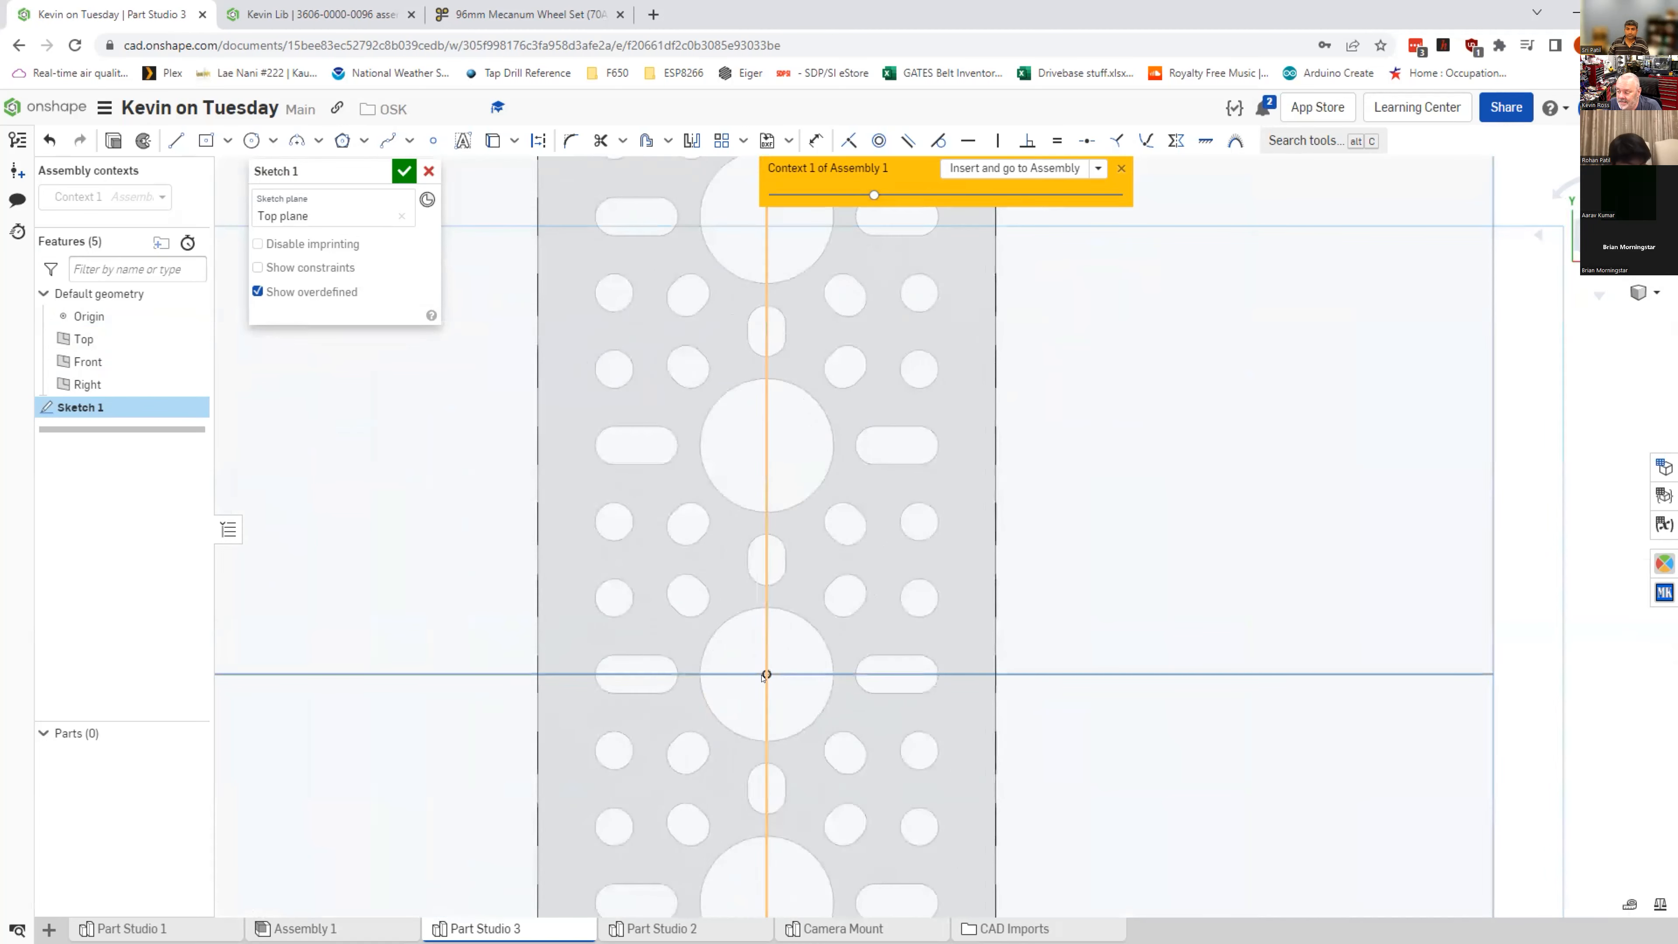
middle_drag(765, 674, 752, 550)
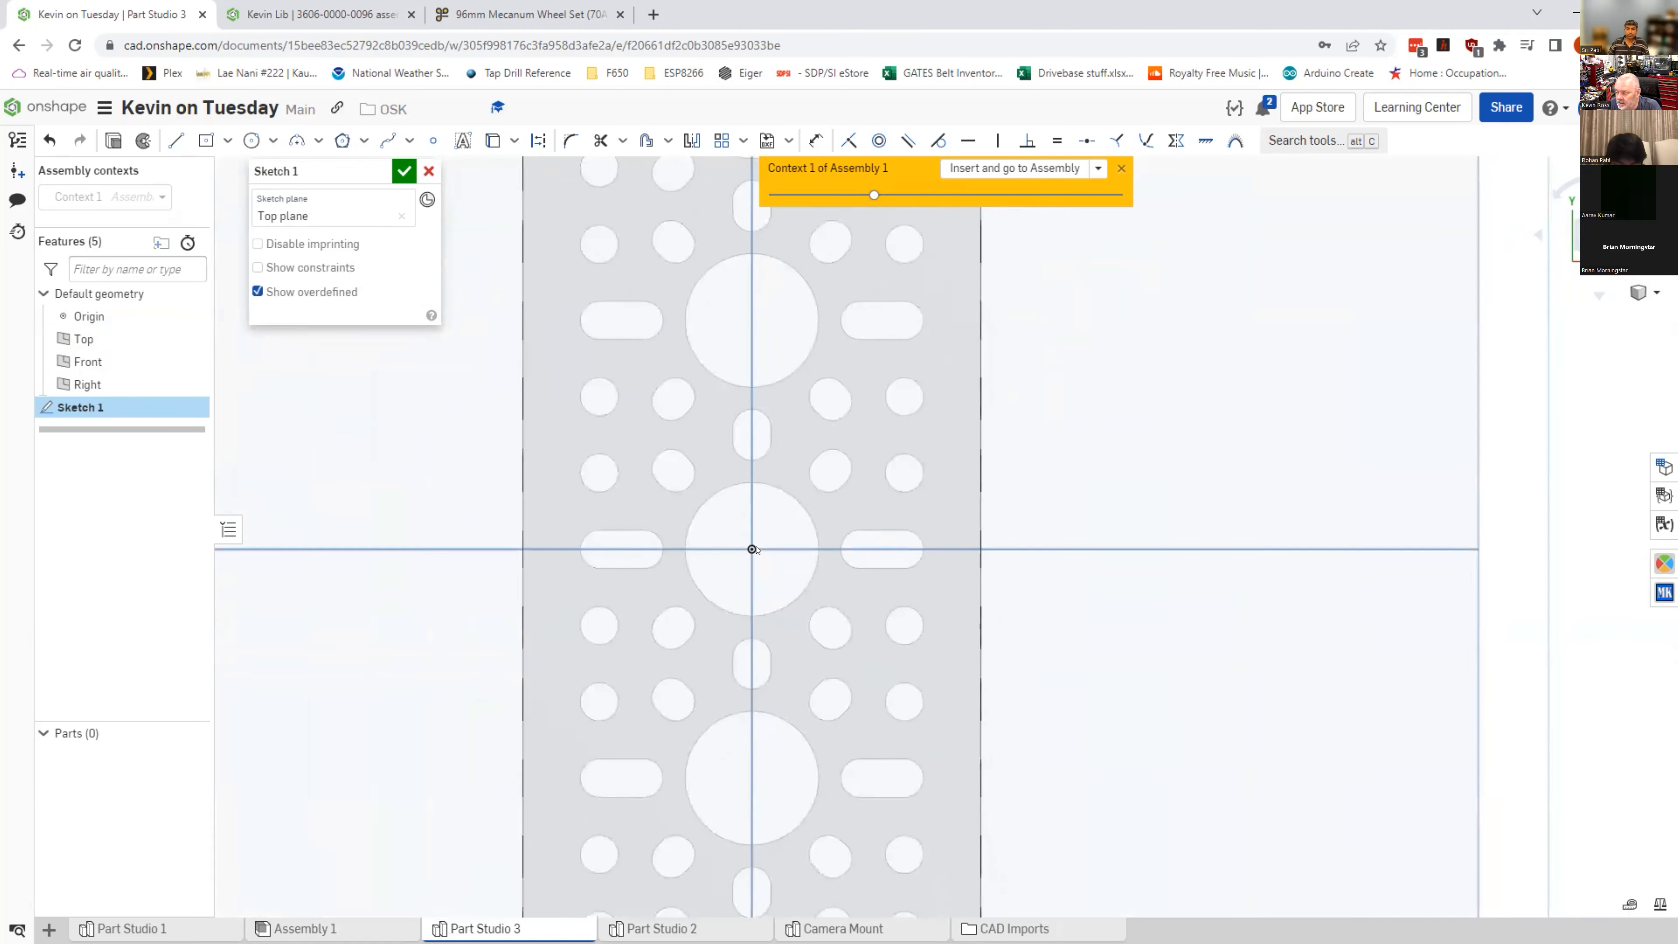
click(207, 140)
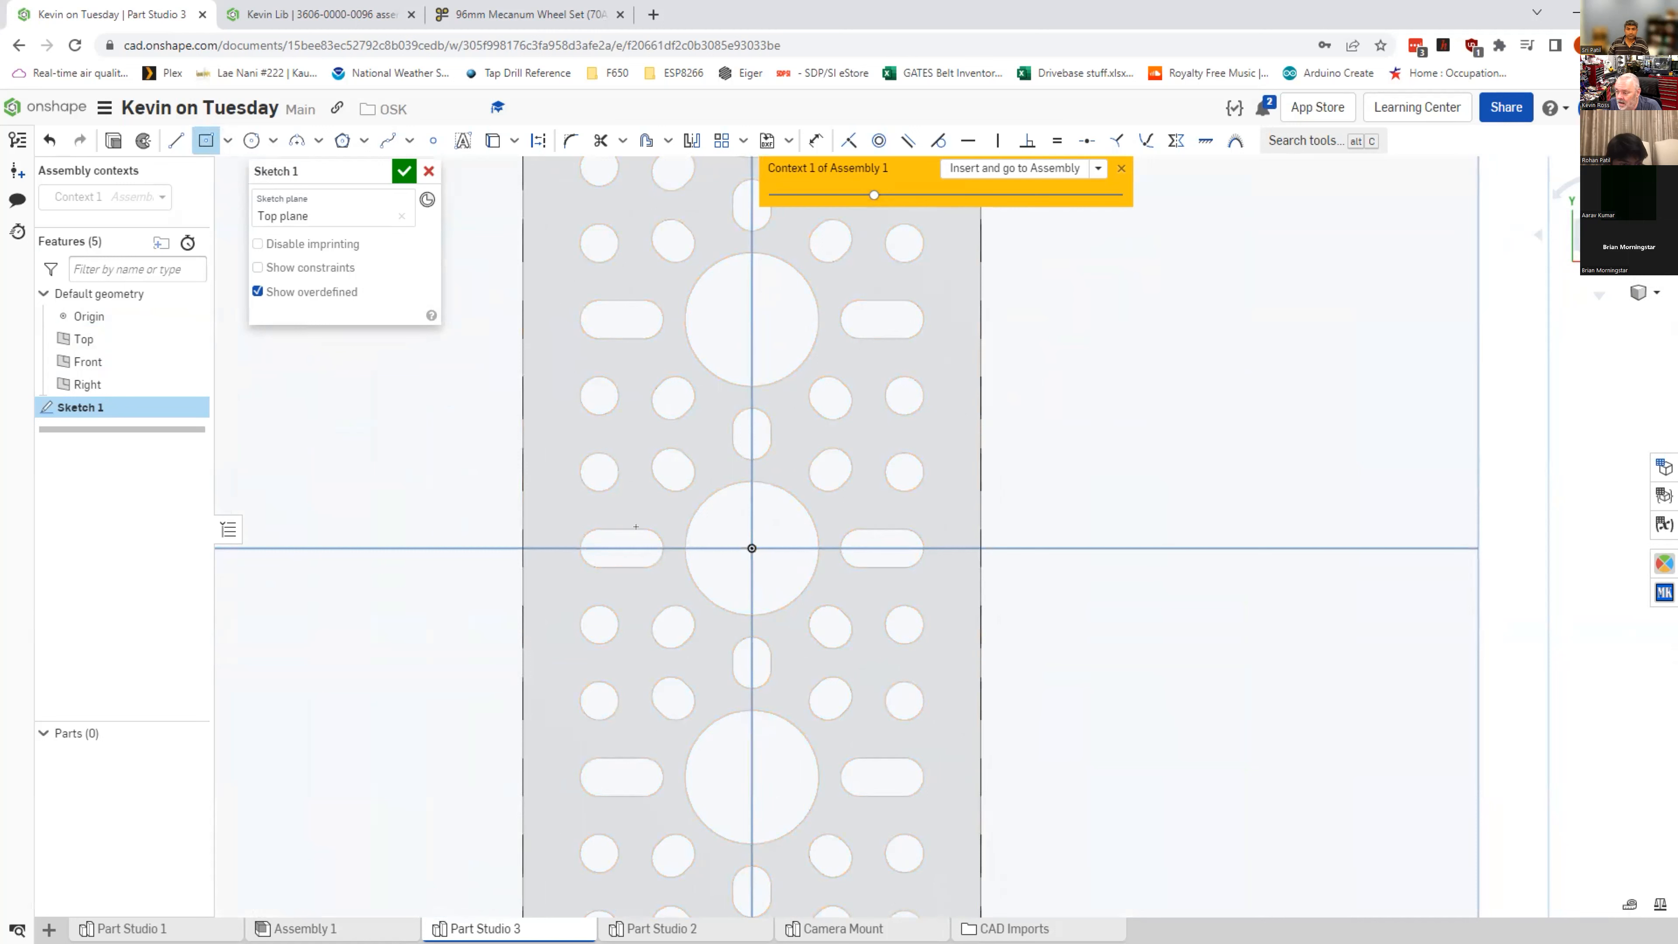
click(745, 539)
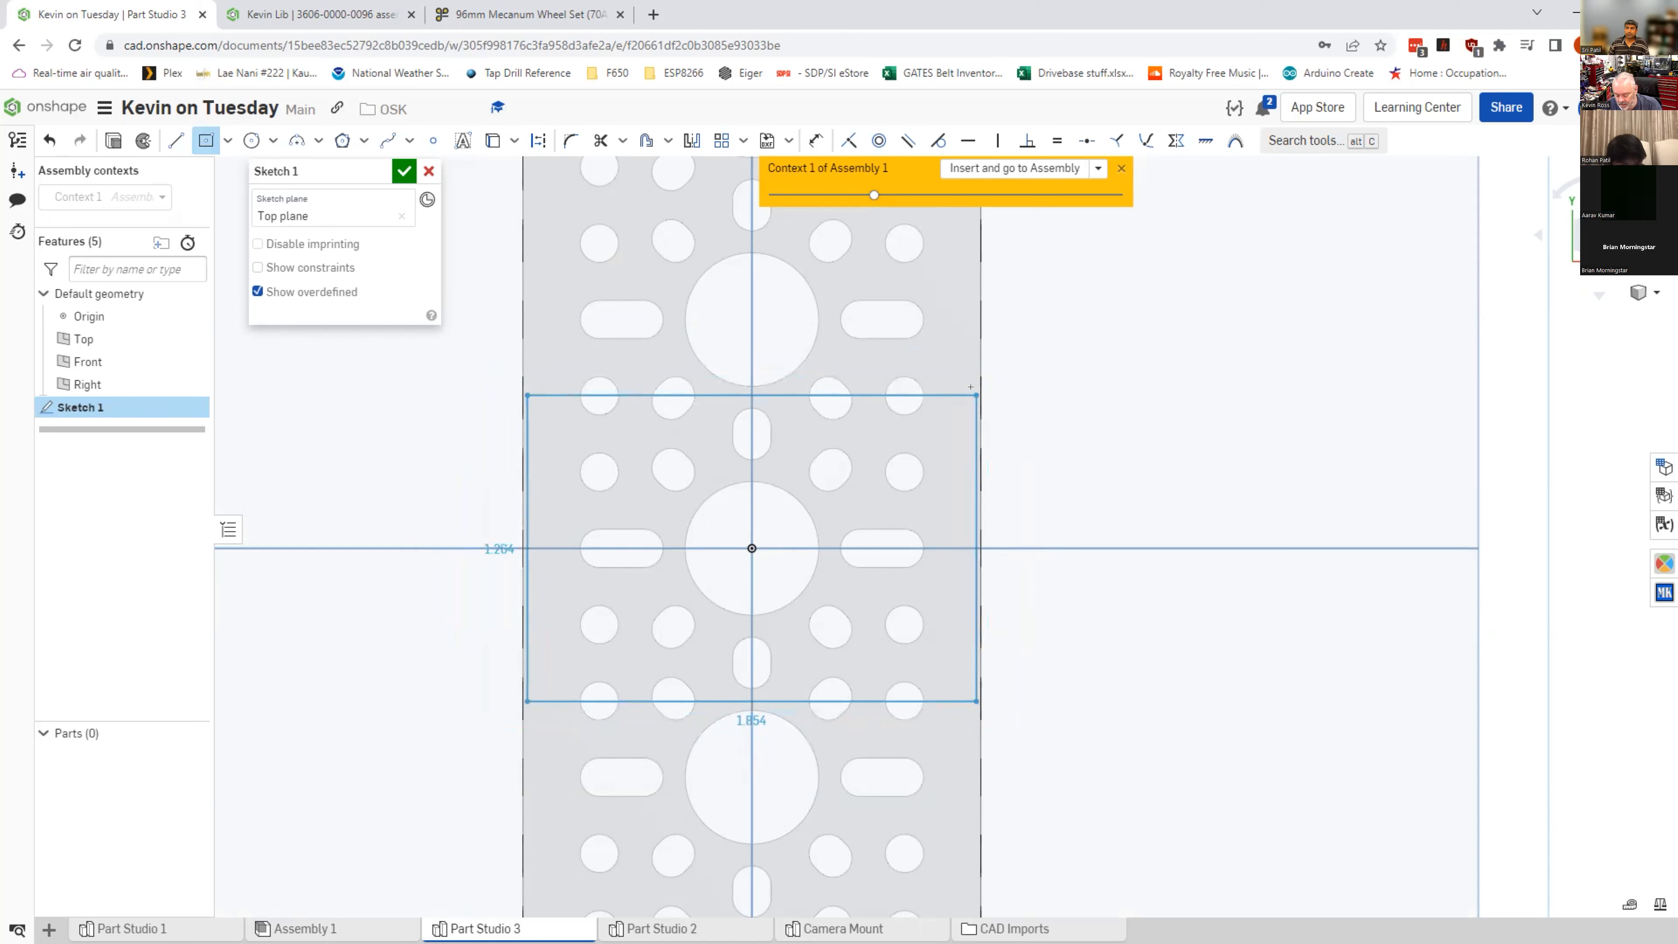
key(Escape)
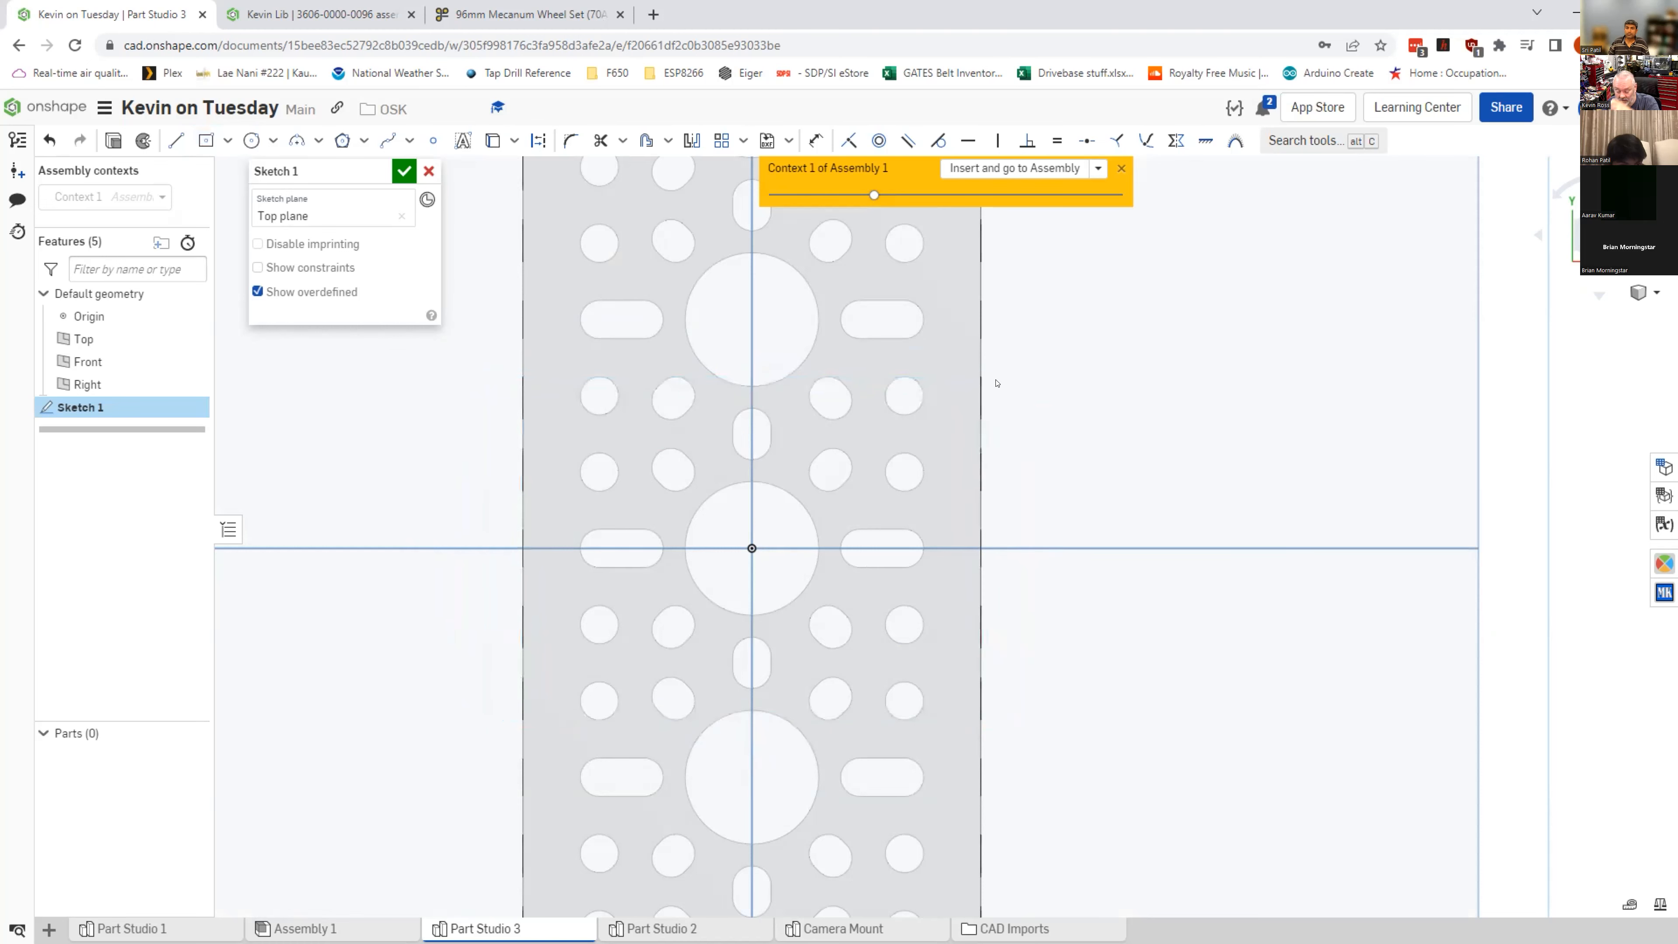
Step: Project the four outer mounting holes around the origin hole and the channel face's two long edges into the sketch with Use
scroll(982, 425, down, 4)
mouse_move(1012, 465)
right_down()
mouse_move(998, 487)
mouse_move(996, 471)
right_up()
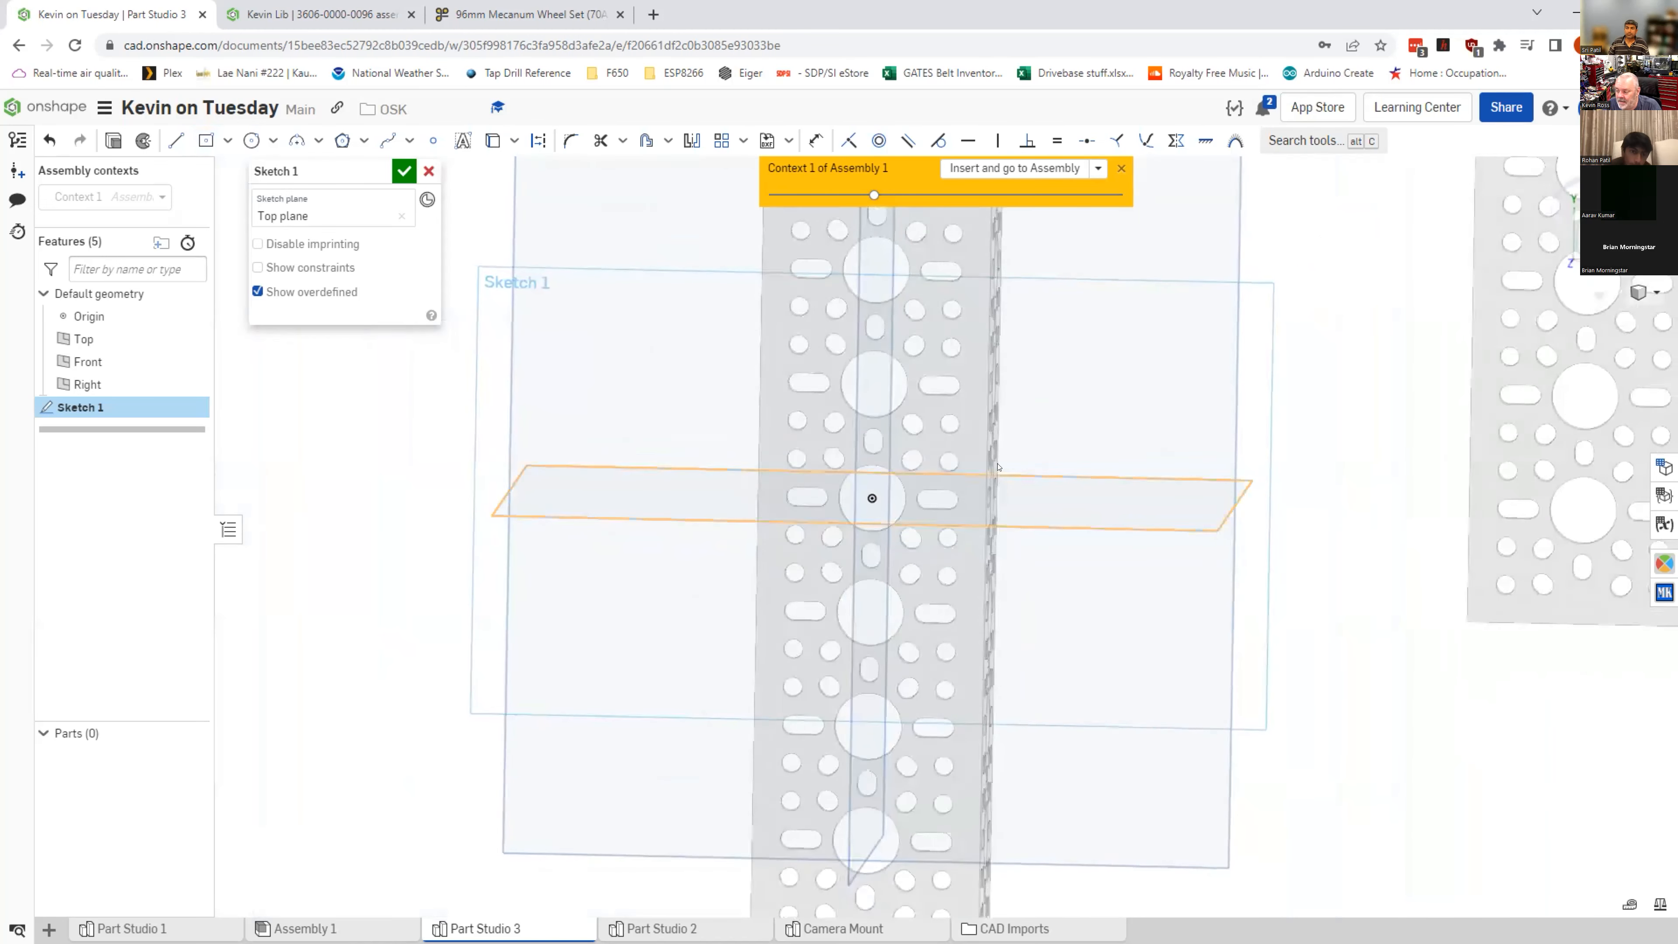
click(485, 141)
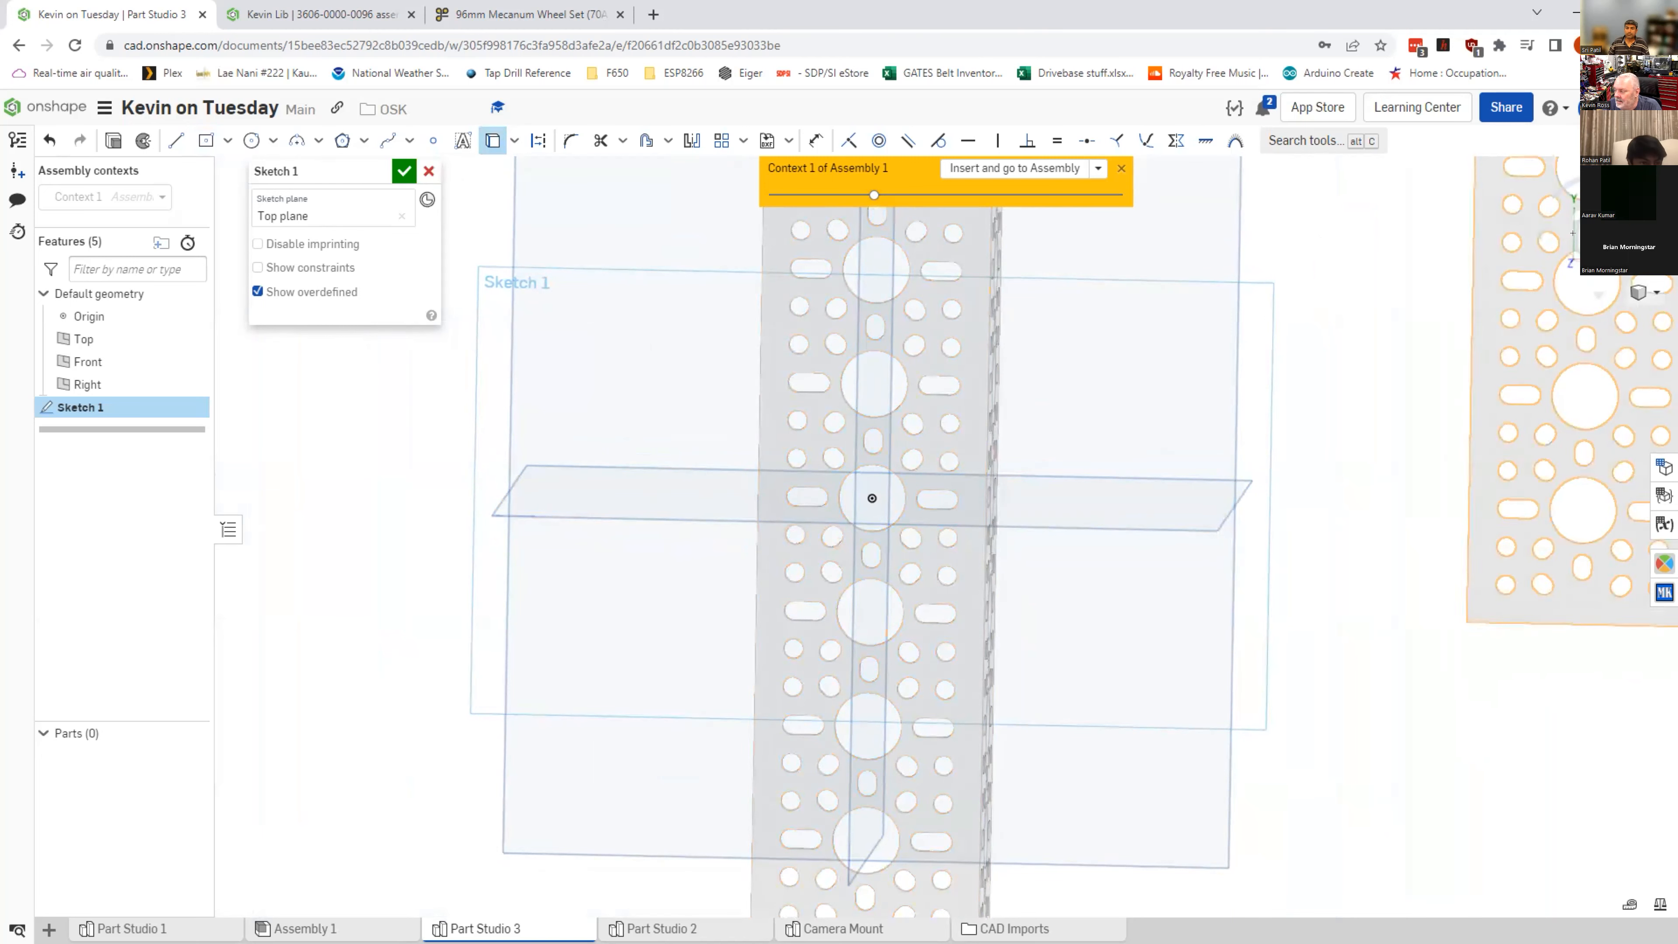
key(n)
scroll(704, 722, up, 8)
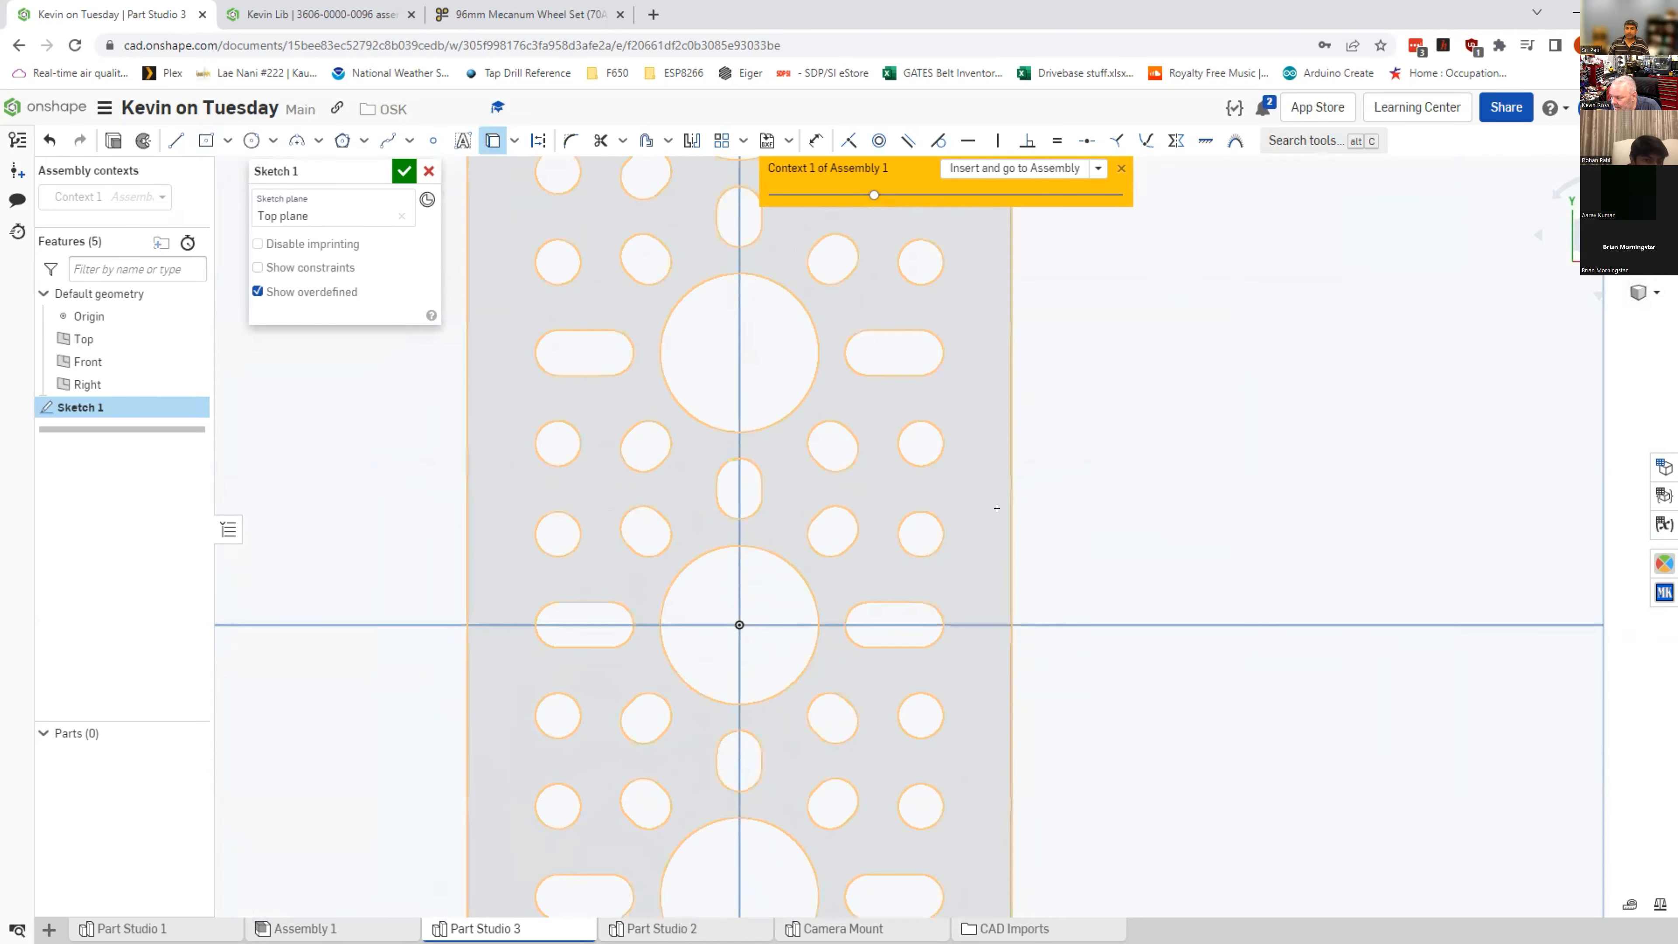
right_drag(1057, 522, 1012, 507)
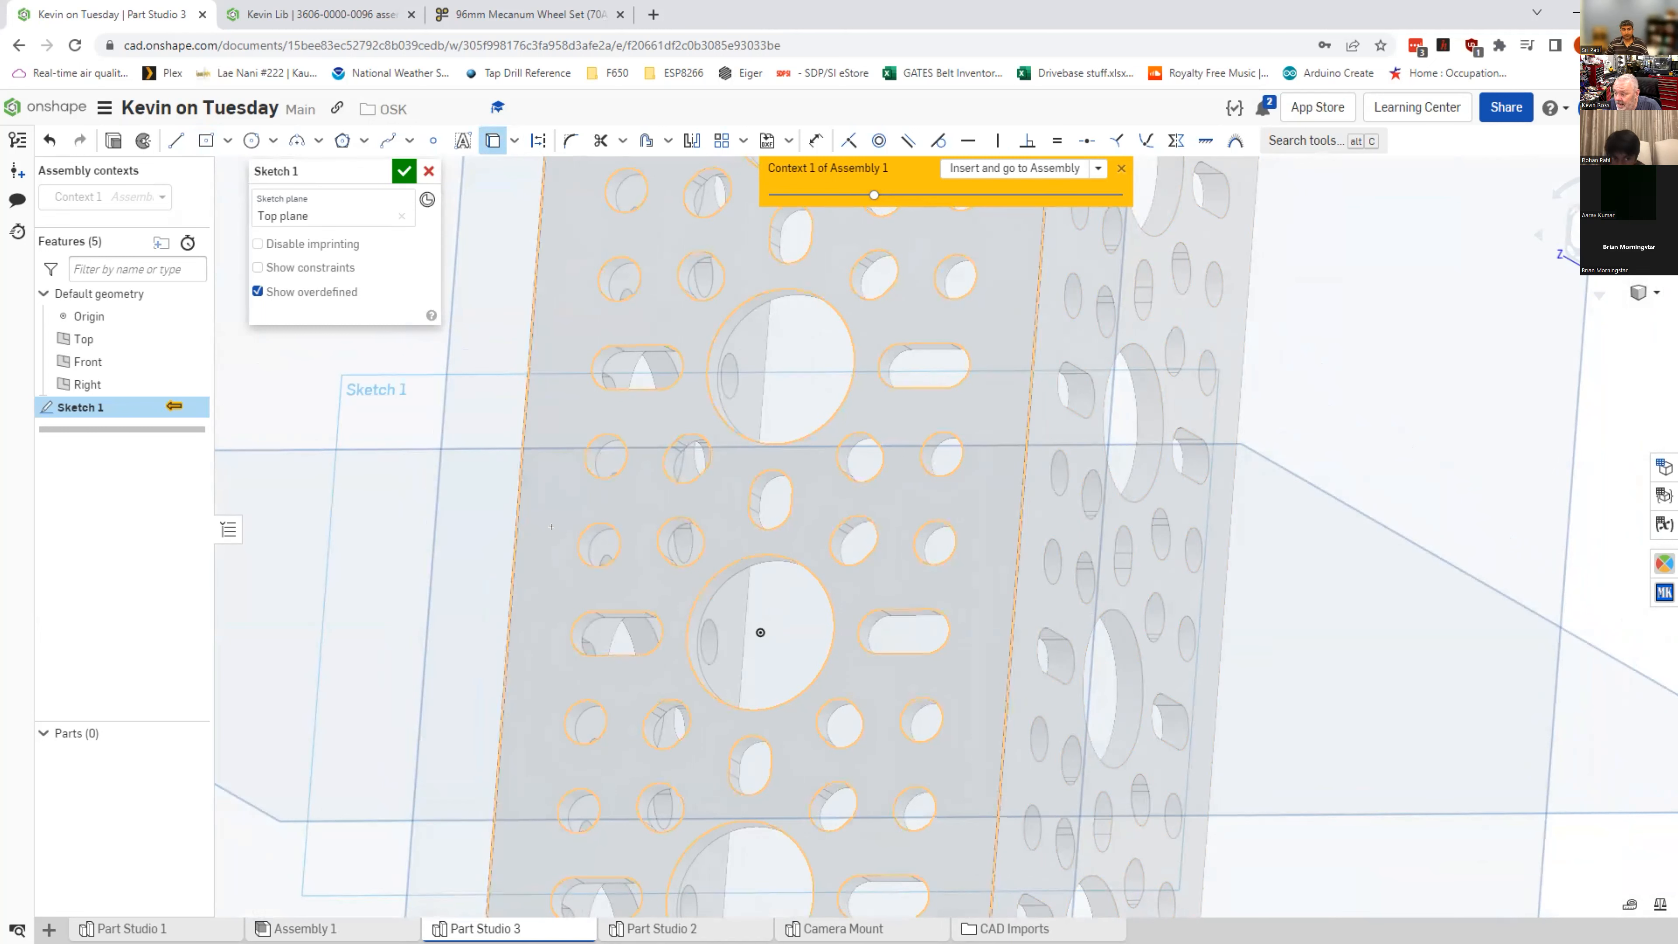
click(581, 468)
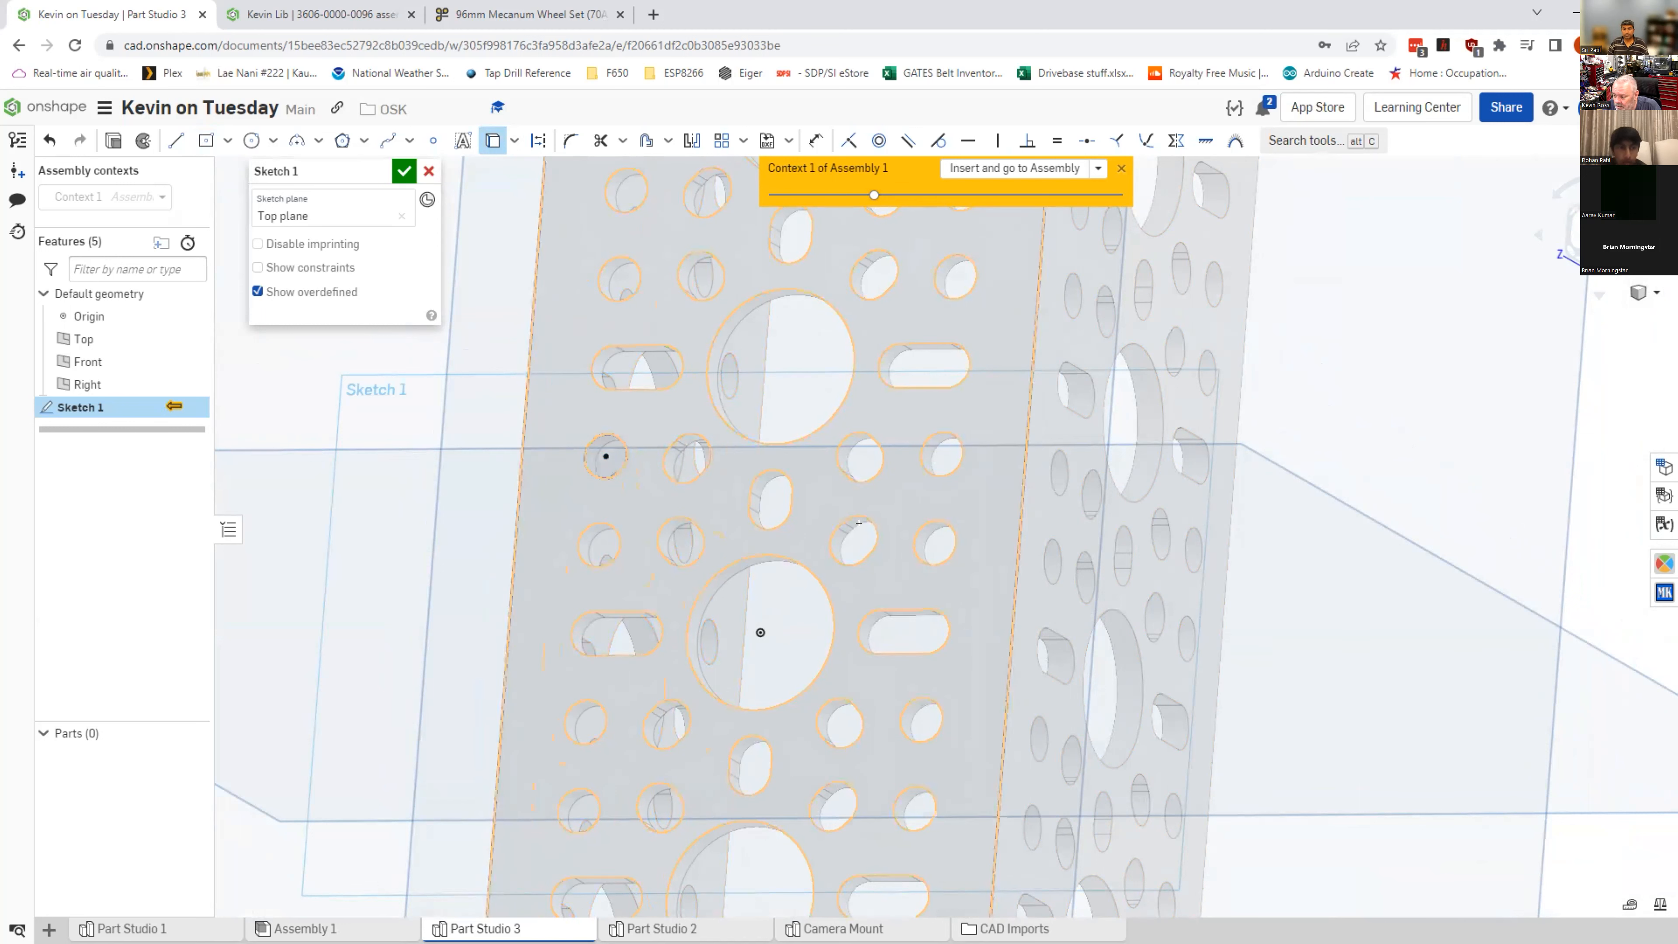
click(944, 465)
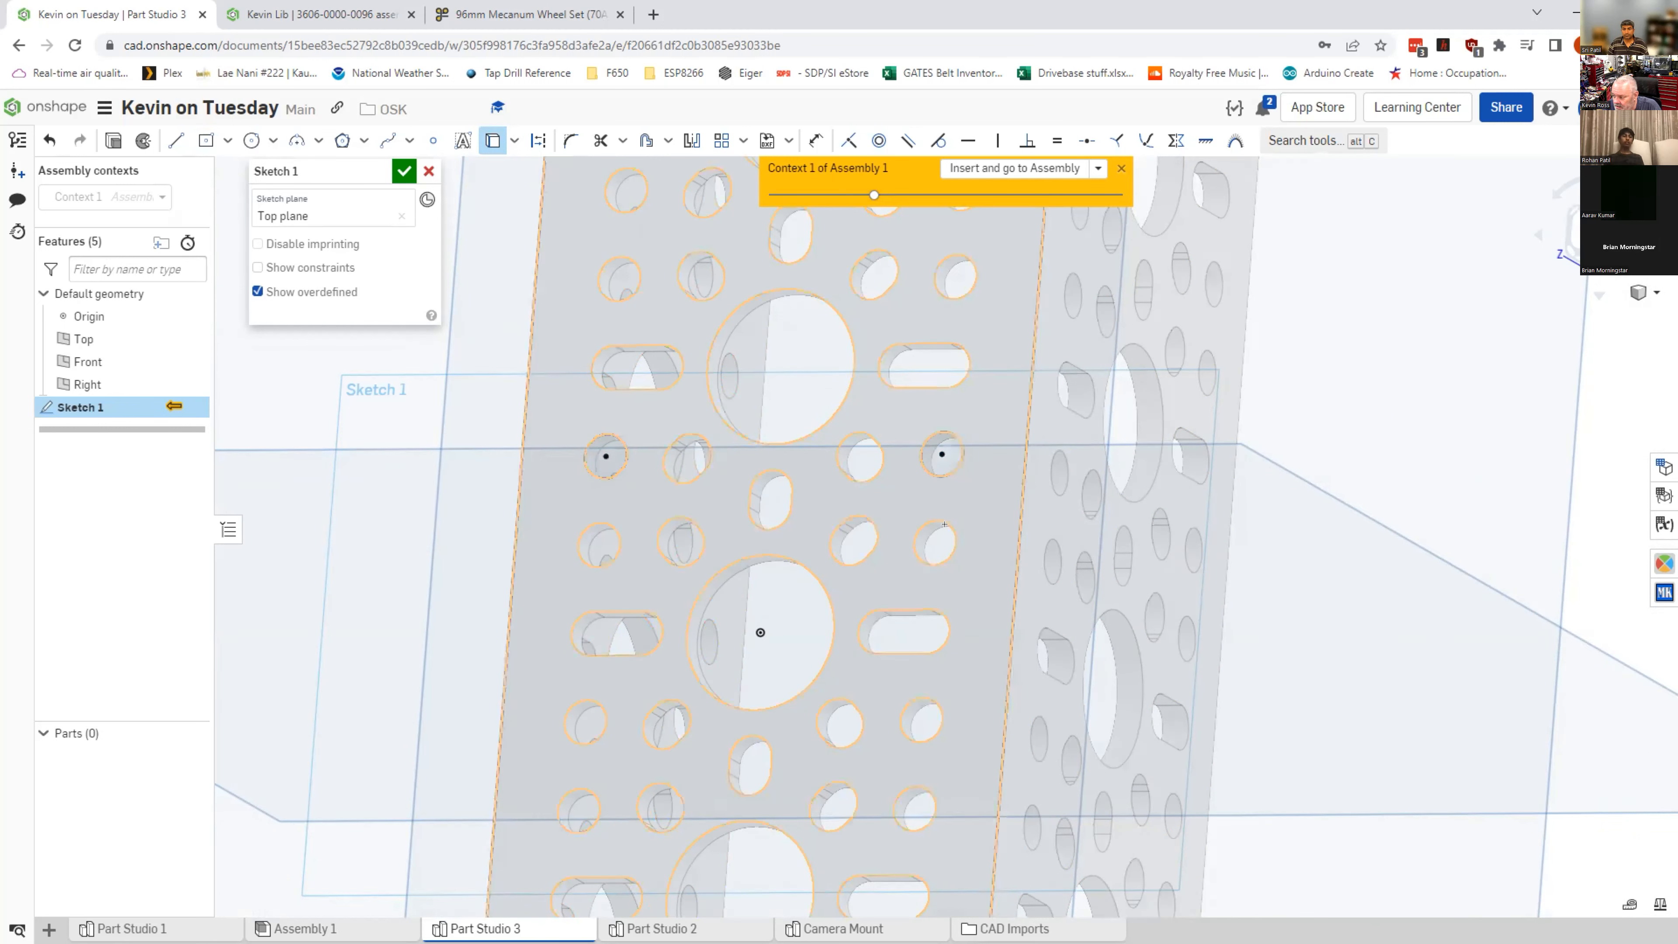
click(928, 792)
click(581, 790)
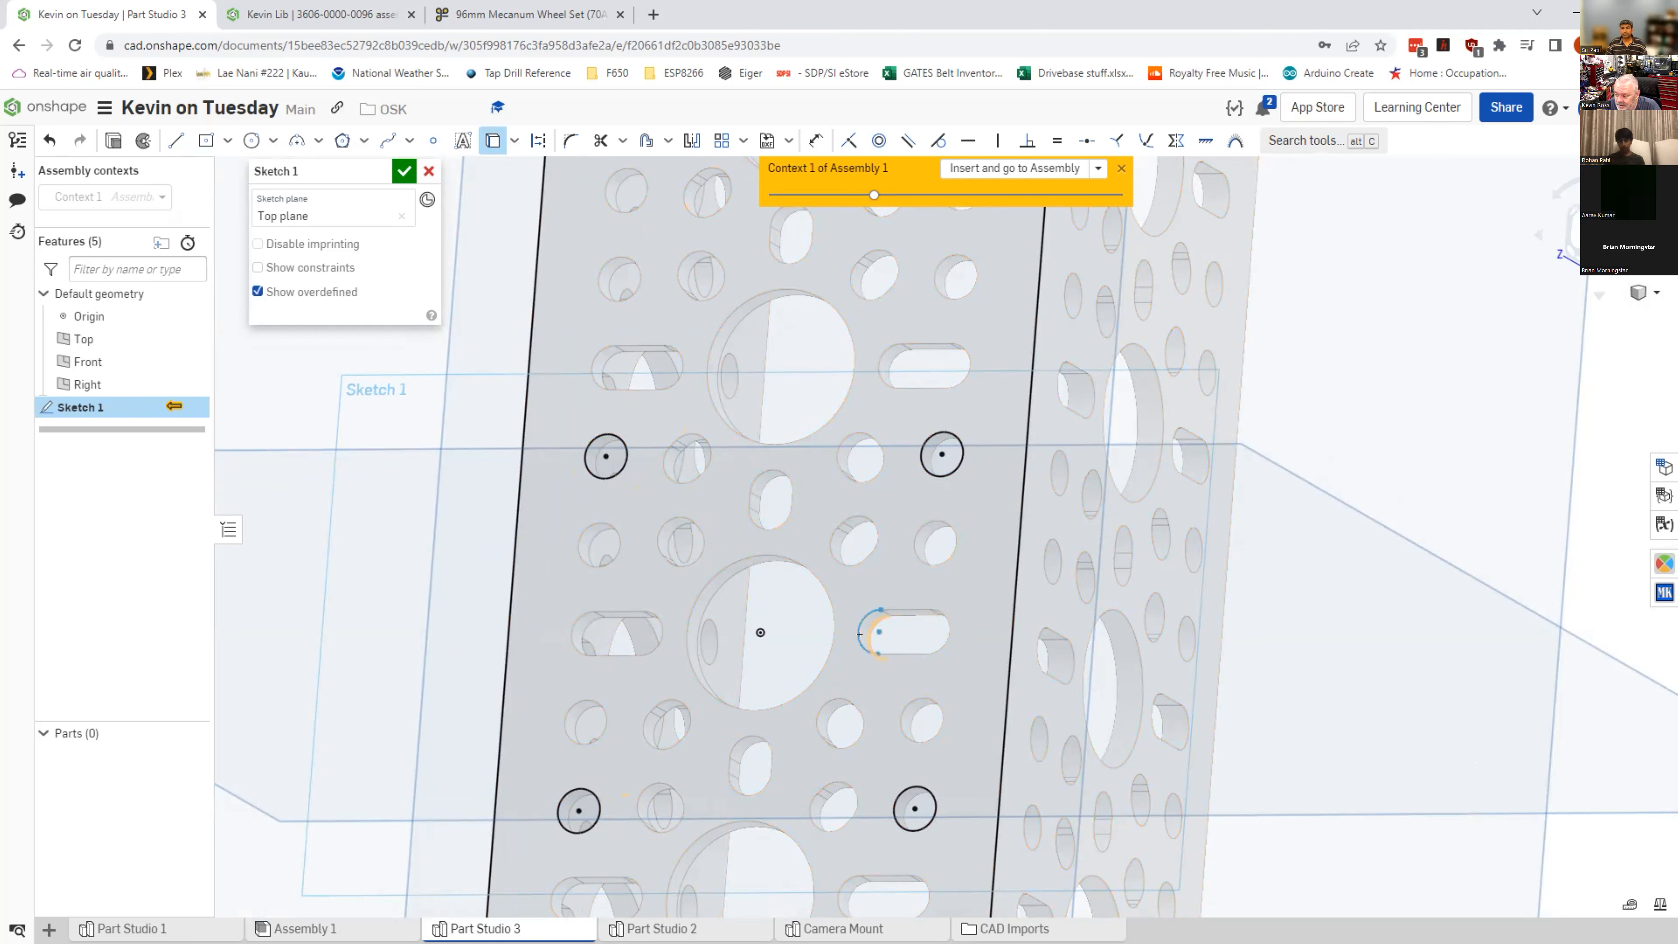
Step: Project the large U-channel hole centred on the origin into the sketch and end the Use tool
scroll(860, 618, up, 5)
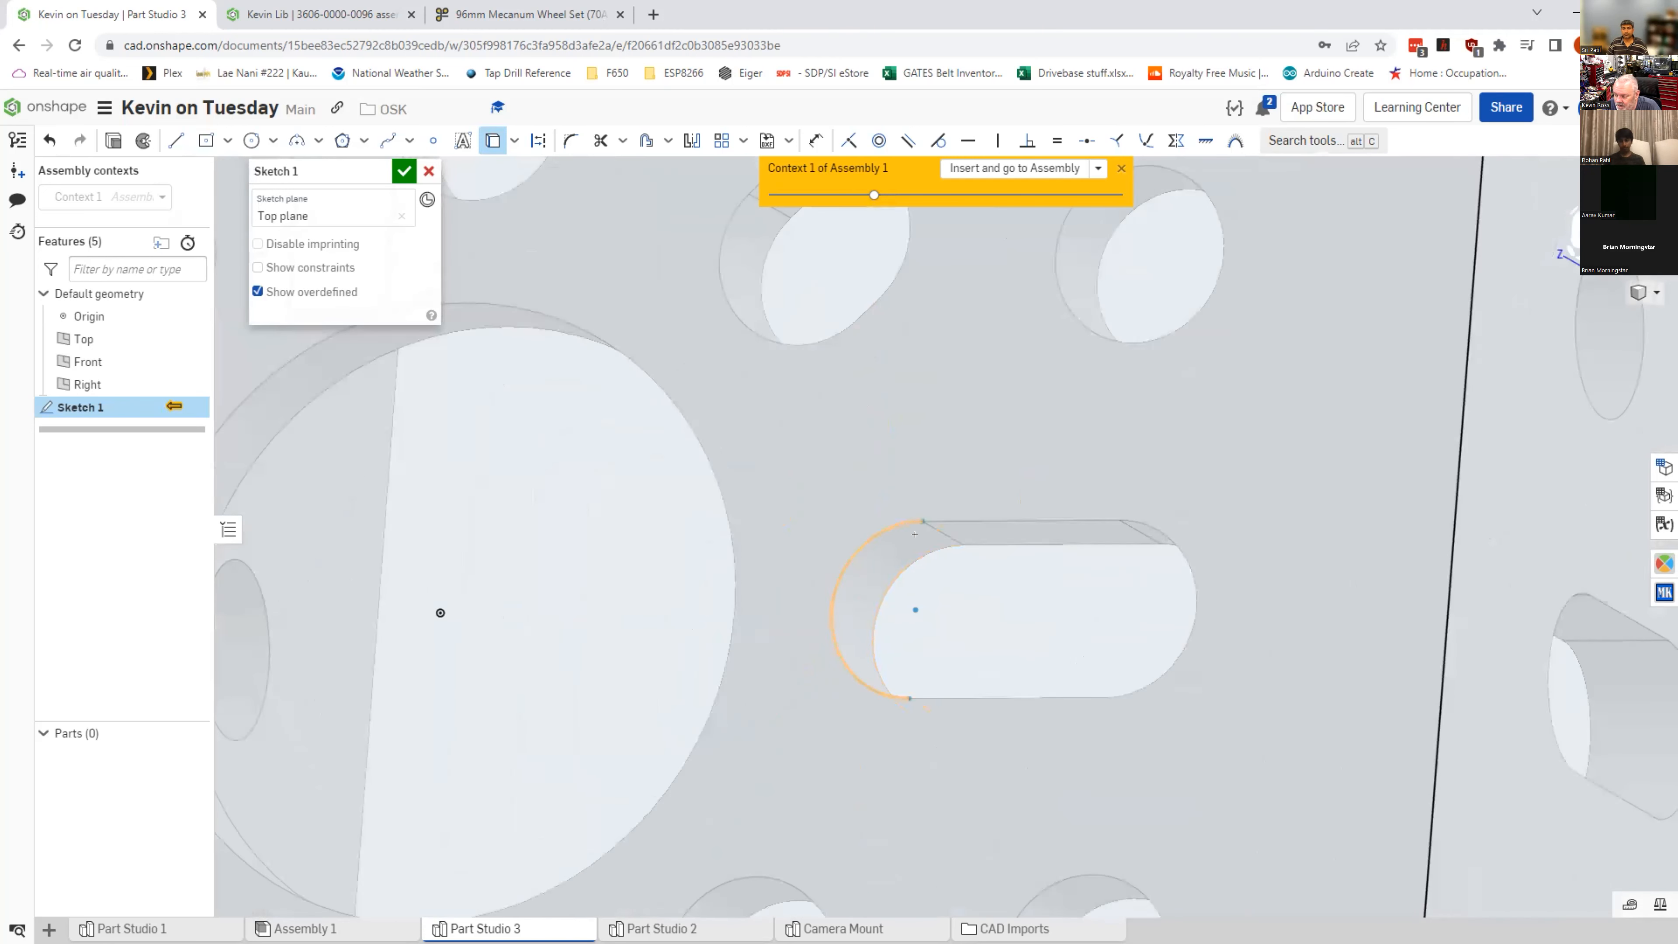
scroll(914, 534, down, 5)
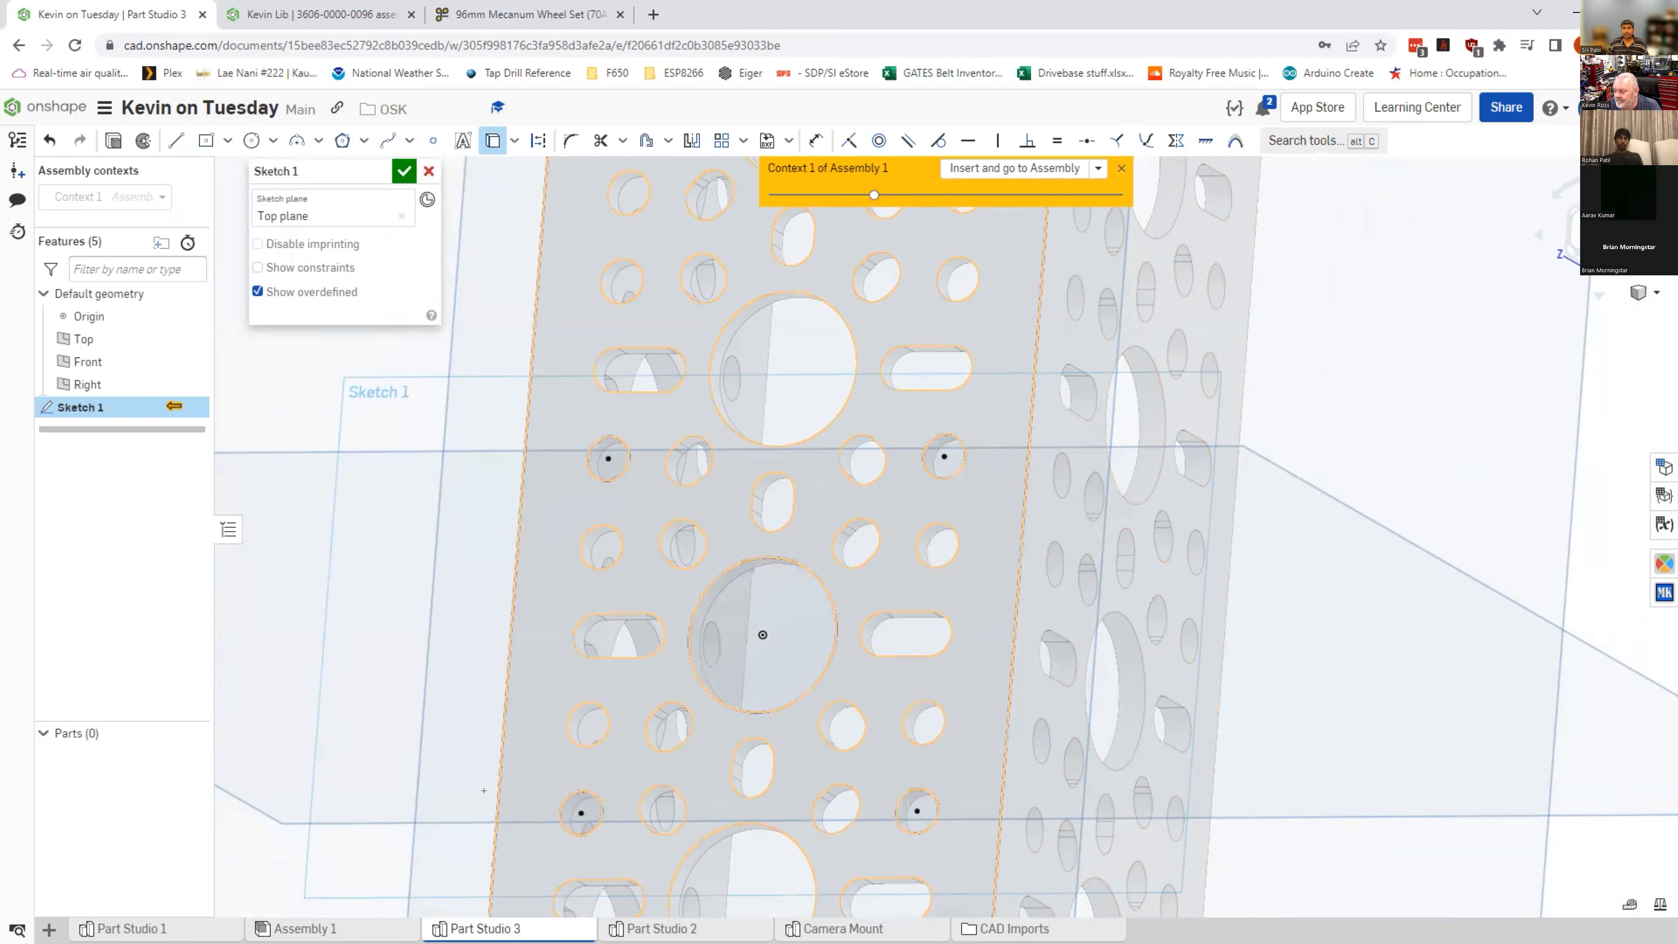
click(553, 283)
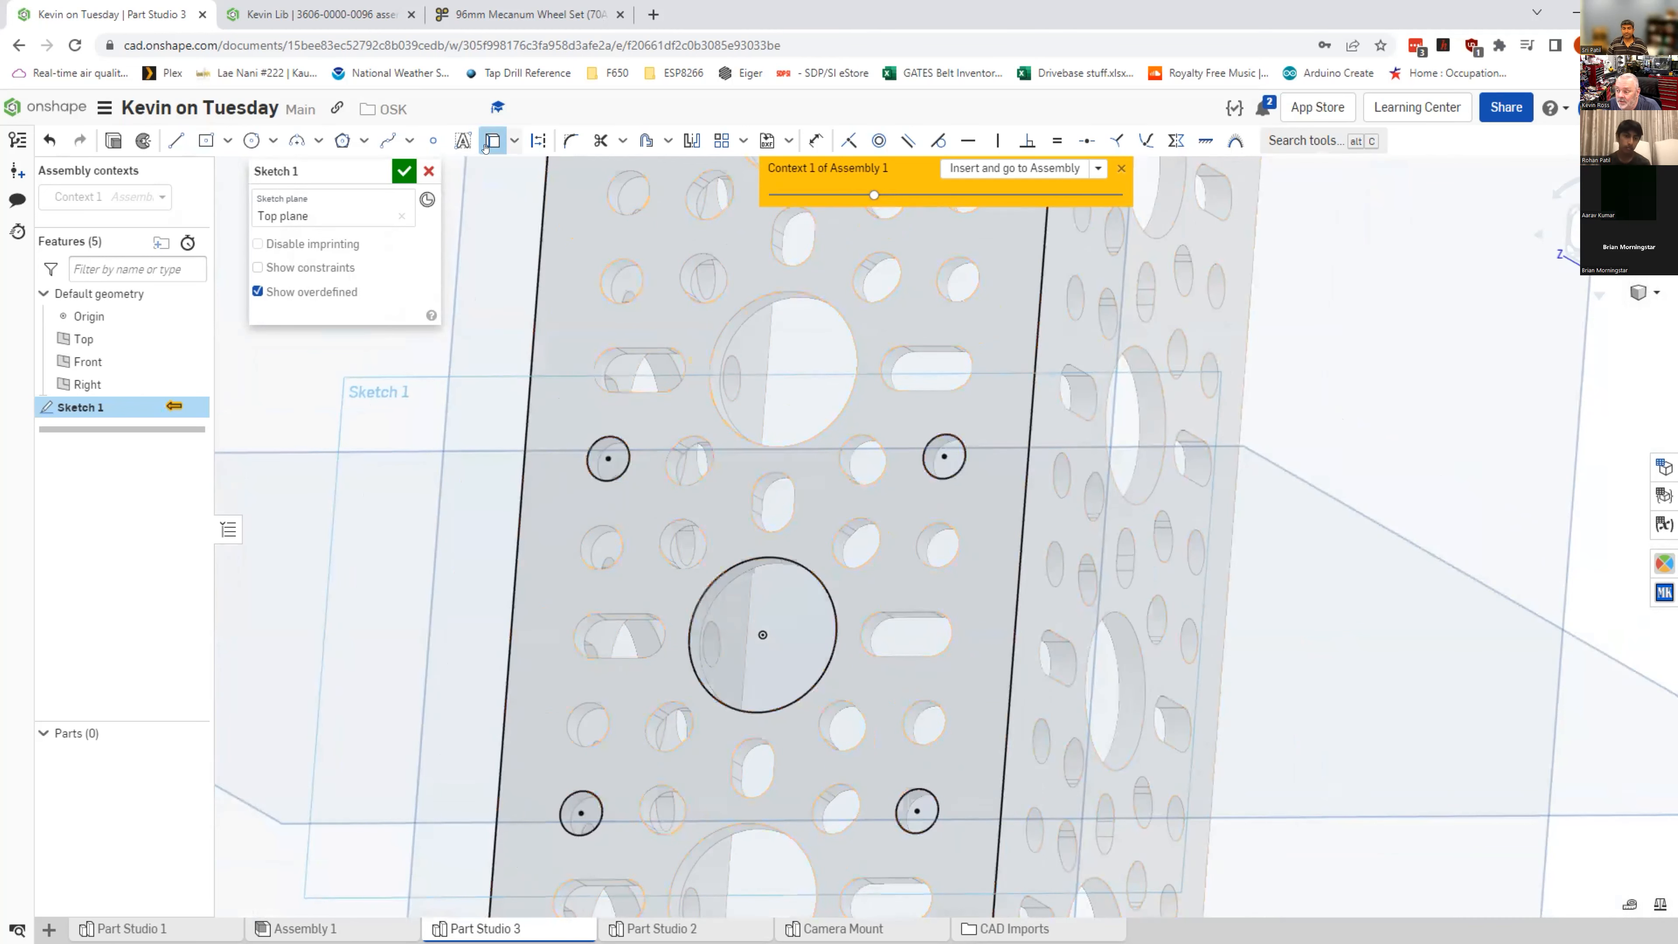
click(485, 145)
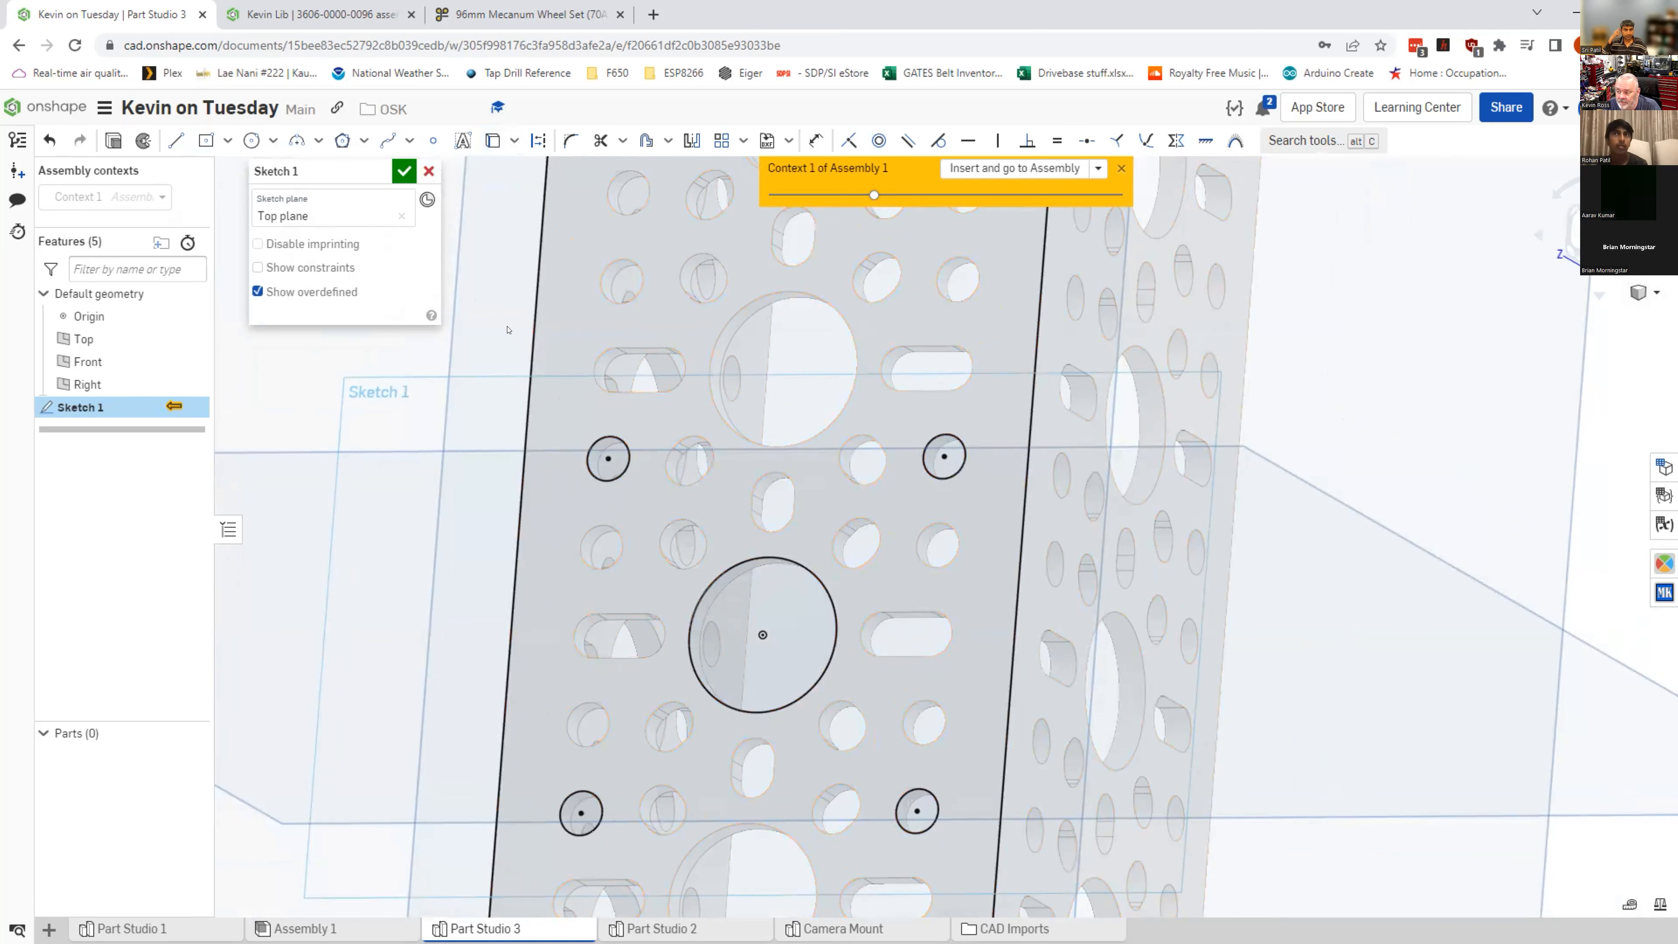
Step: Draw a center-point rectangle from the origin out to the channel's projected long edges, about 1.89 in wide and 1.625 in high
scroll(815, 636, down, 10)
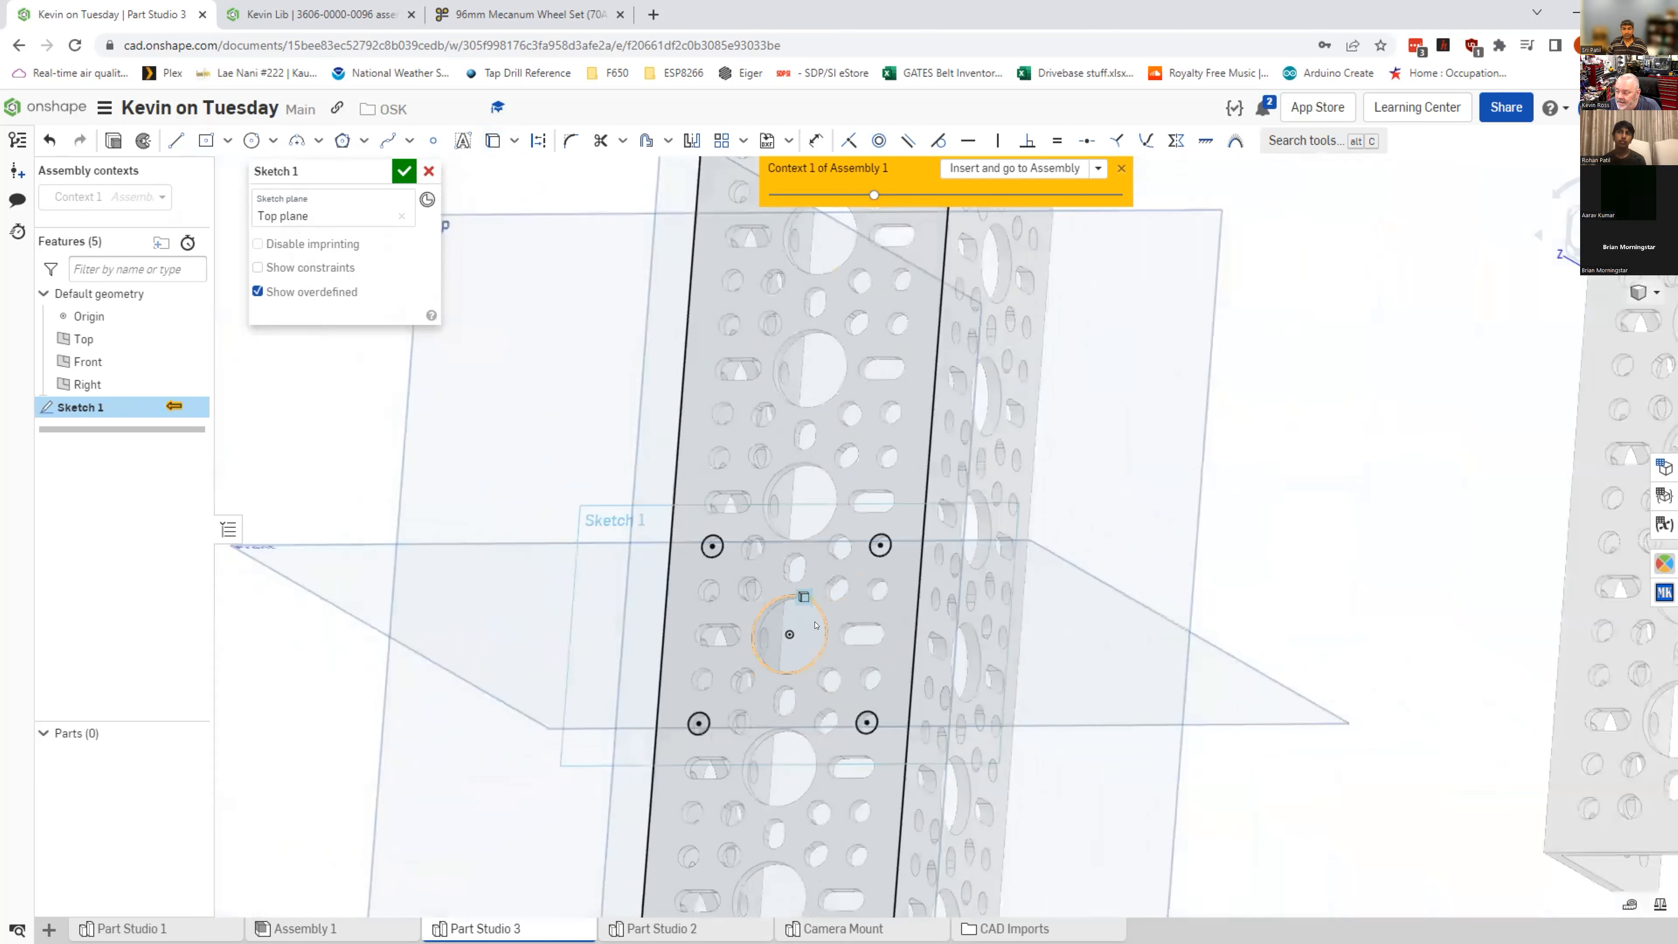
right_drag(1027, 748, 1038, 691)
key(n)
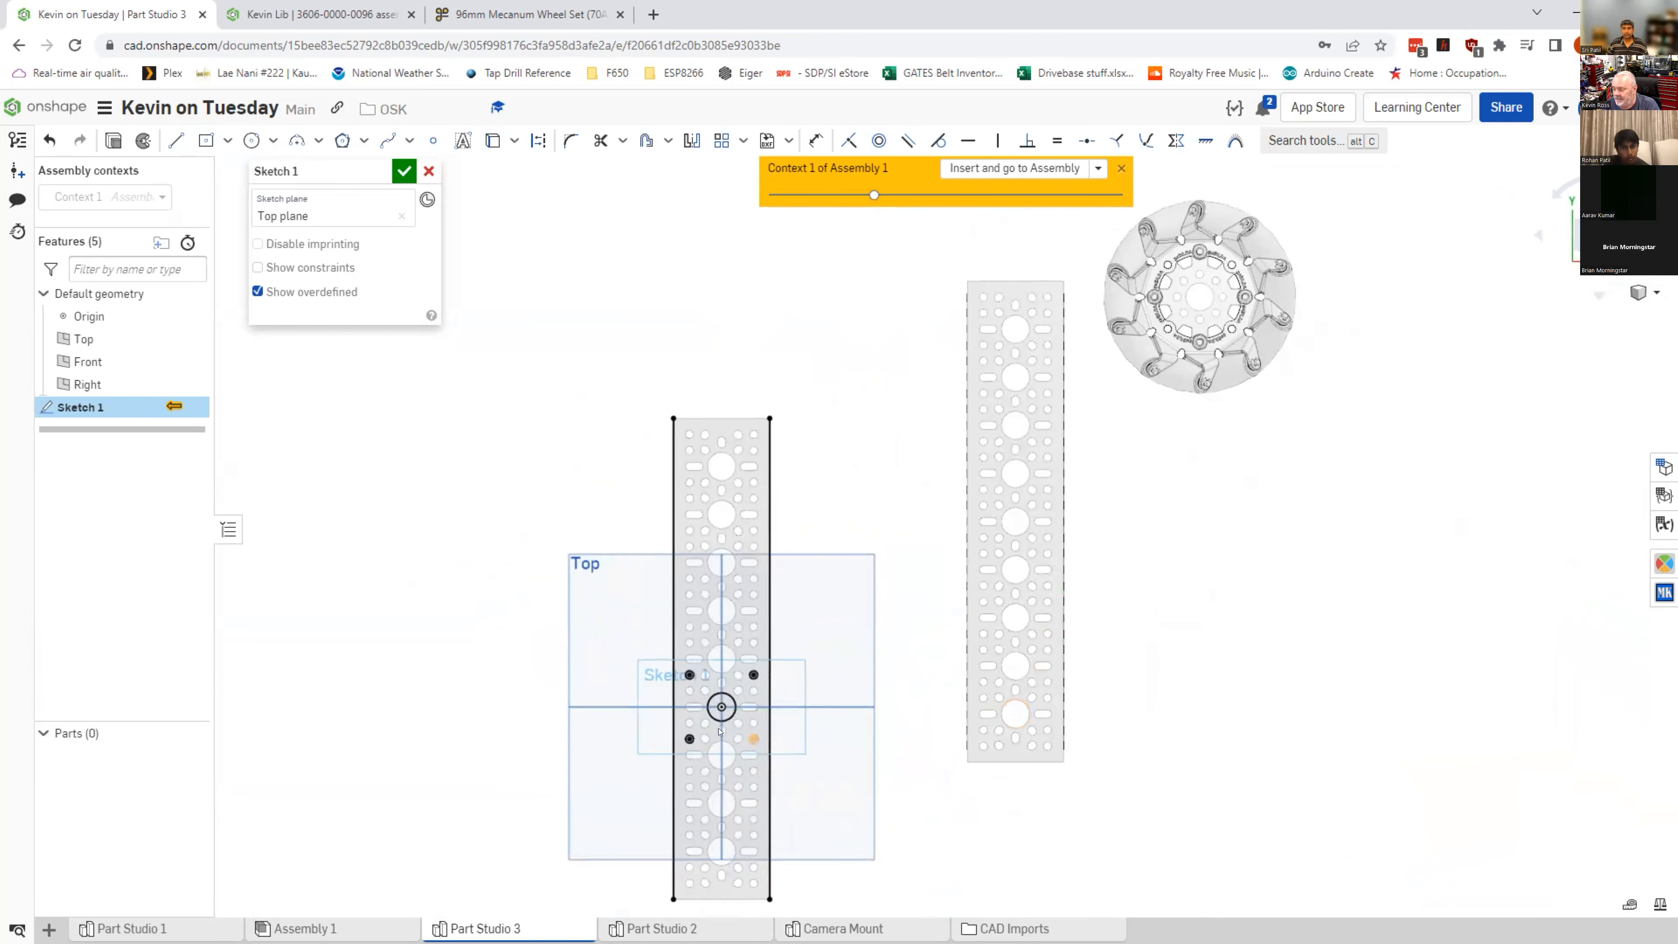
scroll(727, 757, up, 6)
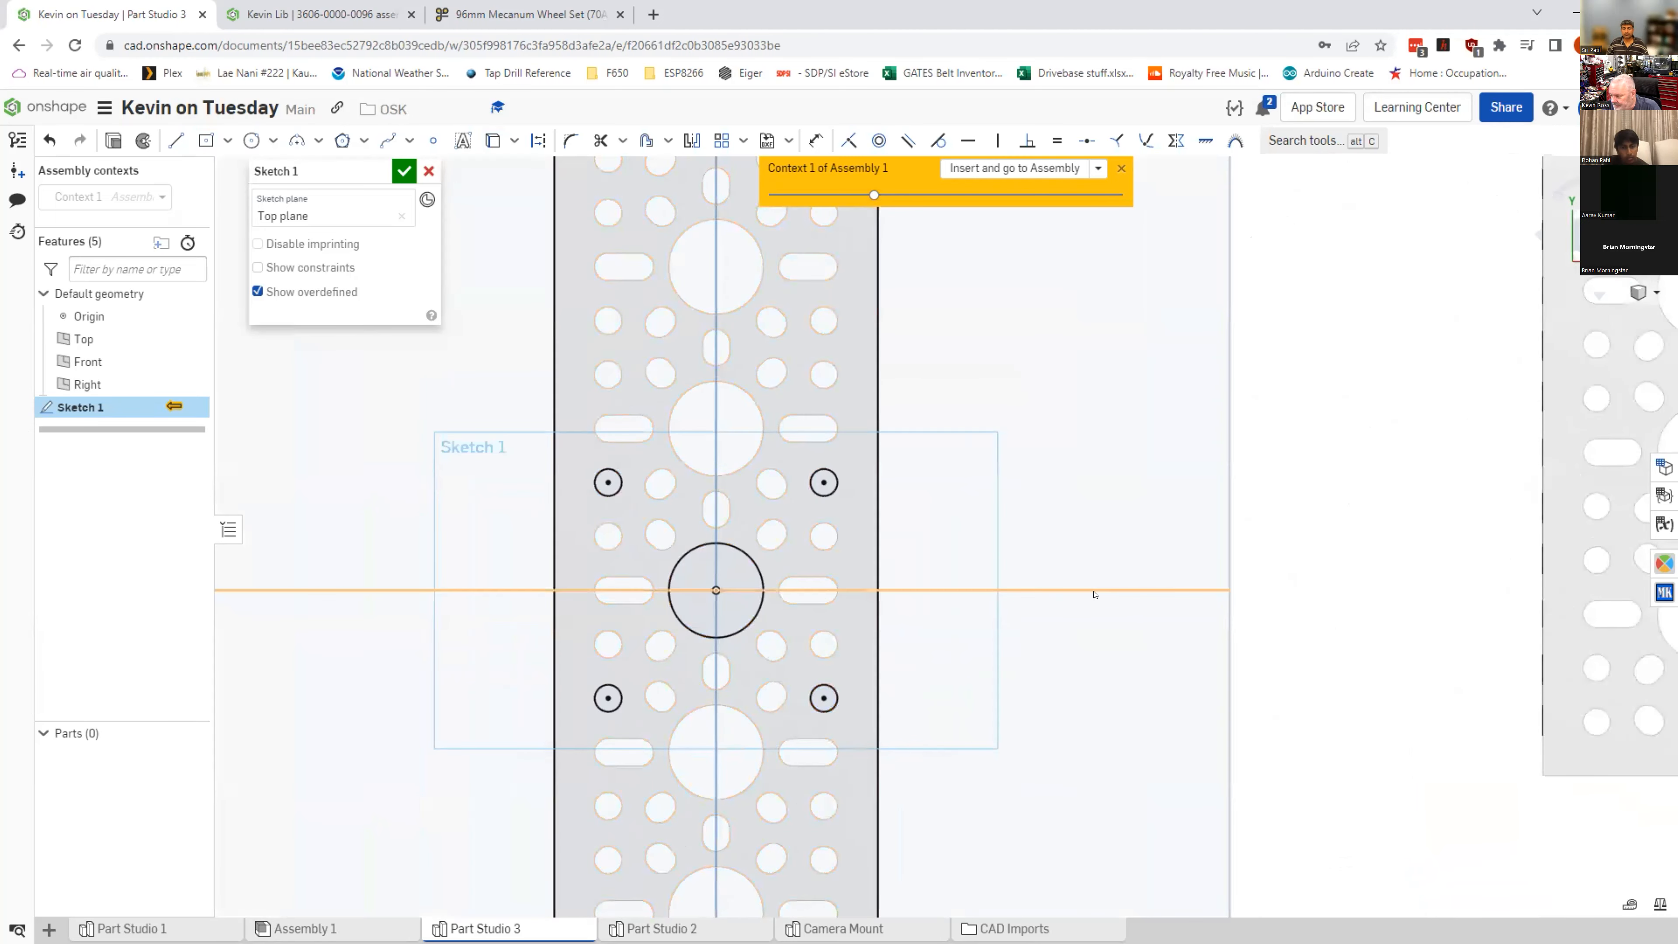
click(205, 141)
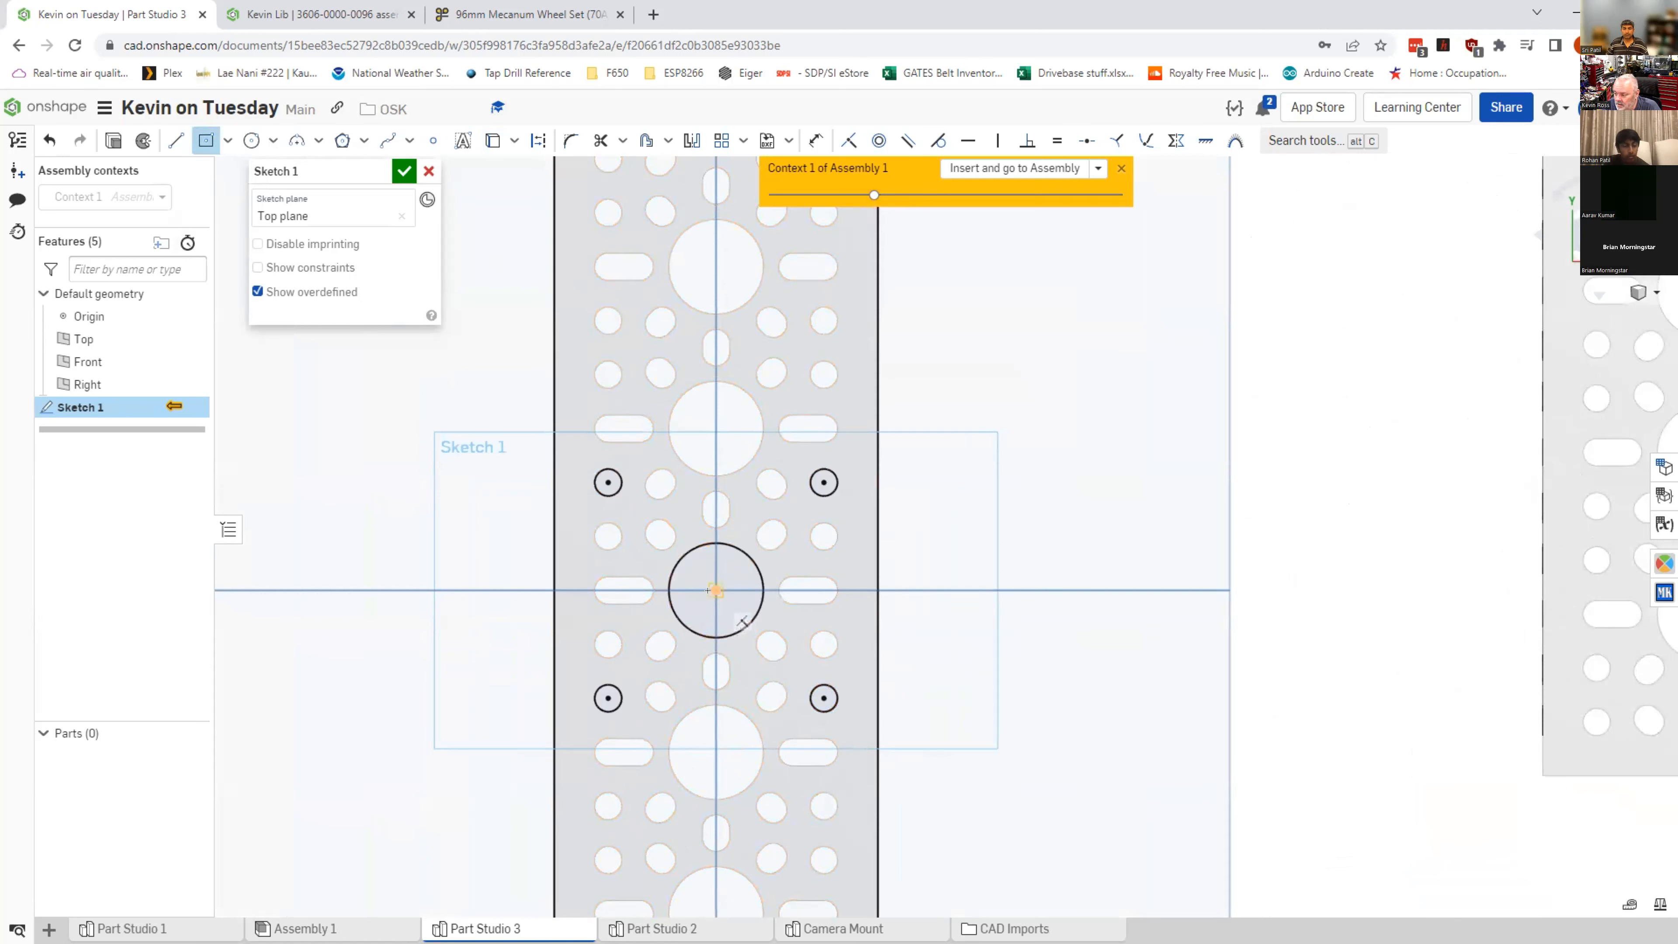
click(717, 591)
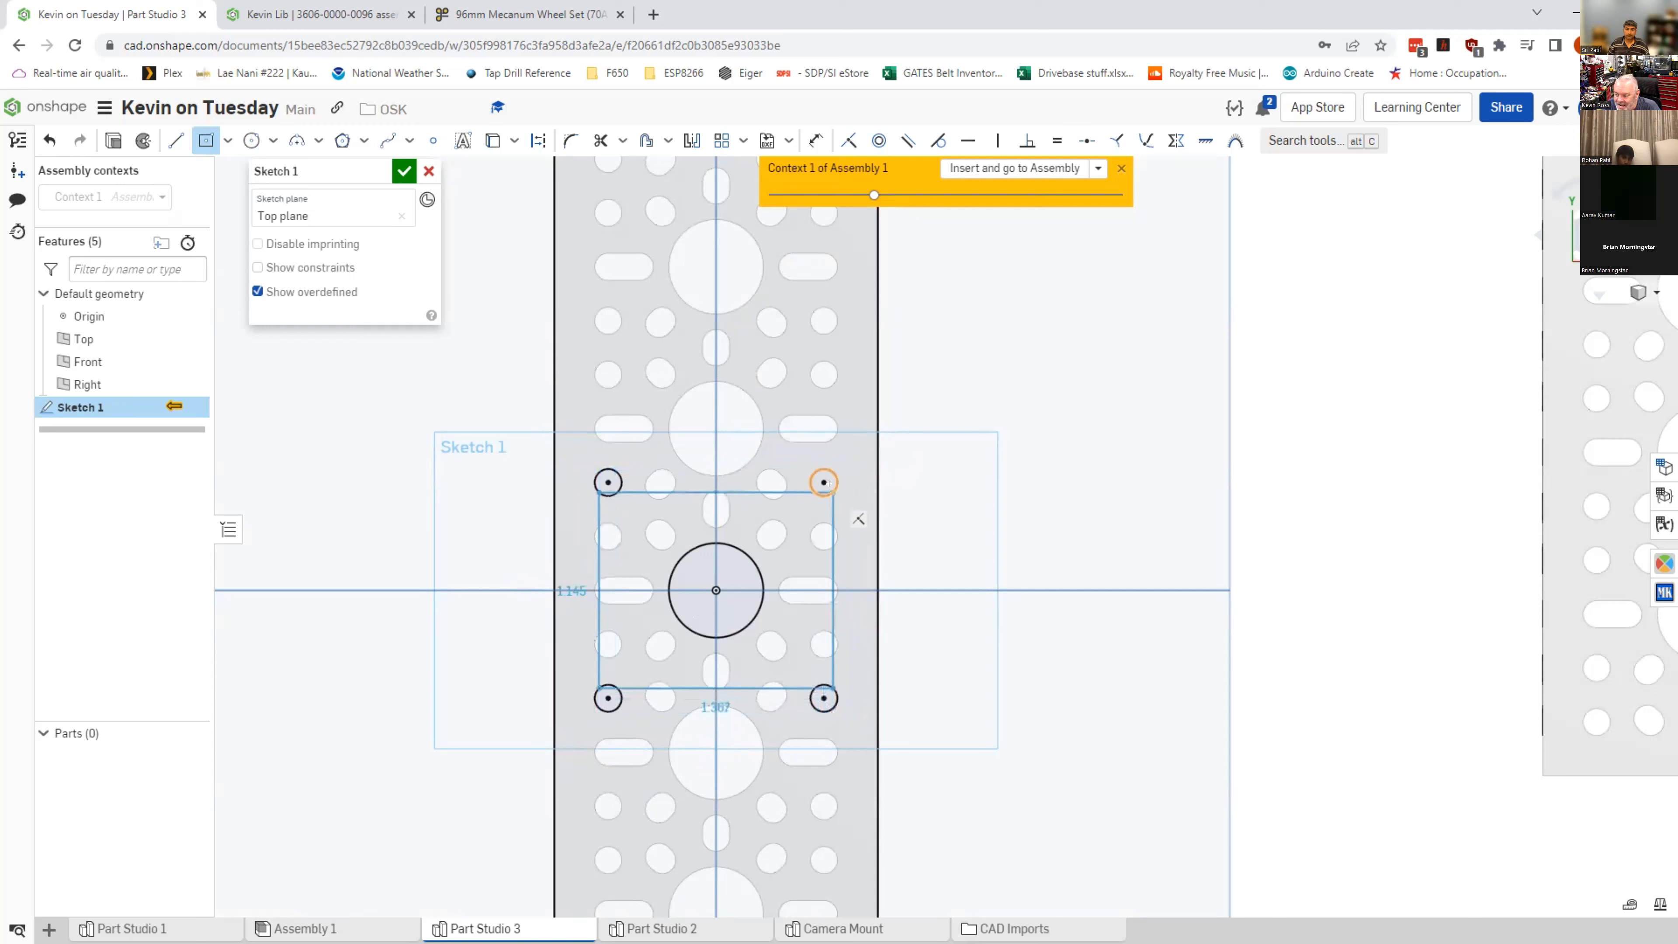
click(872, 442)
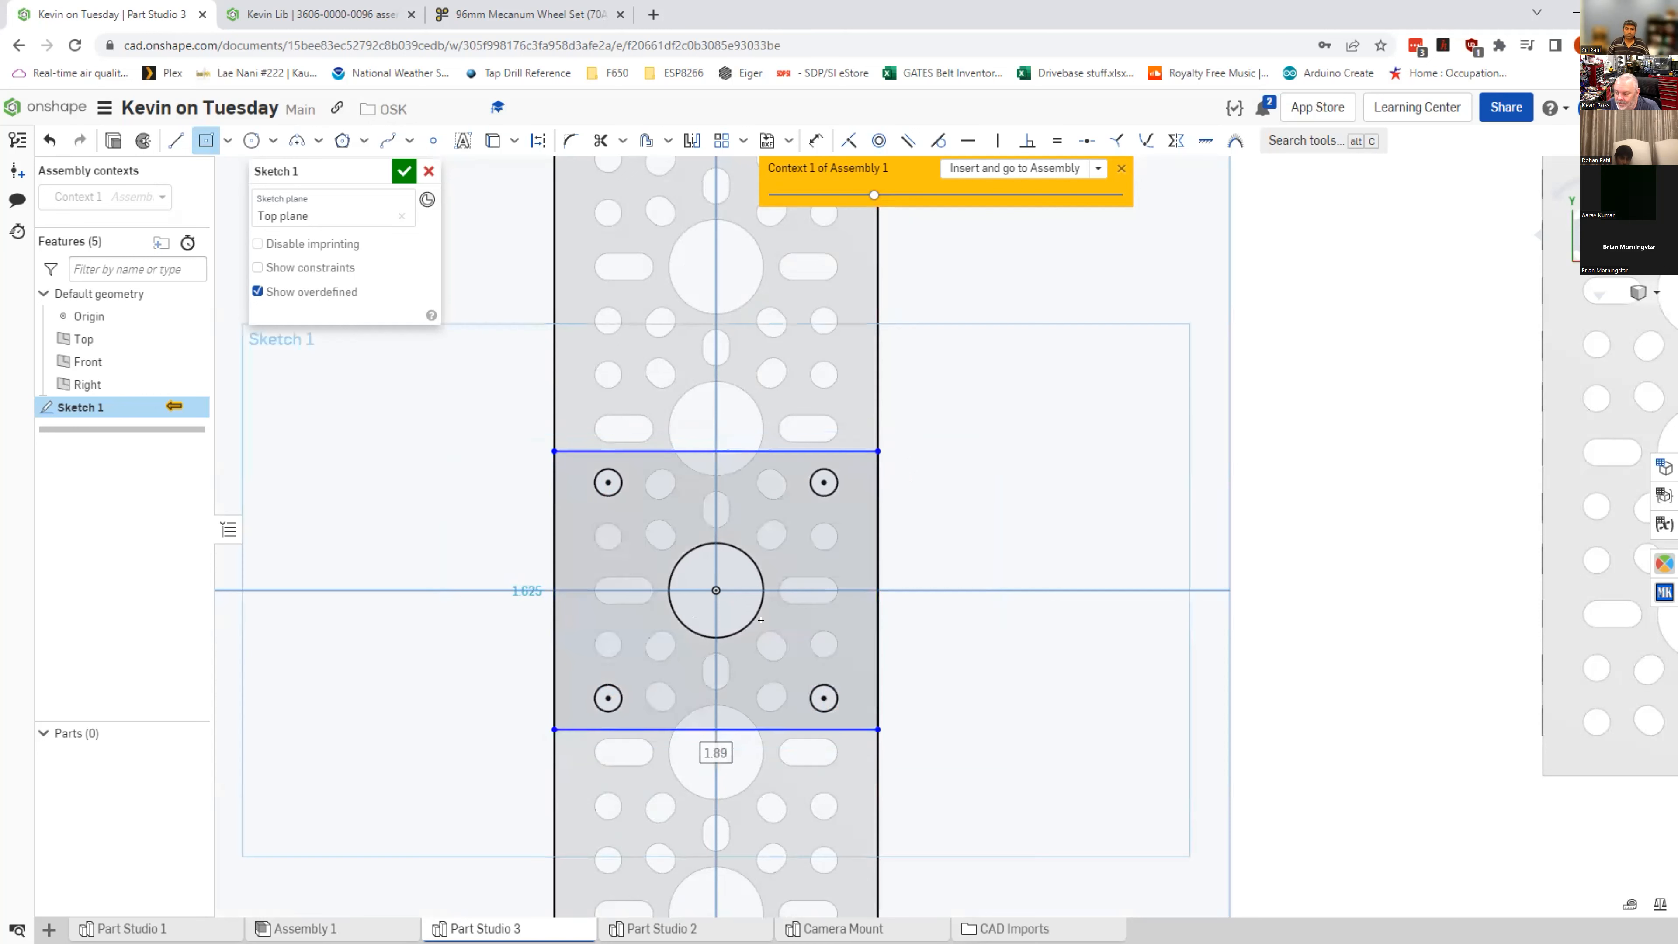
key(Tab)
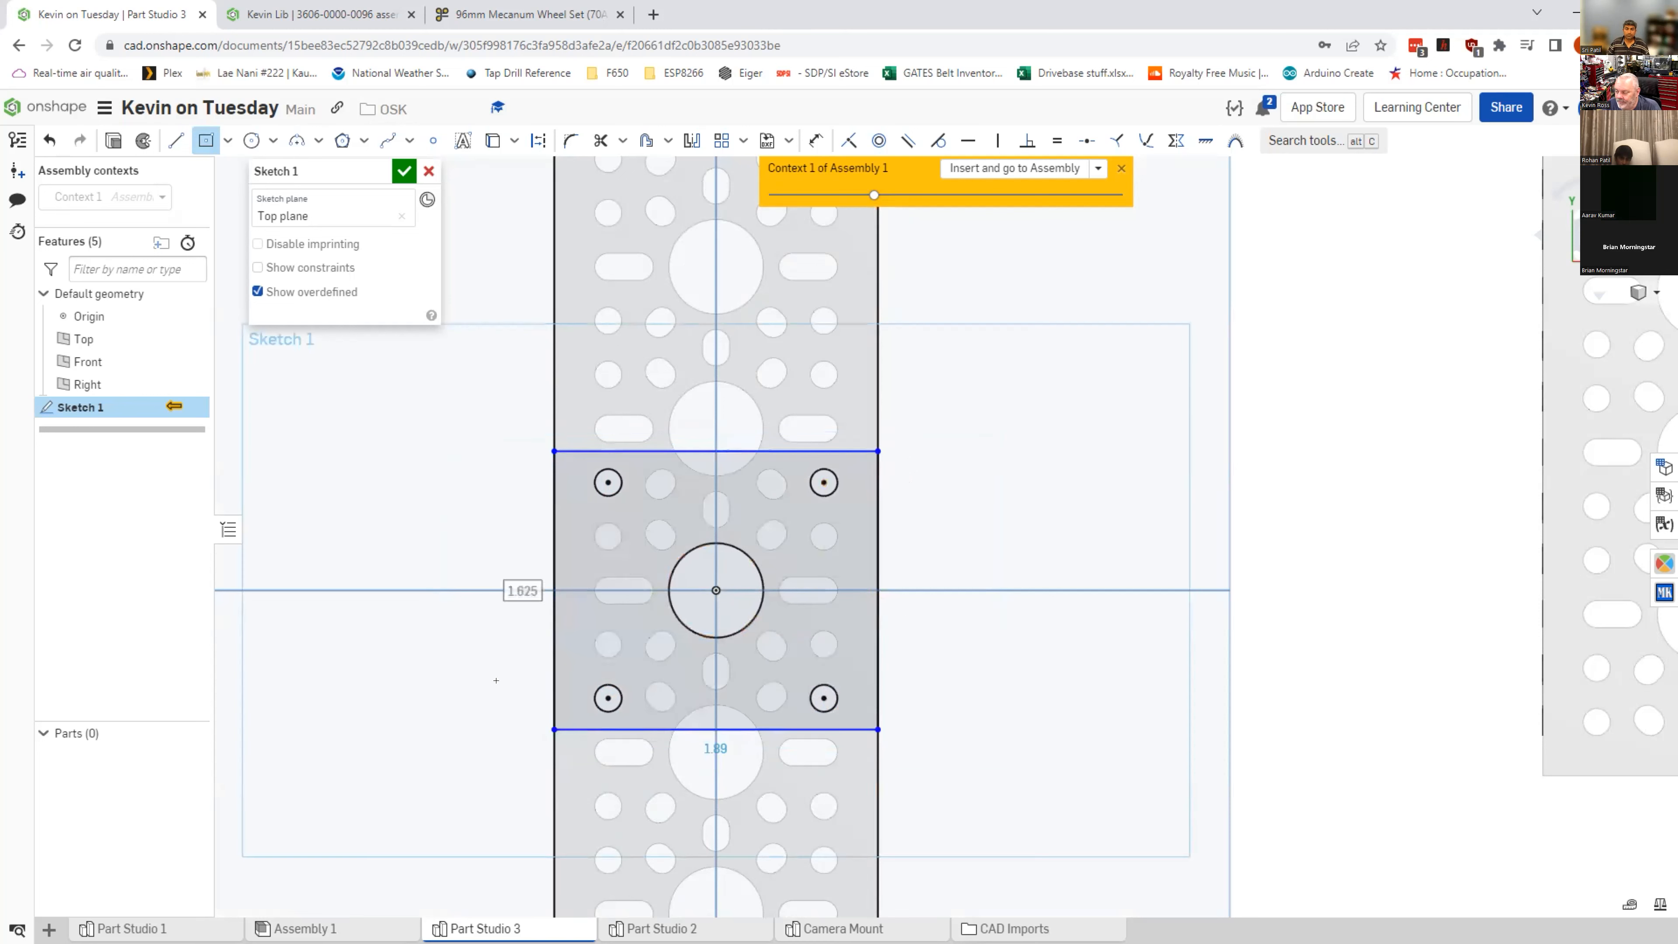
key(Tab)
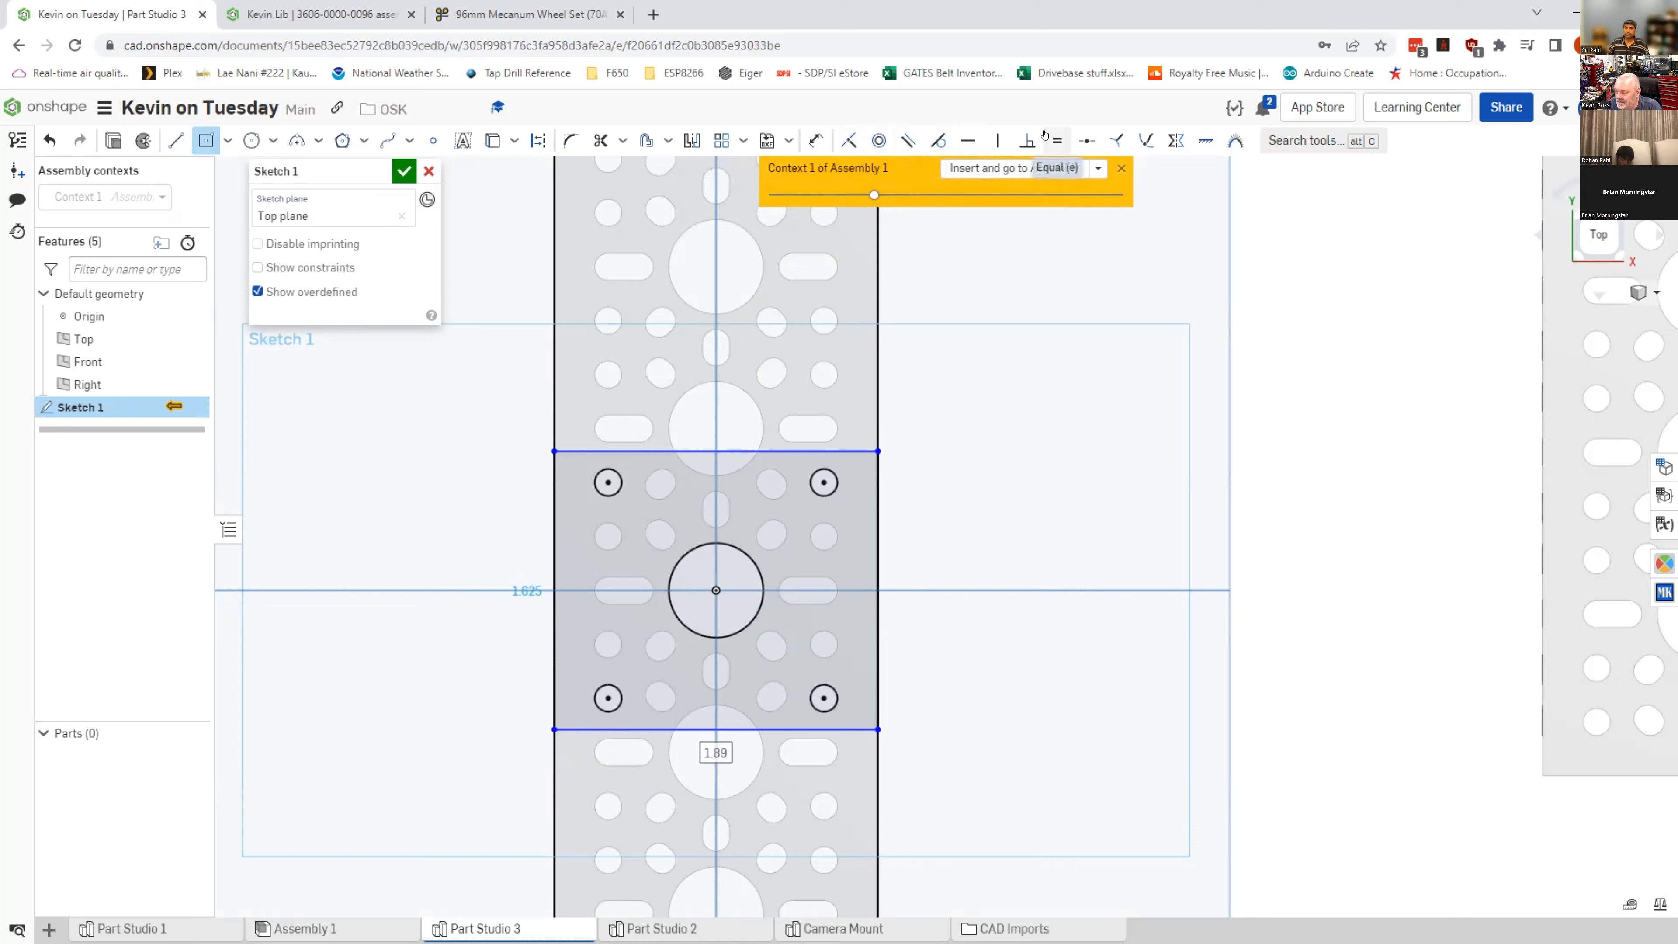
Step: Apply an Equal constraint between the rectangle's horizontal and vertical sides to make it a square
click(1044, 137)
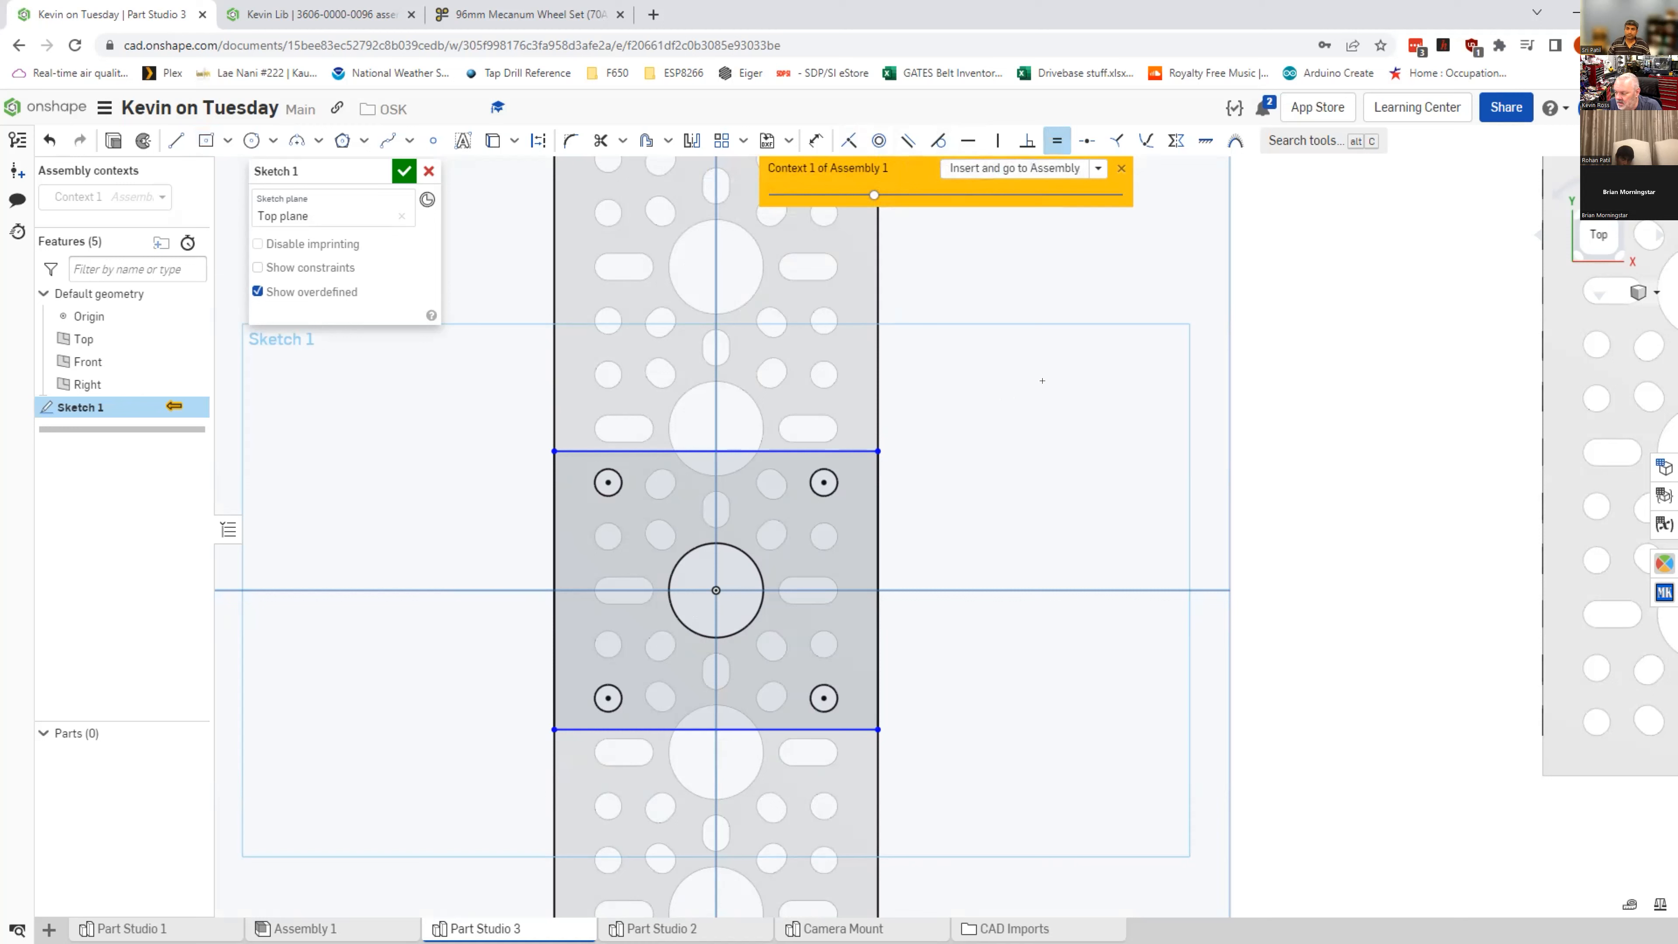
click(829, 449)
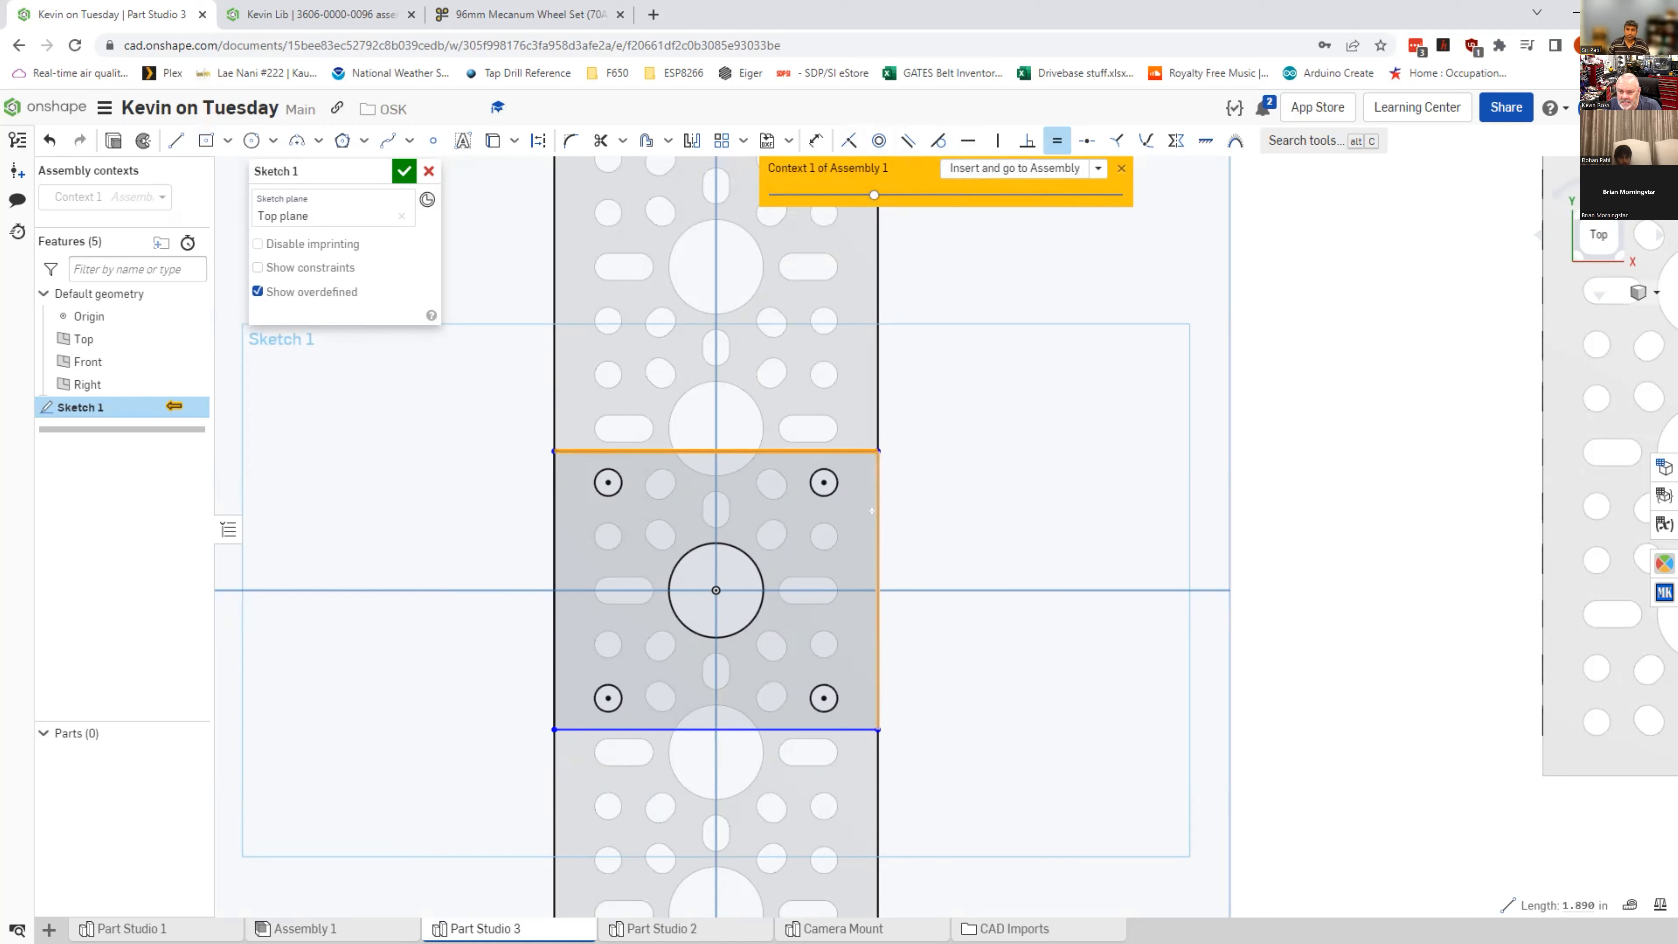
click(874, 511)
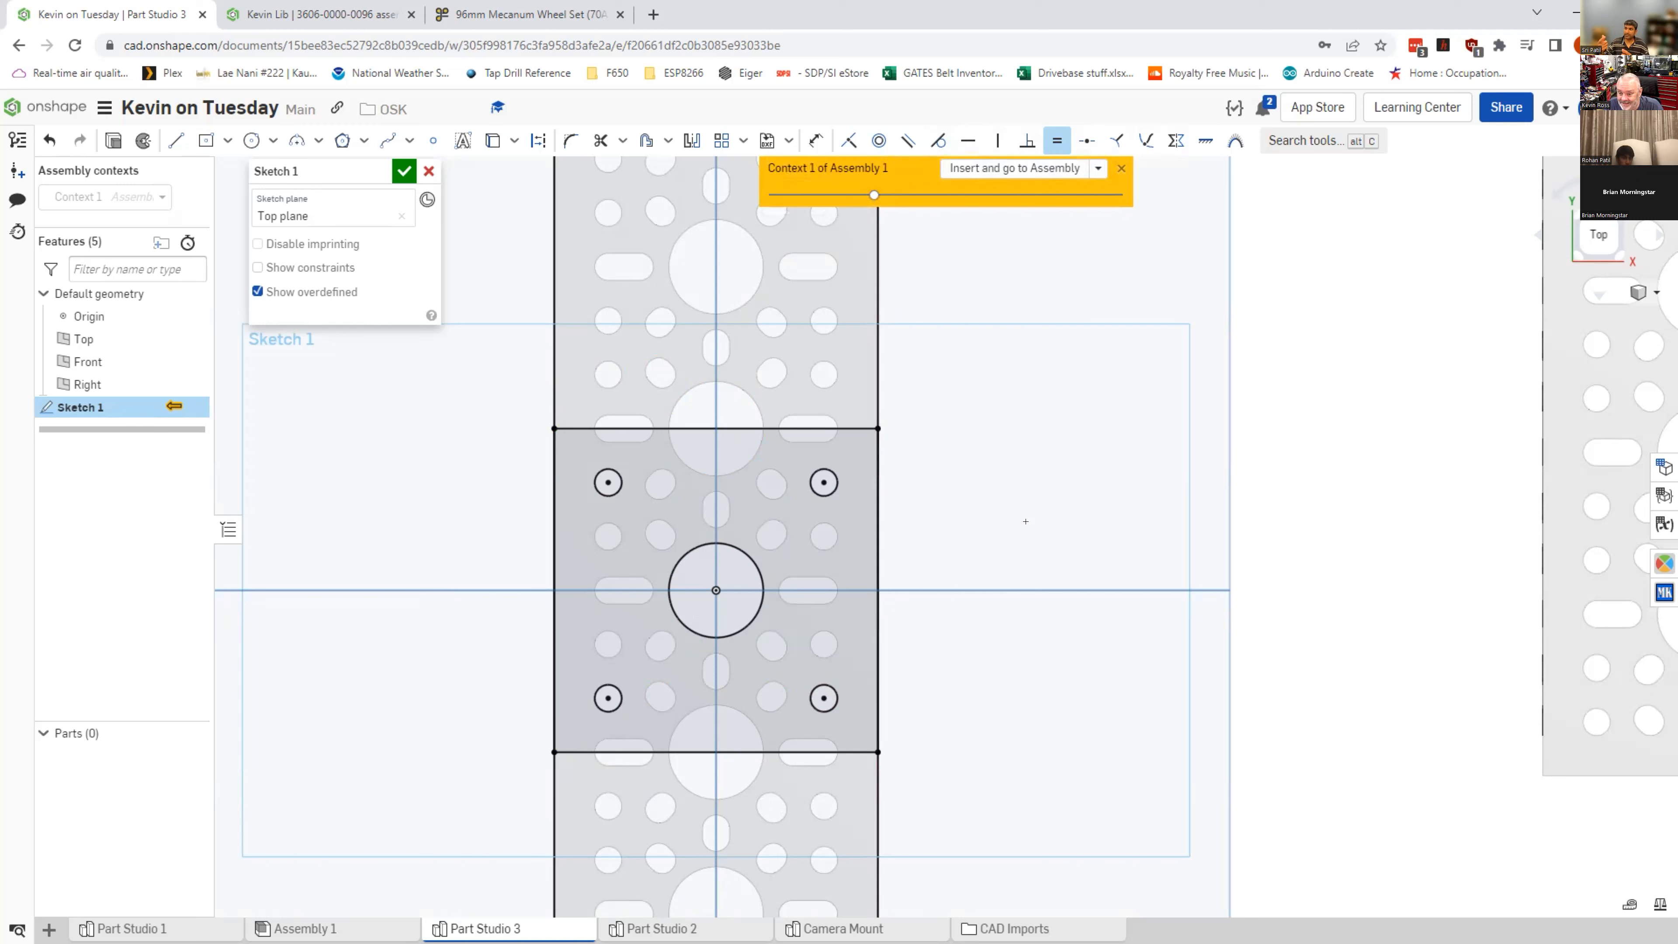
Step: Undo the rectangle's Equal constraint, reapply it between its upper horizontal and right vertical sides, and undo it again
key(ctrl+z)
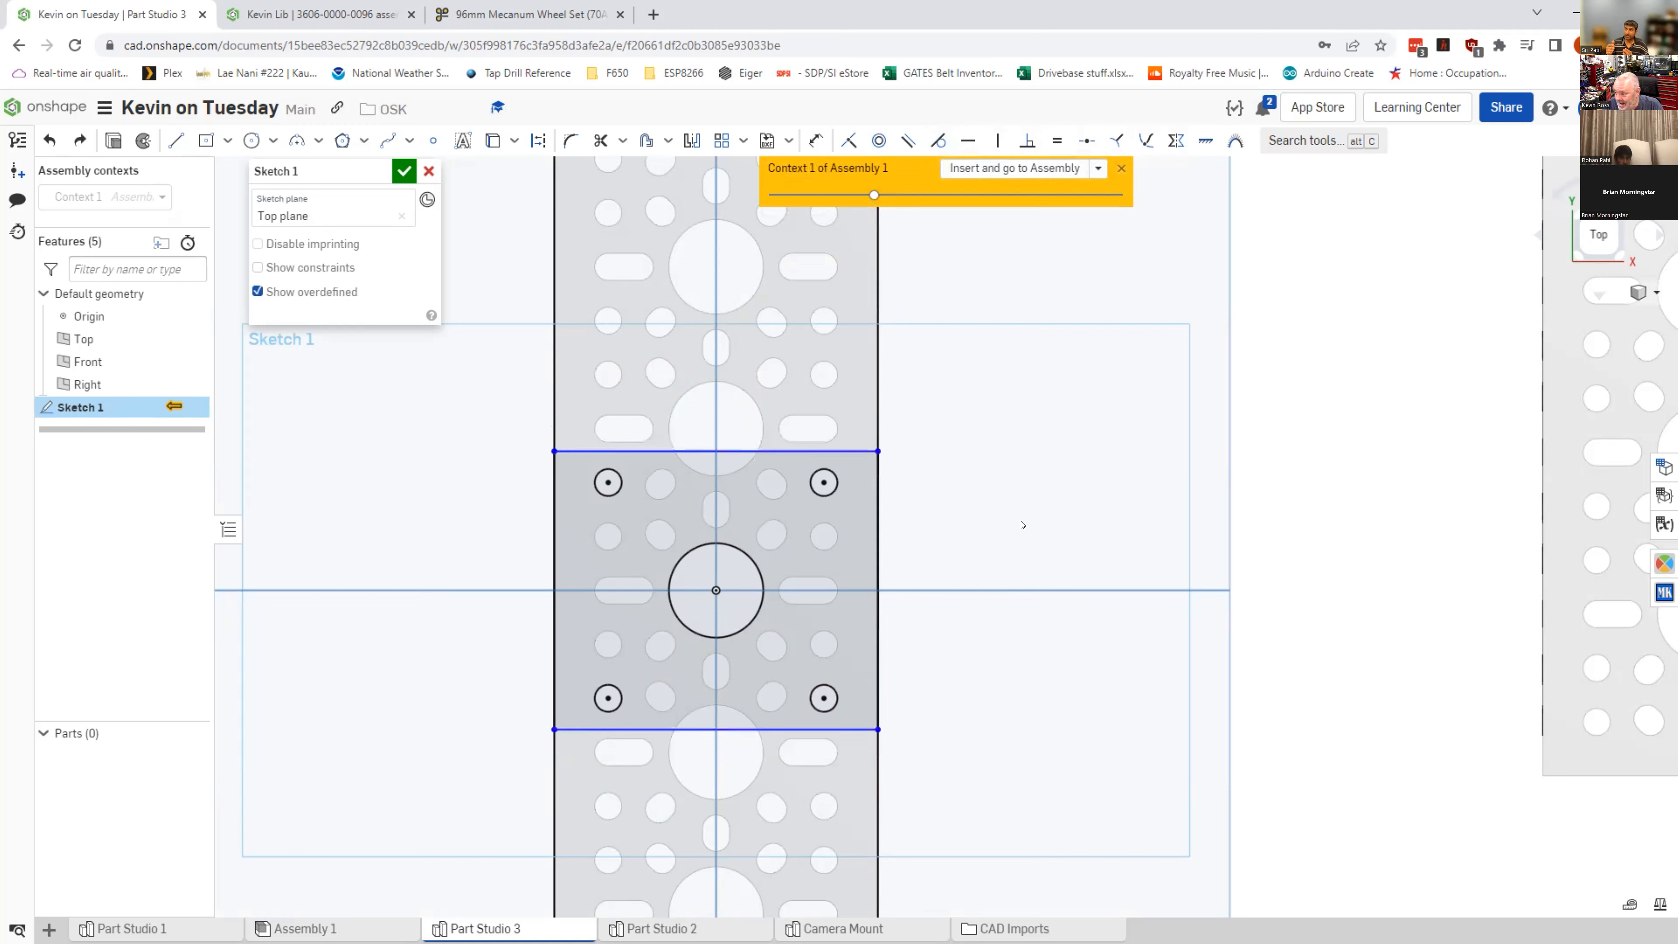
click(1056, 142)
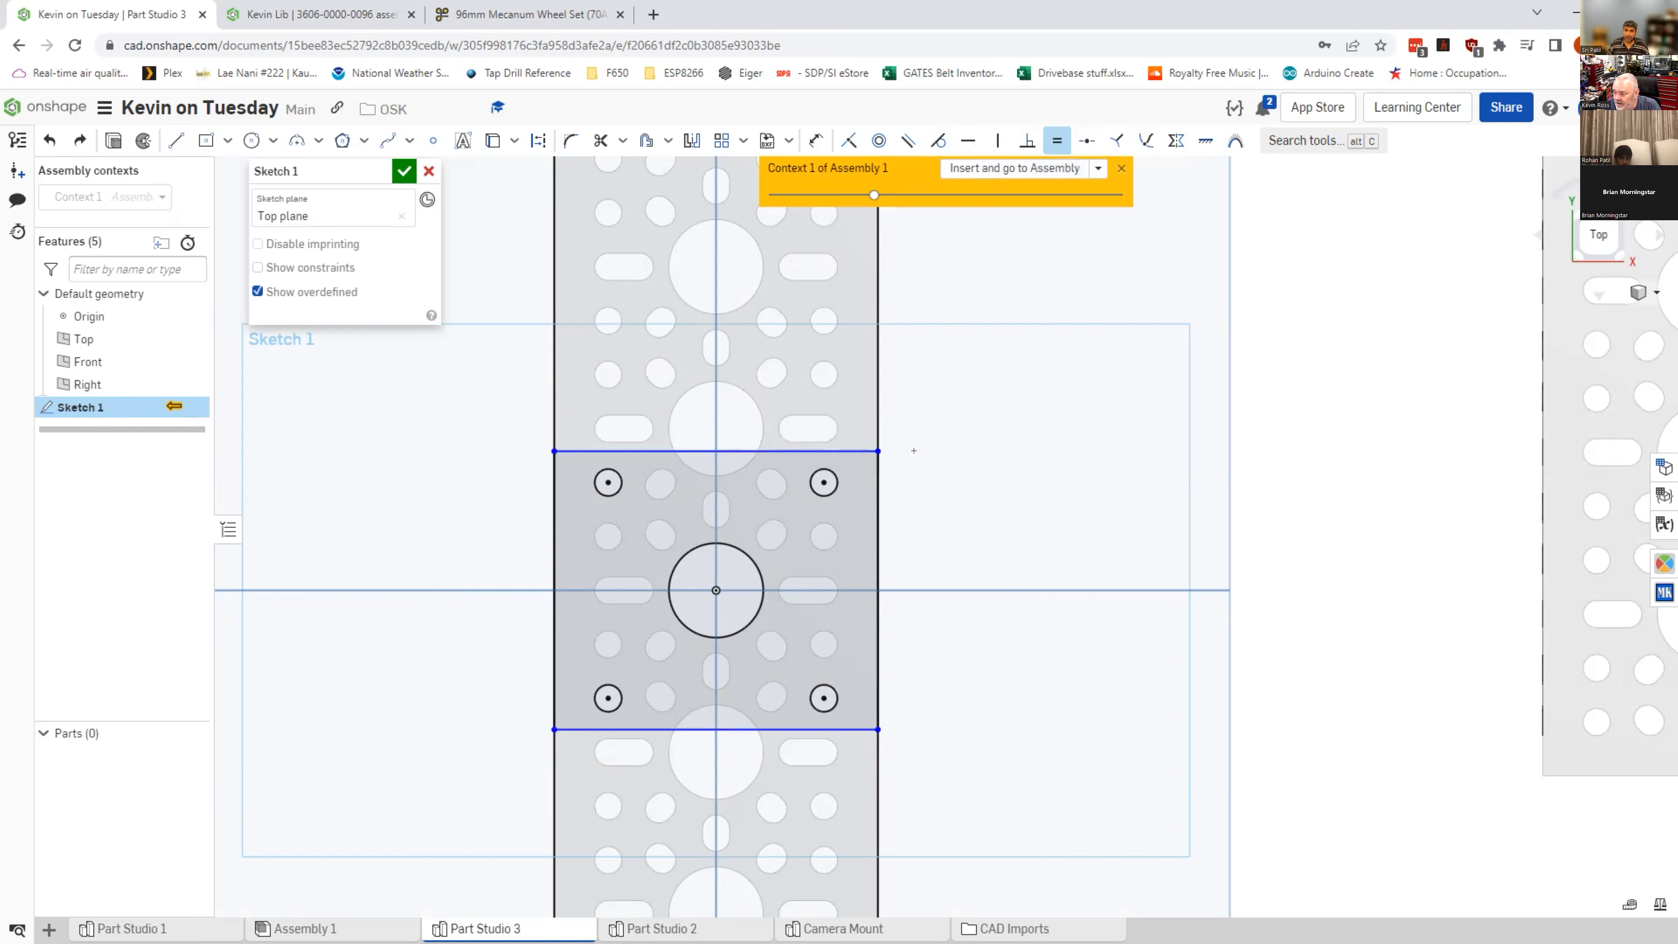
click(789, 452)
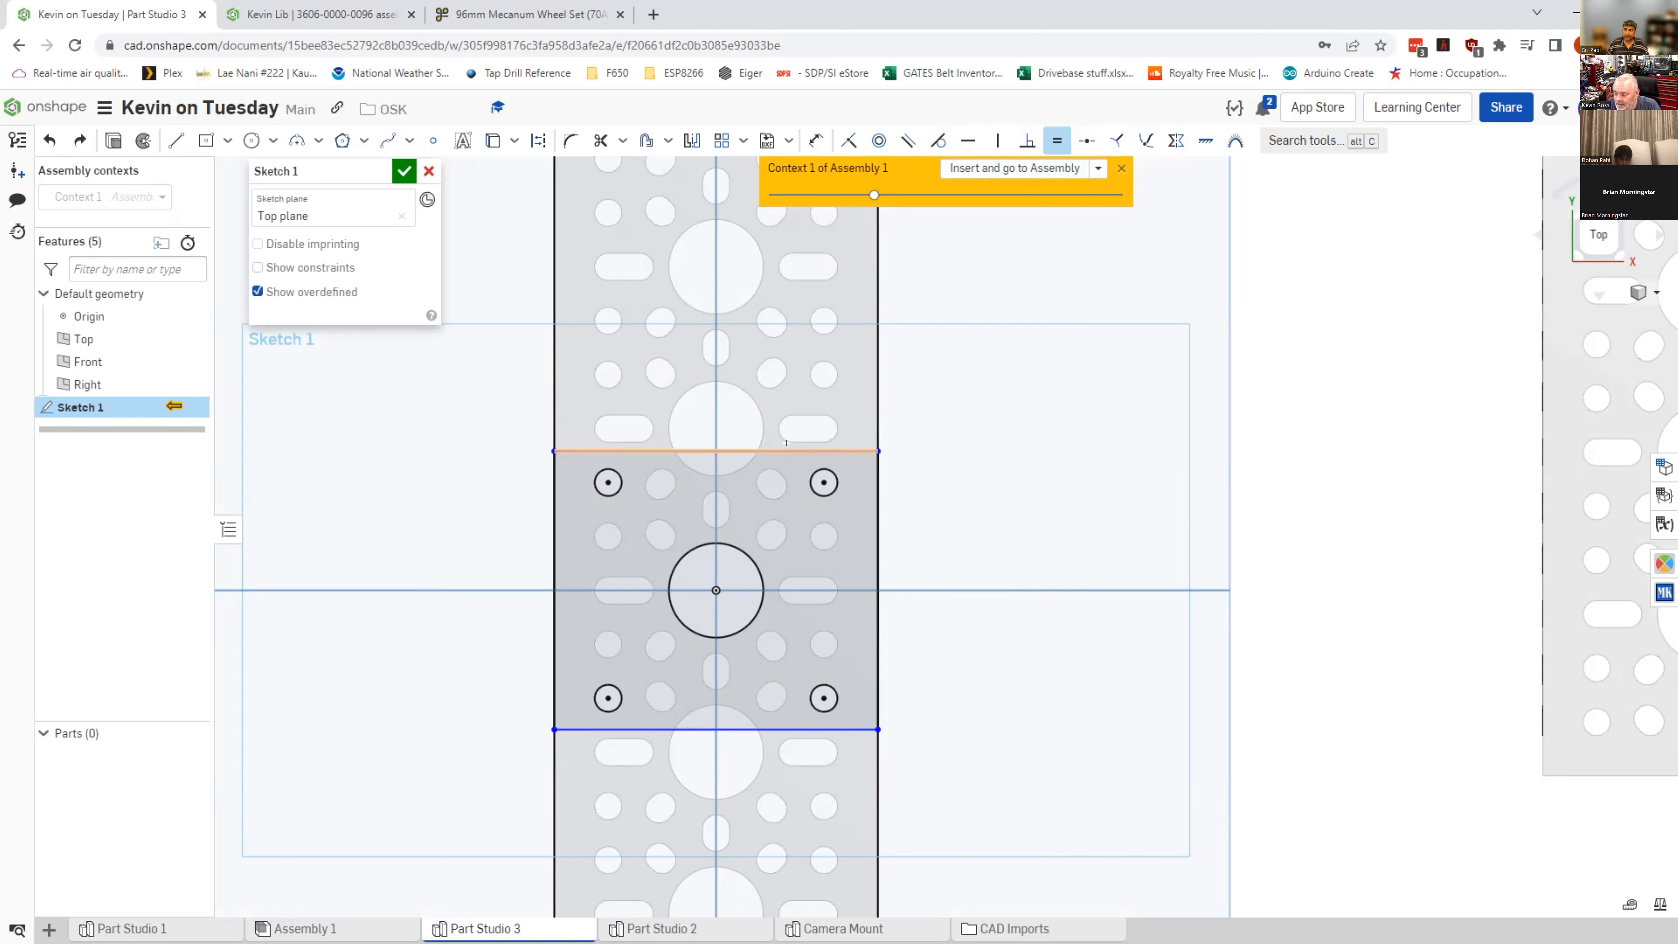
click(872, 493)
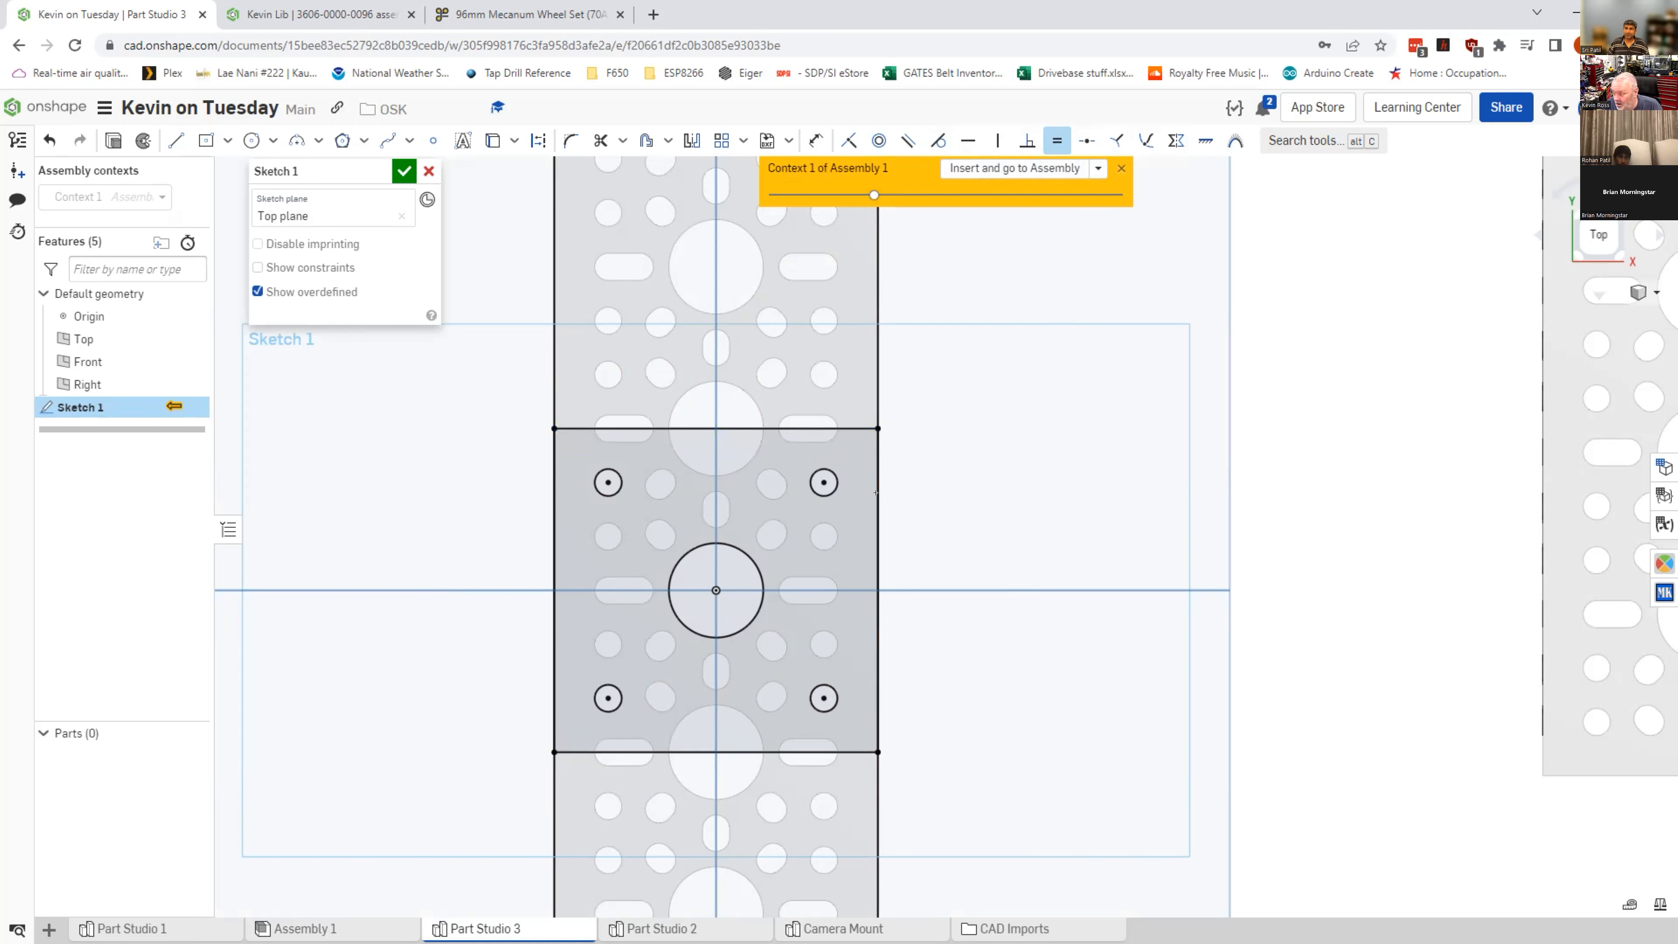
key(ctrl+z)
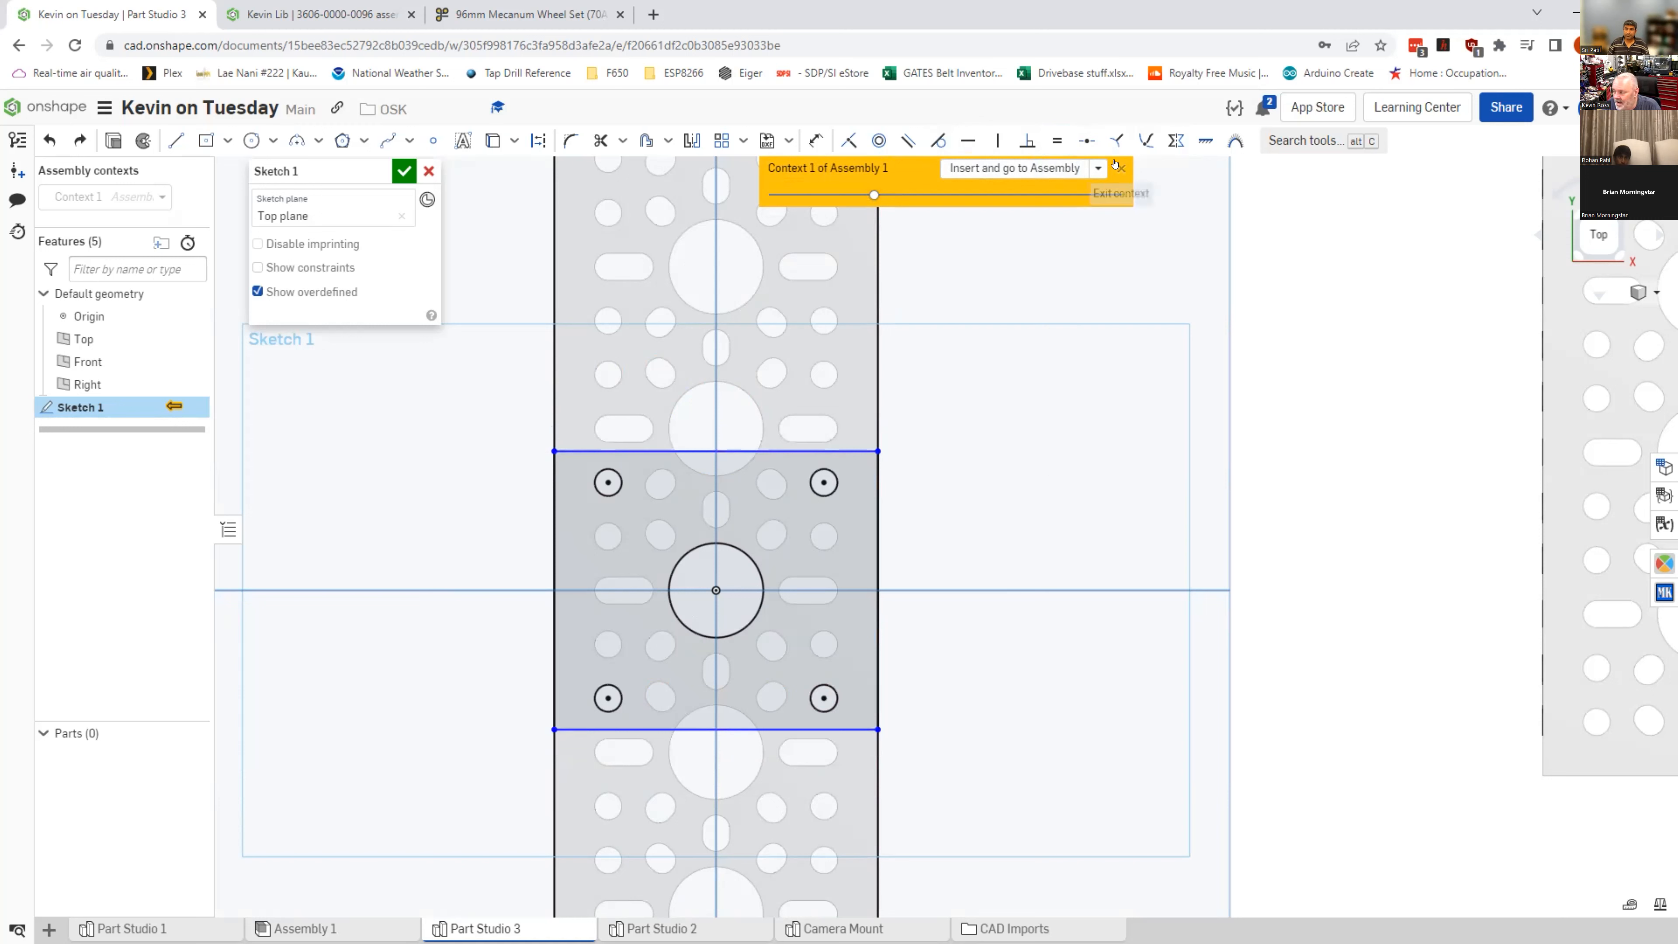
click(815, 140)
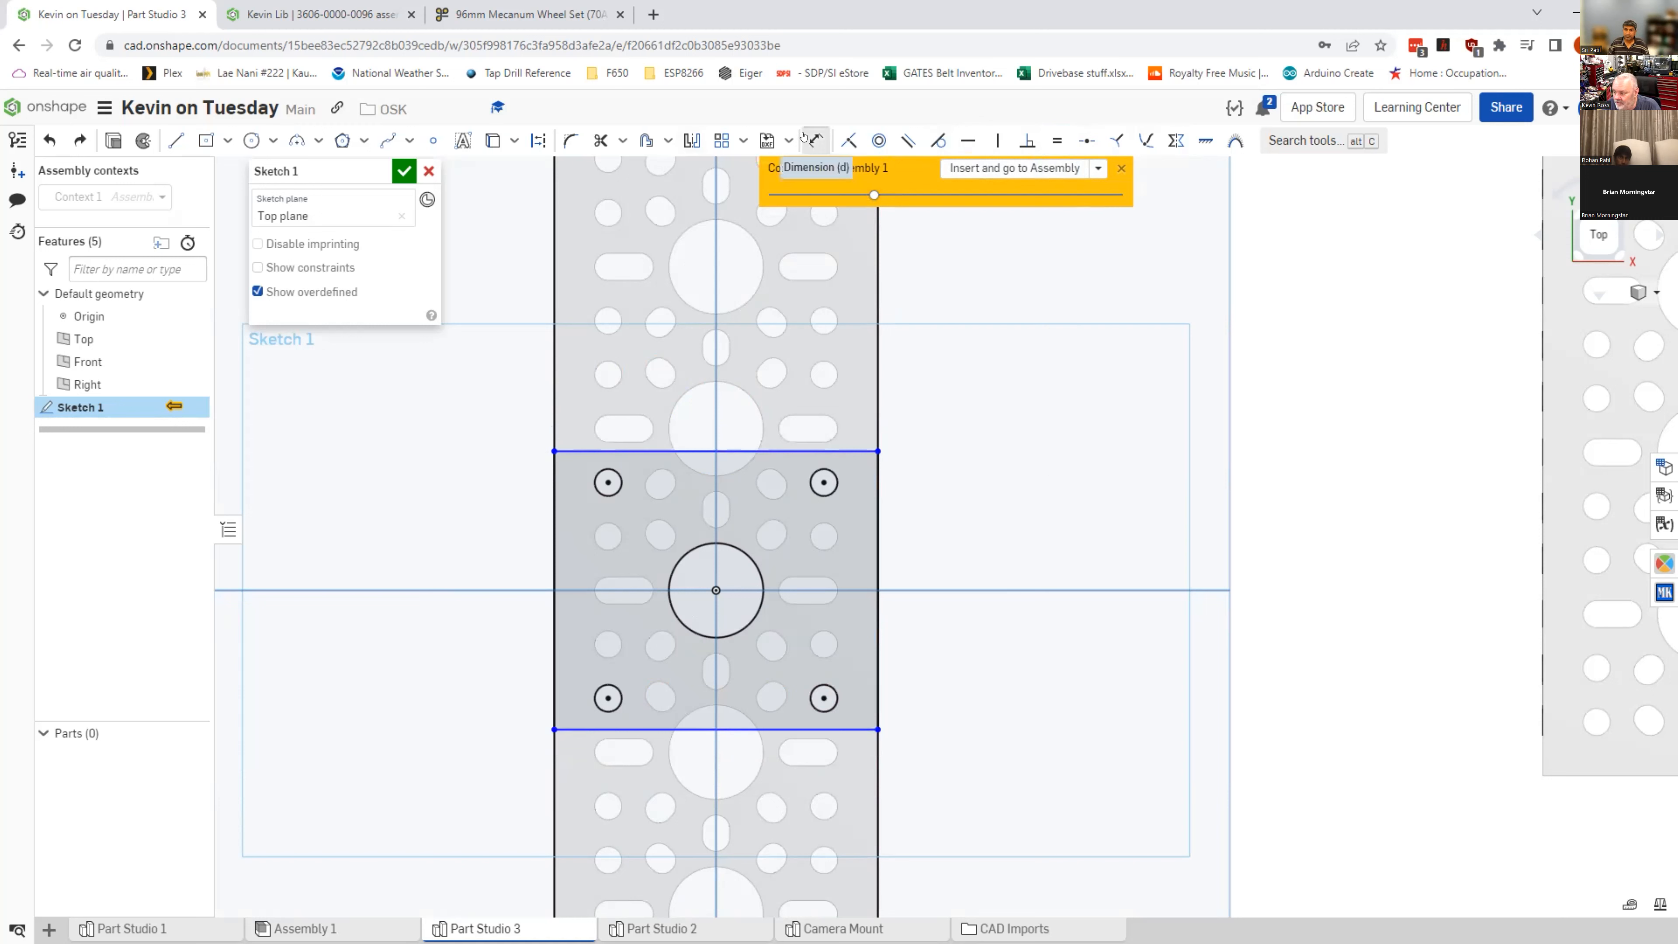
click(688, 451)
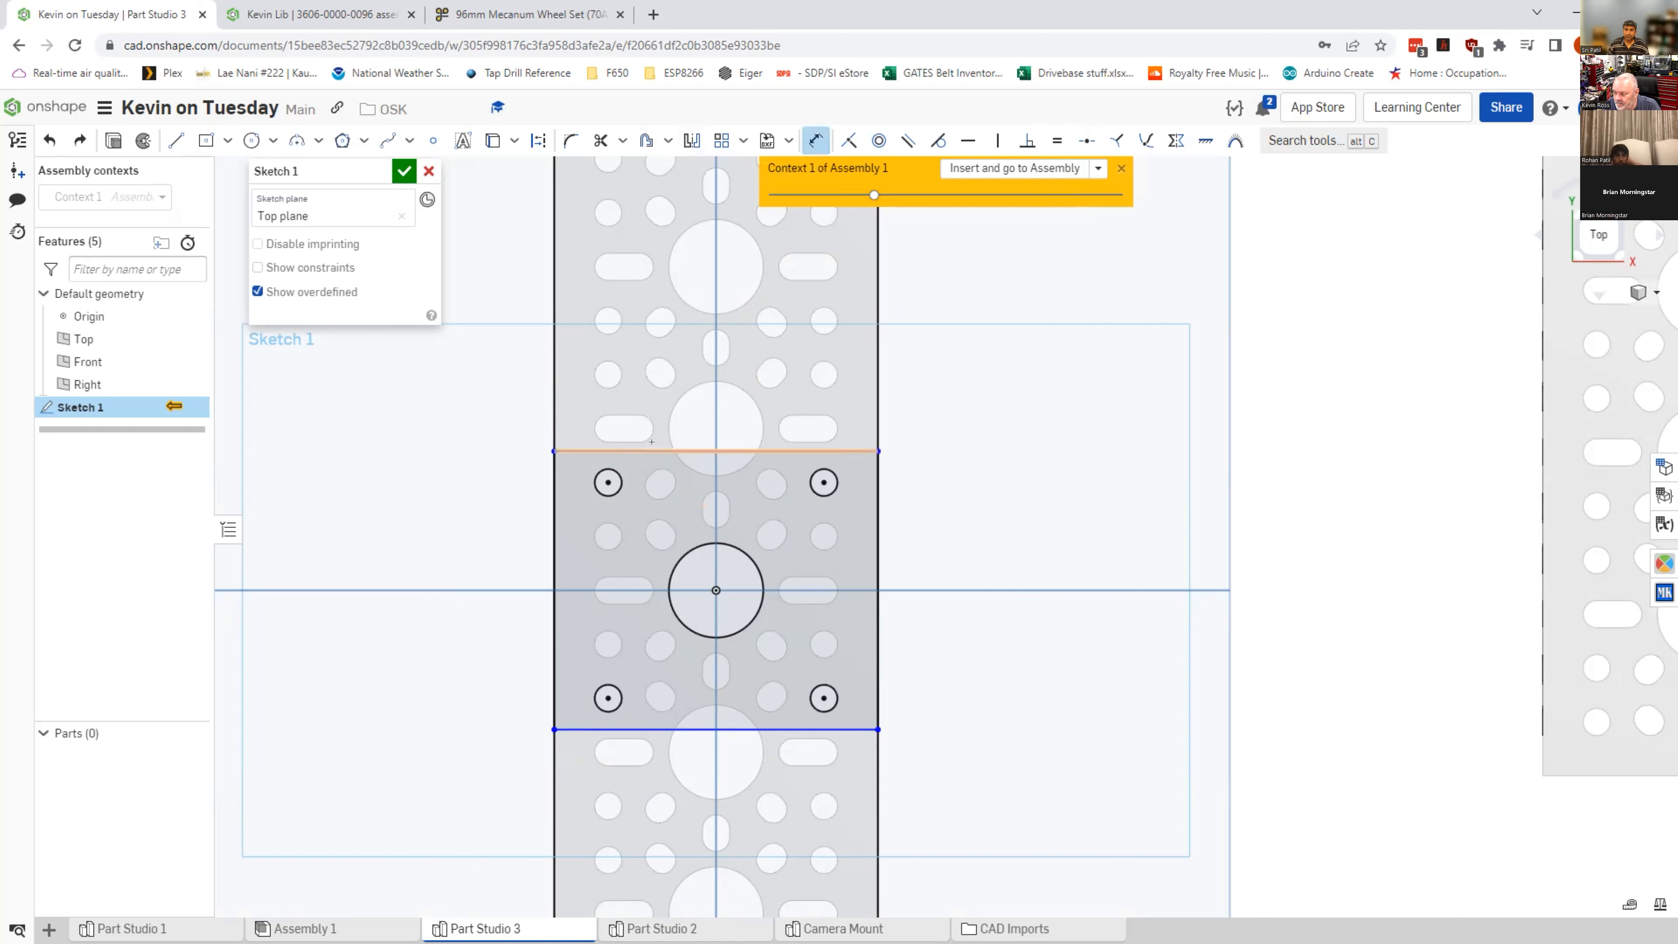
click(716, 367)
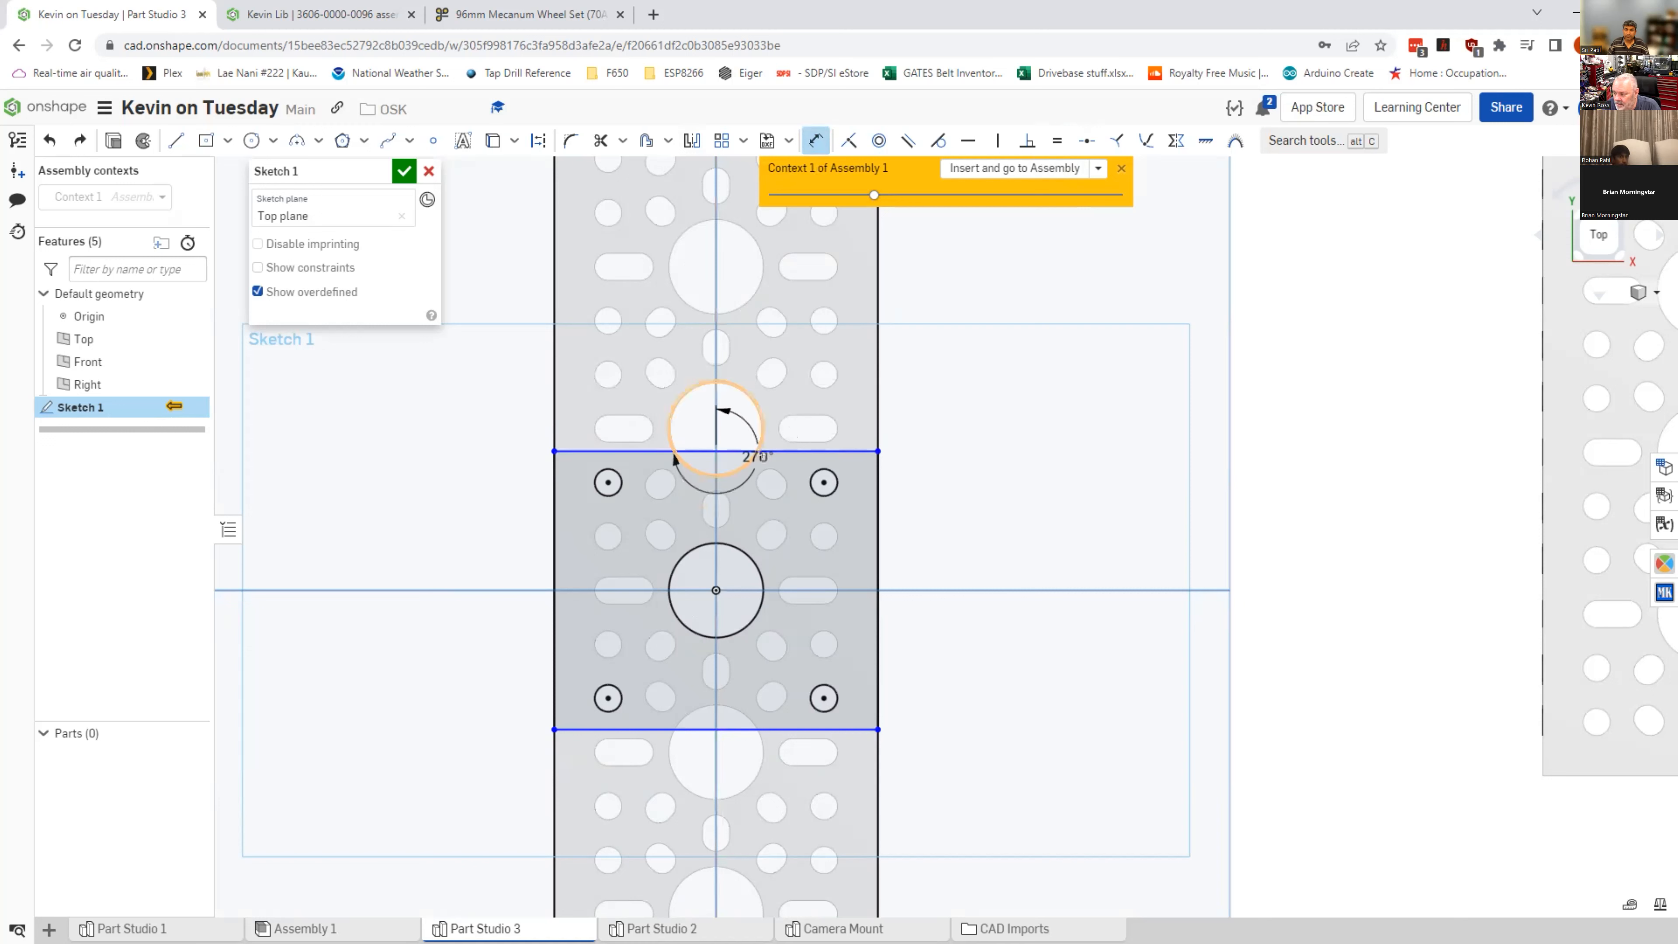
key(Escape)
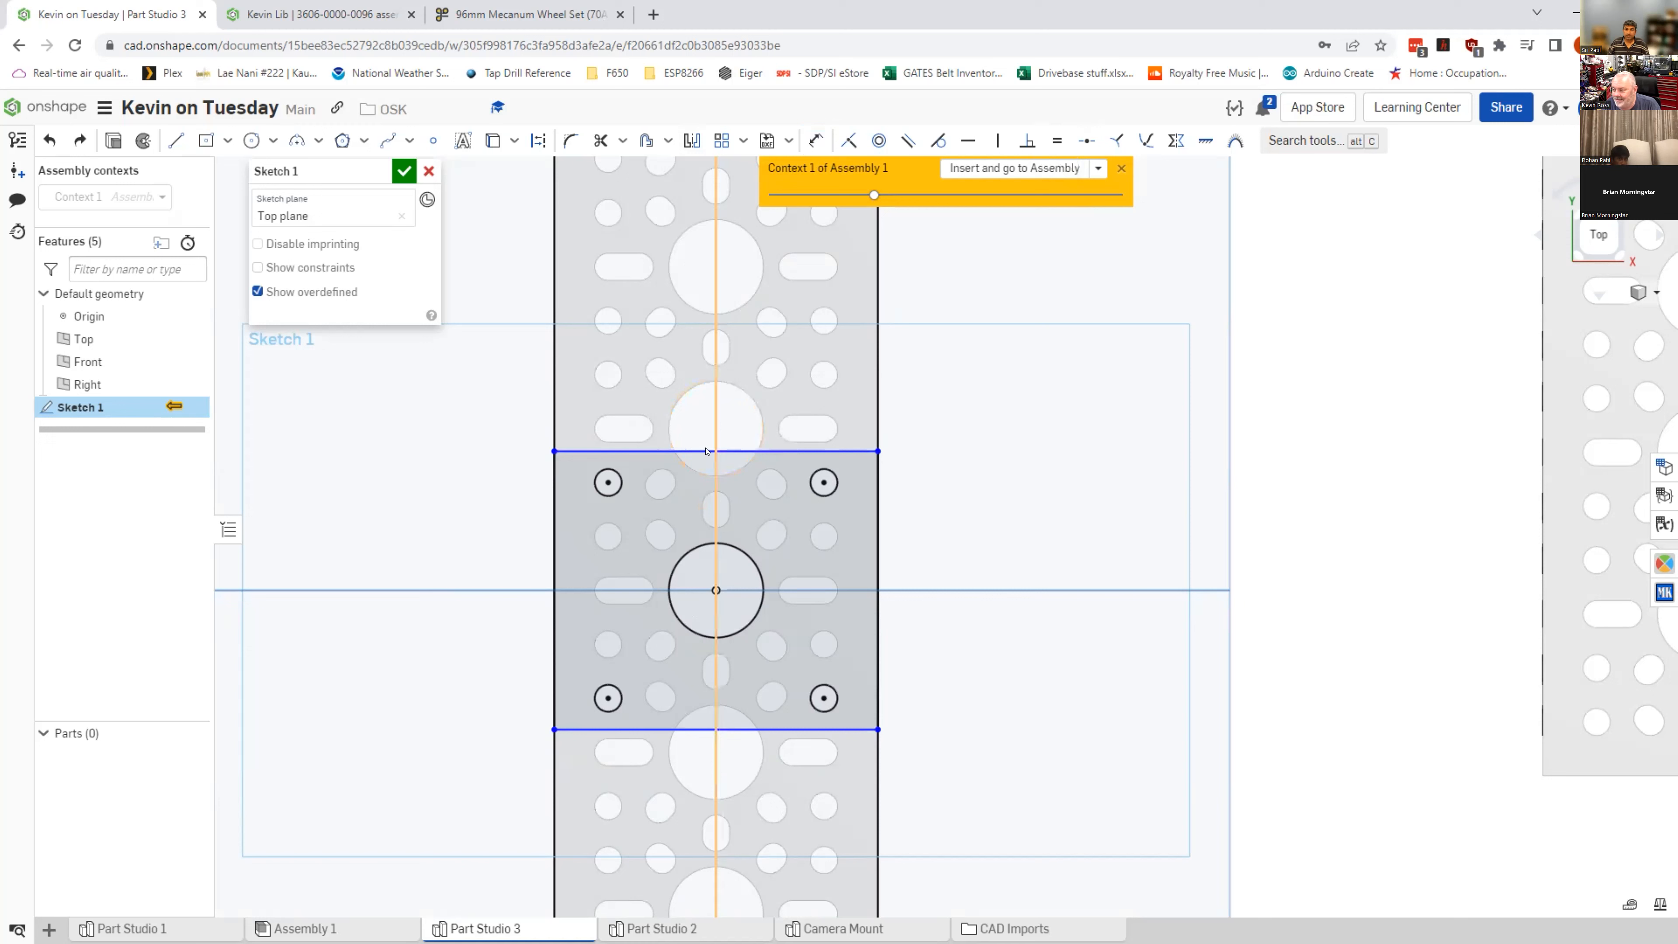
Step: Dimension the length of the rectangle's upper edge, placing the dimension above it
click(816, 139)
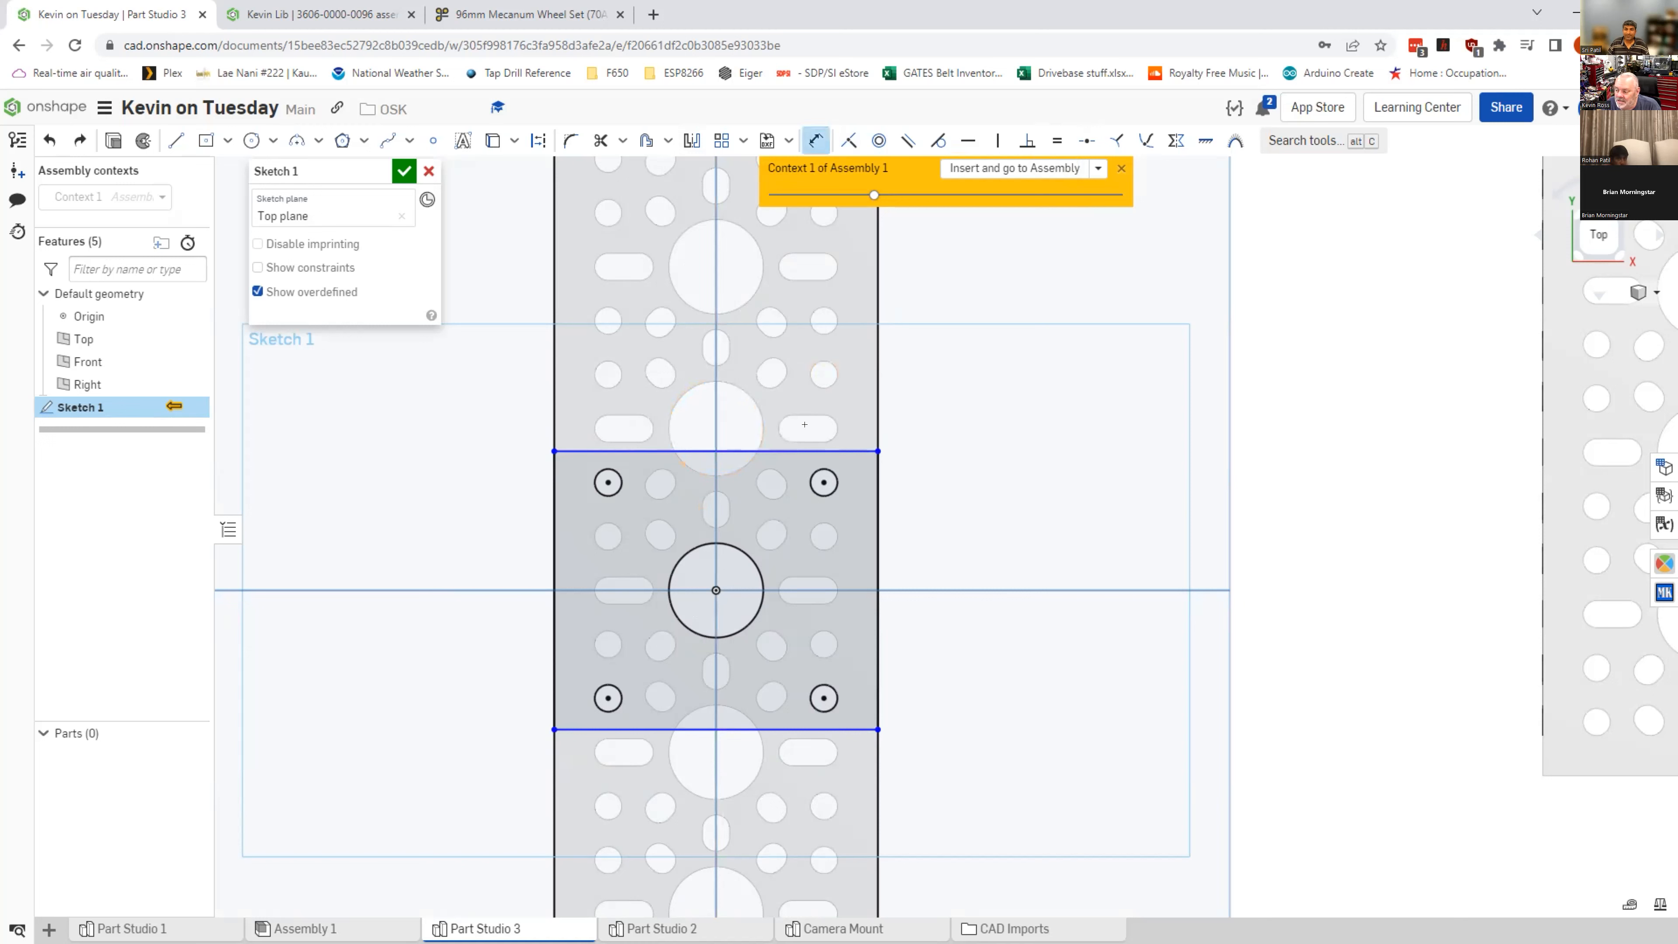
click(809, 451)
click(821, 393)
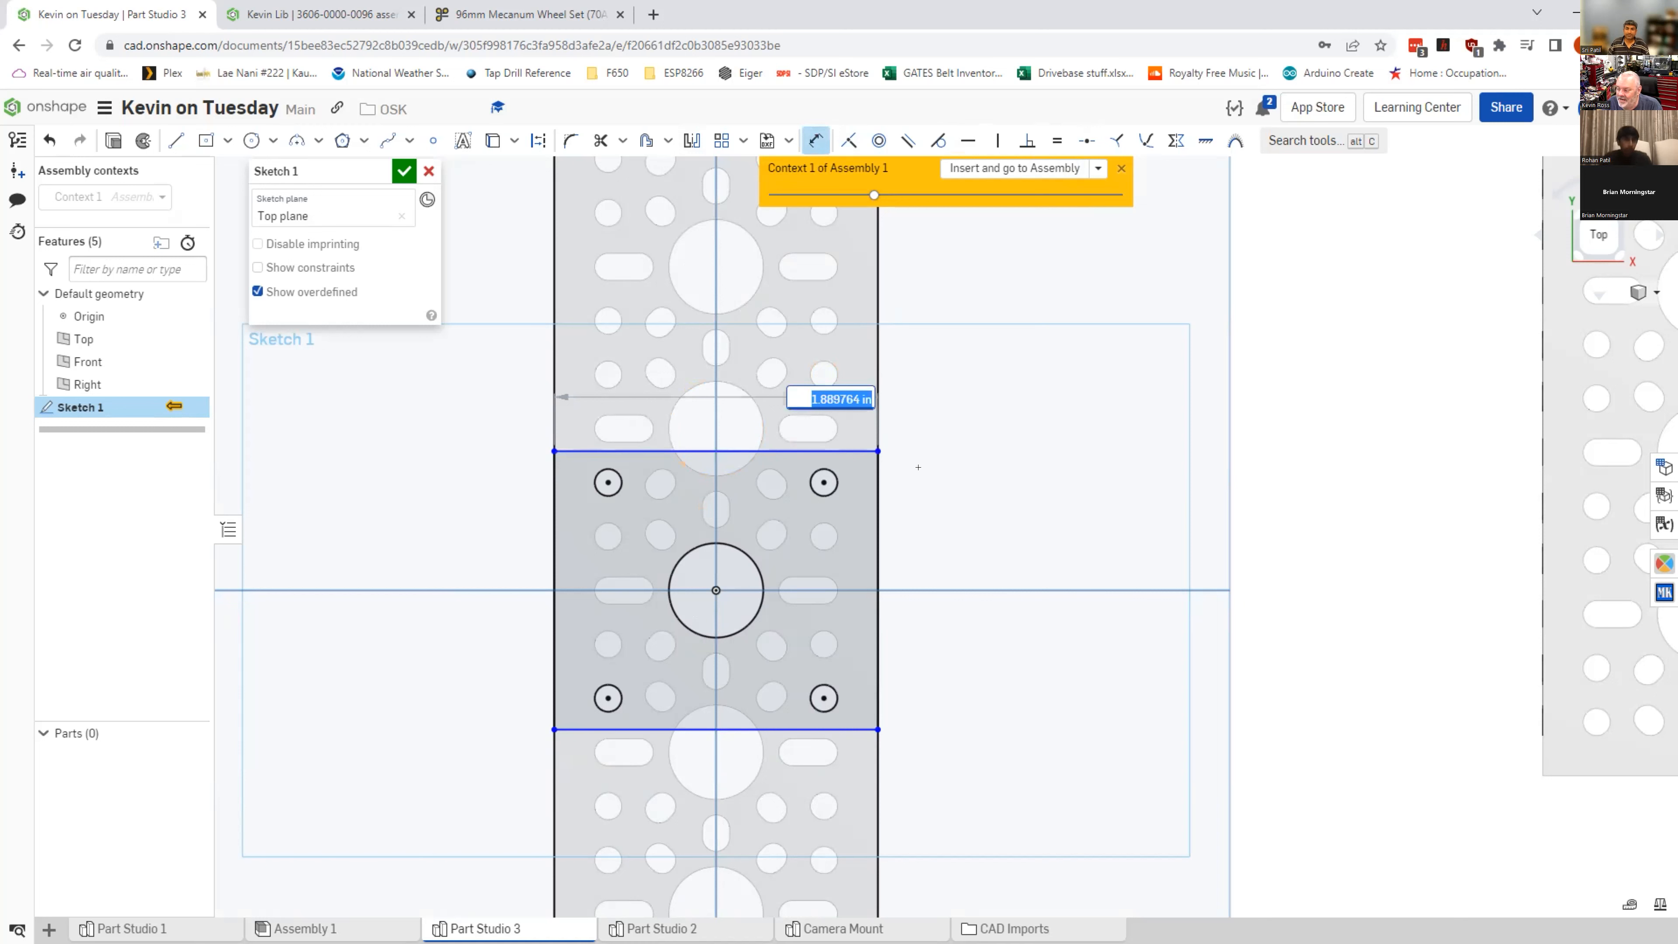
key(Return)
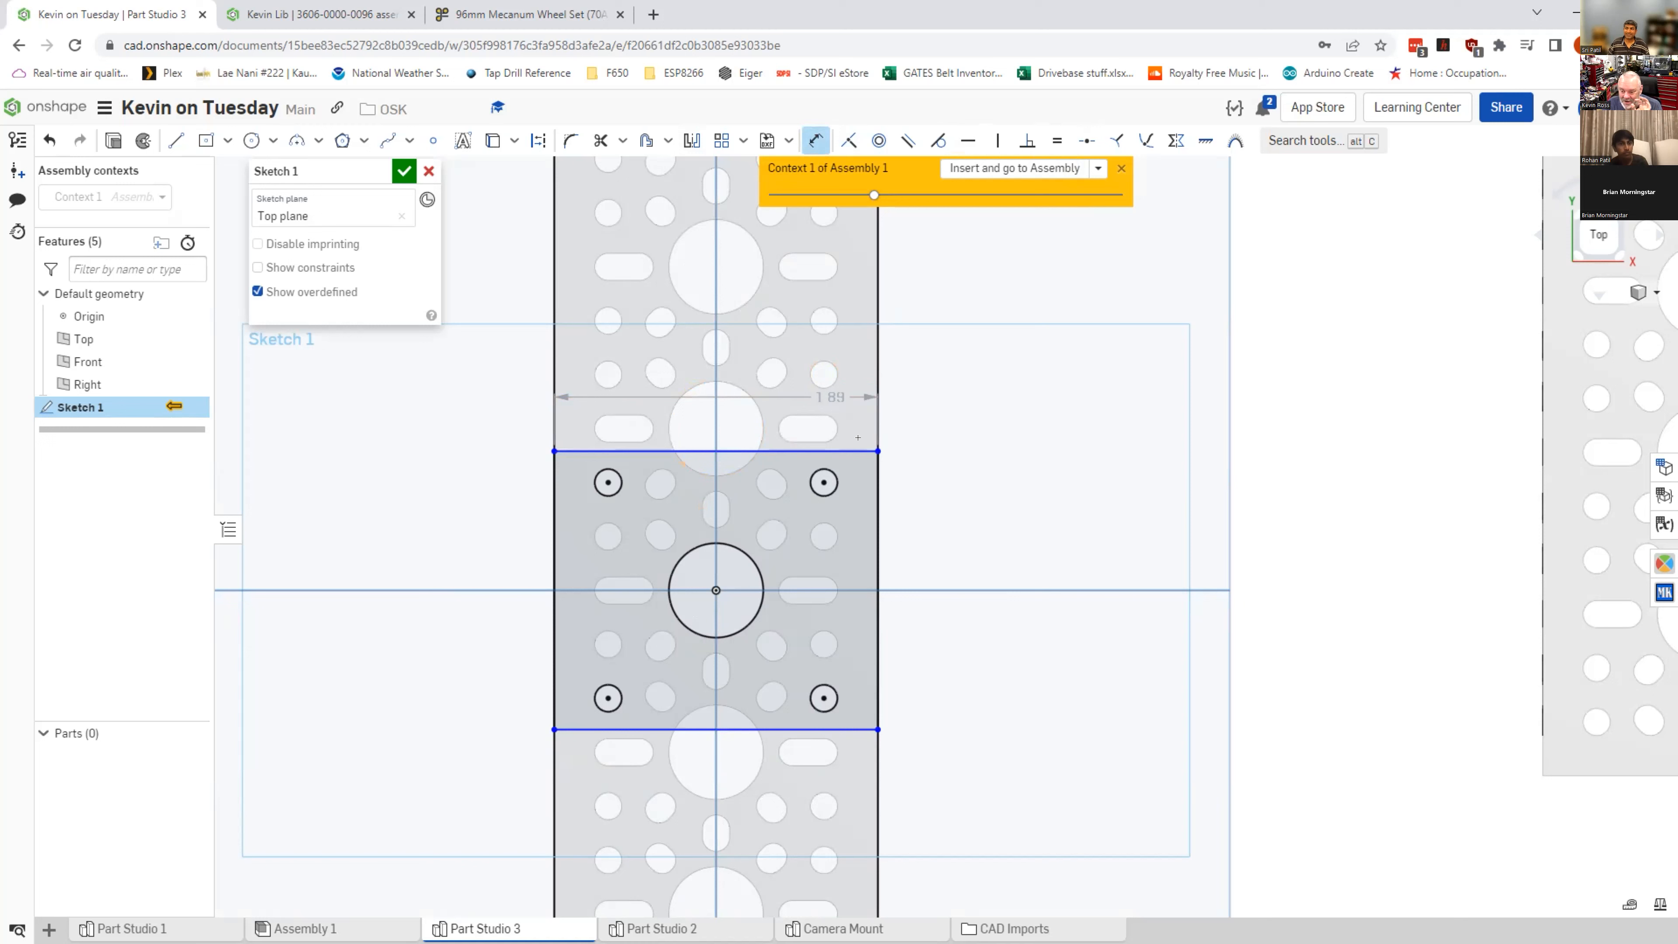
click(877, 417)
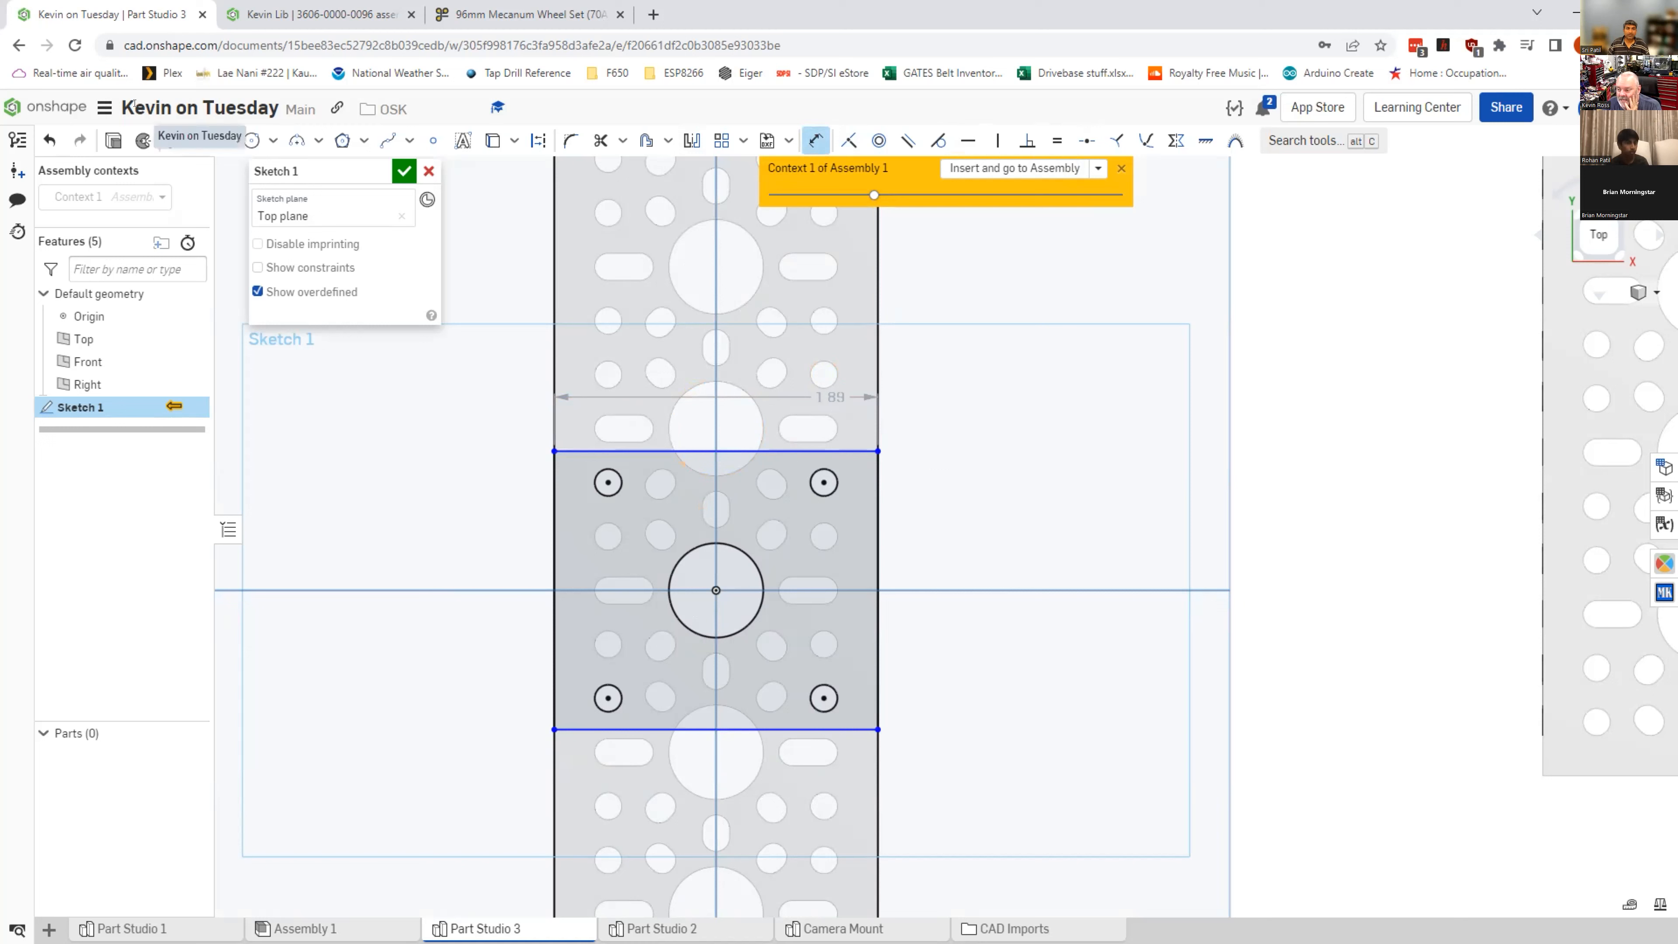
Step: Set the workspace's default length unit to millimeter and reopen Sketch 1 for editing
click(105, 107)
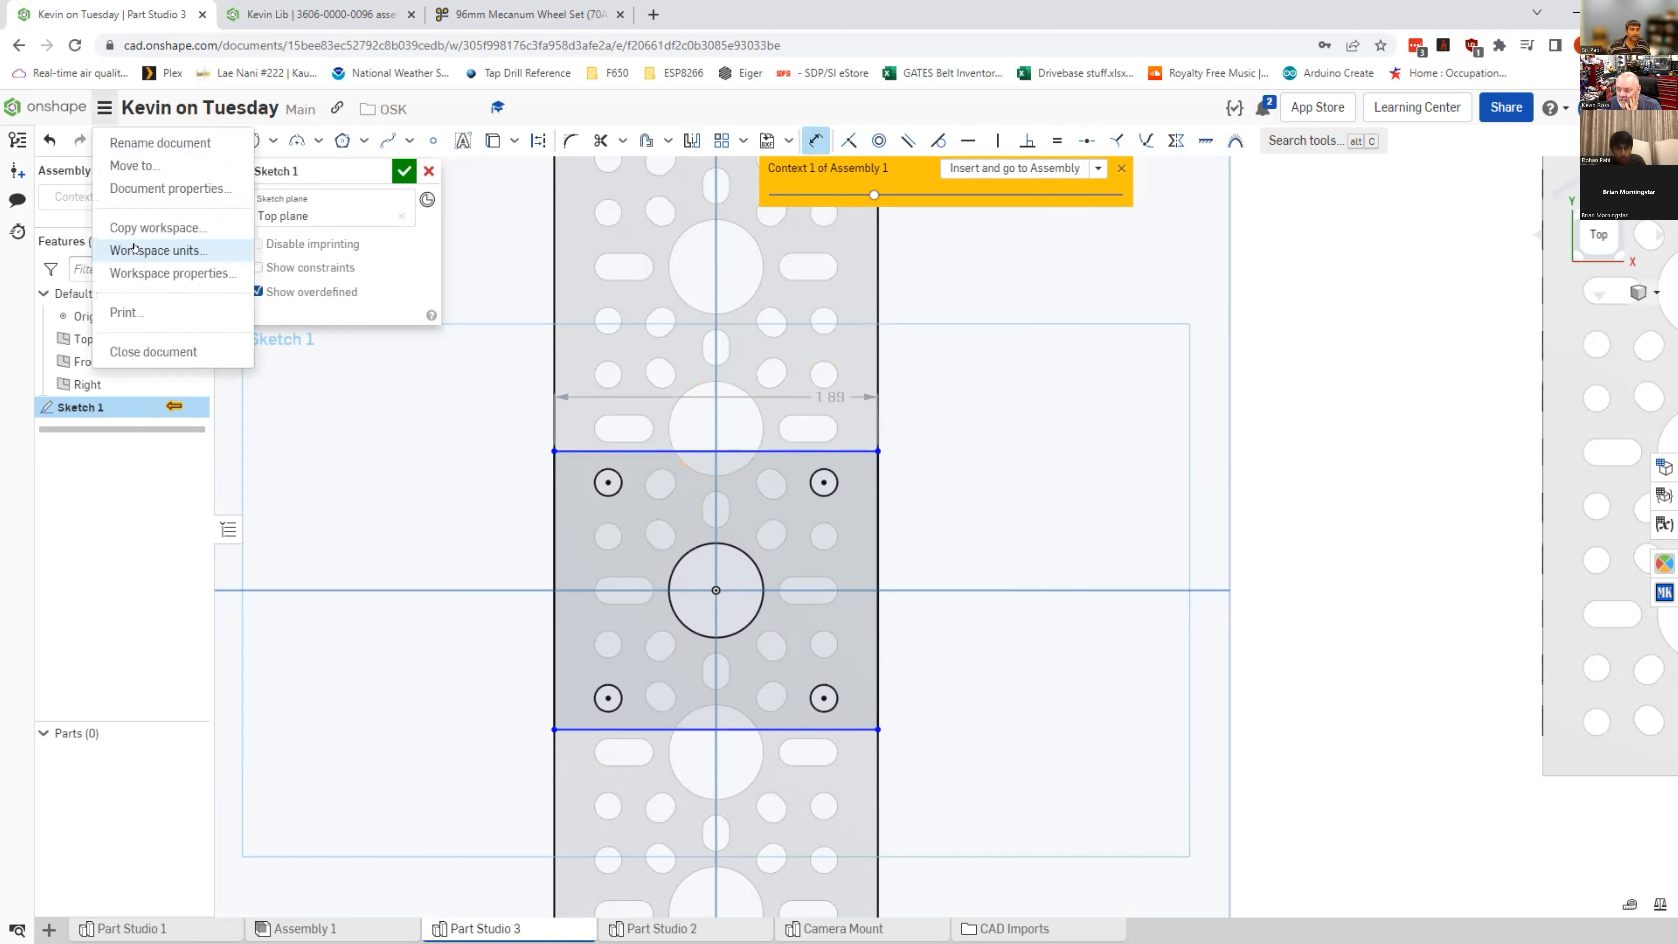
click(228, 250)
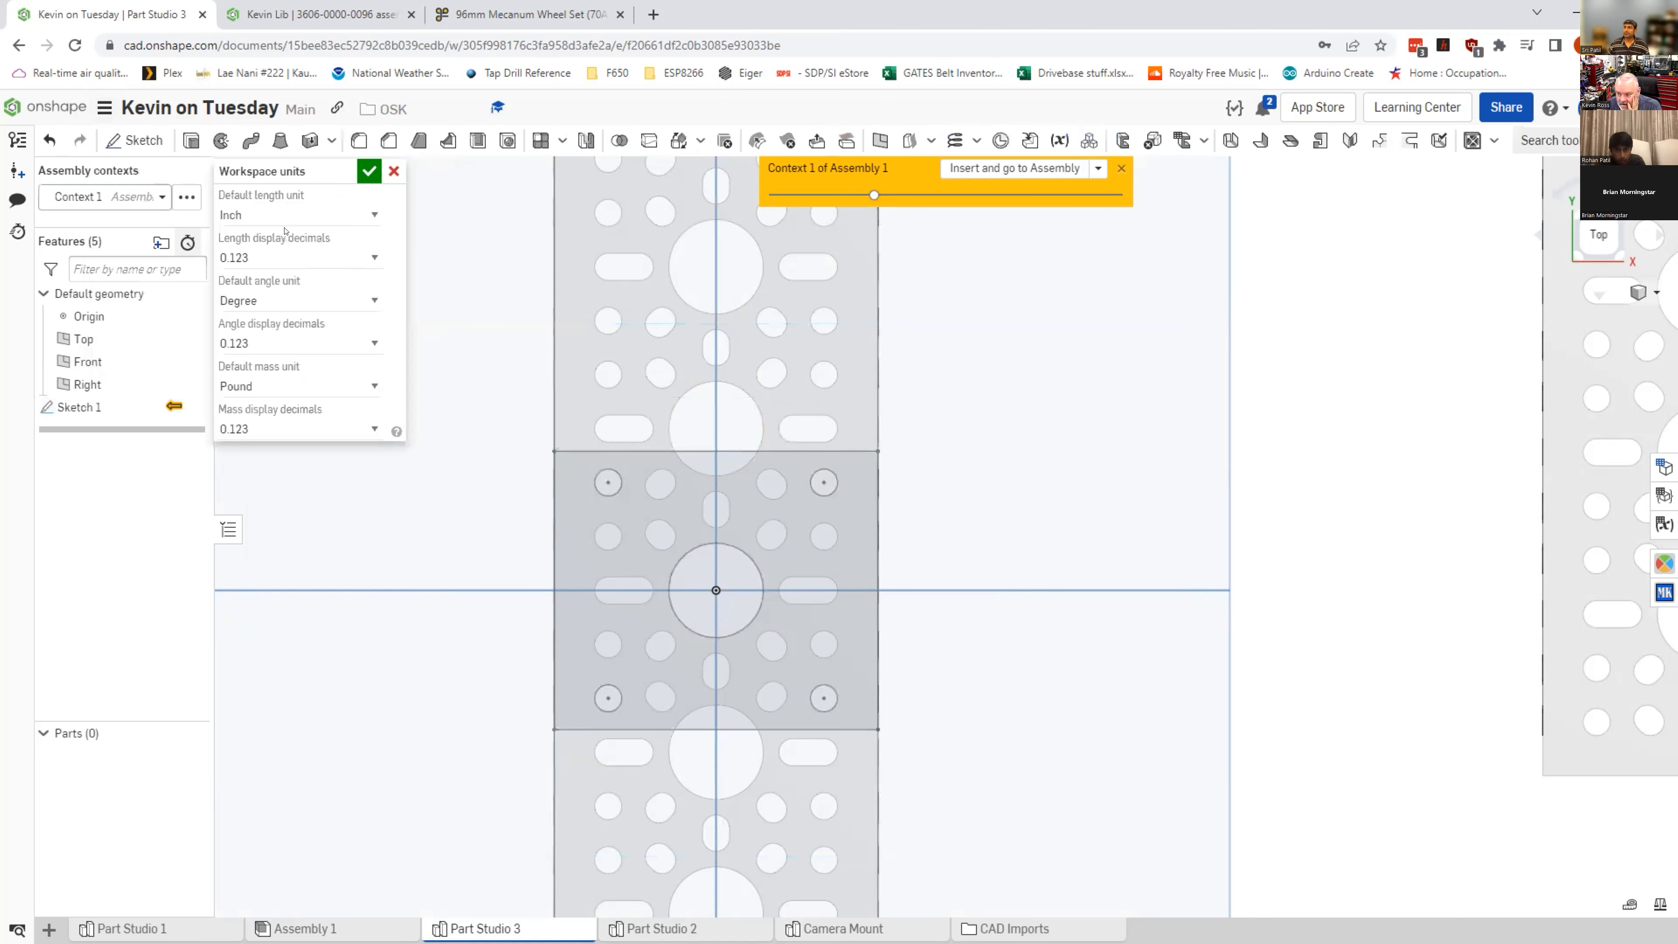
click(251, 215)
click(242, 300)
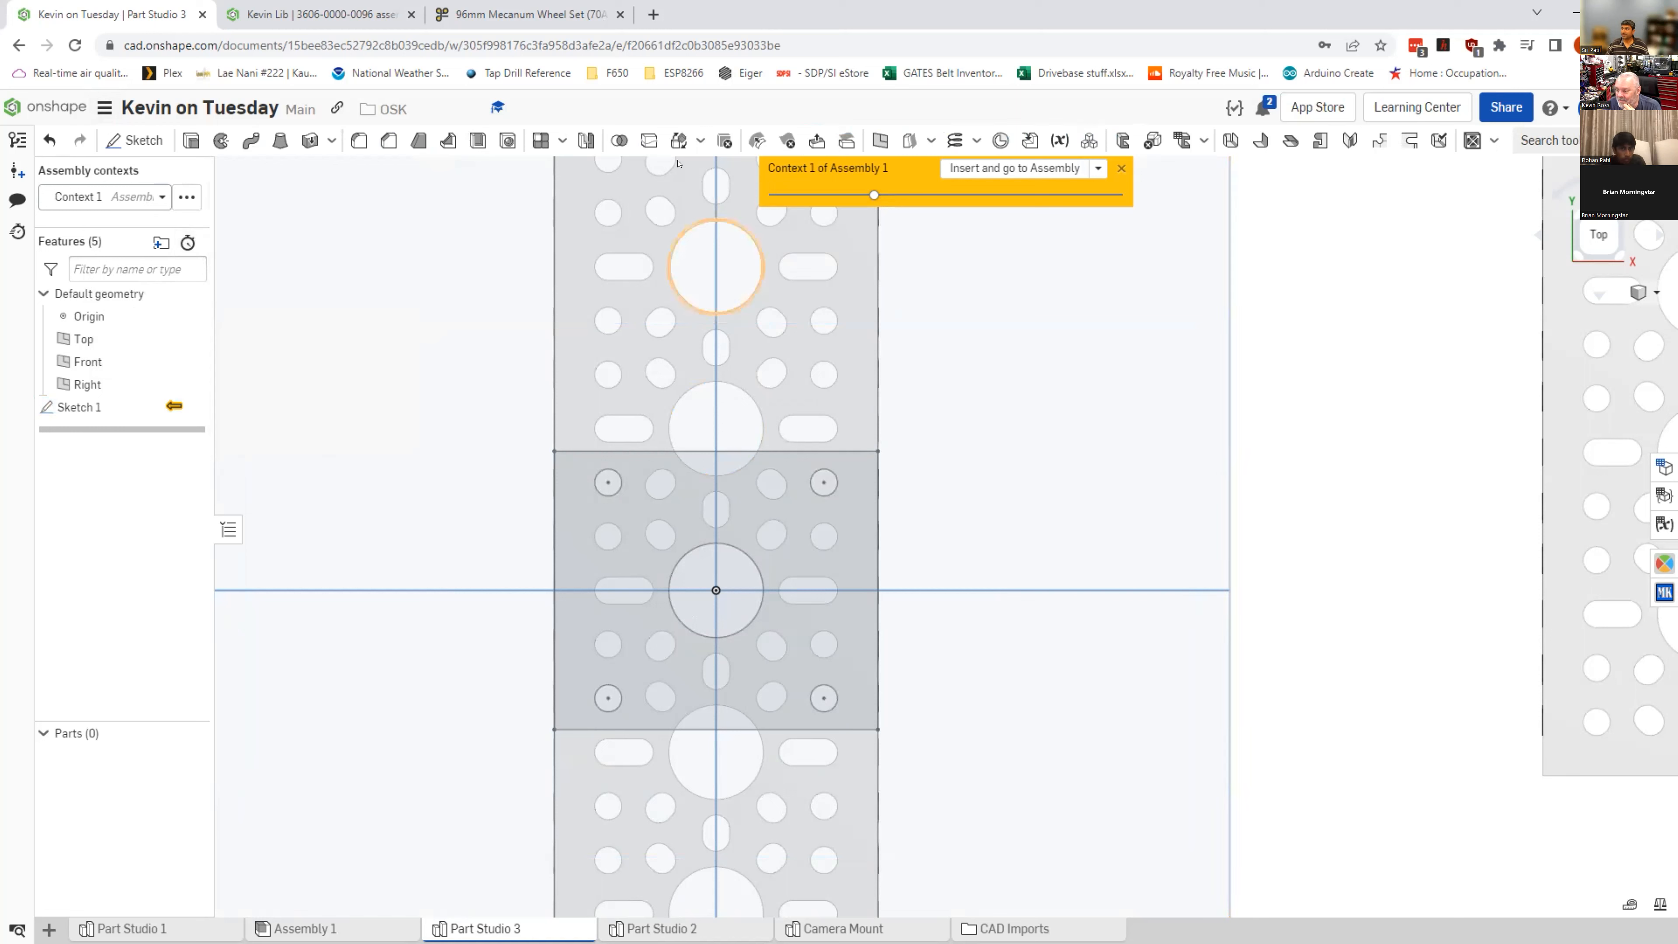
double_click(89, 407)
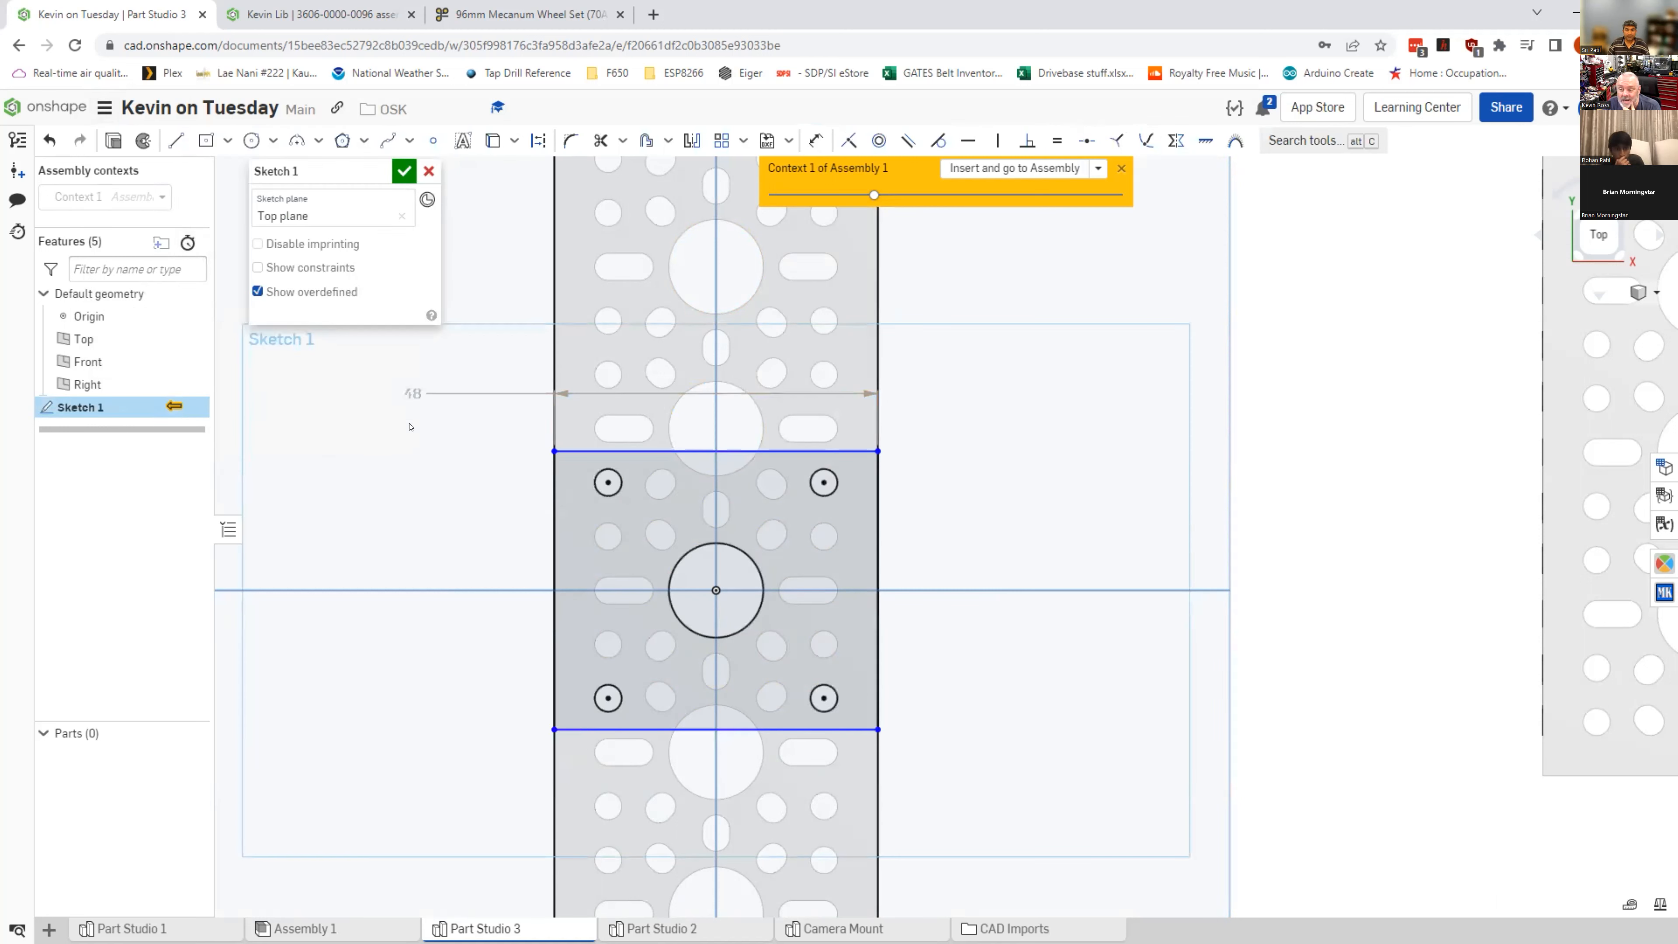
Step: Move the width dimension clear of the channel, set the distance between the rectangle's horizontal edges to 48 mm, and finish the sketch
drag(662, 388, 481, 374)
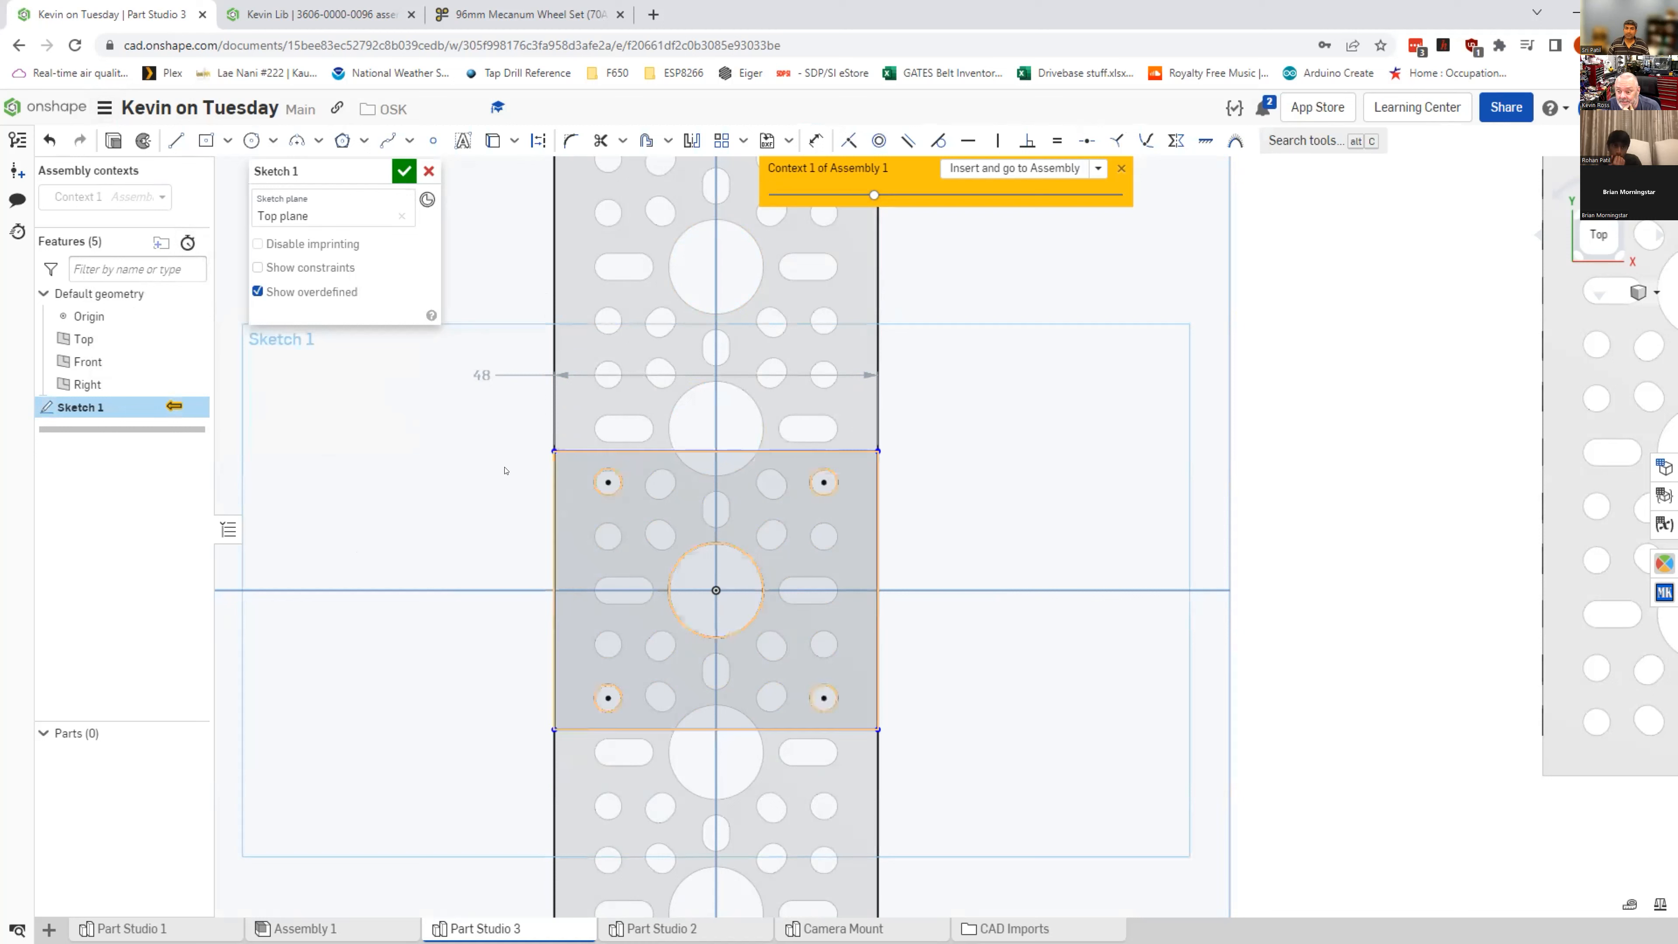
key(u)
click(646, 452)
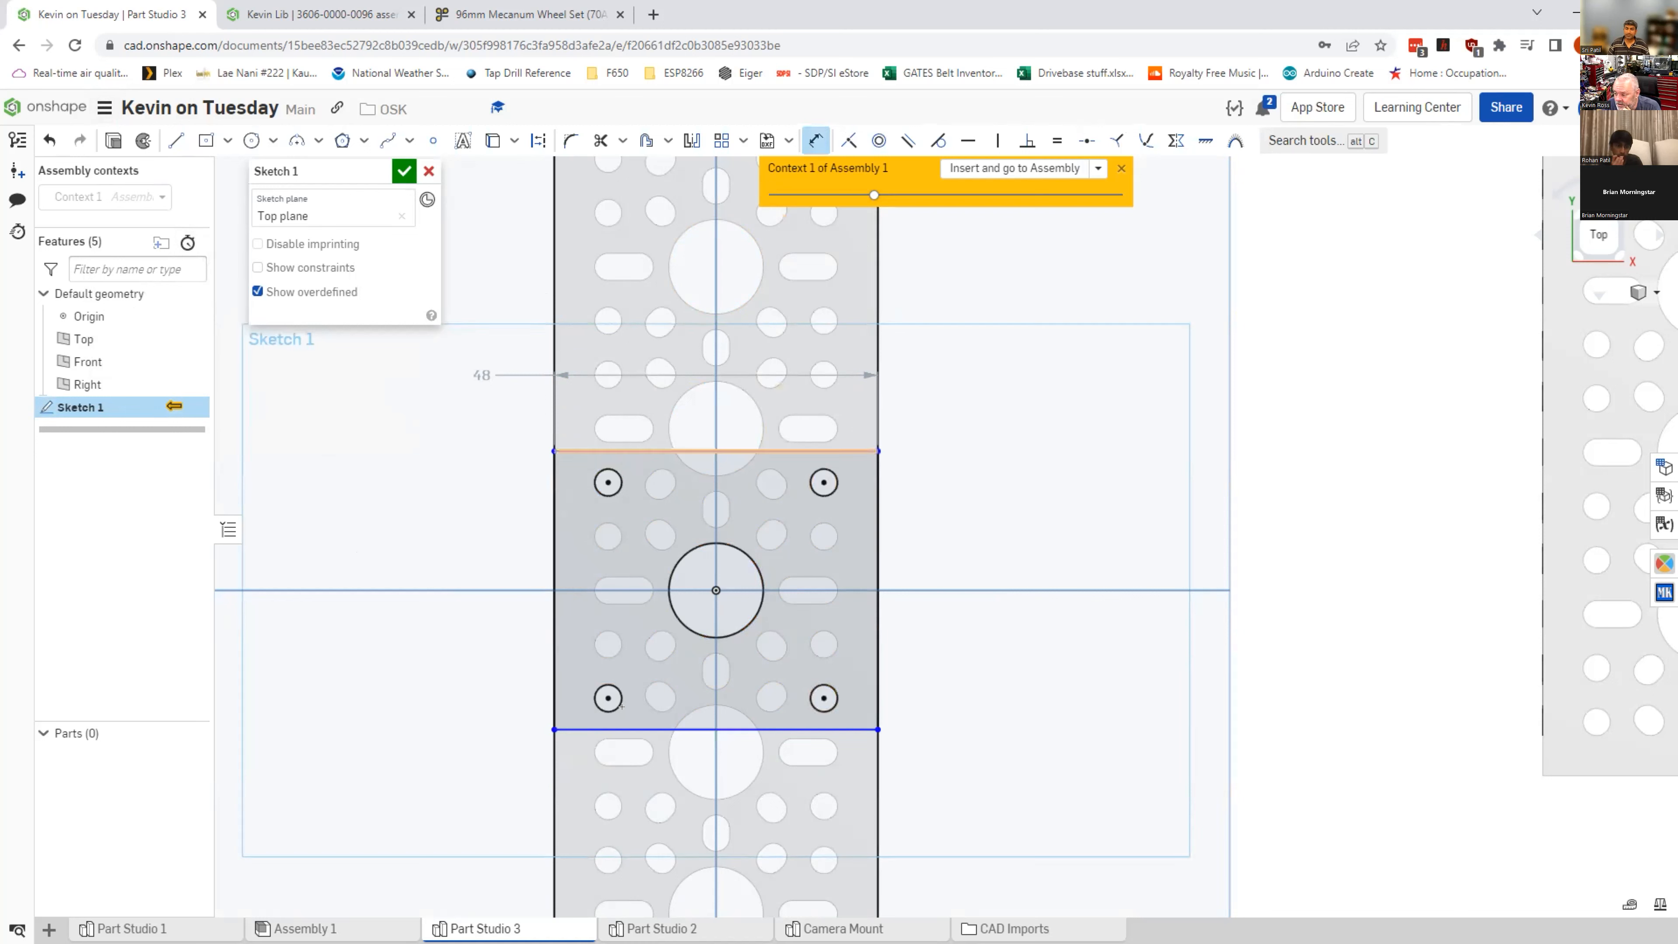
click(647, 727)
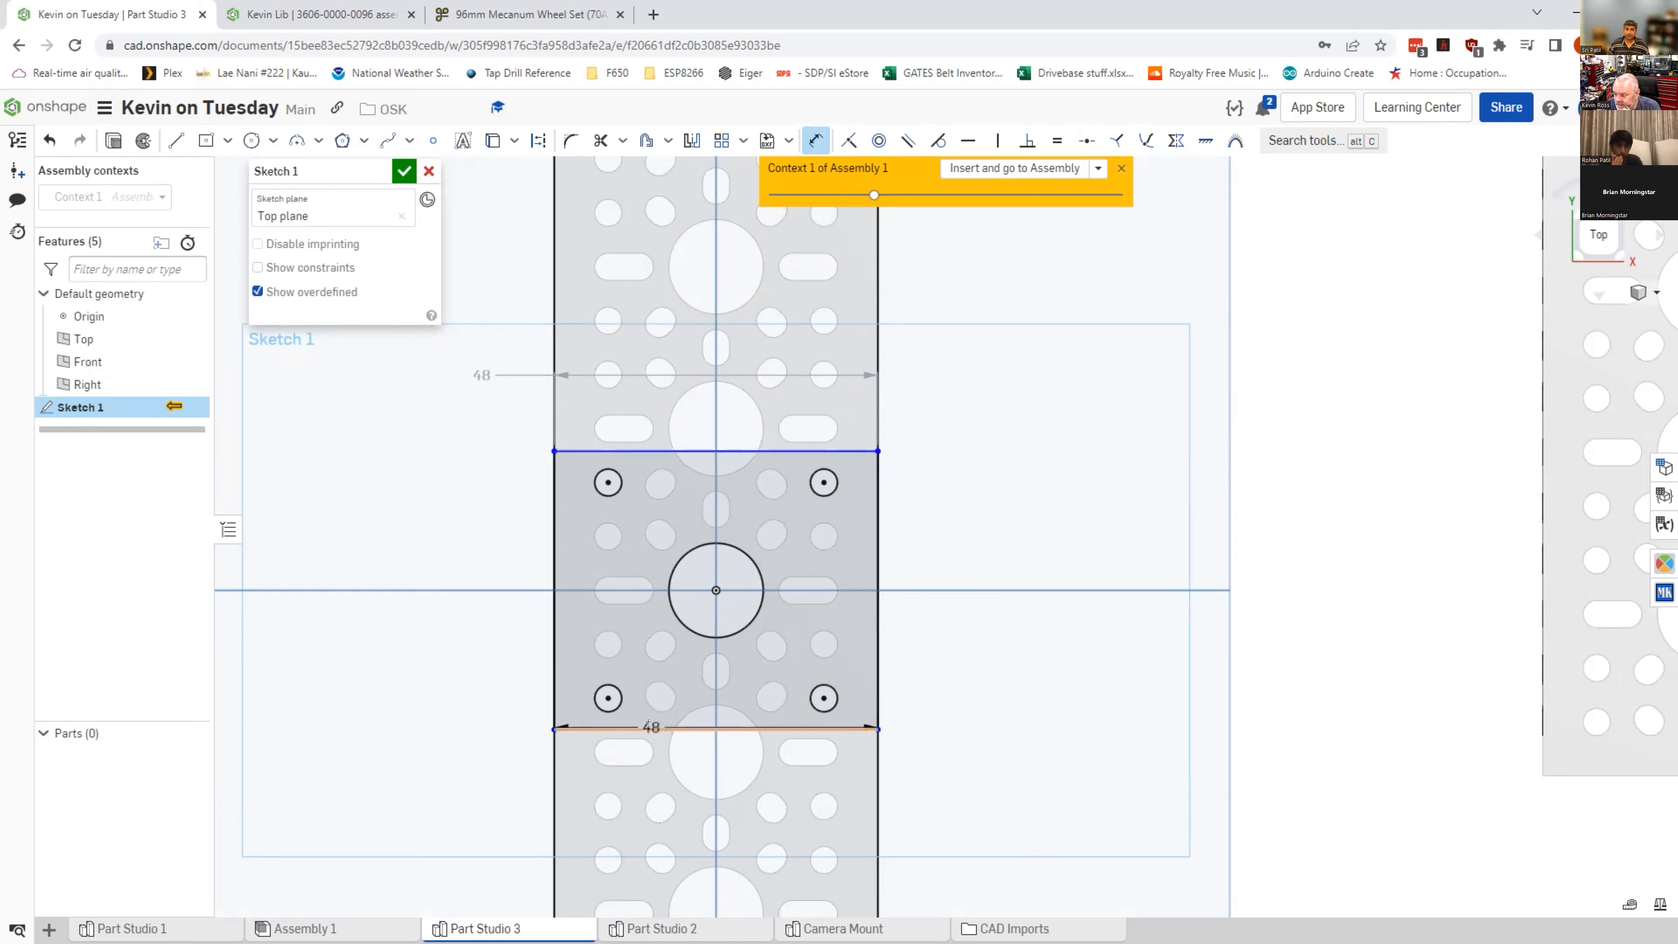
click(450, 575)
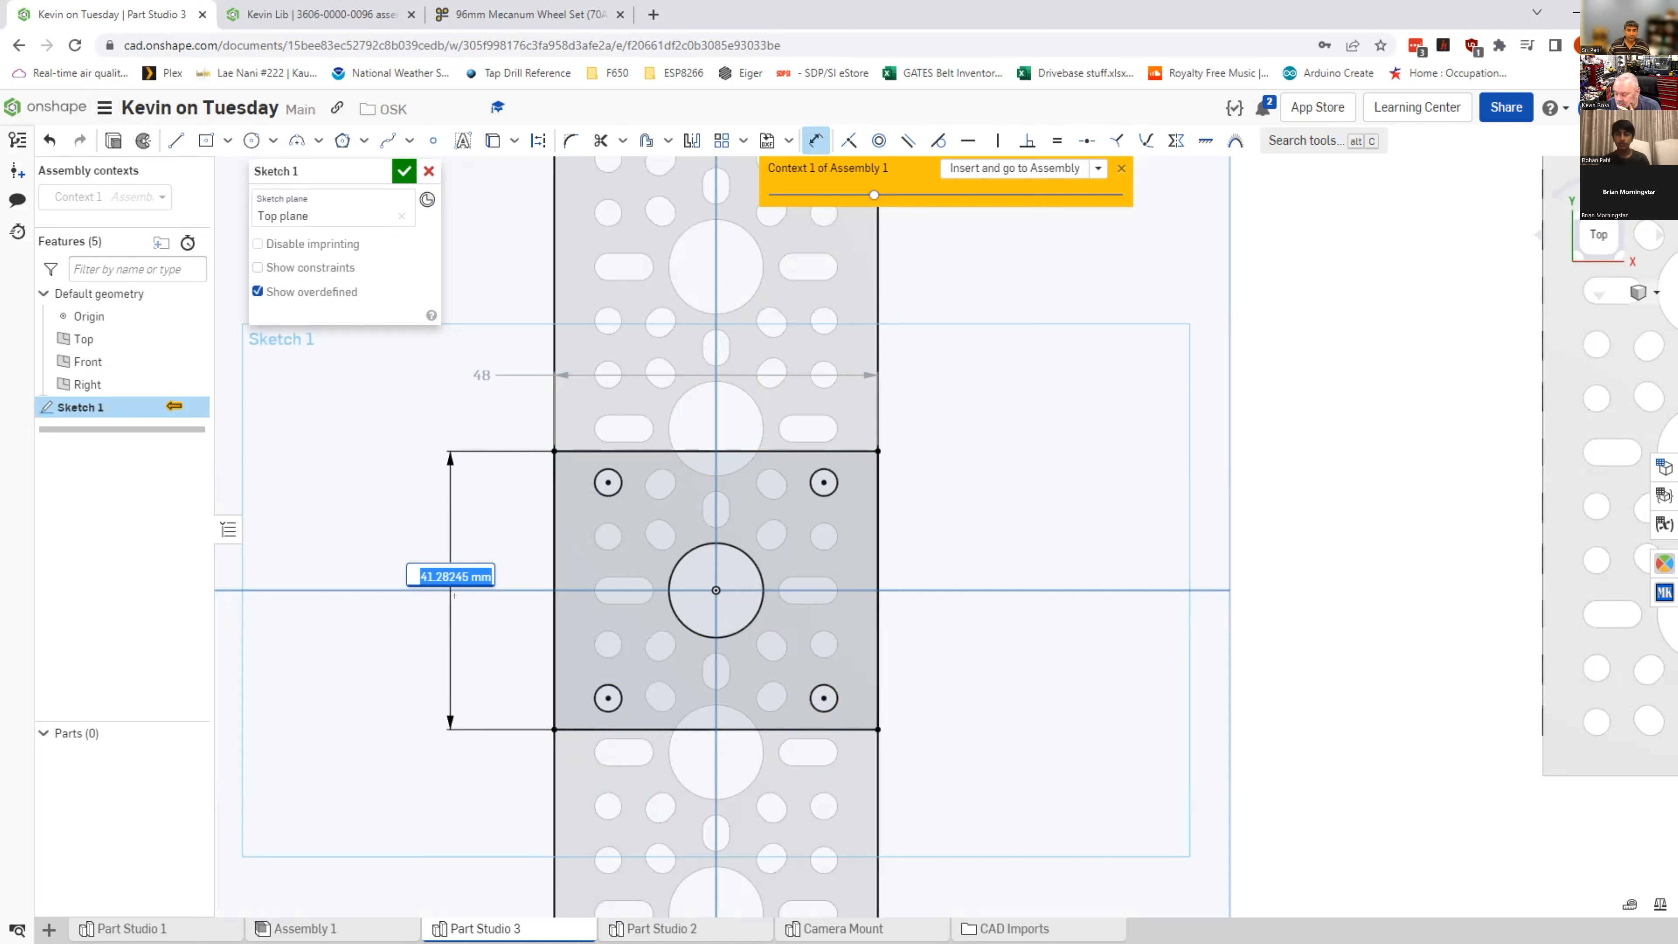
text(48)
key(Return)
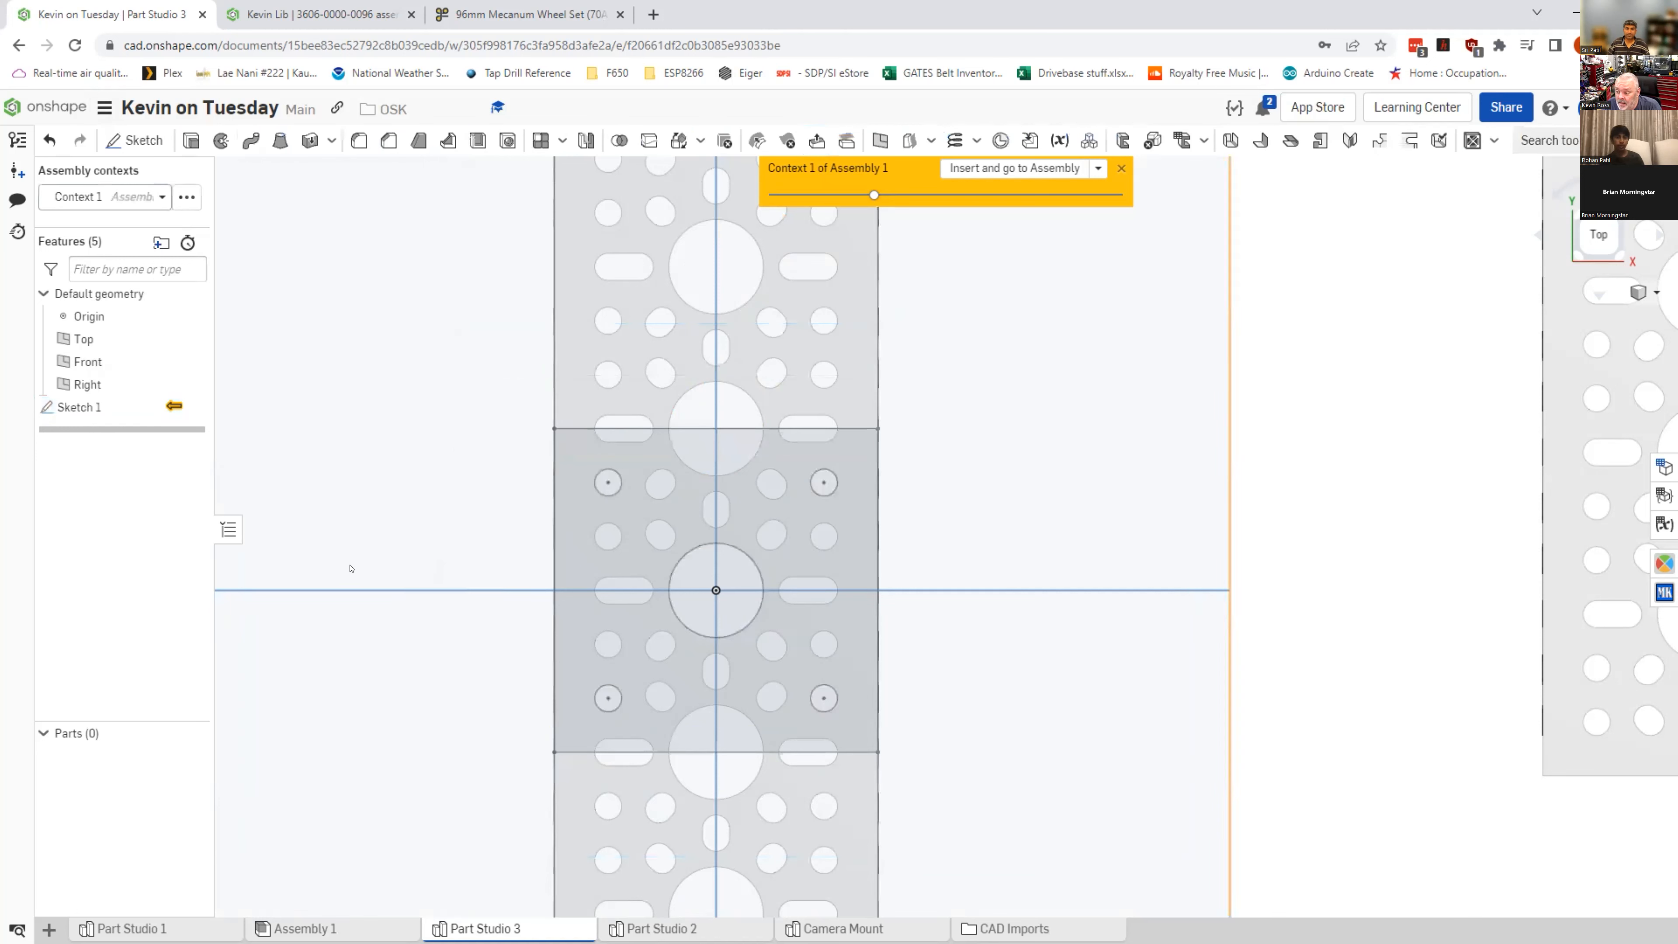
Step: Extrude the plate region of Sketch 1, leaving the five holes open, to a blind depth of 2 mm as a new solid
click(189, 145)
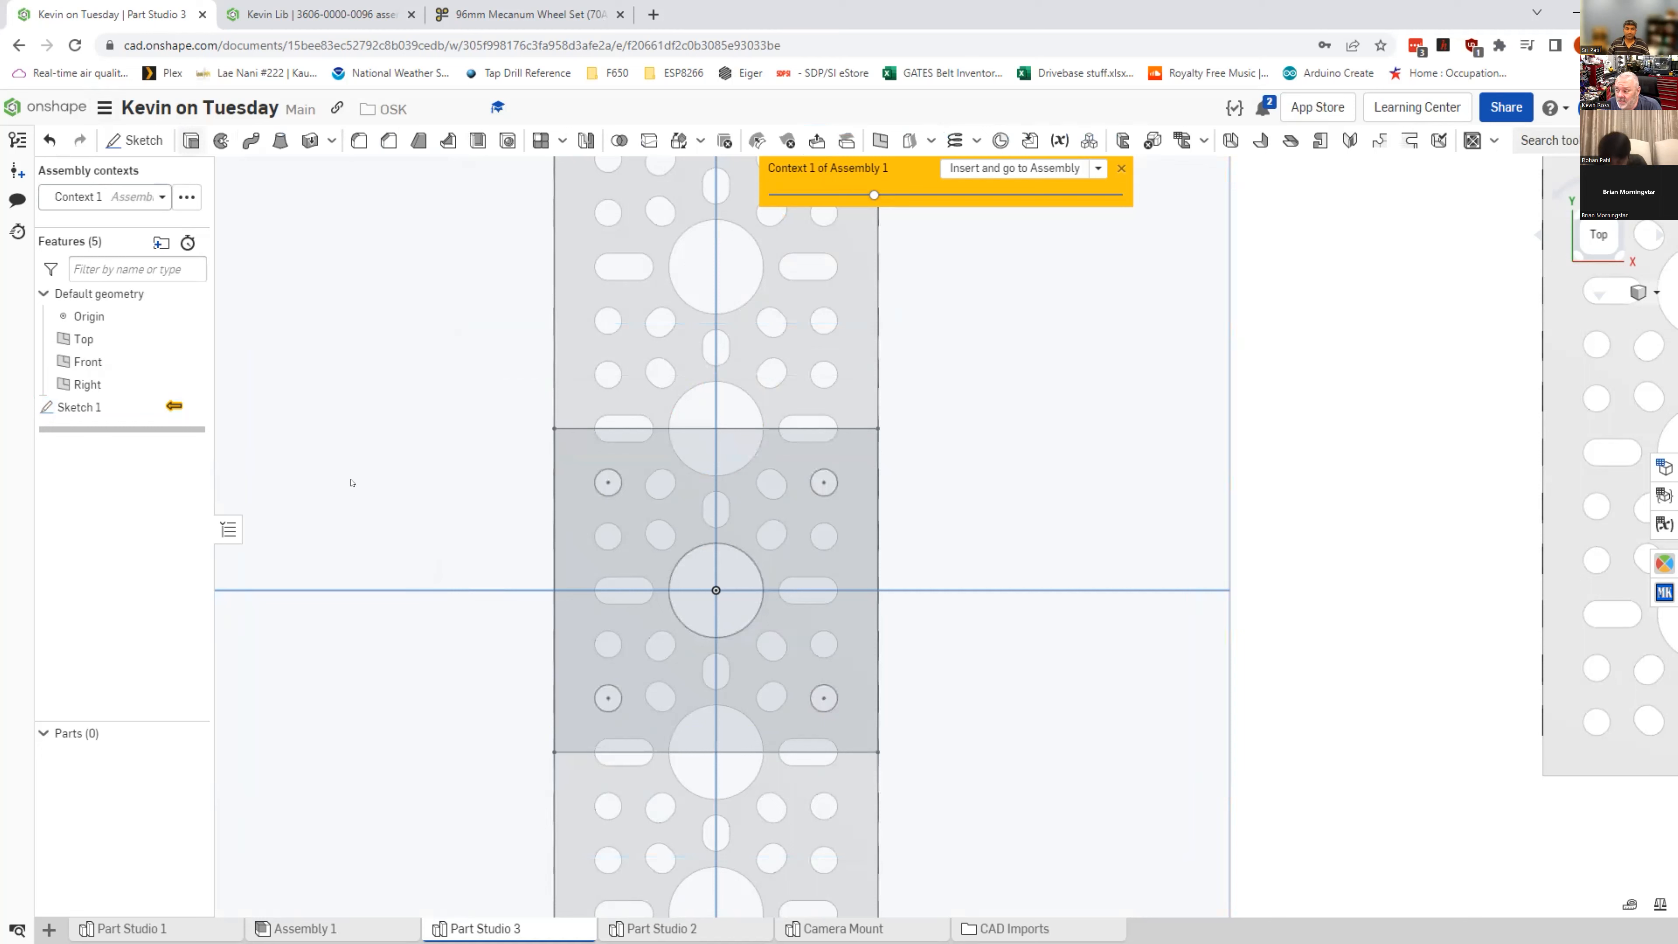
right_drag(383, 506, 552, 455)
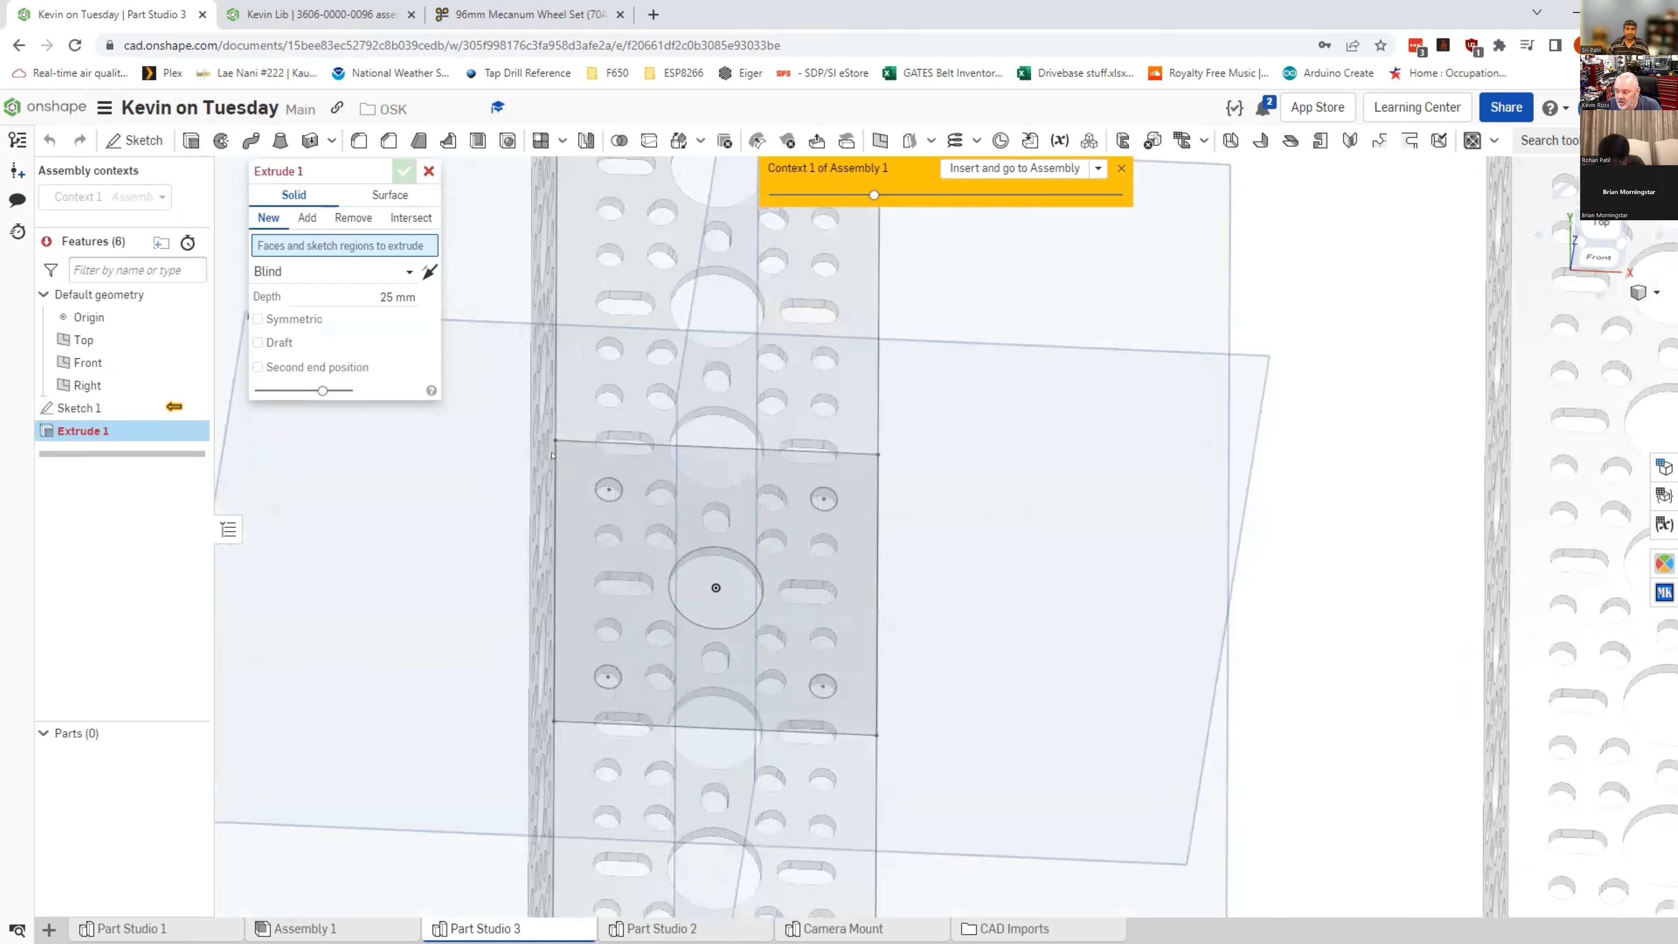
click(574, 457)
mouse_move(341, 584)
right_down()
mouse_move(371, 543)
mouse_move(383, 443)
right_up()
click(398, 312)
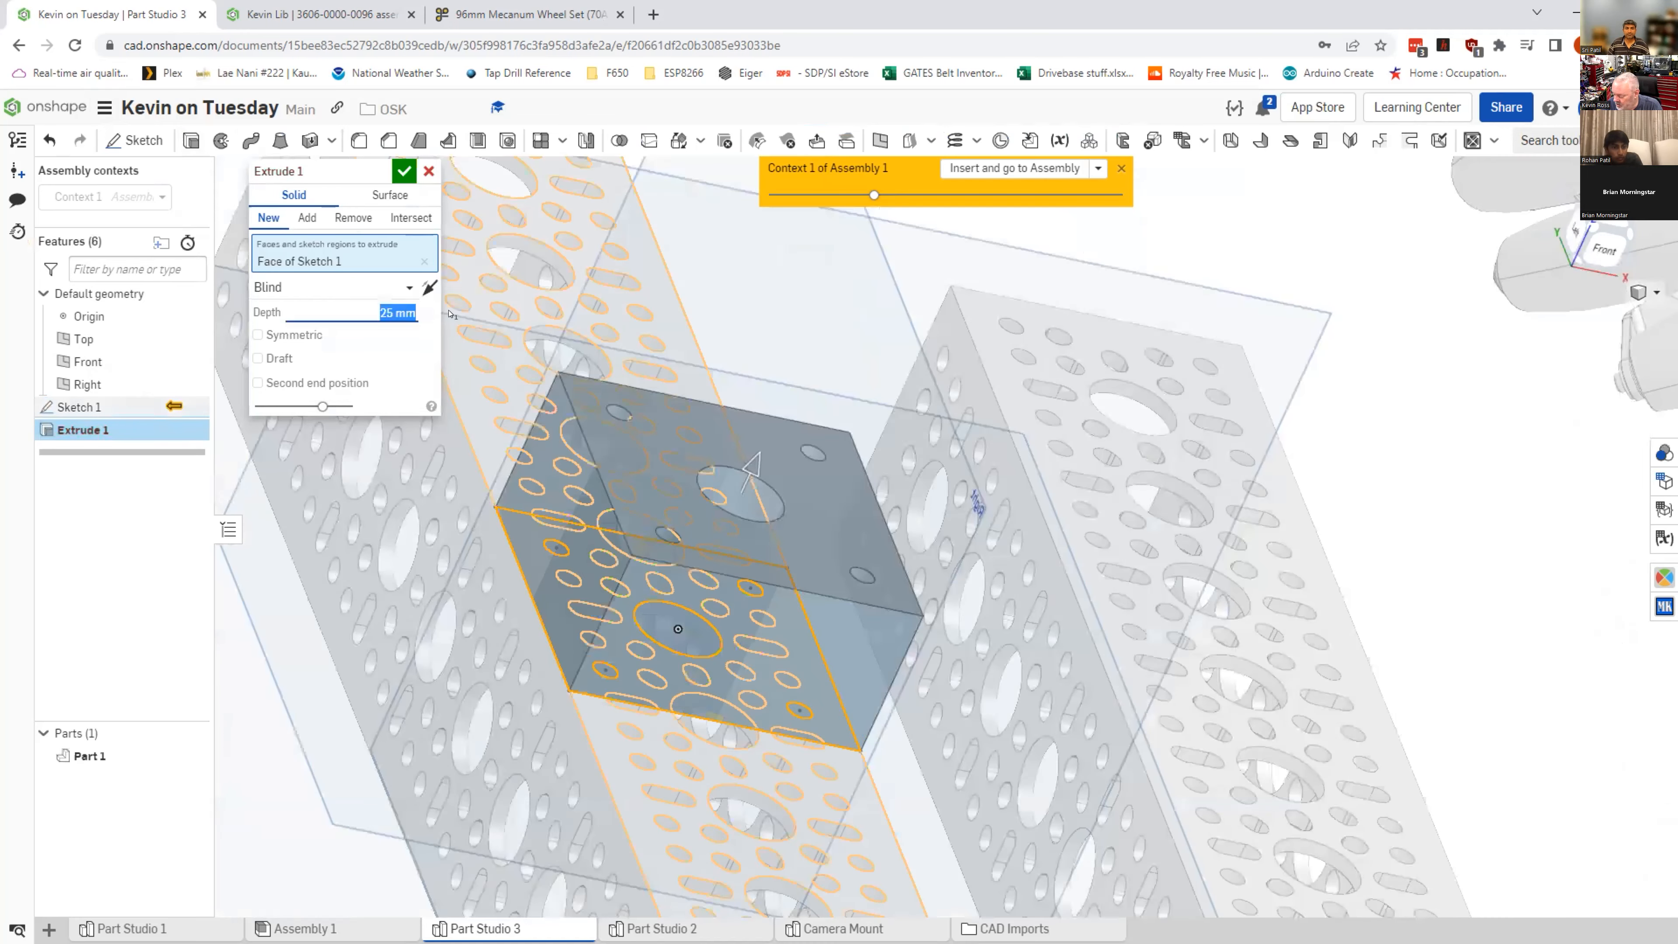
text(2)
key(Return)
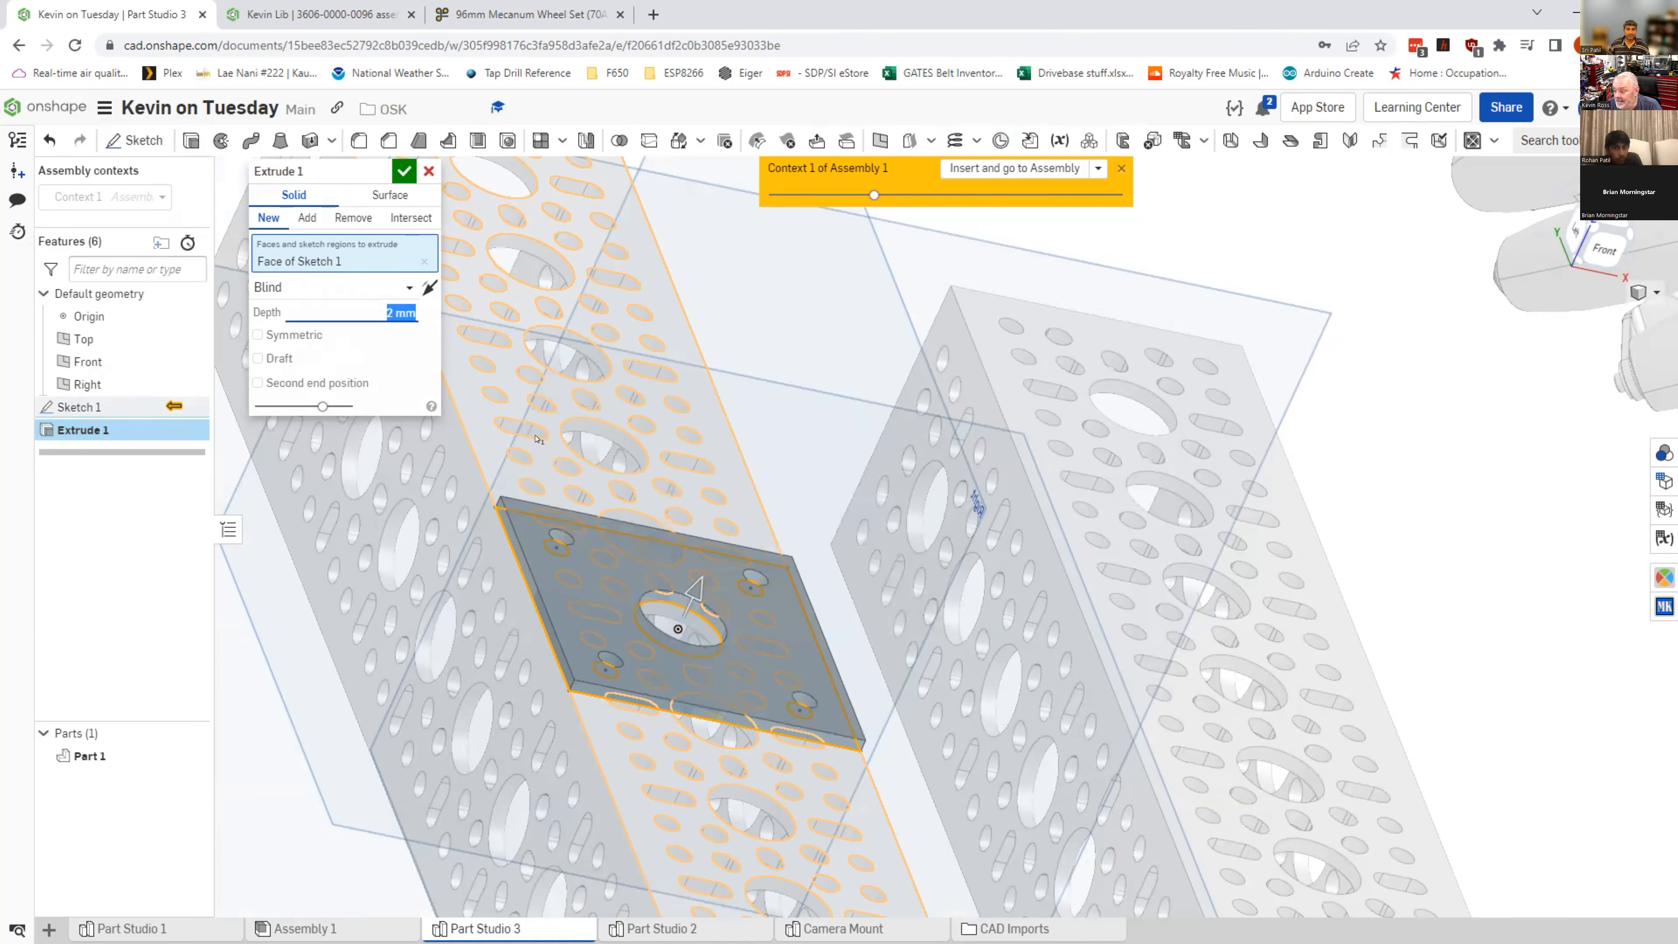
key(Return)
Step: Insert the finished plate, Part 1, into Assembly 1 from its assembly context and go to the assembly
right_drag(449, 568, 436, 567)
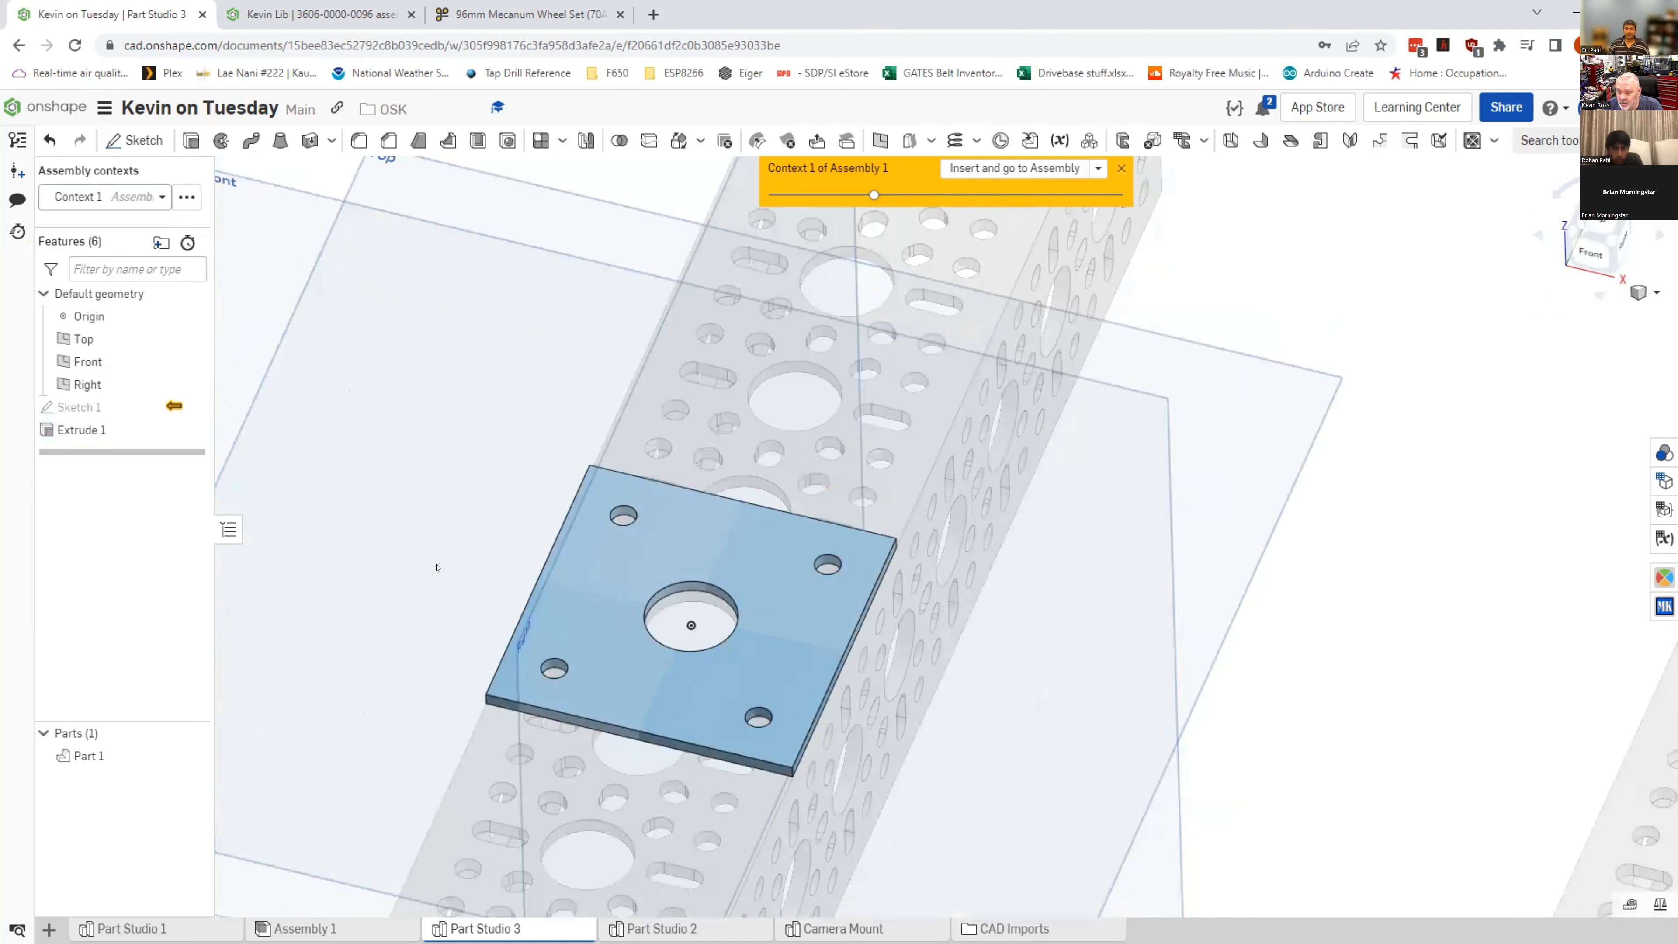
right_drag(437, 566, 439, 564)
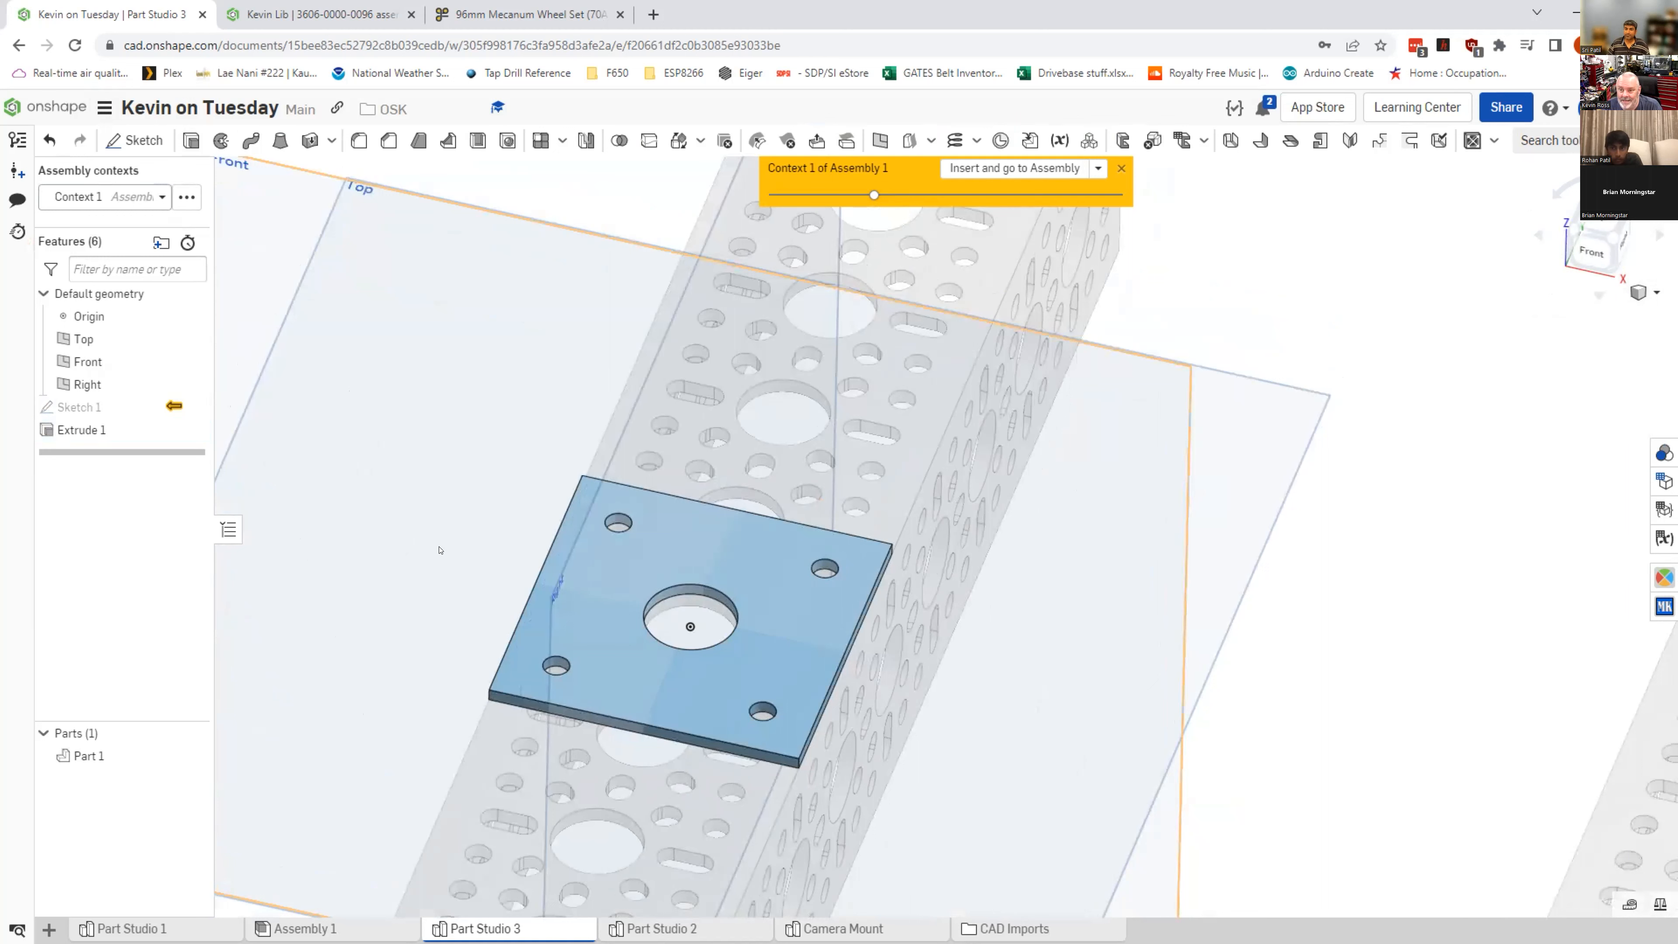
click(1001, 166)
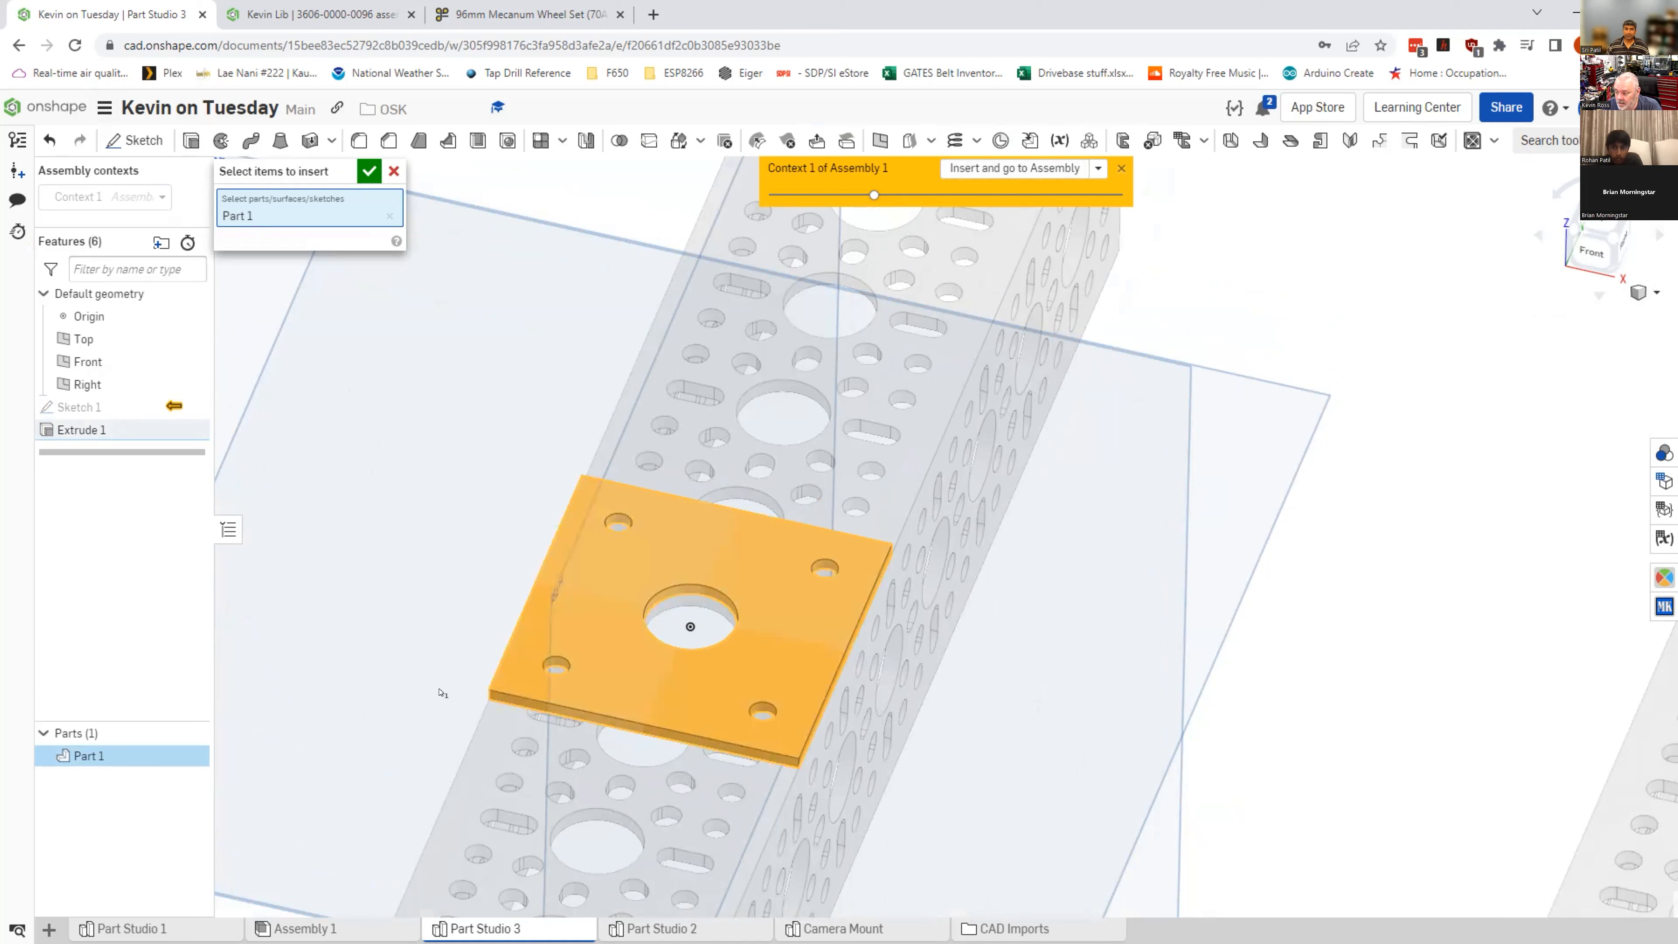
click(369, 173)
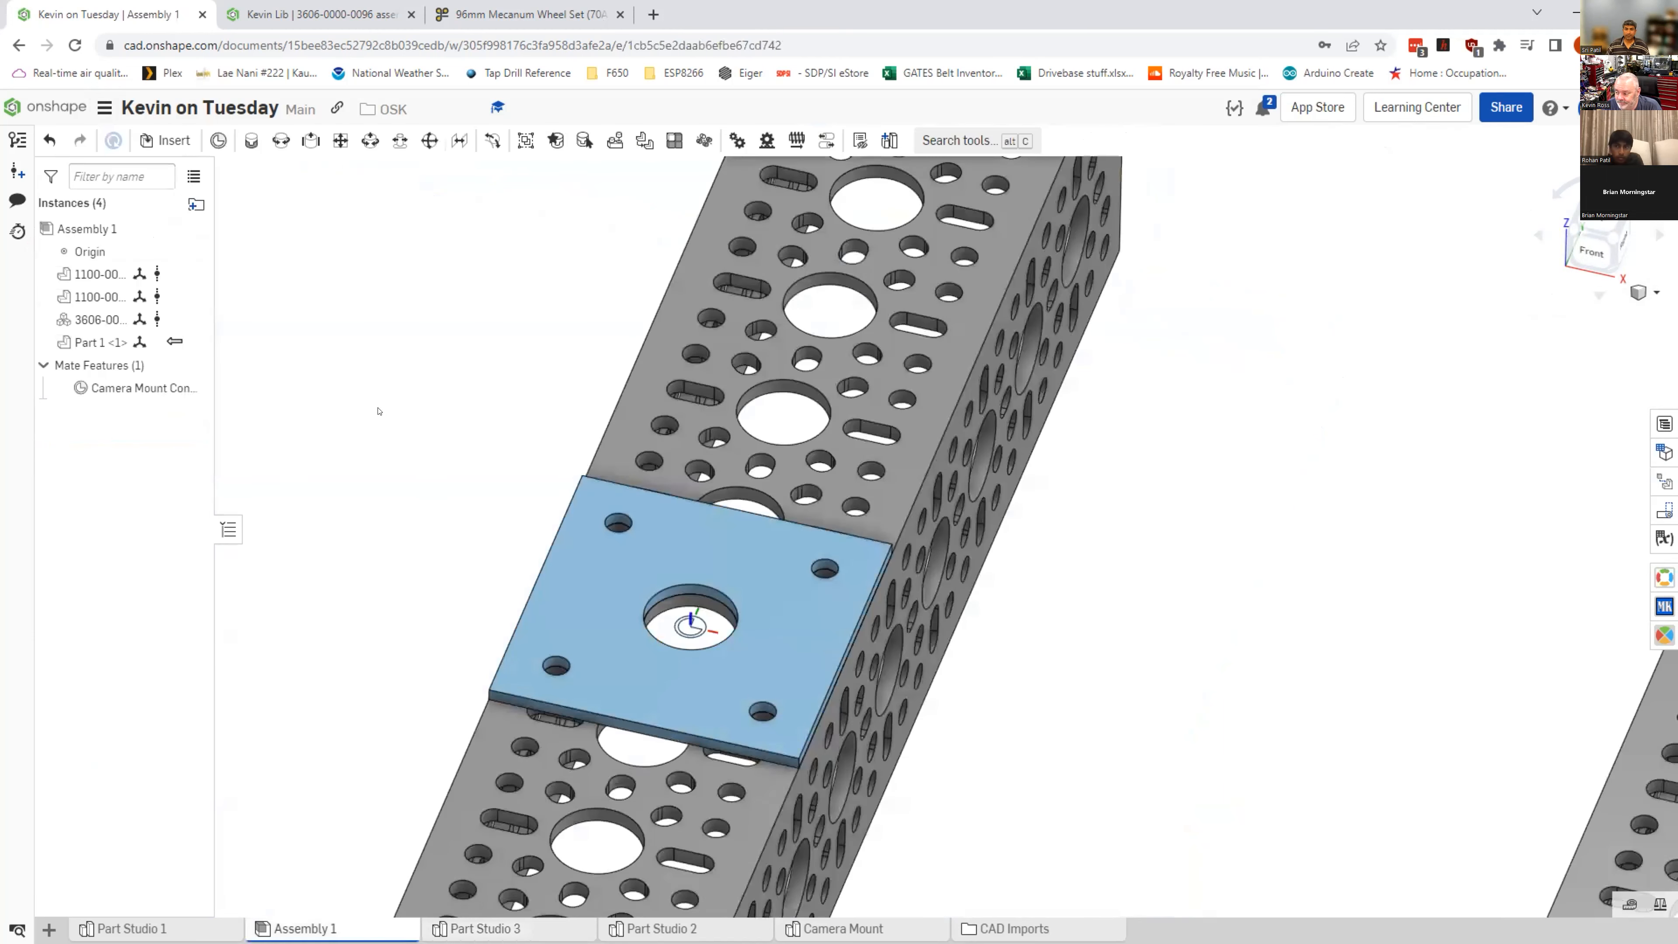
Step: Try moving the inserted plate off its mounting location on the U-channel and undo the moves
right_drag(325, 451, 309, 535)
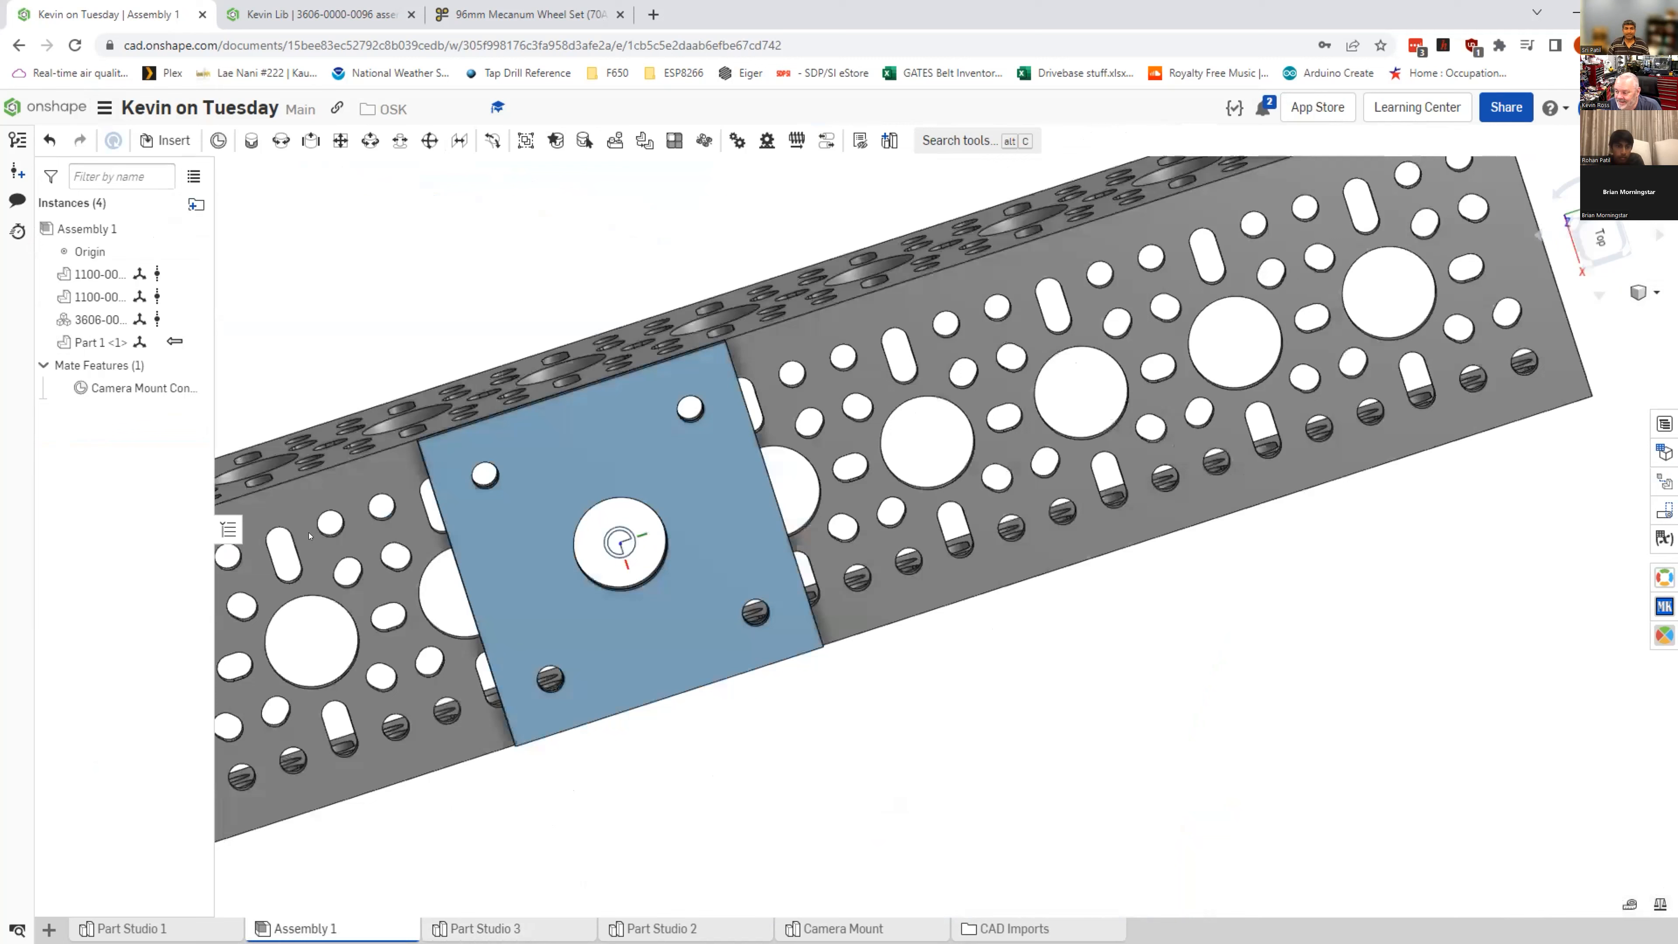
right_drag(311, 455, 408, 340)
right_drag(576, 354, 448, 326)
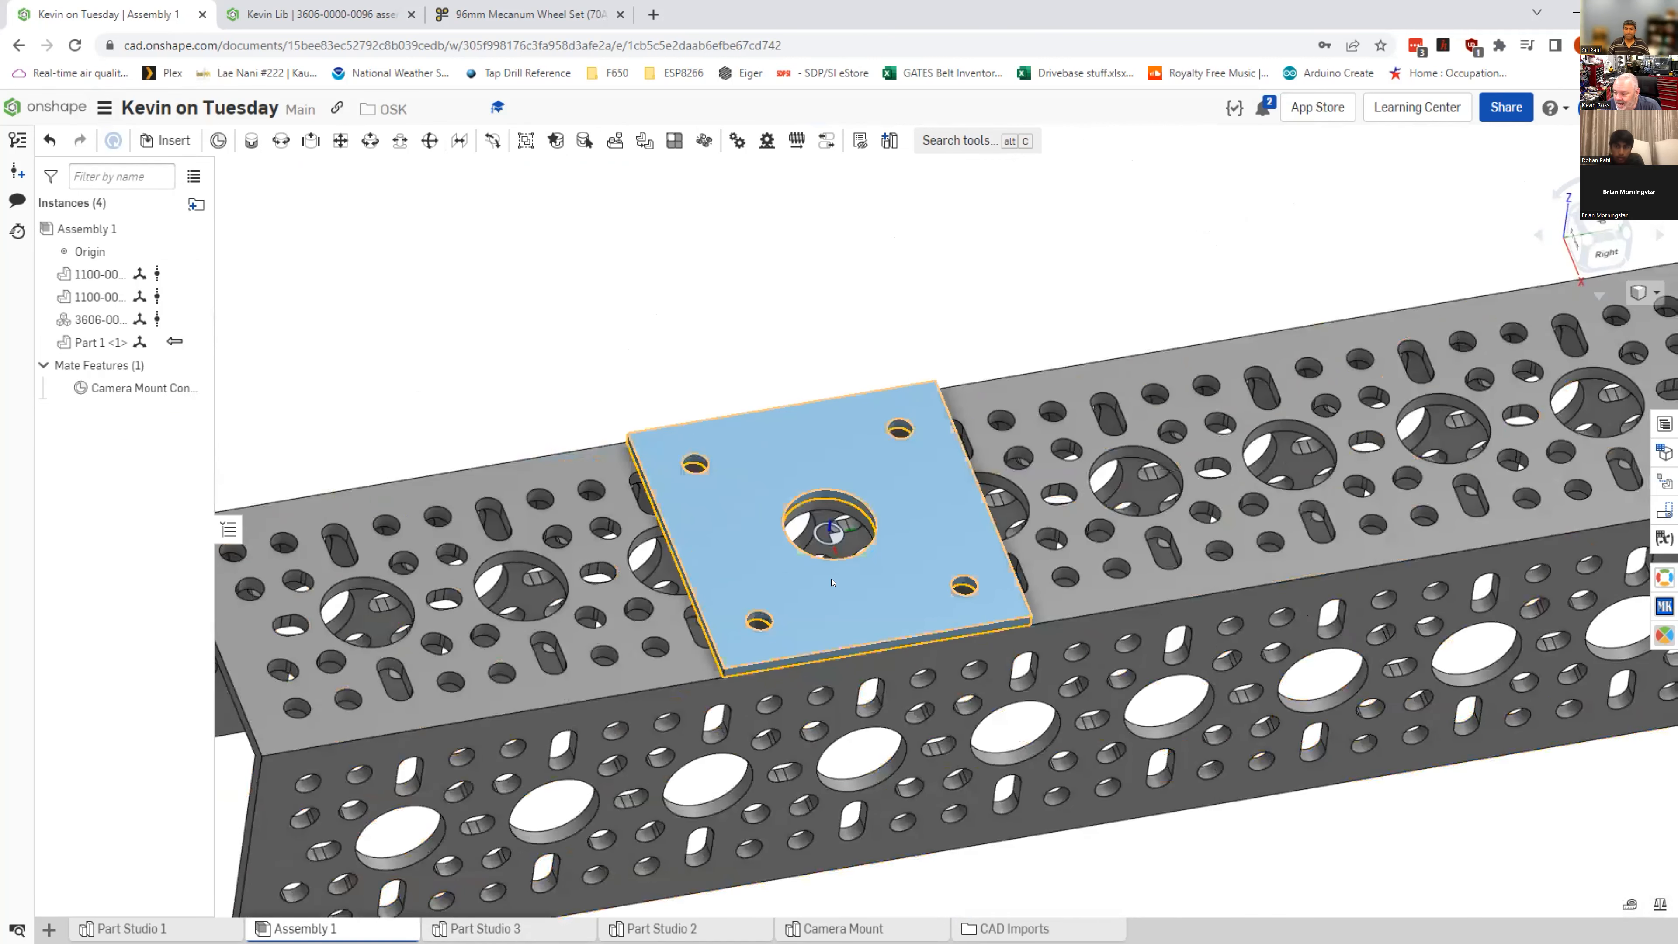
key(ctrl+z)
key(ctrl+y)
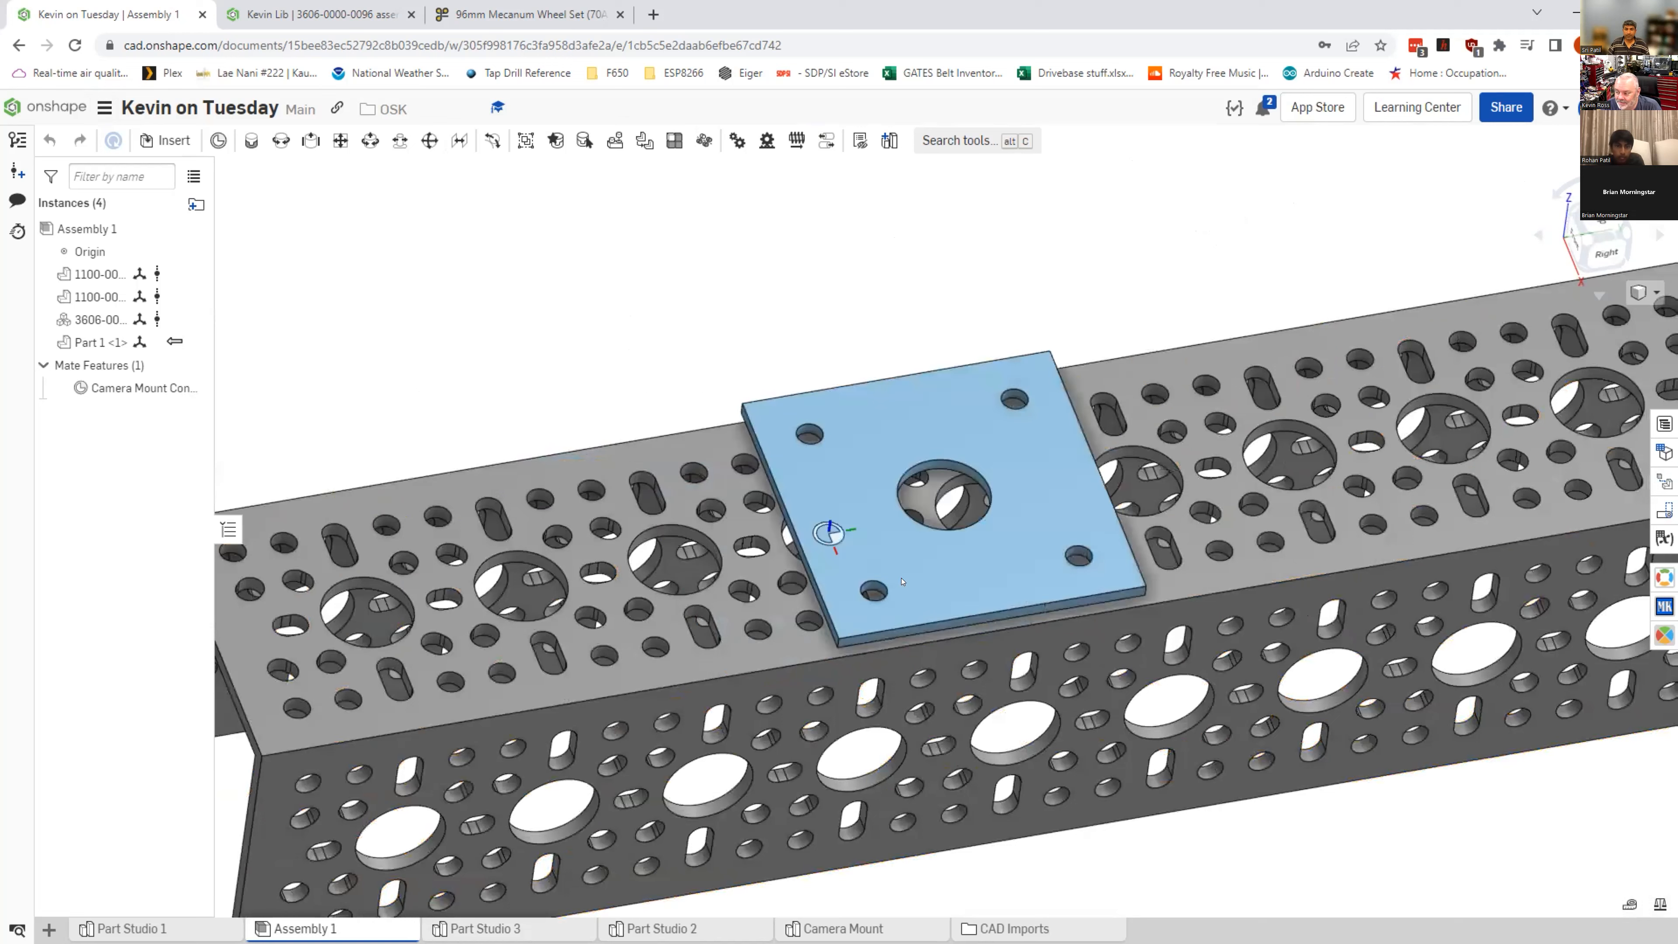
key(ctrl+z)
key(ctrl+y)
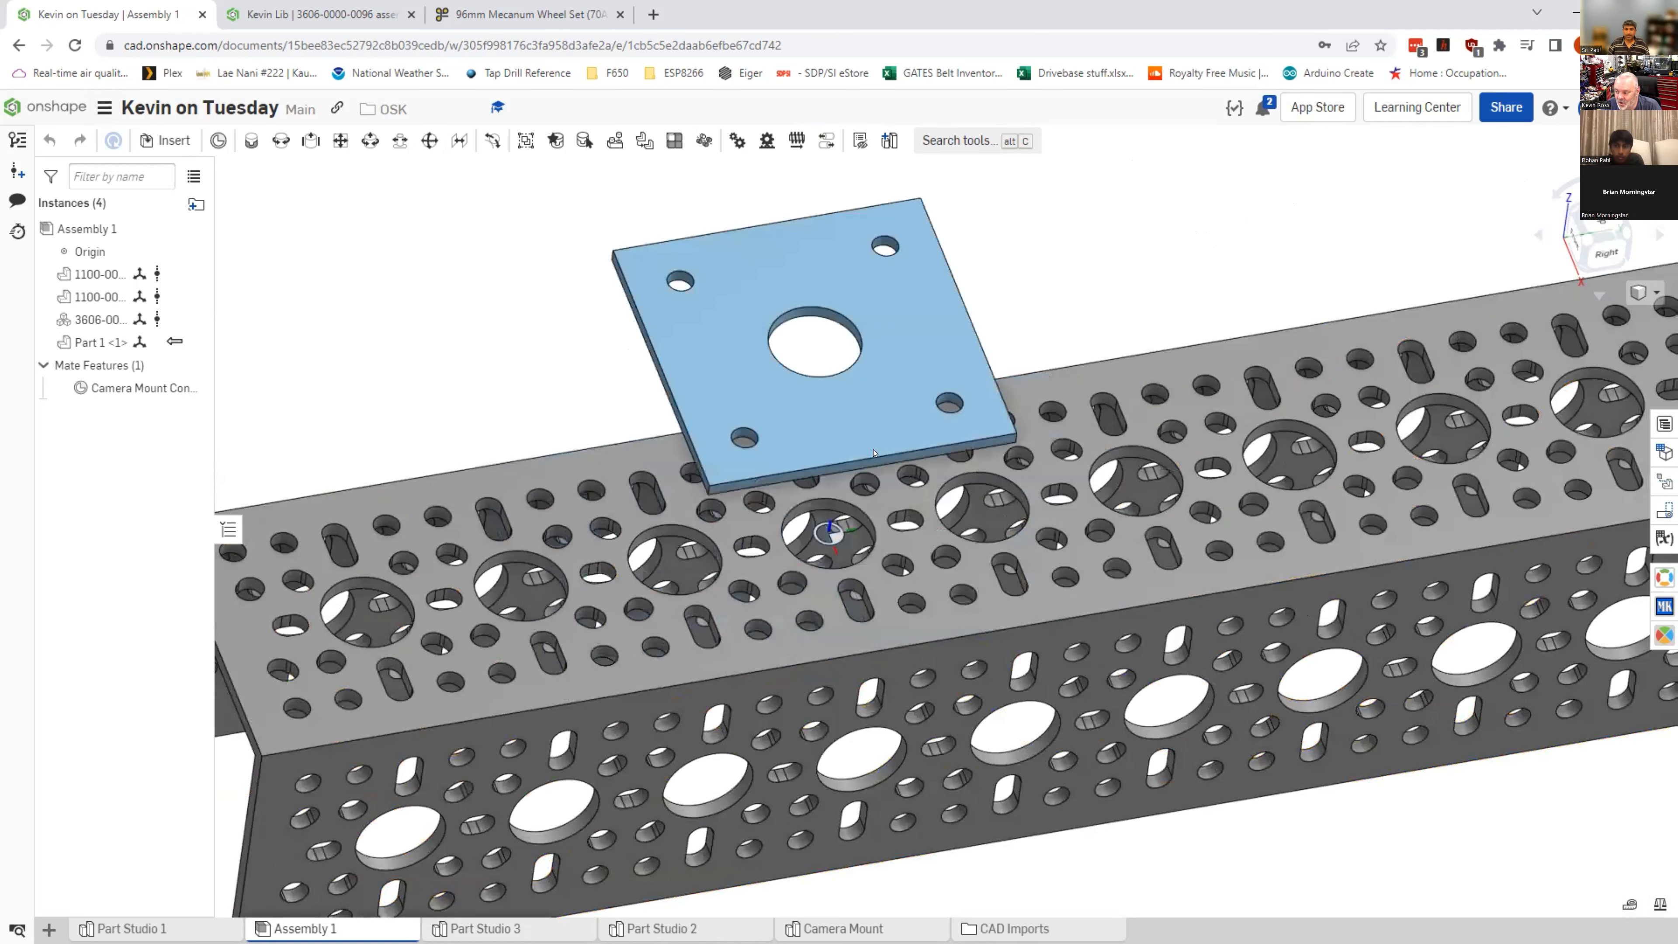
key(ctrl+y)
key(ctrl+y)
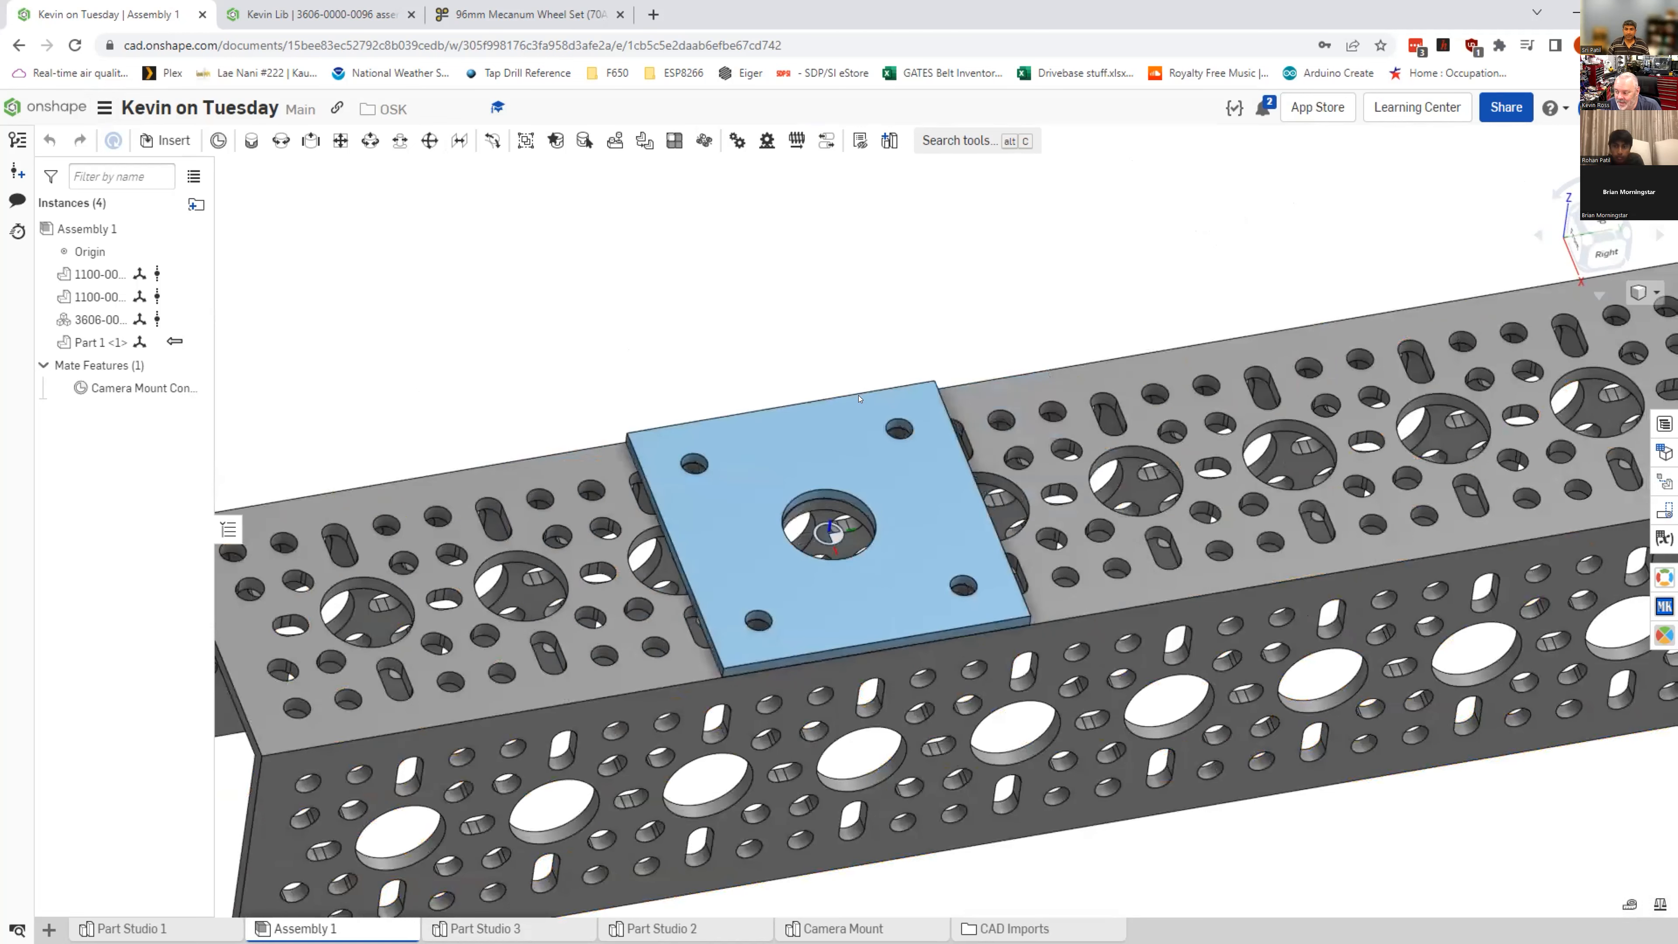
Step: Move the camera mount plate off its mounting location so it floats clear above the U-channel
key(ctrl+y)
key(ctrl+y)
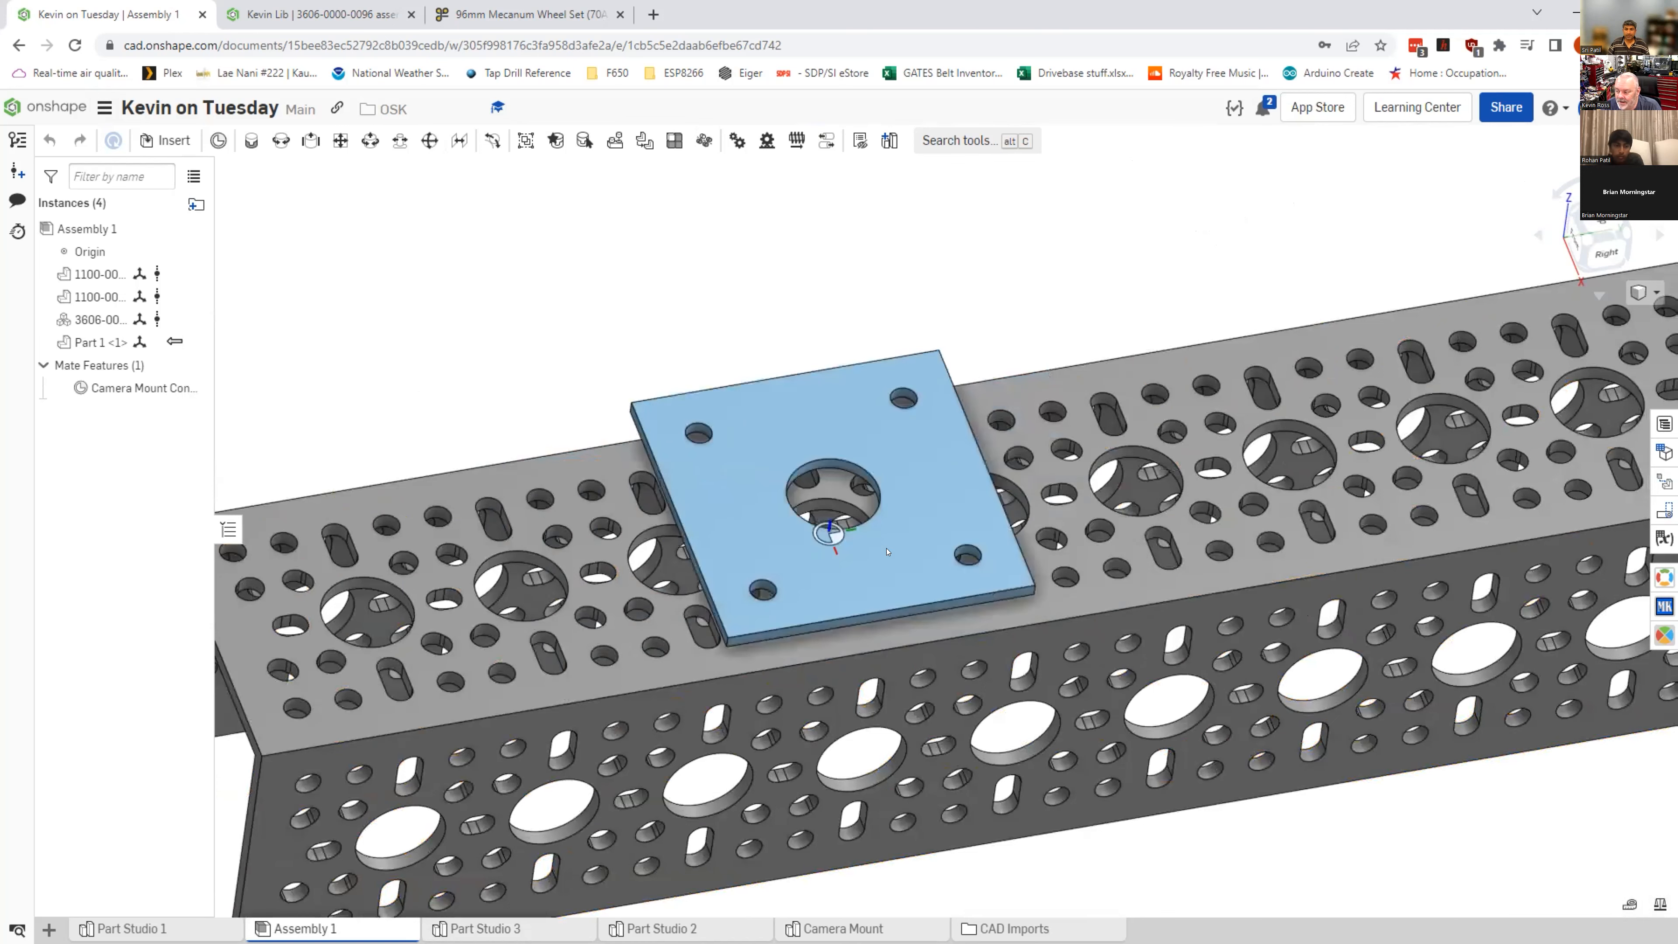
key(ctrl+y)
drag(858, 425, 884, 373)
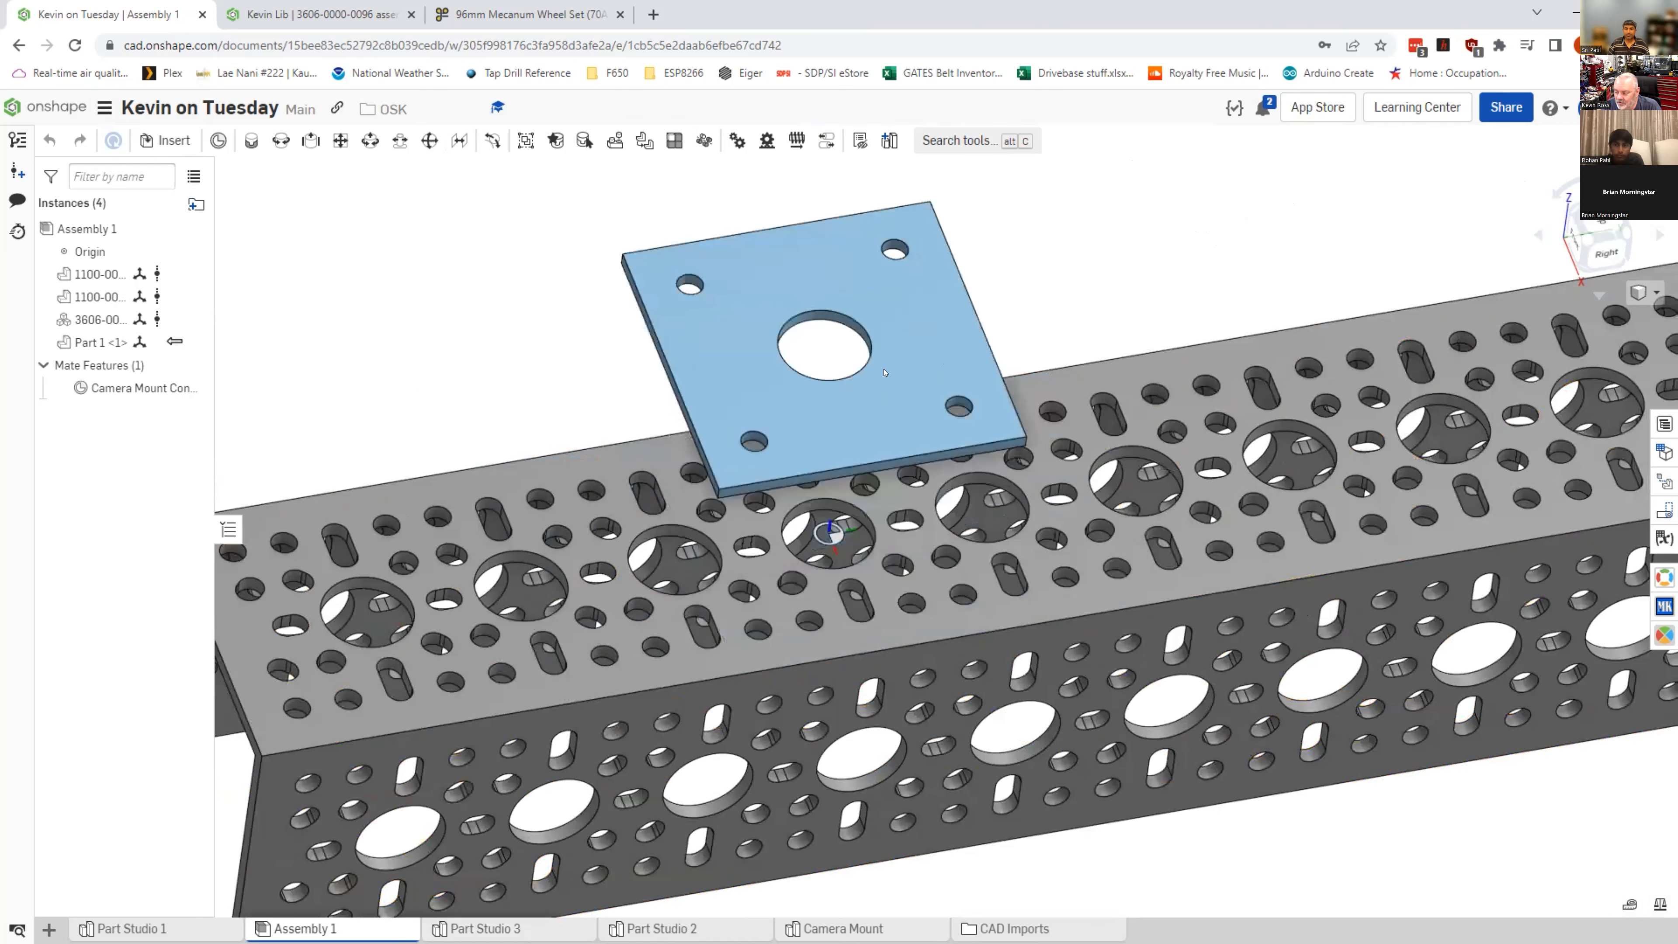
right_drag(1080, 650, 1068, 619)
right_drag(647, 456, 576, 443)
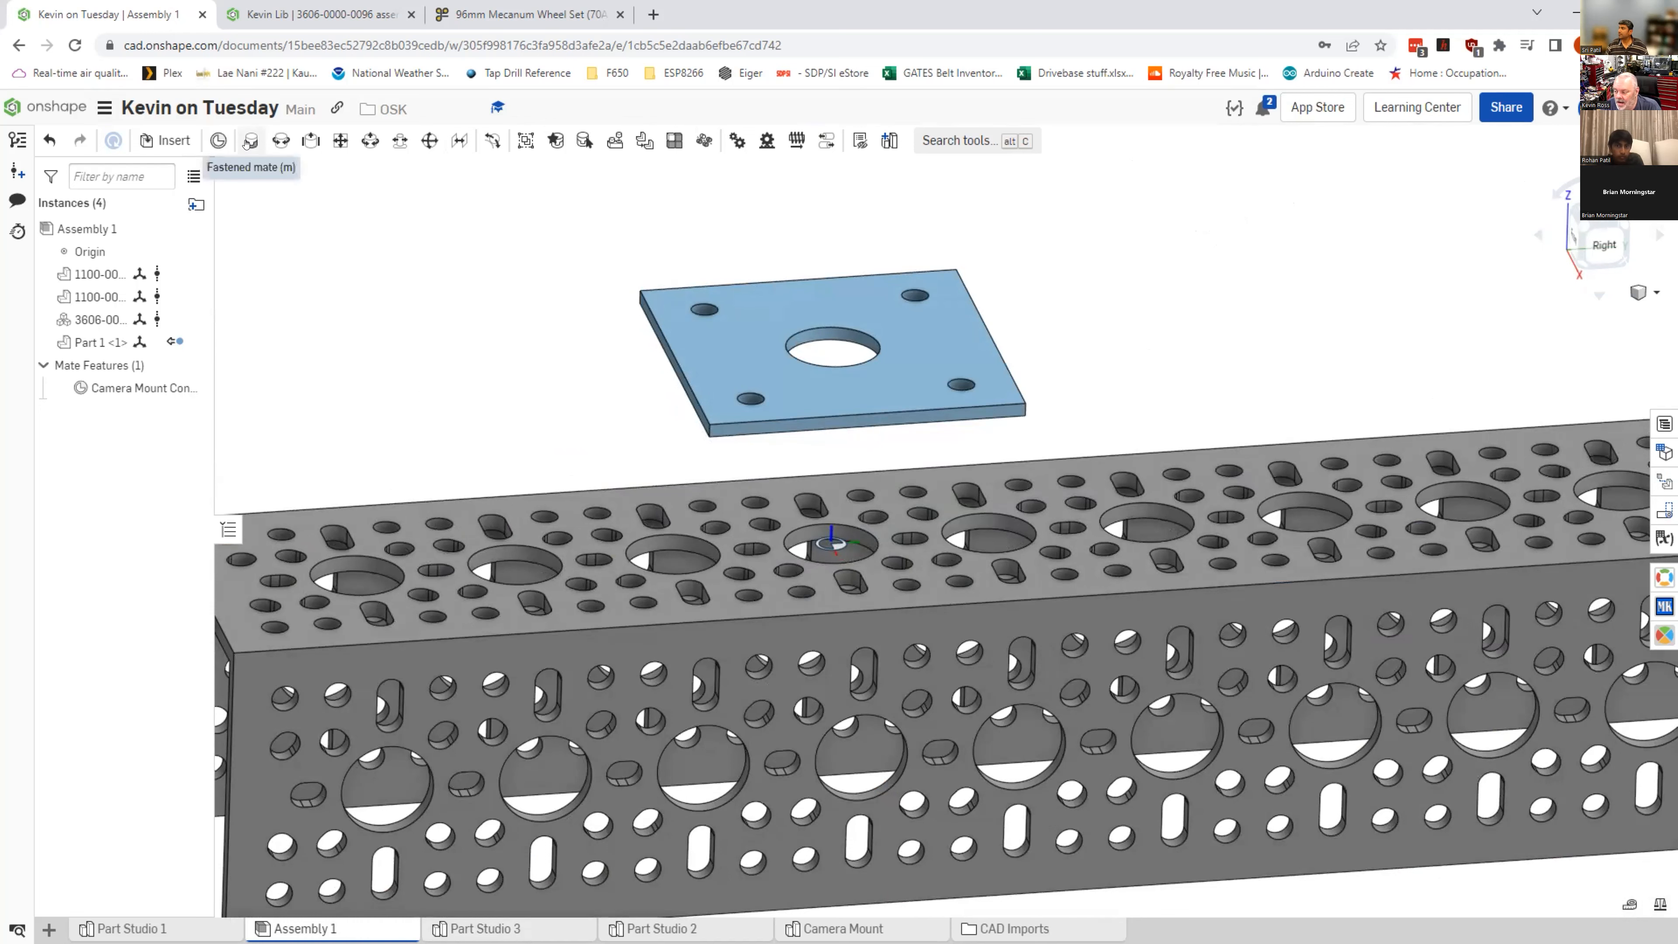
Step: Start a fastened mate and use the top rim of a small hole near the front edge of the channel's upper face as its first connector
click(249, 141)
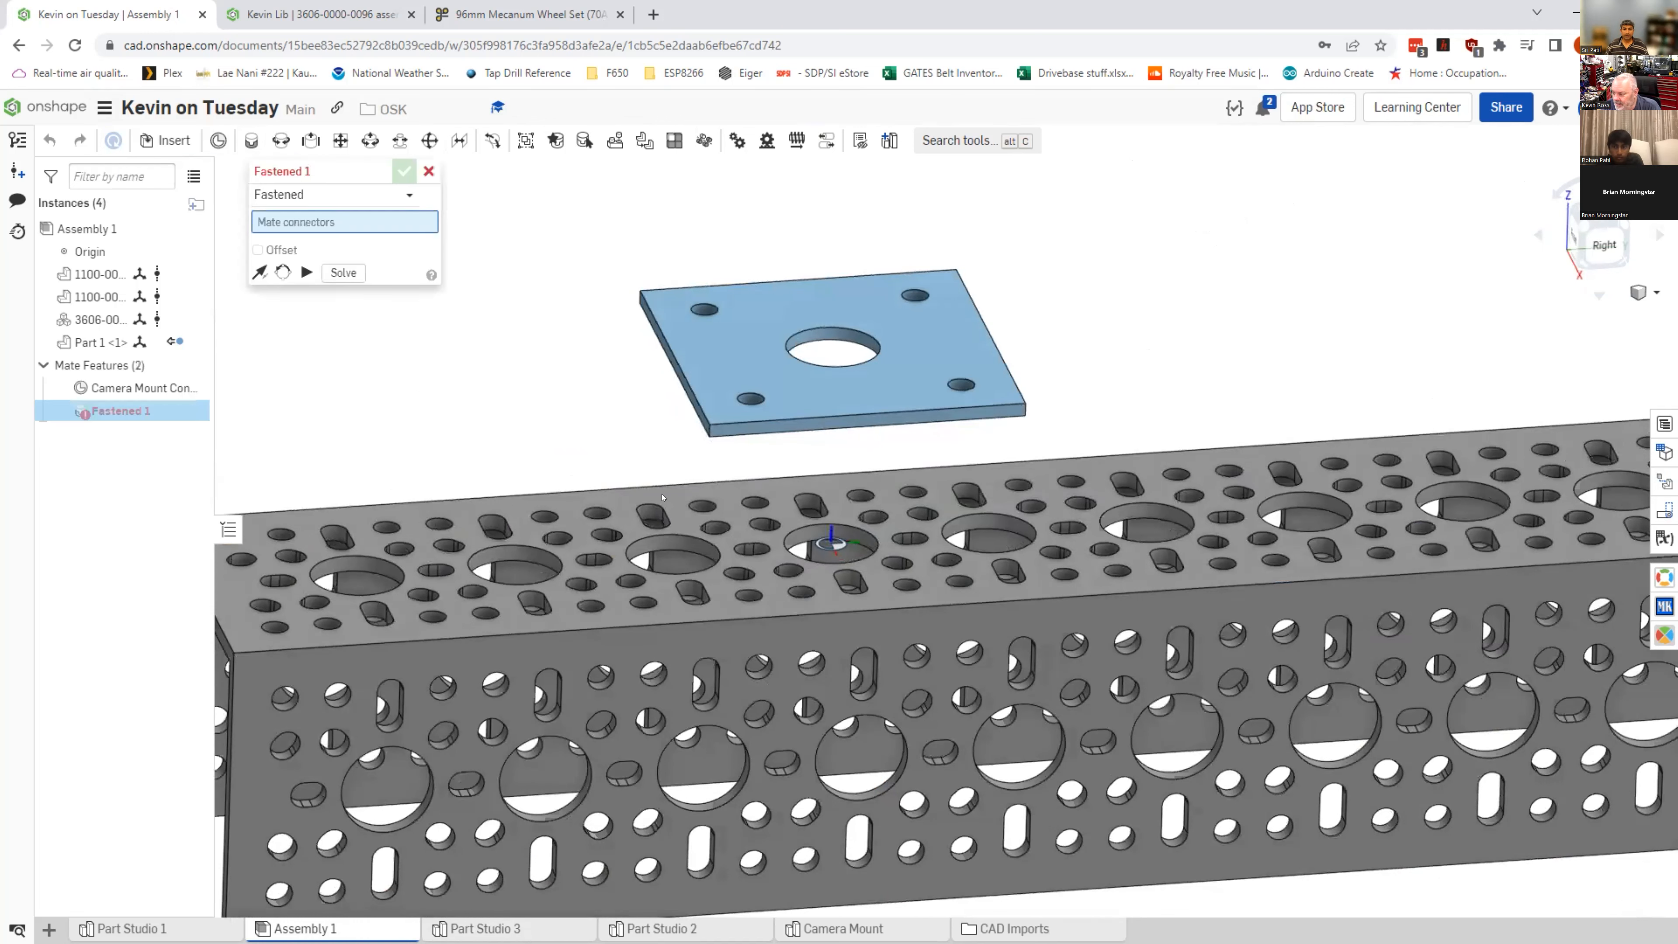
scroll(733, 594, up, 2)
scroll(753, 594, up, 2)
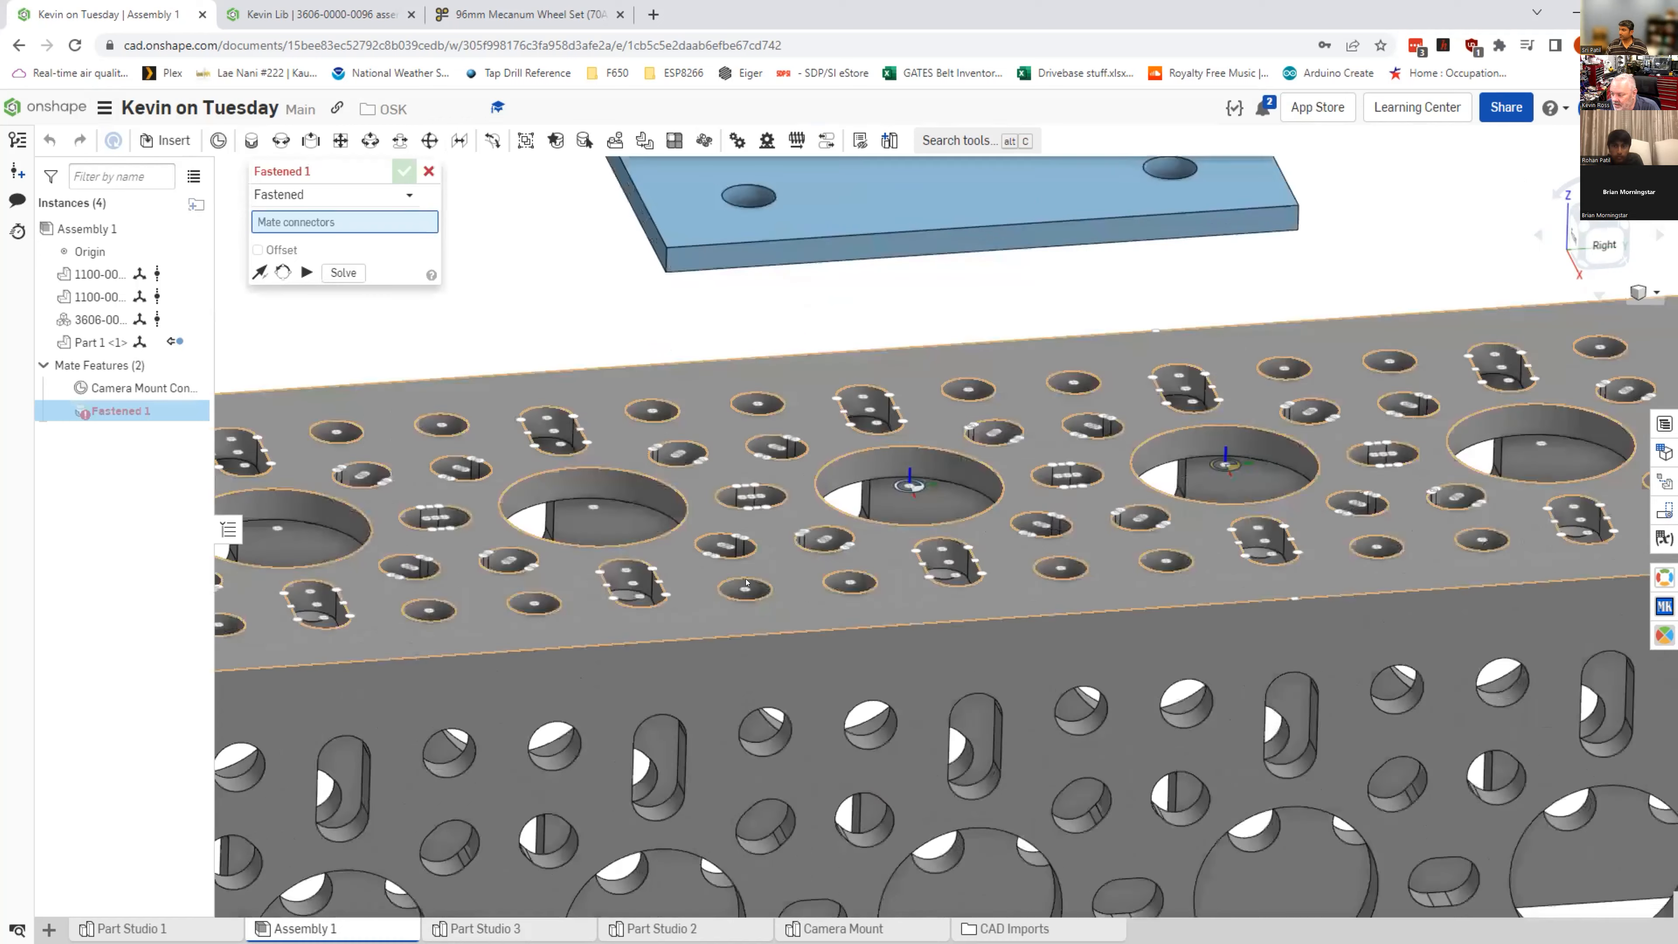
scroll(743, 582, up, 2)
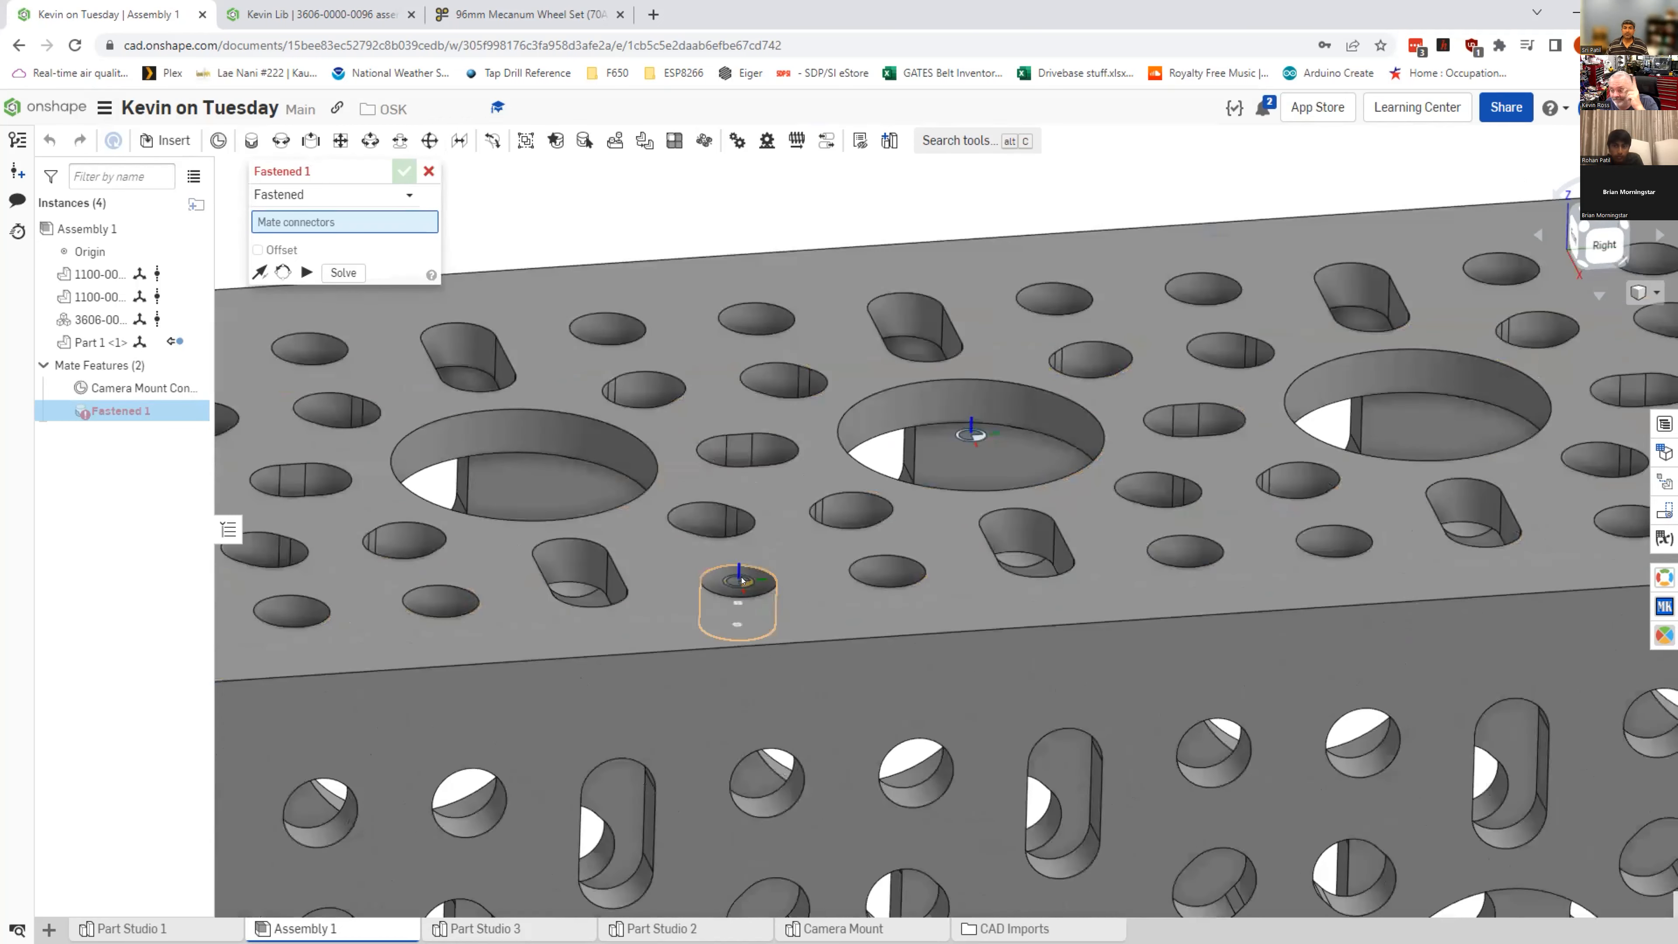
click(742, 581)
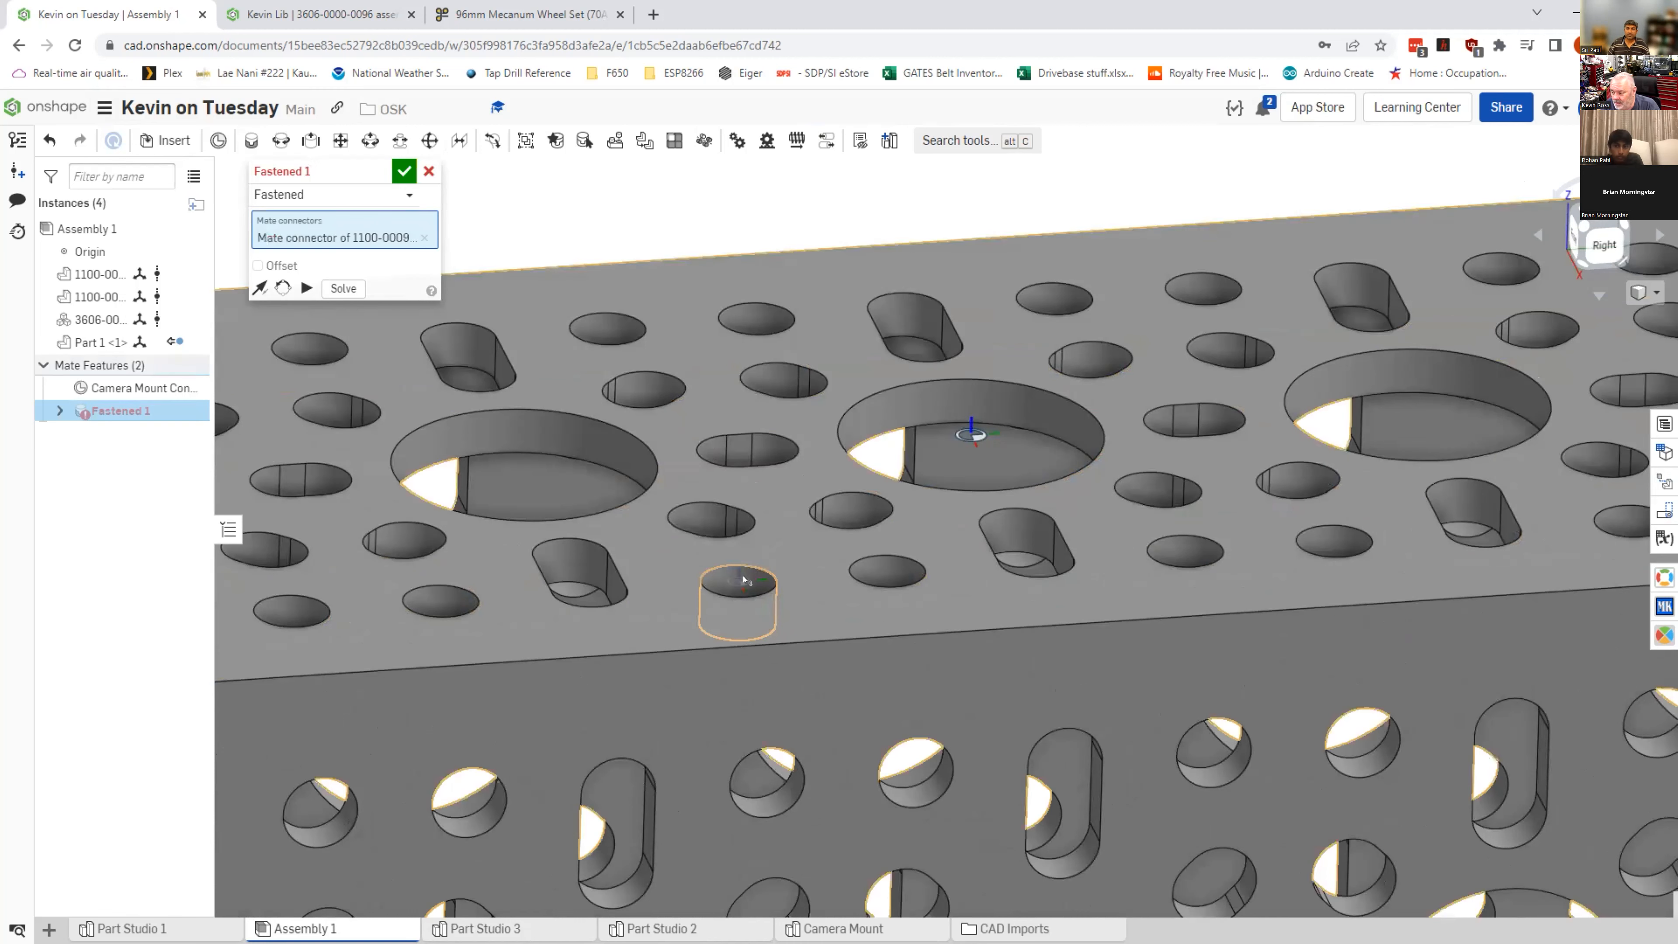
Step: Complete the fastened mate with the underside rim of the plate's matching corner hole and accept it
scroll(820, 610, down, 4)
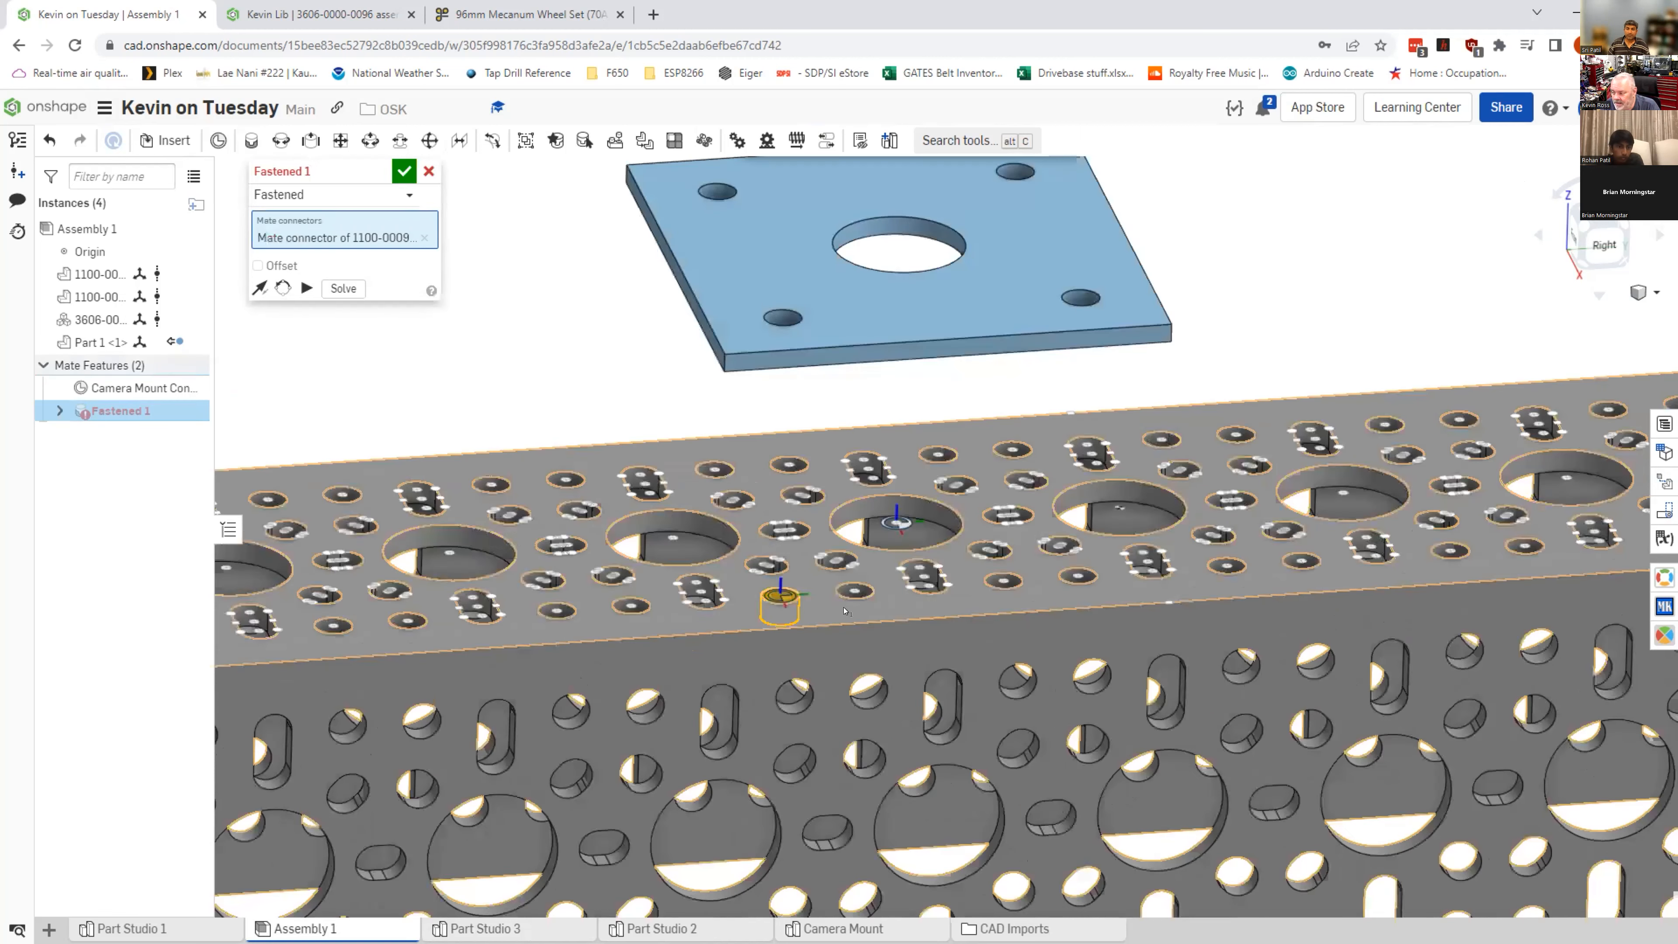
right_drag(841, 609, 829, 548)
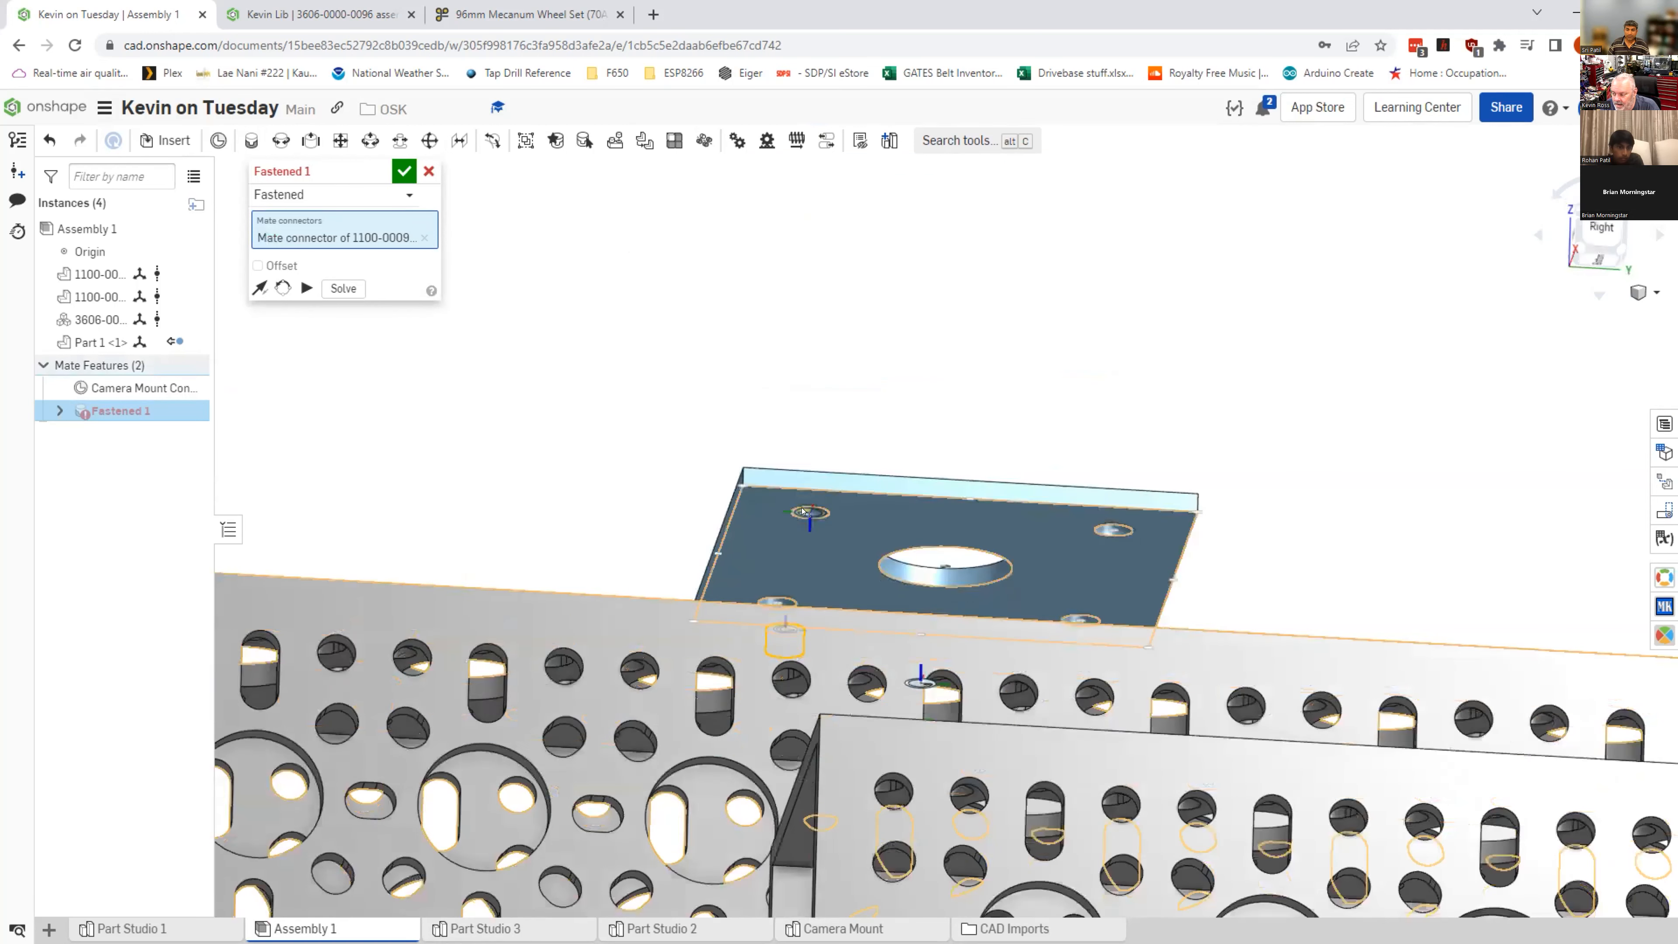
scroll(819, 541, up, 5)
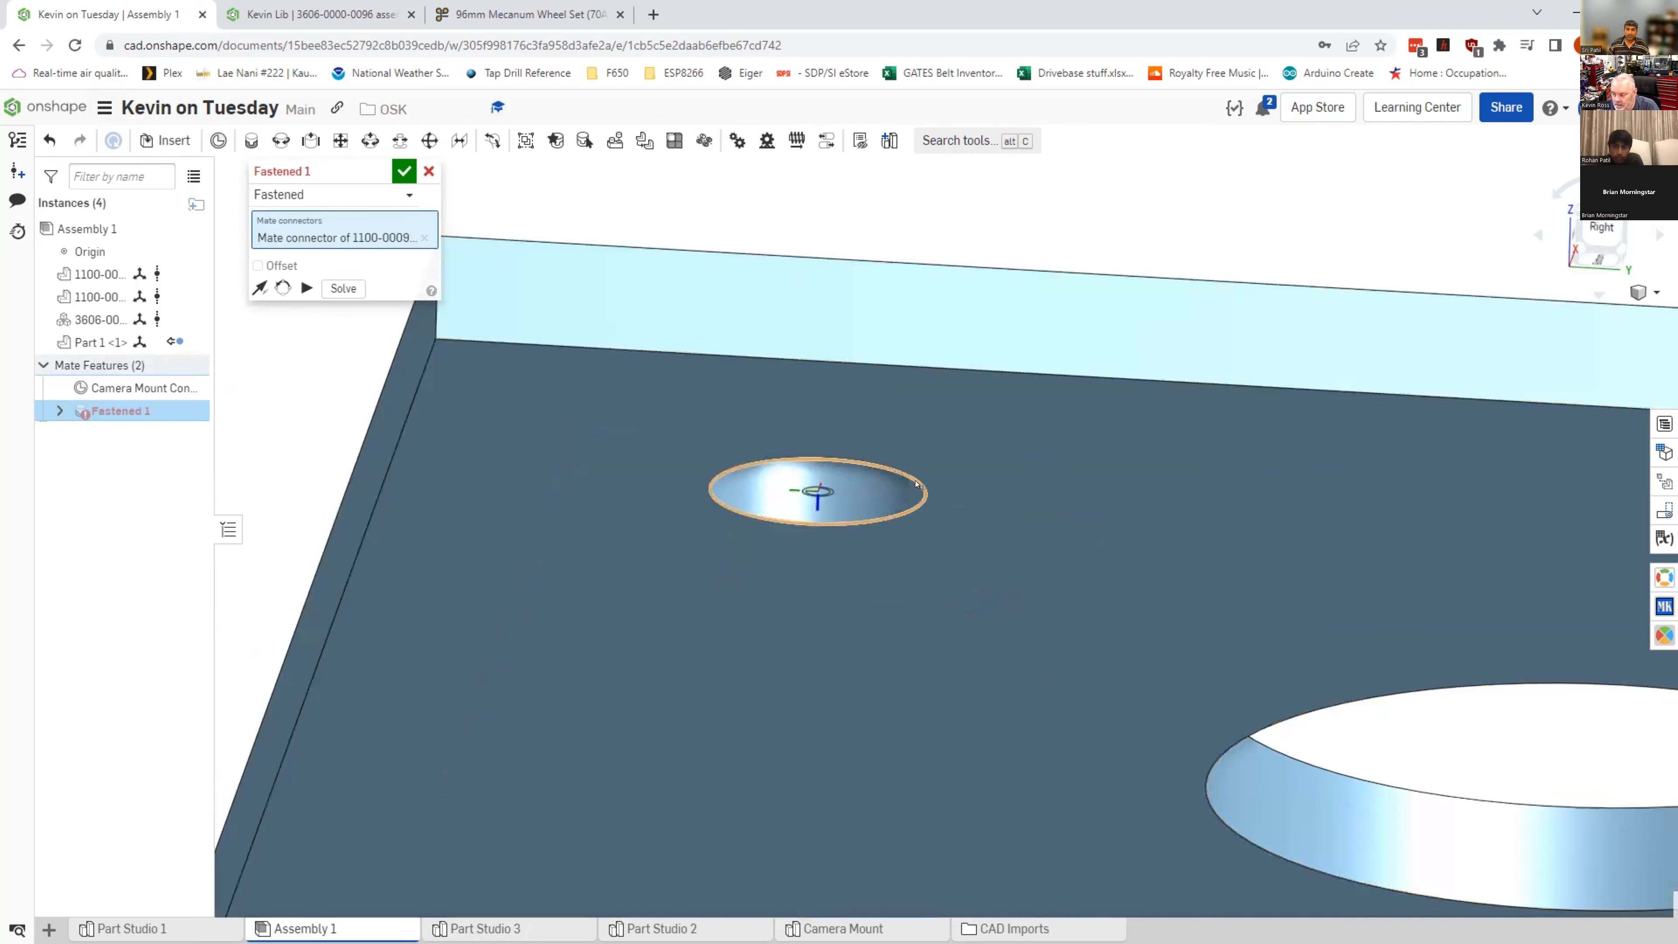
click(915, 483)
click(915, 483)
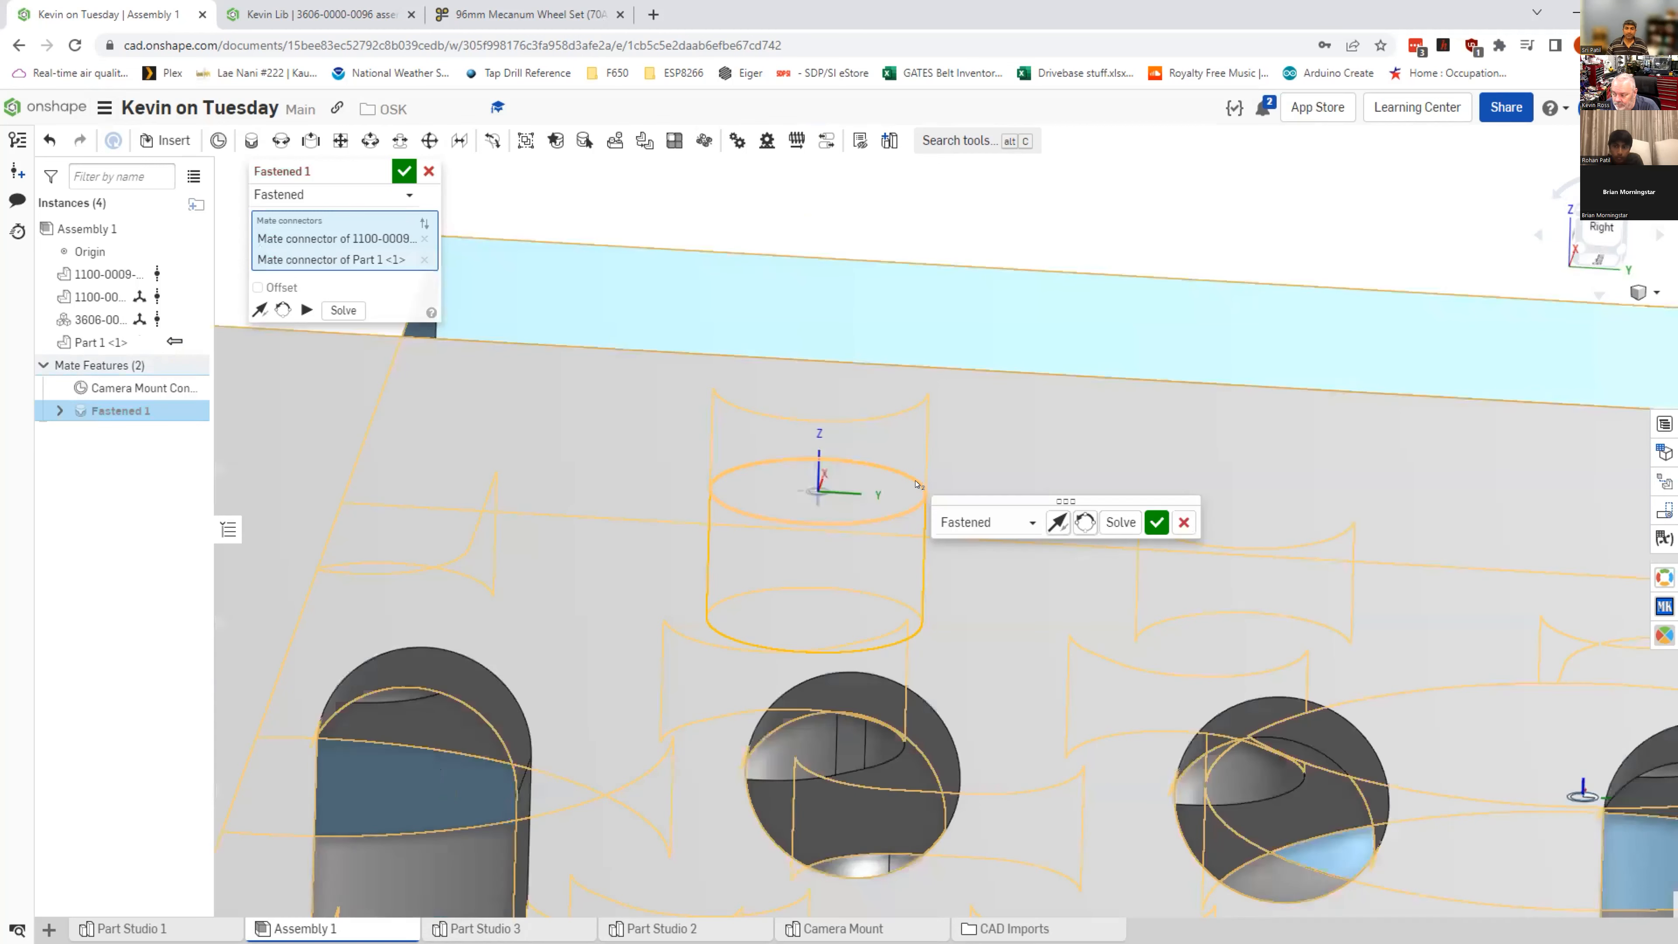
scroll(916, 483, down, 5)
scroll(872, 429, up, 2)
right_drag(867, 453, 846, 491)
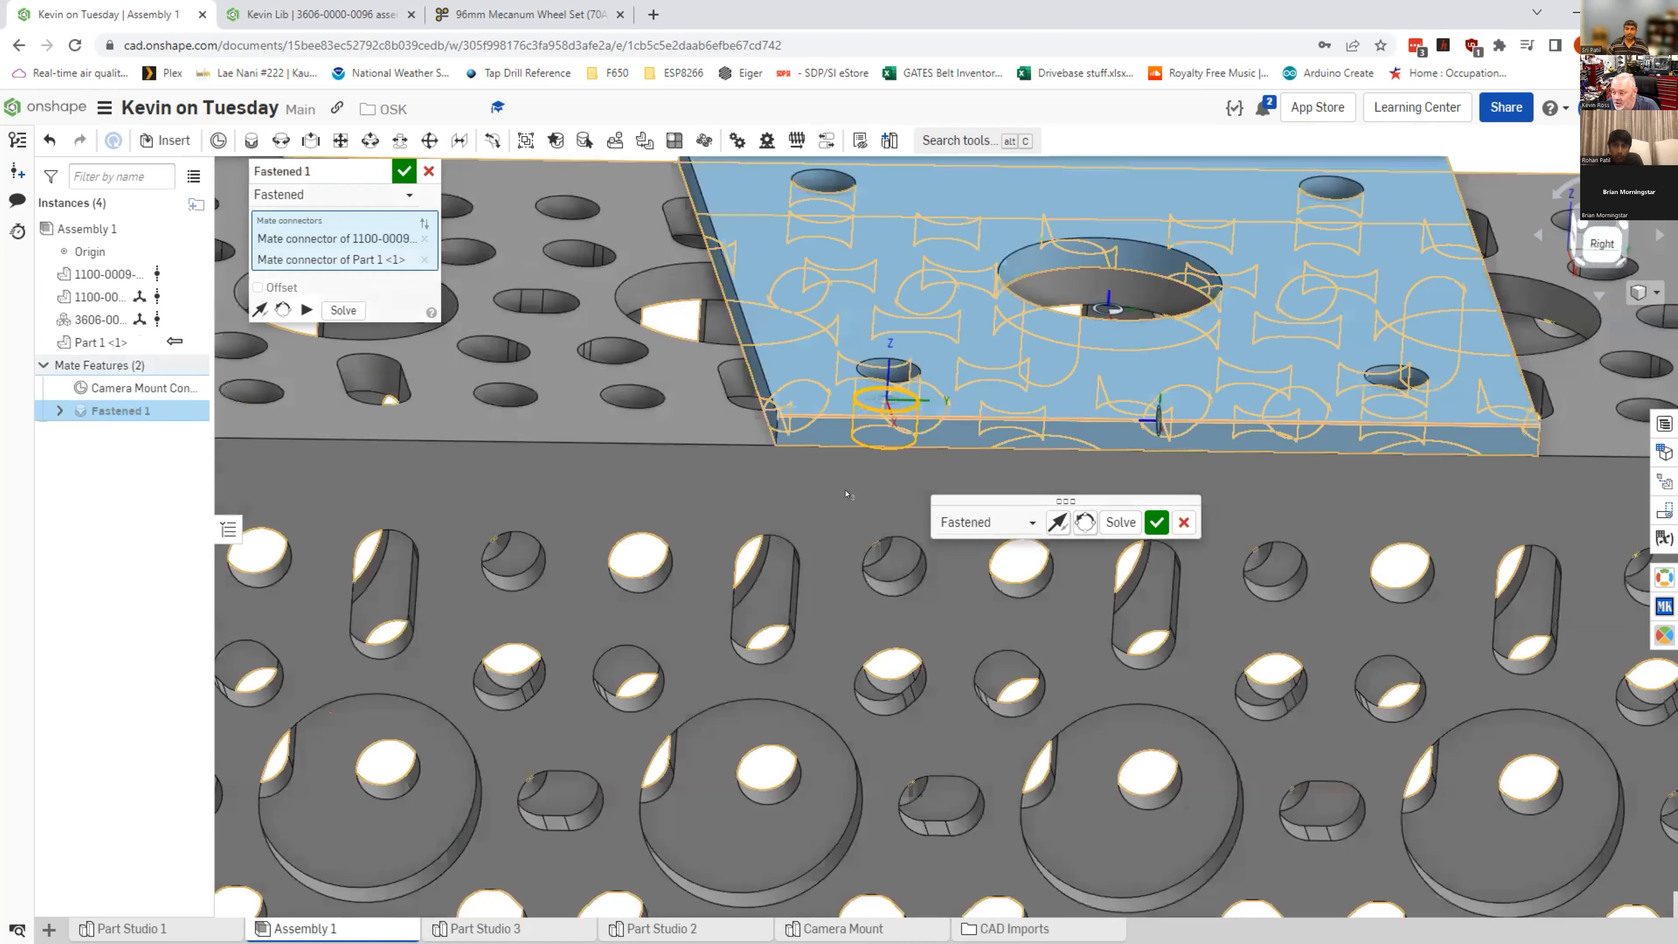
click(1152, 523)
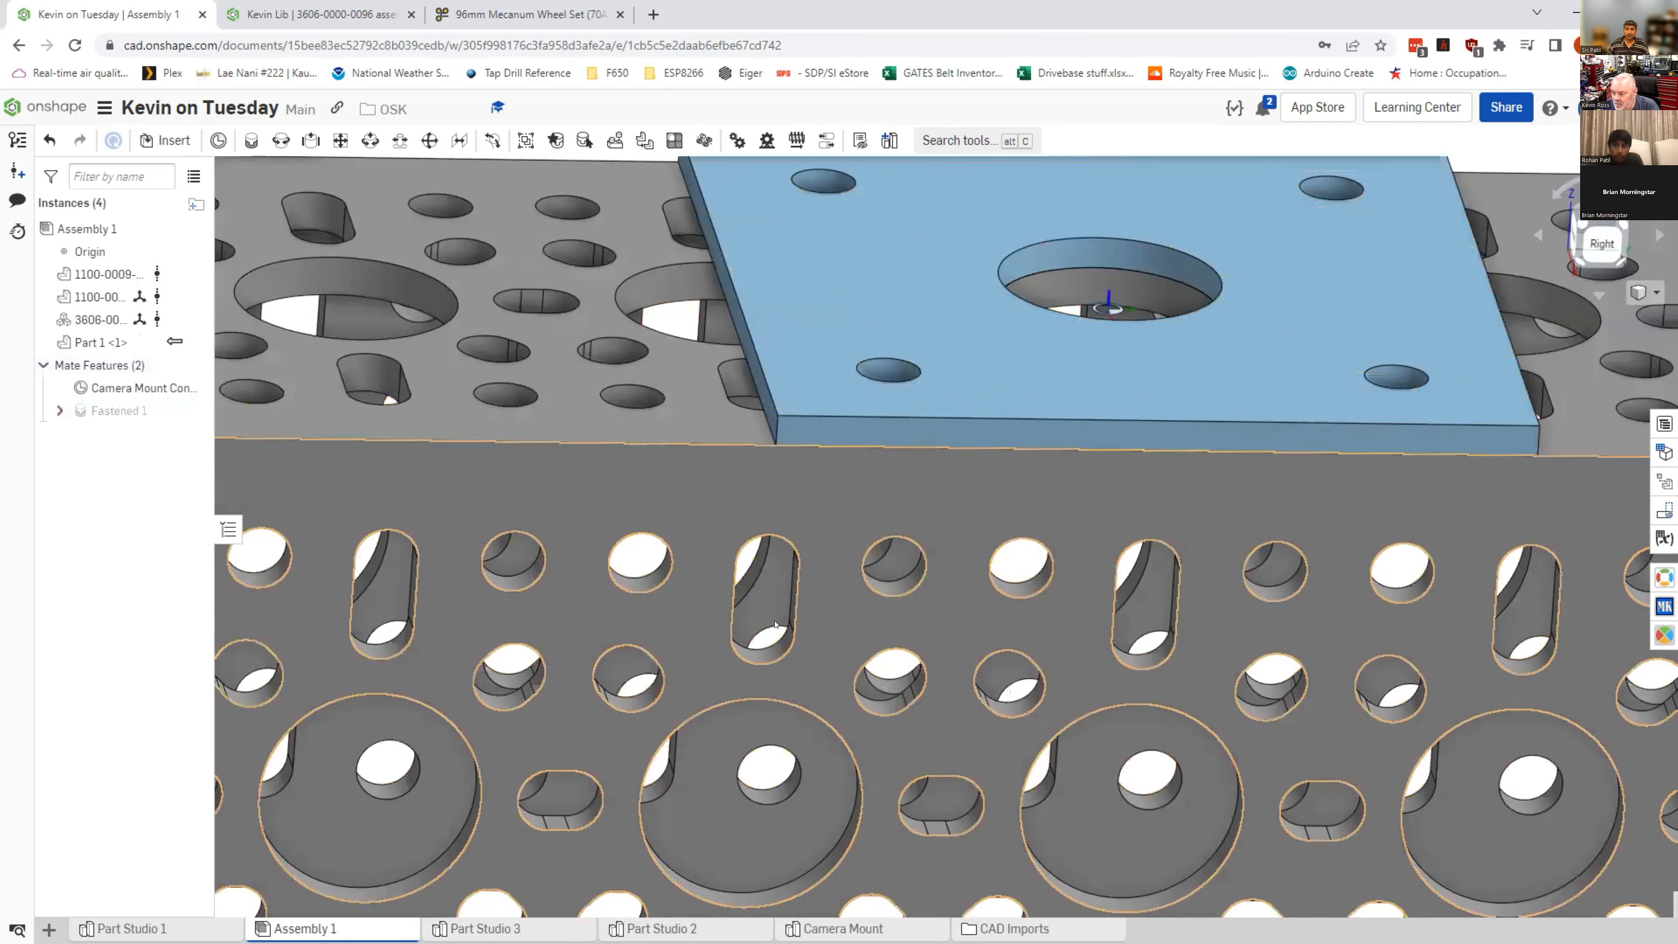
Step: Examine how the fastened plate sits on the U-channel from several angles
key(f)
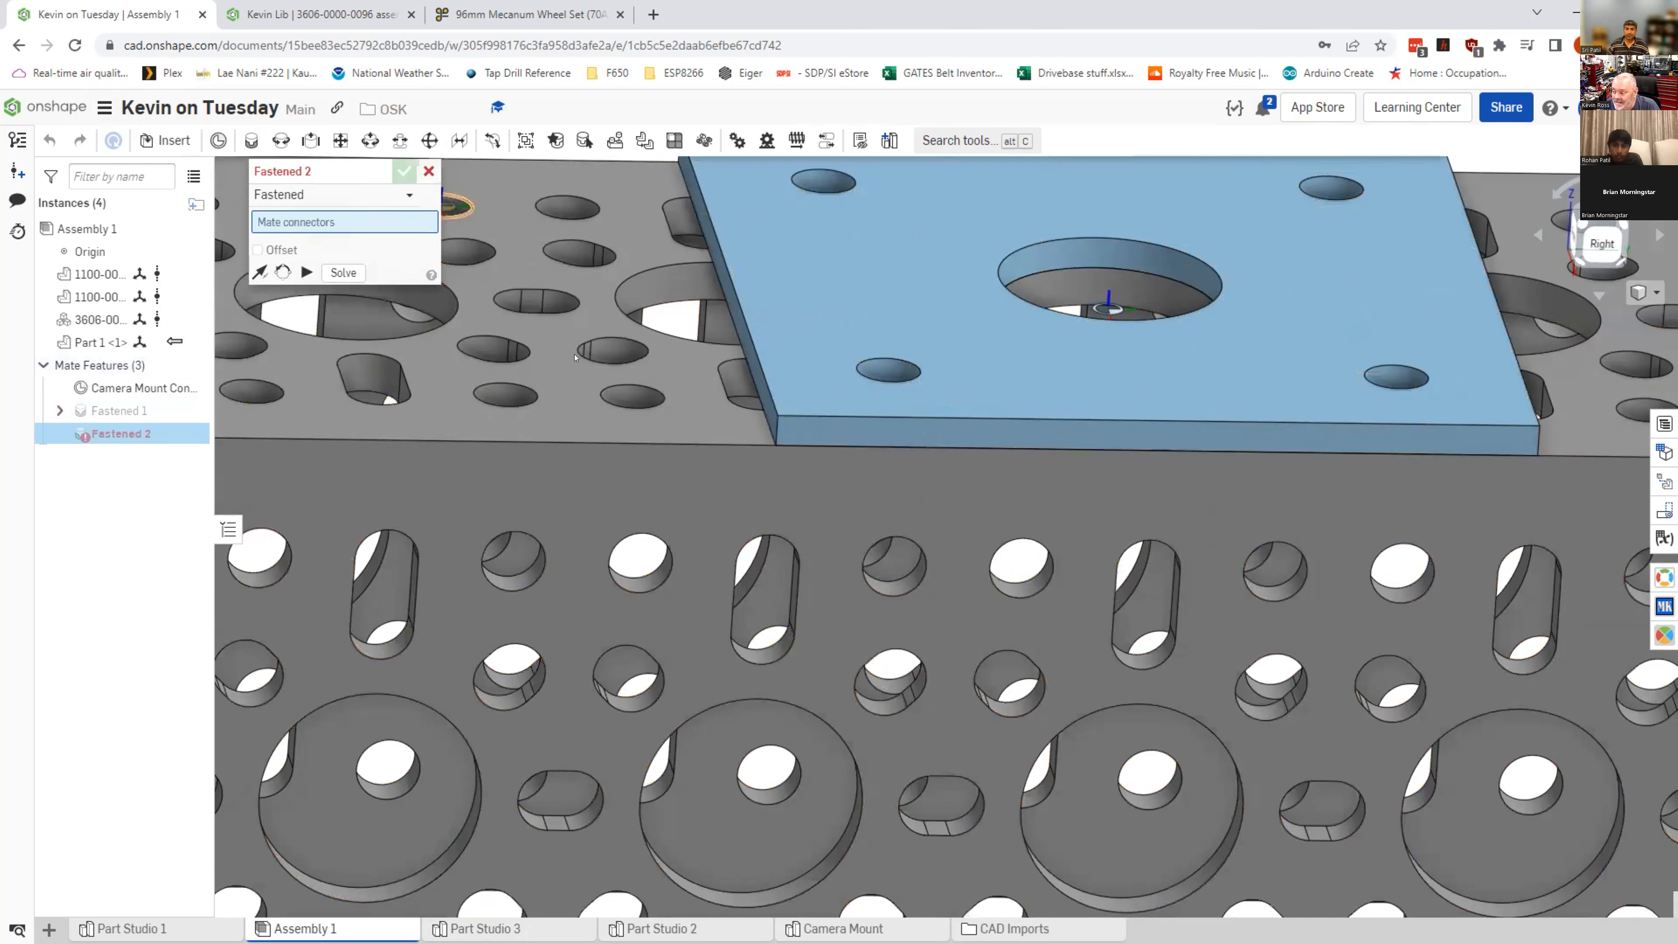
key(Escape)
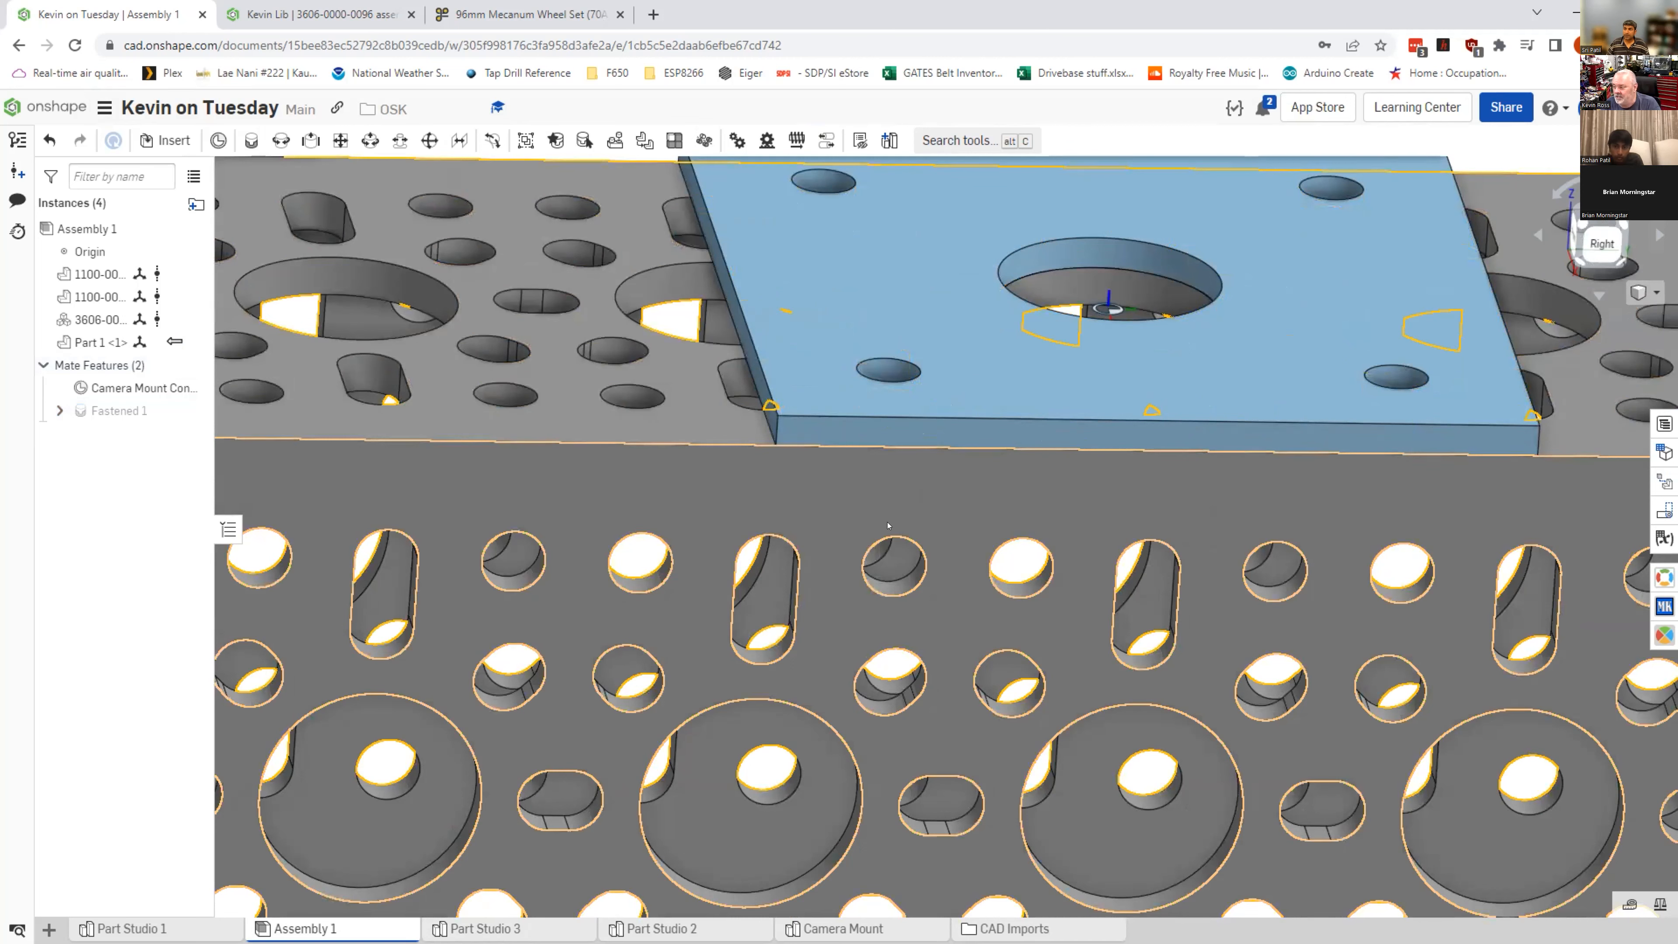
right_drag(981, 485, 1083, 442)
middle_drag(1023, 437, 970, 437)
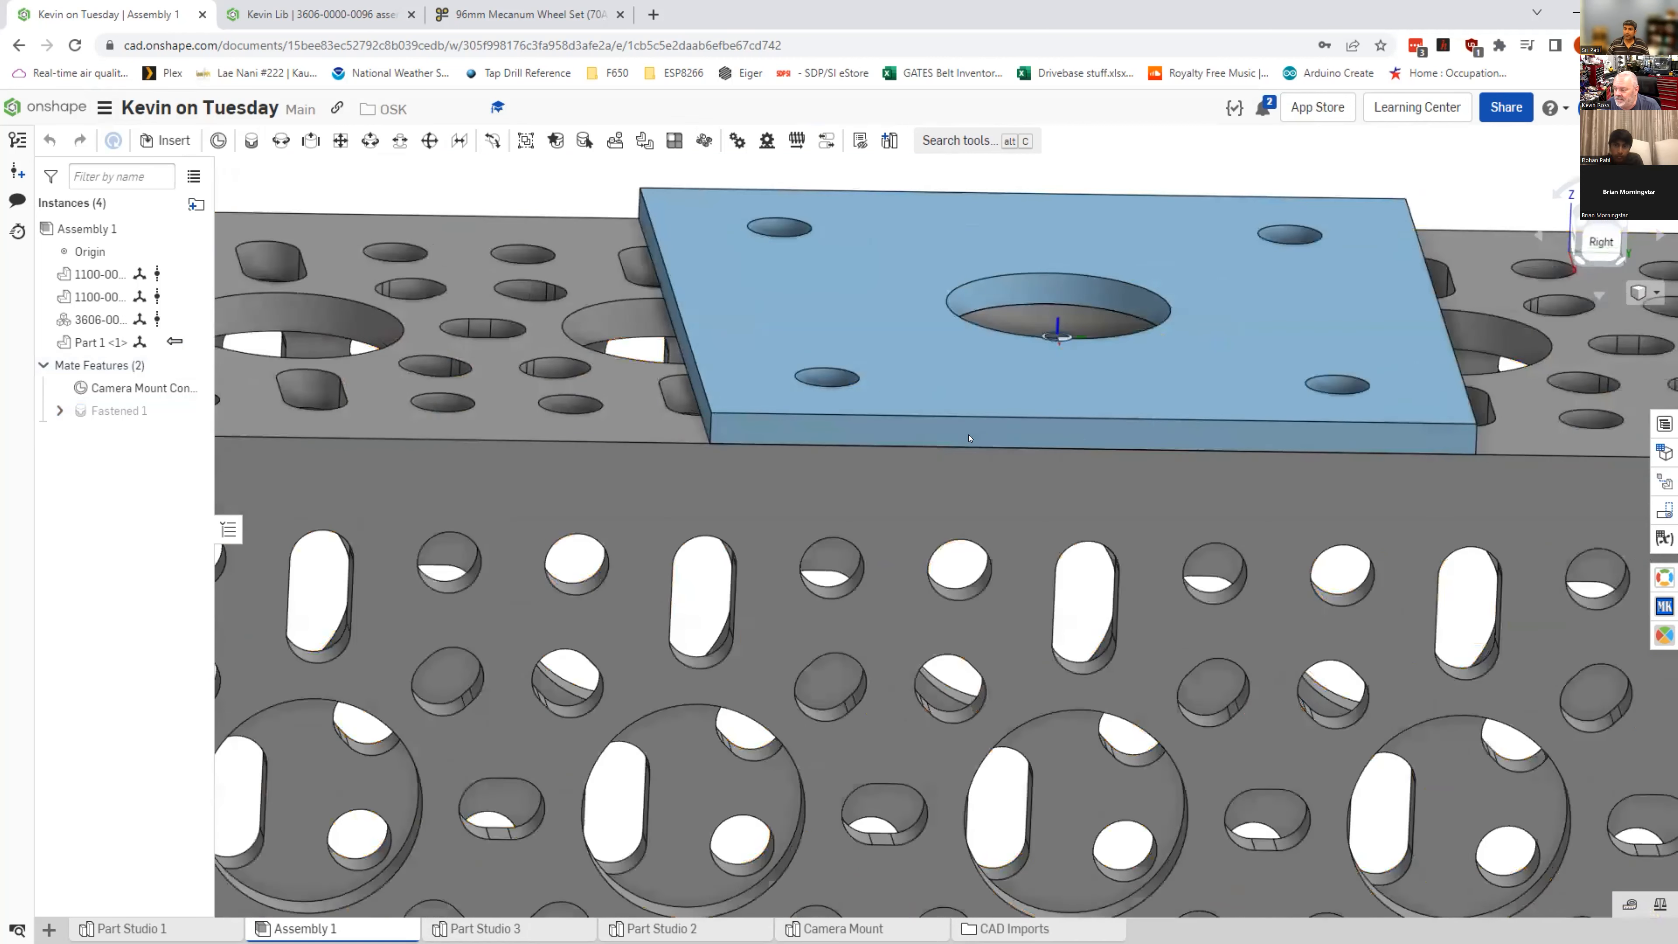
middle_drag(672, 721, 618, 743)
scroll(826, 425, down, 1)
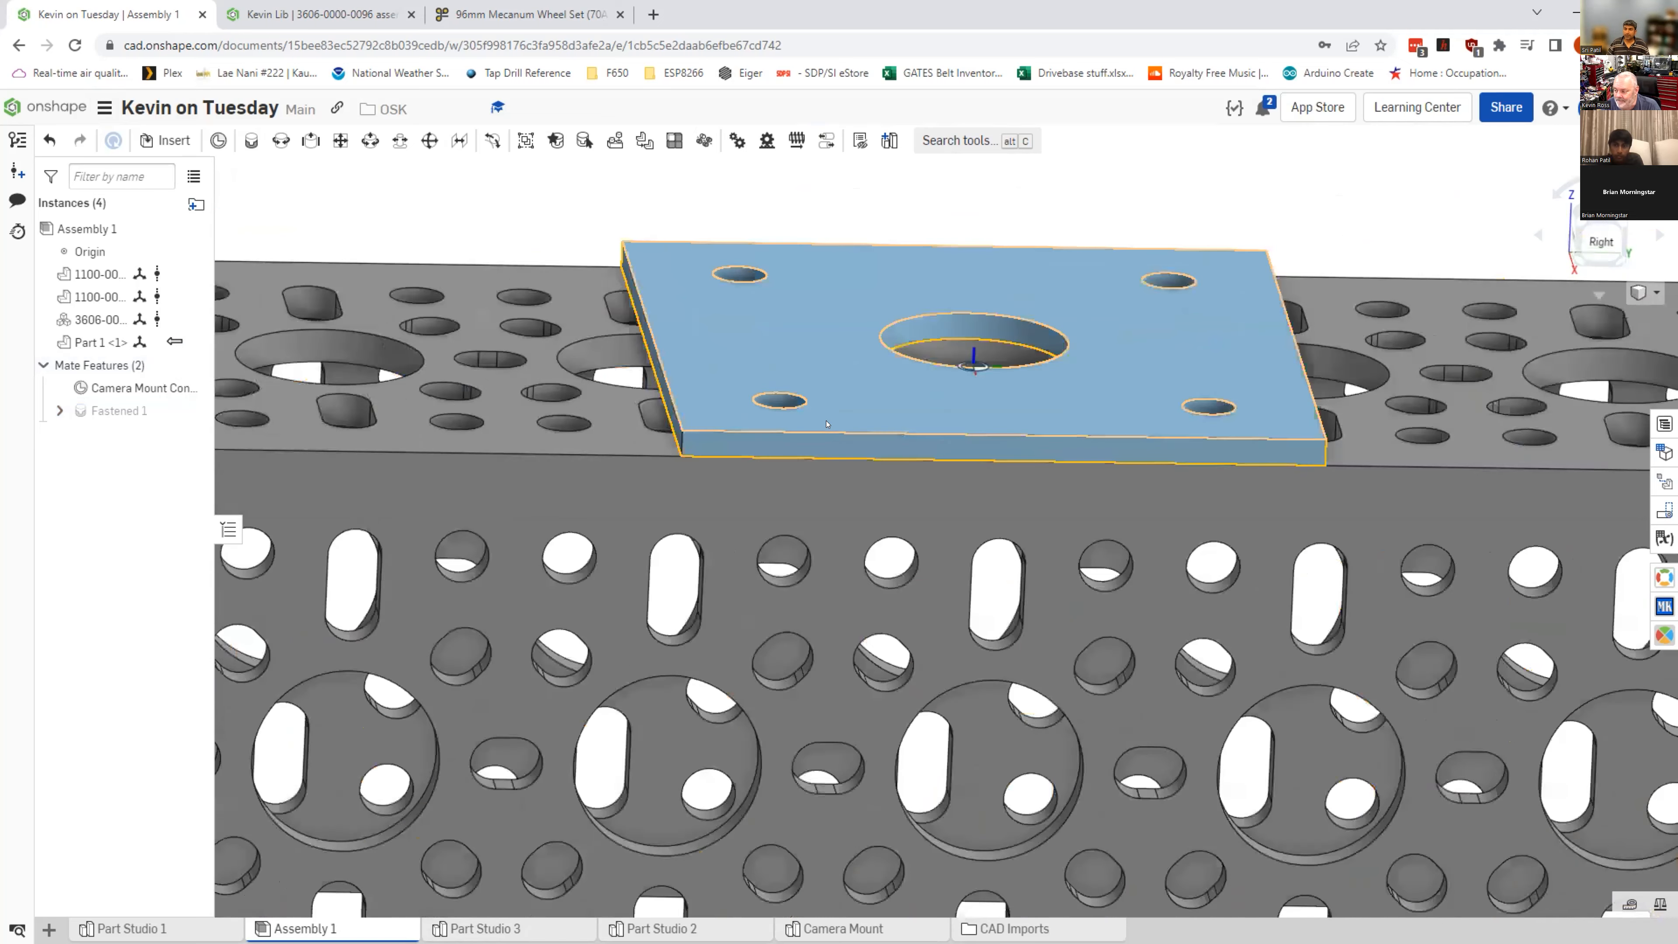
scroll(827, 424, up, 2)
right_drag(897, 425, 828, 495)
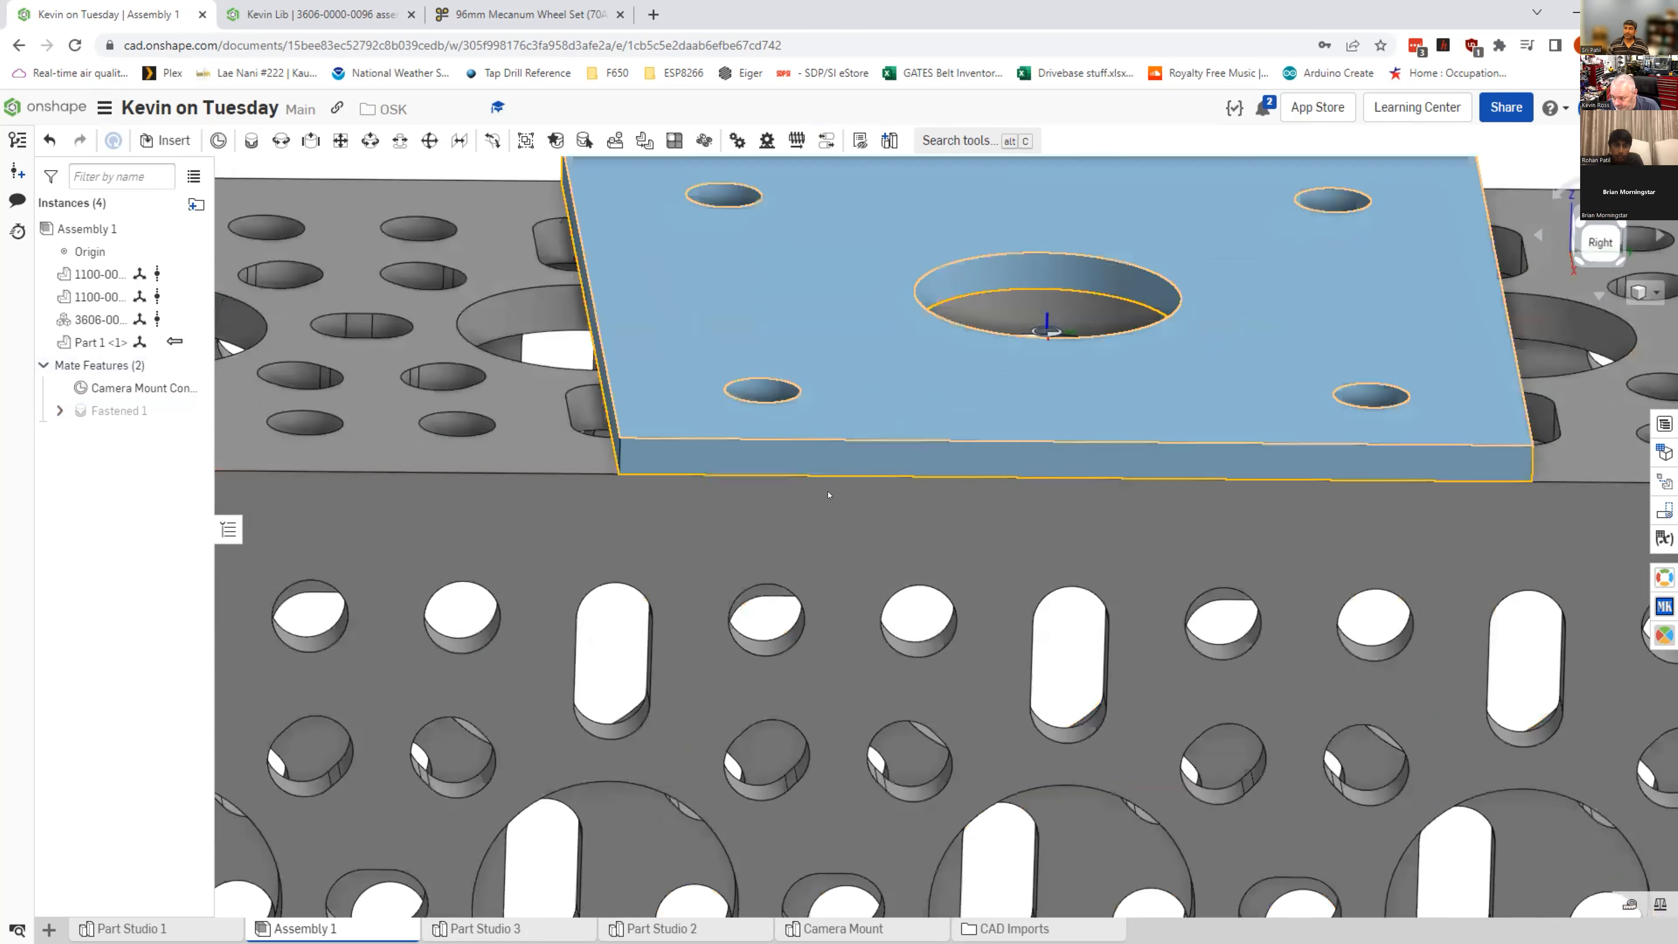
middle_drag(764, 541, 676, 707)
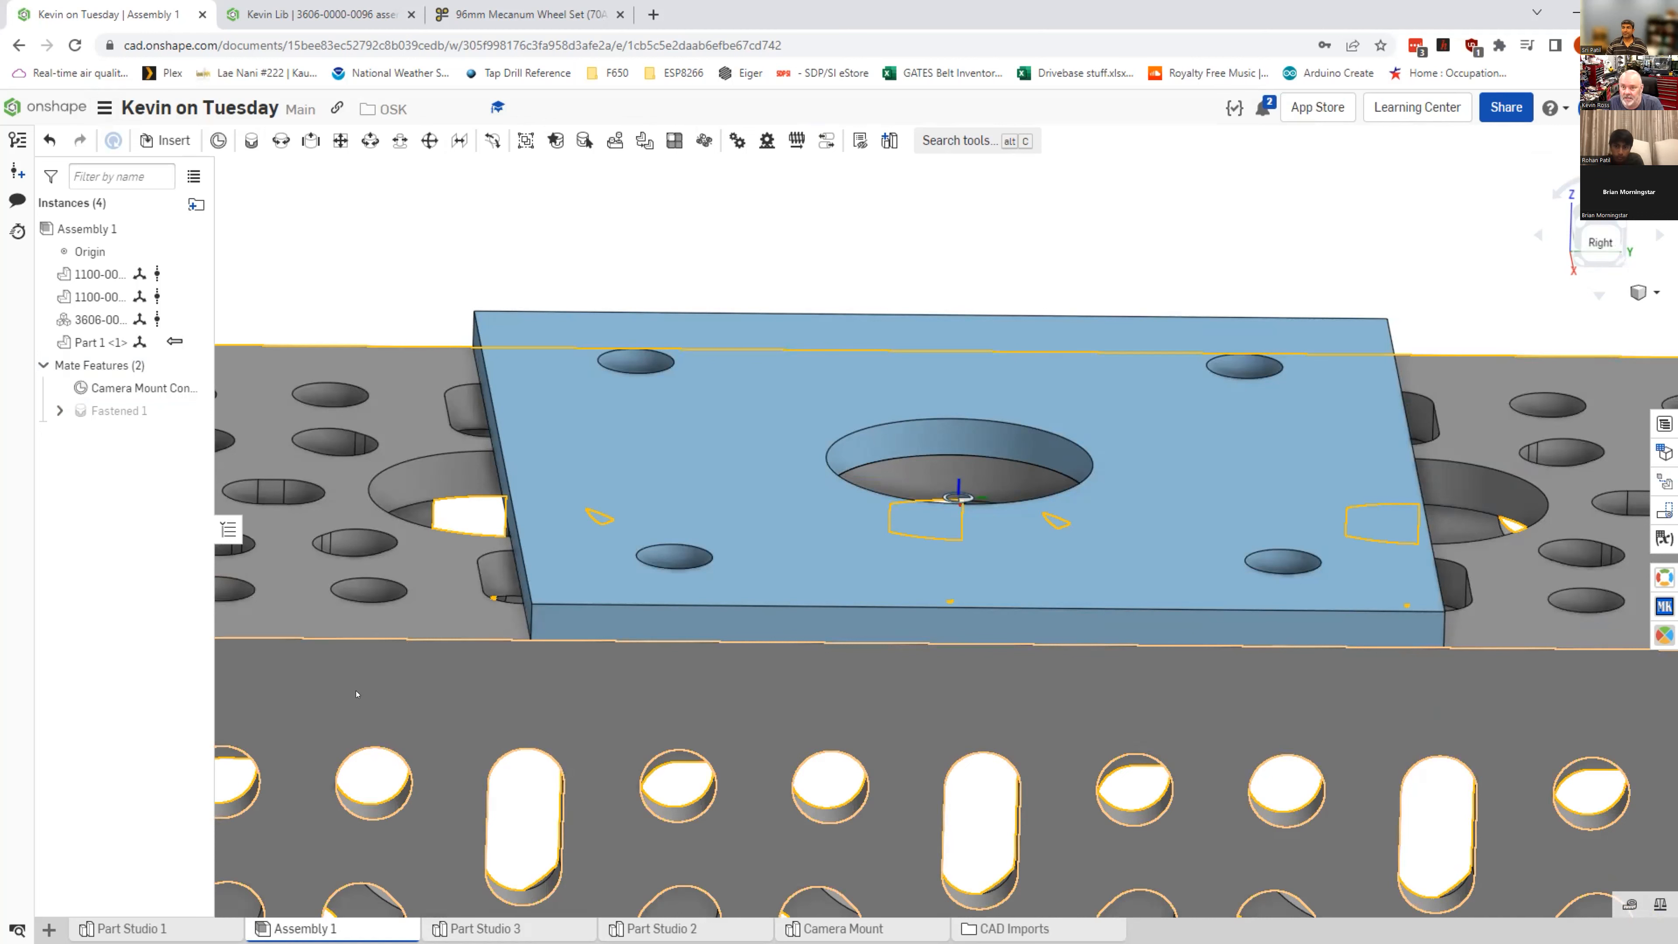
scroll(649, 638, down, 2)
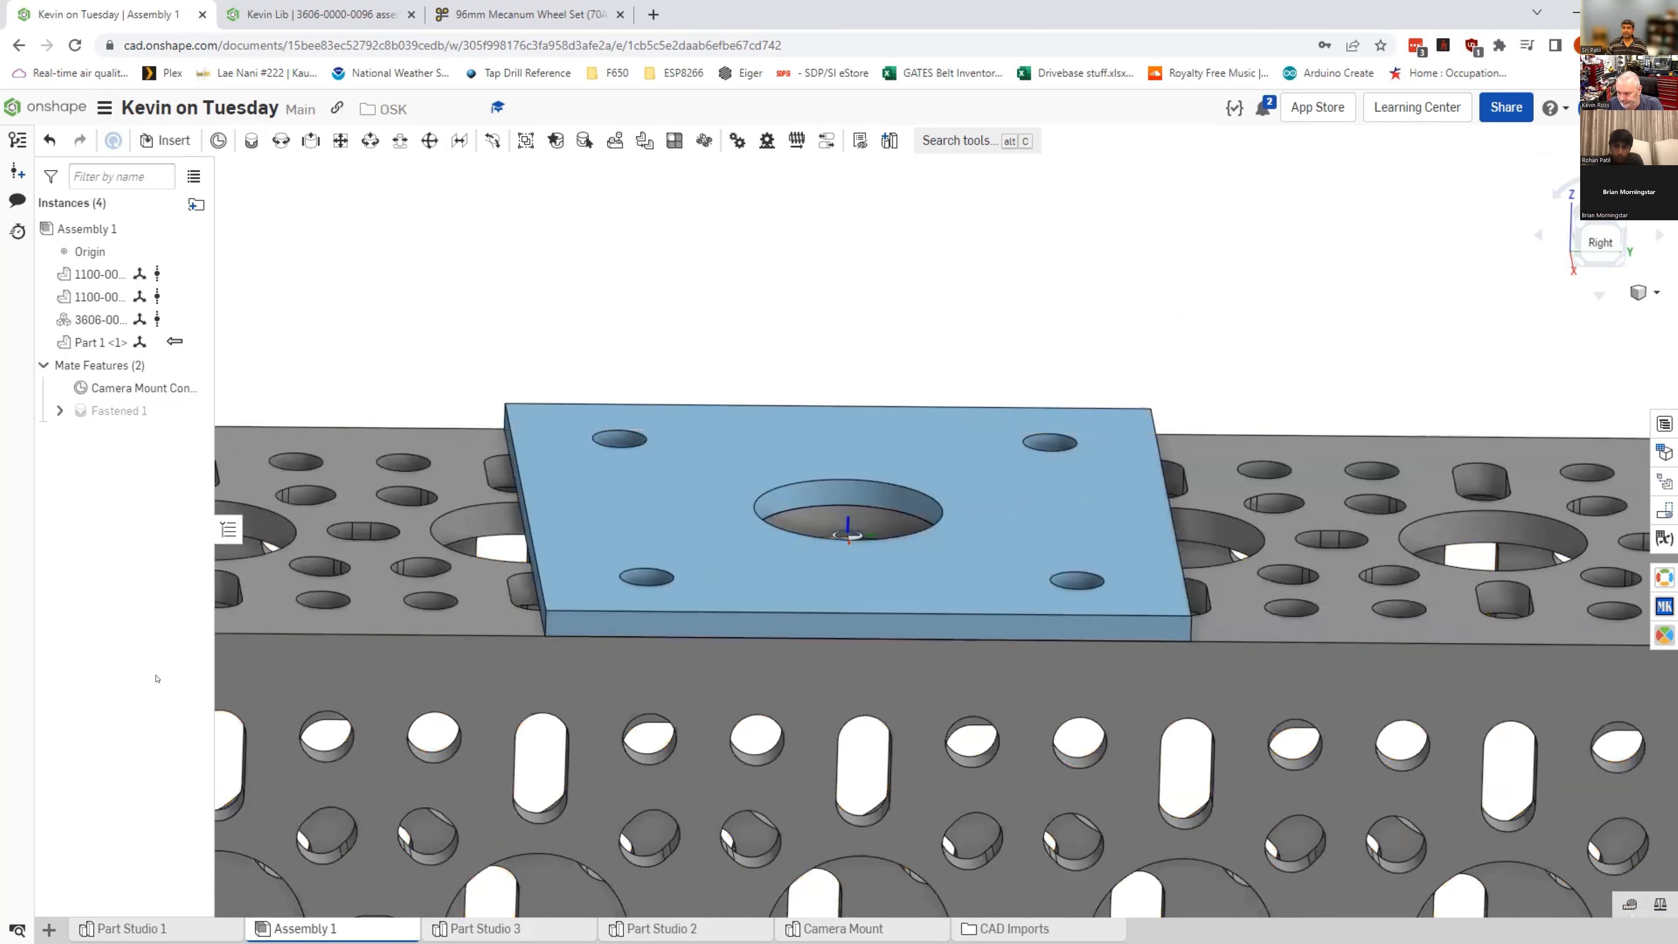
Step: Review the in-context editing options of Part 1 and switch to its source, Part Studio 3
click(99, 349)
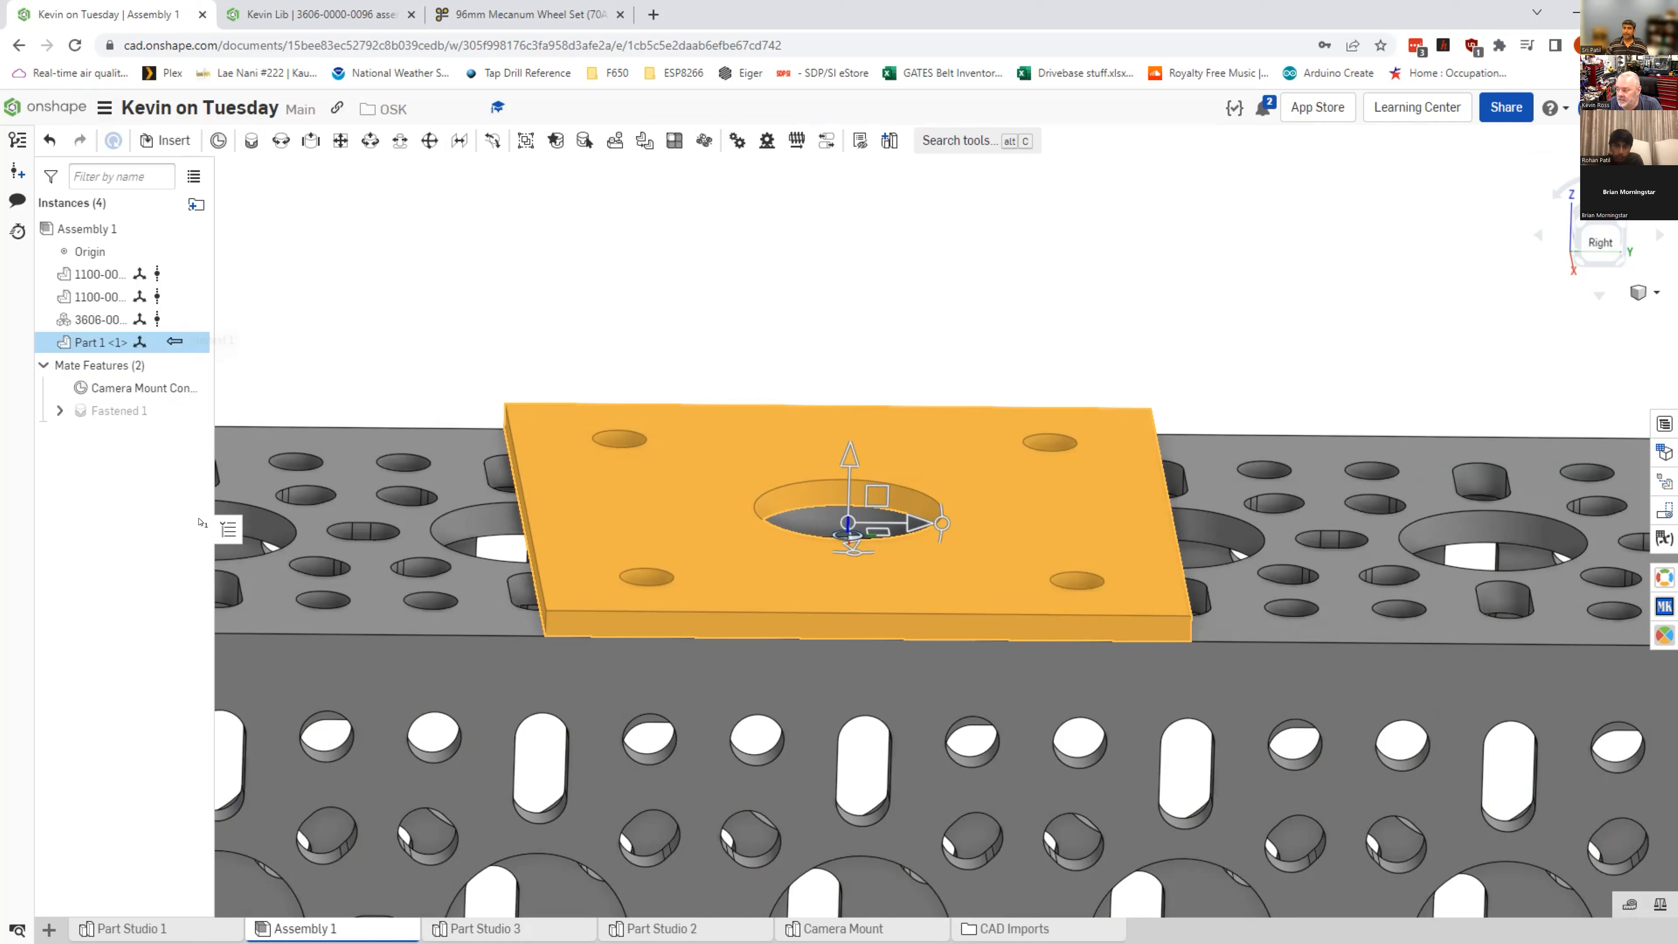
right_click(653, 510)
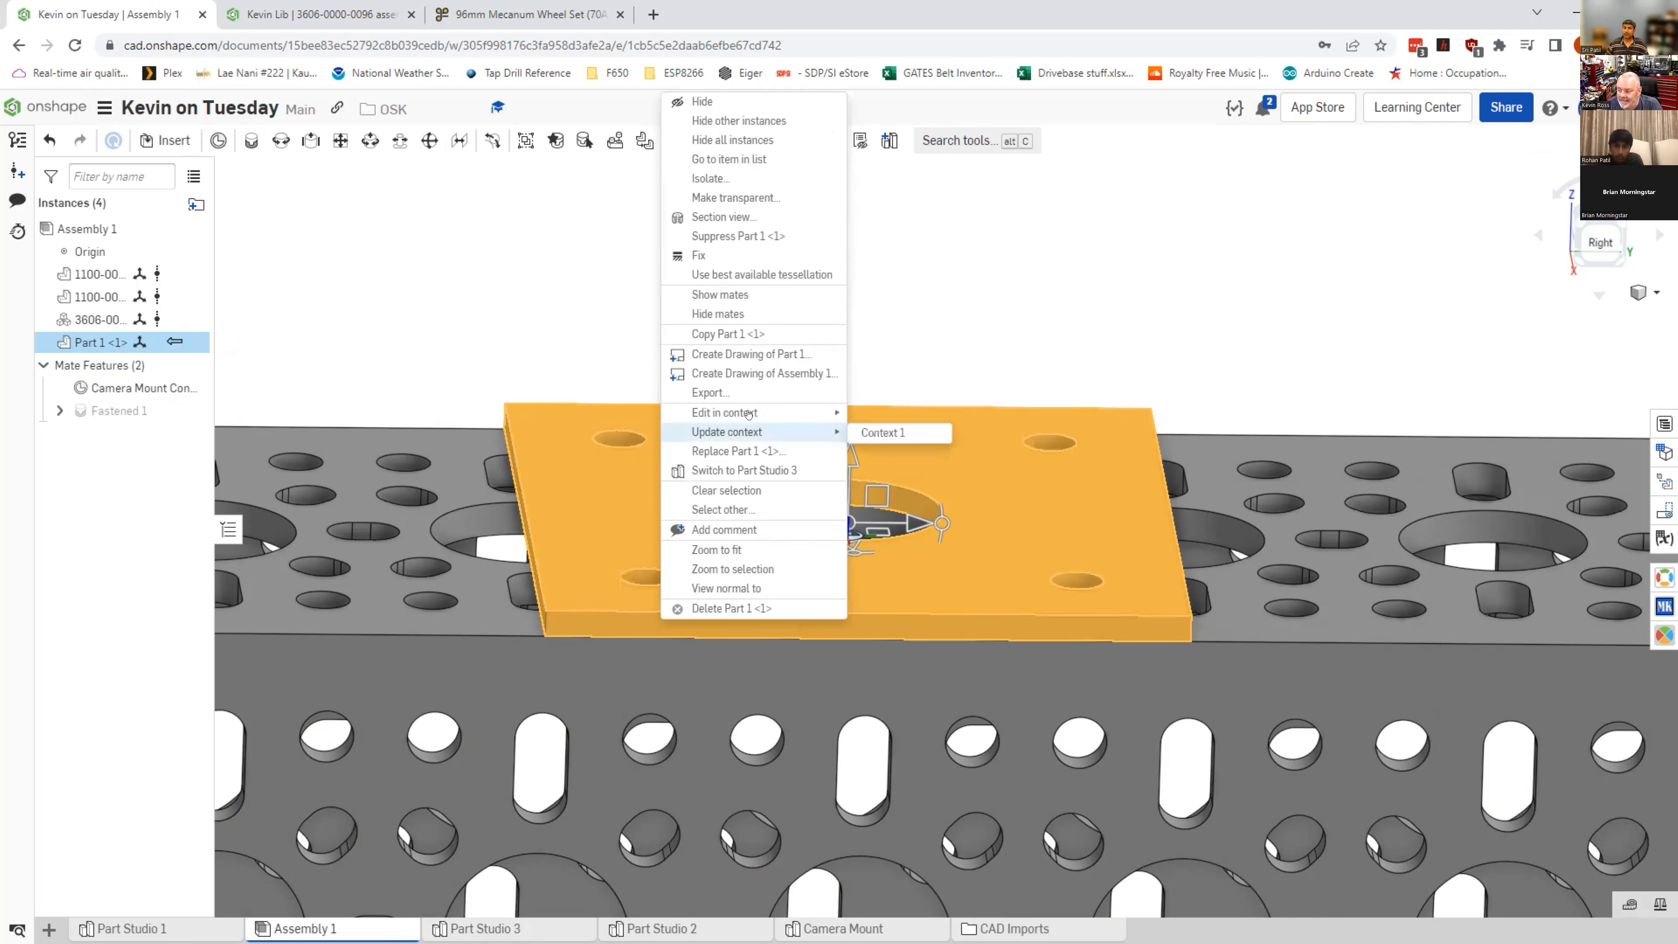
mouse_move(760, 414)
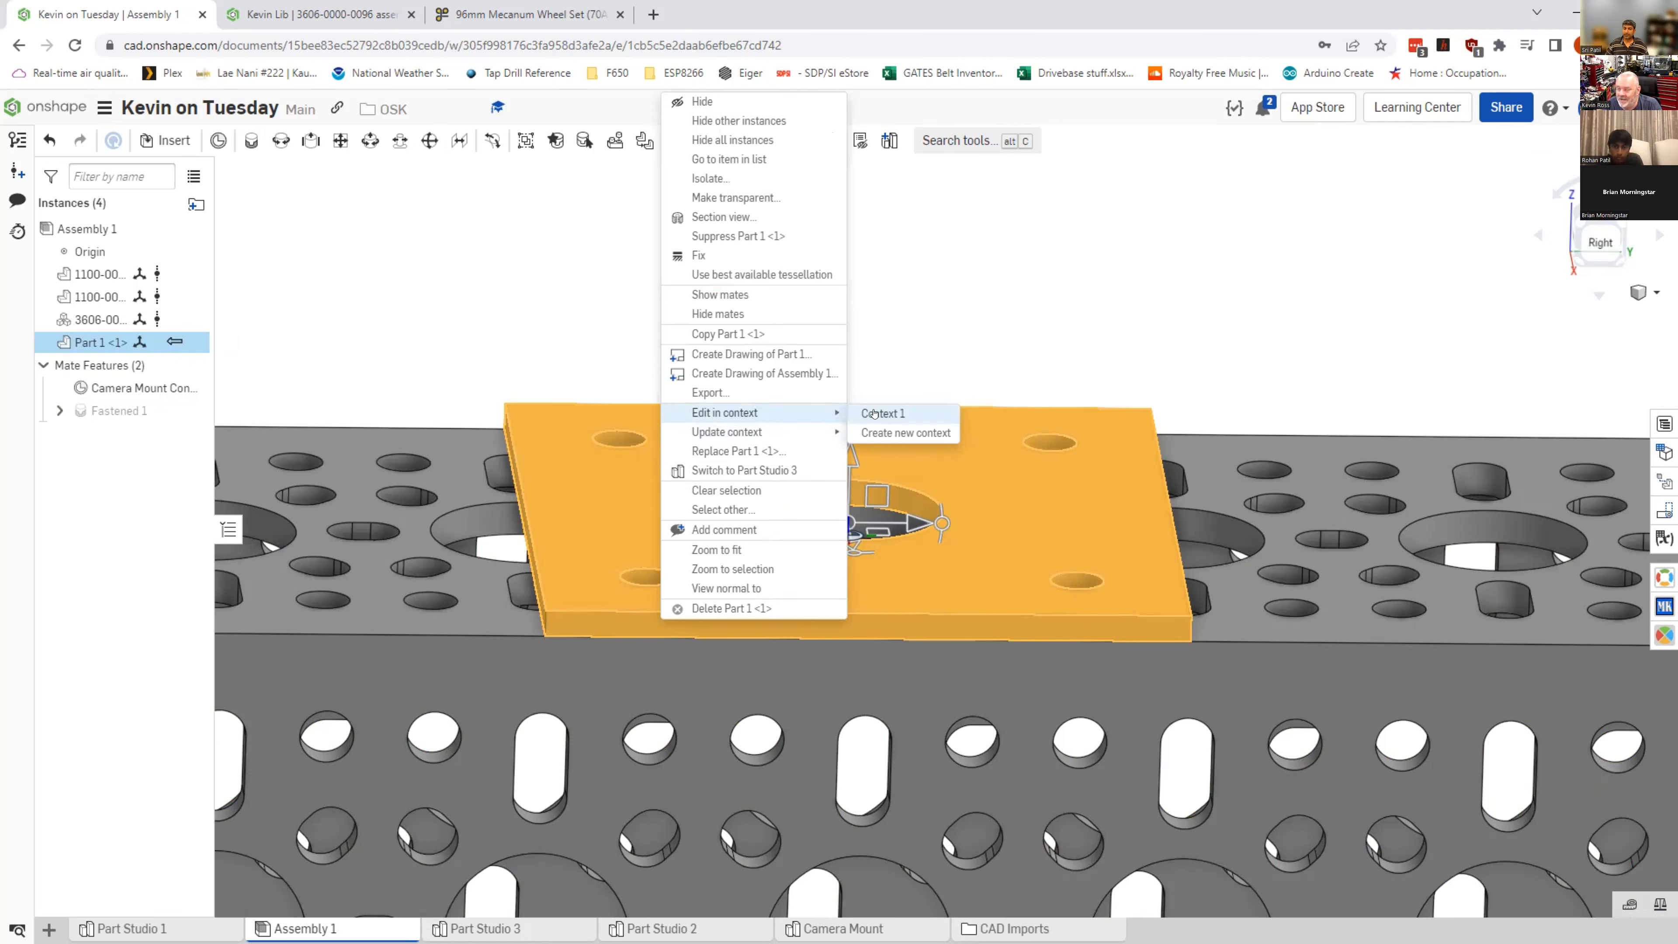
click(734, 474)
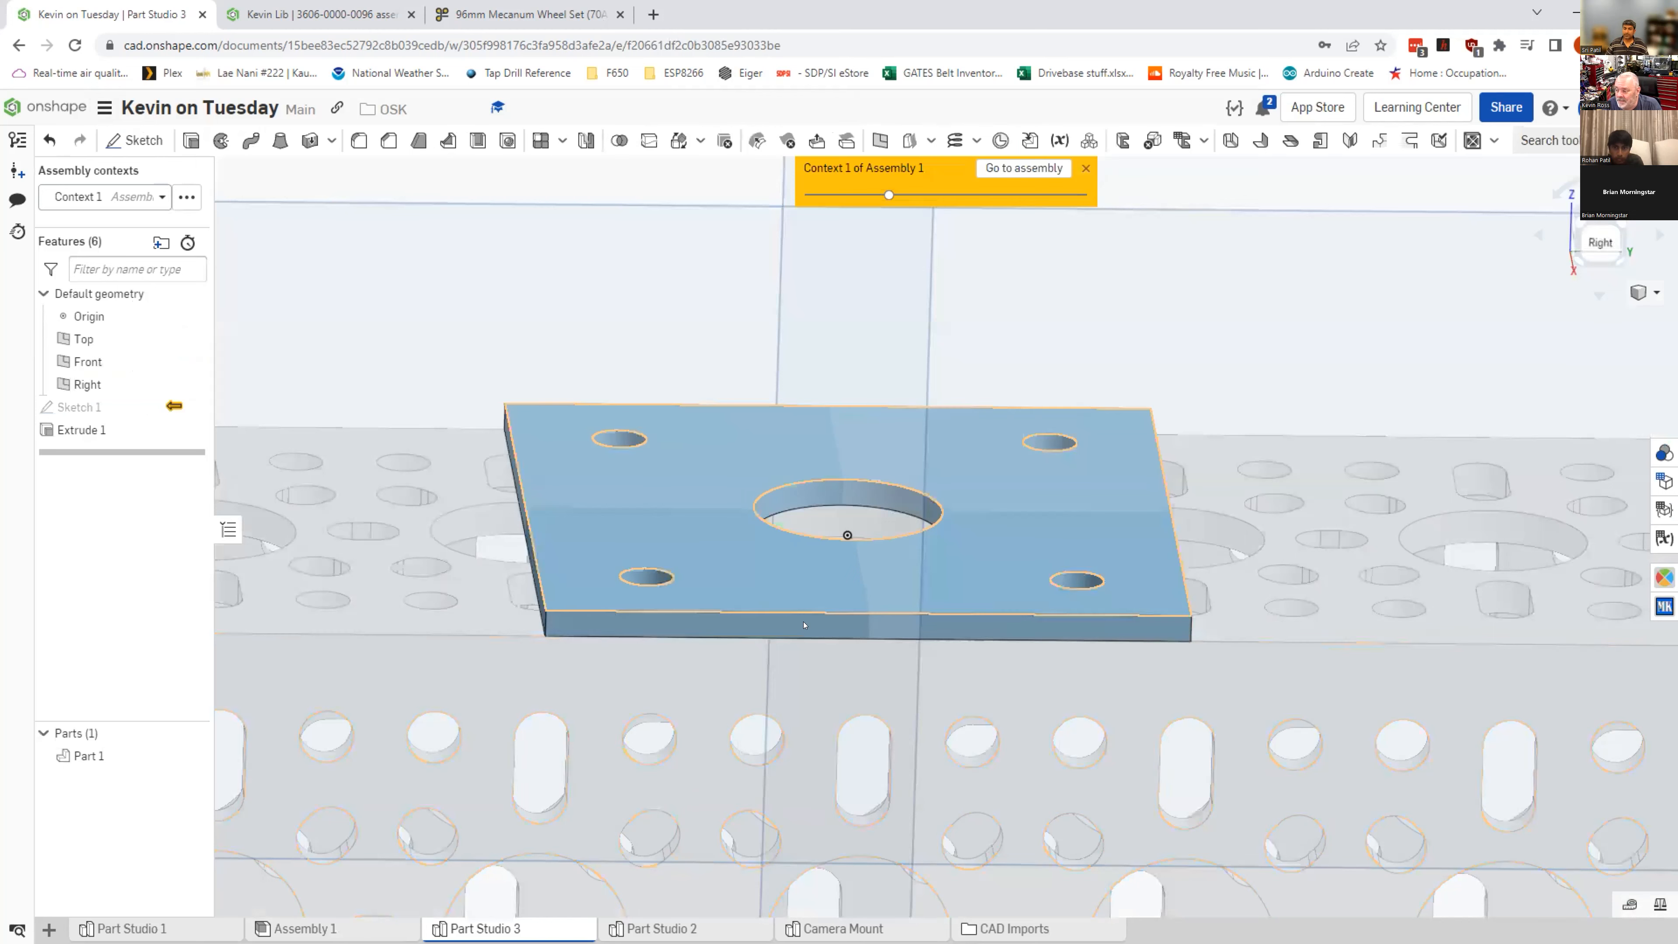
scroll(811, 633, down, 5)
right_drag(812, 633, 831, 639)
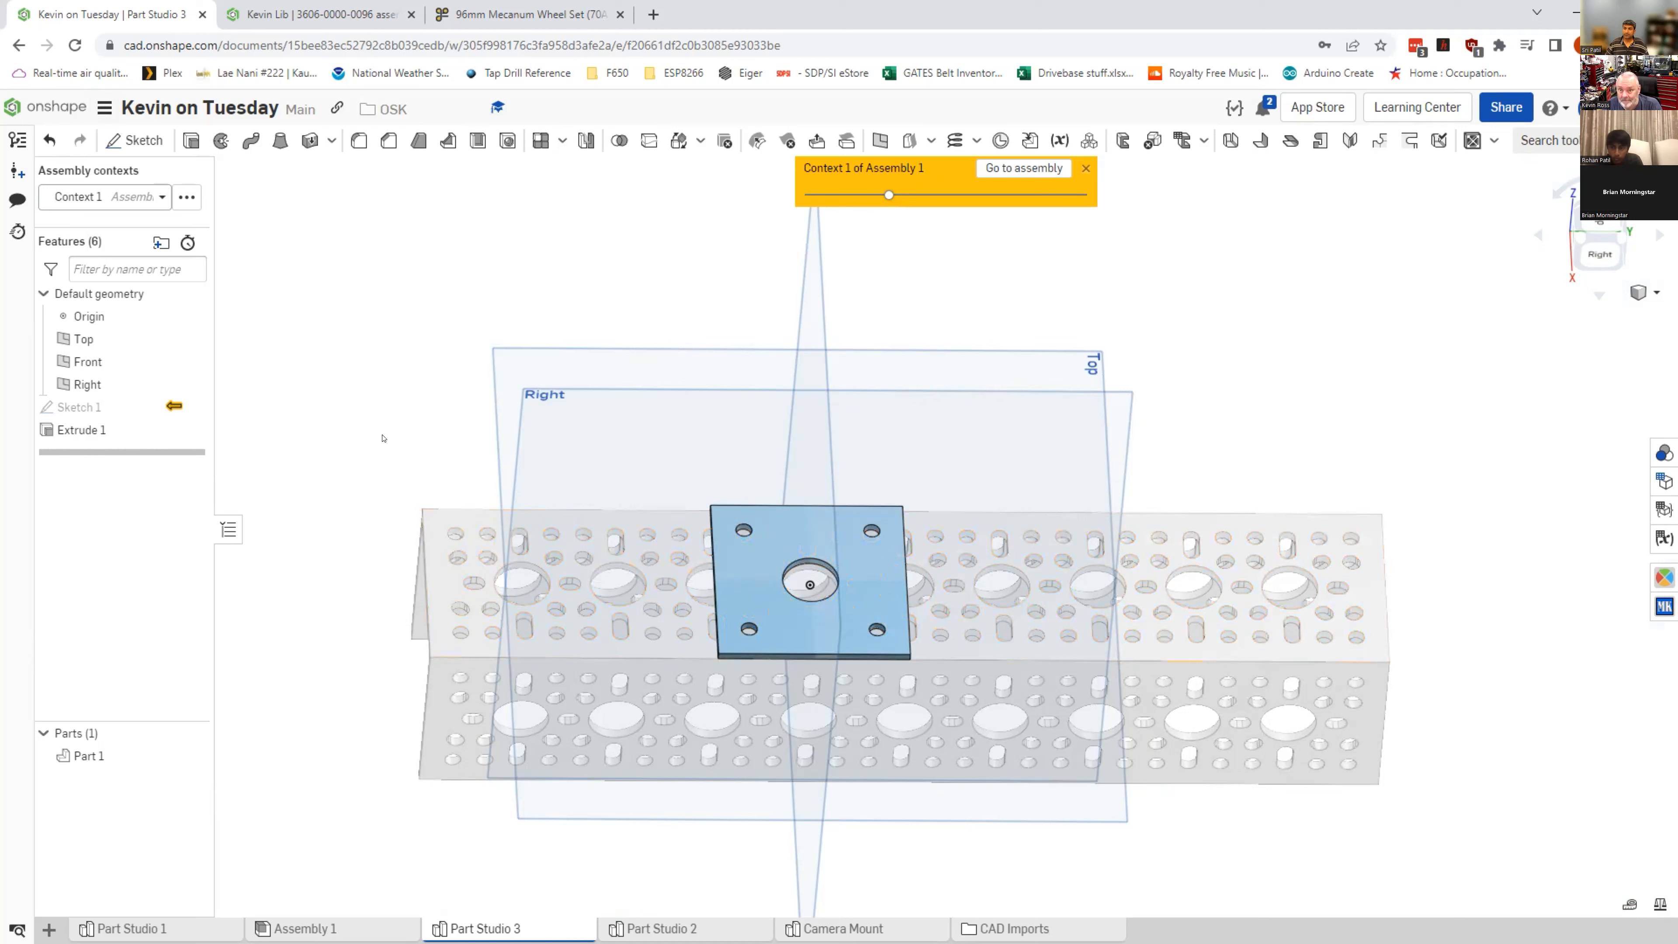
Step: Check the list of assembly contexts and the actions available for Context 1
click(159, 193)
click(242, 204)
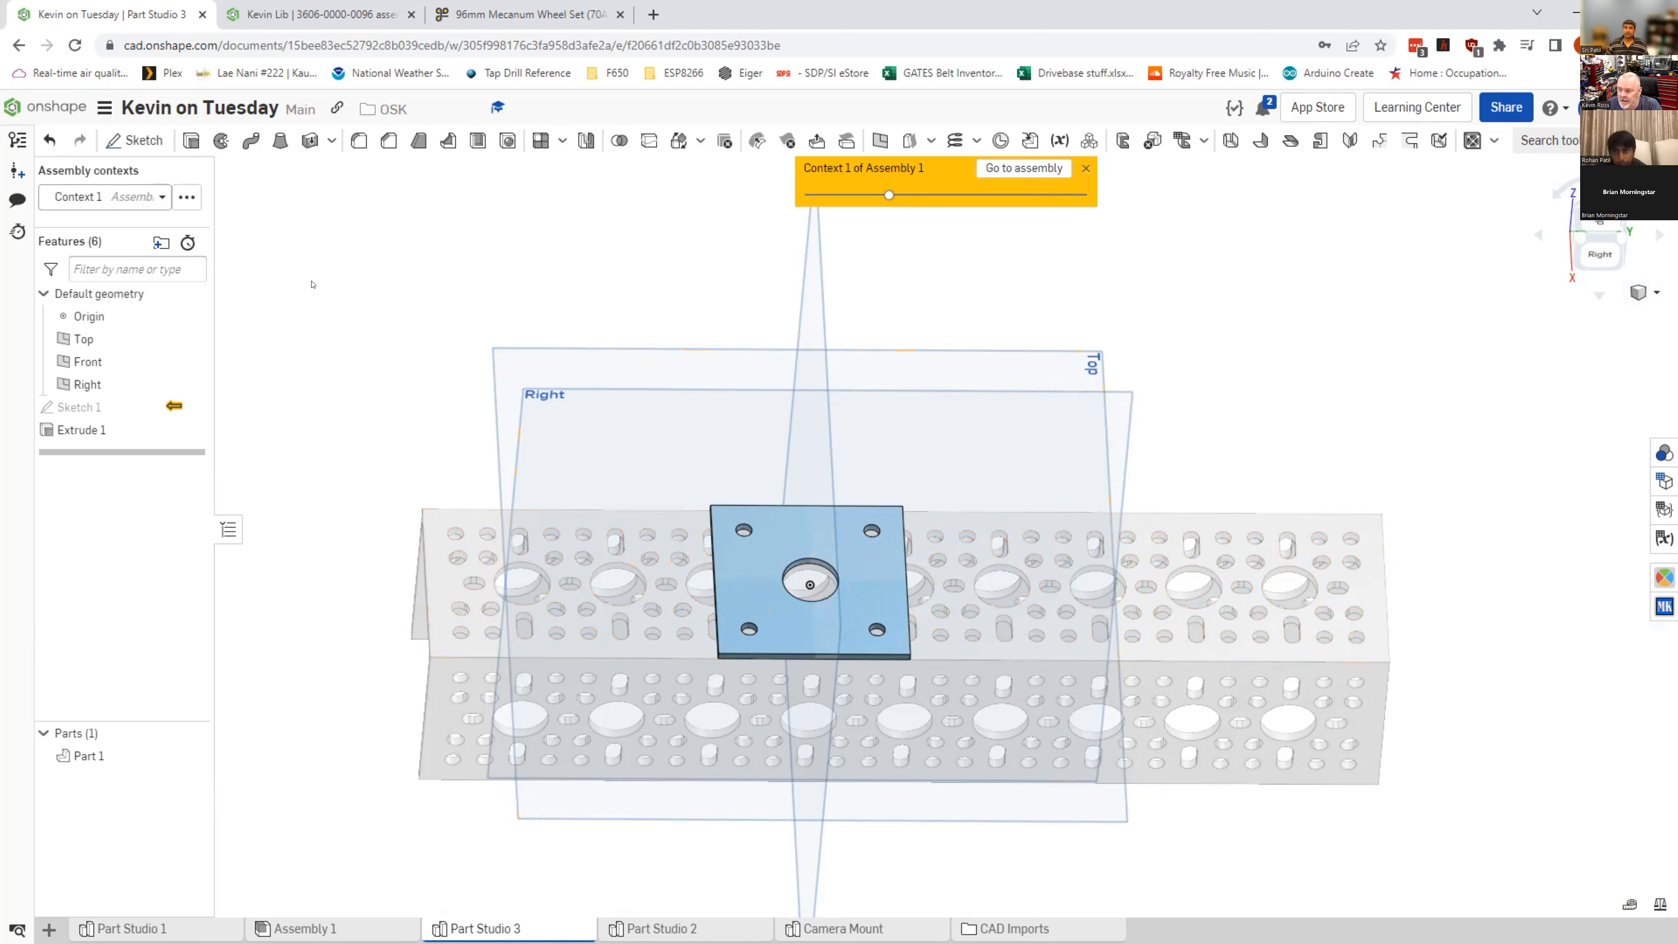
click(187, 197)
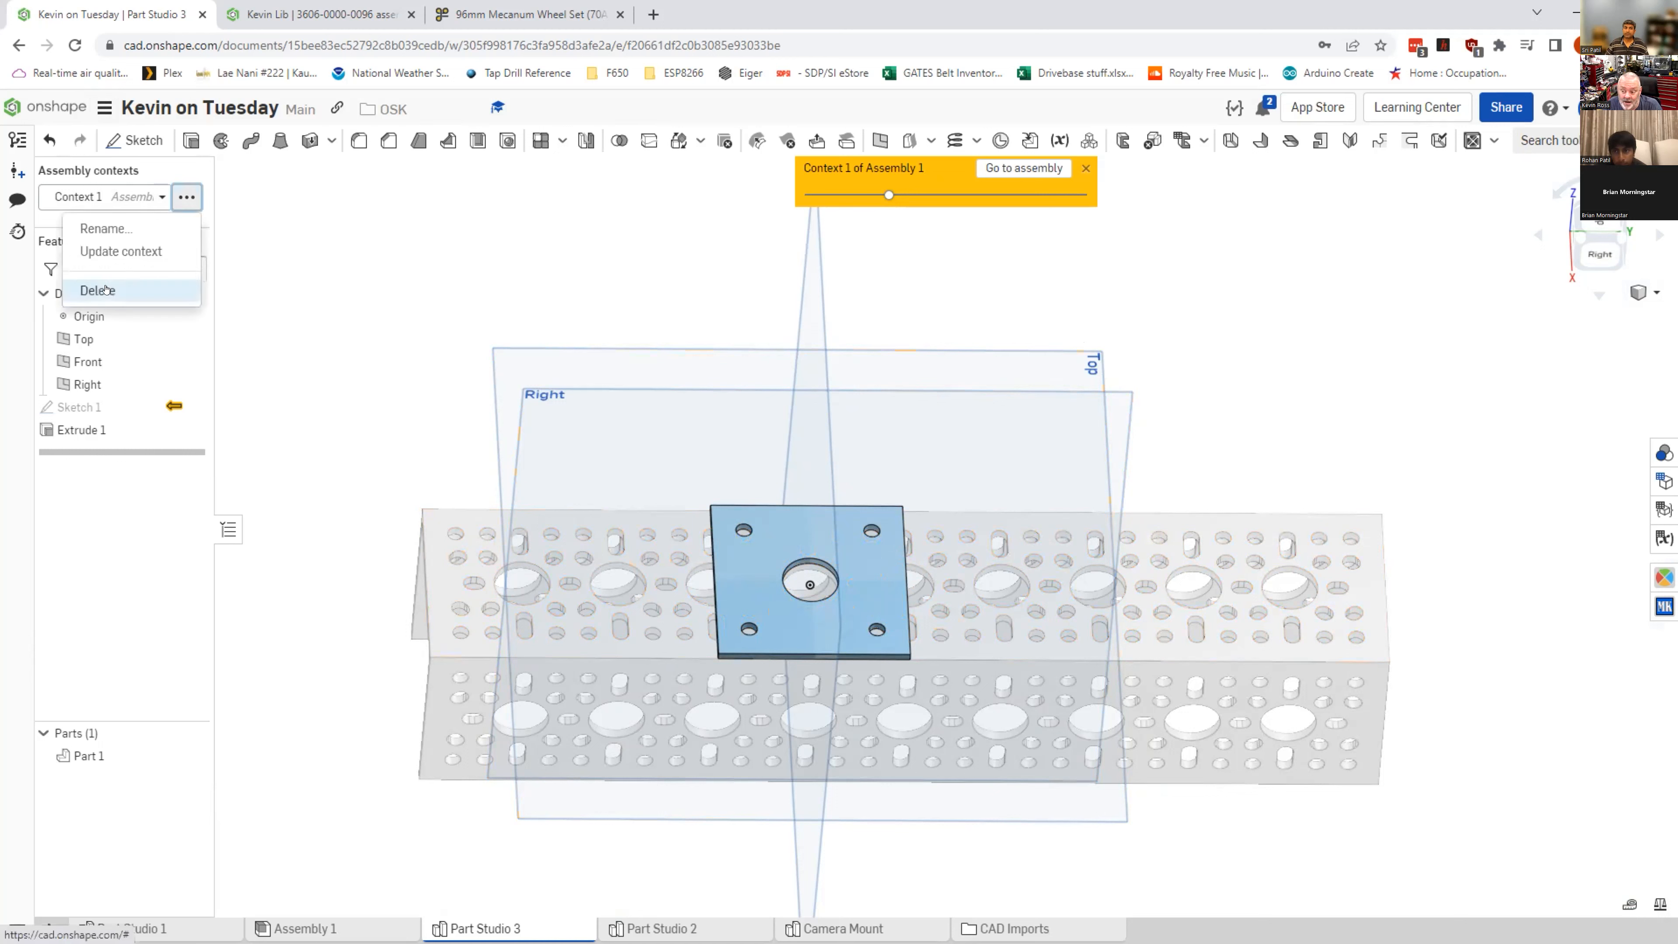
click(341, 315)
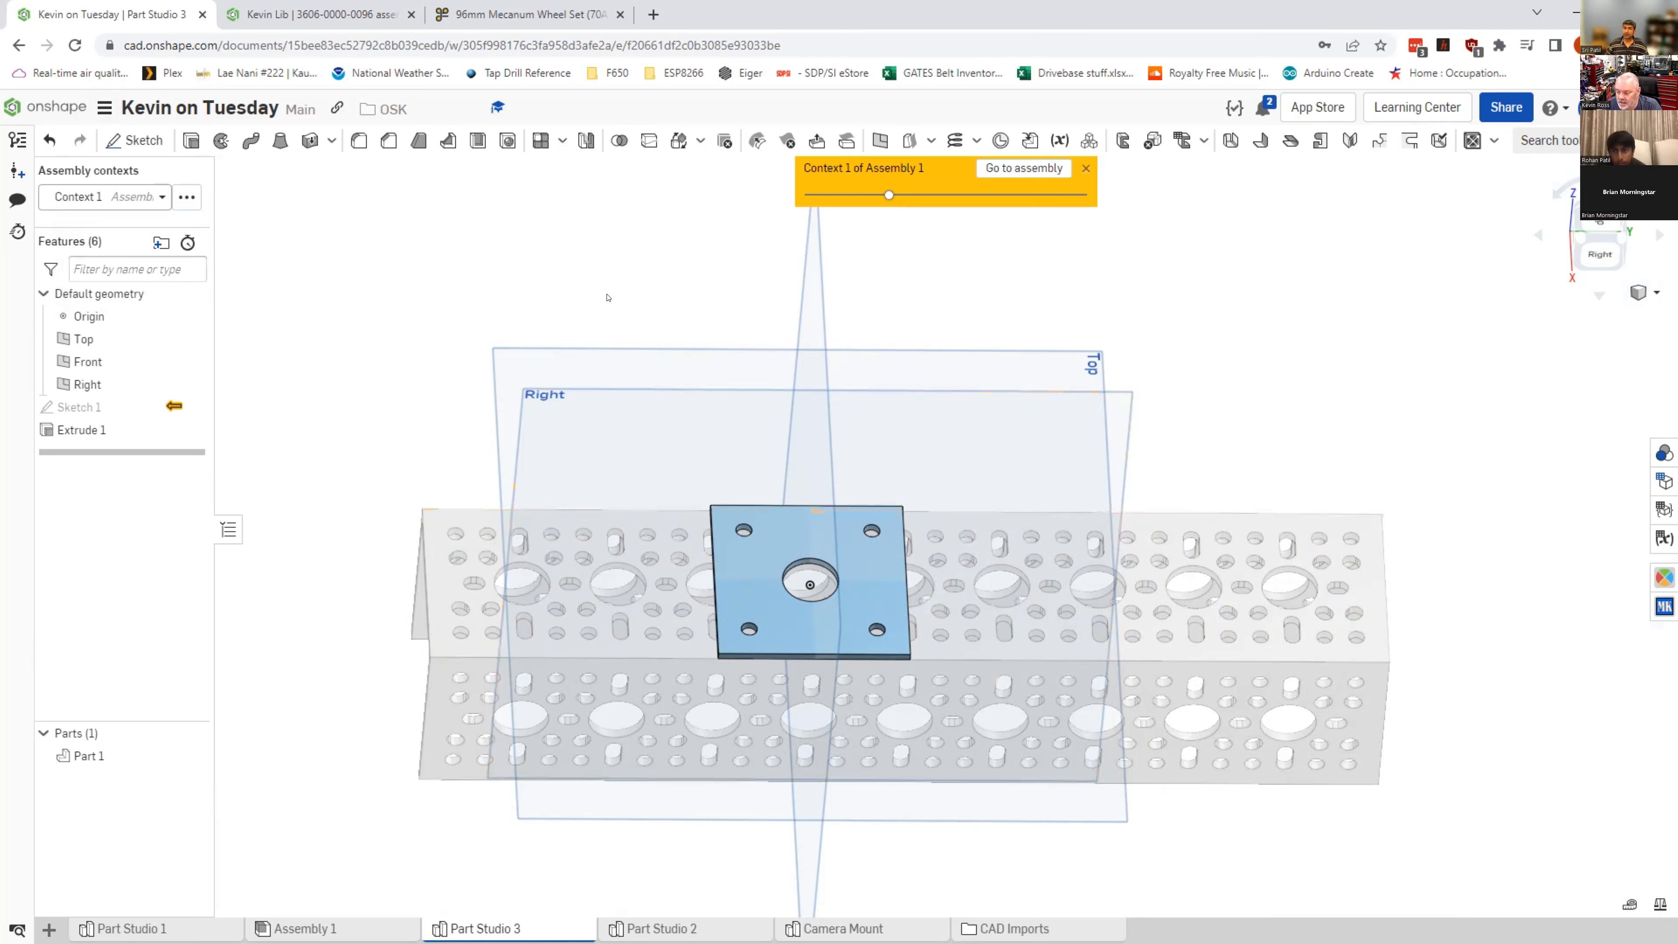
Step: Insert a stainless steel ISO hex socket head cap screw, M4 with length 25, into a channel hole beside the plate in Assembly 1
click(315, 928)
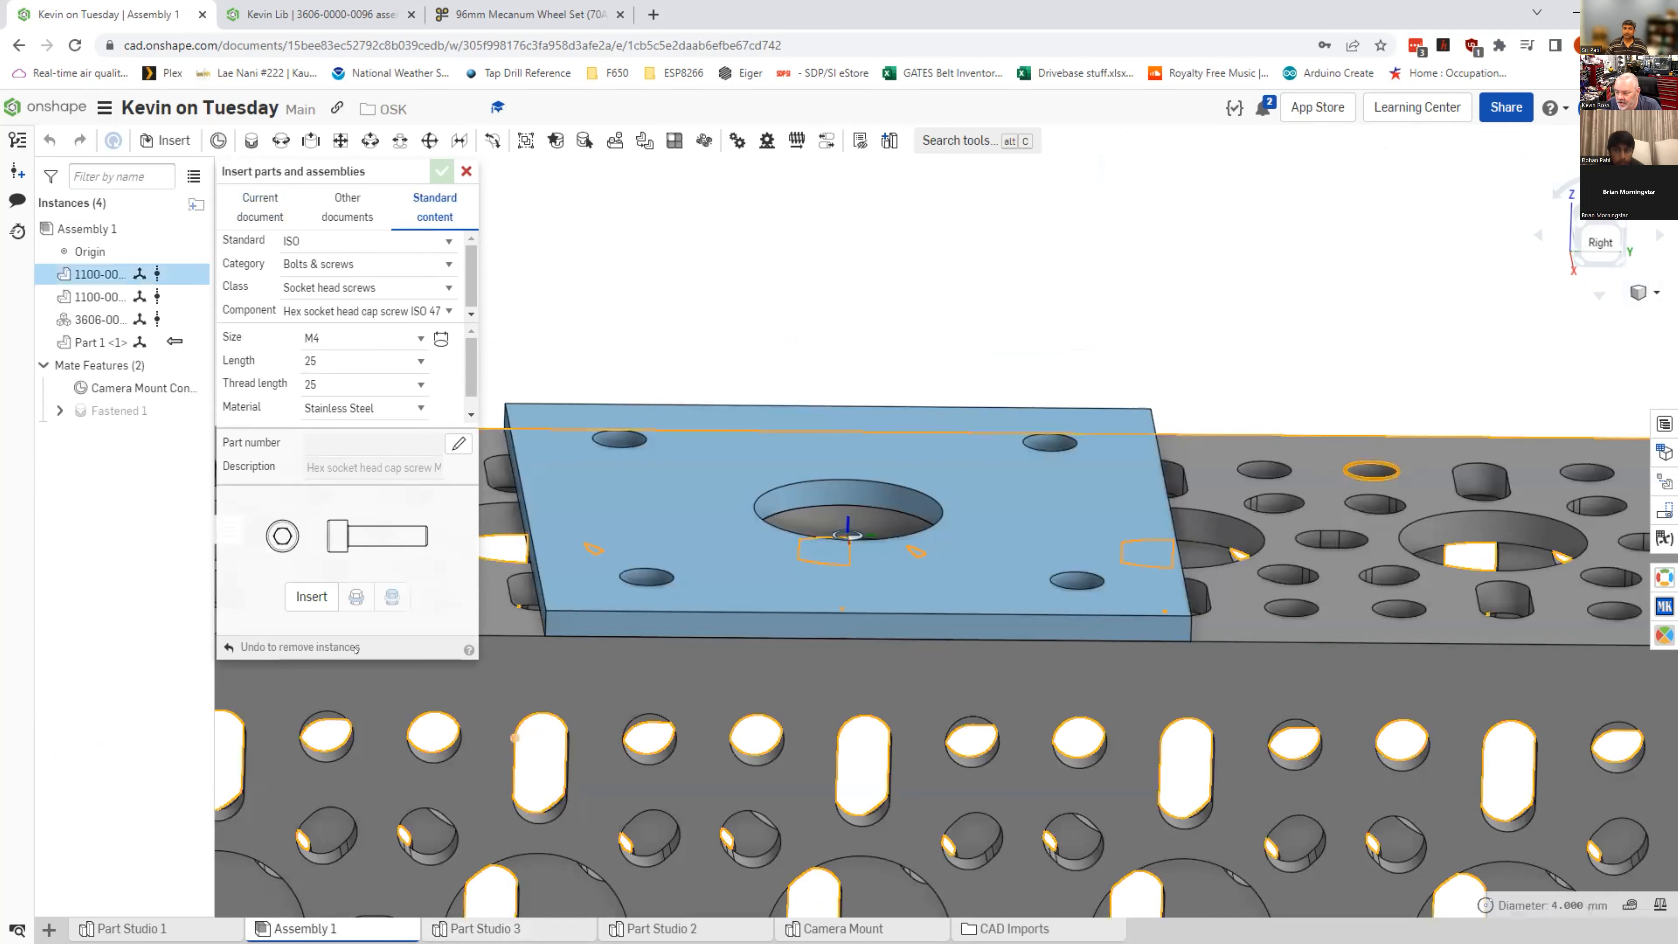
click(312, 597)
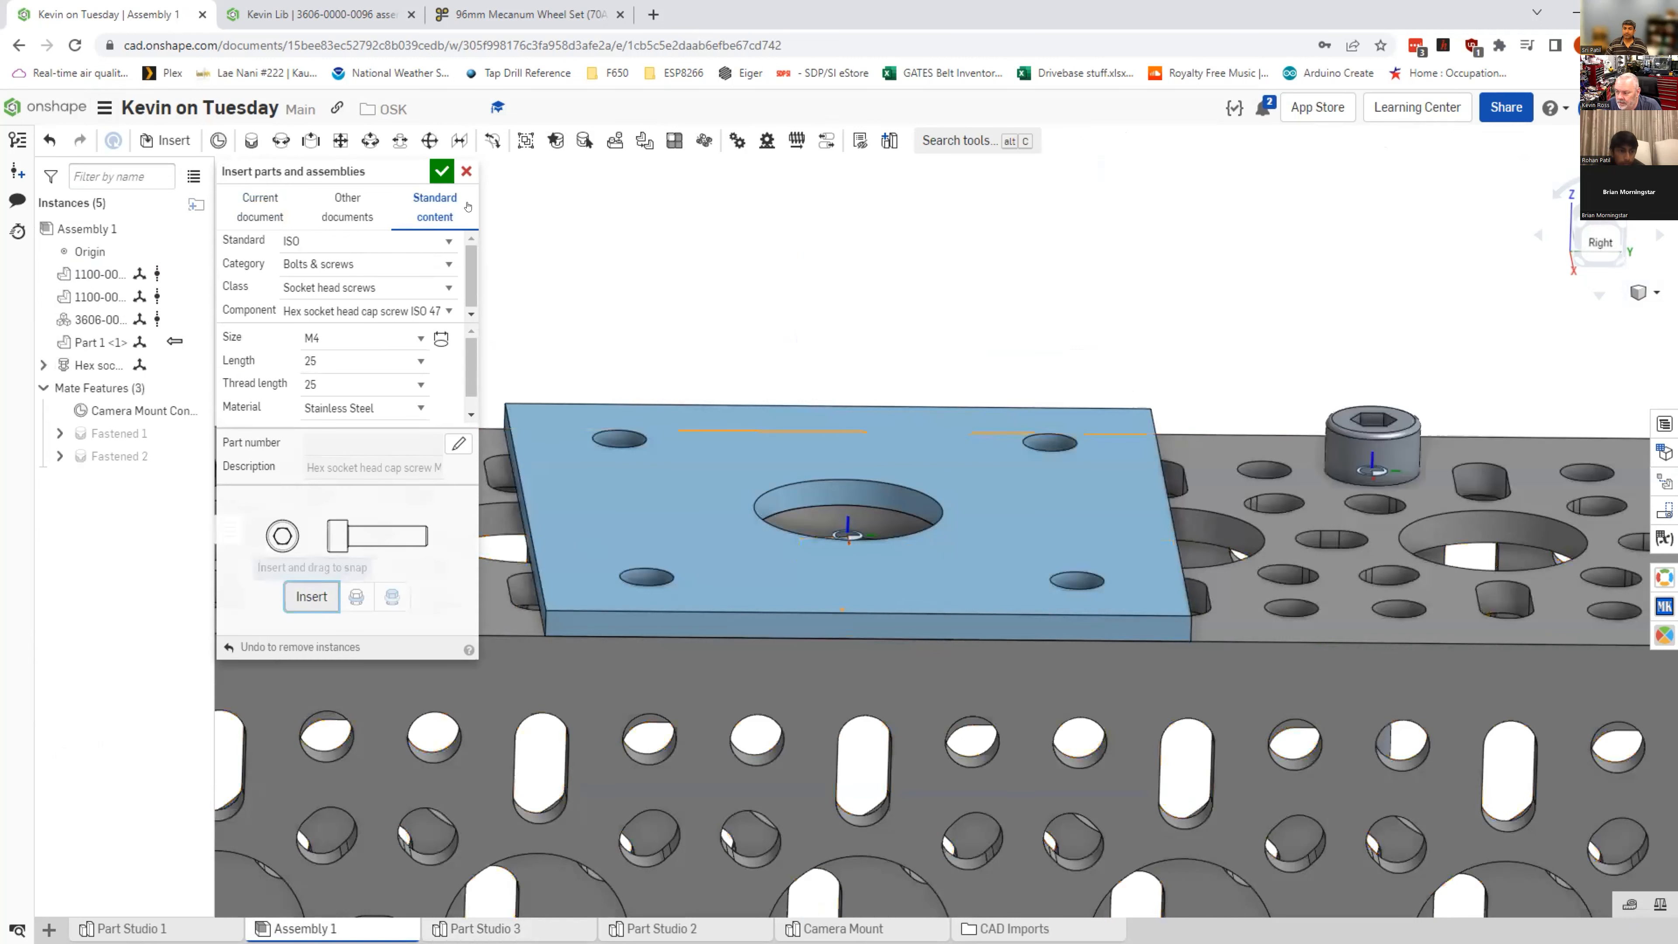
click(441, 172)
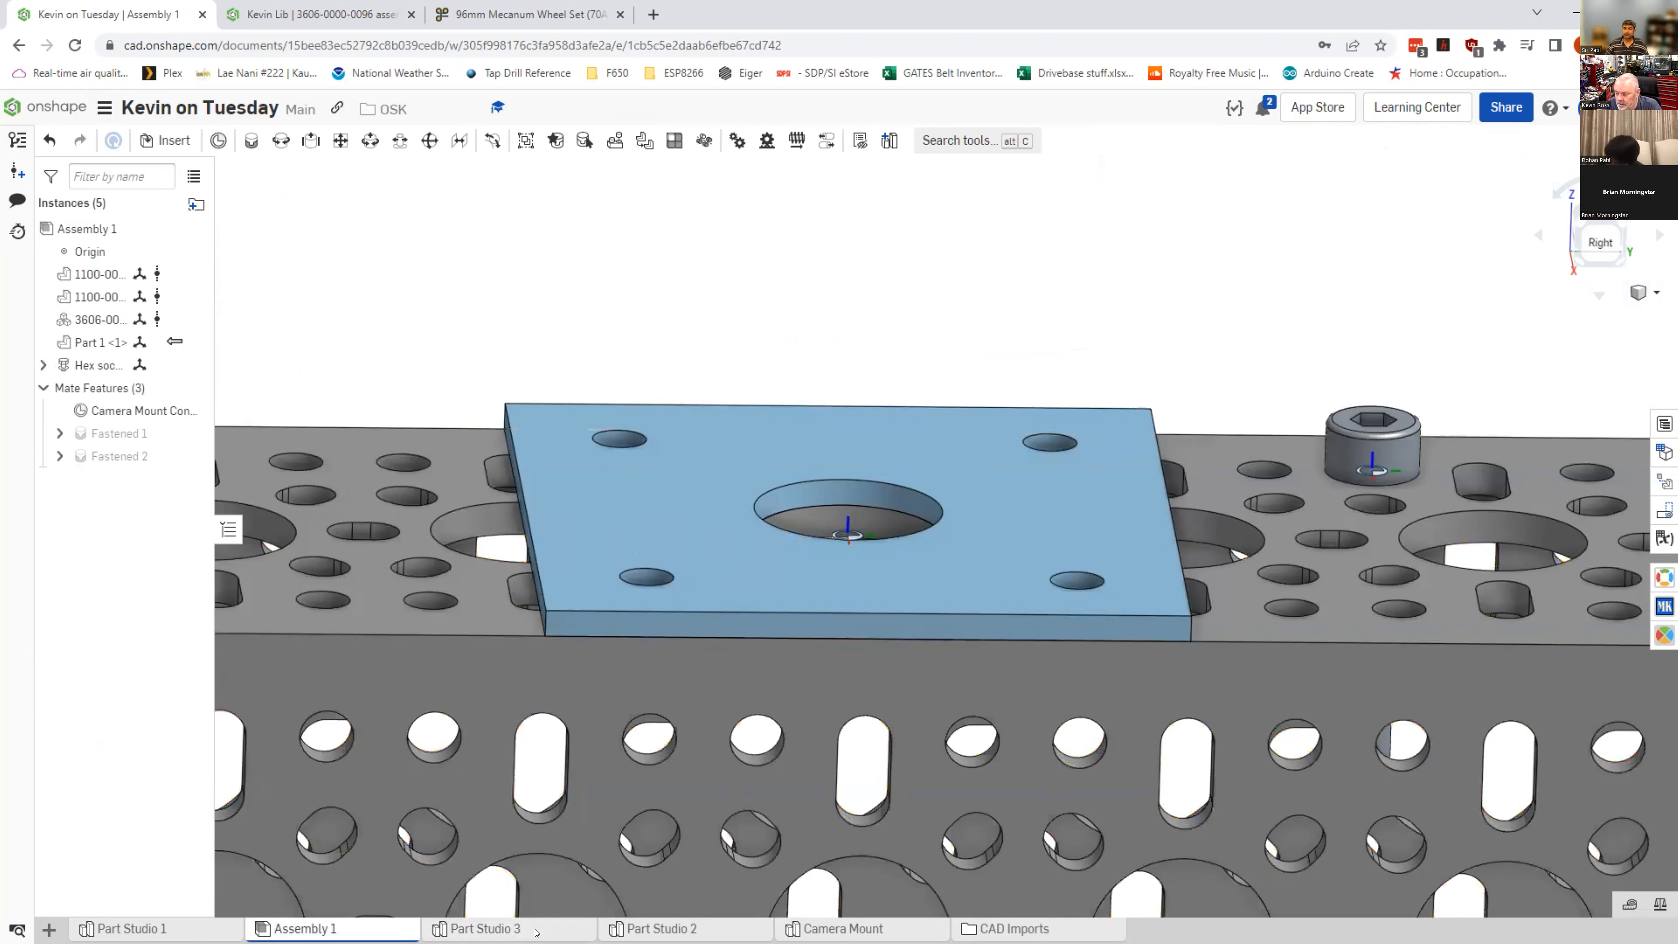
Step: Return to Part Studio 3, update Context 1 from the assembly, and look at the cap screw in the context
click(480, 929)
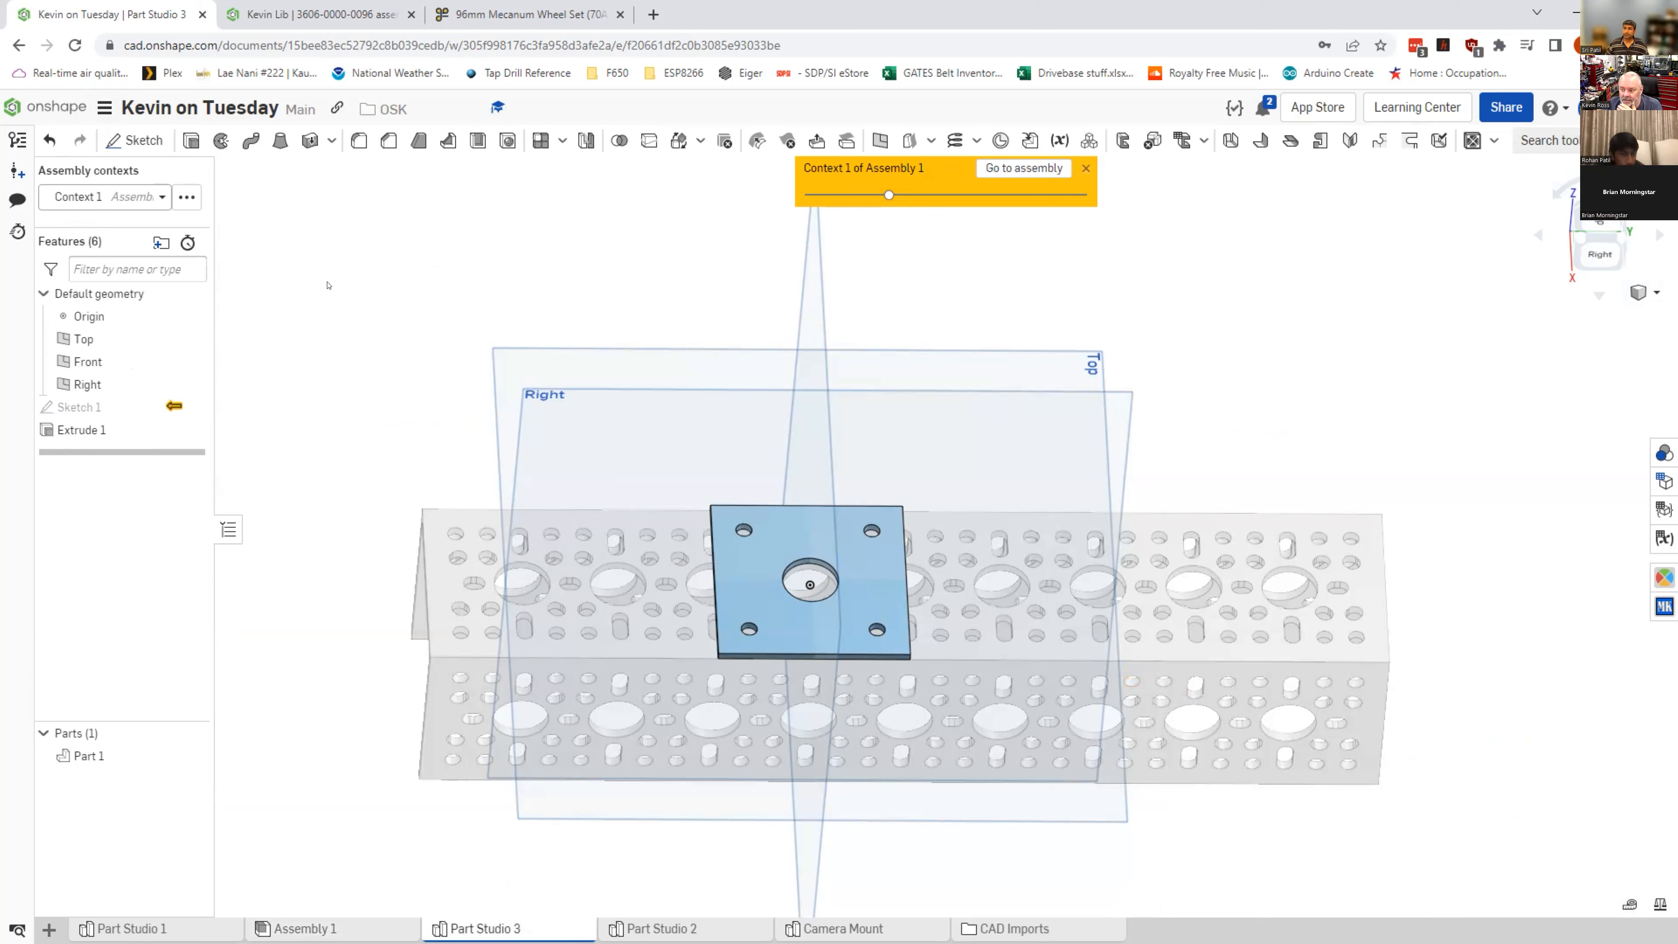
click(188, 198)
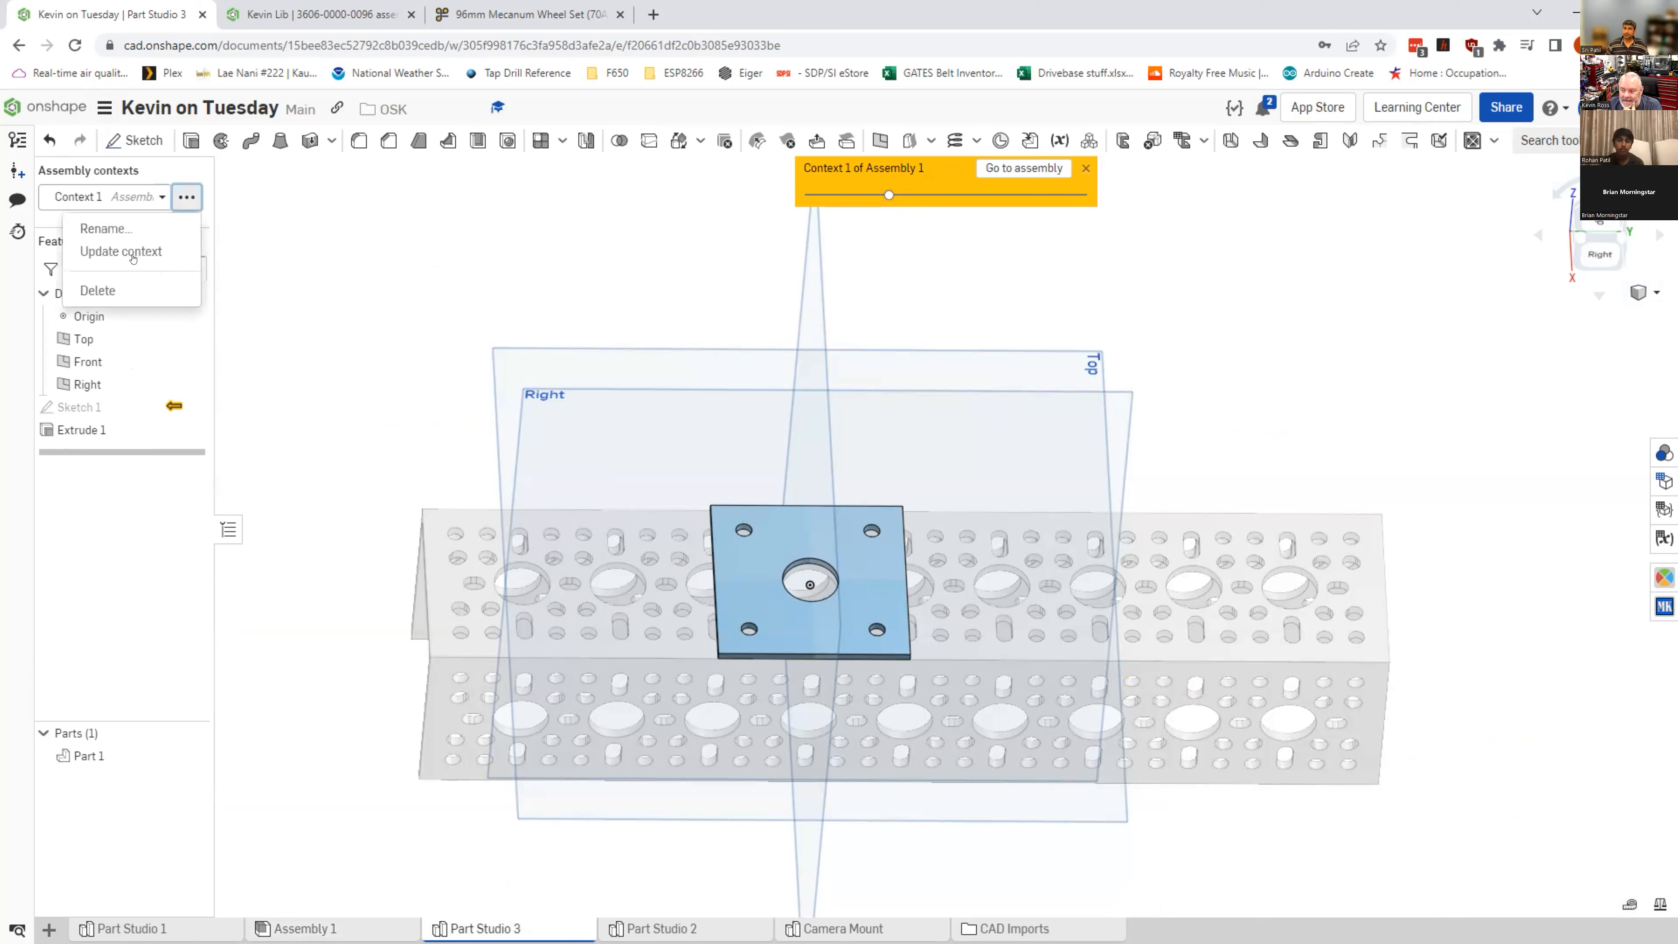
click(131, 256)
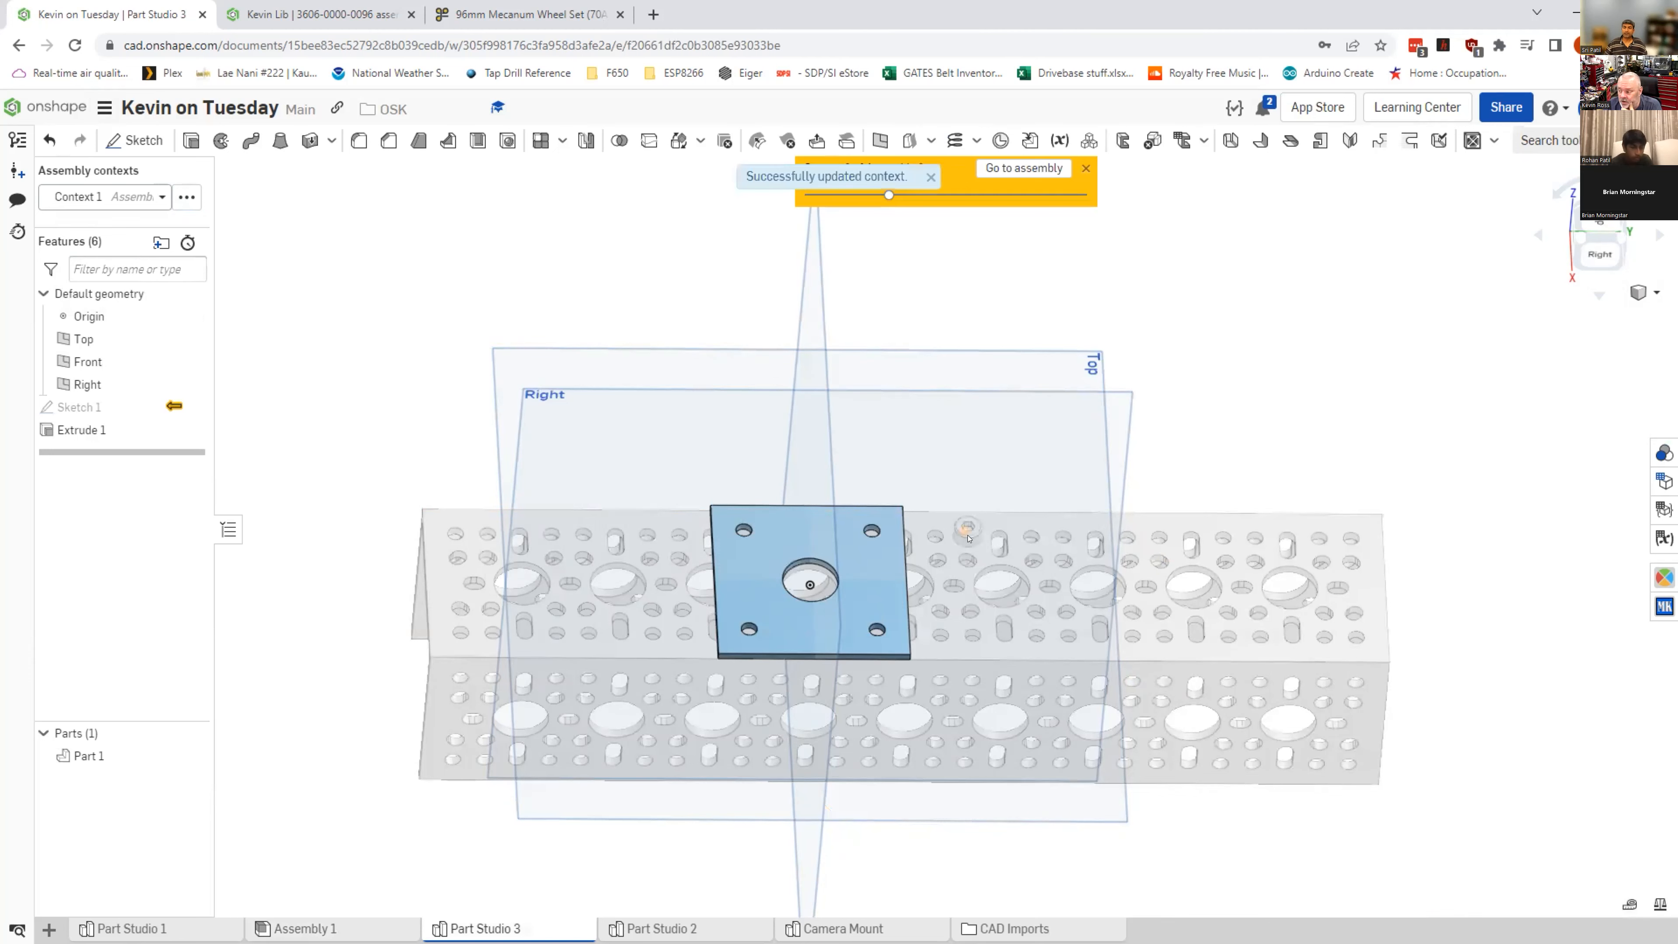
scroll(956, 534, up, 3)
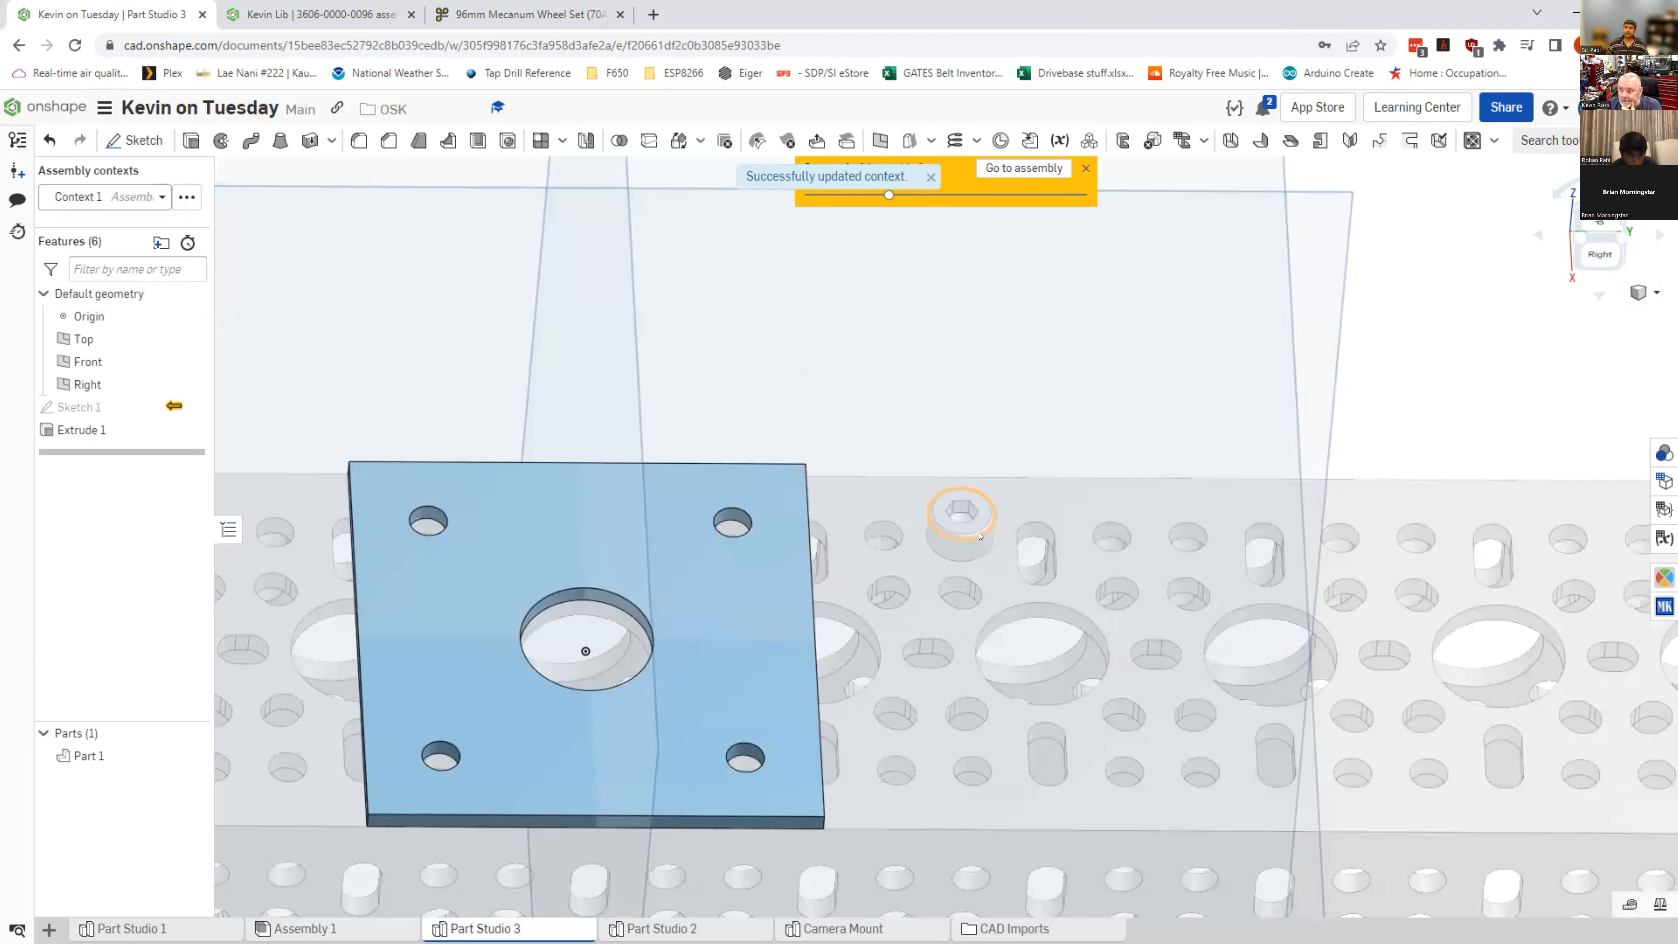
Step: Delete Context 1 of Assembly 1 from Part Studio 3
click(186, 196)
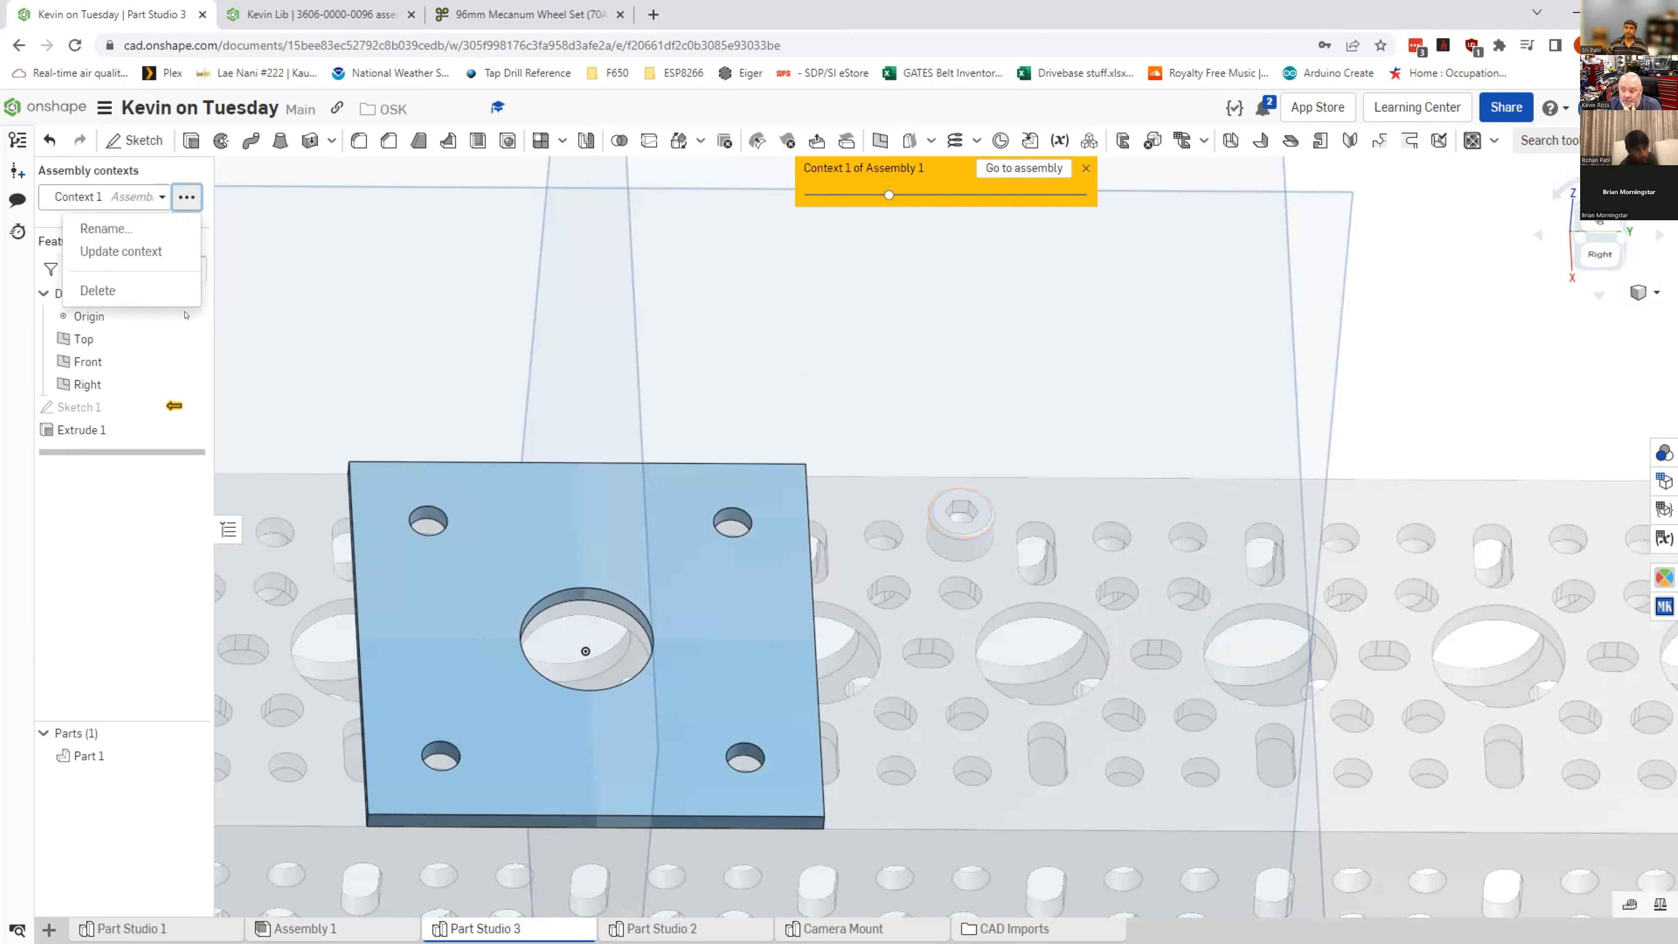
click(103, 289)
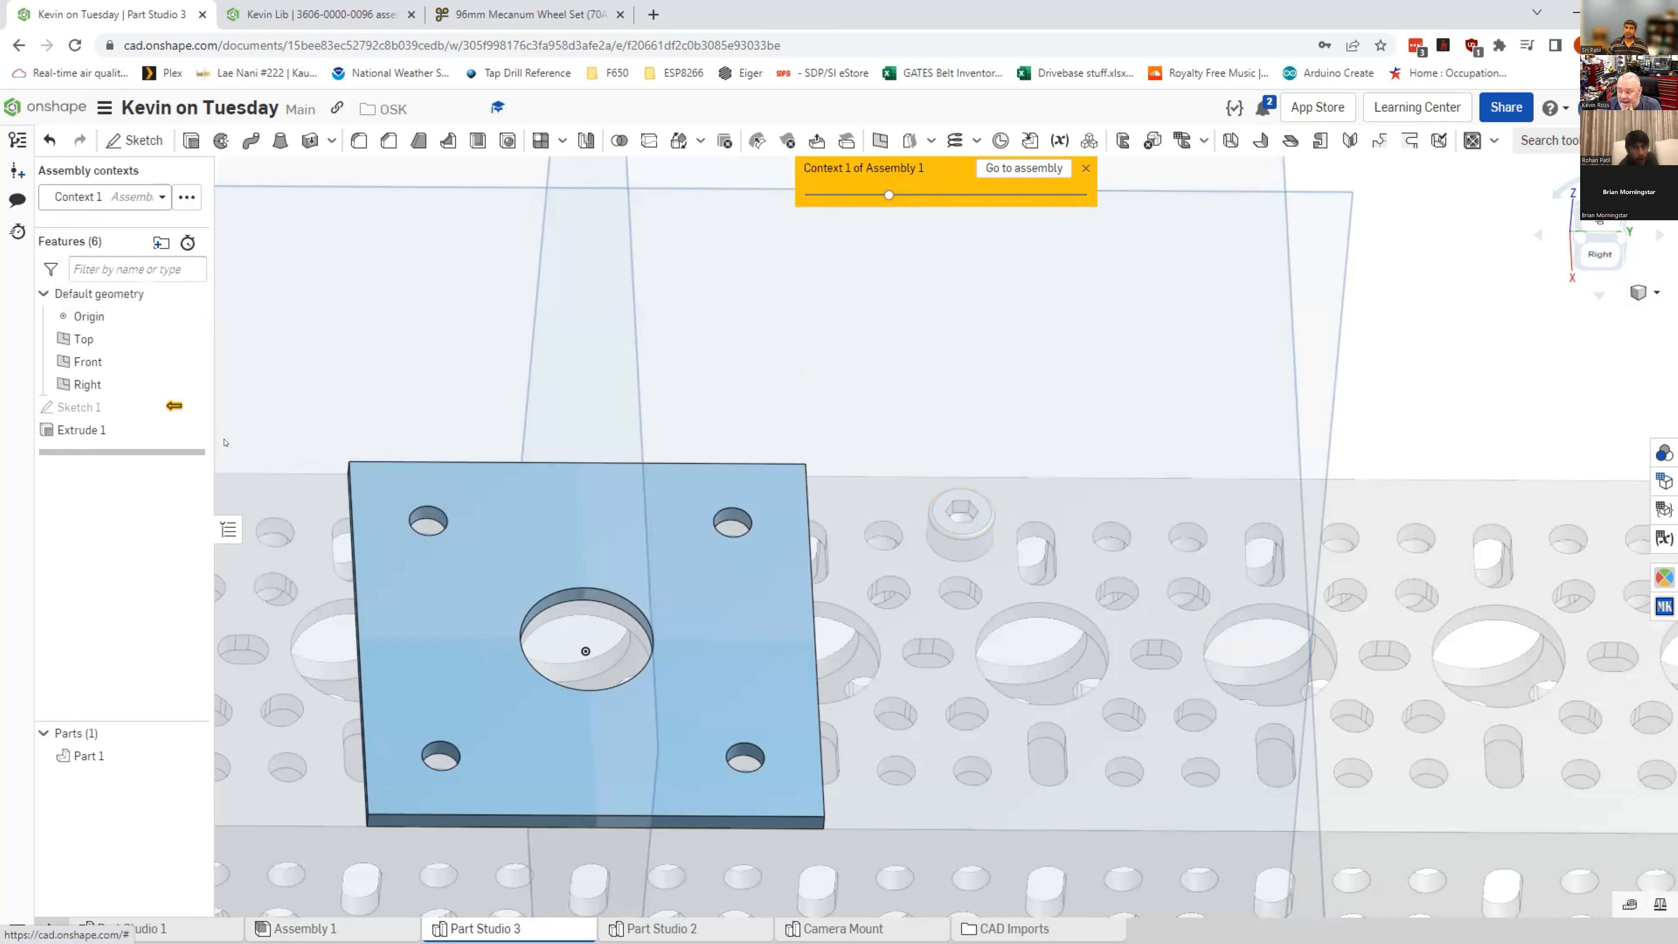
scroll(1042, 708, down, 3)
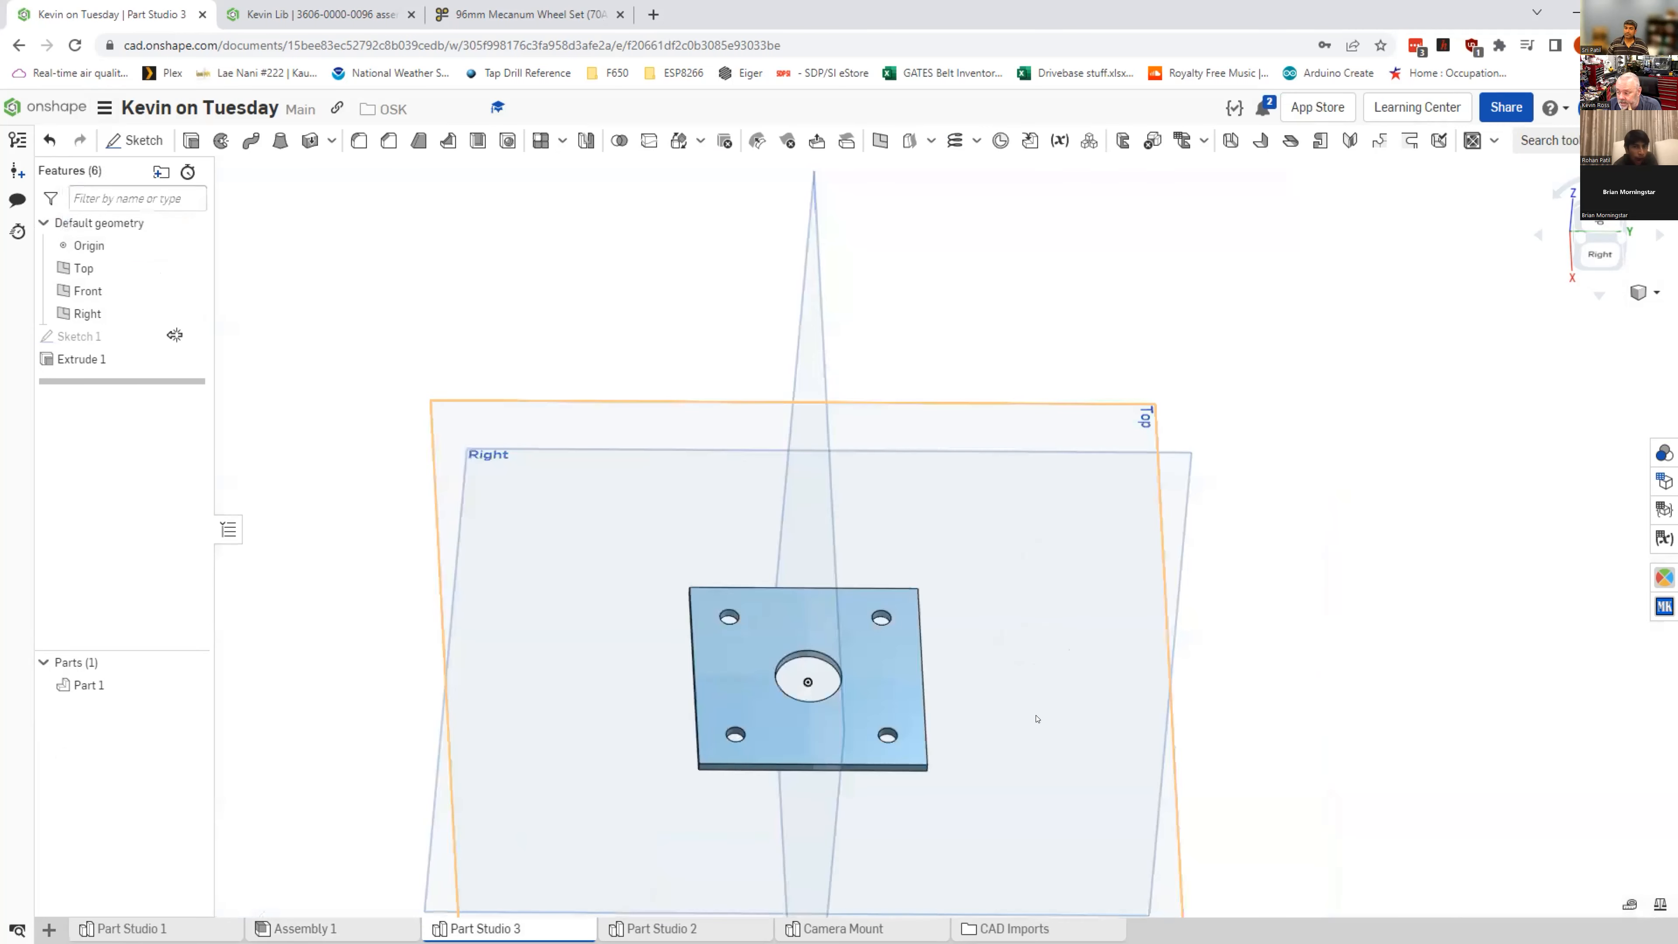
scroll(1039, 775, down, 1)
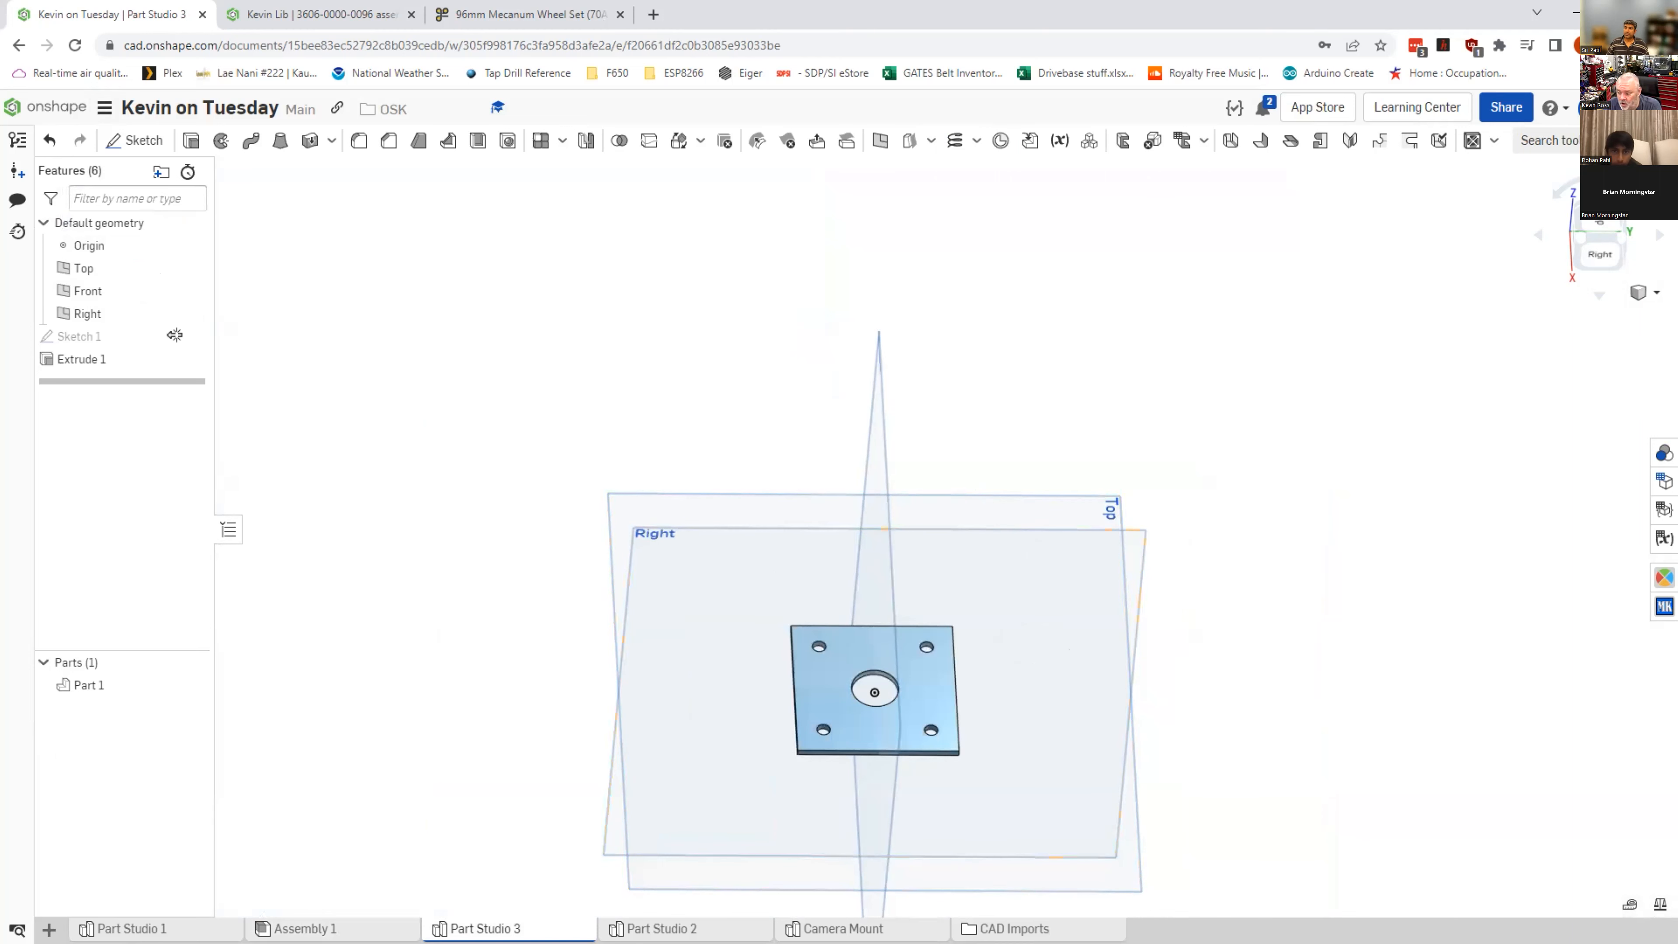
Step: Open Part 1 from Assembly 1 for editing in context, check the status of Sketch 1's in-context references, and close the assembly display
click(369, 930)
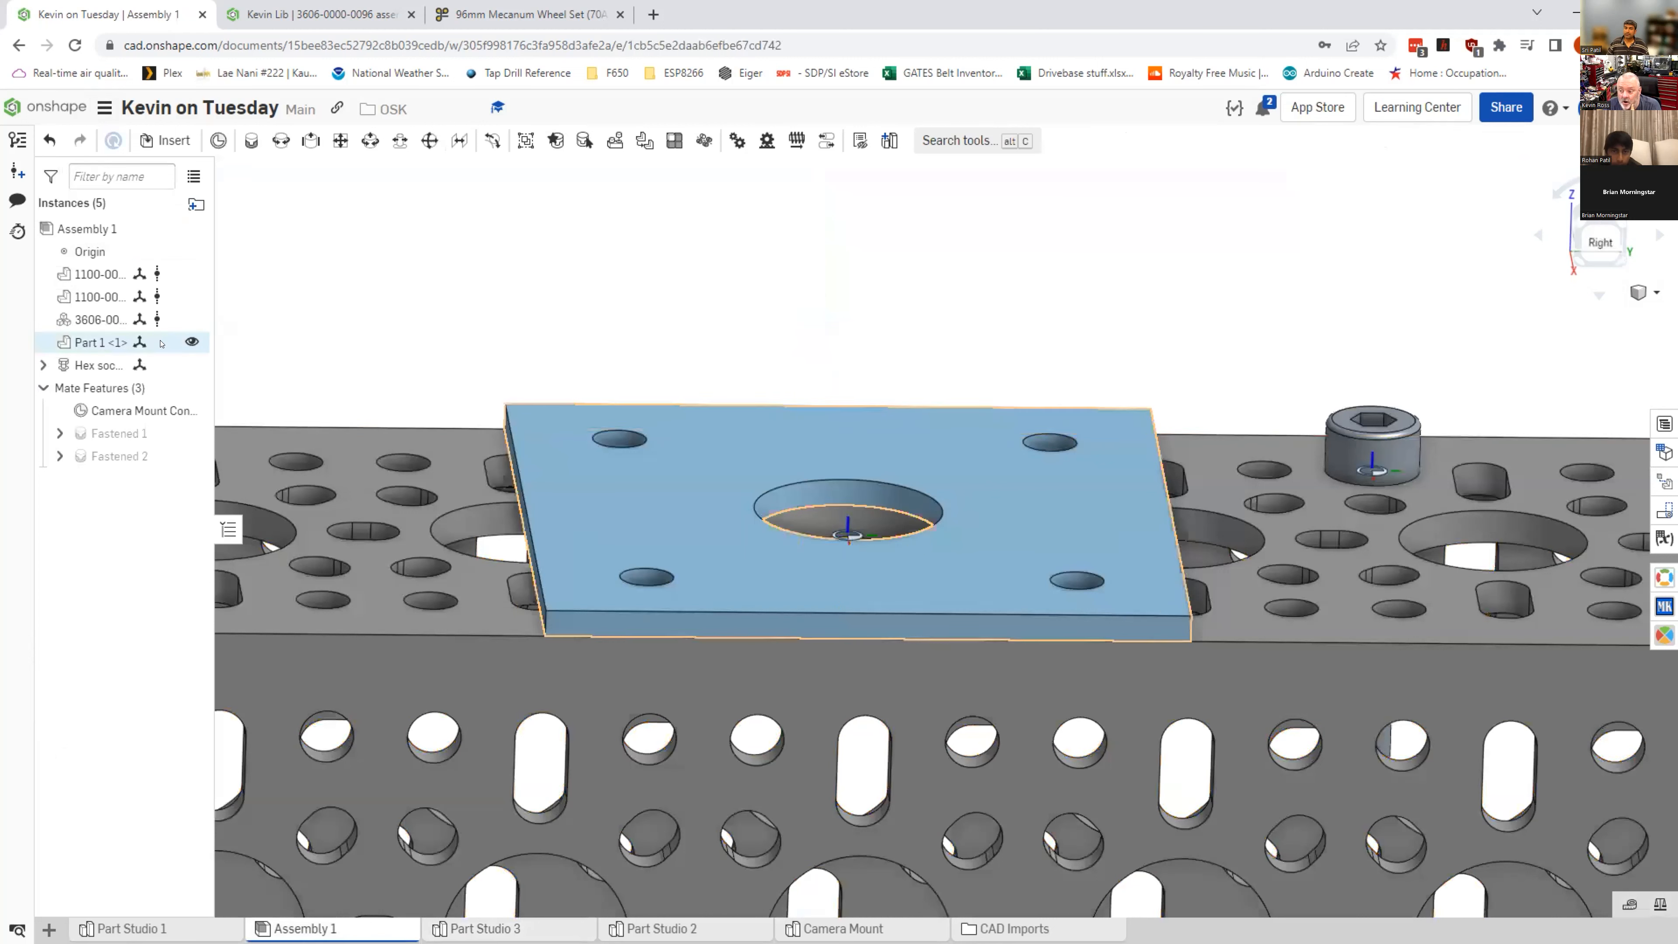
right_click(705, 453)
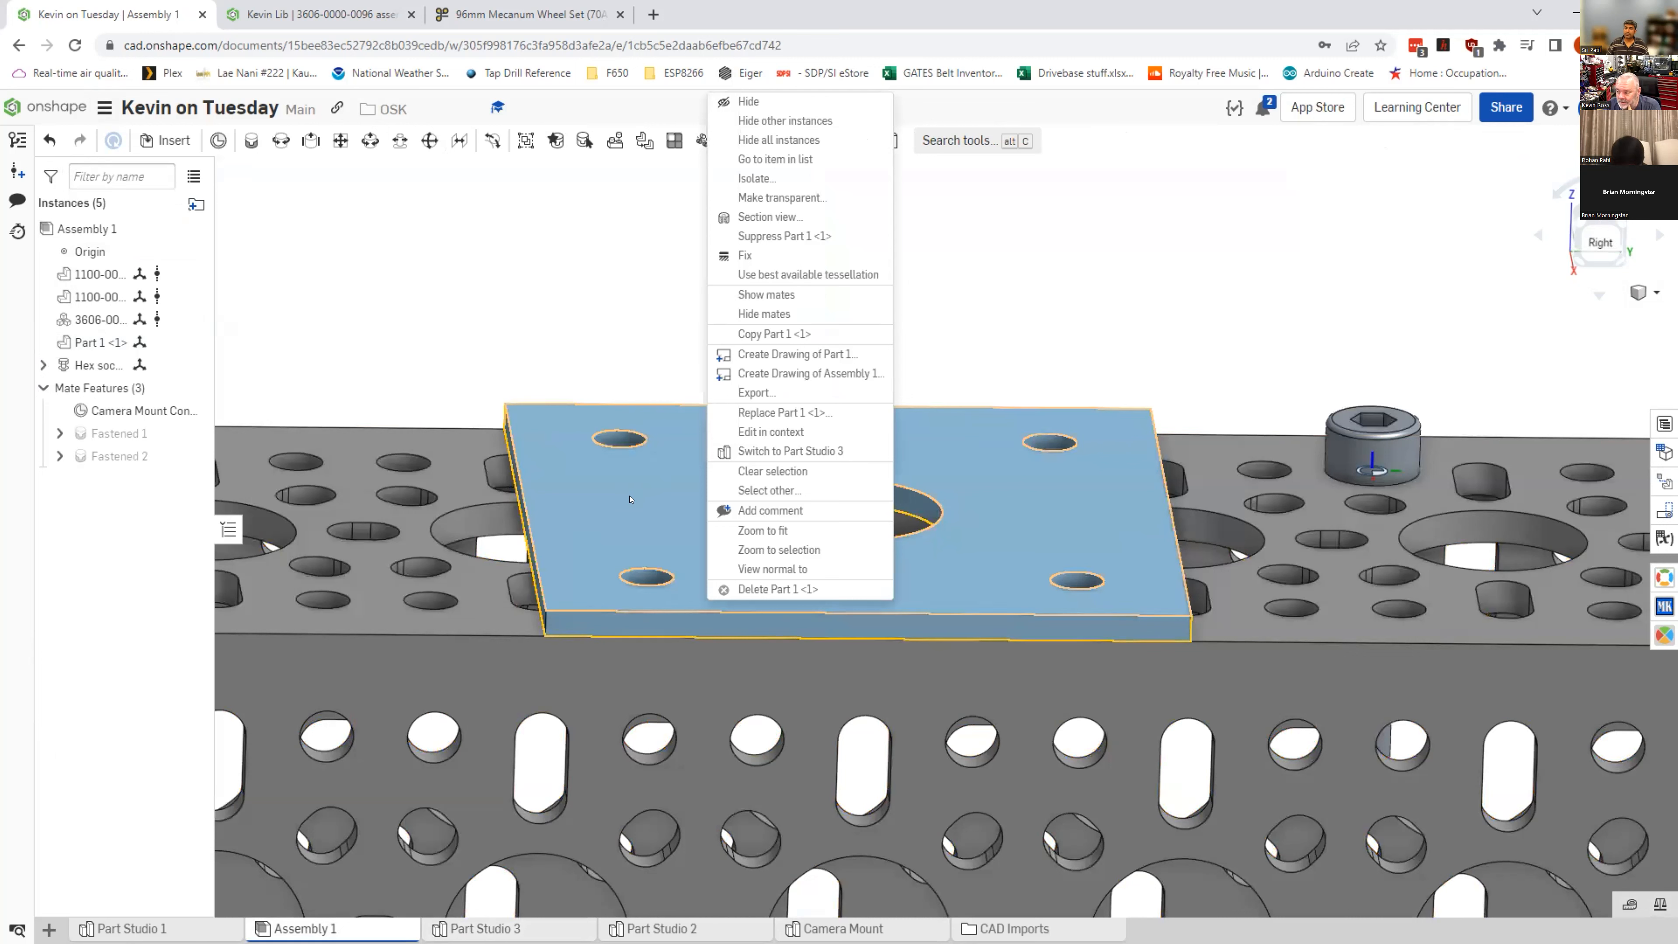
click(481, 302)
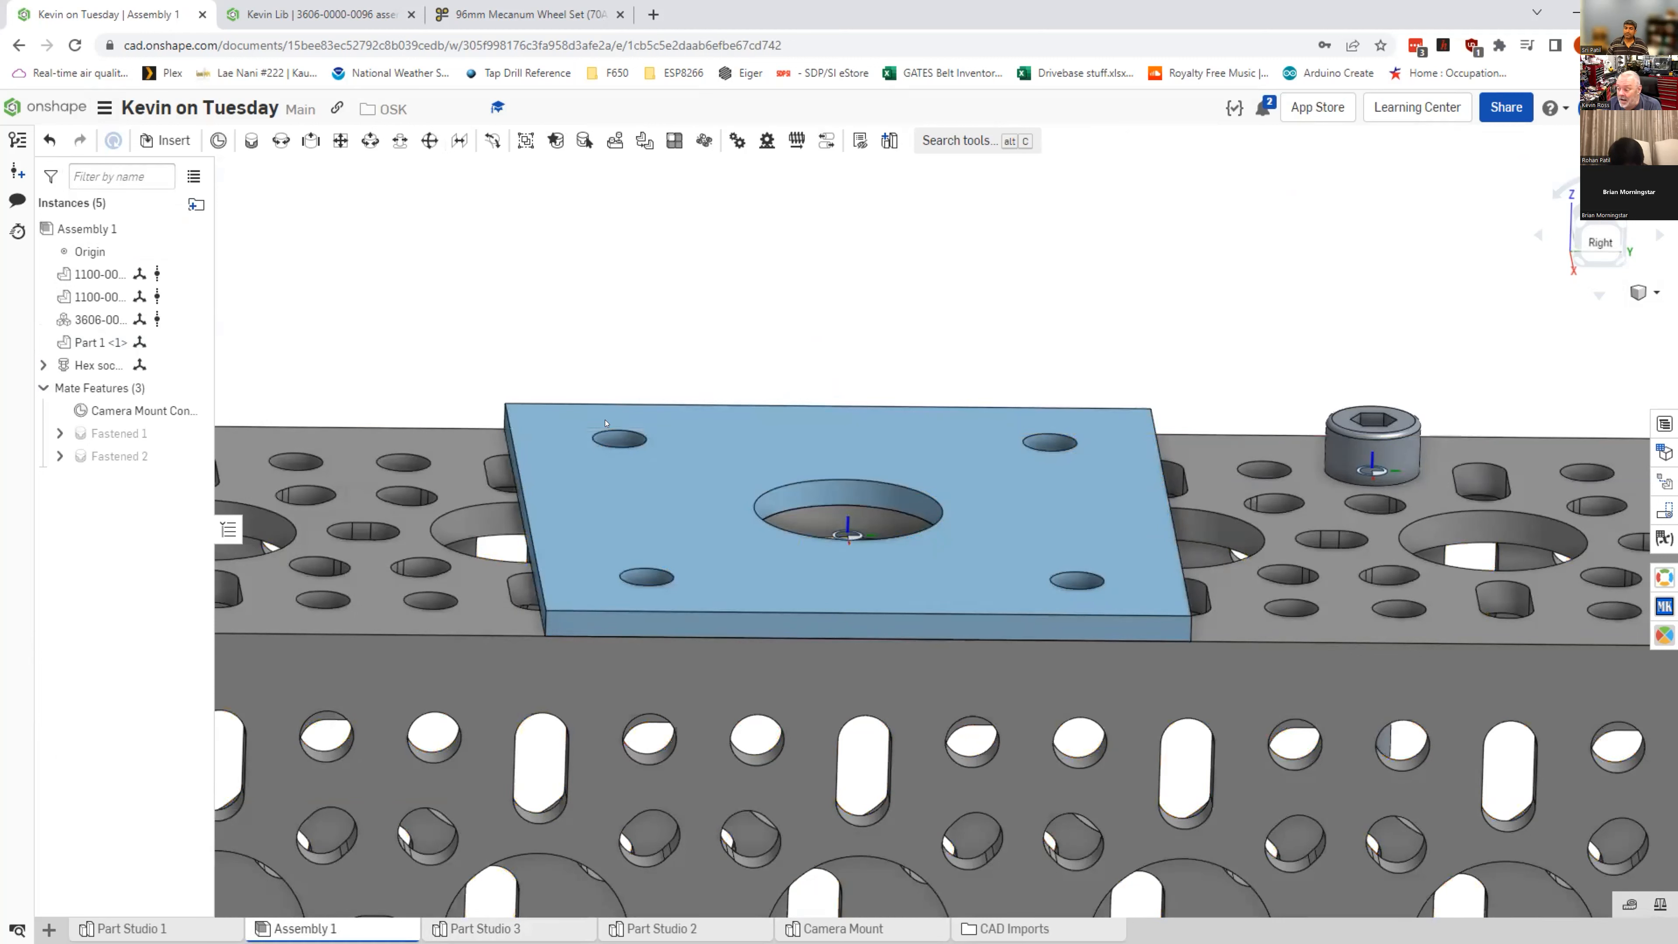
right_click(705, 428)
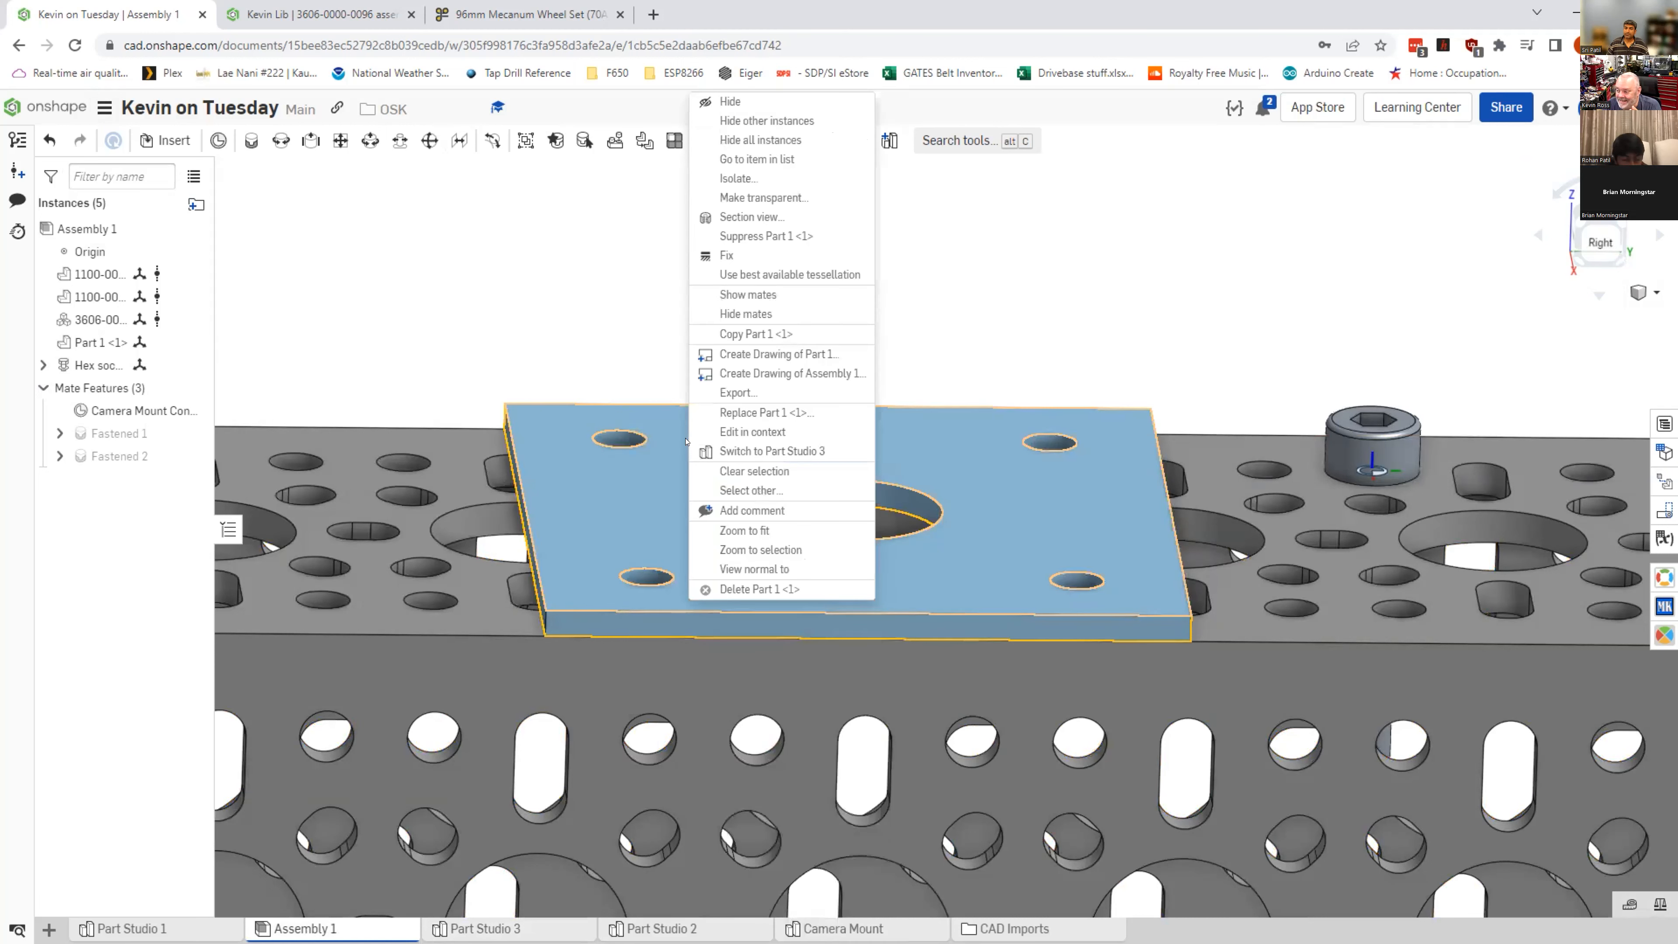
click(770, 429)
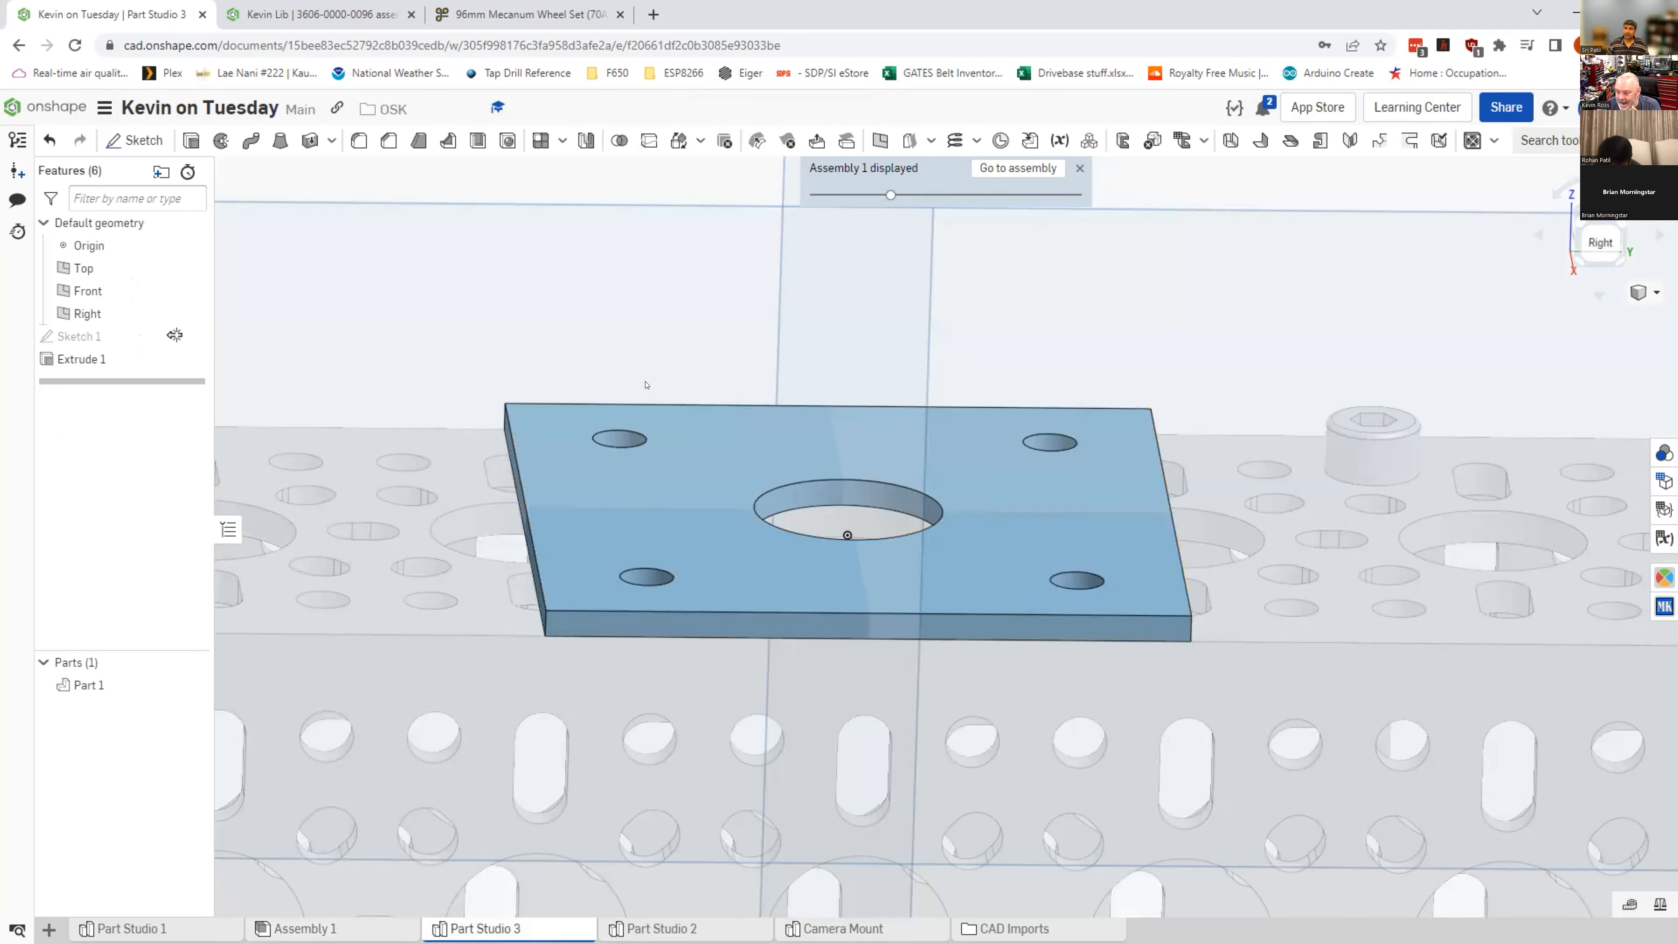
mouse_move(174, 336)
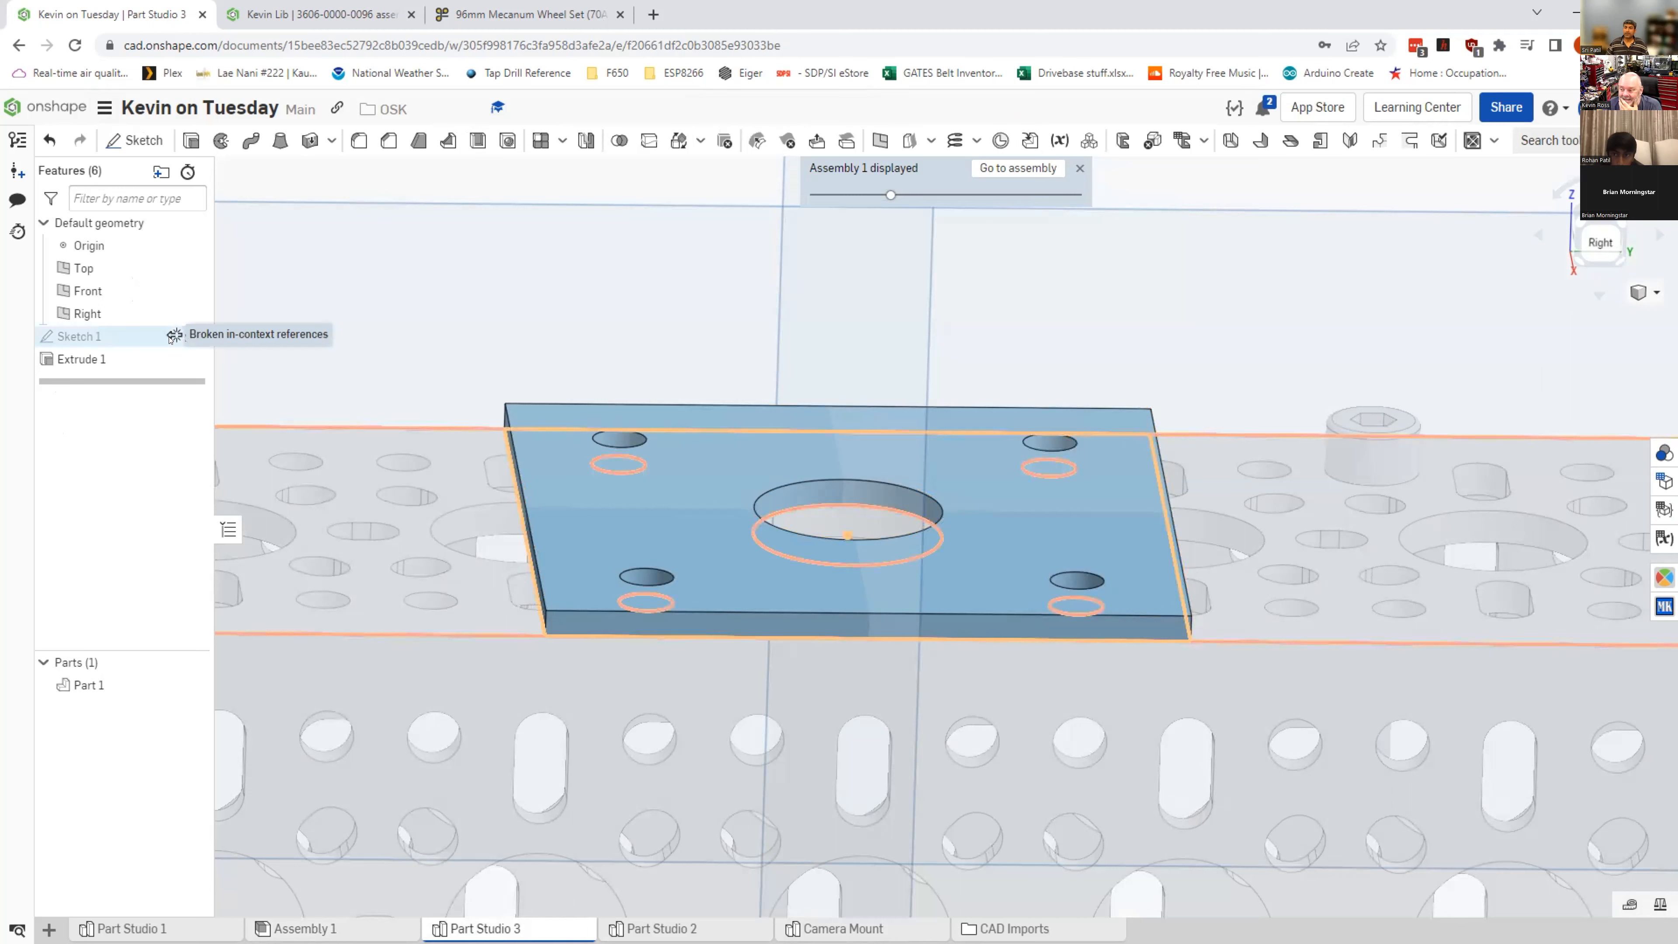
click(1079, 169)
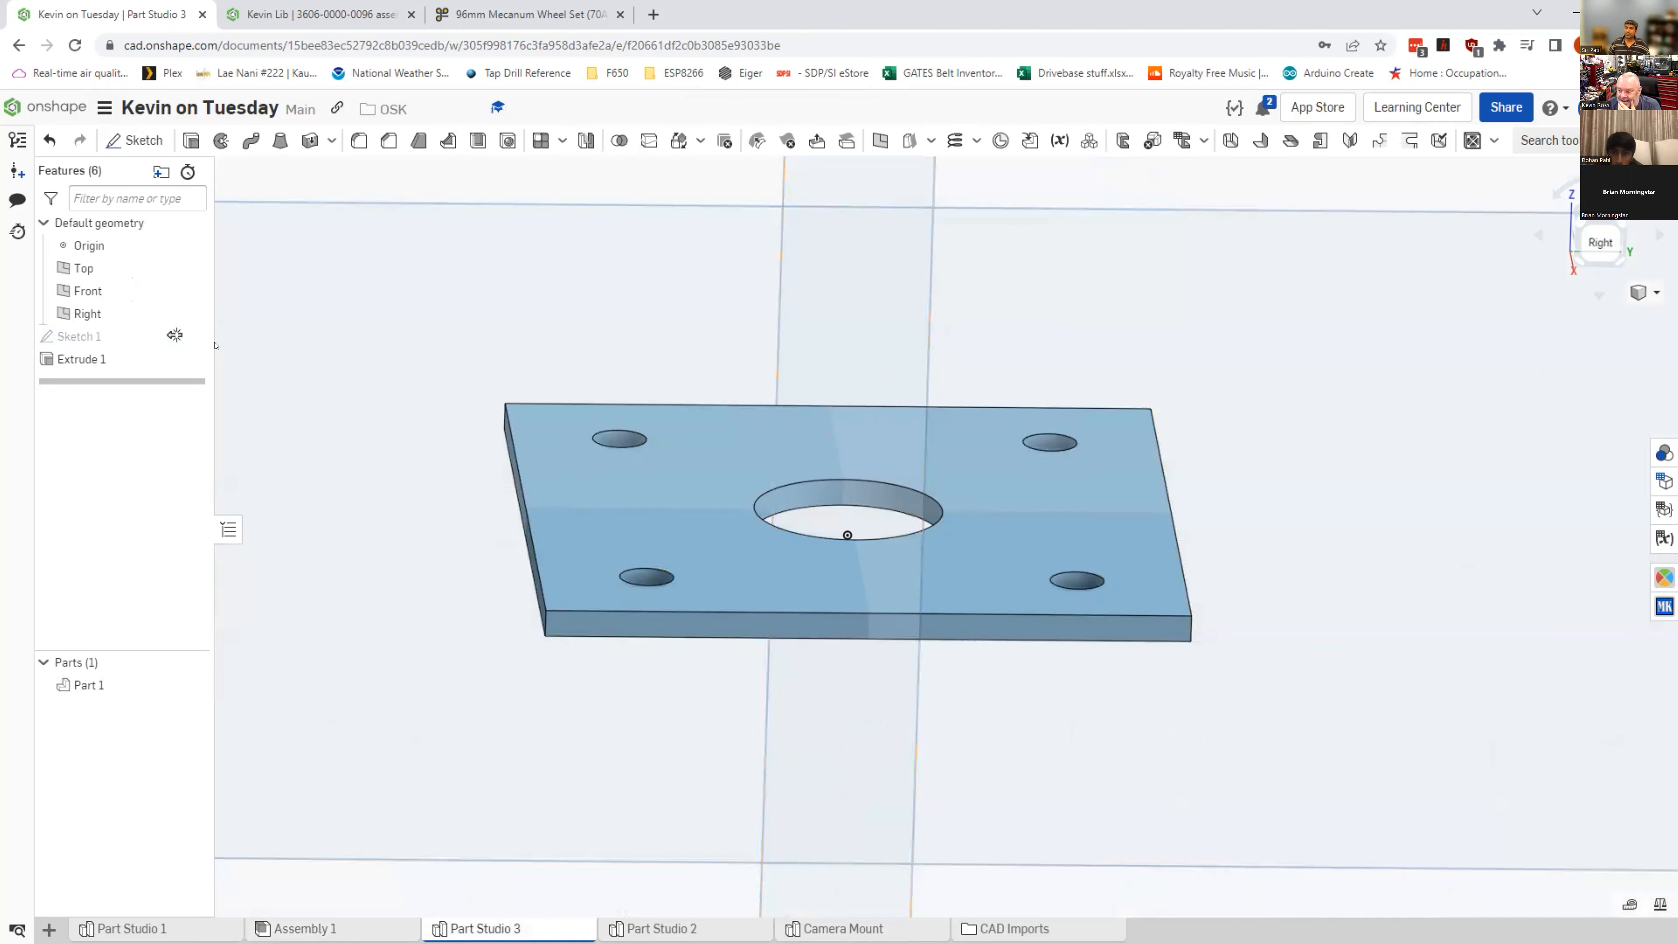
Step: Go back to Assembly 1, switch to Part 1's source, Part Studio 3, and review the options available for the plate's top face
click(354, 932)
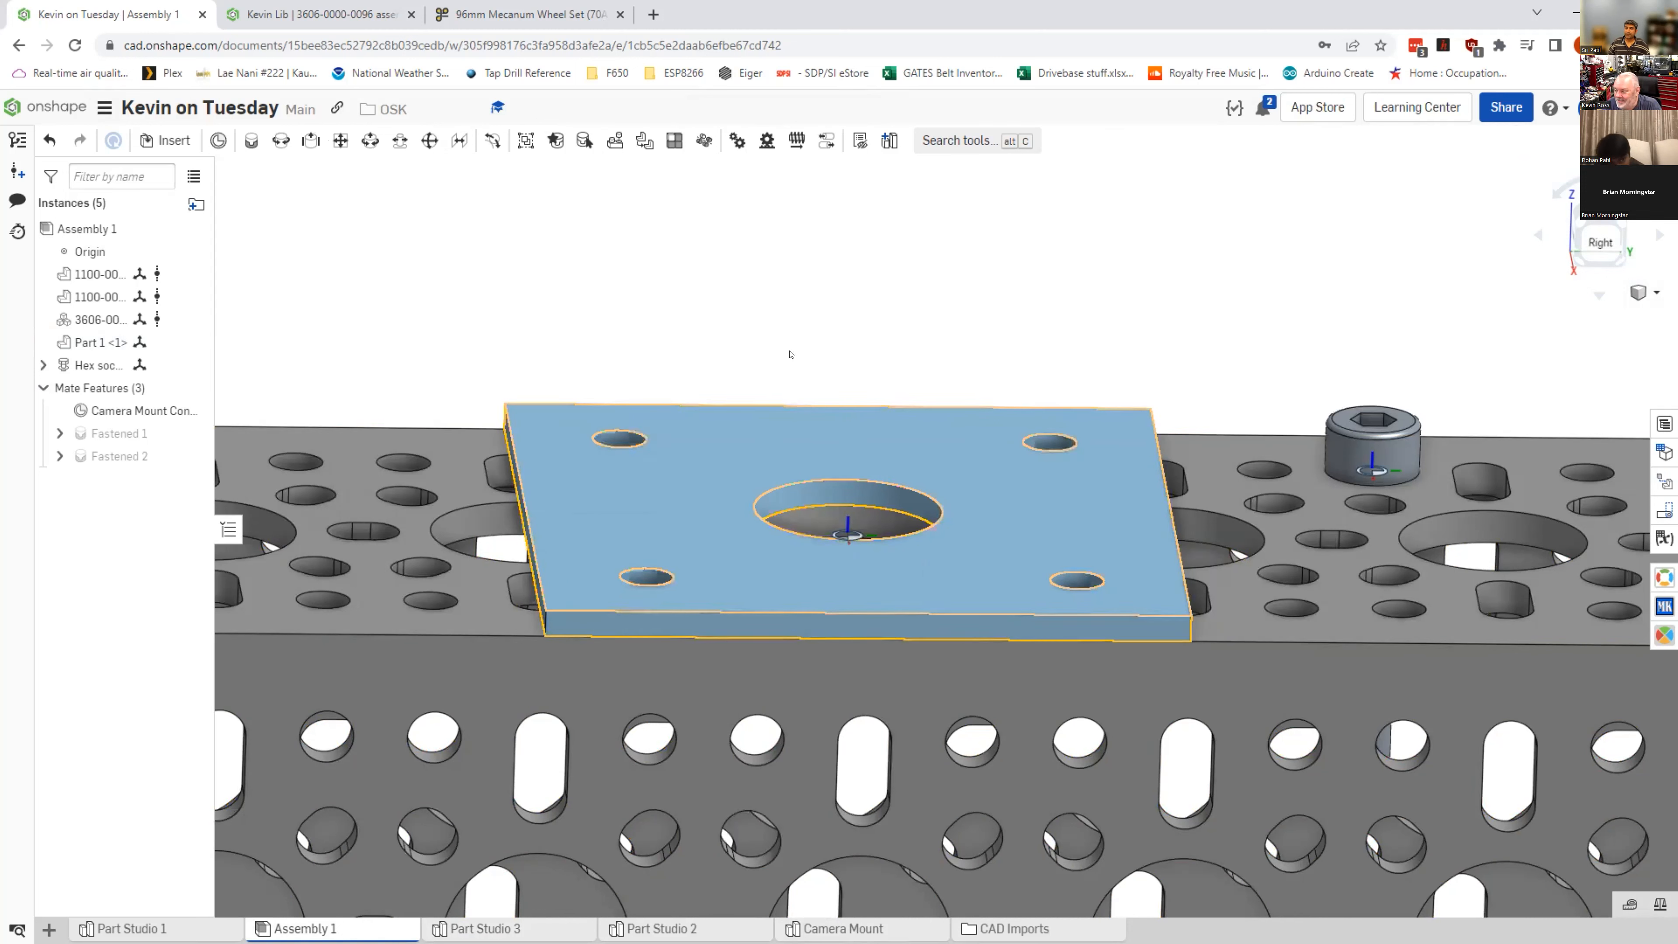
right_drag(771, 379, 773, 344)
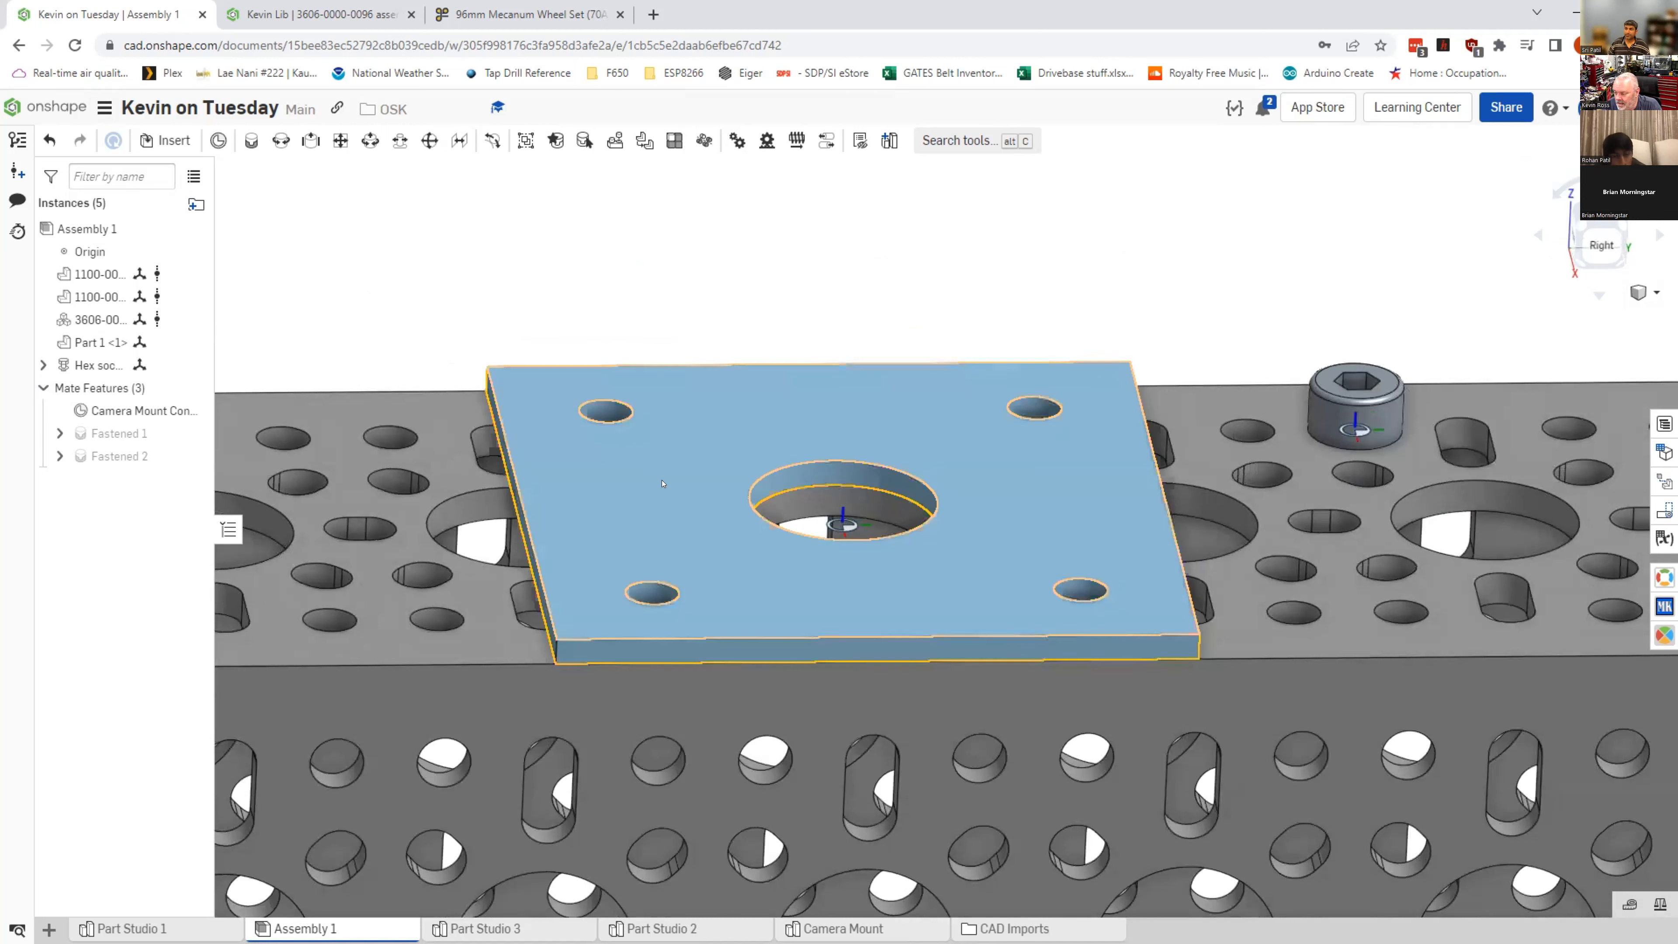
click(648, 494)
right_click(618, 499)
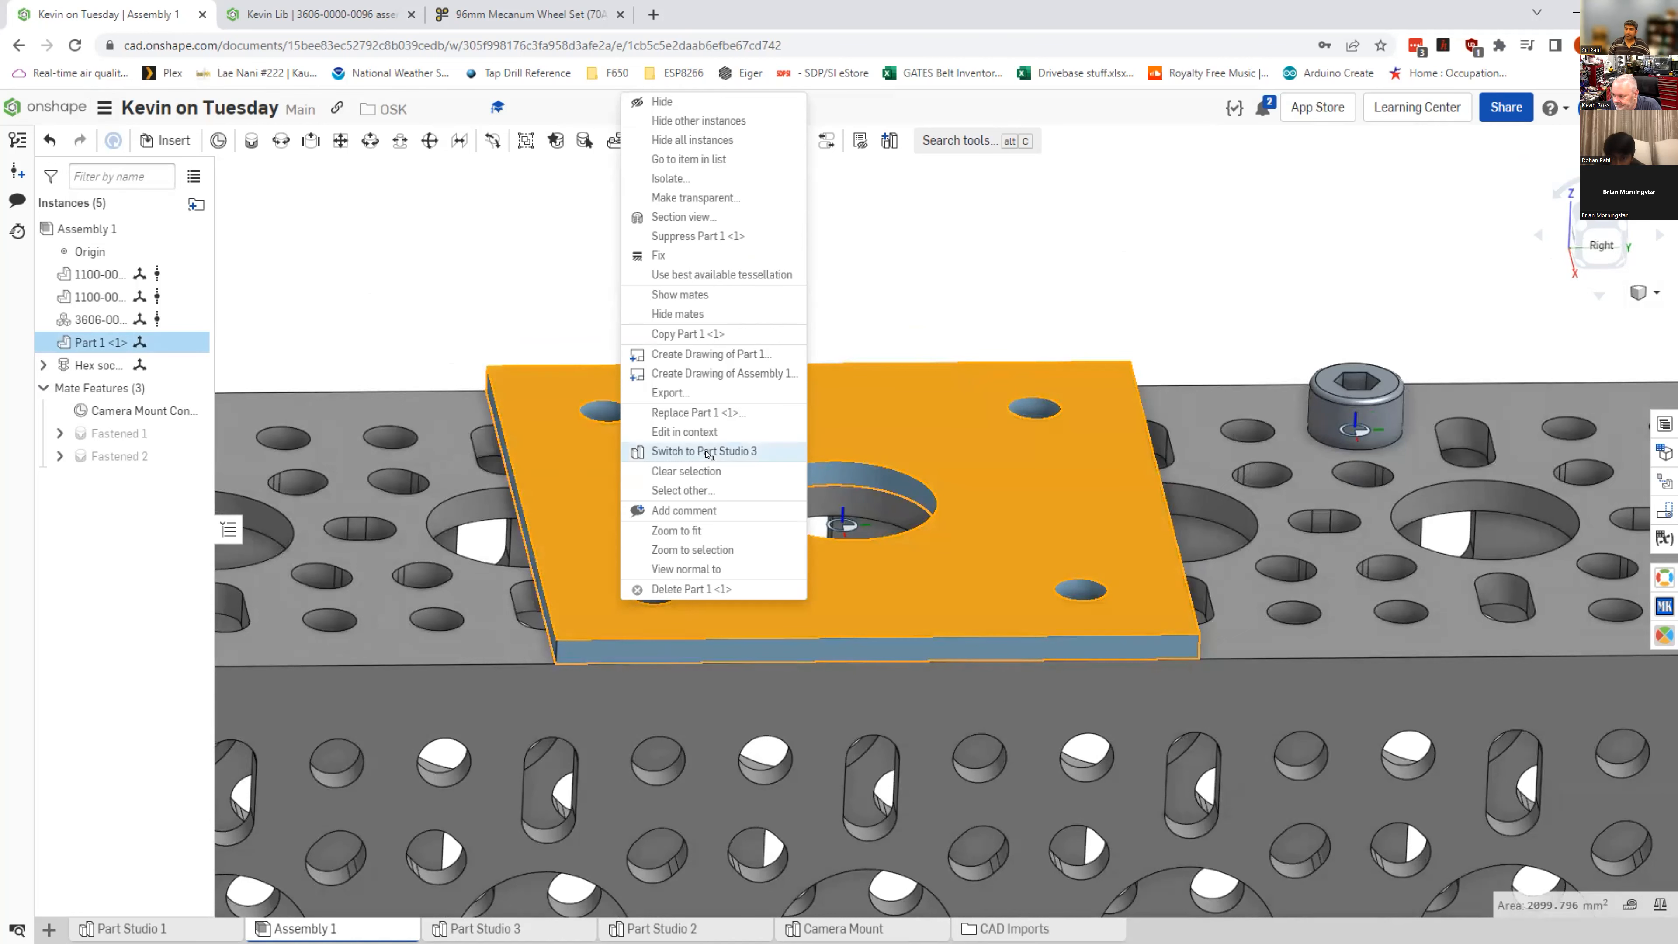
click(706, 484)
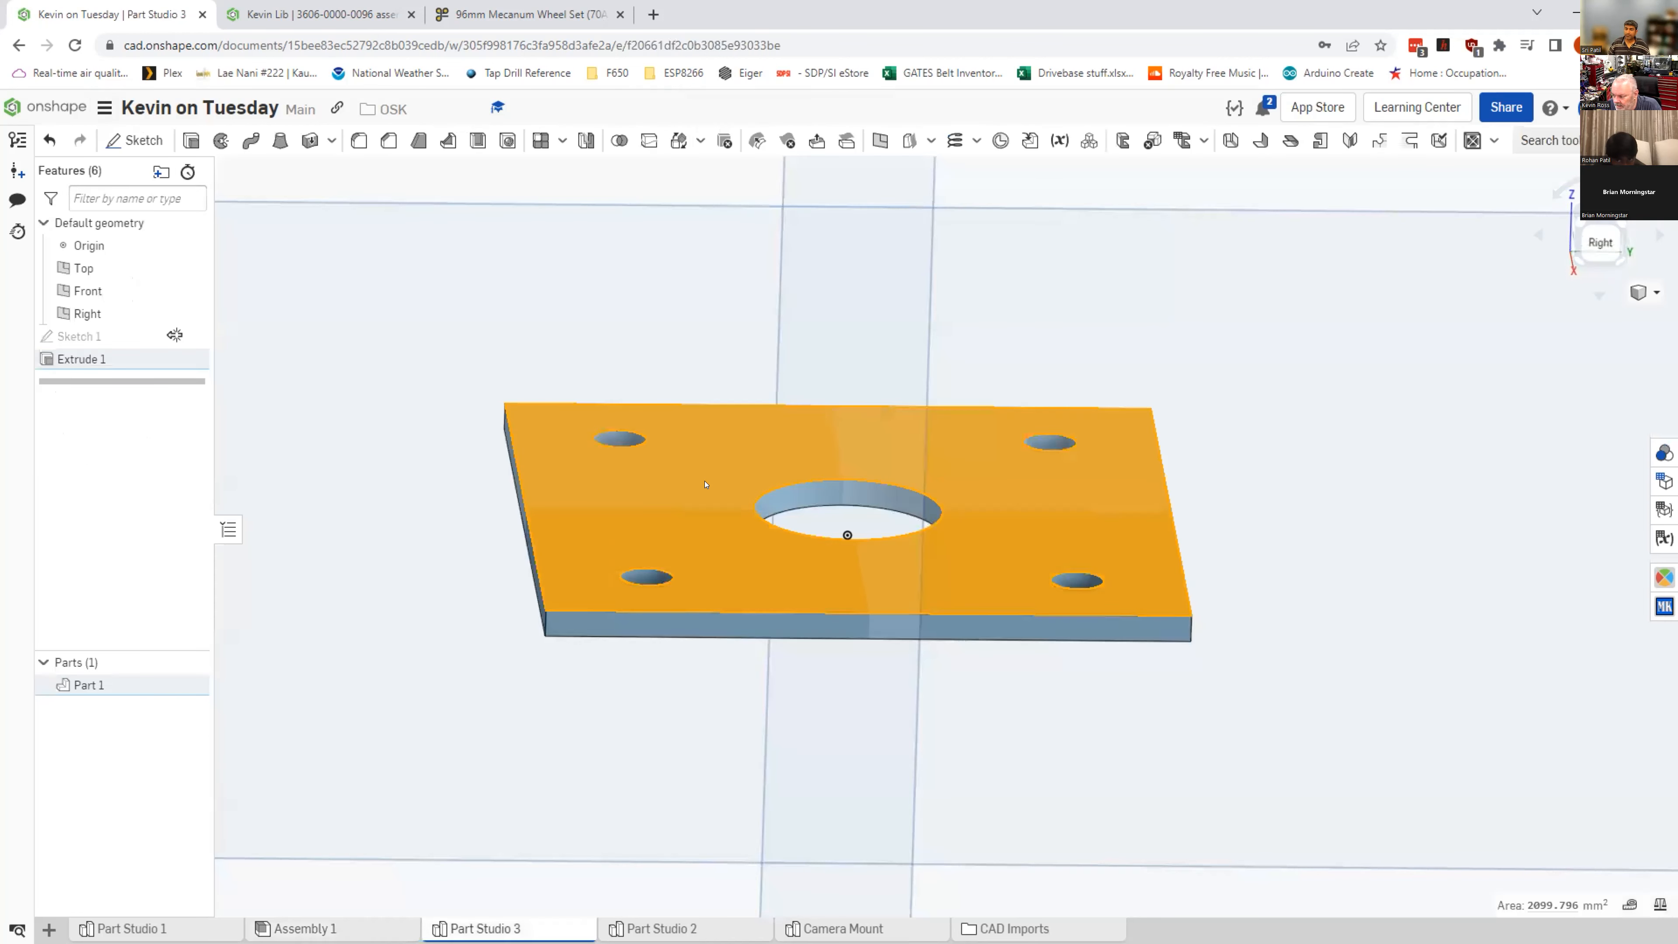
right_click(706, 485)
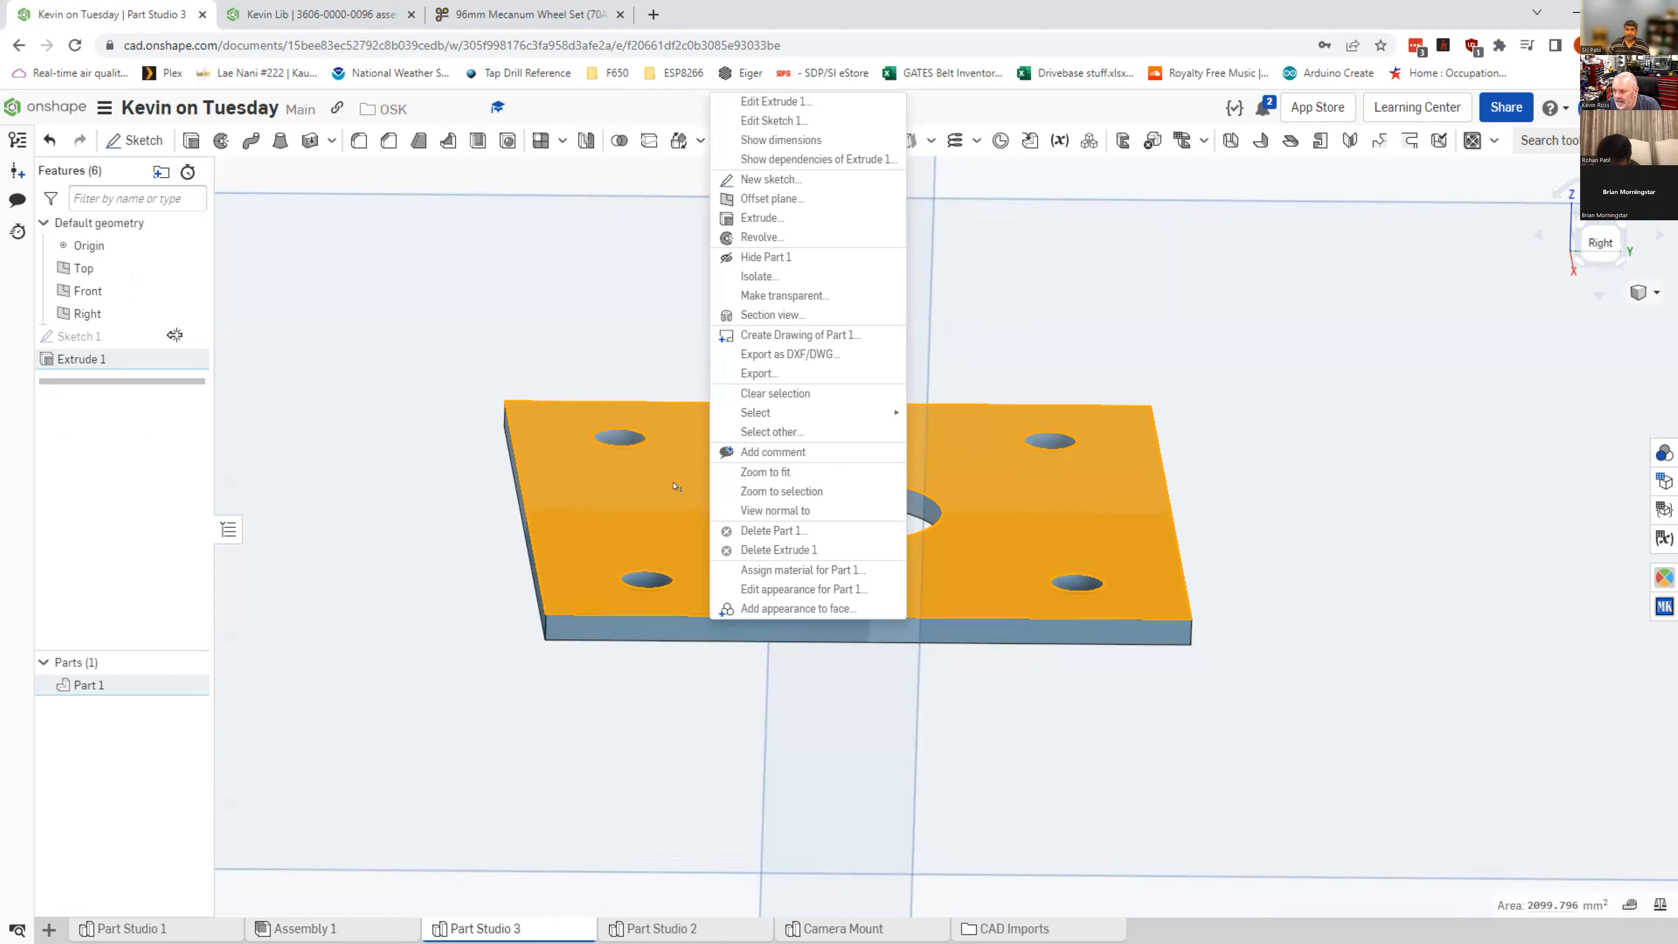
scroll(549, 494, down, 4)
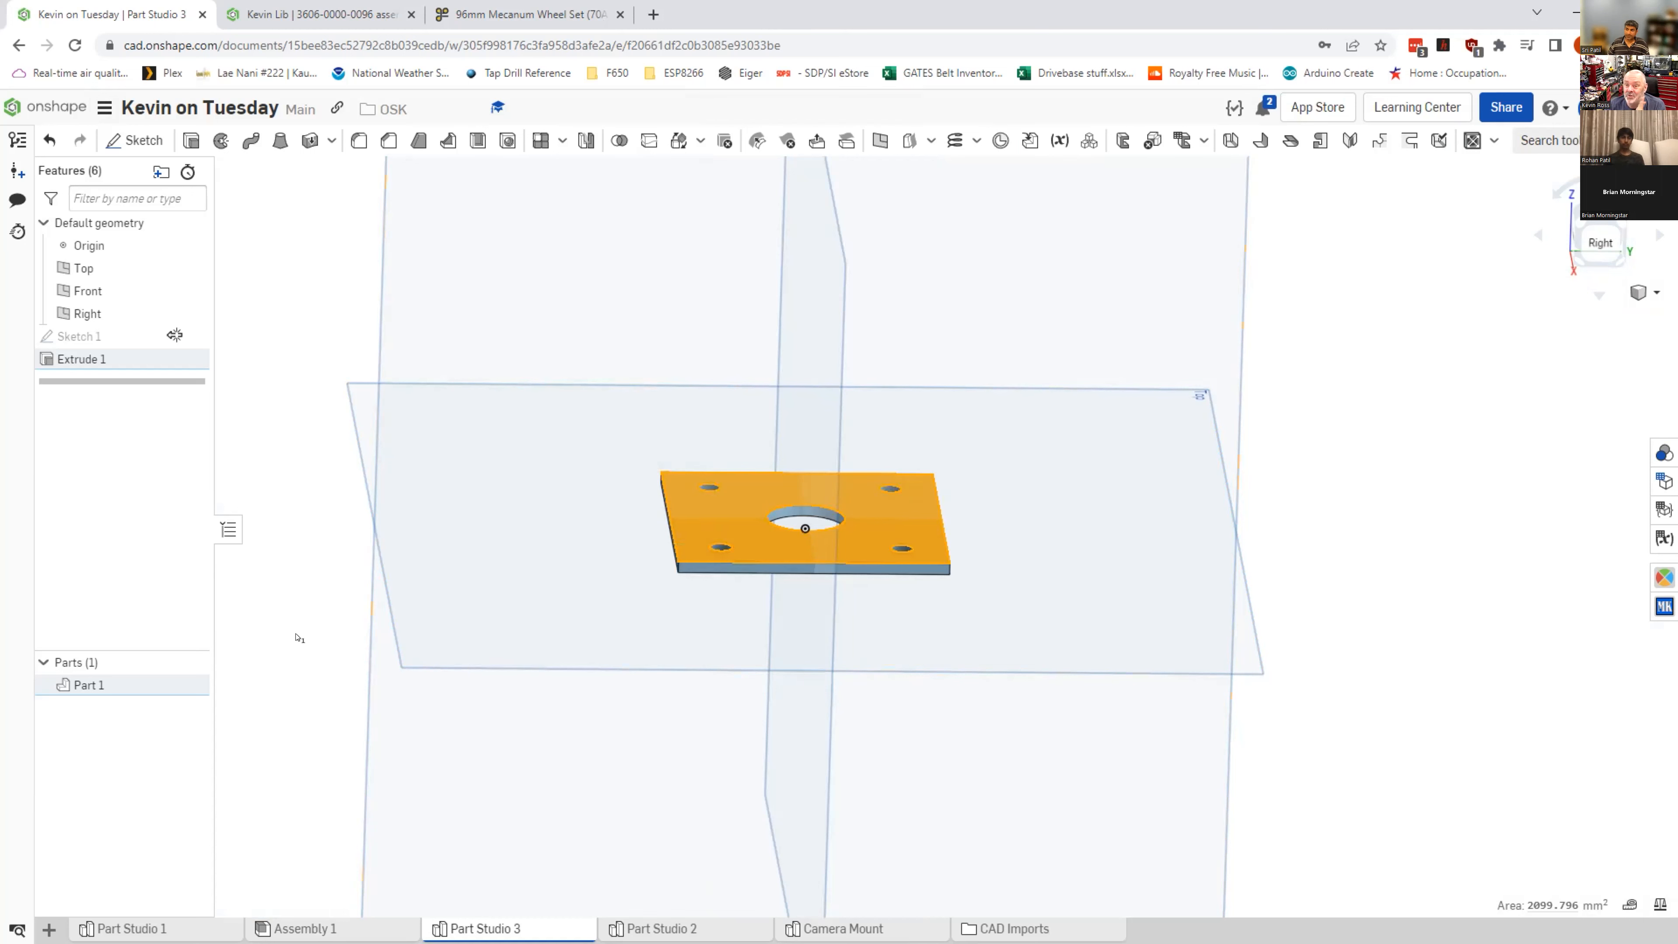
key(Escape)
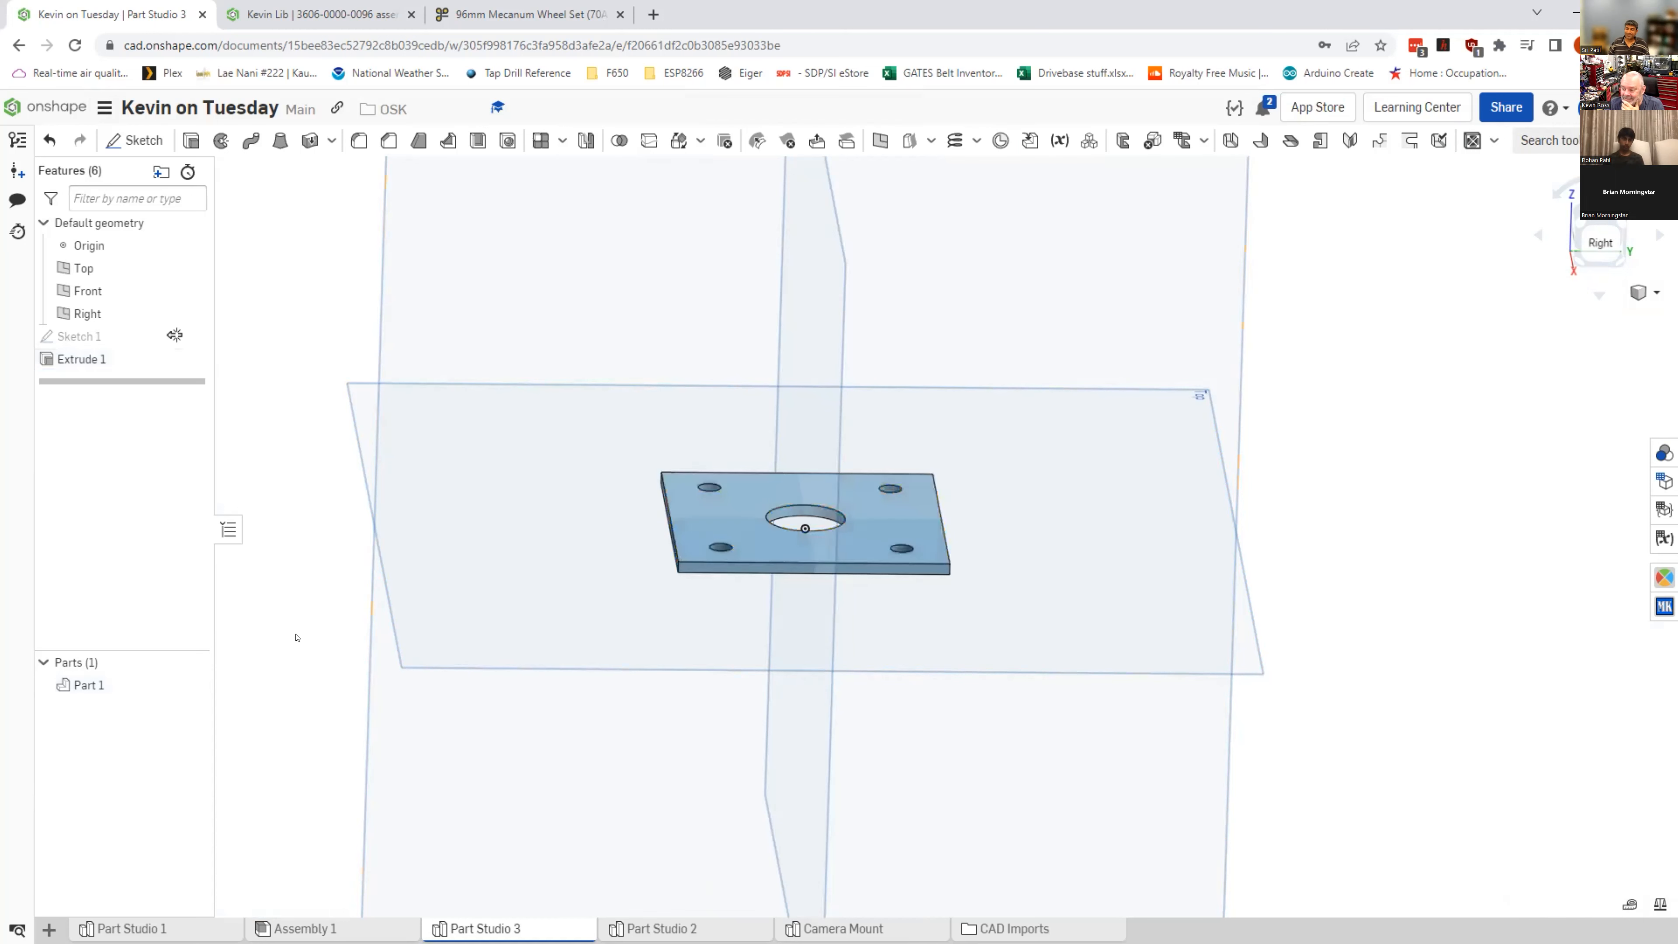
right_drag(297, 639, 295, 639)
right_click(282, 648)
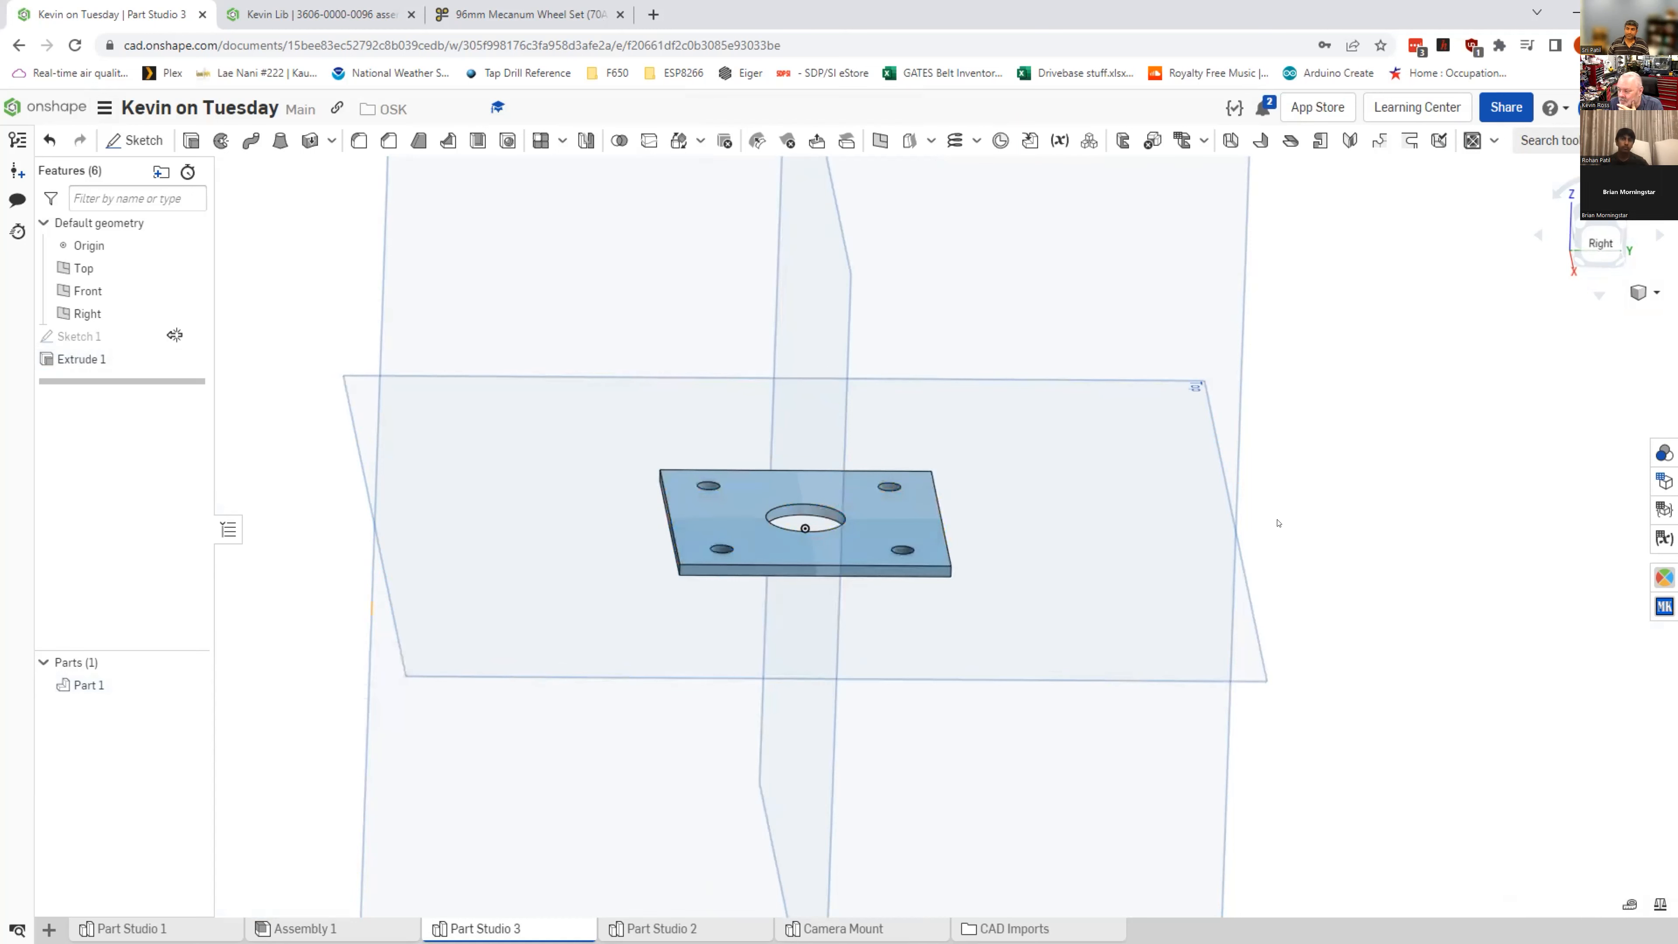
key(shift+5)
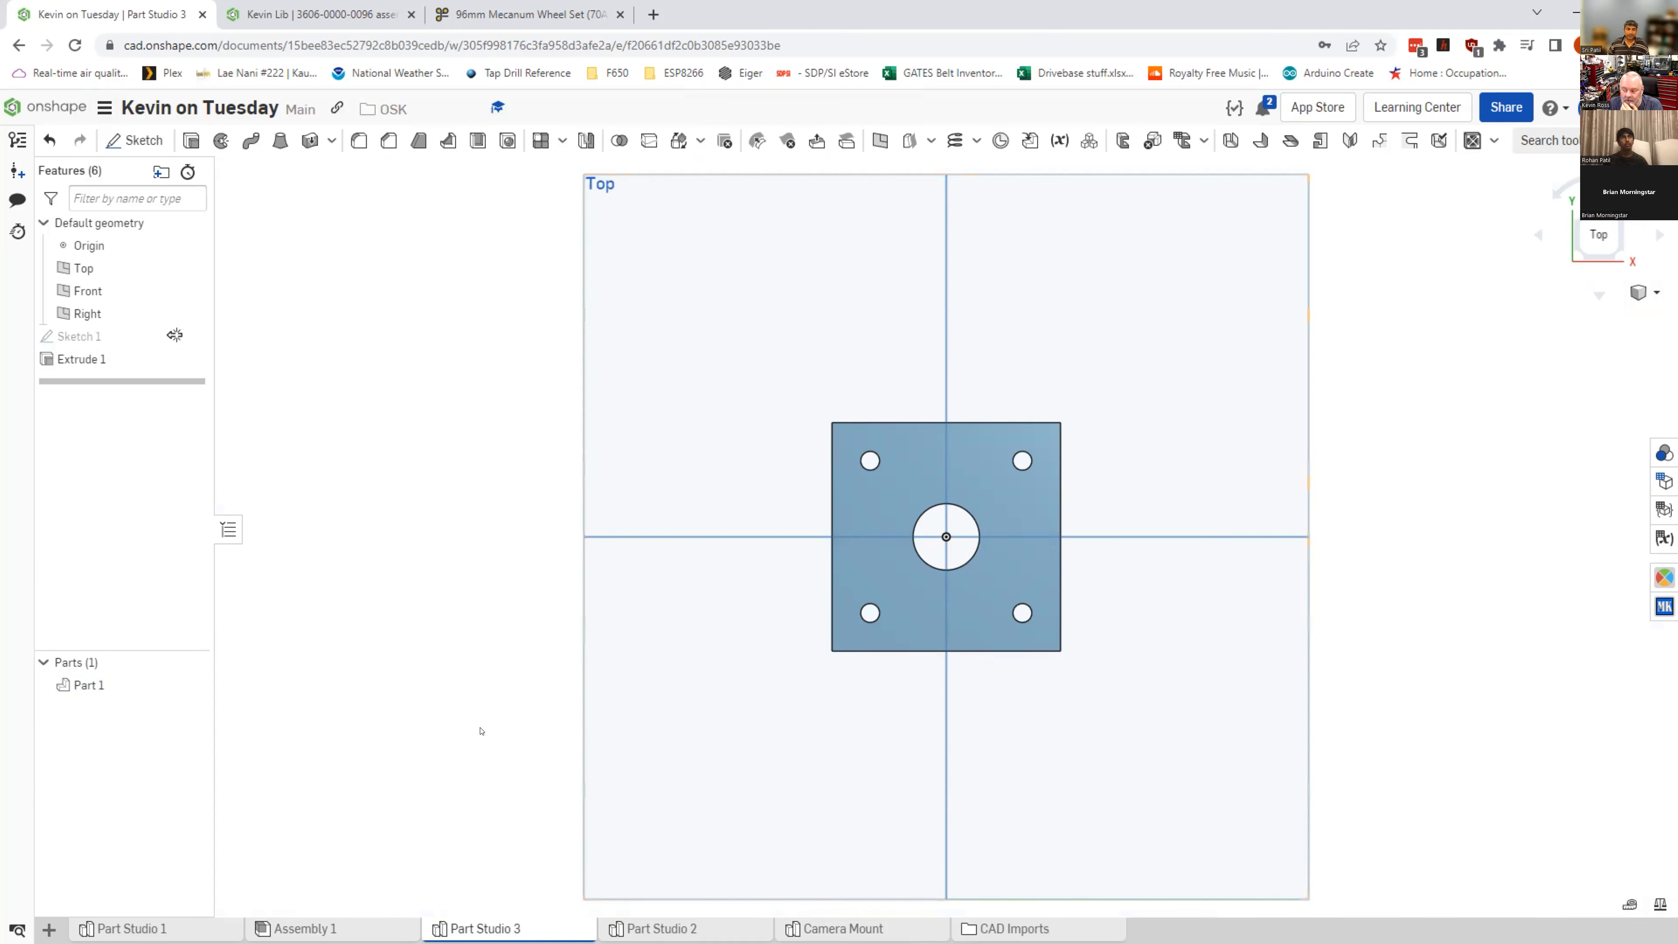
right_drag(479, 731, 454, 778)
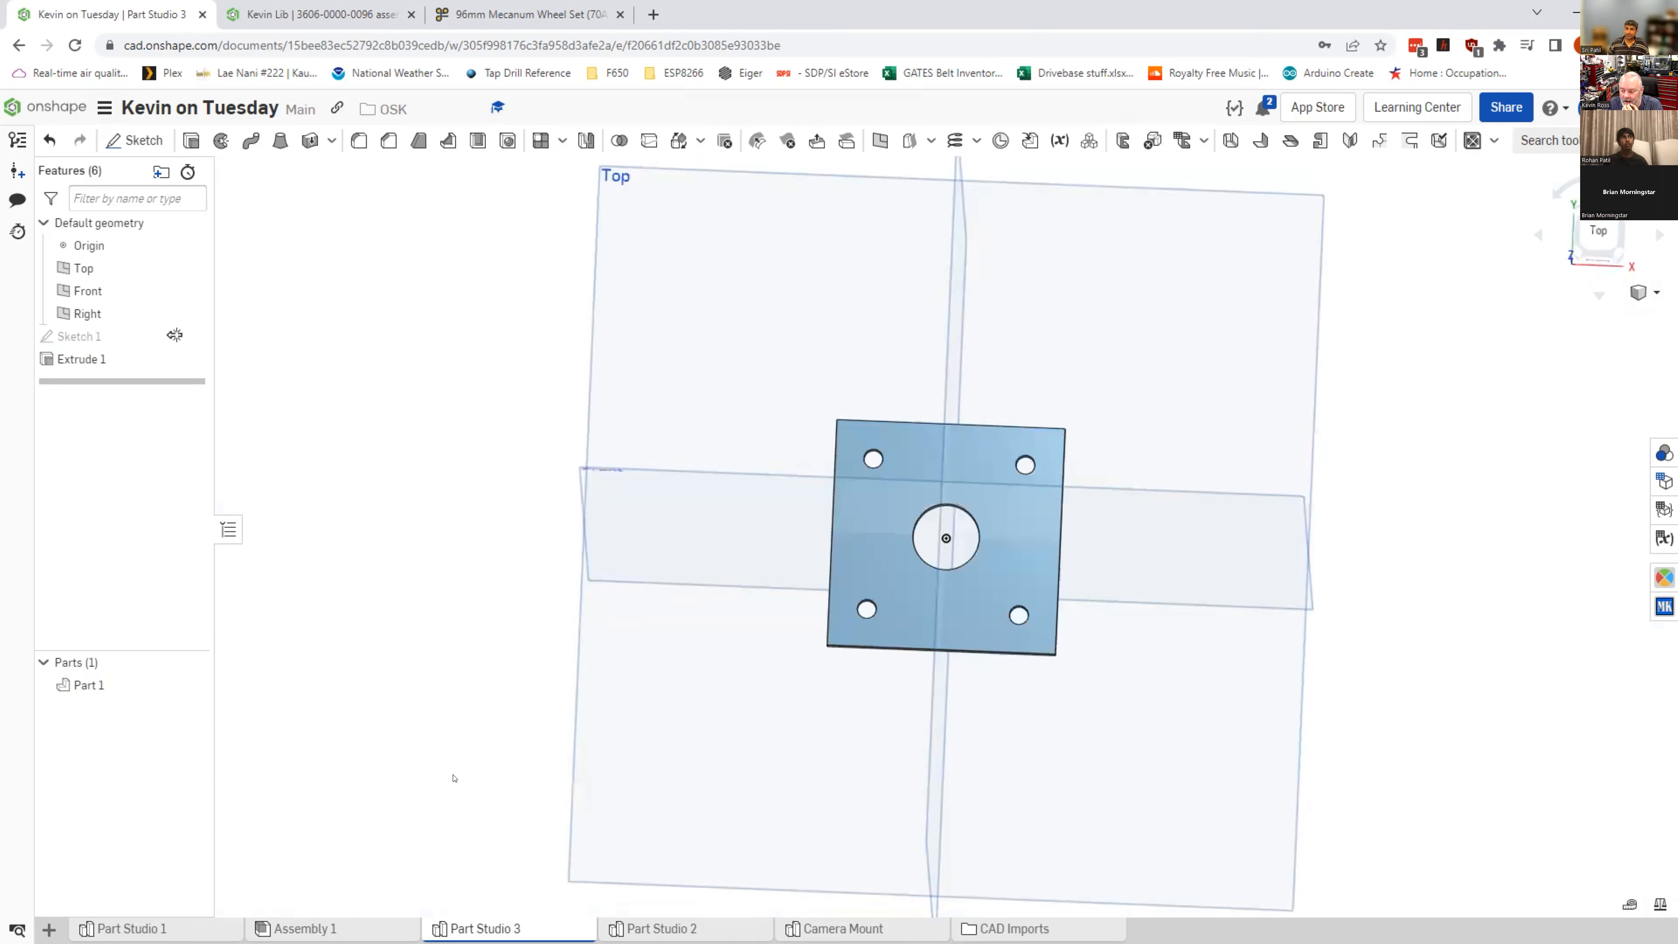
right_drag(478, 593, 449, 580)
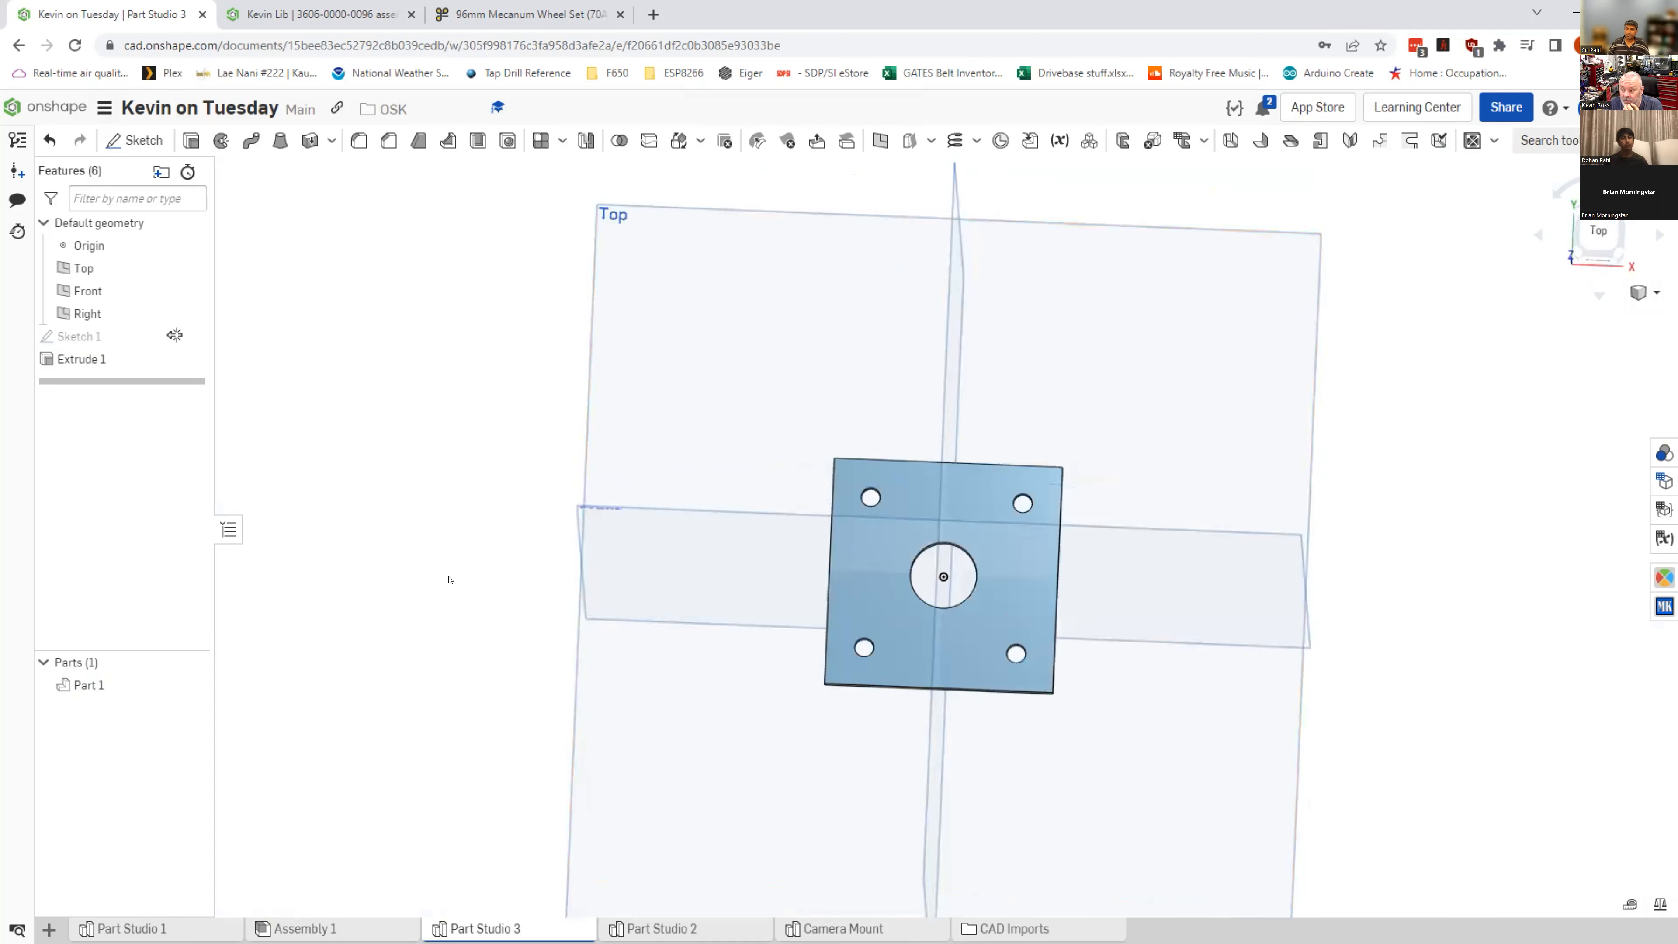
middle_drag(1010, 401, 960, 428)
right_drag(872, 594, 816, 622)
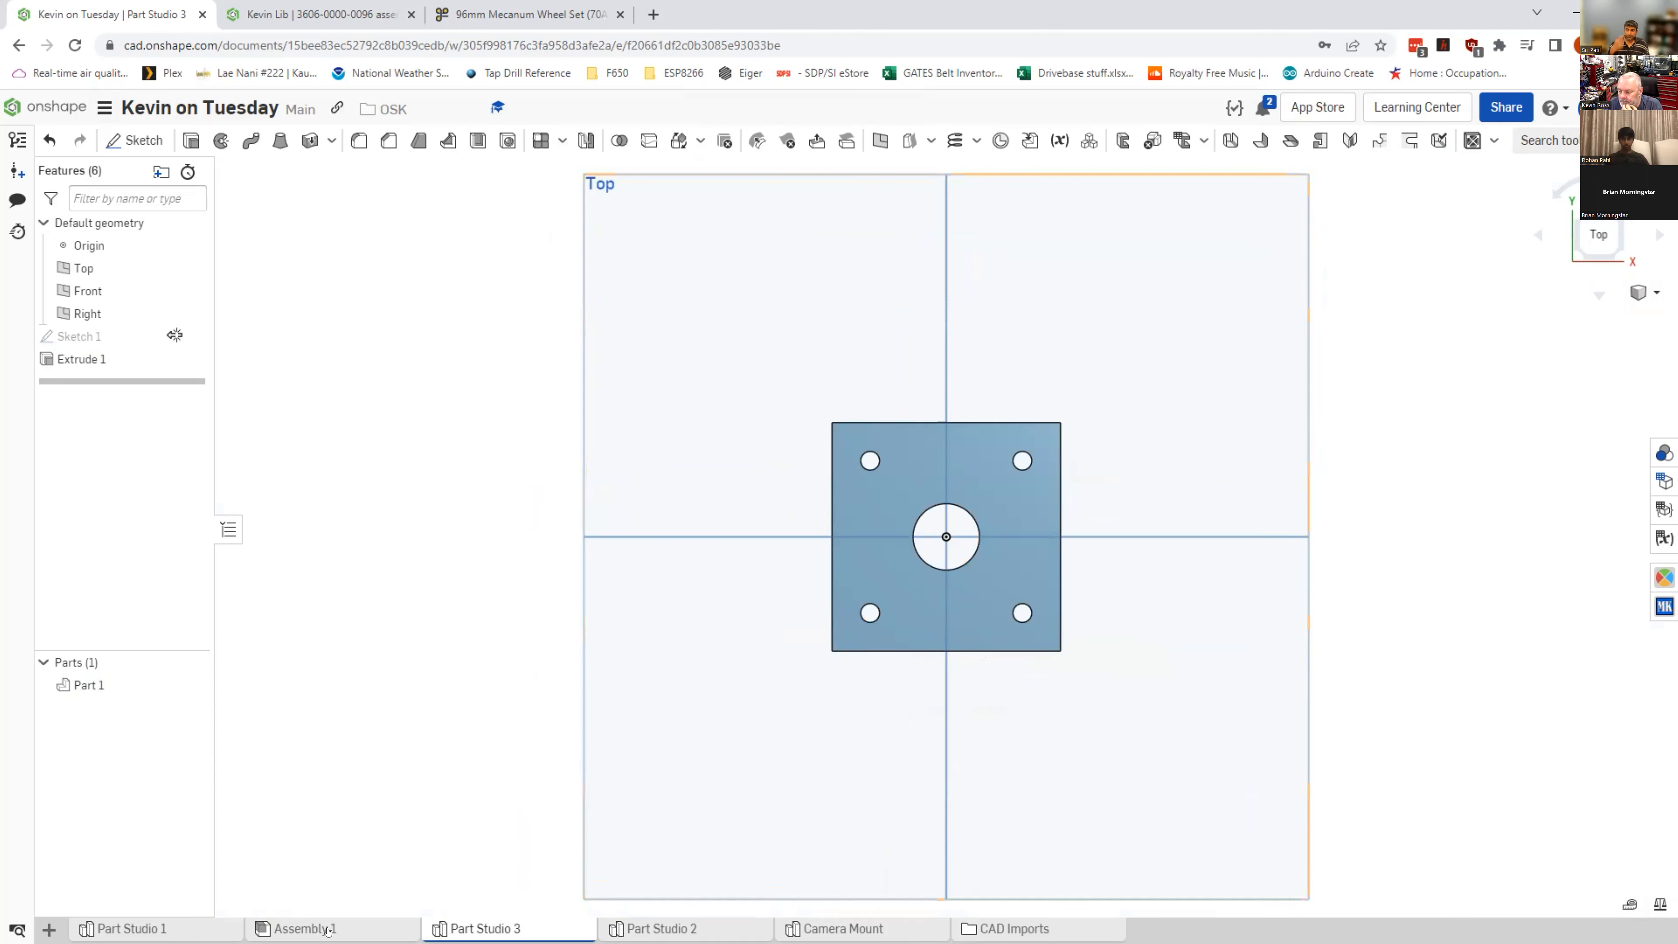
Step: Return to Assembly 1 and start inserting a standard stainless steel ISO hex socket head cap screw, M4 with length 25
click(342, 932)
mouse_move(438, 930)
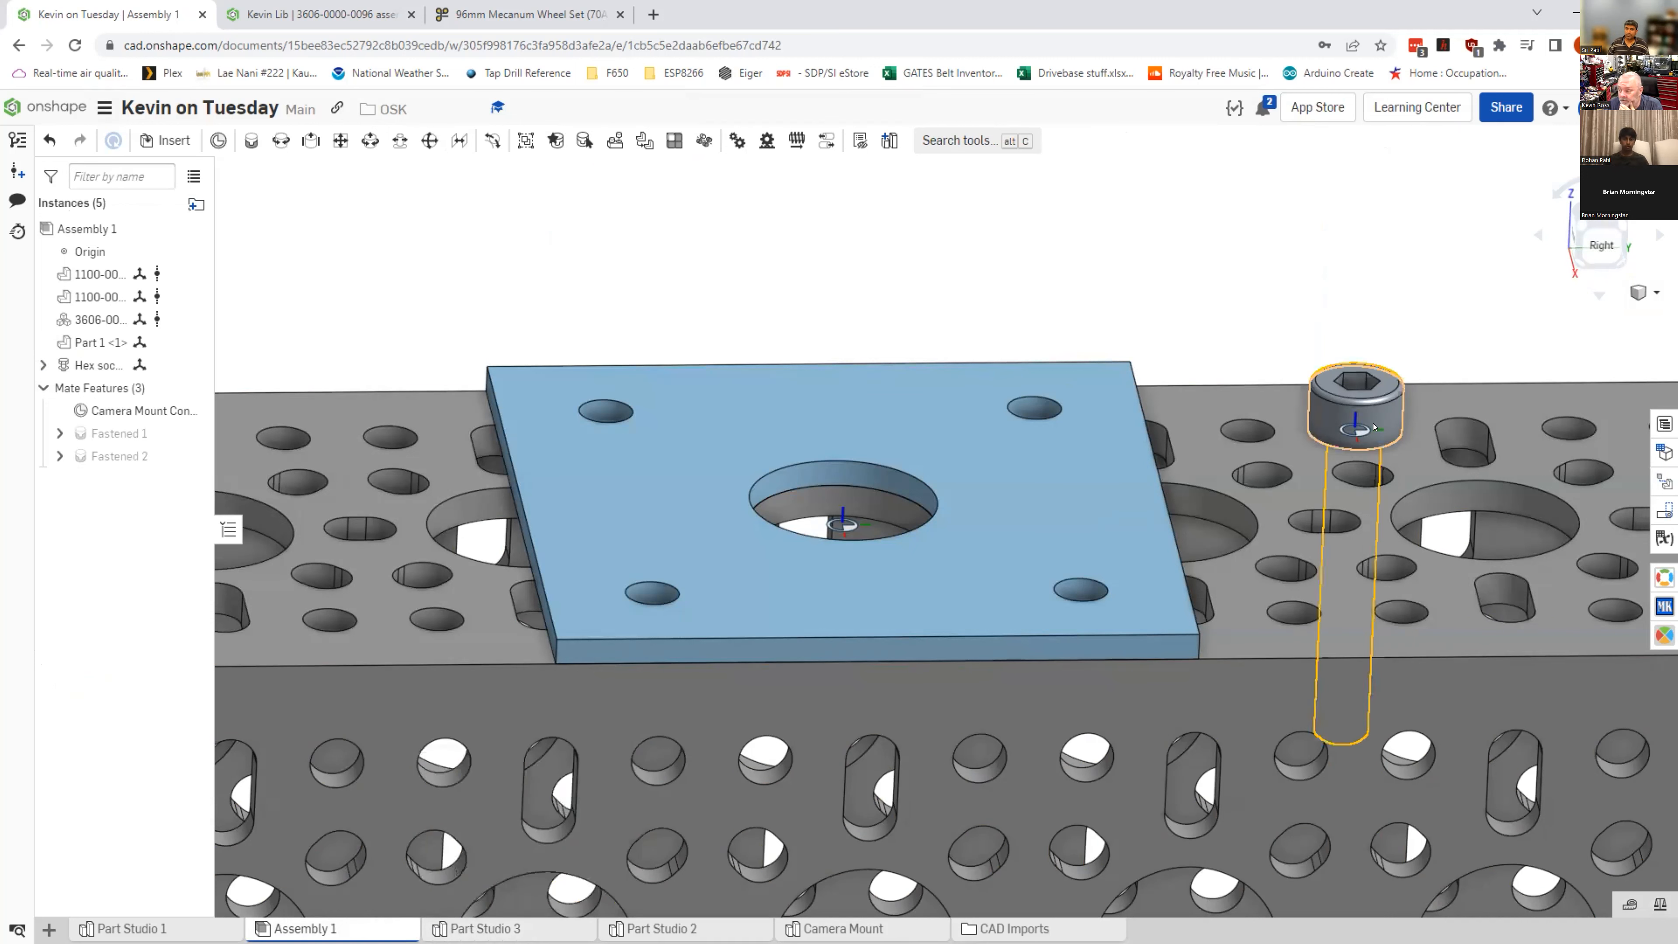
scroll(805, 273, down, 5)
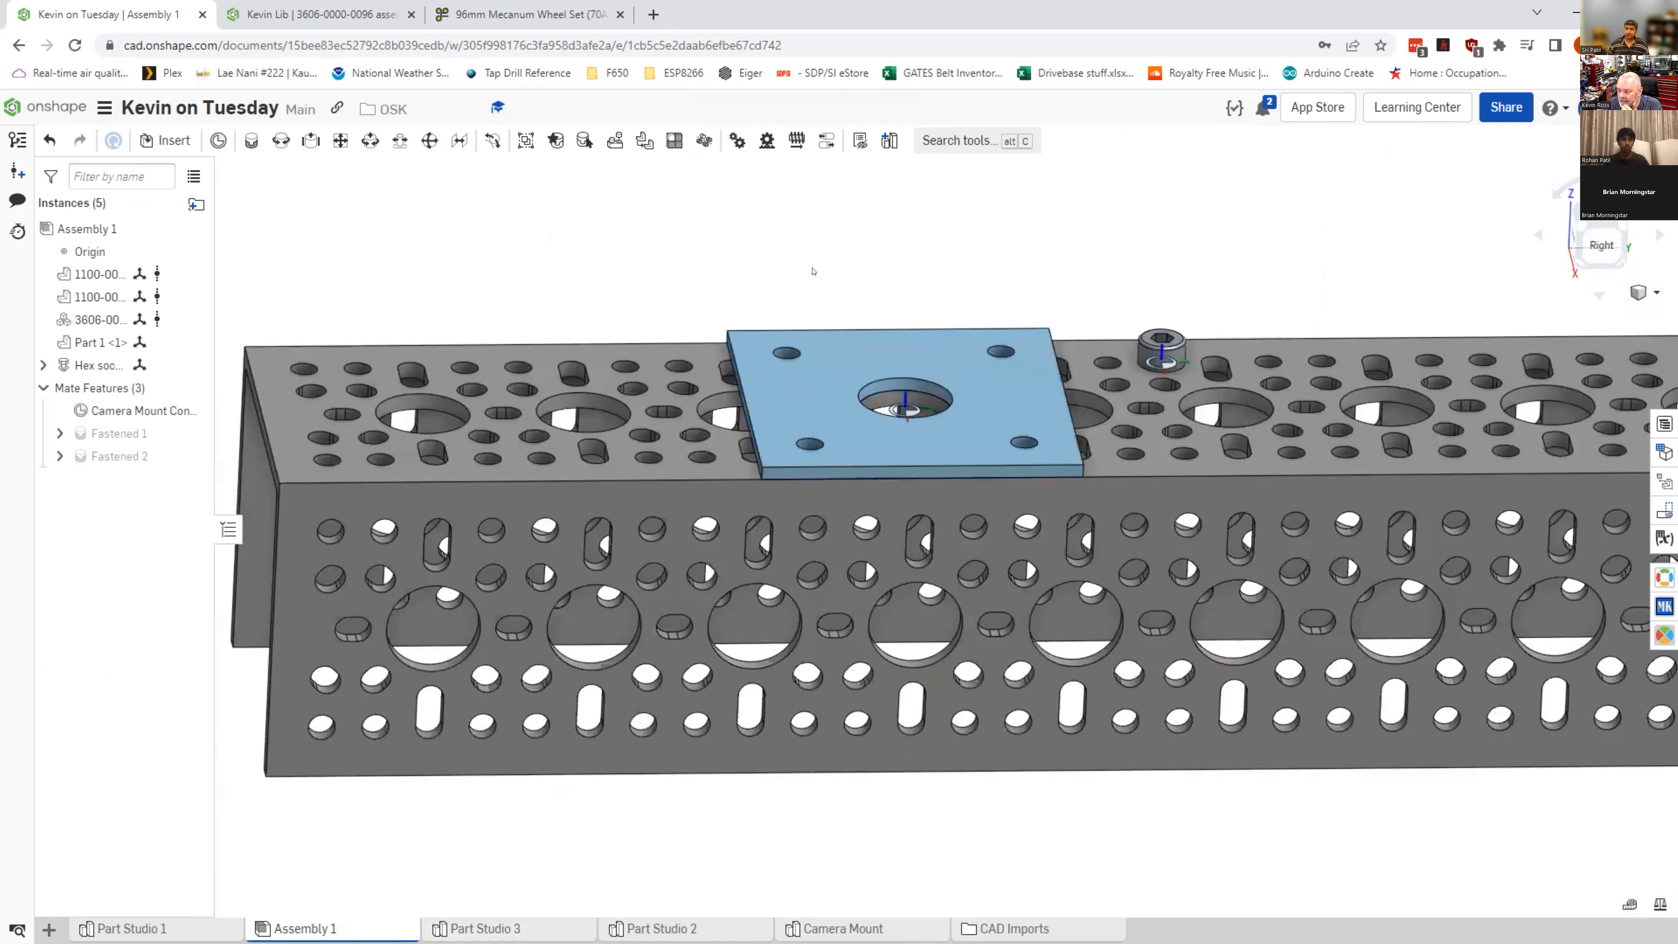
right_drag(830, 315, 803, 299)
right_drag(815, 357, 782, 326)
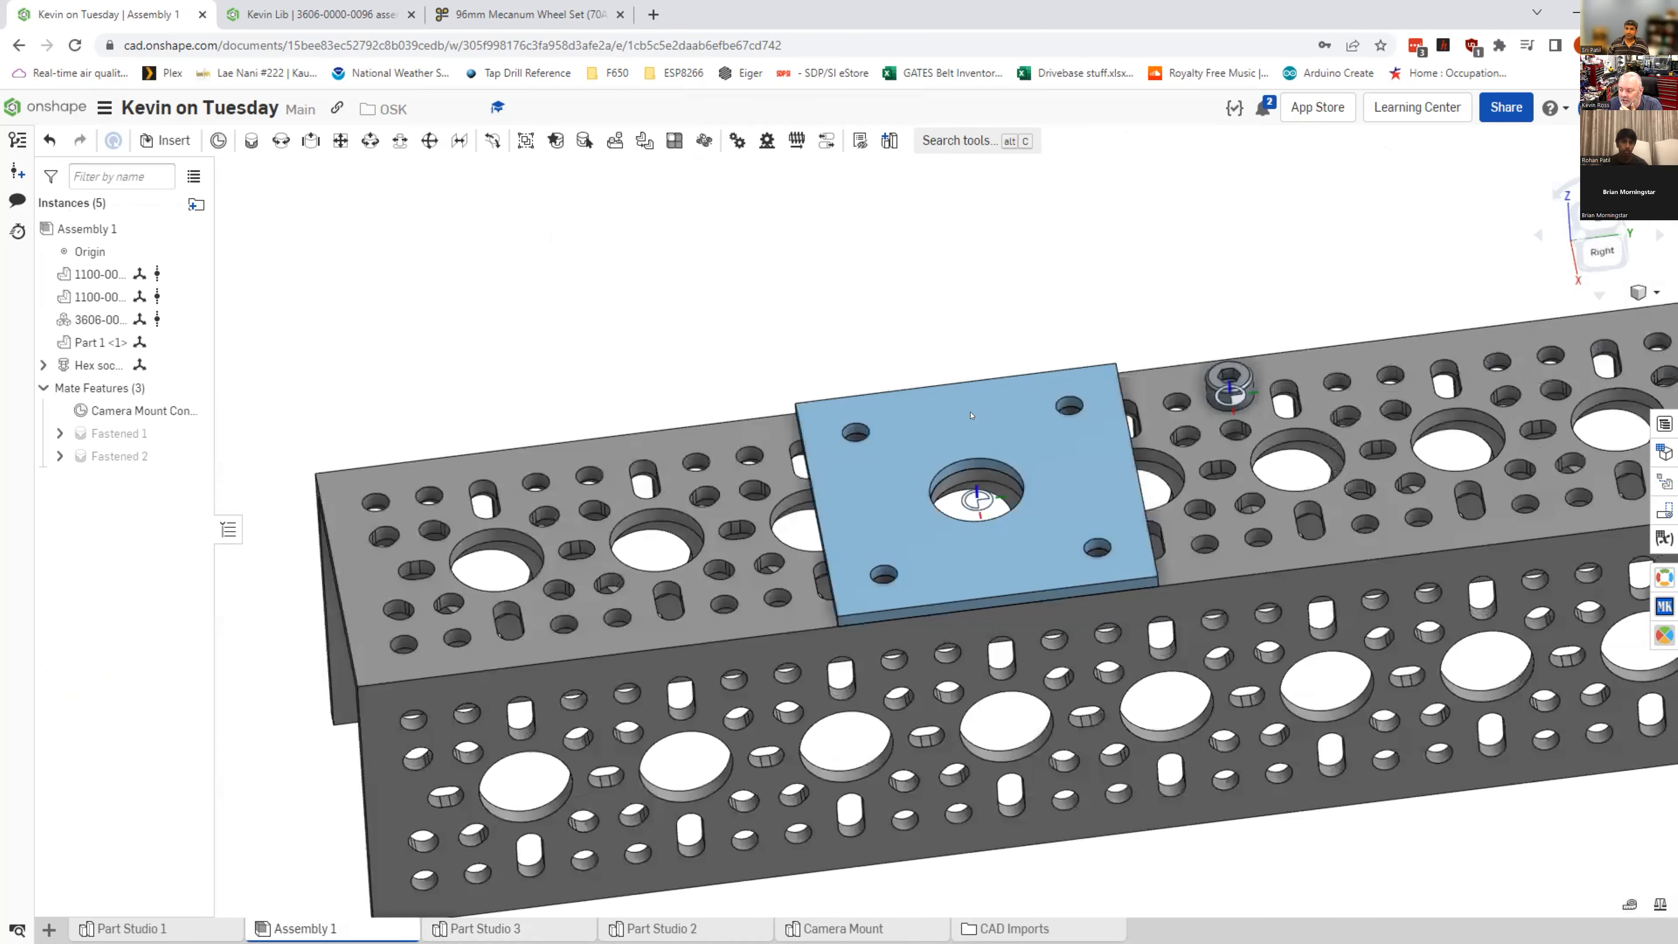
middle_drag(782, 326, 884, 401)
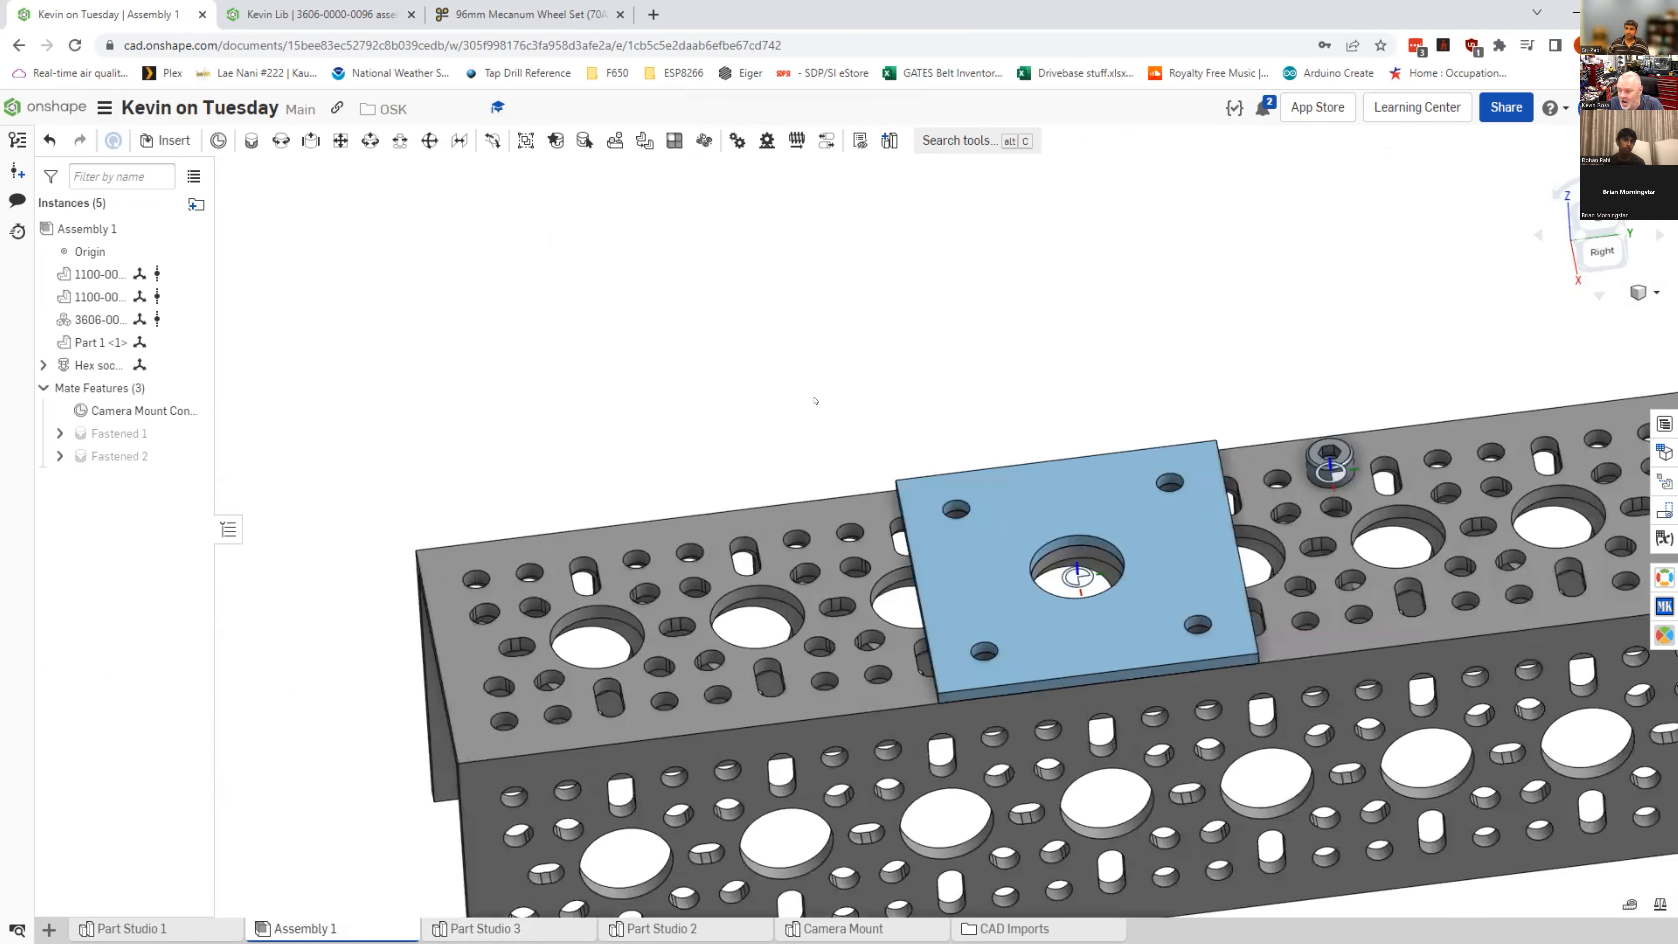
right_drag(720, 386, 731, 384)
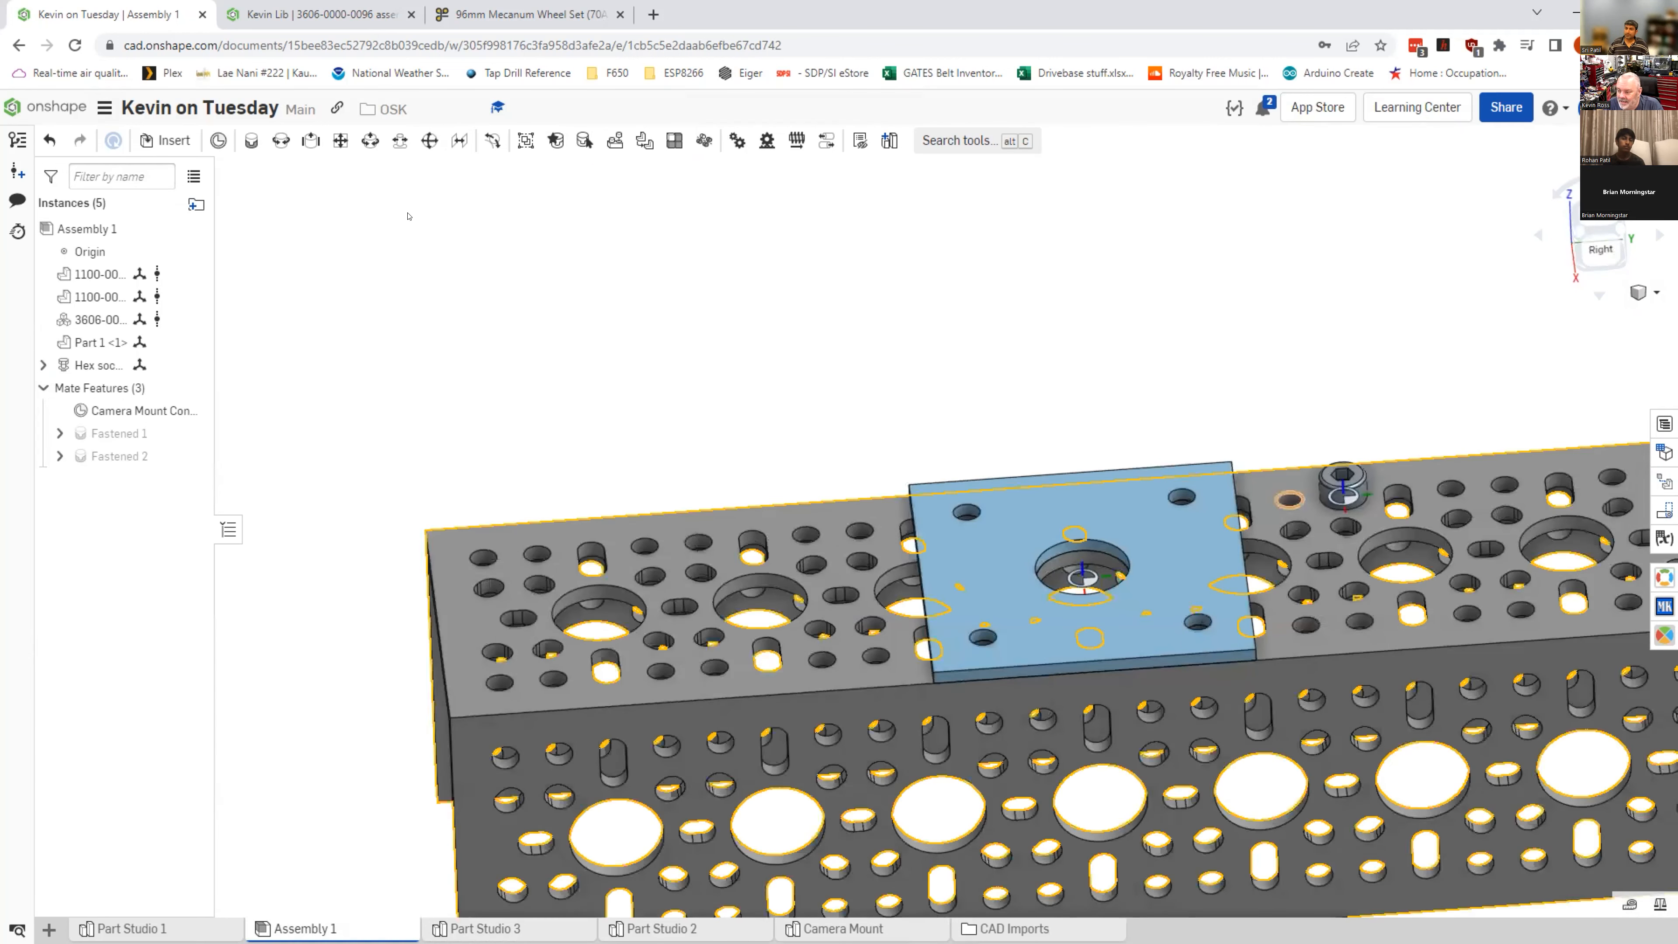
click(165, 140)
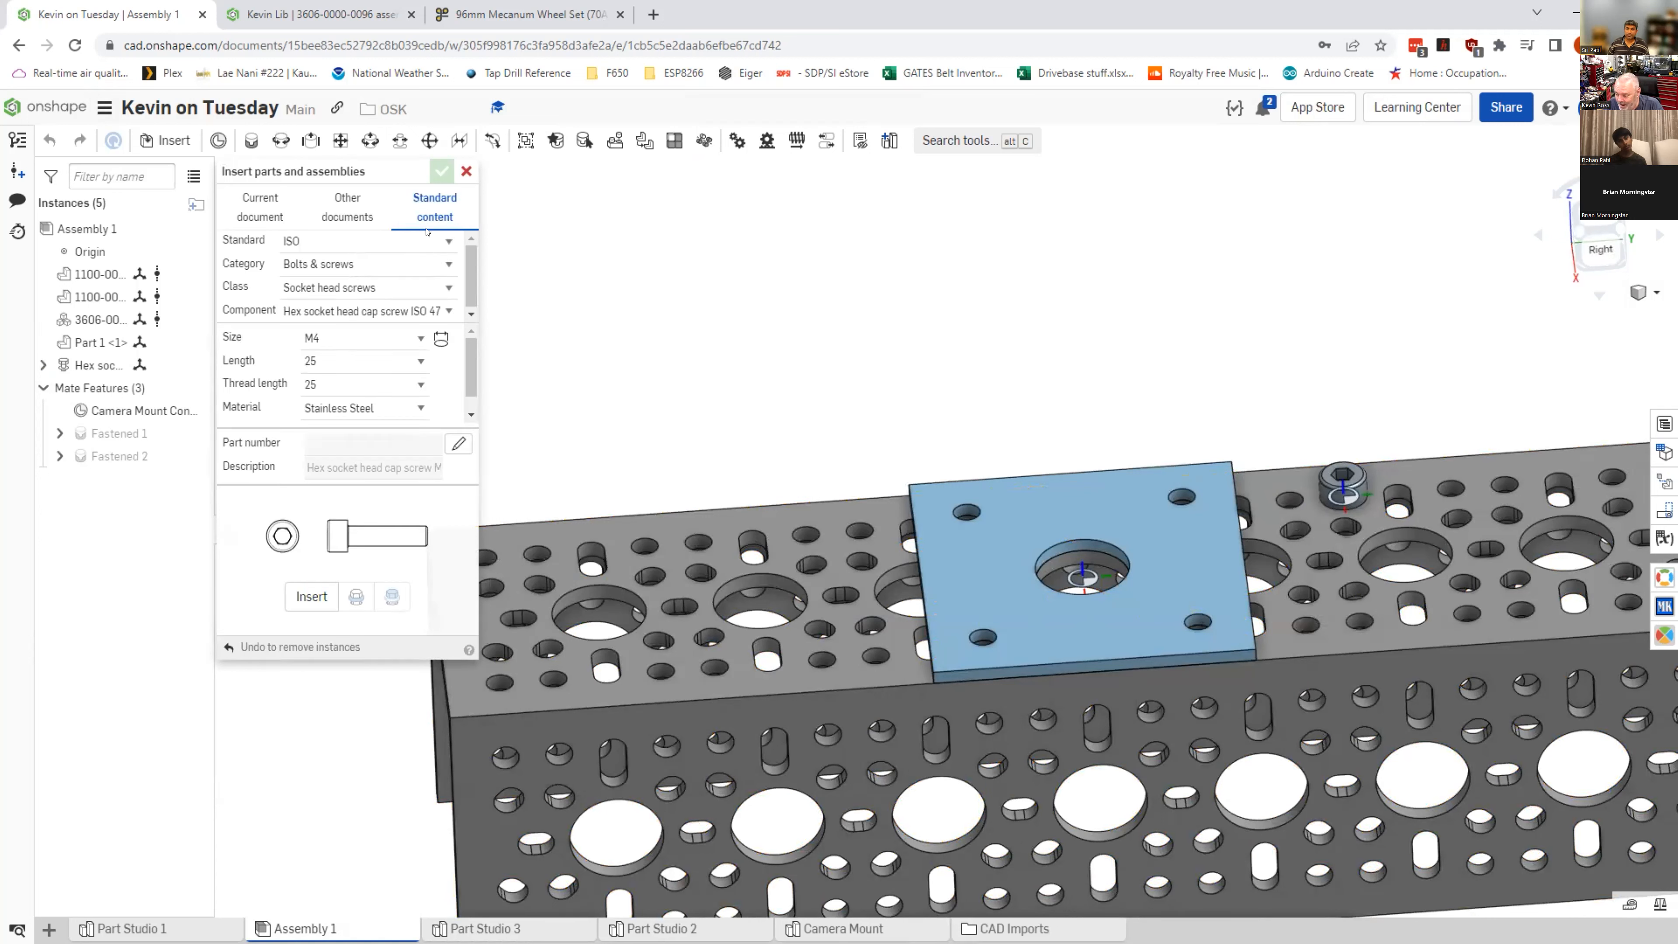
click(662, 672)
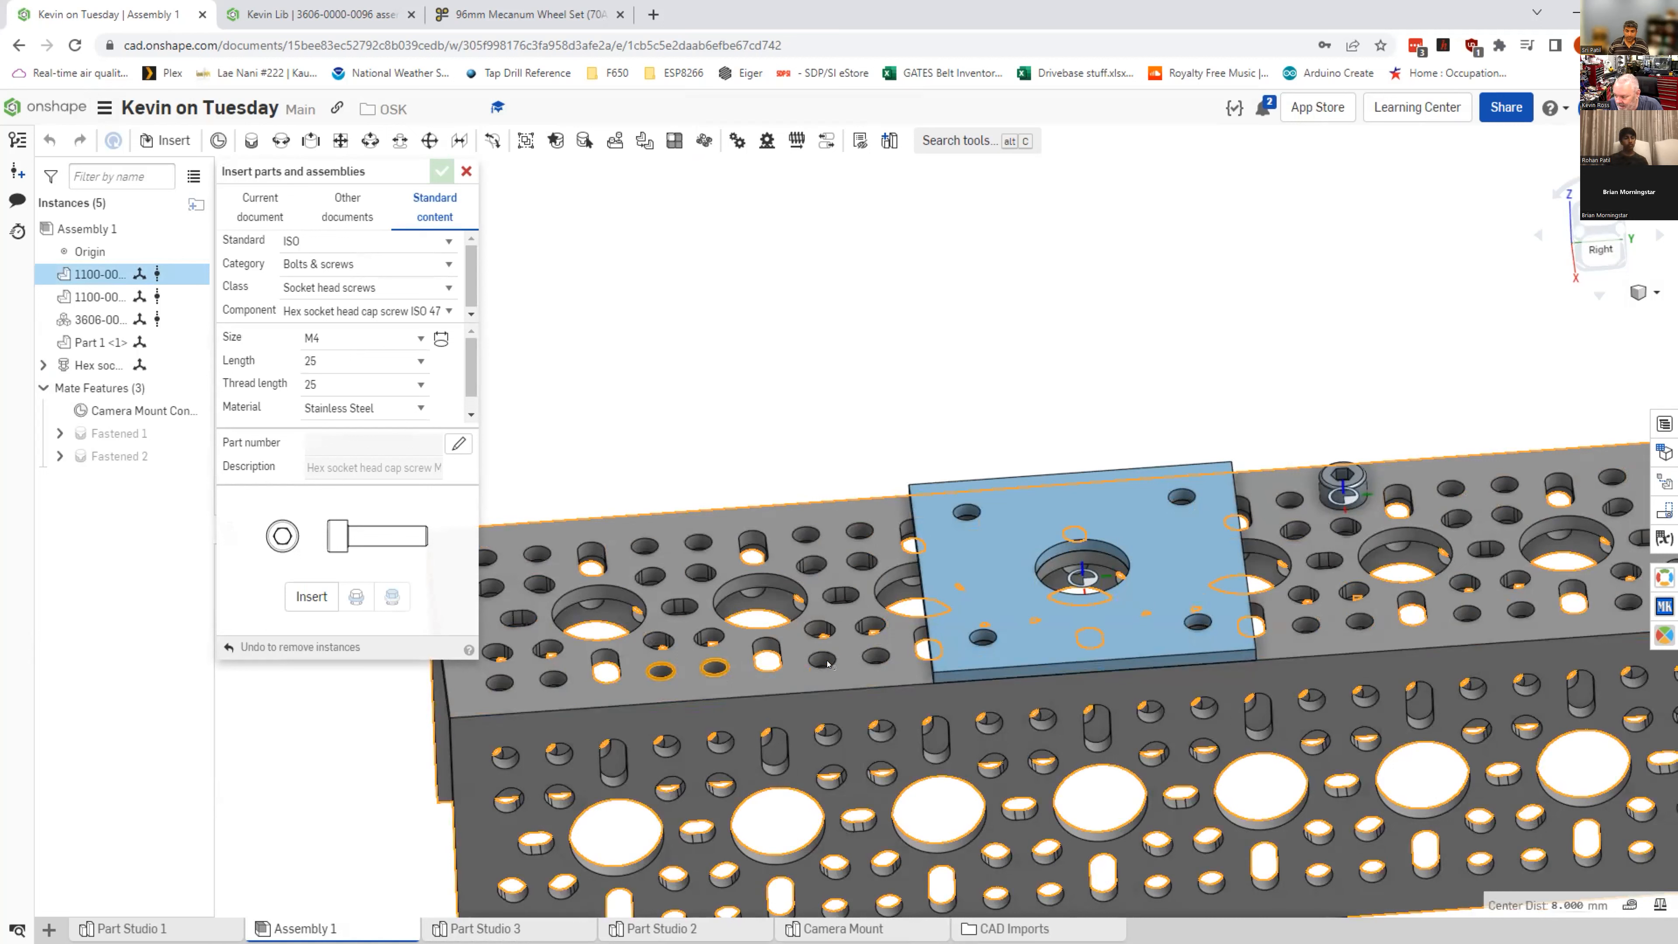
click(826, 663)
click(875, 656)
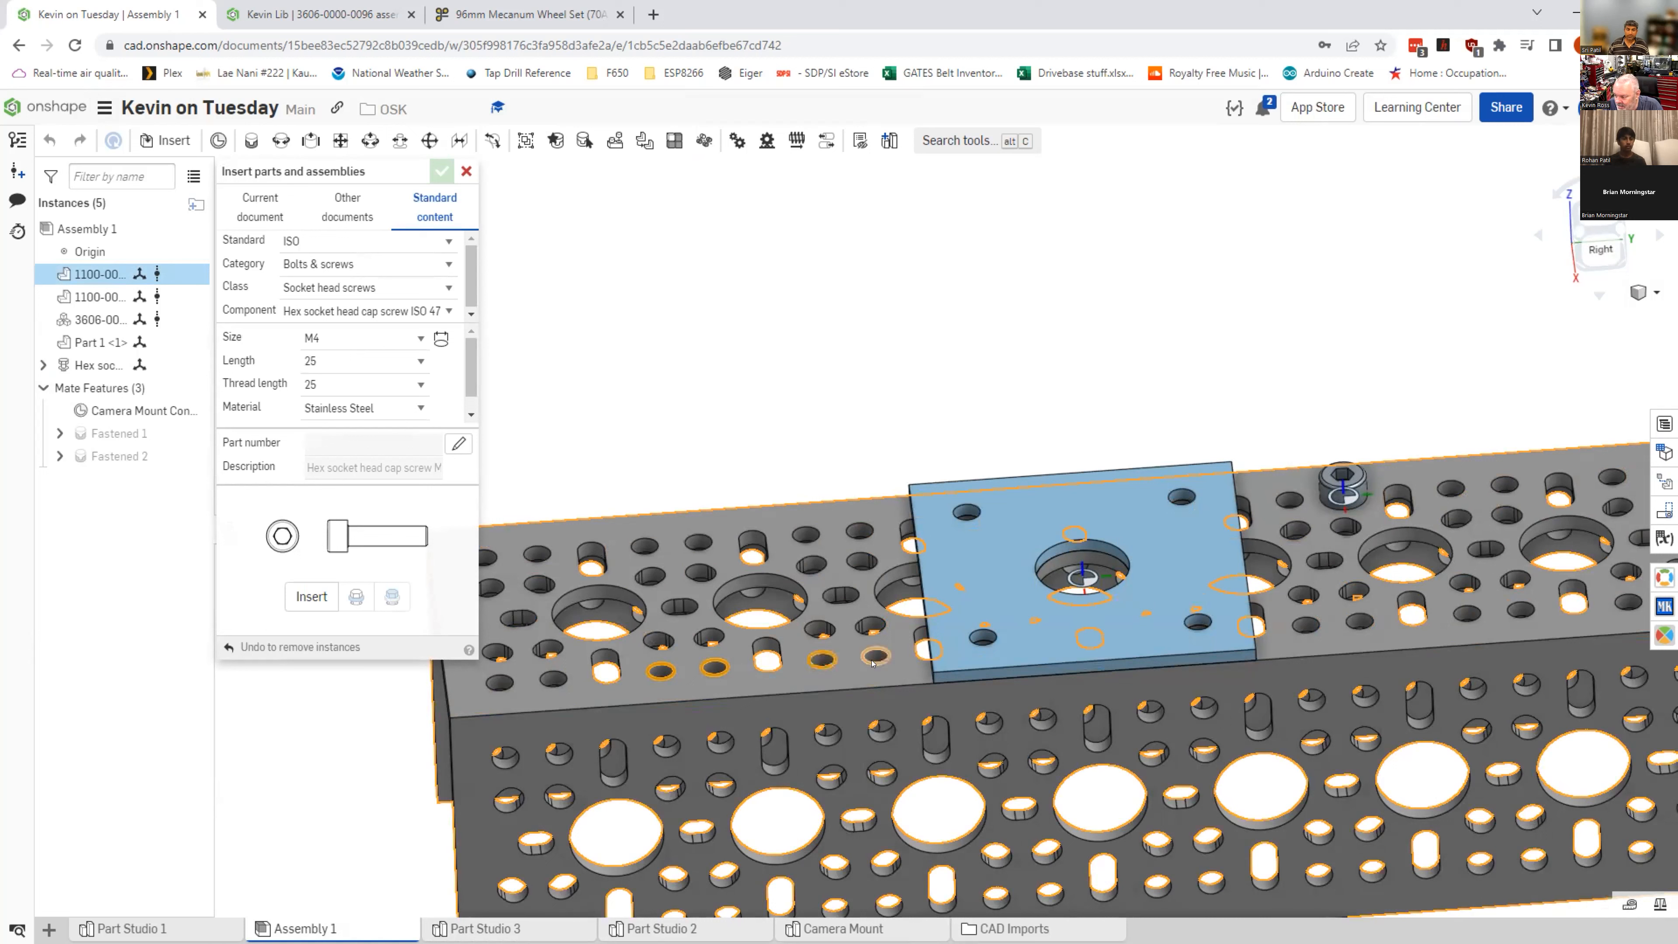
click(554, 678)
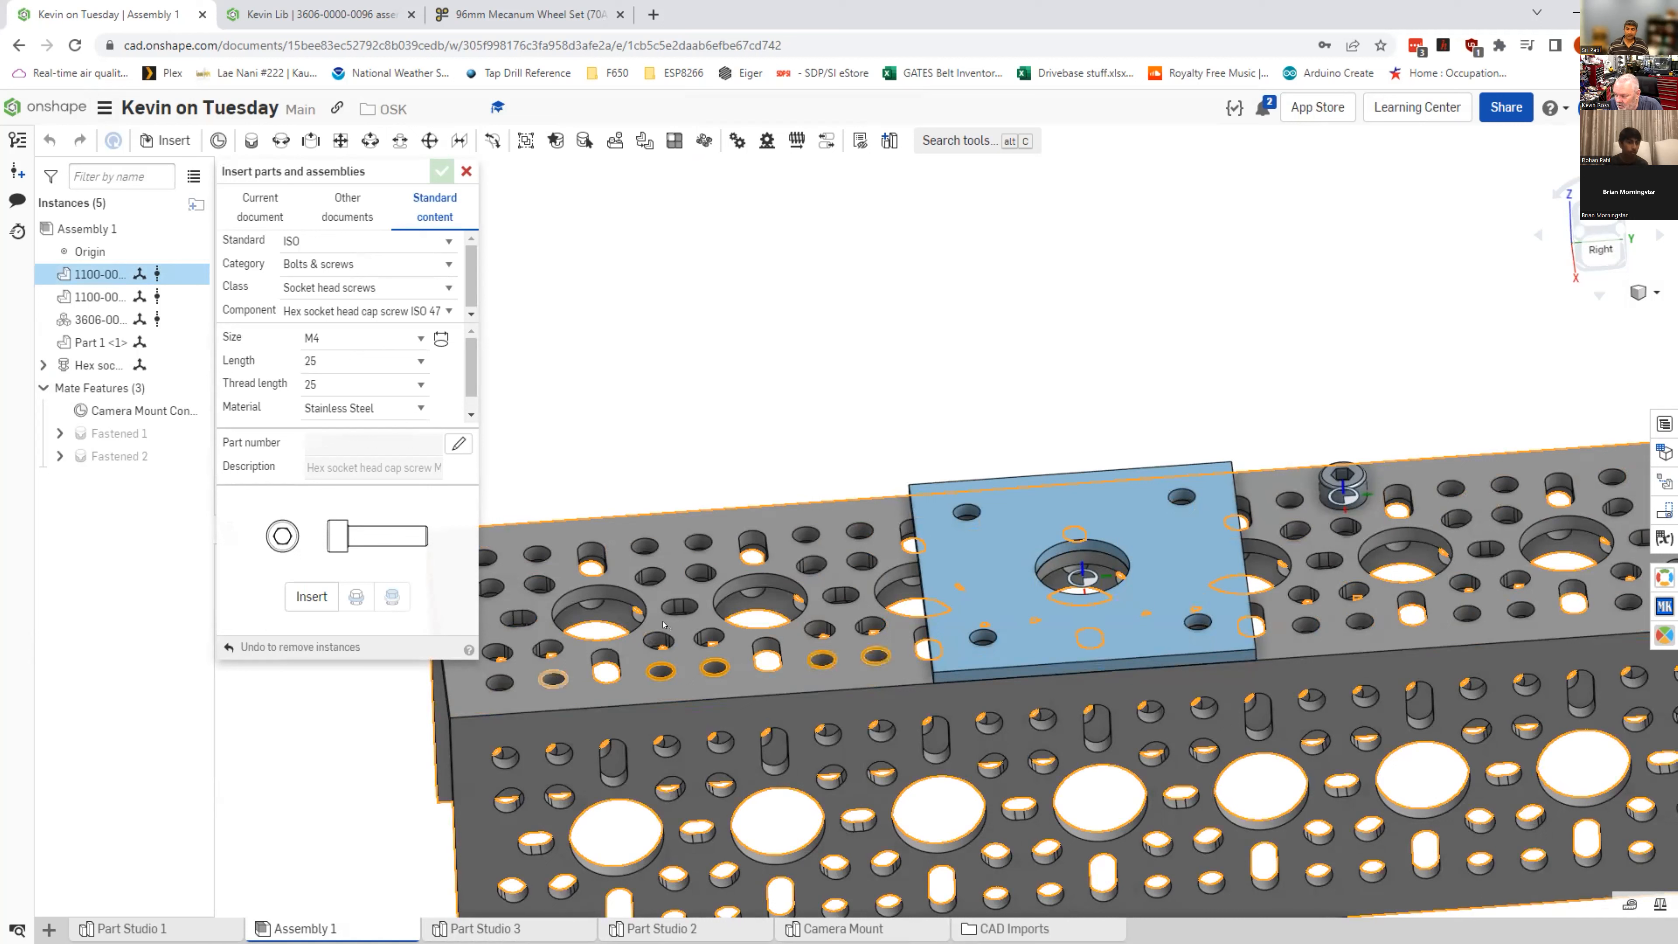
click(969, 524)
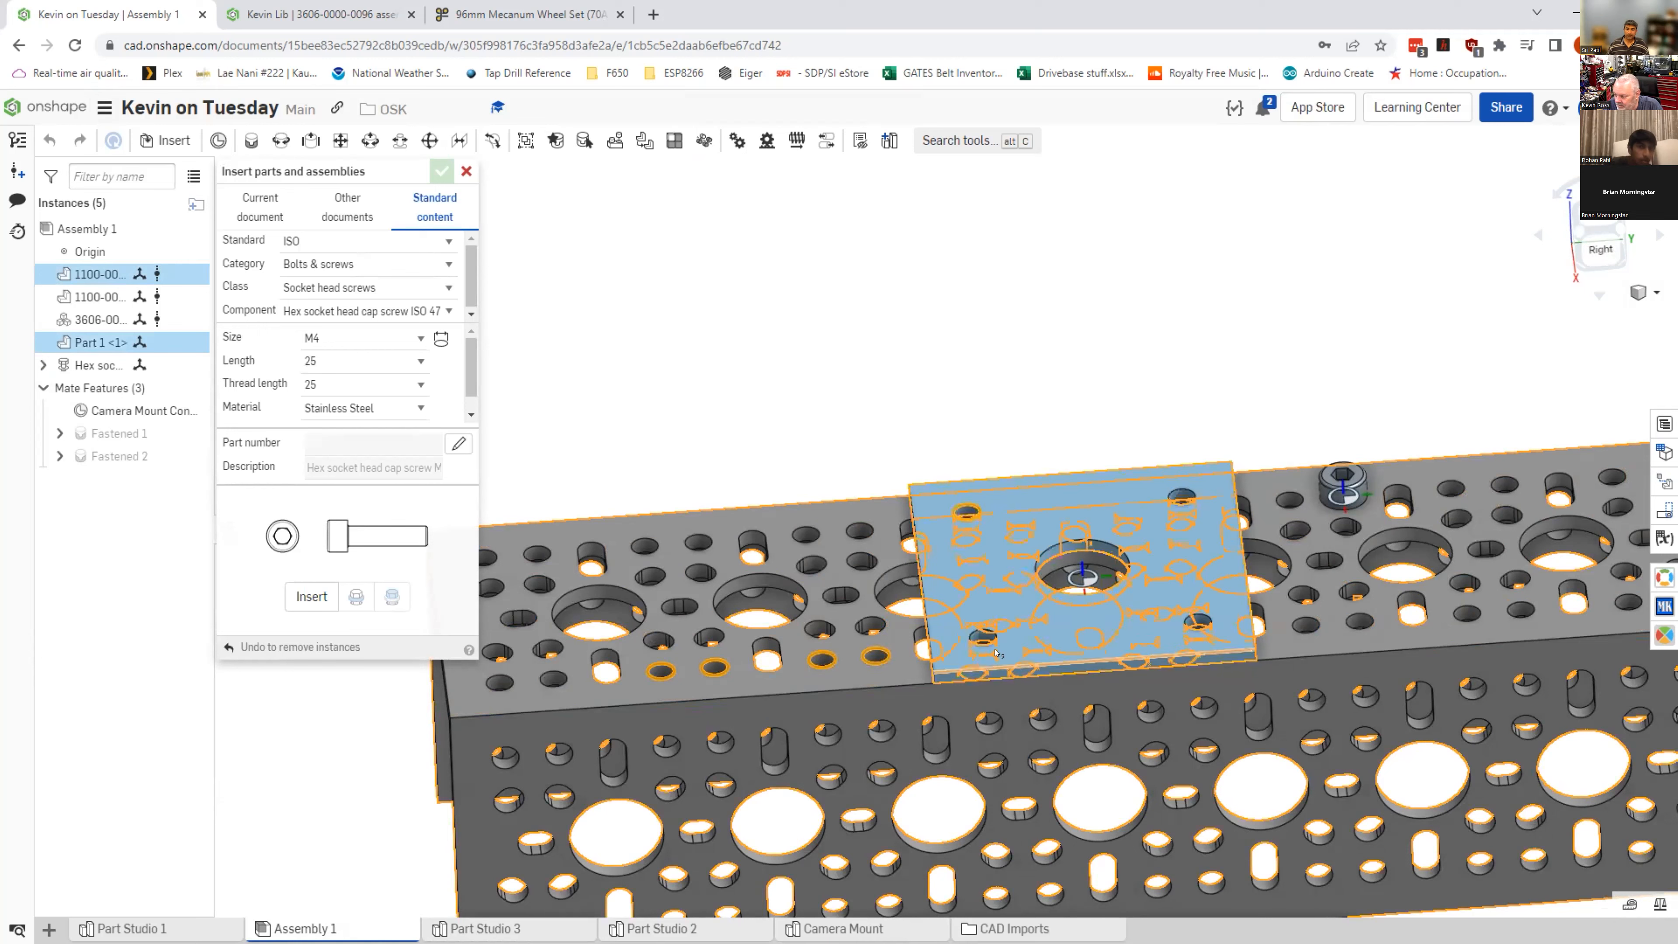
scroll(1000, 641, up, 1)
right_drag(1027, 494, 987, 371)
scroll(988, 371, up, 2)
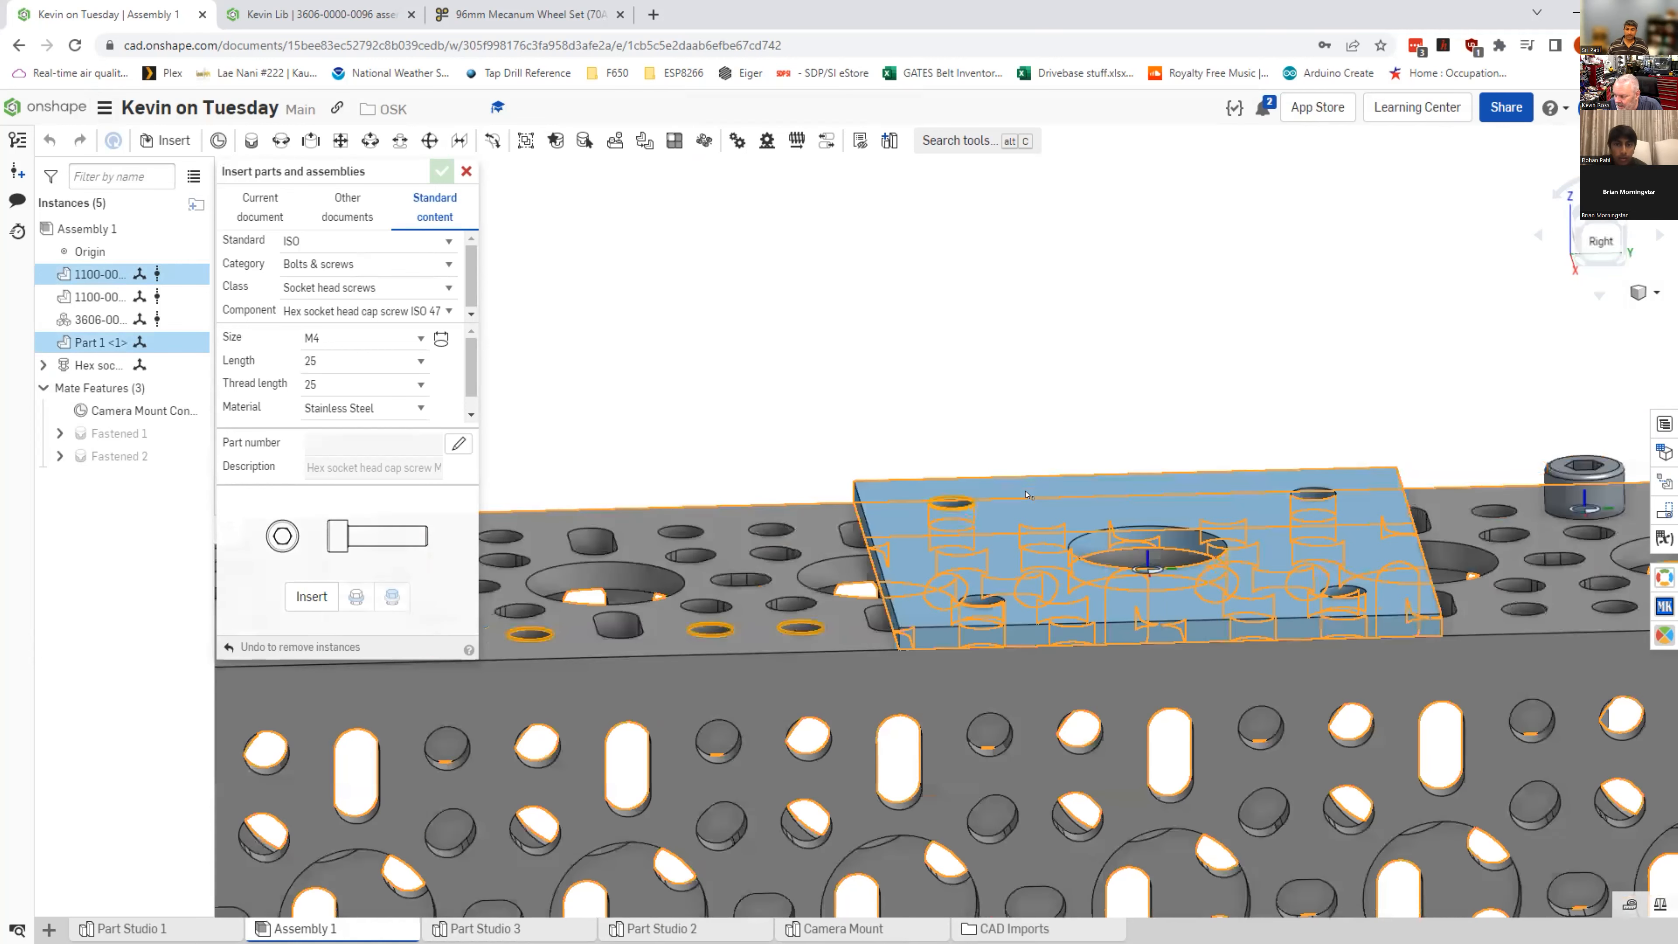
key(space)
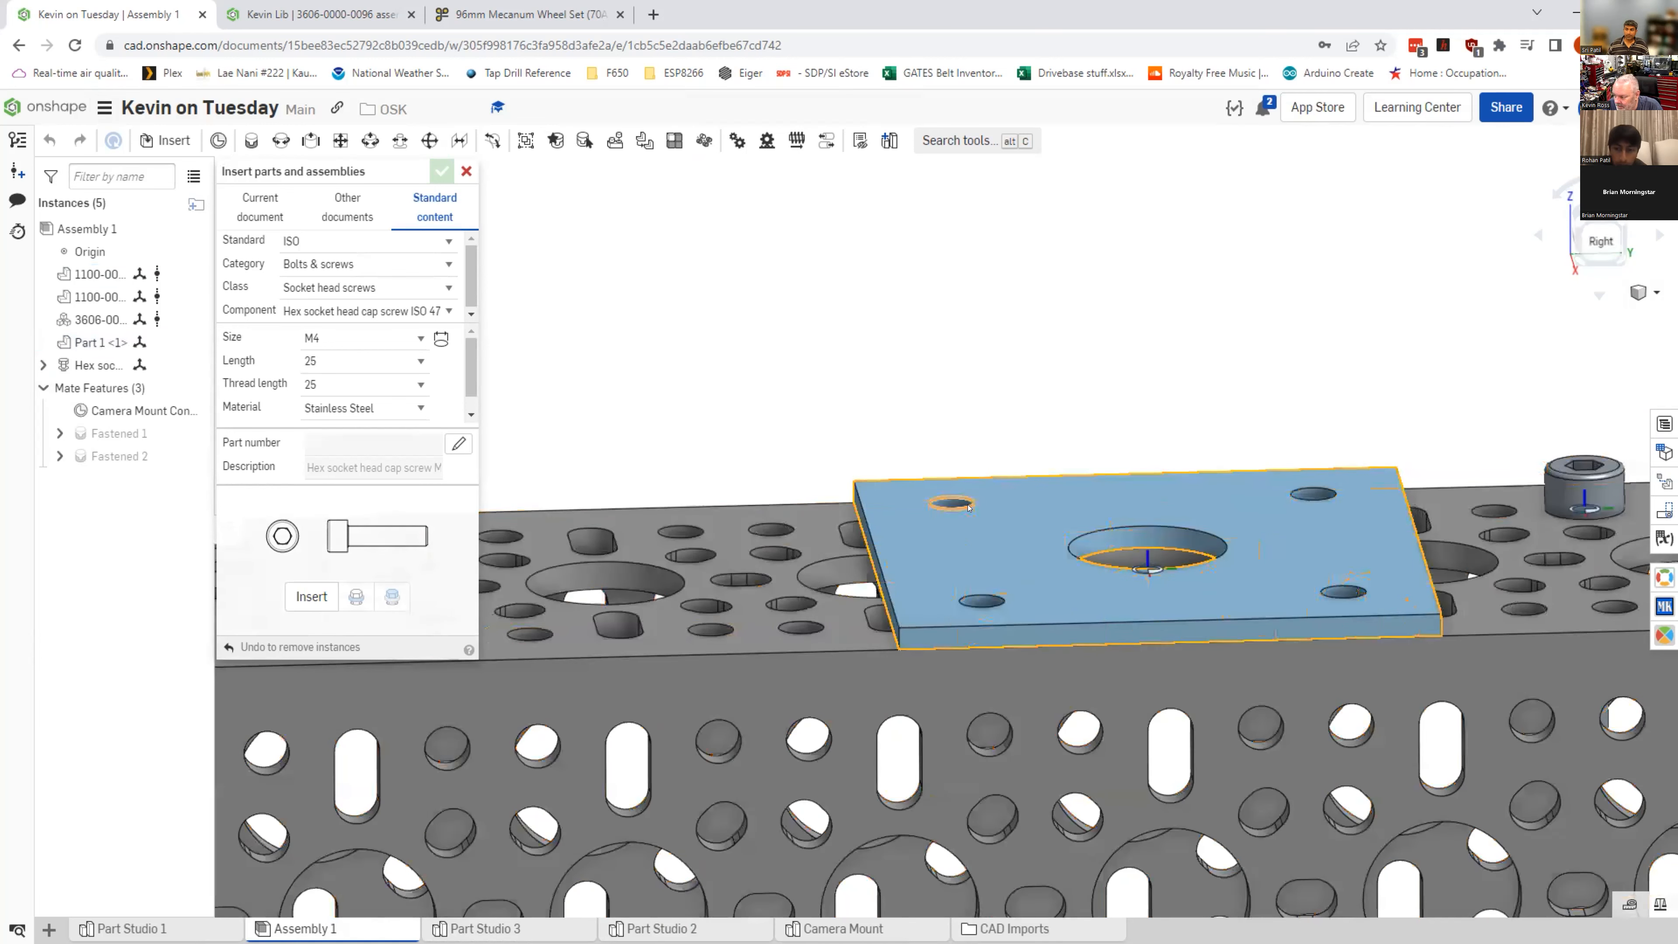
Step: Insert the M4 x 25 hex socket head cap screws into the four corner holes of the plate
click(969, 510)
click(1326, 497)
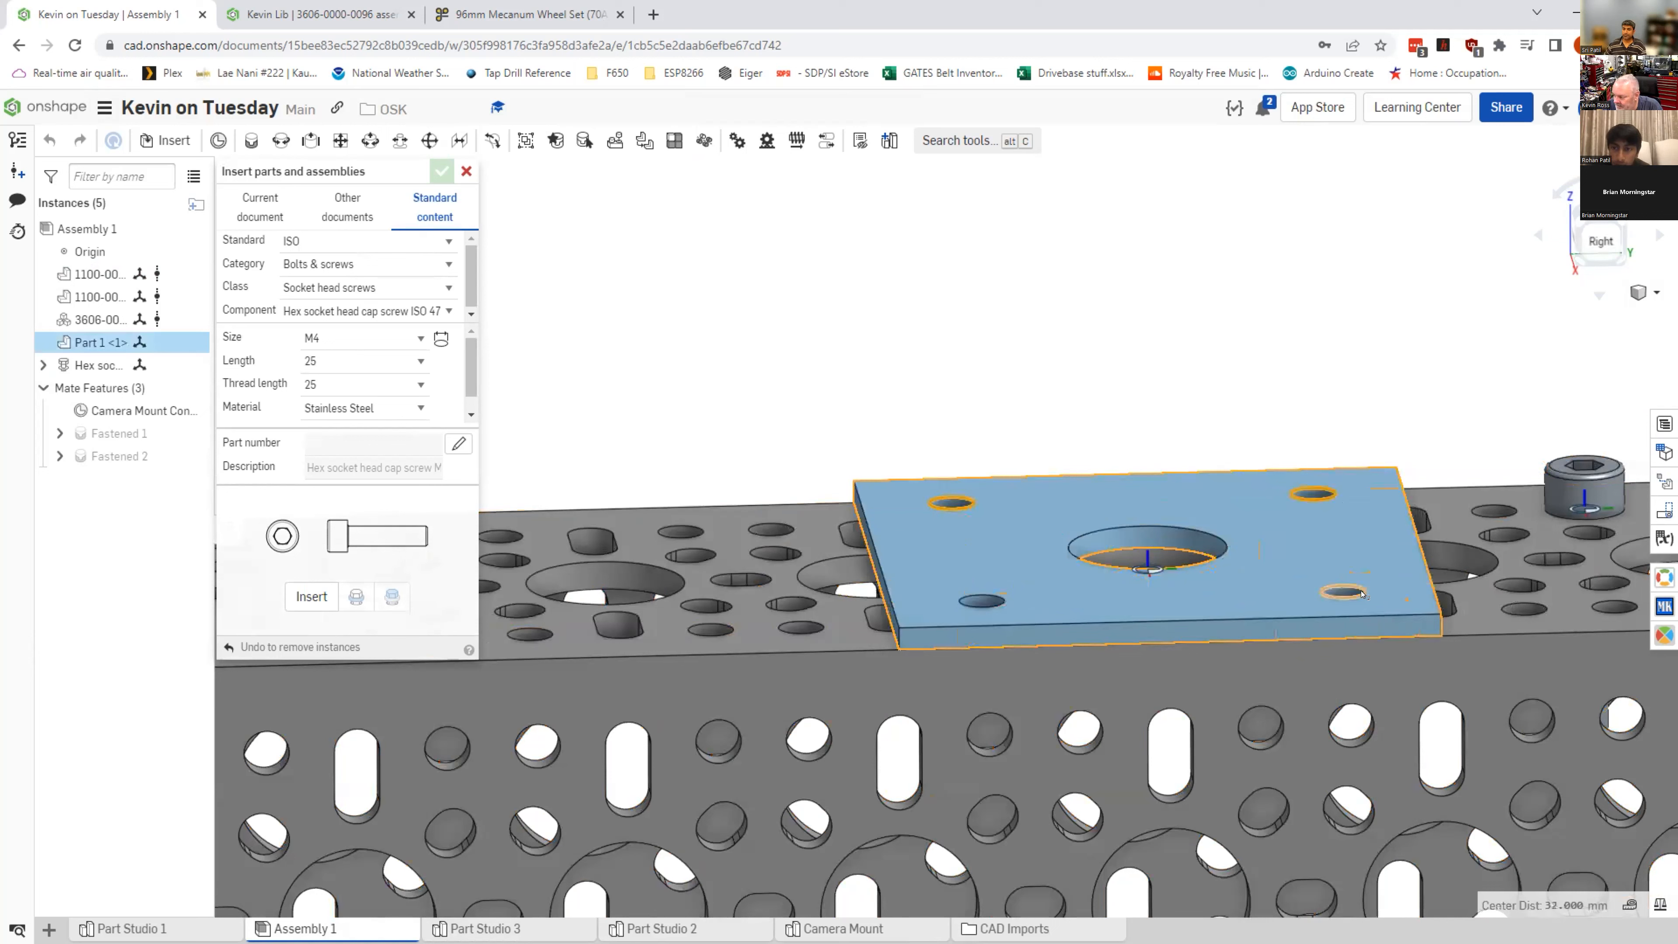
click(982, 600)
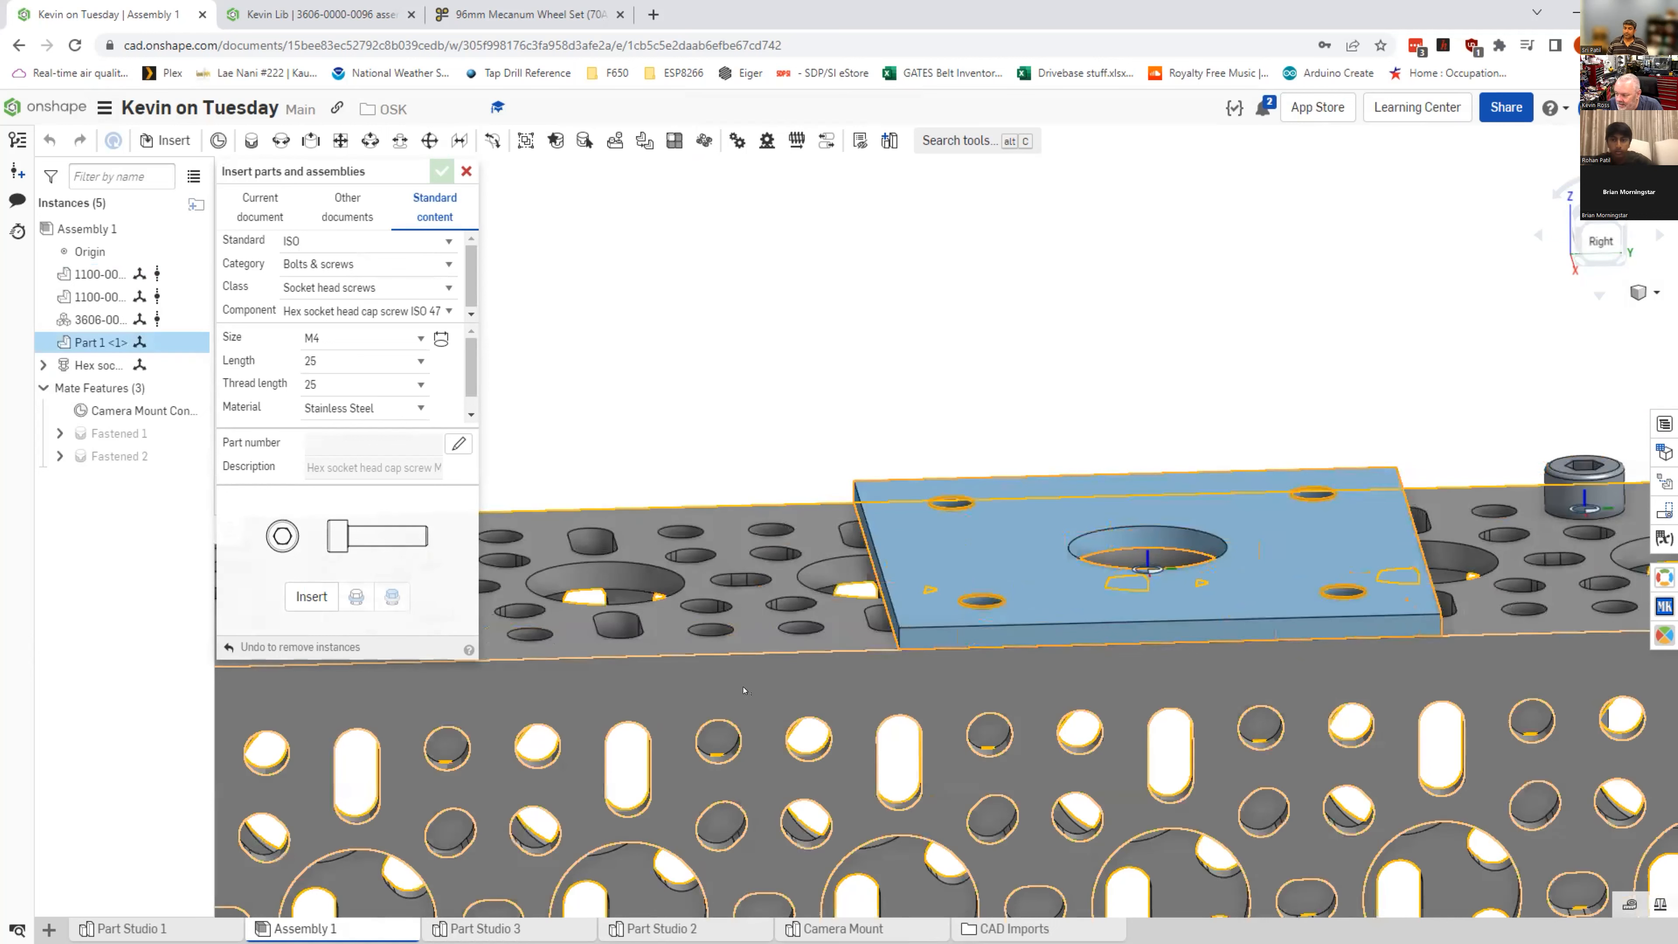
click(311, 596)
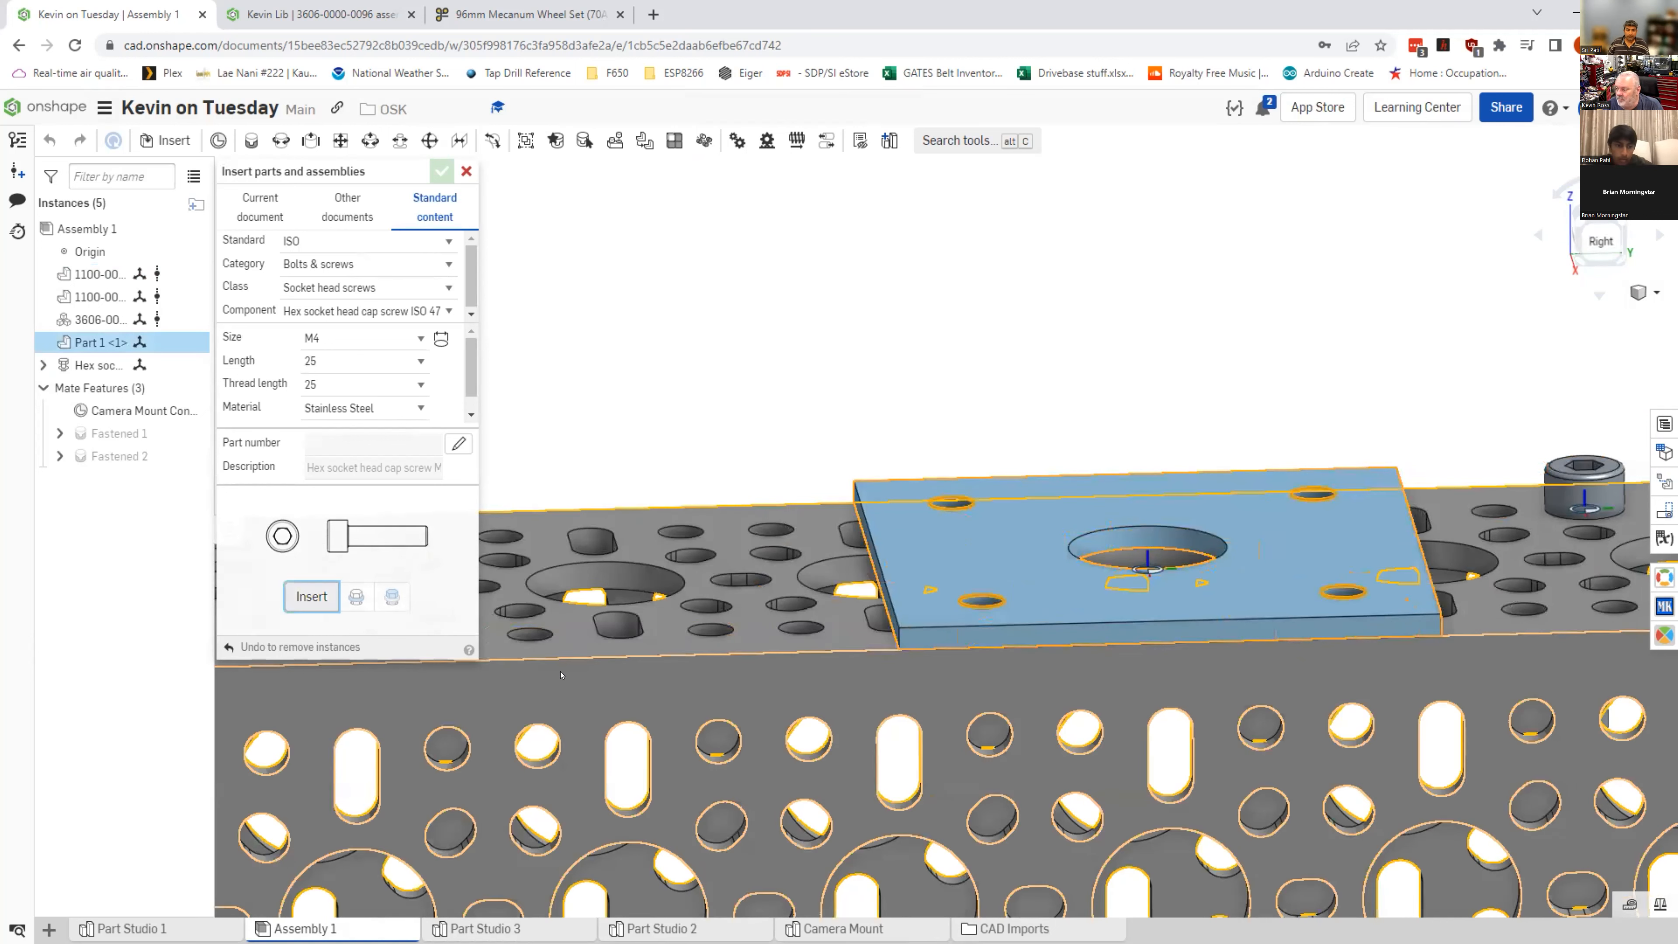
Step: Examine the screws seated in the plate and the hole pattern of the adjoining U-channel face
right_drag(687, 442, 691, 588)
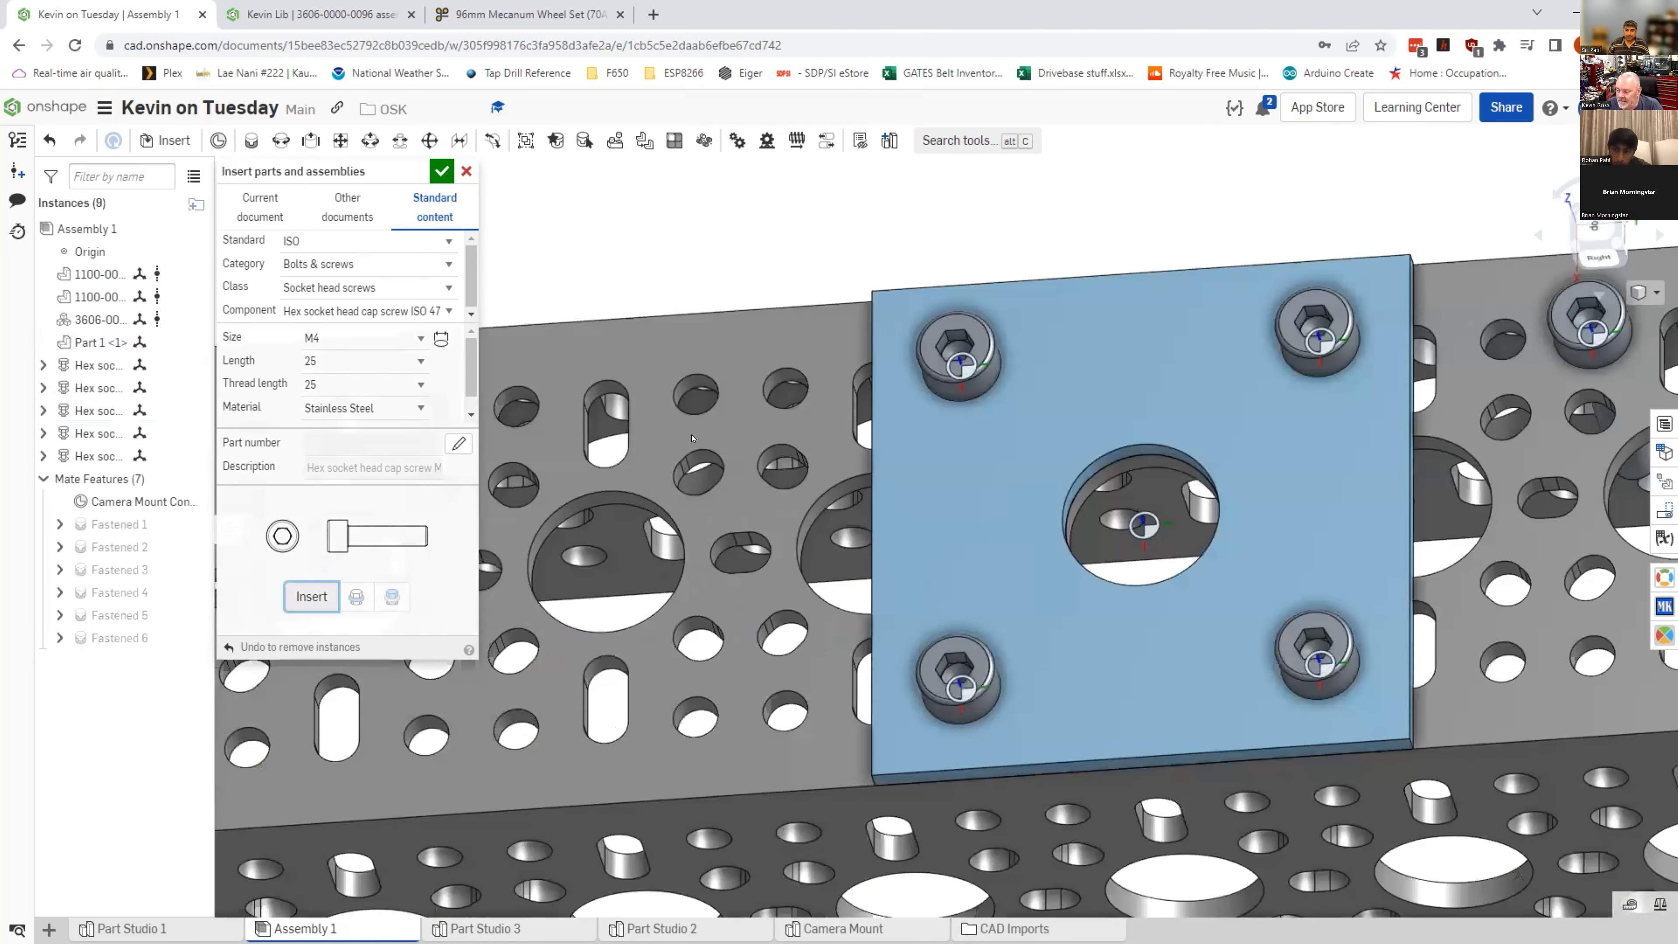
middle_drag(842, 311, 1051, 358)
scroll(733, 511, up, 2)
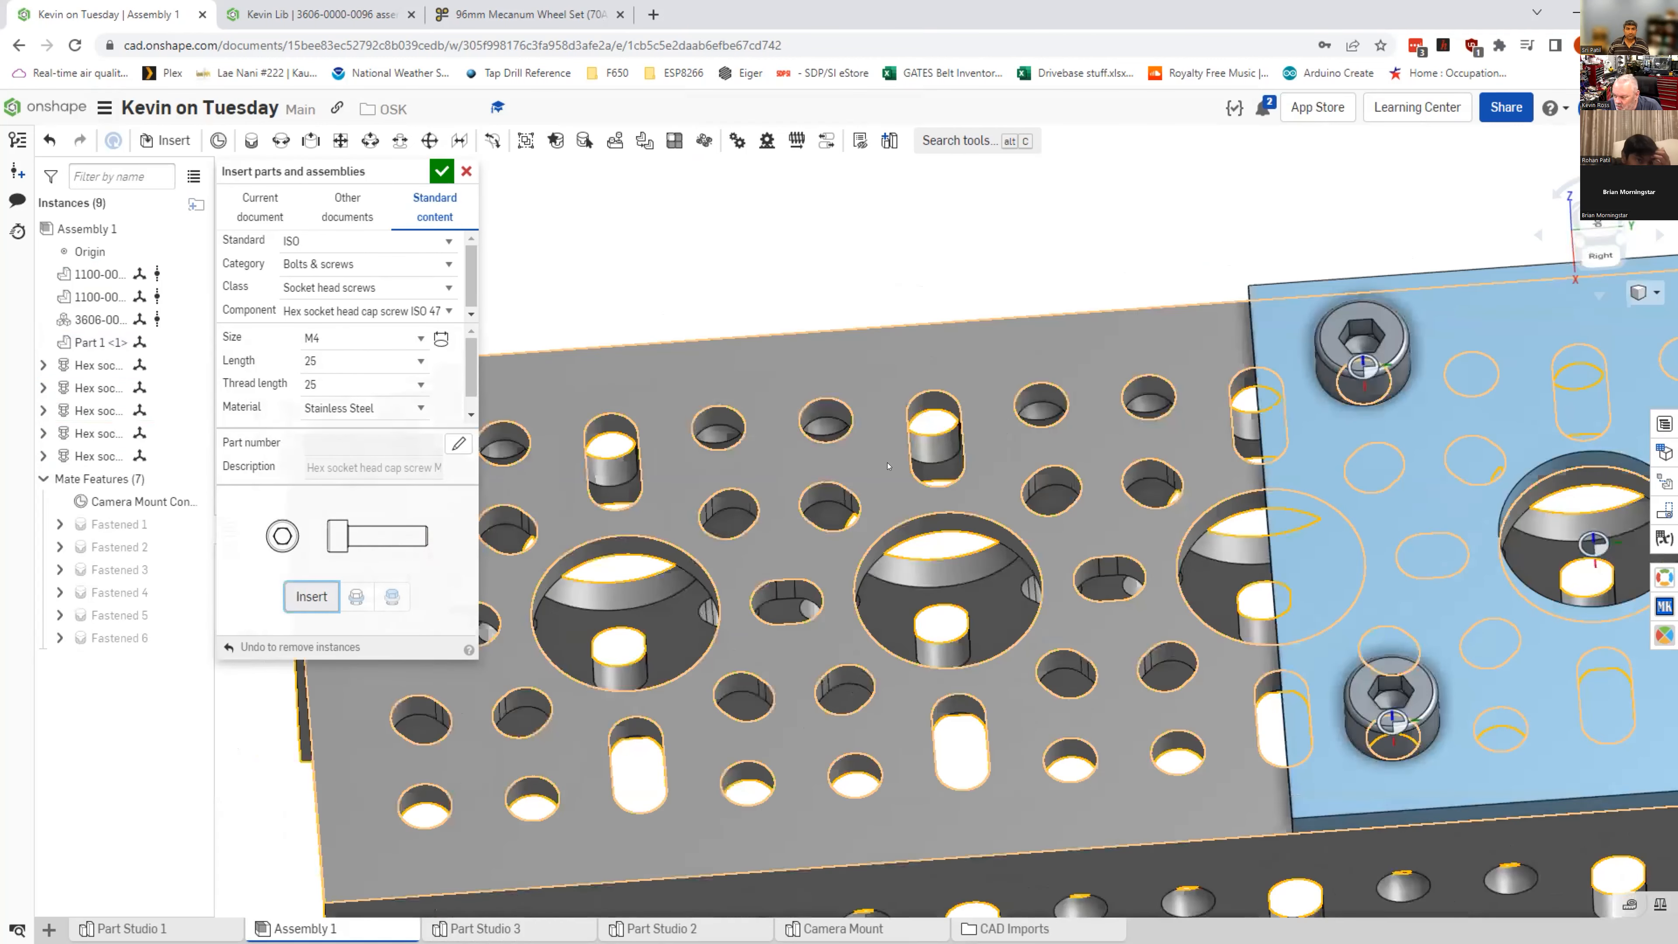
scroll(733, 511, up, 3)
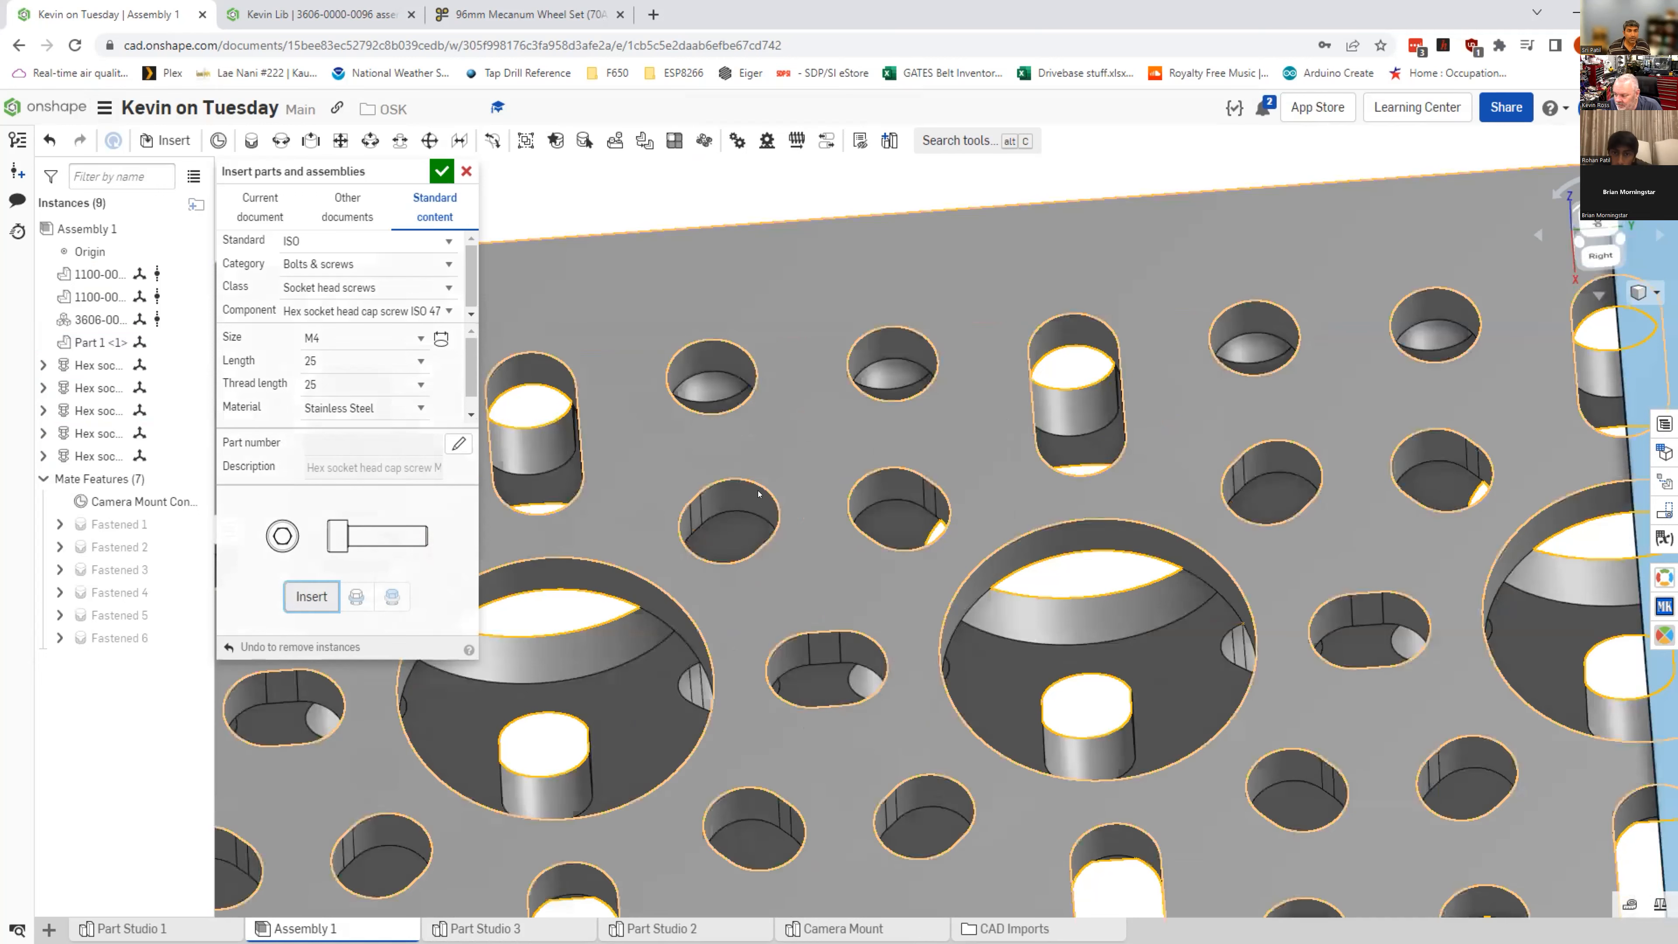
scroll(819, 582, down, 3)
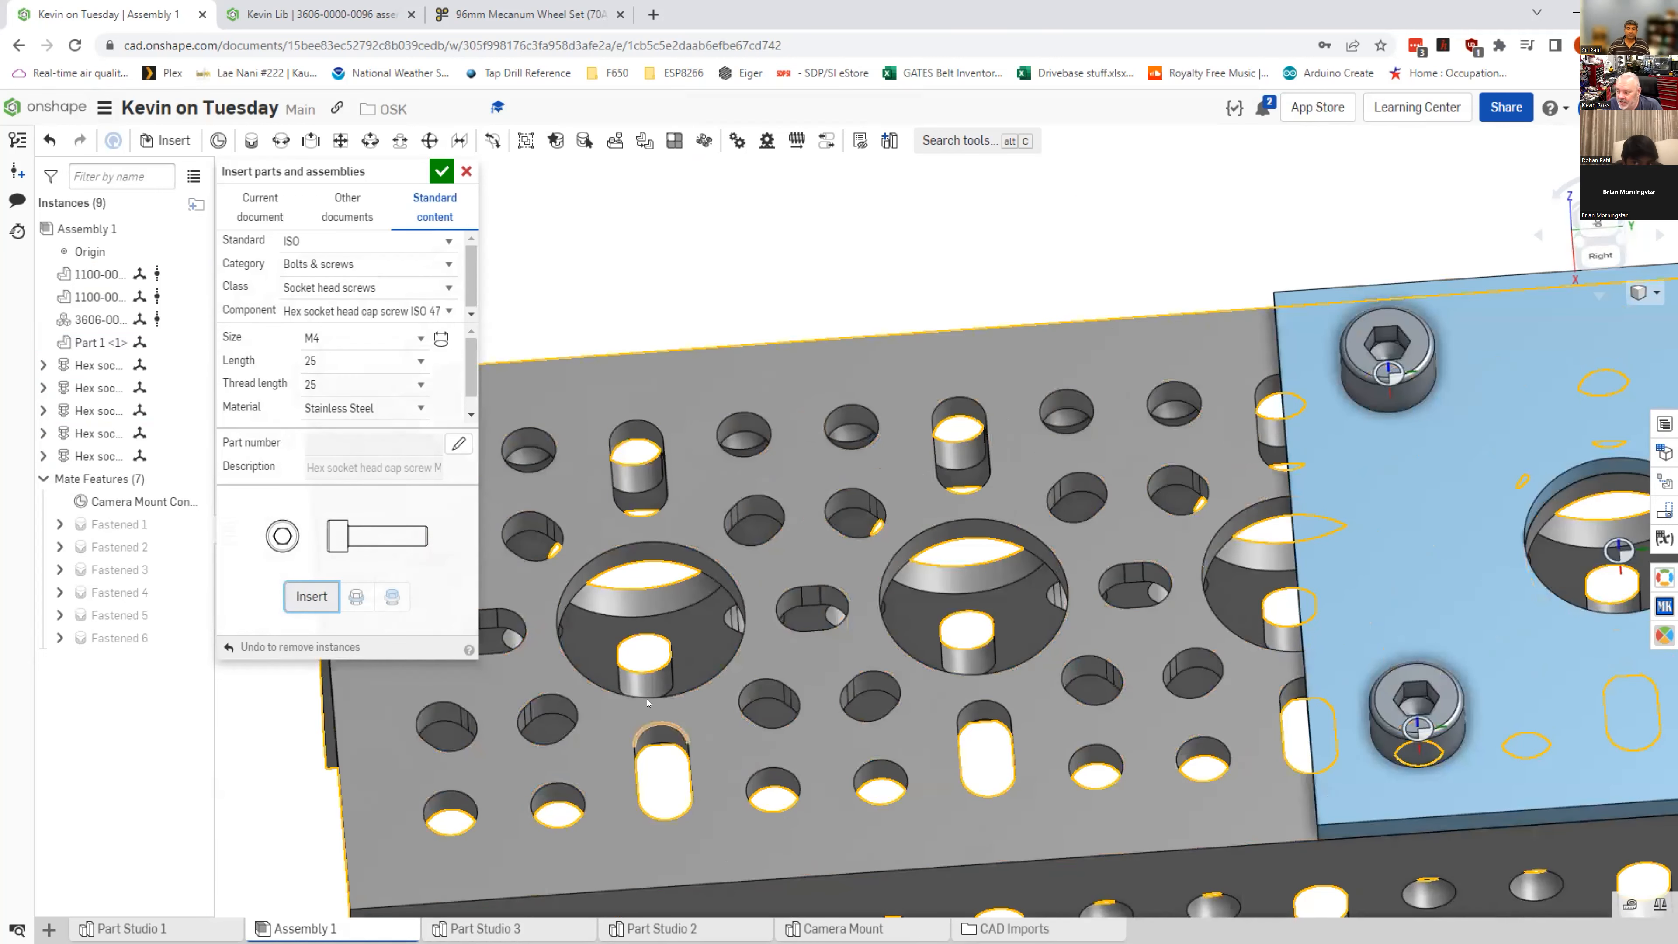
scroll(799, 649, down, 2)
scroll(830, 536, down, 2)
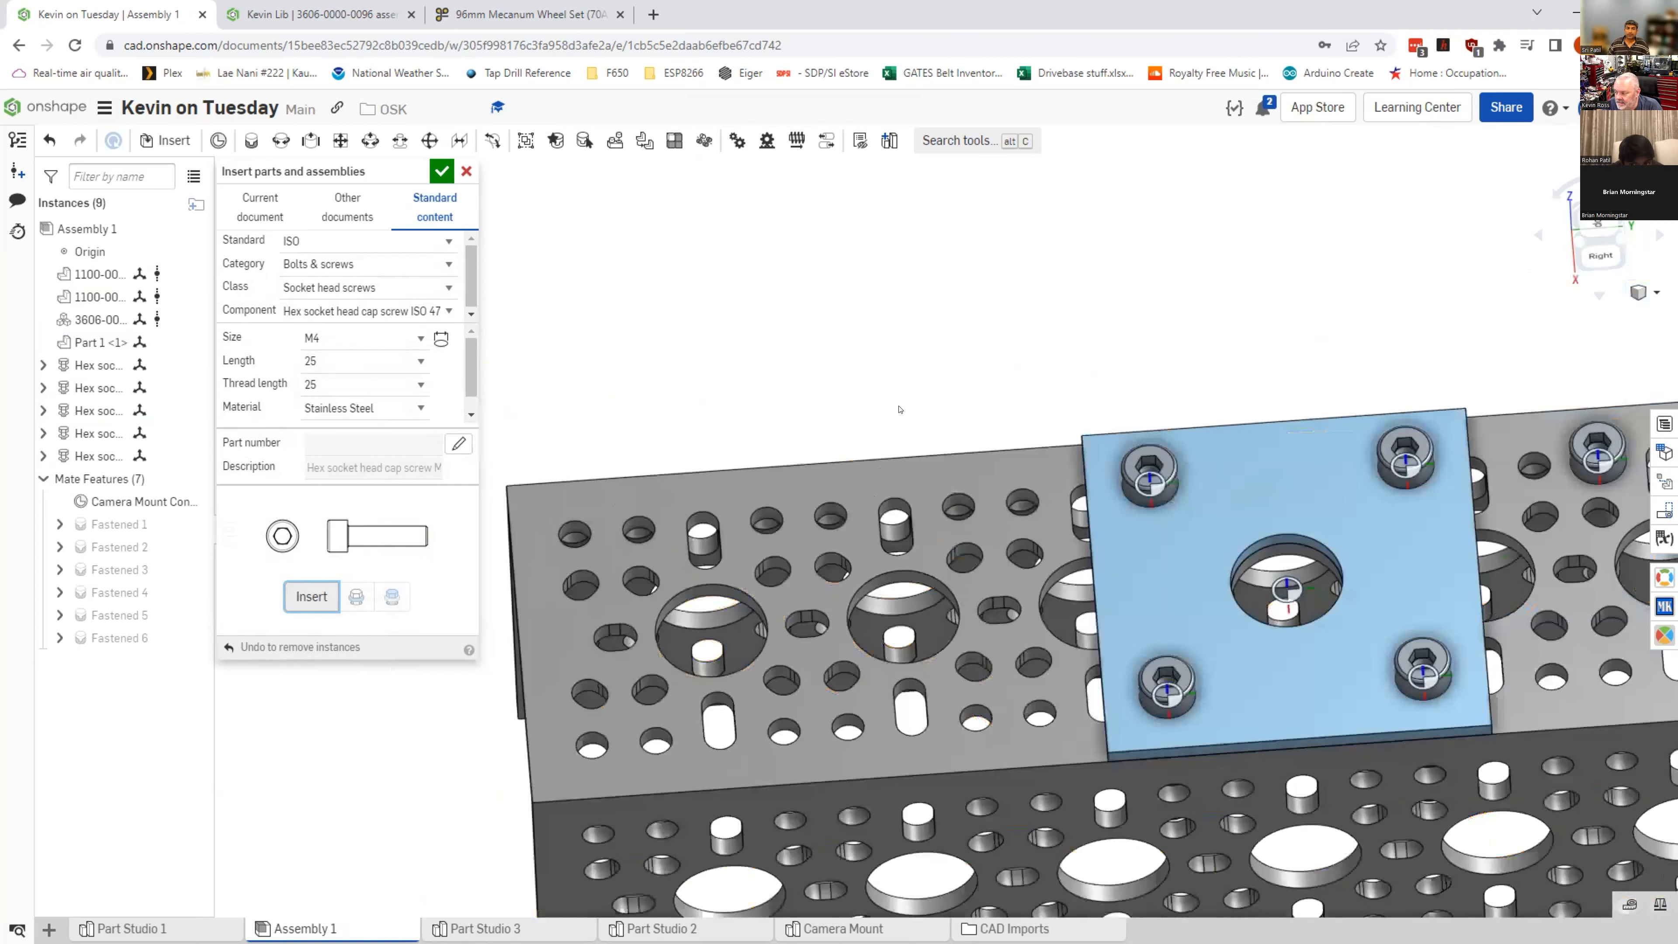
right_drag(883, 382, 898, 367)
middle_drag(851, 325, 928, 439)
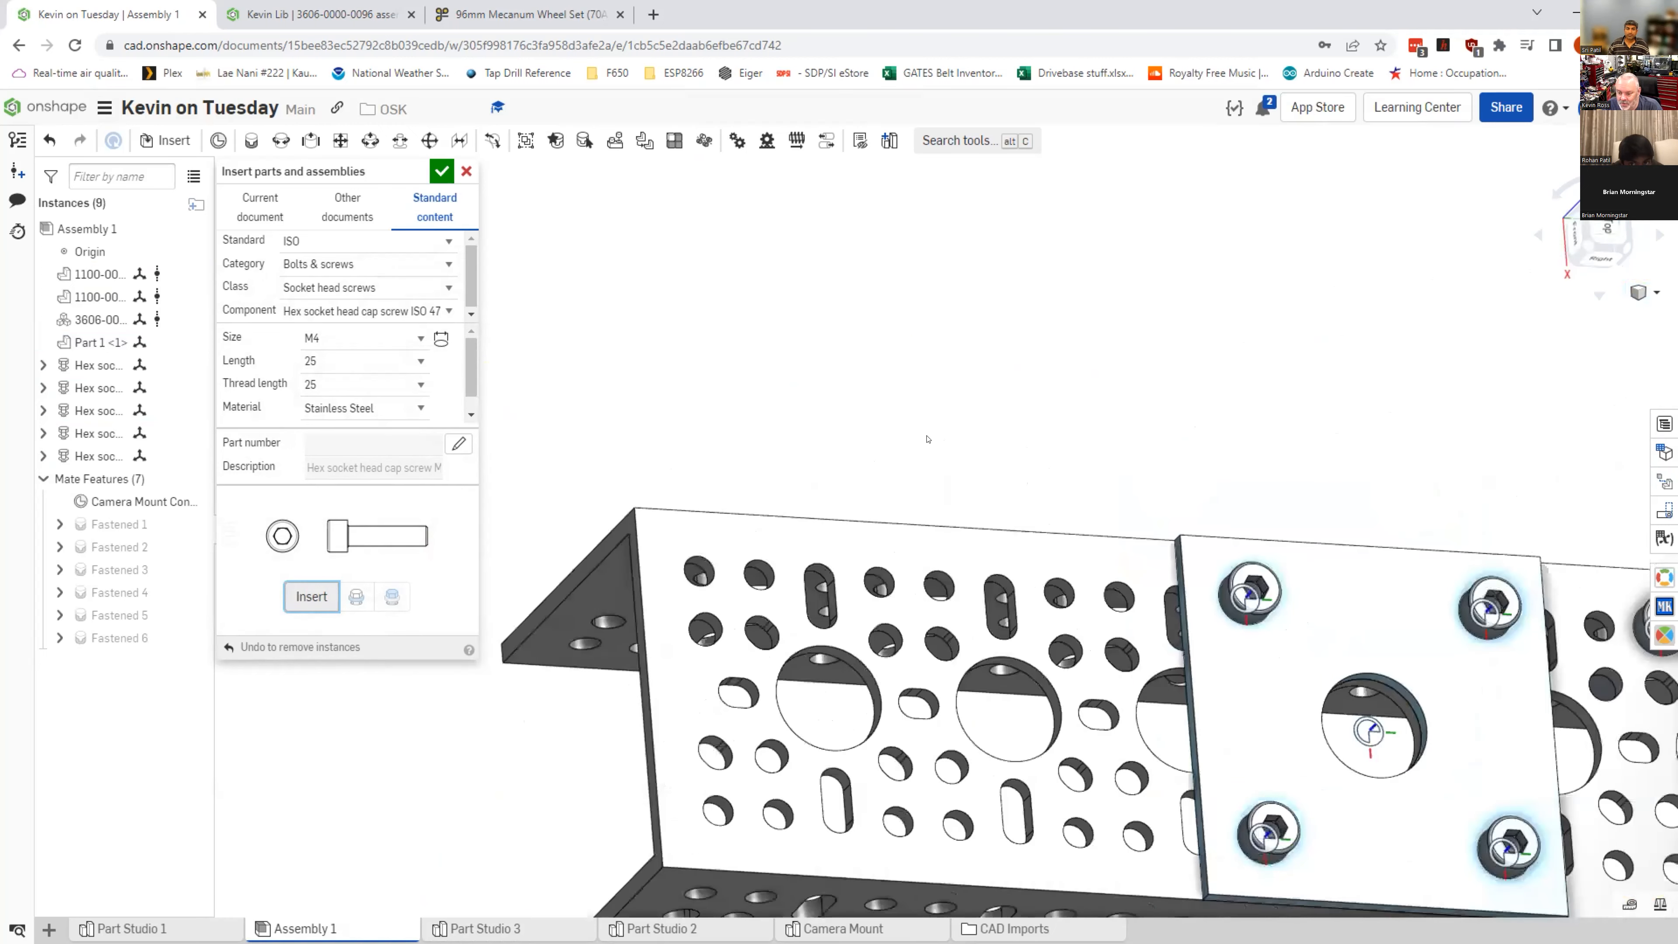
Step: Insert three loose M4 x 25 cap screws in the empty space beside the U-channel and finish inserting
right_drag(797, 368, 786, 648)
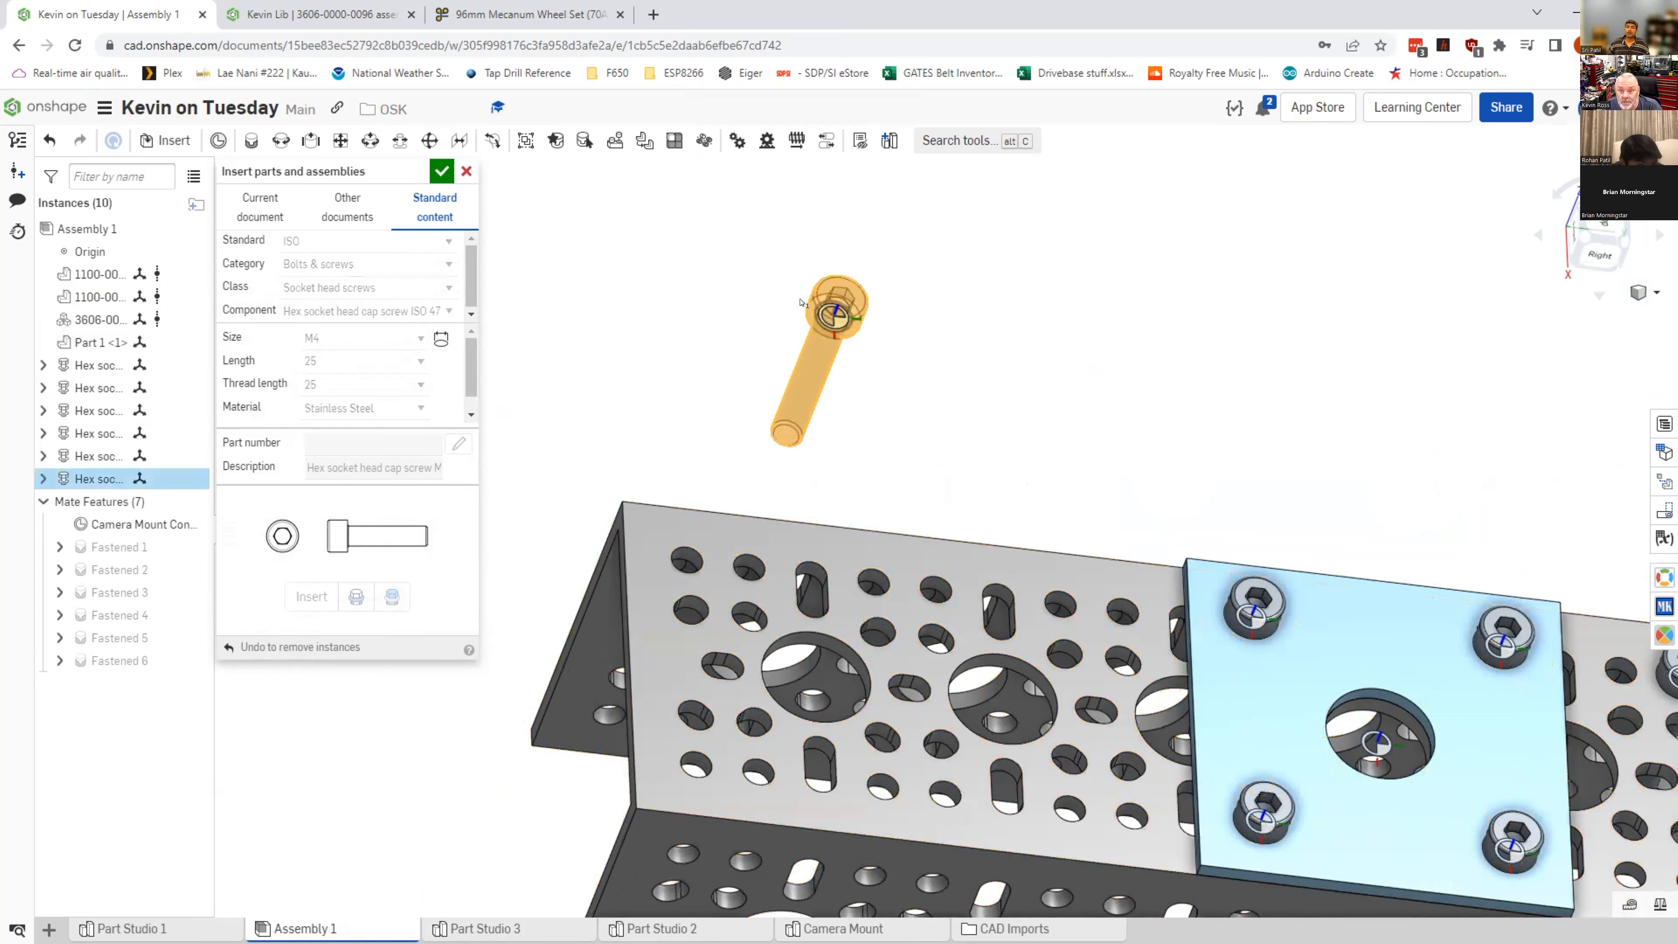
click(315, 606)
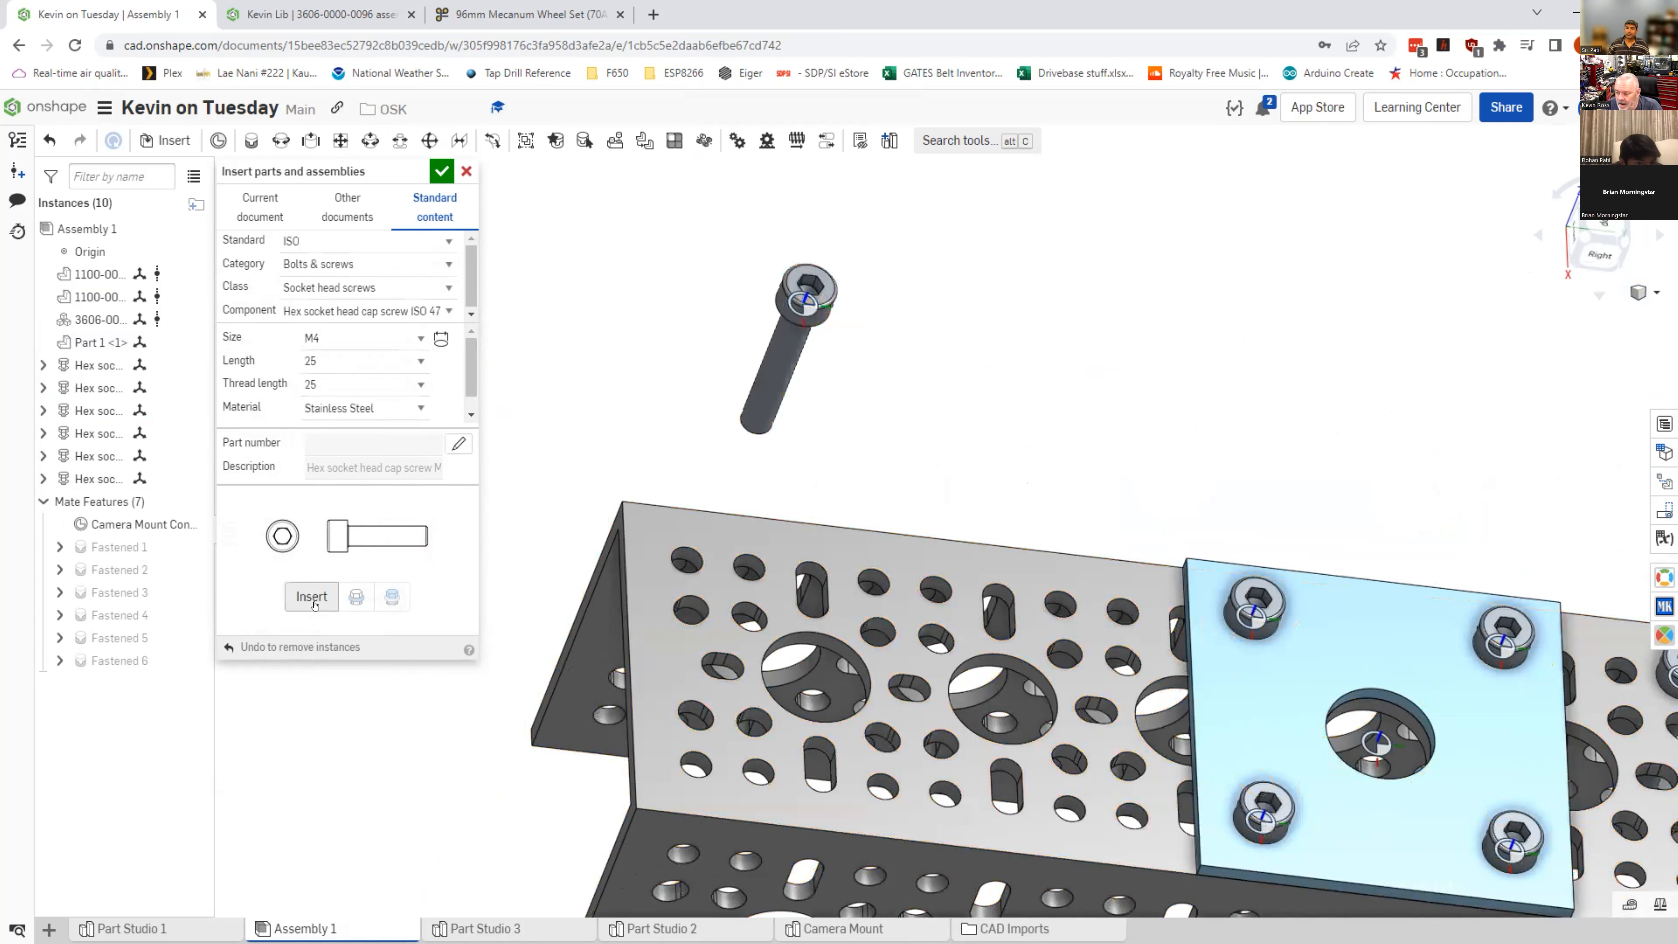
click(324, 594)
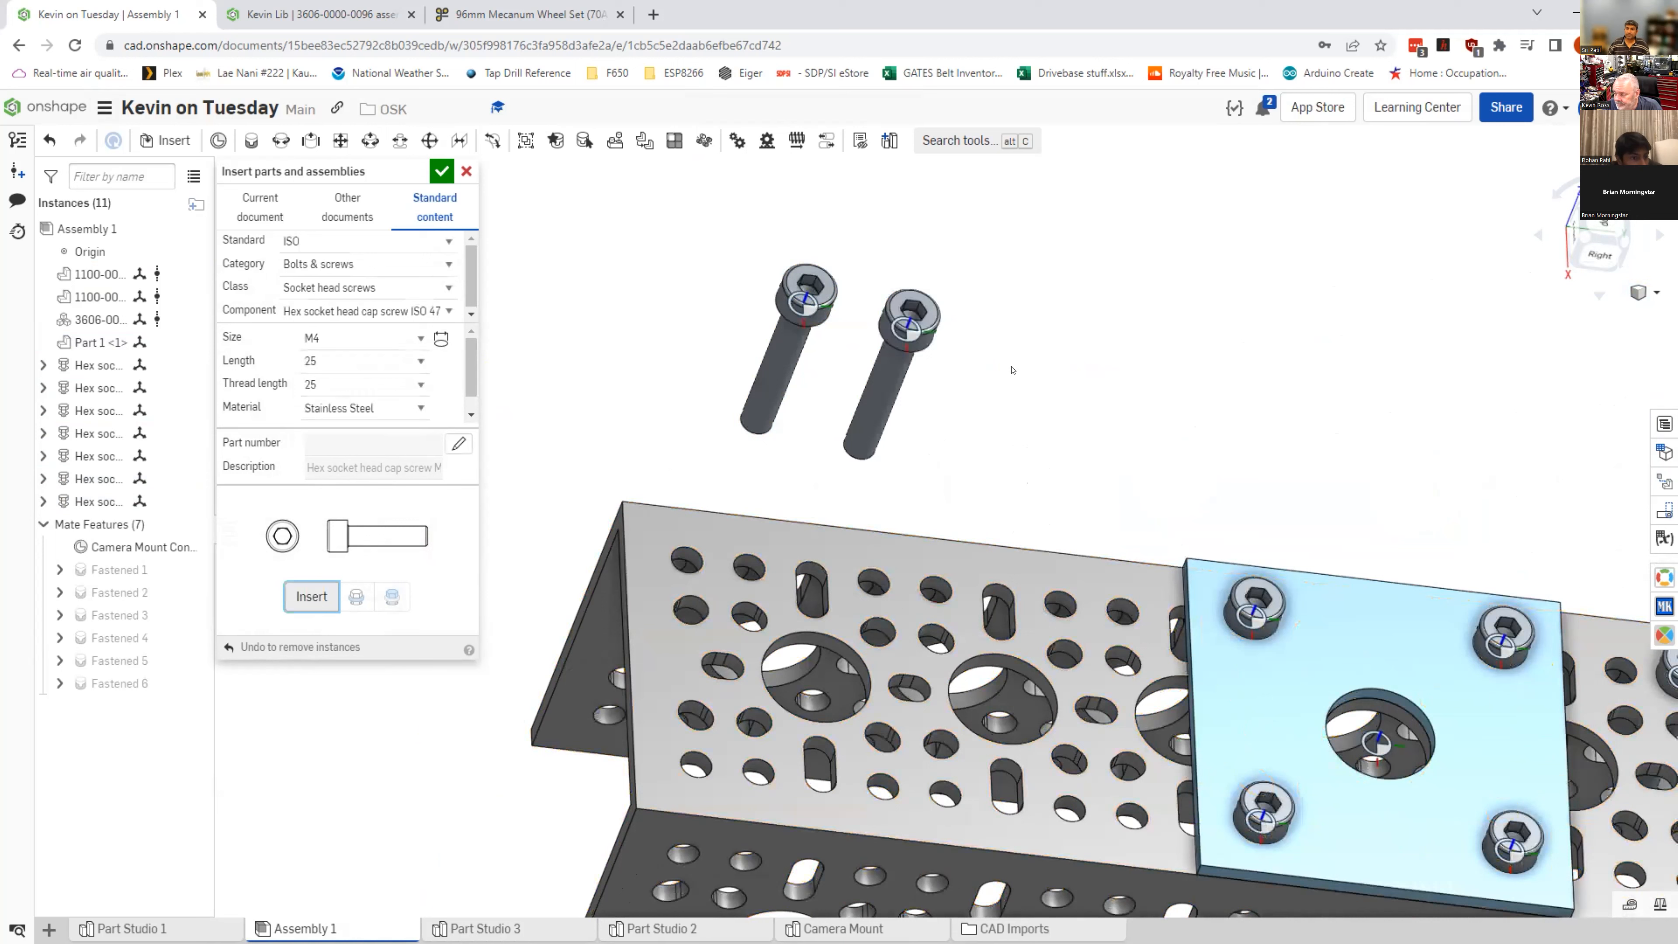
key(Return)
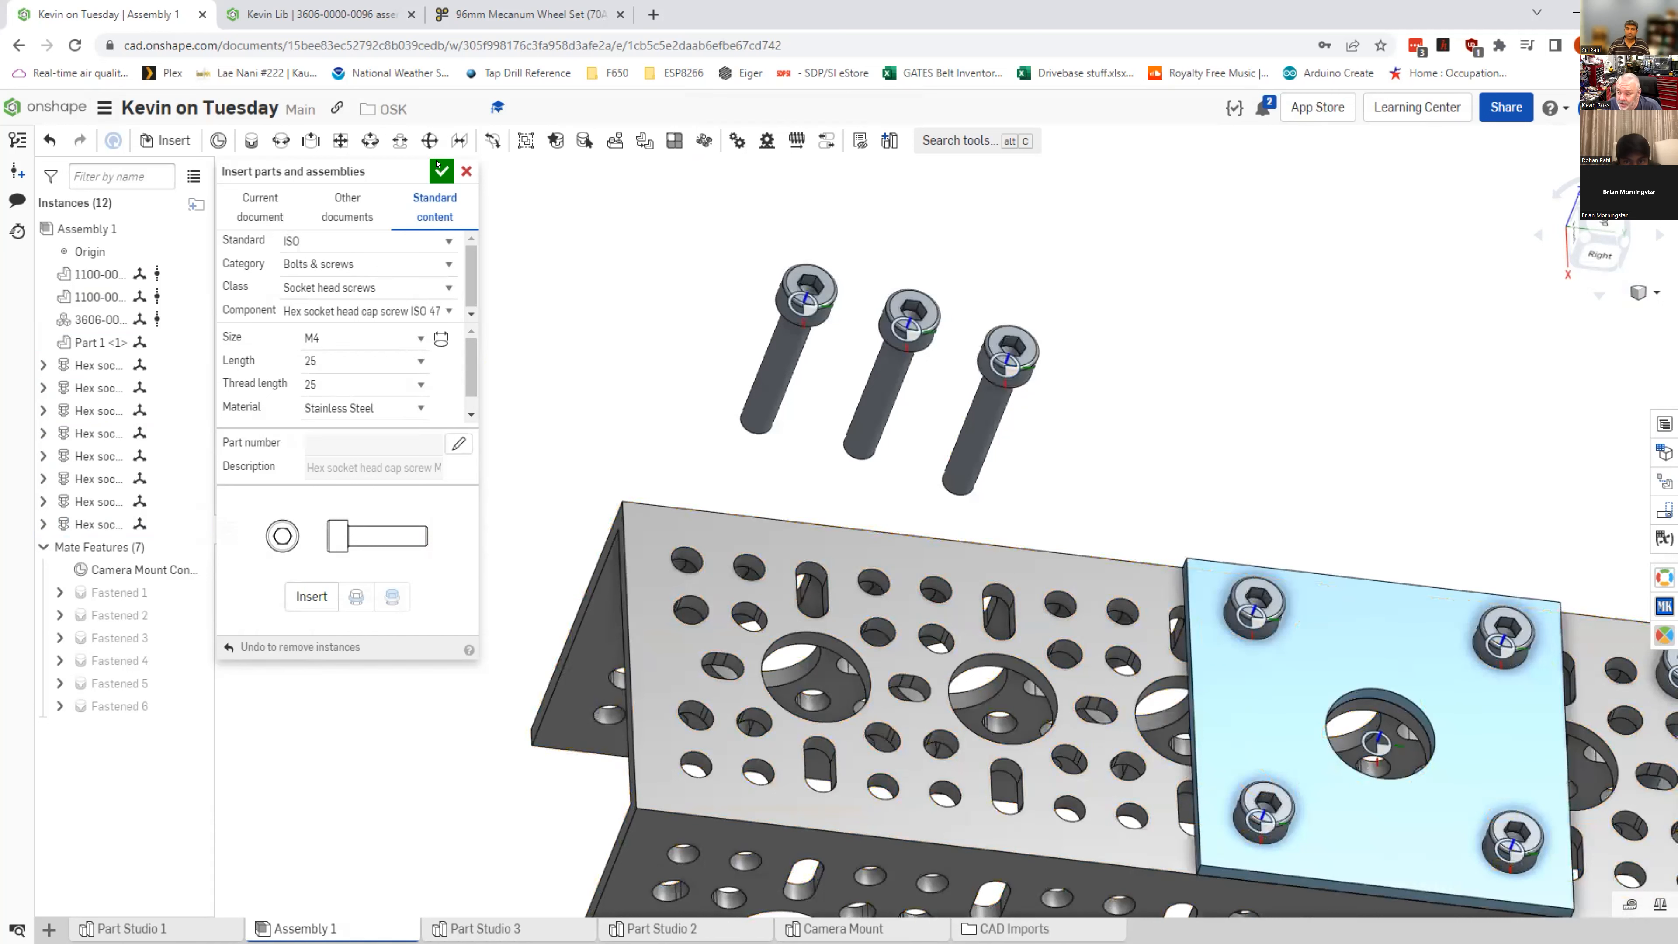
key(Escape)
Step: Examine the round holes and slots near the end of the U-channel, next to the loose screws
right_drag(521, 343, 532, 357)
right_drag(524, 369, 574, 535)
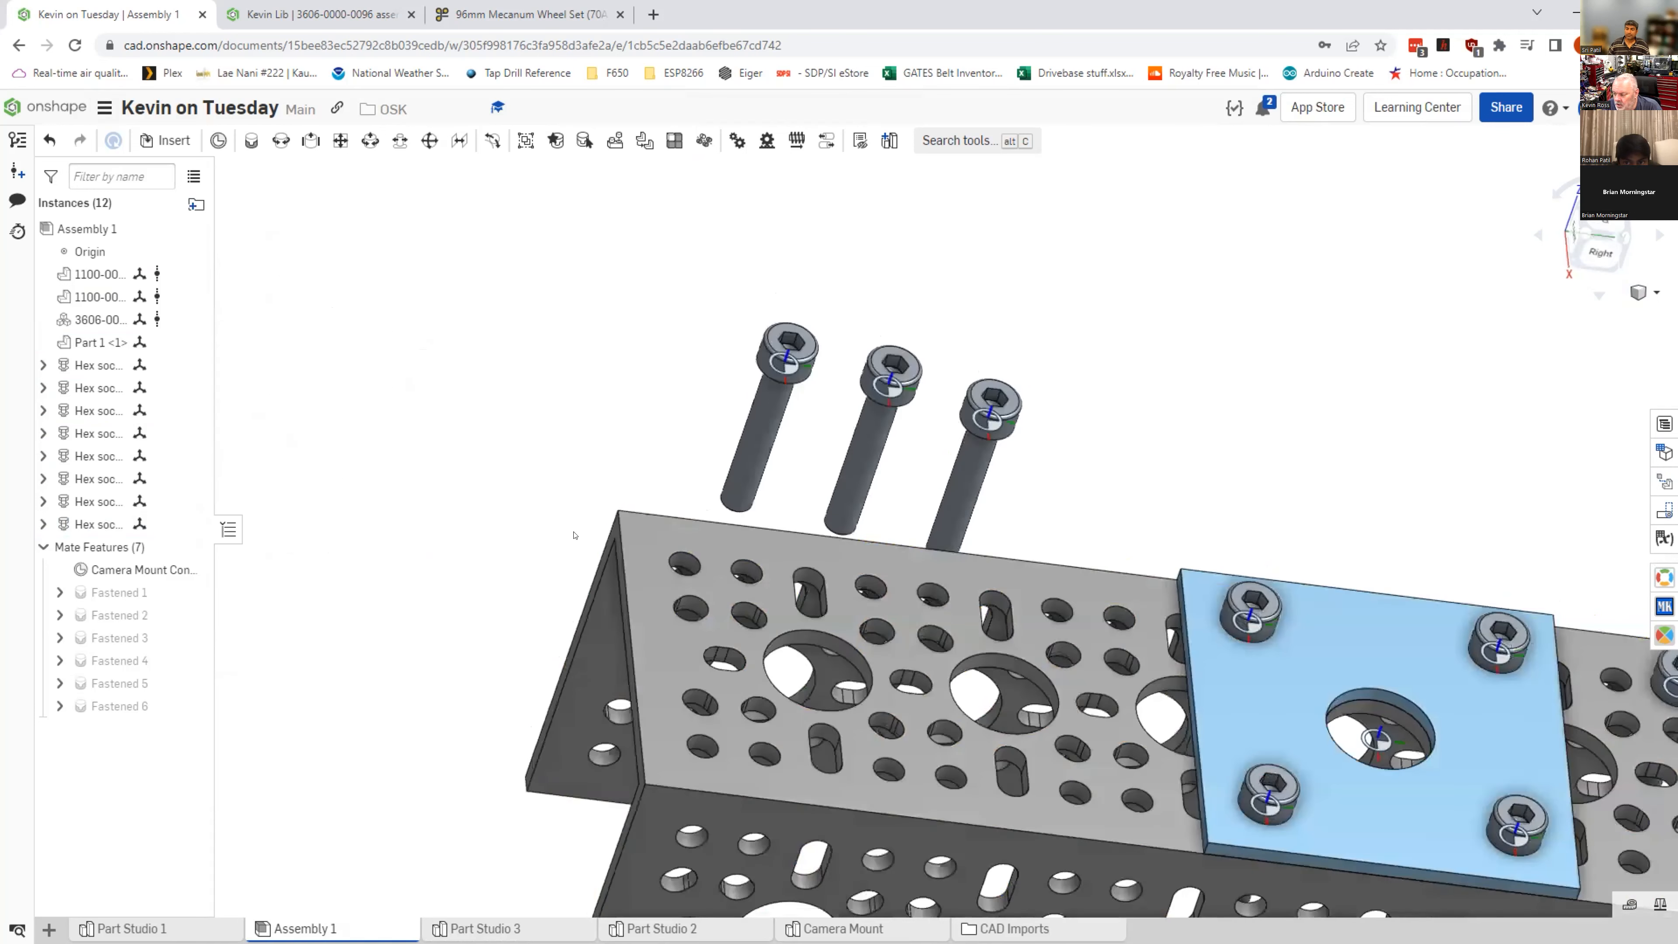
scroll(743, 661, up, 3)
scroll(729, 621, up, 5)
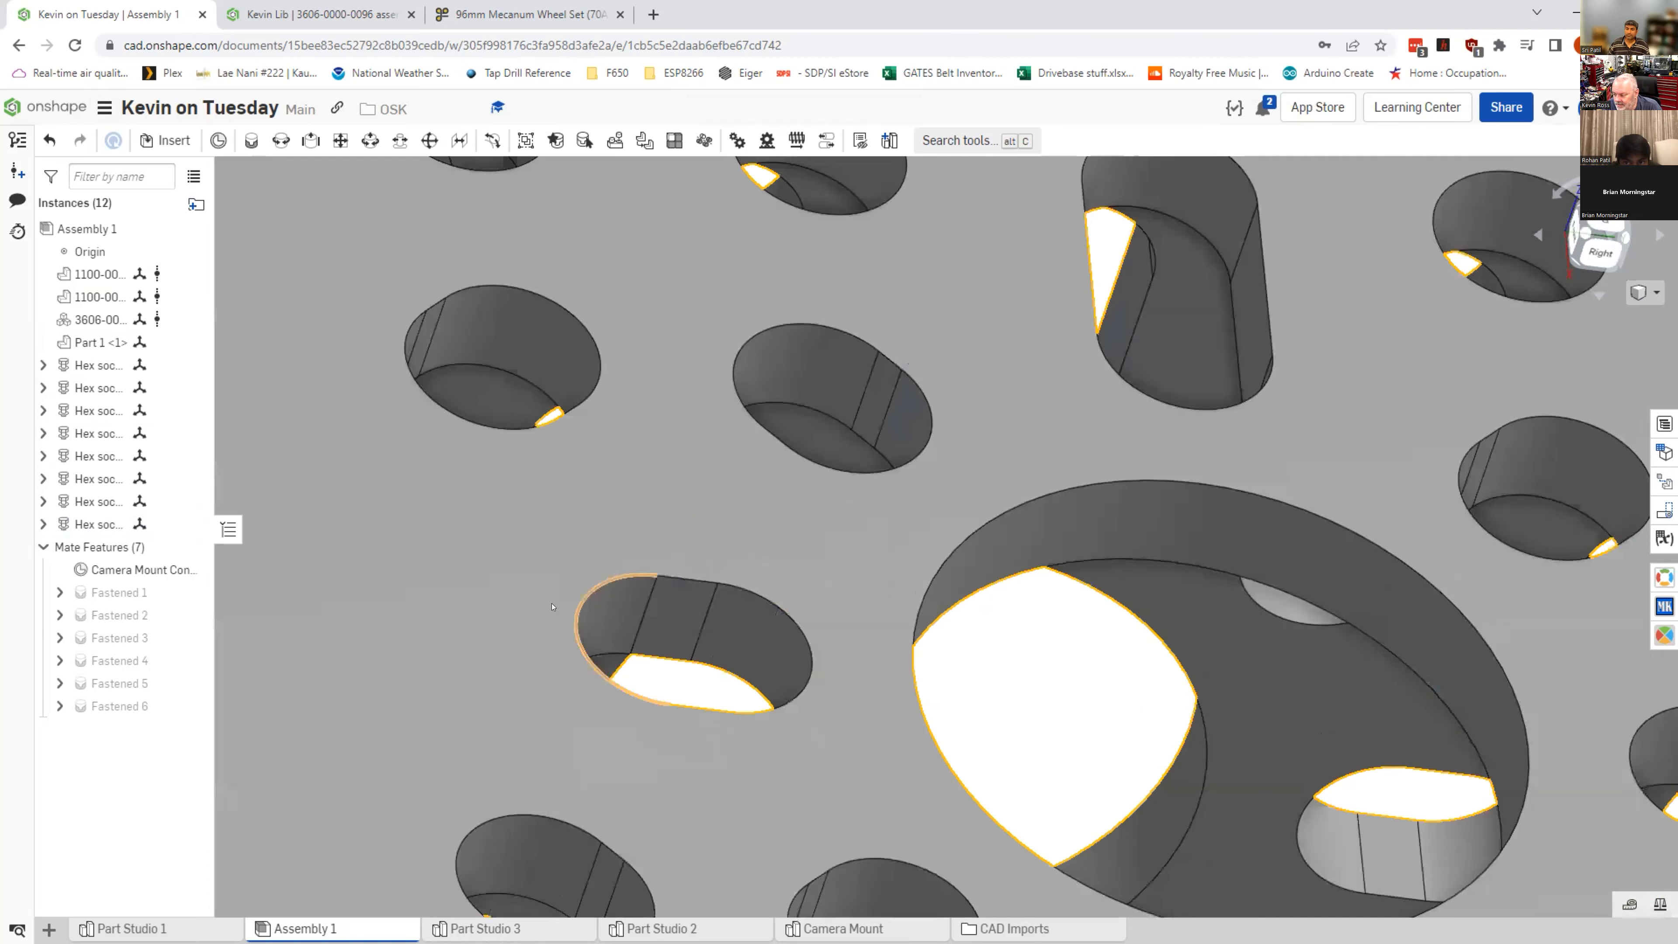
scroll(621, 594, down, 3)
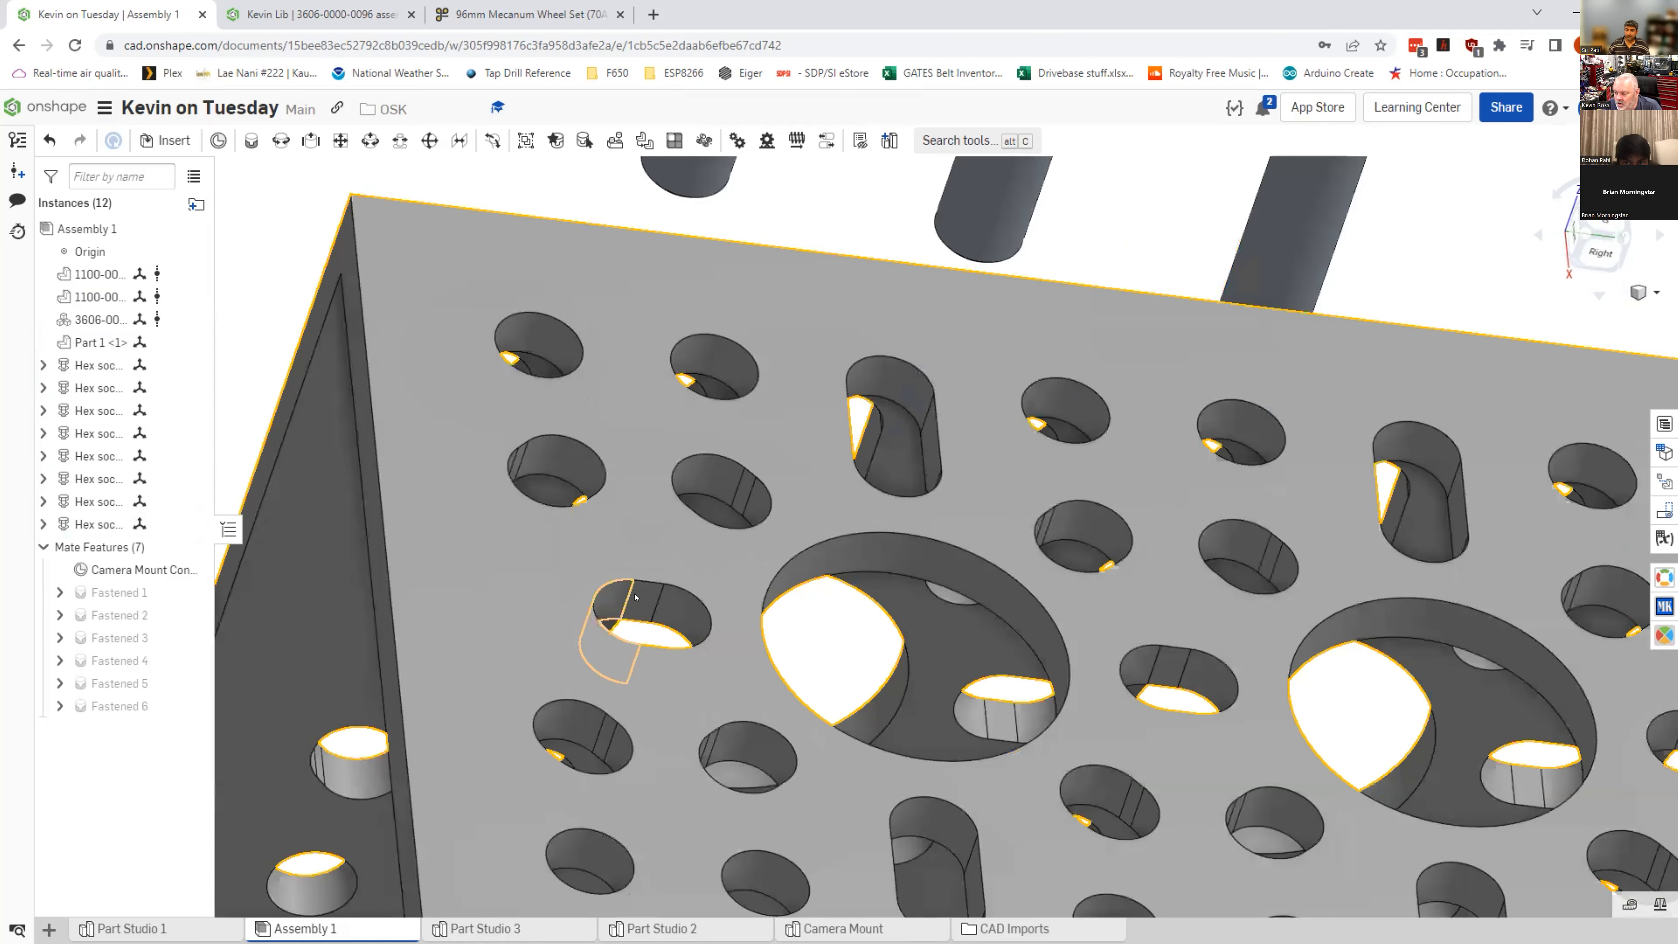
scroll(660, 542, down, 4)
middle_drag(716, 437, 741, 442)
right_drag(729, 452, 730, 454)
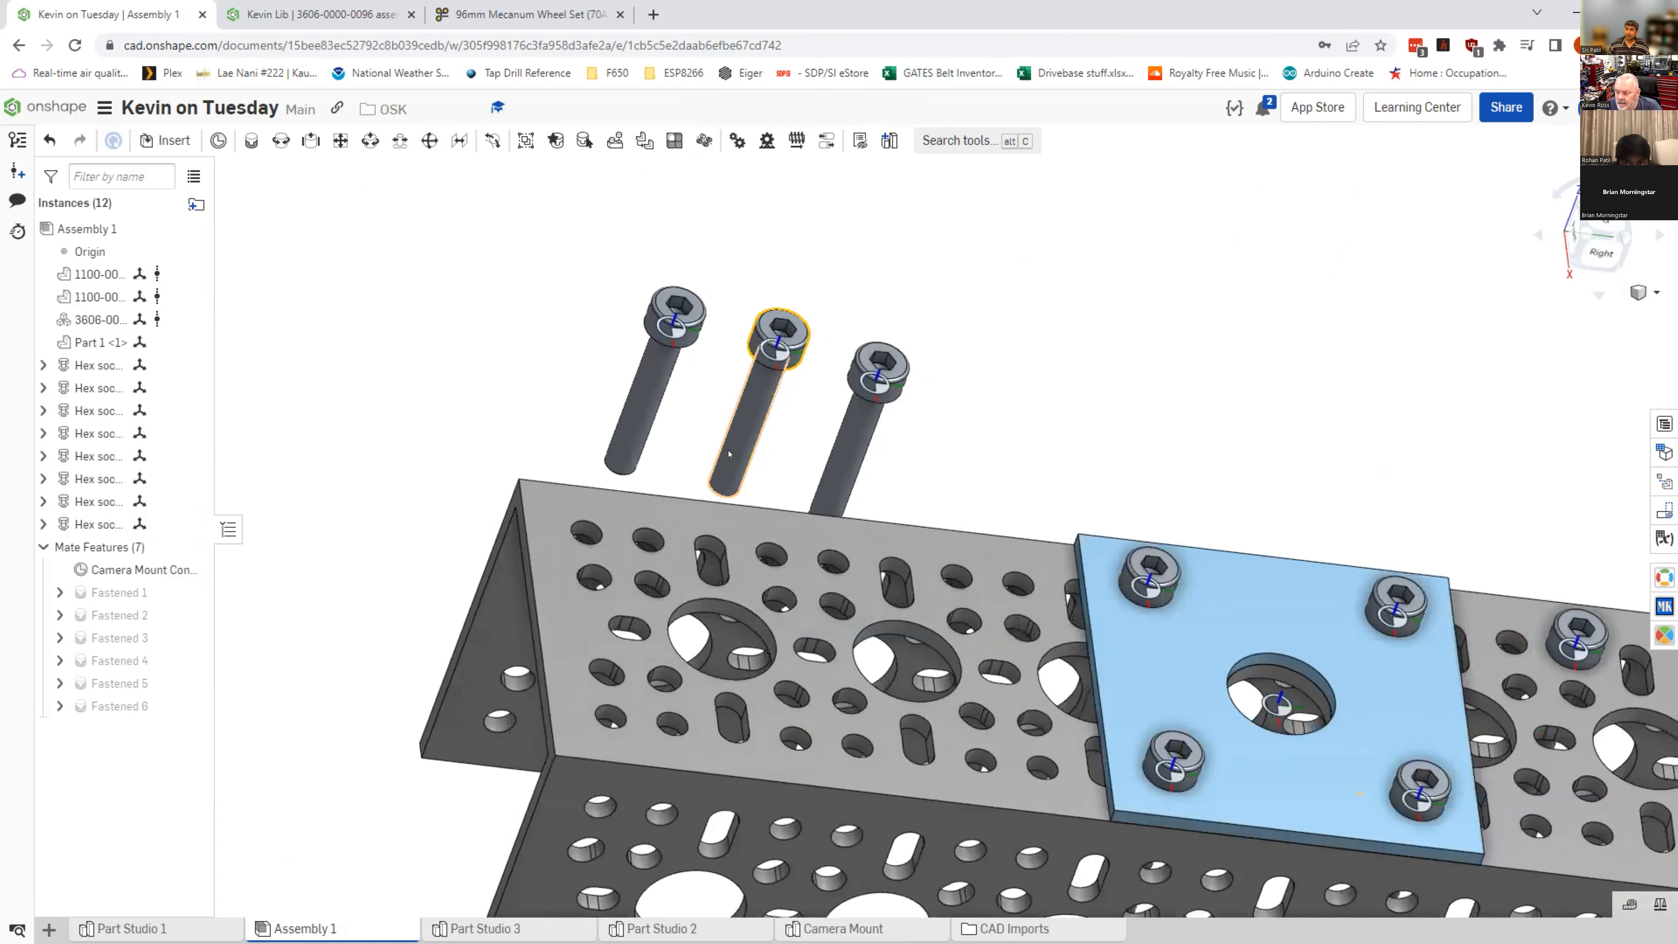
Step: Examine the mate connectors under the heads of the loose cap screws and compare them with the screws in the plate
right_drag(715, 374, 899, 495)
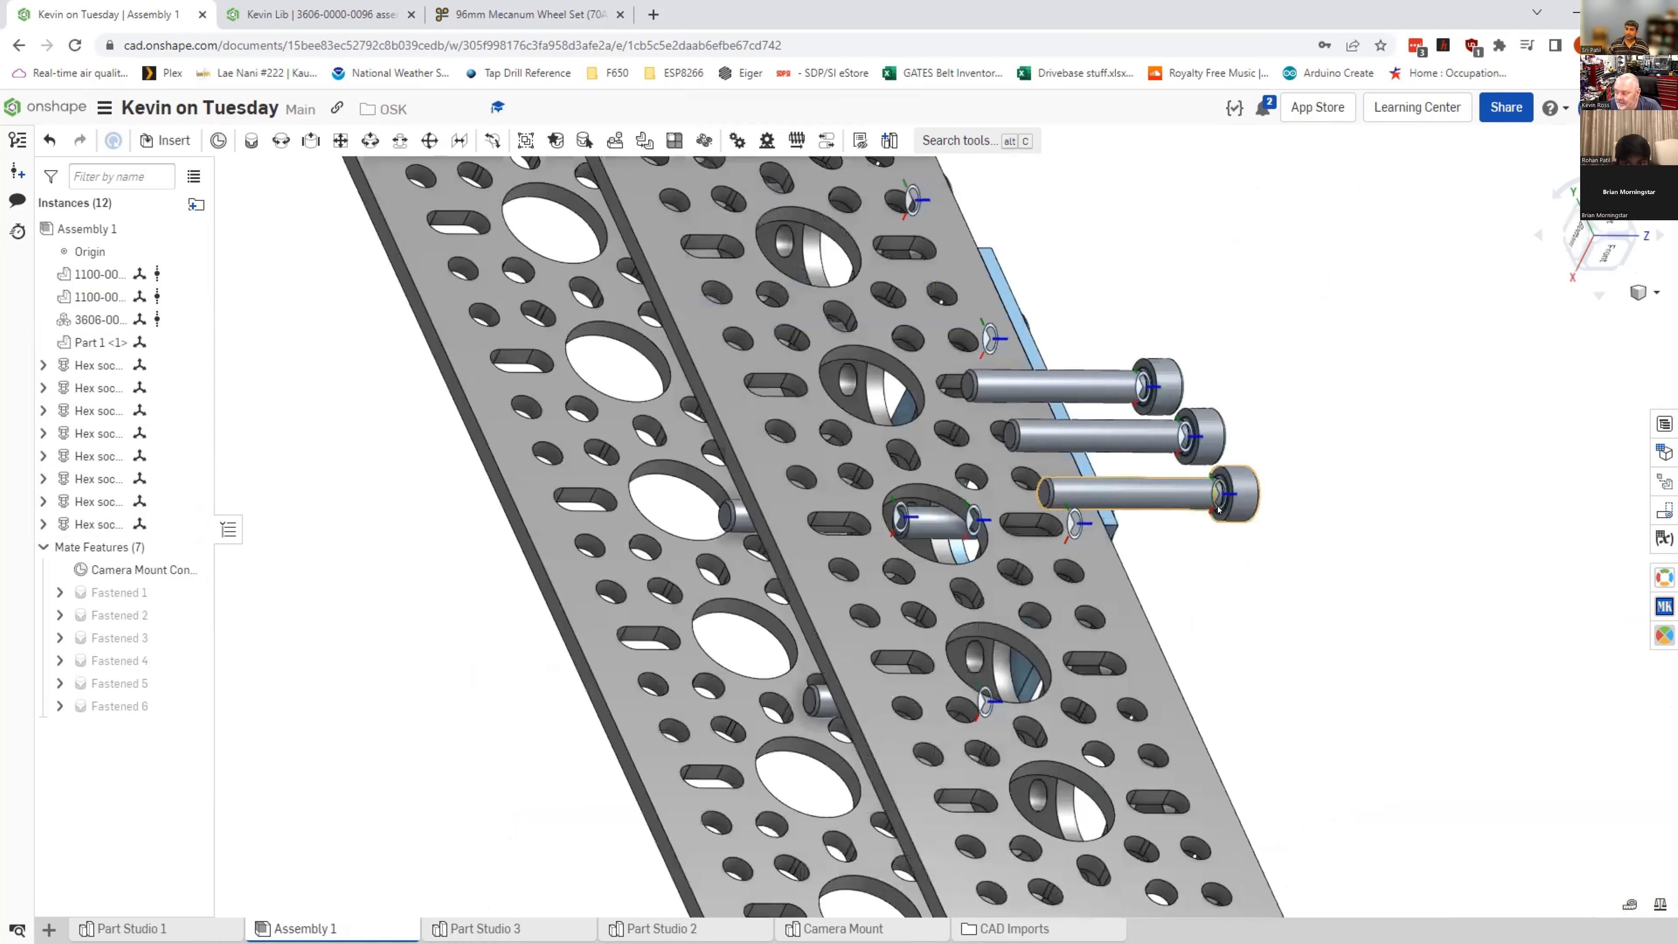
scroll(1261, 577, up, 5)
right_drag(1249, 623, 1248, 552)
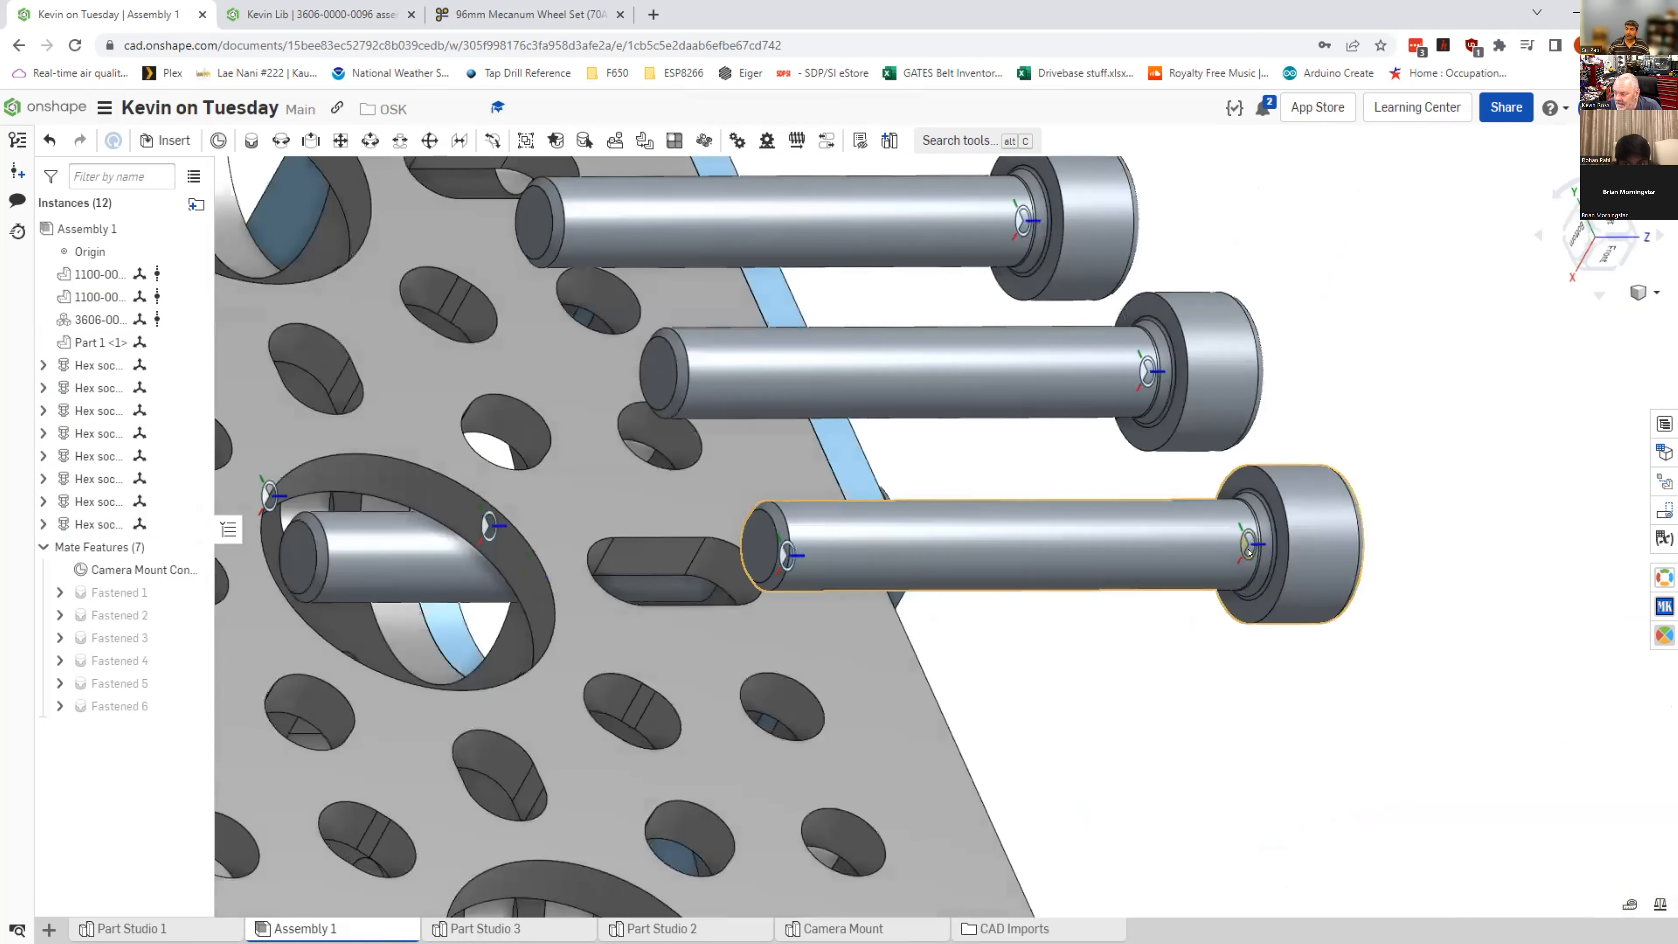
scroll(1251, 539, up, 3)
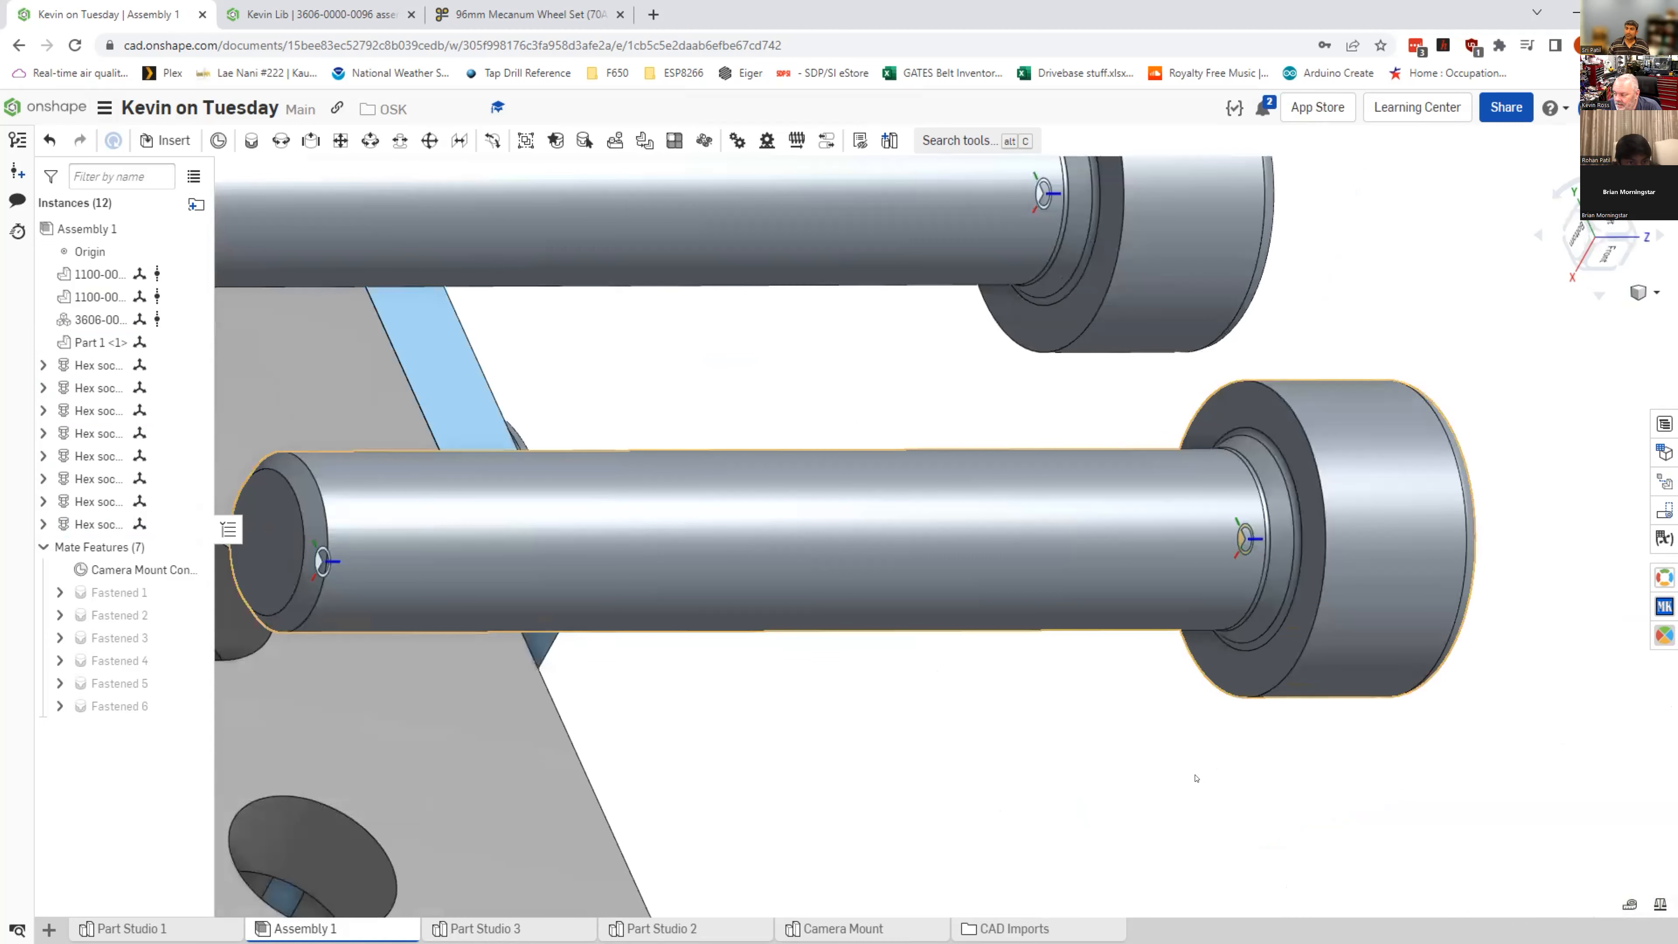
scroll(1276, 813, down, 3)
right_drag(1277, 813, 1371, 706)
scroll(1373, 709, down, 3)
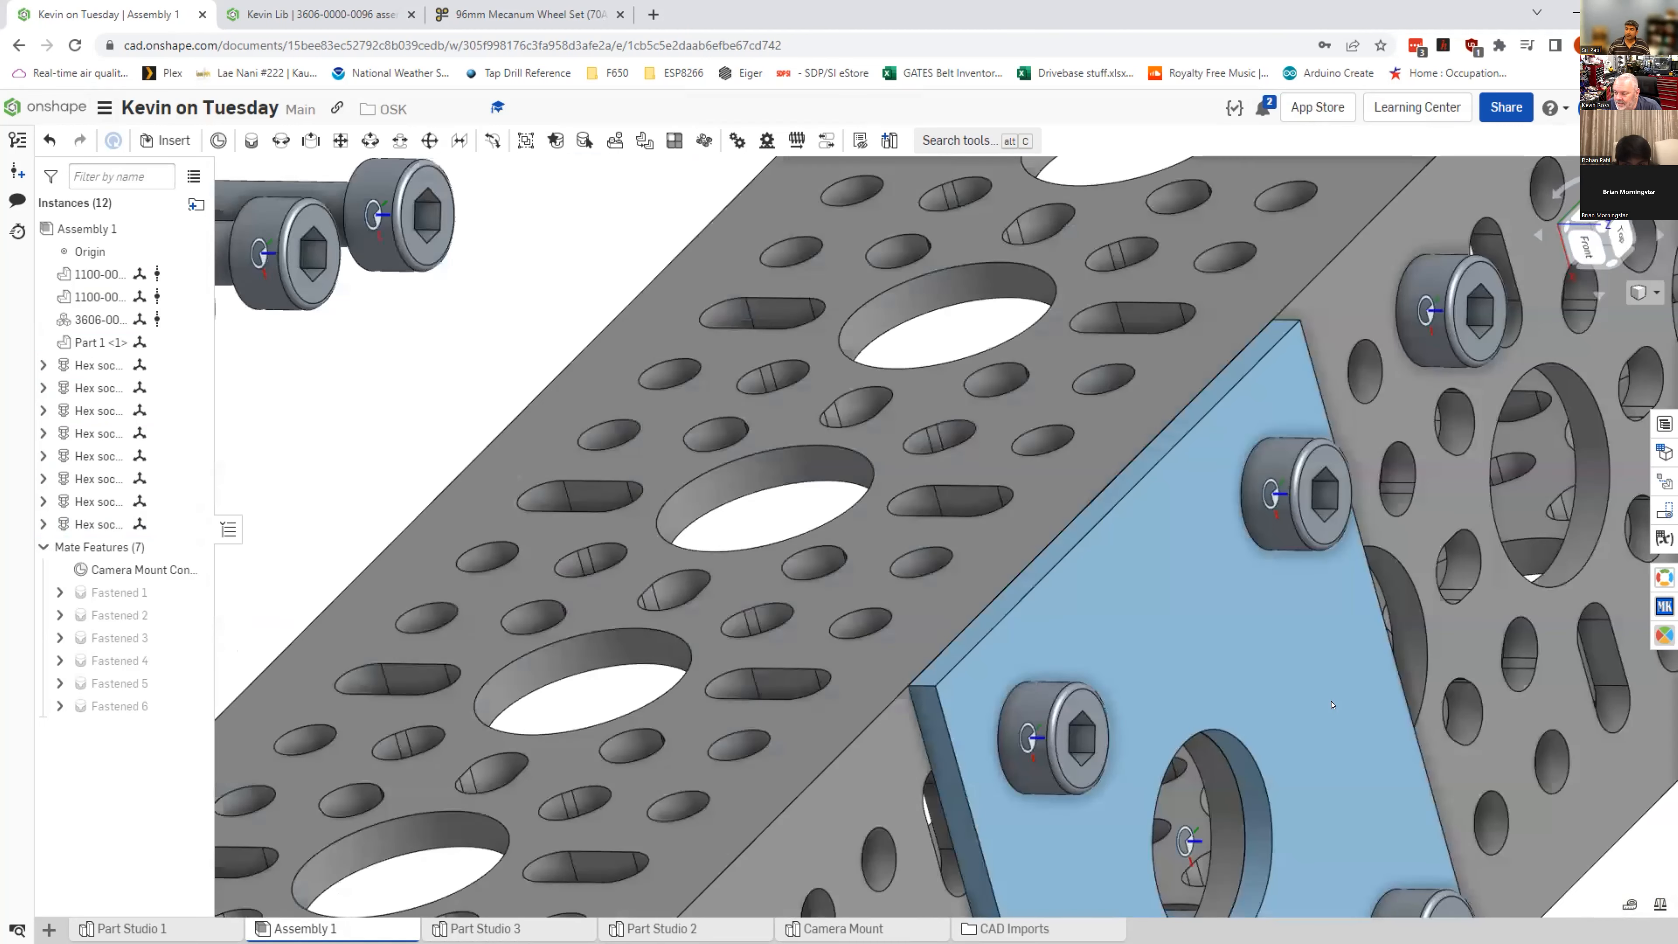
scroll(1371, 706, down, 4)
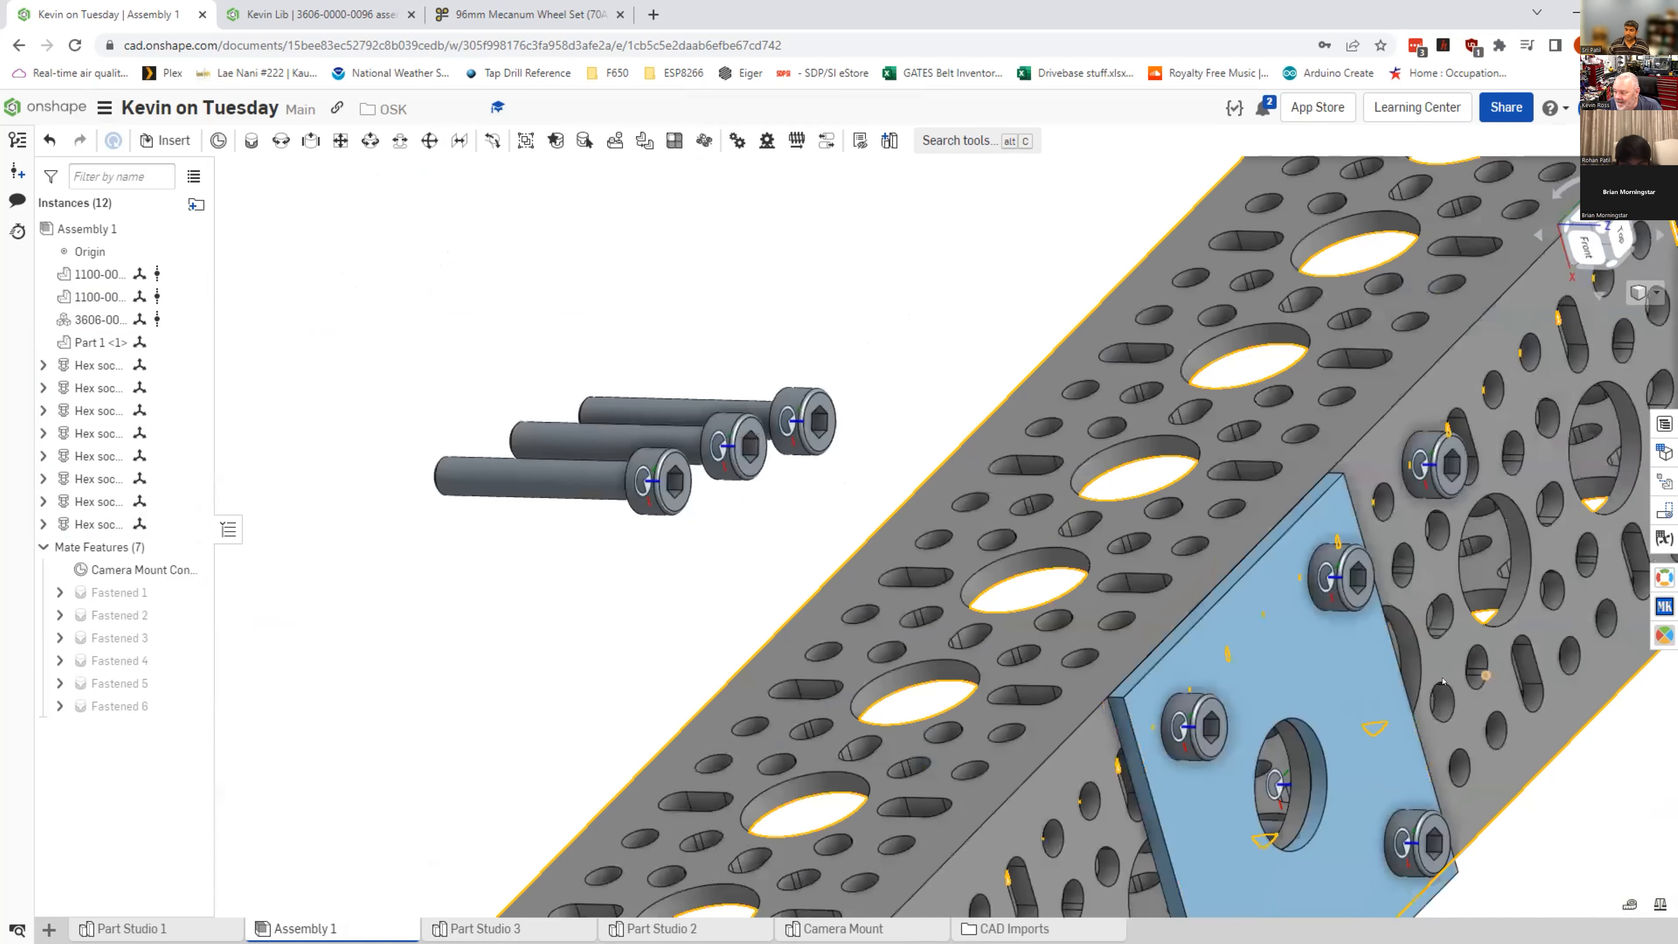
Step: Start a Revolute mate for the first loose cap screw, focusing on the mate connector under its head
right_drag(664, 565, 611, 489)
middle_drag(278, 251, 393, 439)
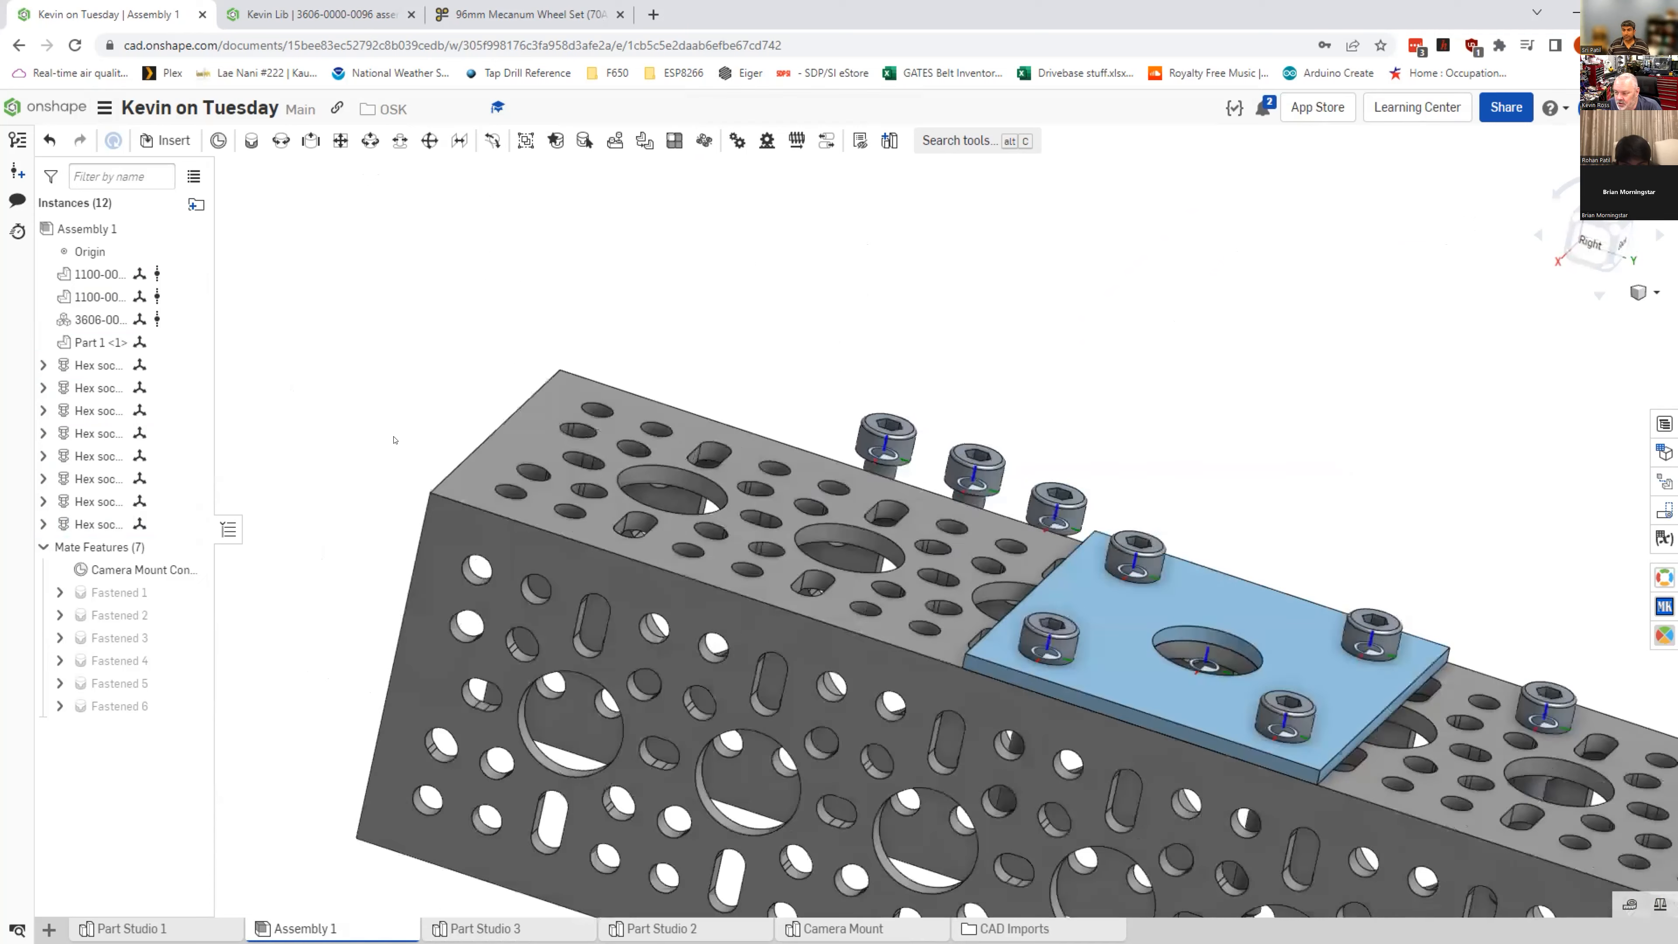
click(281, 140)
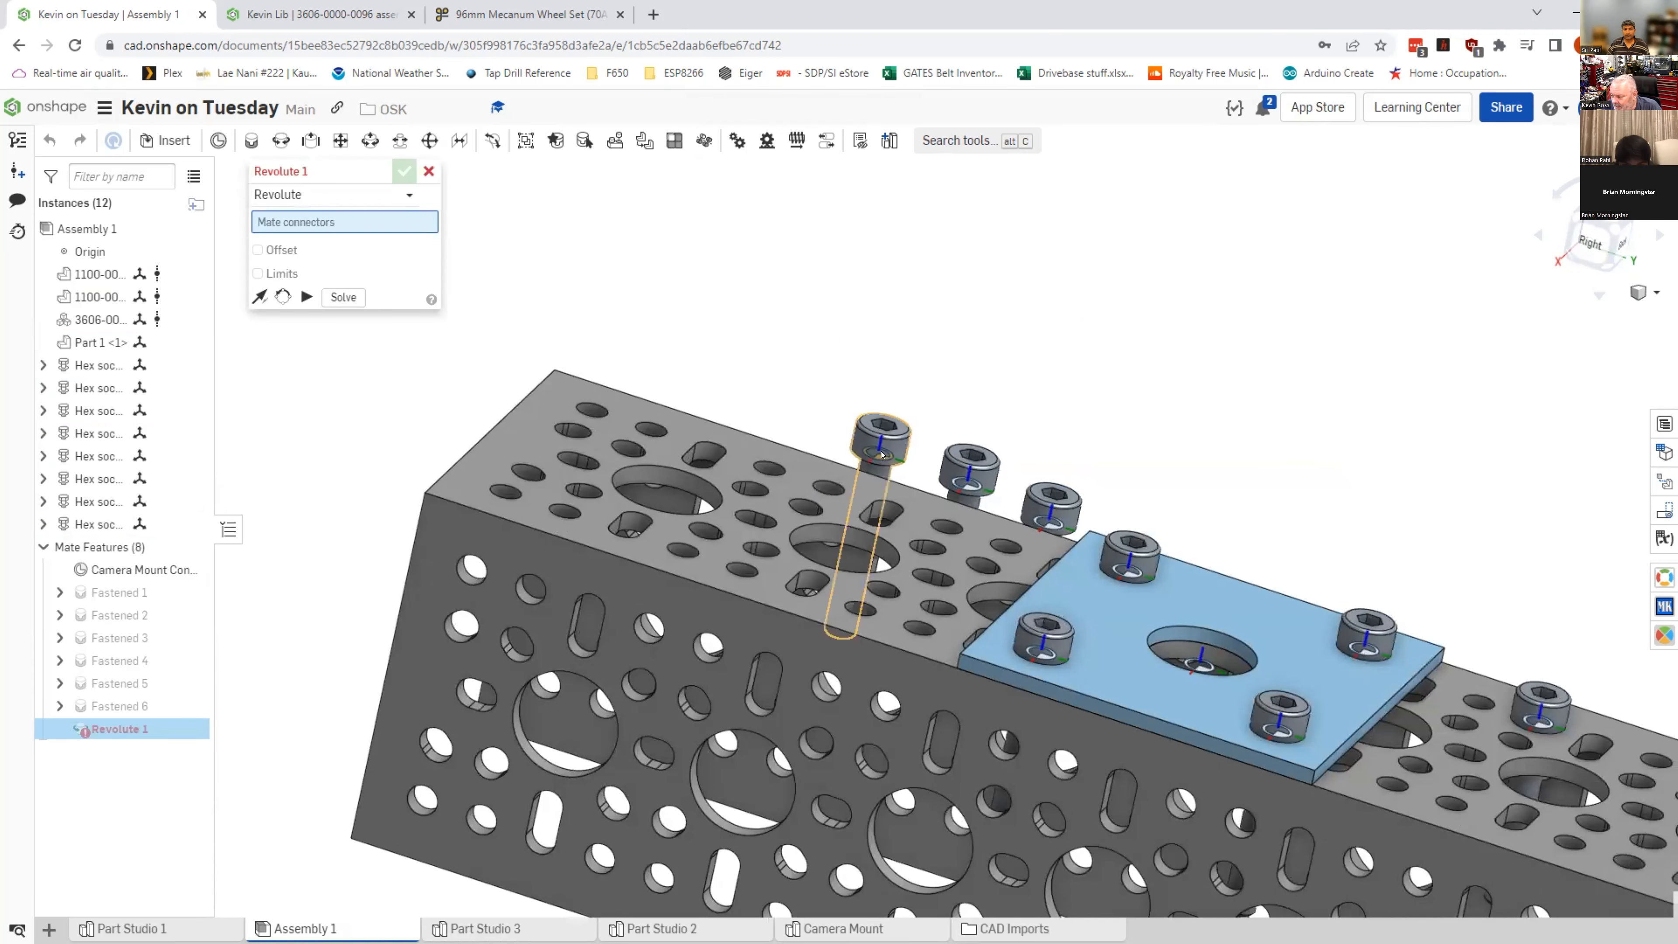
scroll(873, 456, up, 2)
scroll(874, 451, up, 2)
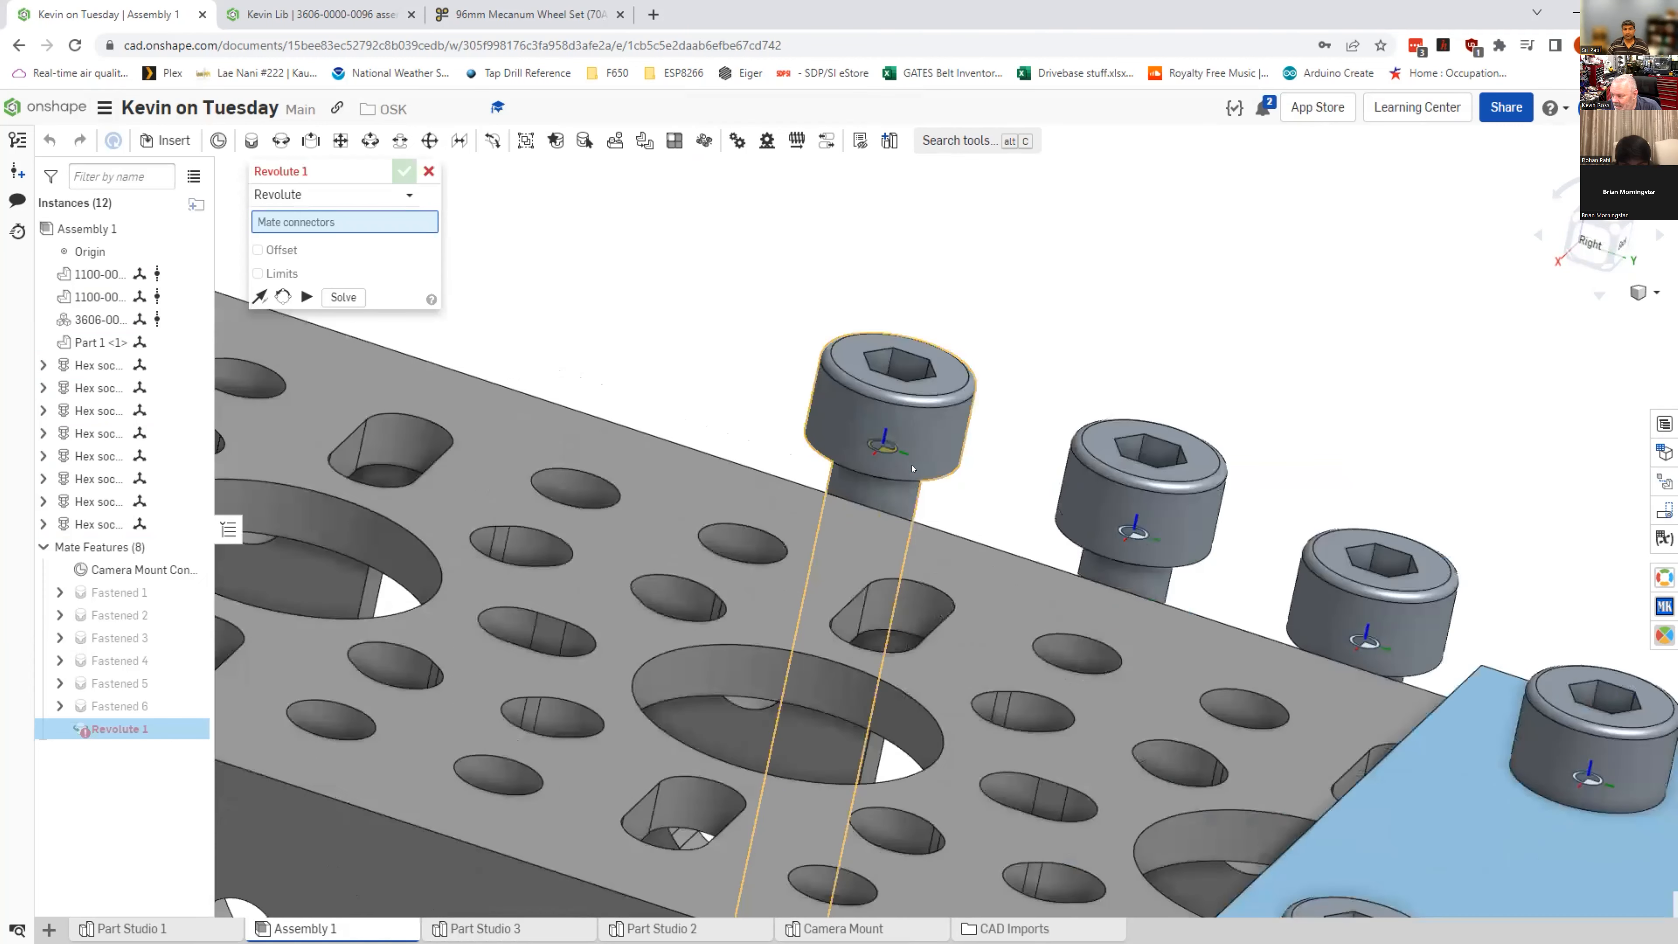
Step: Add a revolute mate joining the loose cap screw's underhead centre to the centre of the slotted hole near the channel's end
right_drag(983, 471, 1036, 469)
right_drag(840, 452, 854, 441)
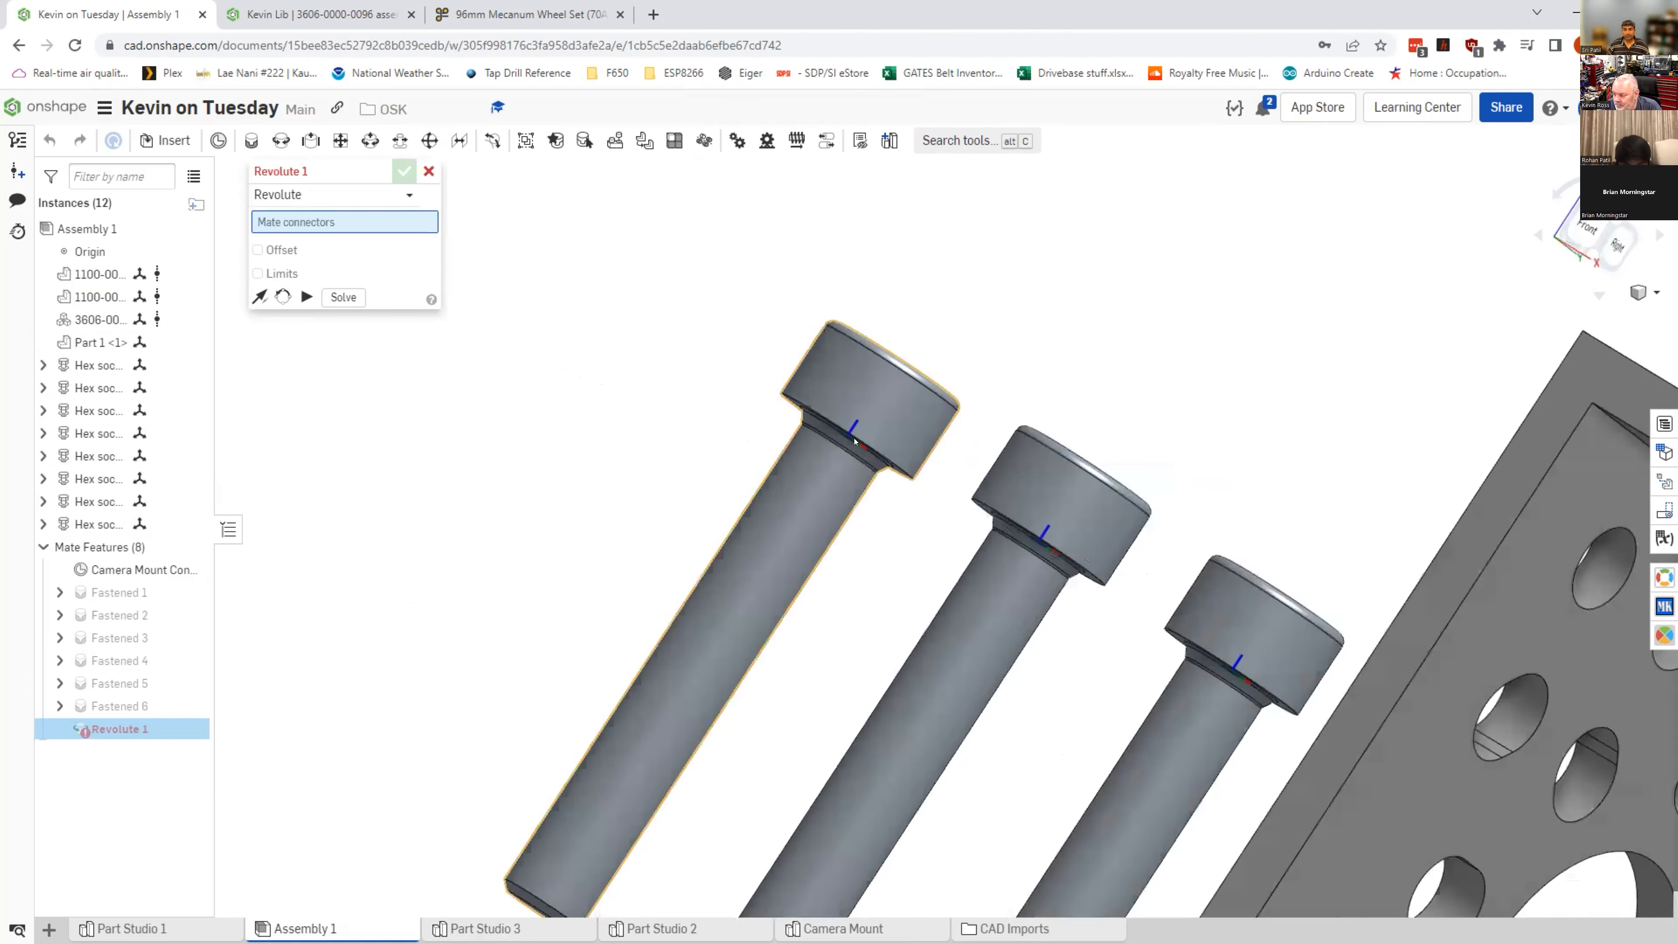
click(817, 499)
scroll(817, 499, down, 5)
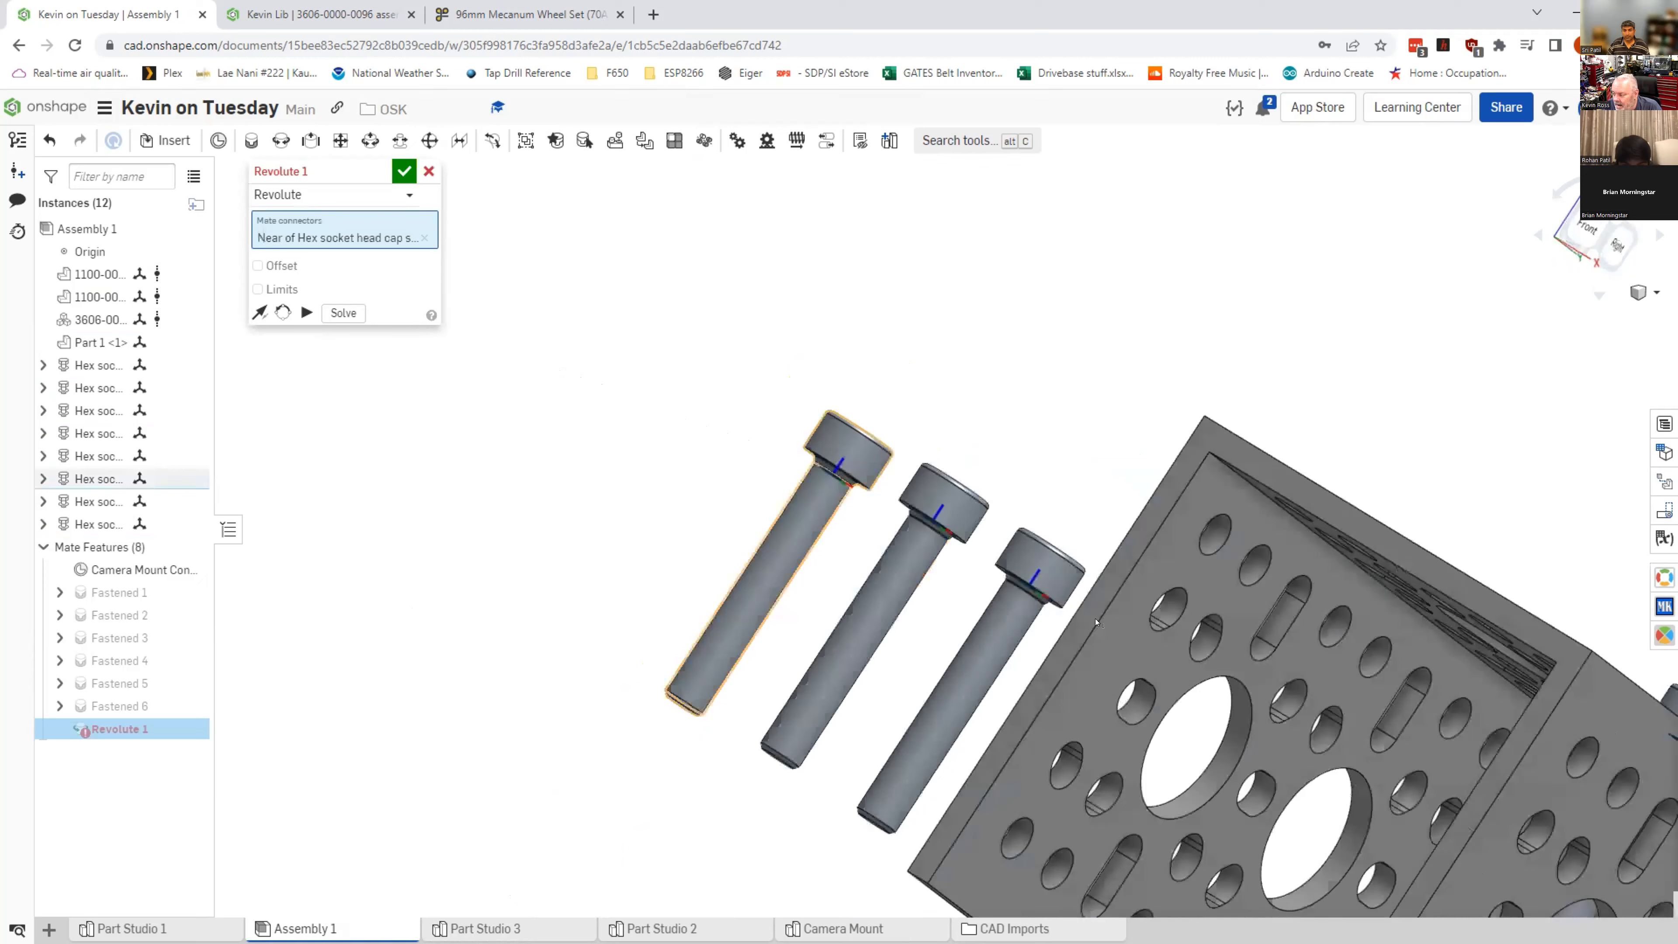
right_drag(817, 500, 1051, 563)
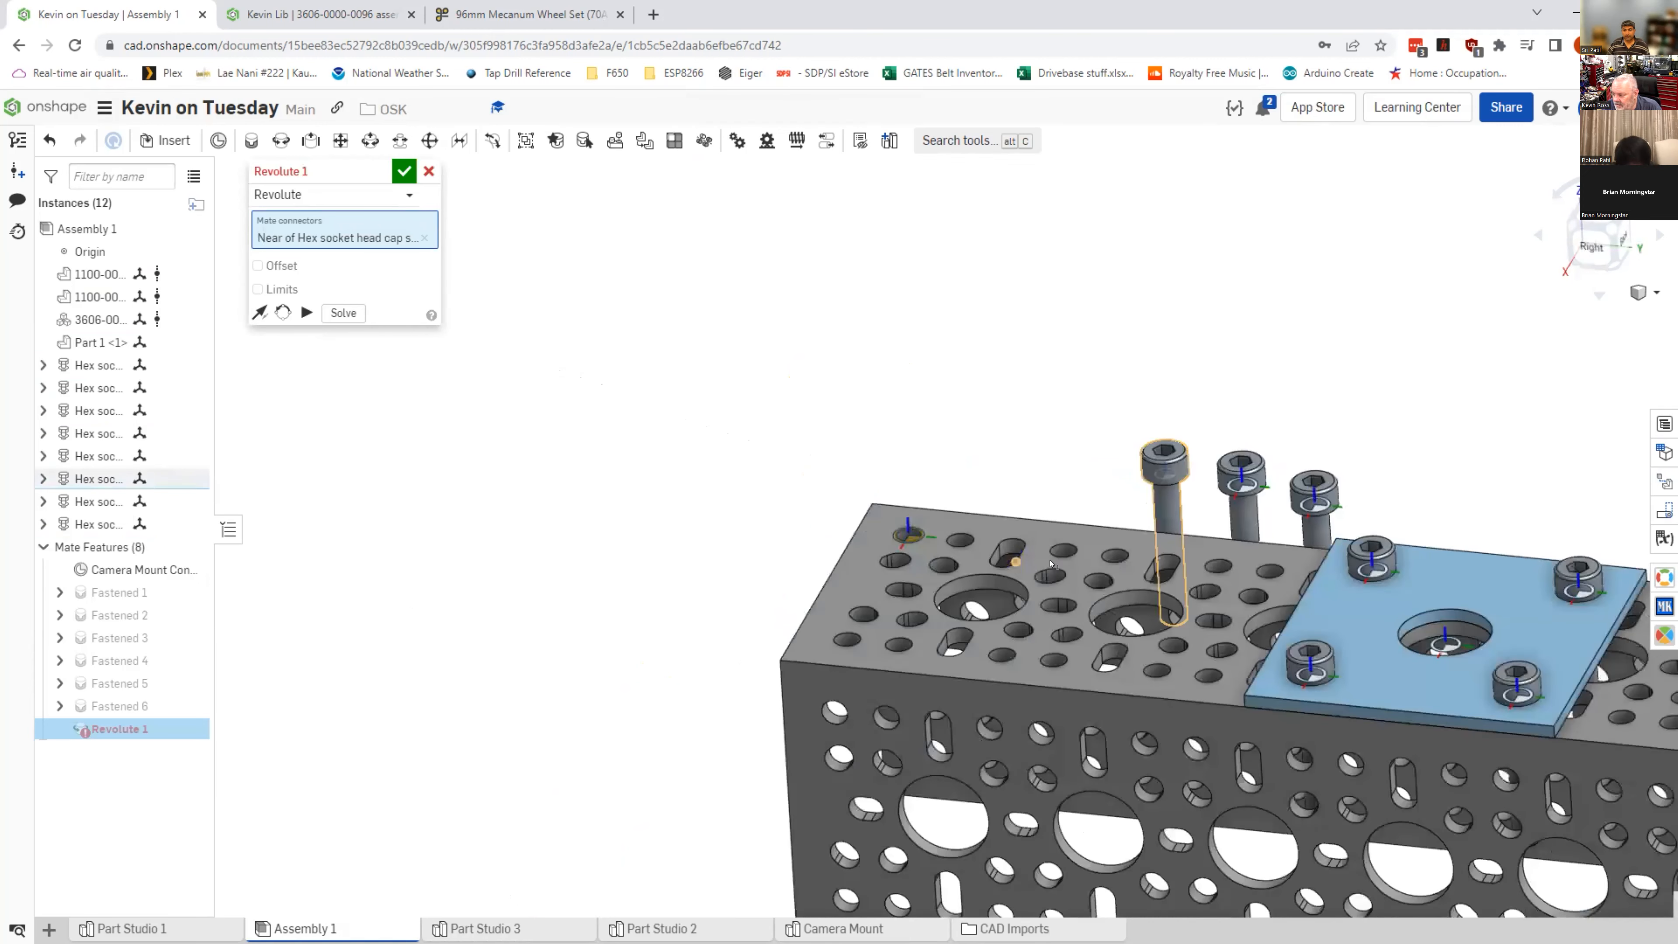
scroll(1052, 567, up, 5)
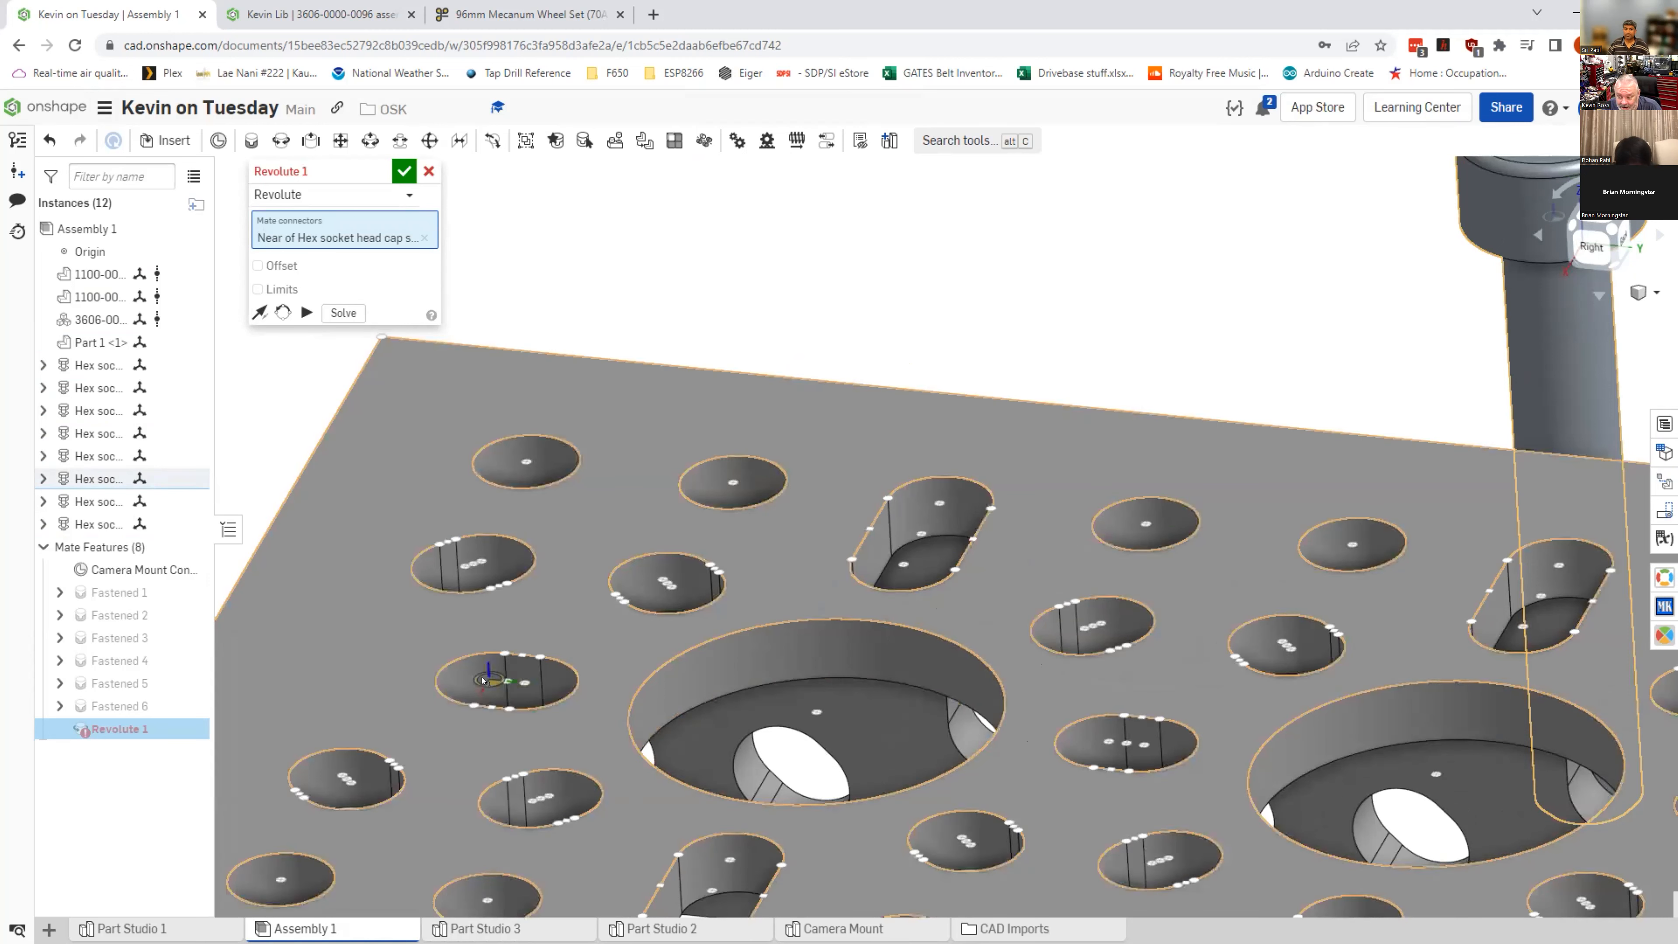
click(507, 689)
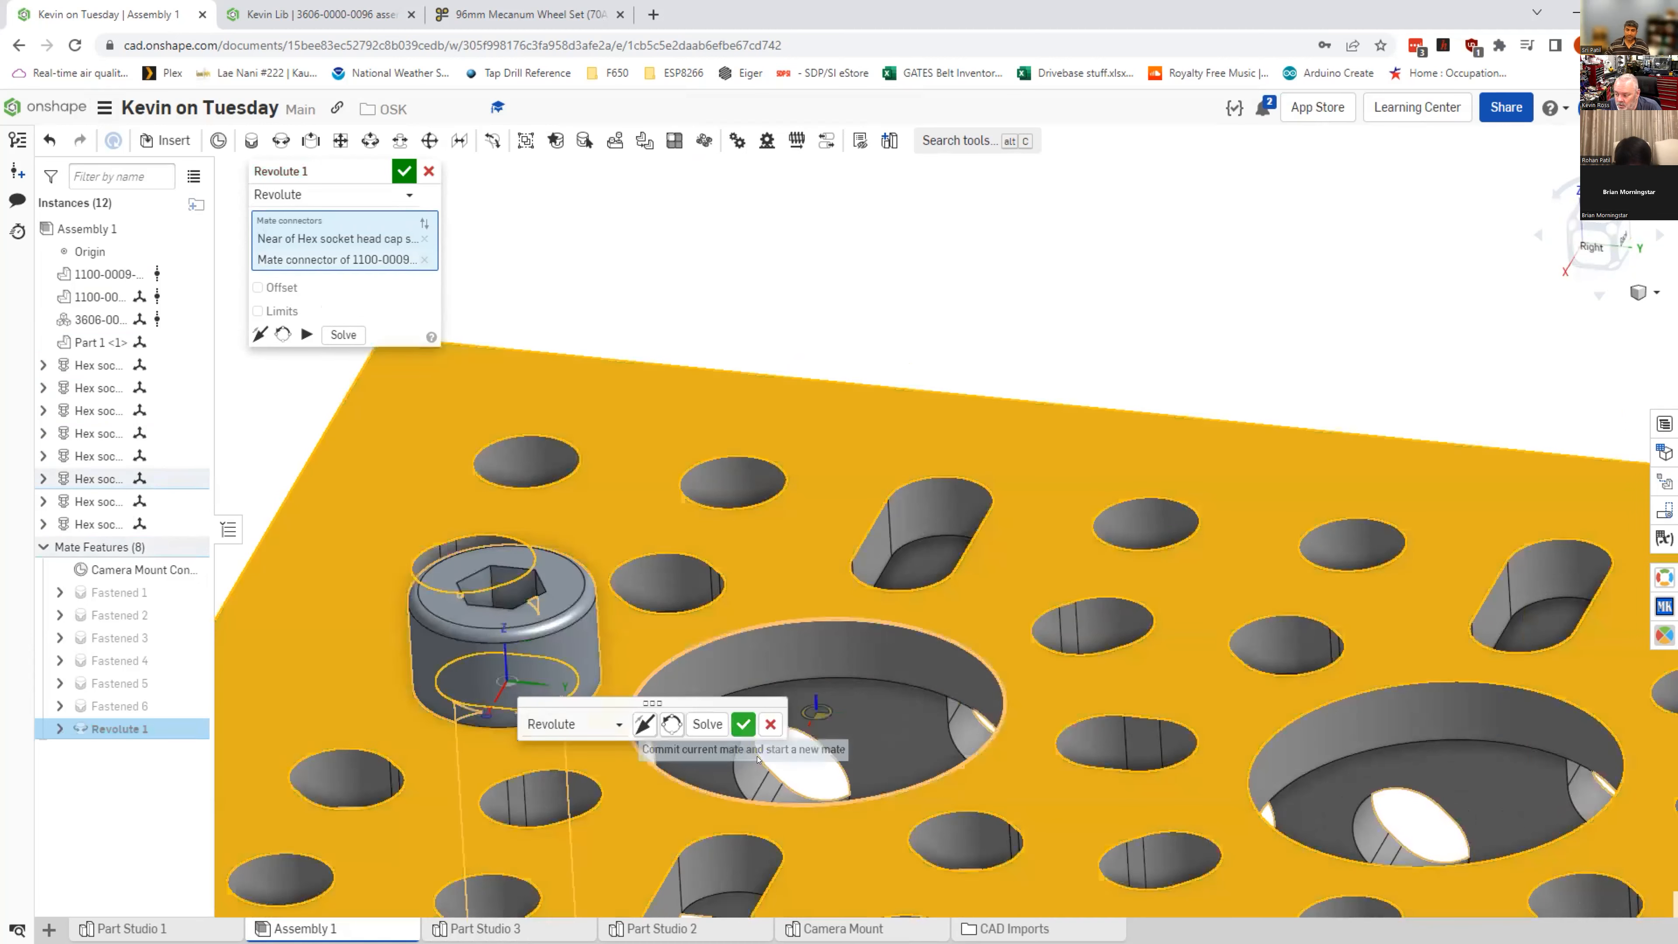
click(743, 724)
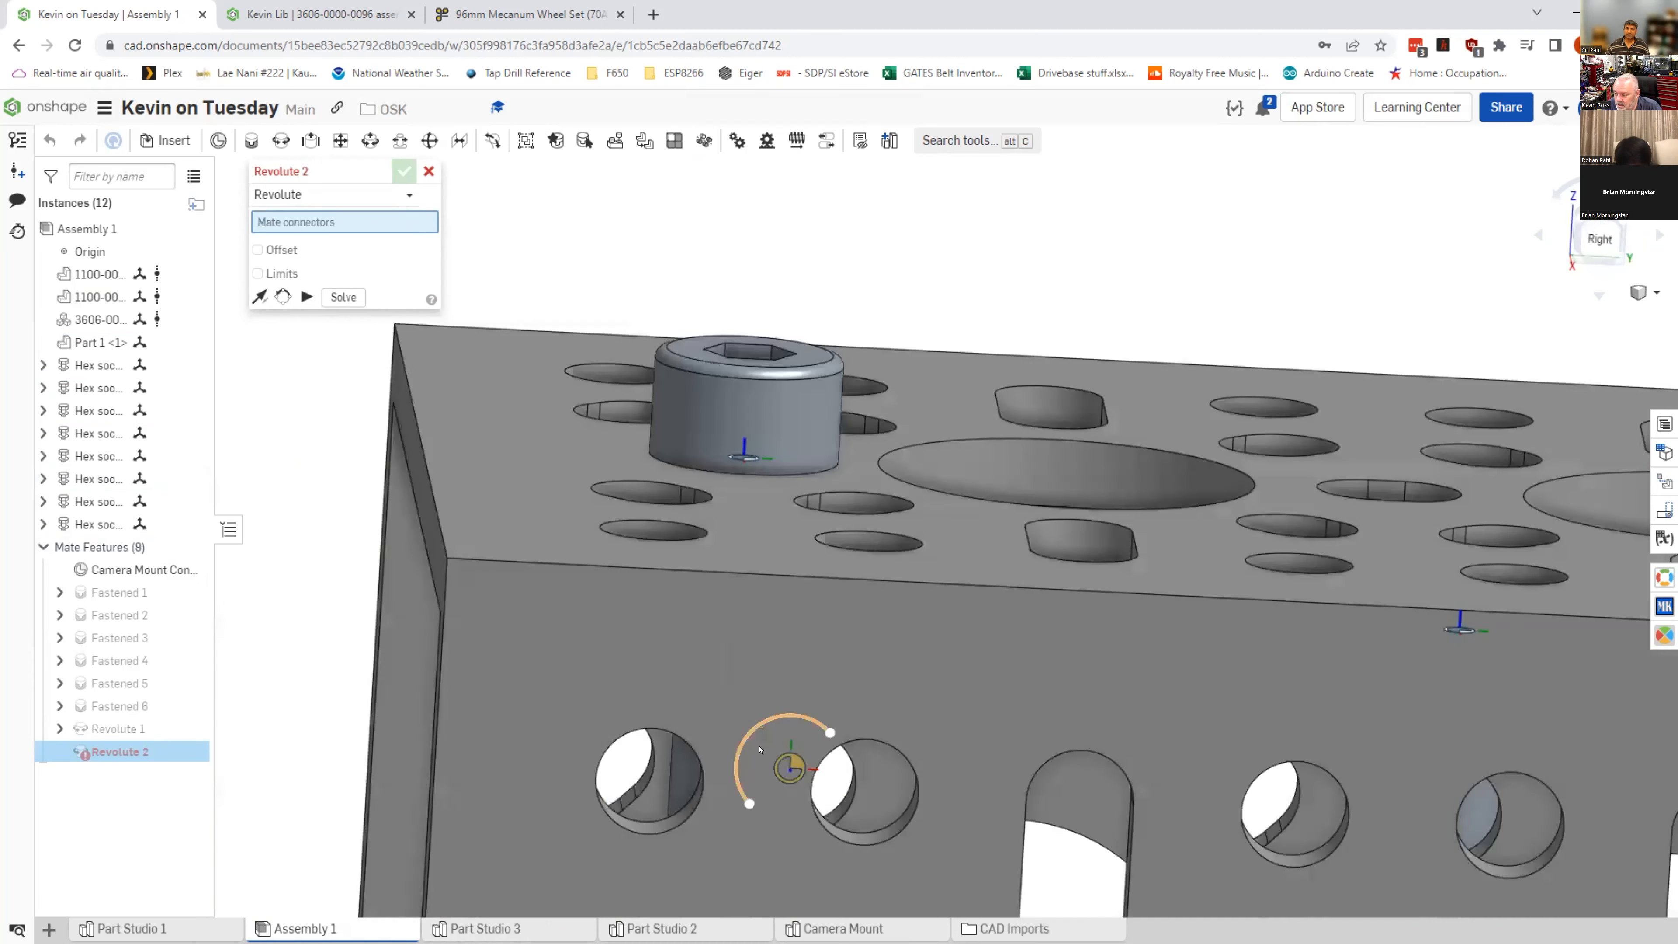
Step: Inspect the mated screw's fit in the slotted hole from above and inside the channel, then discard the empty new mate
right_drag(804, 732, 800, 762)
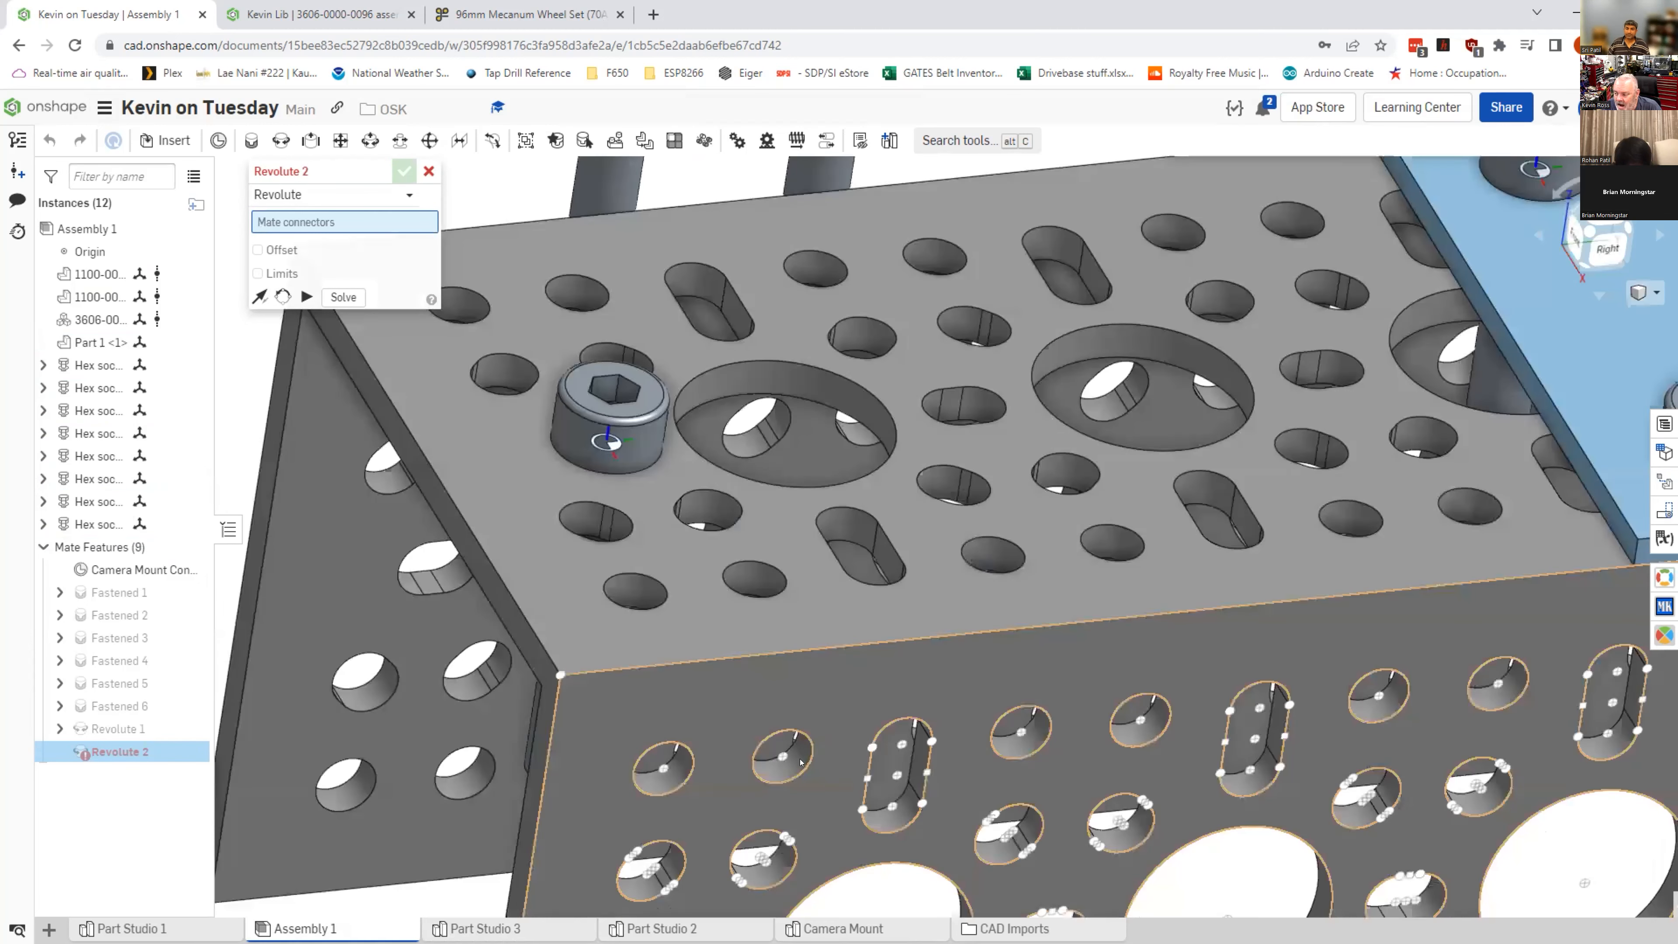
right_drag(791, 856, 842, 844)
right_drag(981, 845, 1049, 663)
scroll(943, 343, up, 3)
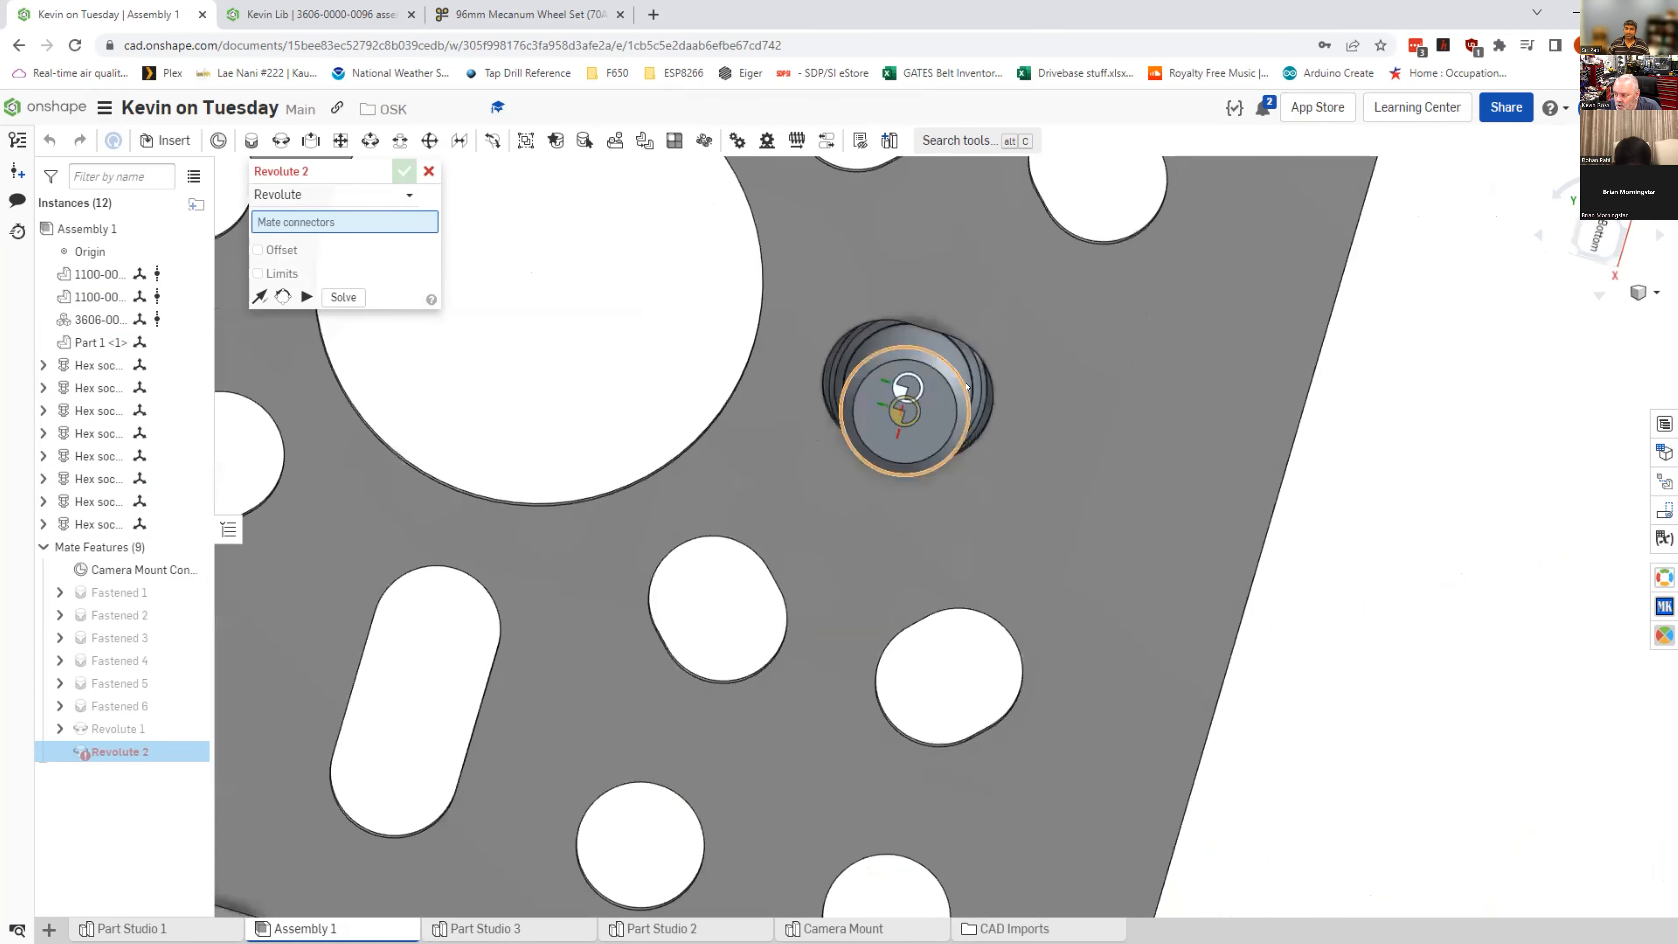
scroll(967, 382, up, 5)
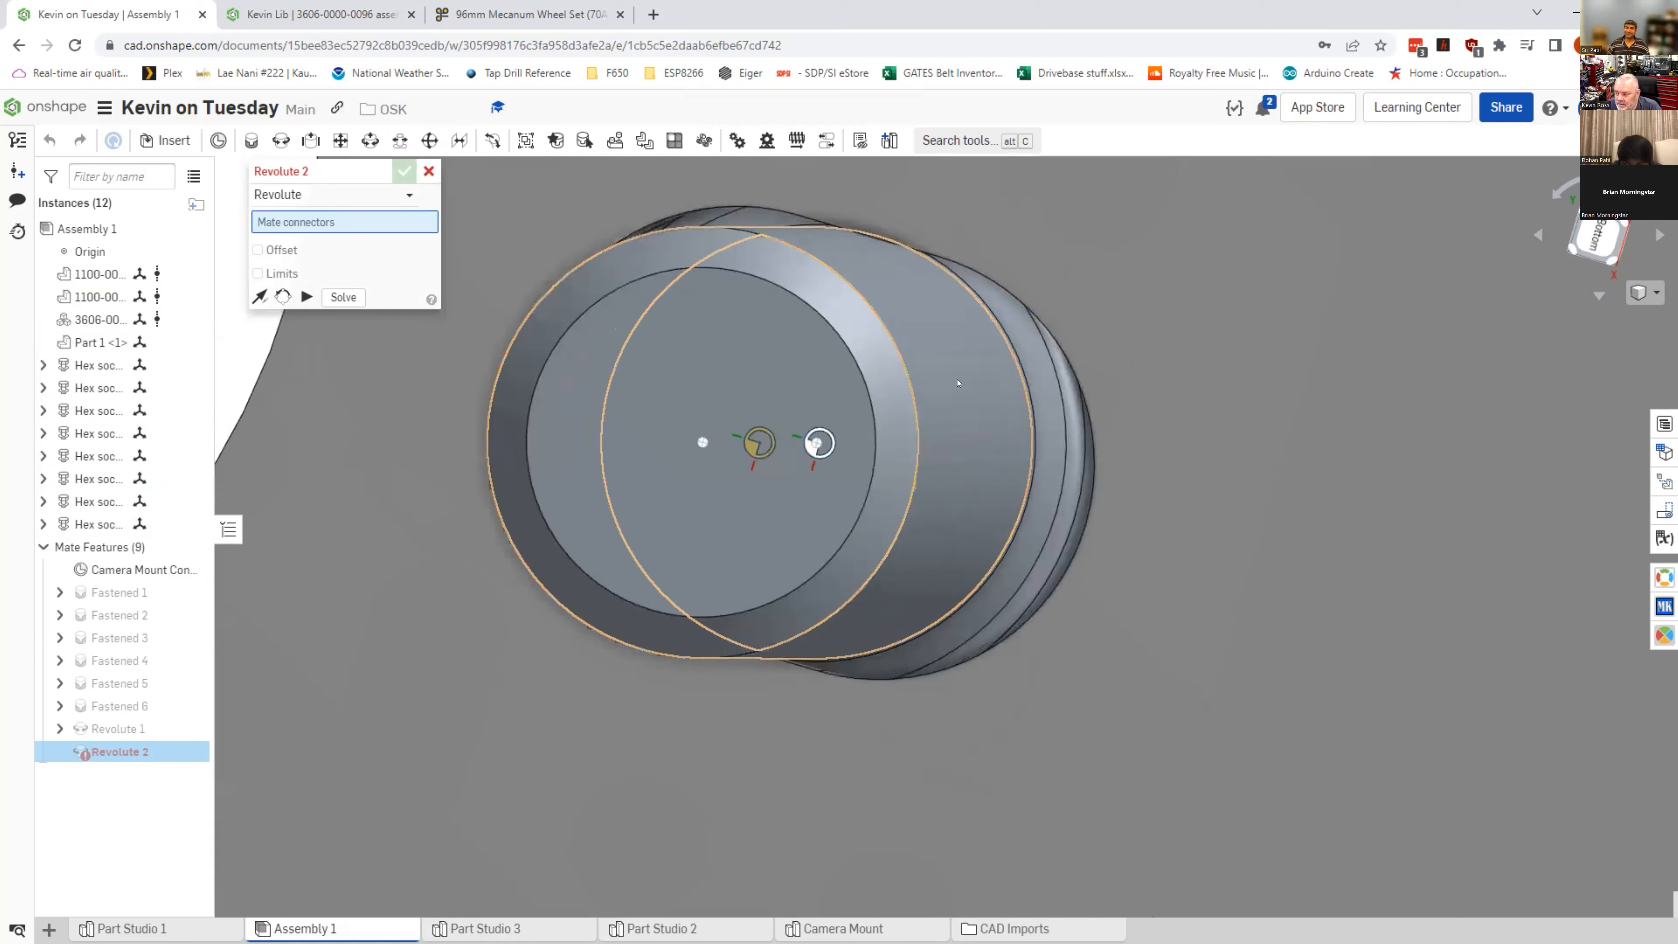
right_drag(957, 383, 951, 383)
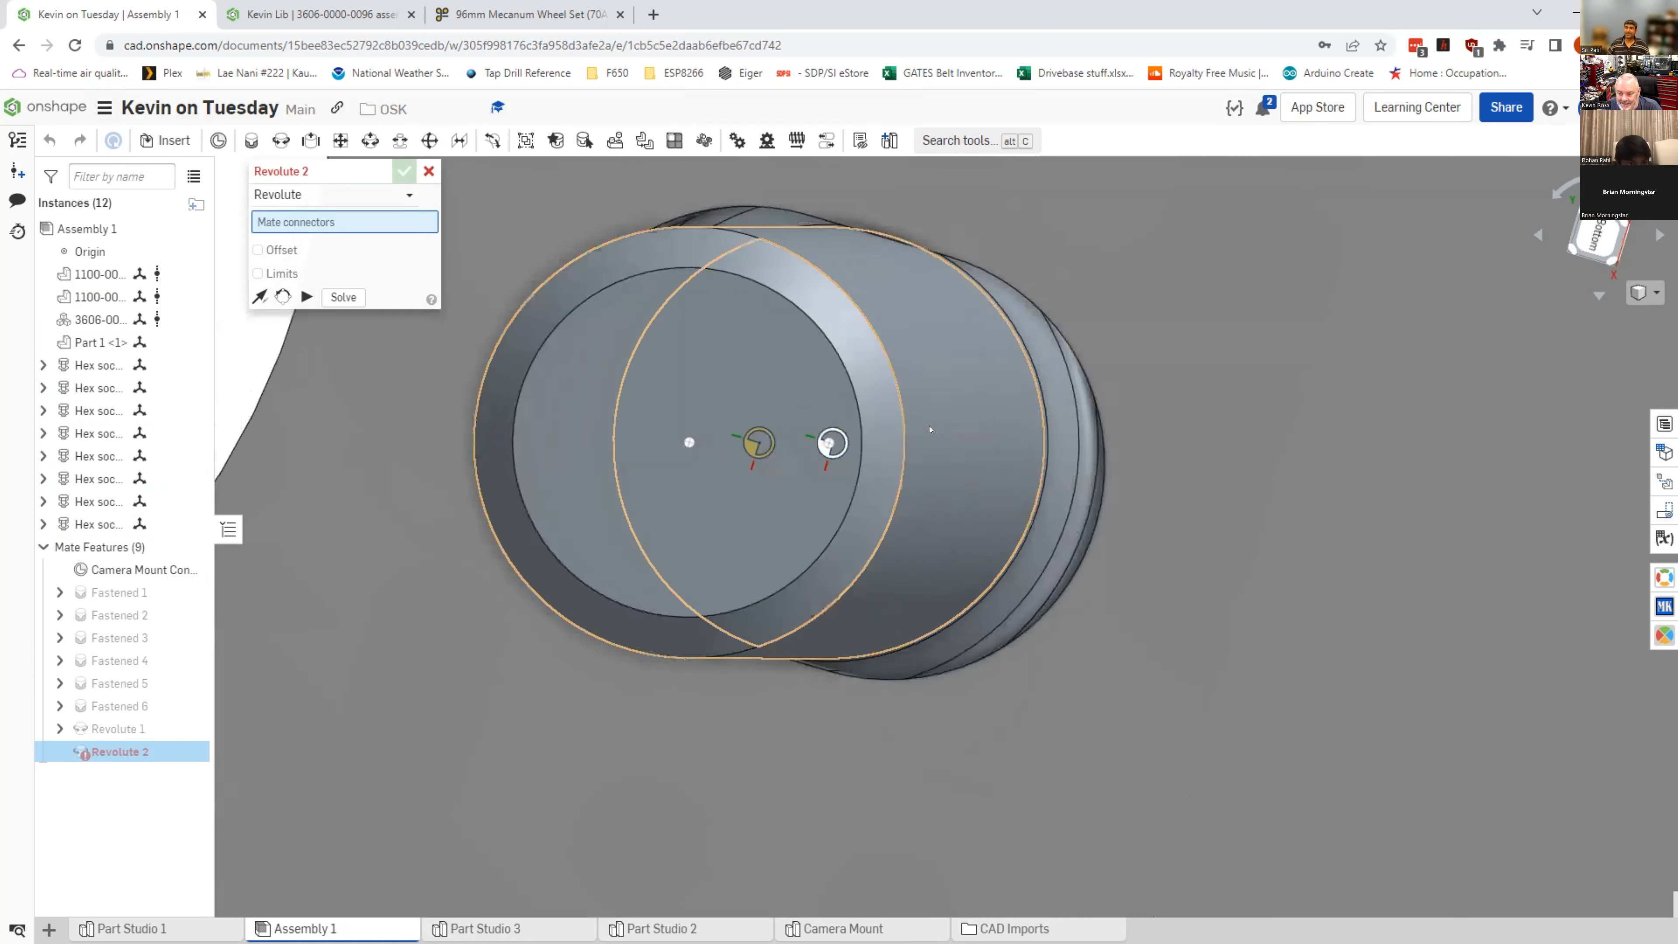
scroll(945, 476, down, 1)
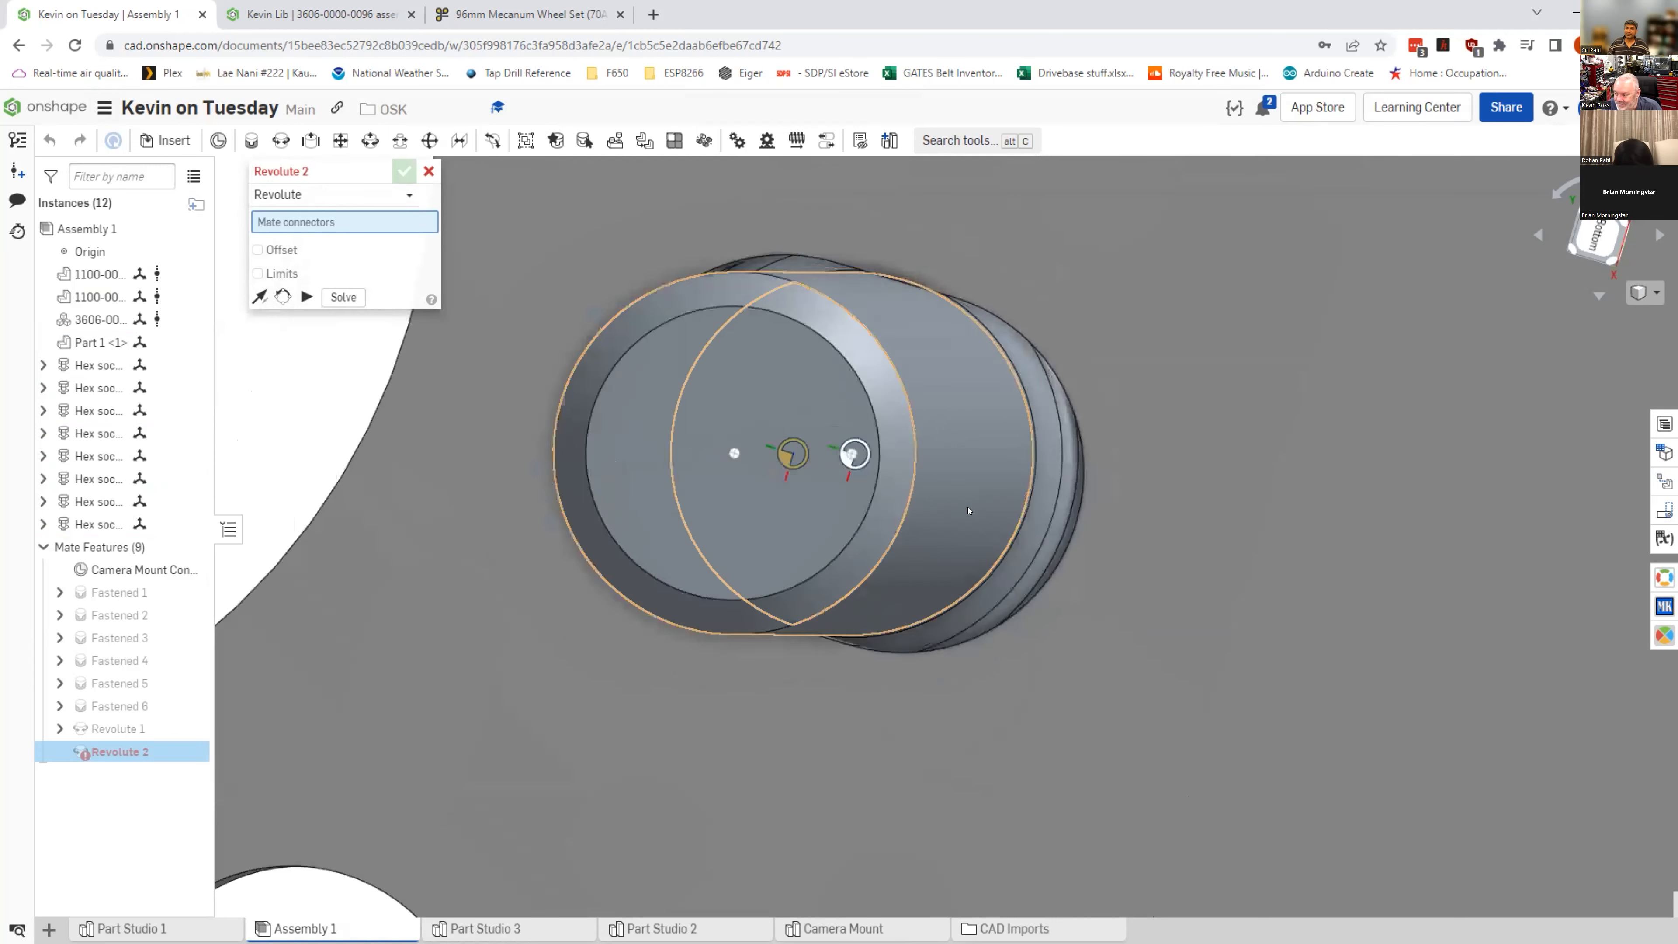
scroll(955, 523, down, 8)
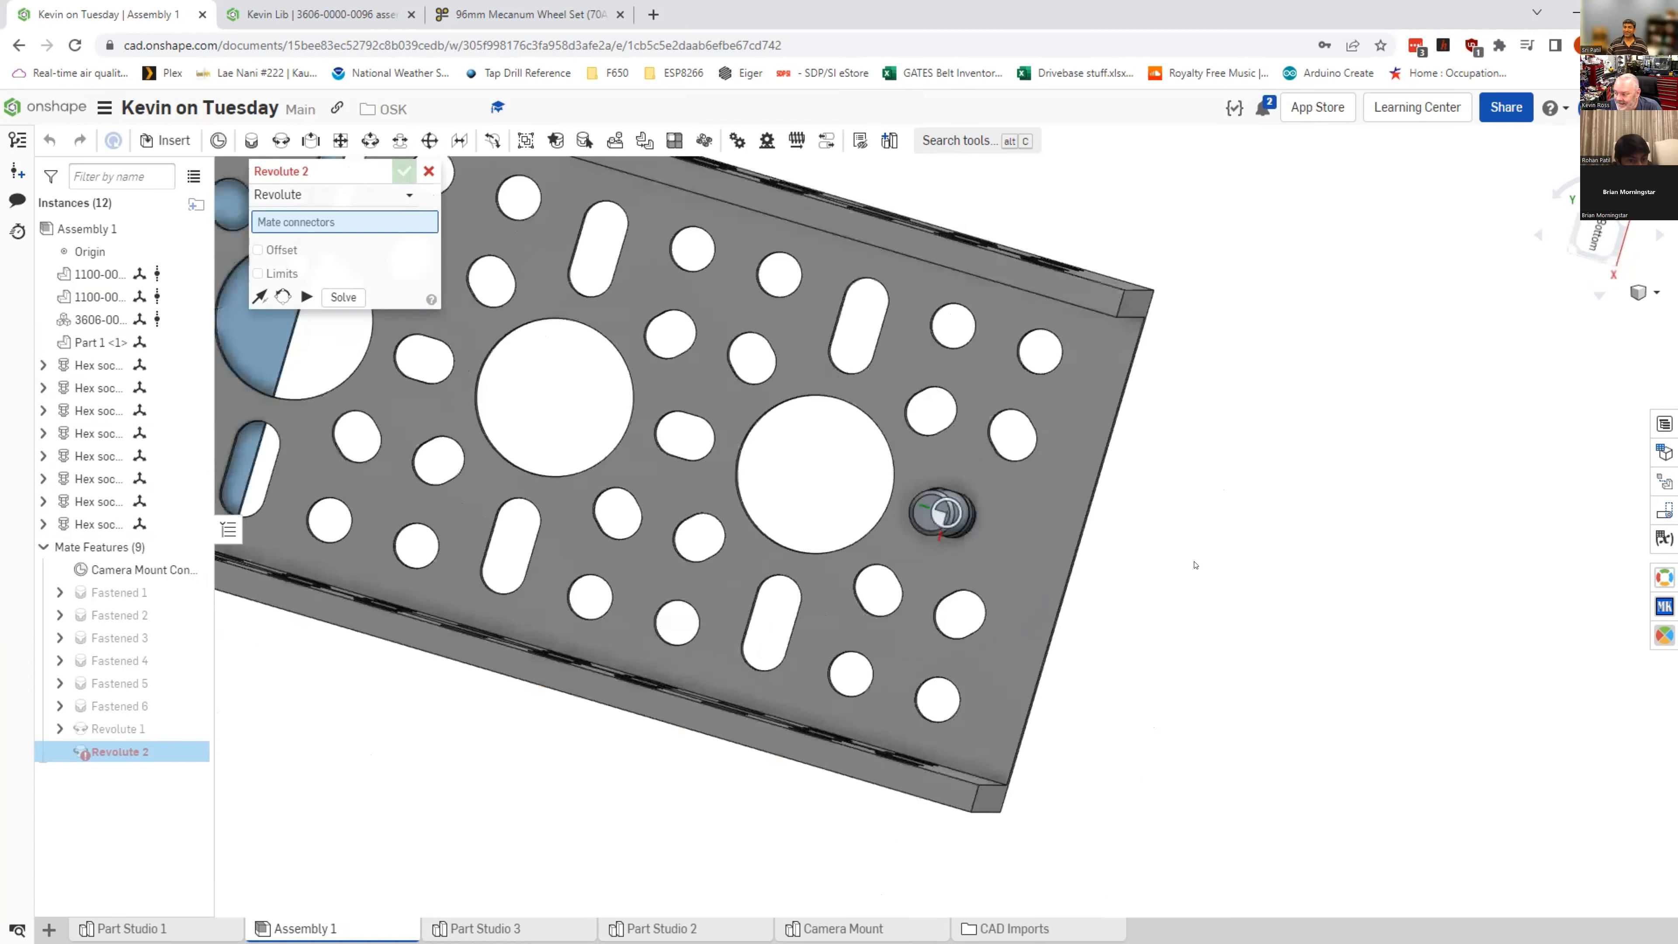
right_drag(1204, 550, 1150, 494)
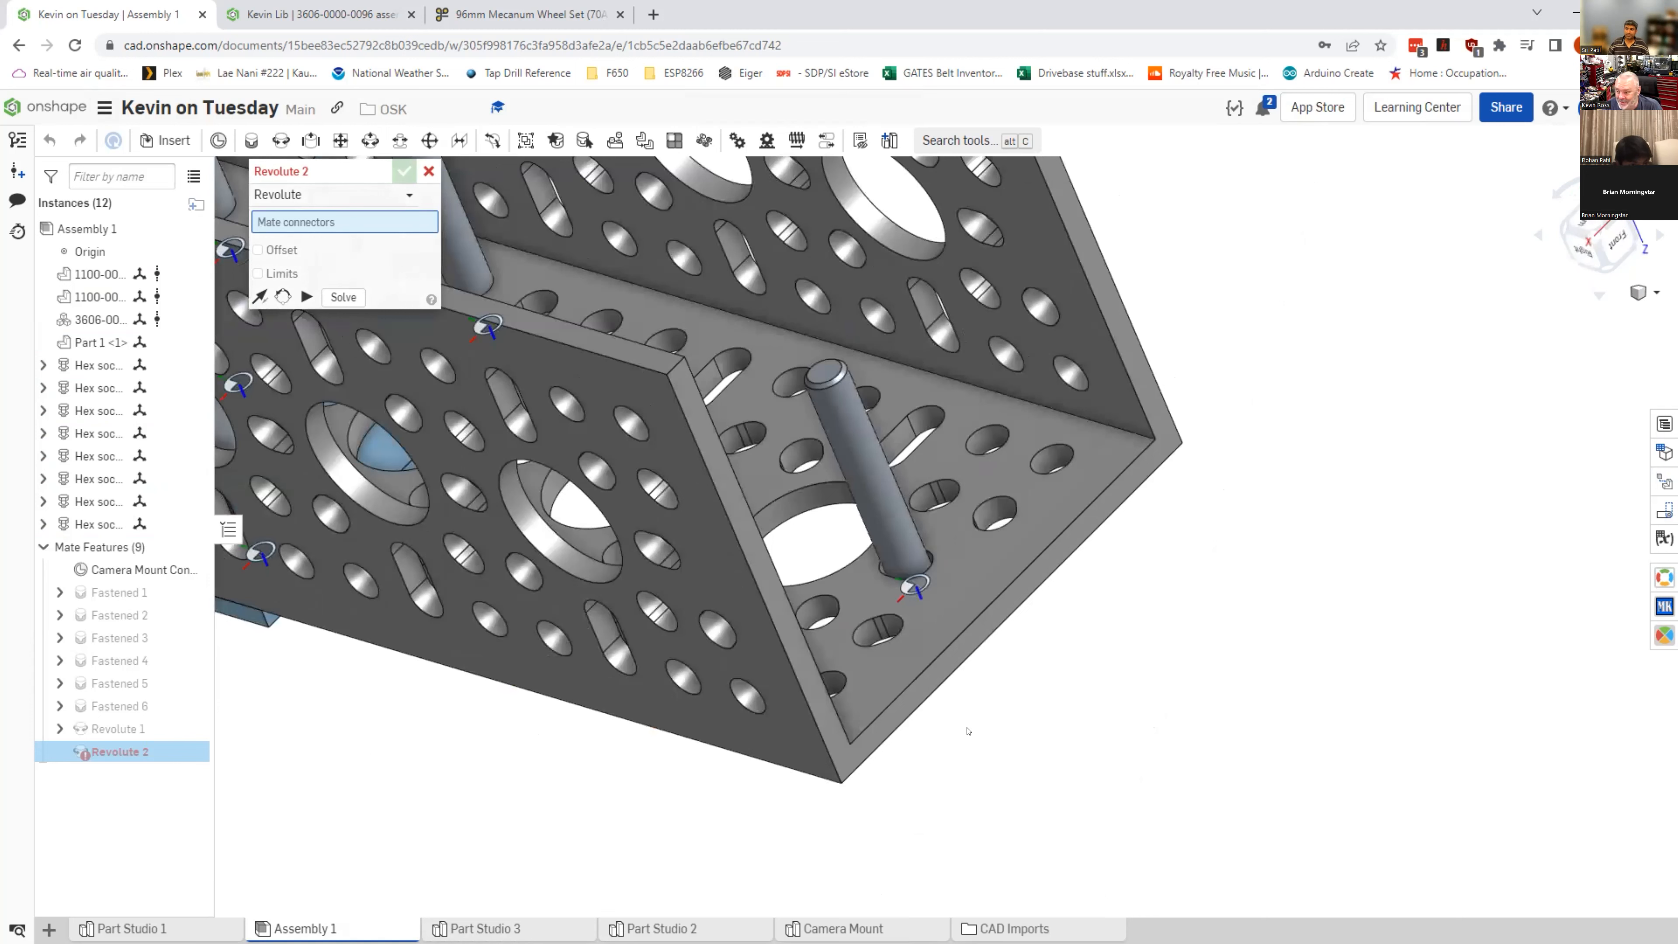
click(428, 172)
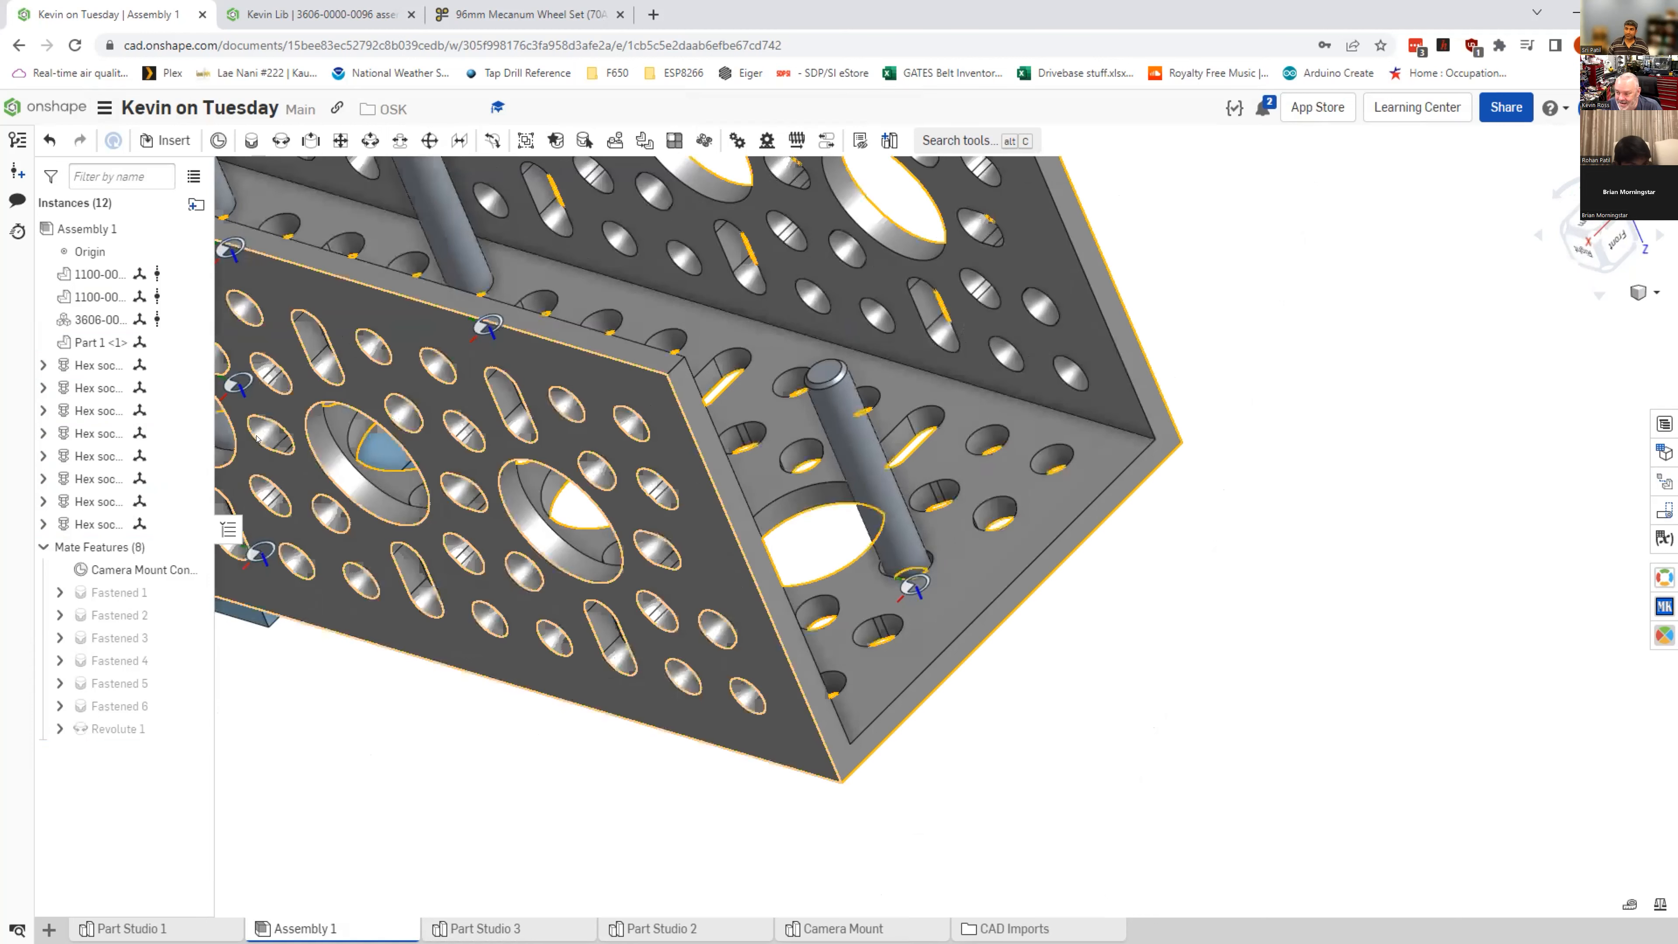
Step: Insert an ISO thin prevailing torque hex nut from standard content, size M4, stainless steel with plain finish
click(173, 141)
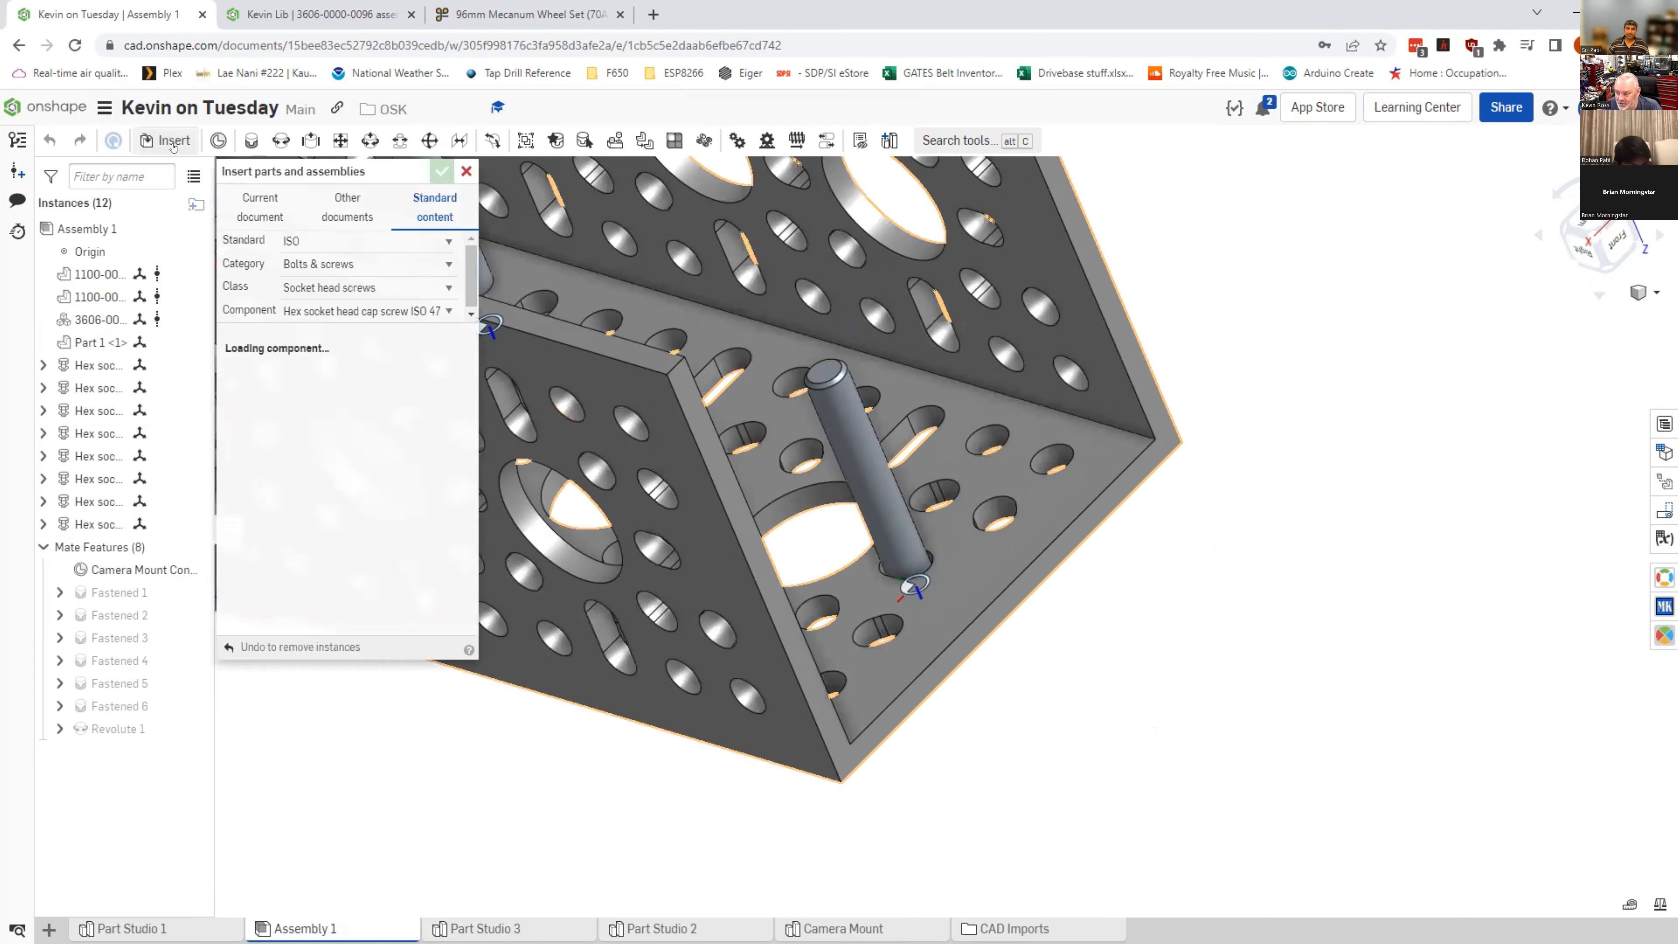
click(330, 264)
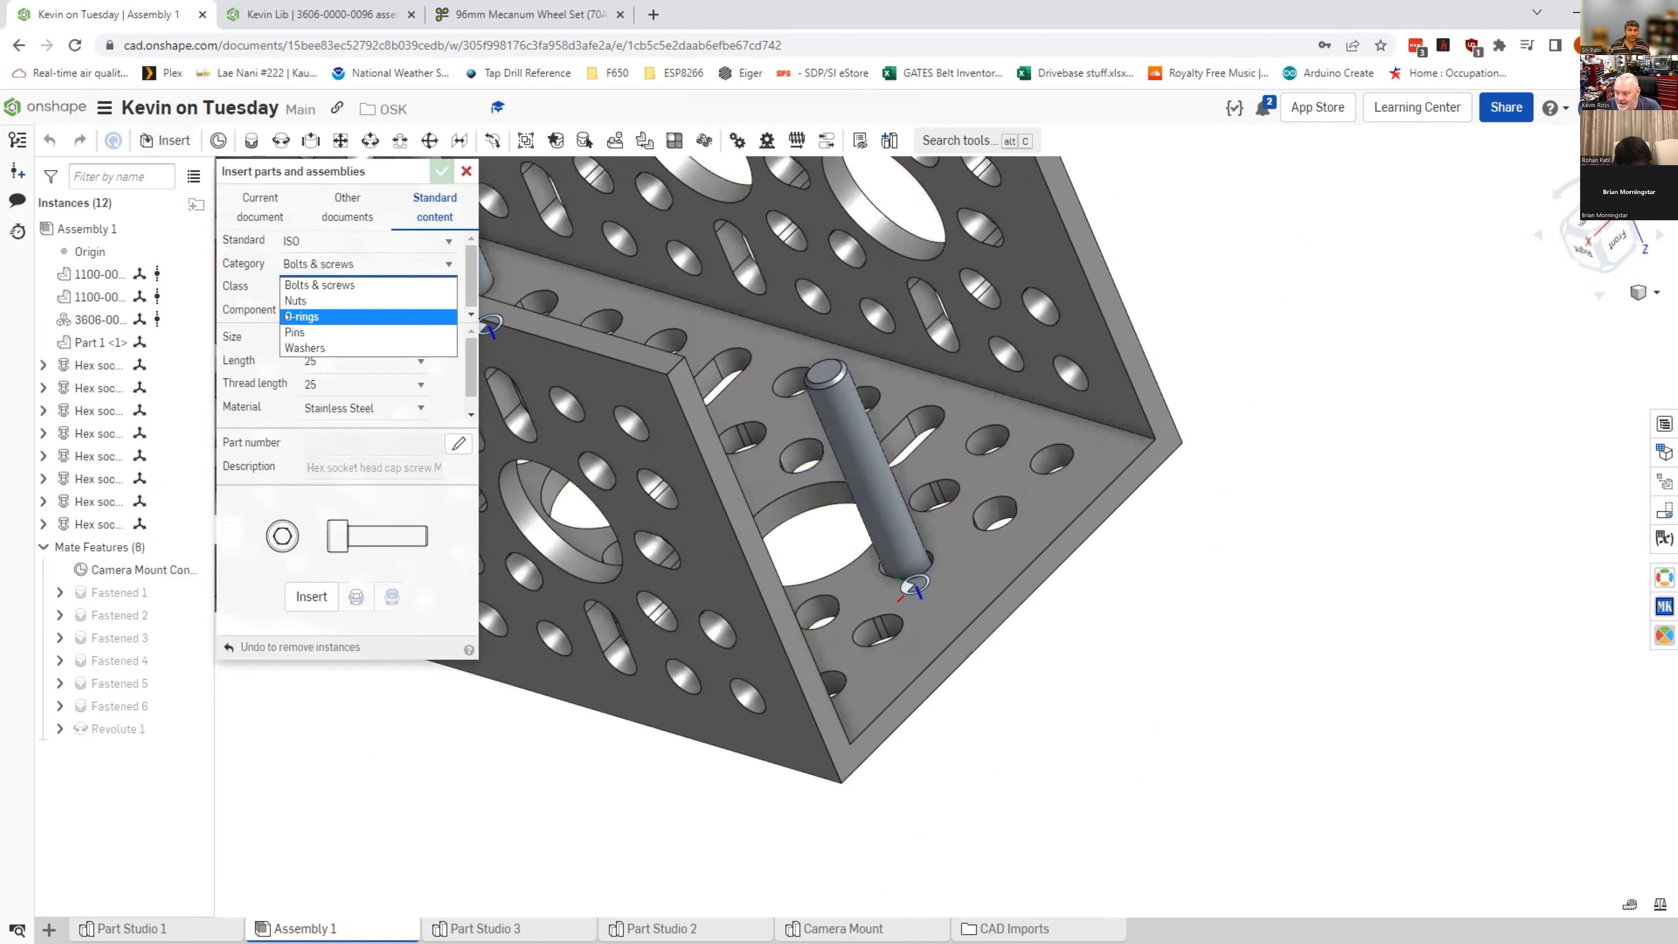
click(300, 309)
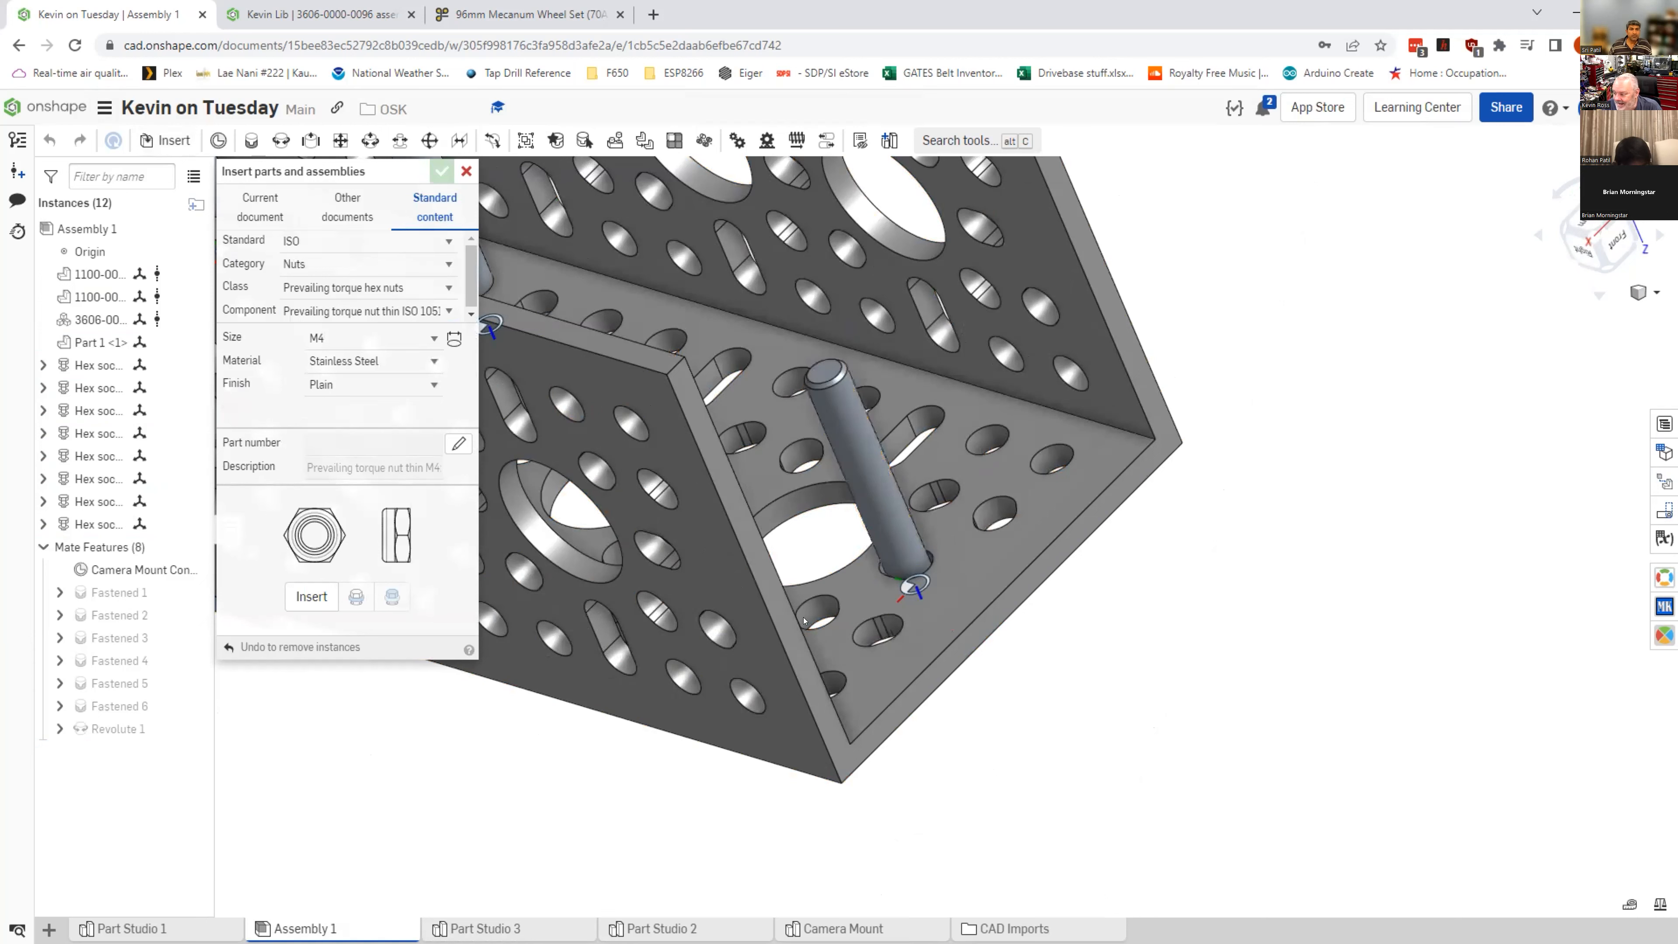
scroll(913, 583, up, 3)
scroll(994, 554, up, 3)
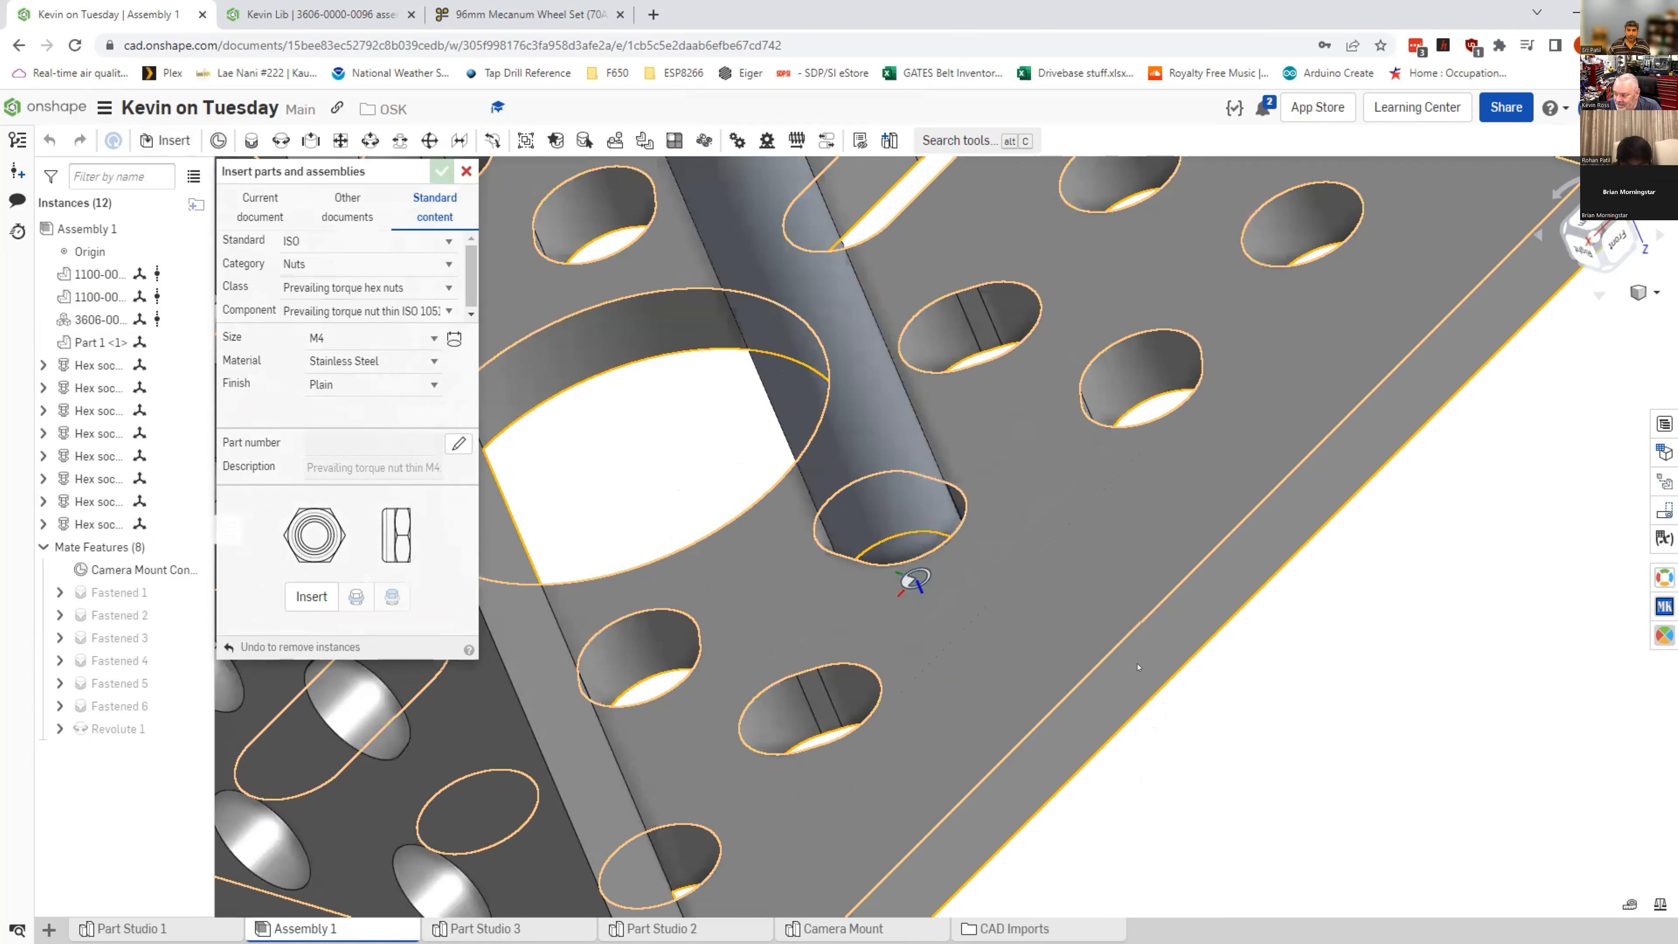
scroll(1057, 654, down, 5)
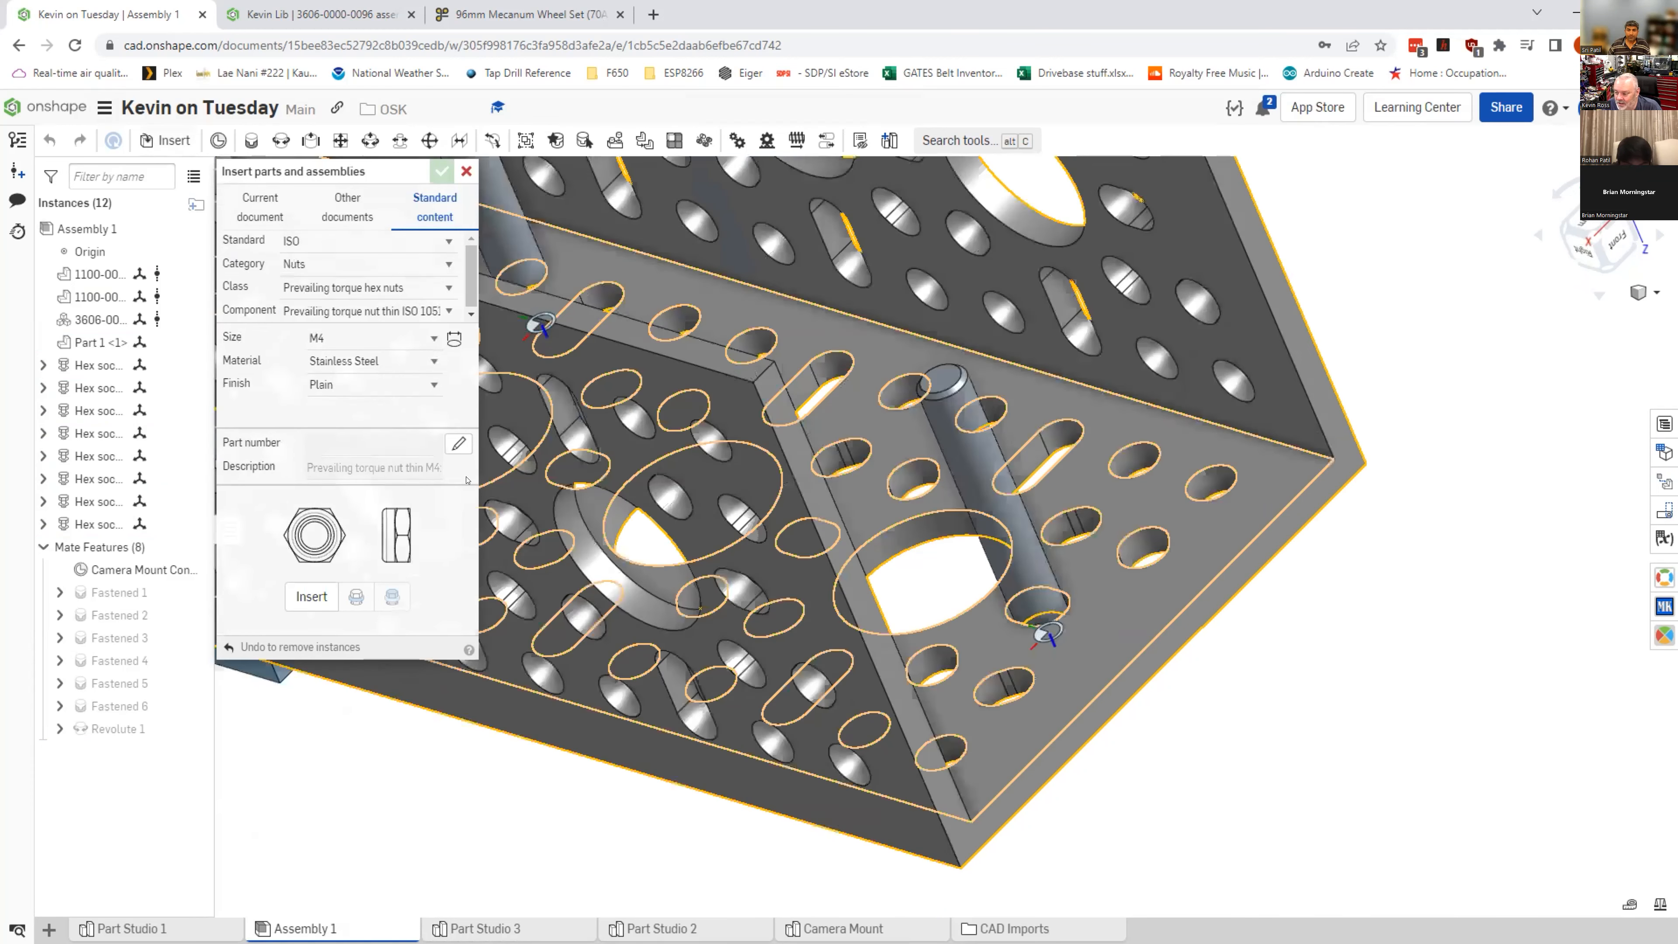
click(311, 597)
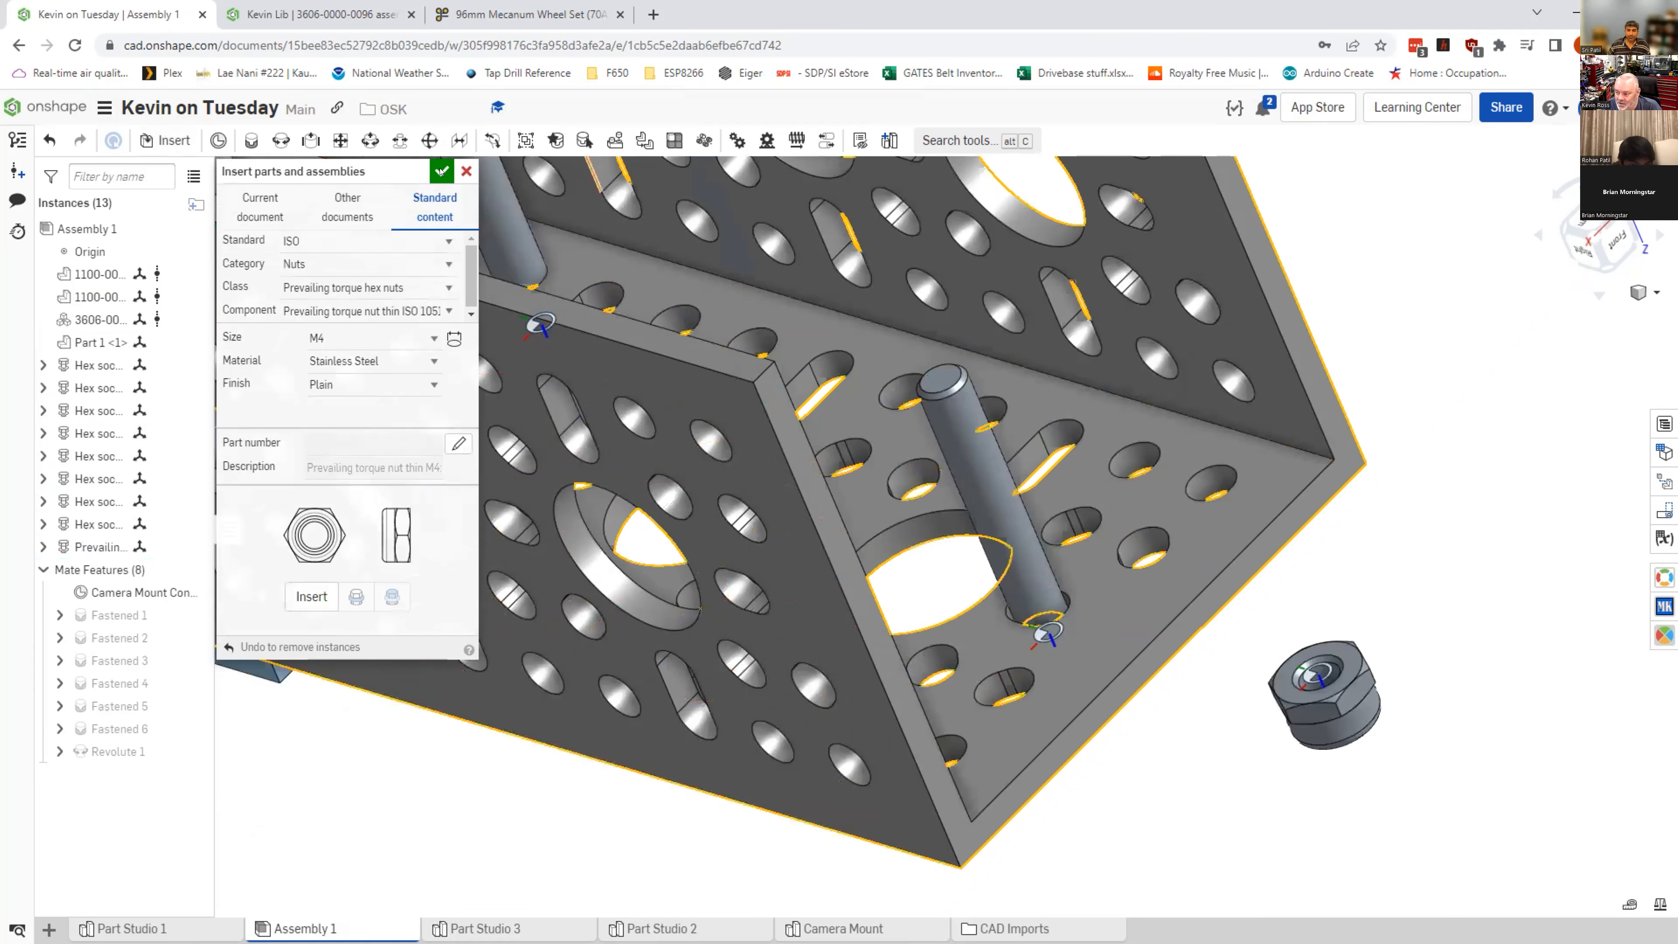
Step: Create a revolute mate between the nut's end-face centre and the slotted hole's centre on the channel's inner face
click(281, 140)
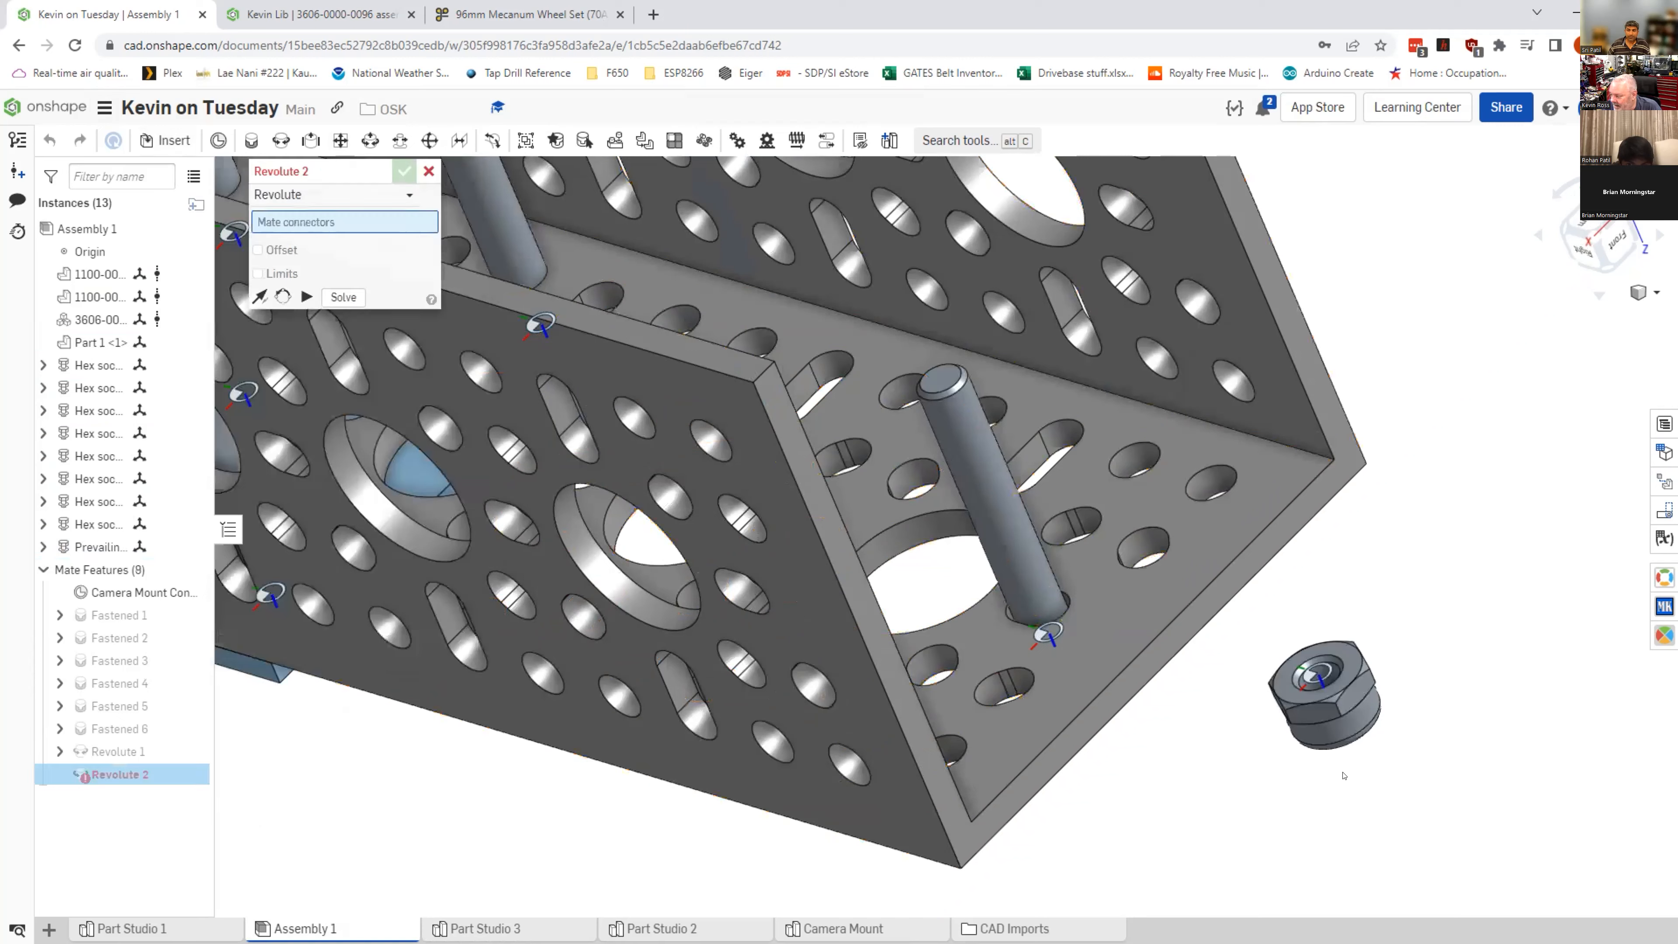
scroll(1329, 553, up, 3)
click(1292, 582)
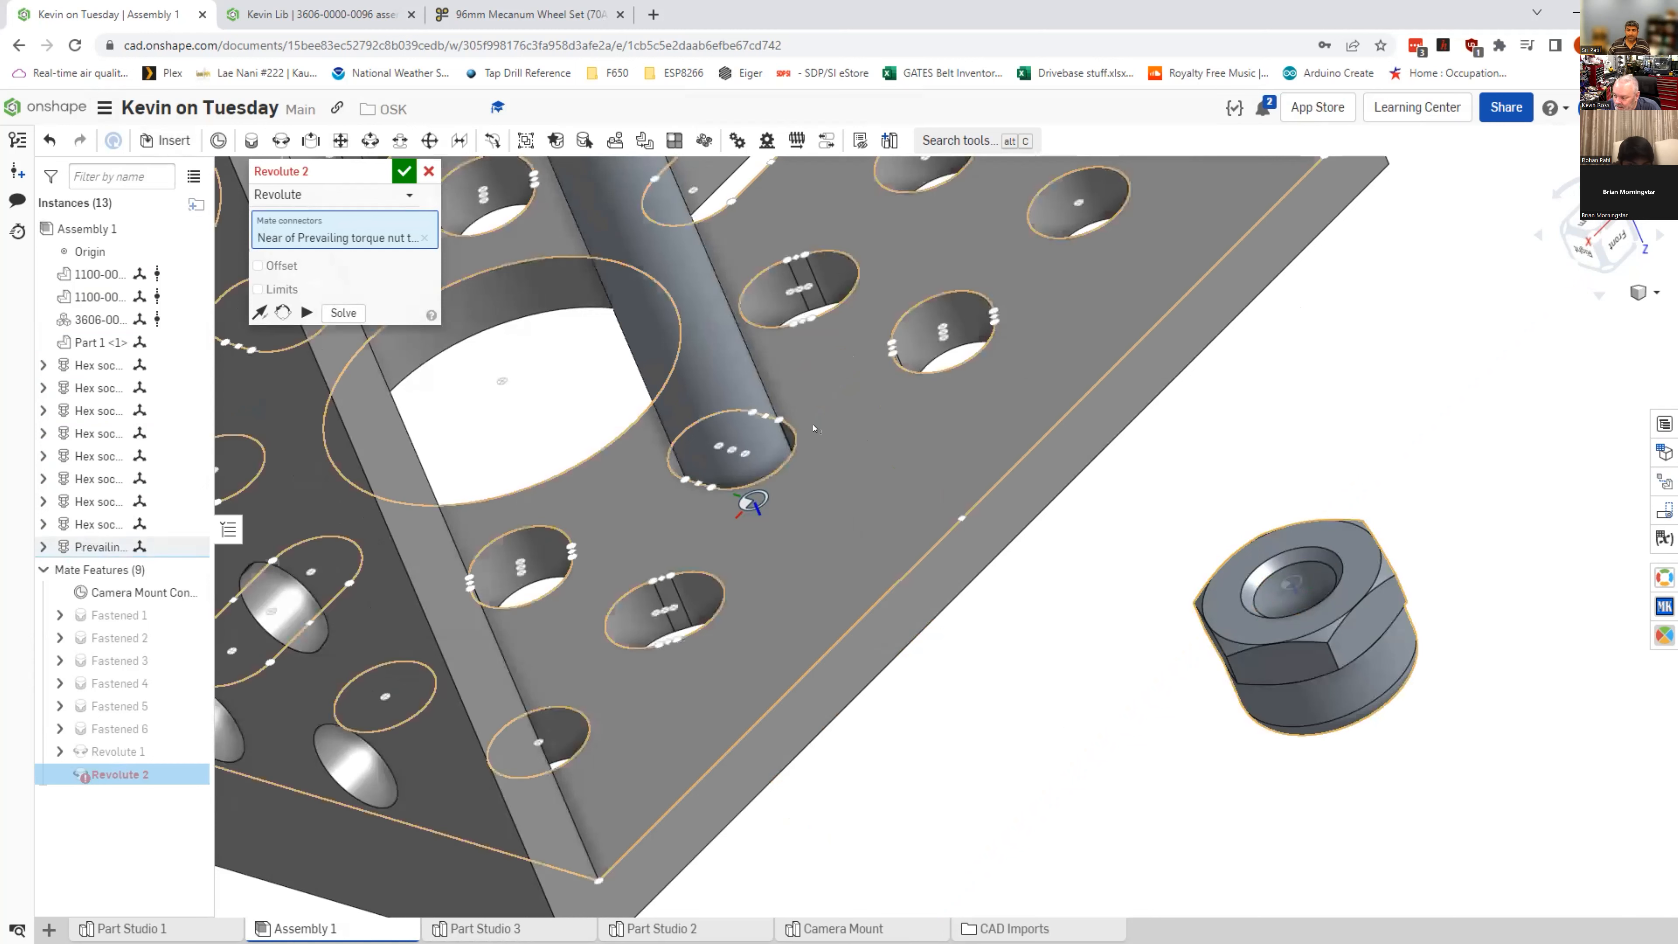
click(732, 444)
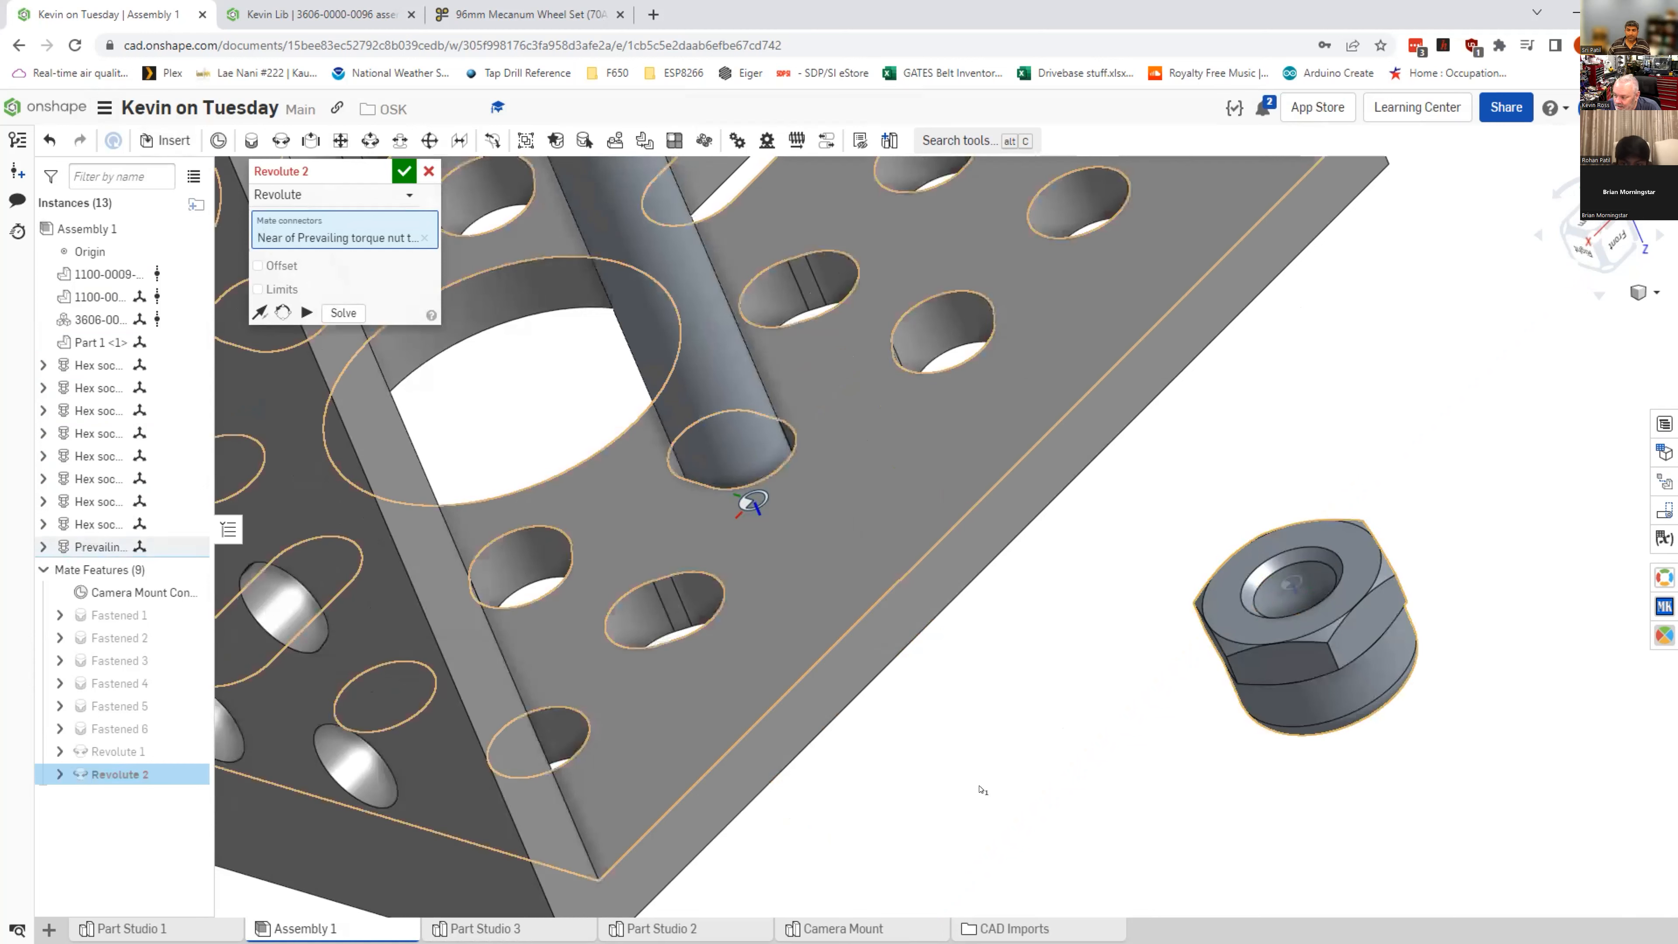
Step: Flip the nut mate's primary axis so the nut sits inside the channel, and accept the mate
right_drag(1052, 675, 1079, 638)
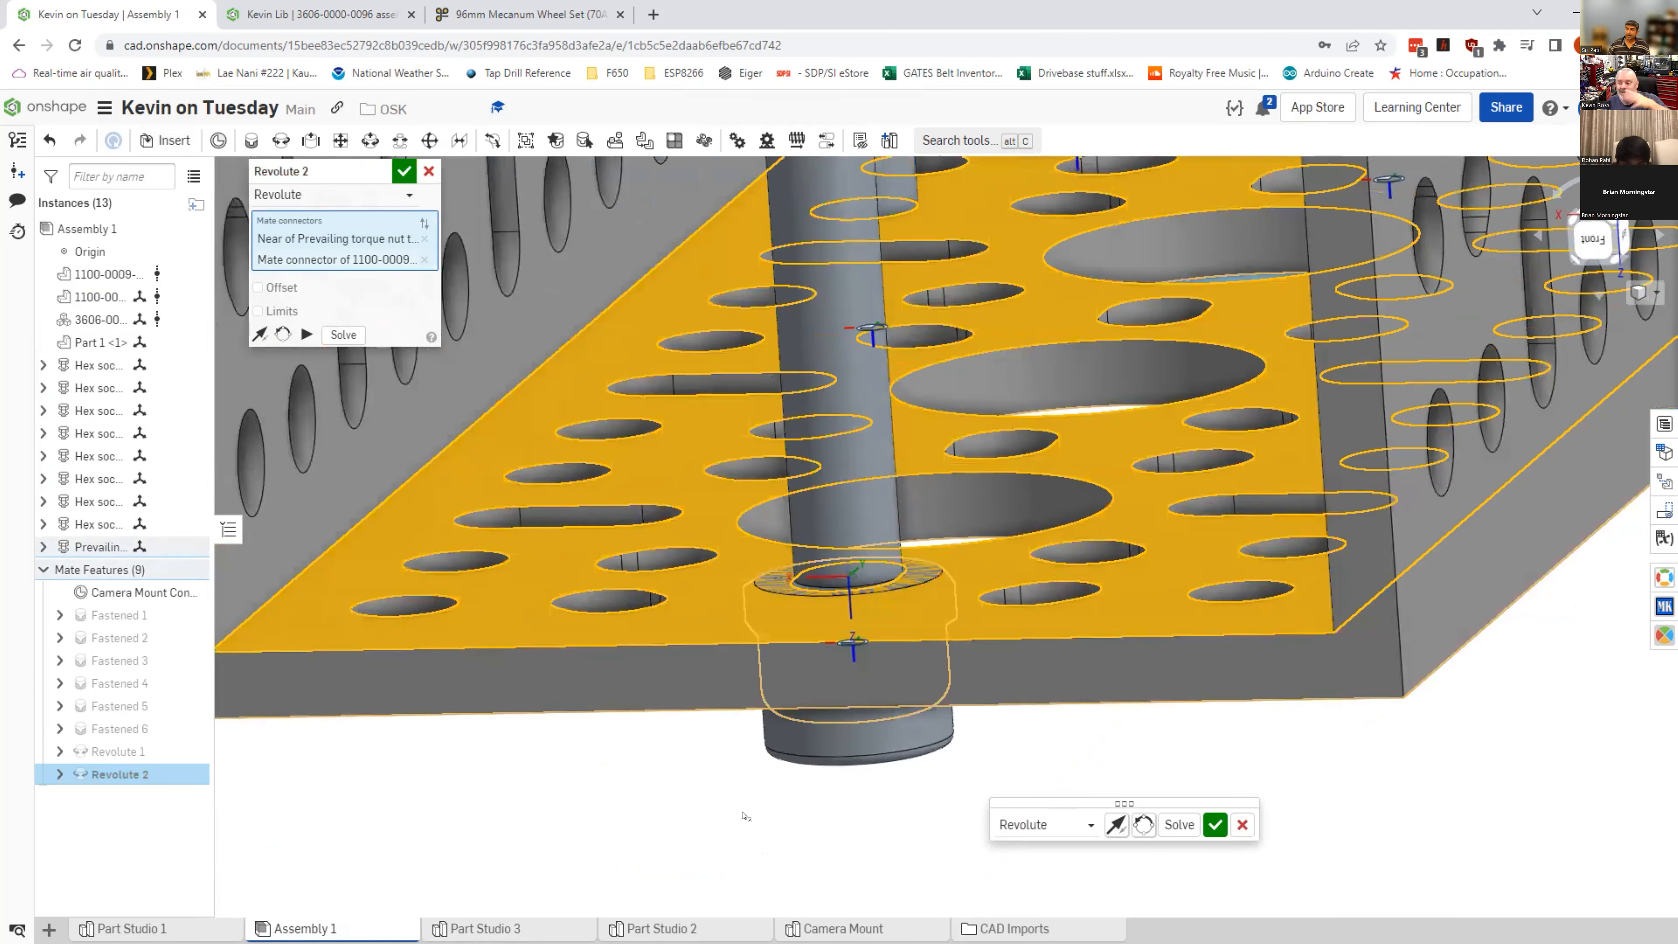
right_drag(817, 794, 832, 591)
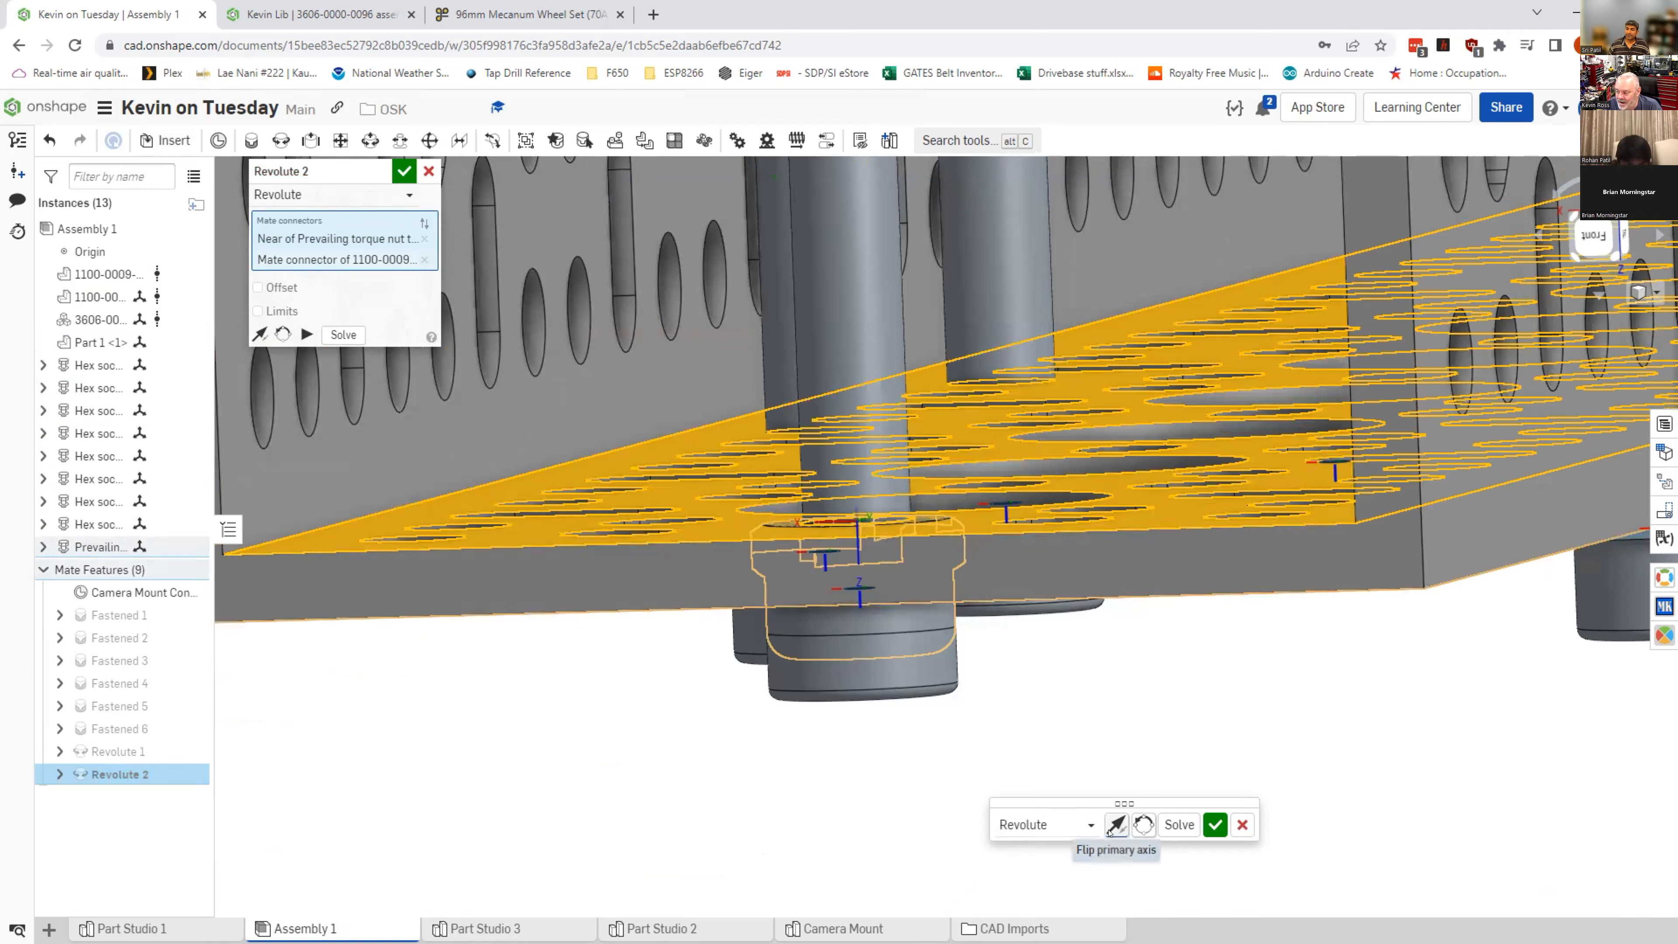
click(1115, 825)
right_drag(911, 794, 877, 806)
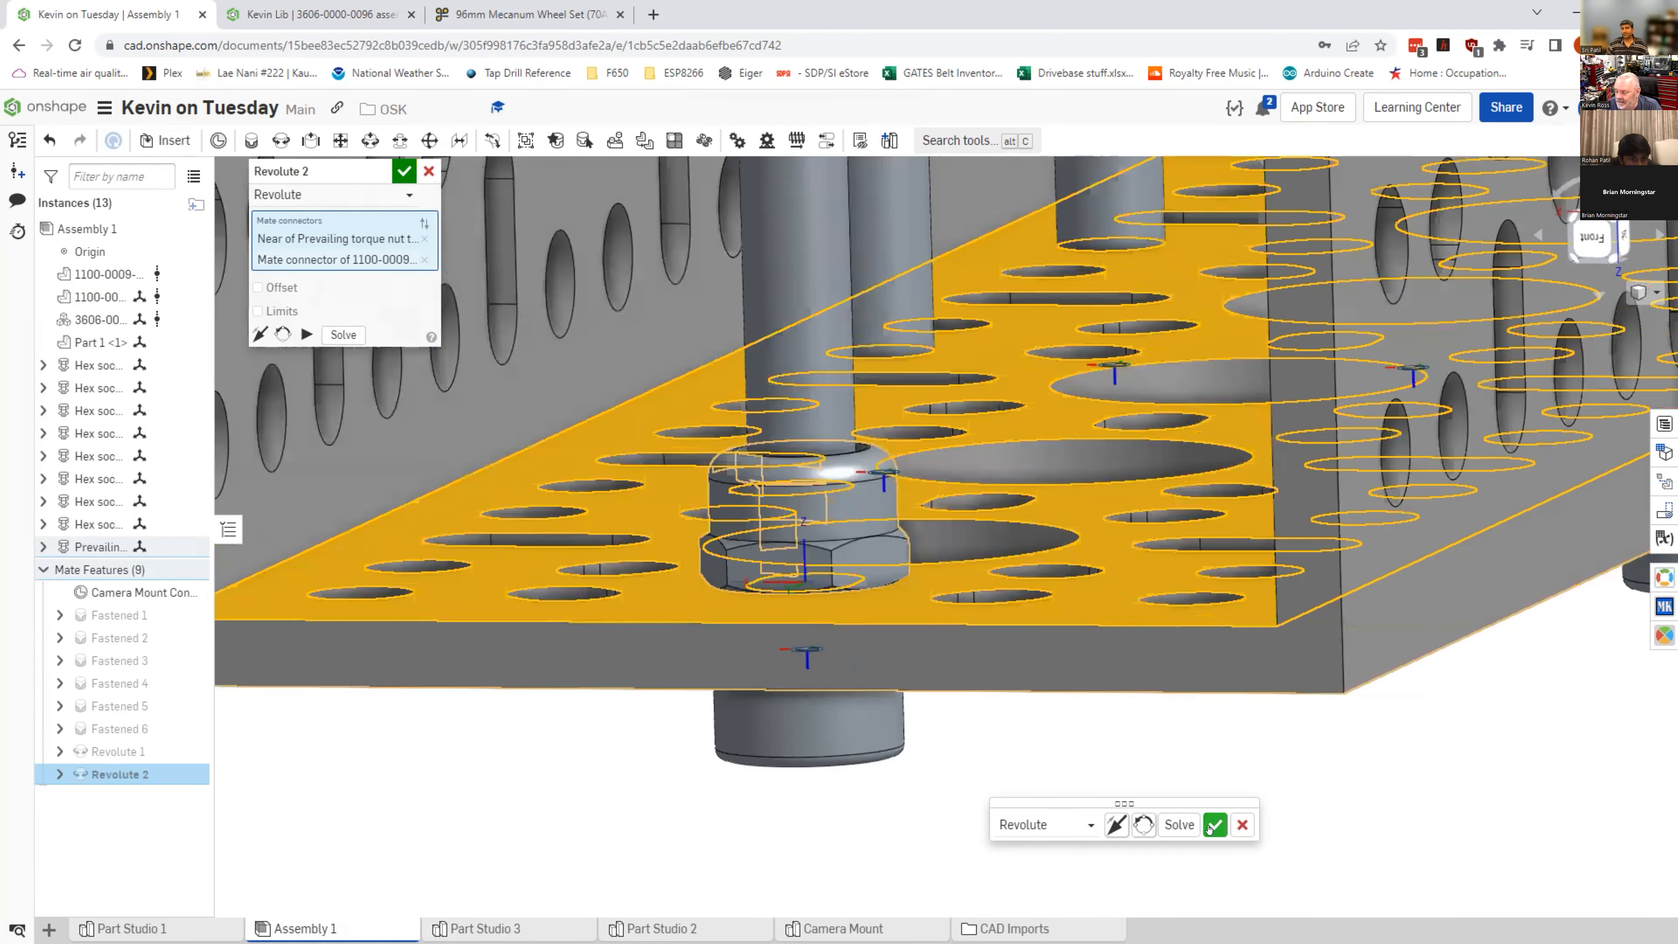
key(Return)
right_drag(1083, 847, 1078, 804)
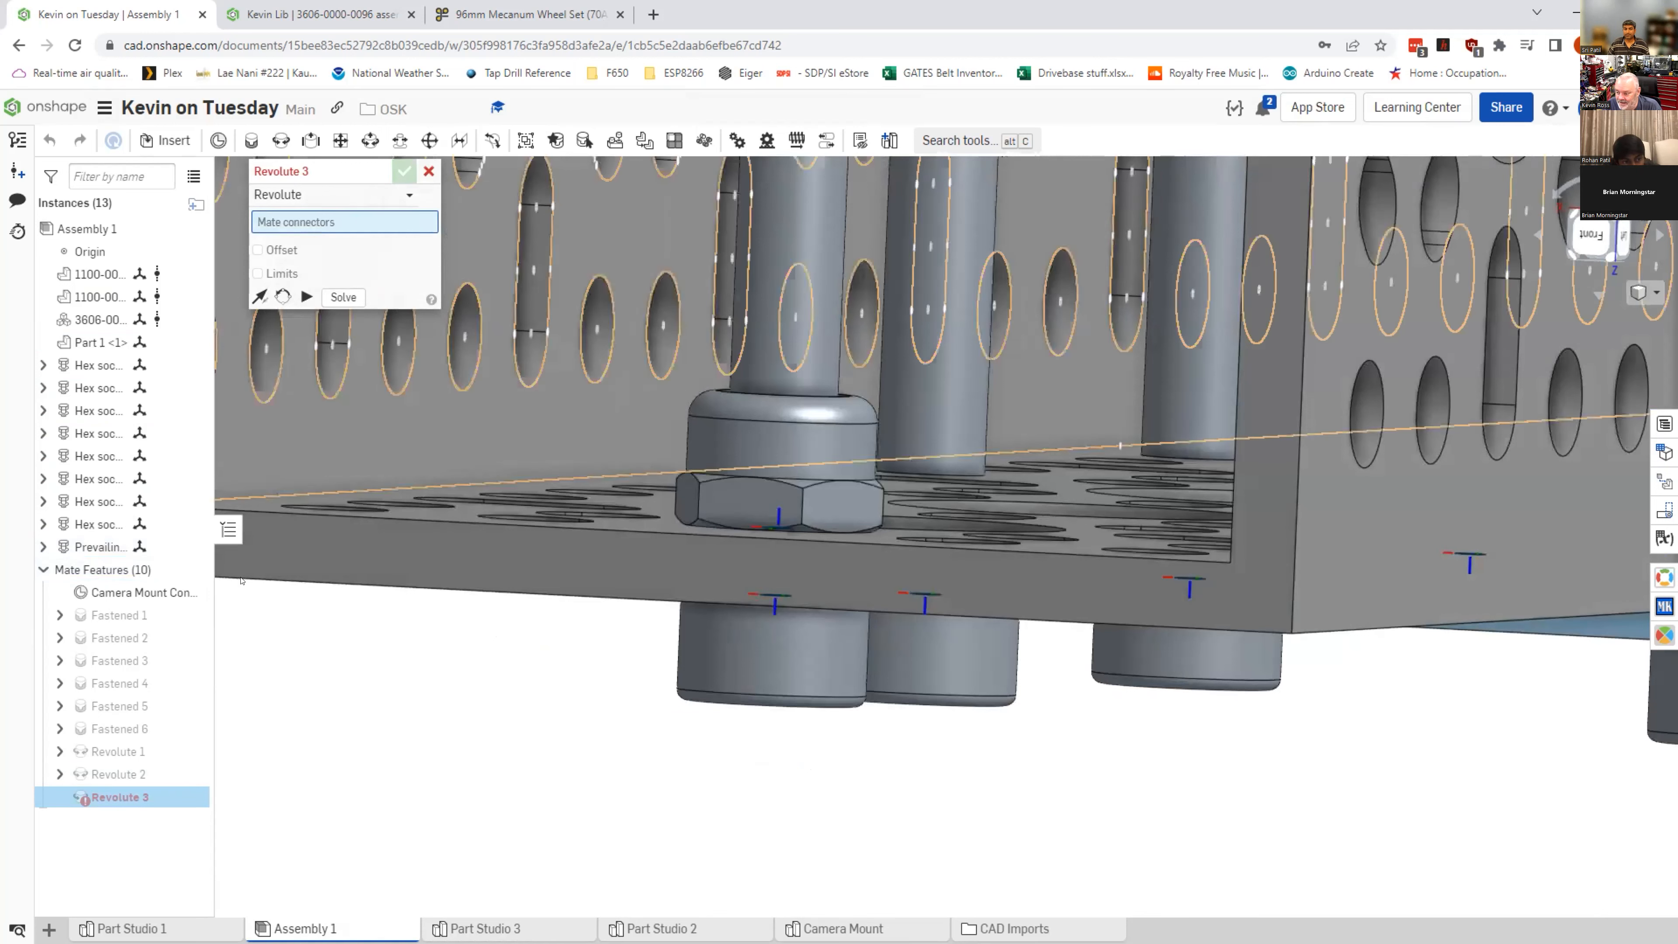
key(Escape)
Step: Edit the nut's revolute mate and reorient its secondary axis to rotate the nut on the screw
right_click(120, 773)
click(164, 562)
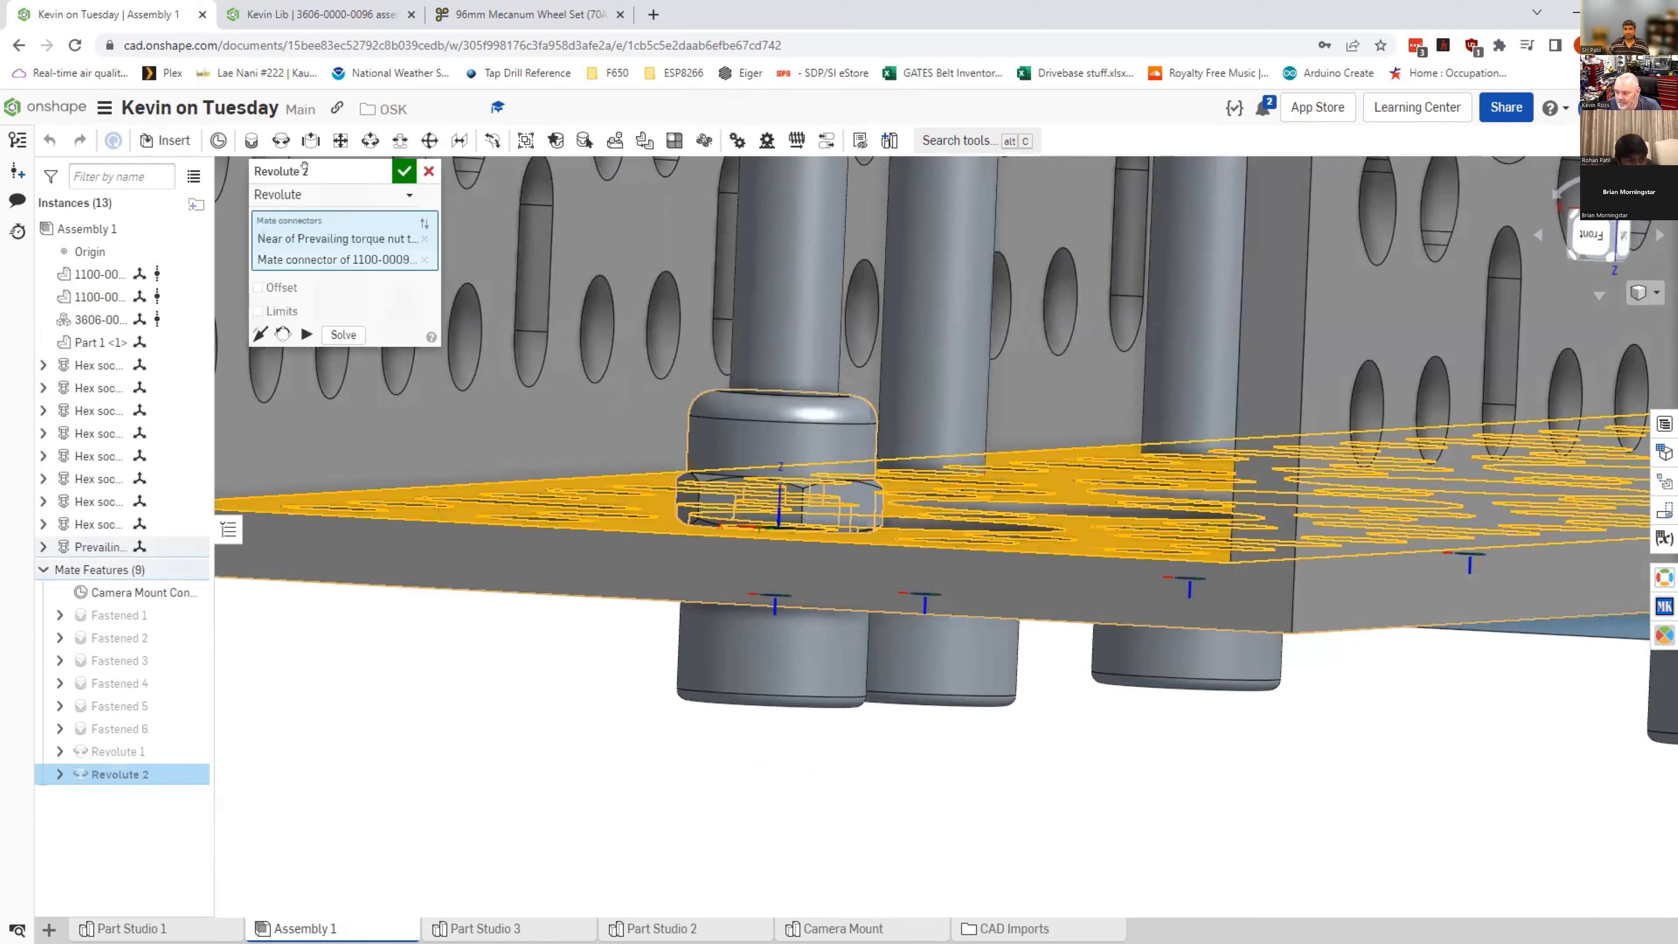
drag(341, 550, 327, 621)
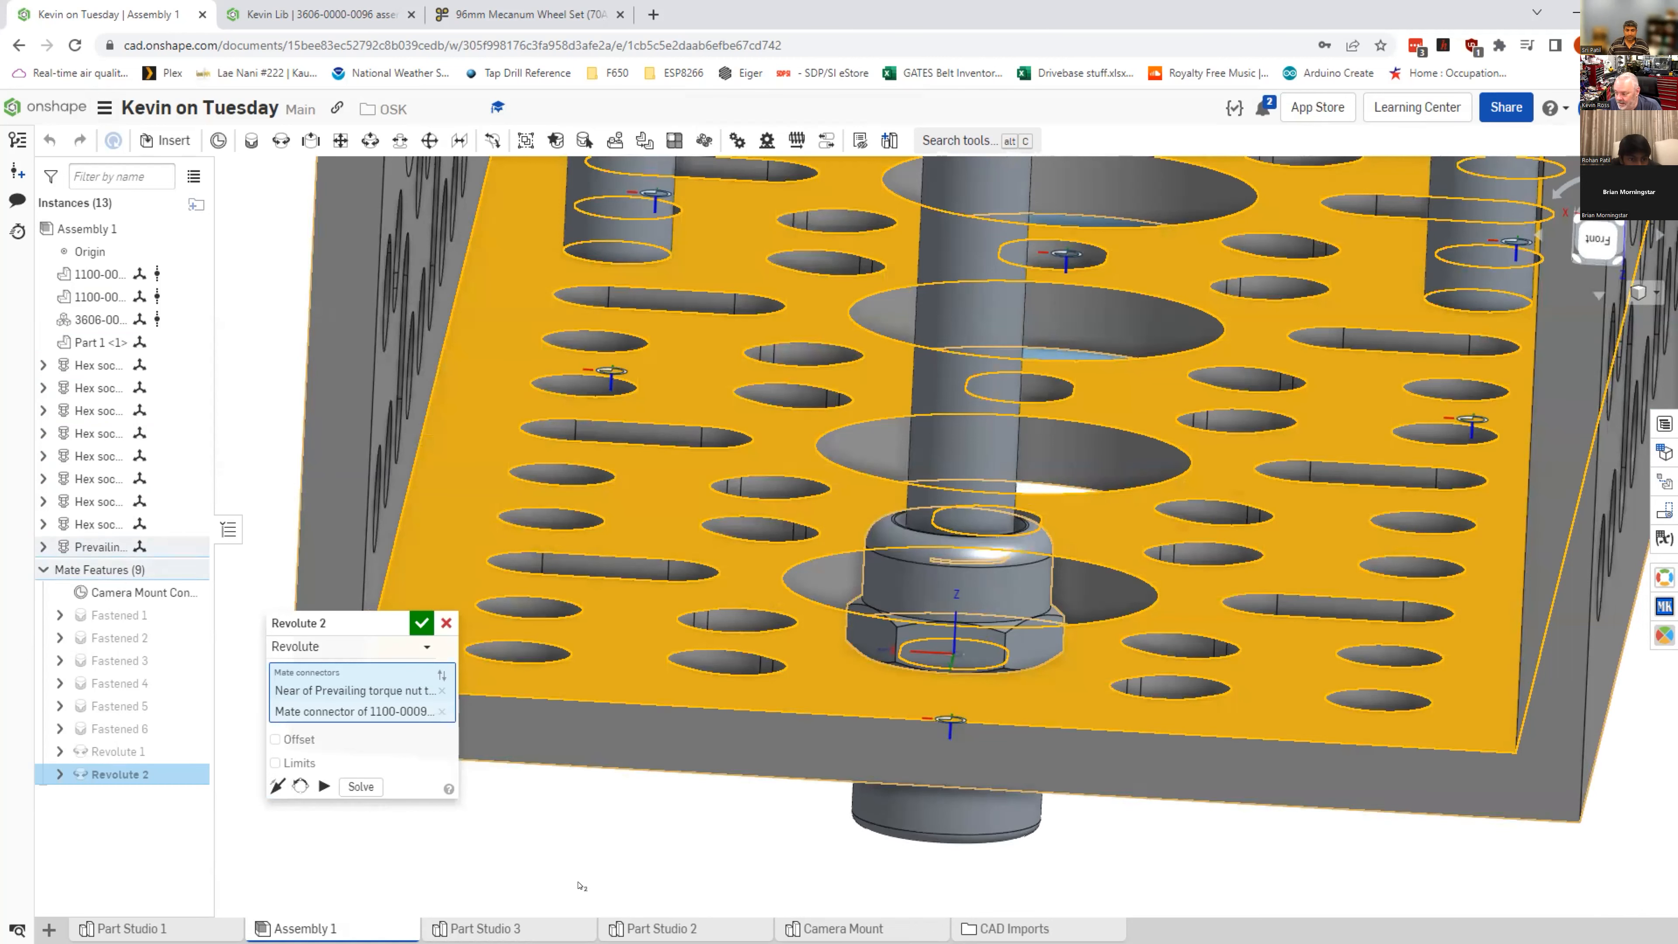
mouse_move(580, 871)
right_down()
mouse_move(549, 884)
mouse_move(561, 875)
right_up()
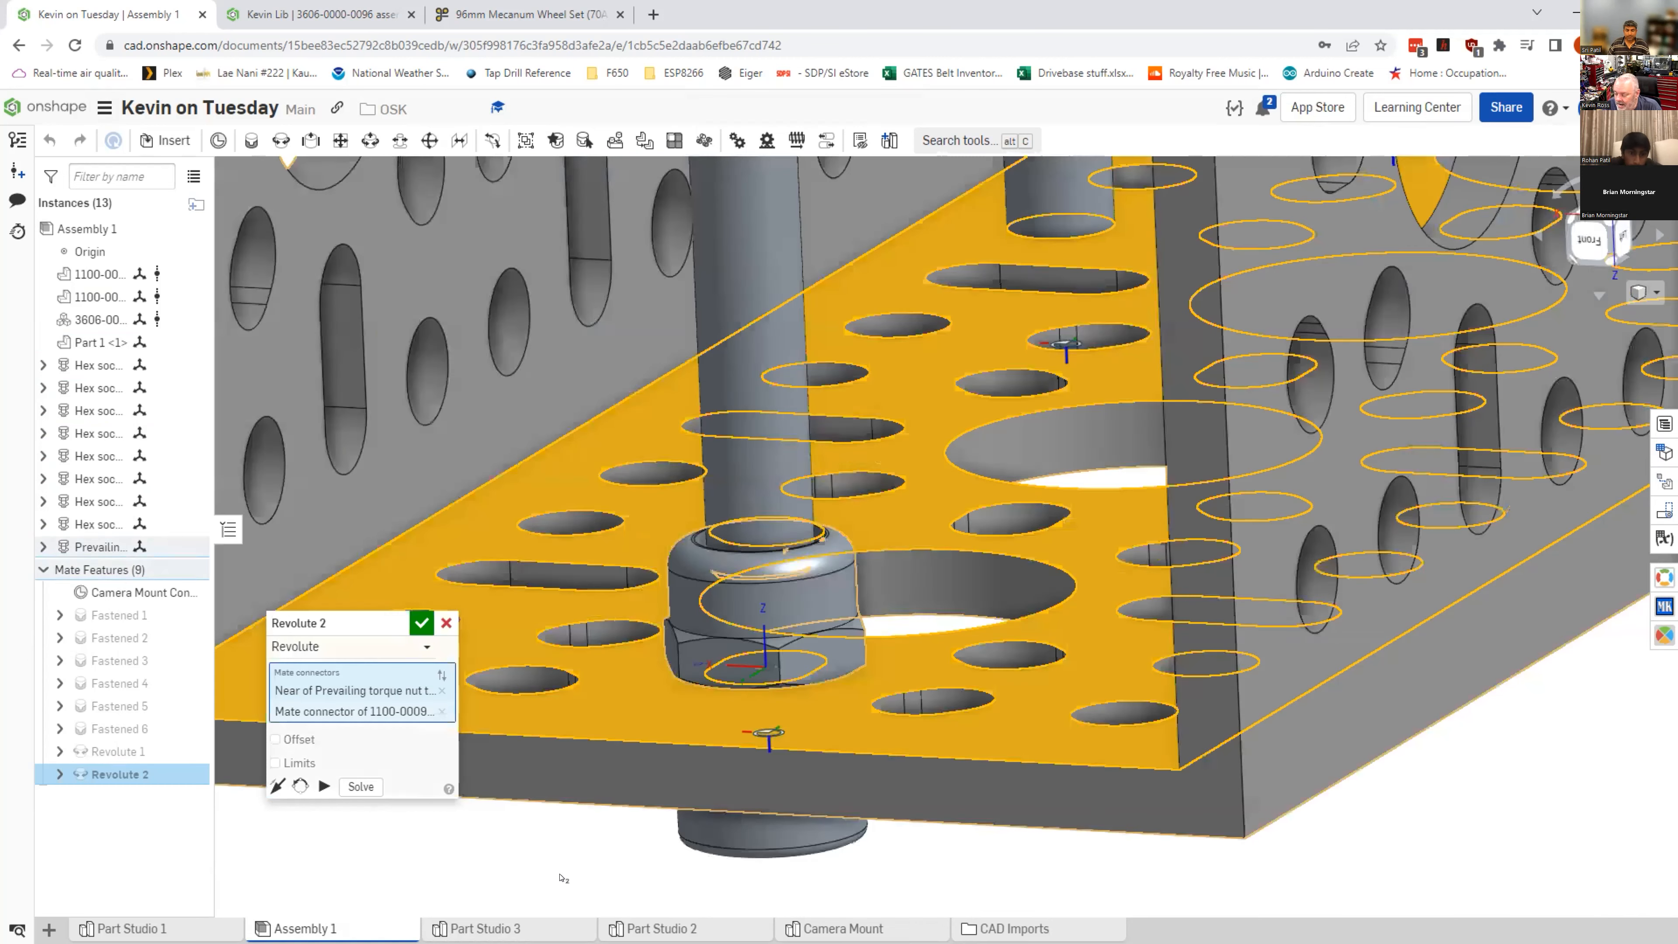
scroll(842, 706, up, 2)
scroll(839, 706, up, 3)
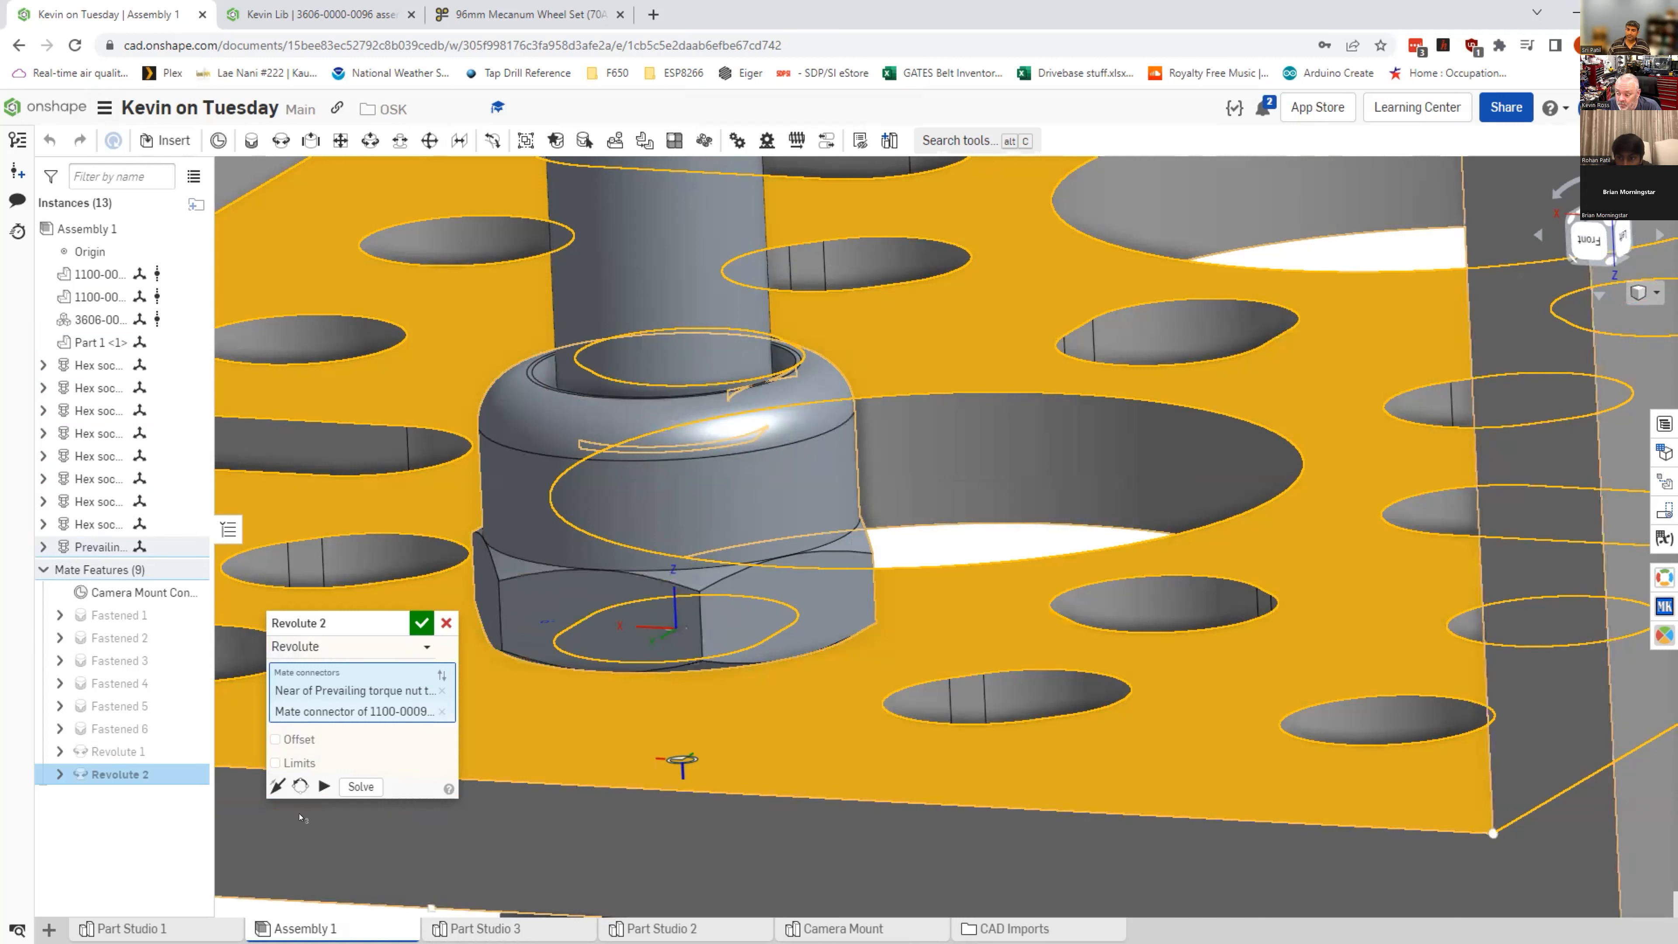
click(299, 787)
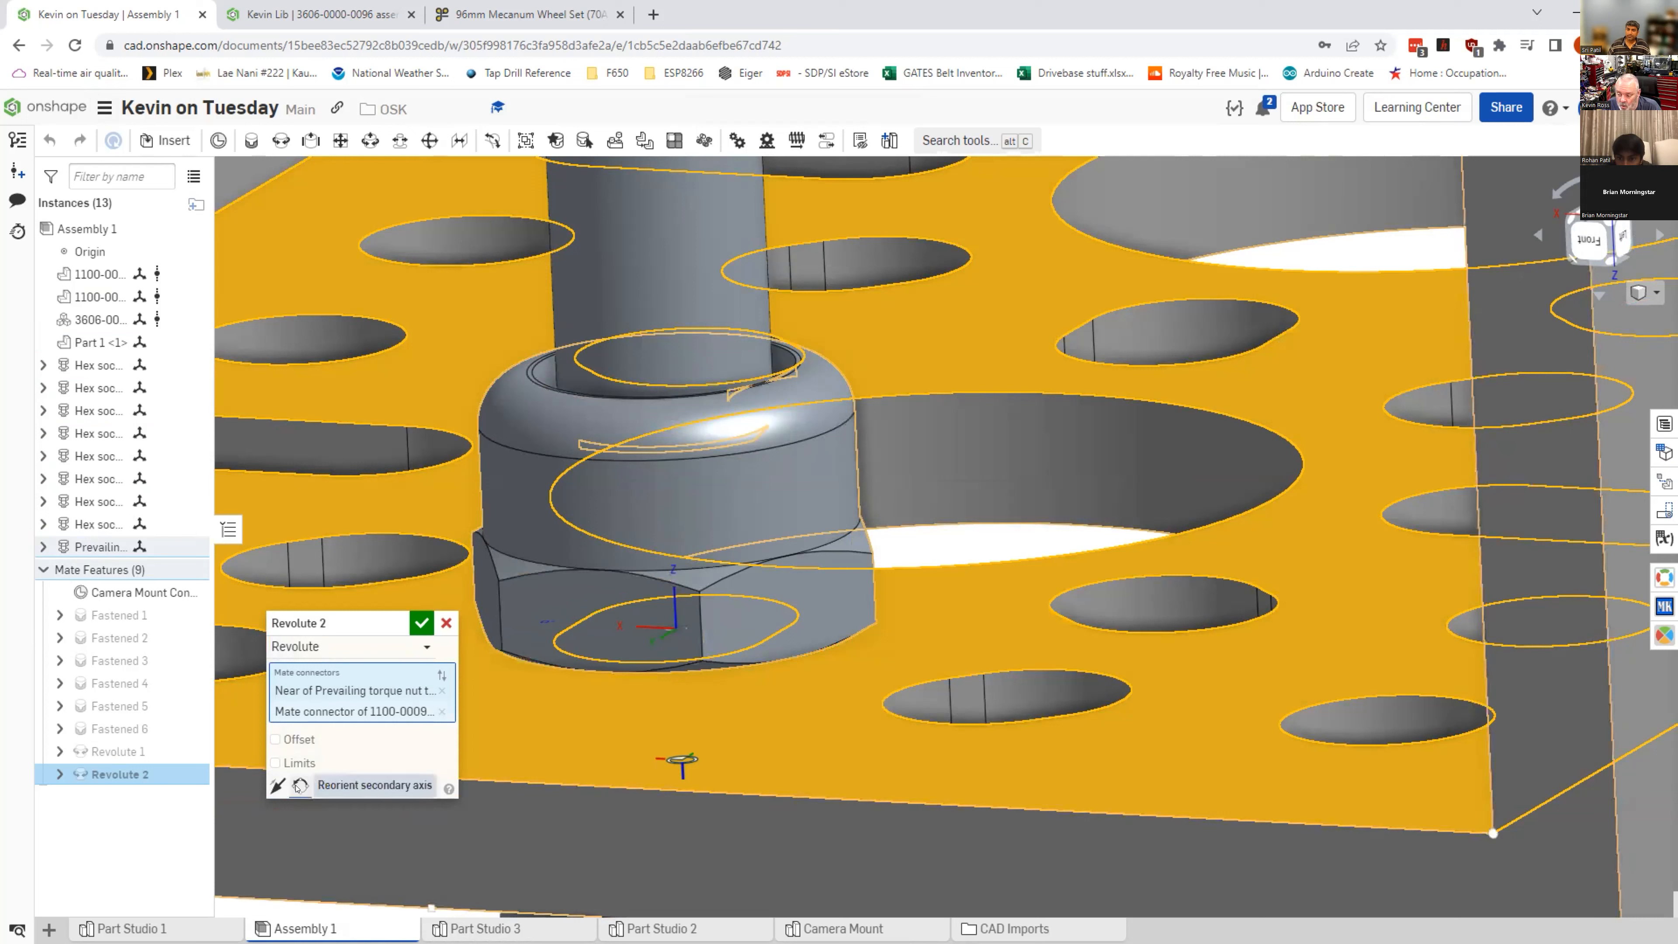
click(298, 787)
click(300, 785)
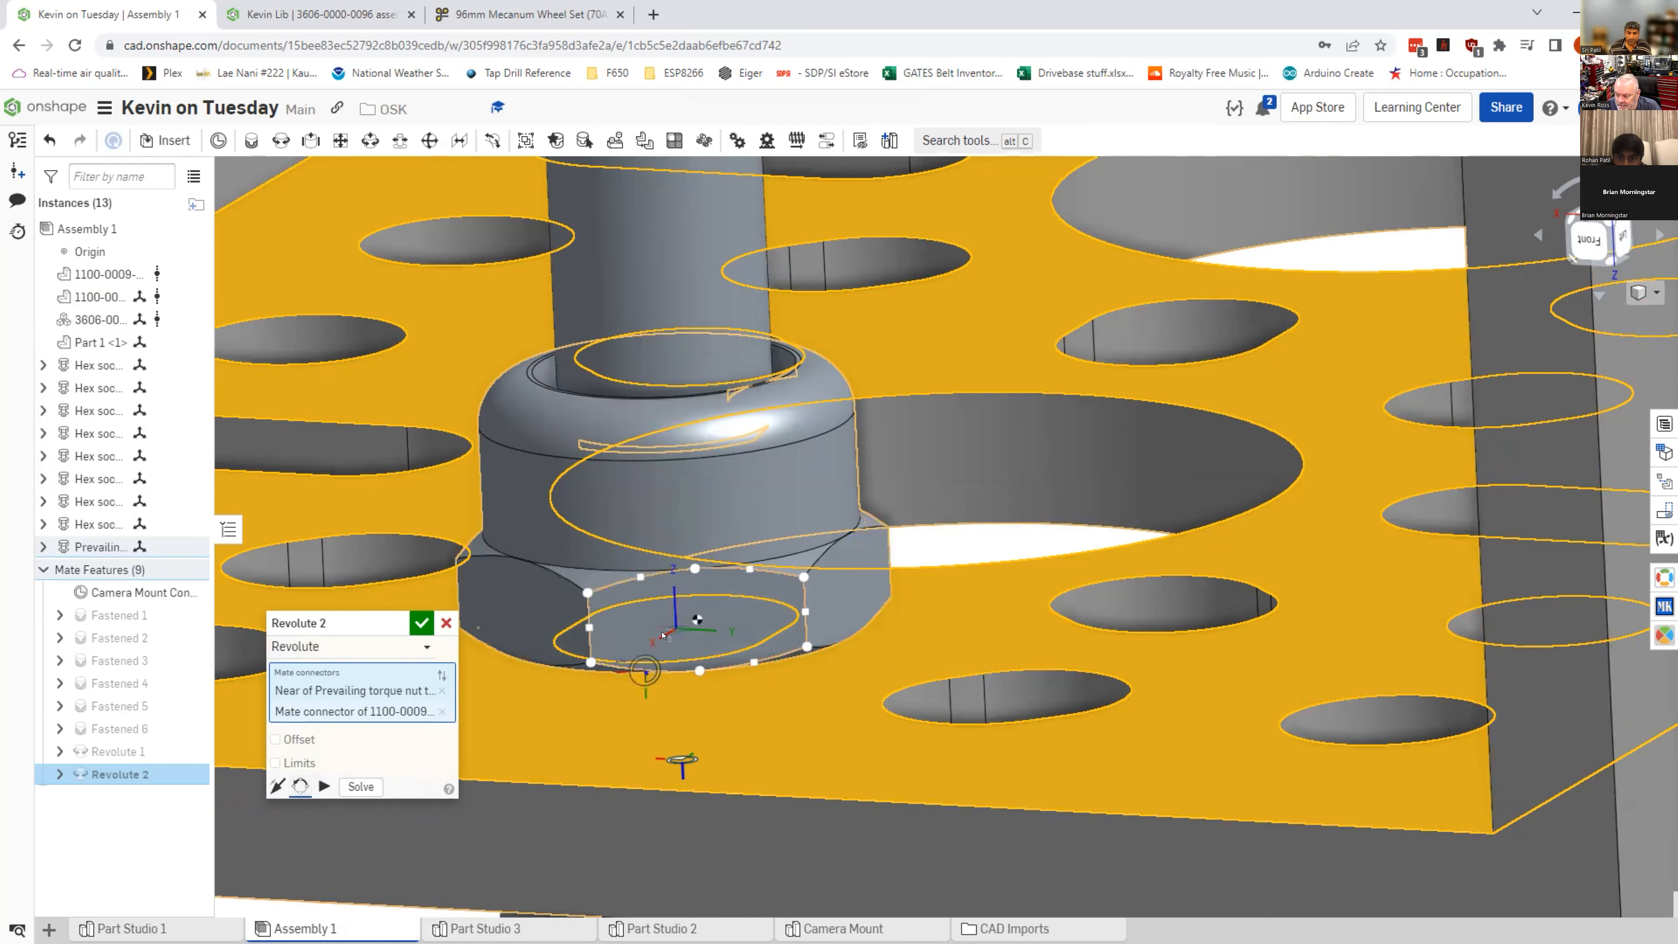
click(300, 785)
click(300, 785)
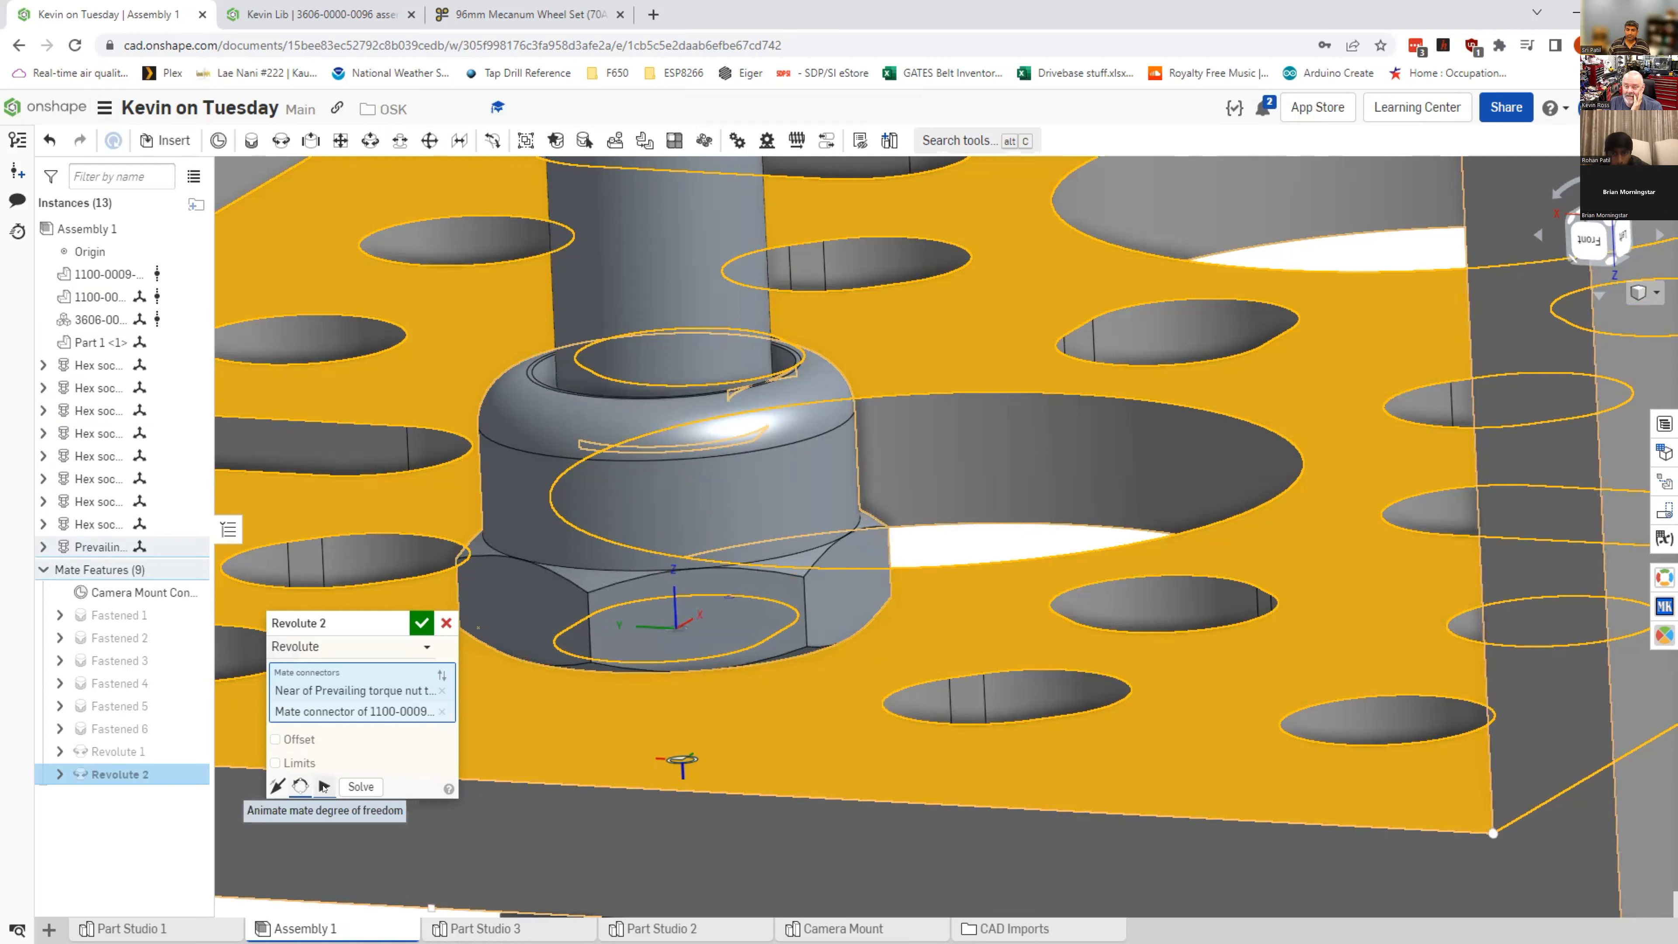
Step: Animate the nut's revolute motion, change the mate type to Cylindrical, and animate its degrees of freedom
click(324, 786)
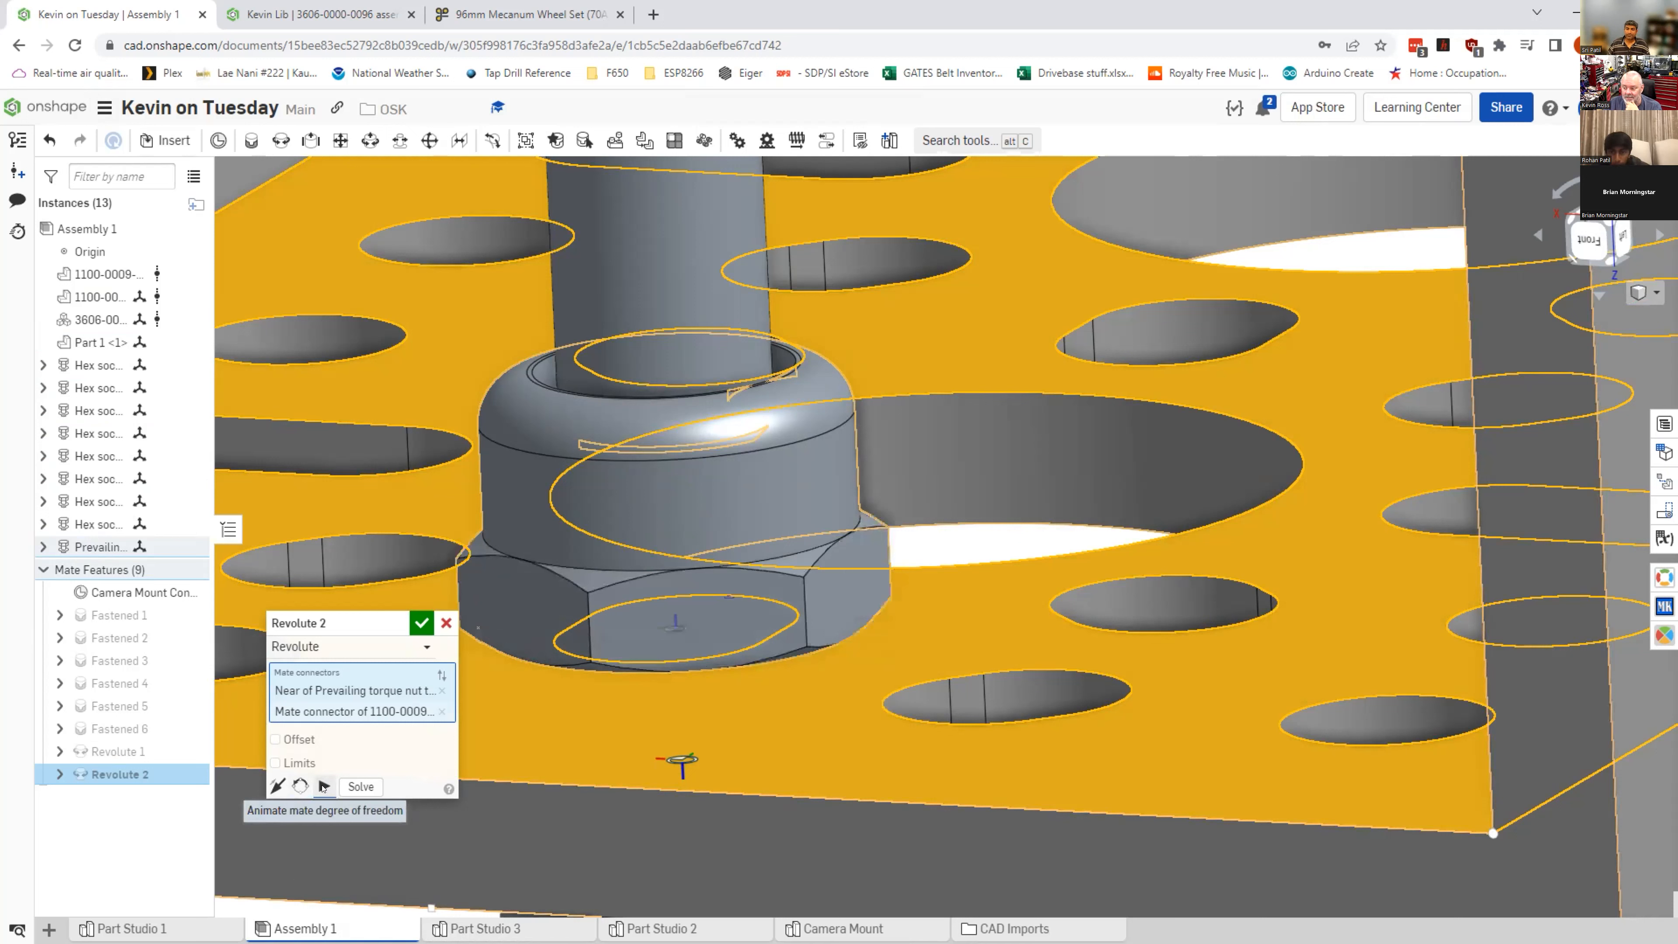
click(425, 638)
click(317, 754)
click(324, 761)
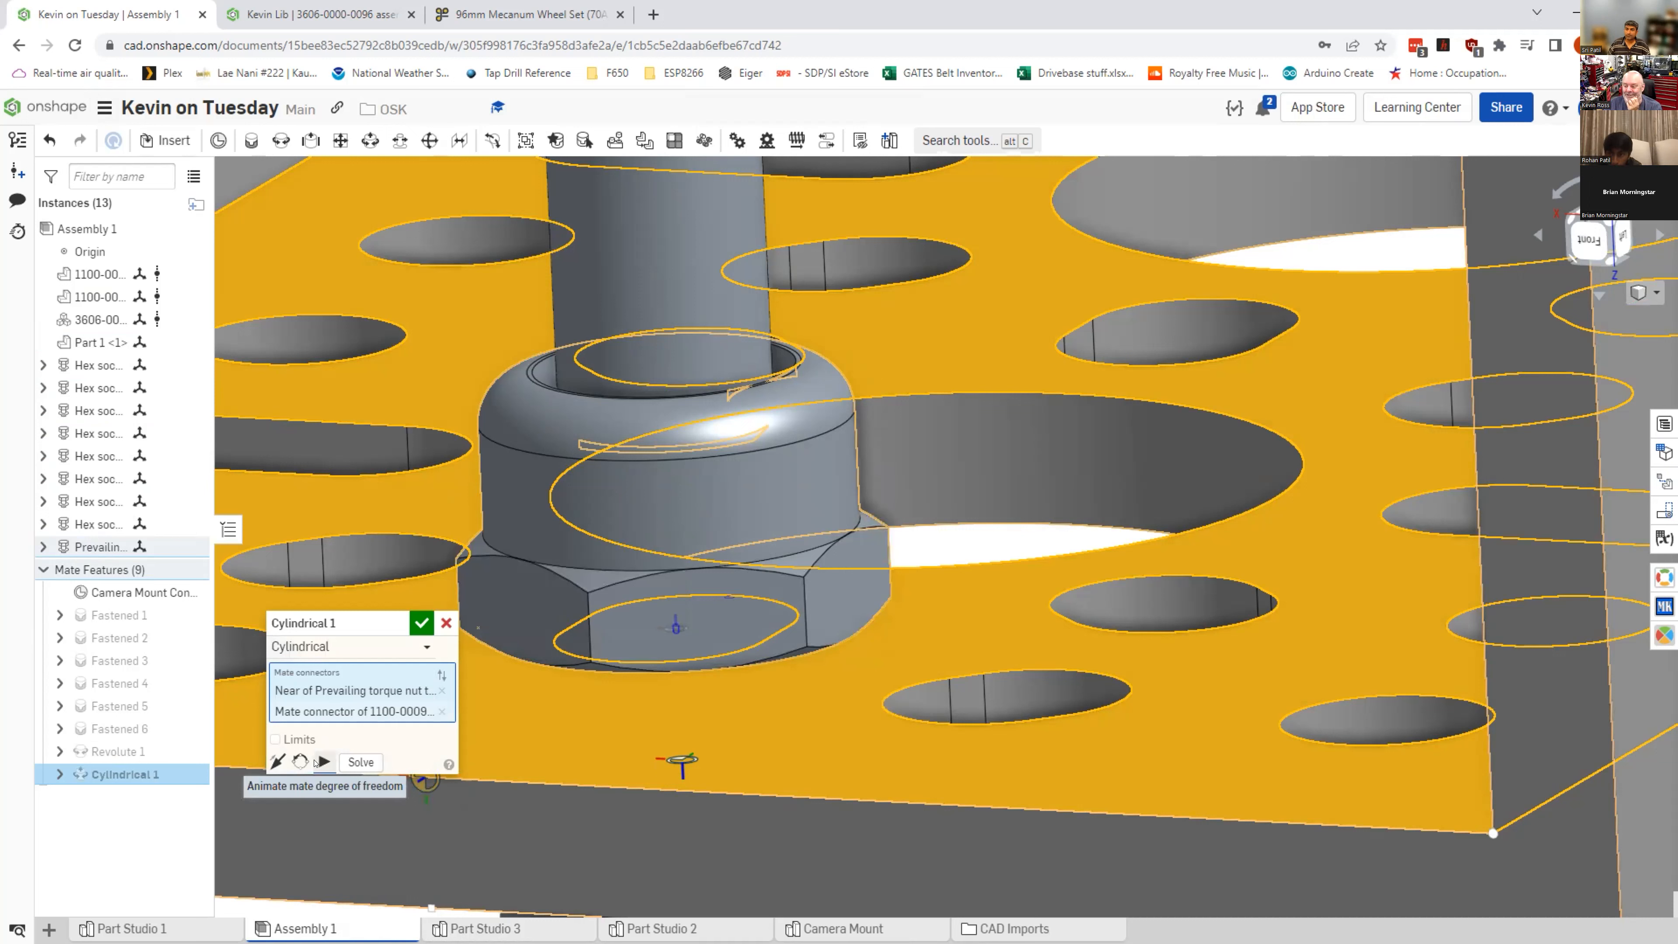
scroll(744, 772, down, 2)
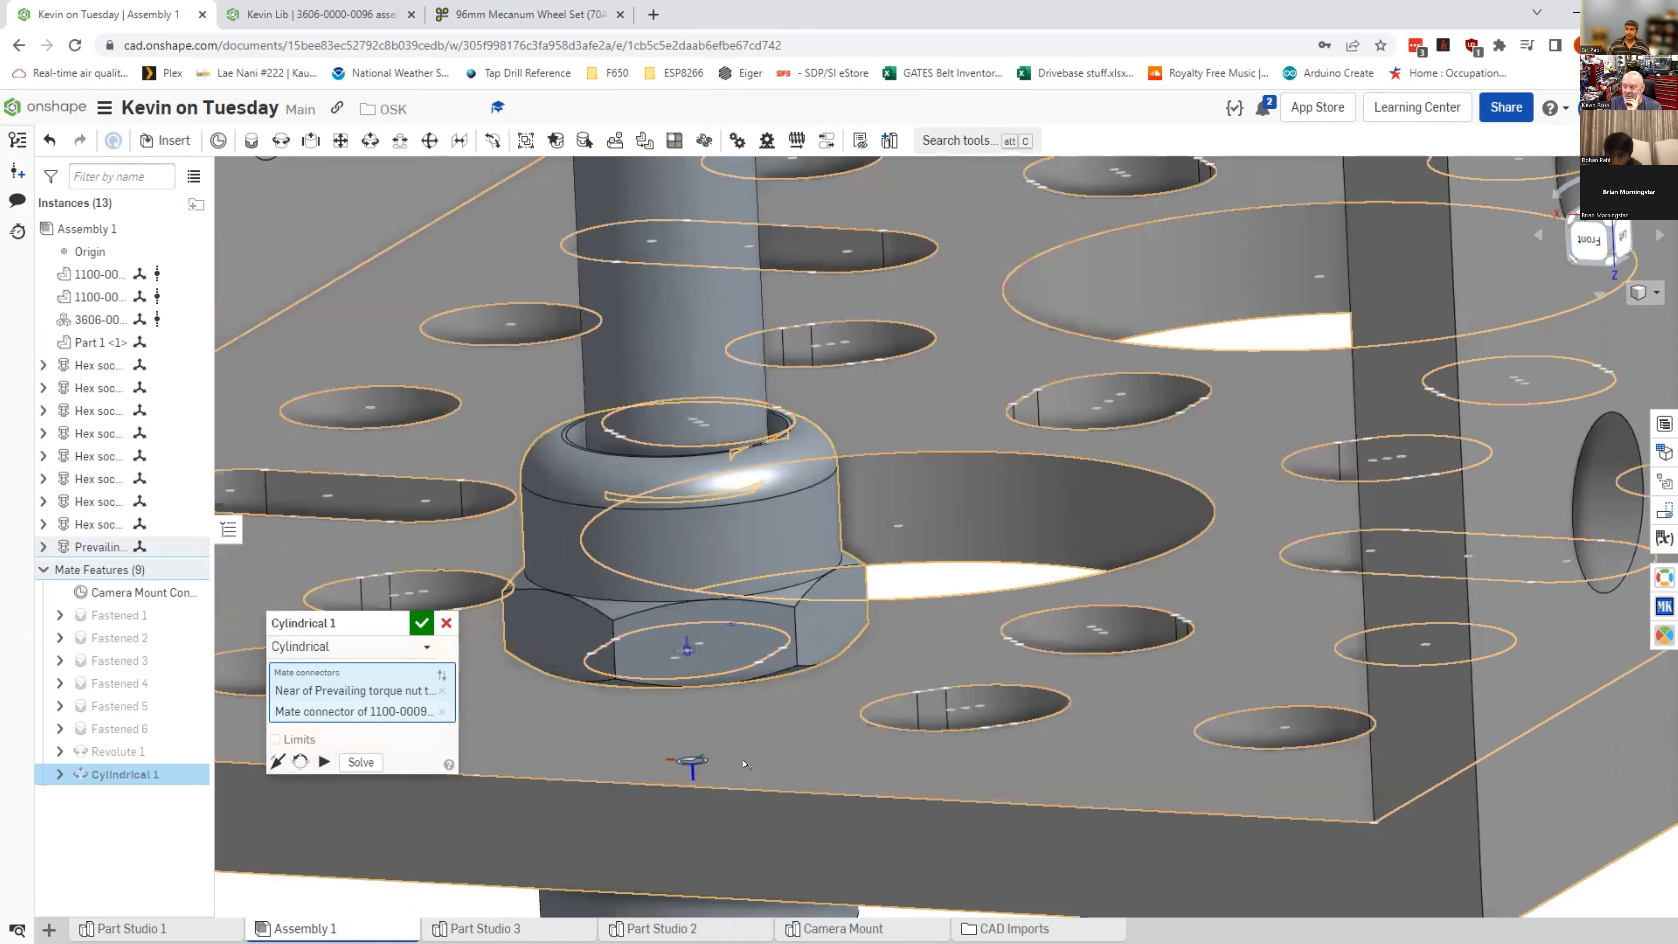
scroll(744, 772, down, 5)
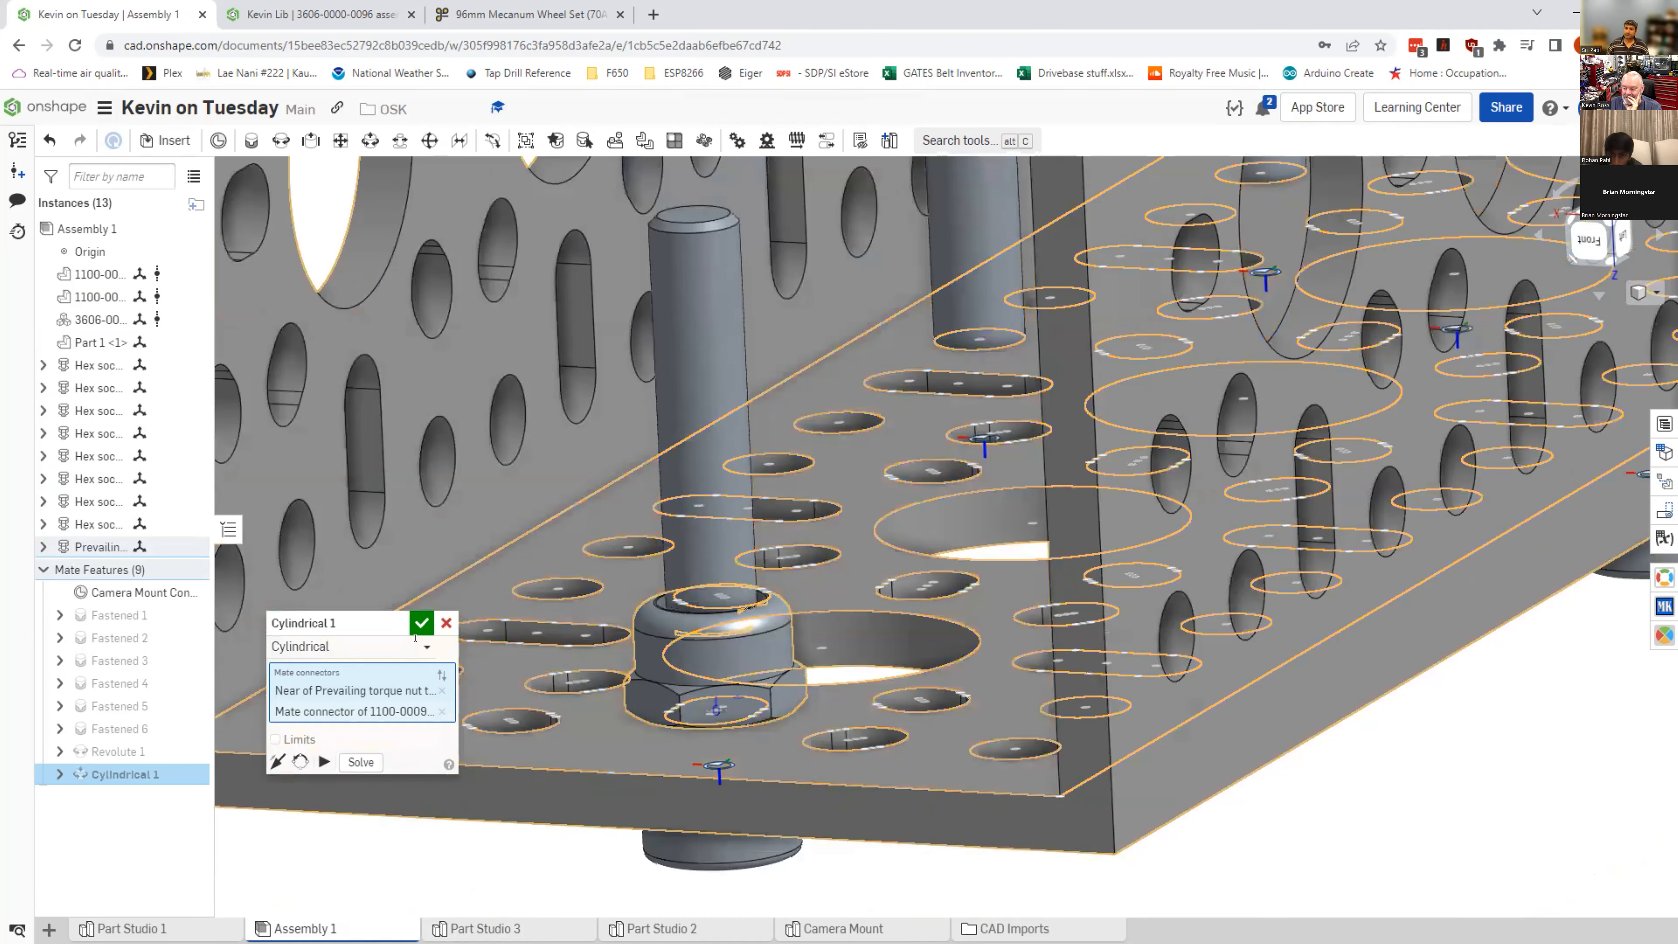
Step: Try the Slider mate type on the nut, animate it, and slide the nut up the screw and back down
click(414, 638)
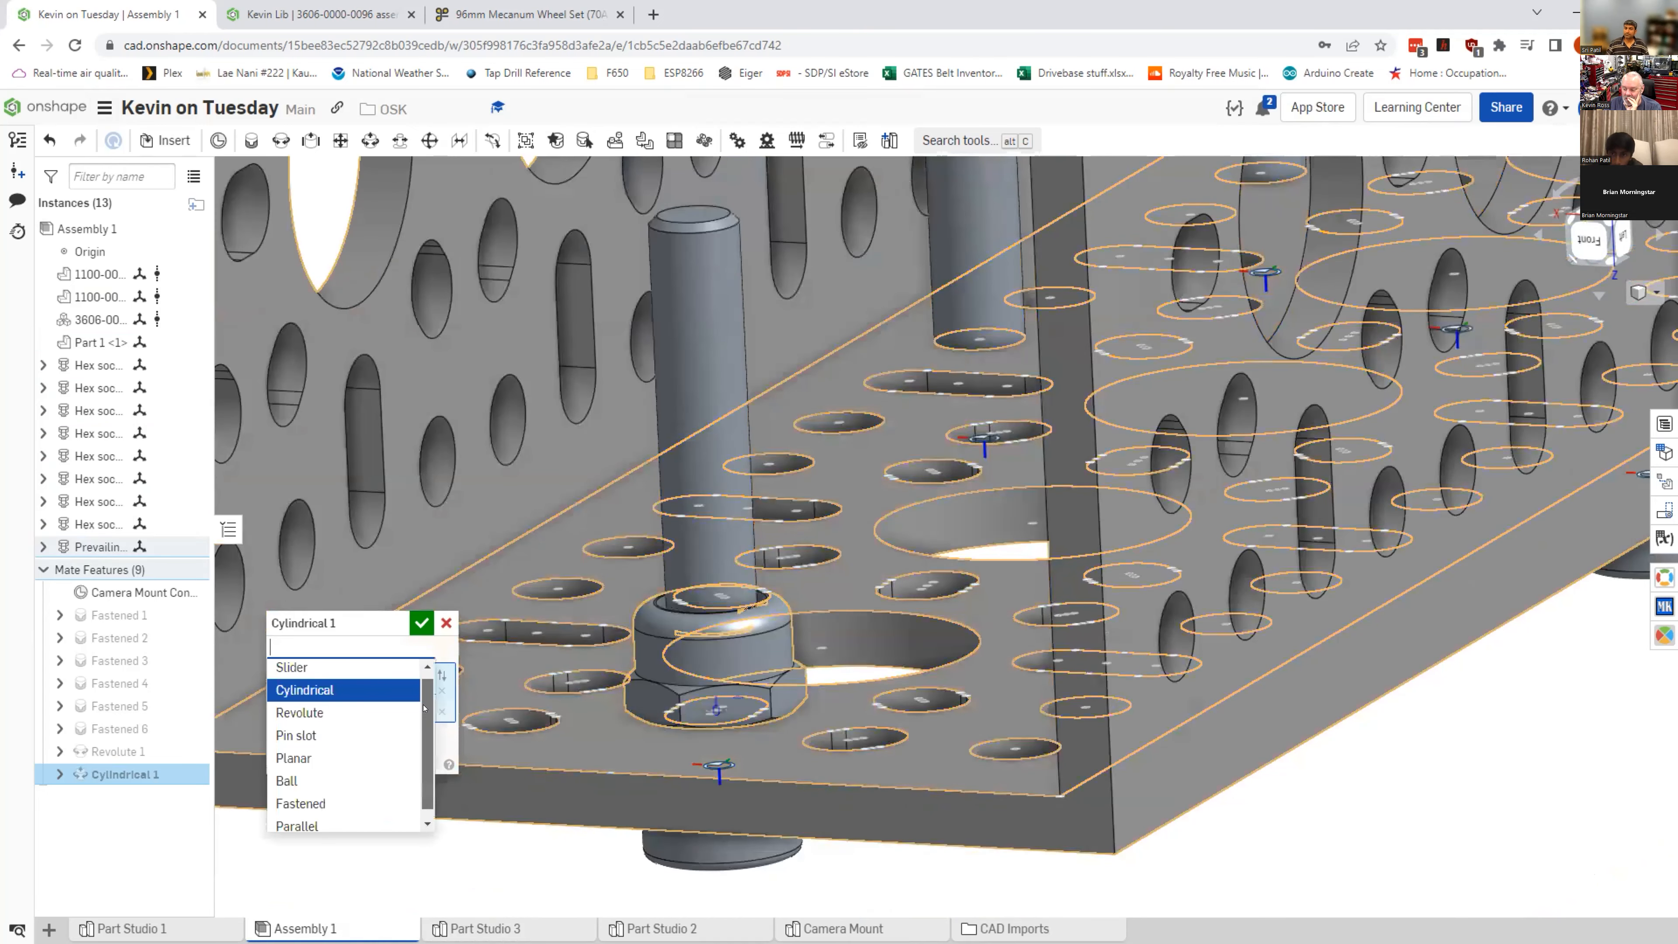
scroll(424, 692, down, 1)
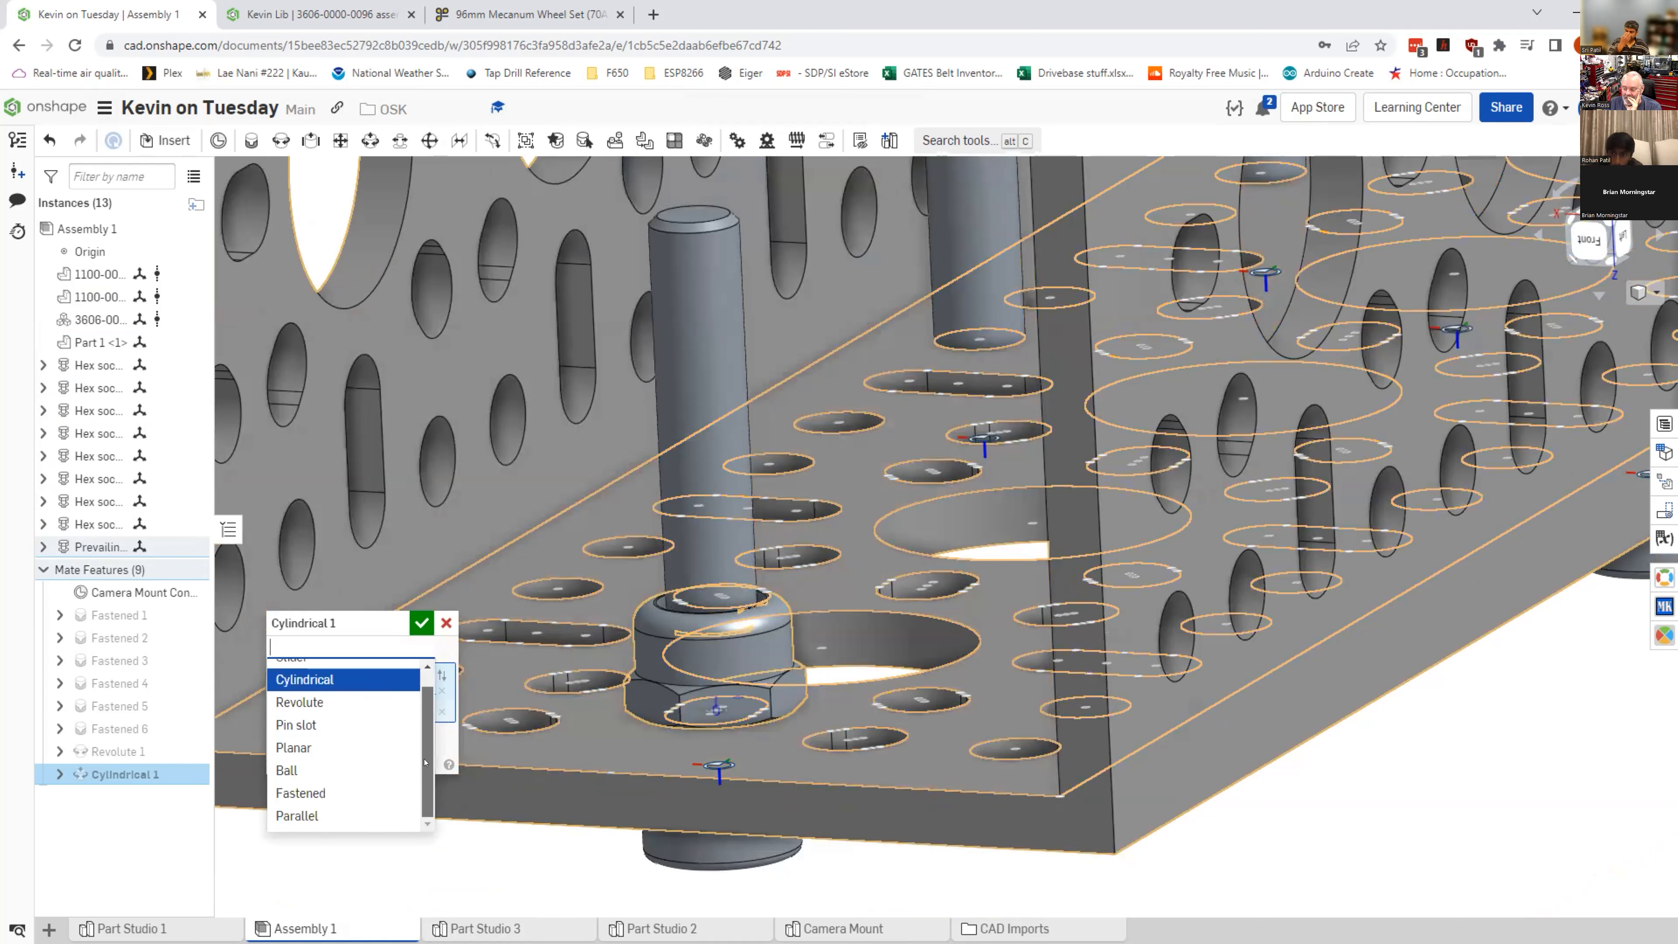
scroll(424, 692, up, 1)
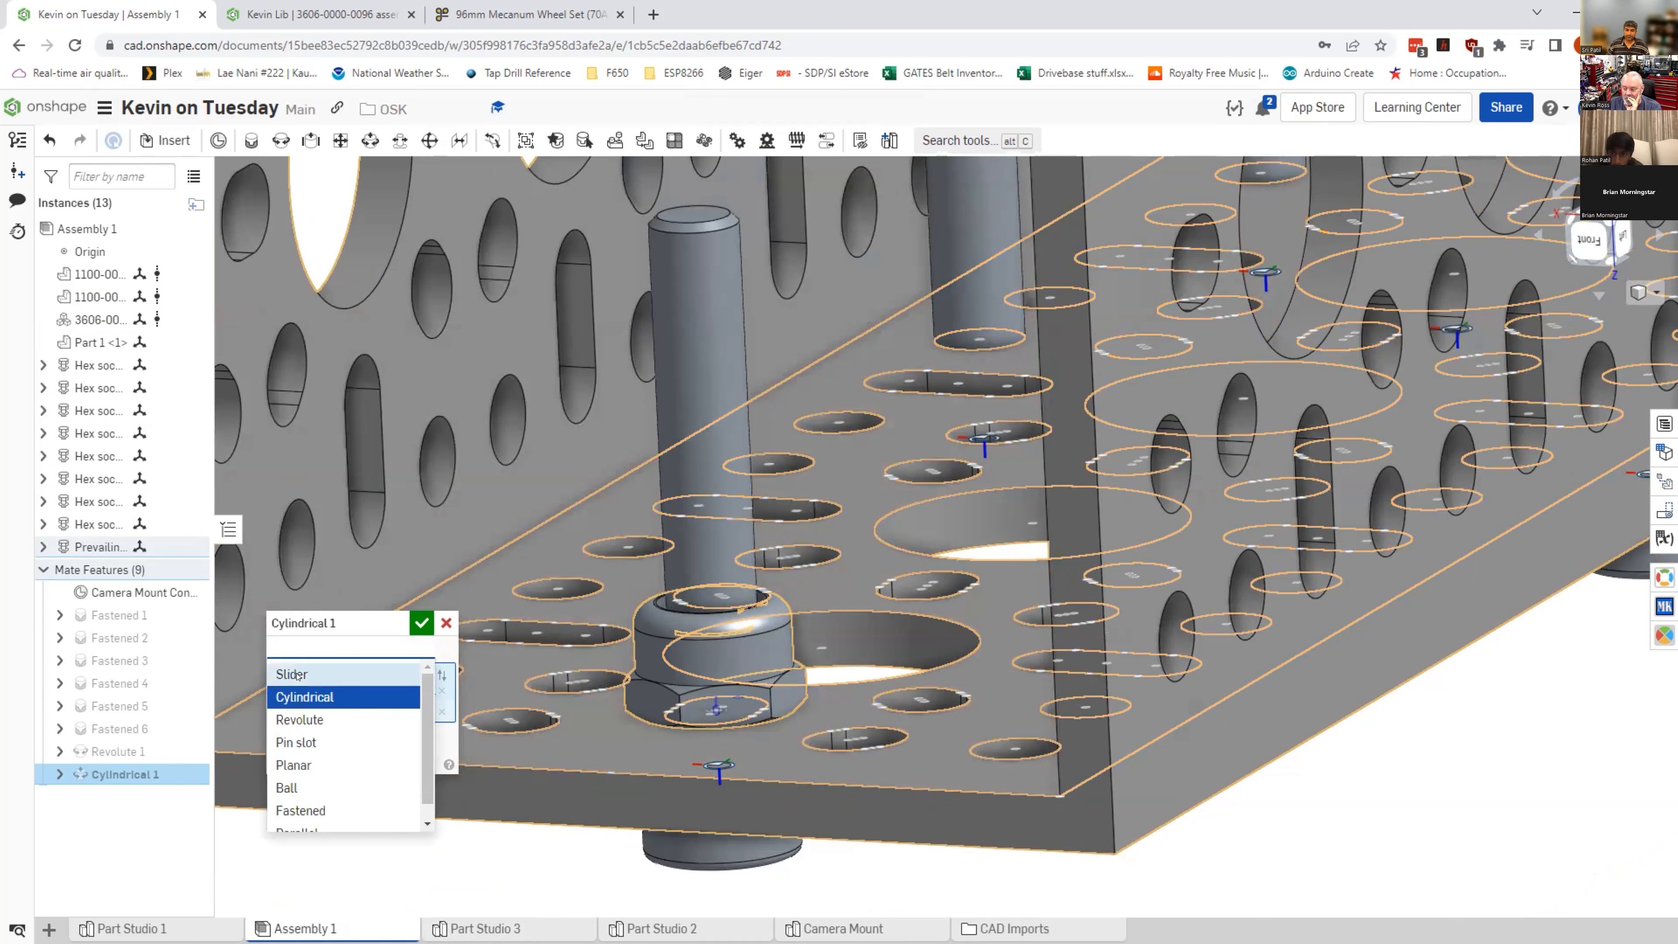
click(339, 672)
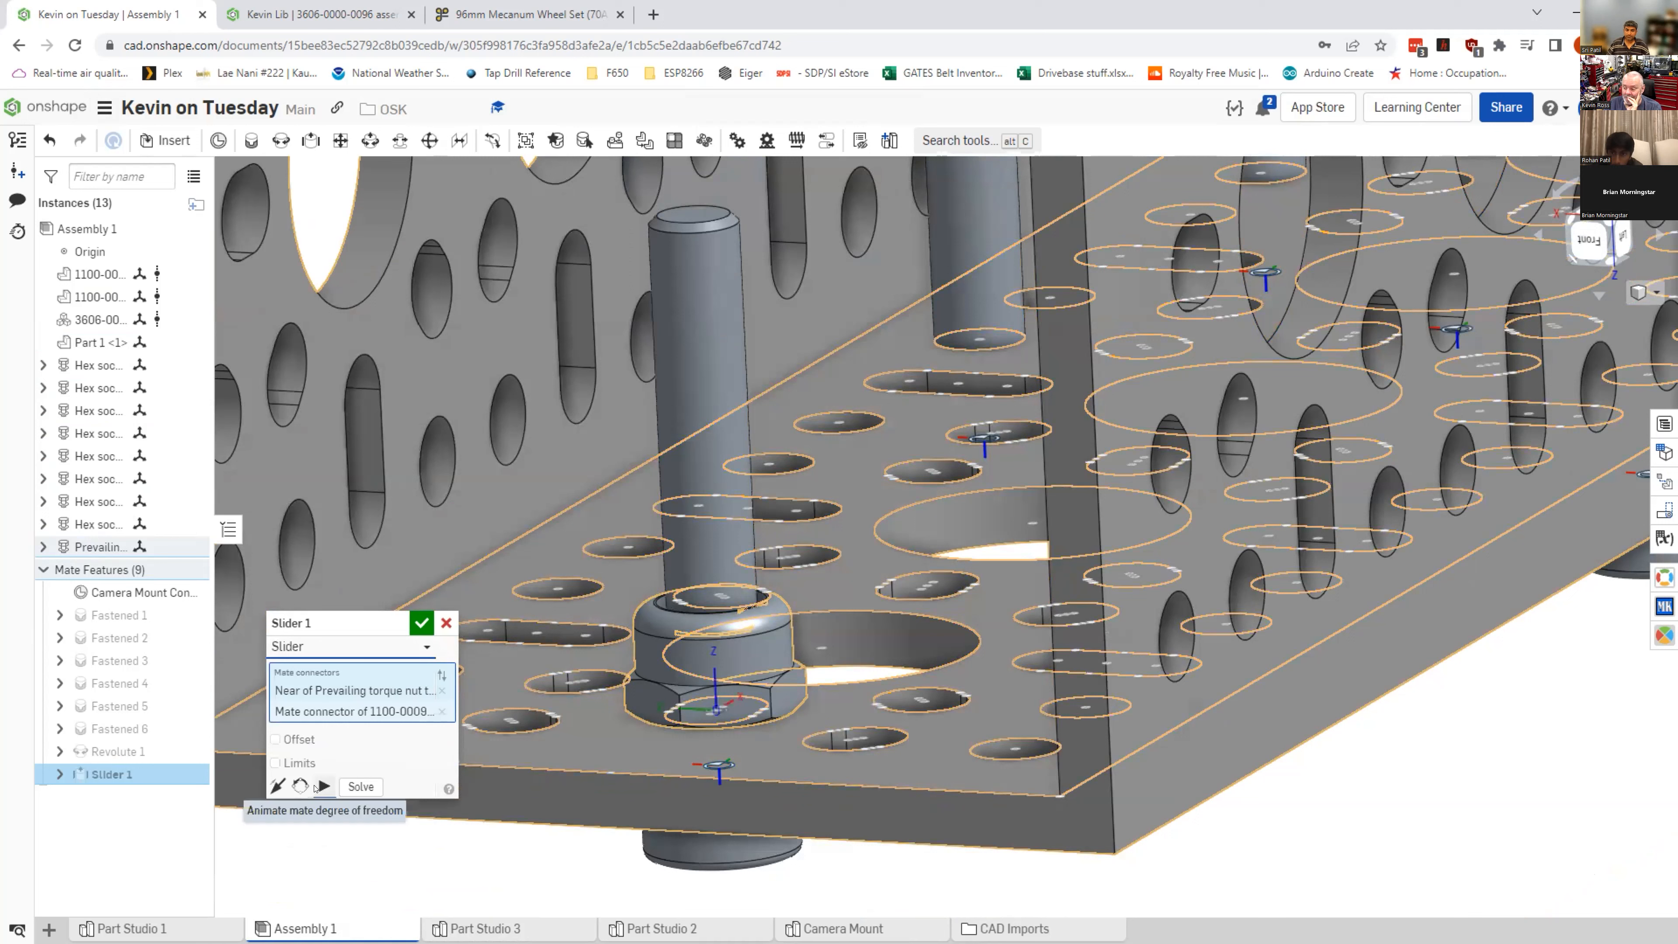
click(321, 786)
drag(715, 597, 733, 395)
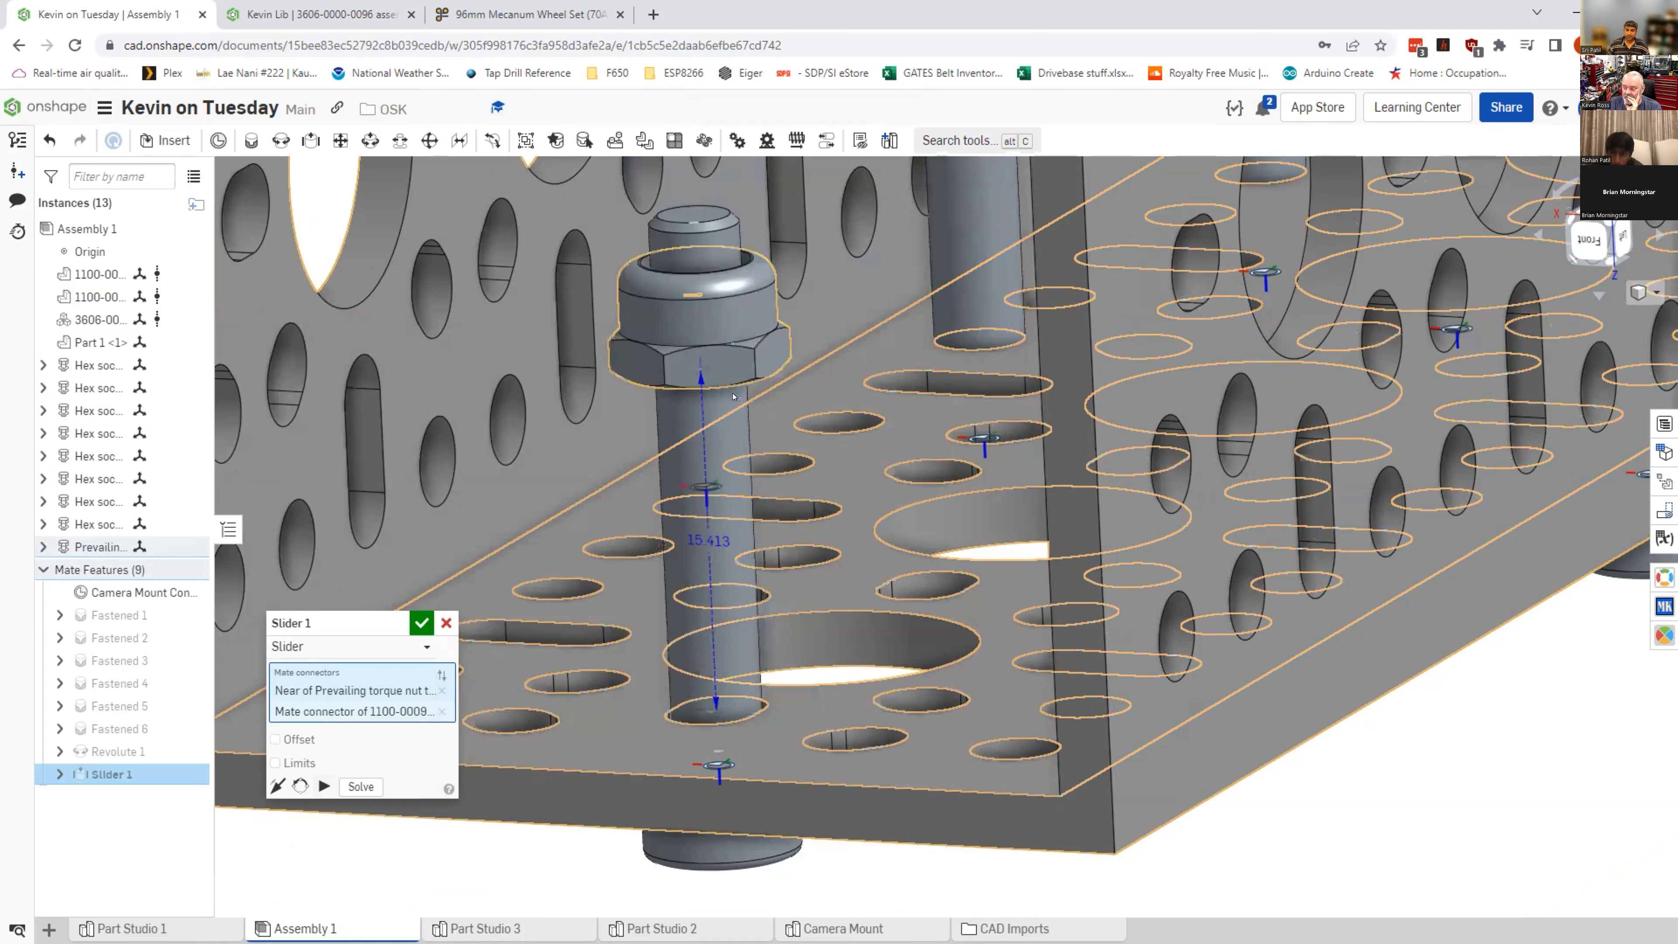
drag(716, 497, 720, 662)
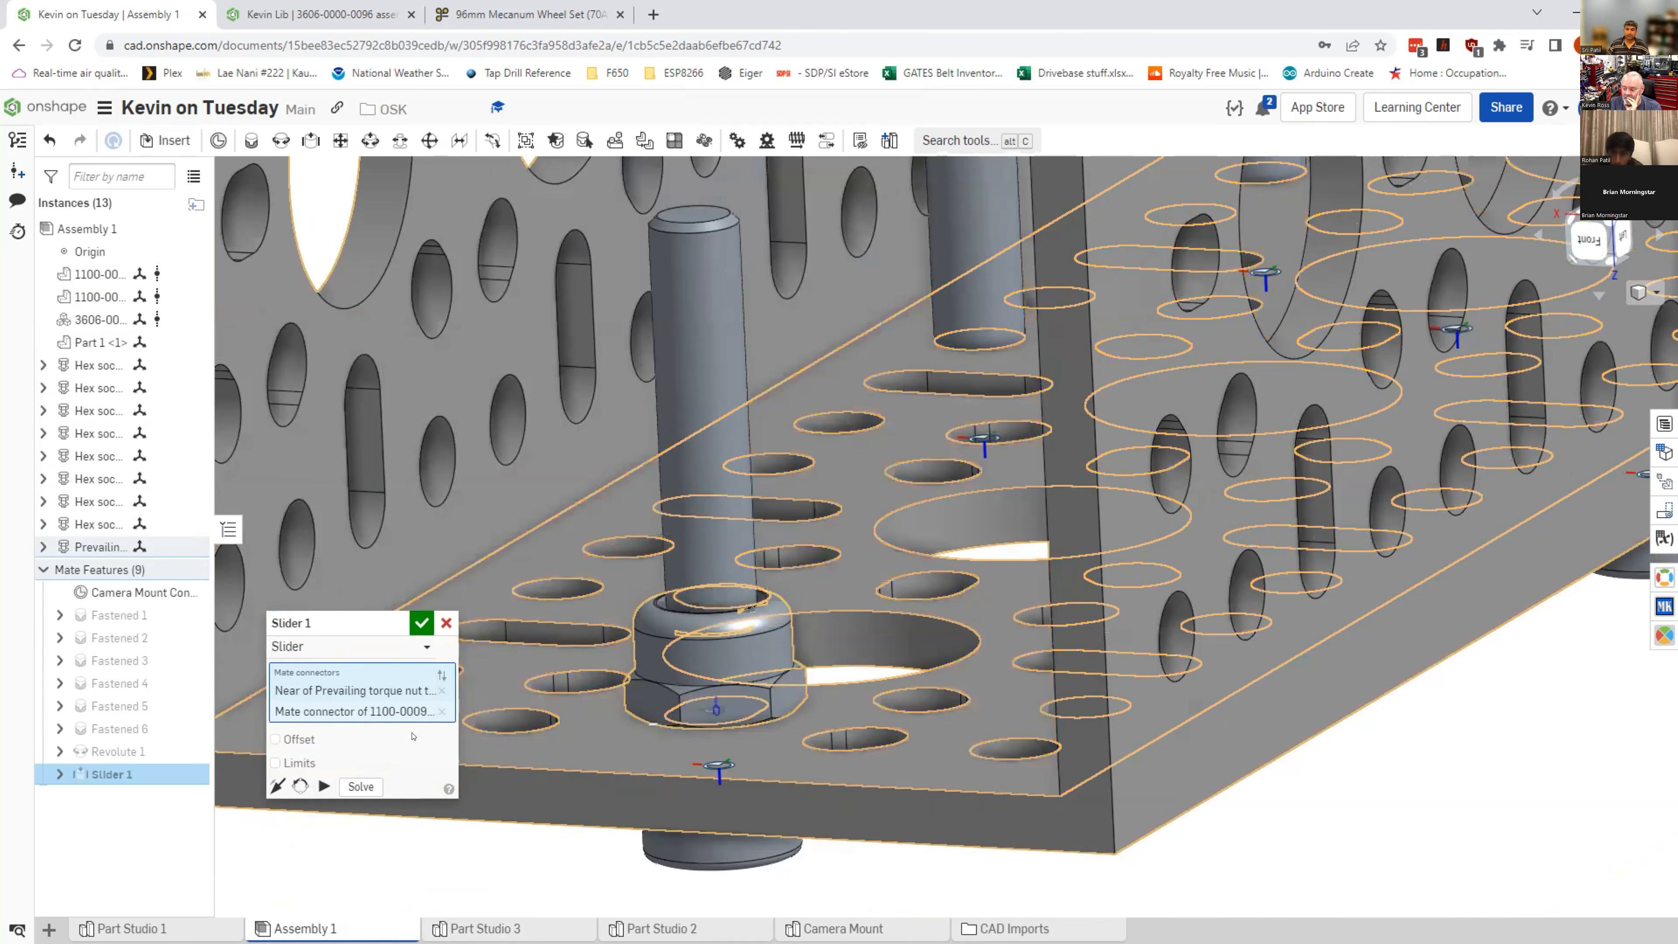
Step: Set the nut's mate type to Cylindrical and accept the mate
click(350, 646)
click(311, 754)
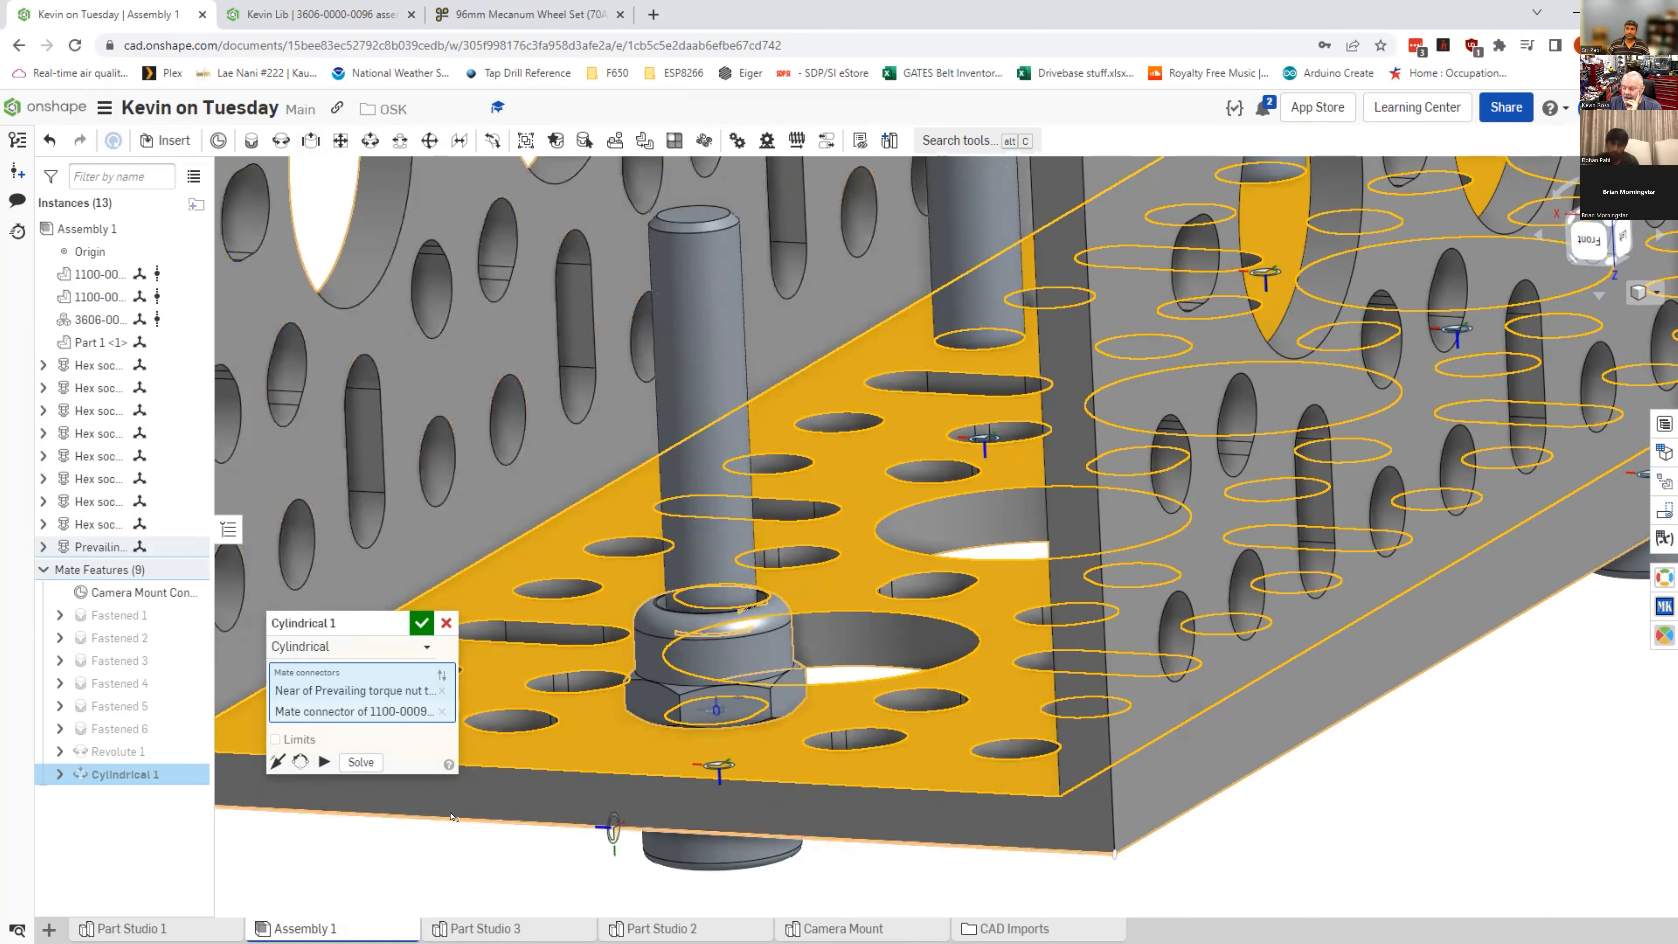
middle_drag(541, 793, 641, 763)
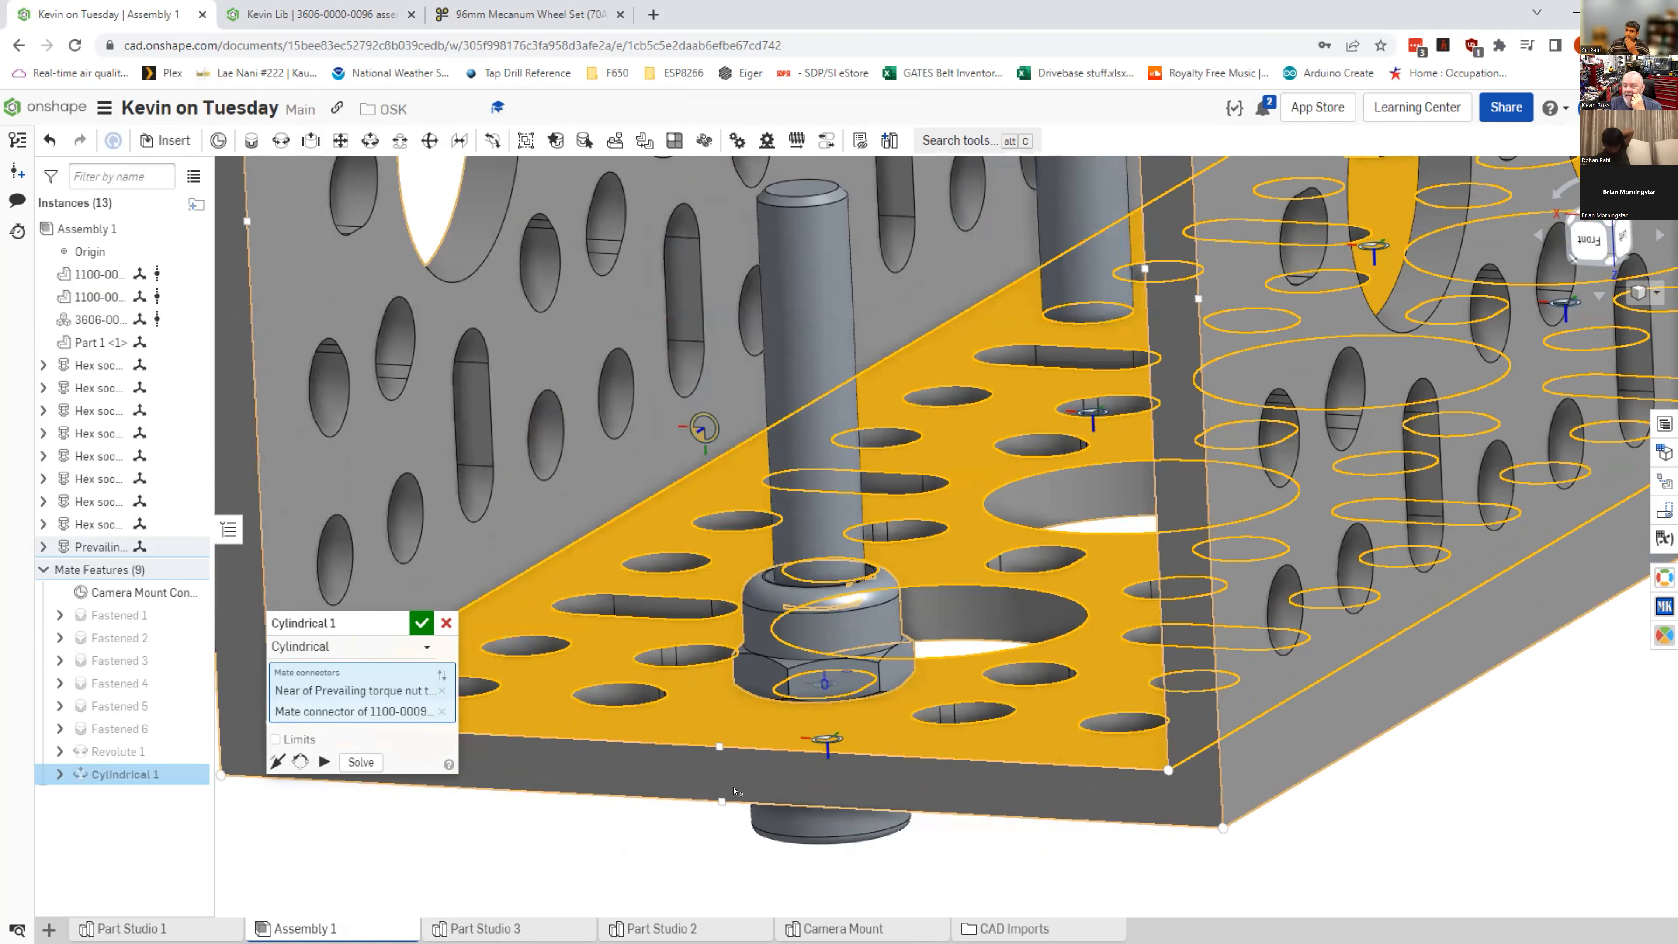
scroll(691, 820, down, 1)
scroll(691, 820, down, 3)
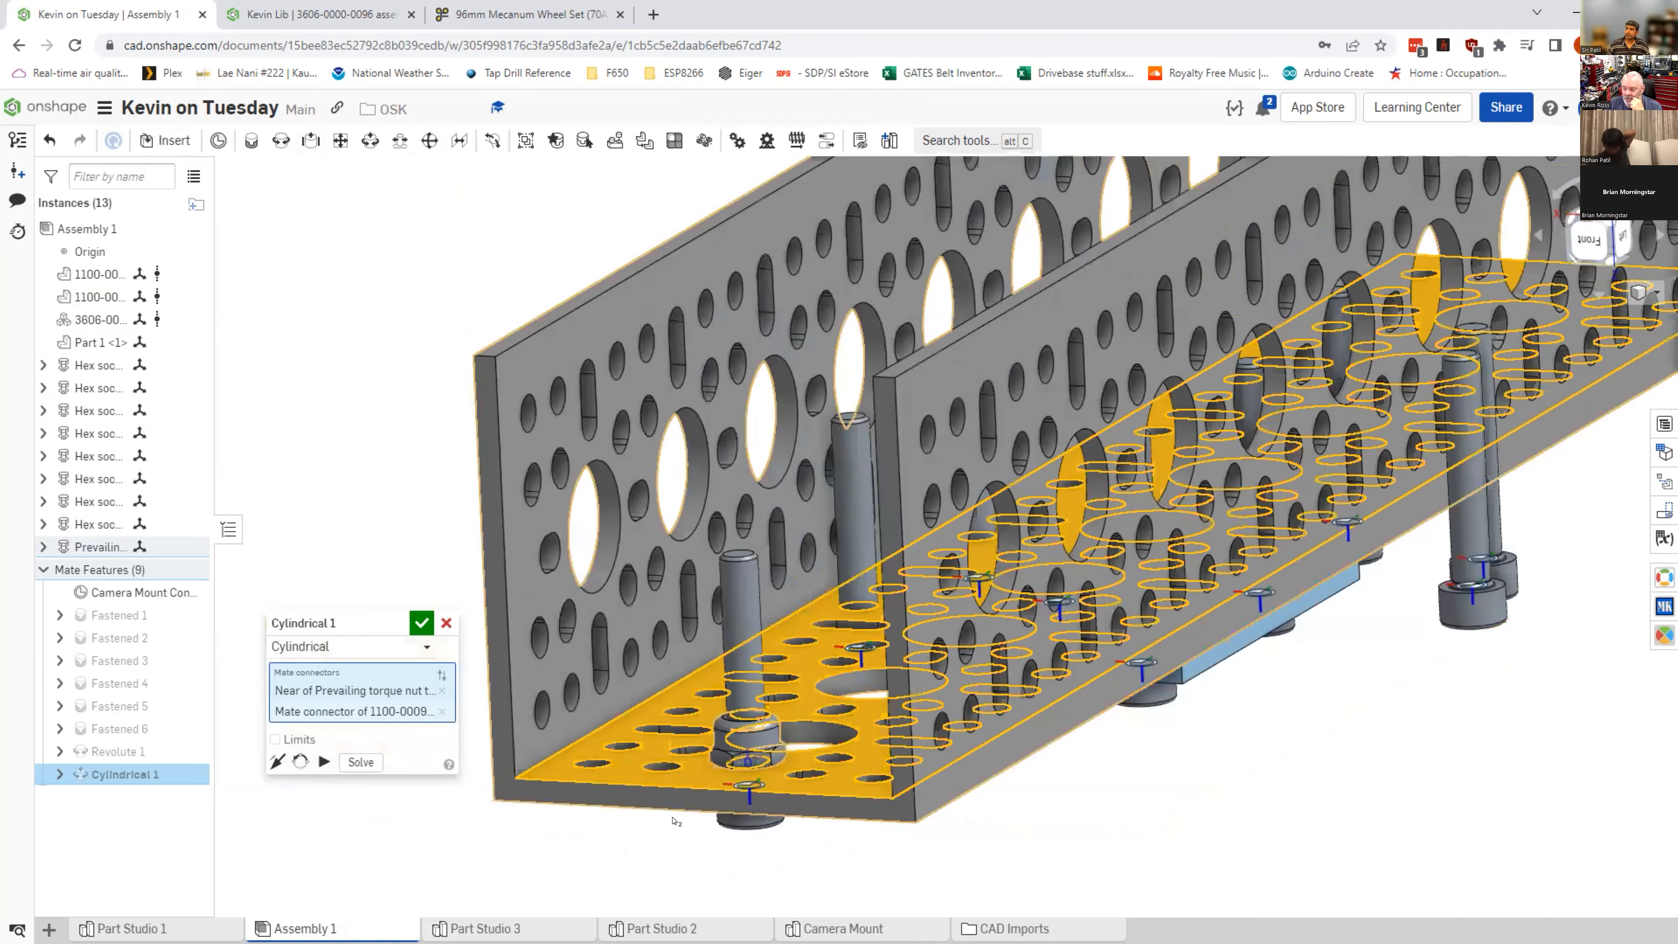
scroll(608, 856, down, 2)
scroll(563, 846, up, 2)
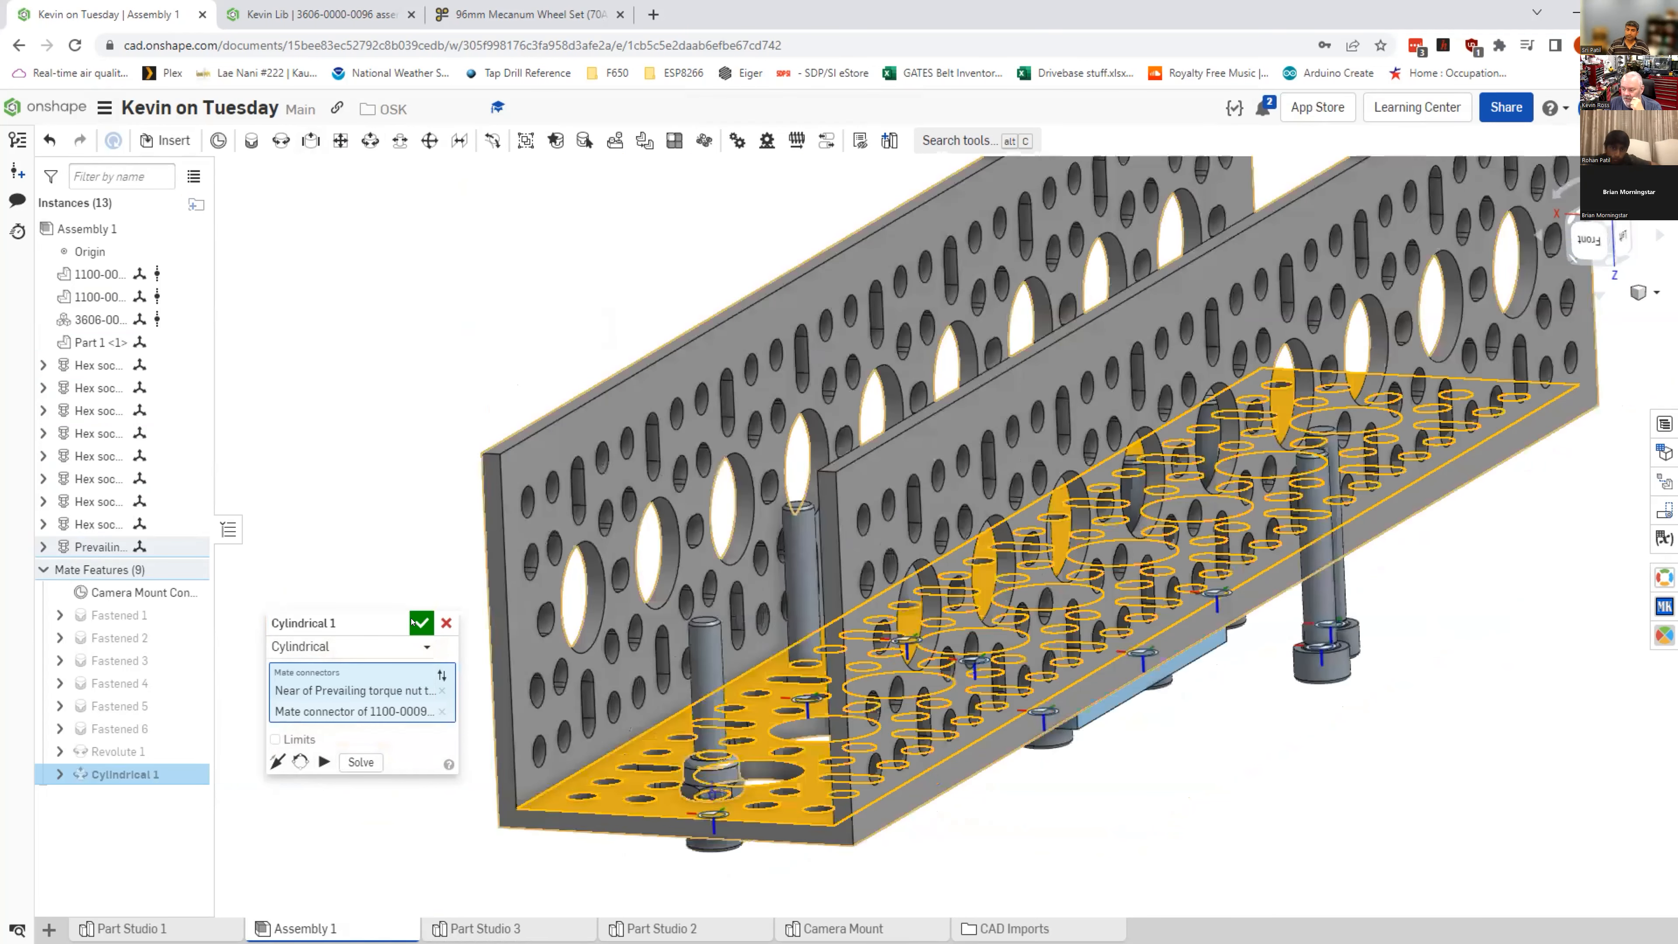
key(Return)
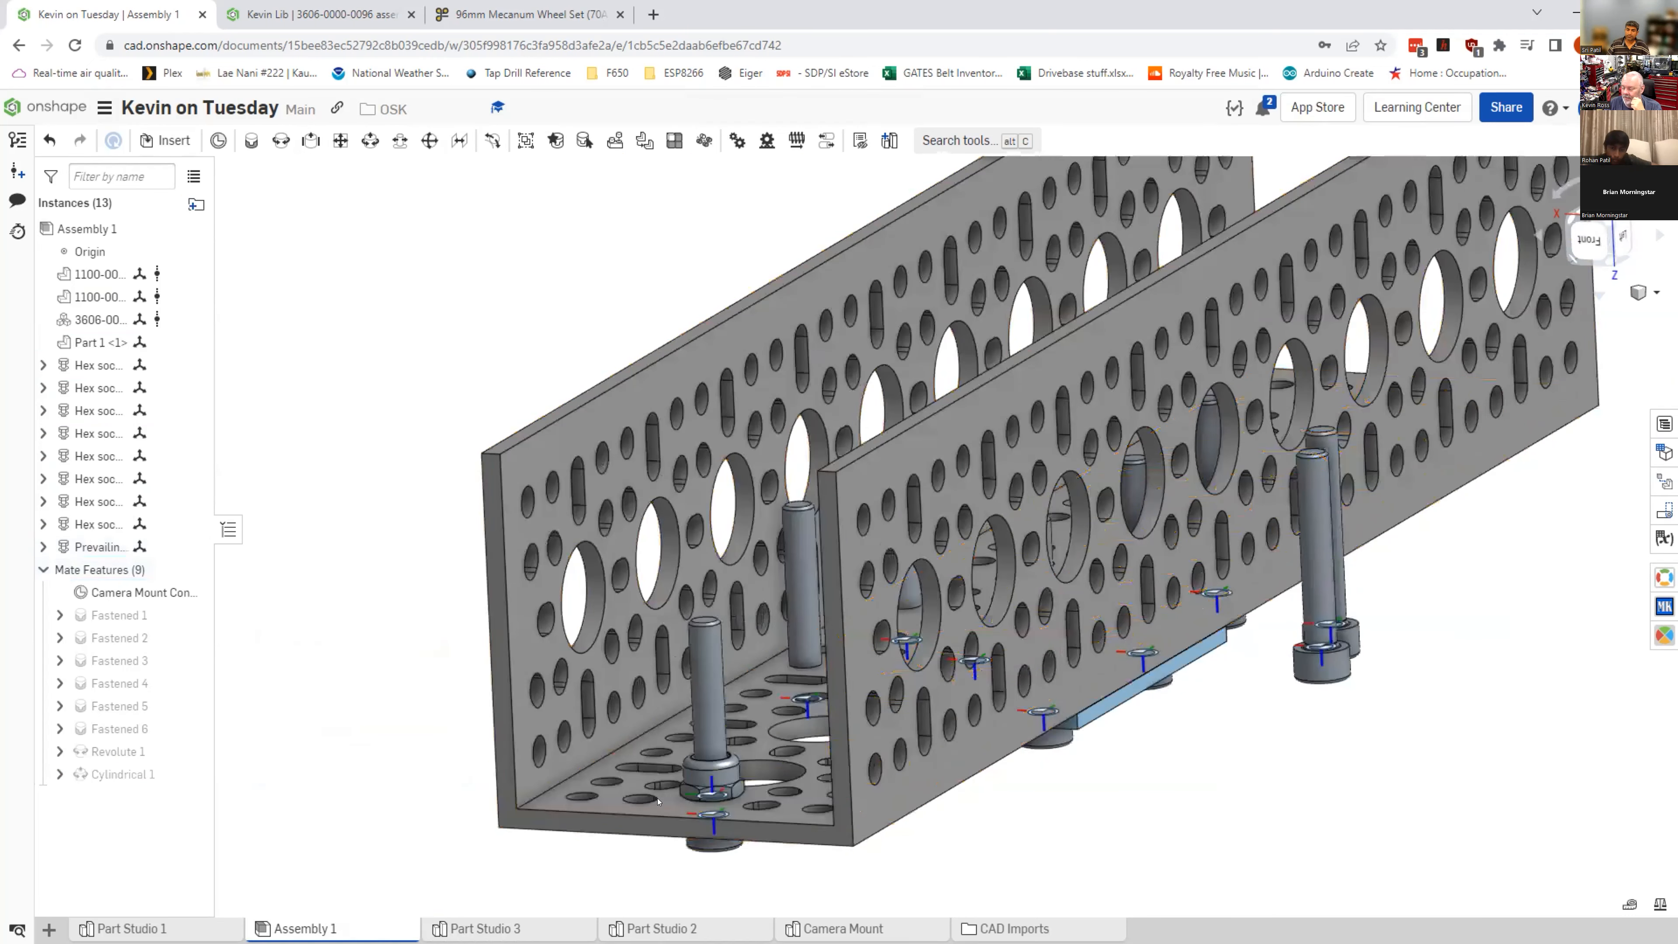
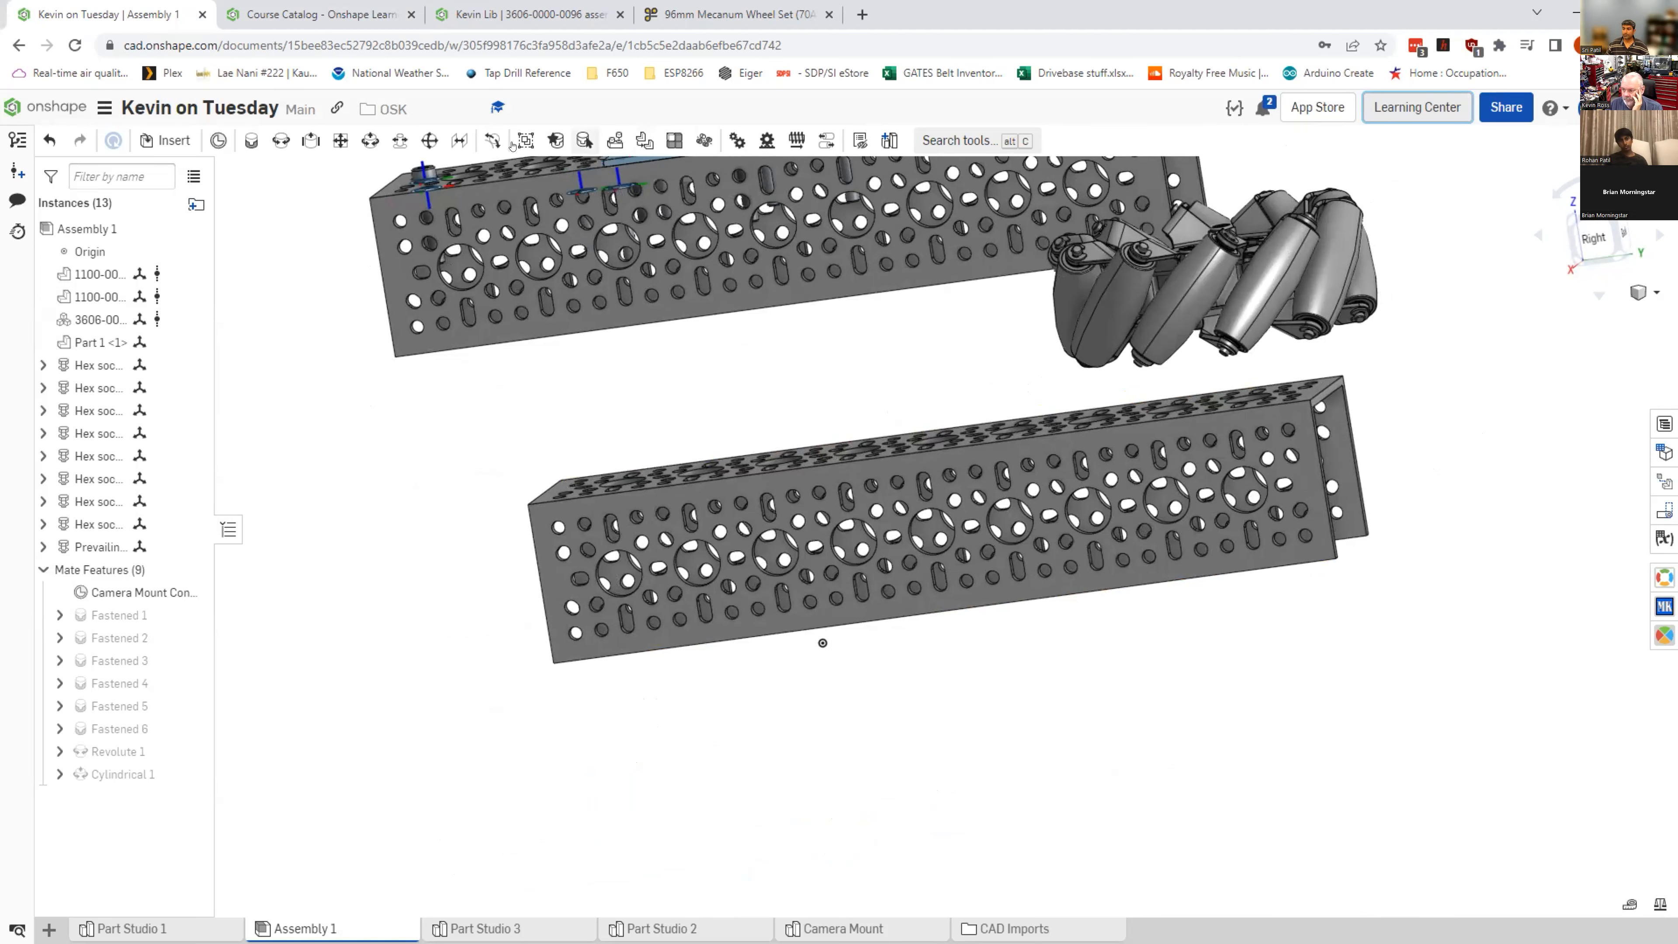
mouse_move(687, 395)
right_down()
mouse_move(663, 381)
mouse_move(676, 397)
right_up()
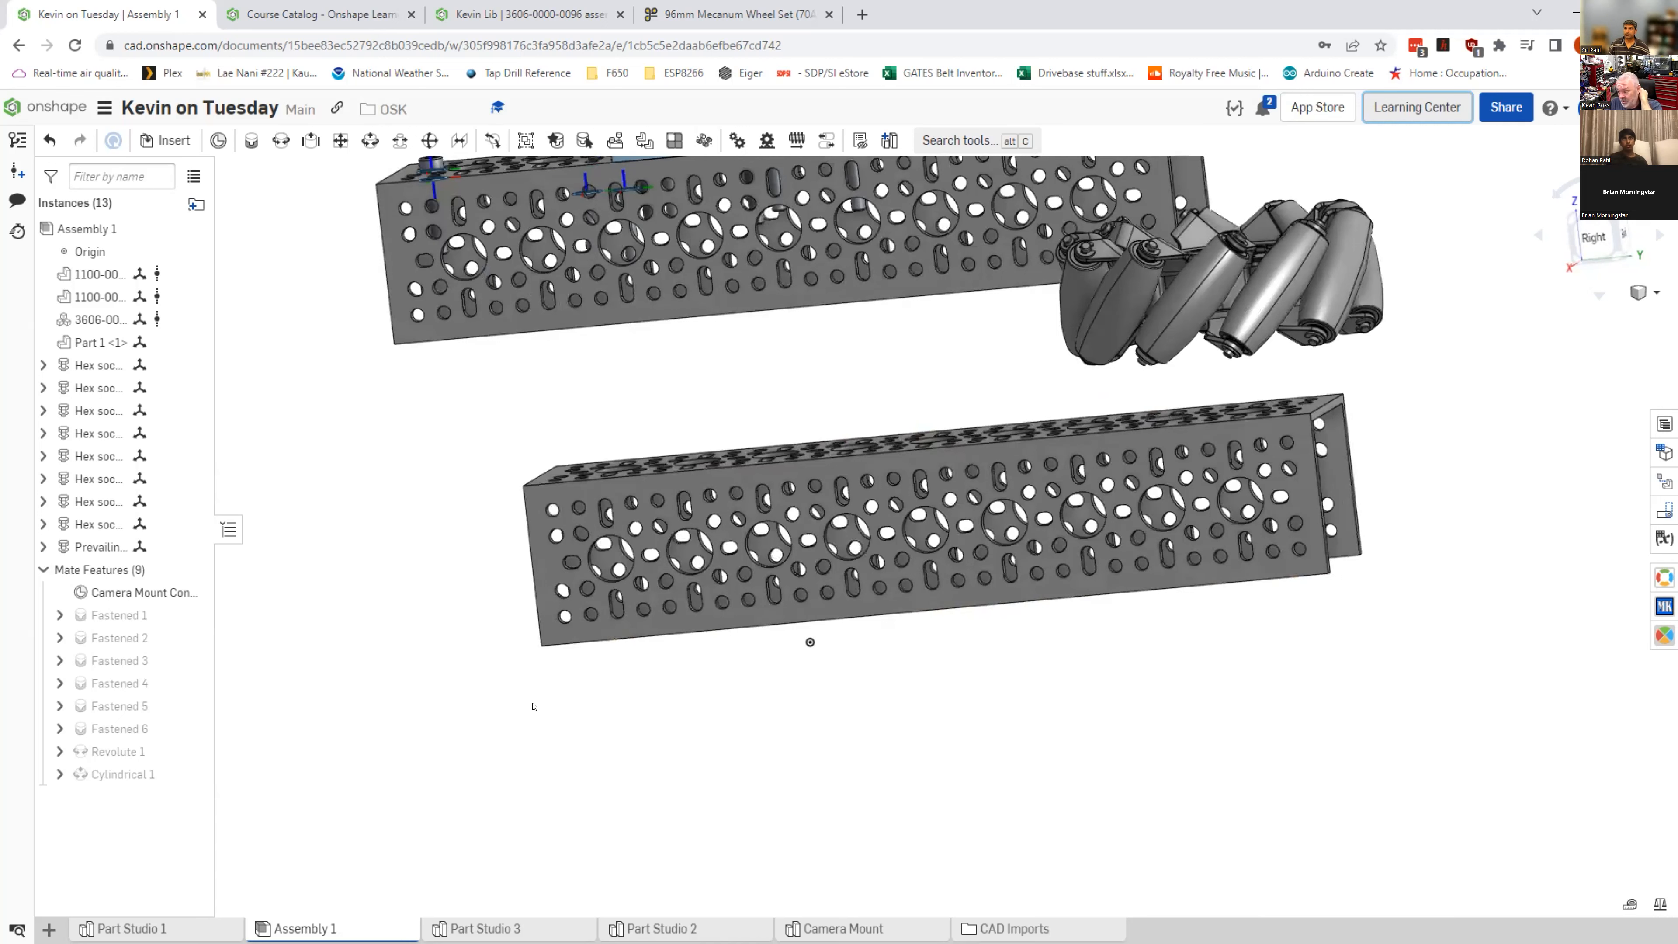
right_drag(930, 582, 986, 481)
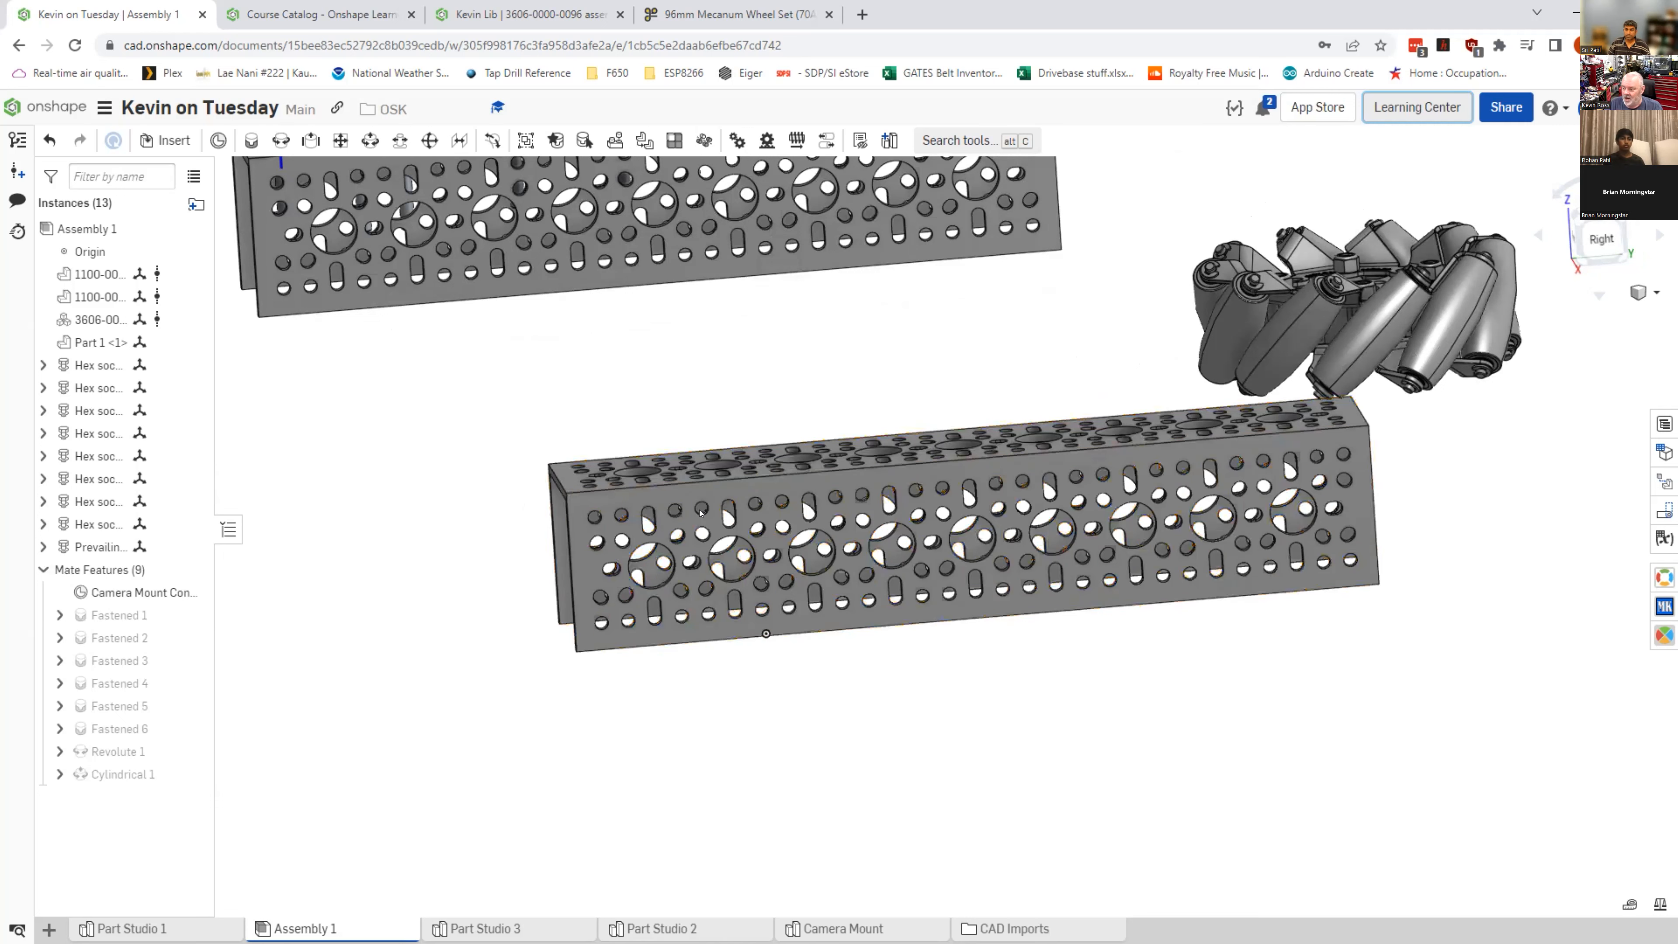
right_click(706, 494)
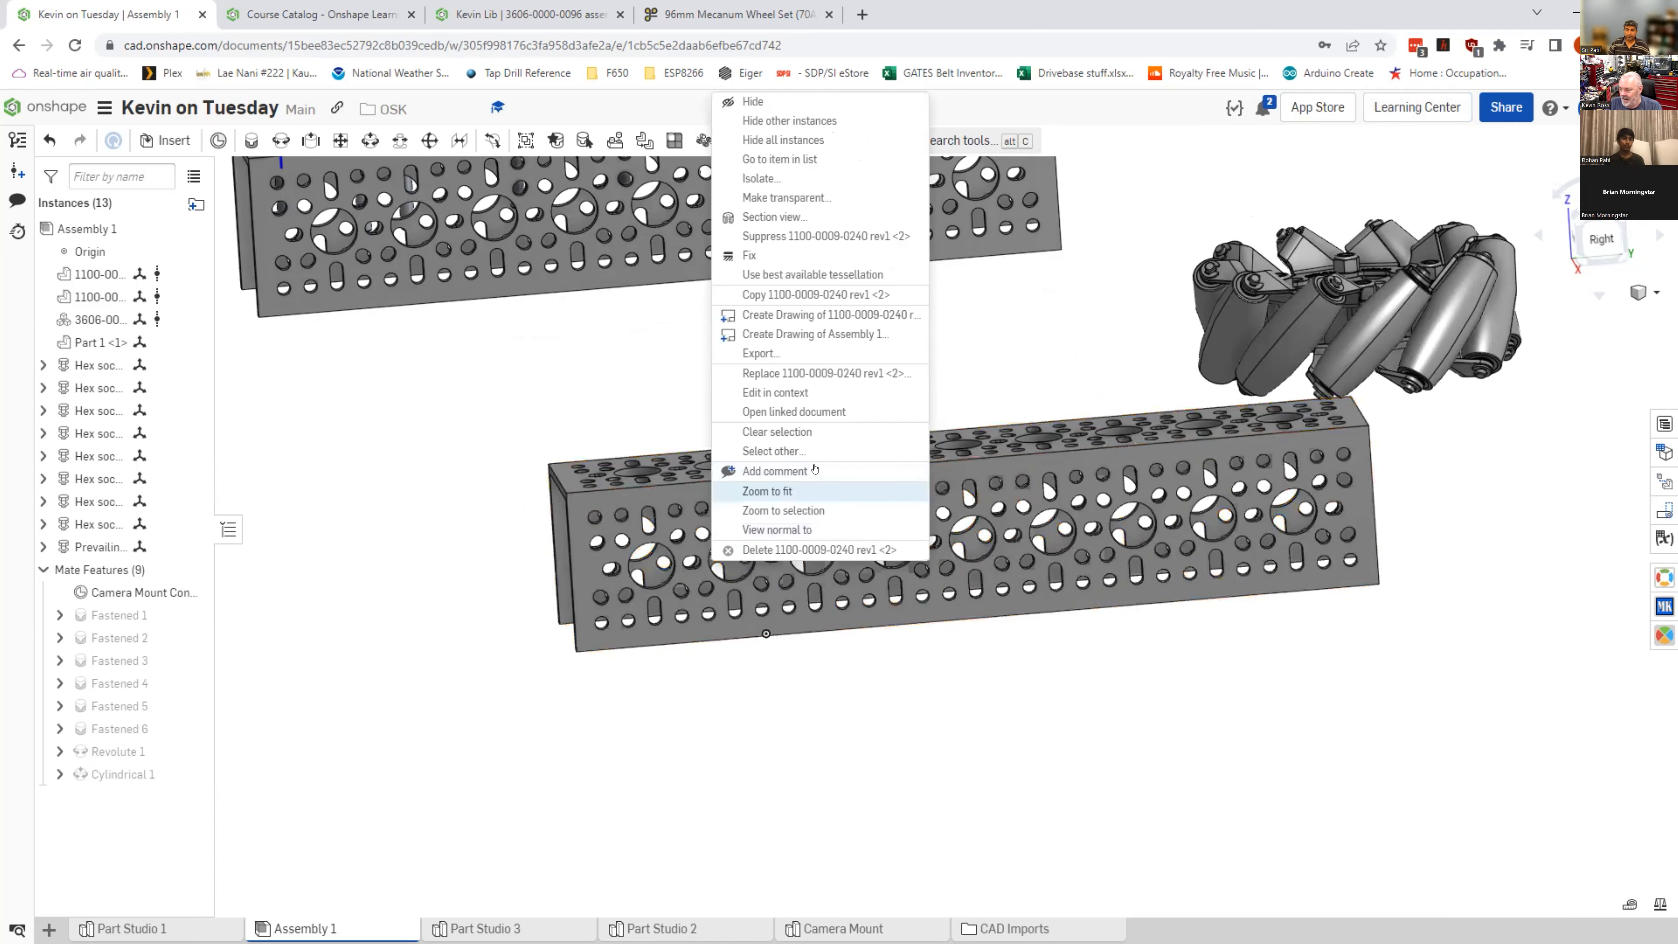
click(802, 412)
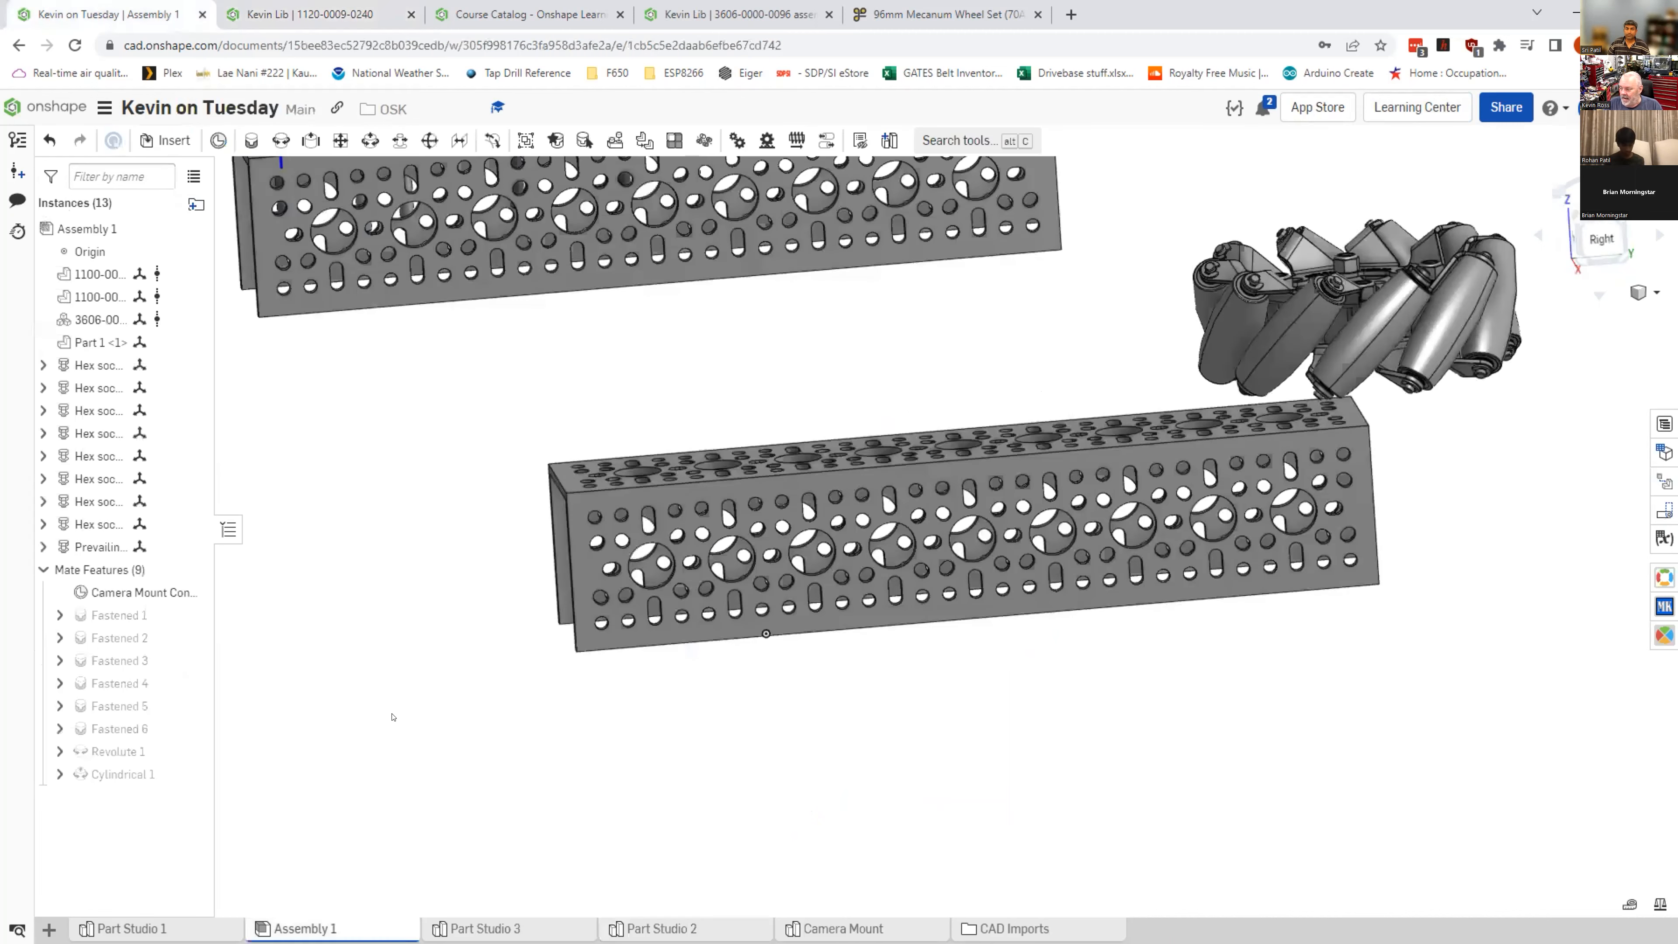
right_drag(566, 750, 843, 497)
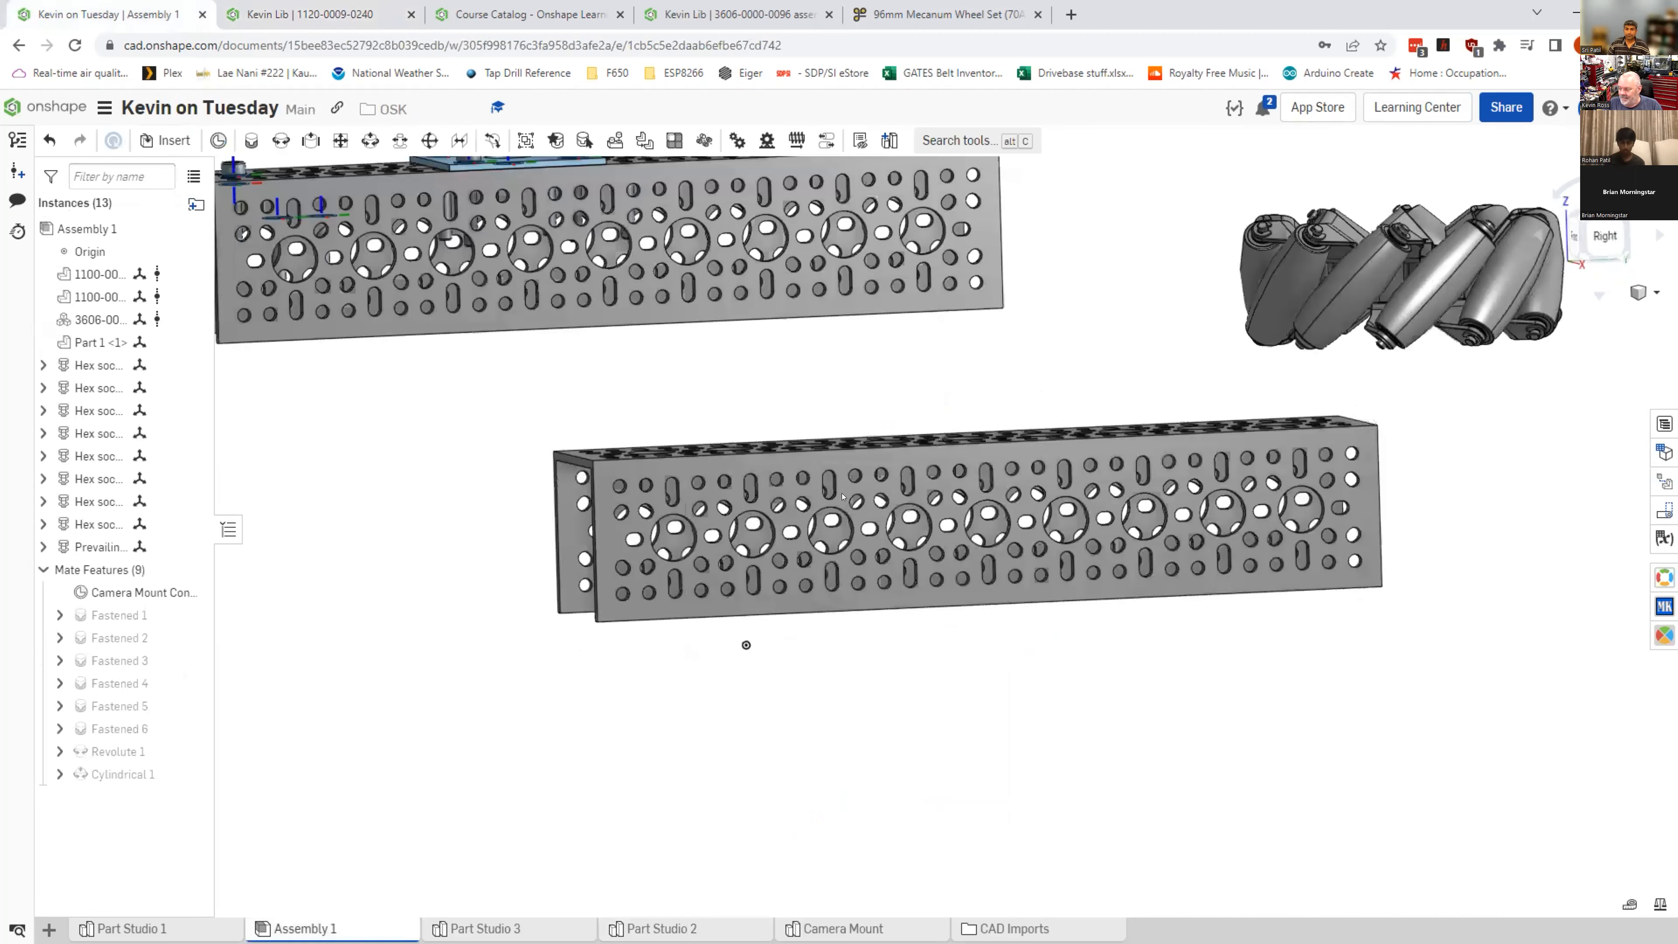
click(972, 479)
click(1080, 821)
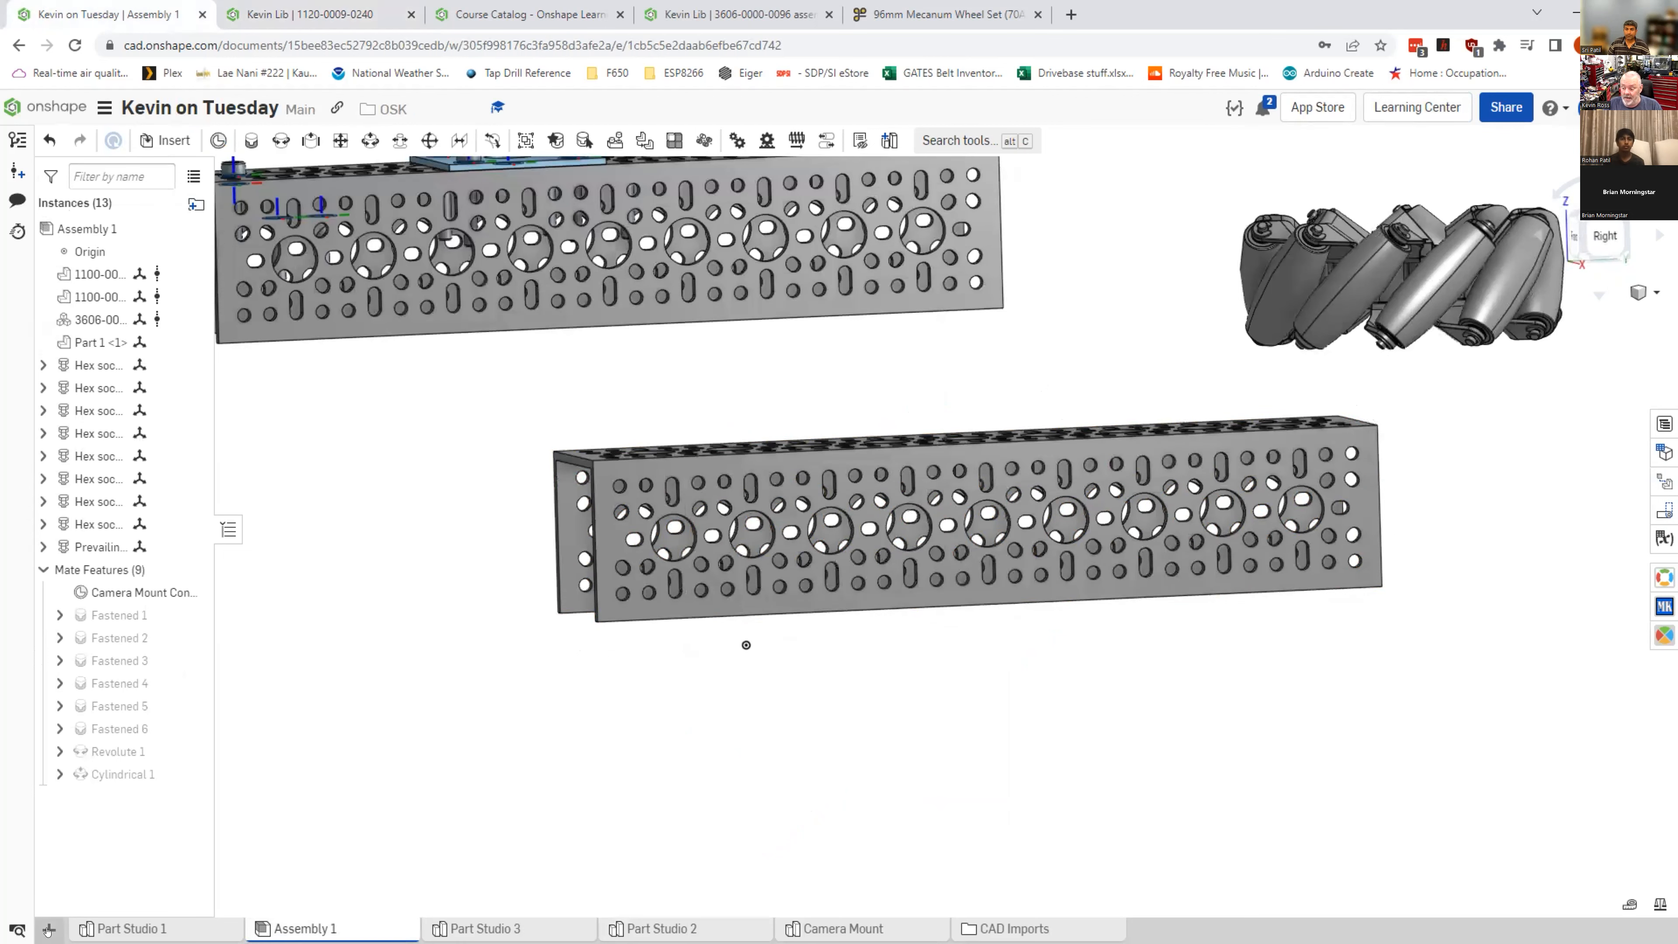
click(132, 929)
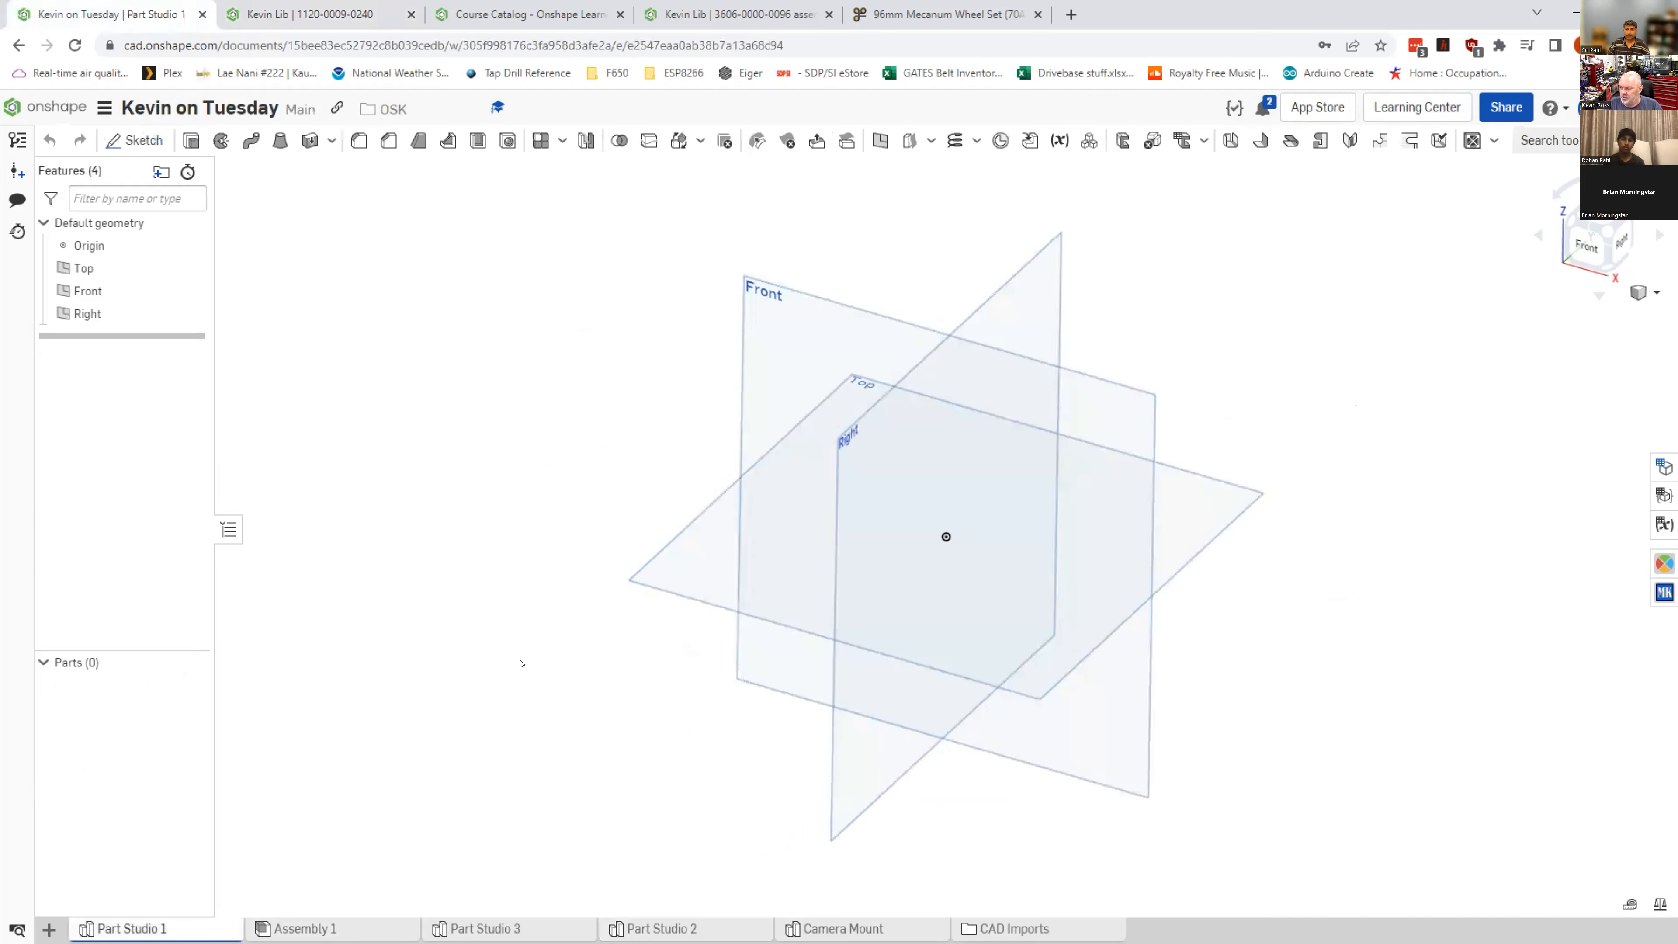
right_drag(521, 656, 519, 652)
middle_drag(357, 692, 161, 757)
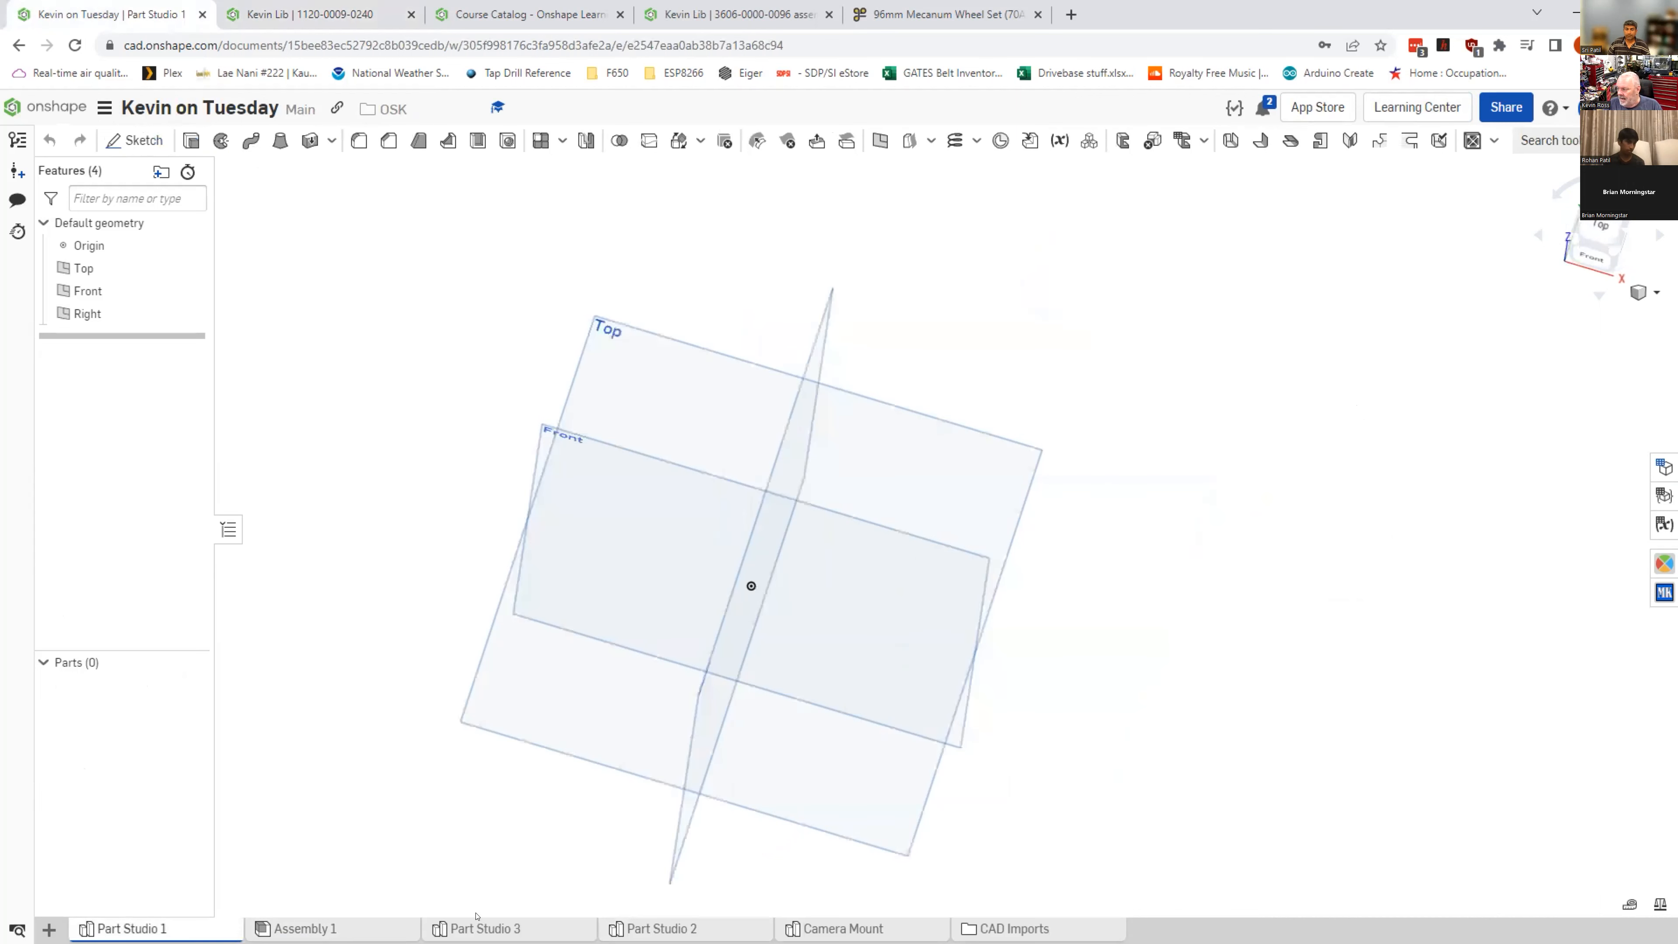
middle_drag(1178, 705, 1172, 704)
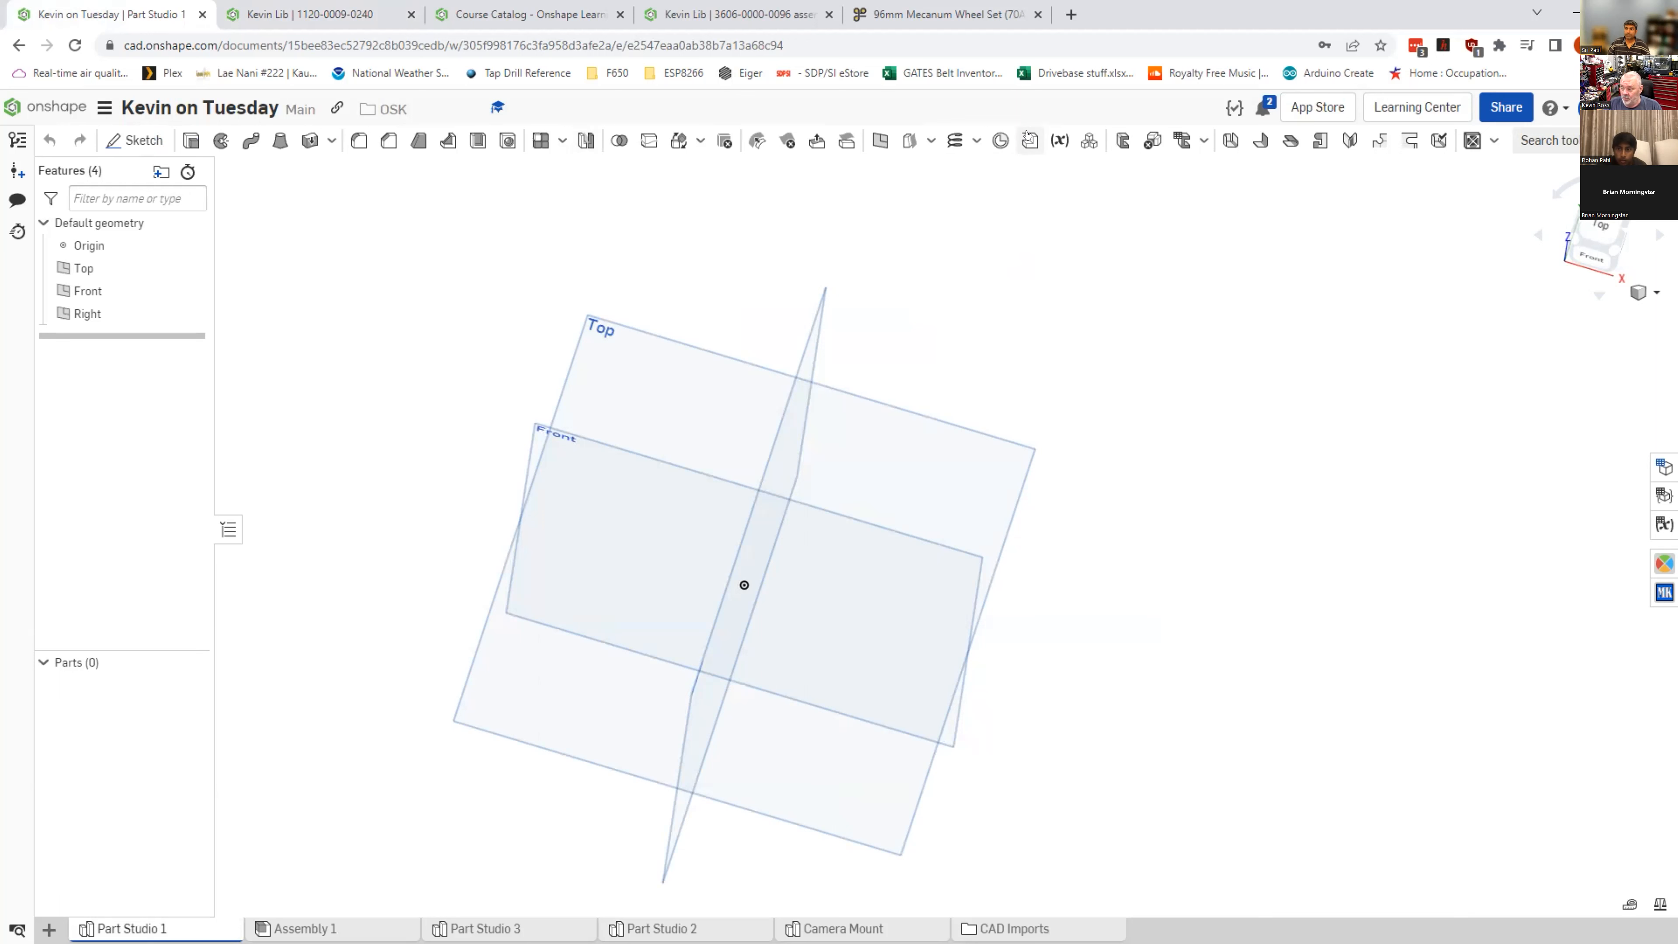
click(1029, 137)
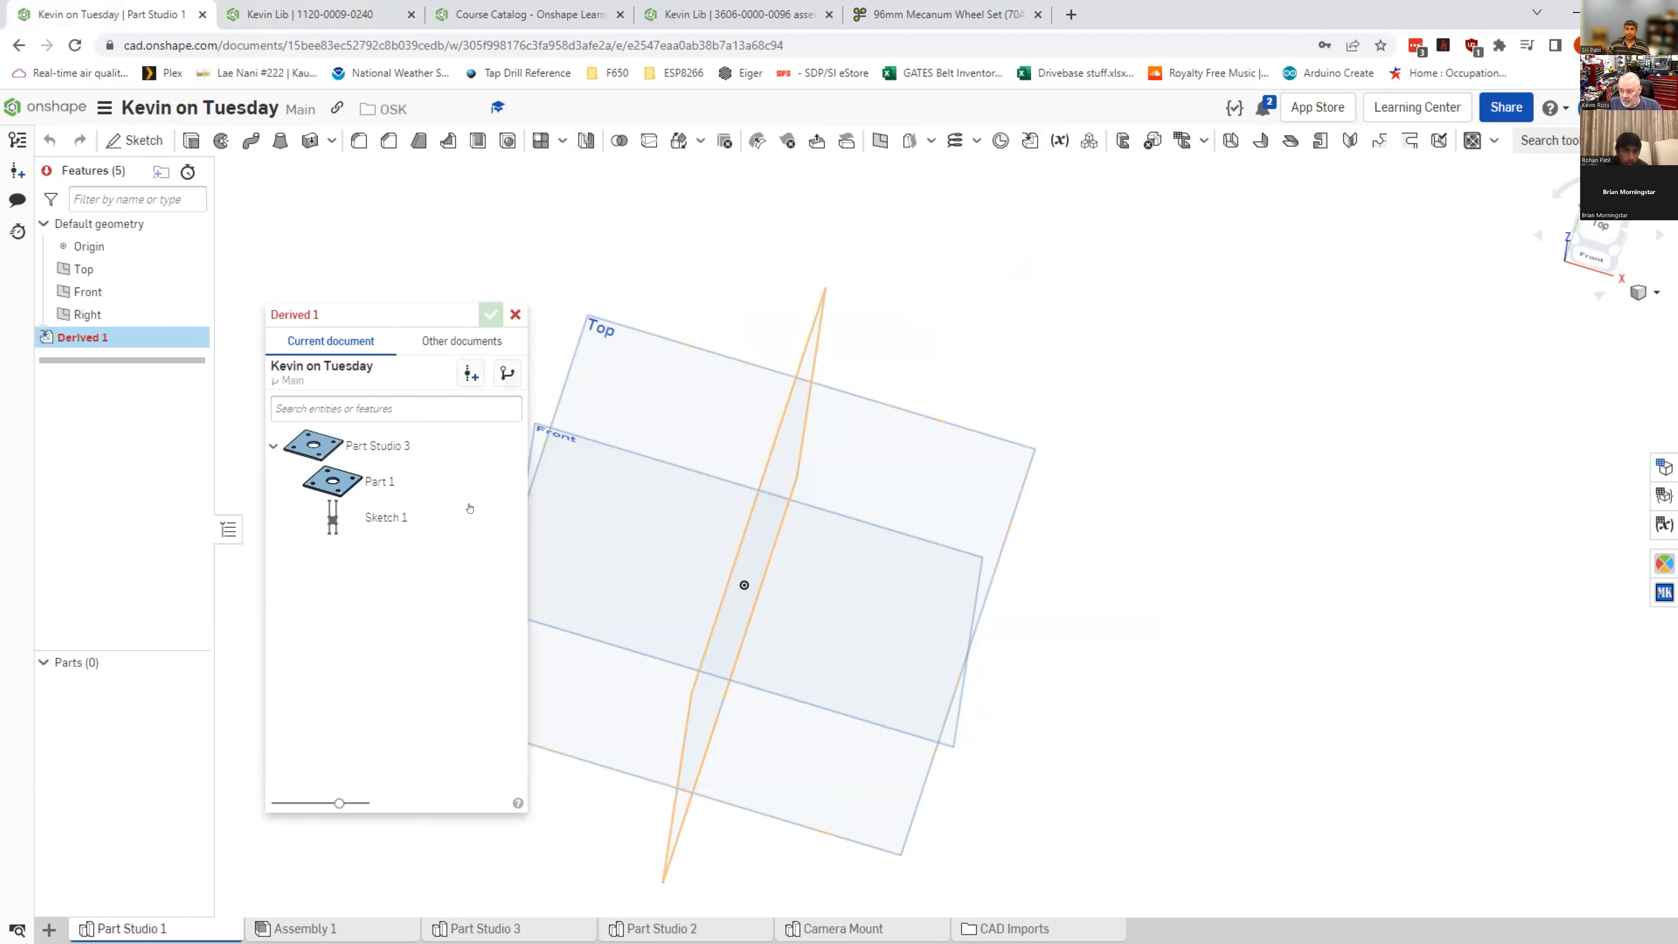
click(411, 515)
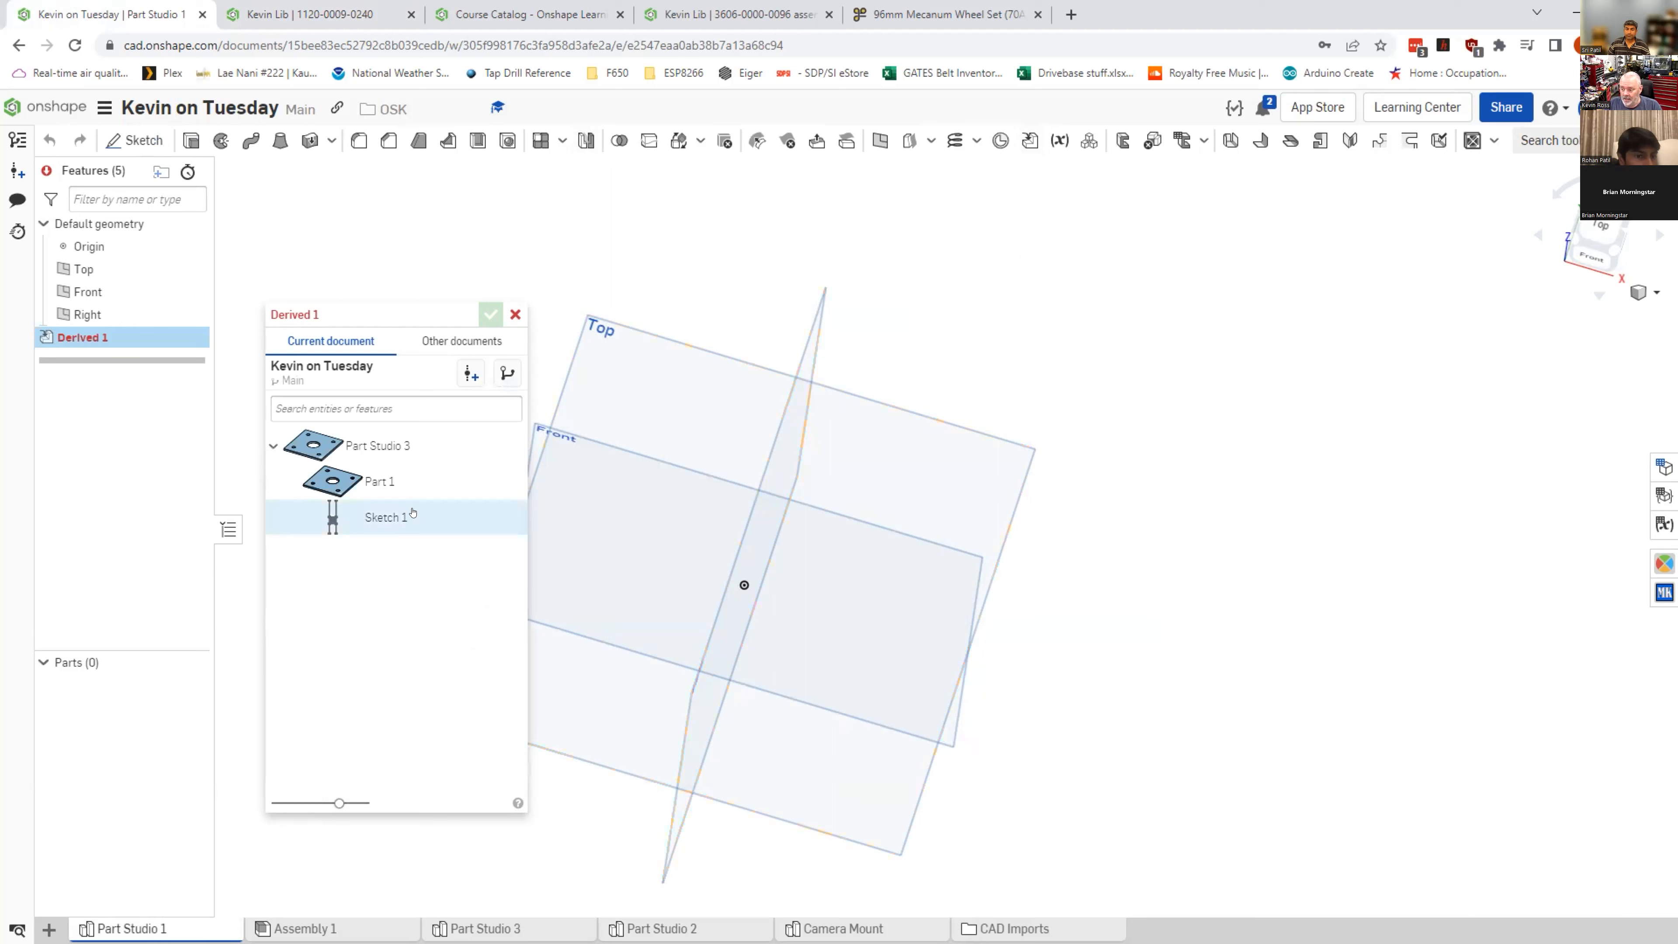
click(459, 341)
click(340, 434)
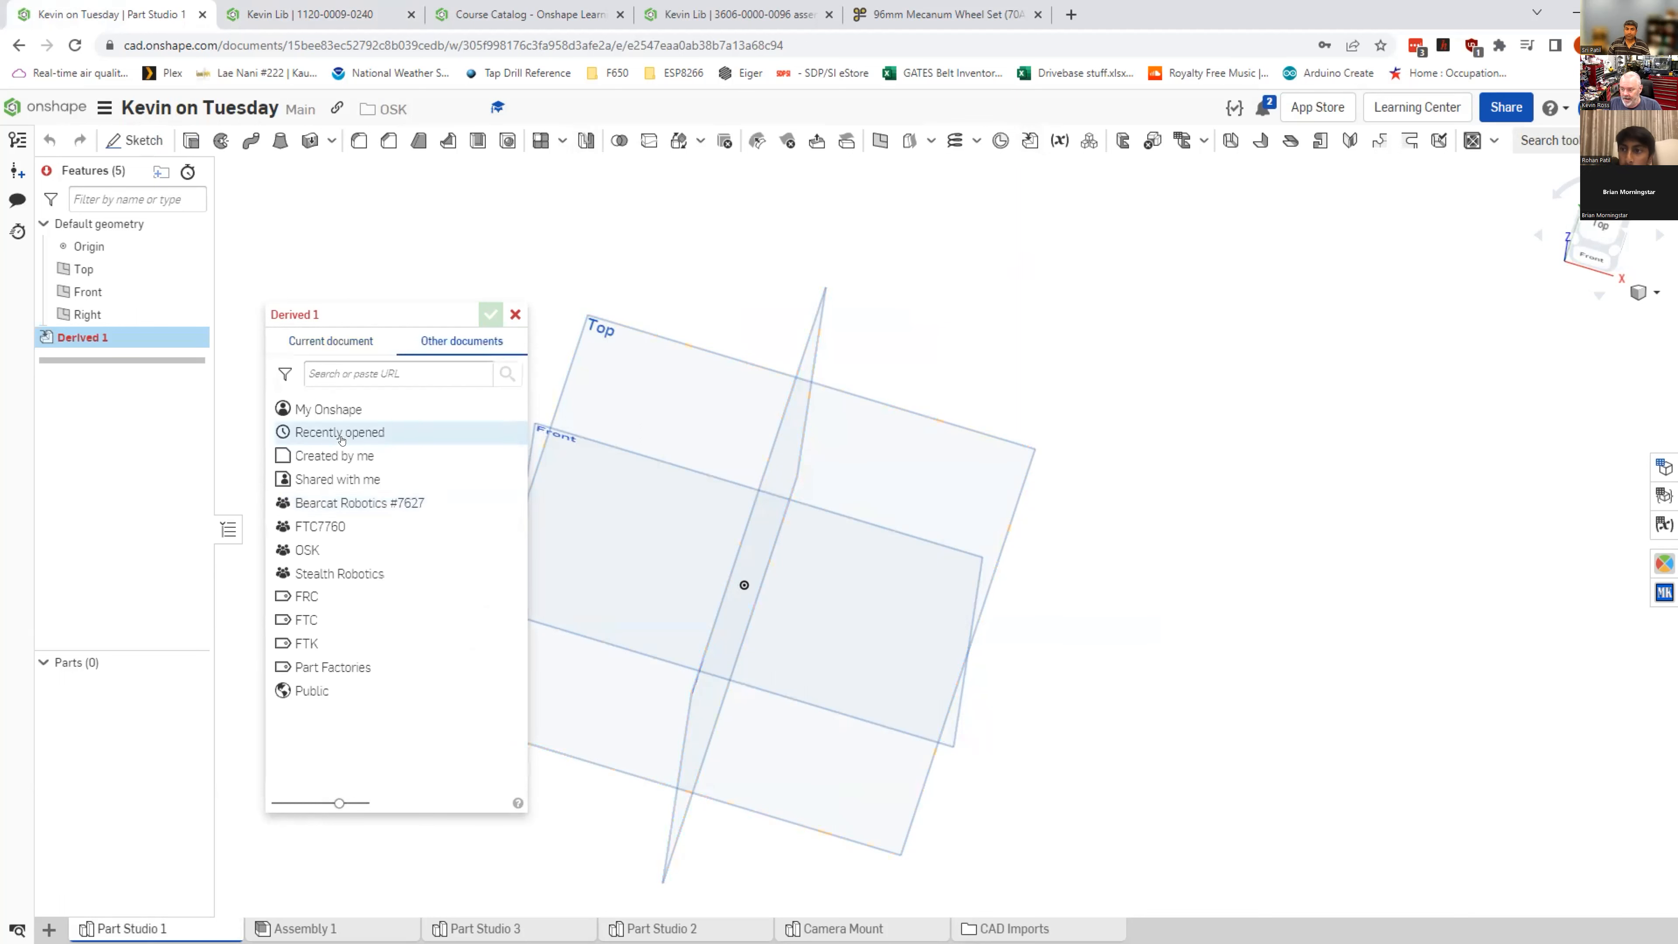
click(359, 442)
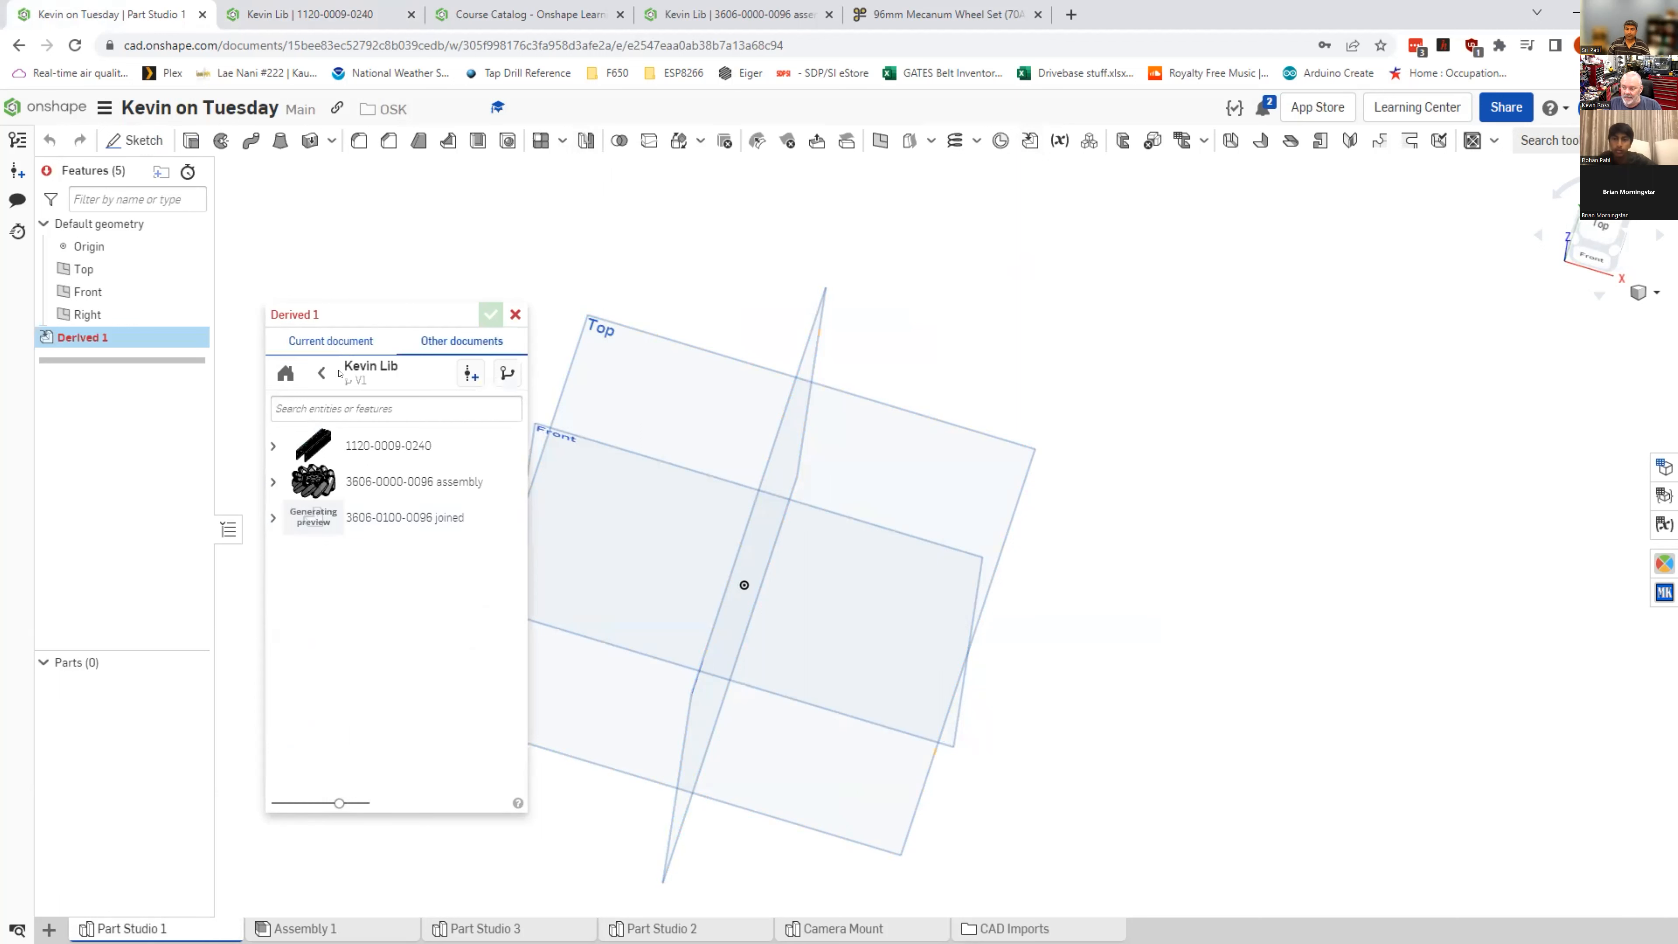
click(358, 342)
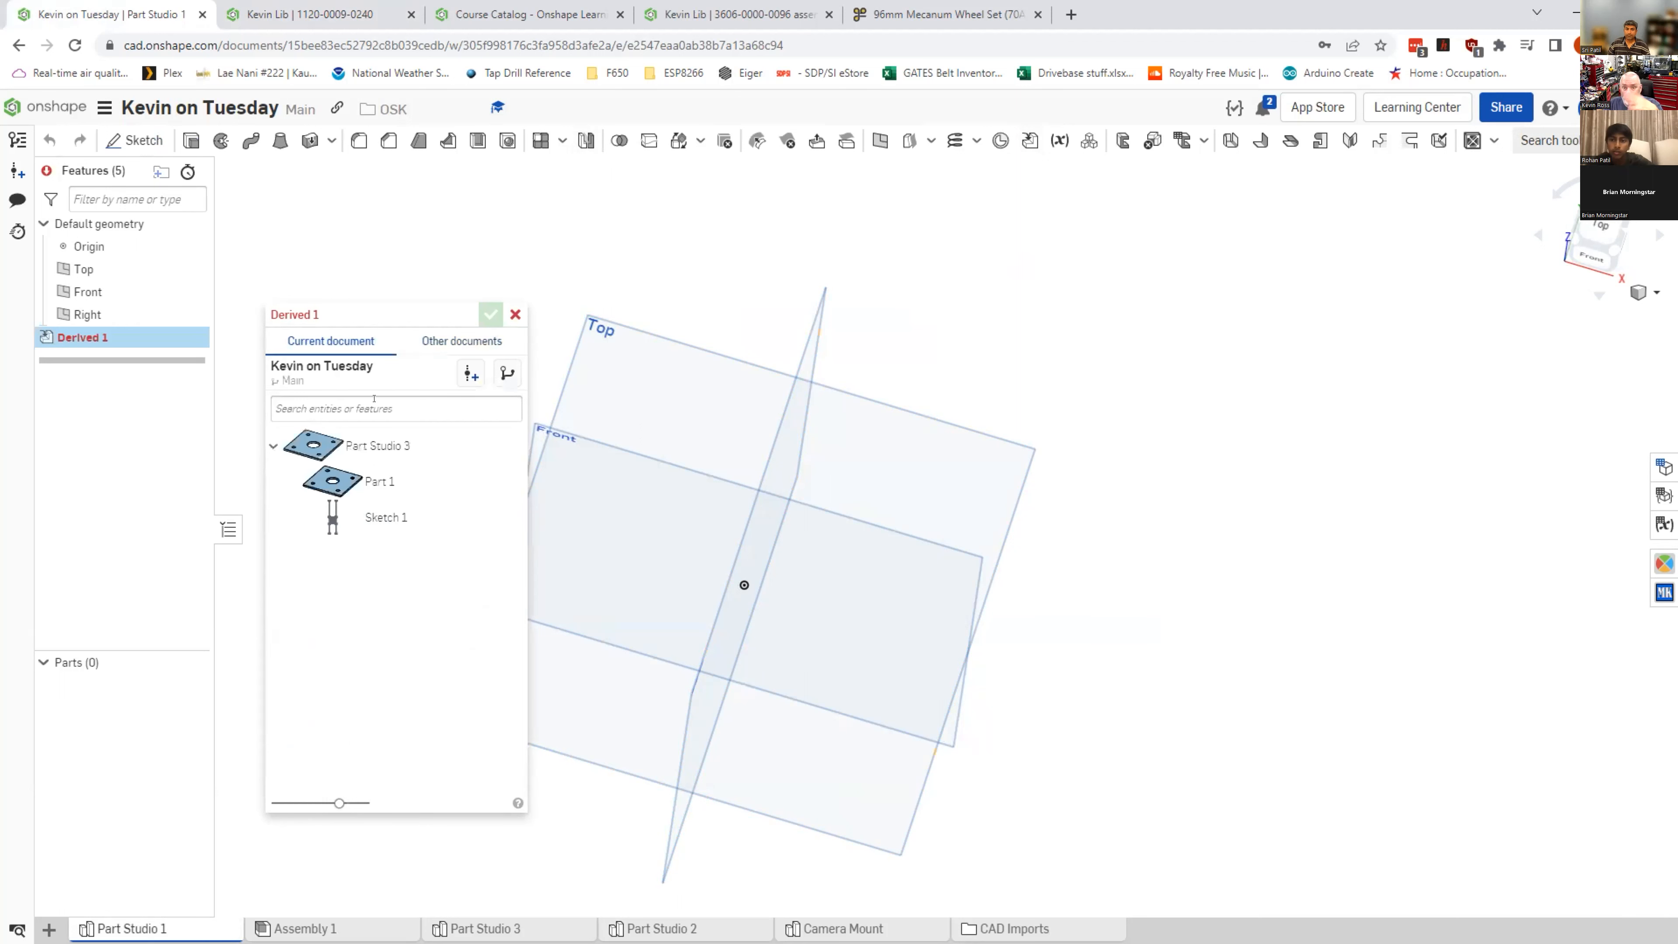
click(467, 342)
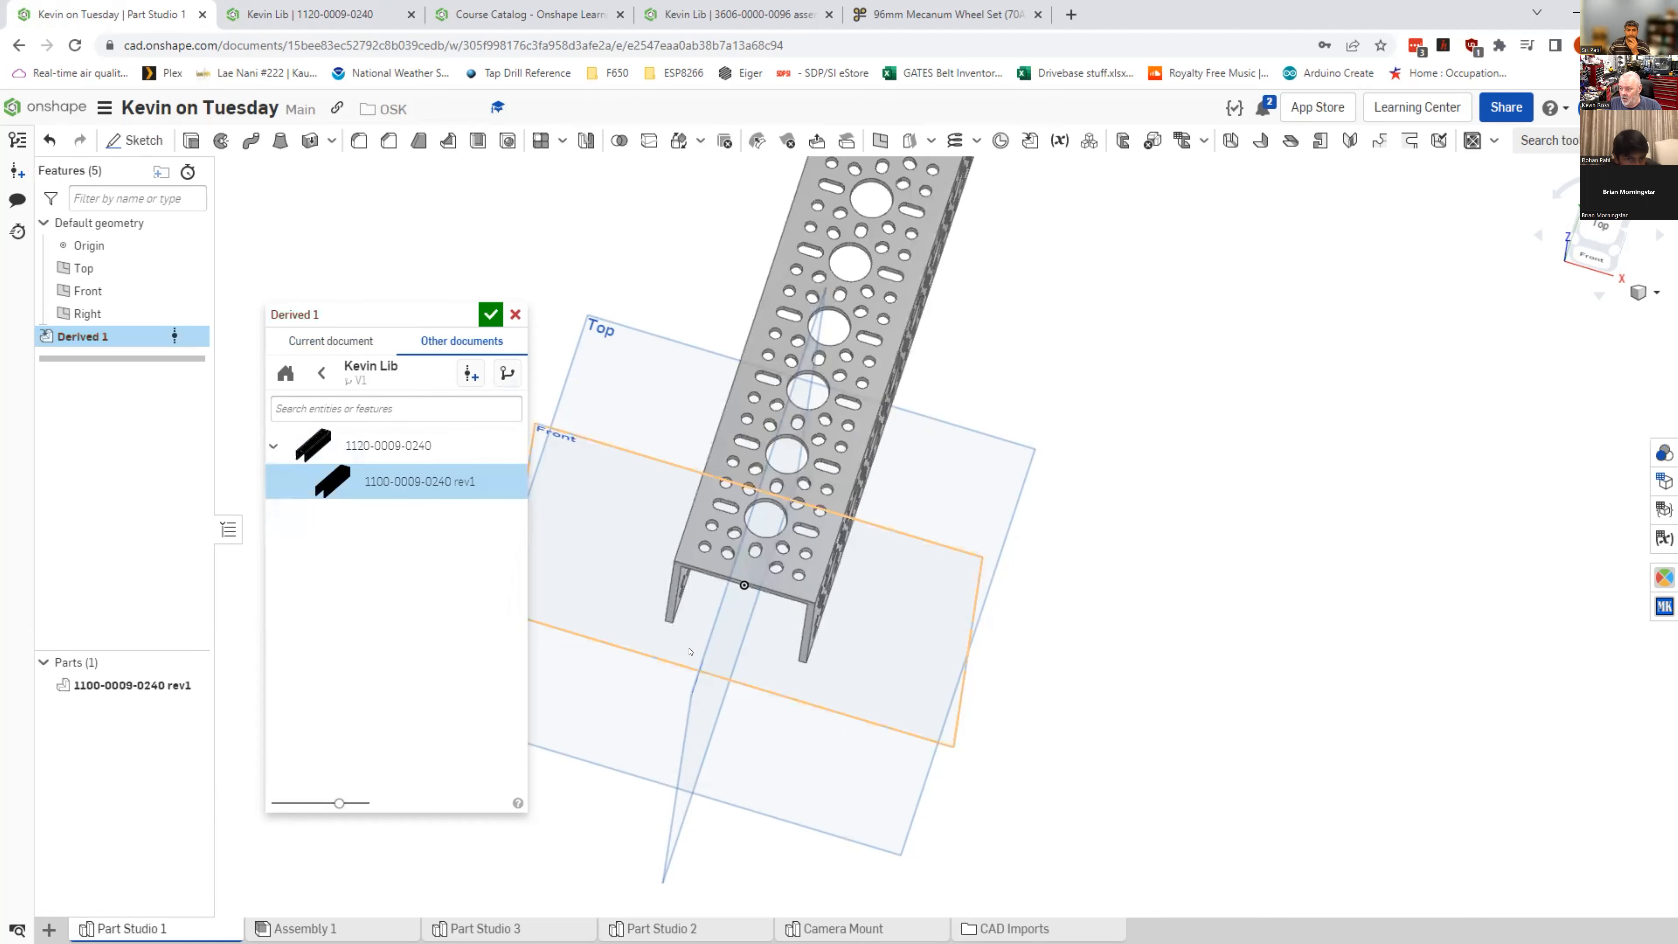
key(Return)
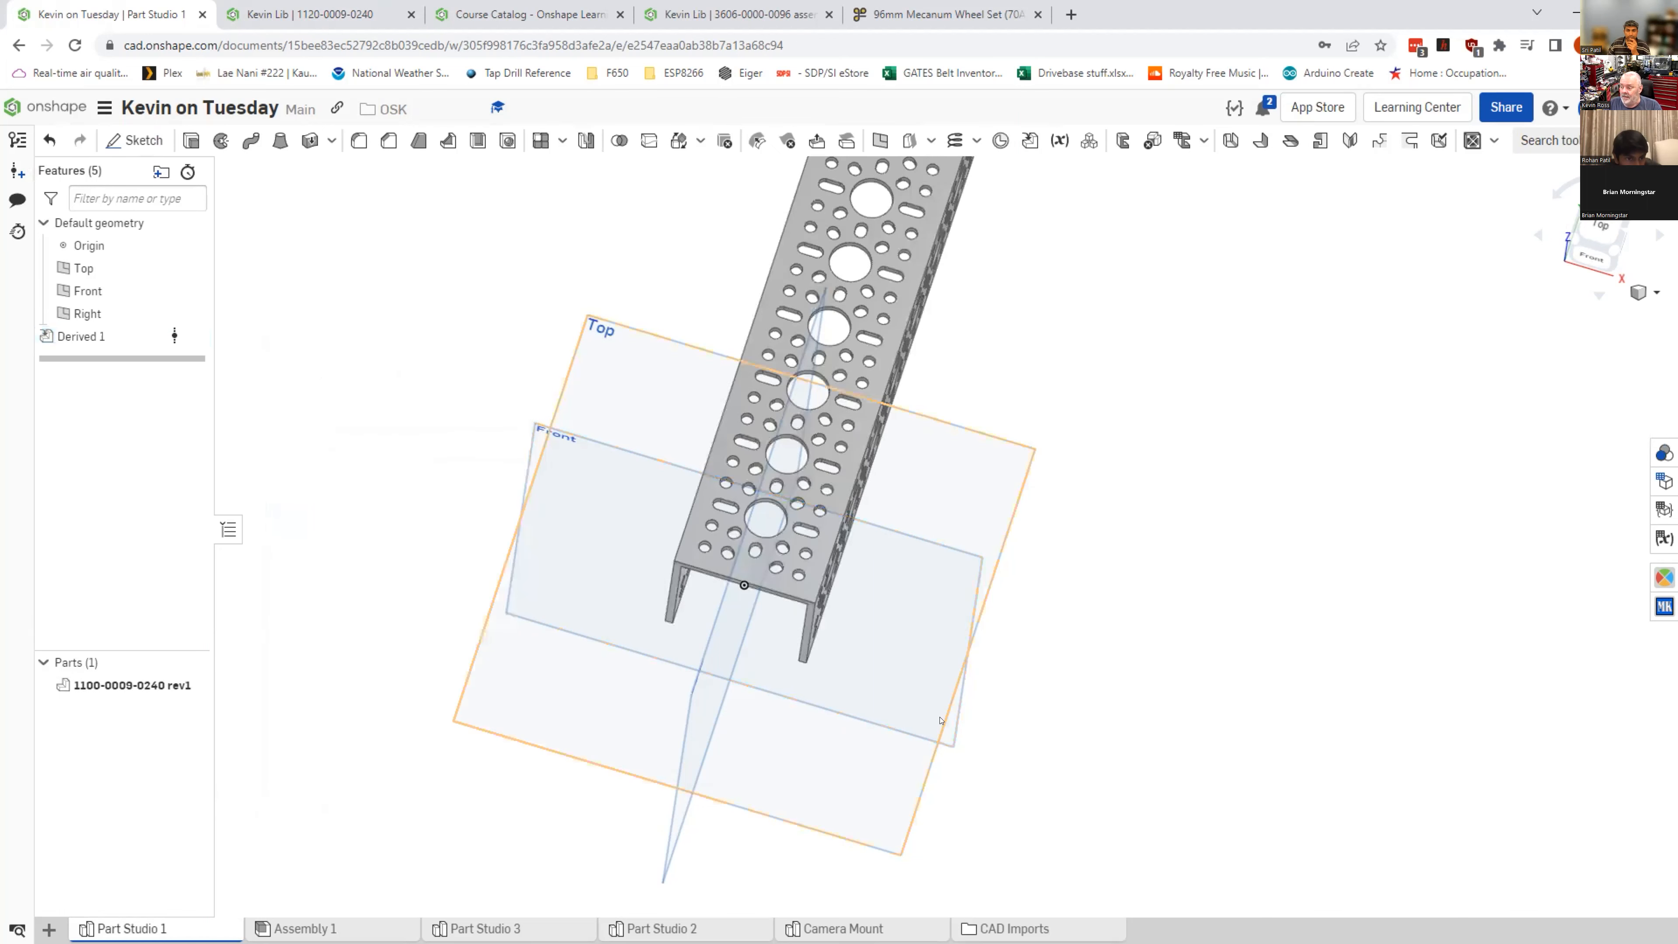
middle_drag(977, 783, 970, 819)
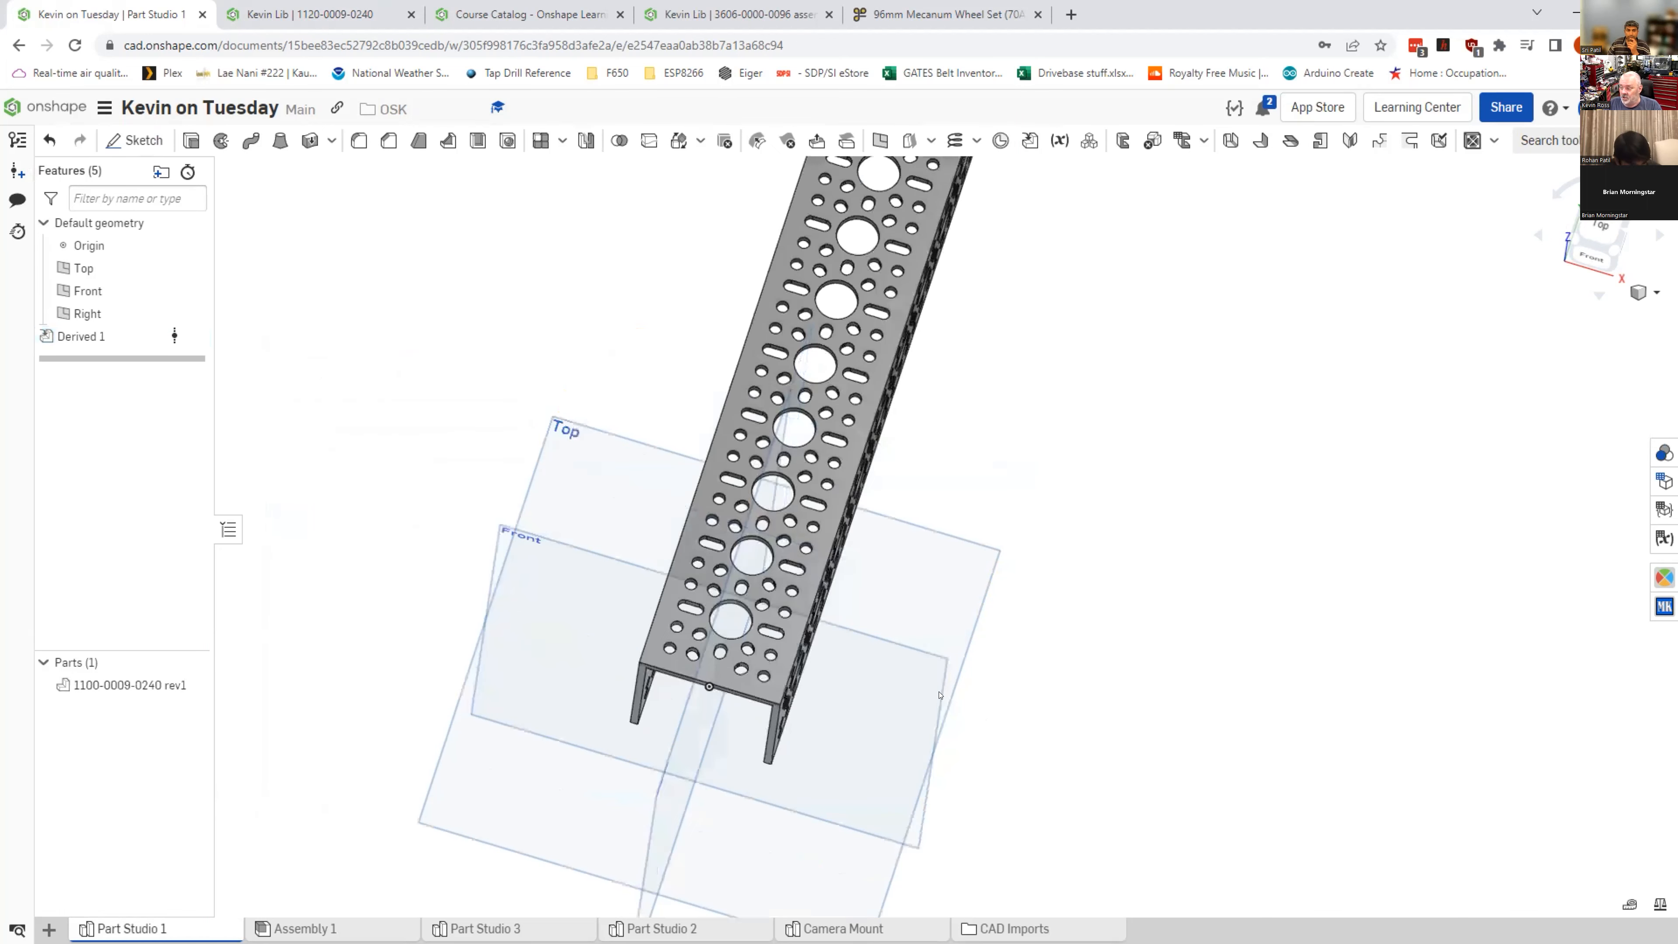
right_drag(997, 764, 843, 457)
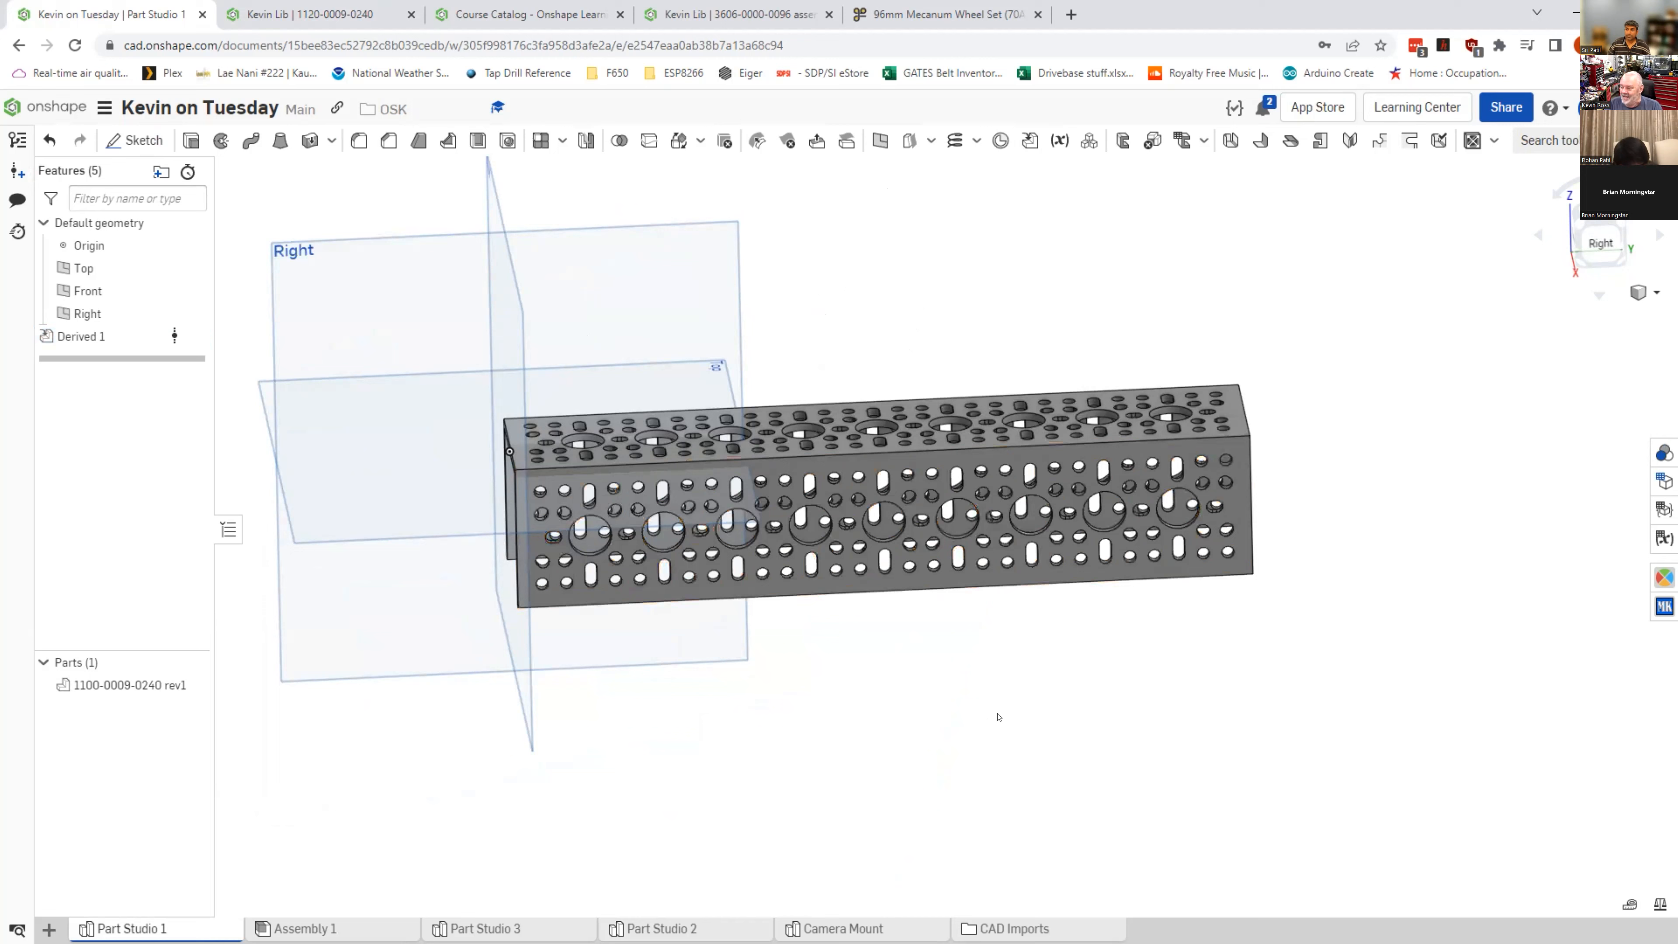
middle_drag(910, 748, 928, 704)
right_drag(928, 707, 925, 730)
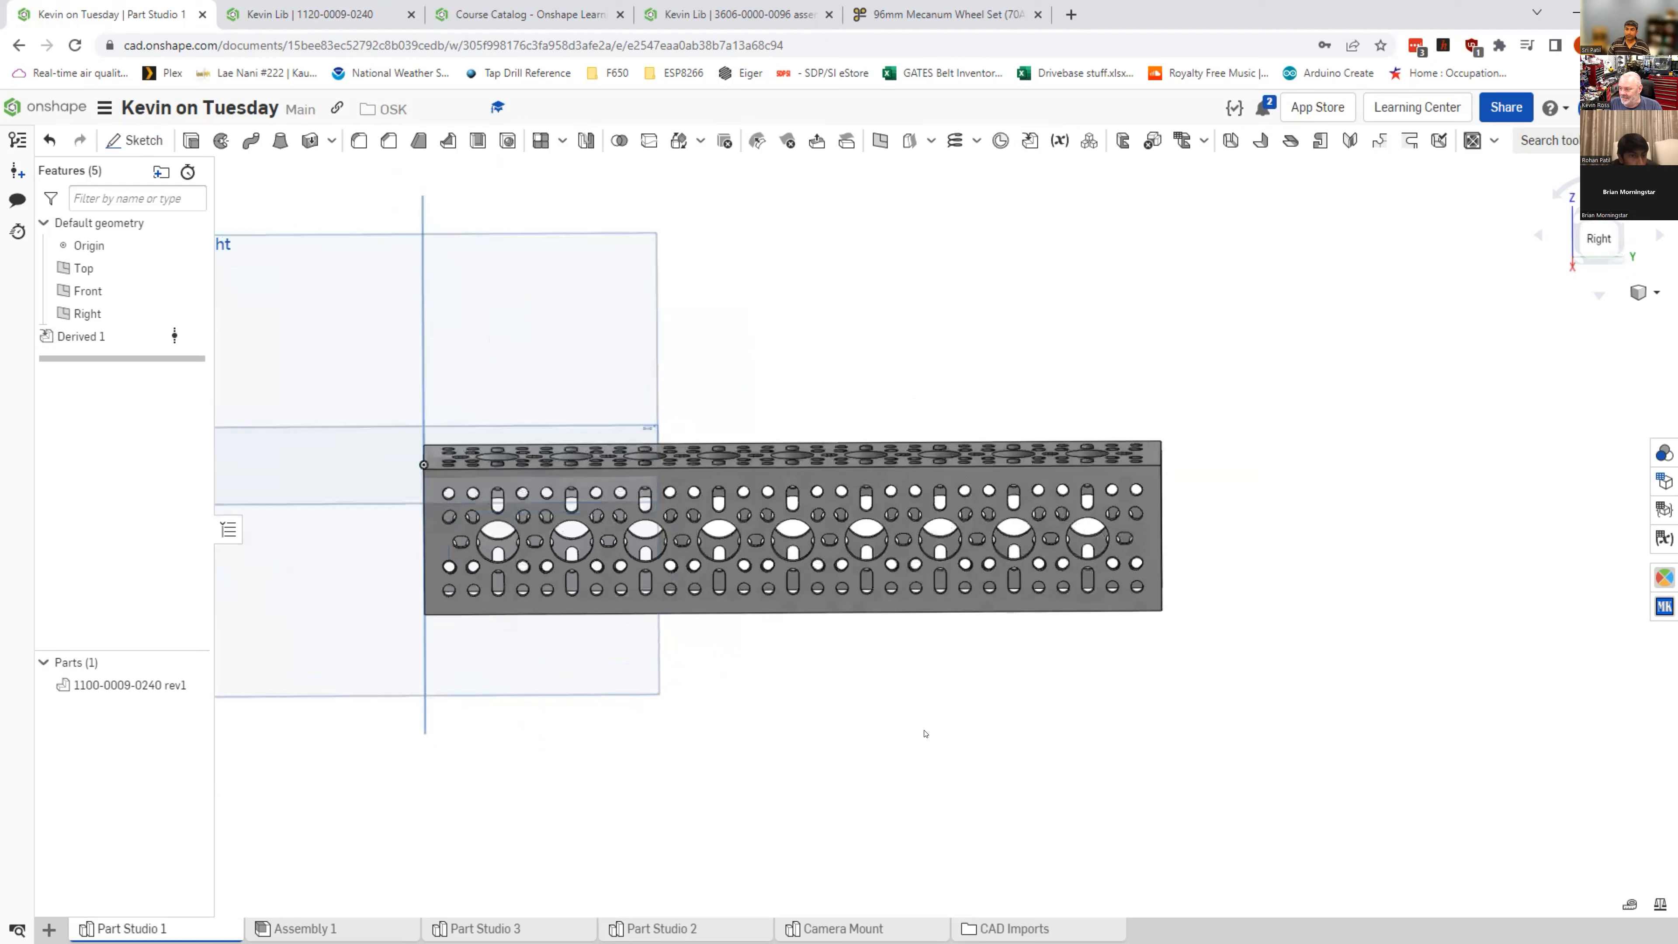
right_drag(925, 732, 925, 731)
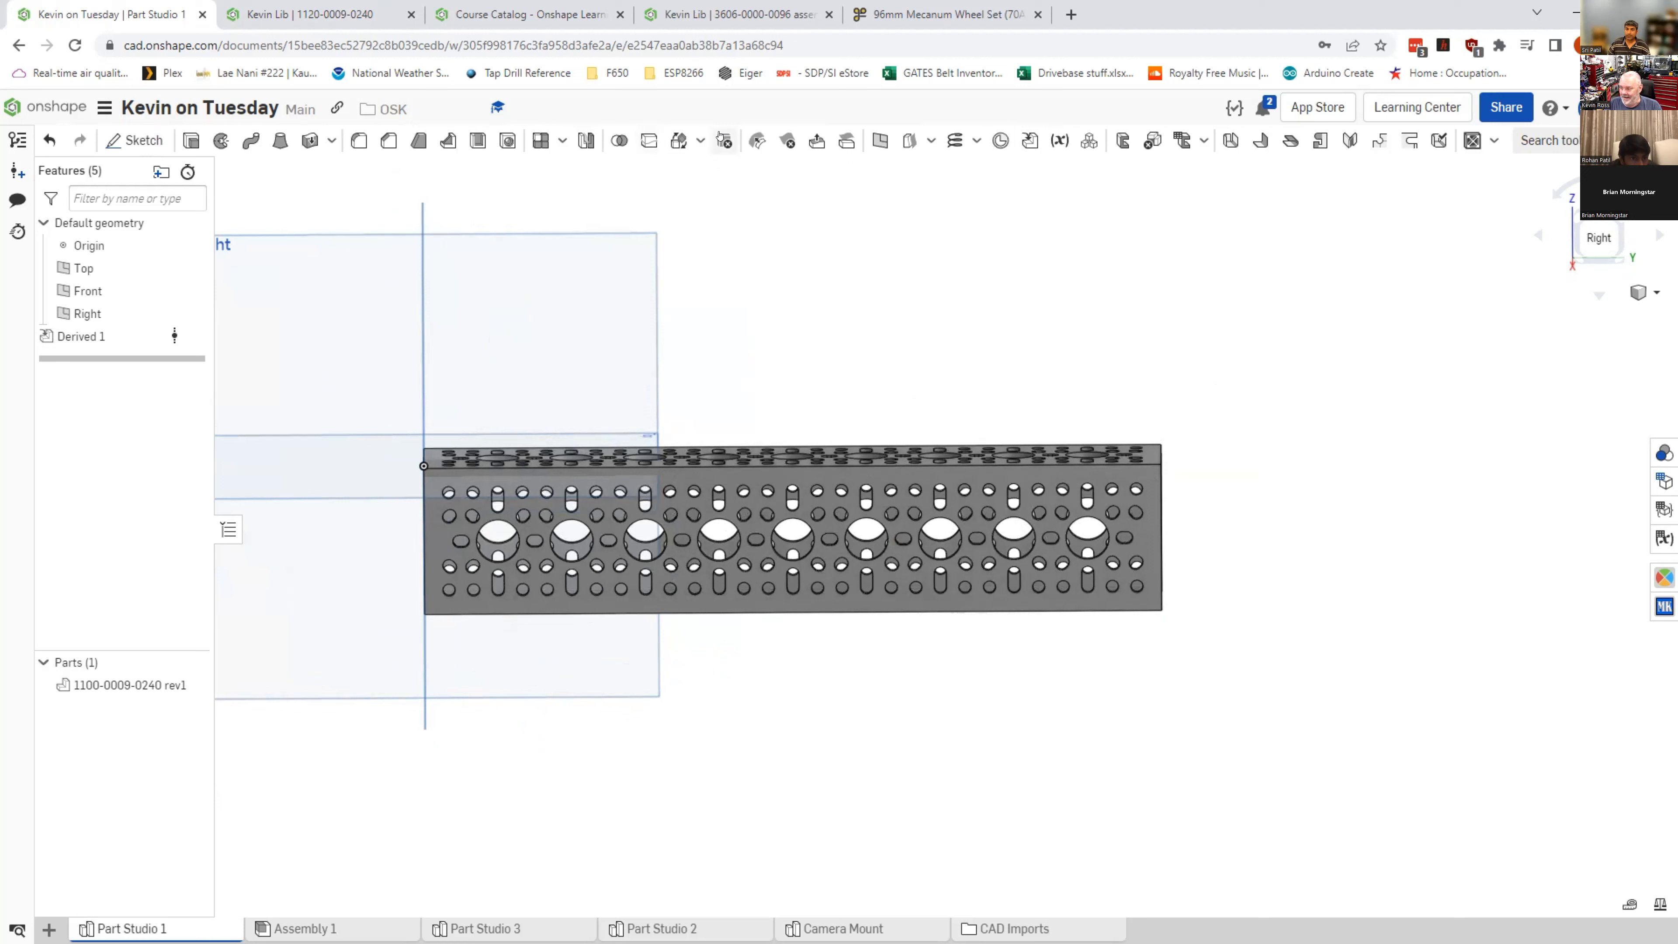
click(701, 142)
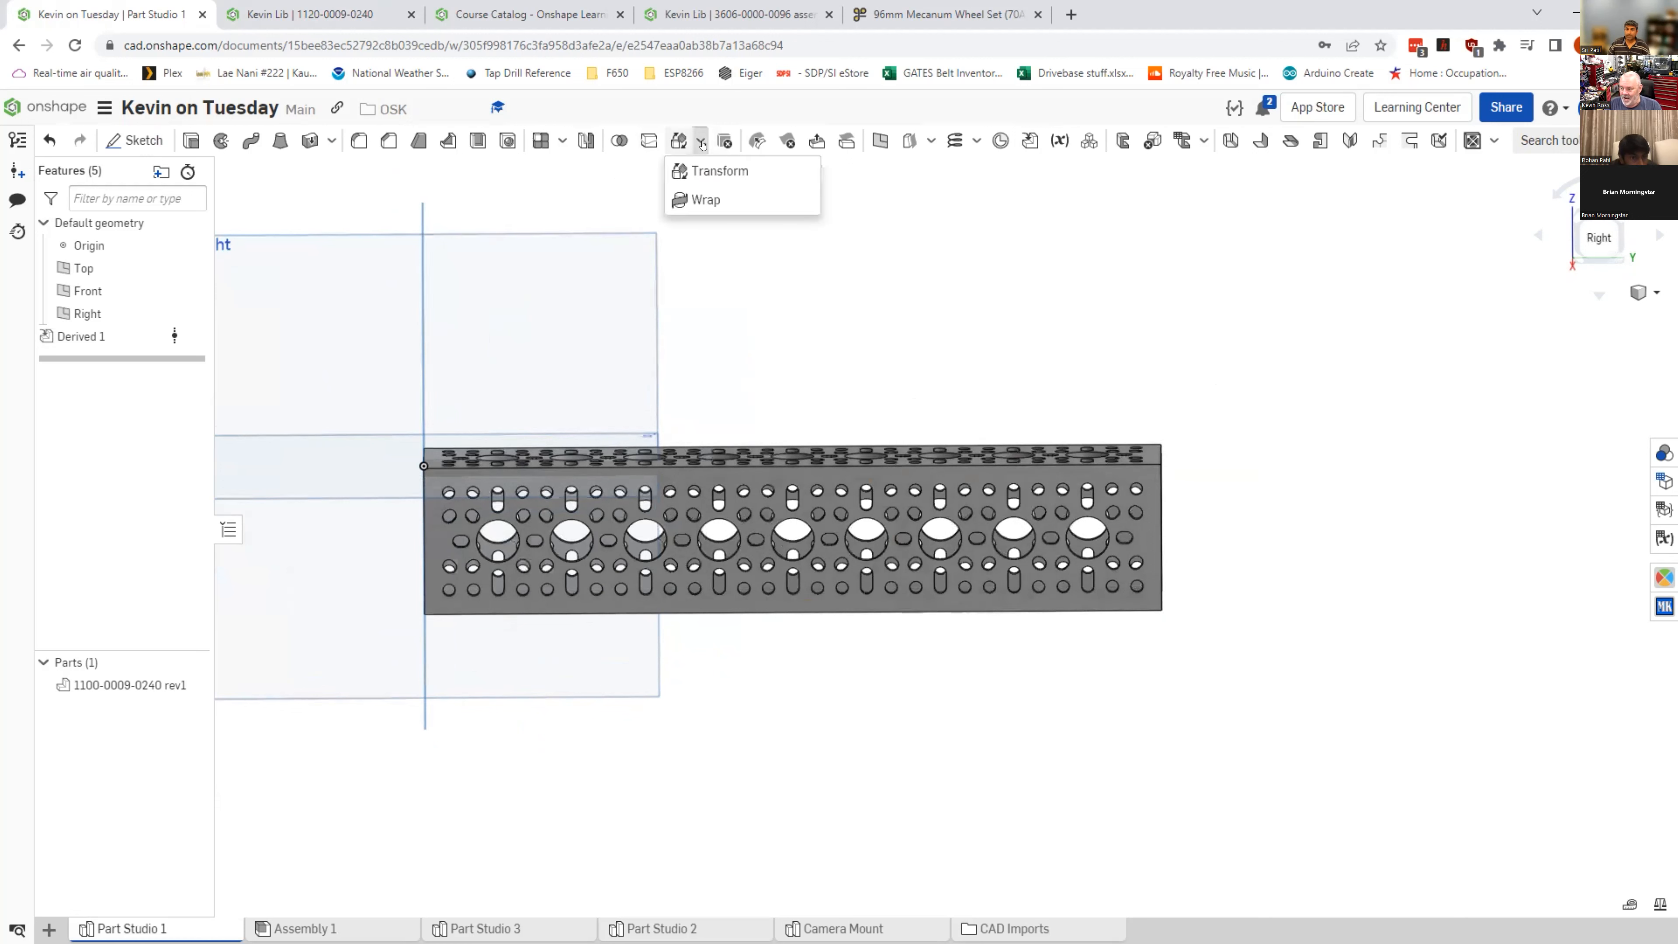
click(869, 175)
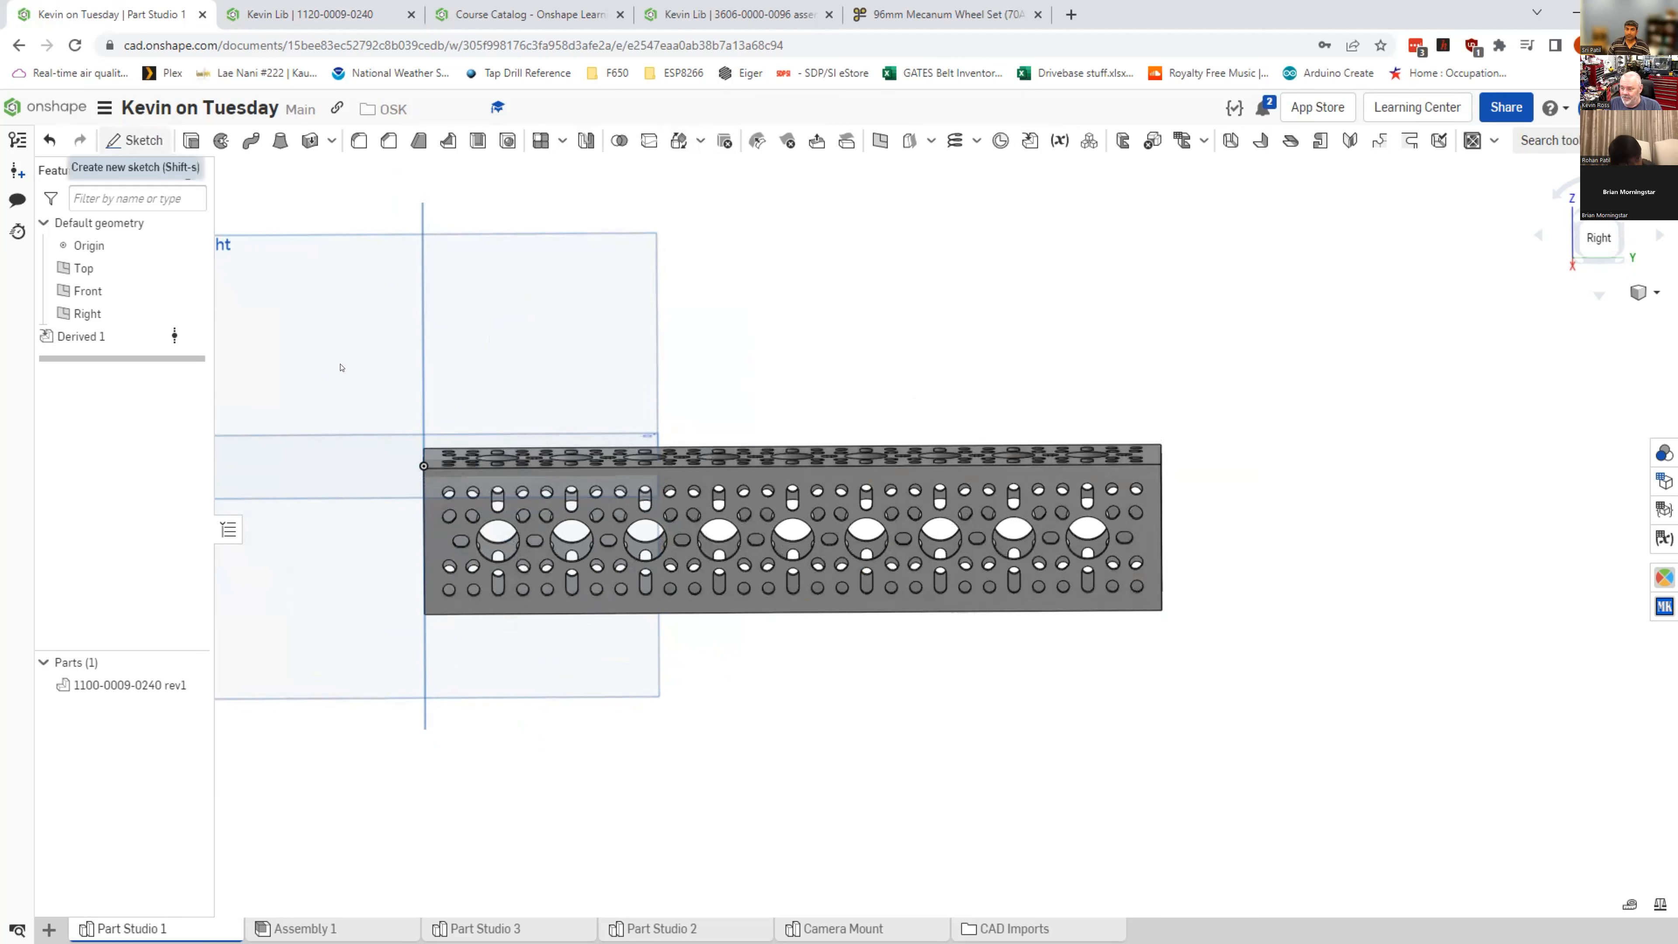
Step: Sketch a small circle on the derived channel's side face, between the last small slot and the channel's end
click(132, 141)
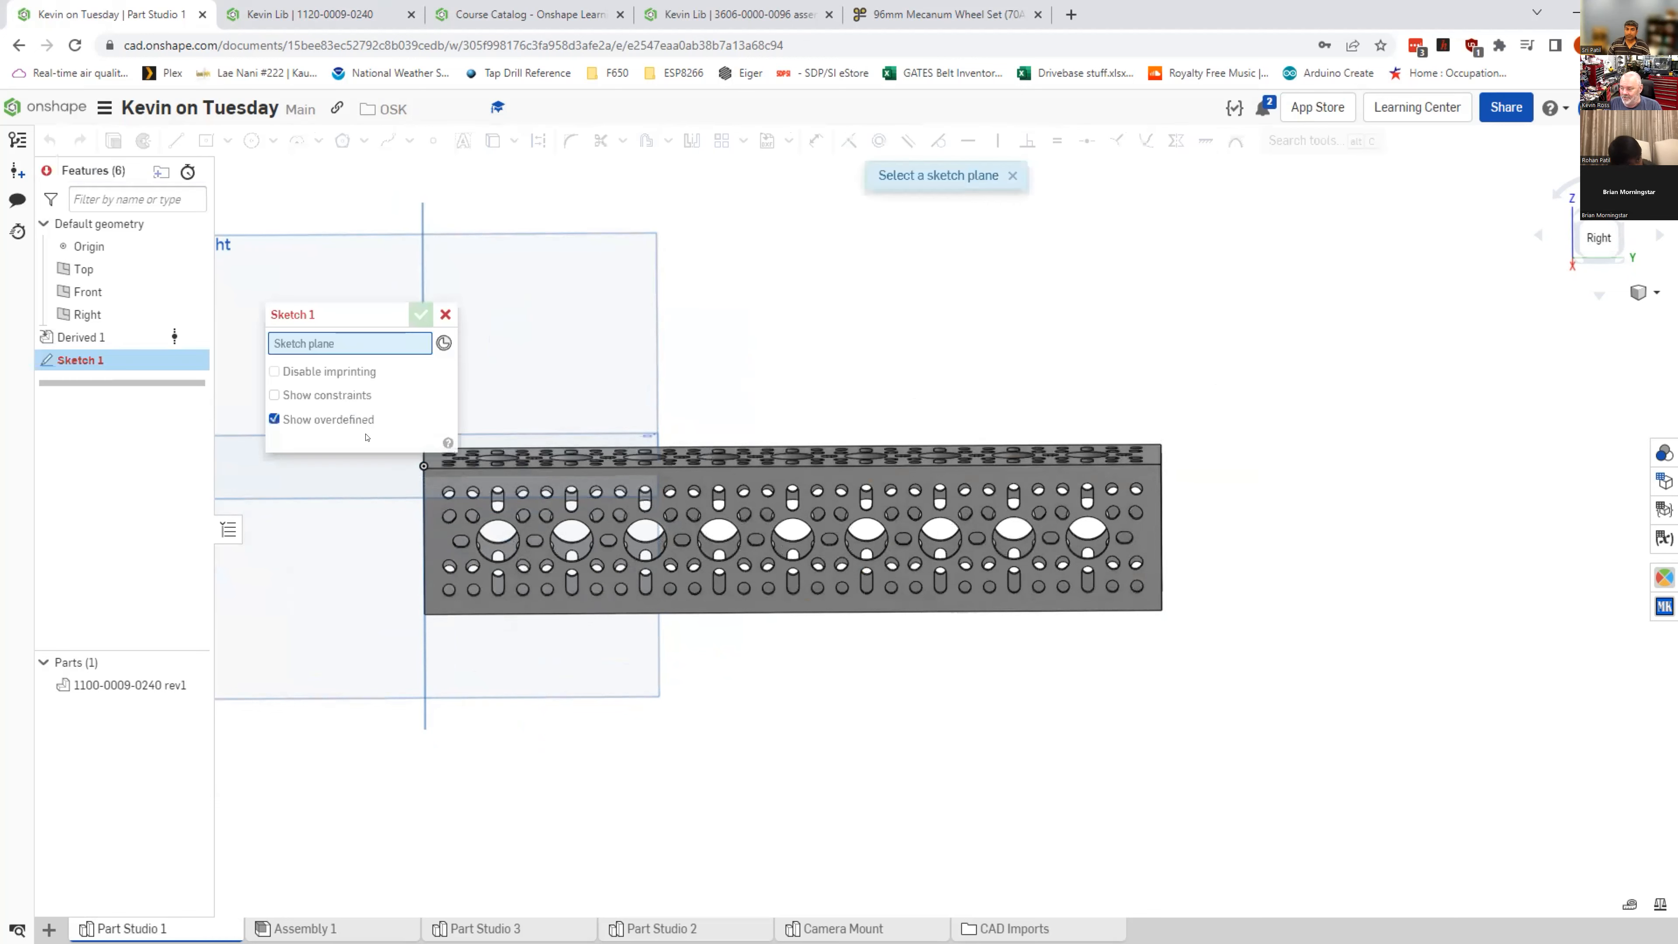
click(1154, 513)
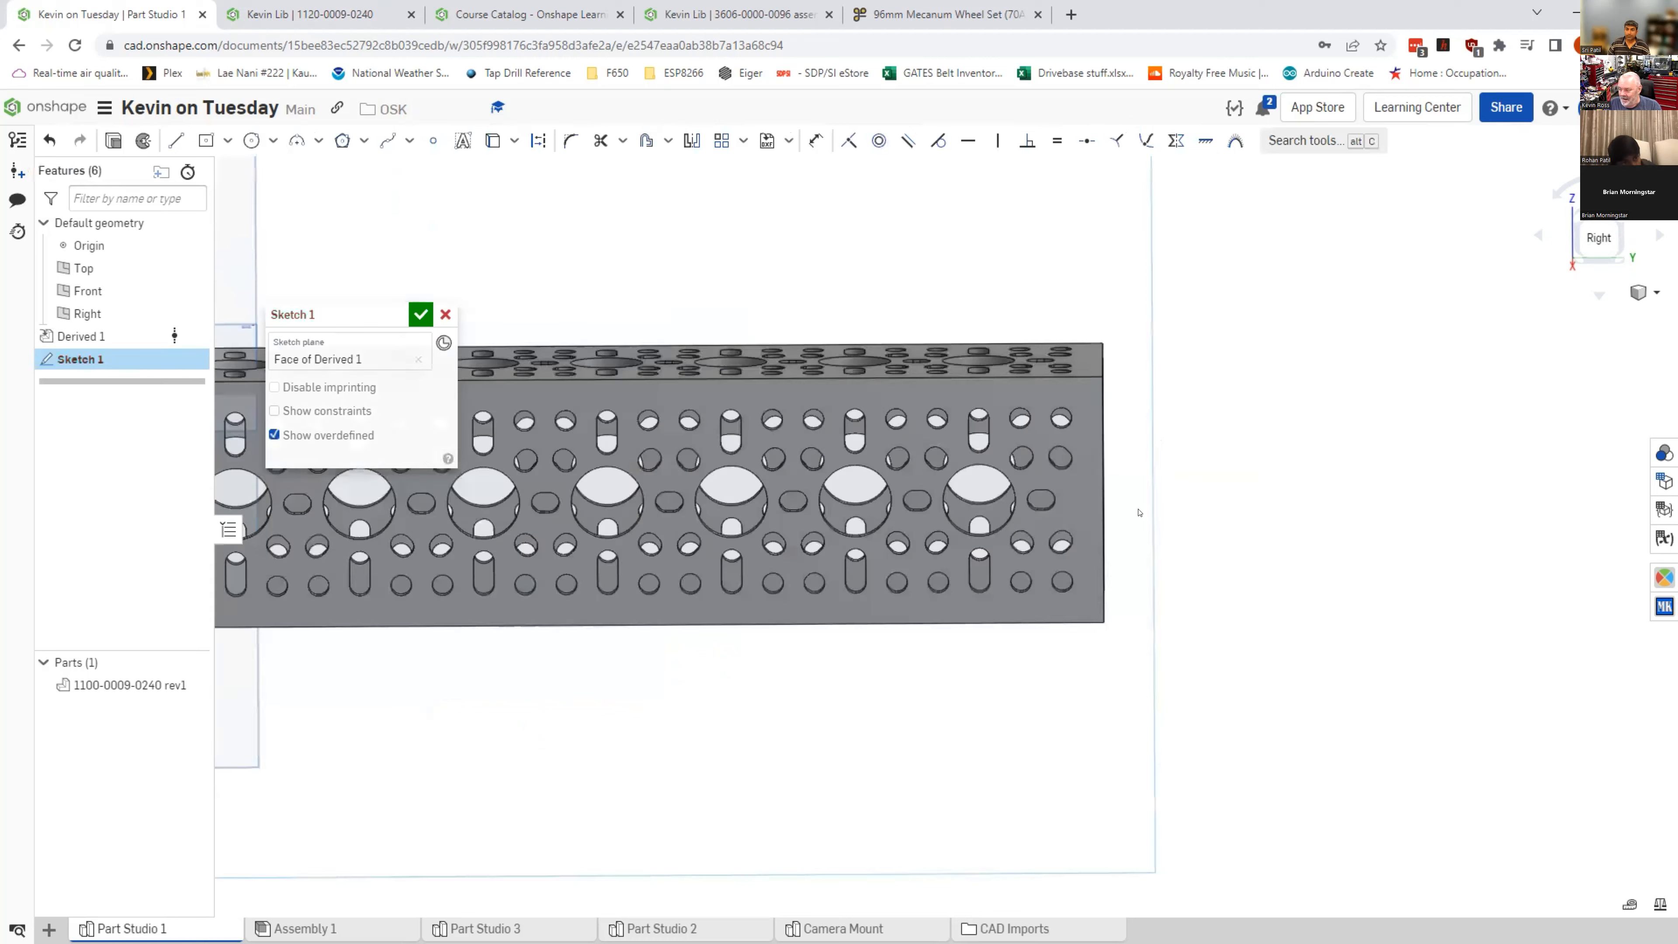
scroll(1195, 507, up, 3)
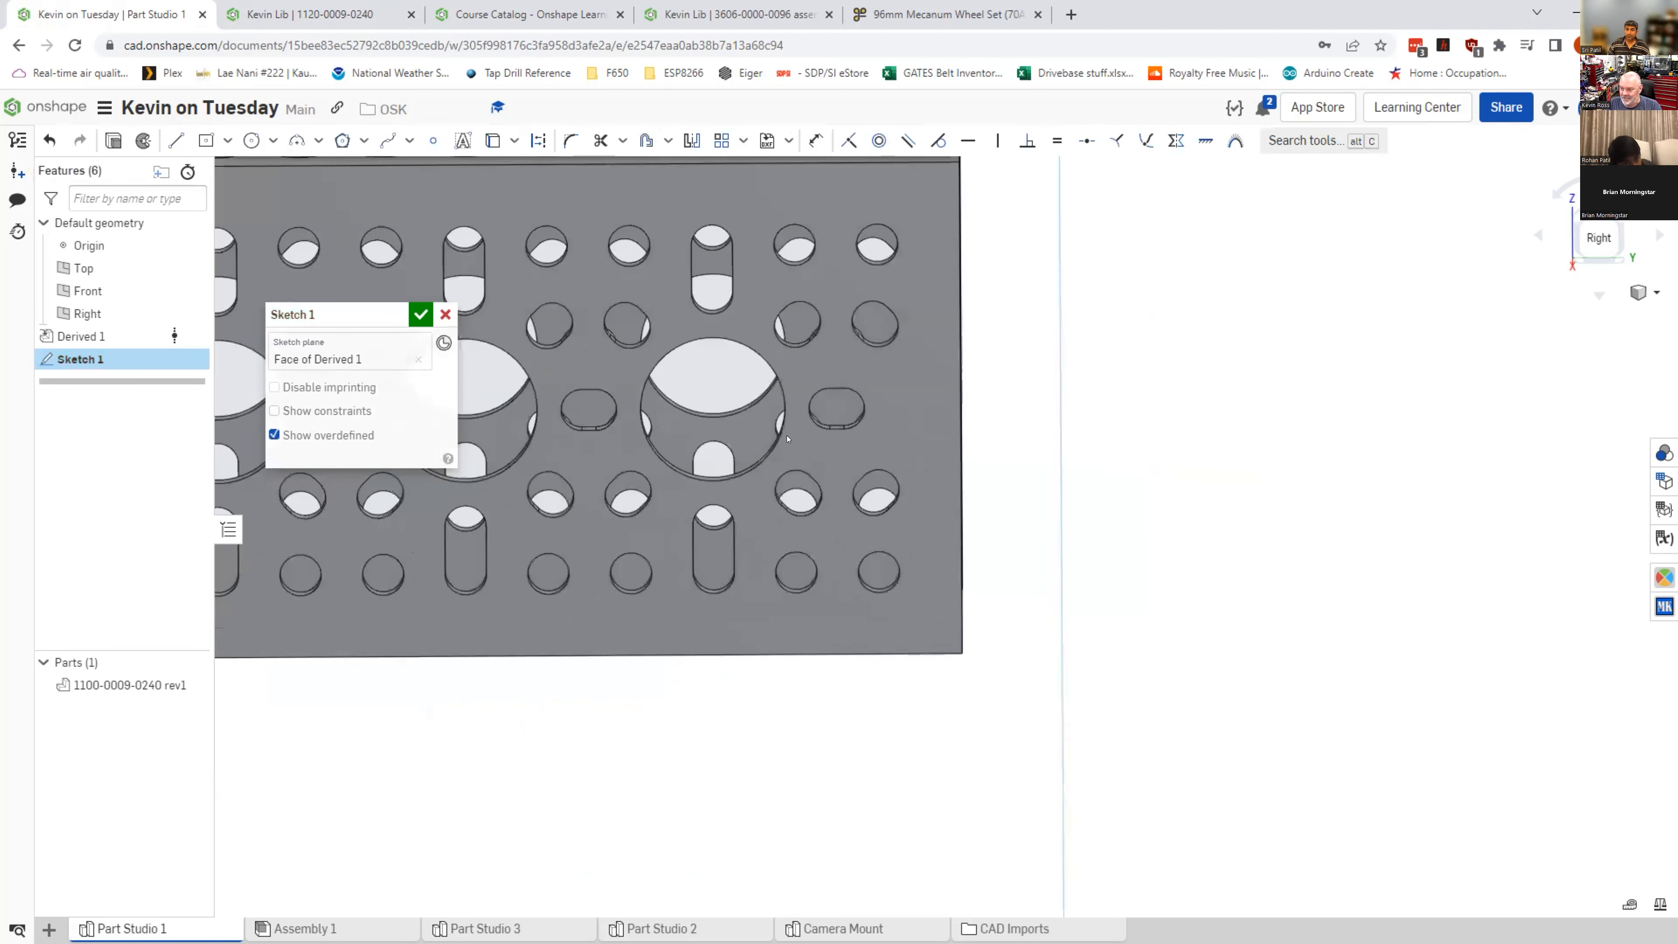
click(251, 141)
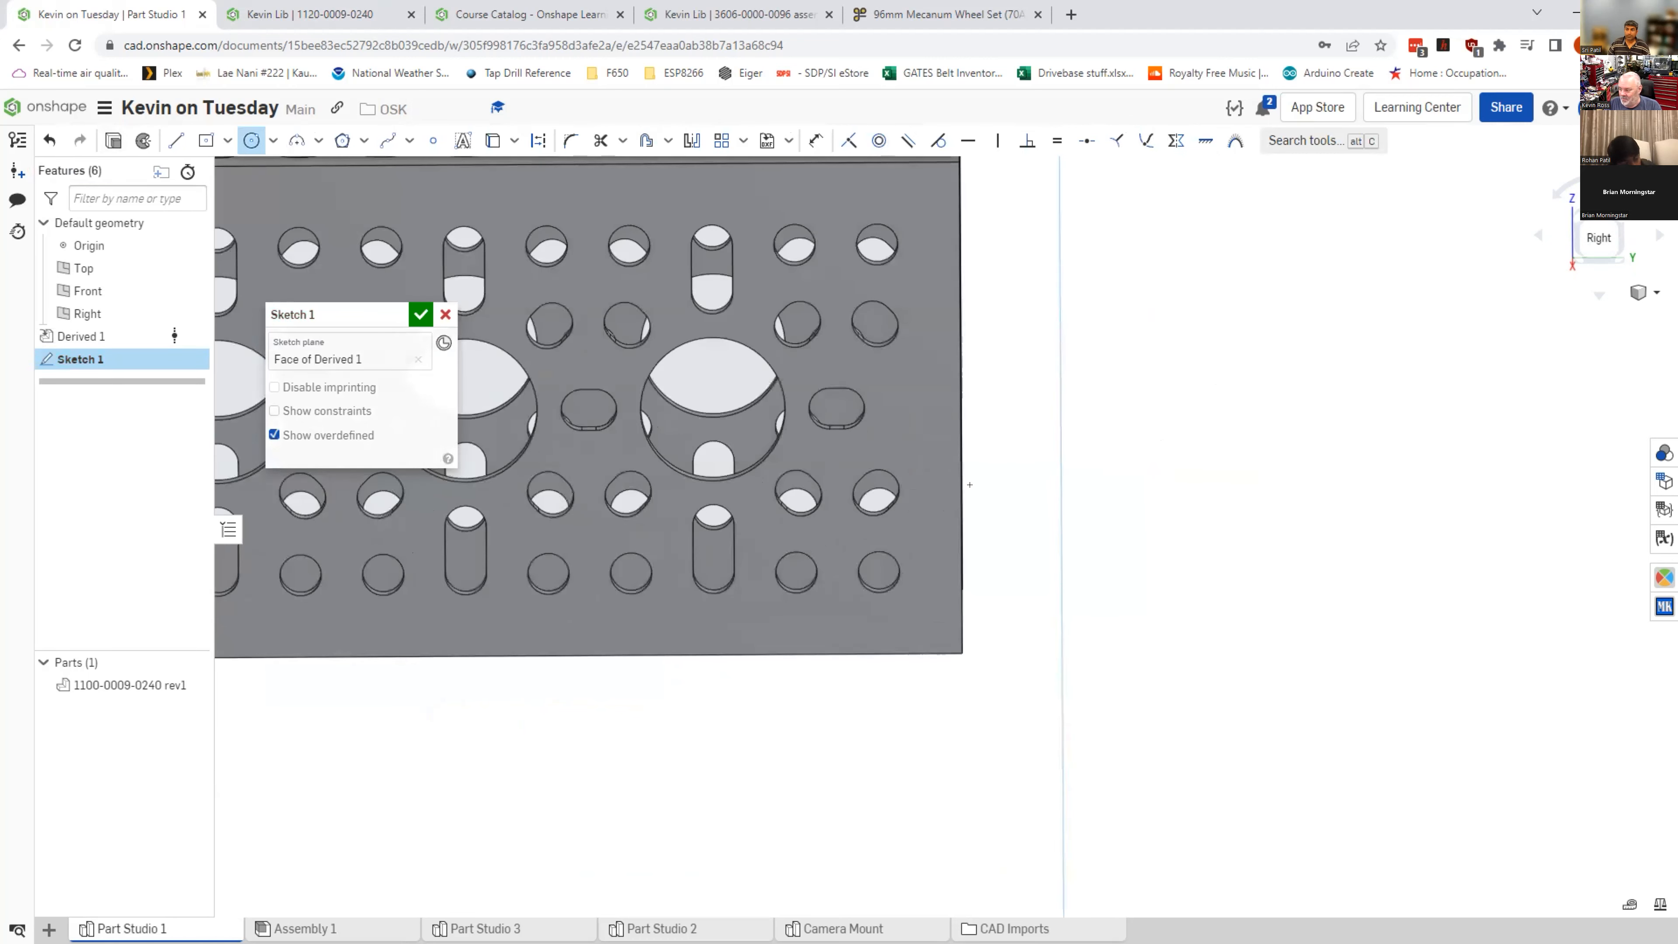
click(907, 405)
click(928, 405)
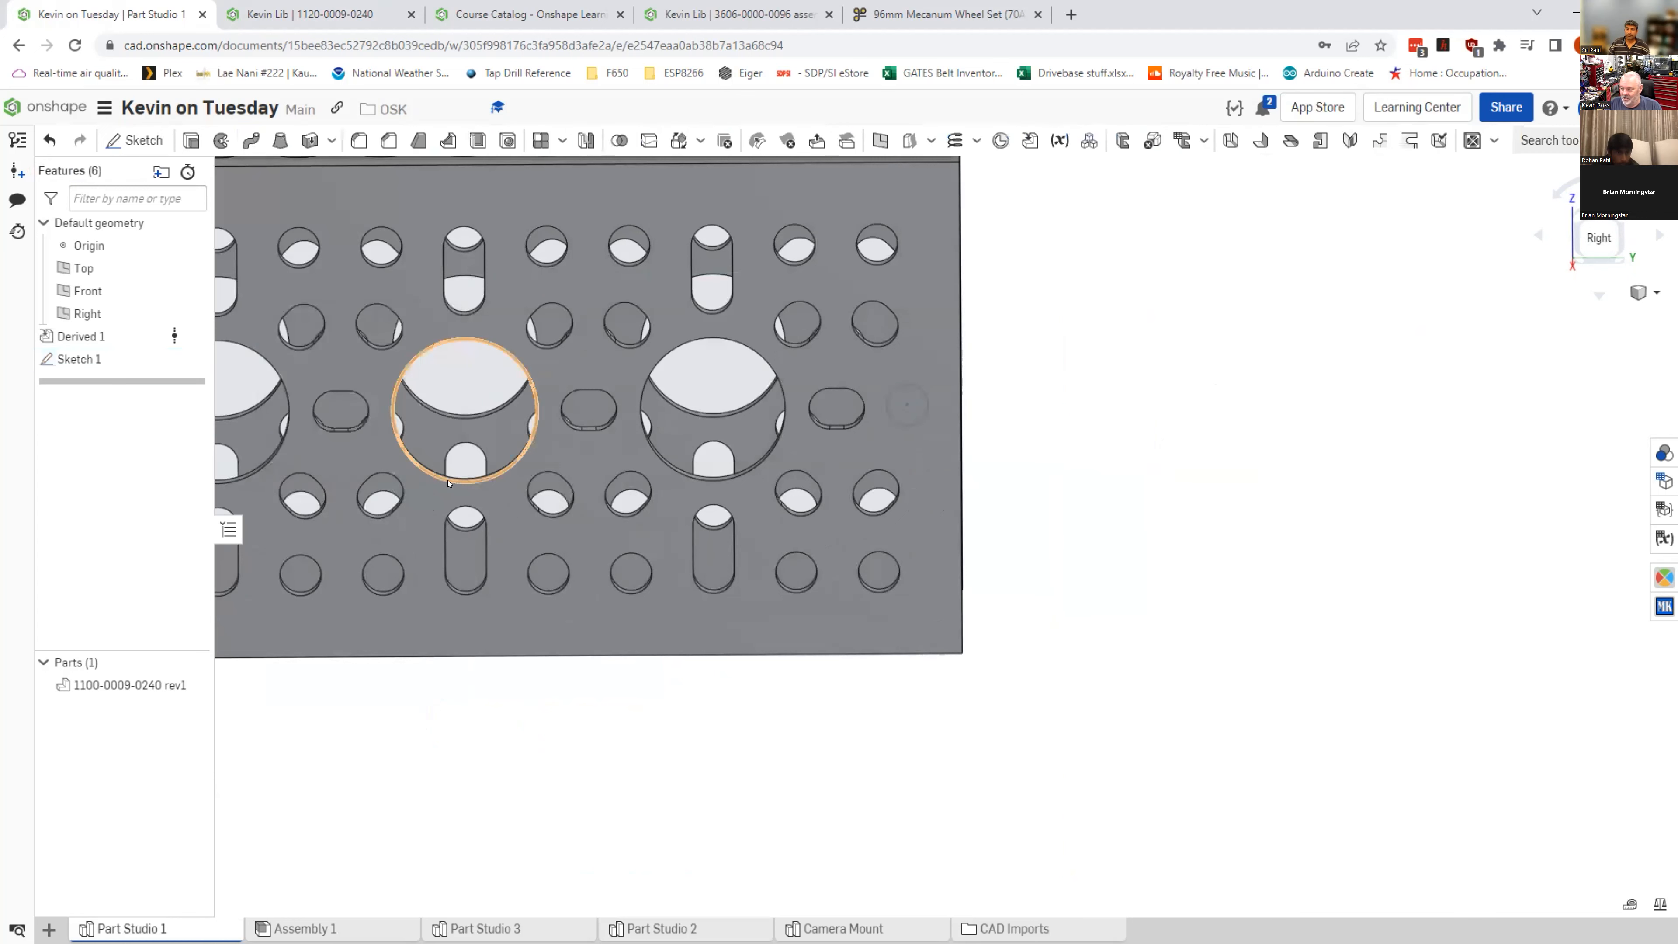
key(shift+e)
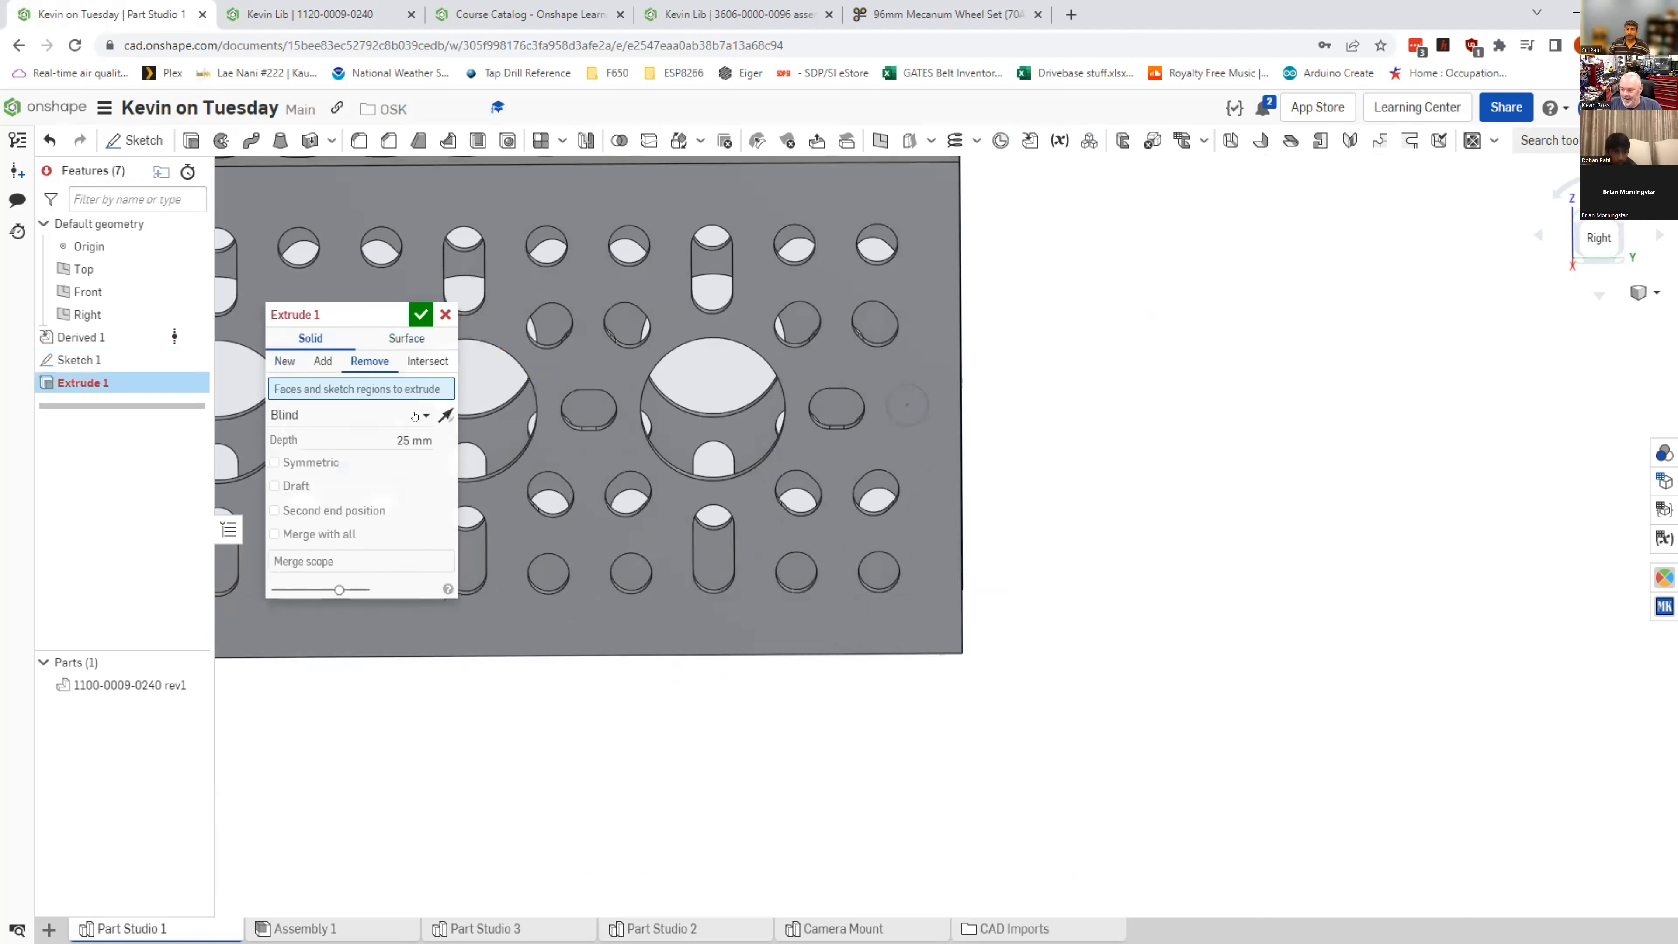
click(370, 414)
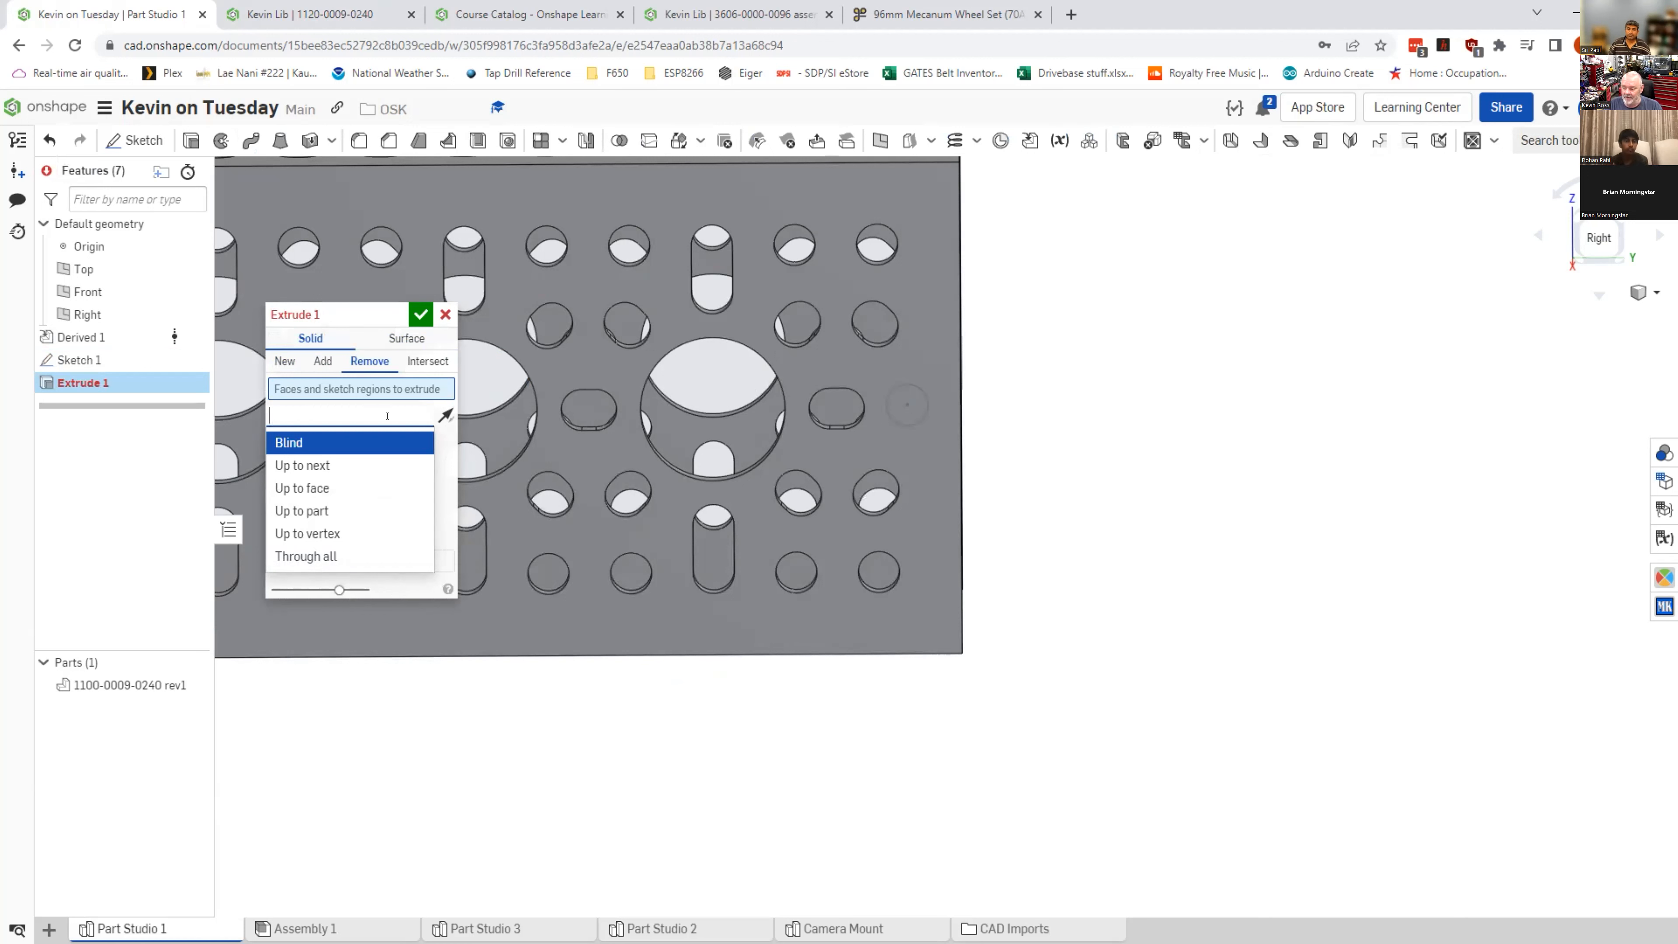
click(324, 555)
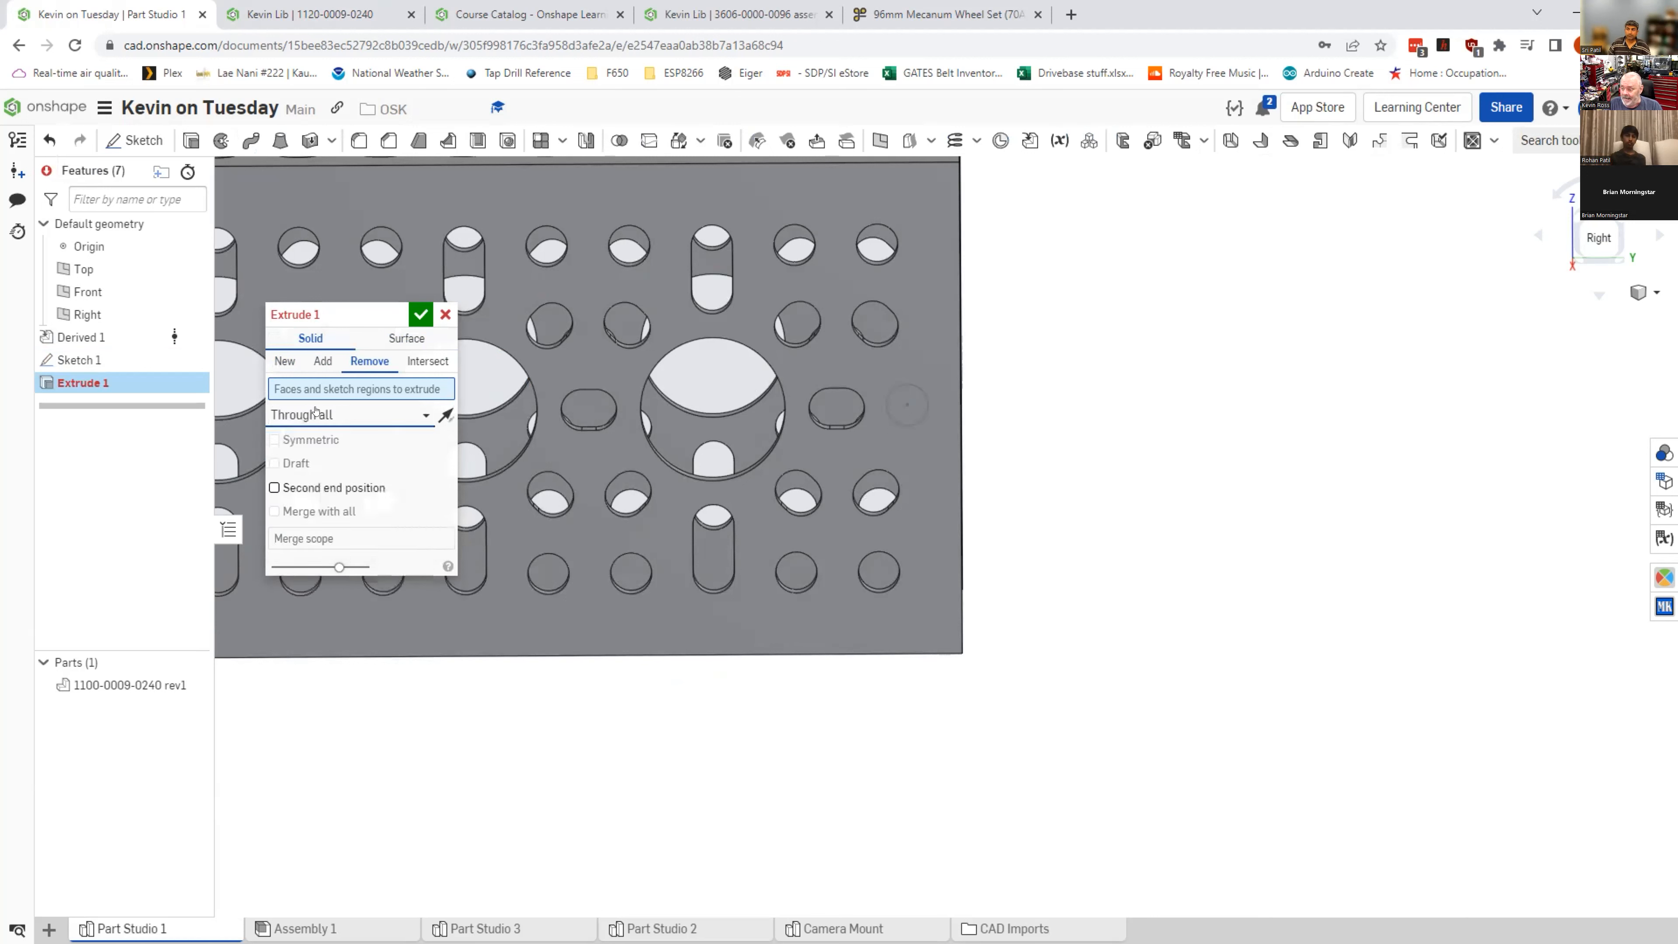
click(907, 404)
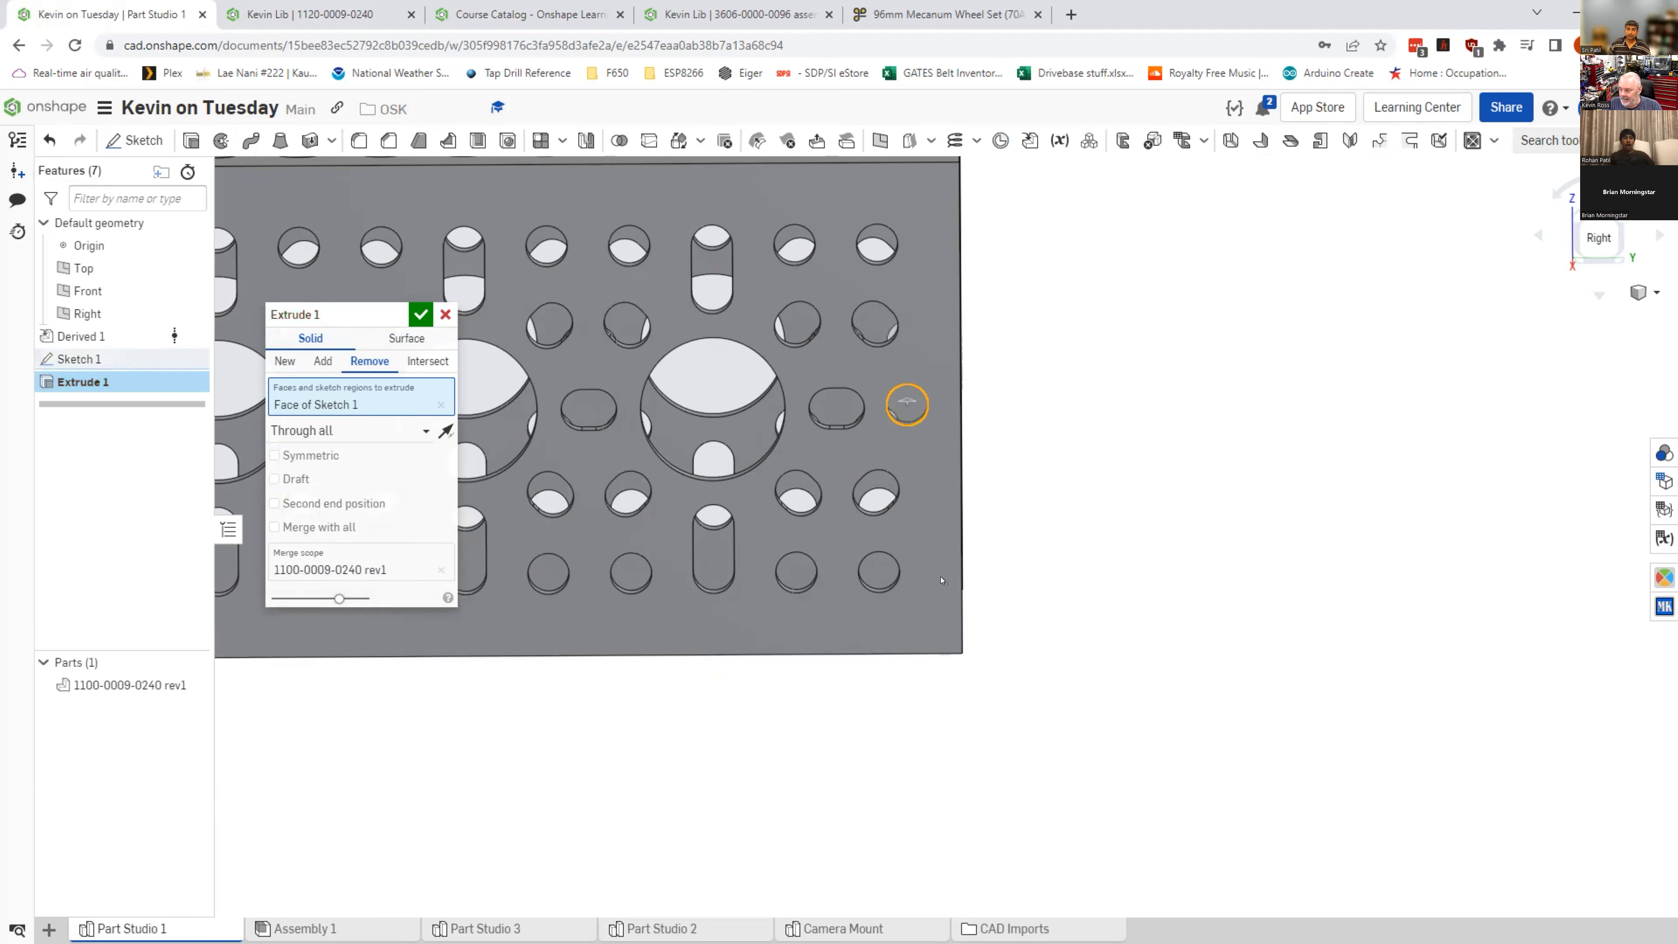
right_drag(980, 549, 896, 411)
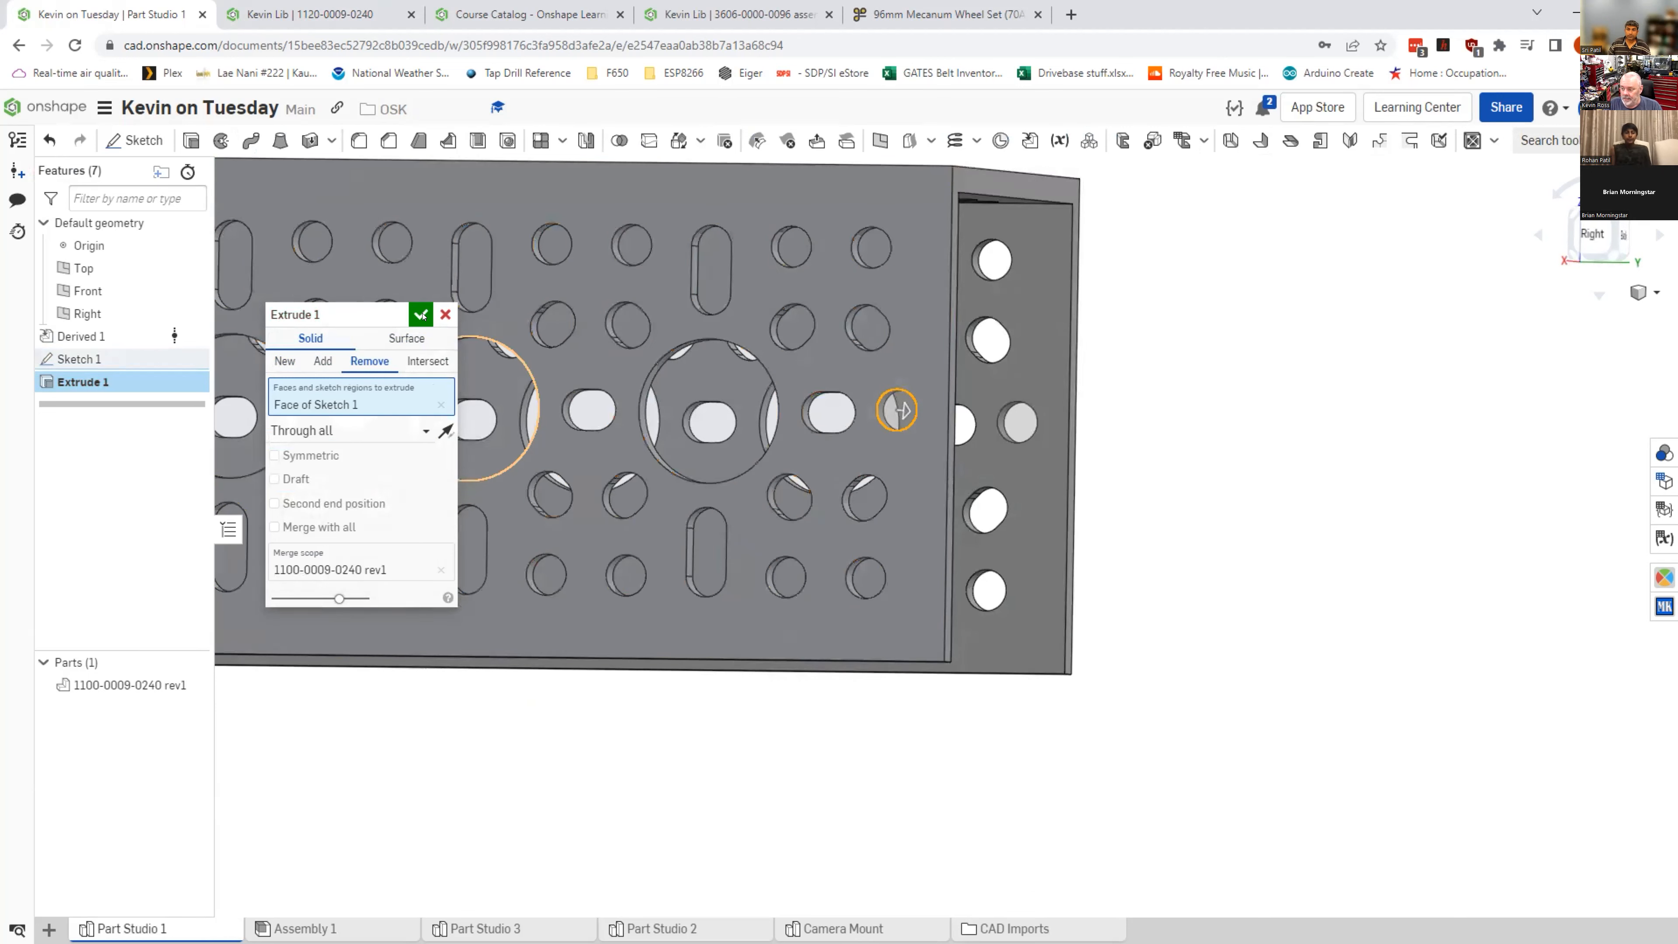
scroll(868, 803, down, 1)
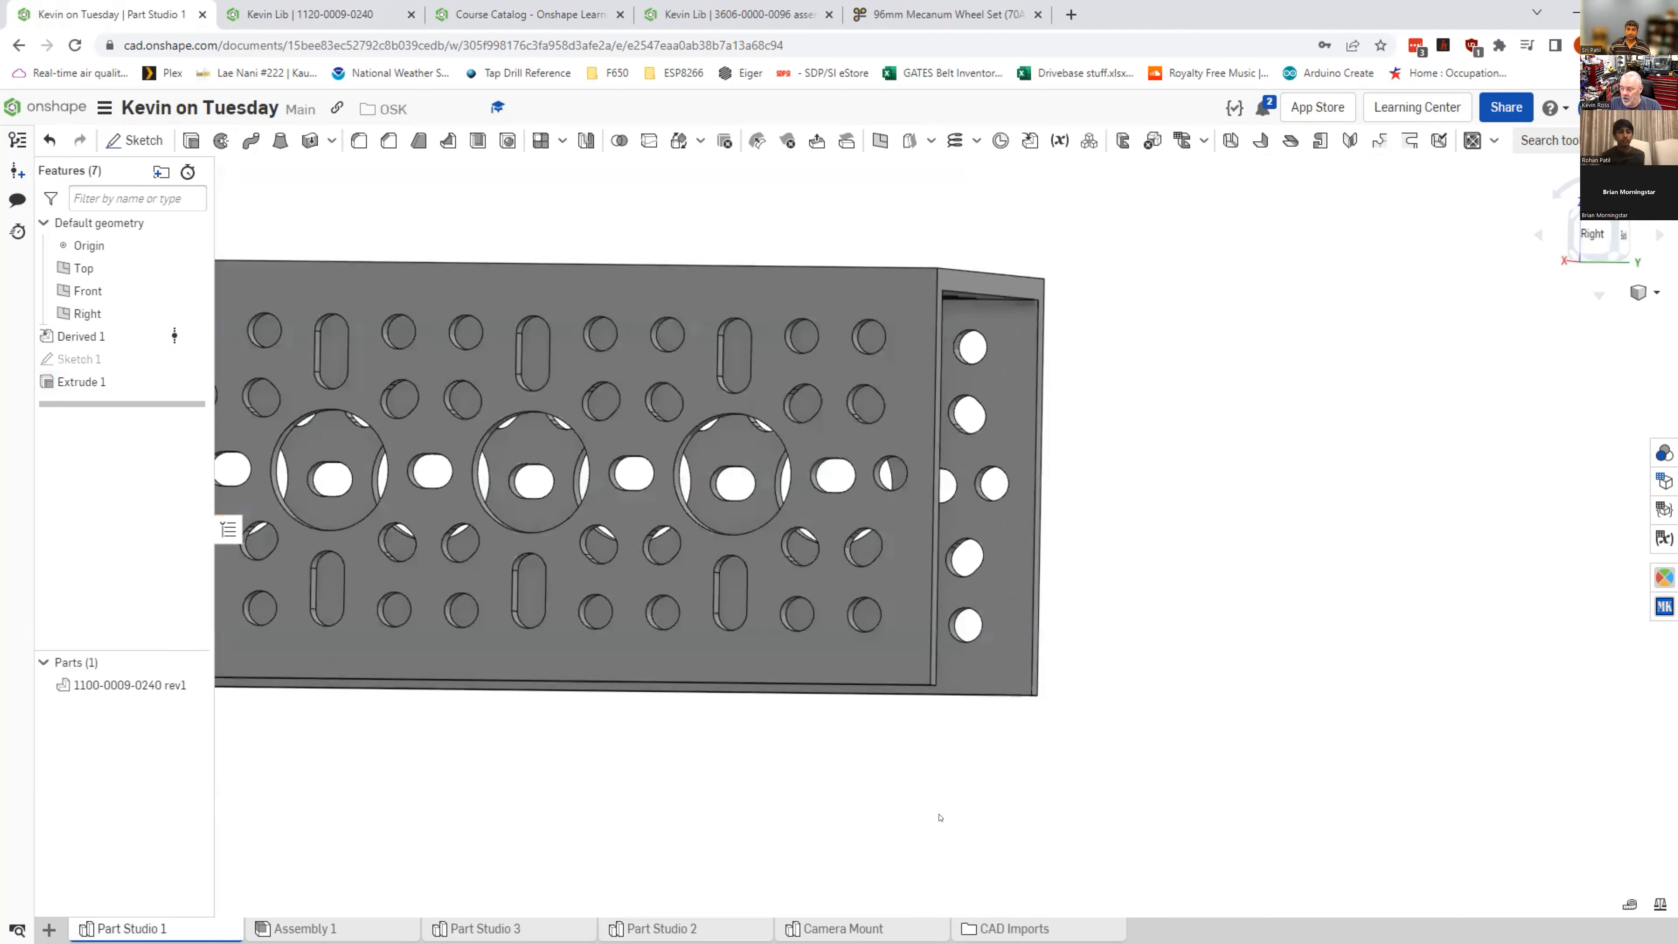
Step: Rename the channel part as Modified Channel
scroll(1316, 760, down, 2)
middle_drag(1473, 703, 1374, 674)
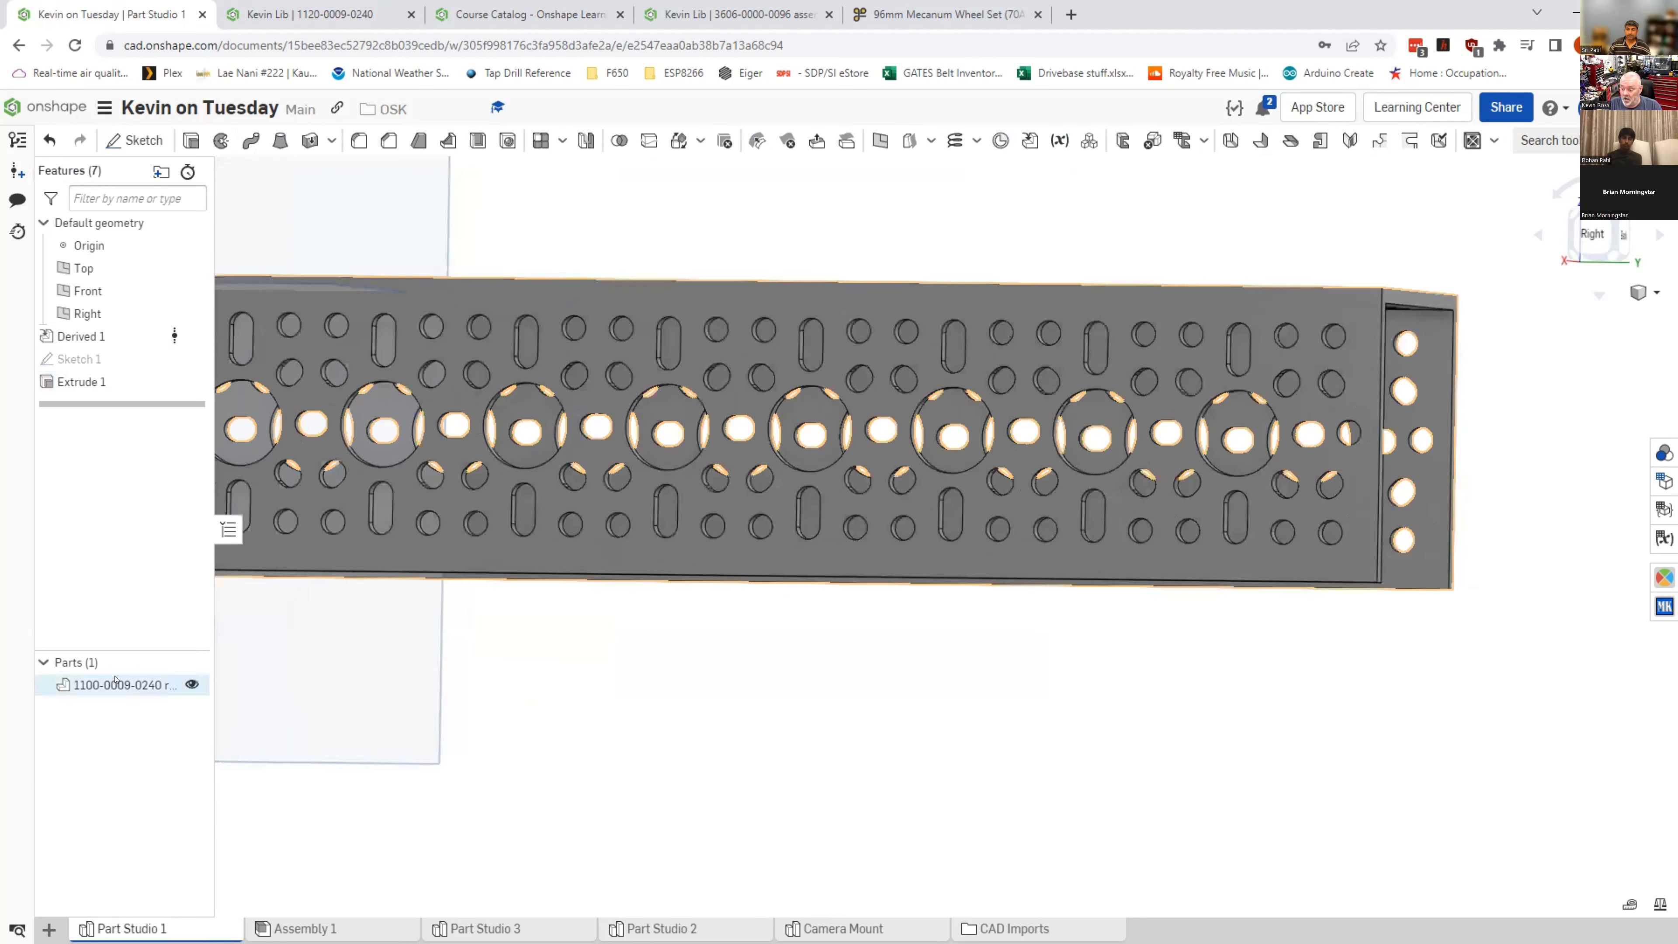
right_click(115, 681)
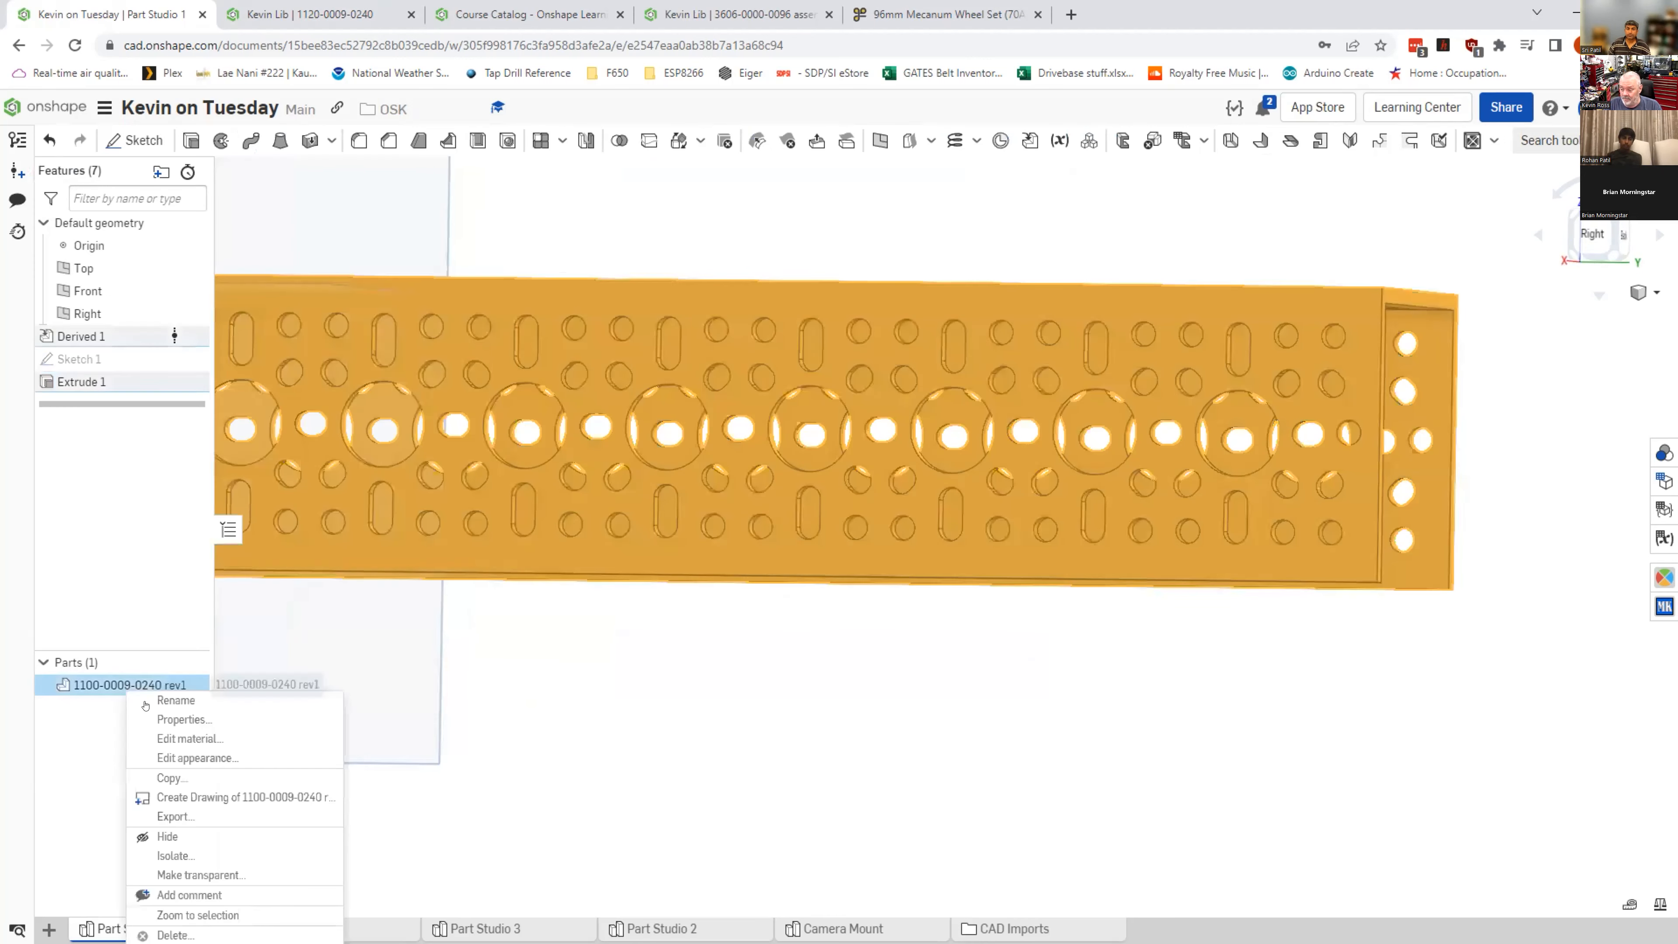
click(176, 700)
text(Mou)
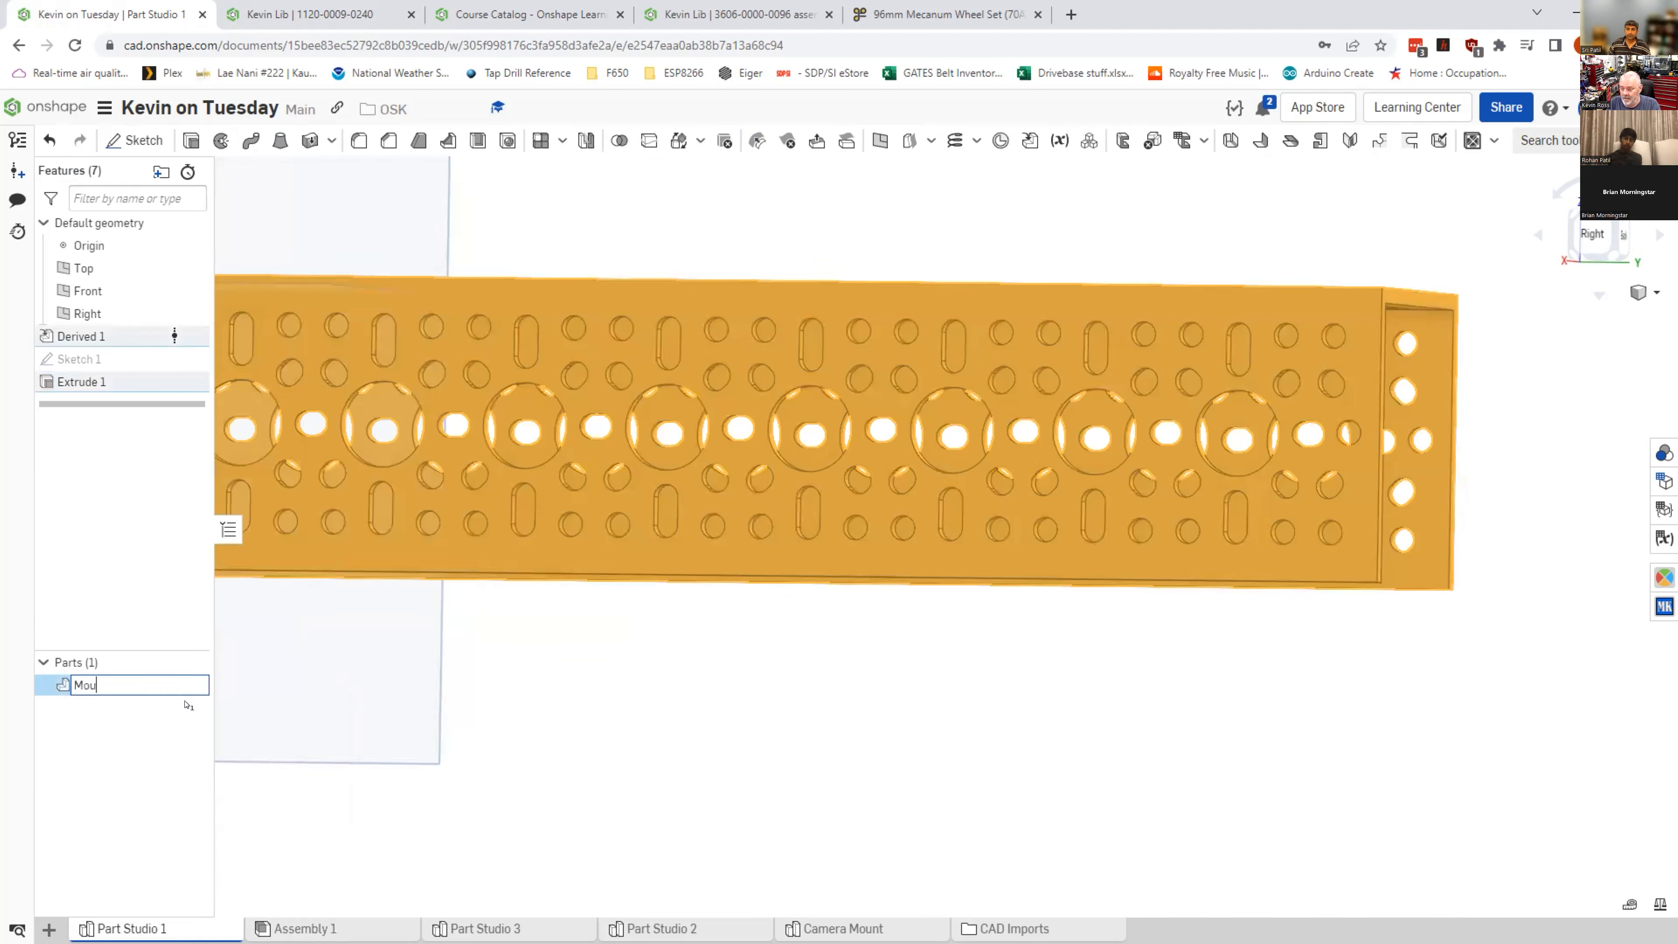
key(BackSpace)
text(dified Channel)
key(Return)
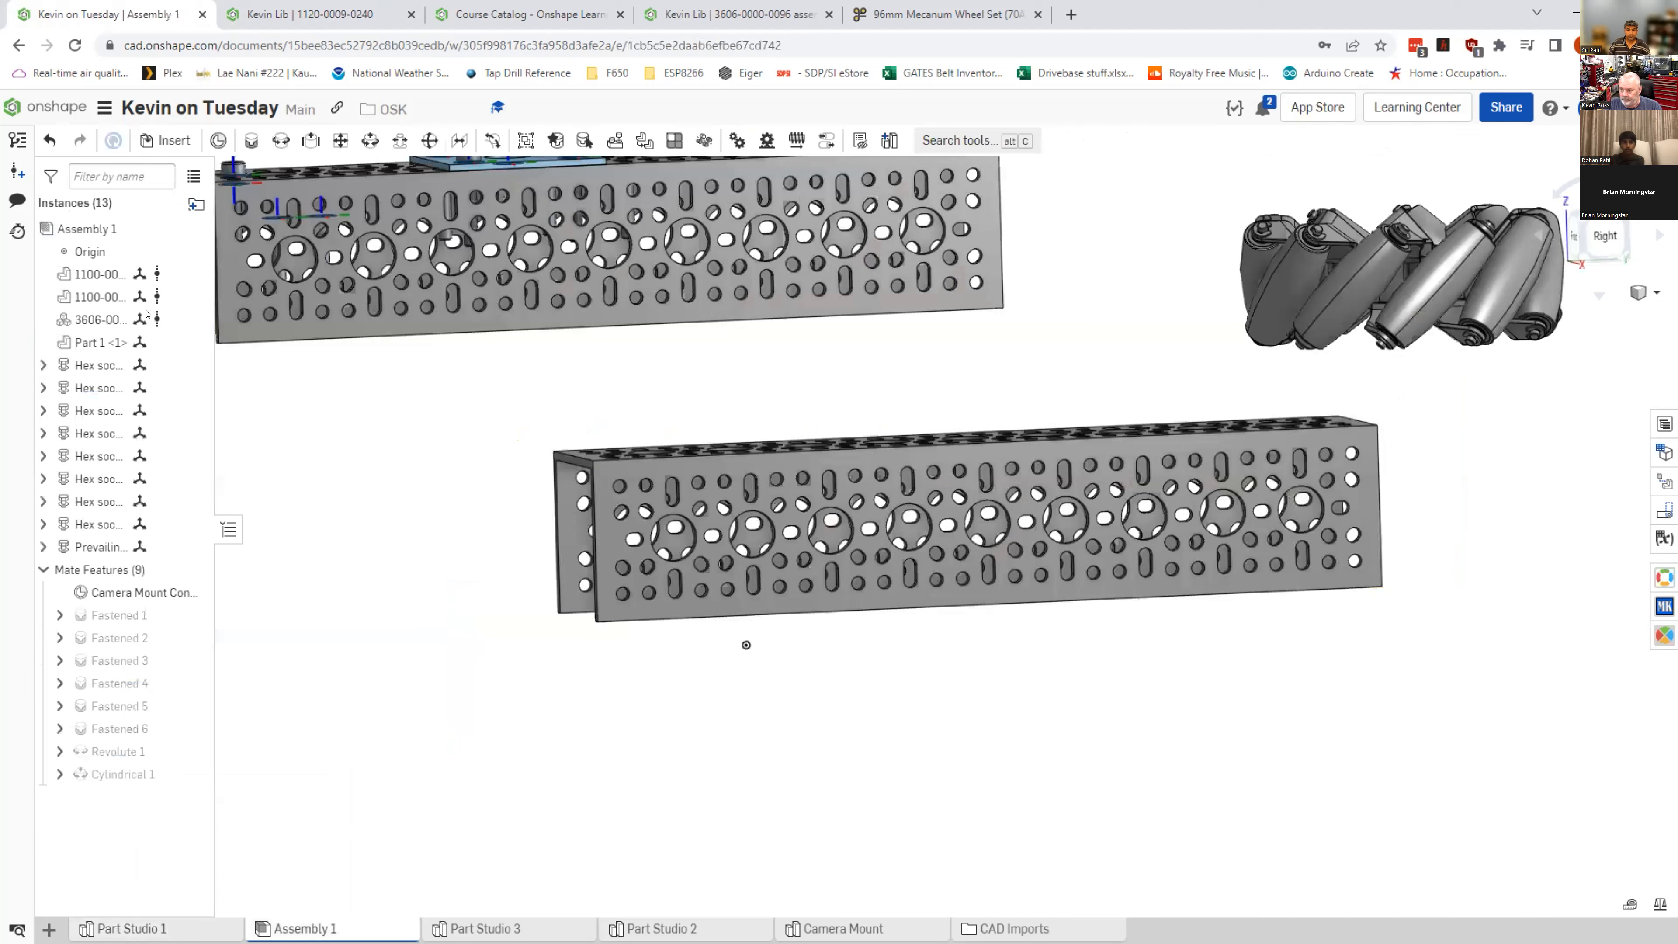
Step: Insert the Modified Channel from Part Studio 1 into Assembly 1
click(166, 140)
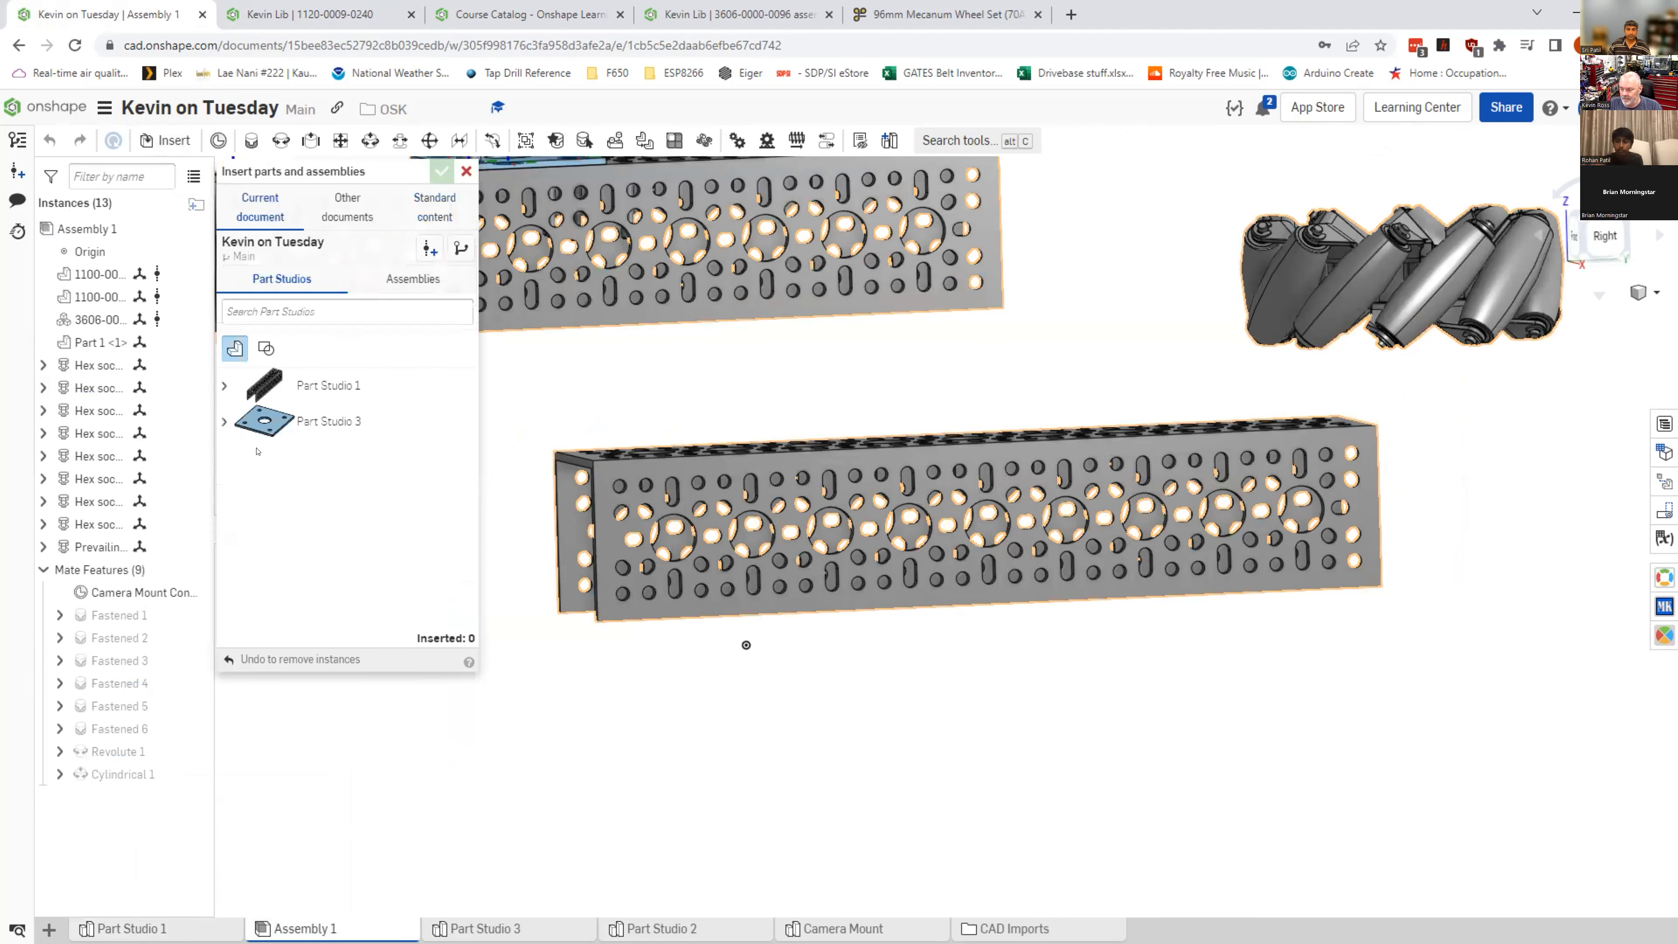
click(223, 385)
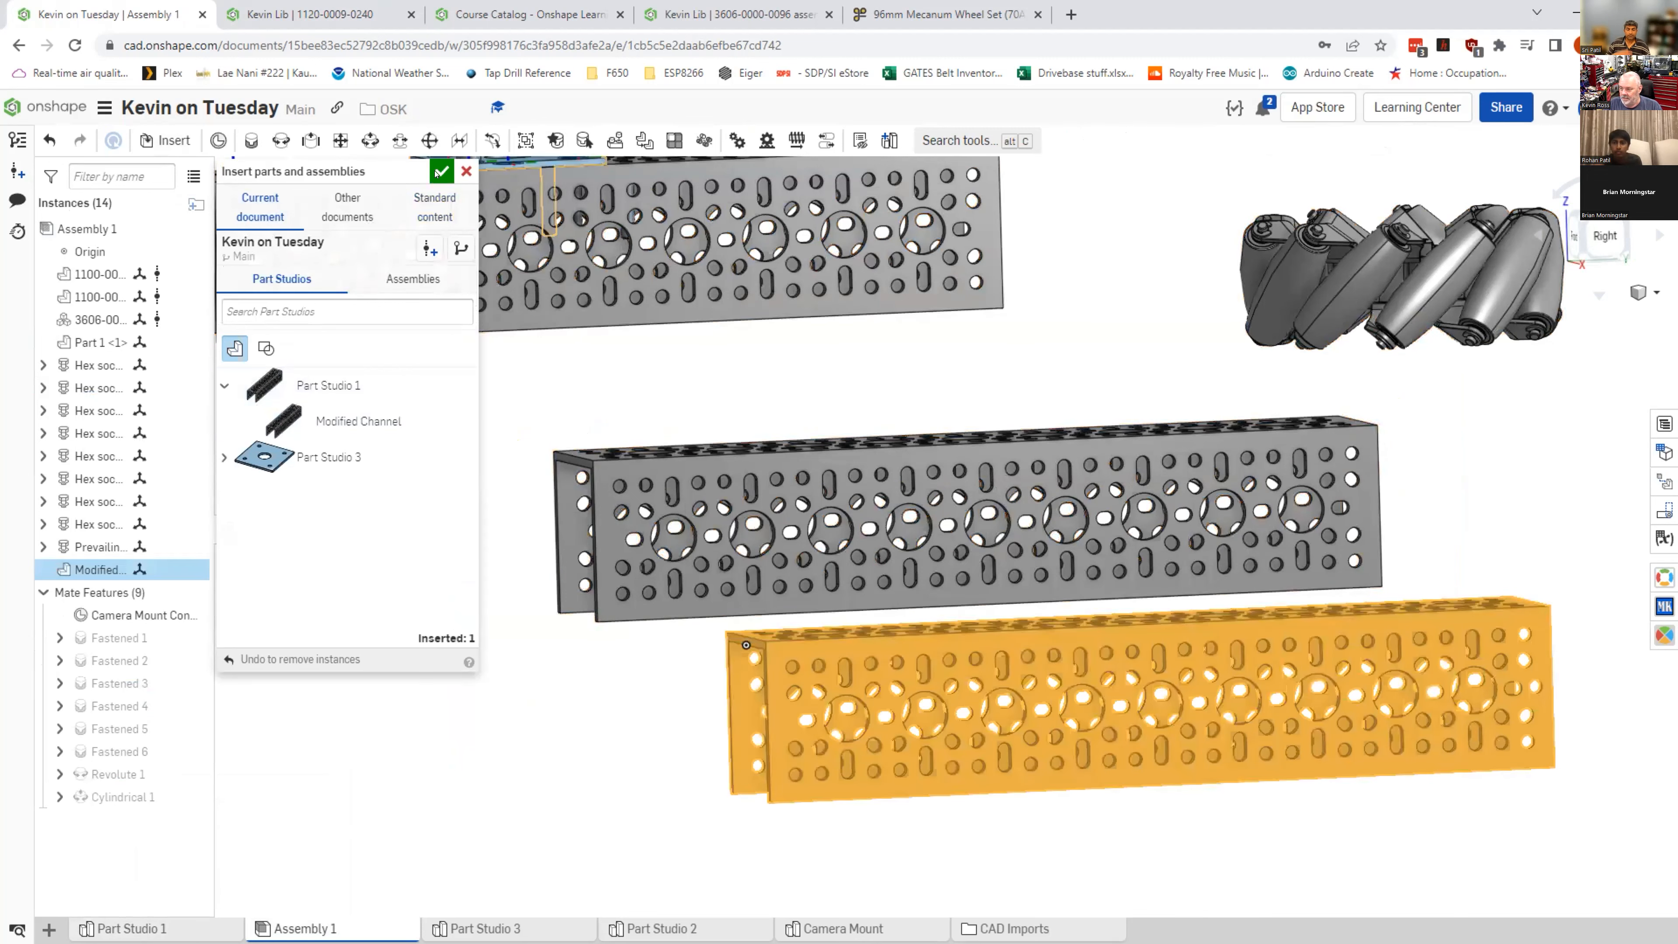
key(Return)
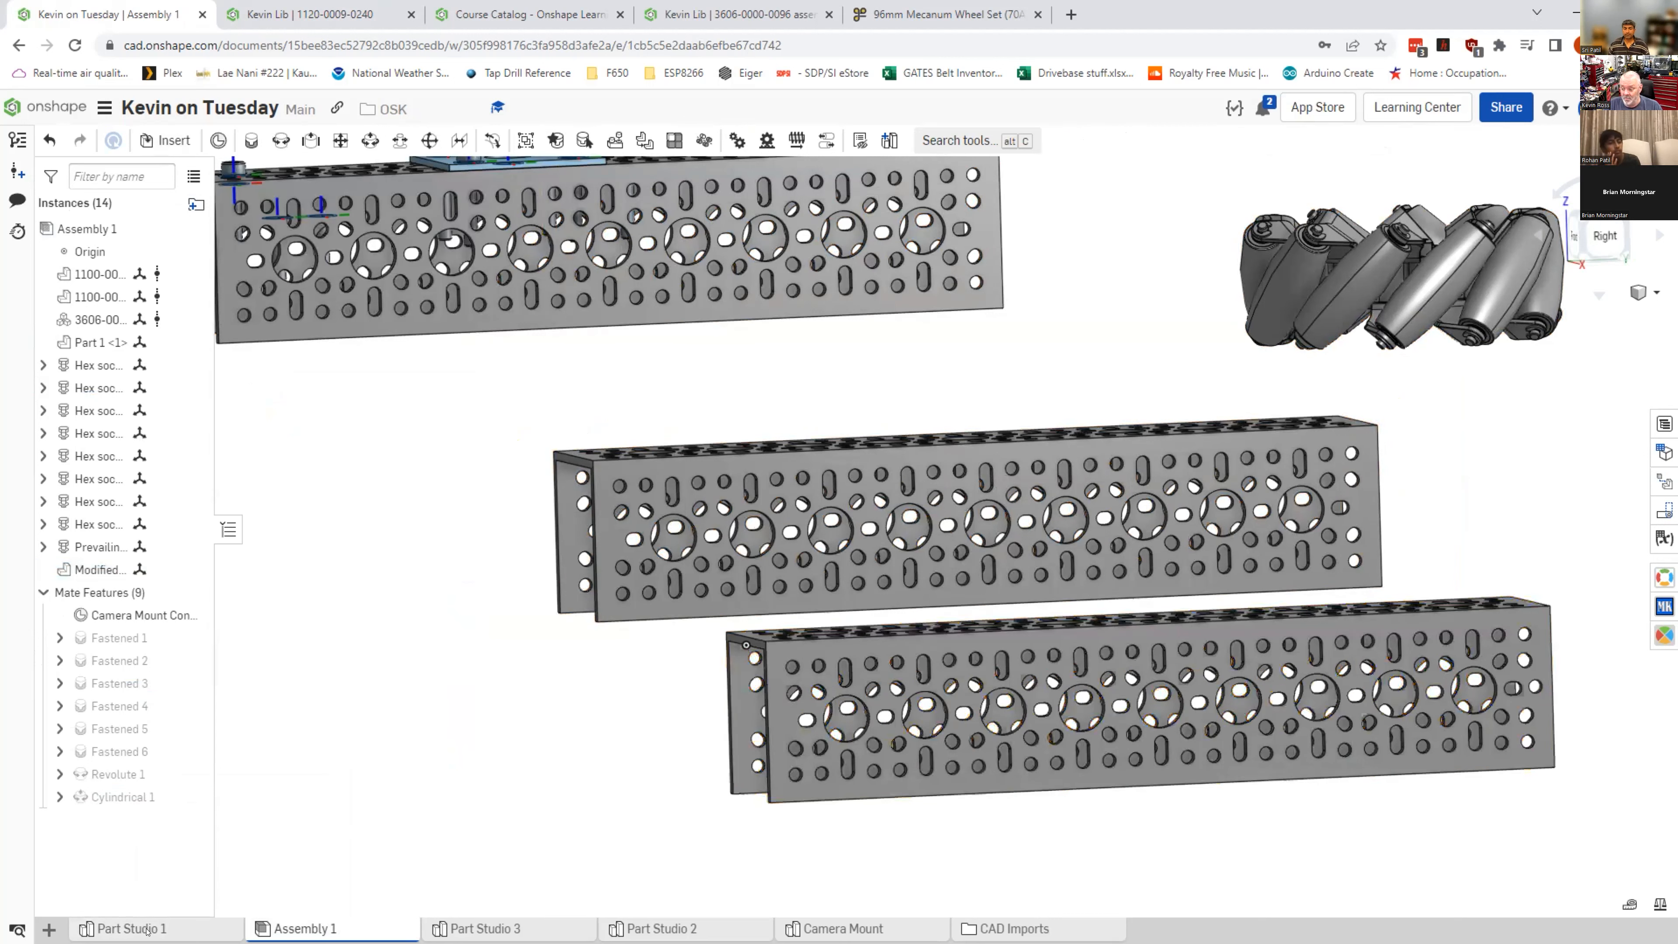
Step: In Part Studio 1, thicken the channel's end face 24 mm inward as a Remove cut on the Modified Channel
click(132, 929)
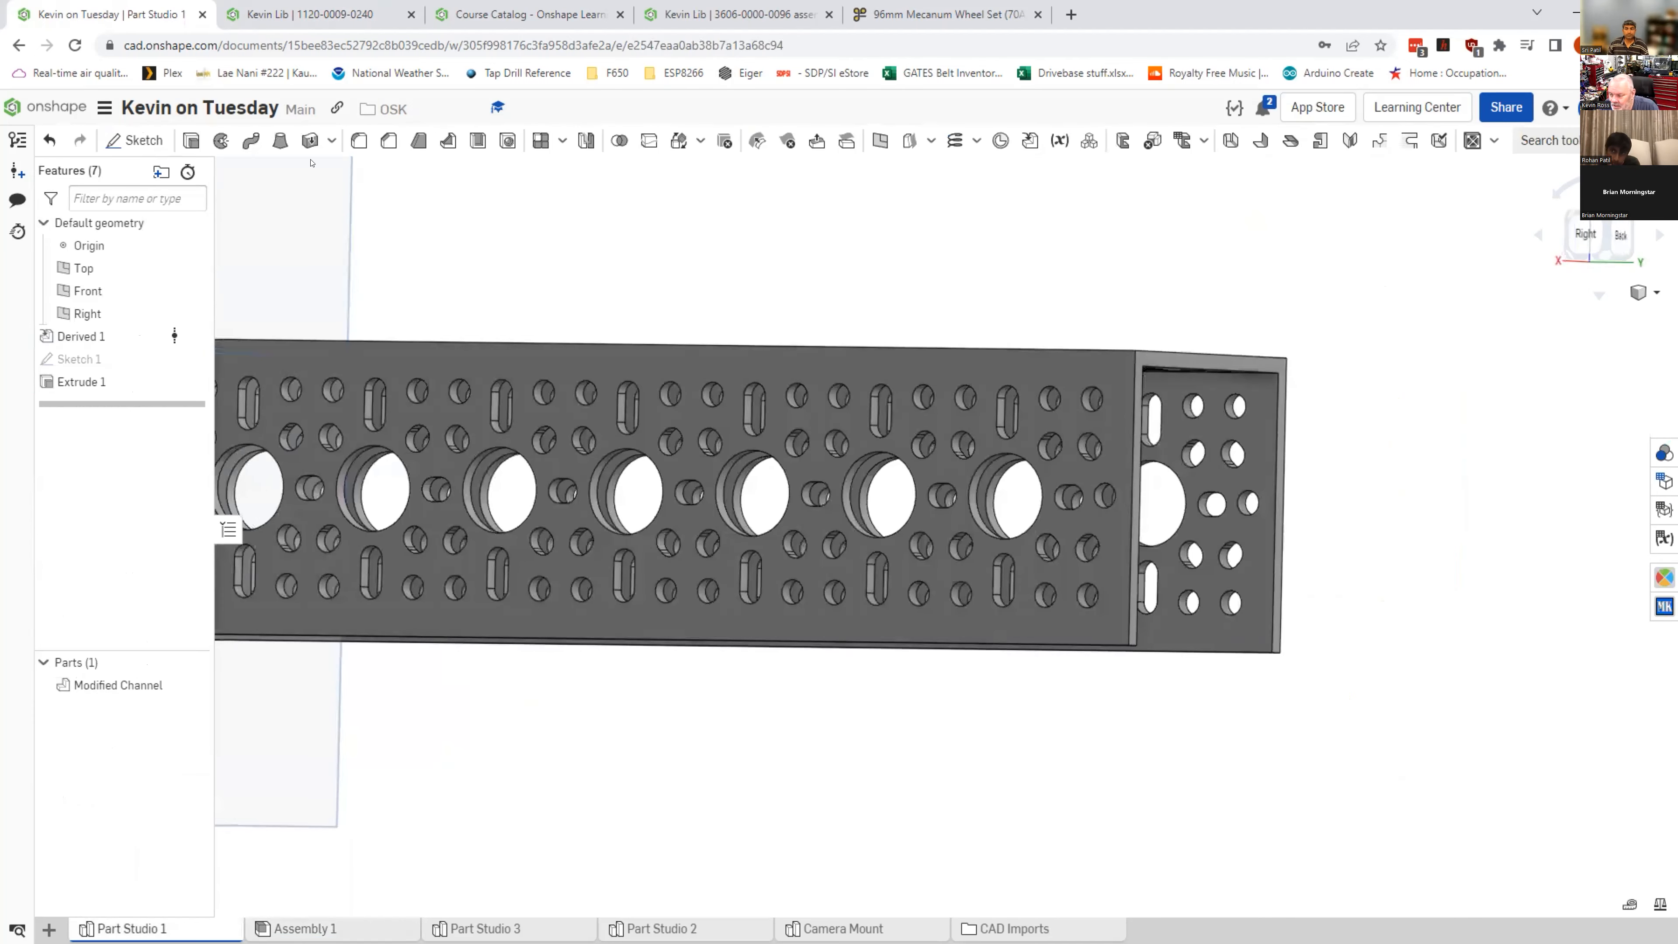
click(330, 139)
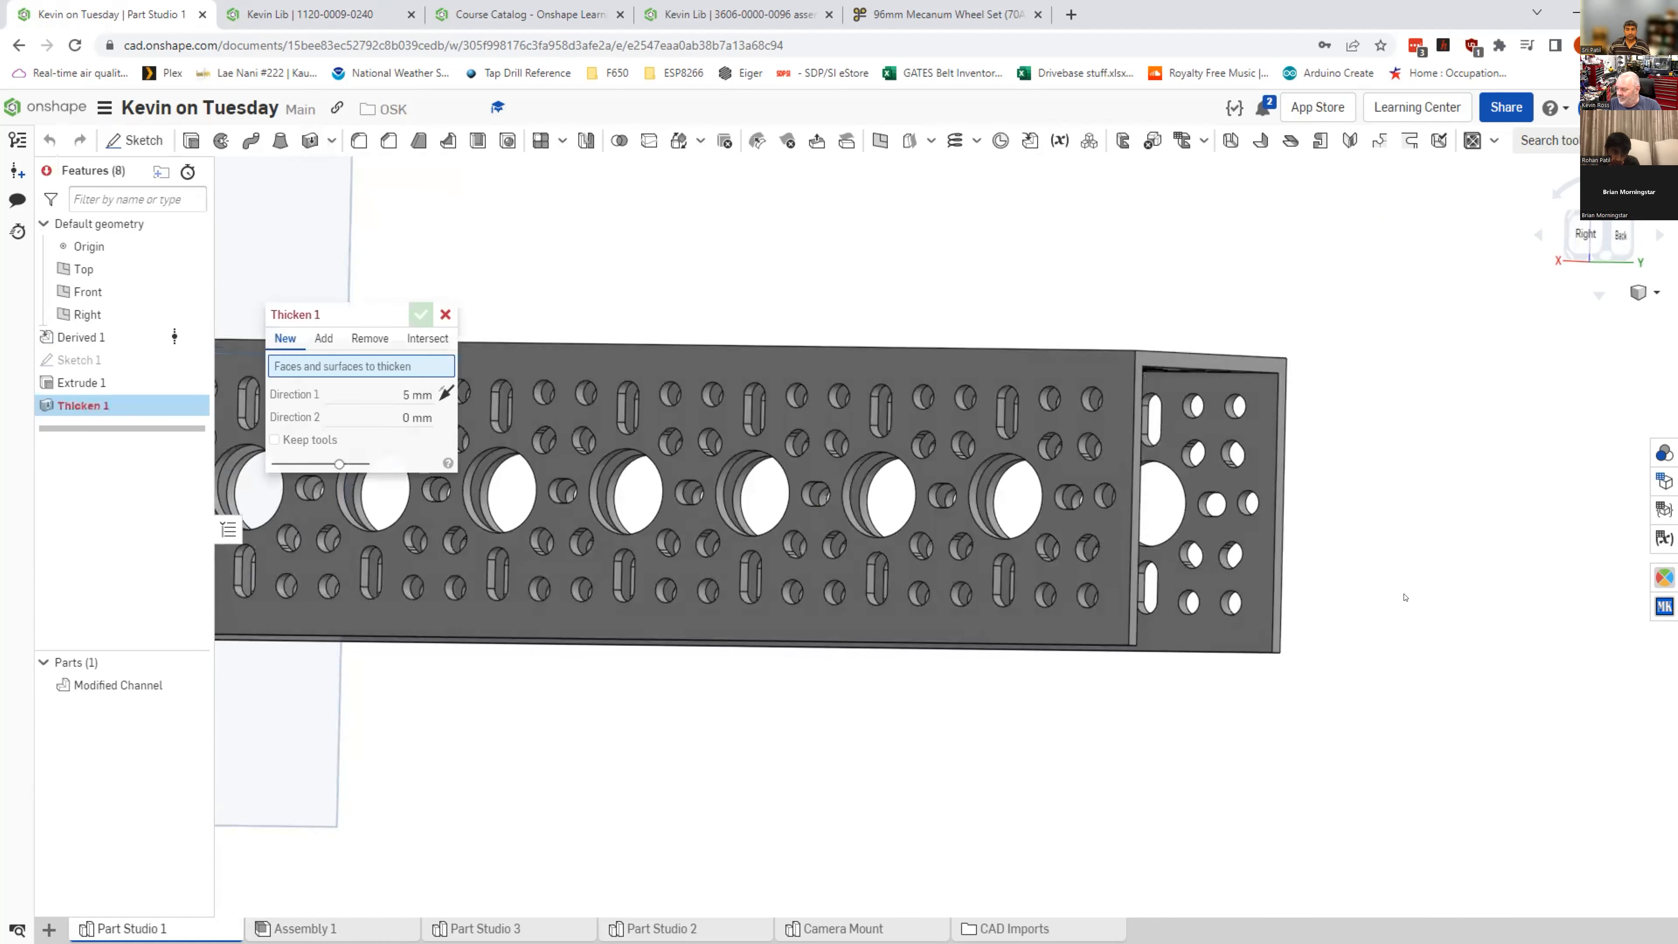
click(1276, 371)
click(369, 338)
click(445, 409)
right_drag(793, 462, 859, 502)
click(410, 410)
text(24mm)
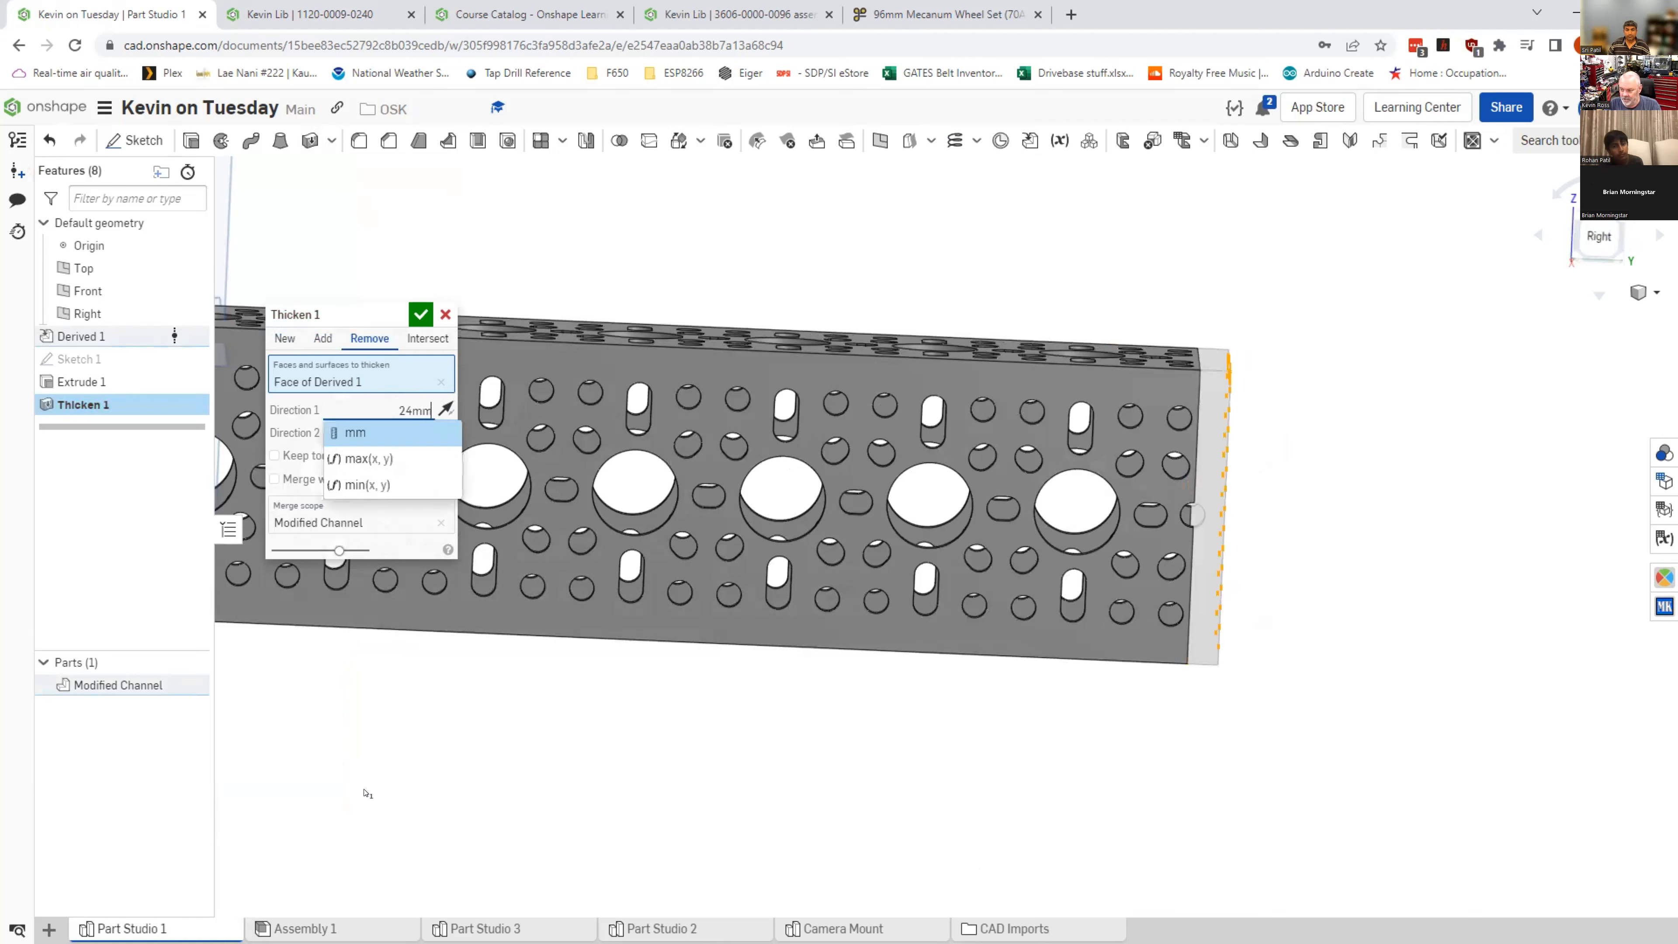
key(Return)
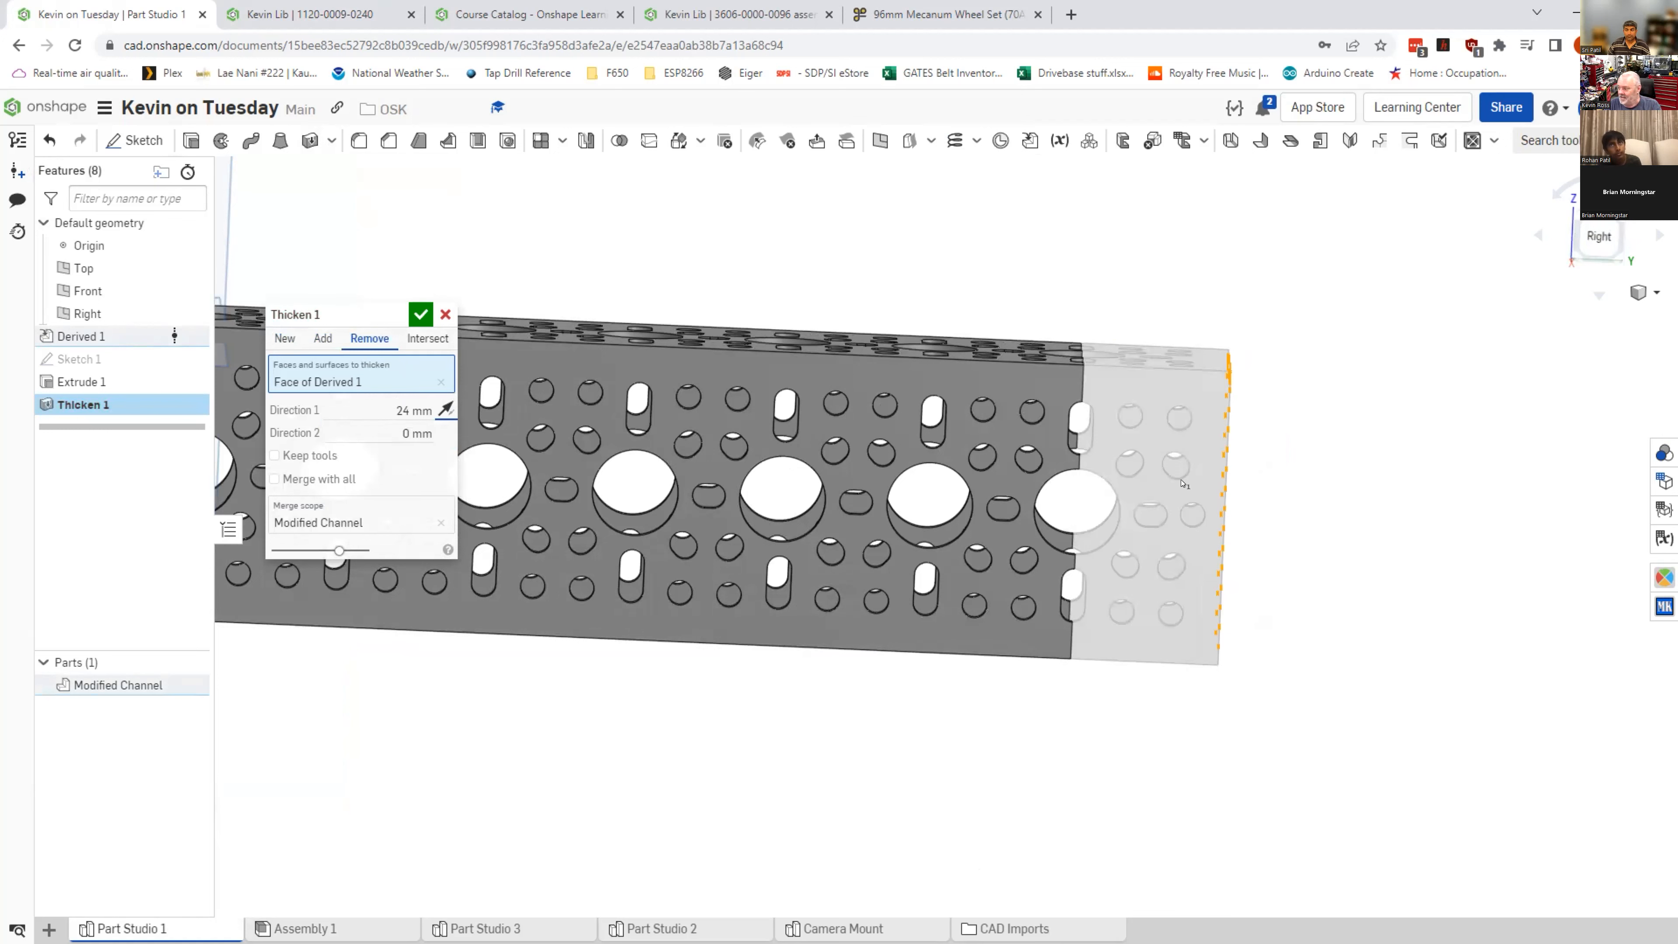
click(420, 314)
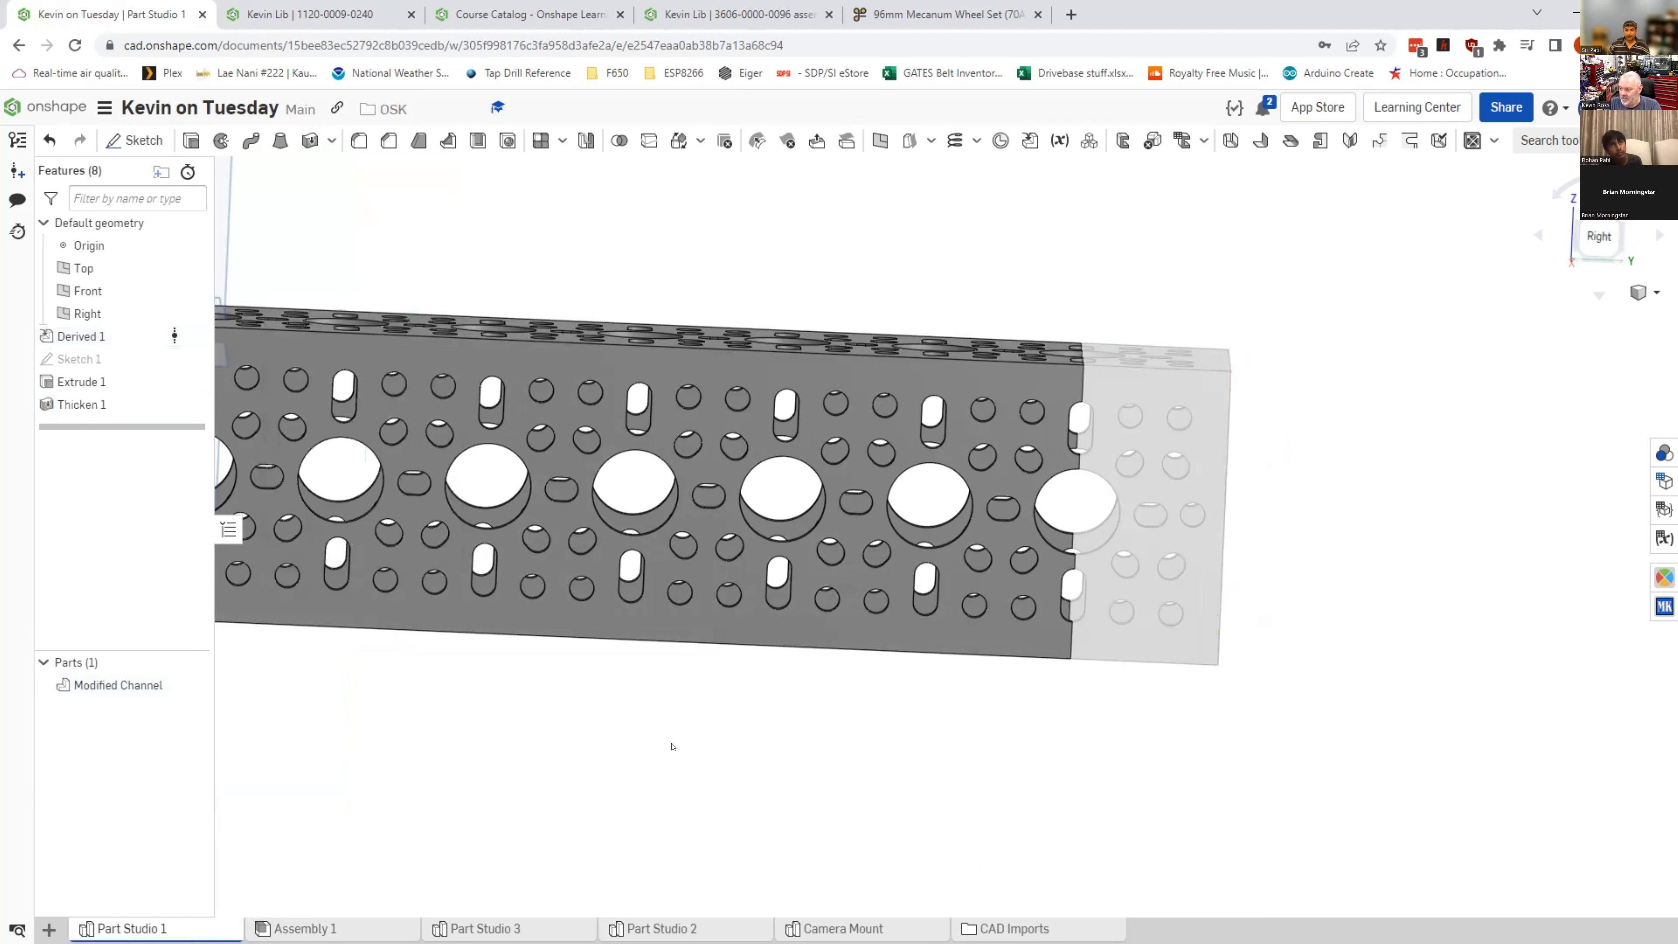
Step: Inspect the cut end of the channel from several angles and check the Modified Channel instance in Assembly 1
right_drag(994, 779, 981, 787)
right_click(981, 788)
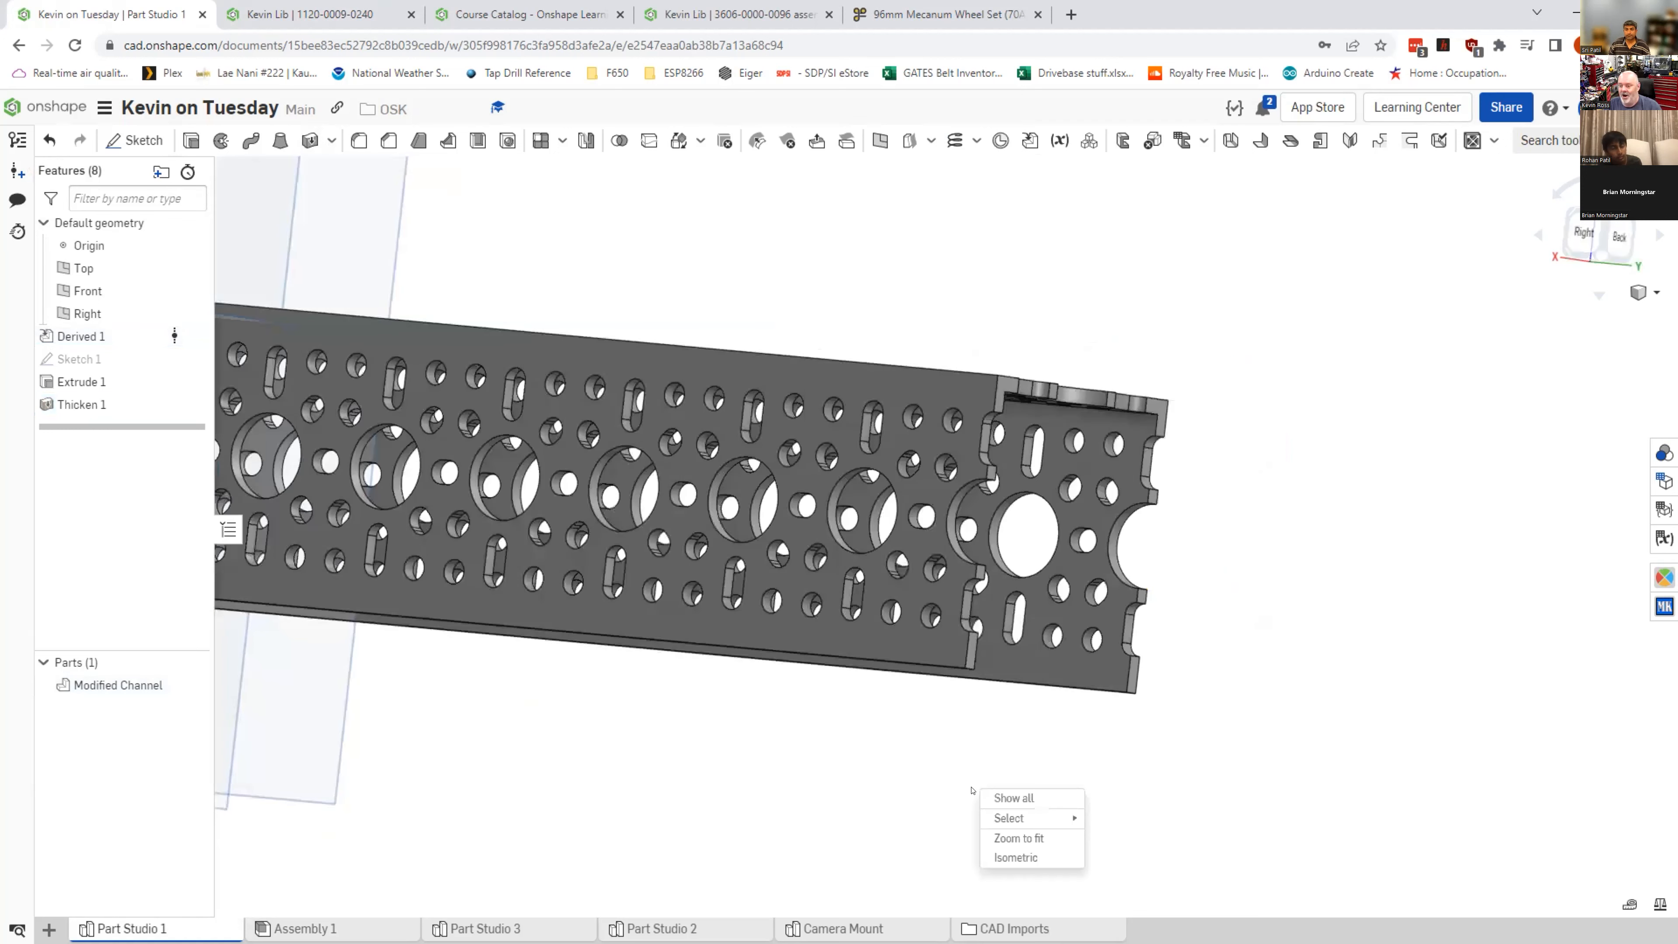
click(1014, 761)
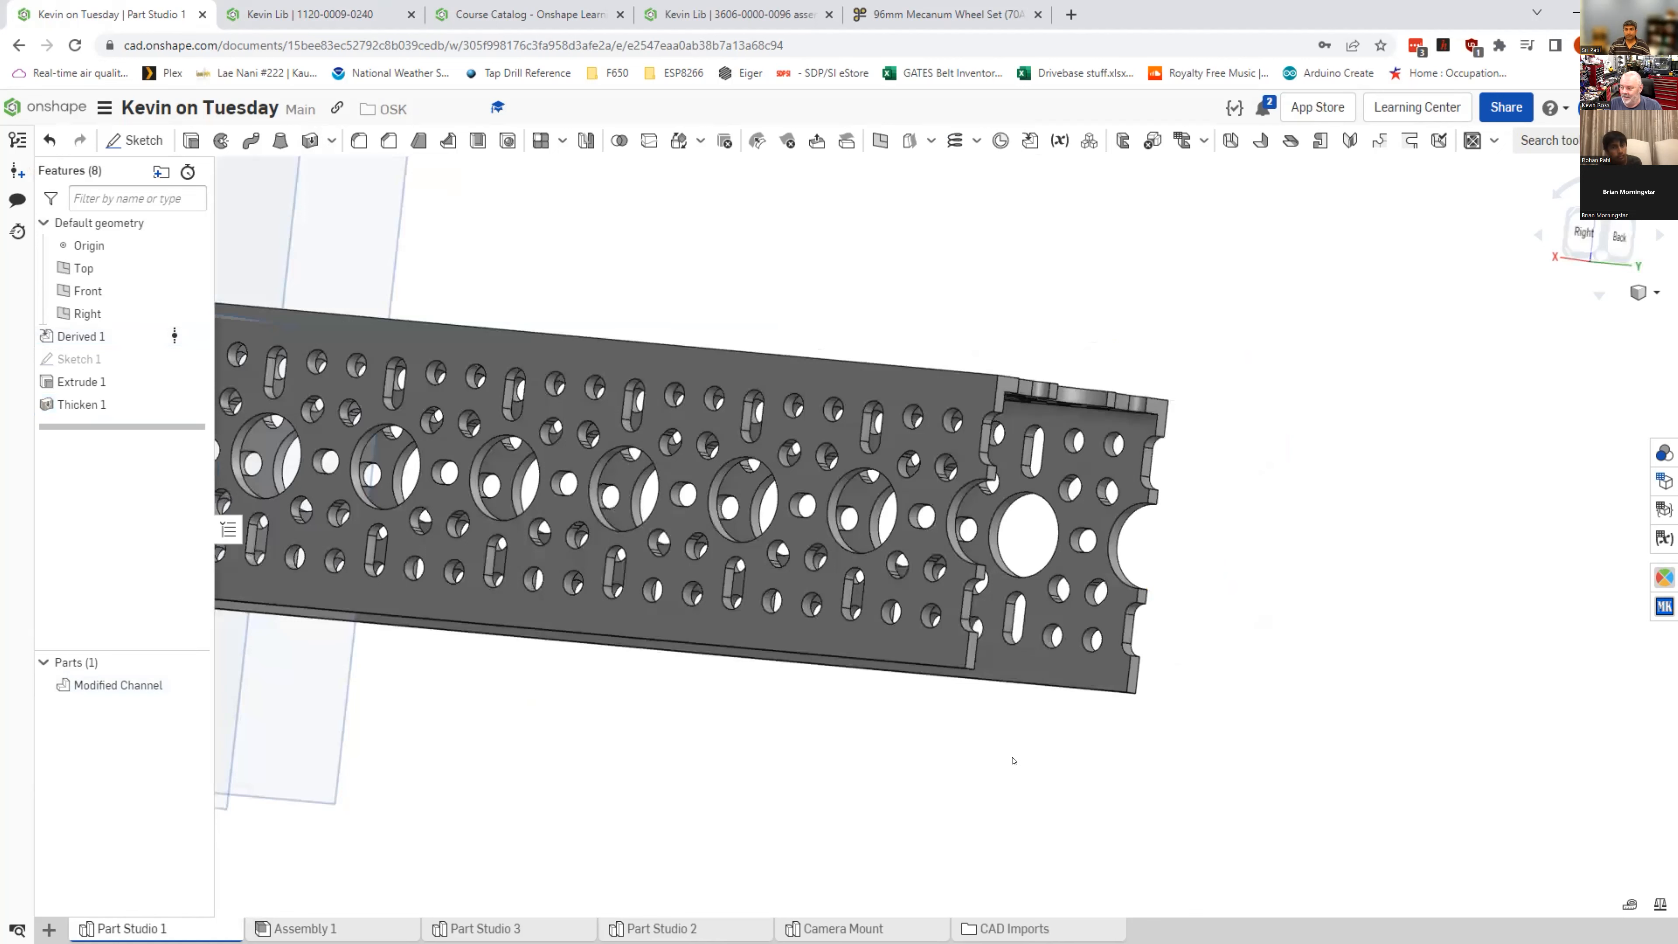
middle_drag(1232, 746, 1191, 756)
right_drag(1210, 760, 1217, 749)
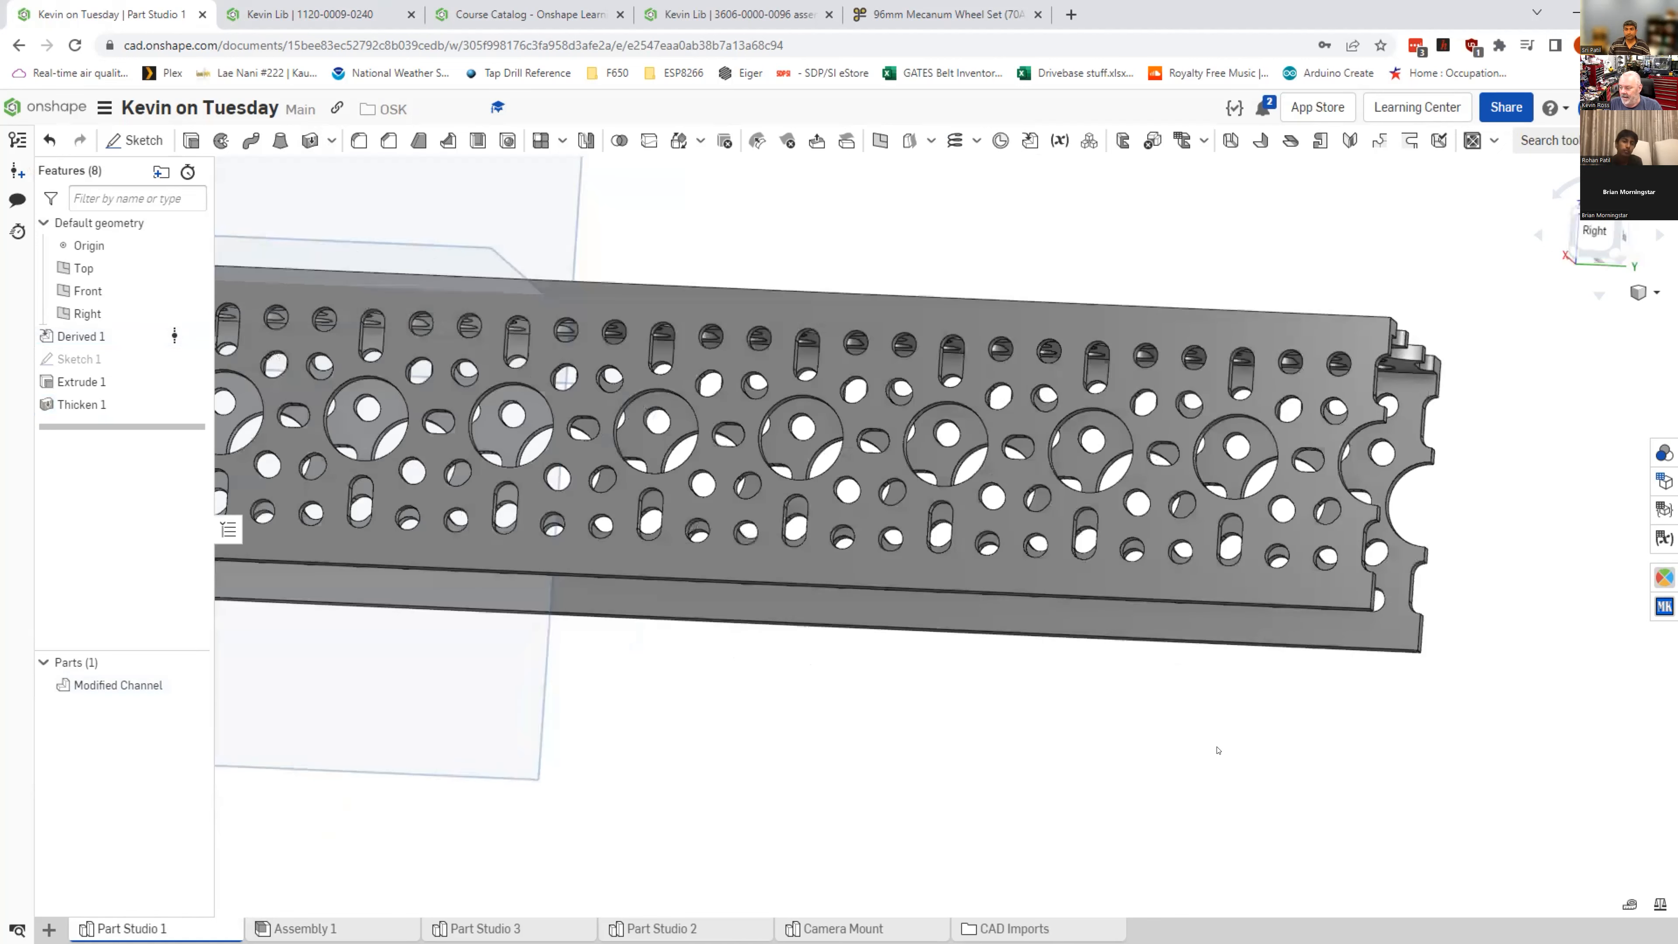
right_drag(534, 873, 519, 885)
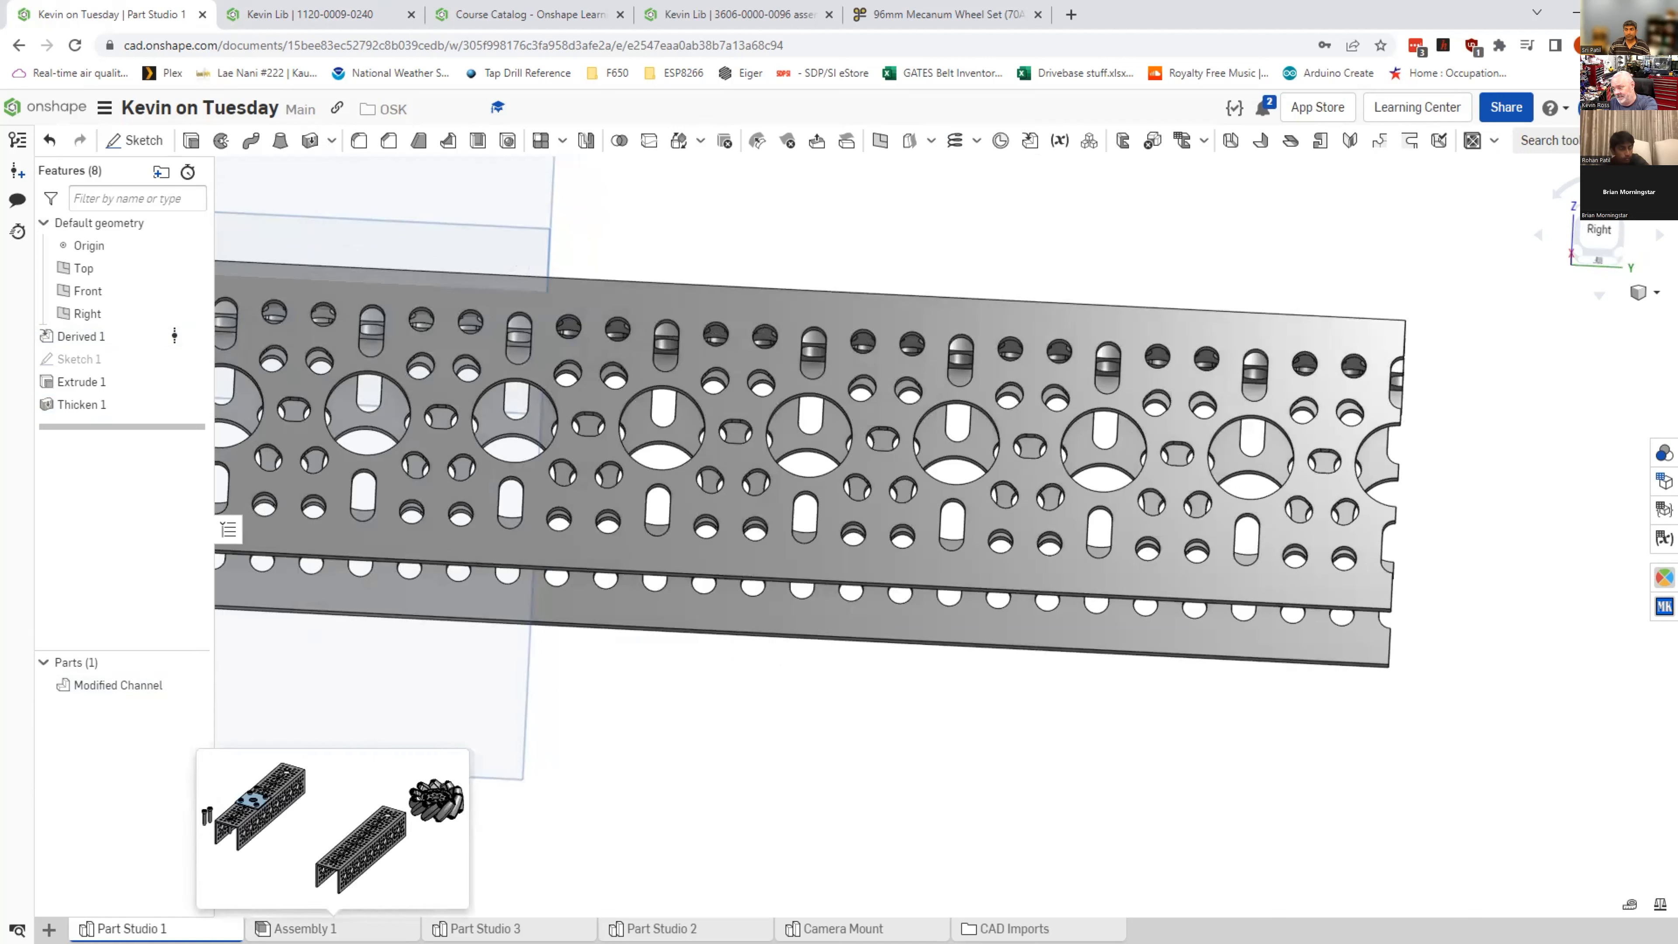
click(301, 929)
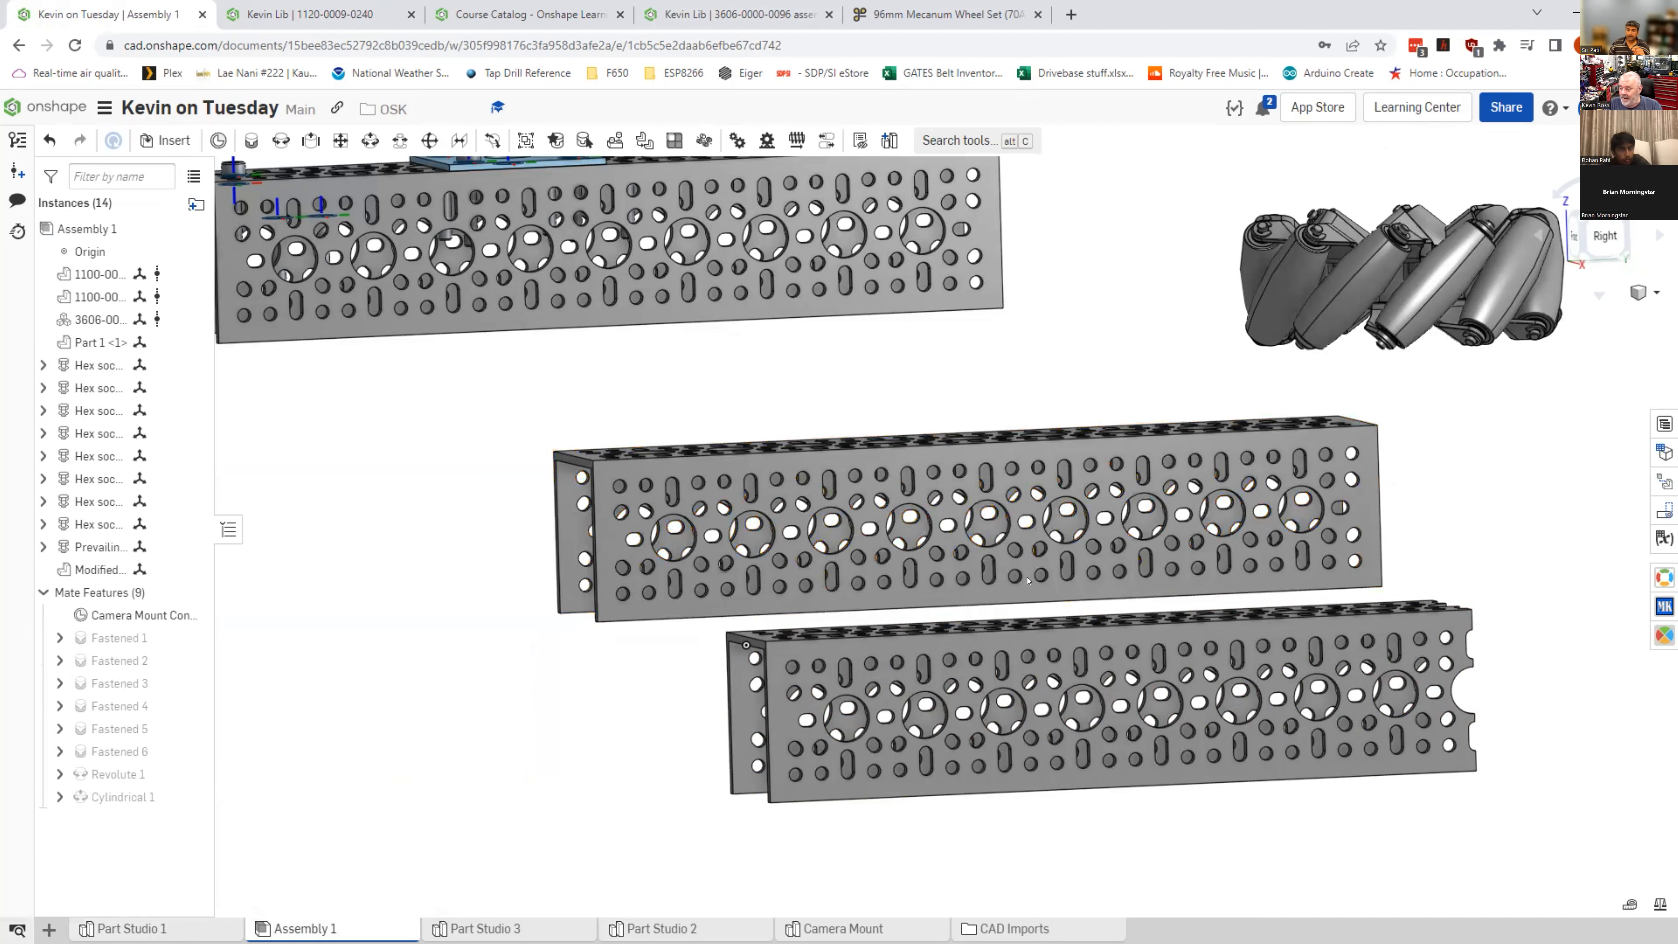
Step: Return from Assembly 1 to Part Studio 1 using the document's tab list, and close the list
key(alt+t)
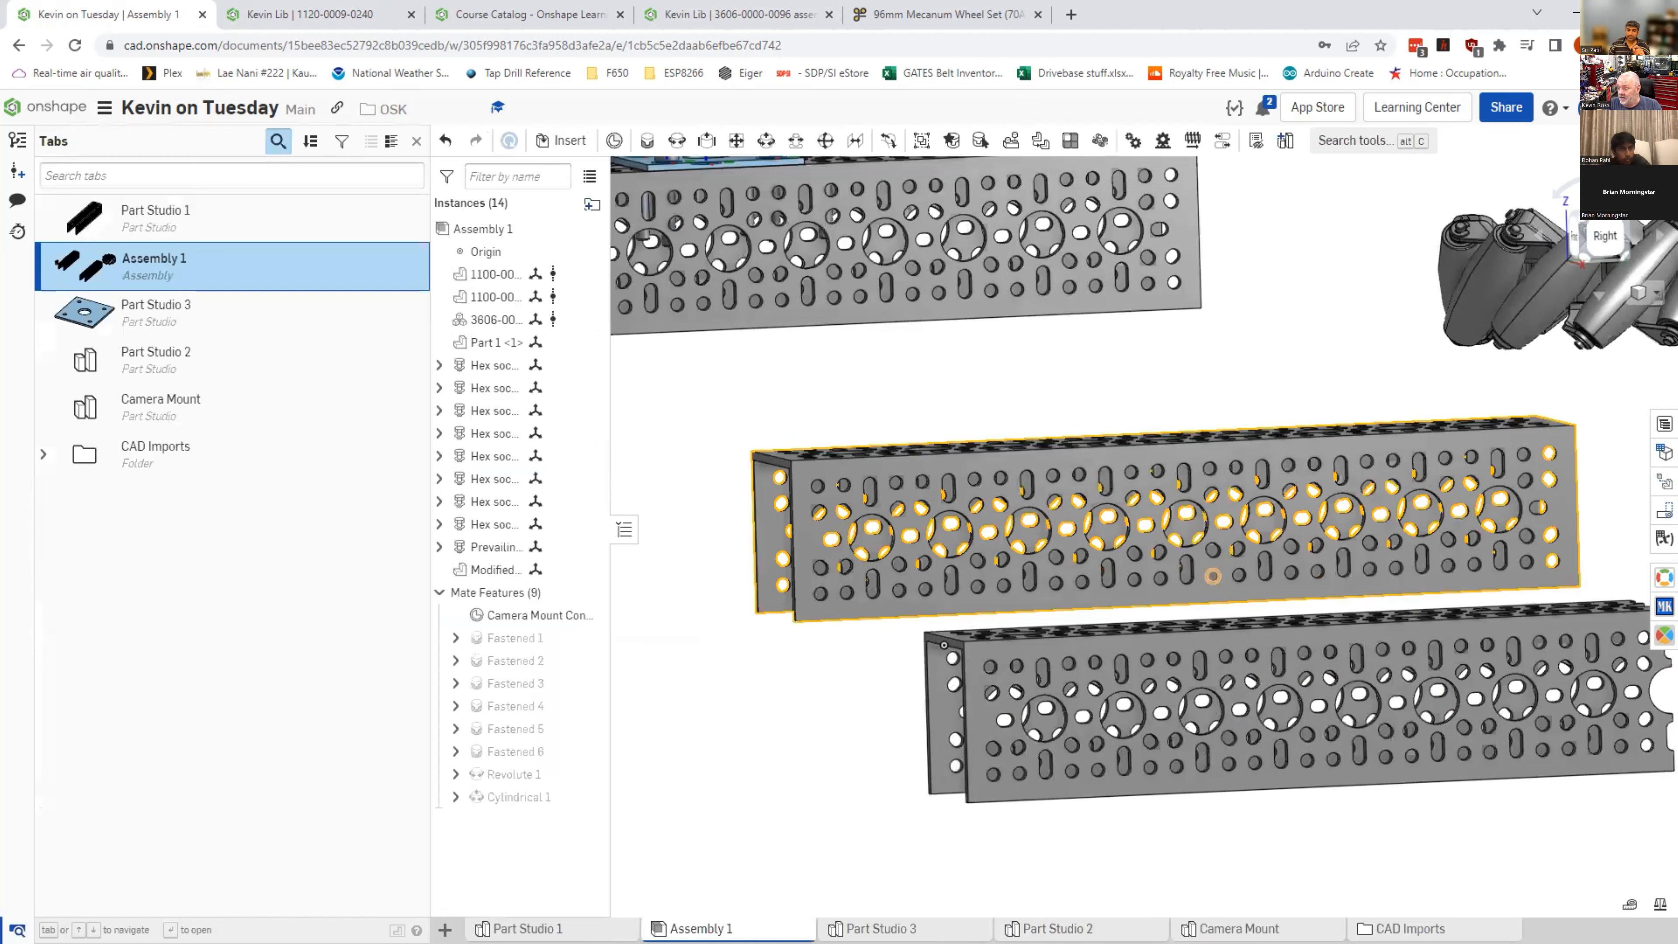
click(159, 213)
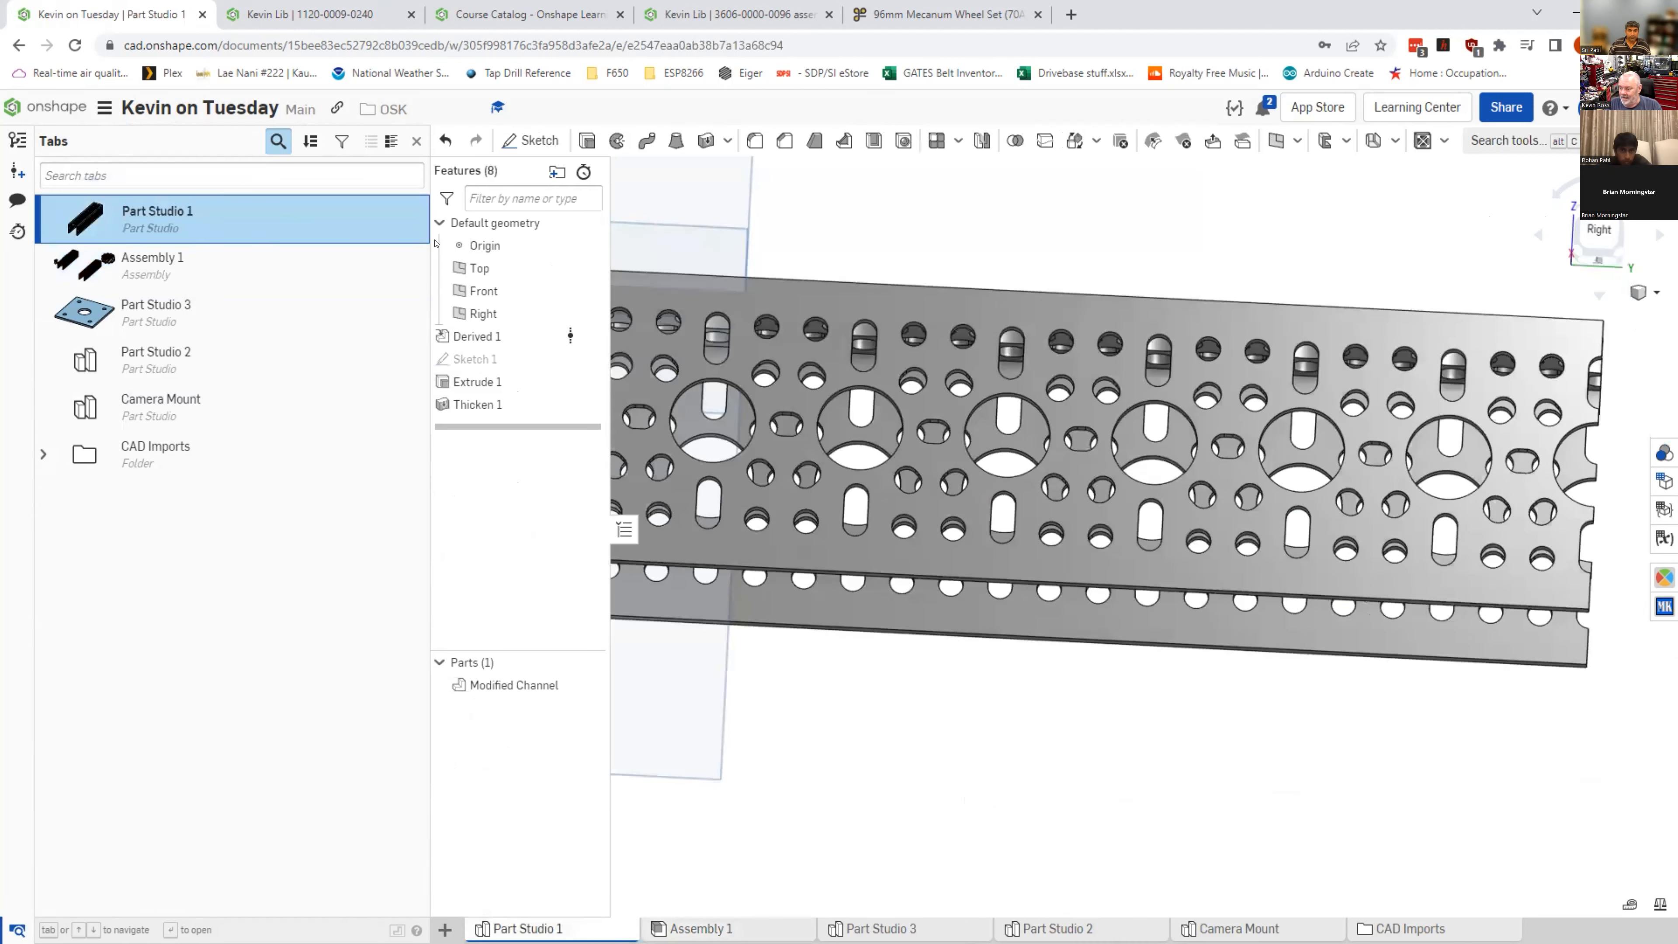
click(415, 143)
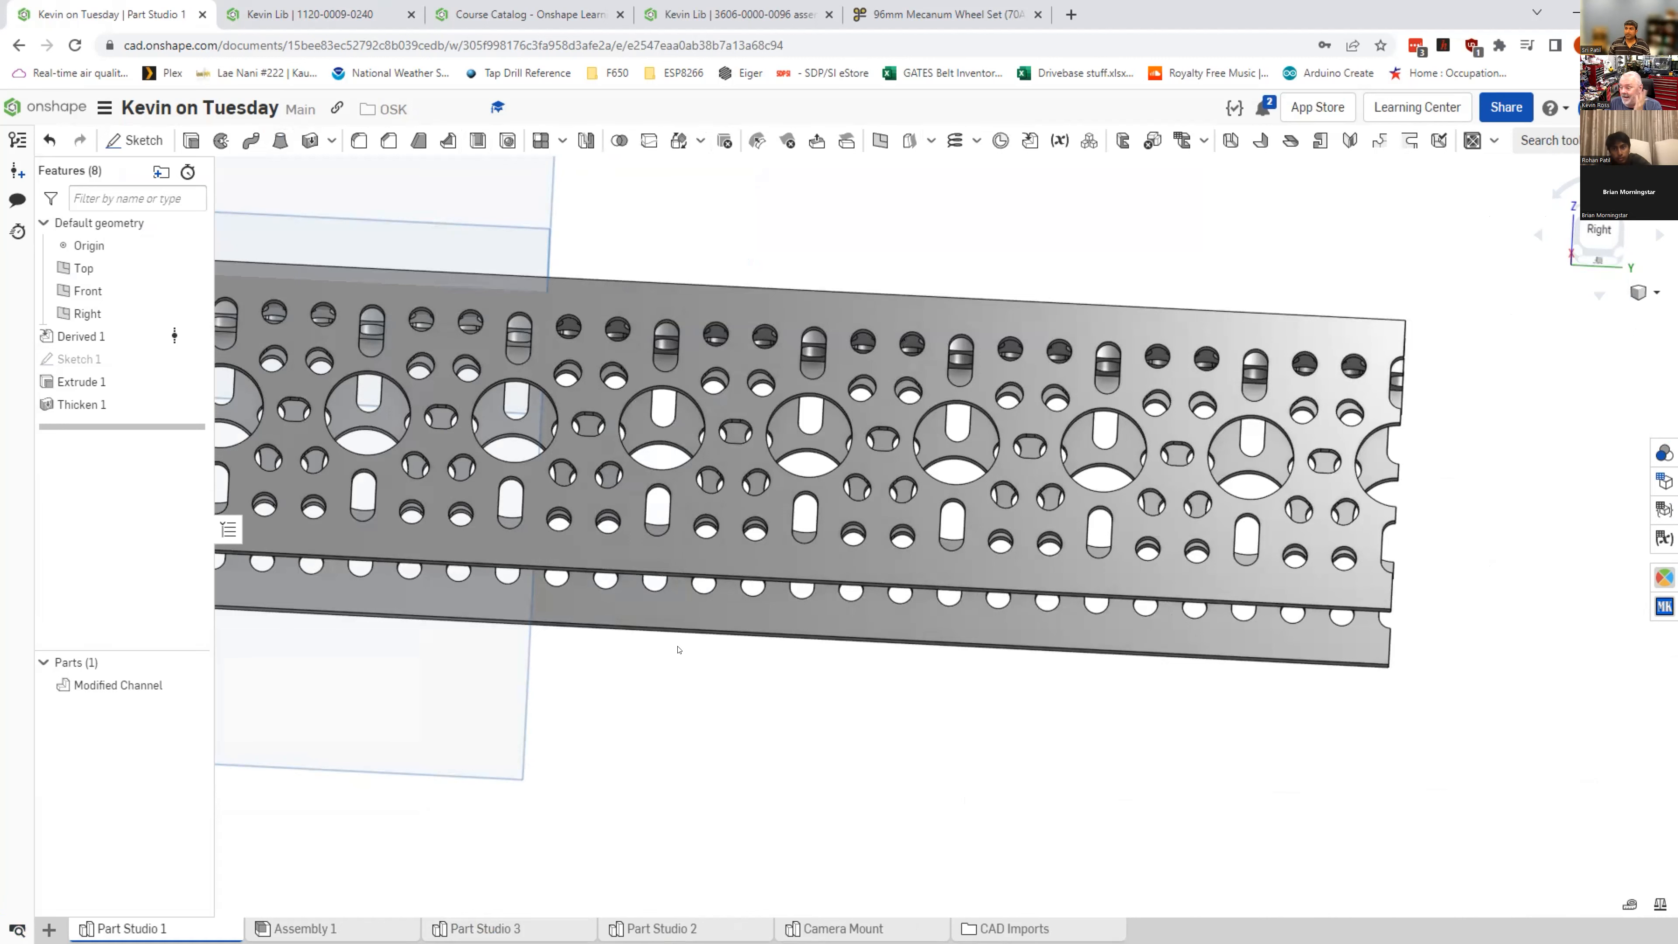
middle_drag(1164, 737, 1372, 729)
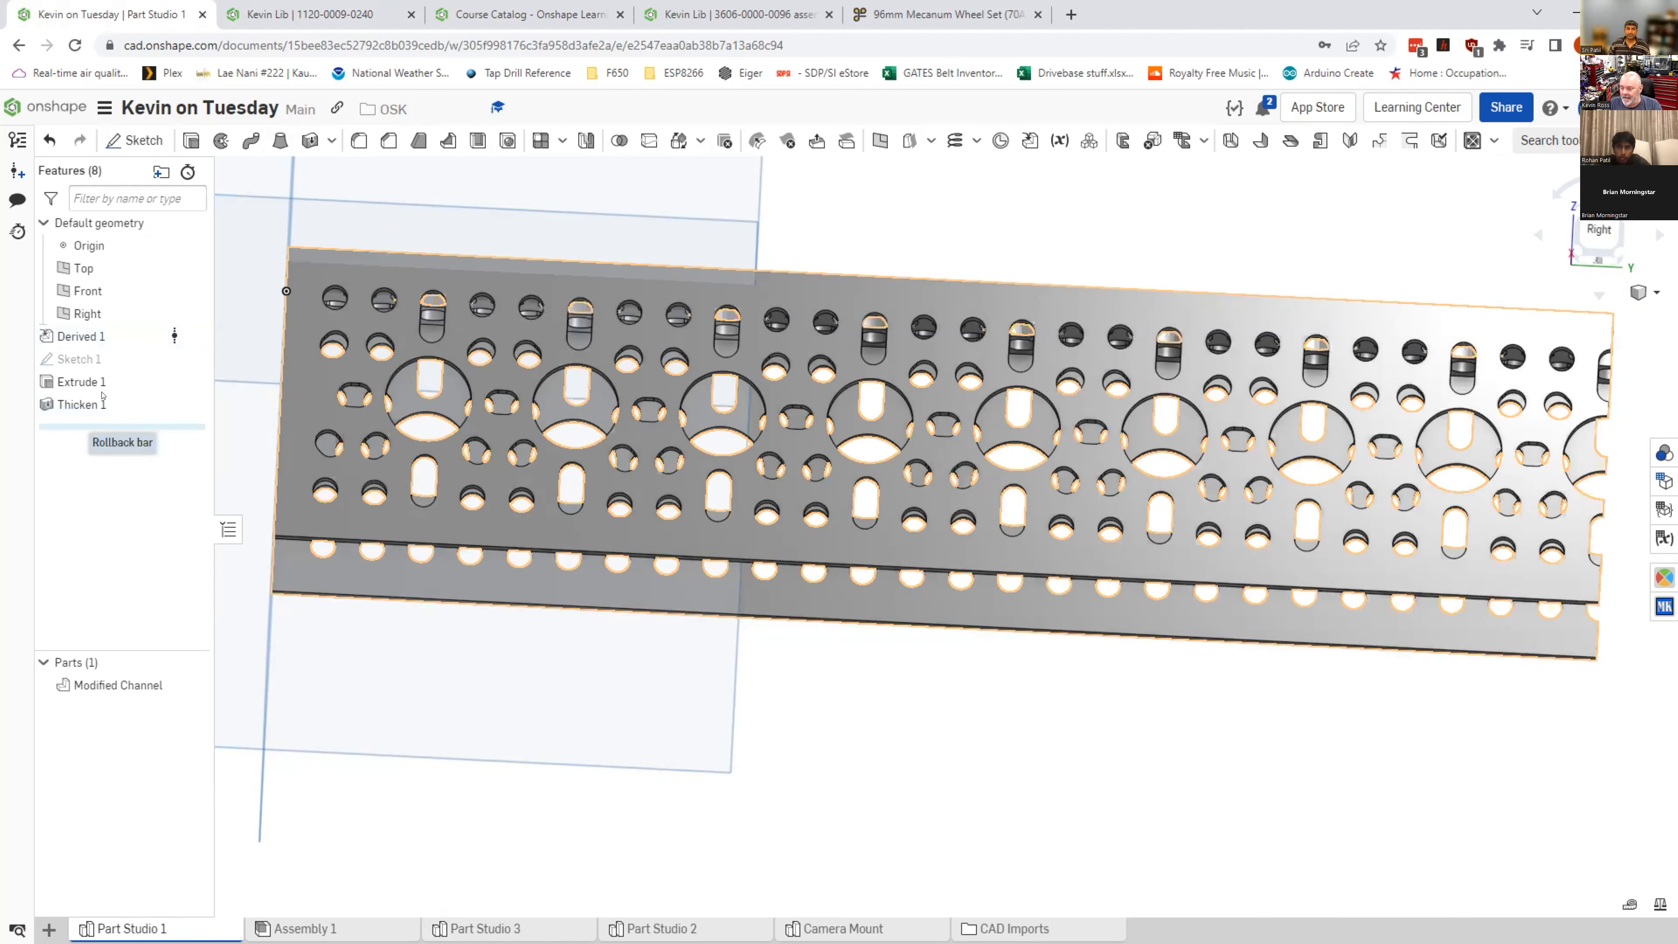
drag(103, 369, 142, 472)
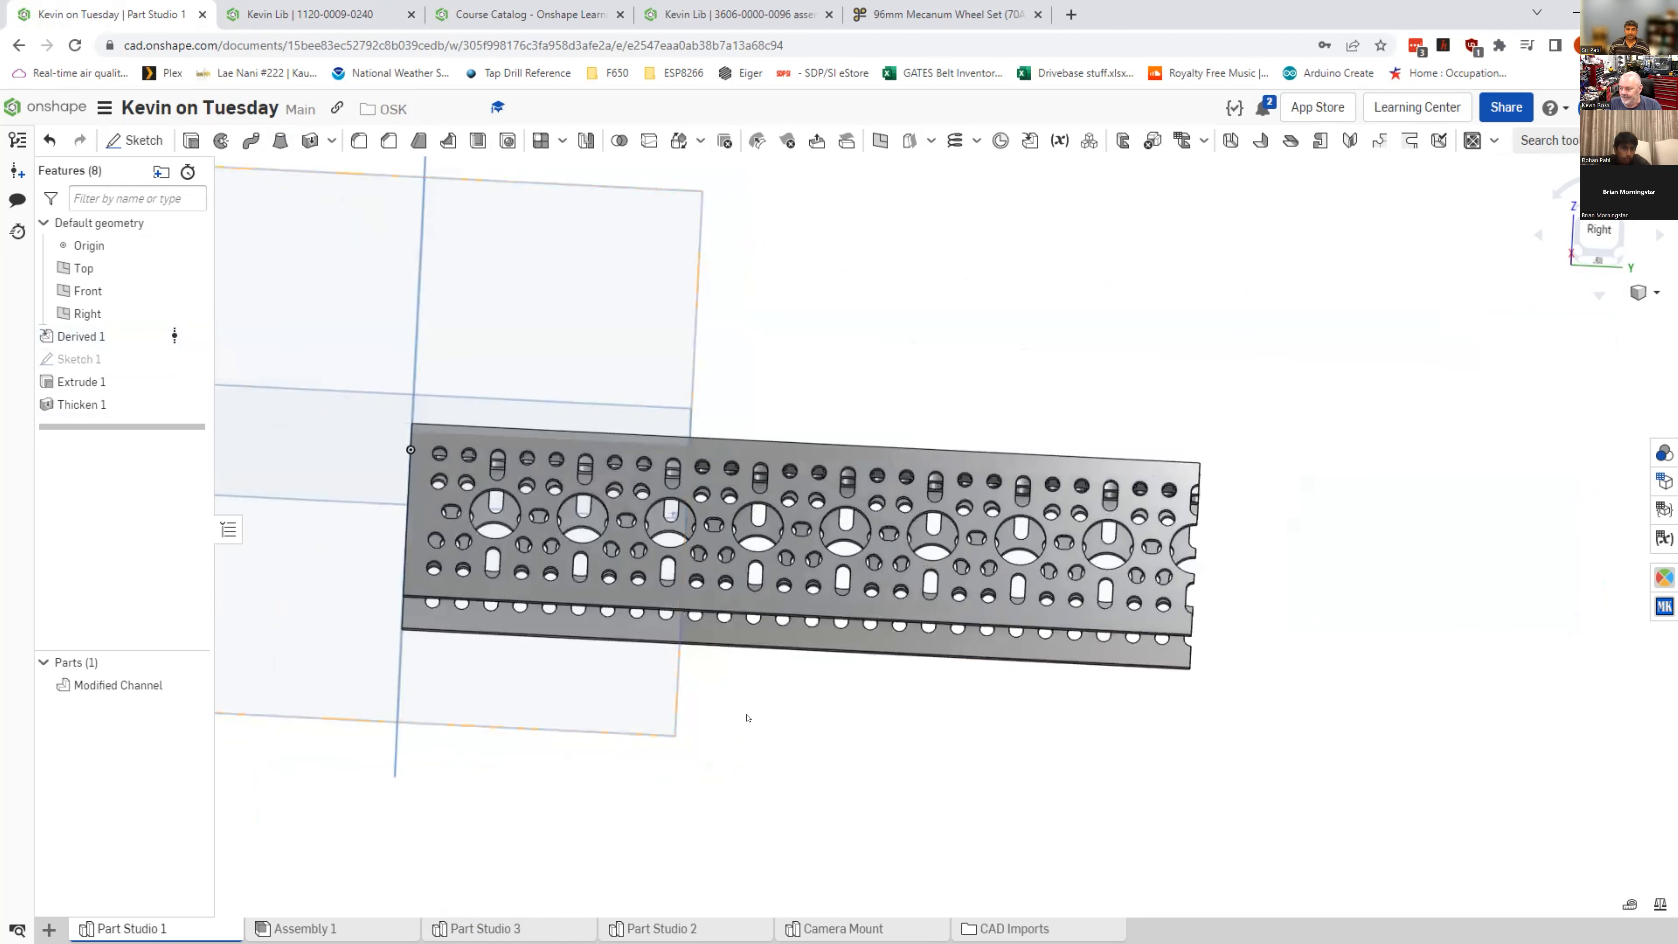
scroll(747, 717, up, 2)
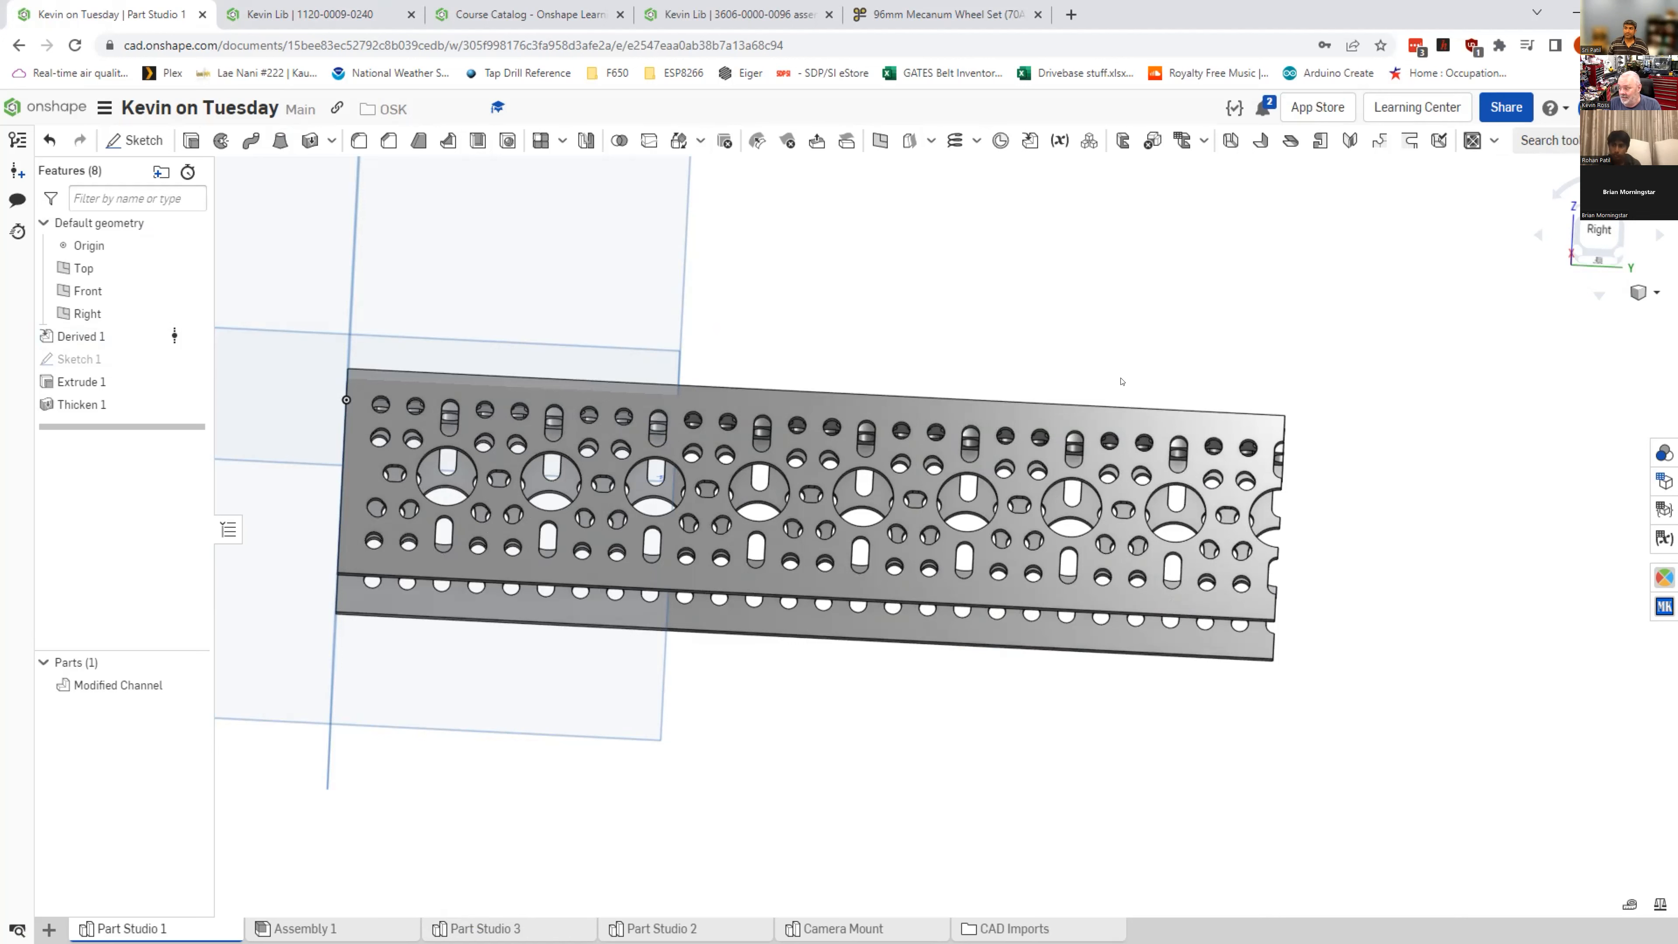
scroll(1139, 437, down, 2)
scroll(1269, 229, down, 2)
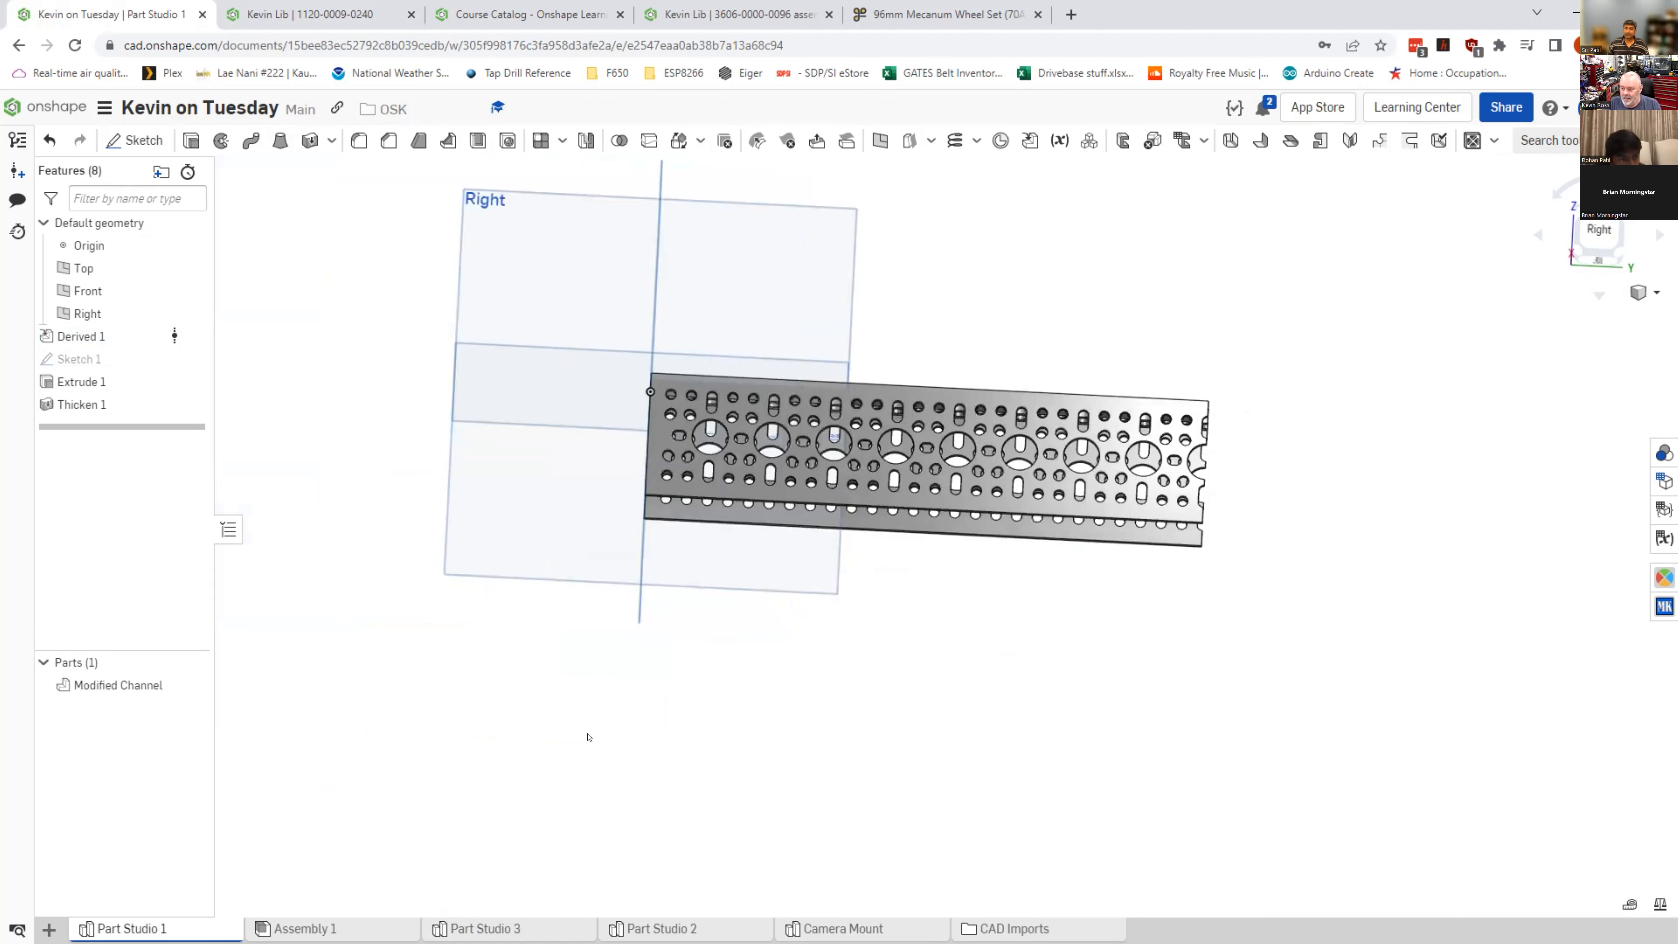
middle_drag(537, 735, 490, 749)
right_drag(564, 775, 563, 773)
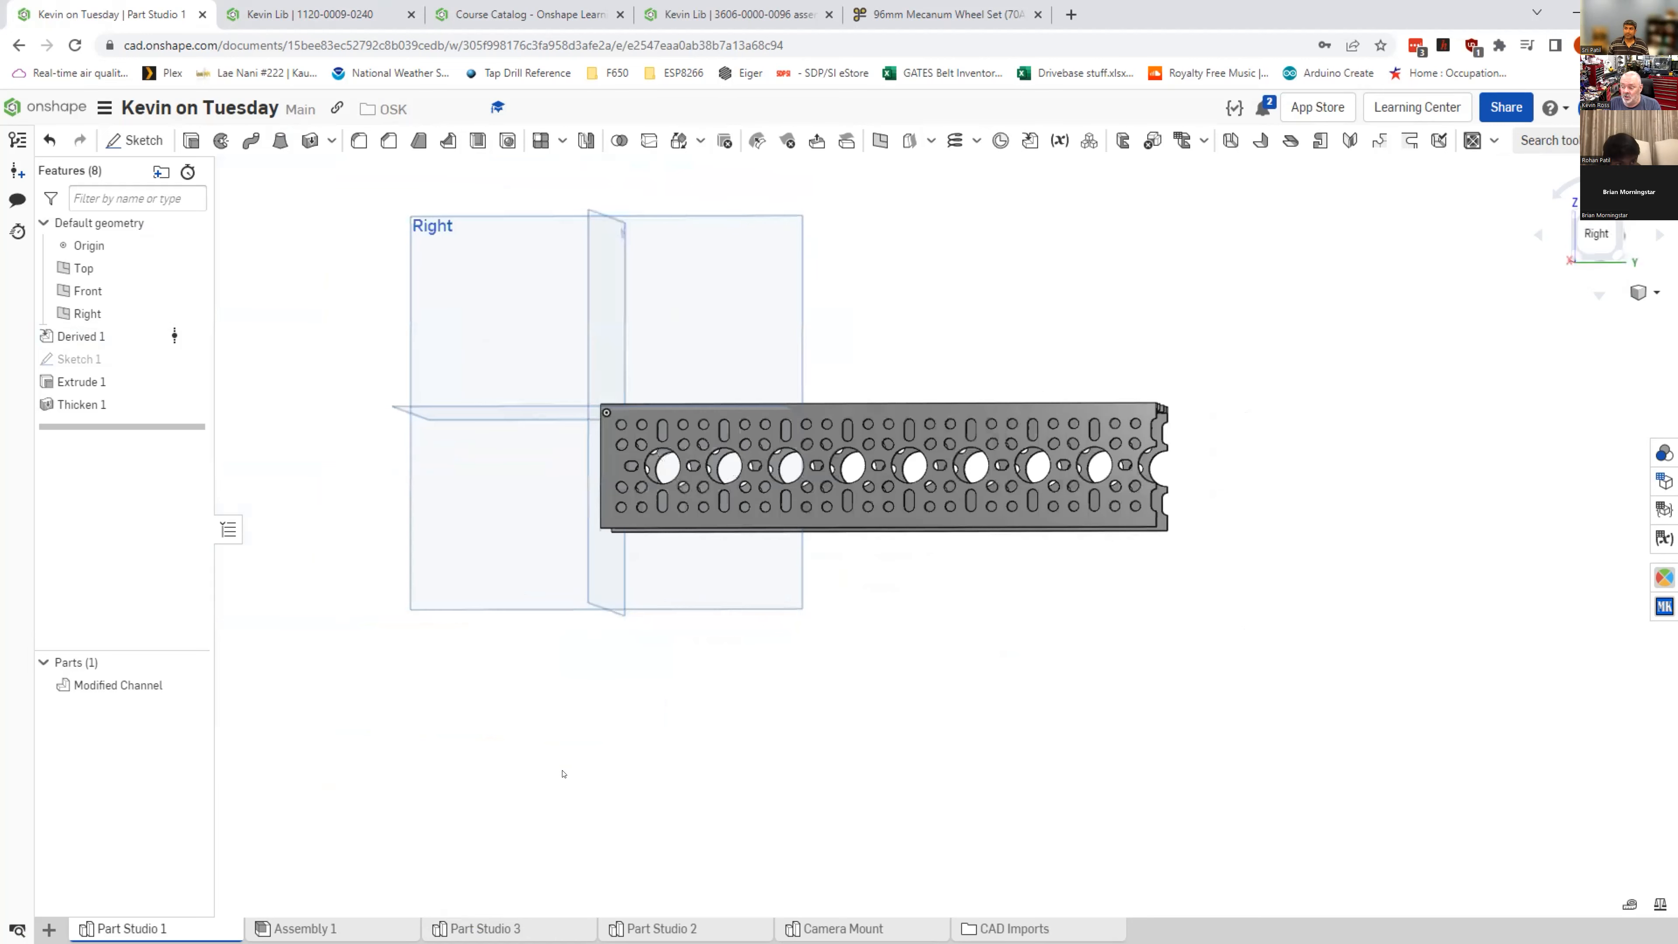
Step: Start a new Derived feature in Part Studio 1 and open the PartFactory document from the Part Factories label as its source
right_drag(692, 439, 717, 414)
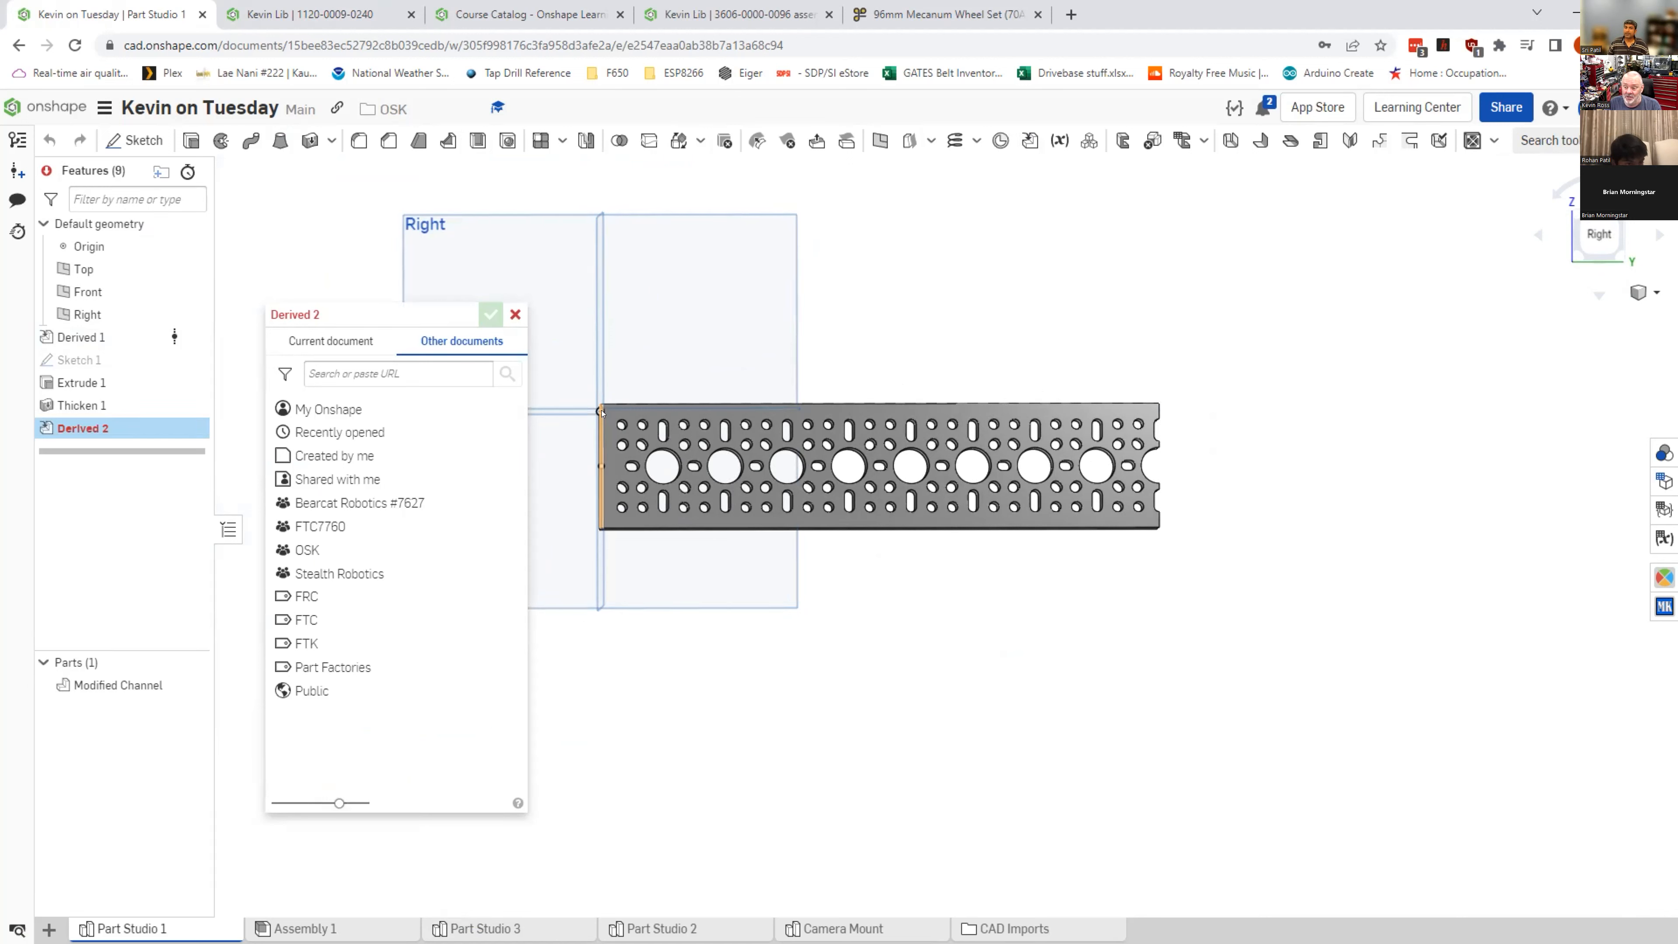
click(298, 410)
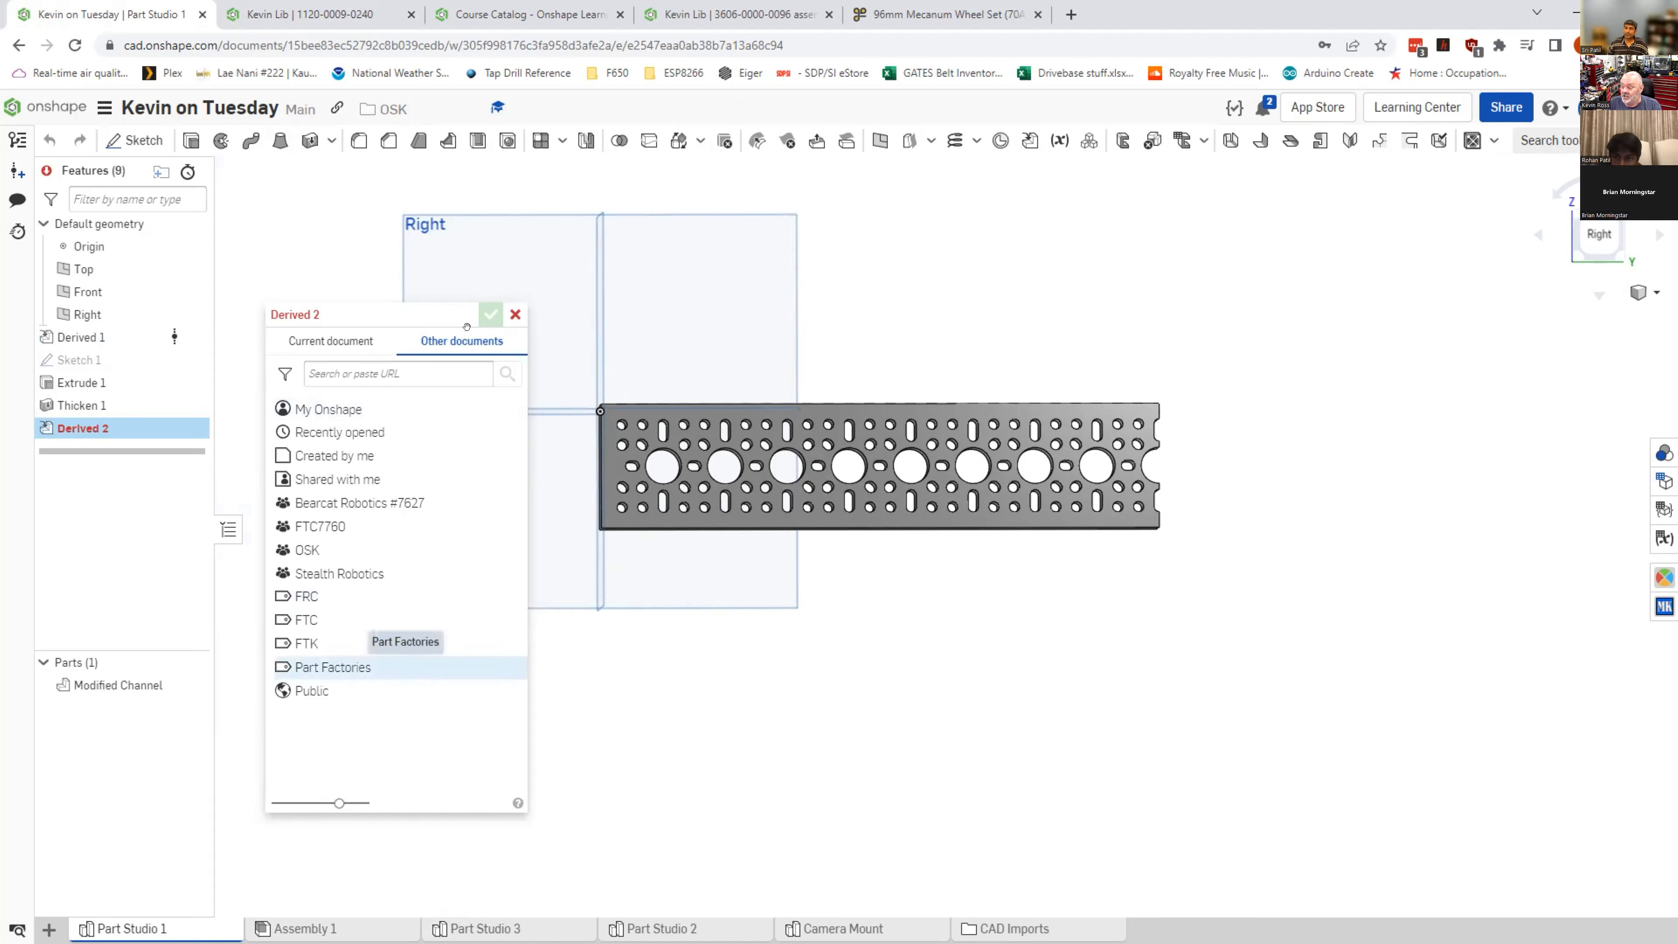
click(338, 671)
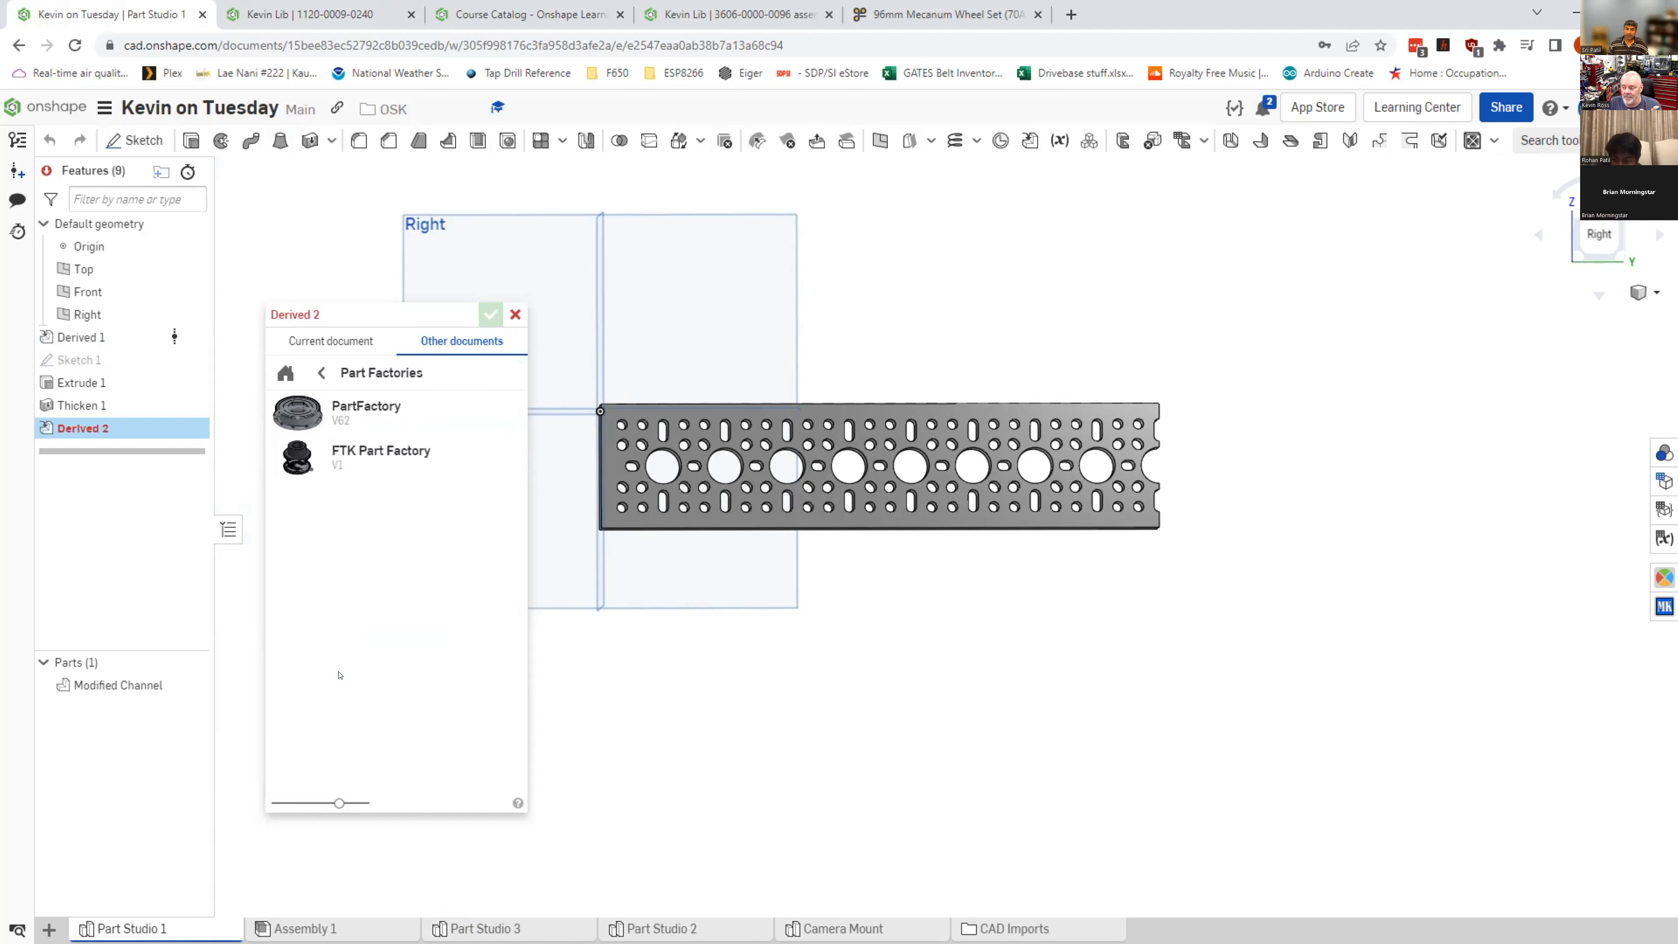
click(373, 403)
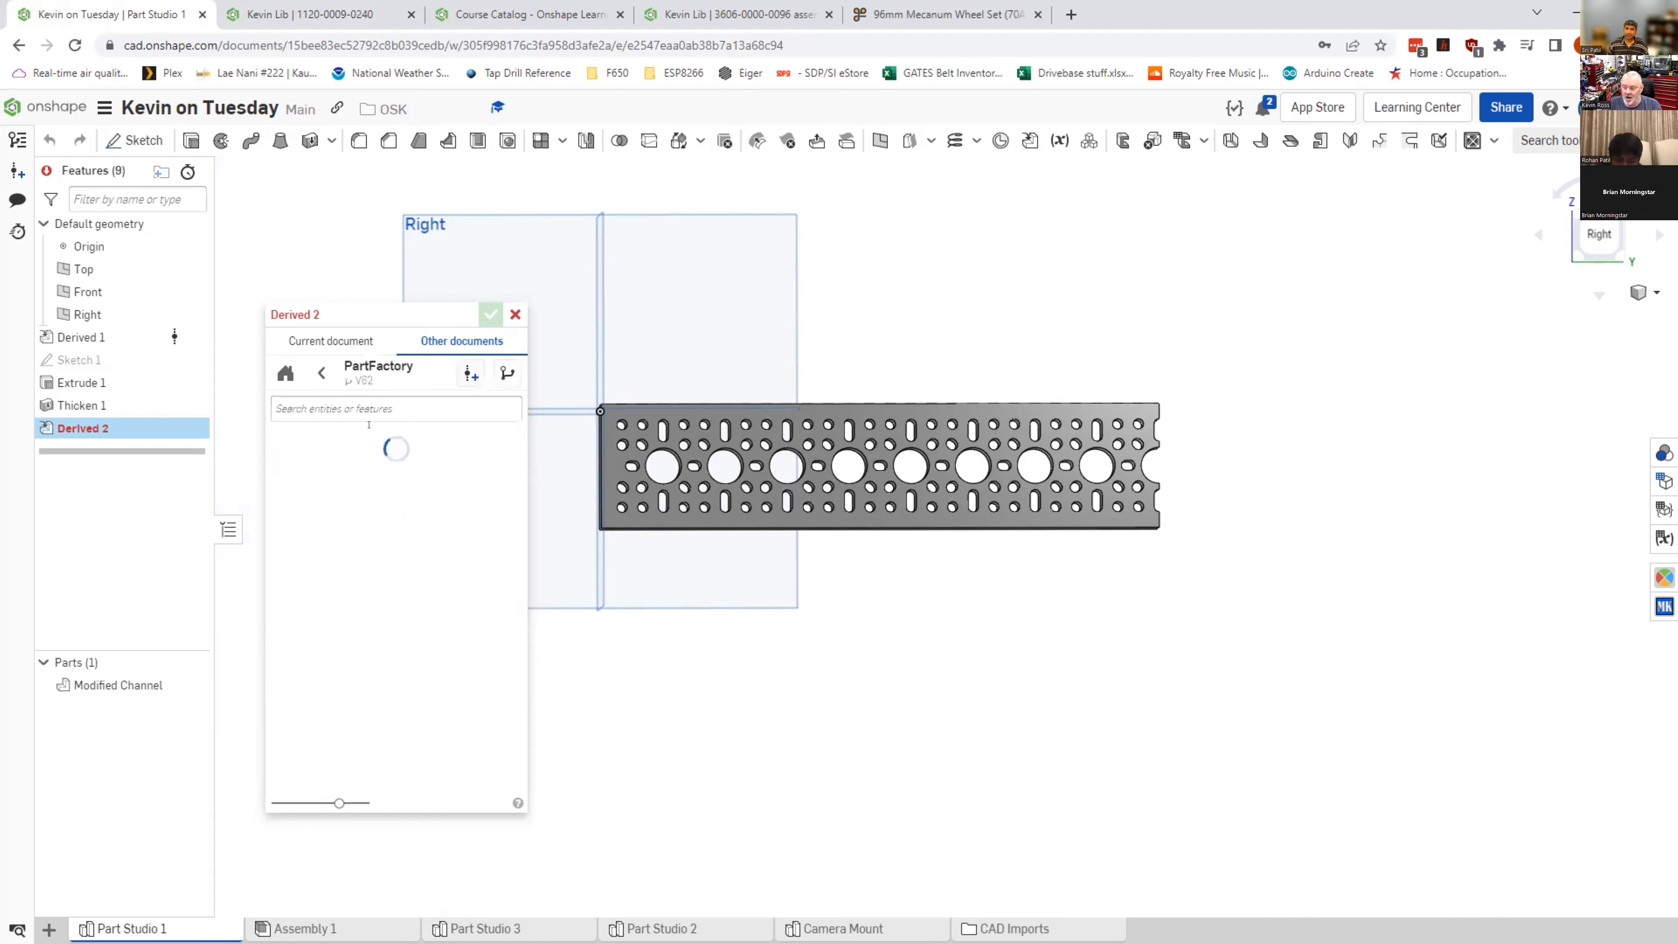
Step: Browse the PartFactory studios and expand the configuration options of Timing Pulley Studio
scroll(520, 534, down, 2)
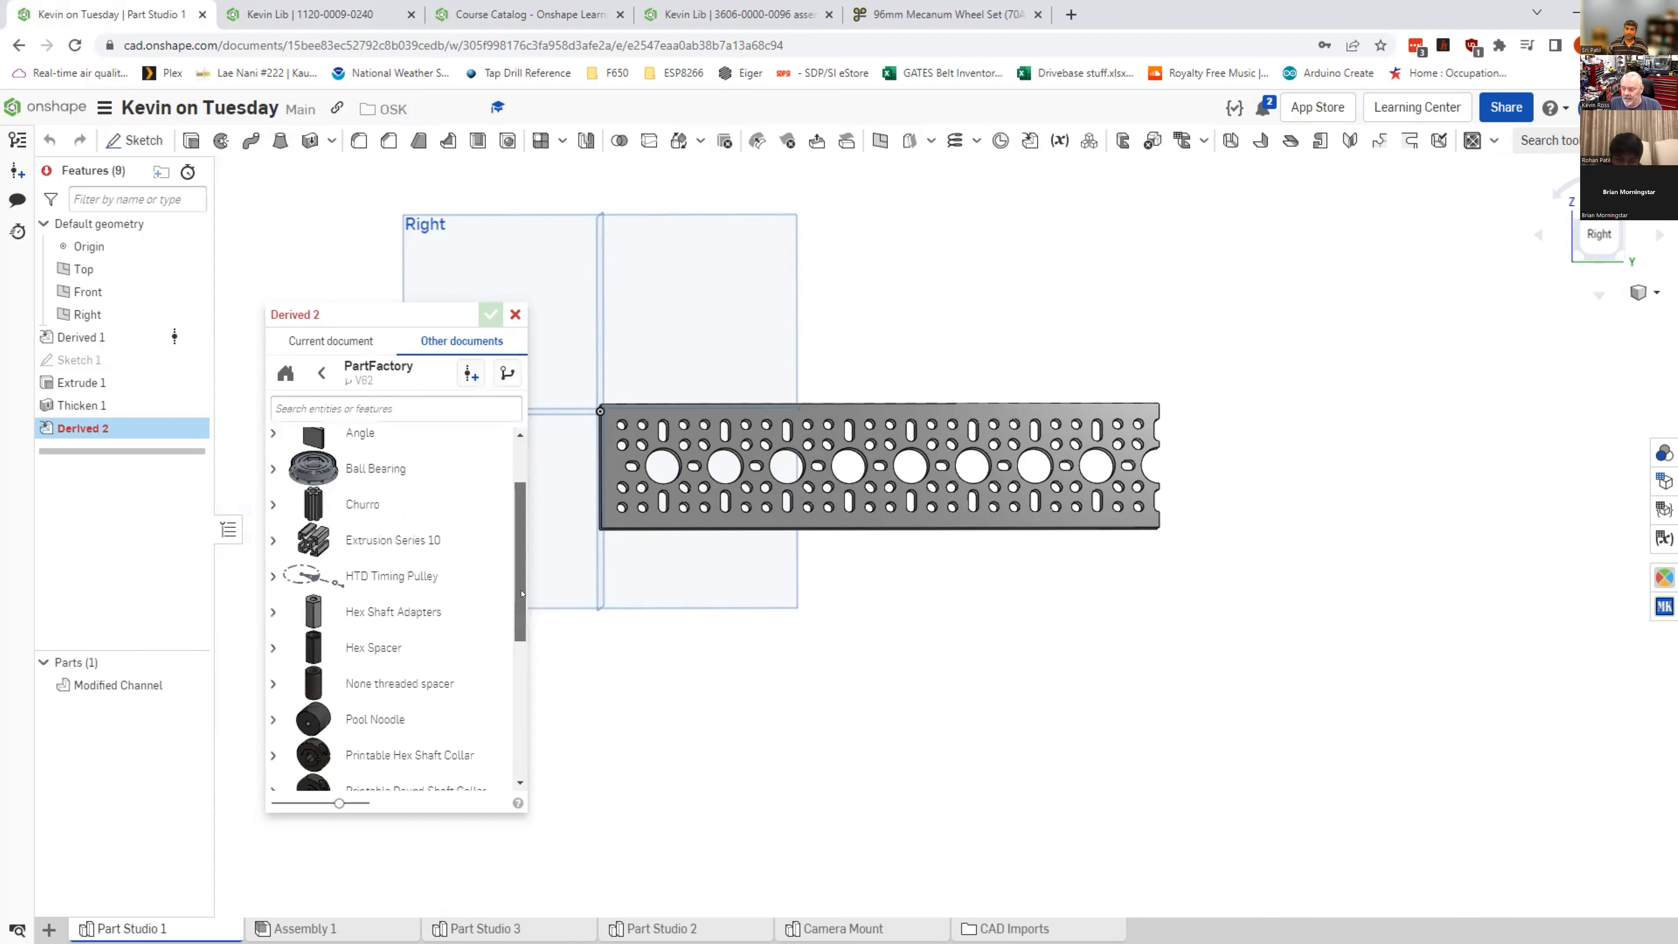
scroll(524, 639, down, 6)
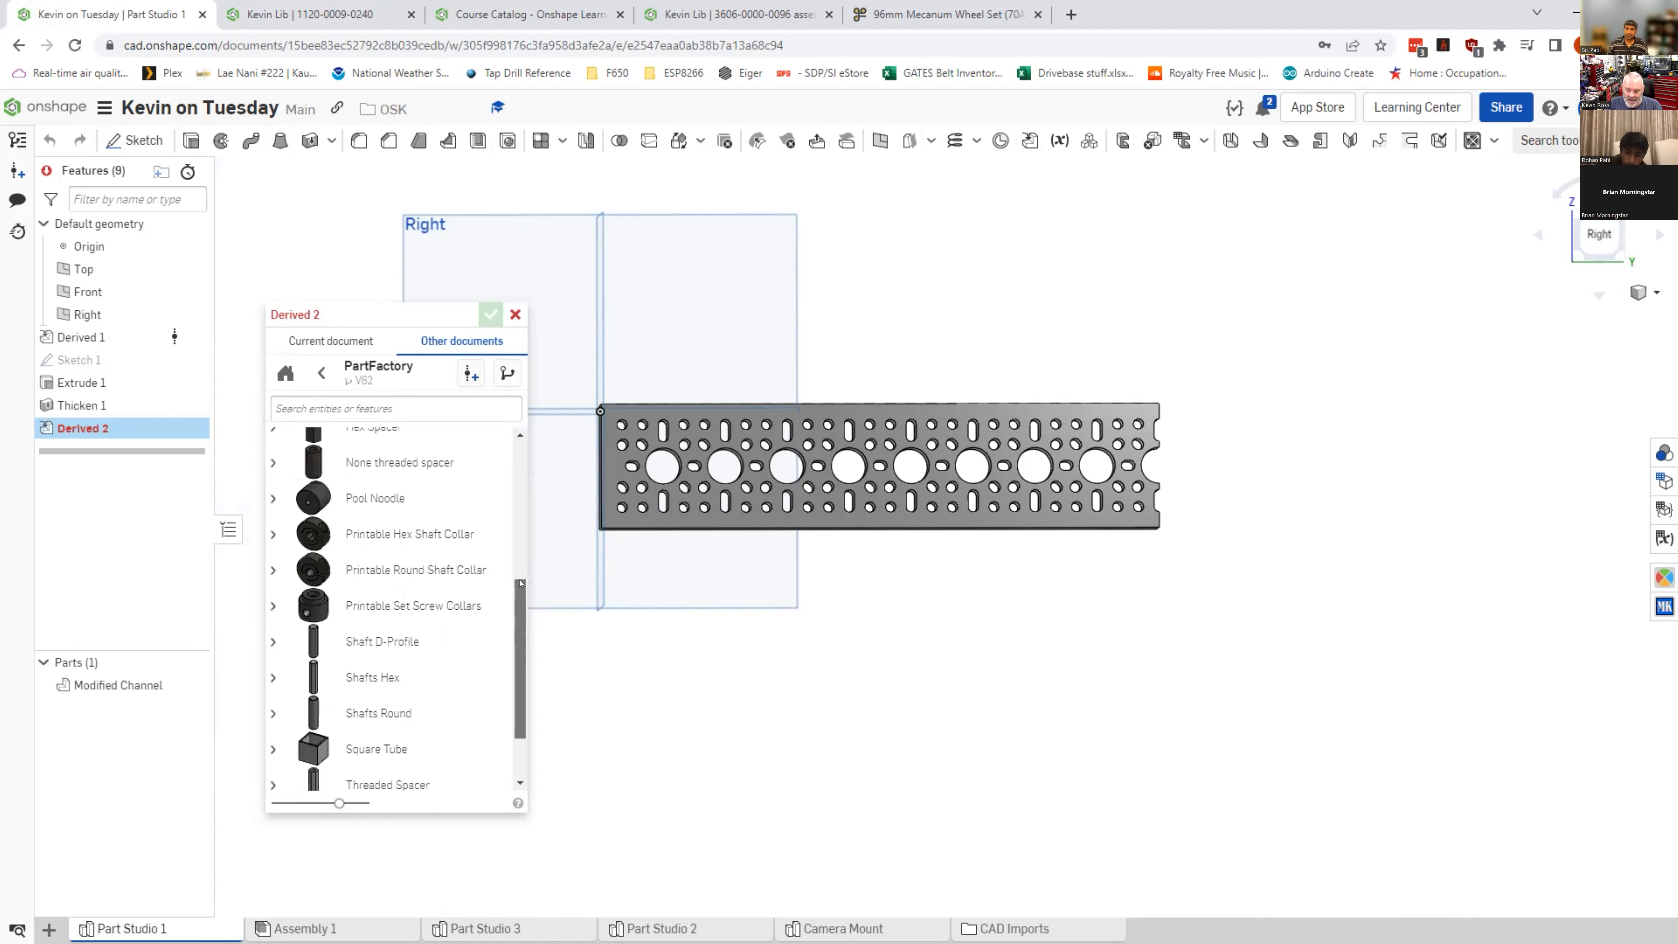
scroll(522, 581, up, 3)
scroll(532, 523, up, 3)
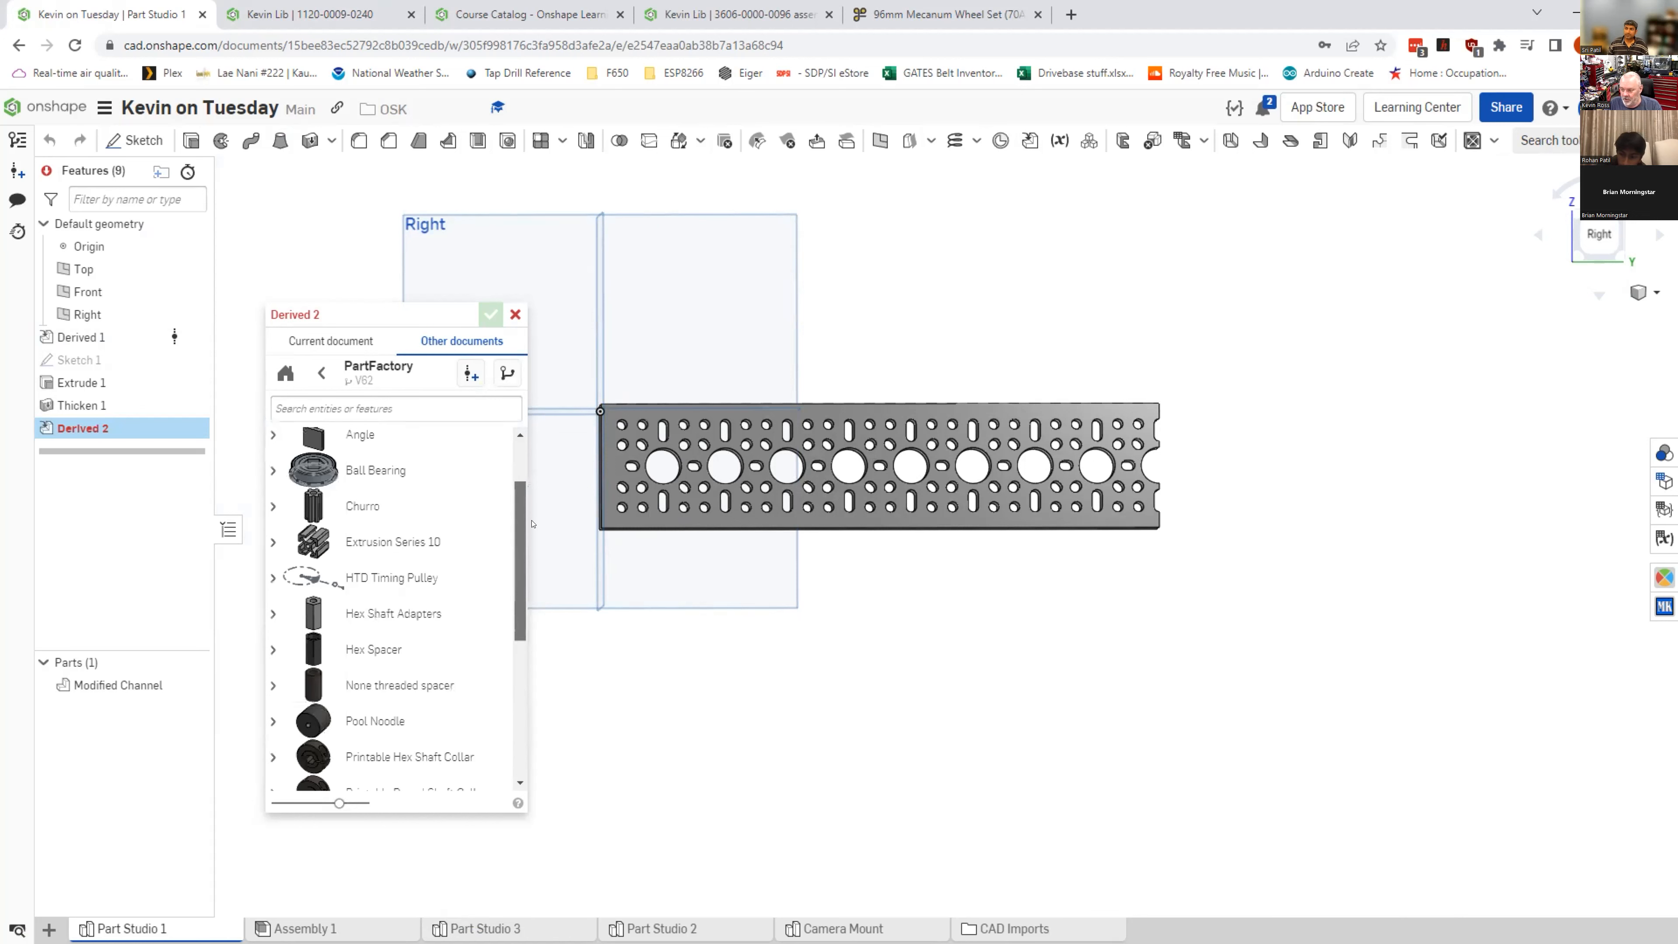
scroll(534, 497, up, 1)
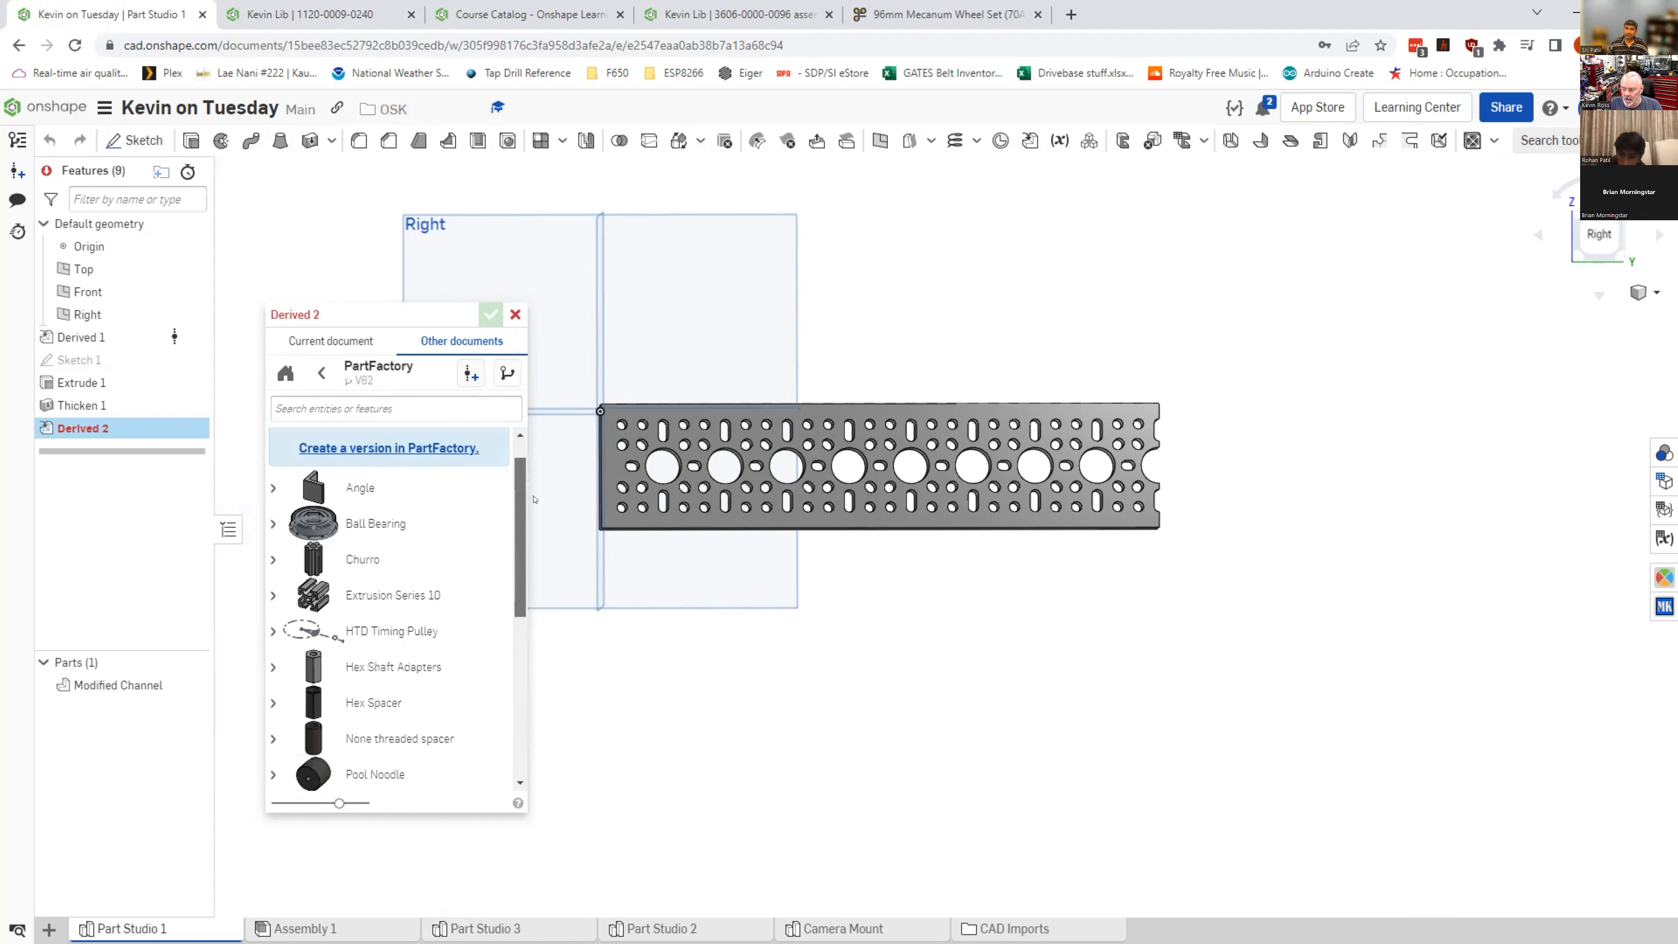
scroll(523, 581, down, 1)
scroll(523, 610, down, 2)
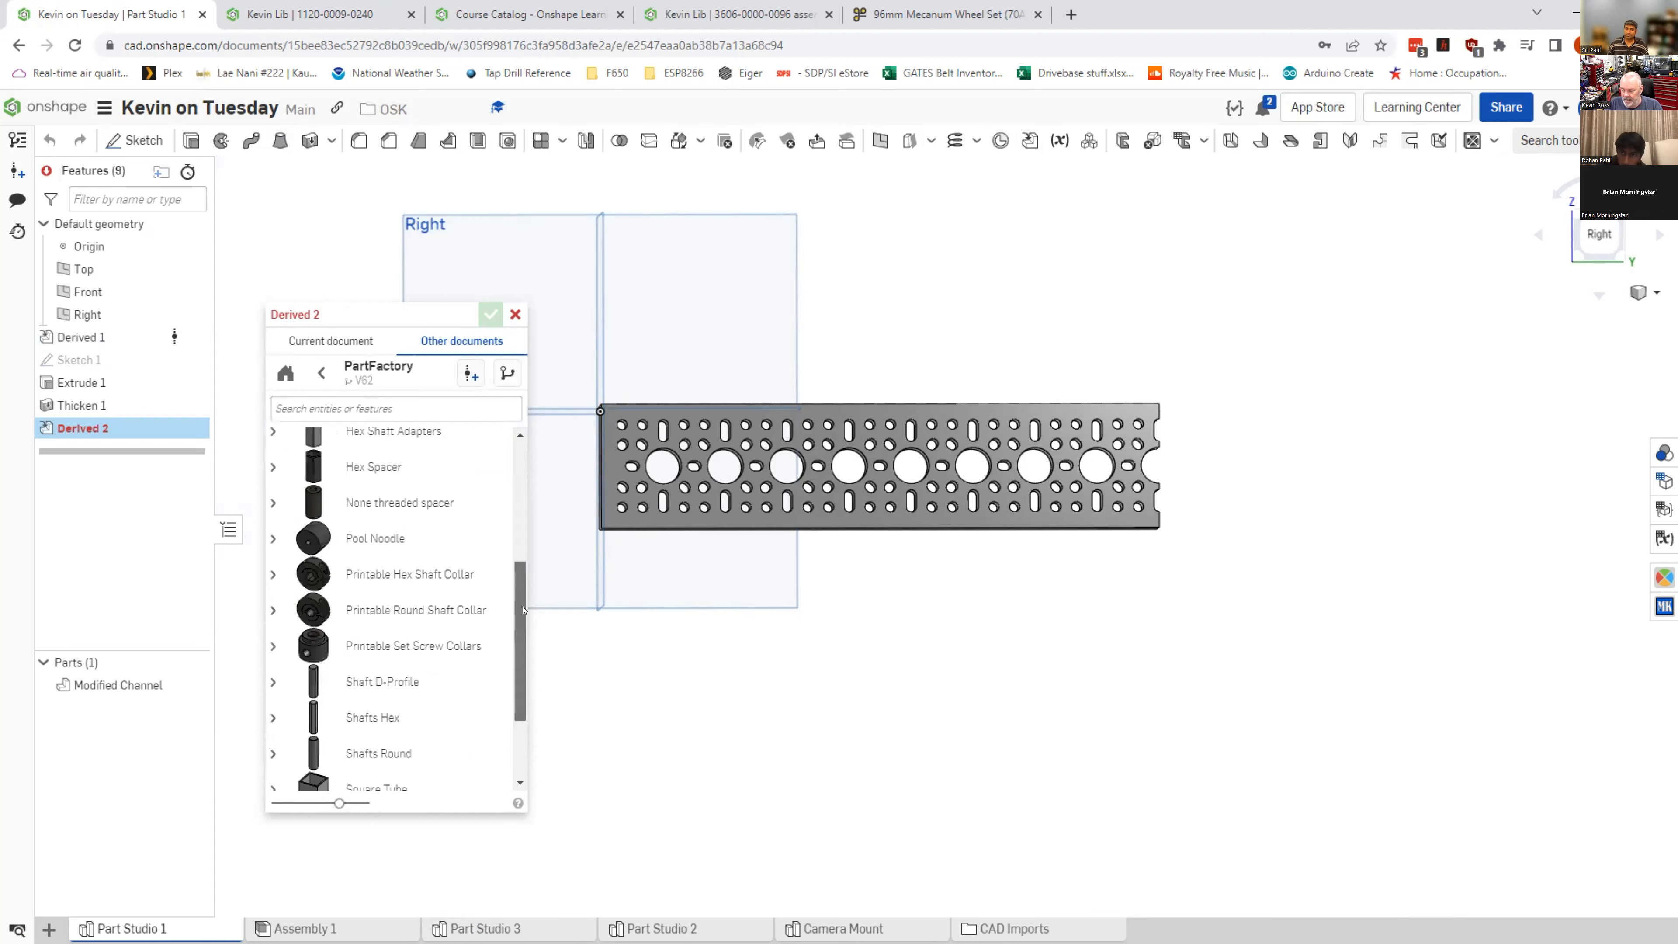
drag(524, 611, 524, 622)
scroll(523, 678, down, 2)
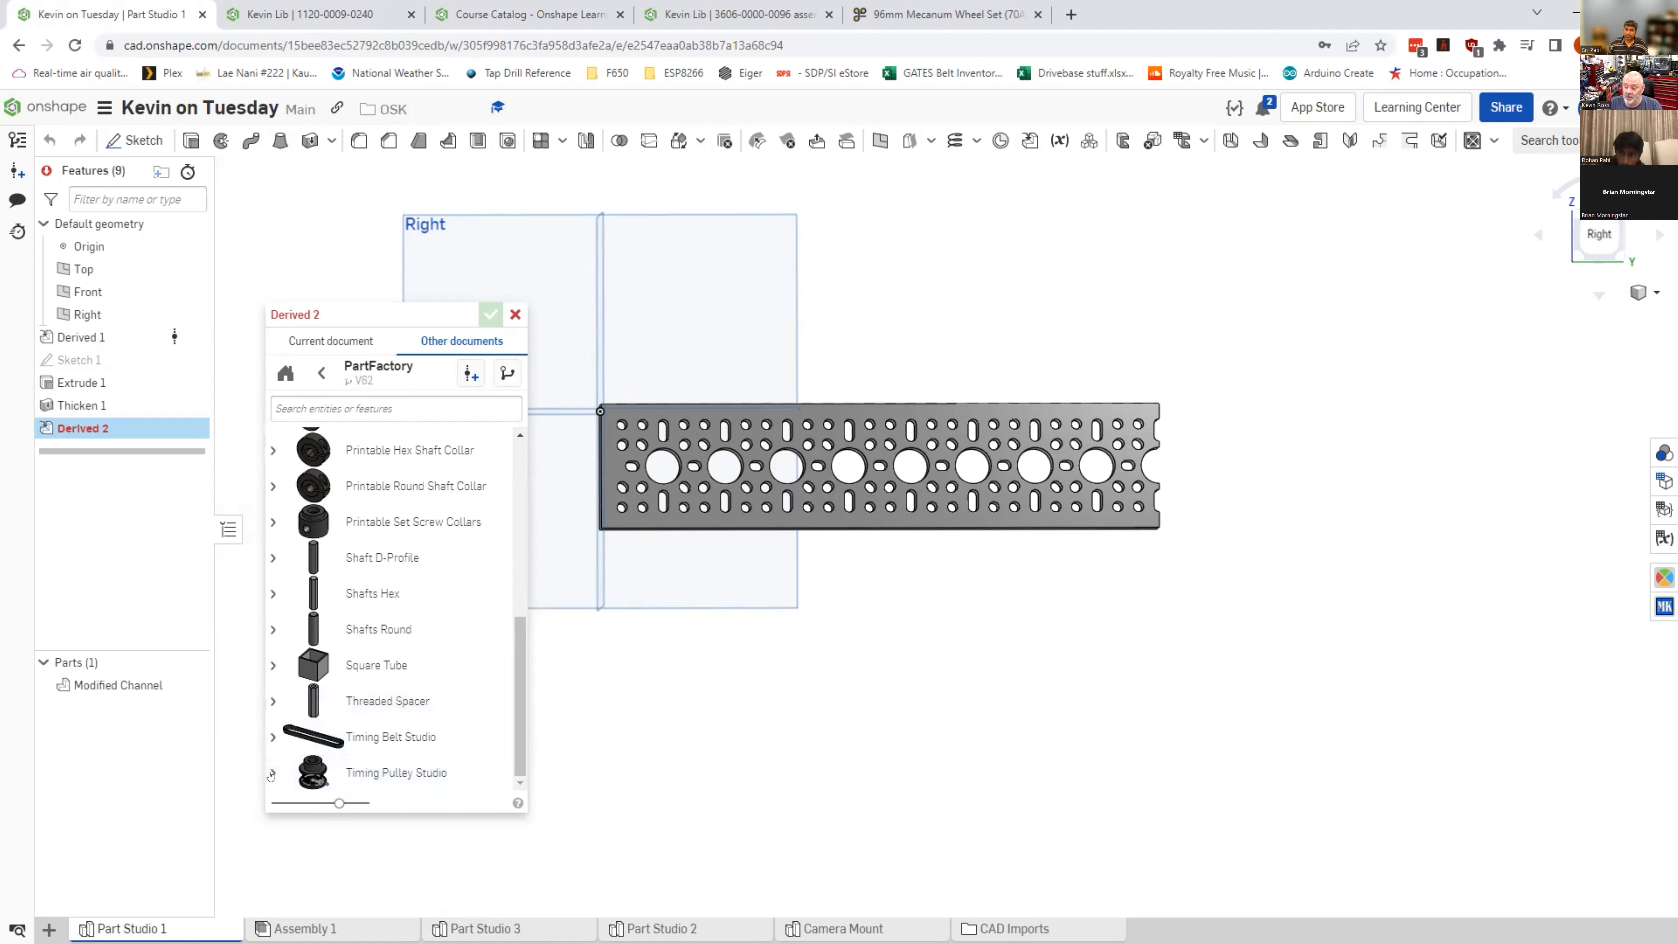
click(368, 705)
scroll(359, 648, down, 4)
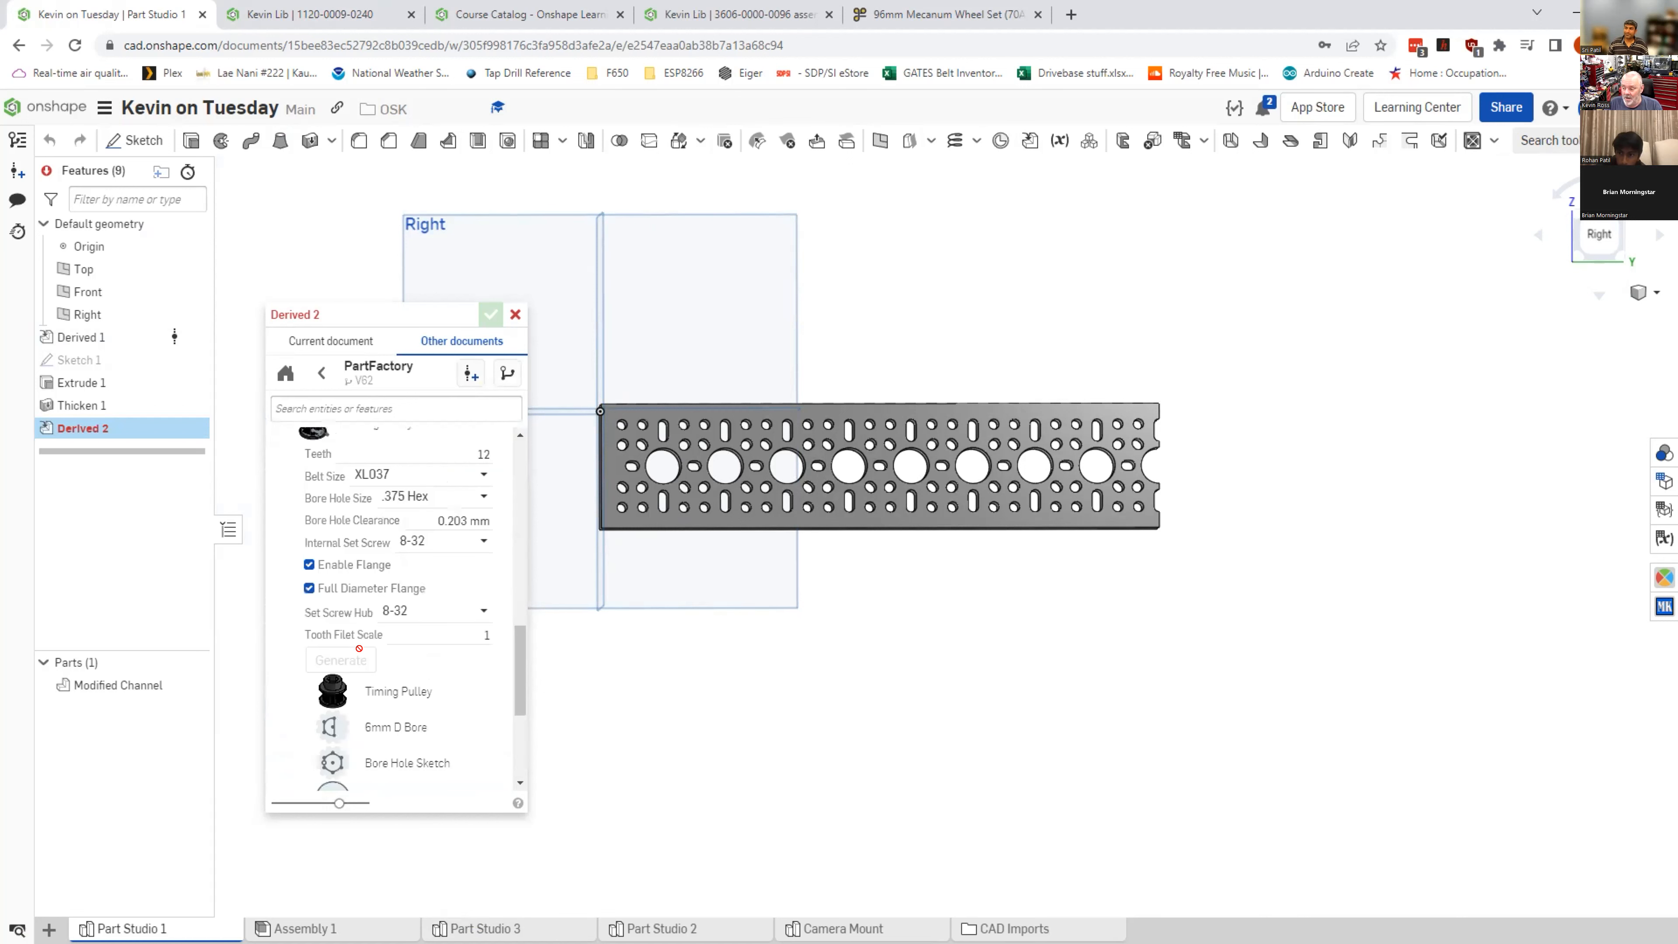
Step: Set the timing pulley's Teeth to 18 and generate the XL037, .375 Hex bore configuration
scroll(465, 566, up, 1)
key(Tab)
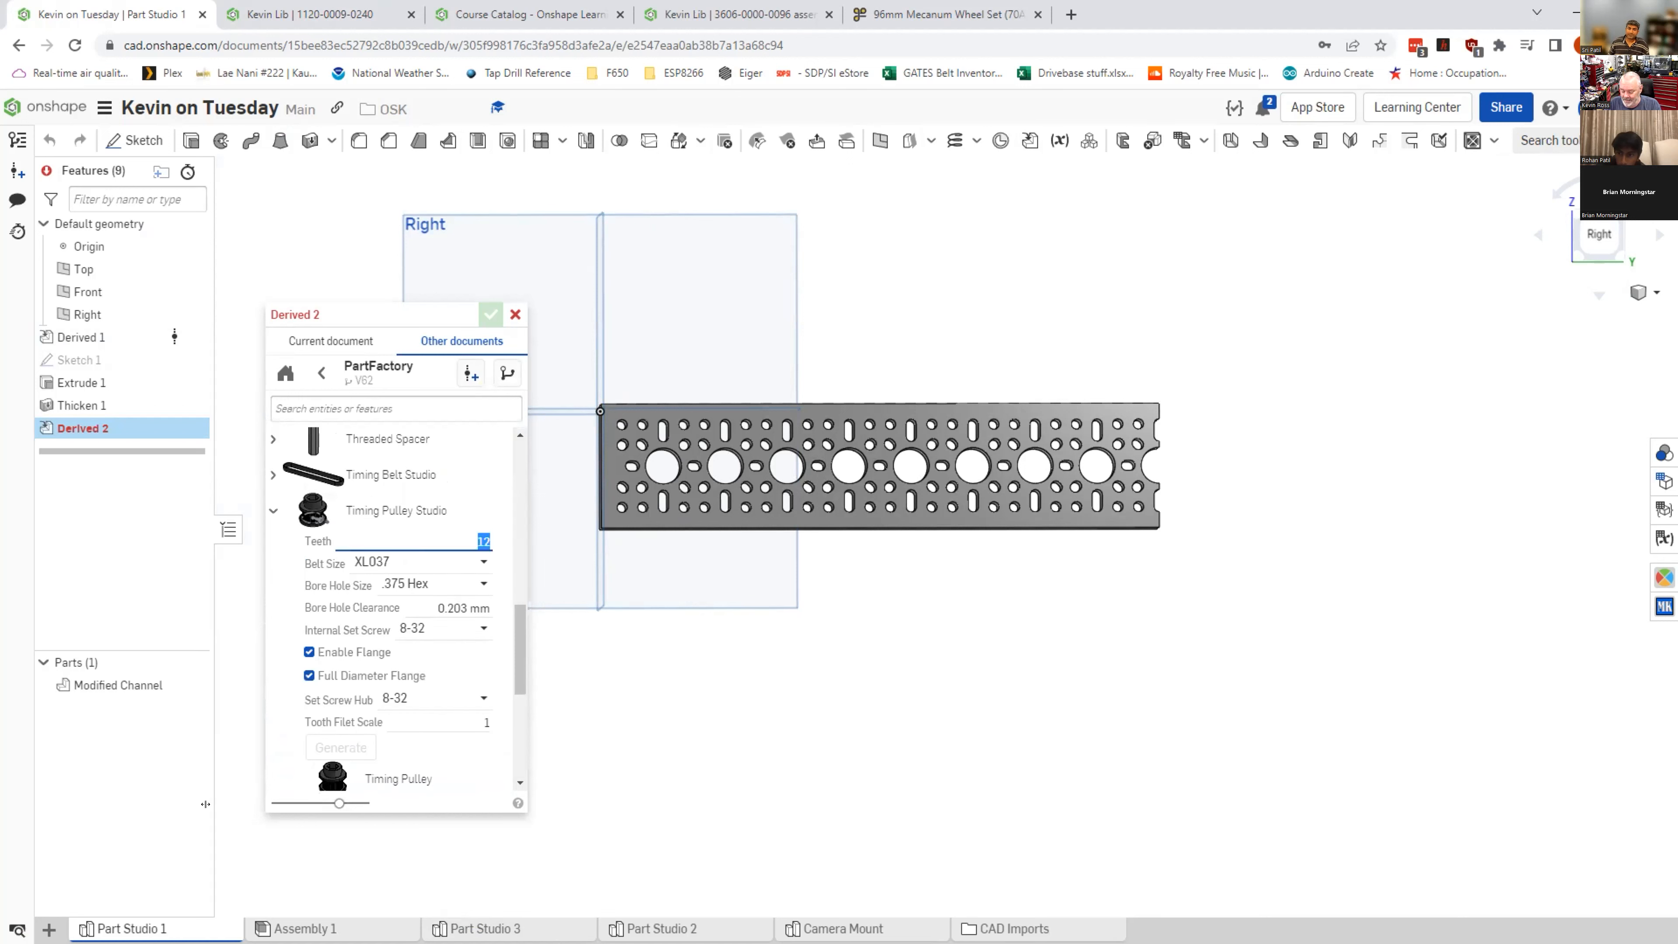
text(18)
key(Tab)
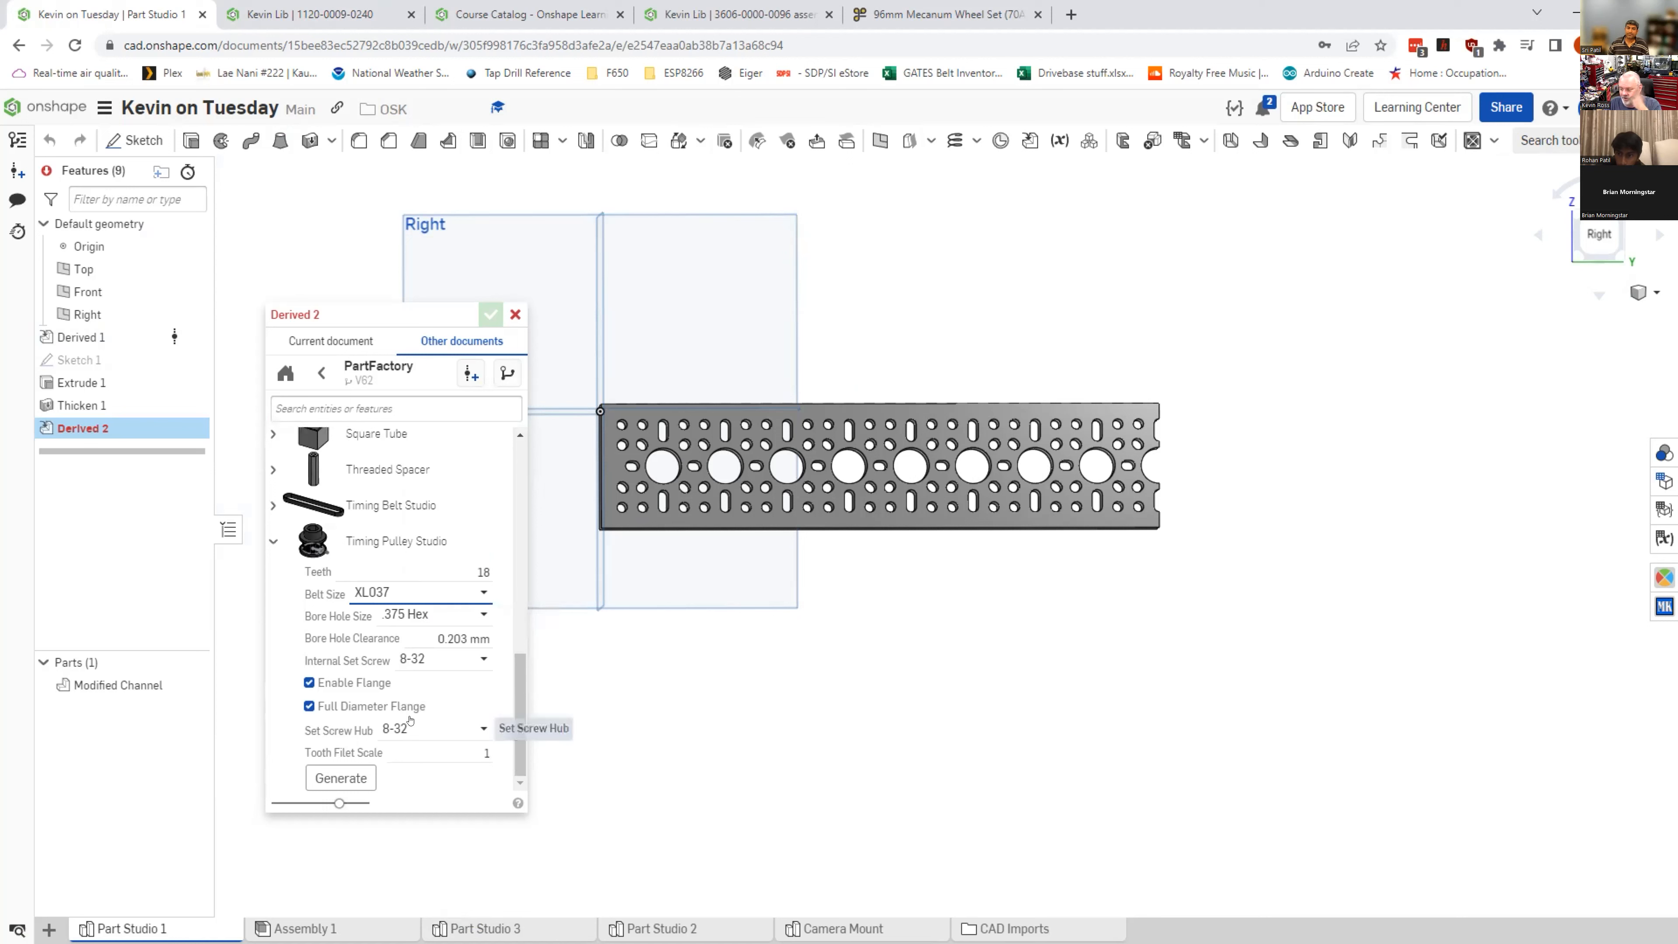
click(355, 778)
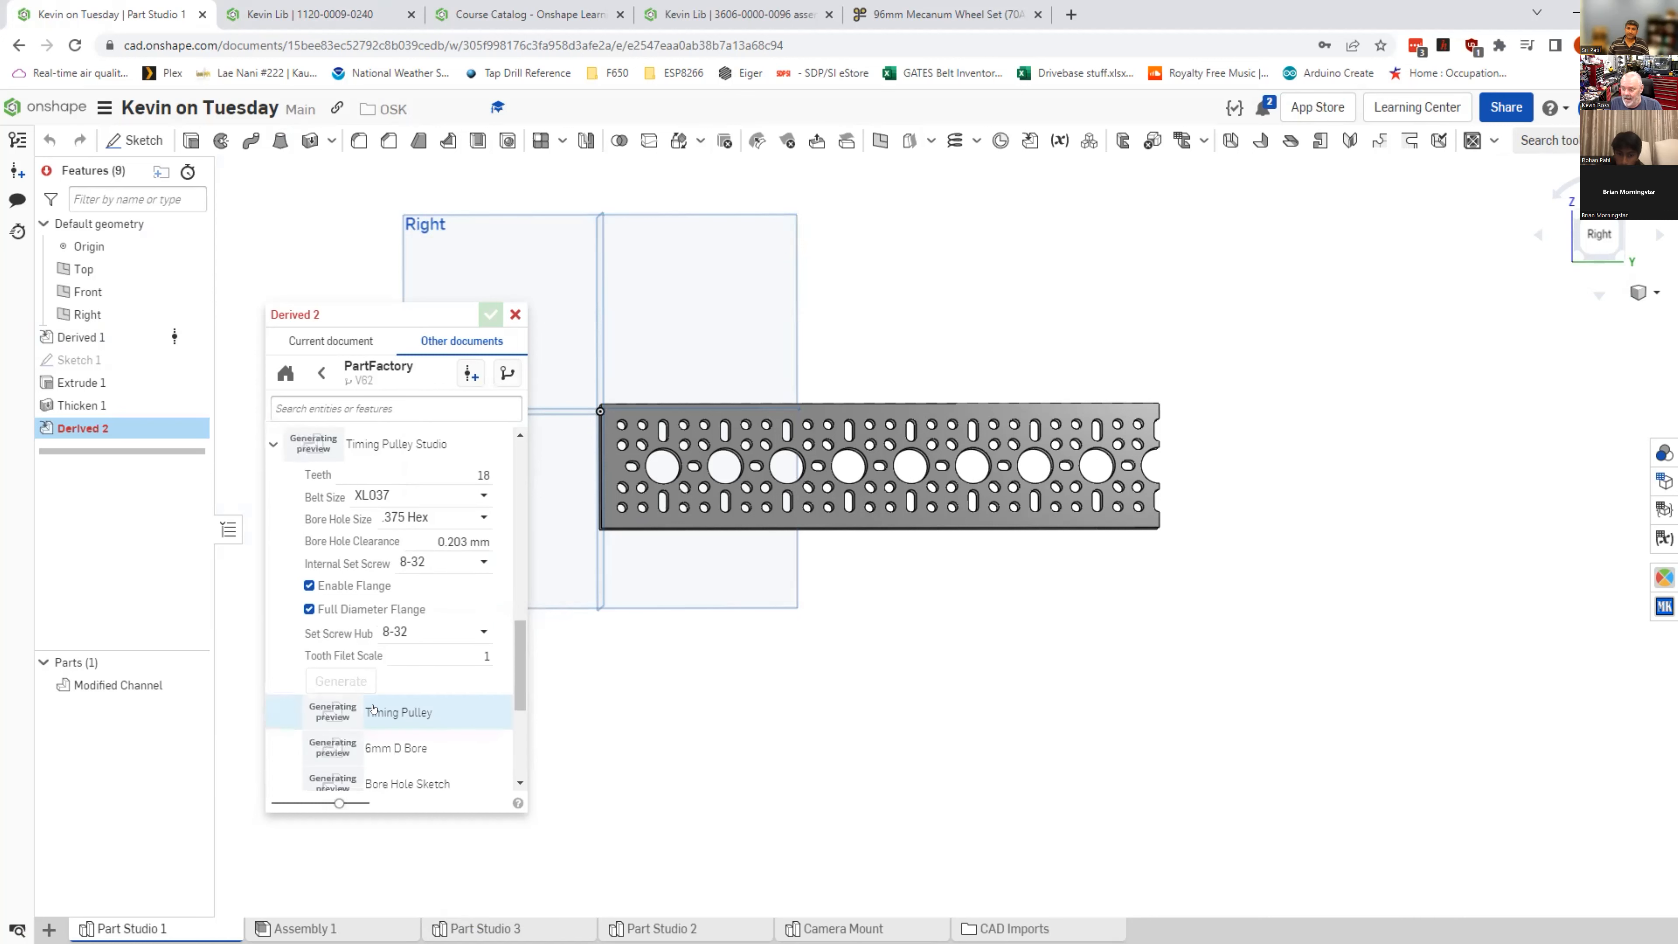
Step: Derive the generated Timing Pulley into Part Studio 1 and view it beside the Modified Channel
scroll(372, 711, down, 3)
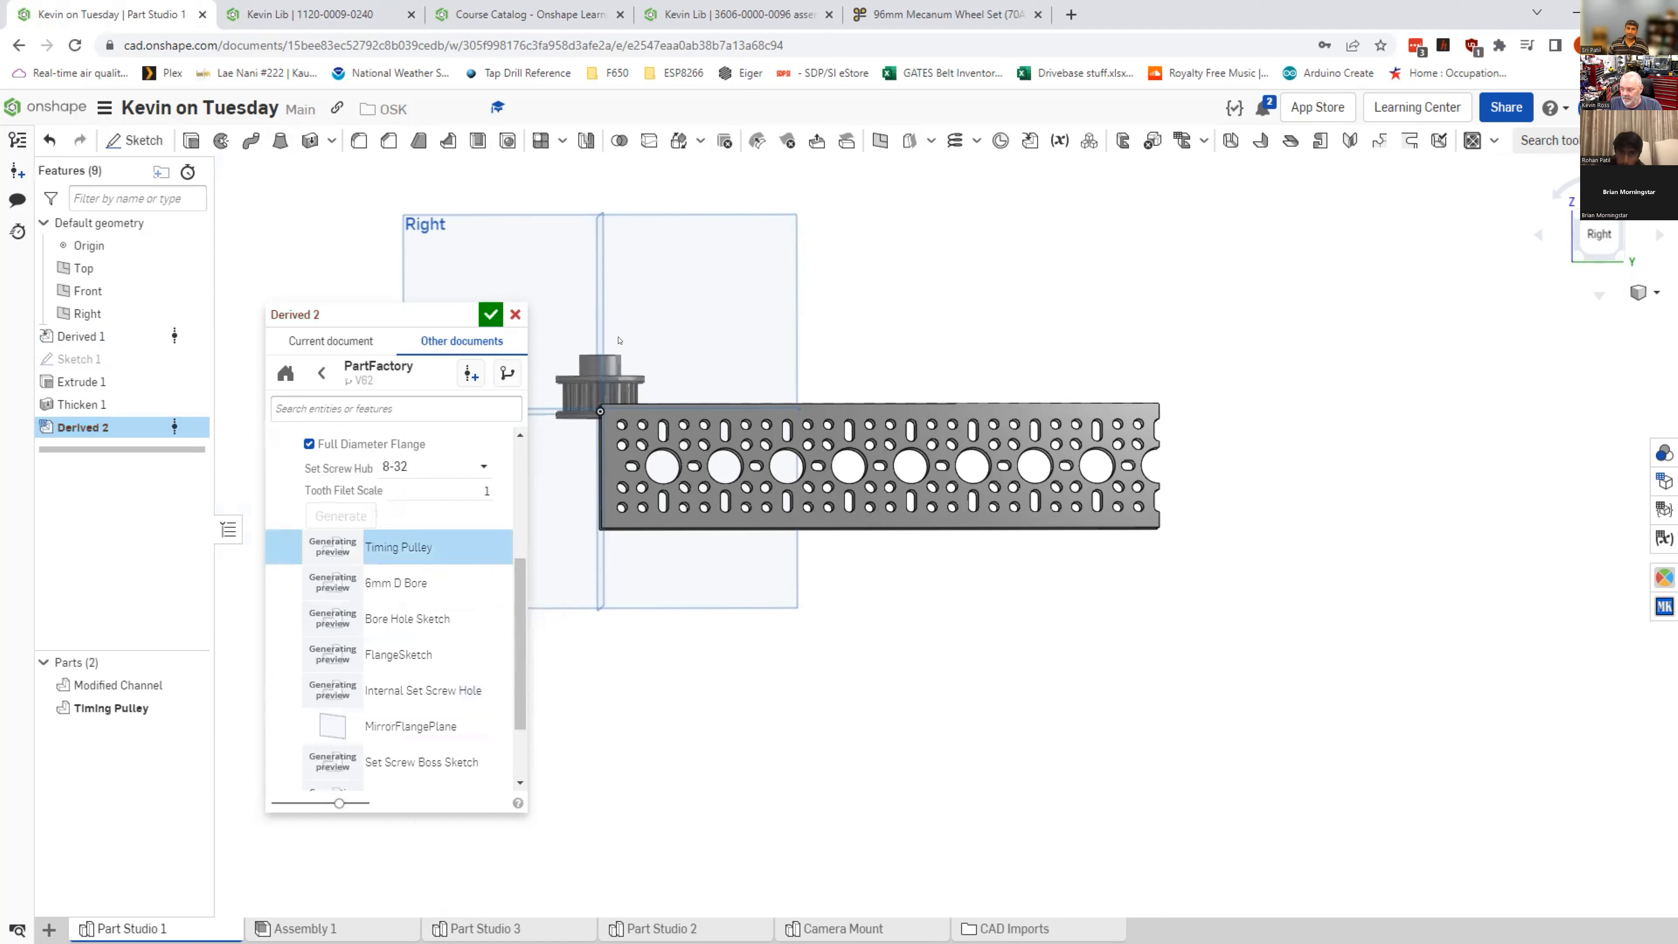
key(Return)
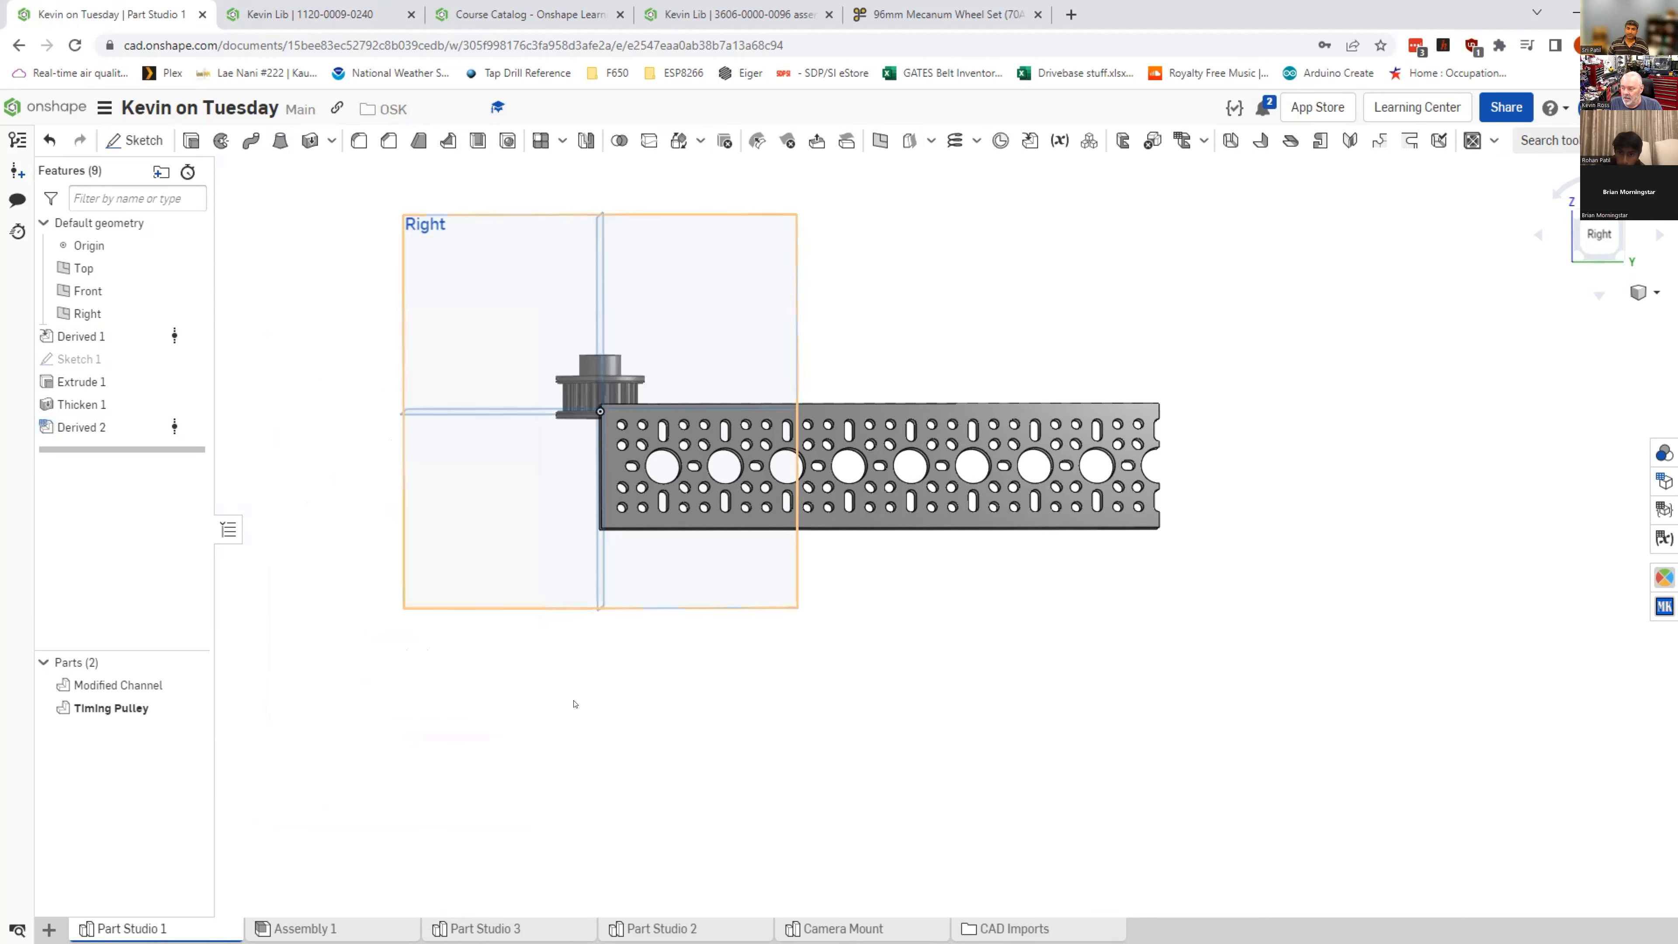
right_drag(687, 735, 743, 692)
right_drag(747, 621, 746, 587)
right_drag(592, 539, 539, 723)
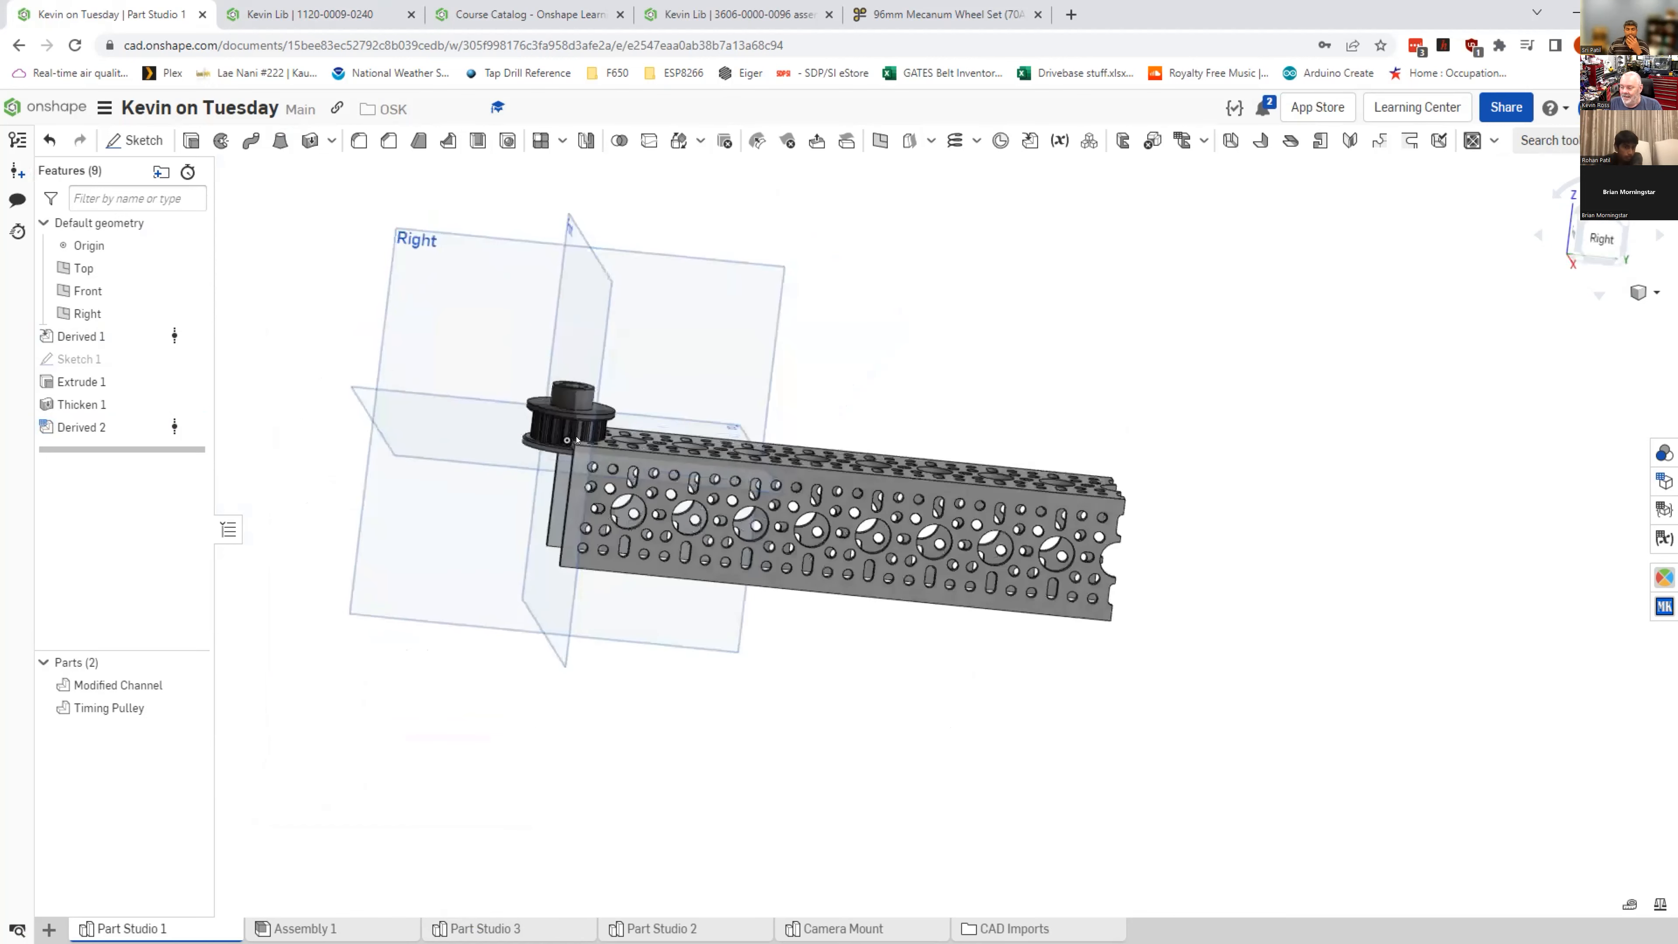
Step: Hide the Modified Channel part, leaving the Timing Pulley shown on its own
scroll(548, 451, up, 3)
scroll(547, 452, up, 2)
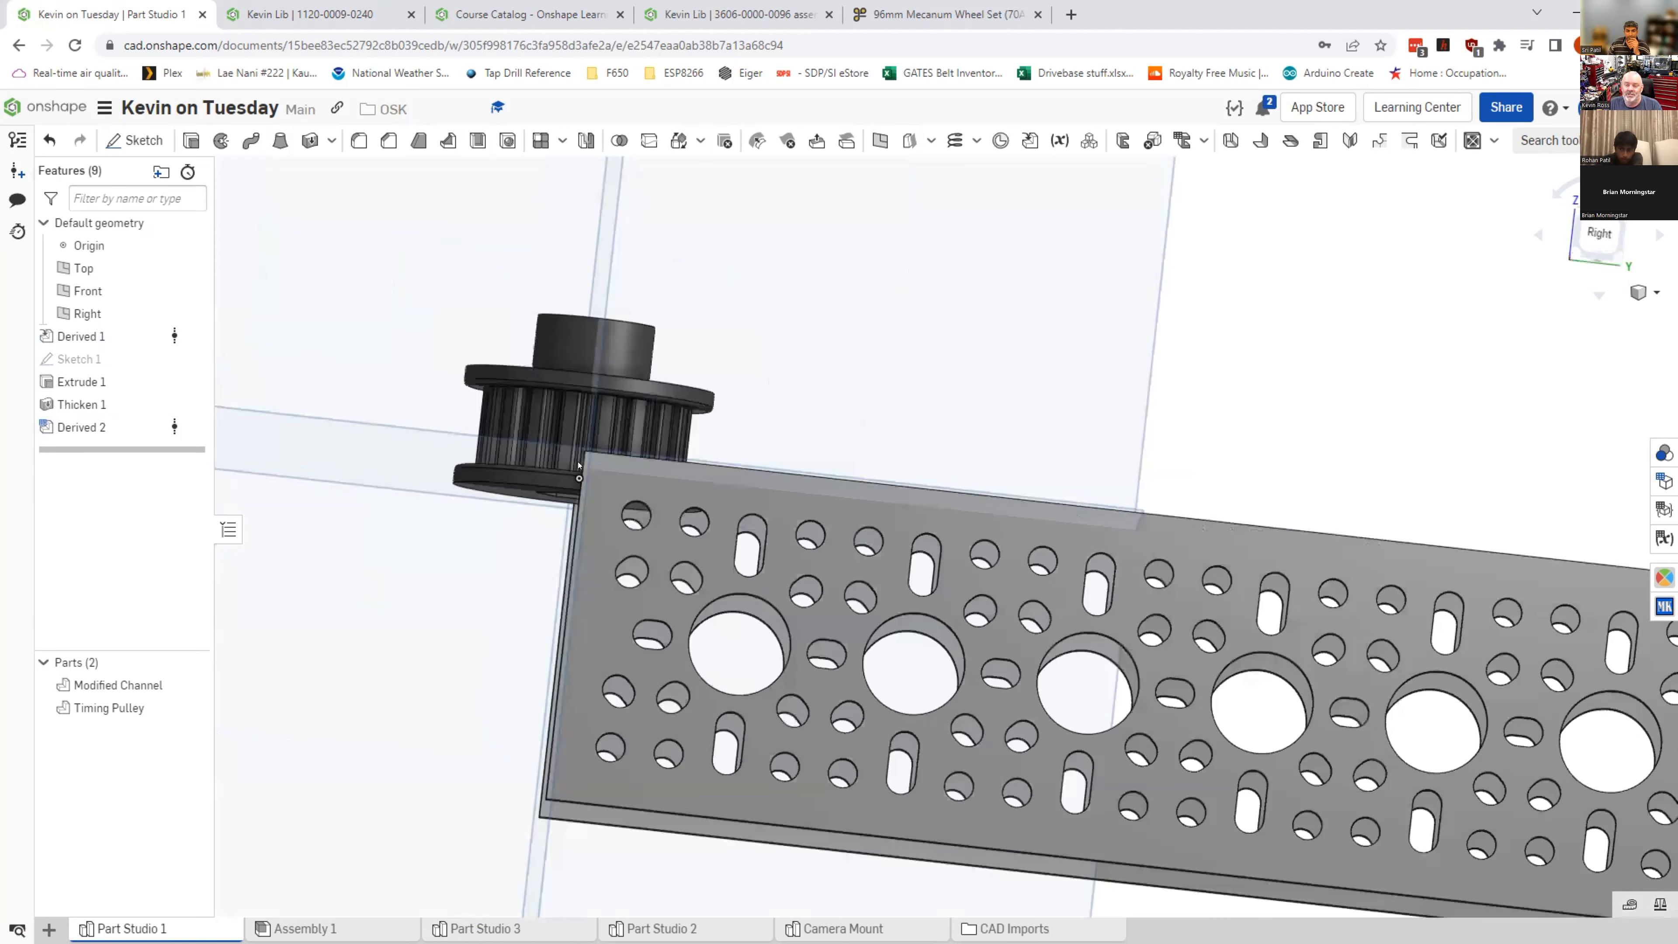
scroll(537, 462, up, 2)
right_drag(533, 468, 370, 682)
click(370, 681)
click(564, 829)
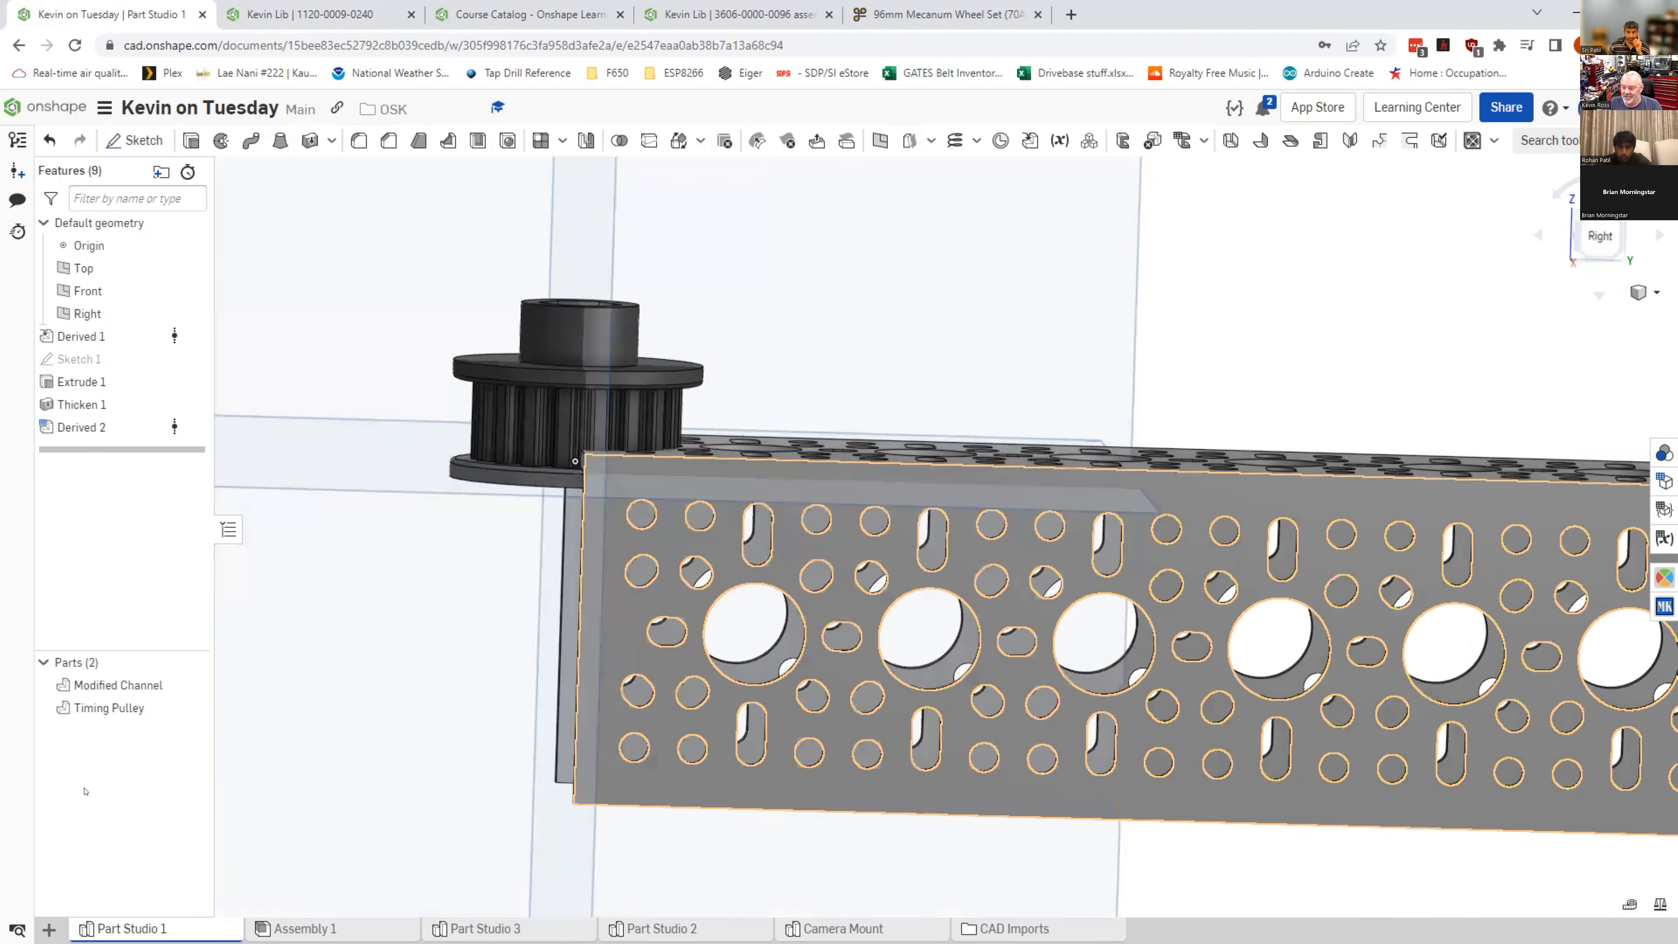
right_click(147, 684)
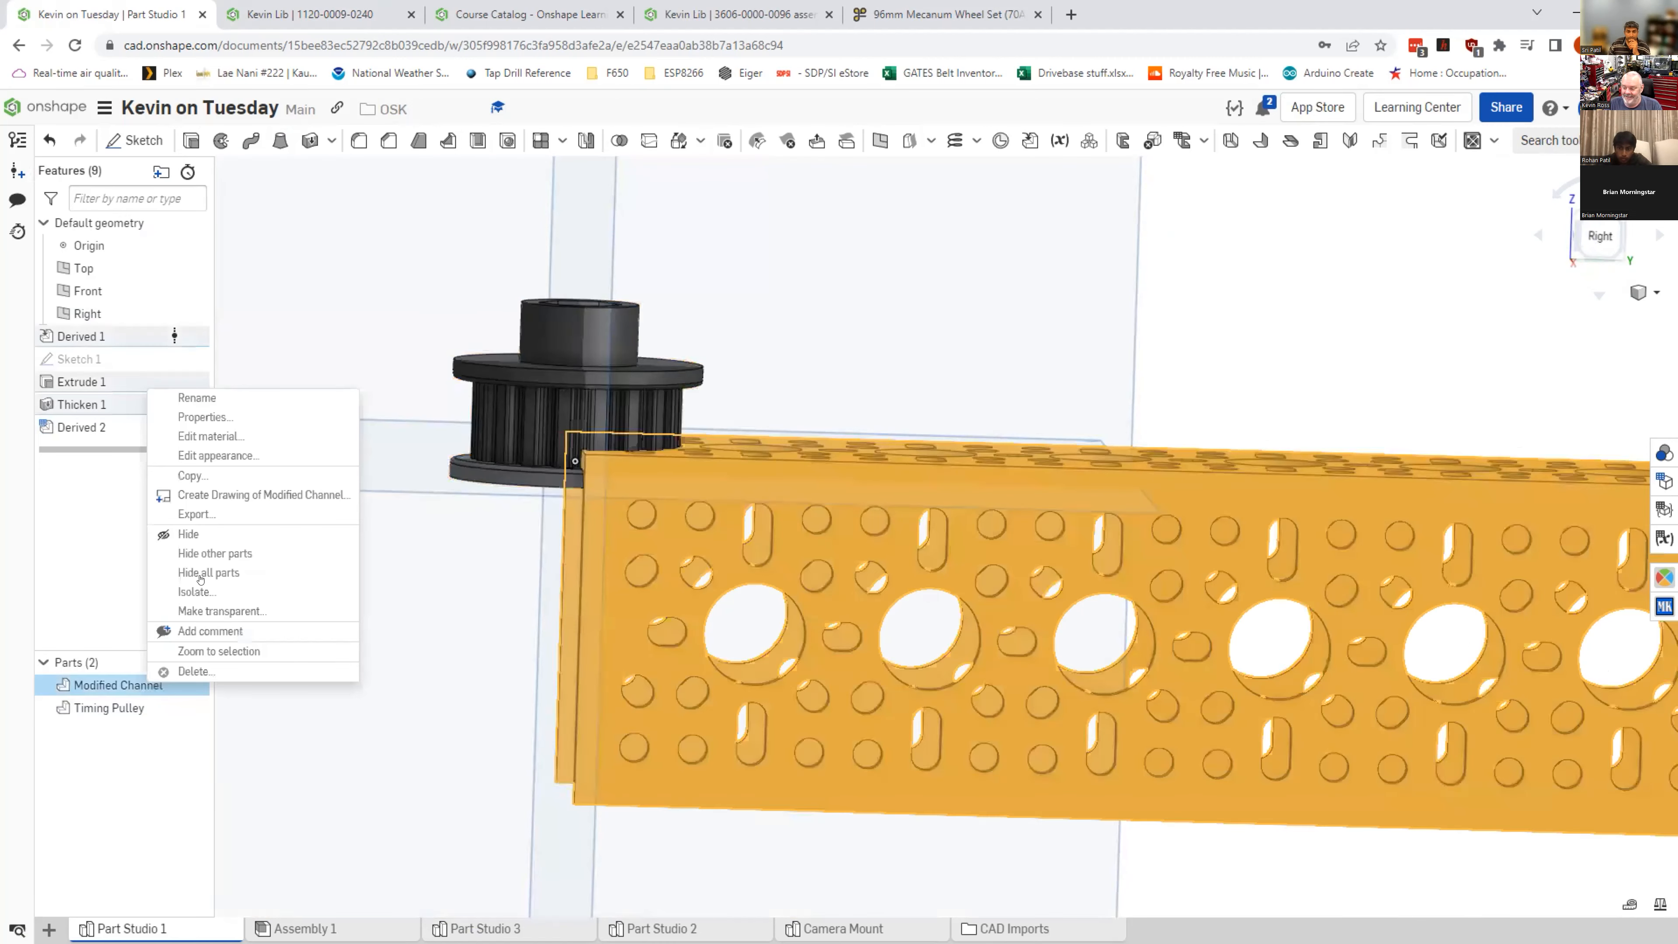
click(188, 534)
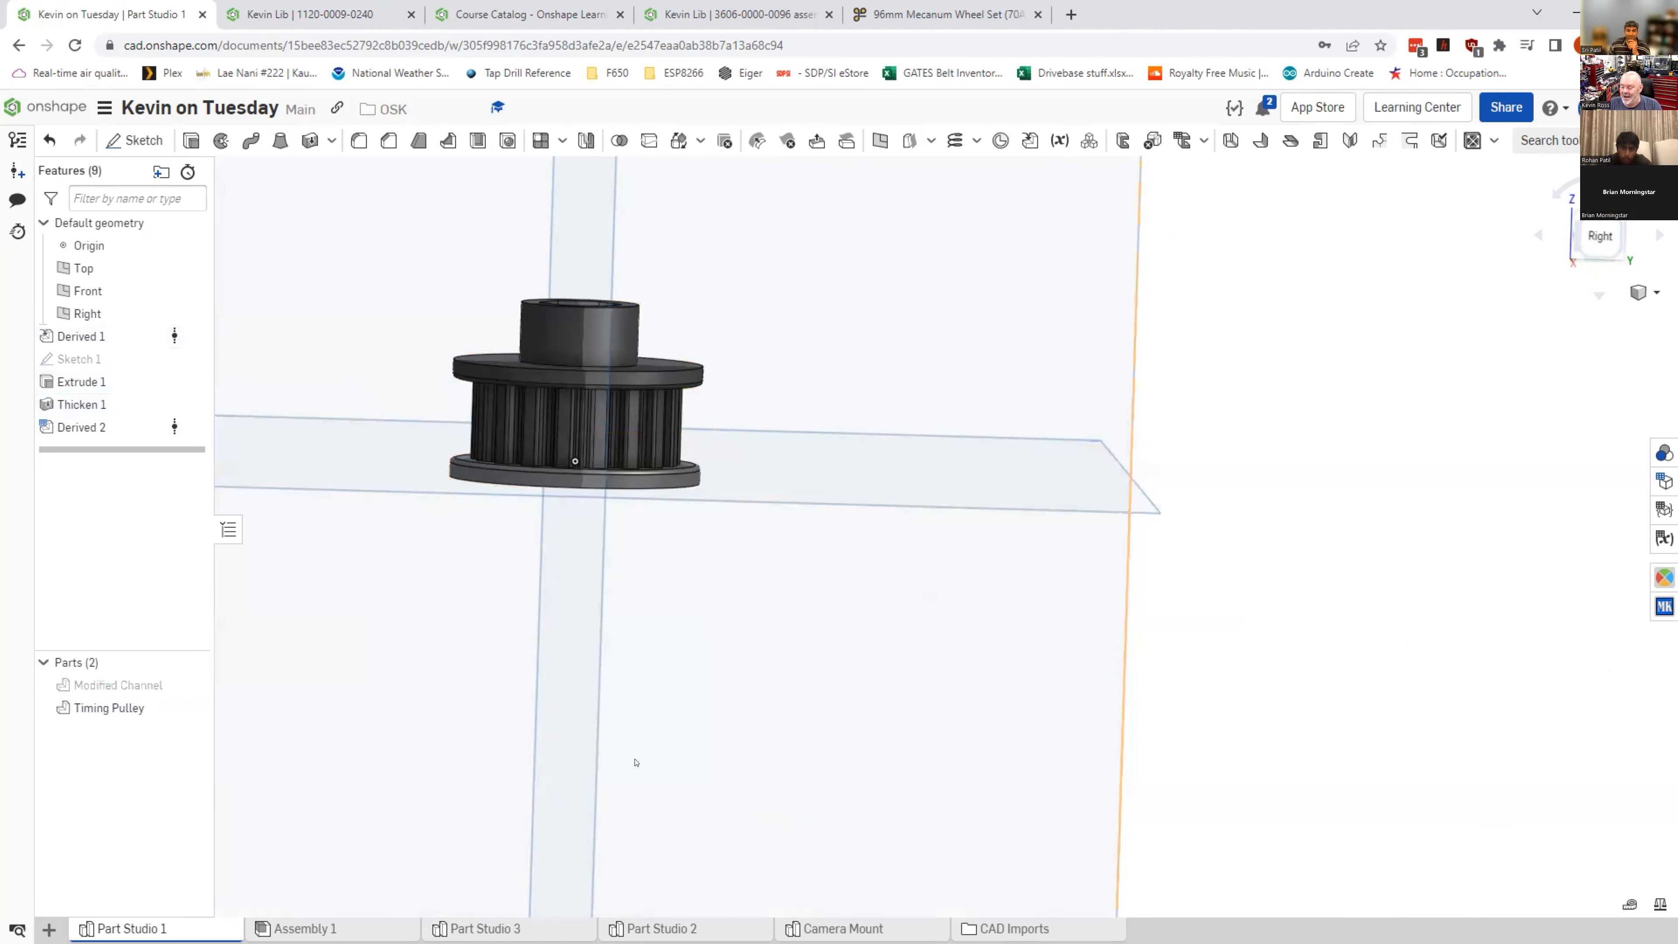
Step: Sketch a circle about 3.7 mm in diameter on the pulley's bottom flange face, beside the hex bore
scroll(686, 679, down, 3)
right_drag(687, 550, 687, 536)
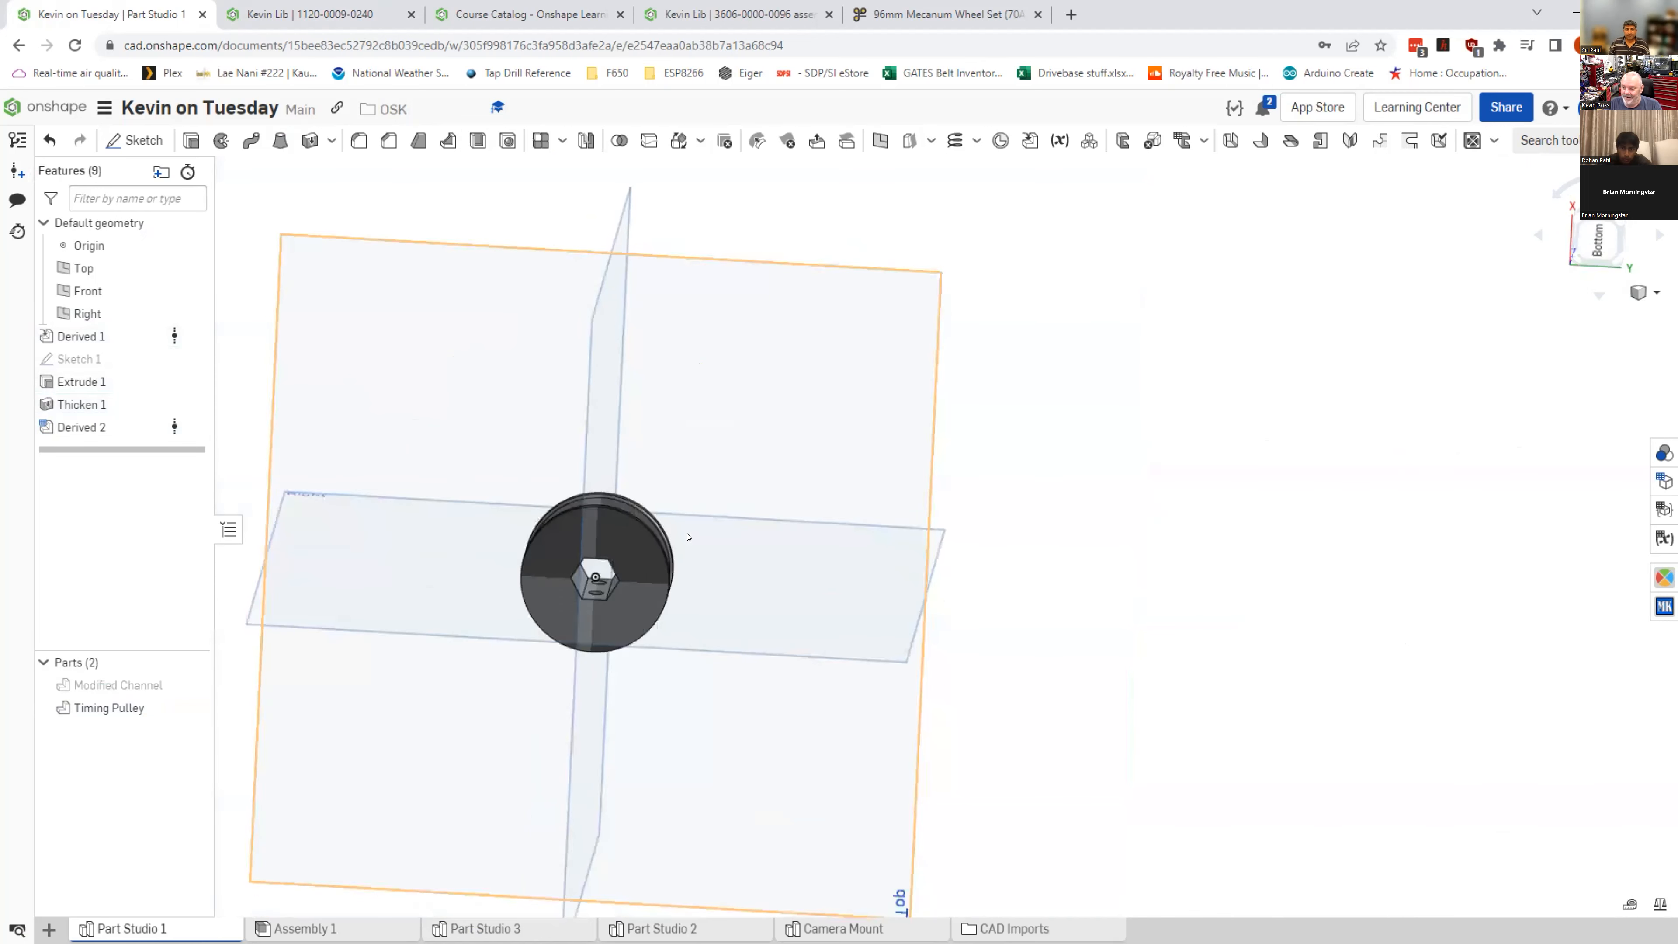
click(145, 145)
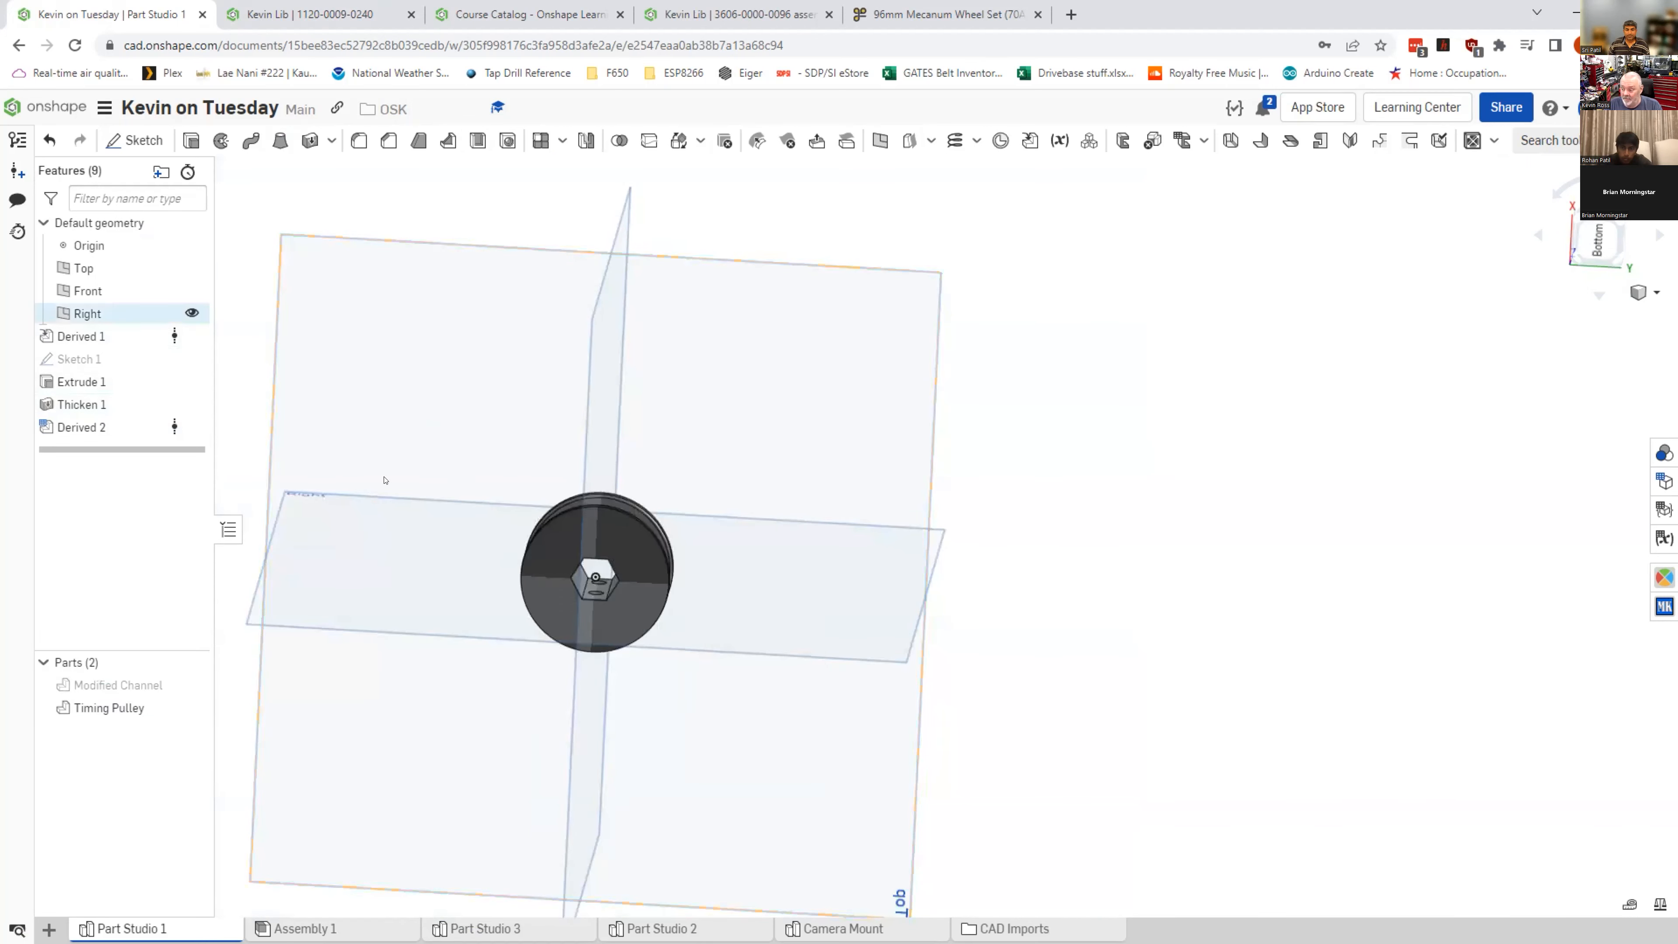
key(shift+s)
scroll(577, 579, up, 5)
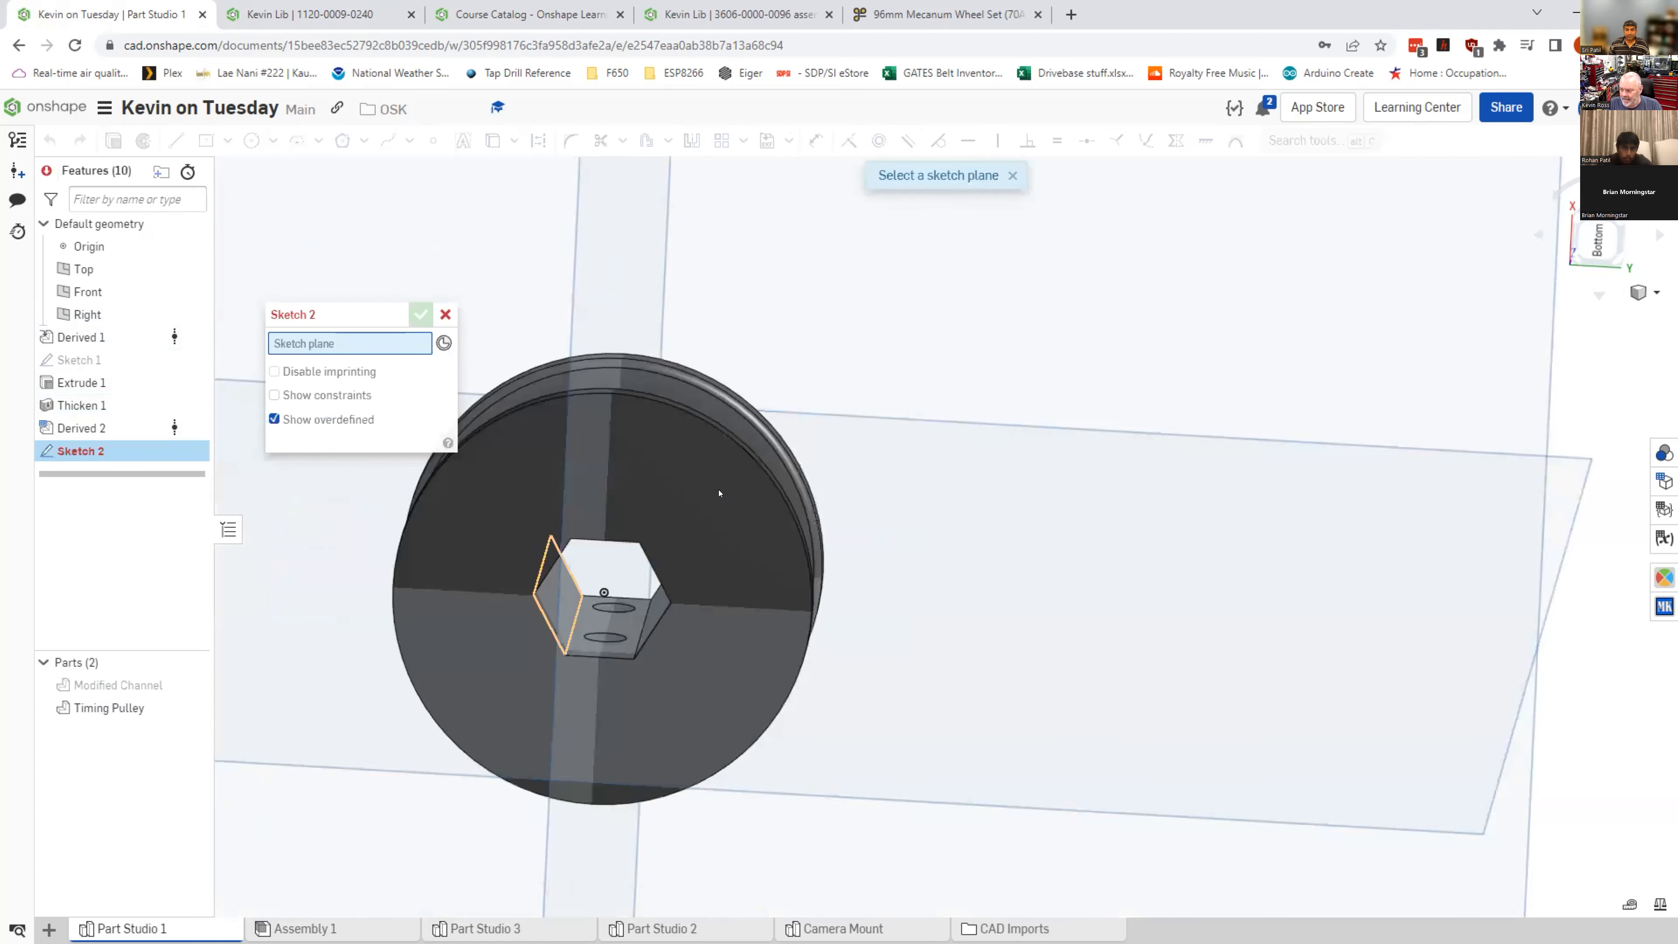
click(718, 605)
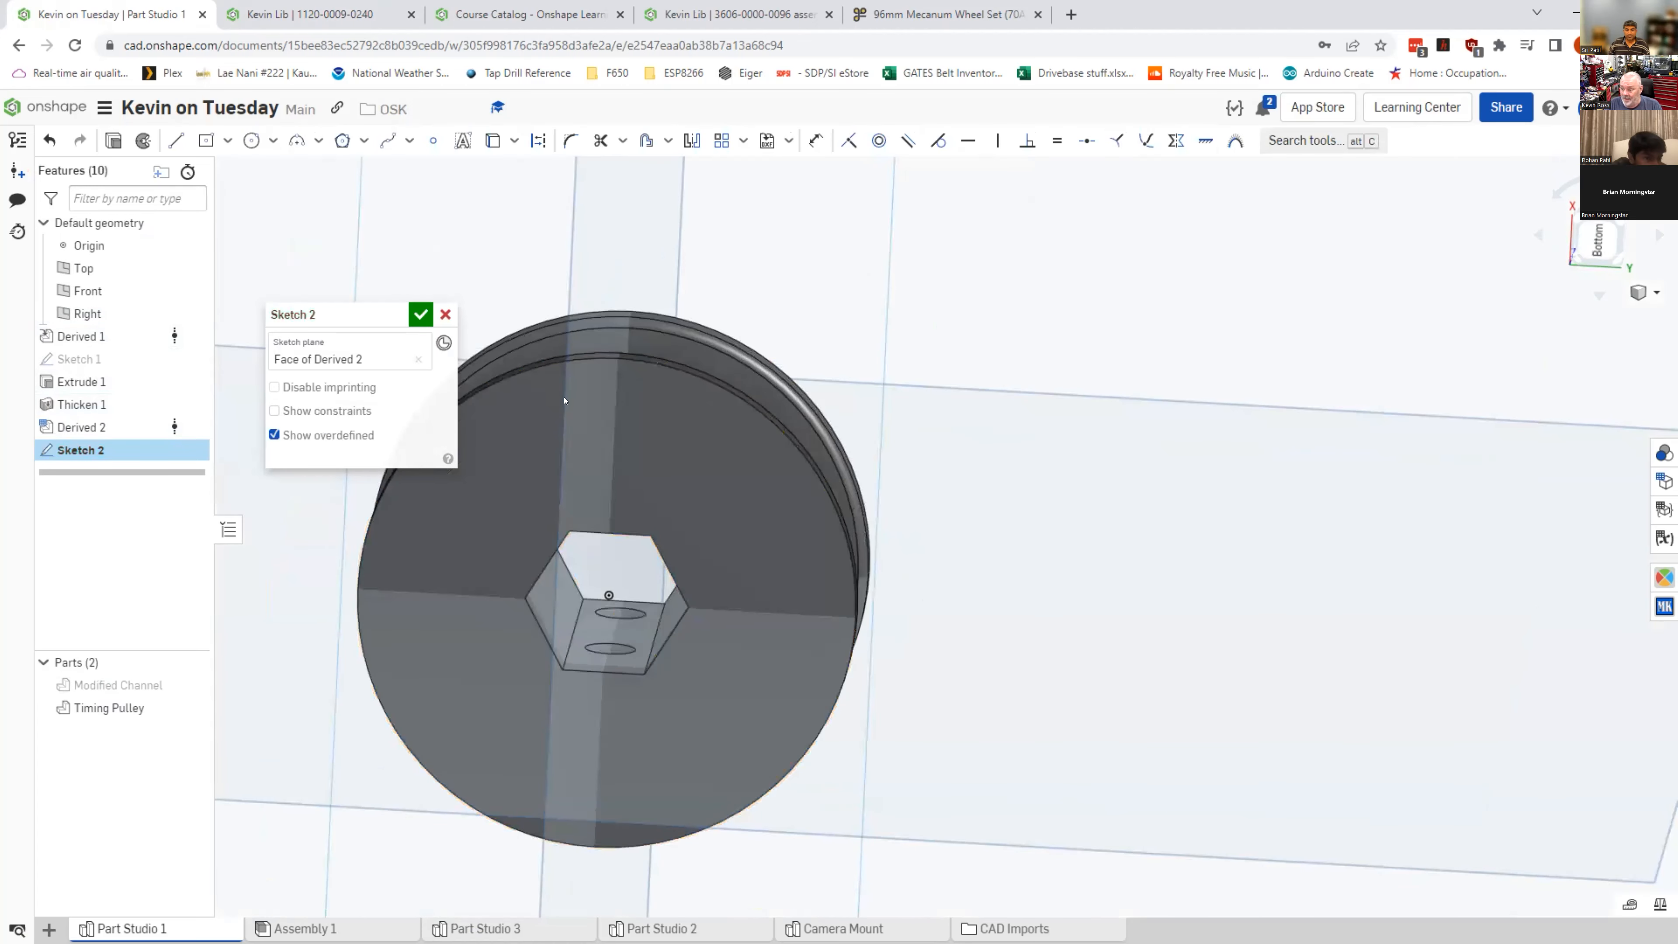
key(f)
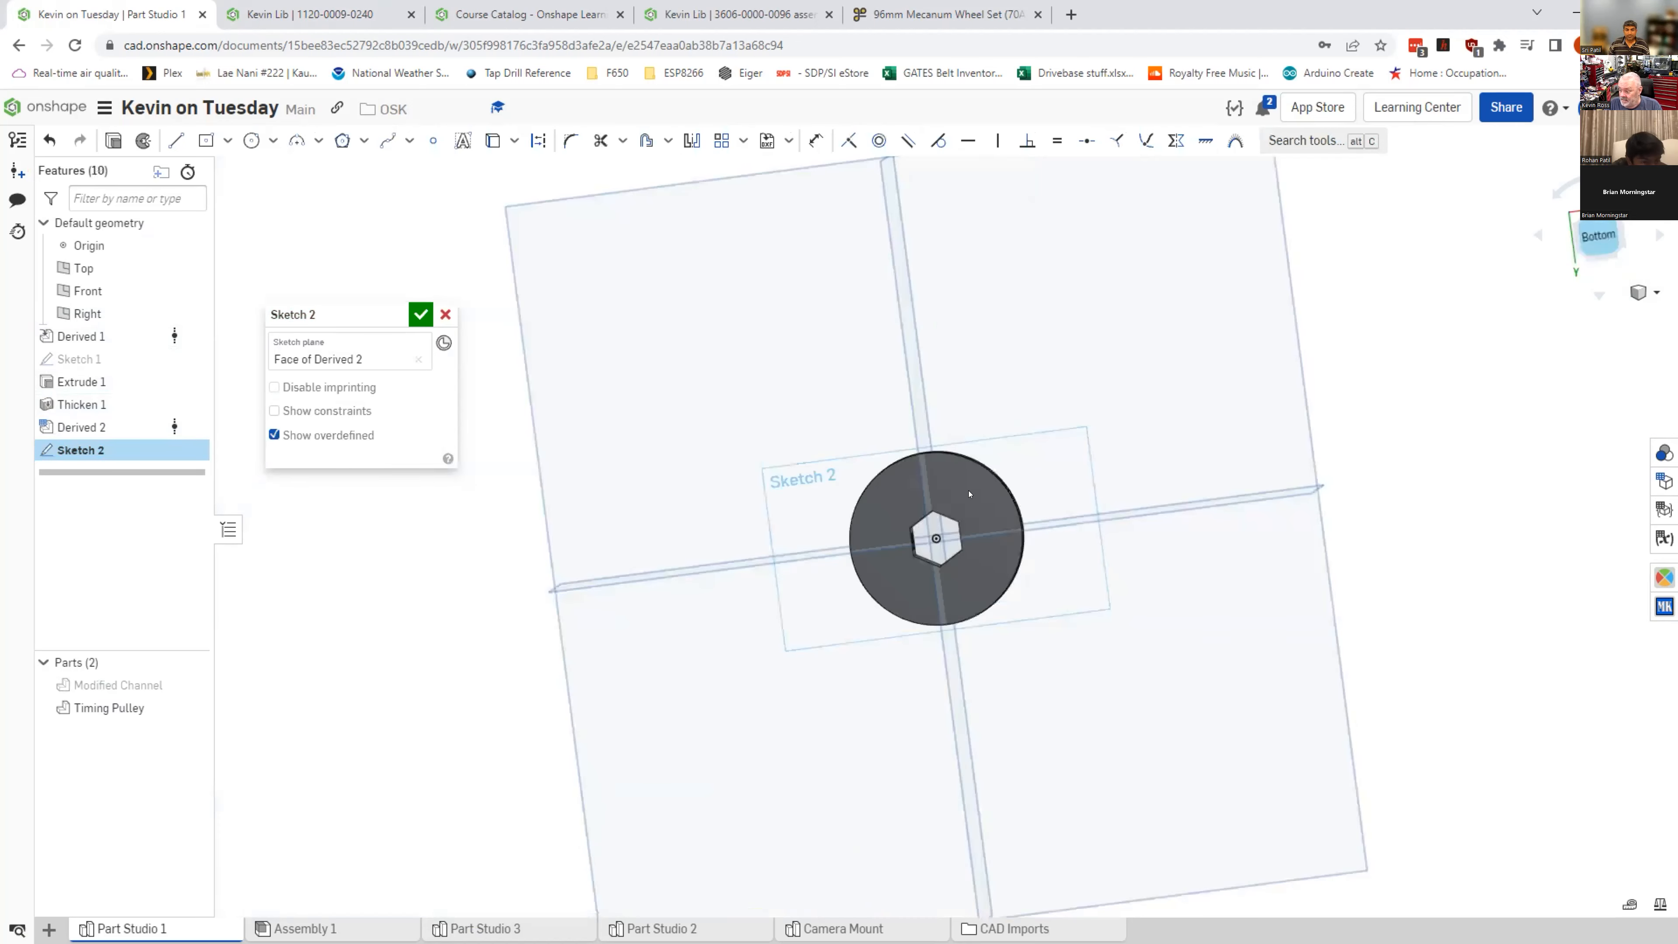
key(n)
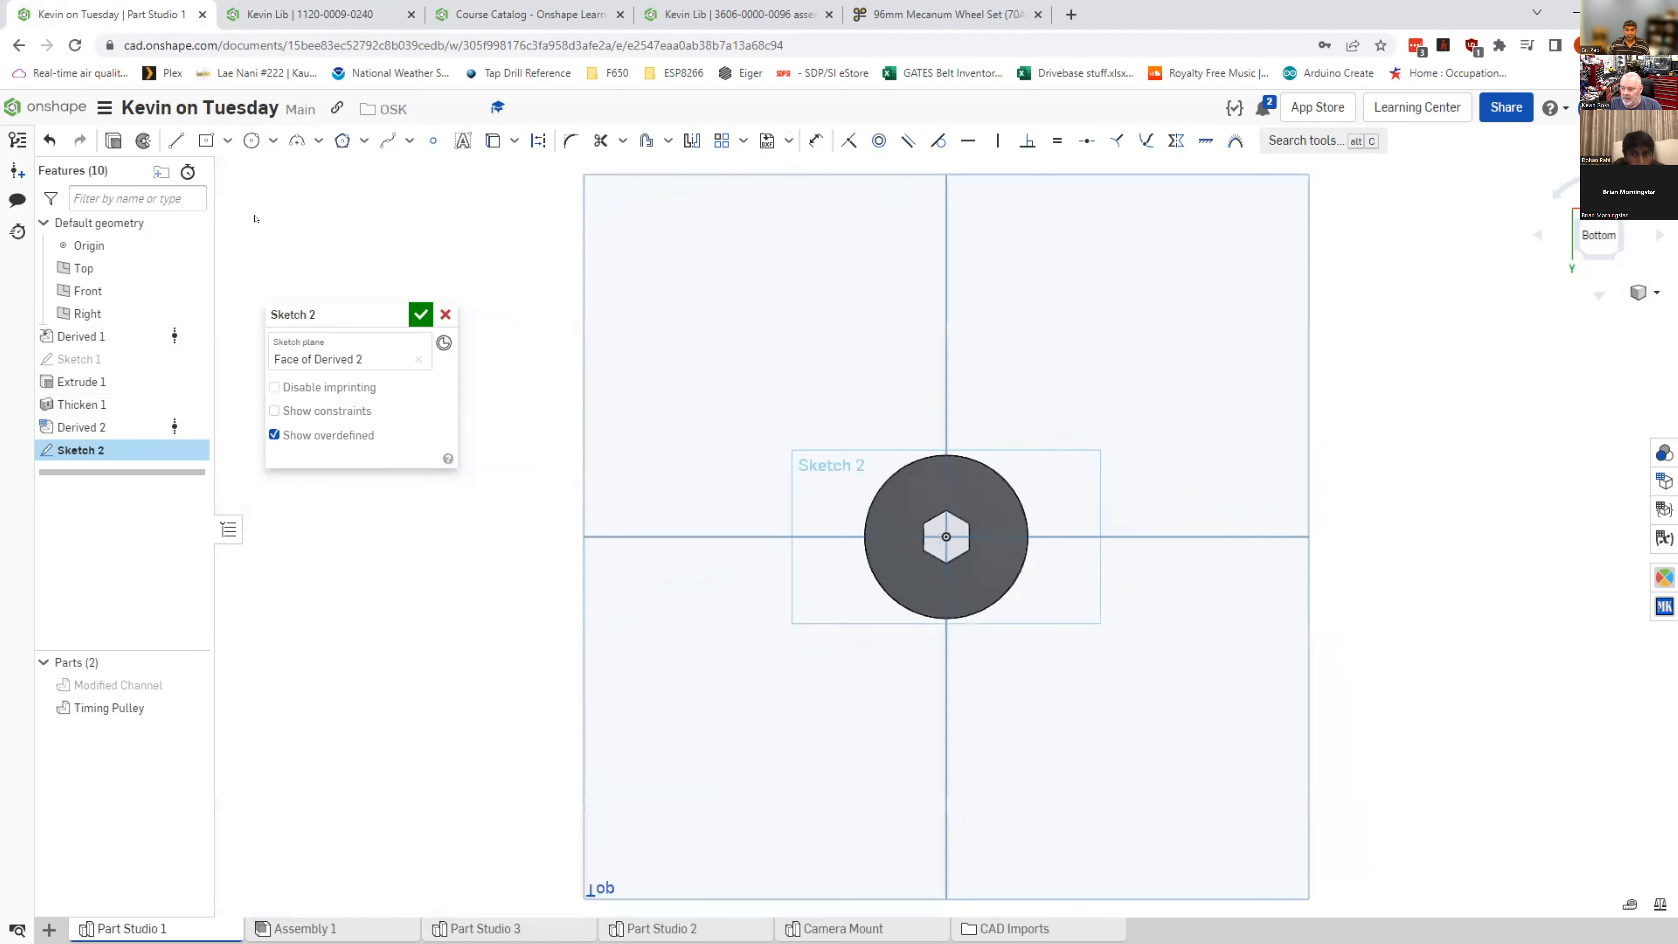
click(249, 141)
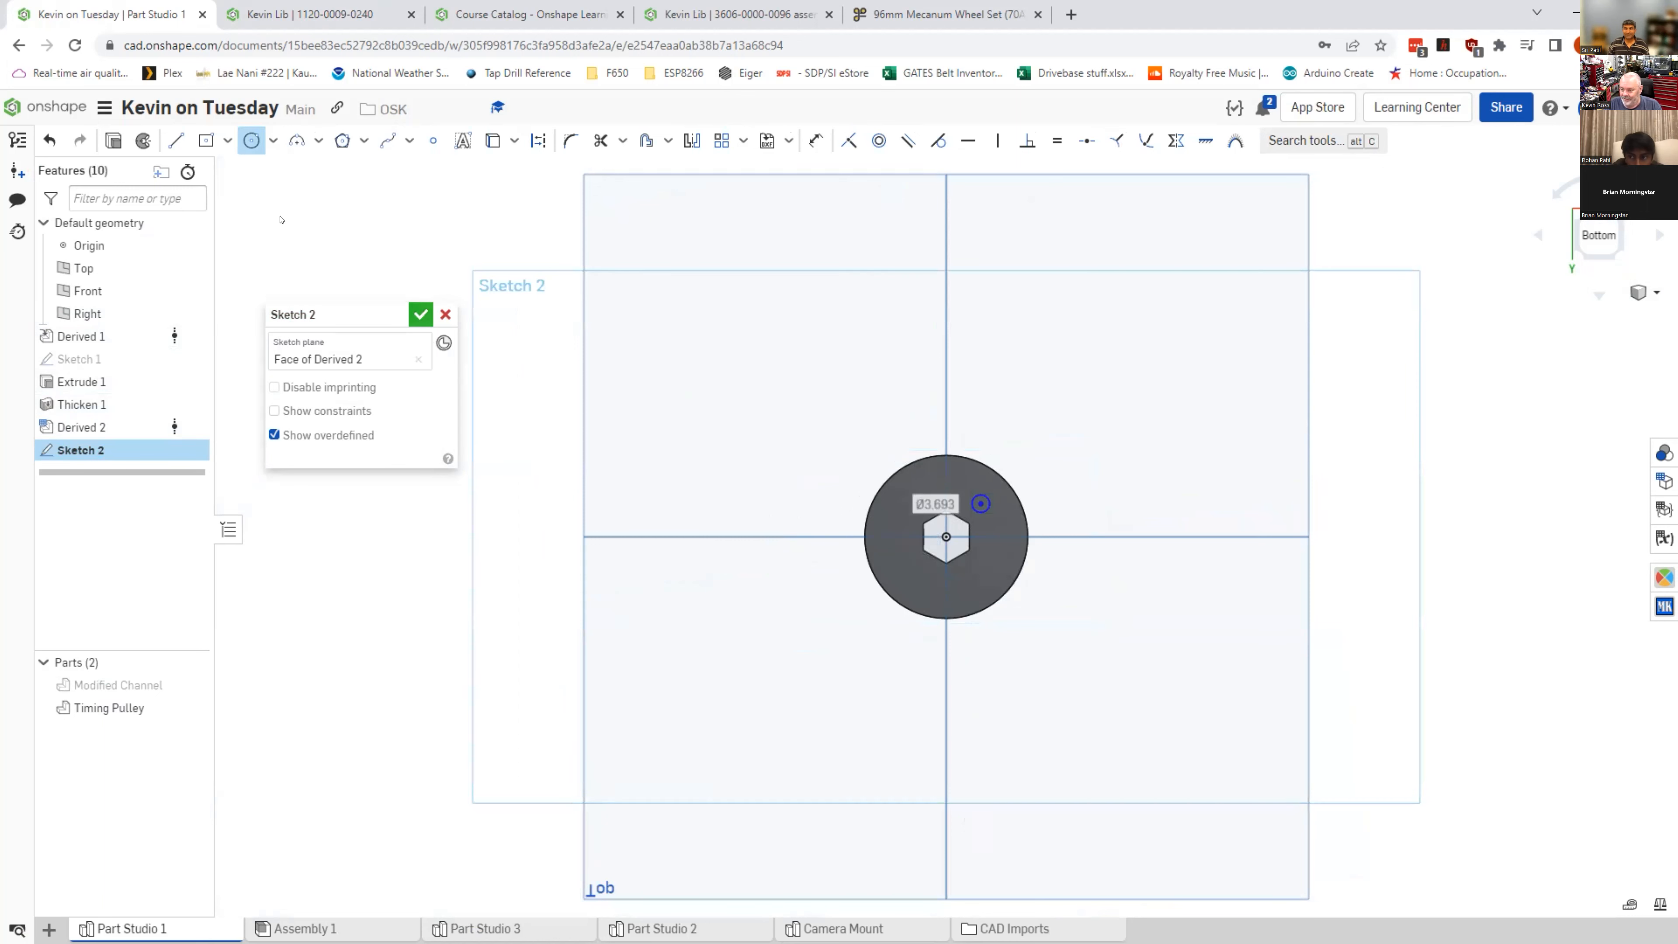
Step: Extrude the sketched circle as a Remove cut with Through all to make a hole in the Timing Pulley
click(114, 140)
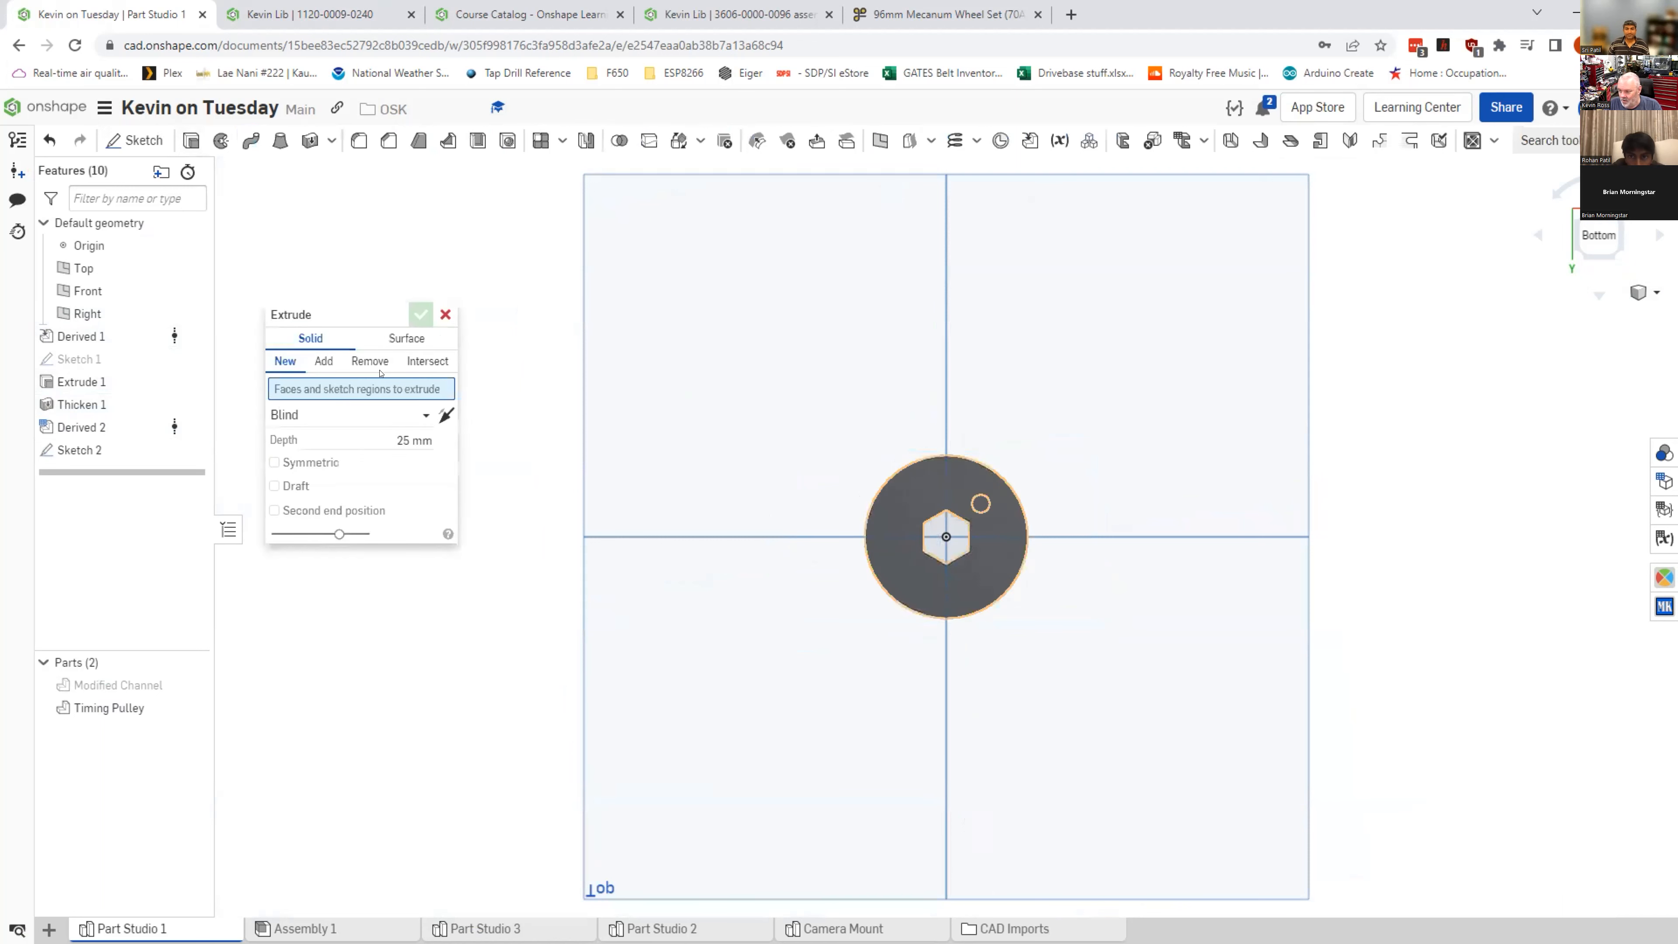
click(369, 362)
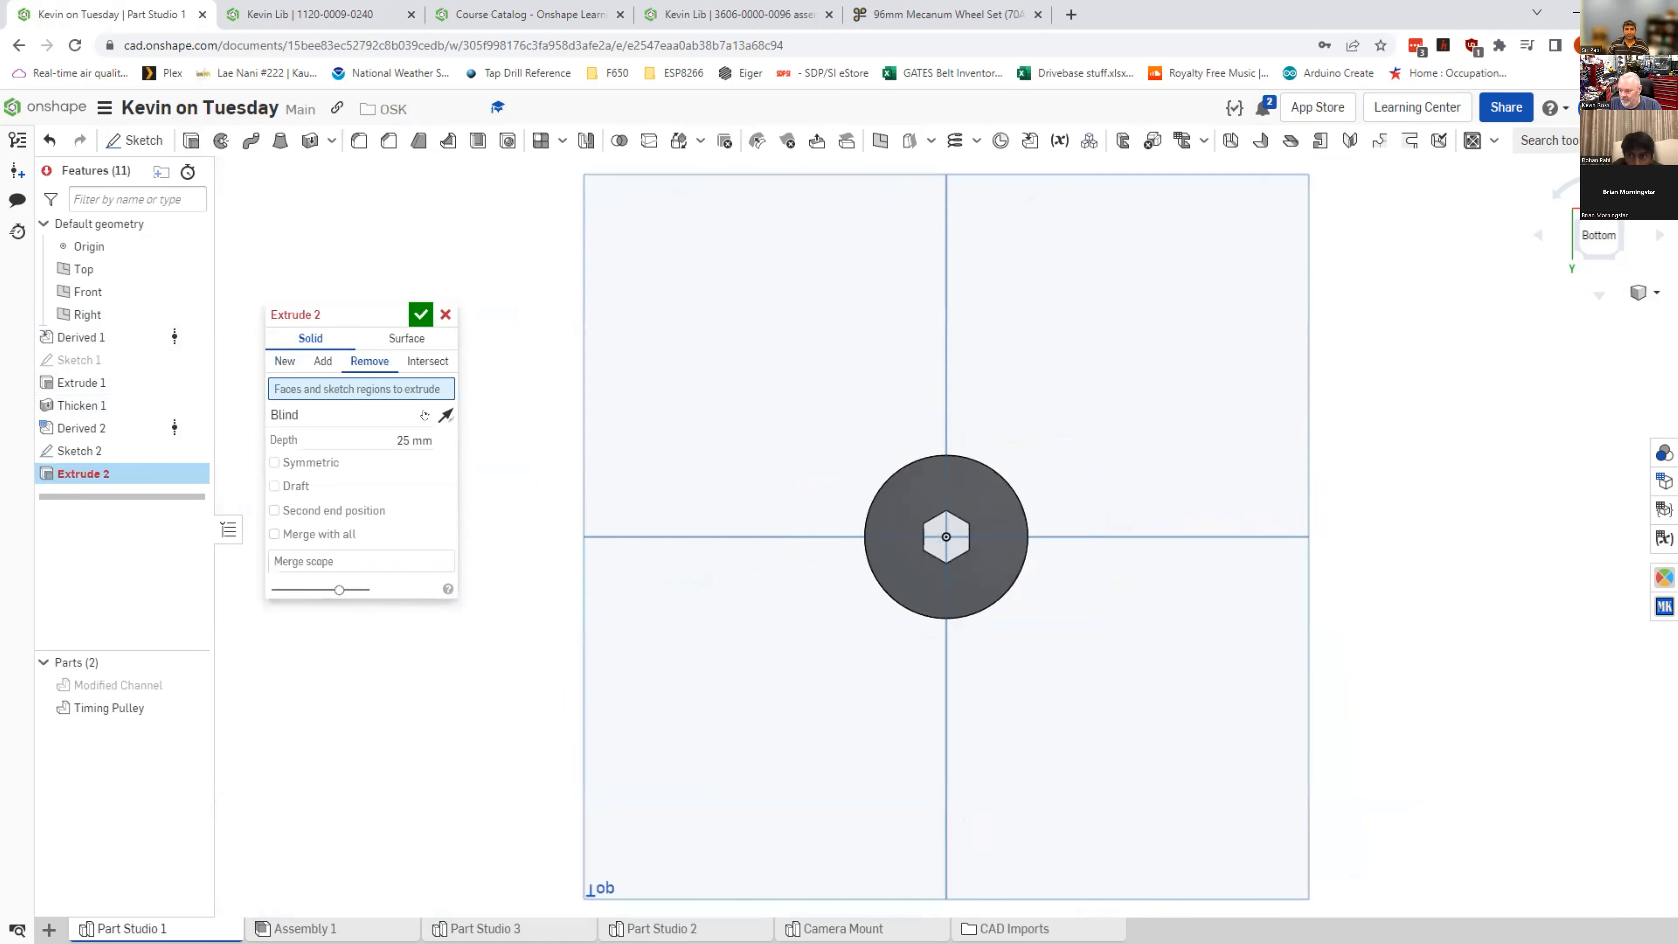
click(350, 415)
click(330, 555)
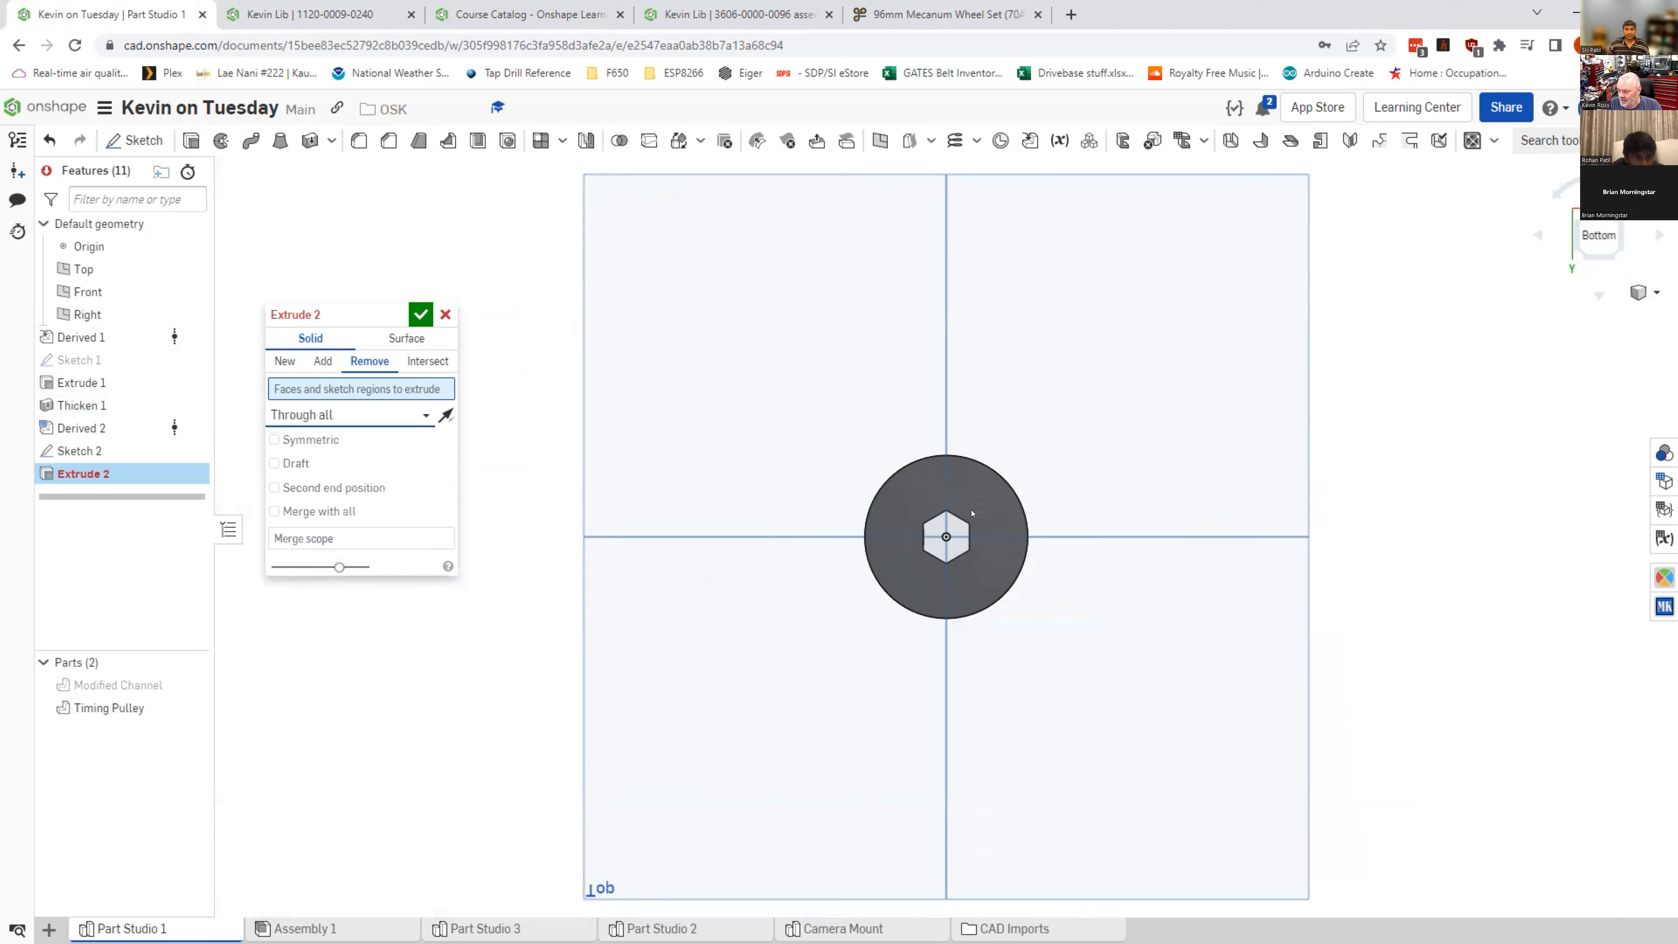
scroll(1010, 480, up, 5)
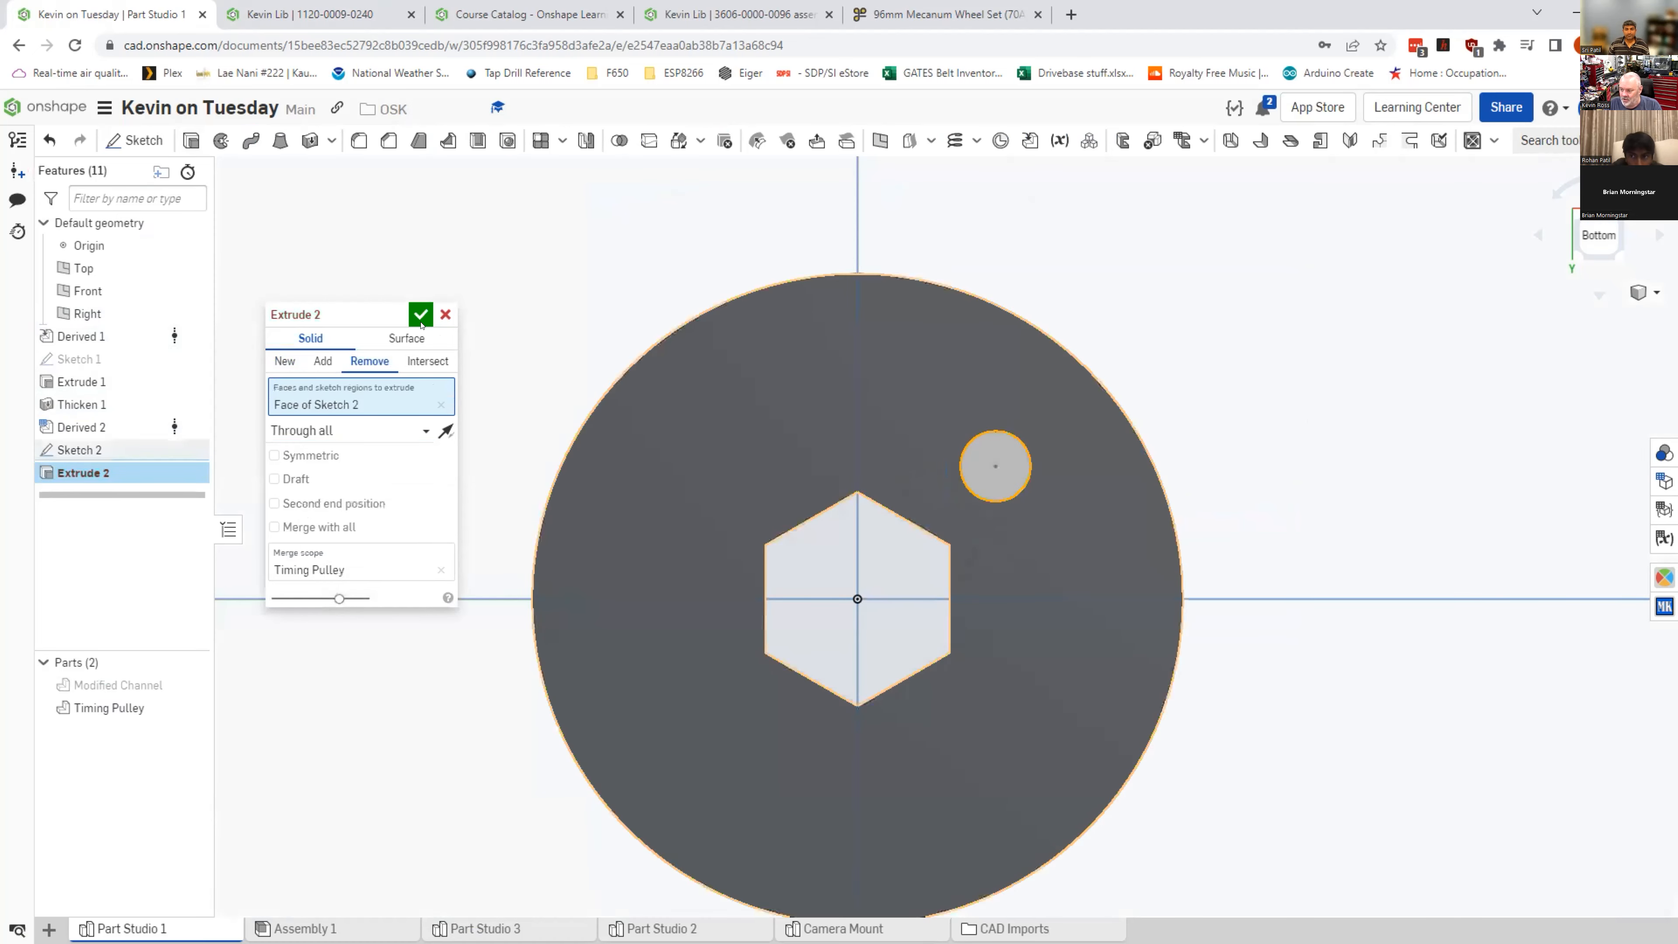
key(Return)
scroll(547, 536, down, 1)
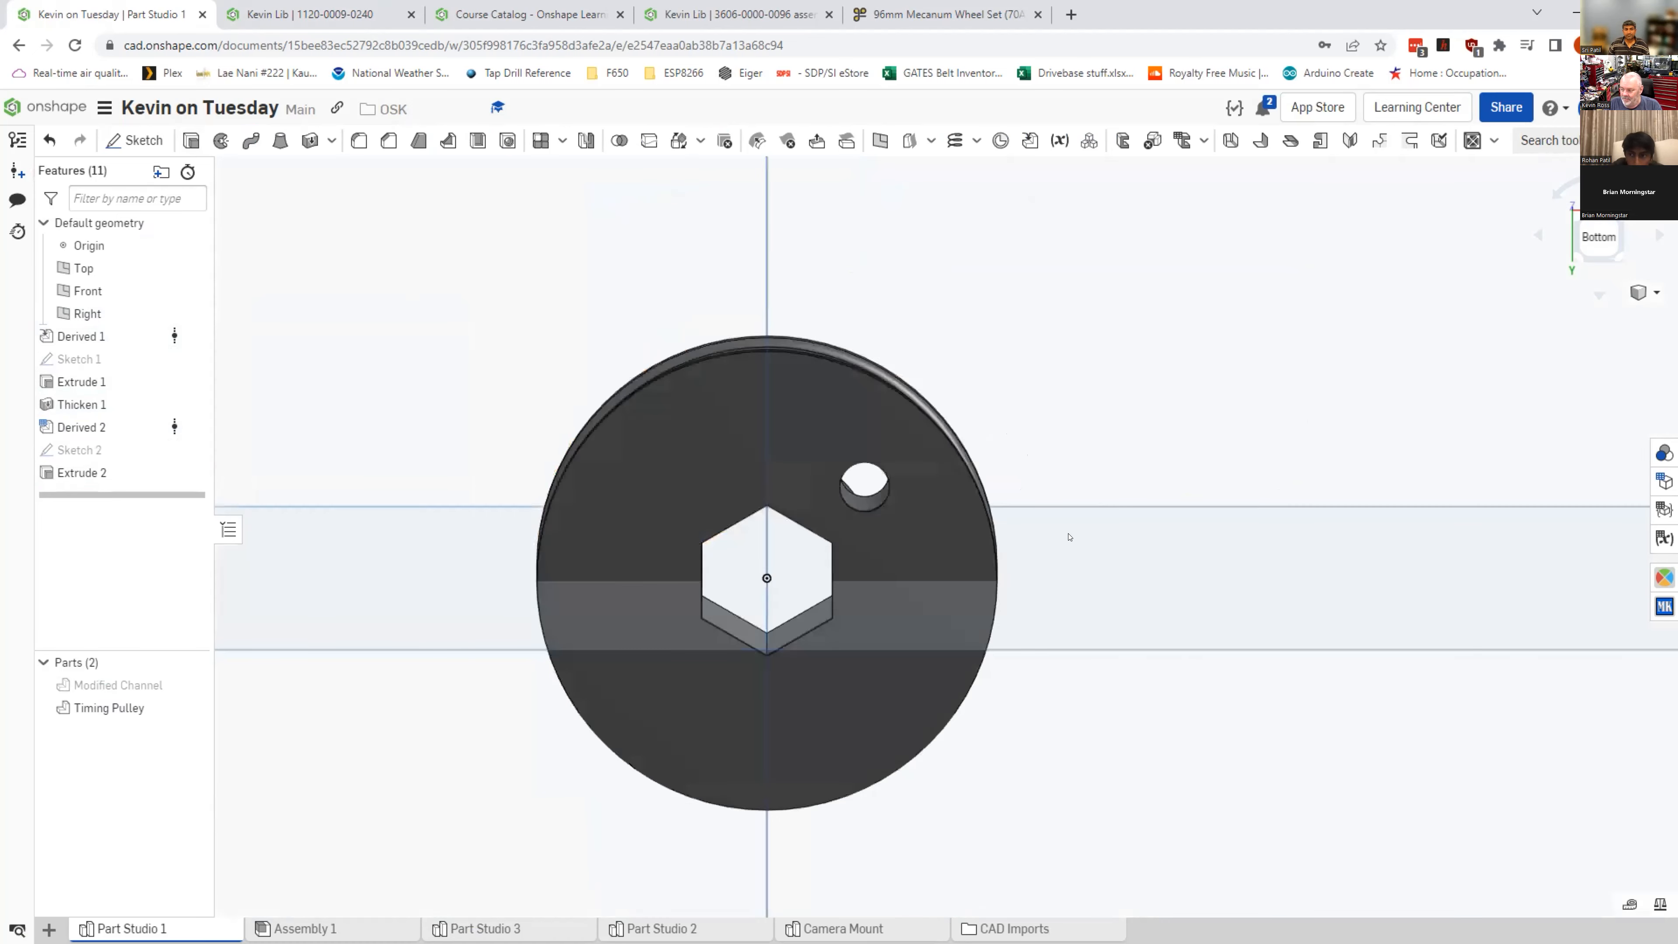
right_drag(1055, 638, 1066, 509)
scroll(775, 580, down, 2)
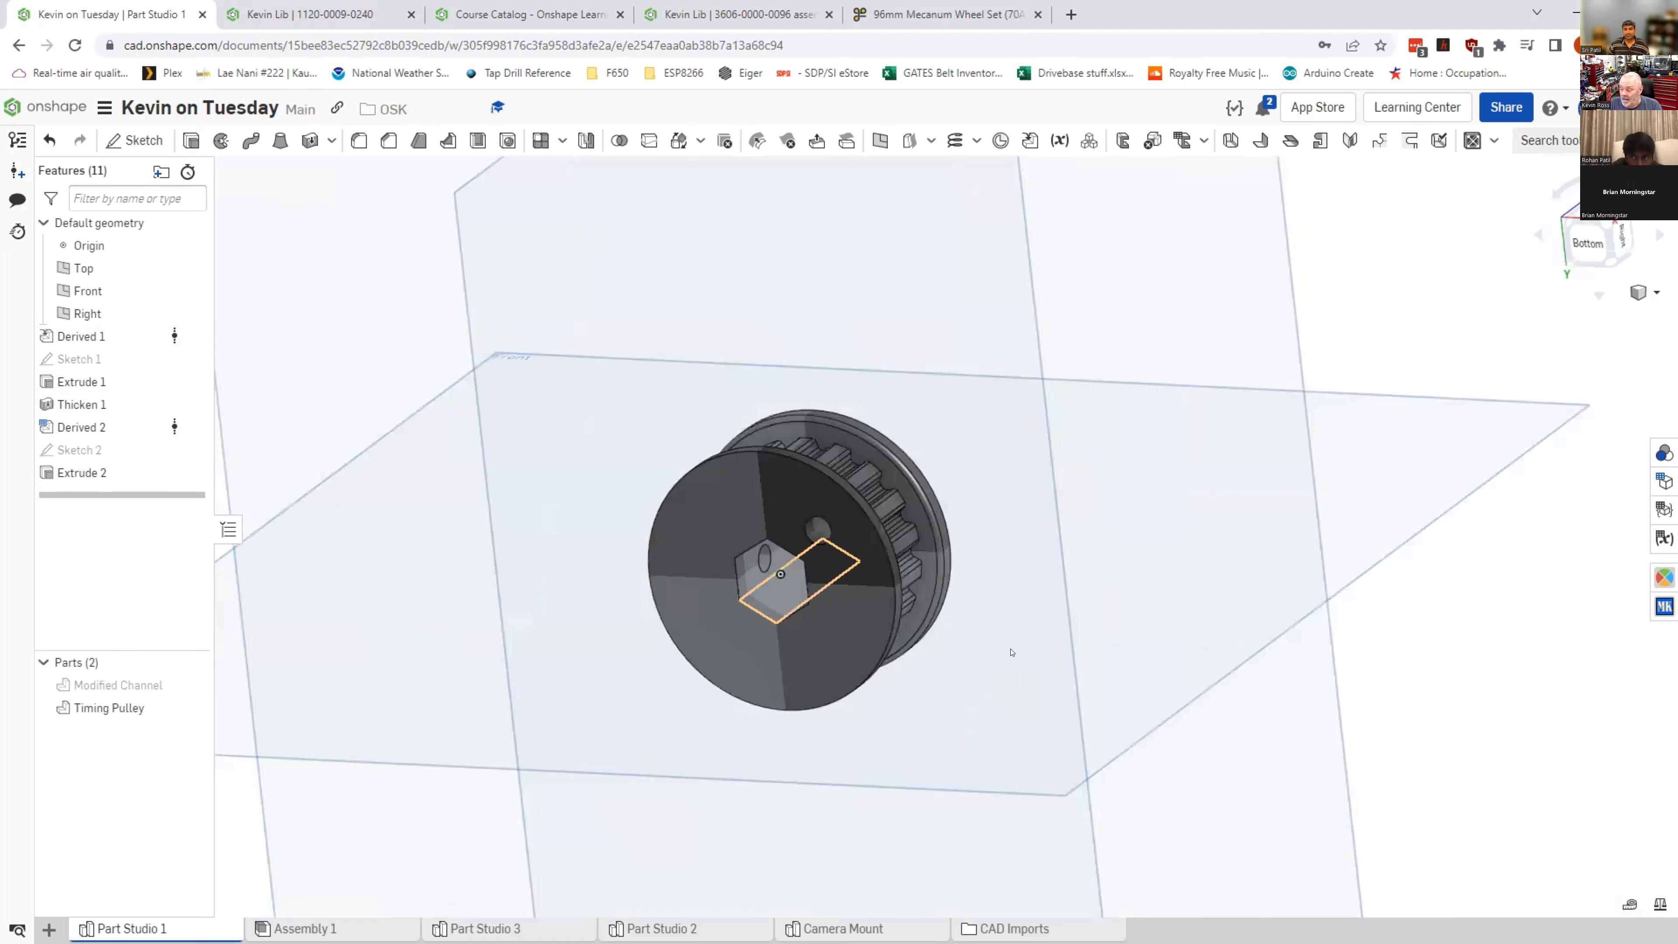
right_drag(1041, 648, 1003, 637)
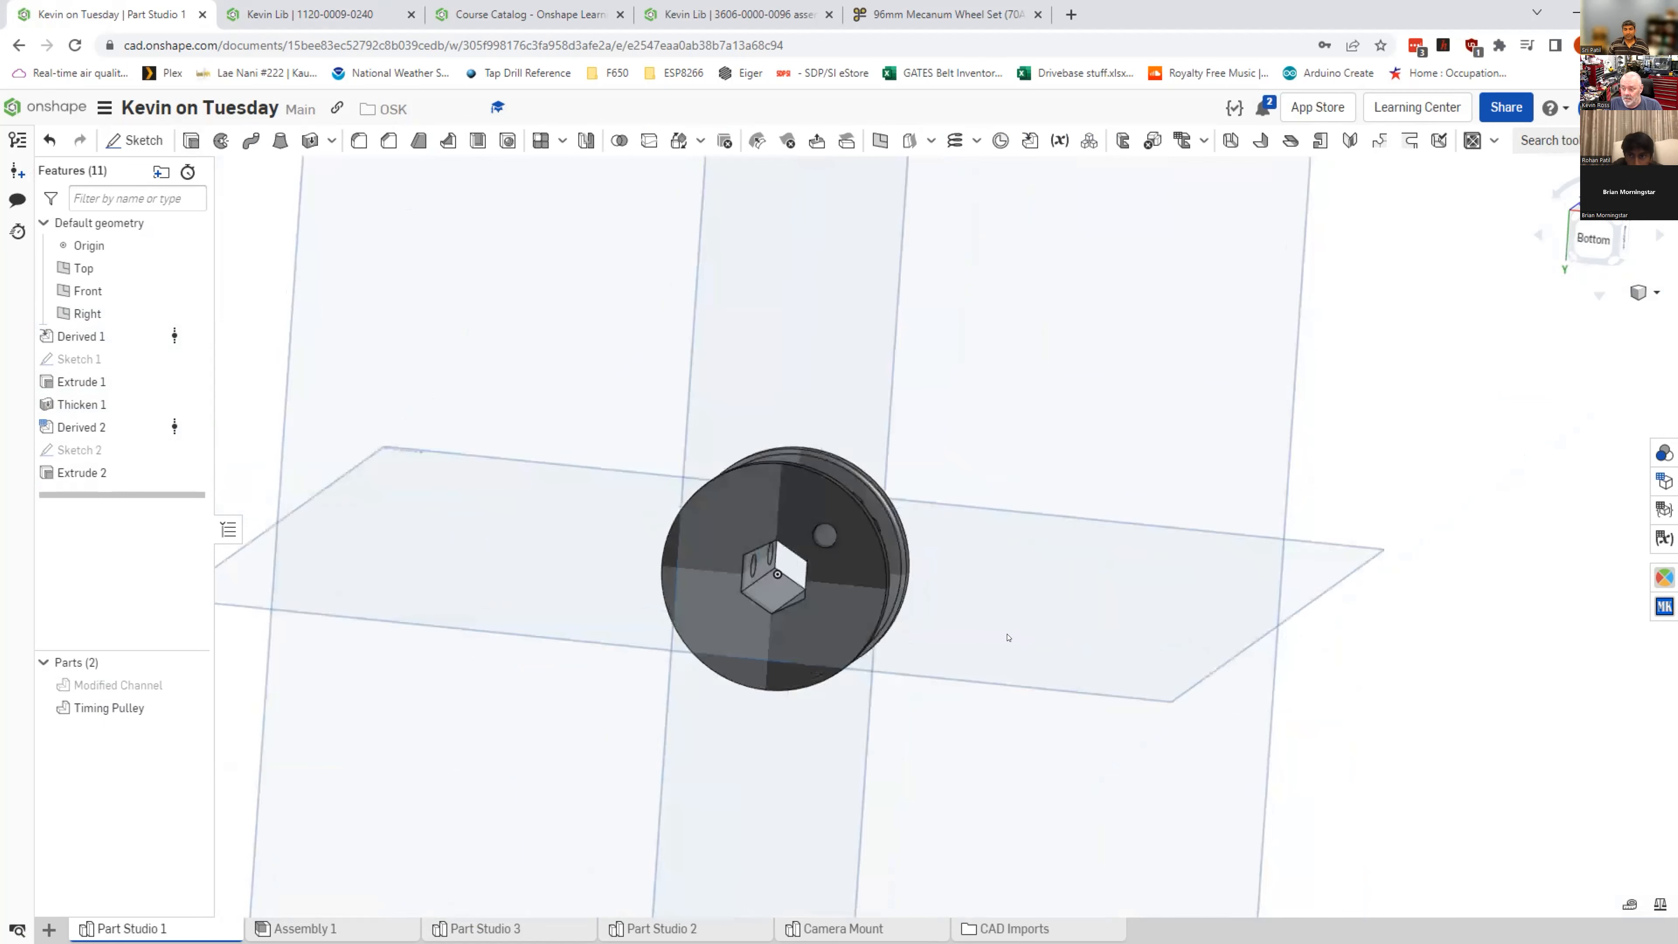
Step: Edit Derived 2 to use 24 teeth and a 7mm Hex bore, generate the new pulley configuration and accept it
click(106, 429)
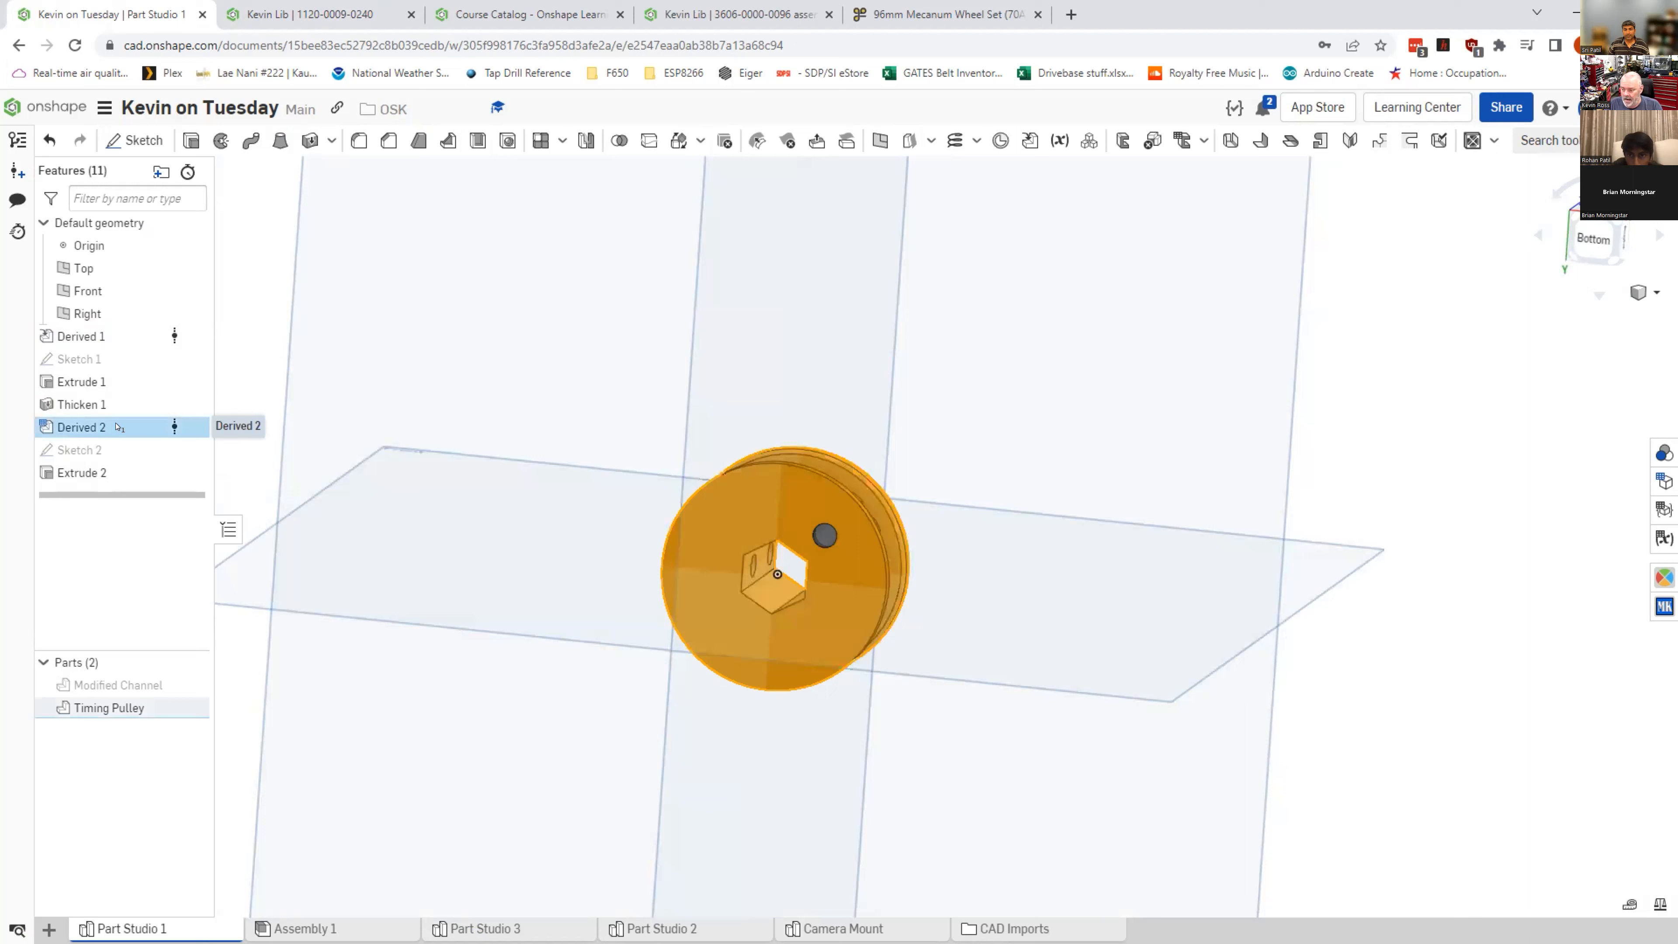
right_click(117, 427)
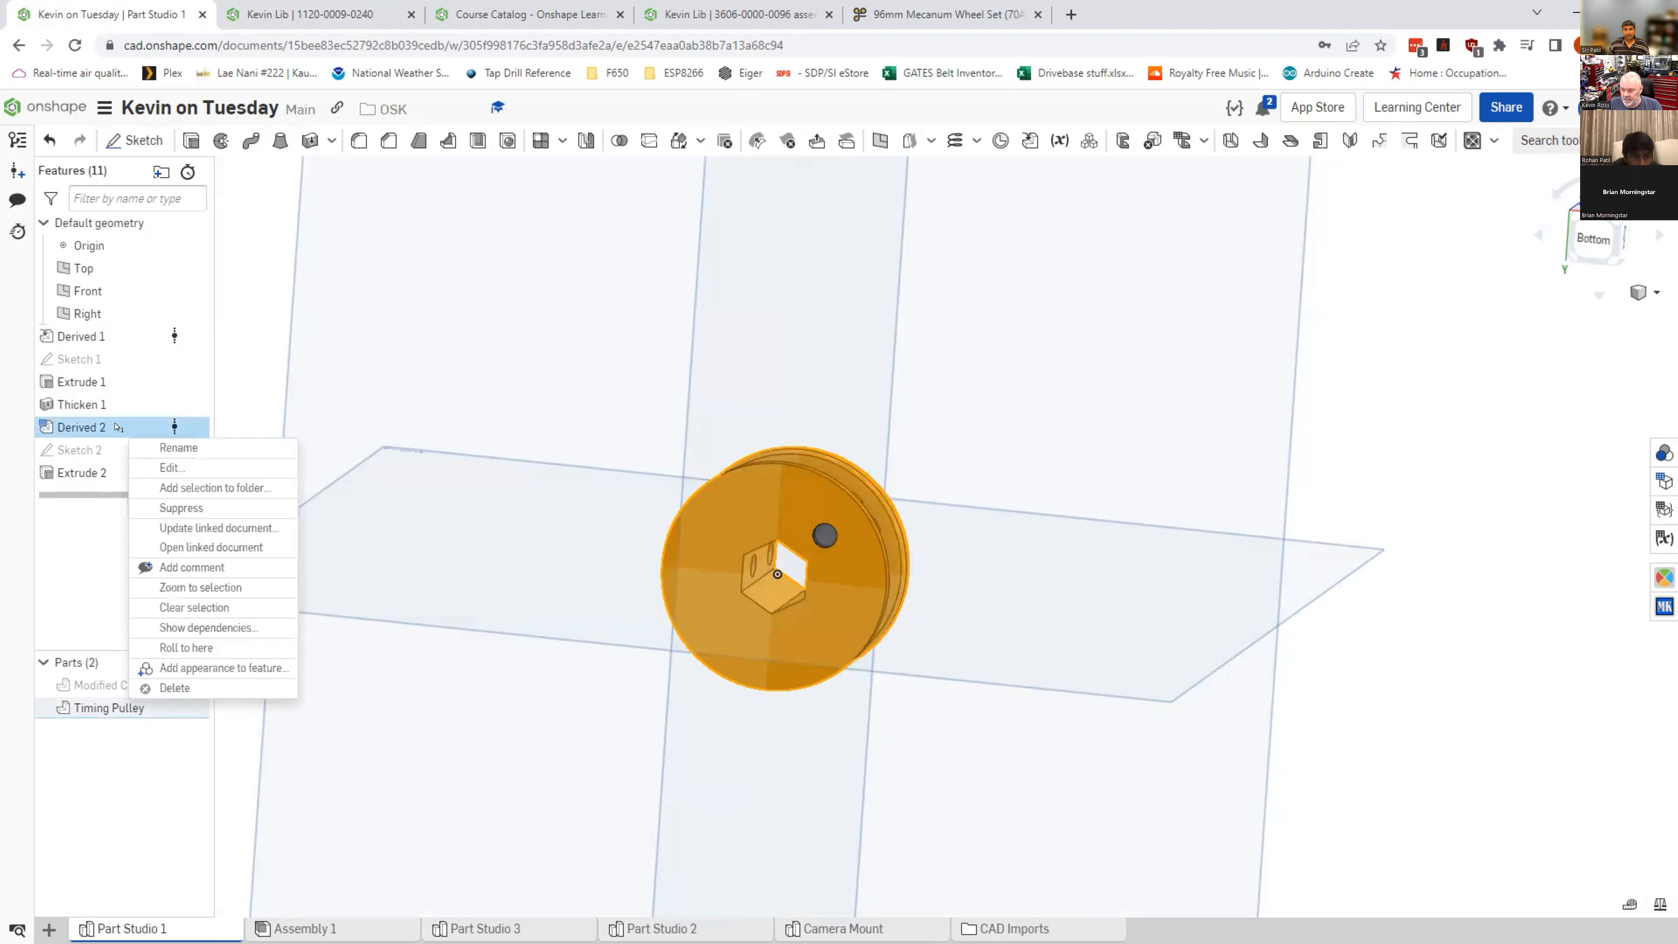
click(173, 467)
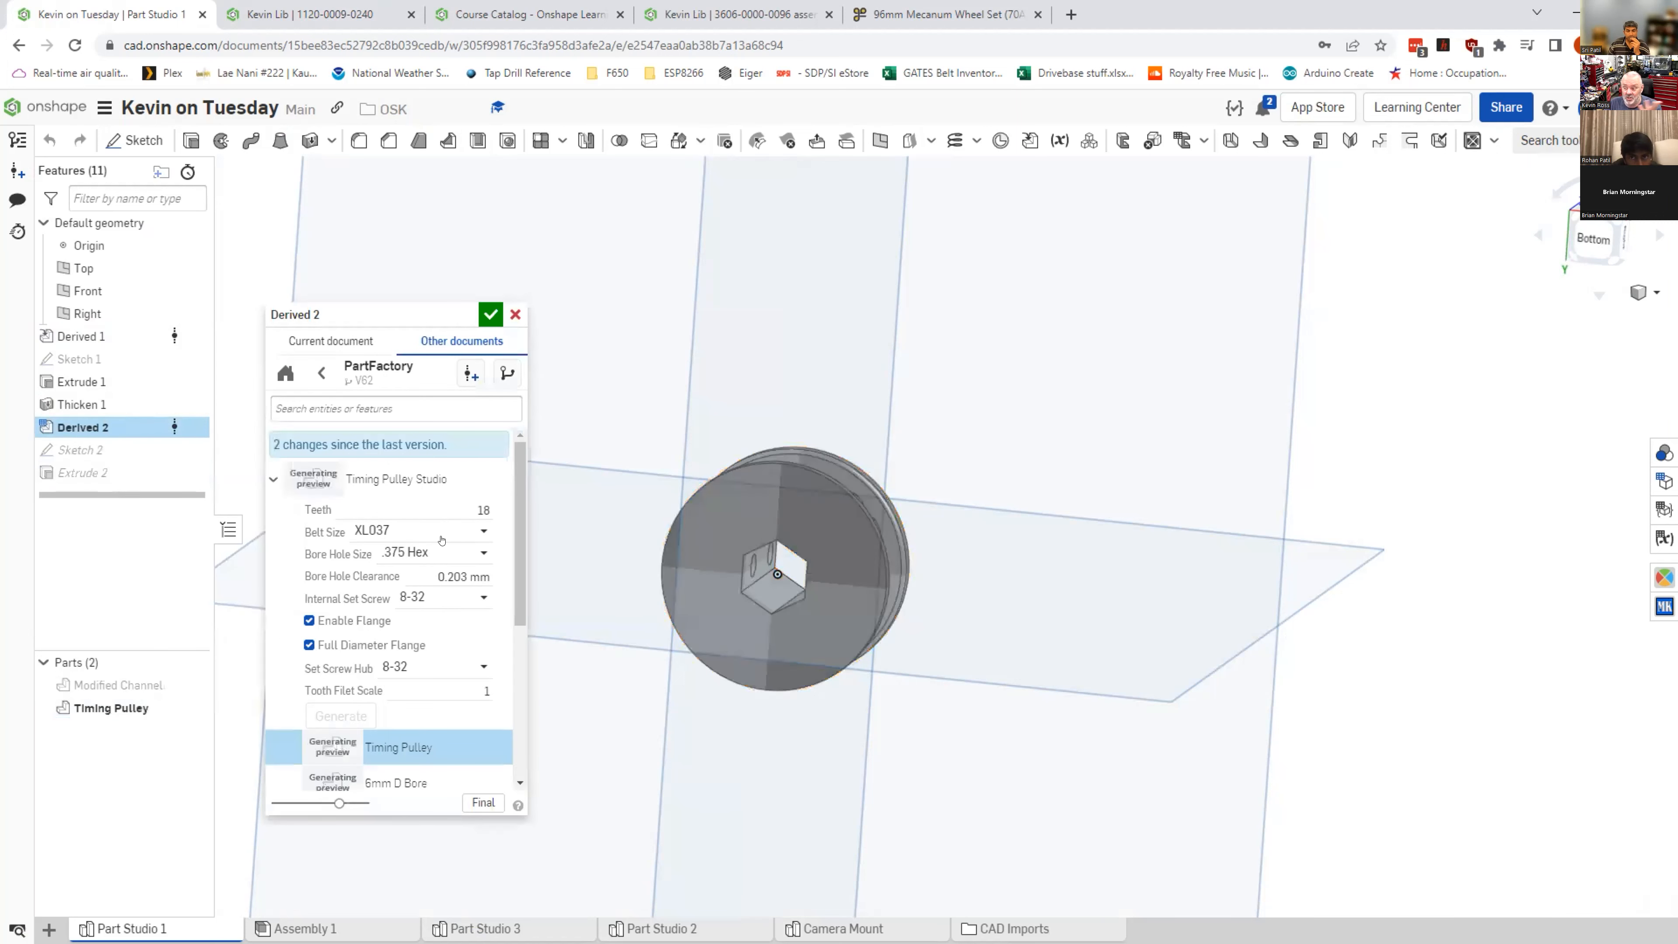
click(473, 504)
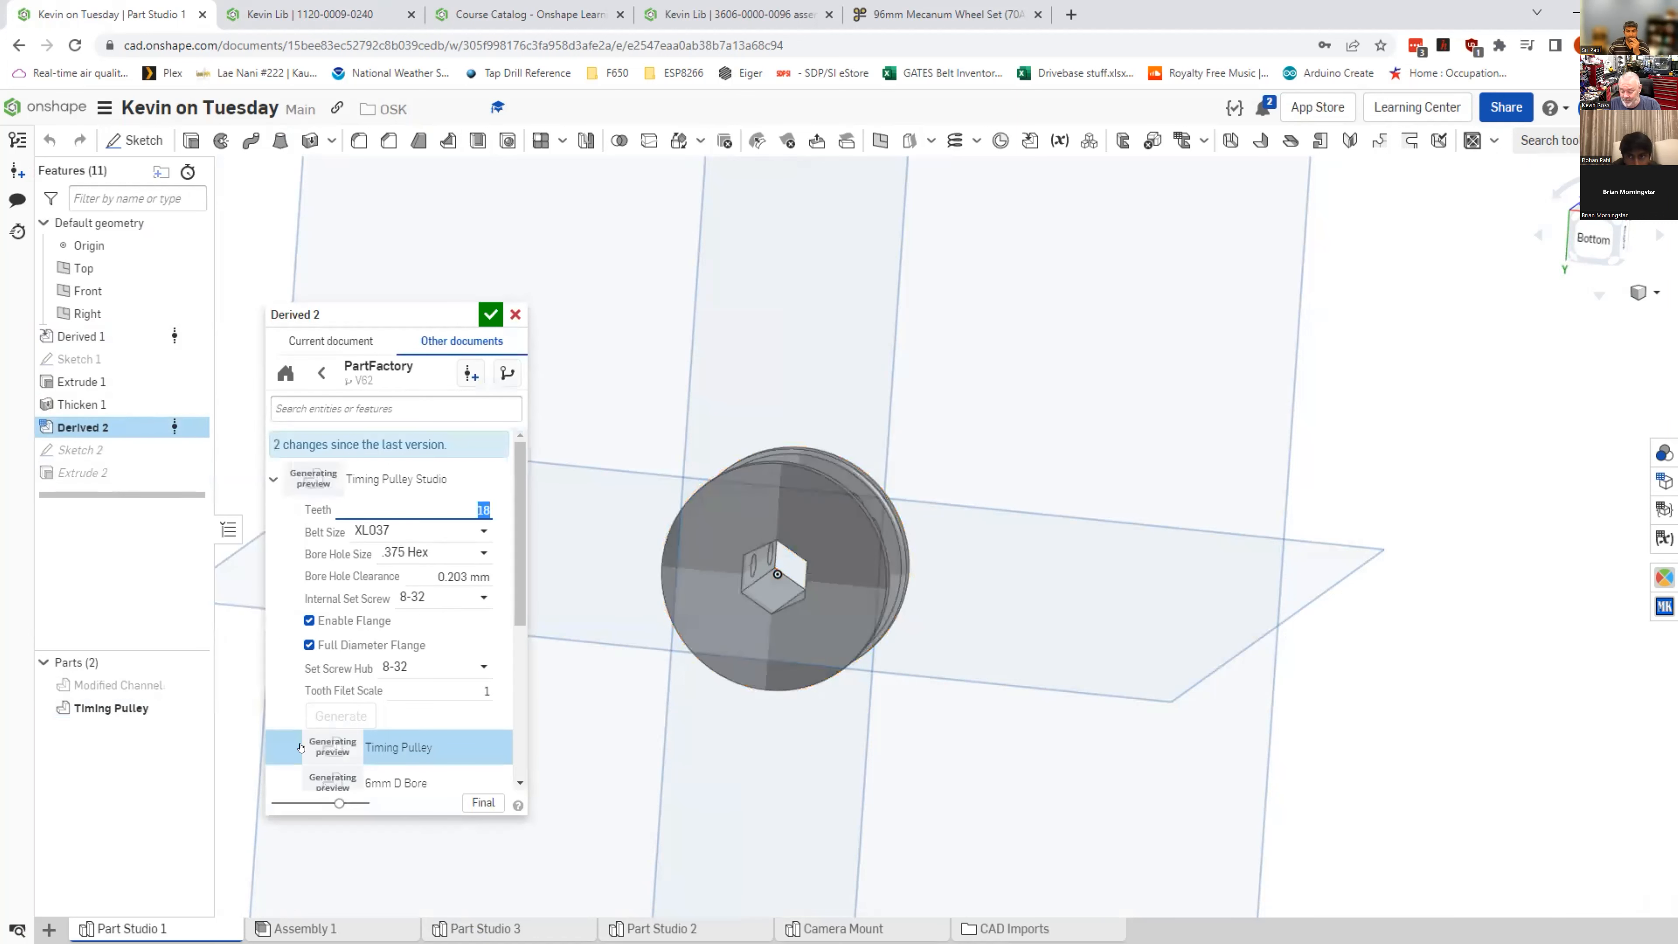
text(24)
key(Tab)
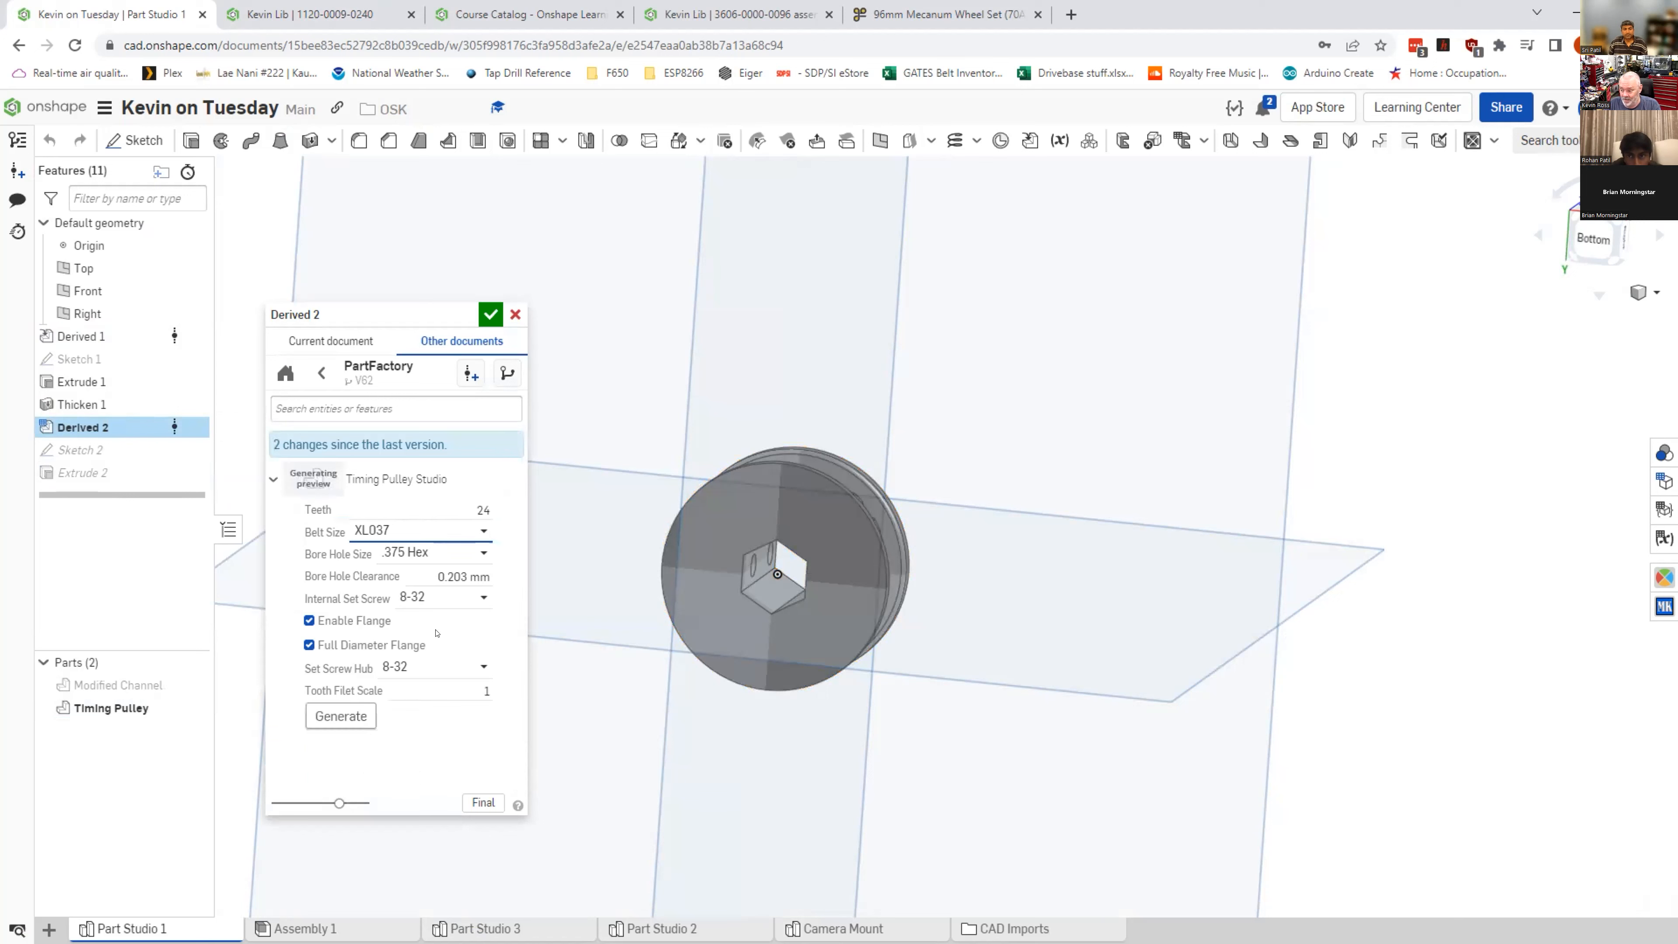
click(483, 551)
click(413, 705)
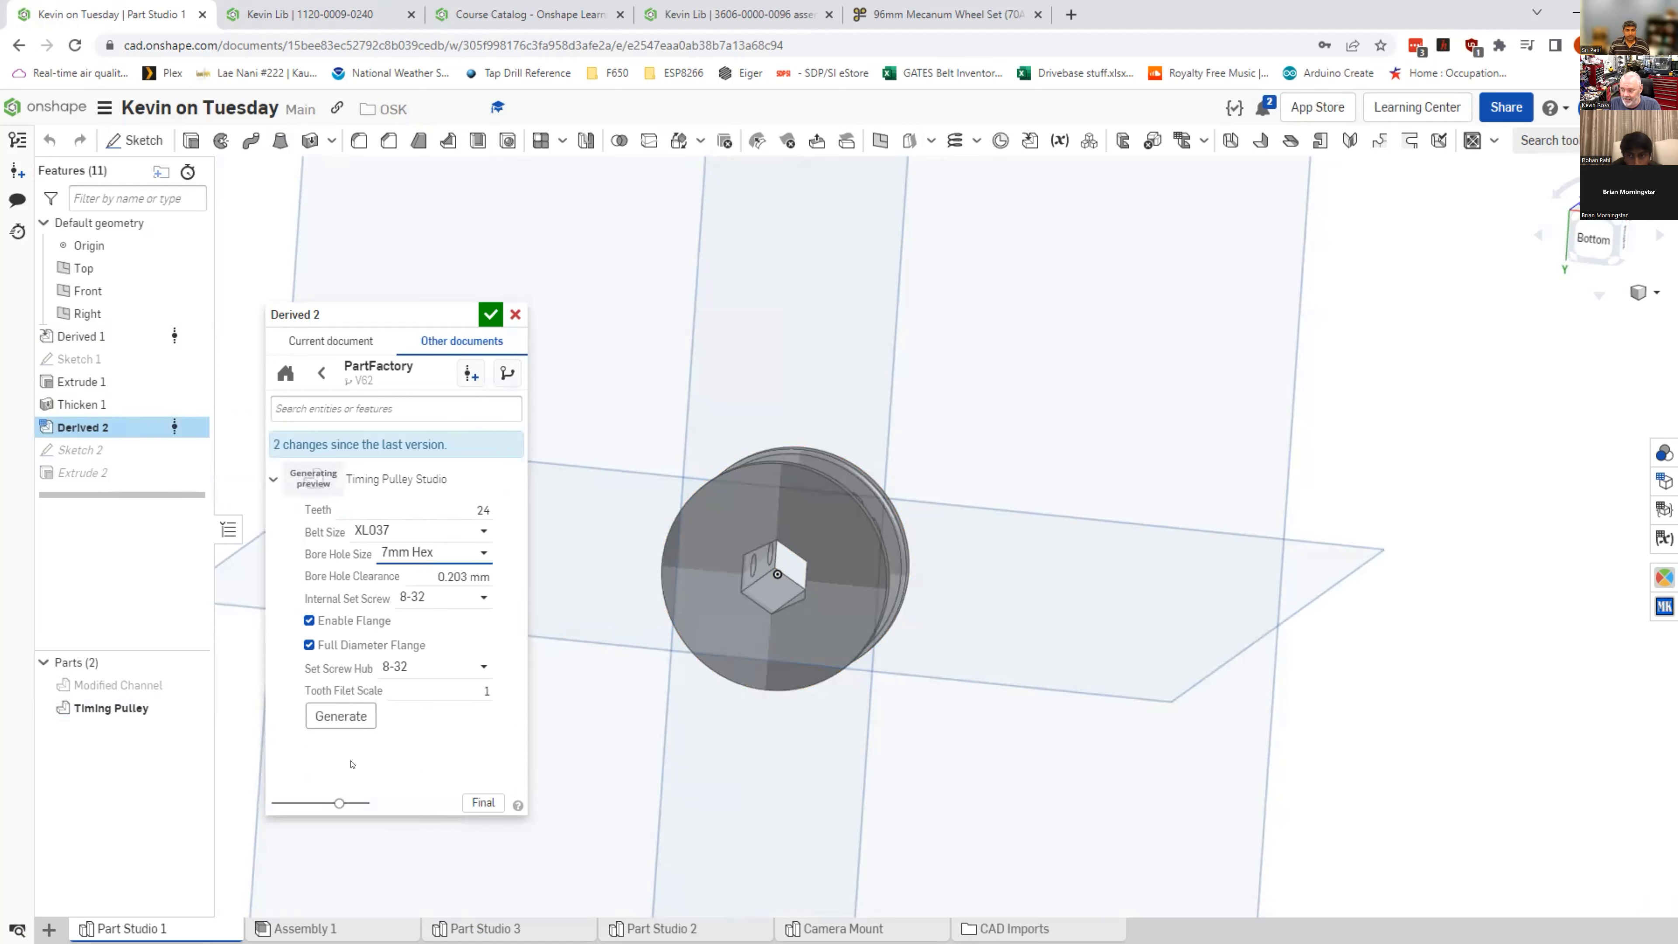
click(342, 708)
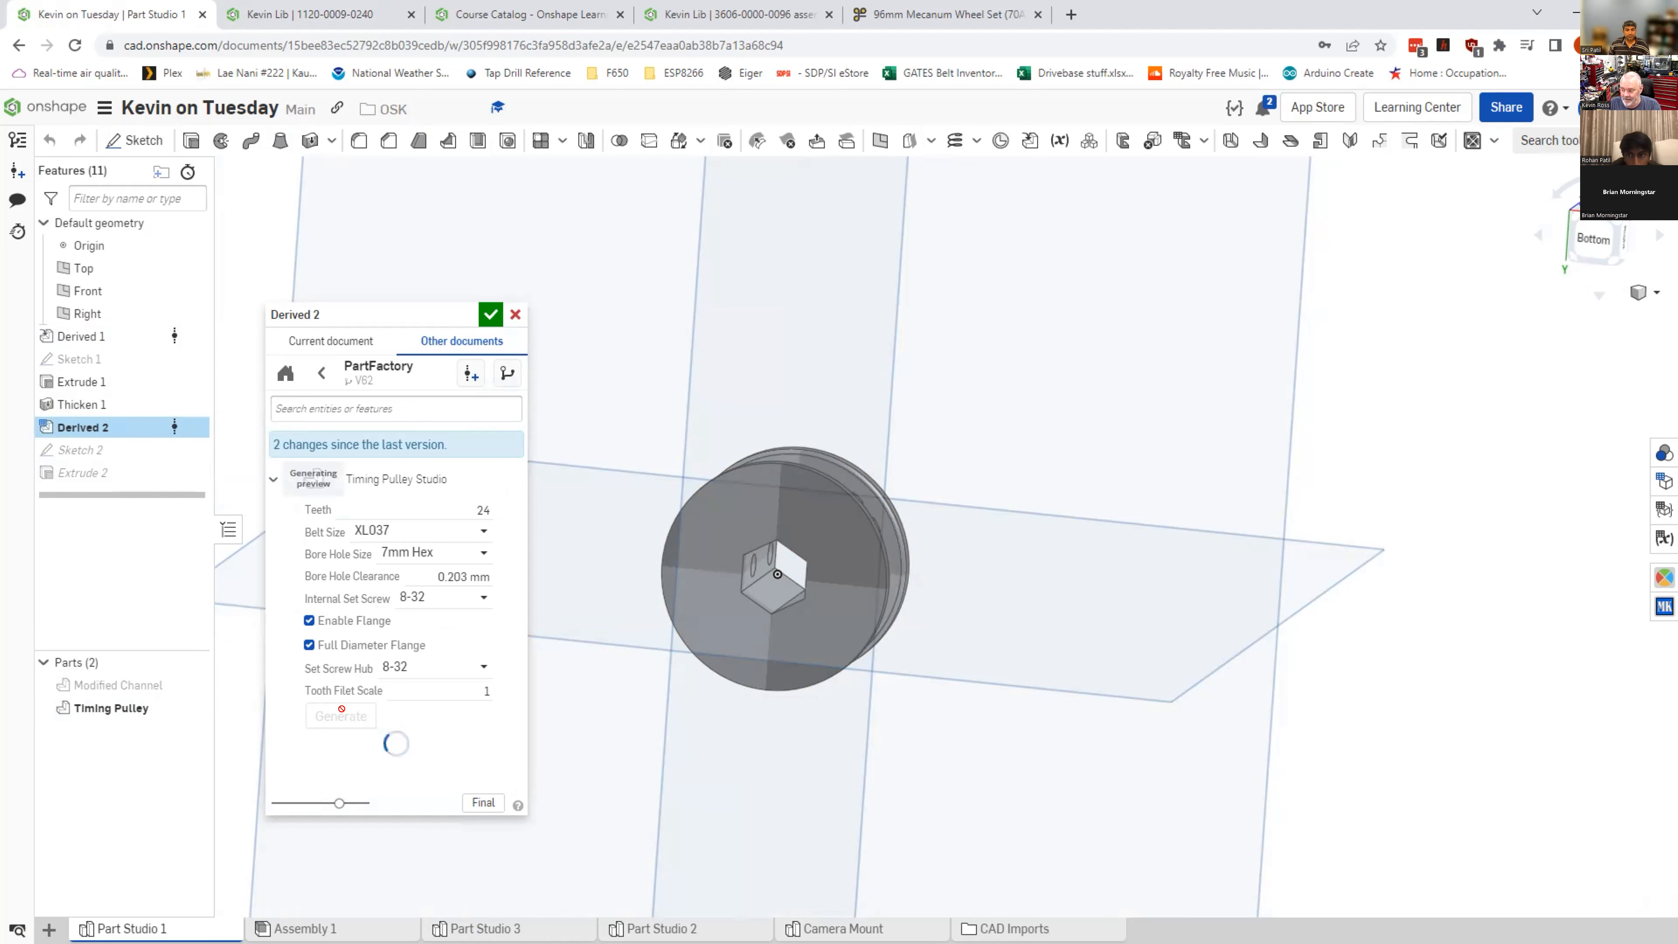
click(489, 316)
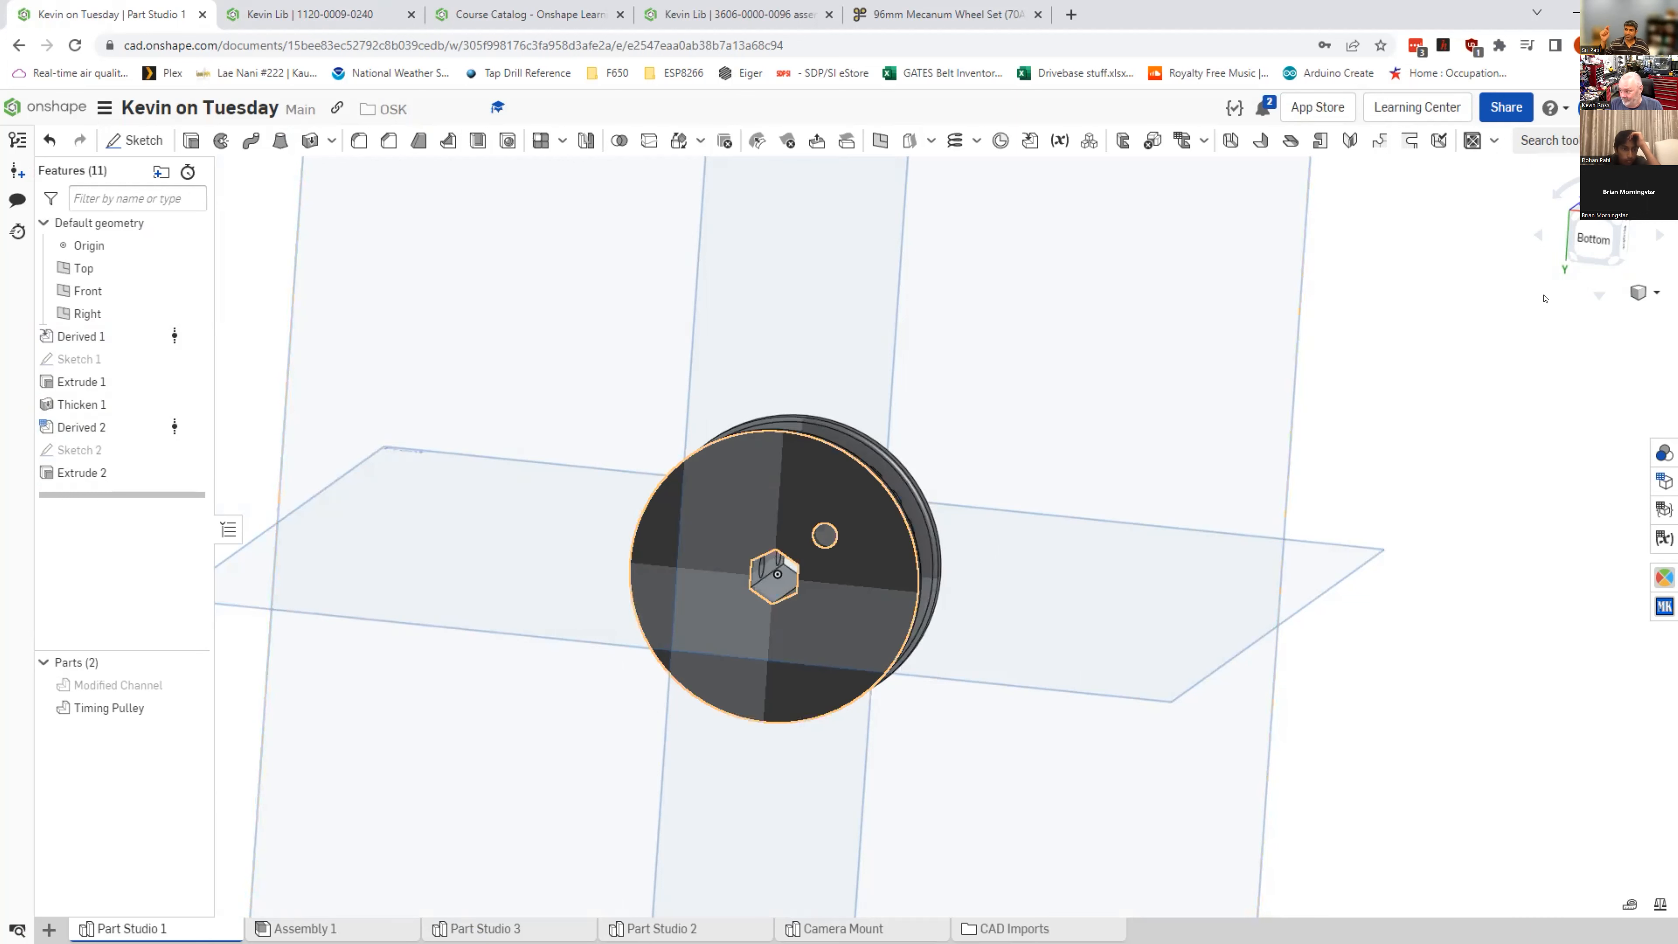
Step: Reopen Sketch 2 for editing and constrain the circle's centre horizontal to the origin
click(1595, 240)
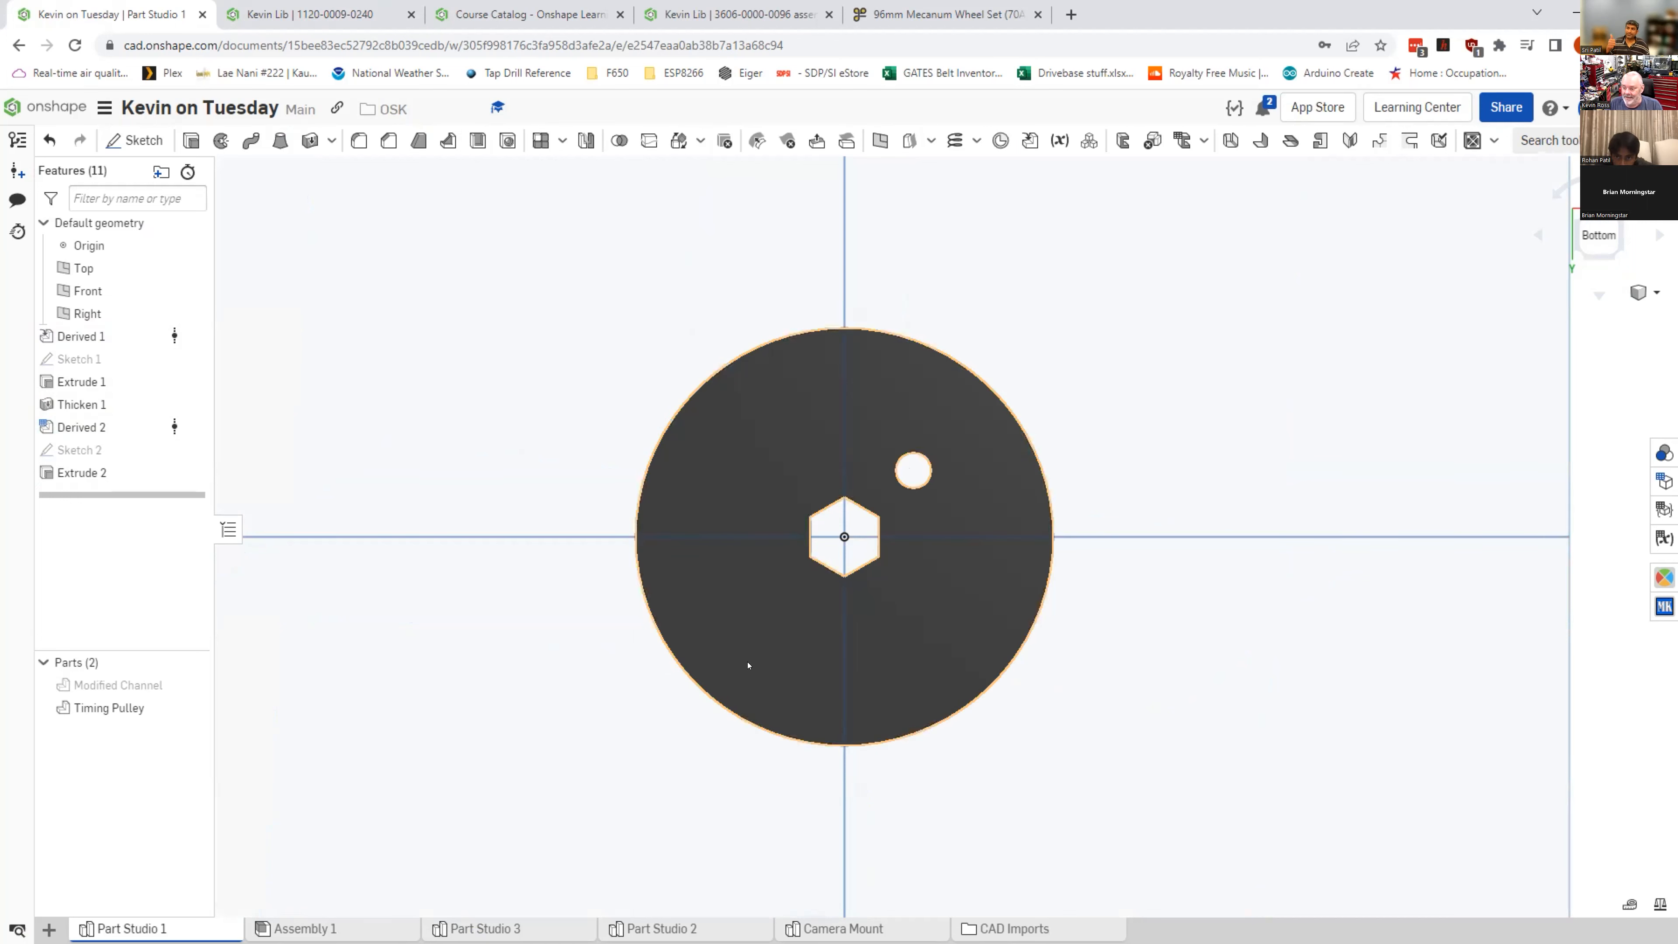
double_click(99, 450)
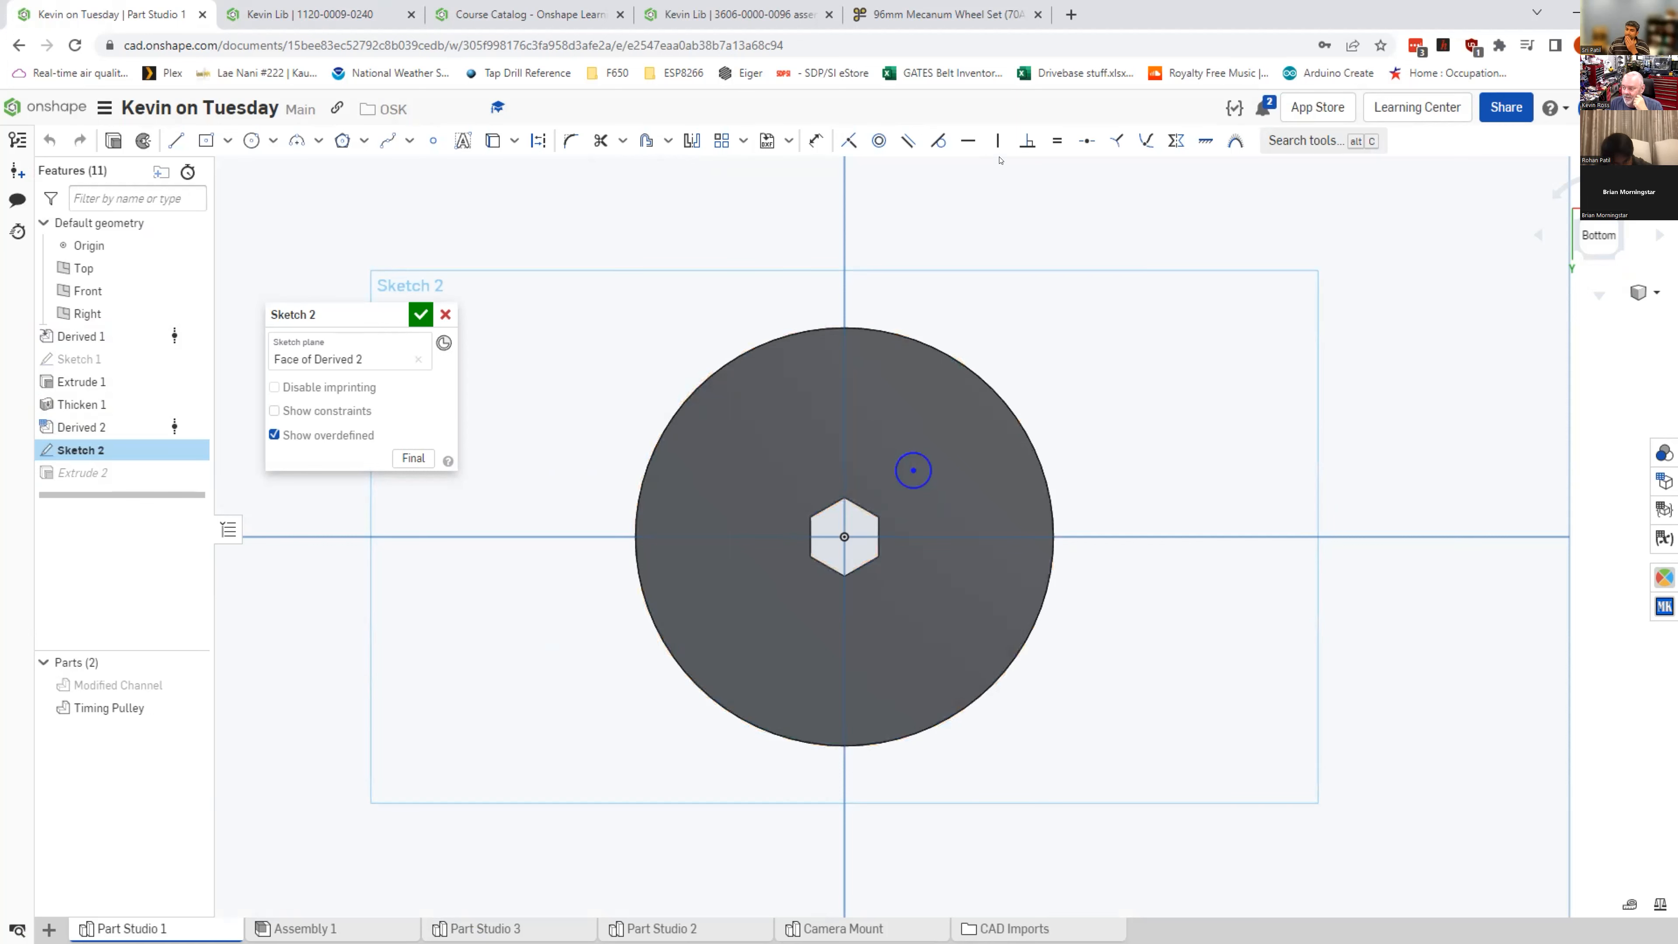
click(844, 537)
click(913, 469)
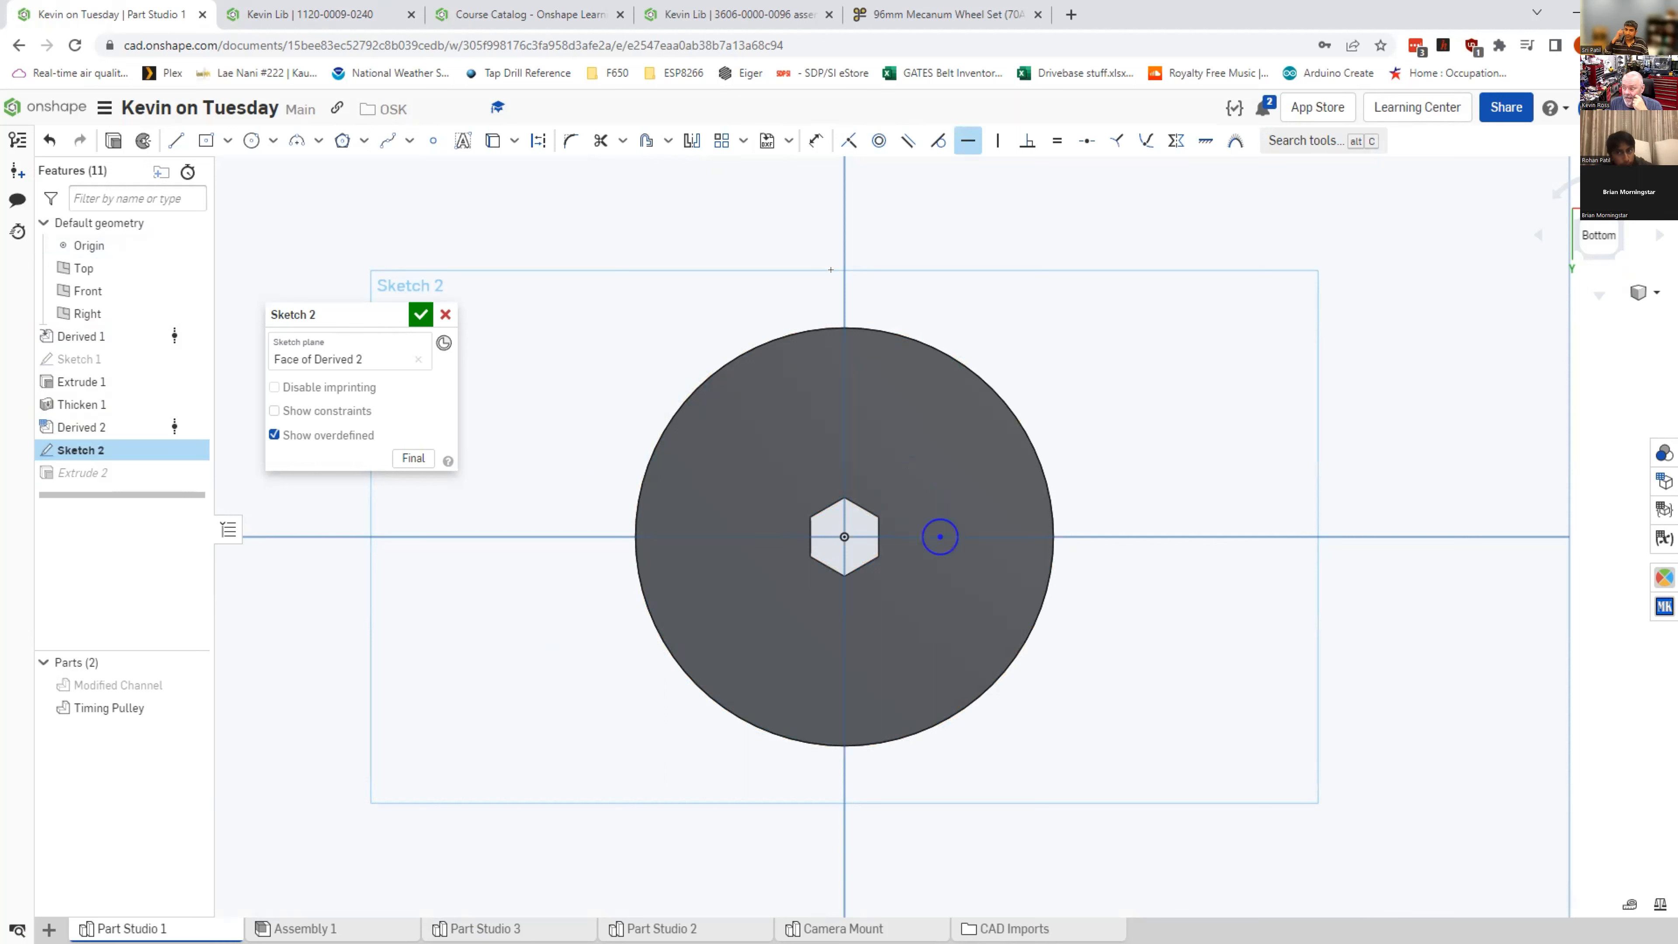
Step: Dimension the horizontal distance from the origin to the circle's centre as 10 mm
key(d)
click(844, 535)
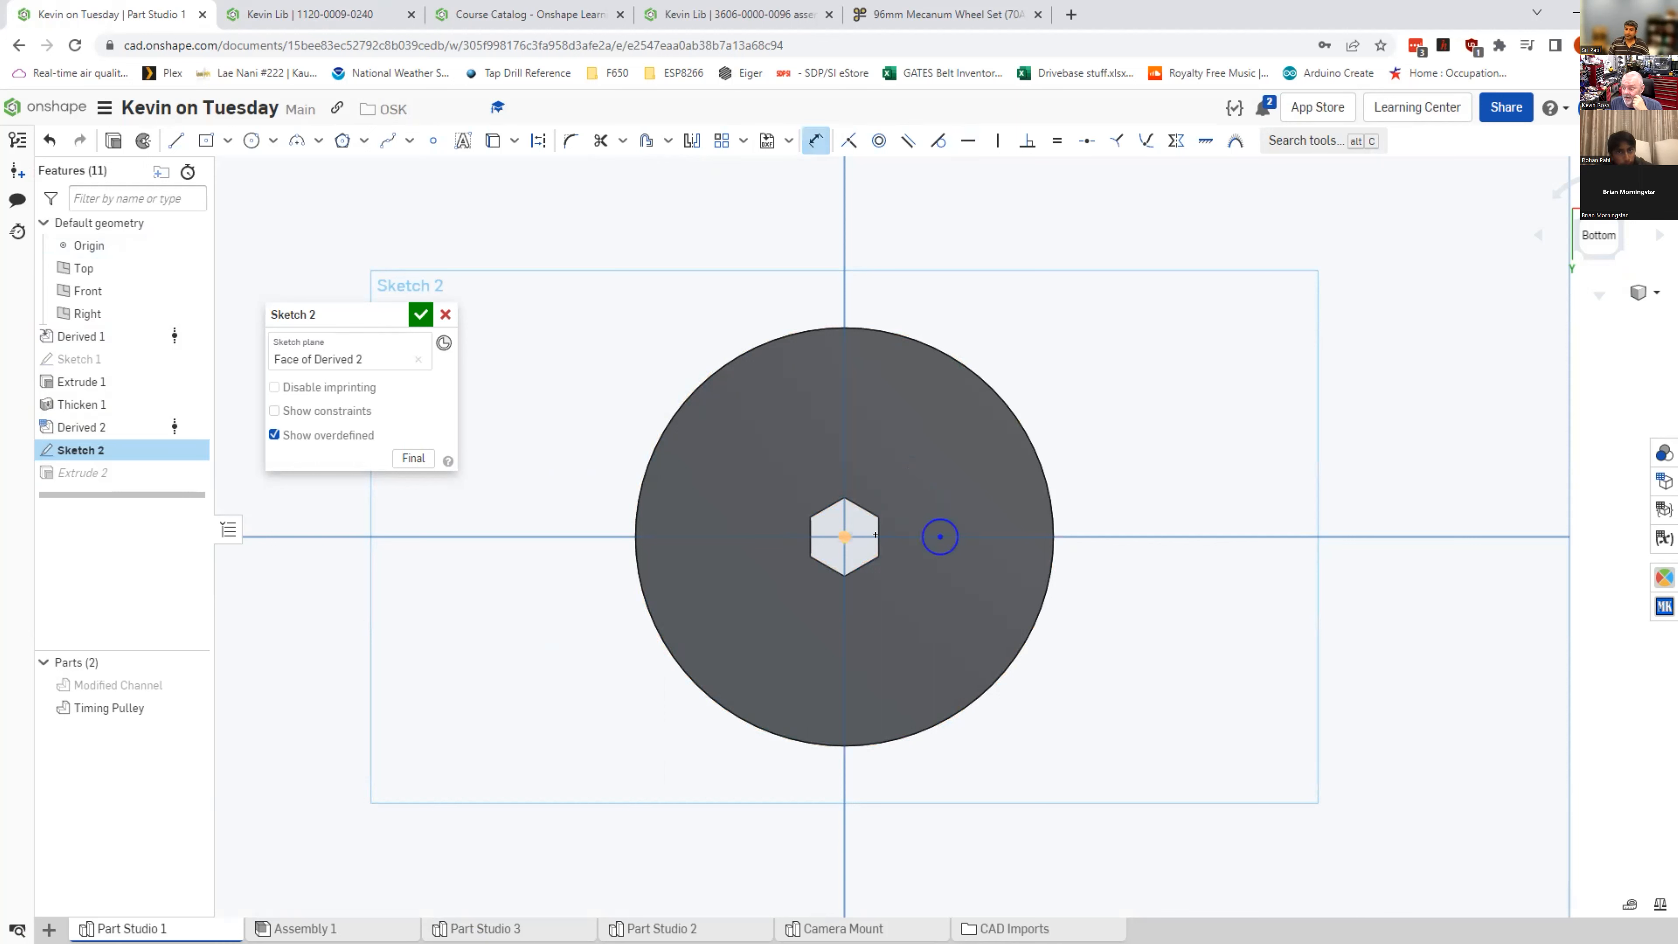
click(938, 536)
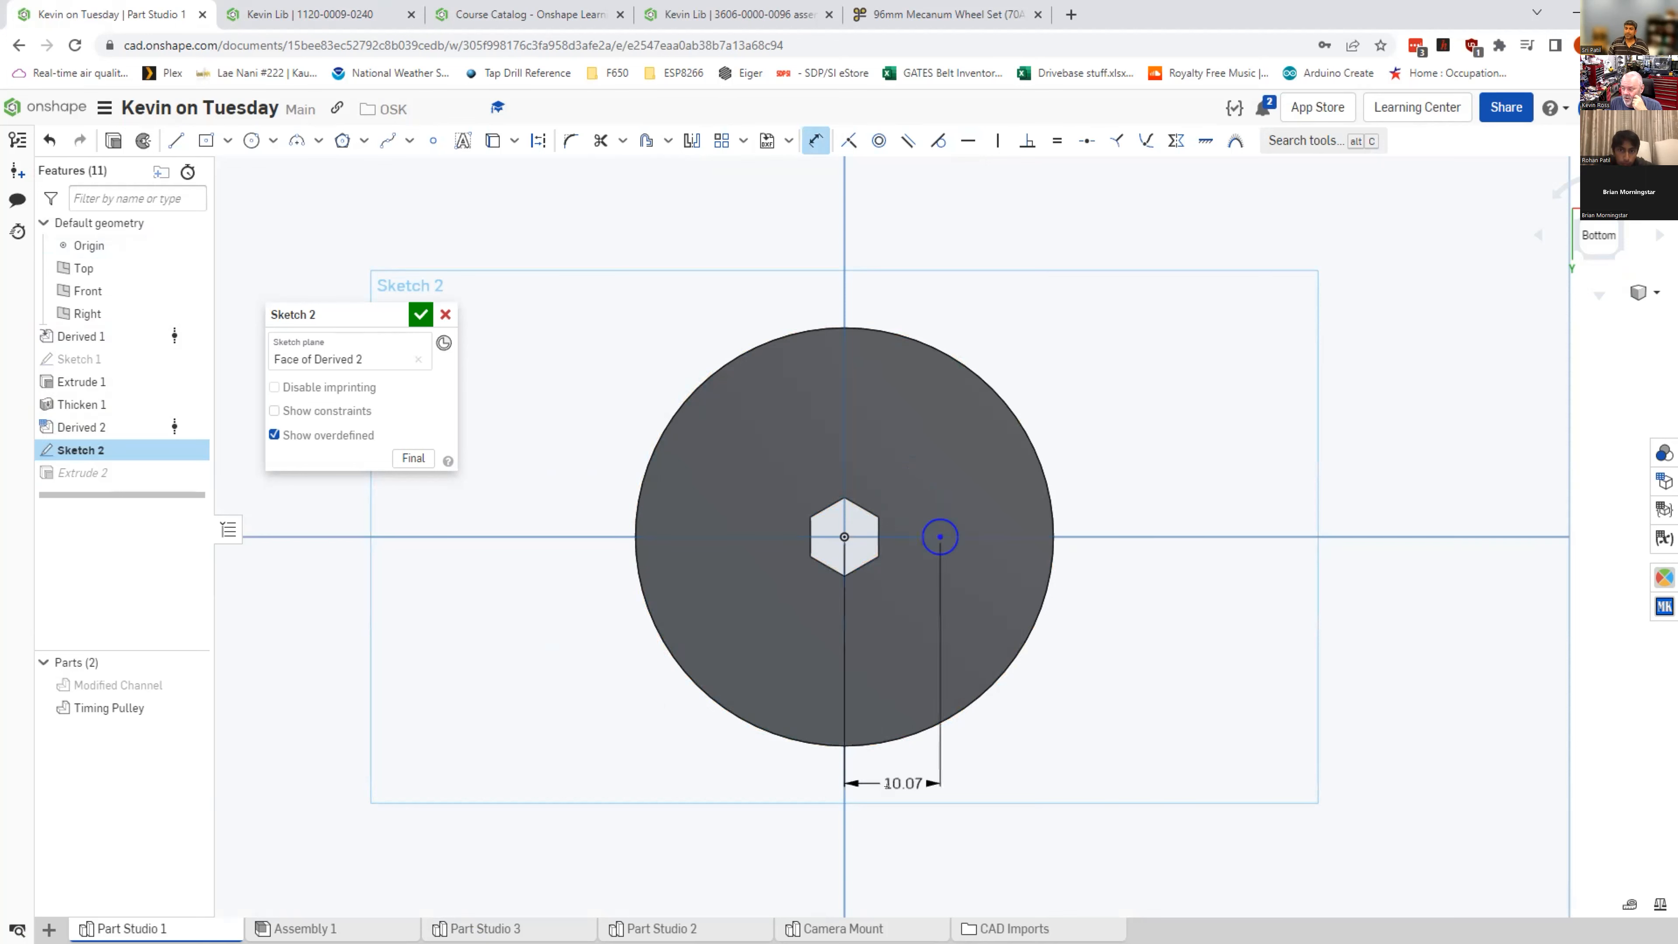
click(1071, 913)
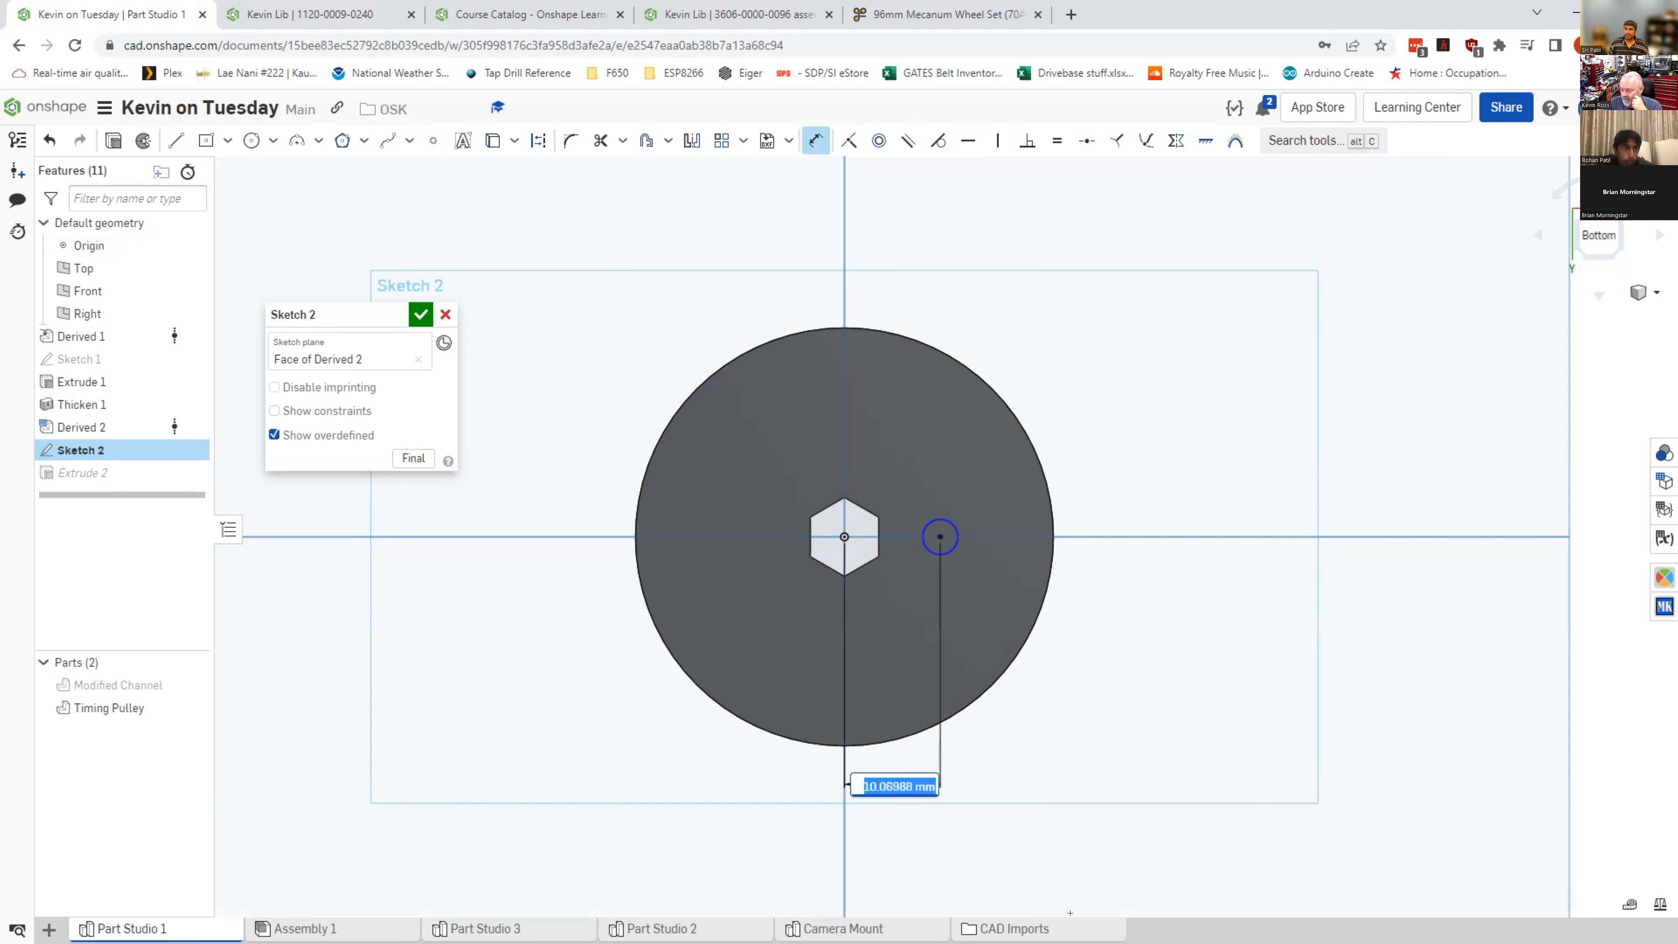
text(10)
key(Return)
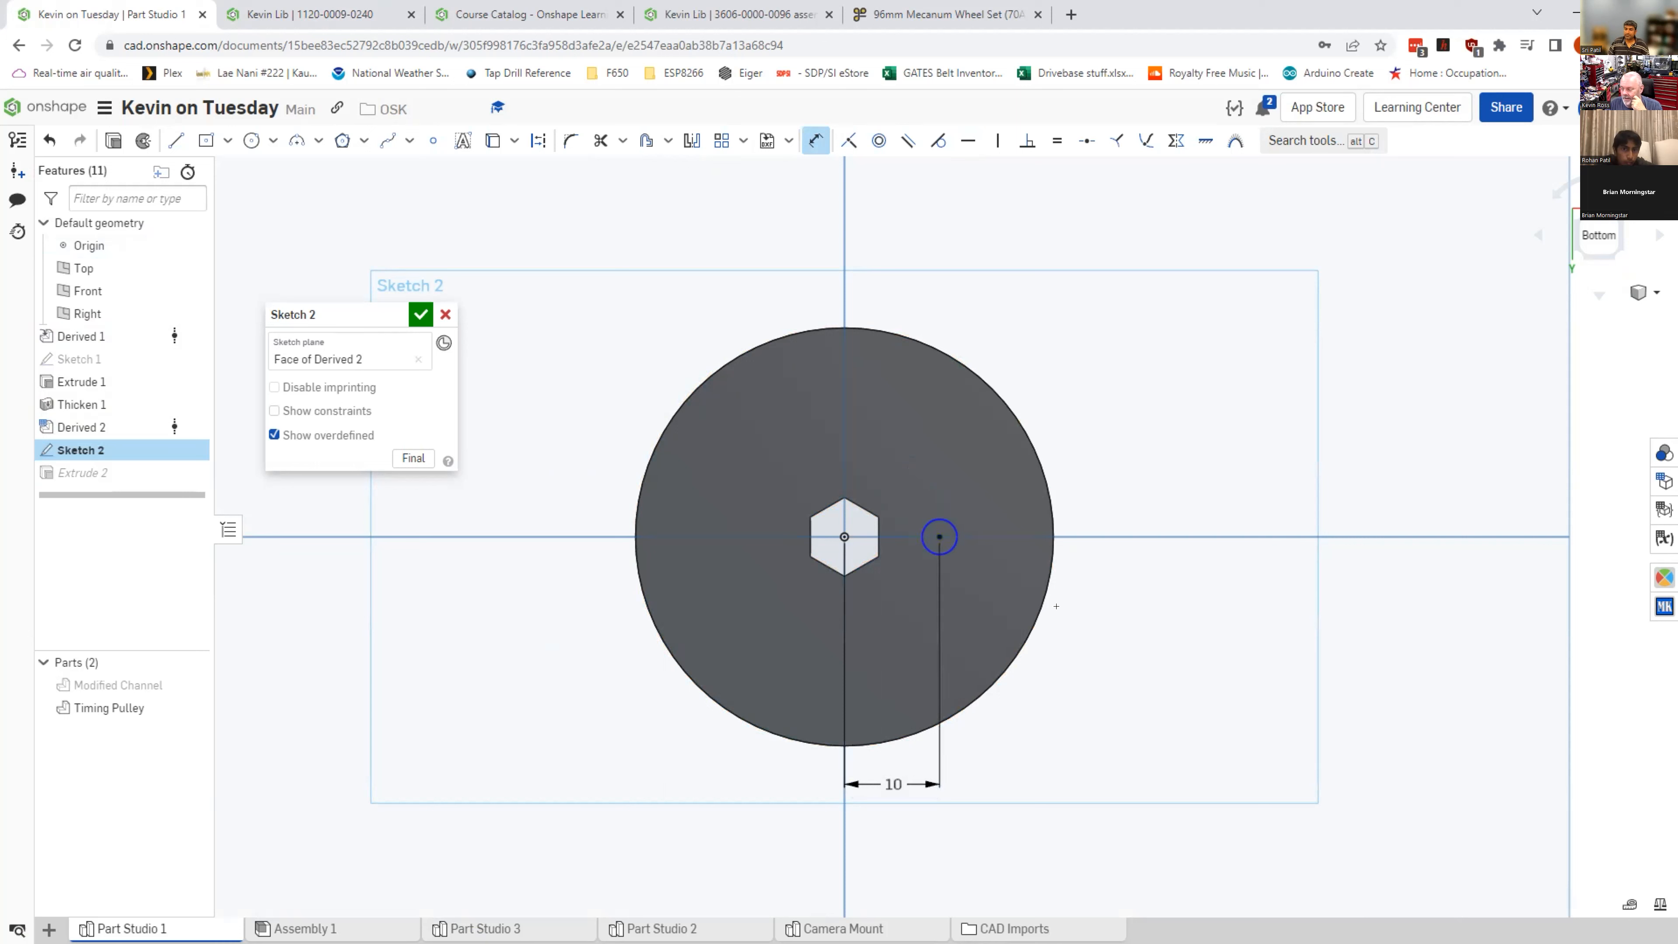
Step: Try a 4 mm diameter dimension on the circle in Sketch 2 and undo it
click(954, 547)
click(1098, 623)
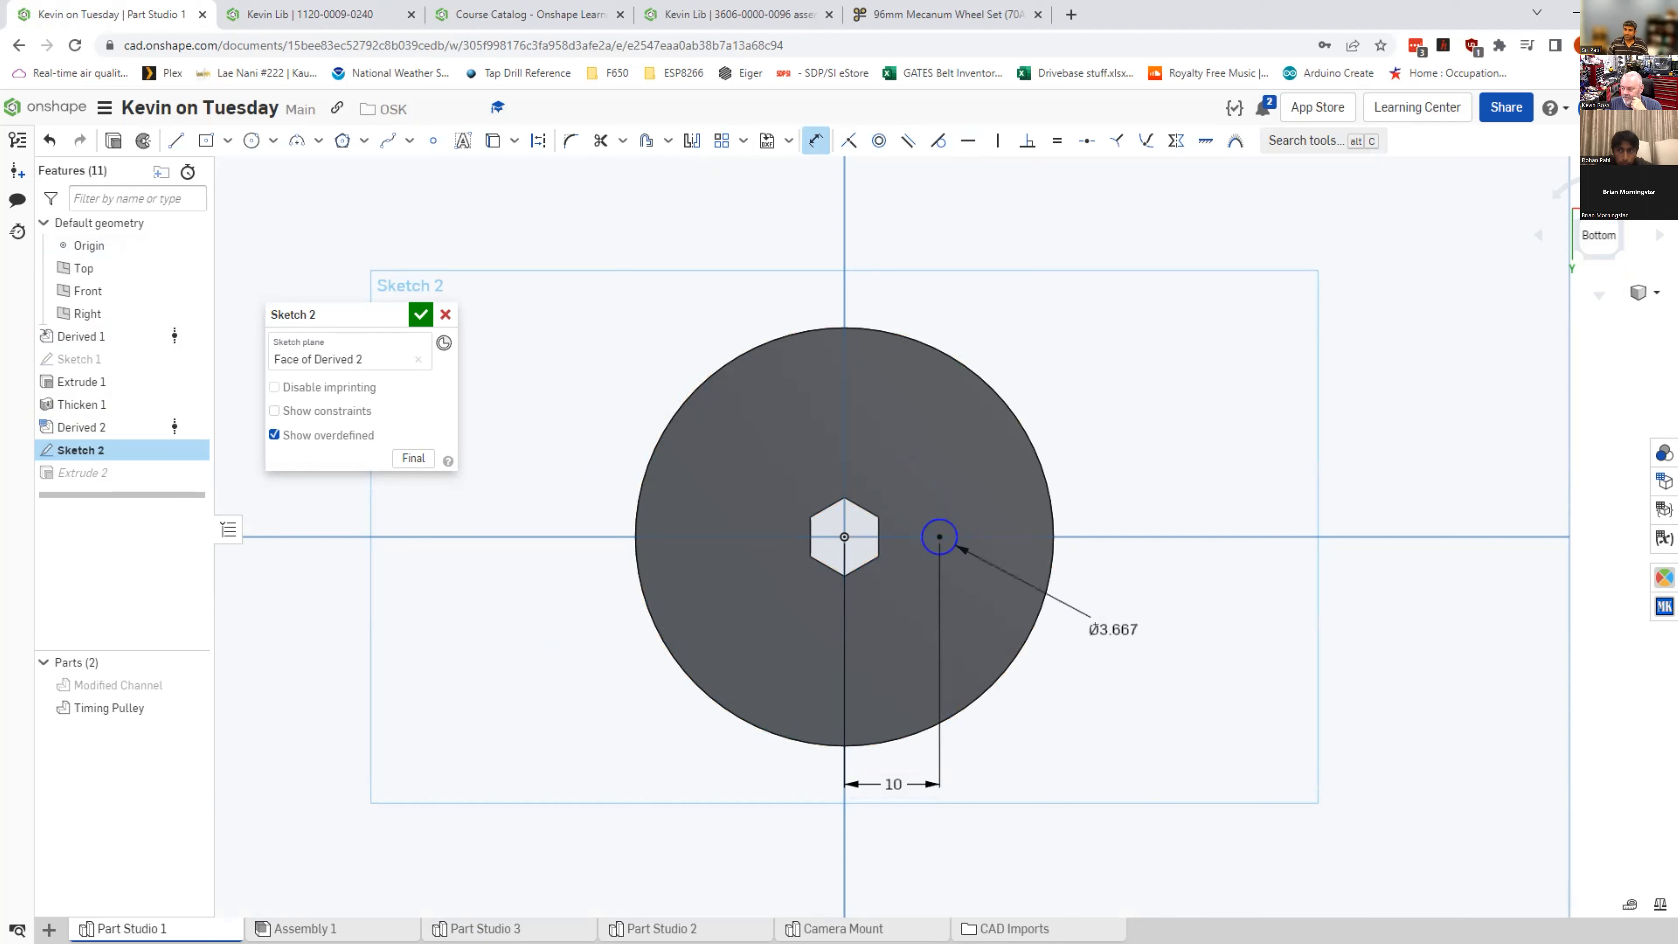
text(4)
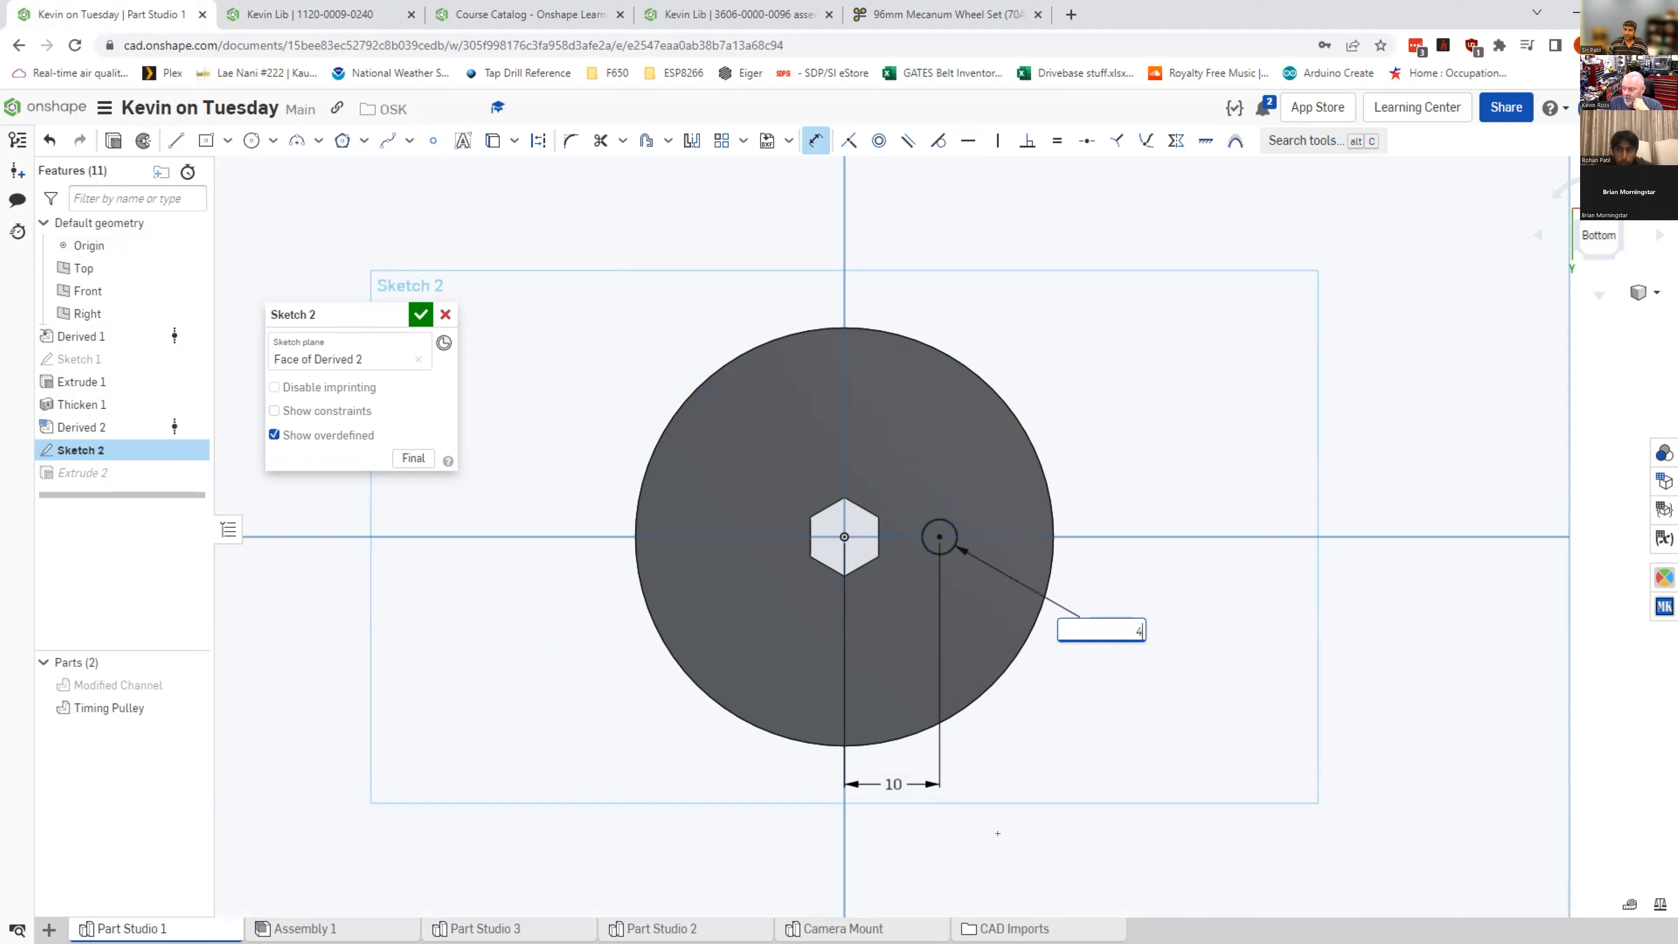
key(Return)
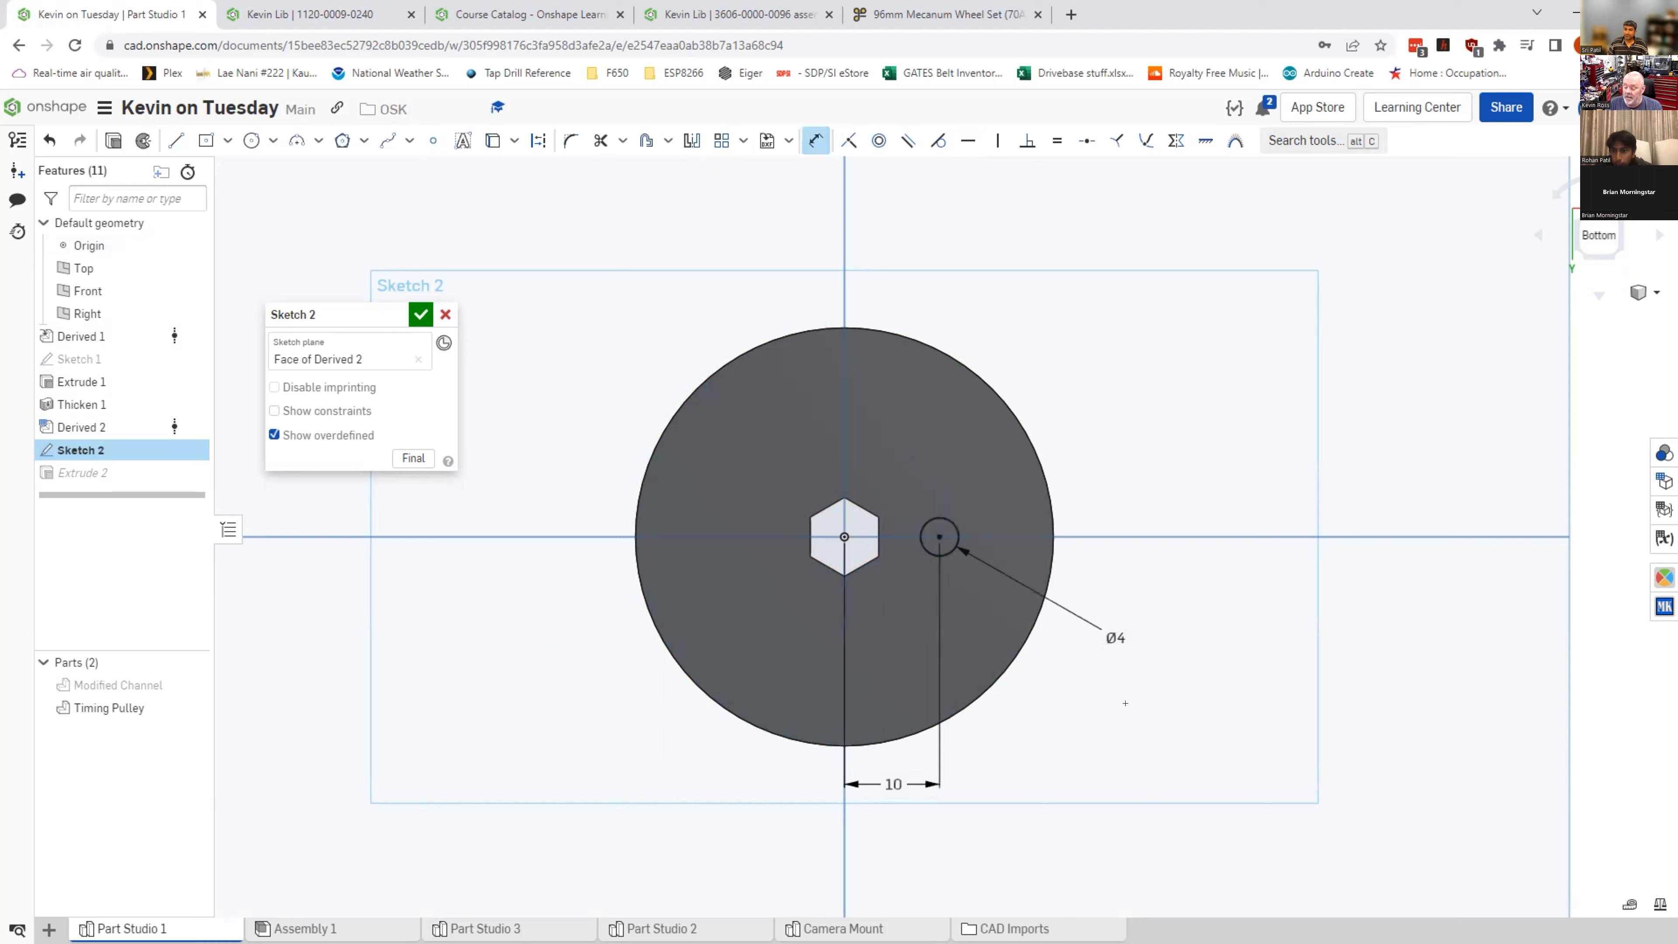
key(ctrl+z)
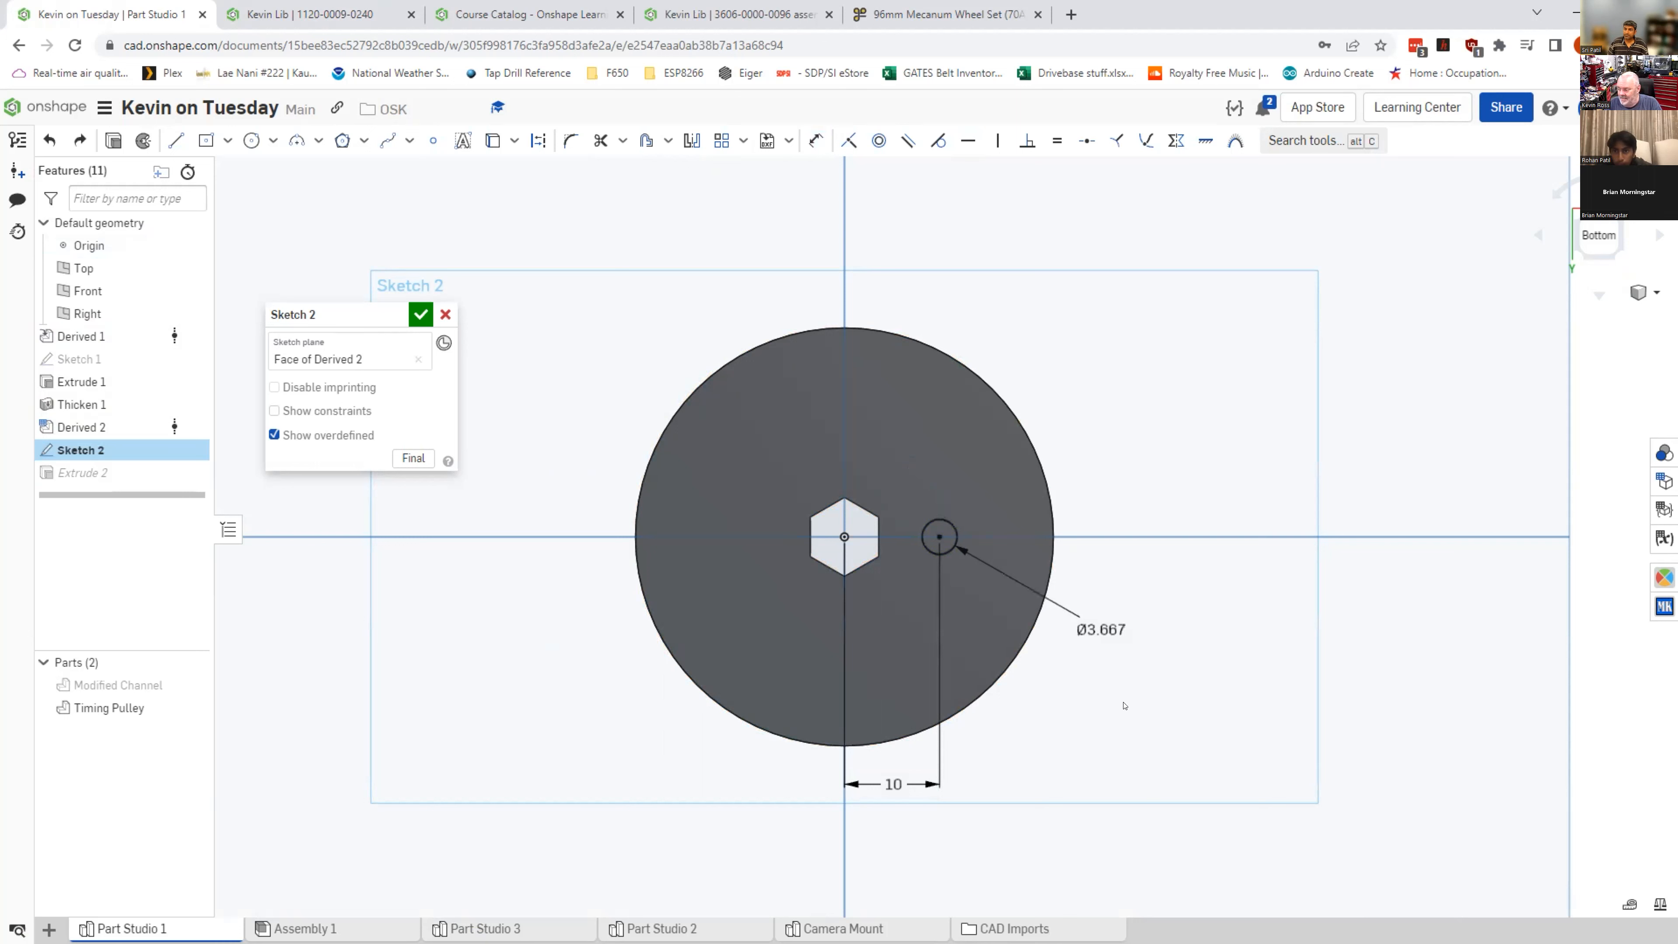
key(ctrl+z)
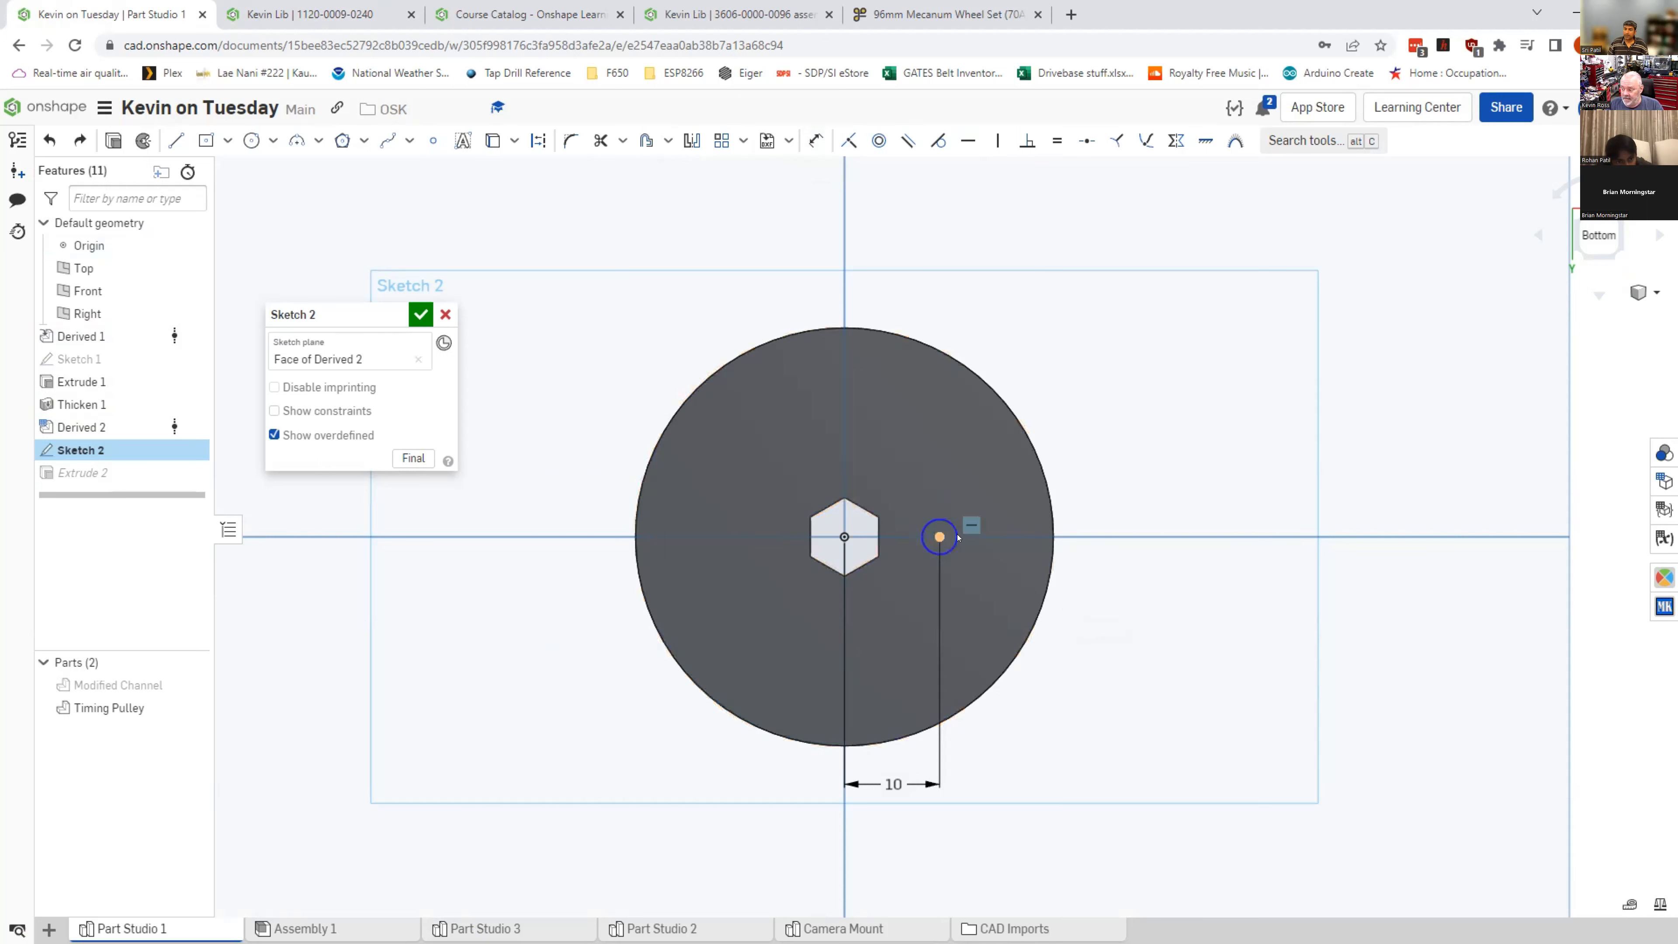
click(923, 532)
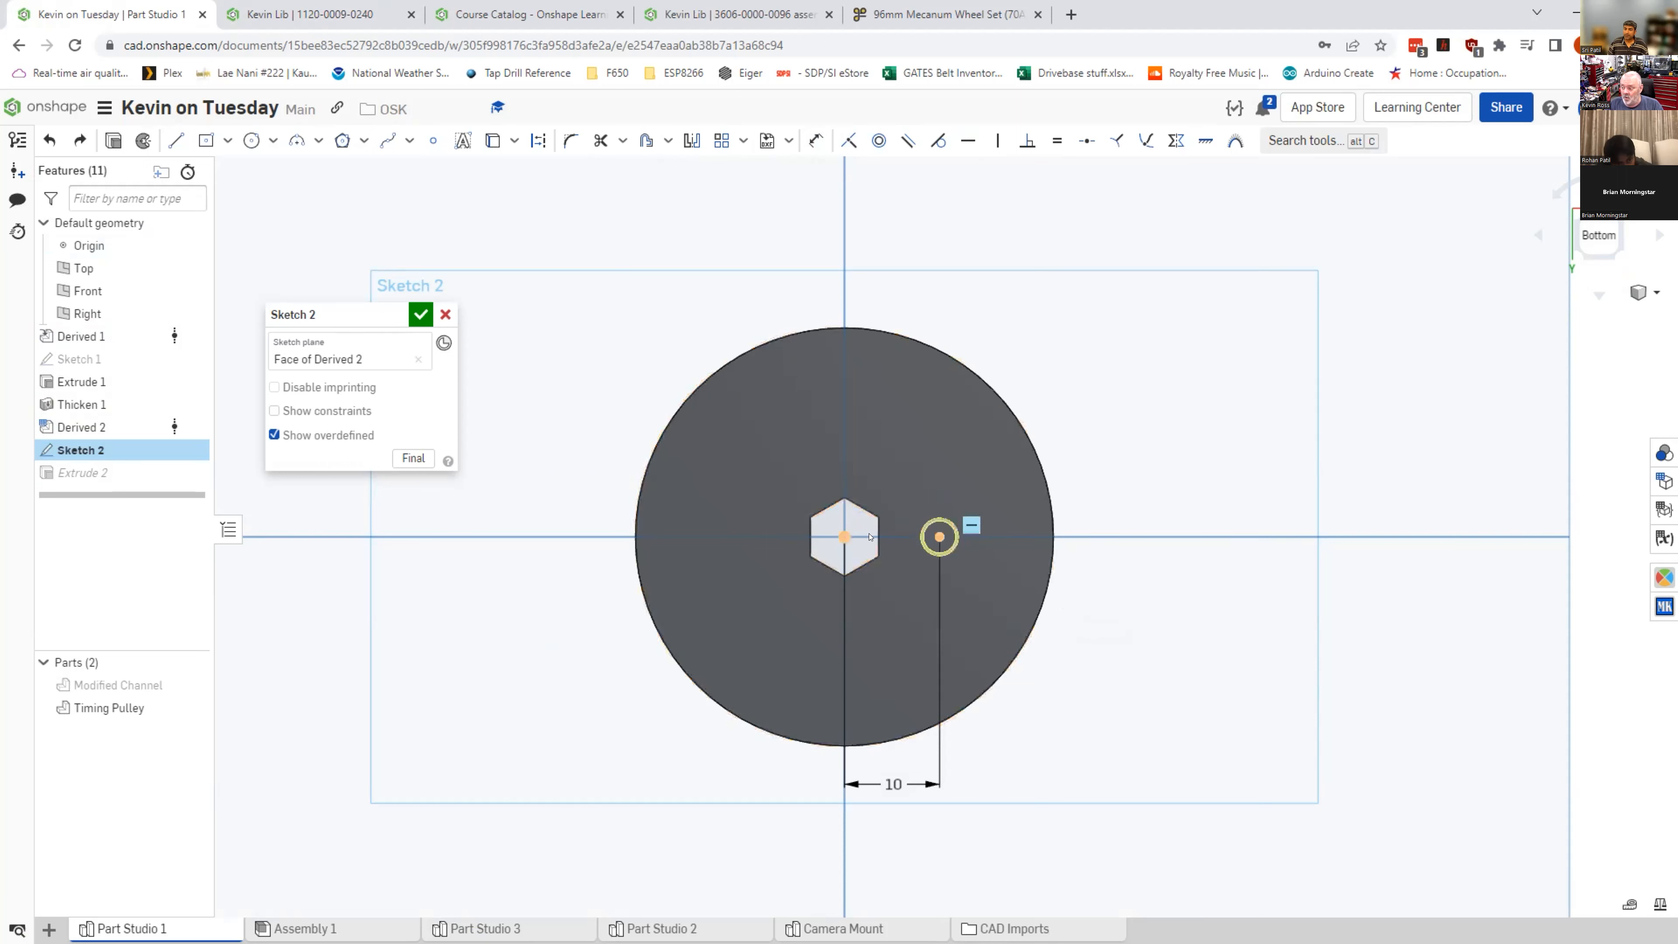
key(space)
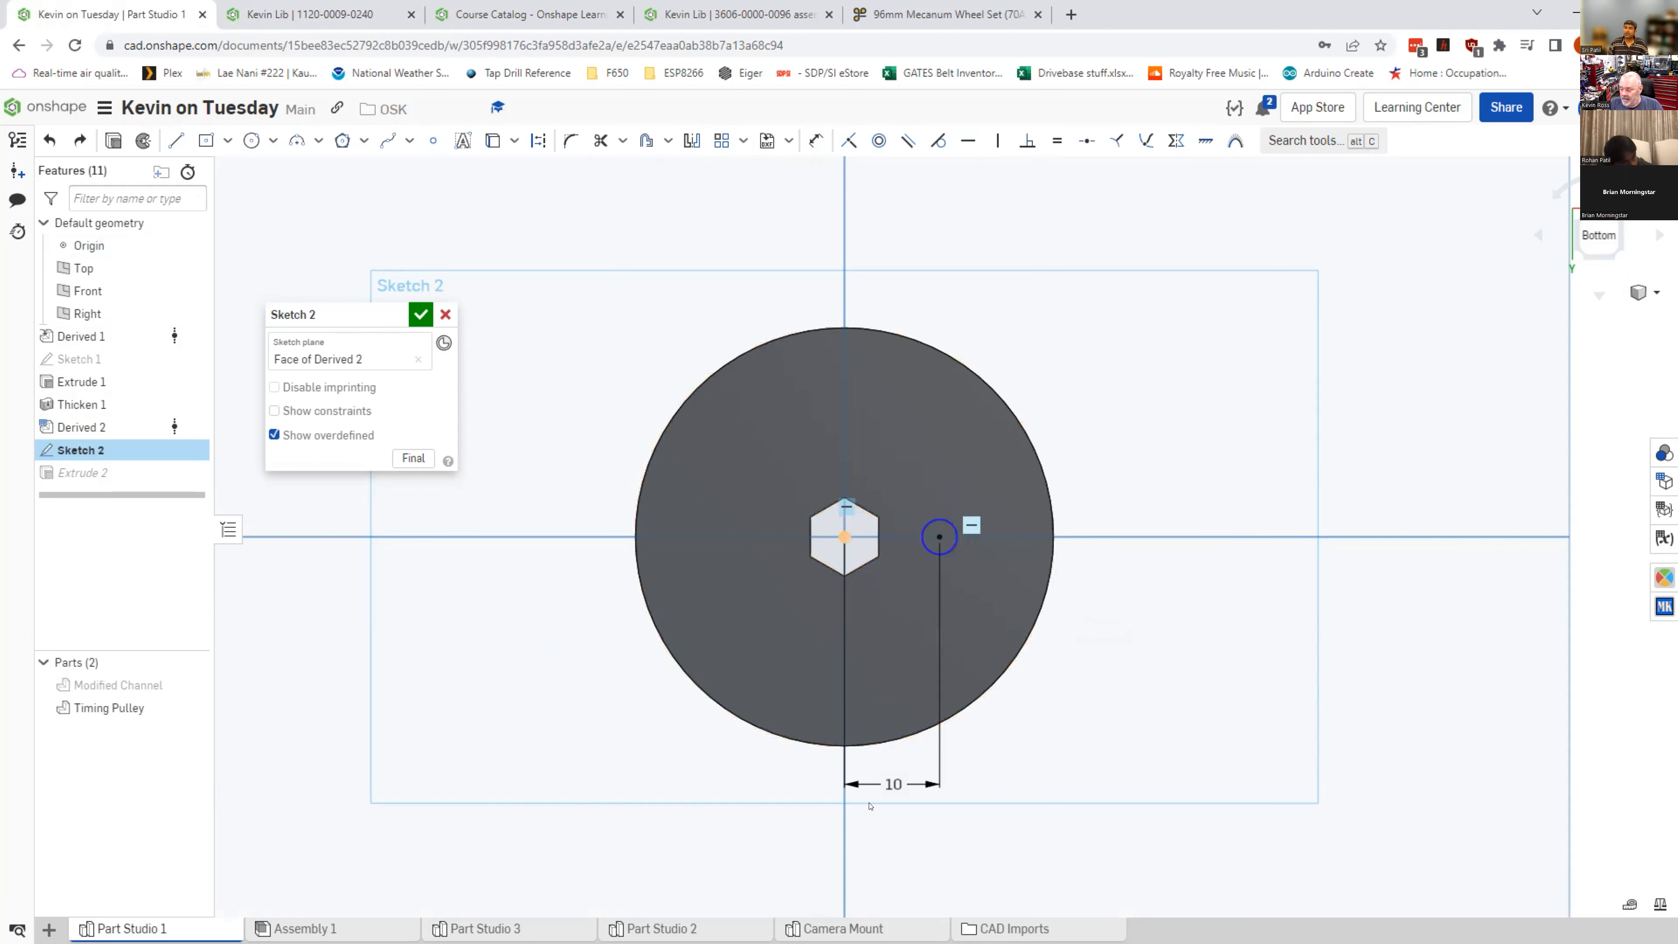
click(939, 537)
key(space)
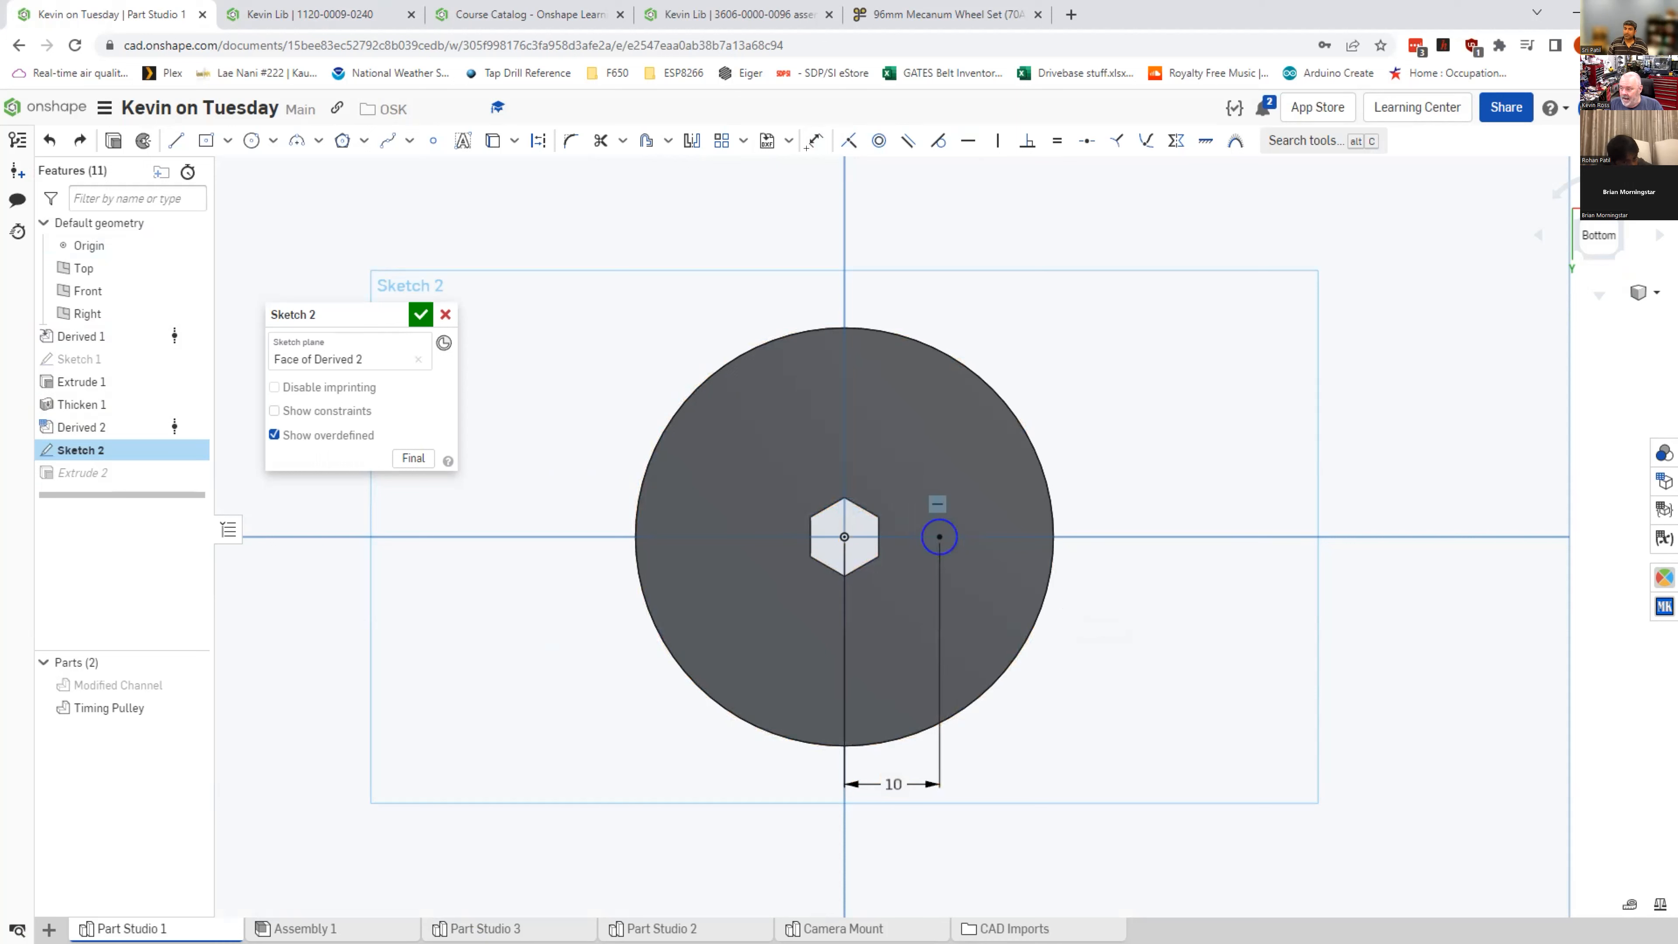
Step: Dimension the circle's diameter as 4 mm and accept Sketch 2
key(d)
click(954, 550)
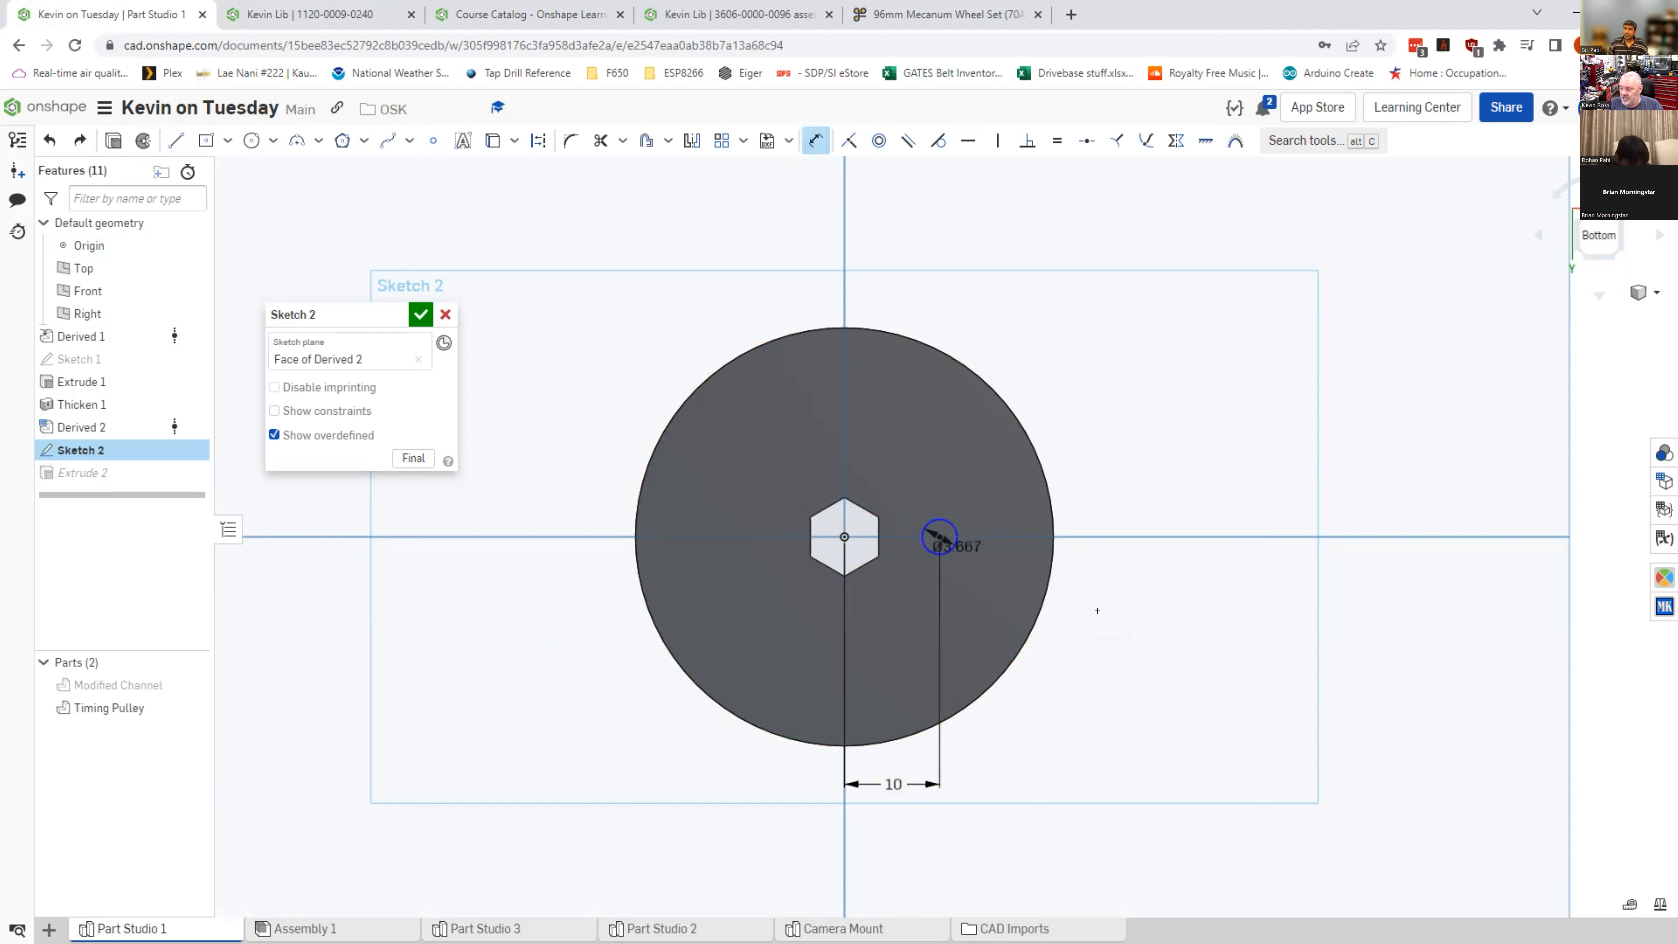
click(1102, 620)
text(4)
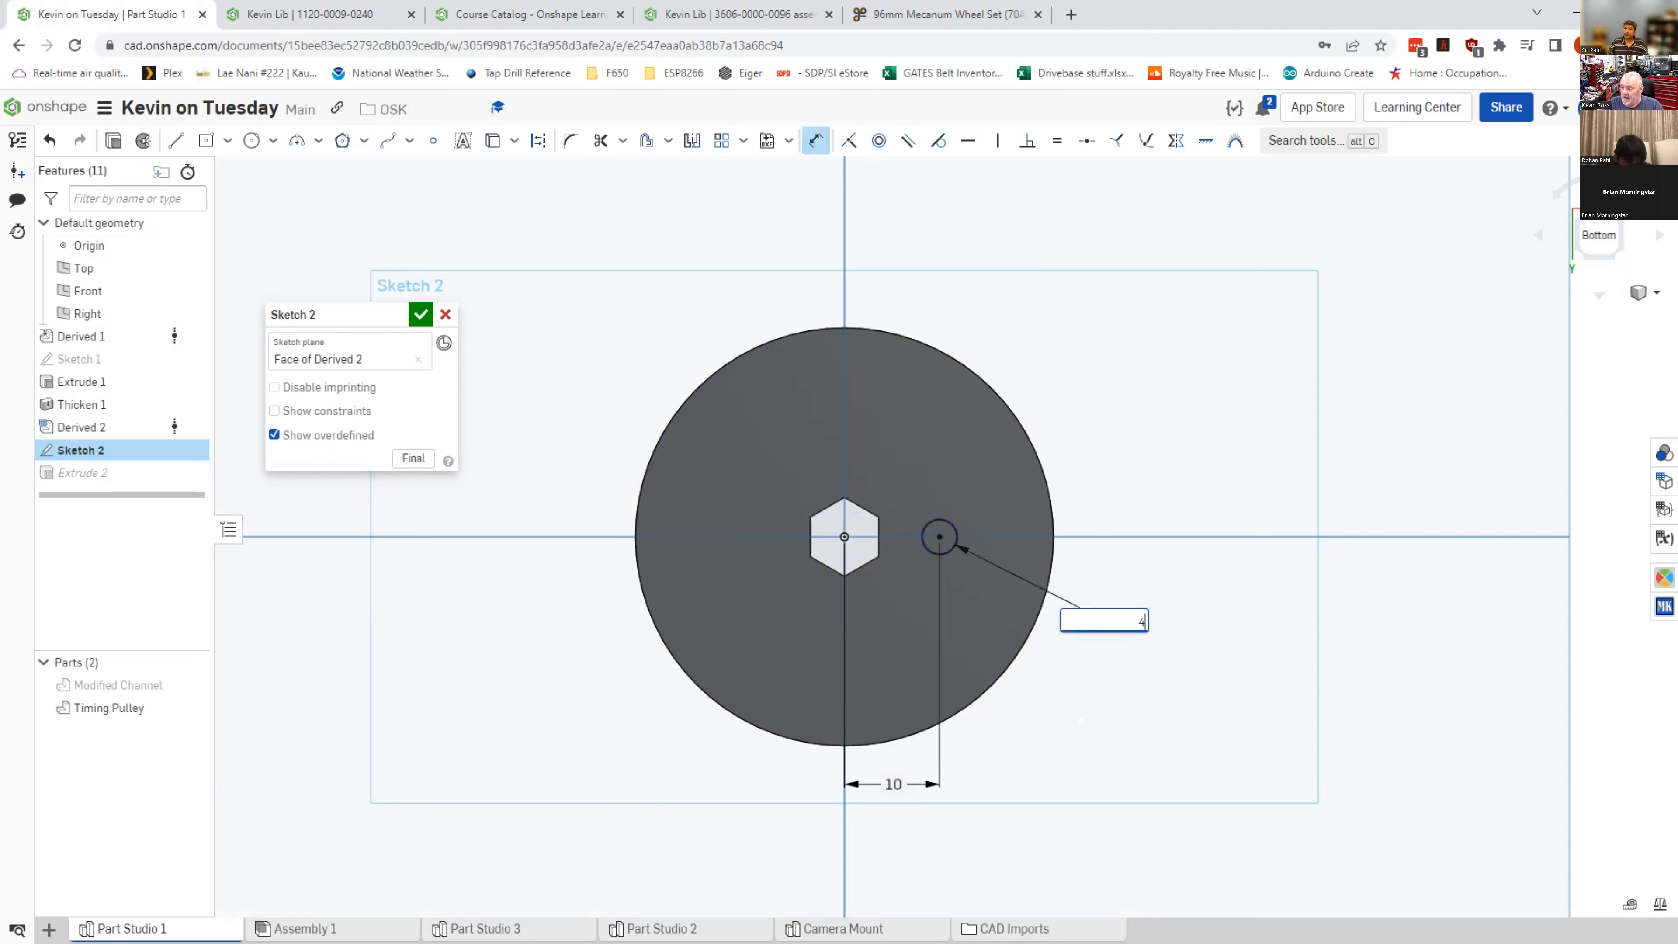
key(Return)
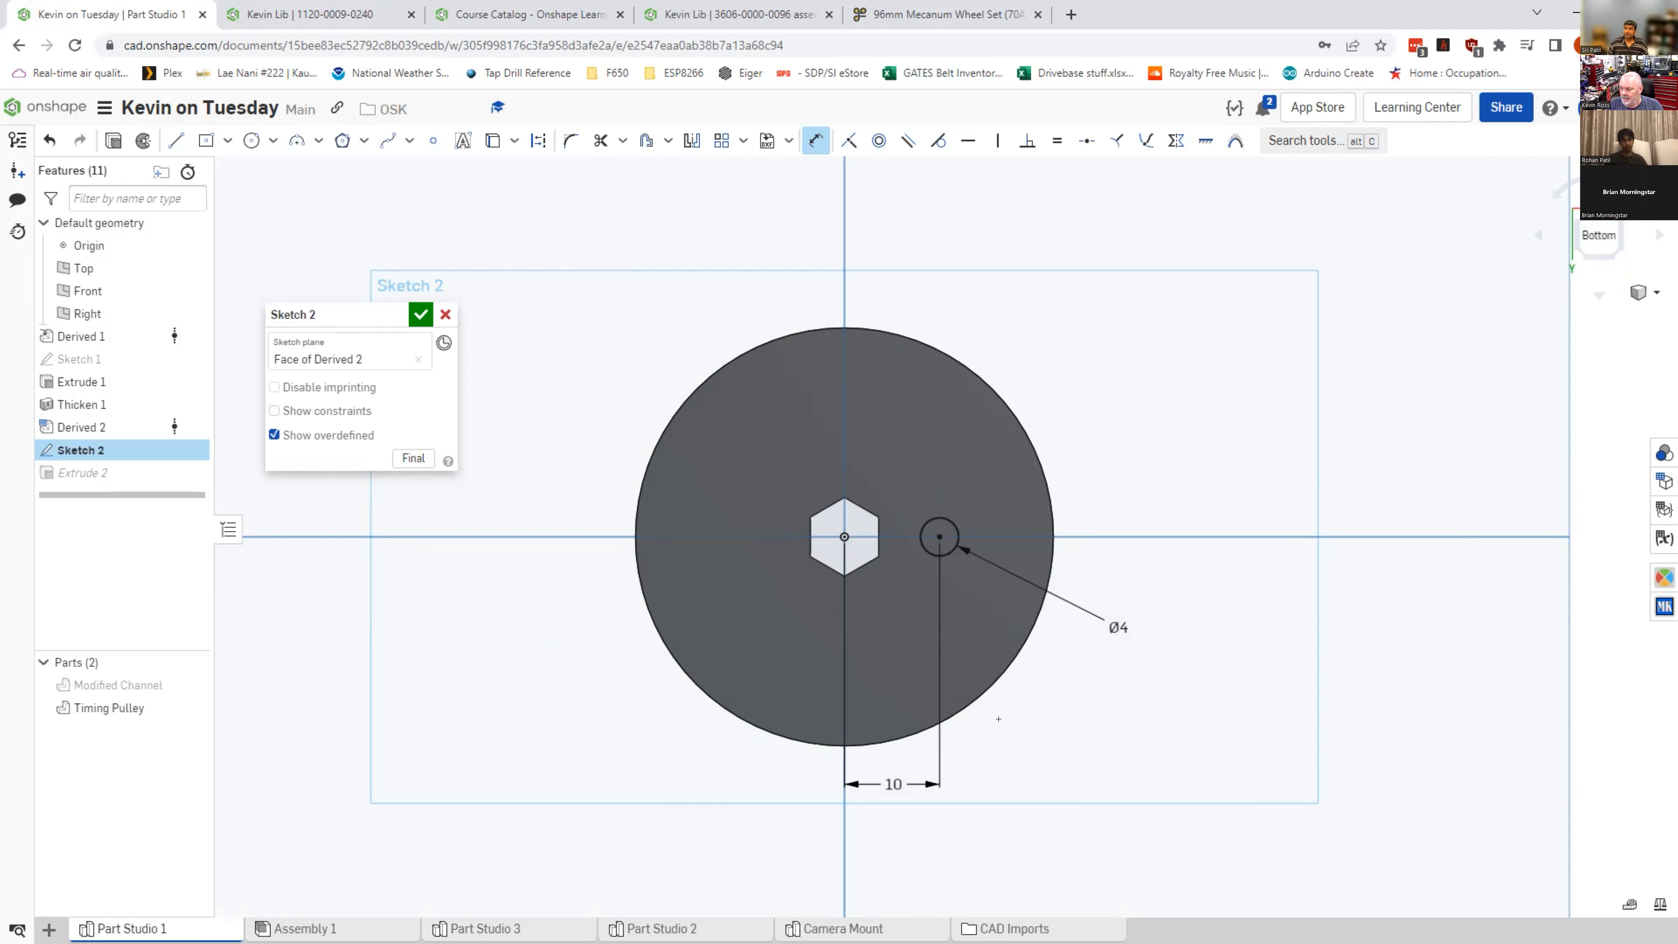
scroll(998, 718, up, 2)
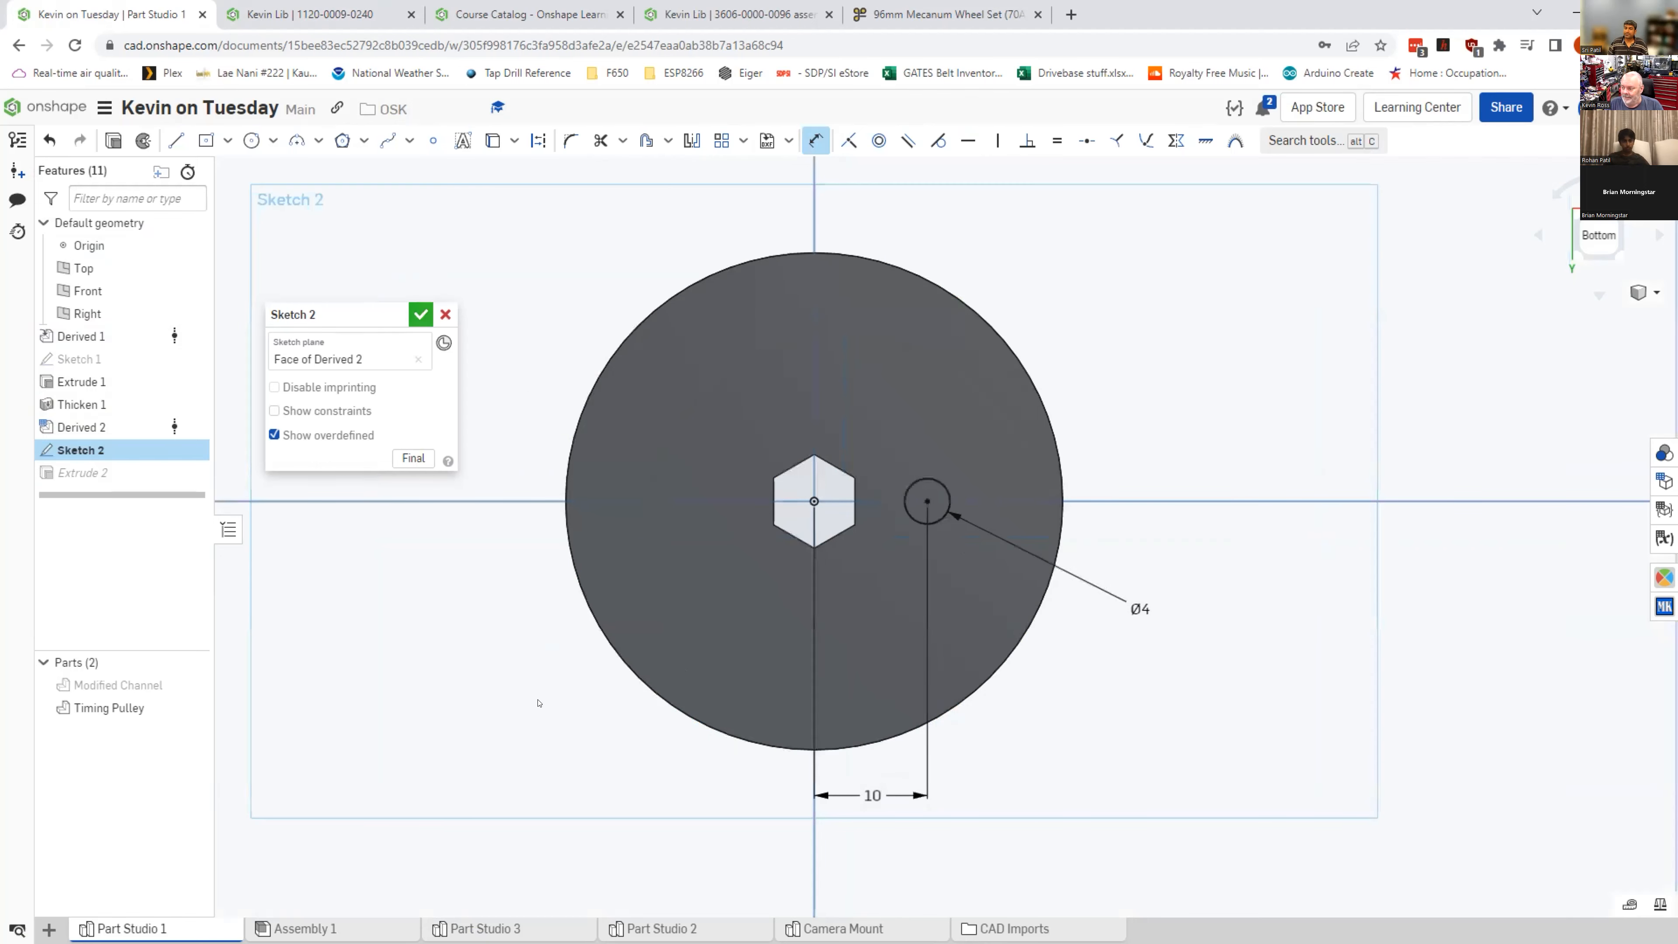
key(Return)
Step: Hide the default planes around the Timing Pulley
right_drag(1194, 835, 1182, 915)
right_drag(1235, 759, 1237, 759)
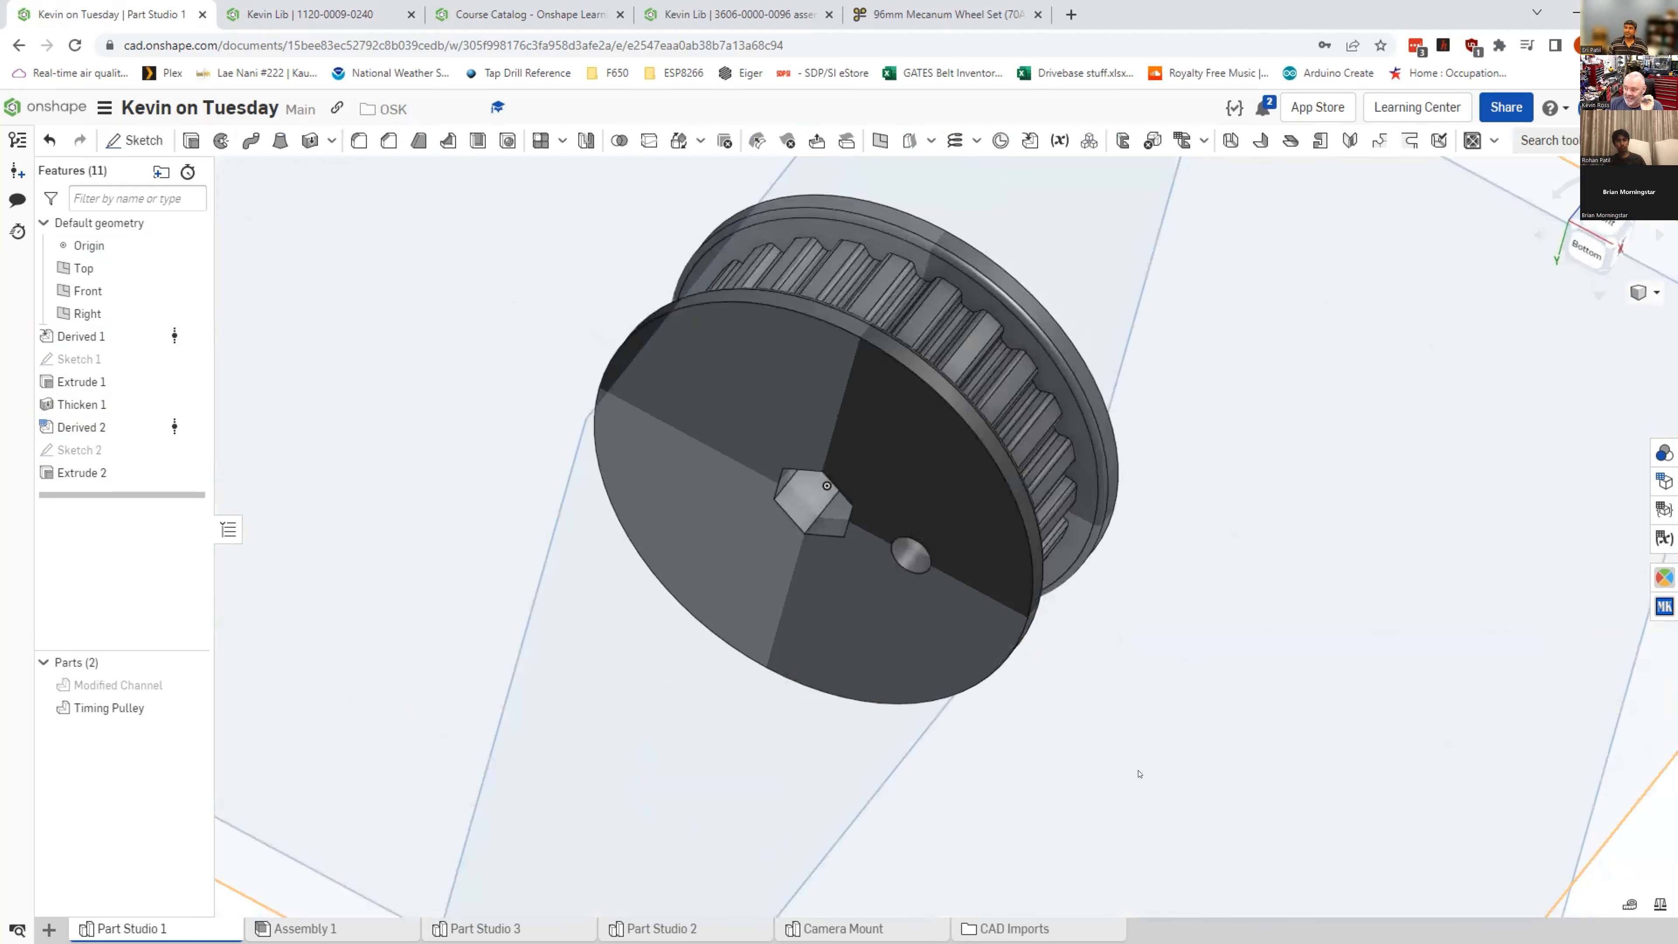
scroll(1137, 746, down, 3)
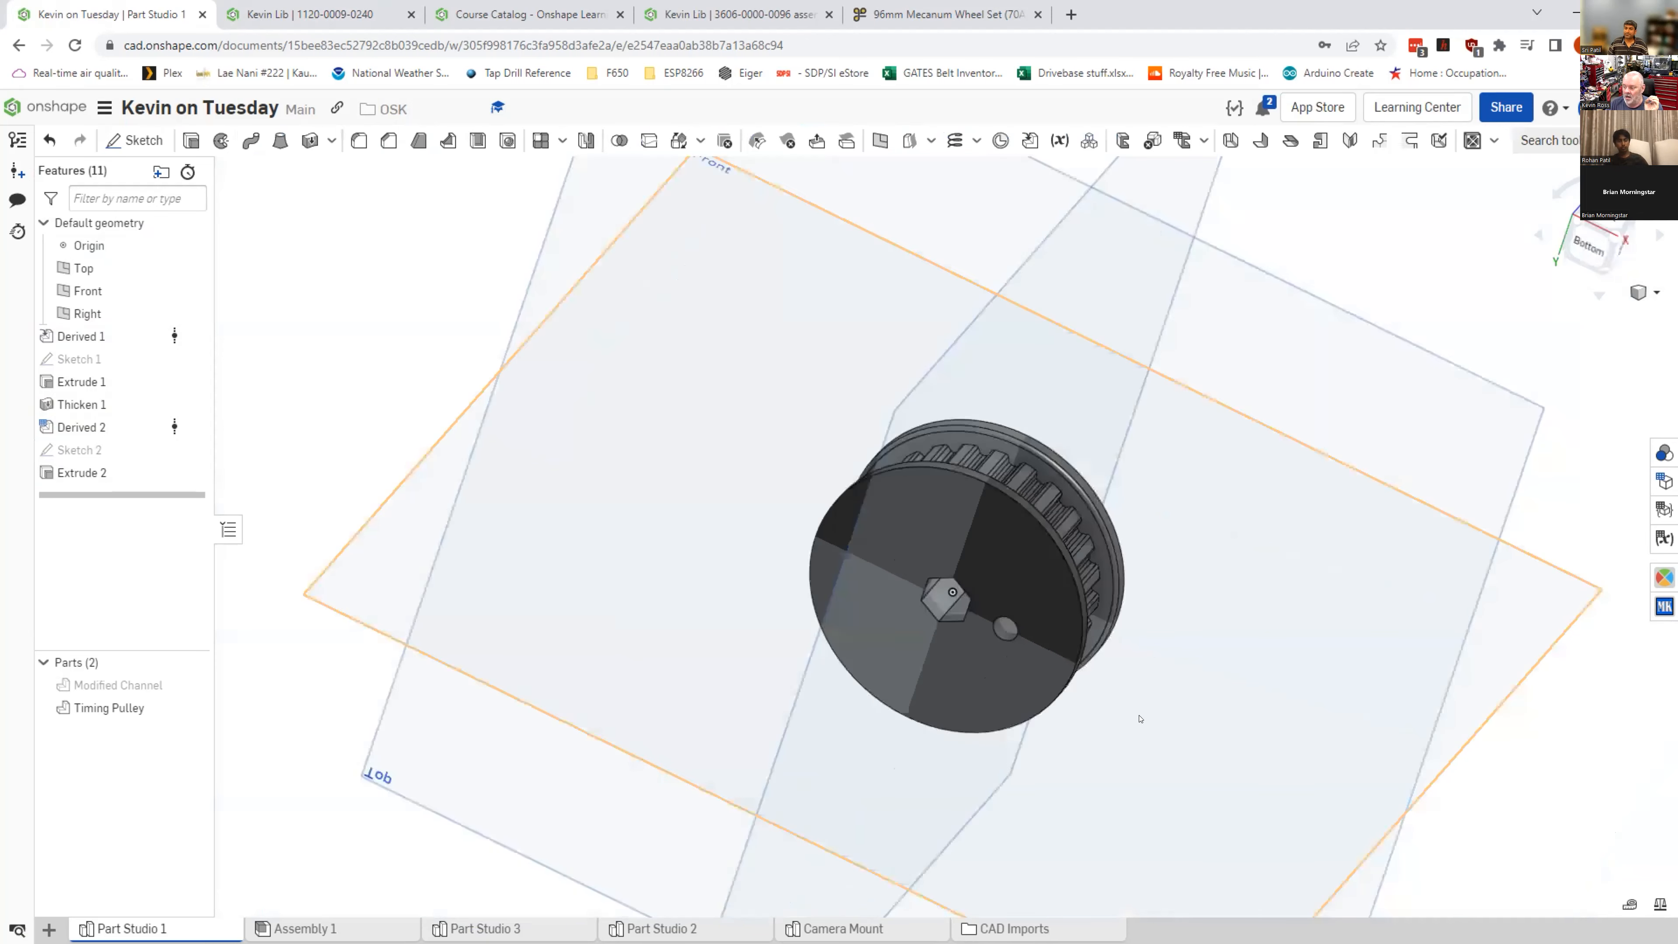
right_drag(1525, 340, 1494, 468)
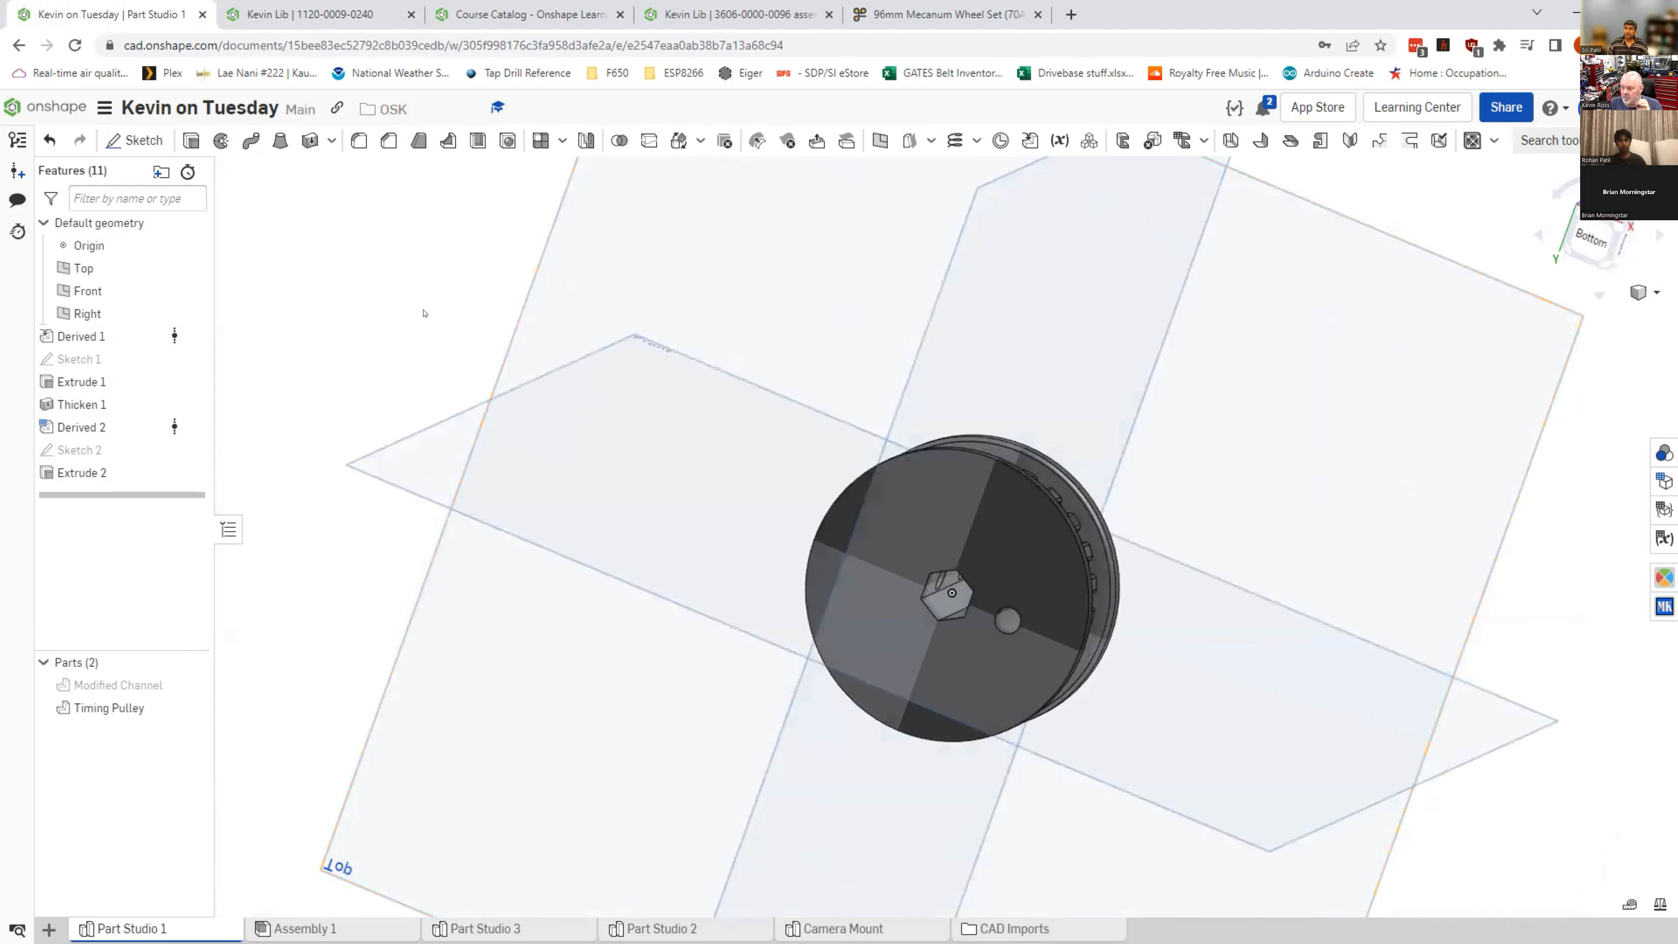
key(p)
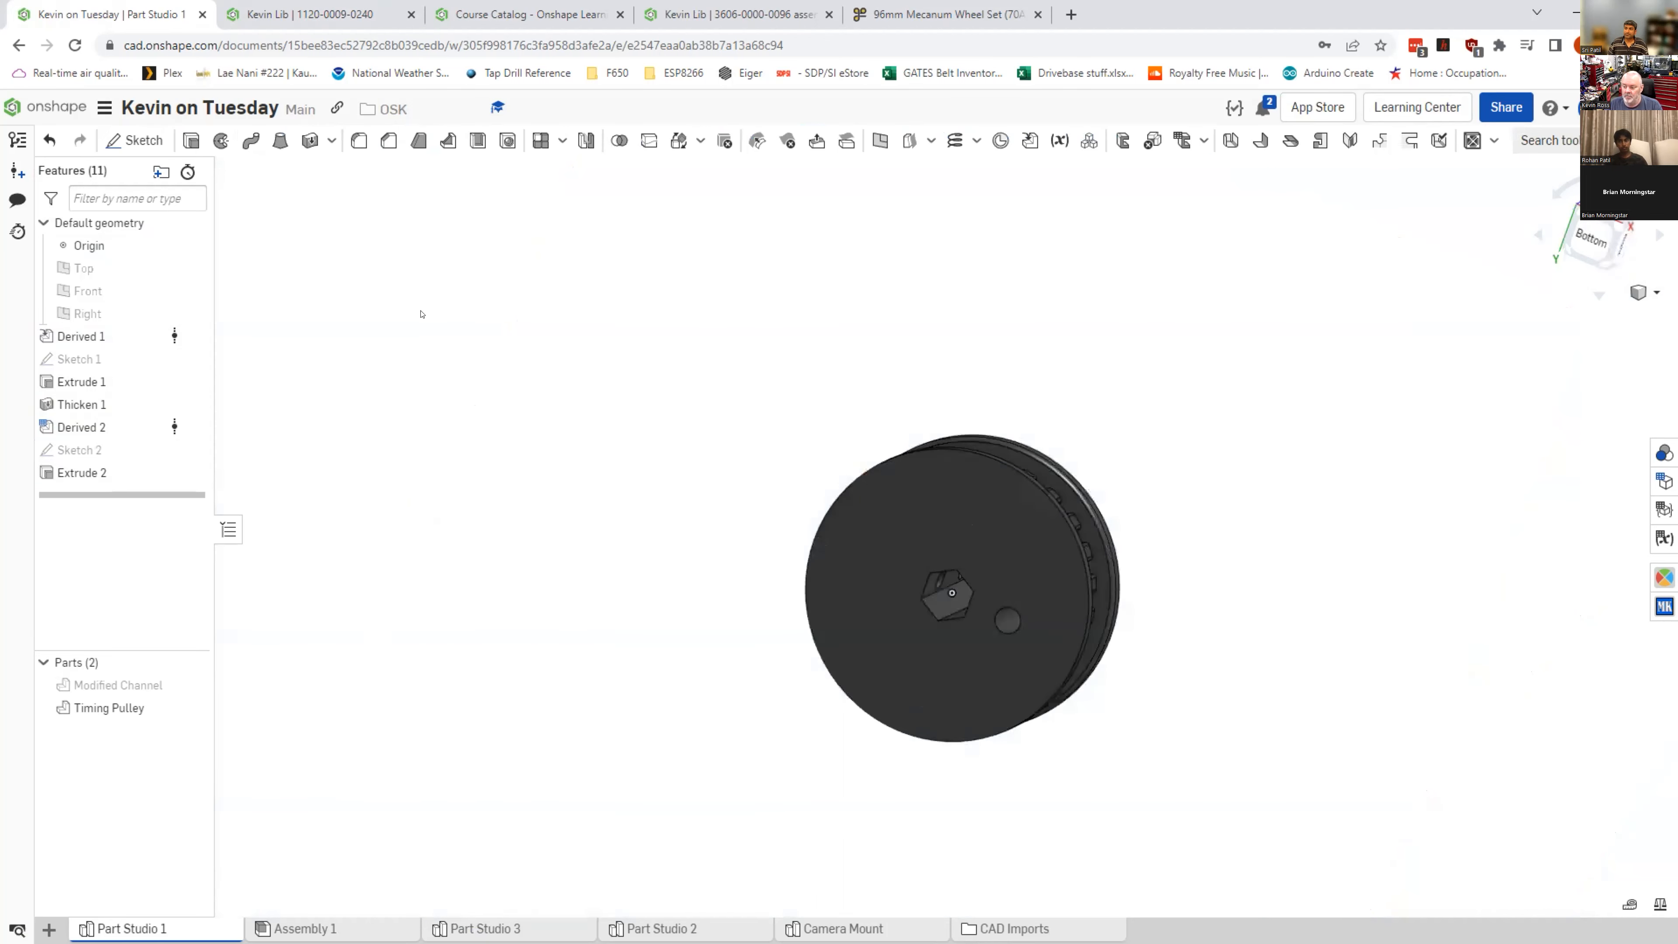
mouse_move(549, 326)
right_down()
mouse_move(603, 319)
mouse_move(606, 356)
right_up()
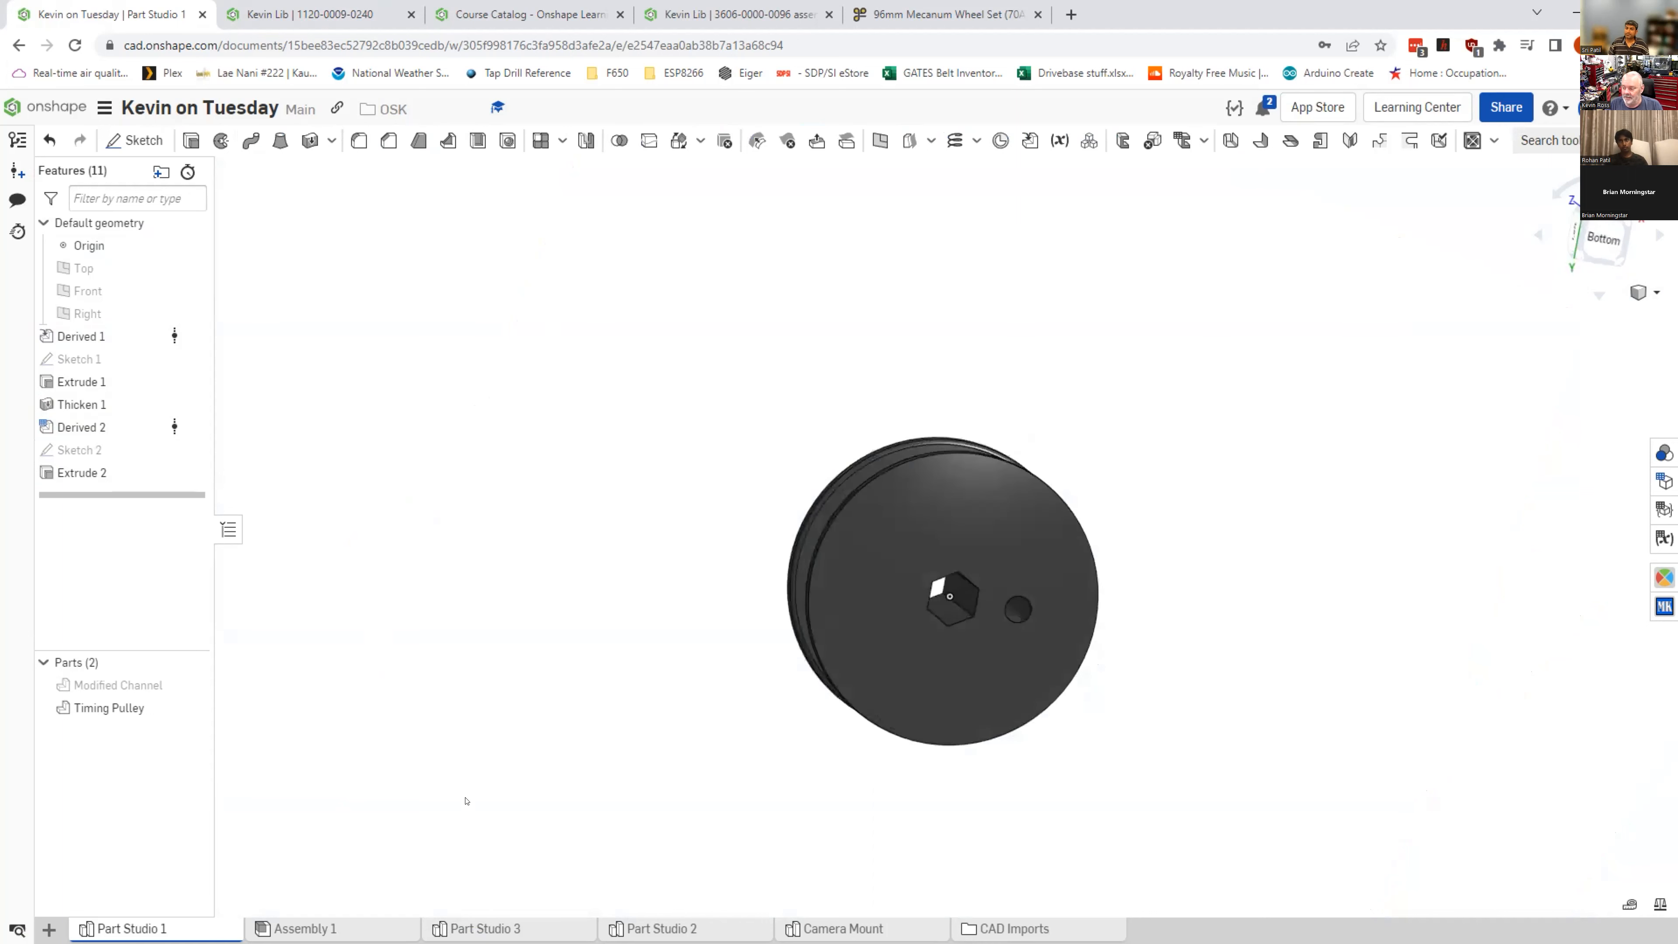
Step: Insert the Modified Channel from Part Studio 1 into Assembly 1 and place it below the other channels
click(326, 928)
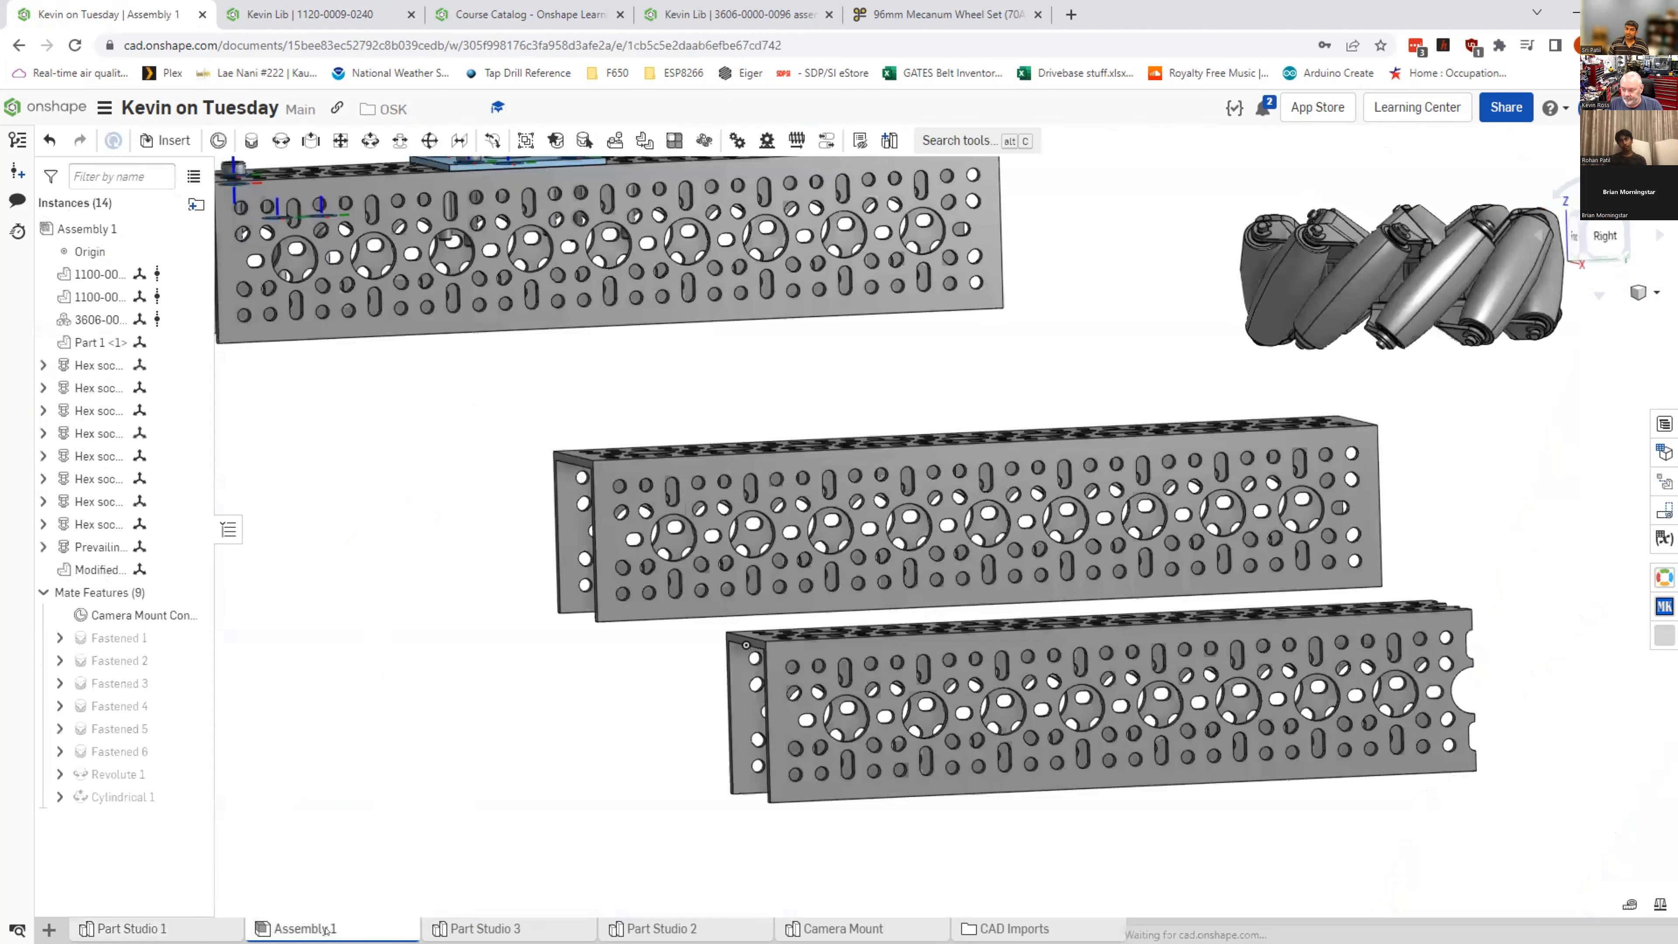
key(i)
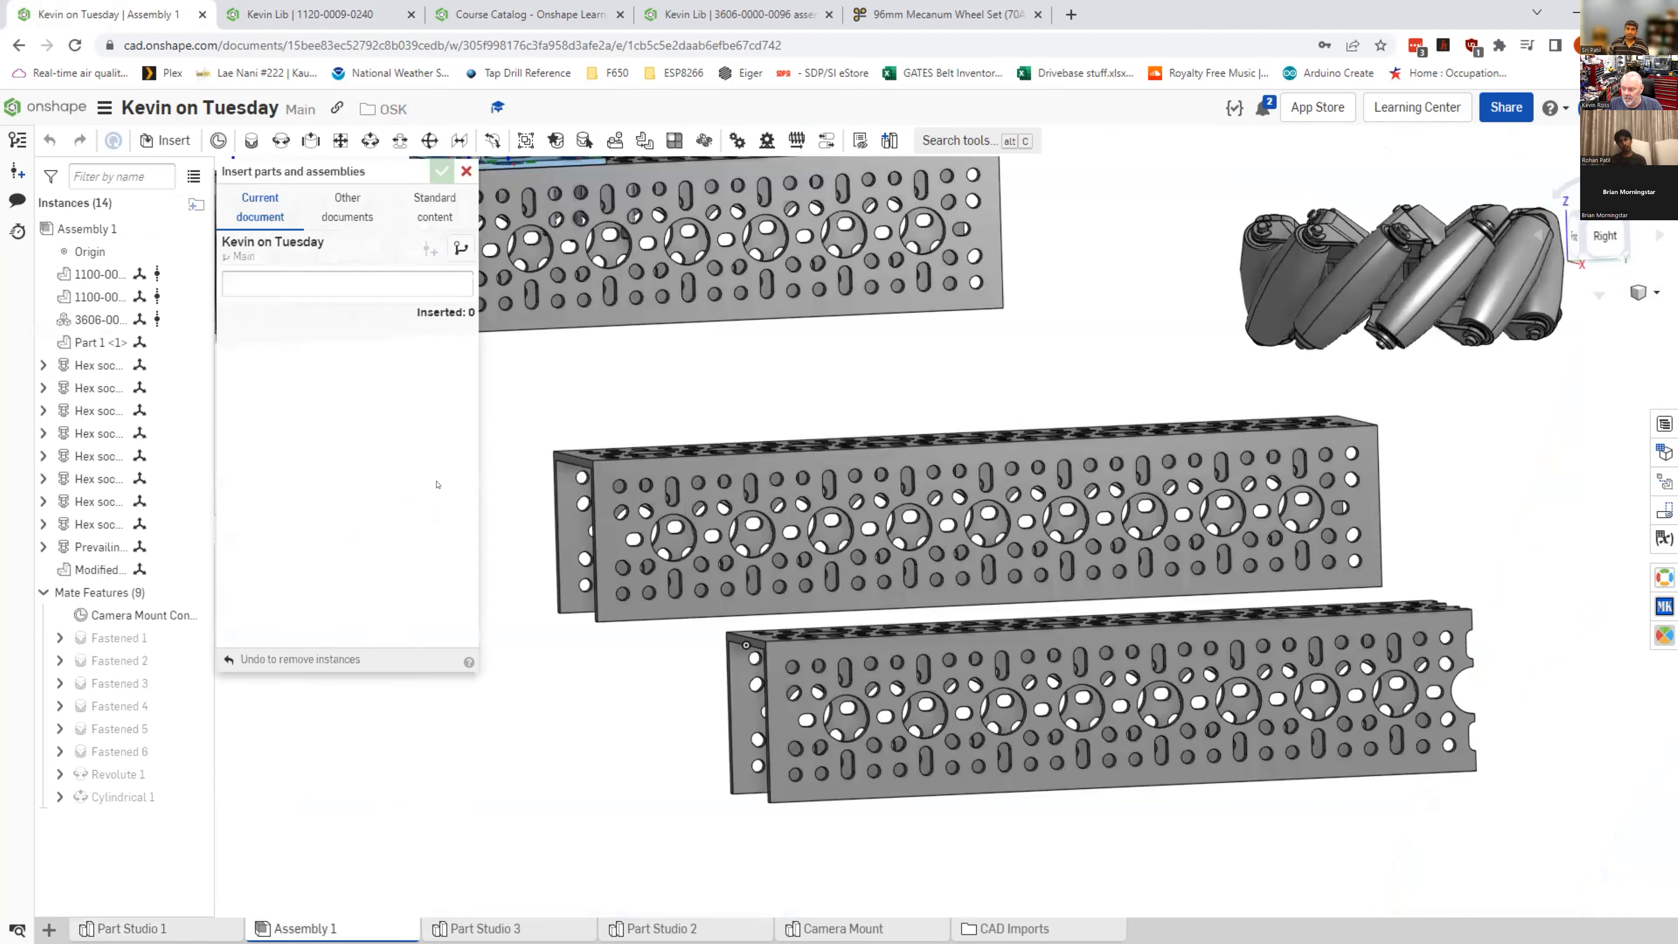
click(223, 385)
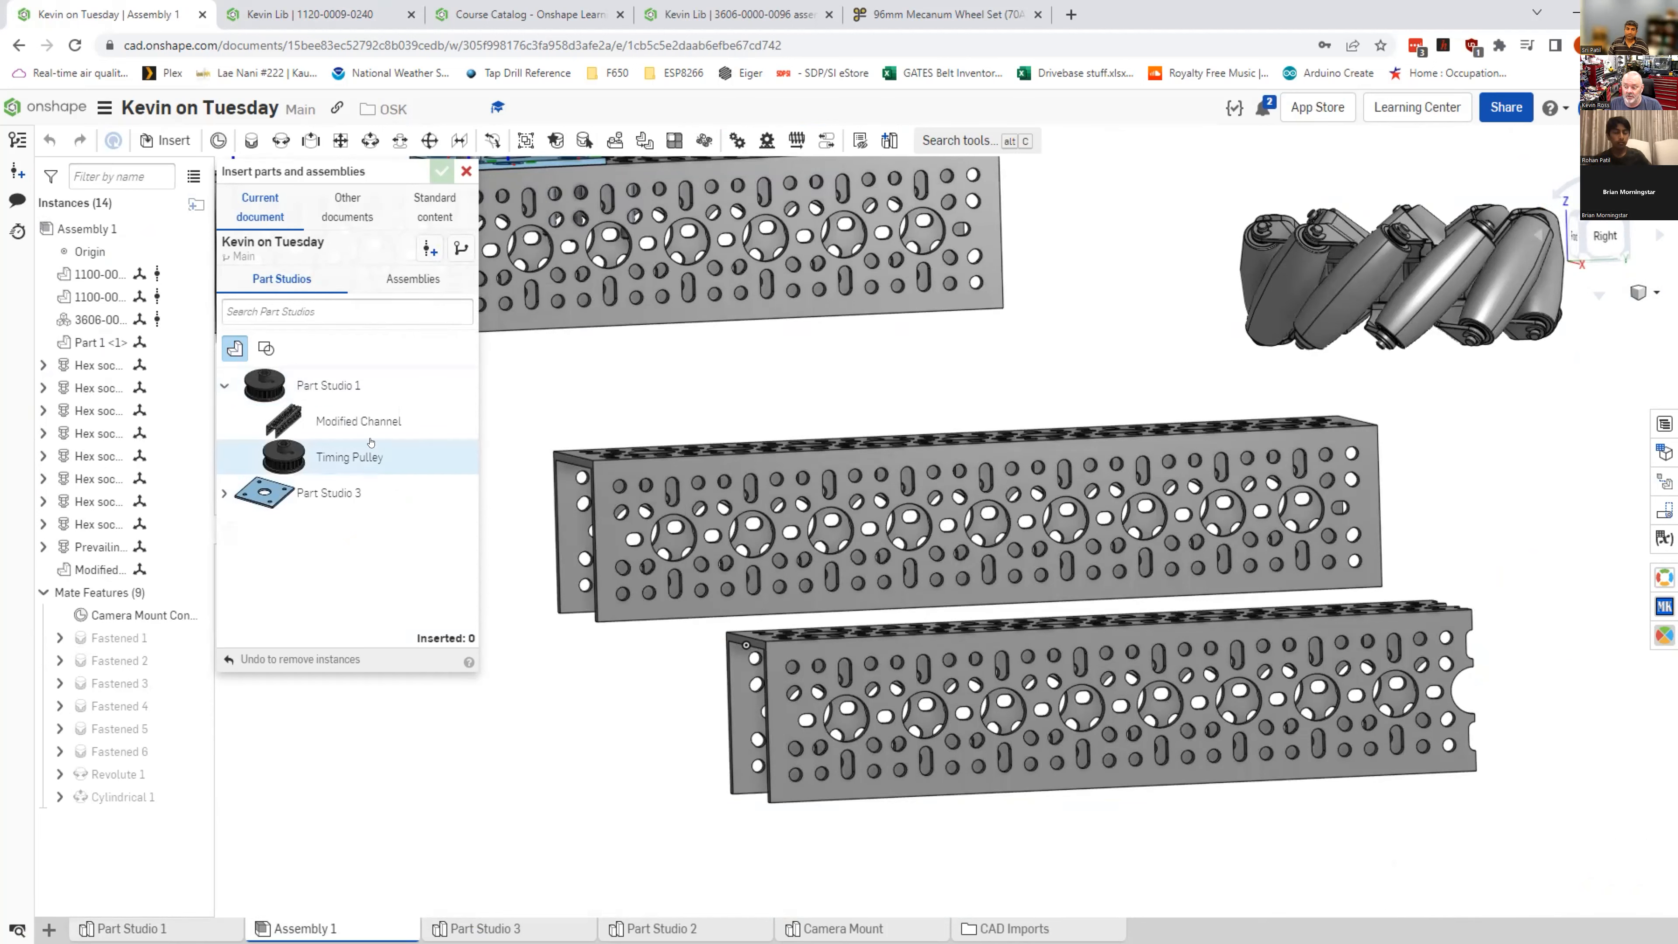
click(372, 415)
click(1151, 886)
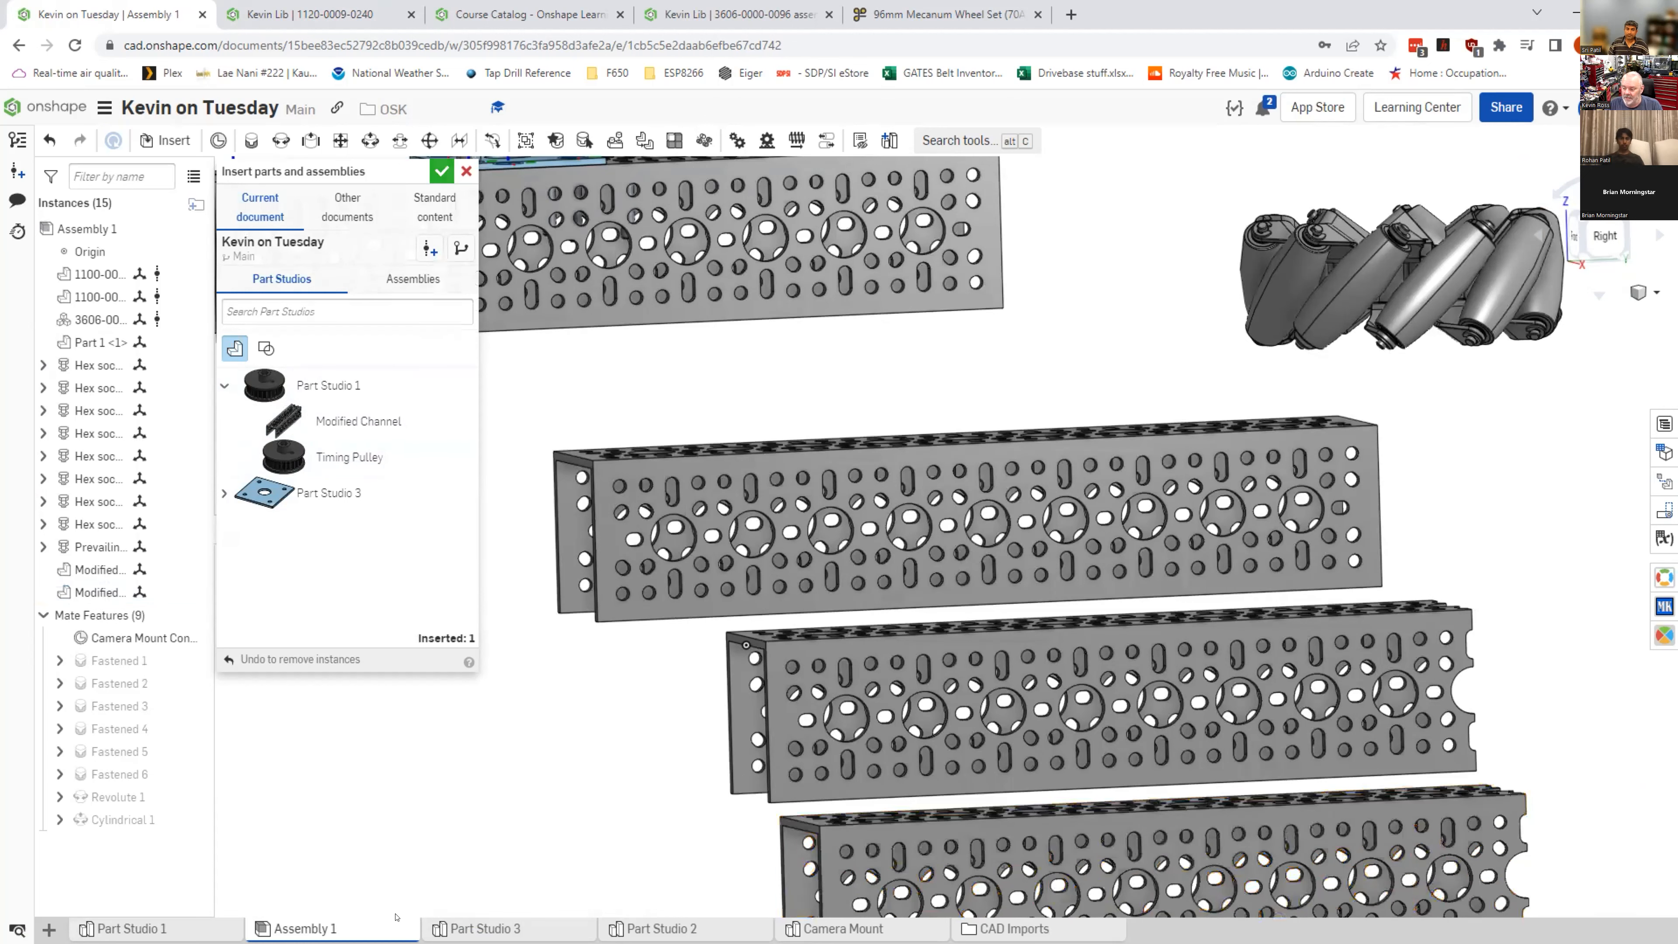
Step: Return to Part Studio 1 and briefly show the Modified Channel part before hiding it again
click(160, 920)
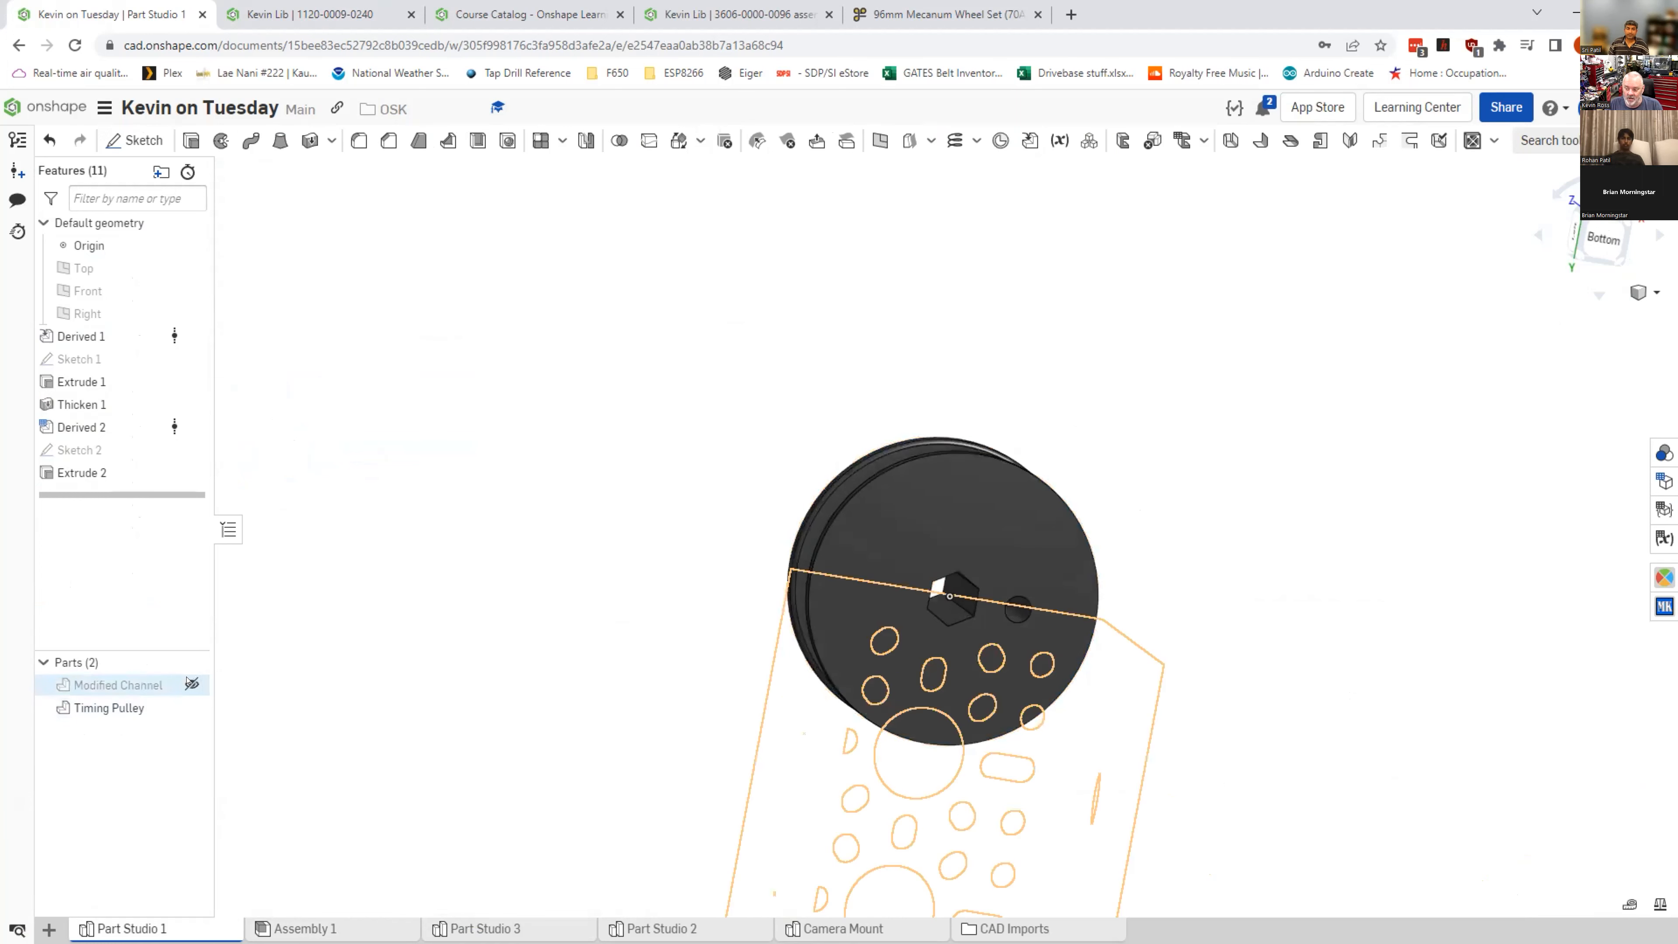
click(191, 683)
click(191, 684)
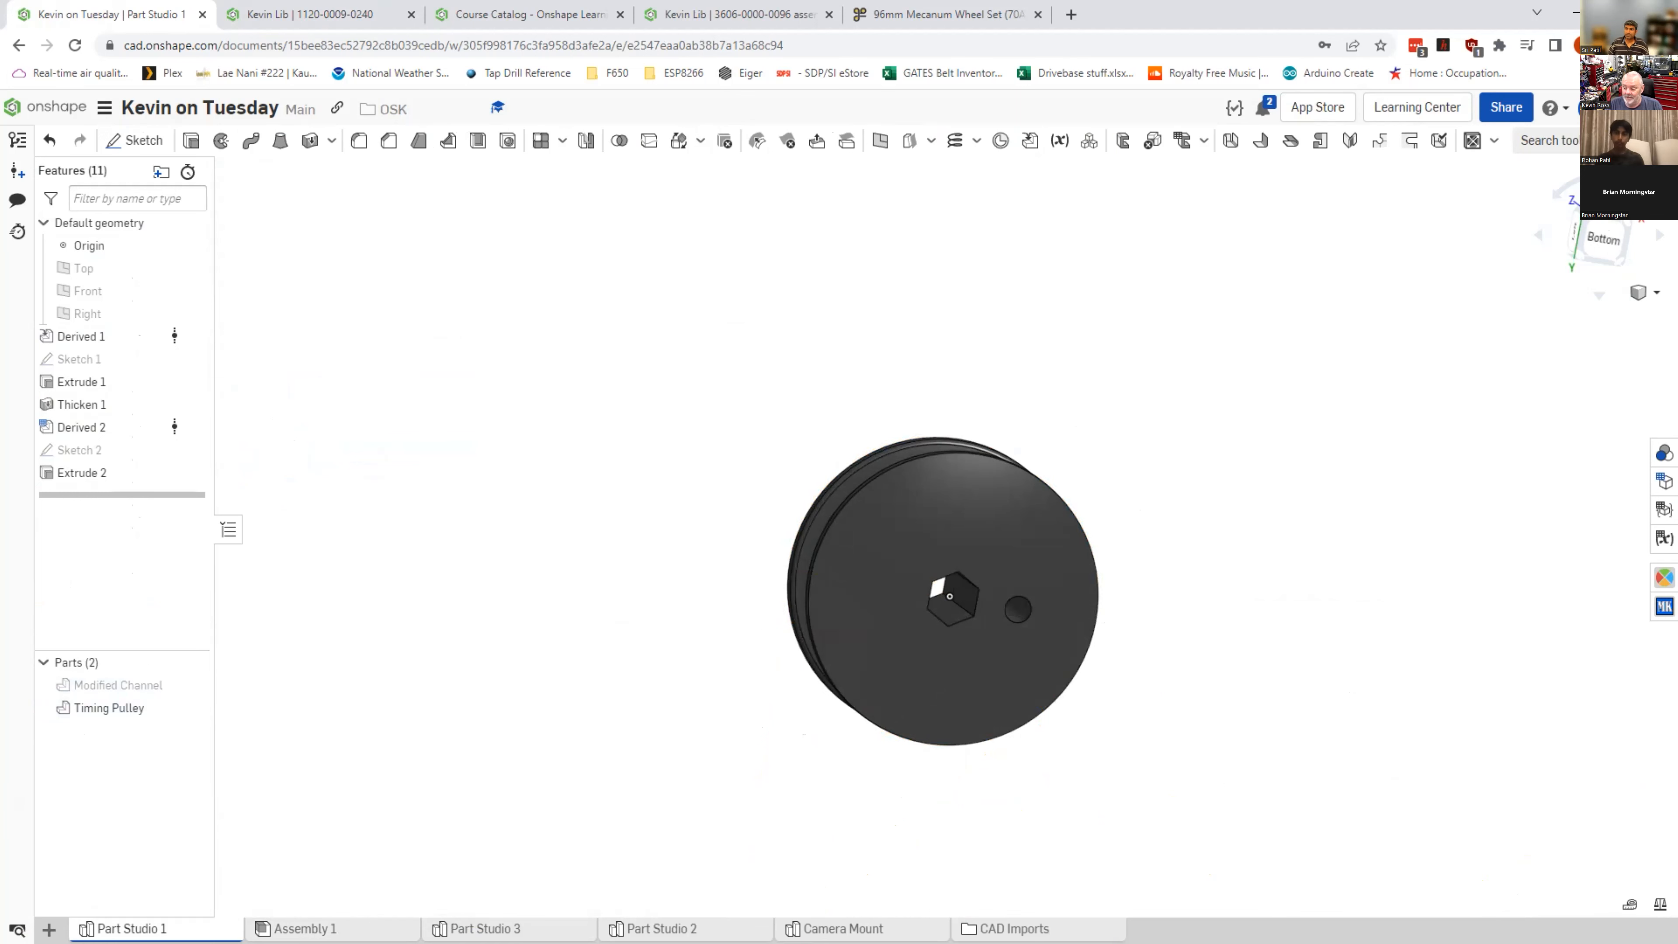
Step: In Assembly 1, isolate the second hex socket screw, turn hiding of transparent parts on and off, and end the isolation
click(314, 929)
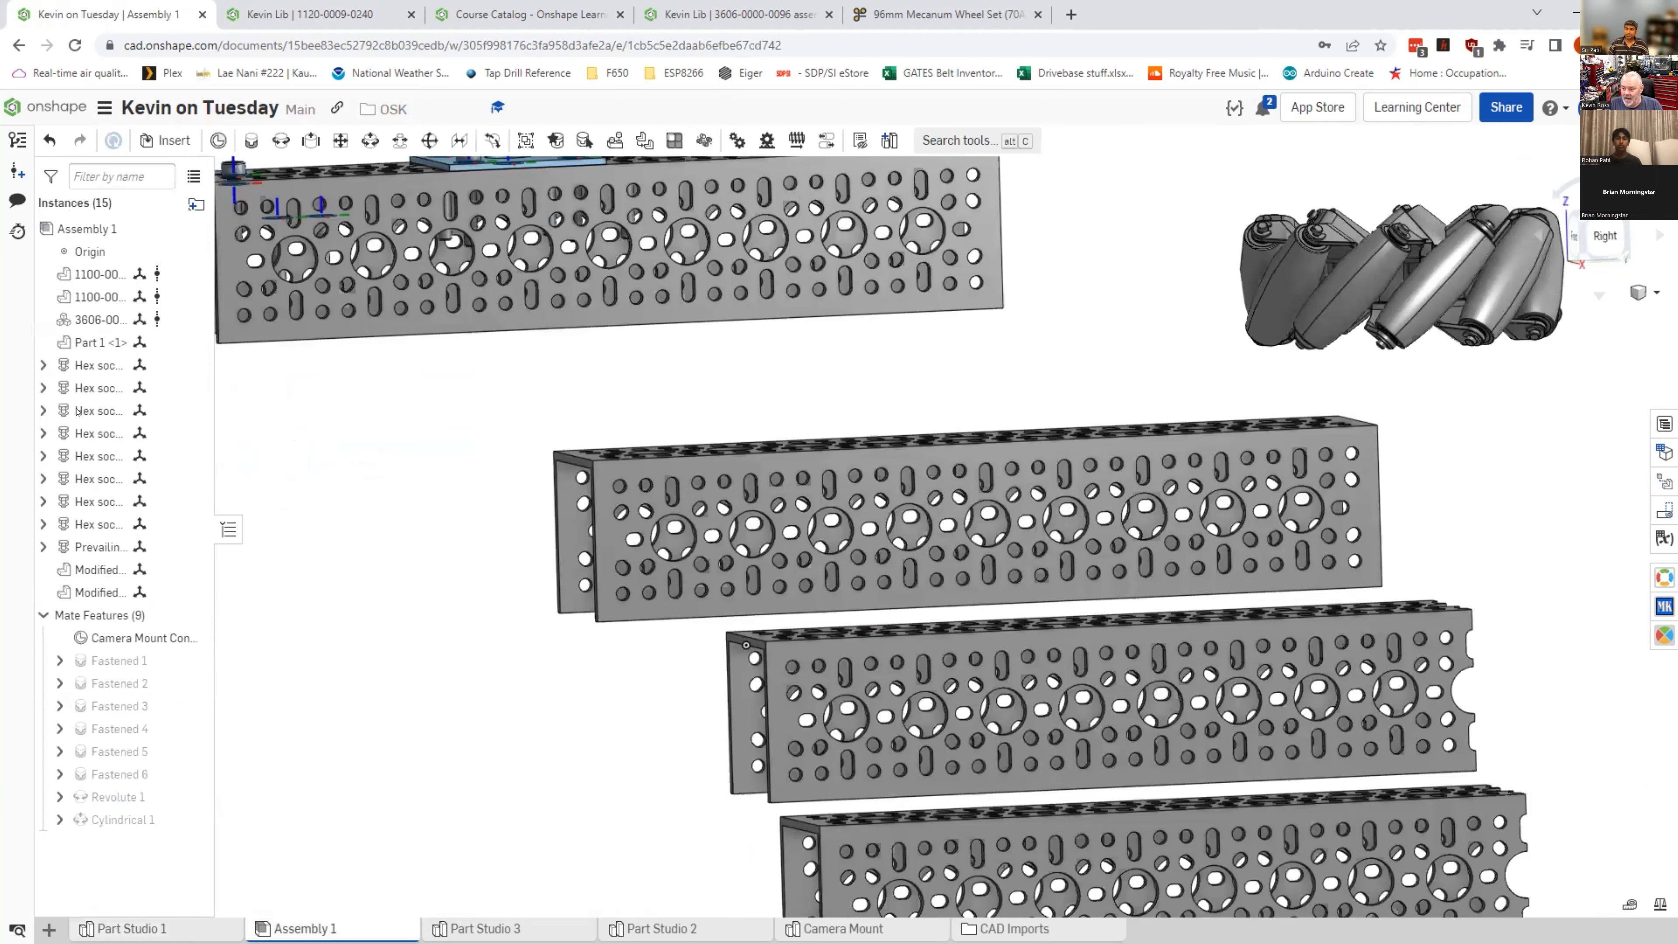
middle_drag(439, 668, 407, 764)
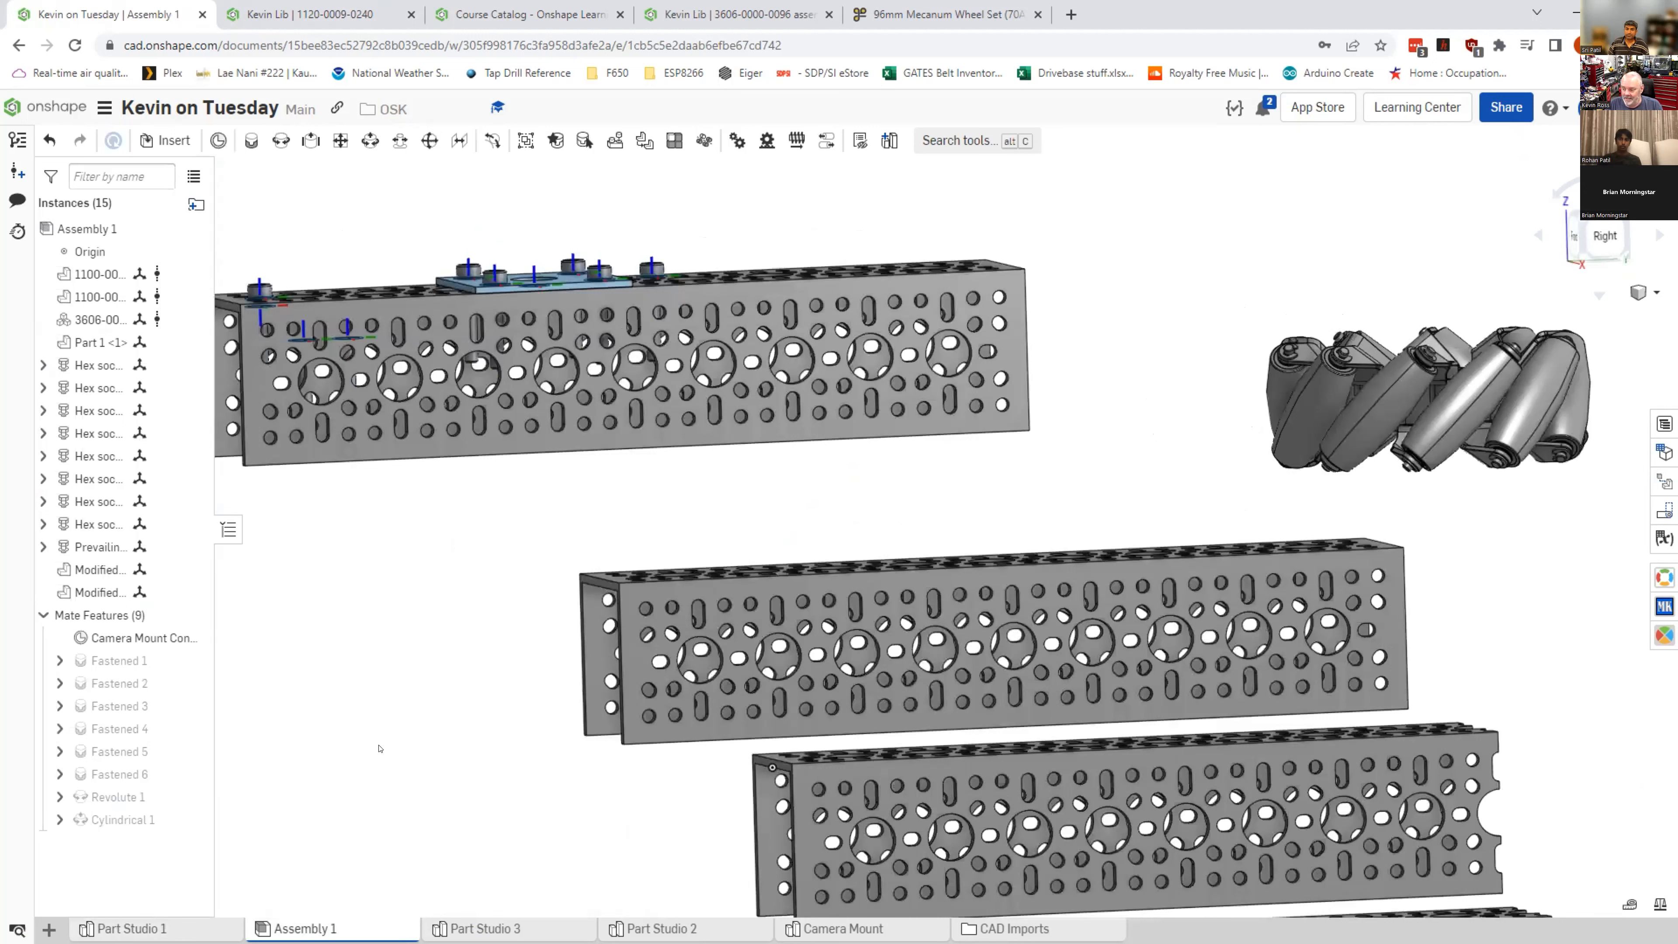
right_click(84, 387)
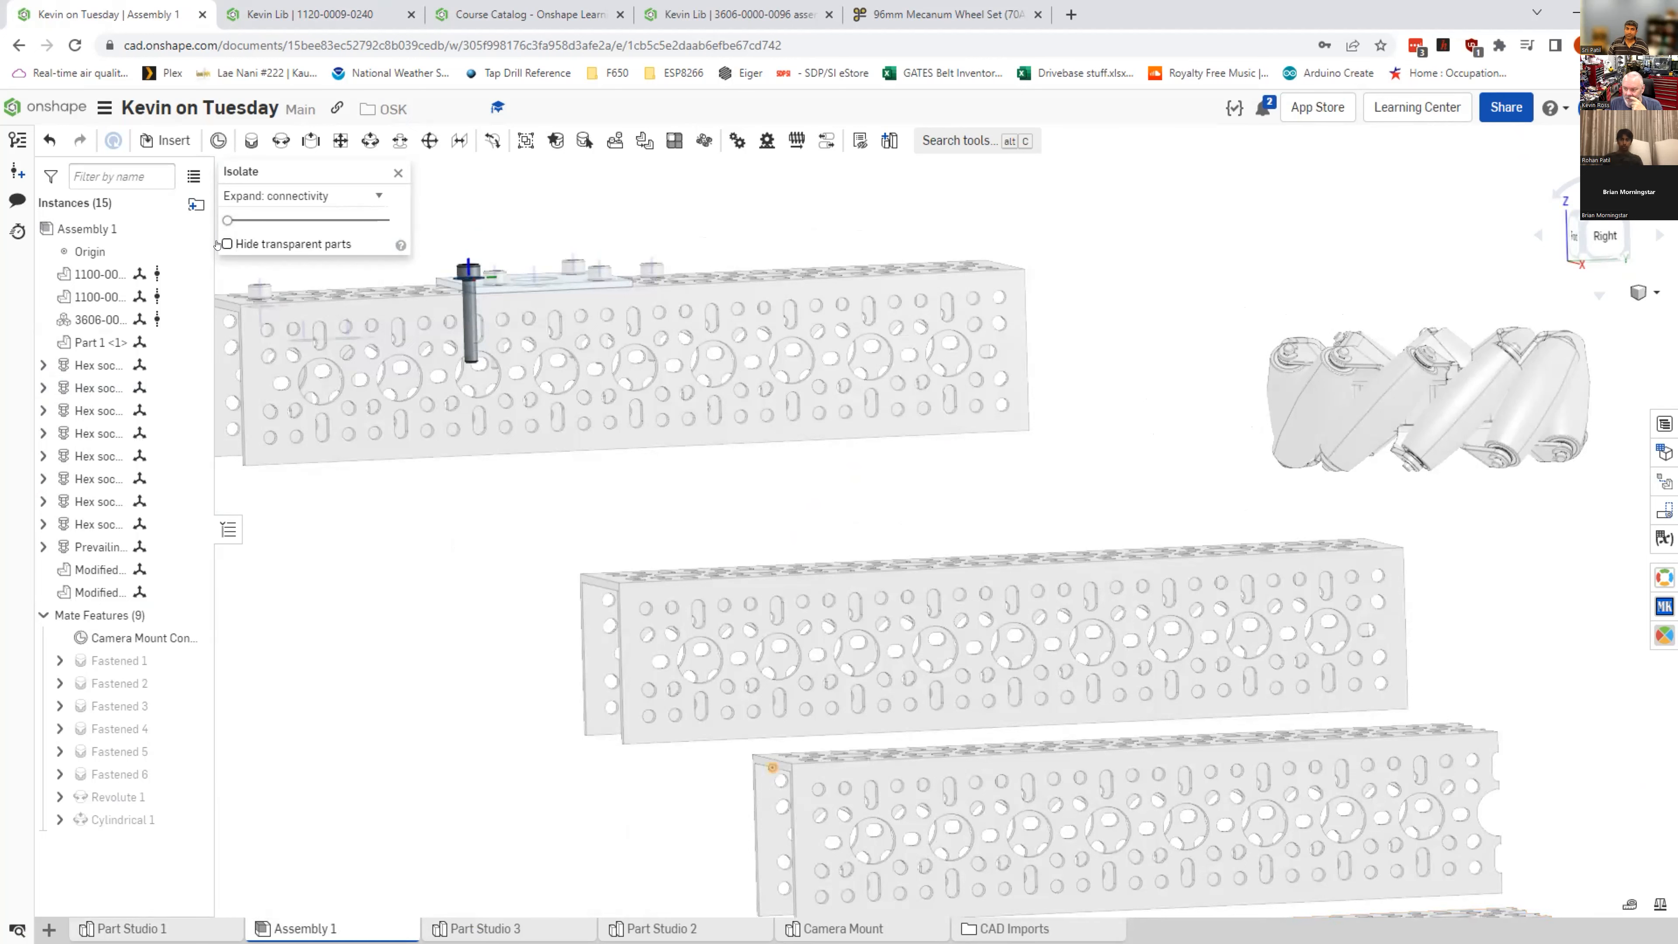
click(219, 244)
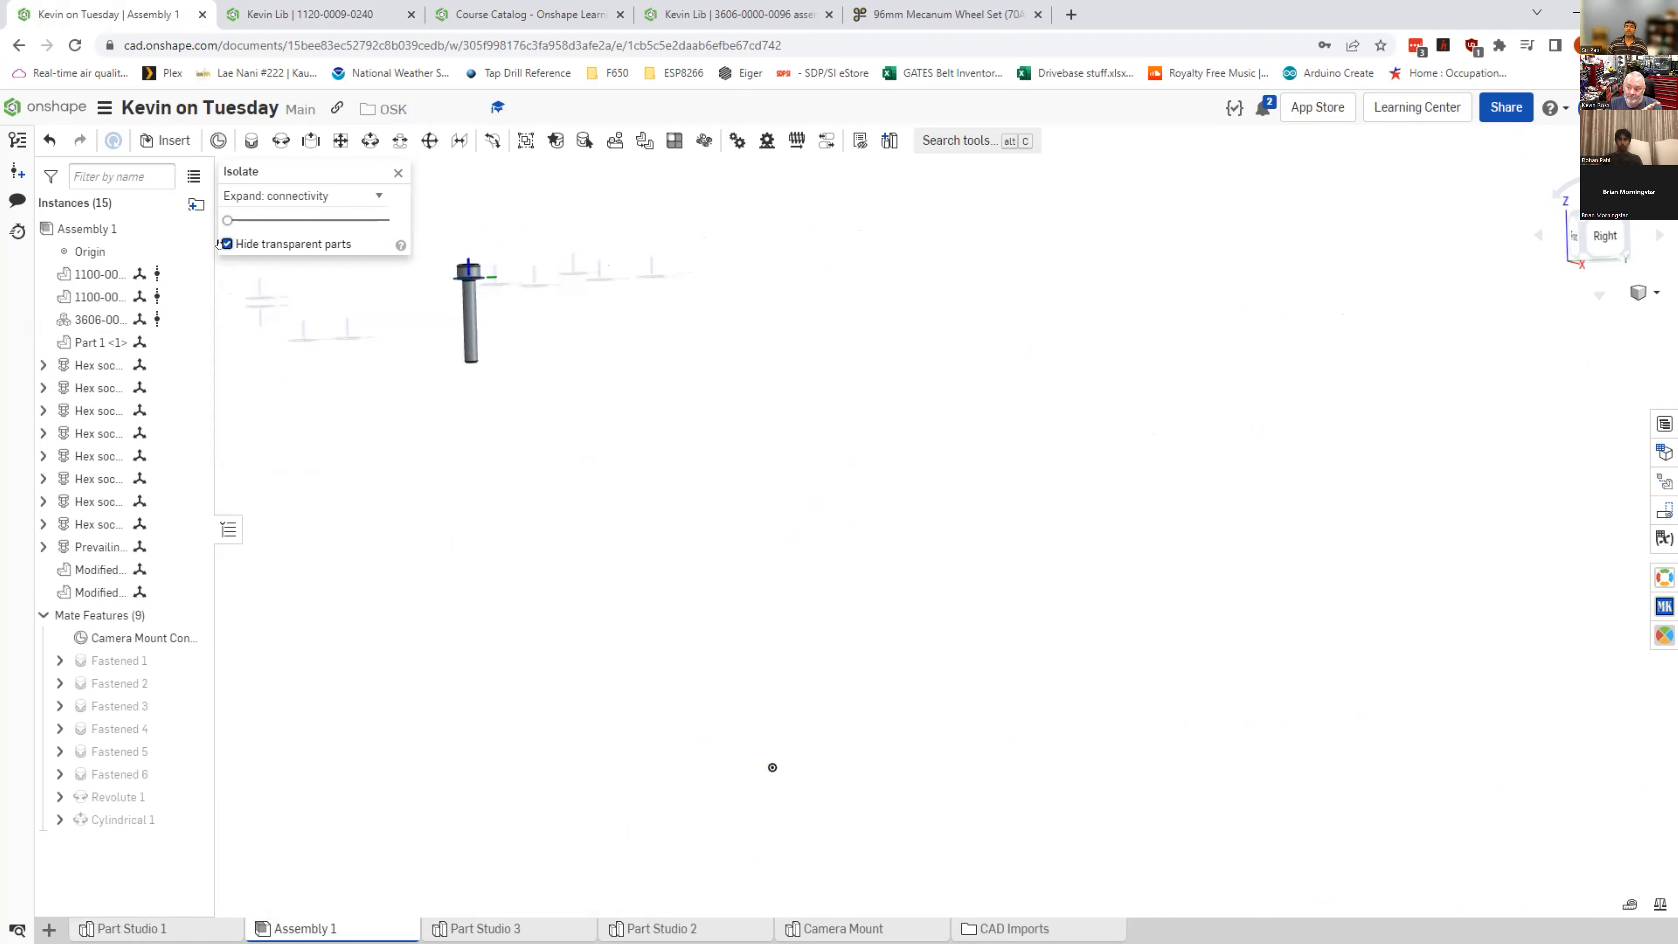
click(220, 243)
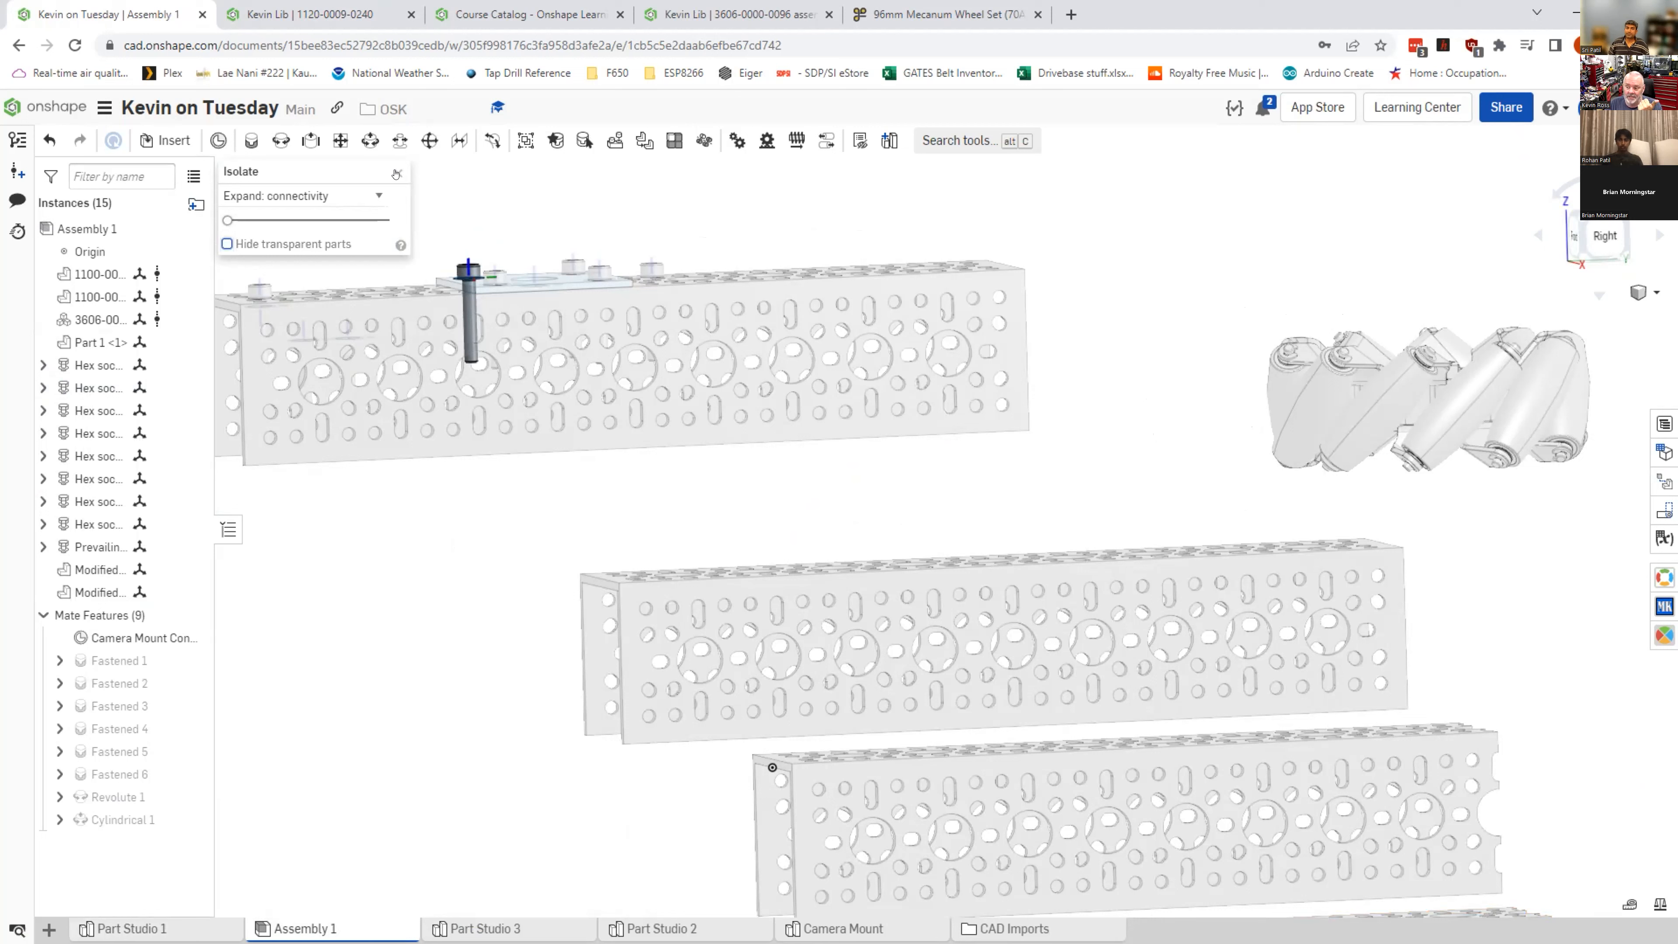
click(373, 197)
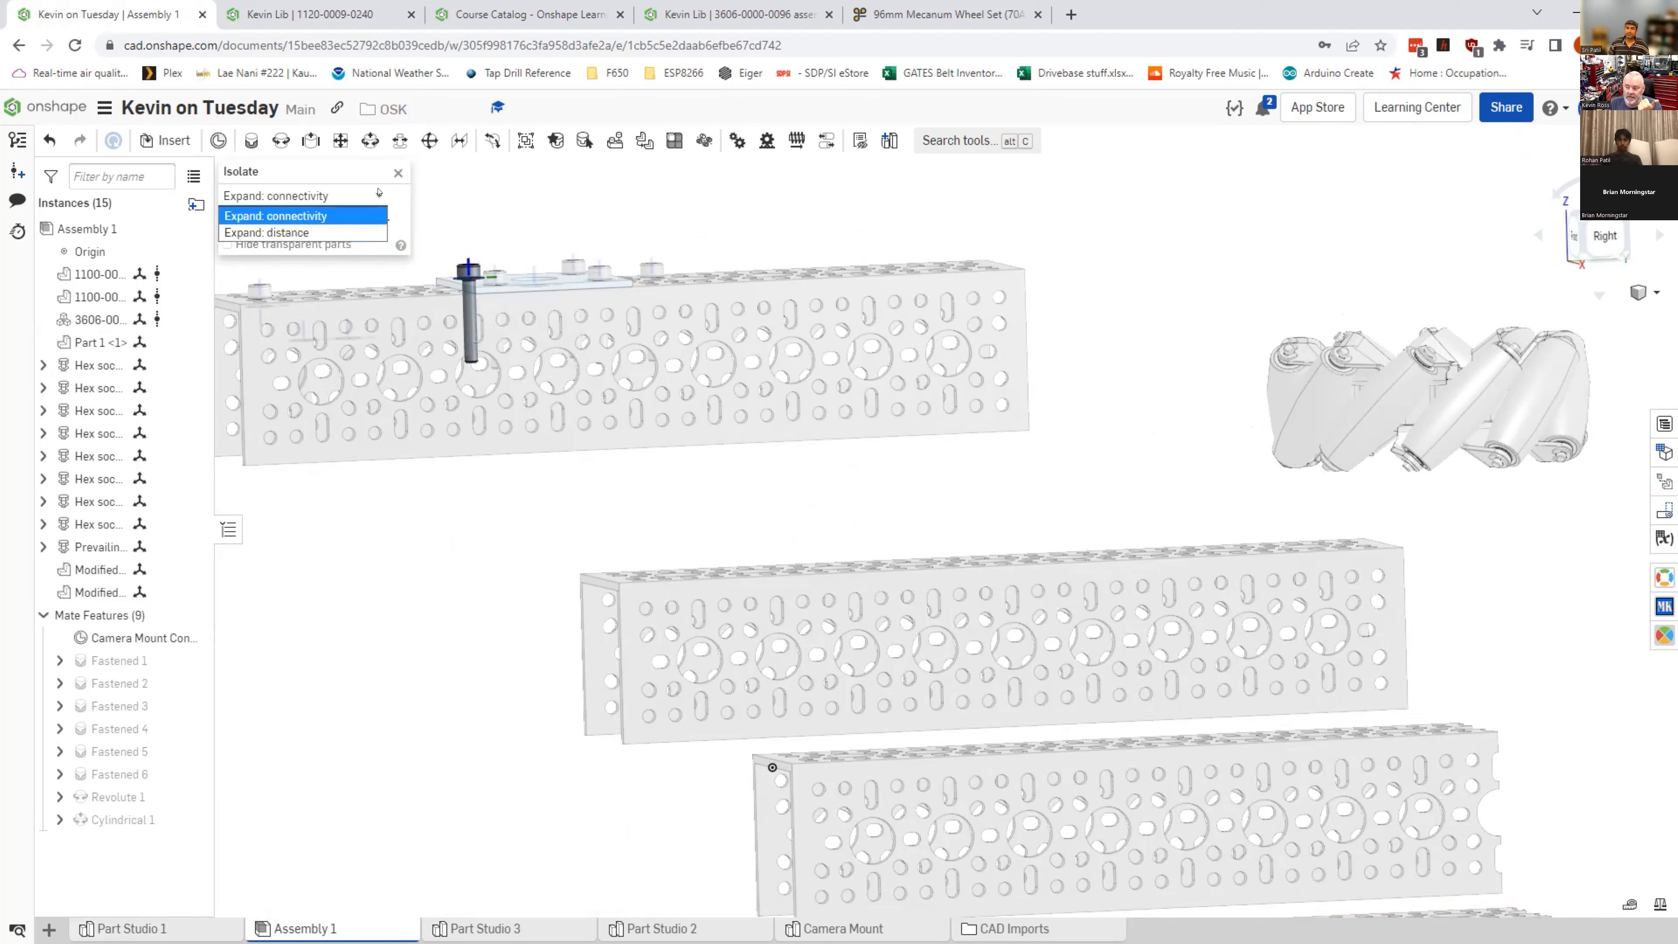
click(380, 194)
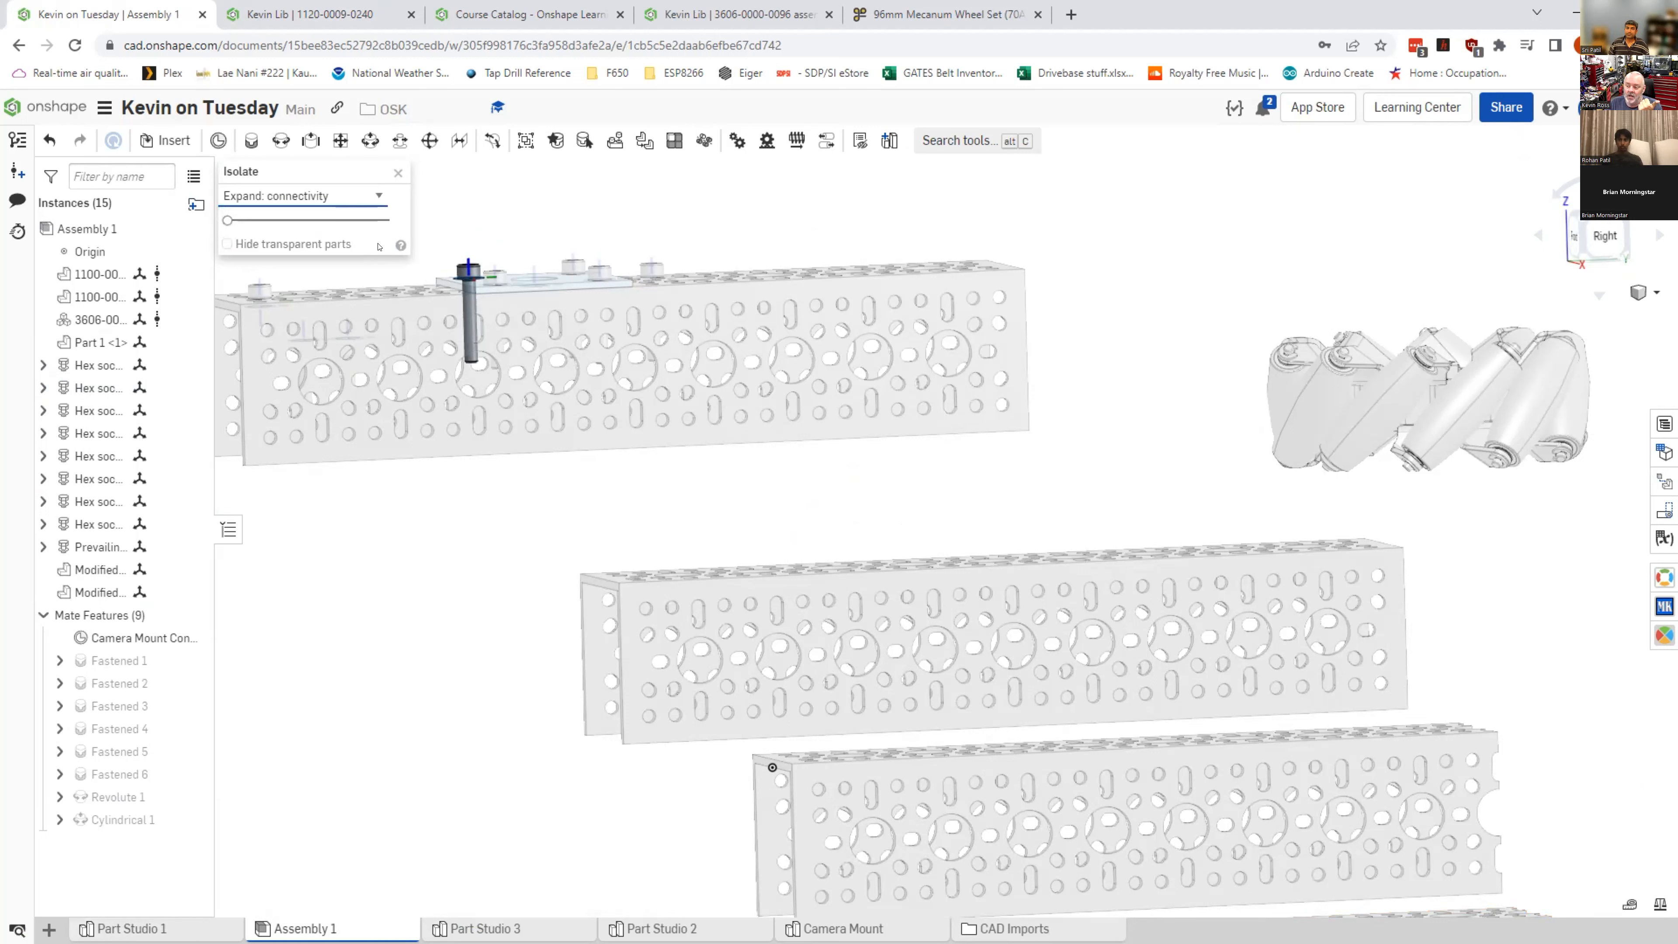
key(Escape)
click(103, 636)
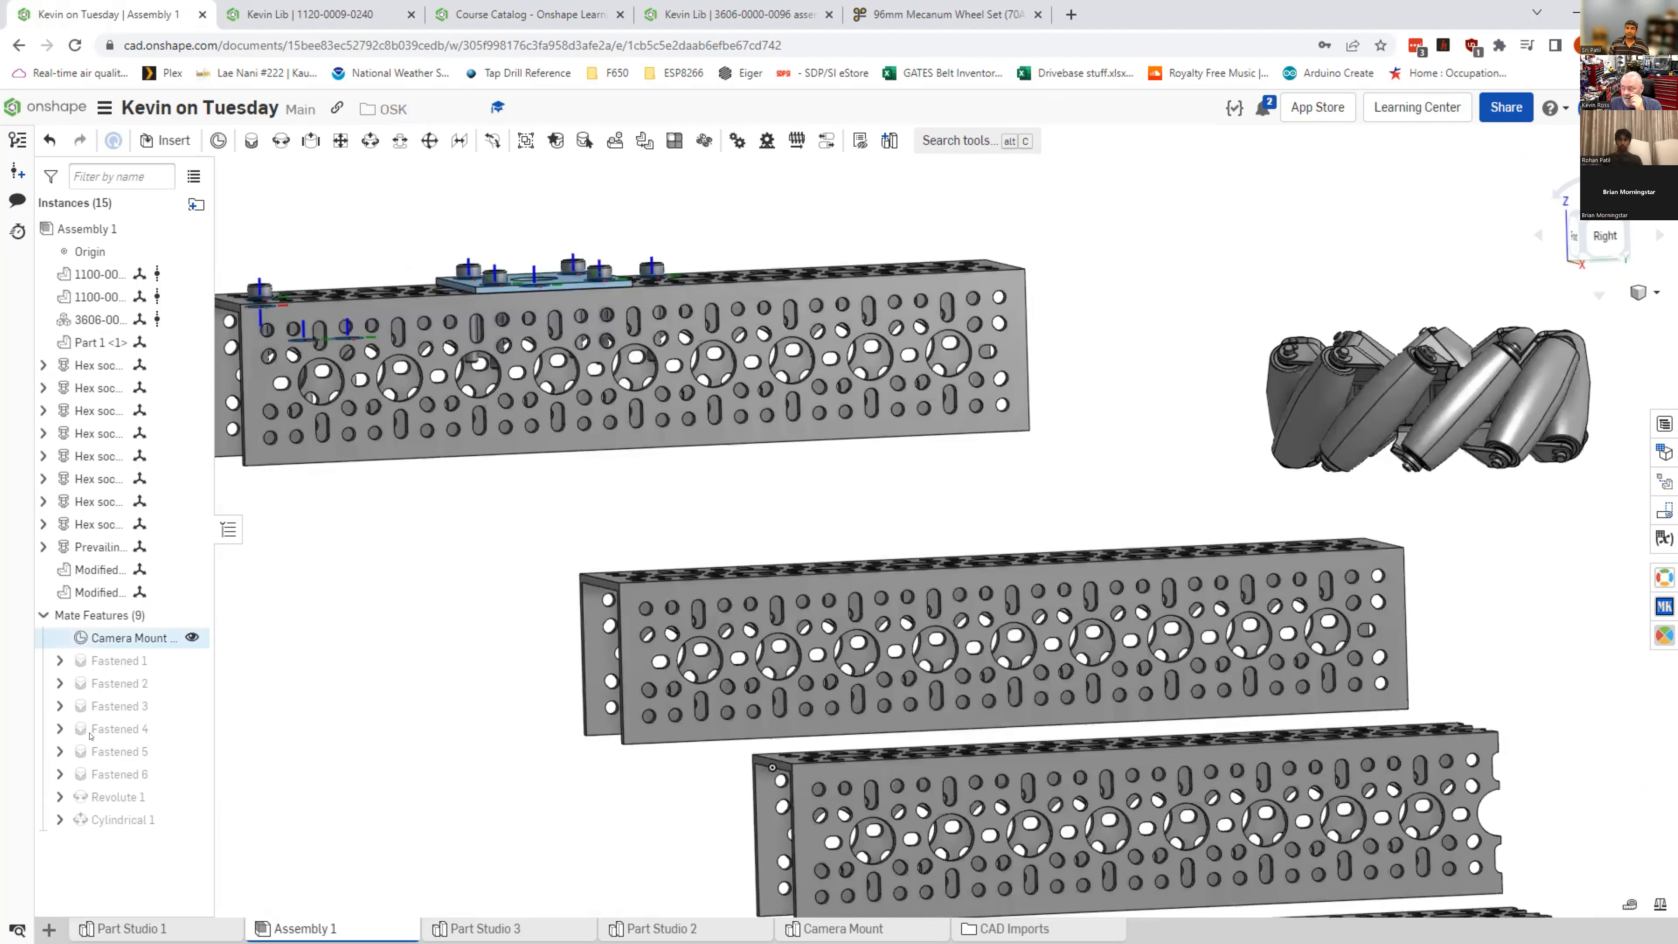
click(92, 731)
key(Up)
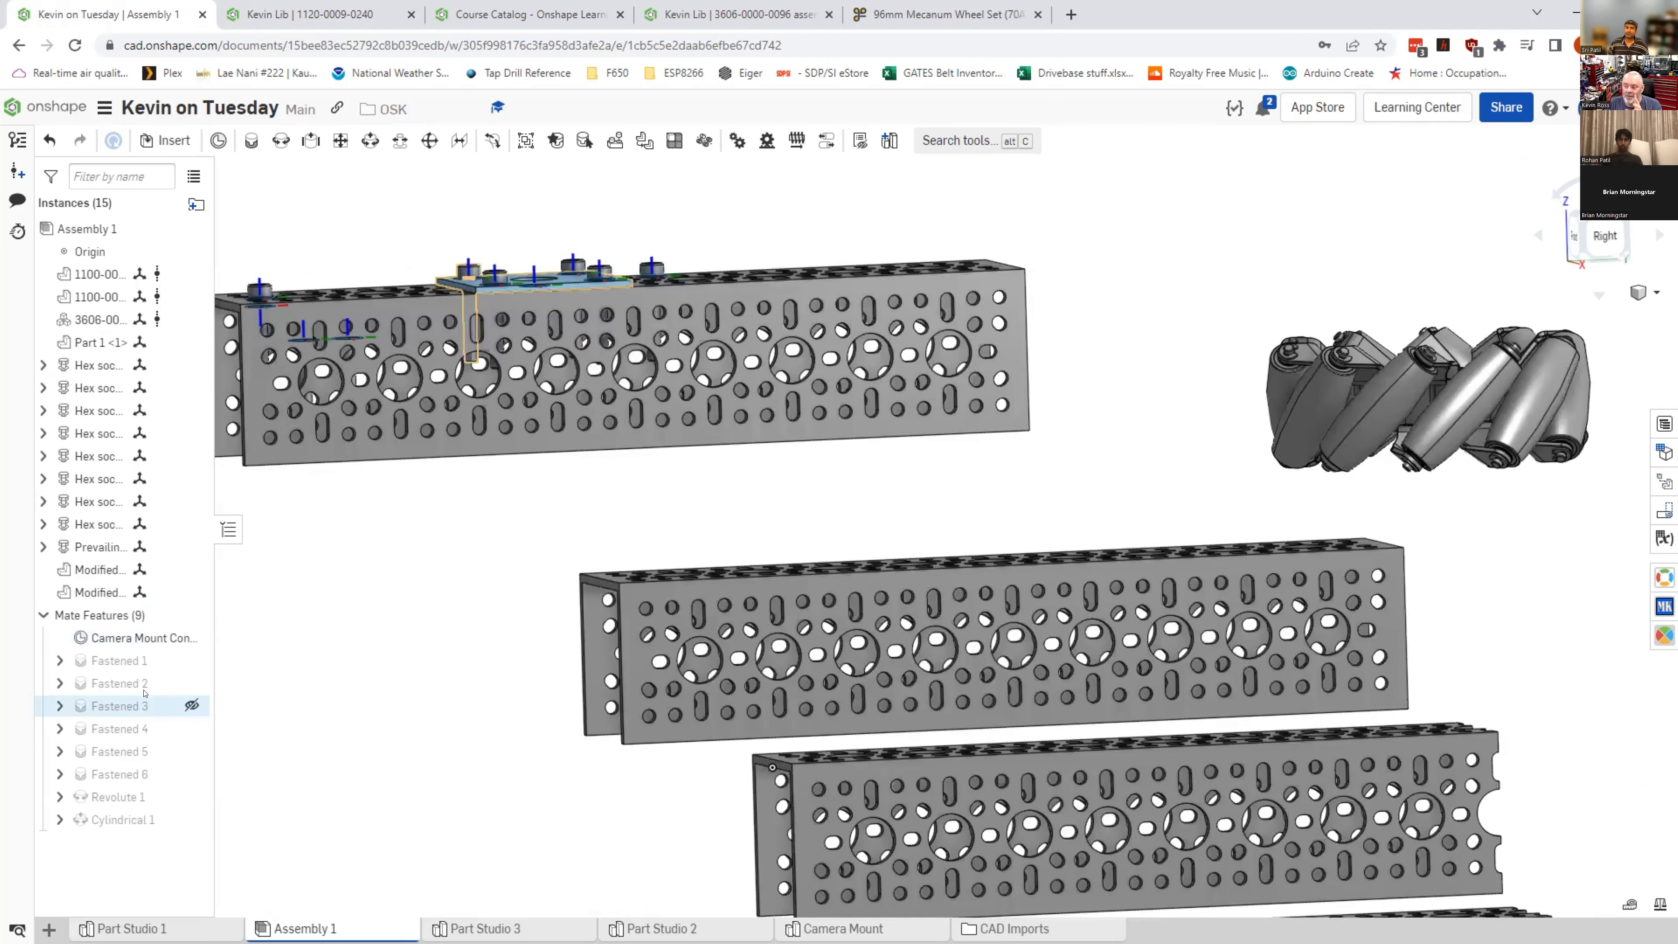
key(Up)
key(Up)
key(Up)
Step: Hide all mate connectors on the channel, mounting plate and hex socket screws in Assembly 1
right_drag(327, 524, 507, 680)
right_drag(672, 679, 591, 719)
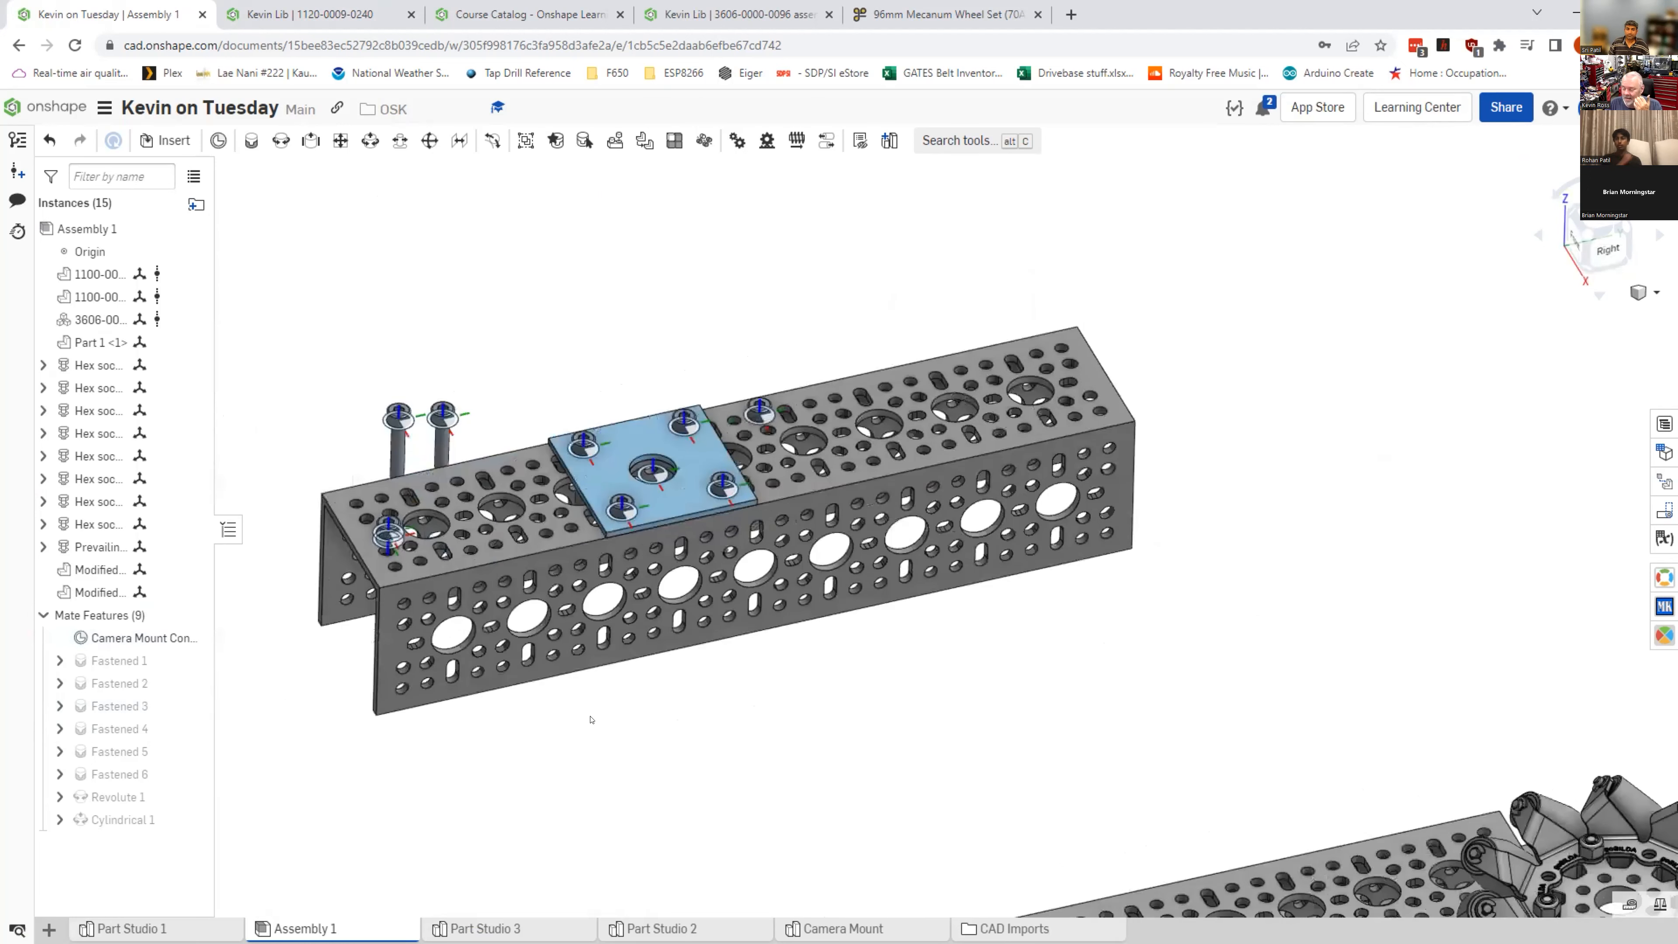
scroll(408, 584, up, 5)
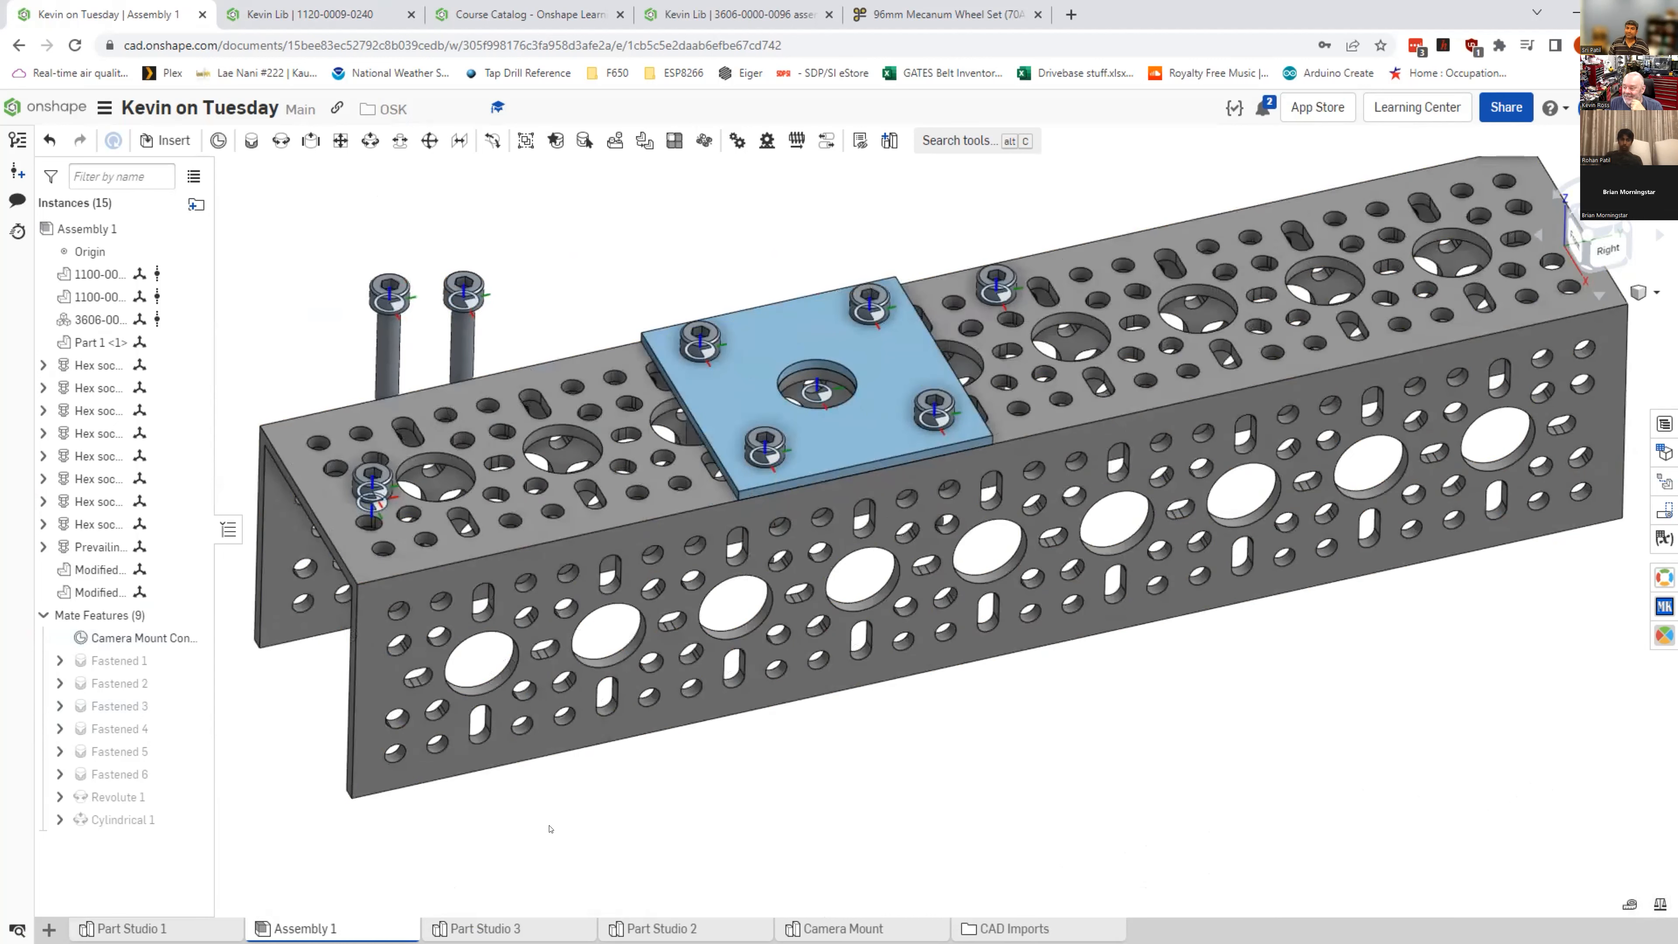
right_click(762, 454)
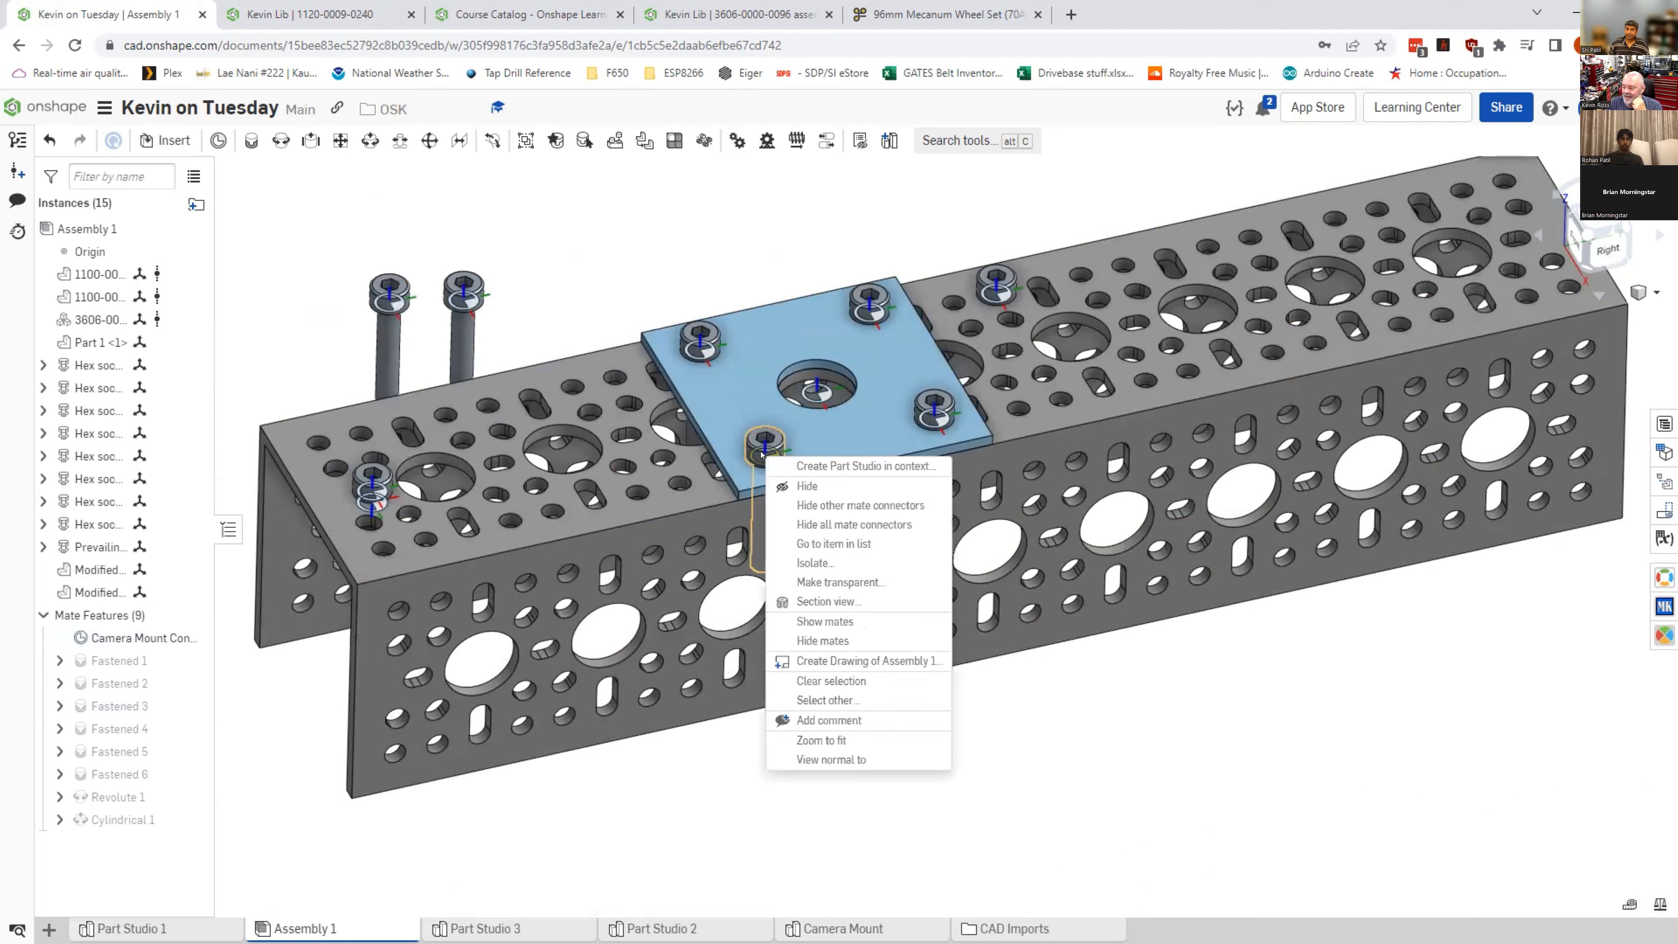
click(849, 524)
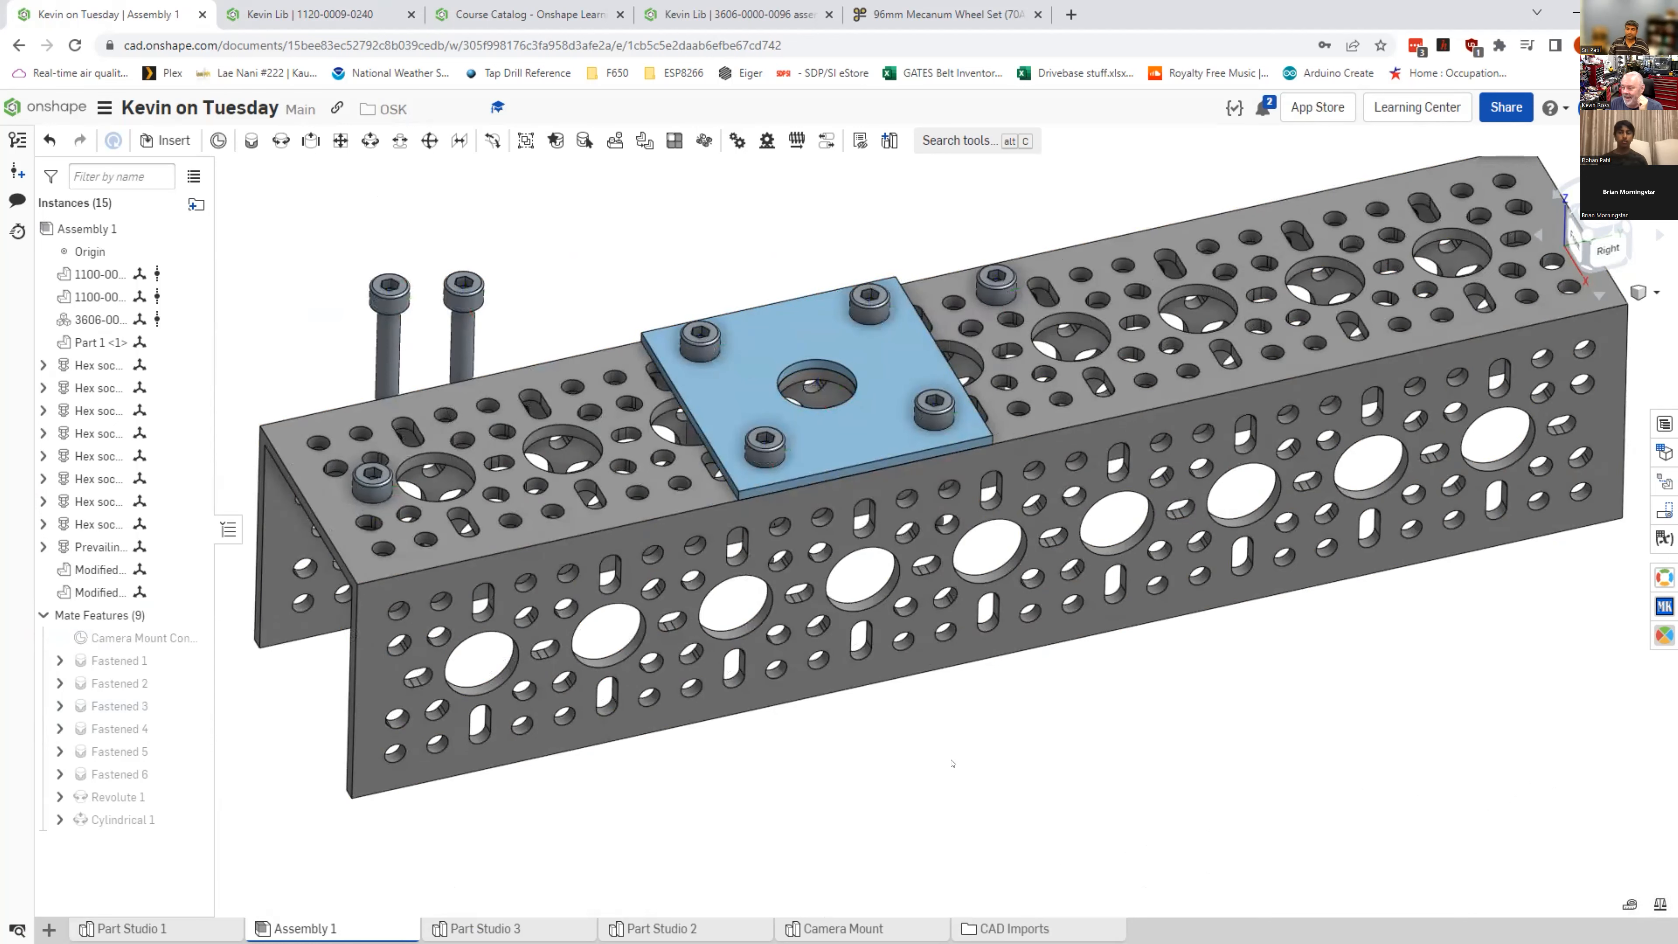
scroll(946, 783, up, 1)
scroll(956, 859, down, 1)
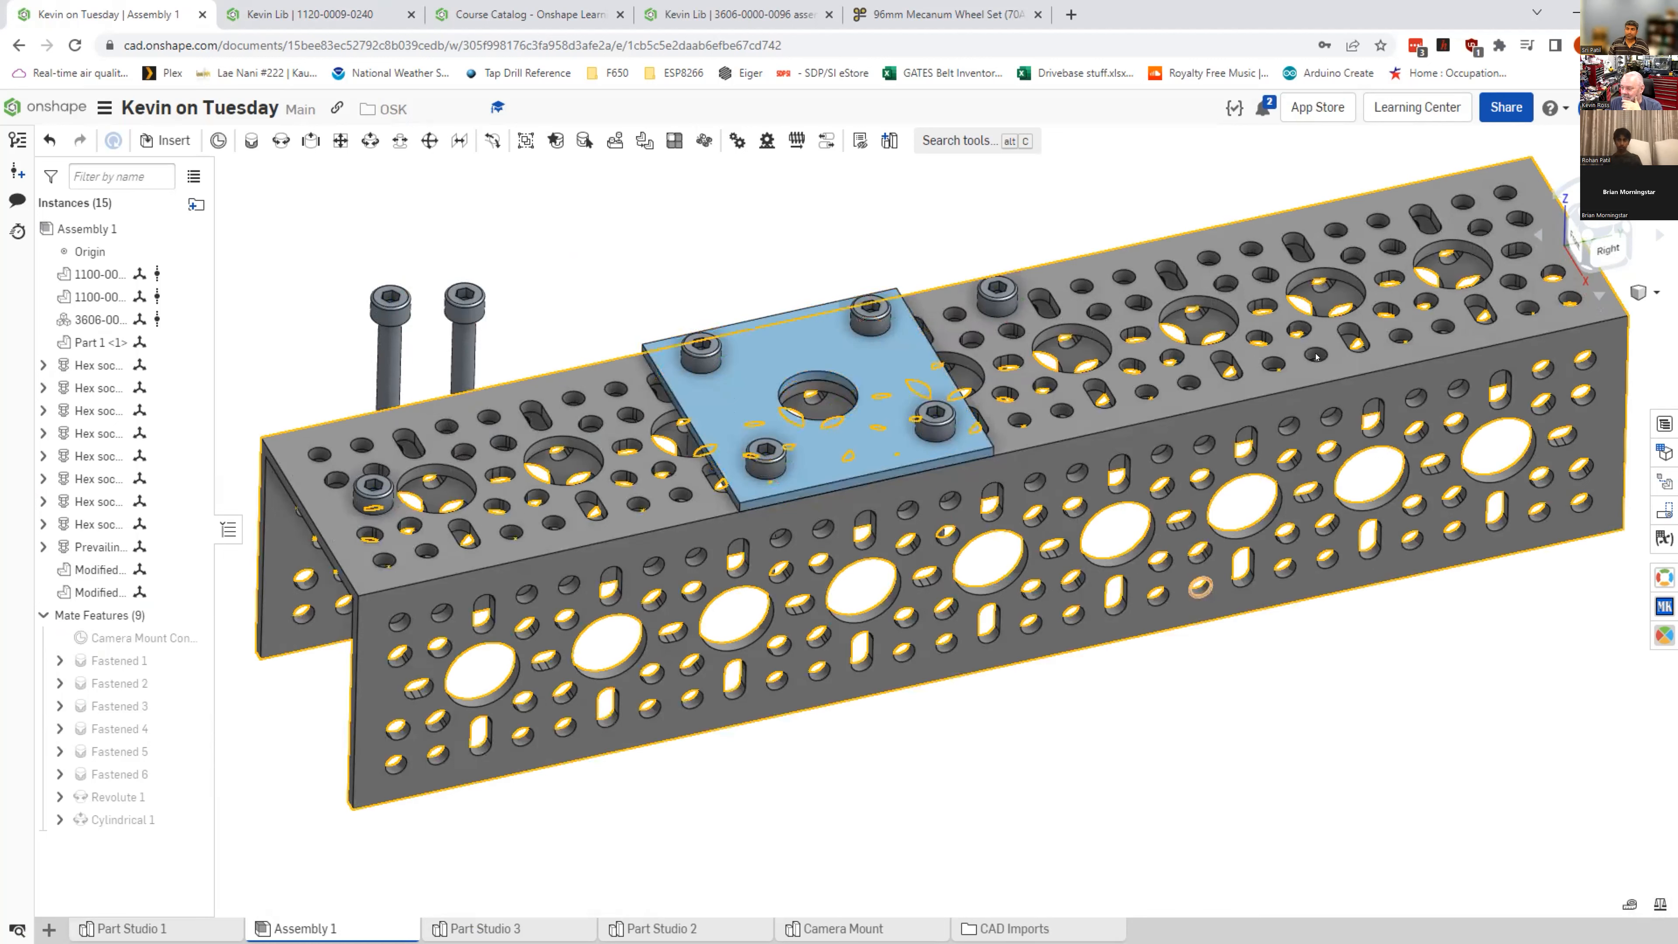
Step: Compare the assembly in the Shaded without edges and Shaded display styles, ending with Shaded without edges
click(1654, 295)
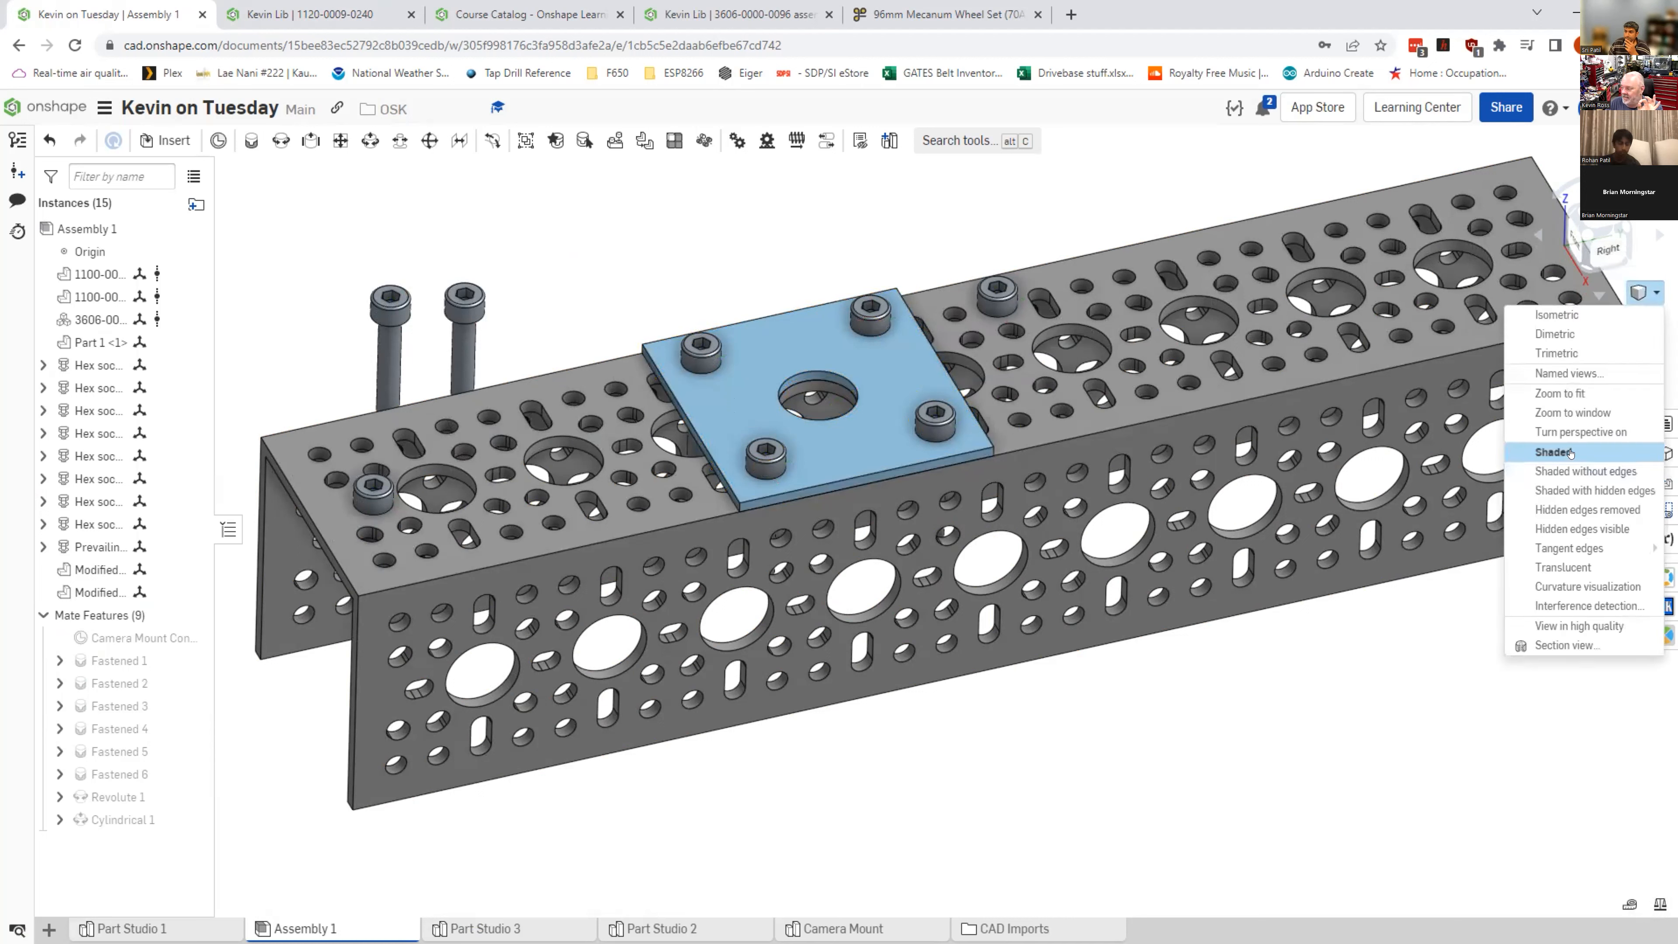
click(1559, 470)
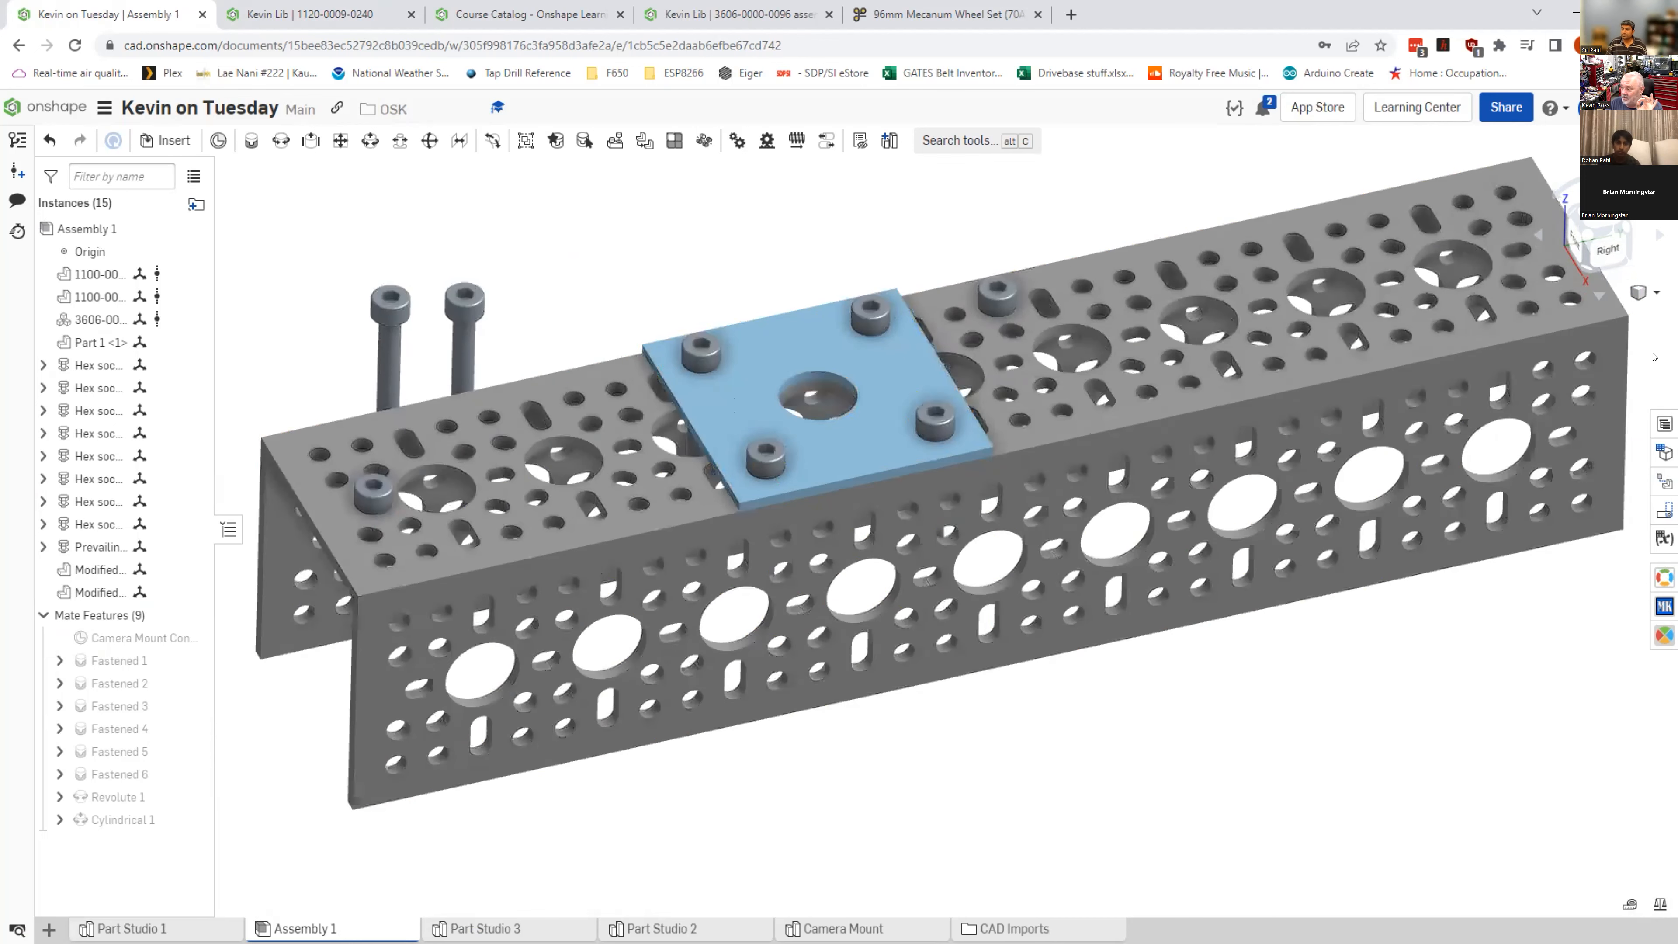
click(1655, 295)
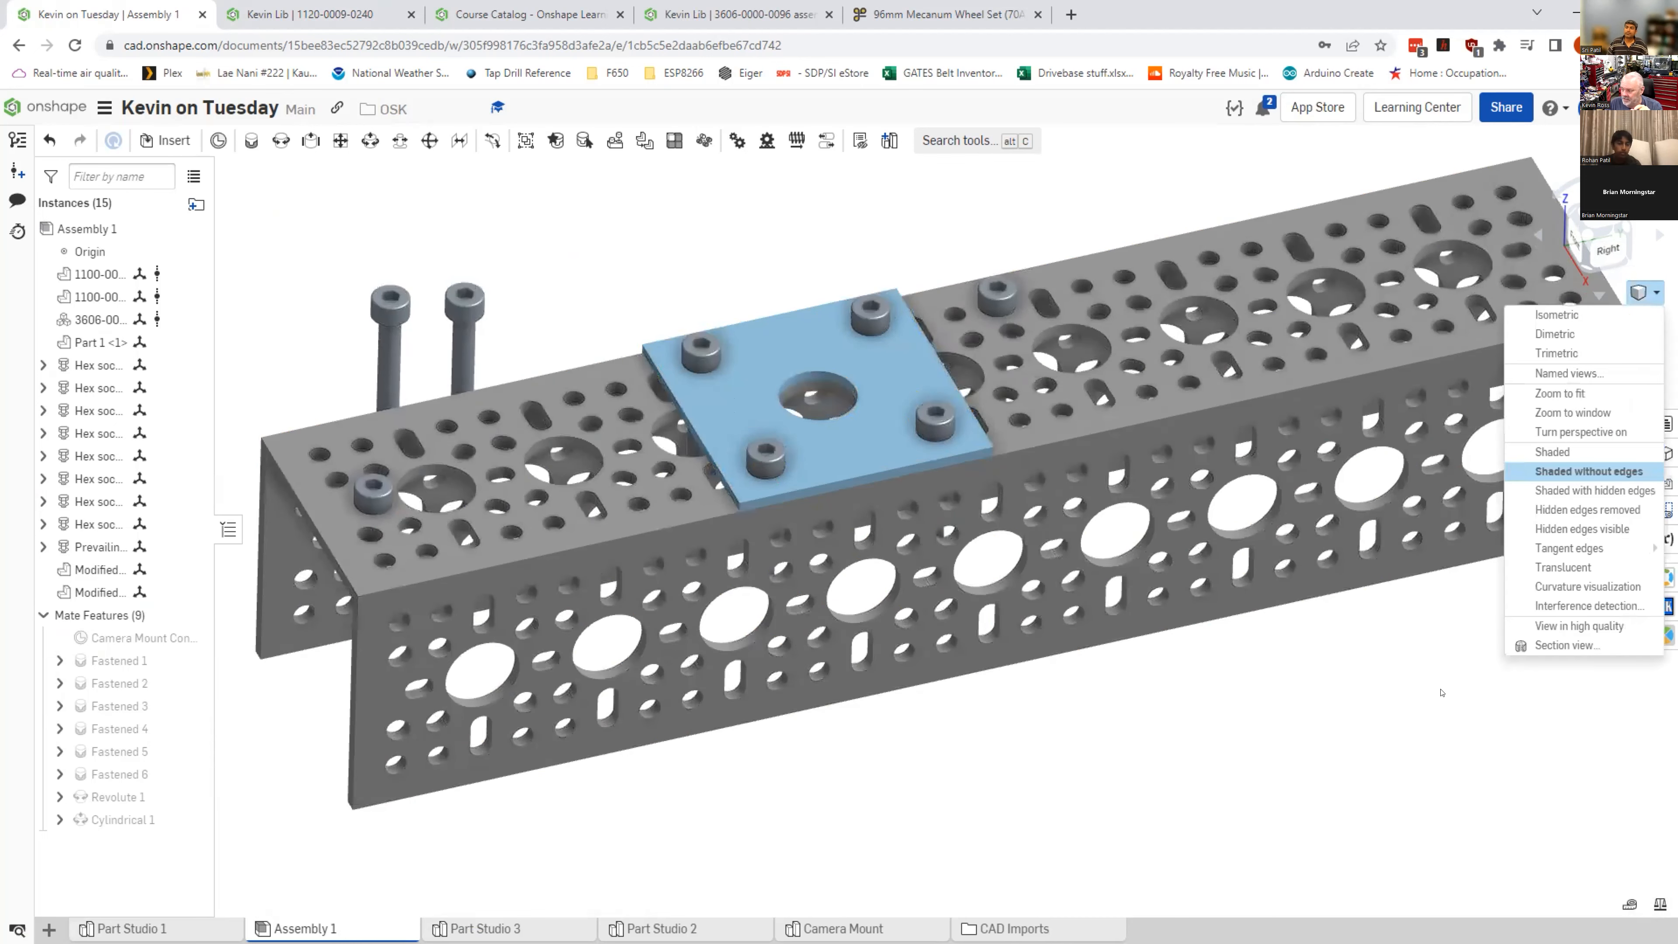
click(1554, 452)
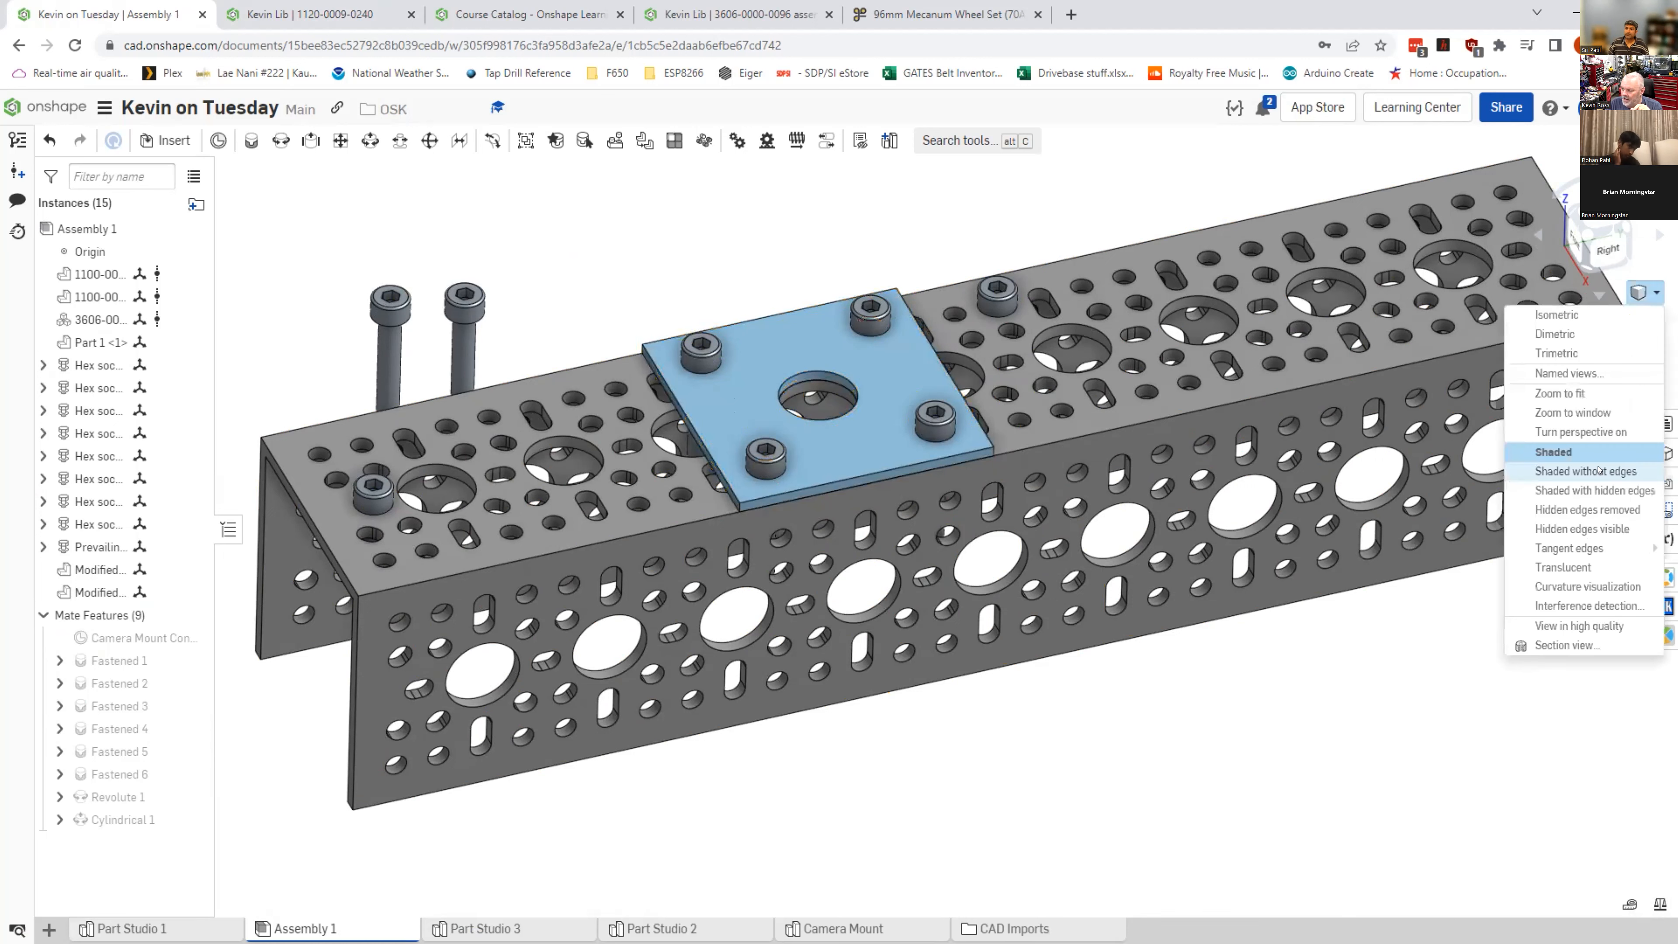
click(1585, 471)
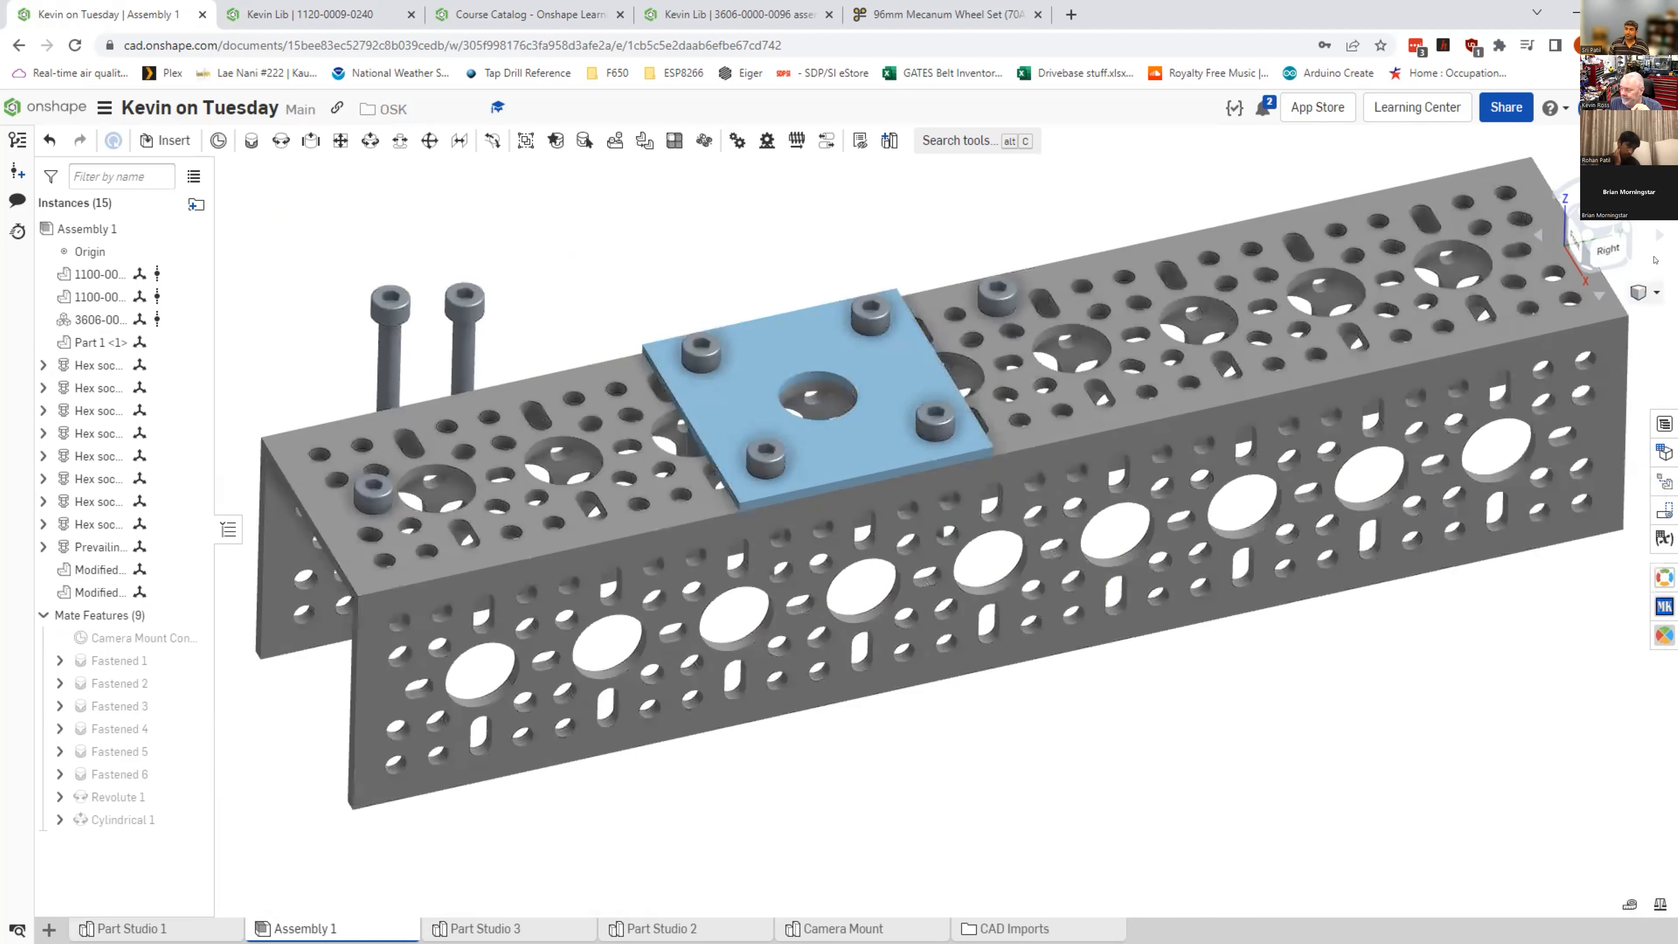
Step: Display the assembly as Shaded with hidden edges and look closely at the plate and its screws
click(1655, 292)
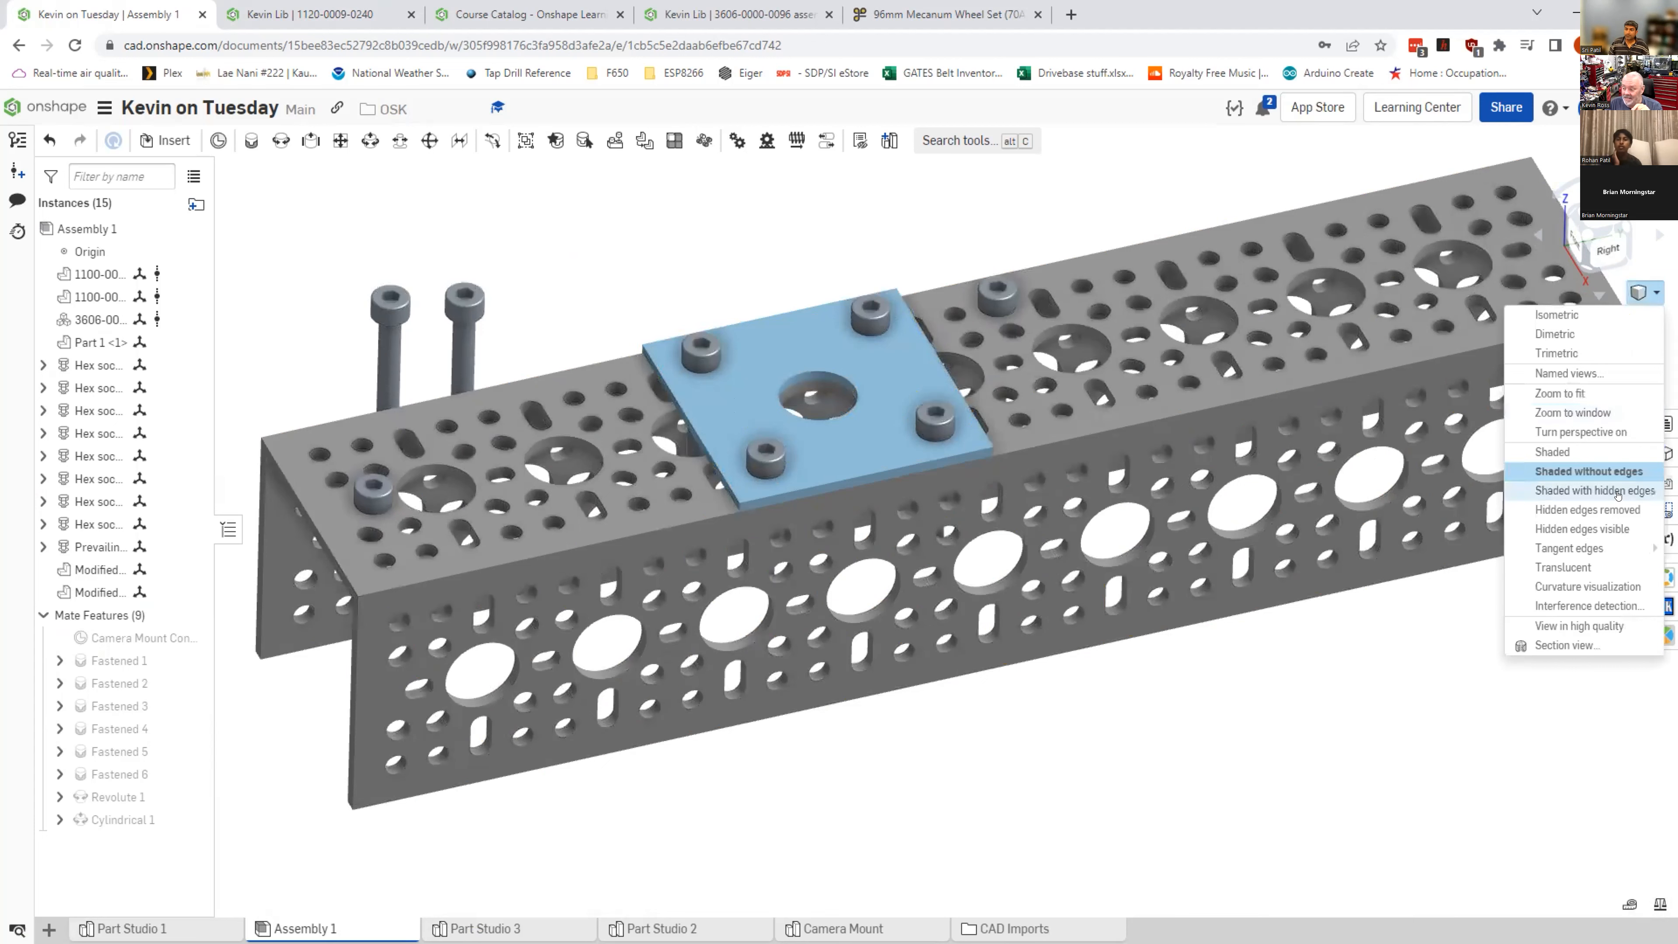
click(1595, 490)
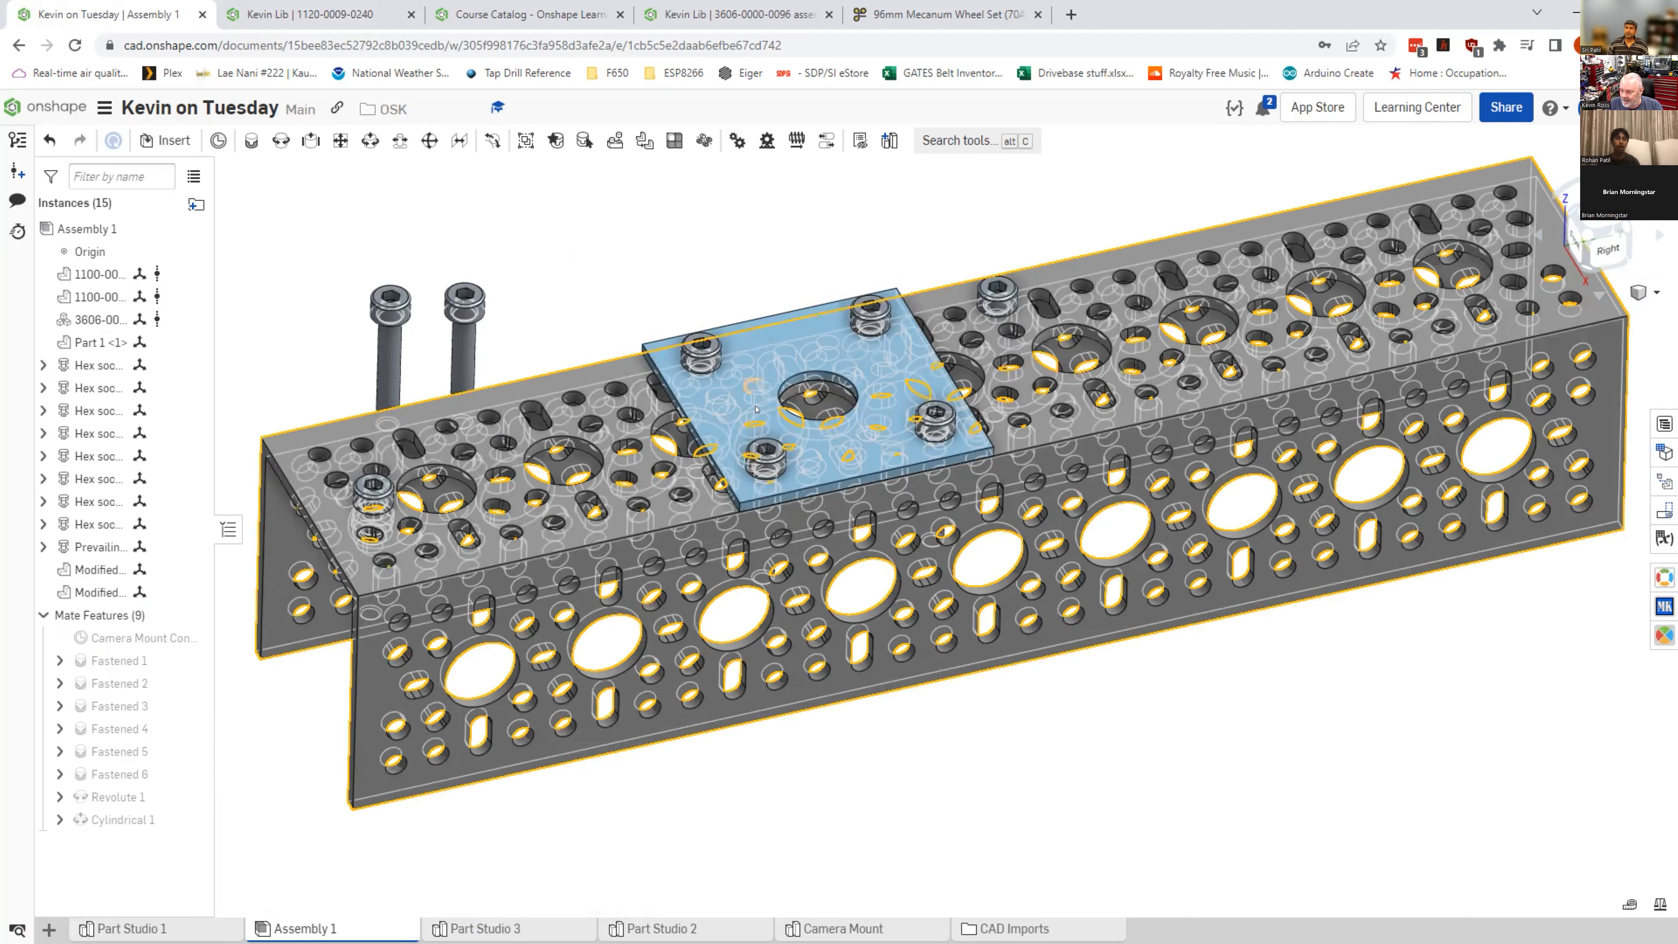
scroll(757, 409, up, 5)
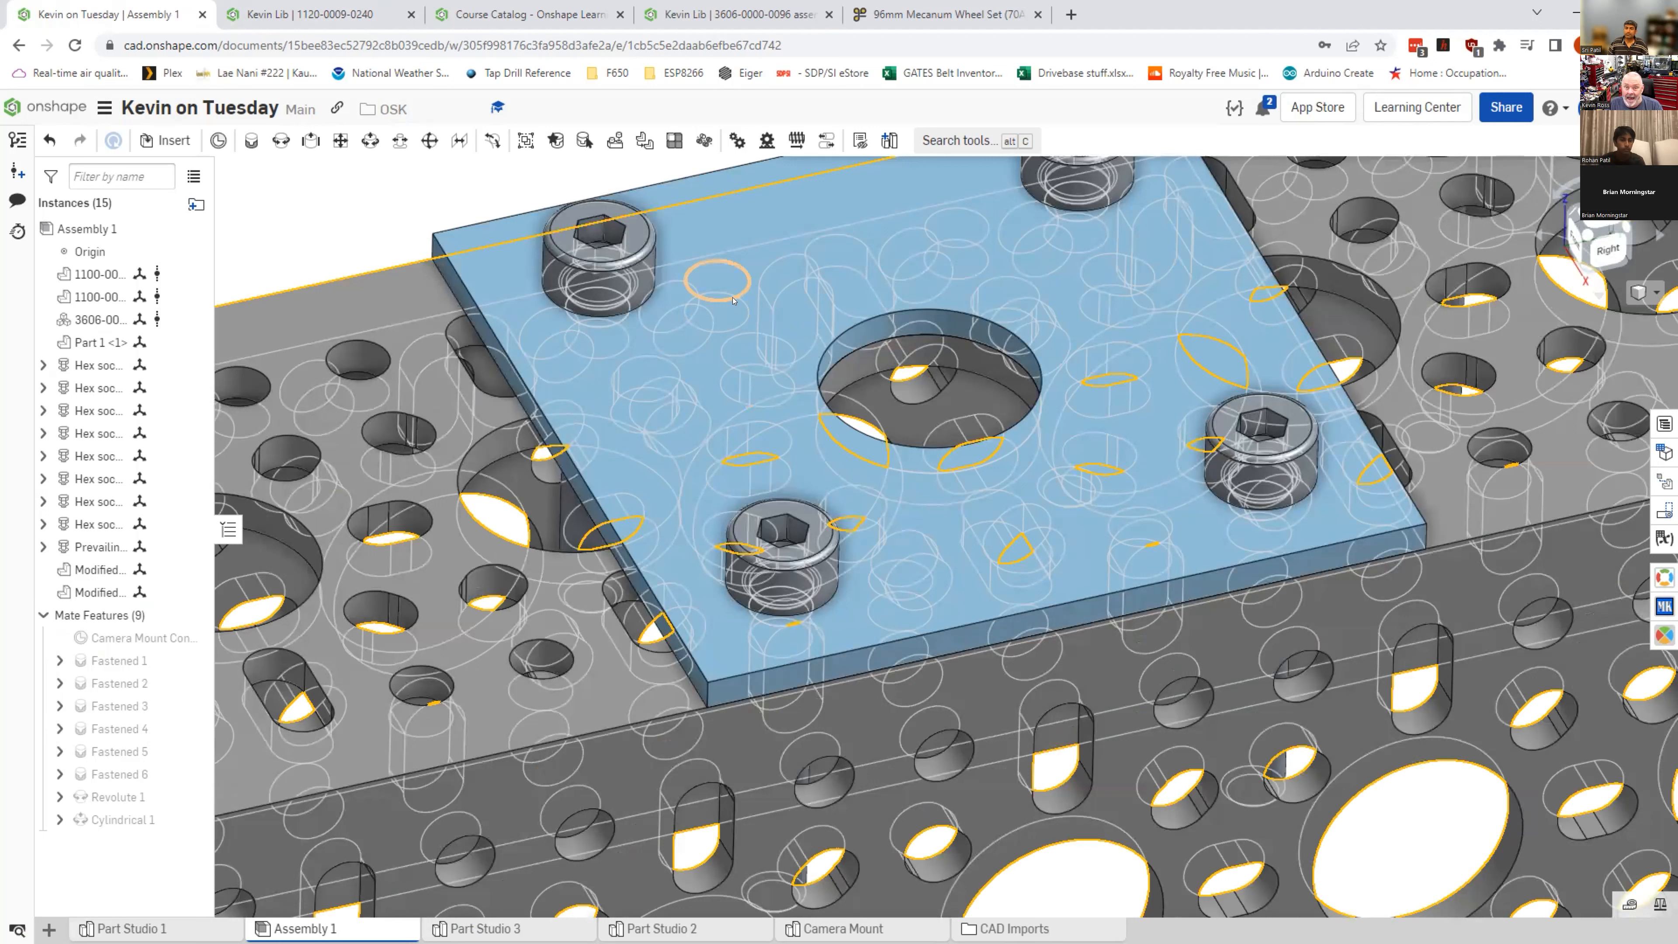
Step: Switch the assembly to the Translucent display style and look through the plate and channel at the screws
click(1655, 295)
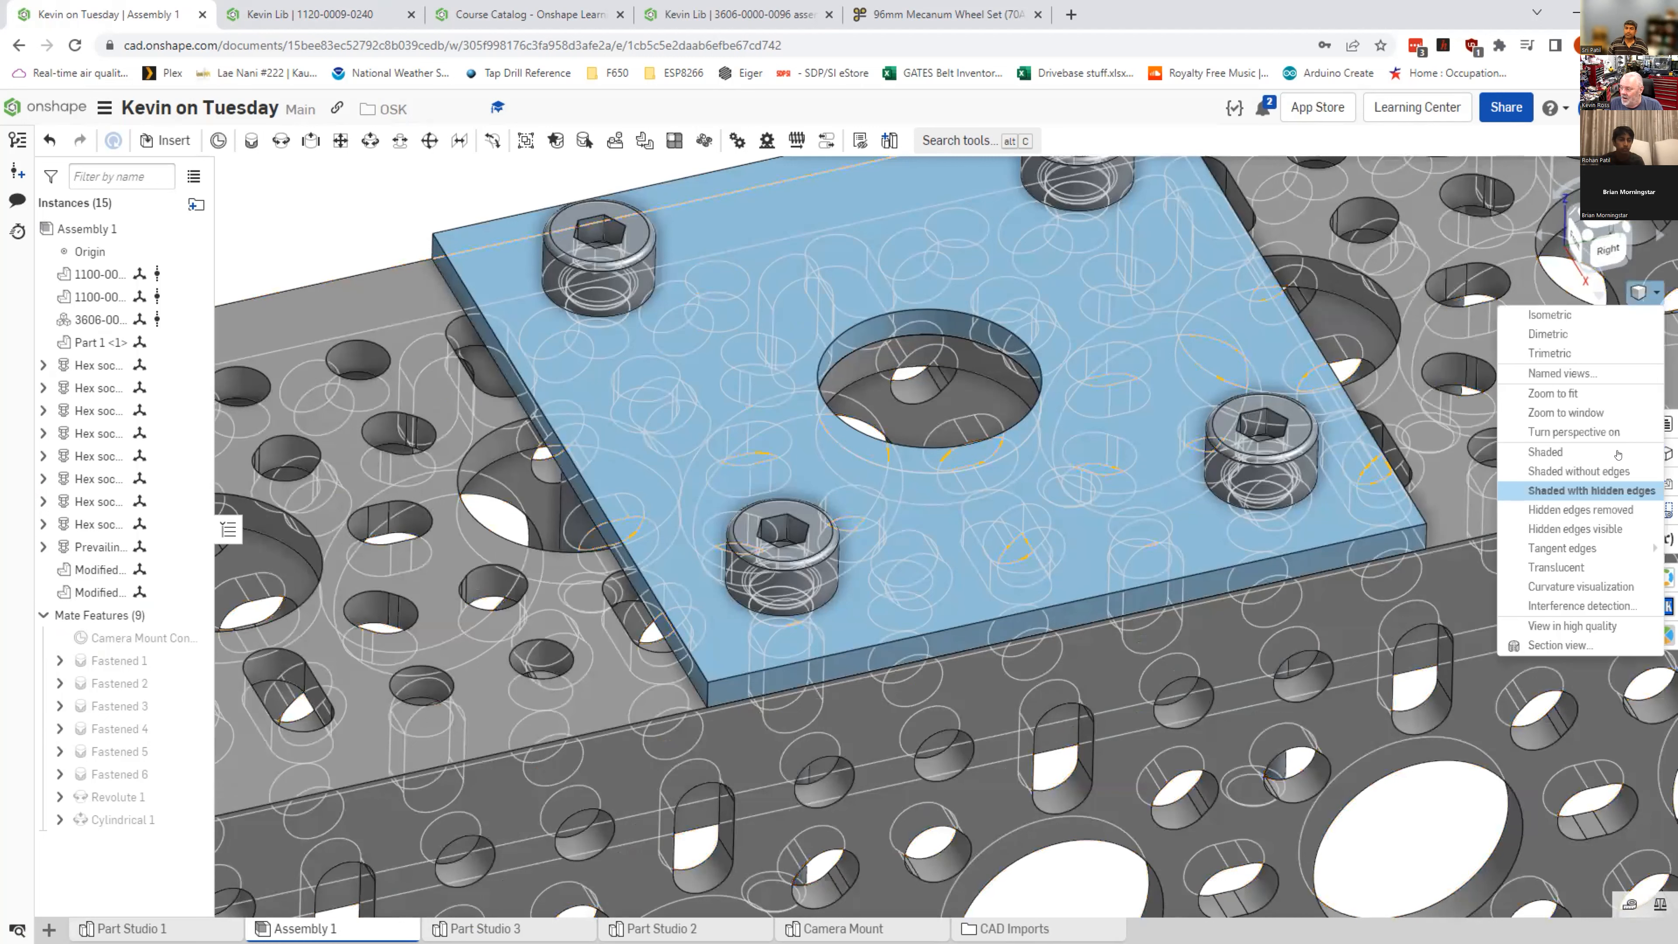
click(1576, 568)
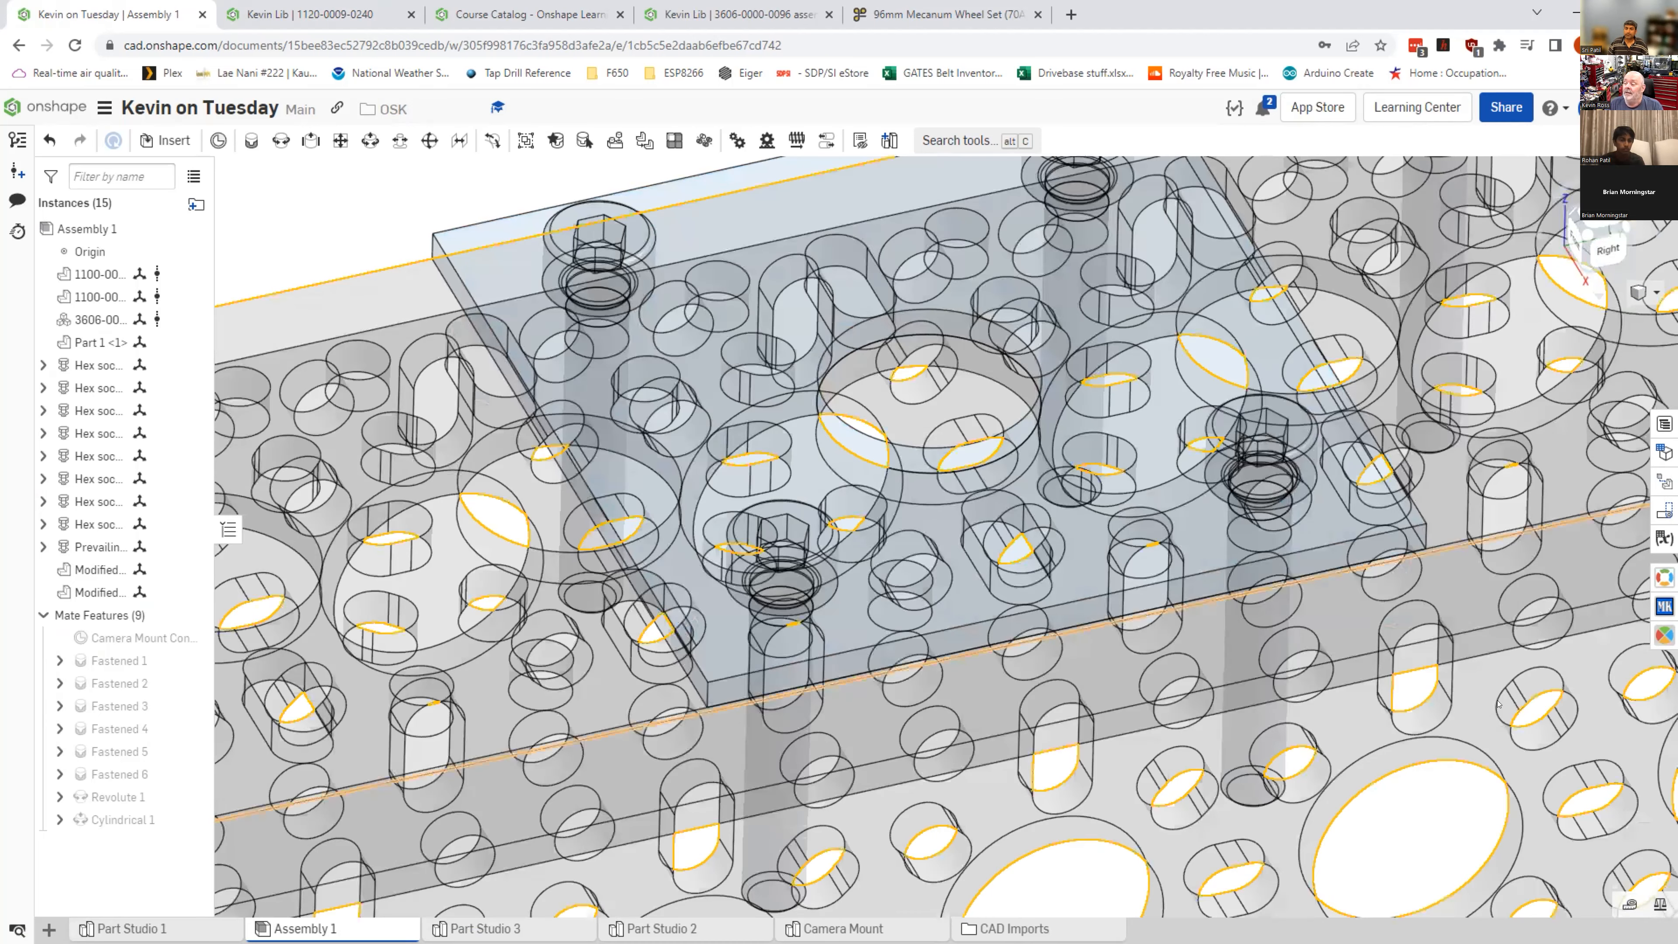
scroll(1403, 666, down, 2)
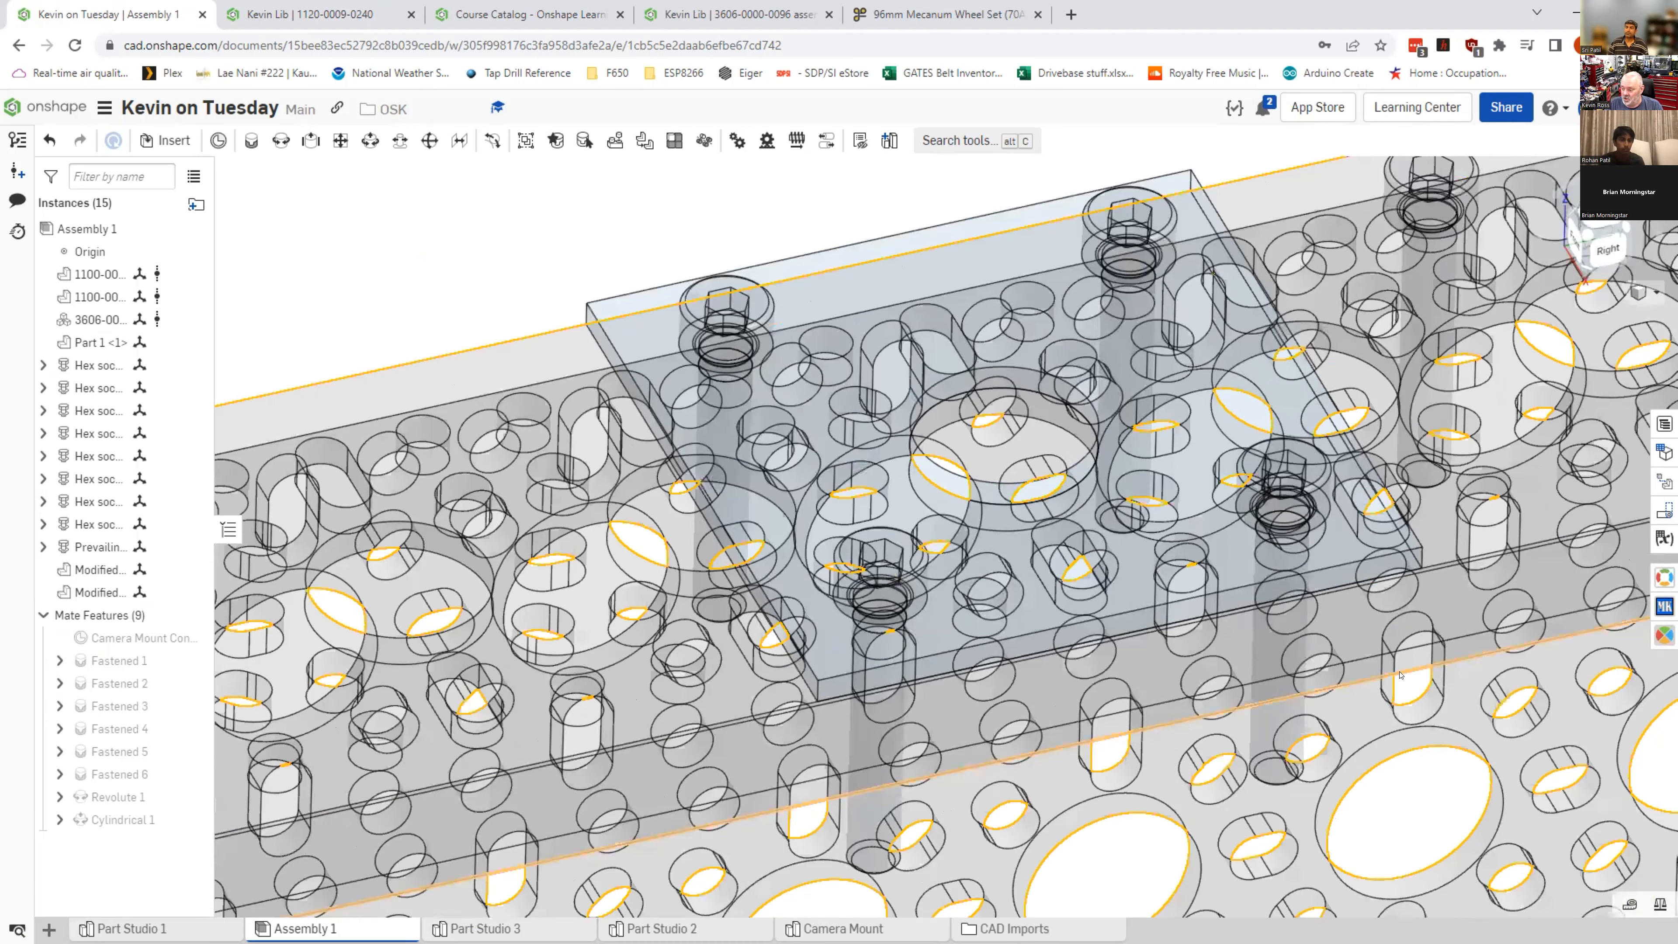
scroll(1095, 493, down, 3)
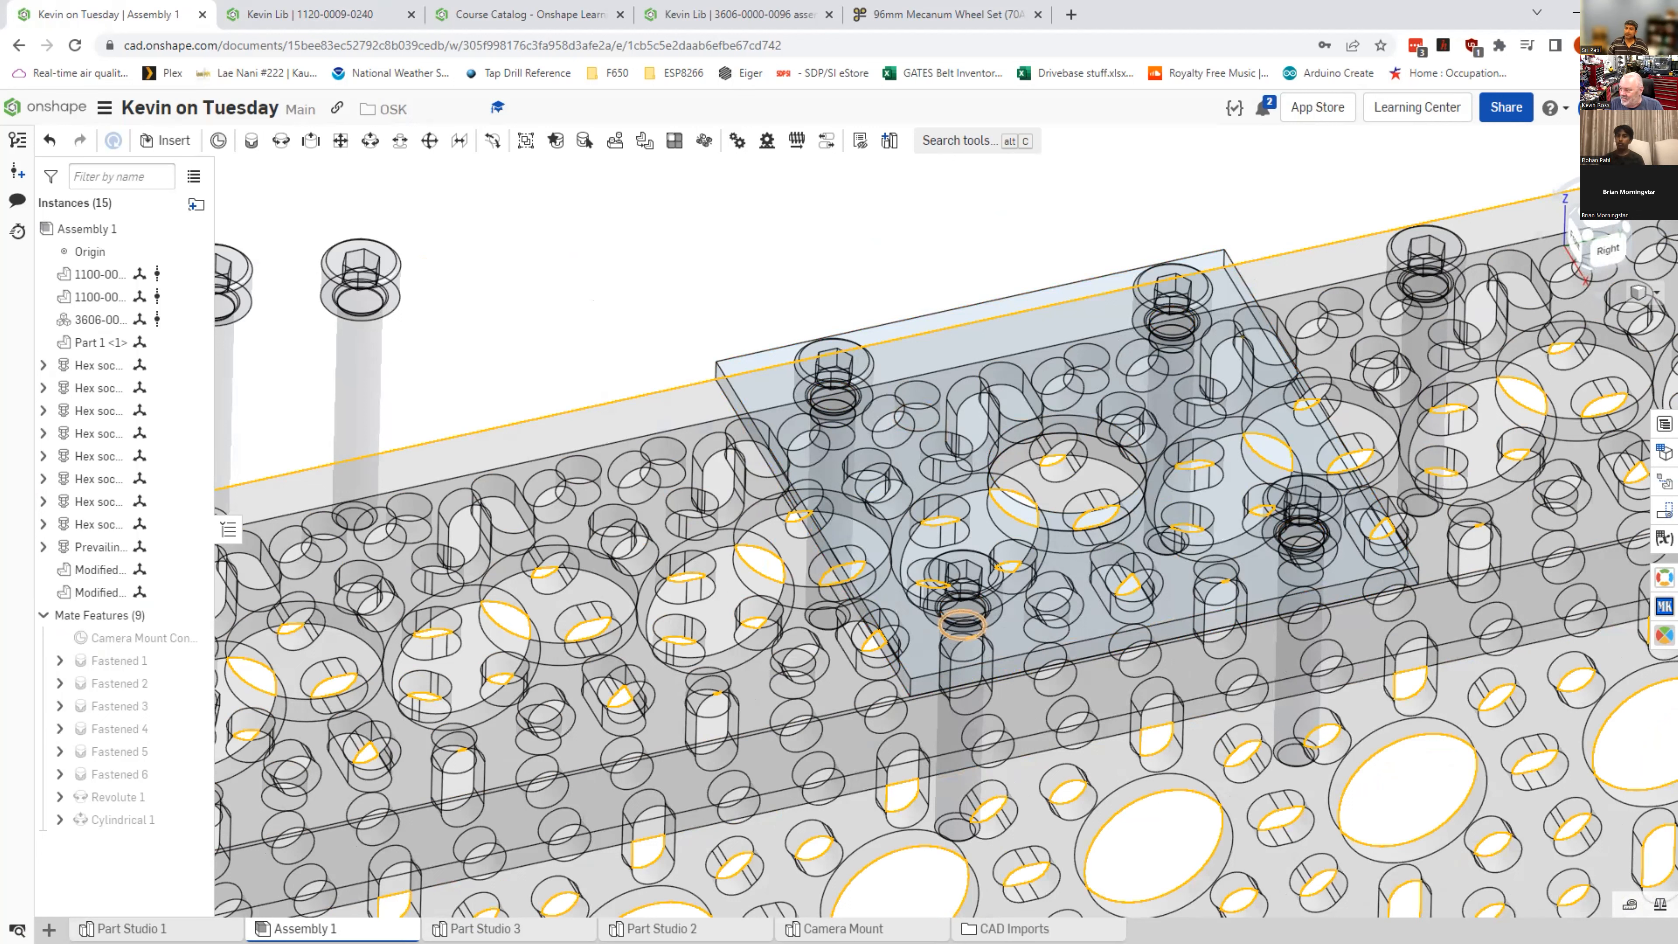
Step: View the assembly with Hidden edges visible, followed by Hidden edges removed
click(1655, 291)
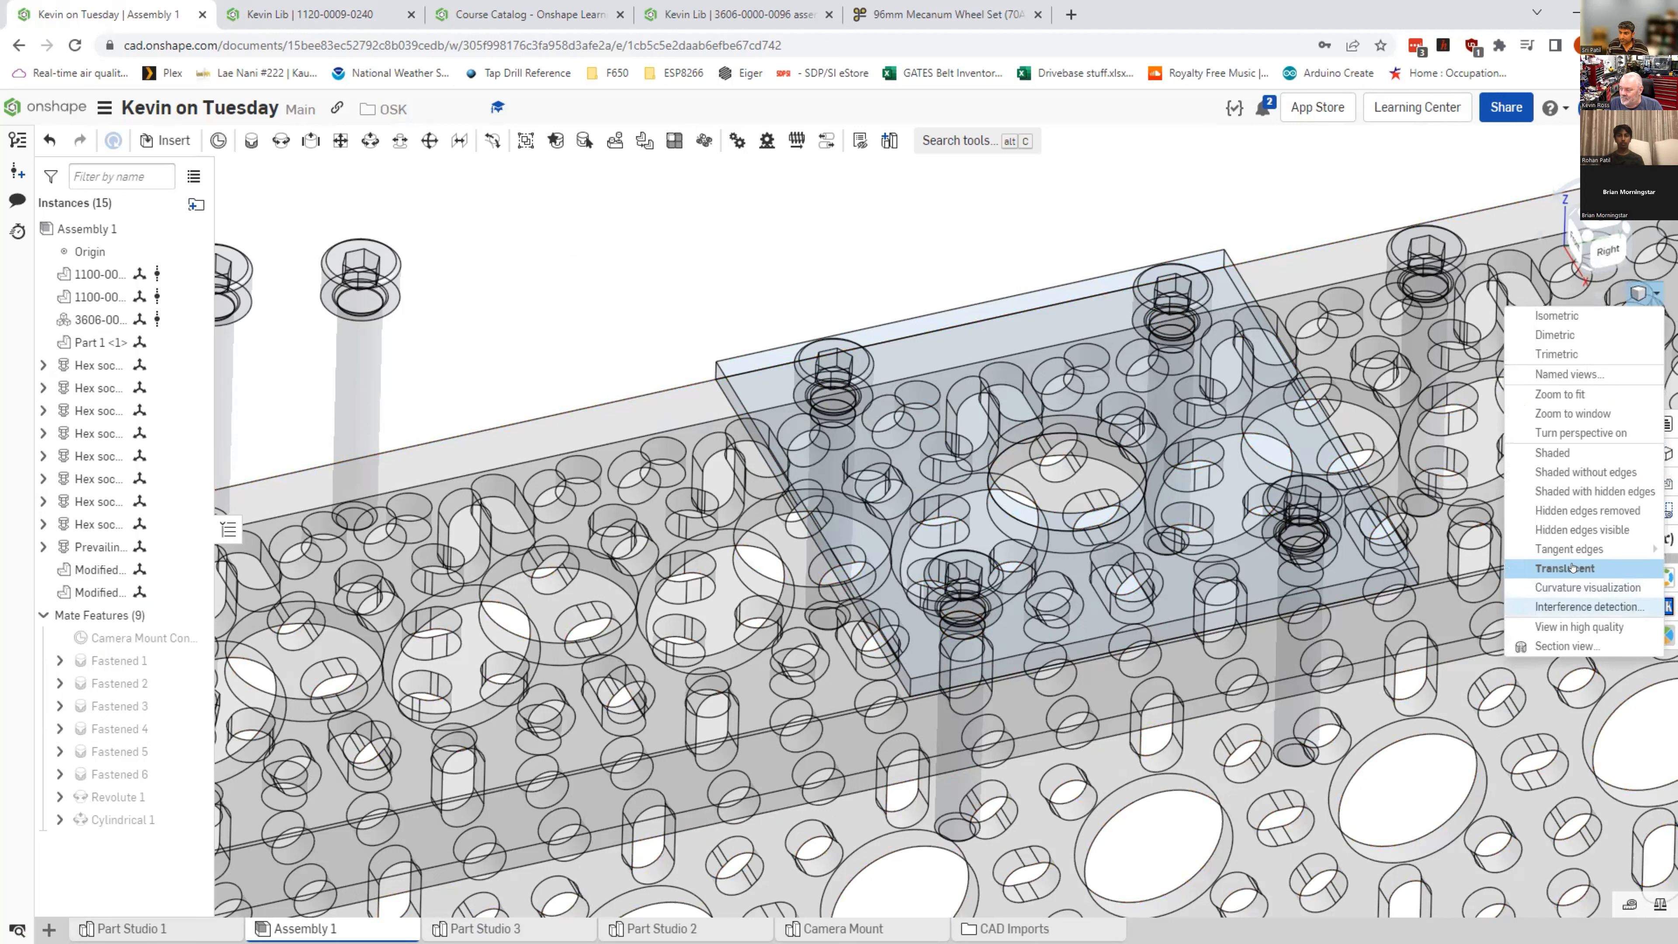
mouse_move(1573, 551)
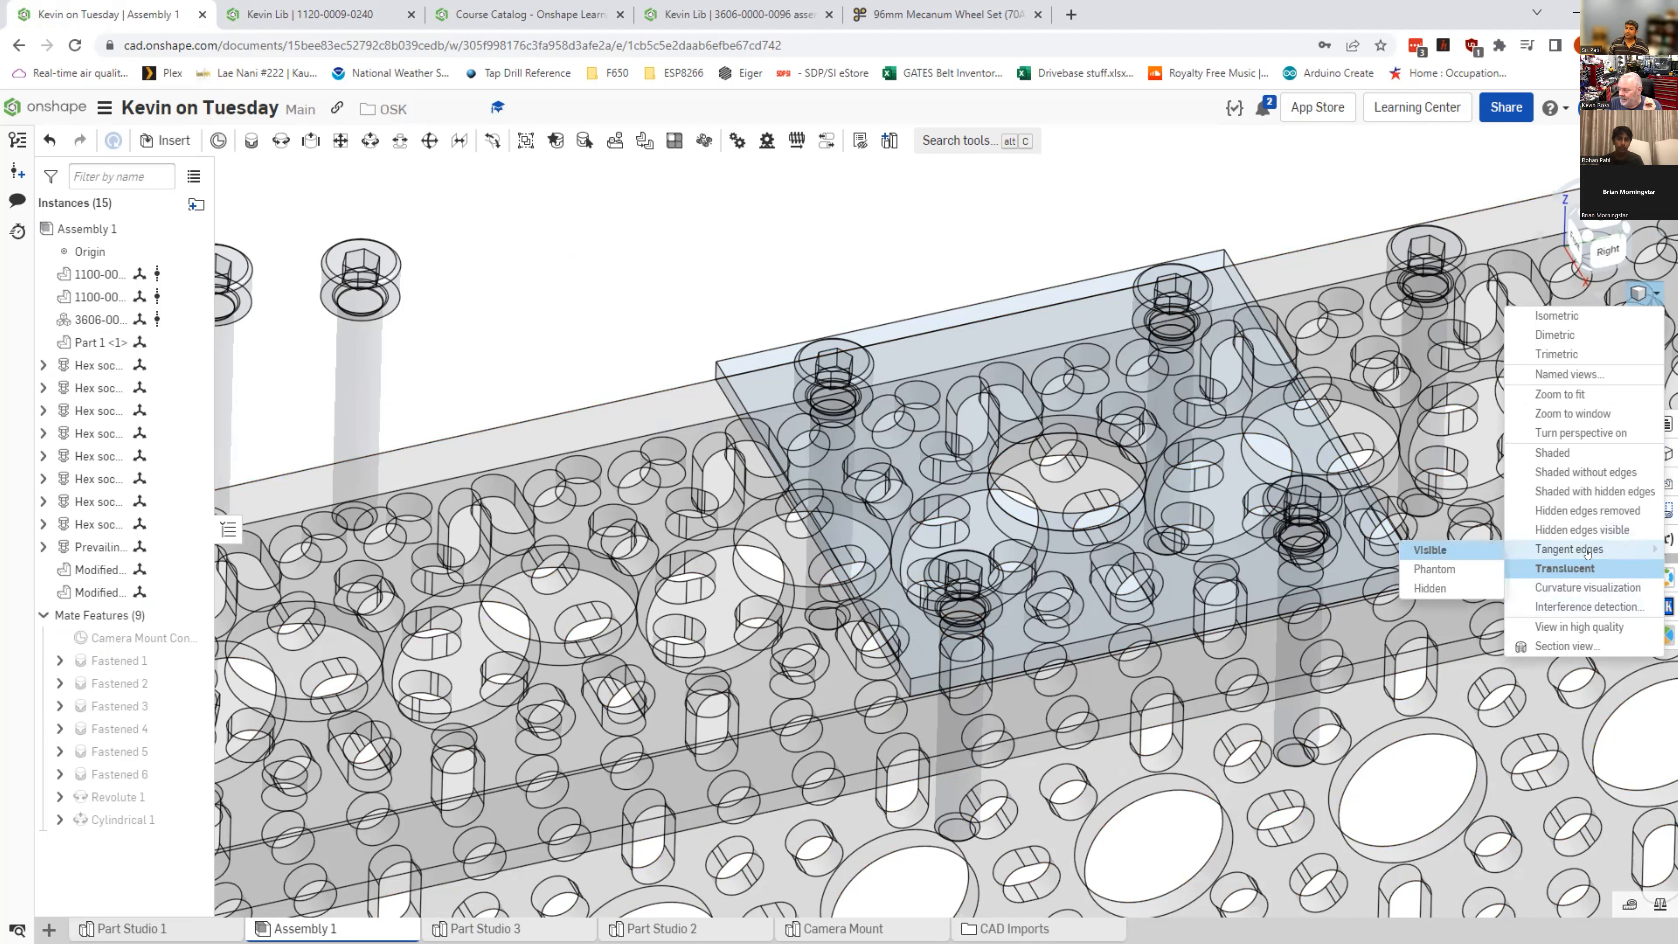
click(1583, 530)
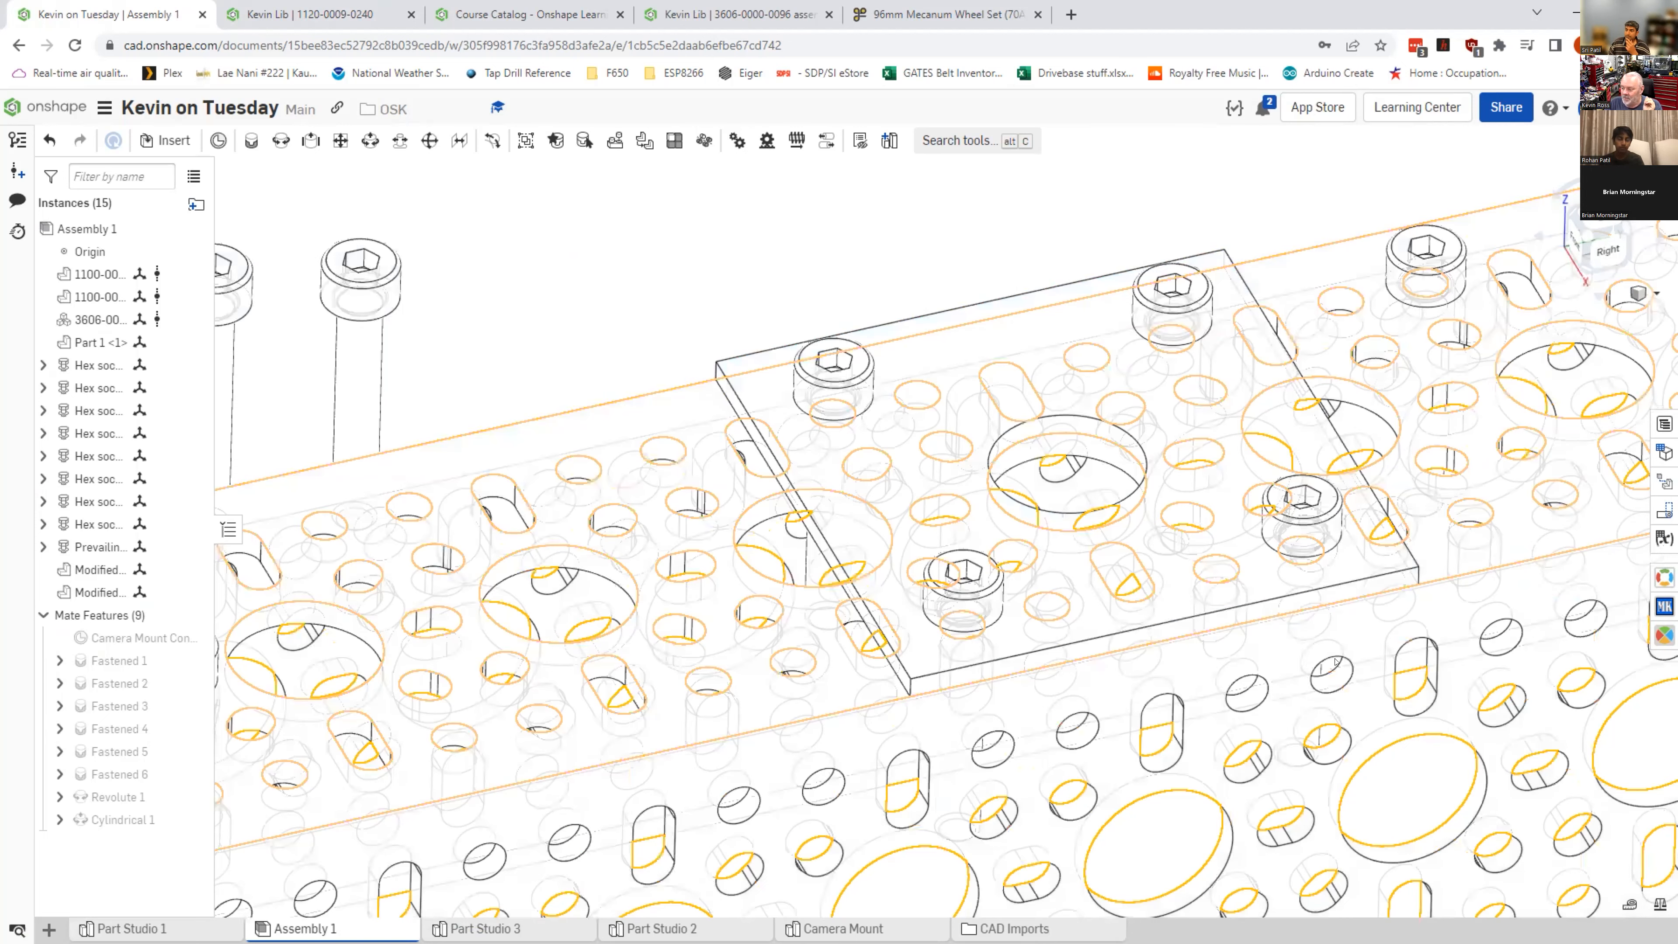
middle_drag(1334, 662, 1126, 617)
click(1640, 292)
click(1589, 510)
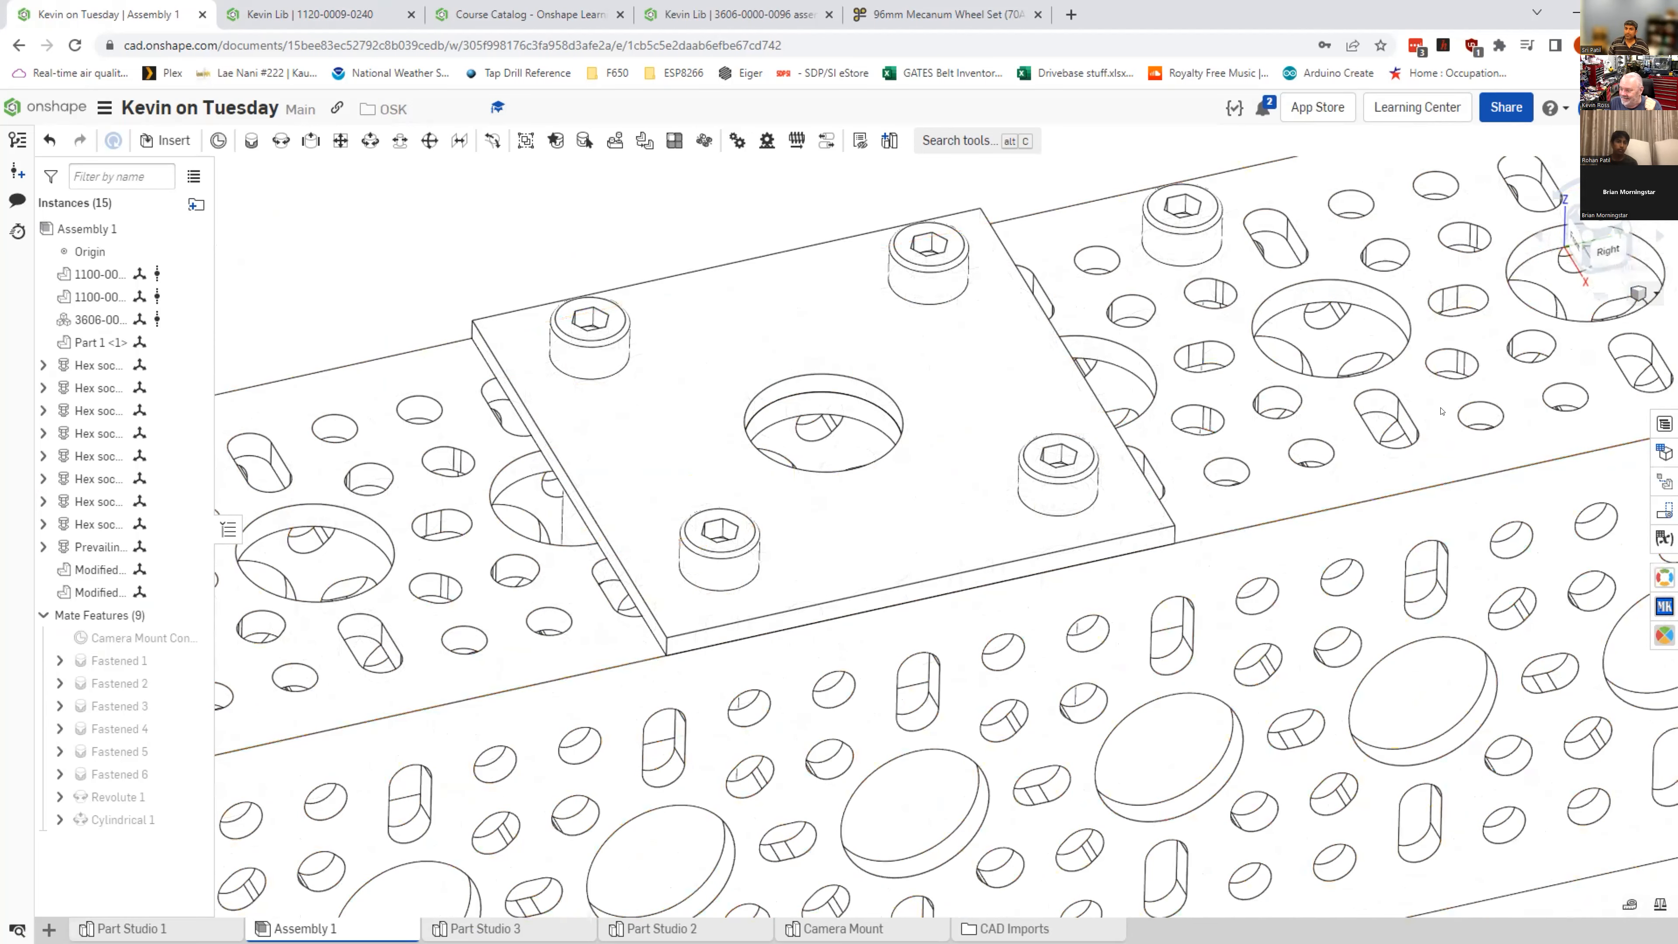
Step: Turn on Curvature visualization for the assembly and inspect the stripes around the plate's central hole
click(1656, 294)
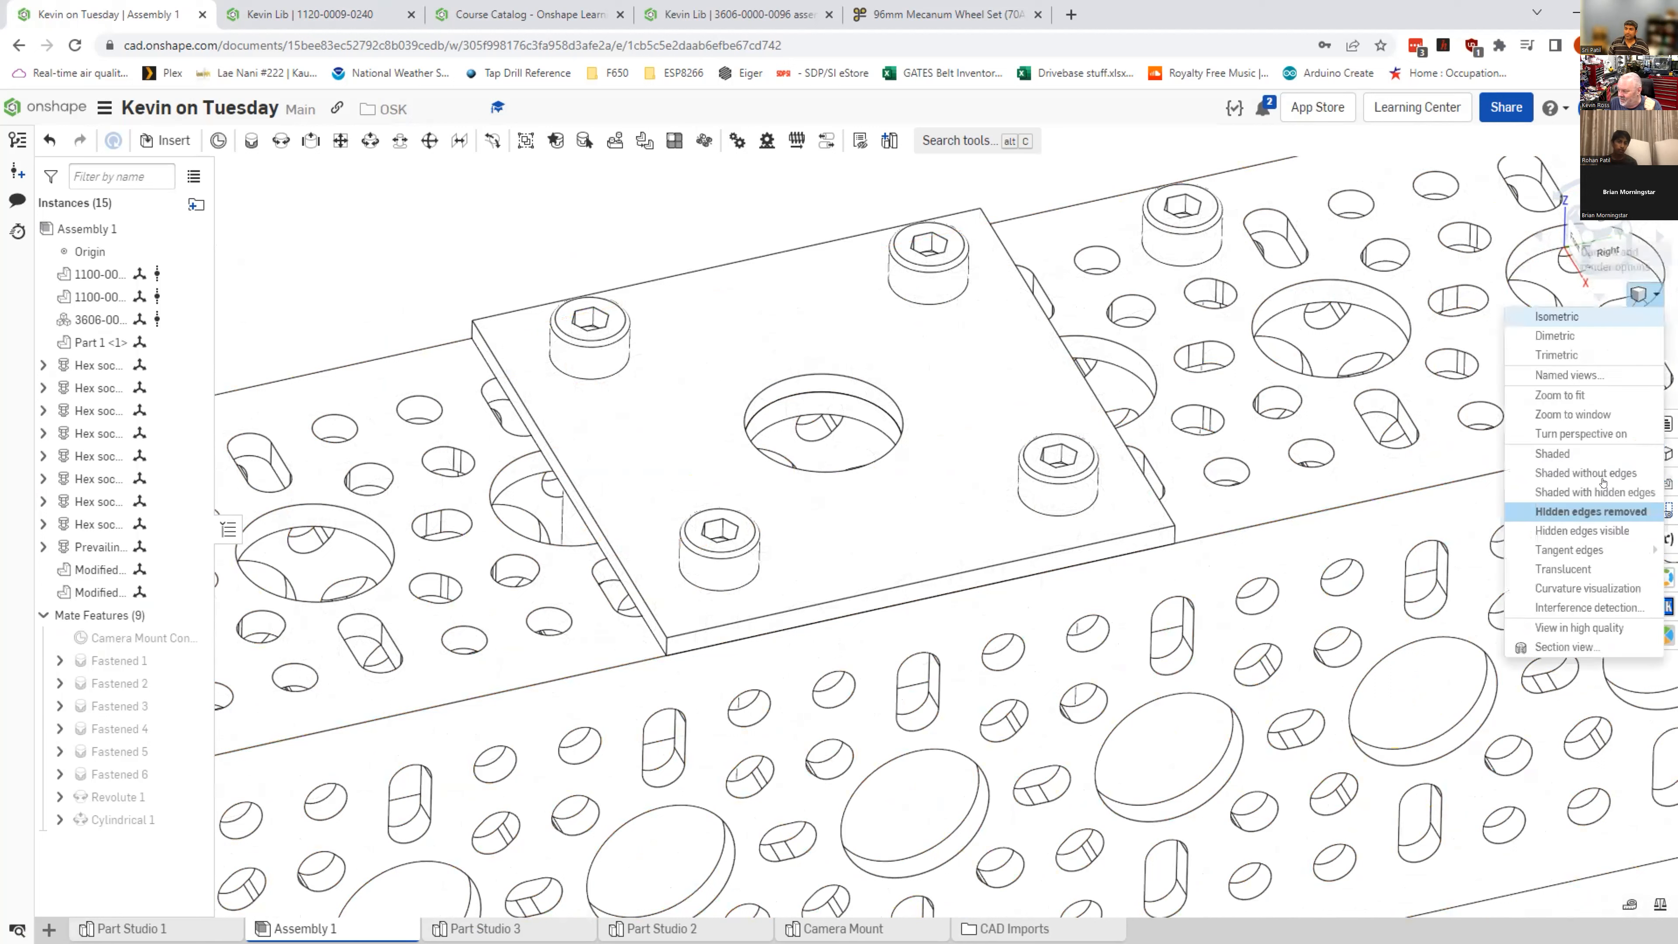
click(1598, 594)
right_drag(1322, 662, 1460, 722)
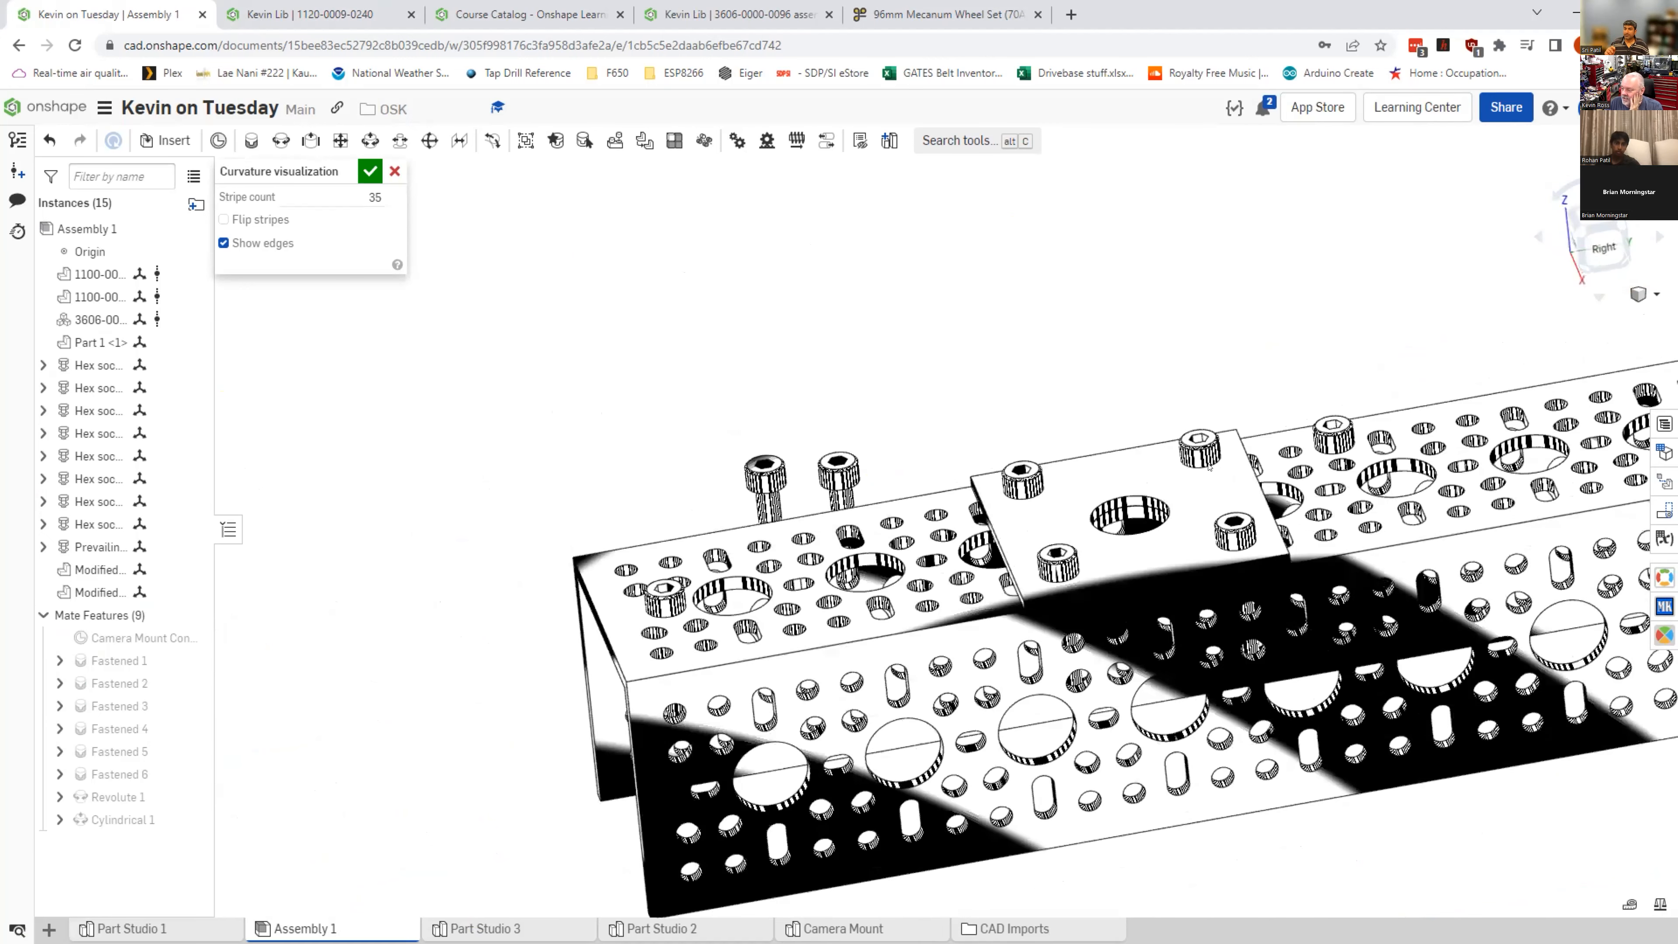
scroll(1140, 513, up, 8)
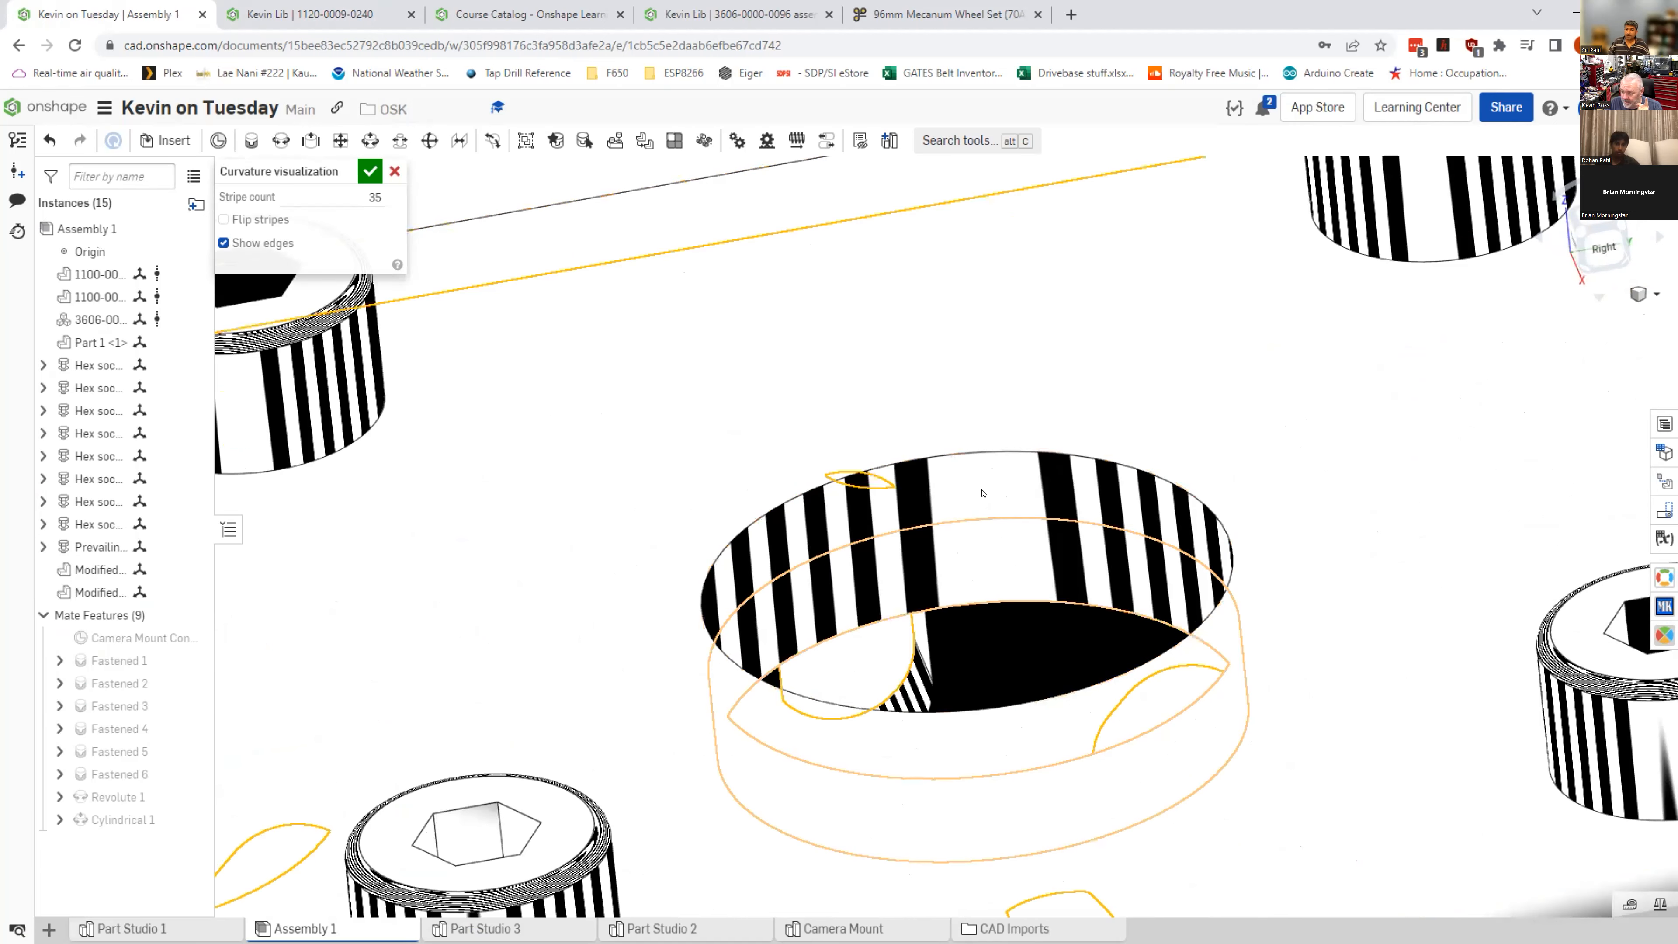
scroll(1005, 539, down, 3)
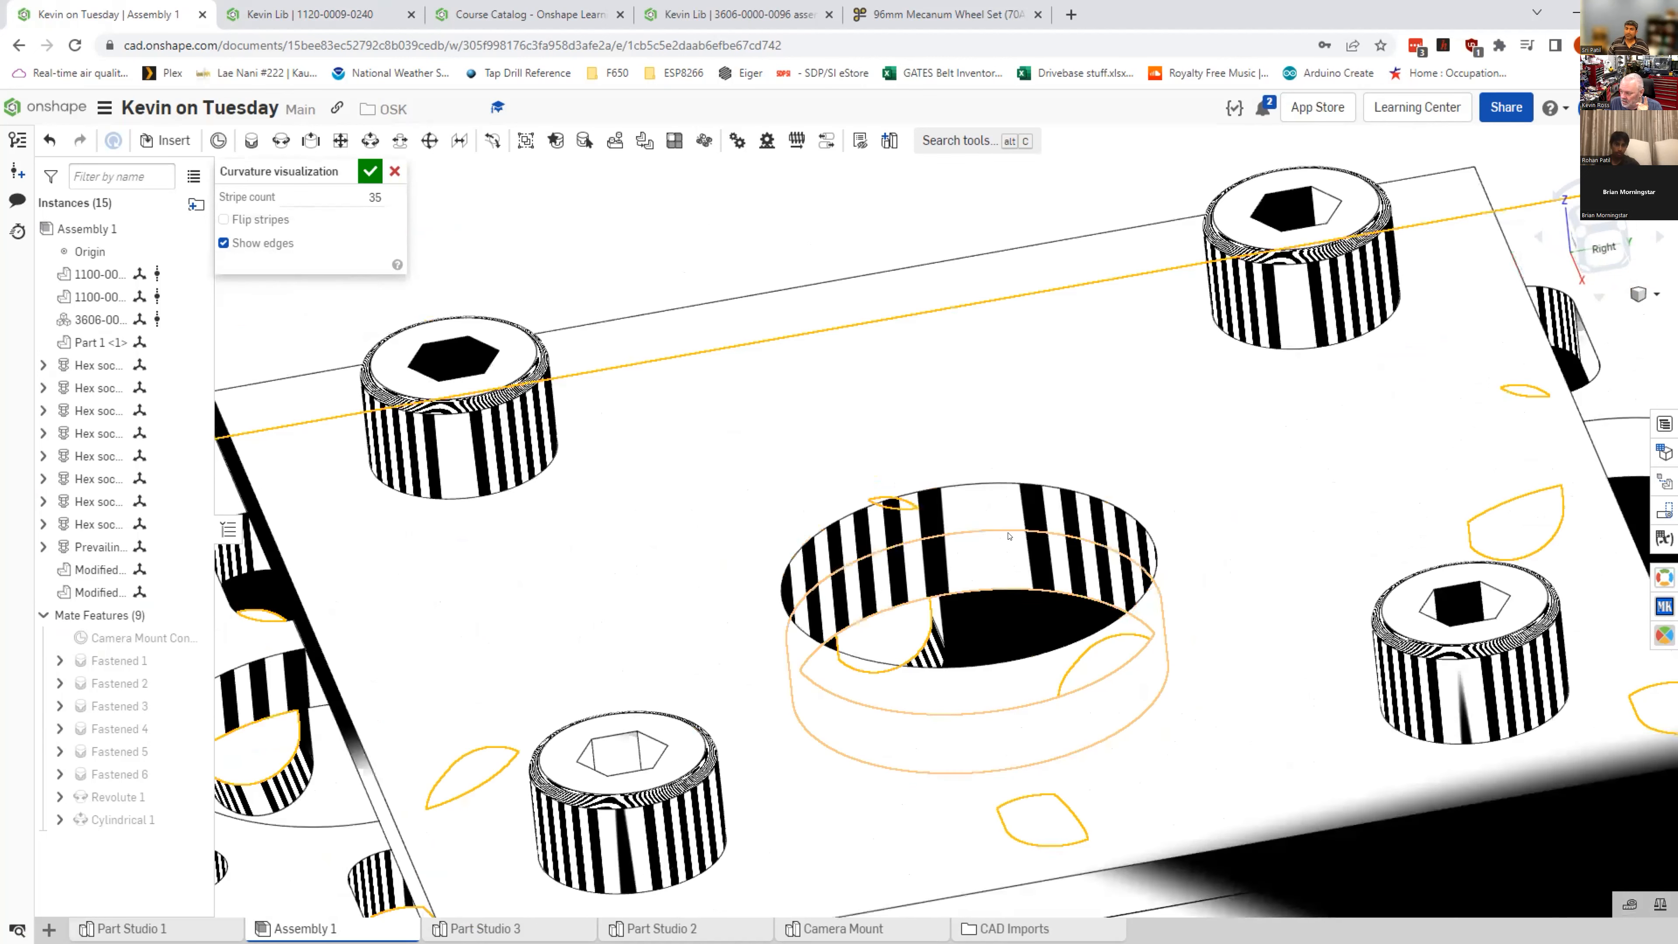
scroll(1008, 537, down, 3)
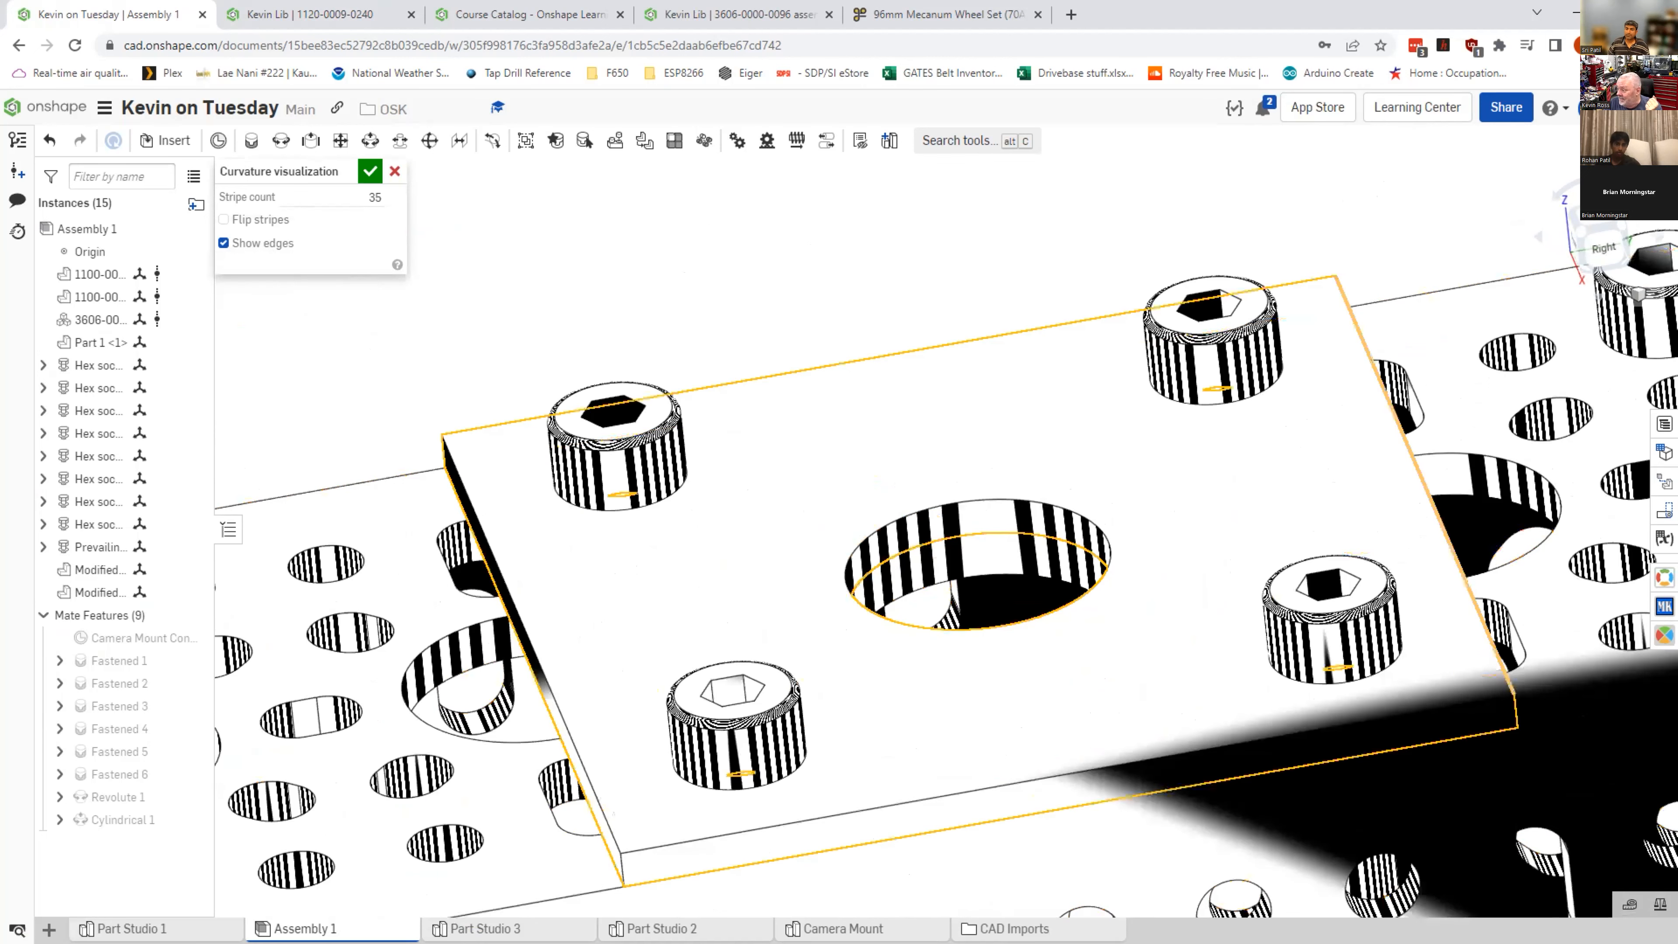
click(1655, 289)
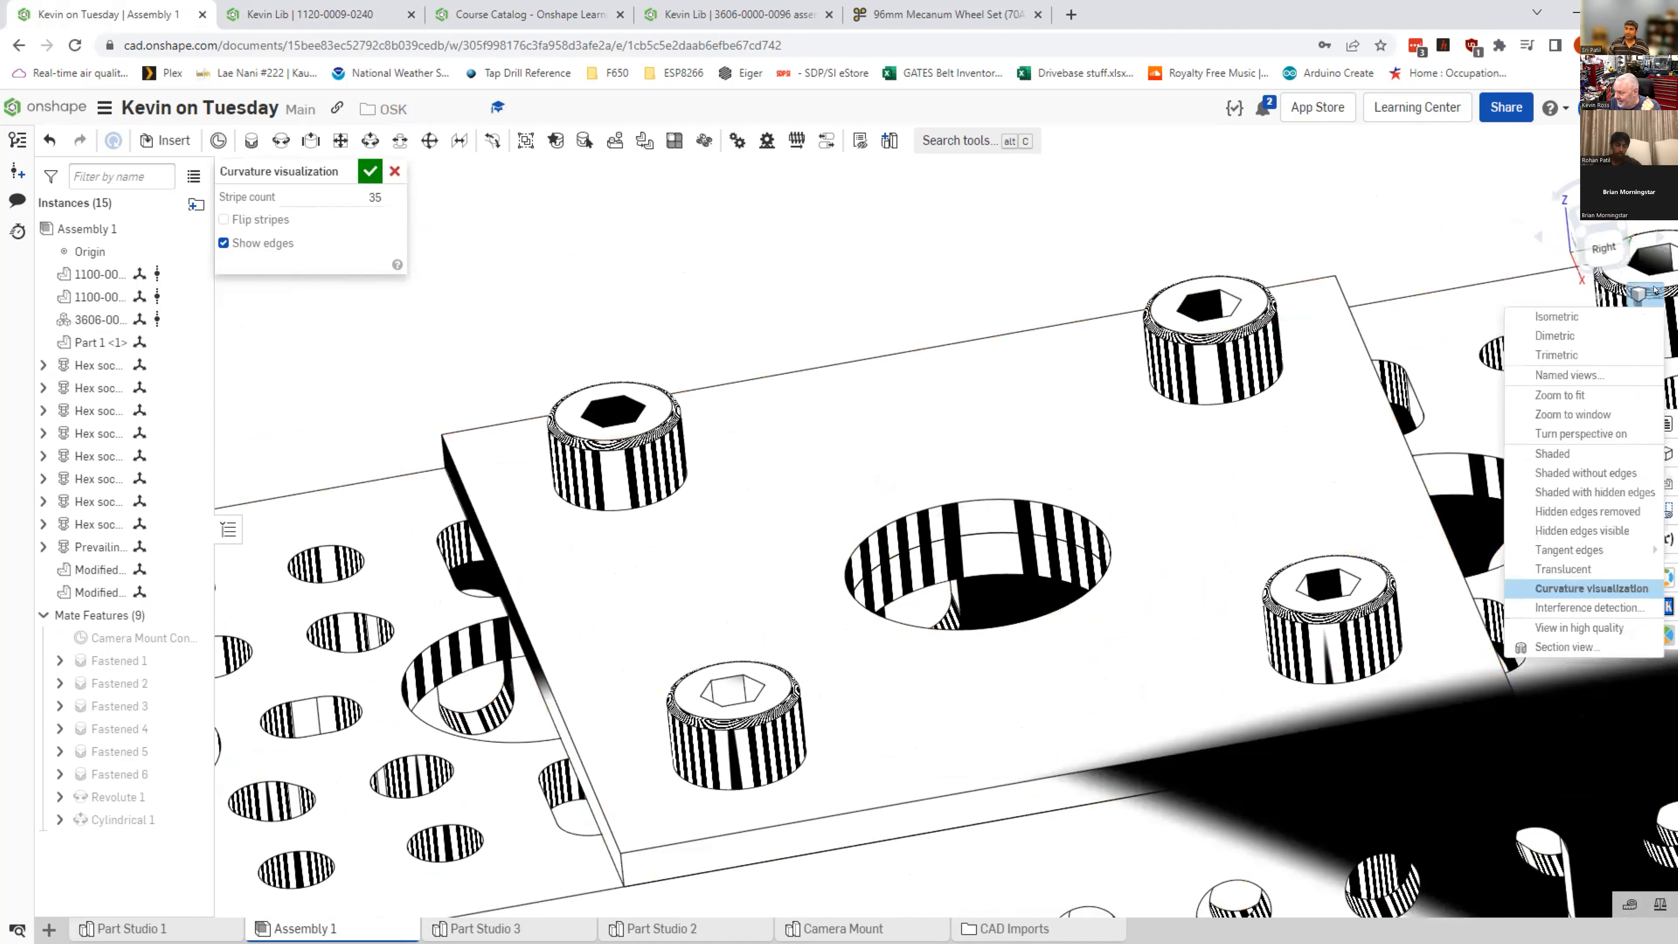
click(1587, 608)
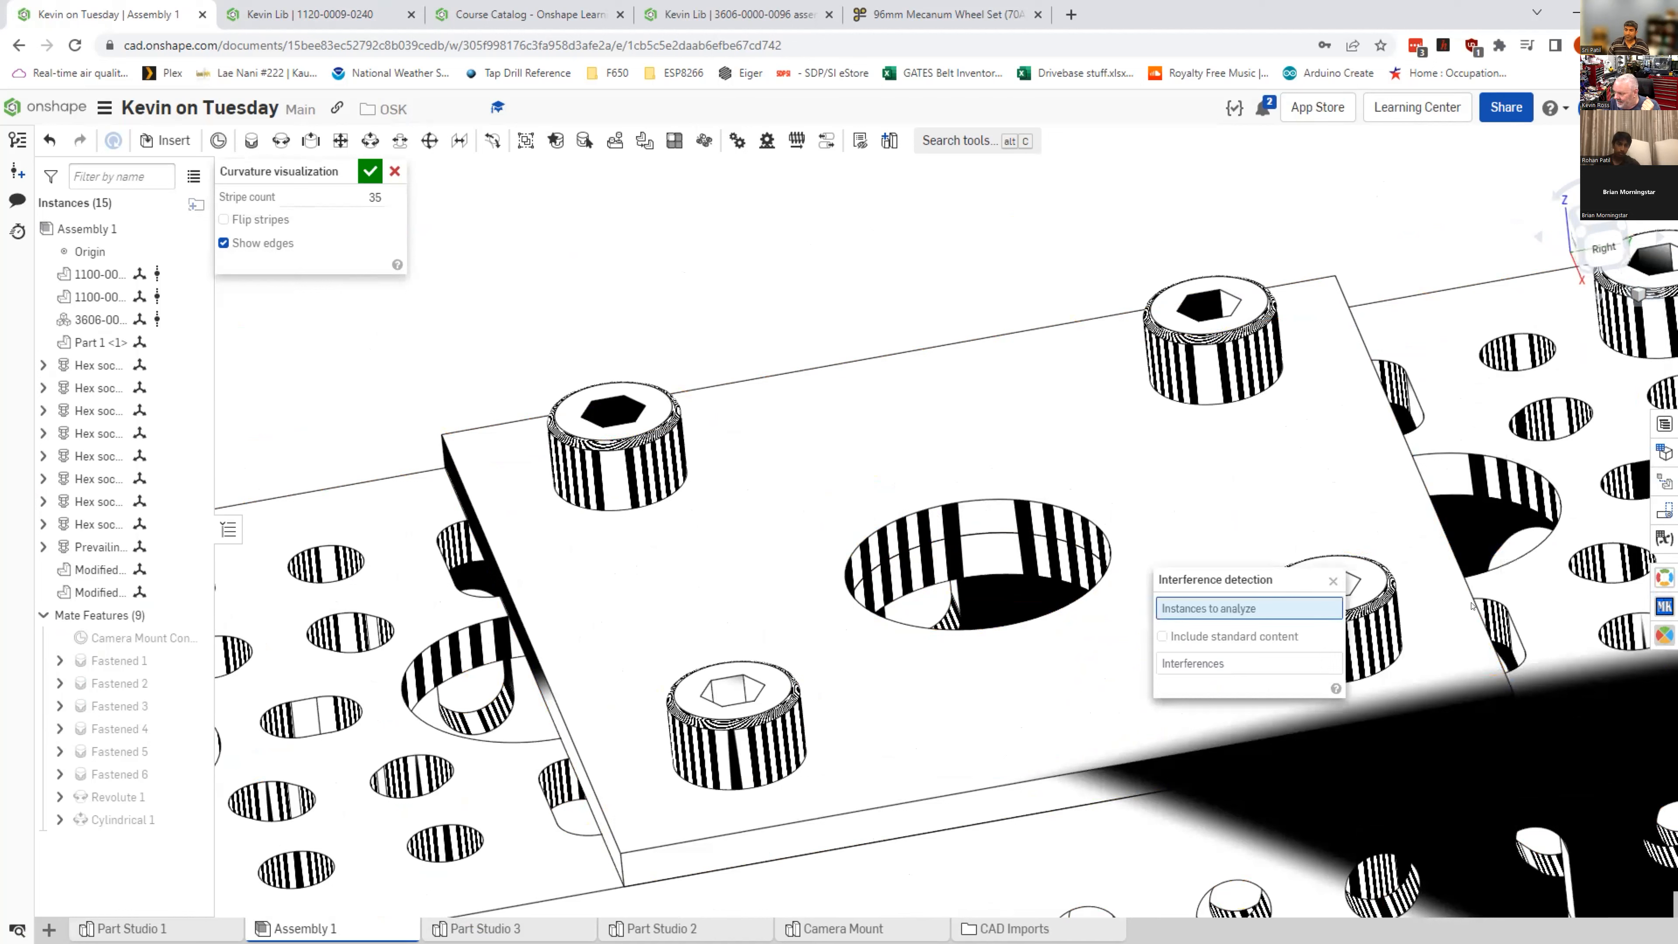
click(1333, 580)
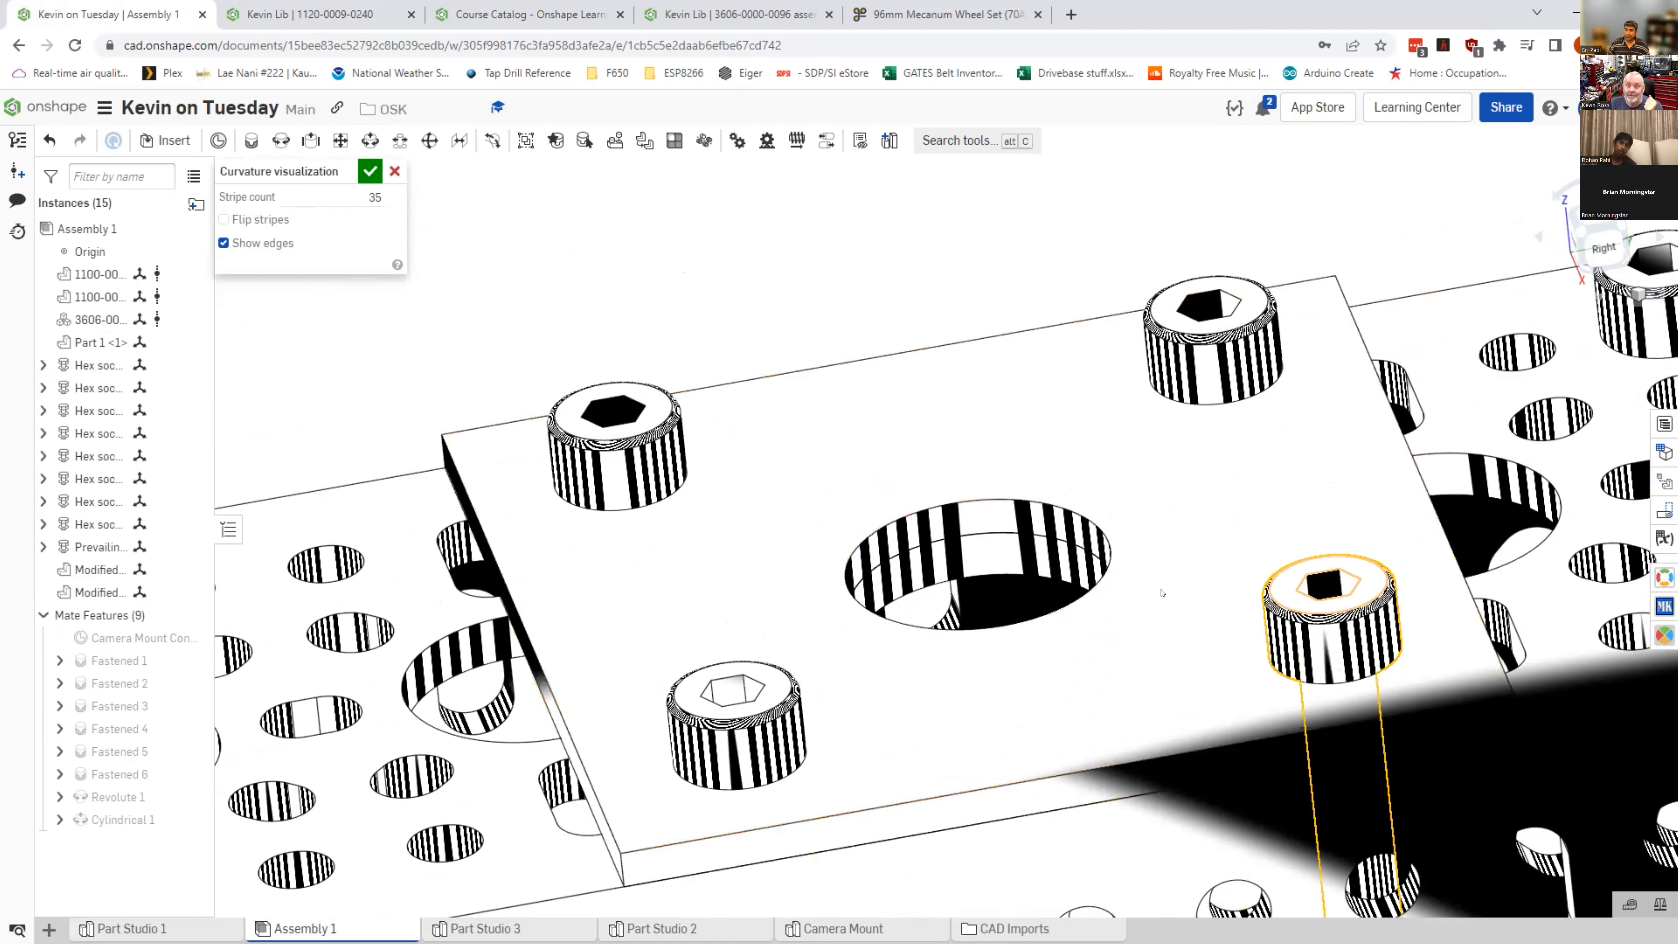
Step: Examine the curvature stripes on a hex socket screw head and across the plate and channel from shifted views
scroll(714, 746, up, 3)
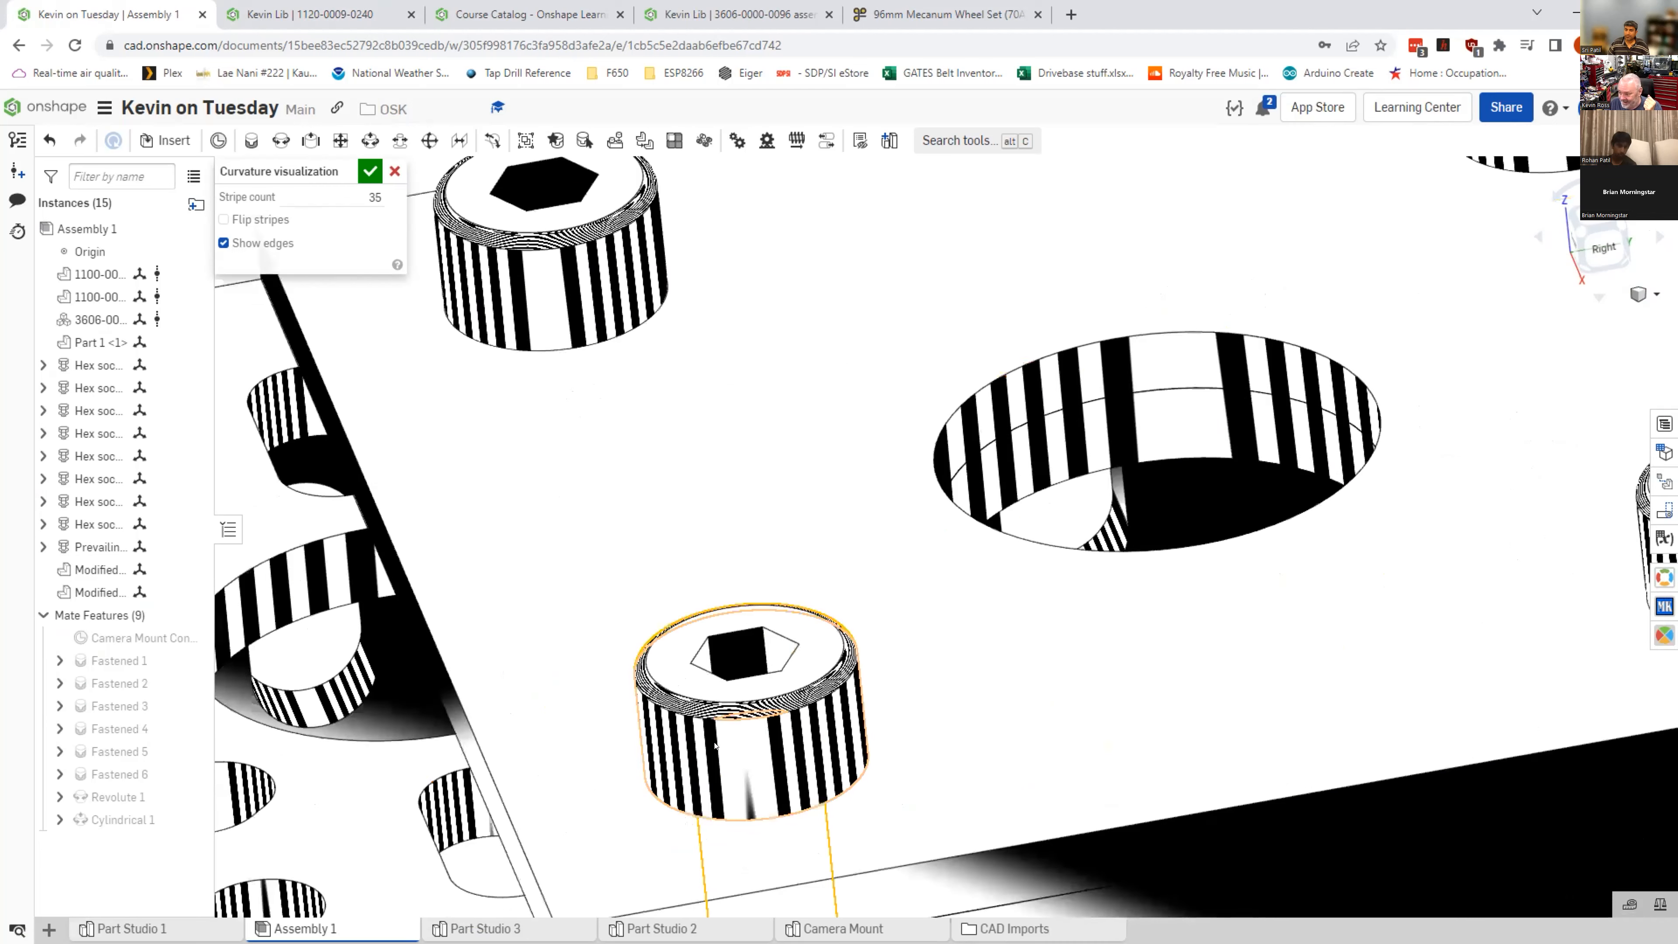
scroll(717, 740, up, 5)
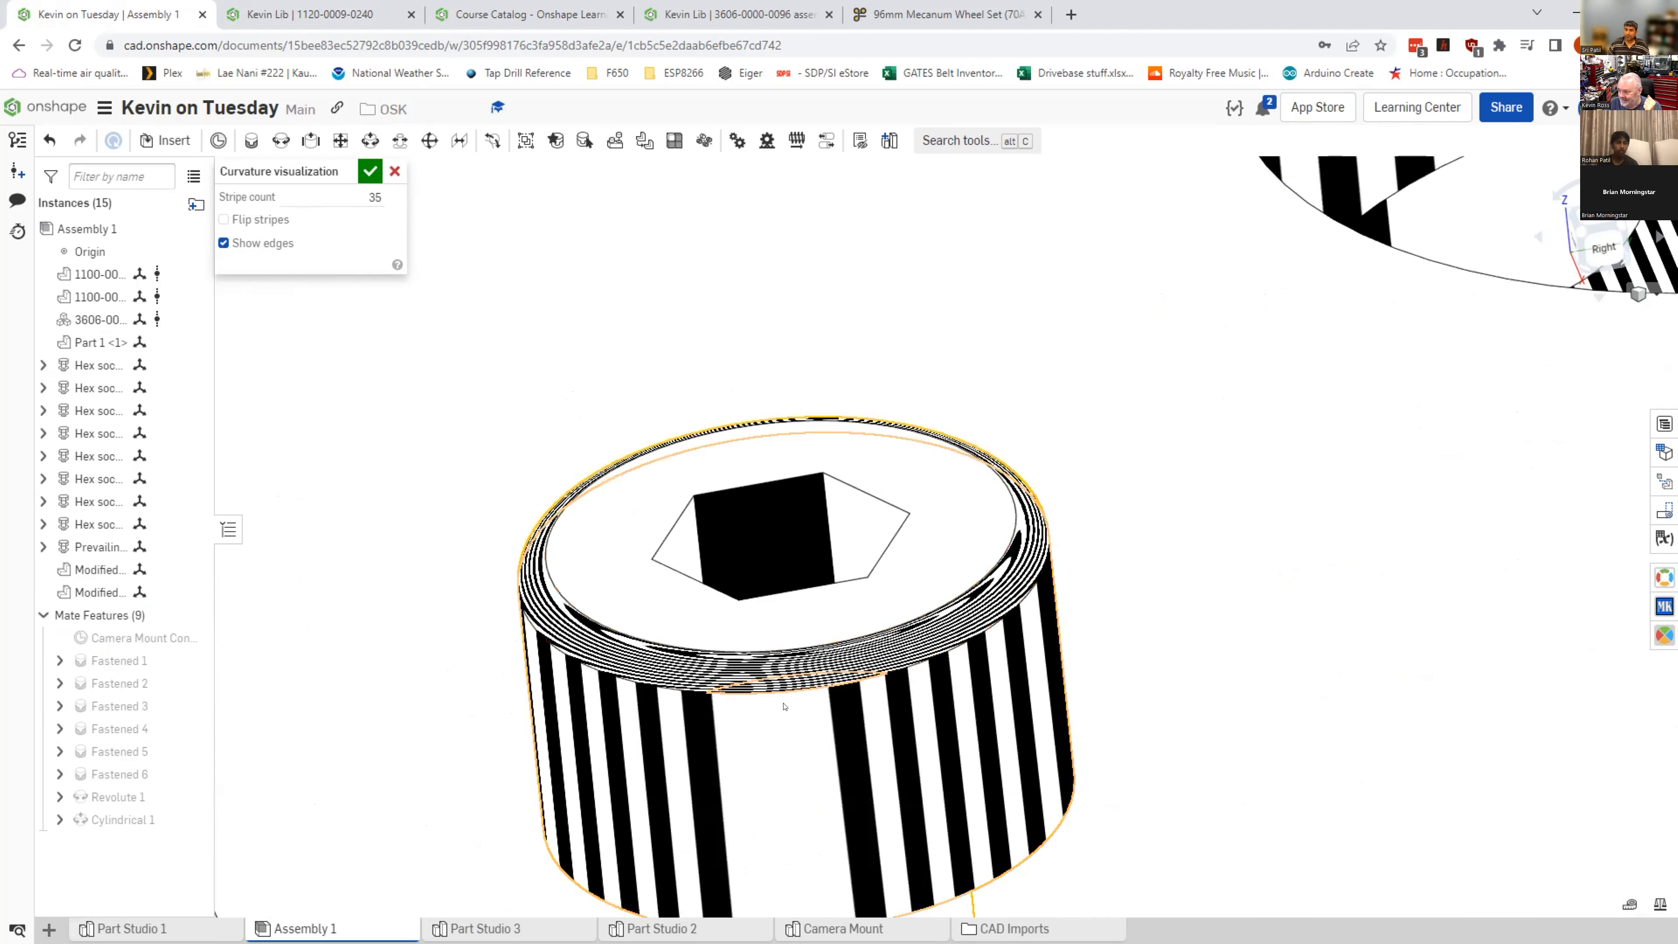
scroll(815, 774, down, 2)
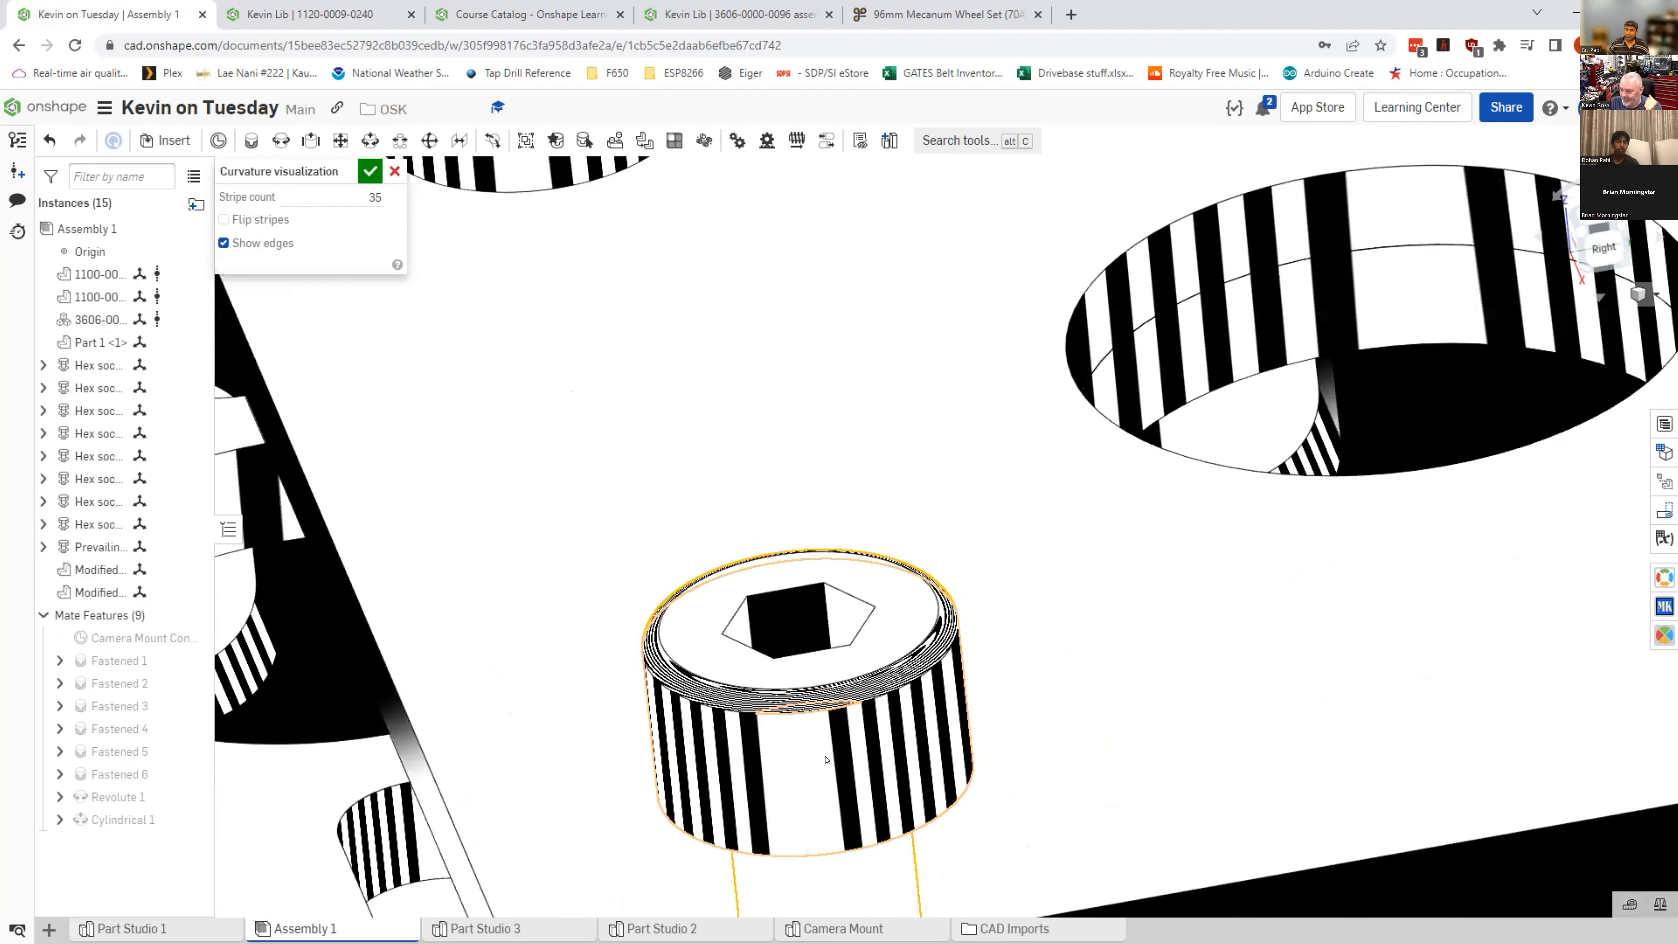
scroll(826, 760, down, 3)
scroll(932, 727, down, 2)
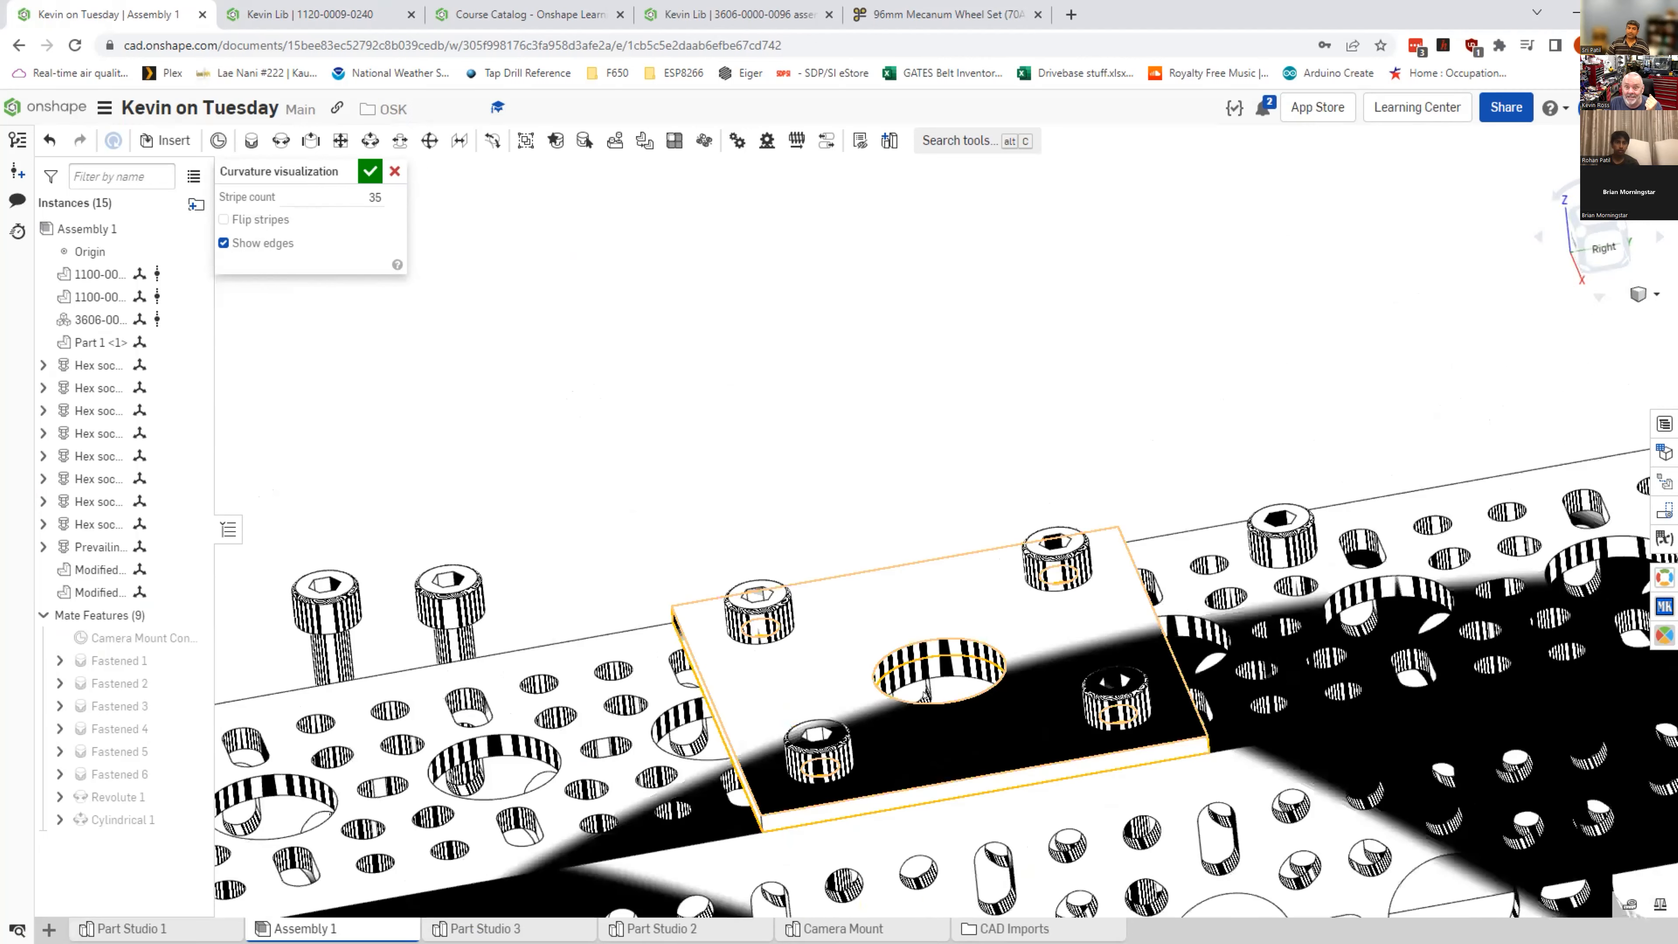
middle_drag(911, 481, 807, 443)
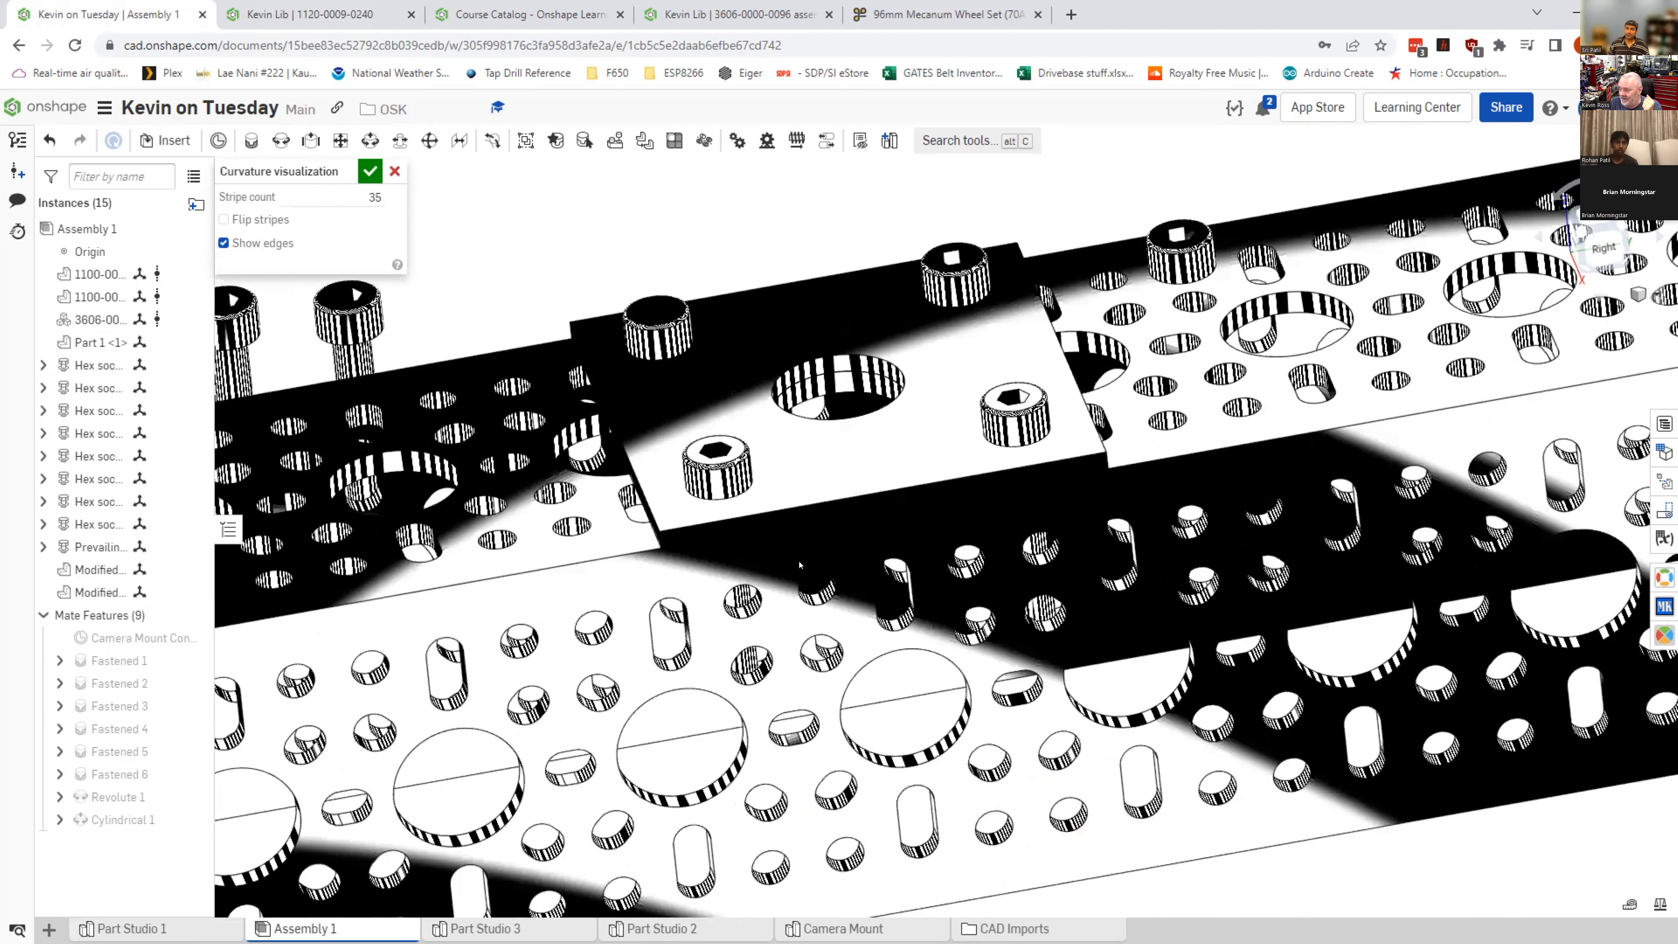
middle_drag(800, 565, 759, 638)
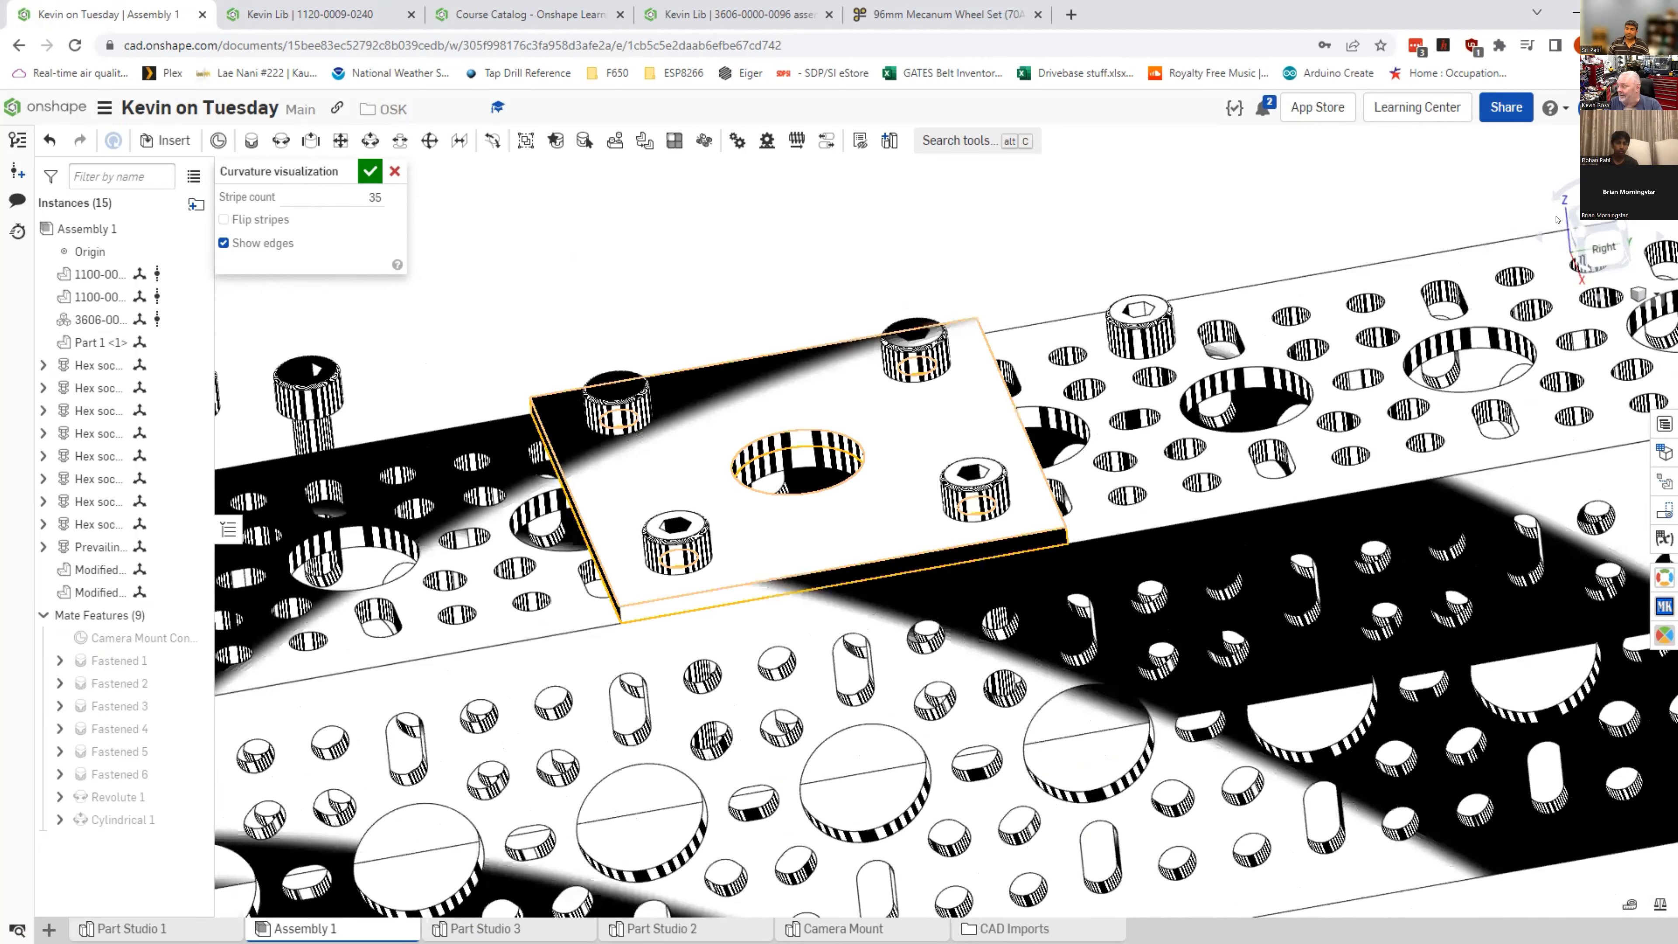
Step: Leave Curvature visualization by returning the assembly to the Shaded display style
click(1649, 295)
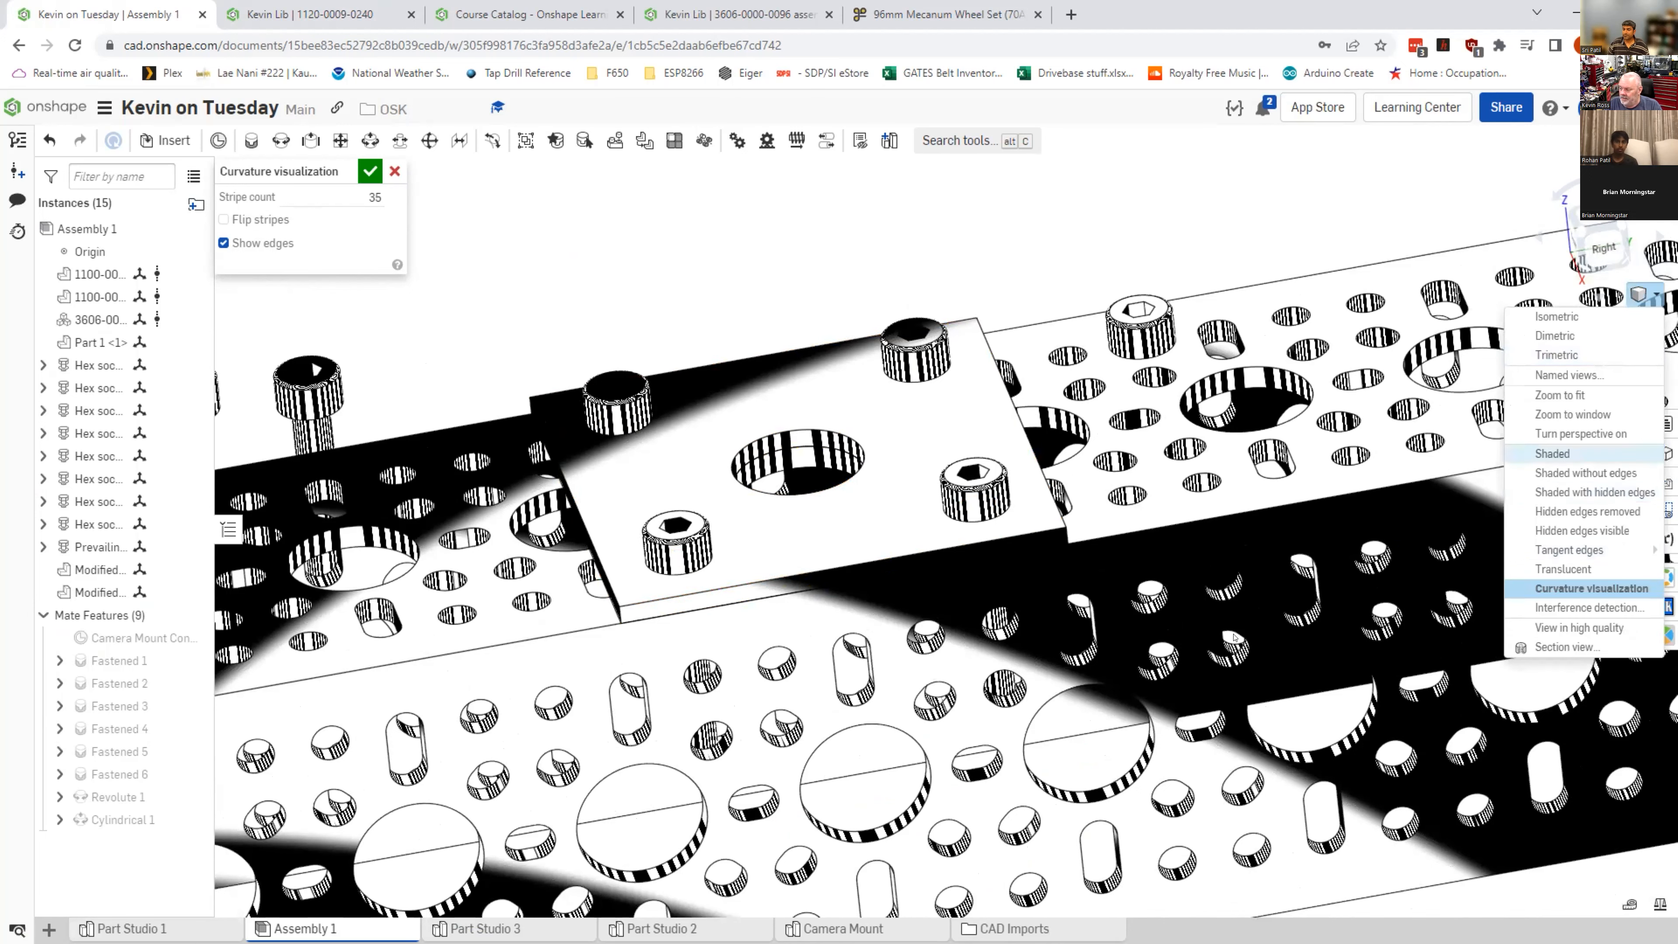
key(Escape)
scroll(1275, 787, down, 5)
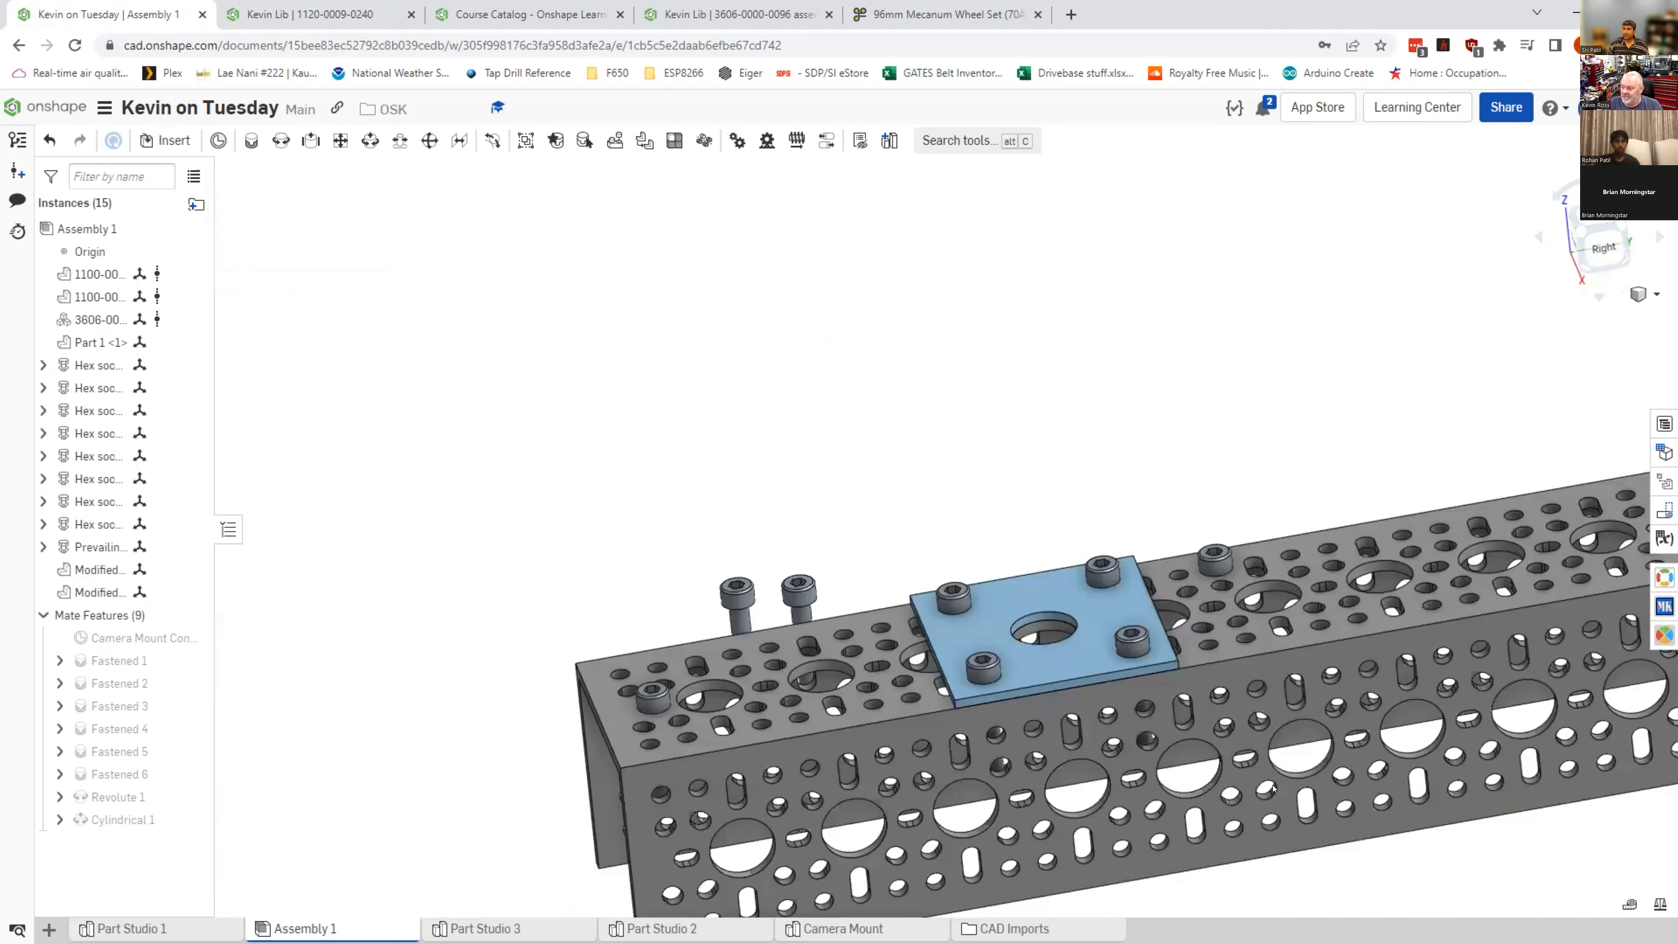
scroll(1402, 834, down, 2)
right_drag(1364, 788, 1392, 832)
right_drag(1459, 788, 1454, 781)
Step: Compare the Isometric and Dimetric views of the whole assembly by switching between them
click(1657, 299)
click(1528, 337)
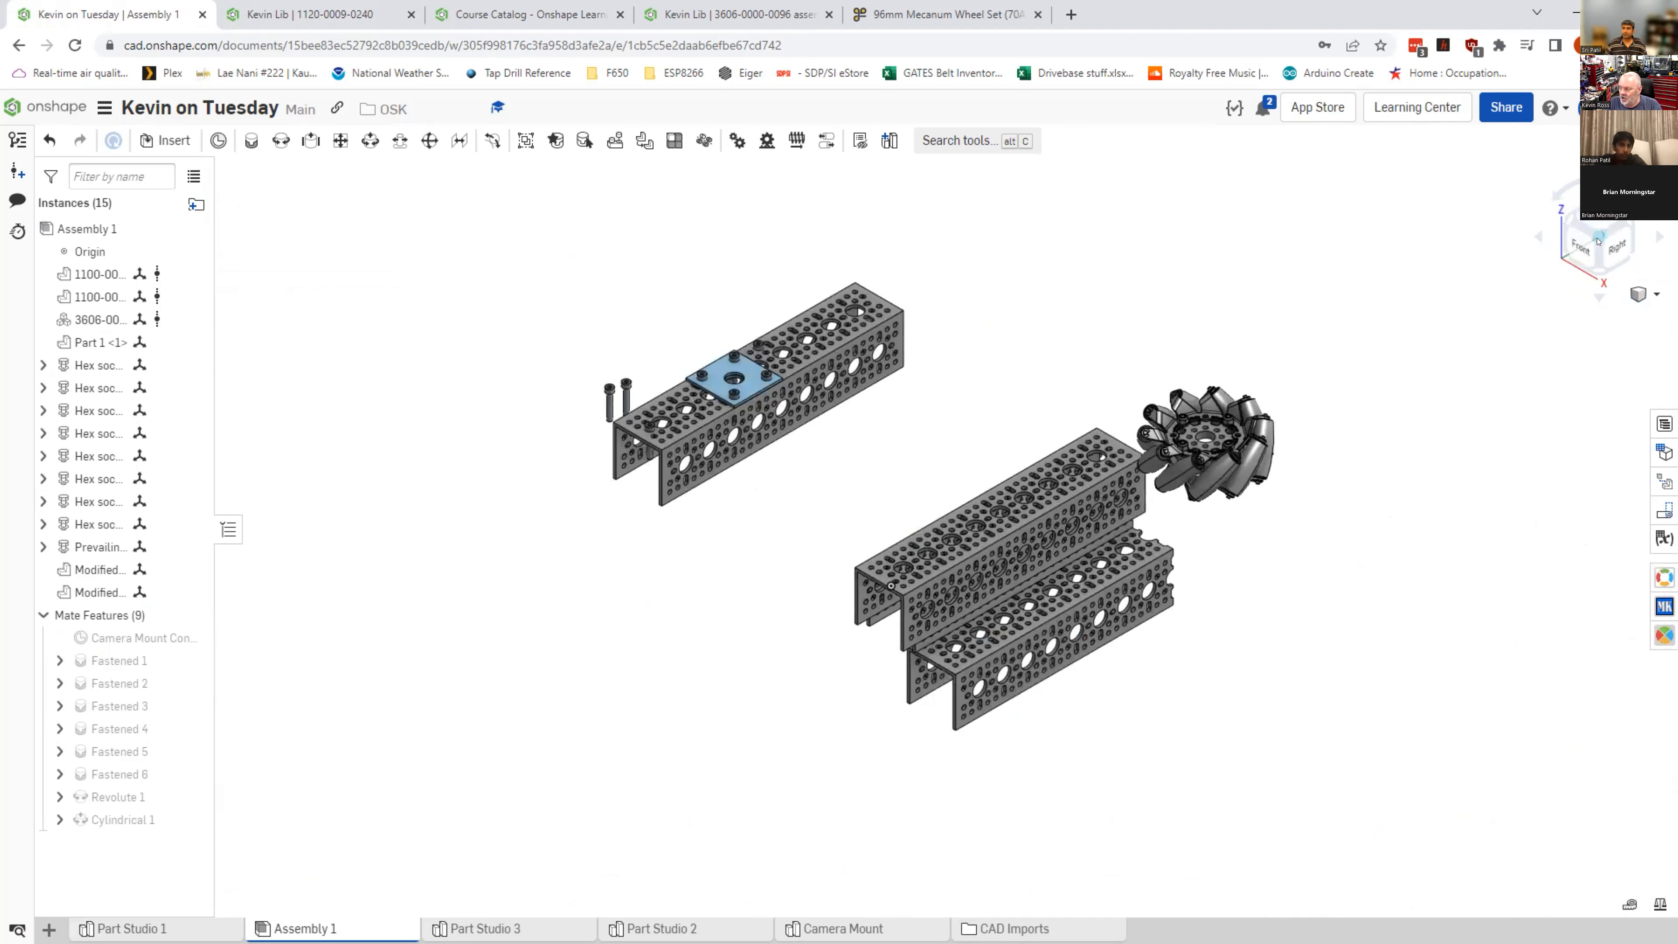
click(1656, 298)
click(1598, 339)
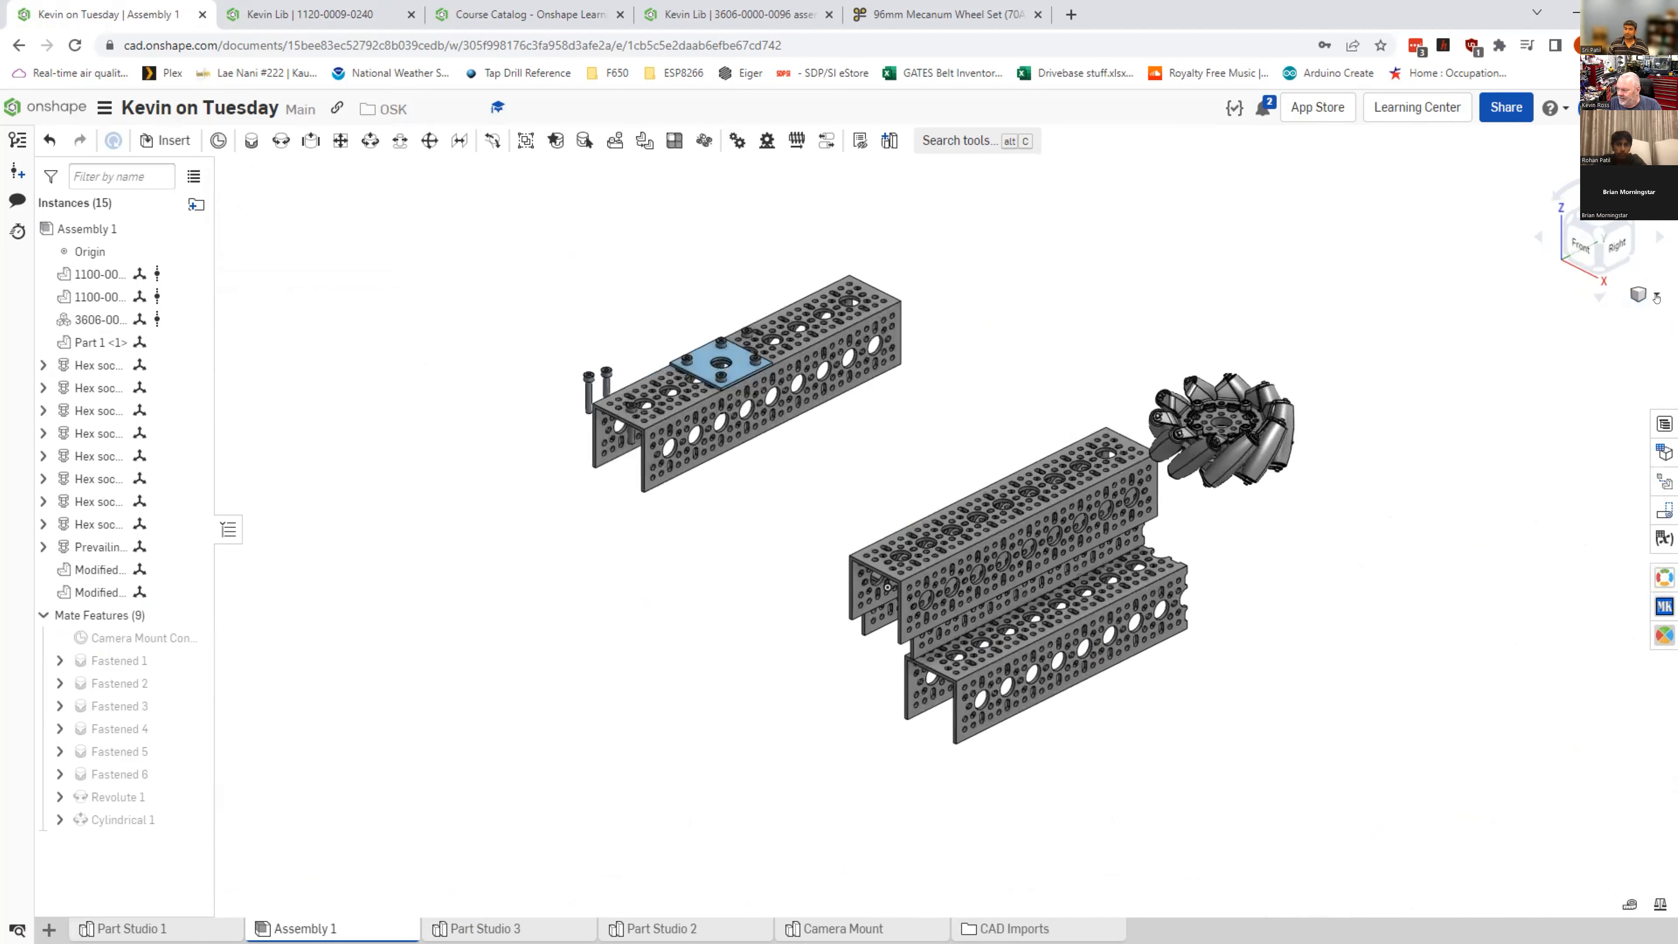
click(1657, 297)
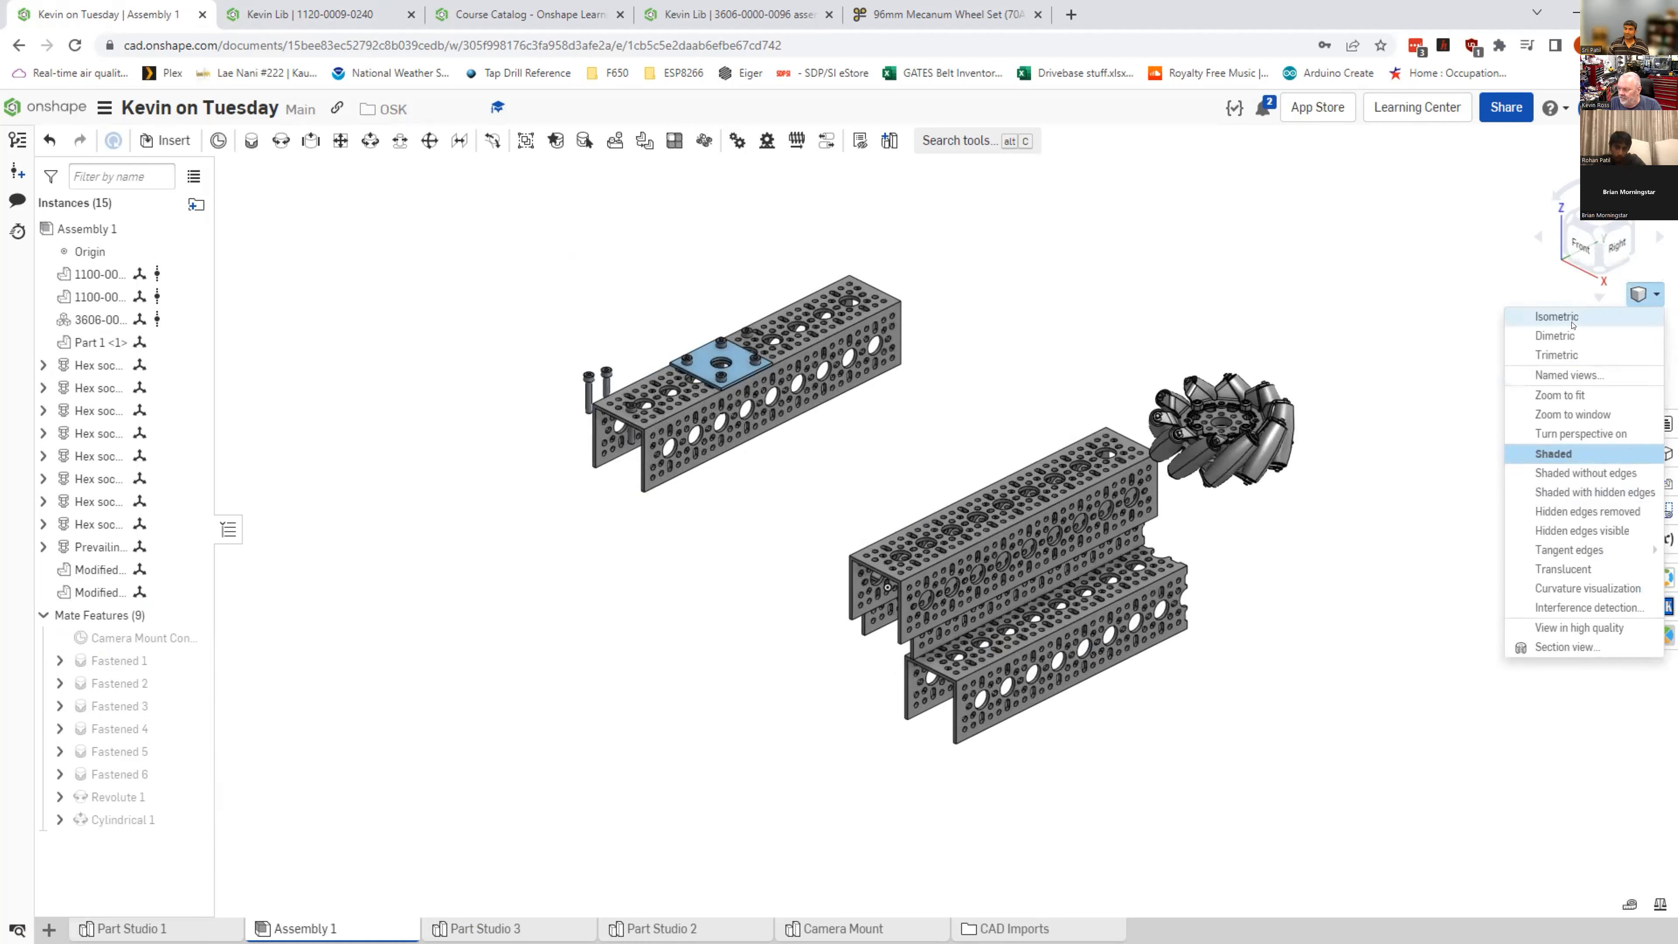
click(1575, 337)
click(1655, 293)
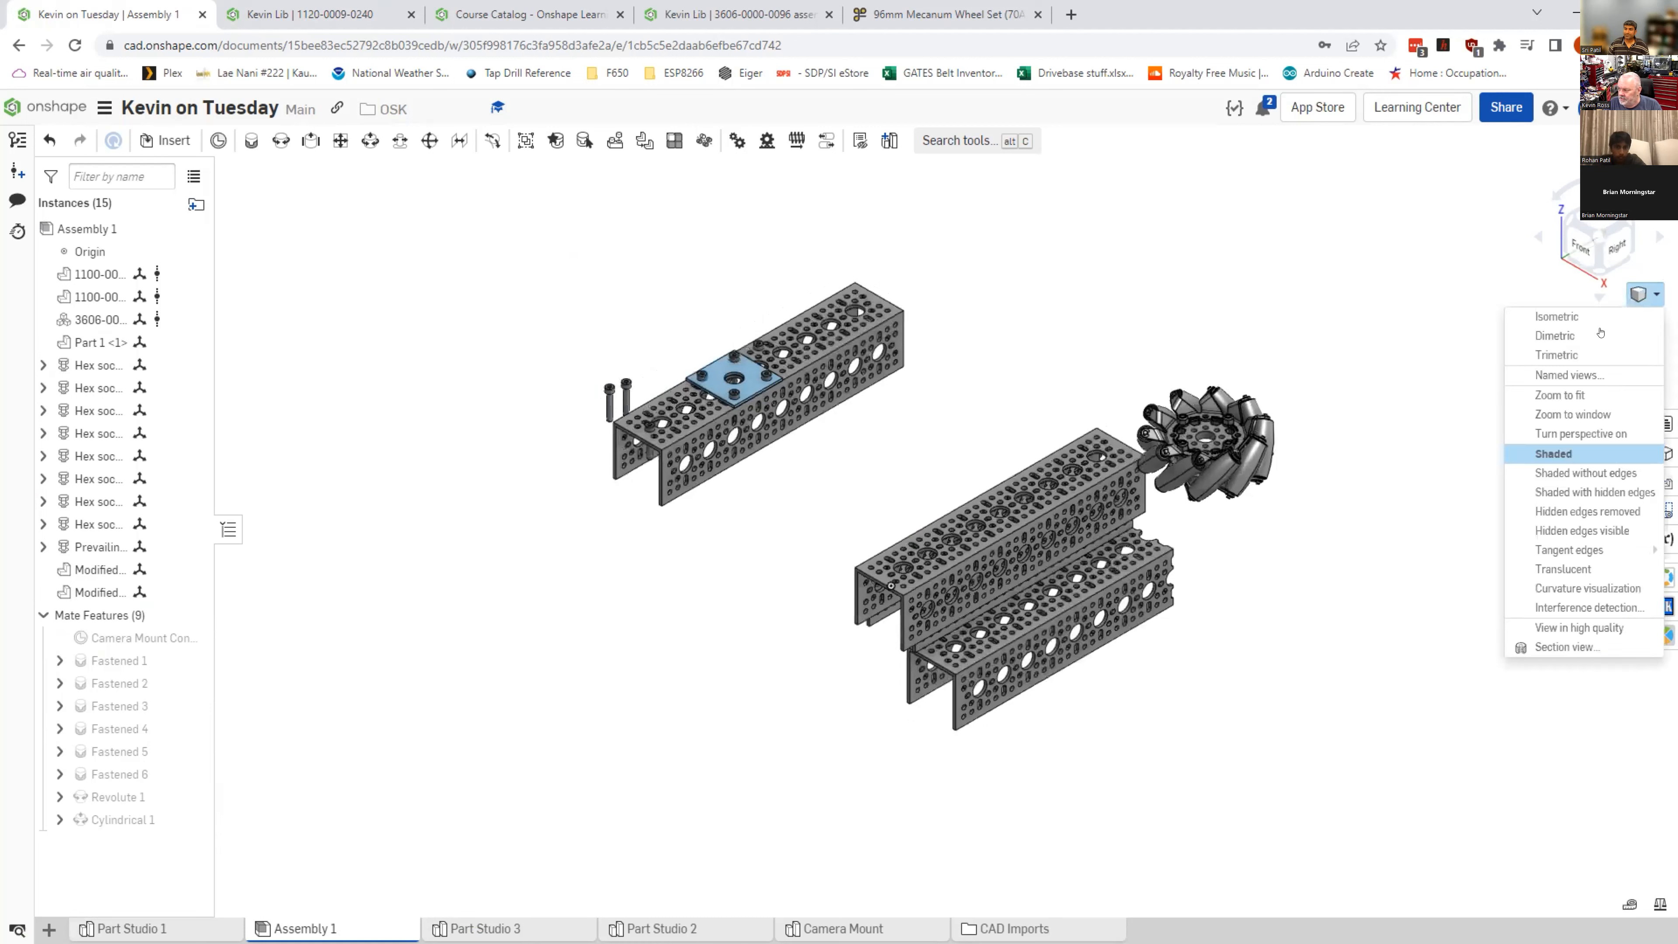
click(1586, 340)
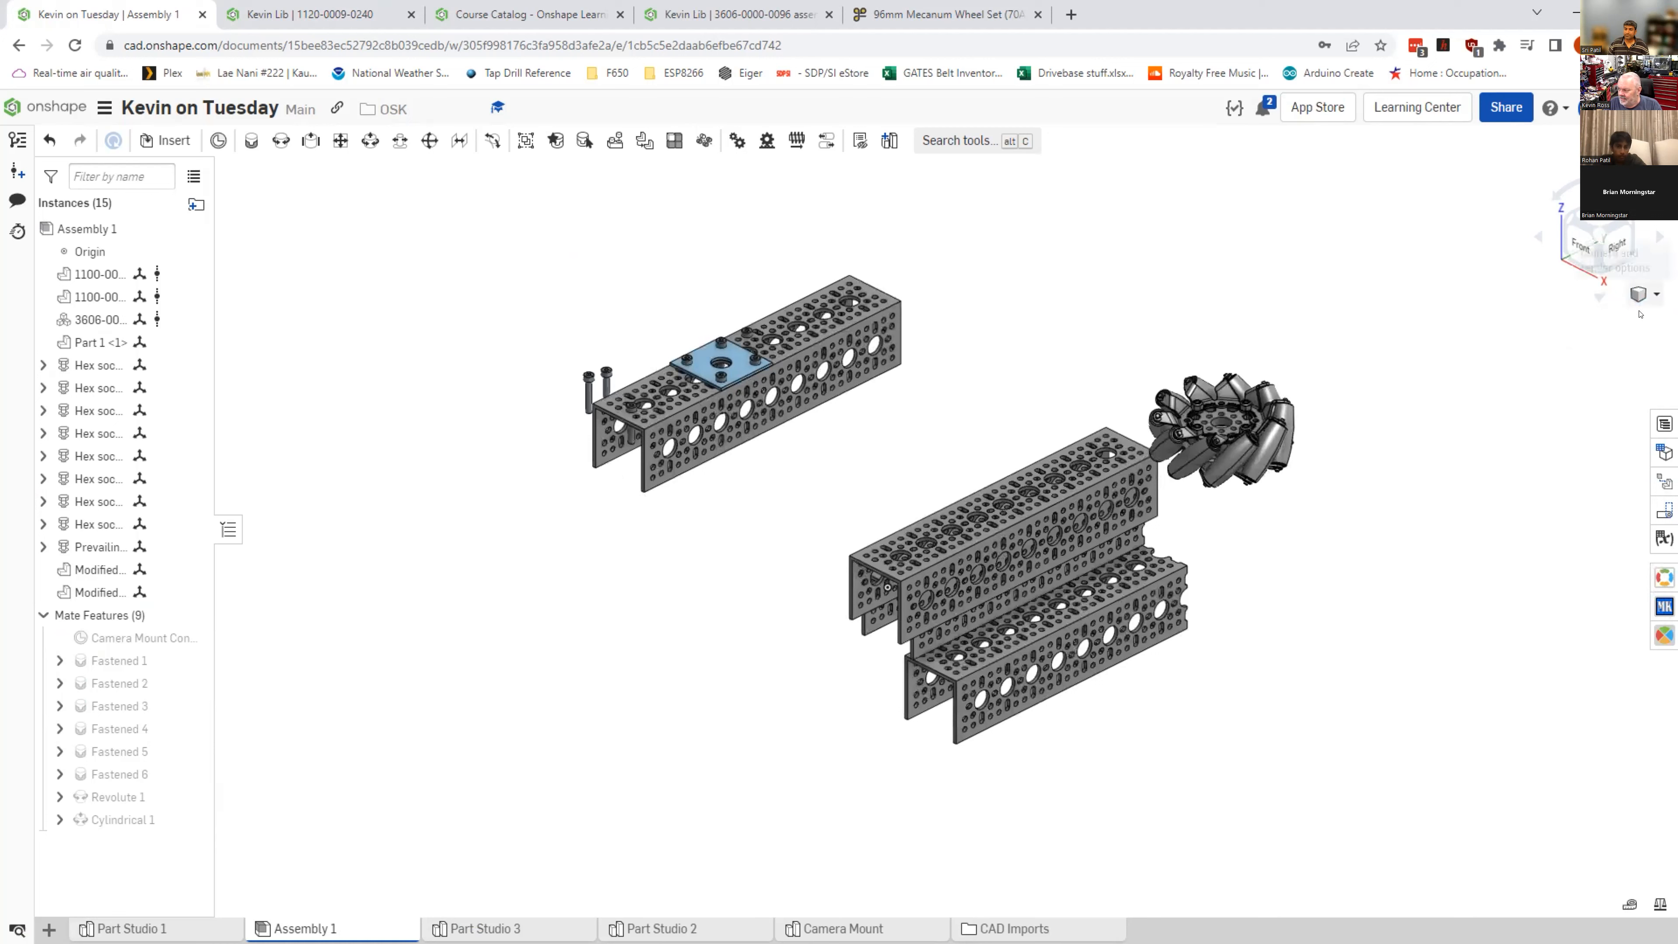
Step: Show the assembly in the Trimetric view
click(1655, 292)
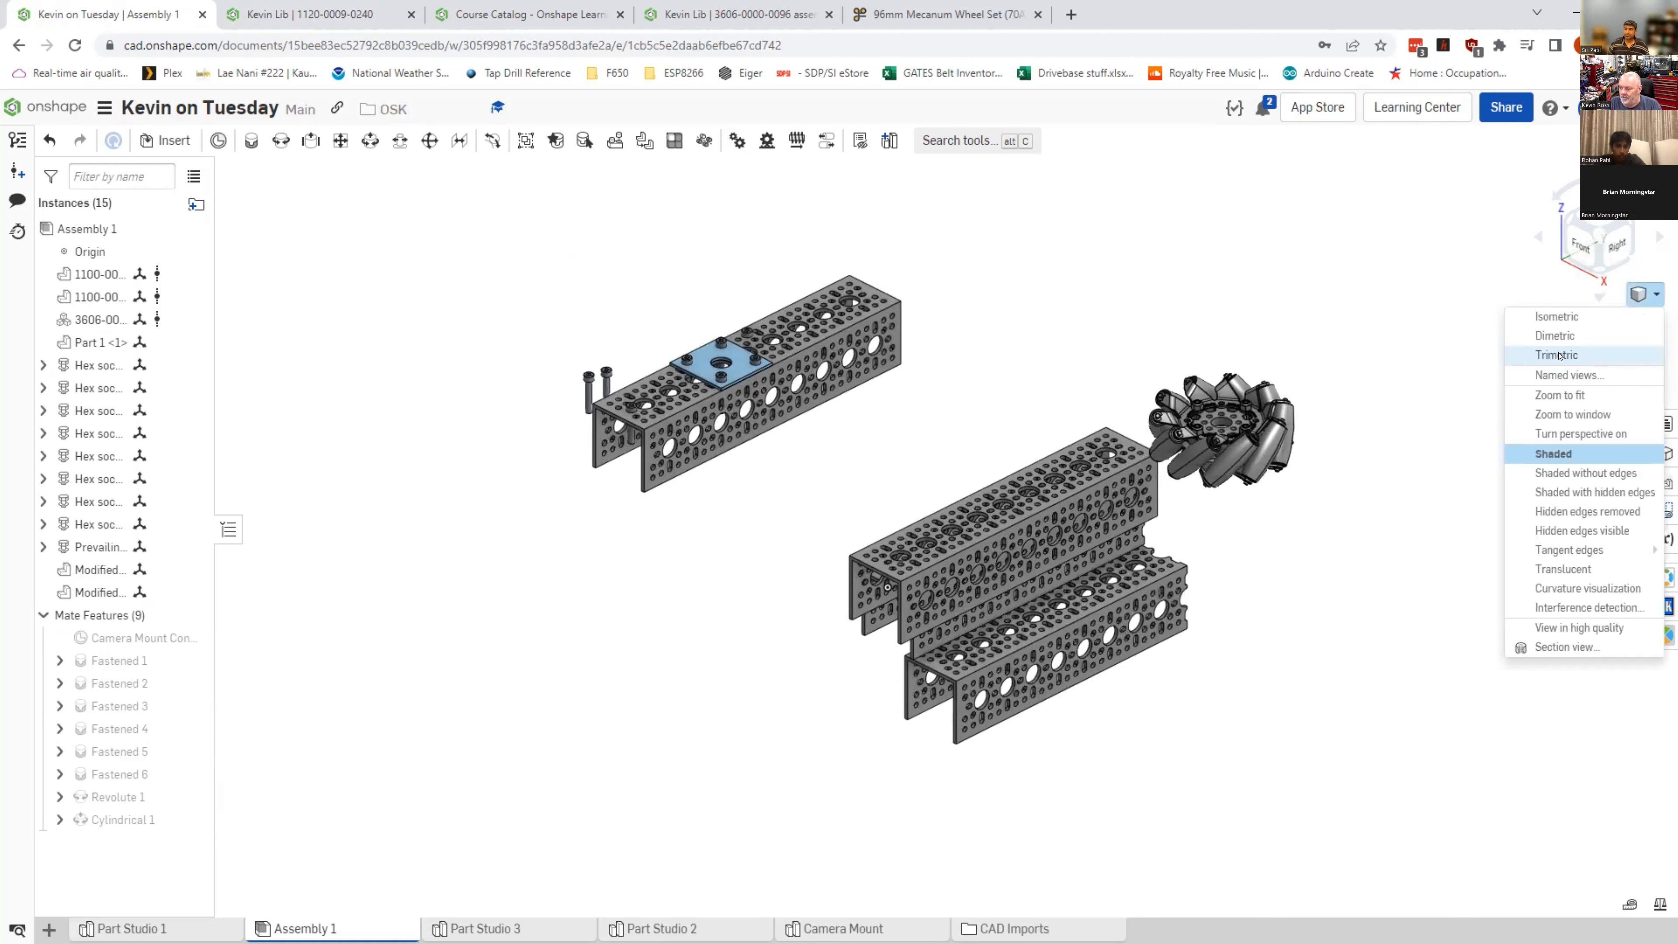
click(1558, 355)
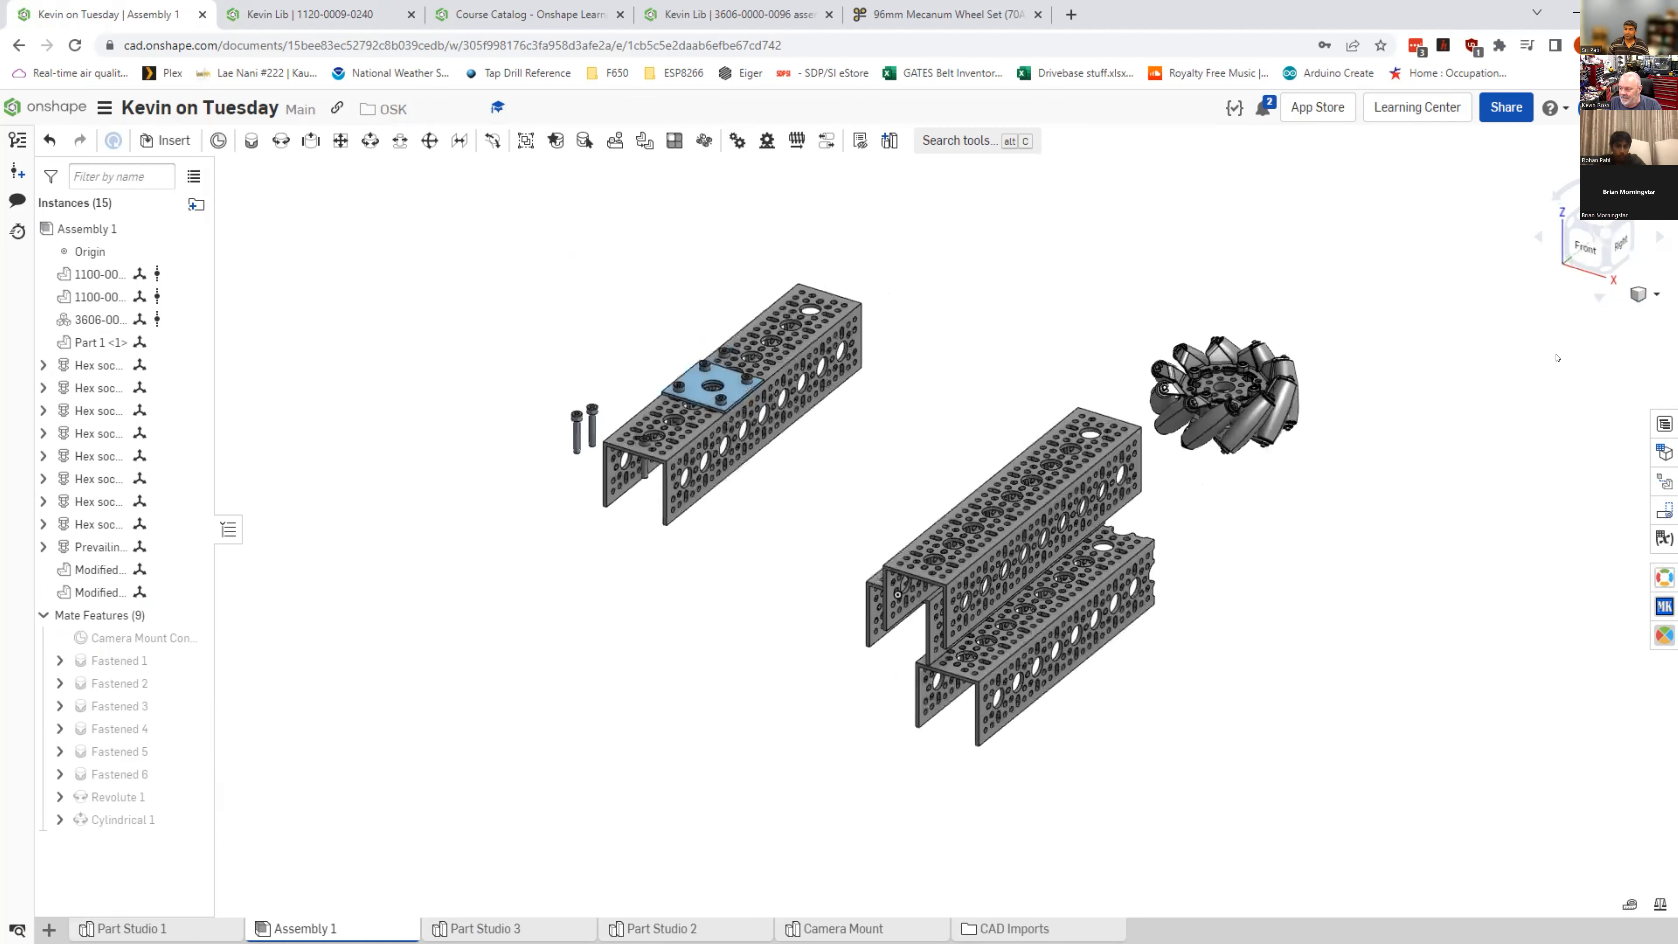
click(1655, 296)
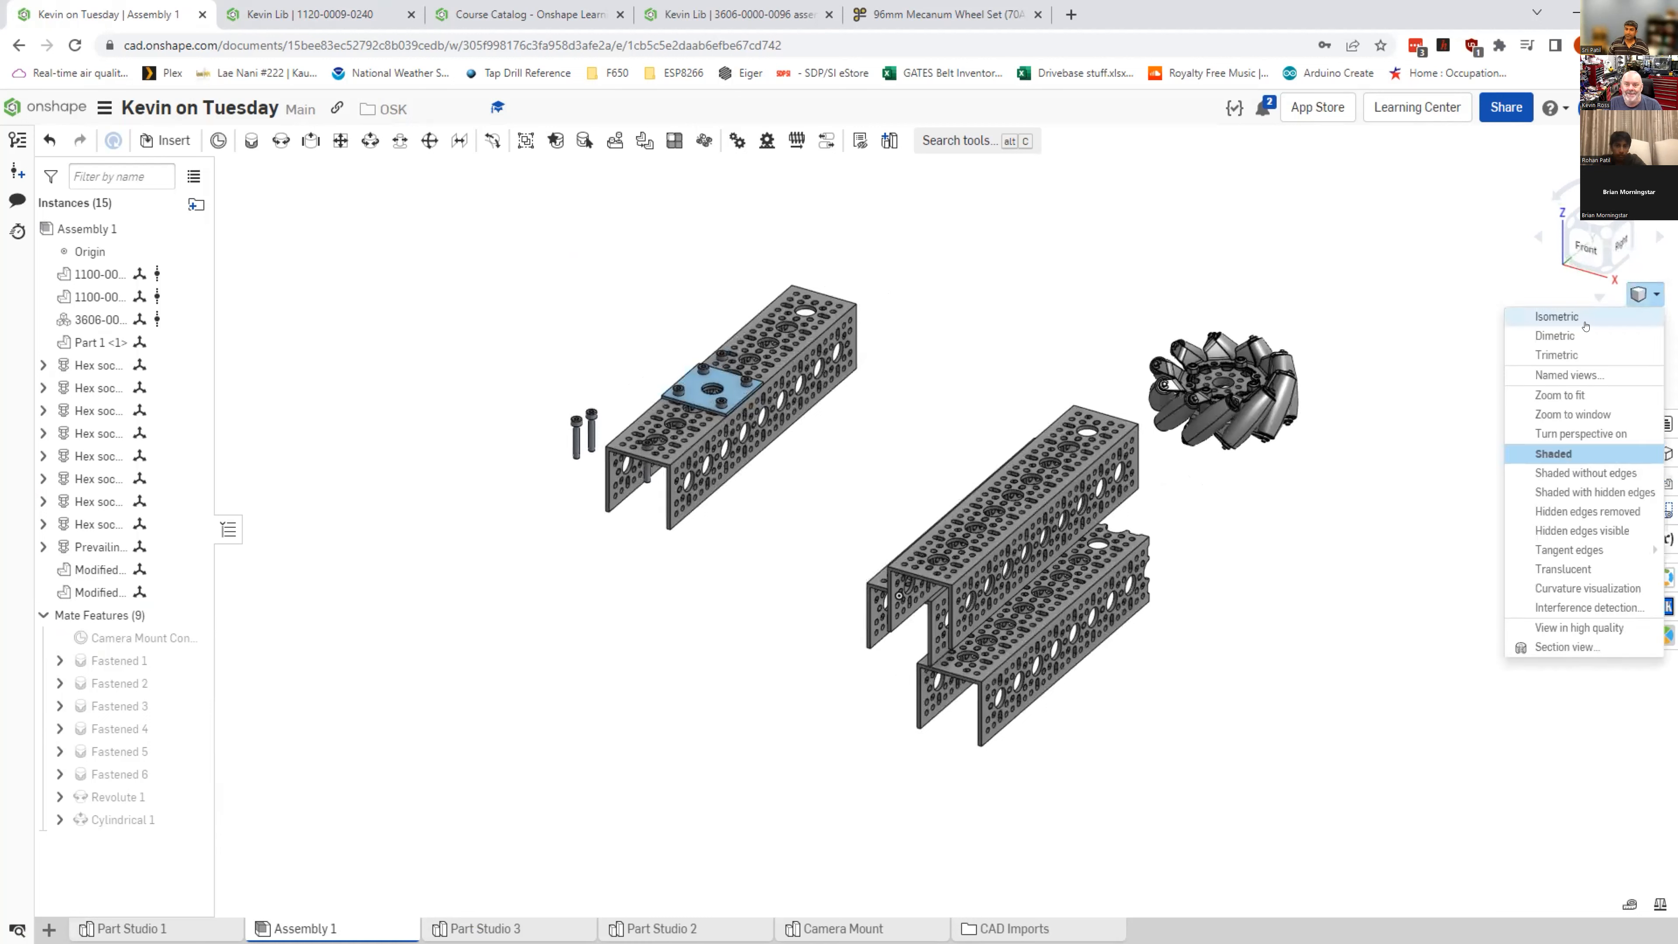
click(1557, 317)
Step: Move the assembly out of sight and recover it with Zoom to fit, followed by Zoom to window around the blue plate
scroll(1162, 596, up, 10)
scroll(1092, 633, down, 15)
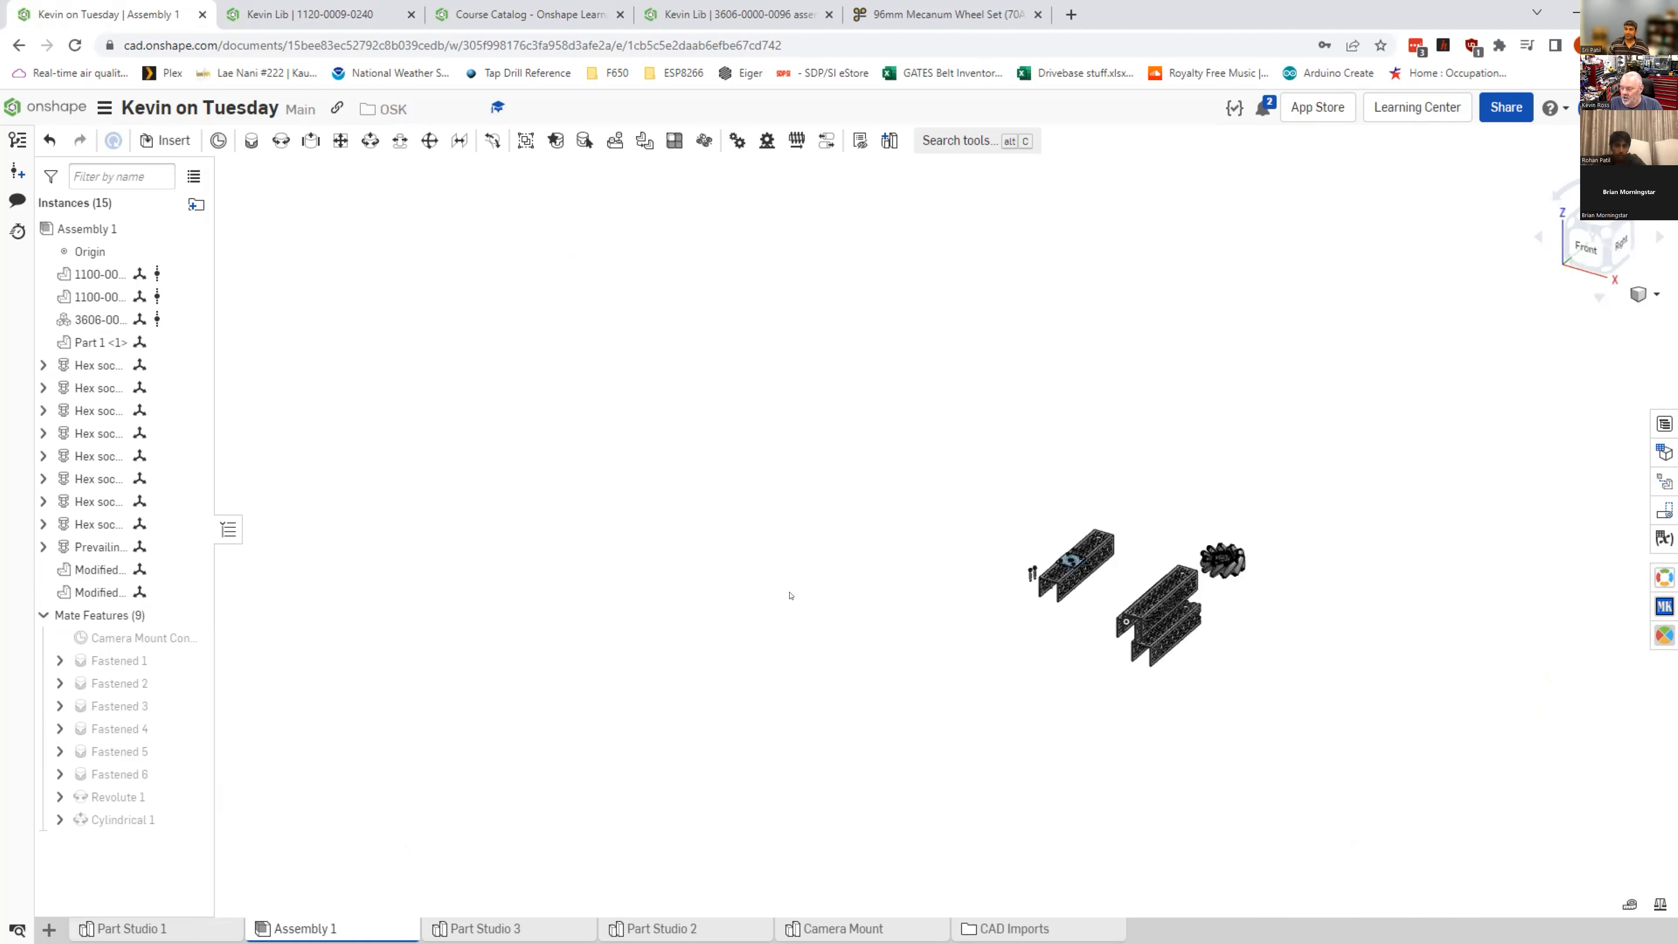
drag(529, 528, 1677, 673)
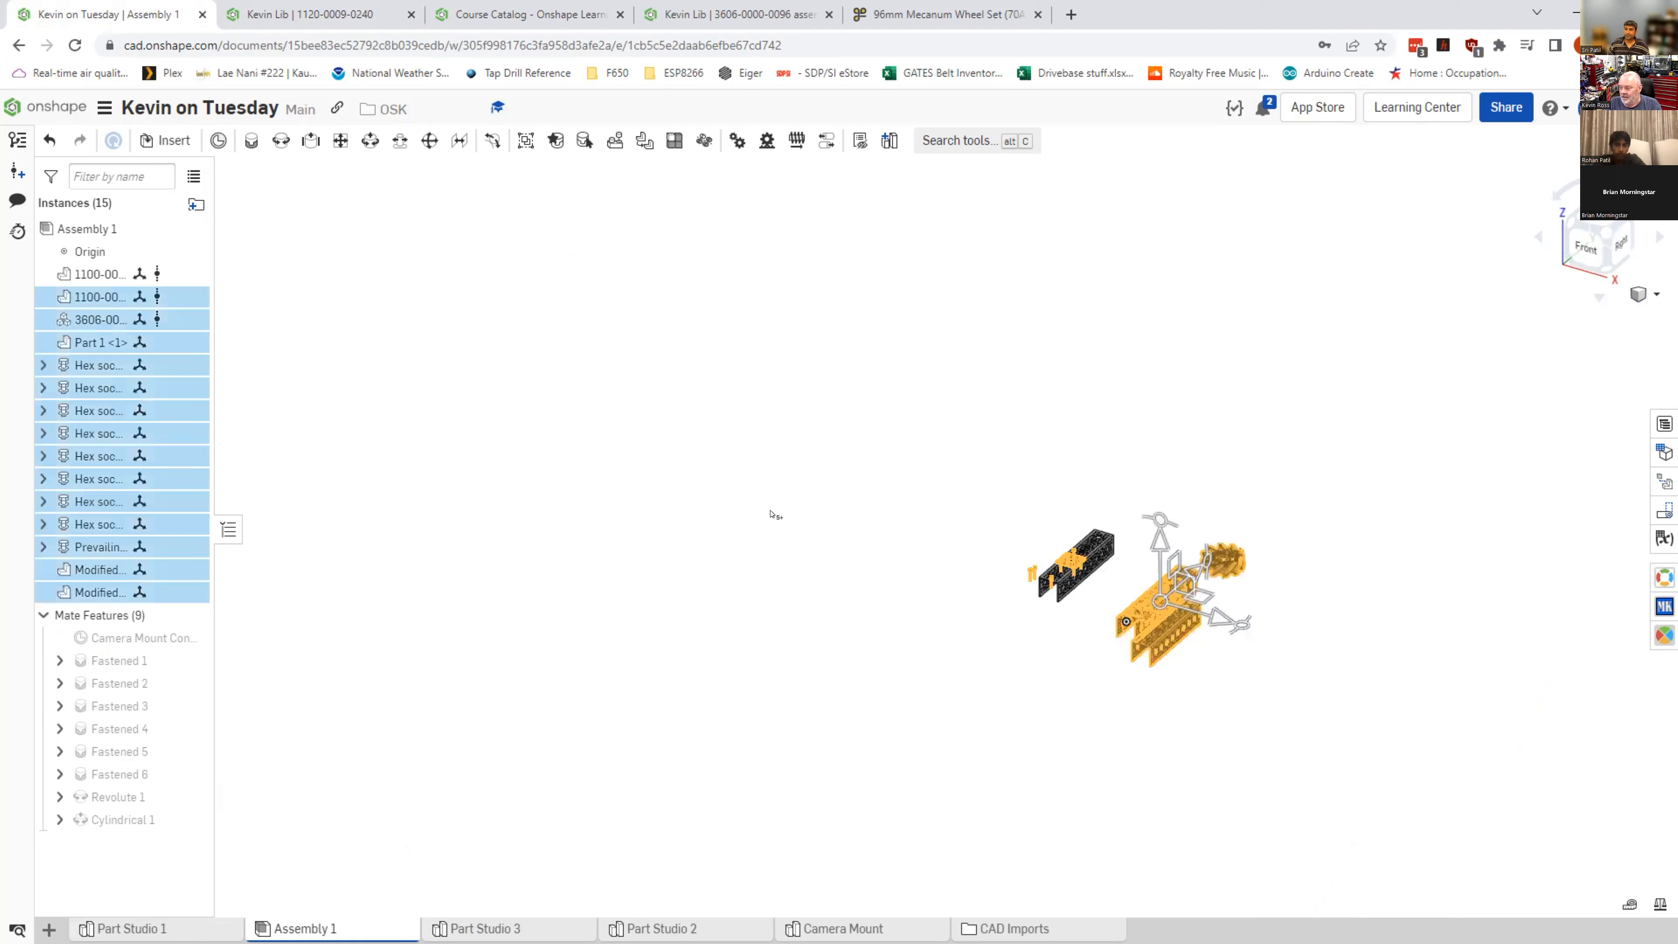
click(591, 452)
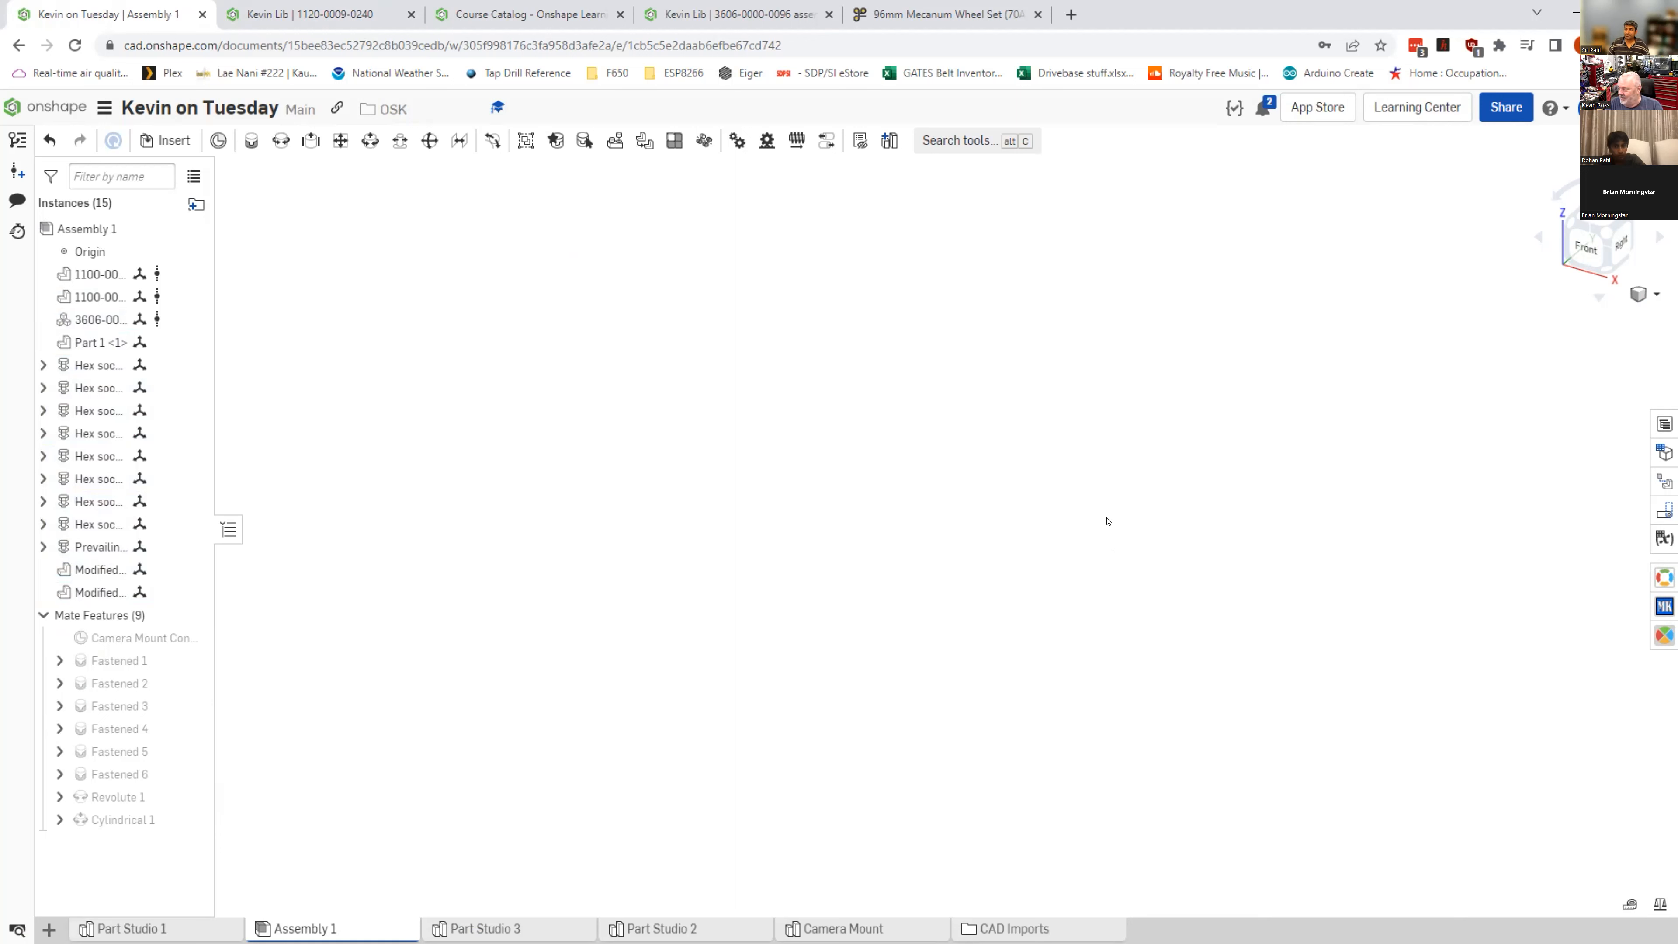
click(1656, 296)
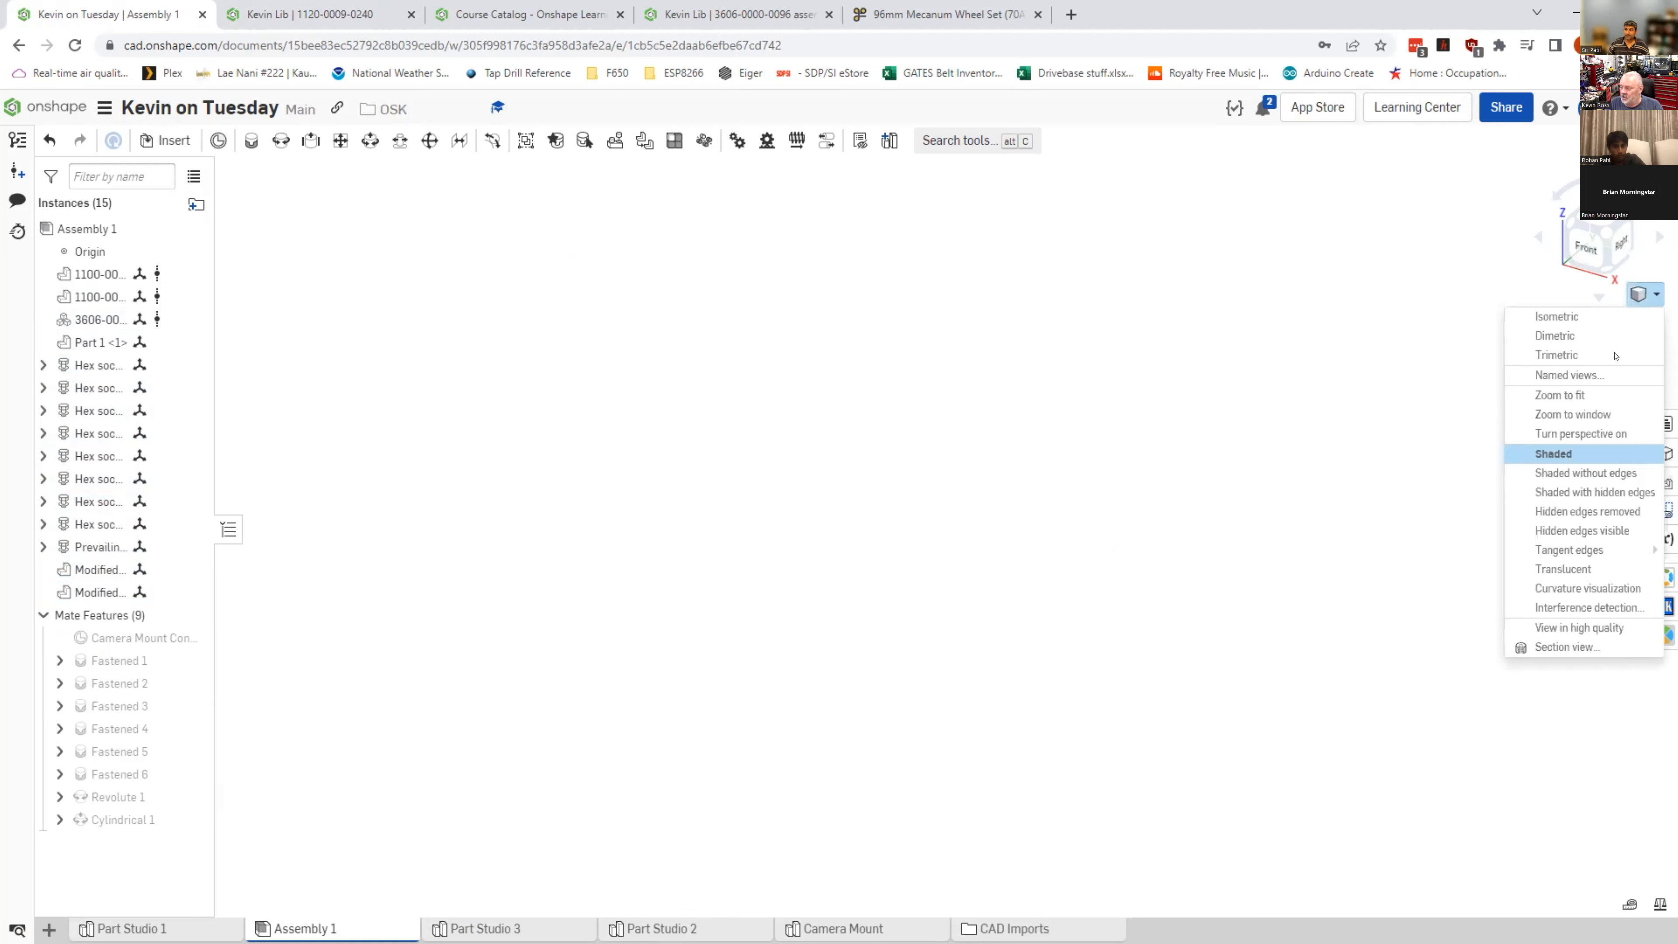
click(1585, 394)
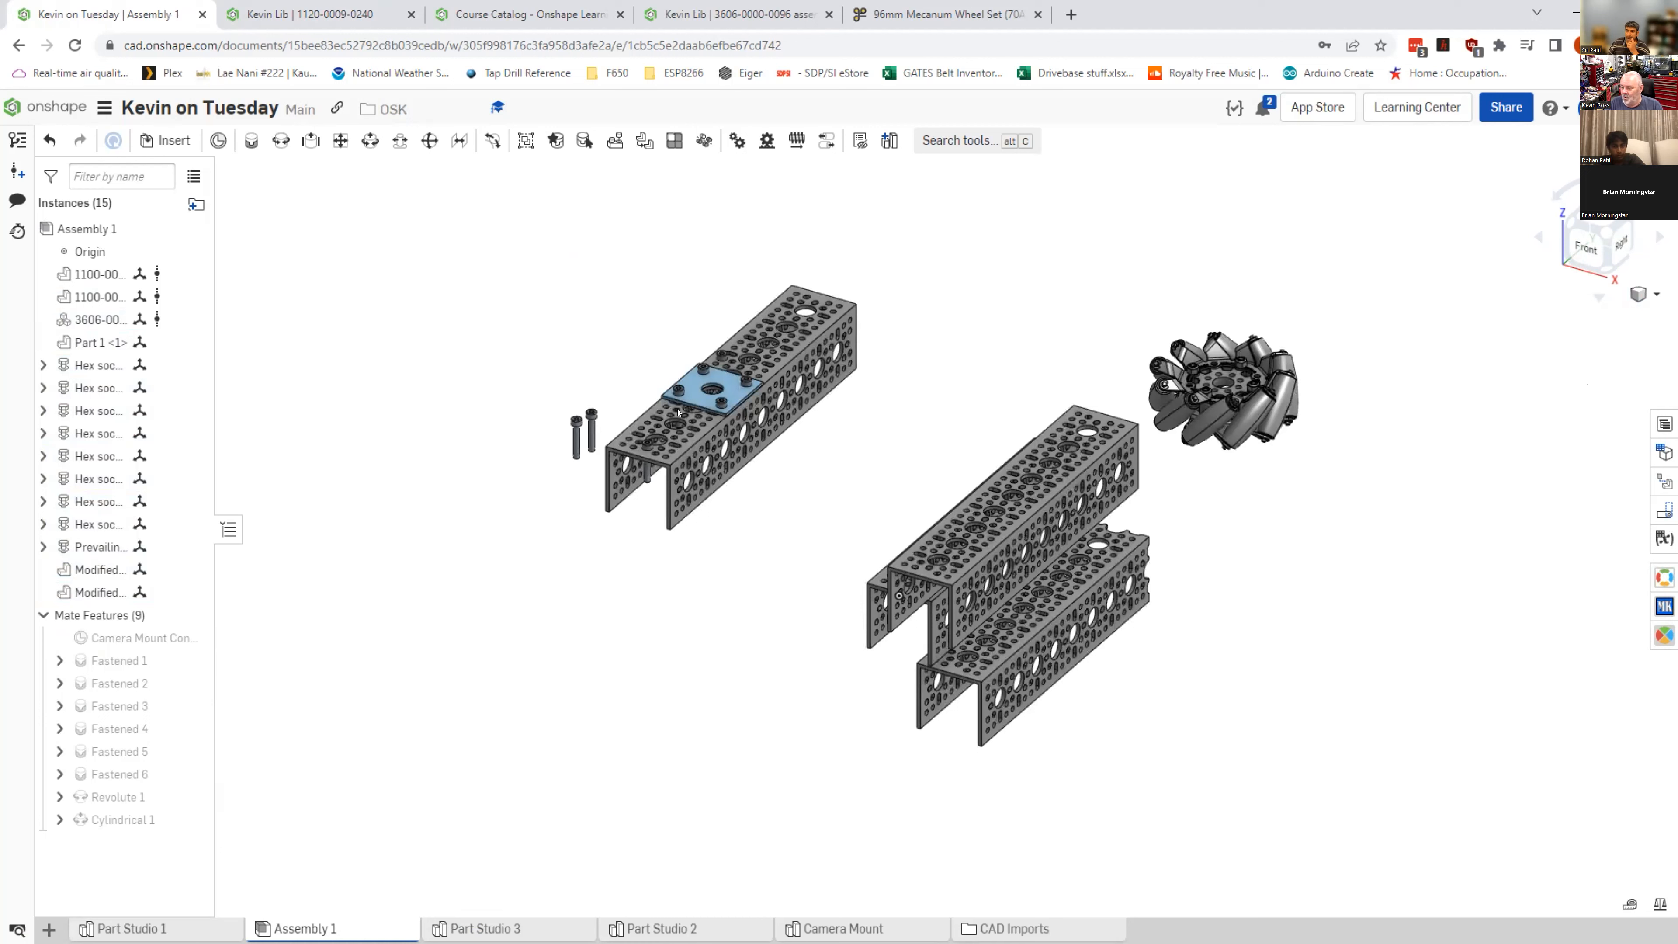
click(1646, 294)
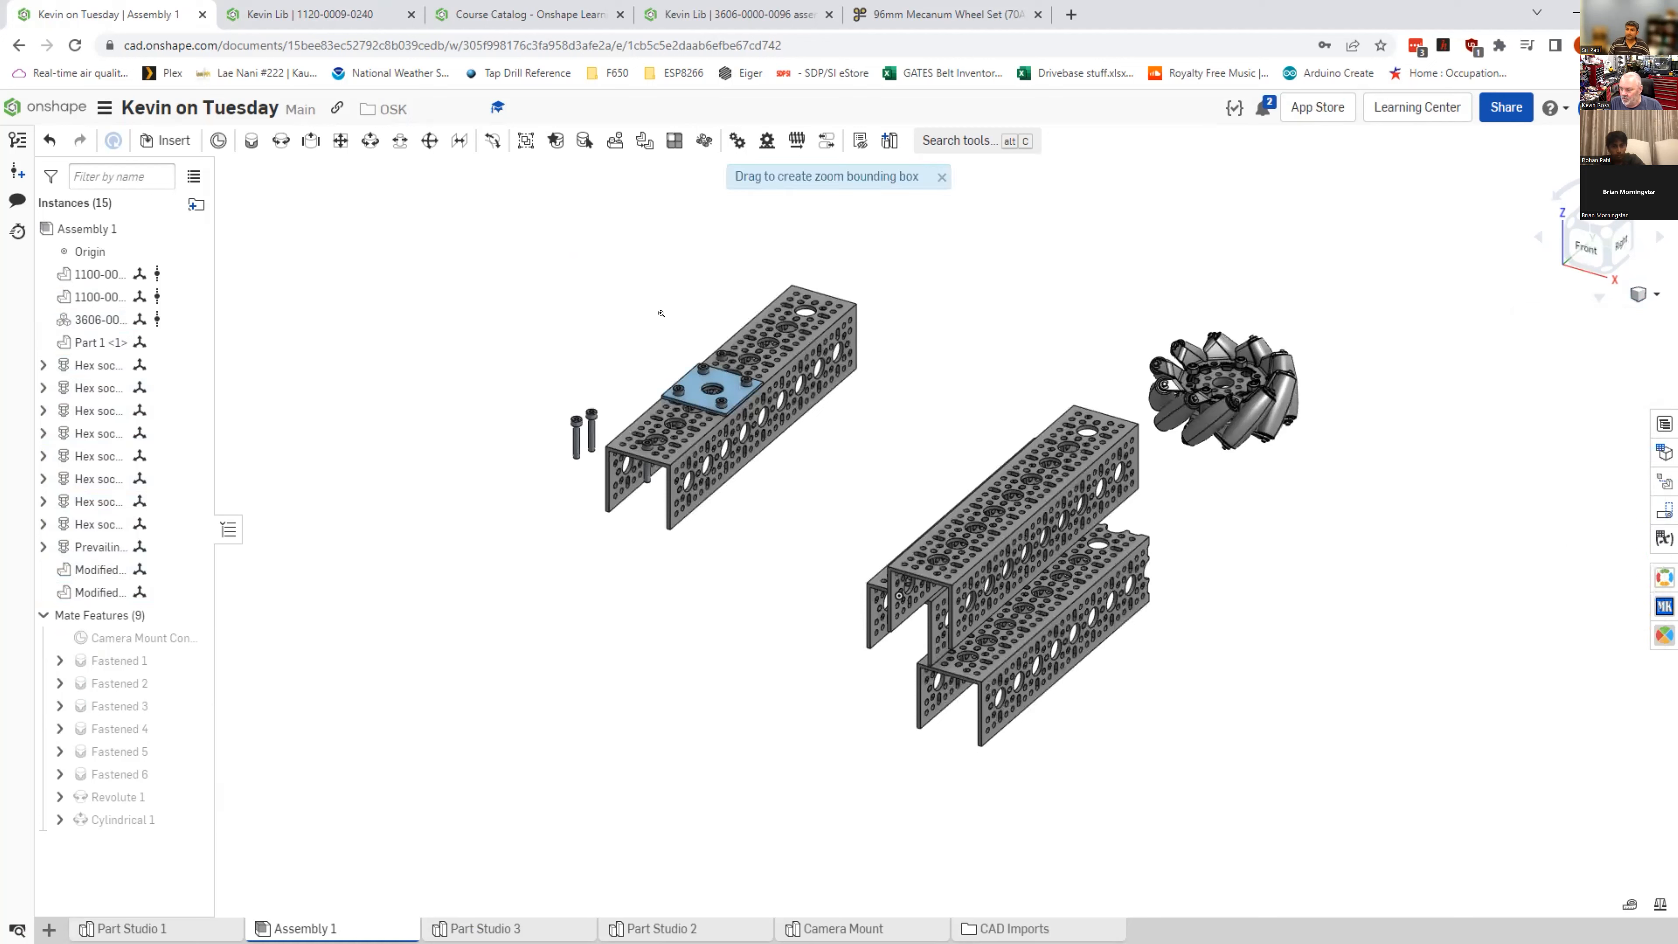
drag(635, 345, 803, 454)
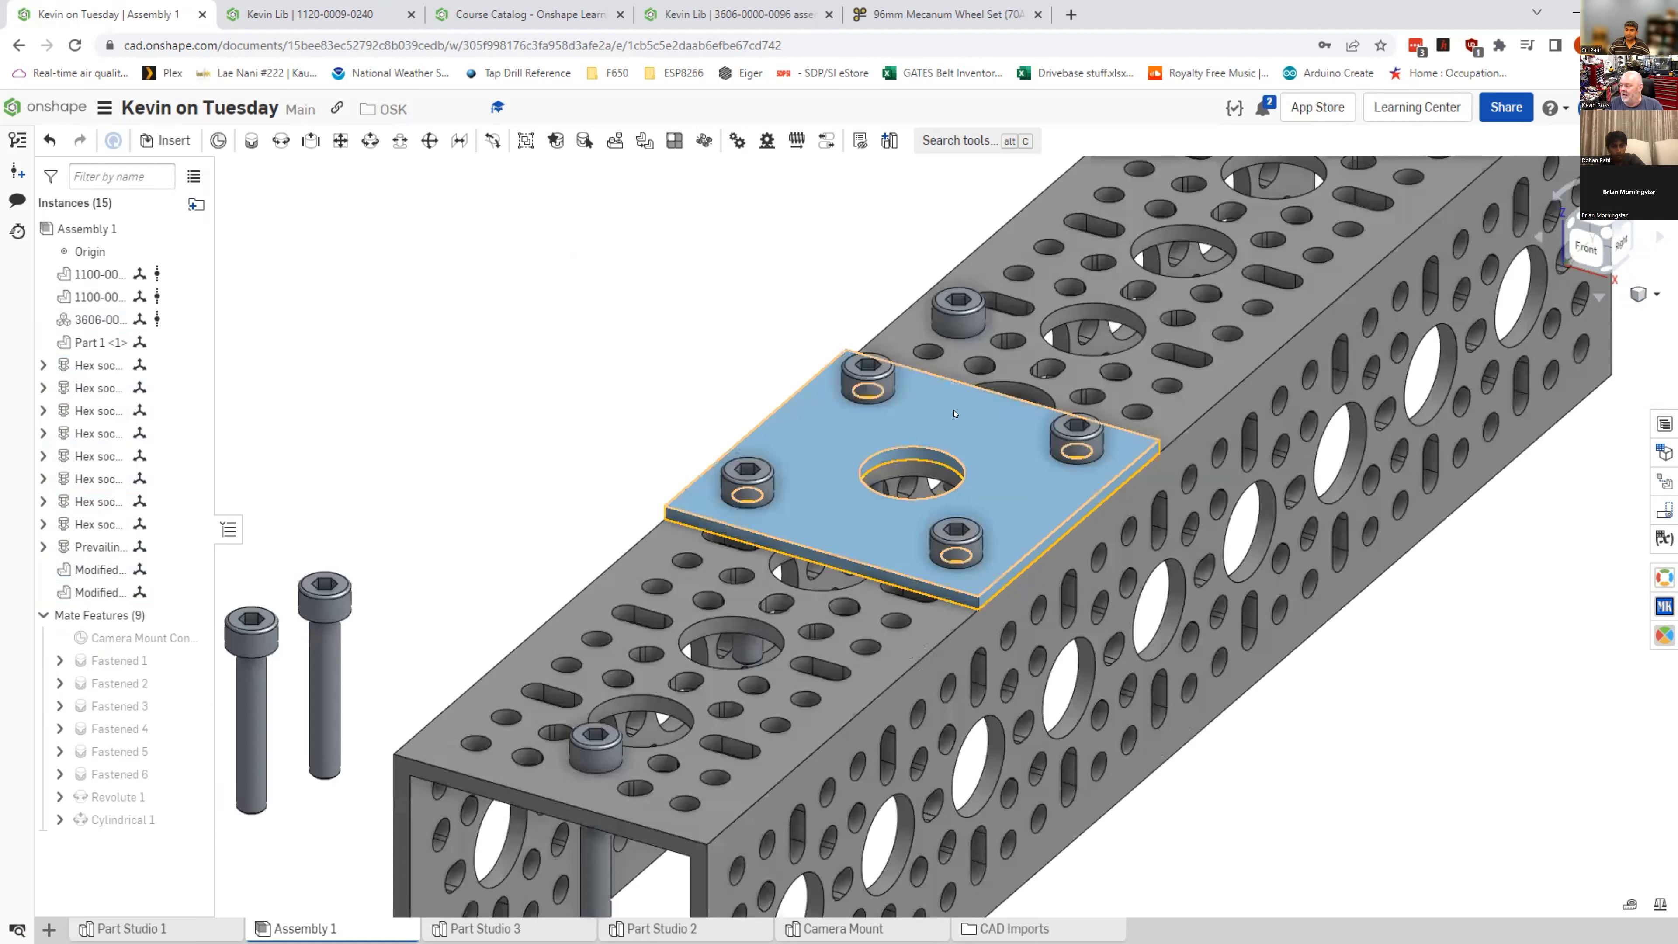
Step: Turn perspective on to view the plated channel, and switch it off again for comparison
click(1654, 296)
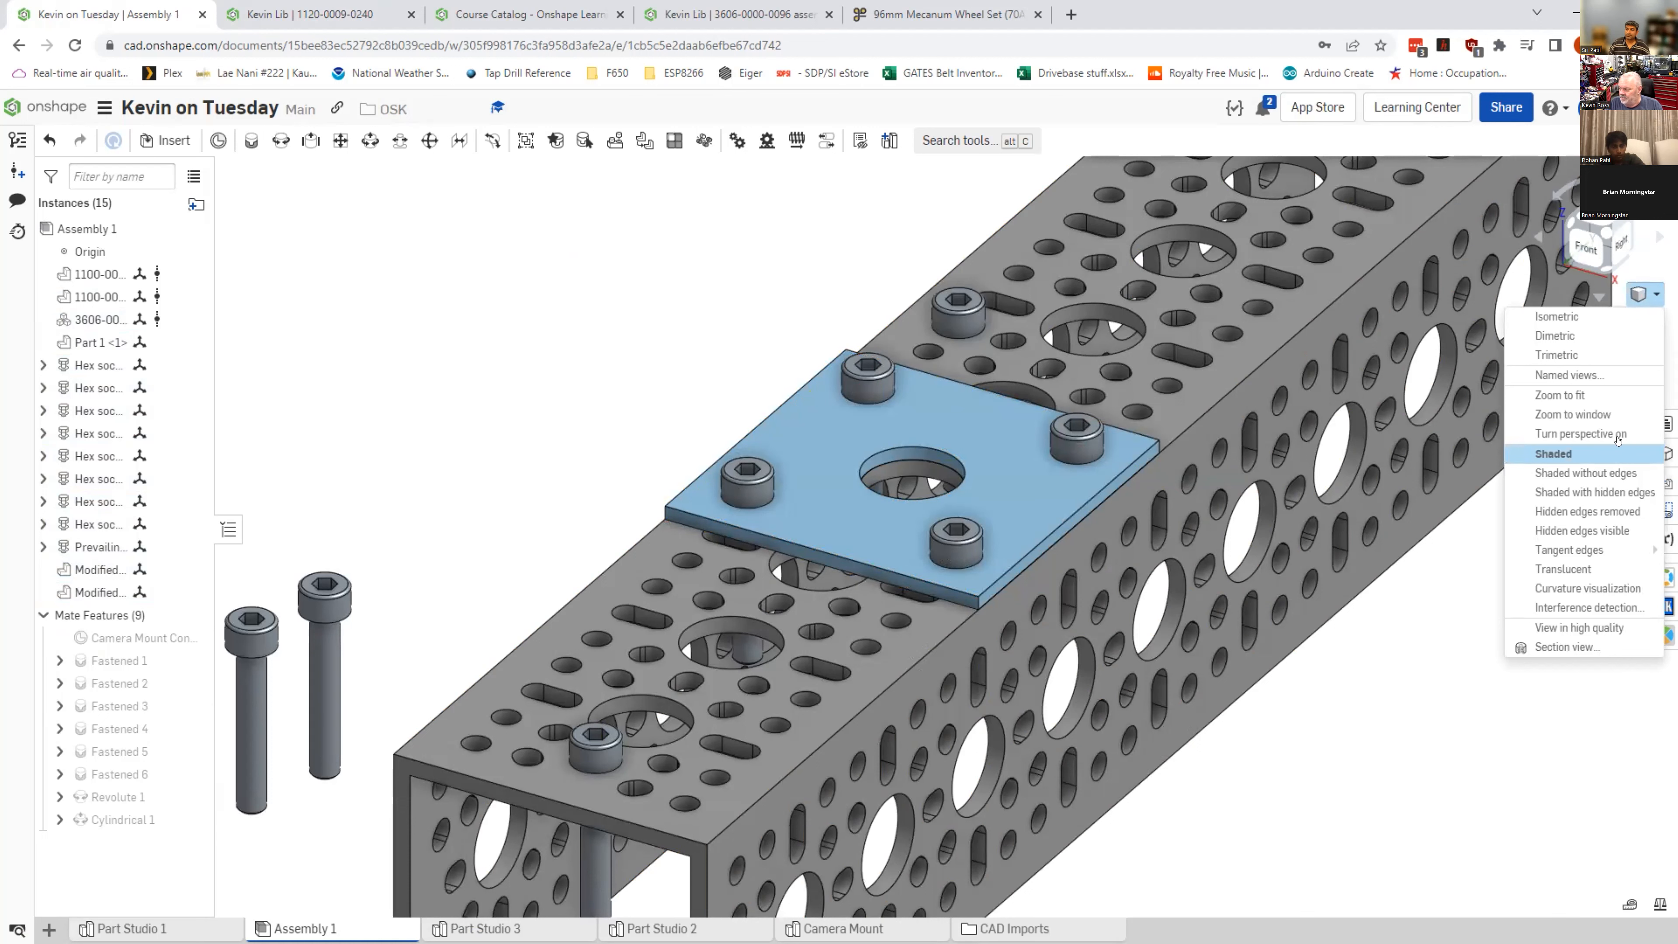
click(1526, 436)
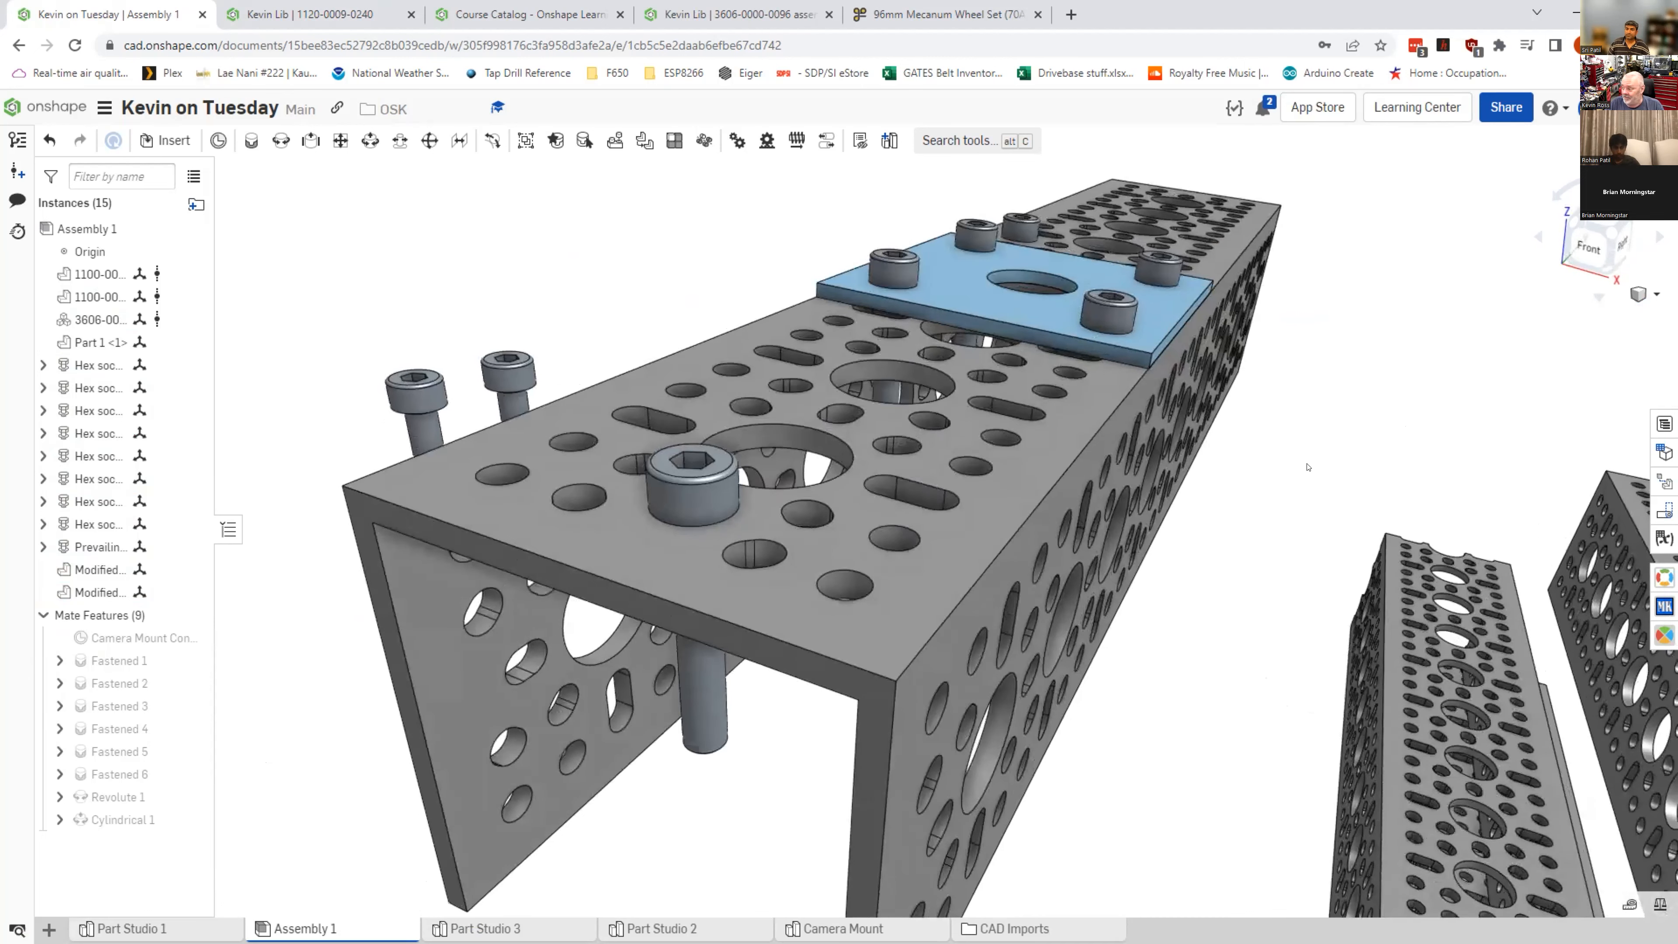
click(1656, 297)
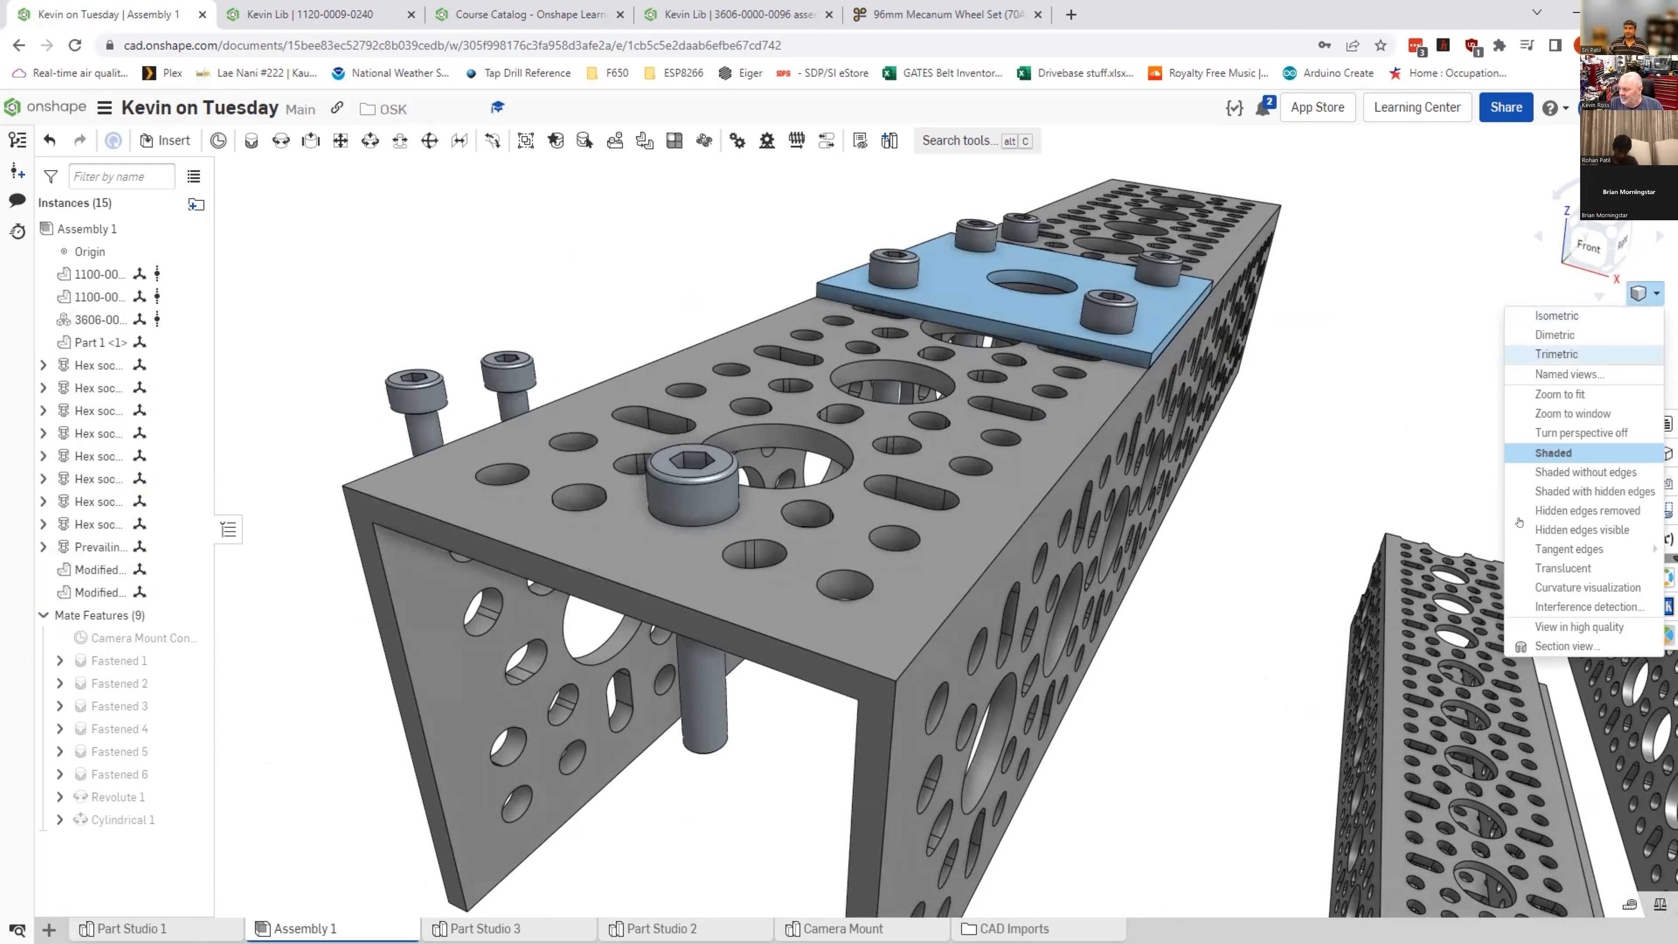
click(1598, 432)
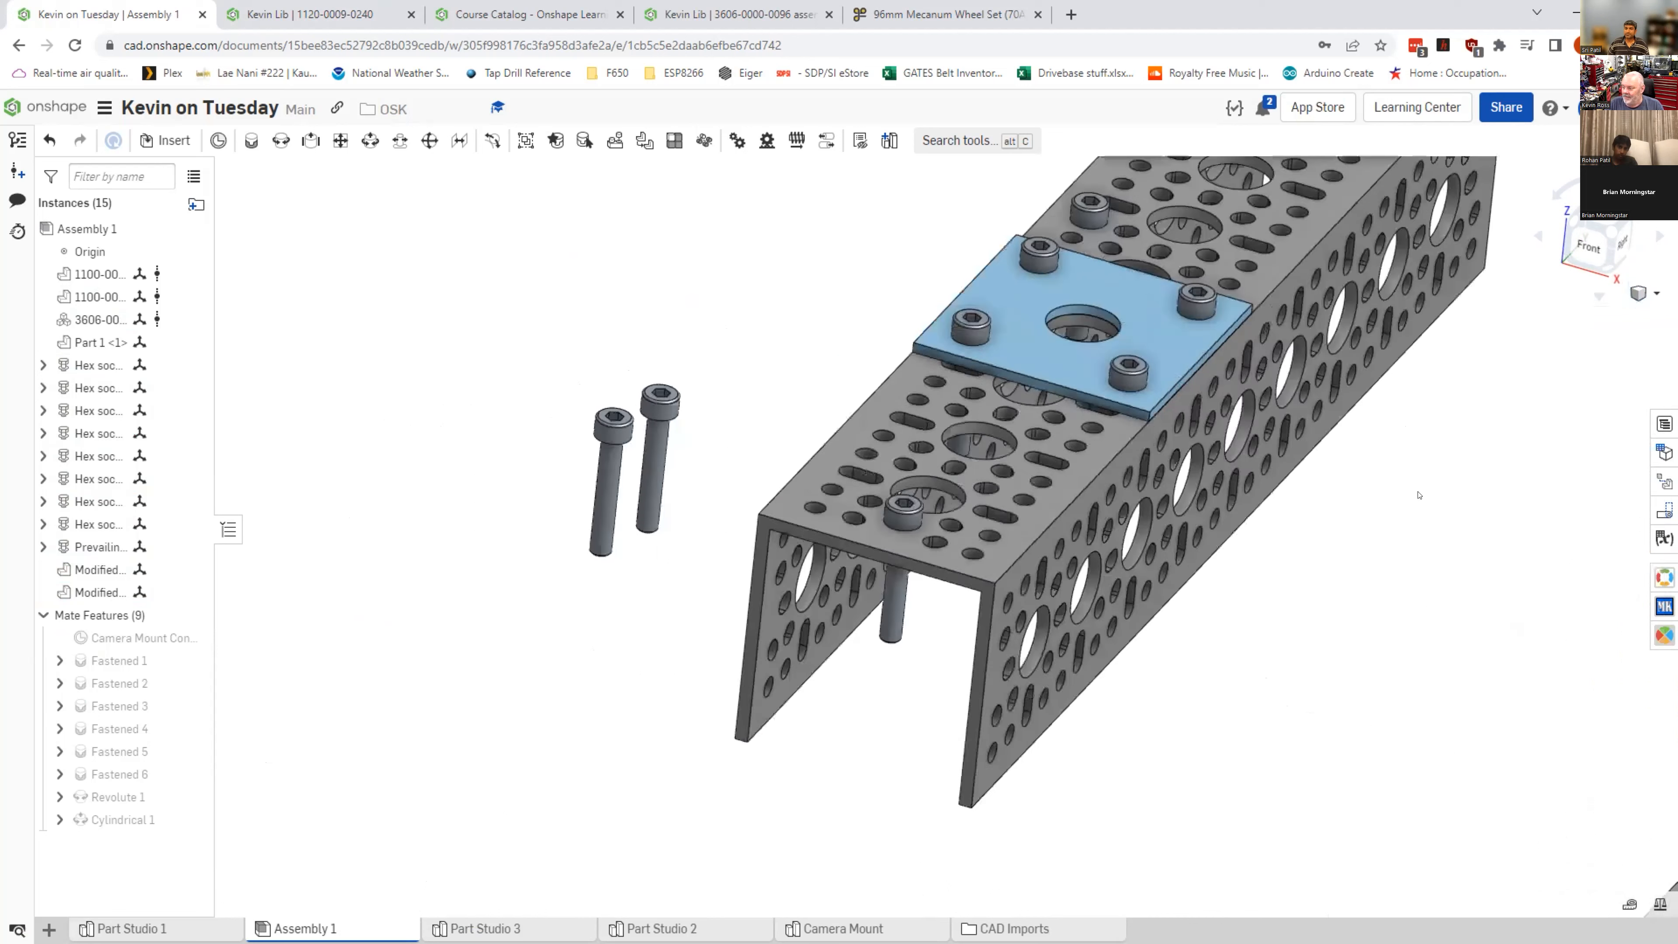
Step: Turn perspective on again and examine the channel's holes, edges and screw head at close range
scroll(940, 878, down, 3)
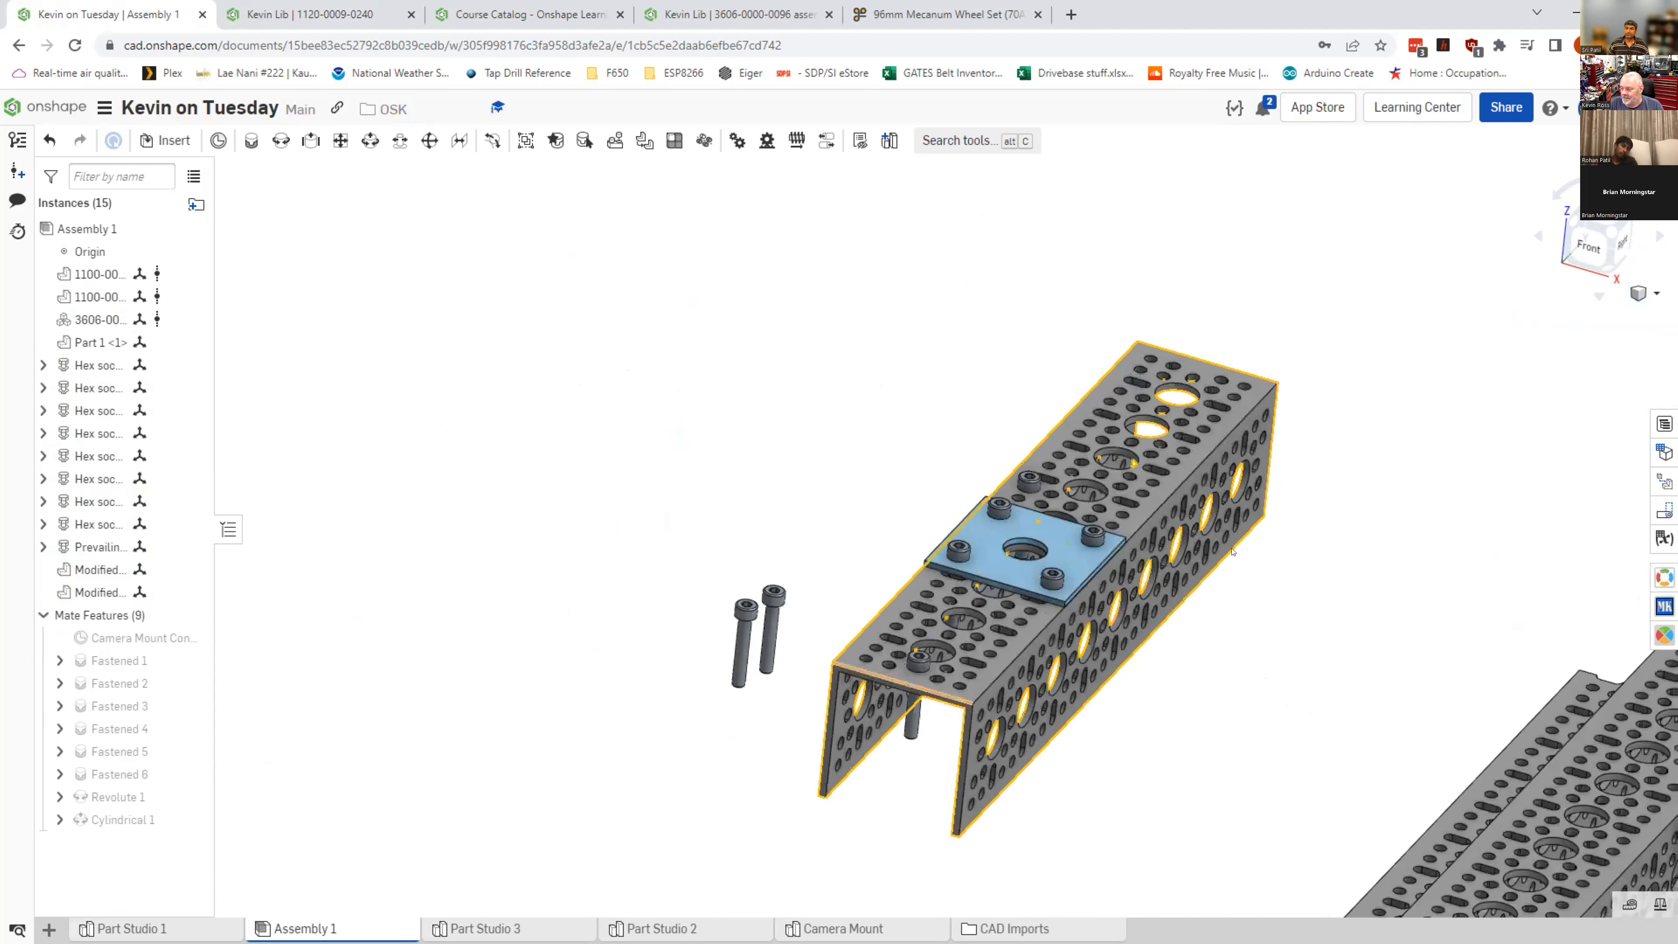
click(1655, 292)
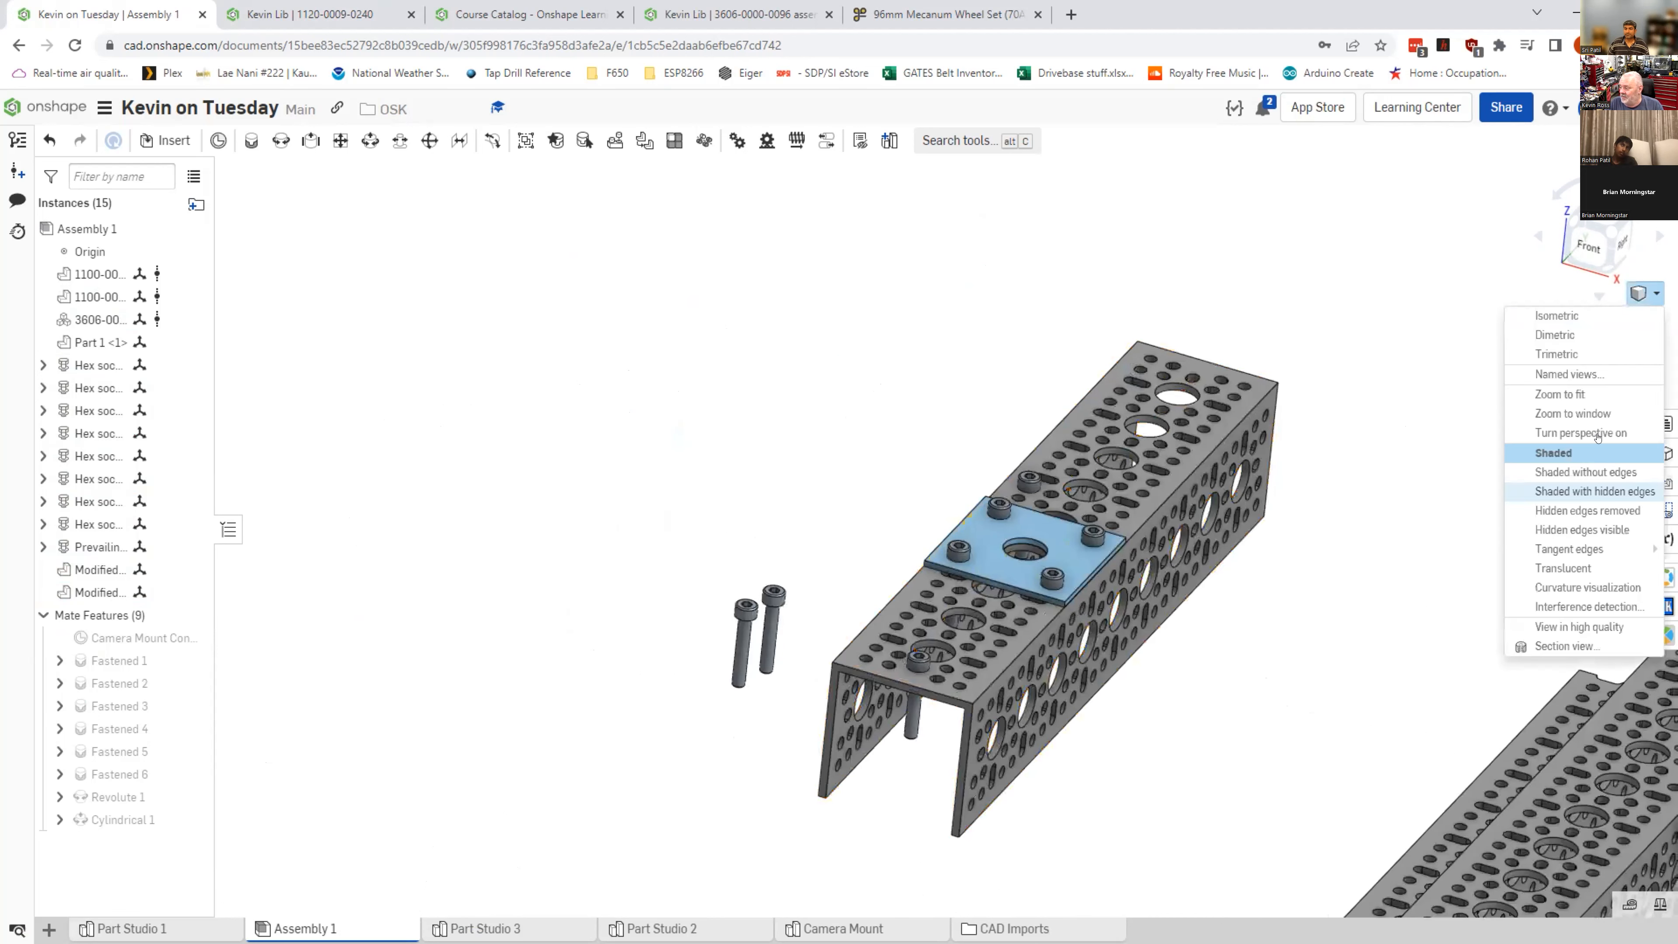
click(1549, 433)
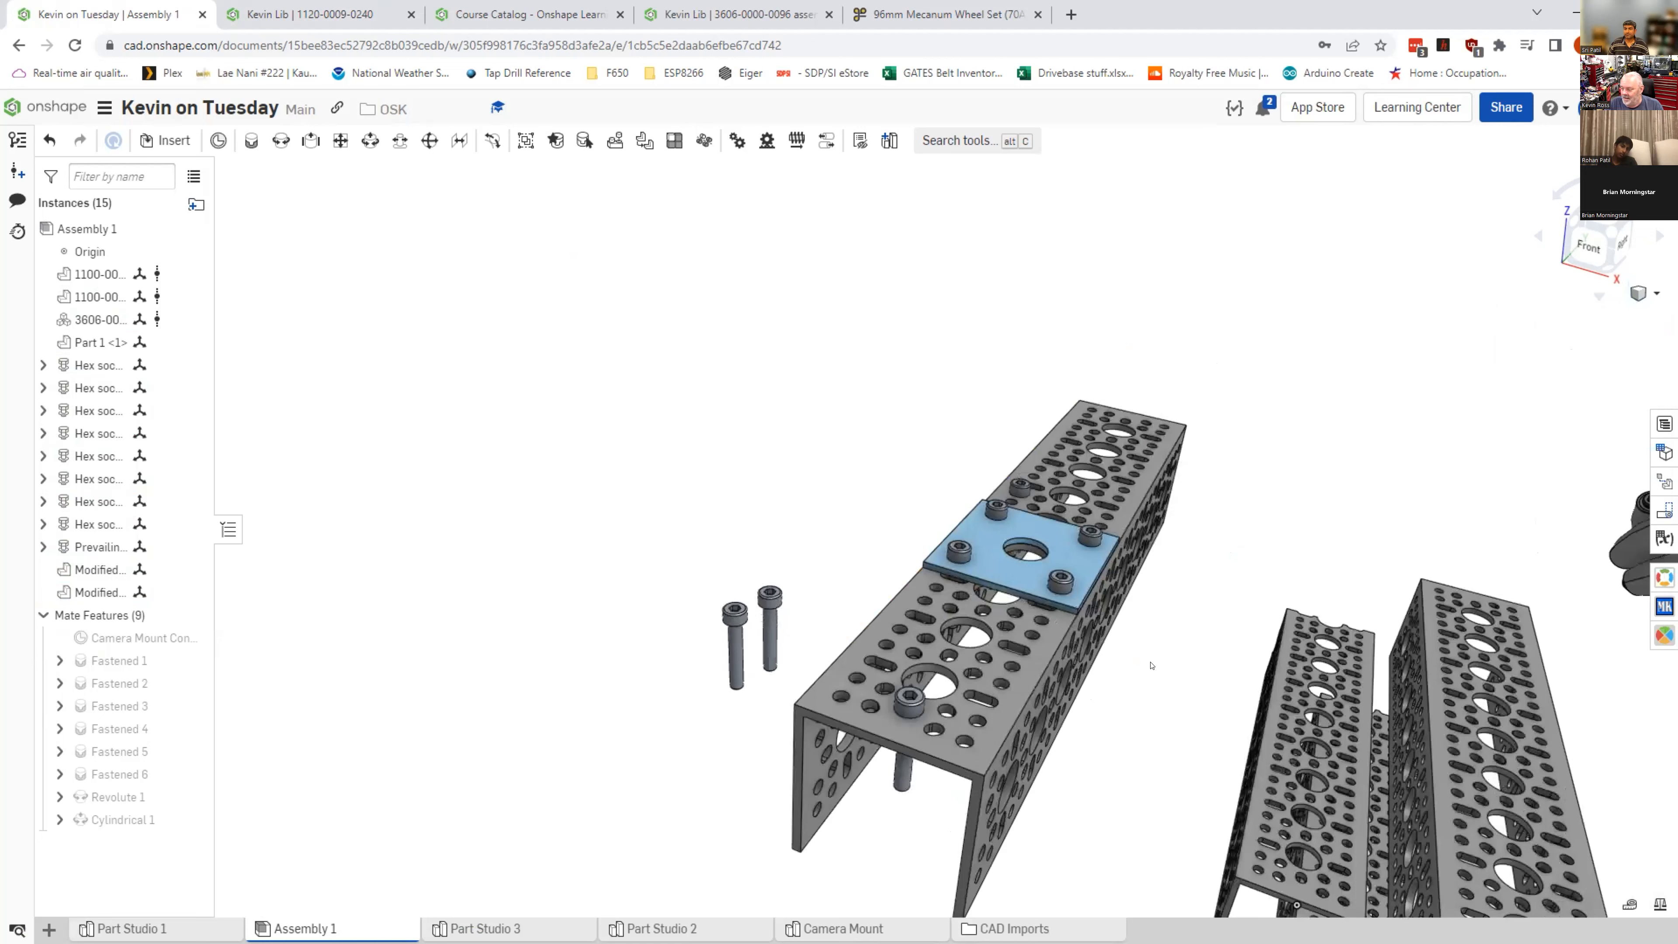
scroll(1167, 639, up, 4)
scroll(631, 758, up, 3)
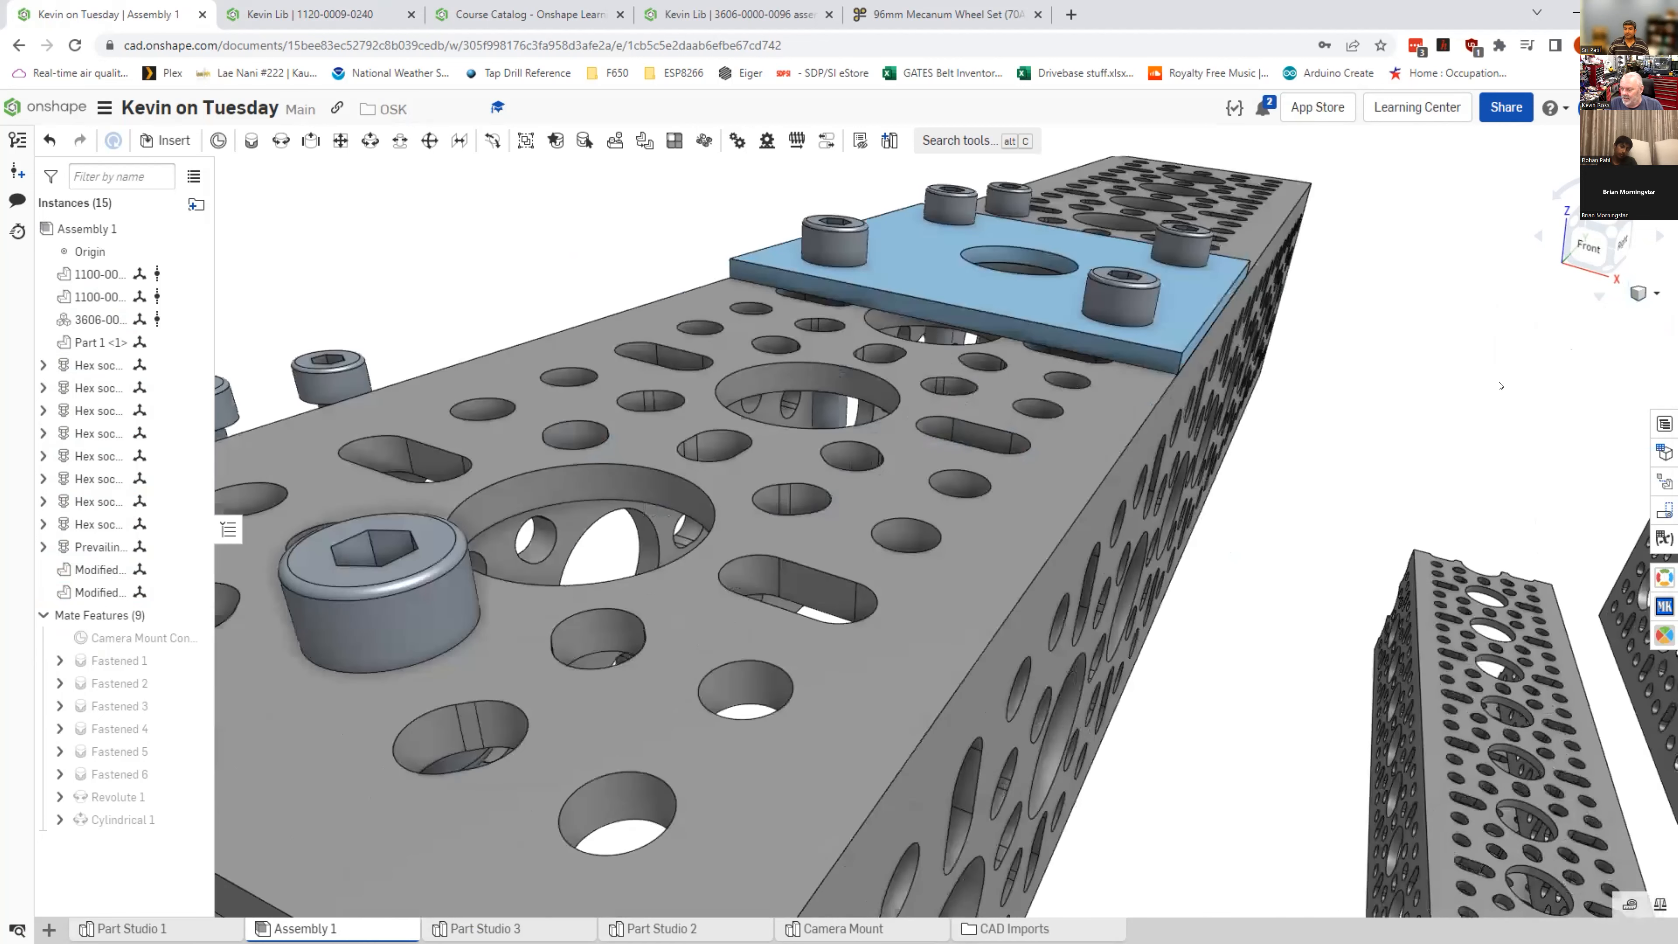
scroll(632, 758, up, 2)
middle_drag(631, 758, 591, 792)
scroll(650, 621, down, 5)
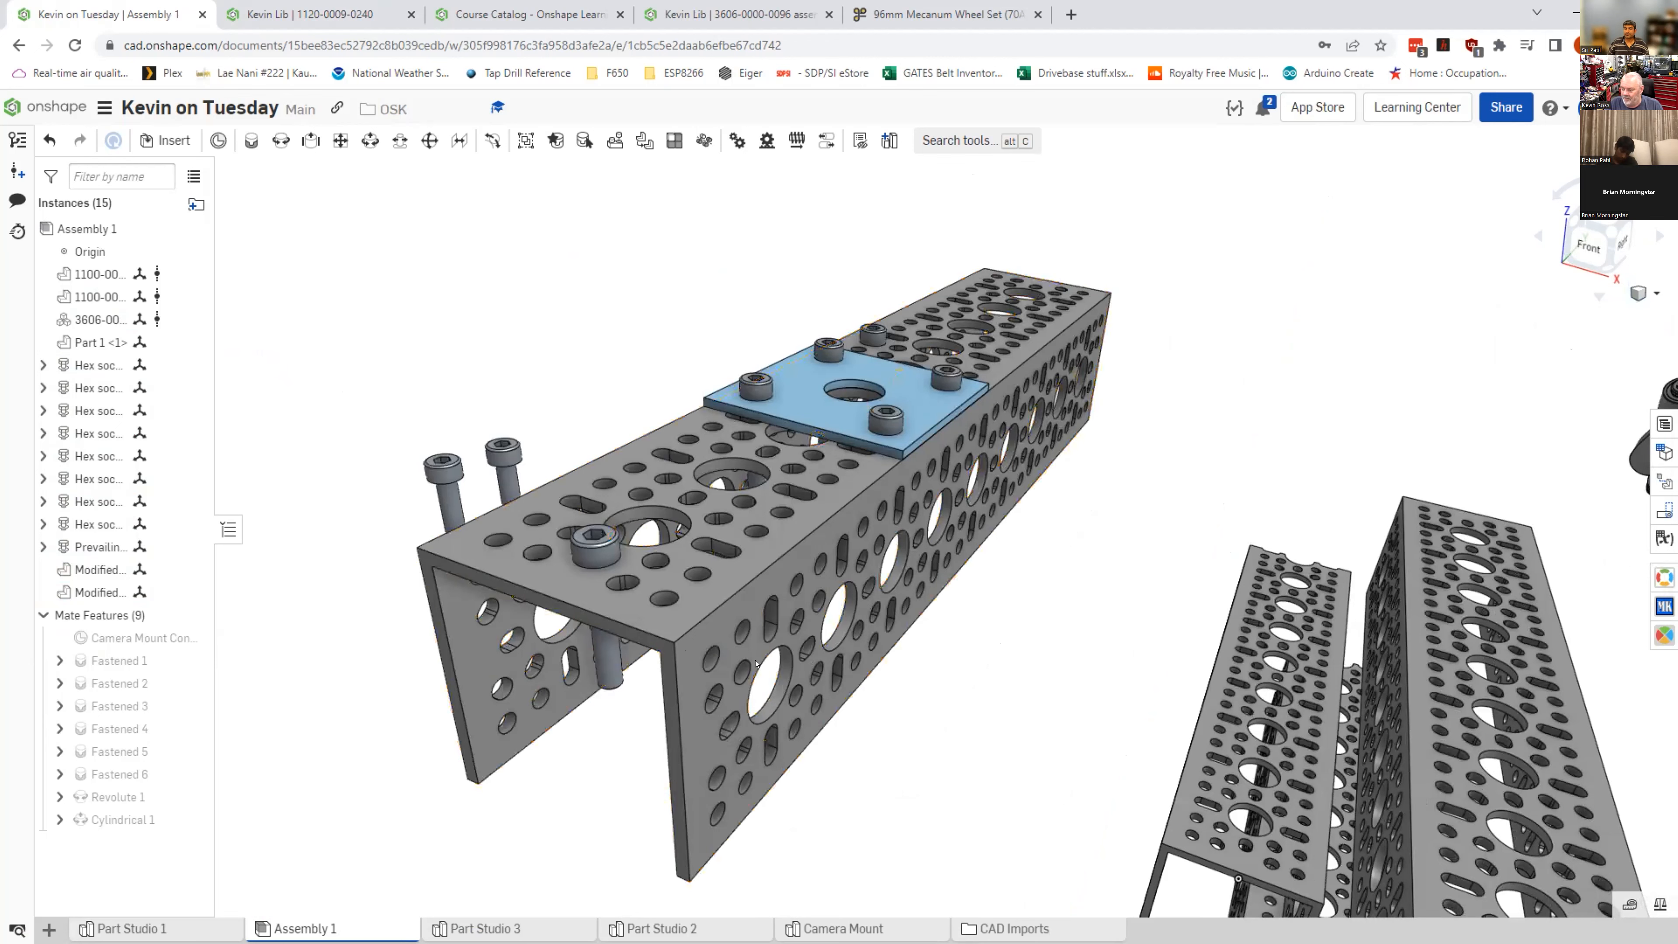
scroll(663, 724, up, 5)
scroll(675, 734, up, 2)
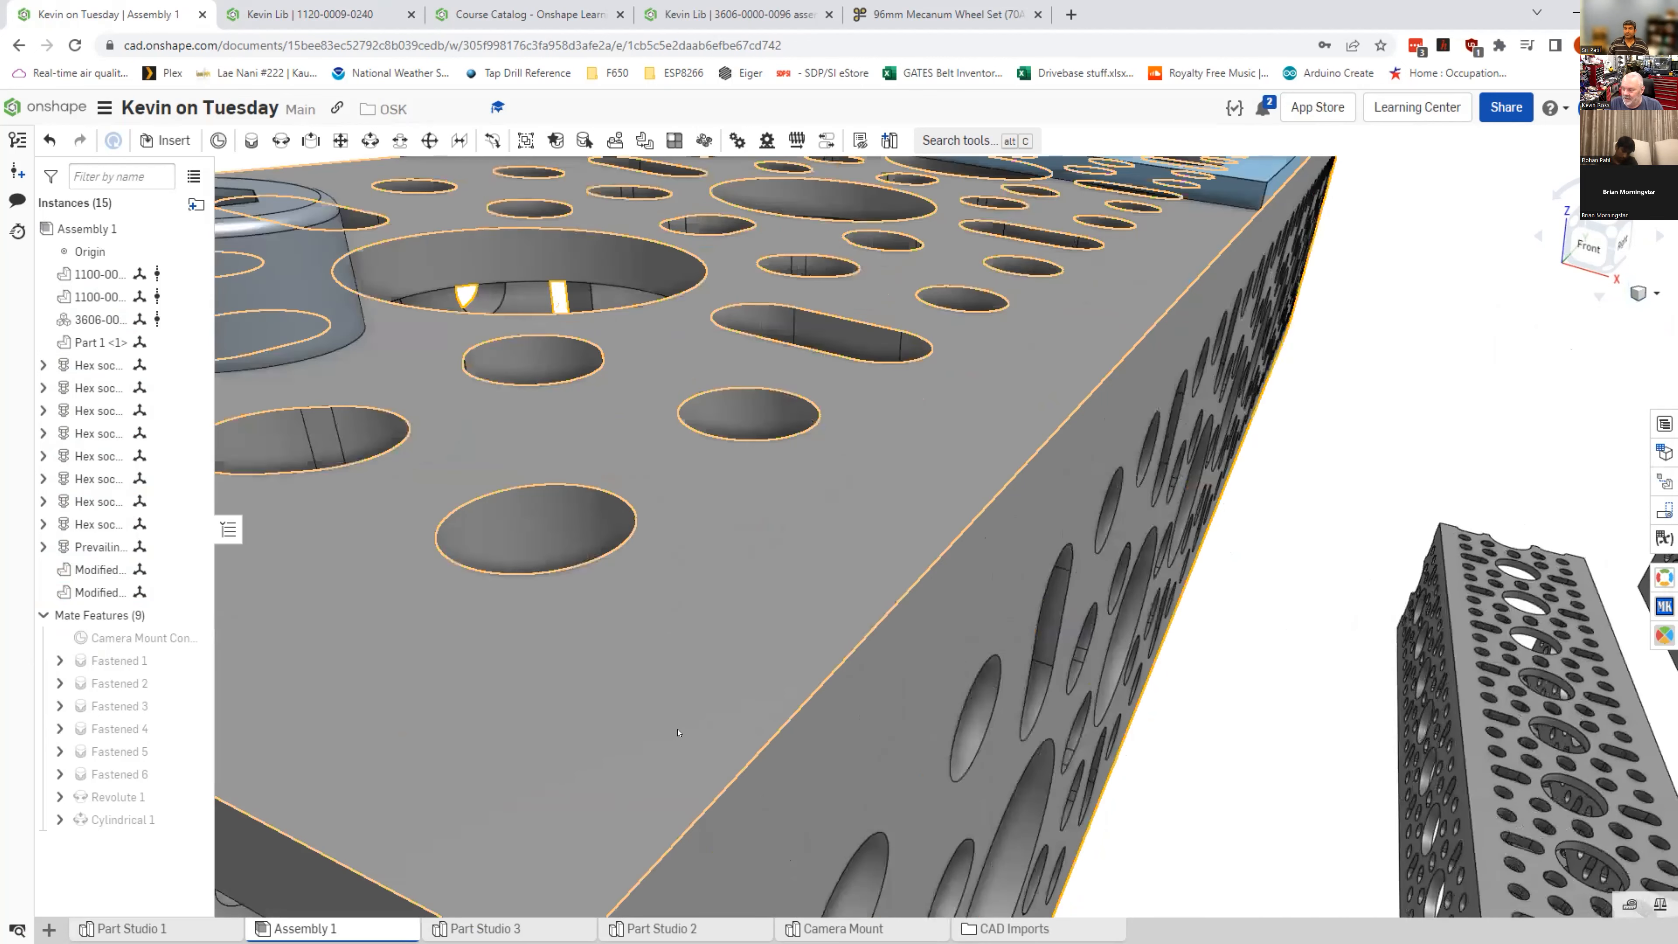
scroll(717, 777, up, 2)
scroll(633, 879, up, 1)
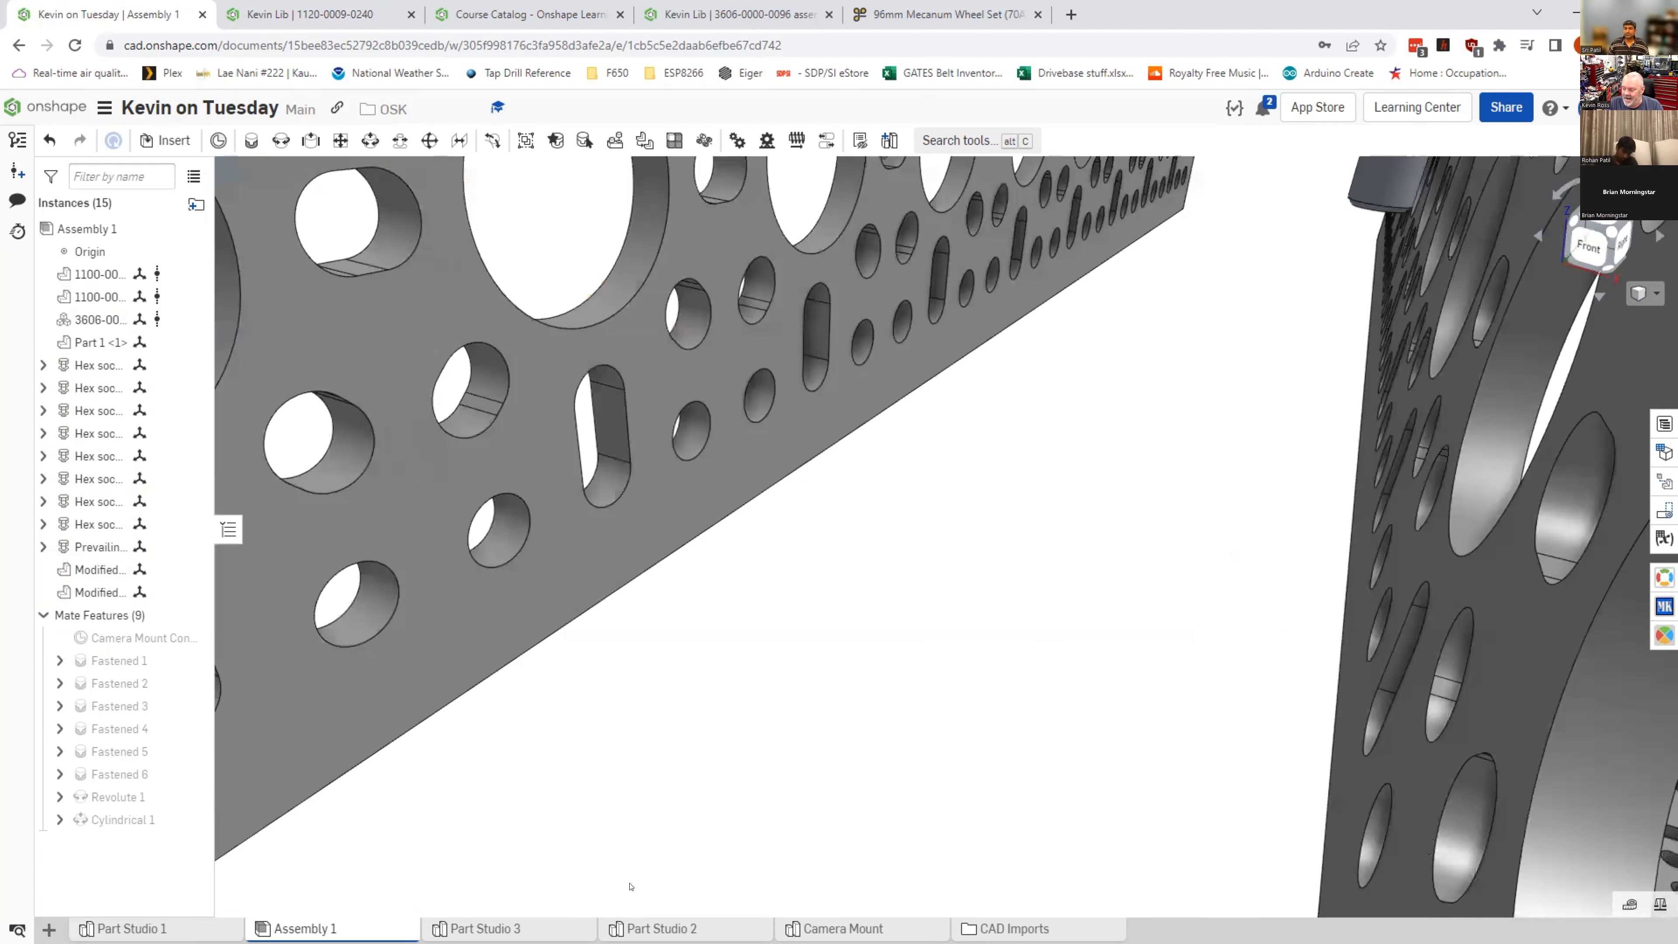
scroll(715, 828, down, 2)
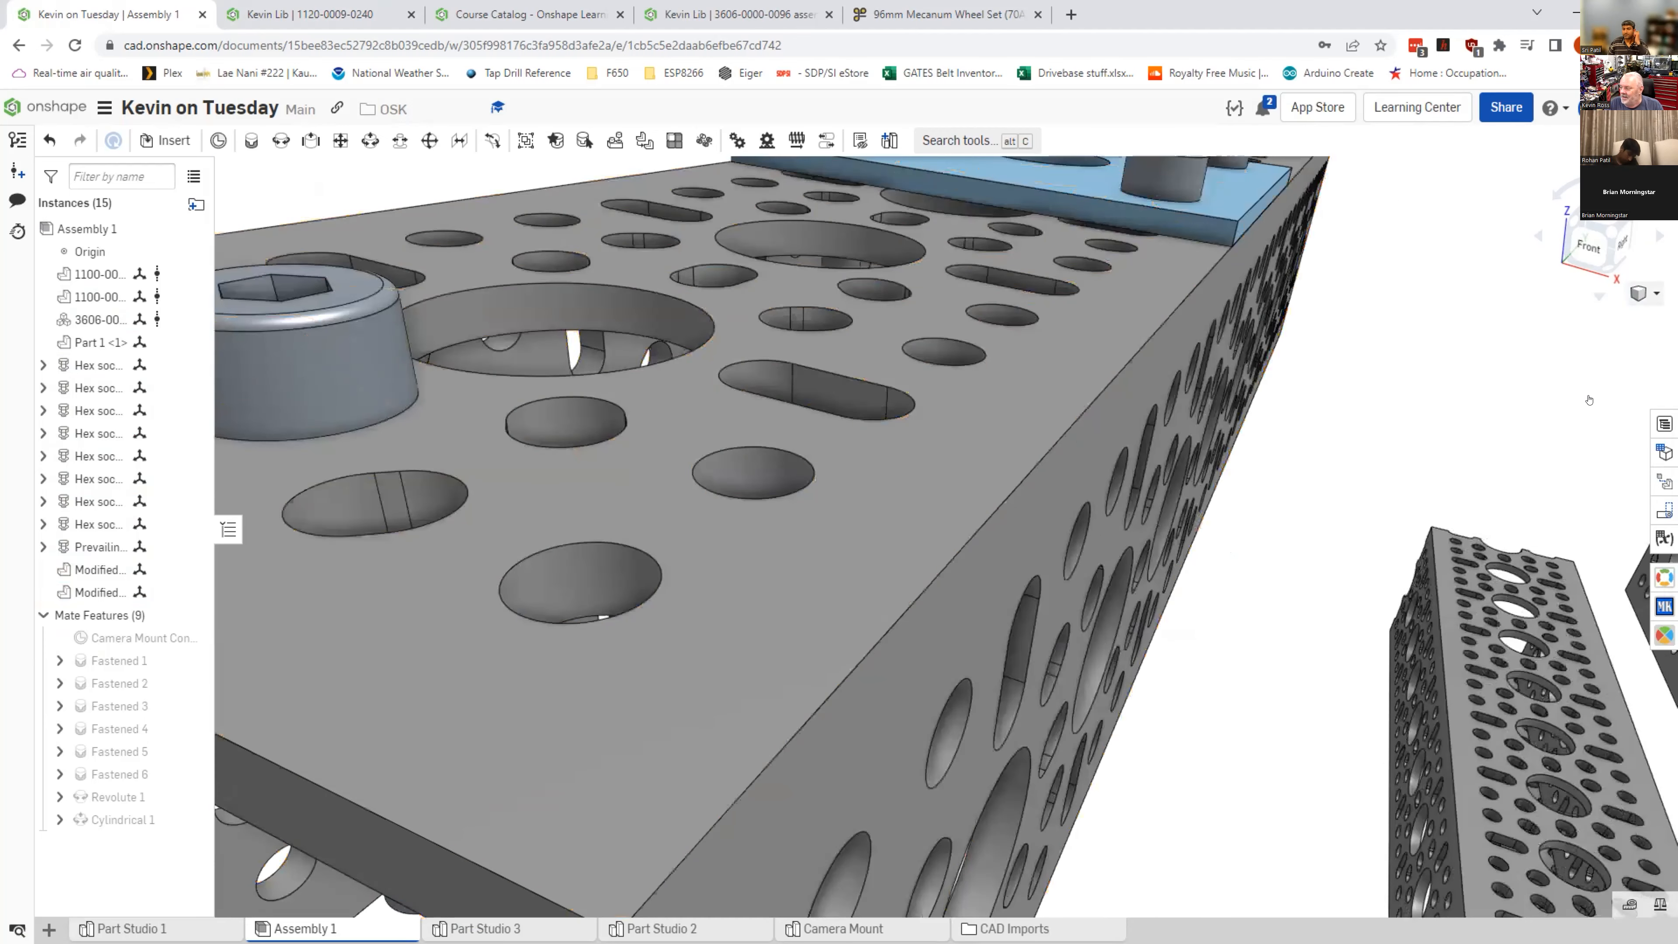
Step: Turn perspective off and look over the plated channel, the other channels and the mecanum wheel from different angles
click(1655, 295)
key(f)
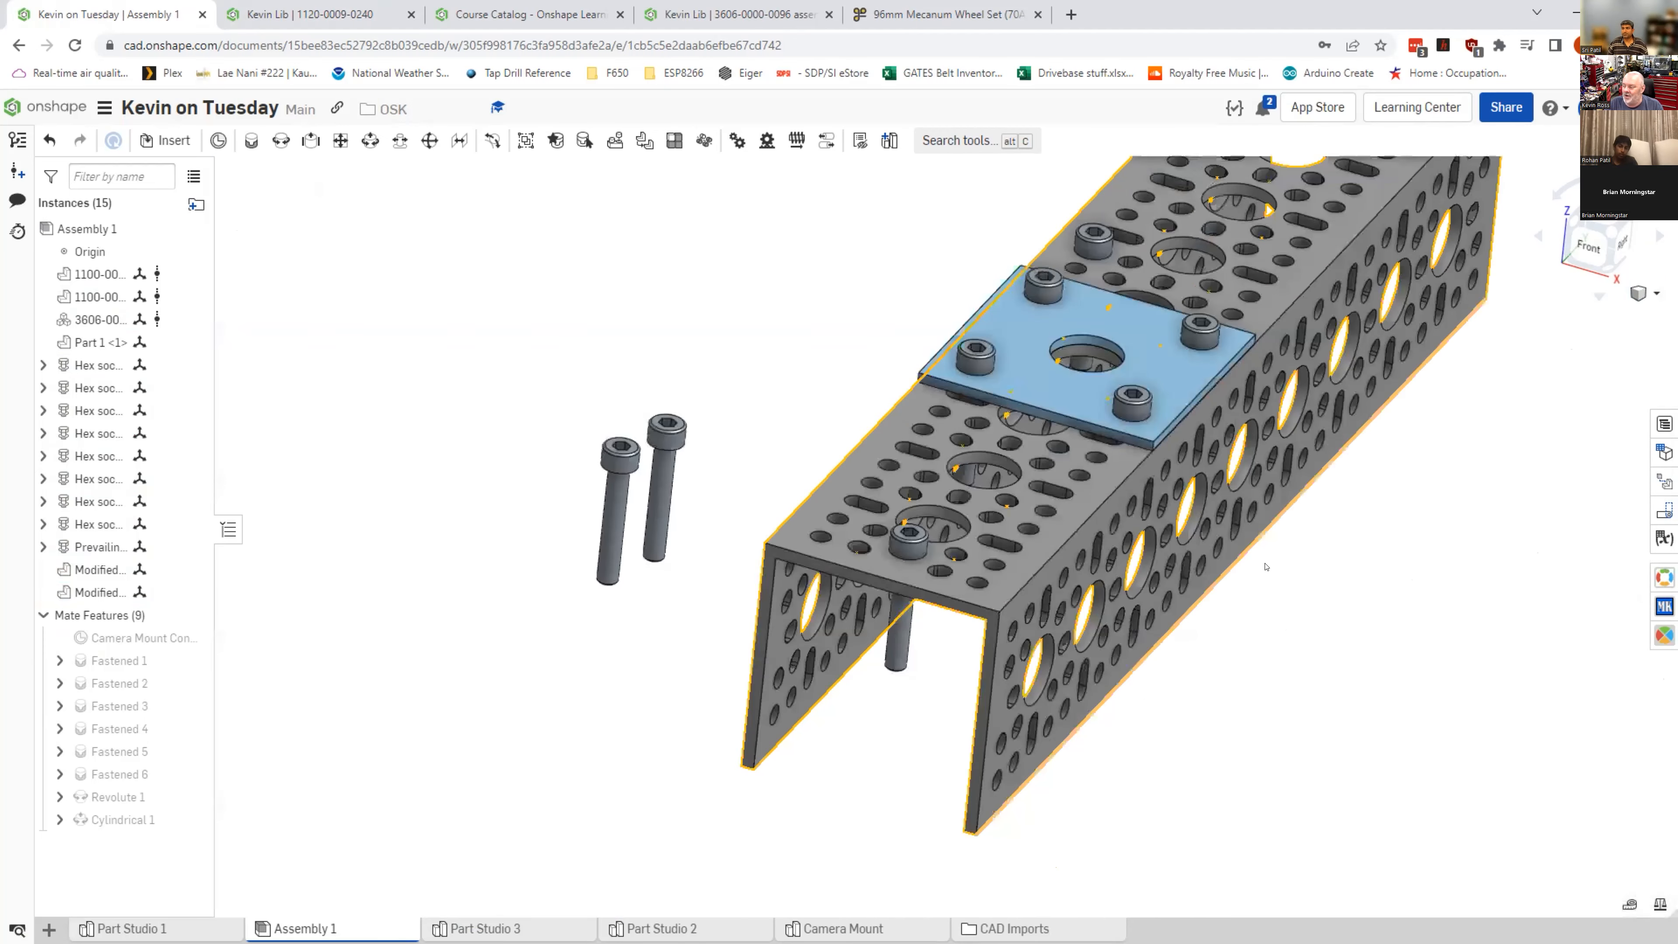
middle_drag(1097, 722, 960, 853)
scroll(1249, 628, down, 1)
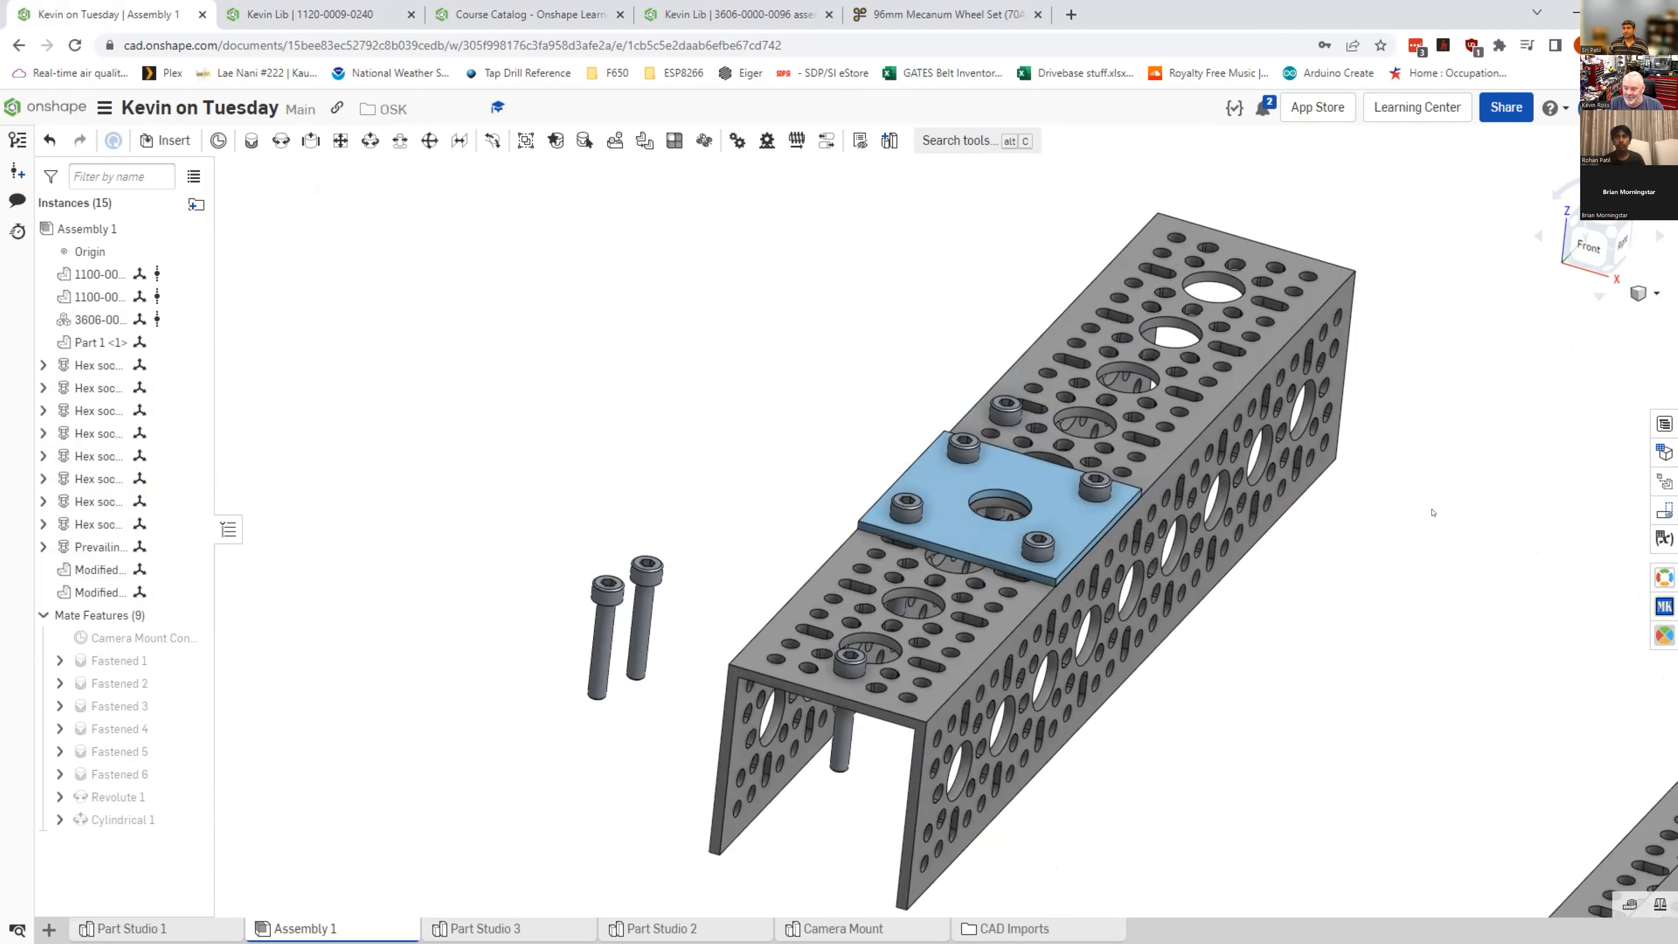
middle_drag(1480, 499, 1335, 526)
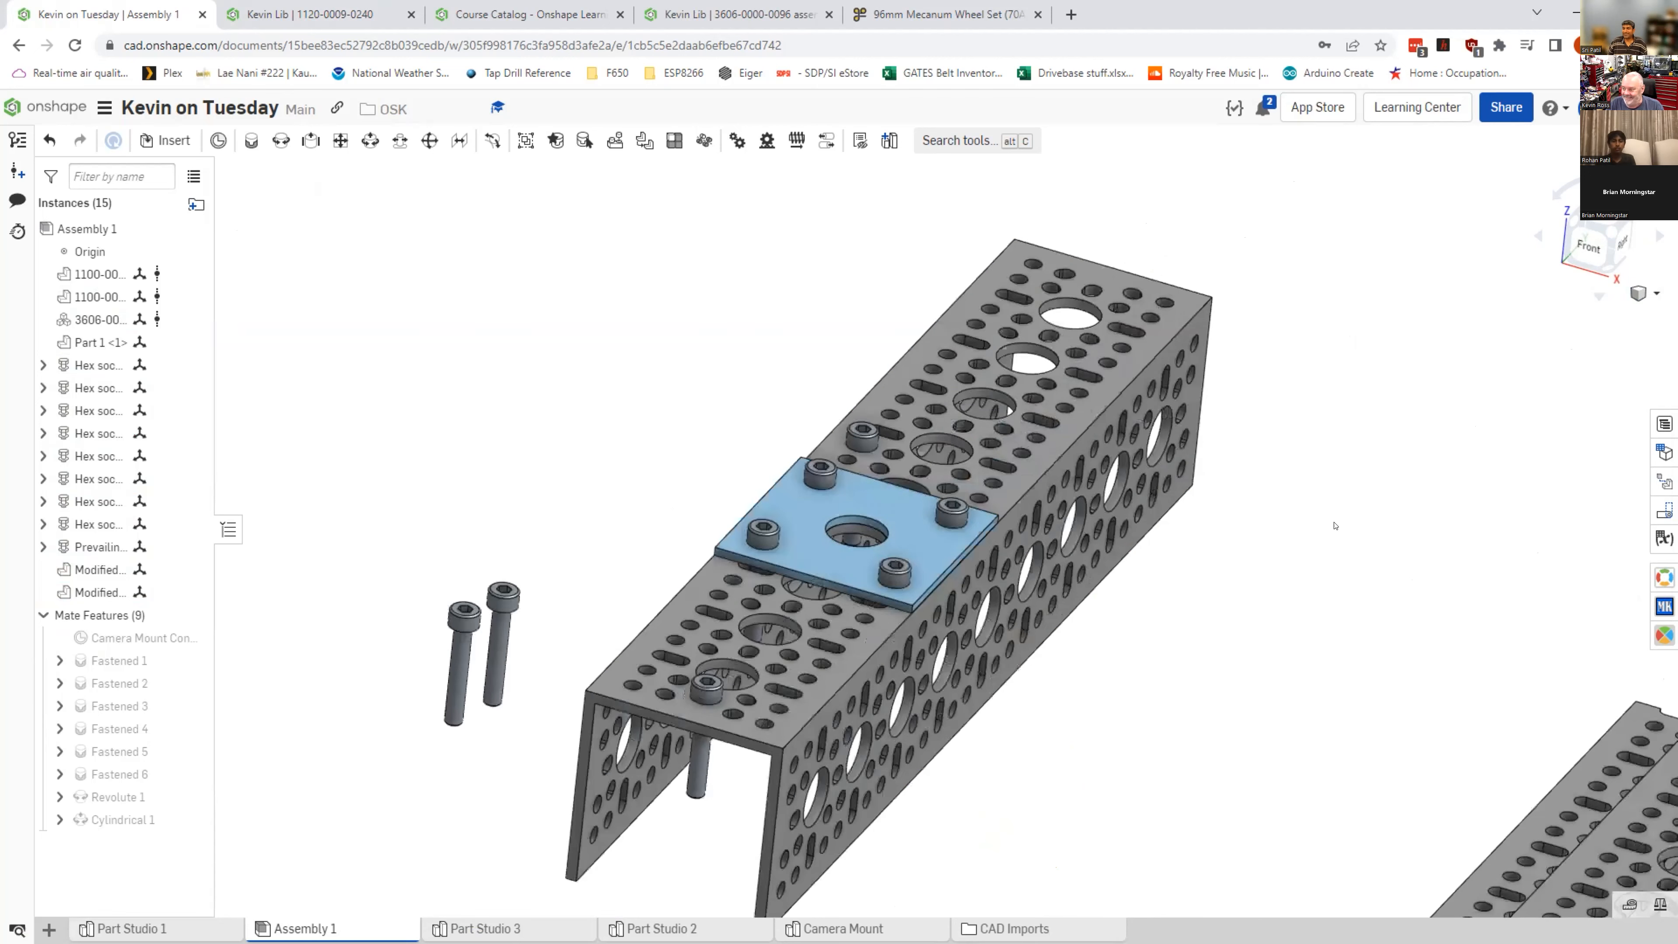
right_drag(1372, 527, 1348, 524)
scroll(1407, 539, down, 2)
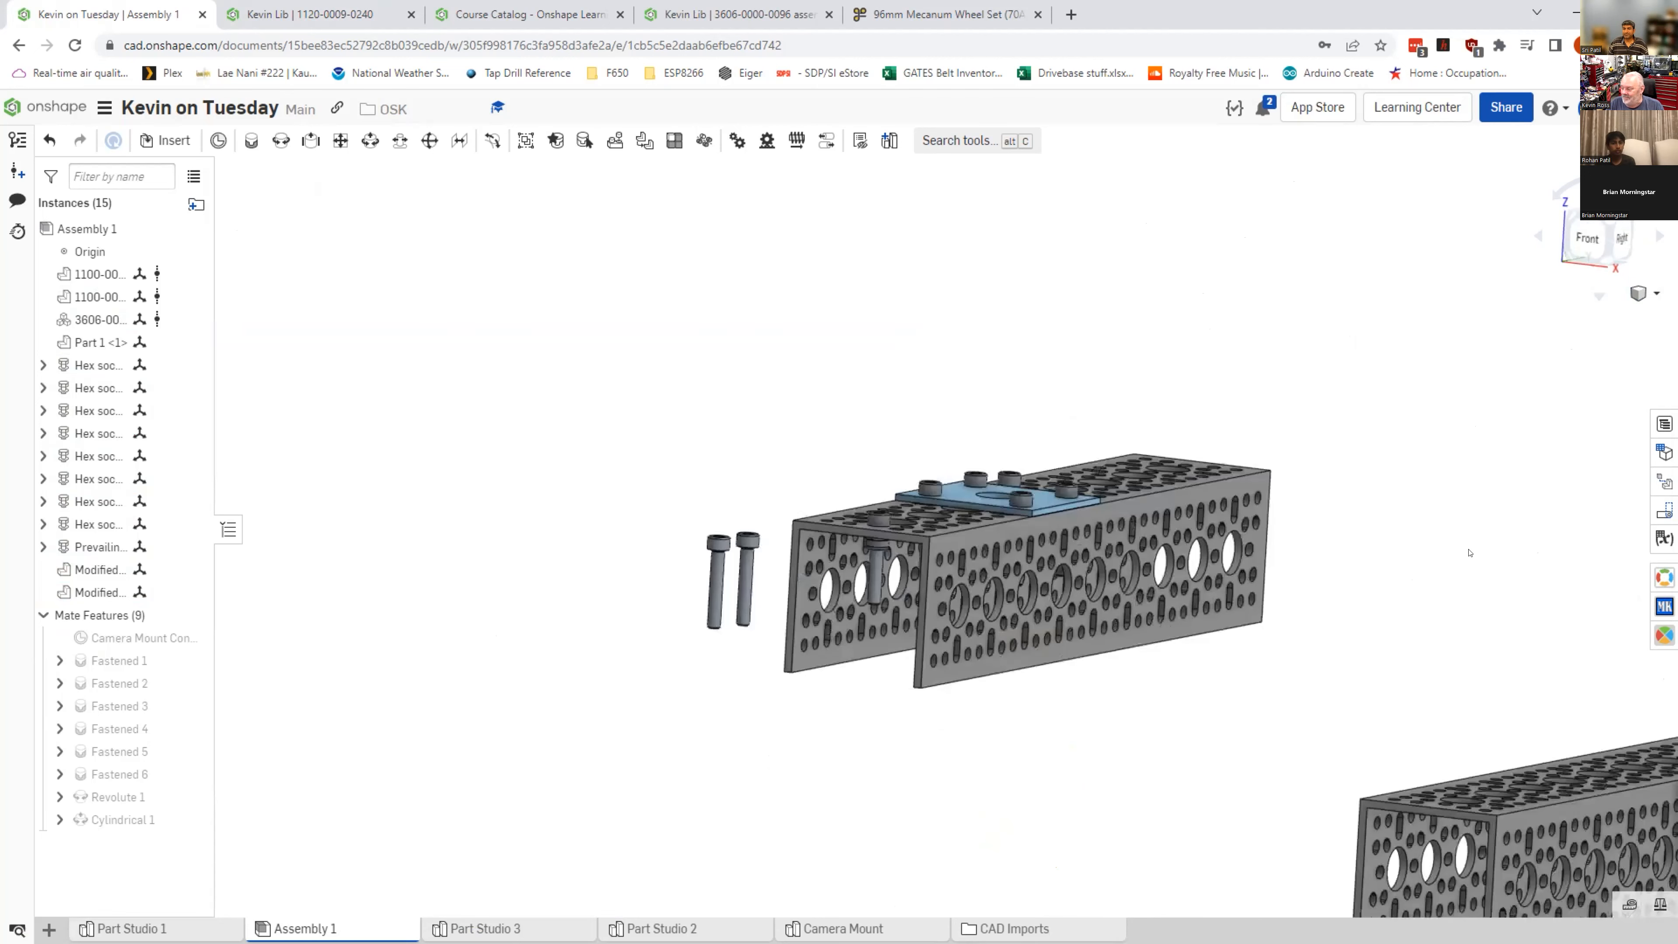
right_drag(1150, 453, 971, 442)
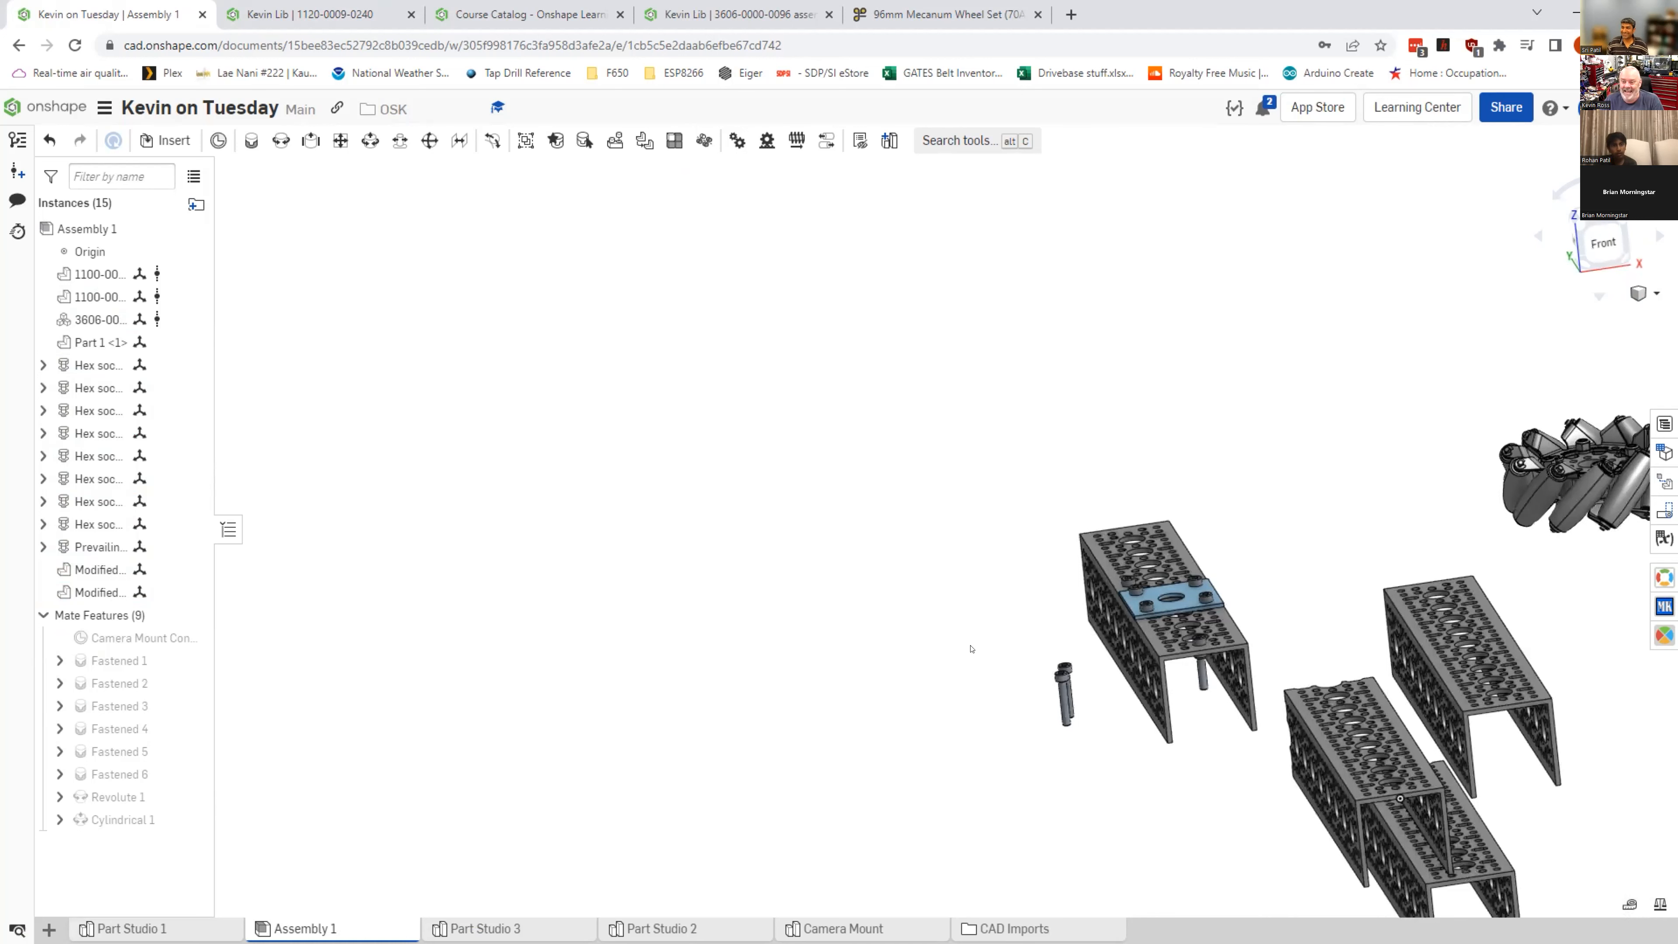
middle_drag(944, 607, 946, 605)
middle_drag(730, 528, 450, 396)
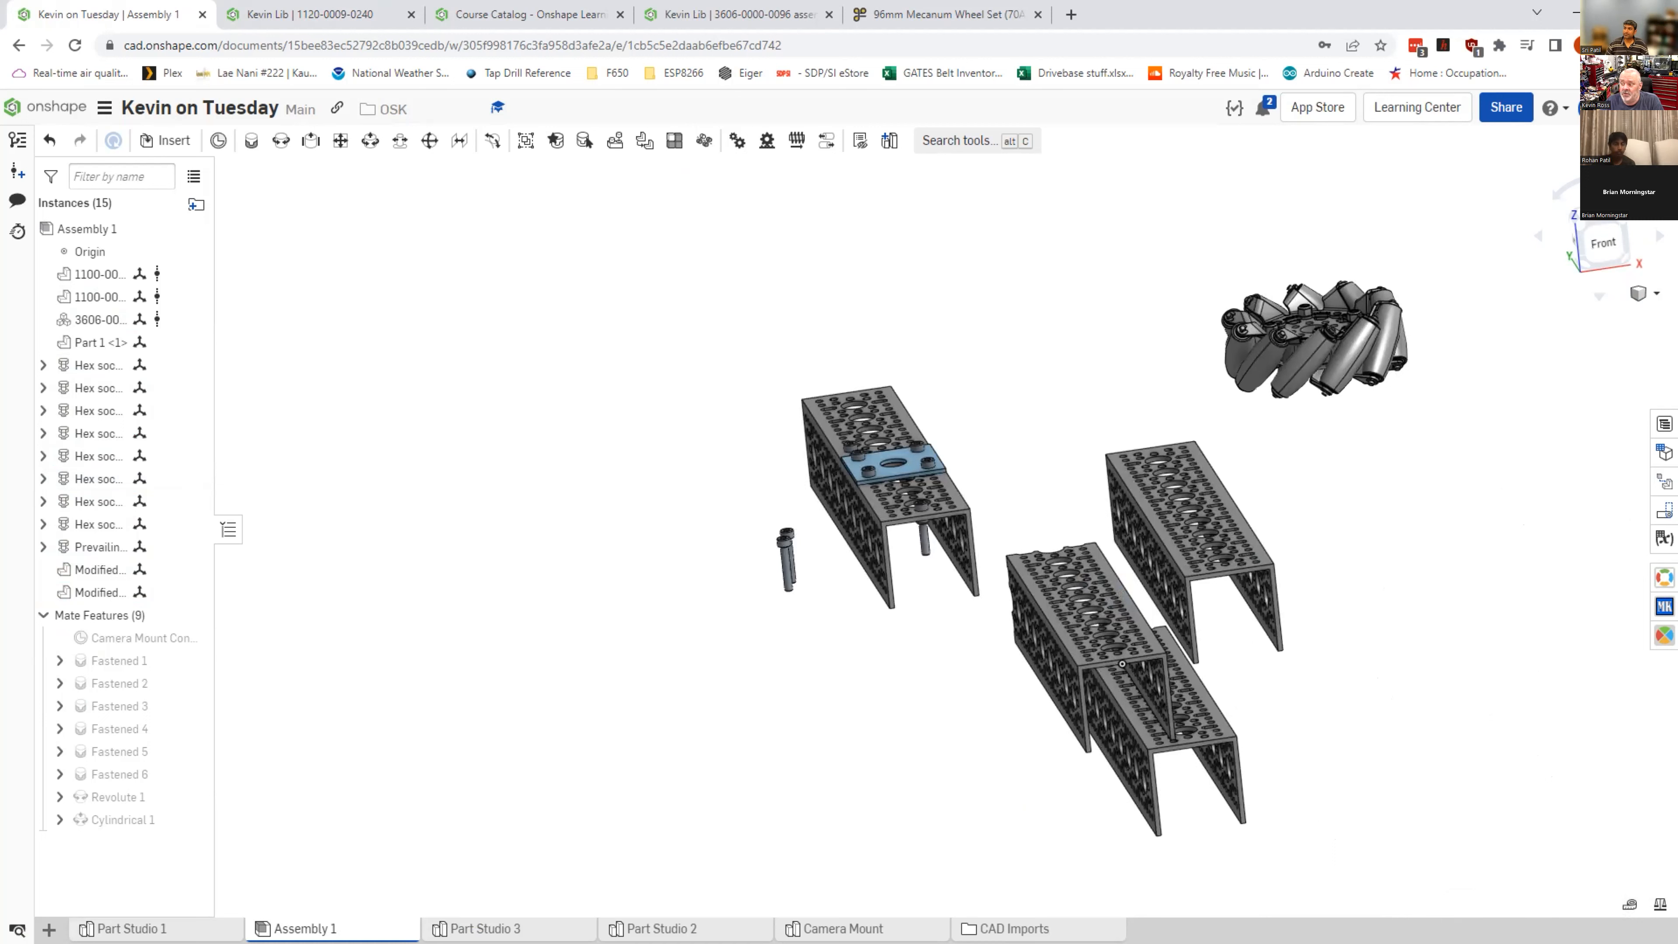
right_drag(599, 831, 487, 817)
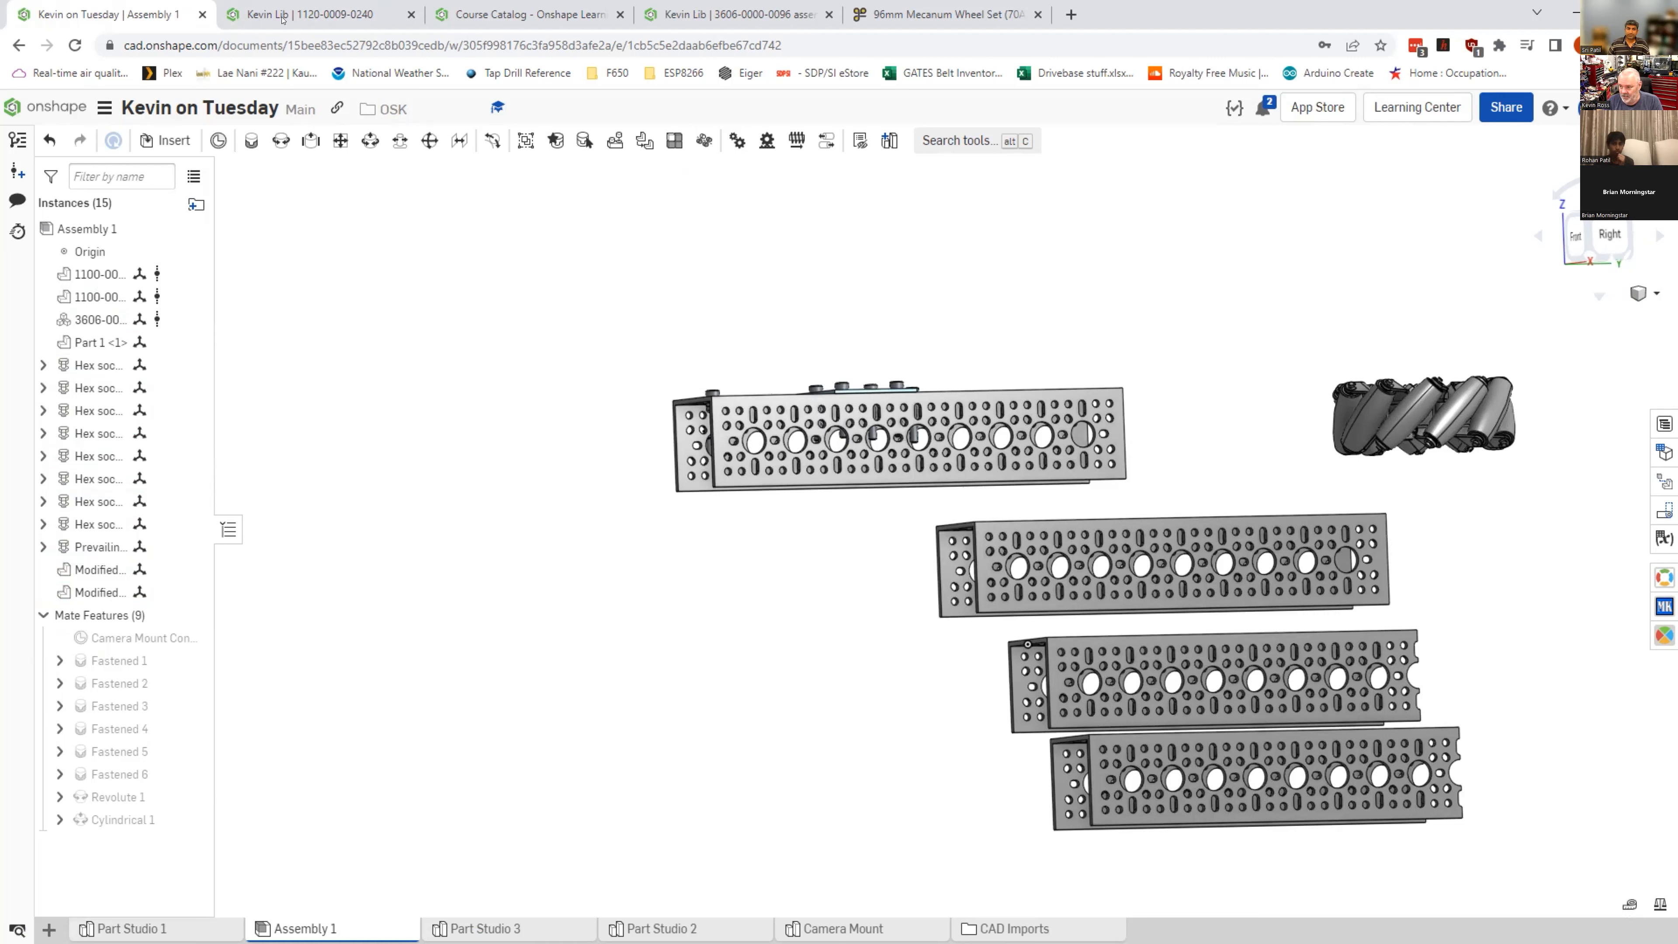
Step: Open the PartFactory document from the Library folder inside the Stealth Robotics folder, in place of the Kevin Lib document
key(ctrl+Tab)
click(60, 115)
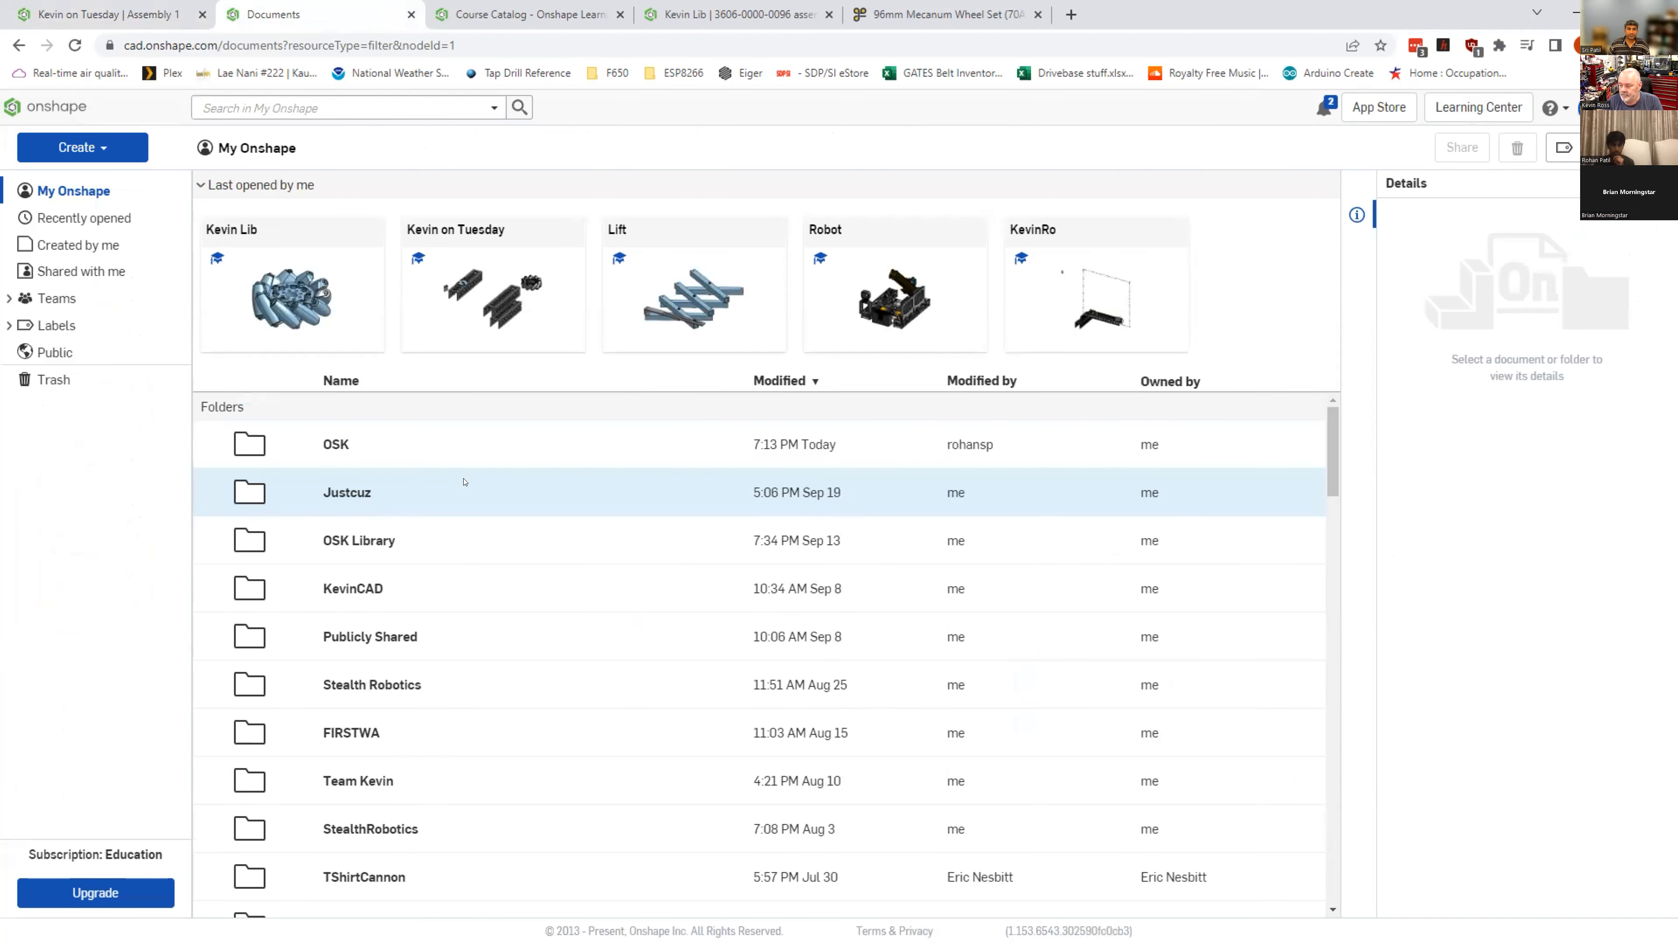
click(372, 684)
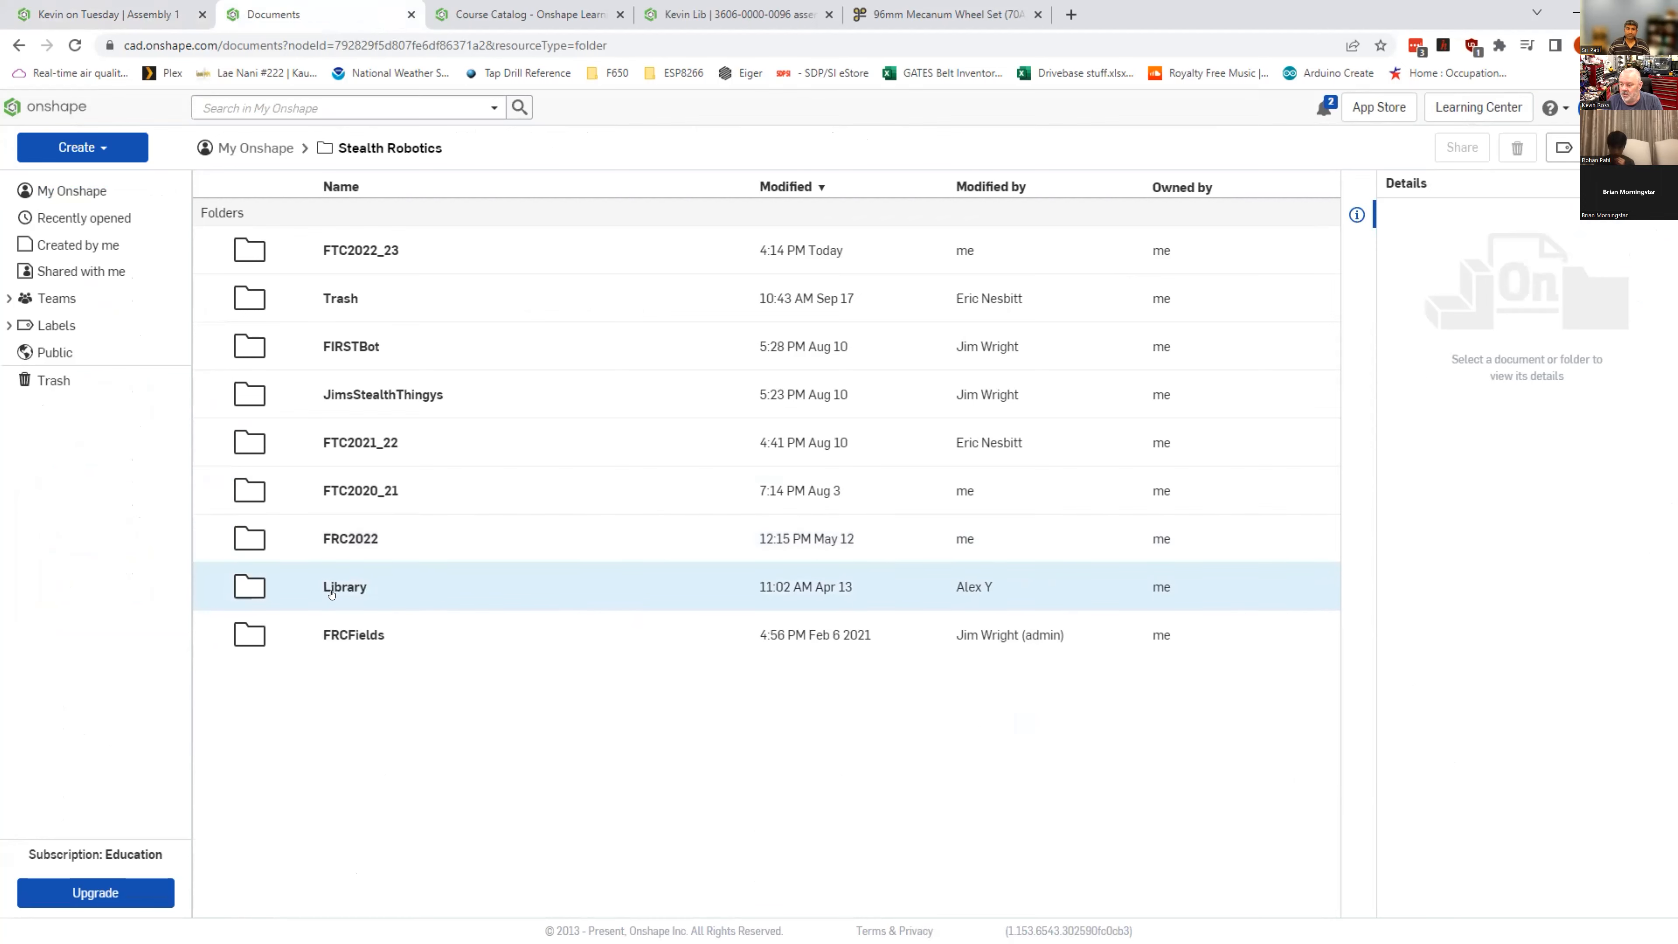
double_click(464, 608)
scroll(462, 618, down, 10)
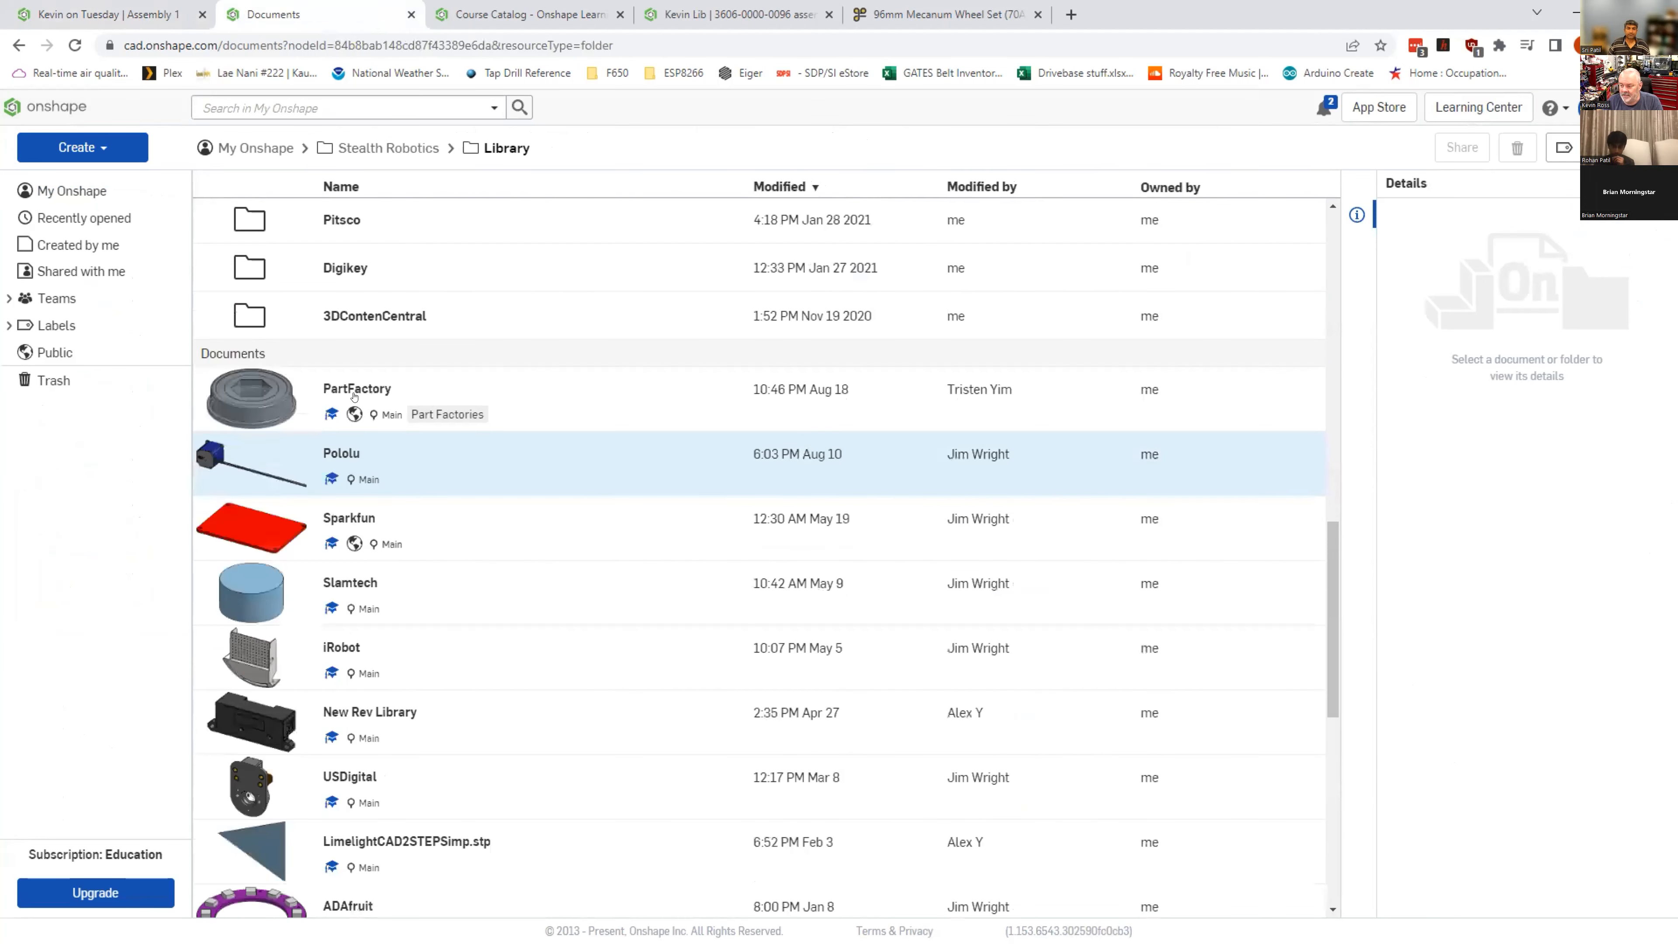
double_click(426, 677)
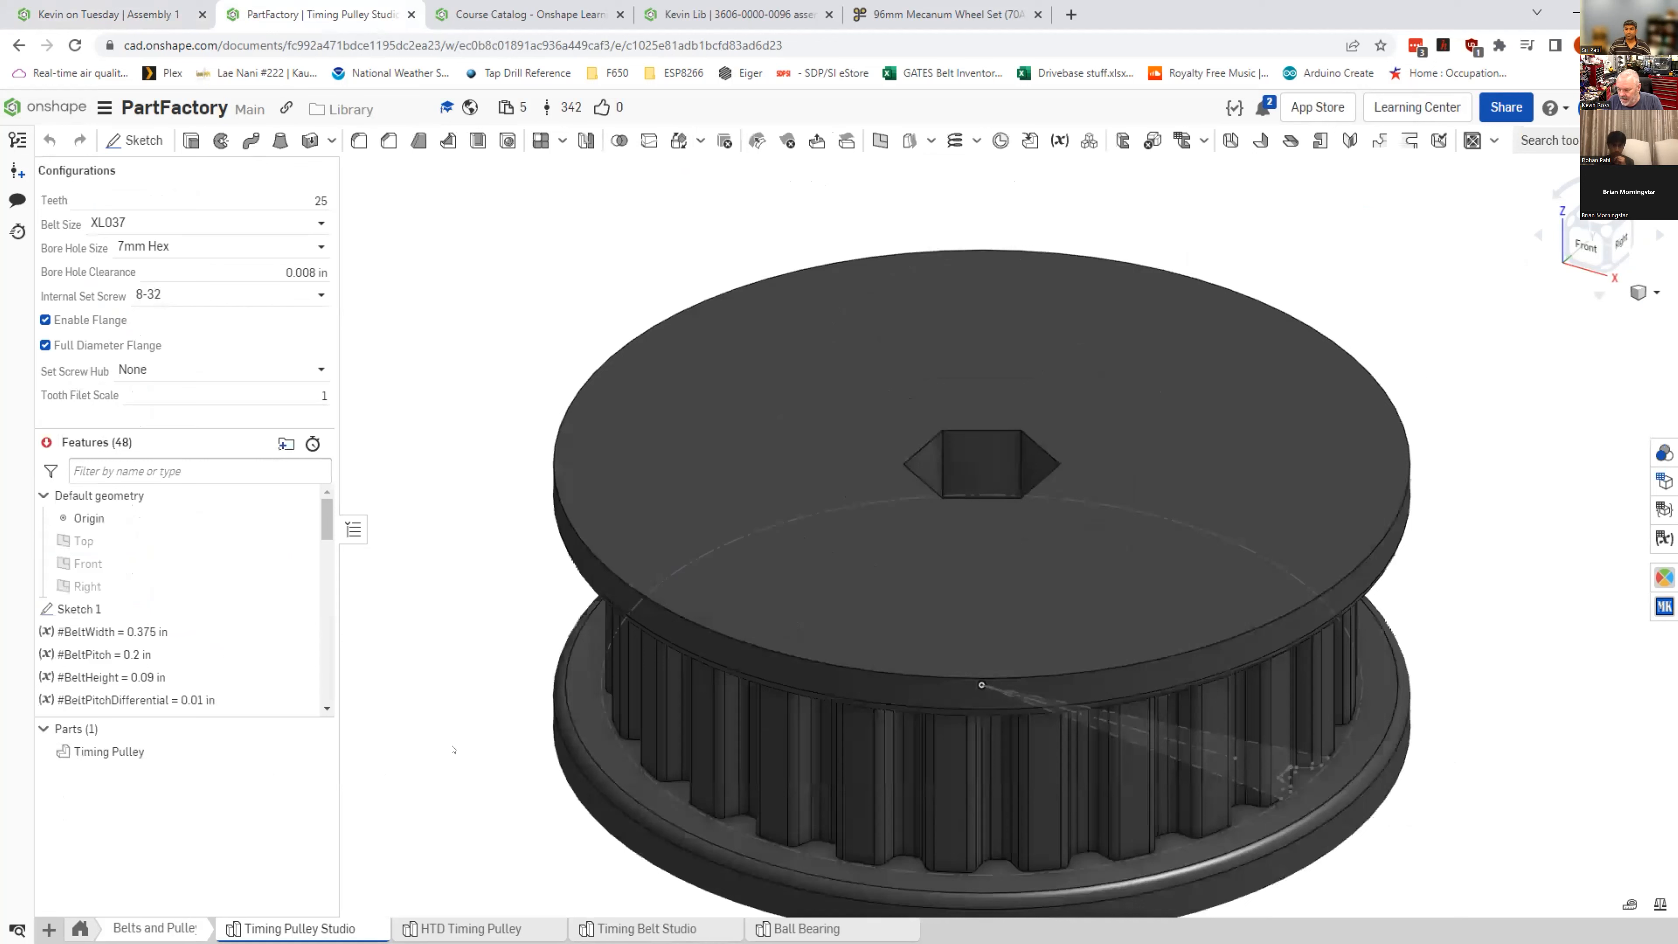
Step: Set the timing pulley's number of teeth to 14 in its configuration
click(187, 653)
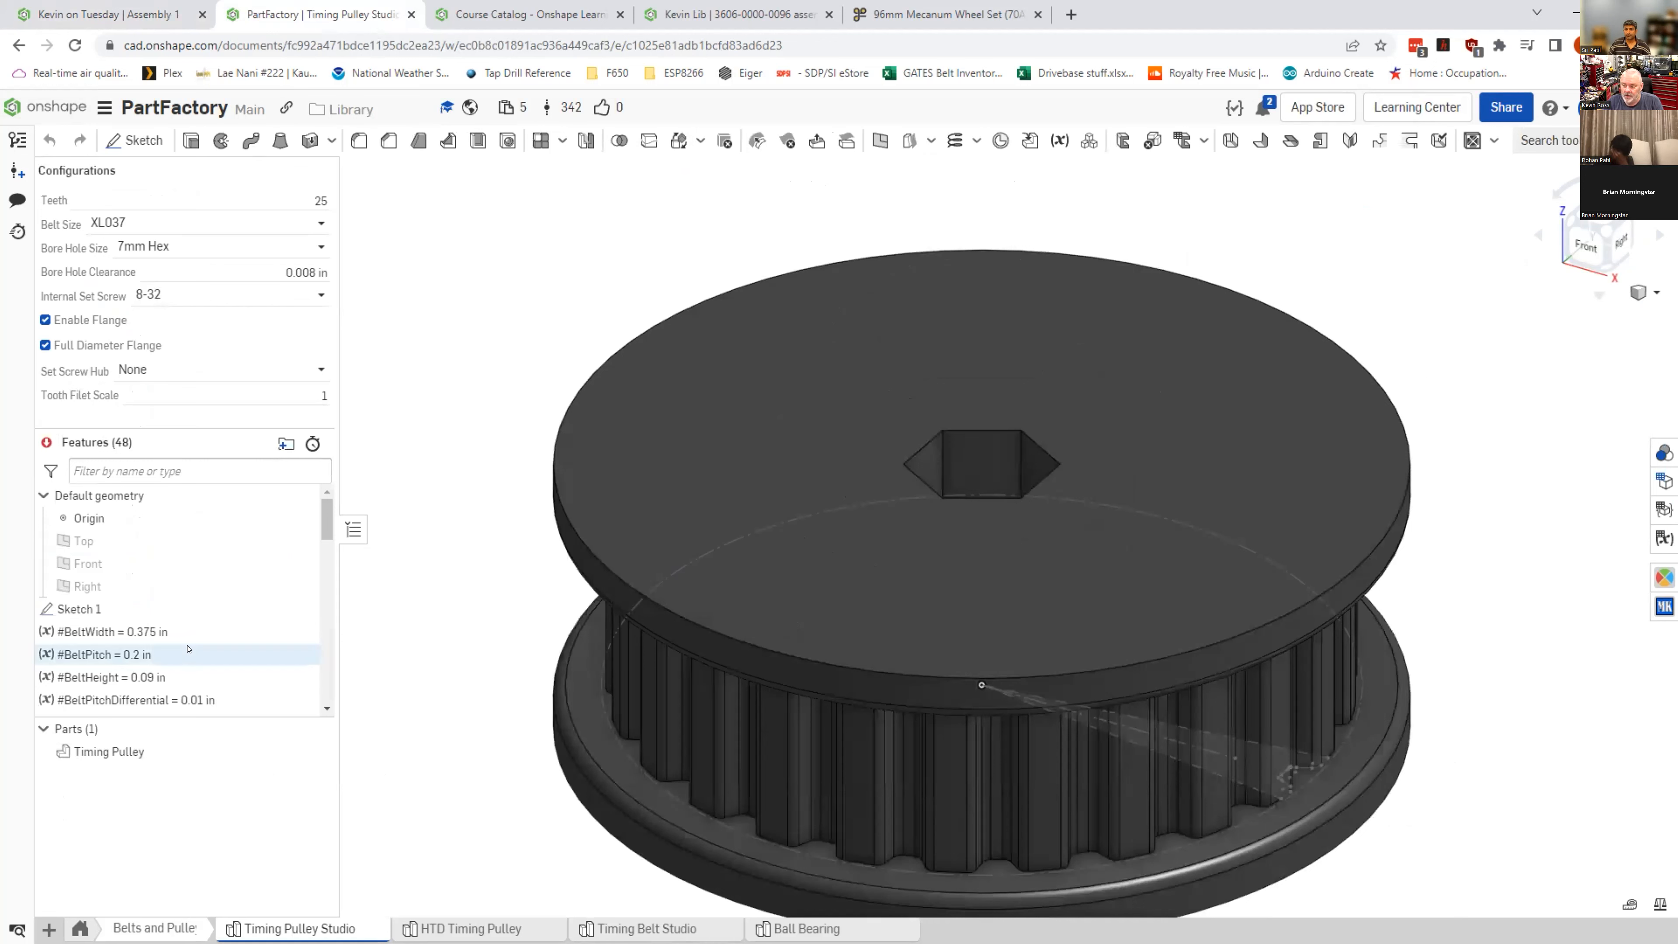
scroll(91, 569, down, 3)
scroll(88, 550, up, 1)
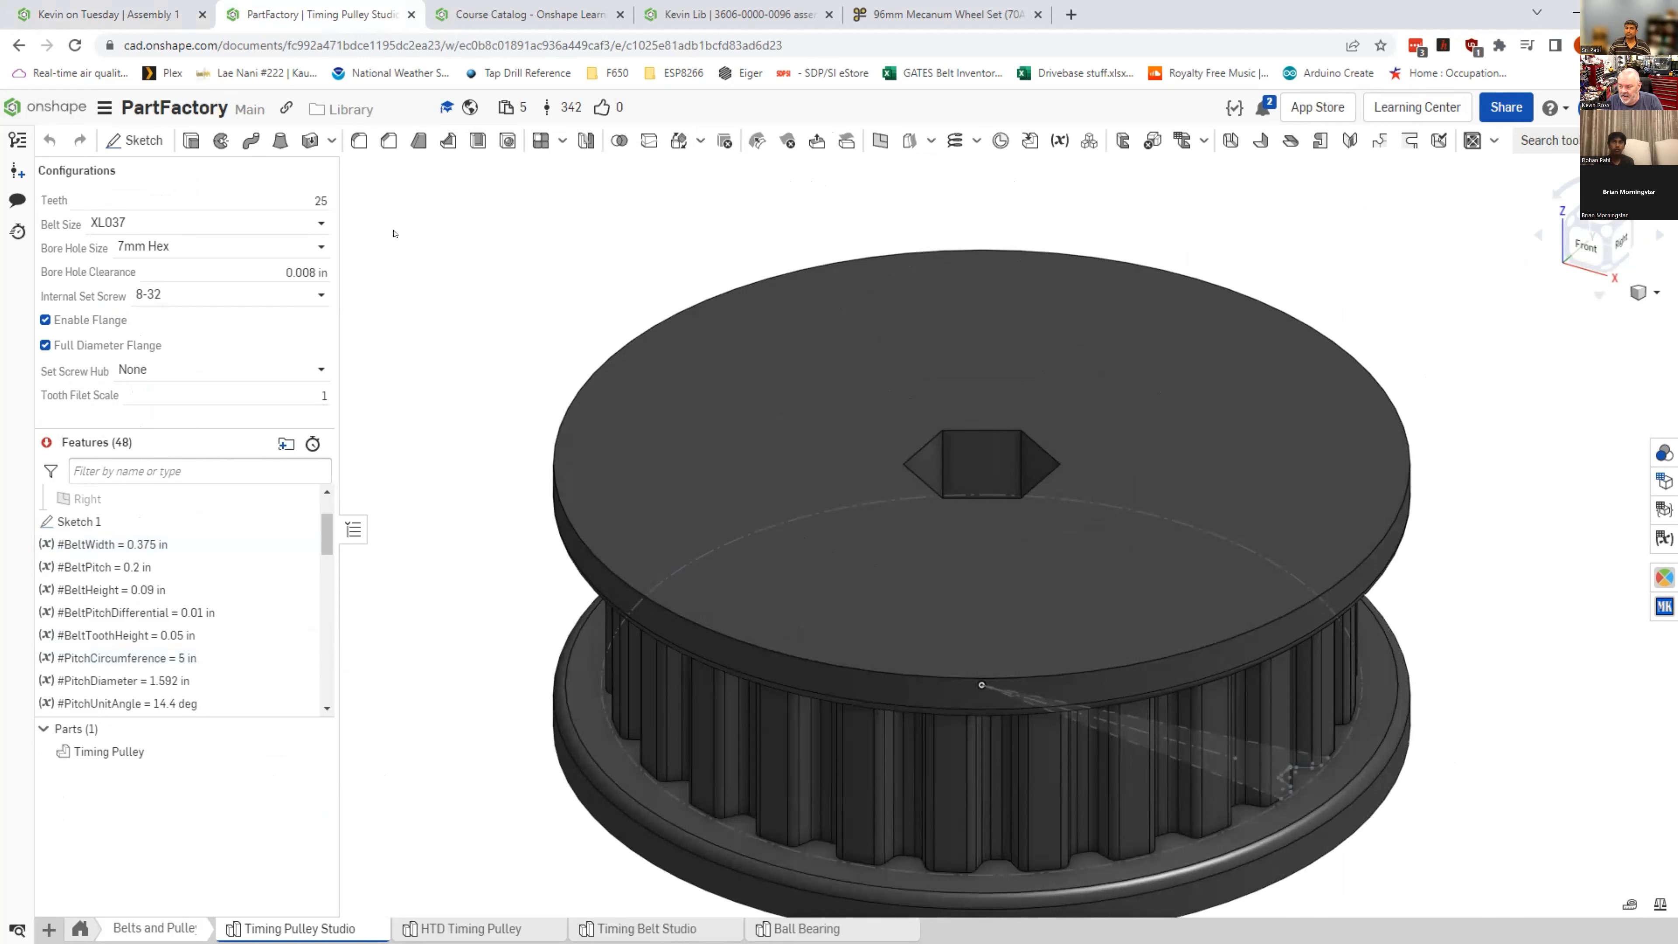
click(285, 200)
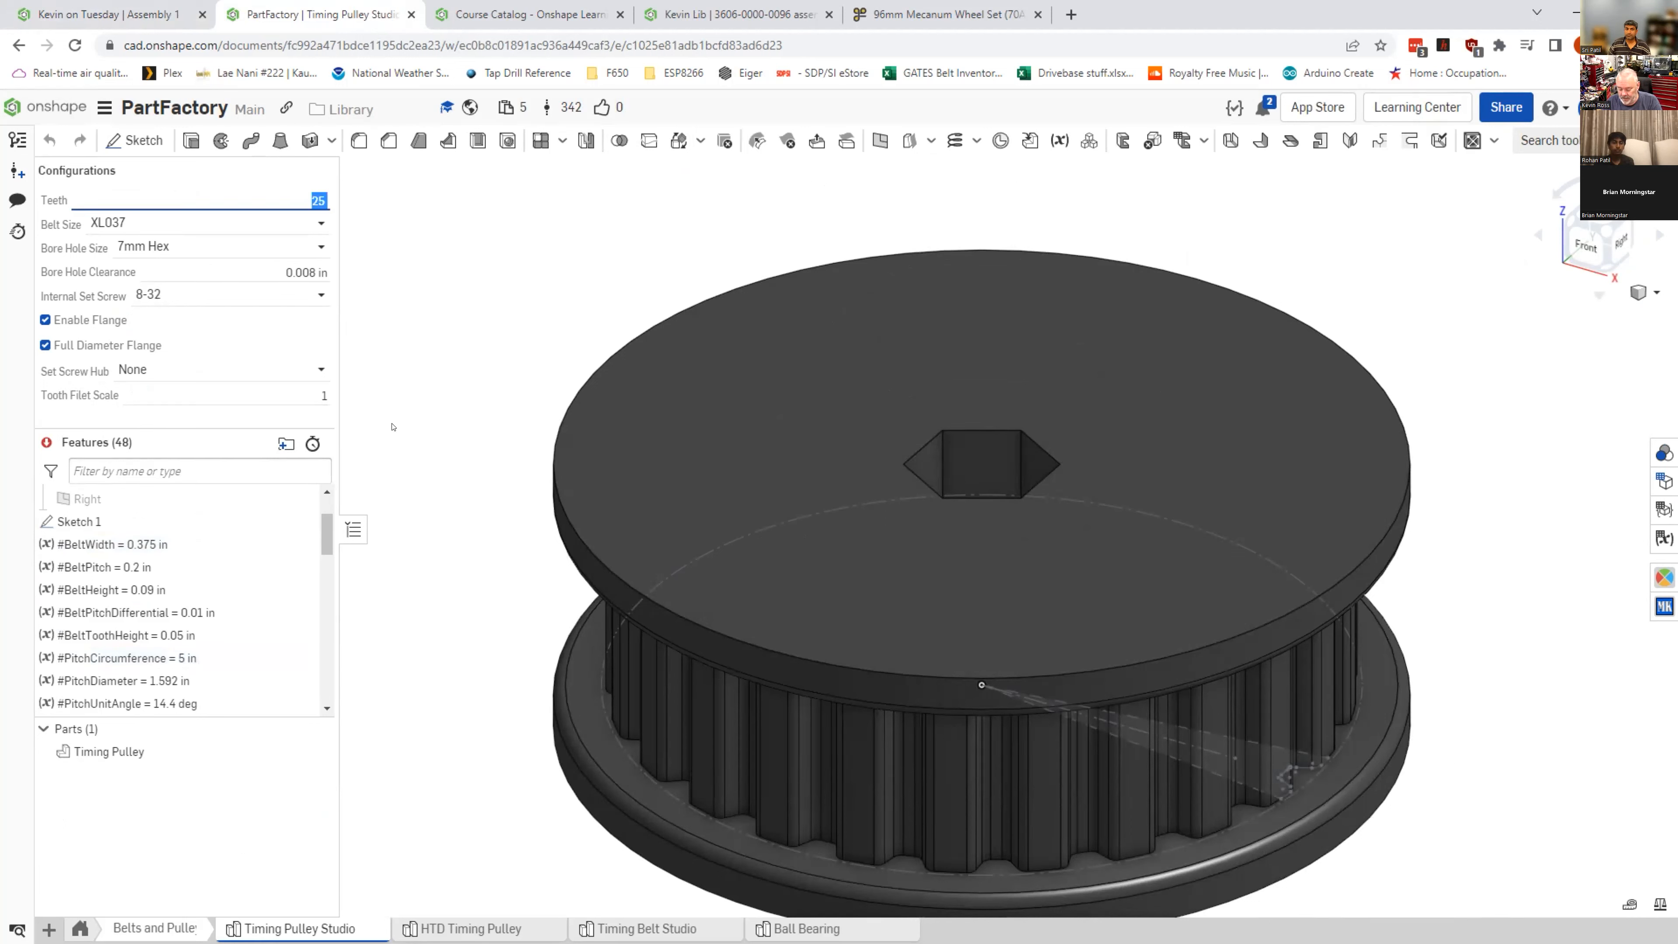
text(12)
key(BackSpace)
text(4)
key(Tab)
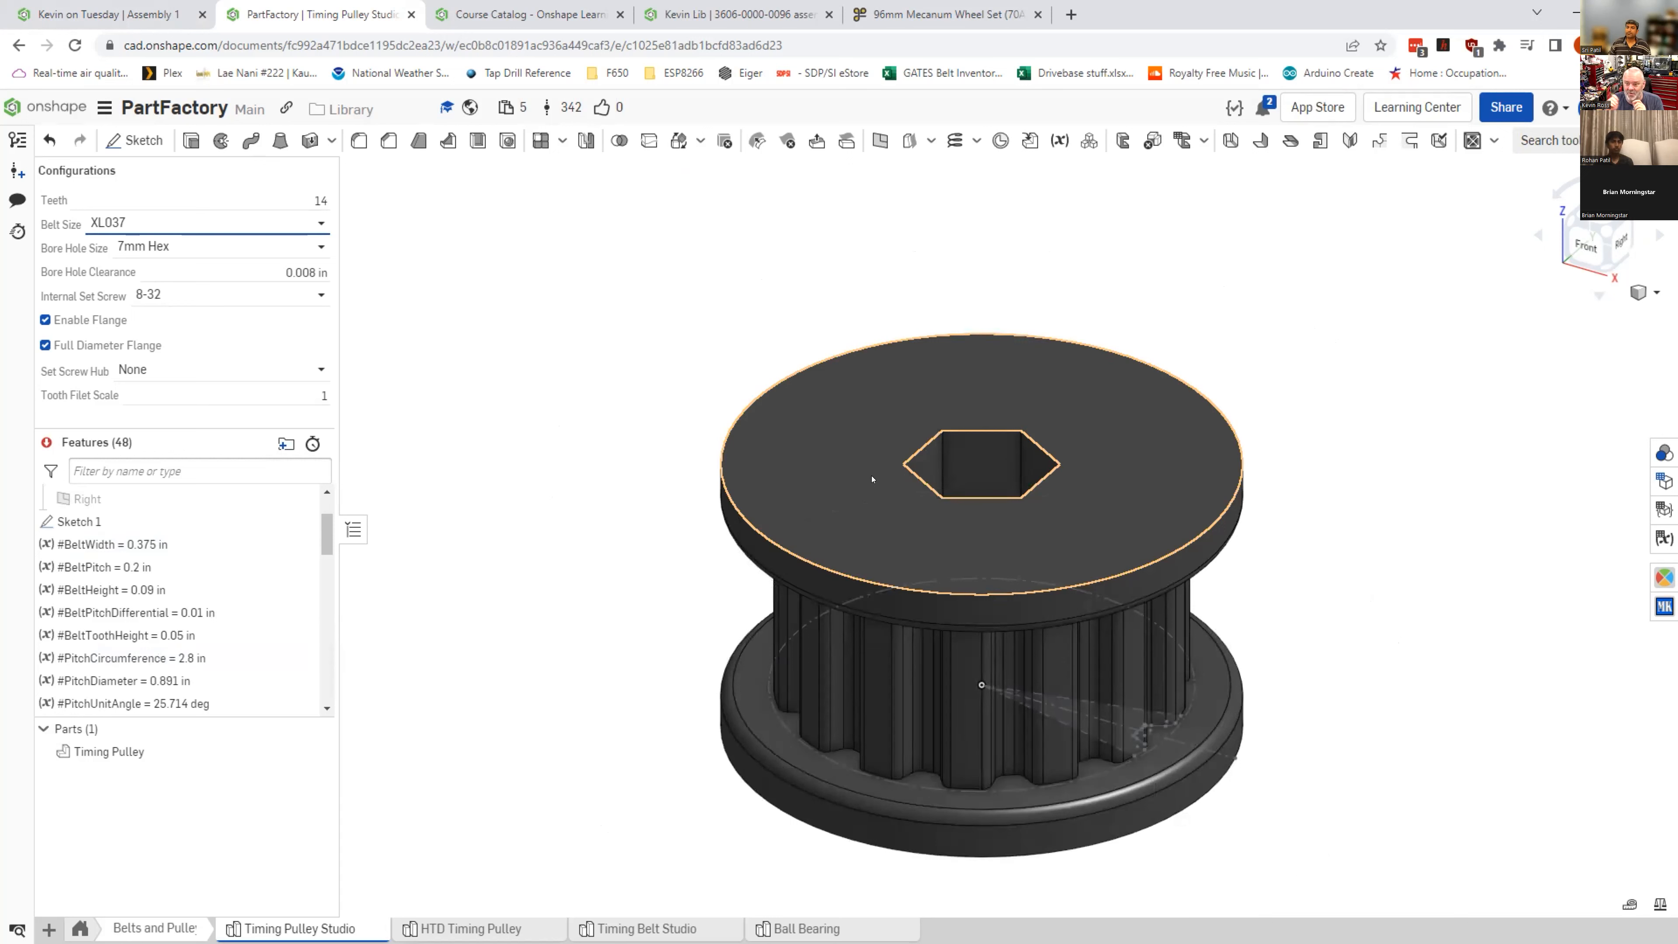
Step: Examine the pulley's belt size options and their configuration table, and close the table again
click(205, 224)
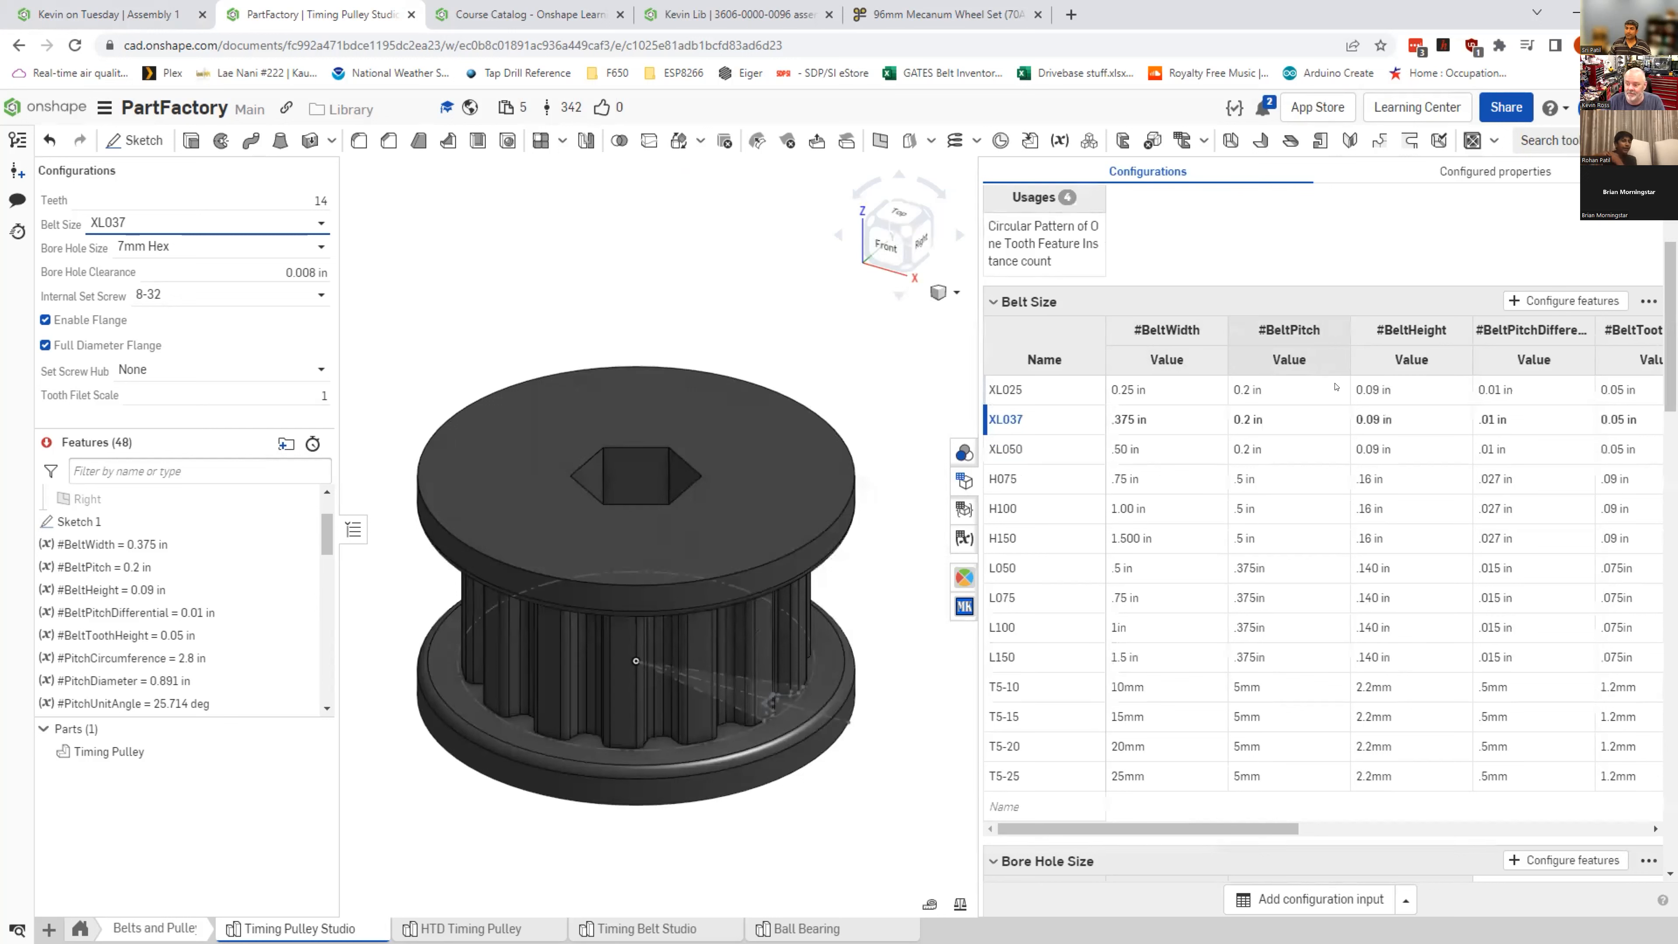
click(964, 480)
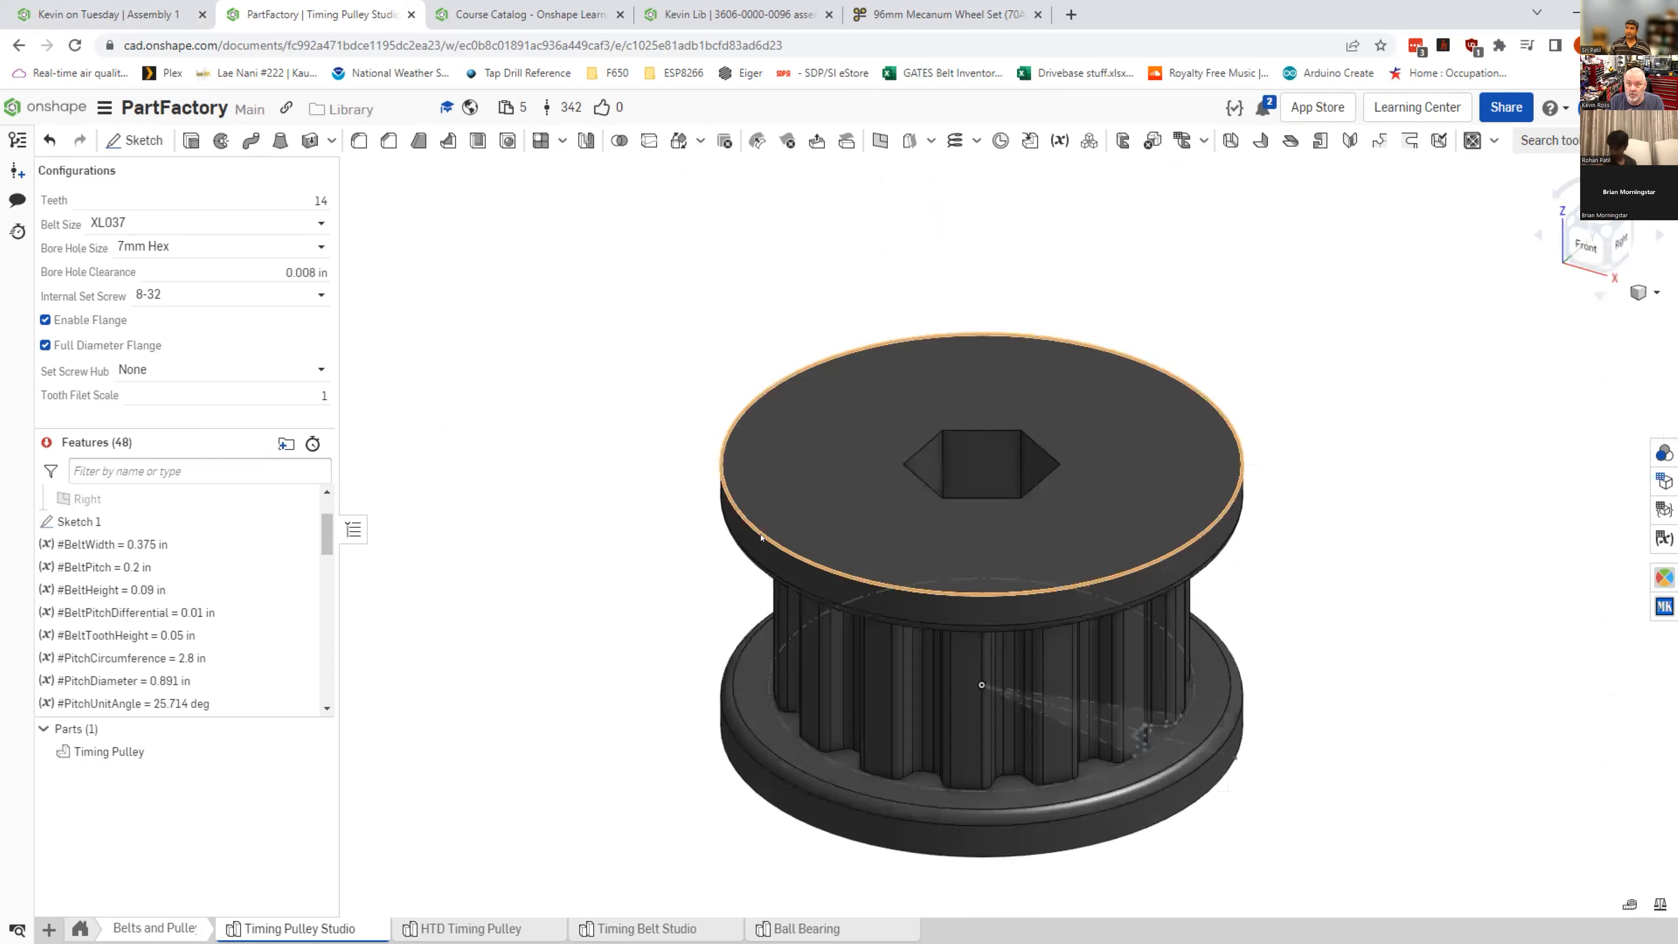